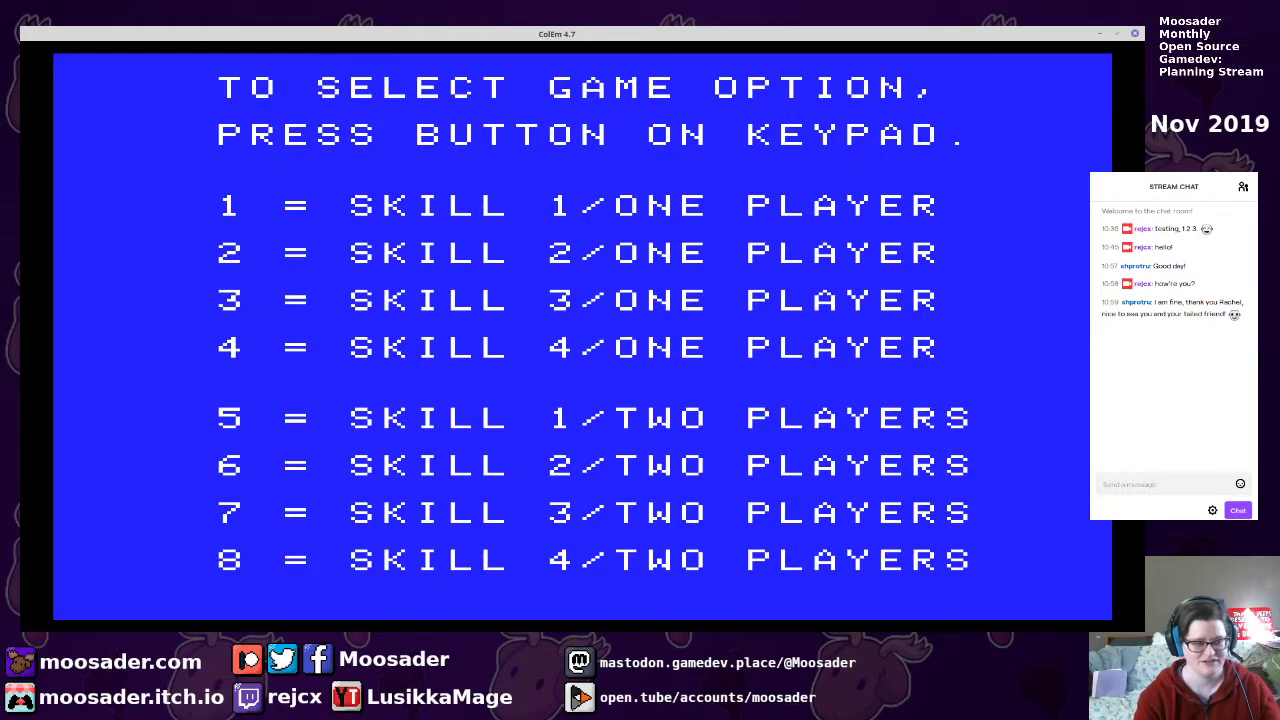
# Start a one-player game at skill 1 and guide the red dot from the bottom corridor up to the central passage
pyautogui.press('1')
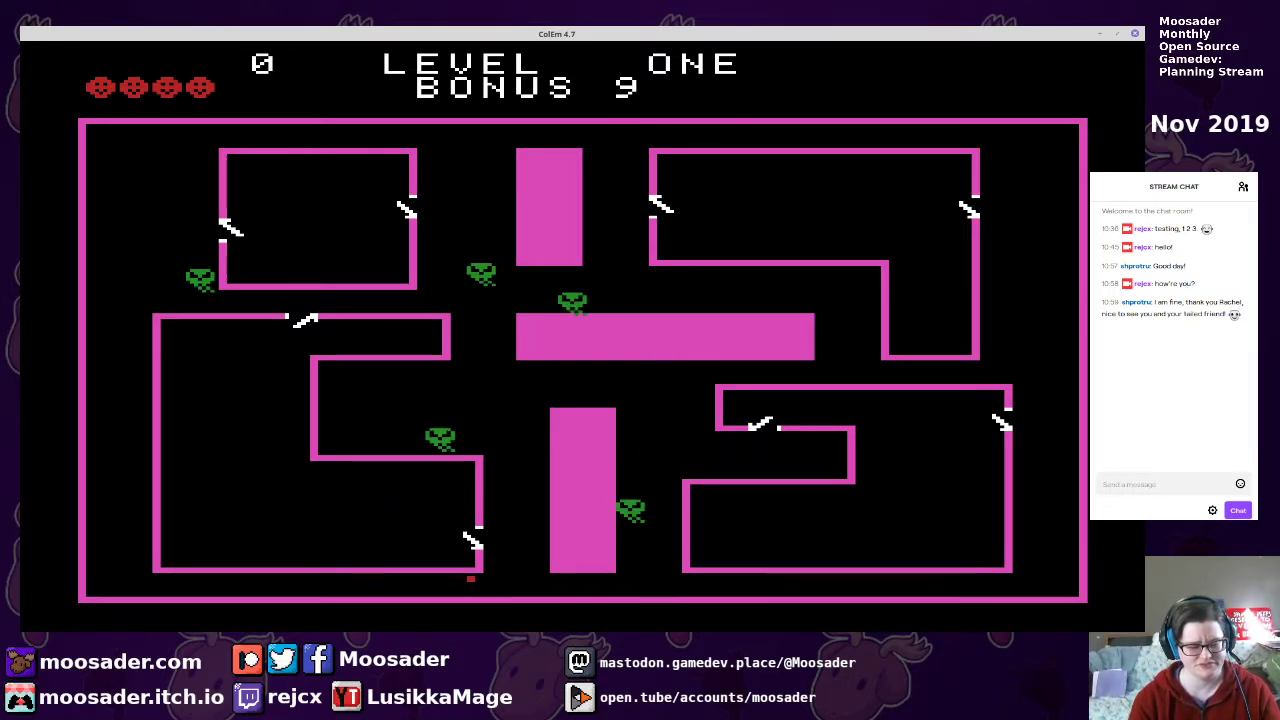
pyautogui.press('Right')
pyautogui.press('Up')
pyautogui.press('Down')
pyautogui.press('Left')
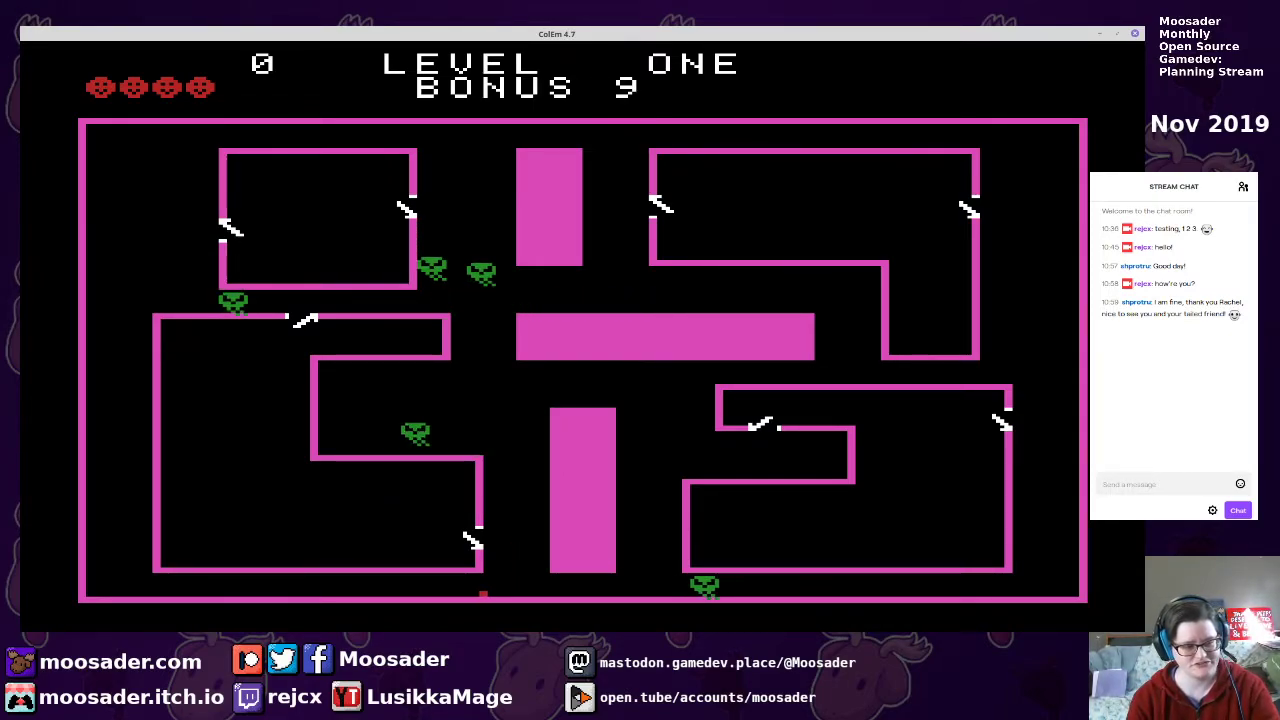
pyautogui.press('Up')
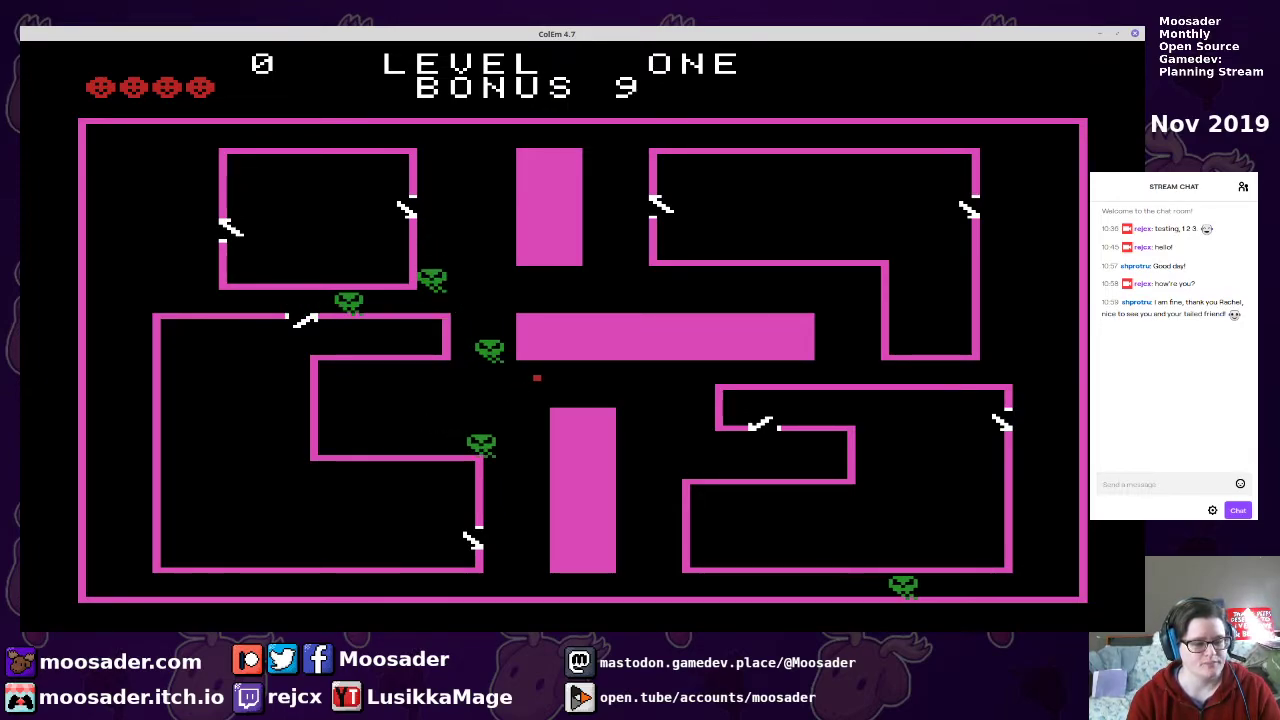
# Guide the red dot through the notch of Level One's lower-right room and enter its door
pyautogui.press('Down')
pyautogui.press('Right')
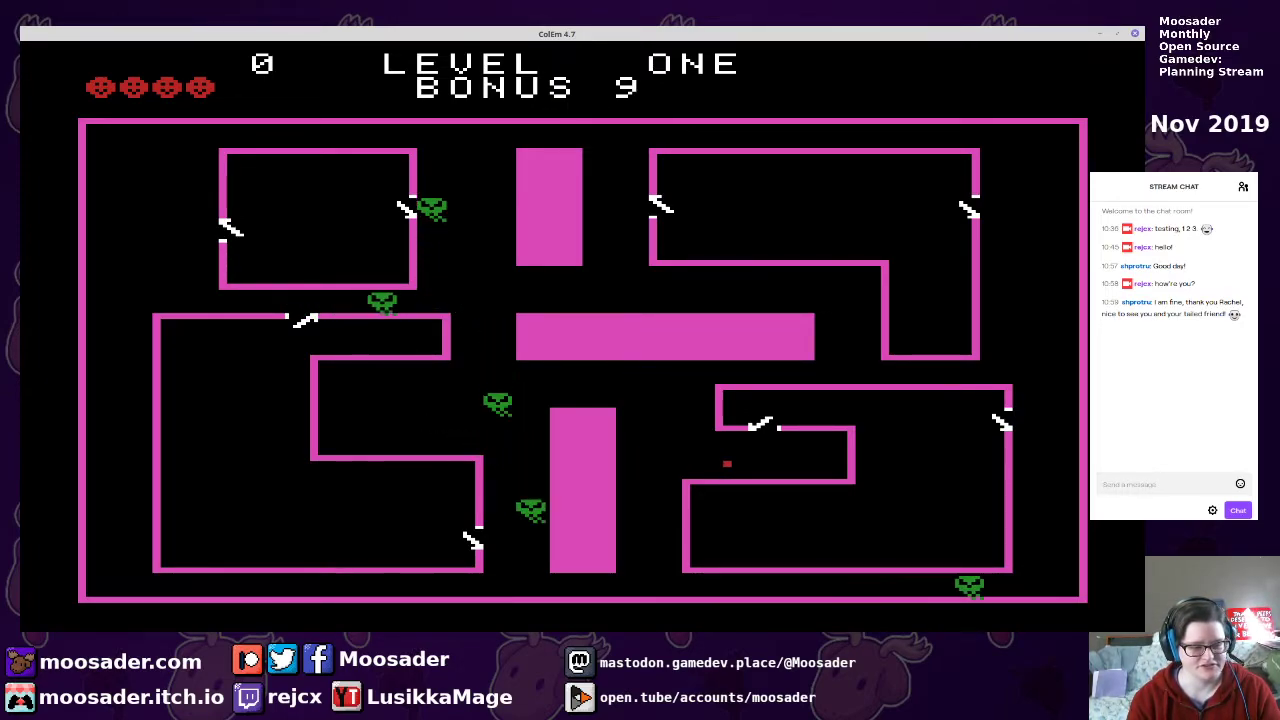
pyautogui.press('Left')
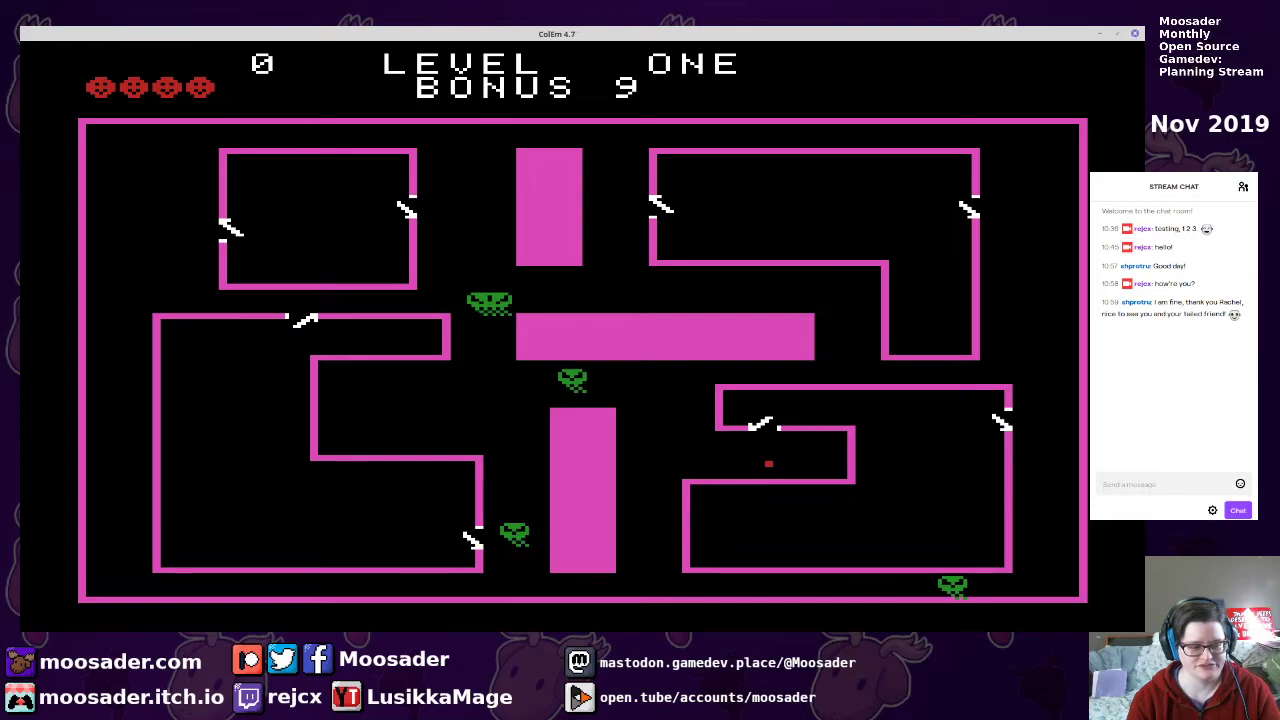
pyautogui.press('Up')
pyautogui.press('Right')
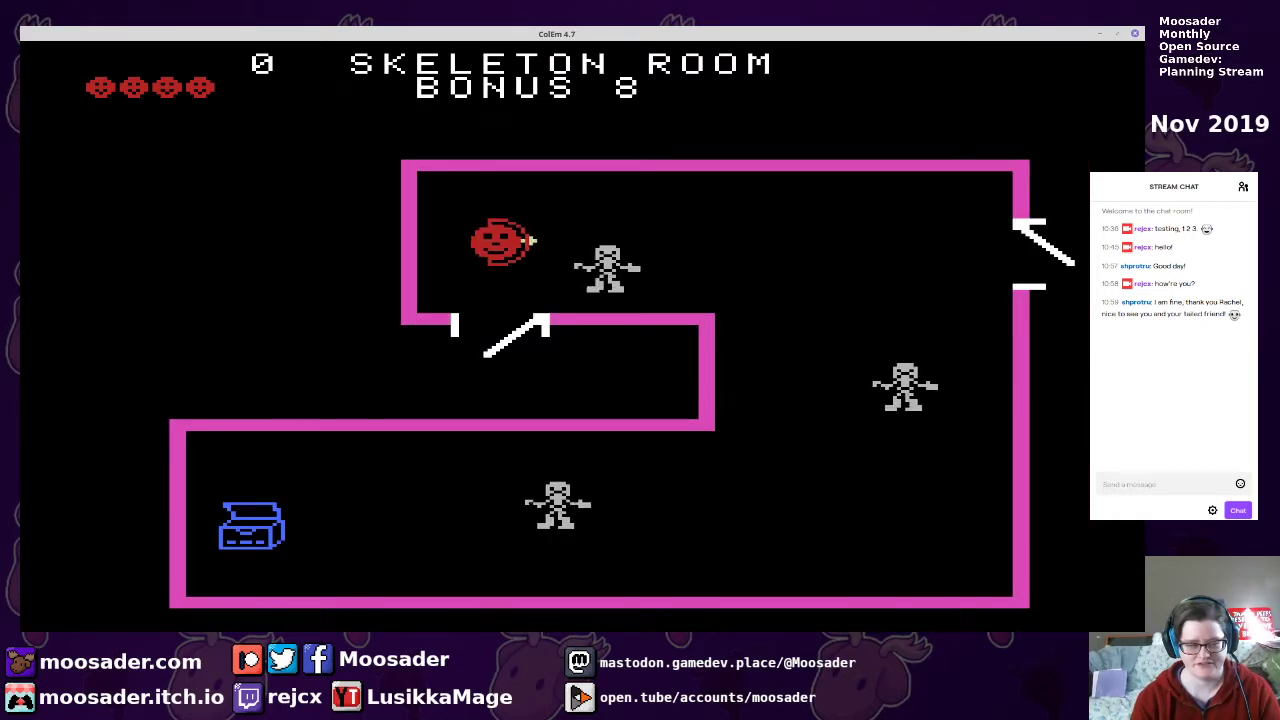
# Shoot the three skeletons guarding the Skeleton Room
pyautogui.press('space')
pyautogui.press('Up')
pyautogui.press('Right')
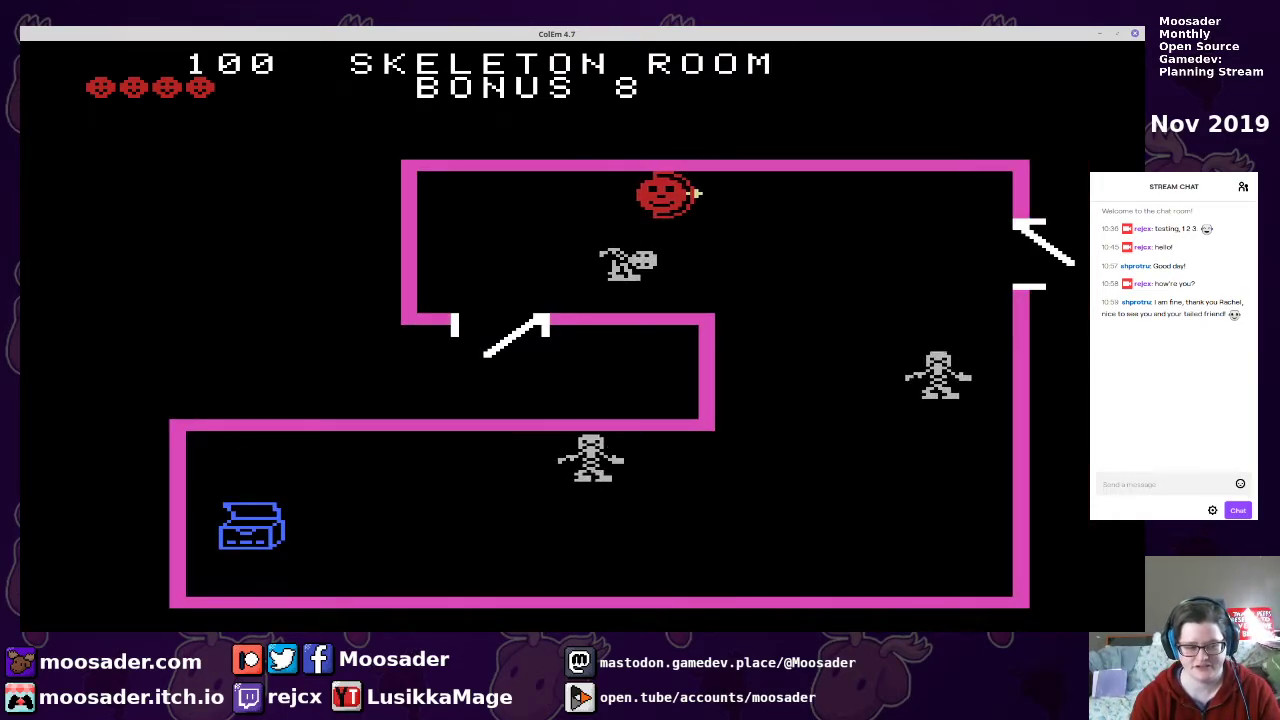
pyautogui.press('Down')
pyautogui.press('space')
pyautogui.press('Down')
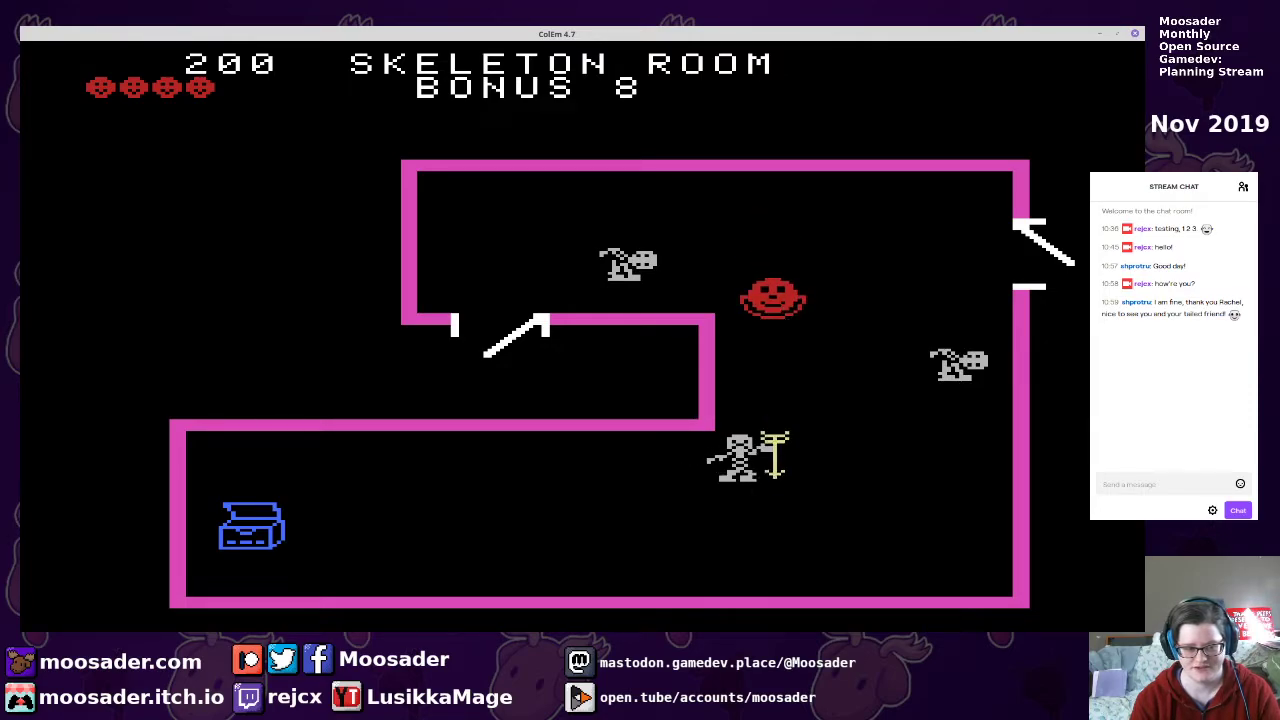
pyautogui.press('space')
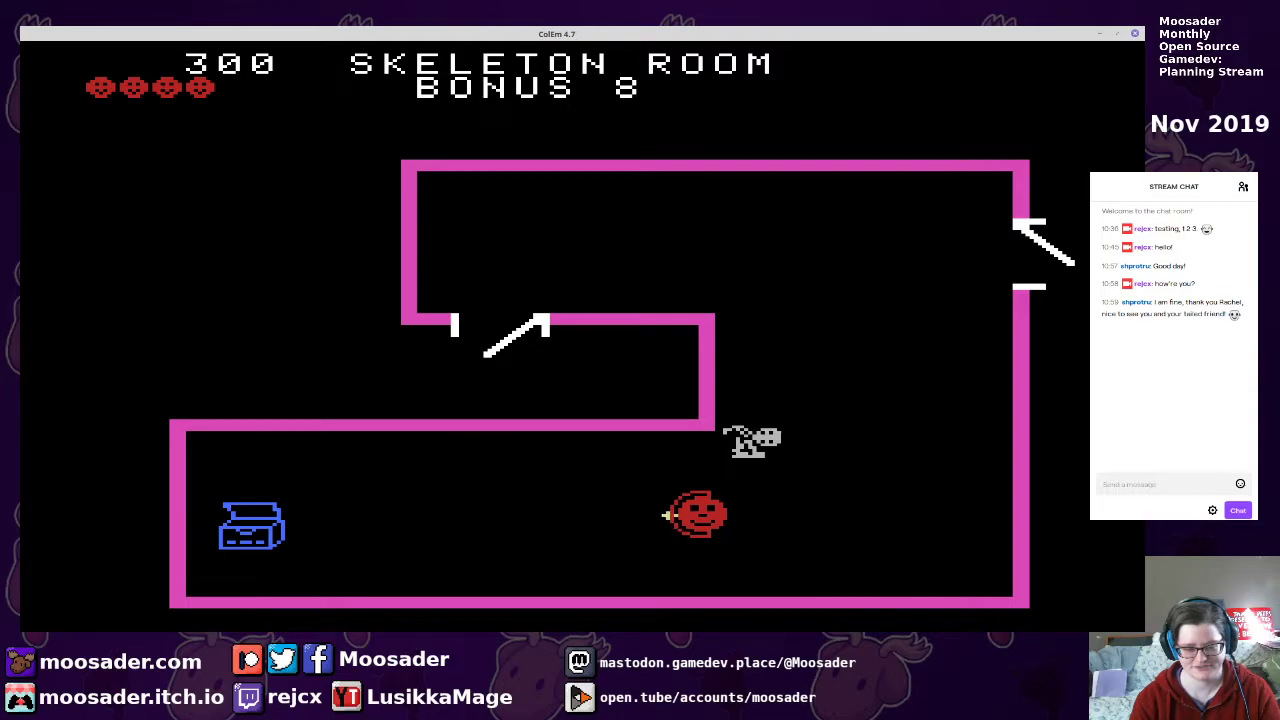
# Collect the blue treasure chest in the Skeleton Room and leave through the east door
pyautogui.press('Left')
pyautogui.press('Left')
pyautogui.press('Right')
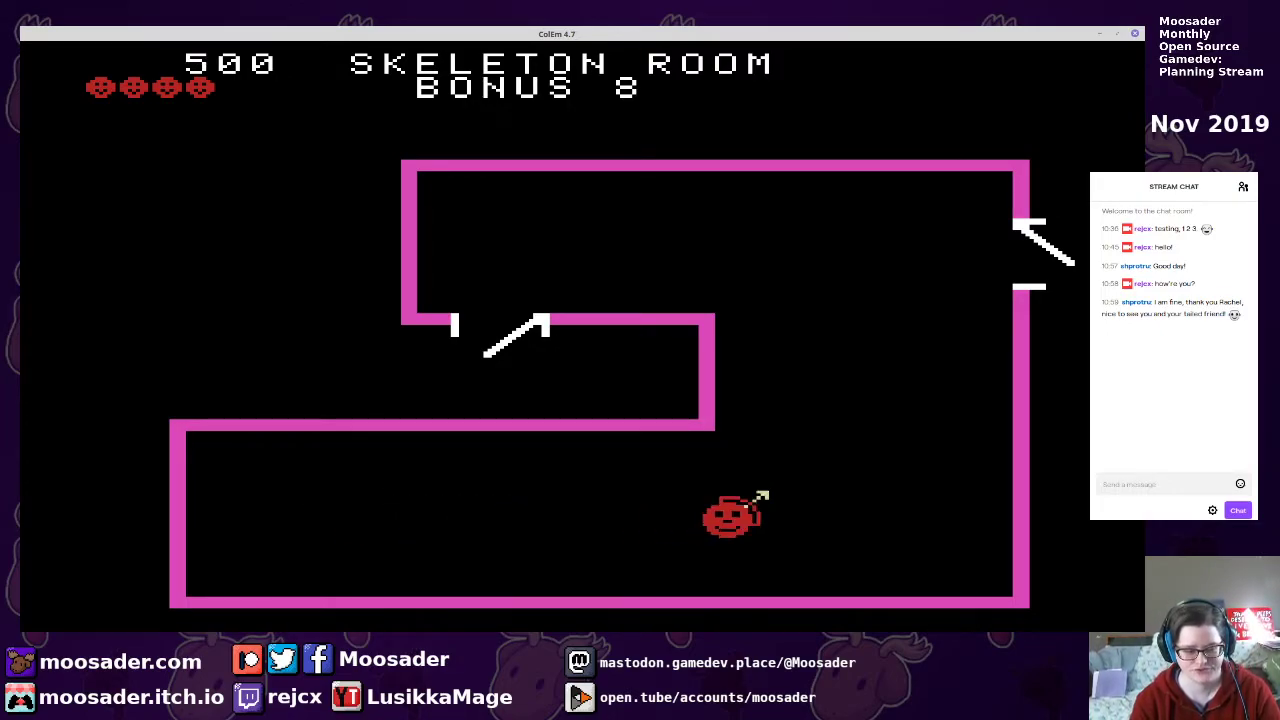
pyautogui.press('Right')
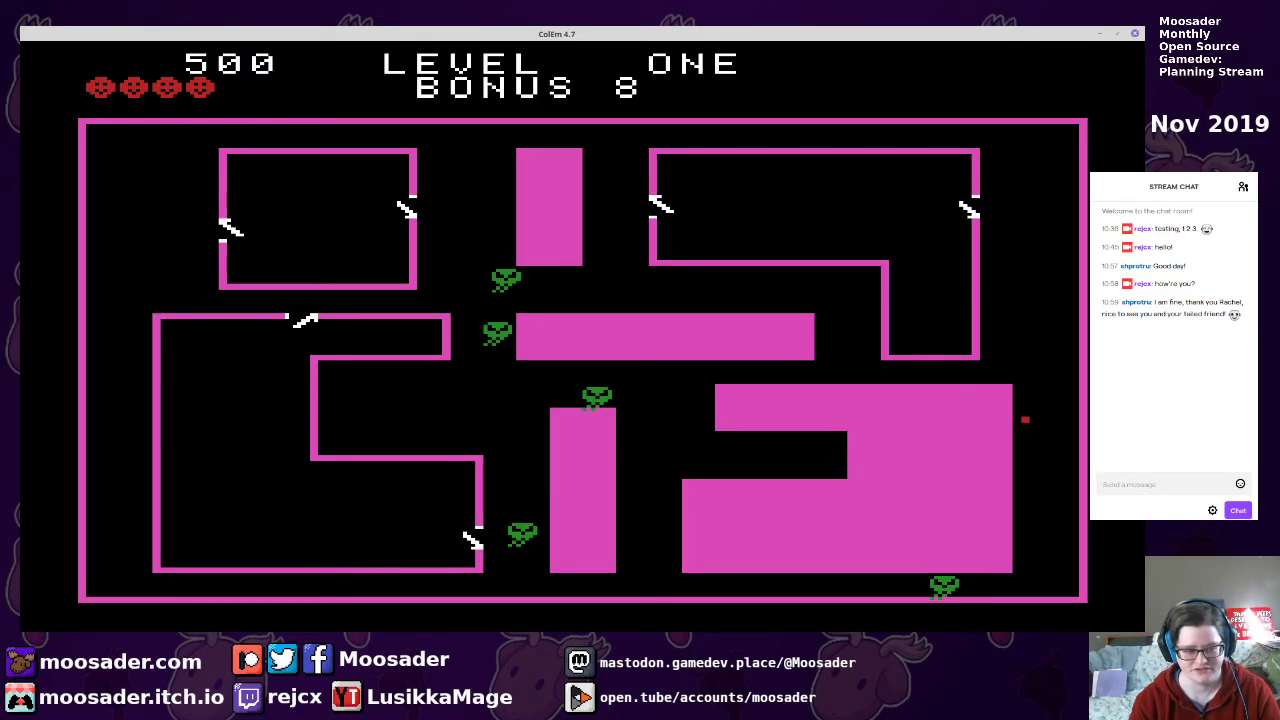
# Travel along Level One's top corridor and enter the upper-right room through its west door
pyautogui.press('Up')
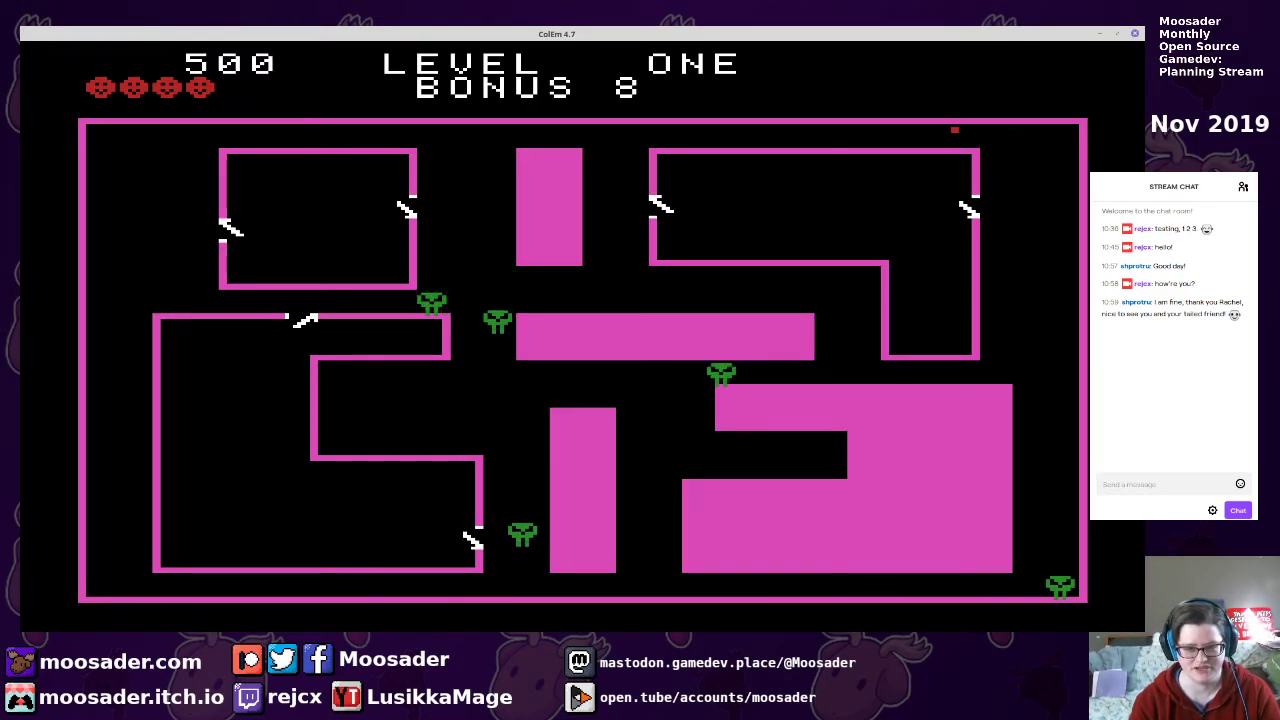
pyautogui.press('Down')
pyautogui.press('Right')
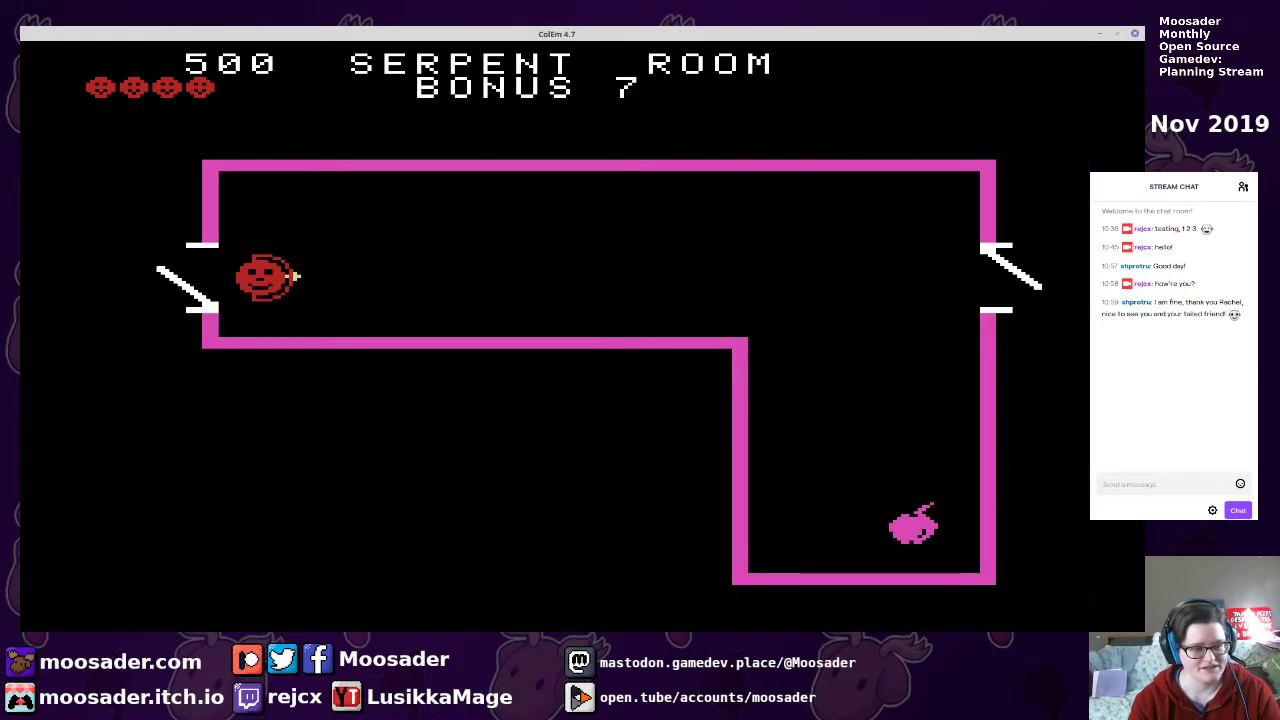
# Advance east through the Serpent Room, dodging and shooting the serpents around the bend
pyautogui.press('Up')
pyautogui.press('Right')
pyautogui.press('space')
pyautogui.press('Down')
pyautogui.press('Right')
pyautogui.press('space')
pyautogui.press('Down')
pyautogui.press('space')
pyautogui.press('Left')
pyautogui.press('Up')
pyautogui.press('Right')
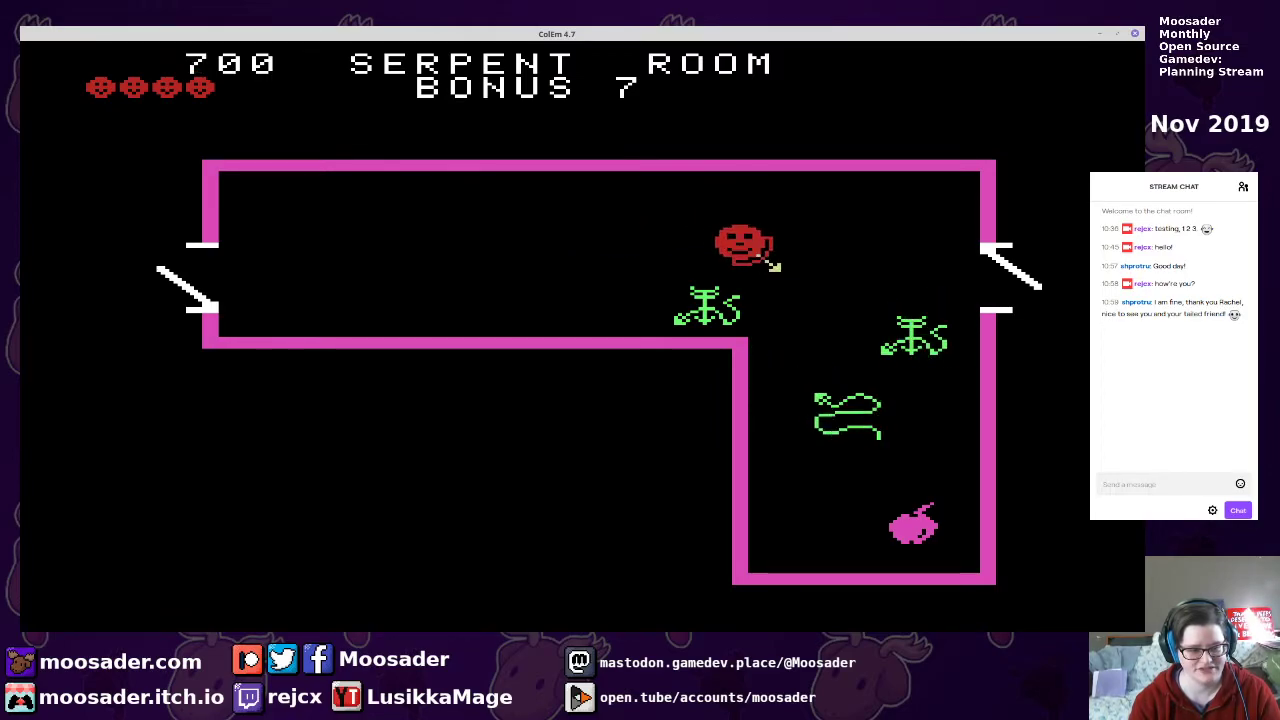
pyautogui.press('Down')
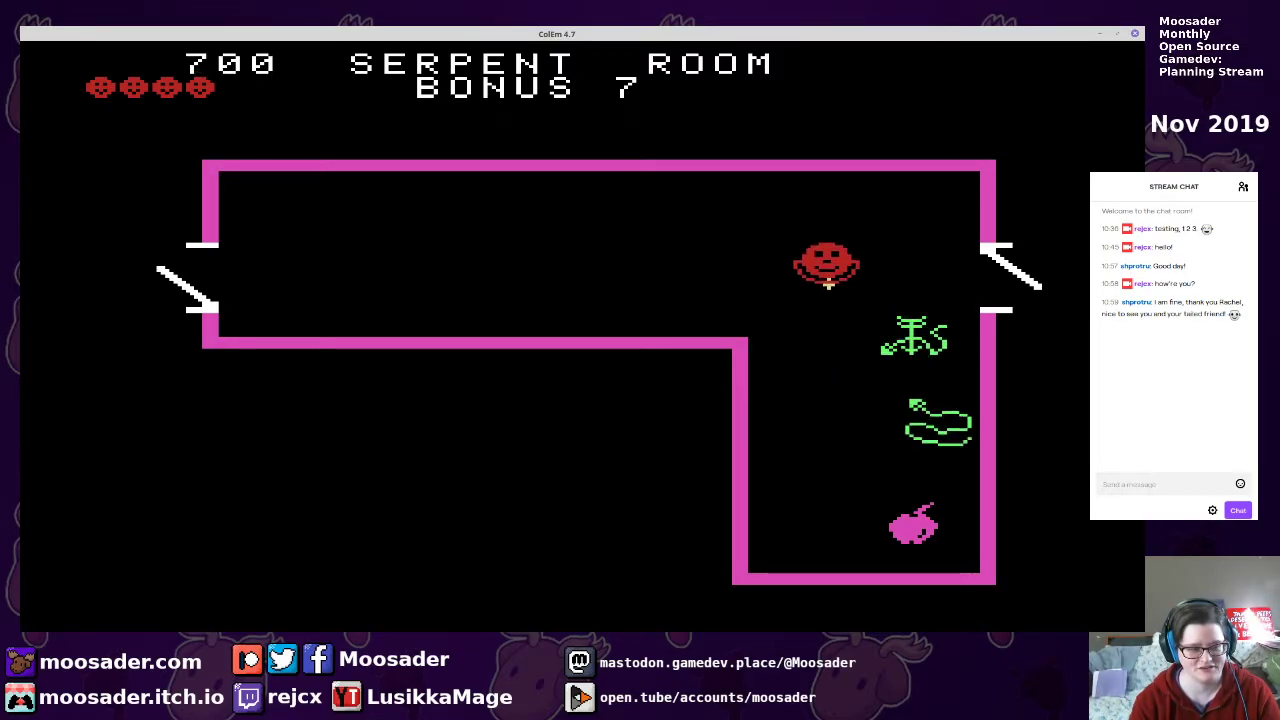
pyautogui.press('Left')
pyautogui.press('Up')
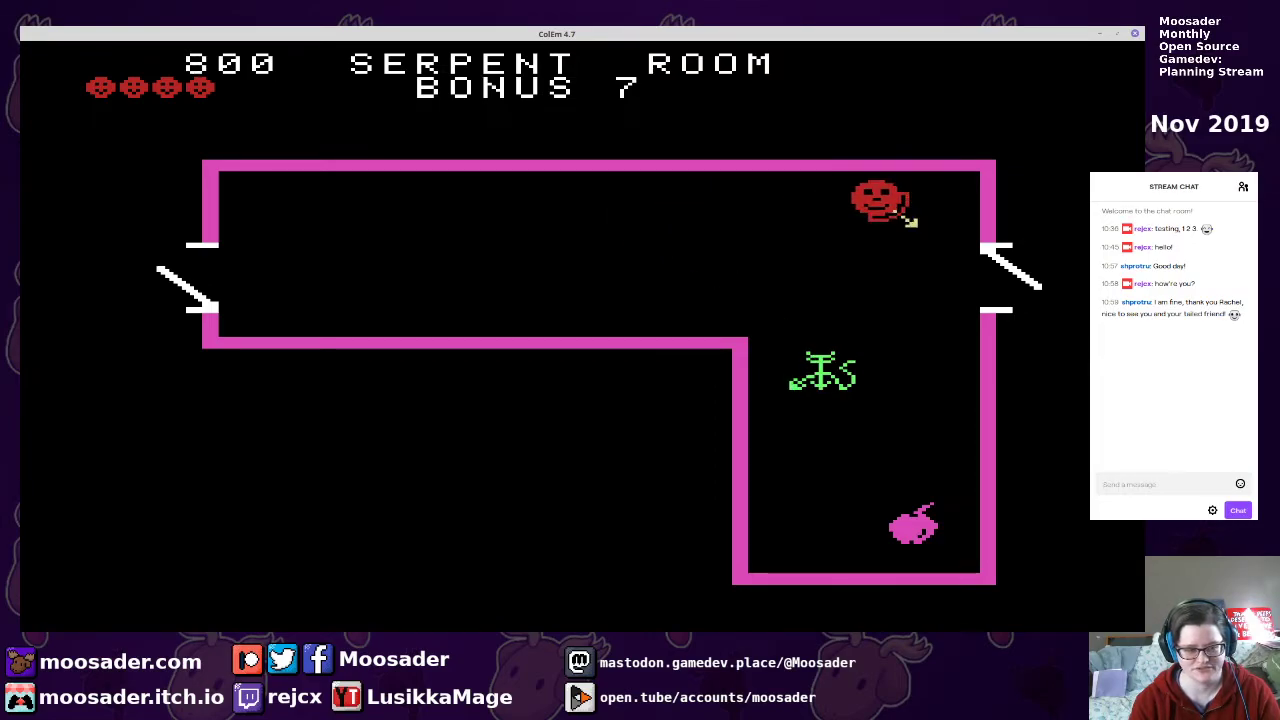
# Leave the Serpent Room by the east door and loop around the outside to re-enter by the west door
pyautogui.press('Right')
pyautogui.press('Up')
pyautogui.press('Left')
pyautogui.press('Down')
pyautogui.press('Right')
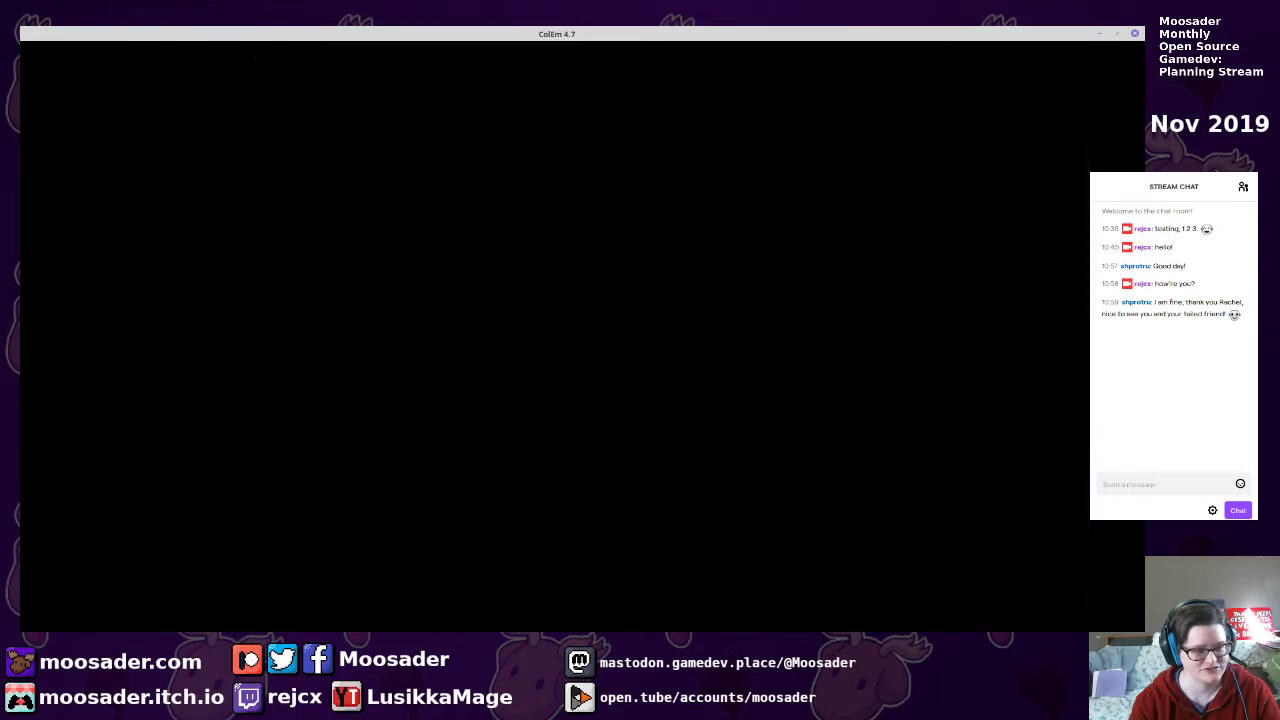
# Shoot serpents while moving east along the Serpent Room's upper passage
pyautogui.press('Right')
pyautogui.press('Up')
pyautogui.press('space')
pyautogui.press('Down')
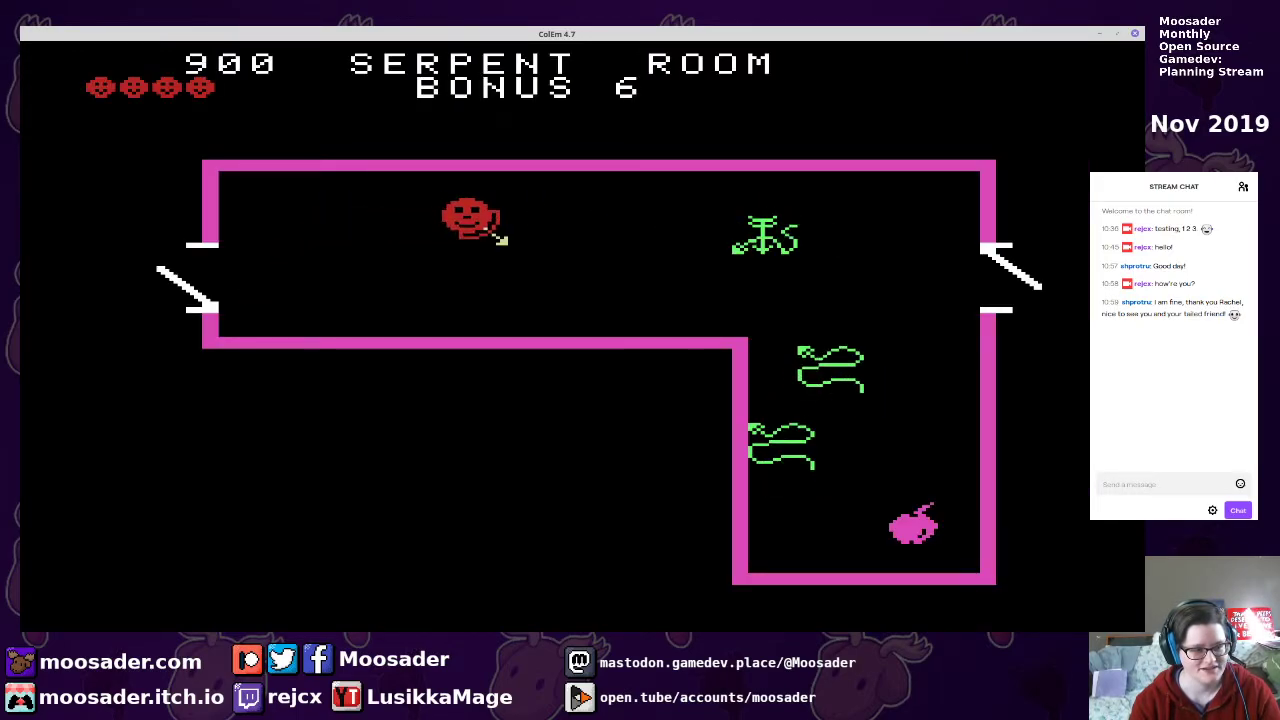
pyautogui.press('space')
pyautogui.press('Right')
pyautogui.press('Down')
pyautogui.press('space')
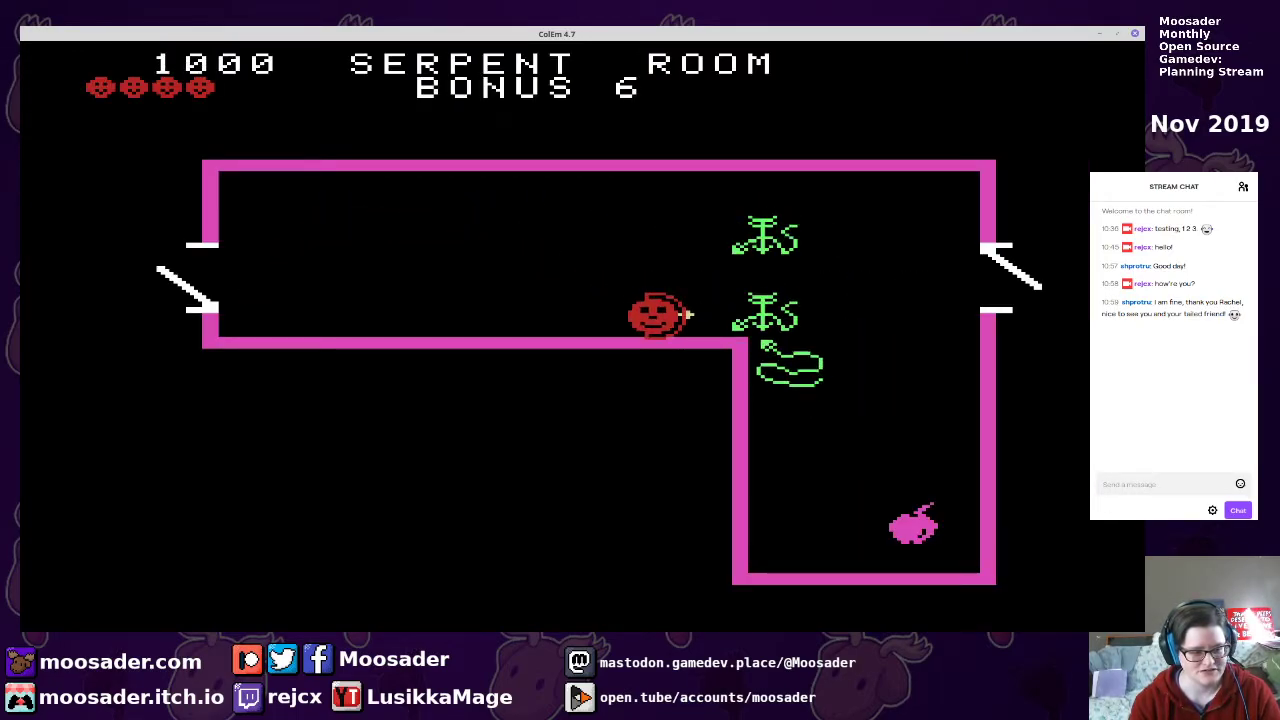
# Get past the fallen serpents, shoot the remaining ones, and move down into the alcove beside the apple
pyautogui.press('Left')
pyautogui.press('Up')
pyautogui.press('Right')
pyautogui.press('Right')
pyautogui.press('Down')
pyautogui.press('Down')
pyautogui.press('Right')
pyautogui.press('Left')
pyautogui.press('Up')
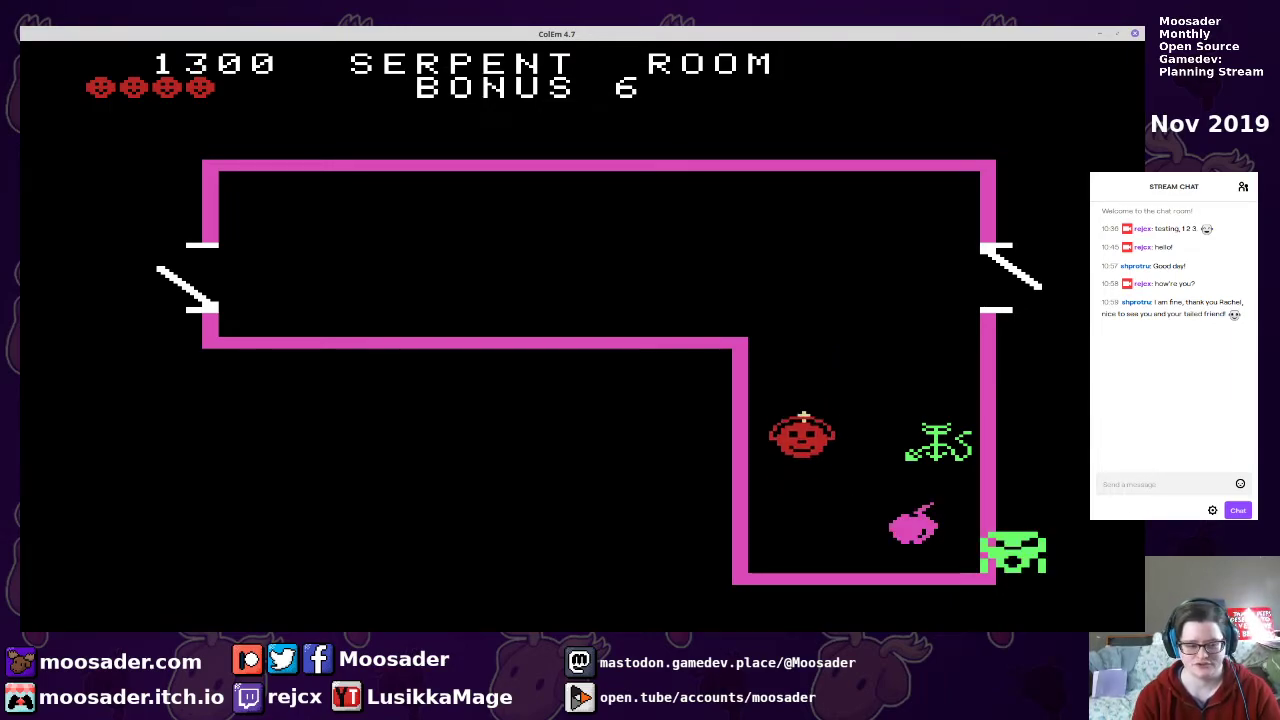
# Collect the pink apple, leave the Serpent Room, and head west along Level One's top corridor
pyautogui.press('Right')
pyautogui.press('Right')
pyautogui.press('Up')
pyautogui.press('Left')
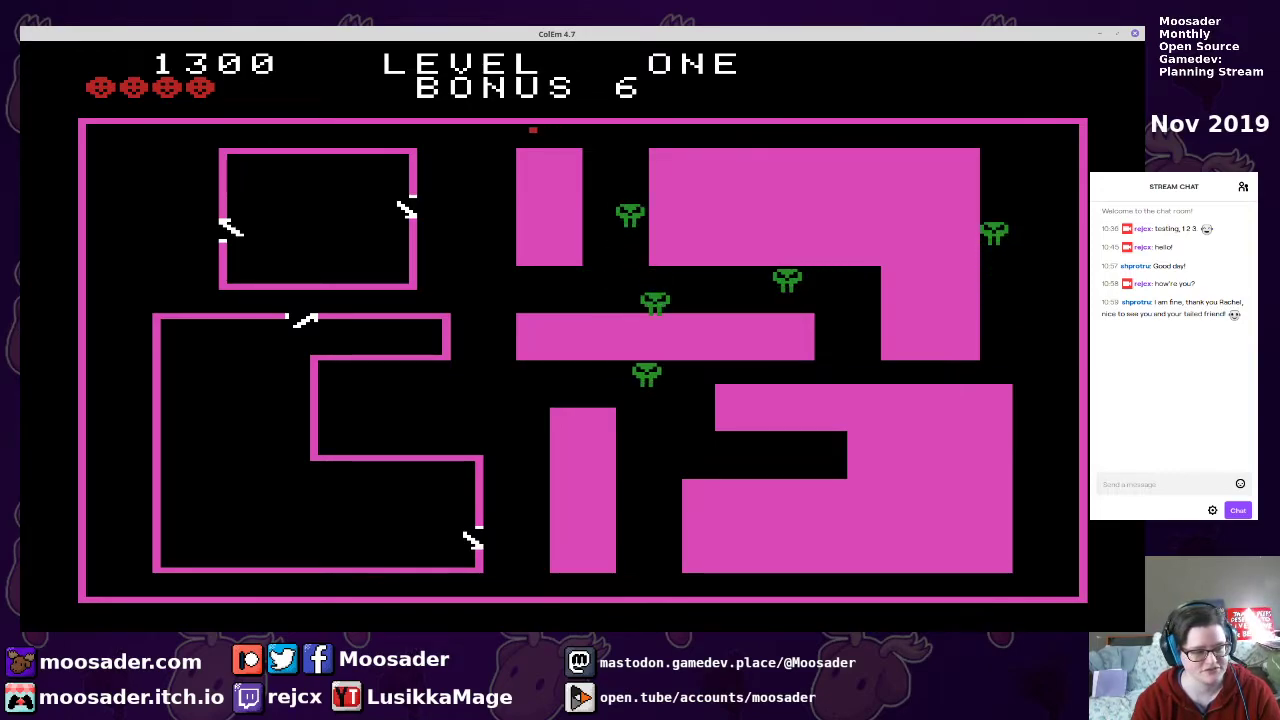
# Guide the red dot to the upper-left room and enter it through its east door
pyautogui.press('Left')
pyautogui.press('Up')
pyautogui.press('Left')
pyautogui.press('Right')
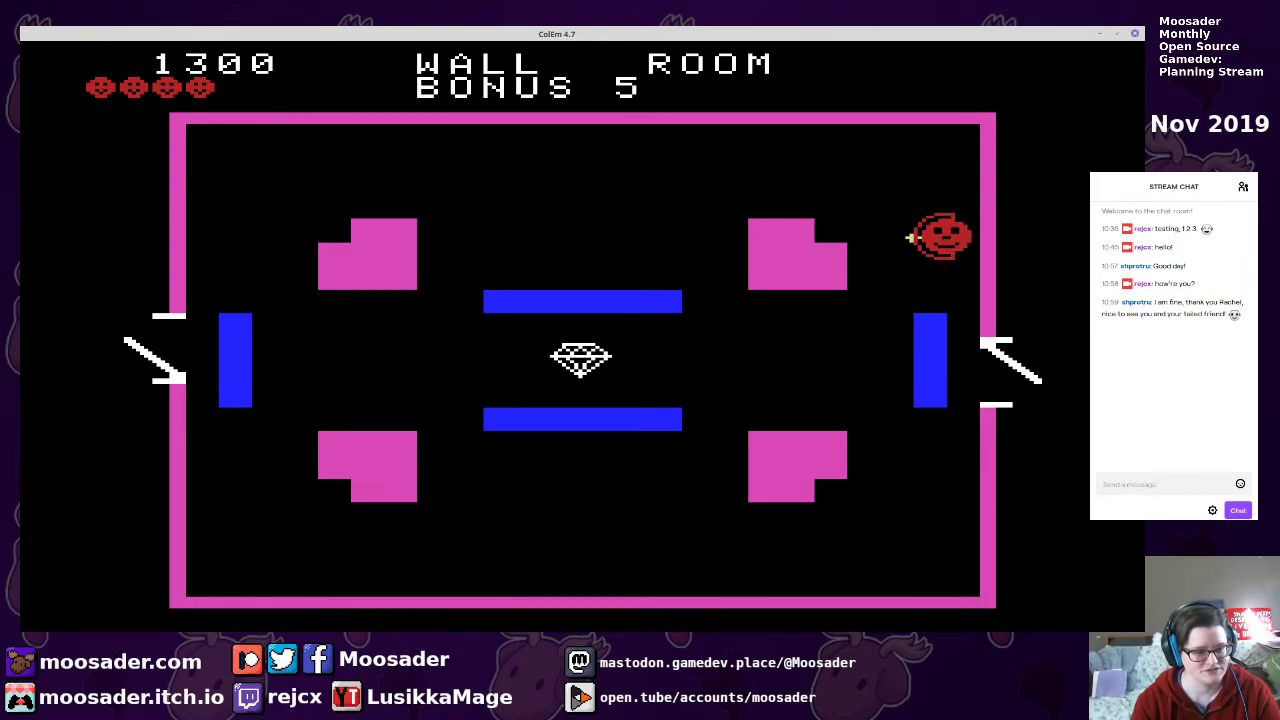
# Collect the diamond between the moving blue walls and leave the Wall Room through the west door
pyautogui.press('Left')
pyautogui.press('Down')
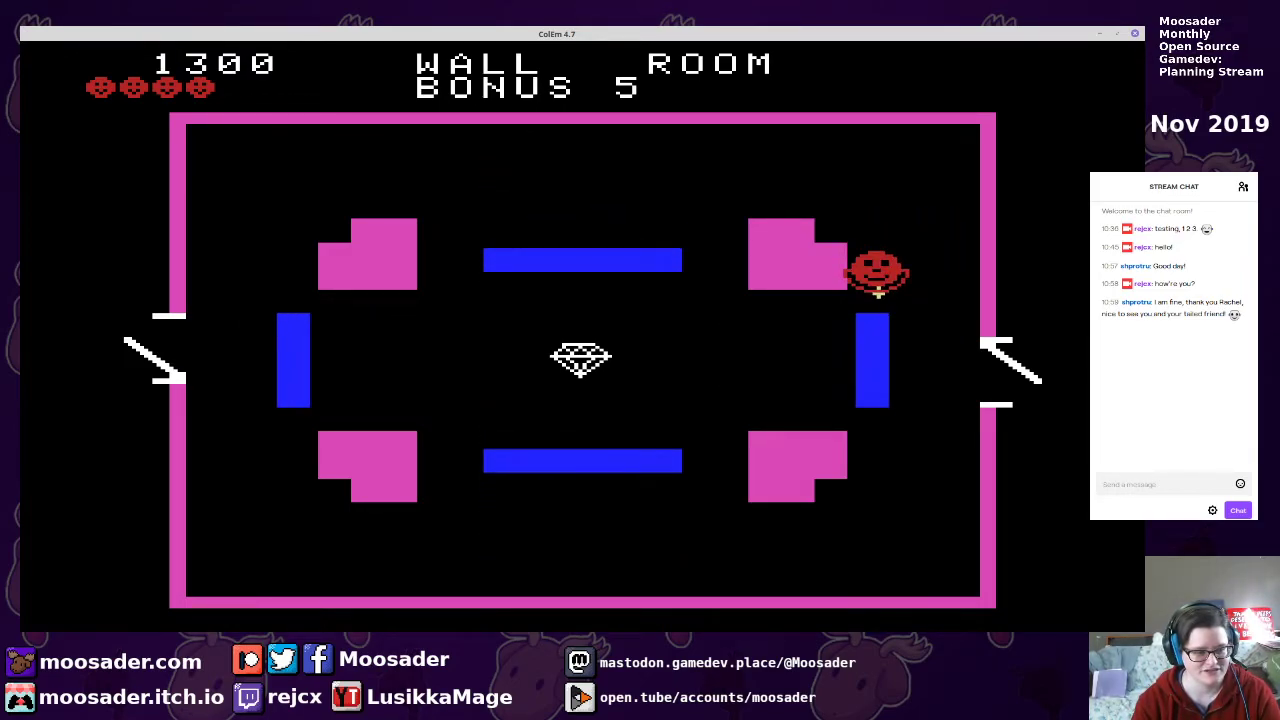
pyautogui.press('Down')
pyautogui.press('Left')
pyautogui.press('Down')
pyautogui.press('Left')
pyautogui.press('Up')
pyautogui.press('Down')
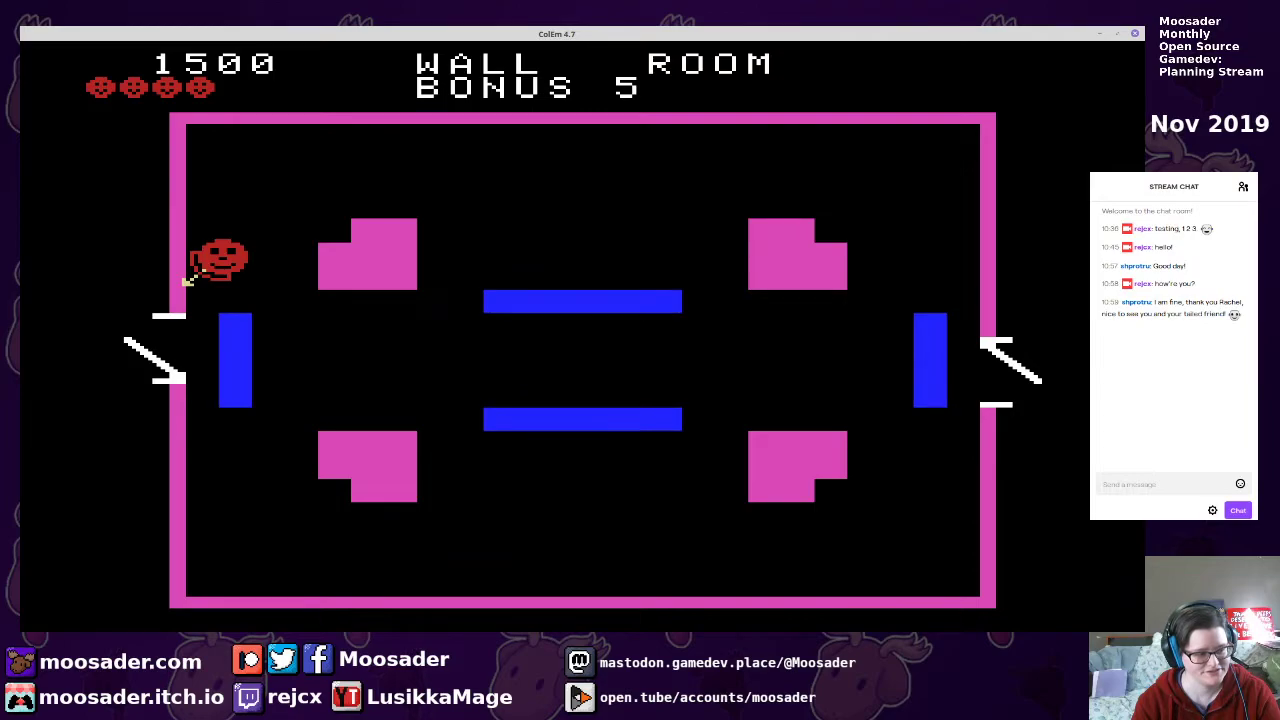
pyautogui.press('Down')
pyautogui.press('Left')
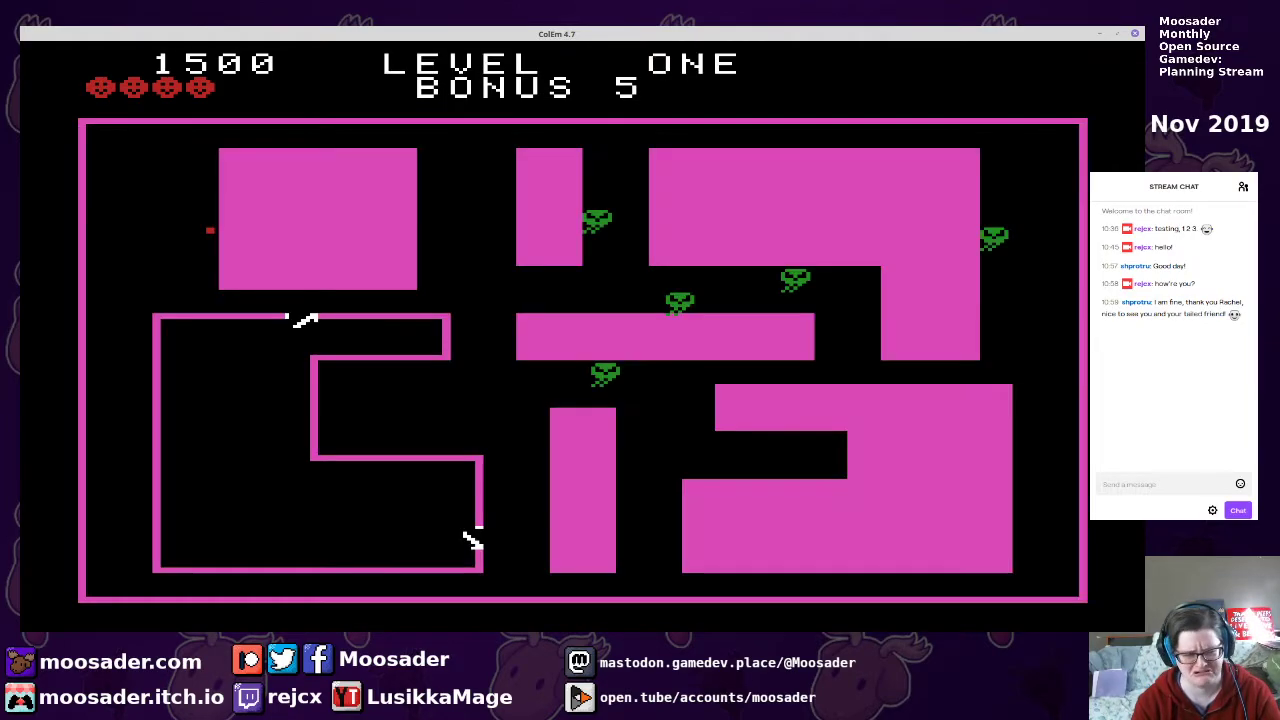
# Enter Level One's lower-left room through its top door and shoot the goblins inside
pyautogui.press('Down')
pyautogui.press('Right')
pyautogui.press('Right')
pyautogui.press('Left')
pyautogui.press('space')
pyautogui.press('Down')
pyautogui.press('space')
pyautogui.press('Left')
pyautogui.press('space')
pyautogui.press('Down')
pyautogui.press('space')
# Take the Goblin Room's treasure and leave through the east door to complete Level One
pyautogui.press('Left')
pyautogui.press('Right')
pyautogui.press('Down')
pyautogui.press('Right')
pyautogui.press('Right')
pyautogui.press('Up')
pyautogui.press('Right')
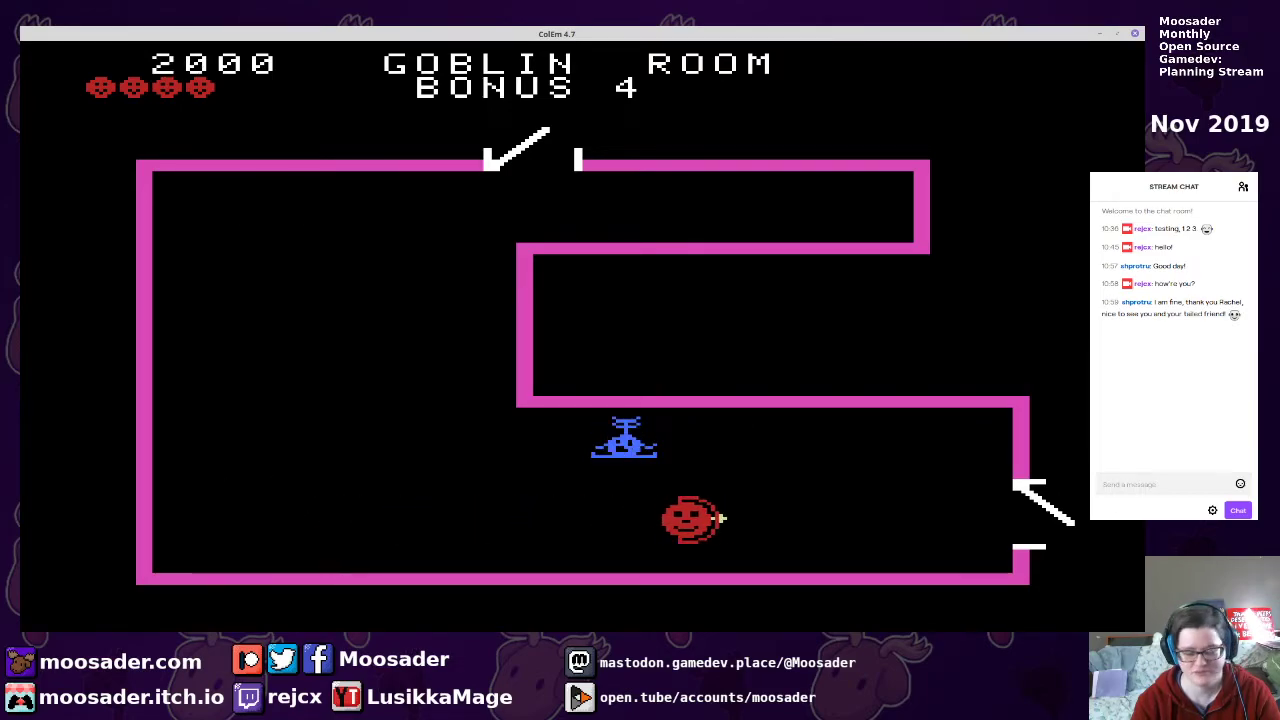
pyautogui.press('Right')
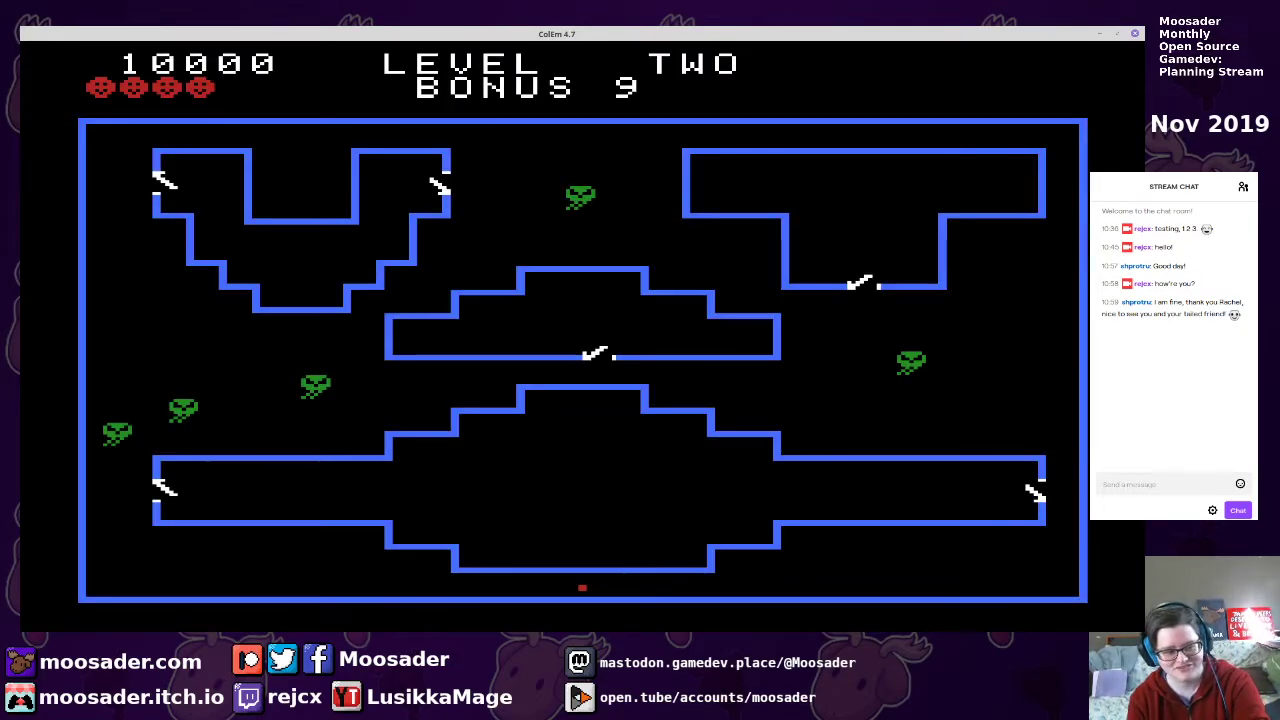
# Guide the red dot around Level Two's large lower room and enter through its west door
pyautogui.press('Right')
pyautogui.press('Up')
pyautogui.press('Right')
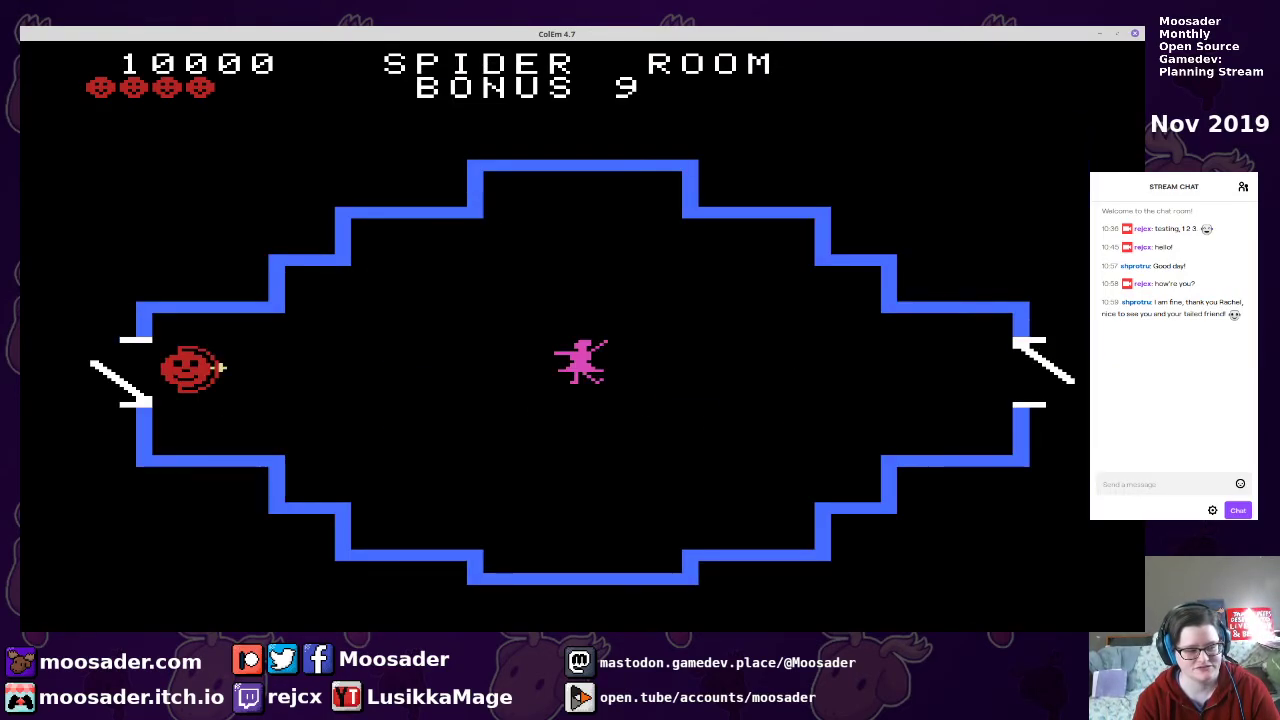
# Shoot the spiders on the west side and in the centre of the Spider Room
pyautogui.press('Right')
pyautogui.press('space')
pyautogui.press('Down')
pyautogui.press('Right')
pyautogui.press('Up')
pyautogui.press('space')
pyautogui.press('Right')
pyautogui.press('Up')
pyautogui.press('Up')
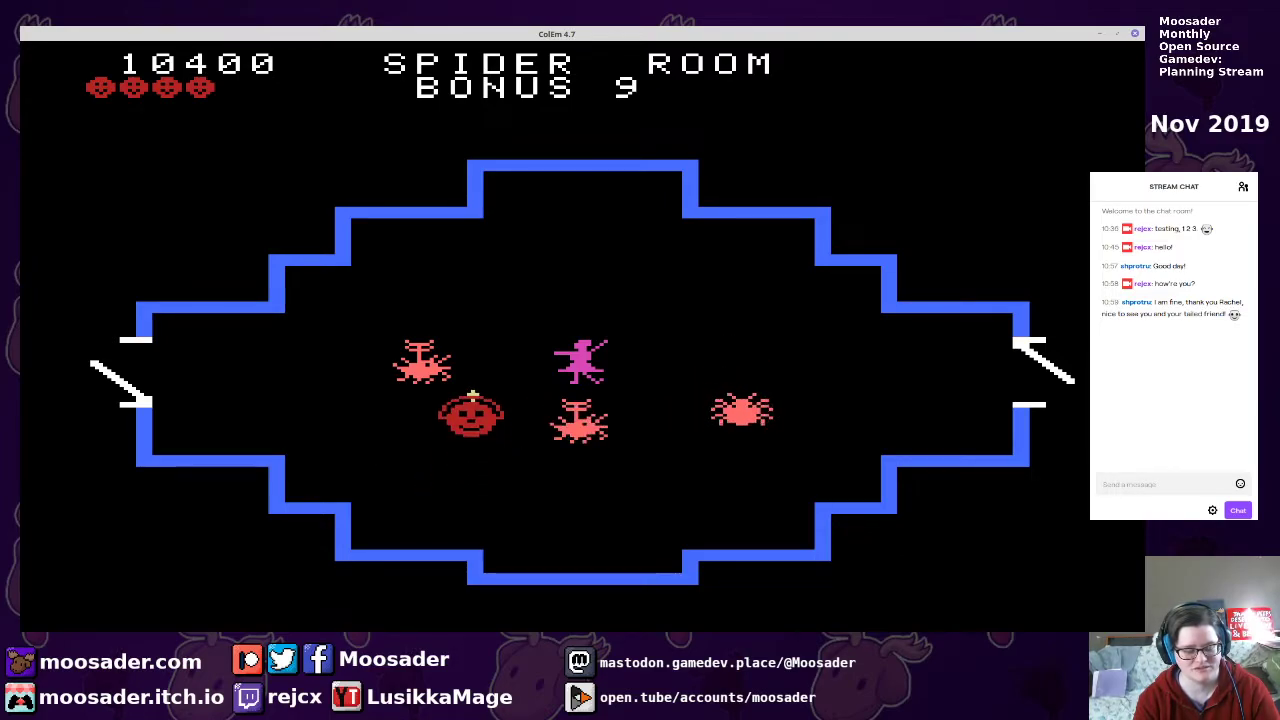
# Shoot the remaining pink spider and collect the treasure in the centre of the Spider Room
pyautogui.press('Up')
pyautogui.press('Right')
pyautogui.press('Left')
pyautogui.press('space')
pyautogui.press('Right')
pyautogui.press('Down')
pyautogui.press('Left')
pyautogui.press('space')
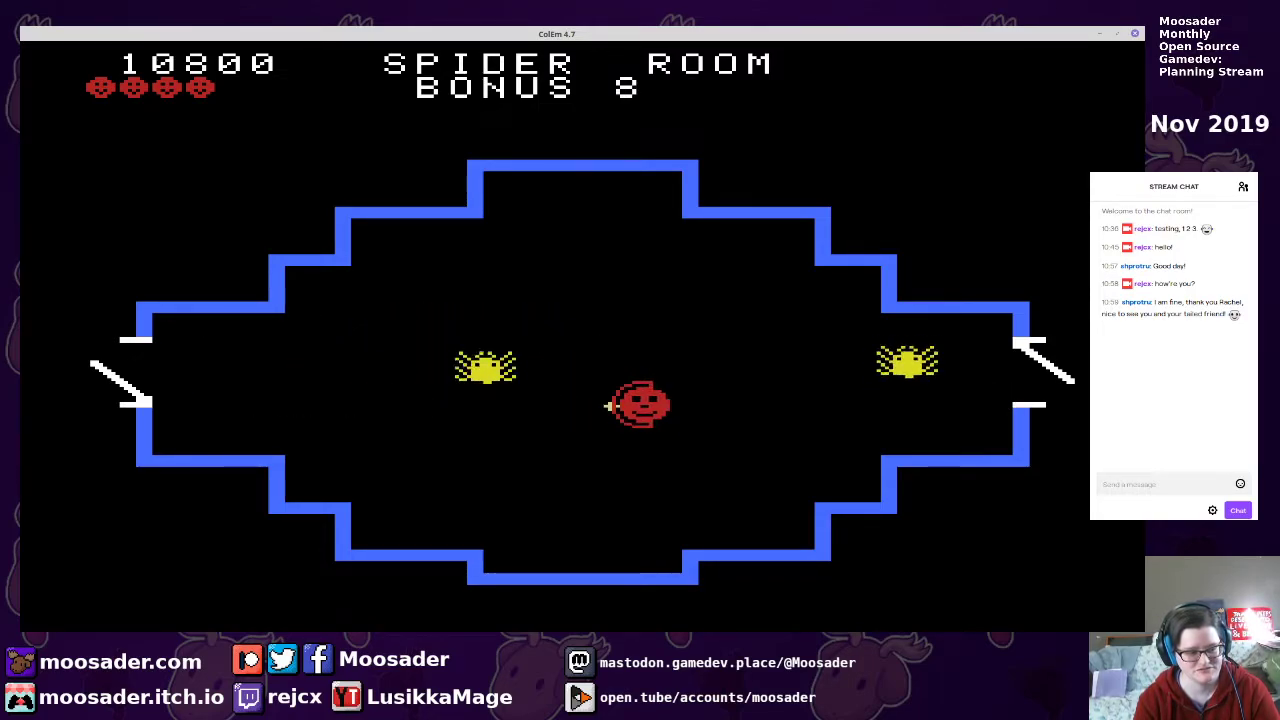
# Shoot the yellow spider near the east door and leave the Spider Room through that door
pyautogui.press('Right')
pyautogui.press('Up')
pyautogui.press('Left')
pyautogui.press('space')
pyautogui.press('Right')
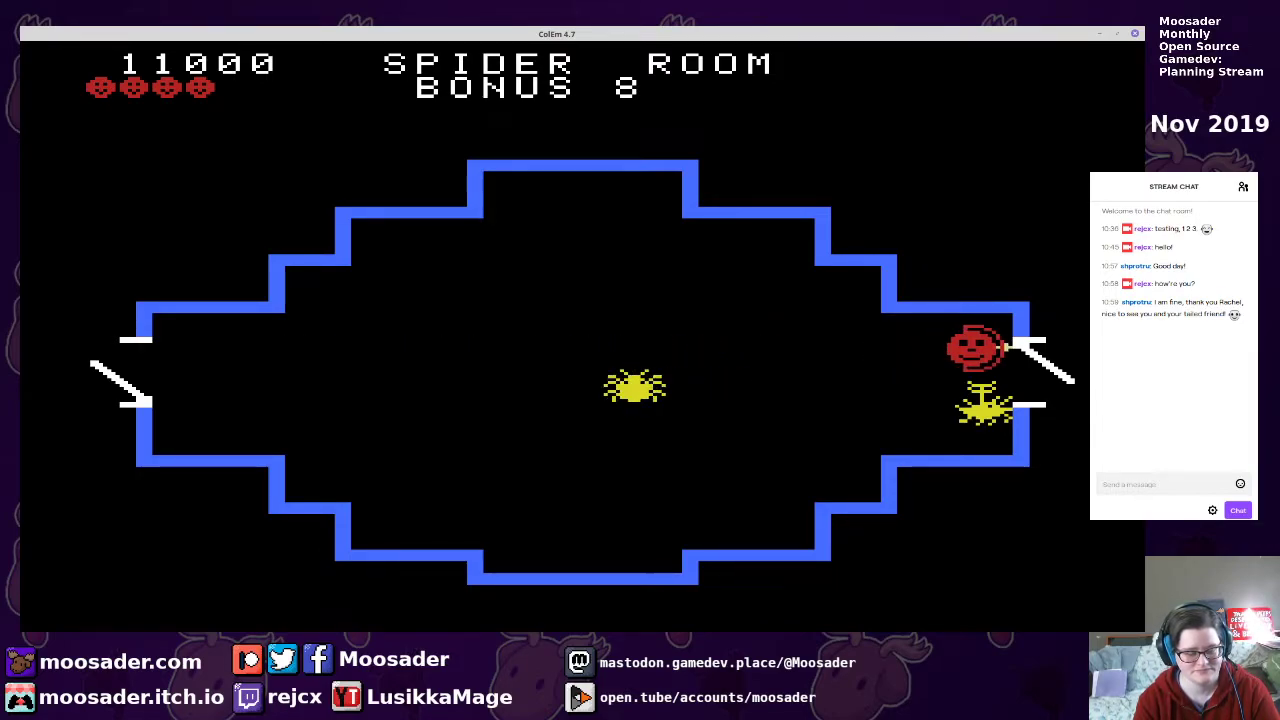
pyautogui.press('Down')
pyautogui.press('Right')
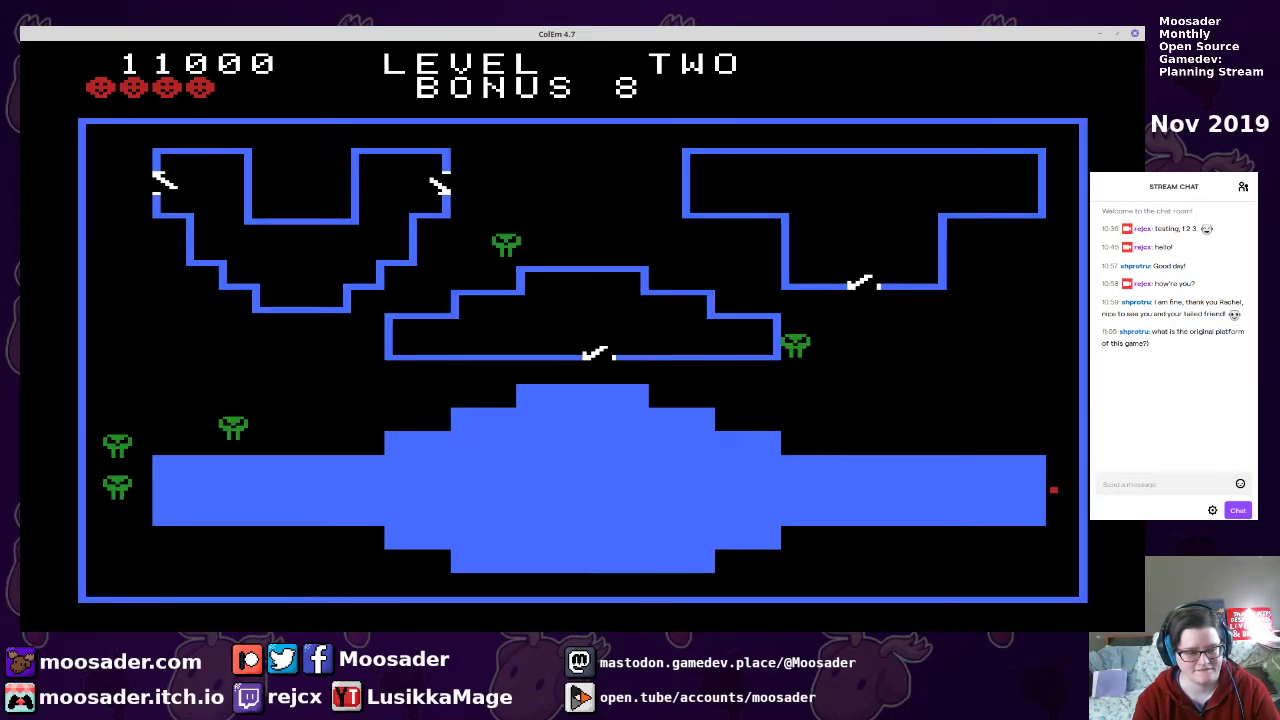
# Enter Level Two's upper-right room through its bottom door and fire an arrow upward from the room's lower-right corner
pyautogui.press('Up')
pyautogui.press('Left')
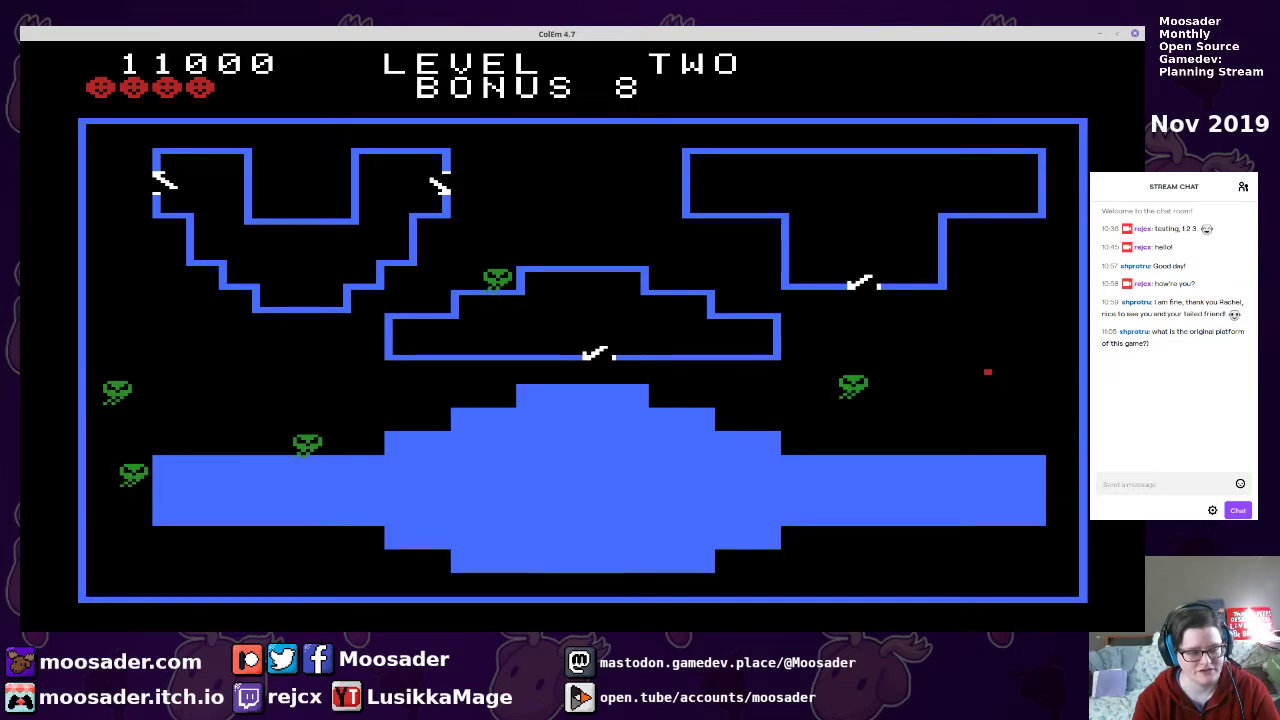
pyautogui.press('Up')
pyautogui.press('Right')
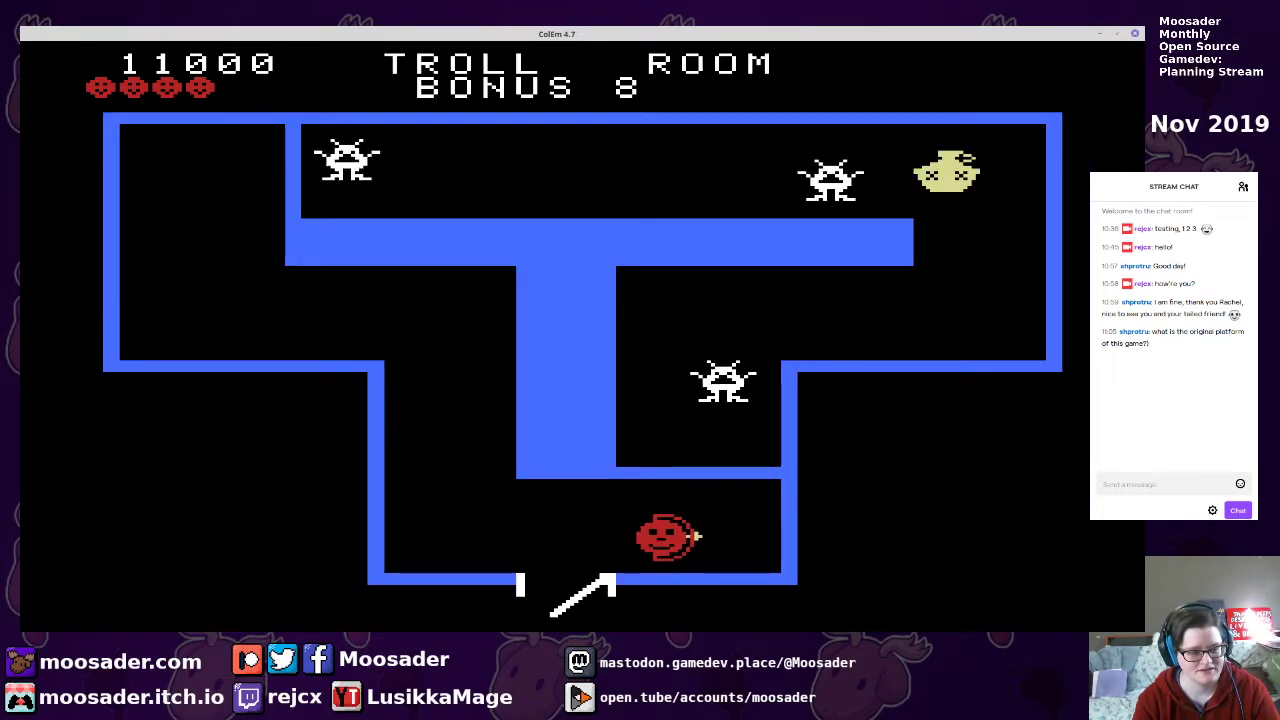
pyautogui.press('Up')
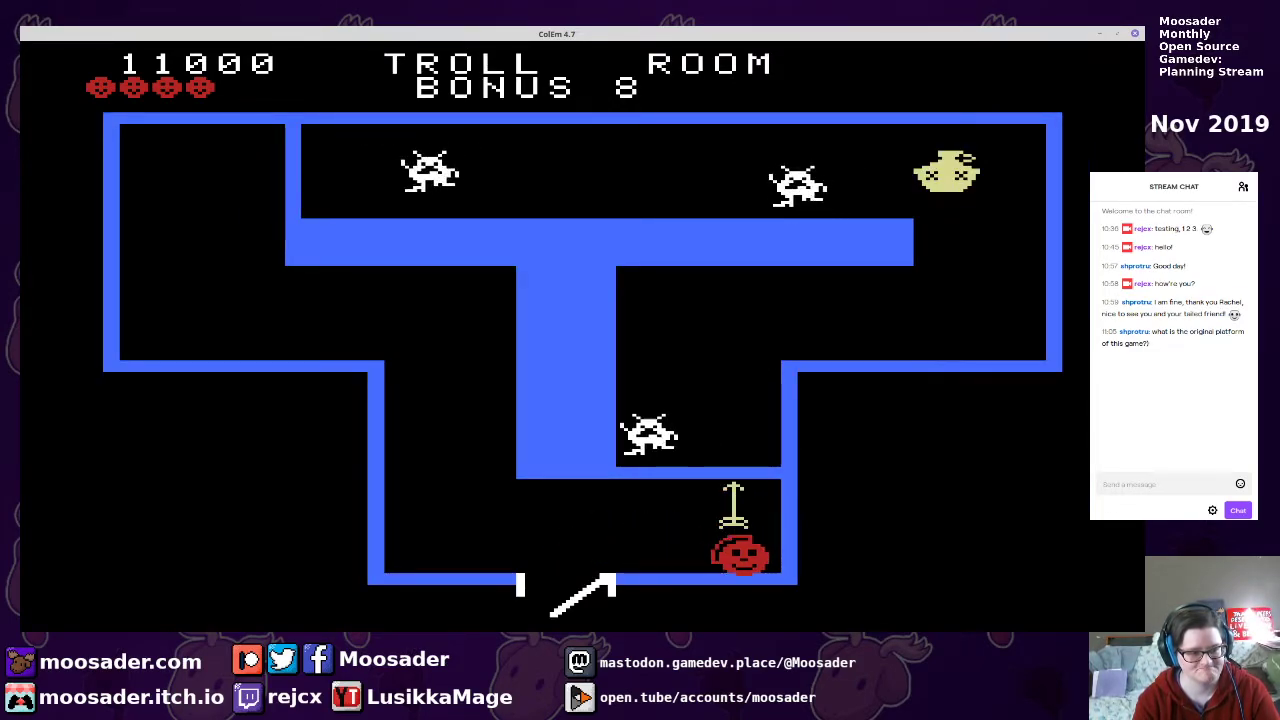
# Move west along the Troll Room's lower passage while shooting at the trolls
pyautogui.press('Left')
pyautogui.press('Up')
pyautogui.press('space')
pyautogui.press('Left')
pyautogui.press('space')
pyautogui.press('Left')
# Shoot another arrow on the way up through the Troll Room and collect the yellow treasure in its northeast part
pyautogui.press('Up')
pyautogui.press('Right')
pyautogui.press('Up')
pyautogui.press('space')
pyautogui.press('Right')
pyautogui.press('Up')
pyautogui.press('Right')
pyautogui.press('Left')
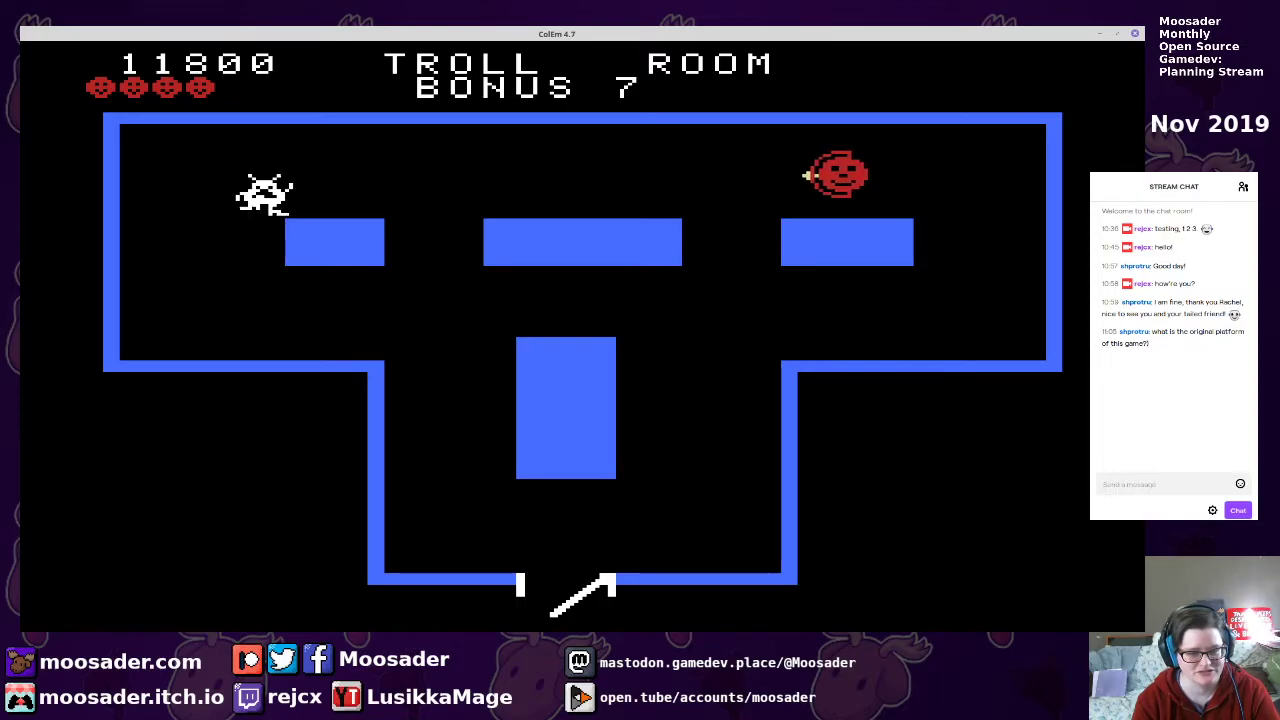
# Leave the Troll Room through its south door and enter the central Dragon Room through its south door
pyautogui.press('Down')
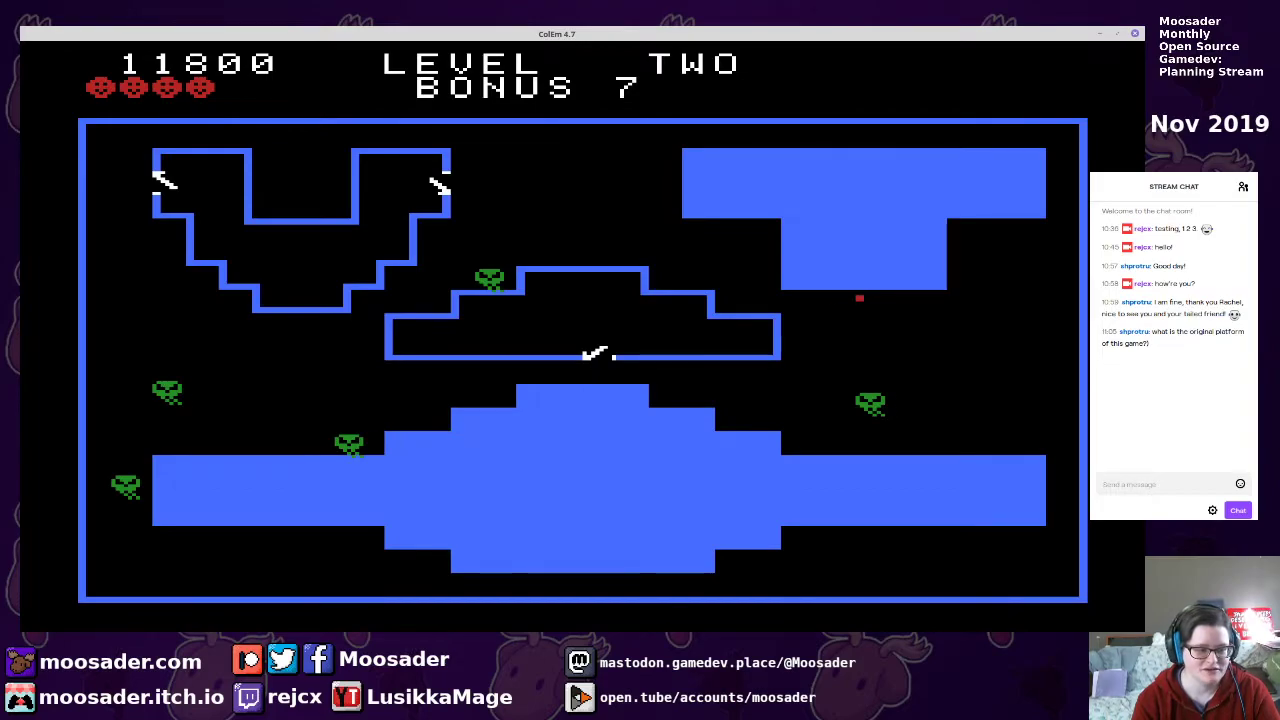
pyautogui.press('Left')
pyautogui.press('Right')
pyautogui.press('Down')
pyautogui.press('Left')
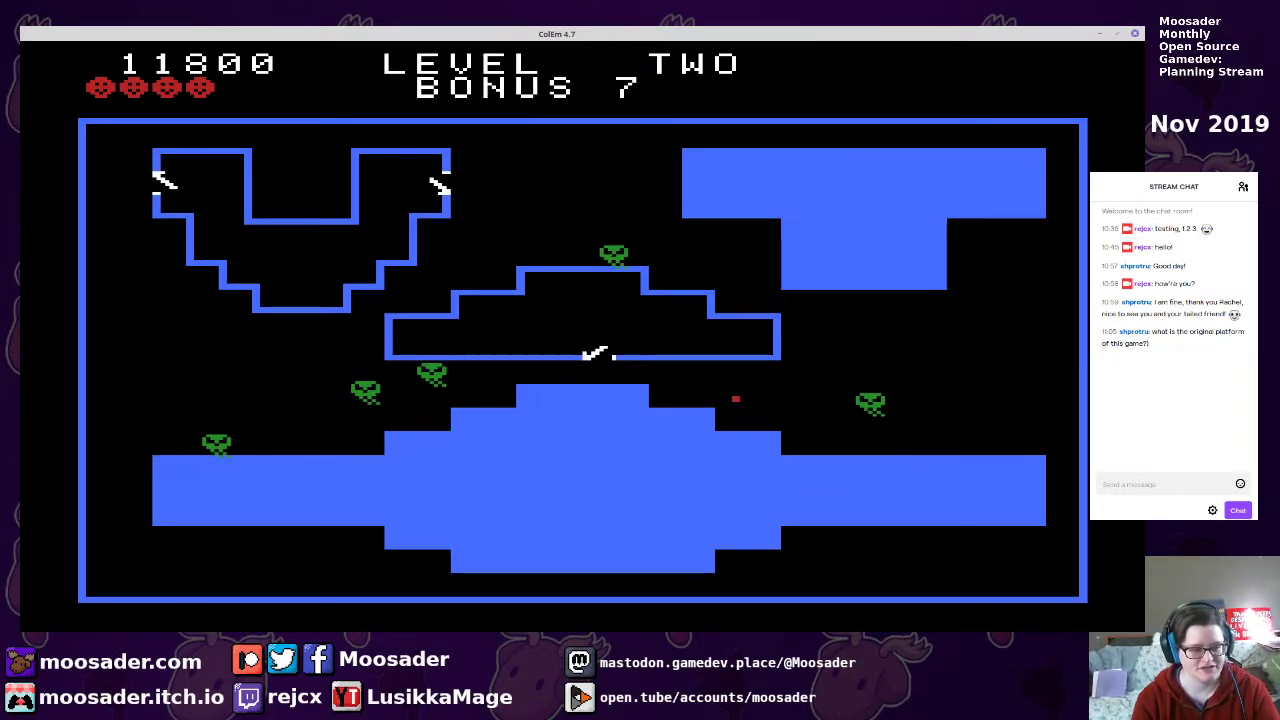
pyautogui.press('Up')
# Shoot the yellow dragon west of the Dragon Room's door and retreat to the east side
pyautogui.press('Left')
pyautogui.press('space')
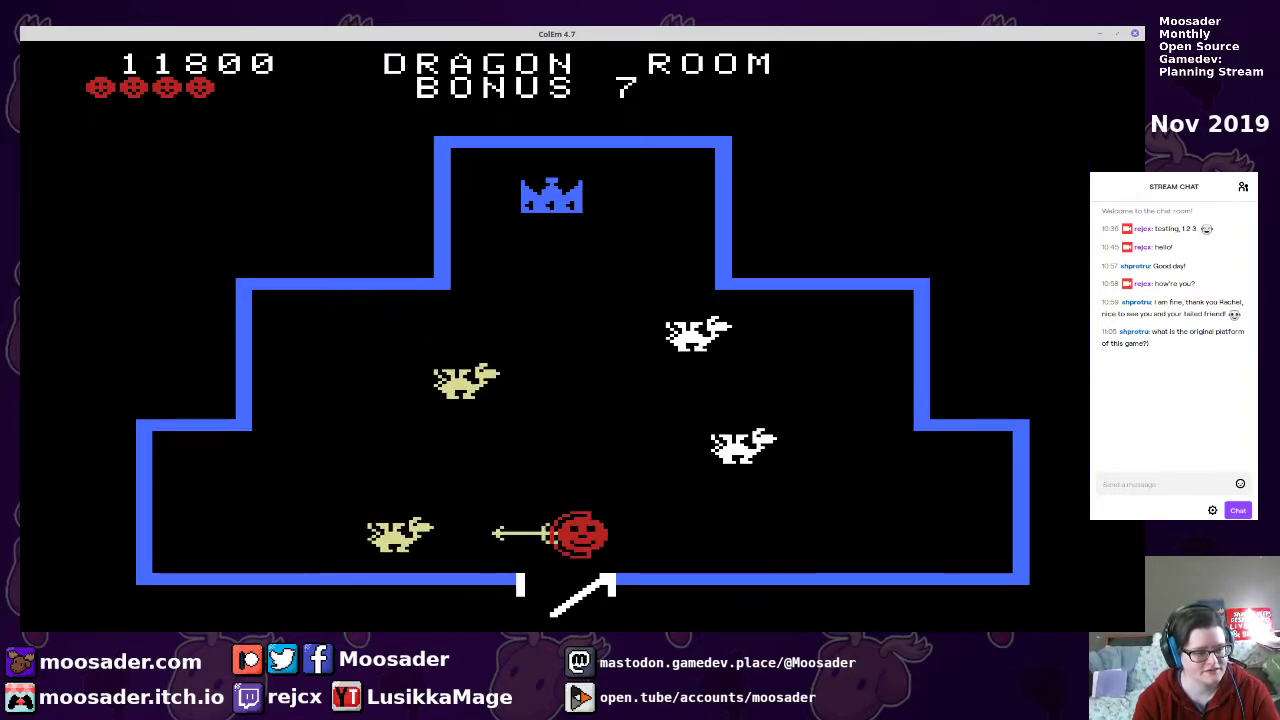
pyautogui.press('Right')
pyautogui.press('Right')
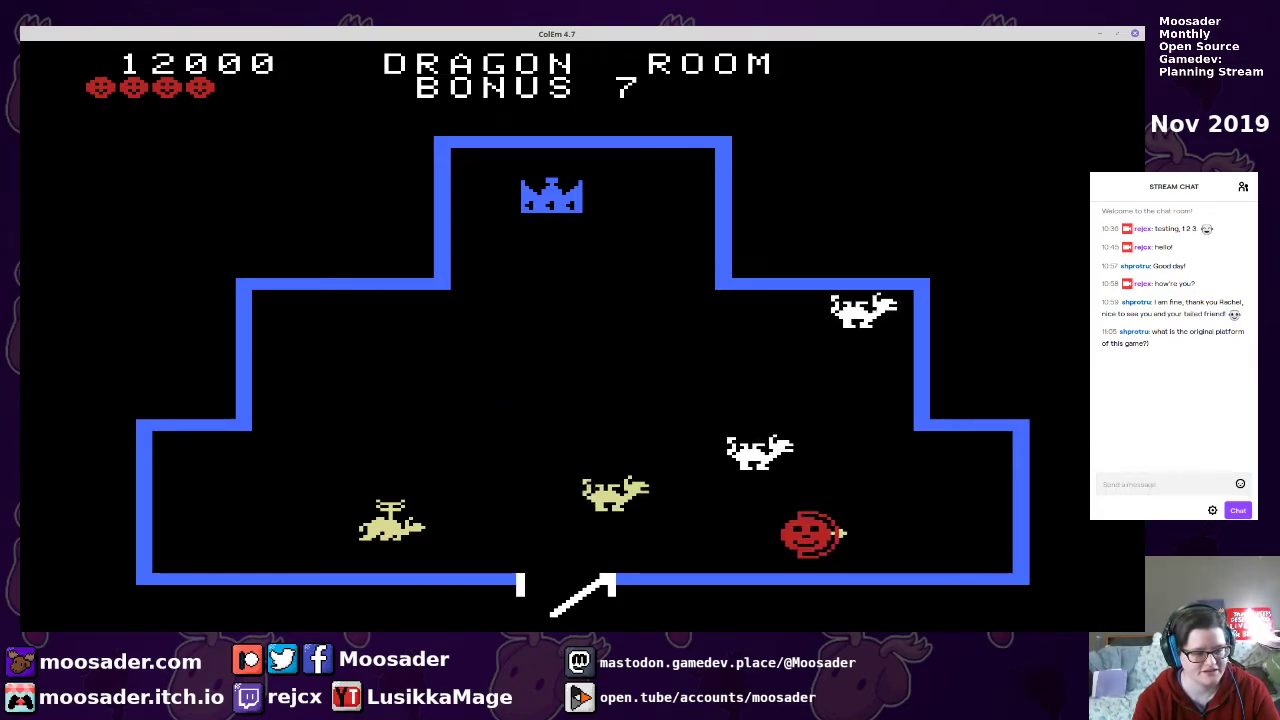
# Shoot the nearer white dragon from the Dragon Room's southeast corner
pyautogui.press('Up')
pyautogui.press('Left')
pyautogui.press('space')
pyautogui.press('space')
pyautogui.press('space')
pyautogui.press('Up')
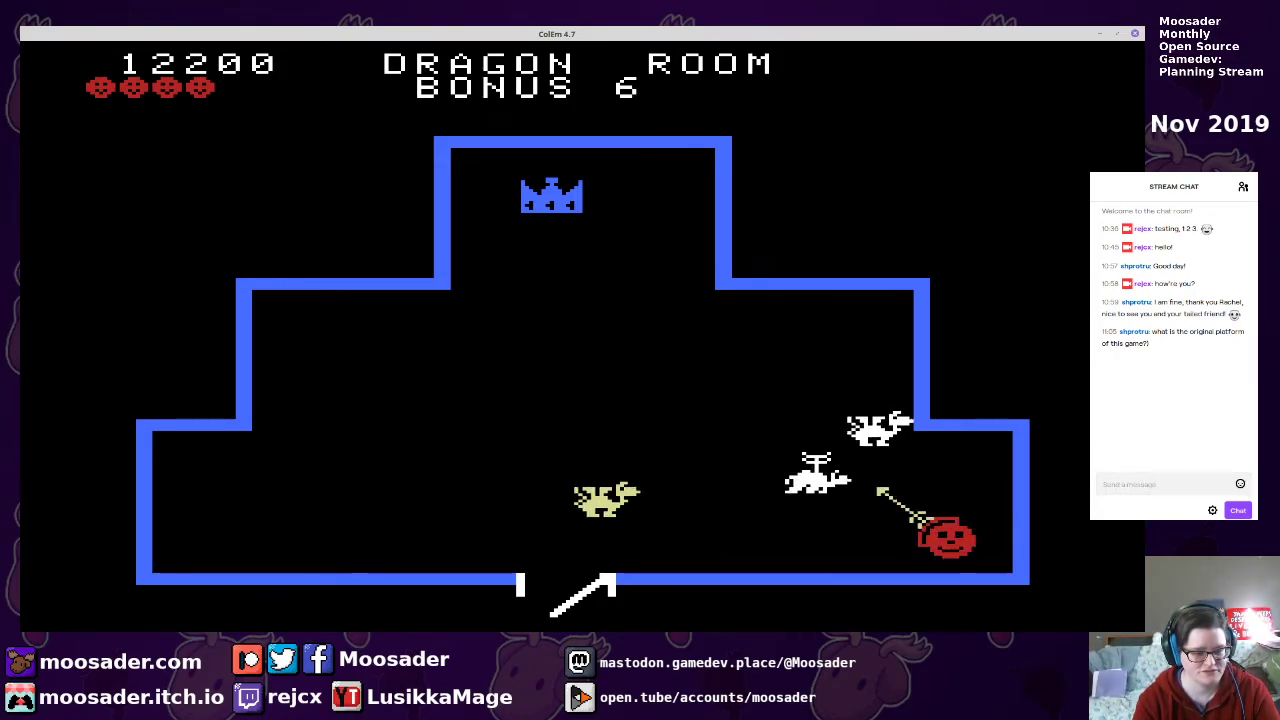
# Shoot the remaining white dragon and move back west to the Dragon Room's door
pyautogui.press('Left')
pyautogui.press('space')
pyautogui.press('space')
pyautogui.press('Right')
pyautogui.press('Right')
pyautogui.press('Up')
pyautogui.press('Left')
pyautogui.press('space')
pyautogui.press('space')
pyautogui.press('Down')
pyautogui.press('Left')
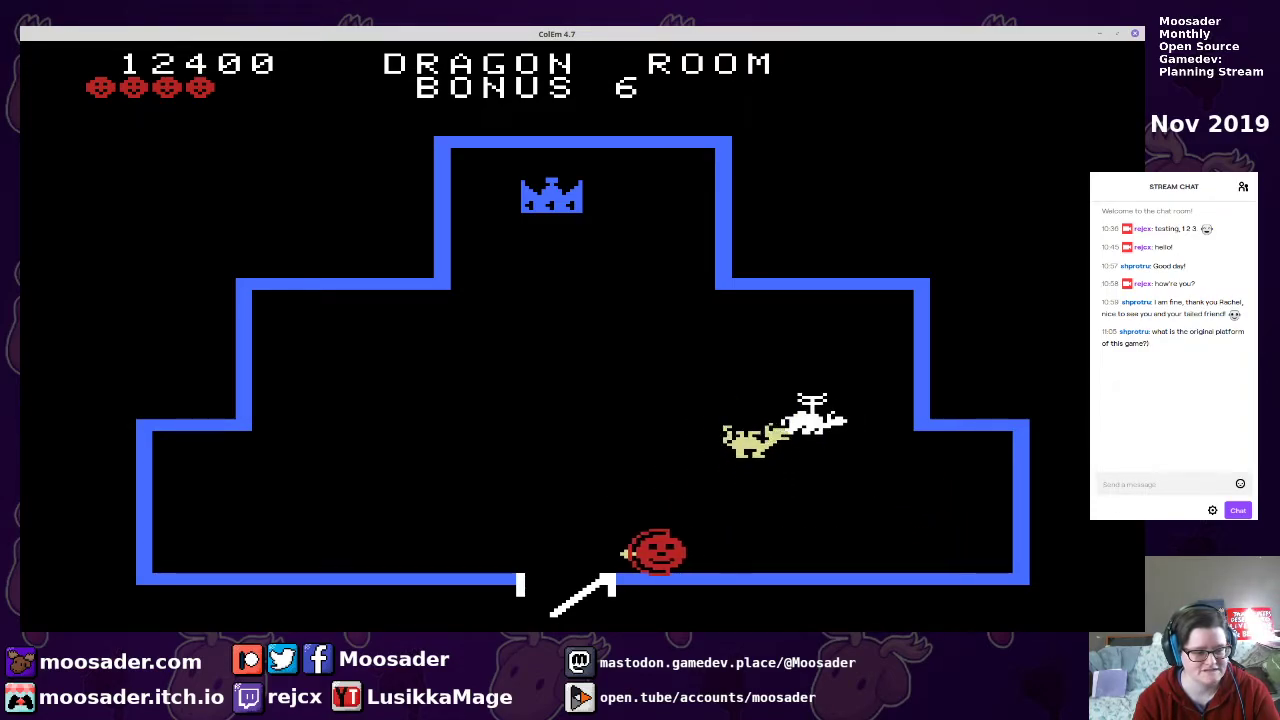
# Shoot the last yellow dragon and collect the blue crown in the Dragon Room's north alcove
pyautogui.press('Right')
pyautogui.press('space')
pyautogui.press('Up')
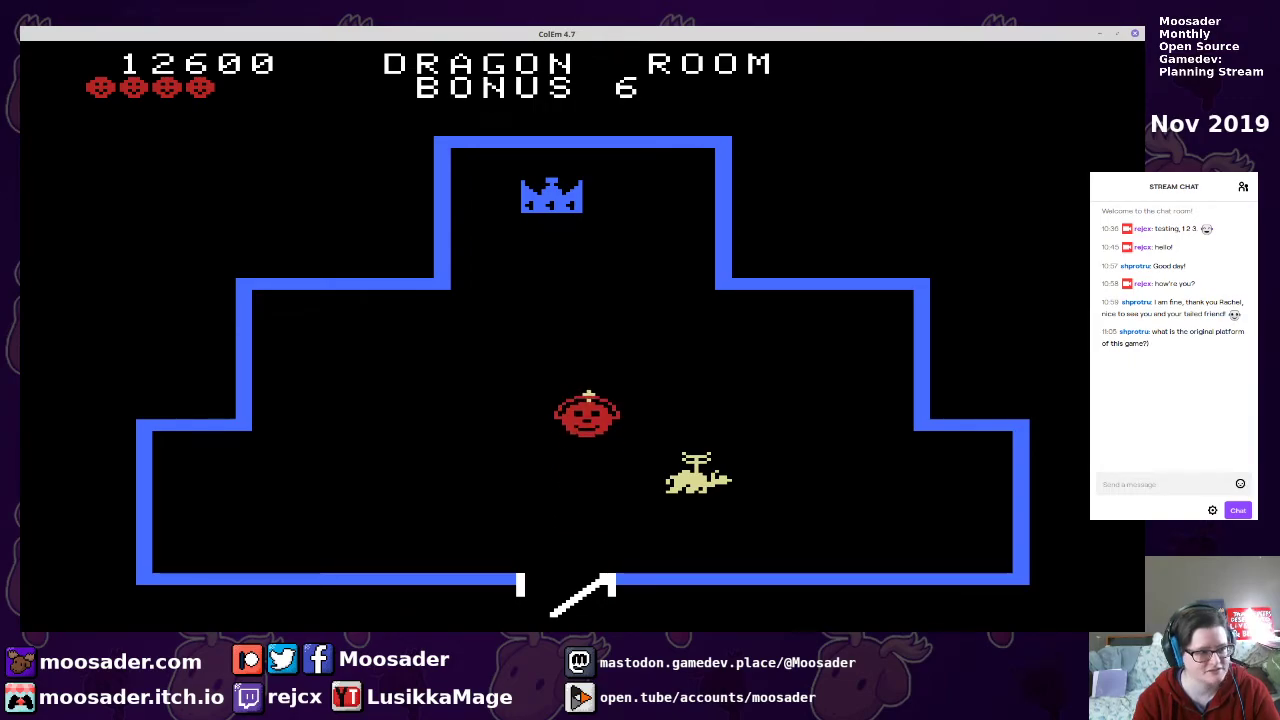
# Leave the Dragon Room and enter the Two-Head Room through its east door, avoiding the green hall monsters
pyautogui.press('Down')
pyautogui.press('Down')
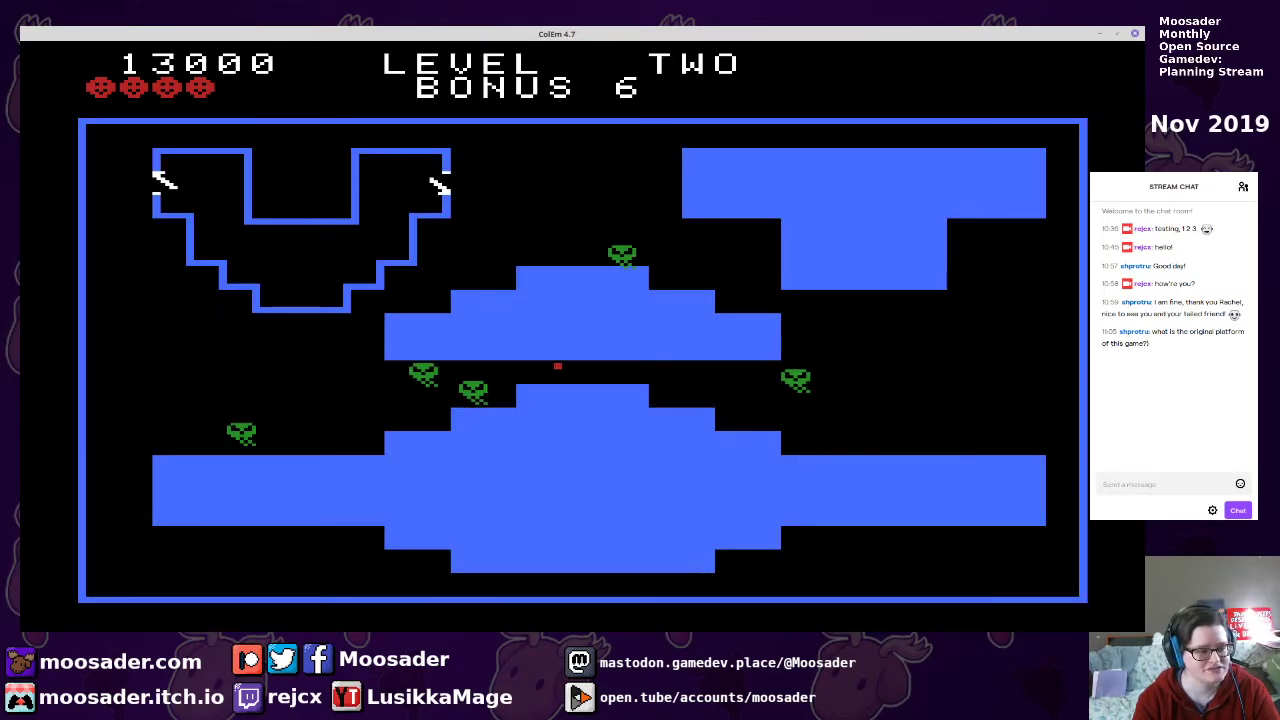
pyautogui.press('Right')
pyautogui.press('Up')
pyautogui.press('Left')
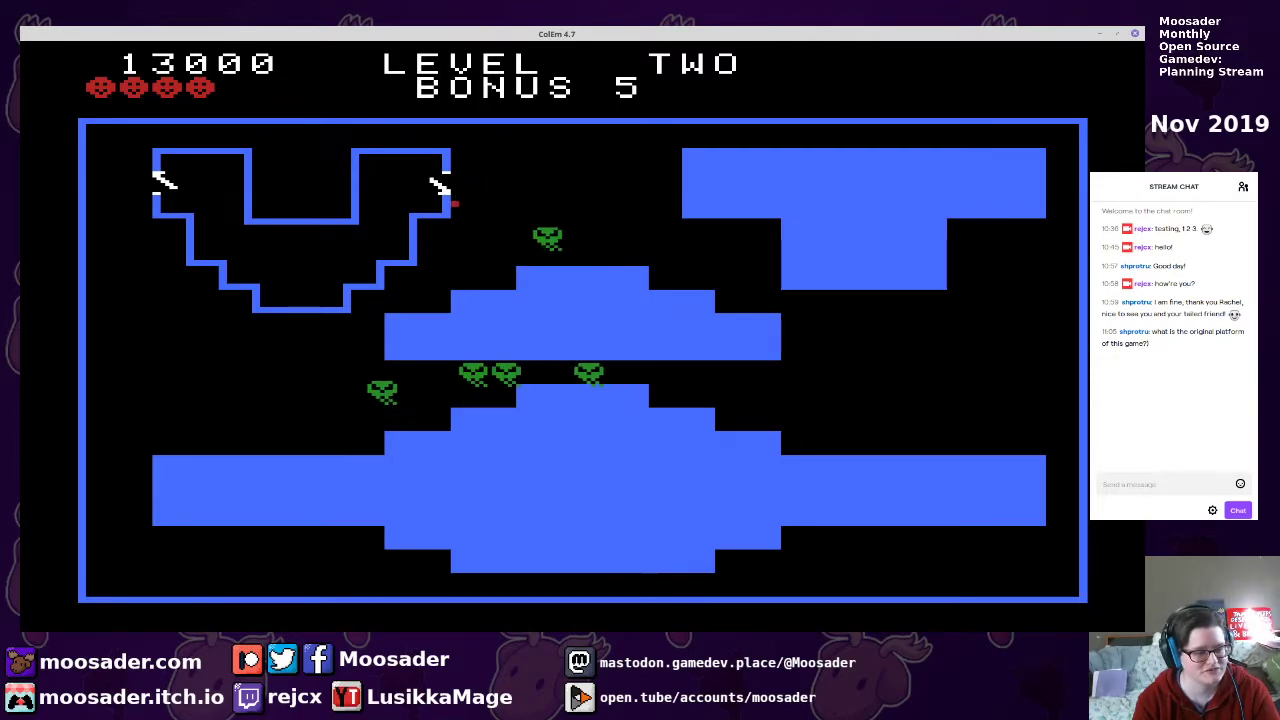
pyautogui.press('Up')
pyautogui.press('Left')
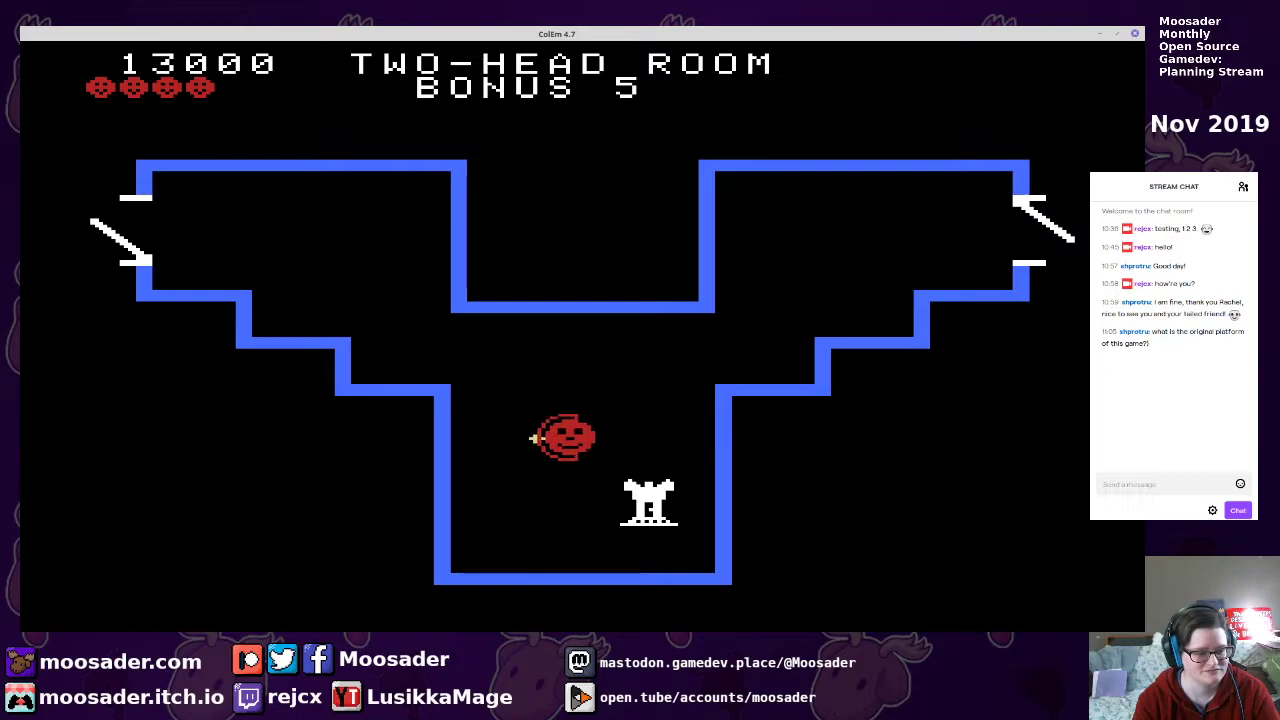
# Collect the white treasure in the Two-Head Room's lower pit and shoot a two-headed monster in the west wing
pyautogui.press('Right')
pyautogui.press('Down')
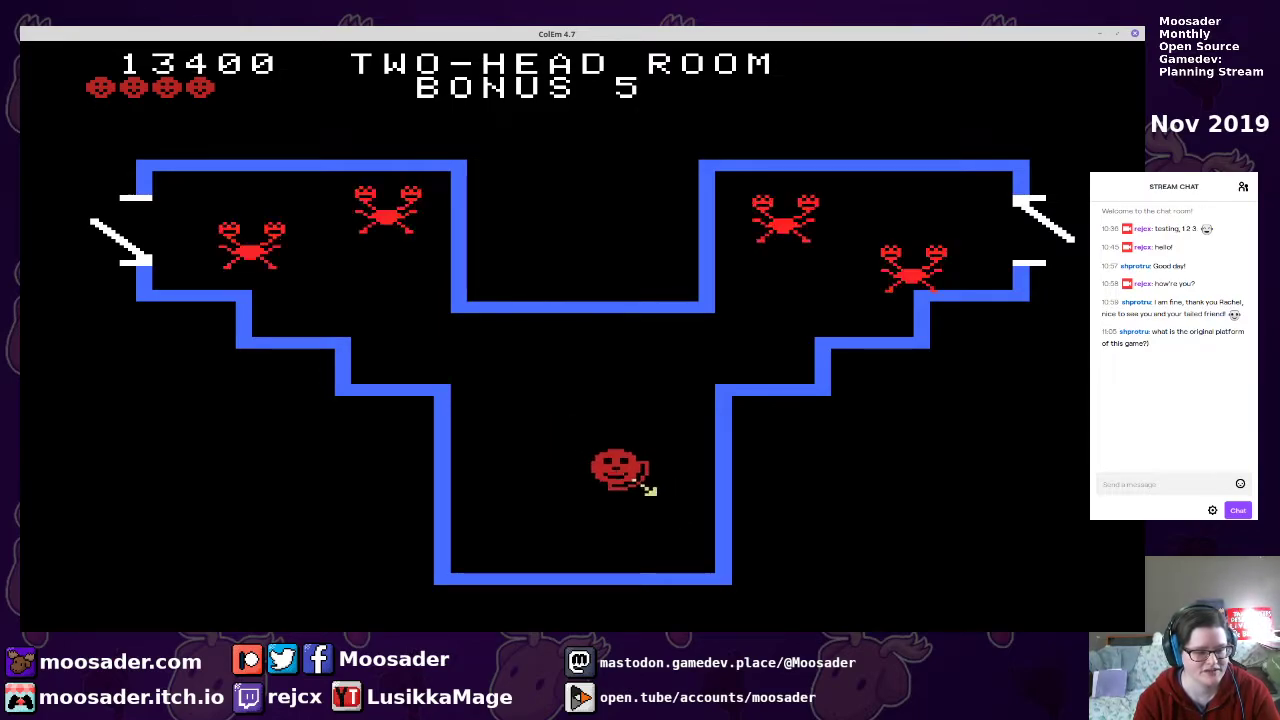
pyautogui.press('Left')
pyautogui.press('Up')
pyautogui.press('space')
pyautogui.press('Up')
pyautogui.press('Left')
pyautogui.press('Right')
pyautogui.press('Left')
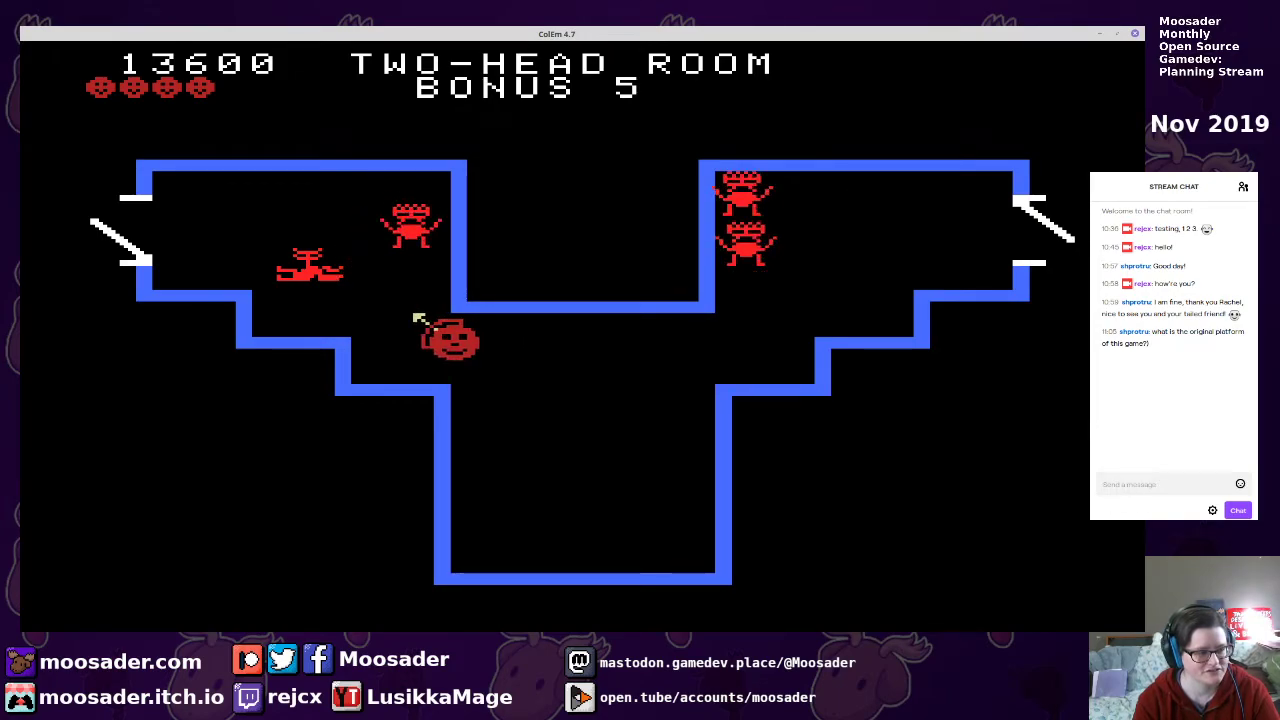
# Back away east and shoot the second two-headed monster approaching from the west wing
pyautogui.press('Right')
pyautogui.press('Down')
pyautogui.press('Right')
pyautogui.press('Left')
pyautogui.press('Up')
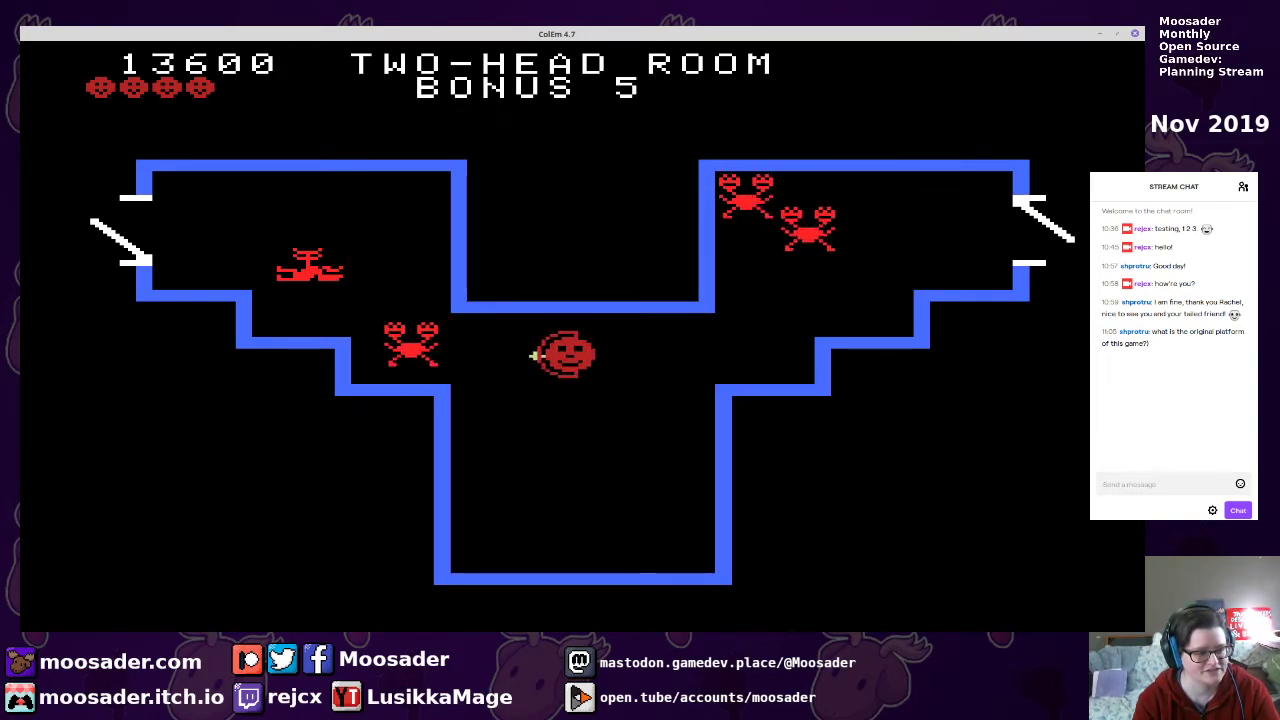
pyautogui.press('space')
pyautogui.press('Right')
pyautogui.press('Up')
pyautogui.press('Left')
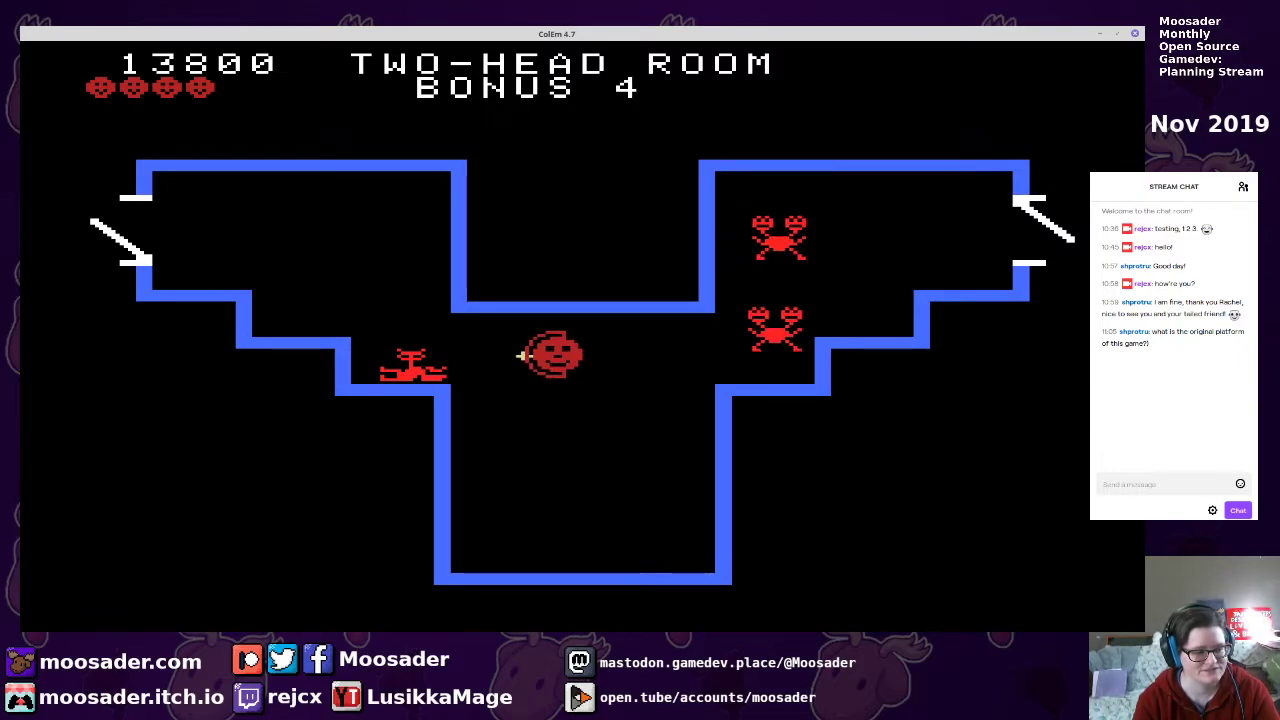
# Leave the Two-Head Room through its west door to complete Level Two
pyautogui.press('Left')
pyautogui.press('Up')
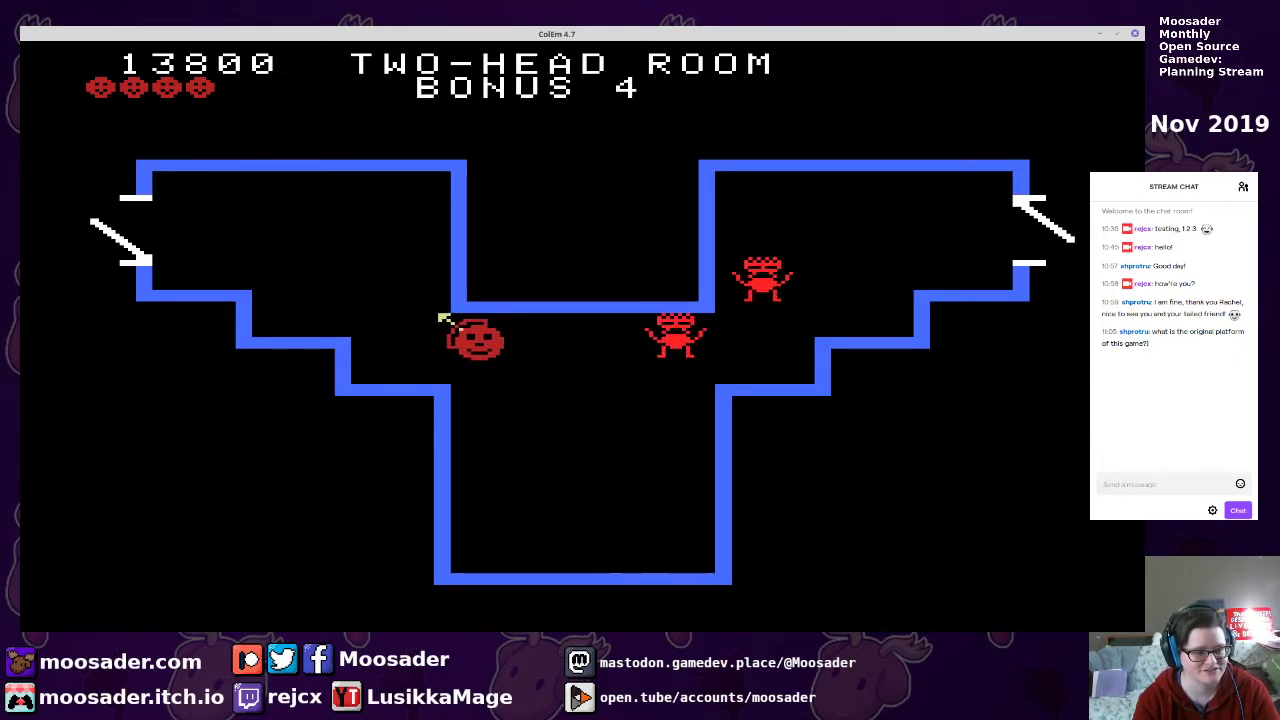
pyautogui.press('Left')
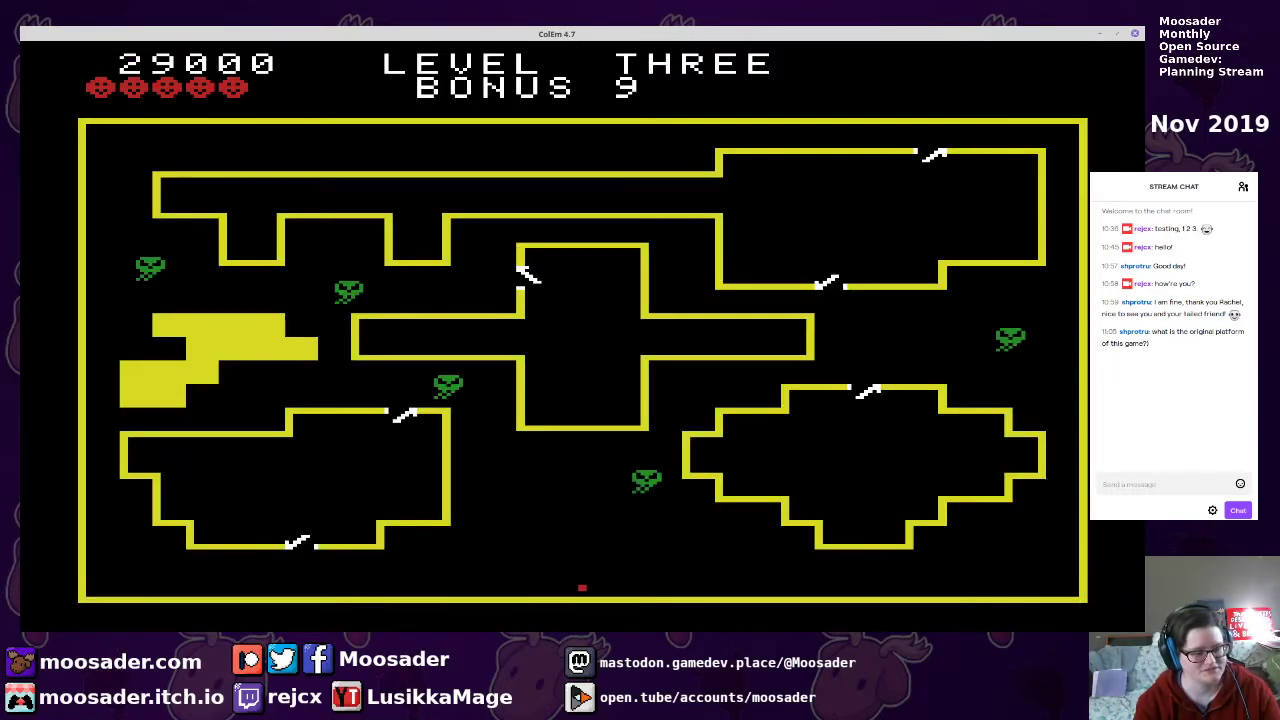
# Enter Level Three's Genie Room through its south door and shoot the two genies on the west side
pyautogui.press('Up')
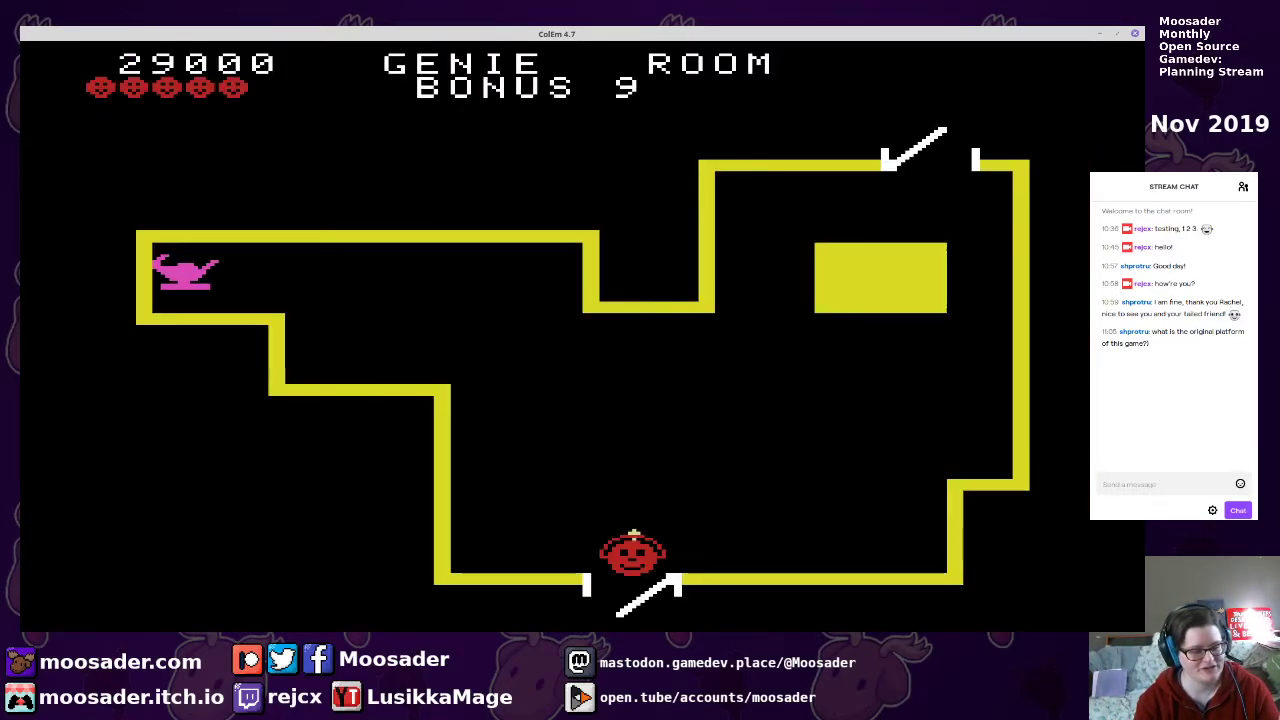
pyautogui.press('Up')
pyautogui.press('space')
pyautogui.press('Left')
pyautogui.press('Up')
pyautogui.press('Right')
pyautogui.press('space')
pyautogui.press('Left')
pyautogui.press('Up')
pyautogui.press('space')
# Collect the magic lamp at the Genie Room's west end and return to the main chamber
pyautogui.press('Left')
pyautogui.press('Up')
pyautogui.press('Left')
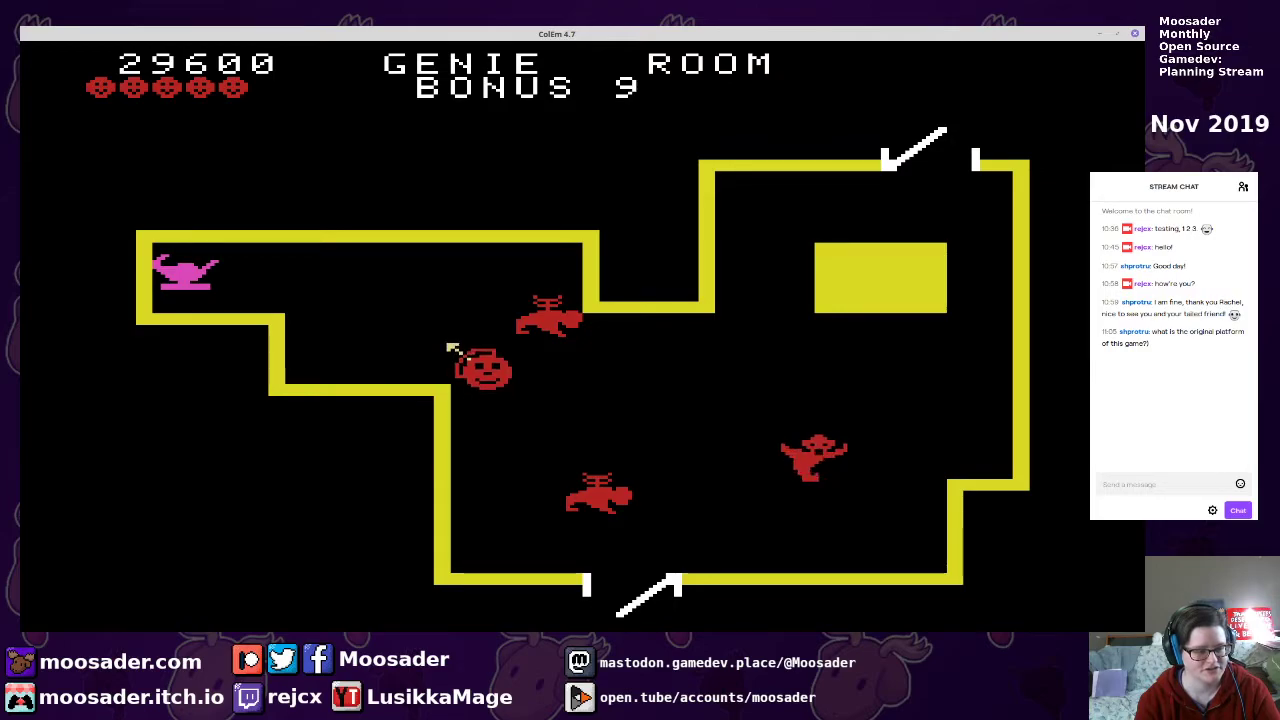
pyautogui.press('Right')
pyautogui.press('Right')
pyautogui.press('Down')
pyautogui.press('space')
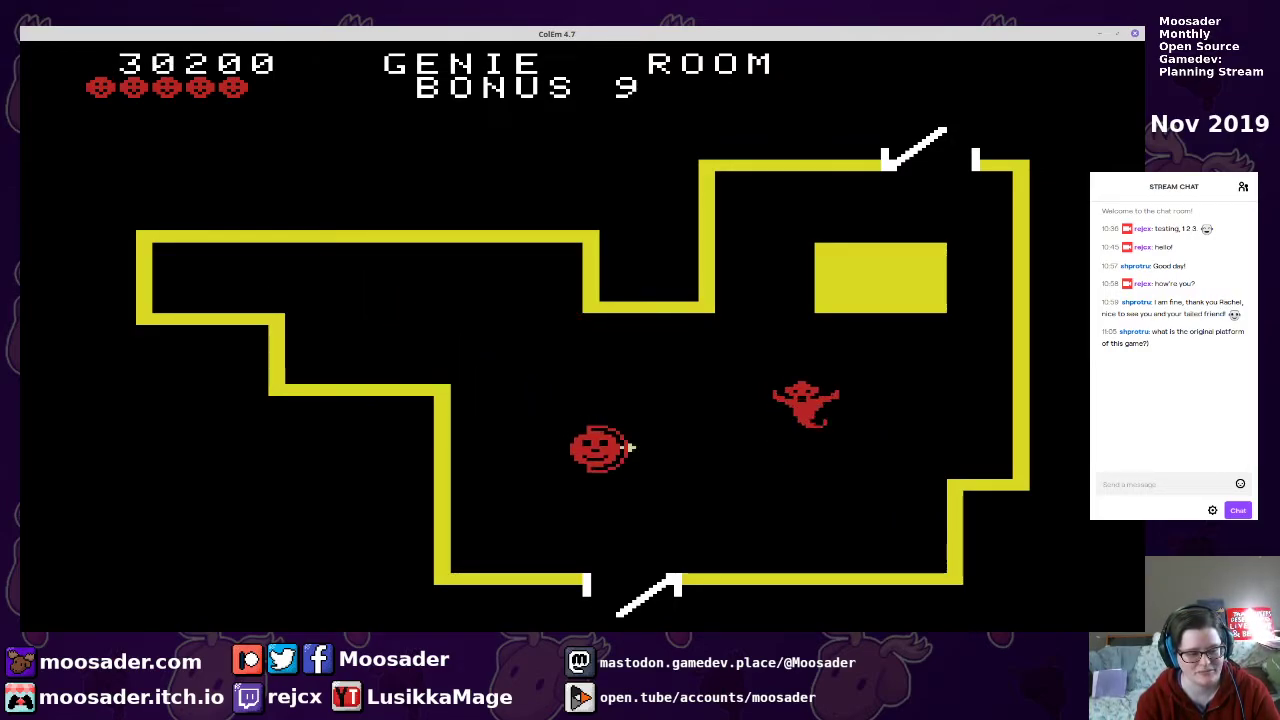
# Shoot the last genie and leave the Genie Room through its south door
pyautogui.press('Right')
pyautogui.press('Up')
pyautogui.press('space')
pyautogui.press('Down')
pyautogui.press('Left')
pyautogui.press('Right')
pyautogui.press('Right')
pyautogui.press('Down')
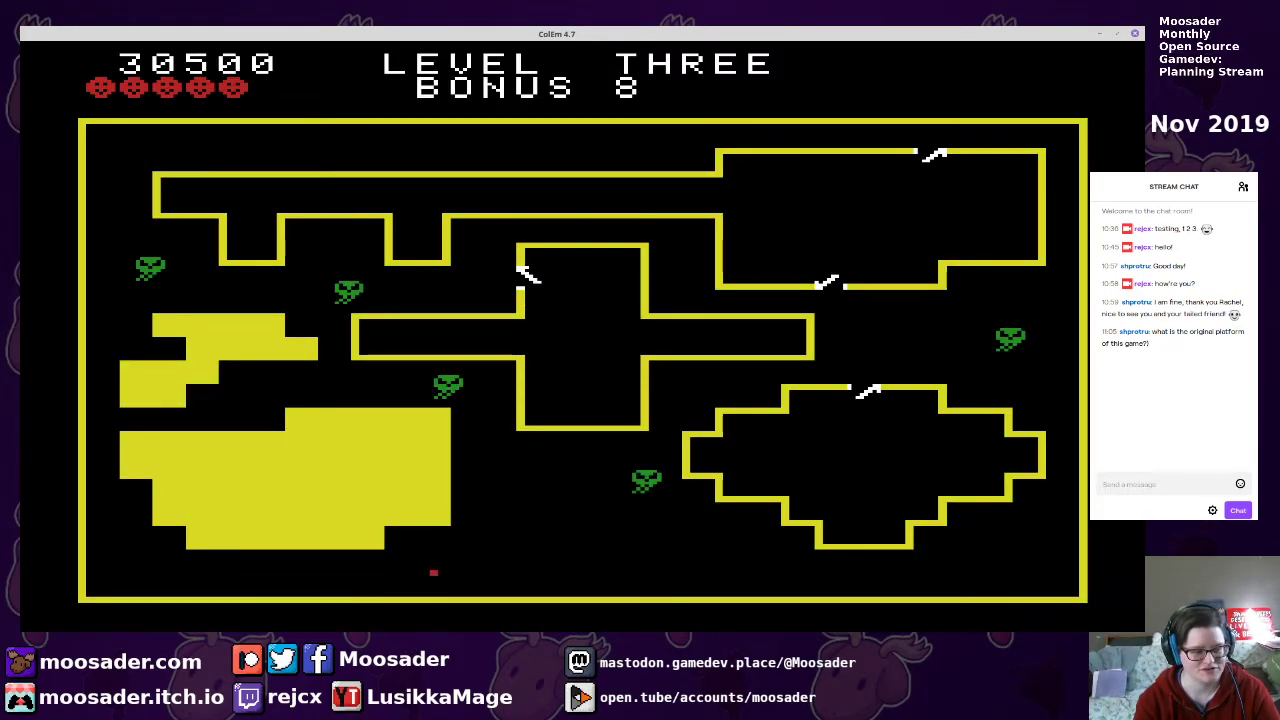
# Go around to the Cyclops Room's north door, enter it and fight the cyclopes
pyautogui.press('Down')
pyautogui.press('Right')
pyautogui.press('Up')
pyautogui.press('Left')
pyautogui.press('Up')
pyautogui.press('Right')
pyautogui.press('Down')
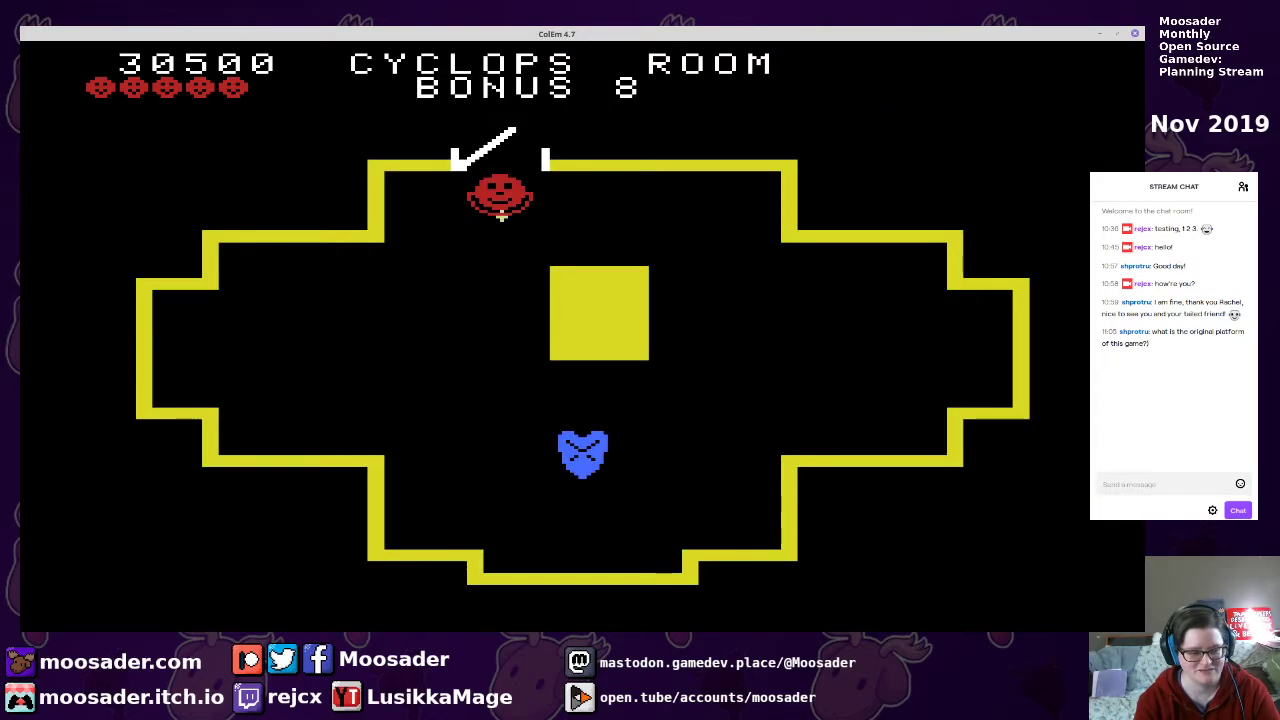
pyautogui.press('Down')
pyautogui.press('Left')
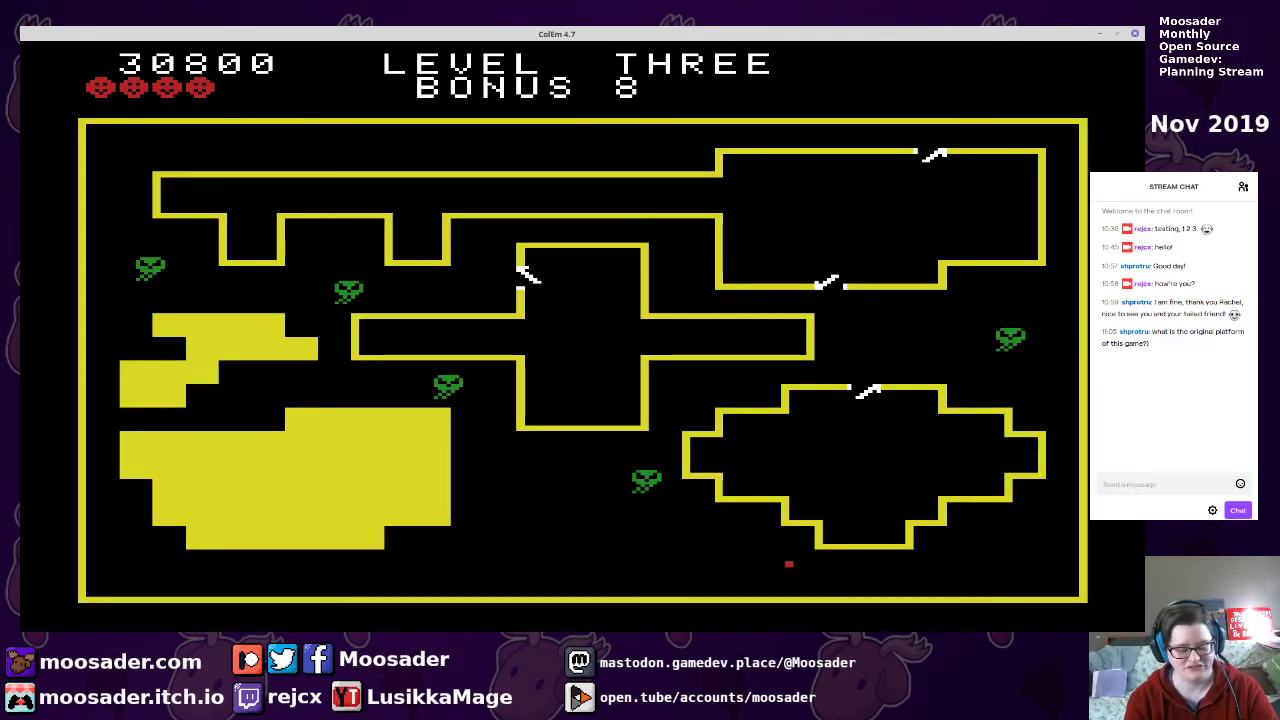
# Circle the east side of the Cyclops Room, enter again through the north door and shoot a cyclops
pyautogui.press('Right')
pyautogui.press('Up')
pyautogui.press('Left')
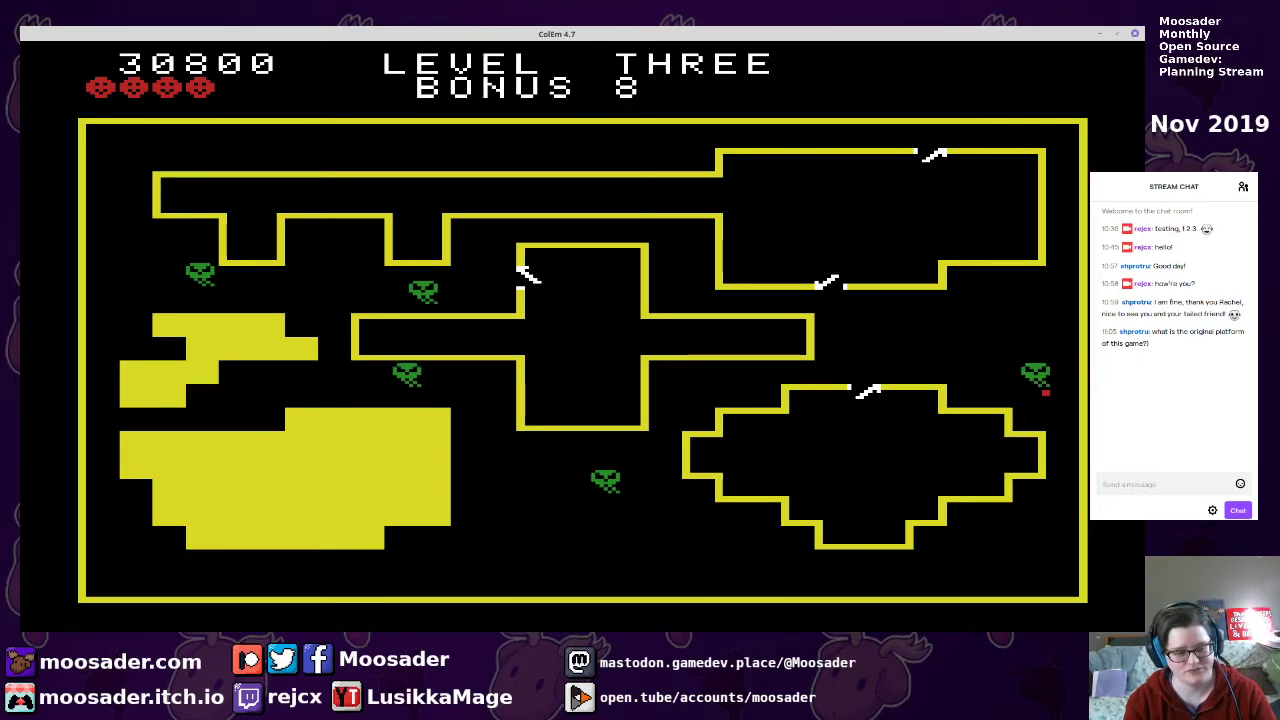
pyautogui.press('Up')
pyautogui.press('Left')
pyautogui.press('Down')
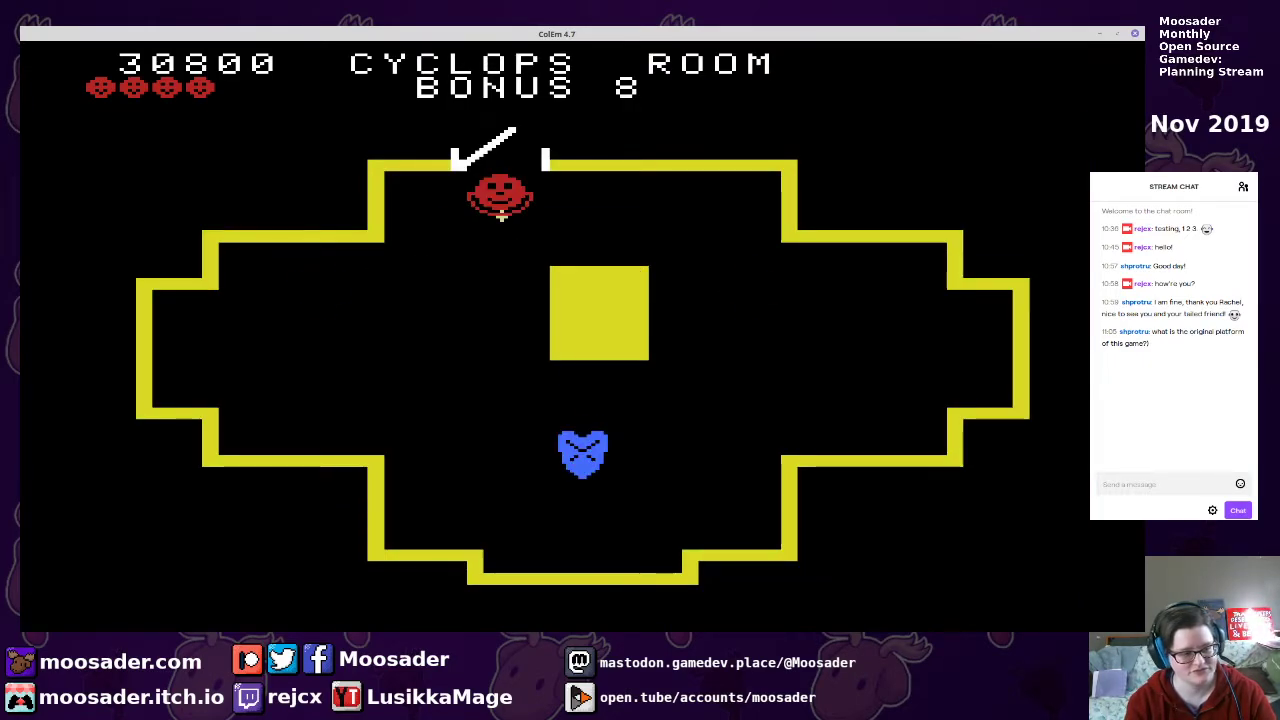
pyautogui.press('Left')
pyautogui.press('Down')
pyautogui.press('space')
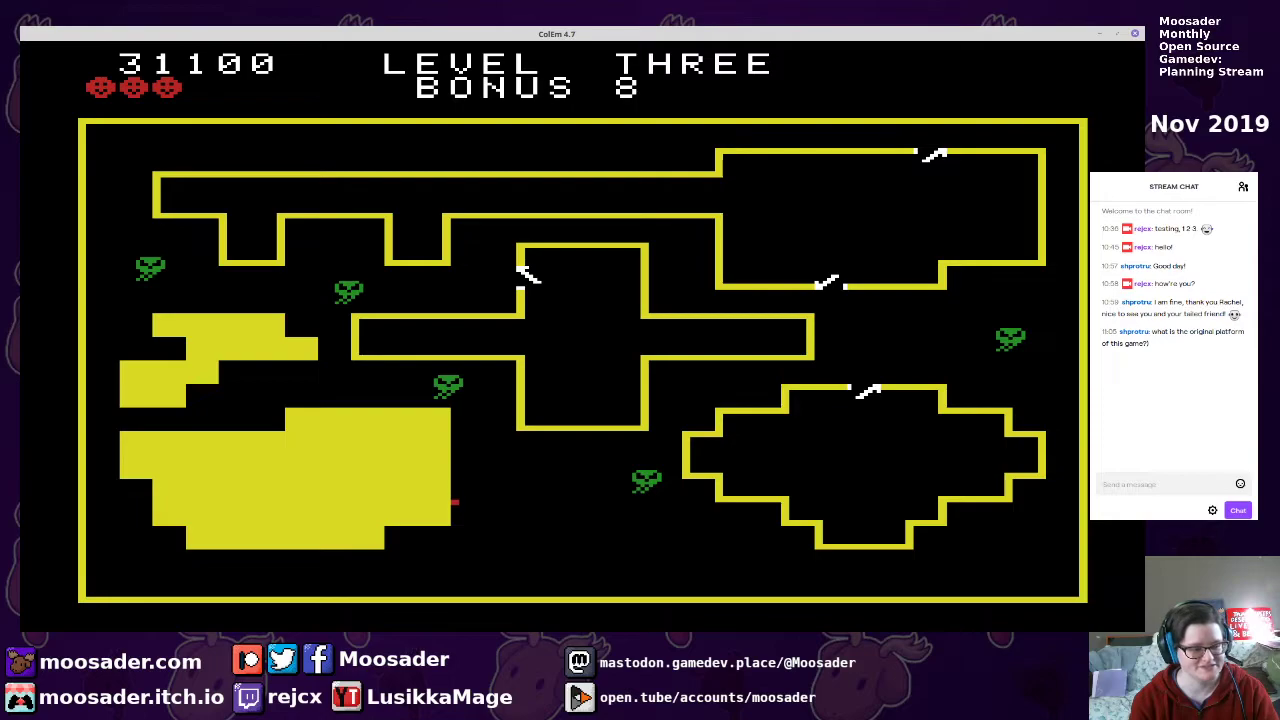
# Travel along the map's west and north edges and enter the Demon Room through its north door
pyautogui.press('Left')
pyautogui.press('Up')
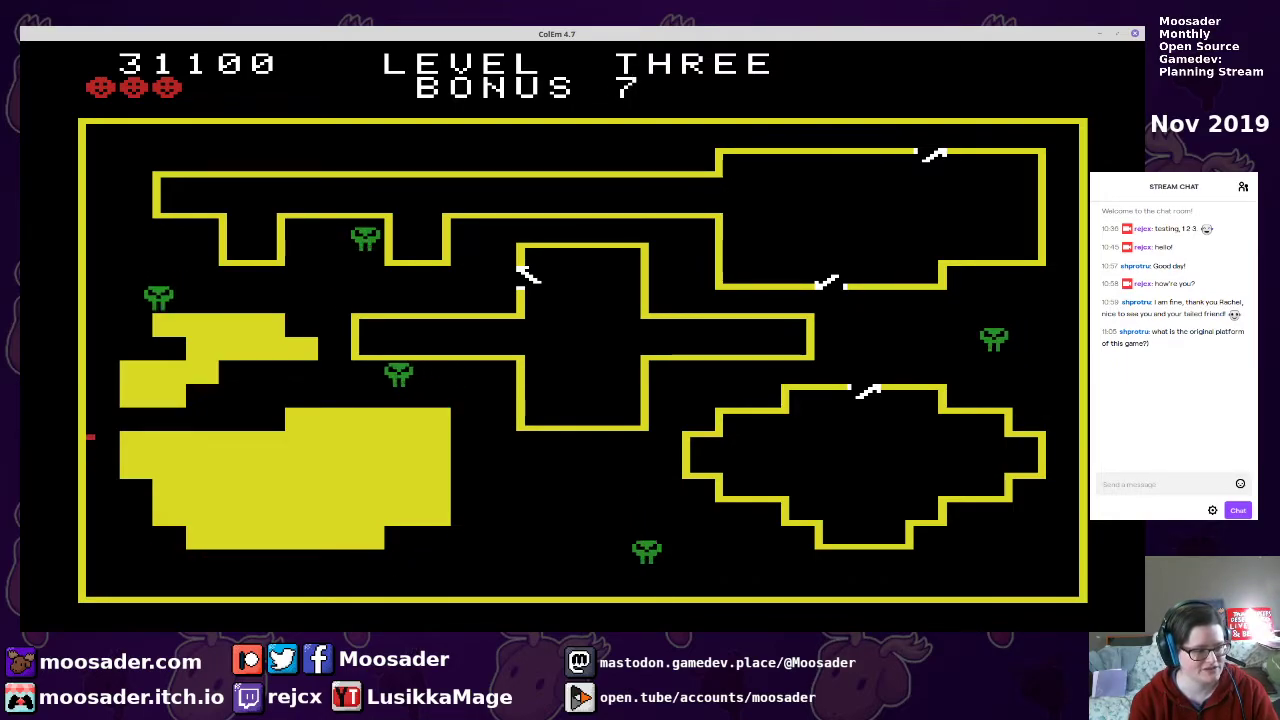
pyautogui.press('Right')
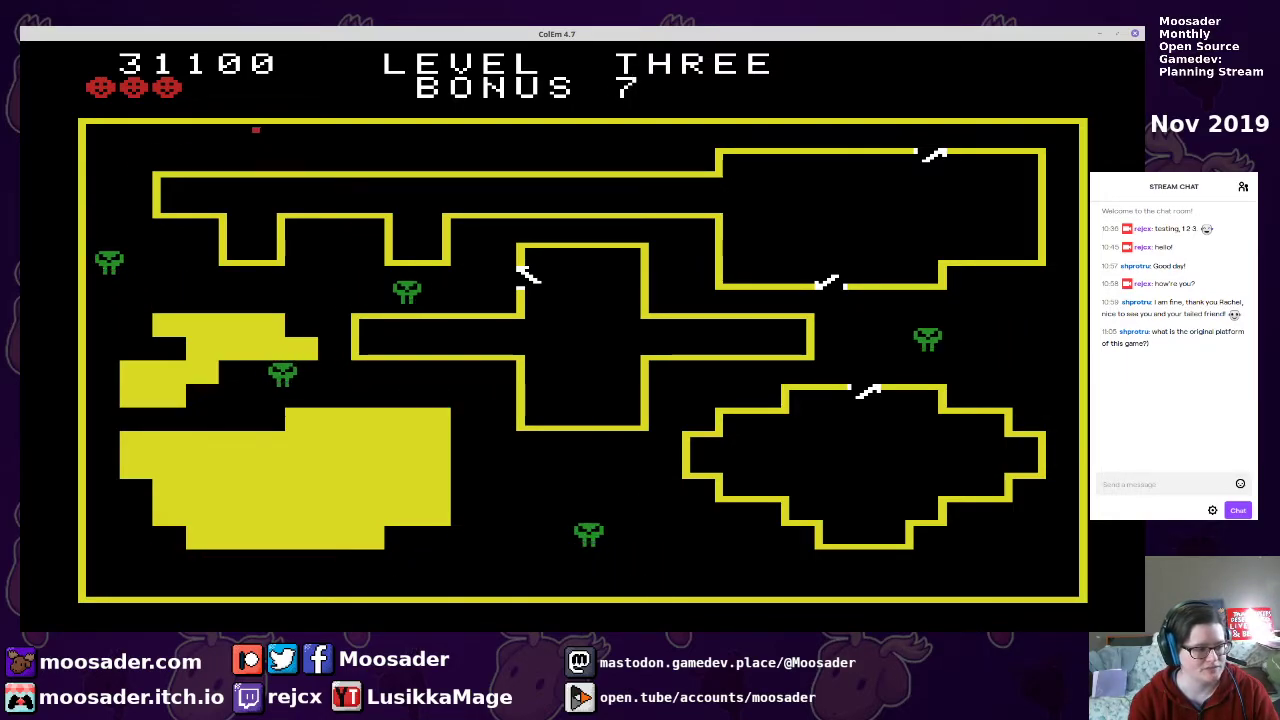
pyautogui.press('Down')
pyautogui.press('Right')
pyautogui.press('Down')
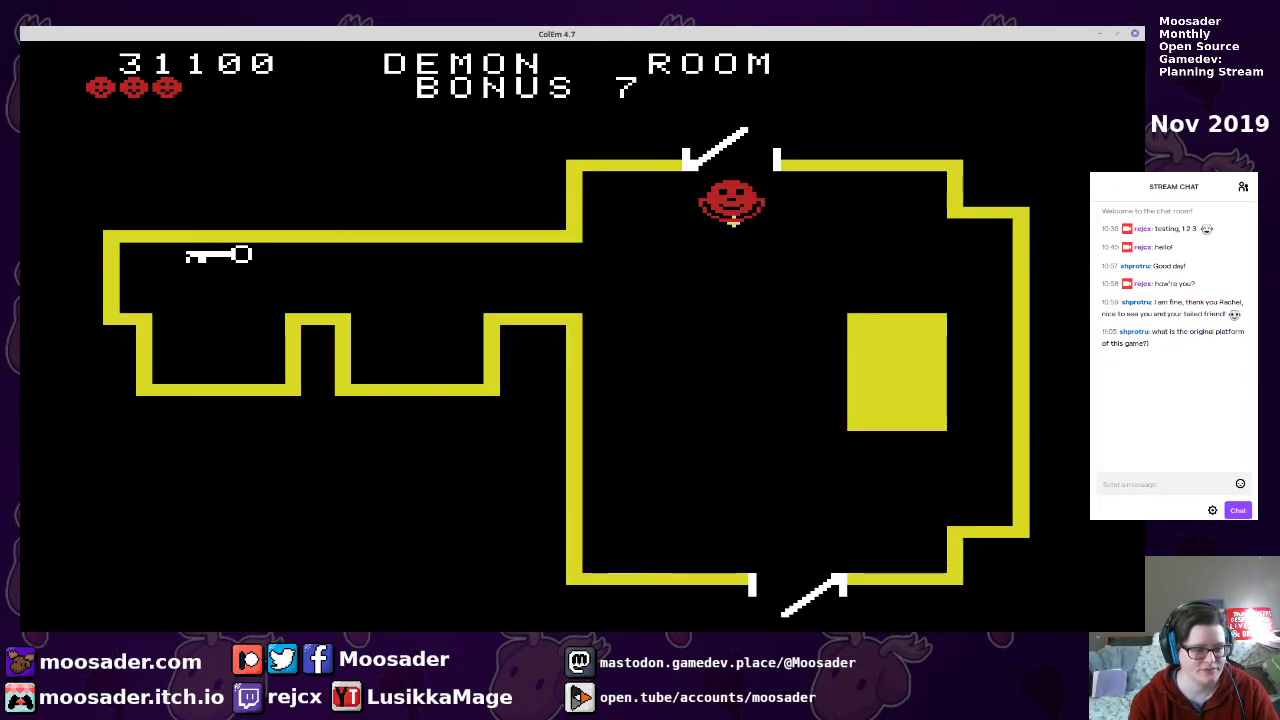
# Collect the key at the west end of the Demon Room's passage and turn back east
pyautogui.press('Down')
pyautogui.press('Left')
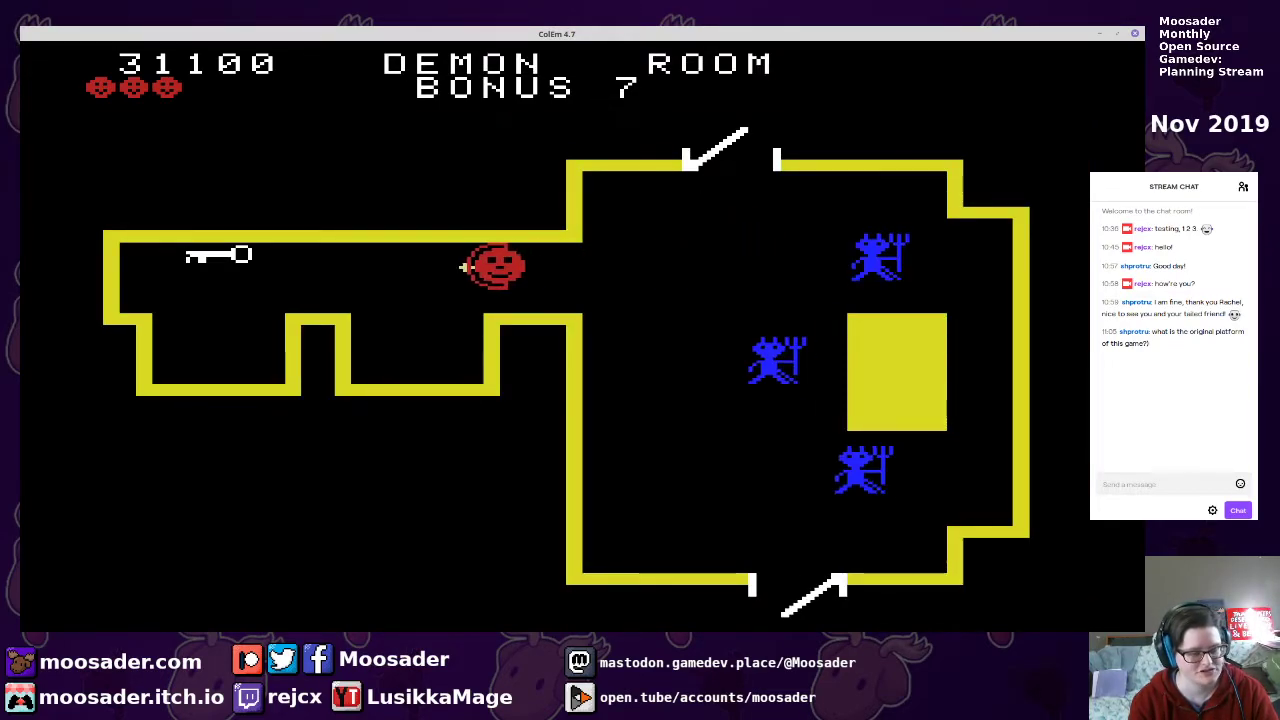
pyautogui.press('Right')
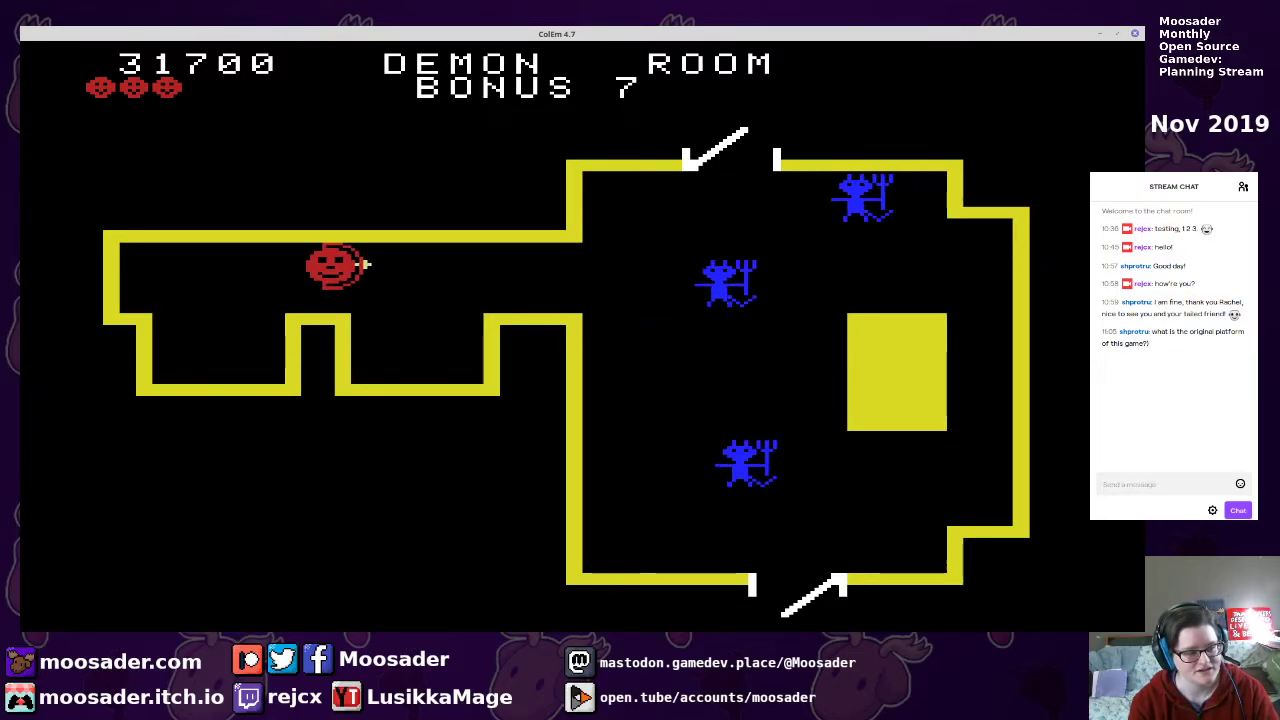
# Shoot the demon near the passage opening and leave the Demon Room through its south door
pyautogui.press('Right')
pyautogui.press('Up')
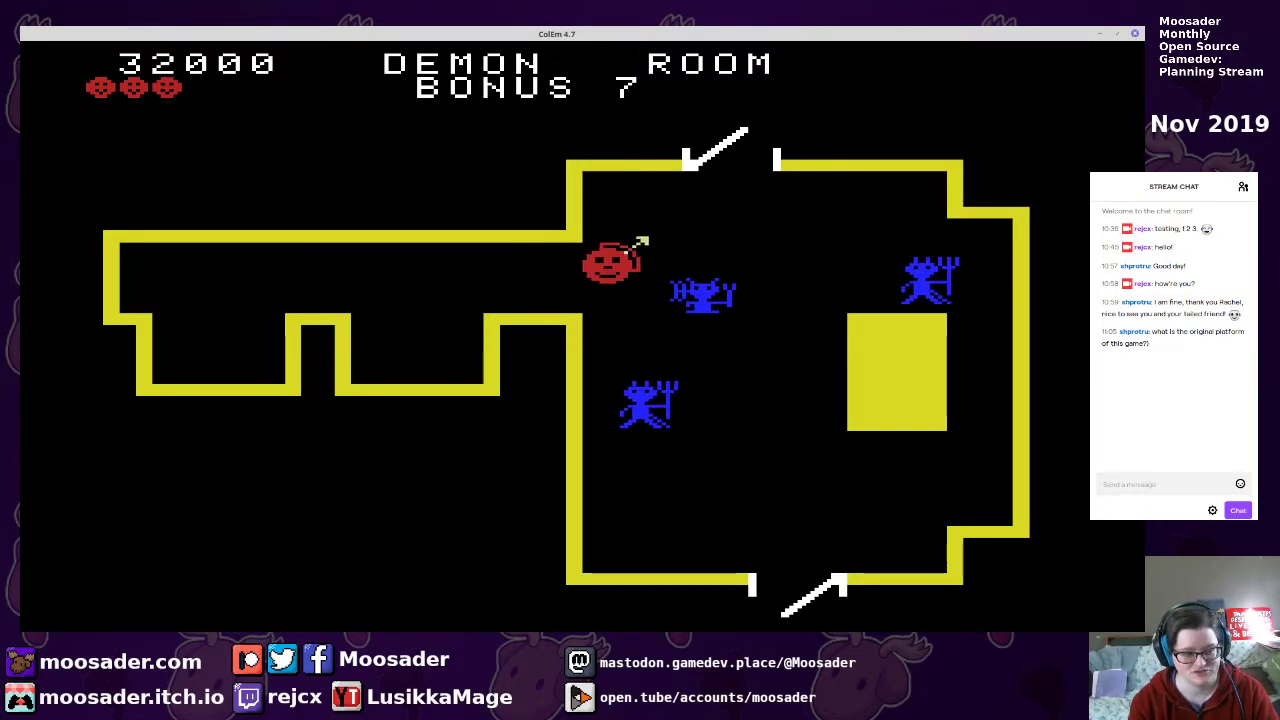
pyautogui.press('Right')
pyautogui.press('Down')
pyautogui.press('Left')
pyautogui.press('Down')
pyautogui.press('Right')
pyautogui.press('Up')
pyautogui.press('Right')
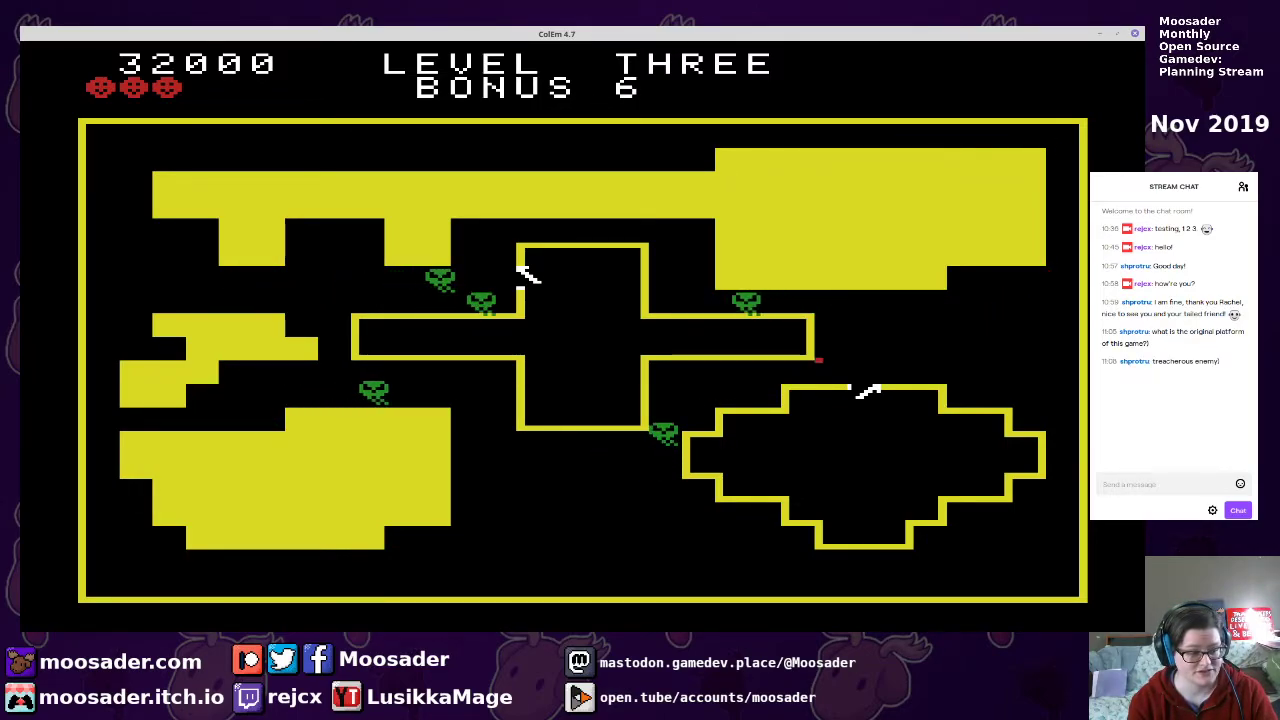
# Try to get past the green hall monsters toward the west door of the cross-shaped central room
pyautogui.press('Up')
pyautogui.press('Down')
pyautogui.press('Left')
pyautogui.press('Right')
pyautogui.press('Up')
pyautogui.press('Left')
pyautogui.press('Left')
pyautogui.press('Up')
pyautogui.press('Left')
pyautogui.press('Left')
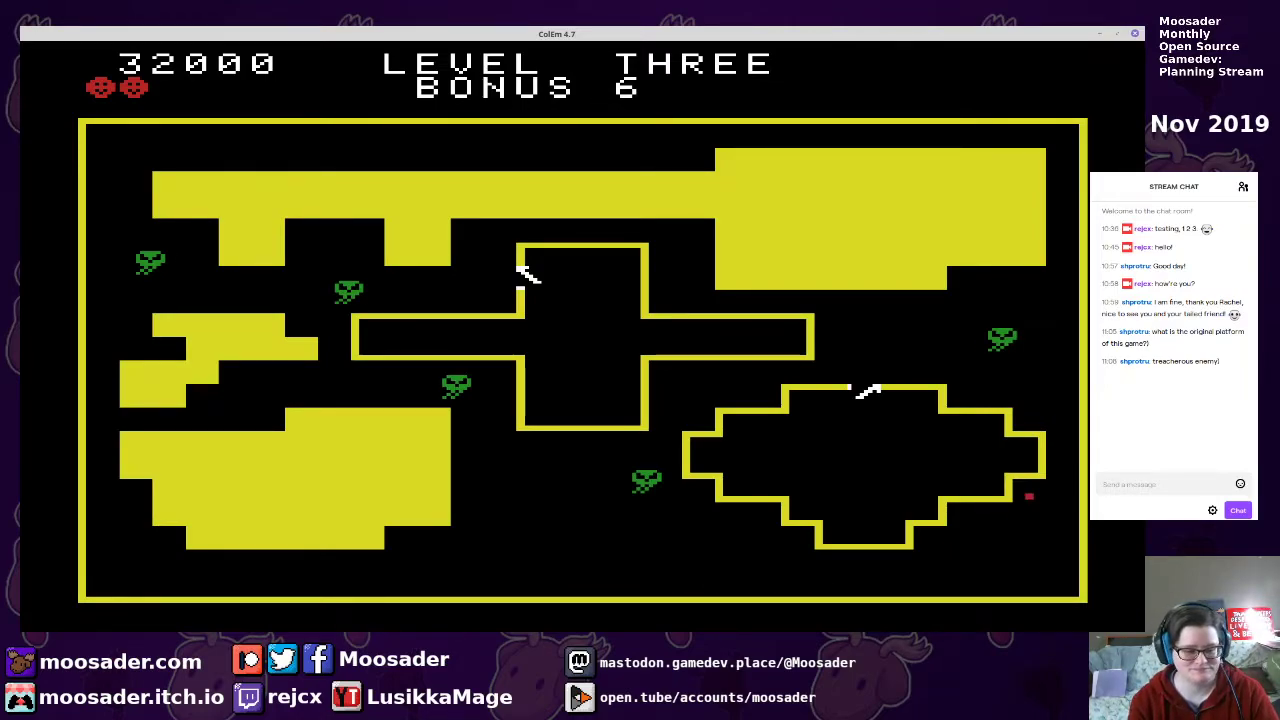
# Go around the east side of the southeast room and enter the Cyclops Room through its north door
pyautogui.press('Up')
pyautogui.press('Left')
pyautogui.press('Down')
pyautogui.press('Down')
# Shoot at the cyclopes west and east of the door while moving down past the yellow block
pyautogui.press('Left')
pyautogui.press('space')
pyautogui.press('Right')
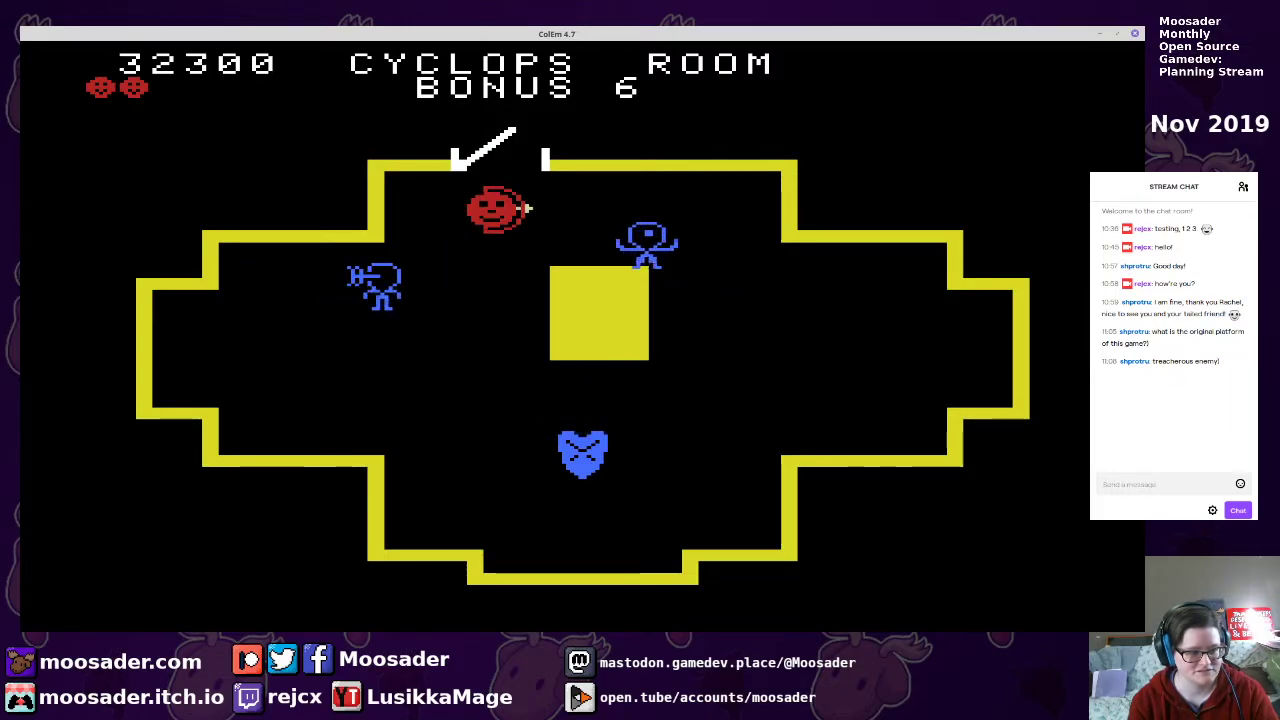
pyautogui.press('Down')
pyautogui.press('space')
pyautogui.press('Down')
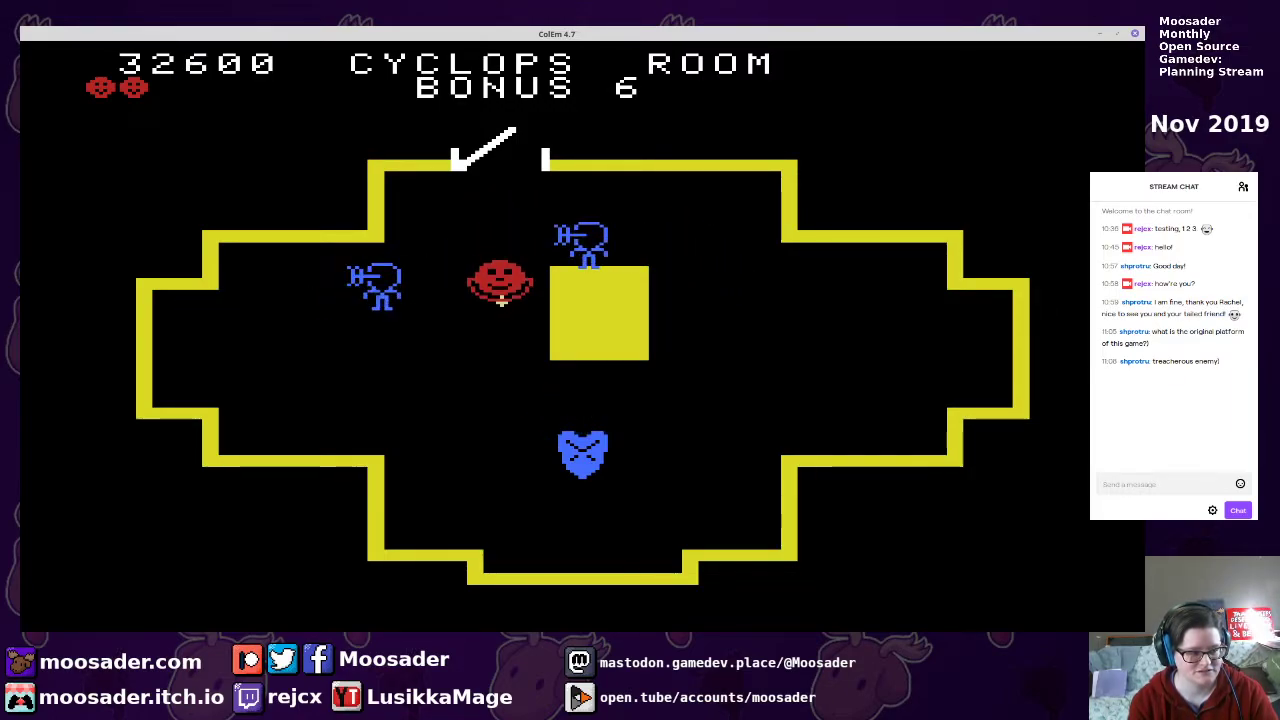
pyautogui.press('Left')
pyautogui.press('space')
# Collect the blue heart-shaped treasure south of the yellow block and leave the Cyclops Room through its north door
pyautogui.press('Down')
pyautogui.press('Right')
pyautogui.press('Up')
pyautogui.press('Left')
pyautogui.press('Left')
pyautogui.press('Up')
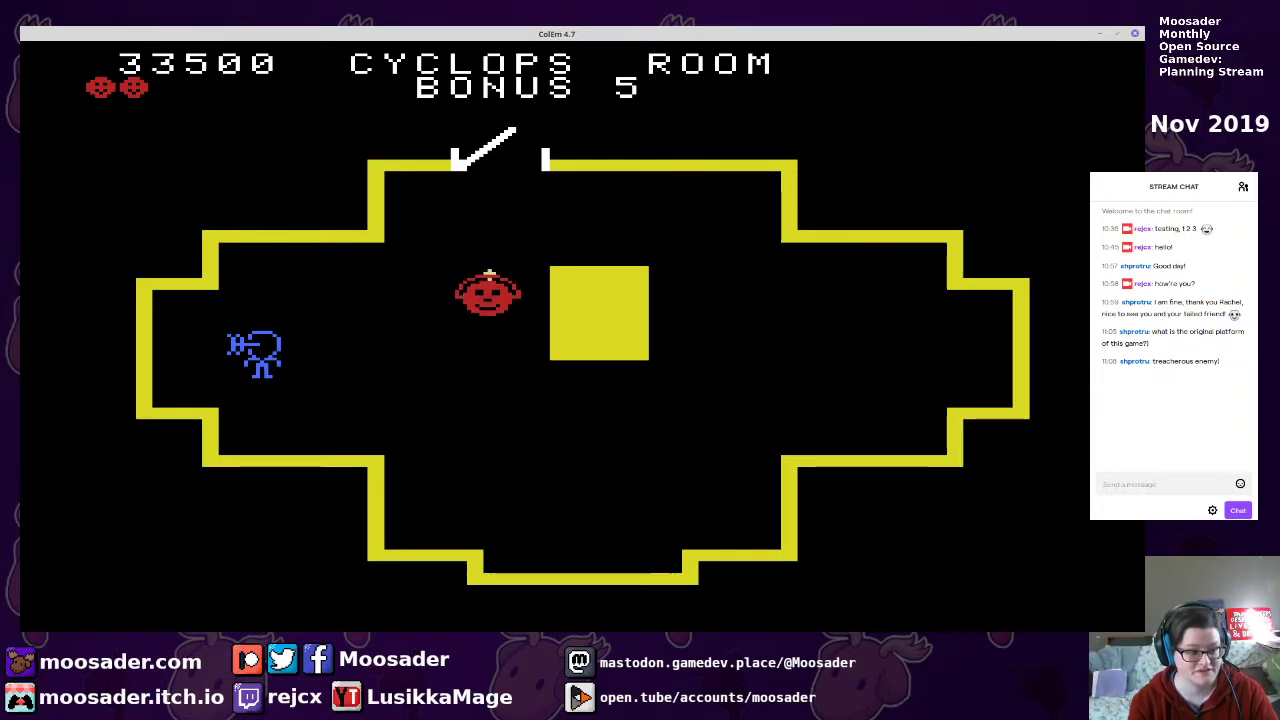
pyautogui.press('Up')
pyautogui.press('Left')
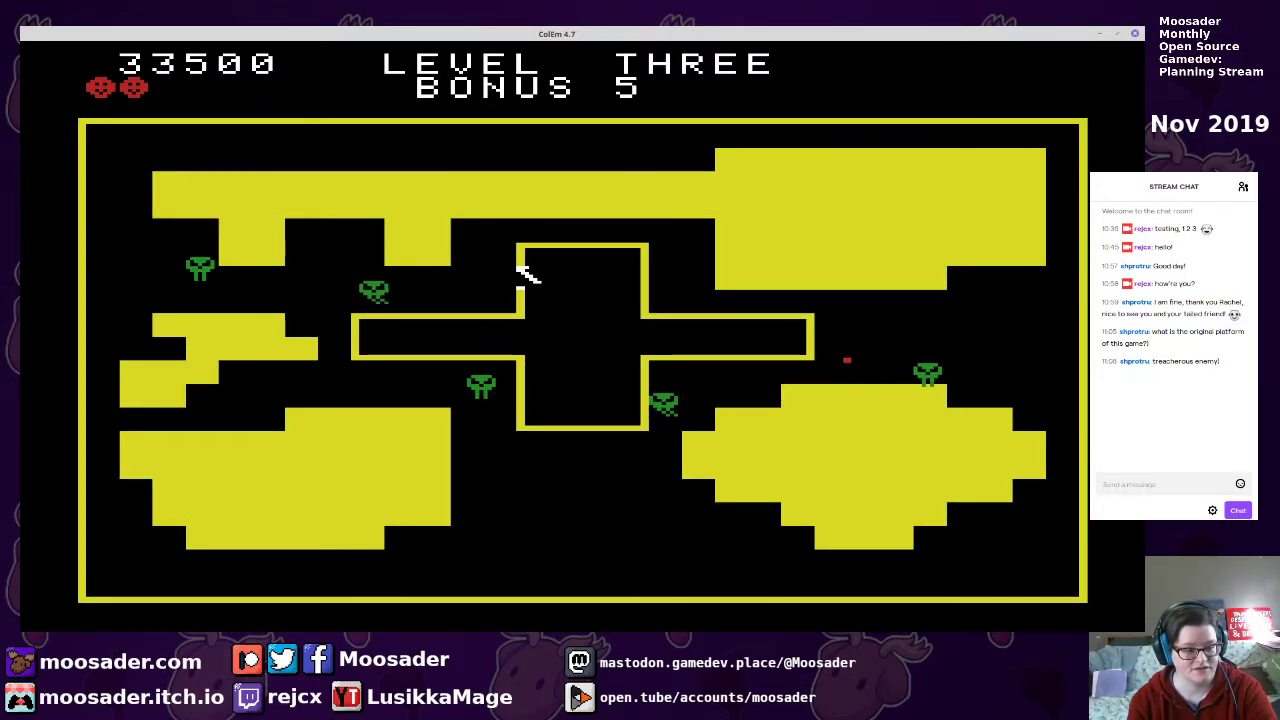
# Travel west across the map and around the southwest block to the west edge
pyautogui.press('Left')
pyautogui.press('Down')
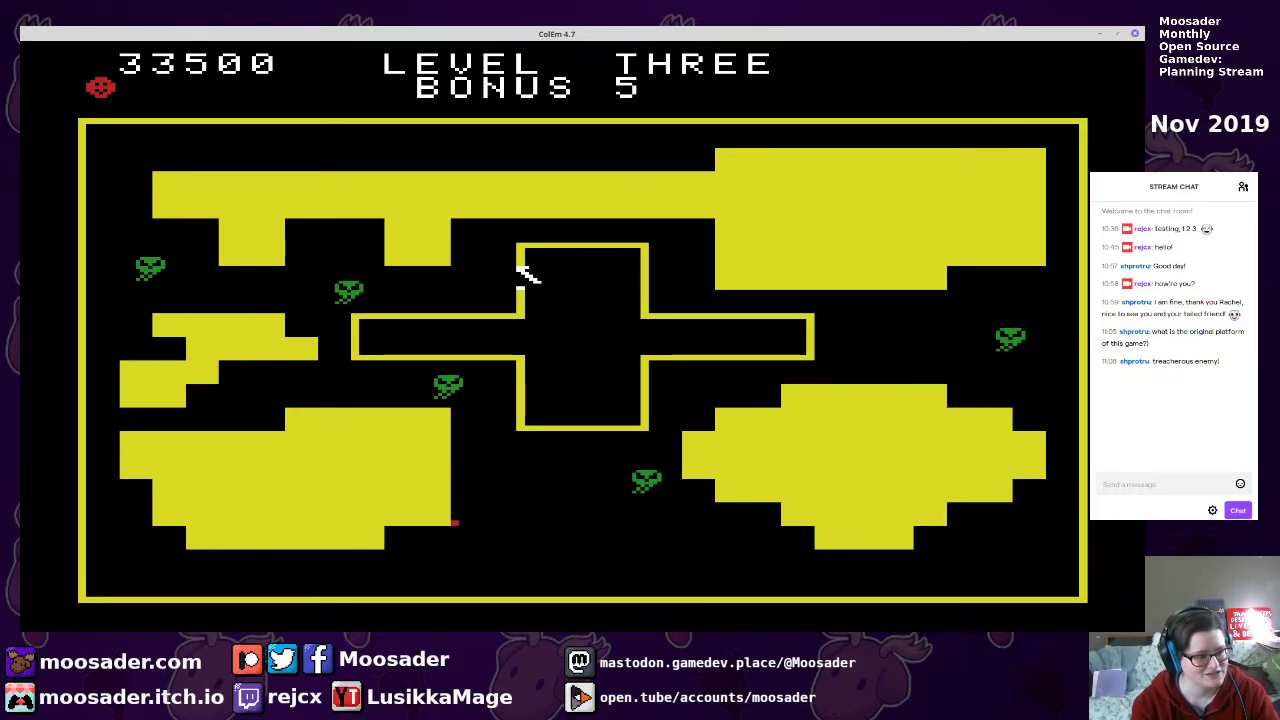
pyautogui.press('Left')
pyautogui.press('Up')
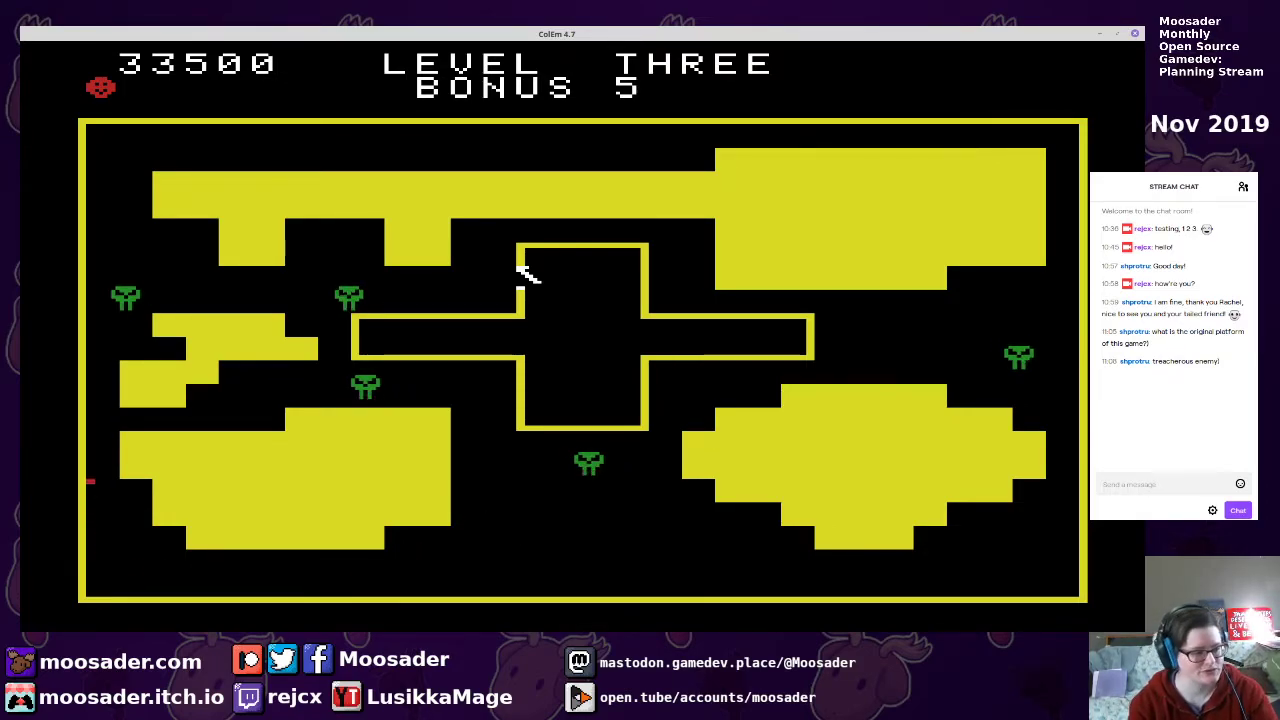
# Evade the green hall monsters and work toward the underside of the cross-shaped room's west arm
pyautogui.press('Right')
pyautogui.press('Down')
pyautogui.press('Right')
pyautogui.press('Up')
pyautogui.press('Left')
pyautogui.press('Down')
pyautogui.press('Up')
pyautogui.press('Right')
pyautogui.press('Down')
pyautogui.press('Left')
pyautogui.press('Up')
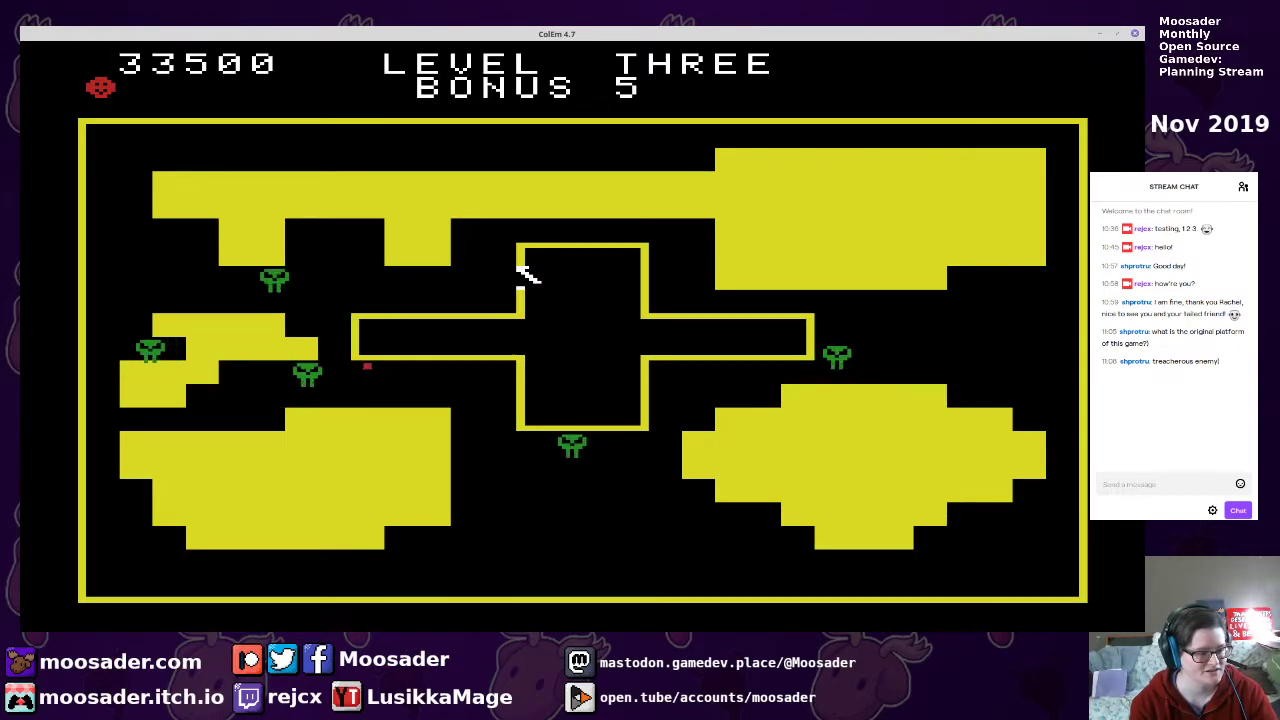
# Pass north between the hall monsters and enter the Bat Room through its west door
pyautogui.press('Left')
pyautogui.press('Up')
pyautogui.press('Right')
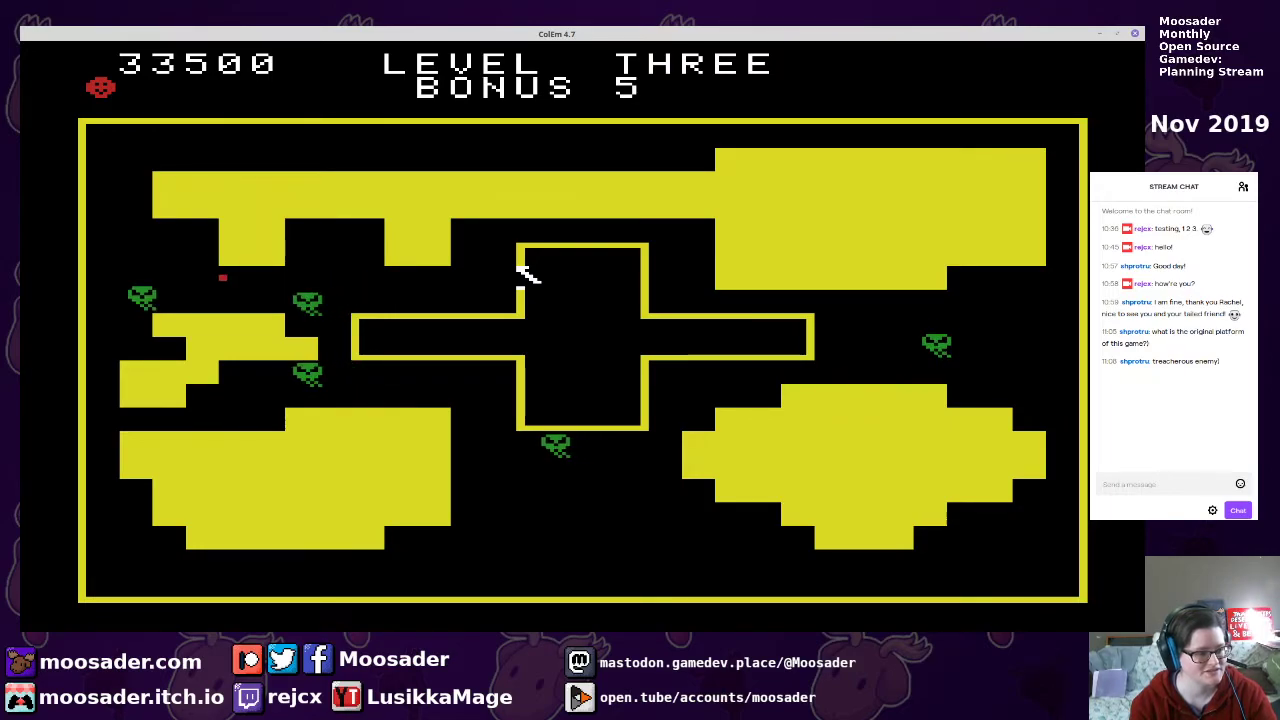
pyautogui.press('Up')
pyautogui.press('Right')
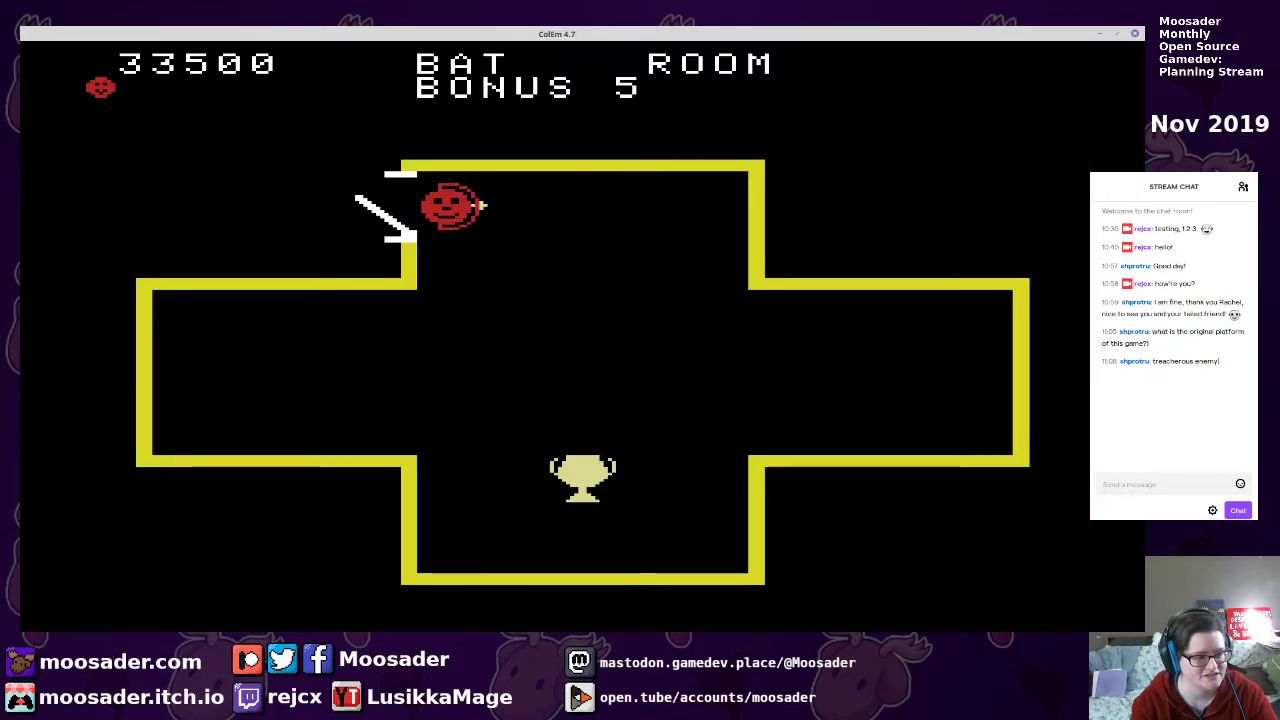
# Shoot a bat near the Bat Room's entrance, step out through the west door and re-enter
pyautogui.press('Right')
pyautogui.press('Down')
pyautogui.press('space')
pyautogui.press('Left')
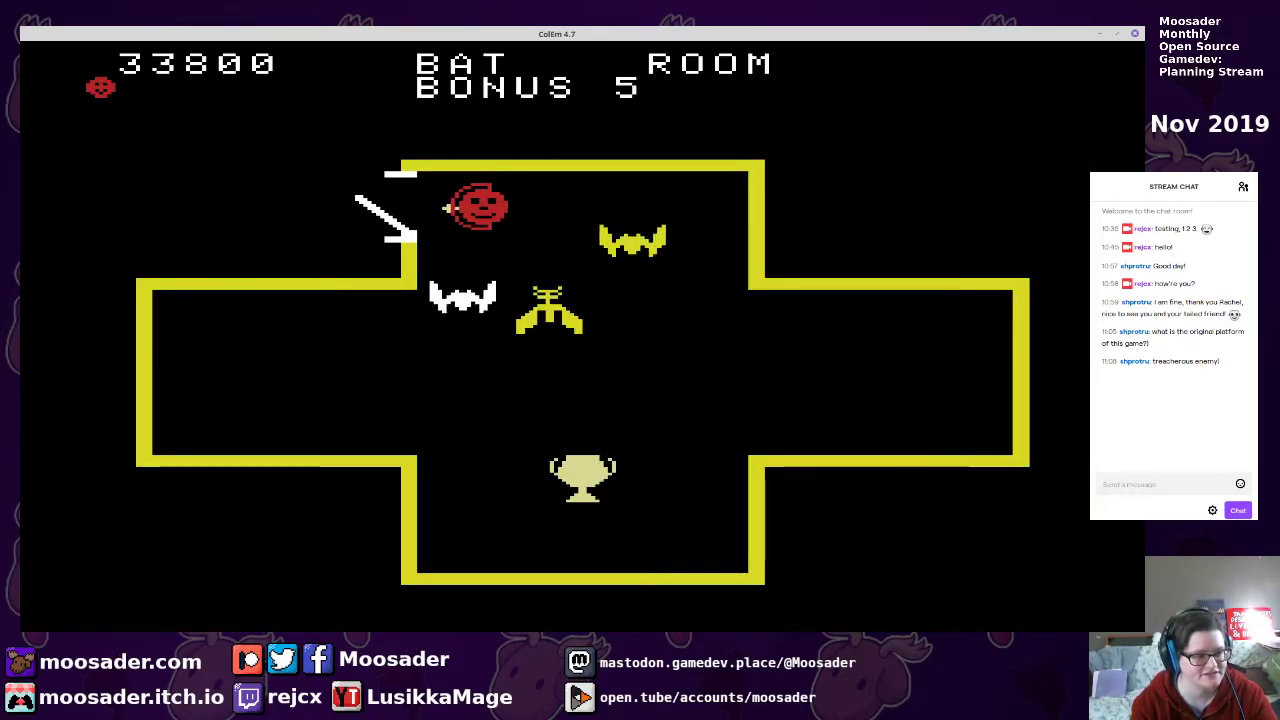
pyautogui.press('Up')
pyautogui.press('Right')
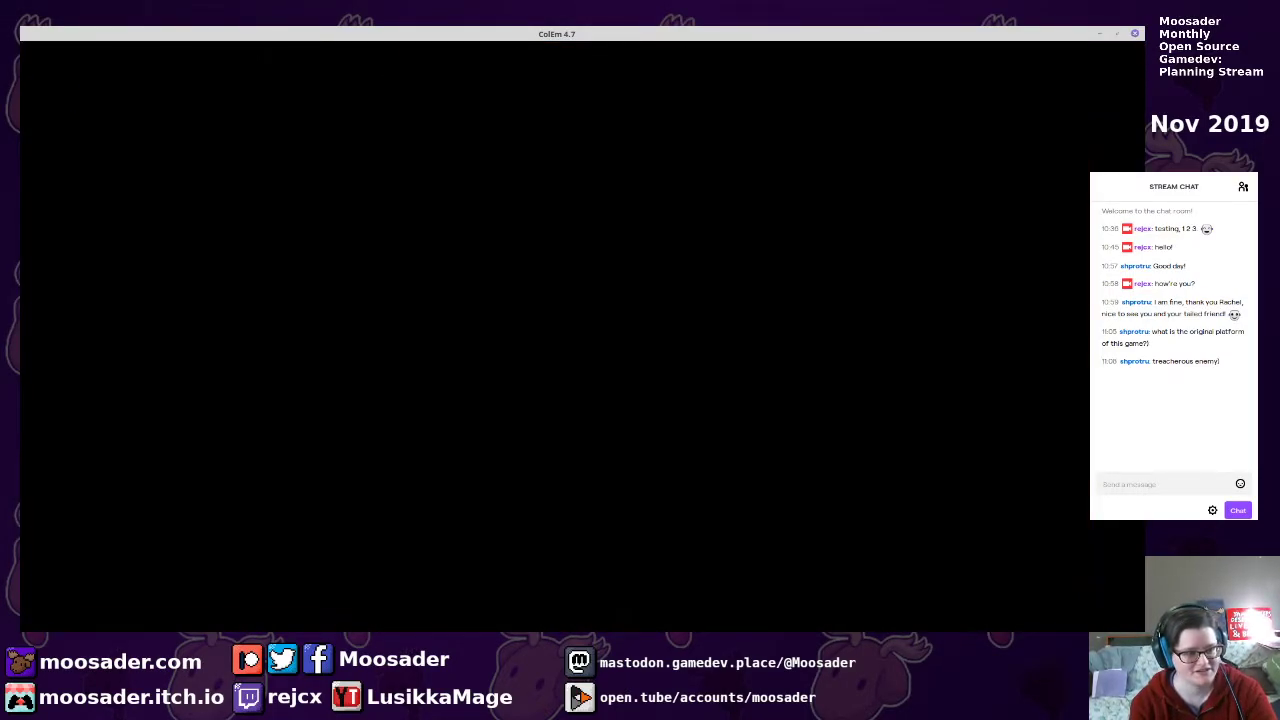
# Shoot the bat south of the Bat Room's entrance and advance downward
pyautogui.press('Down')
pyautogui.press('space')
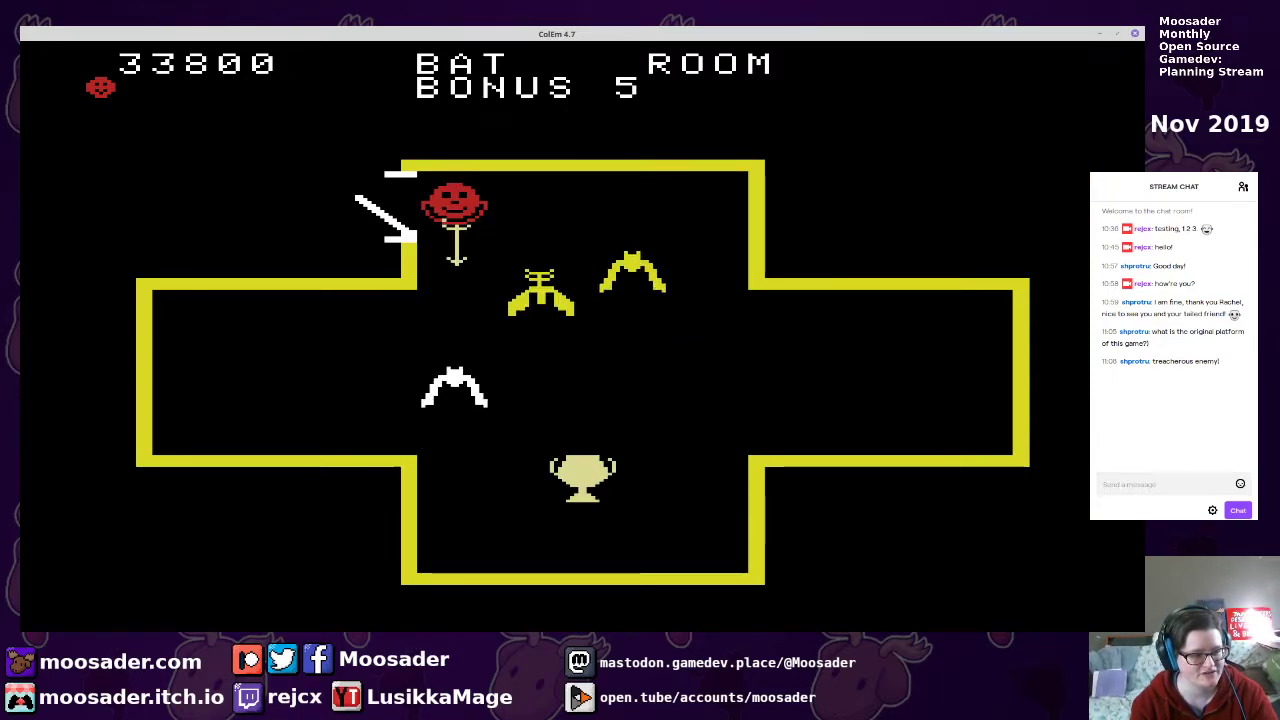
pyautogui.press('space')
pyautogui.press('Down')
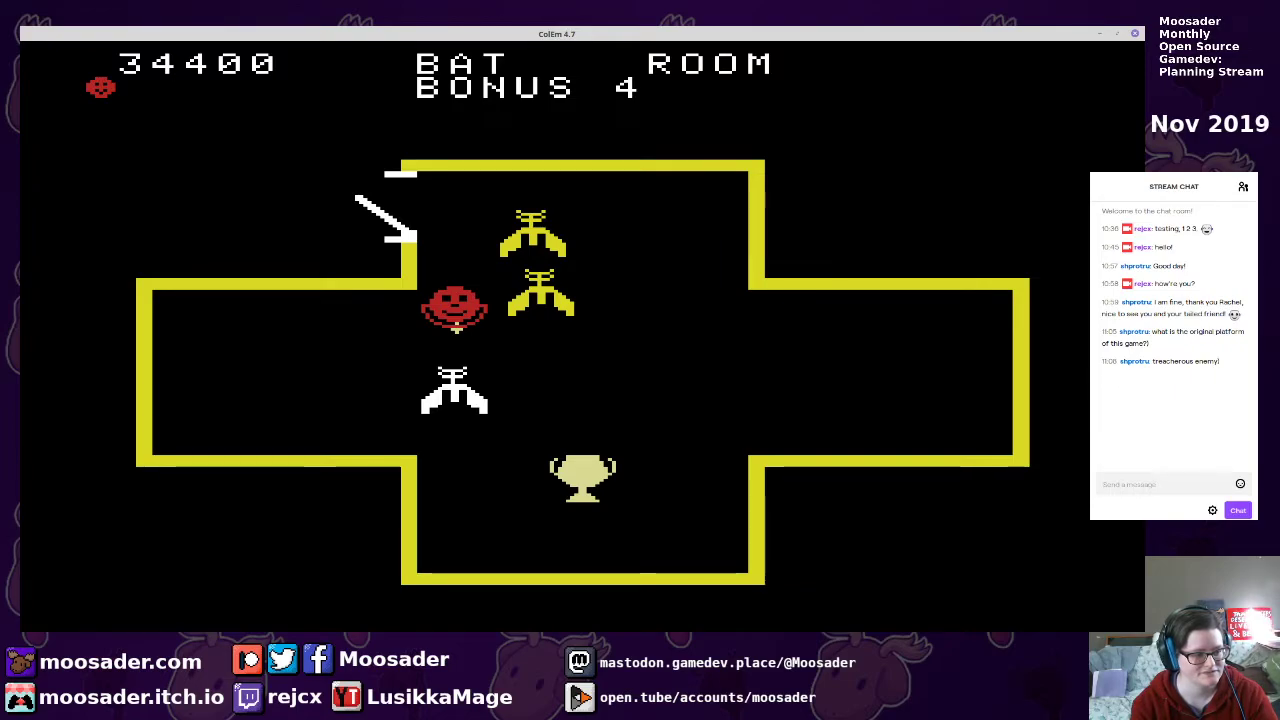
# Collect the trophy in the Bat Room's southern arm and head back toward the west door
pyautogui.press('Down')
pyautogui.press('Right')
pyautogui.press('Up')
pyautogui.press('Left')
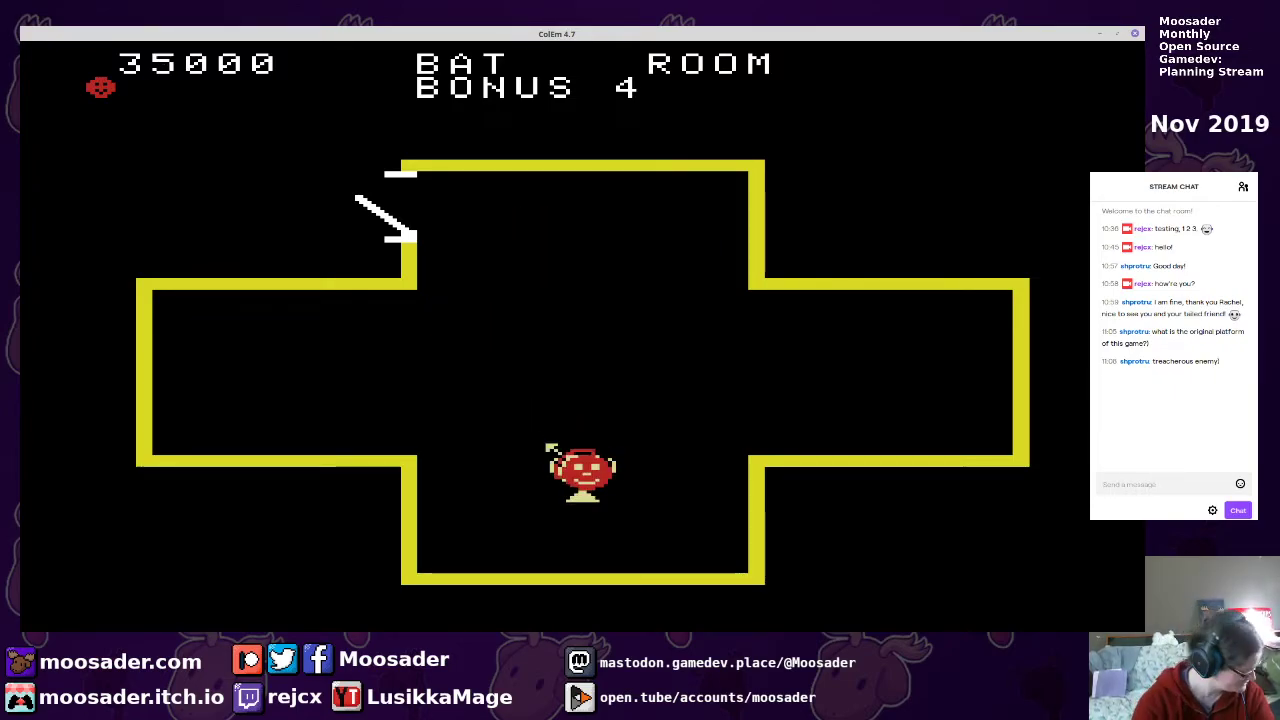
# Finish Level Three and enter Level Four's Goblin Room through its east door
pyautogui.press('Right')
pyautogui.press('Left')
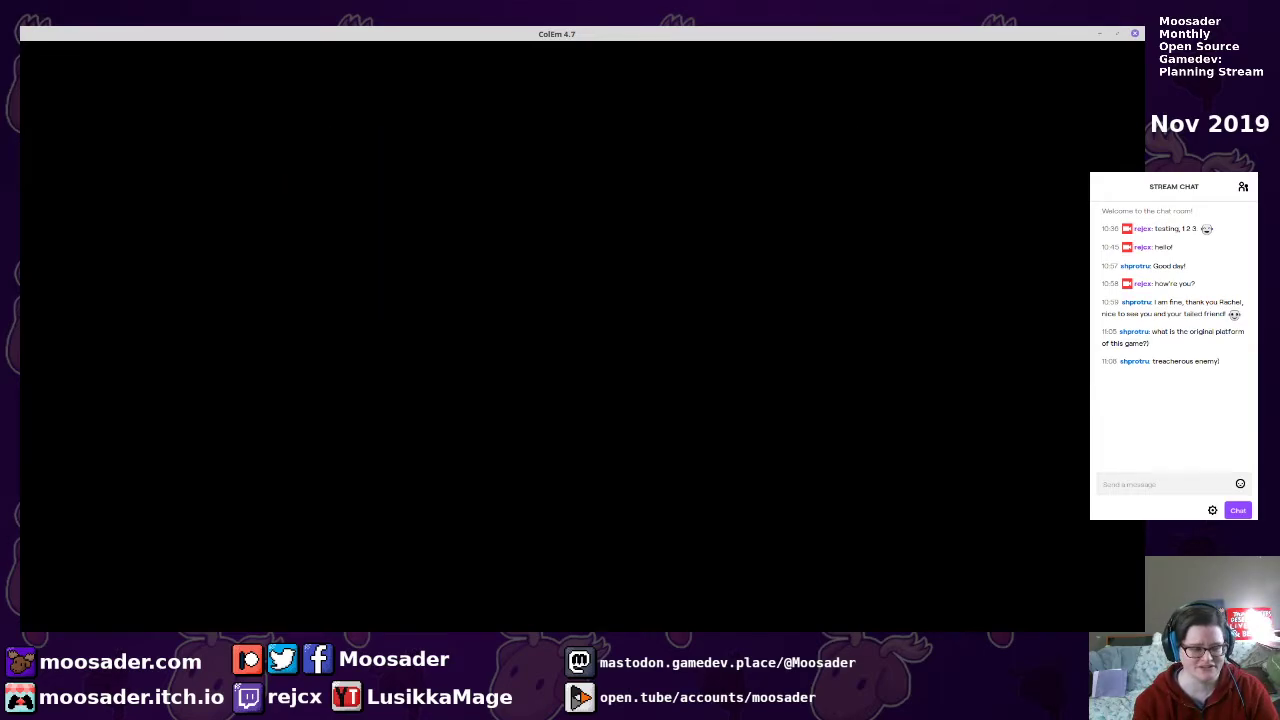
pyautogui.press('Left')
pyautogui.press('Up')
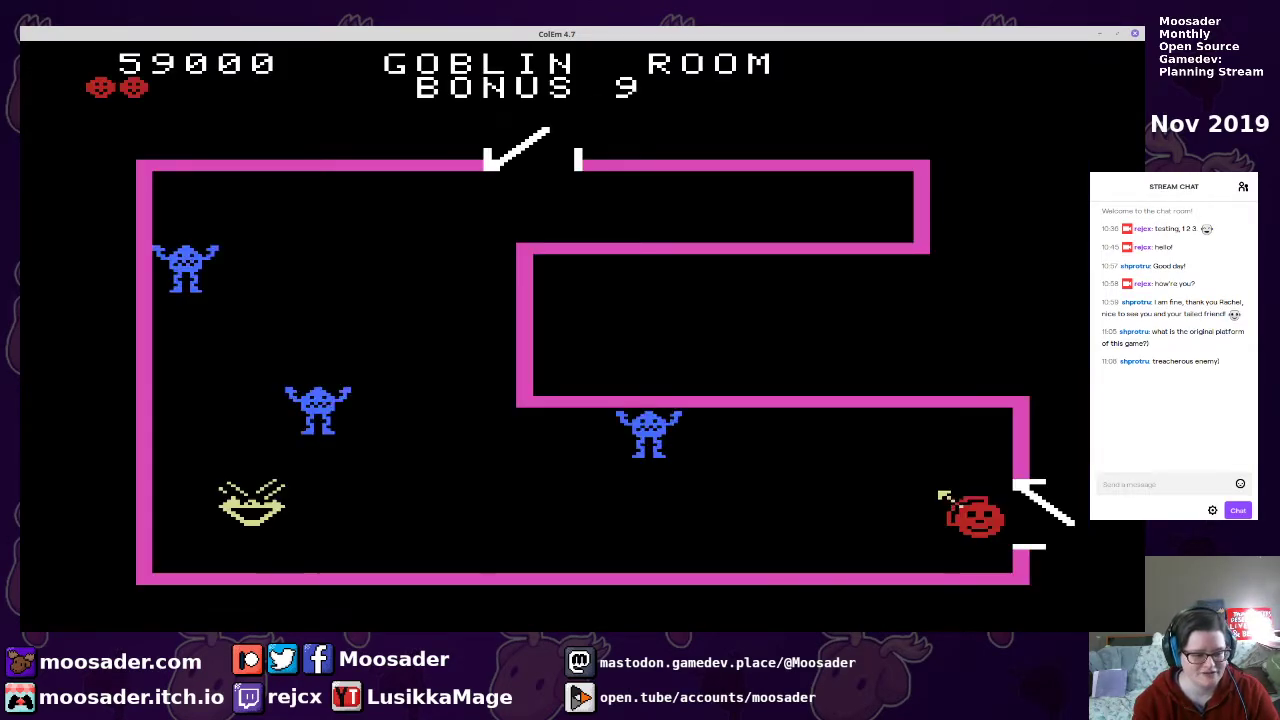
# Shoot the goblins in the Goblin Room's southern passage while advancing west
pyautogui.press('space')
pyautogui.press('Down')
pyautogui.press('Left')
pyautogui.press('Up')
pyautogui.press('space')
pyautogui.press('Left')
pyautogui.press('Down')
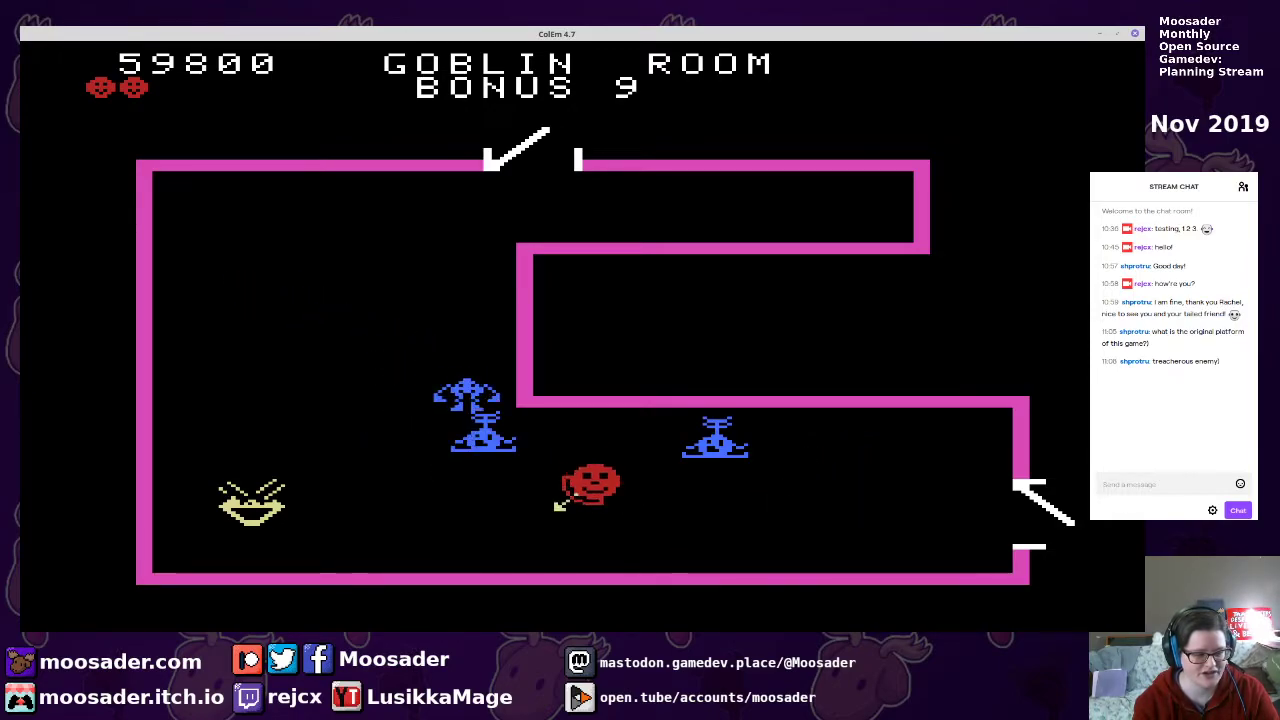
# Collect the treasure in the Goblin Room's southwest corner and head past the remaining goblin toward the north door
pyautogui.press('Up')
pyautogui.press('Up')
pyautogui.press('Left')
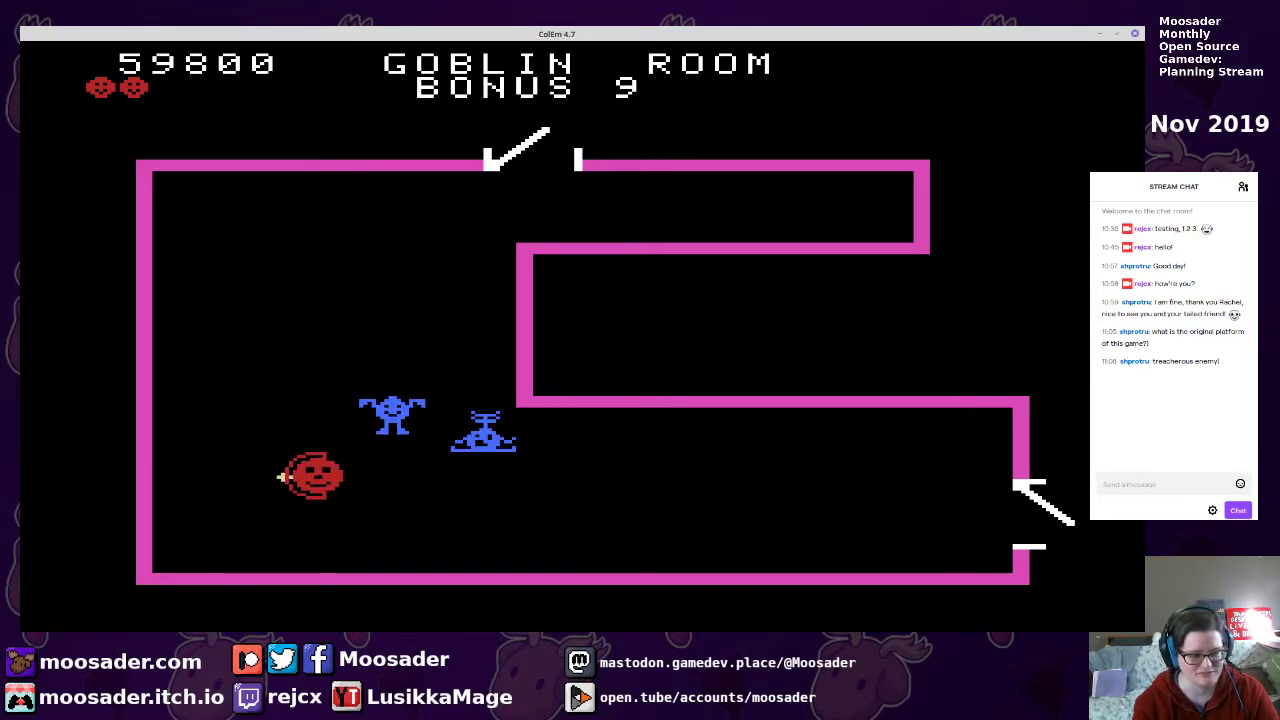
pyautogui.press('Left')
pyautogui.press('Up')
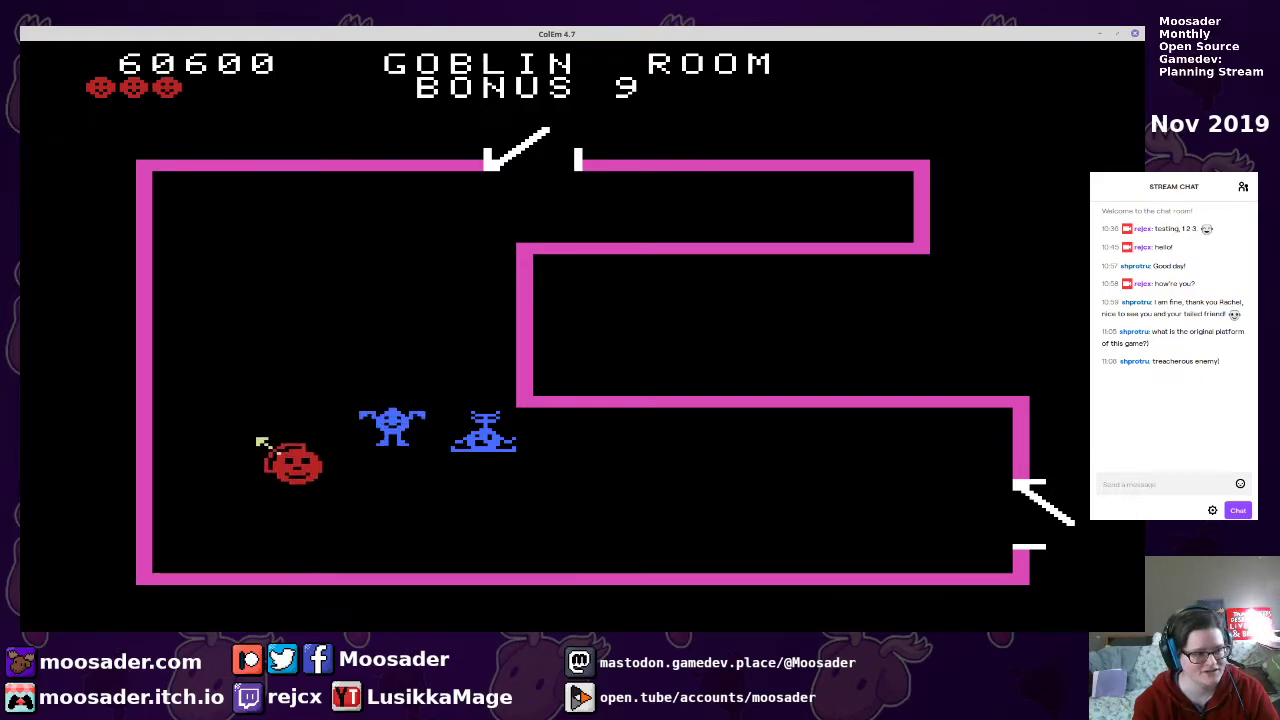
pyautogui.press('Right')
pyautogui.press('Up')
pyautogui.press('Right')
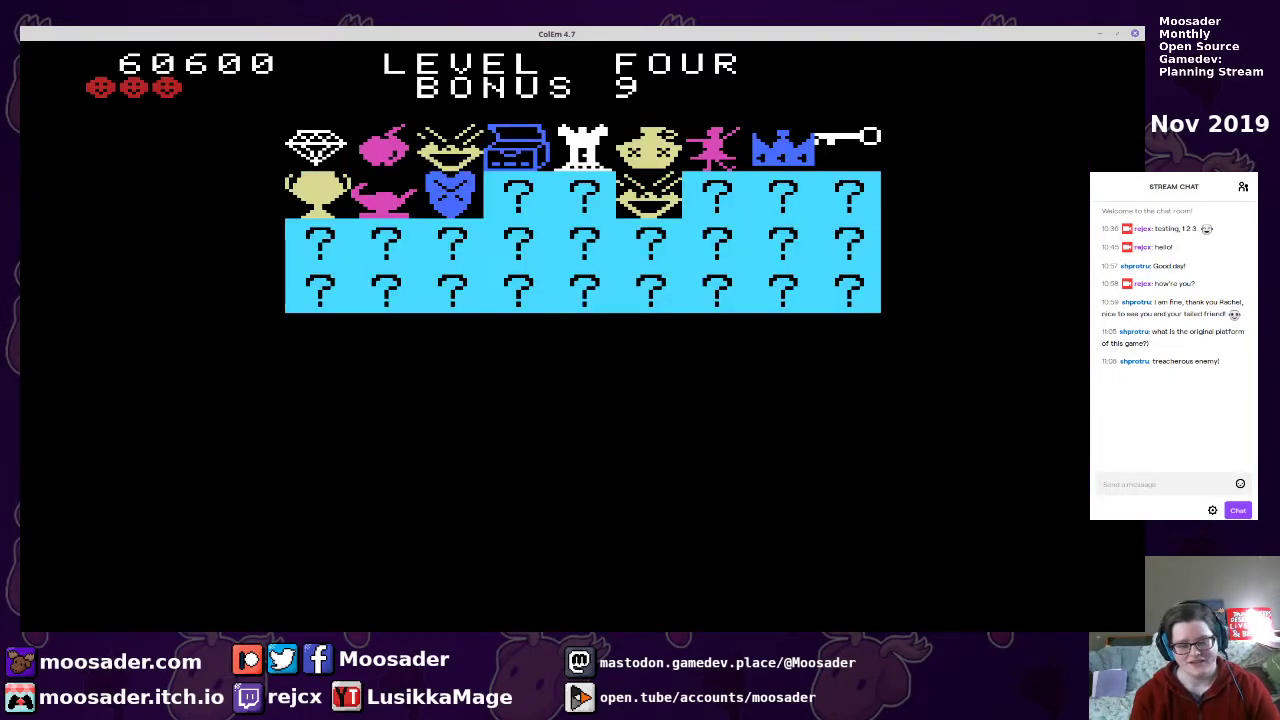
# Quit the emulator and show the "Arcade Game: Venture (1981 Exidy)" YouTube video full screen in Firefox
pyautogui.press('Escape')
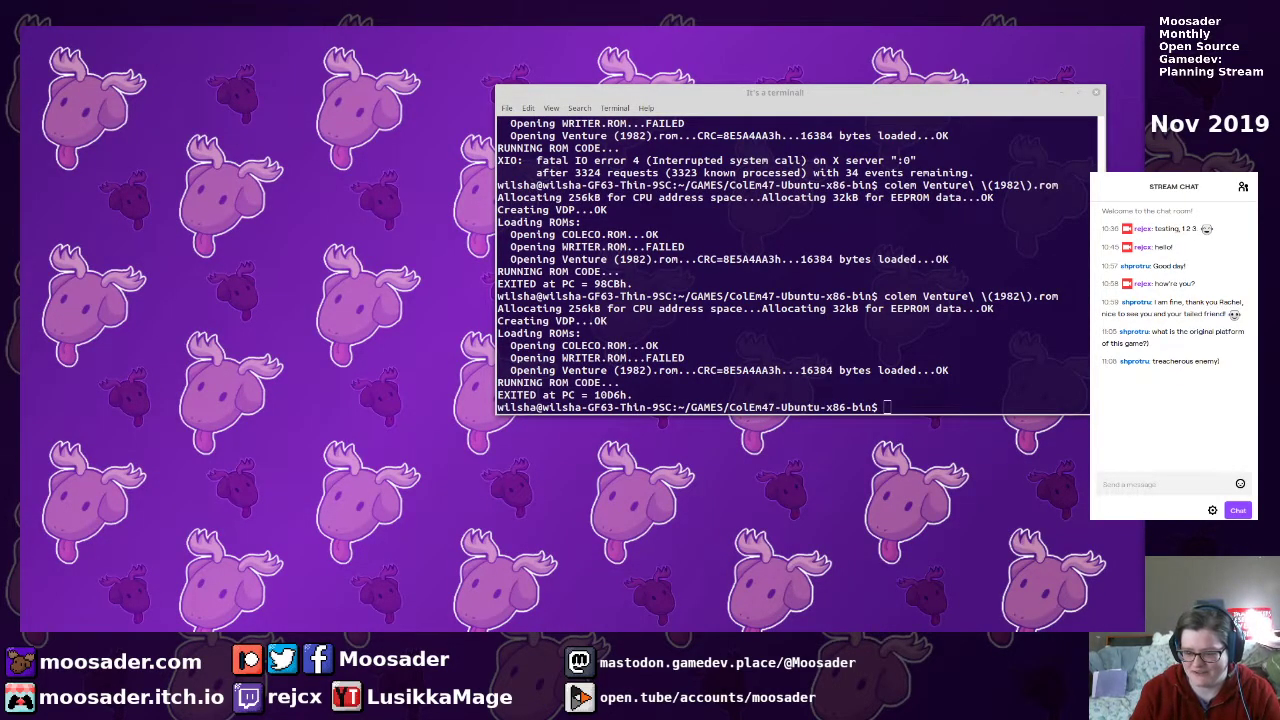
pyautogui.moveTo(1143, 95); pyautogui.dragTo(640, 77)
pyautogui.doubleClick(640, 77)
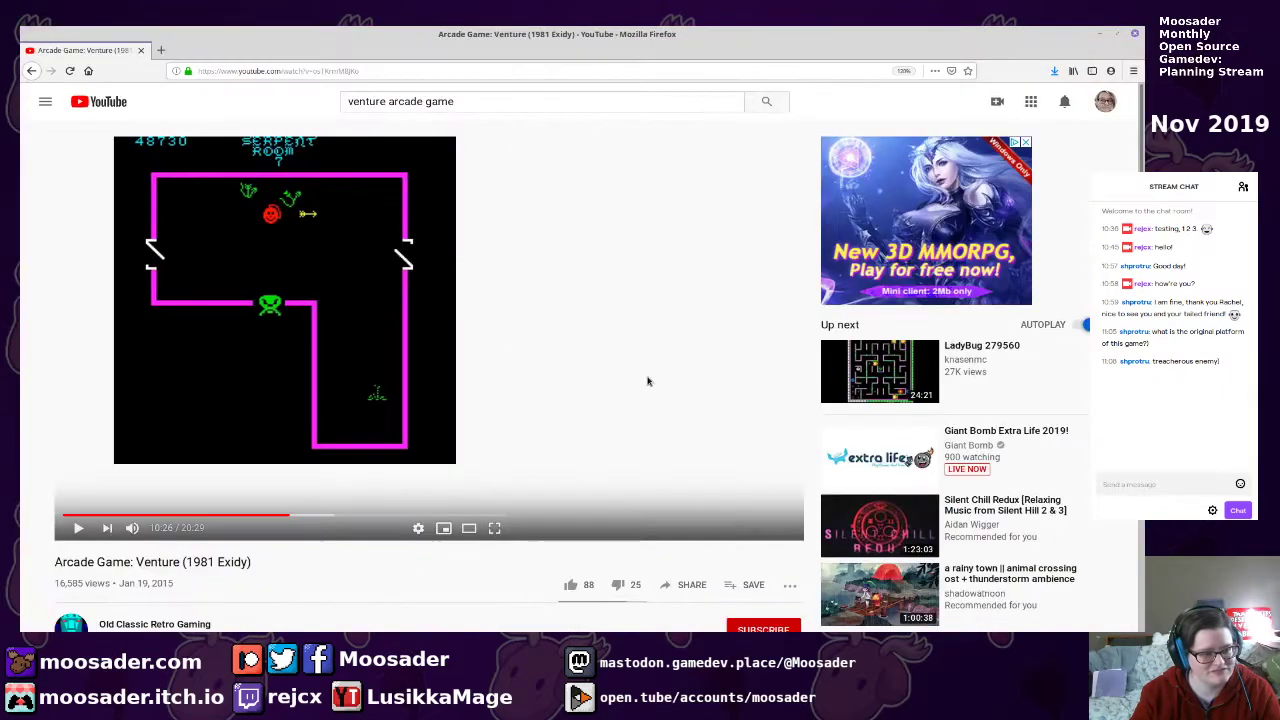
pyautogui.click(783, 528)
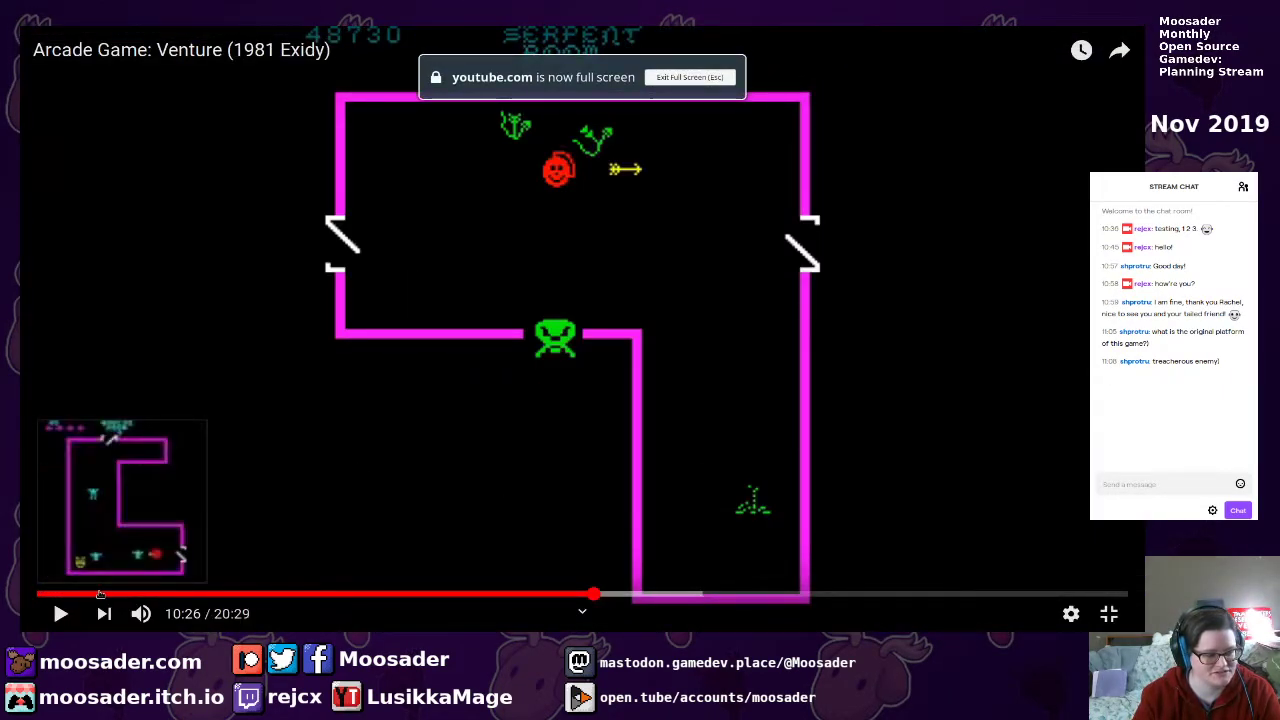
# Play the video from its Goblin Room scene and skip through the Level One rooms to the Skeleton Room
pyautogui.click(100, 594)
pyautogui.click(58, 610)
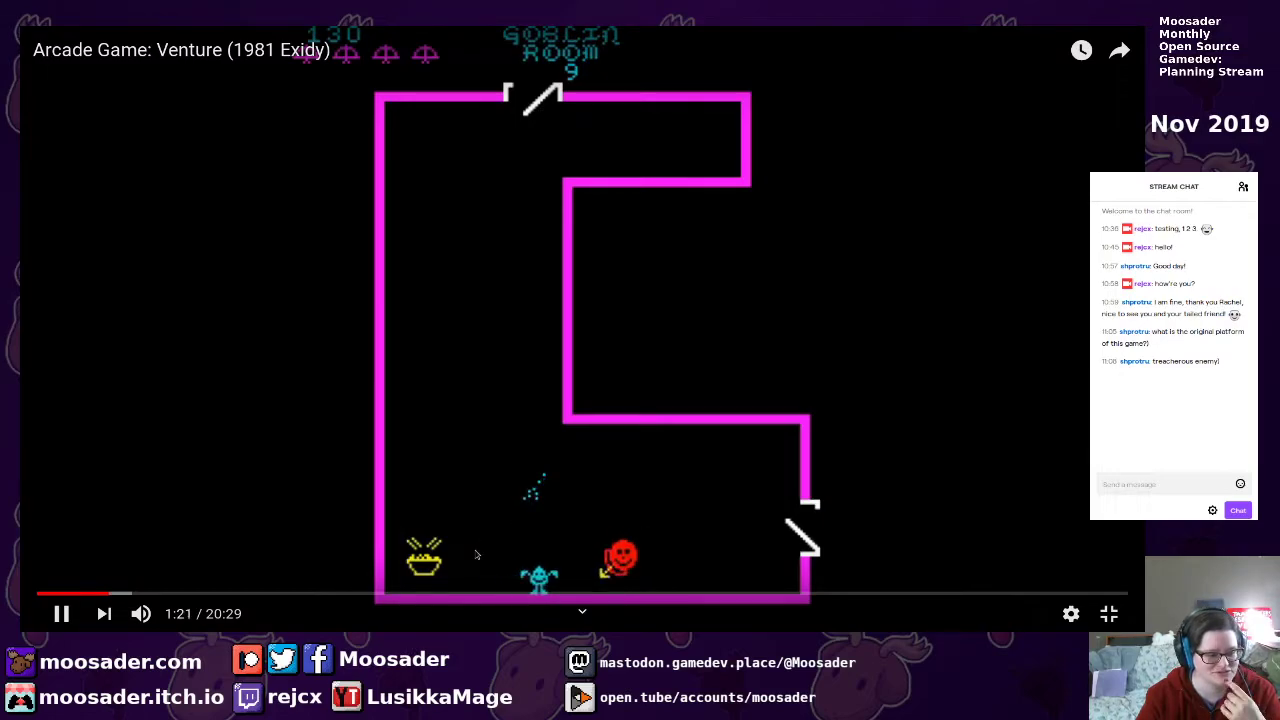
pyautogui.click(211, 594)
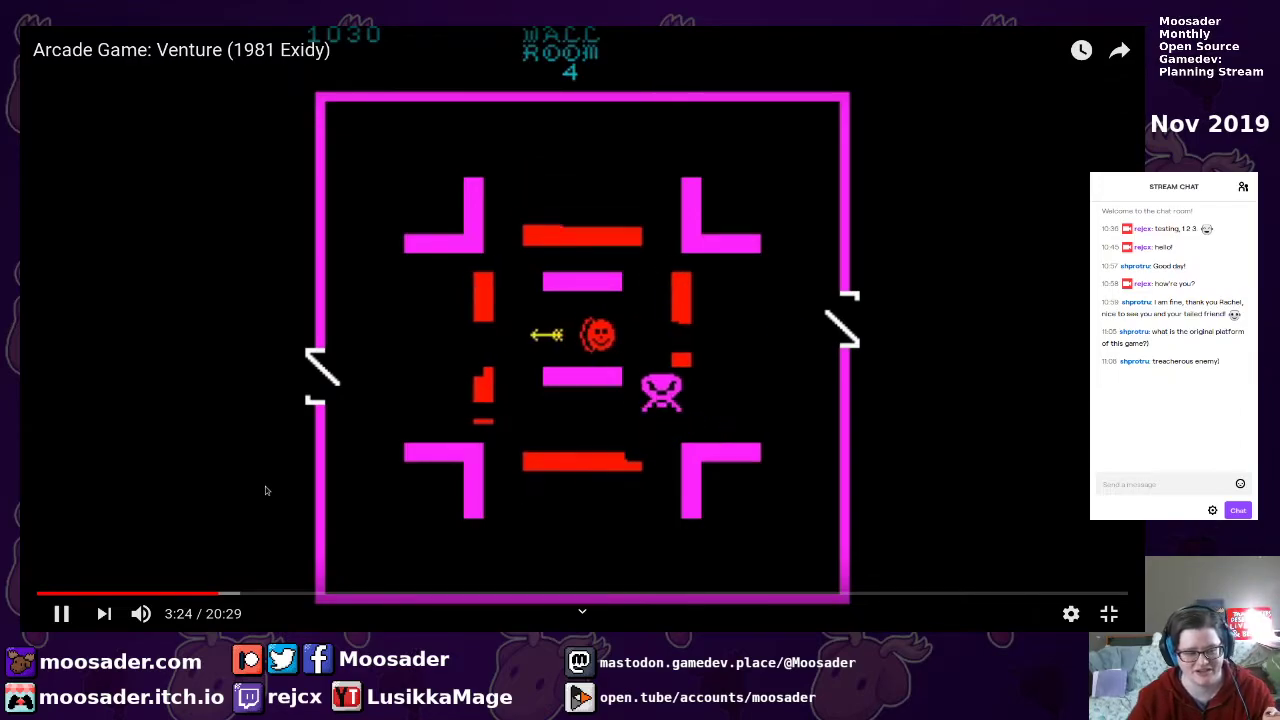
pyautogui.click(259, 594)
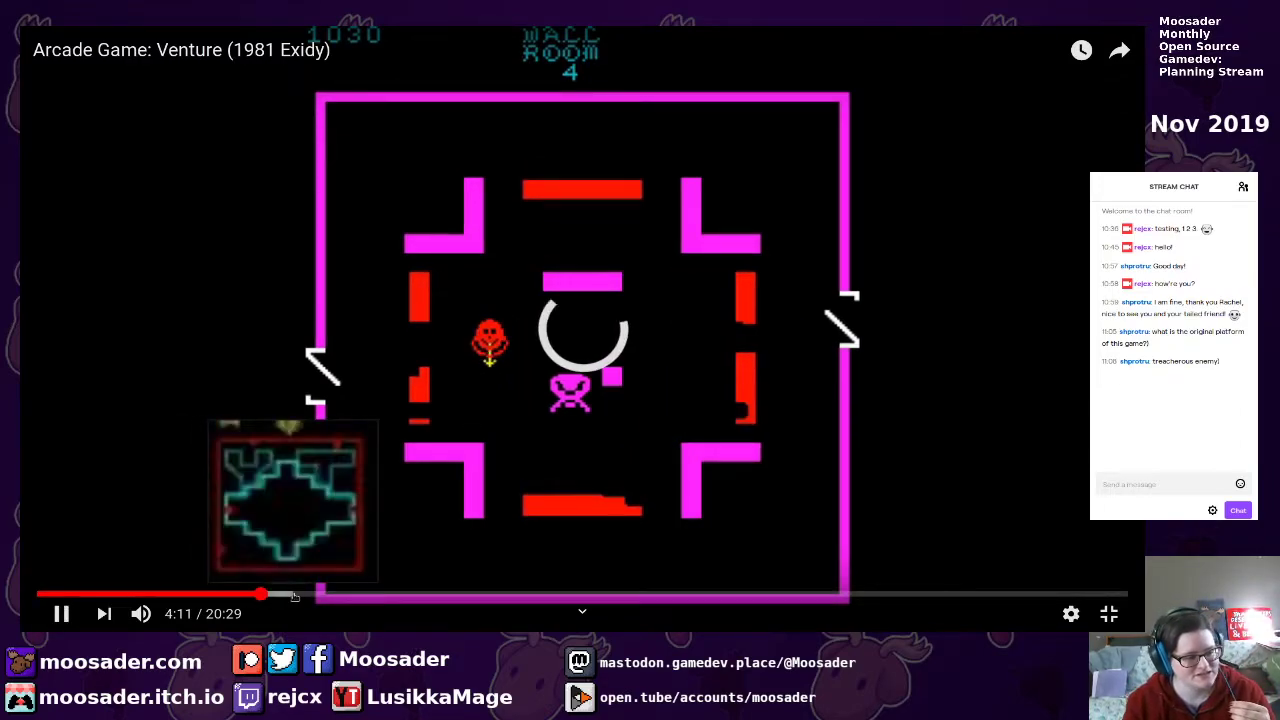
pyautogui.click(294, 594)
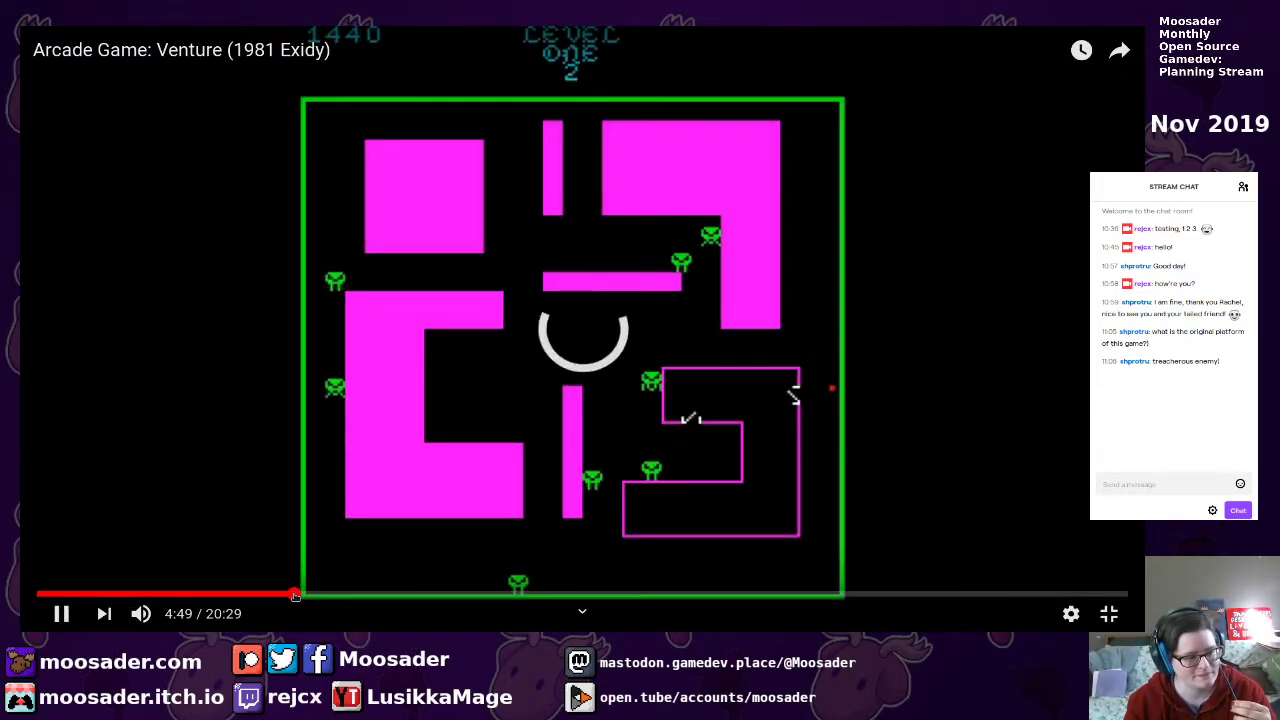
pyautogui.click(257, 594)
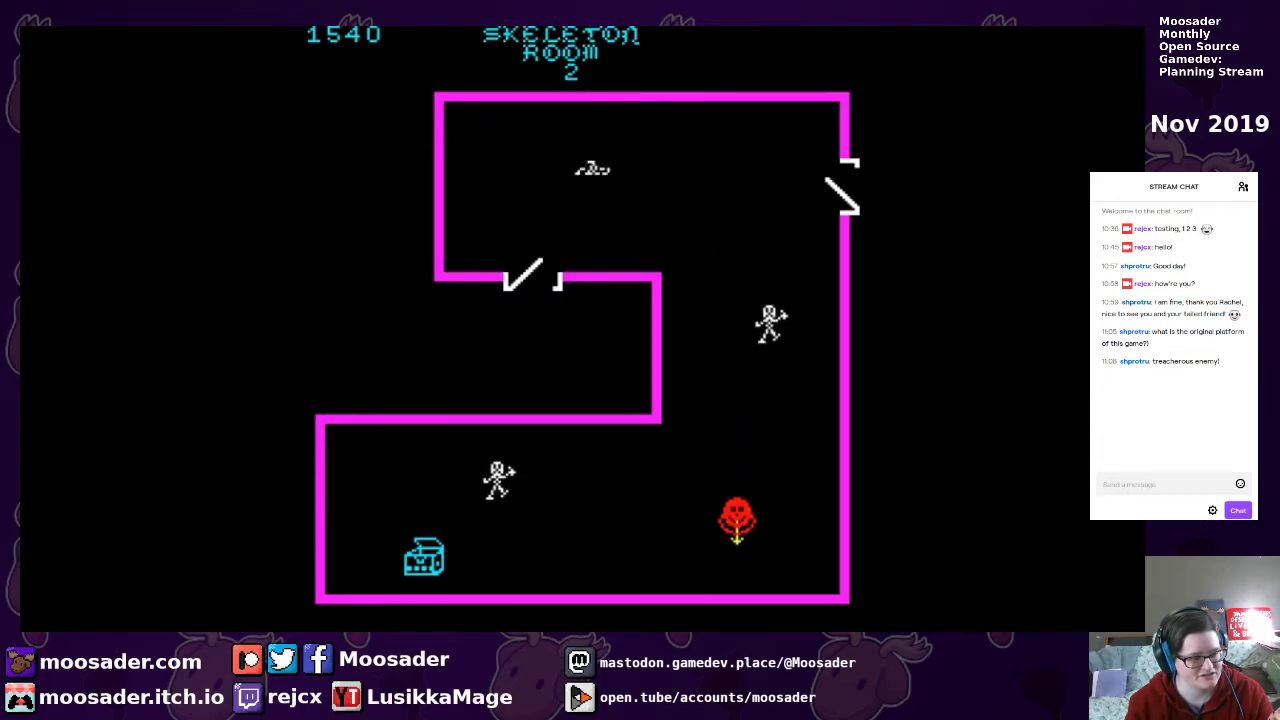
# Skip the video ahead from the Skeleton Room to the Two Headed Room at about 5:50
pyautogui.moveTo(454, 189)
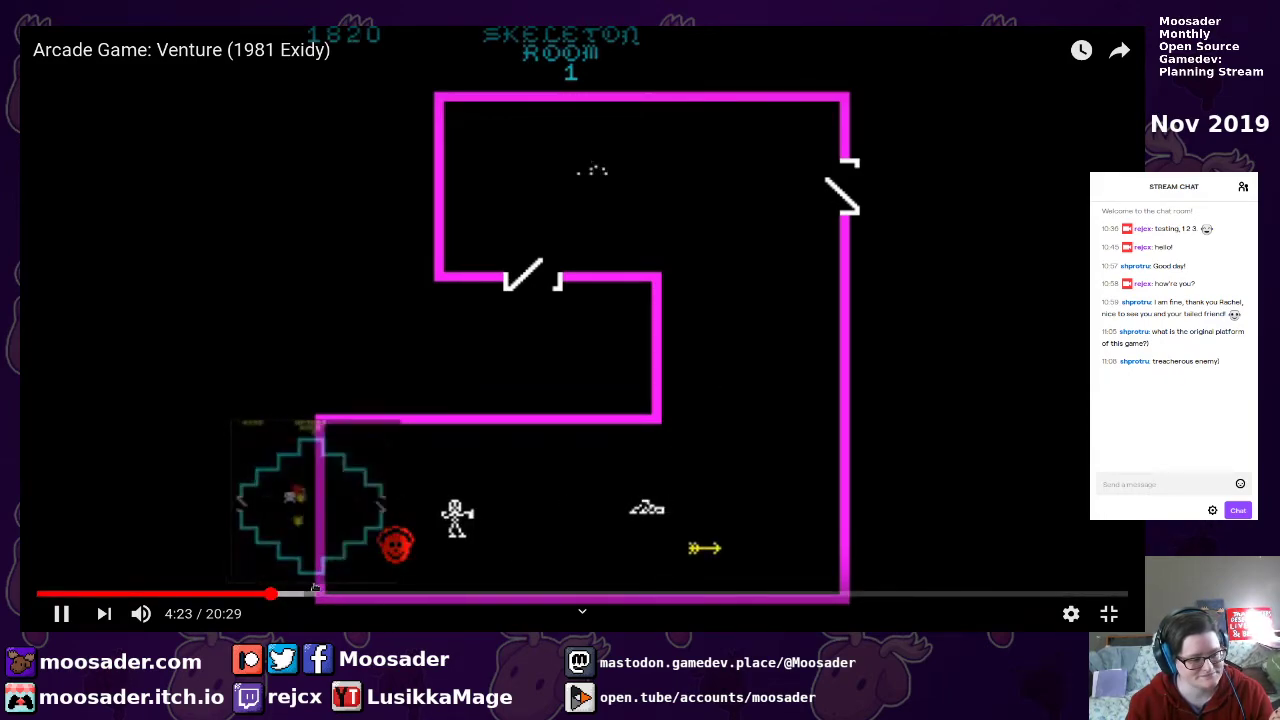
pyautogui.click(306, 591)
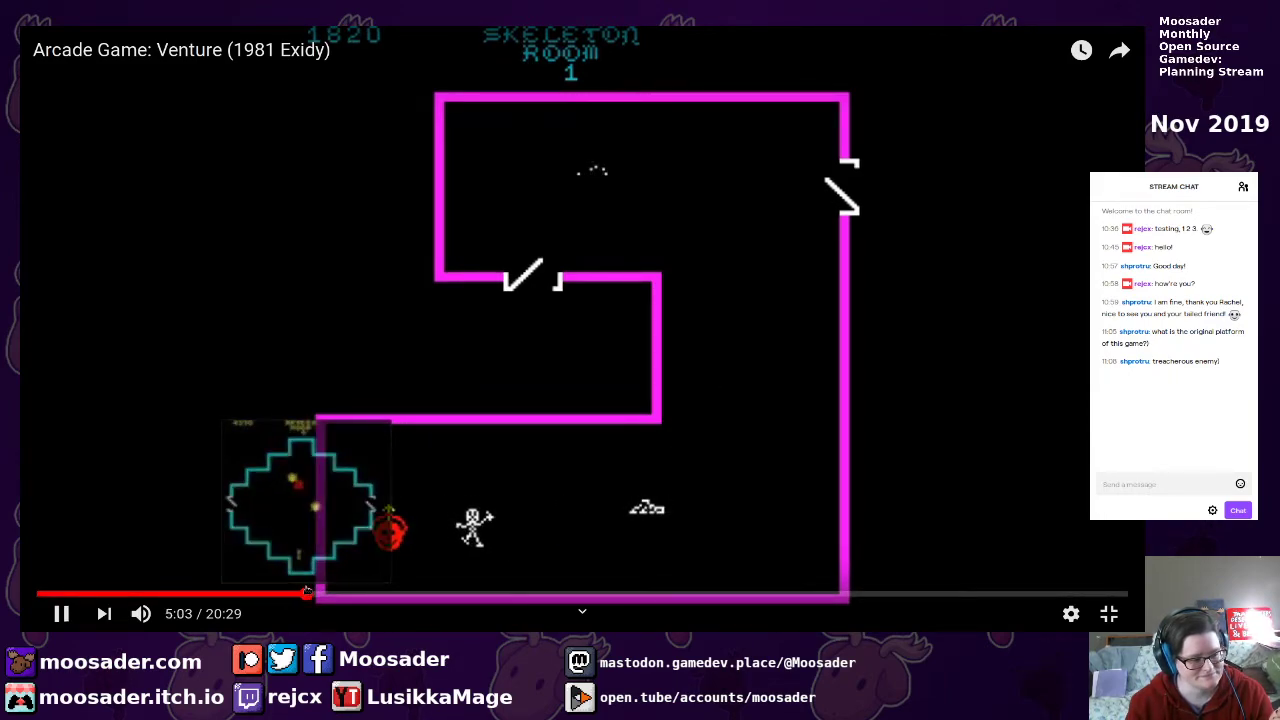
pyautogui.click(328, 594)
pyautogui.click(348, 594)
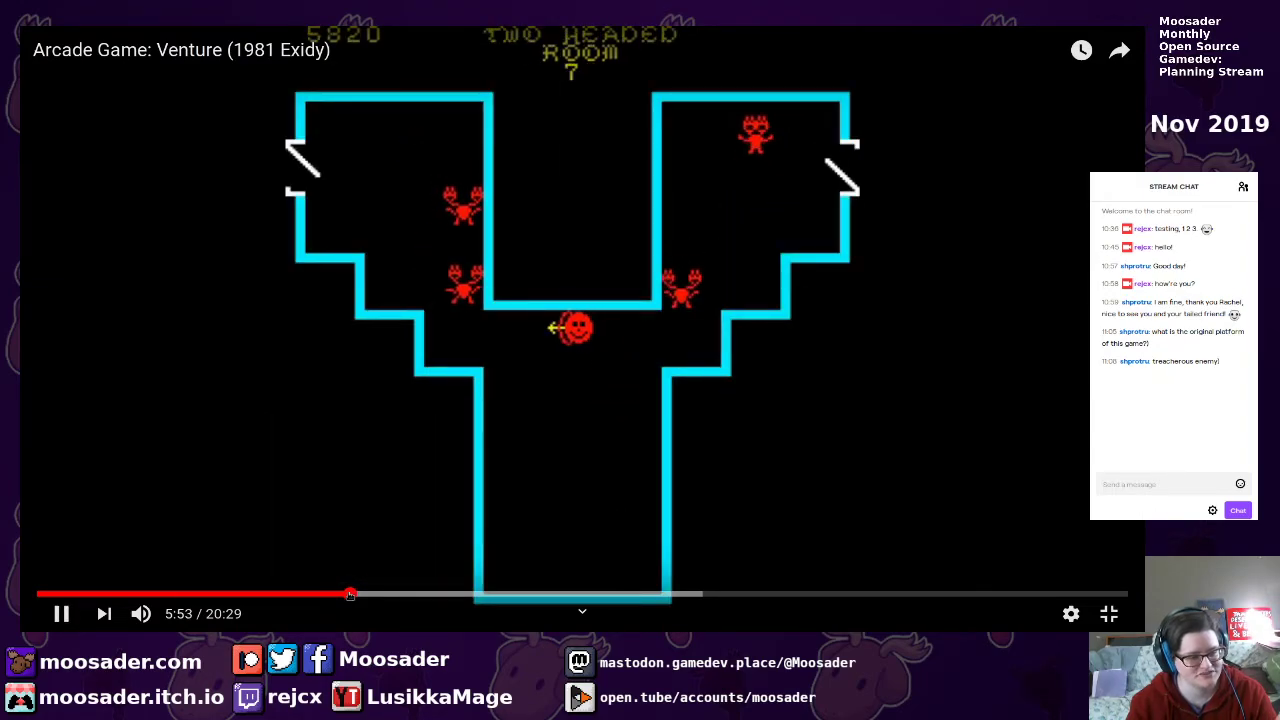
# Skip the video ahead through the Genie Room and Level Three map to the Cyclops Room at 8:42
pyautogui.click(413, 592)
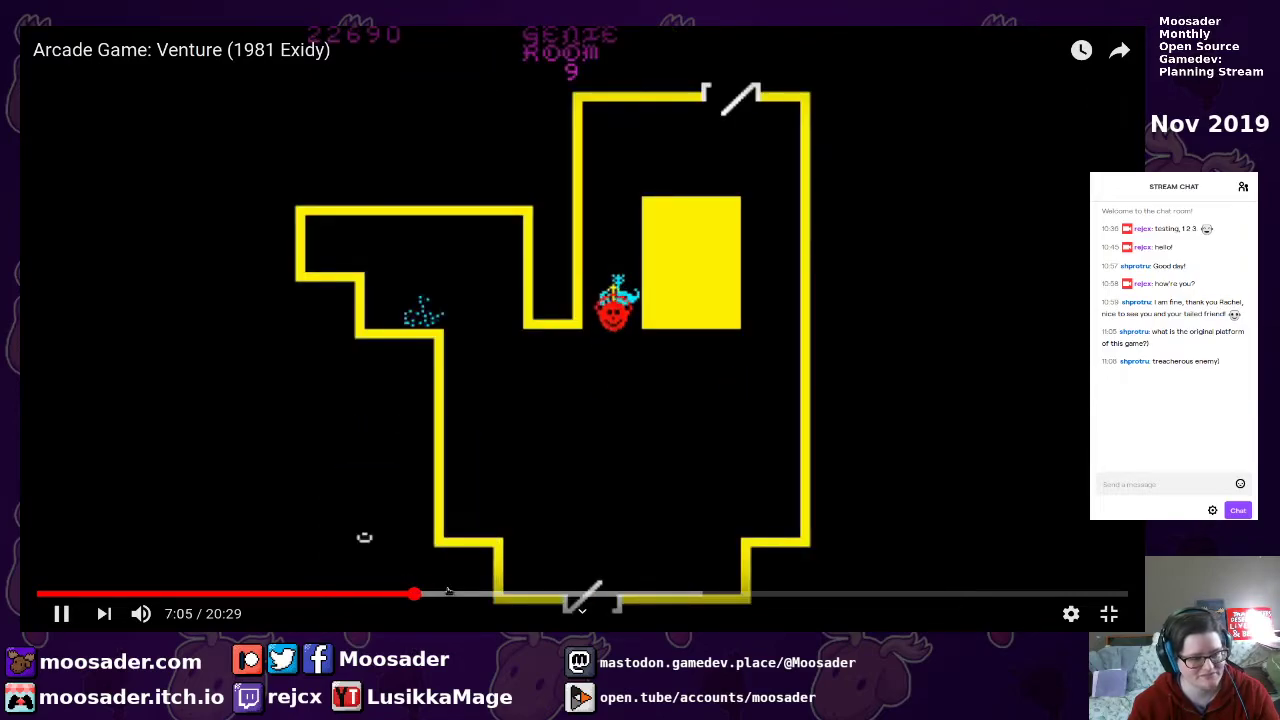
pyautogui.click(452, 594)
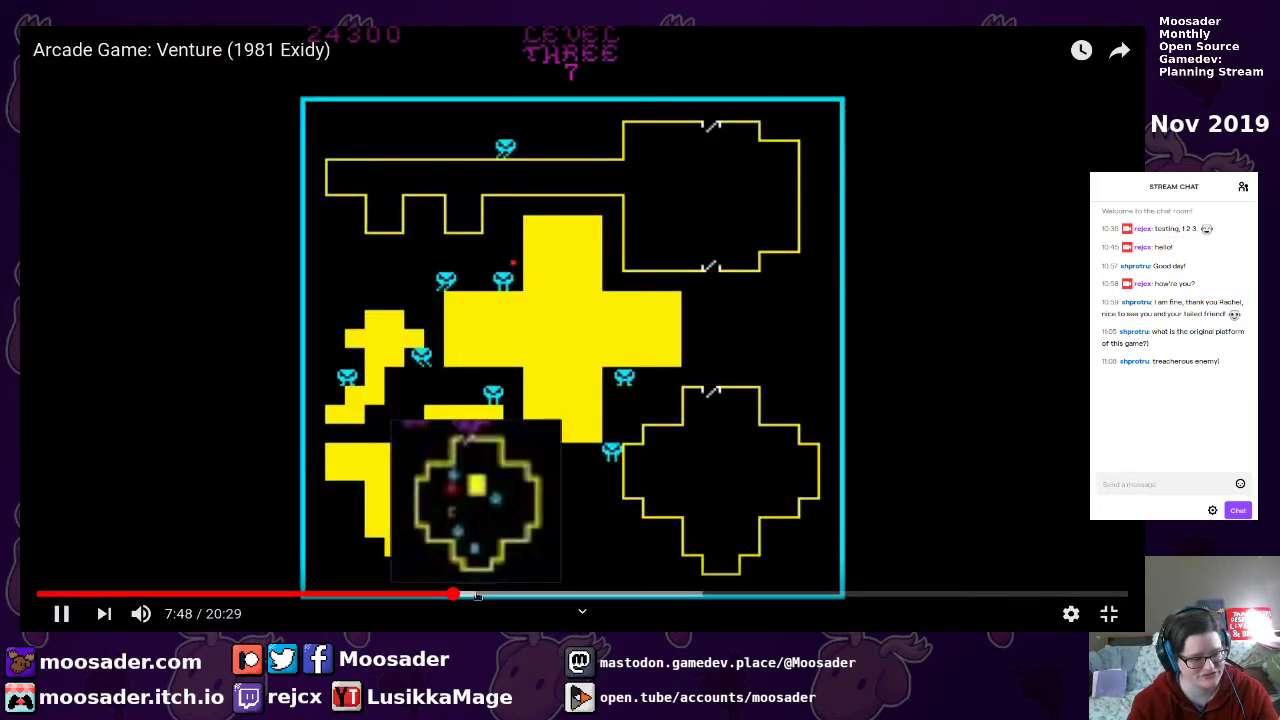
pyautogui.click(477, 594)
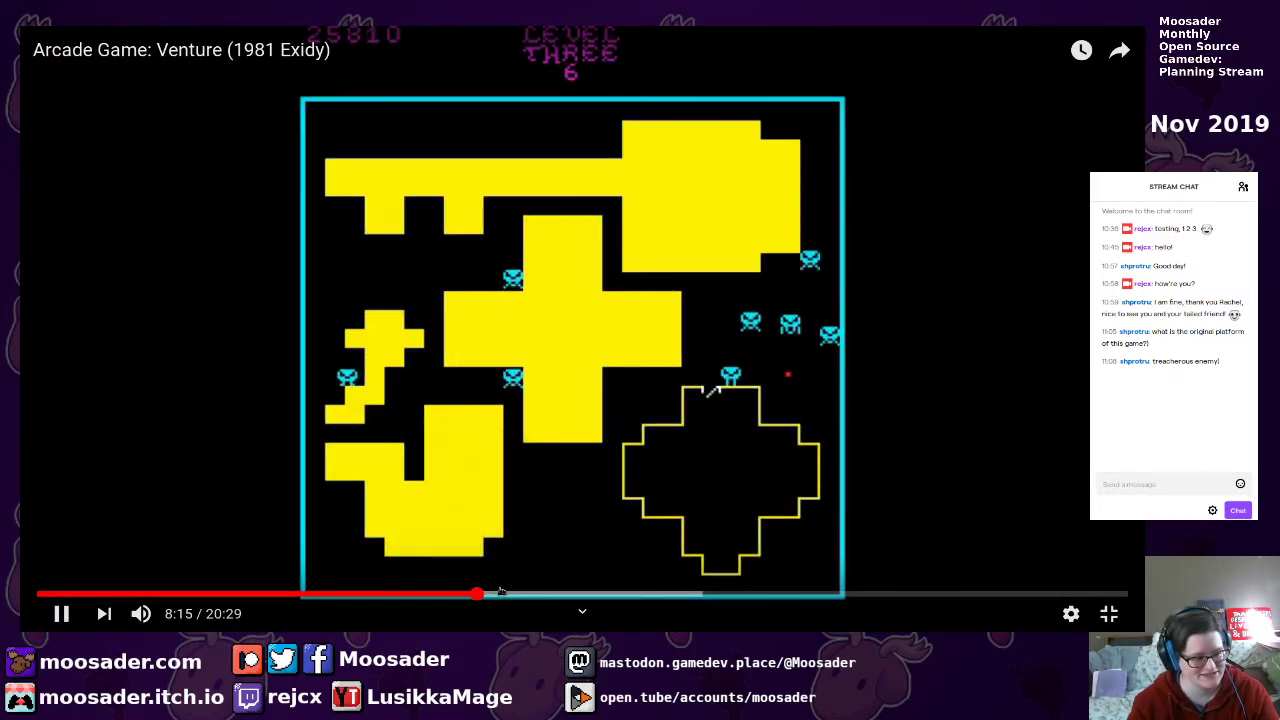
pyautogui.click(500, 594)
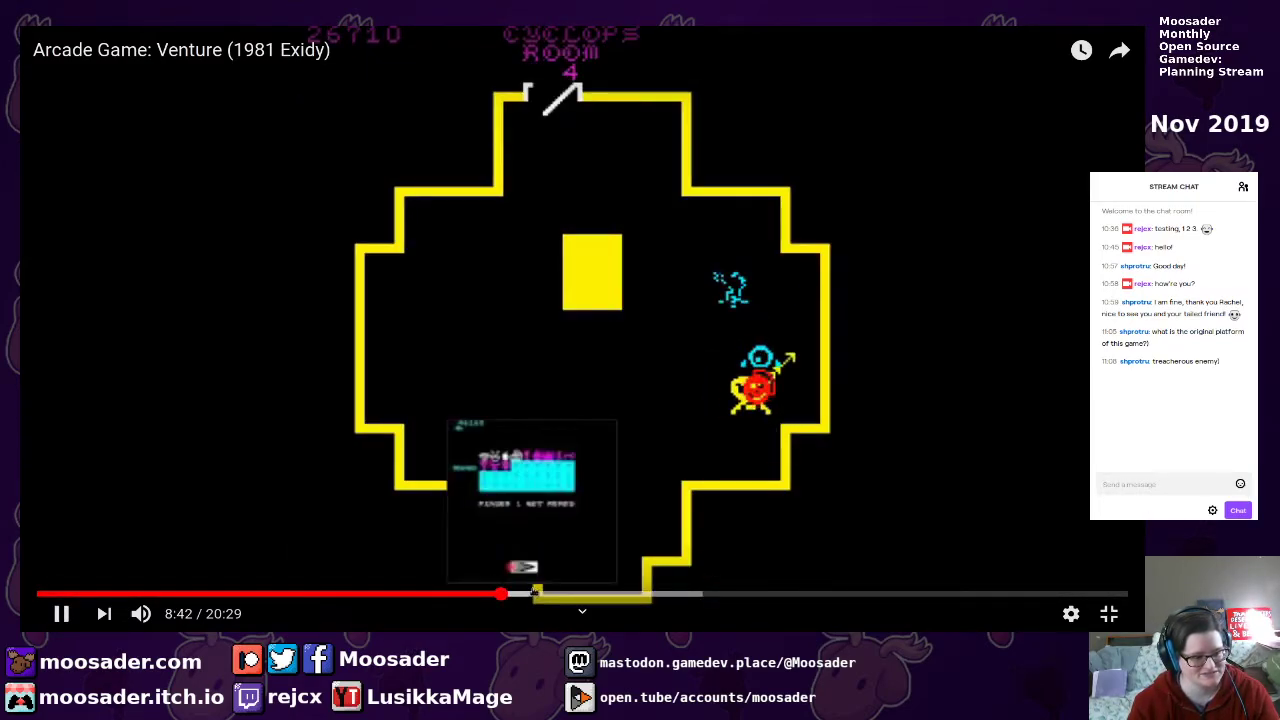
# Skip the video ahead to the Level Four map, pause it outside full screen and close the browser window
pyautogui.click(533, 594)
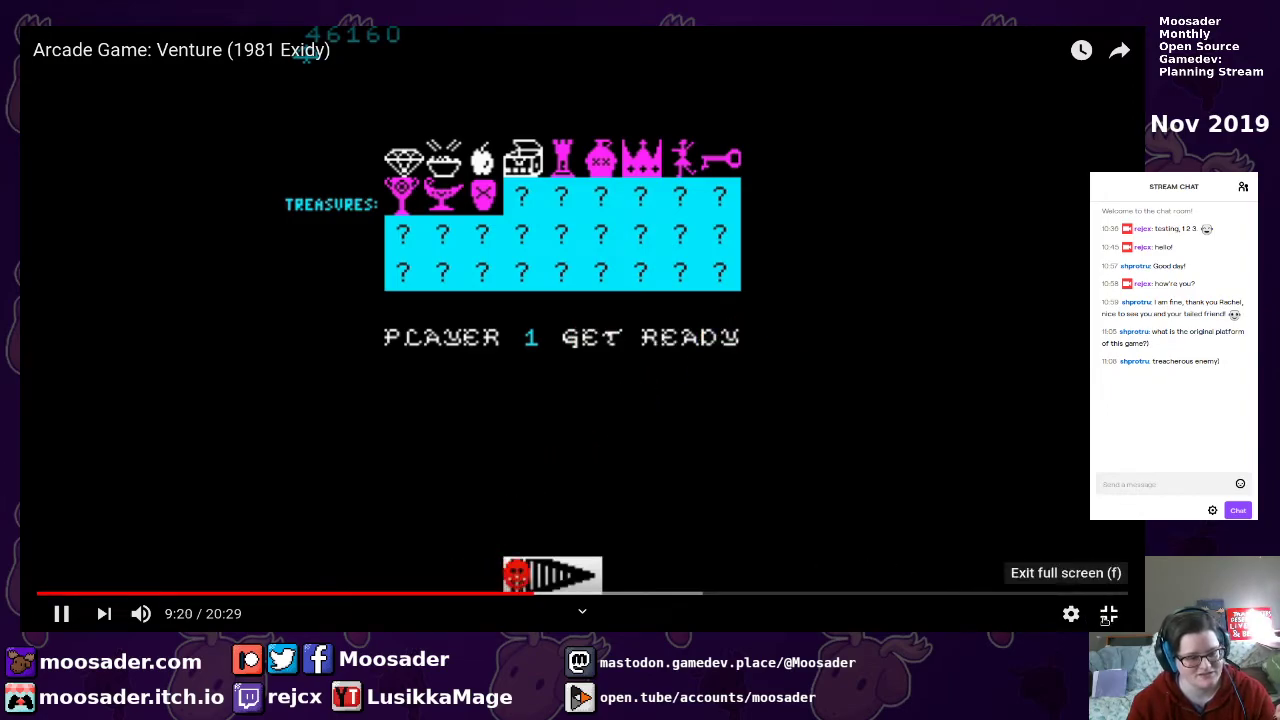
pyautogui.click(1108, 614)
pyautogui.click(407, 208)
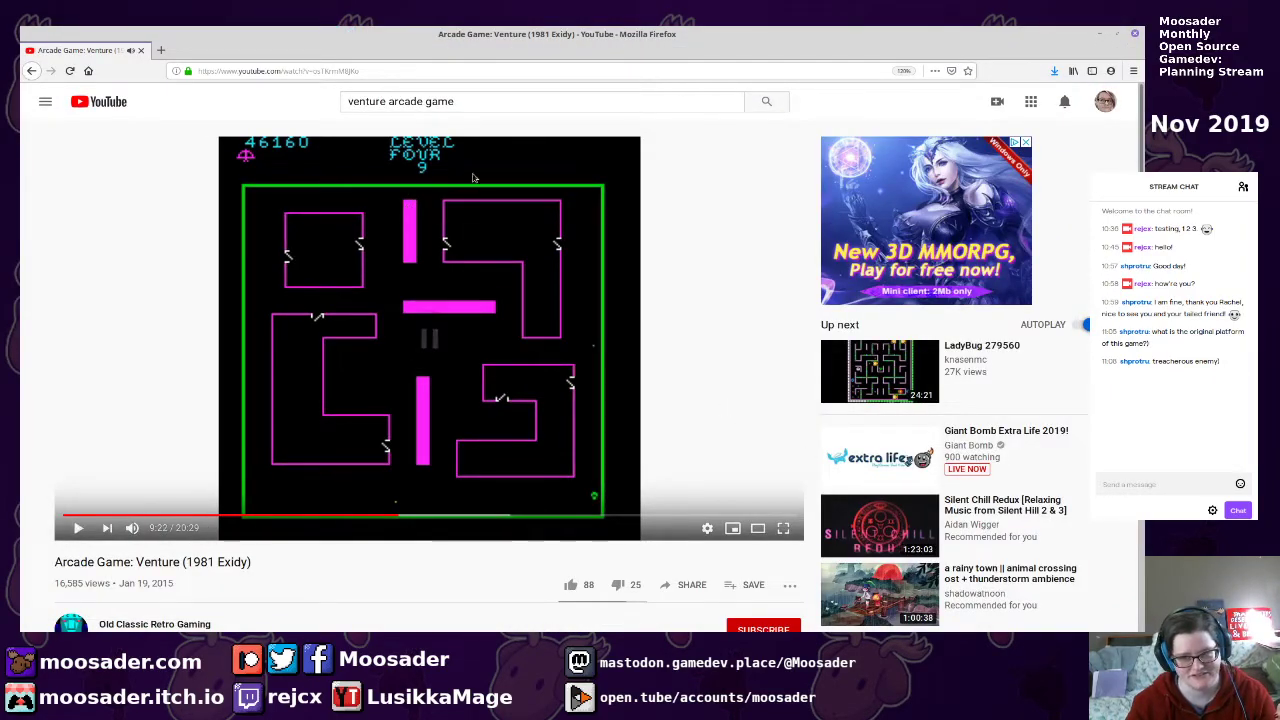
pyautogui.click(1134, 35)
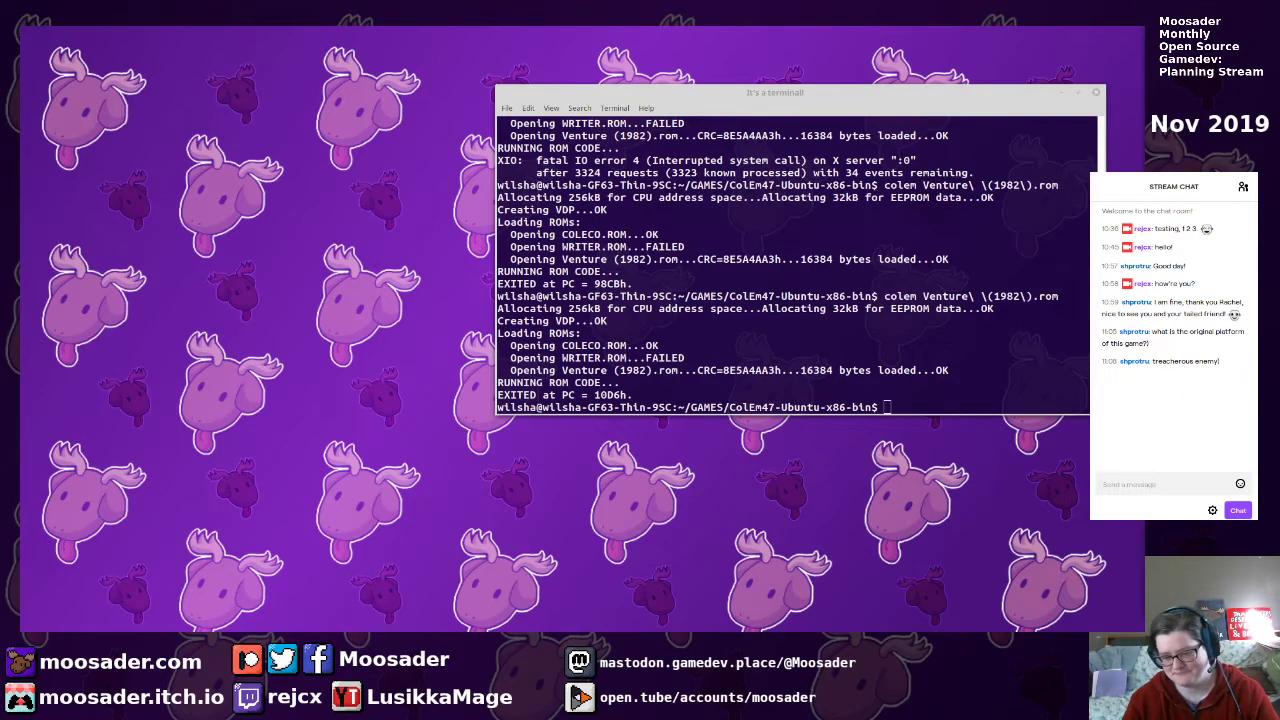
# Switch to GIMP, cut all the doodles from the Ideas1.xcf canvas, show the tool docks and save the file
pyautogui.hotkey('alt', 'Tab')
pyautogui.doubleClick(424, 79)
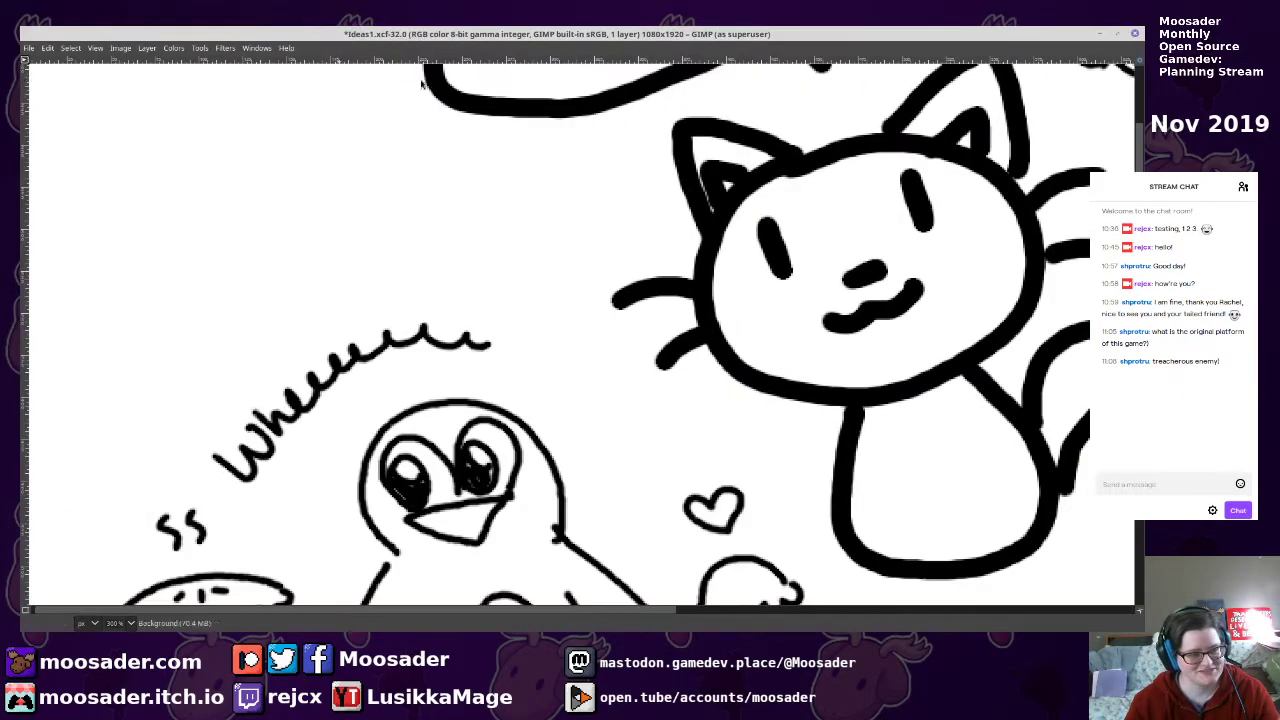
pyautogui.scroll(-7, 494, 223)
pyautogui.scroll(-3, 494, 223)
pyautogui.scroll(-1, 494, 223)
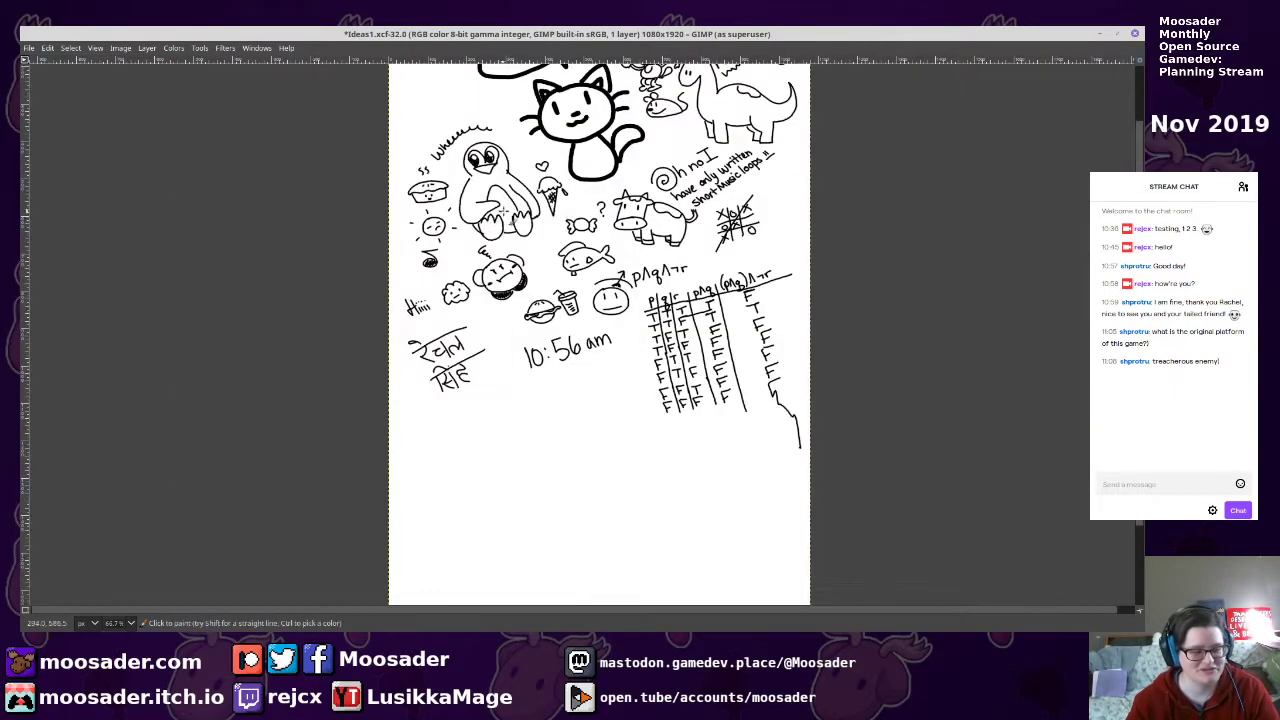
pyautogui.moveTo(496, 223); pyautogui.dragTo(495, 398)
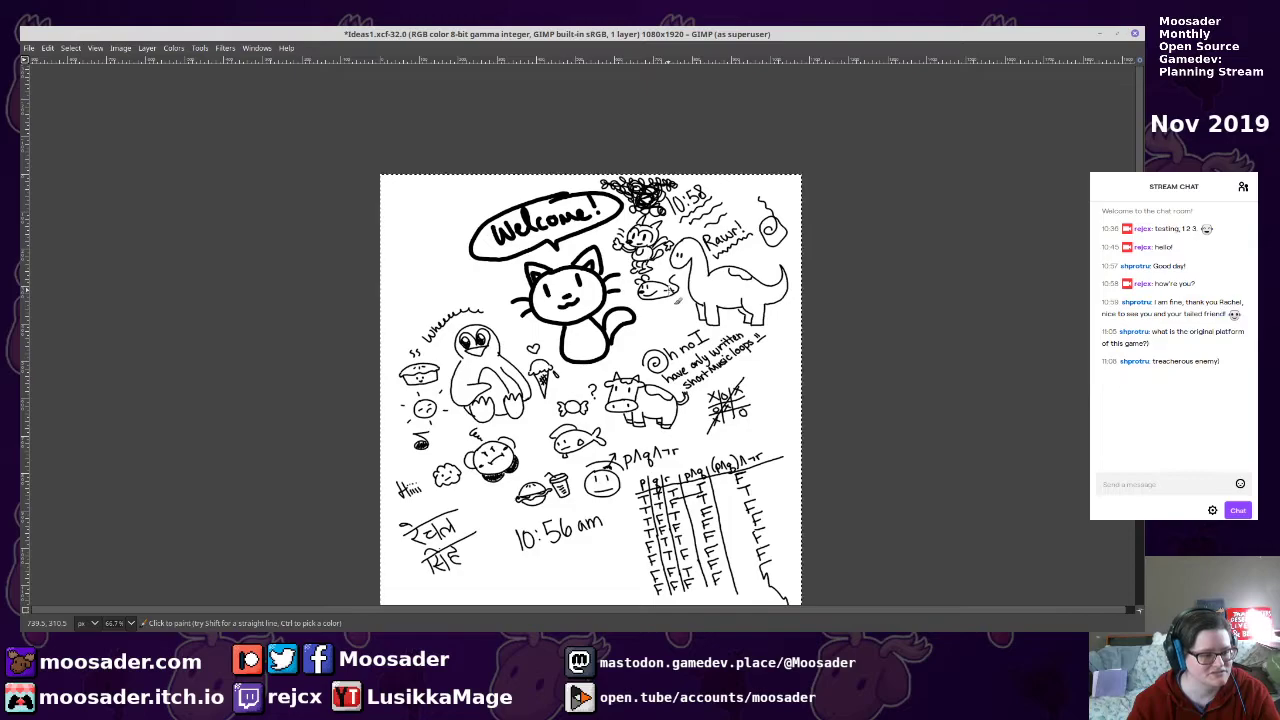
pyautogui.hotkey('ctrl', 'x')
pyautogui.press('Tab')
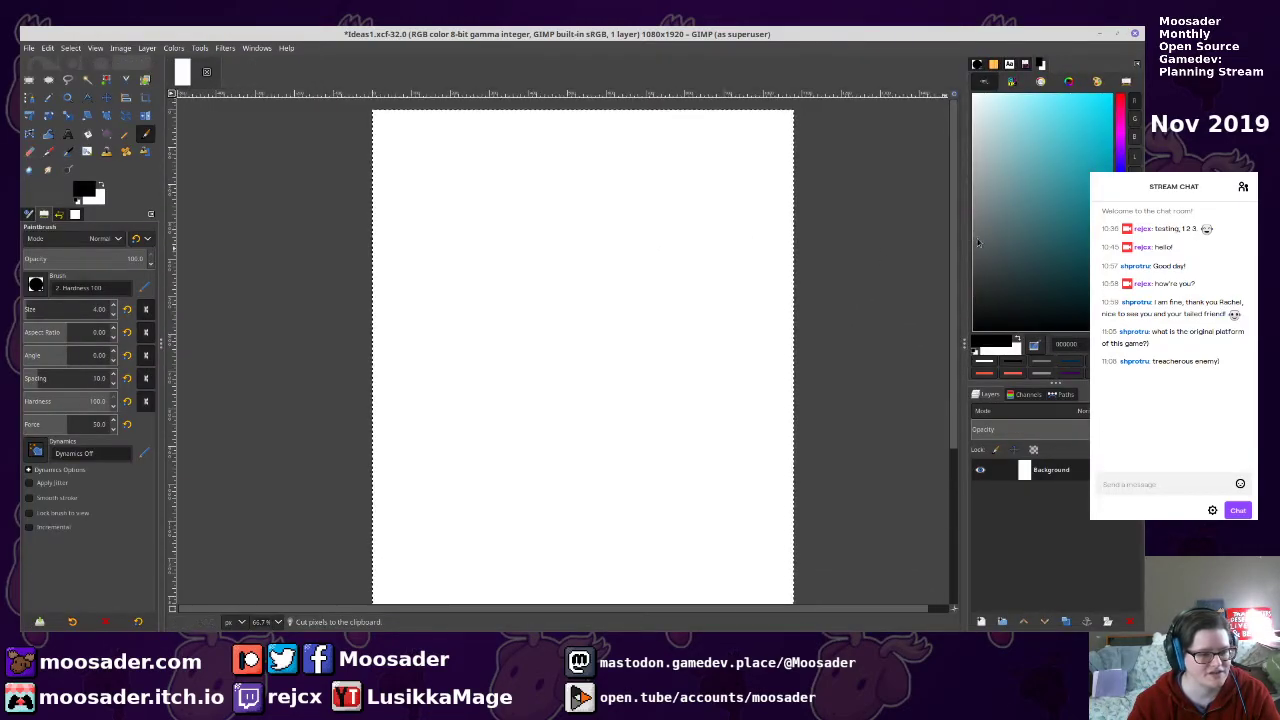
pyautogui.scroll(4, 600, 300)
pyautogui.hotkey('ctrl', 's')
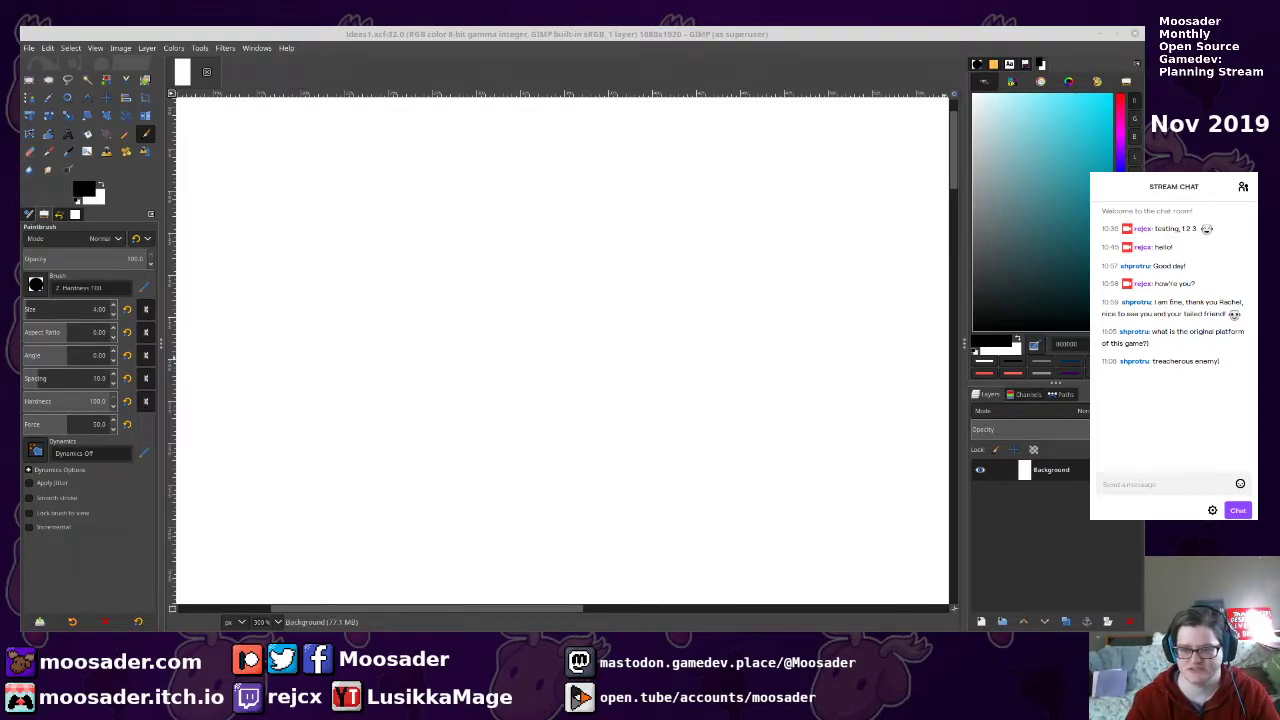
# Bring up the Moosader itch.io page in Firefox and browse the Moosader Arcade Games row to its end
pyautogui.moveTo(1140, 134); pyautogui.dragTo(560, 97)
pyautogui.hotkey('alt', 'Tab')
pyautogui.hotkey('alt', 'Tab')
pyautogui.scroll(-10, 982, 469)
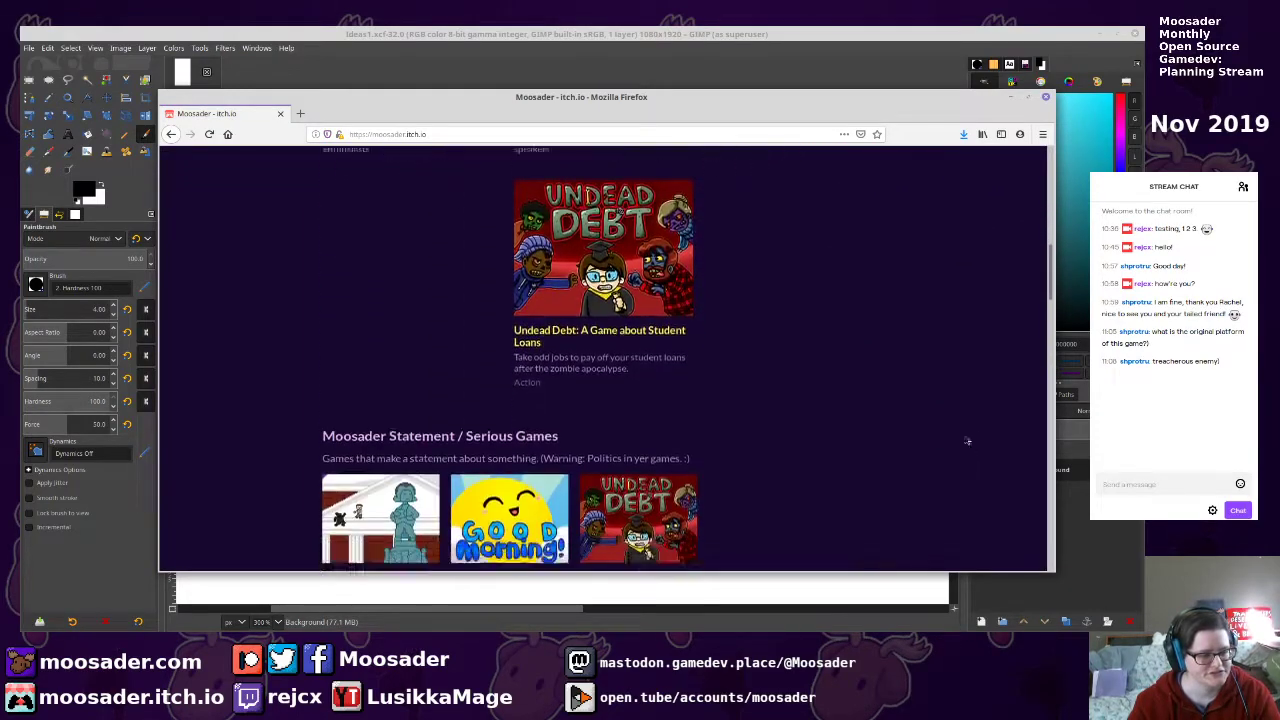
pyautogui.scroll(-5, 937, 432)
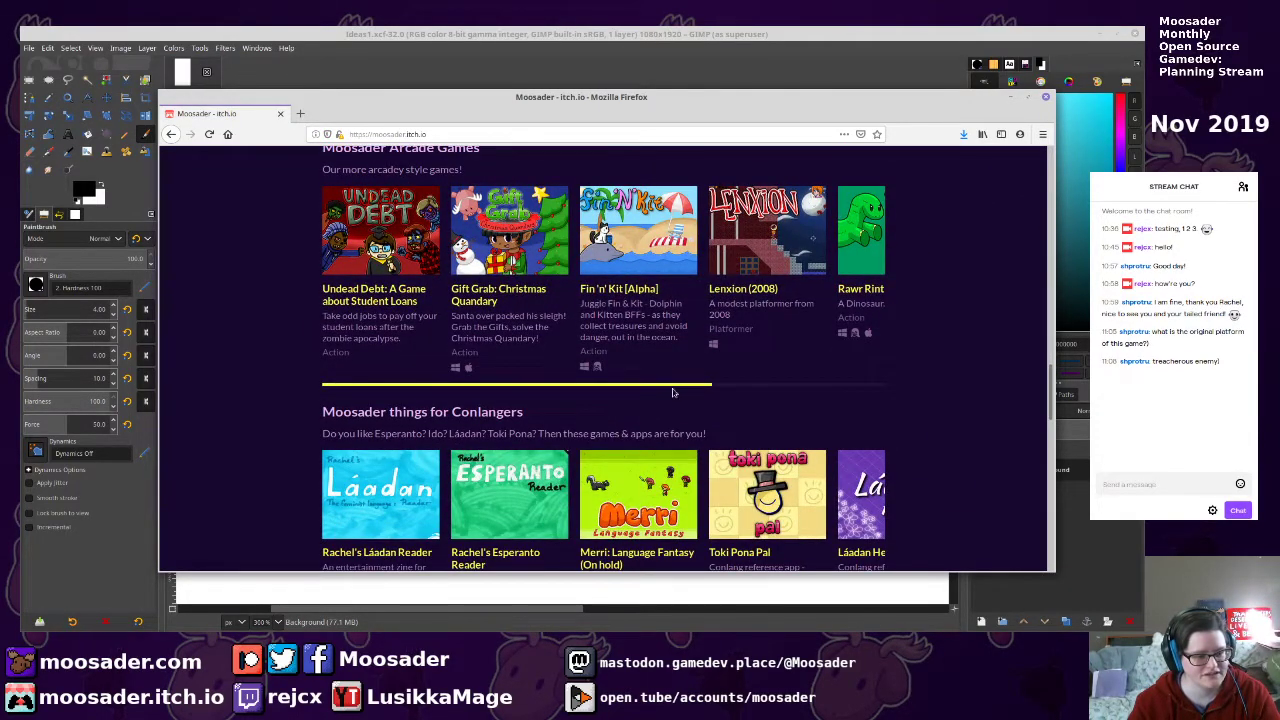
pyautogui.moveTo(697, 385); pyautogui.dragTo(849, 394)
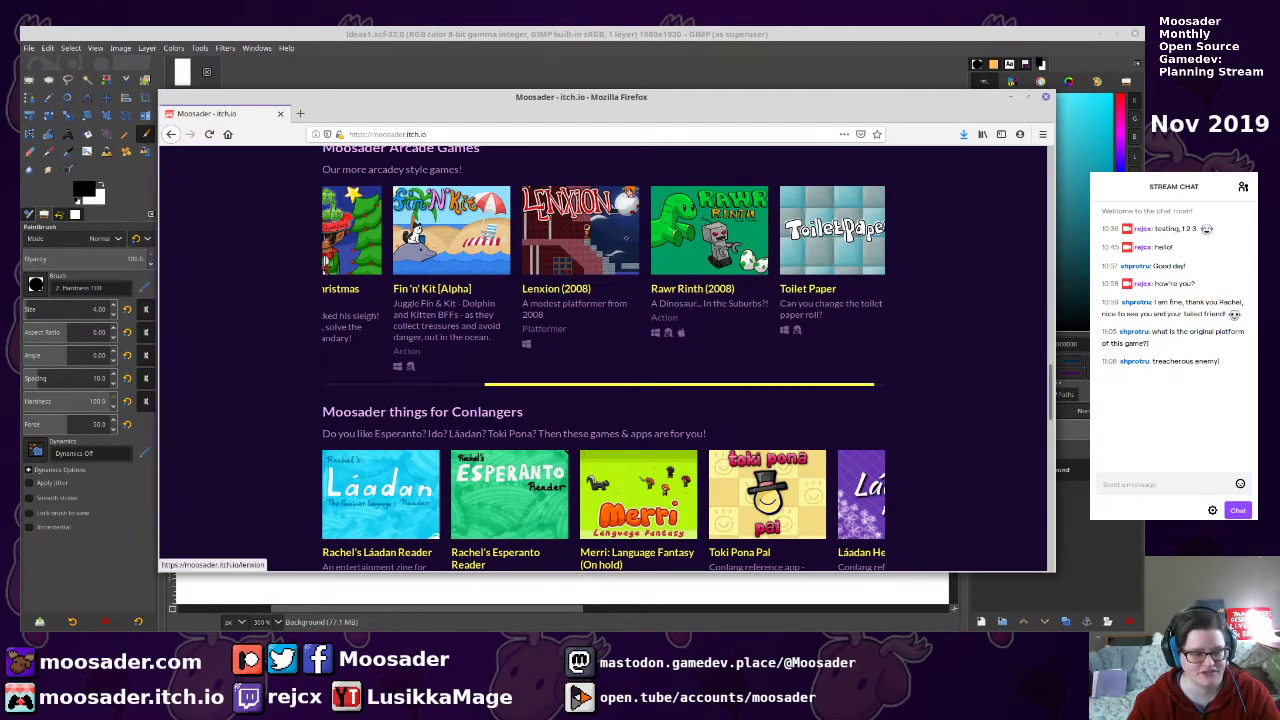
# Show the Rawr Rinth (2008) page in a maximized window and view its first screenshot enlarged
pyautogui.click(352, 115)
pyautogui.click(508, 115)
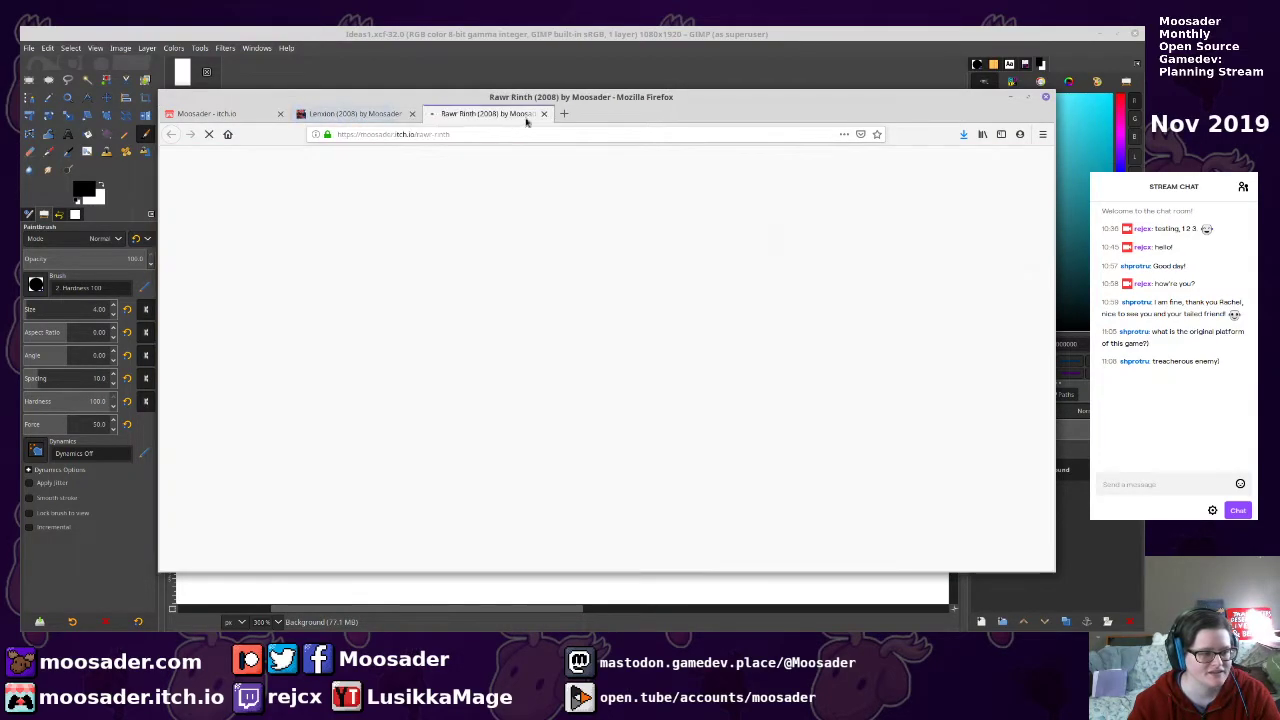
pyautogui.doubleClick(650, 99)
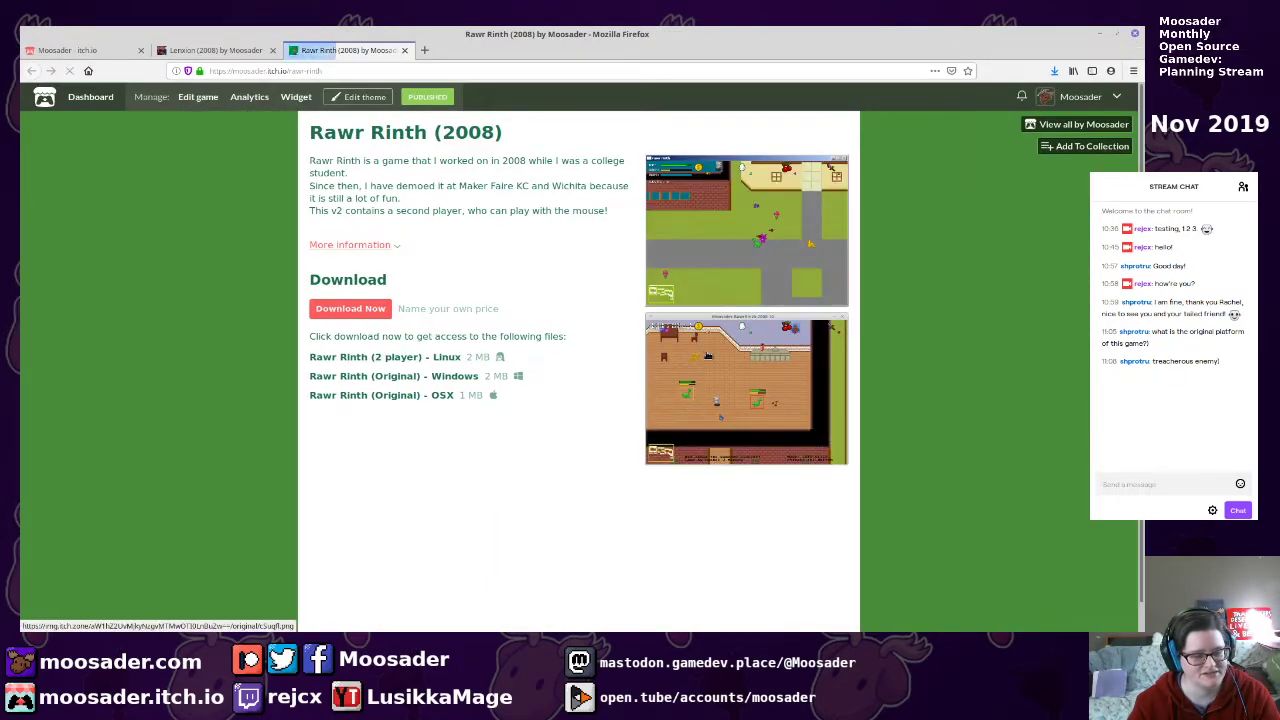
pyautogui.click(734, 280)
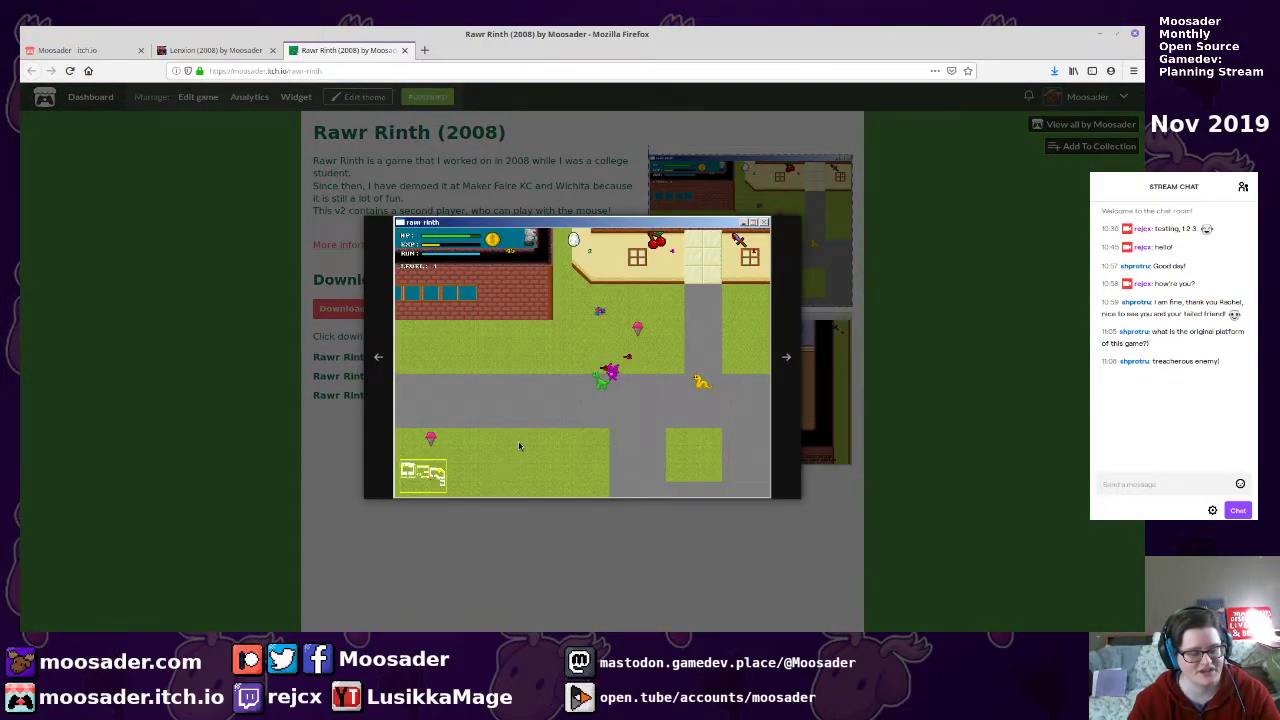
pyautogui.click(930, 274)
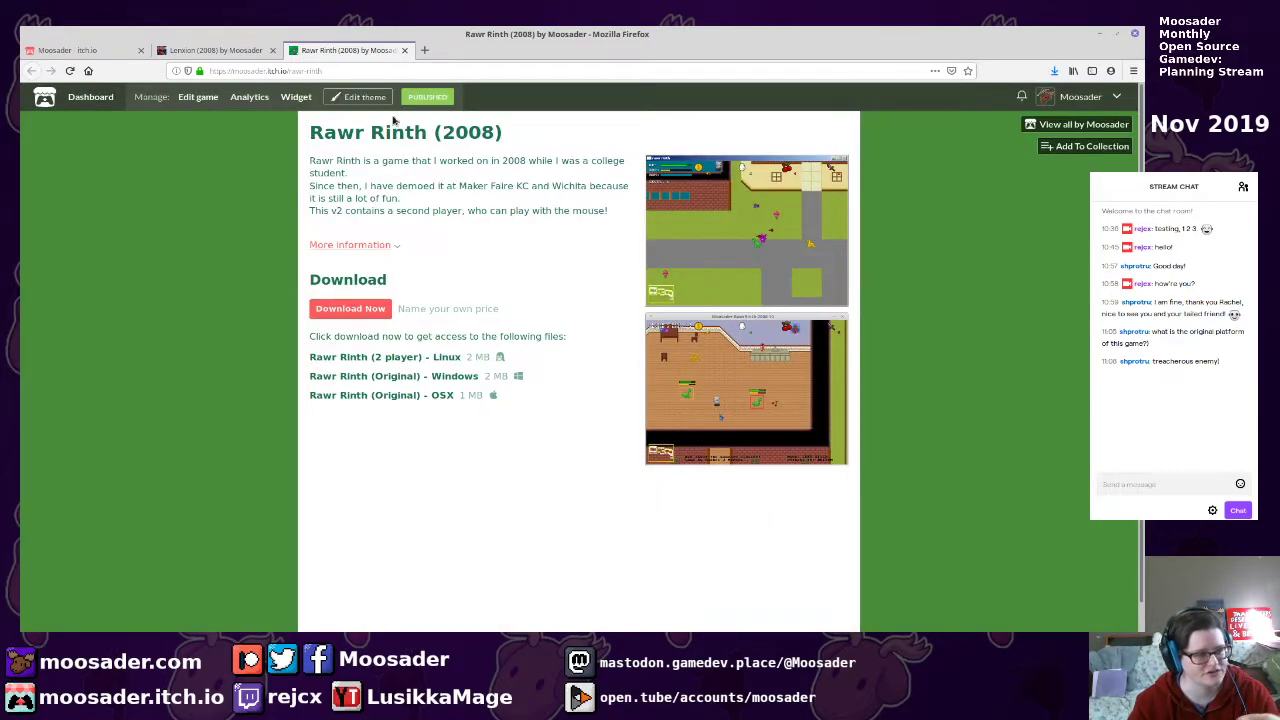
# Show the Lenxion (2008) page and view its second screenshot enlarged
pyautogui.click(215, 50)
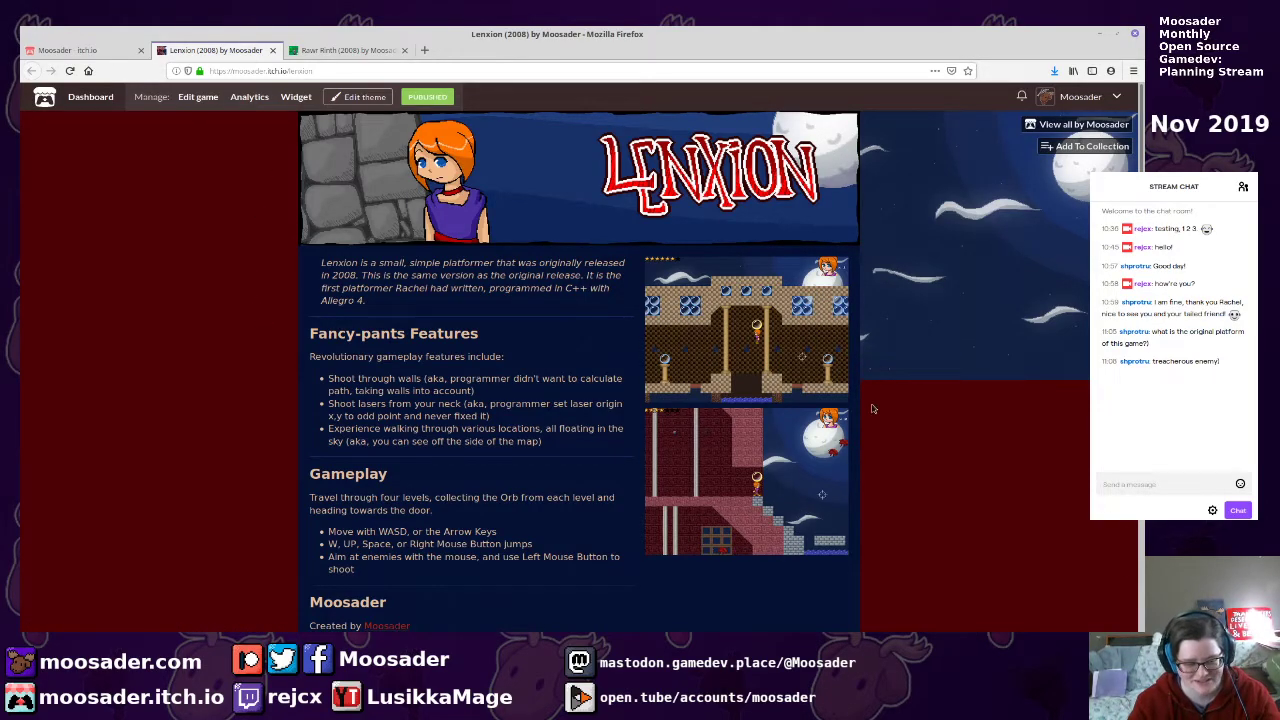
pyautogui.click(789, 469)
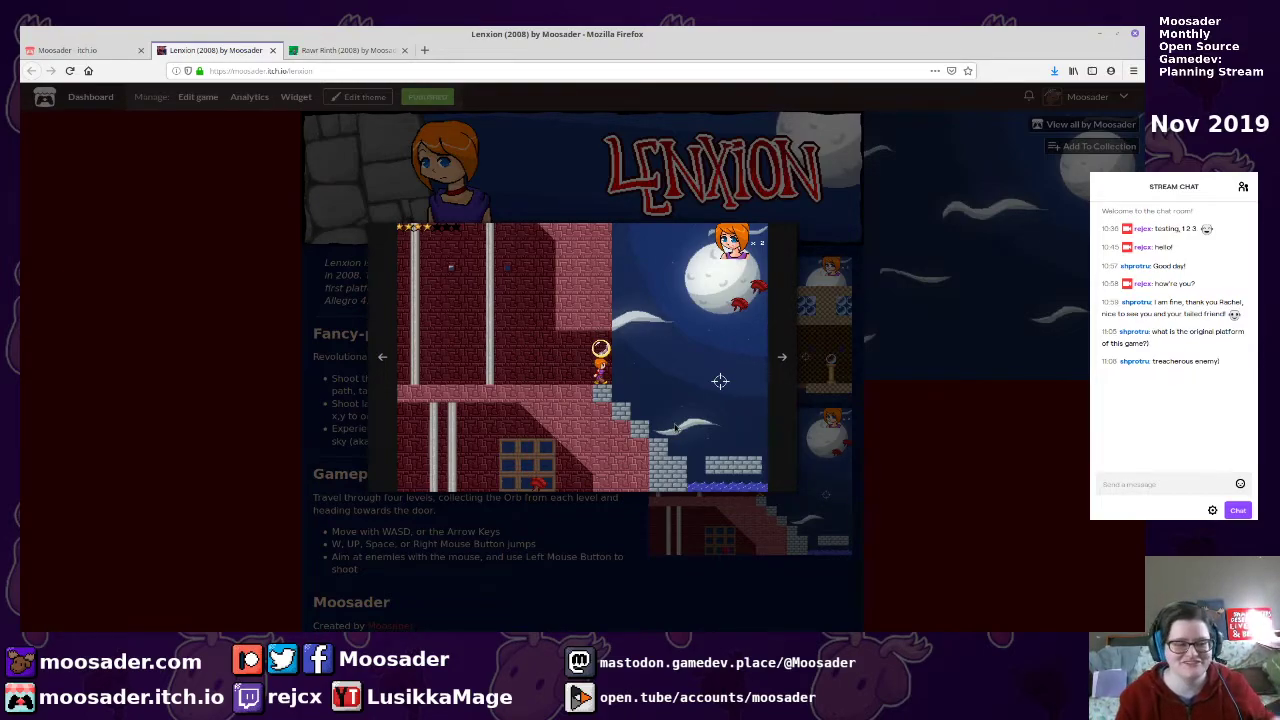
pyautogui.click(968, 118)
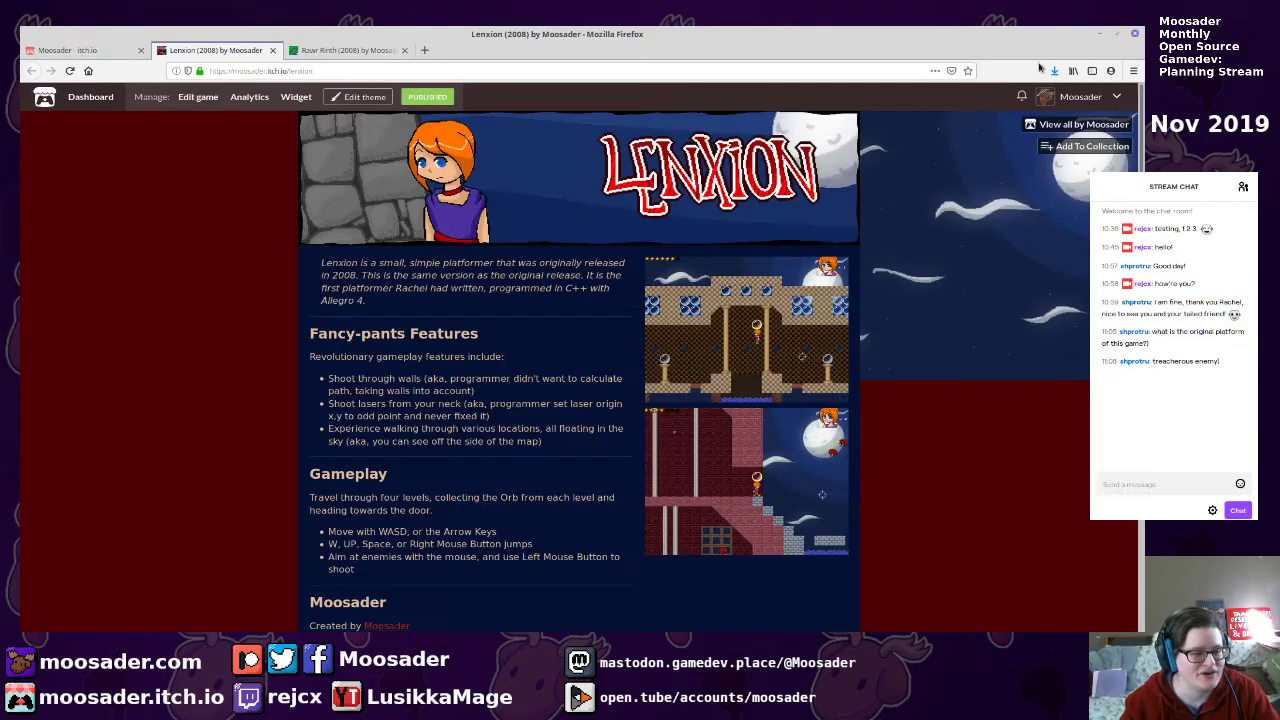
# Restore the browser window to its smaller size and move it off the visible desktop to uncover the GIMP canvas
pyautogui.doubleClick(1022, 42)
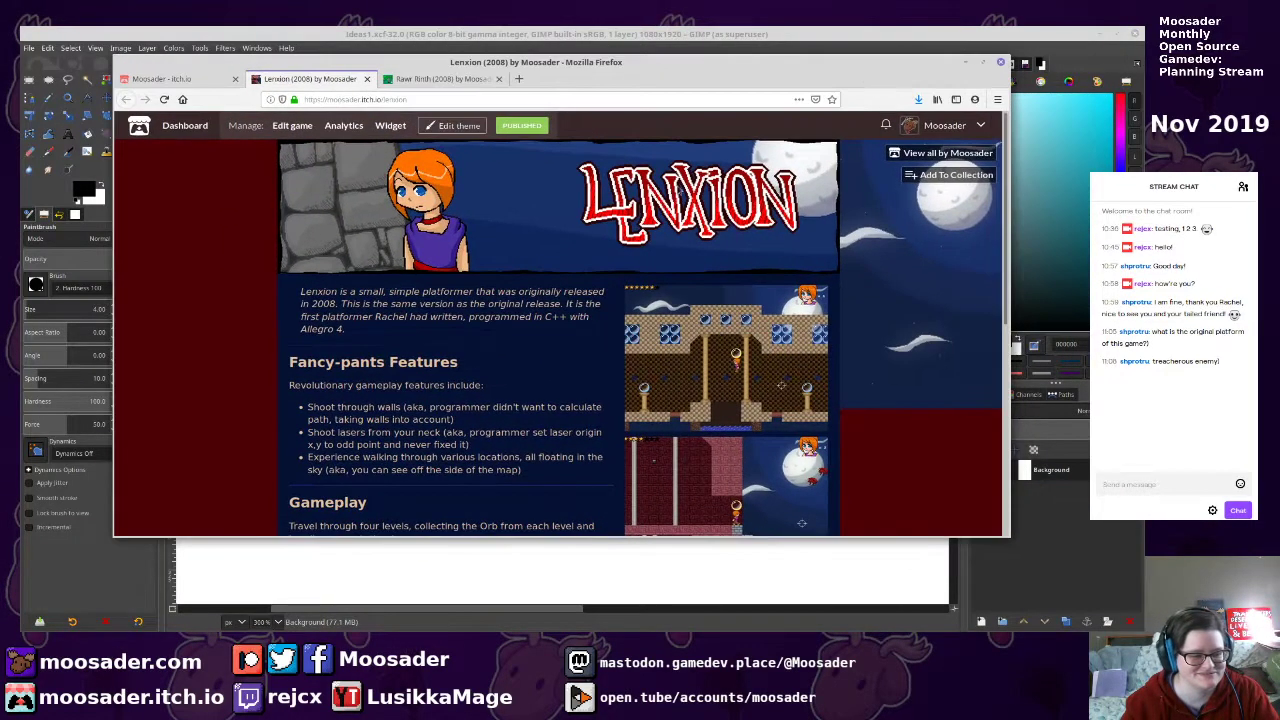
pyautogui.click(400, 79)
pyautogui.click(298, 78)
pyautogui.click(405, 78)
pyautogui.moveTo(449, 62); pyautogui.dragTo(1279, 88)
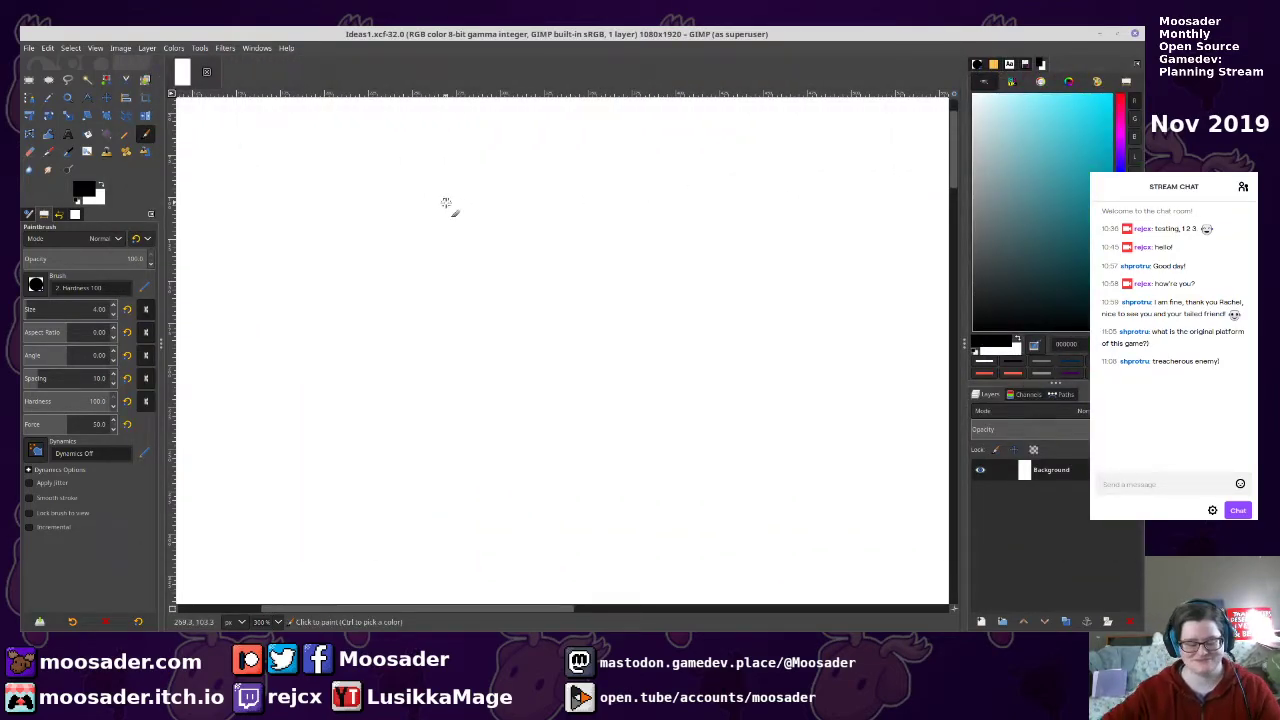
pyautogui.scroll(-1, 435, 228)
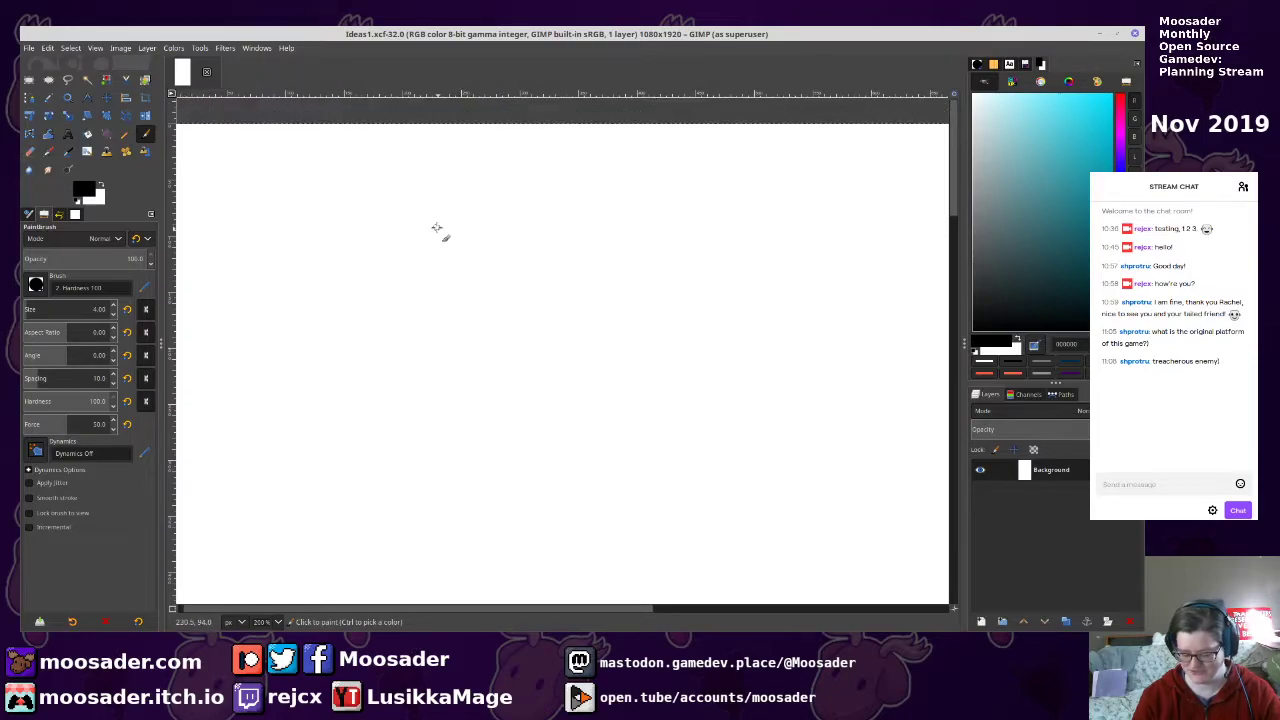
pyautogui.moveTo(402, 212); pyautogui.dragTo(539, 197)
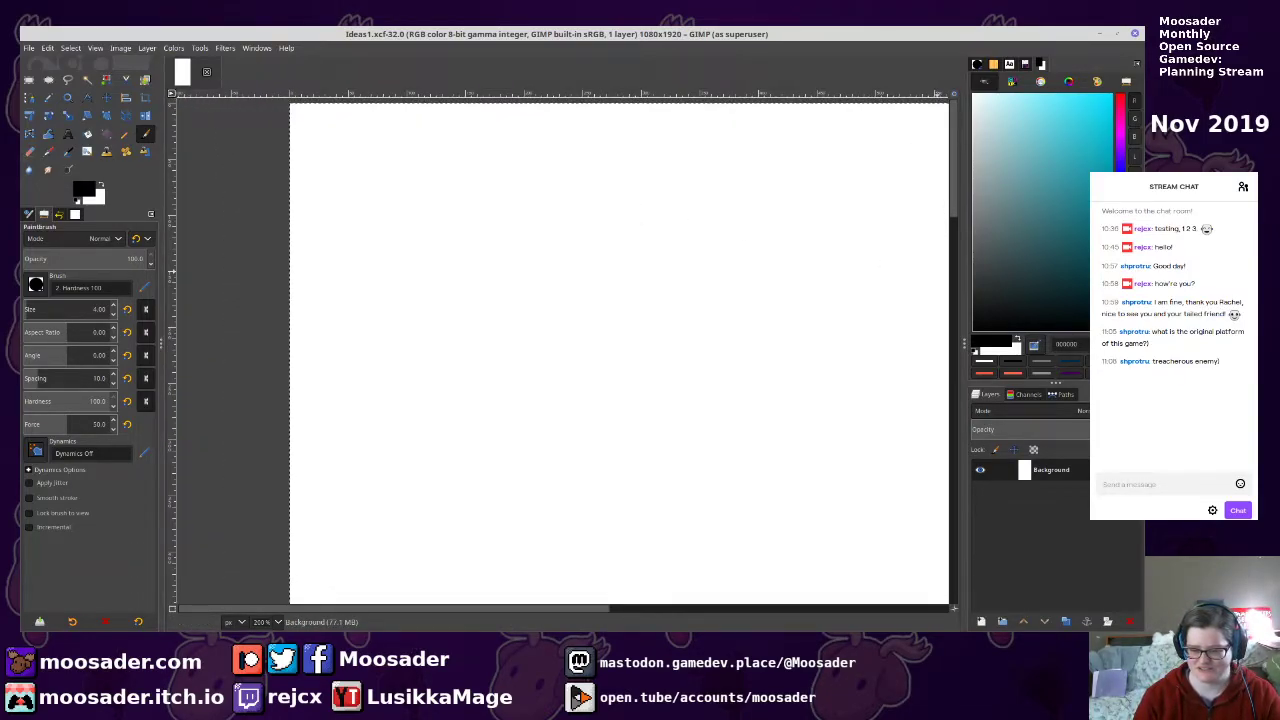
pyautogui.hotkey('alt', 'Tab')
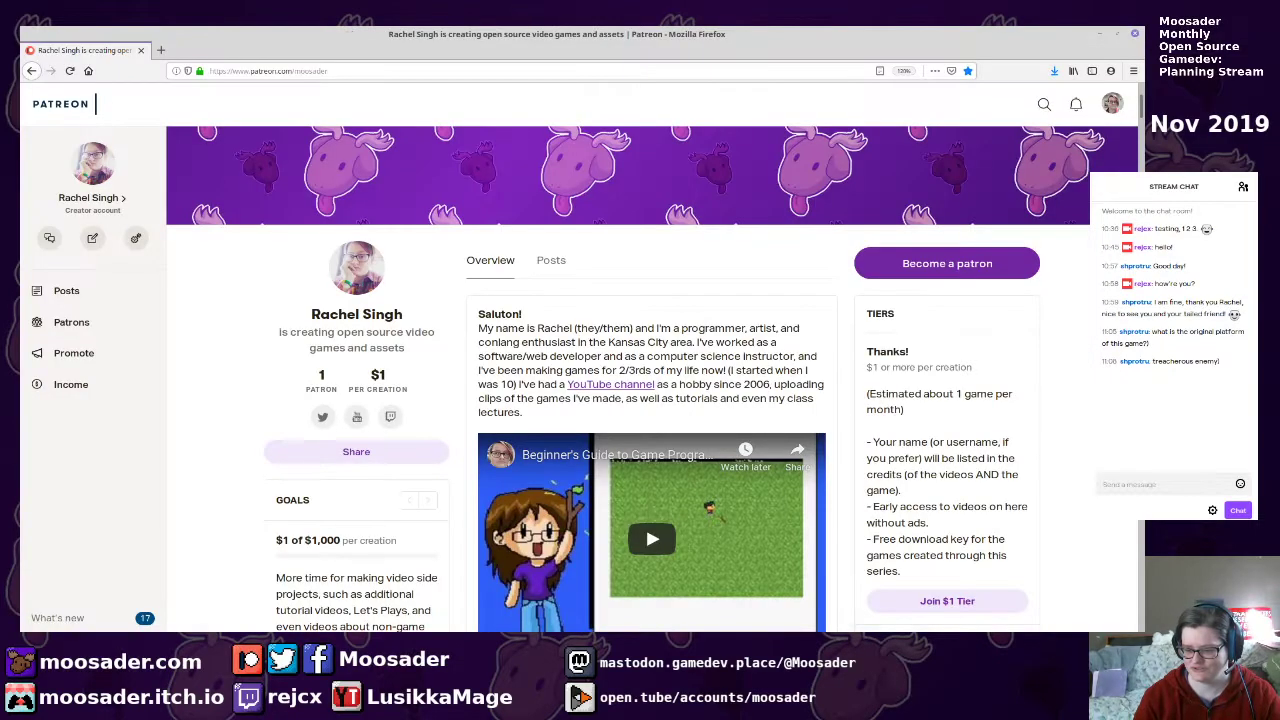
pyautogui.hotkey('alt', 'Tab')
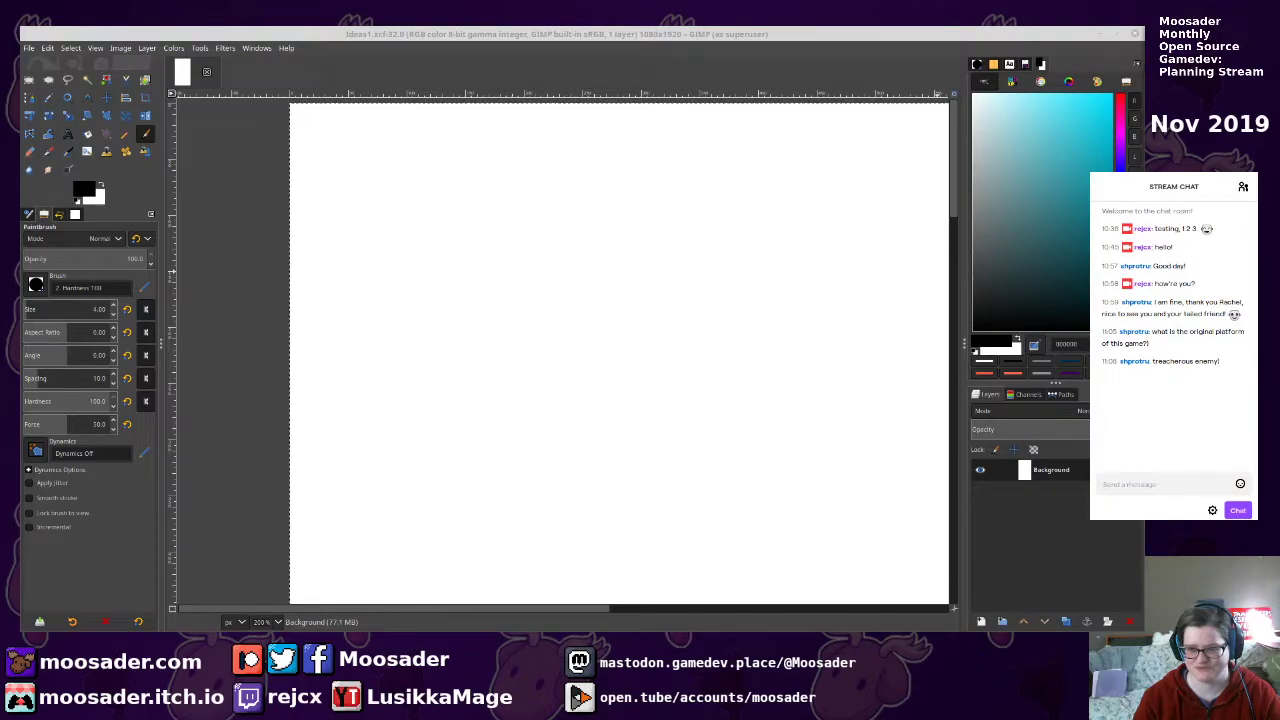
# Add a new transparent layer named "grid" above the Background layer
pyautogui.moveTo(543, 325); pyautogui.dragTo(556, 355)
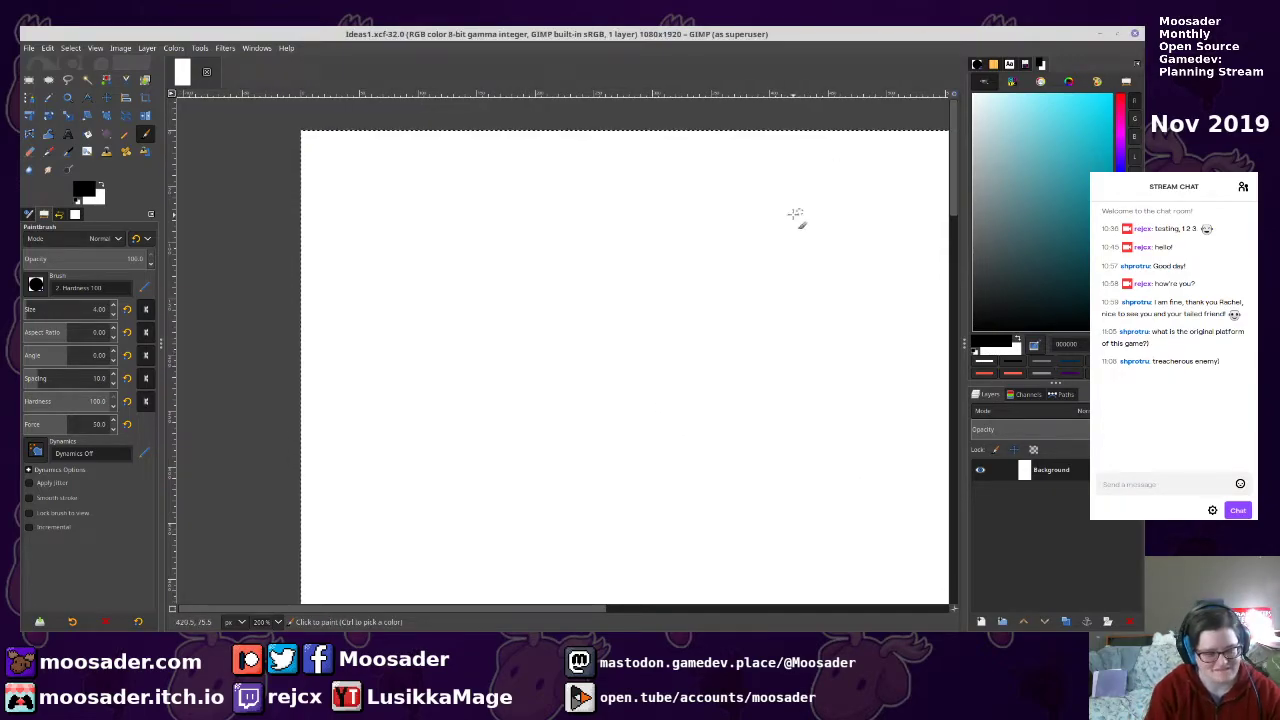
pyautogui.click(981, 622)
pyautogui.press('Return')
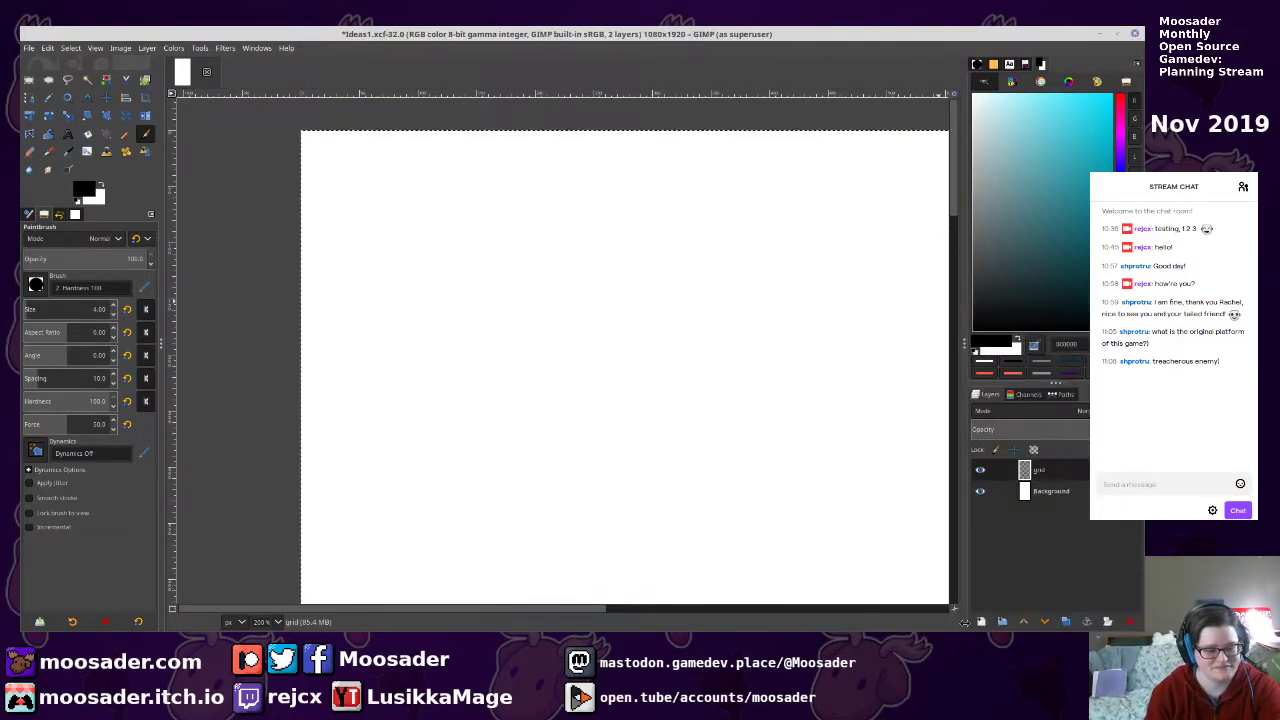
# Run ./mapWacom.sh in a new terminal and enter 22 as the stylus ID
pyautogui.hotkey('ctrl', 'alt', 't')
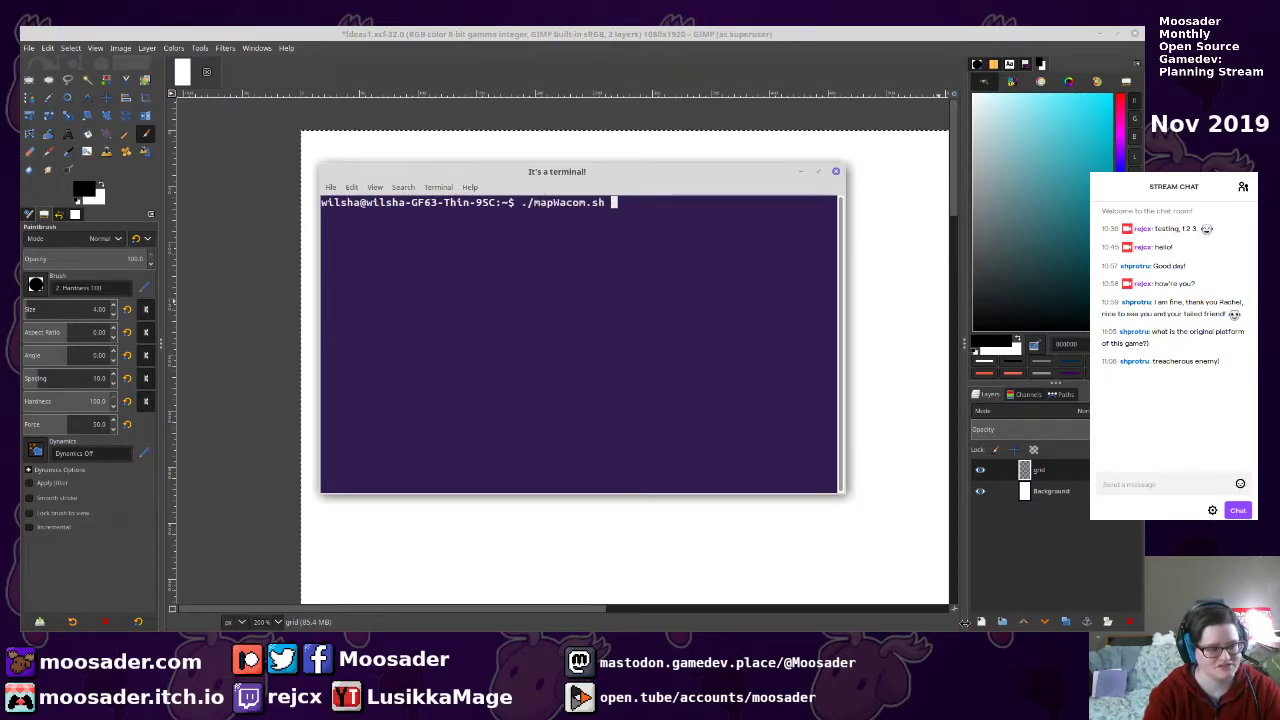
pyautogui.write('./map')
pyautogui.press('Return')
pyautogui.write('22')
pyautogui.press('Return')
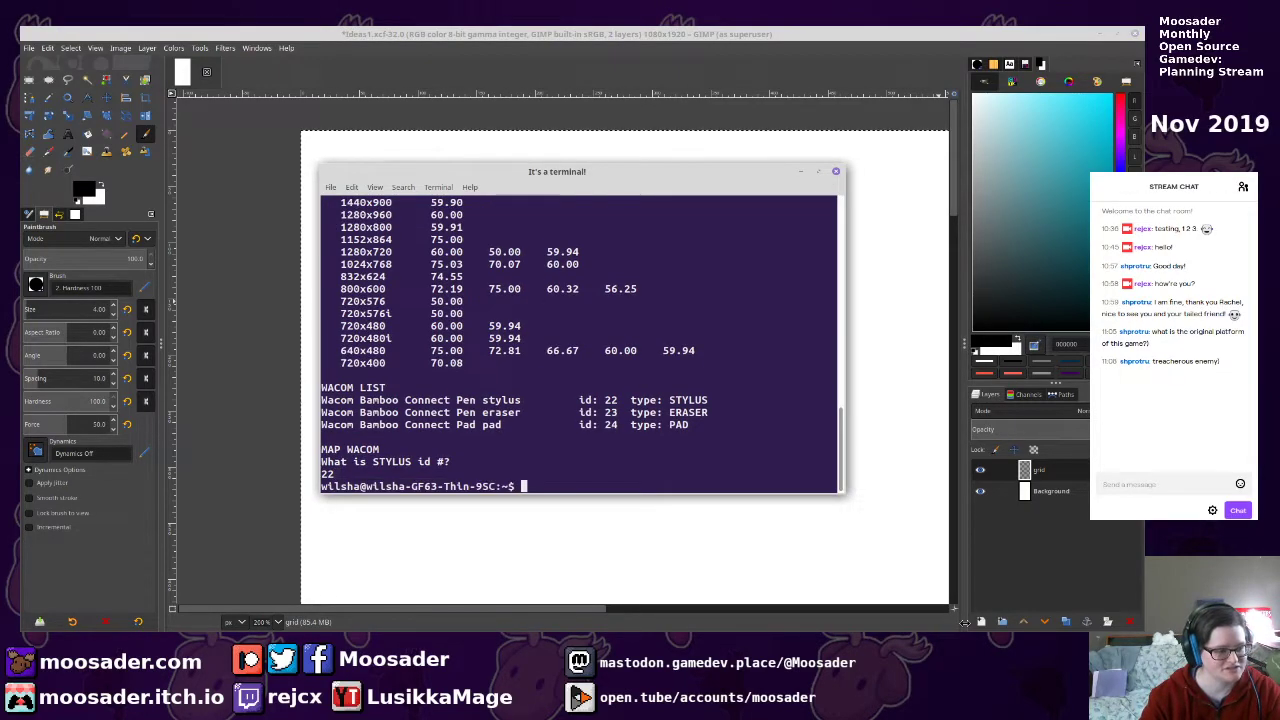
# Return to GIMP and sketch a round smiley face in black on the grid layer
pyautogui.hotkey('alt', 'Tab')
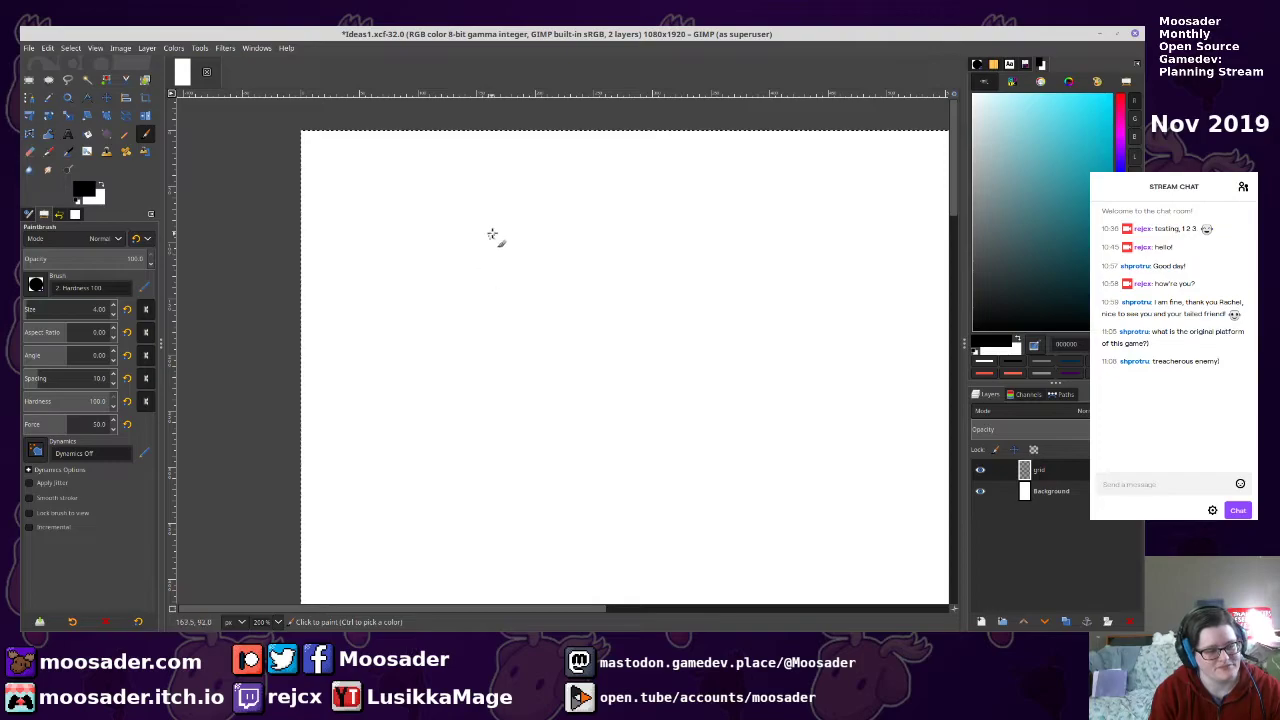
pyautogui.moveTo(590, 278); pyautogui.dragTo(494, 234)
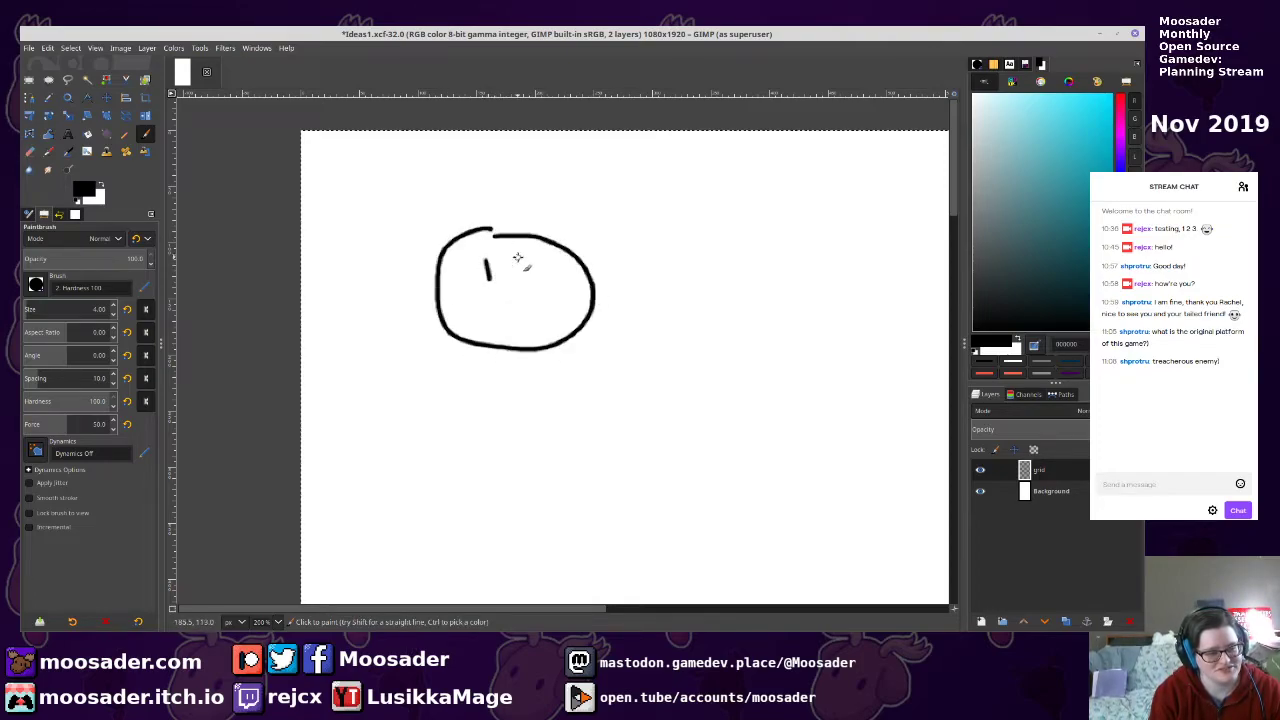
pyautogui.moveTo(610, 238); pyautogui.dragTo(638, 334)
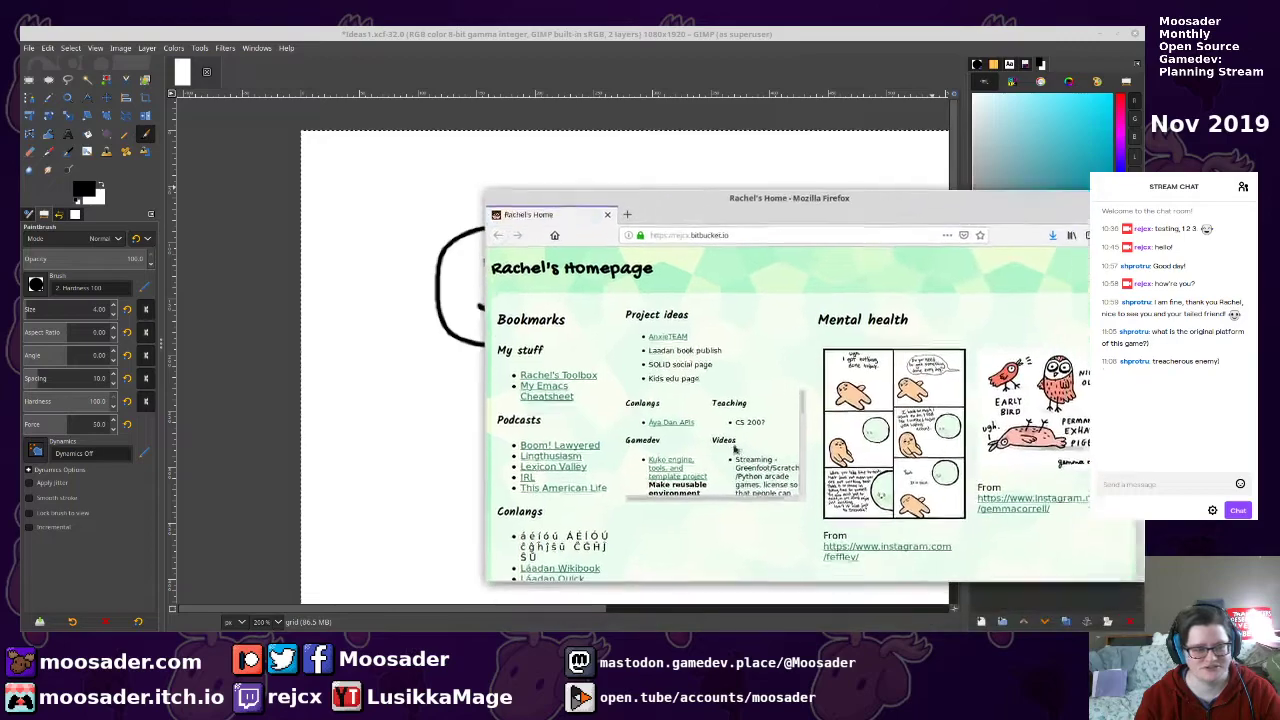
# Look up "venture !wiki" in the browser and open the Venture (video game) article on Wikipedia
pyautogui.click(724, 228)
pyautogui.write('venture !wiki')
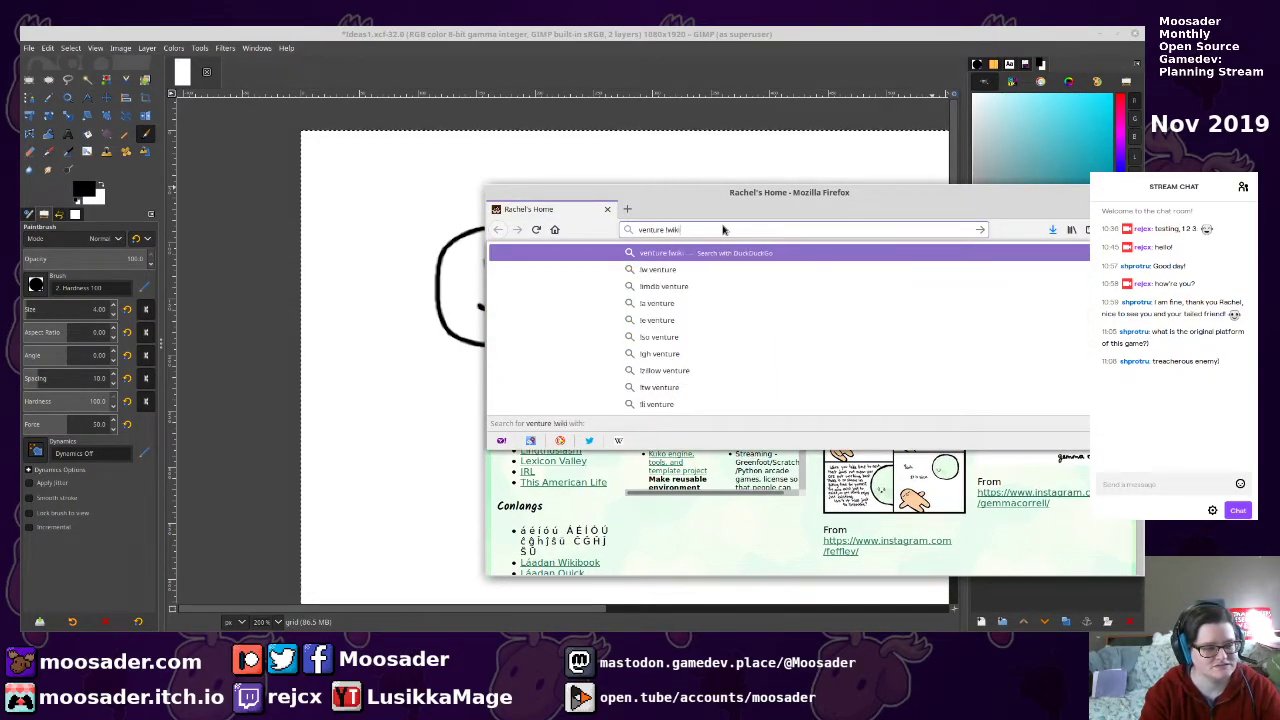
pyautogui.press('Return')
pyautogui.moveTo(692, 275); pyautogui.dragTo(347, 302)
pyautogui.moveTo(620, 257); pyautogui.dragTo(778, 172)
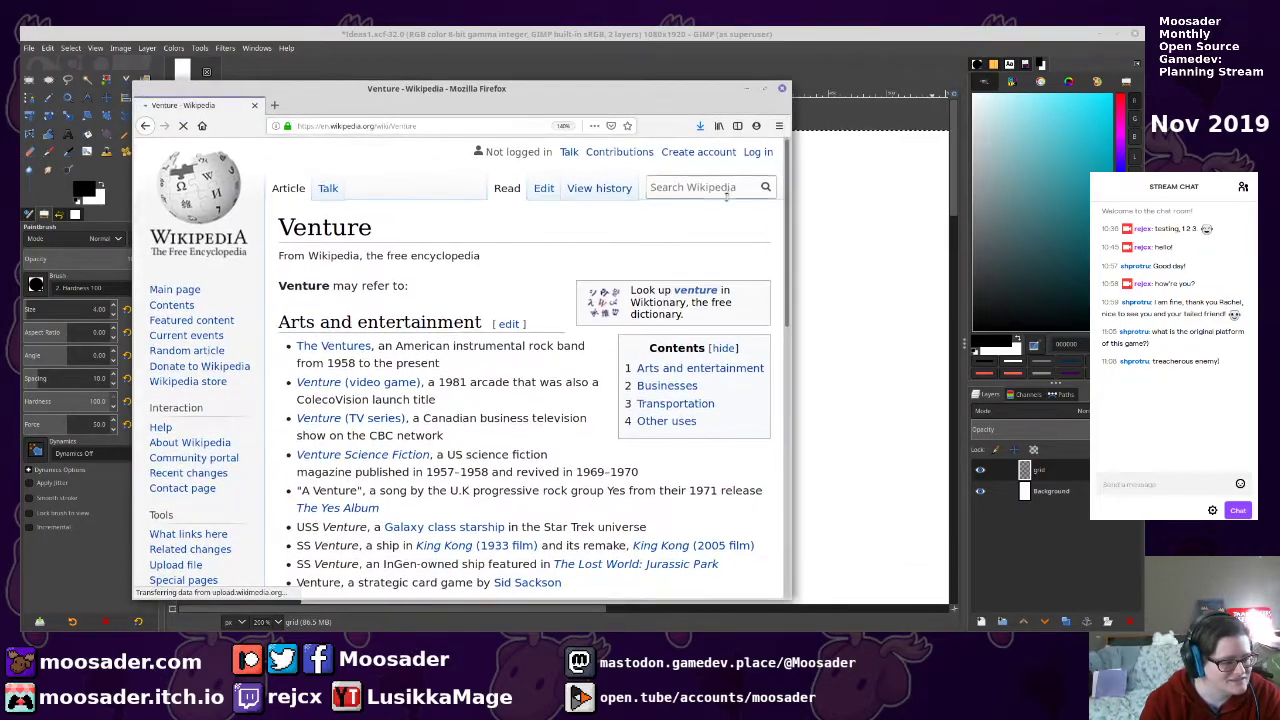
pyautogui.click(407, 370)
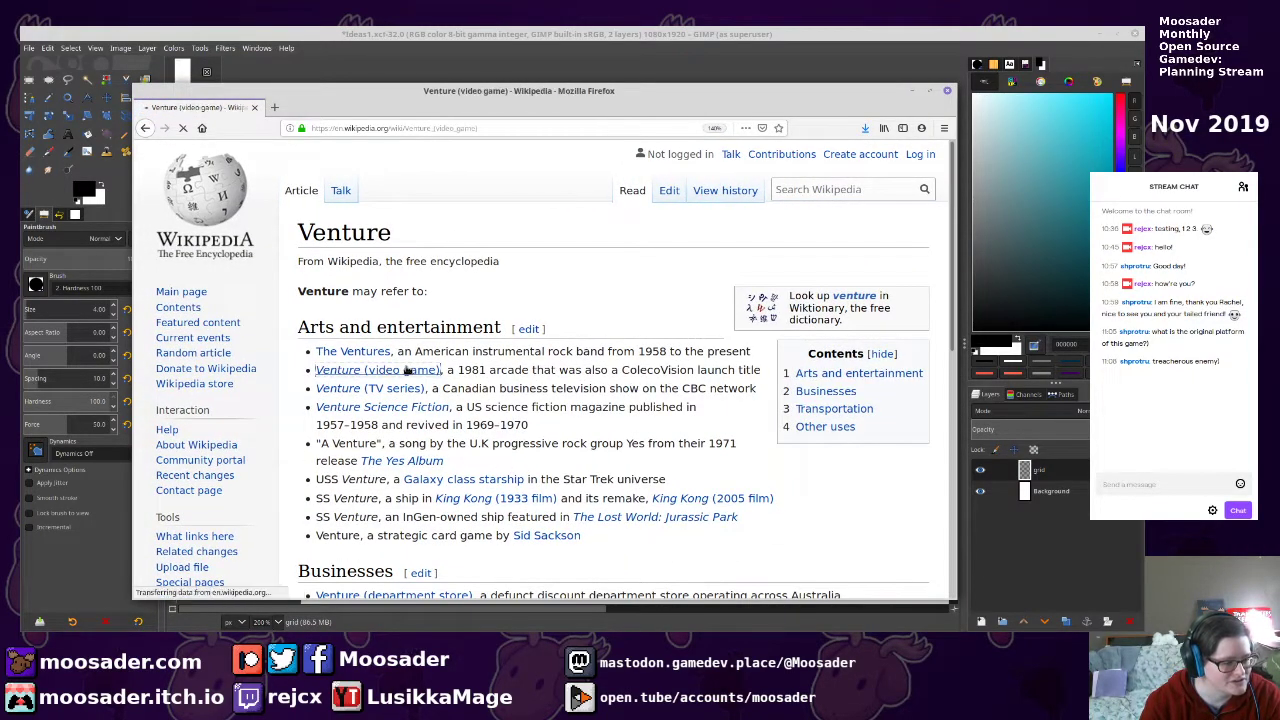
# Maximize the article window, enlarge the page text and show the Gameplay section
pyautogui.scroll(-3, 470, 300)
pyautogui.doubleClick(530, 103)
pyautogui.scroll(-3, 418, 397)
pyautogui.hotkey('ctrl', '+')
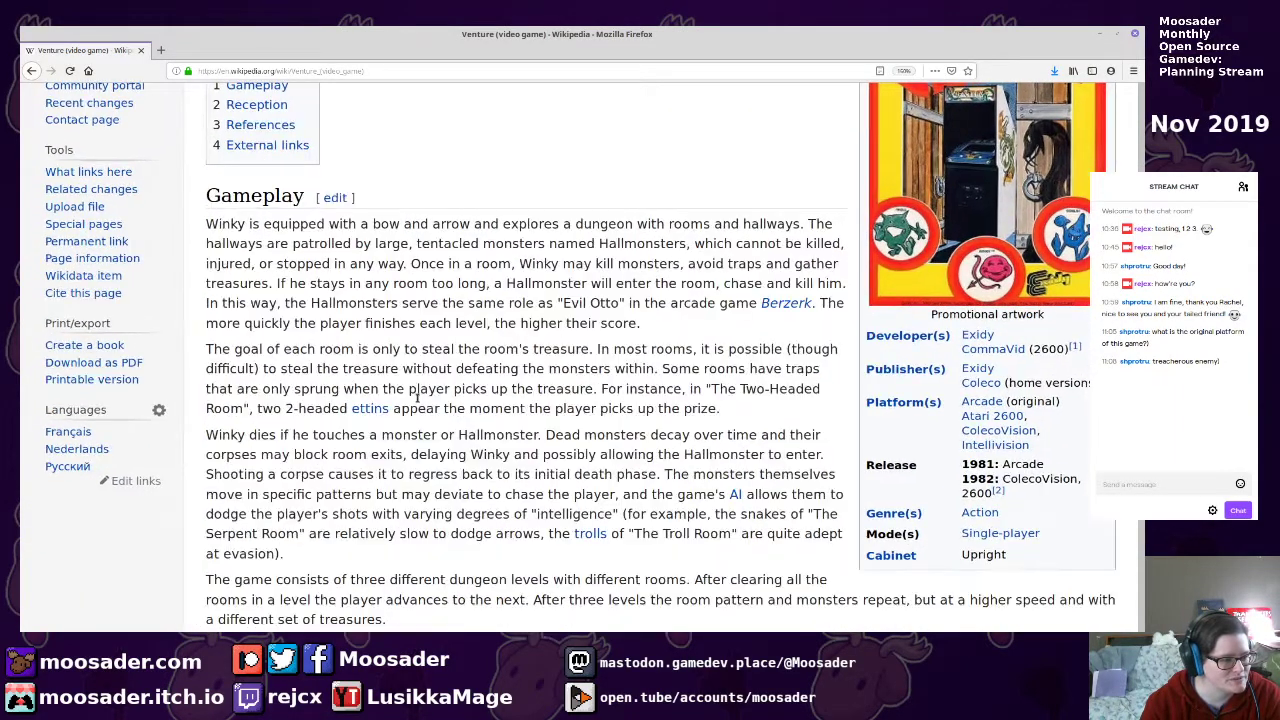
# Enlarge the Venture article's text and read through its Gameplay section down to Reception
pyautogui.hotkey('ctrl', '+')
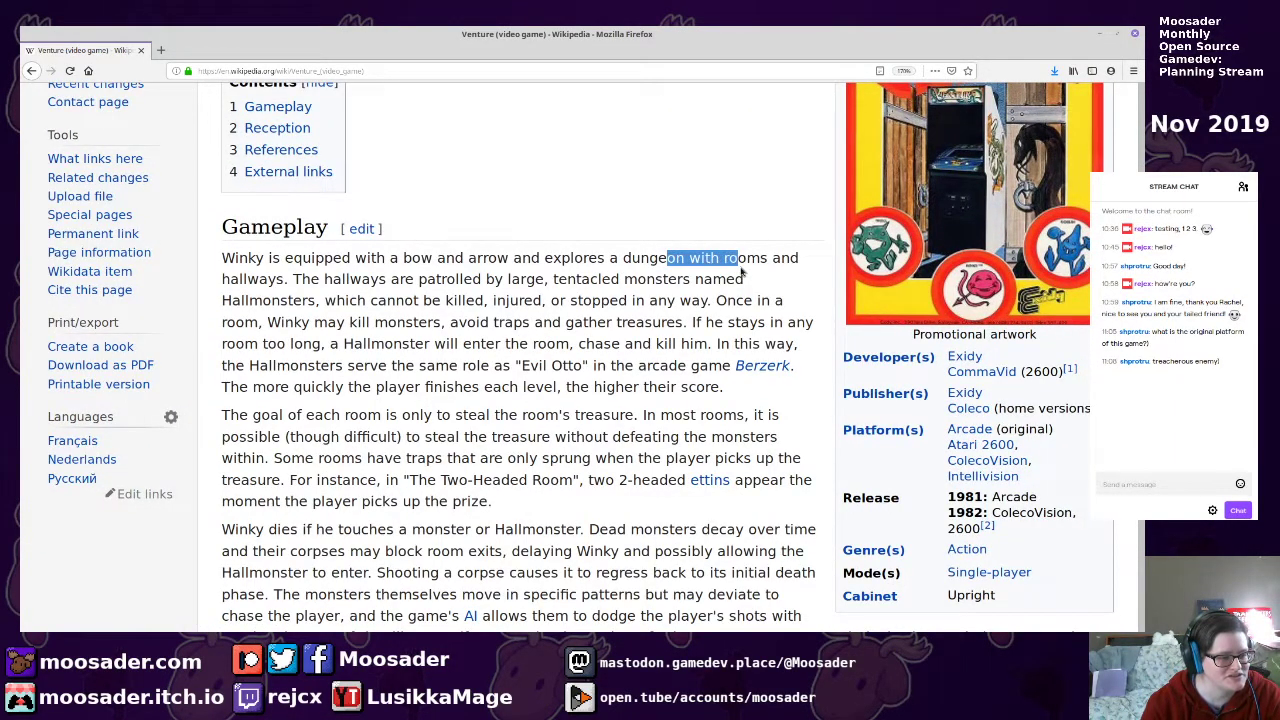
pyautogui.moveTo(776, 252); pyautogui.dragTo(762, 368)
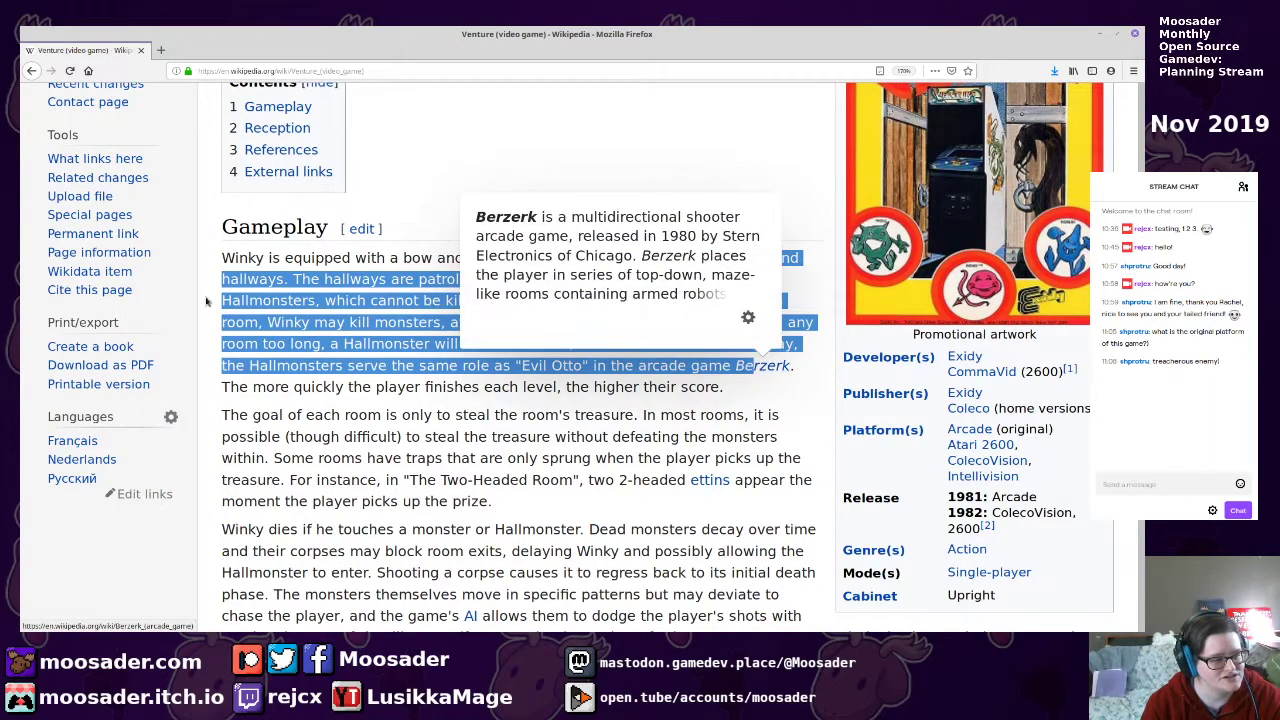
pyautogui.doubleClick(268, 300)
pyautogui.click(401, 318)
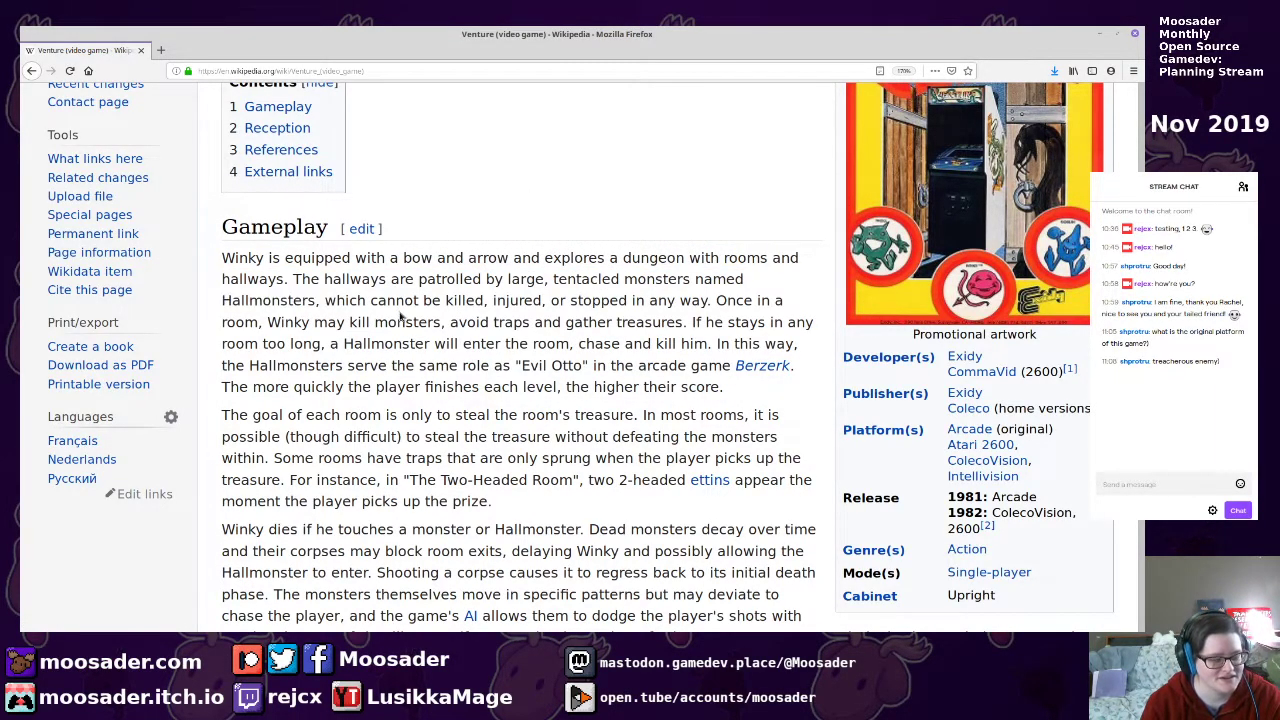
pyautogui.moveTo(502, 364); pyautogui.dragTo(612, 364)
pyautogui.moveTo(634, 318); pyautogui.dragTo(638, 385)
pyautogui.scroll(-3, 575, 390)
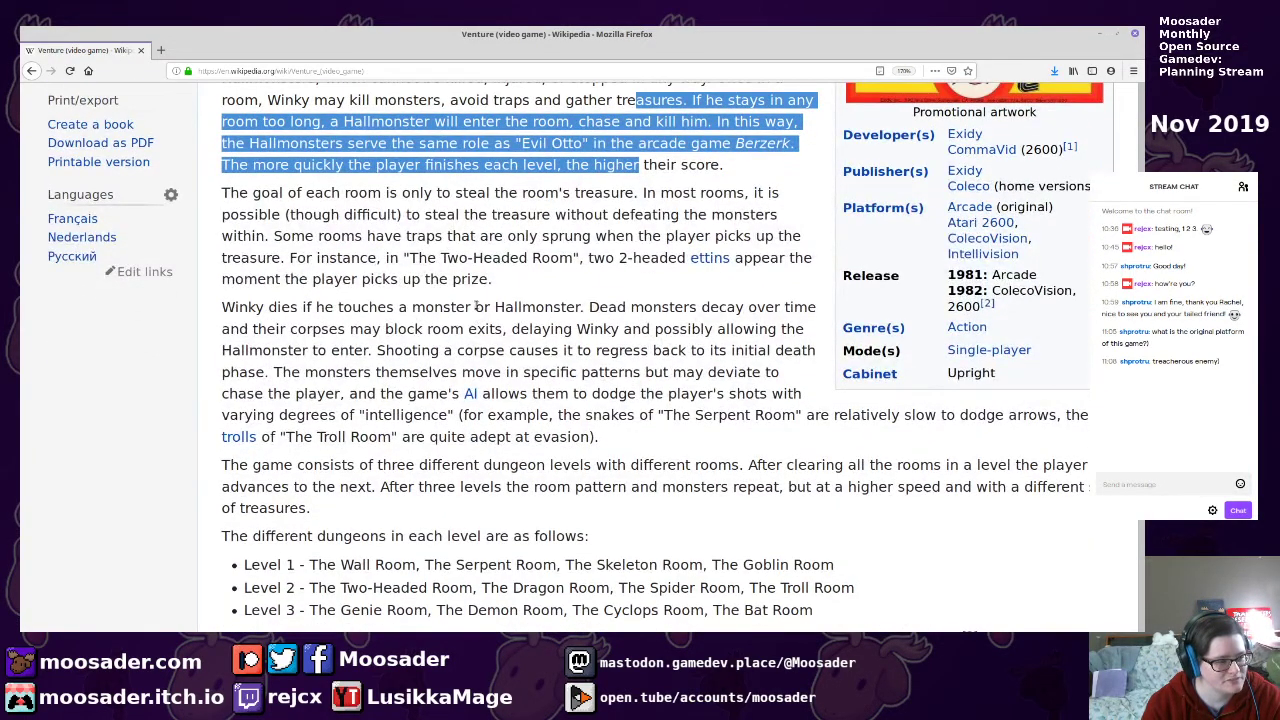
pyautogui.moveTo(214, 307); pyautogui.dragTo(575, 318)
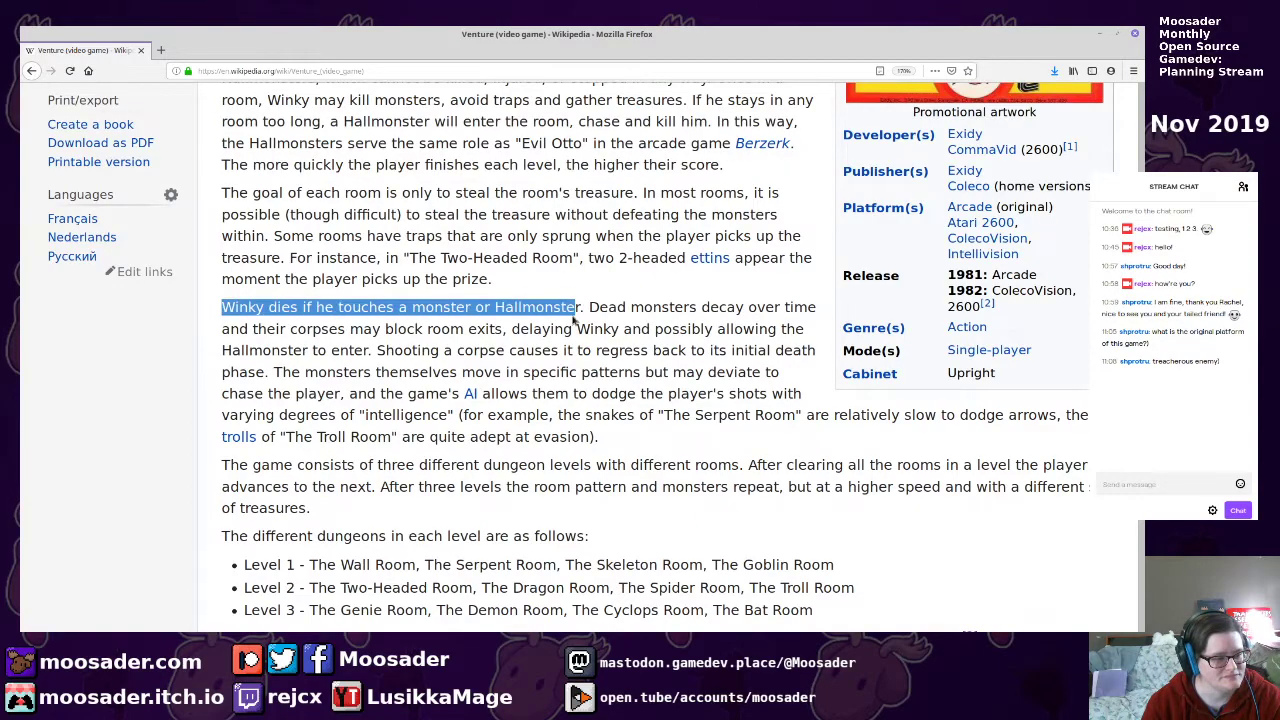
pyautogui.click(242, 310)
pyautogui.scroll(-3, 435, 447)
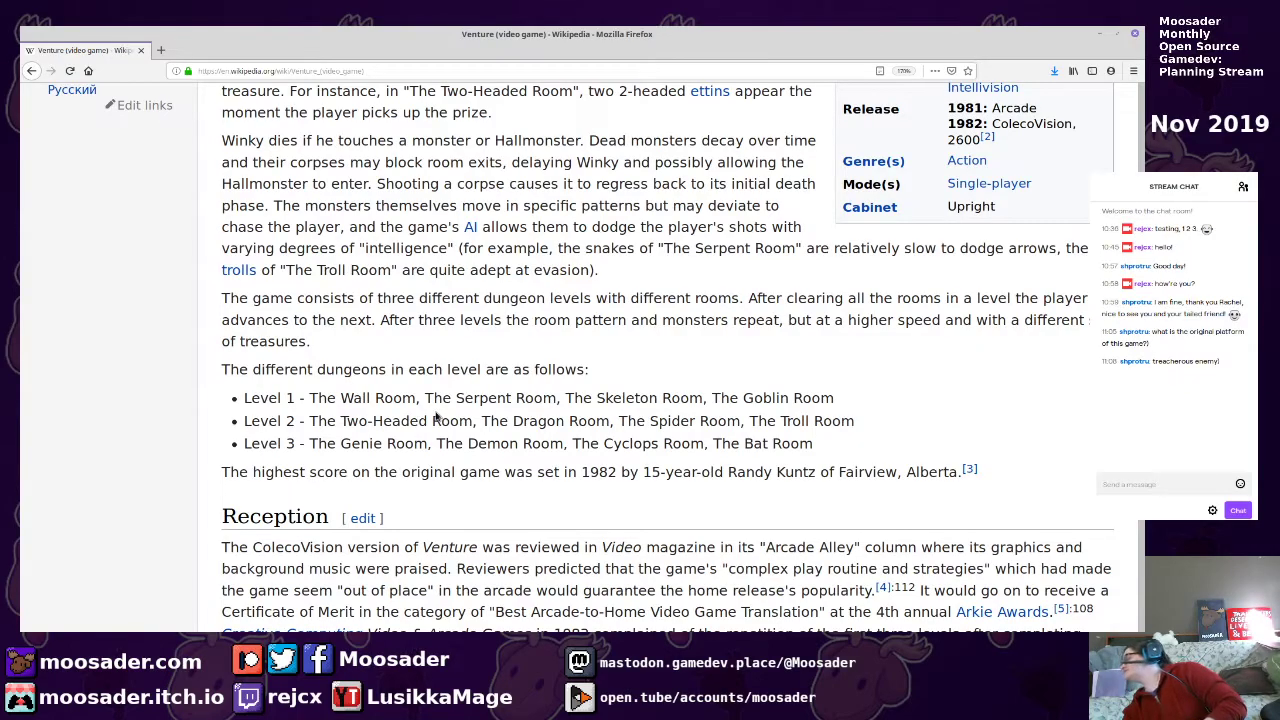
pyautogui.scroll(-3, 437, 393)
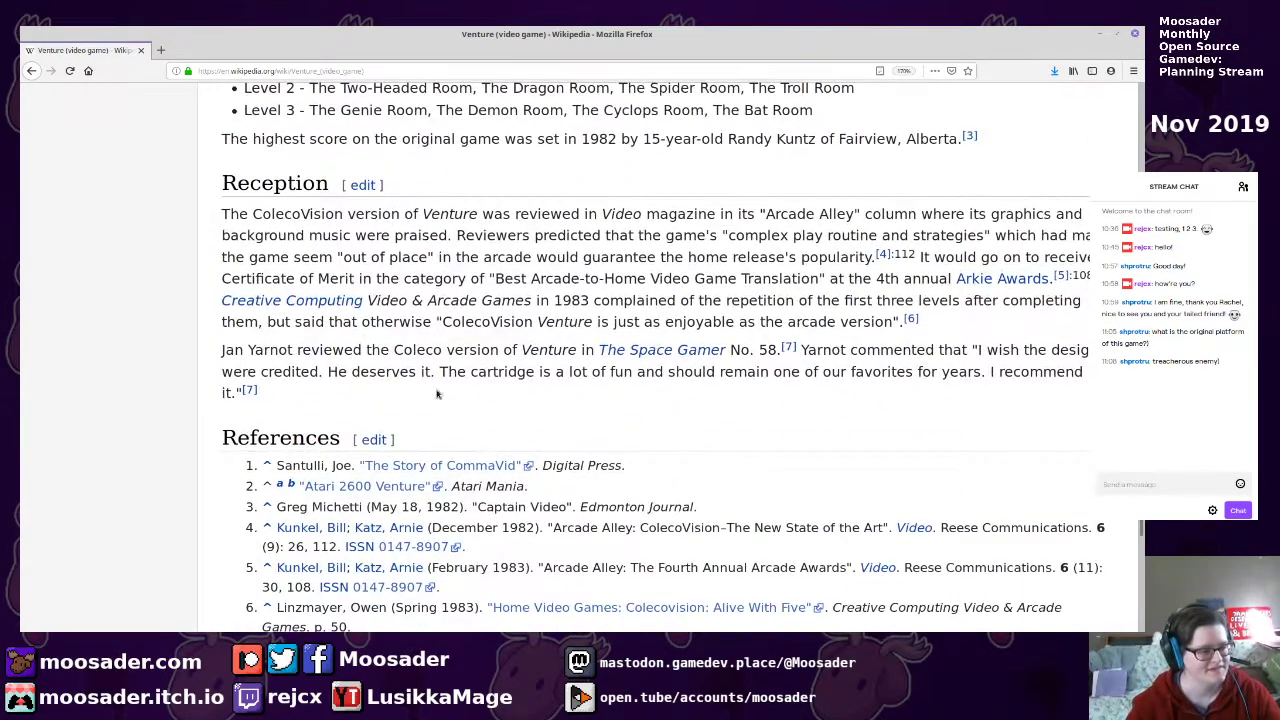
pyautogui.scroll(8, 453, 384)
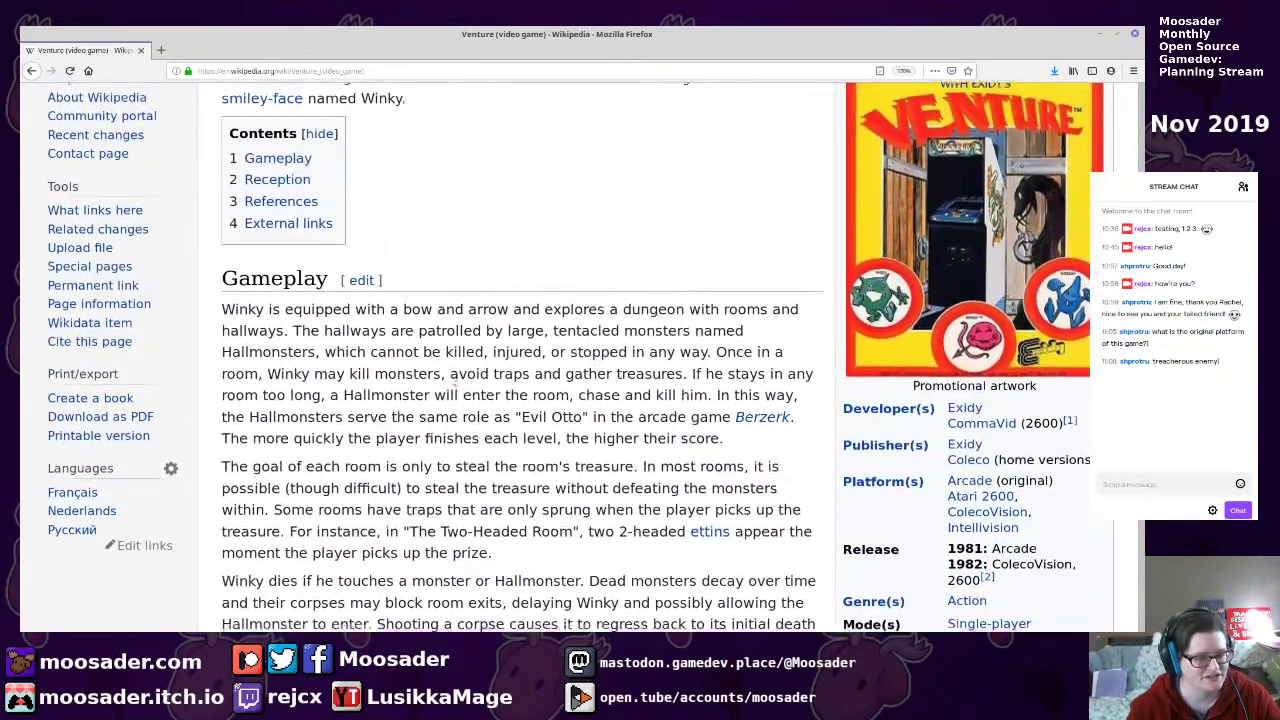
# Open the article's promotional artwork enlarged, copy it, and paste it into GIMP as a new image
pyautogui.scroll(3, 453, 380)
pyautogui.click(930, 356)
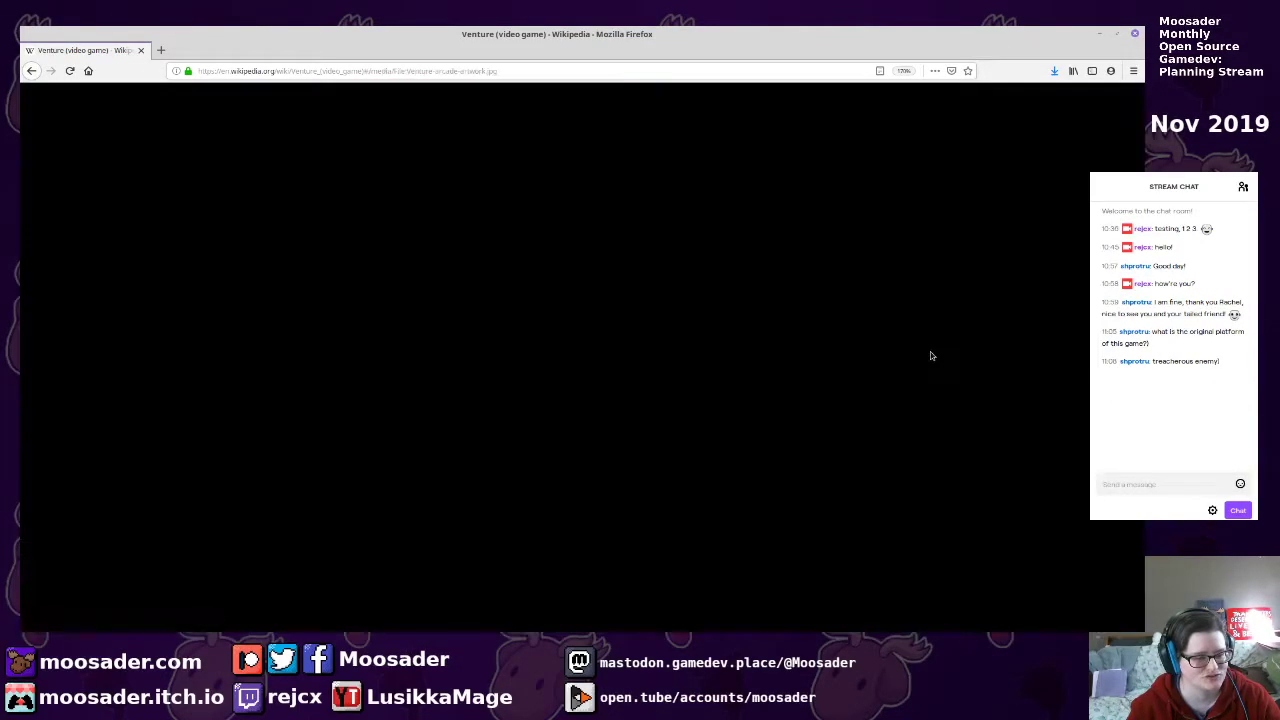
pyautogui.hotkey('ctrl', '+')
pyautogui.hotkey('ctrl', '+')
pyautogui.hotkey('ctrl', '+')
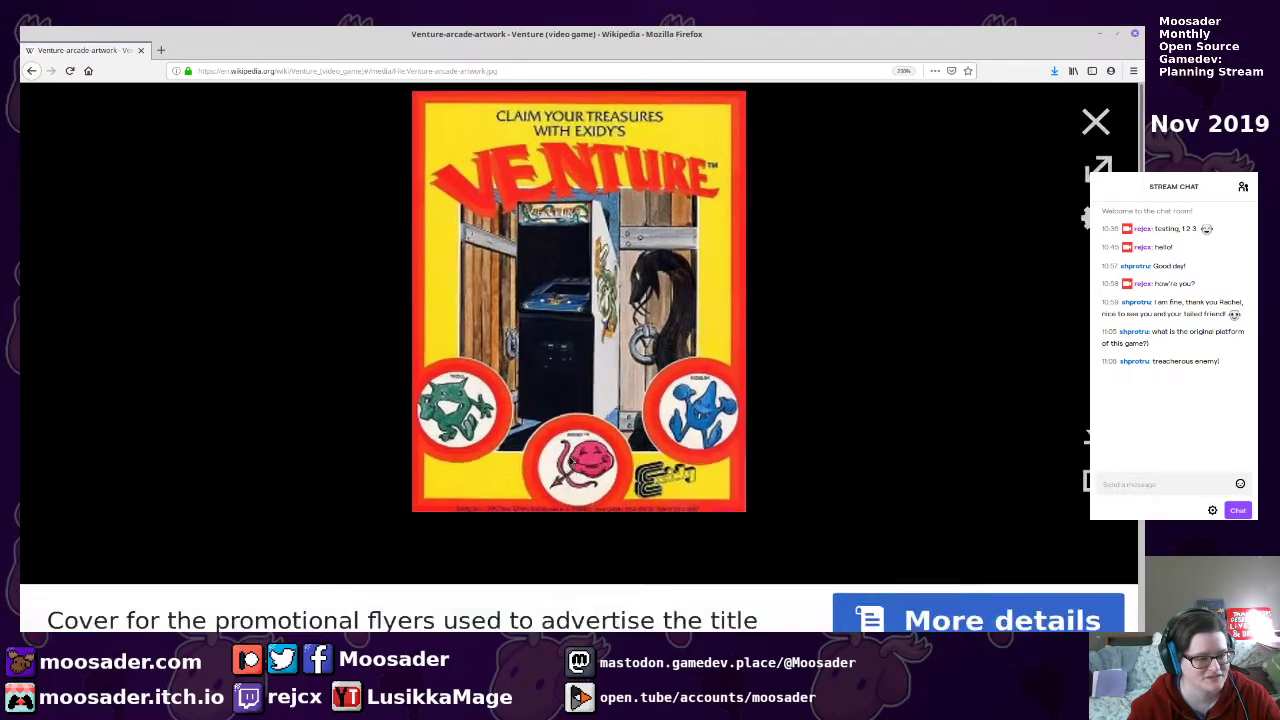
pyautogui.rightClick(596, 441)
pyautogui.click(628, 466)
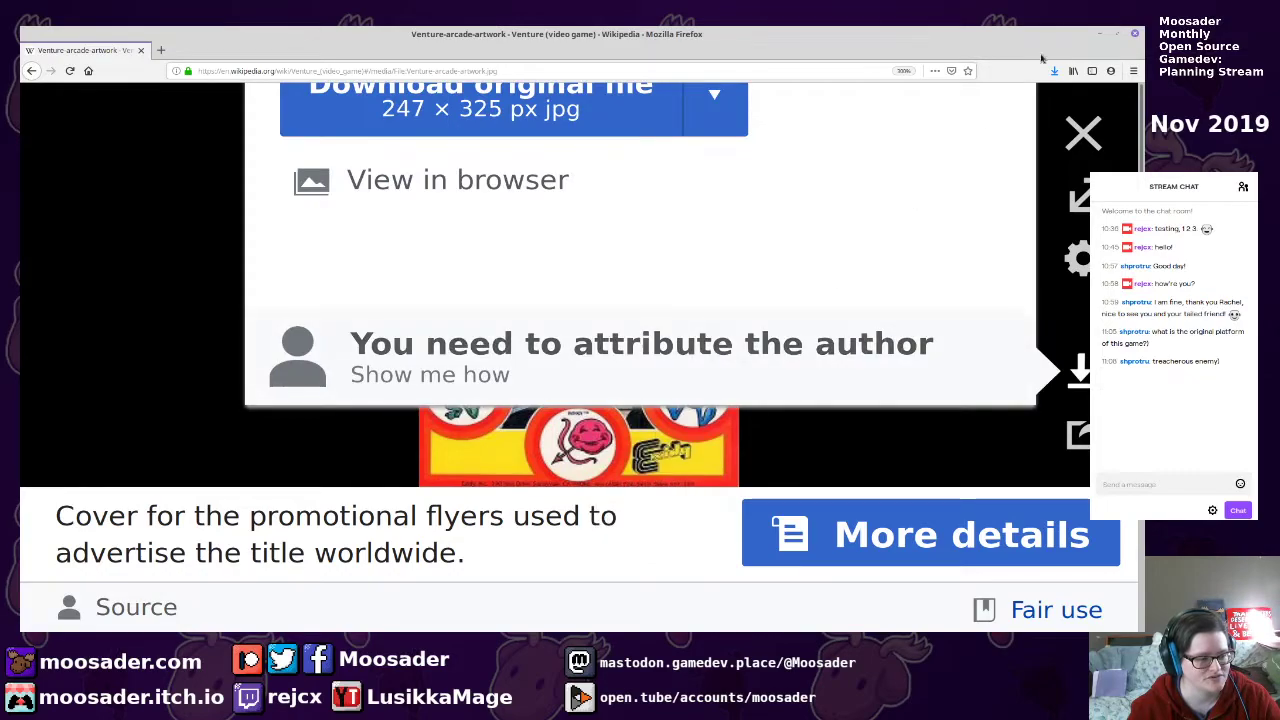
pyautogui.click(1098, 36)
pyautogui.hotkey('ctrl', 'shift', 'v')
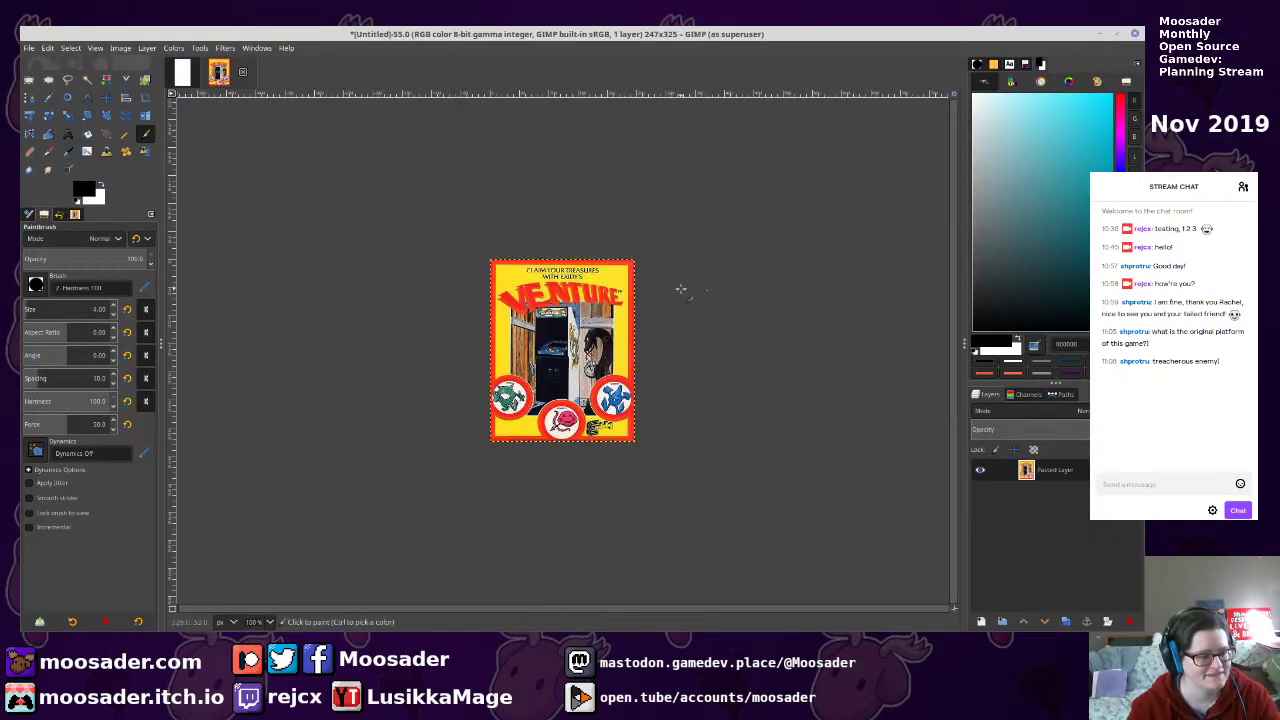
# Examine the round character badges on the pasted Venture artwork up close
pyautogui.scroll(5, 516, 443)
pyautogui.scroll(2, 514, 447)
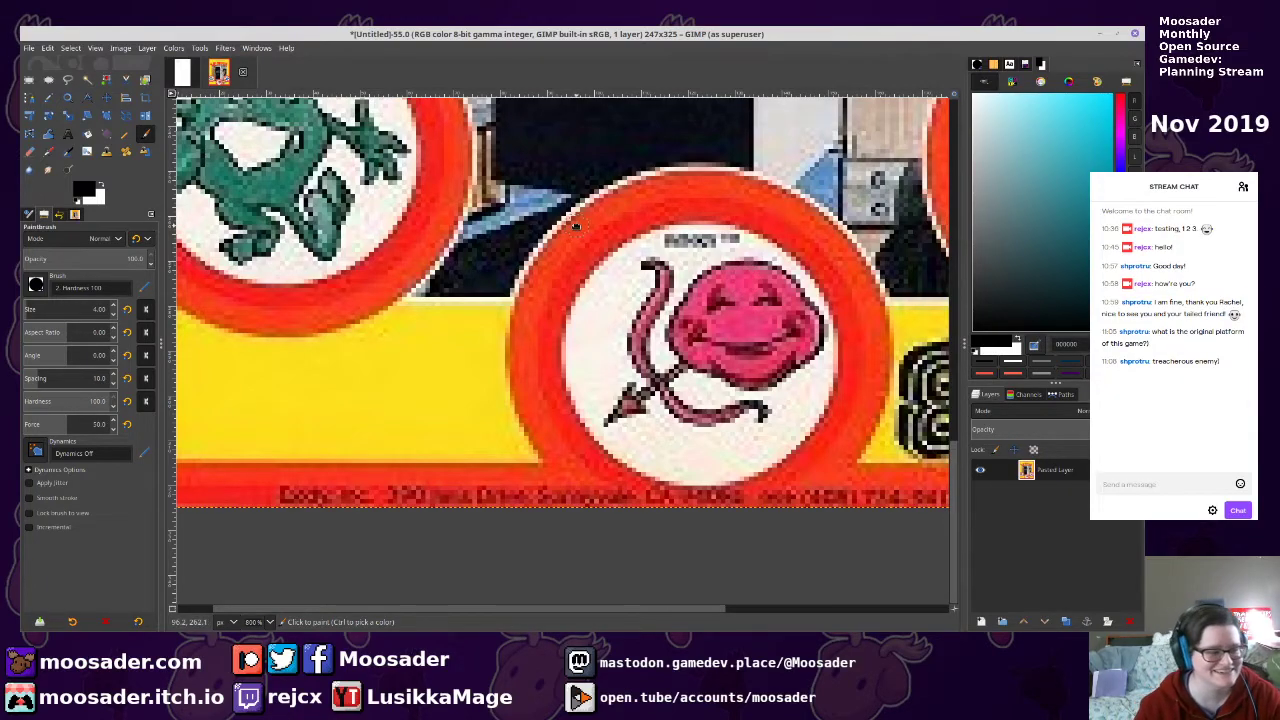
pyautogui.moveTo(577, 227); pyautogui.dragTo(744, 406)
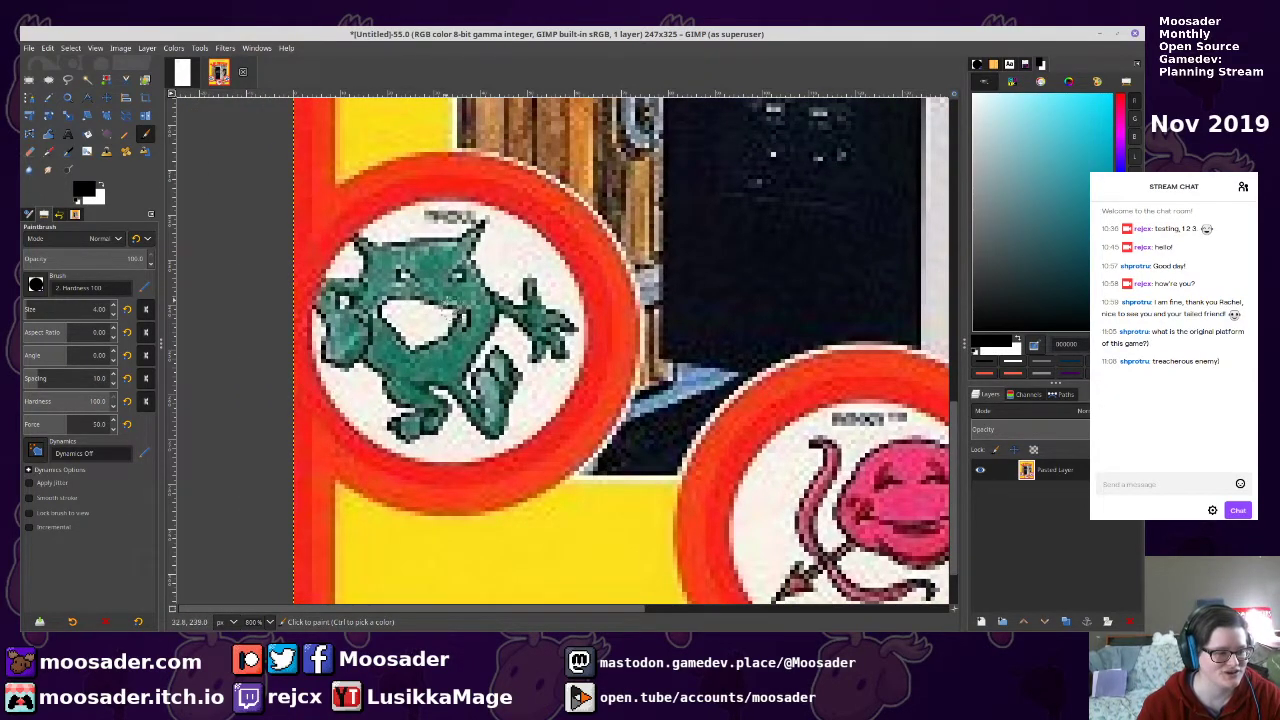
pyautogui.scroll(-4, 788, 358)
pyautogui.moveTo(798, 200); pyautogui.dragTo(855, 239)
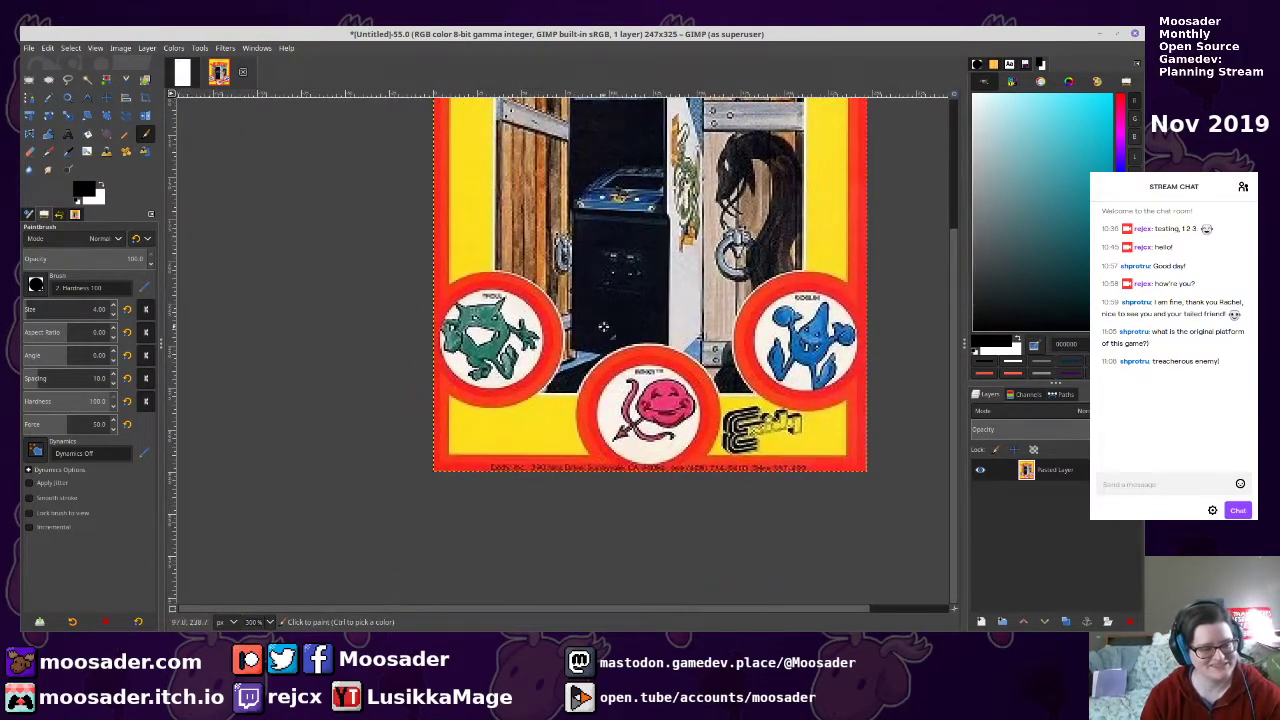
# Return to the Ideas1 drawing and handwrite "Dungeon" beside the smiley face and its arrow
pyautogui.click(182, 76)
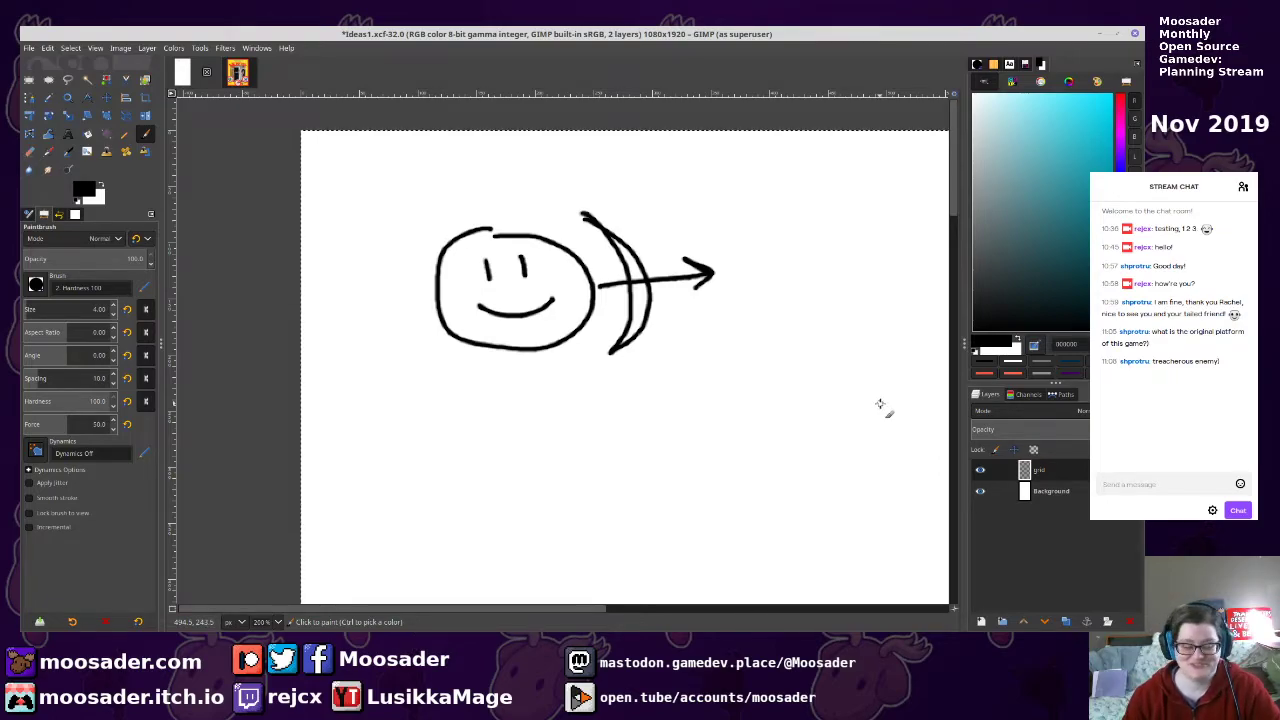
pyautogui.moveTo(797, 383); pyautogui.dragTo(643, 379)
pyautogui.moveTo(593, 203)
pyautogui.mouseDown()
pyautogui.moveTo(641, 234)
pyautogui.moveTo(620, 233)
pyautogui.mouseUp()
pyautogui.moveTo(694, 212)
pyautogui.mouseDown()
pyautogui.moveTo(795, 202)
pyautogui.moveTo(853, 218)
pyautogui.moveTo(896, 209)
pyautogui.moveTo(903, 181)
pyautogui.mouseUp()
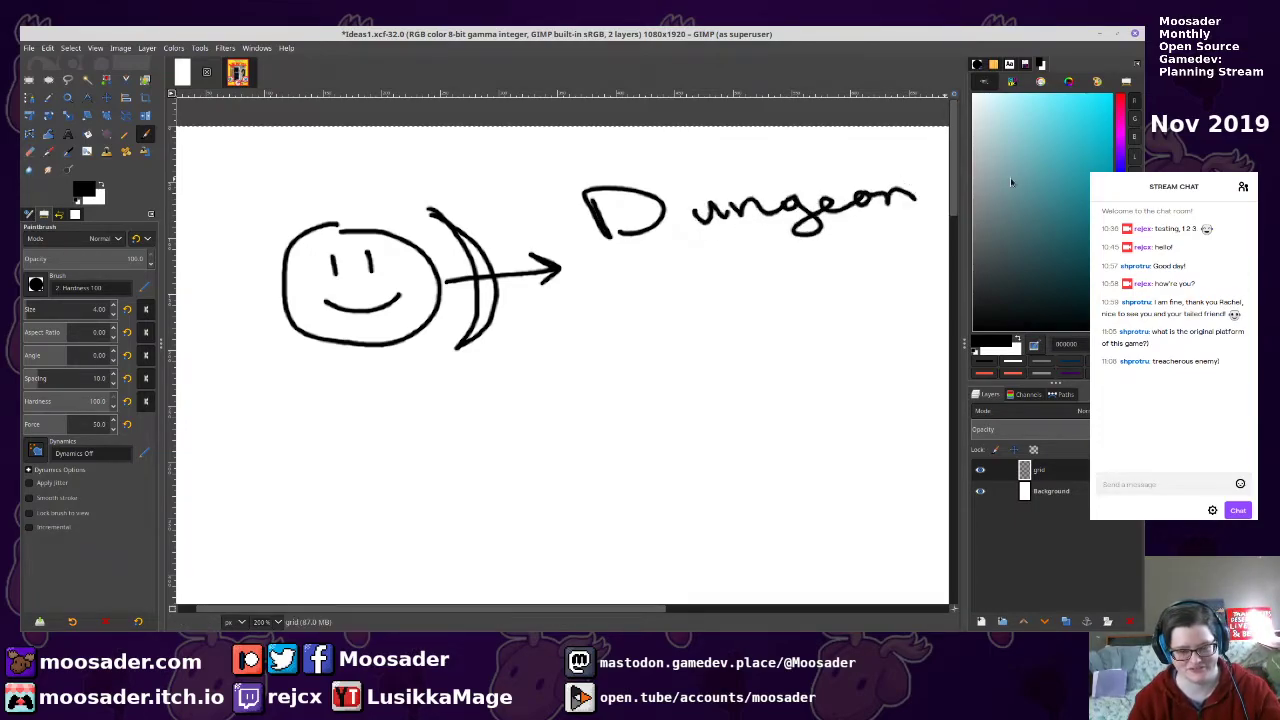
# Switch to the terminal and rerun the Wacom mapping script up to its stylus ID question
pyautogui.hotkey('alt', 'Tab')
pyautogui.press('Up')
pyautogui.press('Return')
pyautogui.press('Return')
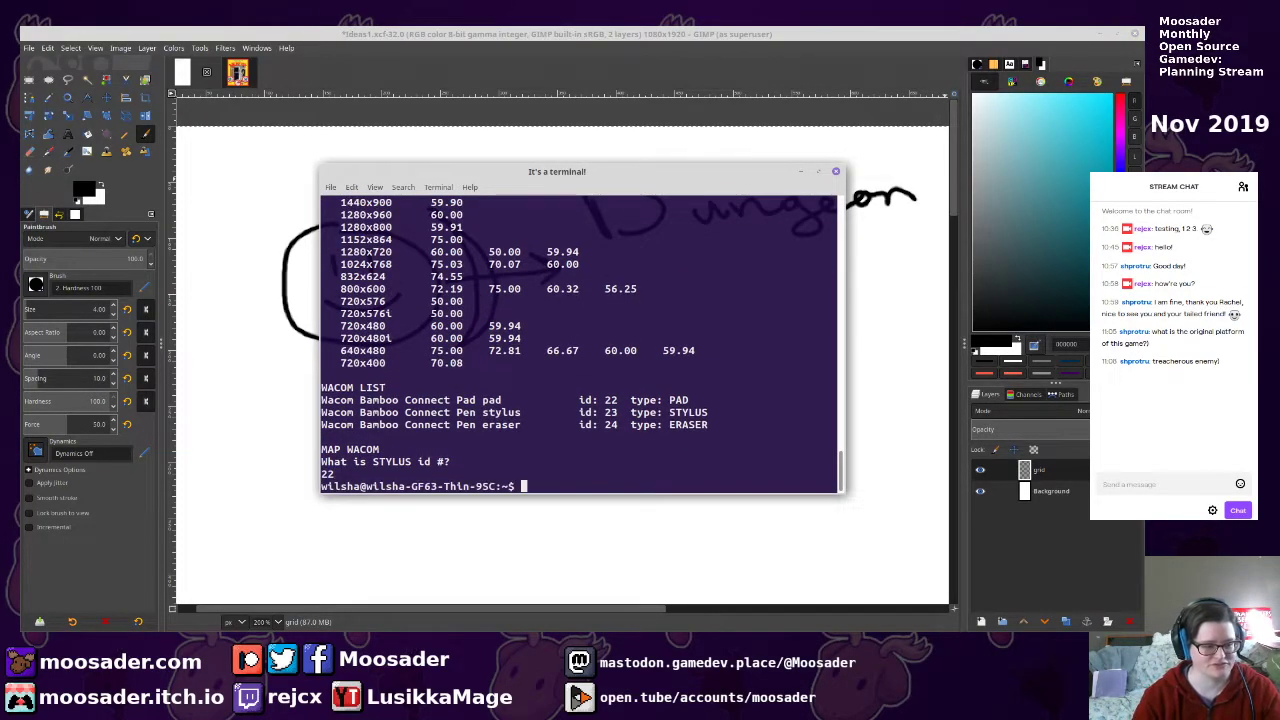
pyautogui.press('Up')
pyautogui.press('Return')
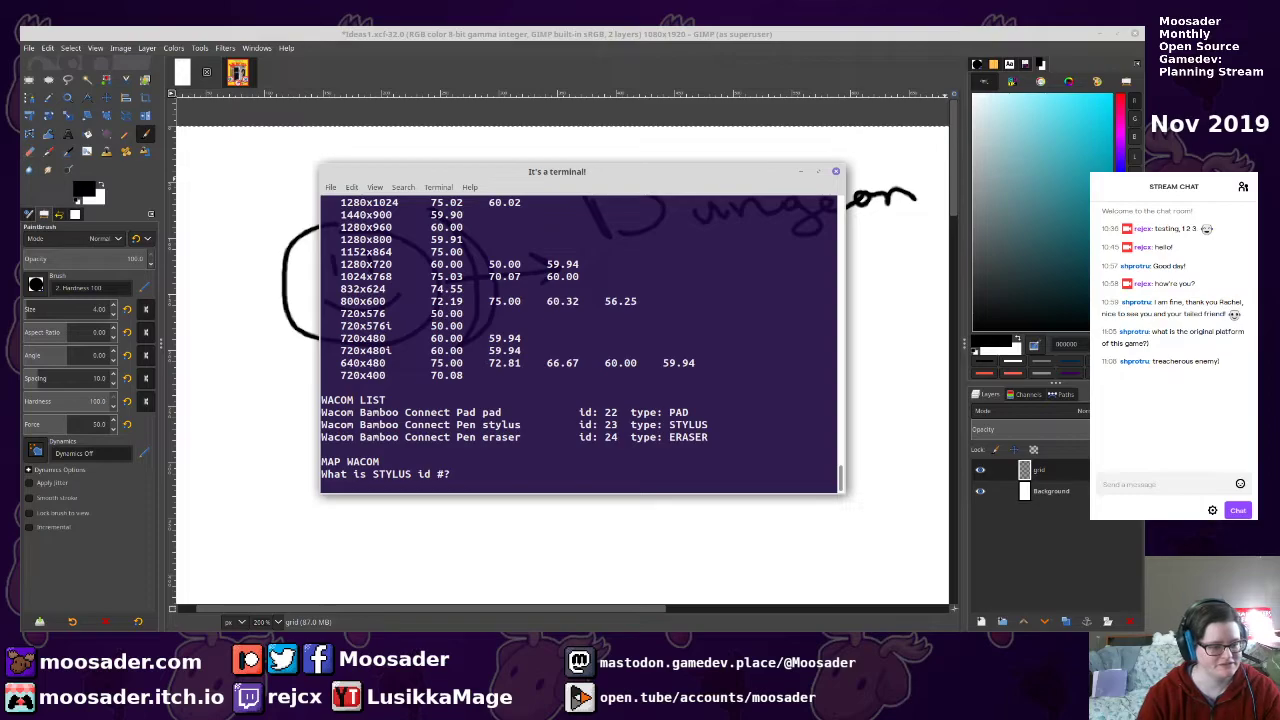
# Undo the last stroke in GIMP and handwrite "Collect Treasure" beneath "Dungeon"
pyautogui.hotkey('ctrl', 'z')
pyautogui.moveTo(643, 296)
pyautogui.mouseDown()
pyautogui.moveTo(573, 295)
pyautogui.moveTo(573, 314)
pyautogui.moveTo(594, 294)
pyautogui.moveTo(609, 313)
pyautogui.mouseUp()
pyautogui.moveTo(621, 266)
pyautogui.mouseDown()
pyautogui.moveTo(623, 313)
pyautogui.moveTo(642, 314)
pyautogui.mouseUp()
pyautogui.moveTo(656, 278); pyautogui.dragTo(660, 312)
pyautogui.moveTo(676, 262); pyautogui.dragTo(679, 302)
pyautogui.moveTo(662, 276)
pyautogui.mouseDown()
pyautogui.moveTo(737, 245)
pyautogui.moveTo(724, 290)
pyautogui.moveTo(752, 262)
pyautogui.mouseUp()
pyautogui.moveTo(758, 276); pyautogui.dragTo(802, 284)
pyautogui.moveTo(812, 250)
pyautogui.mouseDown()
pyautogui.moveTo(794, 282)
pyautogui.moveTo(846, 252)
pyautogui.moveTo(896, 268)
pyautogui.mouseUp()
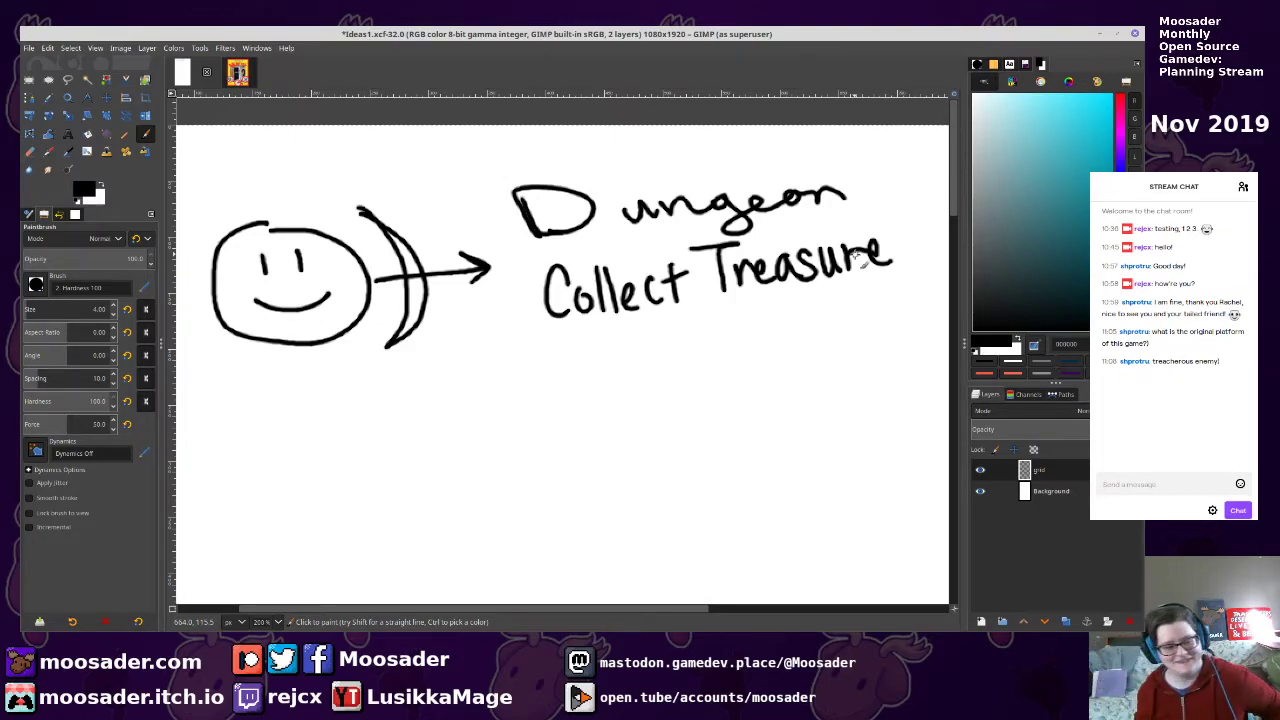
# Switch to Firefox, close the artwork viewer, reset the page zoom and search the article for "winky"
pyautogui.moveTo(575, 374); pyautogui.dragTo(653, 260)
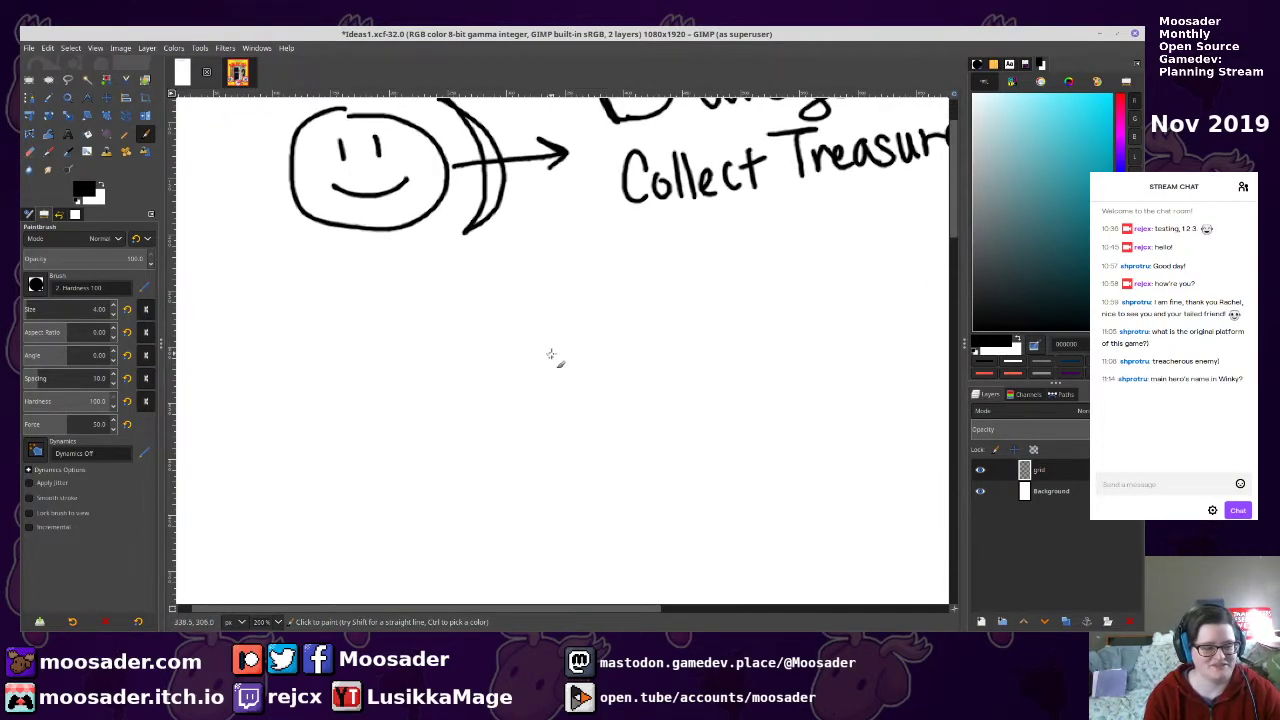
pyautogui.scroll(1, 568, 316)
pyautogui.hscroll(-1, 575, 320)
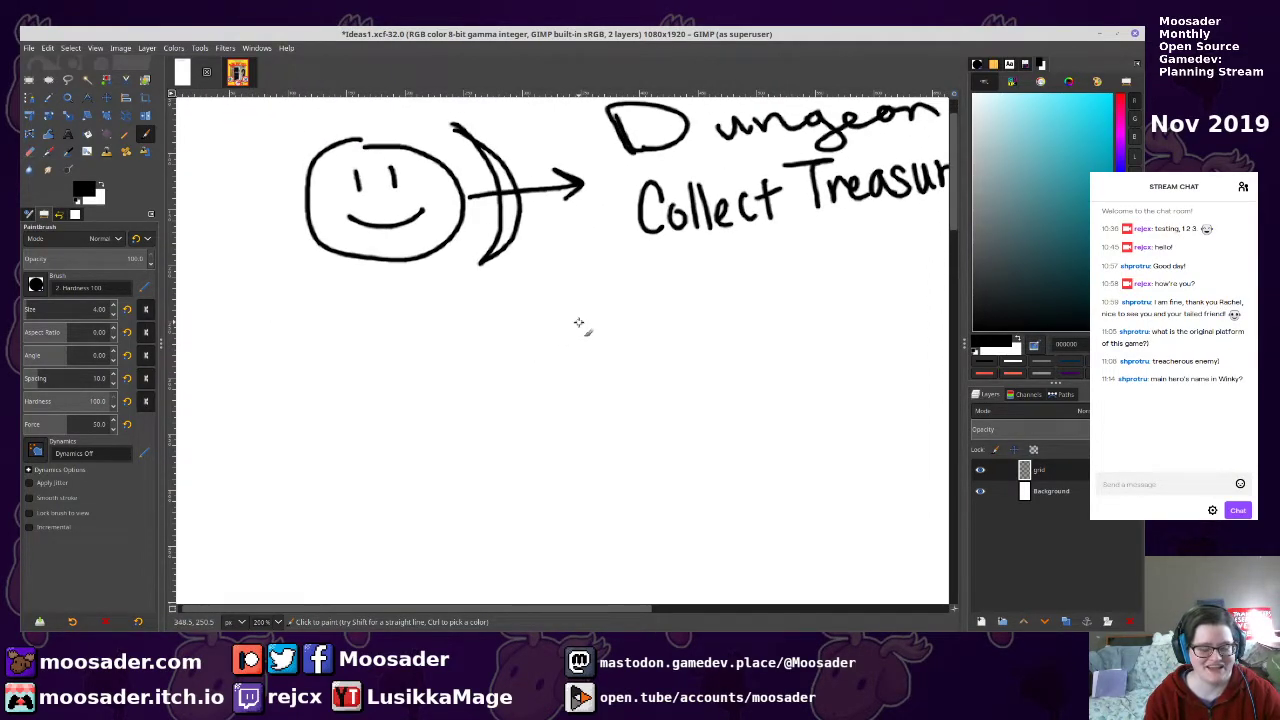
pyautogui.hotkey('alt', 'Tab')
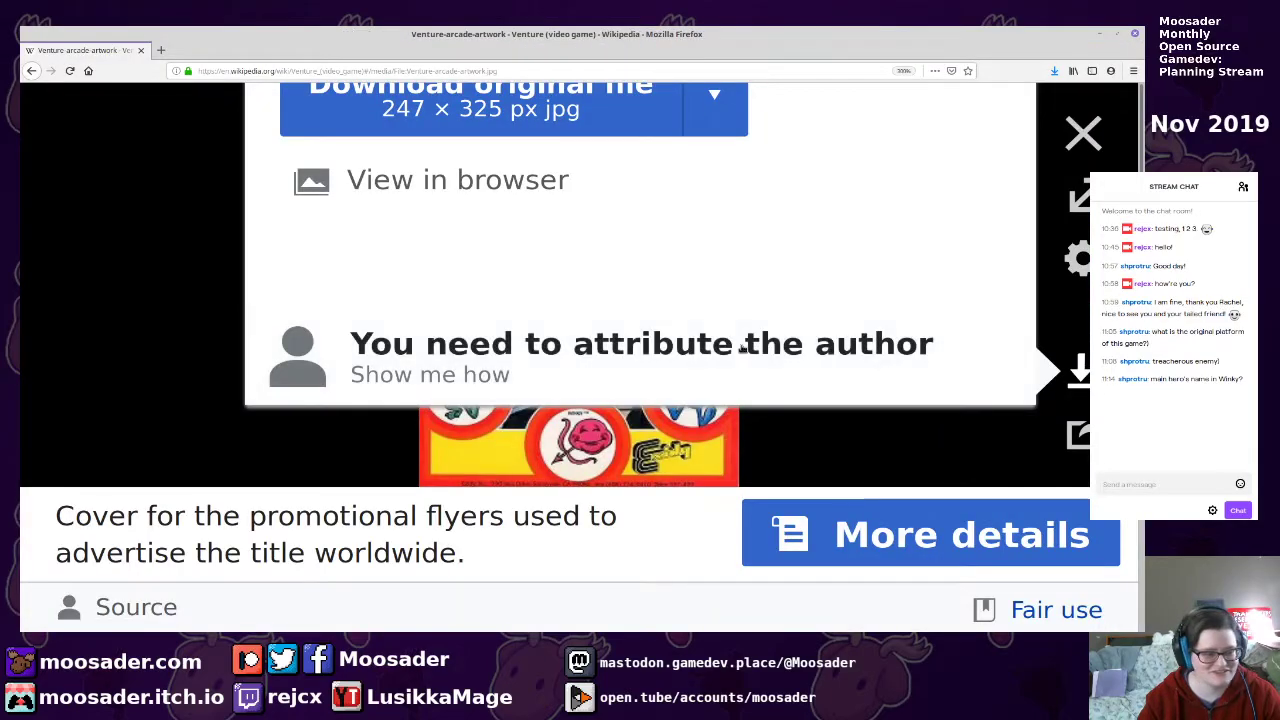
pyautogui.press('Escape')
pyautogui.hotkey('ctrl', '0')
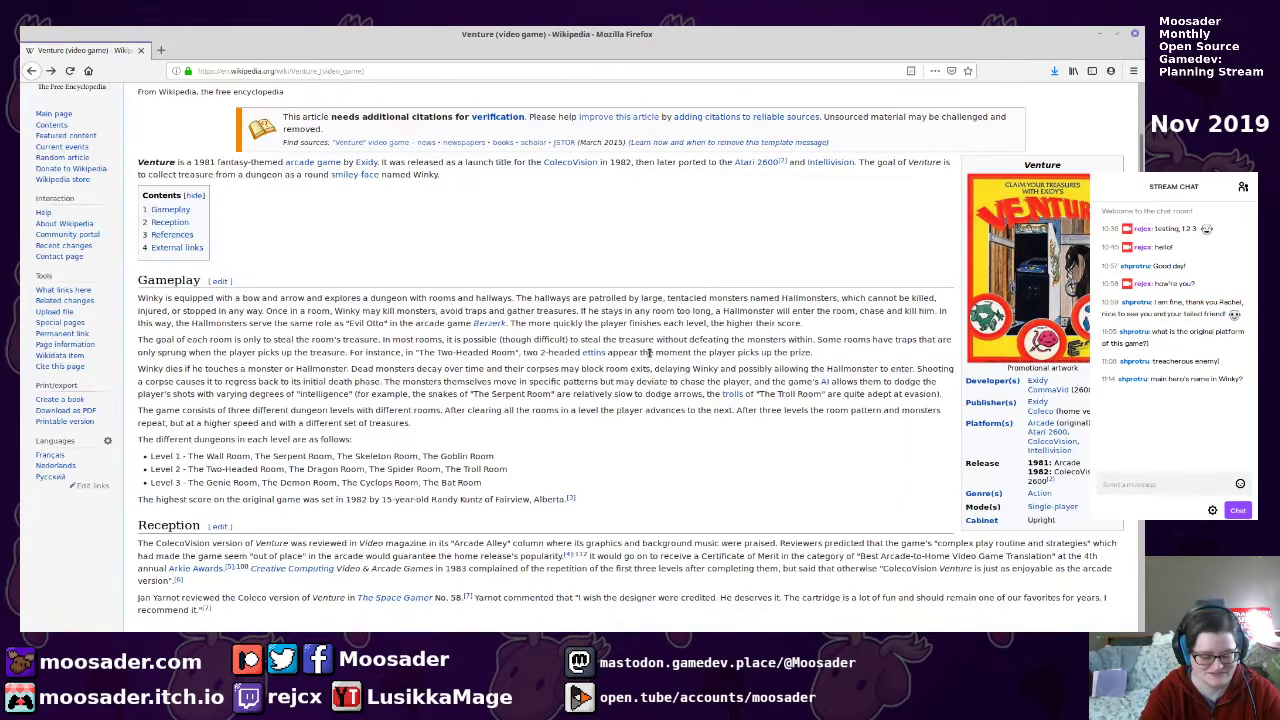
pyautogui.hotkey('ctrl', 'f')
pyautogui.write('winky')
pyautogui.press('Escape')
# Enlarge the article text again and read the introduction describing the game's goal and hero
pyautogui.hotkey('ctrl', '+')
pyautogui.hotkey('ctrl', '+')
pyautogui.hotkey('ctrl', '+')
pyautogui.hotkey('ctrl', '+')
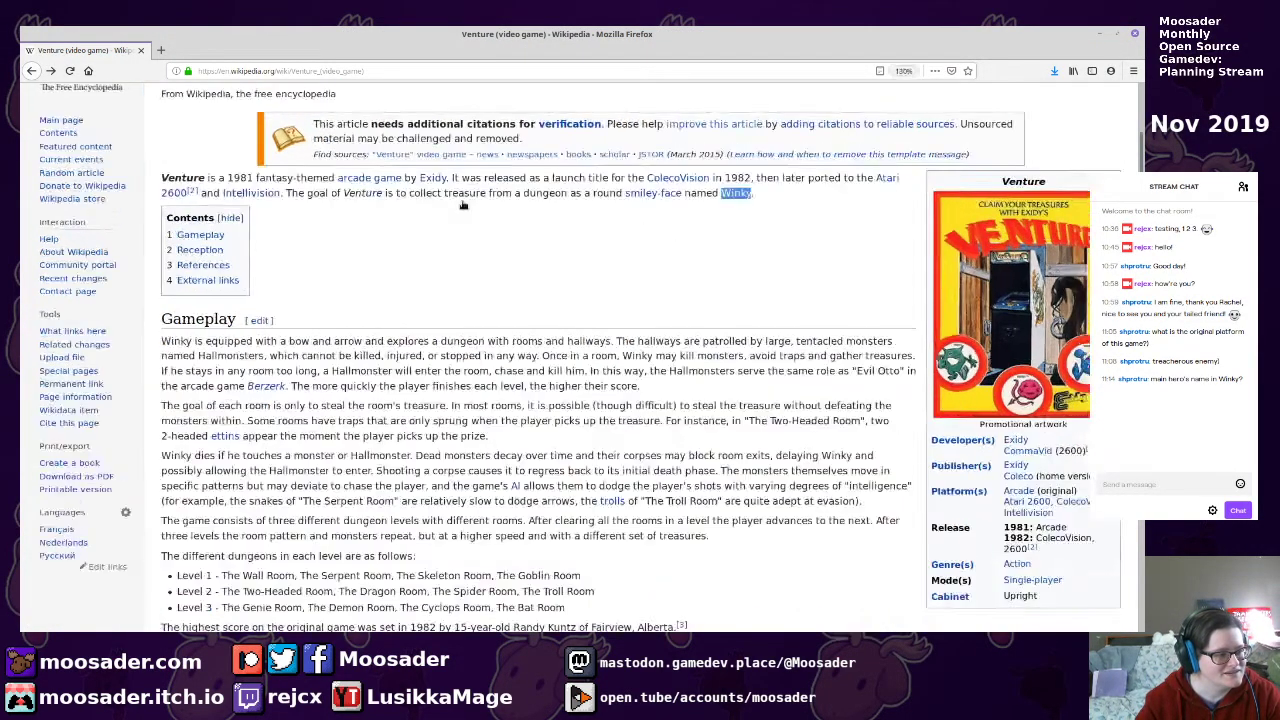
pyautogui.moveTo(352, 342); pyautogui.dragTo(506, 362)
pyautogui.click(604, 390)
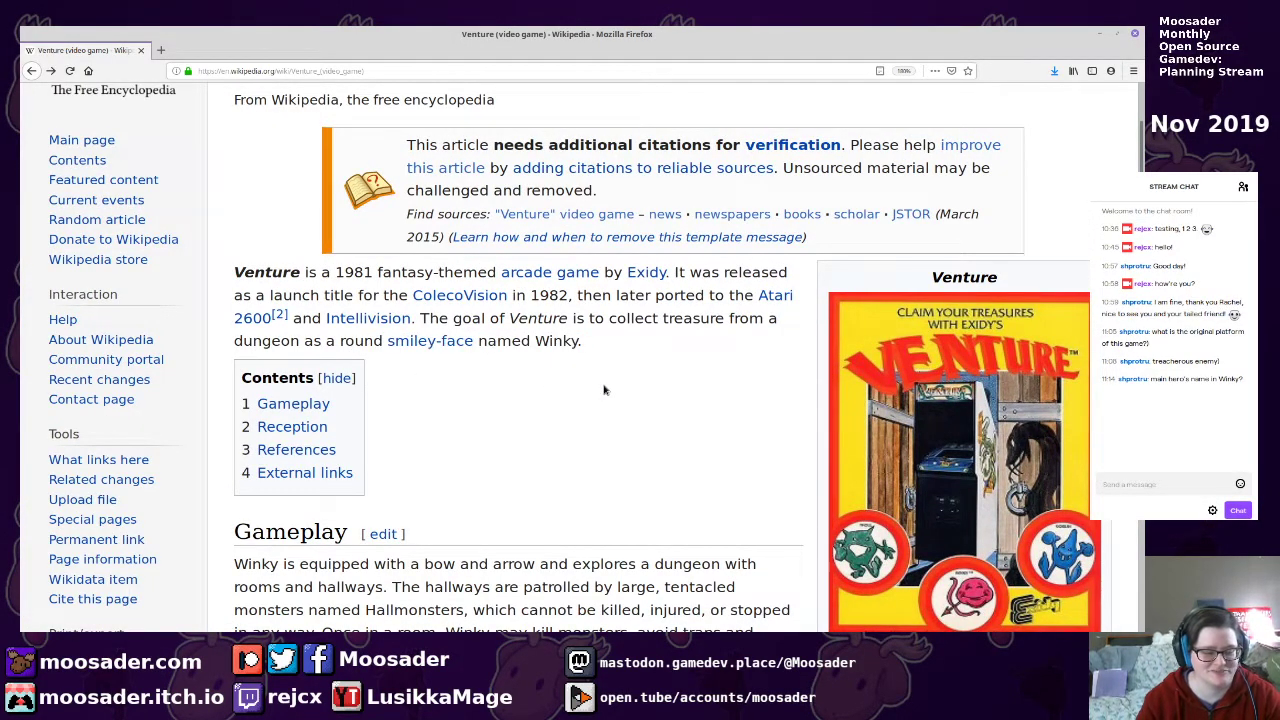
pyautogui.scroll(-1, 604, 390)
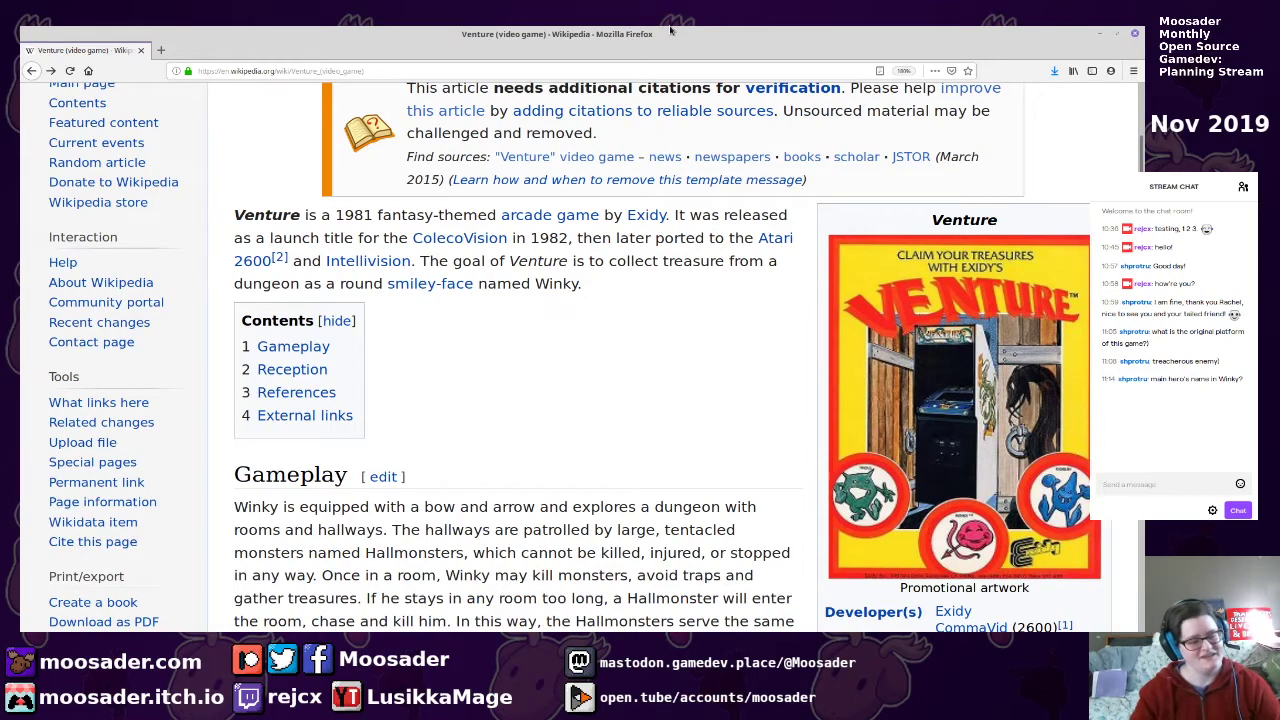
# Bring the Ideas1 drawing in GIMP back to the front and enter 23 as the stylus ID
pyautogui.click(1099, 40)
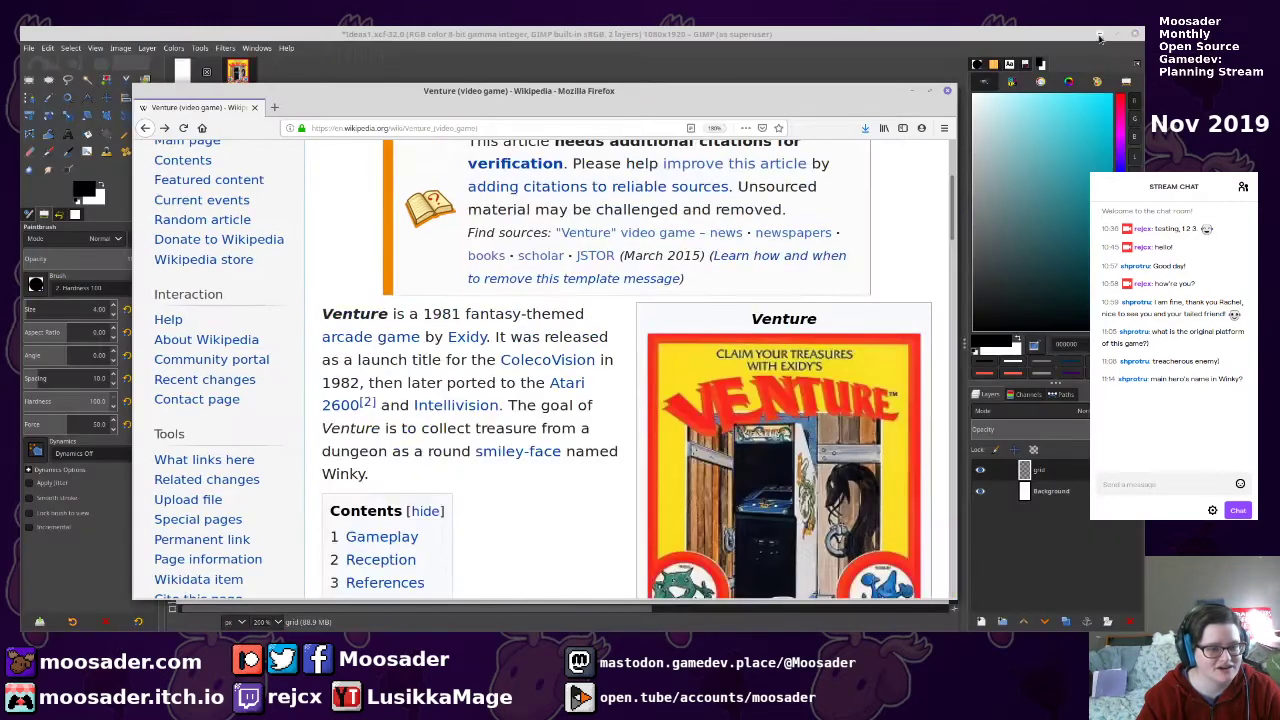
pyautogui.click(845, 30)
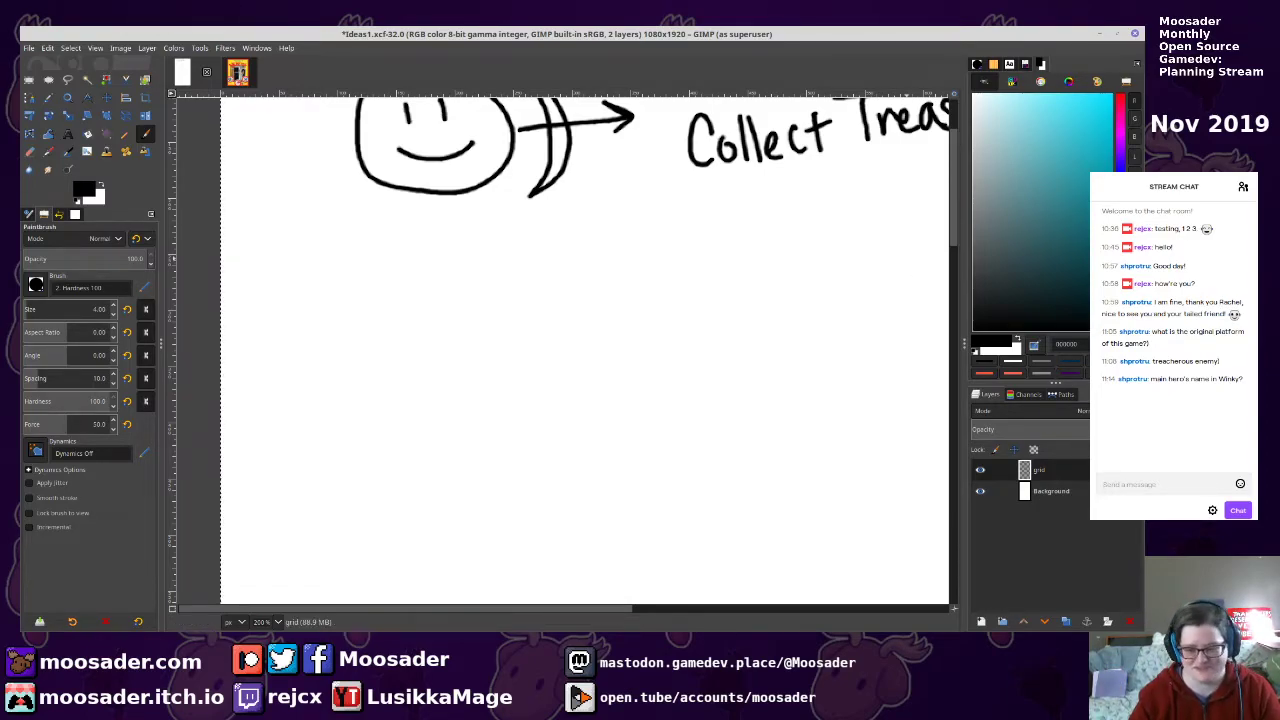
pyautogui.write('23')
pyautogui.press('Return')
# Sketch a sad long-necked dinosaur with a back spot in the empty area below the smiley face
pyautogui.moveTo(492, 297)
pyautogui.mouseDown()
pyautogui.moveTo(477, 378)
pyautogui.moveTo(541, 340)
pyautogui.moveTo(531, 395)
pyautogui.moveTo(614, 484)
pyautogui.moveTo(656, 444)
pyautogui.mouseUp()
pyautogui.moveTo(573, 457); pyautogui.dragTo(602, 484)
pyautogui.moveTo(657, 443)
pyautogui.mouseDown()
pyautogui.moveTo(680, 449)
pyautogui.moveTo(723, 423)
pyautogui.moveTo(748, 465)
pyautogui.moveTo(788, 440)
pyautogui.moveTo(788, 412)
pyautogui.mouseUp()
pyautogui.moveTo(700, 444); pyautogui.dragTo(740, 480)
pyautogui.moveTo(492, 300)
pyautogui.mouseDown()
pyautogui.moveTo(558, 283)
pyautogui.moveTo(593, 361)
pyautogui.moveTo(677, 317)
pyautogui.moveTo(769, 361)
pyautogui.moveTo(800, 424)
pyautogui.mouseUp()
pyautogui.moveTo(655, 325)
pyautogui.mouseDown()
pyautogui.moveTo(714, 342)
pyautogui.moveTo(718, 326)
pyautogui.mouseUp()
pyautogui.moveTo(482, 325); pyautogui.dragTo(502, 366)
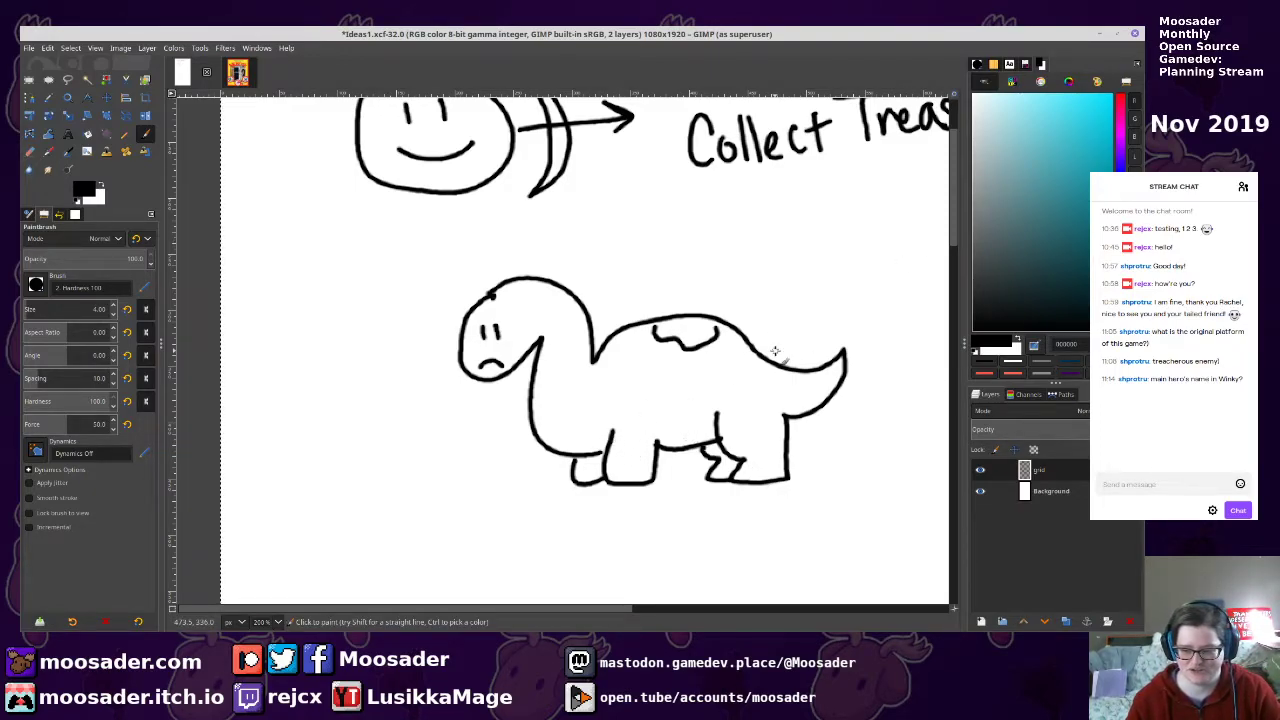
# Sketch a spotted egg in front of the dinosaur, beside its head and front legs
pyautogui.hscroll(3, 583, 318)
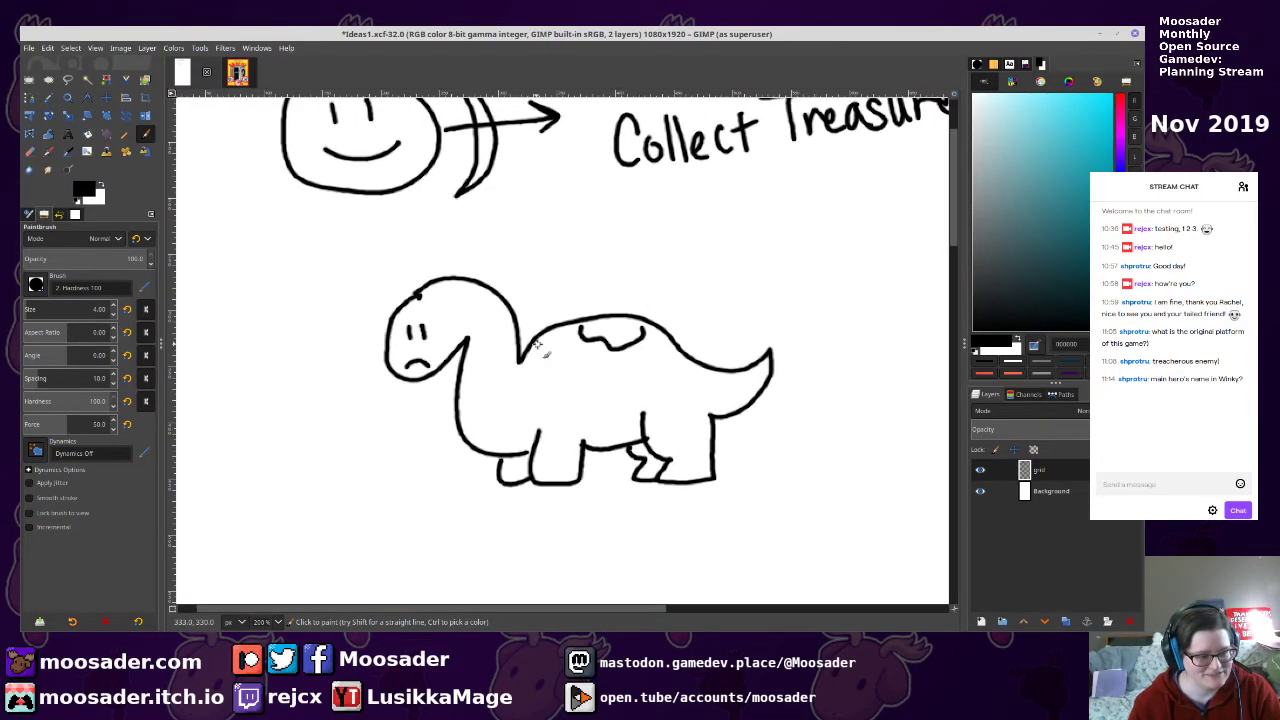
pyautogui.hscroll(-6, 537, 345)
pyautogui.scroll(-2, 537, 345)
pyautogui.moveTo(463, 328)
pyautogui.mouseDown()
pyautogui.moveTo(427, 379)
pyautogui.moveTo(440, 453)
pyautogui.moveTo(520, 435)
pyautogui.moveTo(503, 362)
pyautogui.moveTo(460, 330)
pyautogui.mouseUp()
pyautogui.moveTo(432, 380)
pyautogui.mouseDown()
pyautogui.moveTo(472, 358)
pyautogui.moveTo(467, 337)
pyautogui.mouseUp()
pyautogui.moveTo(505, 381)
pyautogui.mouseDown()
pyautogui.moveTo(478, 407)
pyautogui.moveTo(488, 445)
pyautogui.mouseUp()
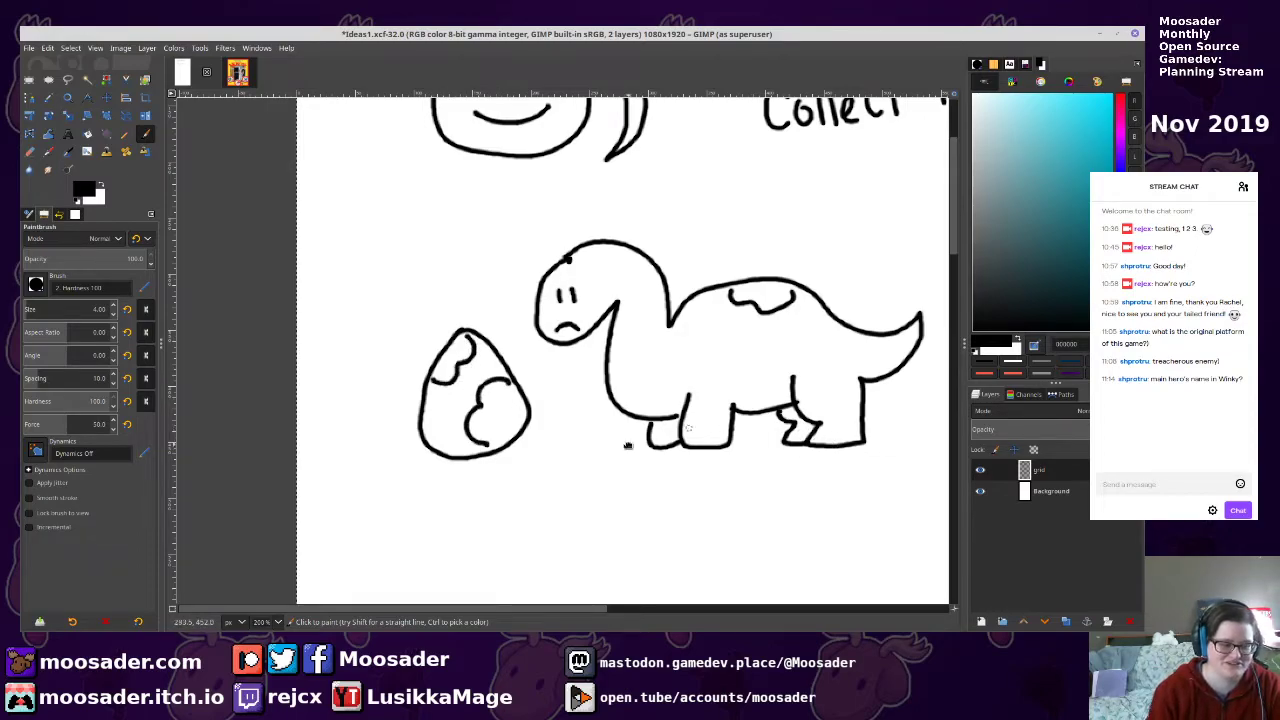
# Sketch a person's head with pointed bangs and rounded hair in the blank area behind the dinosaur's tail
pyautogui.hscroll(8, 644, 438)
pyautogui.scroll(2, 644, 438)
pyautogui.hscroll(3, 419, 447)
pyautogui.scroll(-6, 419, 447)
pyautogui.hscroll(-8, 440, 448)
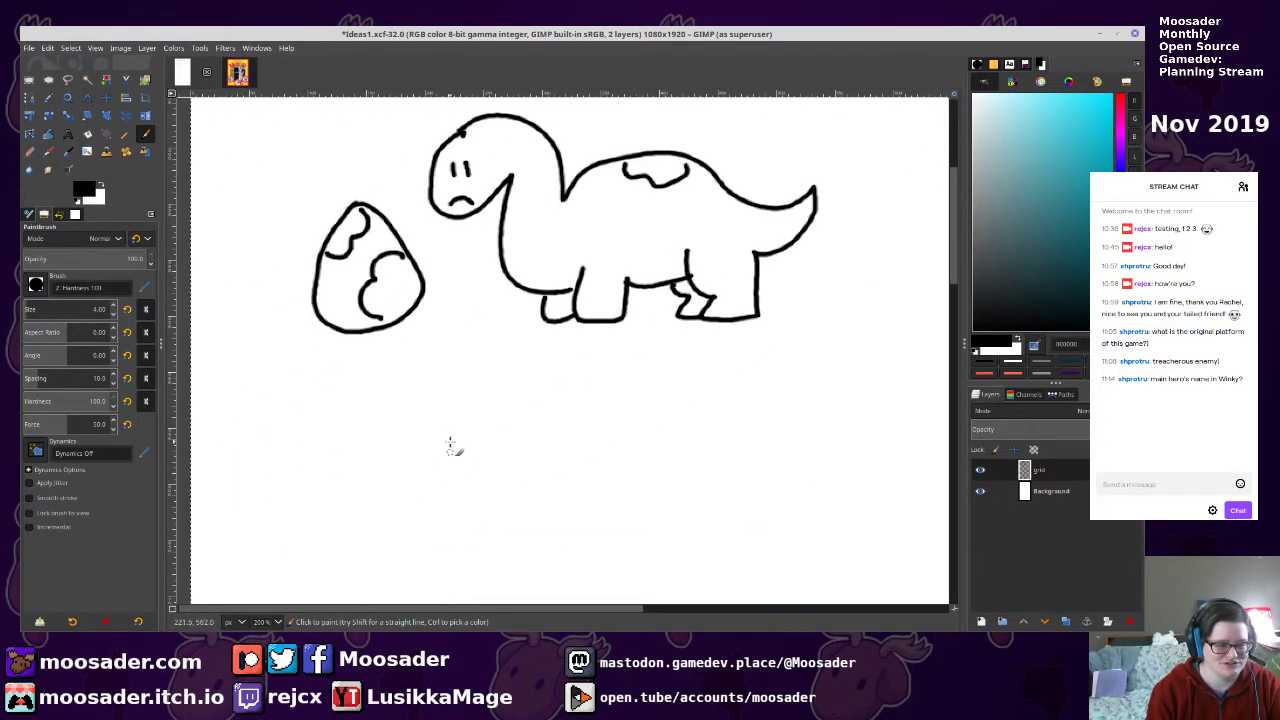
pyautogui.scroll(5, 514, 414)
pyautogui.hscroll(15, 514, 414)
pyautogui.moveTo(410, 291)
pyautogui.mouseDown()
pyautogui.moveTo(413, 330)
pyautogui.moveTo(440, 348)
pyautogui.moveTo(492, 352)
pyautogui.moveTo(523, 325)
pyautogui.moveTo(507, 277)
pyautogui.moveTo(463, 318)
pyautogui.moveTo(446, 299)
pyautogui.moveTo(405, 312)
pyautogui.mouseUp()
pyautogui.moveTo(494, 208); pyautogui.dragTo(539, 308)
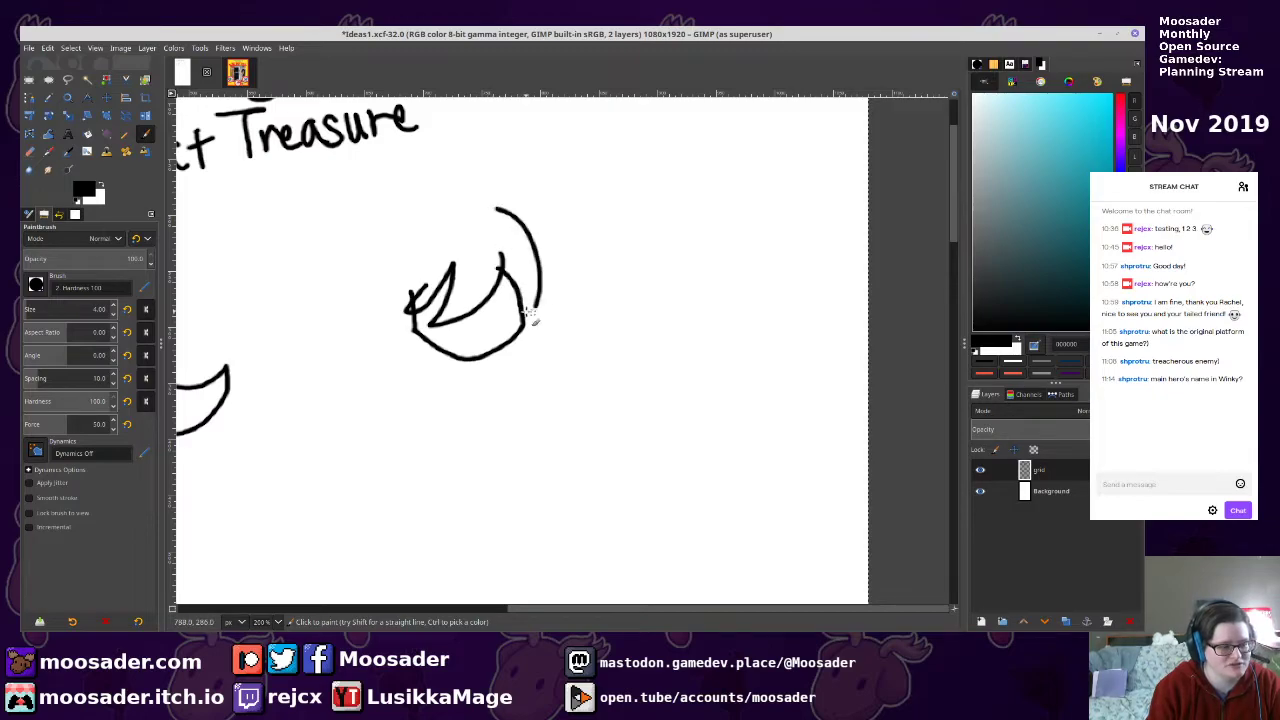
pyautogui.moveTo(478, 214)
pyautogui.mouseDown()
pyautogui.moveTo(405, 330)
pyautogui.moveTo(452, 336)
pyautogui.moveTo(489, 290)
pyautogui.moveTo(492, 312)
pyautogui.mouseUp()
# Finish the character's hair and face and add a V-neck torso with one raised, open-handed arm
pyautogui.moveTo(454, 350)
pyautogui.mouseDown()
pyautogui.moveTo(516, 302)
pyautogui.moveTo(557, 308)
pyautogui.moveTo(556, 331)
pyautogui.moveTo(564, 307)
pyautogui.mouseUp()
pyautogui.moveTo(490, 345)
pyautogui.mouseDown()
pyautogui.moveTo(497, 389)
pyautogui.moveTo(472, 443)
pyautogui.moveTo(530, 402)
pyautogui.moveTo(593, 437)
pyautogui.moveTo(581, 343)
pyautogui.moveTo(486, 347)
pyautogui.mouseUp()
pyautogui.moveTo(577, 318); pyautogui.dragTo(660, 252)
pyautogui.moveTo(588, 330)
pyautogui.mouseDown()
pyautogui.moveTo(680, 246)
pyautogui.moveTo(650, 298)
pyautogui.mouseUp()
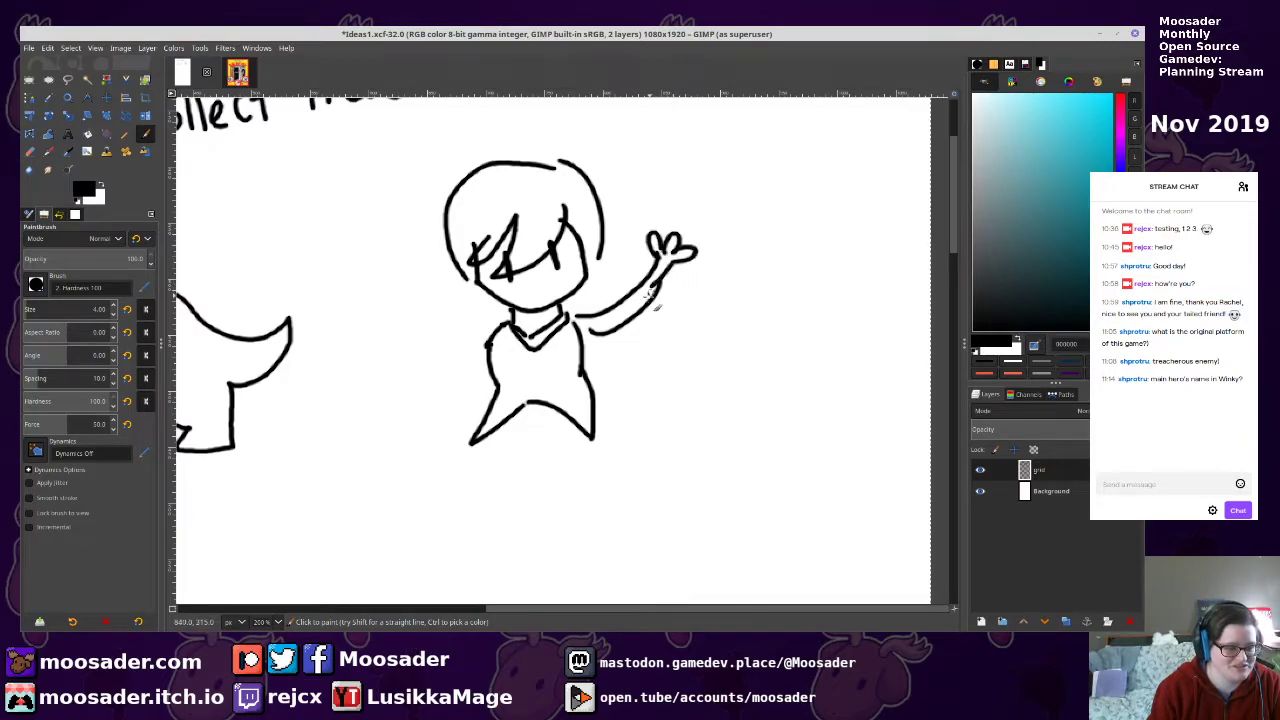
# Give the character a second raised arm, a smile and baggy-trousered legs with feet
pyautogui.moveTo(499, 330)
pyautogui.mouseDown()
pyautogui.moveTo(424, 293)
pyautogui.moveTo(464, 352)
pyautogui.moveTo(481, 354)
pyautogui.mouseUp()
pyautogui.moveTo(437, 299)
pyautogui.mouseDown()
pyautogui.moveTo(398, 304)
pyautogui.moveTo(412, 312)
pyautogui.mouseUp()
pyautogui.moveTo(514, 284)
pyautogui.mouseDown()
pyautogui.moveTo(530, 300)
pyautogui.moveTo(570, 270)
pyautogui.mouseUp()
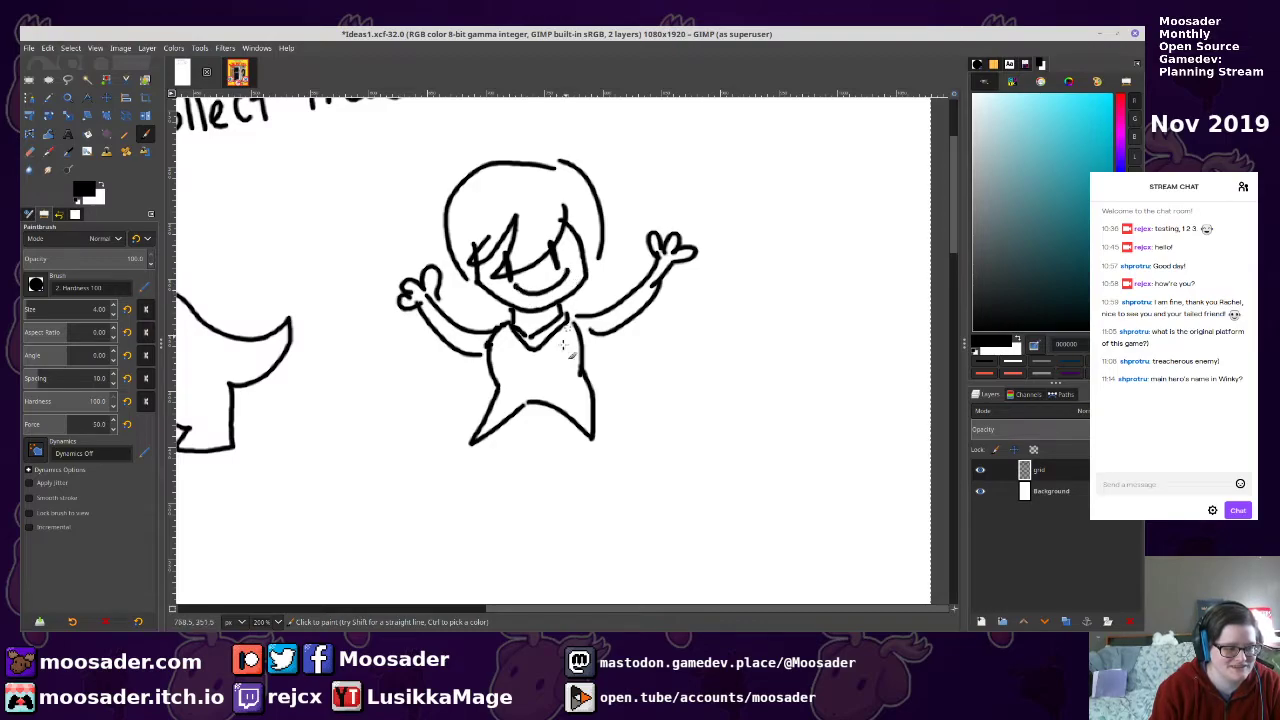
pyautogui.moveTo(515, 435)
pyautogui.mouseDown()
pyautogui.moveTo(534, 459)
pyautogui.moveTo(563, 381)
pyautogui.moveTo(591, 452)
pyautogui.moveTo(618, 390)
pyautogui.mouseUp()
pyautogui.moveTo(541, 460)
pyautogui.mouseDown()
pyautogui.moveTo(551, 480)
pyautogui.moveTo(594, 457)
pyautogui.moveTo(643, 477)
pyautogui.moveTo(634, 432)
pyautogui.mouseUp()
# Draw a striped treasure goblet above the character's raised hand on the side away from the dinosaur
pyautogui.scroll(5, 601, 404)
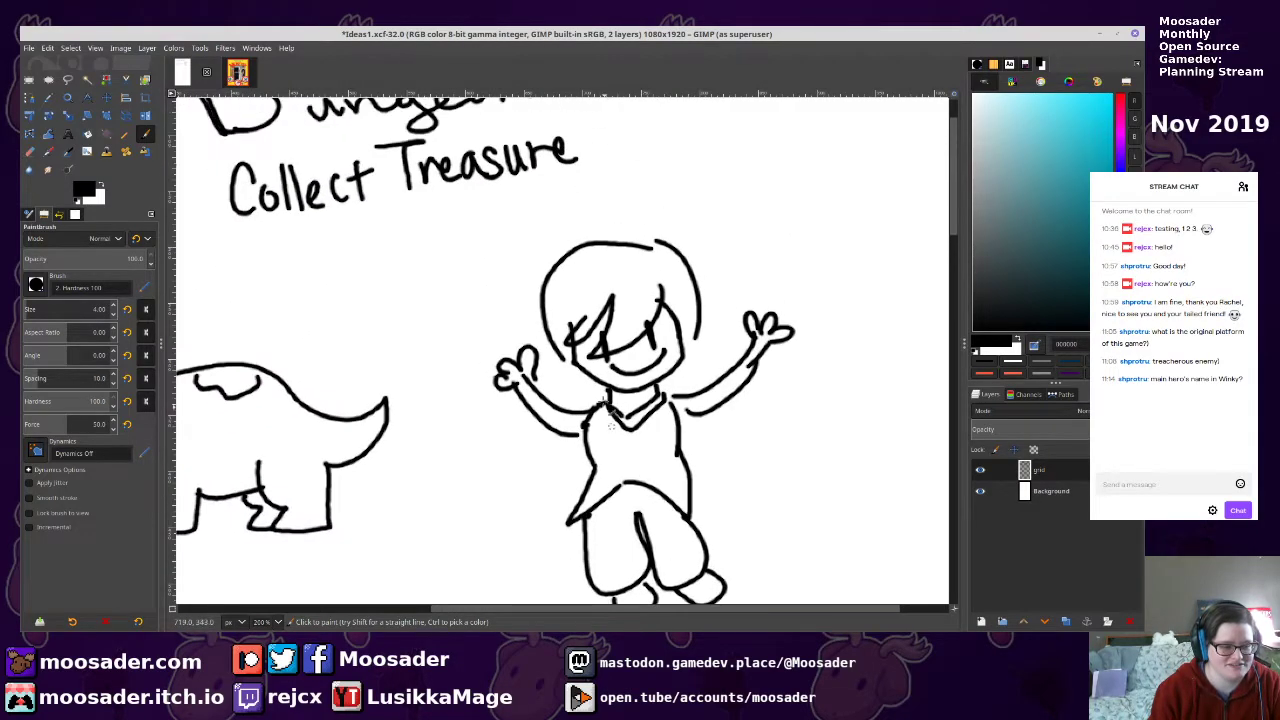
pyautogui.hscroll(3, 605, 270)
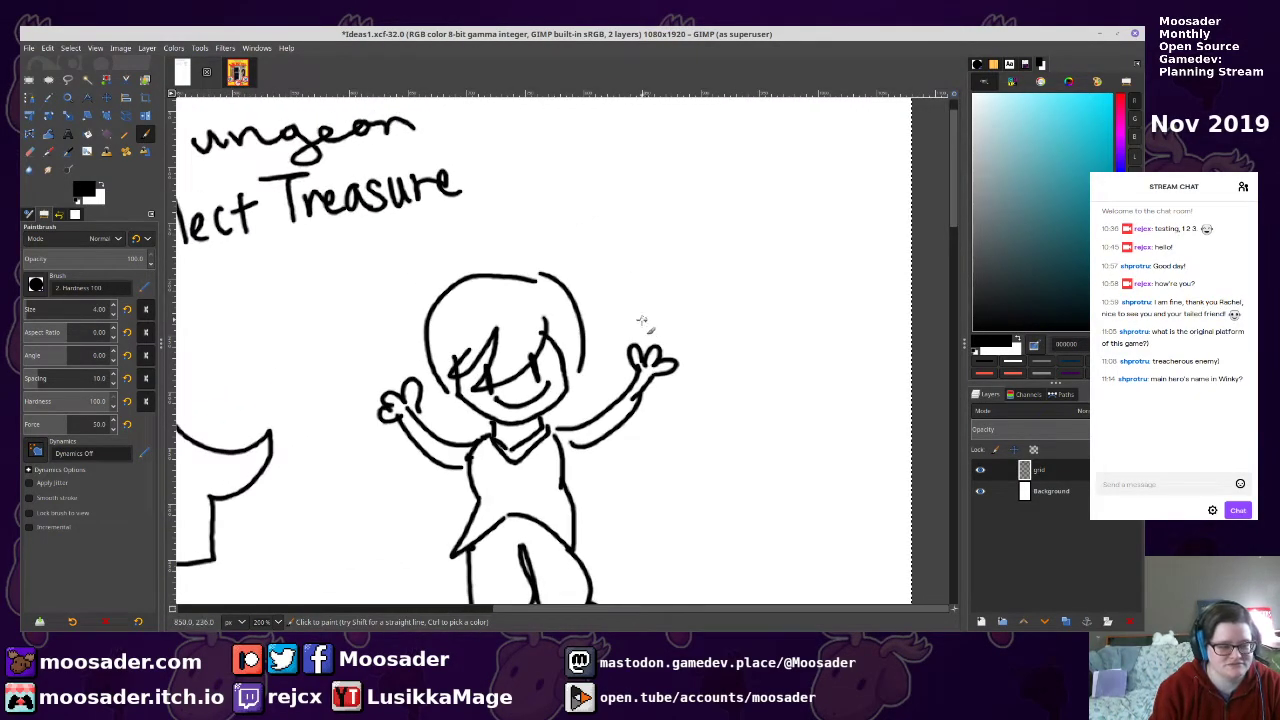
pyautogui.moveTo(653, 319)
pyautogui.mouseDown()
pyautogui.moveTo(680, 335)
pyautogui.moveTo(657, 316)
pyautogui.moveTo(667, 301)
pyautogui.moveTo(672, 318)
pyautogui.moveTo(665, 285)
pyautogui.moveTo(650, 284)
pyautogui.moveTo(633, 224)
pyautogui.moveTo(702, 231)
pyautogui.moveTo(692, 274)
pyautogui.moveTo(642, 253)
pyautogui.moveTo(688, 266)
pyautogui.mouseUp()
pyautogui.moveTo(574, 389); pyautogui.dragTo(712, 339)
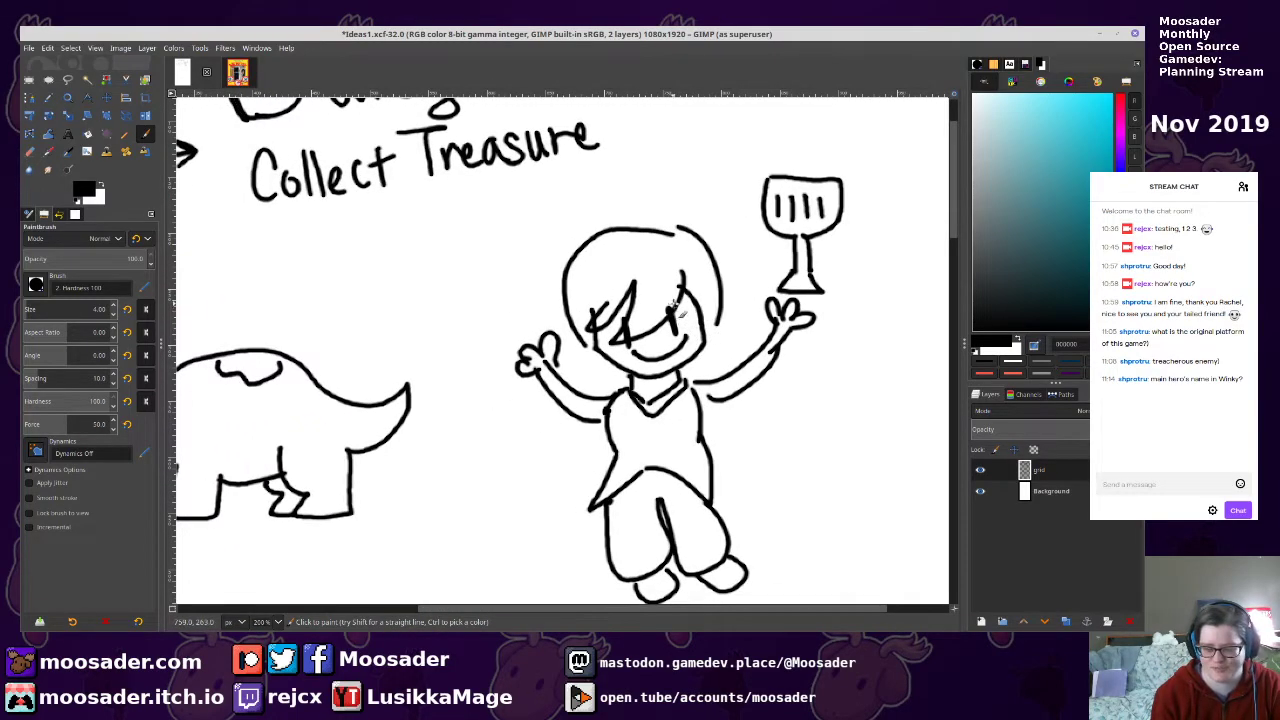
pyautogui.moveTo(624, 347); pyautogui.dragTo(654, 349)
# Sketch a dungeon map below the dinosaur: a large outer frame with four differently shaped rooms and an arrow at the T-shaped one
pyautogui.moveTo(591, 480); pyautogui.dragTo(590, 425)
pyautogui.scroll(-1, 583, 433)
pyautogui.hscroll(-1, 580, 371)
pyautogui.scroll(1, 634, 380)
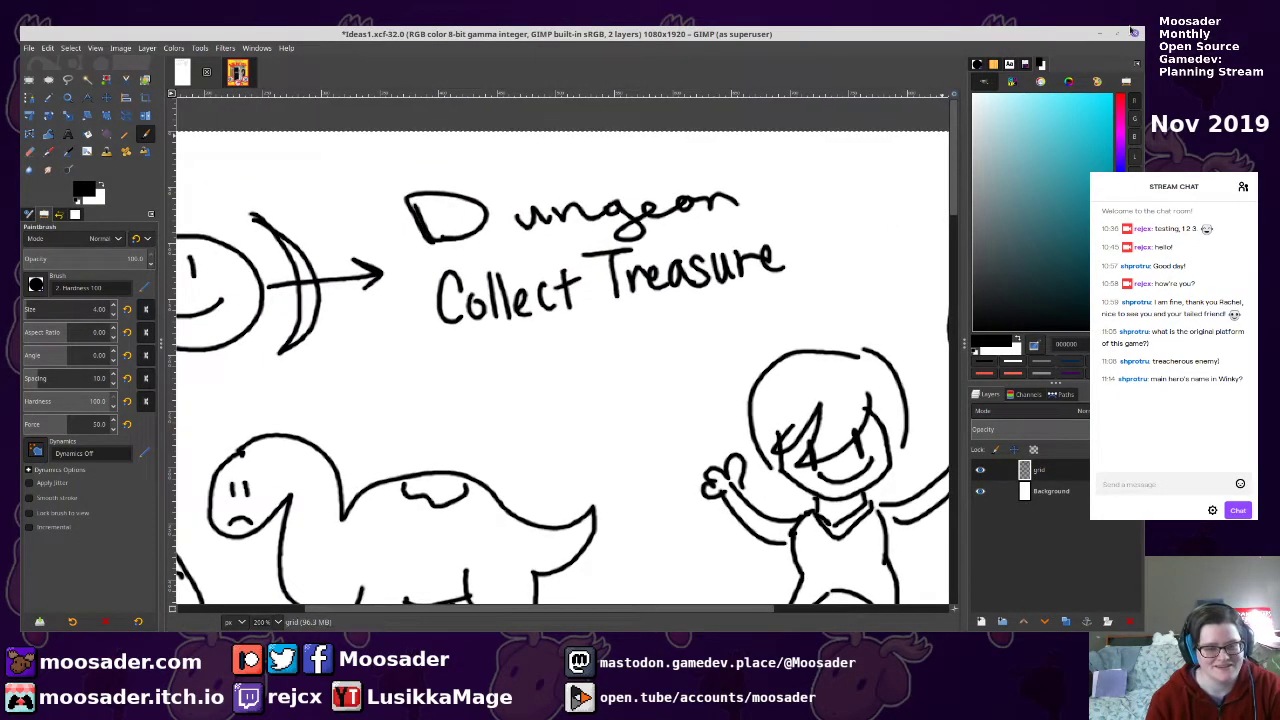
pyautogui.scroll(-1, 775, 396)
pyautogui.hscroll(-2, 775, 396)
pyautogui.scroll(-2, 775, 396)
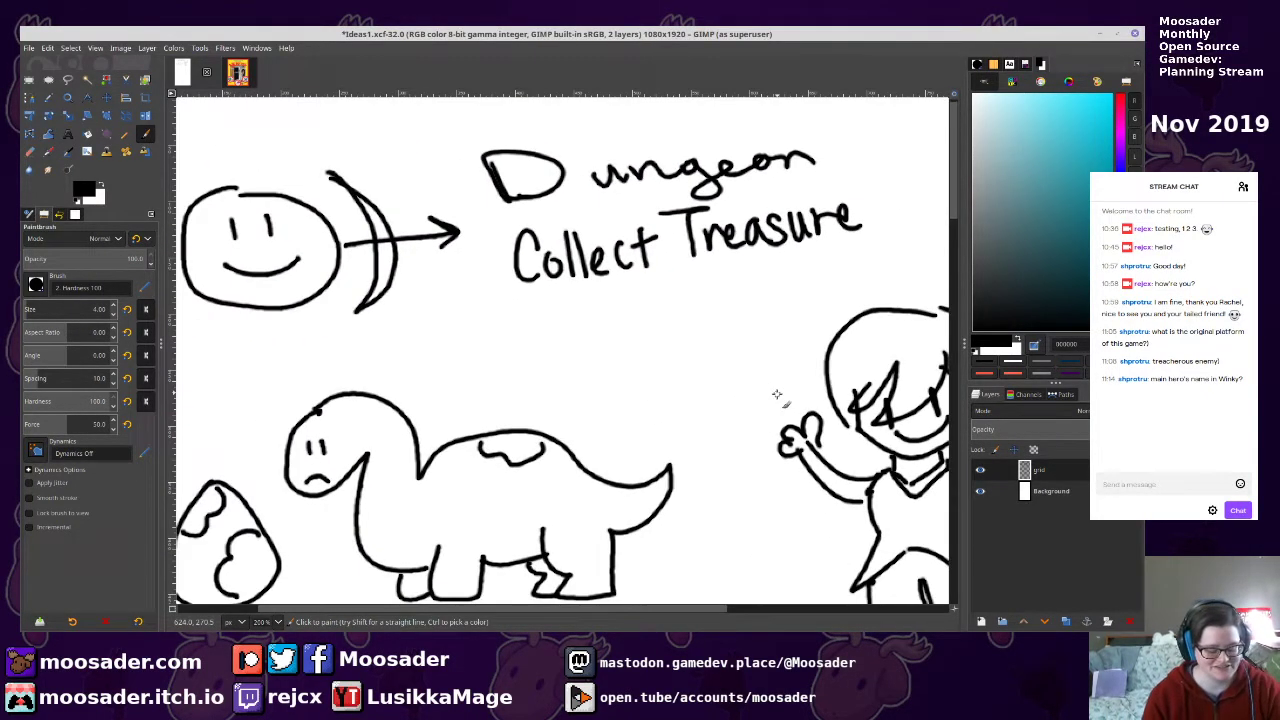
pyautogui.scroll(-5, 711, 477)
pyautogui.scroll(1, 626, 160)
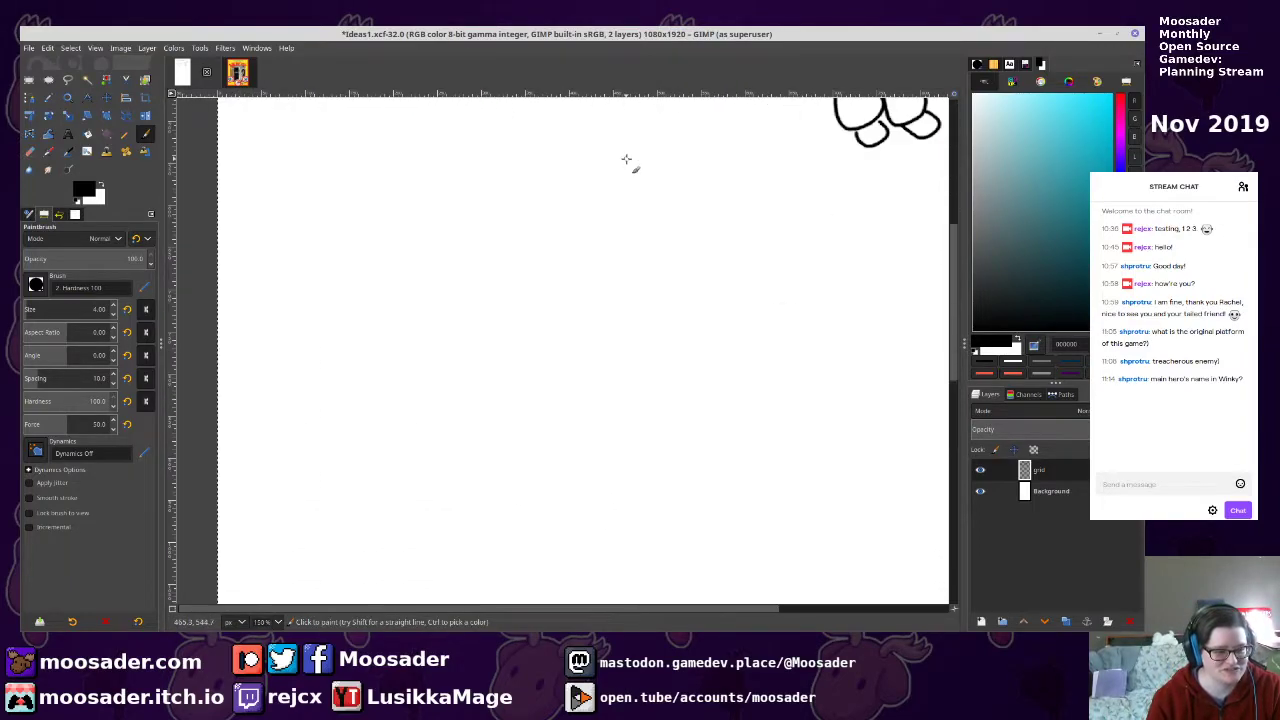
pyautogui.moveTo(321, 176)
pyautogui.mouseDown()
pyautogui.moveTo(326, 396)
pyautogui.moveTo(656, 367)
pyautogui.moveTo(831, 304)
pyautogui.moveTo(797, 131)
pyautogui.moveTo(733, 122)
pyautogui.moveTo(330, 157)
pyautogui.moveTo(322, 179)
pyautogui.moveTo(461, 172)
pyautogui.moveTo(457, 227)
pyautogui.moveTo(389, 250)
pyautogui.moveTo(382, 213)
pyautogui.moveTo(359, 216)
pyautogui.moveTo(366, 182)
pyautogui.mouseUp()
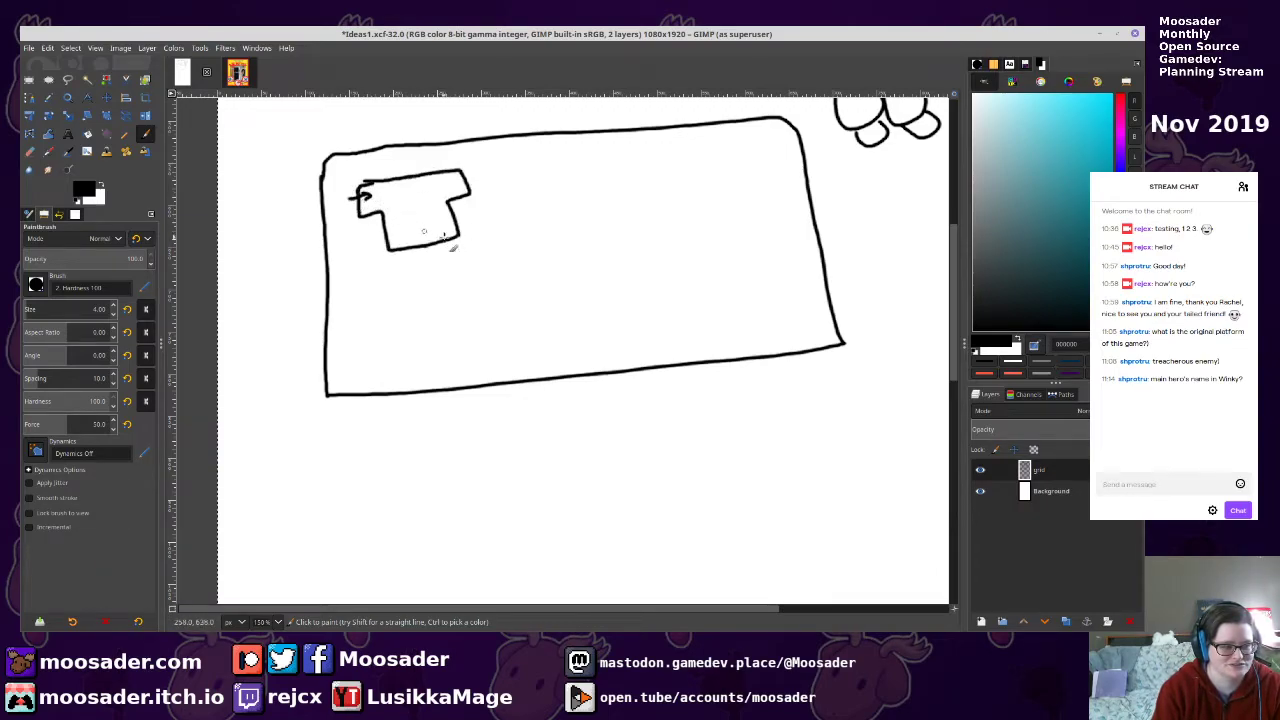
pyautogui.moveTo(424, 300)
pyautogui.mouseDown()
pyautogui.moveTo(424, 339)
pyautogui.moveTo(496, 353)
pyautogui.moveTo(530, 330)
pyautogui.moveTo(513, 282)
pyautogui.moveTo(425, 307)
pyautogui.mouseUp()
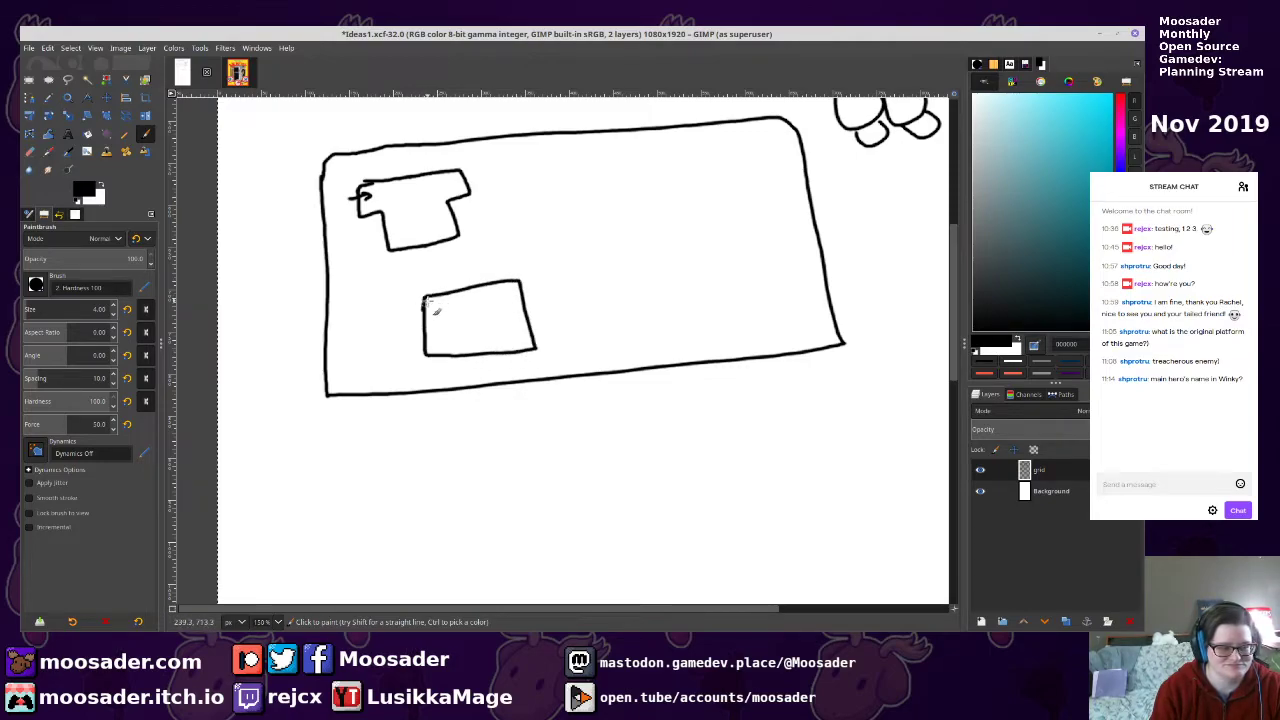
pyautogui.moveTo(602, 155)
pyautogui.mouseDown()
pyautogui.moveTo(568, 225)
pyautogui.moveTo(581, 263)
pyautogui.moveTo(672, 228)
pyautogui.moveTo(666, 166)
pyautogui.moveTo(602, 153)
pyautogui.mouseUp()
pyautogui.moveTo(735, 230)
pyautogui.mouseDown()
pyautogui.moveTo(636, 264)
pyautogui.moveTo(652, 341)
pyautogui.moveTo(786, 323)
pyautogui.moveTo(740, 192)
pyautogui.mouseUp()
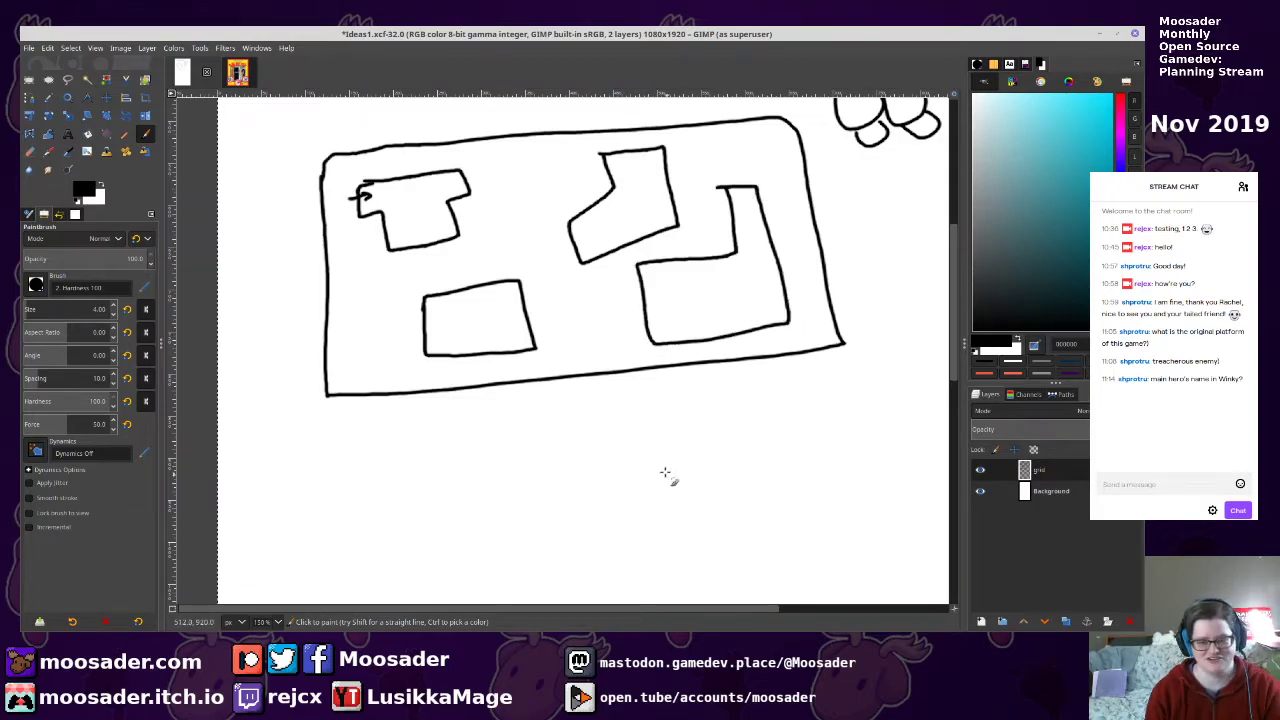
# Add four small round angry-faced enemies in the corridors between the rooms of the dungeon map
pyautogui.scroll(2, 528, 391)
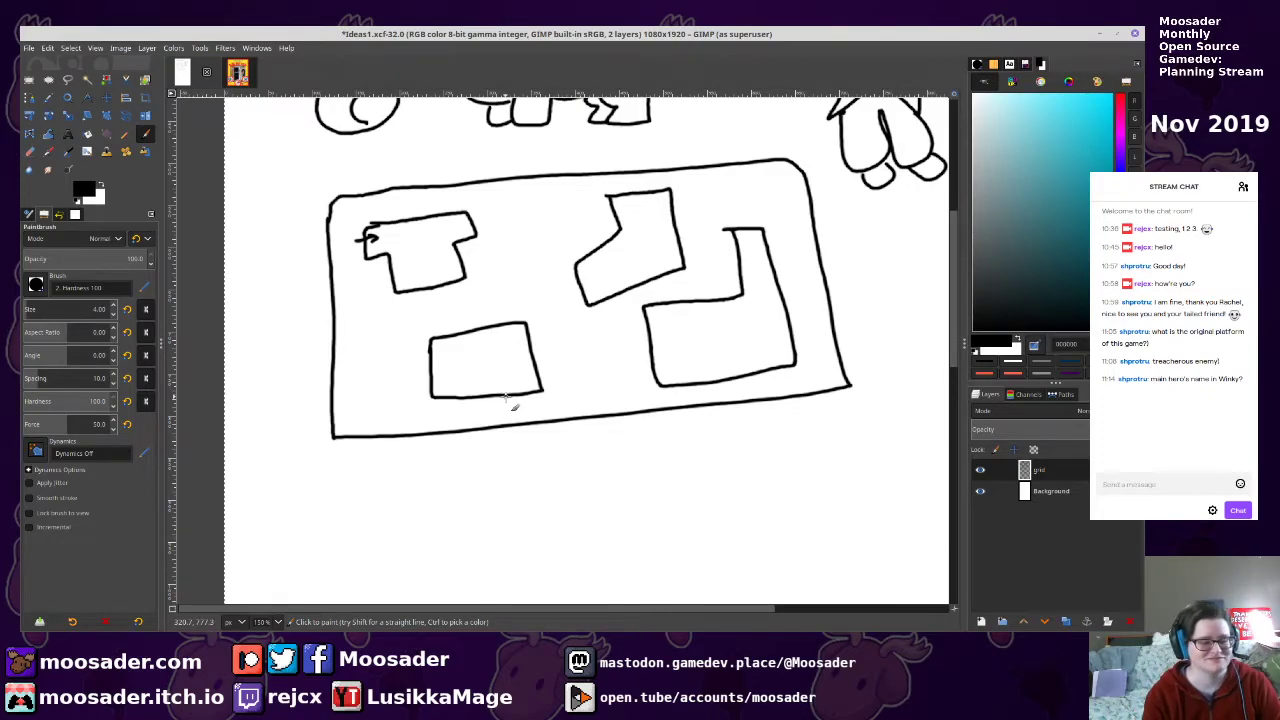
pyautogui.moveTo(470, 405)
pyautogui.mouseDown()
pyautogui.moveTo(500, 389)
pyautogui.moveTo(524, 405)
pyautogui.moveTo(408, 397)
pyautogui.mouseUp()
pyautogui.moveTo(318, 320)
pyautogui.mouseDown()
pyautogui.moveTo(321, 340)
pyautogui.moveTo(332, 334)
pyautogui.mouseUp()
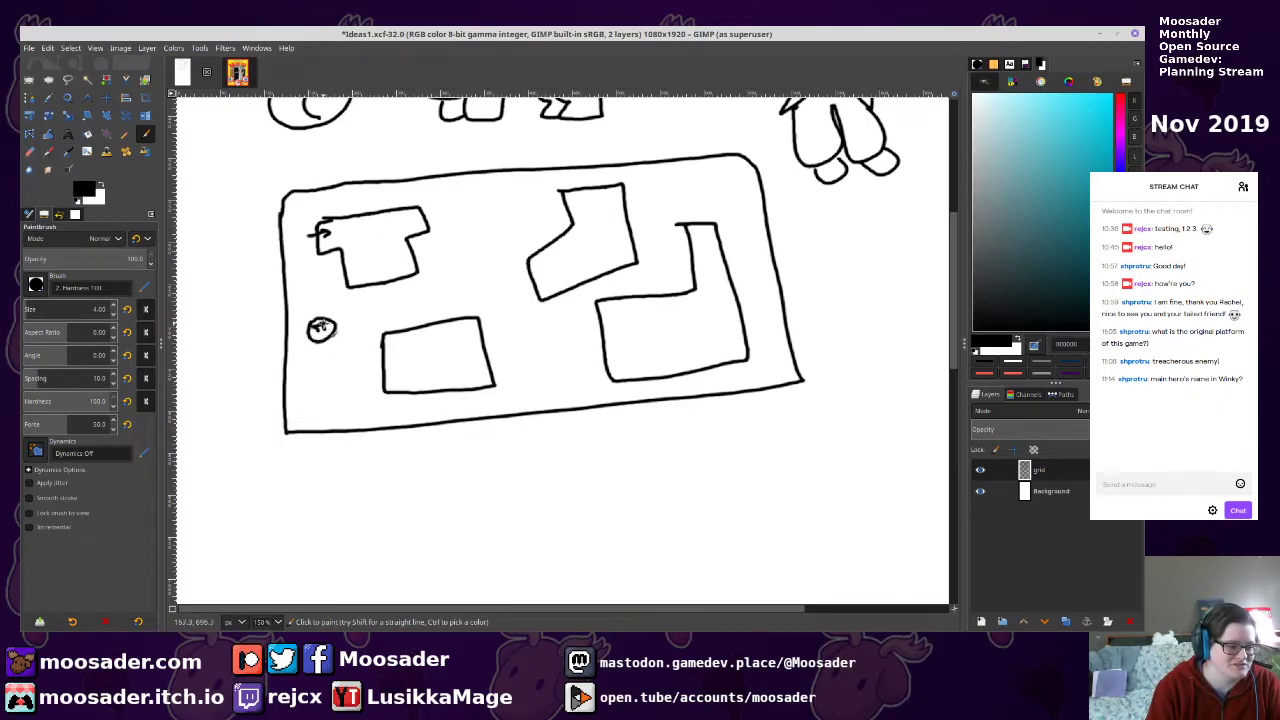
pyautogui.moveTo(466, 244)
pyautogui.mouseDown()
pyautogui.moveTo(493, 267)
pyautogui.moveTo(476, 249)
pyautogui.mouseUp()
pyautogui.moveTo(548, 344)
pyautogui.mouseDown()
pyautogui.moveTo(544, 373)
pyautogui.moveTo(546, 344)
pyautogui.moveTo(556, 366)
pyautogui.mouseUp()
pyautogui.moveTo(664, 184)
pyautogui.mouseDown()
pyautogui.moveTo(655, 210)
pyautogui.moveTo(674, 200)
pyautogui.mouseUp()
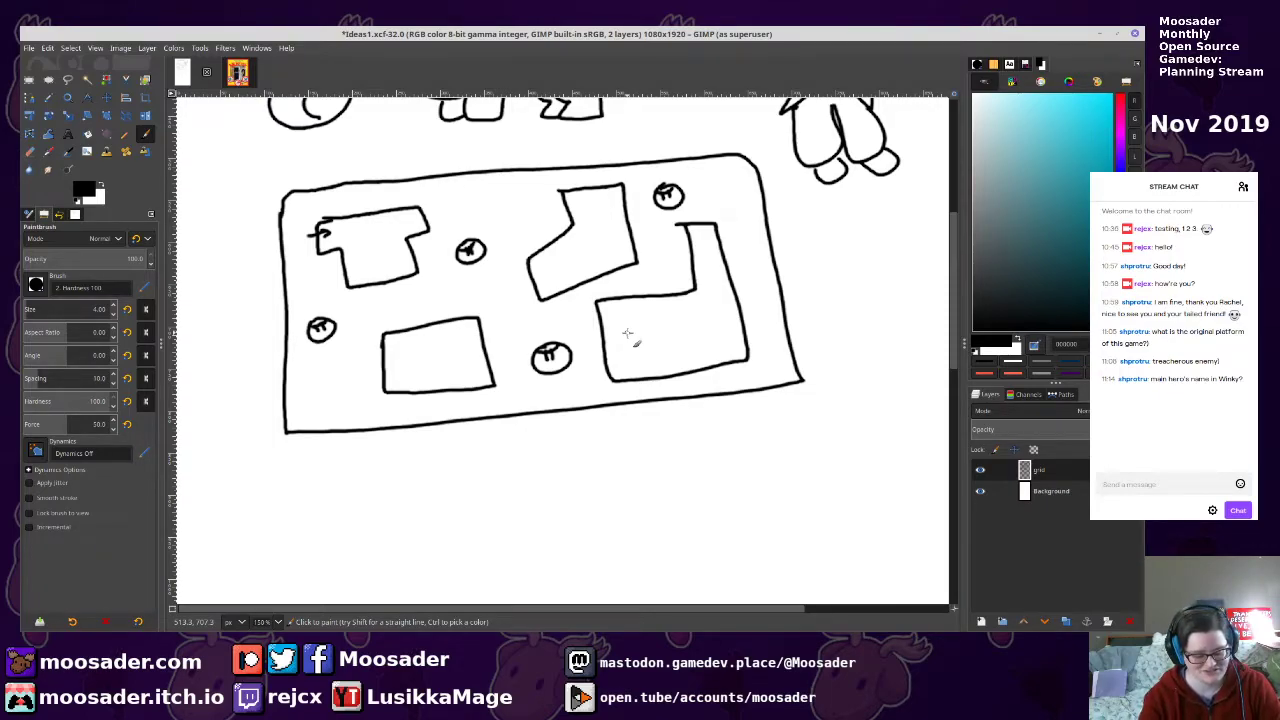
pyautogui.moveTo(512, 424)
pyautogui.mouseDown()
pyautogui.moveTo(620, 424)
pyautogui.moveTo(494, 451)
pyautogui.mouseUp()
pyautogui.moveTo(663, 352); pyautogui.dragTo(632, 358)
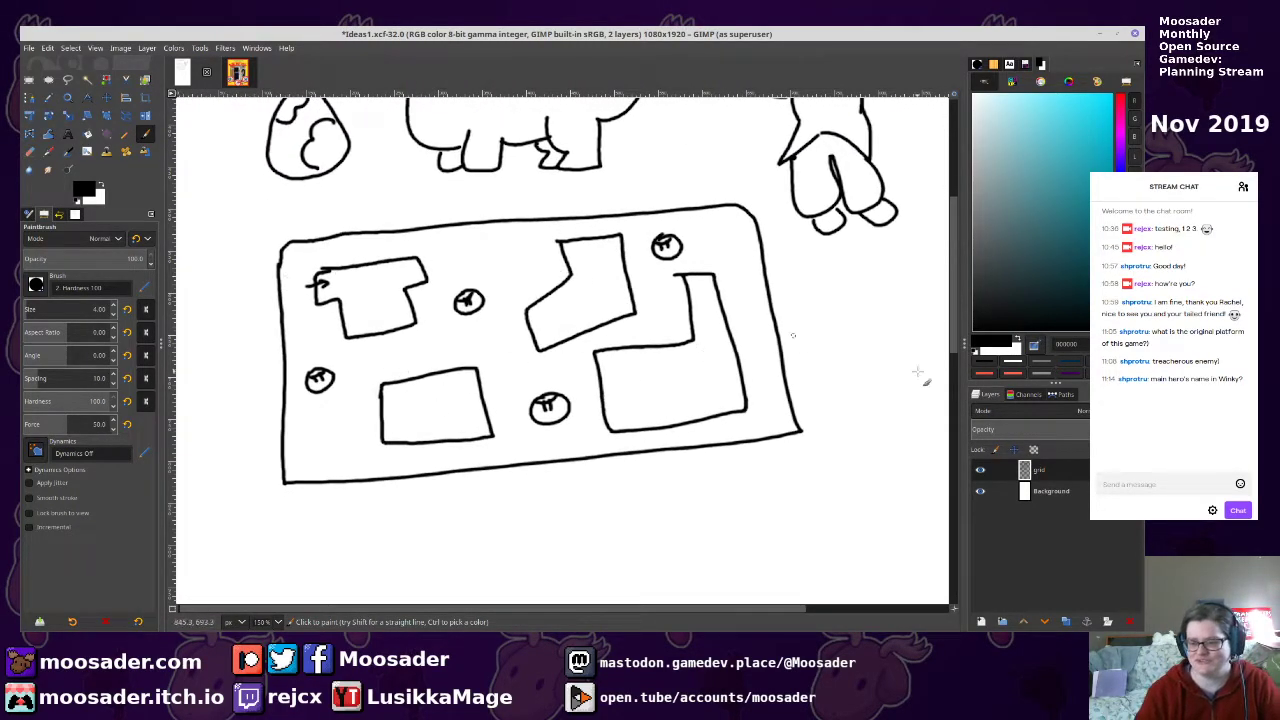
pyautogui.hotkey('alt', 'Tab')
pyautogui.moveTo(758, 225); pyautogui.dragTo(1279, 370)
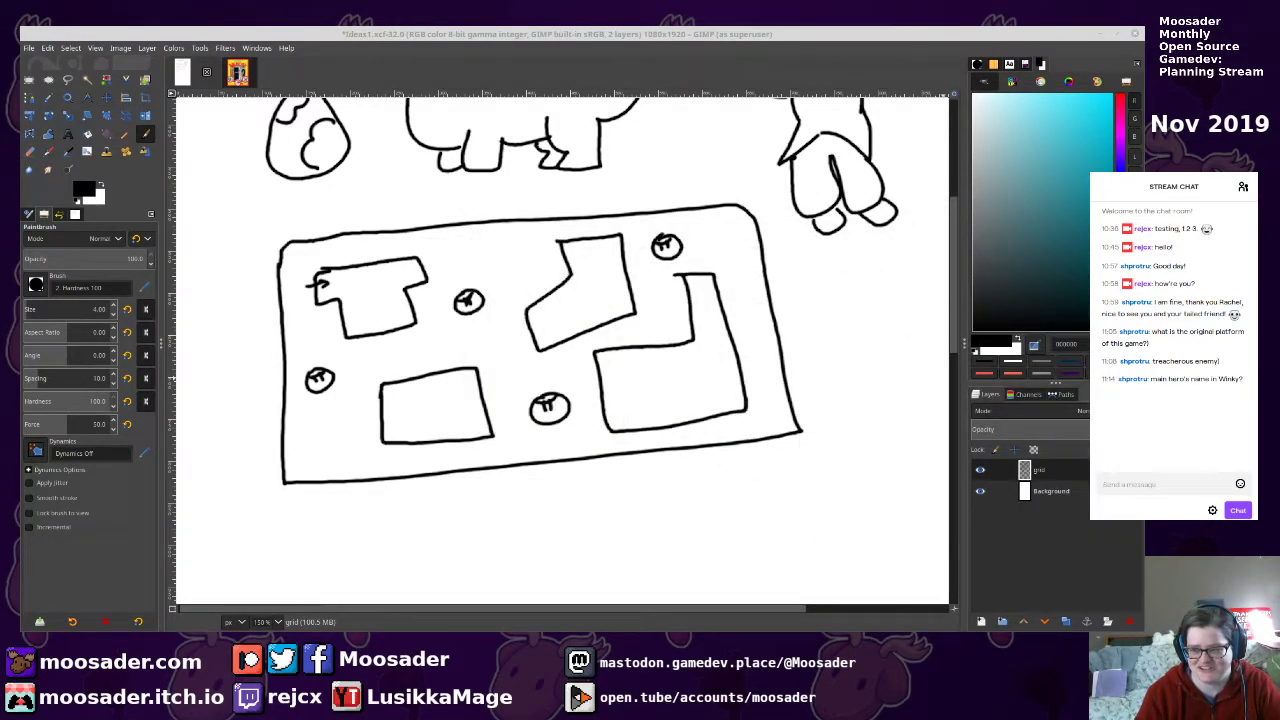
pyautogui.moveTo(1279, 250)
pyautogui.mouseDown()
pyautogui.moveTo(672, 168)
pyautogui.moveTo(1279, 250)
pyautogui.mouseUp()
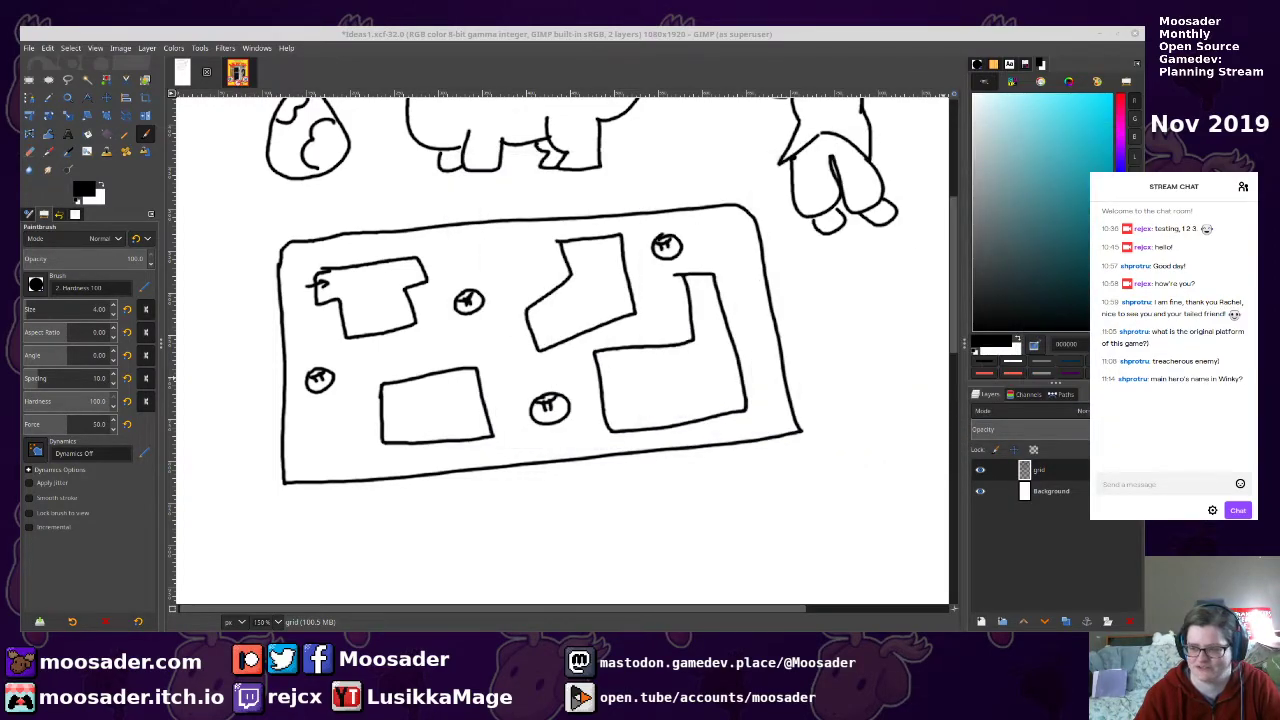
pyautogui.moveTo(497, 387); pyautogui.dragTo(535, 363)
pyautogui.moveTo(656, 445); pyautogui.dragTo(672, 402)
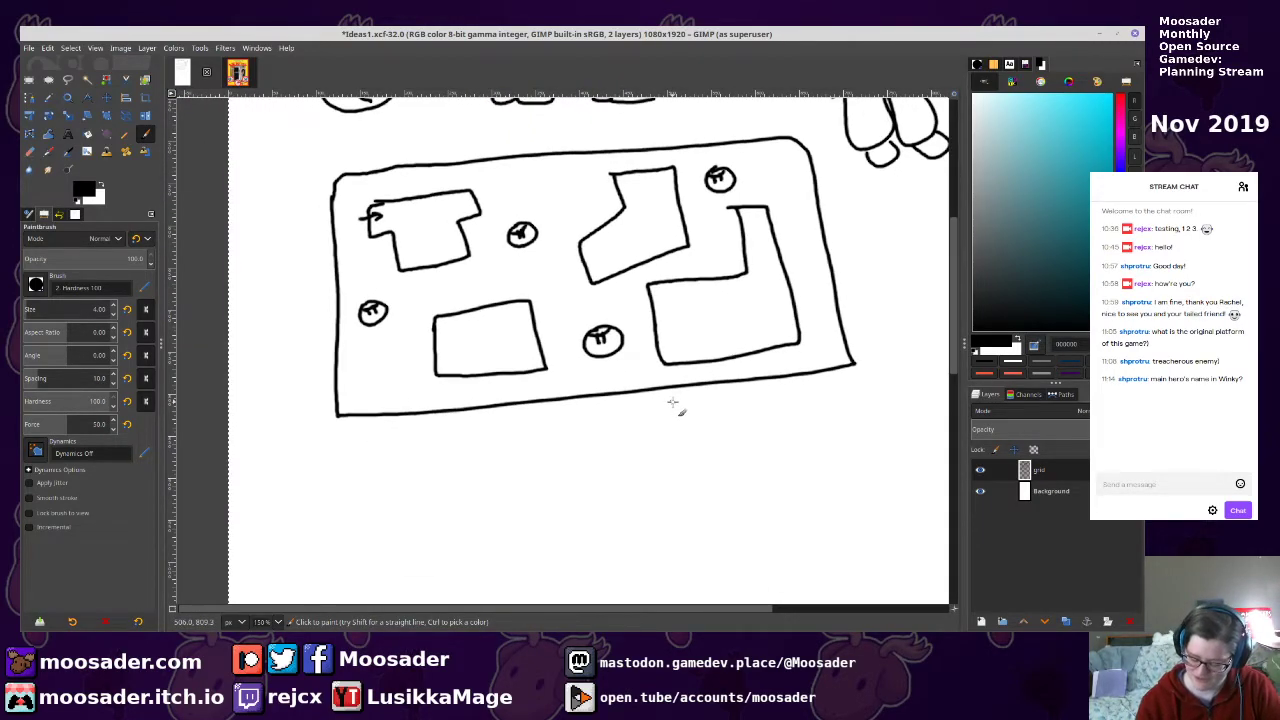
# Draw a horizontal divider below the dungeon map and handwrite the heading "Language & Library" under it
pyautogui.scroll(-2, 709, 293)
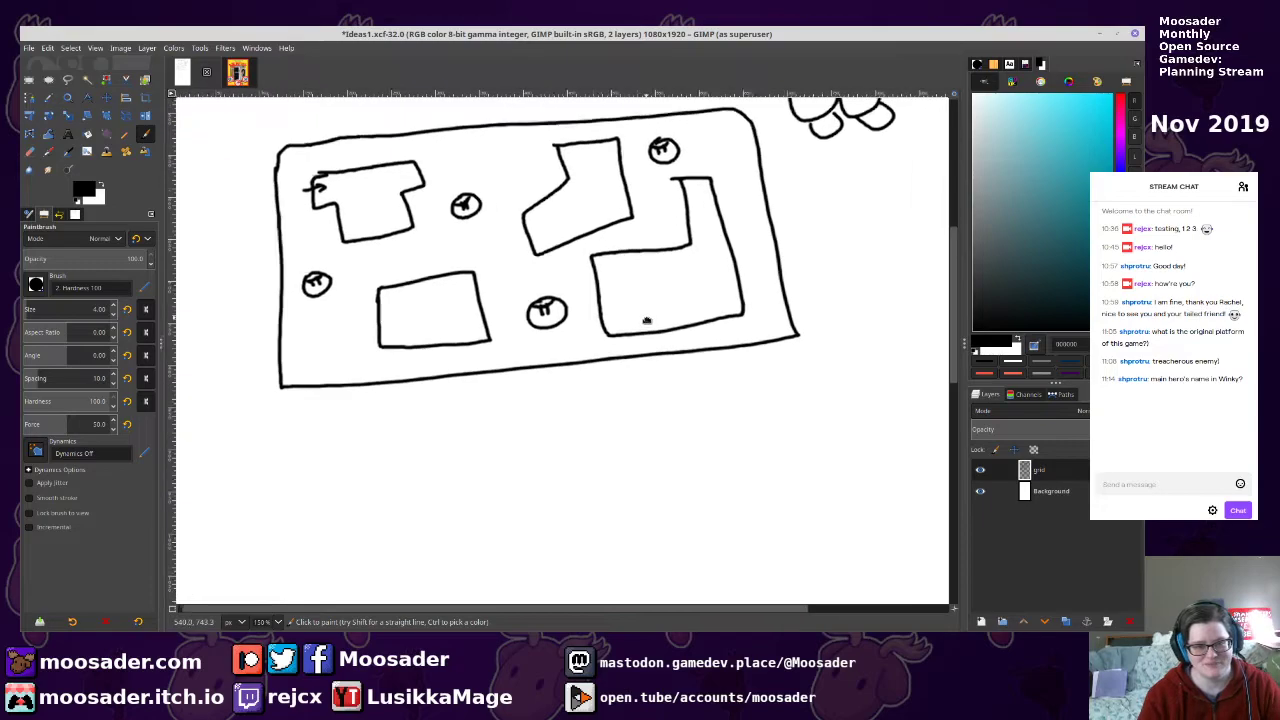
pyautogui.scroll(-5, 723, 317)
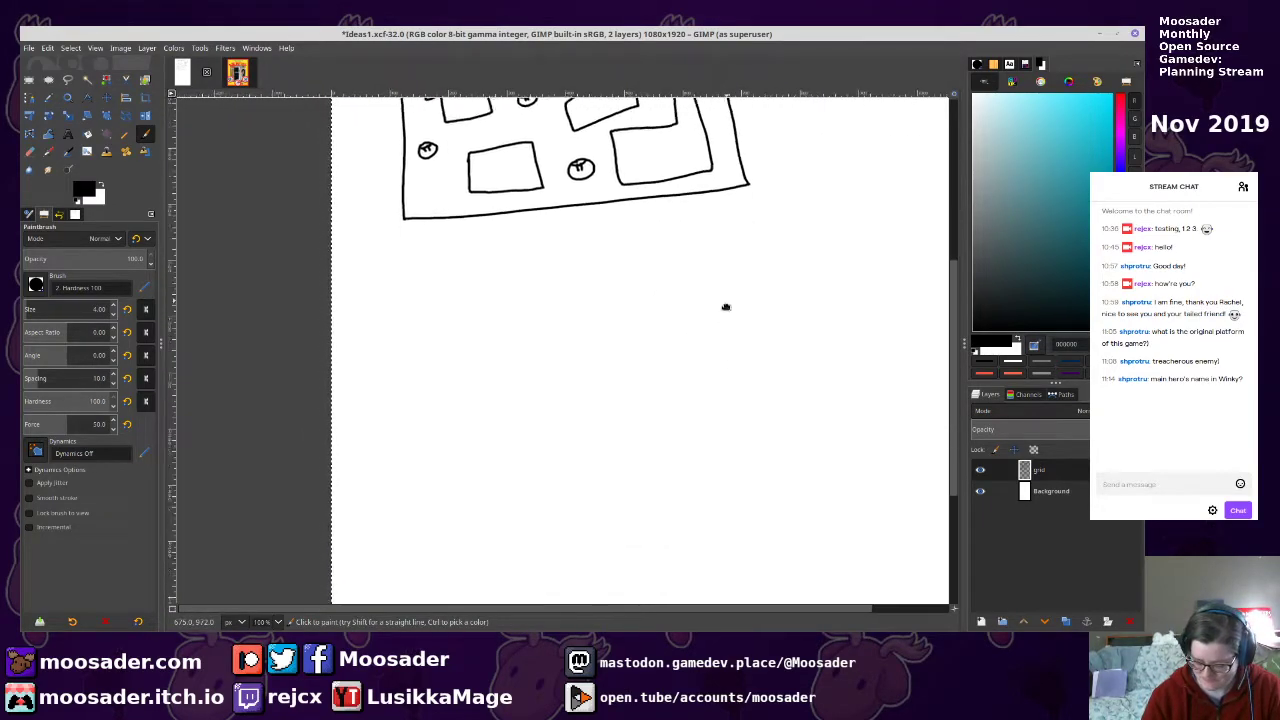
pyautogui.scroll(3, 708, 229)
pyautogui.scroll(1, 437, 247)
pyautogui.scroll(1, 437, 247)
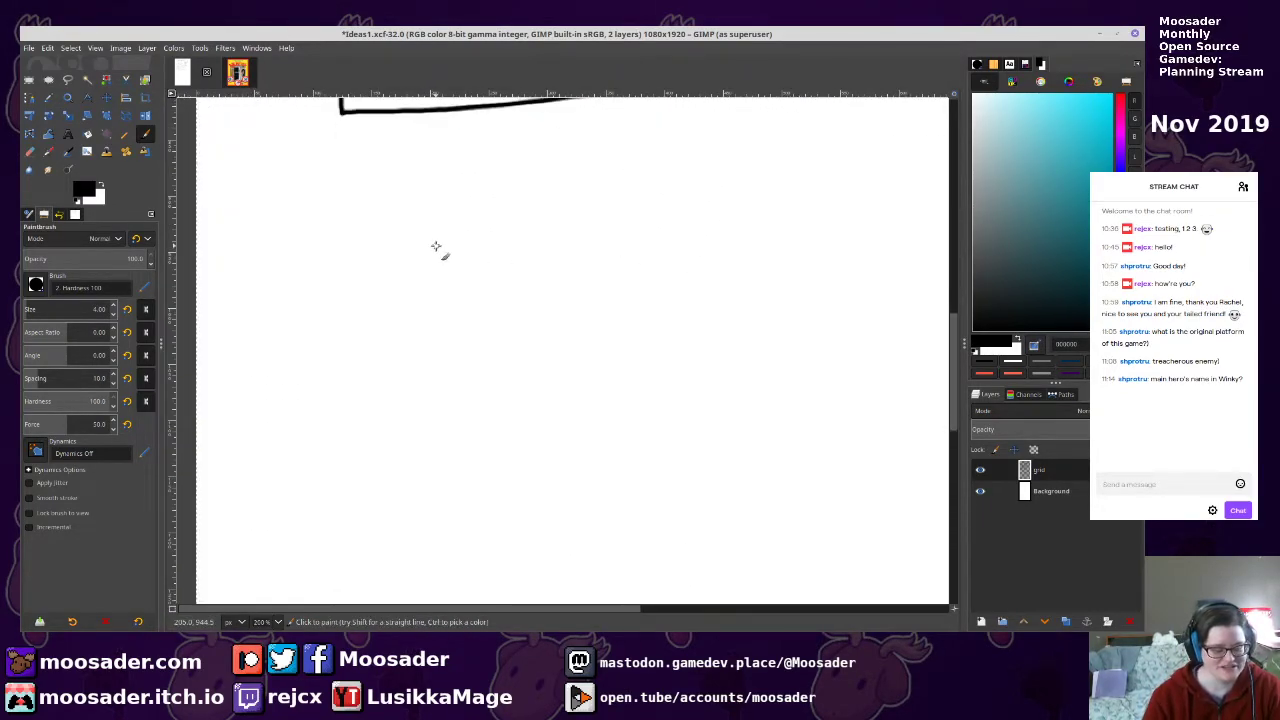
pyautogui.moveTo(211, 235); pyautogui.dragTo(825, 178)
pyautogui.hscroll(-3, 415, 252)
pyautogui.moveTo(385, 253)
pyautogui.mouseDown()
pyautogui.moveTo(411, 296)
pyautogui.moveTo(472, 271)
pyautogui.moveTo(482, 322)
pyautogui.mouseUp()
pyautogui.moveTo(490, 266)
pyautogui.mouseDown()
pyautogui.moveTo(524, 290)
pyautogui.moveTo(565, 266)
pyautogui.moveTo(561, 294)
pyautogui.moveTo(605, 274)
pyautogui.moveTo(634, 291)
pyautogui.moveTo(645, 236)
pyautogui.moveTo(708, 268)
pyautogui.mouseUp()
pyautogui.moveTo(715, 246); pyautogui.dragTo(716, 271)
pyautogui.click(714, 226)
pyautogui.moveTo(731, 223)
pyautogui.mouseDown()
pyautogui.moveTo(747, 250)
pyautogui.moveTo(806, 257)
pyautogui.moveTo(834, 240)
pyautogui.moveTo(868, 256)
pyautogui.mouseUp()
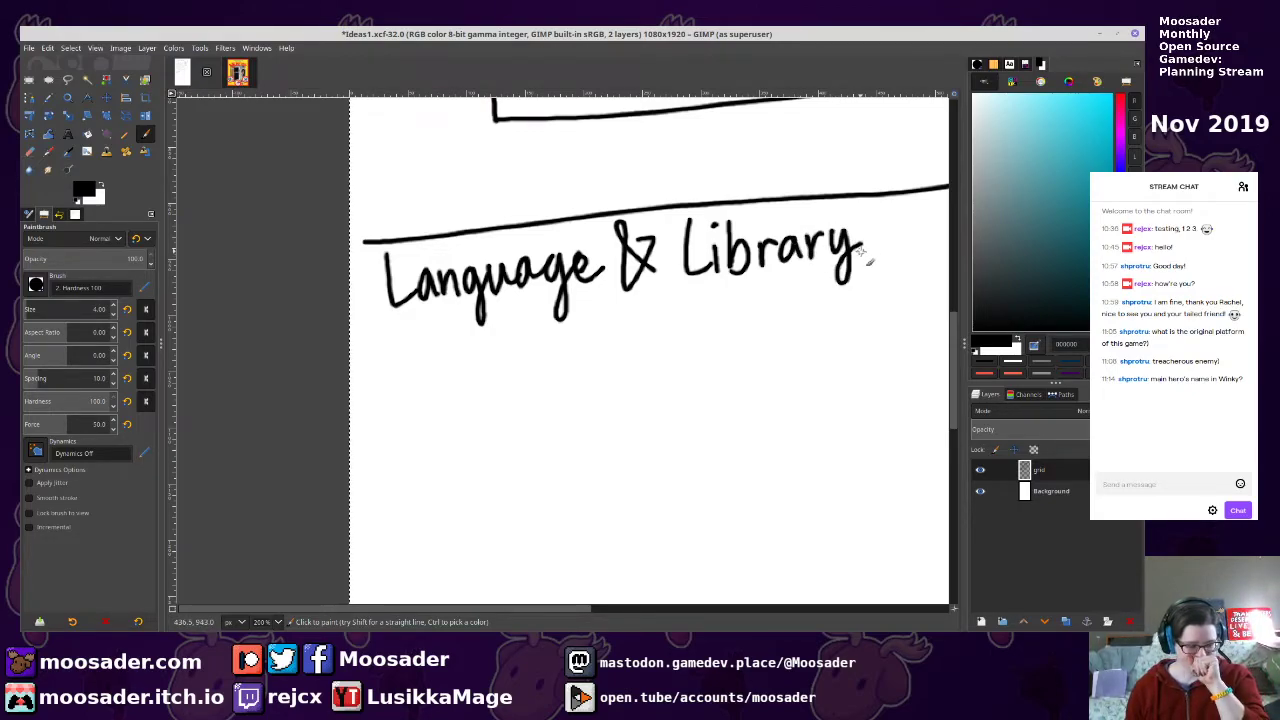
# Handwrite "C++" and an underlined "Python" as column headings, with "PyGame" listed below Python
pyautogui.moveTo(427, 368)
pyautogui.mouseDown()
pyautogui.moveTo(436, 418)
pyautogui.moveTo(470, 395)
pyautogui.mouseUp()
pyautogui.moveTo(452, 380)
pyautogui.mouseDown()
pyautogui.moveTo(453, 410)
pyautogui.moveTo(511, 391)
pyautogui.moveTo(495, 407)
pyautogui.mouseUp()
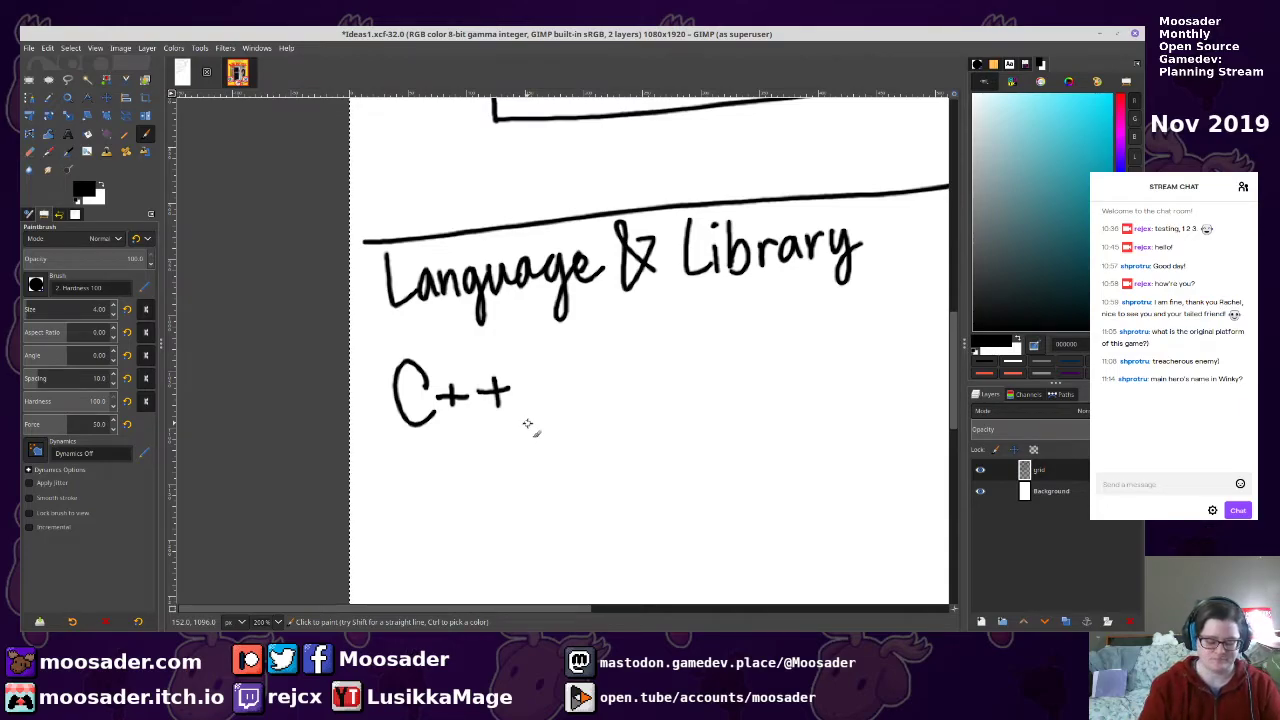
pyautogui.hscroll(3, 691, 366)
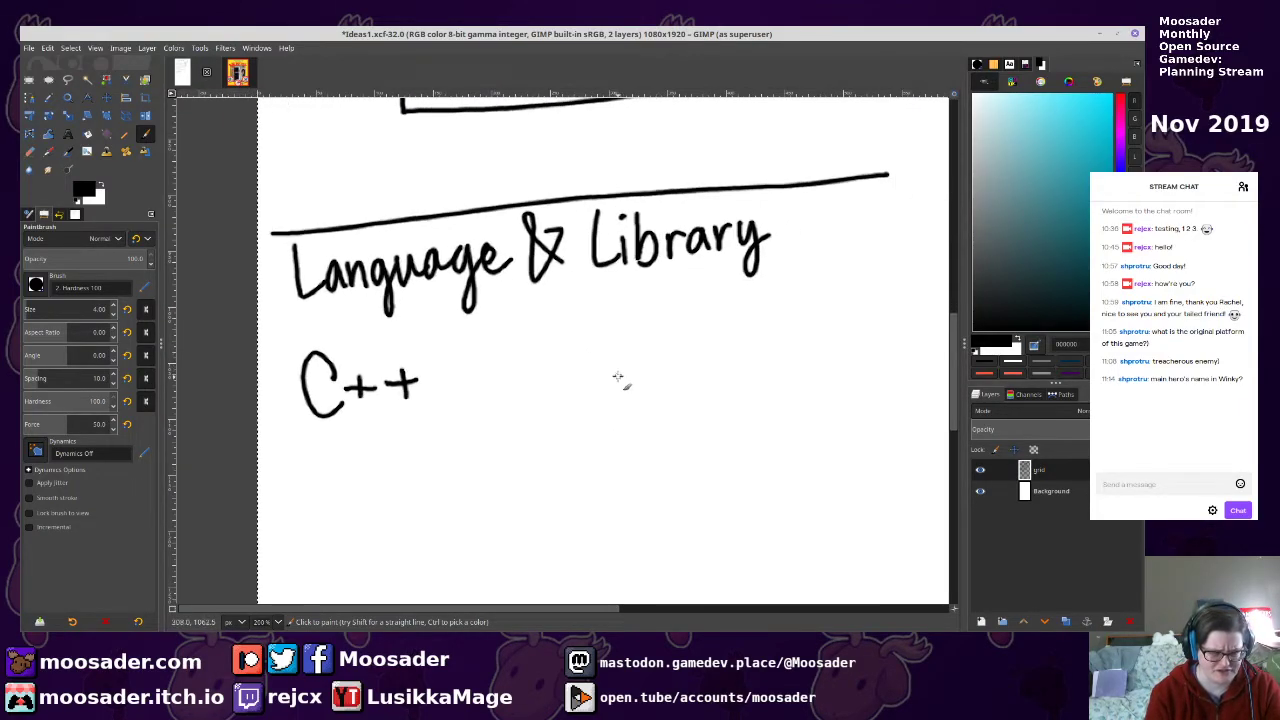
pyautogui.moveTo(531, 336)
pyautogui.mouseDown()
pyautogui.moveTo(538, 413)
pyautogui.moveTo(563, 371)
pyautogui.moveTo(578, 434)
pyautogui.mouseUp()
pyautogui.moveTo(596, 350)
pyautogui.mouseDown()
pyautogui.moveTo(614, 391)
pyautogui.moveTo(653, 386)
pyautogui.moveTo(664, 366)
pyautogui.moveTo(700, 388)
pyautogui.mouseUp()
pyautogui.moveTo(526, 442)
pyautogui.mouseDown()
pyautogui.moveTo(540, 473)
pyautogui.moveTo(567, 469)
pyautogui.moveTo(582, 512)
pyautogui.mouseUp()
pyautogui.moveTo(603, 436); pyautogui.dragTo(603, 480)
pyautogui.moveTo(588, 452)
pyautogui.mouseDown()
pyautogui.moveTo(616, 452)
pyautogui.moveTo(598, 470)
pyautogui.moveTo(628, 458)
pyautogui.moveTo(660, 480)
pyautogui.moveTo(690, 455)
pyautogui.moveTo(735, 465)
pyautogui.mouseUp()
pyautogui.hotkey('ctrl', 'z')
pyautogui.hotkey('ctrl', 'z')
pyautogui.moveTo(505, 425); pyautogui.dragTo(720, 410)
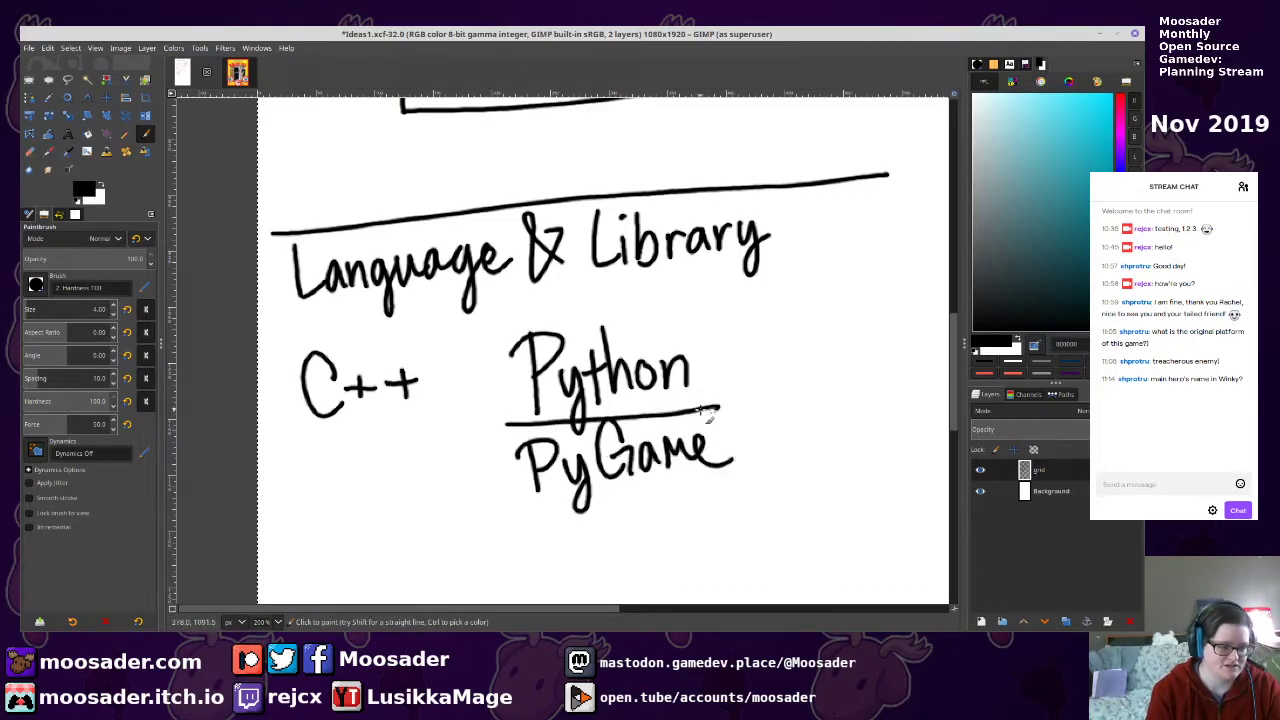
# Underline the C++ heading and handwrite "Allegro" beneath it
pyautogui.moveTo(291, 435); pyautogui.dragTo(451, 421)
pyautogui.moveTo(290, 505)
pyautogui.mouseDown()
pyautogui.moveTo(320, 505)
pyautogui.moveTo(318, 478)
pyautogui.mouseUp()
pyautogui.moveTo(330, 452)
pyautogui.mouseDown()
pyautogui.moveTo(328, 505)
pyautogui.moveTo(346, 503)
pyautogui.mouseUp()
pyautogui.moveTo(358, 485)
pyautogui.mouseDown()
pyautogui.moveTo(400, 510)
pyautogui.moveTo(434, 462)
pyautogui.moveTo(452, 470)
pyautogui.mouseUp()
# Add "SDL" and "SFML" to the C++ column below Allegro
pyautogui.scroll(-3, 400, 450)
pyautogui.hscroll(-2, 400, 450)
pyautogui.moveTo(405, 418)
pyautogui.mouseDown()
pyautogui.moveTo(372, 440)
pyautogui.moveTo(366, 464)
pyautogui.mouseUp()
pyautogui.moveTo(424, 418); pyautogui.dragTo(426, 466)
pyautogui.moveTo(462, 414); pyautogui.dragTo(496, 460)
pyautogui.scroll(-3, 470, 470)
pyautogui.hscroll(1, 400, 450)
pyautogui.moveTo(382, 432)
pyautogui.mouseDown()
pyautogui.moveTo(370, 468)
pyautogui.moveTo(334, 486)
pyautogui.moveTo(390, 488)
pyautogui.mouseUp()
pyautogui.moveTo(392, 458)
pyautogui.mouseDown()
pyautogui.moveTo(448, 448)
pyautogui.moveTo(458, 482)
pyautogui.mouseUp()
pyautogui.moveTo(472, 428); pyautogui.dragTo(500, 478)
# Handwrite an underlined "Lua" column heading beside Python
pyautogui.hscroll(3, 466, 457)
pyautogui.scroll(1, 466, 457)
pyautogui.scroll(1, 480, 450)
pyautogui.hscroll(1, 480, 450)
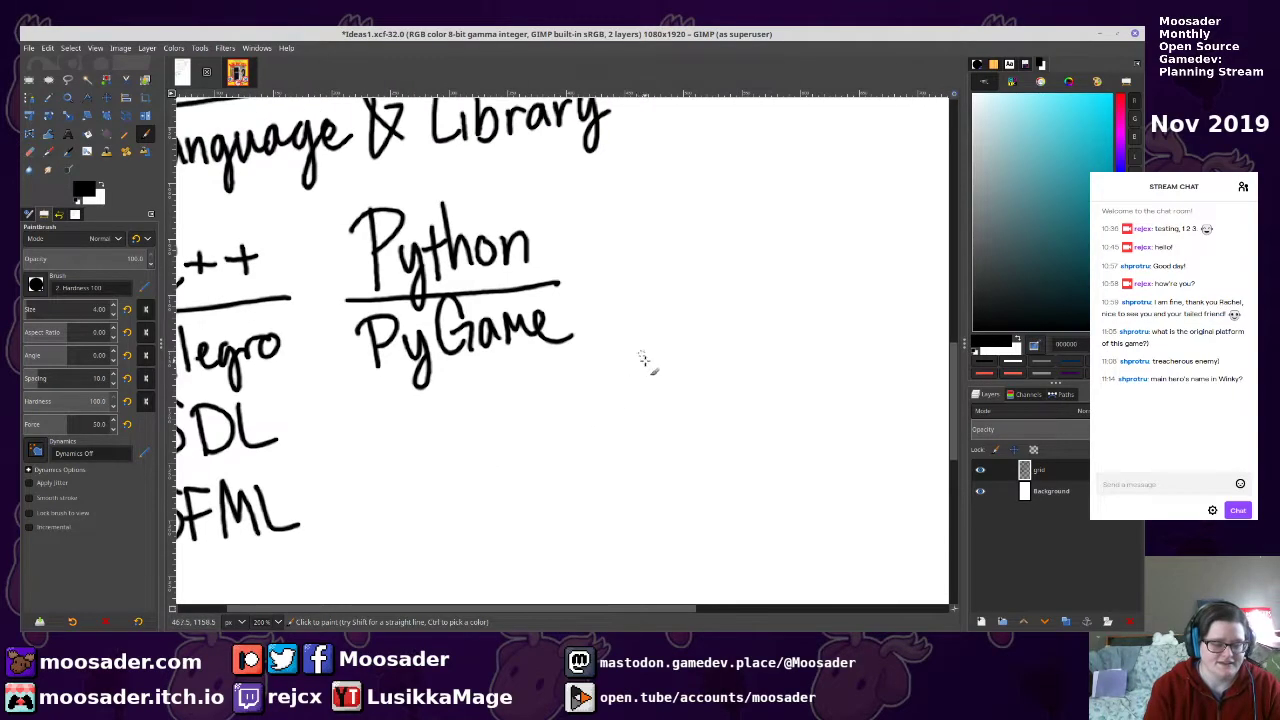
pyautogui.moveTo(612, 195); pyautogui.dragTo(652, 256)
pyautogui.moveTo(656, 218)
pyautogui.mouseDown()
pyautogui.moveTo(664, 250)
pyautogui.moveTo(690, 255)
pyautogui.mouseUp()
pyautogui.moveTo(704, 222)
pyautogui.mouseDown()
pyautogui.moveTo(694, 232)
pyautogui.moveTo(738, 248)
pyautogui.mouseUp()
pyautogui.moveTo(598, 278); pyautogui.dragTo(768, 266)
# List "Gideros" and "Love2D" under the Lua heading
pyautogui.moveTo(671, 307)
pyautogui.mouseDown()
pyautogui.moveTo(663, 299)
pyautogui.moveTo(680, 340)
pyautogui.mouseUp()
pyautogui.moveTo(652, 329)
pyautogui.mouseDown()
pyautogui.moveTo(674, 325)
pyautogui.moveTo(679, 354)
pyautogui.mouseUp()
pyautogui.moveTo(689, 320)
pyautogui.mouseDown()
pyautogui.moveTo(716, 306)
pyautogui.moveTo(735, 332)
pyautogui.moveTo(739, 316)
pyautogui.moveTo(782, 304)
pyautogui.moveTo(793, 333)
pyautogui.moveTo(820, 308)
pyautogui.moveTo(812, 342)
pyautogui.mouseUp()
pyautogui.click(689, 309)
pyautogui.moveTo(609, 377); pyautogui.dragTo(657, 333)
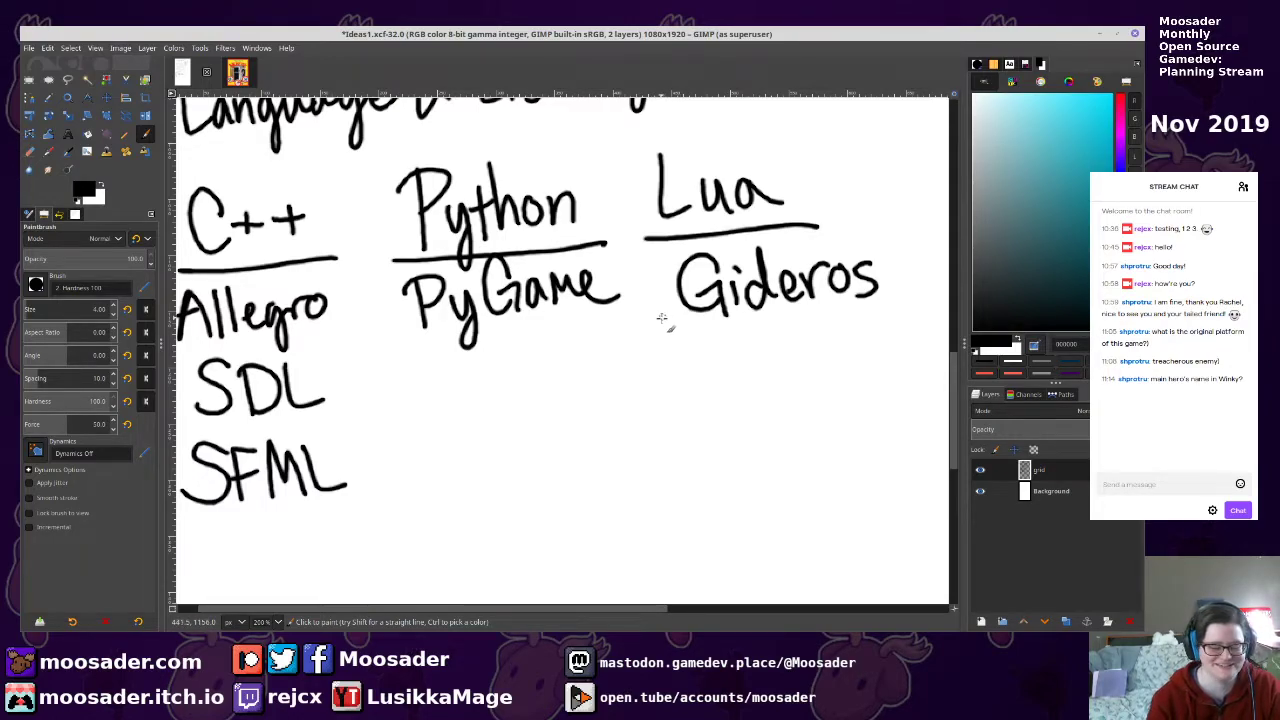
pyautogui.moveTo(692, 338); pyautogui.dragTo(735, 401)
pyautogui.moveTo(740, 366)
pyautogui.mouseDown()
pyautogui.moveTo(780, 387)
pyautogui.moveTo(797, 344)
pyautogui.moveTo(807, 375)
pyautogui.moveTo(831, 340)
pyautogui.moveTo(849, 369)
pyautogui.moveTo(865, 334)
pyautogui.moveTo(842, 380)
pyautogui.mouseUp()
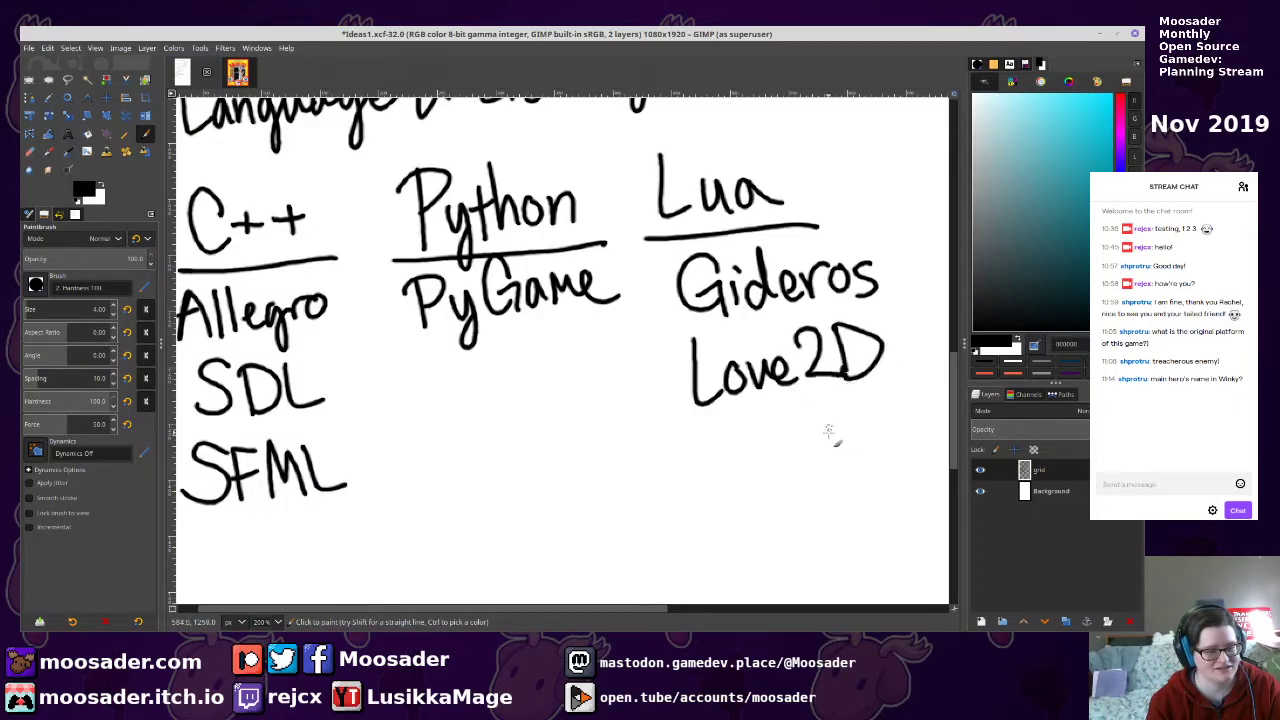
pyautogui.hscroll(-2, 775, 403)
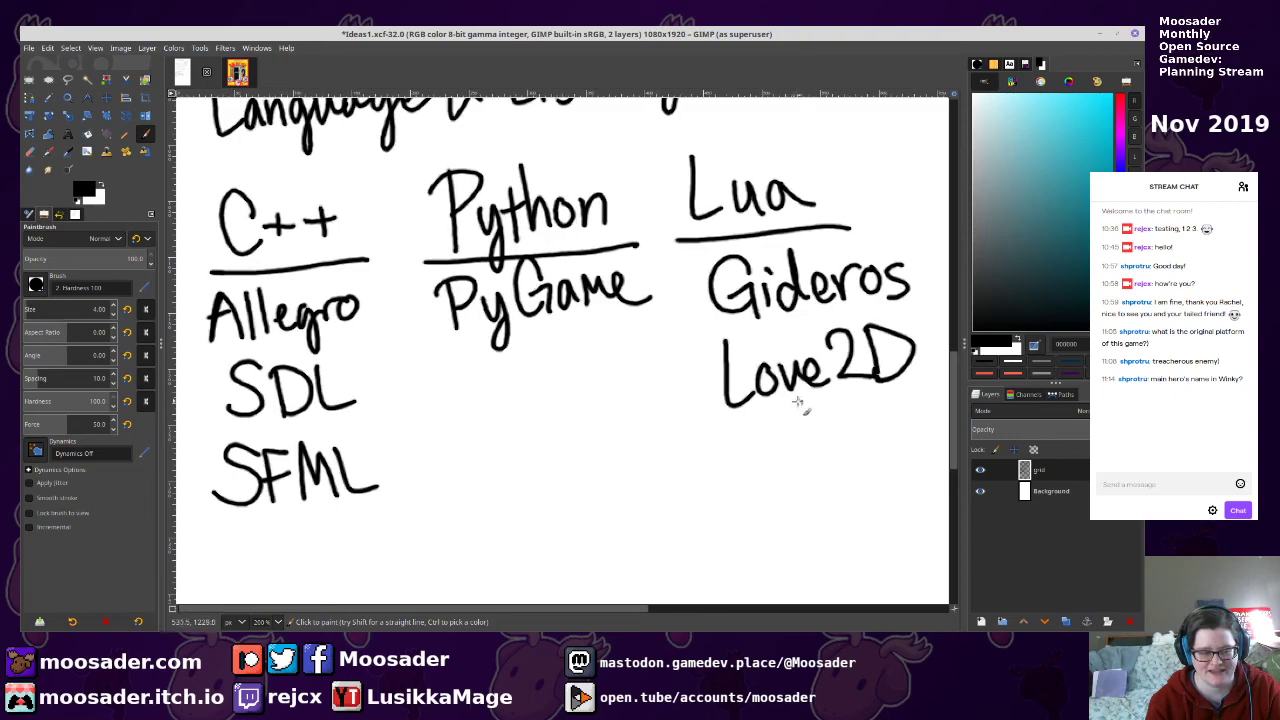
pyautogui.moveTo(724, 240)
pyautogui.mouseDown()
pyautogui.moveTo(682, 312)
pyautogui.moveTo(867, 316)
pyautogui.moveTo(915, 300)
pyautogui.moveTo(905, 226)
pyautogui.moveTo(712, 255)
pyautogui.mouseUp()
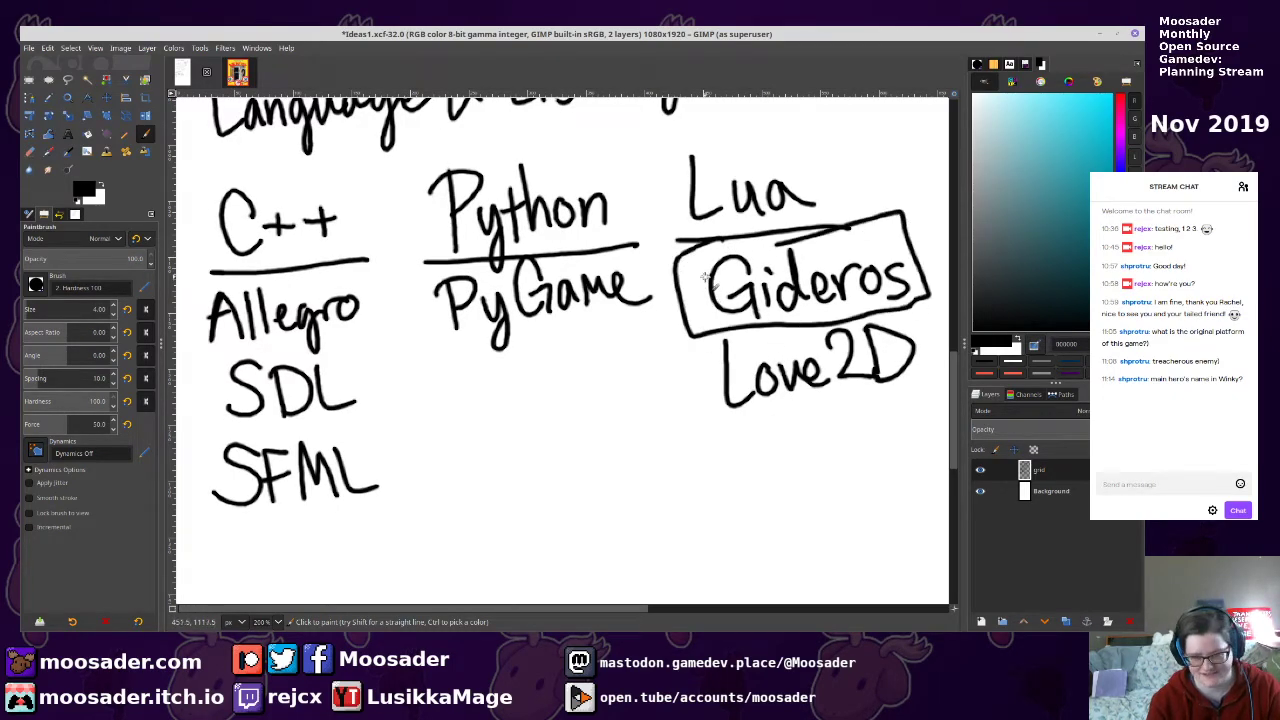
pyautogui.hotkey('ctrl', 'z')
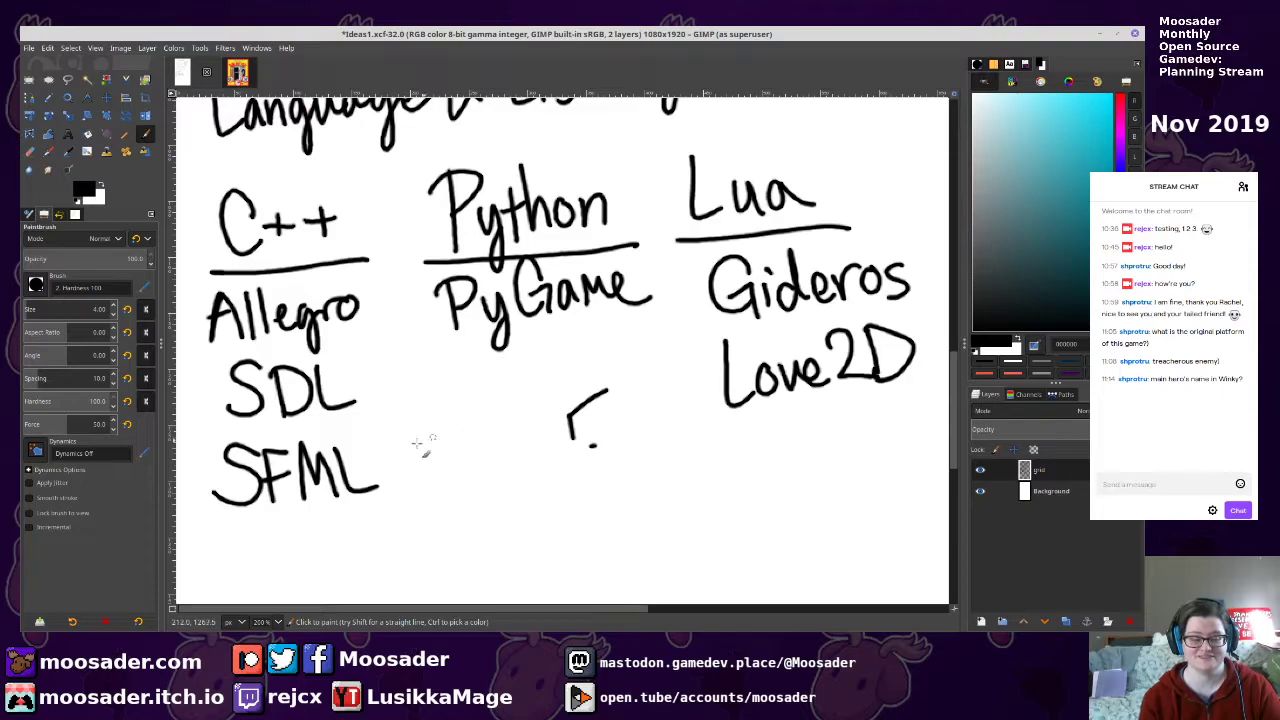
pyautogui.moveTo(475, 445); pyautogui.dragTo(503, 440)
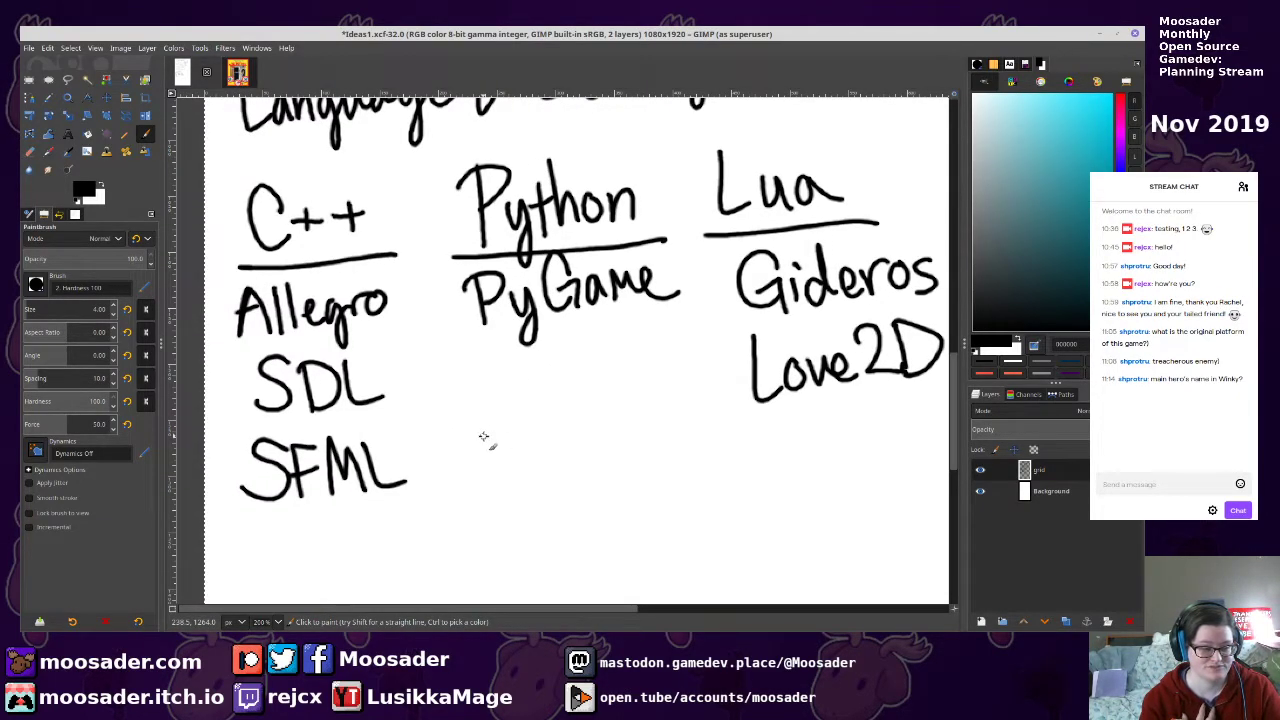
# Handwrite an underlined "Java" column heading beside Lua
pyautogui.scroll(-1, 484, 436)
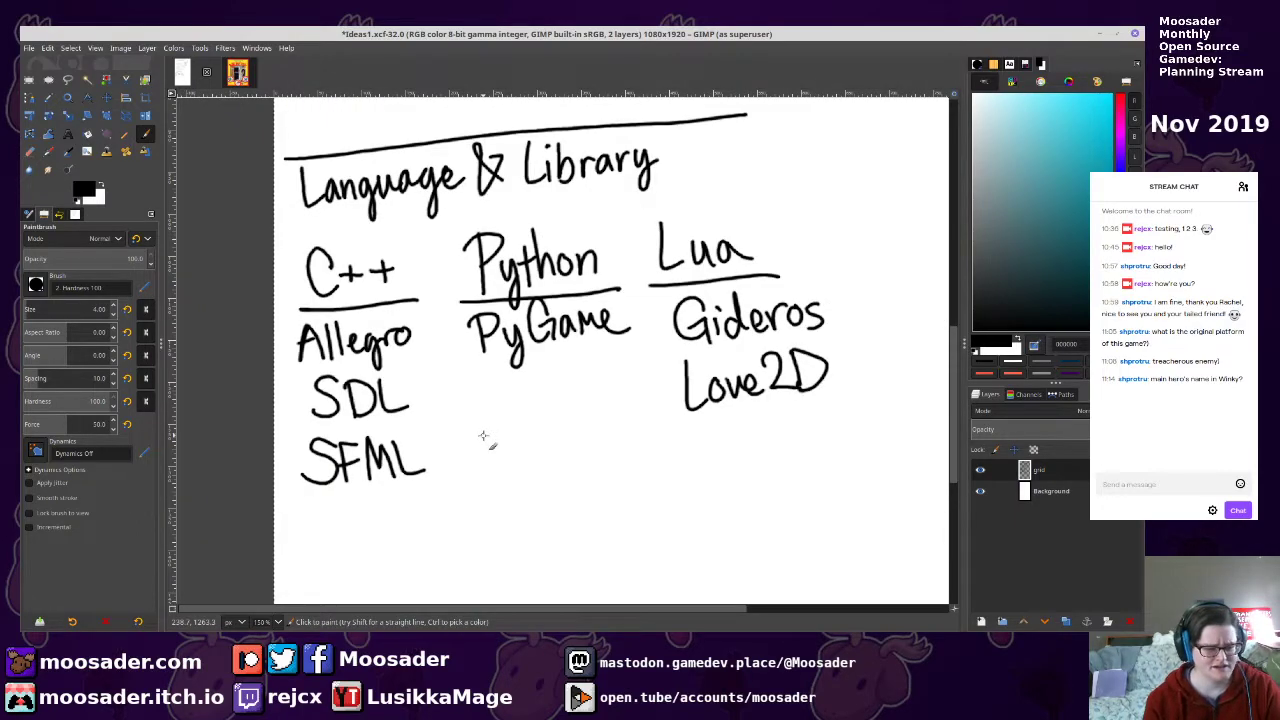
pyautogui.moveTo(590, 554); pyautogui.dragTo(449, 581)
pyautogui.hscroll(3, 449, 580)
pyautogui.moveTo(532, 244); pyautogui.dragTo(600, 240)
pyautogui.moveTo(592, 242)
pyautogui.mouseDown()
pyautogui.moveTo(580, 277)
pyautogui.moveTo(543, 300)
pyautogui.mouseUp()
pyautogui.moveTo(608, 270); pyautogui.dragTo(658, 284)
pyautogui.moveTo(538, 313); pyautogui.dragTo(706, 291)
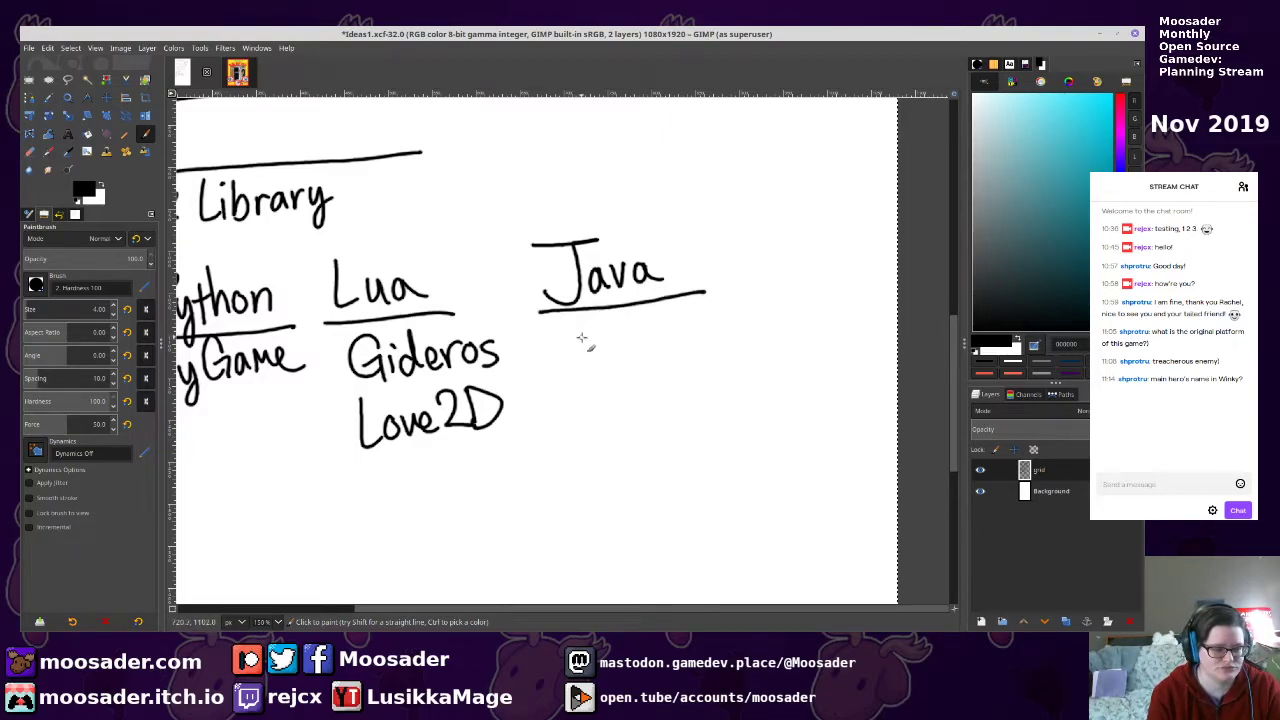
# Handwrite "Greenfoot" under the Java heading
pyautogui.moveTo(594, 322)
pyautogui.mouseDown()
pyautogui.moveTo(598, 352)
pyautogui.moveTo(626, 334)
pyautogui.moveTo(650, 362)
pyautogui.moveTo(682, 364)
pyautogui.mouseUp()
pyautogui.moveTo(690, 306); pyautogui.dragTo(680, 356)
pyautogui.moveTo(672, 334); pyautogui.dragTo(730, 346)
pyautogui.moveTo(714, 328); pyautogui.dragTo(738, 326)
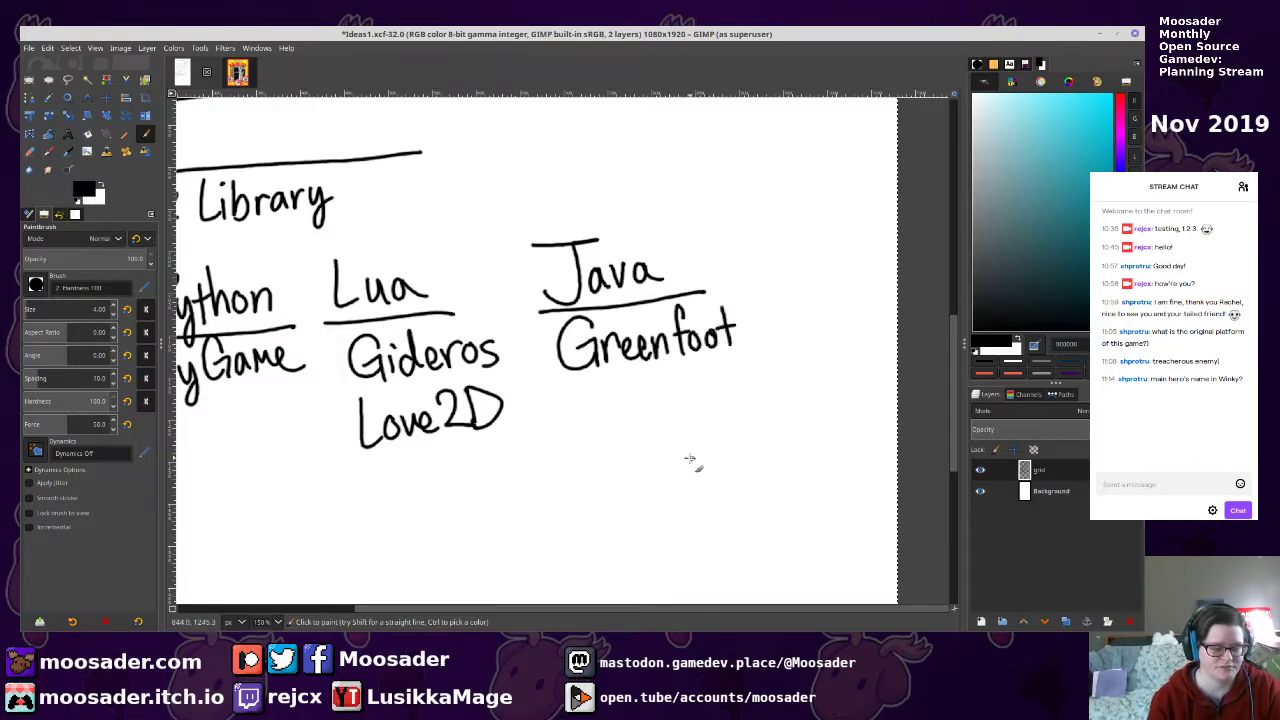
# Handwrite "LibGDX" below Greenfoot in the Java column
pyautogui.moveTo(651, 428); pyautogui.dragTo(716, 384)
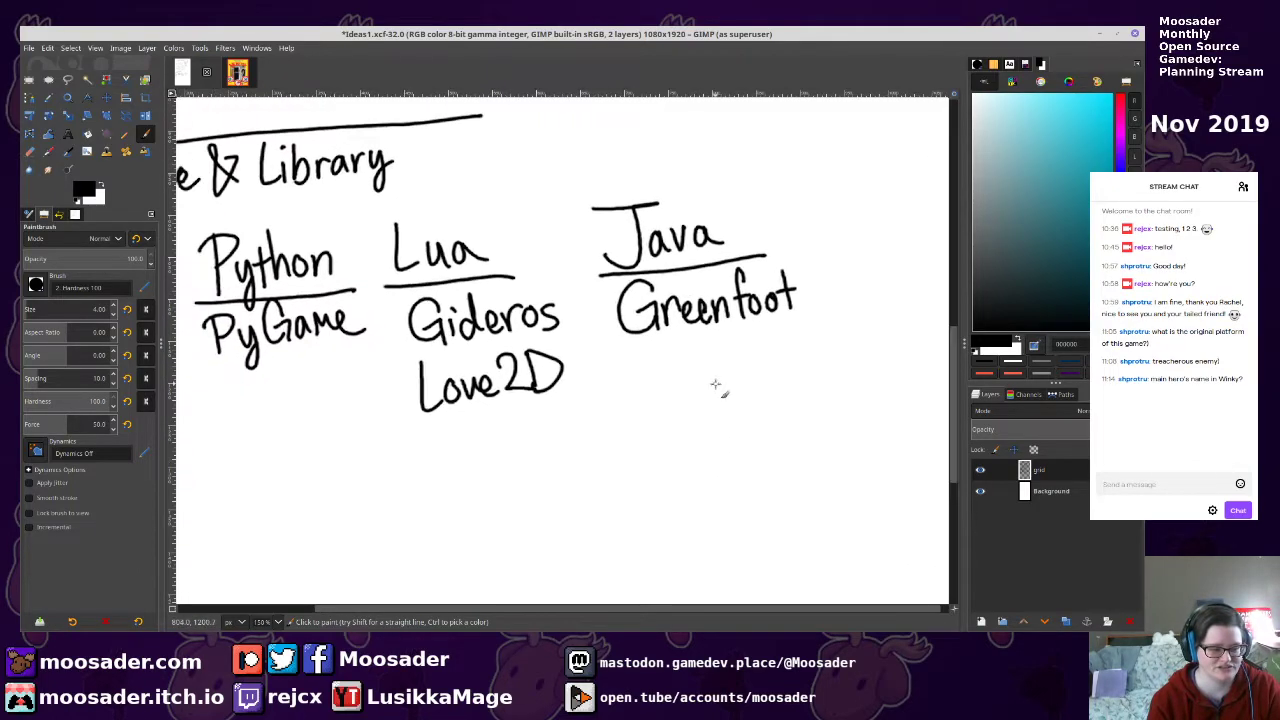
pyautogui.moveTo(633, 346); pyautogui.dragTo(666, 400)
pyautogui.click(665, 352)
pyautogui.moveTo(681, 346); pyautogui.dragTo(700, 394)
pyautogui.moveTo(734, 352); pyautogui.dragTo(750, 395)
pyautogui.moveTo(750, 340)
pyautogui.mouseDown()
pyautogui.moveTo(752, 394)
pyautogui.moveTo(808, 380)
pyautogui.mouseUp()
pyautogui.moveTo(794, 331); pyautogui.dragTo(782, 412)
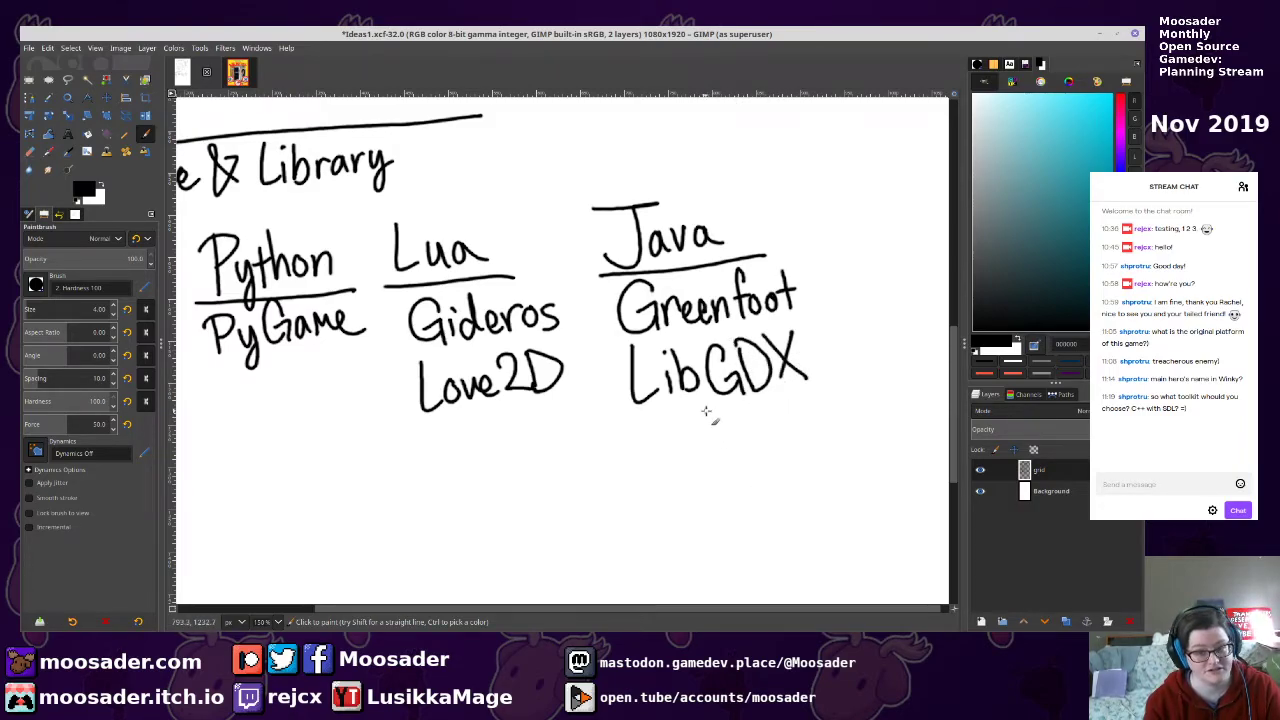
pyautogui.moveTo(572, 396); pyautogui.dragTo(810, 370)
pyautogui.moveTo(400, 398)
pyautogui.mouseDown()
pyautogui.moveTo(362, 405)
pyautogui.moveTo(305, 490)
pyautogui.moveTo(400, 397)
pyautogui.mouseUp()
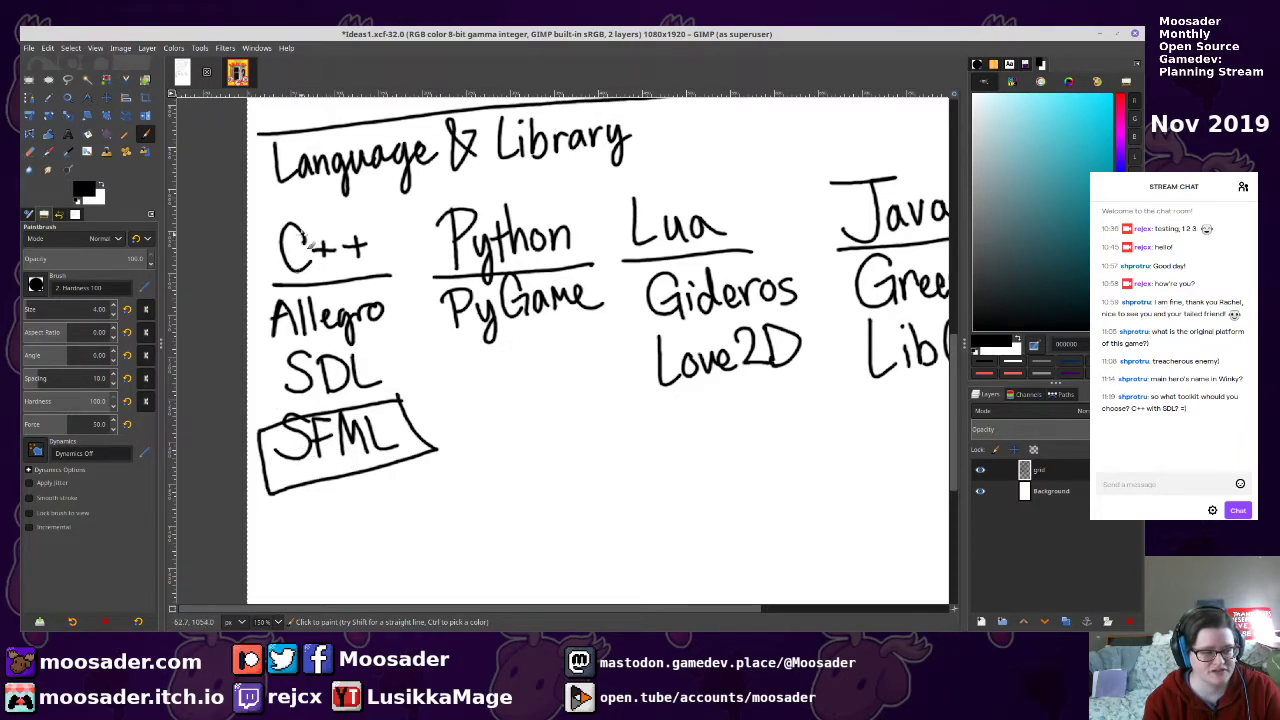
pyautogui.moveTo(395, 468); pyautogui.dragTo(400, 464)
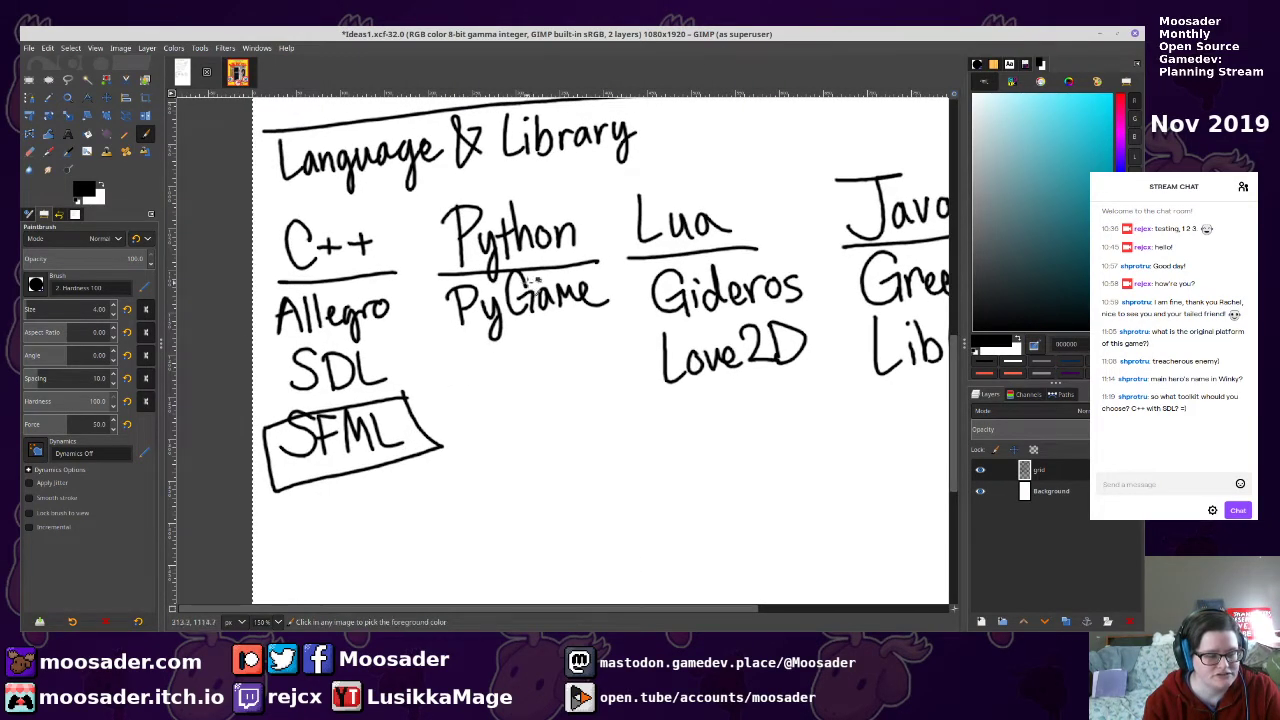
pyautogui.hotkey('ctrl', 'z')
# Draw a box around the Python heading and PyGame
pyautogui.moveTo(512, 188)
pyautogui.mouseDown()
pyautogui.moveTo(440, 207)
pyautogui.moveTo(586, 337)
pyautogui.moveTo(592, 212)
pyautogui.moveTo(416, 216)
pyautogui.mouseUp()
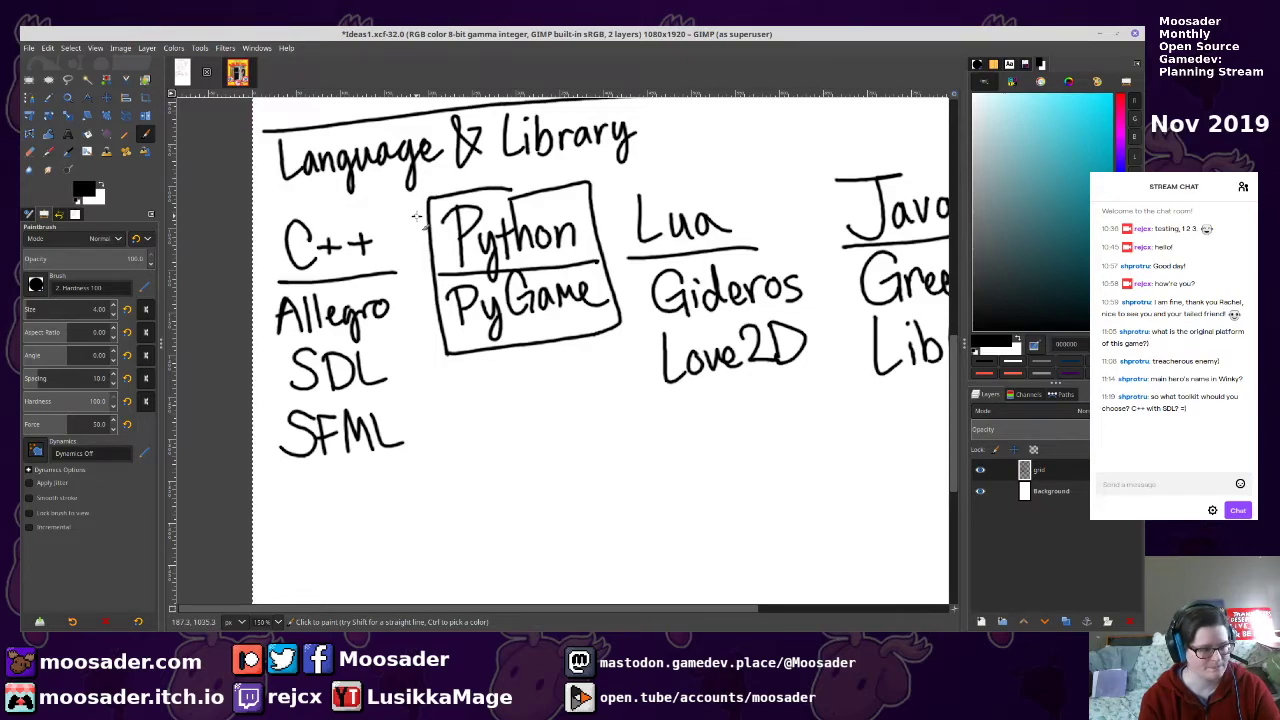
pyautogui.moveTo(822, 473); pyautogui.dragTo(856, 300)
pyautogui.moveTo(734, 402); pyautogui.dragTo(236, 414)
pyautogui.hscroll(-9, 264, 395)
pyautogui.scroll(-3, 309, 341)
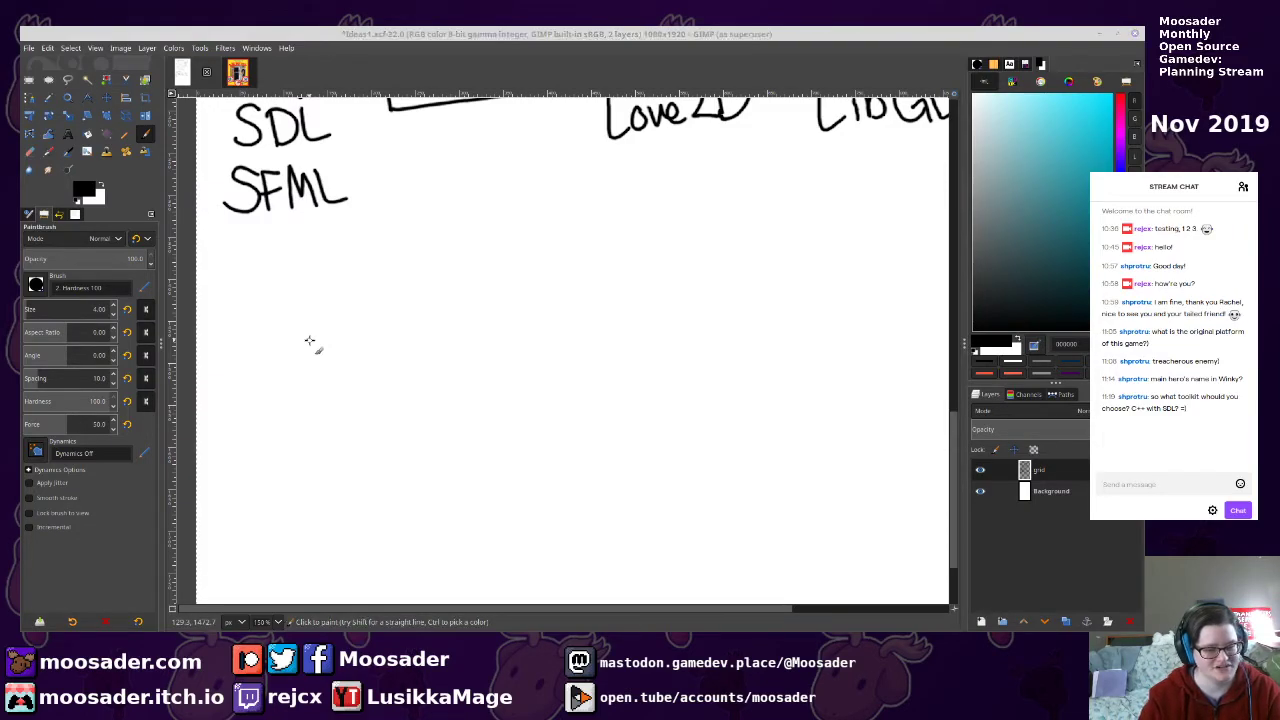
# Switch to the terminal, rerun the Wacom mapping command with 23 as the stylus id, and return to the drawing
pyautogui.hotkey('alt', 'Tab')
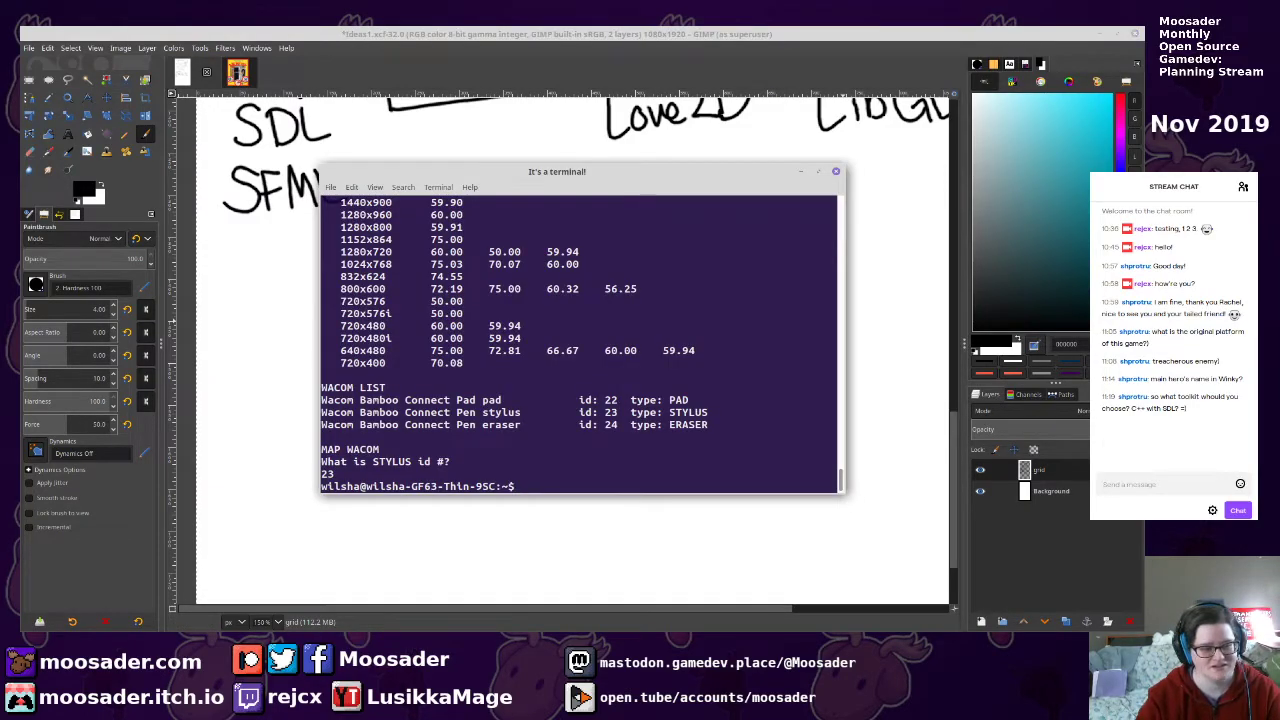
pyautogui.press('Up')
pyautogui.press('Return')
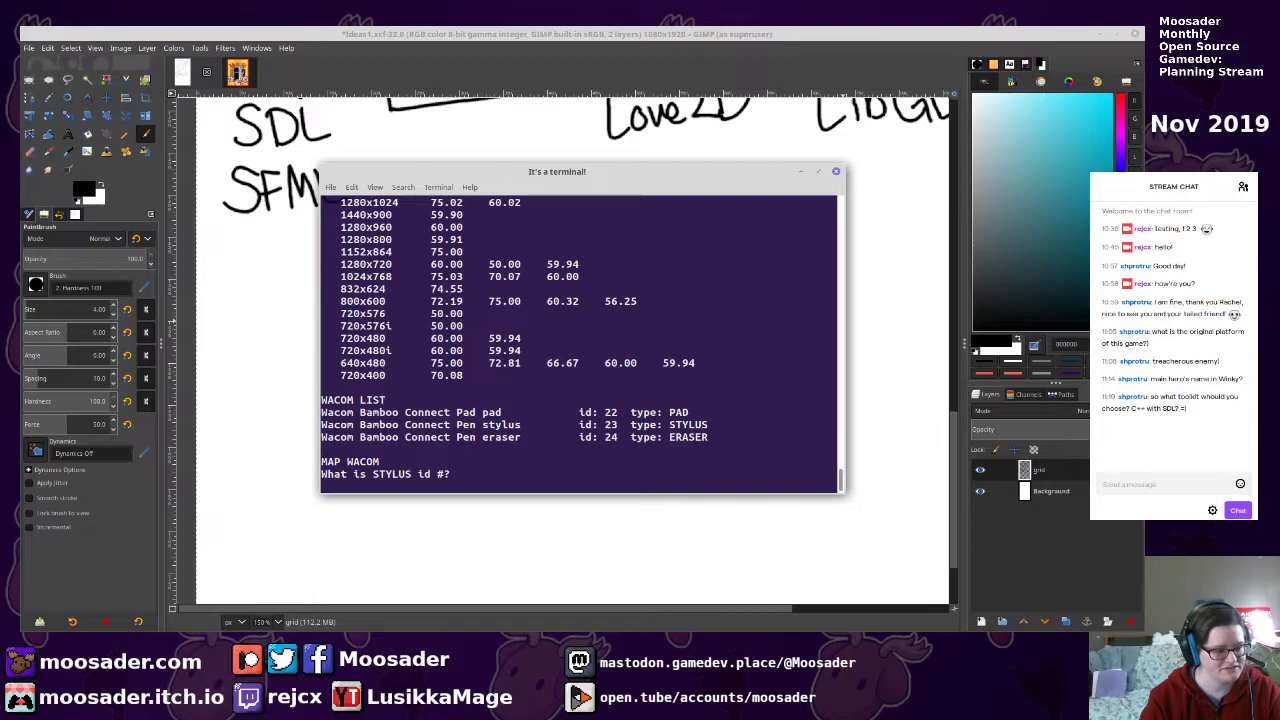
pyautogui.write('23')
pyautogui.press('Return')
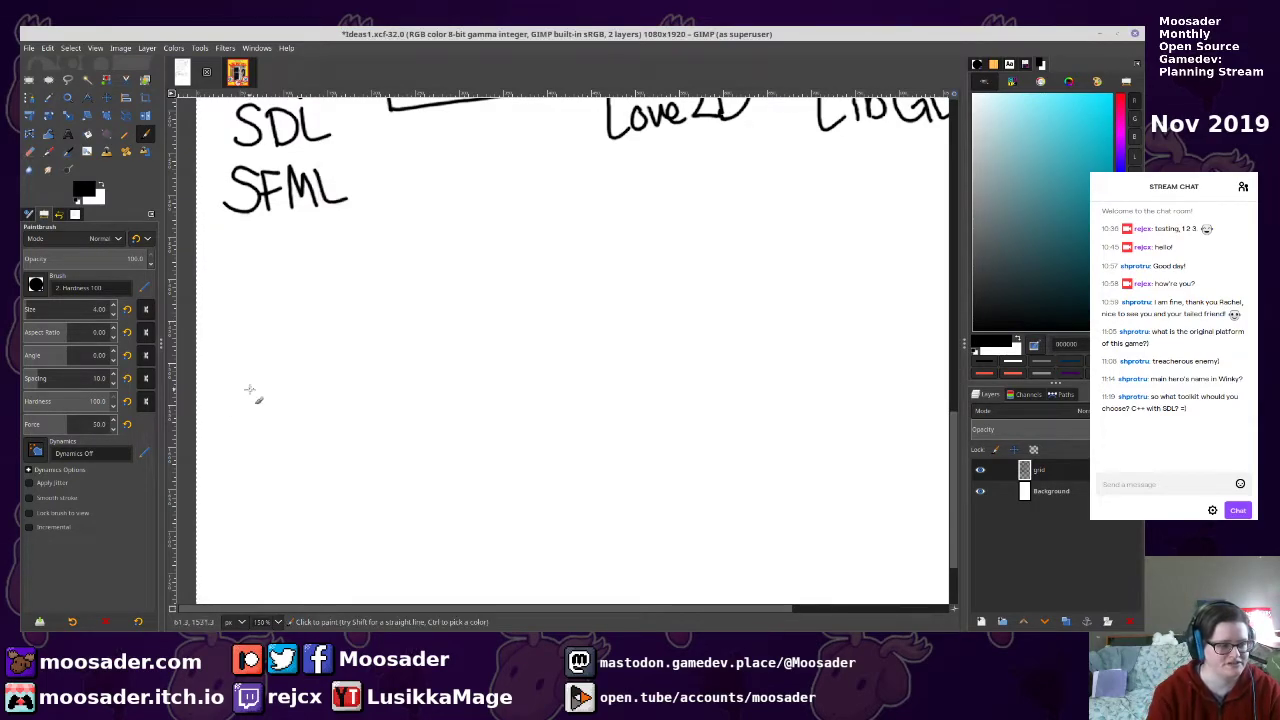
# Handwrite "Godot" in the blank area below SFML, with "Unity" underneath it
pyautogui.moveTo(275, 330)
pyautogui.mouseDown()
pyautogui.moveTo(281, 392)
pyautogui.moveTo(278, 372)
pyautogui.moveTo(312, 376)
pyautogui.moveTo(308, 392)
pyautogui.moveTo(350, 392)
pyautogui.mouseUp()
pyautogui.moveTo(354, 330)
pyautogui.mouseDown()
pyautogui.moveTo(360, 394)
pyautogui.moveTo(386, 364)
pyautogui.moveTo(410, 386)
pyautogui.moveTo(426, 356)
pyautogui.mouseUp()
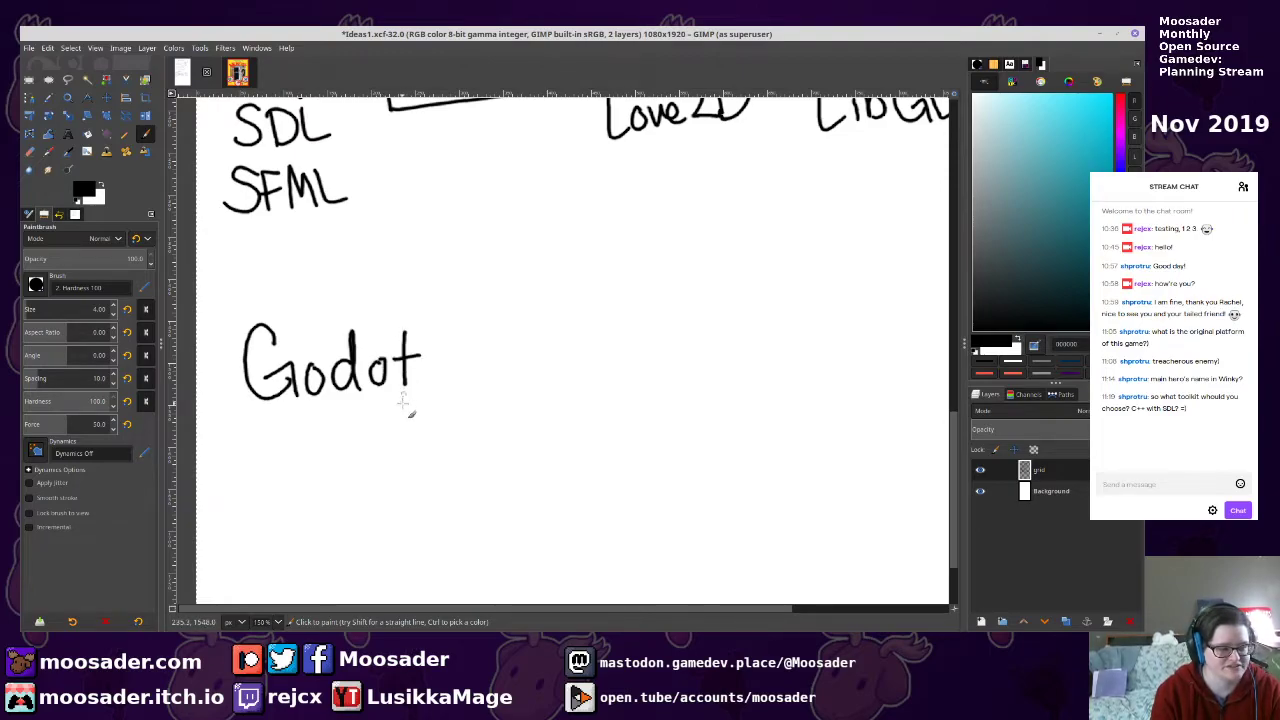
pyautogui.moveTo(335, 379); pyautogui.dragTo(377, 286)
pyautogui.moveTo(302, 349)
pyautogui.mouseDown()
pyautogui.moveTo(307, 406)
pyautogui.moveTo(333, 386)
pyautogui.moveTo(382, 400)
pyautogui.mouseUp()
pyautogui.click(383, 357)
pyautogui.moveTo(392, 352); pyautogui.dragTo(394, 400)
pyautogui.moveTo(378, 370)
pyautogui.mouseDown()
pyautogui.moveTo(416, 368)
pyautogui.moveTo(430, 424)
pyautogui.mouseUp()
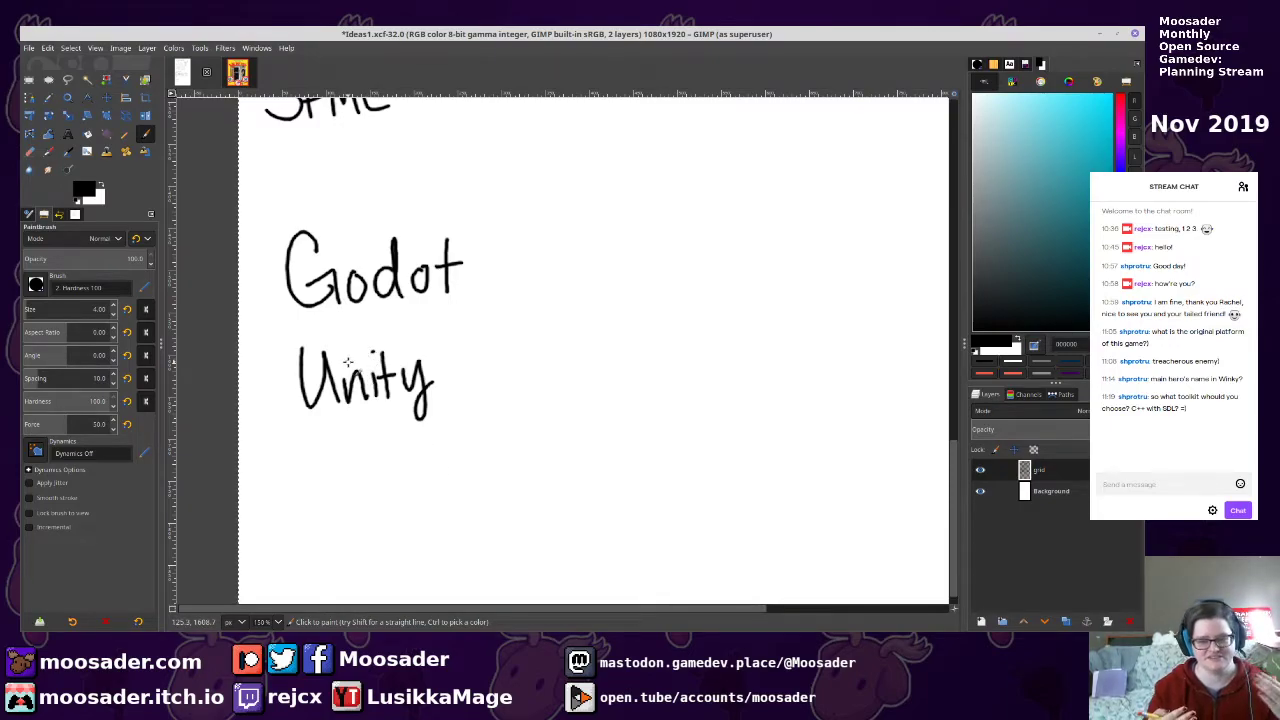
# Handwrite an underlined "Learn" heading above Godot
pyautogui.moveTo(257, 174); pyautogui.dragTo(276, 215)
pyautogui.moveTo(281, 207); pyautogui.dragTo(300, 212)
pyautogui.moveTo(317, 194)
pyautogui.mouseDown()
pyautogui.moveTo(326, 212)
pyautogui.moveTo(356, 194)
pyautogui.moveTo(376, 206)
pyautogui.moveTo(346, 192)
pyautogui.moveTo(367, 210)
pyautogui.mouseUp()
pyautogui.hotkey('ctrl', 'z')
pyautogui.hotkey('ctrl', 'z')
pyautogui.moveTo(238, 235); pyautogui.dragTo(428, 200)
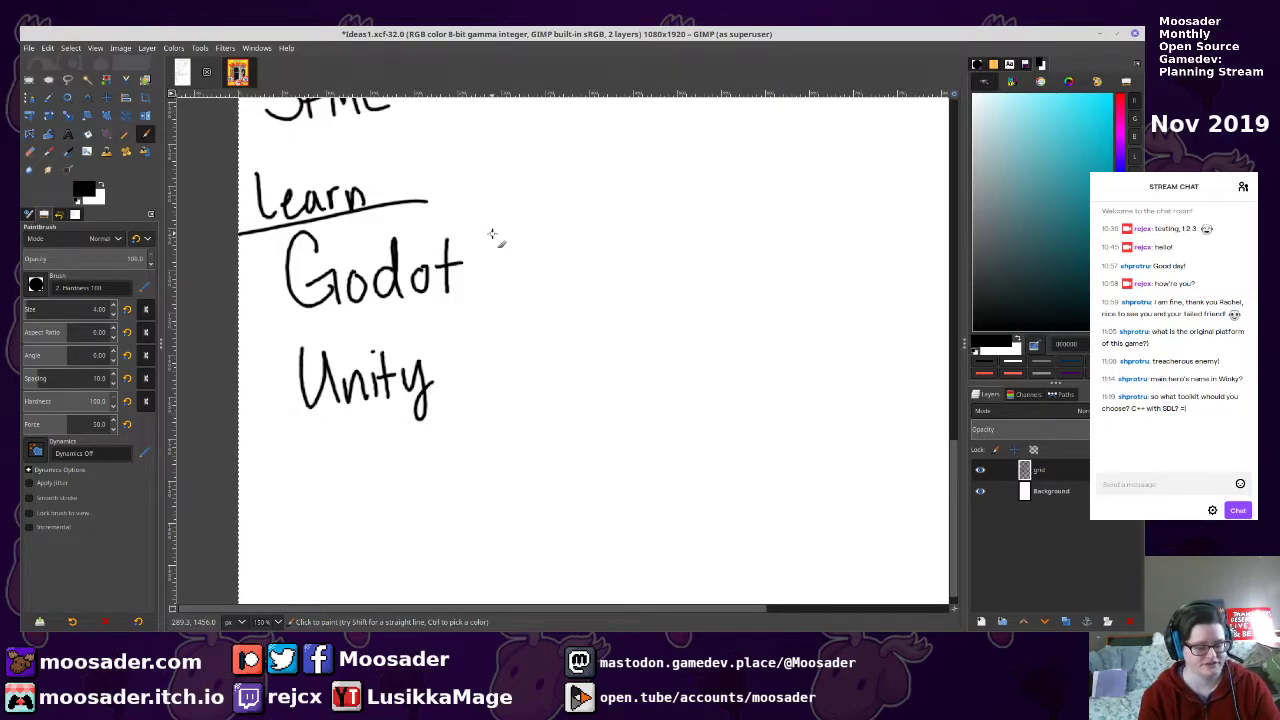
# Handwrite an underlined "JavaScript" heading below the Java column's LibGDX entry
pyautogui.moveTo(668, 338); pyautogui.dragTo(307, 514)
pyautogui.moveTo(634, 357); pyautogui.dragTo(794, 391)
pyautogui.moveTo(512, 364); pyautogui.dragTo(571, 348)
pyautogui.moveTo(587, 295); pyautogui.dragTo(641, 290)
pyautogui.moveTo(627, 291)
pyautogui.mouseDown()
pyautogui.moveTo(629, 316)
pyautogui.moveTo(591, 345)
pyautogui.mouseUp()
pyautogui.moveTo(660, 315)
pyautogui.mouseDown()
pyautogui.moveTo(668, 345)
pyautogui.moveTo(726, 291)
pyautogui.moveTo(757, 322)
pyautogui.moveTo(778, 298)
pyautogui.moveTo(804, 319)
pyautogui.moveTo(790, 328)
pyautogui.moveTo(790, 304)
pyautogui.mouseUp()
pyautogui.hotkey('ctrl', 'z')
pyautogui.hotkey('ctrl', 'z')
pyautogui.hotkey('ctrl', 'z')
pyautogui.moveTo(800, 308)
pyautogui.mouseDown()
pyautogui.moveTo(810, 350)
pyautogui.moveTo(814, 322)
pyautogui.mouseUp()
pyautogui.moveTo(832, 282)
pyautogui.mouseDown()
pyautogui.moveTo(840, 340)
pyautogui.moveTo(852, 306)
pyautogui.mouseUp()
pyautogui.moveTo(578, 362); pyautogui.dragTo(893, 323)
# Handwrite "HTML5" under the JavaScript heading
pyautogui.moveTo(617, 382); pyautogui.dragTo(619, 430)
pyautogui.moveTo(616, 406)
pyautogui.mouseDown()
pyautogui.moveTo(646, 405)
pyautogui.moveTo(648, 430)
pyautogui.mouseUp()
pyautogui.moveTo(650, 381)
pyautogui.mouseDown()
pyautogui.moveTo(692, 377)
pyautogui.moveTo(686, 430)
pyautogui.moveTo(746, 430)
pyautogui.mouseUp()
pyautogui.moveTo(752, 372)
pyautogui.mouseDown()
pyautogui.moveTo(752, 428)
pyautogui.moveTo(776, 428)
pyautogui.mouseUp()
pyautogui.moveTo(812, 362)
pyautogui.mouseDown()
pyautogui.moveTo(784, 366)
pyautogui.moveTo(782, 418)
pyautogui.moveTo(780, 394)
pyautogui.moveTo(699, 428)
pyautogui.mouseUp()
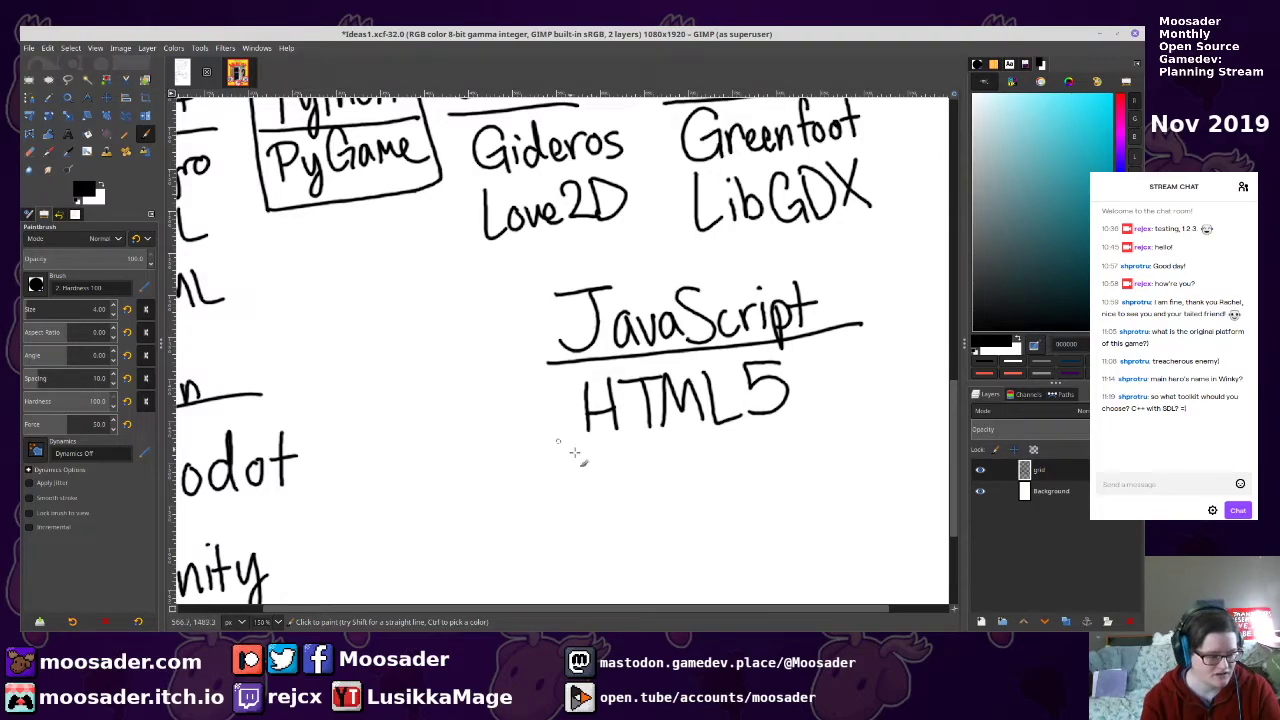
# Handwrite "Unreal" below Unity in the Learn list
pyautogui.moveTo(664, 437); pyautogui.dragTo(735, 412)
pyautogui.moveTo(651, 475)
pyautogui.mouseDown()
pyautogui.moveTo(648, 391)
pyautogui.moveTo(682, 401)
pyautogui.moveTo(723, 370)
pyautogui.moveTo(723, 306)
pyautogui.mouseUp()
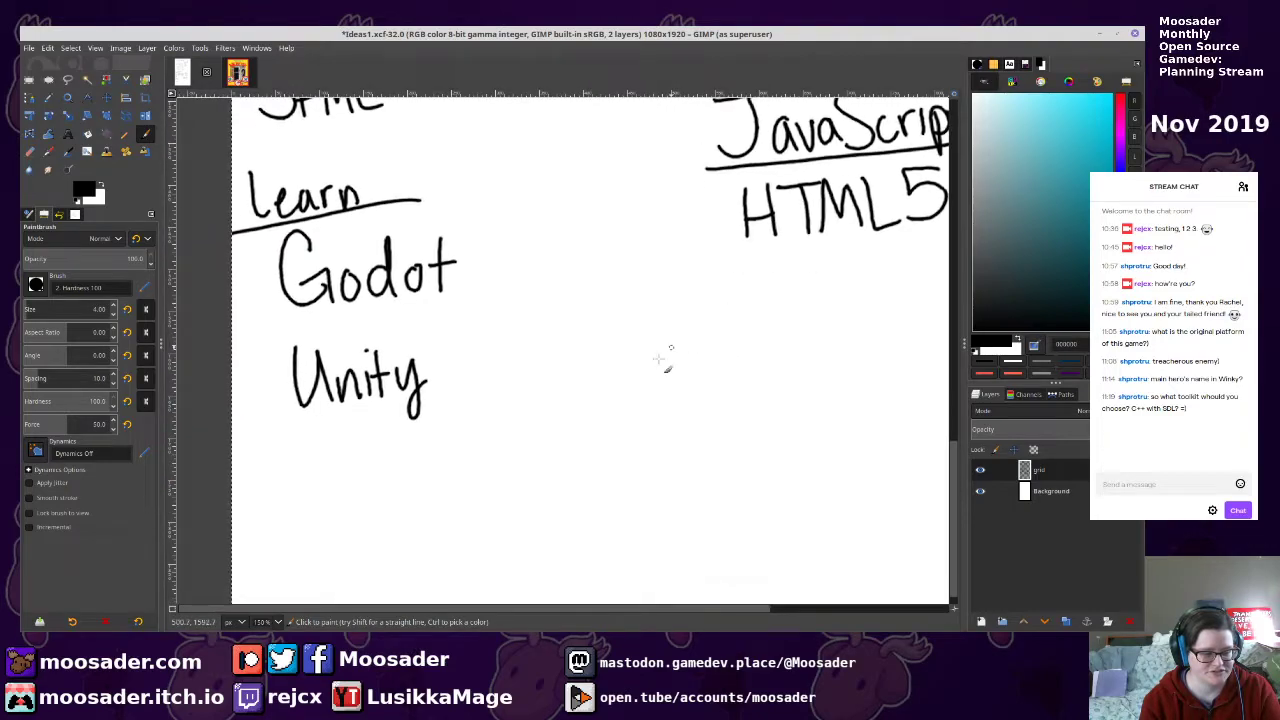
pyautogui.moveTo(292, 450)
pyautogui.mouseDown()
pyautogui.moveTo(326, 508)
pyautogui.moveTo(344, 500)
pyautogui.moveTo(352, 512)
pyautogui.mouseUp()
pyautogui.moveTo(362, 478)
pyautogui.mouseDown()
pyautogui.moveTo(366, 506)
pyautogui.moveTo(382, 470)
pyautogui.mouseUp()
pyautogui.moveTo(386, 492); pyautogui.dragTo(397, 509)
pyautogui.moveTo(428, 468); pyautogui.dragTo(454, 498)
pyautogui.moveTo(442, 426); pyautogui.dragTo(478, 510)
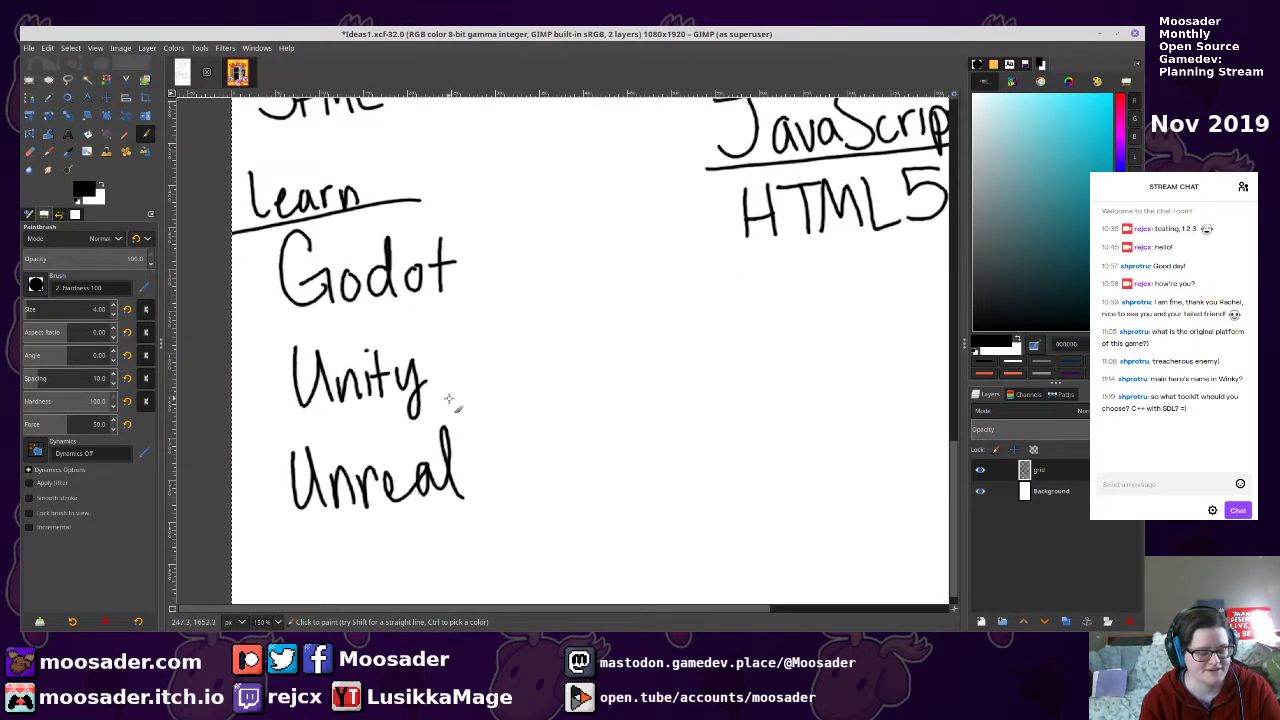
pyautogui.moveTo(276, 415); pyautogui.dragTo(498, 382)
pyautogui.hotkey('ctrl', 'z')
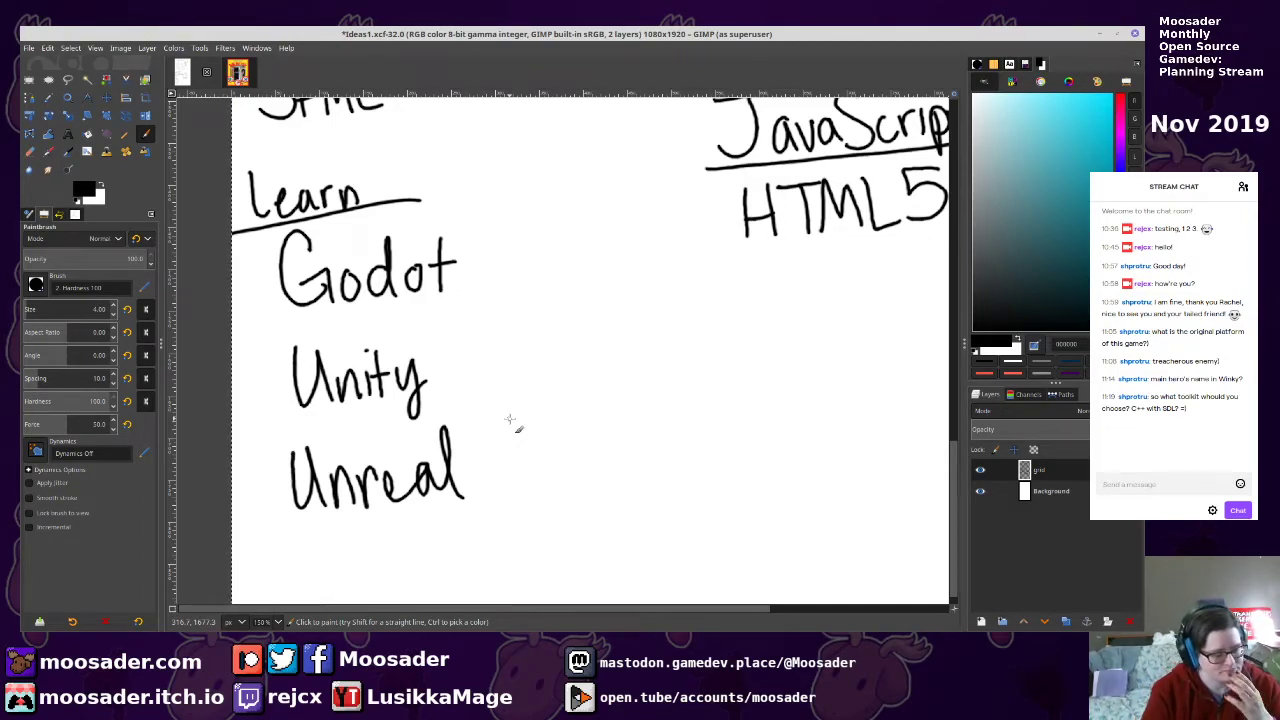
# Handwrite an underlined "C#" heading below HTML5 and list "XNA" and "Mono" under it
pyautogui.scroll(5, 510, 422)
pyautogui.hscroll(2, 474, 414)
pyautogui.scroll(1, 469, 519)
pyautogui.hscroll(2, 469, 519)
pyautogui.scroll(-5, 443, 551)
pyautogui.moveTo(630, 374)
pyautogui.mouseDown()
pyautogui.moveTo(605, 393)
pyautogui.moveTo(632, 401)
pyautogui.mouseUp()
pyautogui.moveTo(646, 346)
pyautogui.mouseDown()
pyautogui.moveTo(645, 402)
pyautogui.moveTo(664, 404)
pyautogui.moveTo(682, 367)
pyautogui.mouseUp()
pyautogui.moveTo(632, 386); pyautogui.dragTo(679, 383)
pyautogui.moveTo(576, 432)
pyautogui.mouseDown()
pyautogui.moveTo(715, 401)
pyautogui.moveTo(603, 444)
pyautogui.moveTo(638, 478)
pyautogui.mouseUp()
pyautogui.moveTo(636, 438)
pyautogui.mouseDown()
pyautogui.moveTo(639, 470)
pyautogui.moveTo(682, 427)
pyautogui.moveTo(714, 462)
pyautogui.mouseUp()
pyautogui.moveTo(619, 537)
pyautogui.mouseDown()
pyautogui.moveTo(624, 522)
pyautogui.moveTo(662, 534)
pyautogui.moveTo(672, 512)
pyautogui.moveTo(698, 530)
pyautogui.mouseUp()
pyautogui.moveTo(712, 506)
pyautogui.mouseDown()
pyautogui.moveTo(704, 522)
pyautogui.moveTo(694, 504)
pyautogui.mouseUp()
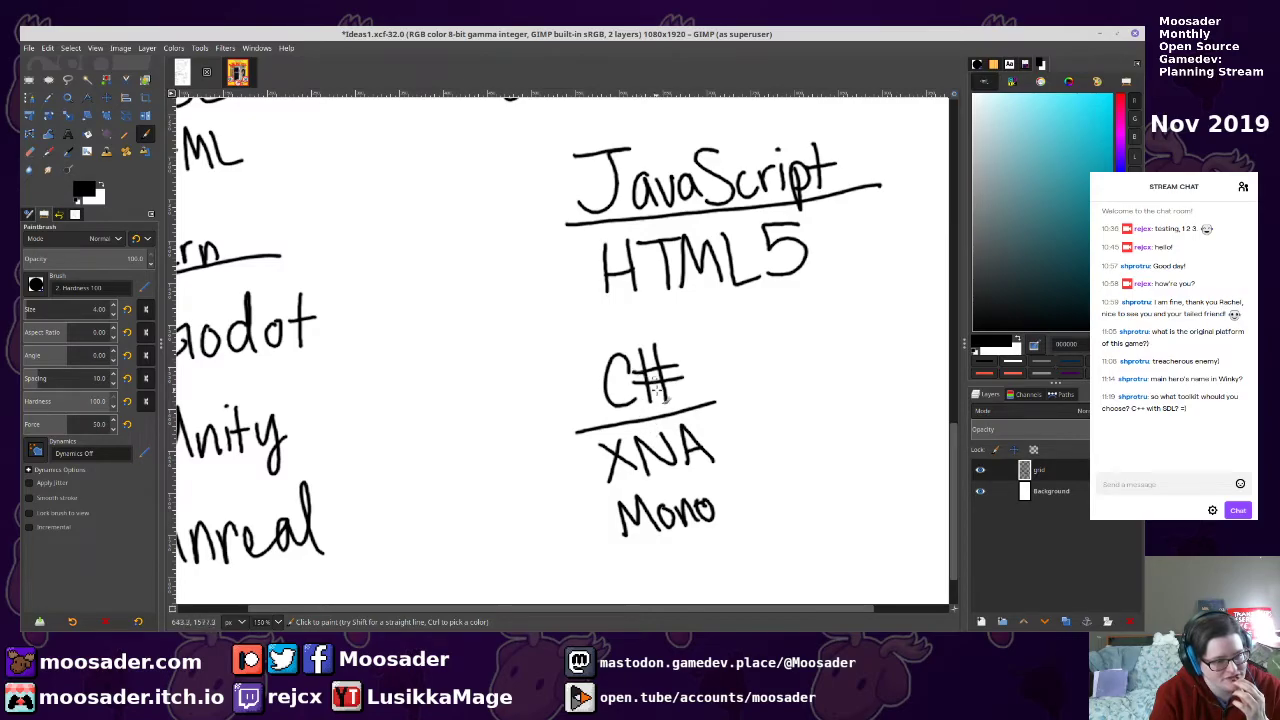
# Draw a box around the Lua heading and Gideros
pyautogui.scroll(-2, 627, 431)
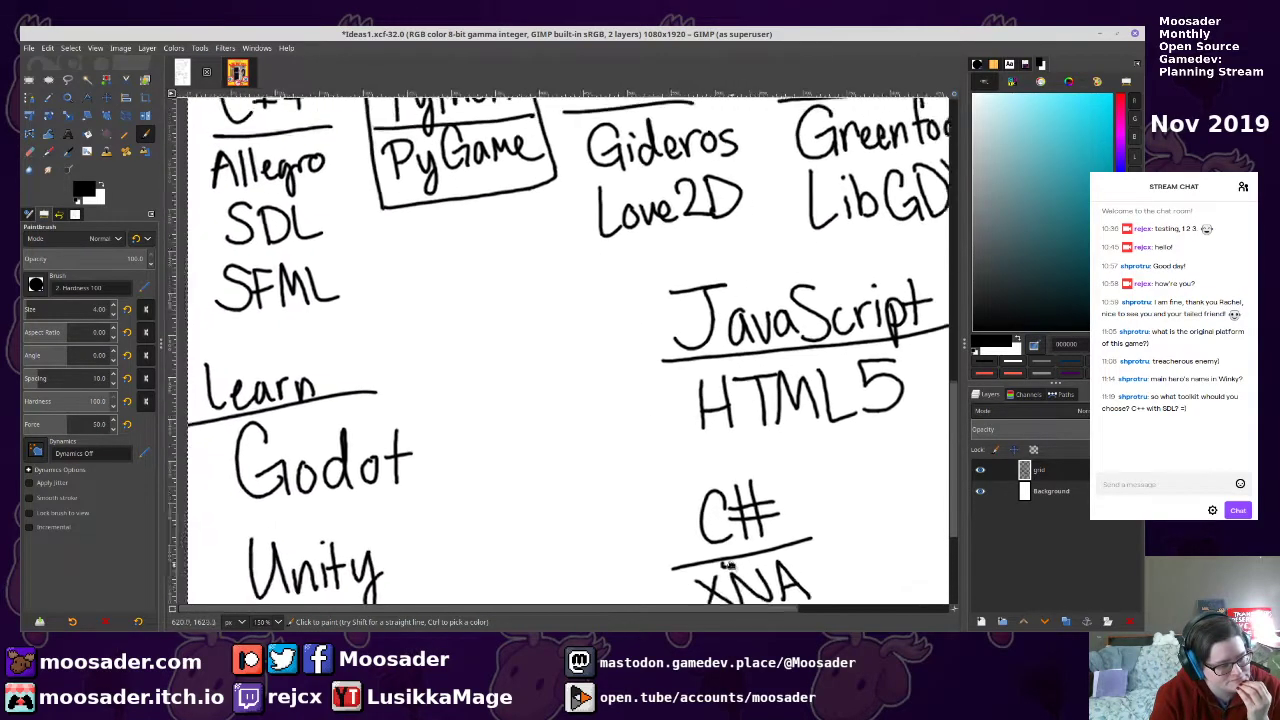
pyautogui.scroll(2, 628, 453)
pyautogui.scroll(-2, 627, 453)
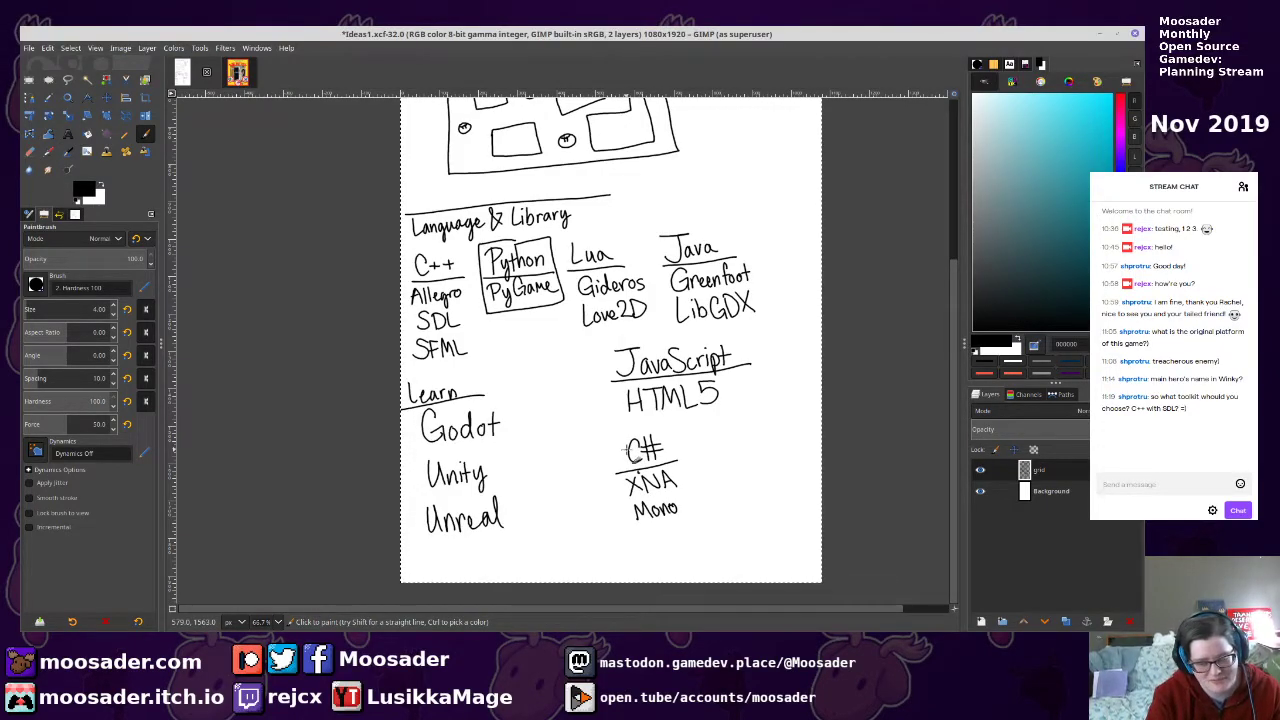
pyautogui.moveTo(482, 361); pyautogui.dragTo(476, 382)
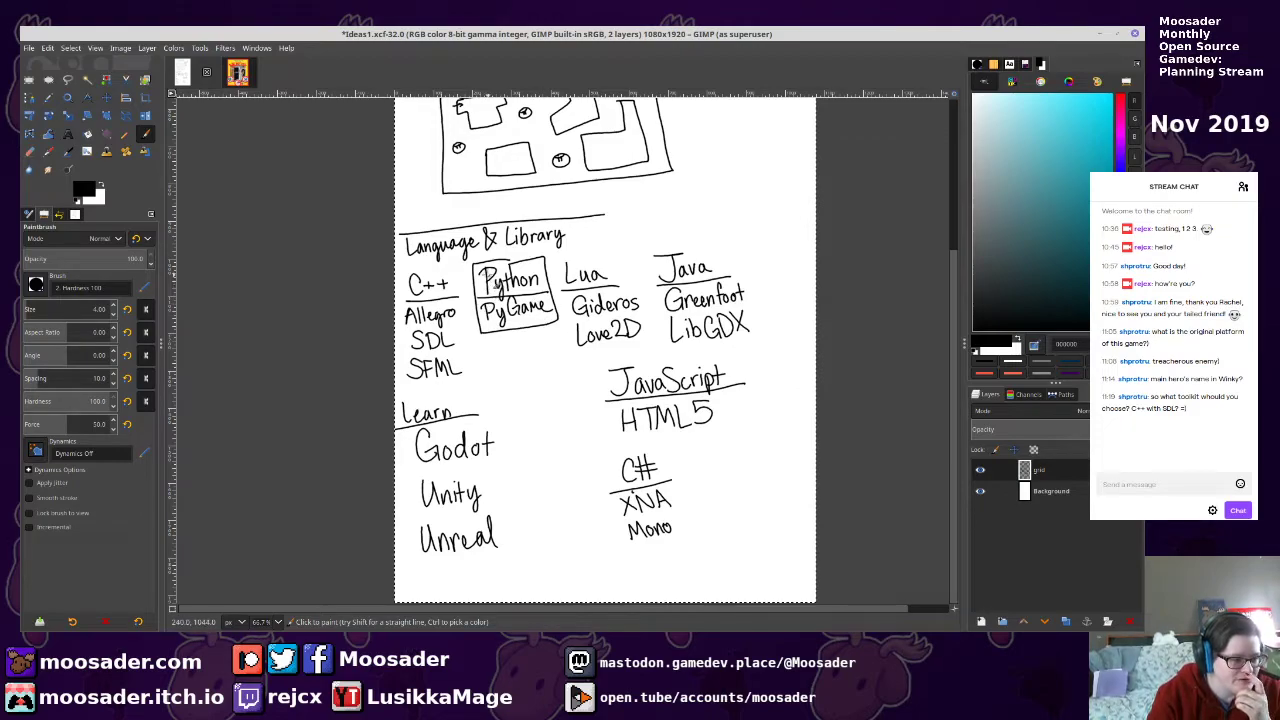
pyautogui.moveTo(600, 256)
pyautogui.mouseDown()
pyautogui.moveTo(569, 310)
pyautogui.moveTo(576, 325)
pyautogui.moveTo(636, 318)
pyautogui.moveTo(609, 251)
pyautogui.mouseUp()
# Draw outlines around the C++ heading and SFML, and link the two with a line
pyautogui.moveTo(446, 265)
pyautogui.mouseDown()
pyautogui.moveTo(395, 272)
pyautogui.moveTo(396, 300)
pyautogui.moveTo(452, 264)
pyautogui.mouseUp()
pyautogui.moveTo(470, 350)
pyautogui.mouseDown()
pyautogui.moveTo(405, 361)
pyautogui.moveTo(404, 399)
pyautogui.moveTo(486, 376)
pyautogui.moveTo(470, 350)
pyautogui.mouseUp()
pyautogui.moveTo(399, 298); pyautogui.dragTo(400, 364)
# Label SDL with "C" and SFML with "C++", and draw a box around the Java heading and Greenfoot
pyautogui.moveTo(458, 292)
pyautogui.mouseDown()
pyautogui.moveTo(482, 366)
pyautogui.moveTo(472, 372)
pyautogui.moveTo(538, 370)
pyautogui.mouseUp()
pyautogui.moveTo(466, 344); pyautogui.dragTo(503, 350)
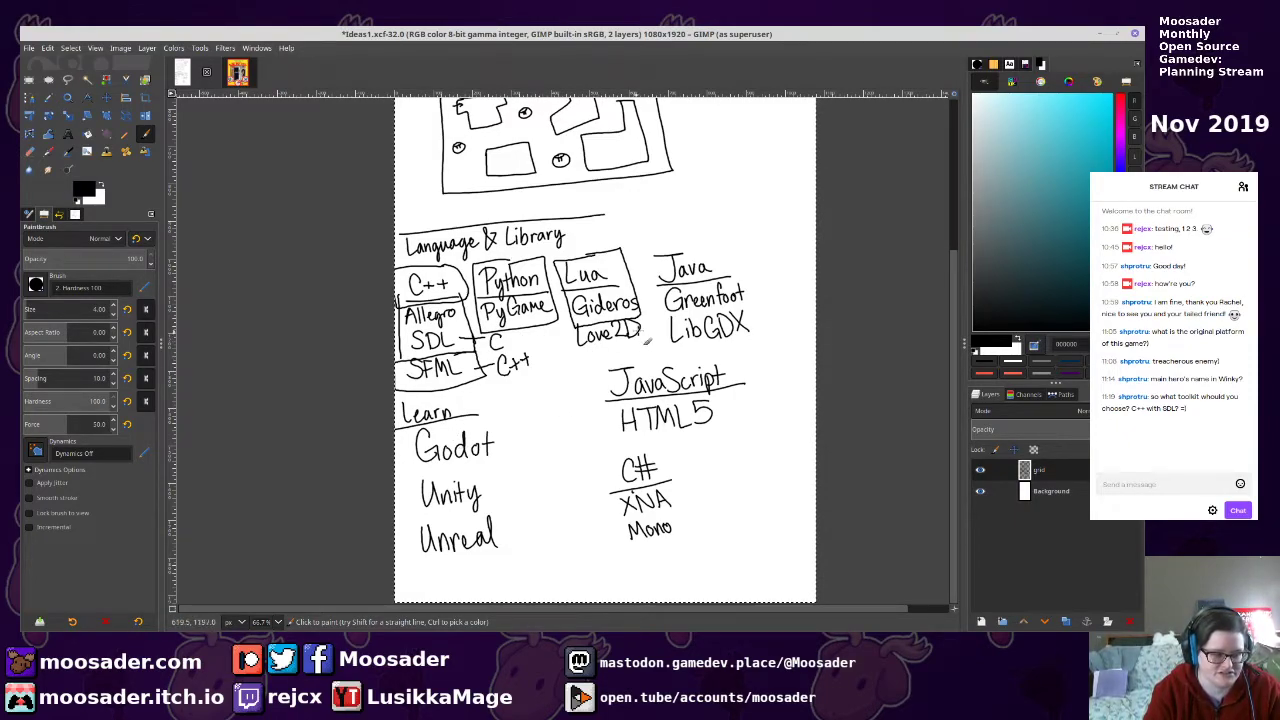
pyautogui.moveTo(692, 237)
pyautogui.mouseDown()
pyautogui.moveTo(646, 244)
pyautogui.moveTo(664, 298)
pyautogui.moveTo(752, 300)
pyautogui.moveTo(730, 234)
pyautogui.moveTo(692, 237)
pyautogui.mouseUp()
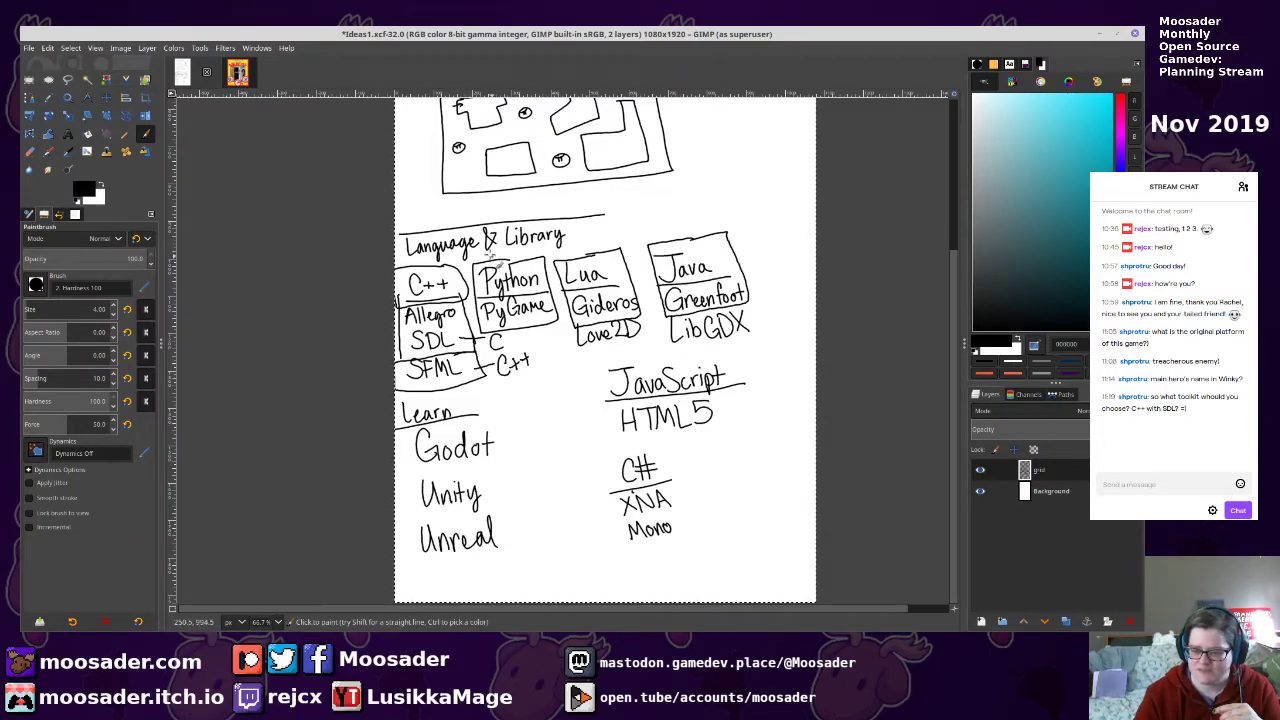
# Switch to Firefox, load rejcx.moosader.com in a new tab, maximize the window, and open the site's Projects page
pyautogui.hotkey('alt', 'Tab')
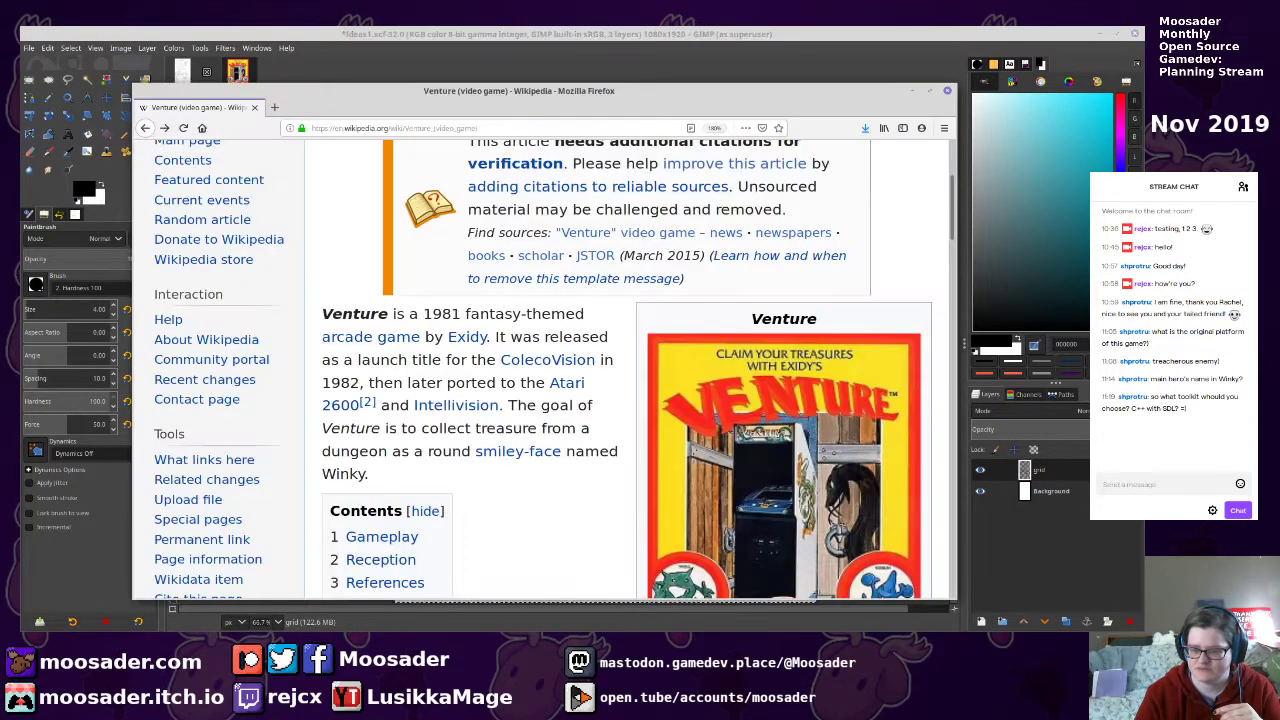
pyautogui.hotkey('ctrl', 't')
pyautogui.write('rejcx.moosader.com')
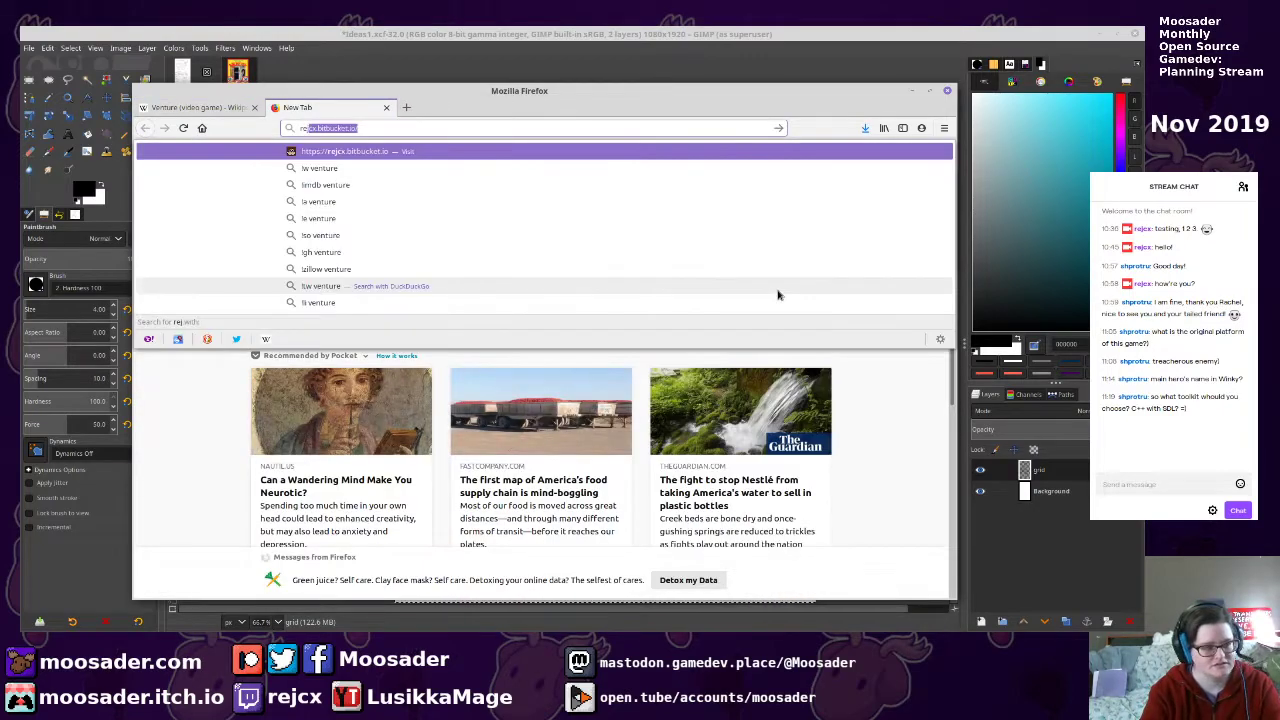
pyautogui.press('Return')
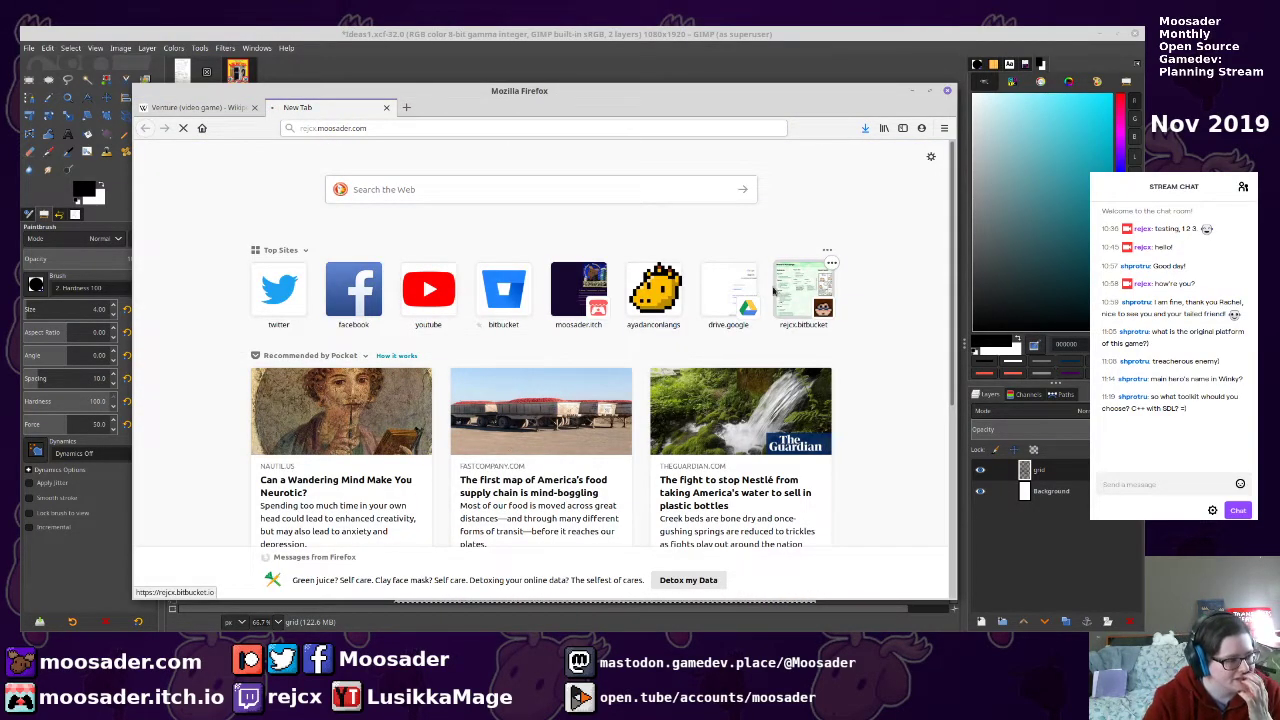
pyautogui.doubleClick(540, 90)
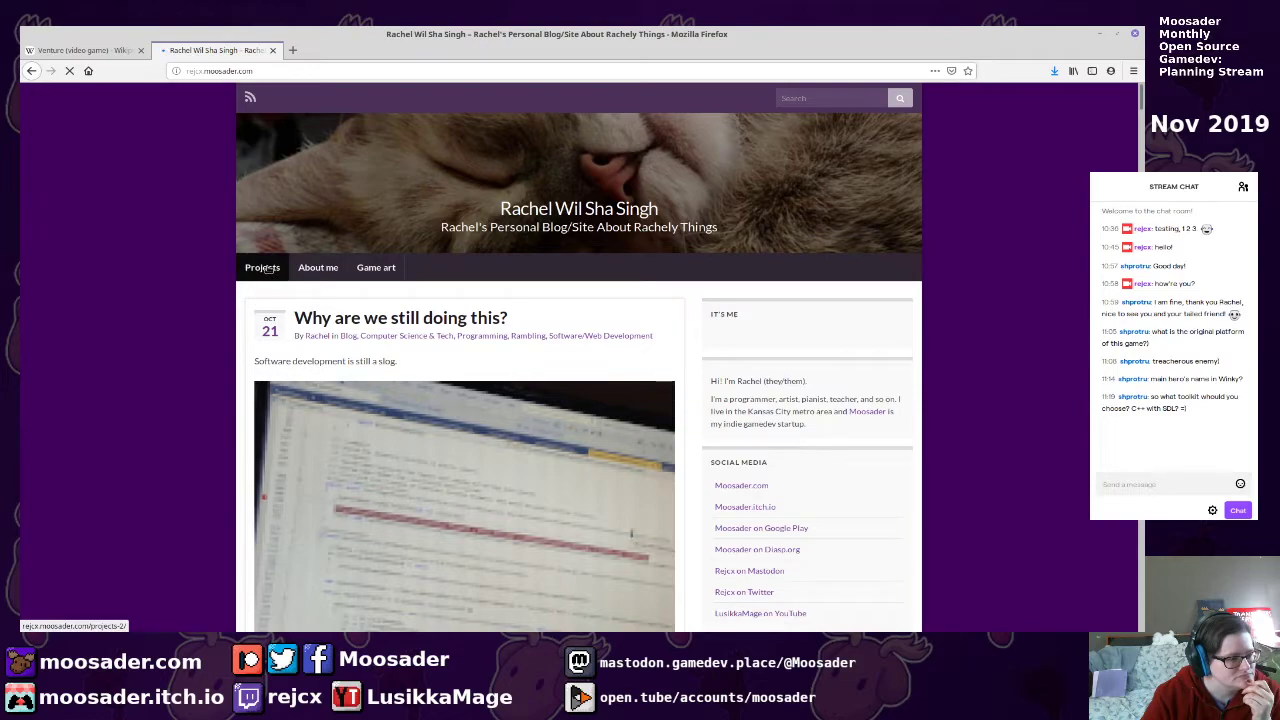
pyautogui.click(262, 268)
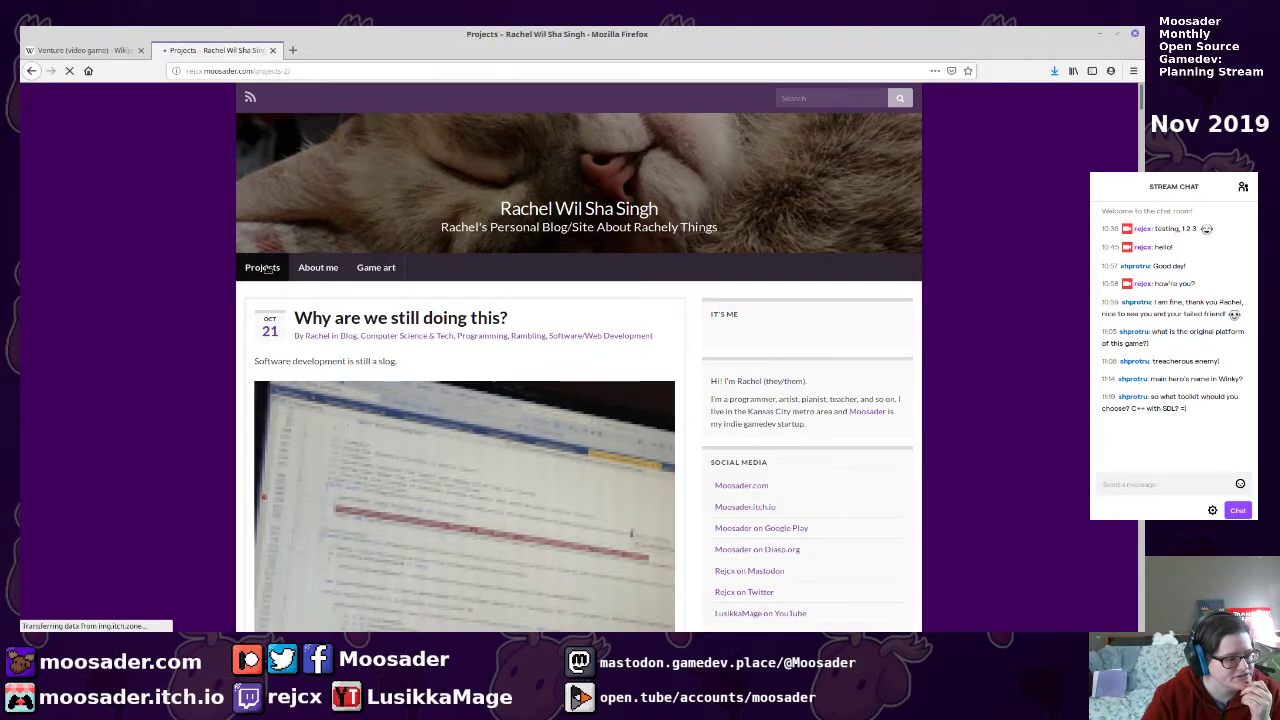
# Enlarge the Projects page and look through the past games, from the oldest entries up to the 2014 ones
pyautogui.scroll(3, 272, 278)
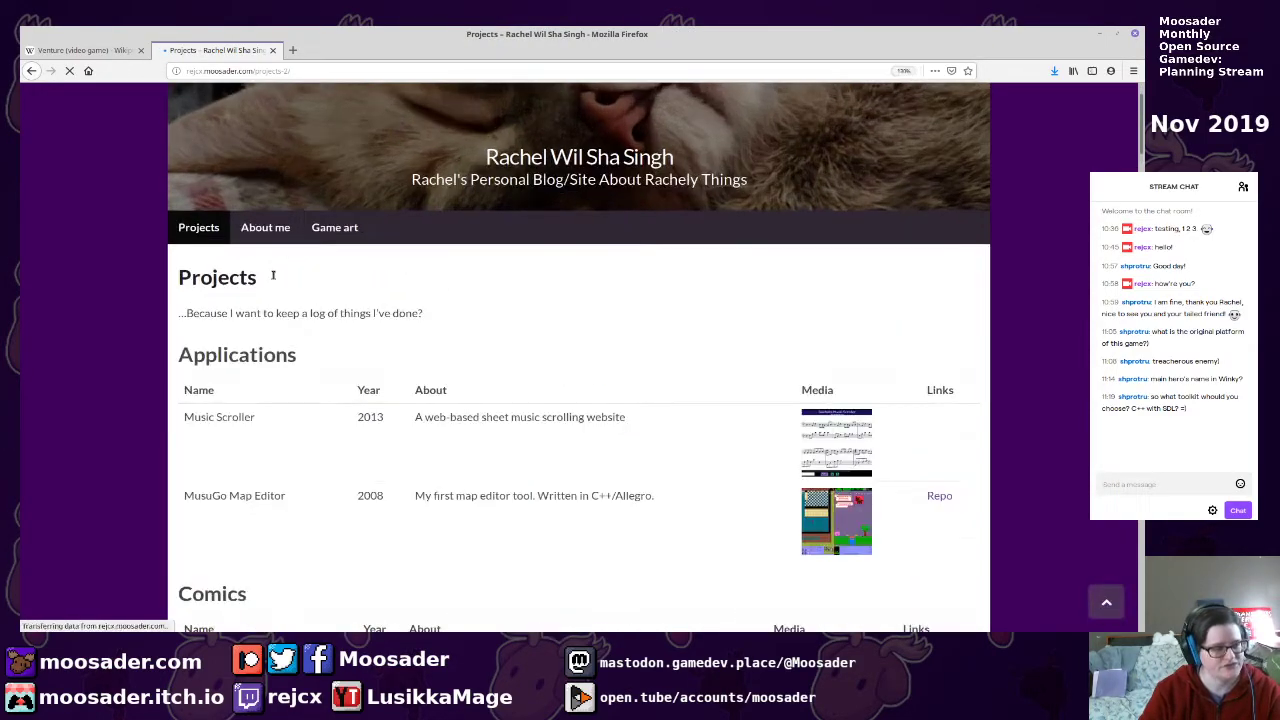
pyautogui.scroll(-10, 272, 279)
pyautogui.scroll(5, 272, 278)
pyautogui.scroll(2, 260, 283)
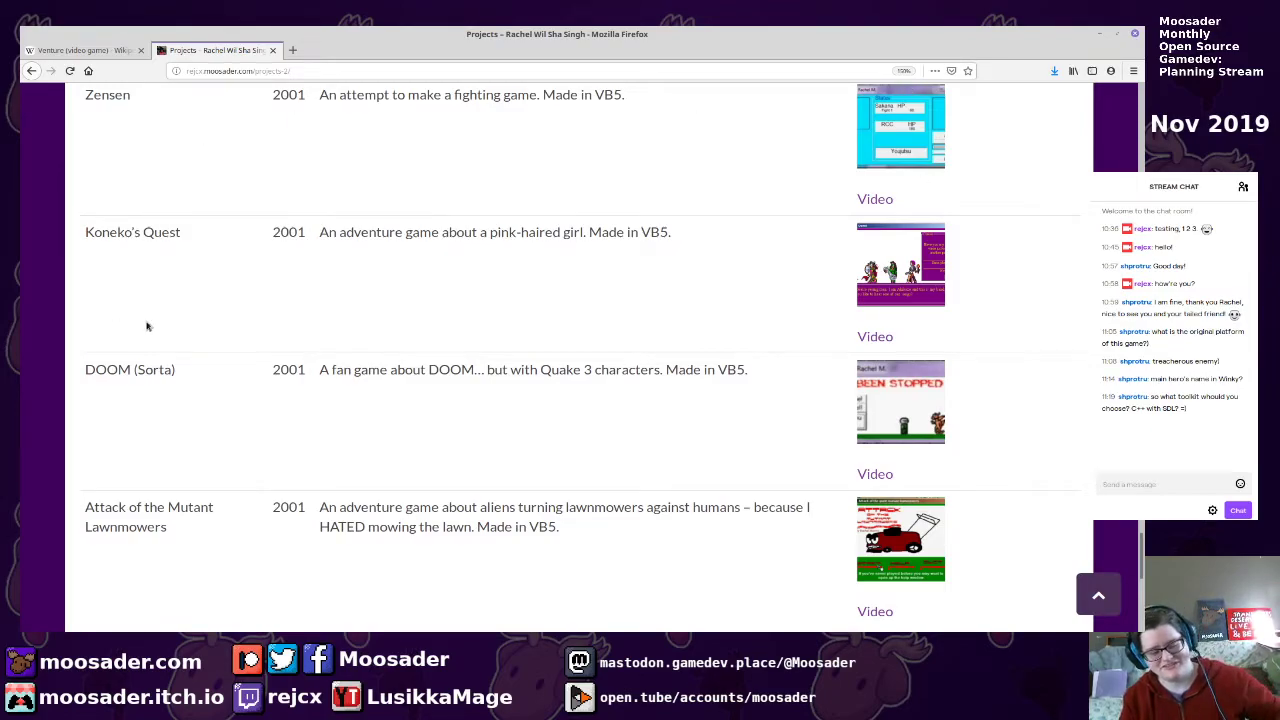
pyautogui.scroll(3, 450, 398)
pyautogui.scroll(2, 694, 383)
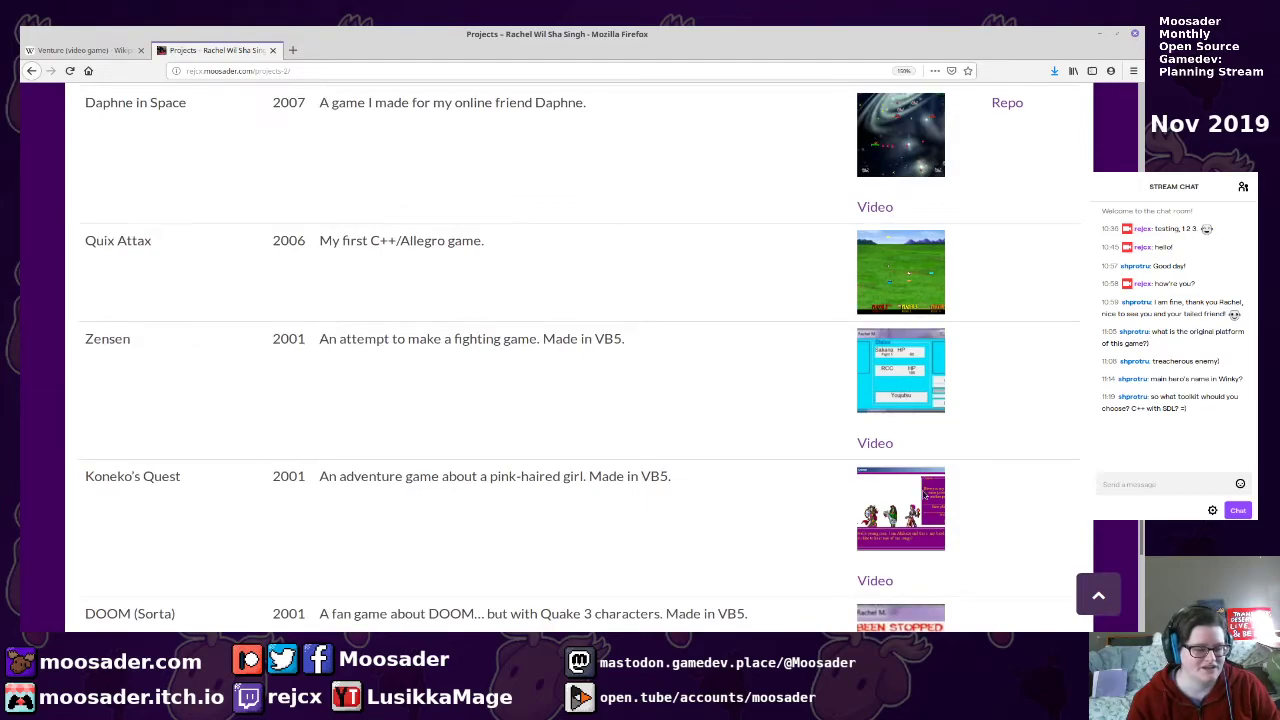
pyautogui.scroll(4, 569, 390)
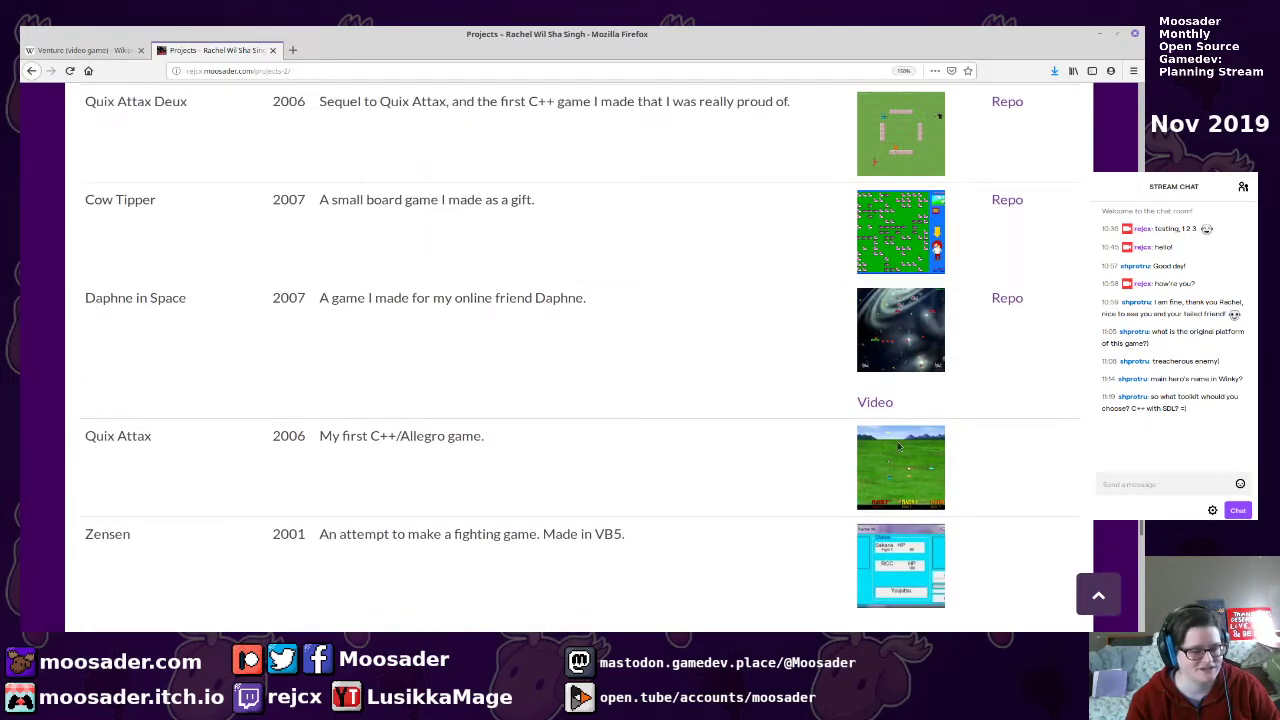
pyautogui.scroll(15, 870, 465)
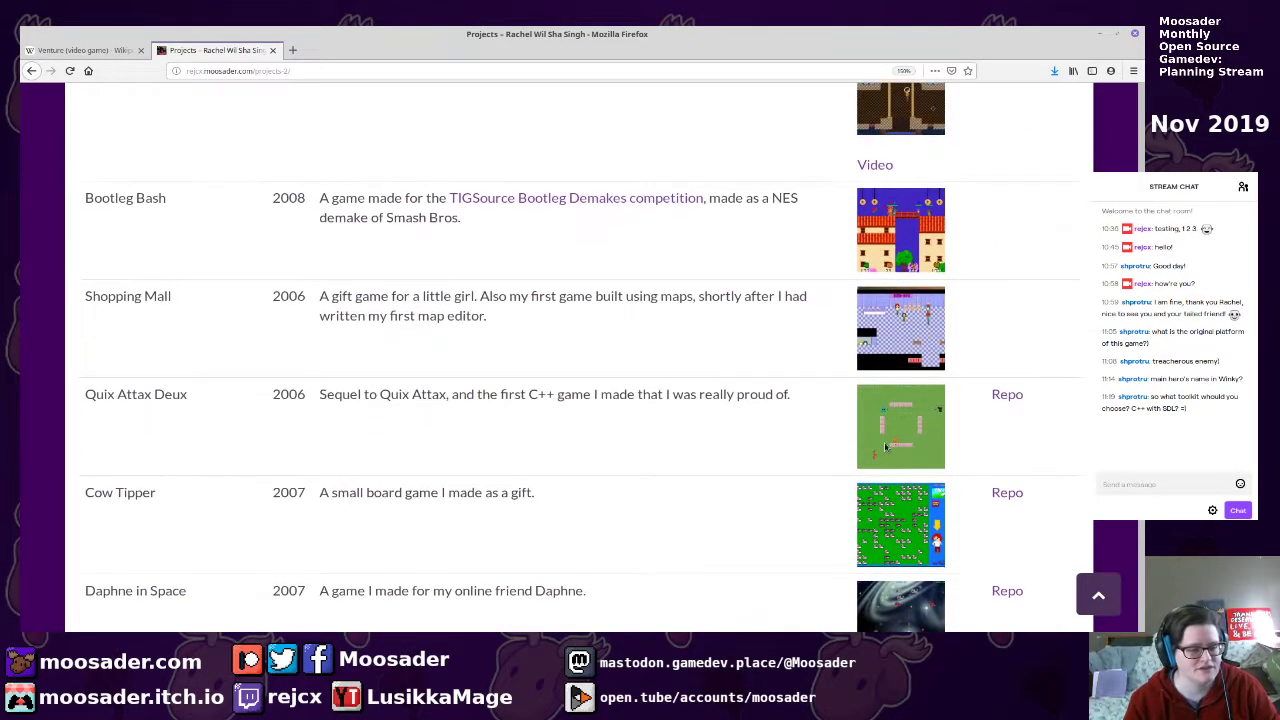
pyautogui.scroll(6, 885, 412)
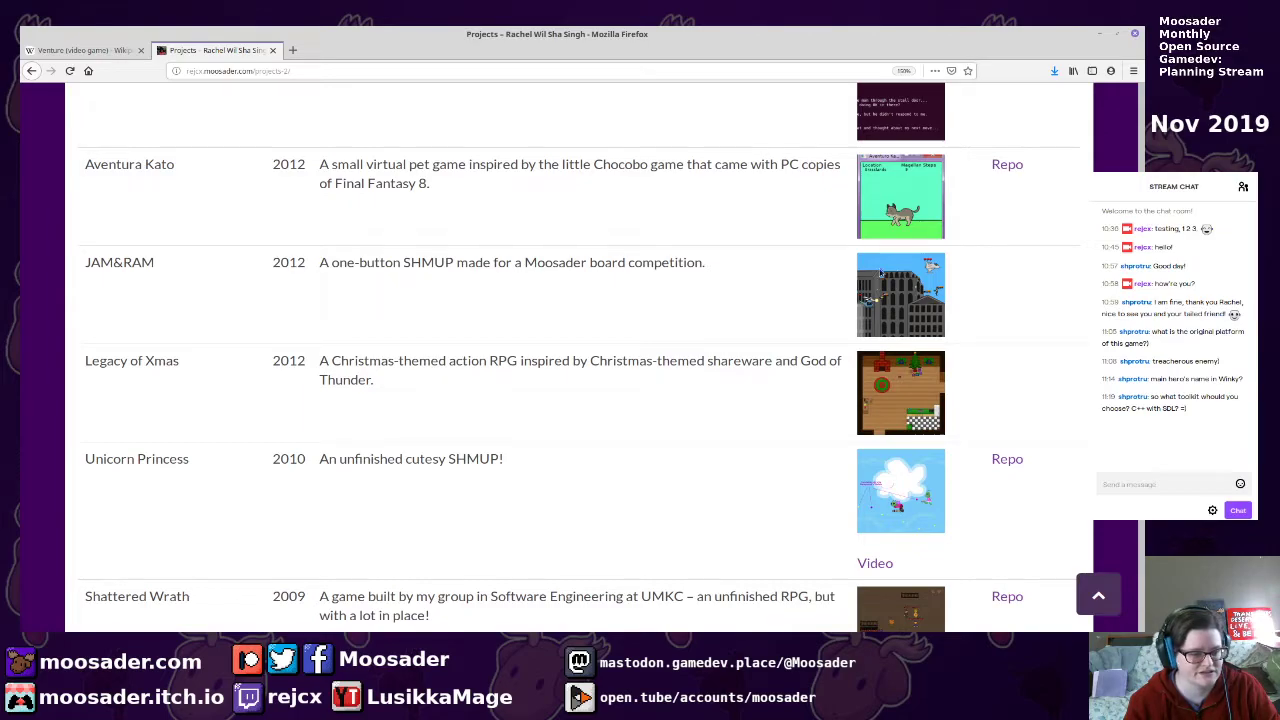
pyautogui.scroll(1, 896, 285)
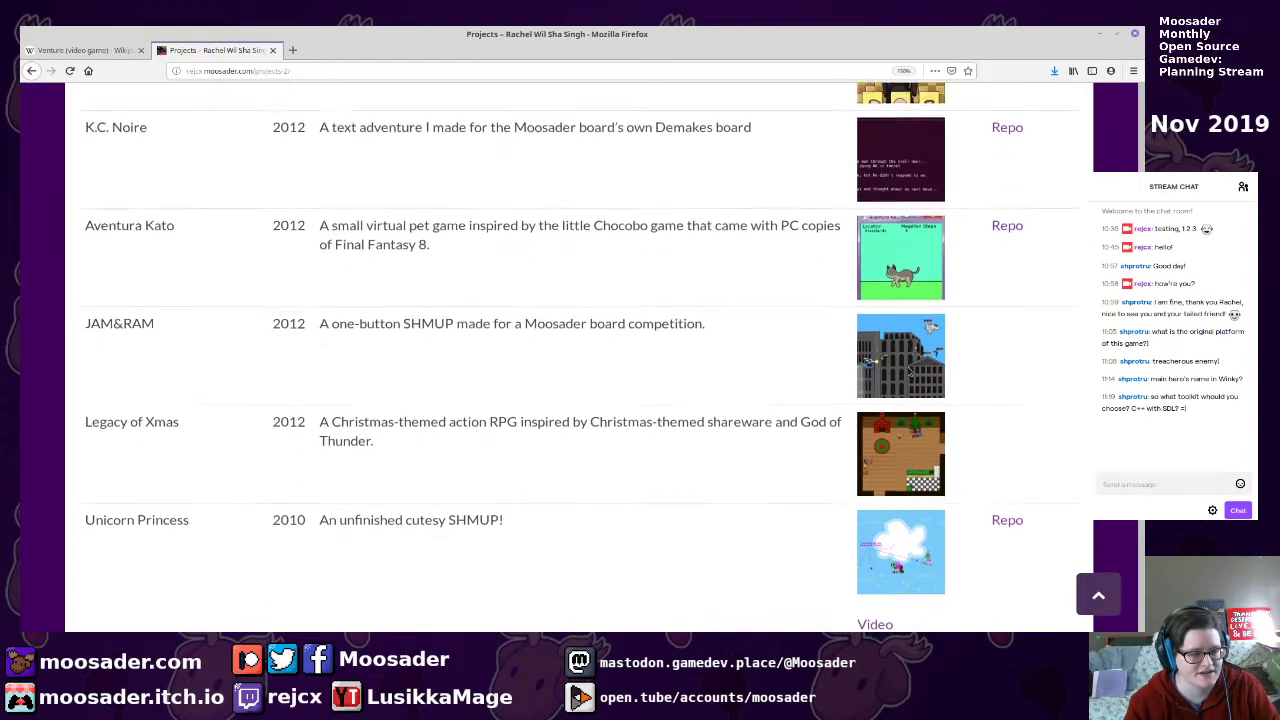
pyautogui.scroll(4, 928, 418)
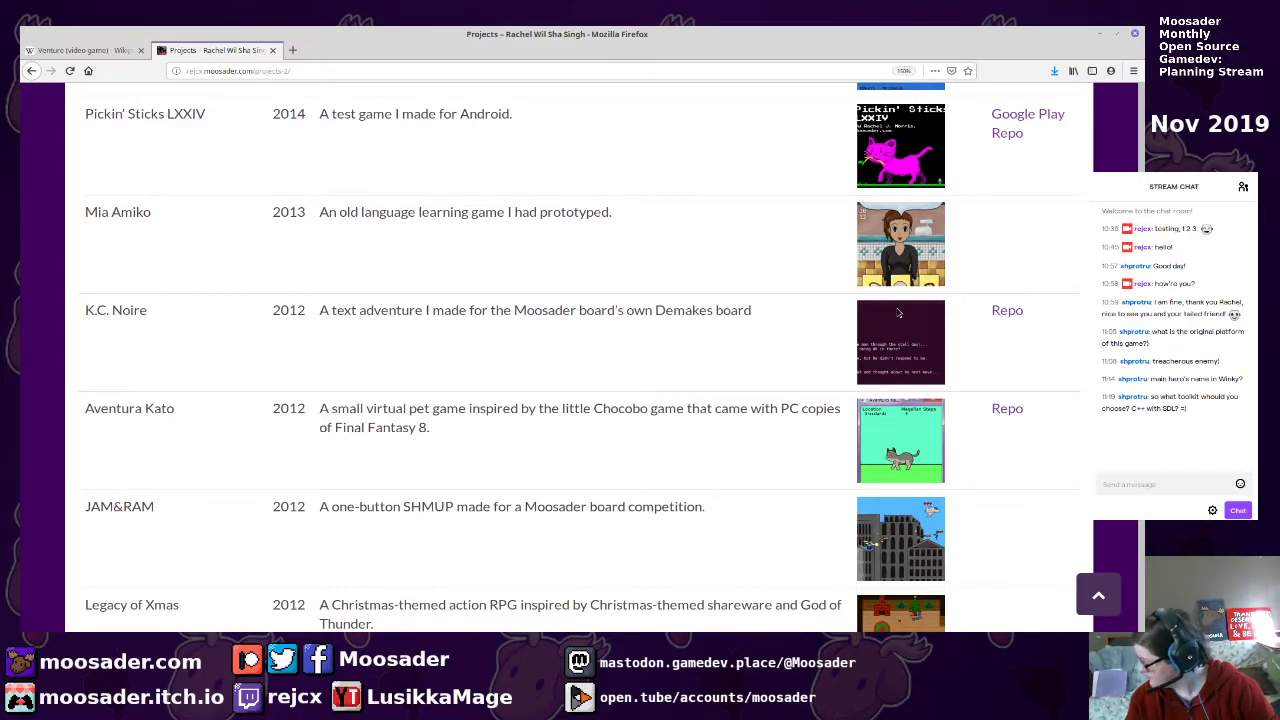
# Look through the Games table on the Projects page from the 2012 entries up to the newest 2018 ones
pyautogui.scroll(2, 898, 313)
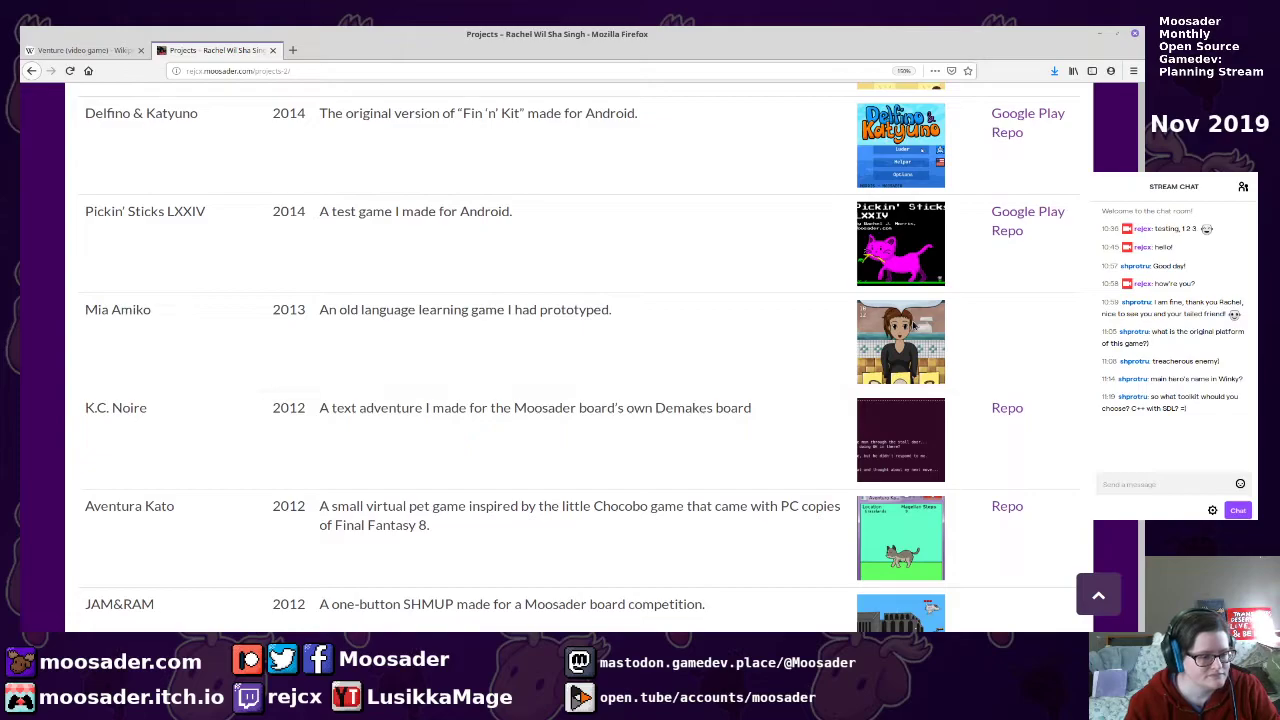
pyautogui.scroll(4, 697, 423)
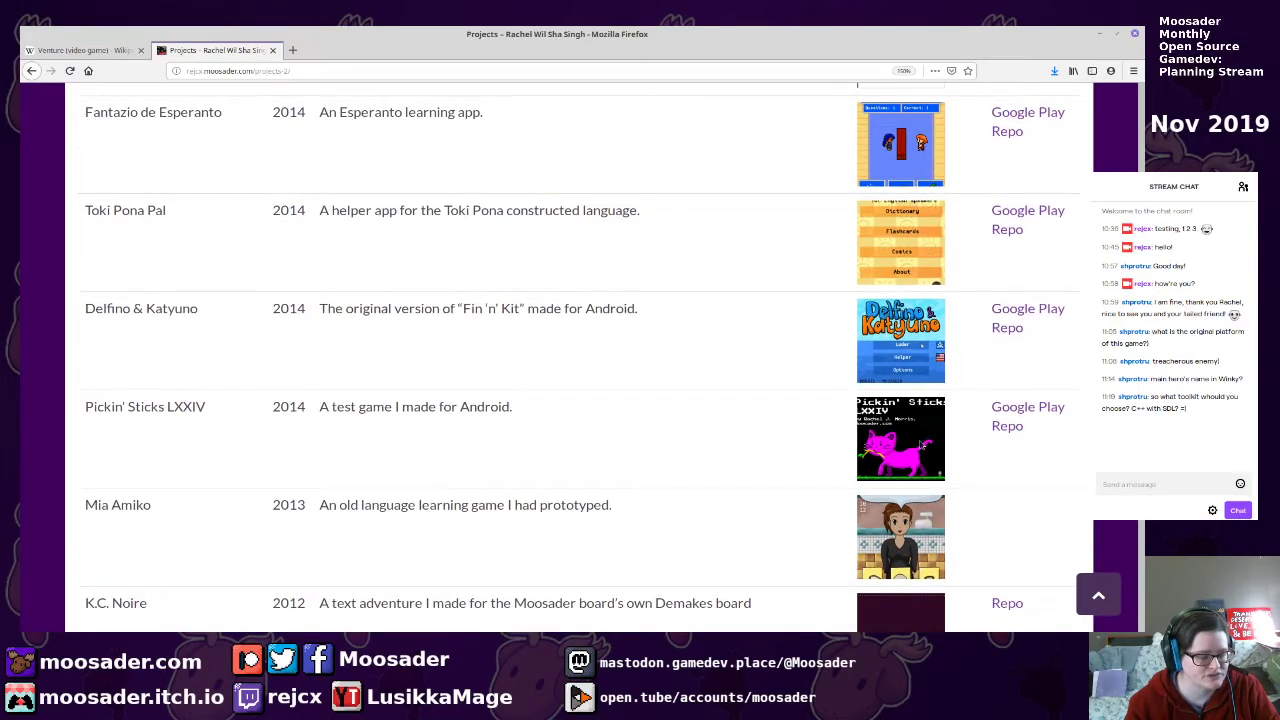
pyautogui.scroll(2, 920, 375)
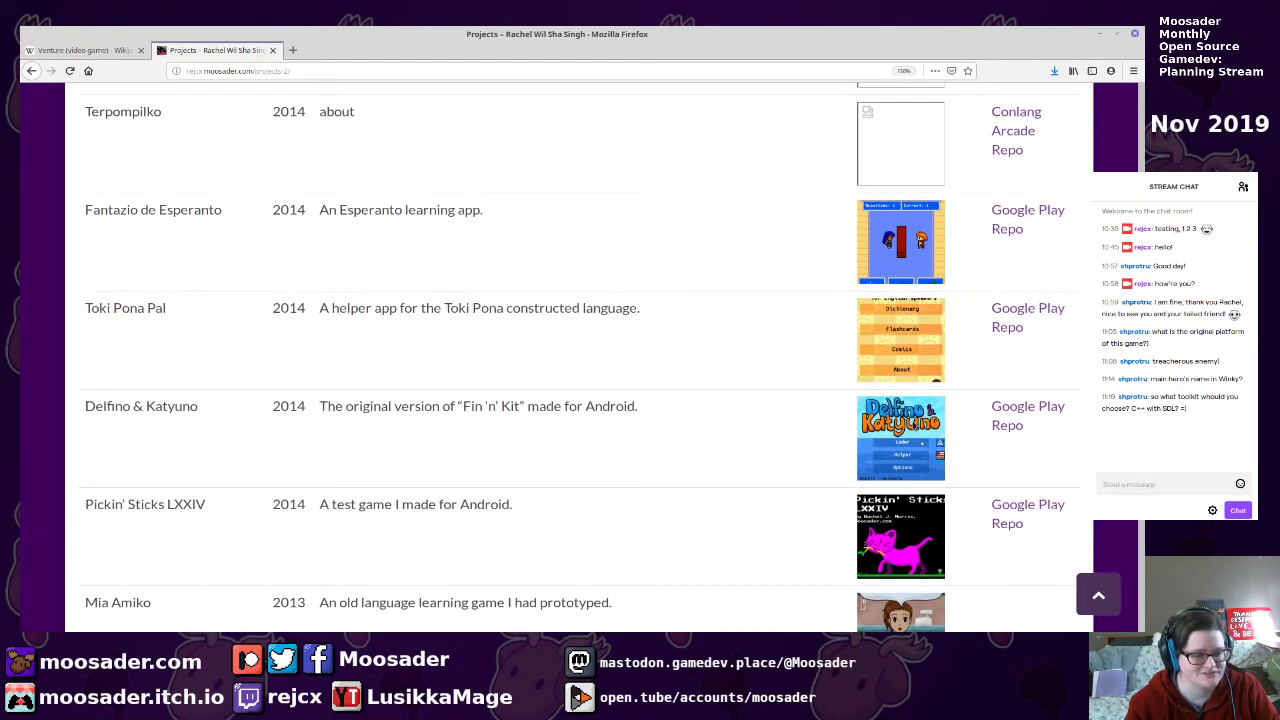
pyautogui.scroll(3, 940, 440)
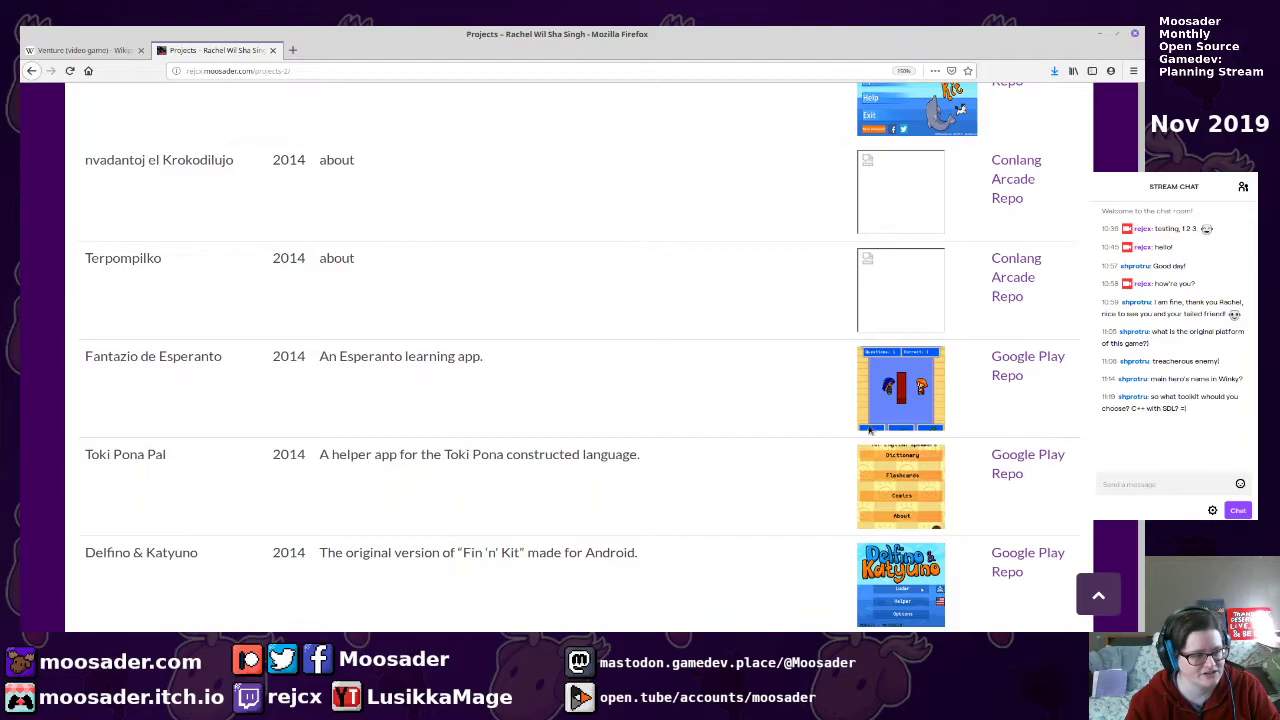
pyautogui.scroll(1, 908, 403)
pyautogui.scroll(3, 906, 403)
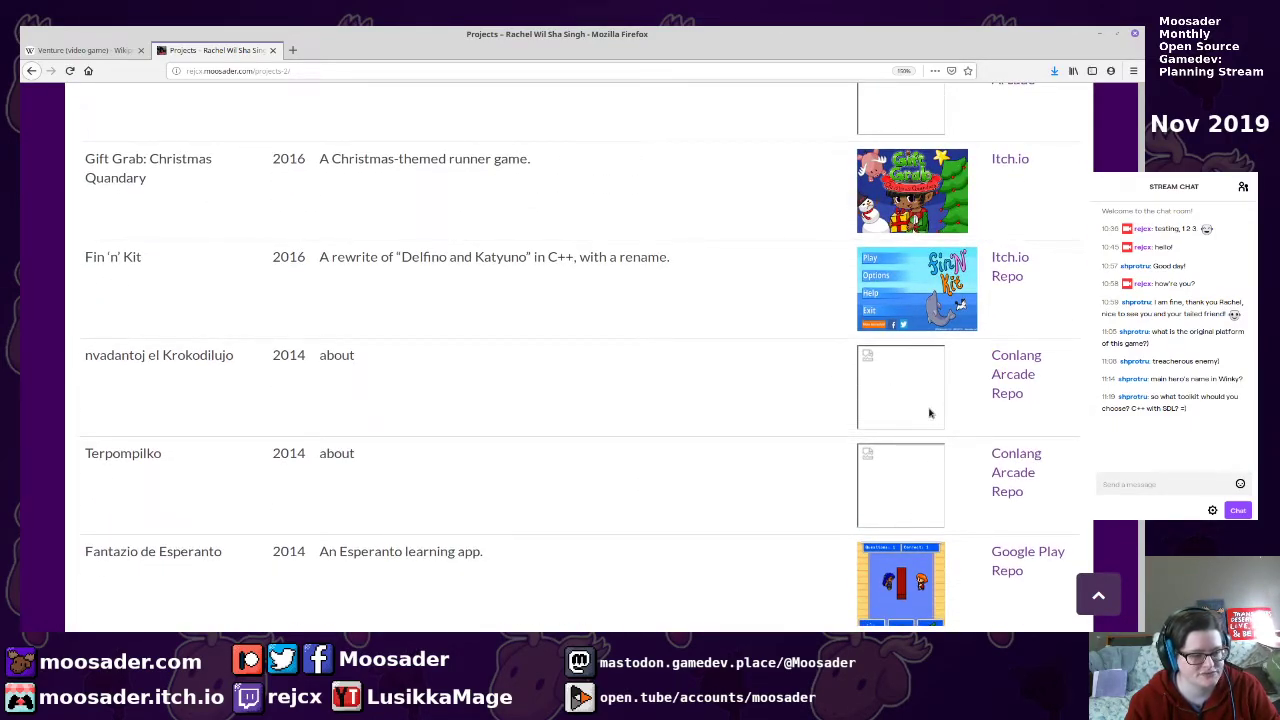
pyautogui.scroll(3, 890, 467)
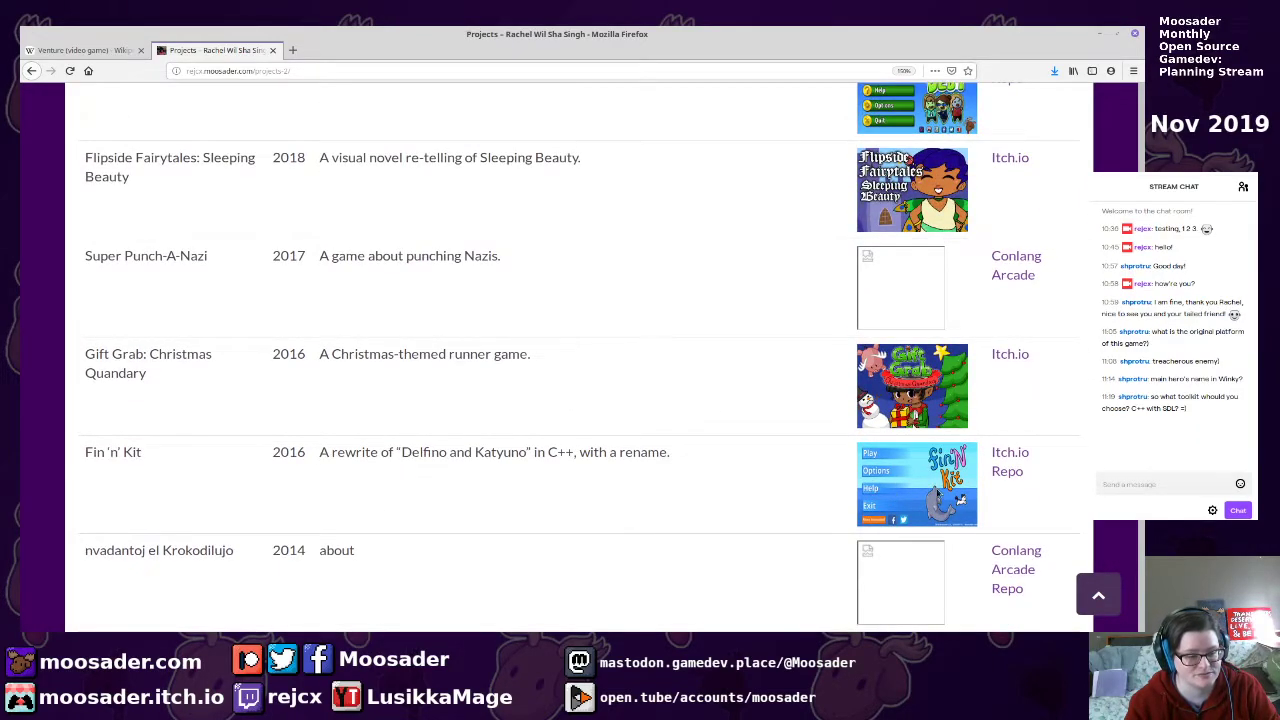
pyautogui.scroll(3, 938, 413)
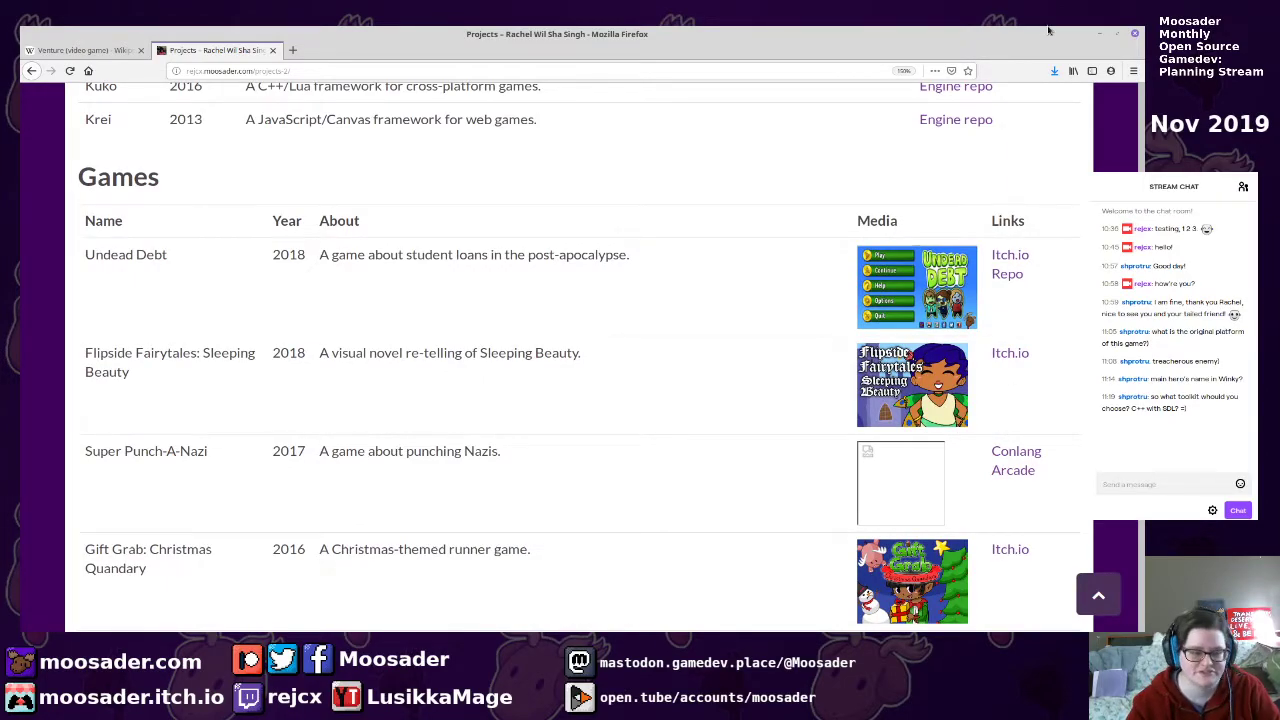
# Switch back to GIMP and write "RenPy" in small lettering beneath the PyGame box
pyautogui.click(1100, 33)
pyautogui.scroll(4, 516, 344)
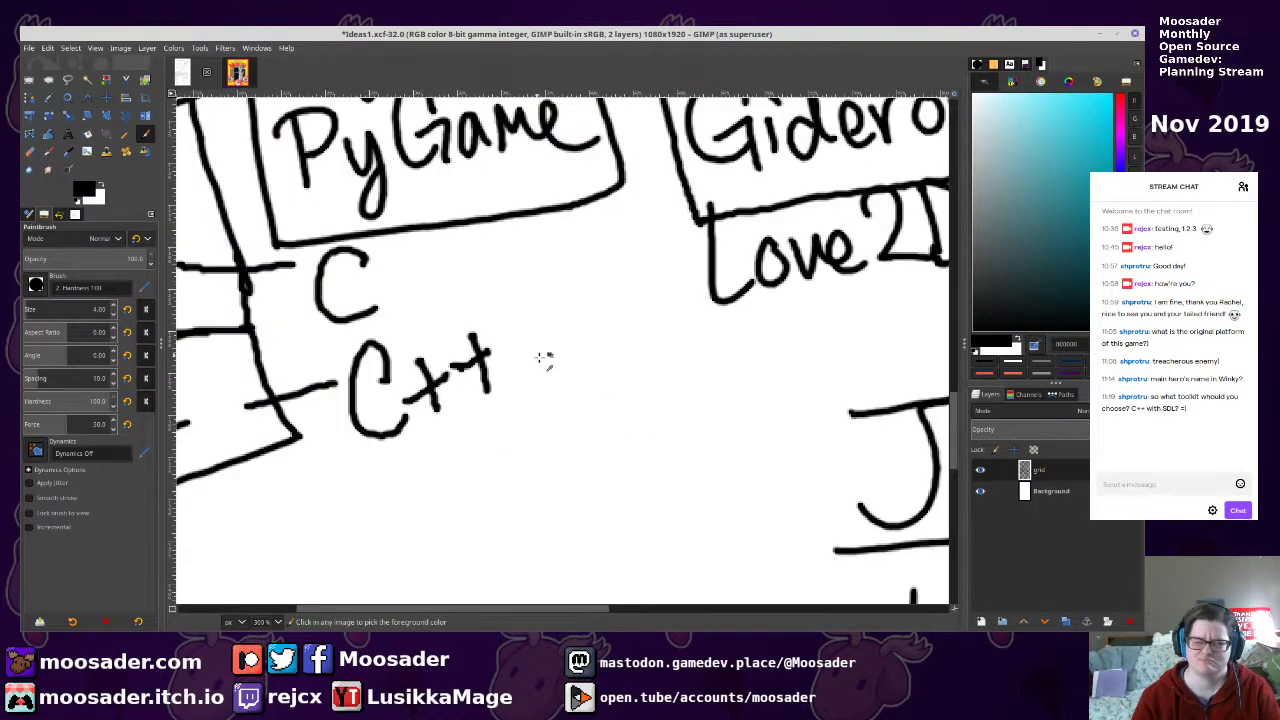
pyautogui.moveTo(515, 301)
pyautogui.mouseDown()
pyautogui.moveTo(563, 359)
pyautogui.moveTo(510, 347)
pyautogui.mouseUp()
pyautogui.moveTo(487, 318)
pyautogui.mouseDown()
pyautogui.moveTo(556, 337)
pyautogui.moveTo(571, 309)
pyautogui.moveTo(597, 300)
pyautogui.moveTo(634, 333)
pyautogui.moveTo(675, 312)
pyautogui.mouseUp()
pyautogui.scroll(2, 634, 333)
pyautogui.hscroll(-2, 634, 333)
pyautogui.moveTo(676, 264)
pyautogui.mouseDown()
pyautogui.moveTo(725, 371)
pyautogui.moveTo(766, 385)
pyautogui.mouseUp()
pyautogui.hotkey('ctrl', 'z')
pyautogui.hotkey('ctrl', 'z')
pyautogui.hotkey('ctrl', 'z')
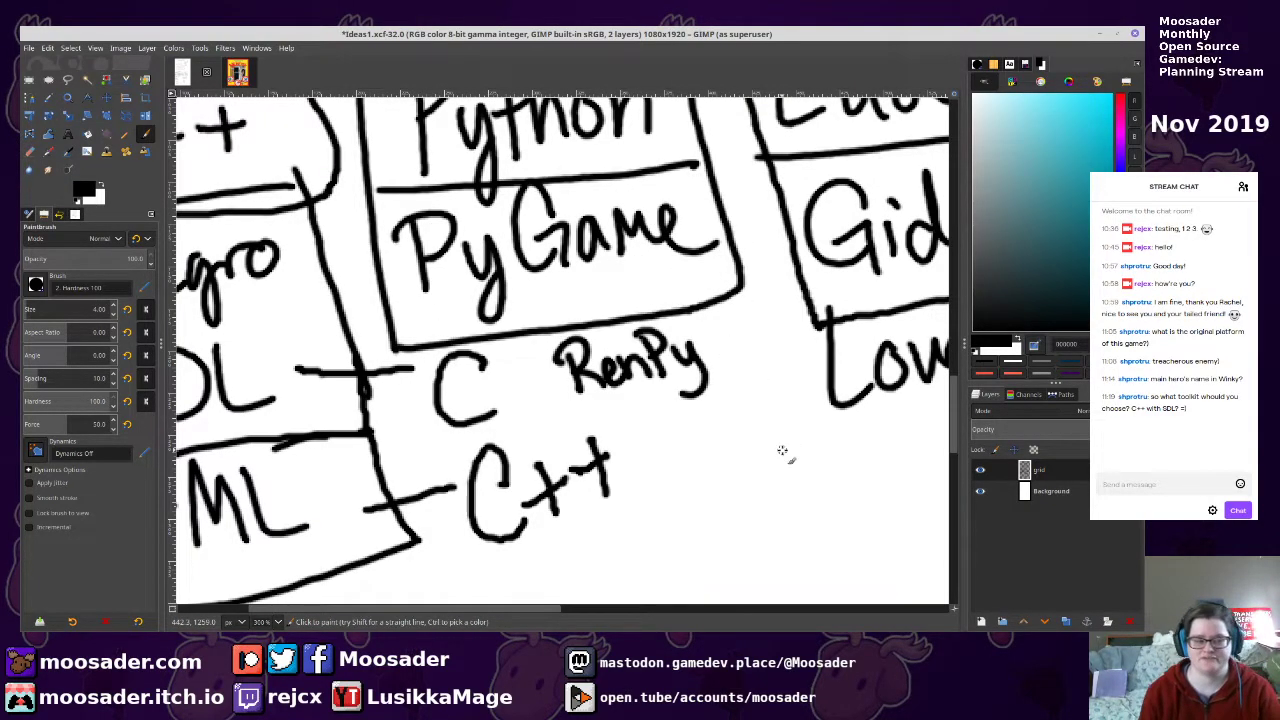
pyautogui.scroll(-4, 782, 450)
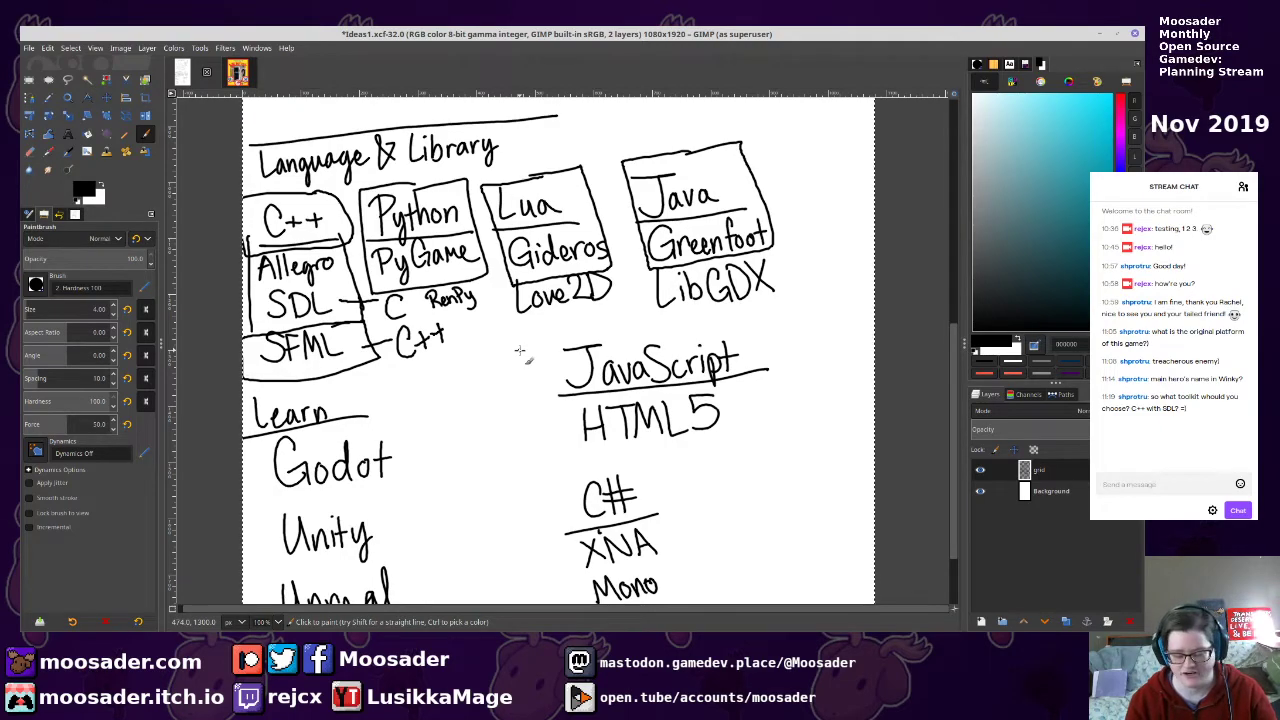
# Switch to Firefox, look over the Engines/Frameworks table on the Projects page, and return to the language list in GIMP
pyautogui.hotkey('alt', 'Tab')
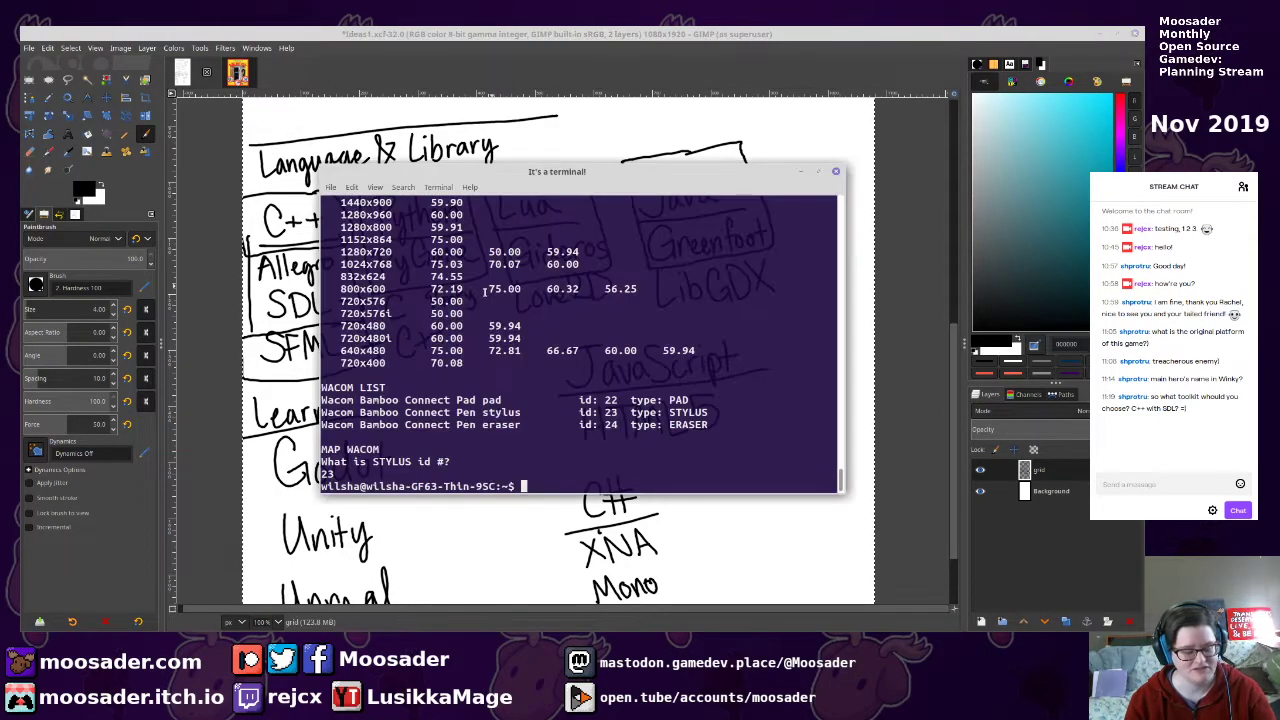
pyautogui.hotkey('alt', 'Tab')
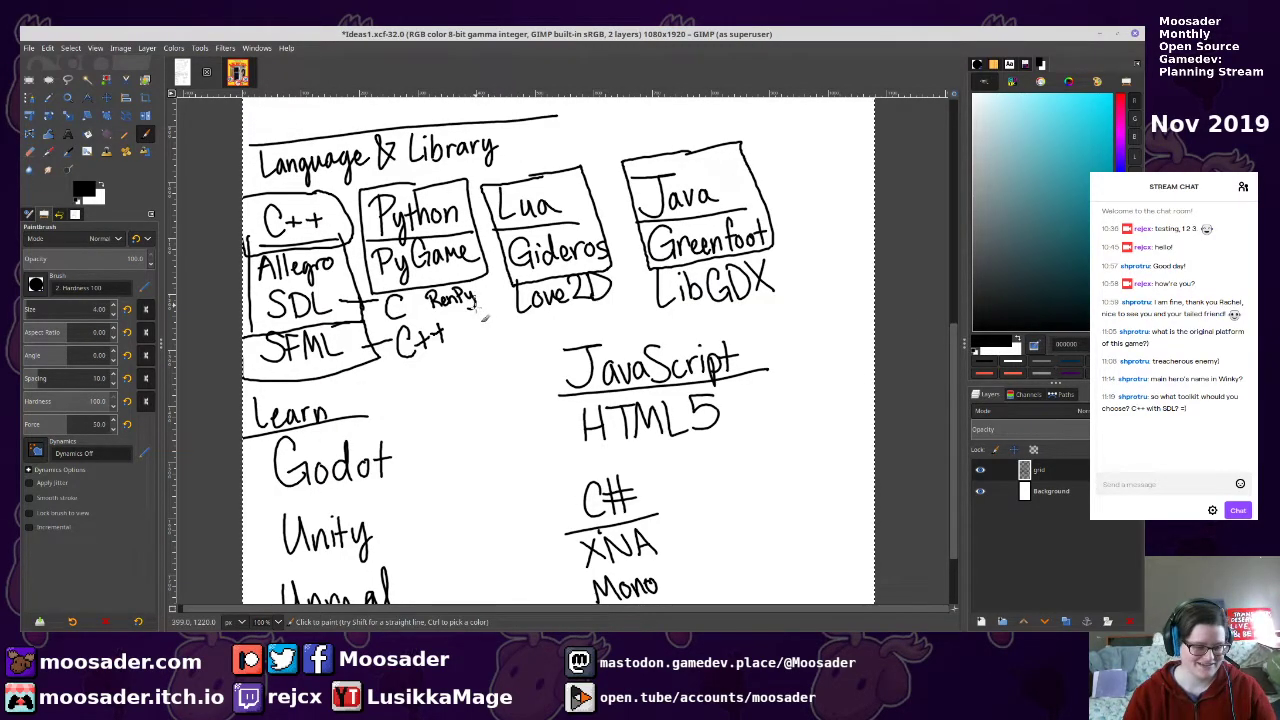
pyautogui.hotkey('alt', 'Tab')
pyautogui.scroll(5, 893, 396)
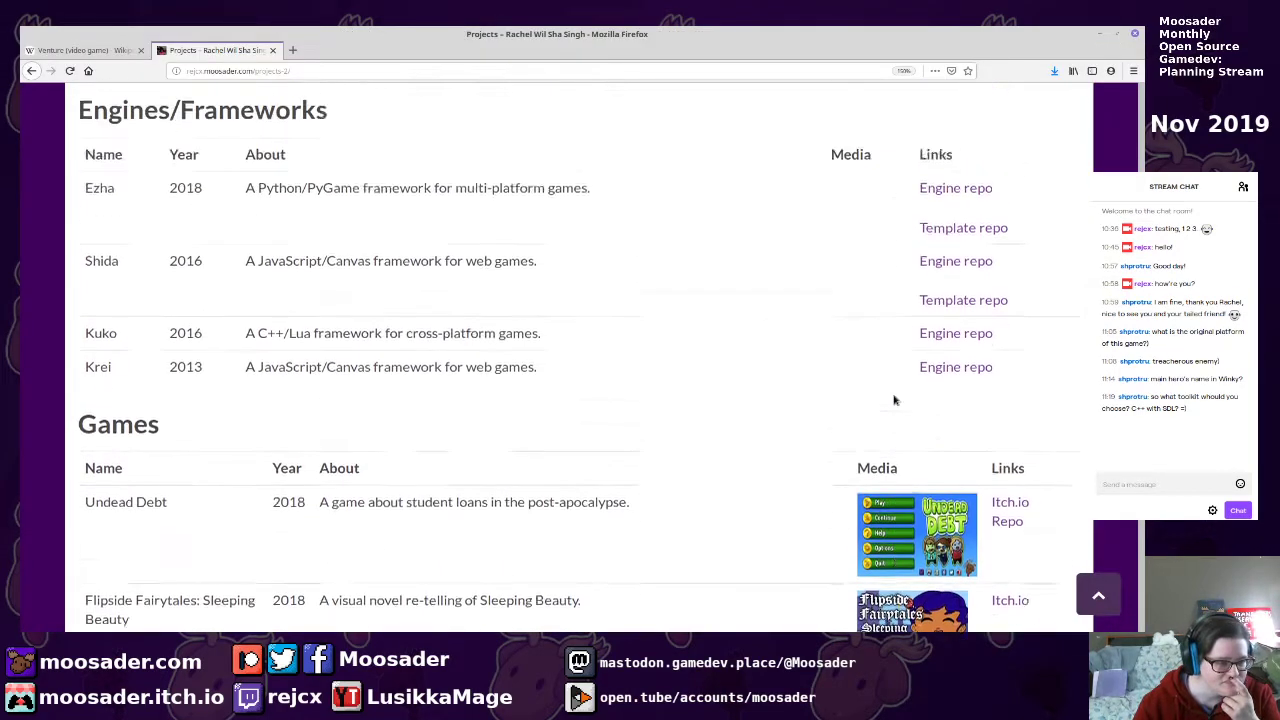
pyautogui.scroll(3, 893, 396)
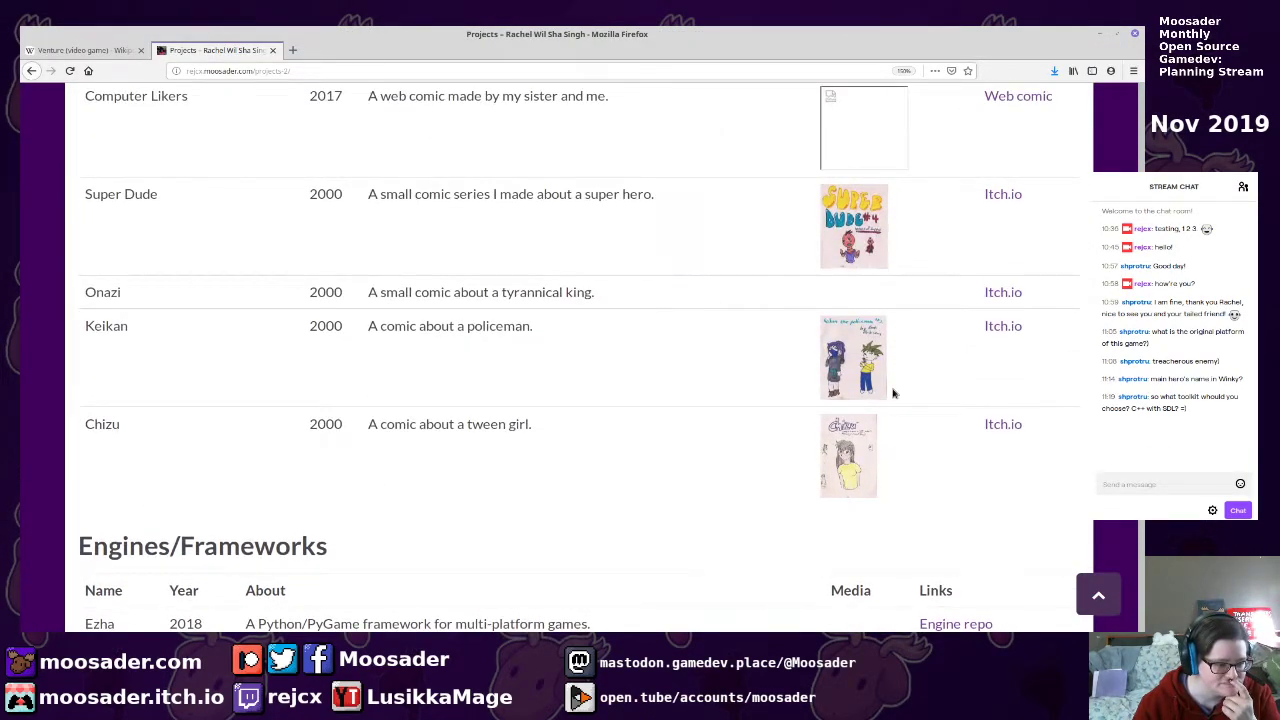
pyautogui.scroll(-4, 893, 393)
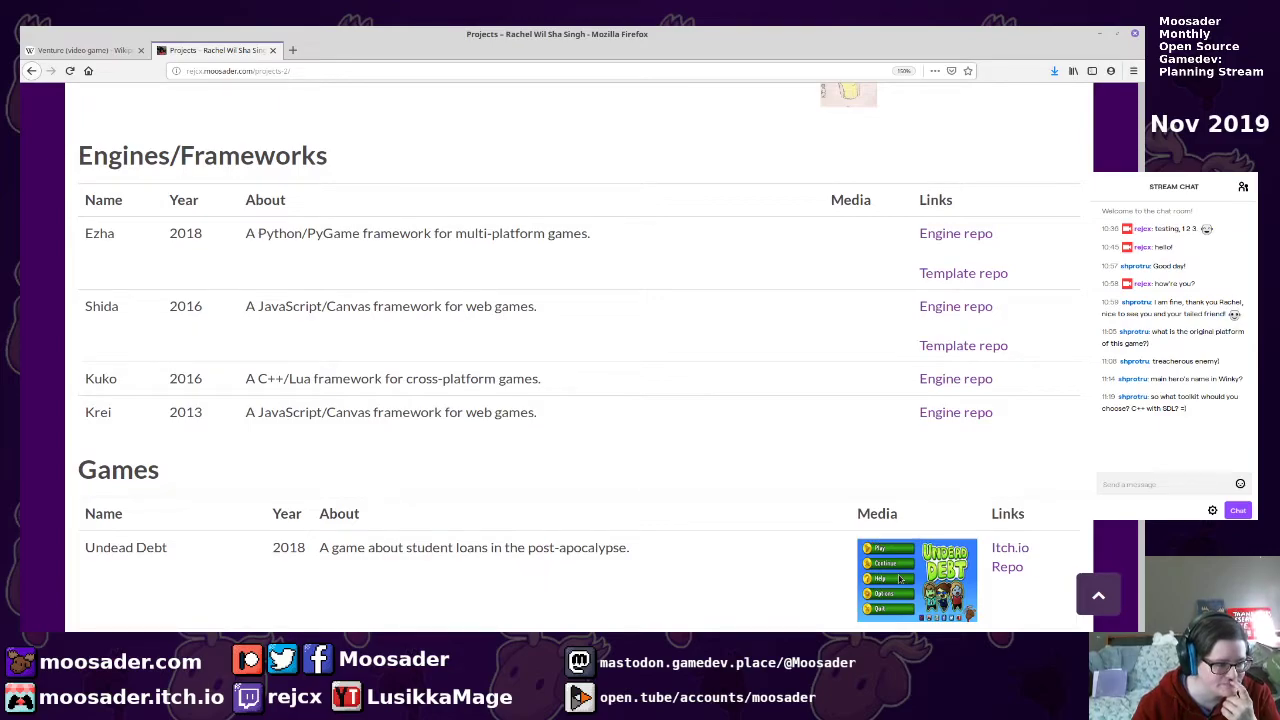
pyautogui.scroll(3, 670, 464)
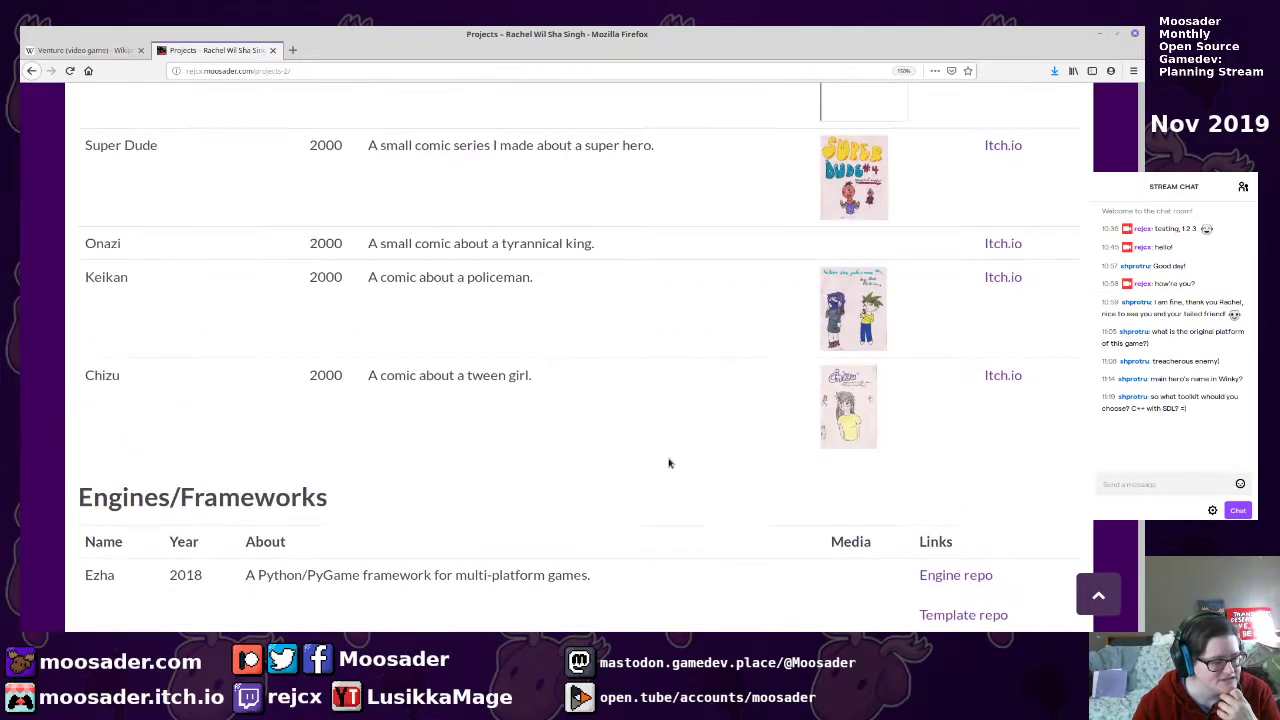
pyautogui.scroll(-2, 670, 464)
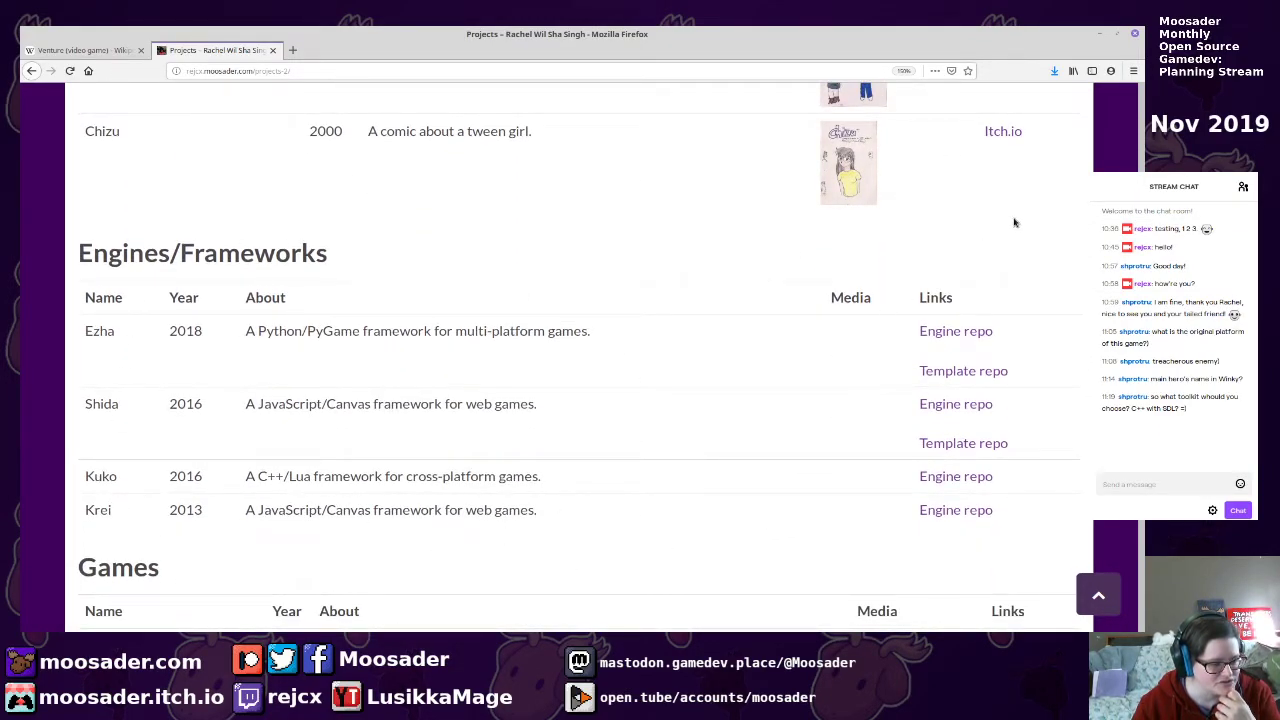
pyautogui.scroll(1, 752, 271)
pyautogui.scroll(-1, 740, 277)
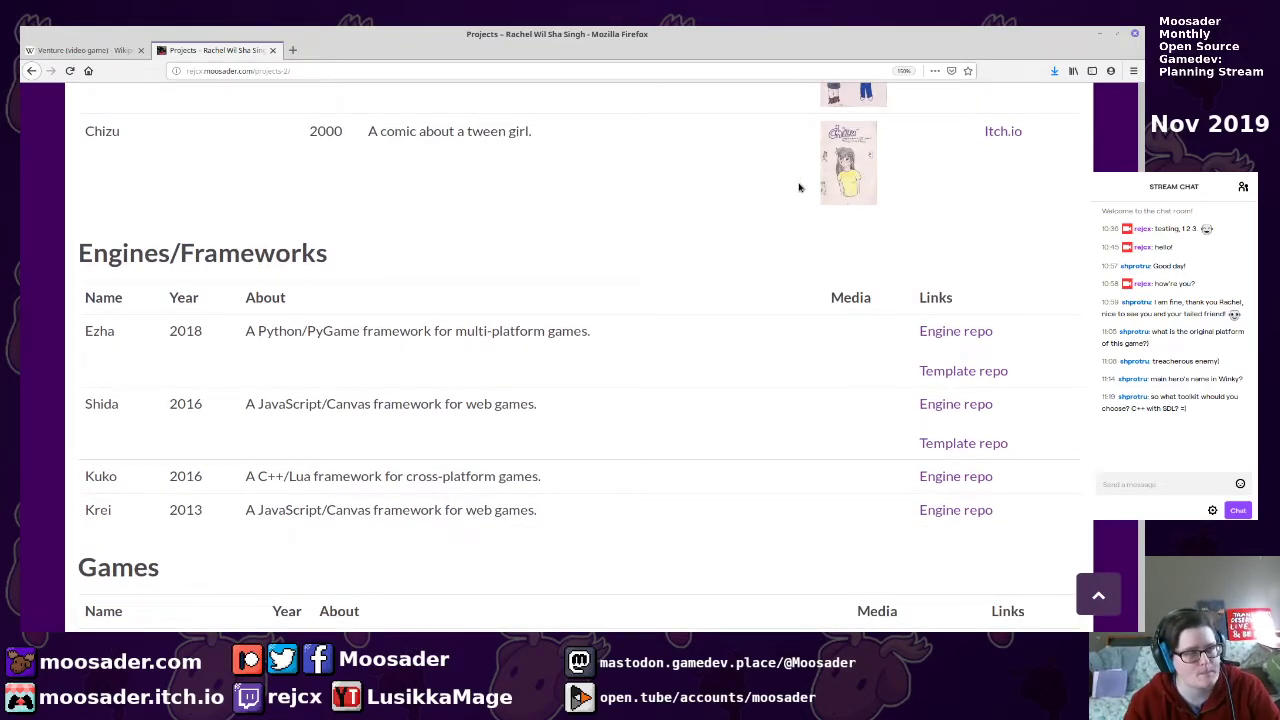
pyautogui.click(1105, 37)
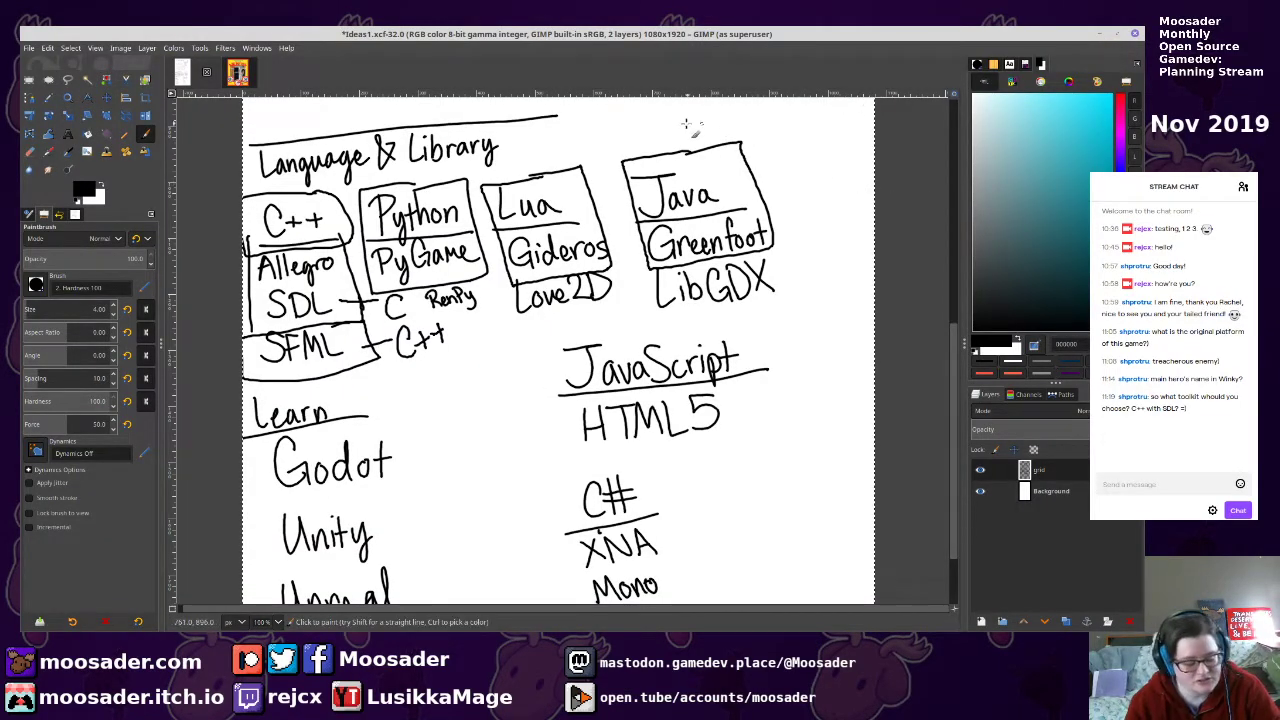
pyautogui.moveTo(613, 239)
pyautogui.mouseDown()
pyautogui.moveTo(640, 261)
pyautogui.moveTo(634, 194)
pyautogui.mouseUp()
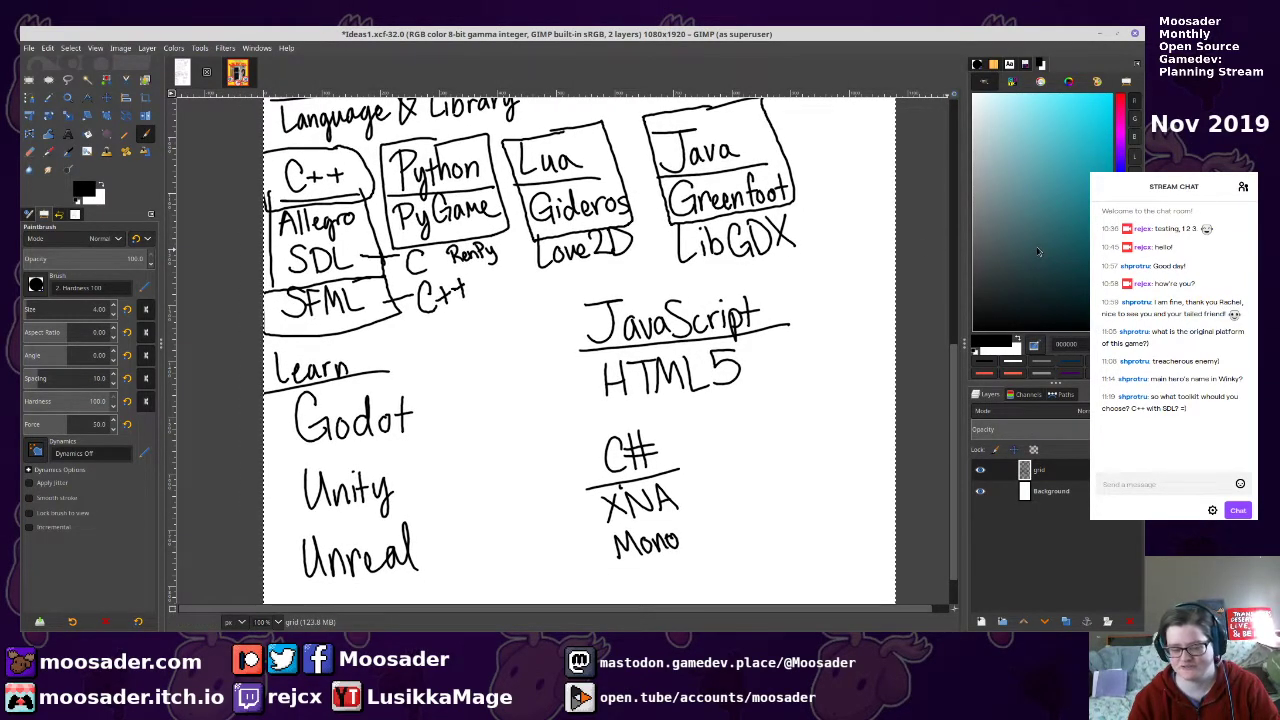
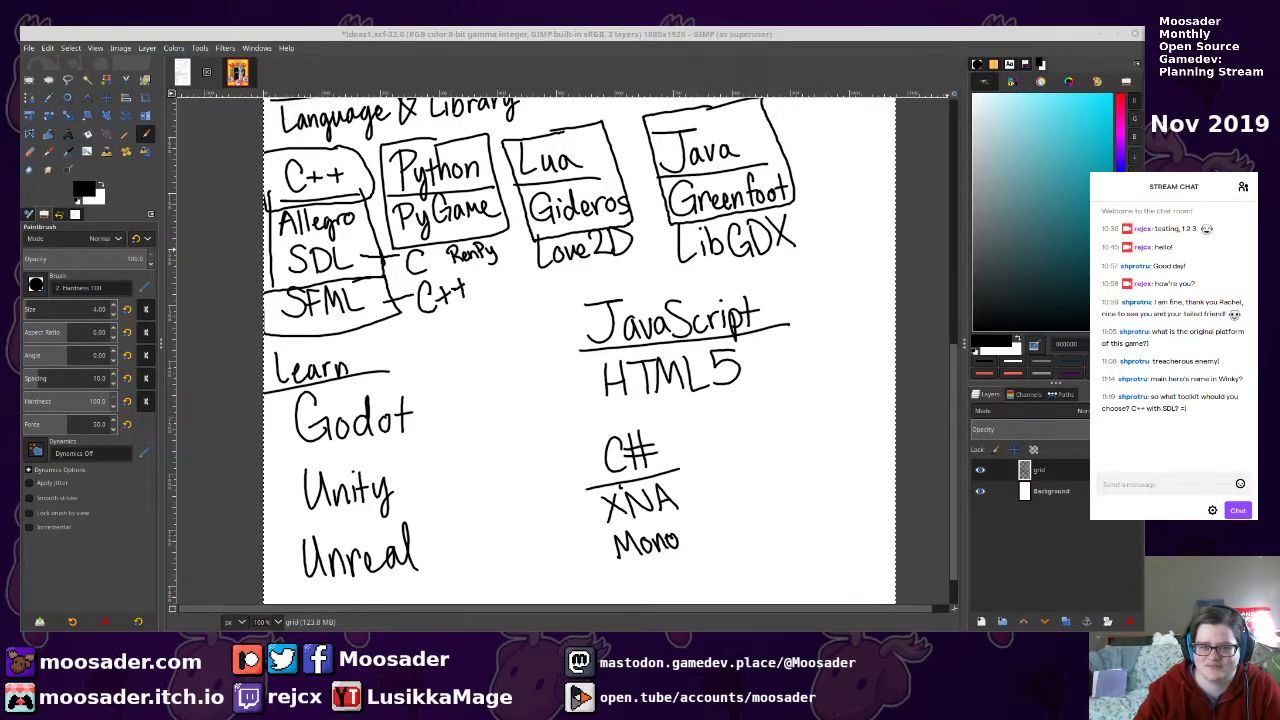
# Bring the Firefox window with a Twitch channel's Videos page into view, move it away again, and reactivate GIMP
pyautogui.moveTo(1142, 195); pyautogui.dragTo(540, 146)
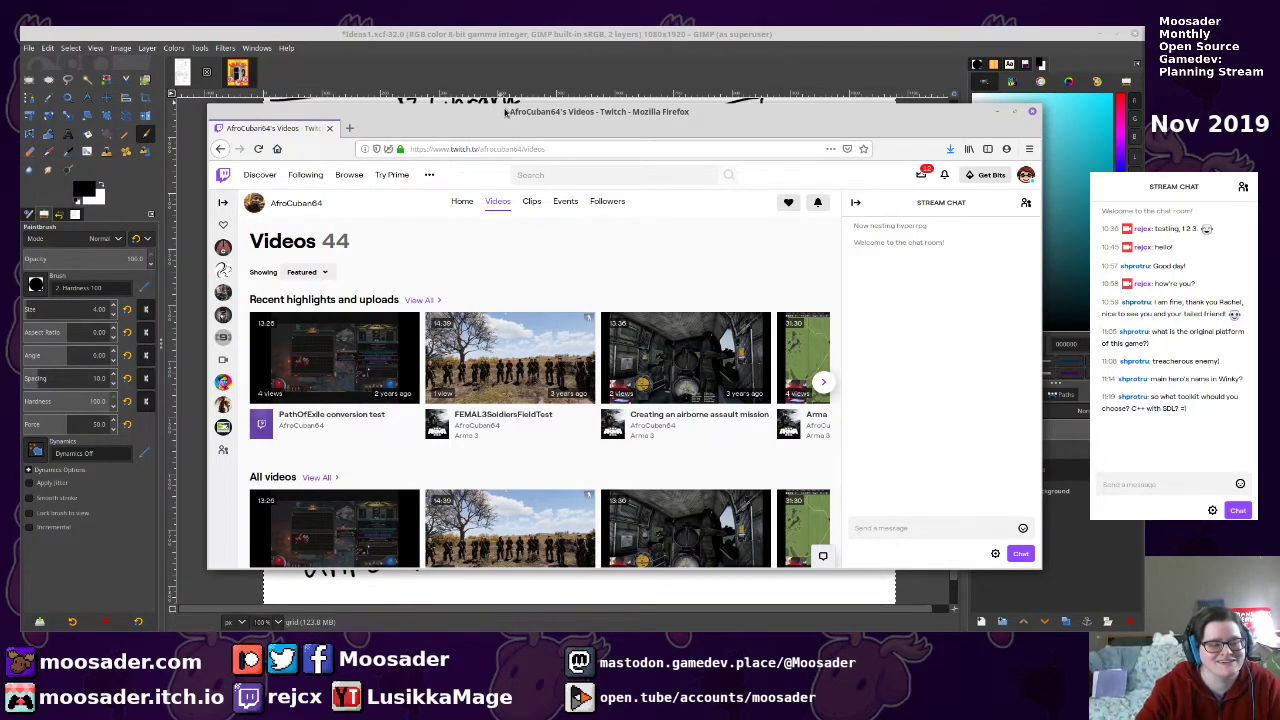
pyautogui.moveTo(508, 113); pyautogui.dragTo(1143, 125)
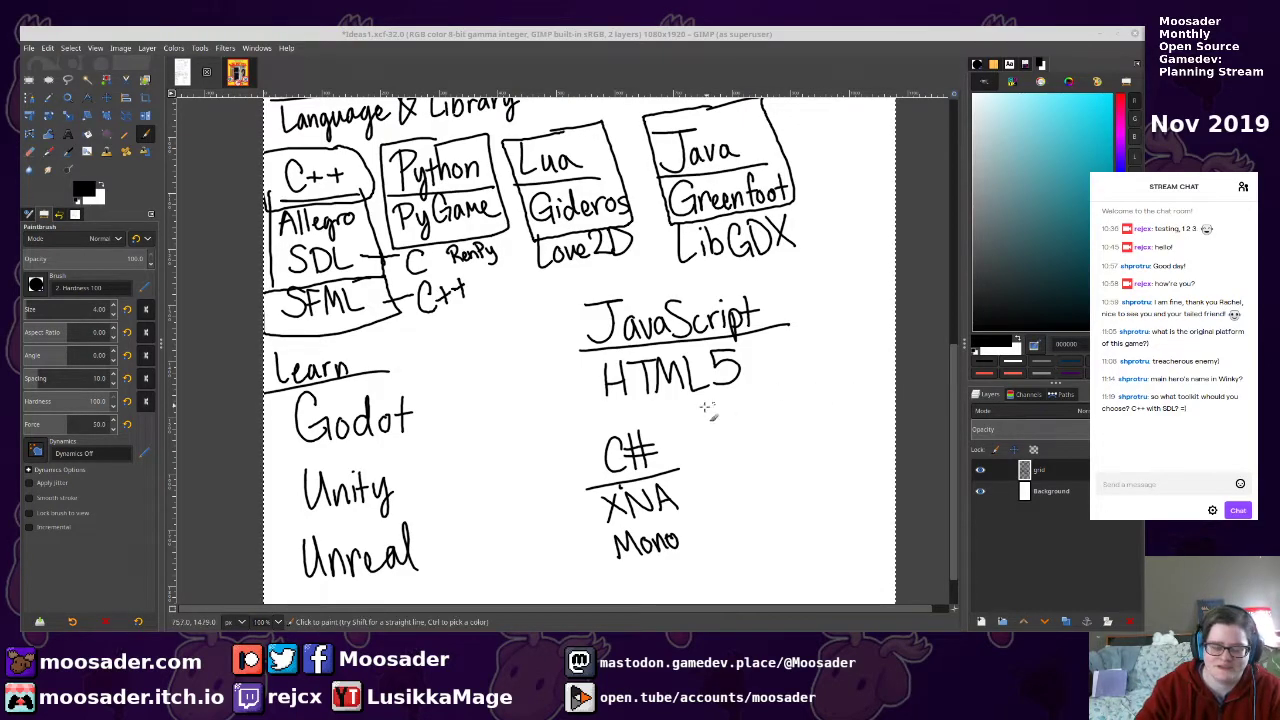
pyautogui.click(743, 37)
pyautogui.rightClick(743, 36)
pyautogui.click(666, 31)
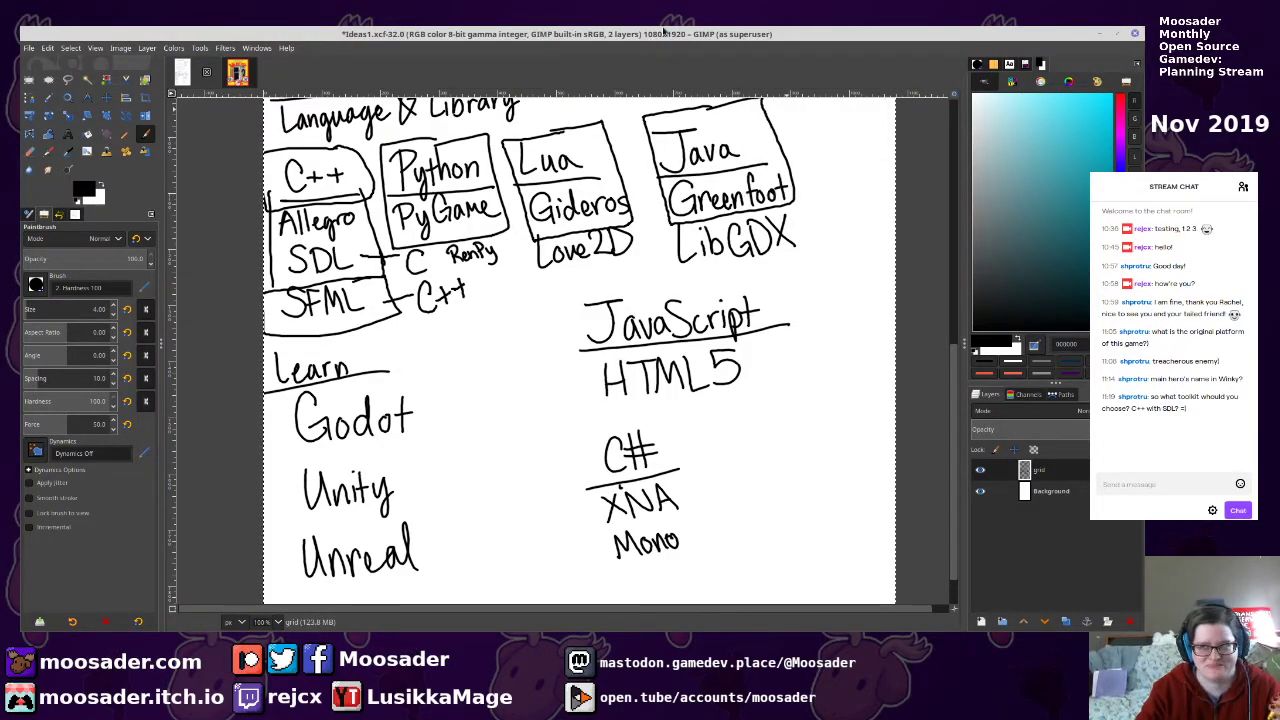
# Examine the language and library boxes, the dungeon map, and the character holding a goblet on the sketch
pyautogui.moveTo(606, 283); pyautogui.dragTo(638, 321)
pyautogui.keyDown('ctrl'); pyautogui.scroll(3, 598, 296); pyautogui.keyUp('ctrl')
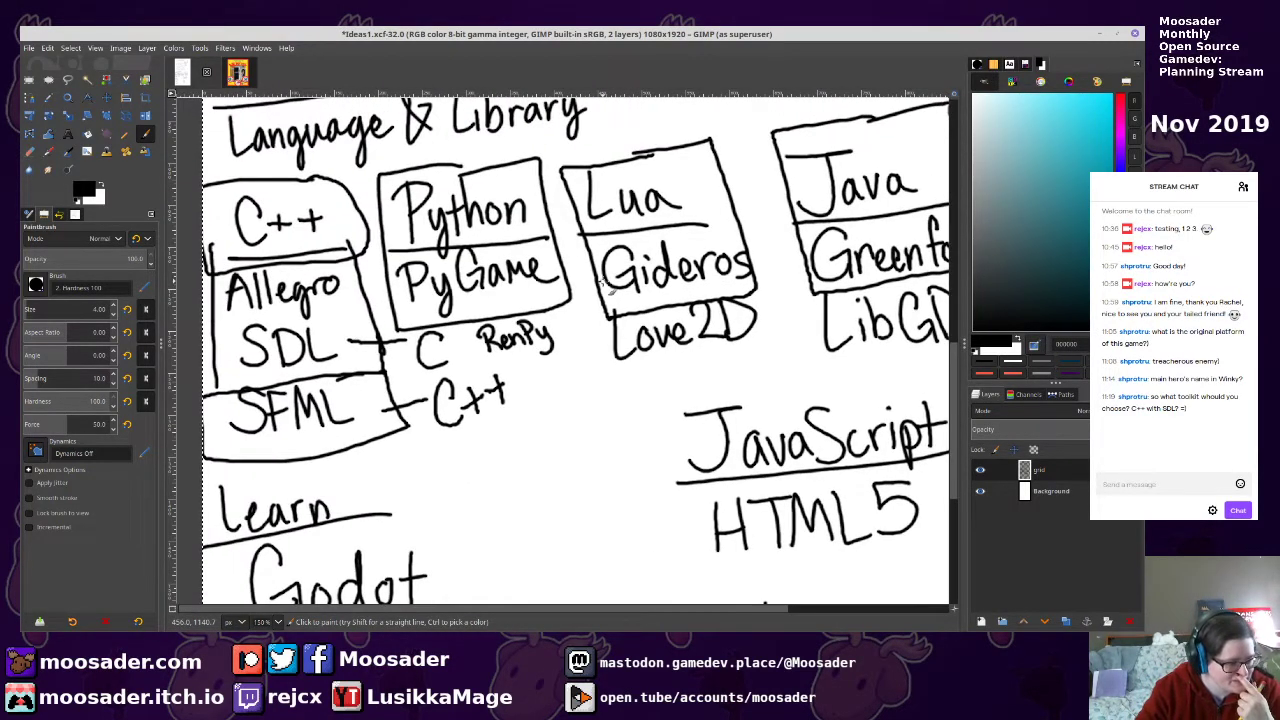
pyautogui.keyDown('ctrl'); pyautogui.scroll(-4, 610, 290); pyautogui.keyUp('ctrl')
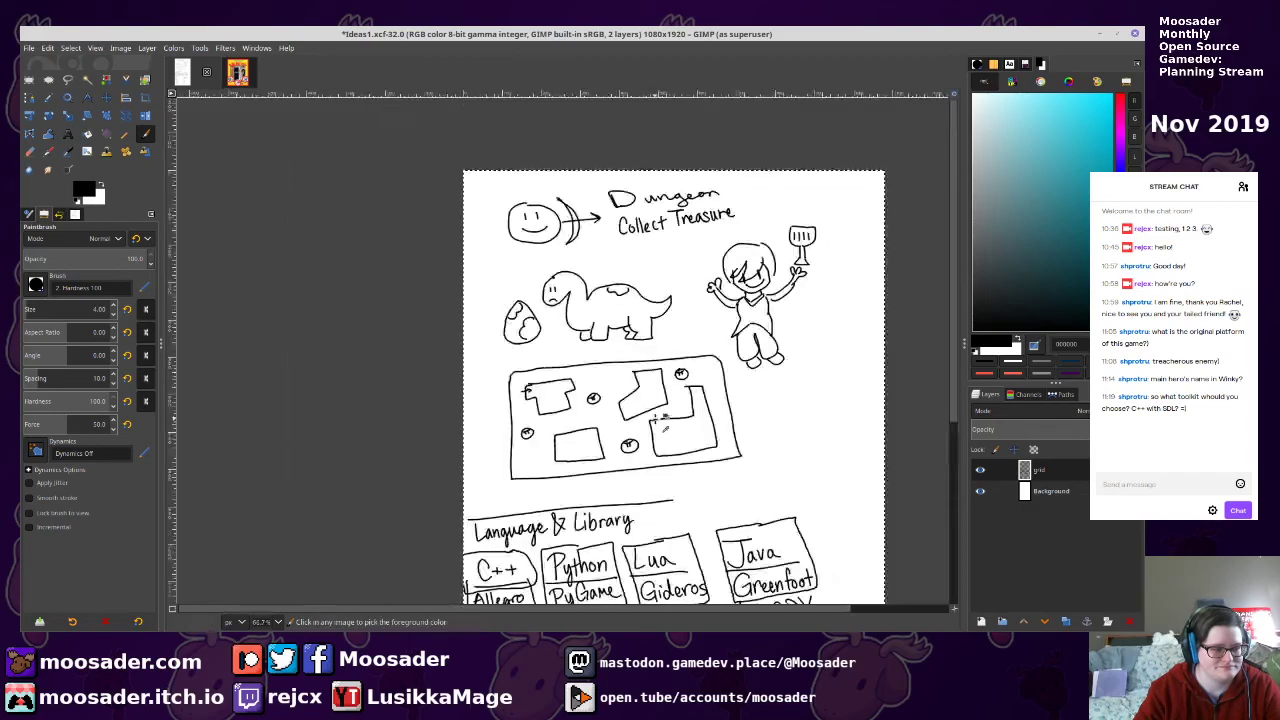
pyautogui.keyDown('ctrl'); pyautogui.scroll(2, 685, 360); pyautogui.keyUp('ctrl')
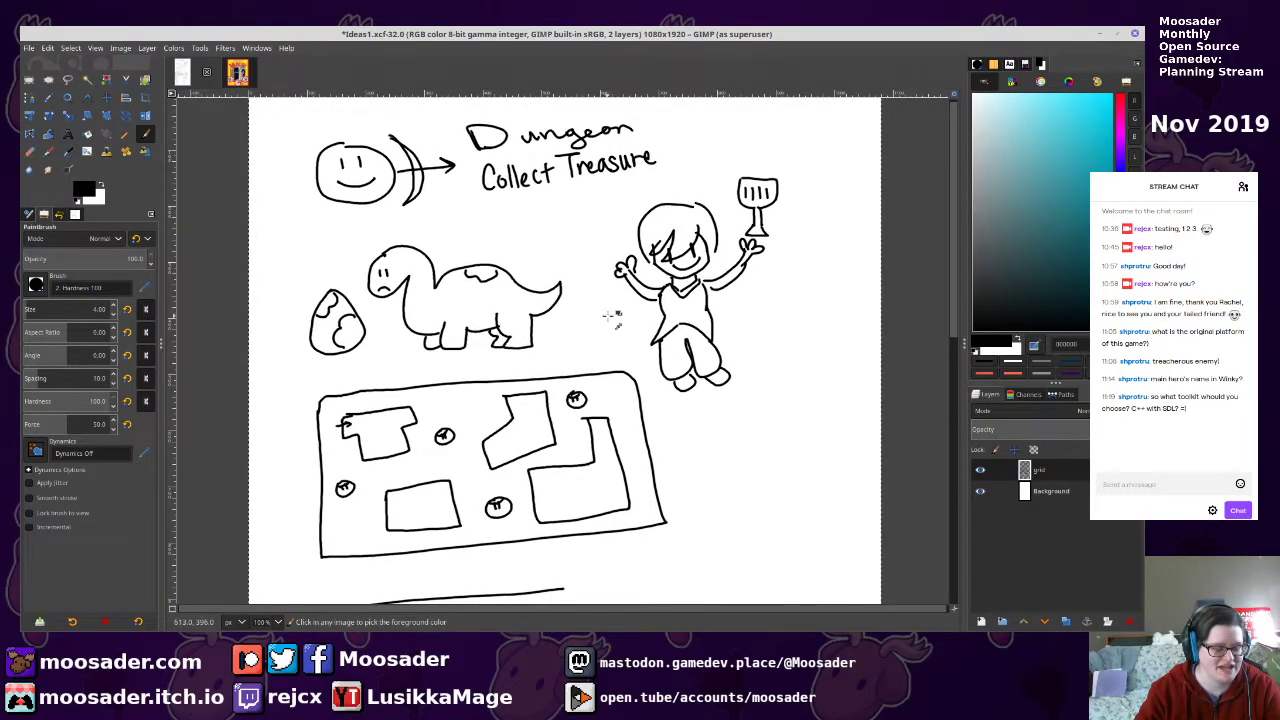
pyautogui.scroll(2, 608, 316)
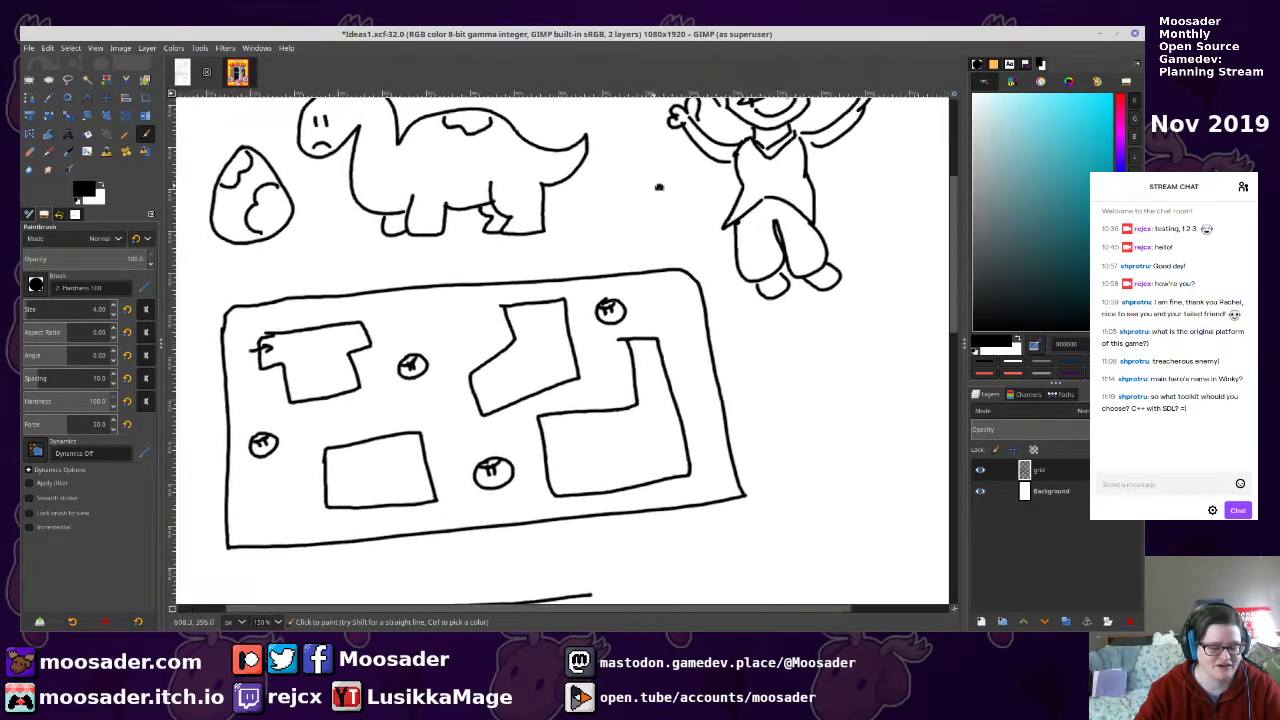
pyautogui.moveTo(659, 187)
pyautogui.mouseDown()
pyautogui.moveTo(752, 228)
pyautogui.moveTo(721, 312)
pyautogui.moveTo(520, 430)
pyautogui.moveTo(822, 298)
pyautogui.moveTo(693, 230)
pyautogui.mouseUp()
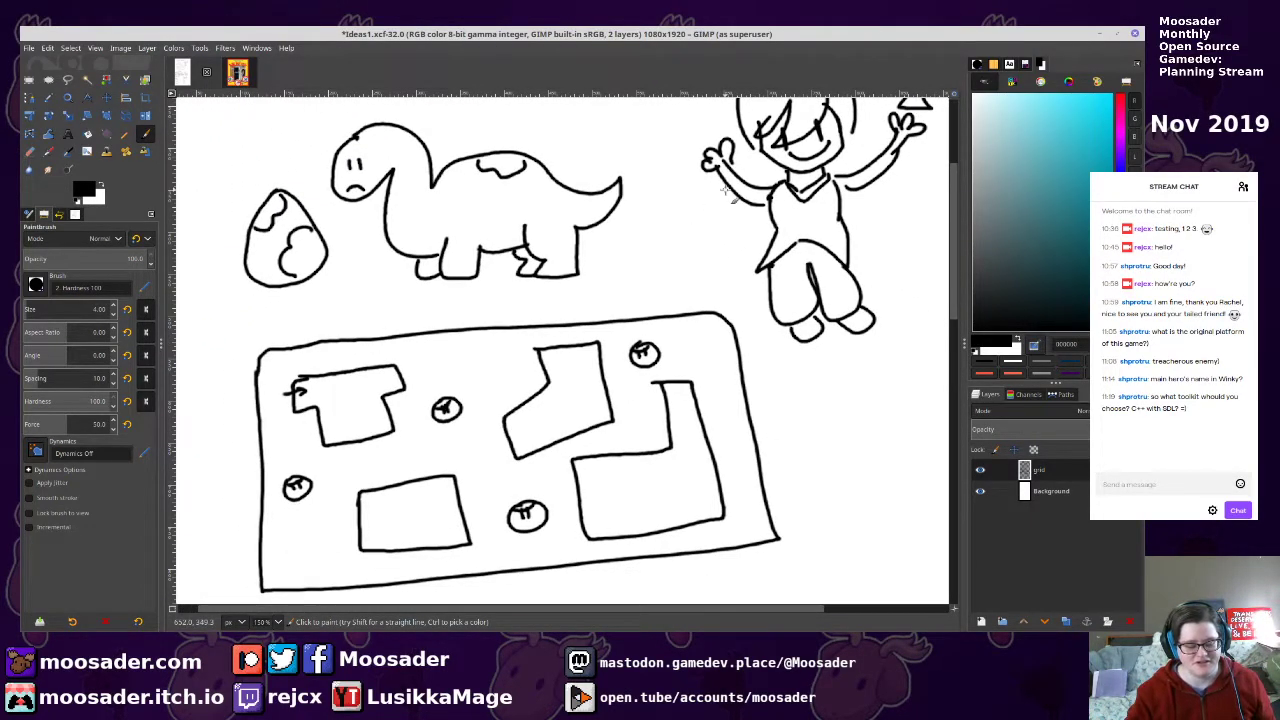
pyautogui.scroll(3, 728, 195)
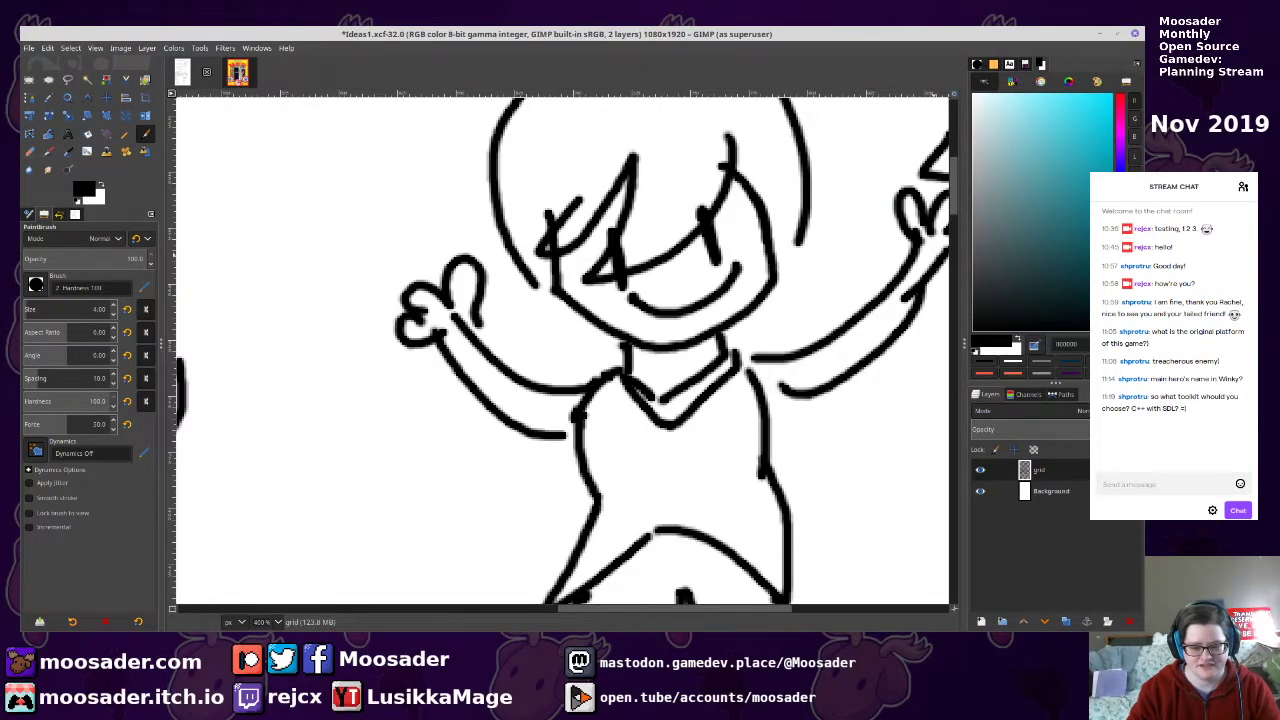
pyautogui.scroll(4, 766, 314)
pyautogui.scroll(-10, 616, 439)
pyautogui.scroll(1, 614, 439)
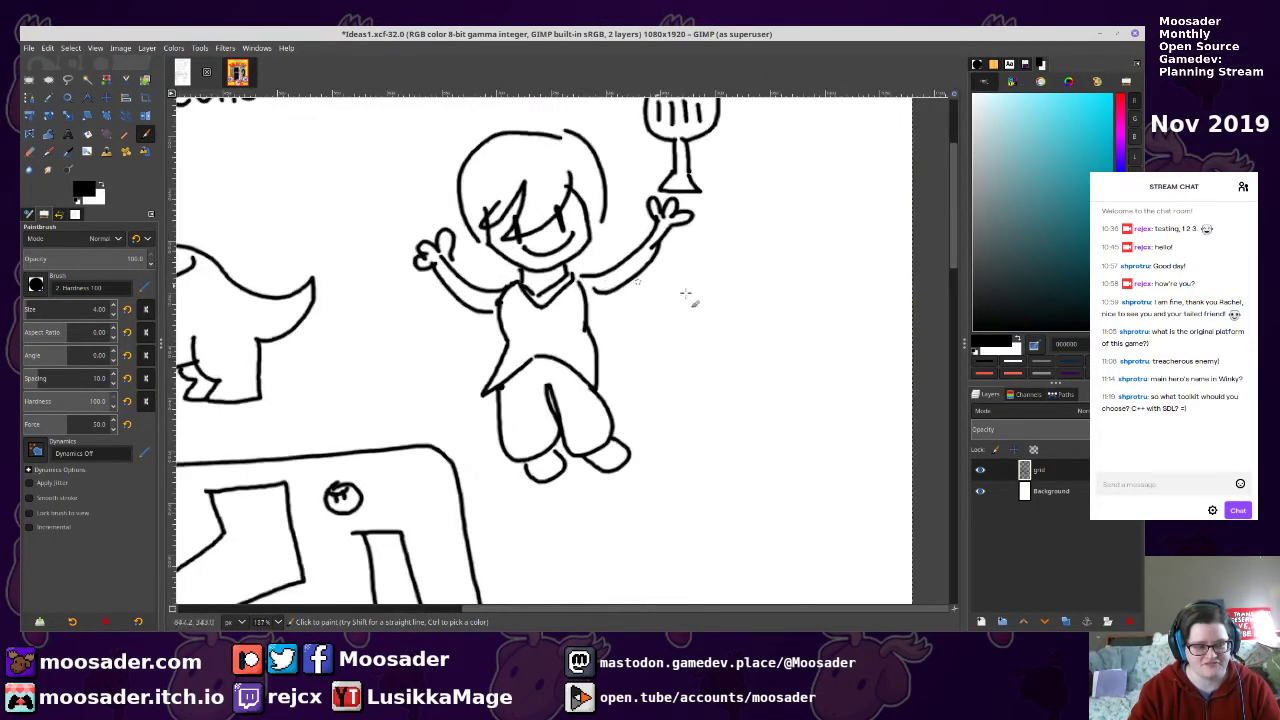
# Bring the Firefox window with the itch.io pages into view, maximize it on the Lenxion page, and enlarge the first screenshot
pyautogui.moveTo(1140, 84); pyautogui.dragTo(360, 150)
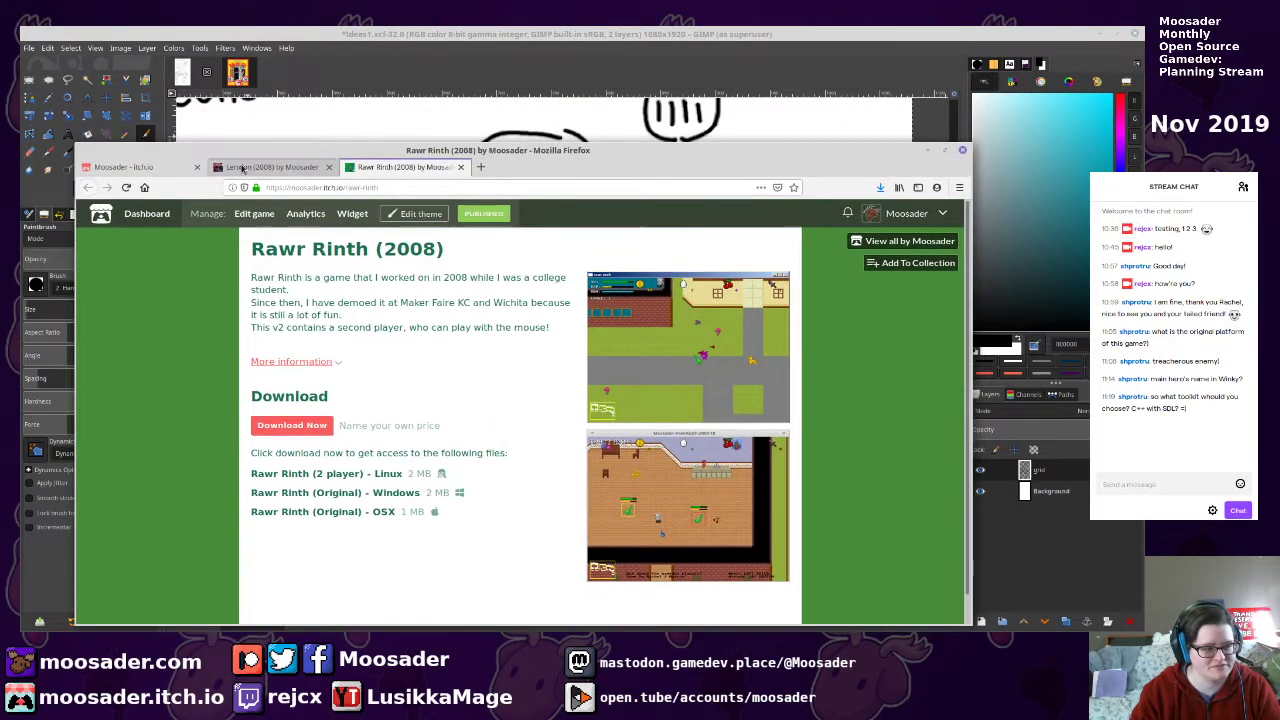
pyautogui.click(260, 167)
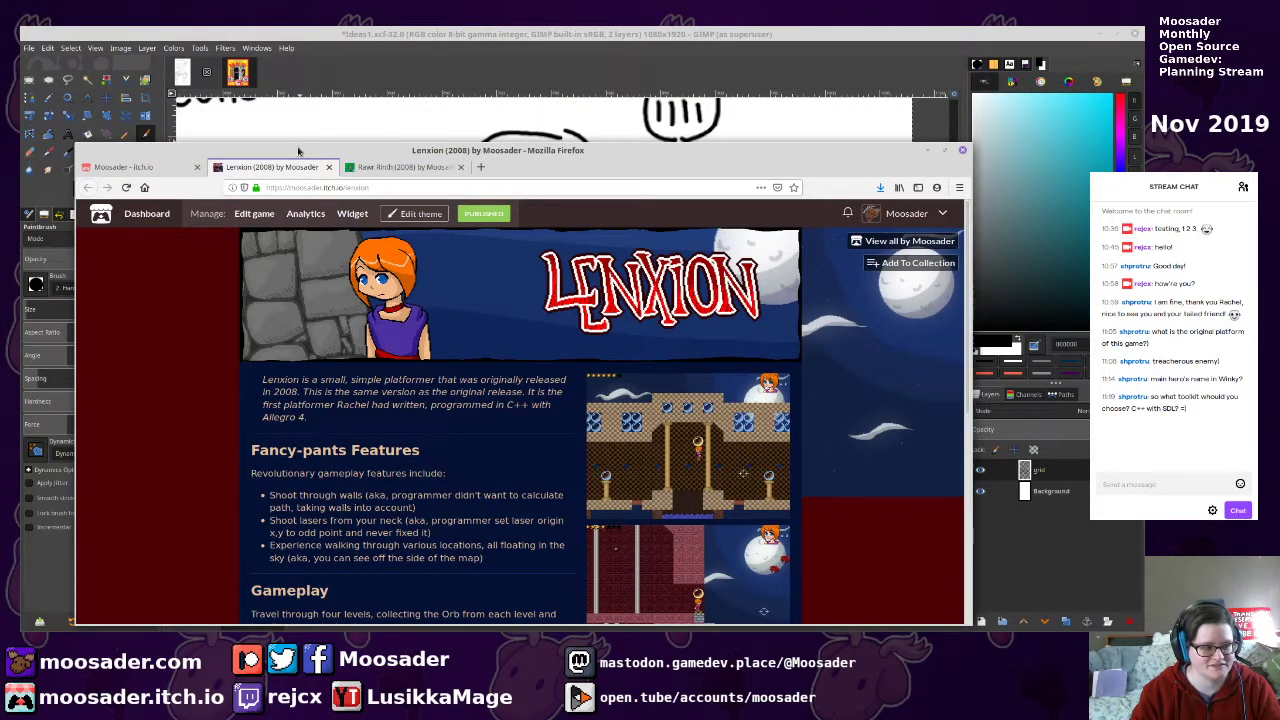
pyautogui.doubleClick(297, 148)
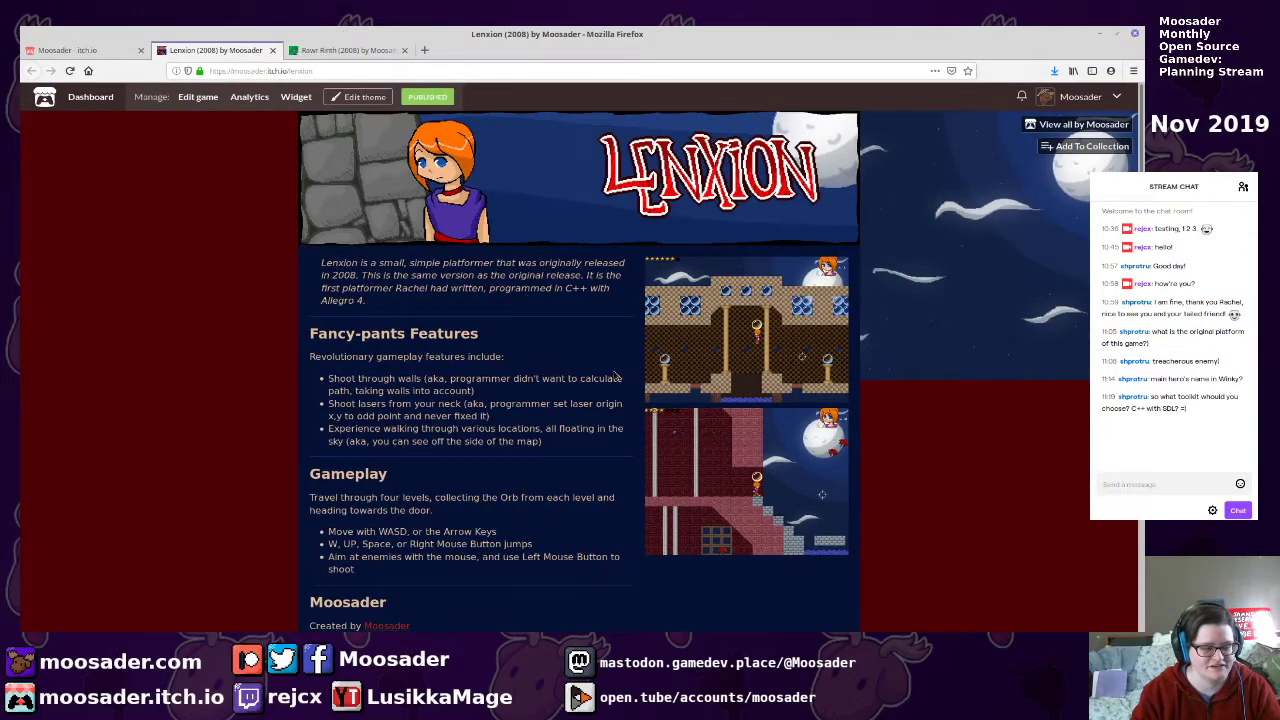
pyautogui.click(813, 368)
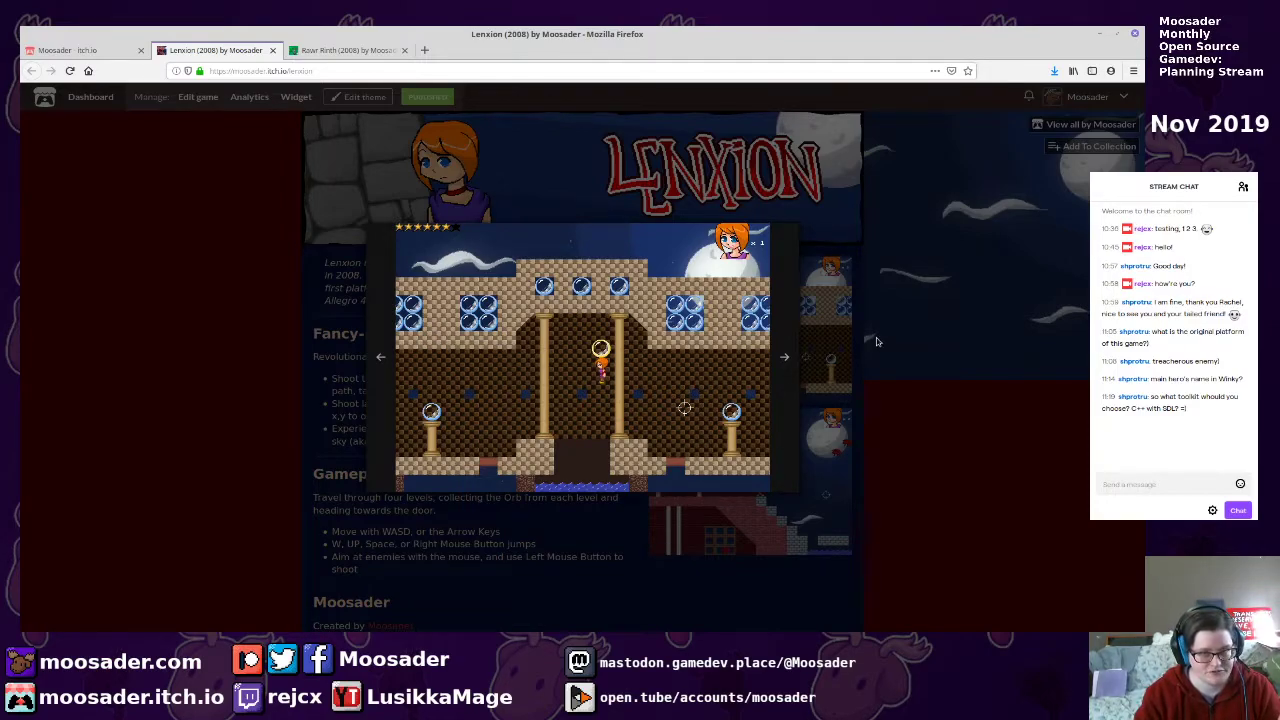
# Copy the enlarged Lenxion screenshot from the web page and paste it into GIMP as a new image
pyautogui.scroll(2, 747, 287)
pyautogui.rightClick(744, 288)
pyautogui.press('Escape')
pyautogui.hotkey('ctrl', '+')
pyautogui.hotkey('ctrl', '+')
pyautogui.hotkey('ctrl', '+')
pyautogui.hotkey('ctrl', '+')
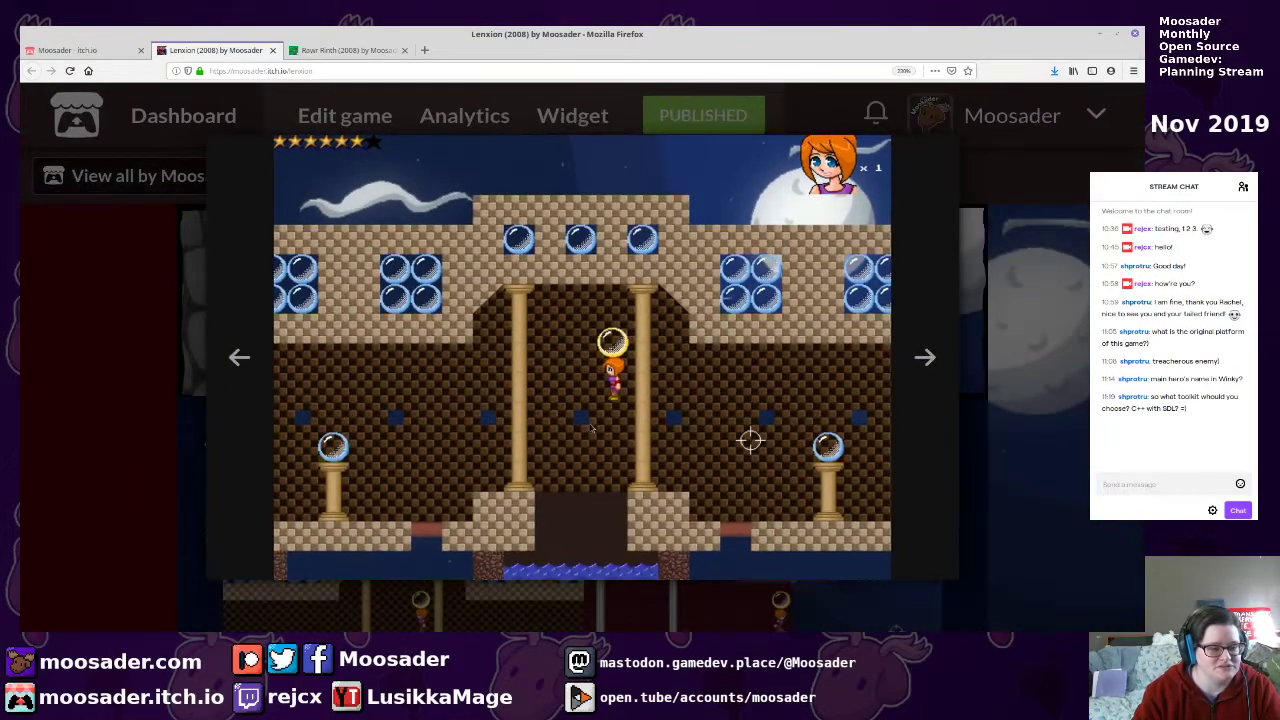
pyautogui.rightClick(757, 251)
pyautogui.press('Escape')
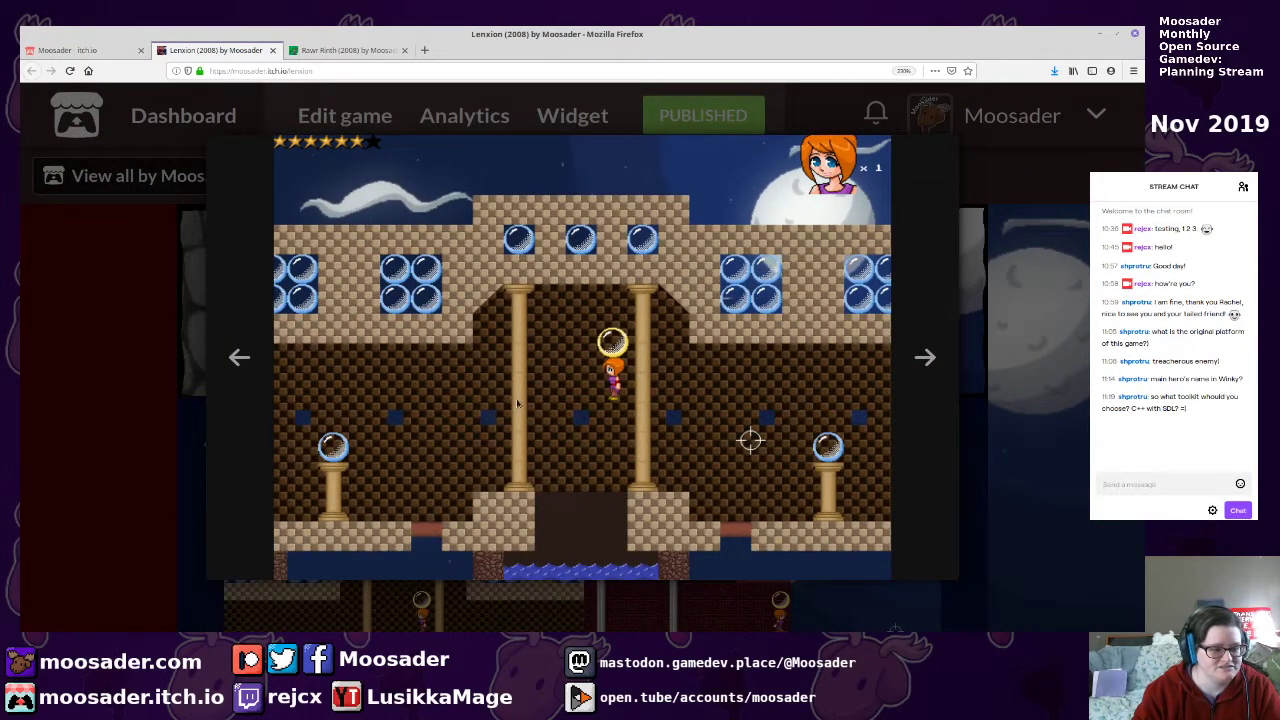
pyautogui.click(1099, 35)
pyautogui.hotkey('ctrl', 'shift', 'v')
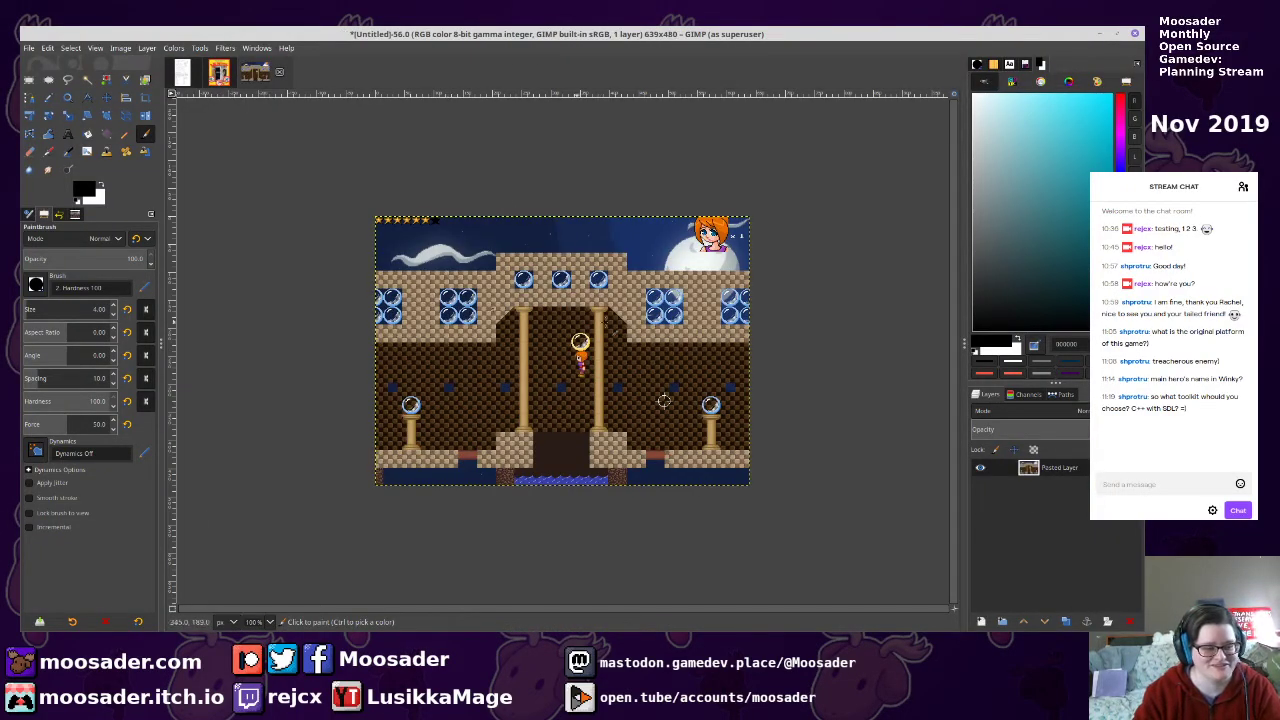
pyautogui.scroll(5, 700, 331)
pyautogui.moveTo(369, 433); pyautogui.dragTo(562, 323)
pyautogui.scroll(-5, 719, 256)
# Switch to the file manager, launch Rawr Rinth July 18 from the Rawr Rinth v2 Linux folder in GAMES, and start playing
pyautogui.hotkey('alt', 'Tab')
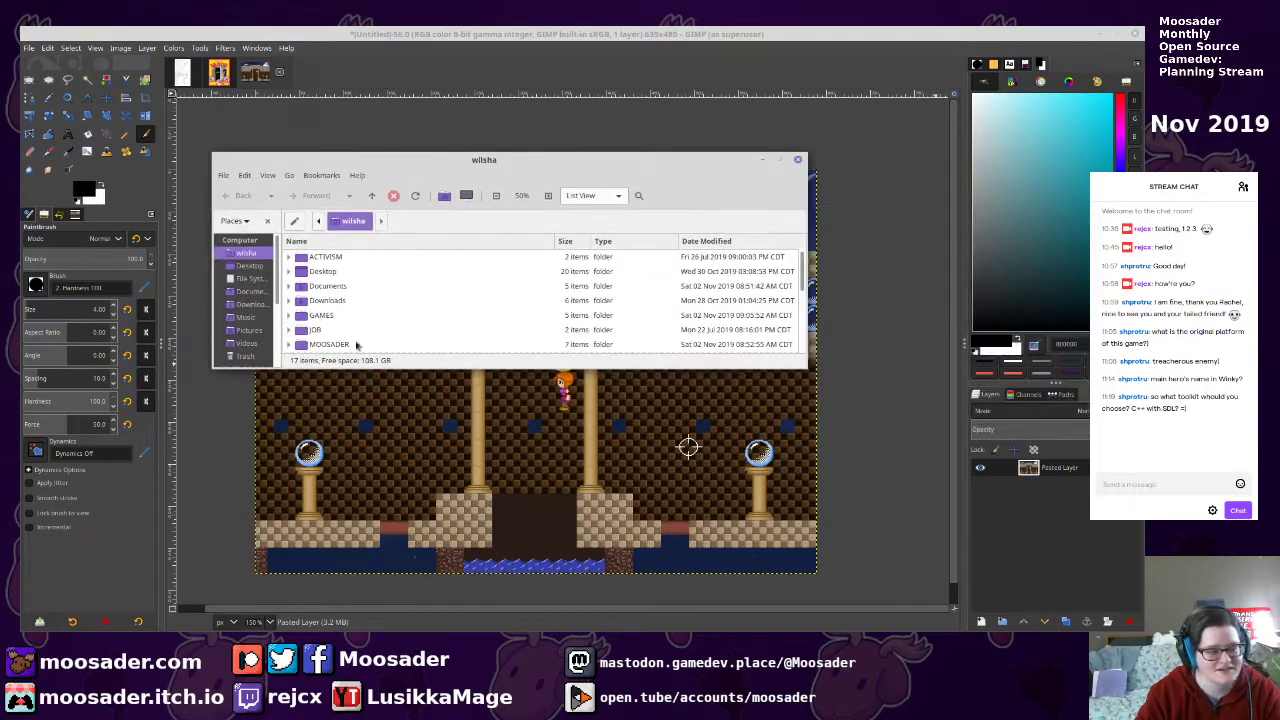
pyautogui.doubleClick(325, 316)
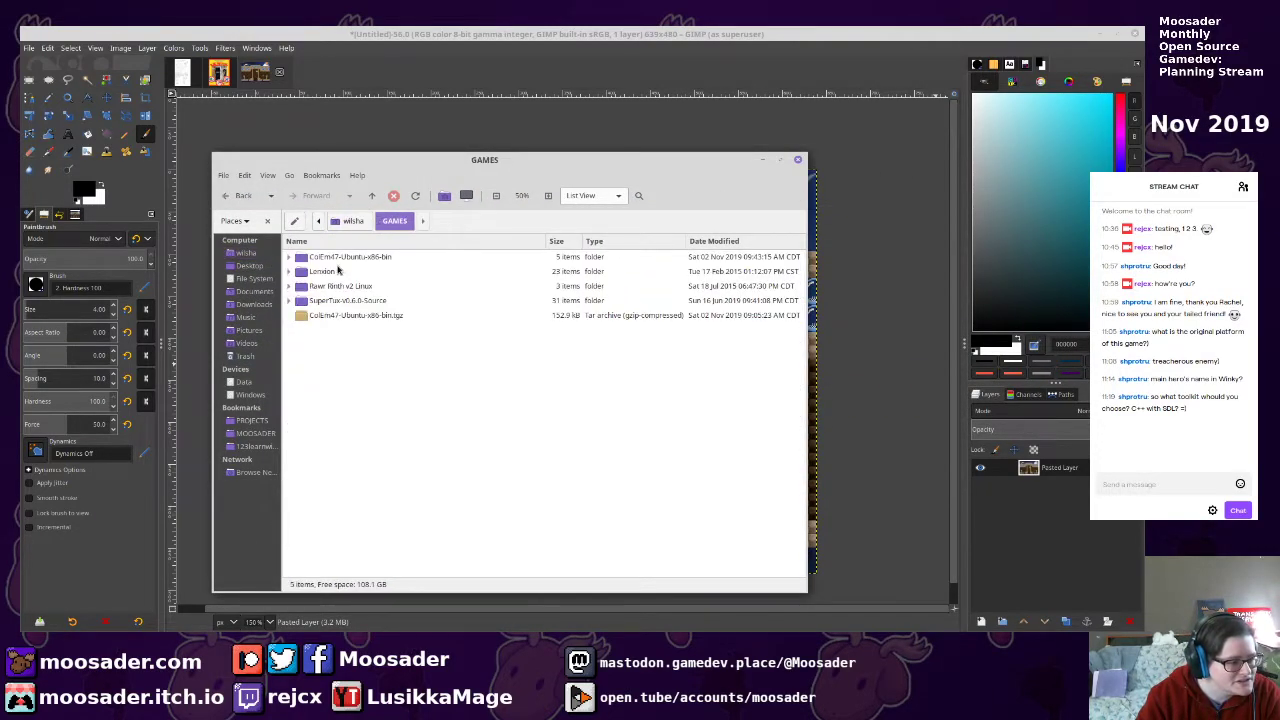
pyautogui.doubleClick(323, 287)
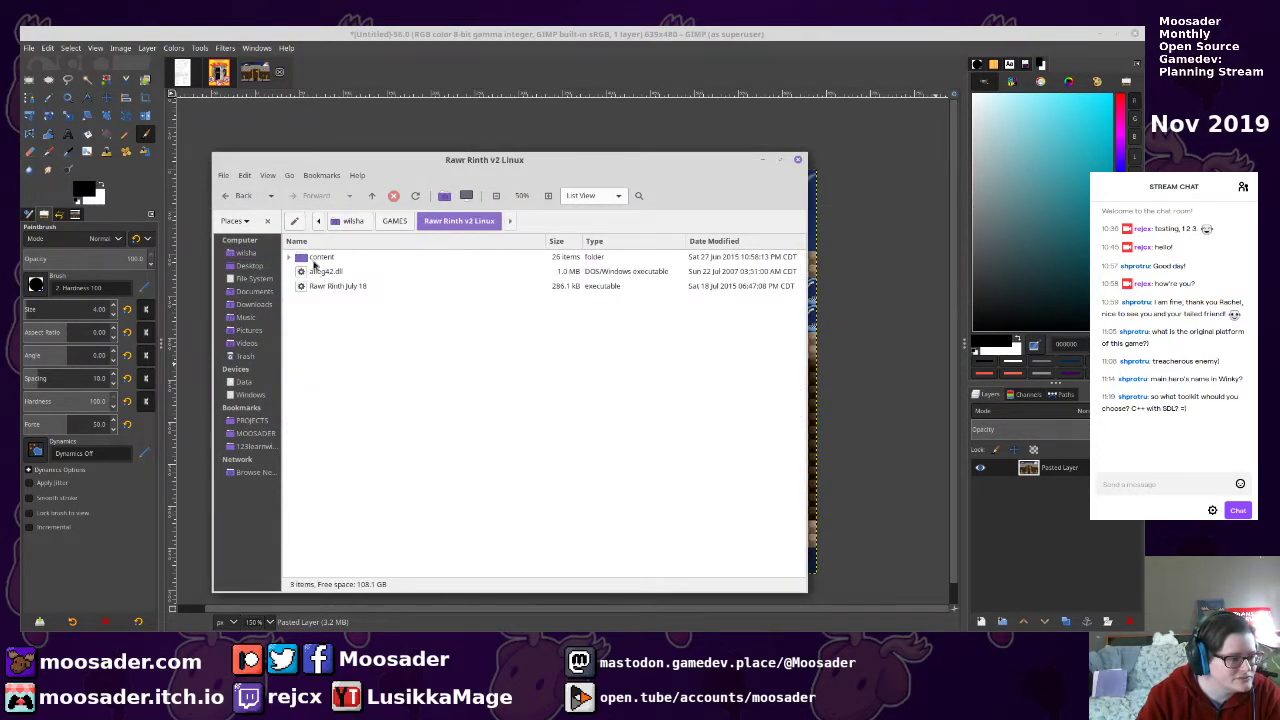
pyautogui.doubleClick(323, 287)
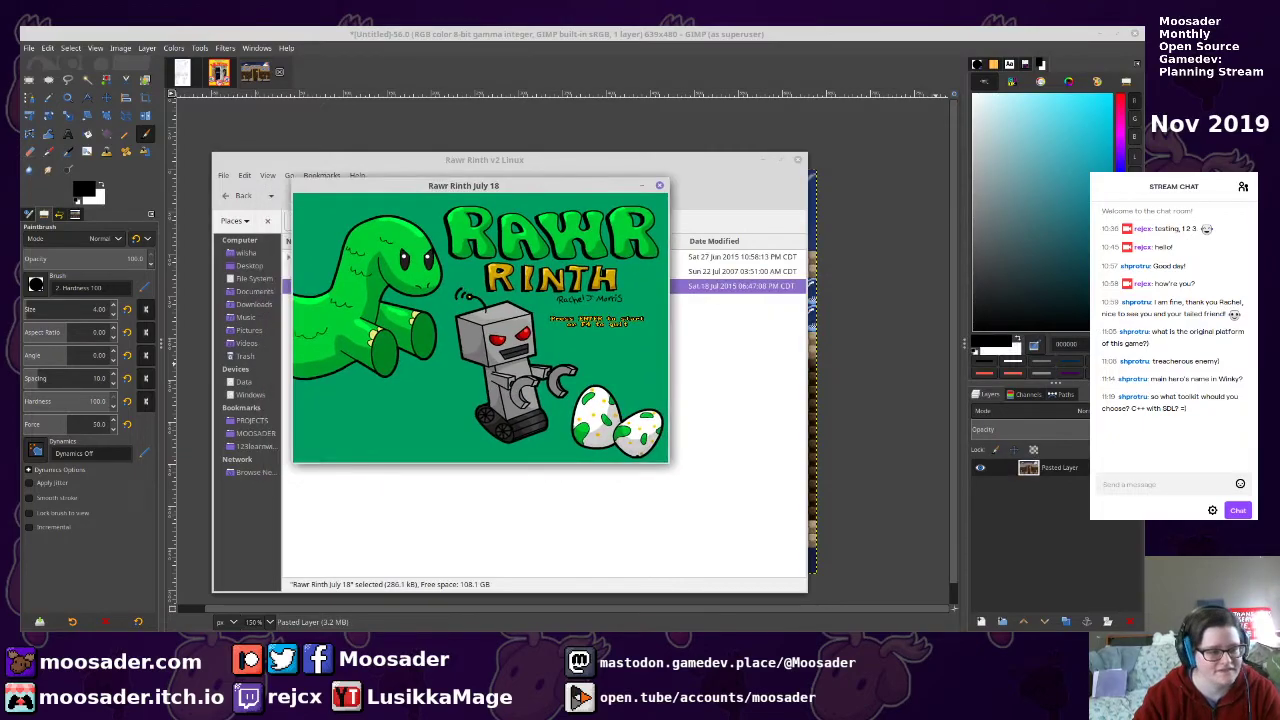
pyautogui.press('Return')
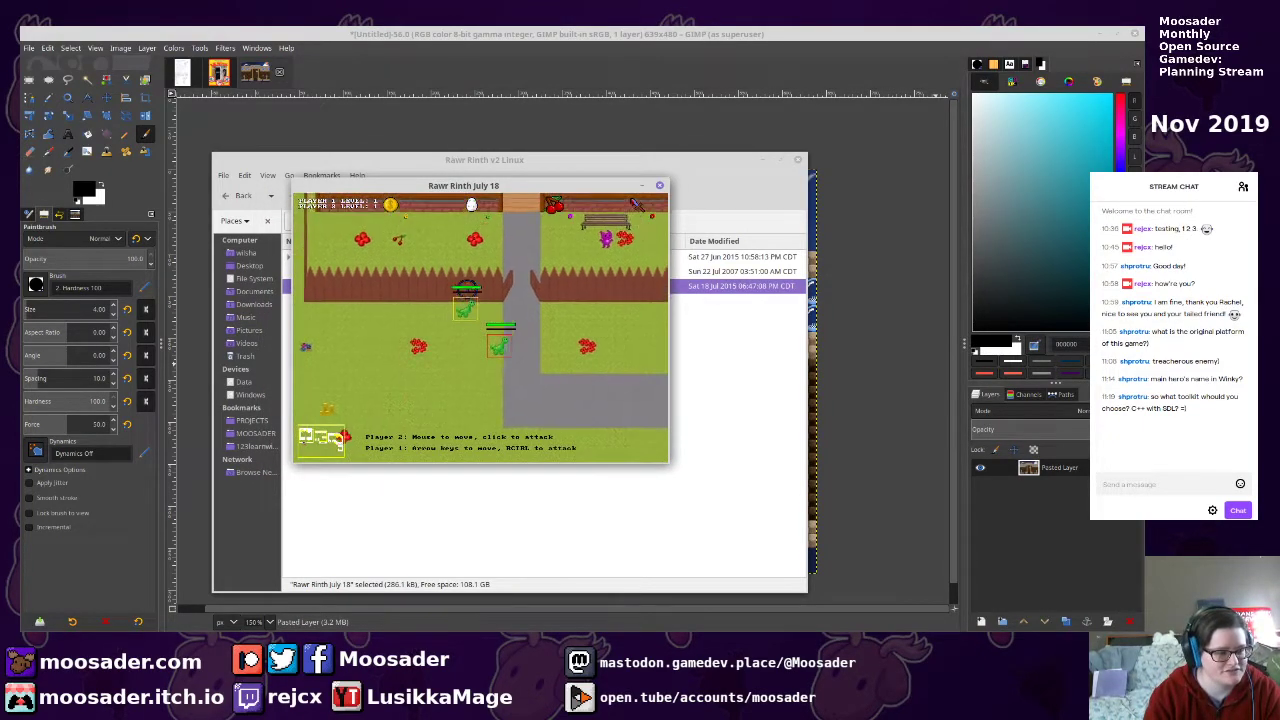
# Walk the player-one dinosaur around the yard, along the path and up past the buildings to the upper fence, and quit Rawr Rinth
pyautogui.press('Right')
pyautogui.press('Down')
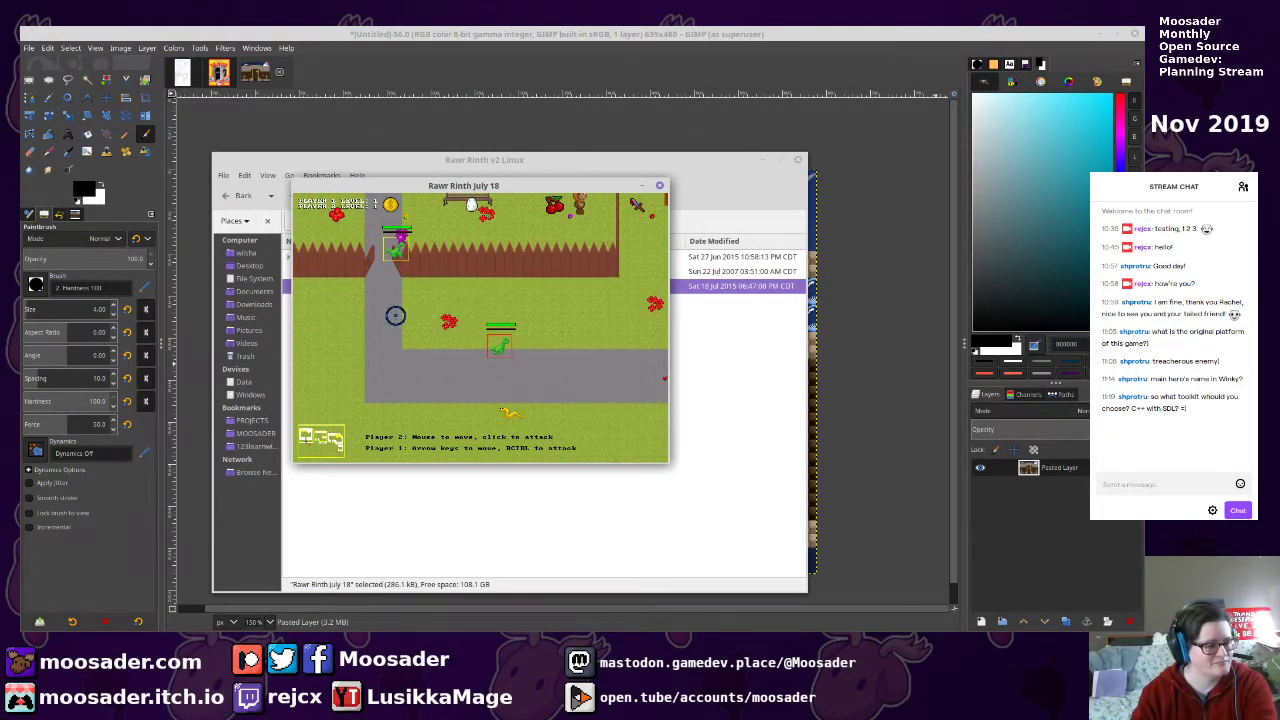
pyautogui.press('Left')
pyautogui.press('Left')
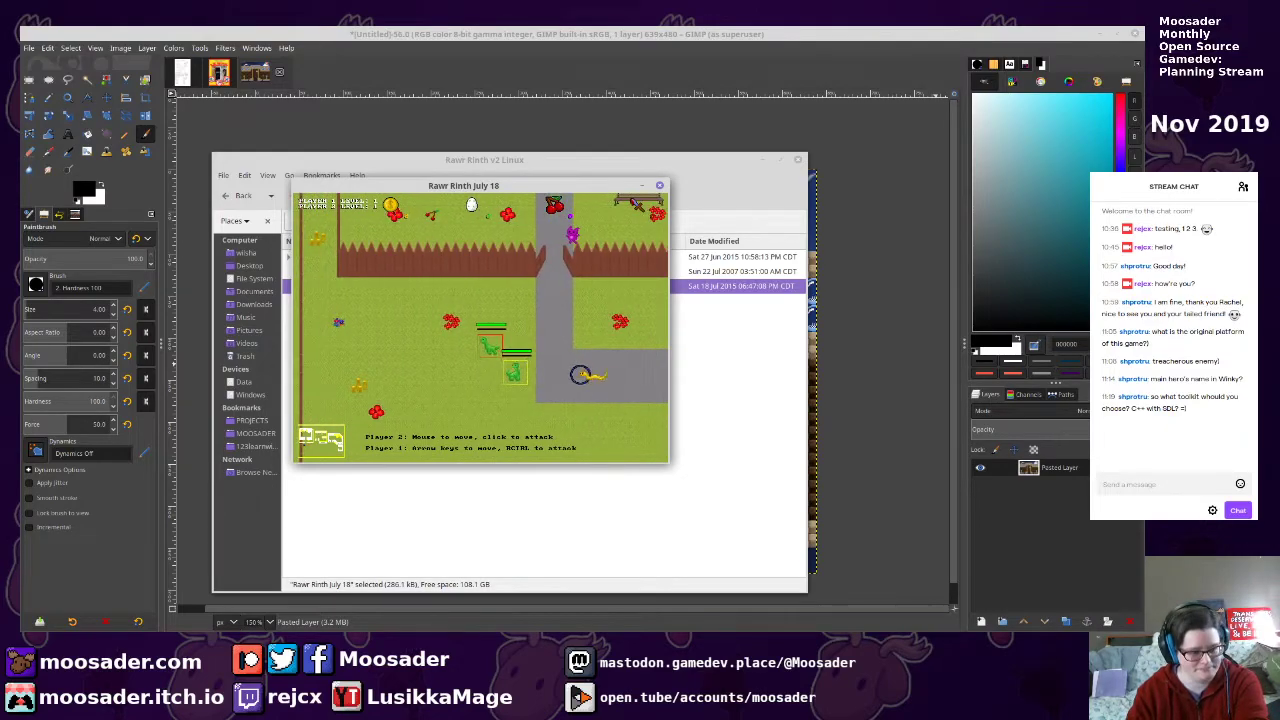
pyautogui.press('Down')
pyautogui.press('Up')
pyautogui.press('Left')
pyautogui.press('Down')
pyautogui.press('Up')
pyautogui.press('Right')
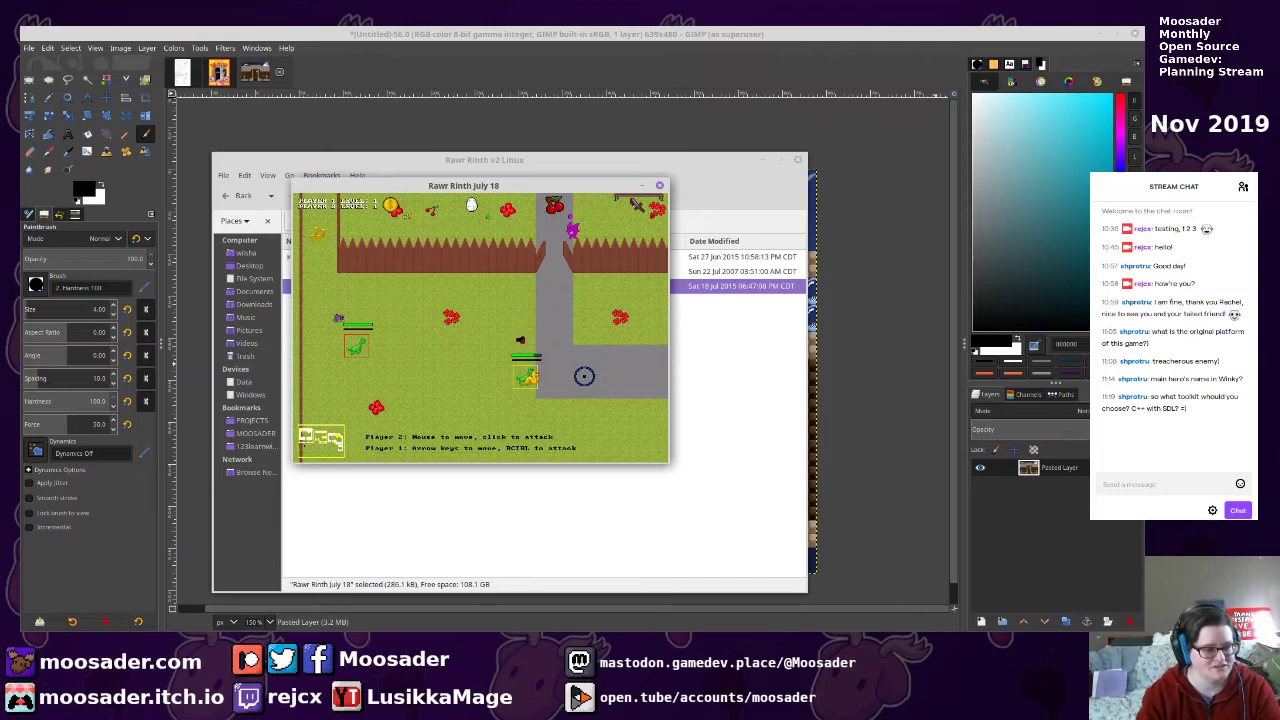
pyautogui.press('Right')
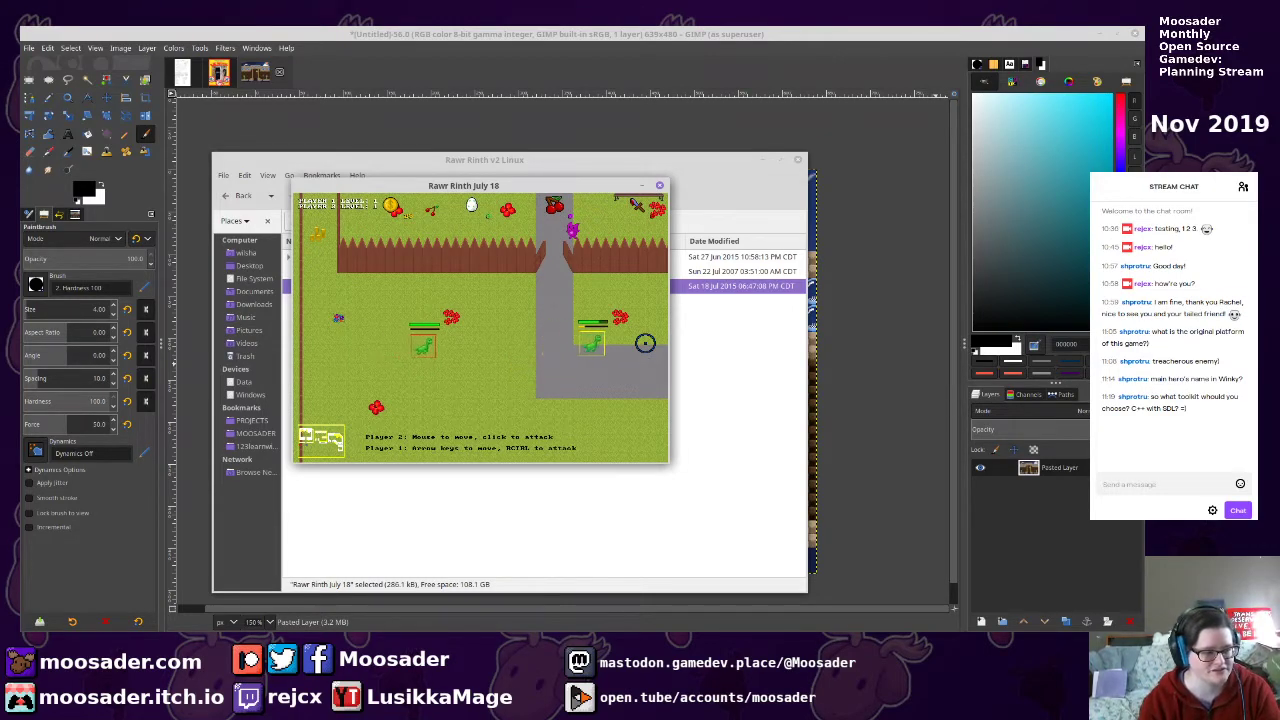
pyautogui.press('Up')
pyautogui.press('Right')
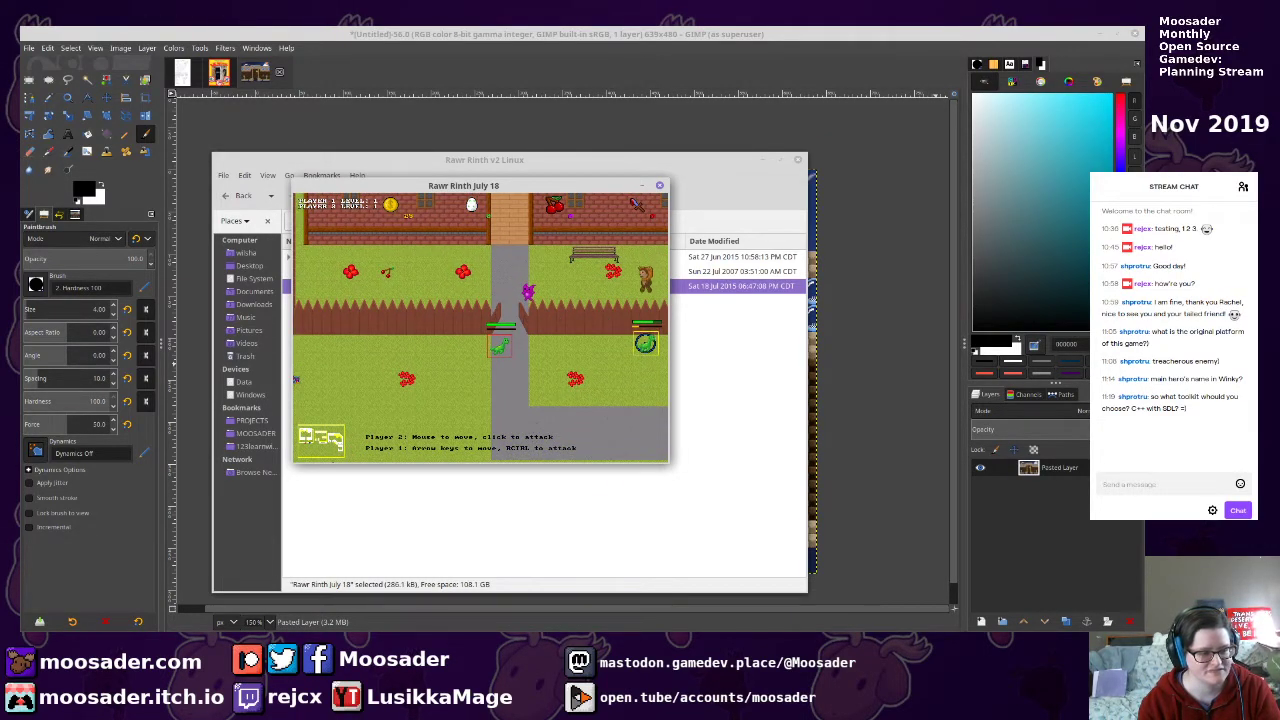
pyautogui.press('Down')
pyautogui.press('Right')
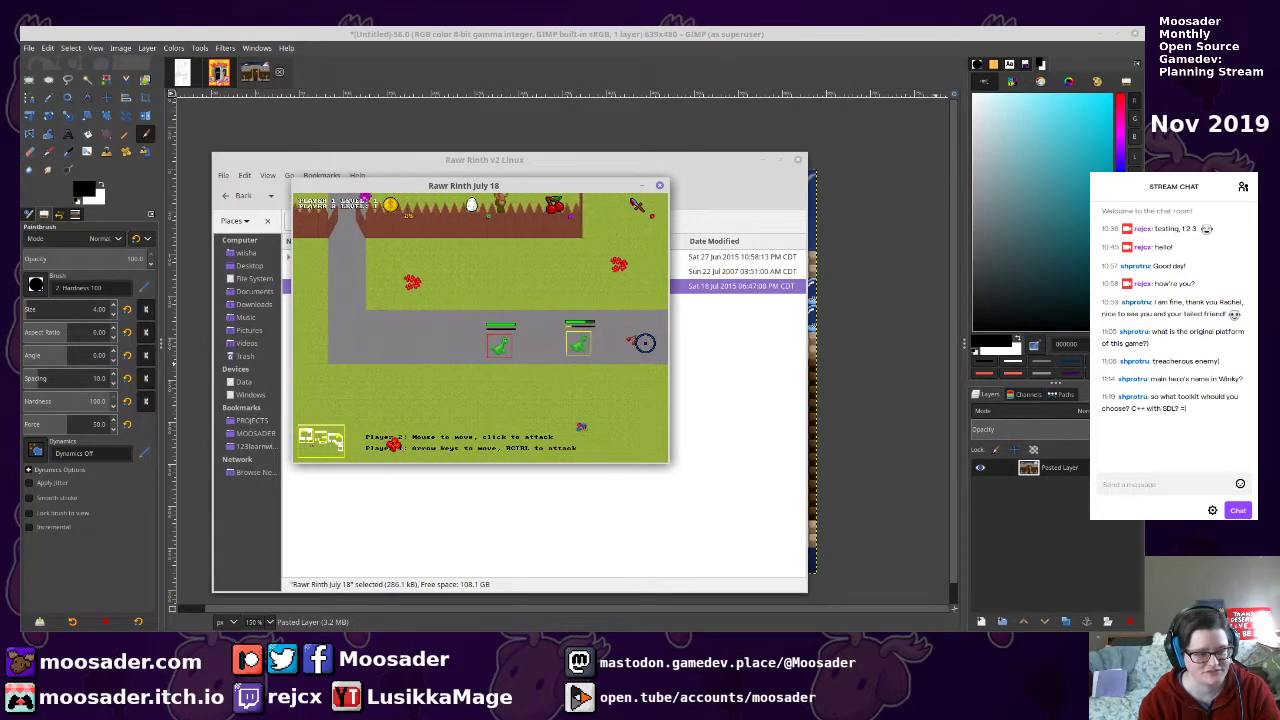
pyautogui.press('Up')
pyautogui.press('Right')
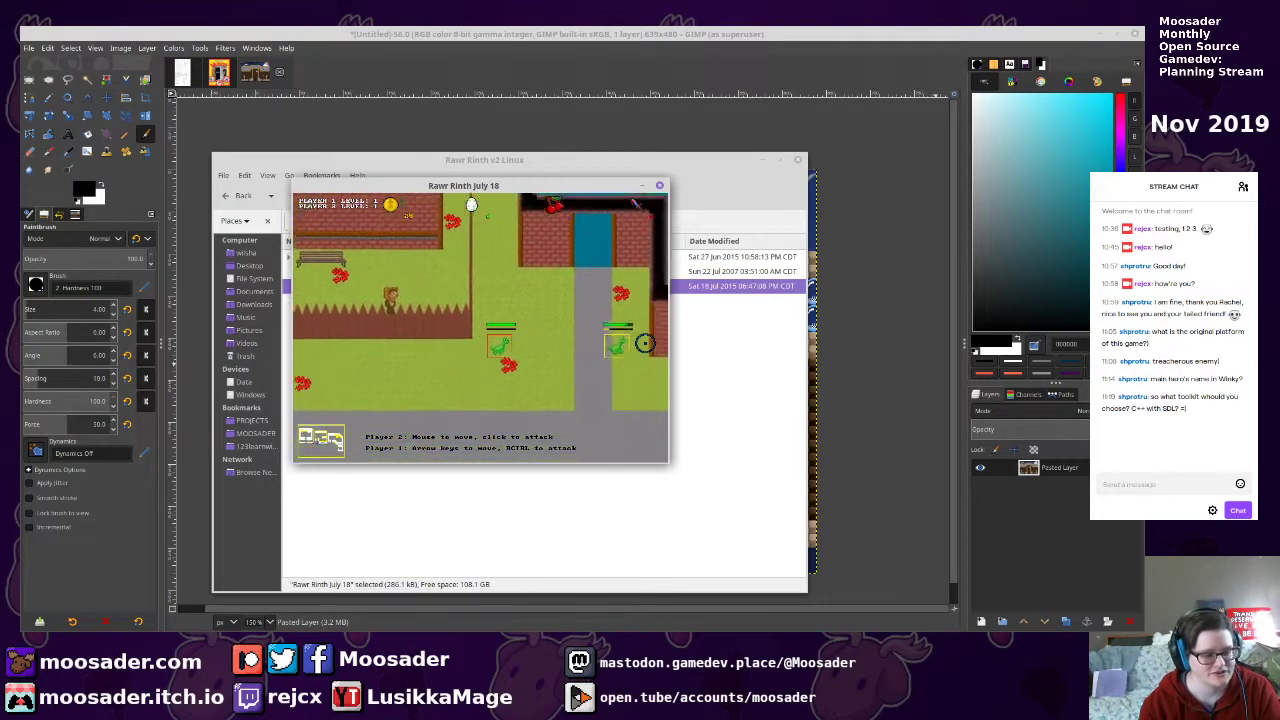
pyautogui.press('Up')
pyautogui.press('Right')
pyautogui.press('Left')
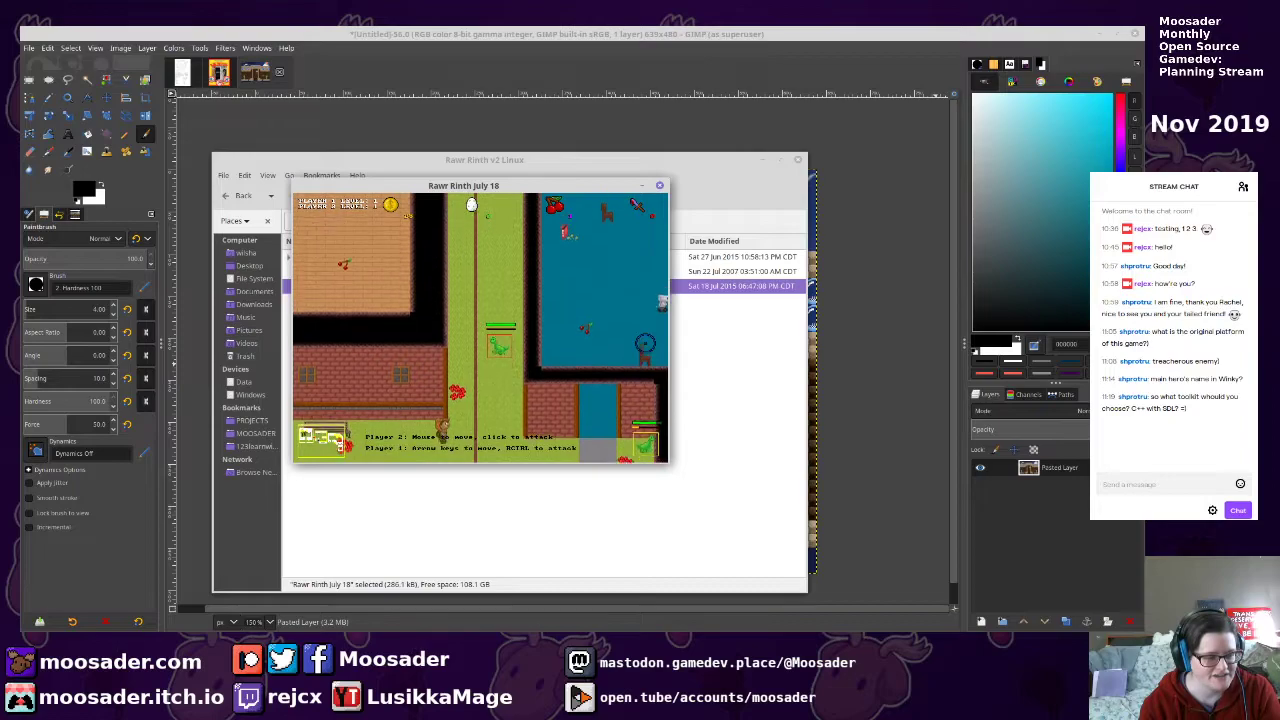
pyautogui.press('Up')
pyautogui.press('Right')
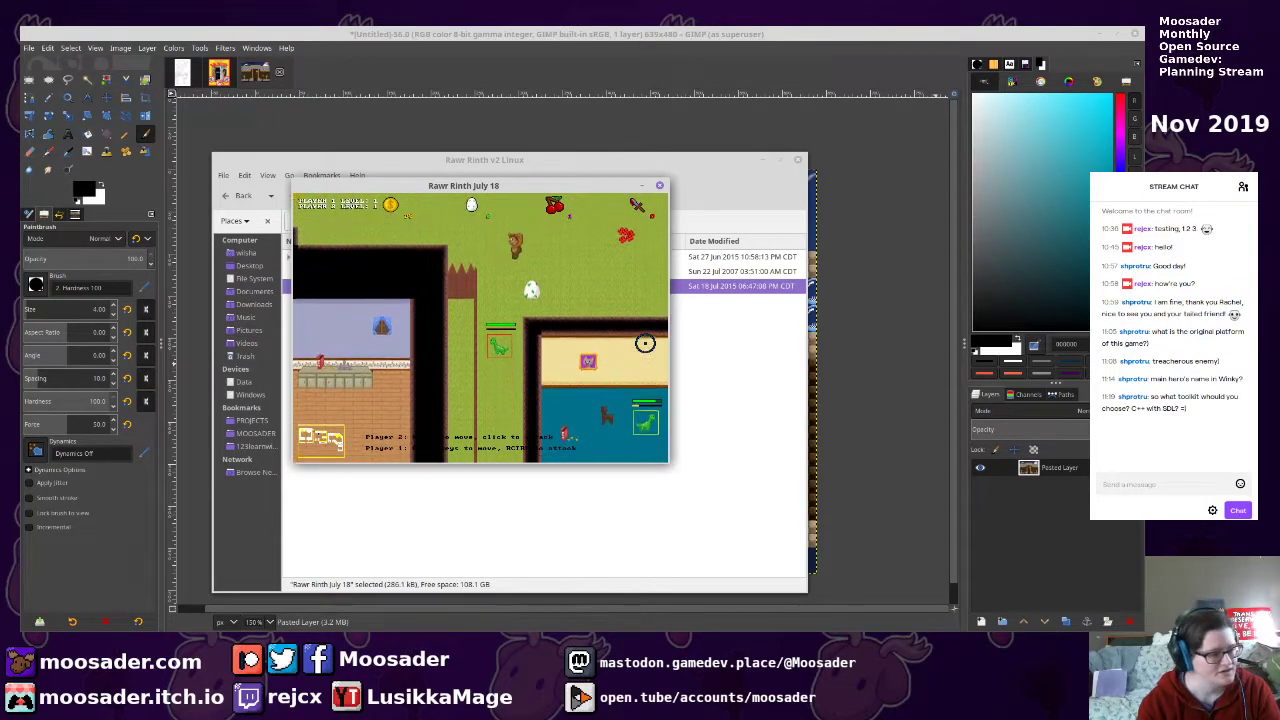
pyautogui.press('Up')
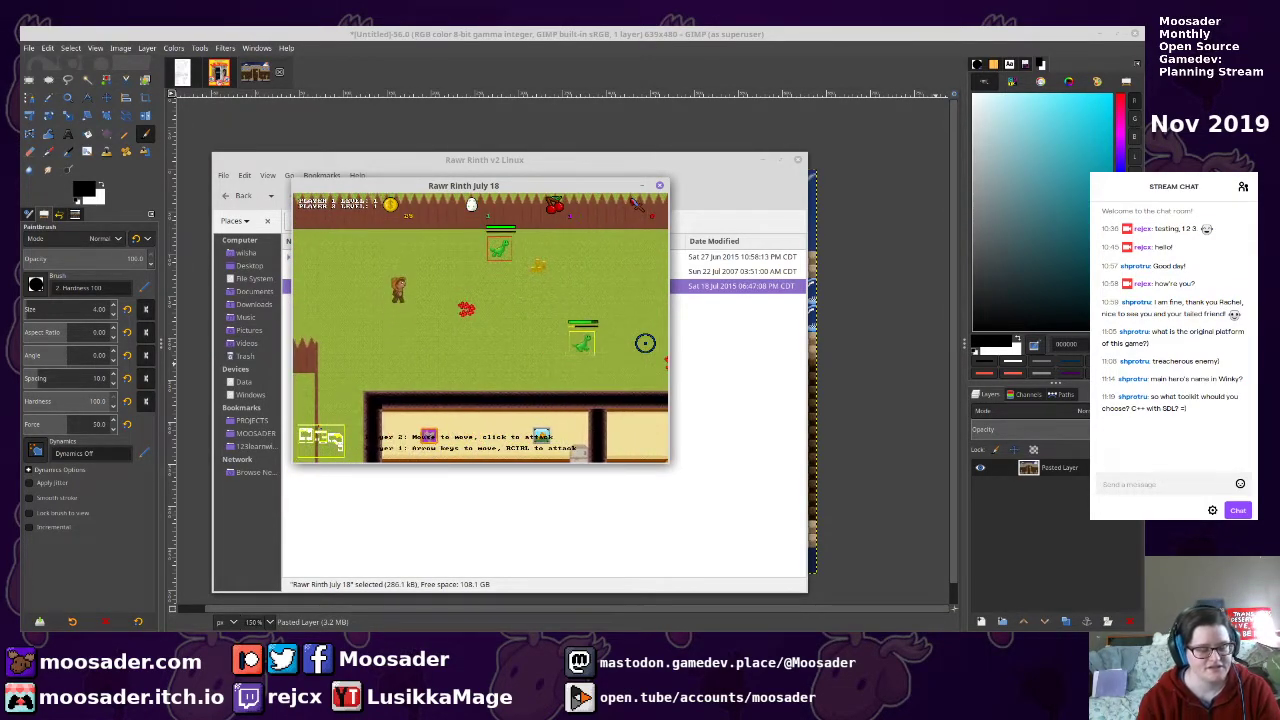
pyautogui.press('Up')
pyautogui.press('Left')
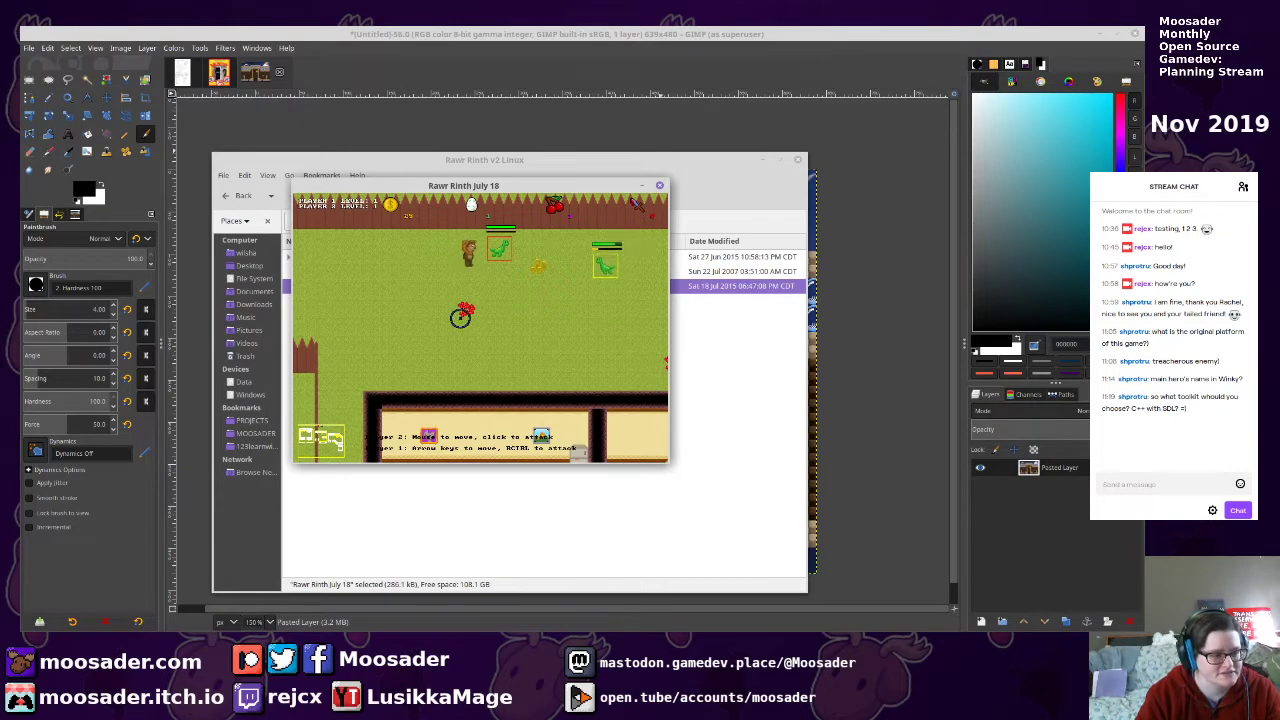
pyautogui.press('Escape')
# Open the Lenxion folder inside GAMES and sort its files by type
pyautogui.click(388, 221)
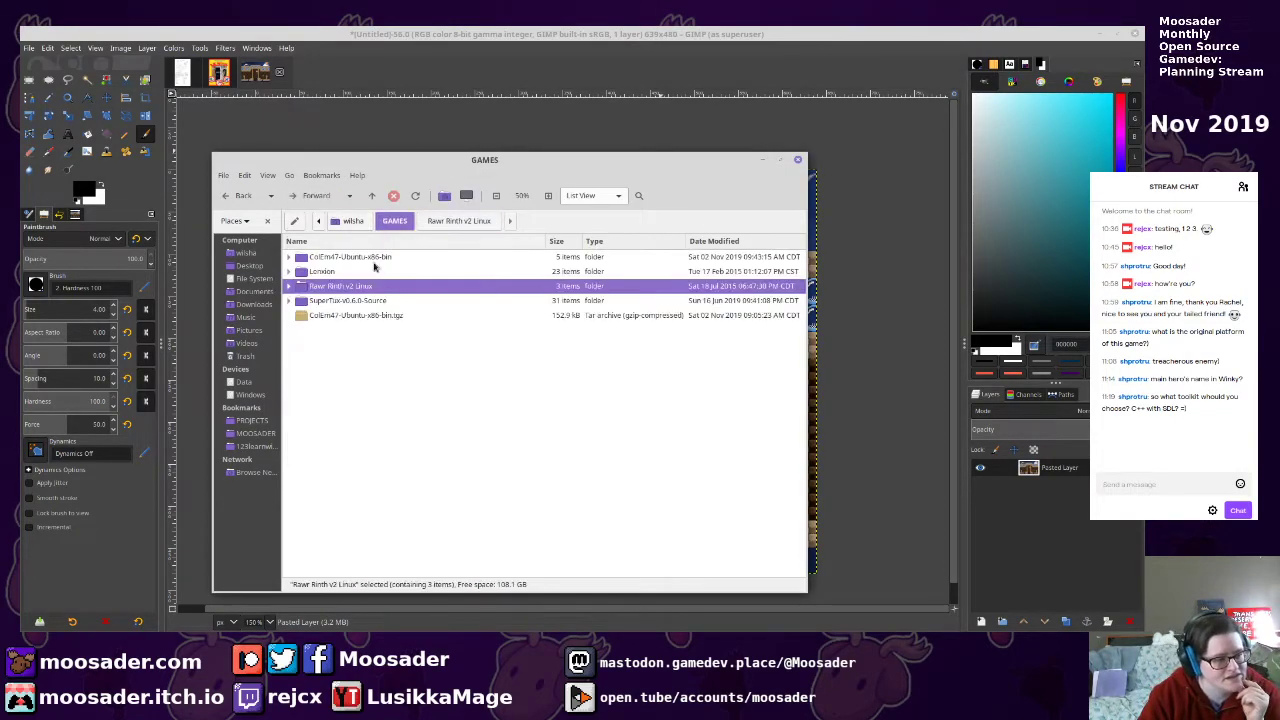
pyautogui.doubleClick(350, 271)
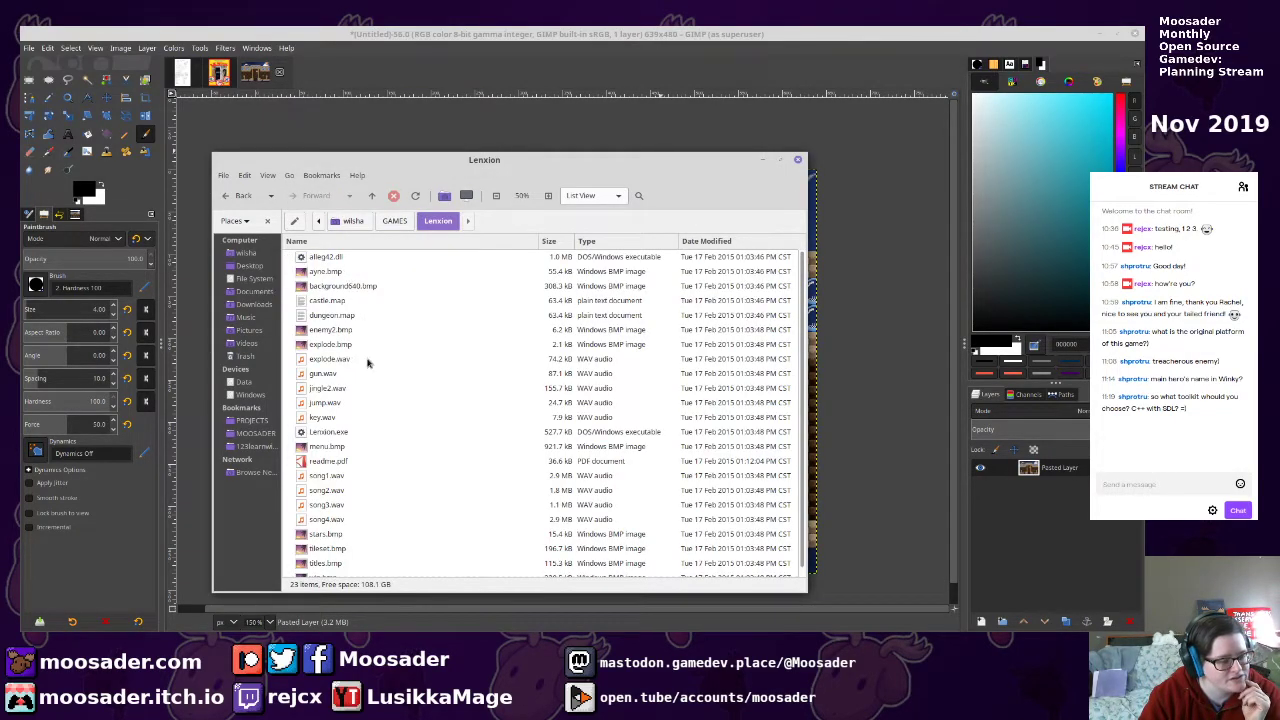
pyautogui.click(600, 241)
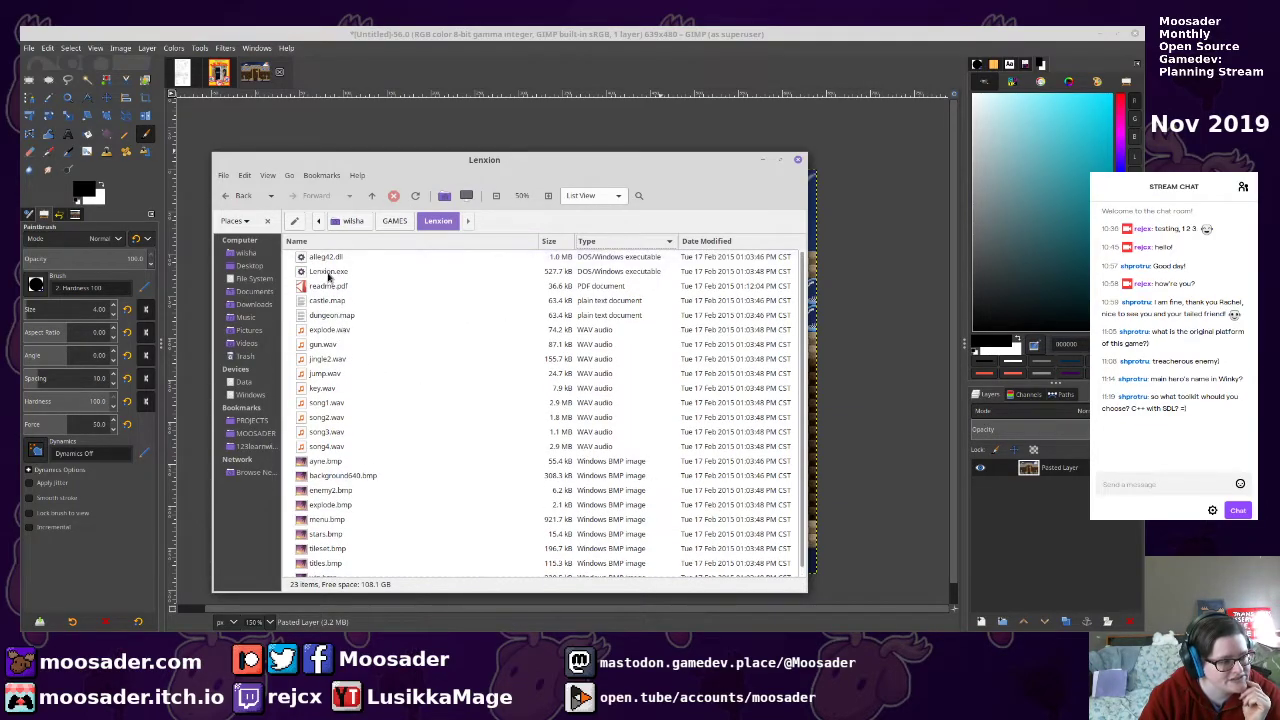
# Try to run Lenxion.exe with PlayOnLinux
pyautogui.rightClick(327, 272)
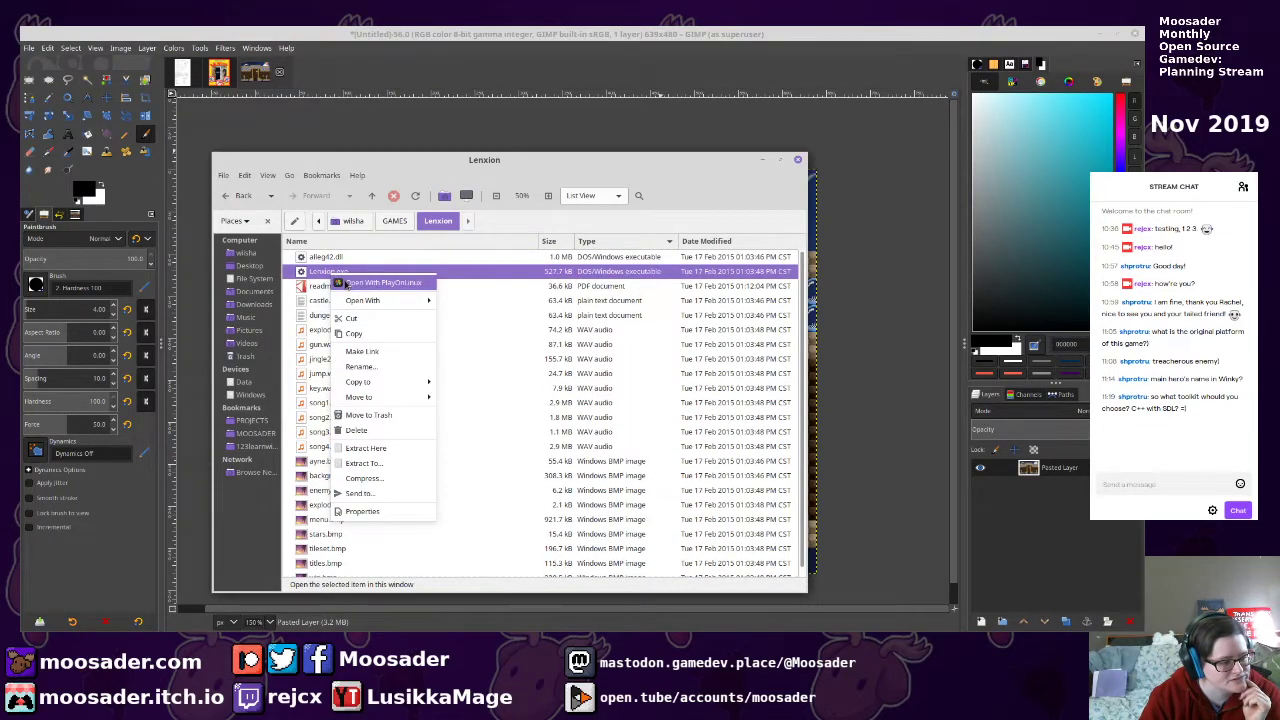
pyautogui.click(345, 283)
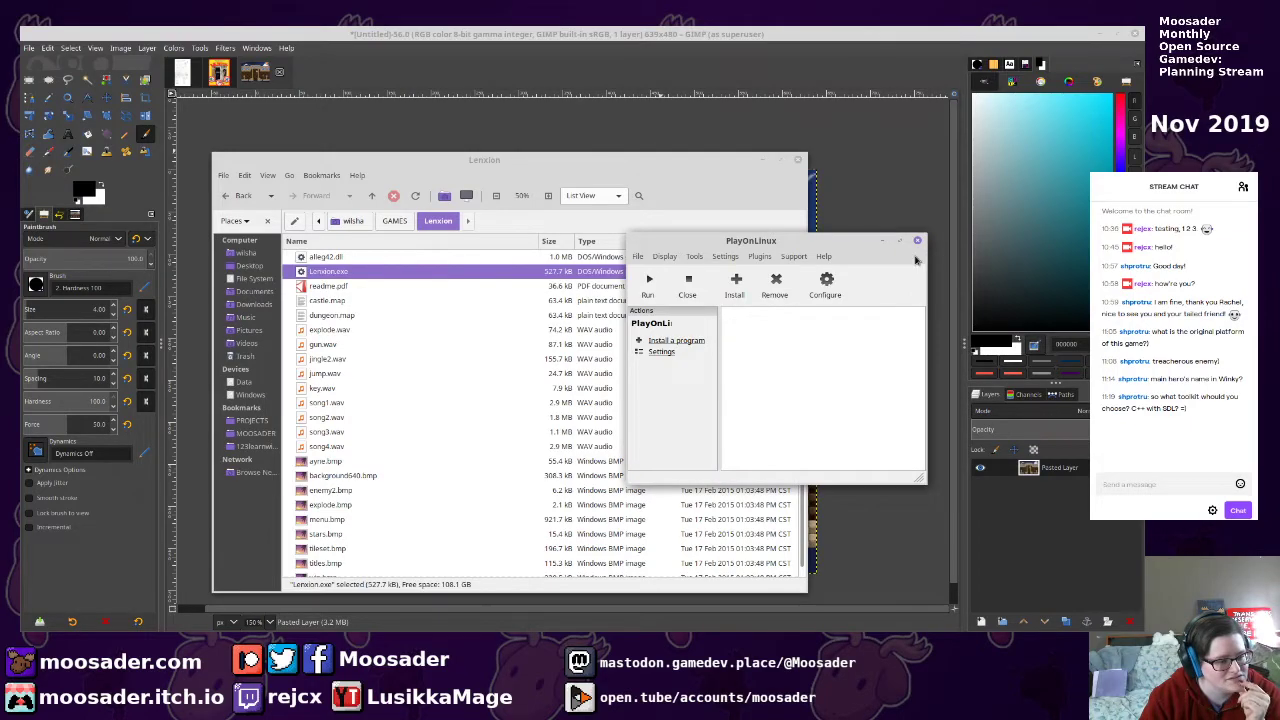
pyautogui.click(655, 289)
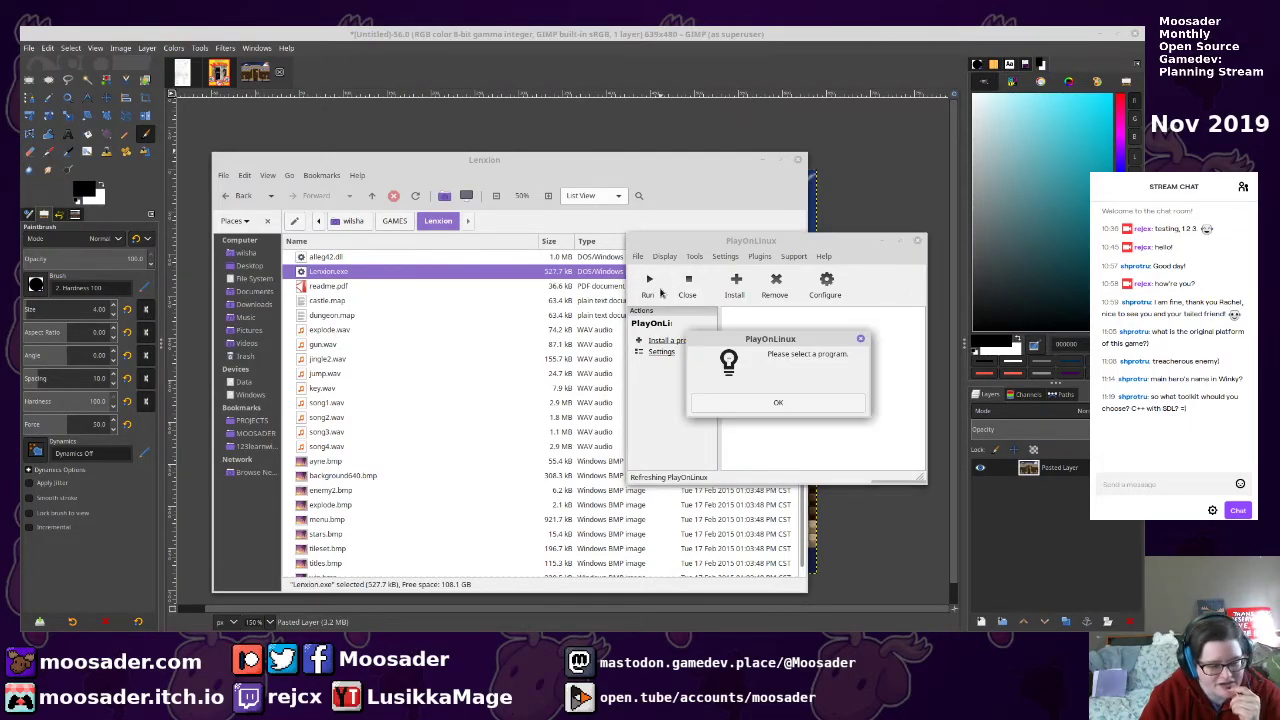
pyautogui.click(778, 402)
pyautogui.click(340, 280)
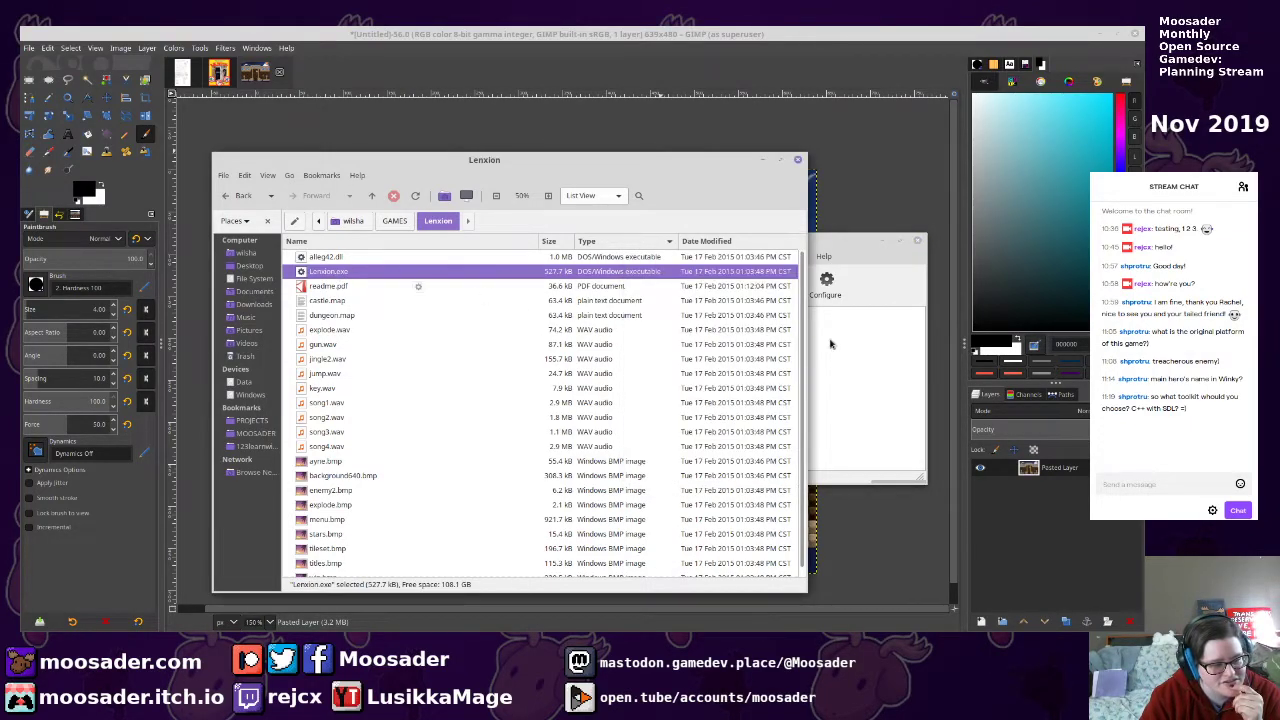
# Try to open Lenxion.exe with Mono Runtime (Terminal)
pyautogui.click(372, 259)
pyautogui.rightClick(347, 271)
pyautogui.moveTo(385, 300)
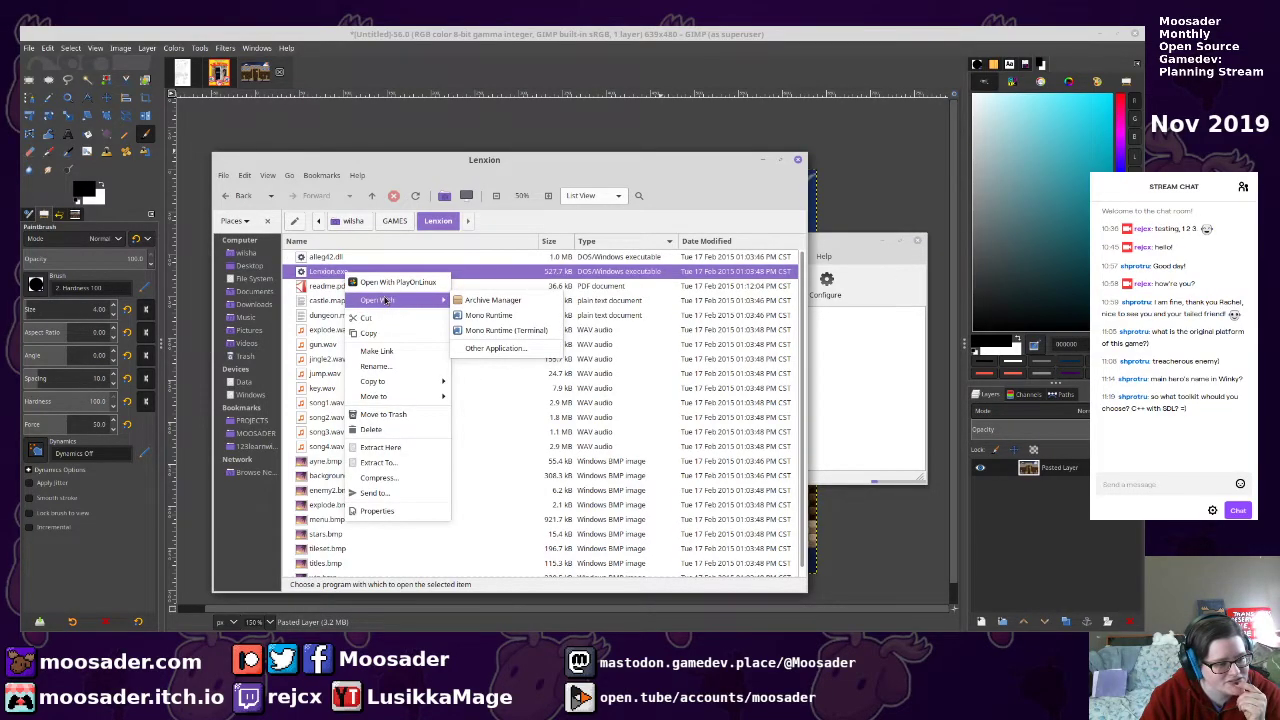
pyautogui.click(506, 330)
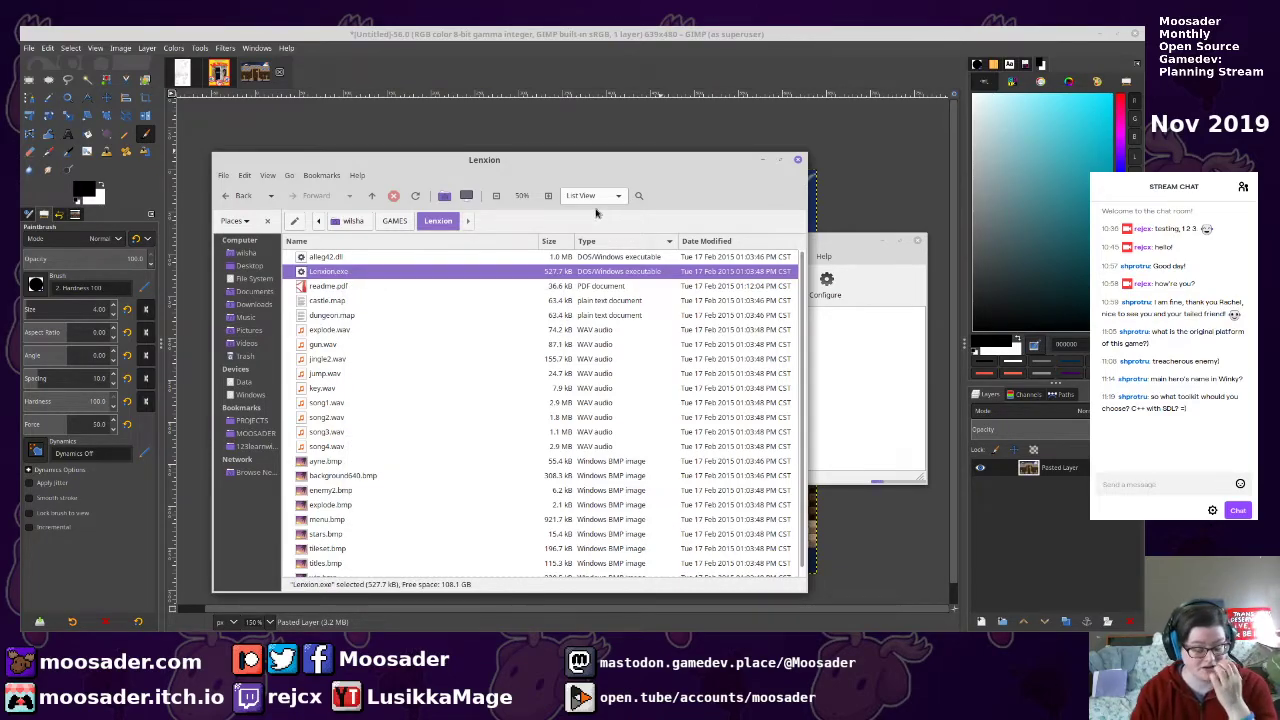
# Minimize the file manager and close all PlayOnLinux windows to return to GIMP
pyautogui.click(760, 161)
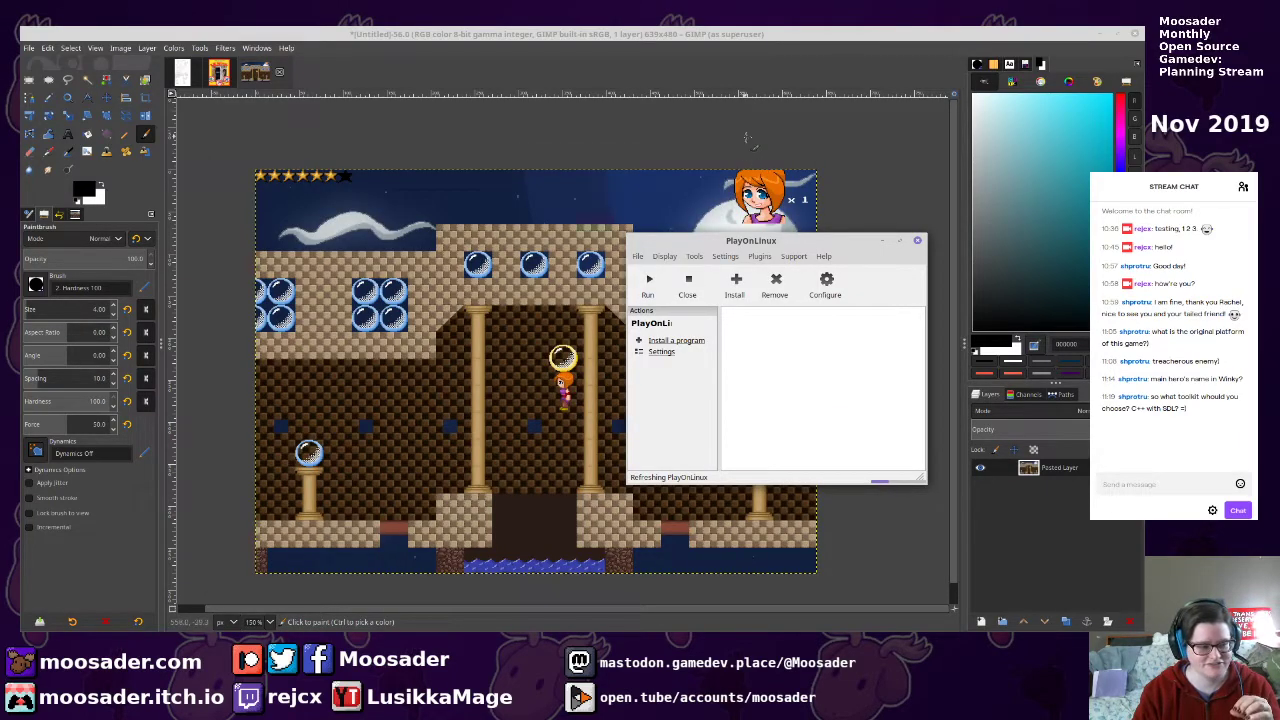
pyautogui.click(917, 240)
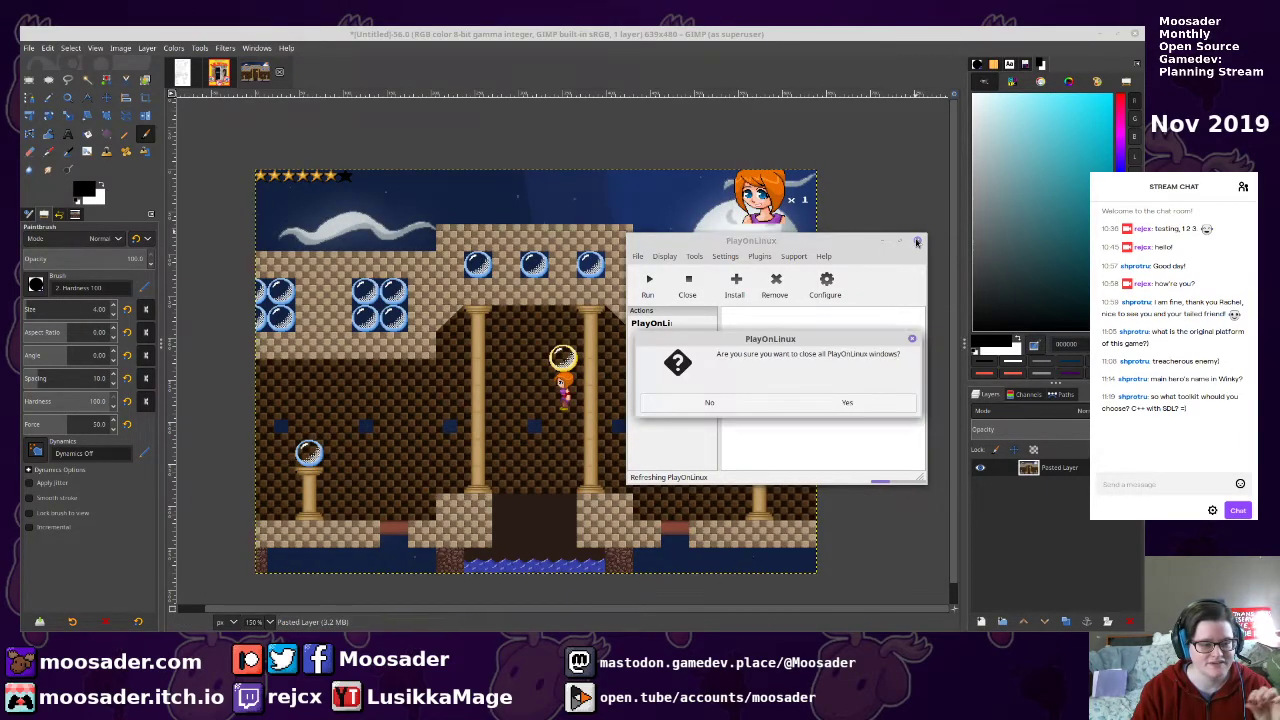
pyautogui.click(845, 402)
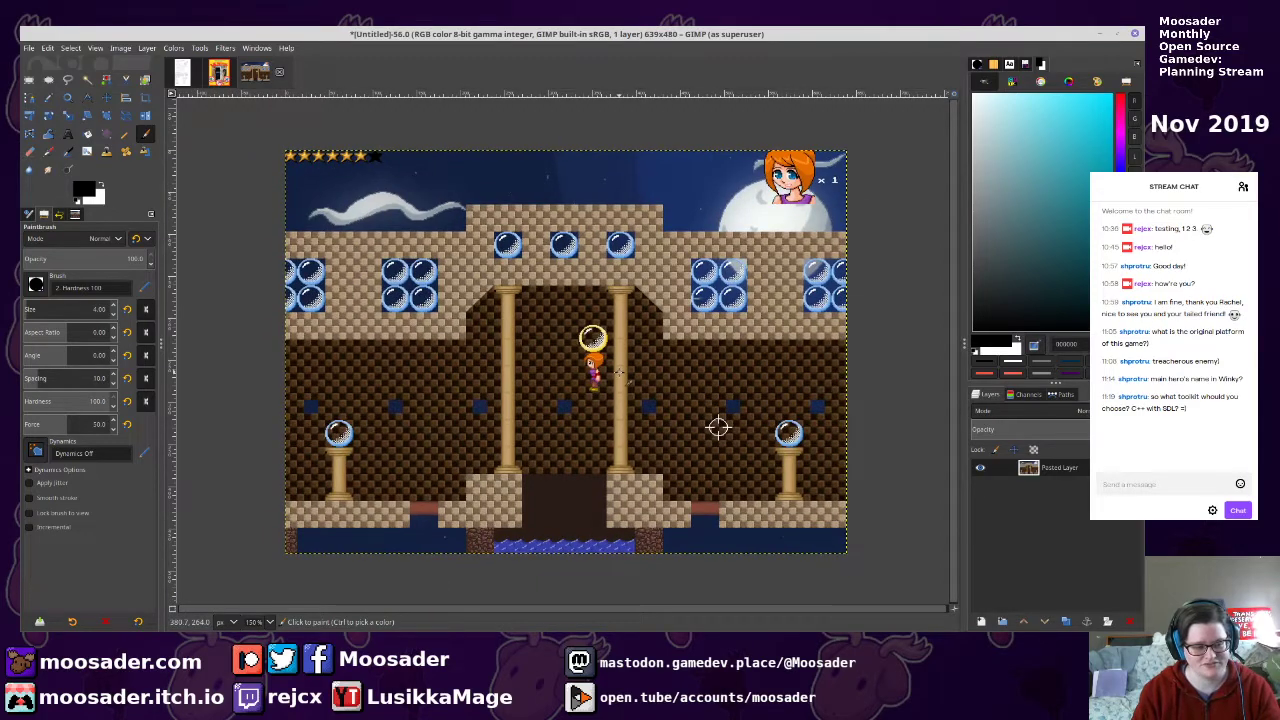
# Examine the character, columns and windows in the pasted Lenxion screenshot, and switch back to the Ideas1.xcf sketch
pyautogui.scroll(5, 718, 428)
pyautogui.scroll(-3, 780, 450)
pyautogui.scroll(-4, 828, 473)
pyautogui.scroll(3, 629, 330)
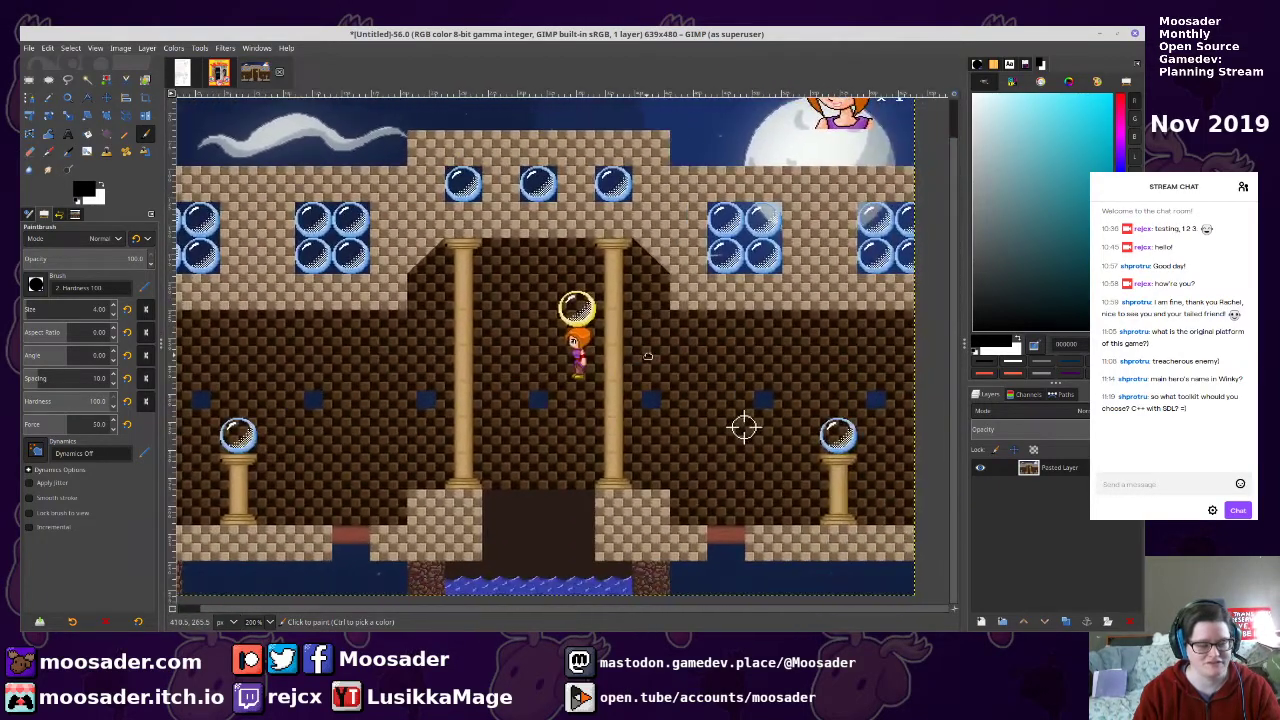
pyautogui.moveTo(743, 428); pyautogui.dragTo(771, 443)
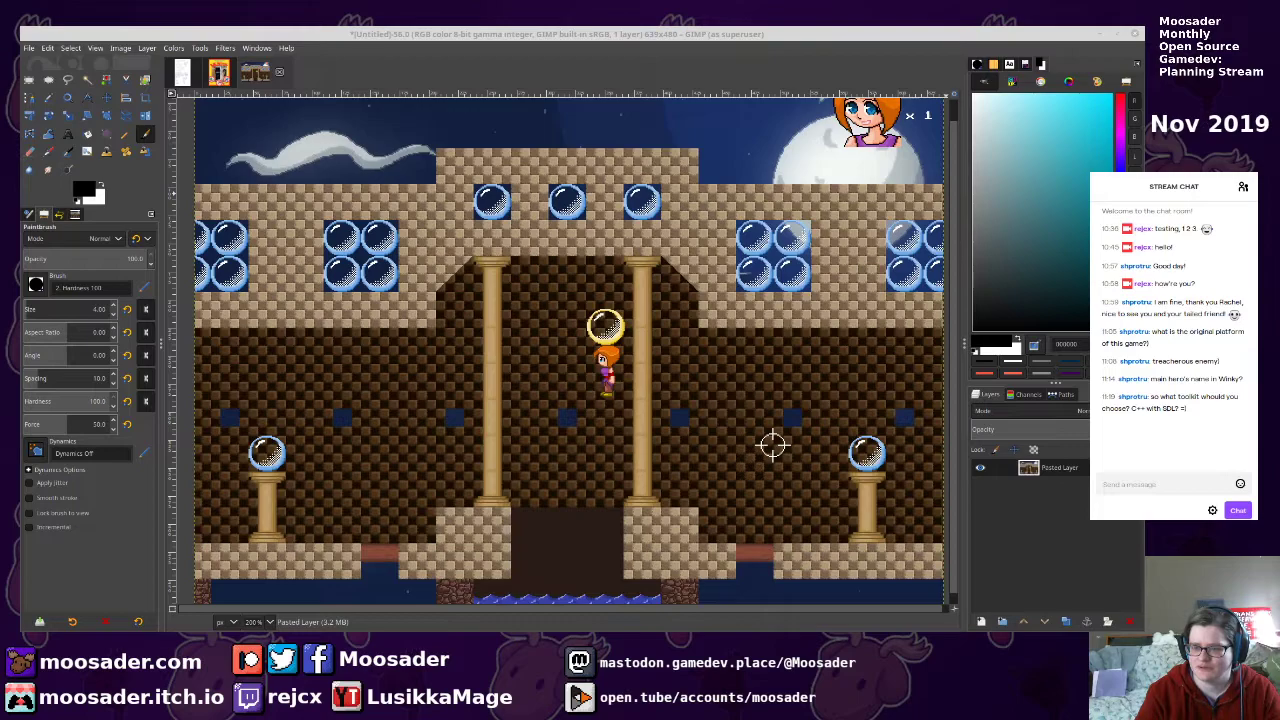
pyautogui.moveTo(476, 272); pyautogui.dragTo(508, 269)
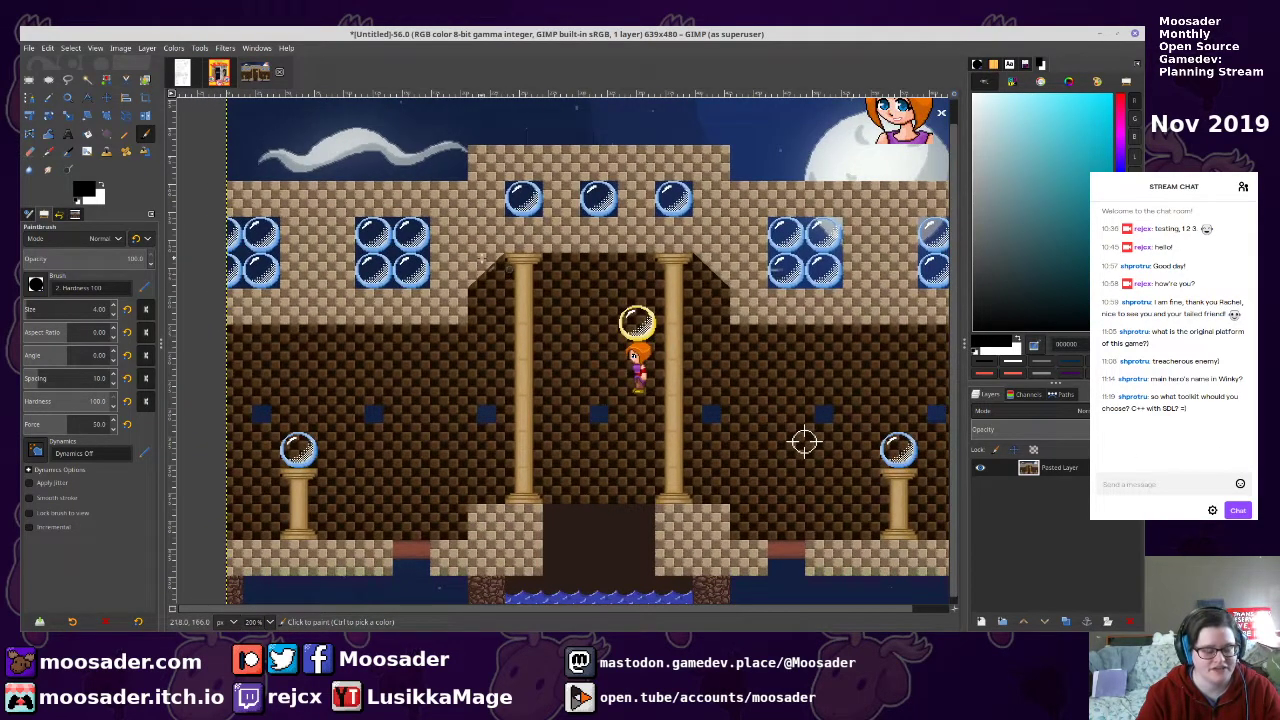
pyautogui.click(183, 76)
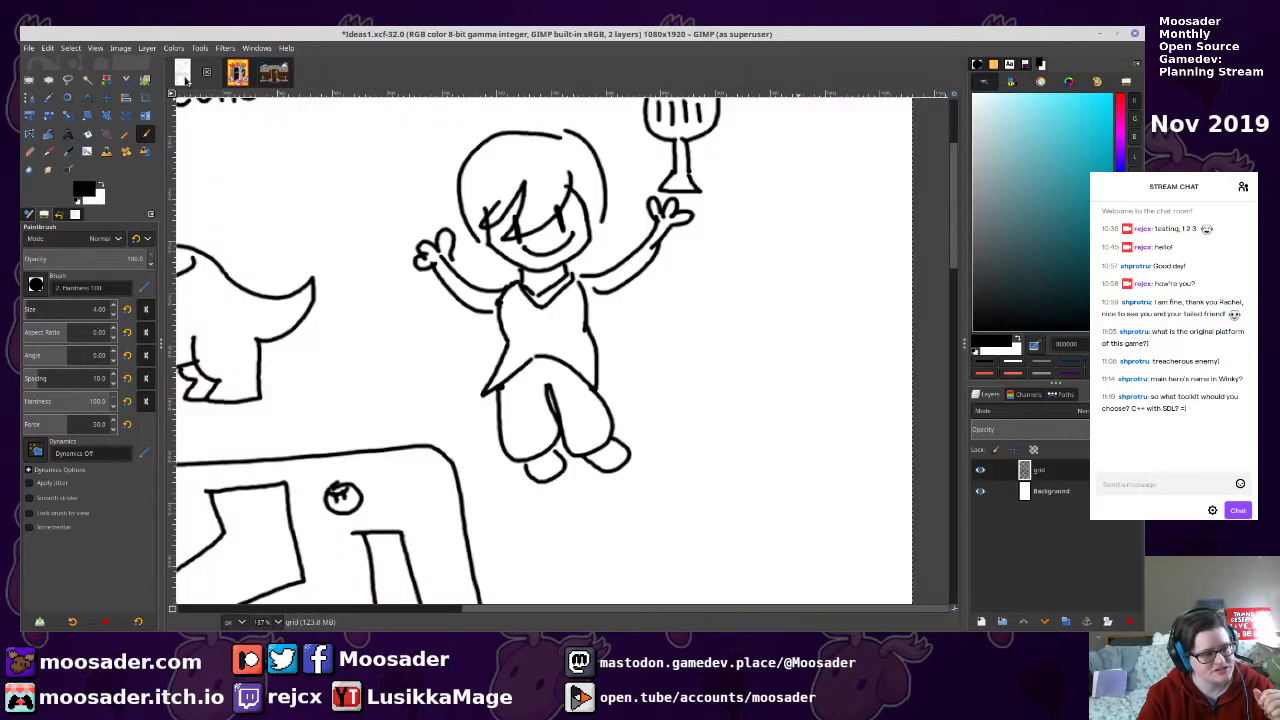
# Close the untitled Venture box art image, discarding its changes, and return to the Ideas1.xcf sketch
pyautogui.click(219, 72)
pyautogui.click(263, 86)
pyautogui.click(219, 76)
pyautogui.click(242, 72)
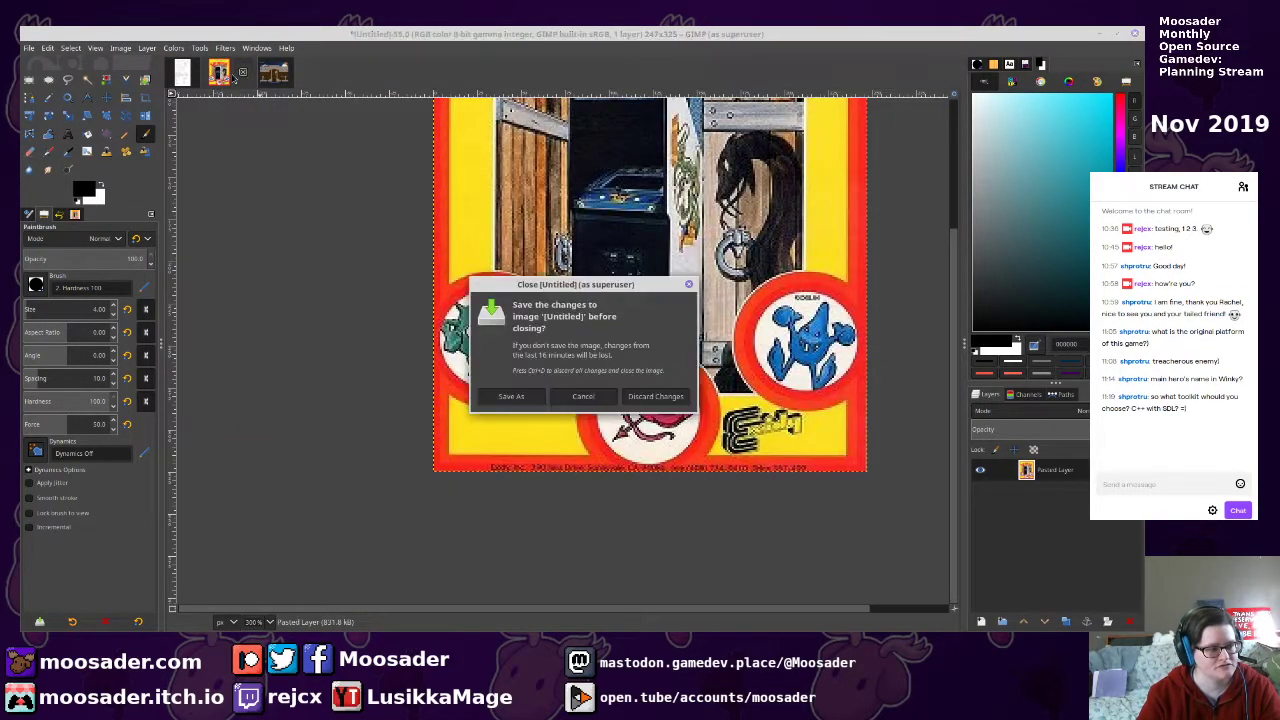
pyautogui.click(655, 396)
pyautogui.click(182, 70)
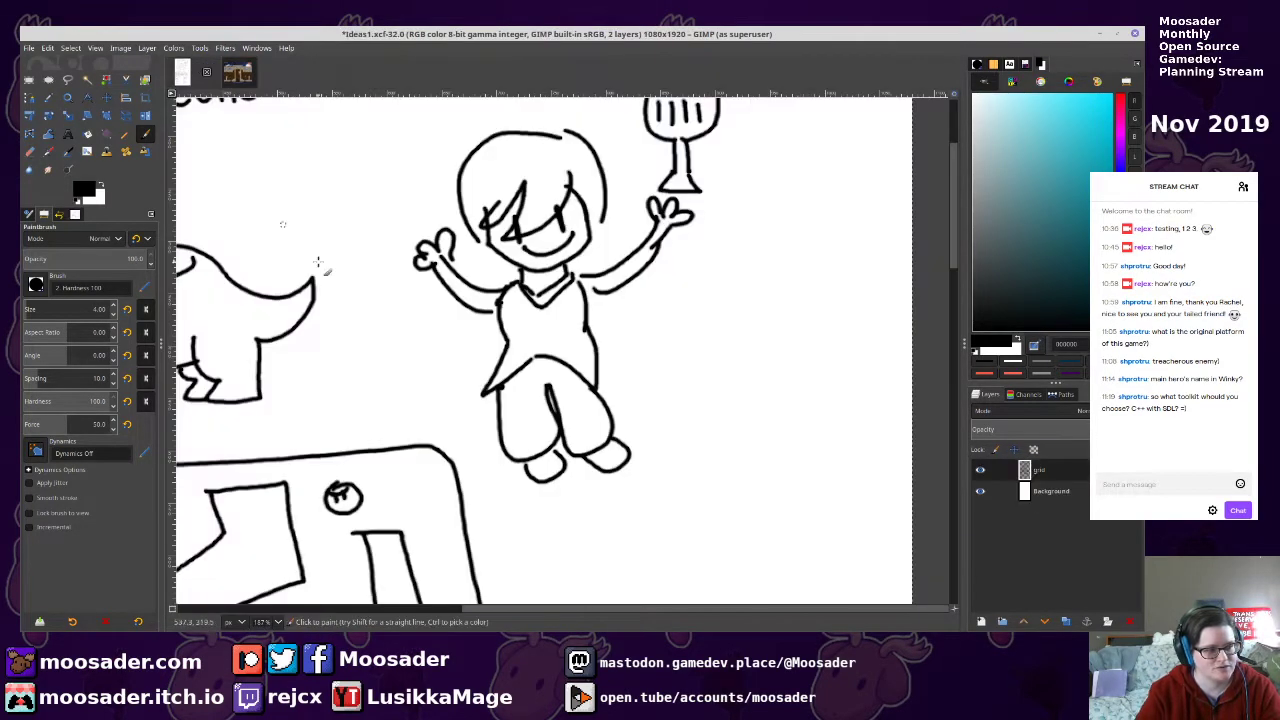
pyautogui.scroll(-4, 385, 275)
pyautogui.moveTo(389, 270)
pyautogui.mouseDown()
pyautogui.moveTo(576, 236)
pyautogui.moveTo(582, 250)
pyautogui.mouseUp()
pyautogui.scroll(1, 582, 240)
pyautogui.scroll(1, 582, 238)
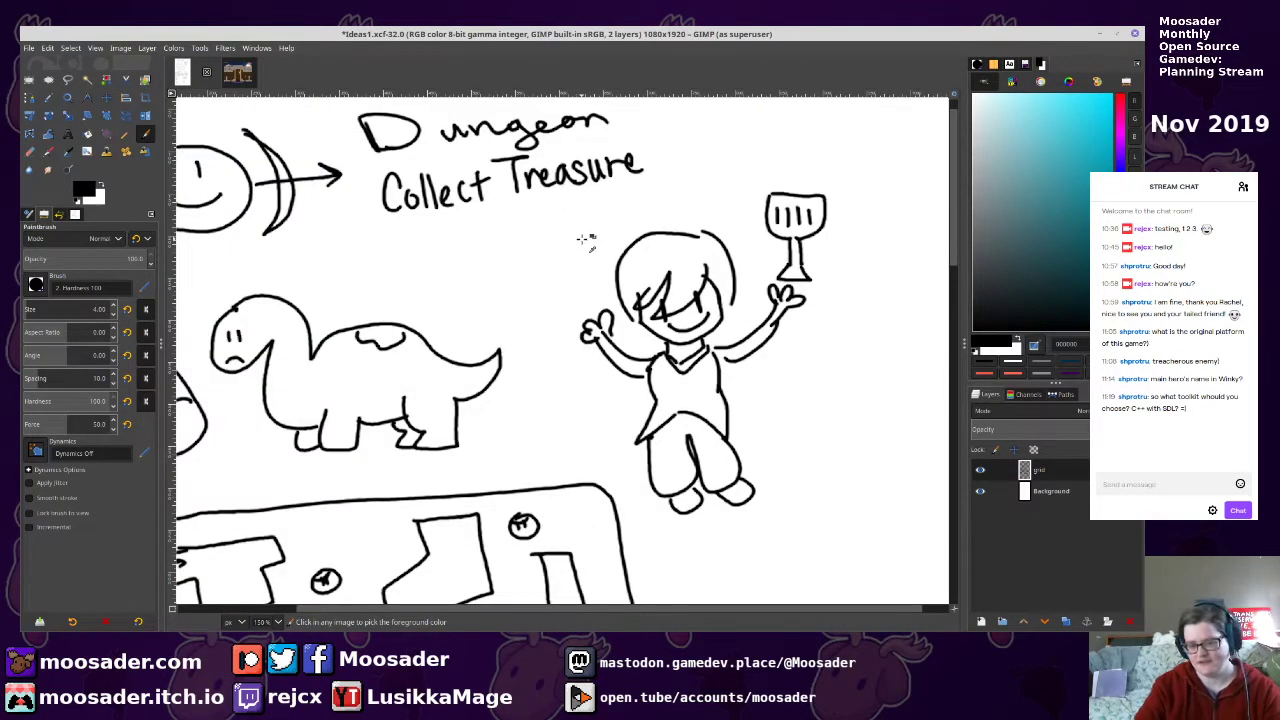
pyautogui.scroll(1, 716, 258)
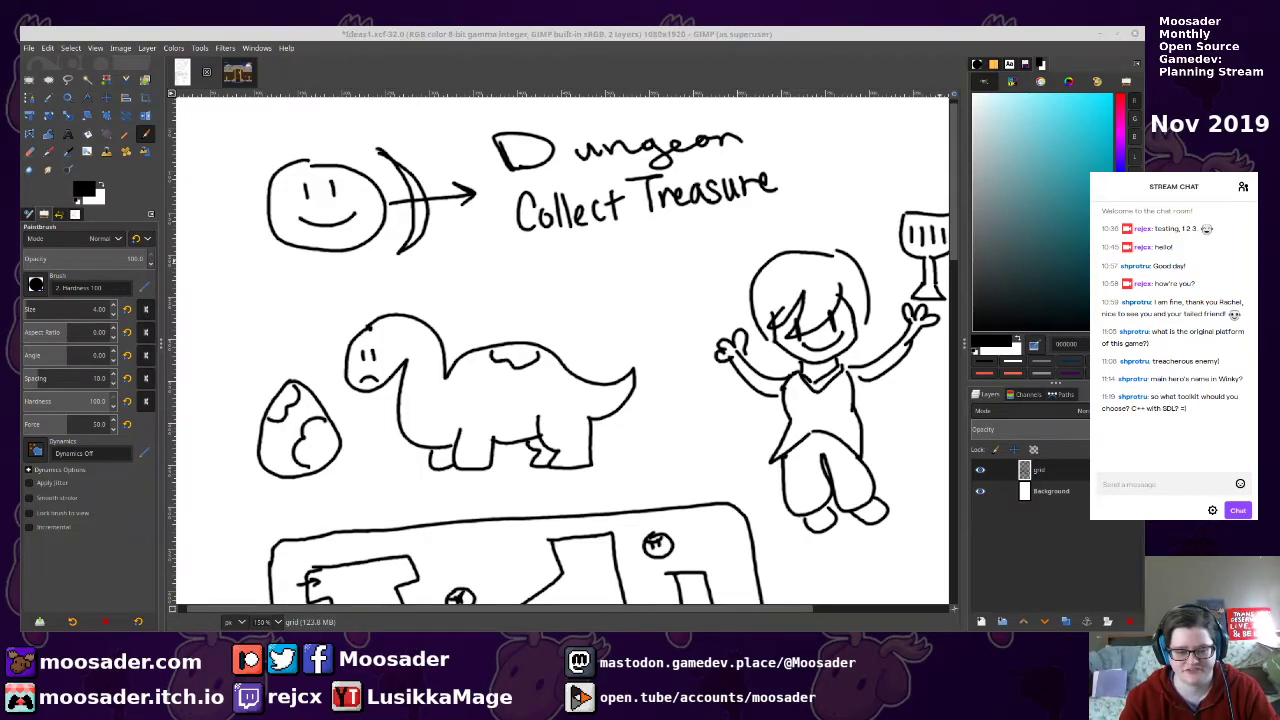
pyautogui.moveTo(768, 353); pyautogui.dragTo(731, 352)
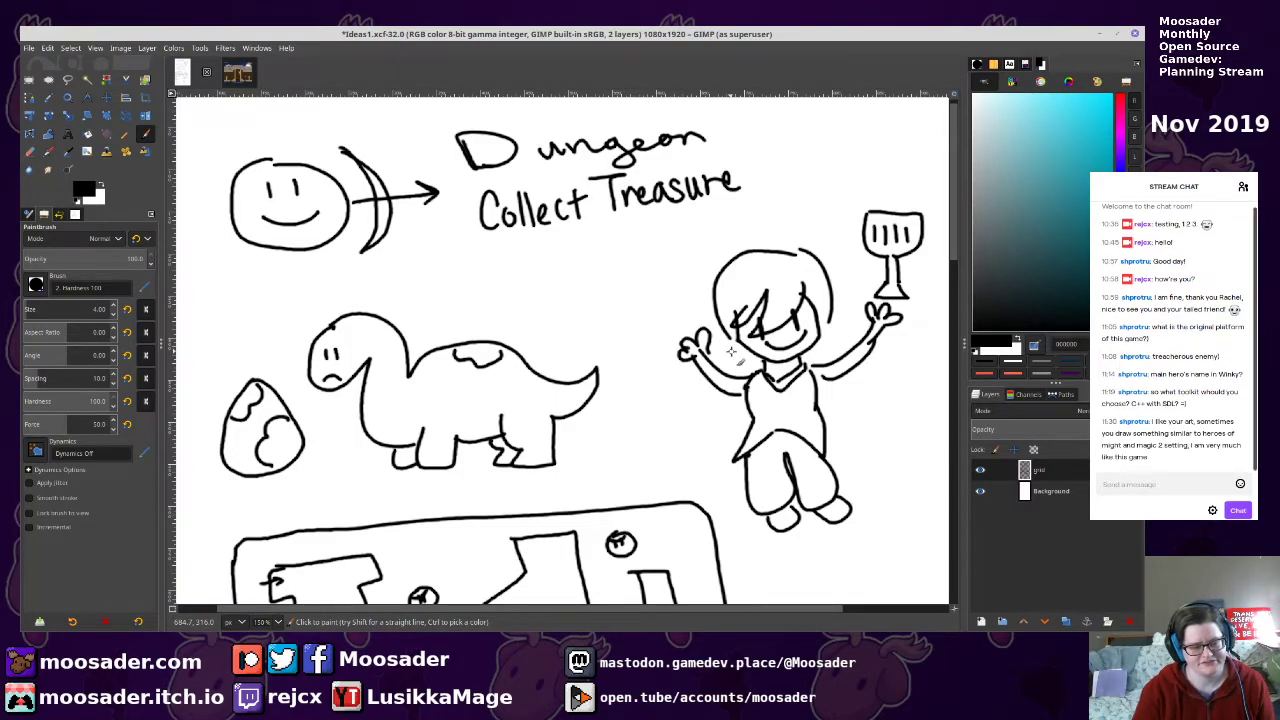
pyautogui.click(1203, 35)
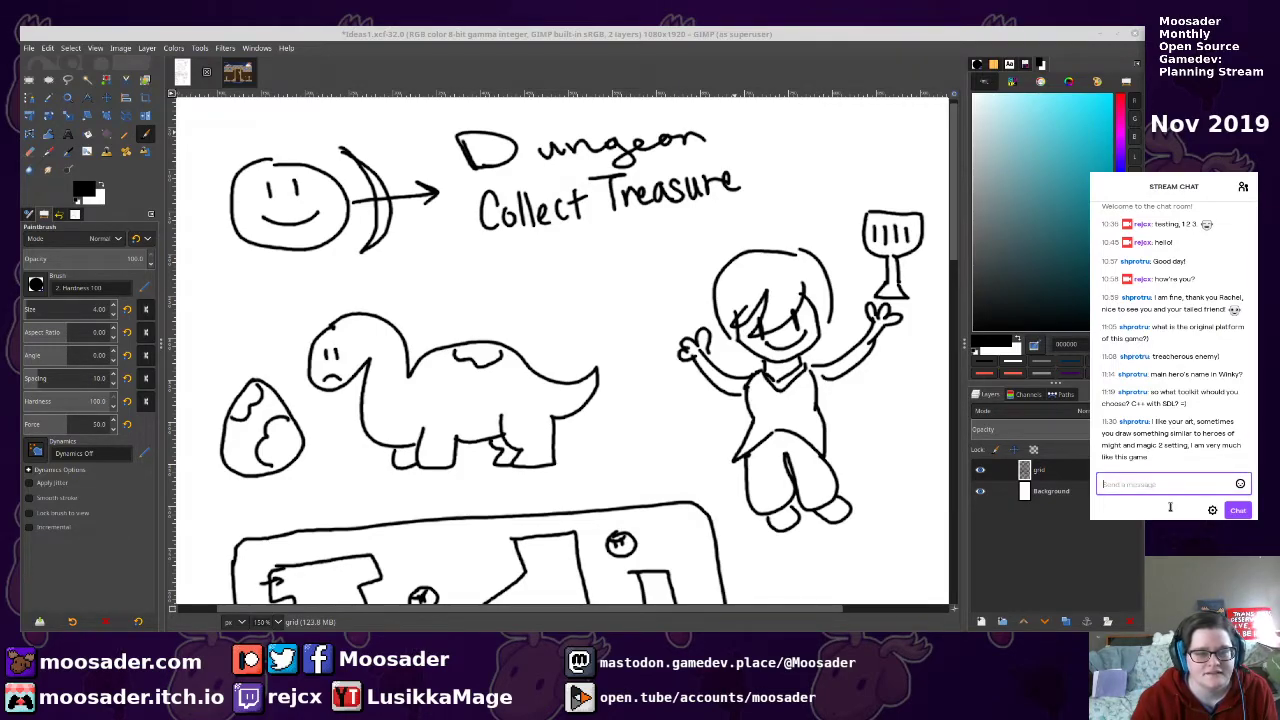
pyautogui.hscroll(-1, 707, 310)
pyautogui.hscroll(-1, 707, 310)
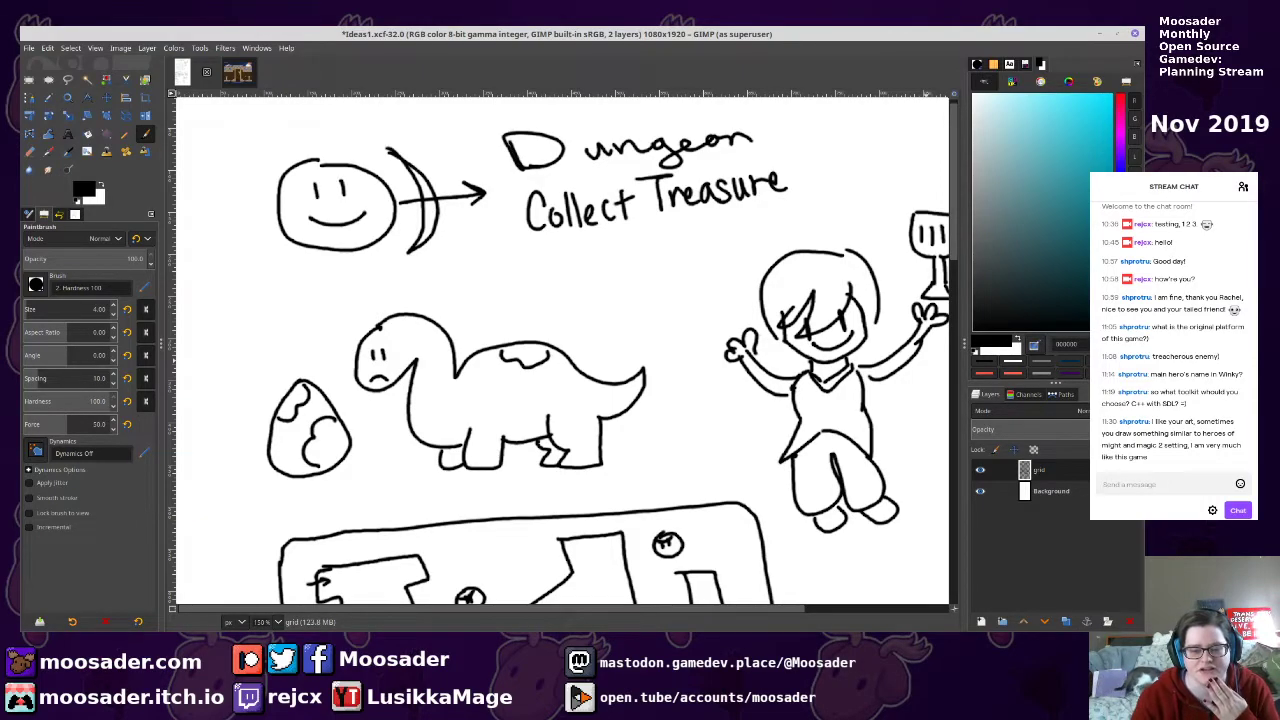
# Switch to Firefox and search the web for "heroes of might and magic" in a new tab
pyautogui.hotkey('alt', 'Tab')
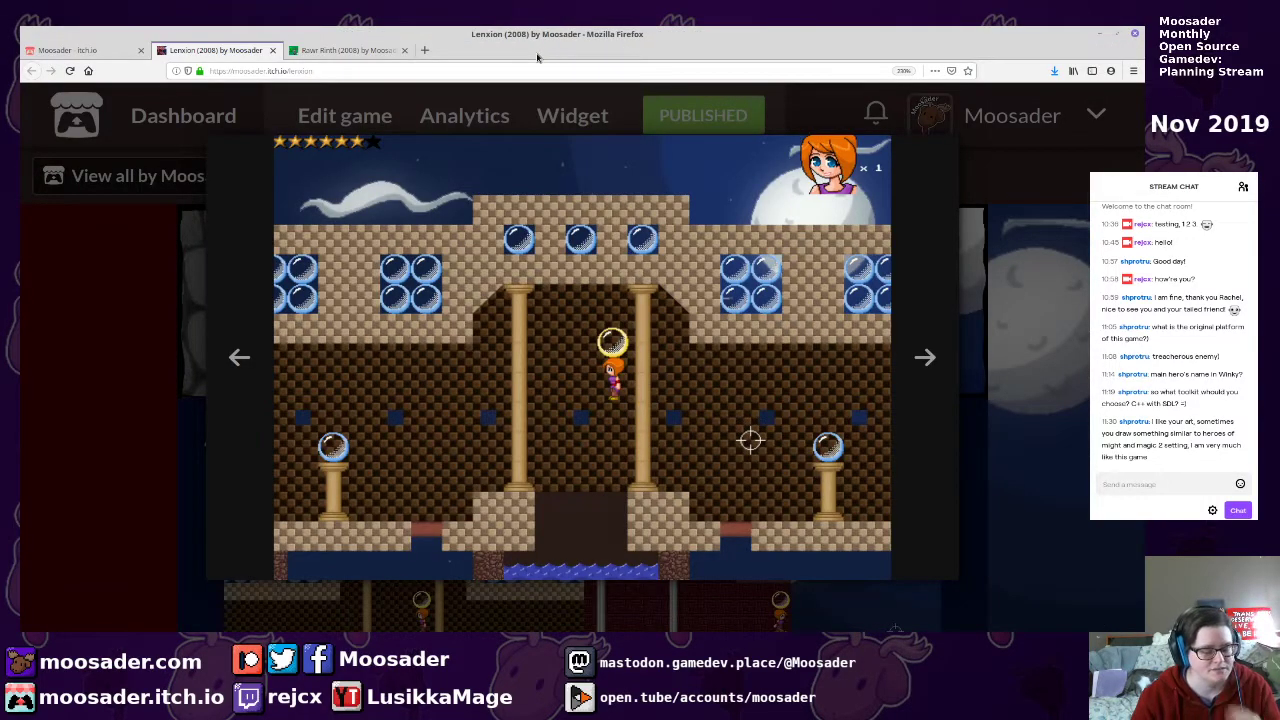
pyautogui.hotkey('ctrl', 't')
pyautogui.write('heroes of mi')
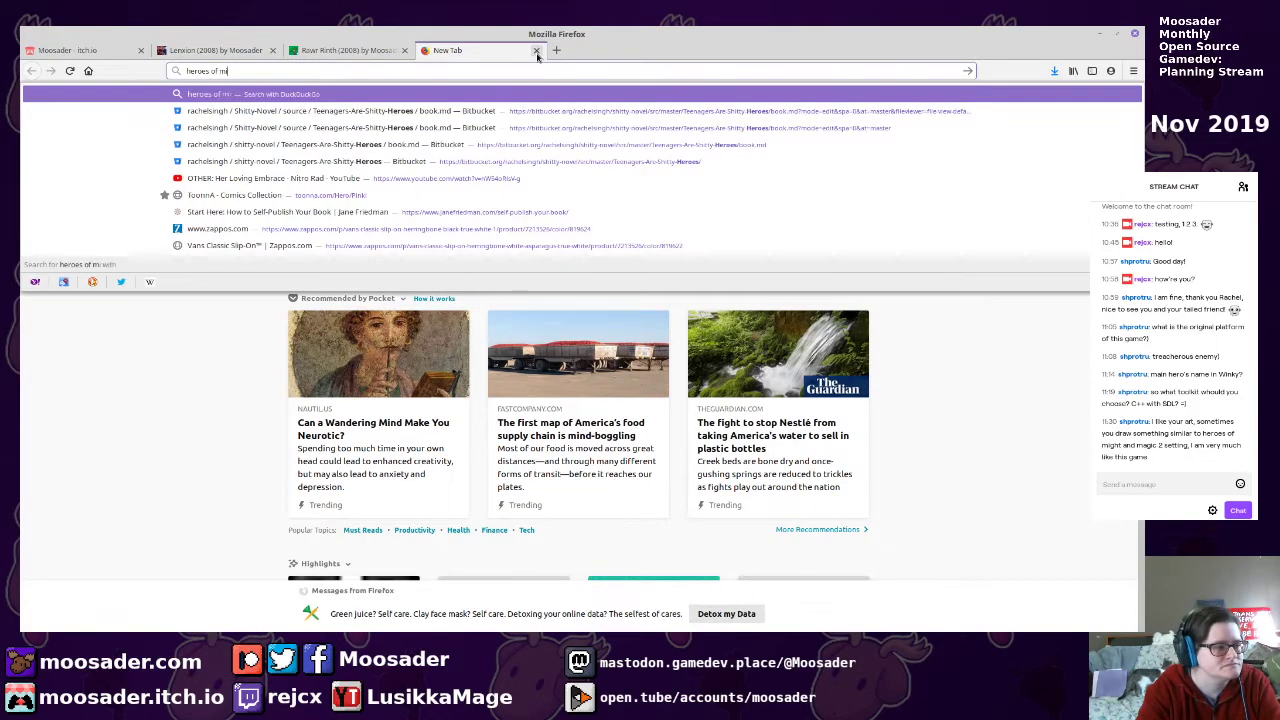
pyautogui.write('ght and magic')
pyautogui.press('Return')
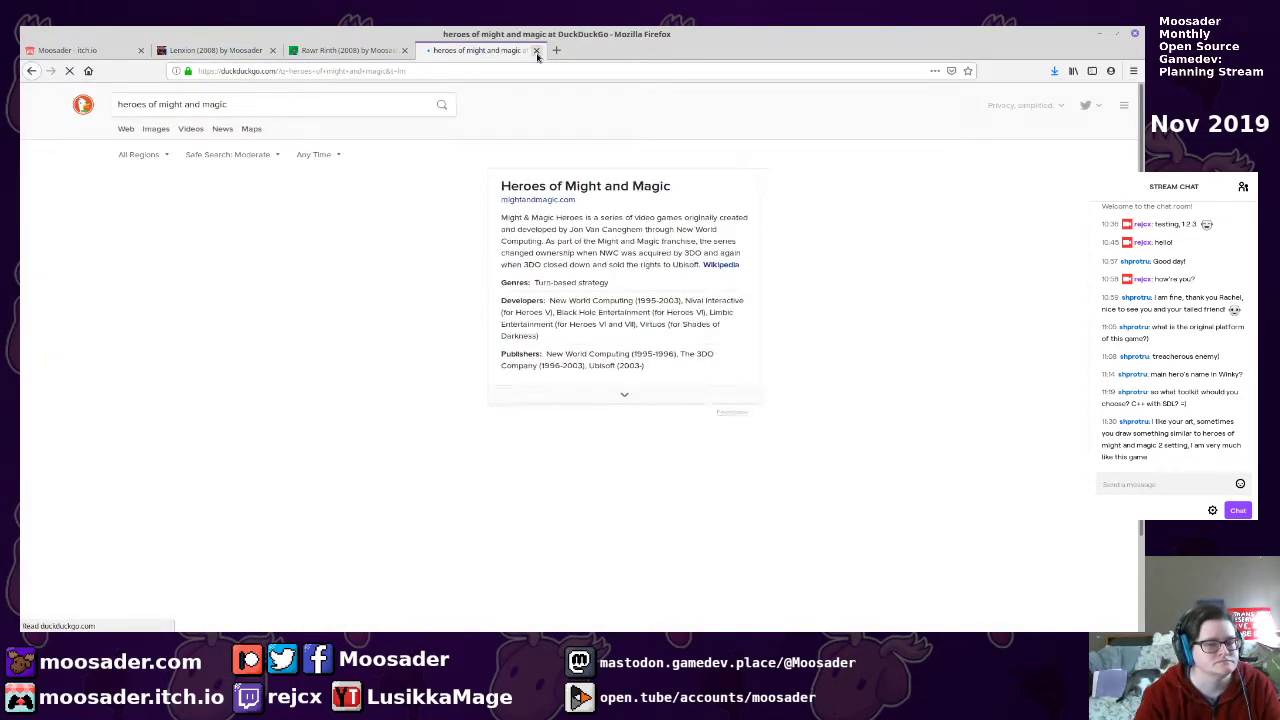
# Refine the search to "heroes of might and magic 2" and show the image results
pyautogui.click(265, 97)
pyautogui.write('2')
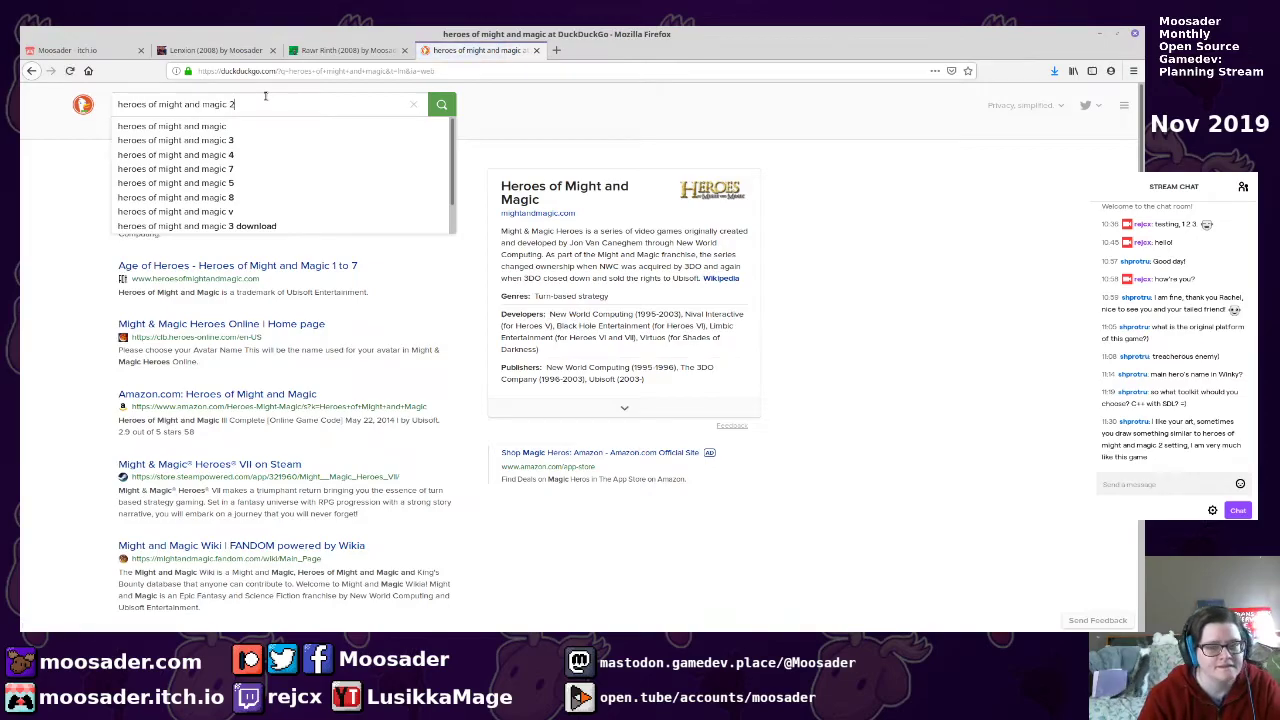
pyautogui.press('Return')
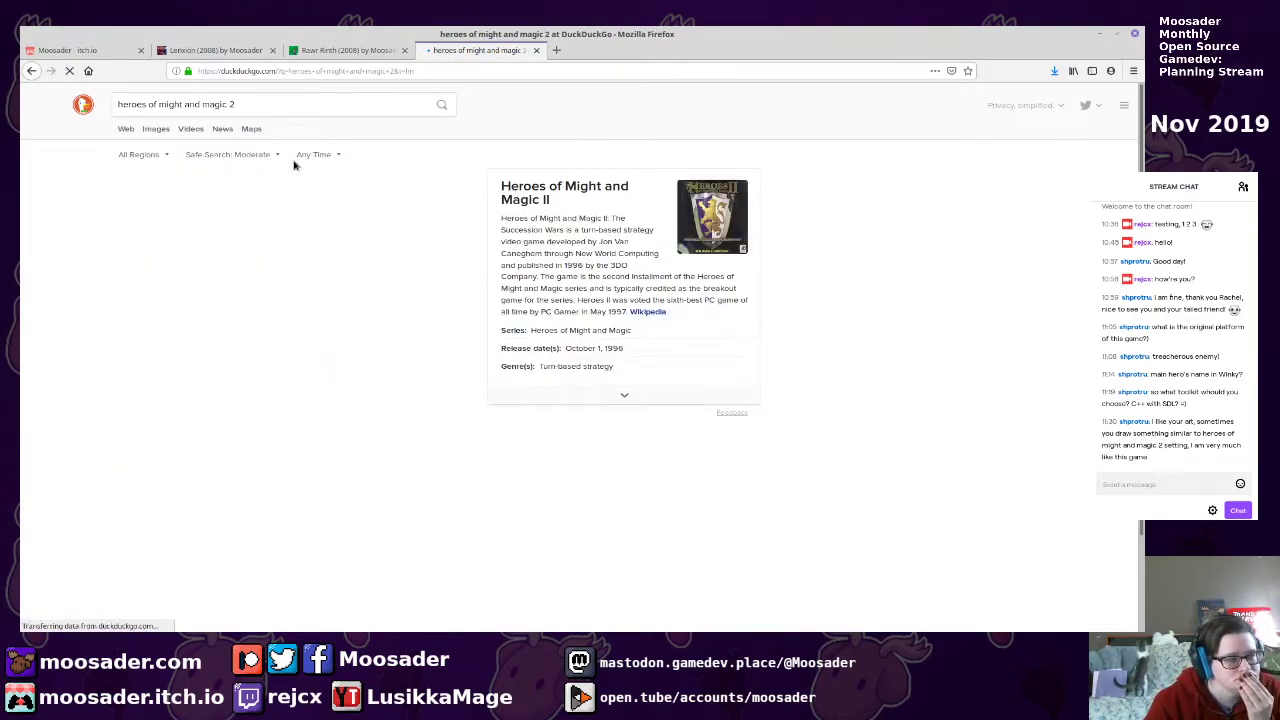
pyautogui.click(157, 129)
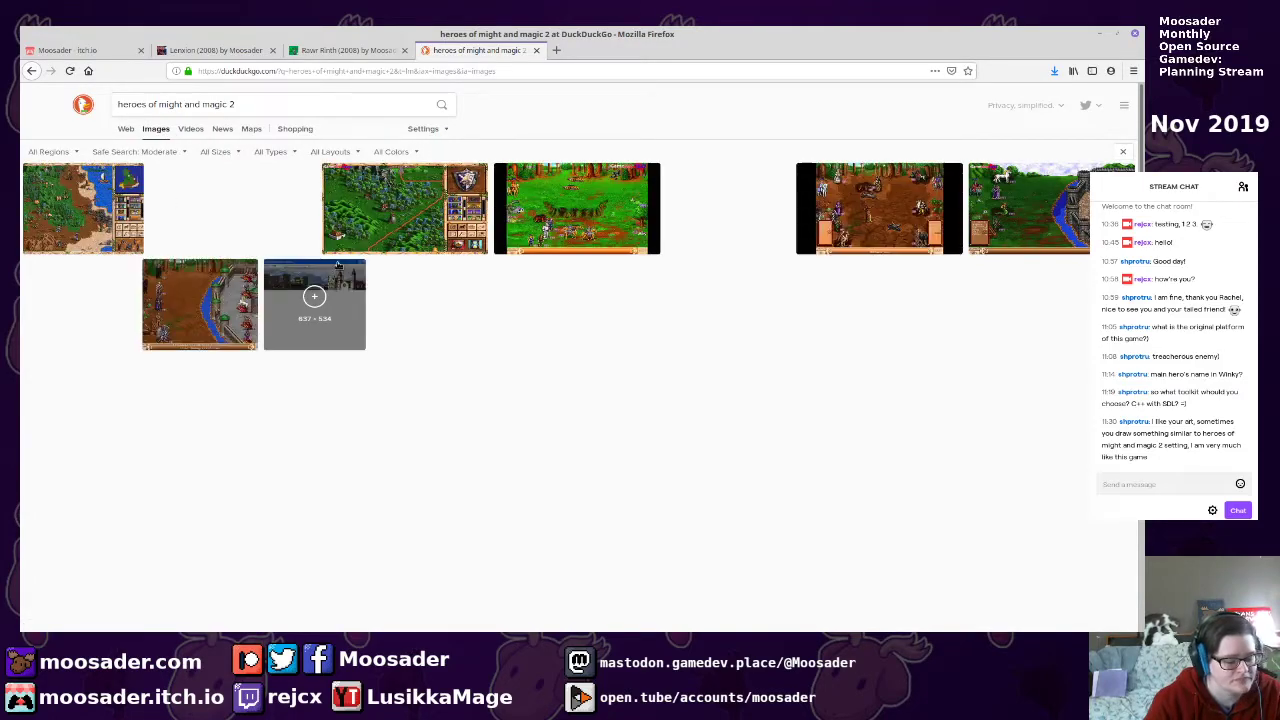
# Preview each of the first-row image results to examine the game's map and battle artwork
pyautogui.hotkey('ctrl', '+')
pyautogui.hotkey('ctrl', '+')
pyautogui.hotkey('ctrl', '+')
pyautogui.click(150, 275)
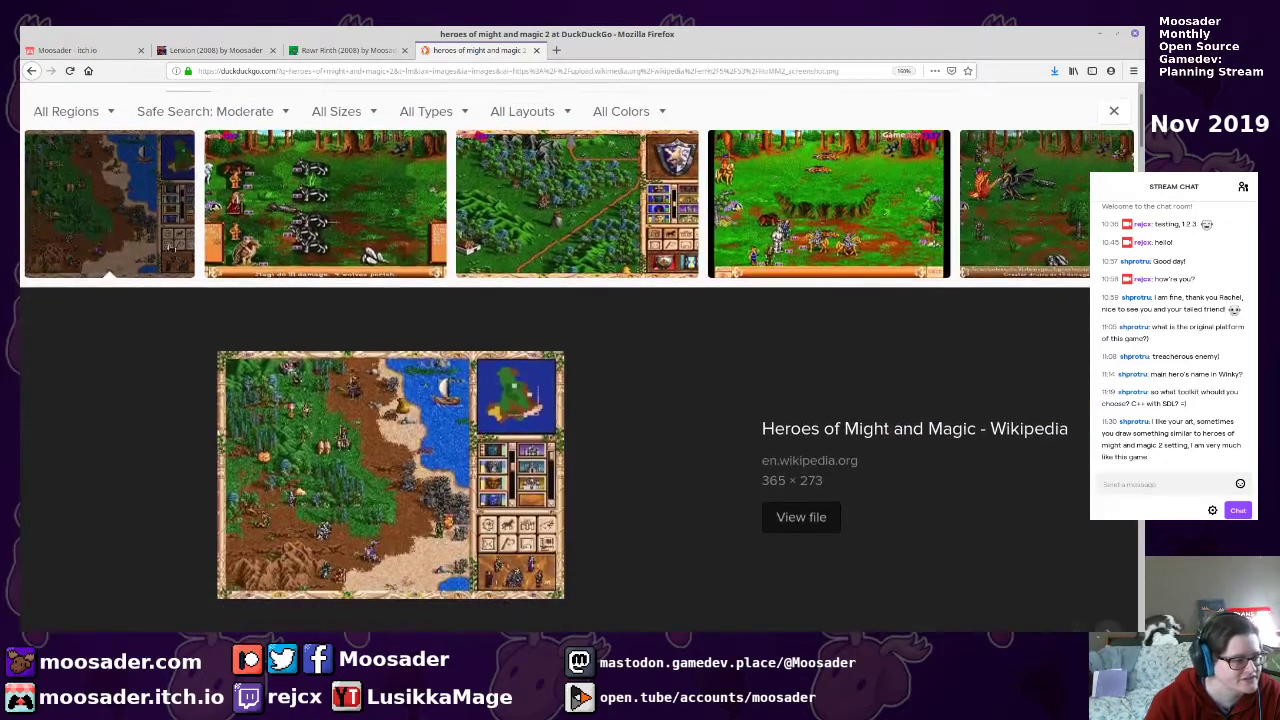
pyautogui.click(303, 268)
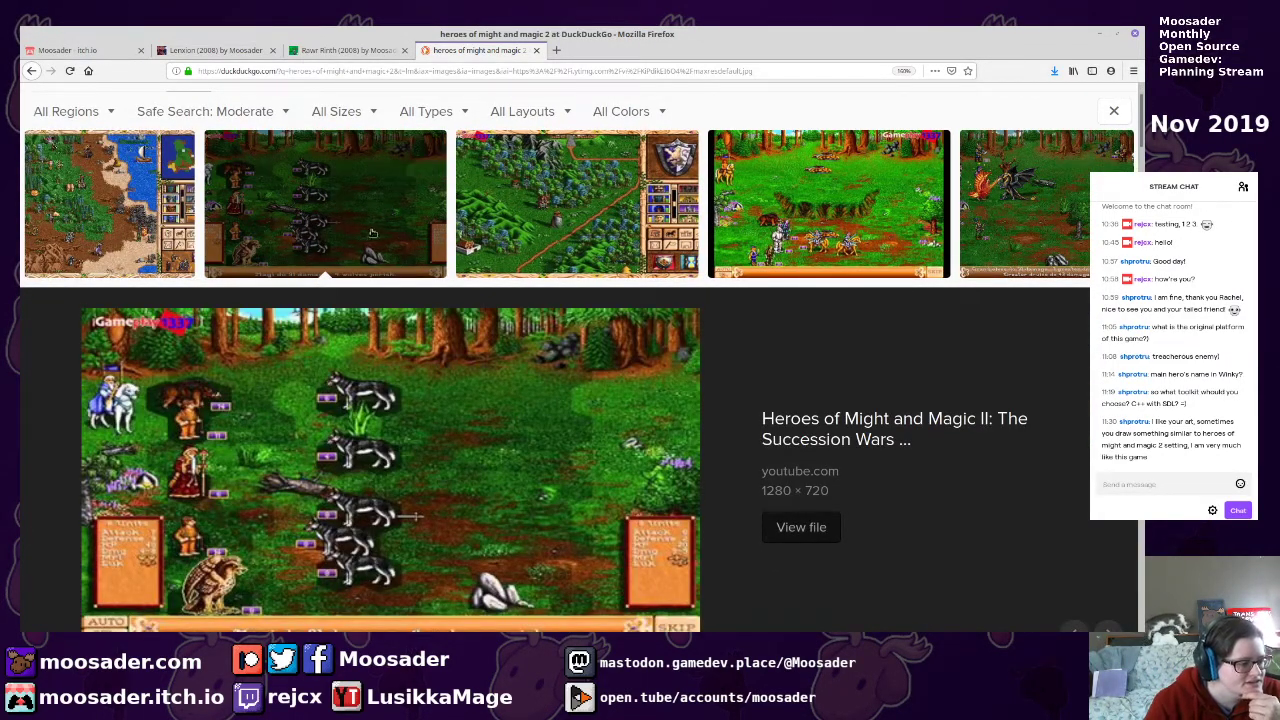
pyautogui.click(480, 218)
pyautogui.scroll(-2, 718, 240)
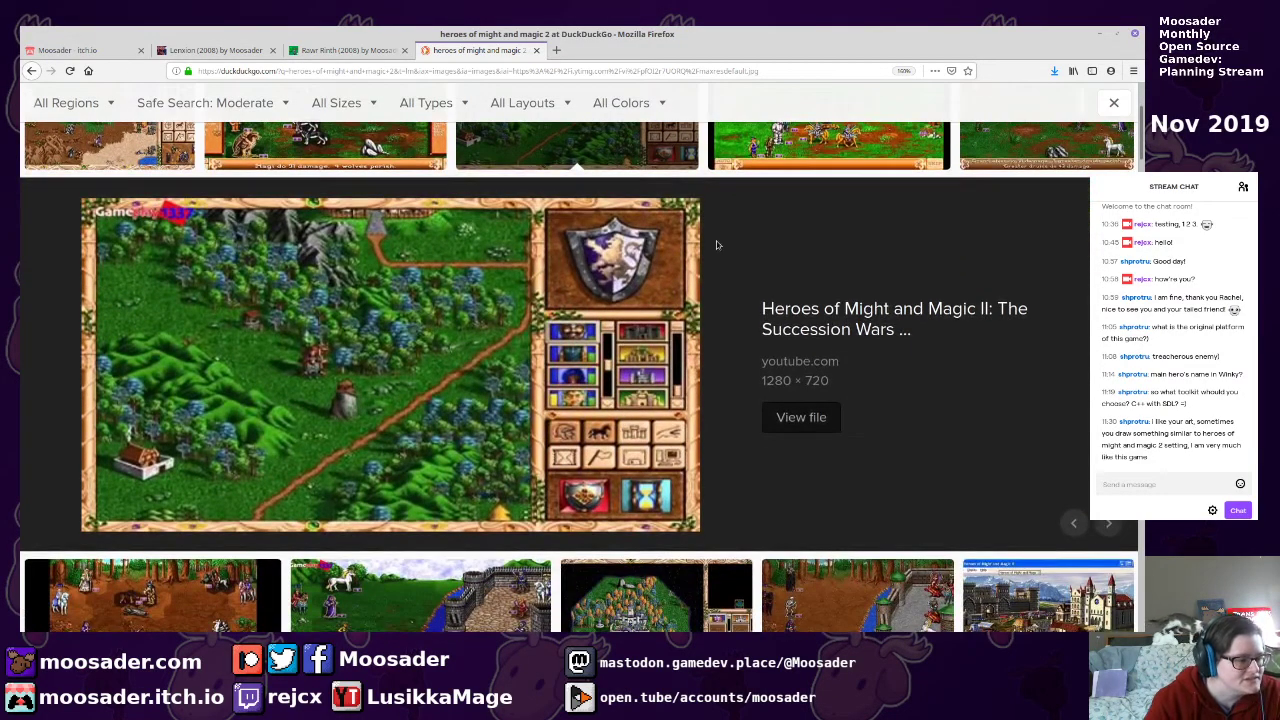
pyautogui.scroll(2, 716, 236)
pyautogui.click(826, 190)
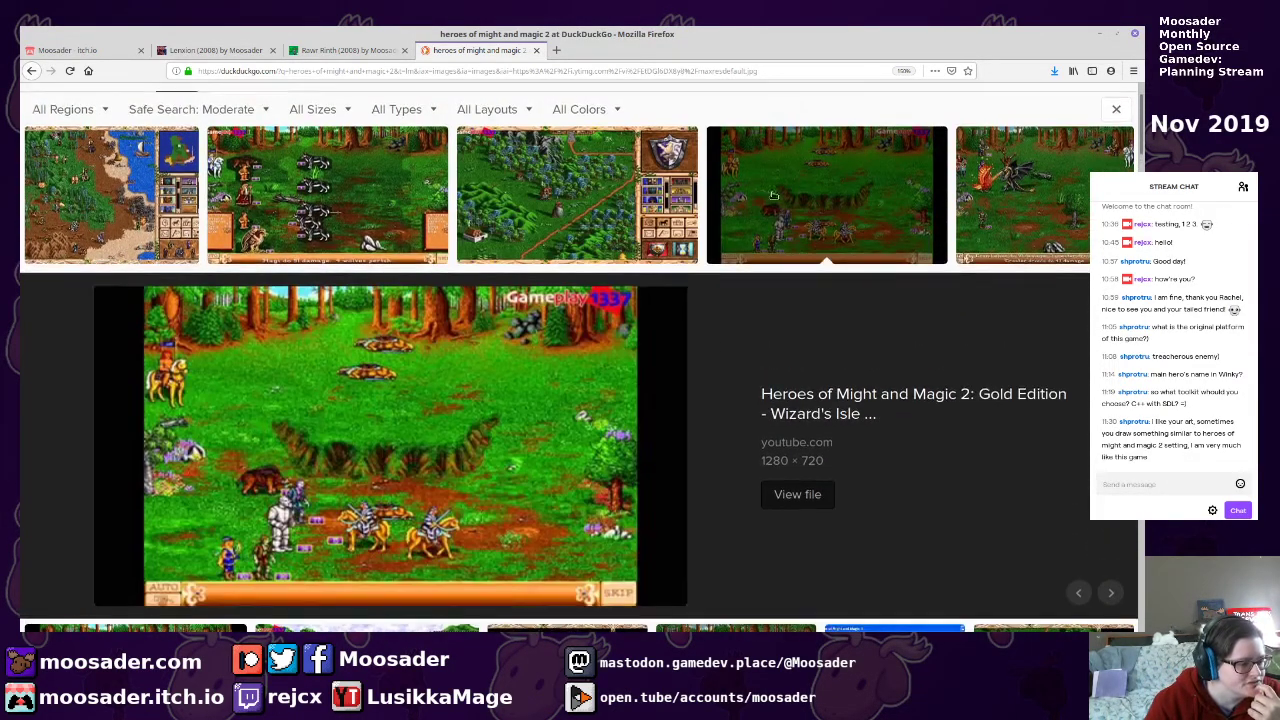
pyautogui.click(1033, 196)
pyautogui.scroll(-3, 1000, 197)
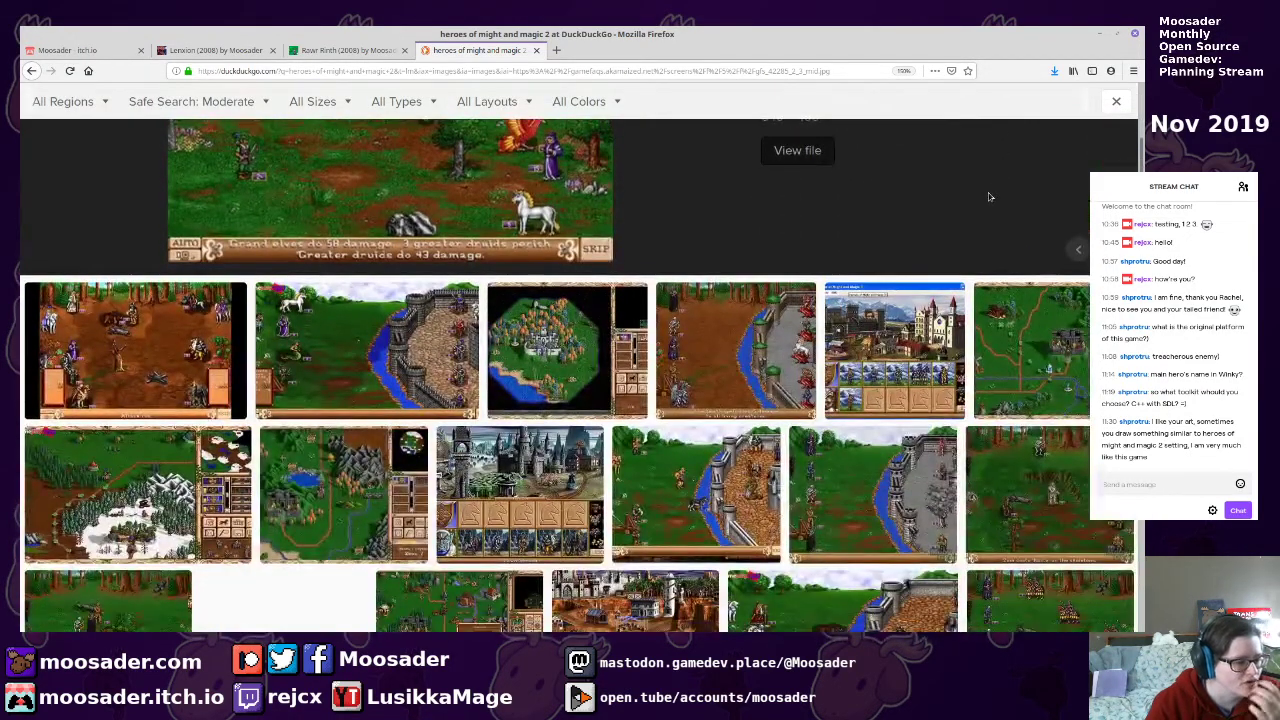
# Preview more map and battlefield screenshots from further down the image results to study their art style
pyautogui.click(1050, 337)
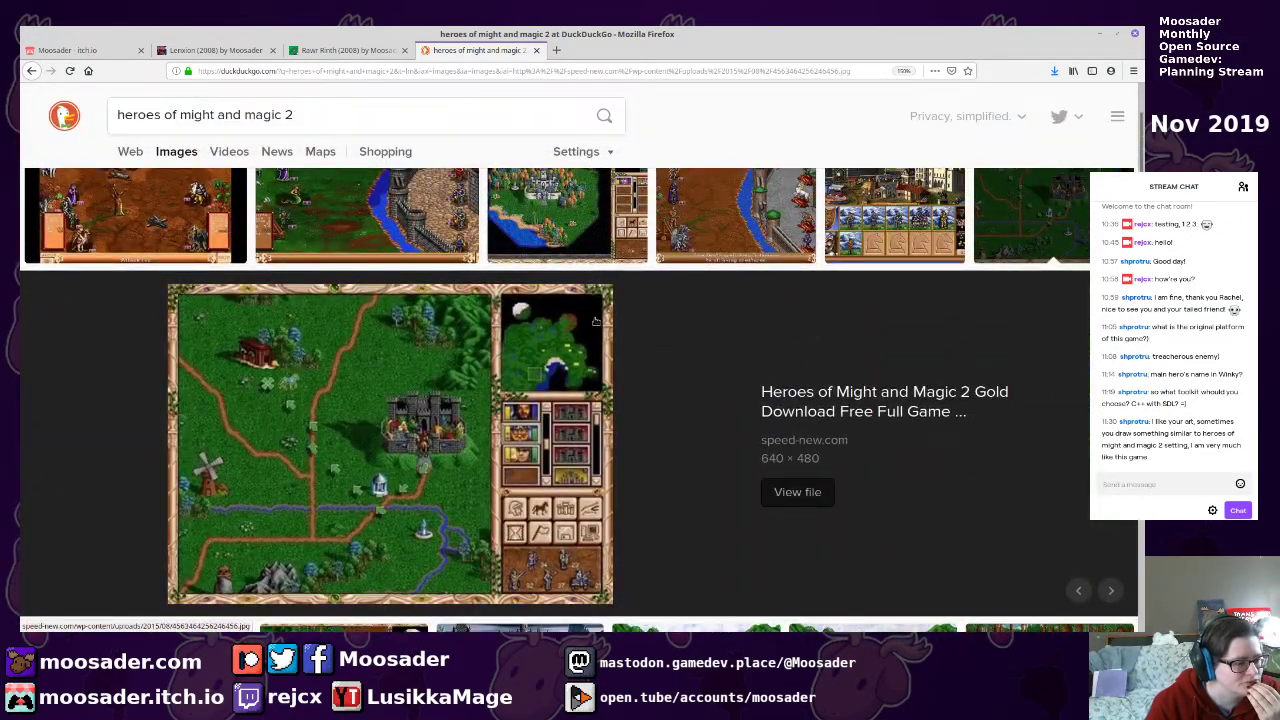
pyautogui.scroll(-3, 540, 340)
pyautogui.click(517, 363)
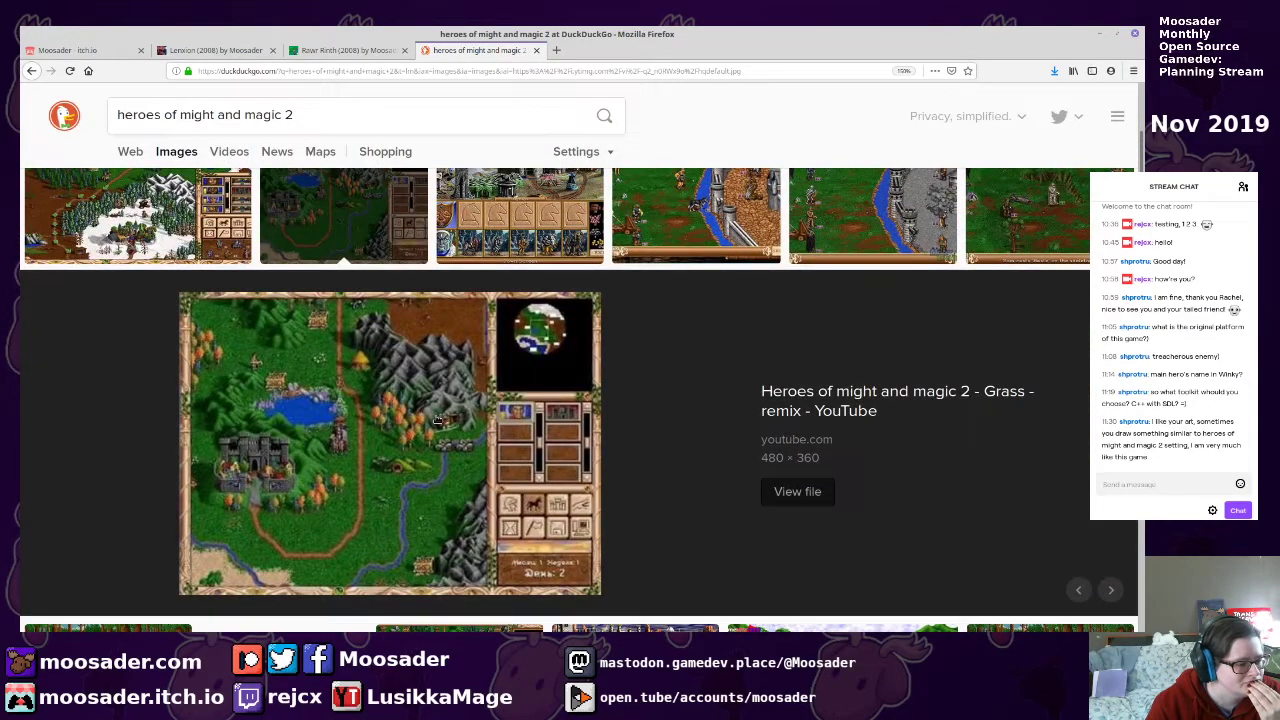
pyautogui.scroll(-3, 438, 419)
pyautogui.click(457, 337)
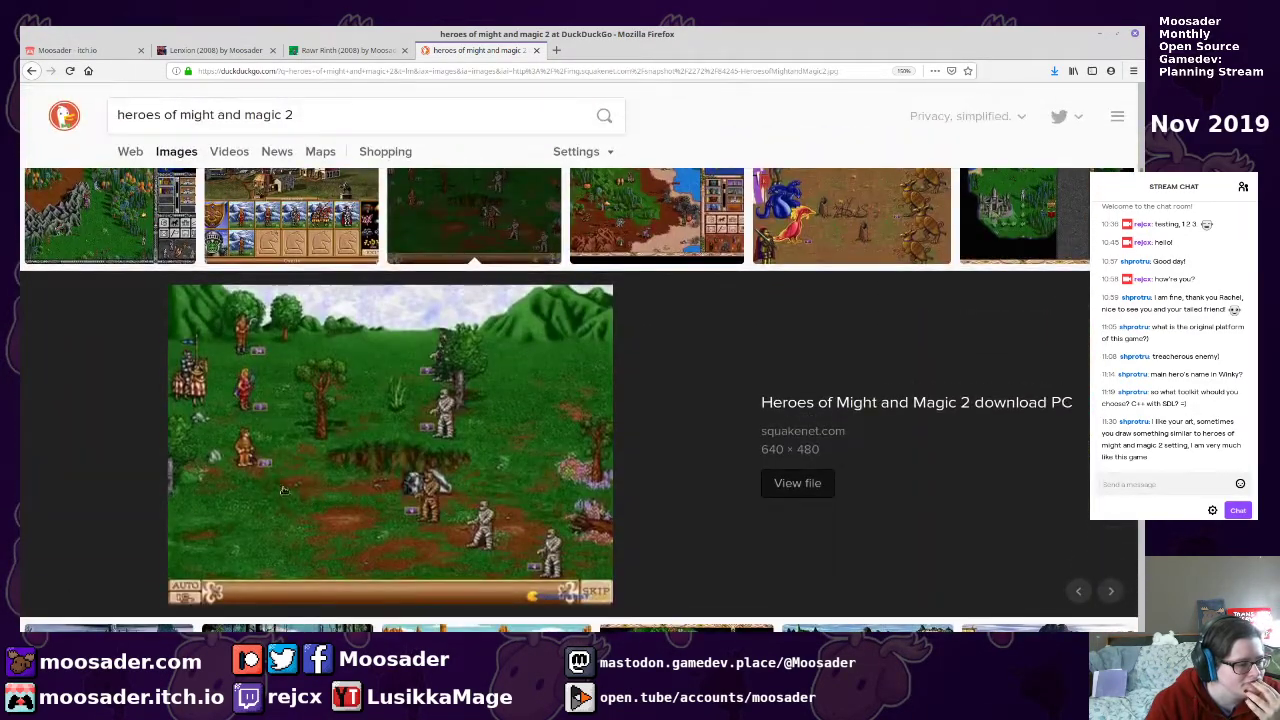
pyautogui.scroll(-3, 265, 452)
pyautogui.click(285, 445)
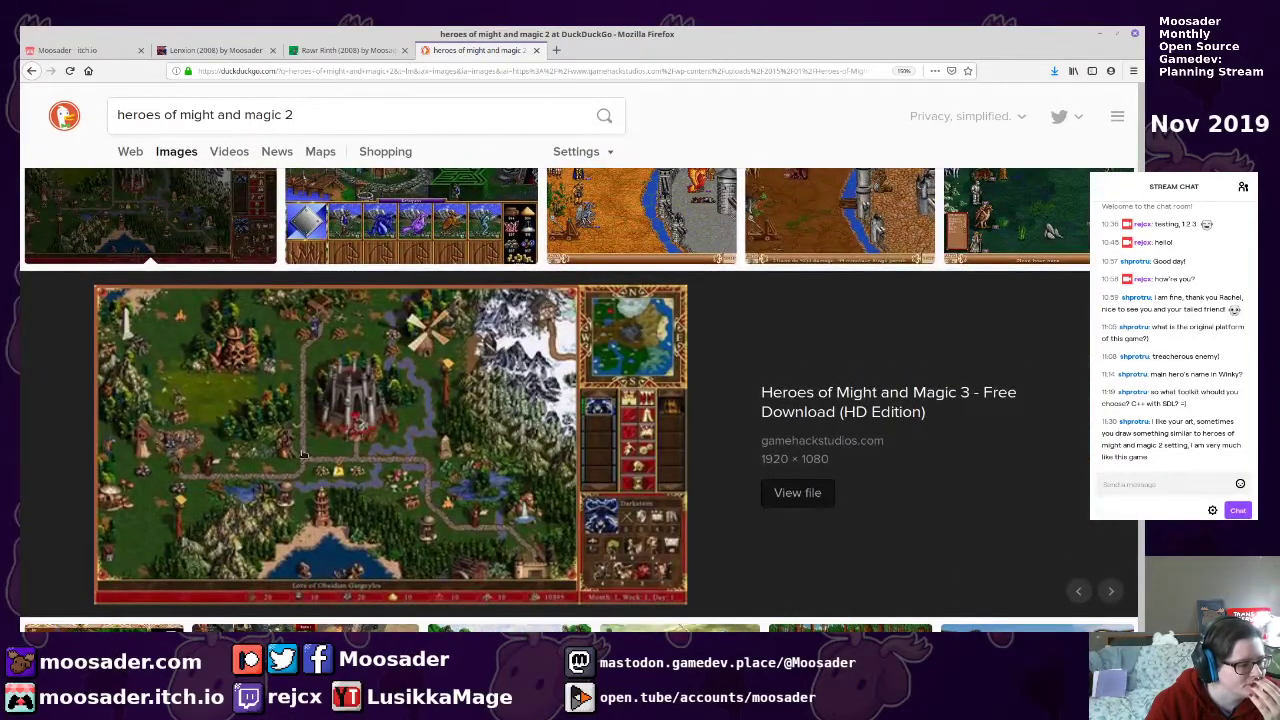
pyautogui.scroll(-3, 288, 440)
pyautogui.click(118, 416)
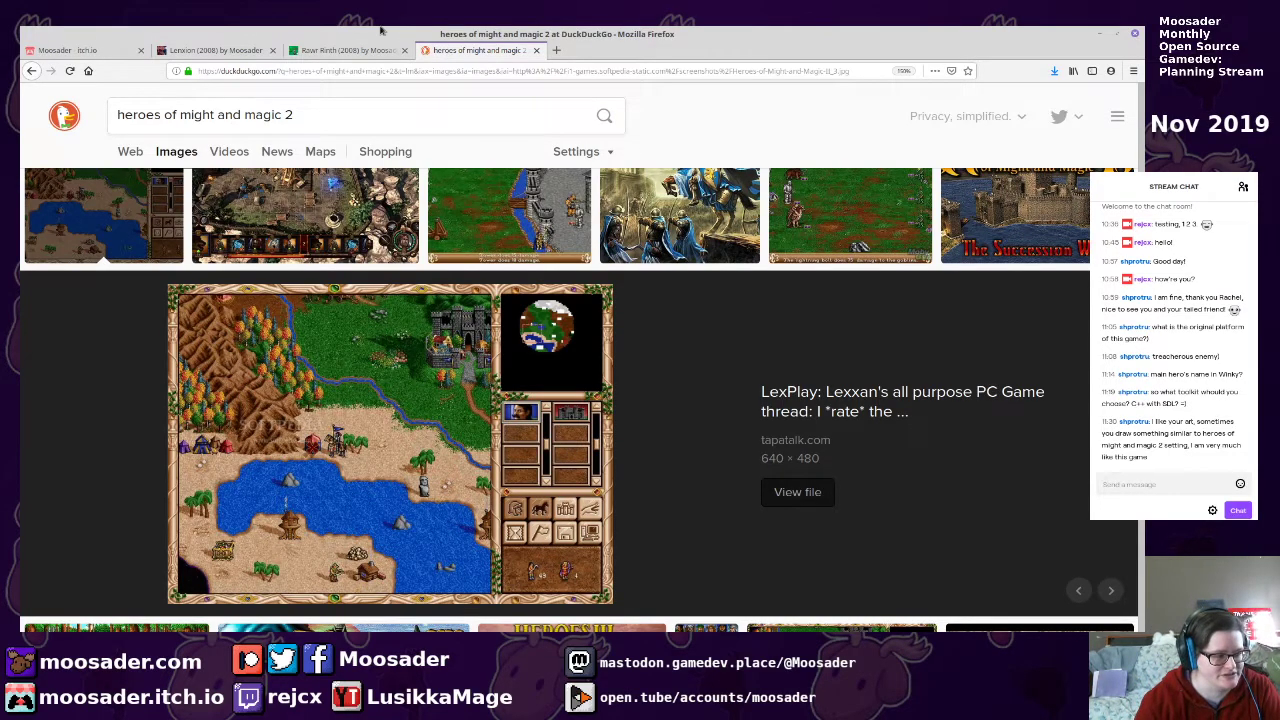
# Switch back to GIMP and bring up the Ideas1.xcf sketch as a whole
pyautogui.doubleClick(447, 47)
pyautogui.click(437, 75)
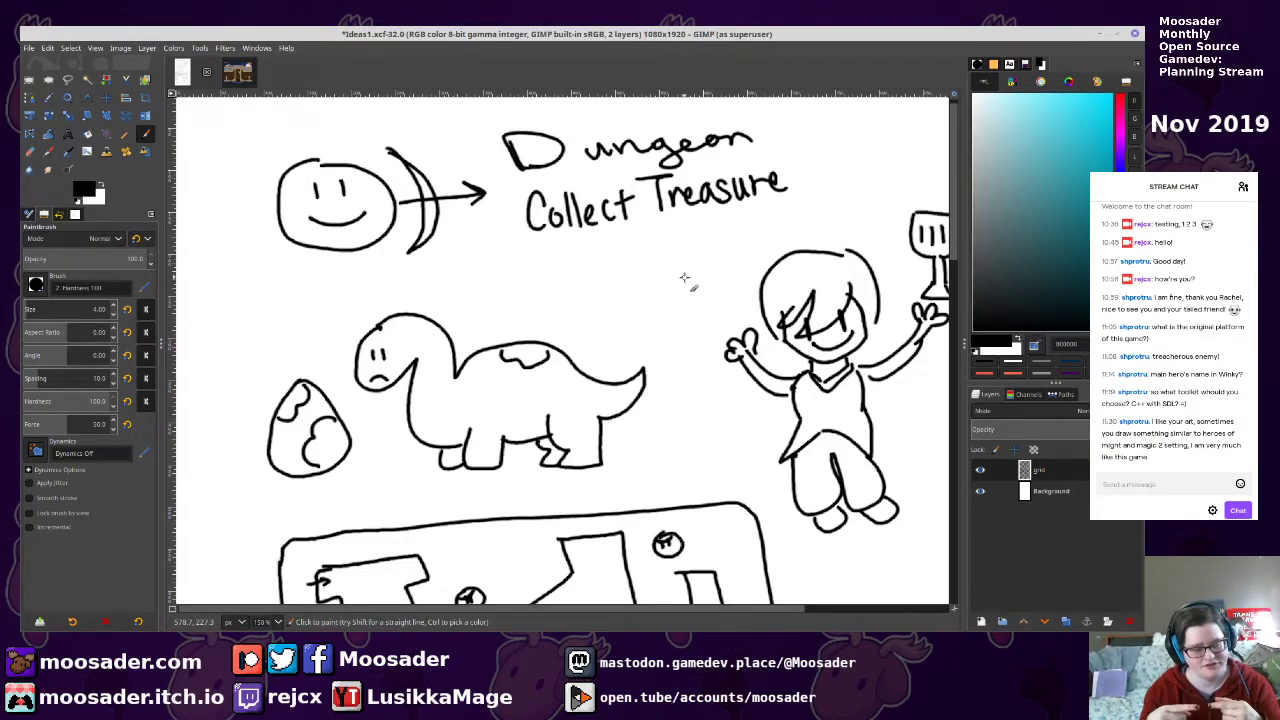
pyautogui.moveTo(622, 271); pyautogui.dragTo(520, 262)
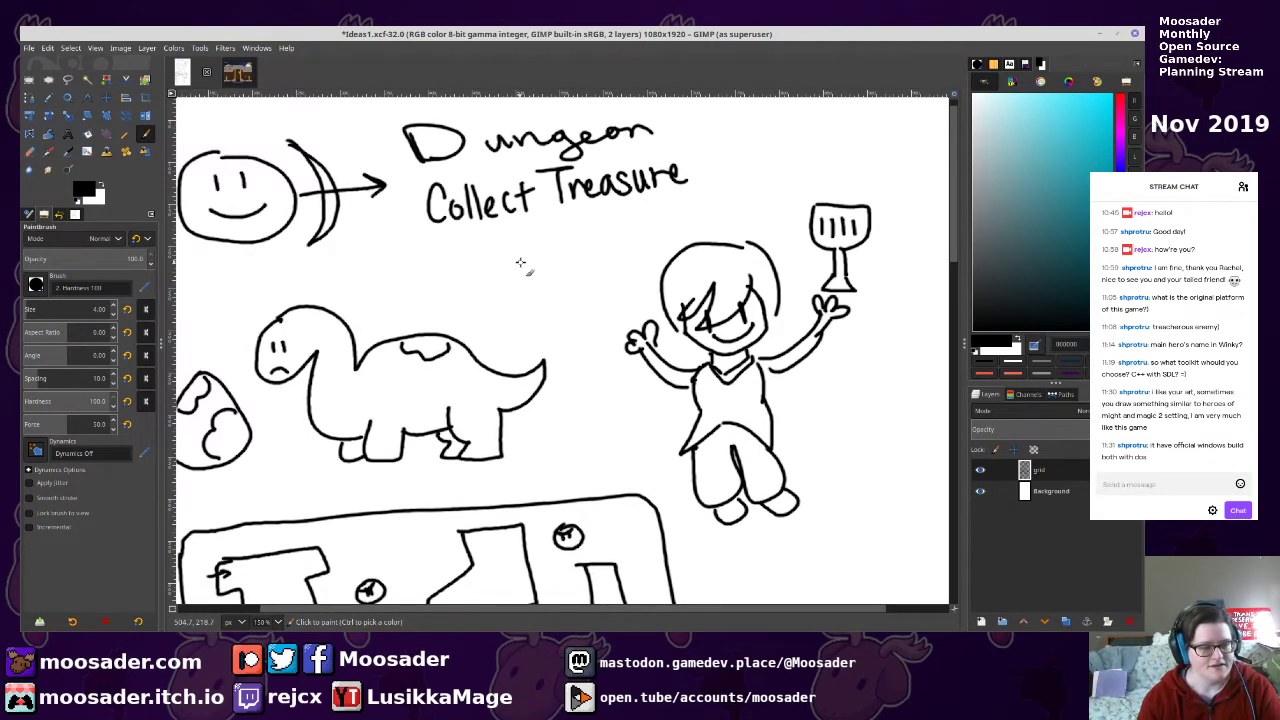
pyautogui.scroll(-2, 522, 265)
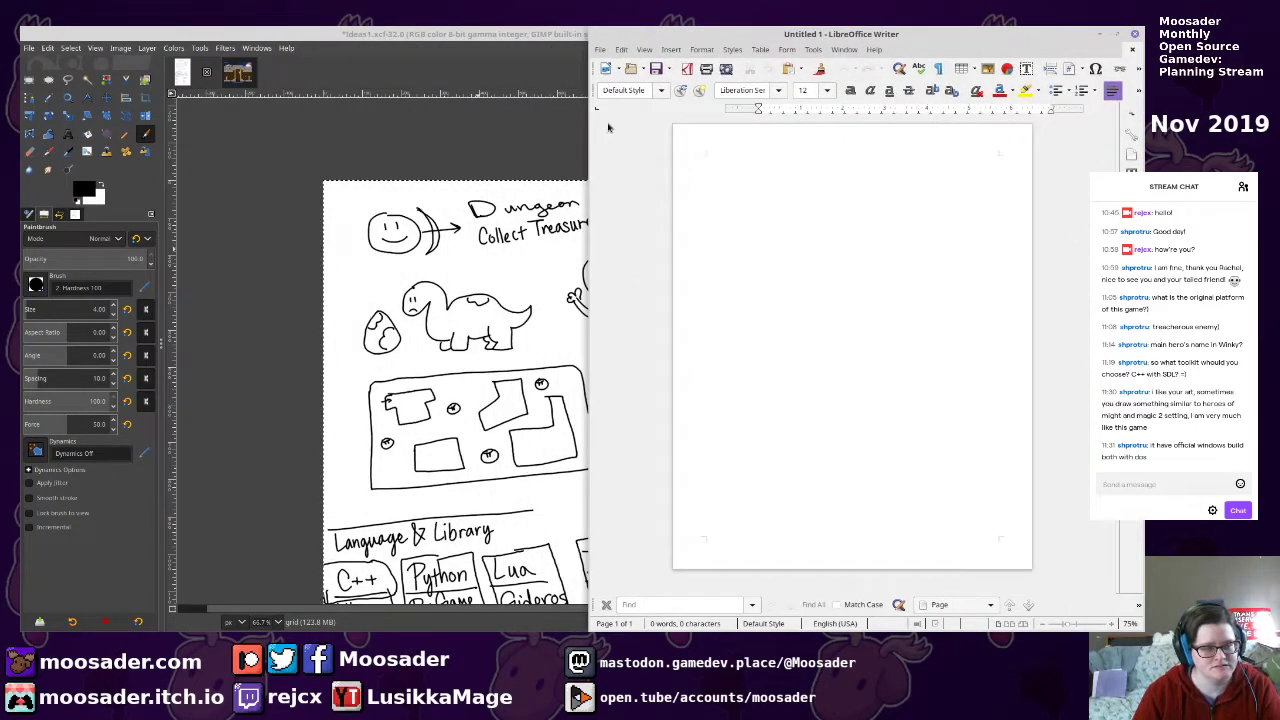
# In a blank LibreOffice Writer document, enter the title "Venture game clone ideas" at 18 pt and save it as design.odt
pyautogui.scroll(4, 798, 194)
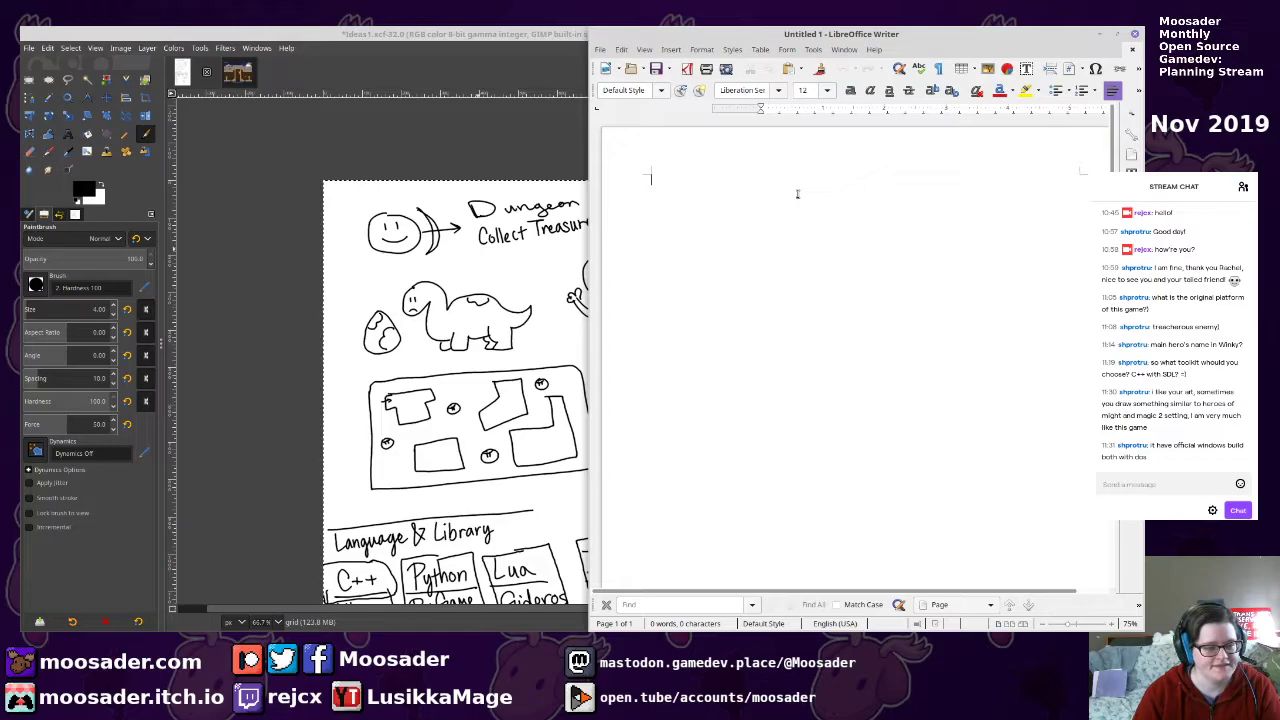
pyautogui.write('Venture game clone ideas')
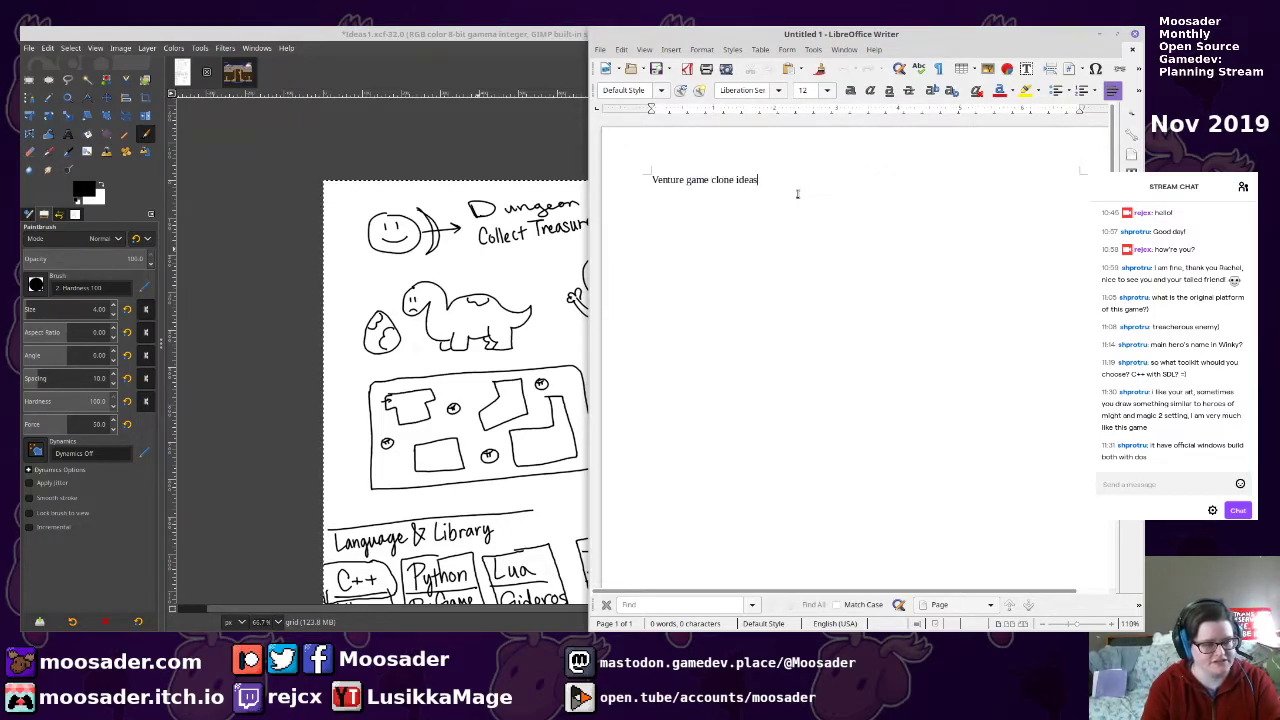
pyautogui.hotkey('shift', 'Home')
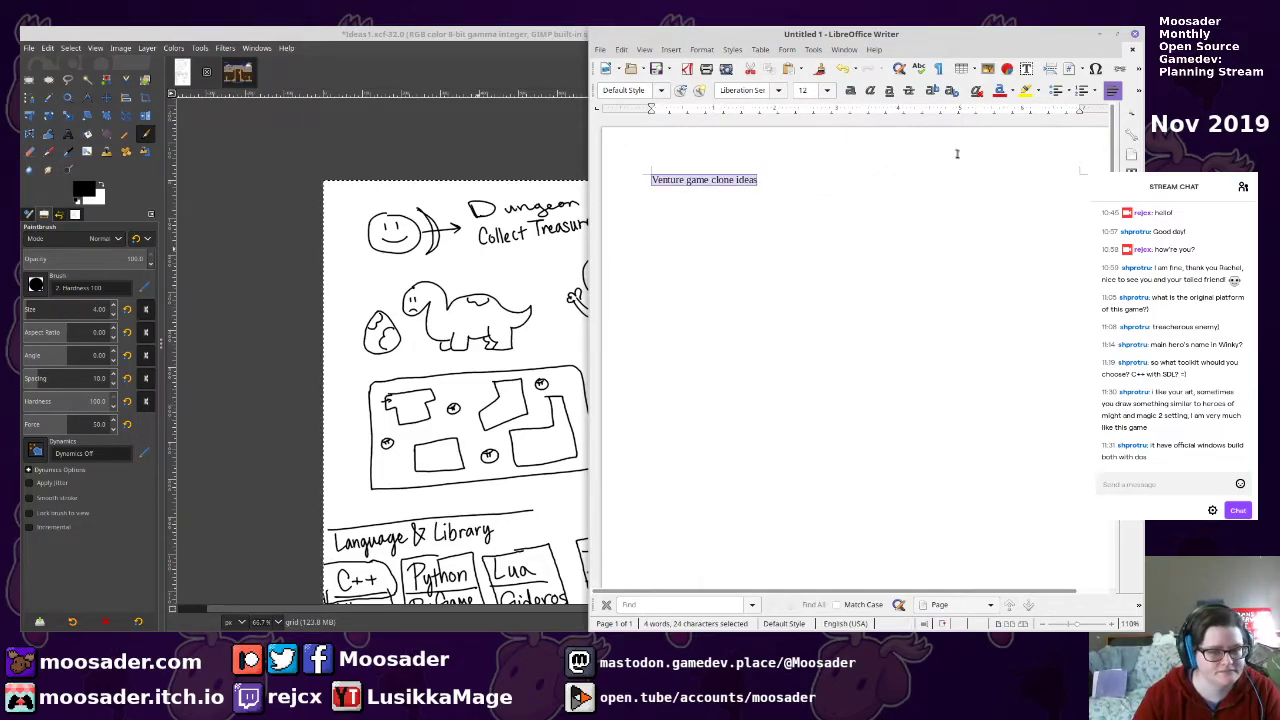
pyautogui.click(826, 96)
pyautogui.click(815, 202)
pyautogui.hotkey('ctrl', 's')
pyautogui.press('Escape')
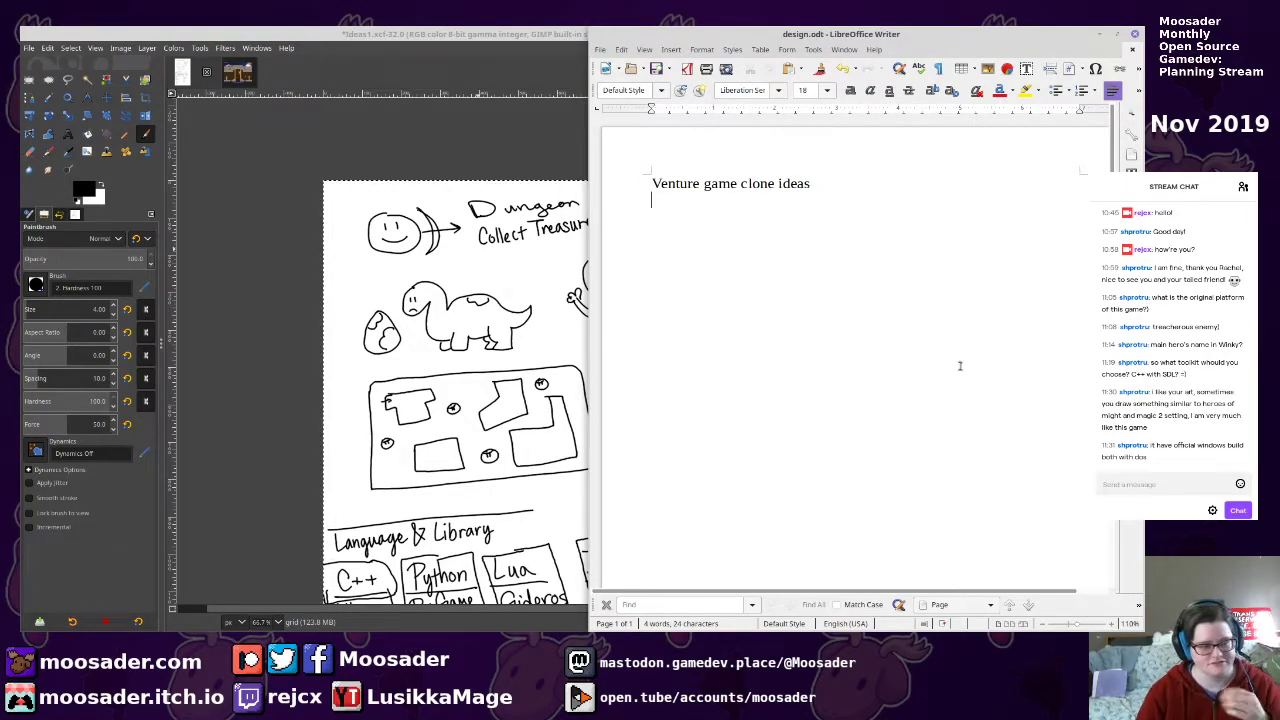
# Insert a one-row, two-column table below the title with the cell headings "Character art" and "Environment art"
pyautogui.click(962, 68)
pyautogui.click(985, 98)
pyautogui.click(900, 200)
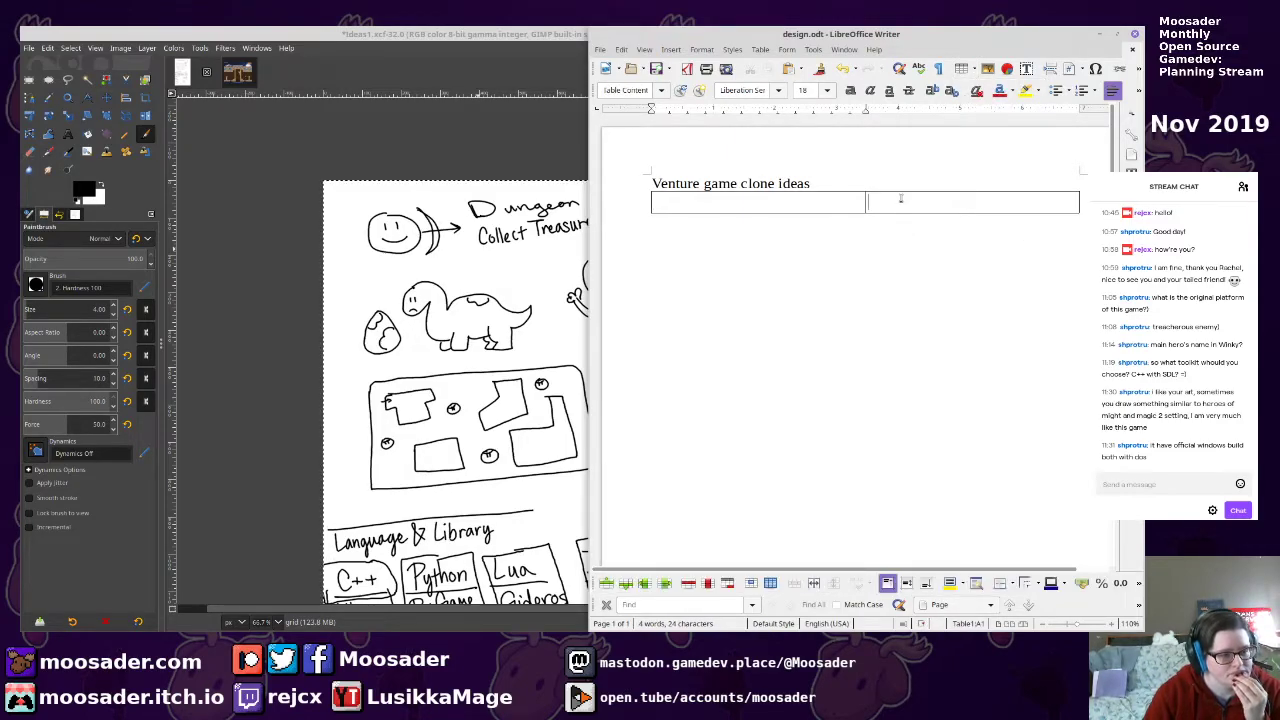
pyautogui.write('Environment art')
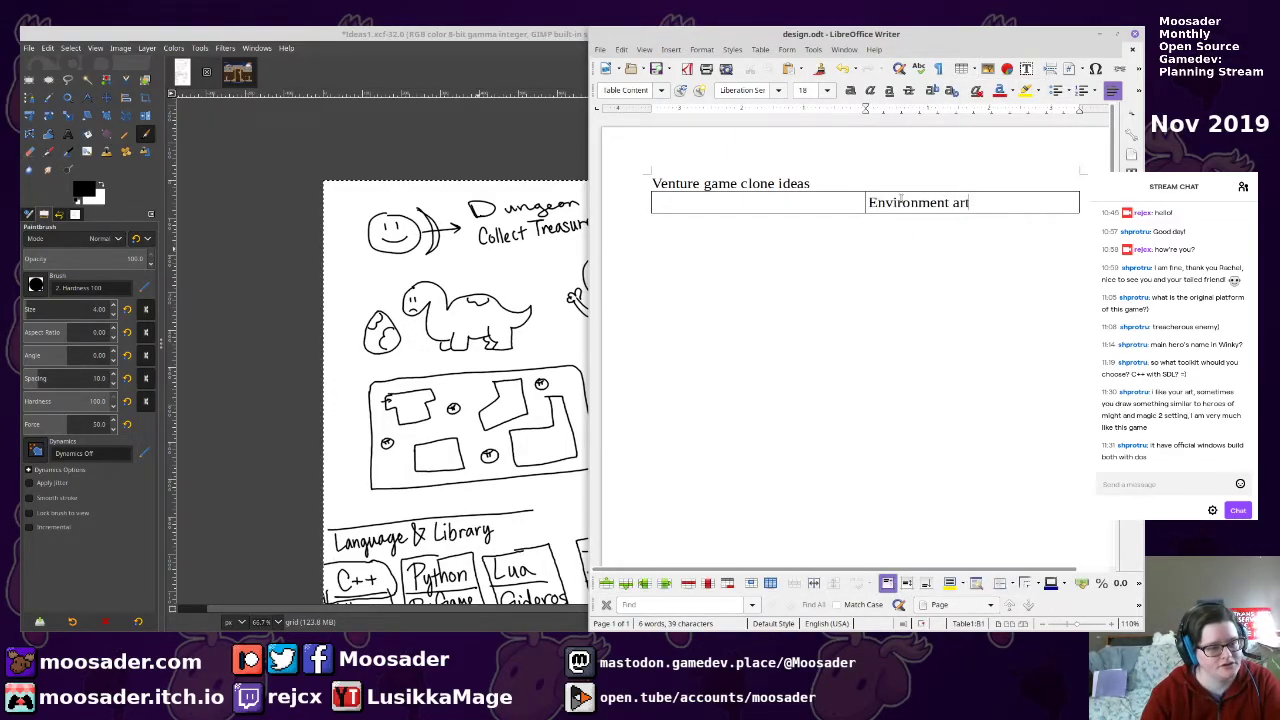
pyautogui.click(785, 198)
pyautogui.write('Character art')
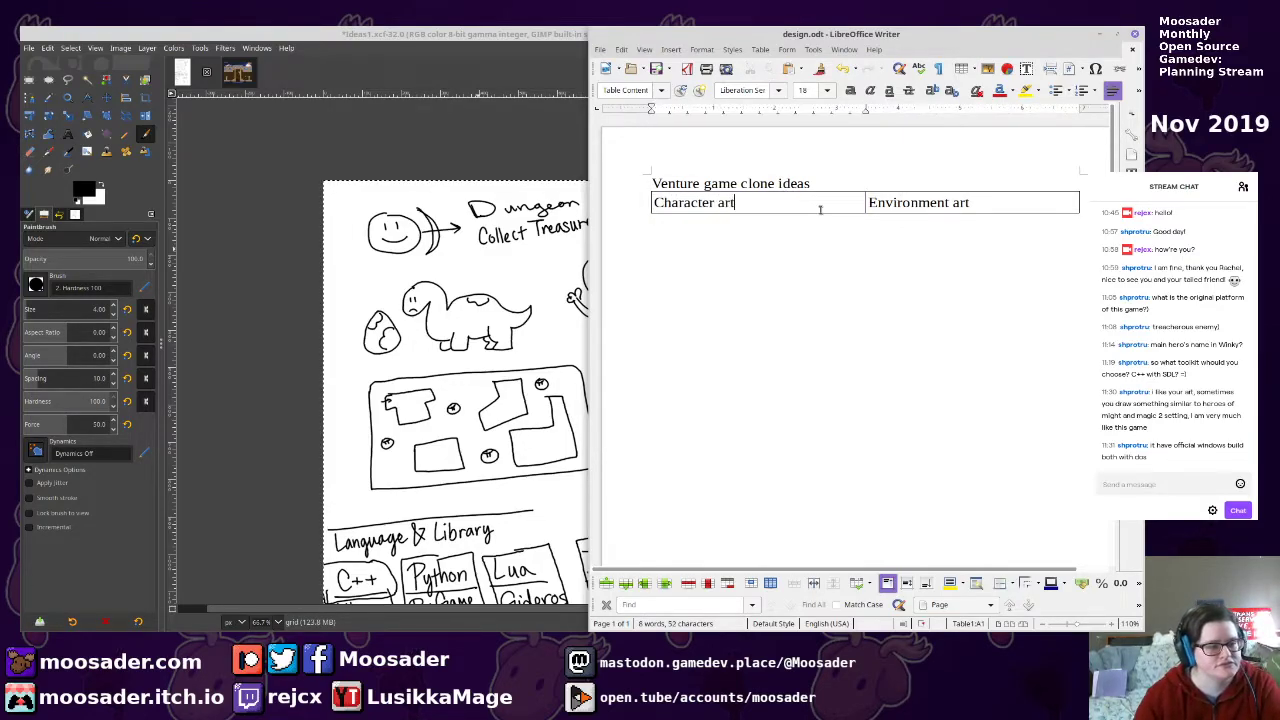
# Start an empty bulleted list below both the "Character art" and "Environment art" headings
pyautogui.press('Return')
pyautogui.click(1056, 90)
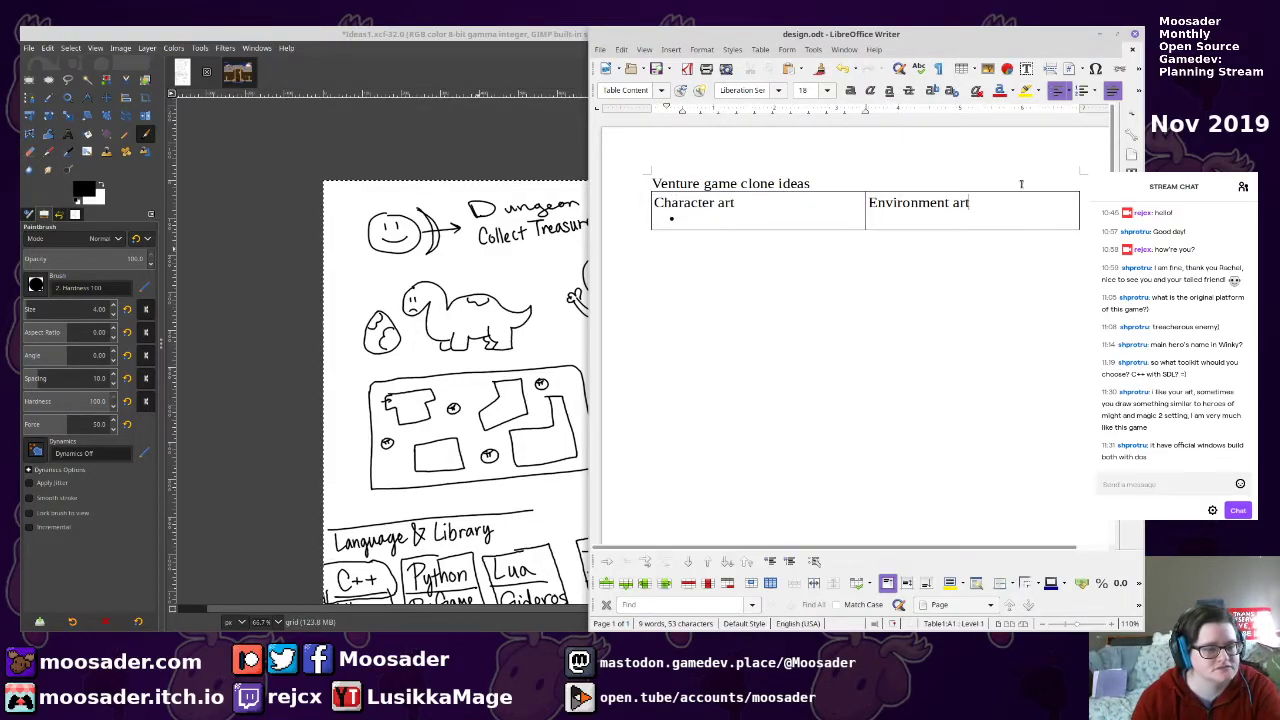
pyautogui.click(1052, 91)
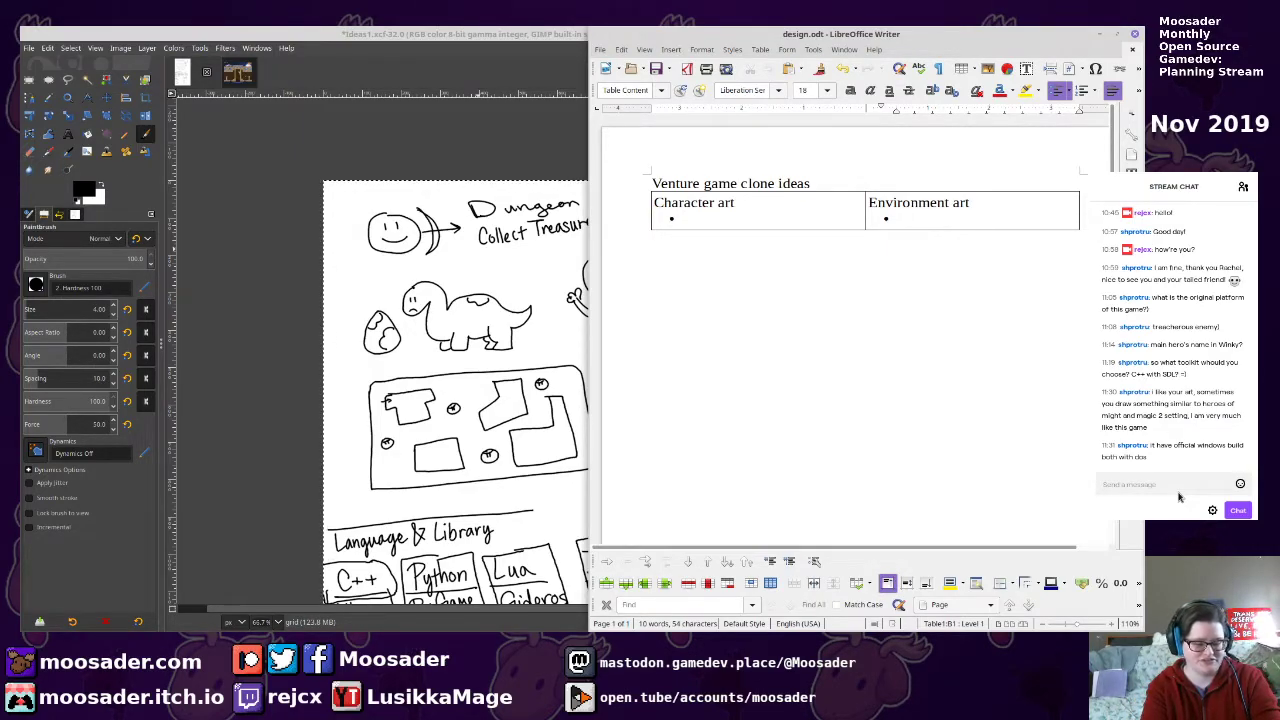
# List "Castle" under "Environment art" with the sub-bullets "Castle garden", "Interior" and "Throne Room"
pyautogui.write('Castle')
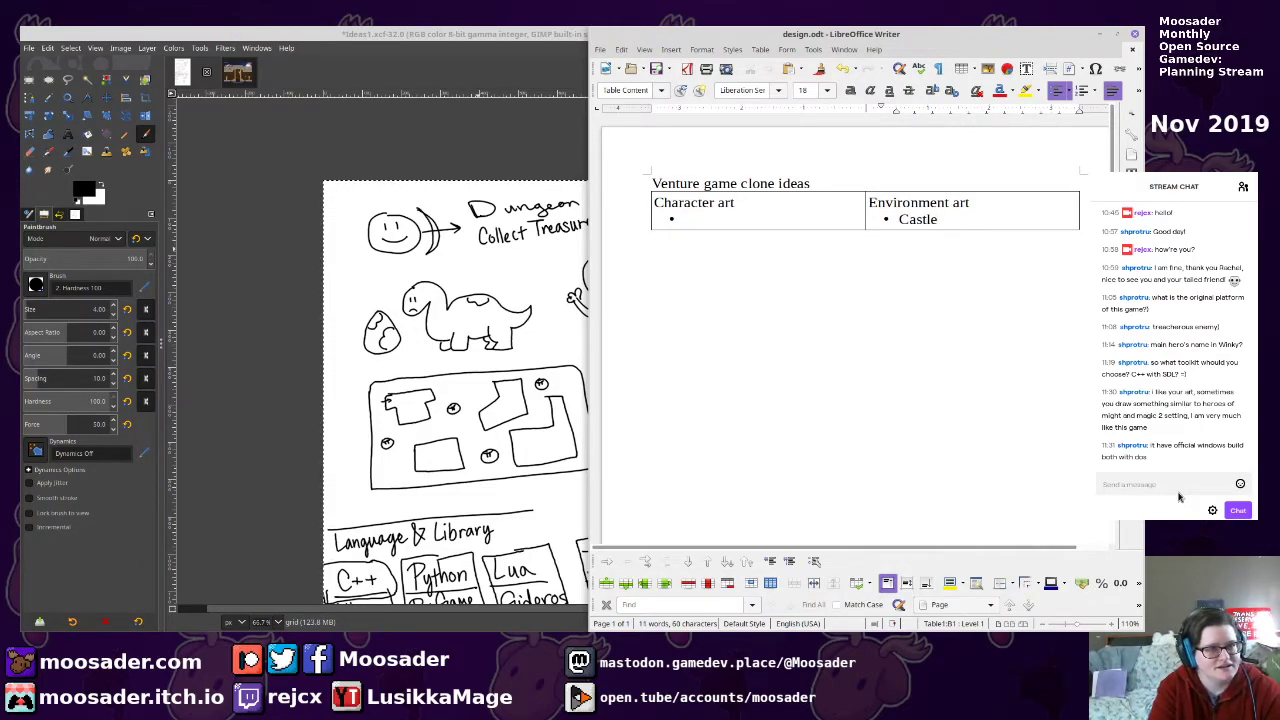
pyautogui.press('Return')
pyautogui.write('Castle garden')
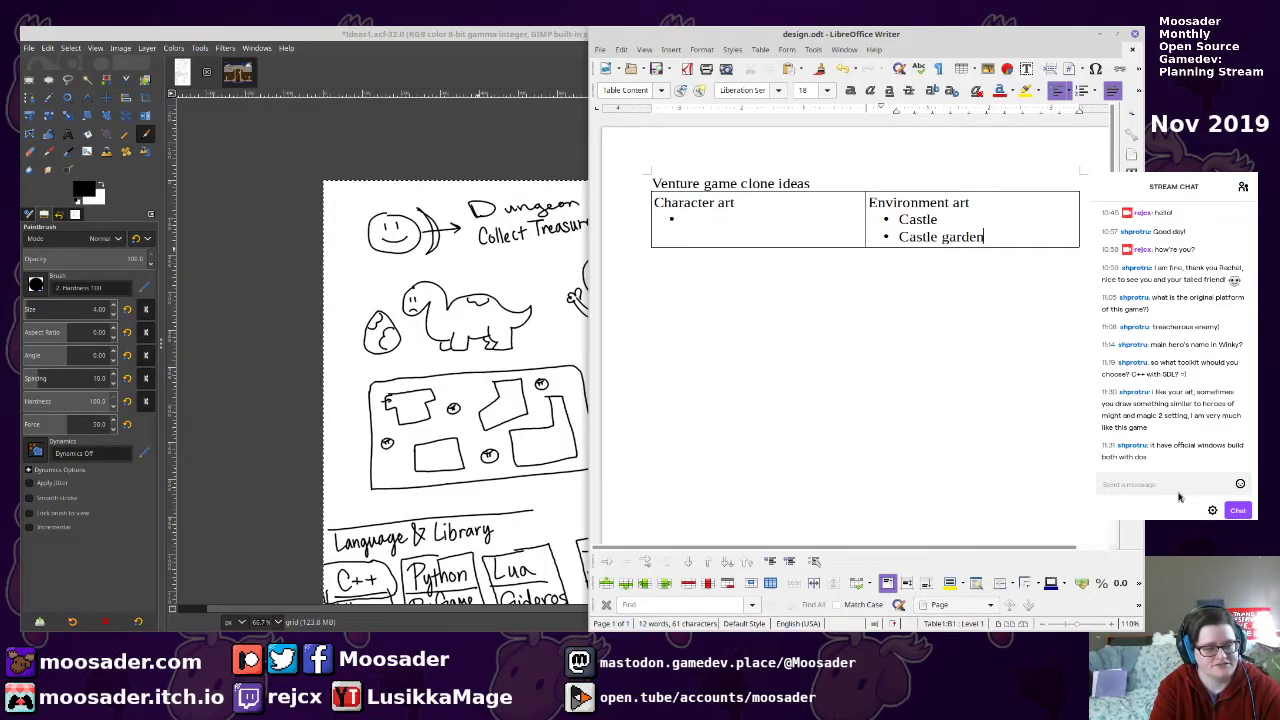
pyautogui.press('Tab')
pyautogui.press('Return')
pyautogui.write('Interiot')
pyautogui.press('BackSpace')
pyautogui.write('r')
pyautogui.press('Return')
pyautogui.write('Throne Room')
pyautogui.press('Return')
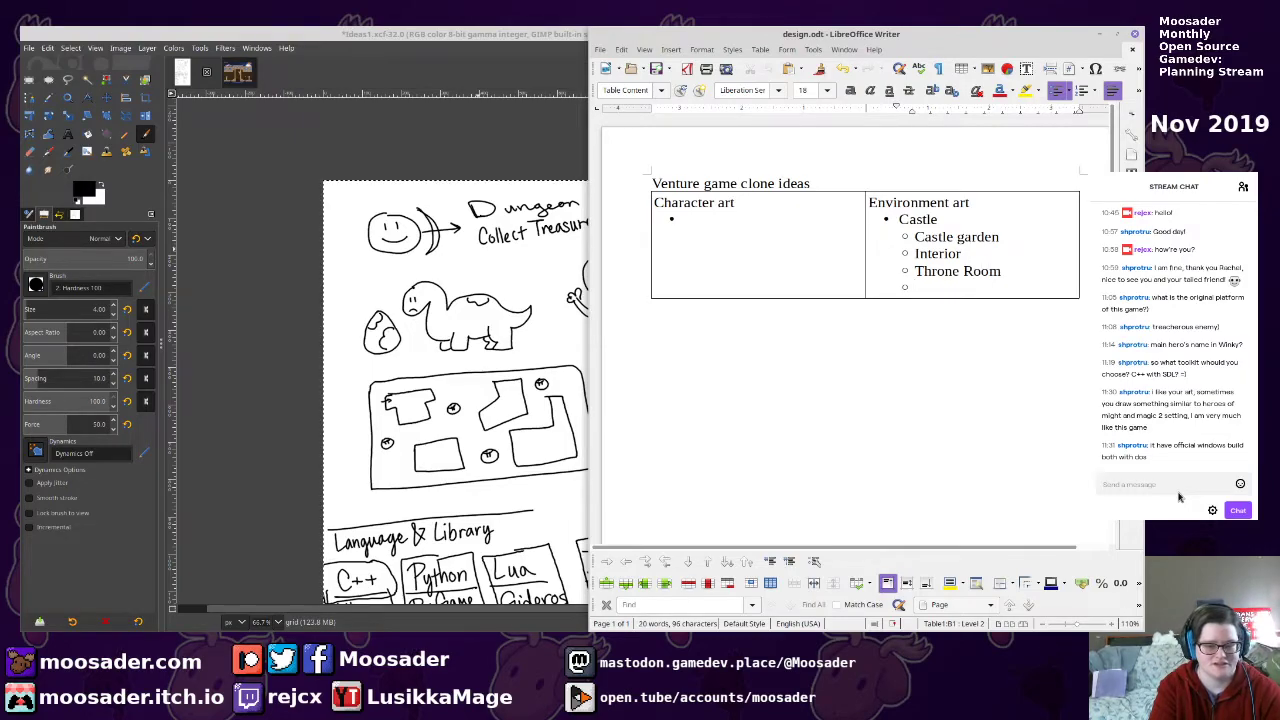
# Extend the Castle sub-list with "Kitchen", "Dungeon" and "Treasure Room", leaving an empty sub-bullet at its end
pyautogui.write('Kitchen')
pyautogui.press('Return')
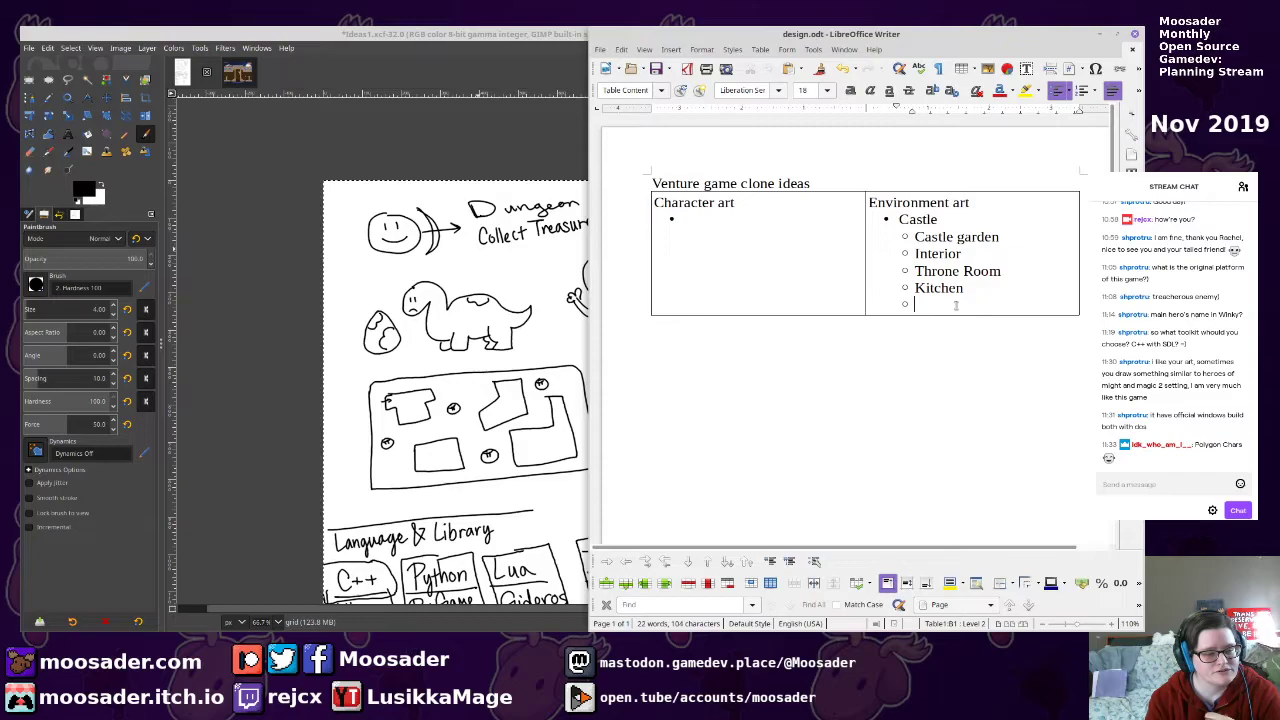
pyautogui.write('Dungeon')
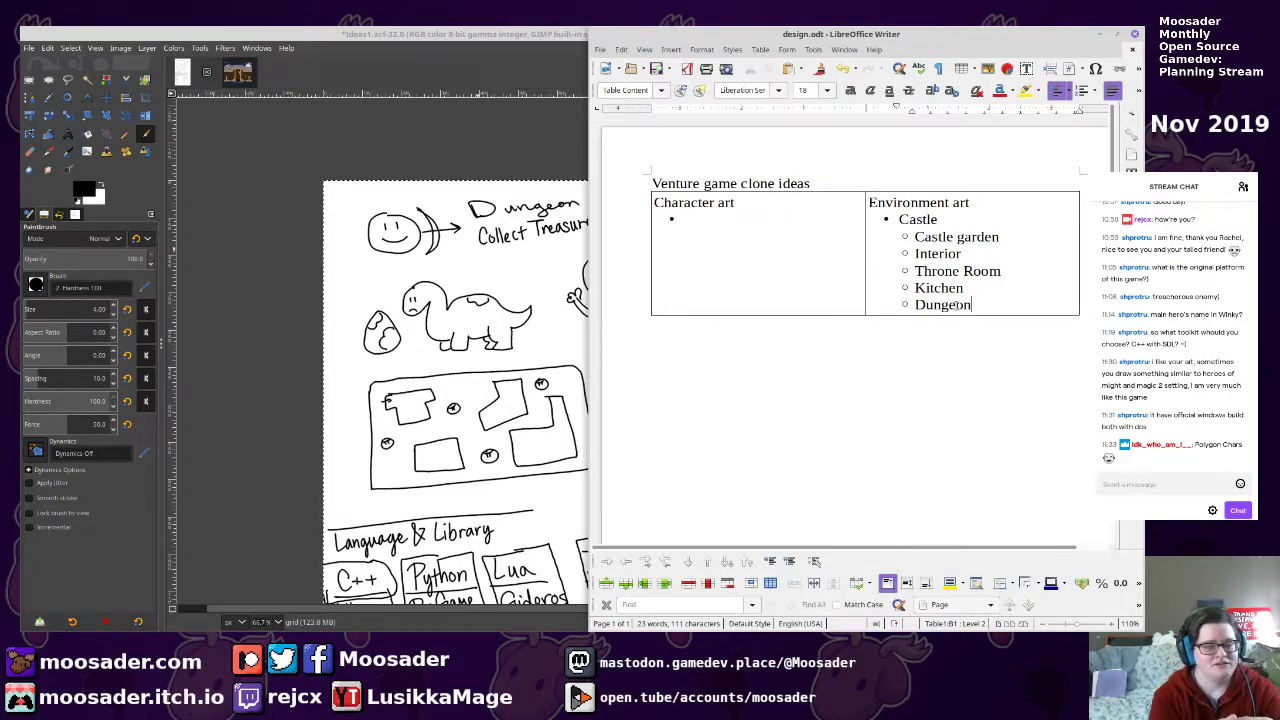
pyautogui.press('Return')
pyautogui.write('Treasure Room')
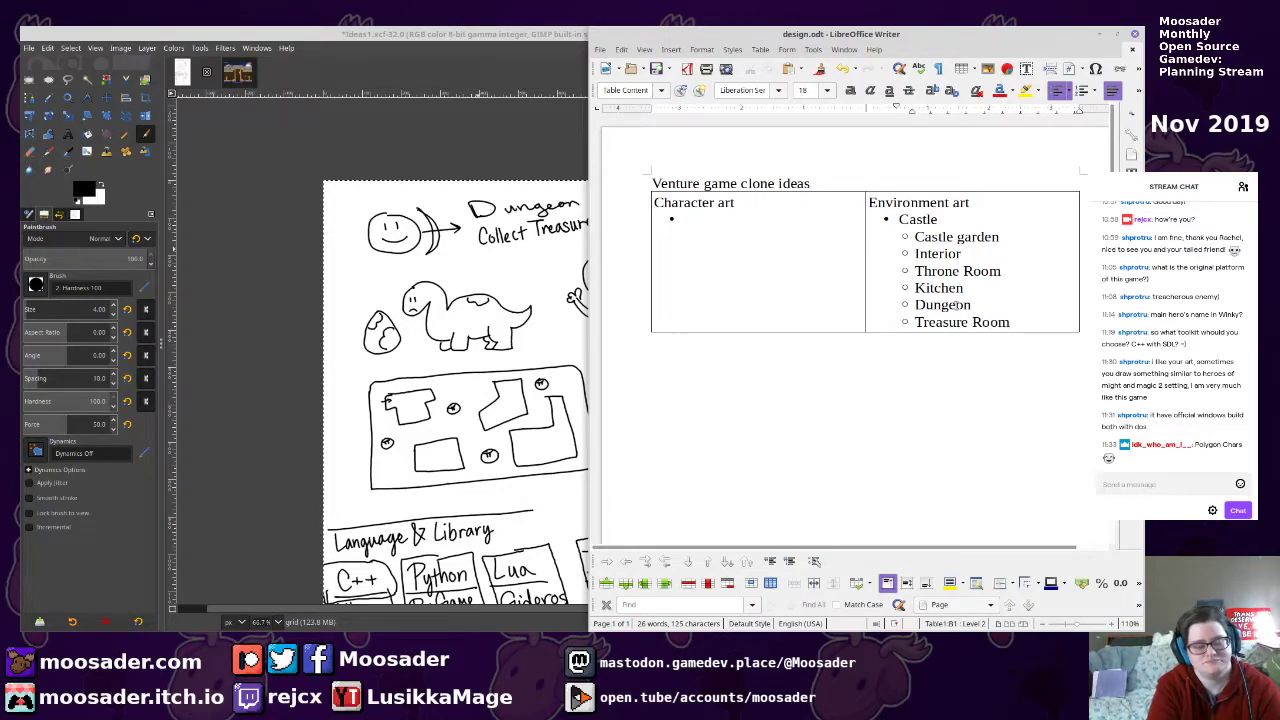
pyautogui.press('Return')
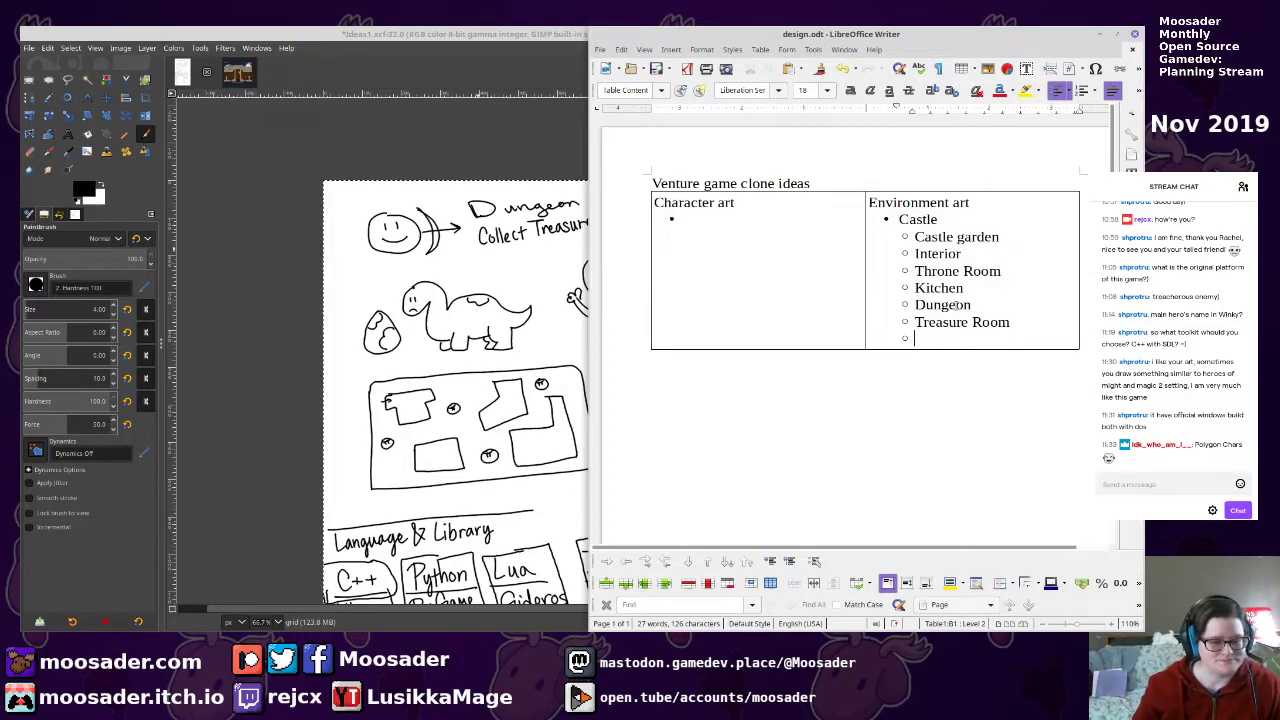
# Enter "Castle guards patrolling" as the first bullet under "Character art" and start another bullet below it
pyautogui.click(777, 246)
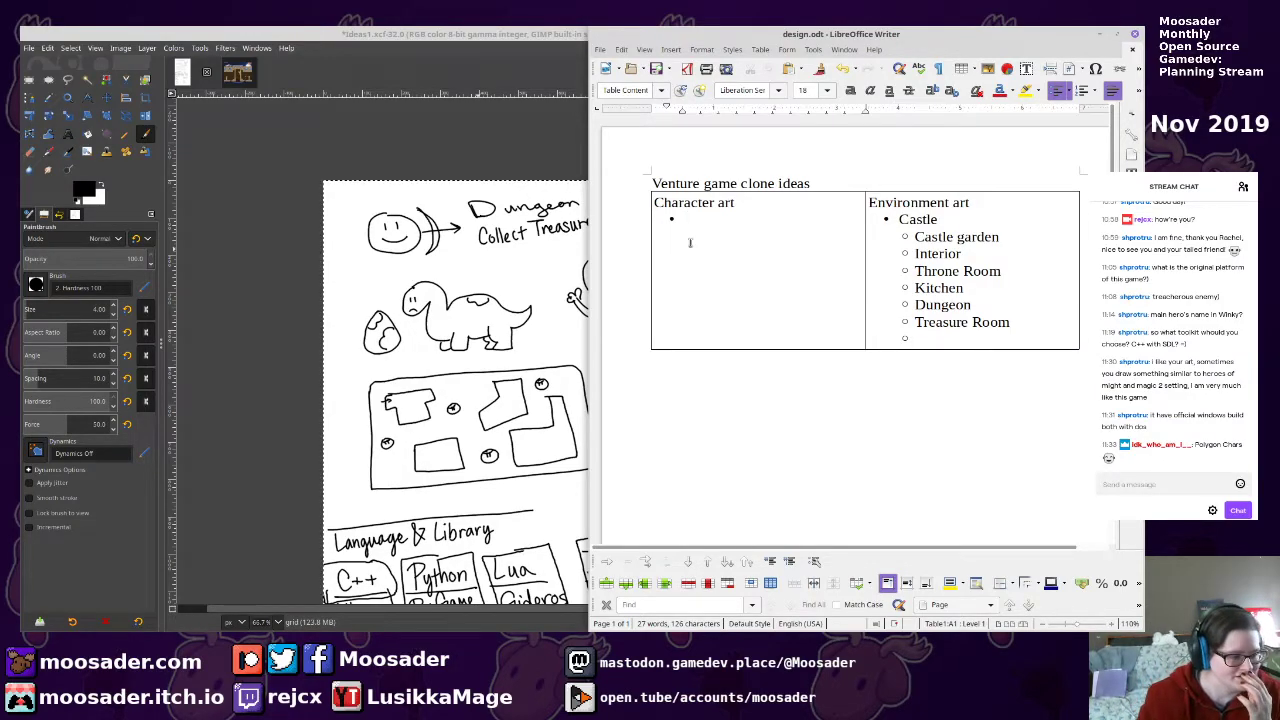
pyautogui.moveTo(443, 258); pyautogui.dragTo(362, 201)
pyautogui.hotkey('alt', 'Tab')
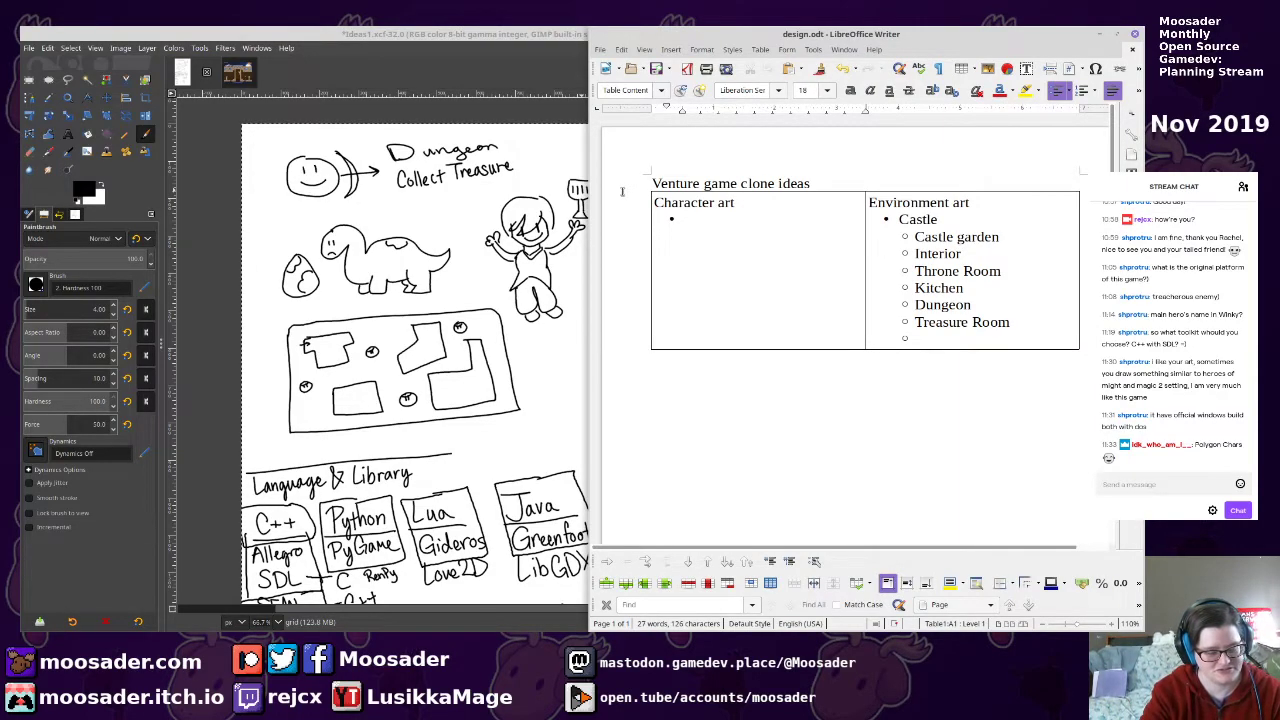
pyautogui.write('Castle gu')
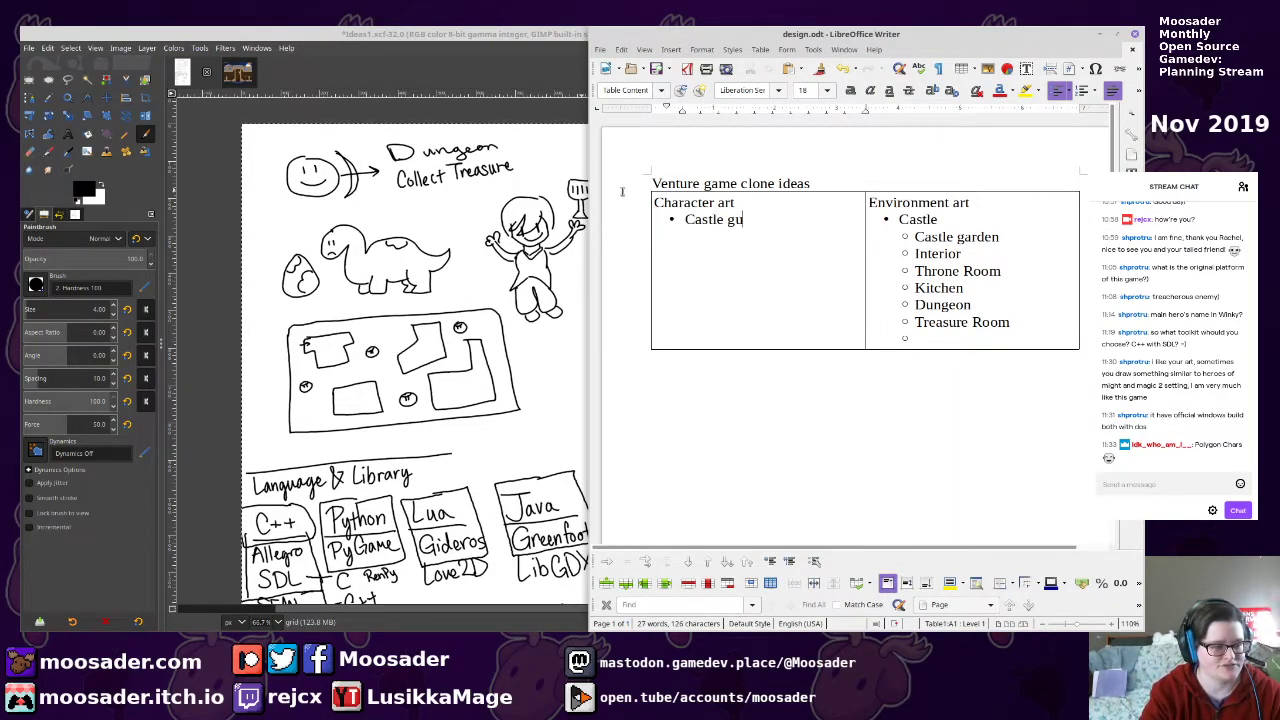
pyautogui.write('ards patrolling')
pyautogui.press('Return')
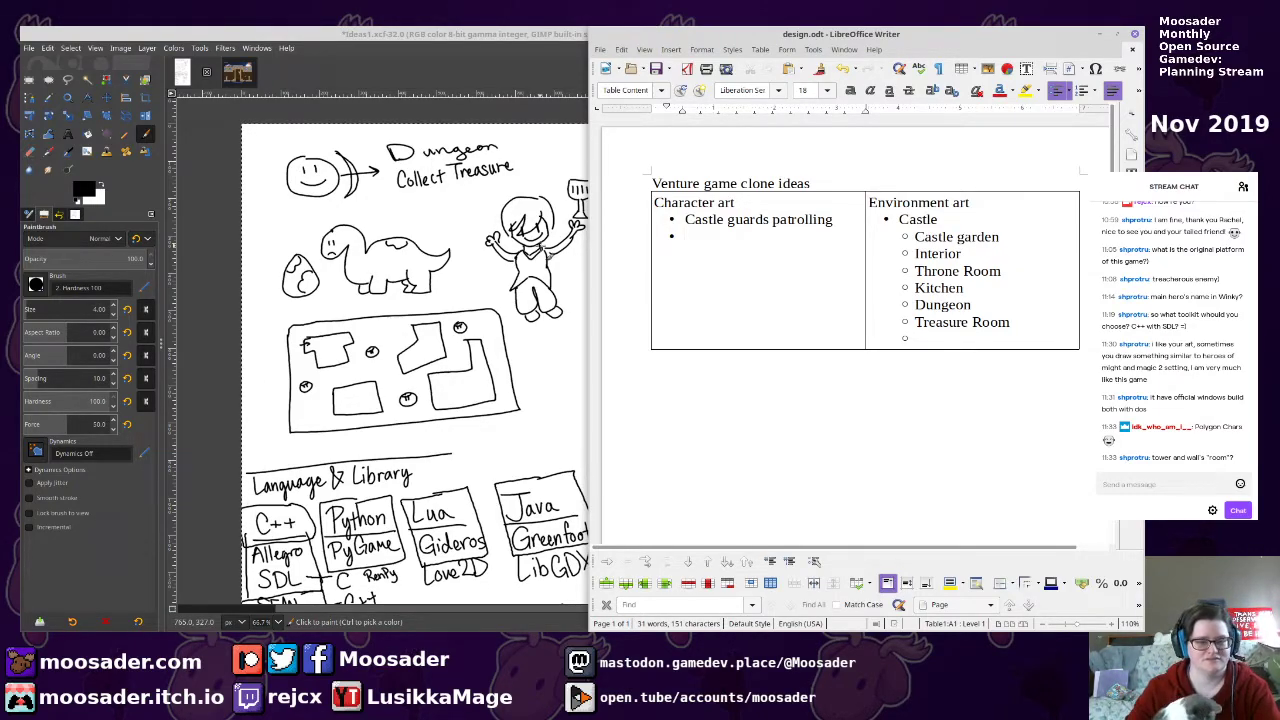
# Fill the empty last sub-bullet under "Castle" with "Tile - Castle walls"
pyautogui.click(928, 342)
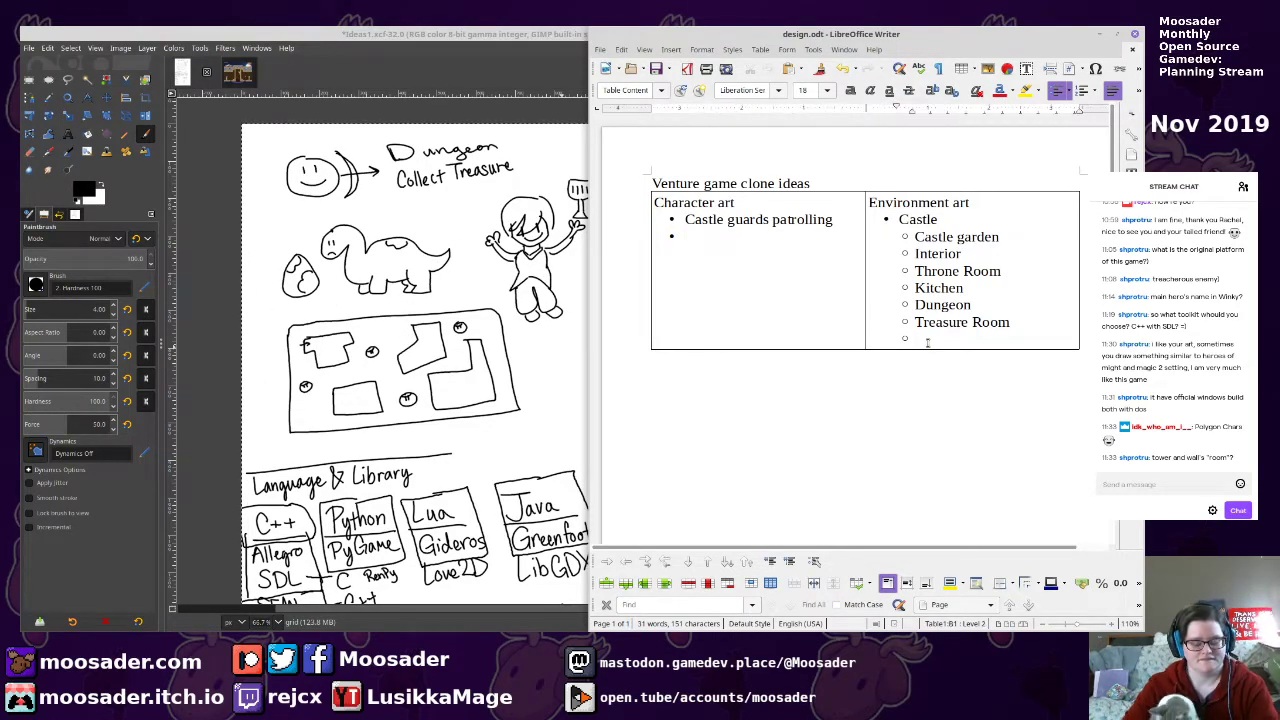
pyautogui.write('Castle walls')
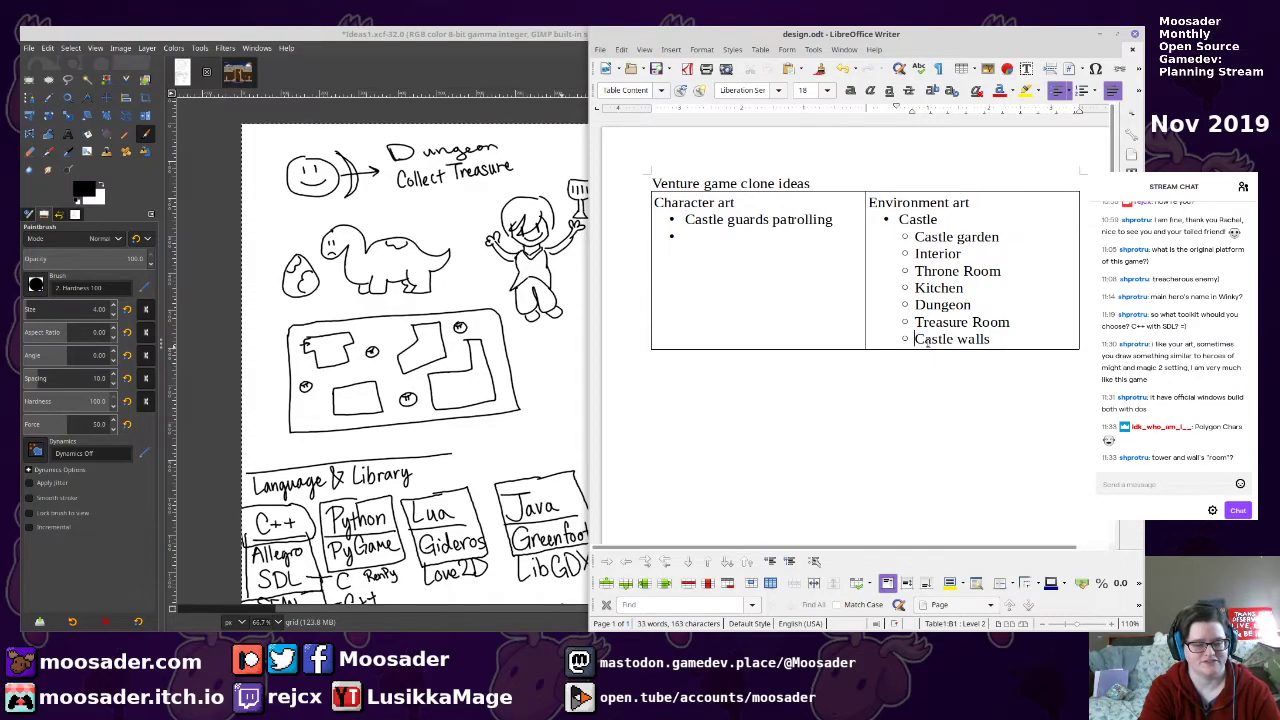
pyautogui.press('Home')
pyautogui.write('The -')
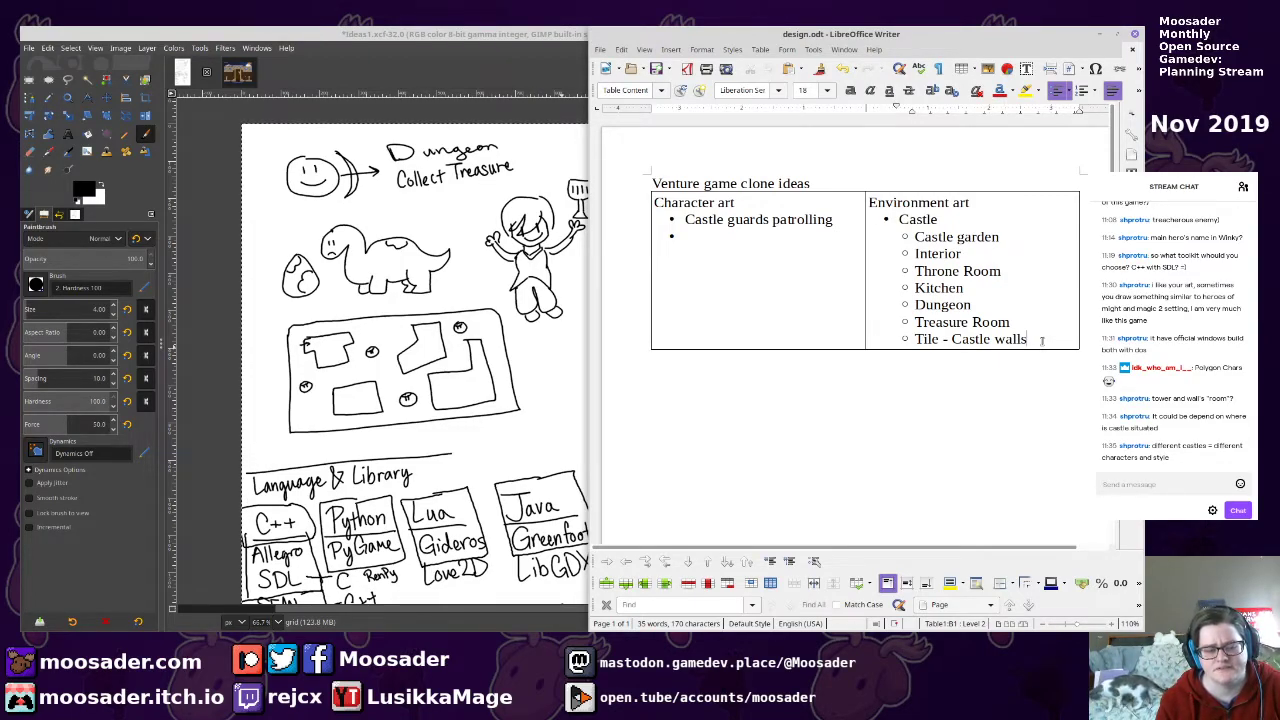
# Below the table, write "Possible additions later:" followed by the line "Different castles with different themes, styles of guard, etc."
pyautogui.click(995, 393)
pyautogui.press('Return')
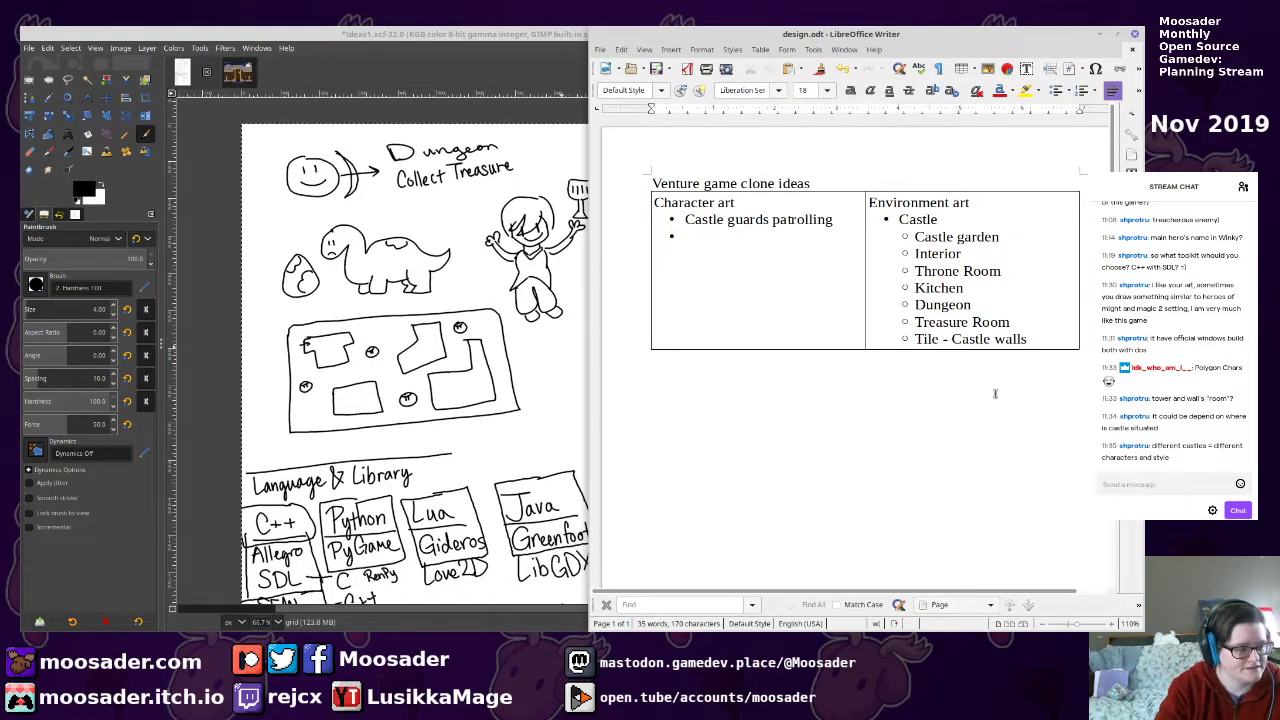
pyautogui.write('Possible add')
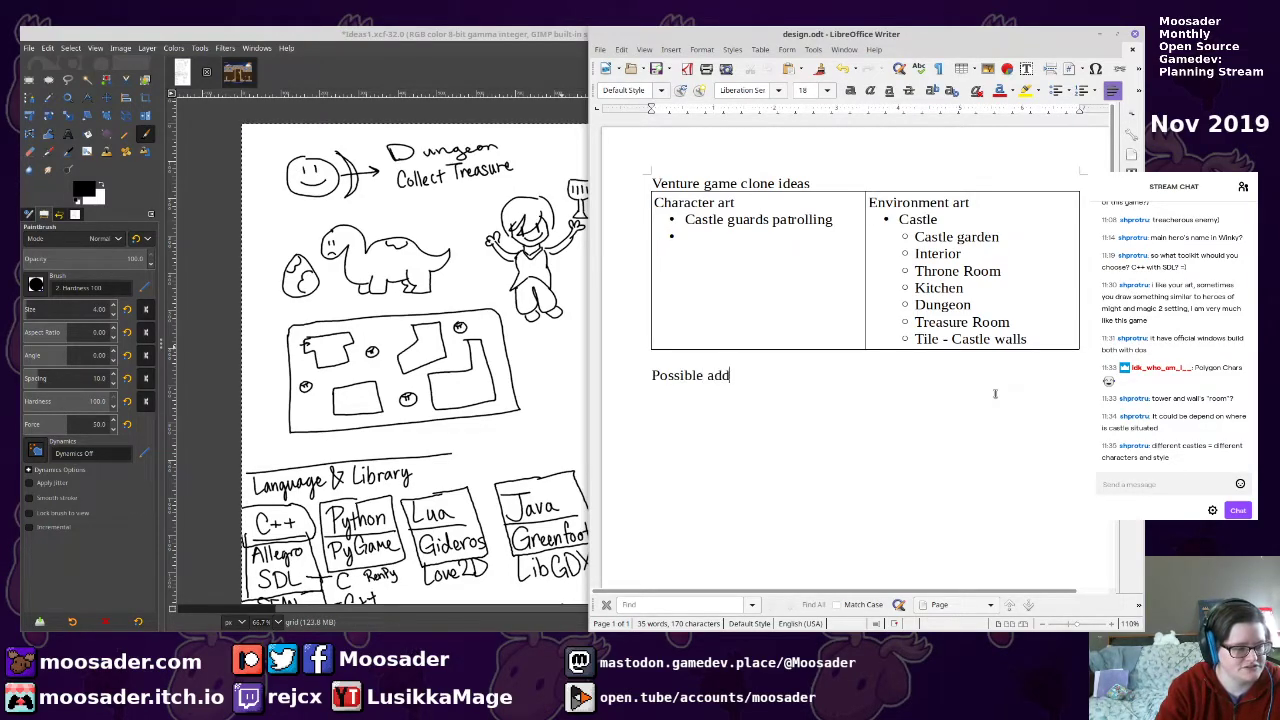
pyautogui.write('itions later:')
pyautogui.press('Return')
pyautogui.write('Different cas')
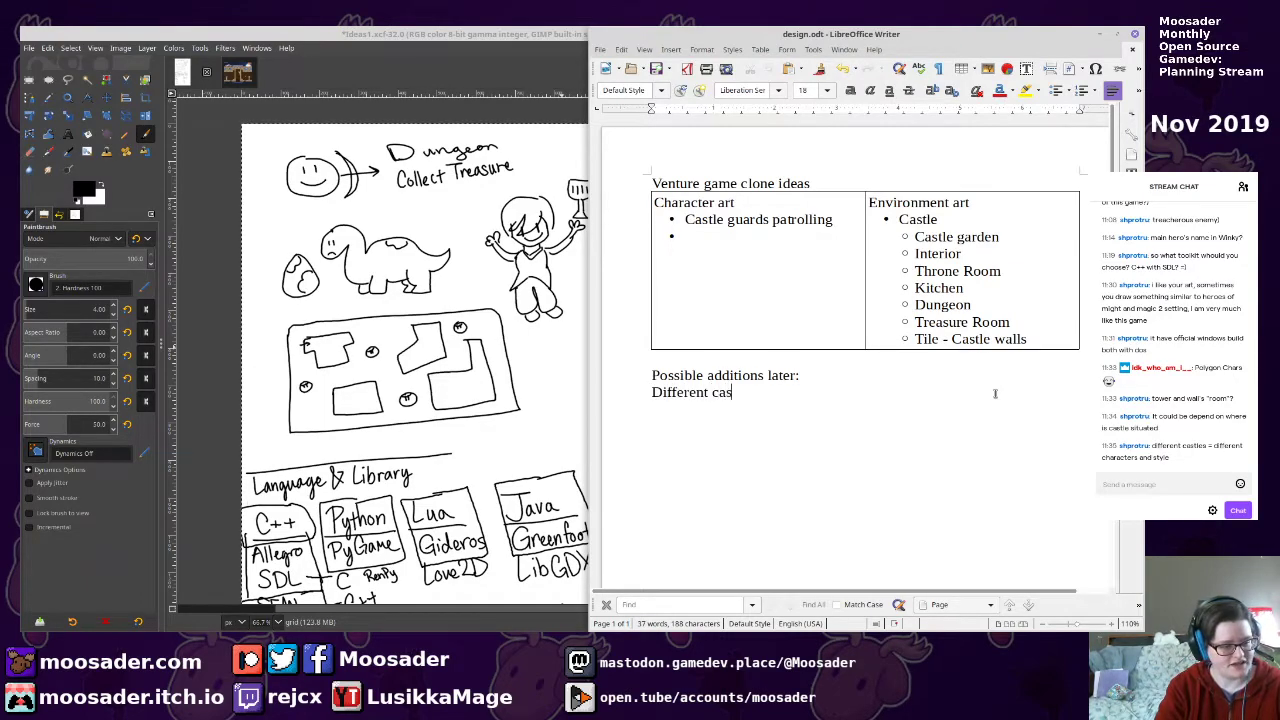
pyautogui.write('tles with different th')
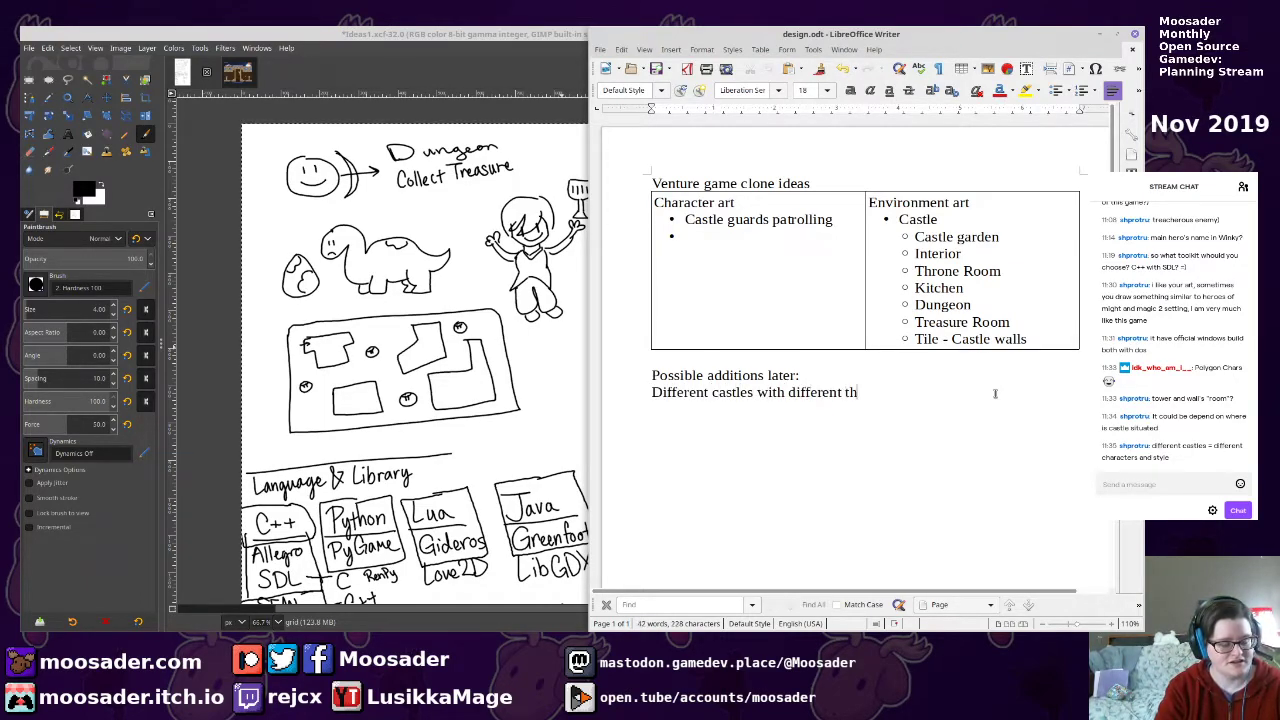
pyautogui.write('emes, styles of guard, etc.')
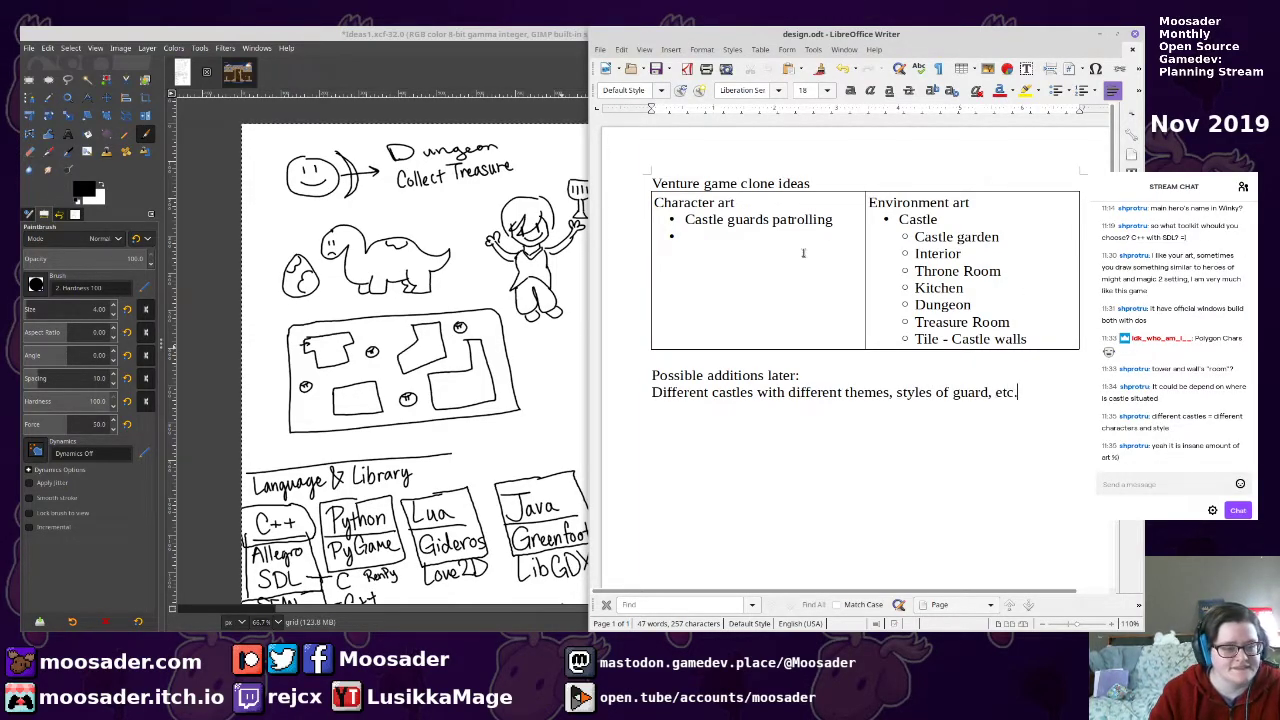
# Add the bullet "Each room monster…" under "Character art" and start an empty sub-bullet beneath it
pyautogui.click(803, 253)
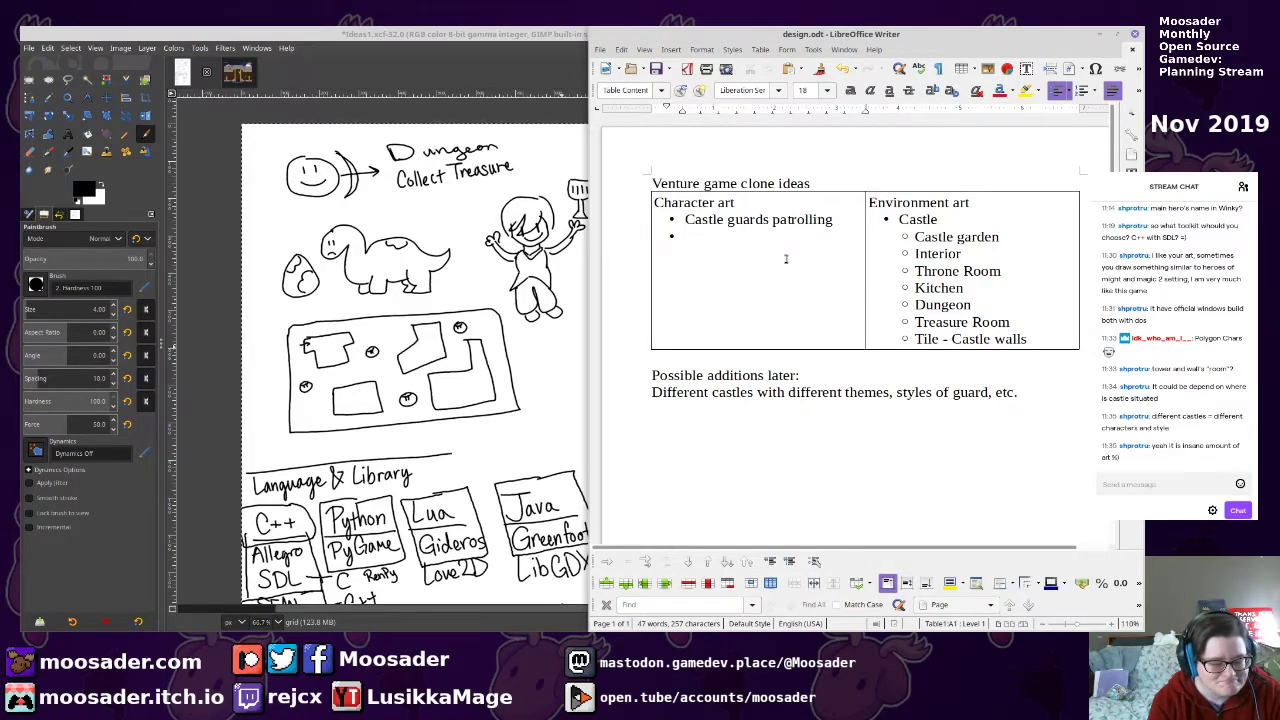
pyautogui.write('Each room monster.')
pyautogui.write('..')
pyautogui.press('Return')
pyautogui.press('Tab')
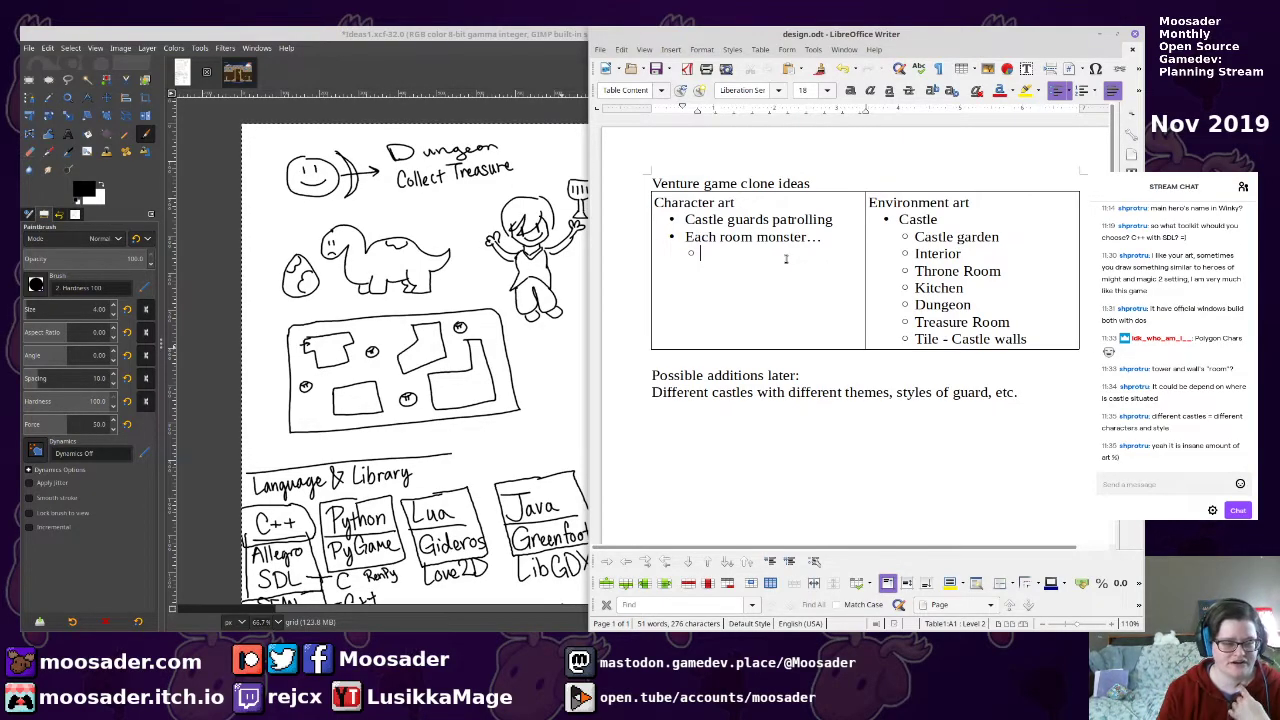
# Switch to GIMP and examine the orange-haired character sprite up close in the pasted game screenshot
pyautogui.middleClick(495, 277)
pyautogui.hotkey('alt', 'Tab')
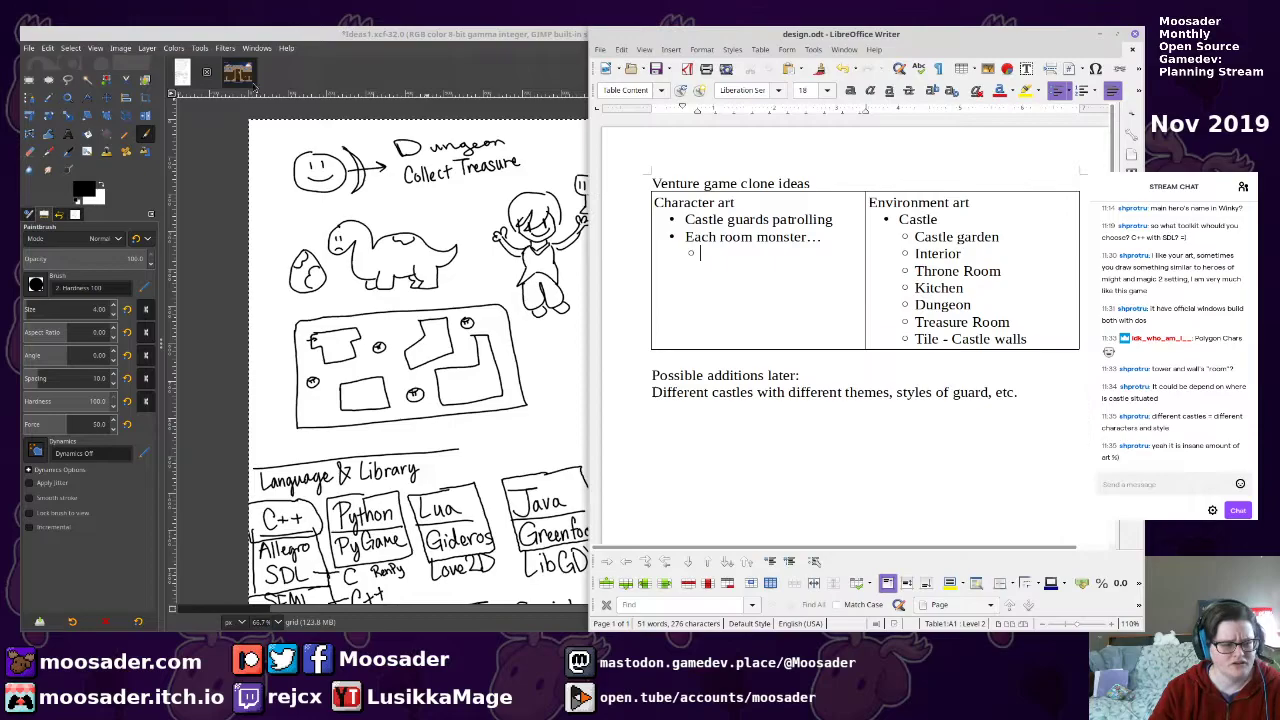
pyautogui.click(242, 75)
pyautogui.scroll(6, 662, 354)
pyautogui.moveTo(480, 414); pyautogui.dragTo(822, 267)
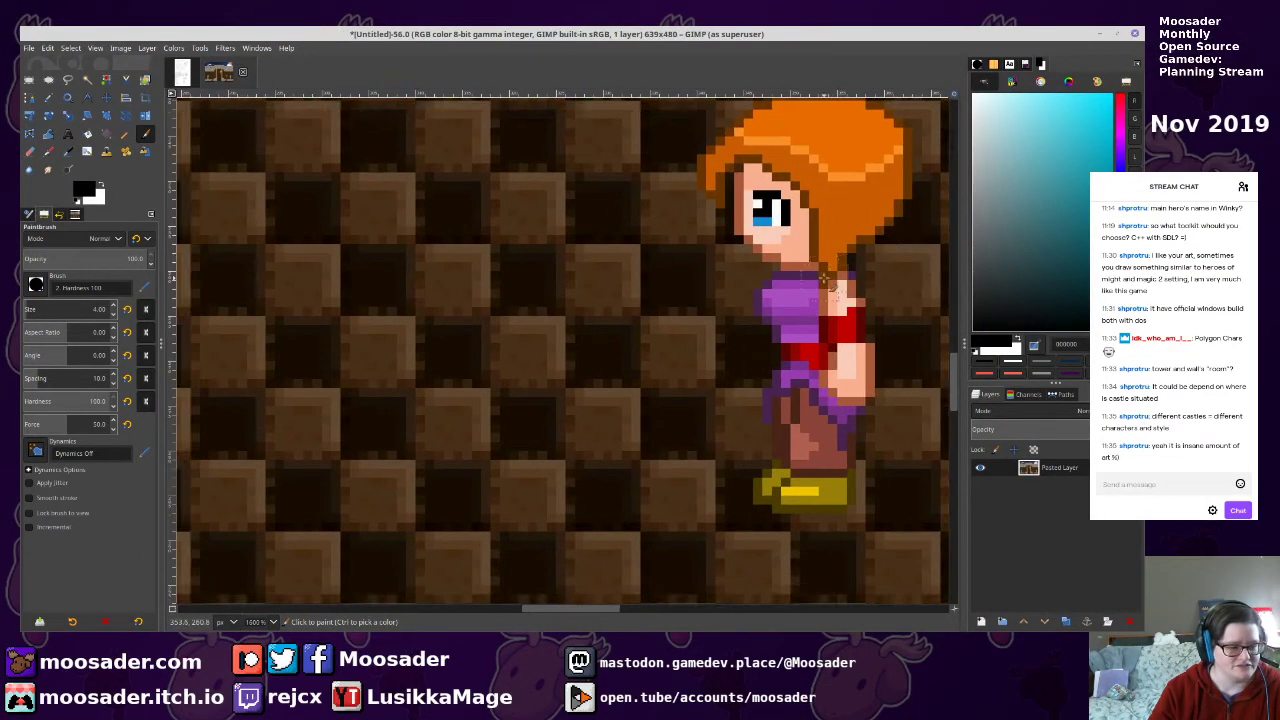
pyautogui.scroll(-5, 790, 258)
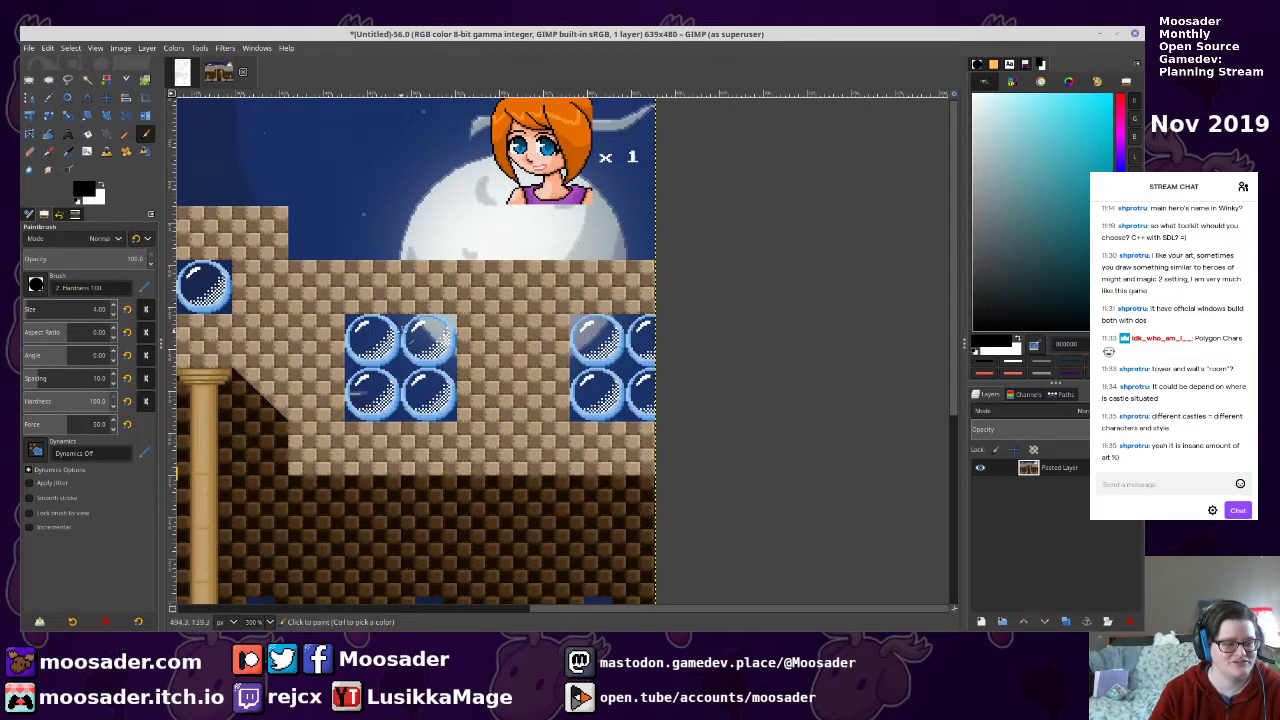
pyautogui.moveTo(261, 405); pyautogui.dragTo(729, 282)
pyautogui.scroll(4, 612, 440)
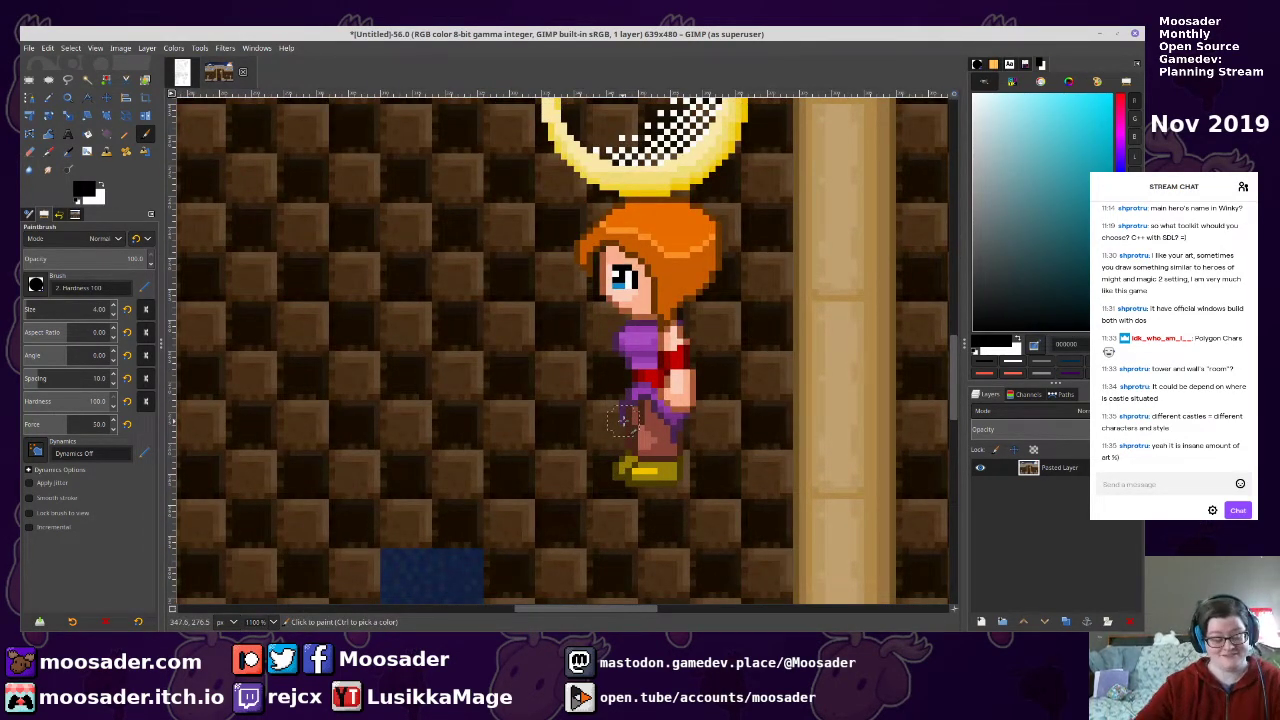
# With a red (ff0000) Pencil at size 2, draw a straight line from the character's neck diagonally up toward the pillar she faces
pyautogui.click(1120, 98)
pyautogui.click(1111, 96)
pyautogui.press('n')
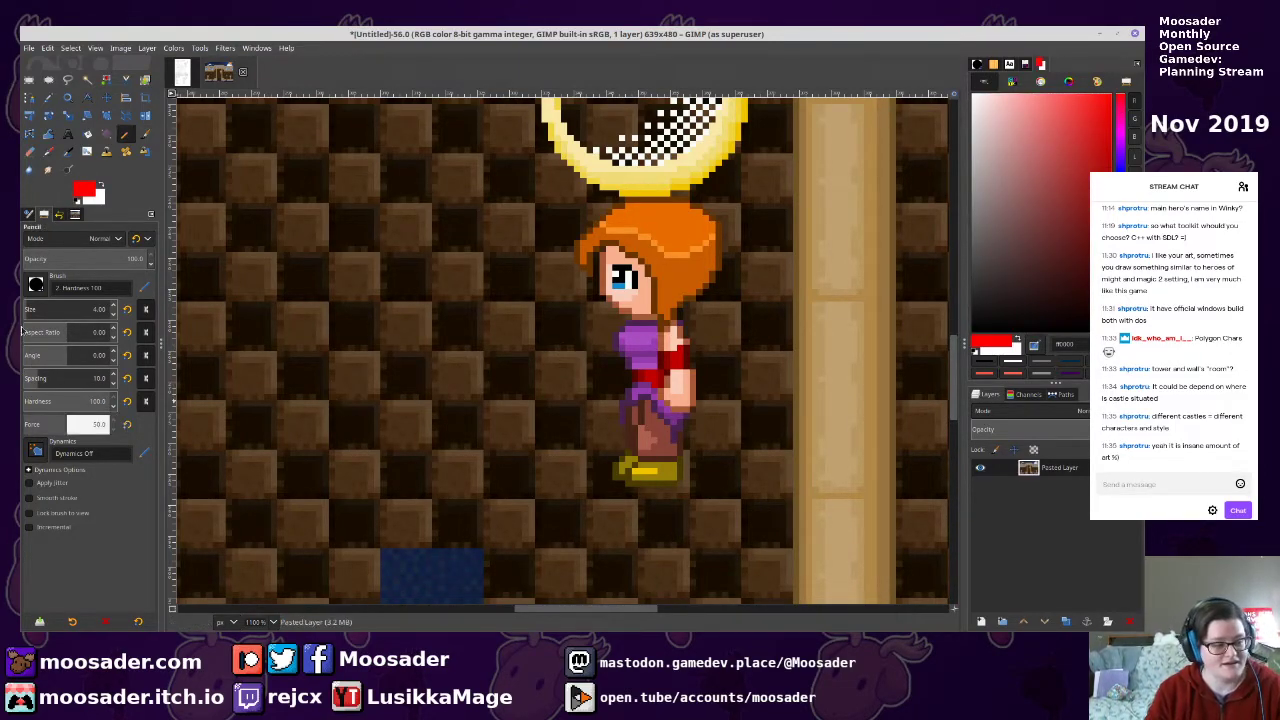
pyautogui.click(113, 321)
pyautogui.click(113, 321)
pyautogui.moveTo(629, 323); pyautogui.dragTo(623, 316)
pyautogui.scroll(1, 461, 329)
pyautogui.hscroll(-2, 461, 329)
pyautogui.keyDown('shift'); pyautogui.click(306, 190); pyautogui.keyUp('shift')
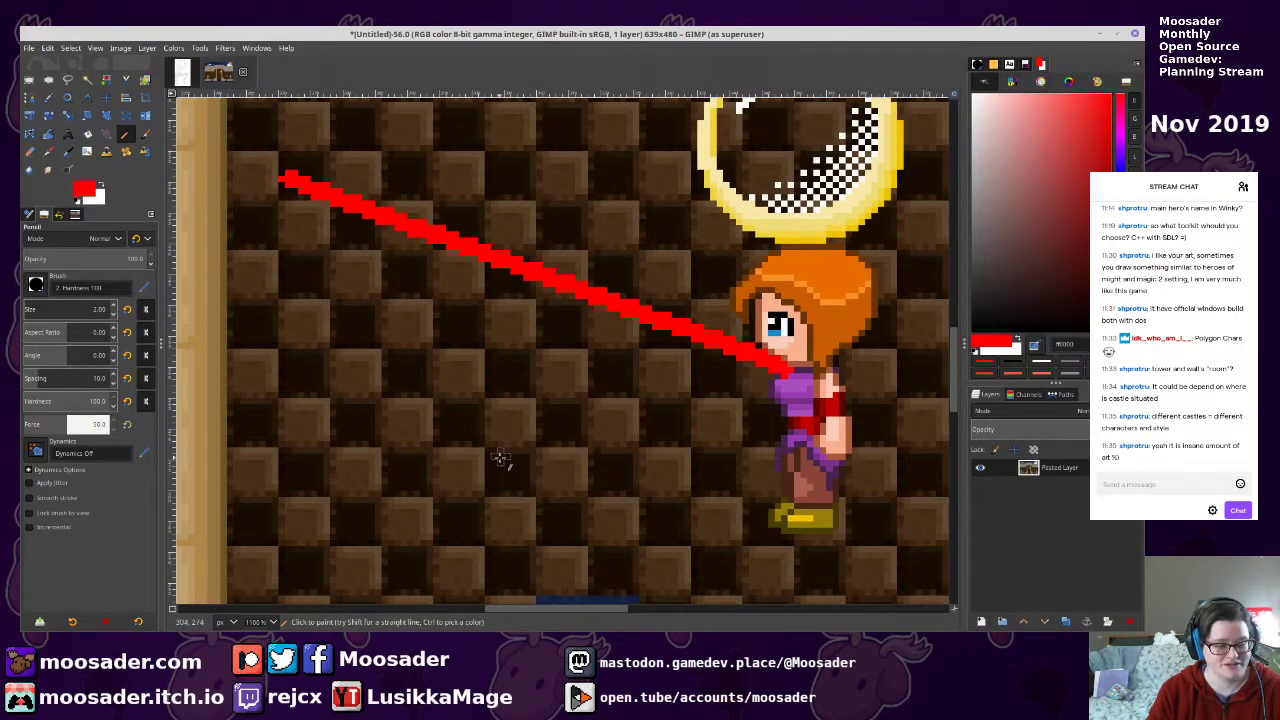
pyautogui.scroll(-2, 502, 453)
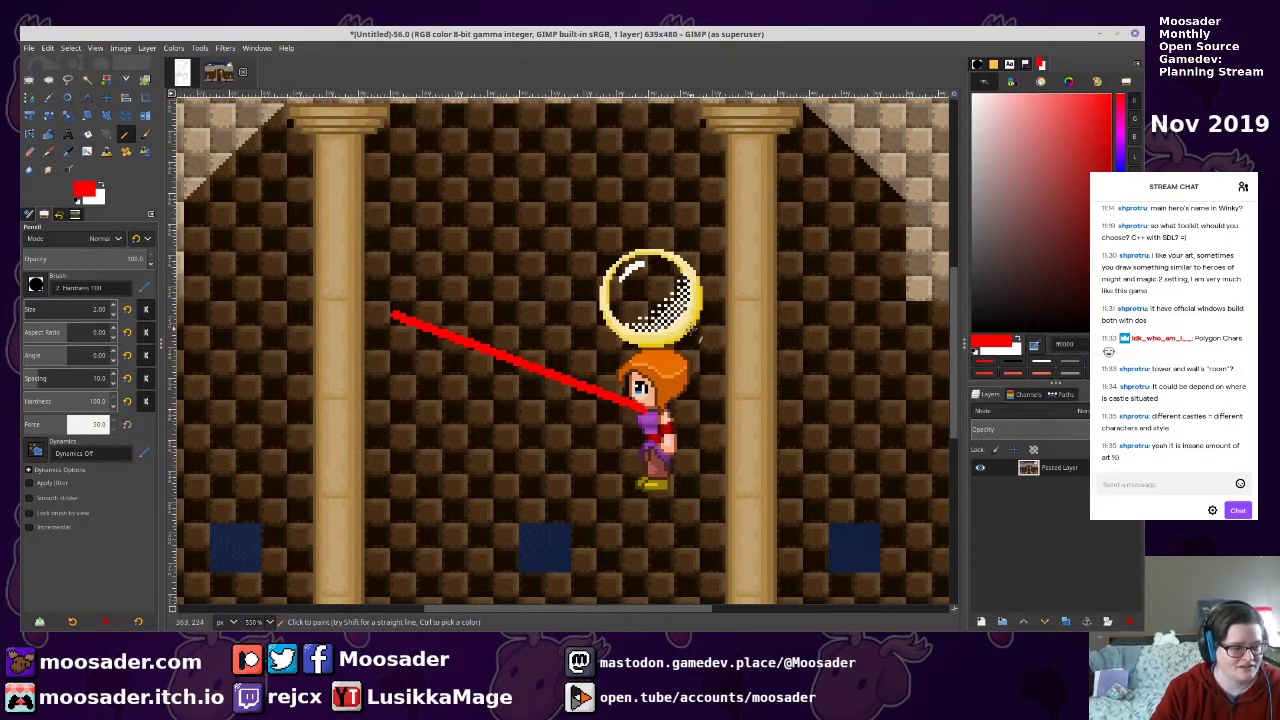
pyautogui.scroll(3, 668, 390)
pyautogui.scroll(-4, 668, 390)
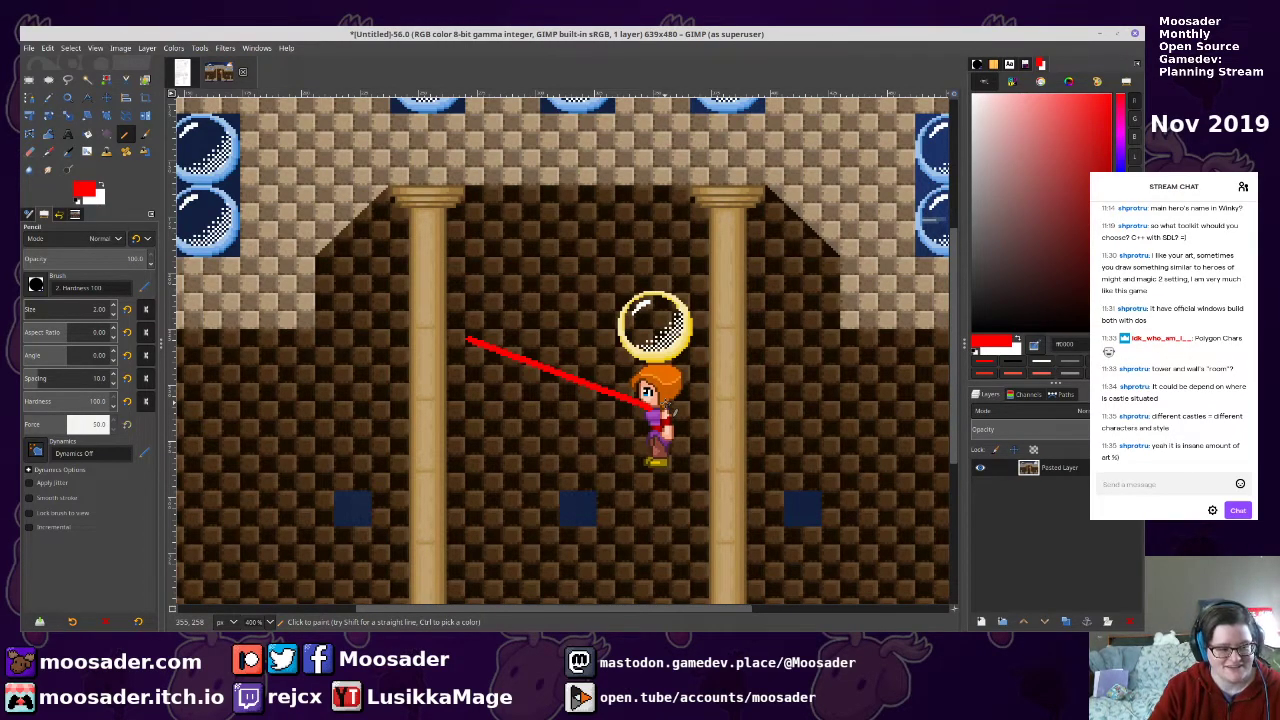
# Bring the GIMP window back in a smaller, unmaximized size so the design document is partly visible beside it
pyautogui.click(1099, 37)
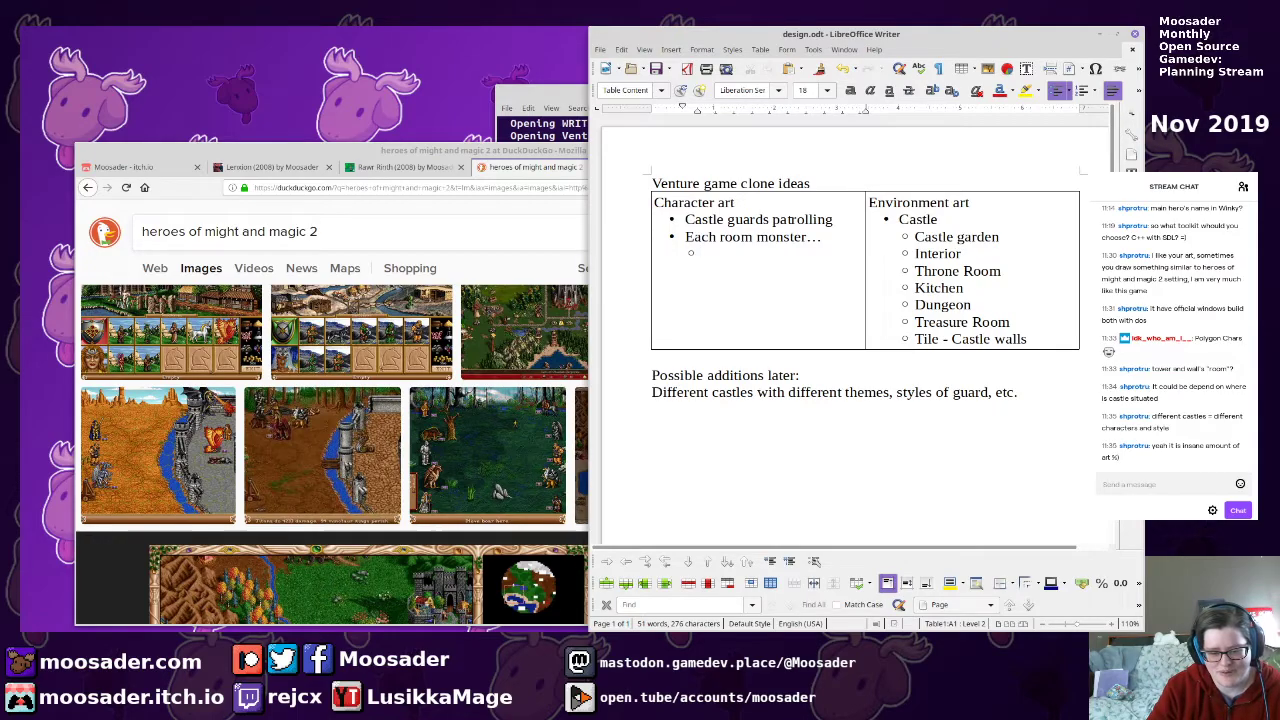
pyautogui.hotkey('alt', 'Tab')
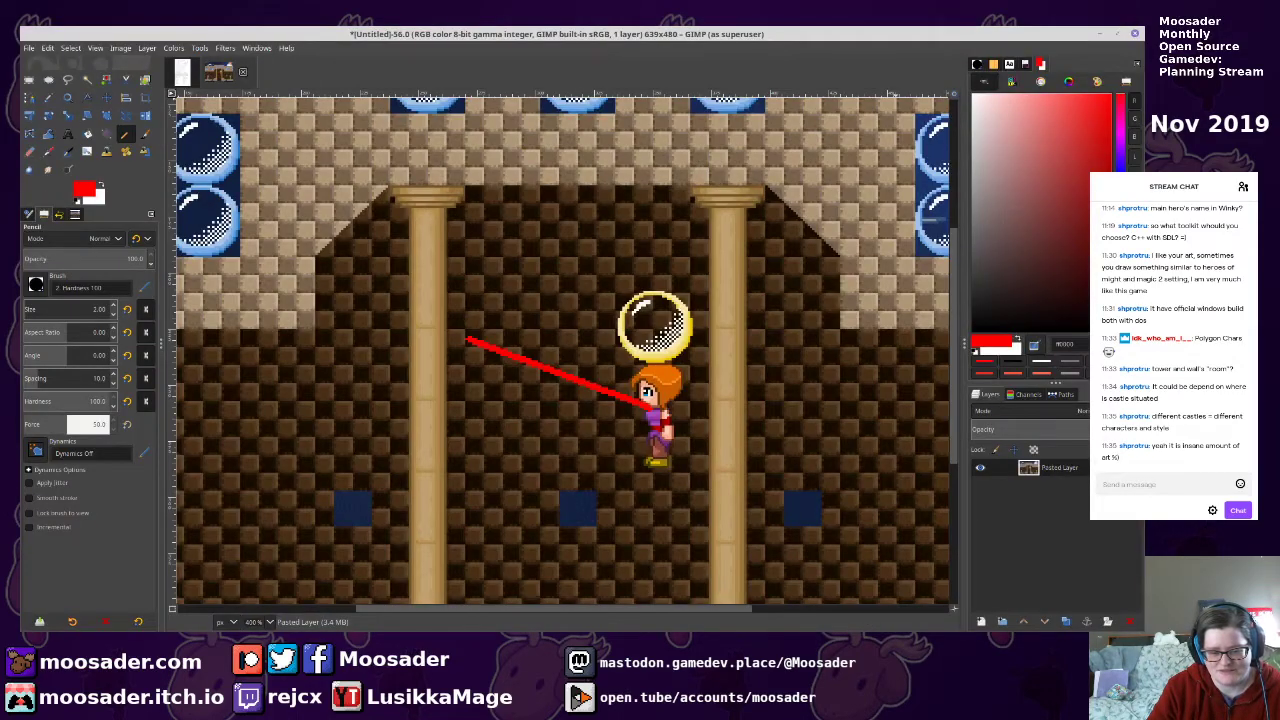
pyautogui.doubleClick(697, 38)
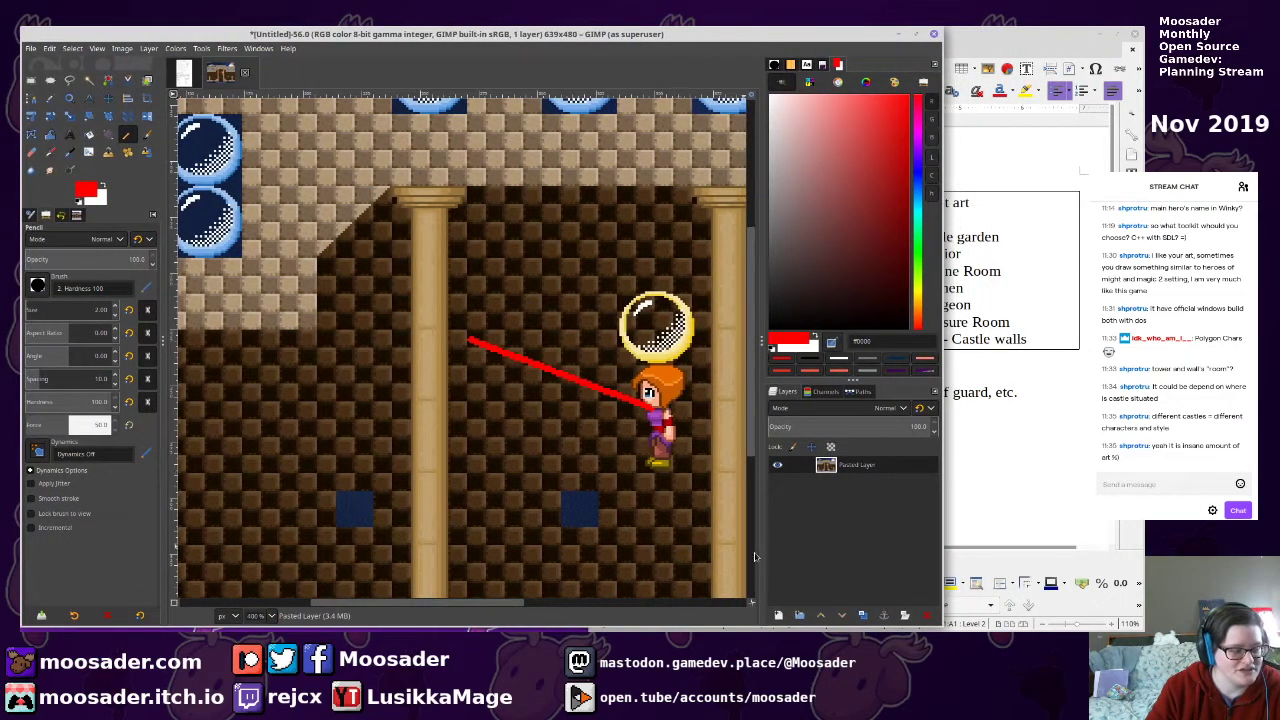
# Switch to LibreOffice Writer and insert three blank lines between the art table and the "Possible additions later:" heading
pyautogui.click(984, 438)
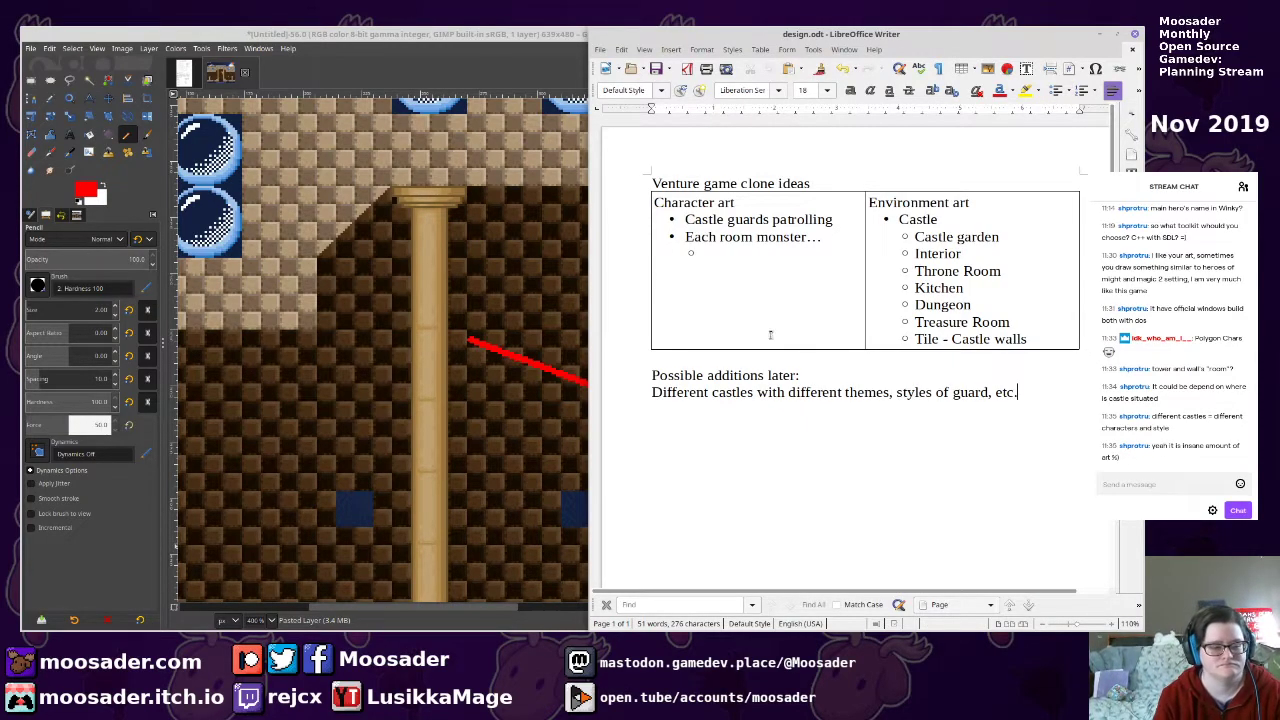
pyautogui.press('Return')
pyautogui.press('Return')
pyautogui.press('Return')
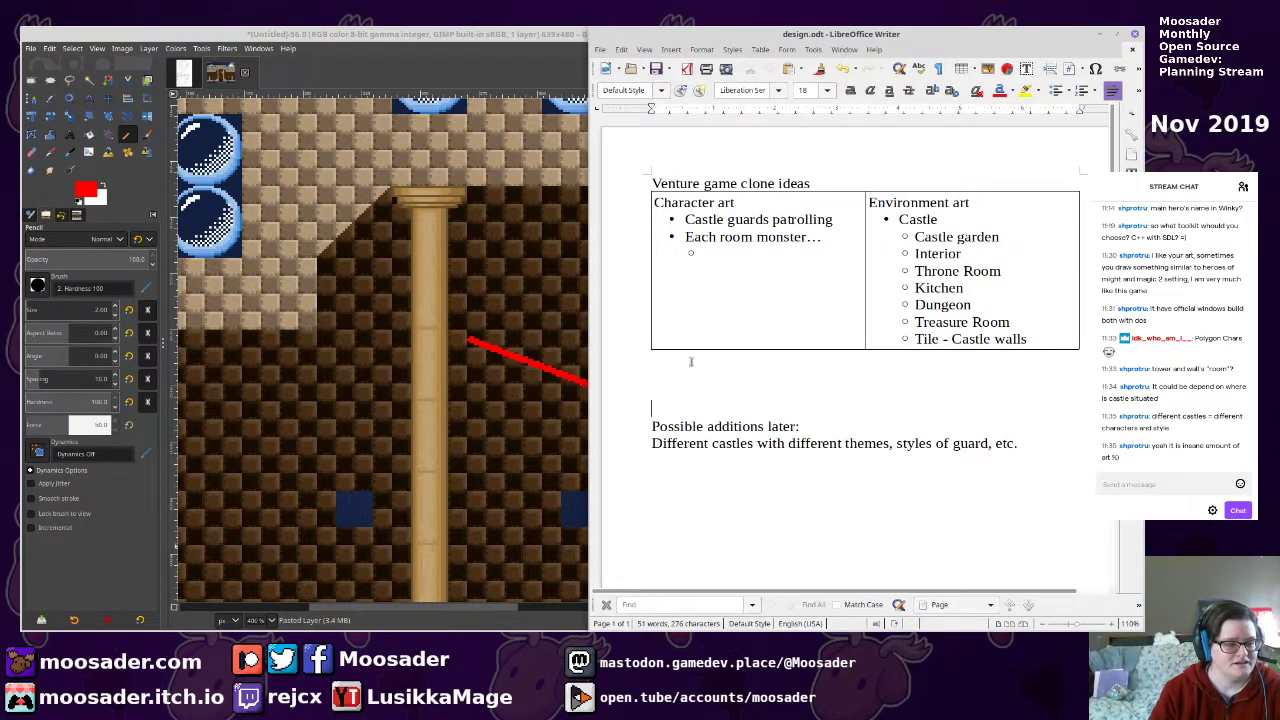
# Bring up the ColEm emulator window and move the Venture character into the Bat Room
pyautogui.moveTo(21, 27)
pyautogui.mouseDown()
pyautogui.moveTo(264, 229)
pyautogui.moveTo(342, 261)
pyautogui.moveTo(42, 27)
pyautogui.mouseUp()
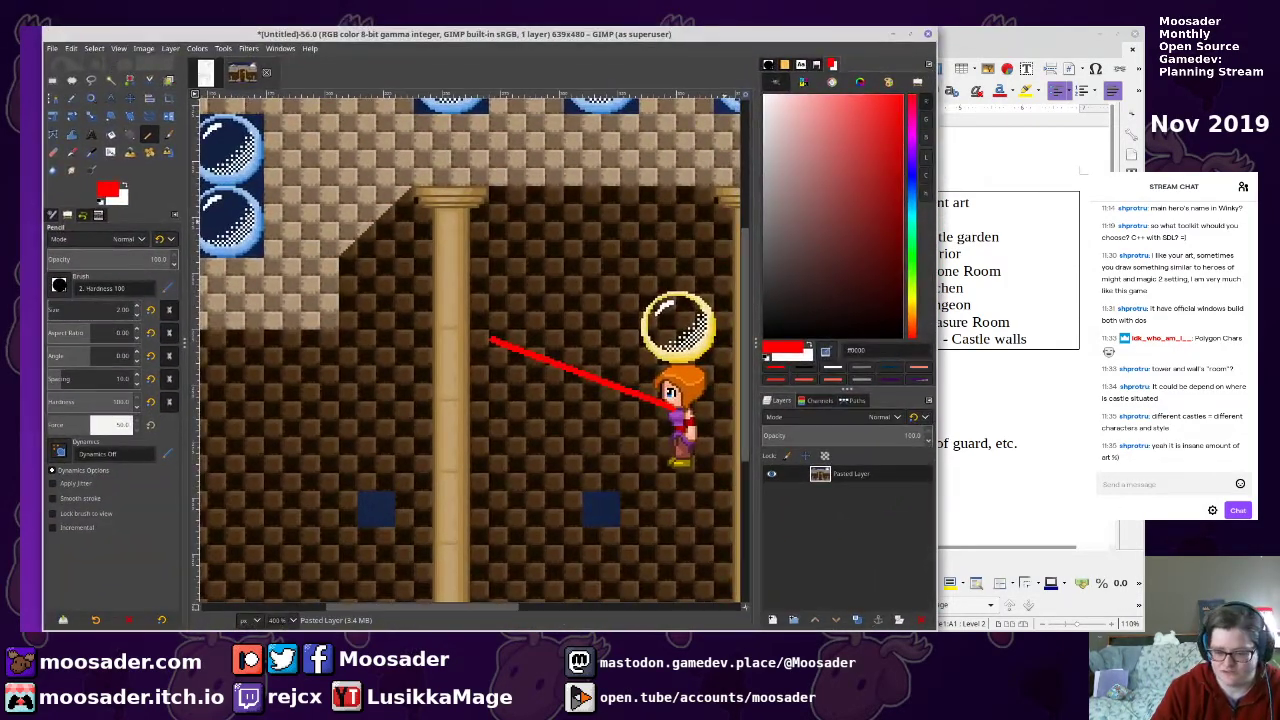
pyautogui.hotkey('alt', 'Tab')
pyautogui.press('Up')
pyautogui.press('Return')
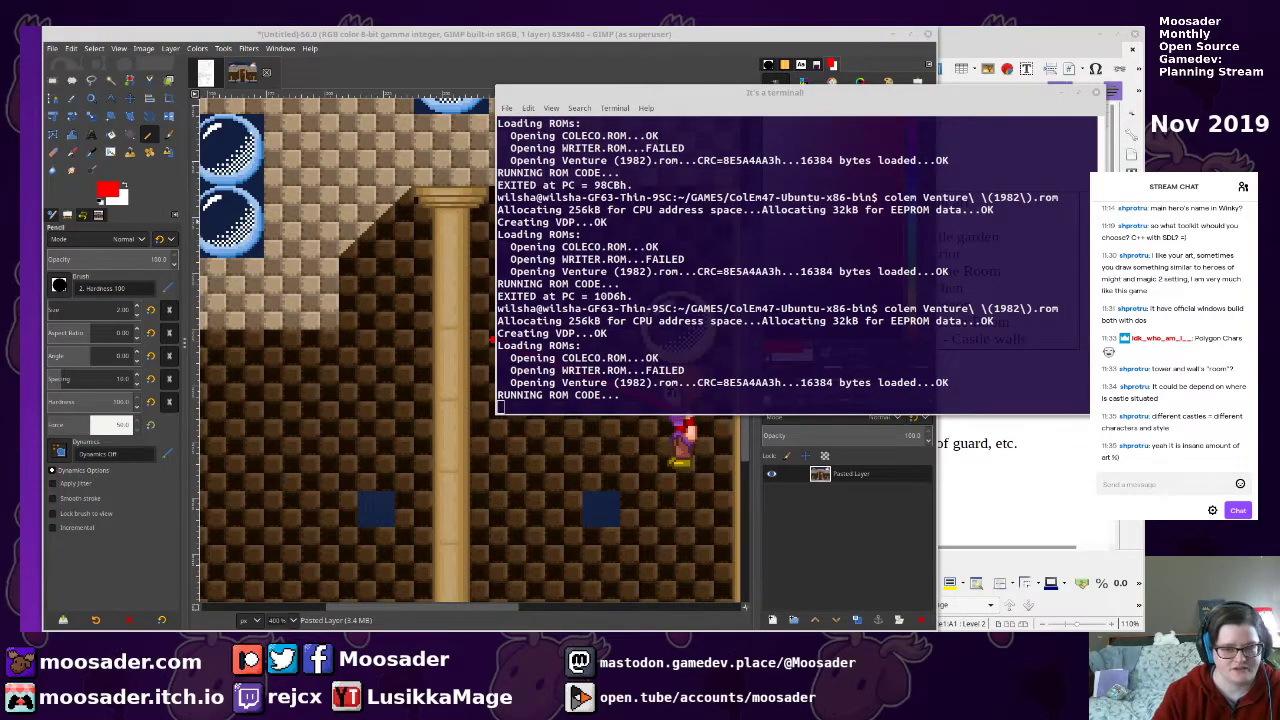
pyautogui.moveTo(1130, 257); pyautogui.dragTo(253, 366)
pyautogui.moveTo(380, 424); pyautogui.dragTo(598, 273)
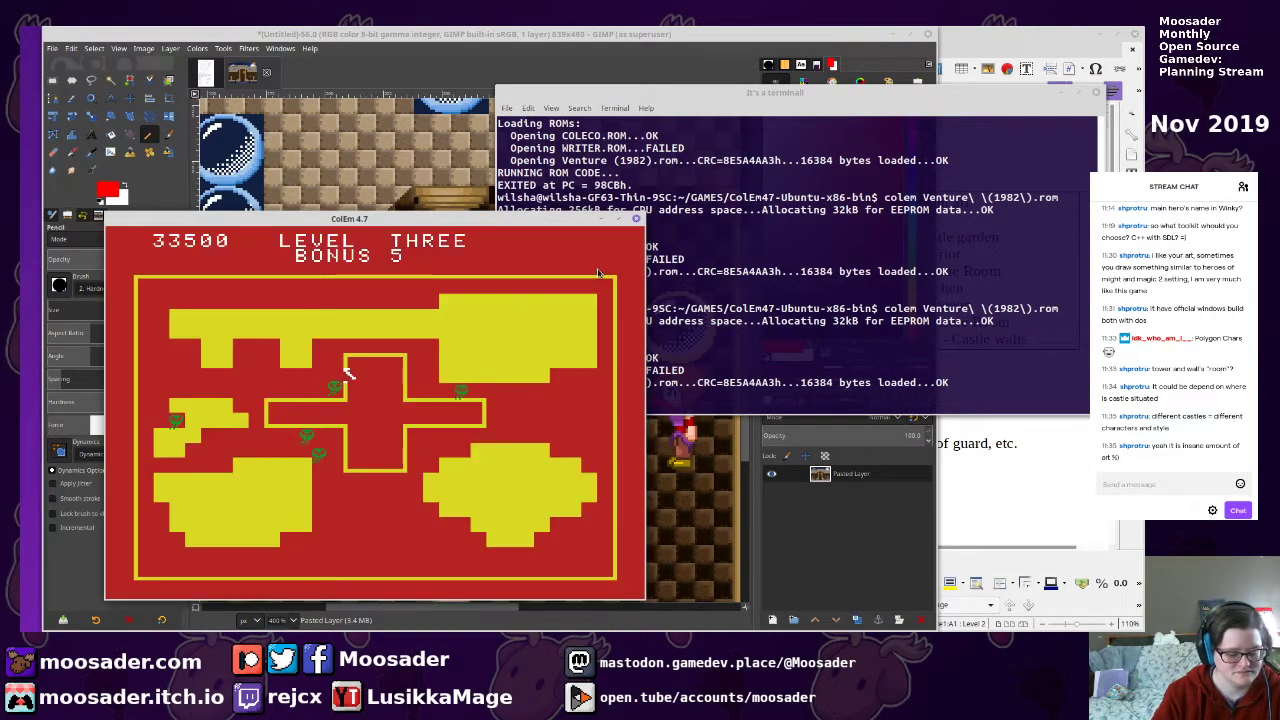
pyautogui.press('Up')
pyautogui.press('Right')
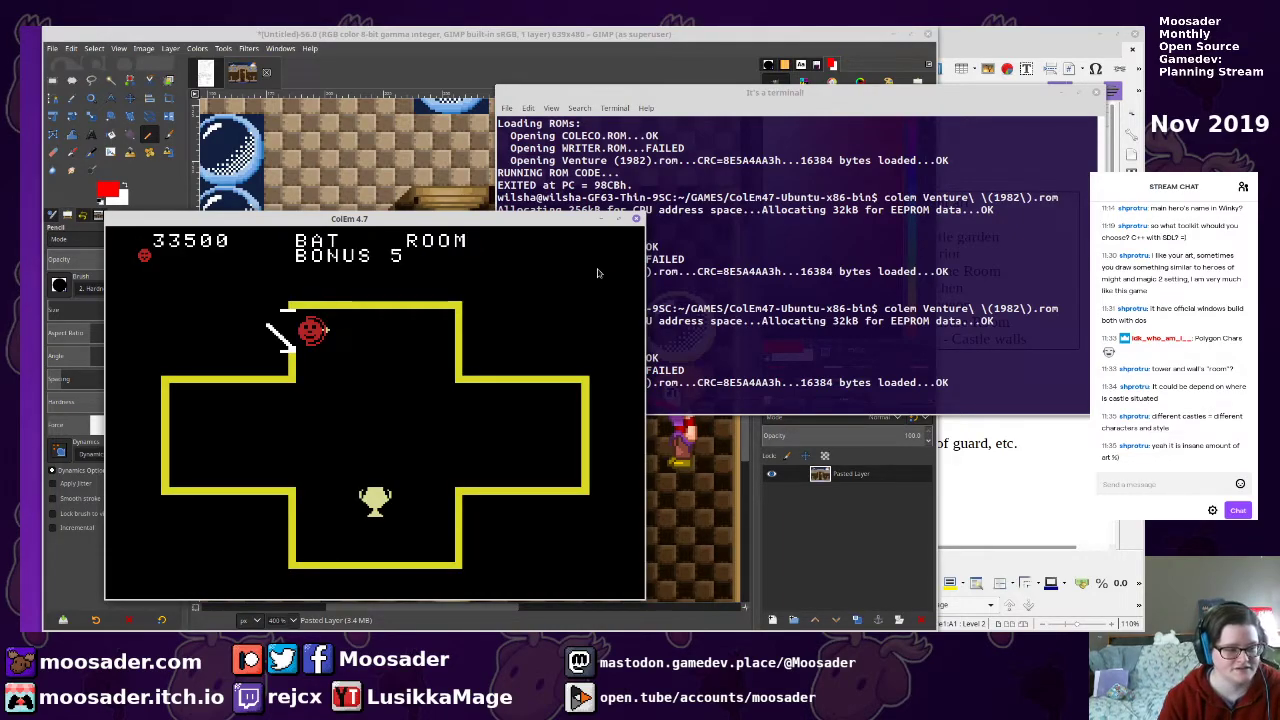
# Minimize the terminal and GIMP windows to leave the game beside the design document
pyautogui.click(795, 222)
pyautogui.click(1061, 93)
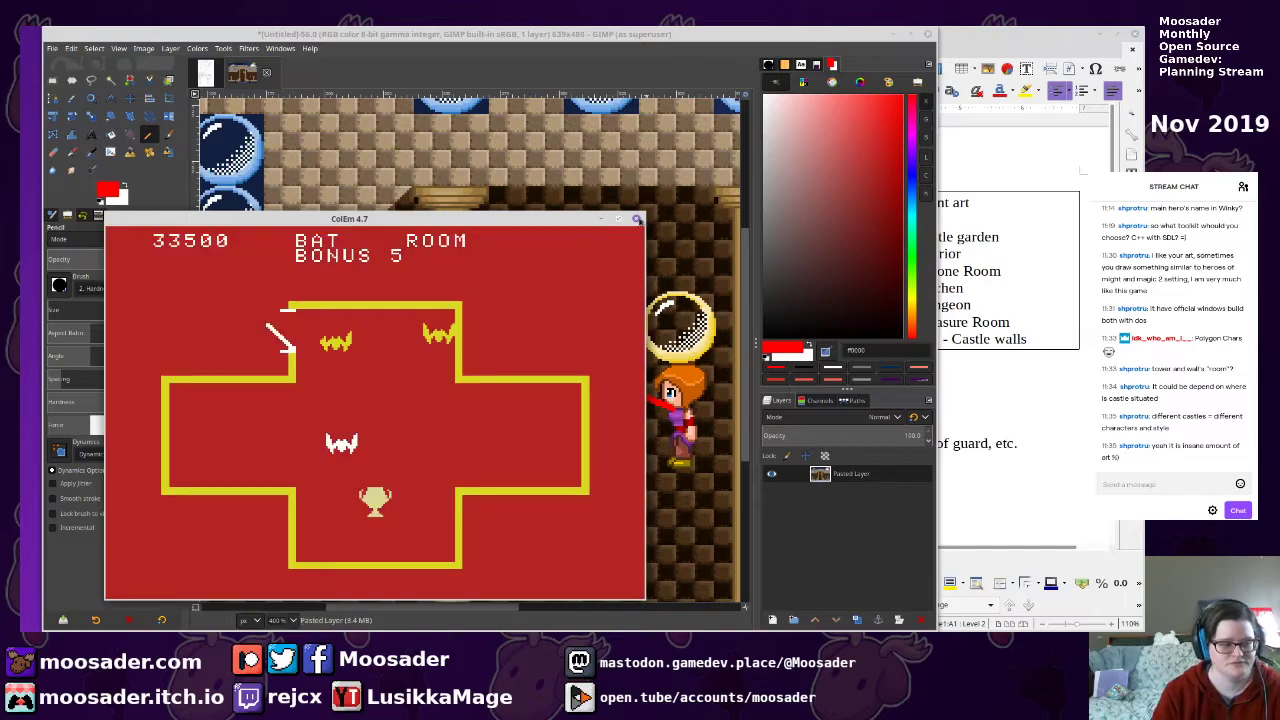
pyautogui.click(923, 218)
pyautogui.click(893, 33)
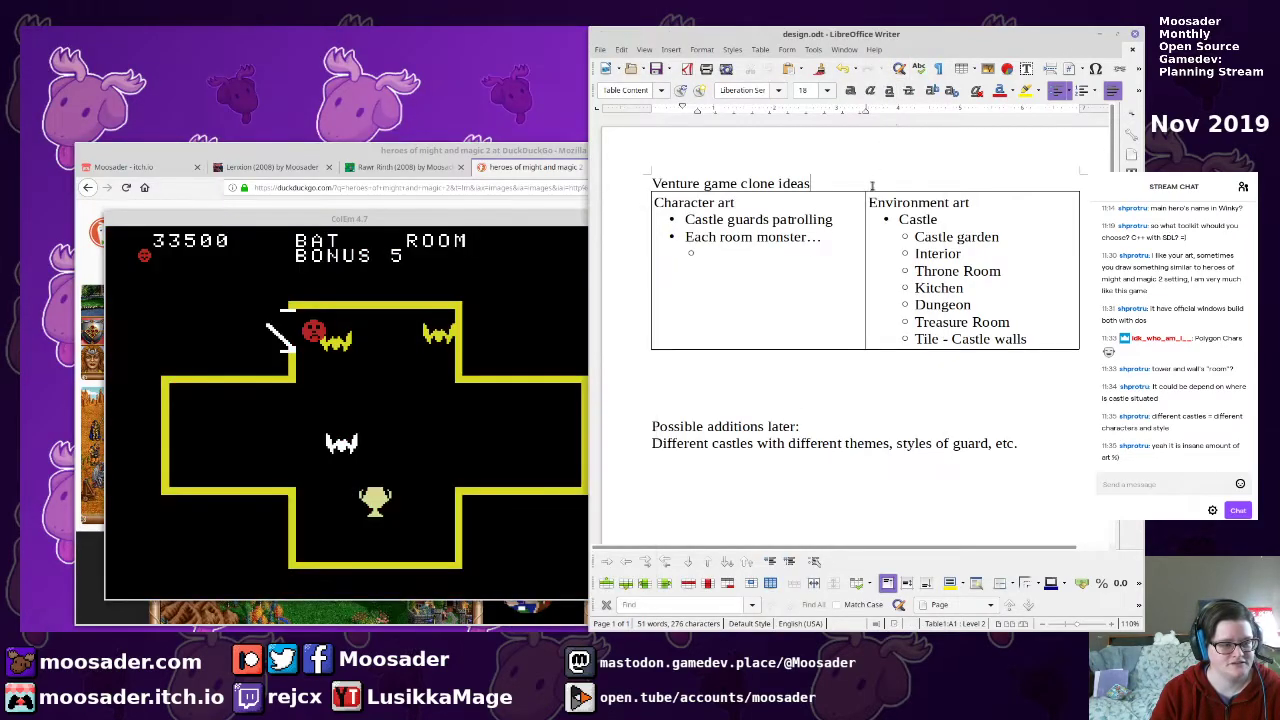
pyautogui.click(832, 445)
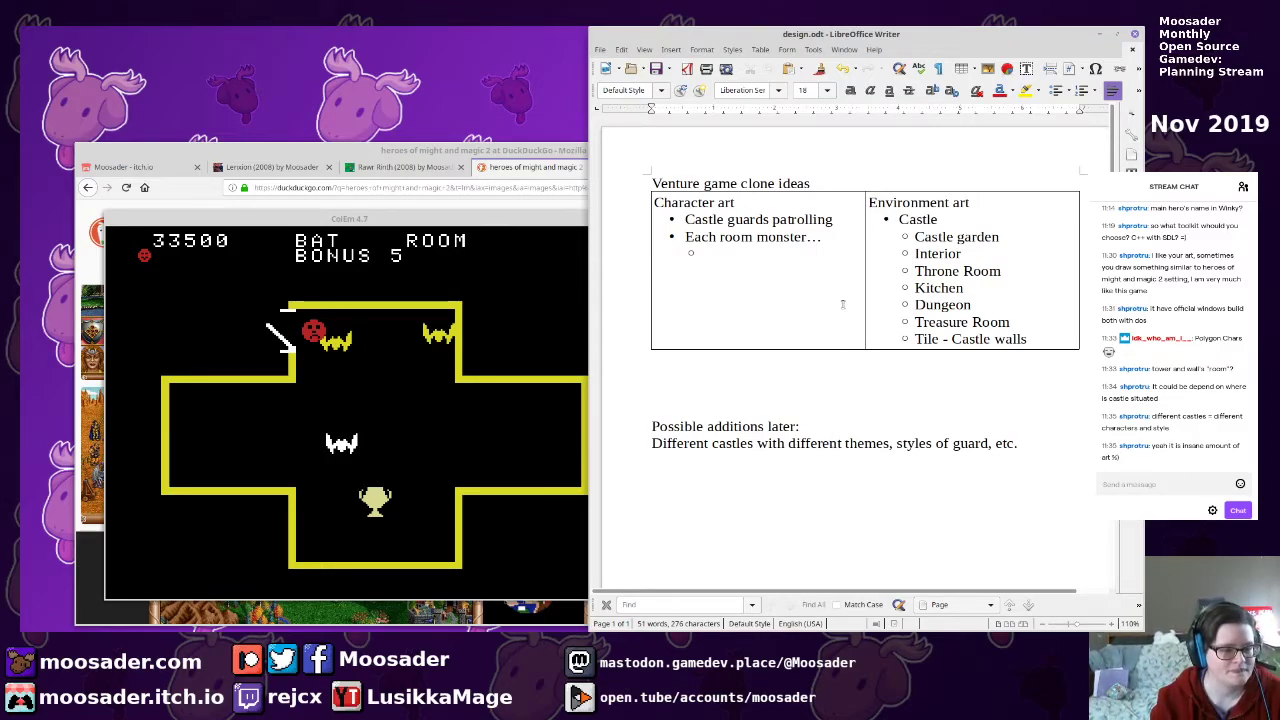
pyautogui.click(1037, 340)
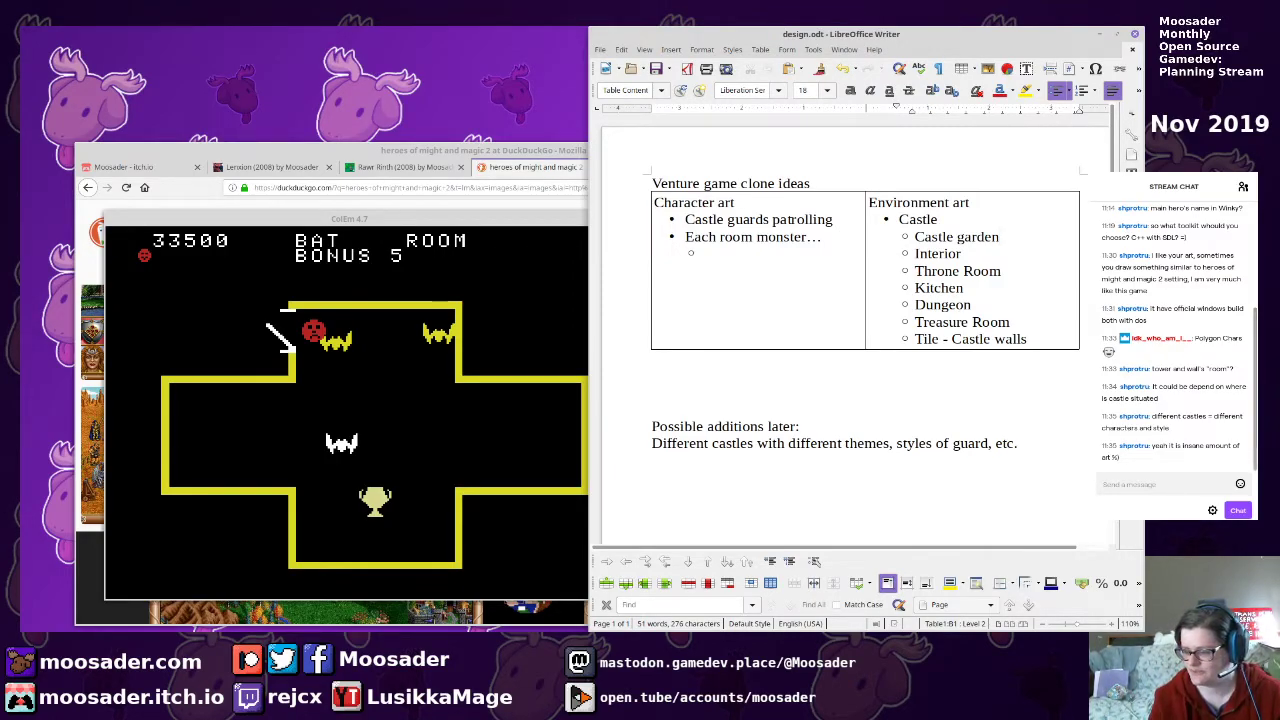
pyautogui.click(771, 219)
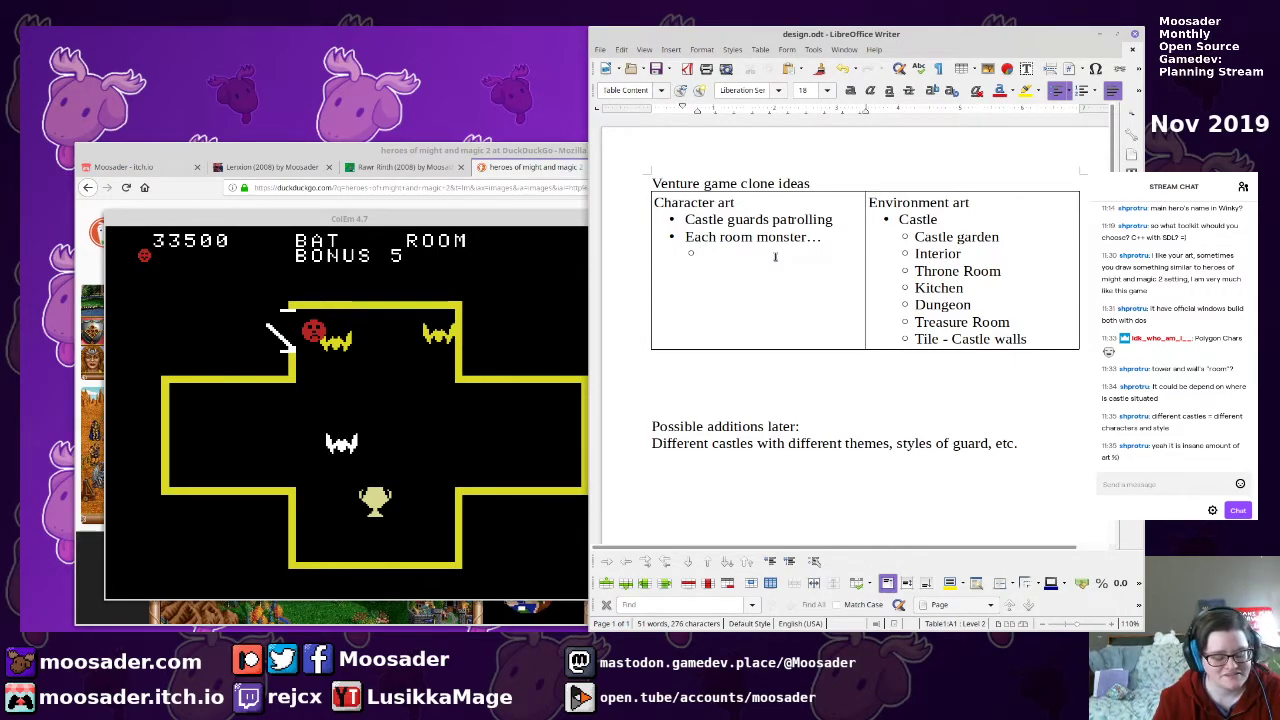
# Return to ColEm and continue playing Venture from the Level Three map
pyautogui.click(524, 344)
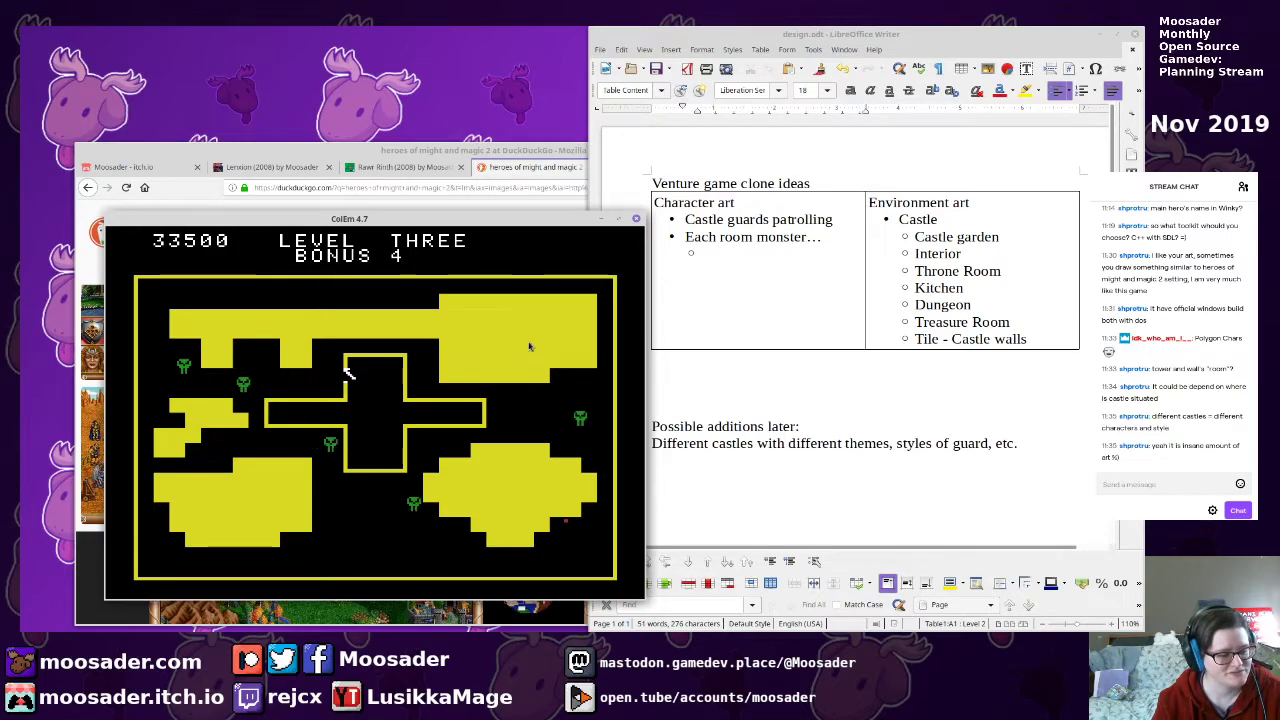
pyautogui.press('Right')
pyautogui.press('Up')
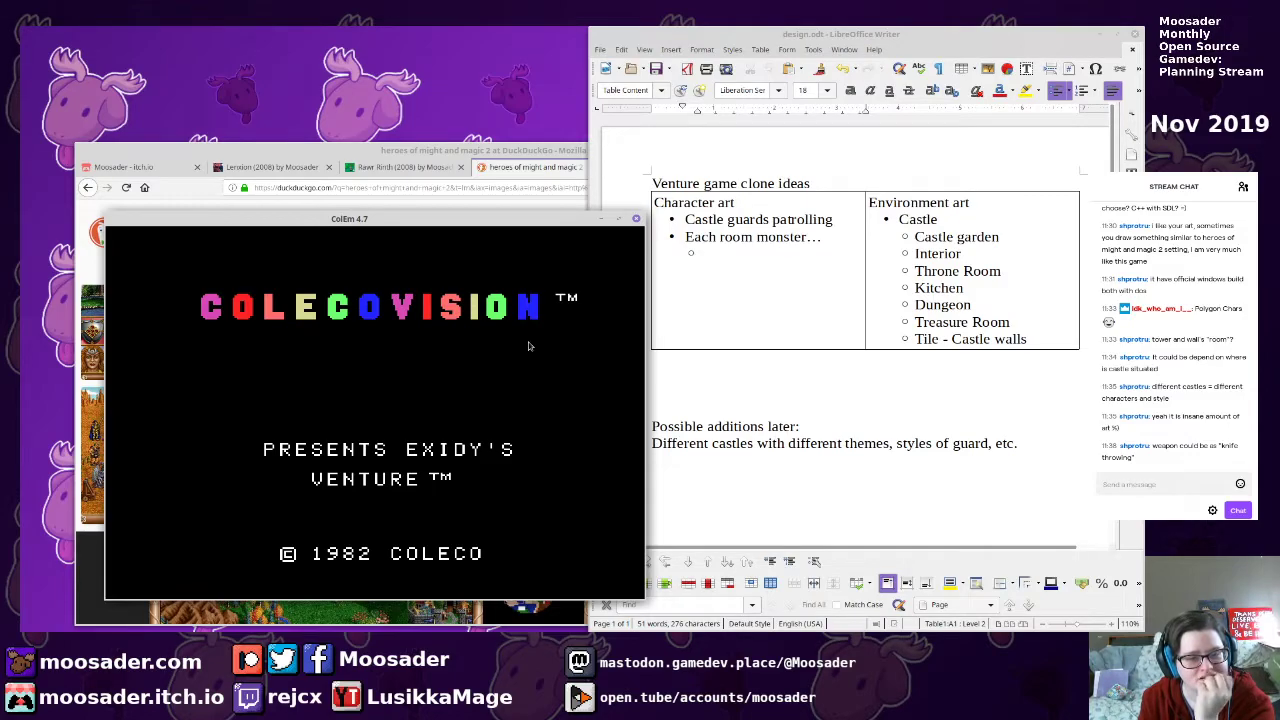
# In the Writer table, add a "Weapons" heading below the character art list with the bullet "Knife throwing?"
pyautogui.click(749, 287)
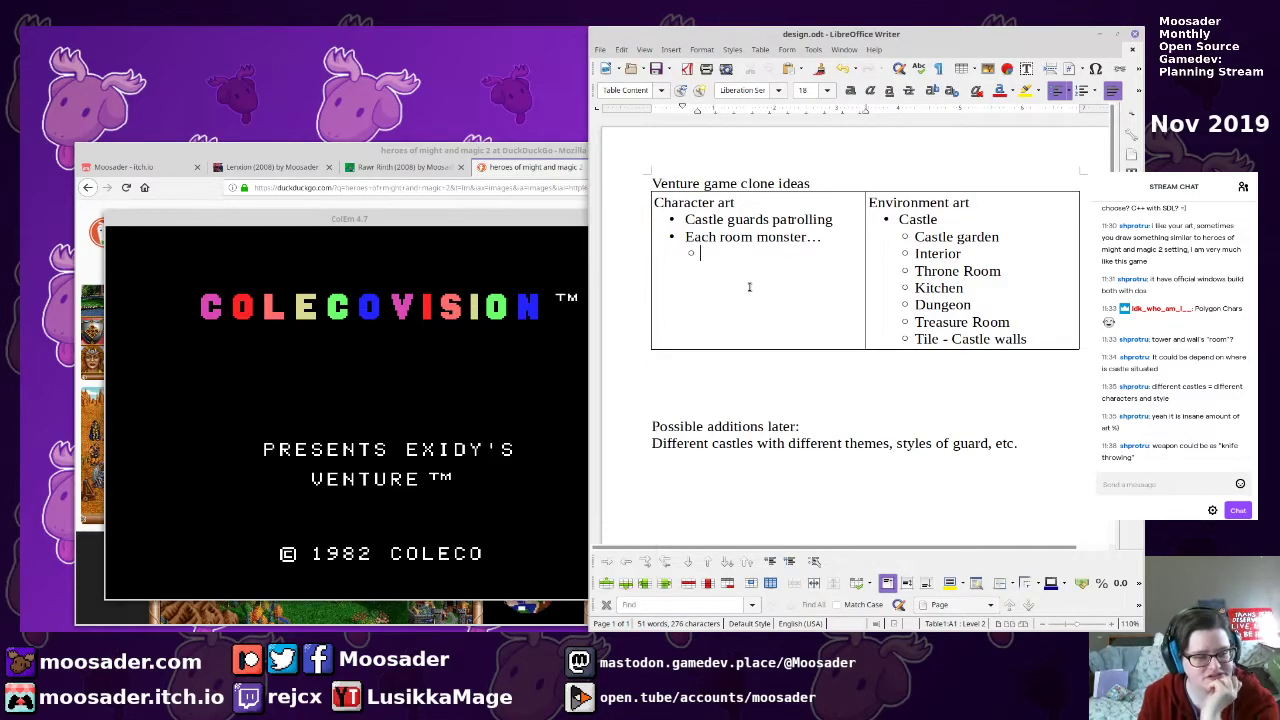
pyautogui.press('Return')
pyautogui.press('Return')
pyautogui.write('Weapons ')
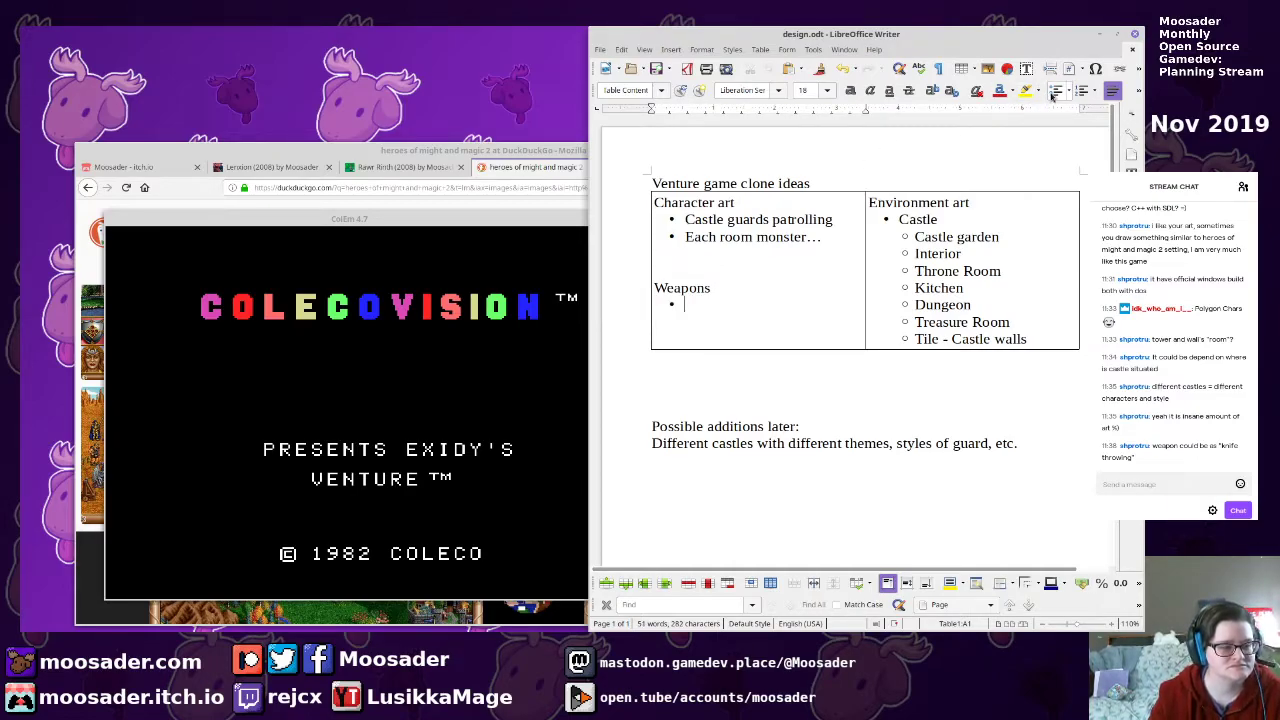
pyautogui.write('Knife throwing?')
pyautogui.press('Return')
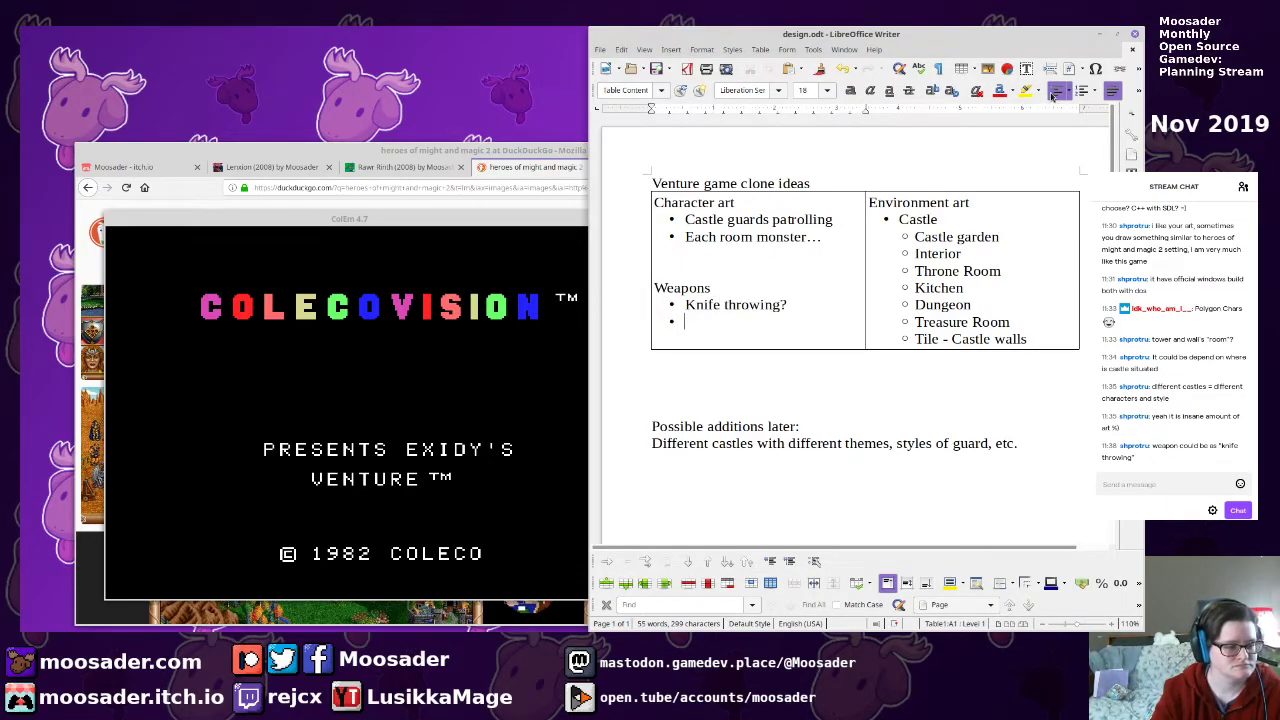
# Start a Skill 1 one-player game of Venture in ColEm, entering the Goblin Room and shooting at the goblins
pyautogui.click(354, 320)
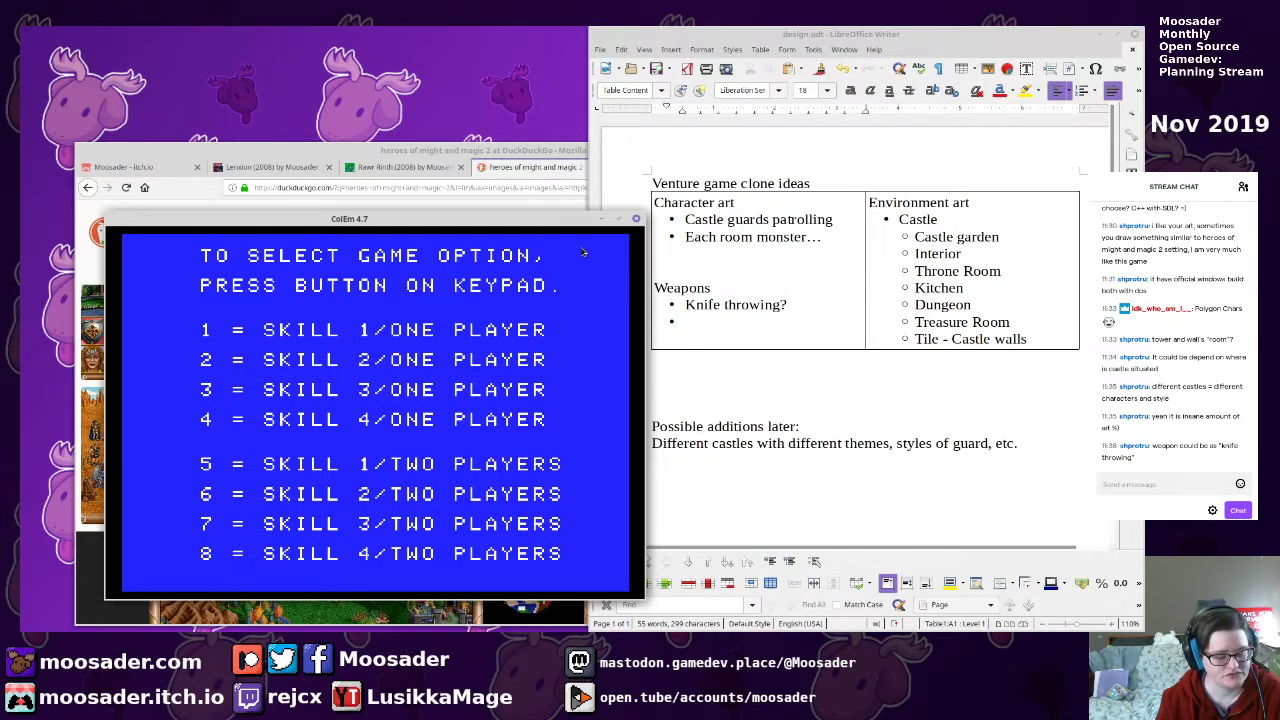
pyautogui.press('1')
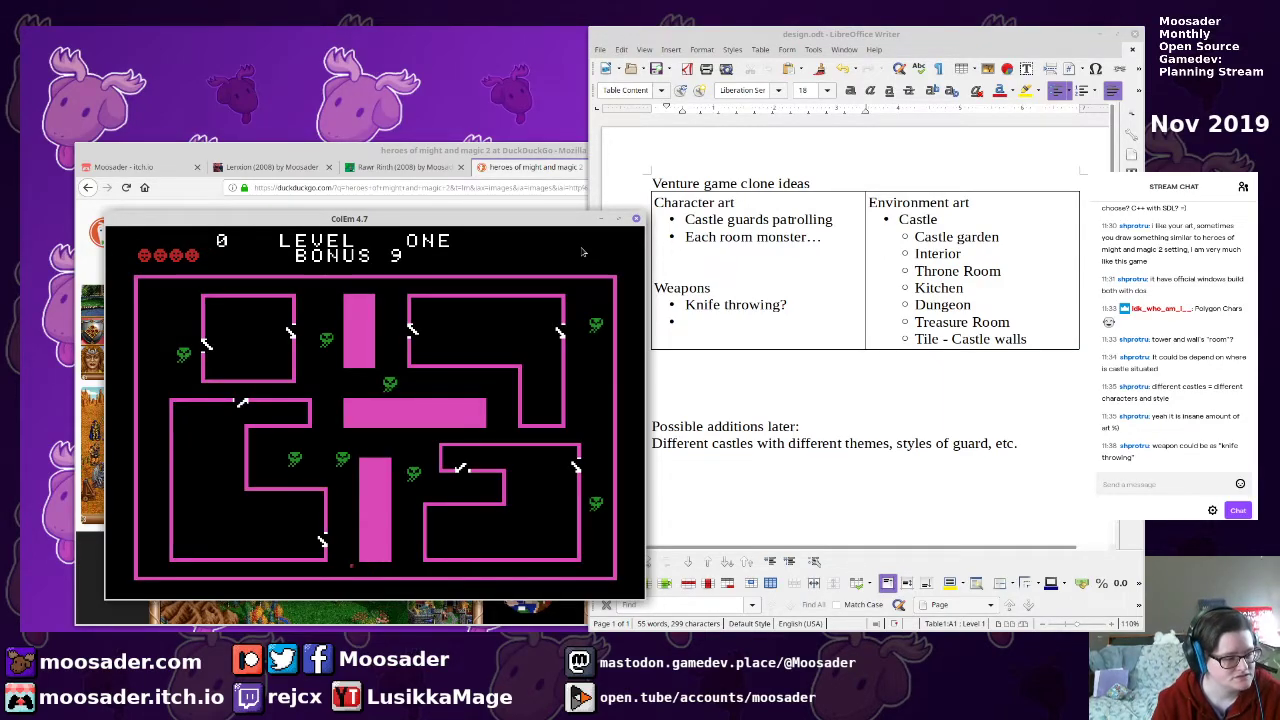
pyautogui.press('Up')
pyautogui.press('Left')
pyautogui.press('Up')
pyautogui.press('Left')
pyautogui.press('space')
pyautogui.press('Down')
pyautogui.press('Left')
pyautogui.press('space')
pyautogui.press('Up')
pyautogui.press('Left')
pyautogui.press('space')
pyautogui.press('Down')
pyautogui.press('Left')
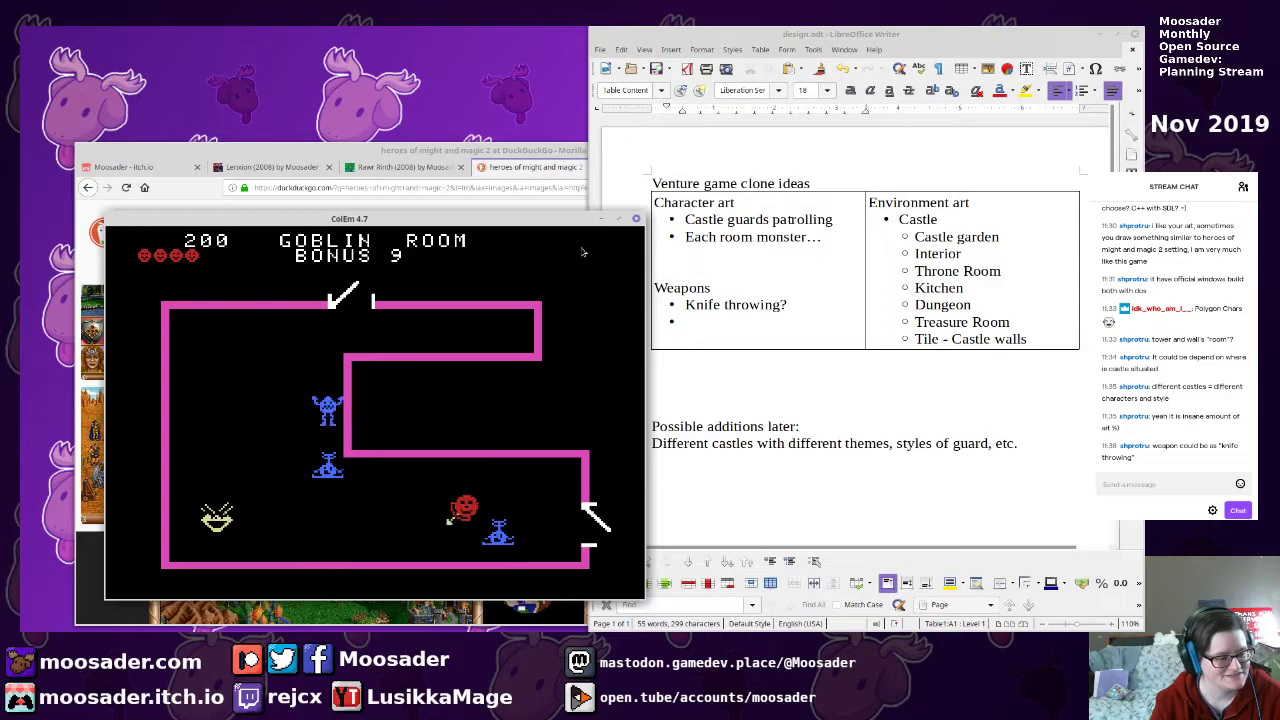
pyautogui.press('Left')
pyautogui.press('space')
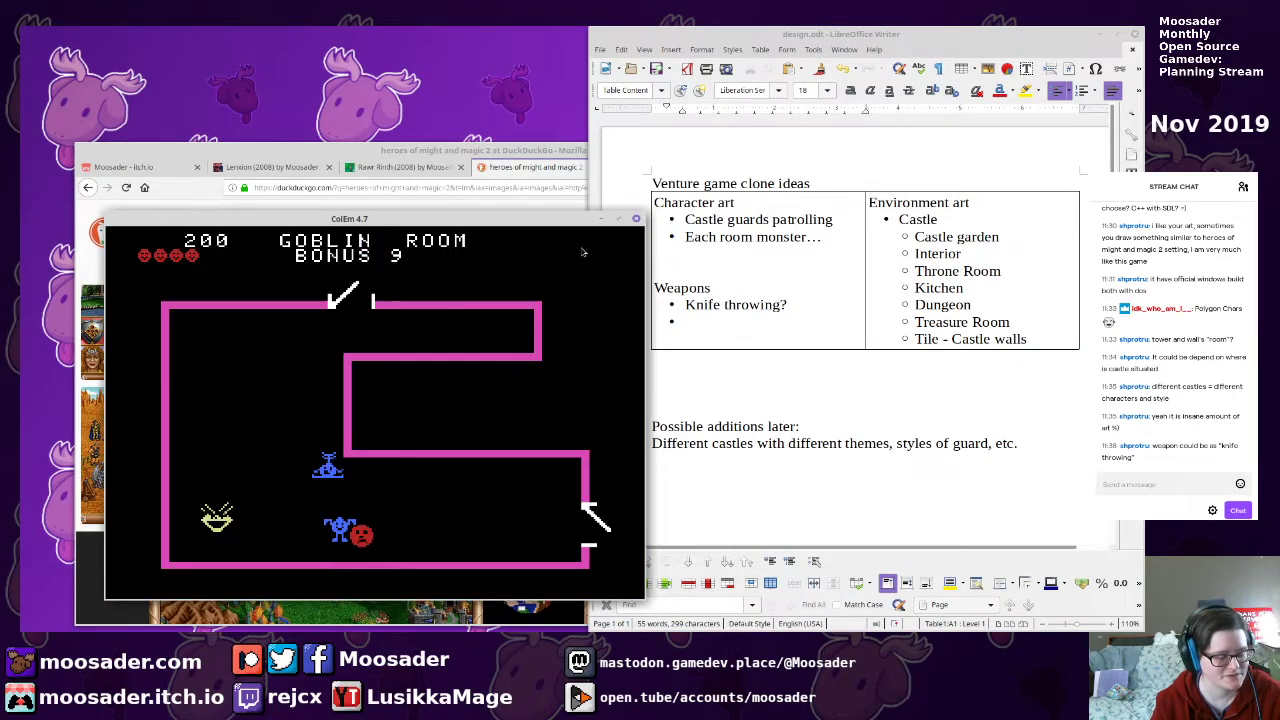
# Resume the Venture game from the Level One map, steering and shooting through to the end of the run
pyautogui.click(780, 302)
pyautogui.click(572, 392)
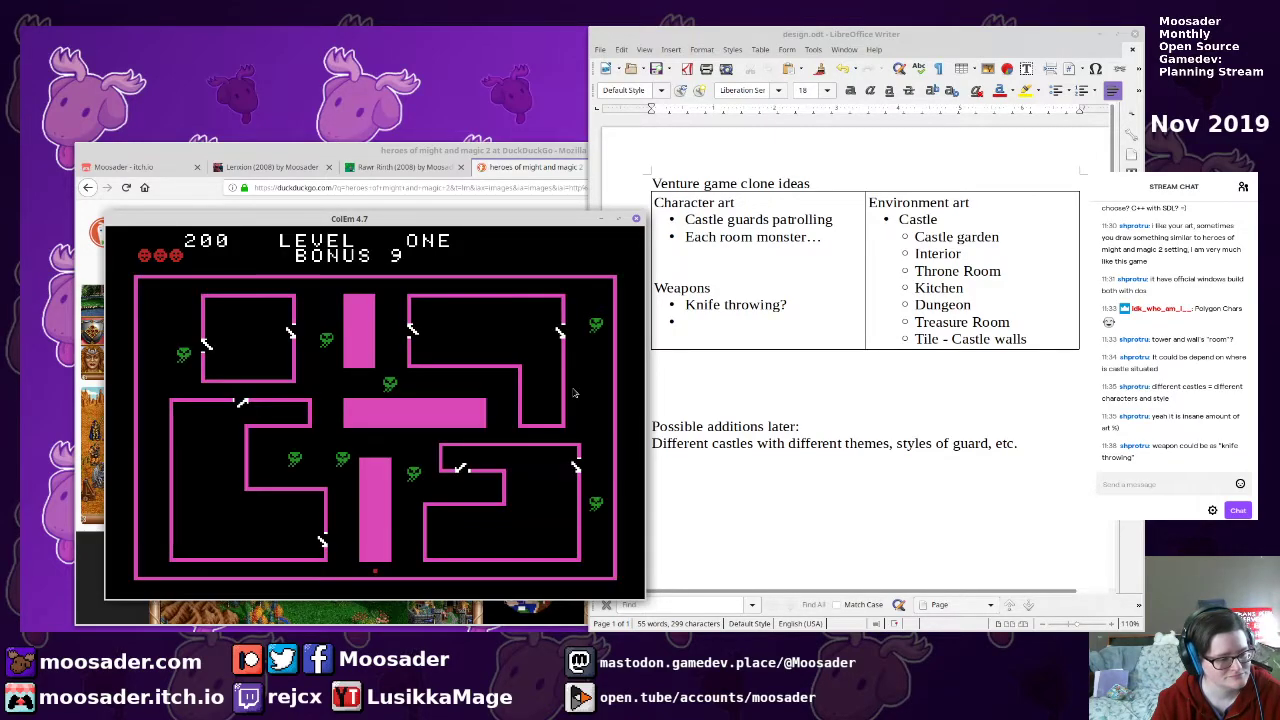
pyautogui.press('Right')
pyautogui.press('Up')
pyautogui.press('Left')
pyautogui.press('space')
pyautogui.press('Left')
pyautogui.press('Down')
pyautogui.press('space')
pyautogui.press('Left')
pyautogui.press('space')
pyautogui.press('Up')
pyautogui.press('Left')
pyautogui.press('space')
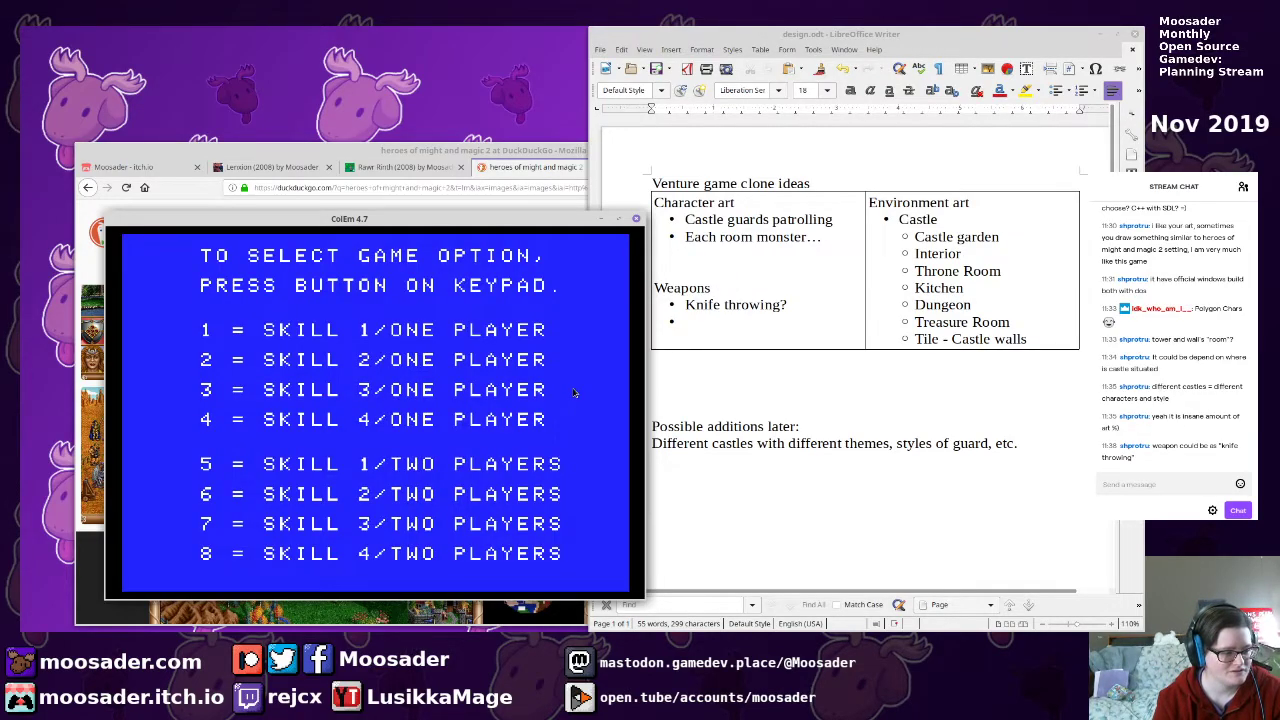
# Restart Venture with Skill 1 for one player and shoot the goblins in the Goblin Room
pyautogui.press('1')
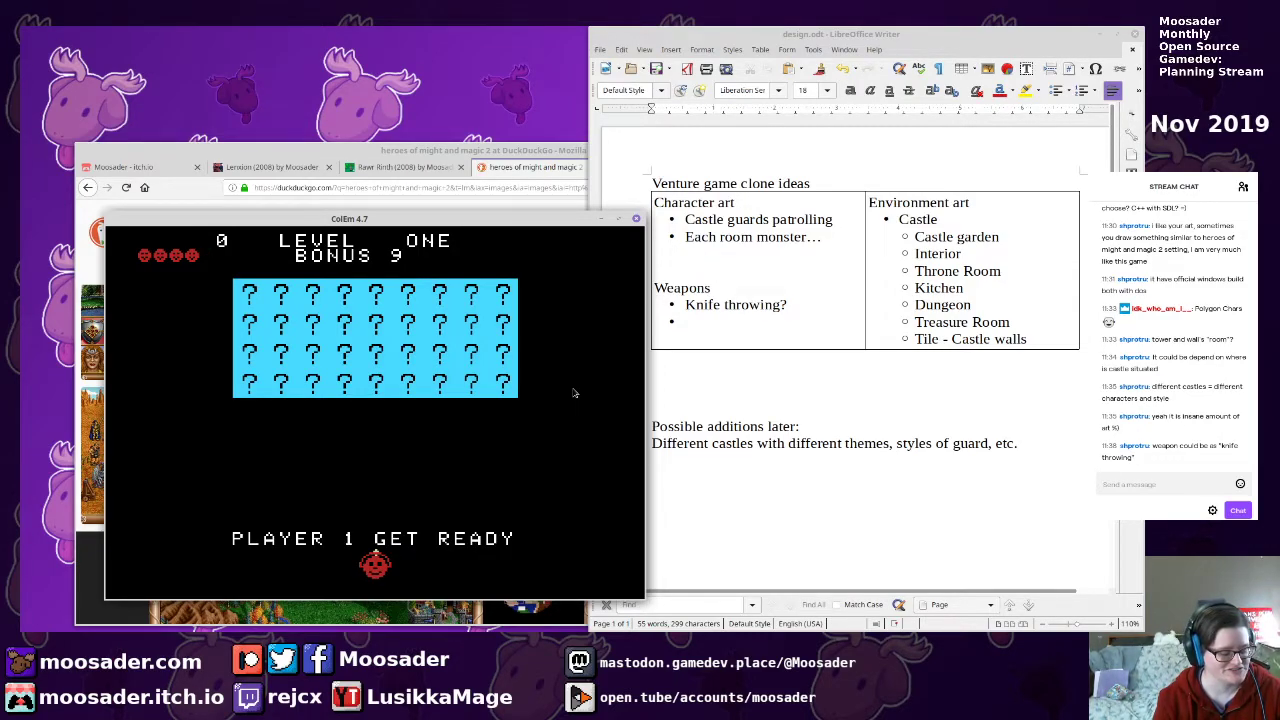
pyautogui.press('Up')
pyautogui.press('Left')
pyautogui.press('Left')
pyautogui.press('Up')
pyautogui.press('space')
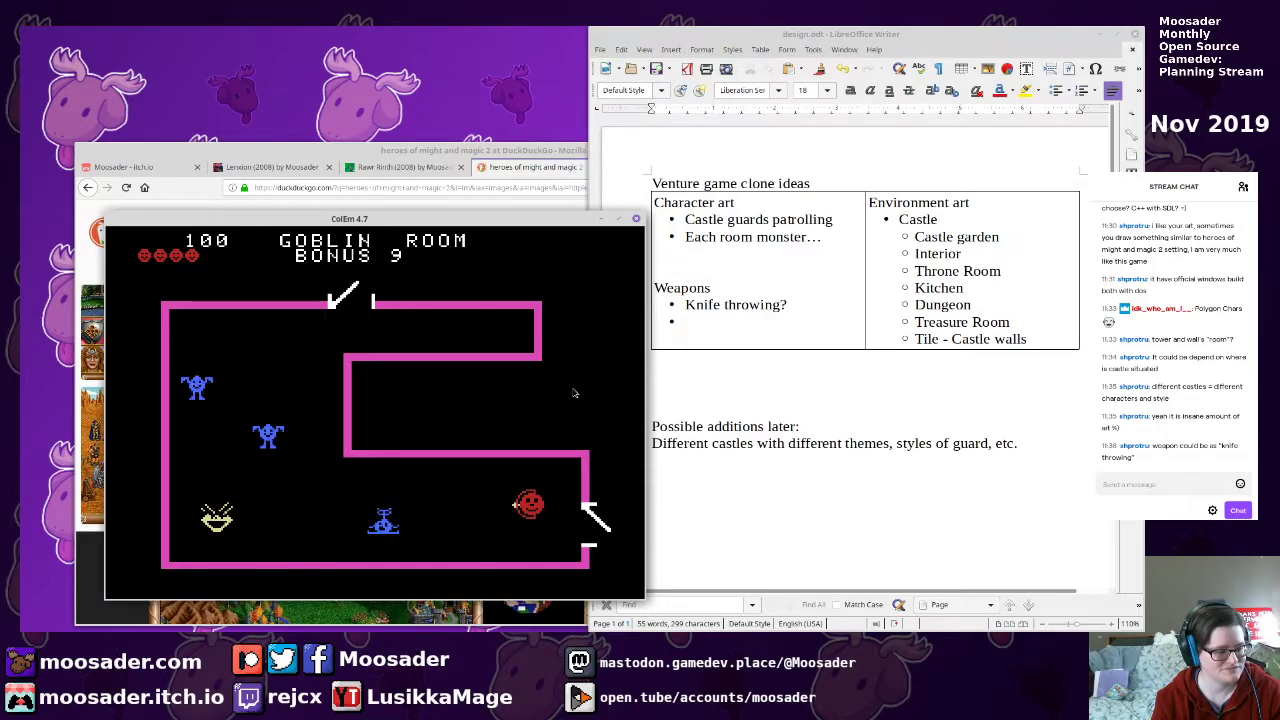
pyautogui.press('Left')
pyautogui.press('Up')
pyautogui.press('space')
pyautogui.press('Right')
pyautogui.press('Right')
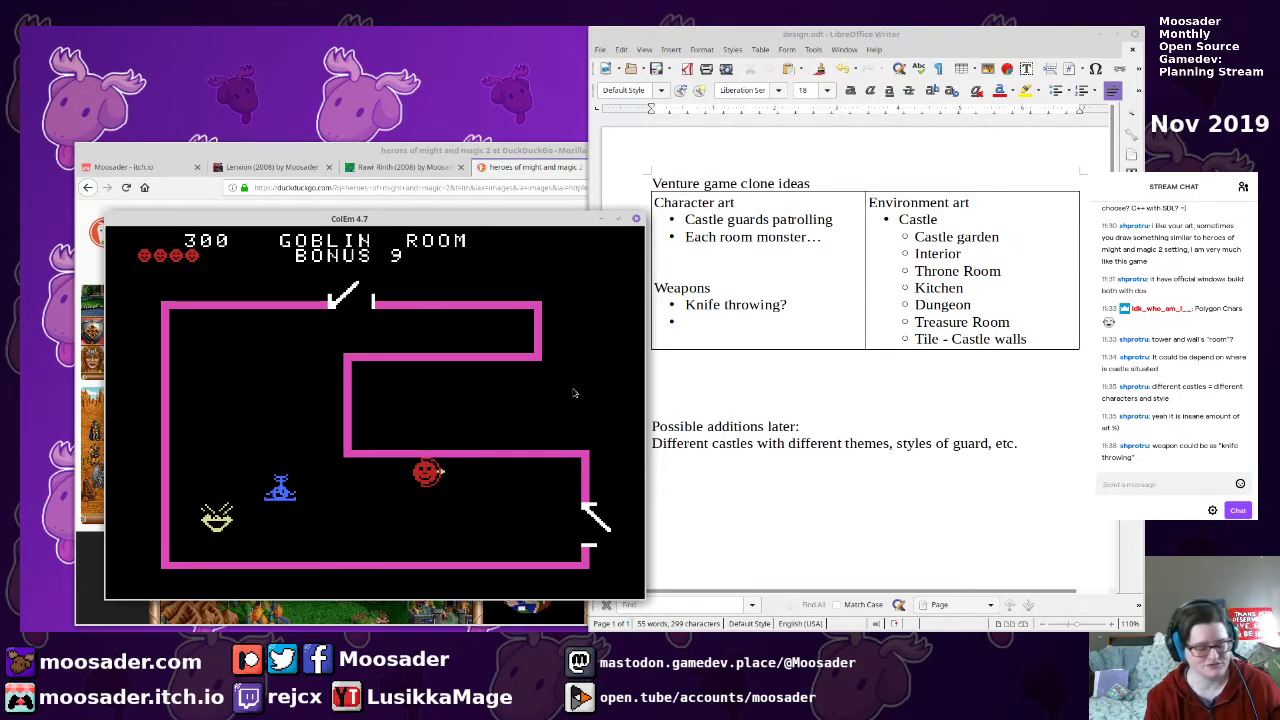
# In the Writer document, add the sub-bullets "Sword" and "Axe" under "Castle guards patrolling"
pyautogui.click(762, 360)
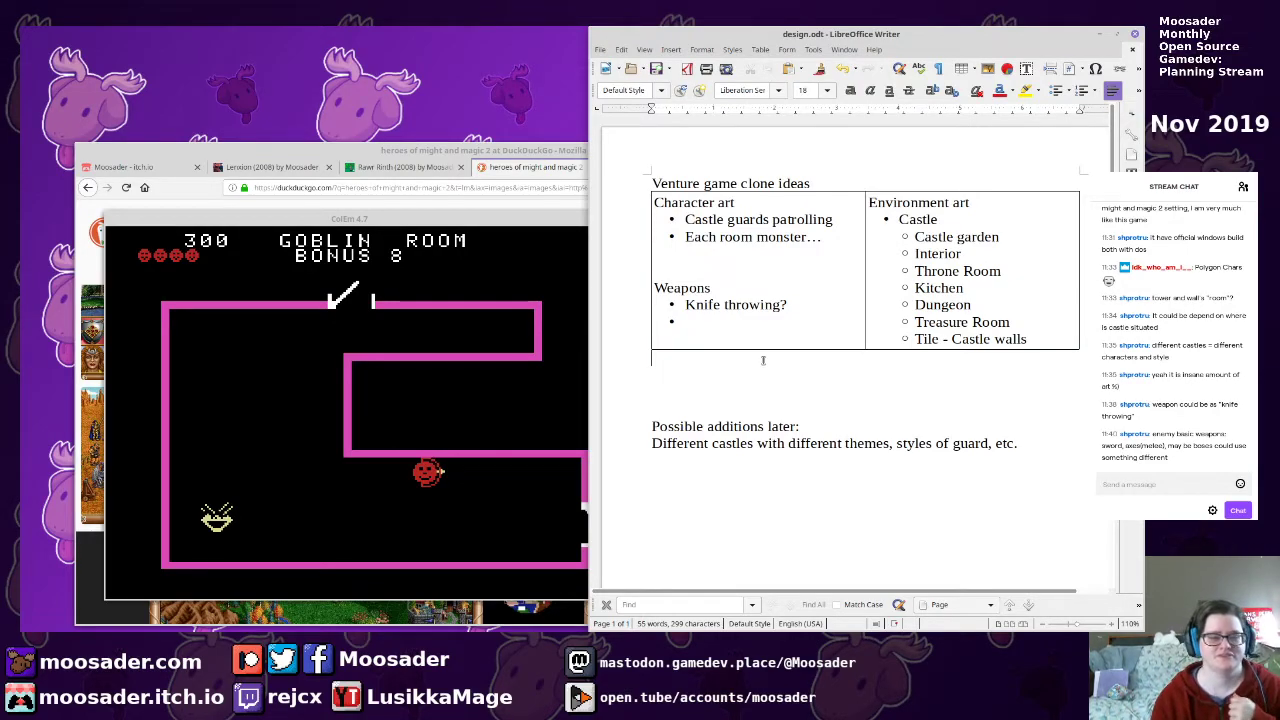
pyautogui.click(842, 231)
pyautogui.click(855, 208)
pyautogui.click(854, 221)
pyautogui.press('Return')
pyautogui.press('Tab')
pyautogui.write('Sword')
pyautogui.press('Return')
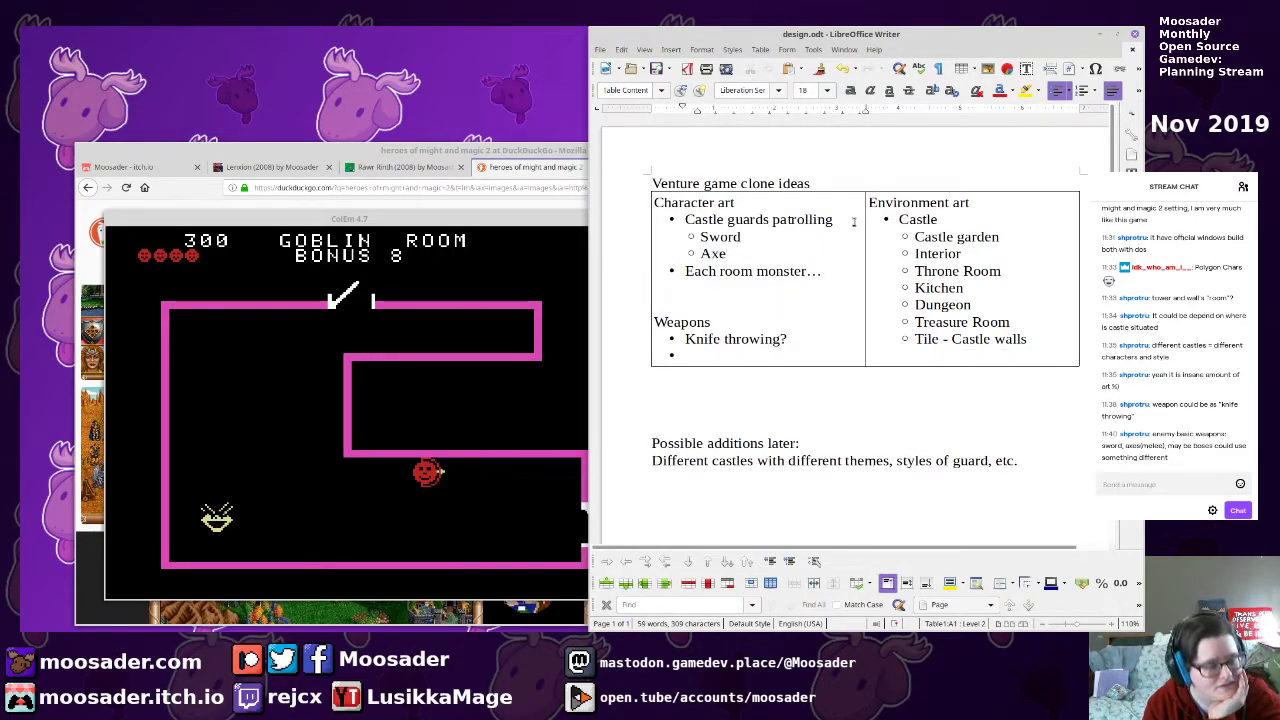
pyautogui.write('Axe')
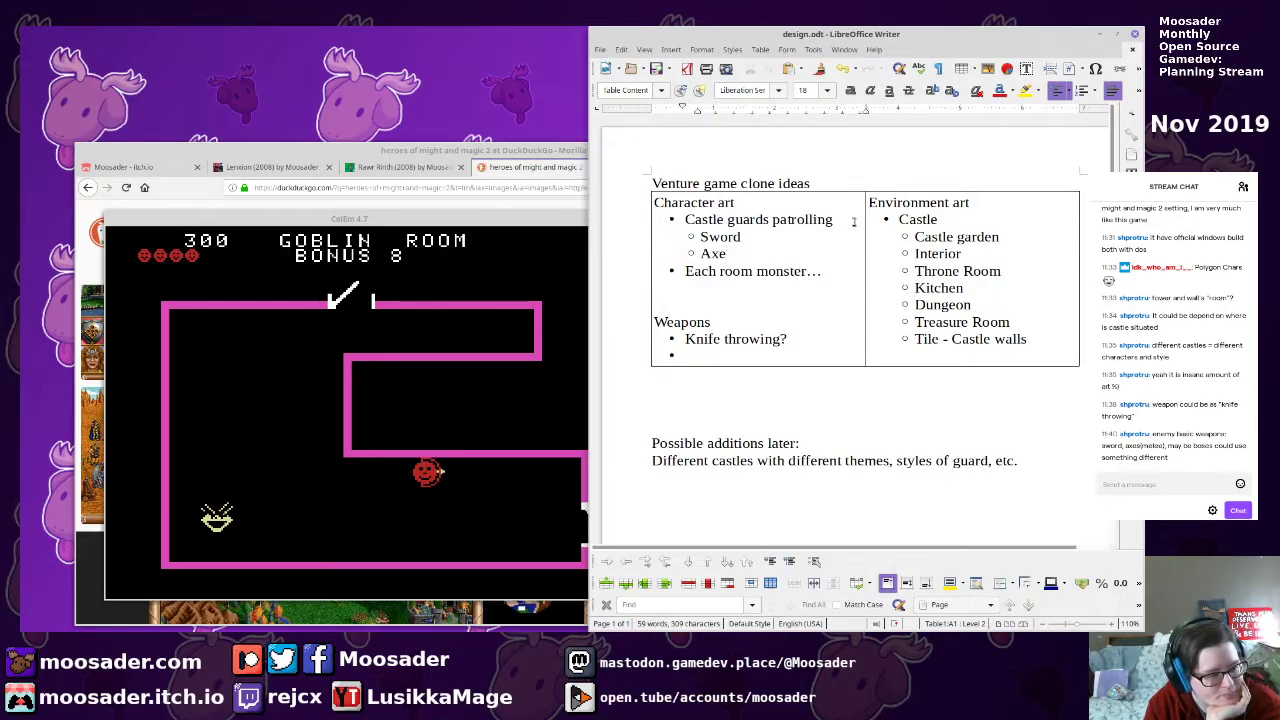
# Add a first-level bullet "Boss" after the castle guards' weapons in the character art list
pyautogui.press('Return')
pyautogui.write('b')
pyautogui.press('BackSpace')
pyautogui.write('Boss')
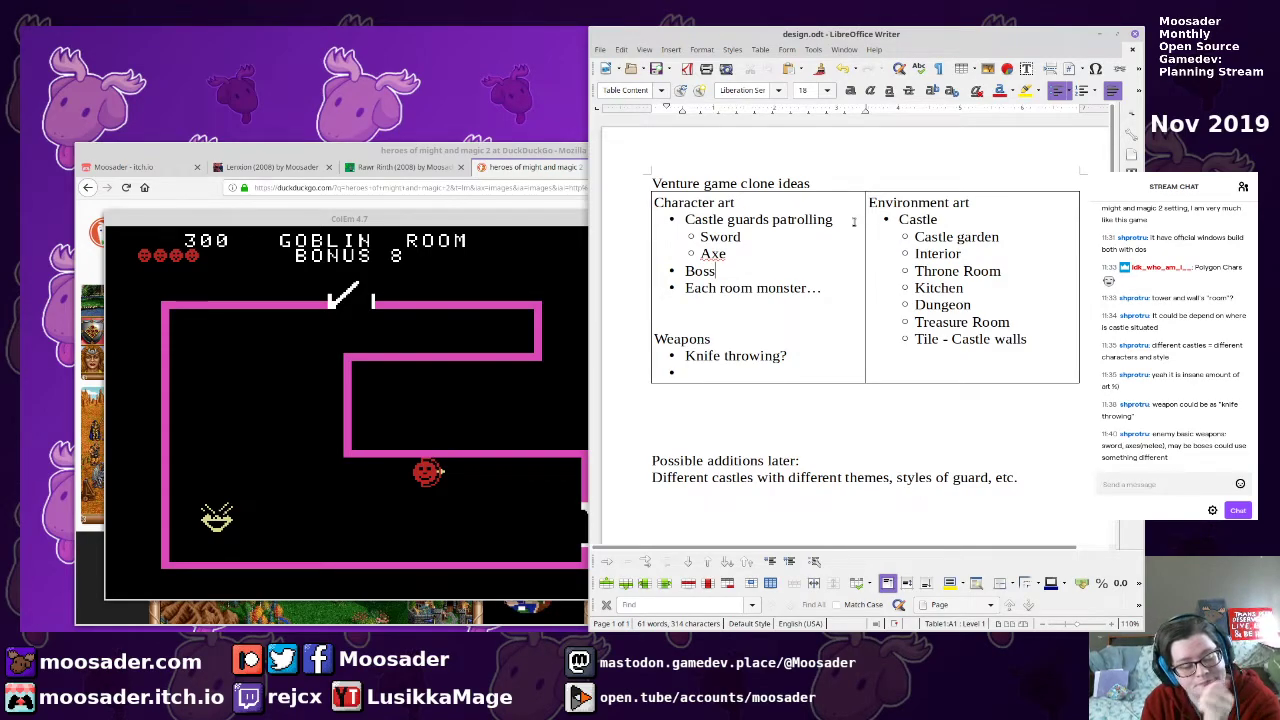
# Add the bullet "Main character" after "Each room monster…", with an empty sub-bullet beneath it
pyautogui.click(833, 322)
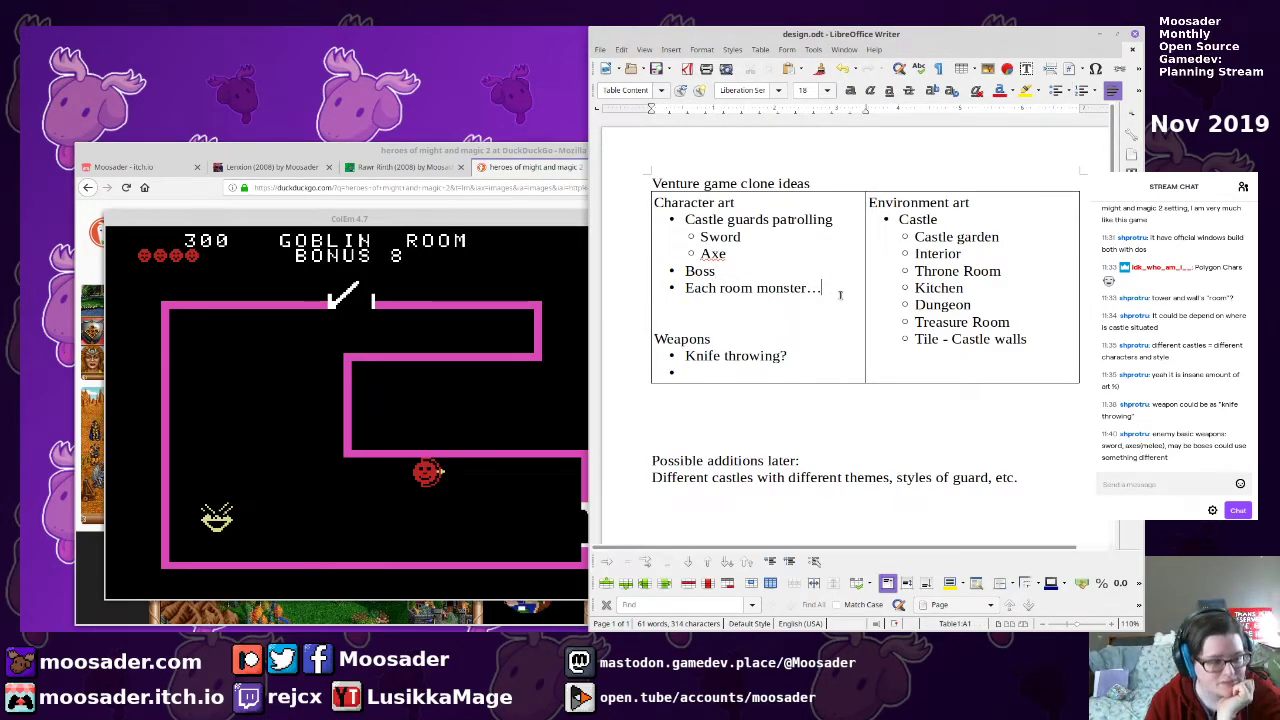
pyautogui.press('Return')
pyautogui.write('Main char')
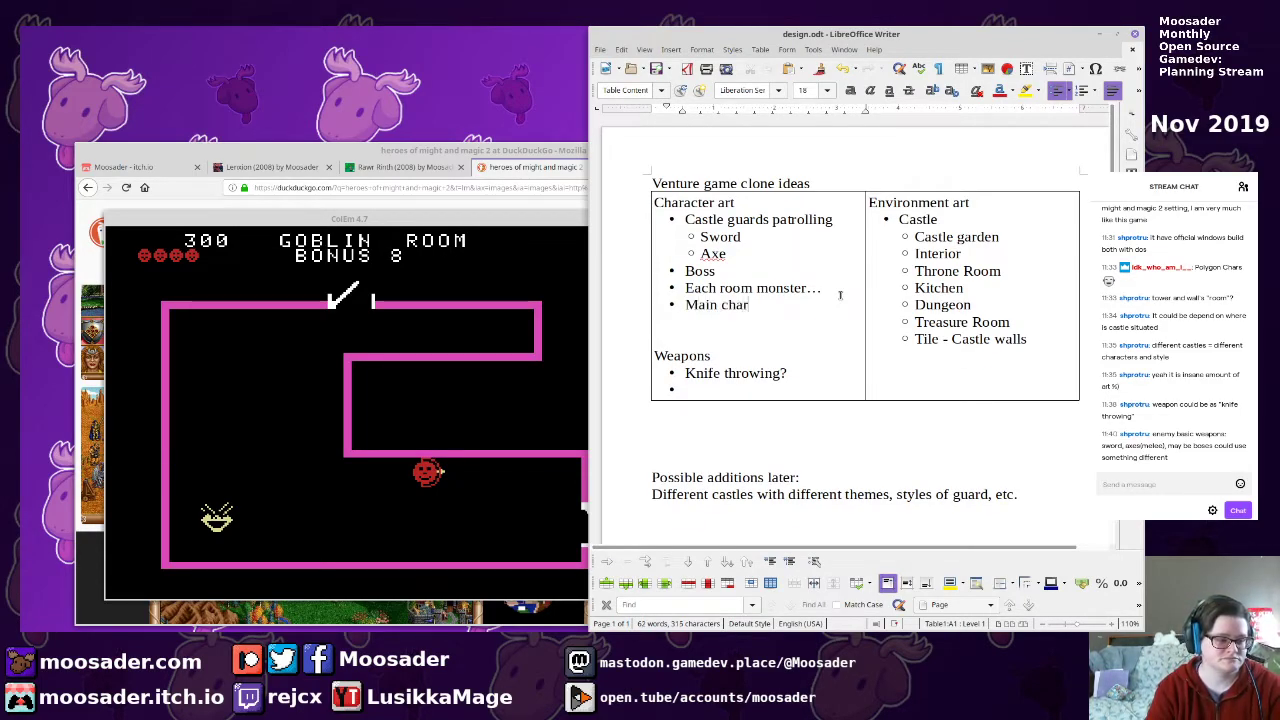
pyautogui.write('act4r')
pyautogui.press('BackSpace')
pyautogui.press('BackSpace')
pyautogui.write('er')
pyautogui.press('Return')
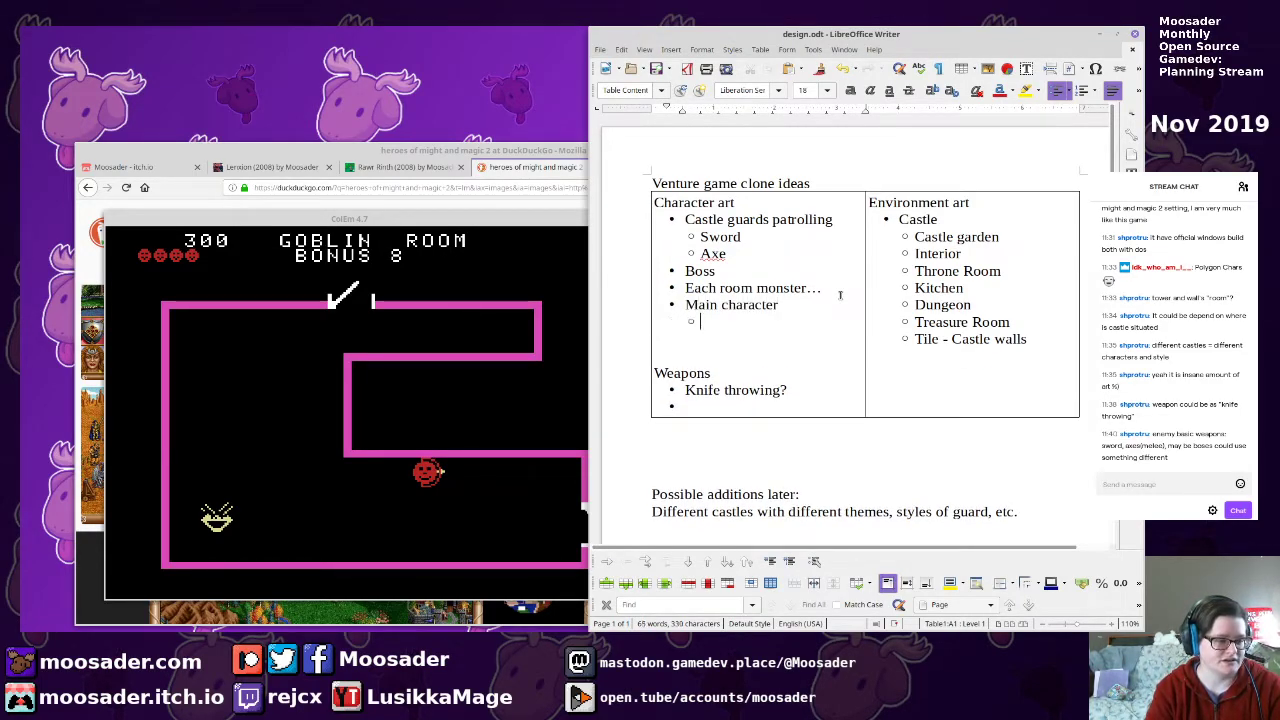
pyautogui.press('BackSpace')
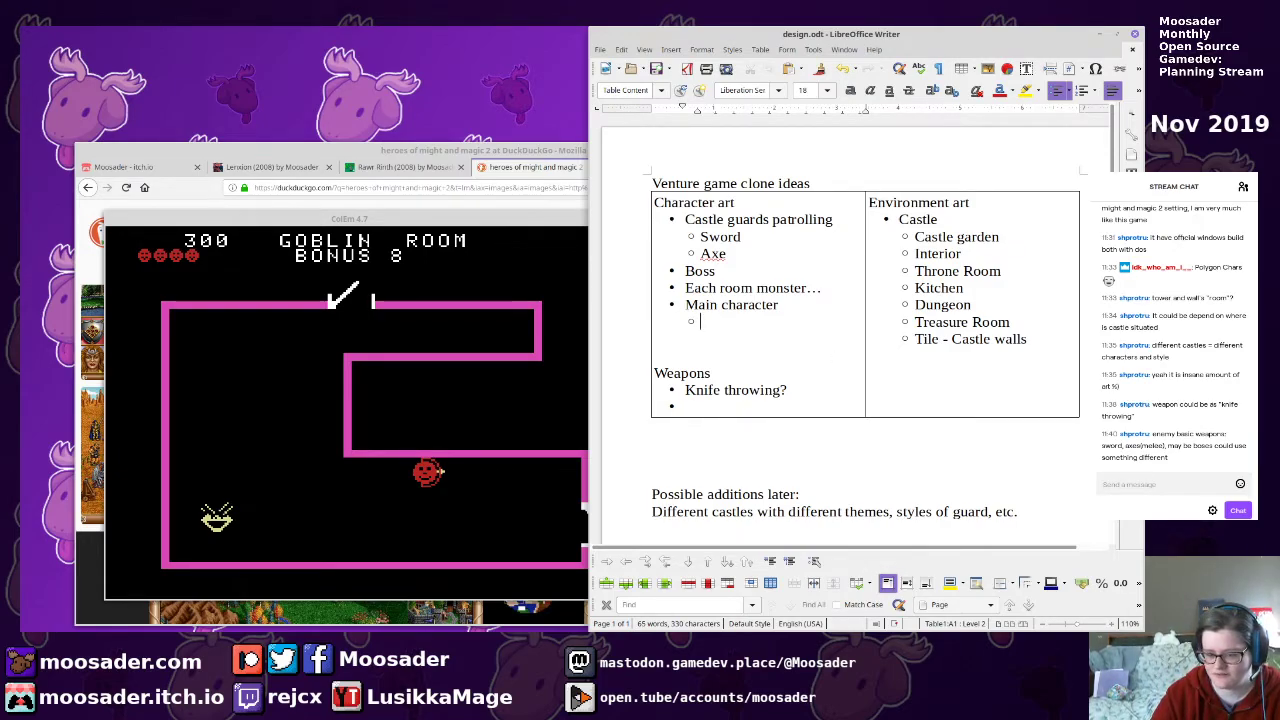
# Switch to GIMP, copy a rectangular selection around the orange-haired character, and return to the Writer document
pyautogui.hotkey('alt', 'Tab')
pyautogui.hotkey('alt', 'Tab')
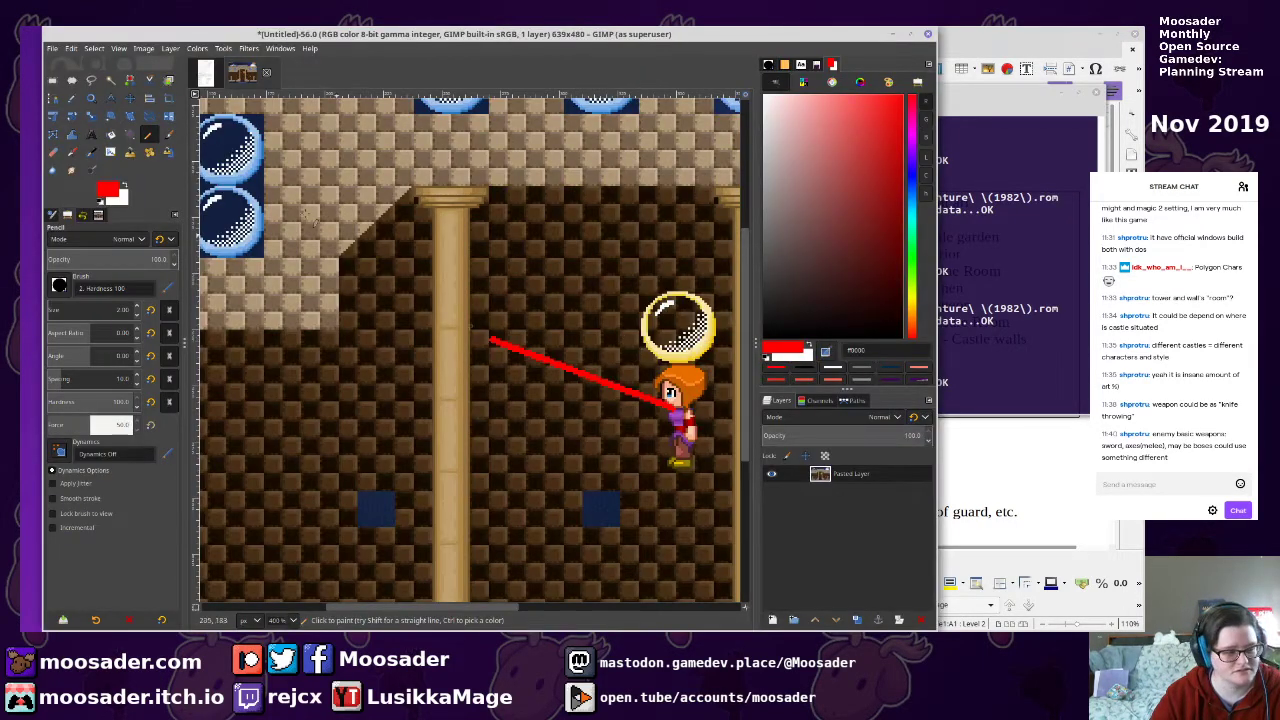
pyautogui.click(53, 80)
pyautogui.moveTo(634, 353); pyautogui.dragTo(727, 474)
pyautogui.hotkey('ctrl', 'c')
pyautogui.hotkey('alt', 'Tab')
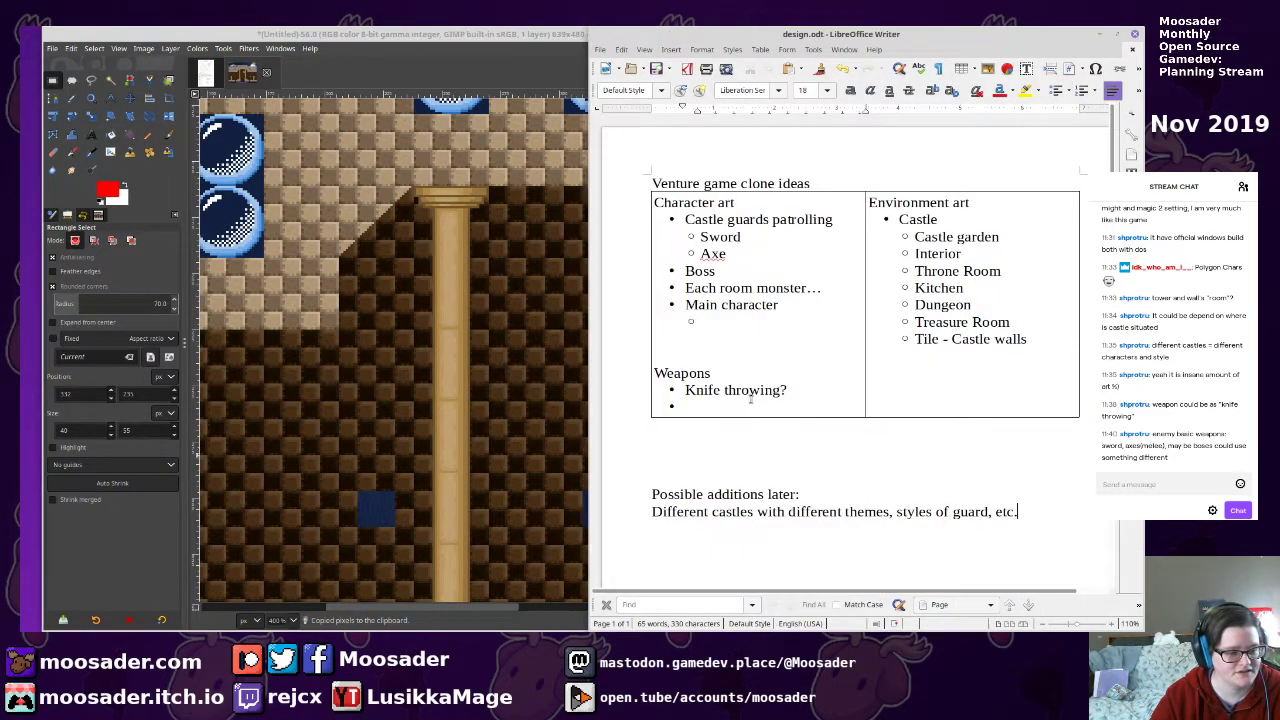
# Paste the copied character picture beneath "Knife throwing?", end the bullet list there and leave blank lines below it
pyautogui.hotkey('ctrl', 'v')
pyautogui.moveTo(760, 418); pyautogui.dragTo(704, 416)
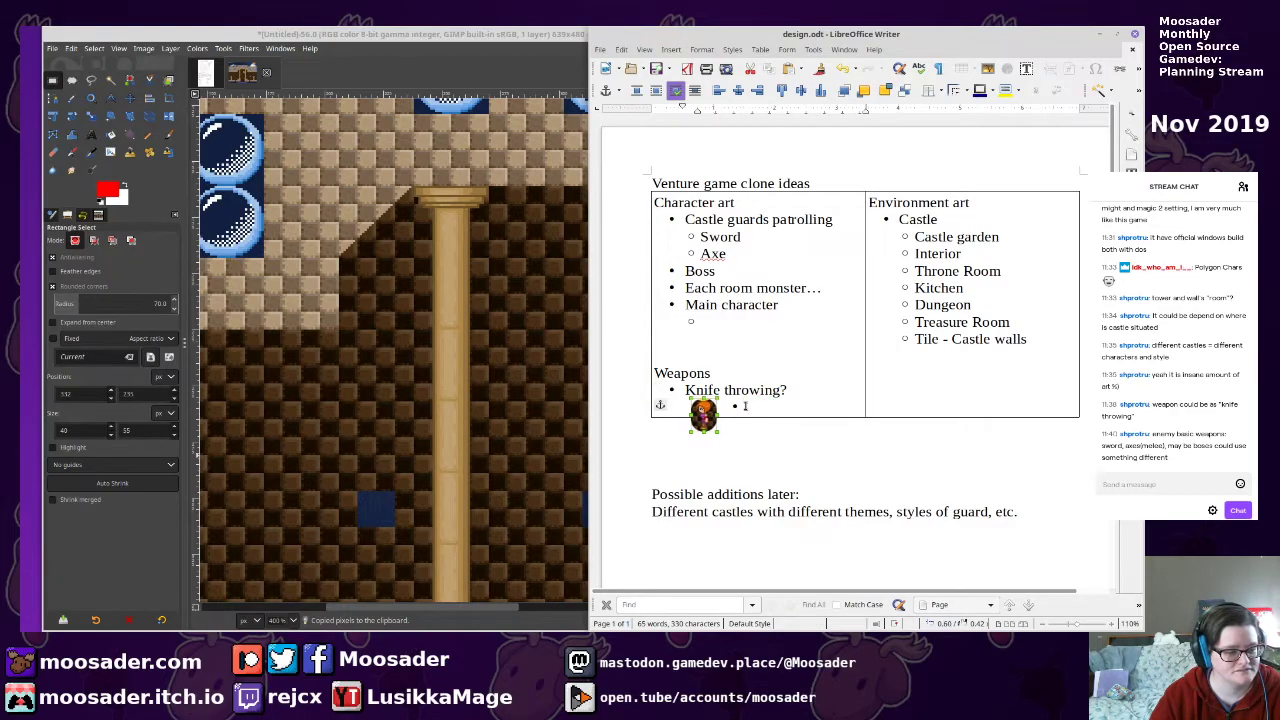
pyautogui.click(745, 406)
pyautogui.press('Return')
pyautogui.press('Return')
pyautogui.press('Return')
pyautogui.press('Return')
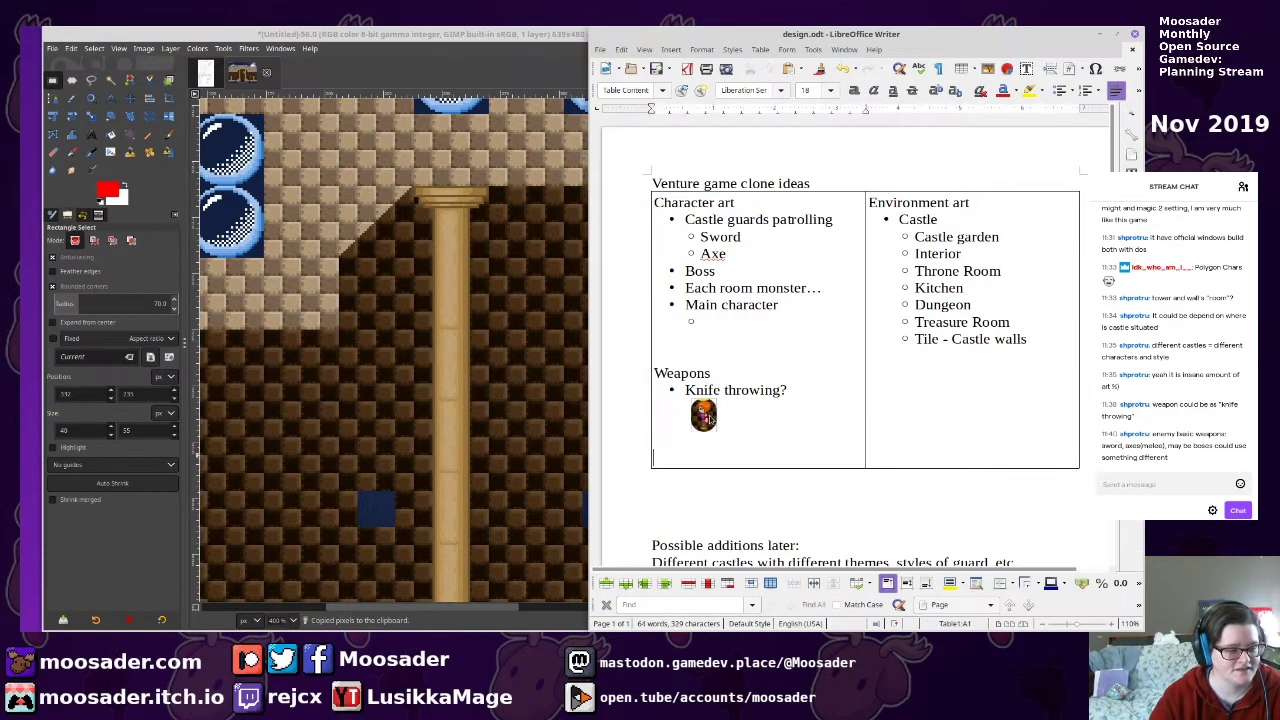
pyautogui.press('BackSpace')
# Move the character picture under "Main character" and remove the bullet from the empty line beside it
pyautogui.moveTo(712, 418); pyautogui.dragTo(760, 328)
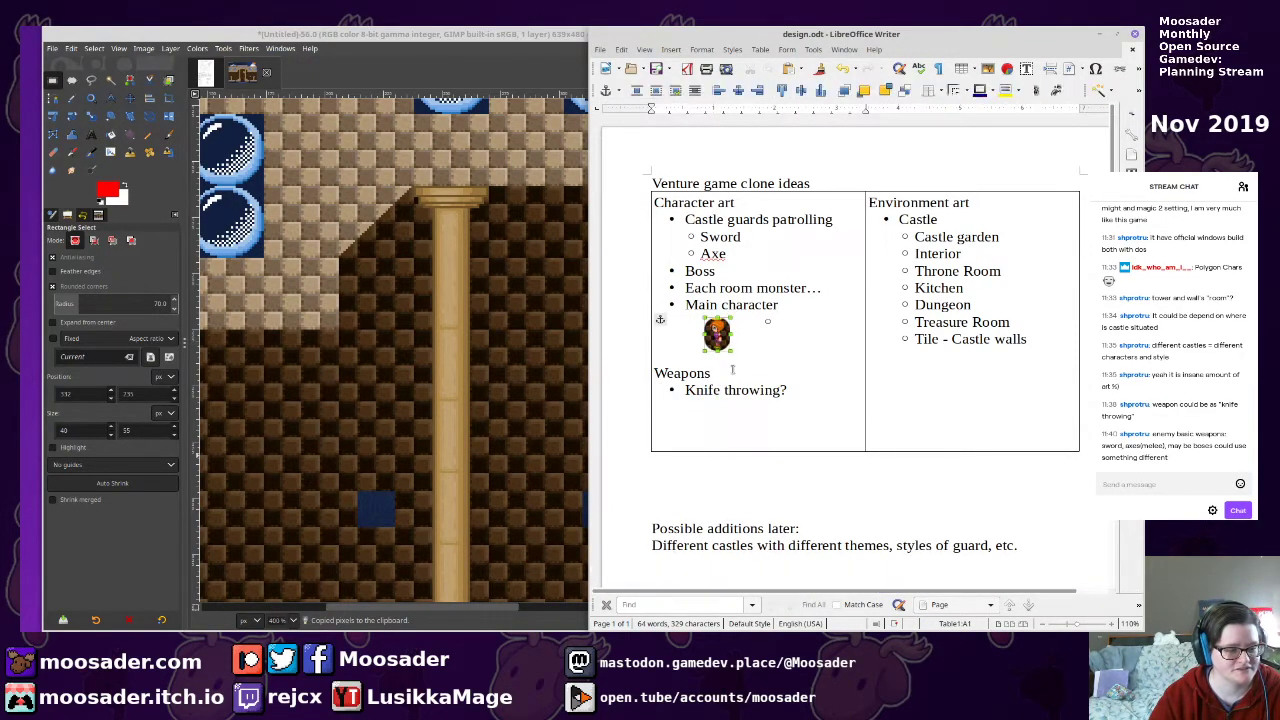
pyautogui.click(760, 328)
pyautogui.press('BackSpace')
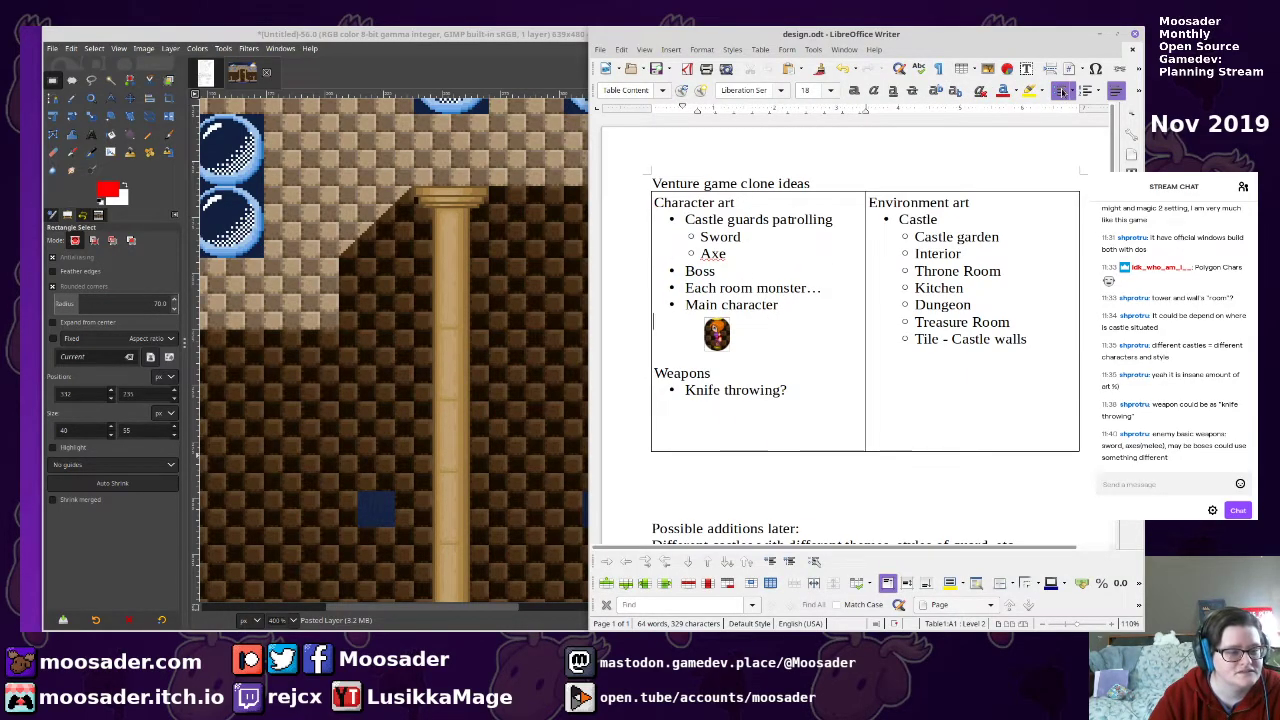
# Enlarge the character picture, set its text wrap to Wrap Off, and remove surplus blank lines above "Weapons"
pyautogui.click(728, 340)
pyautogui.moveTo(732, 352); pyautogui.dragTo(797, 438)
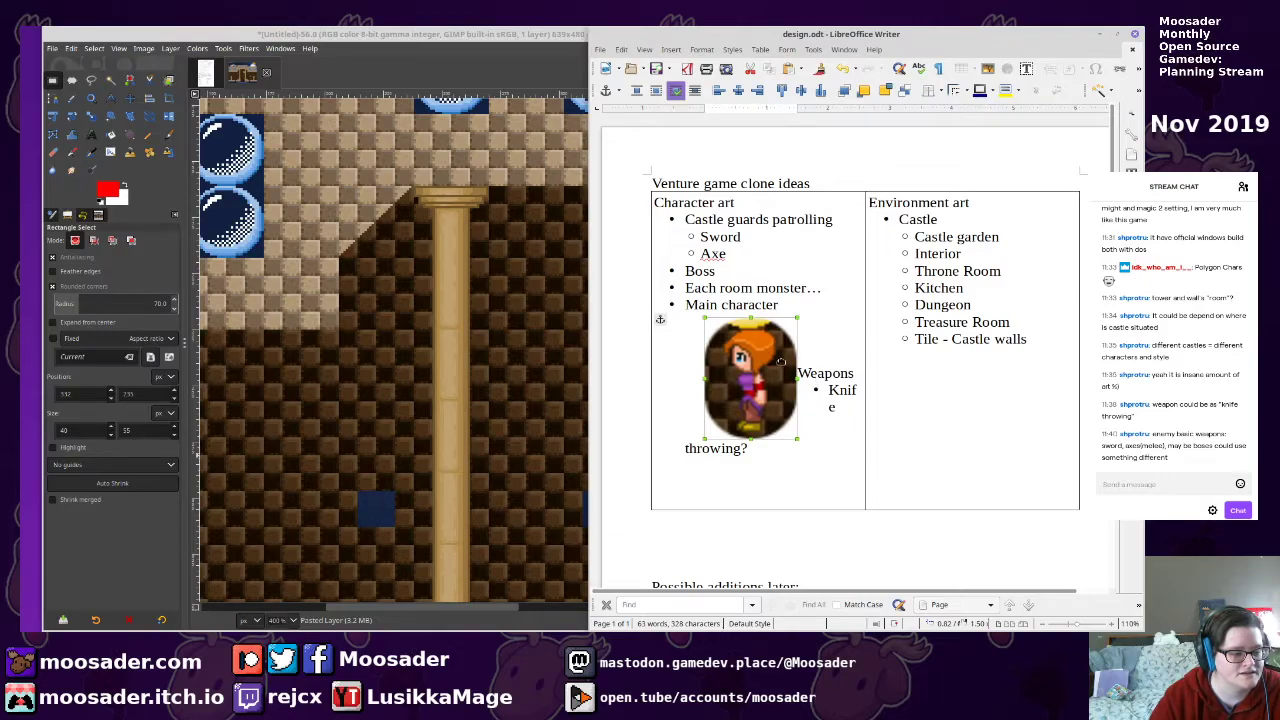
pyautogui.rightClick(784, 362)
pyautogui.moveTo(836, 522)
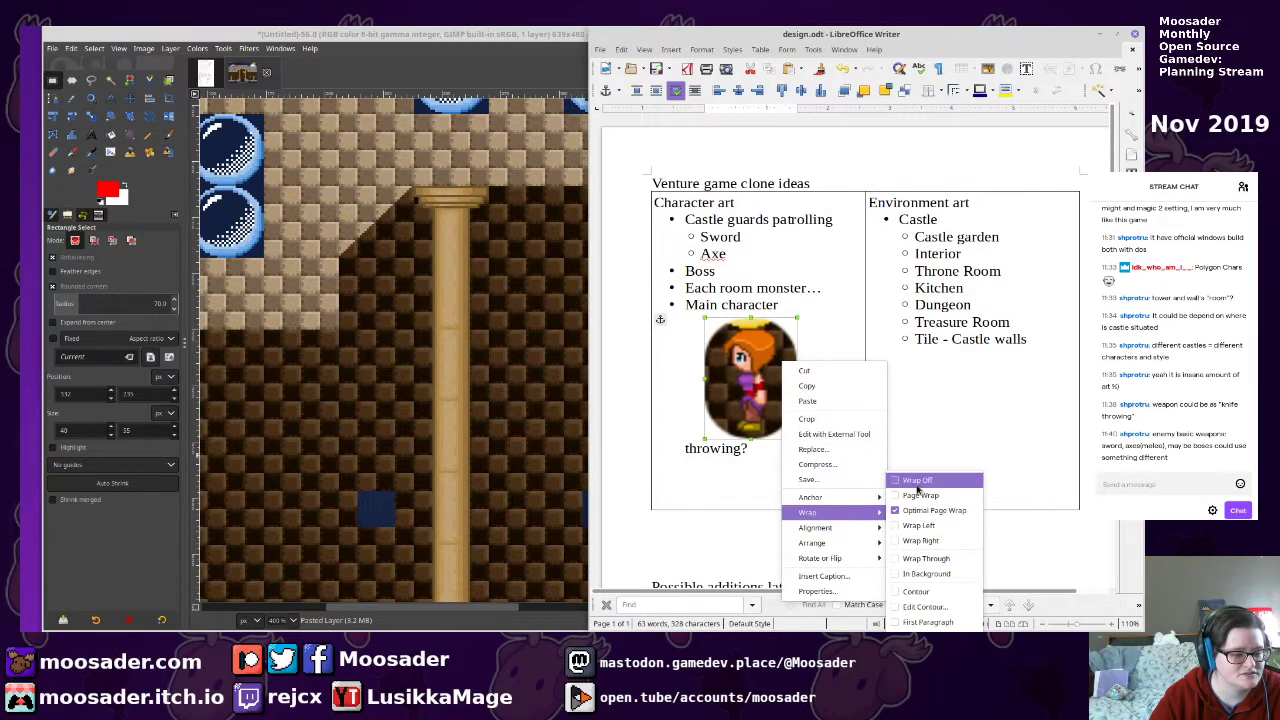
pyautogui.click(919, 484)
pyautogui.click(795, 478)
pyautogui.press('BackSpace')
pyautogui.press('BackSpace')
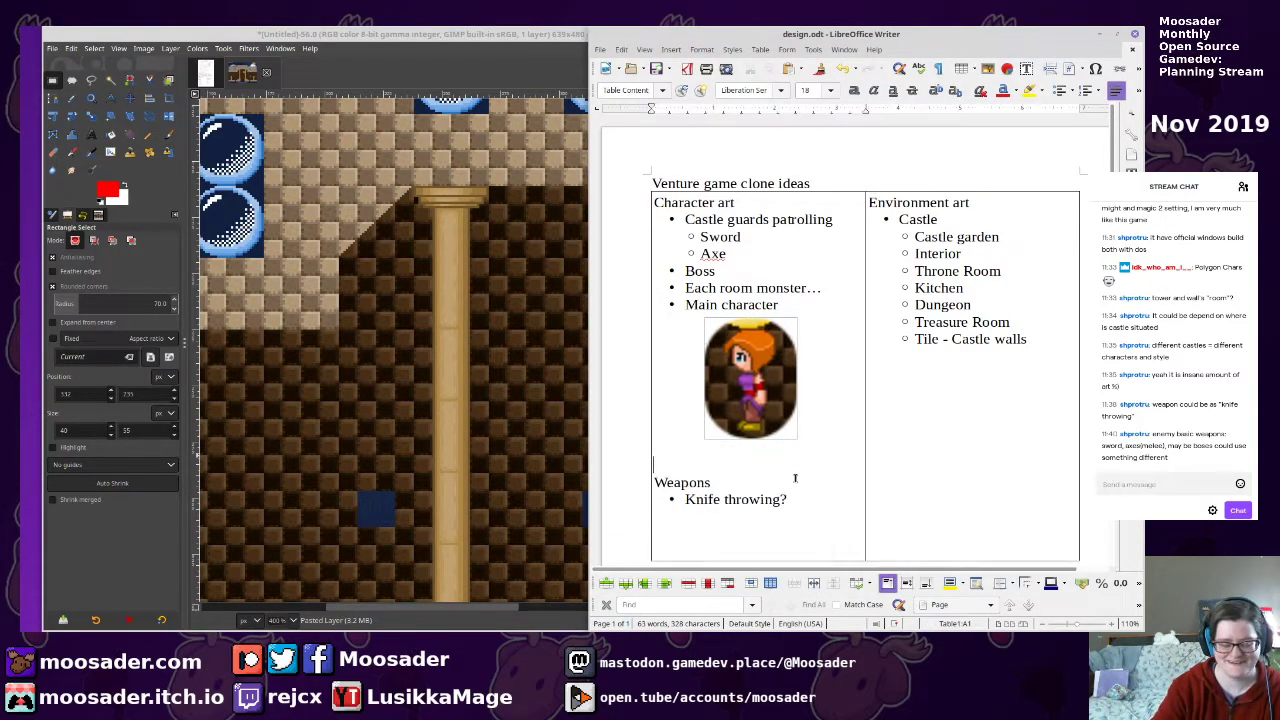
pyautogui.click(1018, 398)
pyautogui.scroll(-2, 1015, 392)
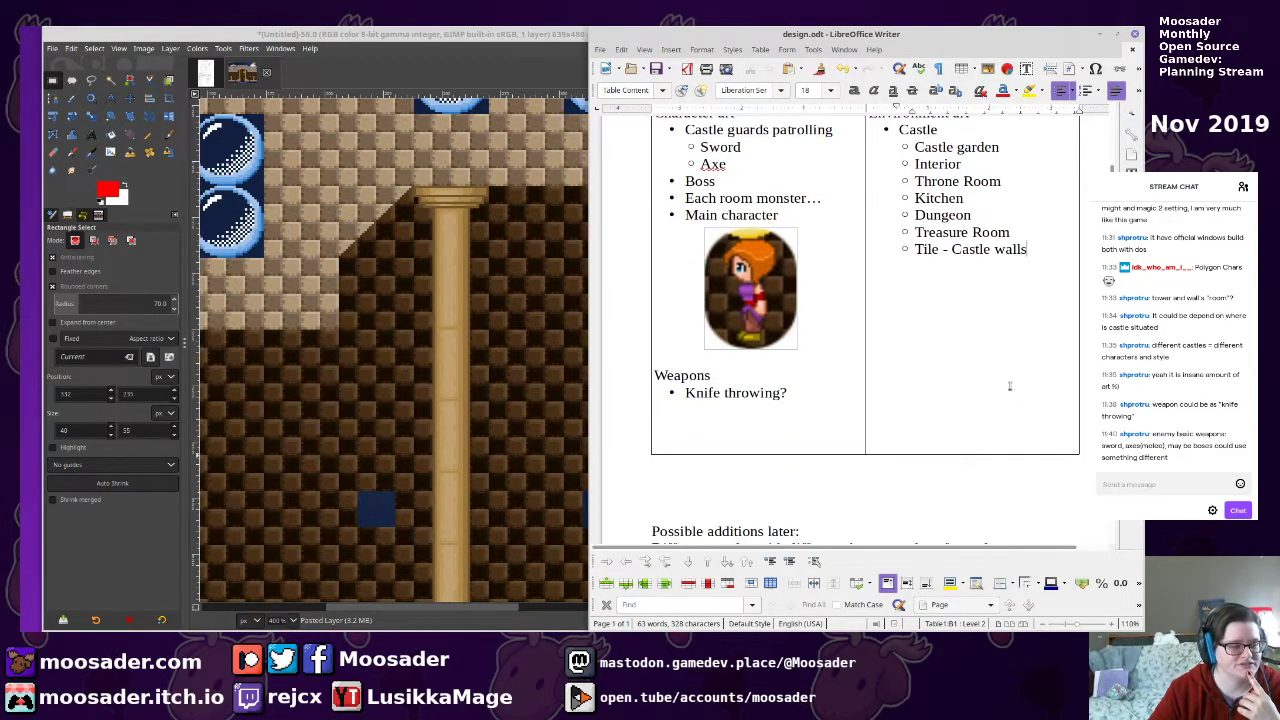
pyautogui.scroll(-4, 988, 388)
pyautogui.scroll(3, 978, 402)
pyautogui.scroll(-3, 976, 401)
pyautogui.click(1015, 405)
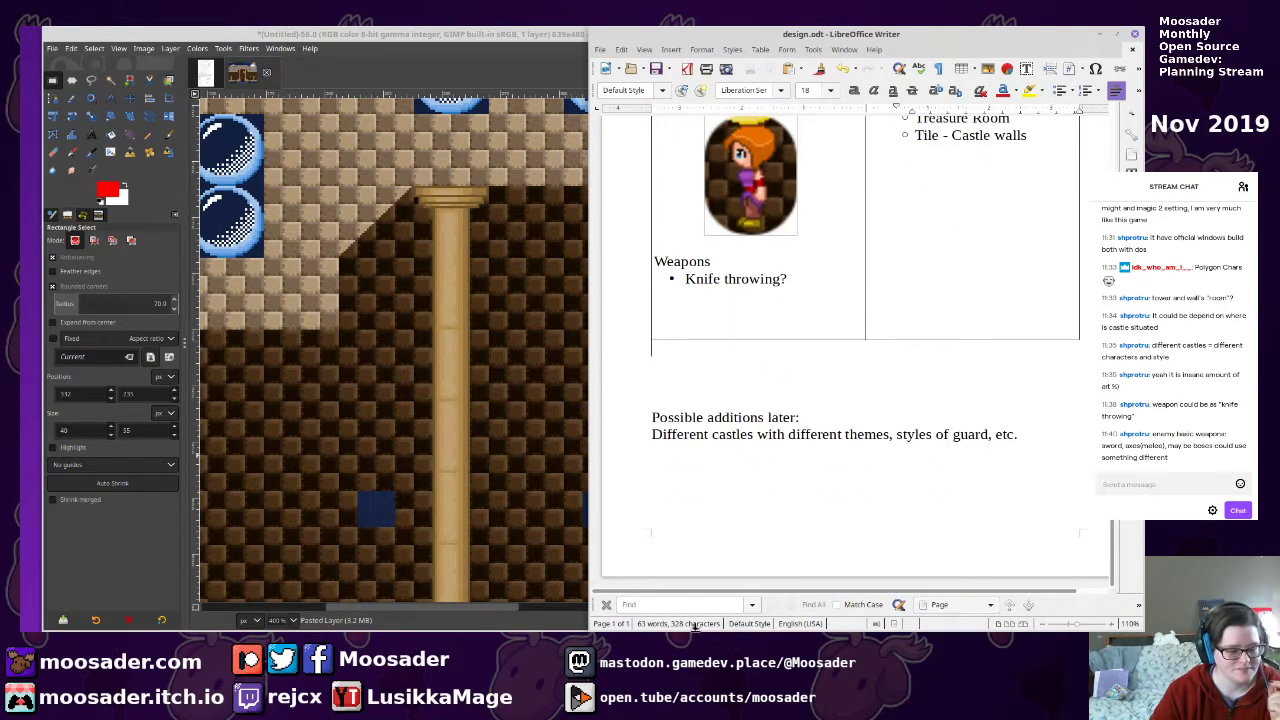
pyautogui.click(1248, 635)
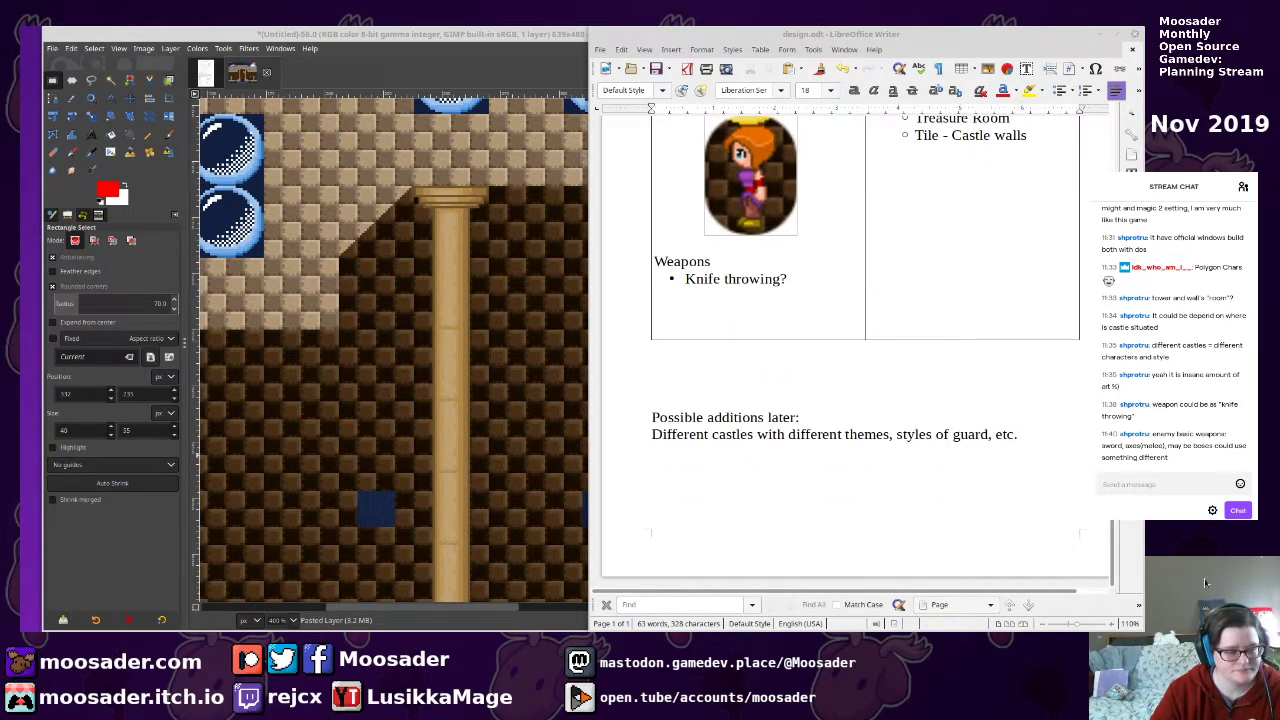
# Switch to GIMP, show the Ideas1.xcf sketch in a maximized window, and save it
pyautogui.hotkey('alt', 'Tab')
pyautogui.click(213, 72)
pyautogui.doubleClick(252, 36)
pyautogui.moveTo(570, 447)
pyautogui.mouseDown()
pyautogui.moveTo(583, 268)
pyautogui.moveTo(588, 455)
pyautogui.mouseUp()
pyautogui.hotkey('ctrl', 's')
# Create a new 1080 × 1920 px image and save it as Ideas2.xcf in the Monthly Games/November folder
pyautogui.hotkey('ctrl', 'n')
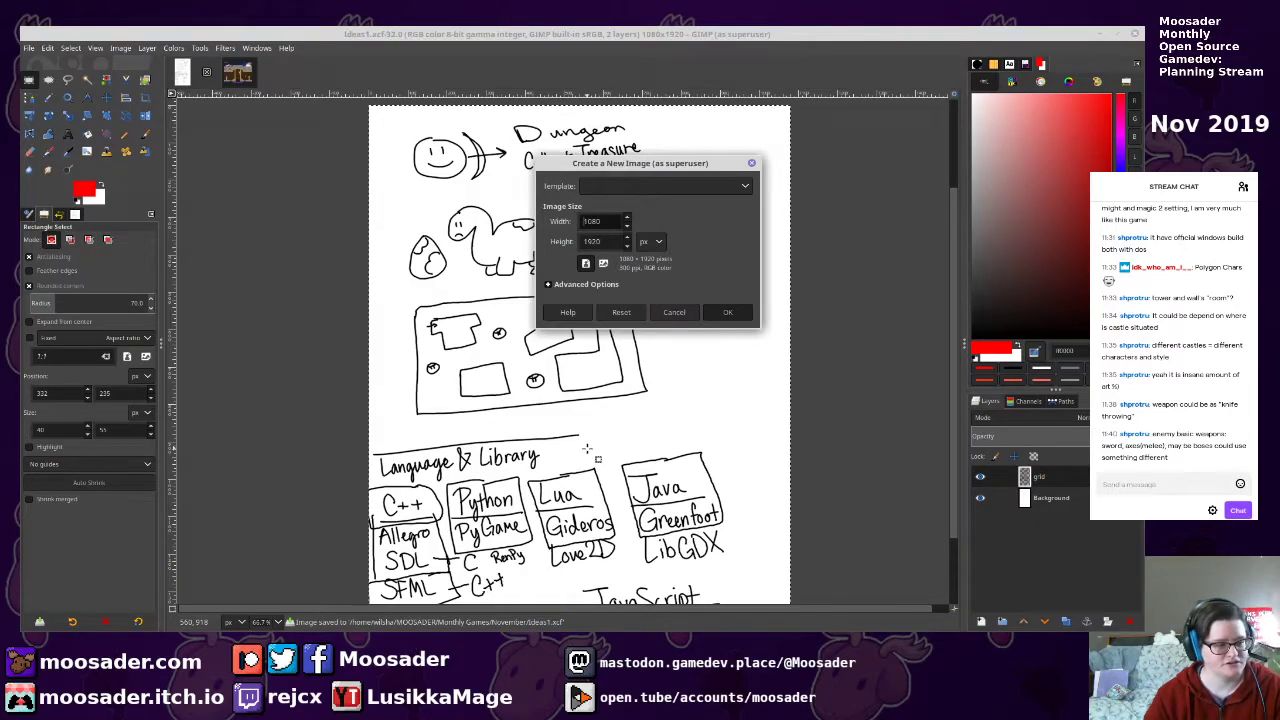
pyautogui.press('Return')
pyautogui.hotkey('ctrl', 's')
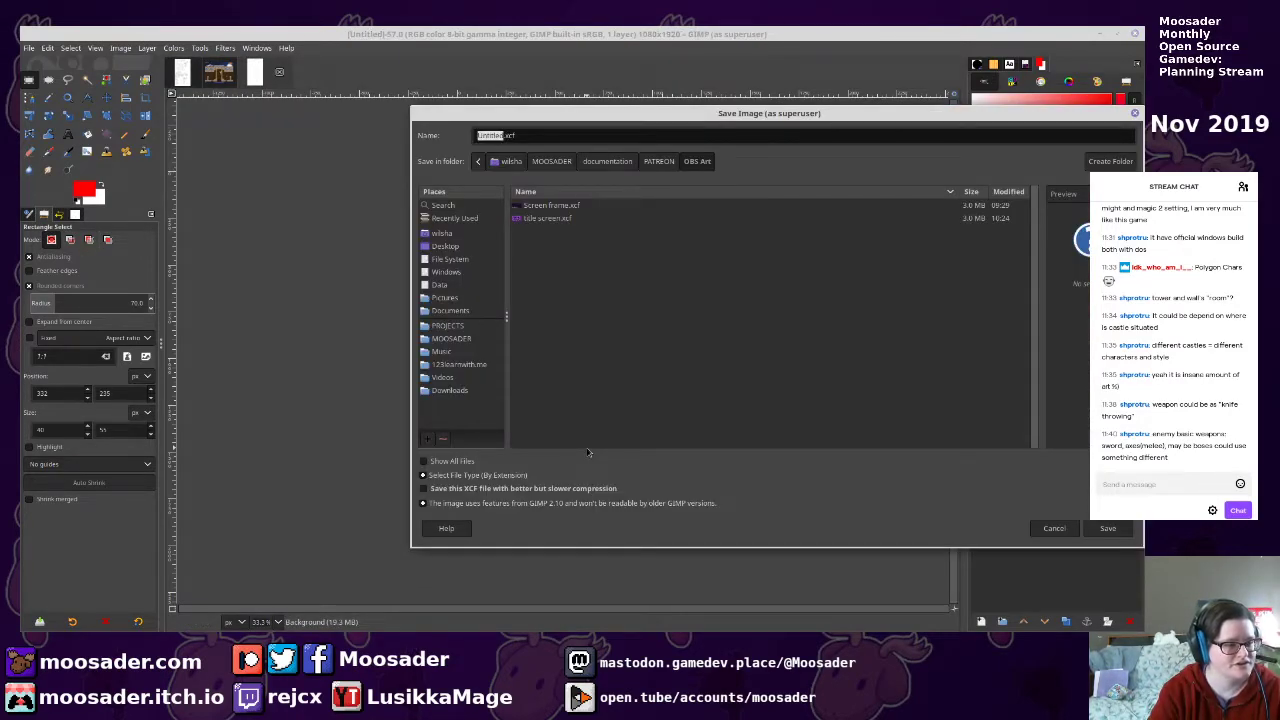
pyautogui.click(551, 161)
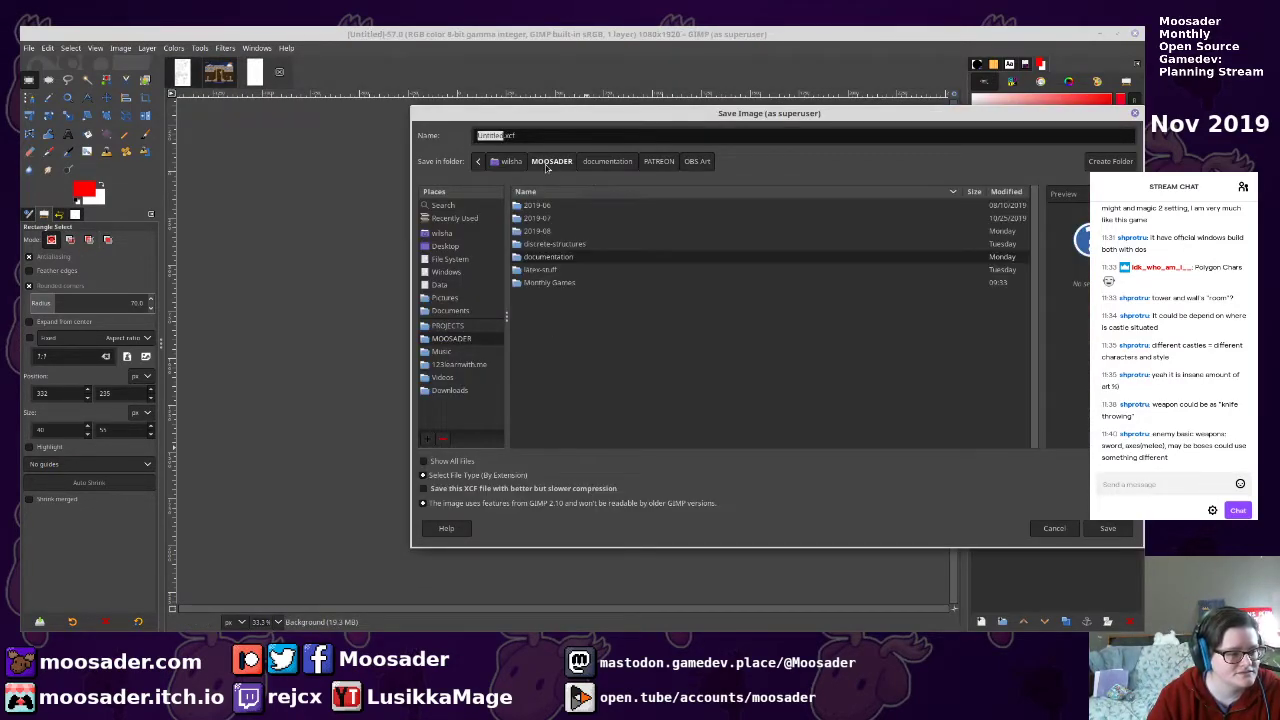
pyautogui.doubleClick(548, 282)
pyautogui.doubleClick(540, 205)
pyautogui.click(540, 205)
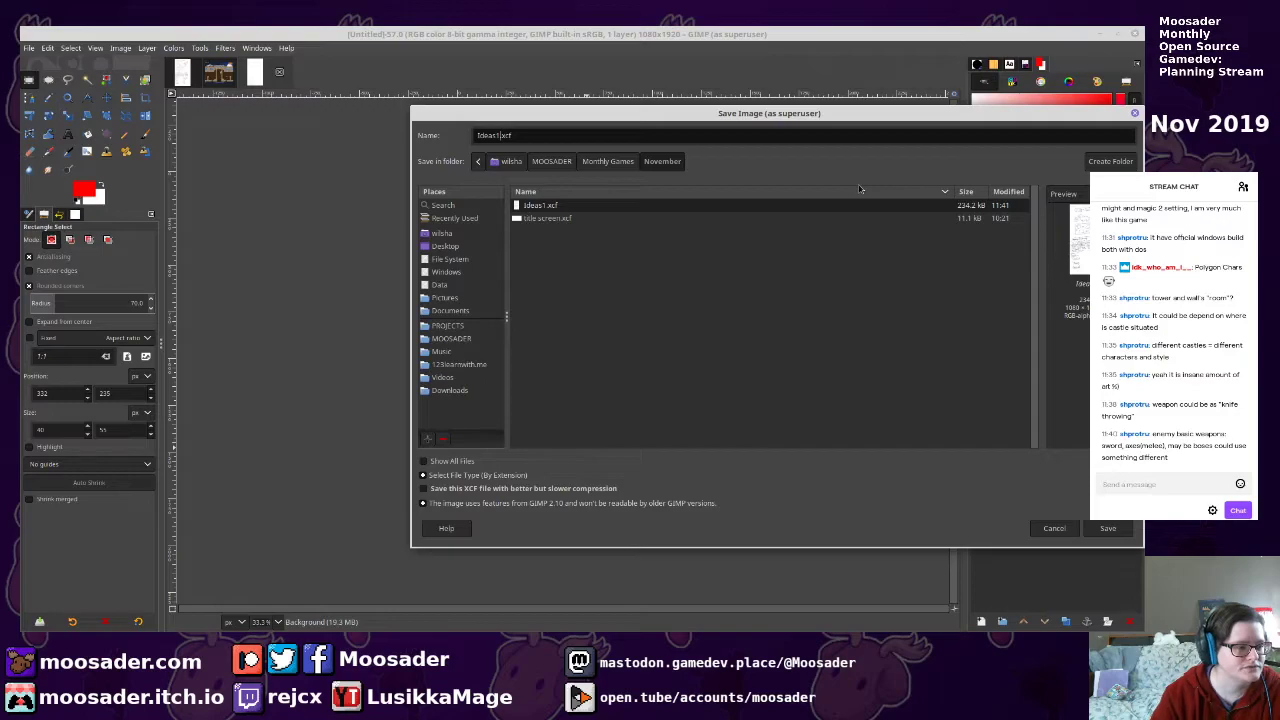
pyautogui.write('2')
pyautogui.press('Return')
# Reset the colours to black and white, choose the Paintbrush, add a "grid" layer above the background, and save the image
pyautogui.press('d')
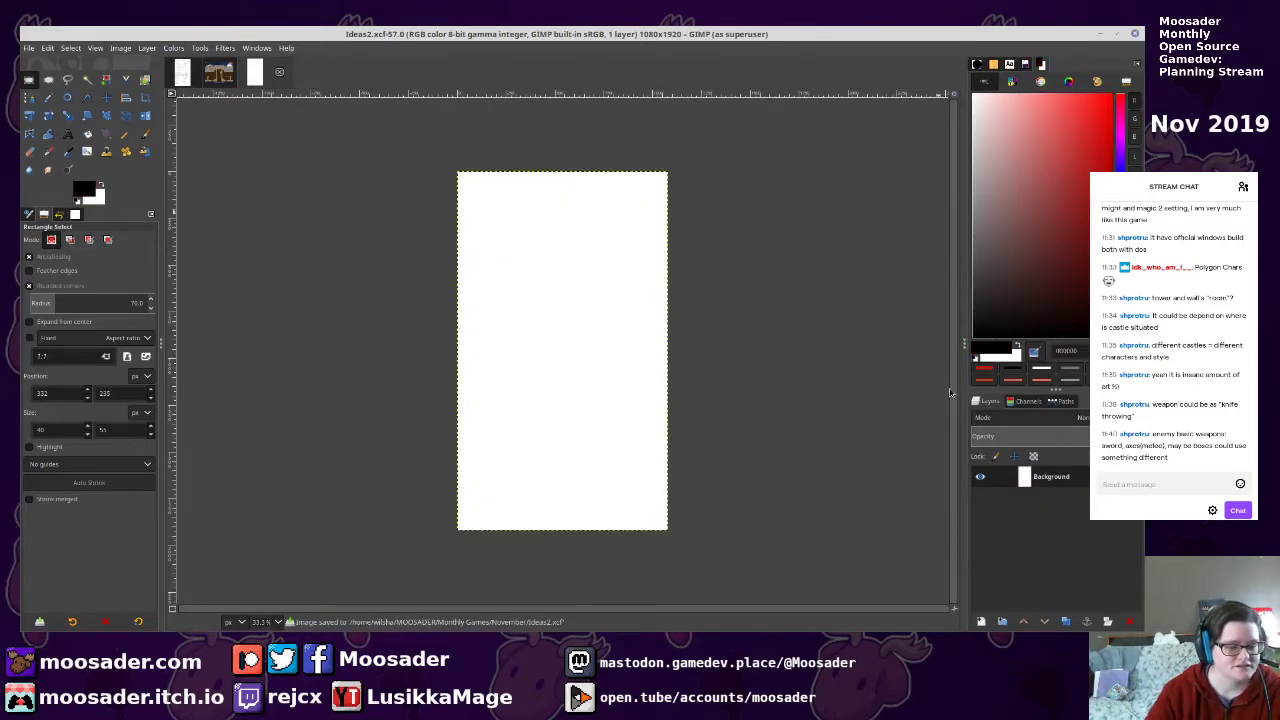
pyautogui.press('p')
pyautogui.press('2')
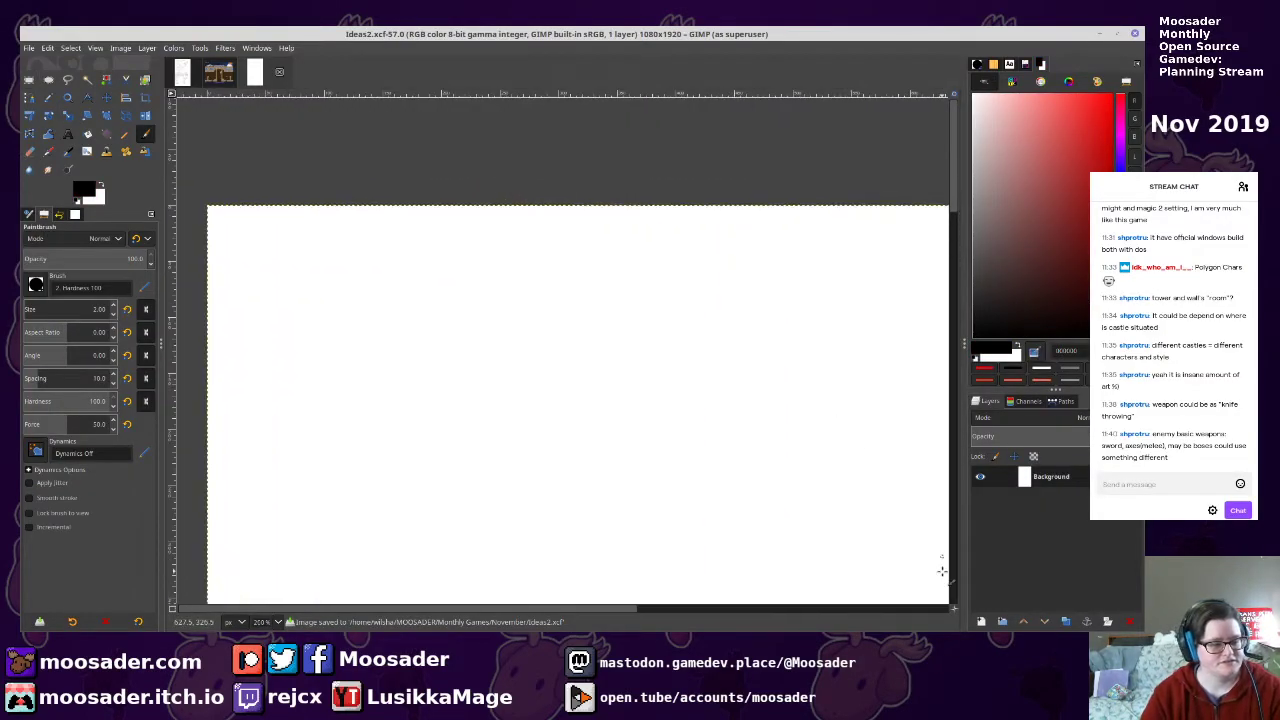
pyautogui.keyDown('shift'); pyautogui.click(981, 621); pyautogui.keyUp('shift')
pyautogui.hotkey('ctrl', 's')
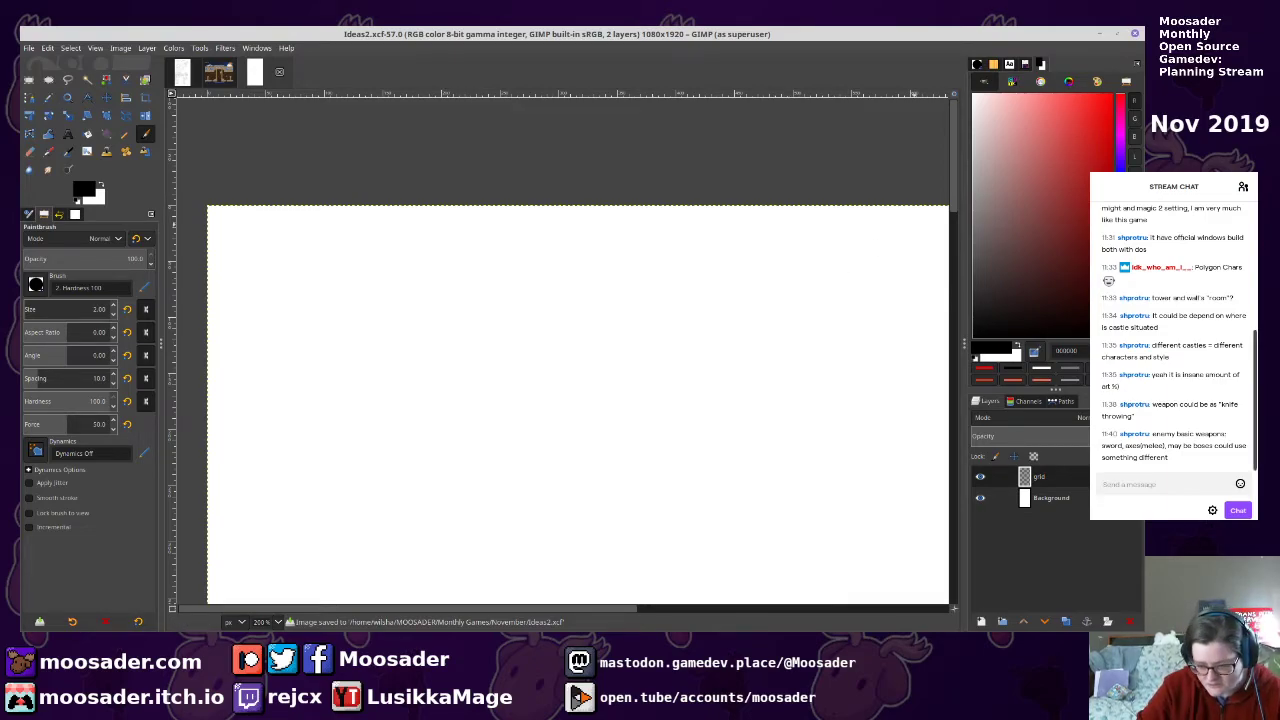
# Switch to the terminal, run ./mapWacom.sh with stylus id 22, and return to the GIMP image
pyautogui.hotkey('alt', 'Tab')
pyautogui.hotkey('alt', 'Tab')
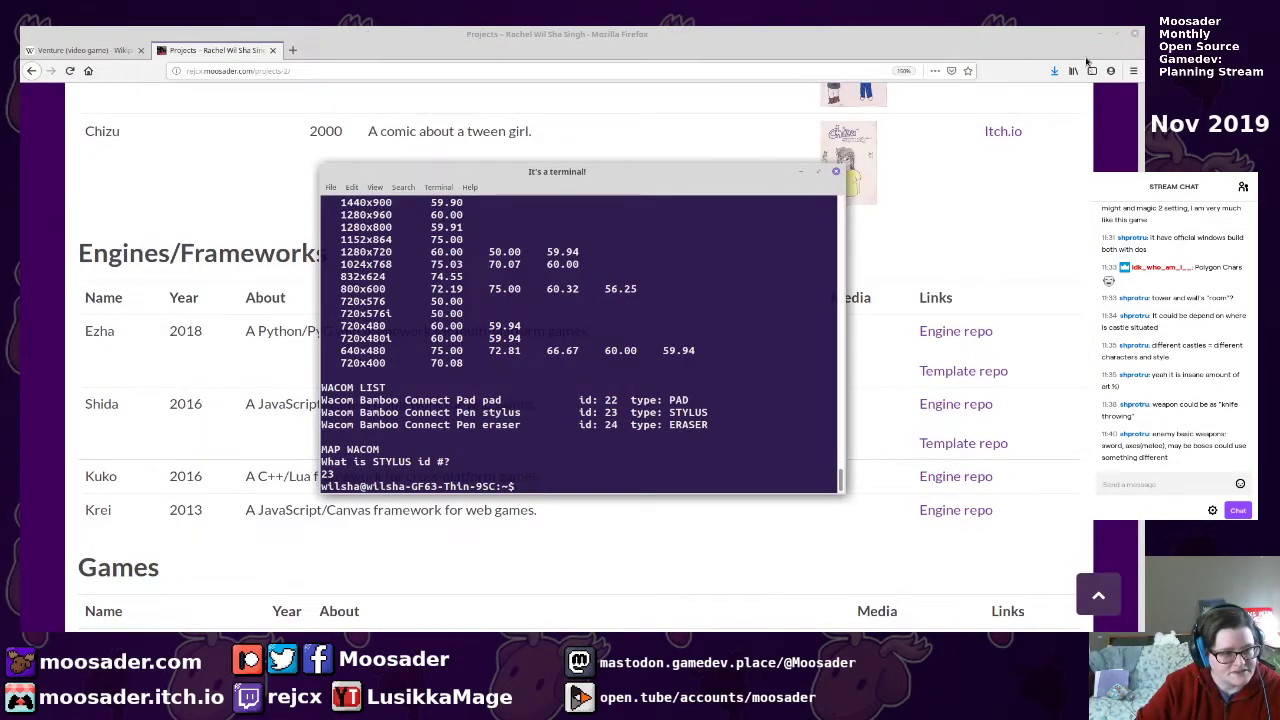
pyautogui.click(1117, 34)
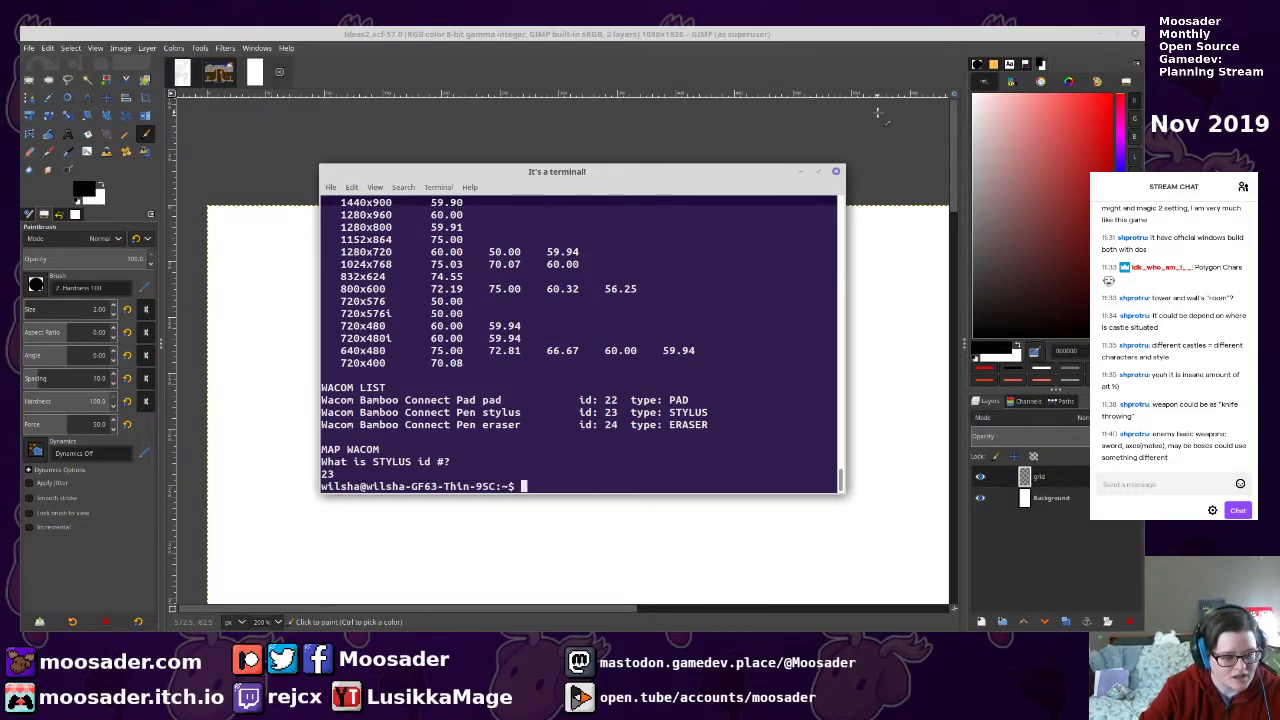
pyautogui.write('./mapWacom.sh')
pyautogui.press('Return')
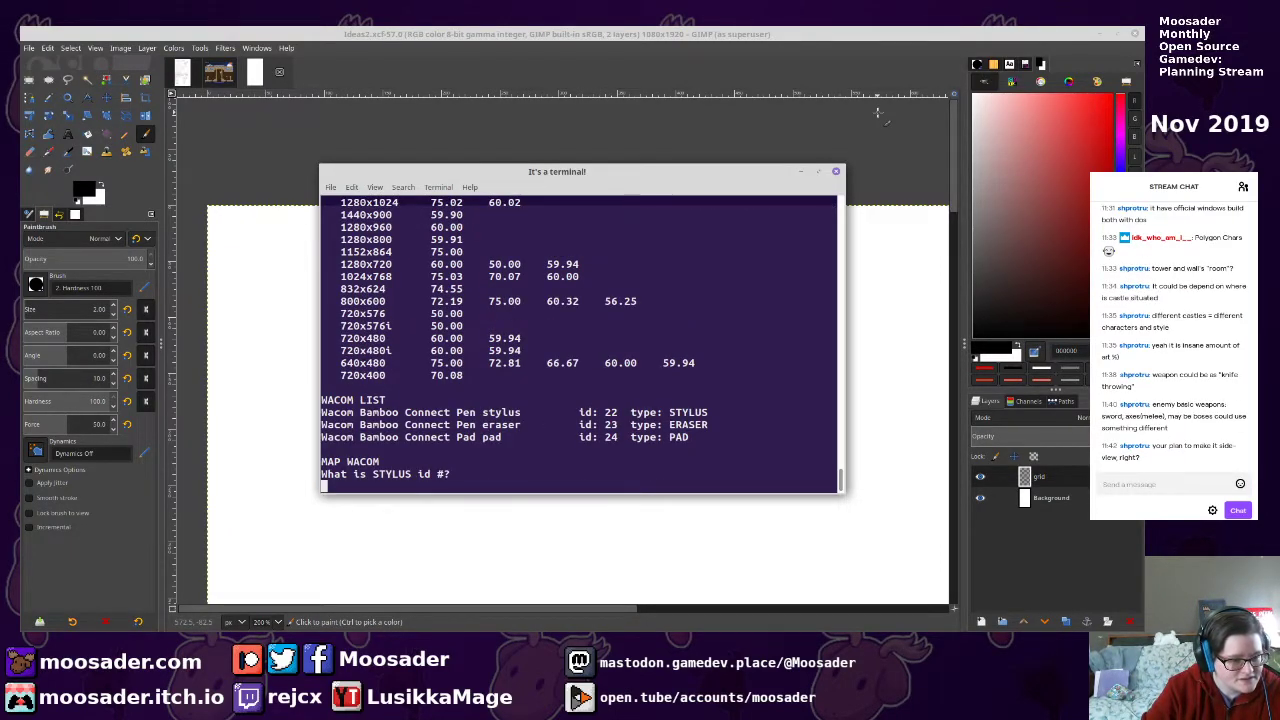
pyautogui.write('22')
pyautogui.press('Return')
pyautogui.click(508, 67)
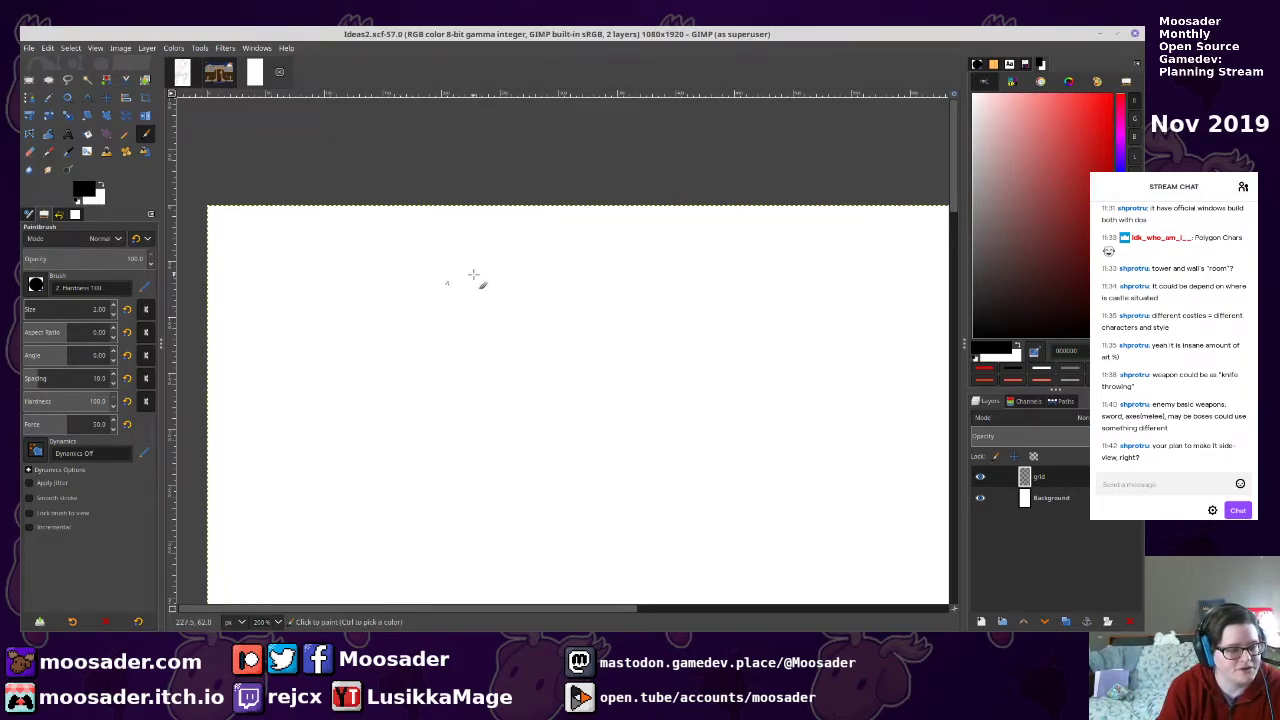
# Draw a large rectangular floor outline with the Paintbrush and a small circle inside near the middle of its bottom edge
pyautogui.moveTo(262, 252)
pyautogui.mouseDown()
pyautogui.moveTo(272, 467)
pyautogui.moveTo(650, 448)
pyautogui.moveTo(634, 261)
pyautogui.mouseUp()
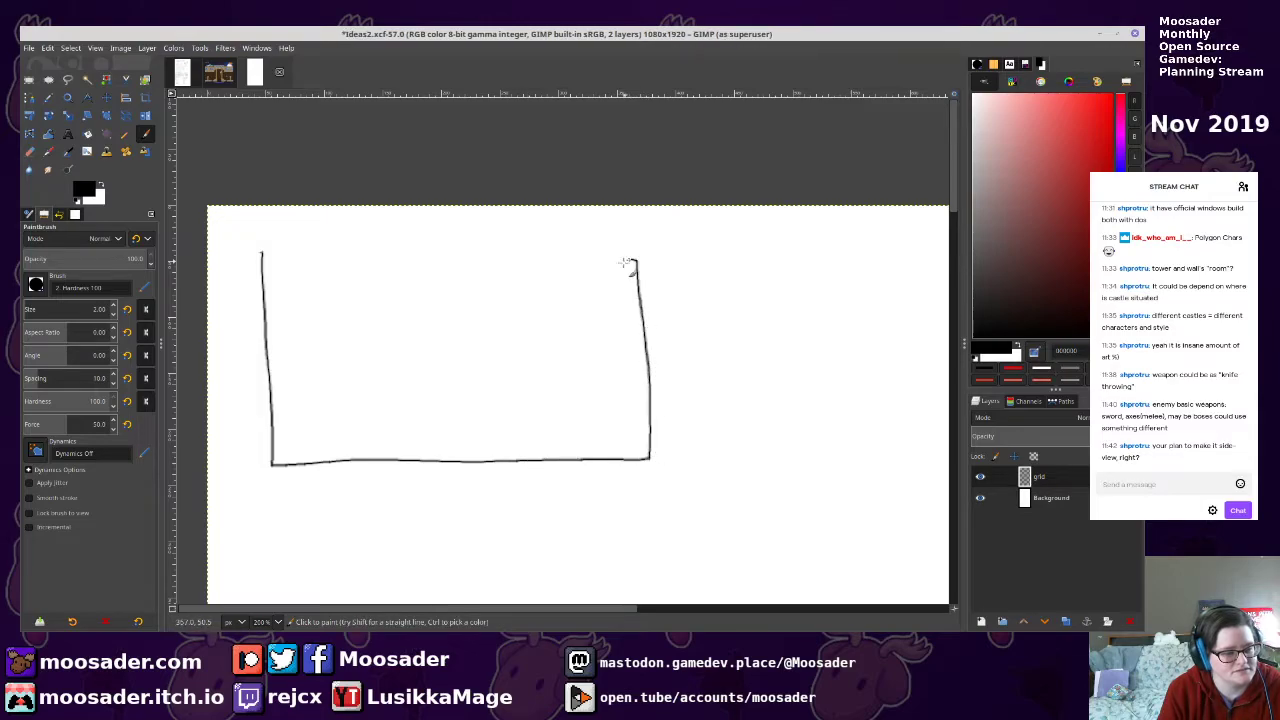
pyautogui.moveTo(262, 249); pyautogui.dragTo(628, 247)
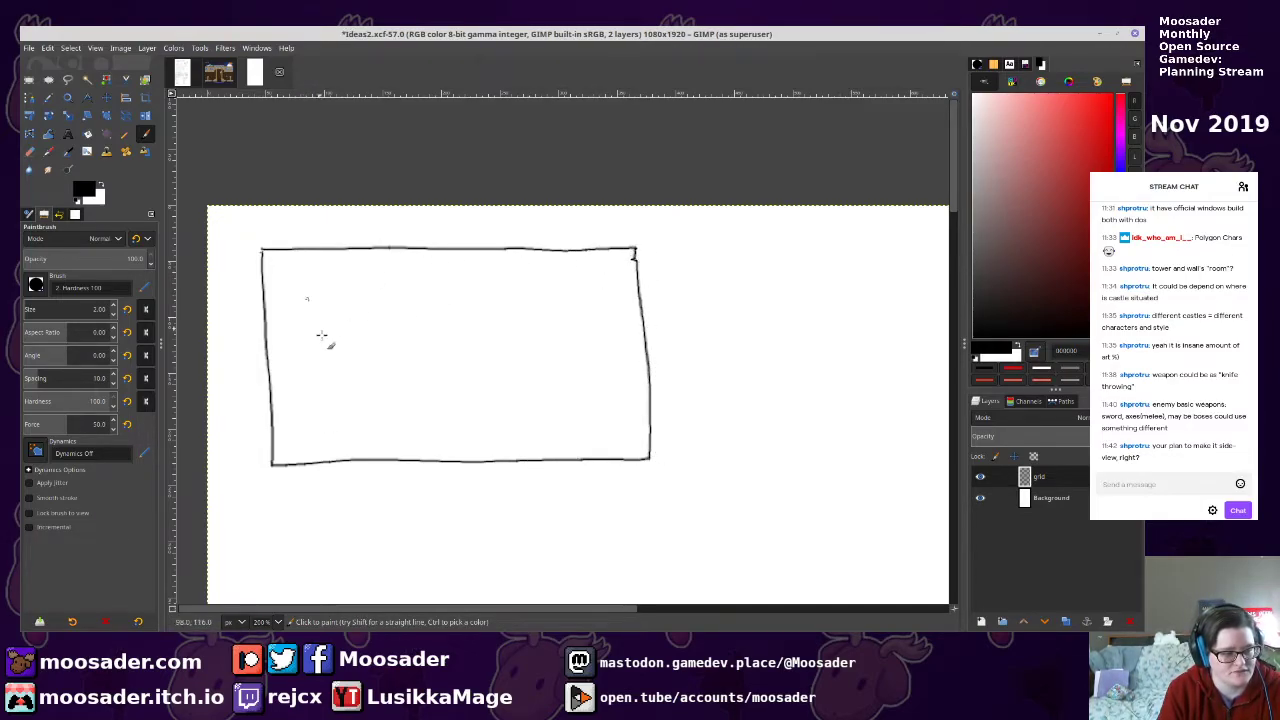
pyautogui.moveTo(460, 436)
pyautogui.mouseDown()
pyautogui.moveTo(468, 444)
pyautogui.moveTo(461, 436)
pyautogui.mouseUp()
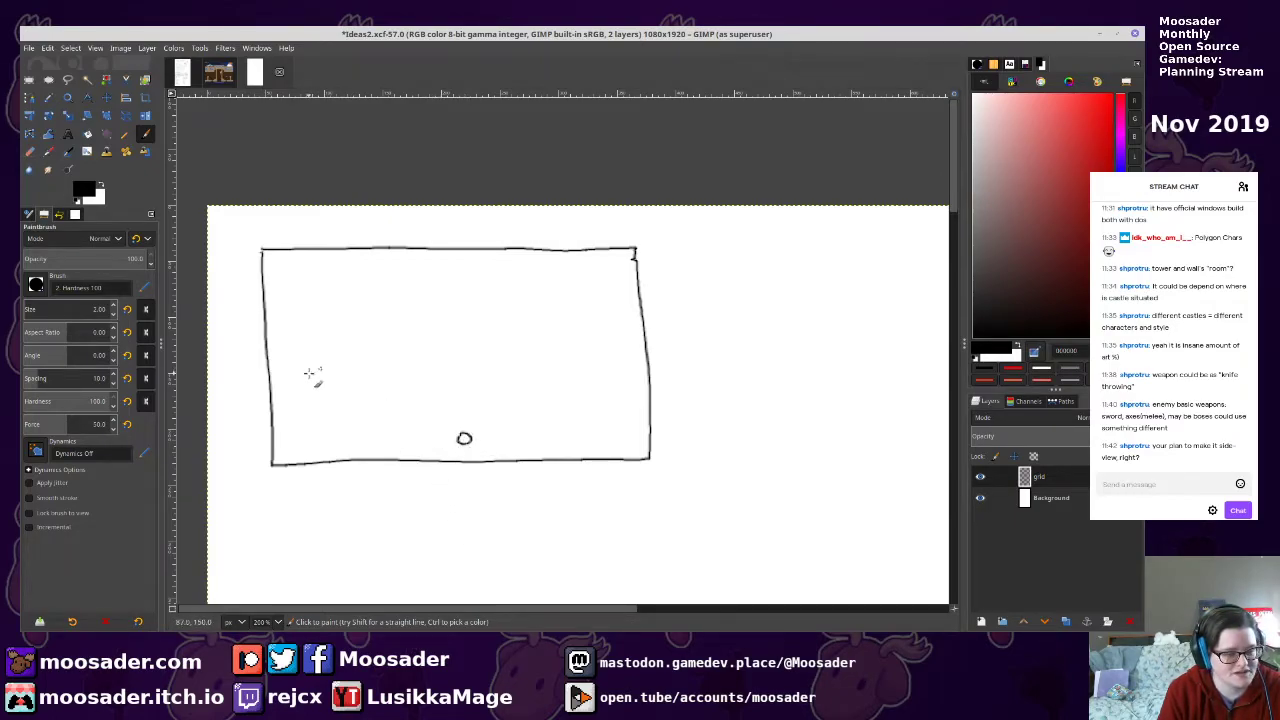
# Sketch four rooms in the corners of the floor outline, each with a small oval door on its outer side
pyautogui.moveTo(385, 263)
pyautogui.mouseDown()
pyautogui.moveTo(304, 346)
pyautogui.moveTo(286, 277)
pyautogui.moveTo(384, 263)
pyautogui.mouseUp()
pyautogui.moveTo(300, 406)
pyautogui.mouseDown()
pyautogui.moveTo(324, 429)
pyautogui.moveTo(326, 447)
pyautogui.moveTo(389, 443)
pyautogui.moveTo(382, 394)
pyautogui.moveTo(300, 412)
pyautogui.mouseUp()
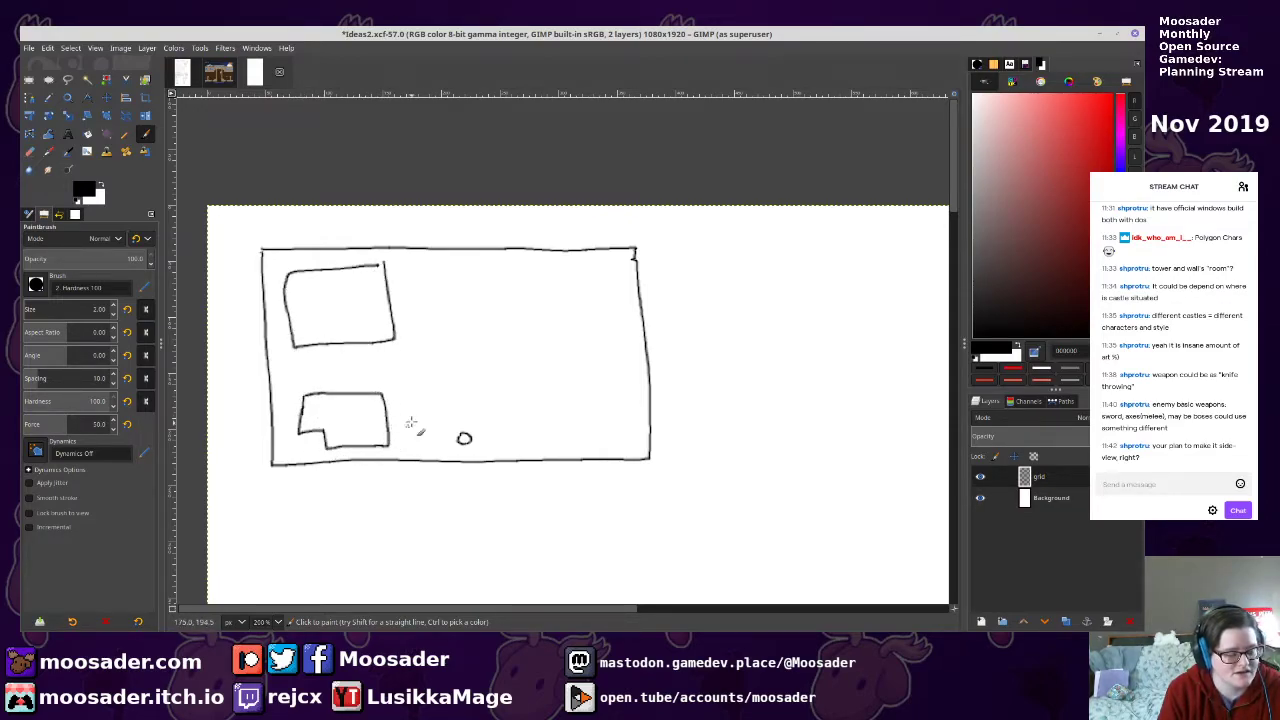
pyautogui.moveTo(284, 290)
pyautogui.mouseDown()
pyautogui.moveTo(287, 314)
pyautogui.moveTo(284, 292)
pyautogui.mouseUp()
pyautogui.moveTo(300, 405); pyautogui.dragTo(301, 409)
pyautogui.moveTo(597, 272)
pyautogui.mouseDown()
pyautogui.moveTo(533, 278)
pyautogui.moveTo(531, 318)
pyautogui.moveTo(503, 342)
pyautogui.moveTo(612, 352)
pyautogui.moveTo(597, 313)
pyautogui.mouseUp()
pyautogui.moveTo(610, 378)
pyautogui.mouseDown()
pyautogui.moveTo(559, 441)
pyautogui.moveTo(629, 433)
pyautogui.moveTo(624, 390)
pyautogui.mouseUp()
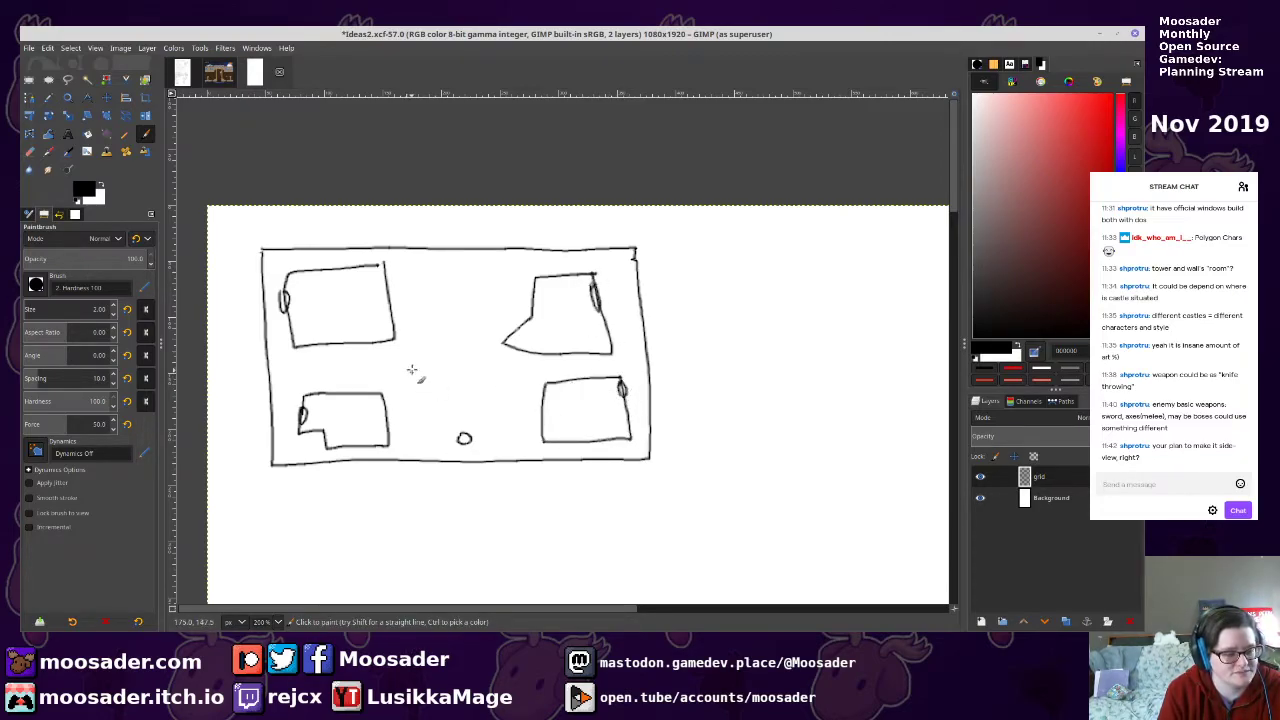
# Draw three more small circles between the rooms: one near the upper edge and two at mid-height
pyautogui.moveTo(429, 275); pyautogui.dragTo(432, 286)
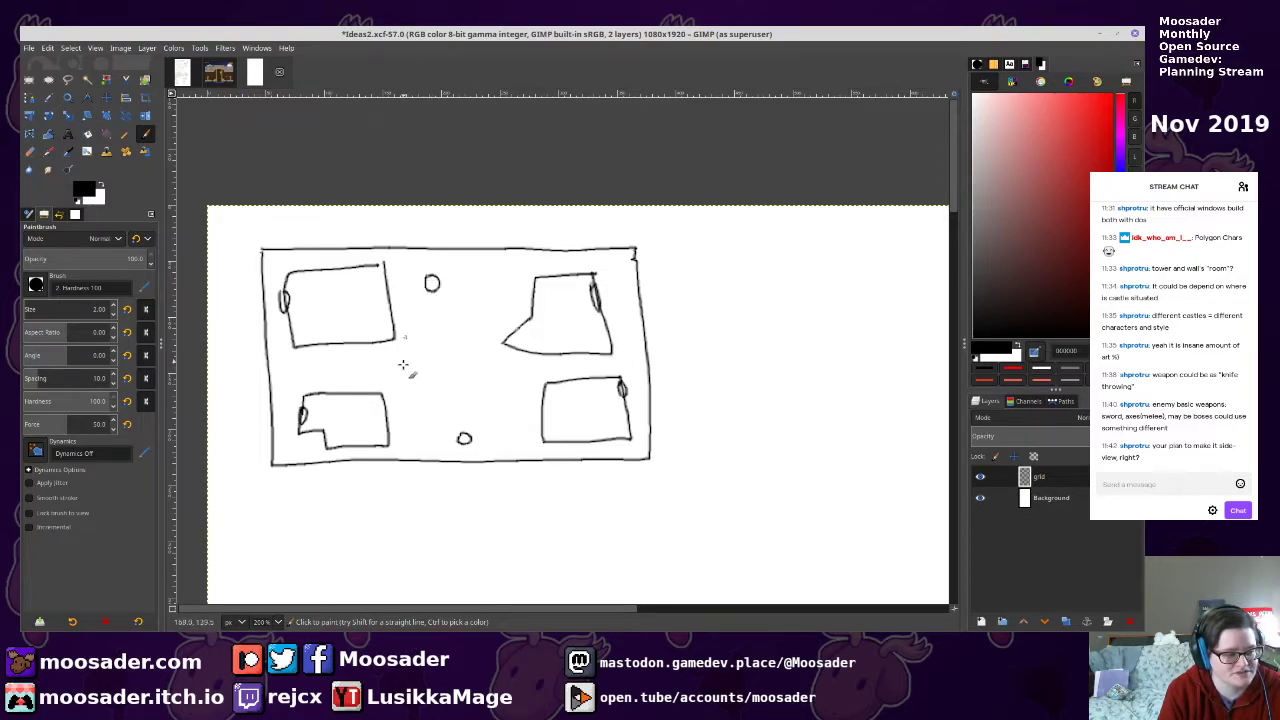
pyautogui.moveTo(358, 373); pyautogui.dragTo(360, 370)
pyautogui.moveTo(512, 367); pyautogui.dragTo(513, 369)
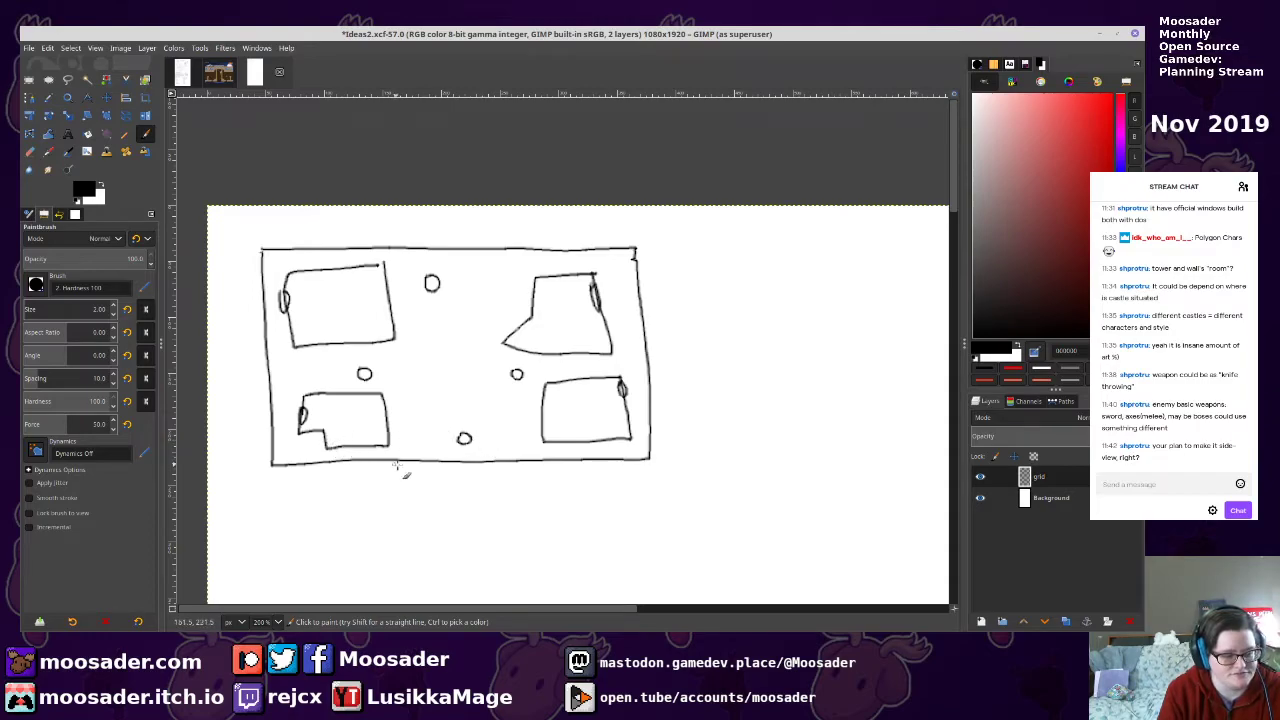
# Add a door on the right side of the lower-left room with a curved arrow from the bottom circle, and save the image
pyautogui.moveTo(385, 411)
pyautogui.mouseDown()
pyautogui.moveTo(389, 436)
pyautogui.moveTo(386, 414)
pyautogui.moveTo(400, 431)
pyautogui.mouseUp()
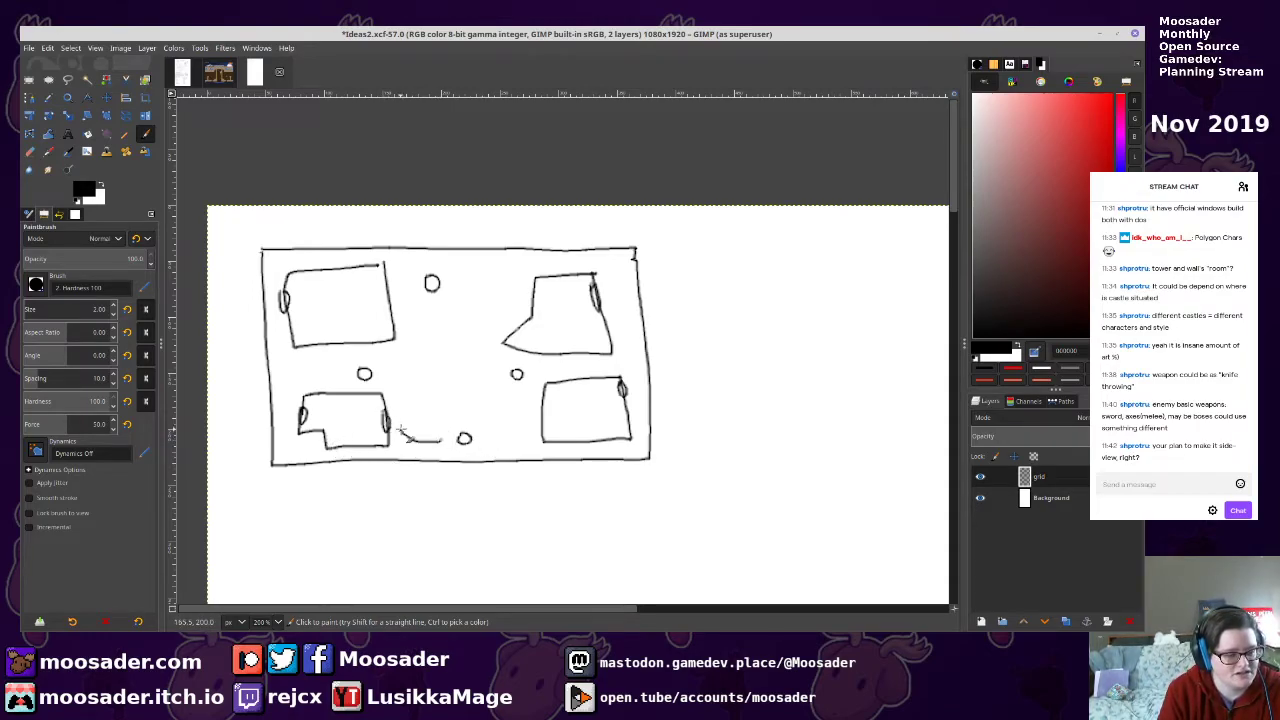
pyautogui.moveTo(500, 472); pyautogui.dragTo(441, 447)
pyautogui.hotkey('ctrl', 's')
pyautogui.scroll(2, 378, 228)
pyautogui.hscroll(-1, 378, 228)
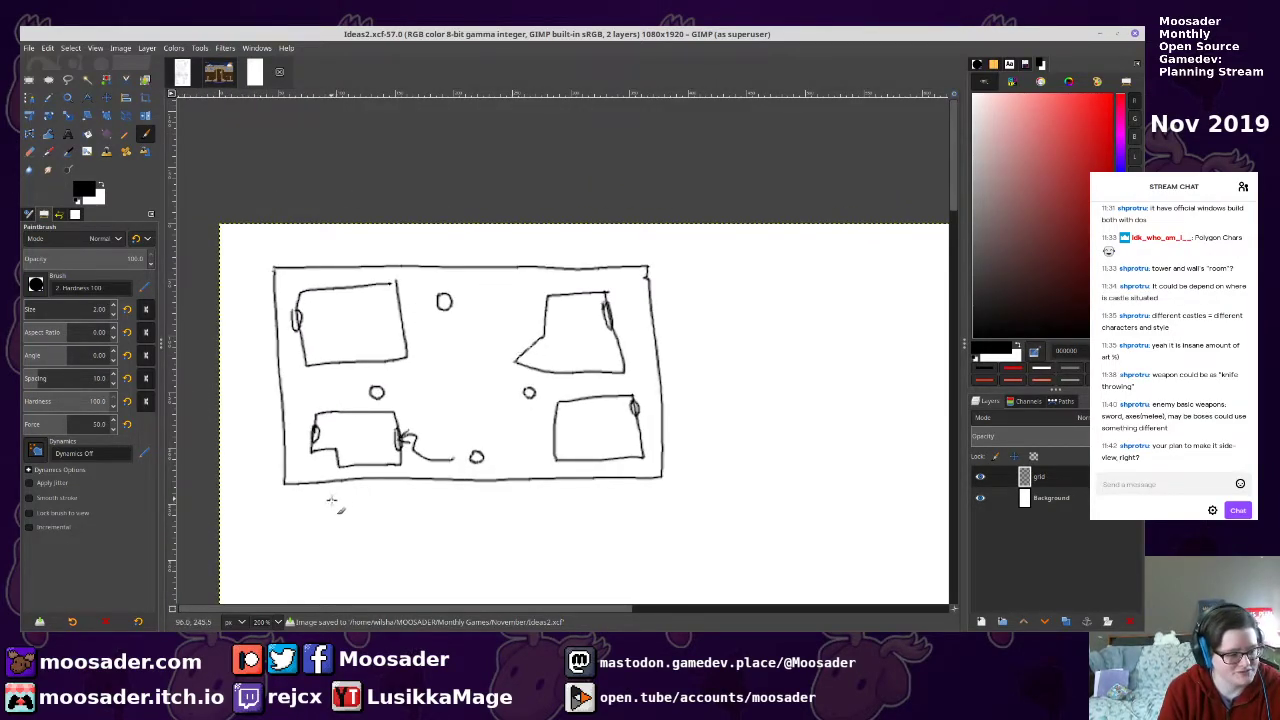
# Handwrite the label "Castle Floor" beneath the floor outline, undoing the stray last stroke, and save the image
pyautogui.moveTo(342, 499)
pyautogui.mouseDown()
pyautogui.moveTo(331, 534)
pyautogui.moveTo(374, 511)
pyautogui.moveTo(382, 527)
pyautogui.moveTo(389, 504)
pyautogui.moveTo(422, 528)
pyautogui.mouseUp()
pyautogui.moveTo(478, 494)
pyautogui.mouseDown()
pyautogui.moveTo(460, 526)
pyautogui.moveTo(483, 501)
pyautogui.moveTo(493, 518)
pyautogui.moveTo(542, 512)
pyautogui.mouseUp()
pyautogui.hotkey('ctrl', 'z')
pyautogui.hotkey('ctrl', 's')
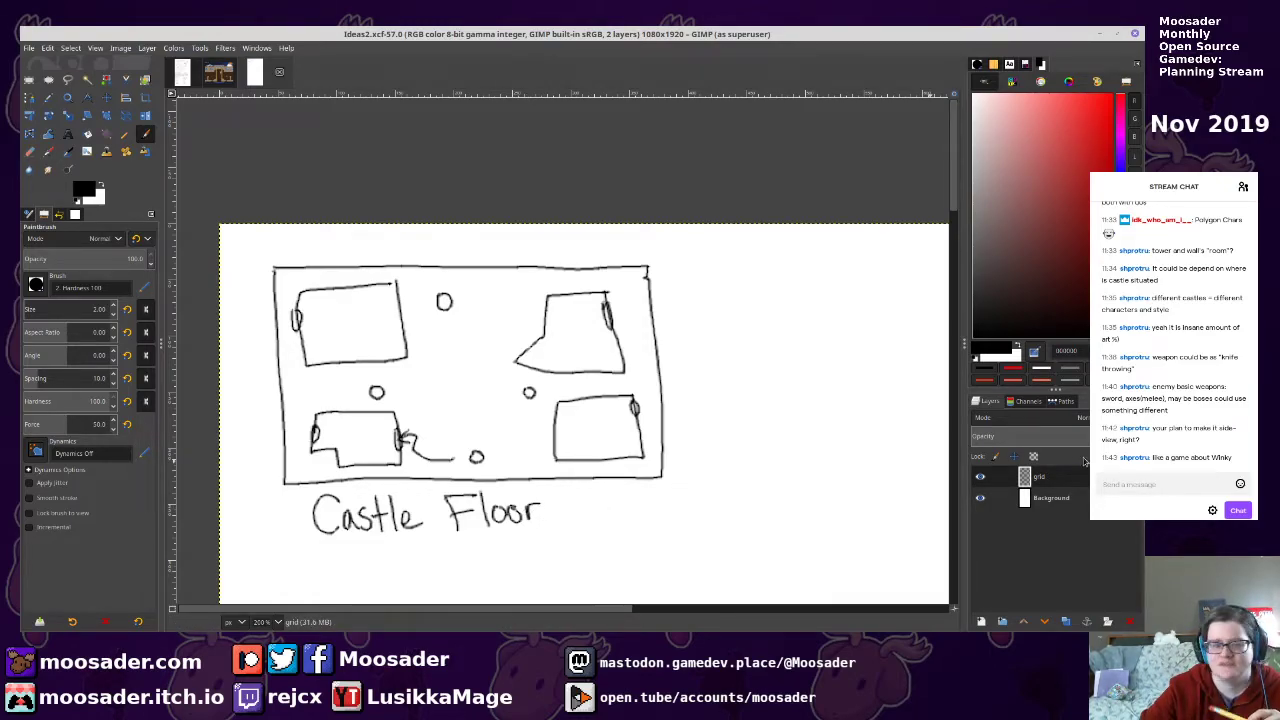
# Sketch a larger L-shaped room to the right of the castle floor, with wall strips along its upper and two lower edges
pyautogui.moveTo(626, 462); pyautogui.dragTo(566, 452)
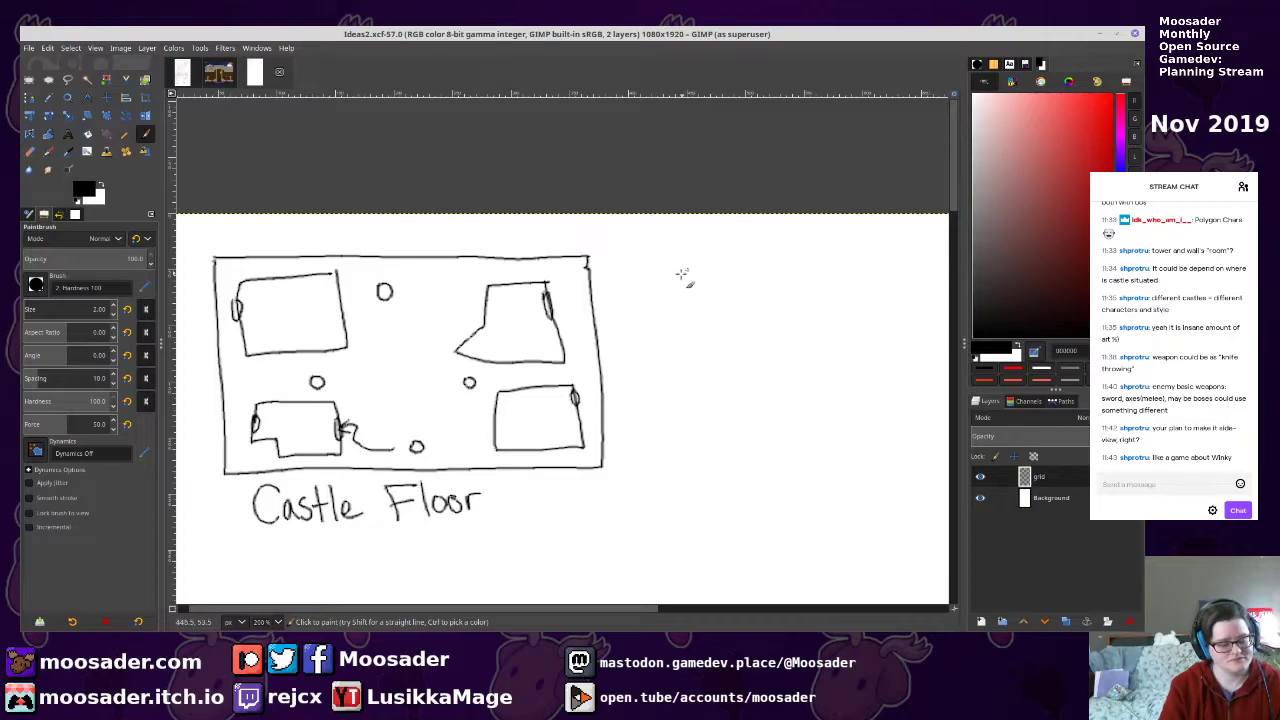
pyautogui.moveTo(668, 298)
pyautogui.mouseDown()
pyautogui.moveTo(491, 303)
pyautogui.moveTo(634, 284)
pyautogui.moveTo(605, 262)
pyautogui.moveTo(597, 346)
pyautogui.moveTo(931, 437)
pyautogui.moveTo(926, 281)
pyautogui.moveTo(790, 228)
pyautogui.moveTo(602, 229)
pyautogui.moveTo(641, 322)
pyautogui.mouseUp()
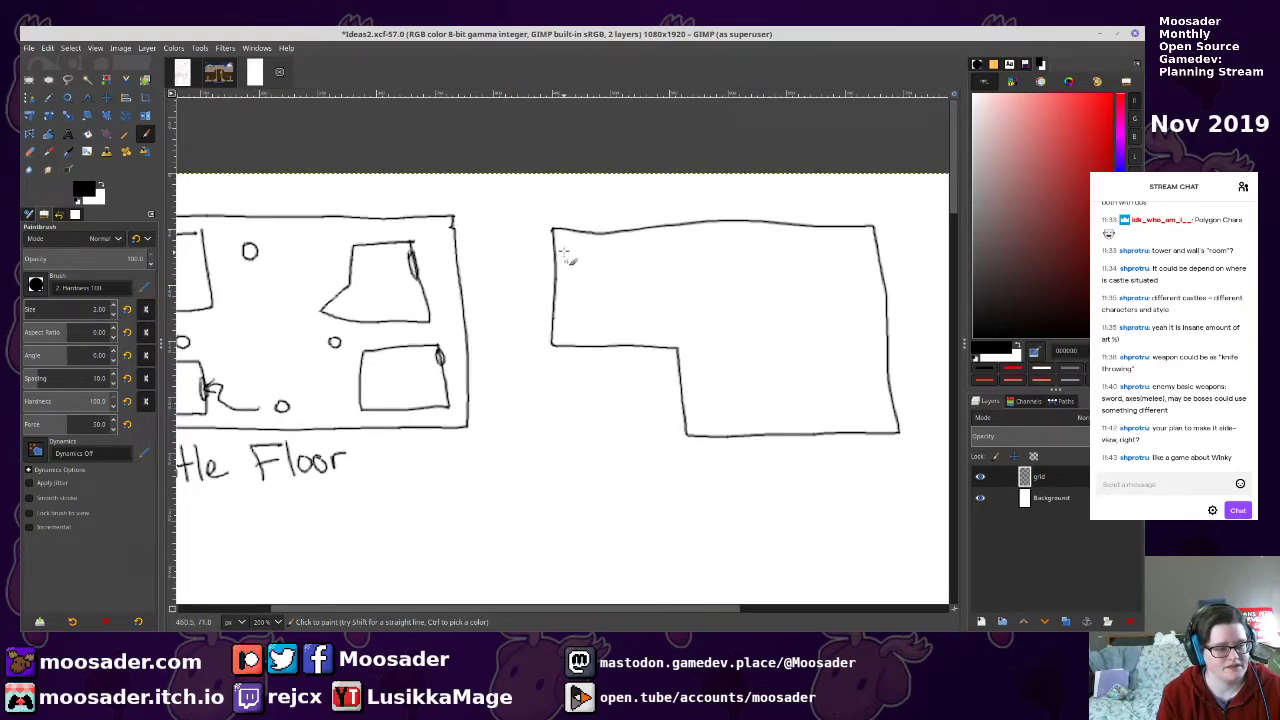
pyautogui.moveTo(557, 259); pyautogui.dragTo(880, 256)
pyautogui.moveTo(548, 343)
pyautogui.mouseDown()
pyautogui.moveTo(557, 378)
pyautogui.moveTo(677, 379)
pyautogui.mouseUp()
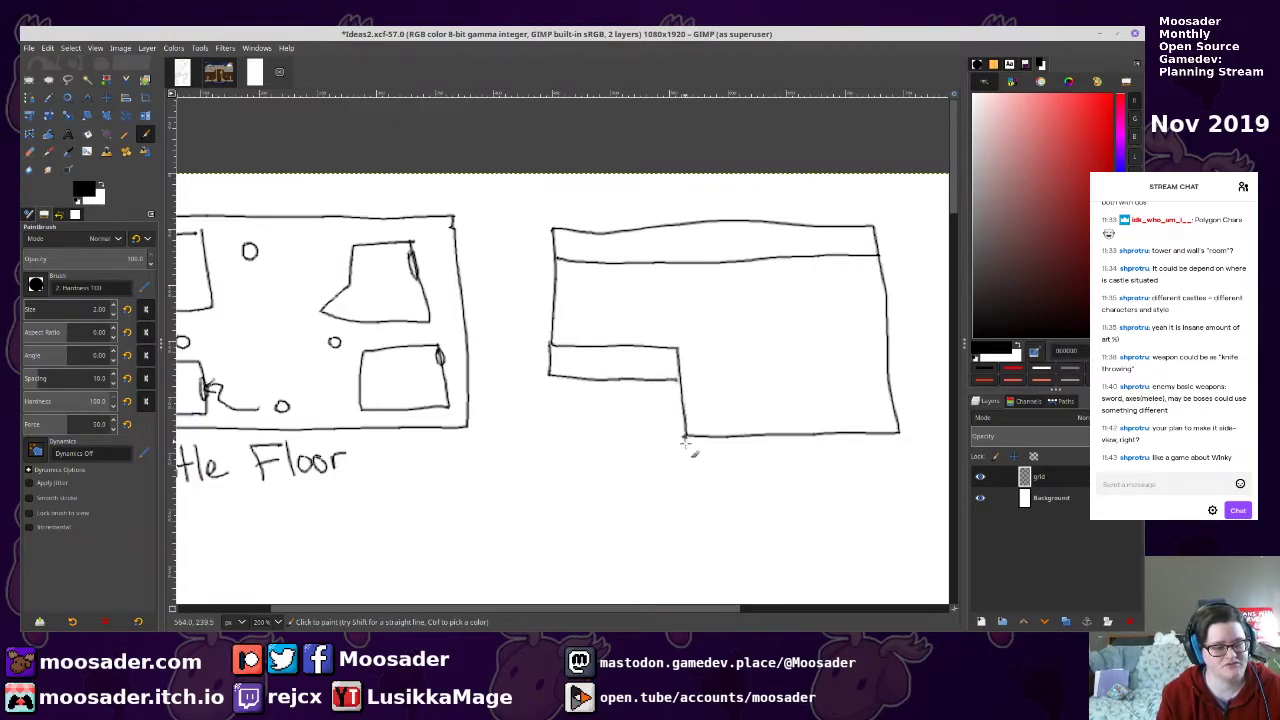
pyautogui.moveTo(684, 440)
pyautogui.mouseDown()
pyautogui.moveTo(831, 469)
pyautogui.moveTo(898, 432)
pyautogui.mouseUp()
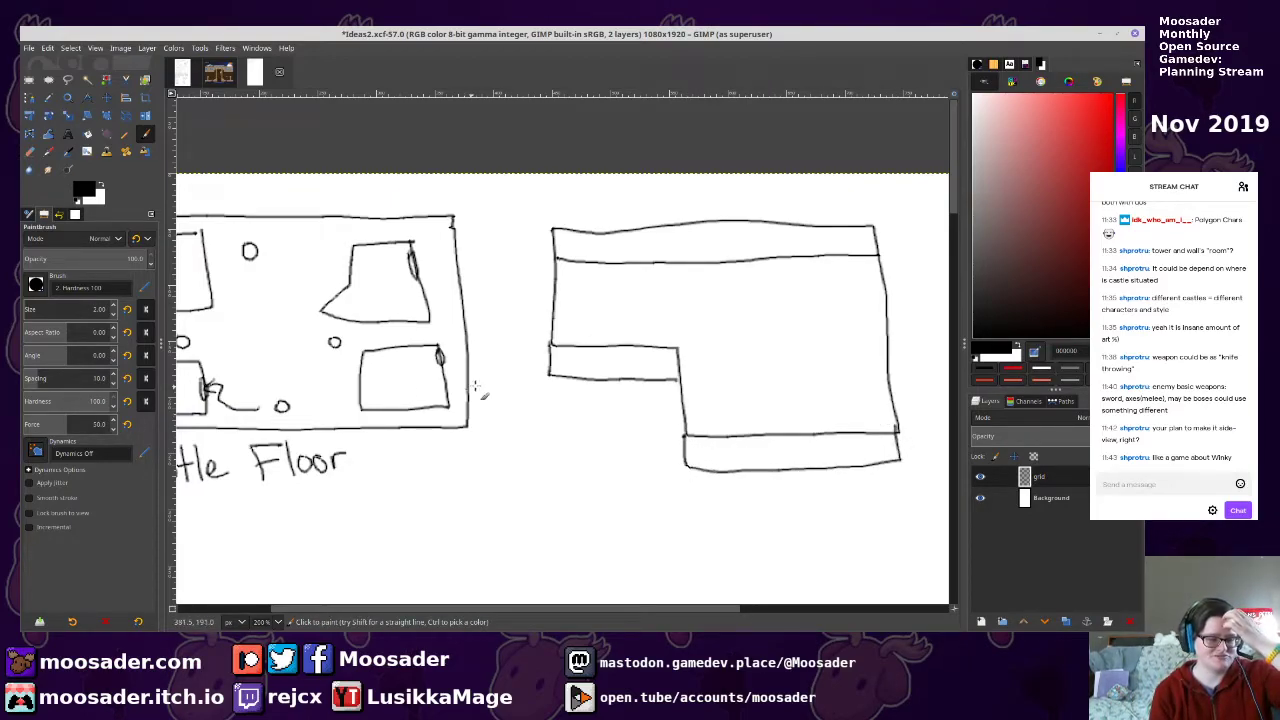
# Sketch a small framed picture and a branched ornament on the L-shaped room's upper wall strip, plus an oval door on each side wall
pyautogui.moveTo(681, 240)
pyautogui.mouseDown()
pyautogui.moveTo(700, 257)
pyautogui.moveTo(682, 248)
pyautogui.moveTo(780, 236)
pyautogui.moveTo(770, 252)
pyautogui.mouseUp()
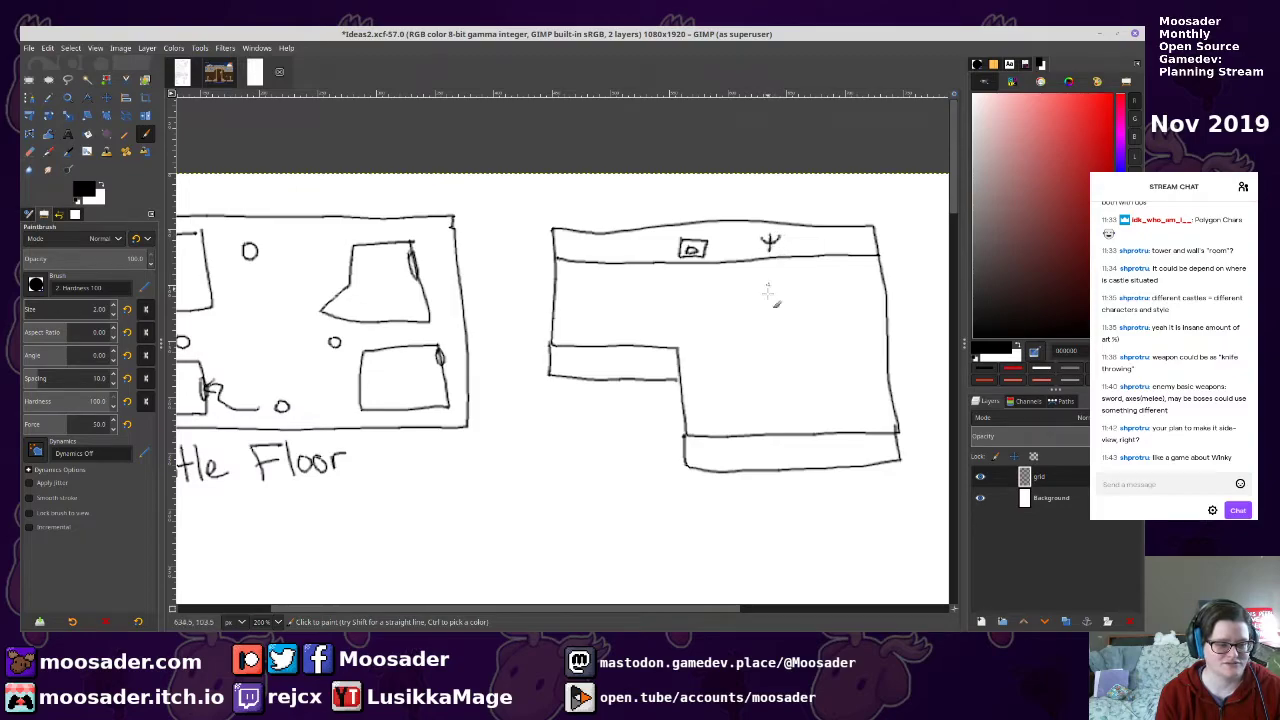
pyautogui.moveTo(548, 285); pyautogui.dragTo(553, 316)
pyautogui.moveTo(879, 284)
pyautogui.mouseDown()
pyautogui.moveTo(889, 325)
pyautogui.moveTo(836, 318)
pyautogui.mouseUp()
# Outline an inner L-shaped area inside the room from two overlapping shapes, and erase the line dividing them
pyautogui.moveTo(615, 285)
pyautogui.mouseDown()
pyautogui.moveTo(657, 319)
pyautogui.moveTo(838, 318)
pyautogui.moveTo(818, 270)
pyautogui.moveTo(628, 277)
pyautogui.mouseUp()
pyautogui.moveTo(710, 322)
pyautogui.mouseDown()
pyautogui.moveTo(852, 399)
pyautogui.moveTo(840, 318)
pyautogui.mouseUp()
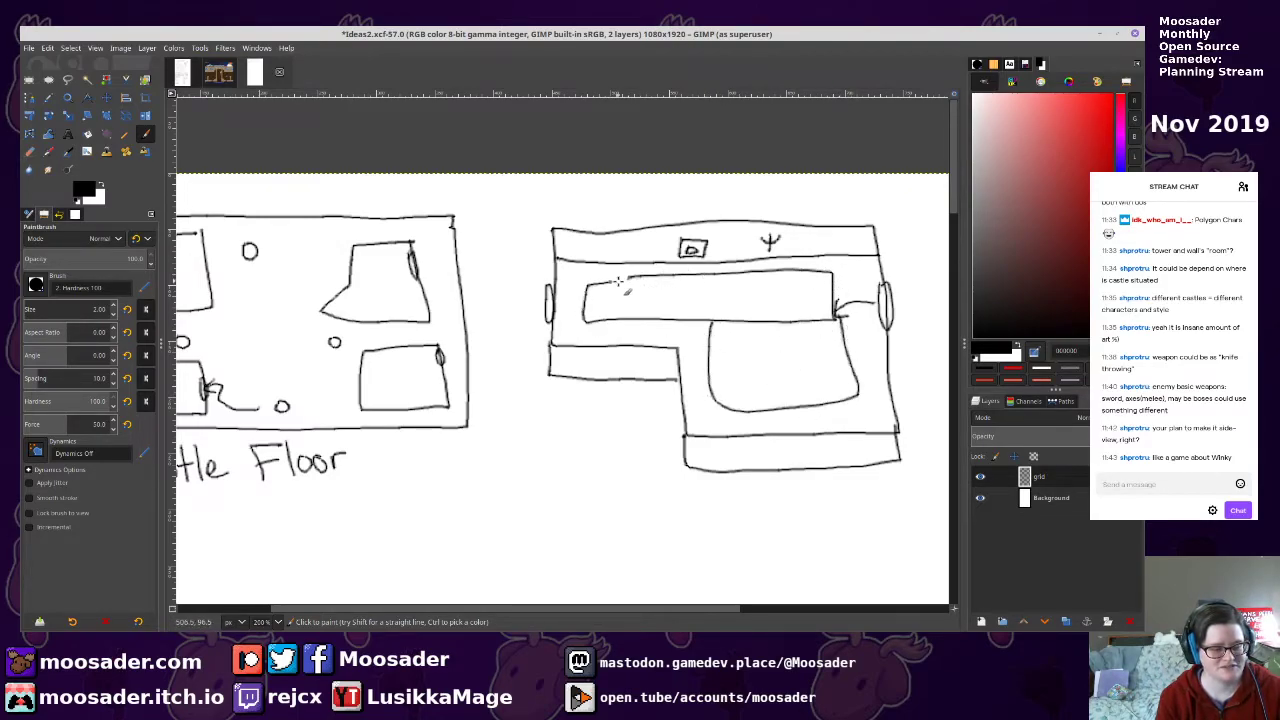
pyautogui.hotkey('shift', 'e')
pyautogui.moveTo(728, 318)
pyautogui.mouseDown()
pyautogui.moveTo(820, 322)
pyautogui.moveTo(791, 324)
pyautogui.mouseUp()
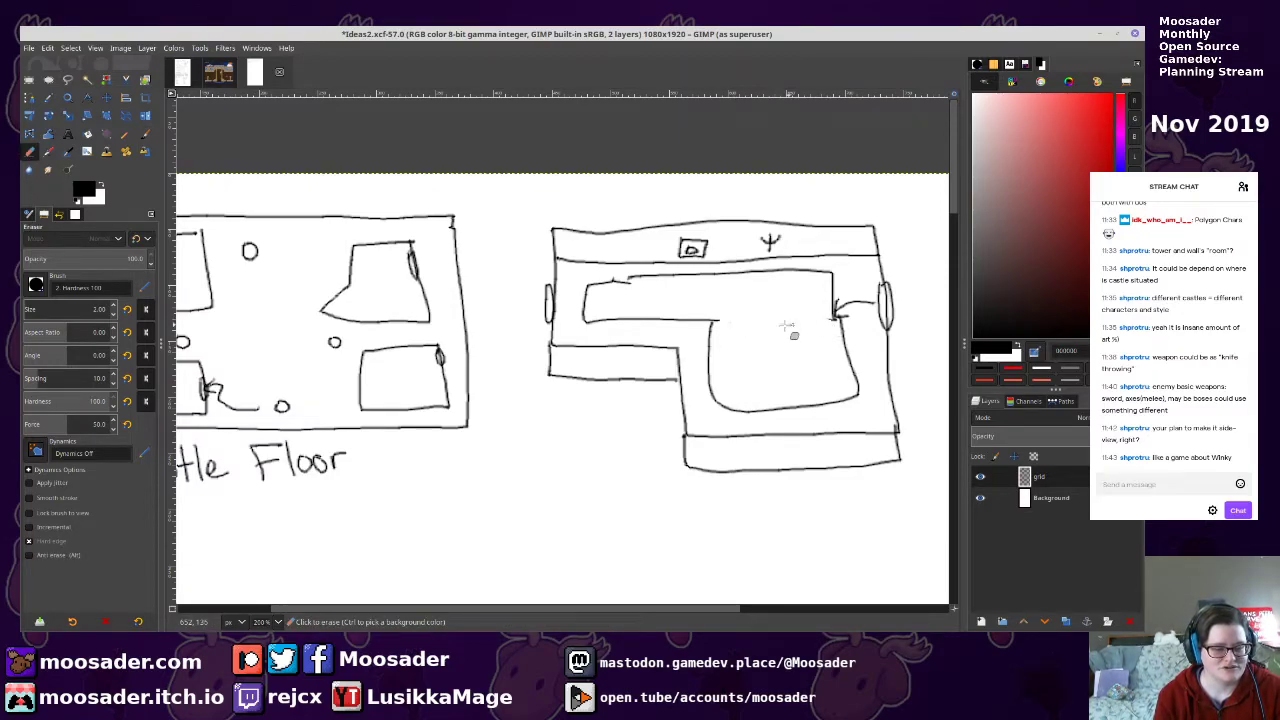
# Paint a small treasure chest with a dark lock on the lower edge of the inner L-shaped outline
pyautogui.press('p')
pyautogui.moveTo(781, 402)
pyautogui.mouseDown()
pyautogui.moveTo(824, 414)
pyautogui.moveTo(802, 388)
pyautogui.moveTo(774, 392)
pyautogui.moveTo(823, 405)
pyautogui.moveTo(788, 412)
pyautogui.moveTo(780, 395)
pyautogui.moveTo(819, 391)
pyautogui.moveTo(823, 415)
pyautogui.moveTo(791, 407)
pyautogui.mouseUp()
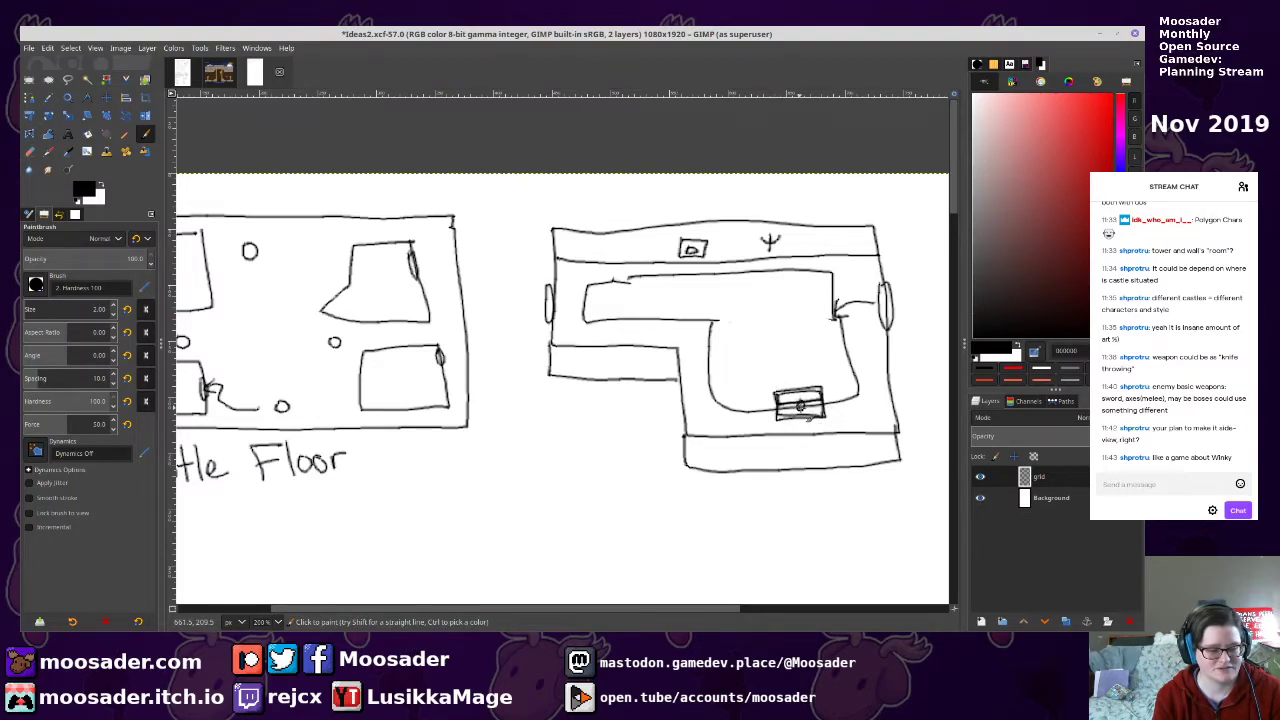
pyautogui.moveTo(505, 514); pyautogui.dragTo(551, 561)
pyautogui.moveTo(557, 355); pyautogui.dragTo(480, 352)
pyautogui.moveTo(737, 424); pyautogui.dragTo(713, 381)
pyautogui.scroll(-1, 712, 381)
pyautogui.hscroll(1, 712, 381)
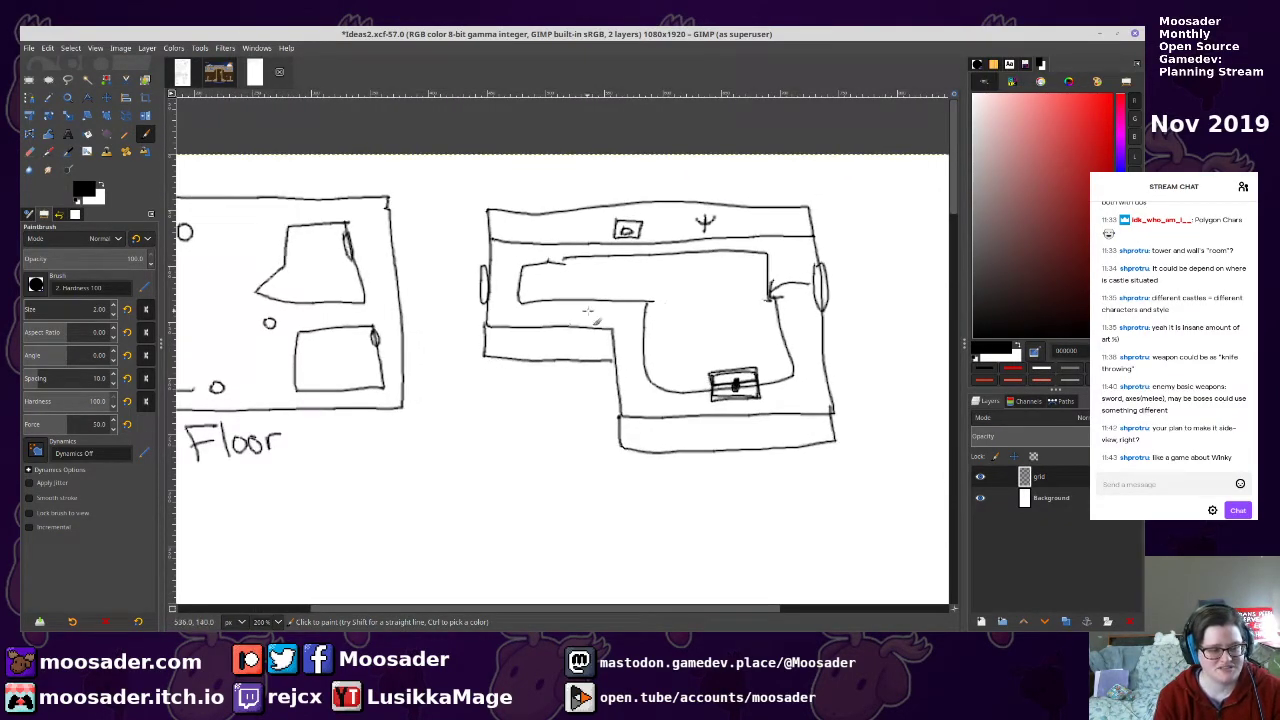
# Draw a dark scribbled shape and a smiling stick figure in the upper part of the inner outline, and save the image
pyautogui.moveTo(656, 284)
pyautogui.mouseDown()
pyautogui.moveTo(652, 270)
pyautogui.moveTo(680, 290)
pyautogui.moveTo(616, 278)
pyautogui.moveTo(663, 298)
pyautogui.mouseUp()
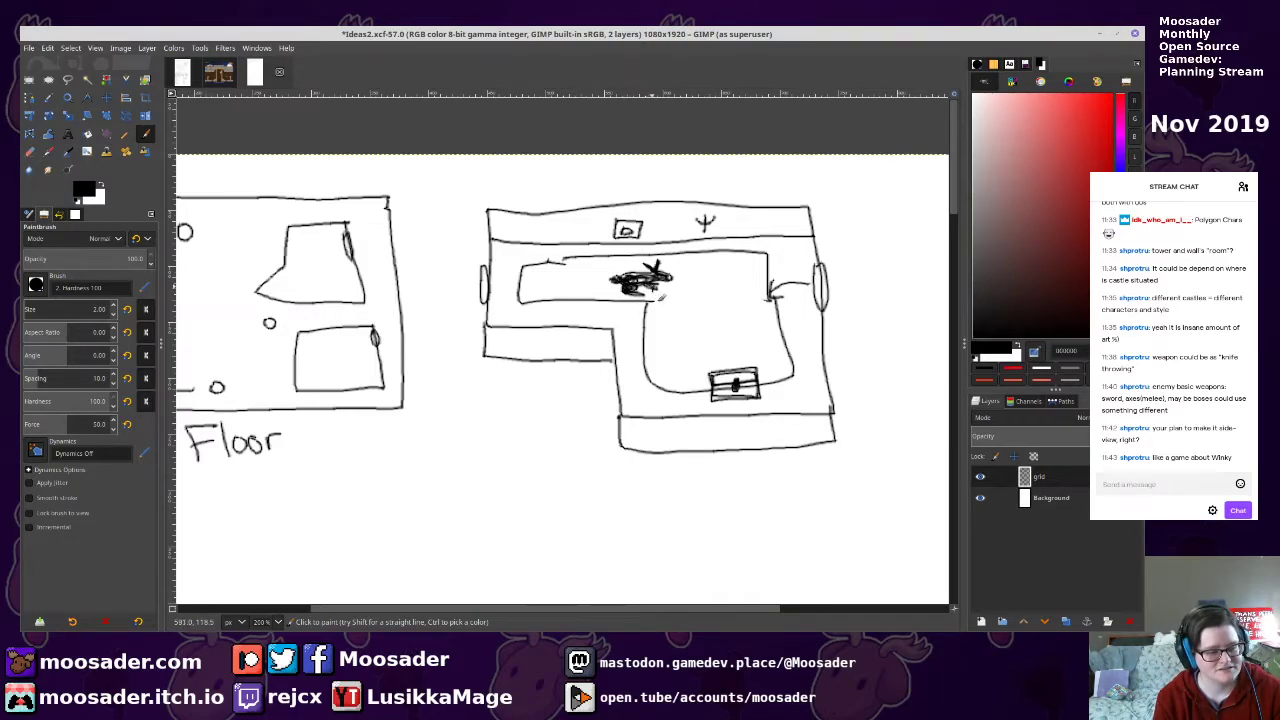
pyautogui.moveTo(684, 401); pyautogui.dragTo(706, 394)
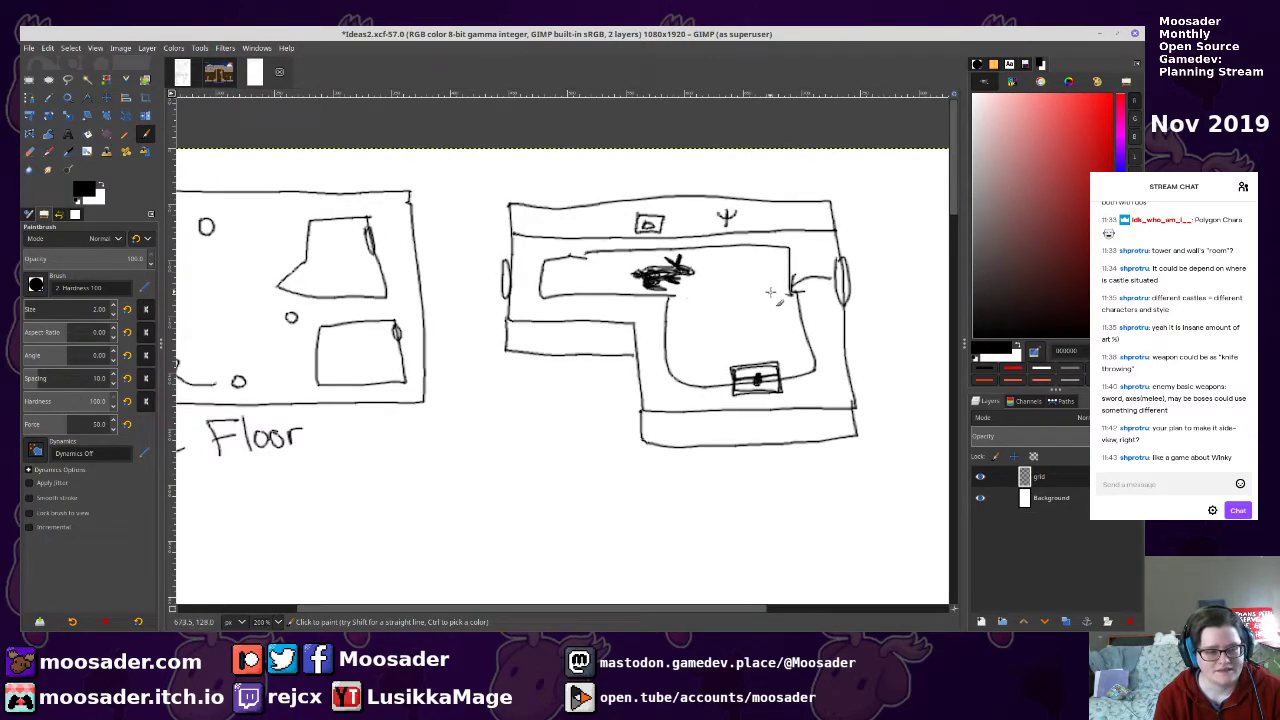
pyautogui.moveTo(761, 255)
pyautogui.mouseDown()
pyautogui.moveTo(754, 282)
pyautogui.moveTo(783, 398)
pyautogui.moveTo(775, 272)
pyautogui.mouseUp()
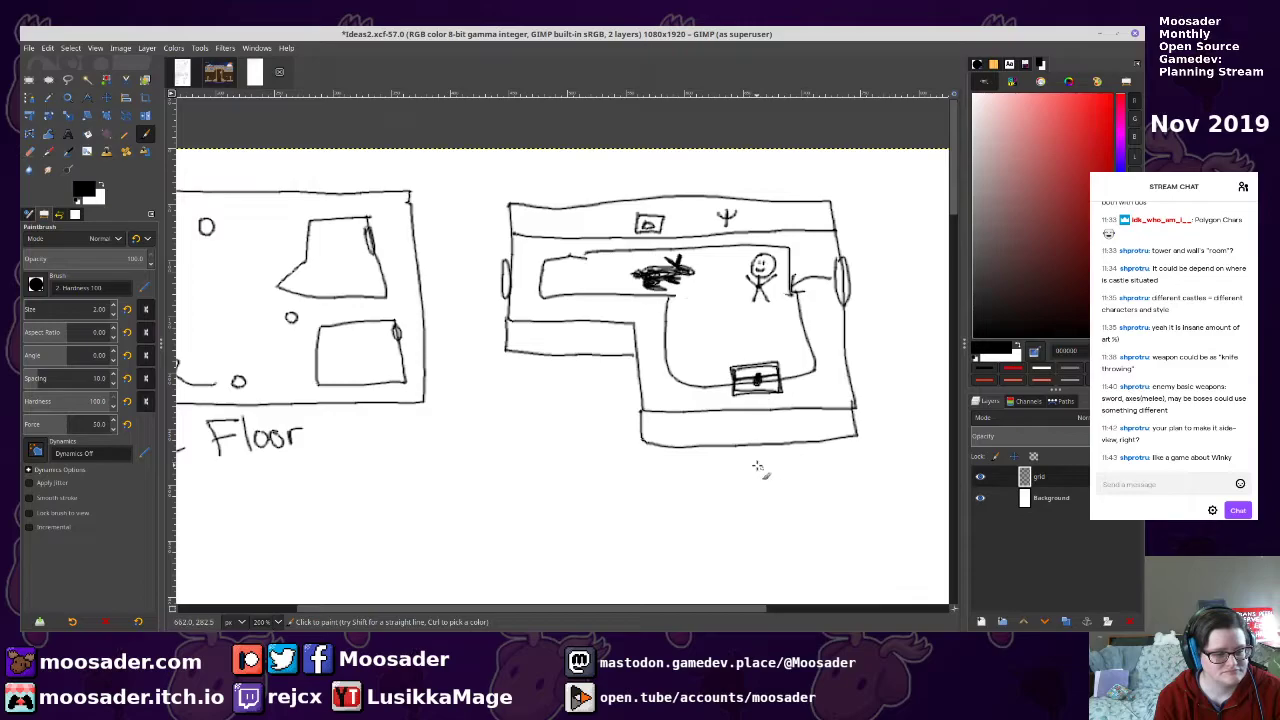
pyautogui.hscroll(-3, 762, 470)
pyautogui.hotkey('ctrl', 's')
# Draw a round-headed guard holding an upright spear outside the L-shaped room's upper-left corner, and save the image
pyautogui.hscroll(-3, 740, 376)
pyautogui.moveTo(741, 376)
pyautogui.mouseDown()
pyautogui.moveTo(531, 390)
pyautogui.moveTo(650, 435)
pyautogui.mouseUp()
pyautogui.moveTo(496, 241)
pyautogui.mouseDown()
pyautogui.moveTo(522, 276)
pyautogui.moveTo(489, 301)
pyautogui.moveTo(512, 300)
pyautogui.moveTo(537, 268)
pyautogui.moveTo(532, 245)
pyautogui.moveTo(530, 284)
pyautogui.moveTo(540, 245)
pyautogui.mouseUp()
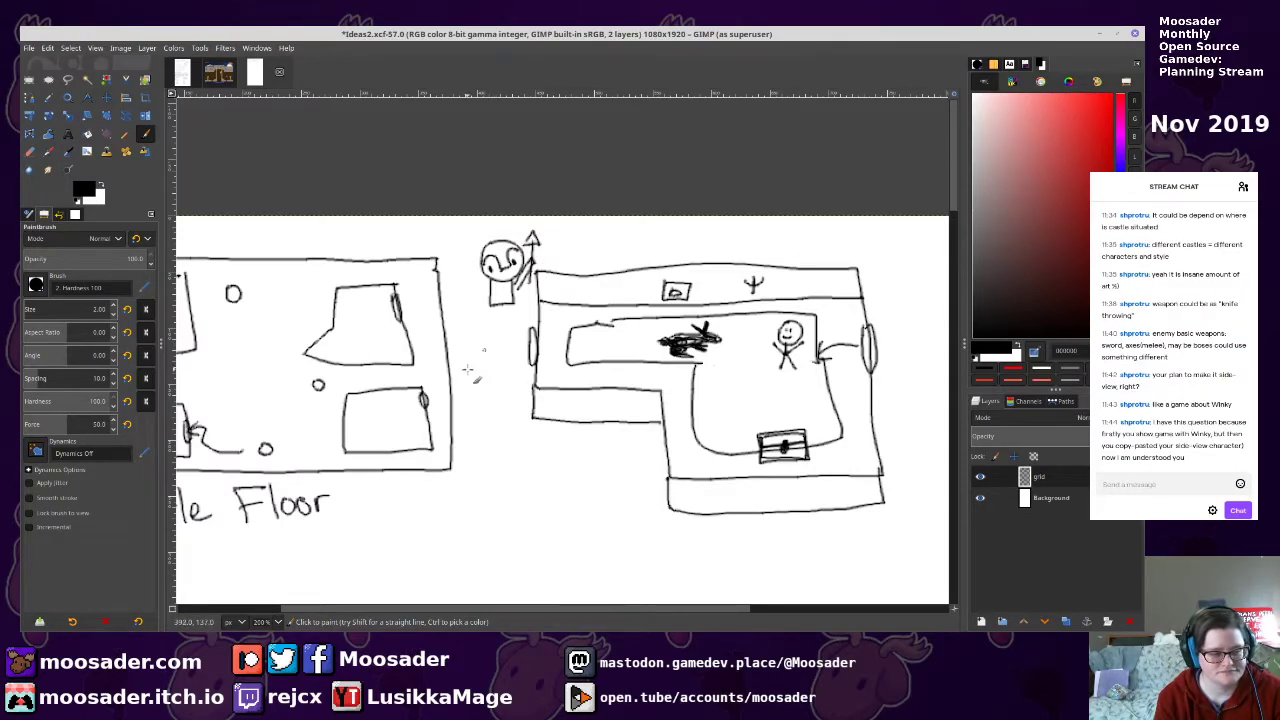
pyautogui.hotkey('ctrl', 's')
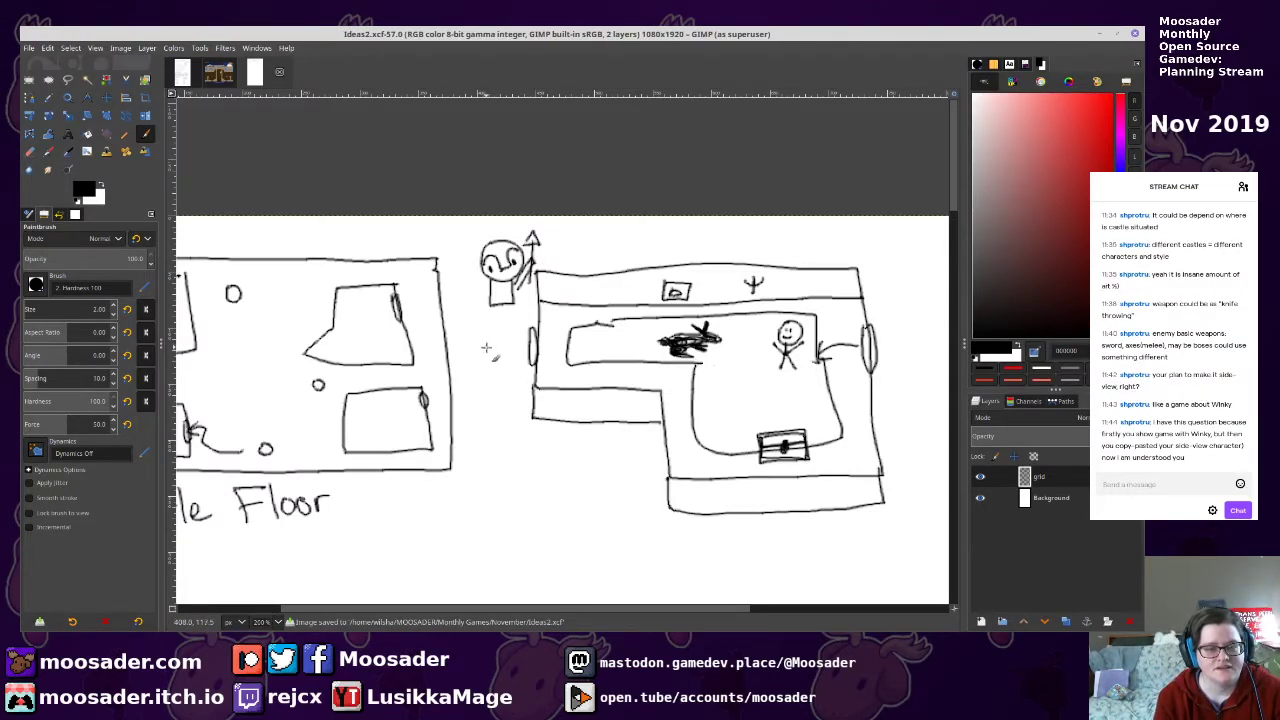
# Look at the castle game screenshot for reference, and return to the room sketches in Ideas2.xcf
pyautogui.moveTo(489, 336); pyautogui.dragTo(577, 262)
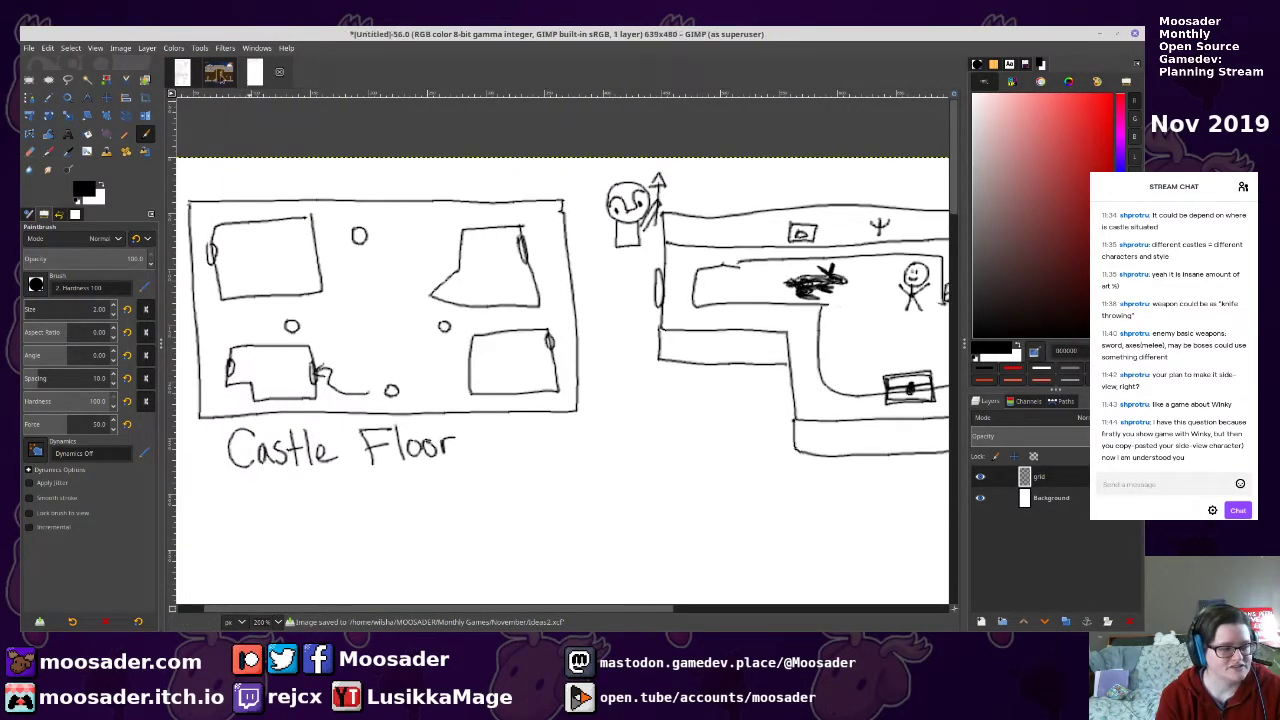
pyautogui.click(222, 79)
pyautogui.scroll(-3, 428, 385)
pyautogui.moveTo(637, 452); pyautogui.dragTo(680, 397)
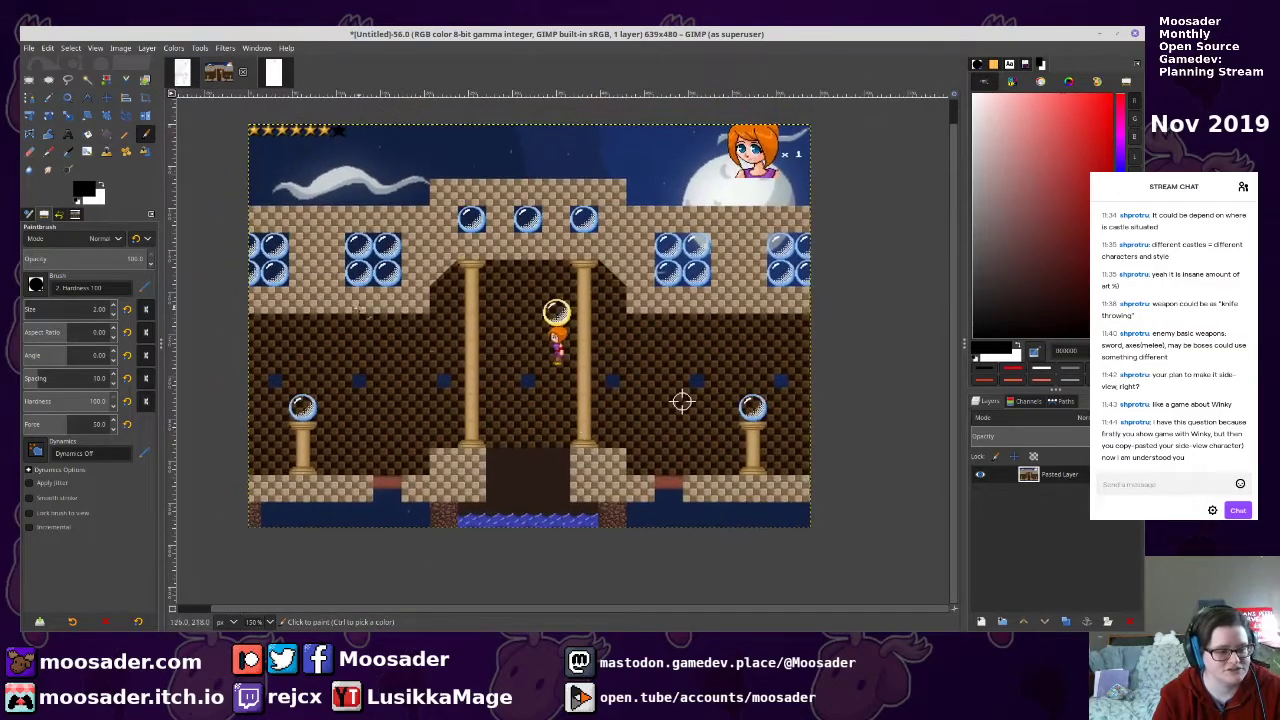
pyautogui.click(271, 73)
pyautogui.moveTo(540, 463); pyautogui.dragTo(414, 460)
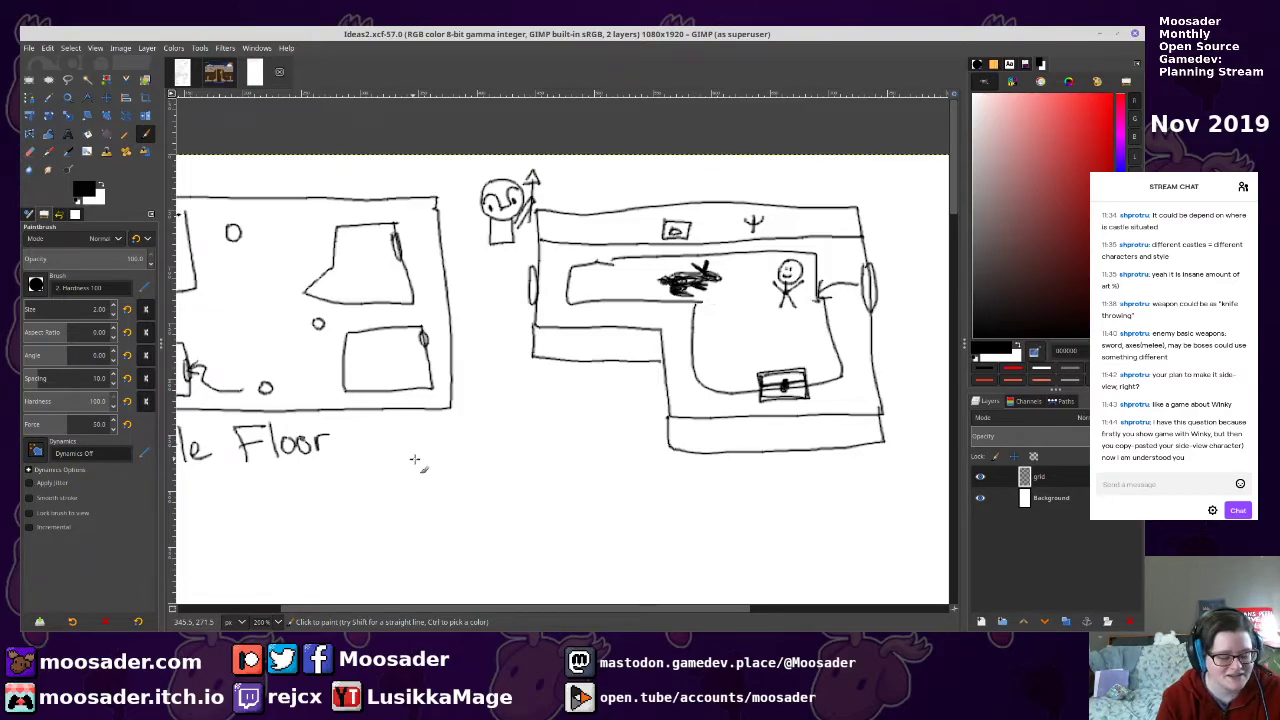
# Go over the L-shaped room's inner vertical wall with an extra line, undoing the unwanted stroke, and save the image
pyautogui.hotkey('ctrl', 's')
pyautogui.scroll(-2, 500, 415)
pyautogui.hscroll(3, 500, 415)
pyautogui.moveTo(580, 297)
pyautogui.mouseDown()
pyautogui.moveTo(592, 412)
pyautogui.moveTo(795, 398)
pyautogui.mouseUp()
pyautogui.hotkey('ctrl', 'z')
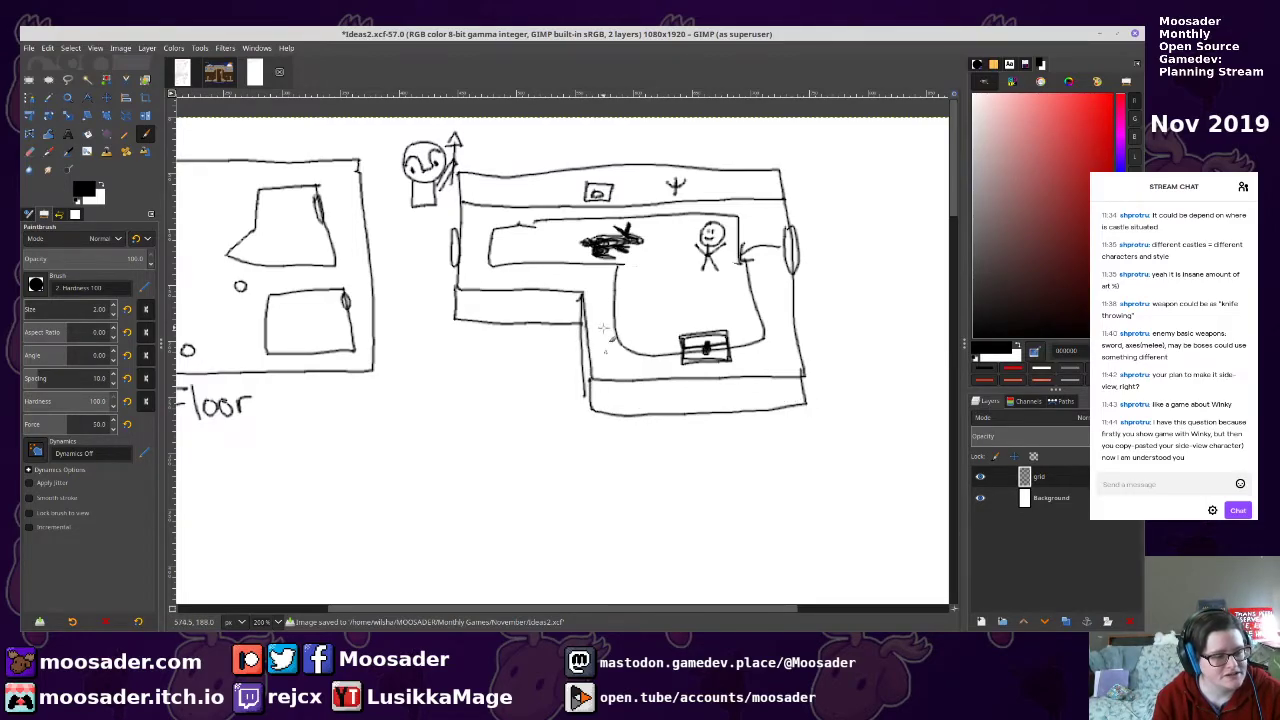
pyautogui.moveTo(660, 263); pyautogui.dragTo(731, 283)
pyautogui.hotkey('ctrl', 's')
# Draw a narrow upright rectangle containing an upward arrow in the middle of the castle floor sketch
pyautogui.moveTo(337, 375); pyautogui.dragTo(486, 304)
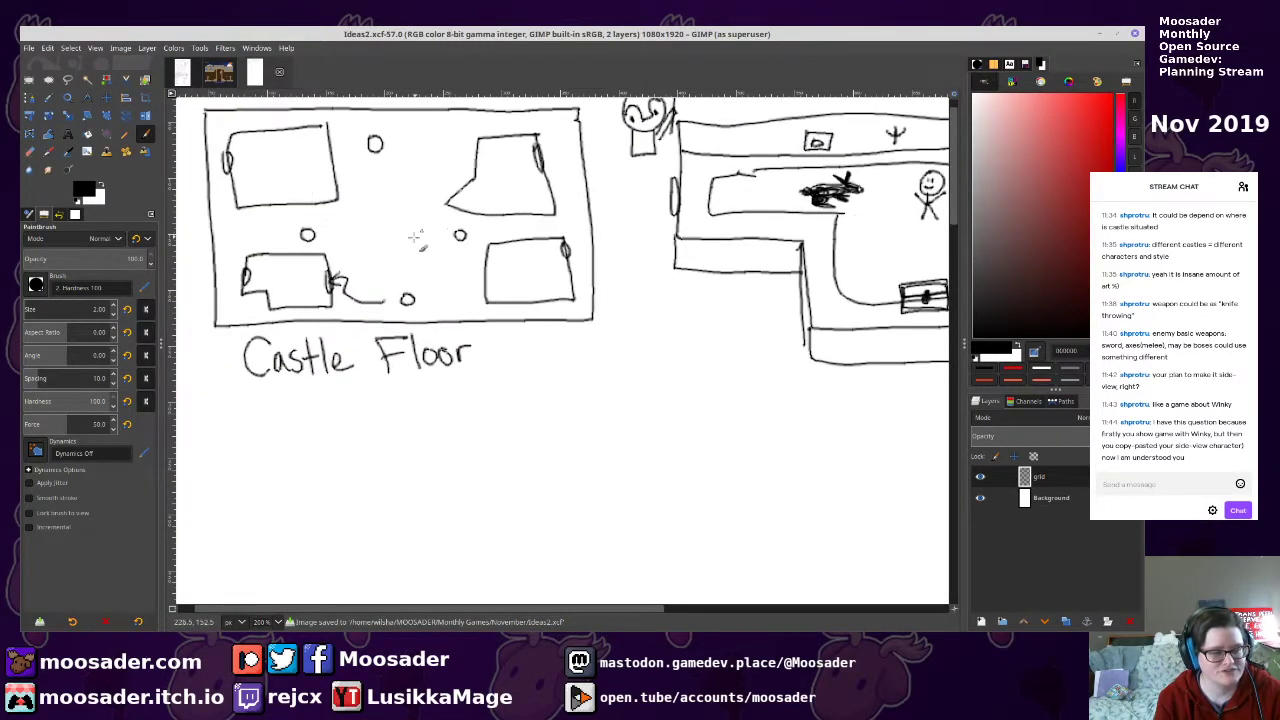
pyautogui.scroll(4, 420, 240)
pyautogui.hscroll(-1, 420, 240)
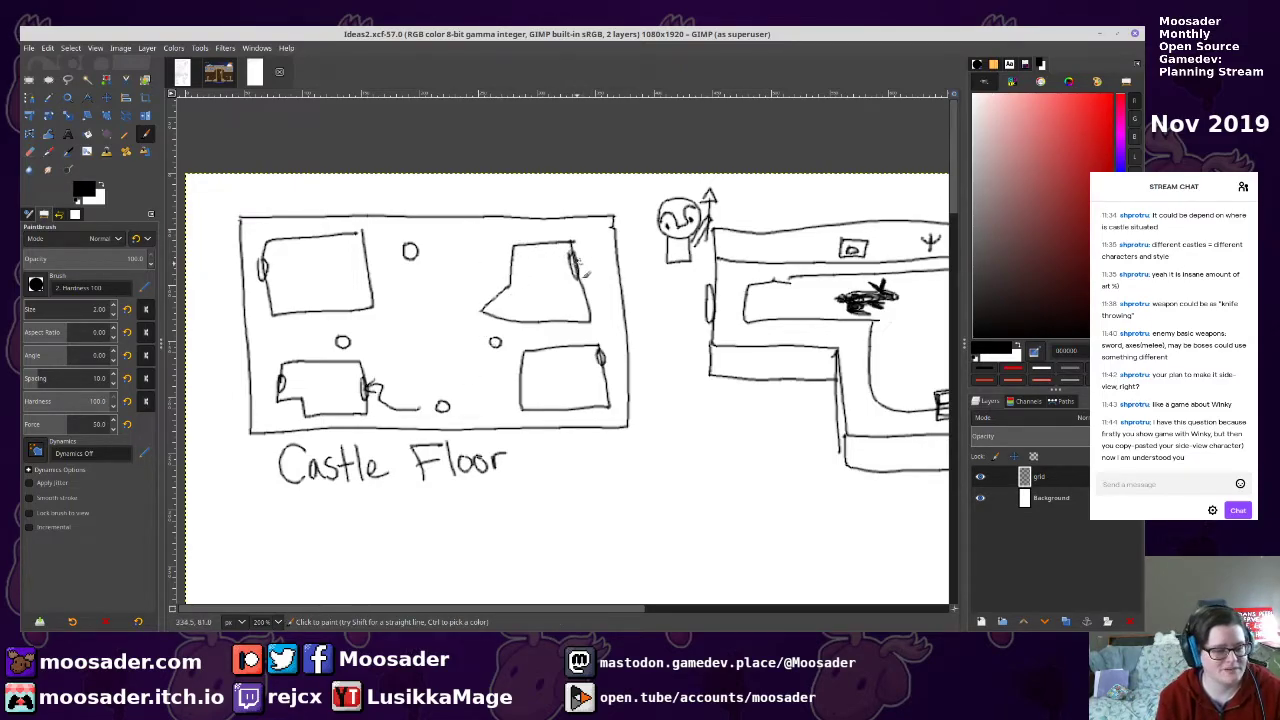
pyautogui.moveTo(418, 293)
pyautogui.mouseDown()
pyautogui.moveTo(419, 355)
pyautogui.moveTo(446, 356)
pyautogui.moveTo(418, 294)
pyautogui.mouseUp()
pyautogui.moveTo(430, 349)
pyautogui.mouseDown()
pyautogui.moveTo(426, 314)
pyautogui.moveTo(434, 326)
pyautogui.mouseUp()
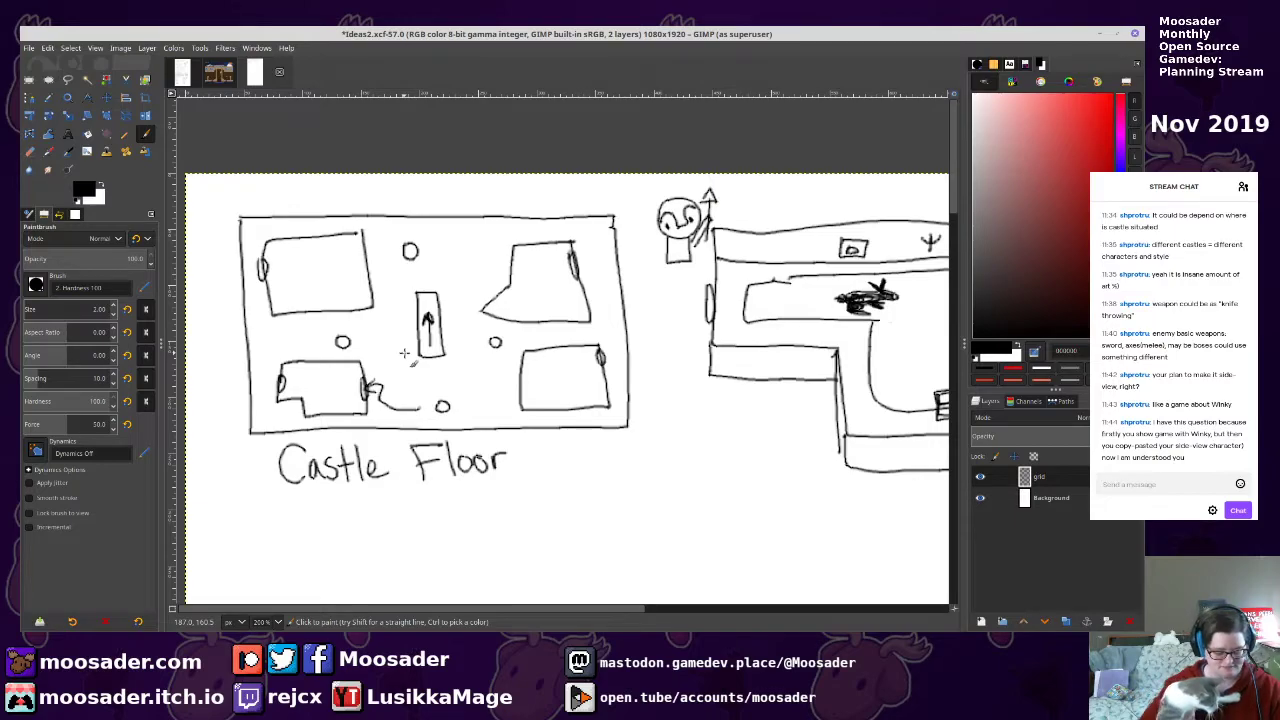
pyautogui.moveTo(587, 431)
pyautogui.mouseDown()
pyautogui.moveTo(587, 267)
pyautogui.moveTo(353, 364)
pyautogui.mouseUp()
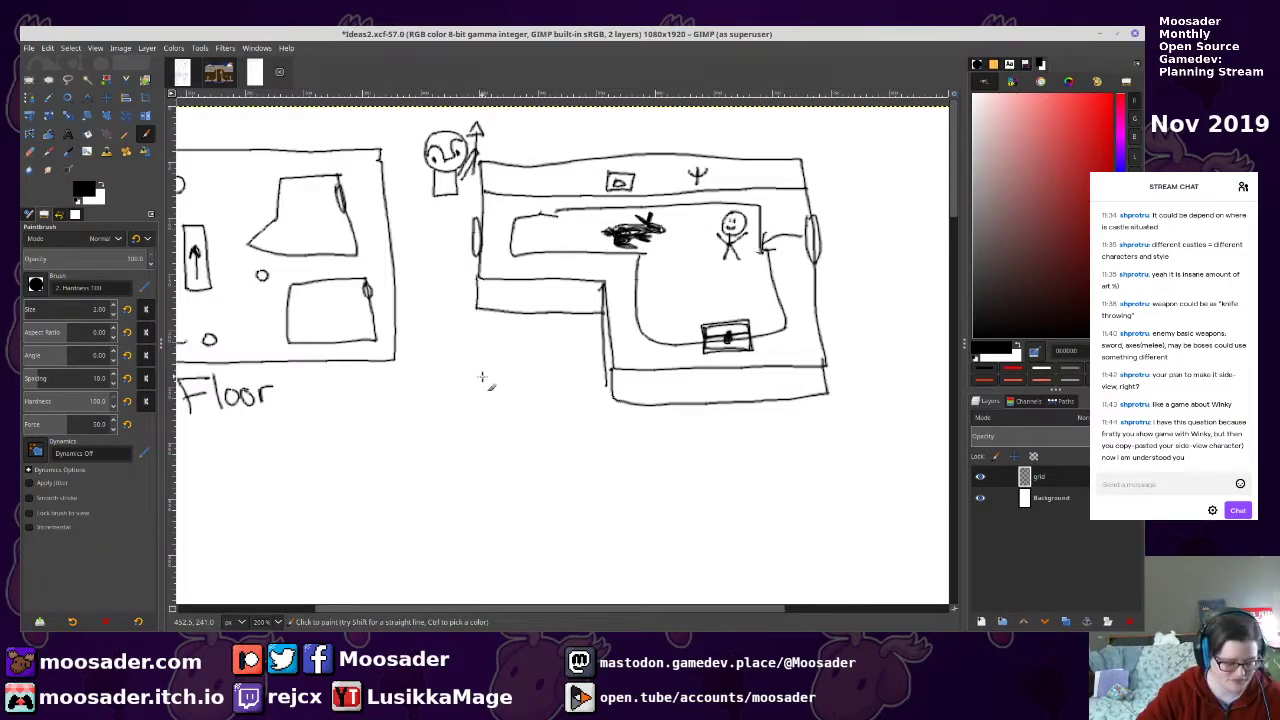
# Rerun the Wacom mapping script in the terminal with stylus id 22, and return to GIMP
pyautogui.hotkey('alt', 'Tab')
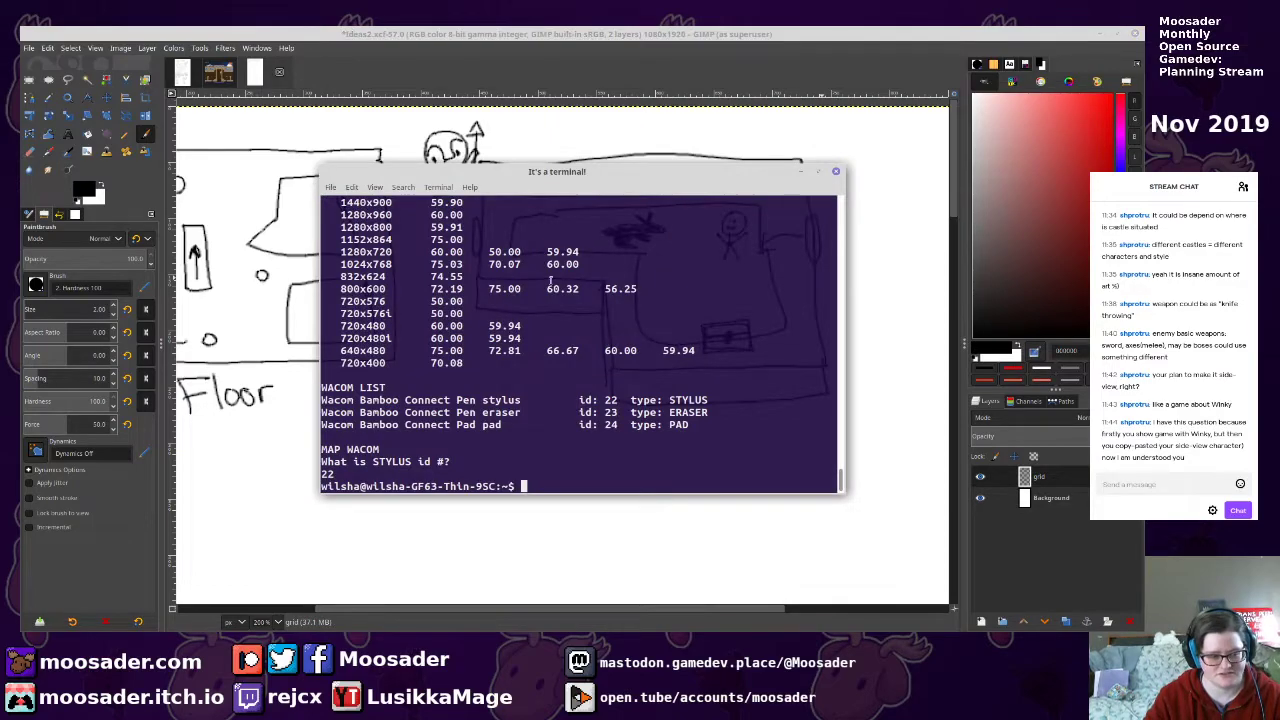
pyautogui.press('Up')
pyautogui.press('Return')
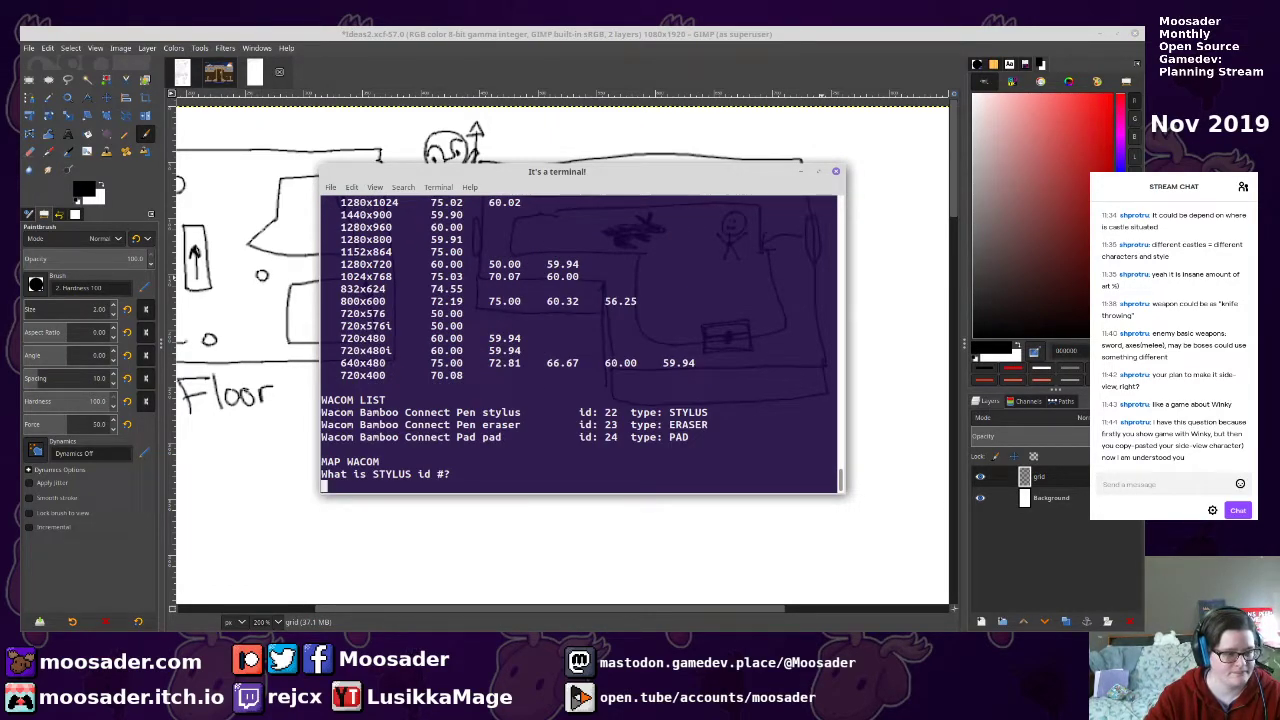
pyautogui.write('22')
pyautogui.press('Return')
pyautogui.hotkey('alt', 'Tab')
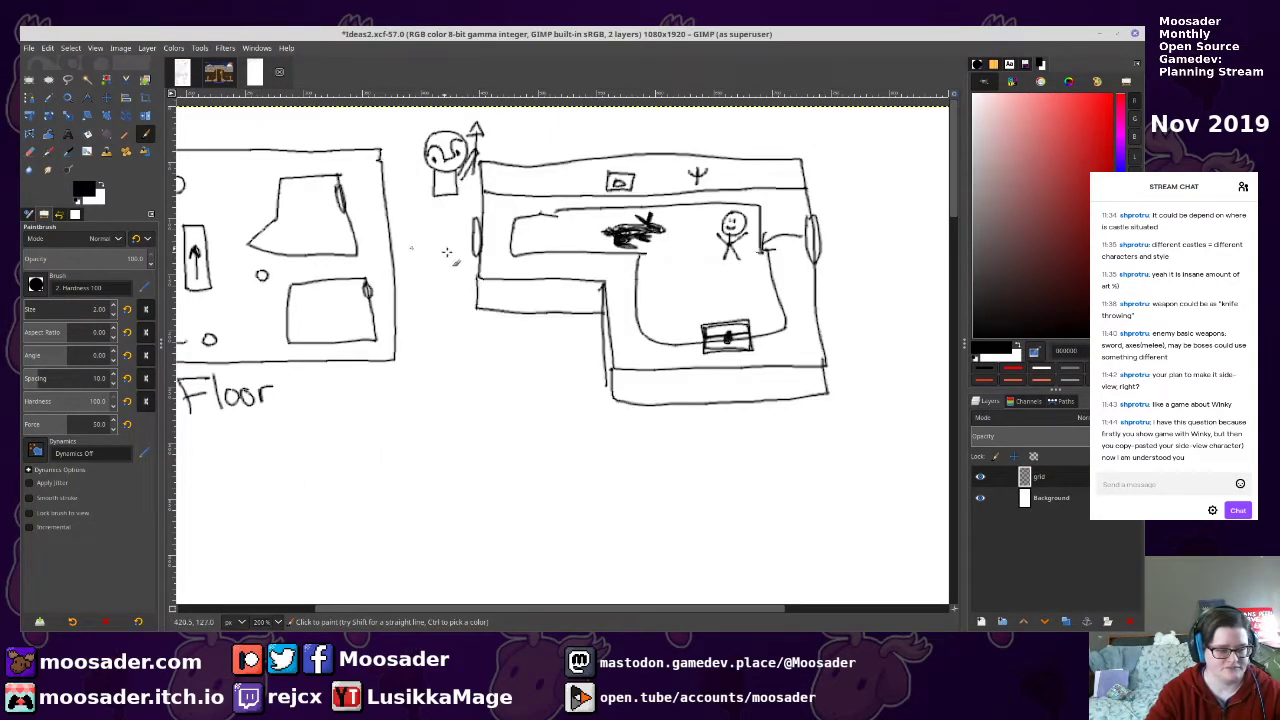
# Handwrite the label "Inside Room" beneath the L-shaped room, and save the image
pyautogui.moveTo(509, 415)
pyautogui.mouseDown()
pyautogui.moveTo(554, 408)
pyautogui.moveTo(533, 445)
pyautogui.mouseUp()
pyautogui.moveTo(516, 447)
pyautogui.mouseDown()
pyautogui.moveTo(563, 424)
pyautogui.moveTo(627, 441)
pyautogui.mouseUp()
pyautogui.click(597, 407)
pyautogui.moveTo(636, 432); pyautogui.dragTo(658, 438)
pyautogui.moveTo(688, 398); pyautogui.dragTo(688, 446)
pyautogui.moveTo(688, 396)
pyautogui.mouseDown()
pyautogui.moveTo(705, 439)
pyautogui.moveTo(802, 446)
pyautogui.mouseUp()
pyautogui.hotkey('ctrl', 's')
# Sketch an inverted-T-shaped room outline in the empty area below the "Castle Floor" label
pyautogui.hscroll(-6, 557, 366)
pyautogui.scroll(-3, 557, 366)
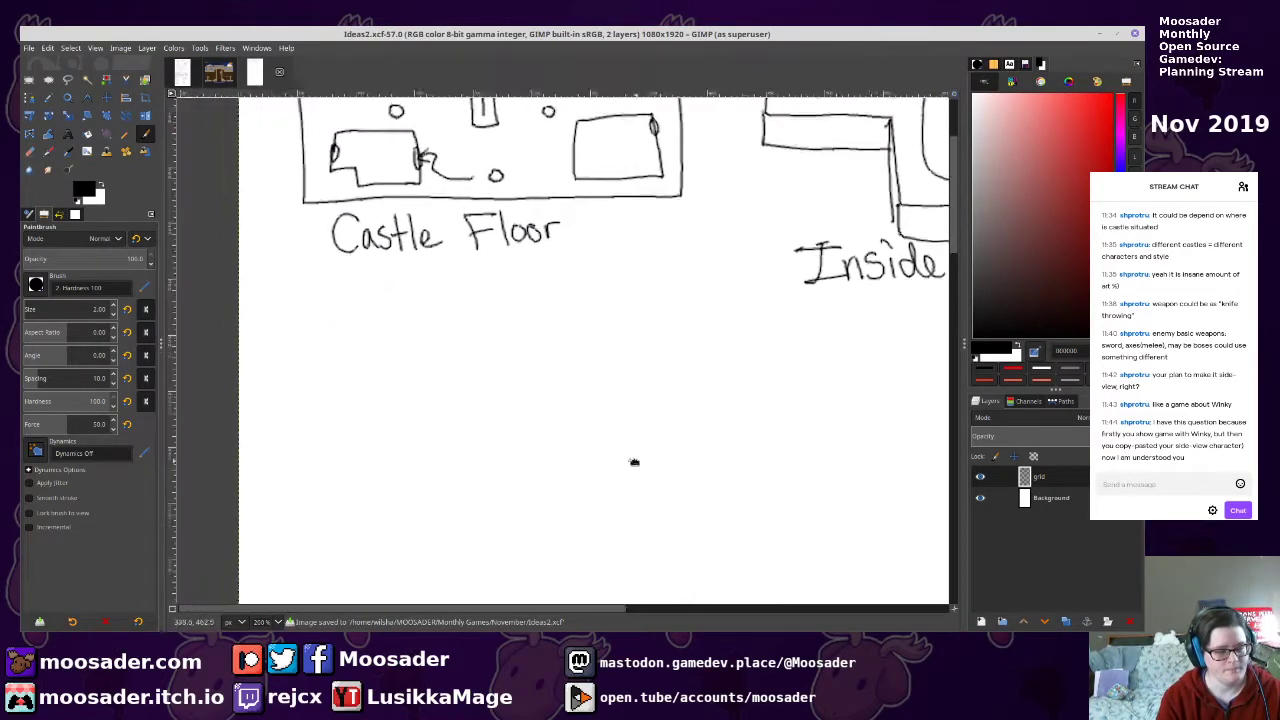
pyautogui.scroll(5, 461, 437)
pyautogui.scroll(-8, 478, 490)
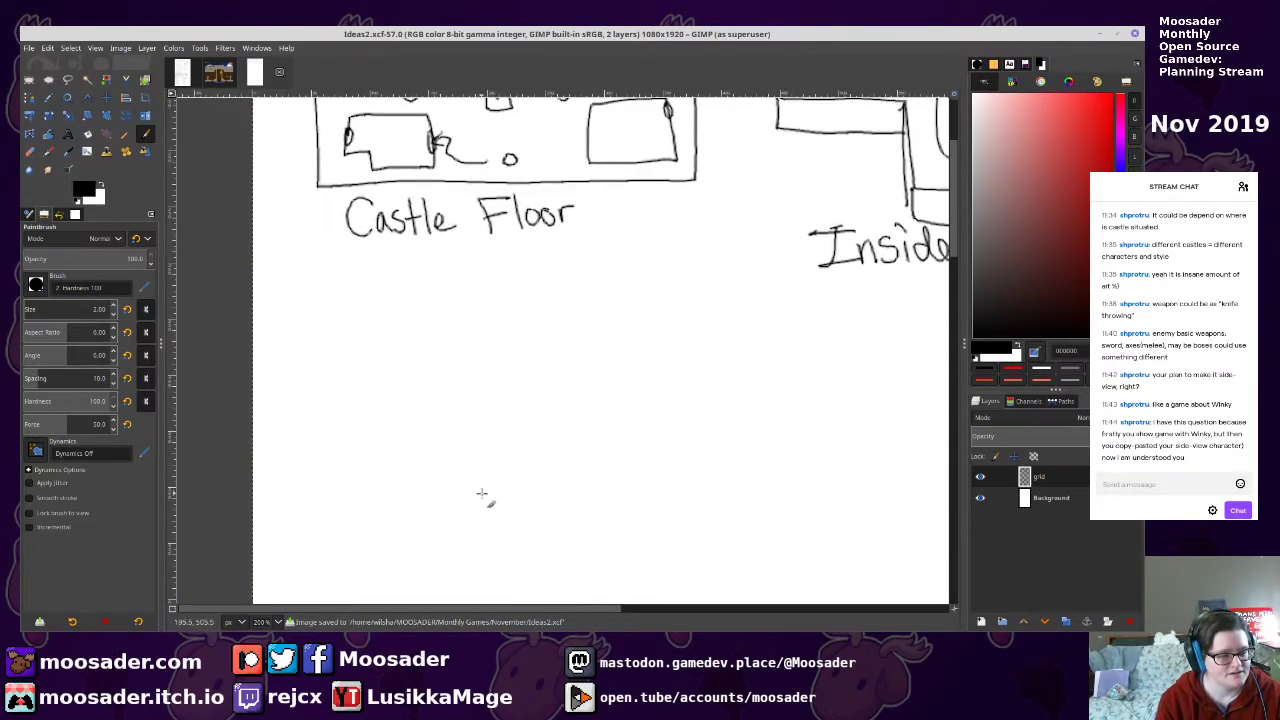
pyautogui.hscroll(2, 440, 344)
pyautogui.scroll(5, 440, 350)
pyautogui.hscroll(-2, 440, 350)
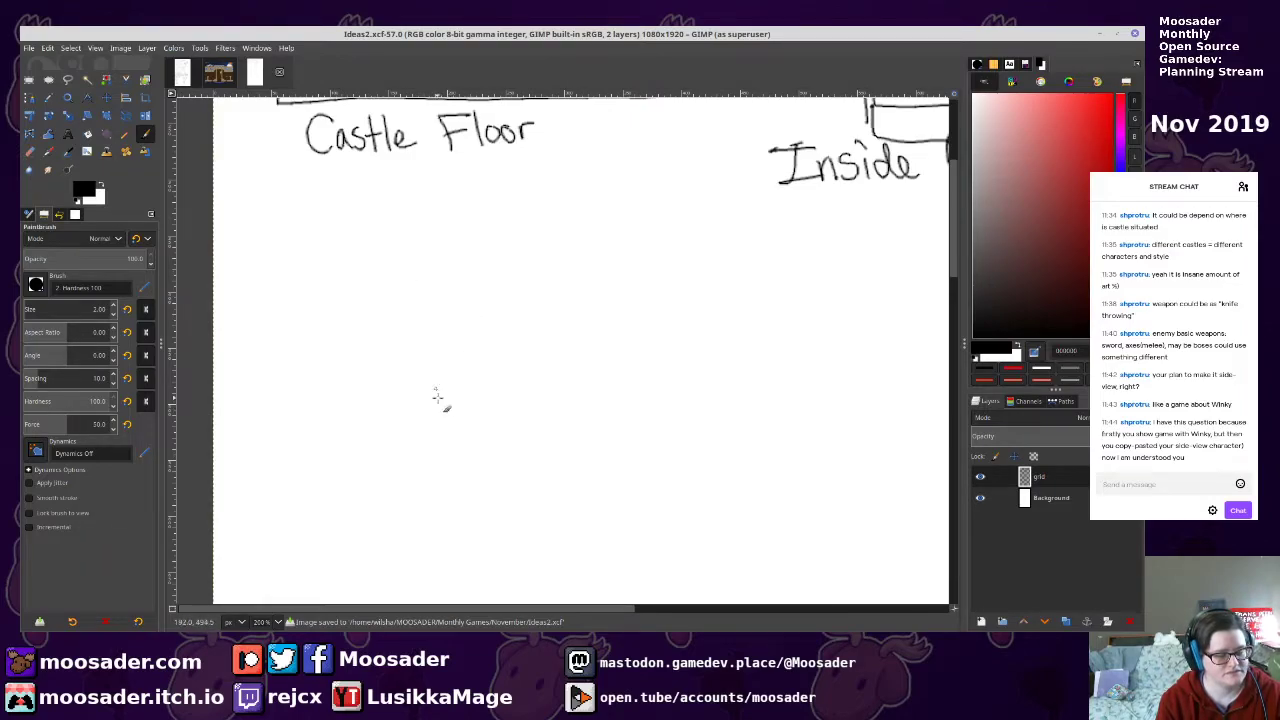
pyautogui.moveTo(638, 297)
pyautogui.mouseDown()
pyautogui.moveTo(395, 309)
pyautogui.moveTo(411, 451)
pyautogui.moveTo(372, 458)
pyautogui.moveTo(333, 498)
pyautogui.moveTo(346, 569)
pyautogui.moveTo(758, 551)
pyautogui.moveTo(745, 434)
pyautogui.moveTo(641, 444)
pyautogui.moveTo(642, 316)
pyautogui.mouseUp()
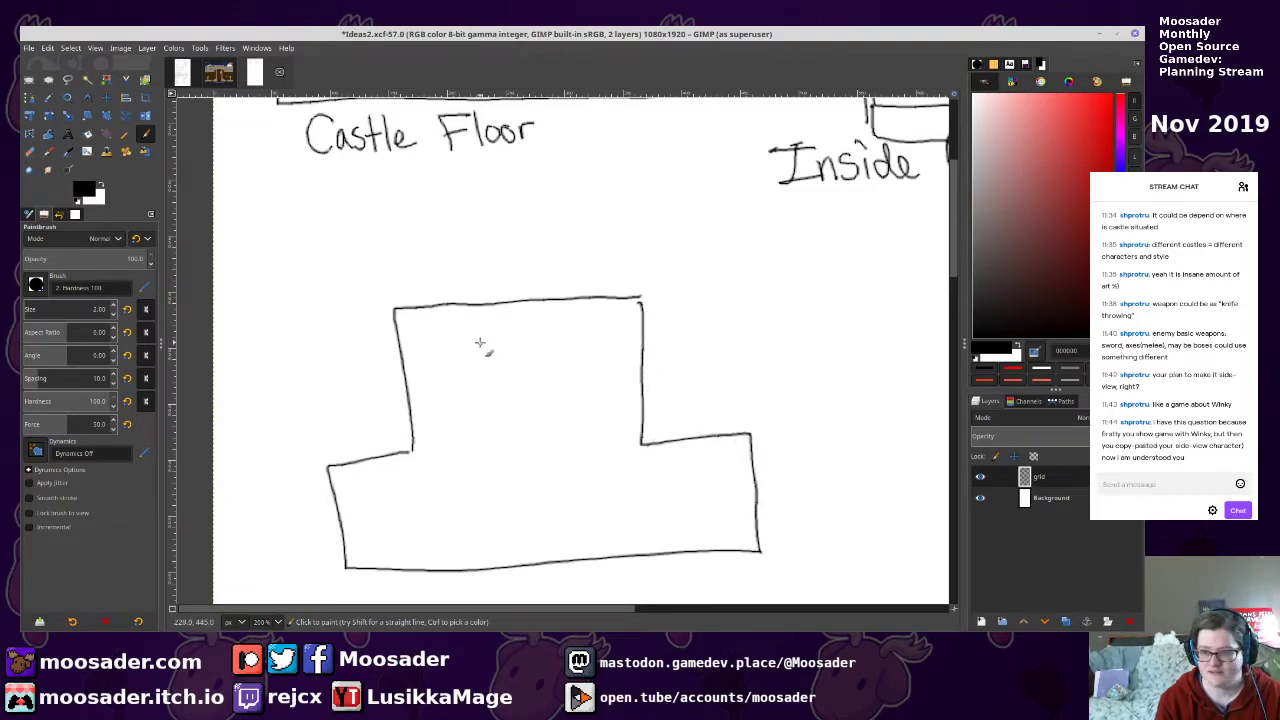
# Add wall strips along the upper edges of the inverted-T room's central part and both side wings, redoing the slanted central line
pyautogui.moveTo(410, 349); pyautogui.dragTo(646, 365)
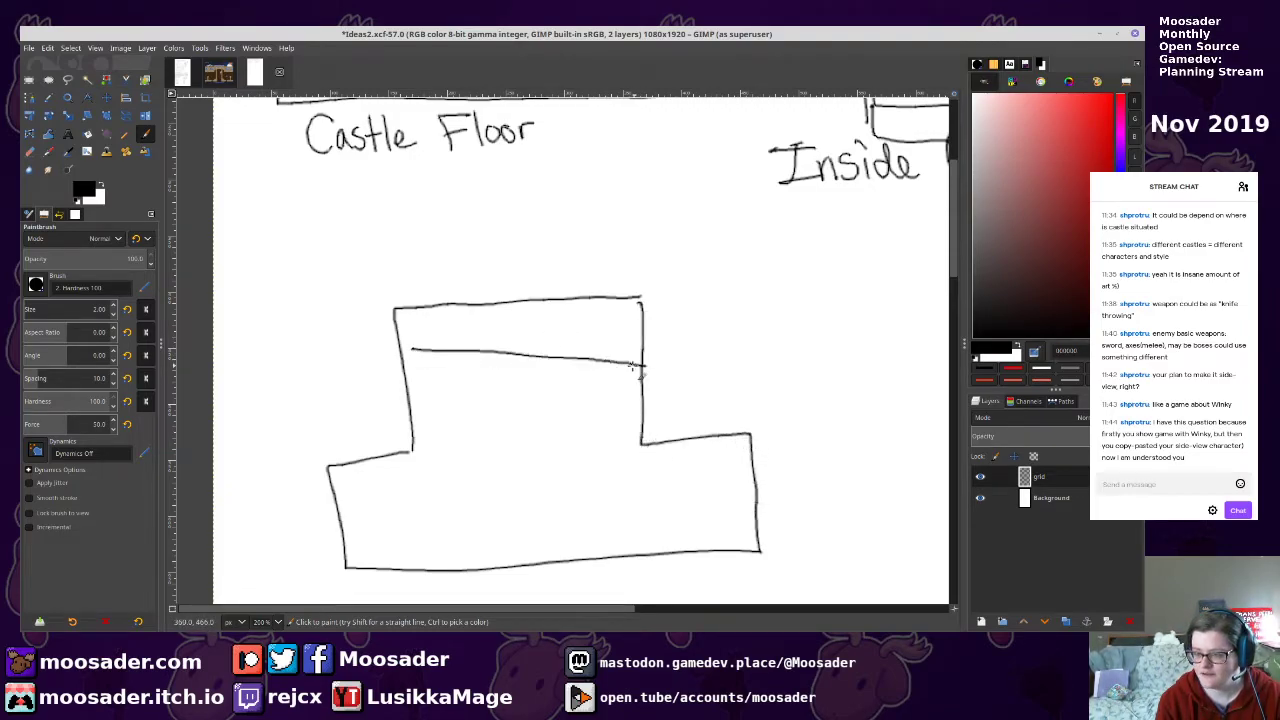
pyautogui.hotkey('ctrl', 'z')
pyautogui.moveTo(405, 350); pyautogui.dragTo(630, 338)
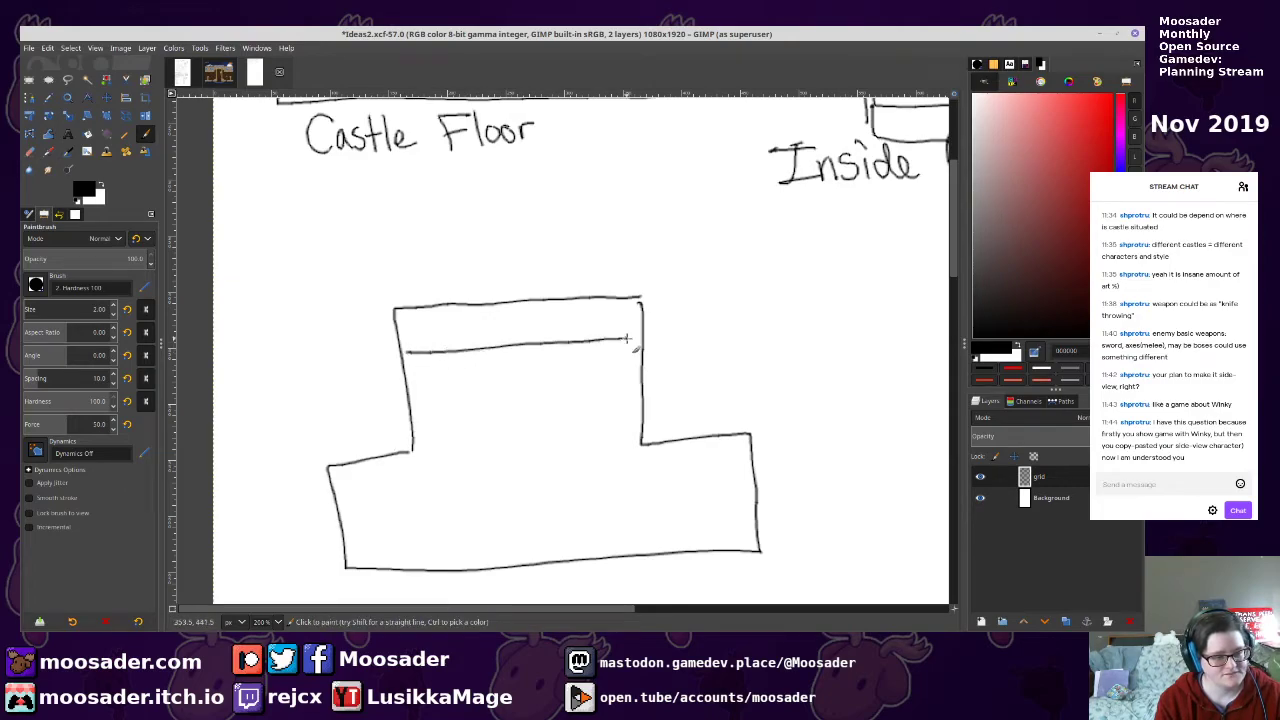
pyautogui.moveTo(333, 490)
pyautogui.mouseDown()
pyautogui.moveTo(422, 479)
pyautogui.moveTo(412, 455)
pyautogui.mouseUp()
pyautogui.moveTo(642, 452); pyautogui.dragTo(757, 468)
# Draw an oval door and a rectangle at the room's lower edge and a bearded wizard with a wand above, and save the image
pyautogui.scroll(-3, 573, 555)
pyautogui.moveTo(517, 477)
pyautogui.mouseDown()
pyautogui.moveTo(567, 459)
pyautogui.moveTo(496, 377)
pyautogui.moveTo(572, 379)
pyautogui.moveTo(577, 455)
pyautogui.mouseUp()
pyautogui.moveTo(511, 275)
pyautogui.mouseDown()
pyautogui.moveTo(534, 300)
pyautogui.moveTo(516, 267)
pyautogui.moveTo(494, 270)
pyautogui.moveTo(543, 226)
pyautogui.moveTo(519, 335)
pyautogui.moveTo(555, 282)
pyautogui.moveTo(484, 287)
pyautogui.moveTo(500, 313)
pyautogui.moveTo(487, 285)
pyautogui.moveTo(575, 243)
pyautogui.mouseUp()
pyautogui.moveTo(518, 343)
pyautogui.mouseDown()
pyautogui.moveTo(505, 355)
pyautogui.moveTo(538, 358)
pyautogui.mouseUp()
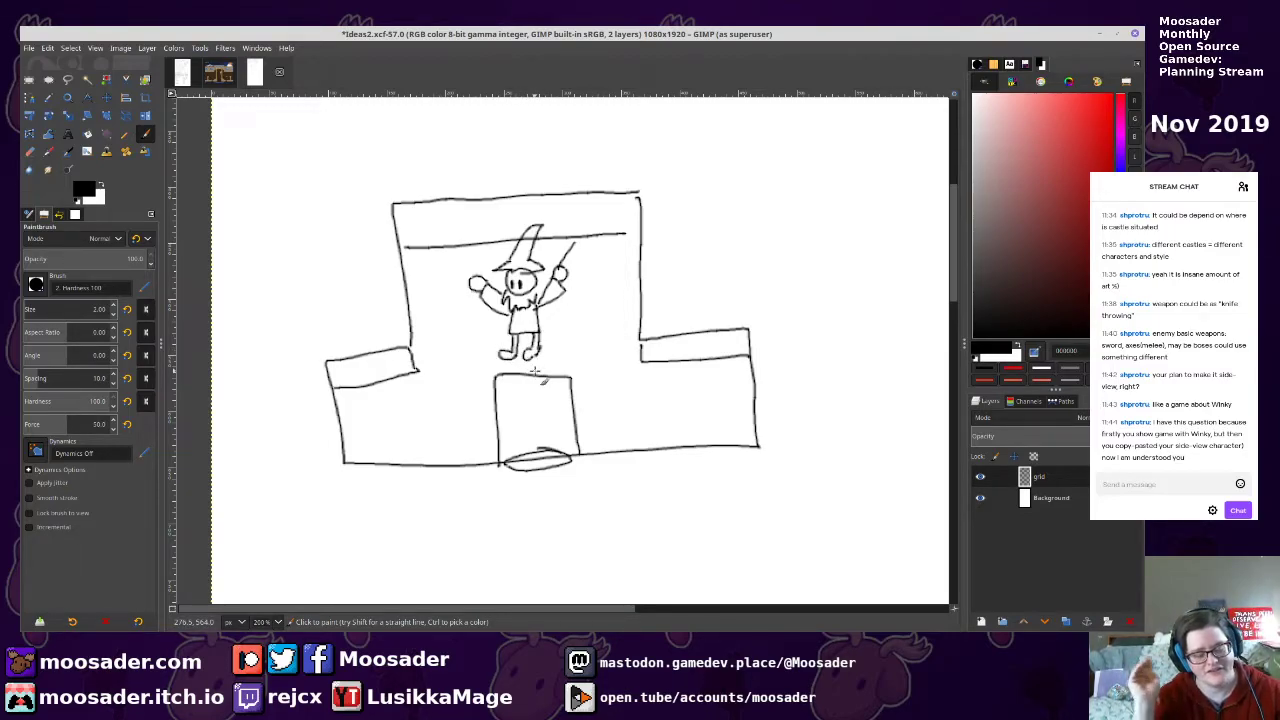
pyautogui.hotkey('ctrl', 's')
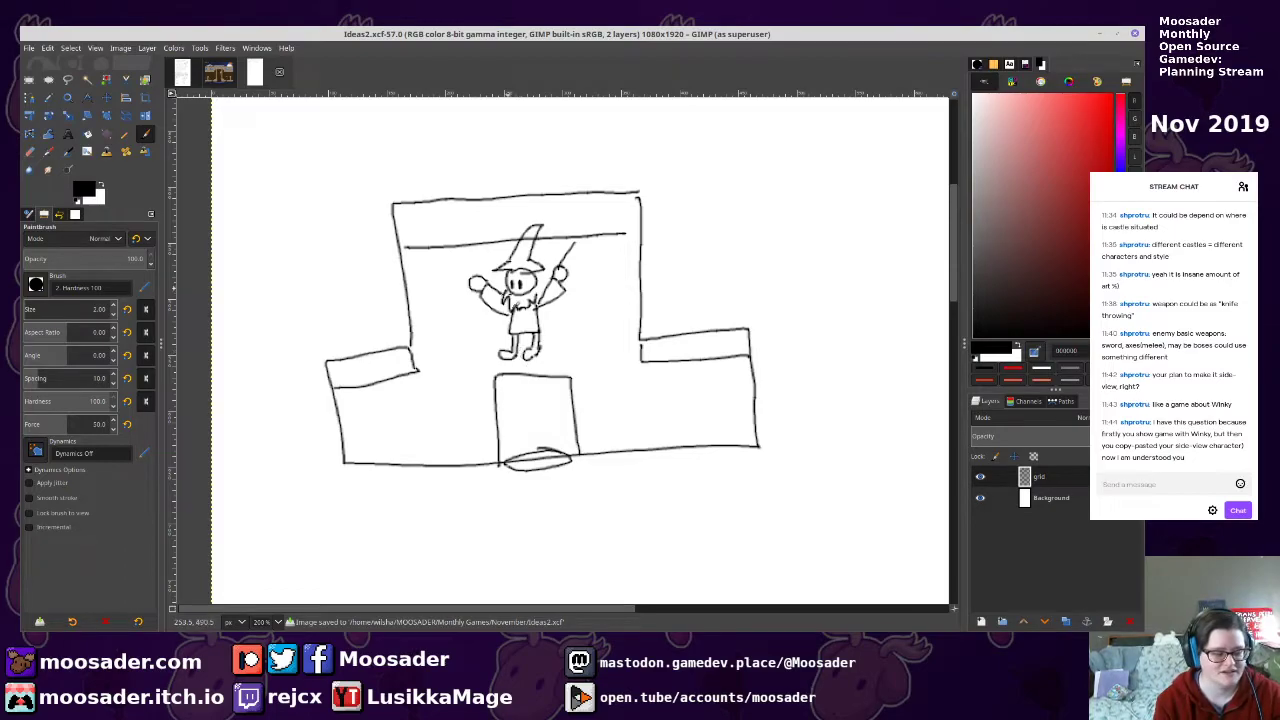
# Draw a small long-haired character raising a weapon in the room's lower-left wing, and save the image
pyautogui.moveTo(438, 405)
pyautogui.mouseDown()
pyautogui.moveTo(446, 455)
pyautogui.moveTo(478, 402)
pyautogui.moveTo(421, 431)
pyautogui.mouseUp()
pyautogui.moveTo(425, 398); pyautogui.dragTo(449, 414)
pyautogui.moveTo(620, 388)
pyautogui.mouseDown()
pyautogui.moveTo(526, 466)
pyautogui.moveTo(491, 525)
pyautogui.mouseUp()
pyautogui.hotkey('ctrl', 's')
# Handwrite the label "Boss fight!" beneath the inverted-T room, undo the last stroke, and save the image
pyautogui.moveTo(657, 429); pyautogui.dragTo(659, 411)
pyautogui.scroll(-3, 658, 410)
pyautogui.moveTo(308, 452)
pyautogui.mouseDown()
pyautogui.moveTo(318, 502)
pyautogui.moveTo(352, 478)
pyautogui.moveTo(384, 494)
pyautogui.mouseUp()
pyautogui.moveTo(460, 436)
pyautogui.mouseDown()
pyautogui.moveTo(436, 496)
pyautogui.moveTo(470, 498)
pyautogui.moveTo(490, 522)
pyautogui.mouseUp()
pyautogui.moveTo(520, 434)
pyautogui.mouseDown()
pyautogui.moveTo(532, 480)
pyautogui.moveTo(552, 482)
pyautogui.mouseUp()
pyautogui.moveTo(540, 458); pyautogui.dragTo(588, 456)
pyautogui.click(590, 480)
pyautogui.hotkey('ctrl', 's')
pyautogui.hotkey('ctrl', 'z')
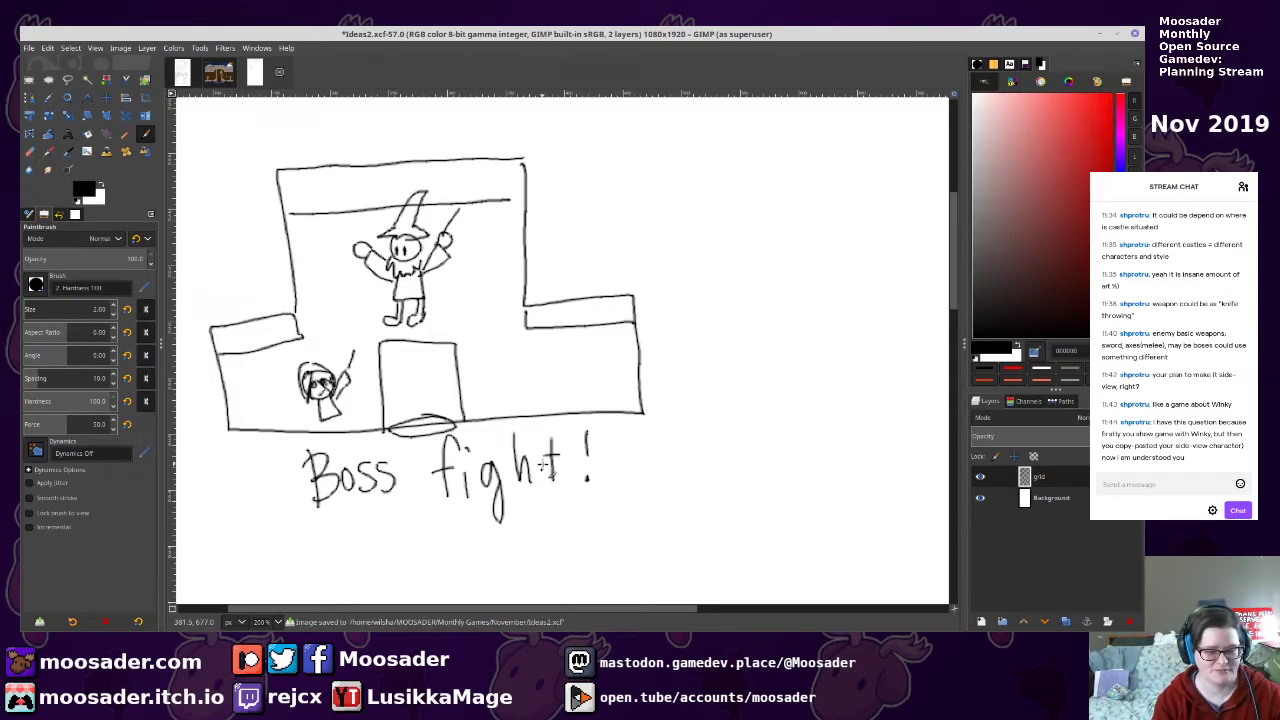
pyautogui.moveTo(640, 368); pyautogui.dragTo(473, 458)
pyautogui.hotkey('ctrl', 's')
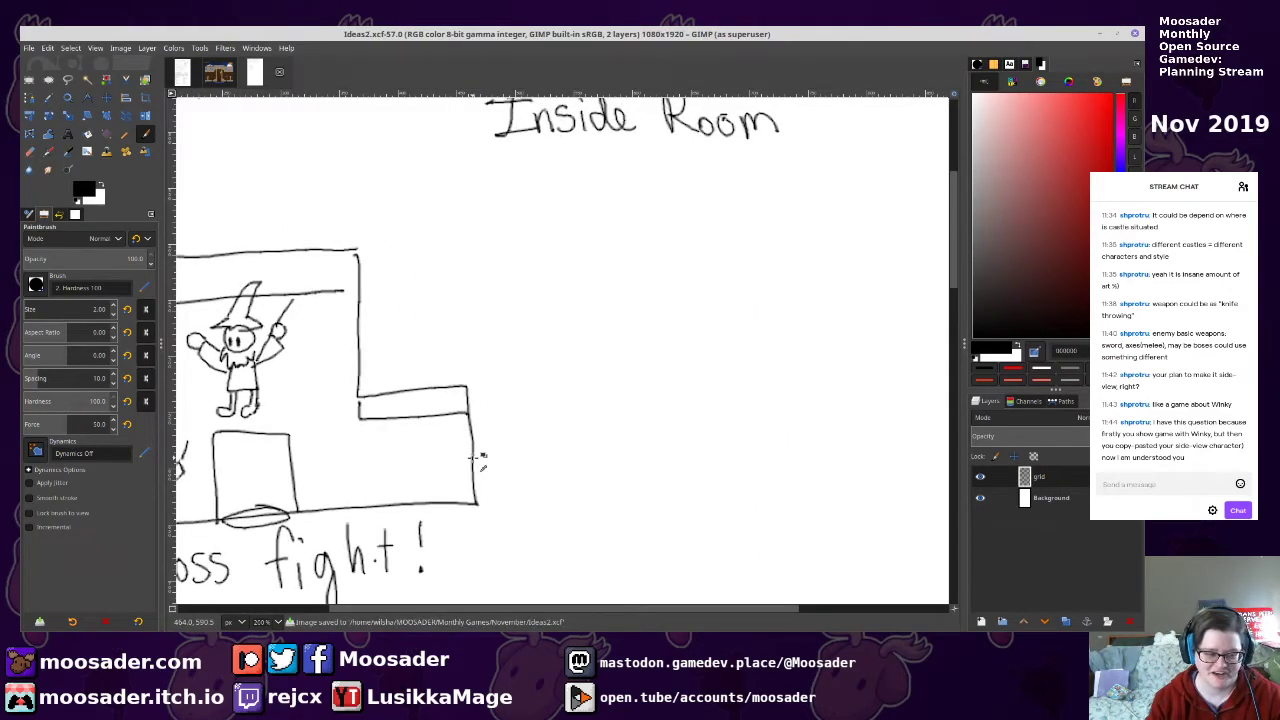
pyautogui.scroll(-2, 481, 460)
pyautogui.scroll(1, 481, 466)
pyautogui.scroll(1, 700, 316)
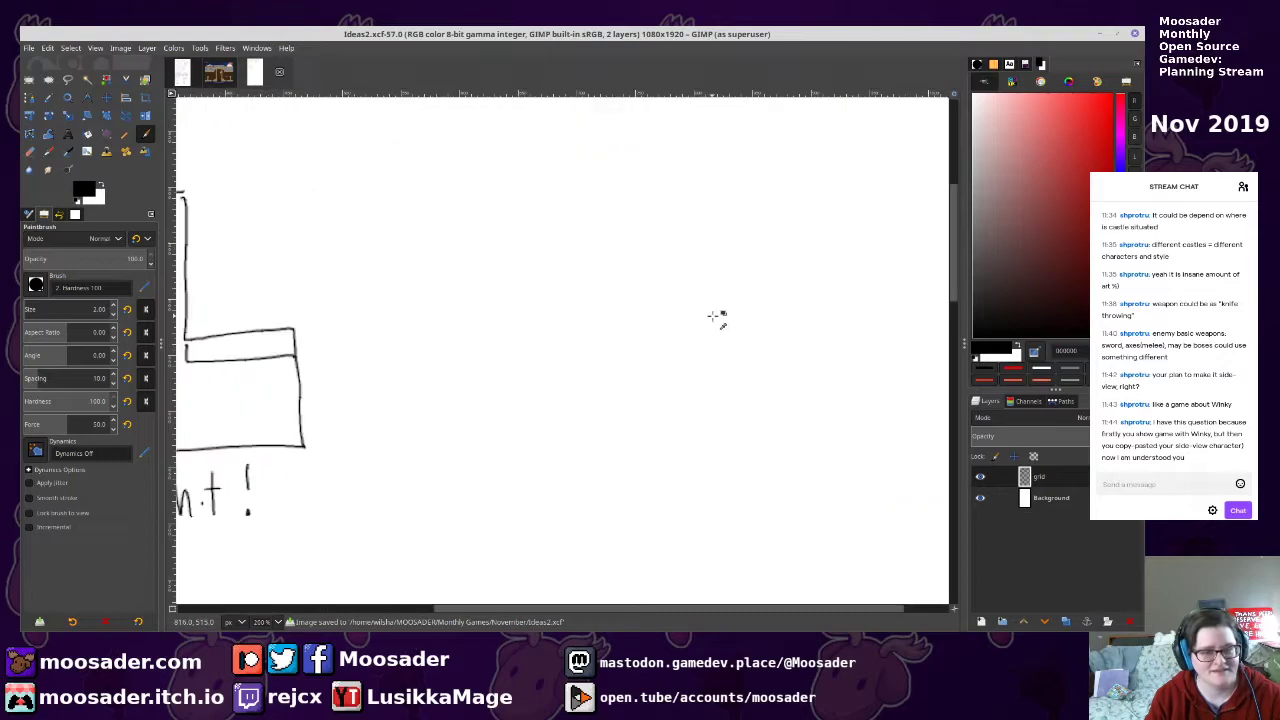
pyautogui.moveTo(650, 406); pyautogui.dragTo(785, 450)
pyautogui.moveTo(626, 437)
pyautogui.mouseDown()
pyautogui.moveTo(674, 446)
pyautogui.moveTo(841, 361)
pyautogui.moveTo(820, 360)
pyautogui.moveTo(822, 378)
pyautogui.moveTo(820, 366)
pyautogui.mouseUp()
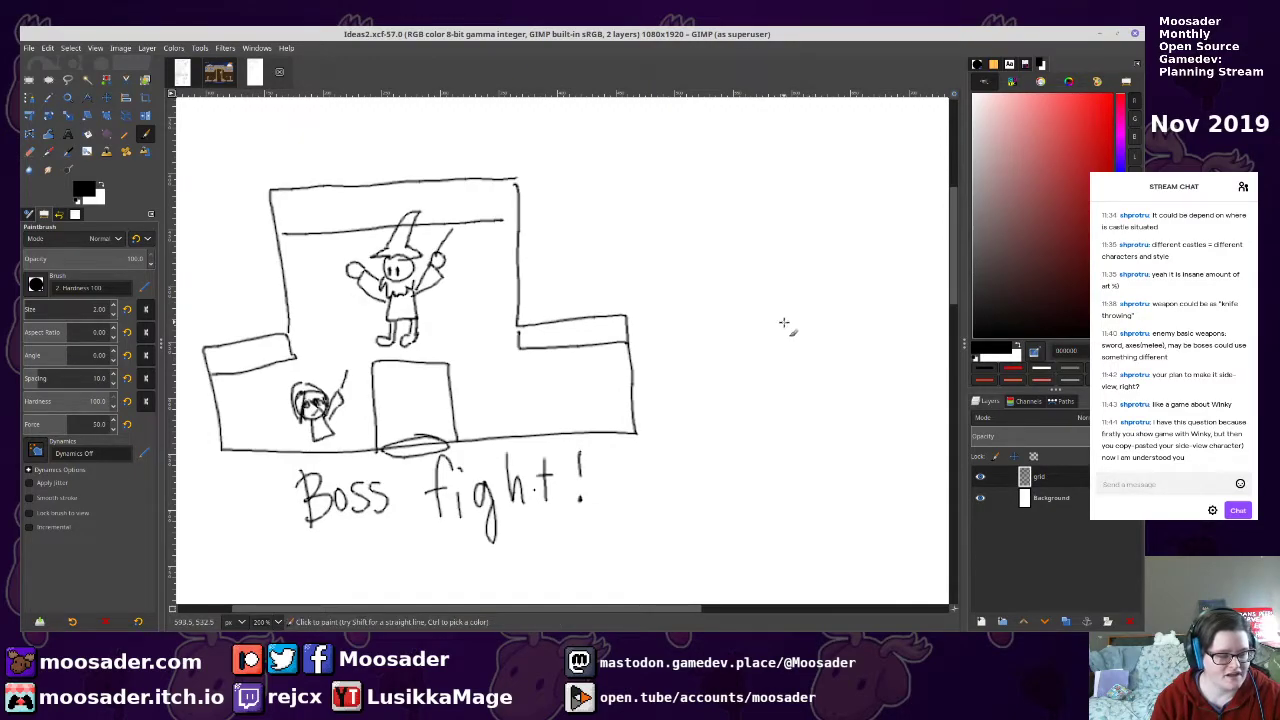
pyautogui.moveTo(786, 323); pyautogui.dragTo(620, 393)
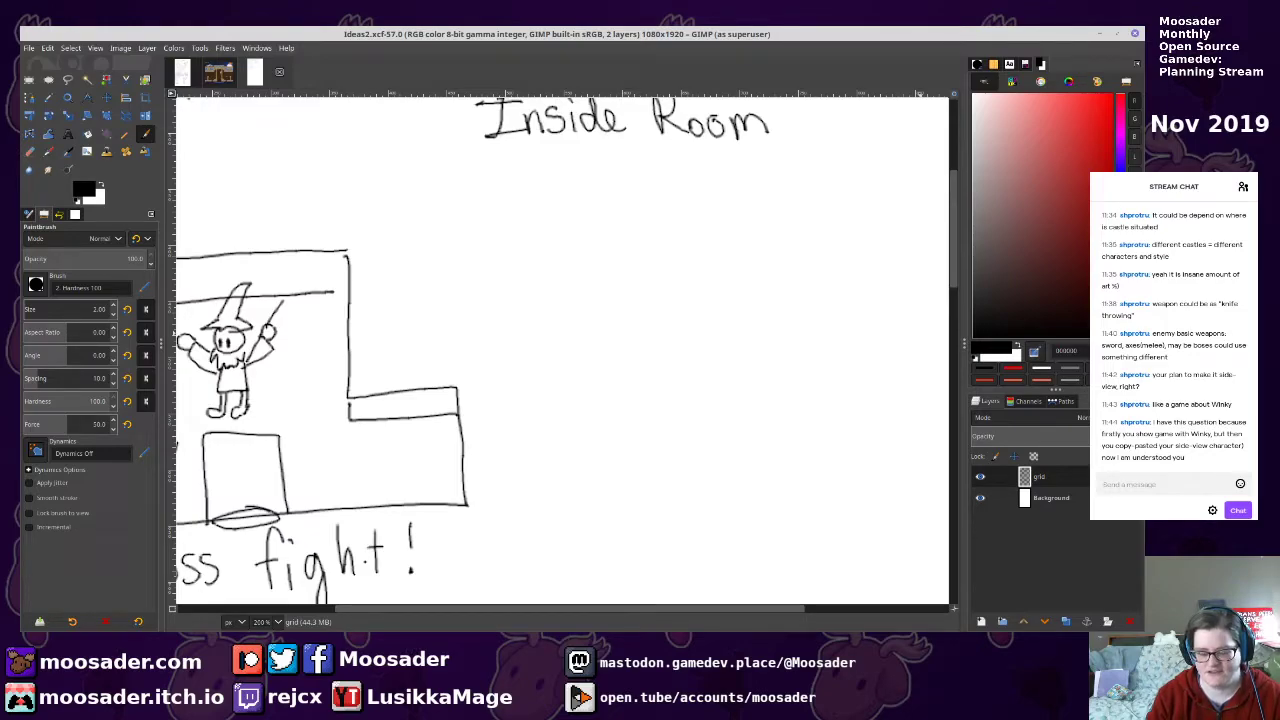
# Switch to the LibreOffice Writer design document and add a "Treasures" heading with the bullet "Treasure / things you can sellllll" below the environment art list
pyautogui.hotkey('alt', 'Tab')
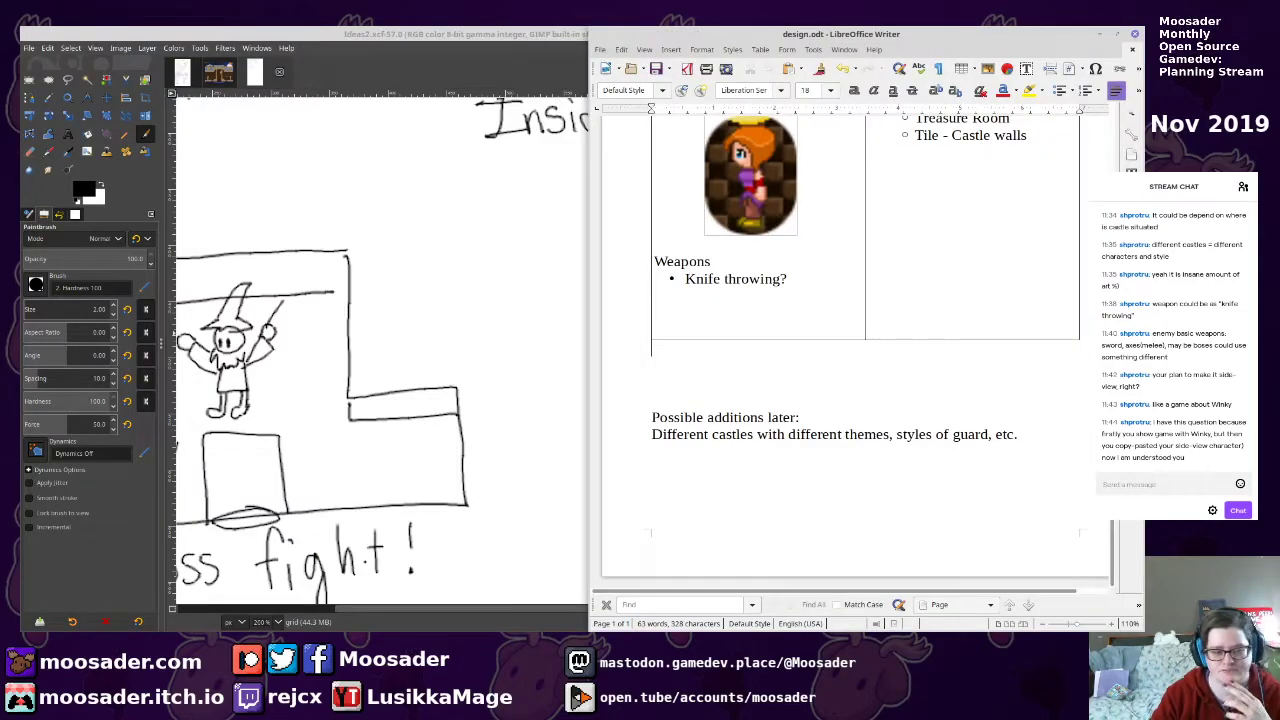
pyautogui.scroll(4, 956, 395)
pyautogui.click(954, 383)
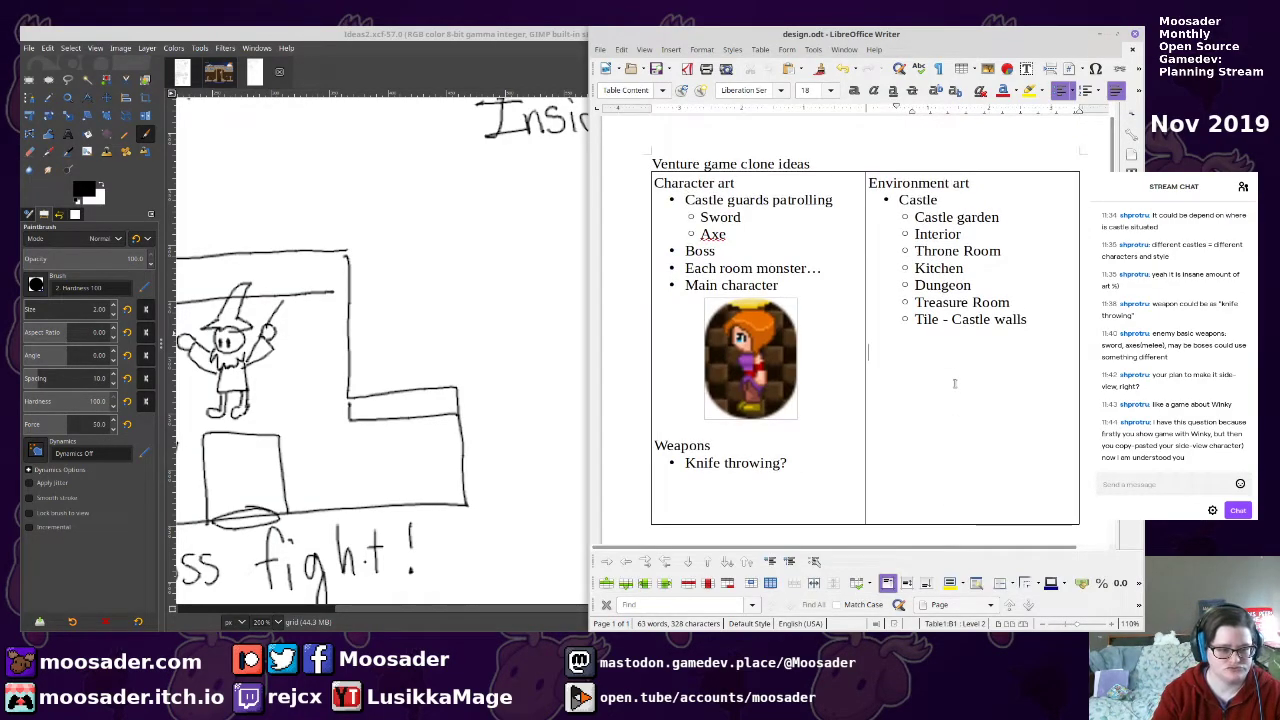
pyautogui.write('Treasures')
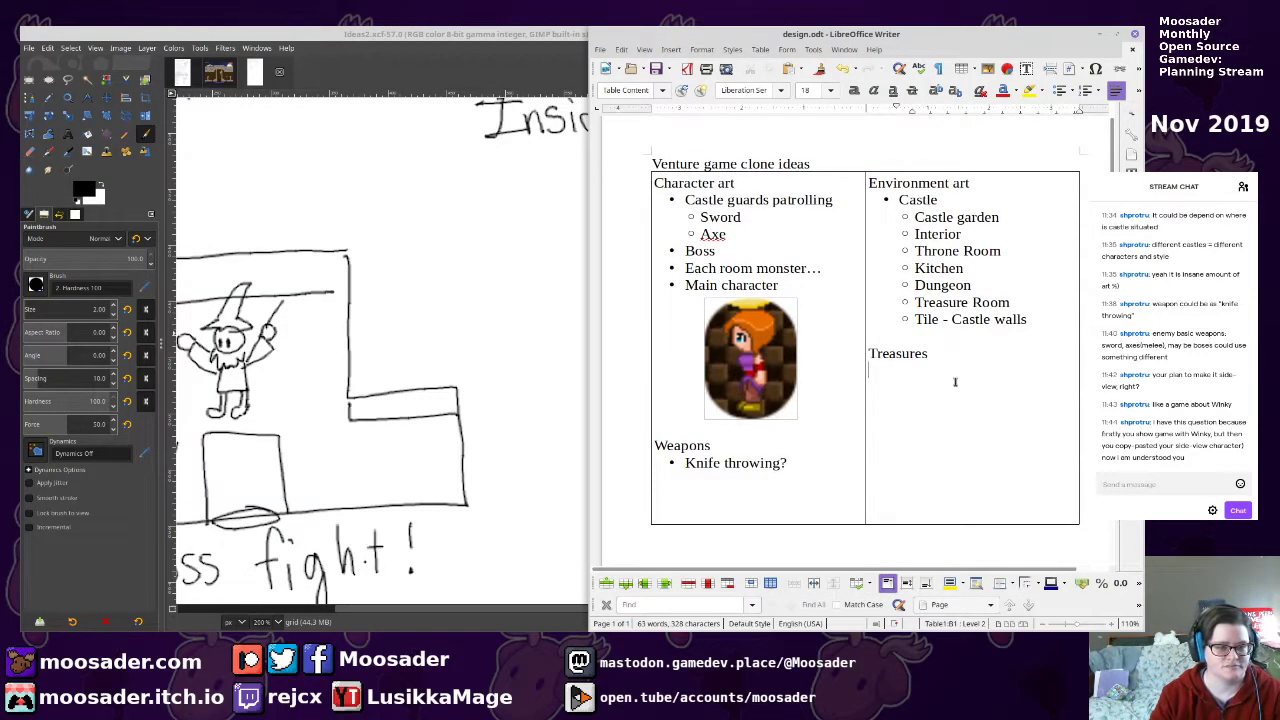
pyautogui.click(1062, 92)
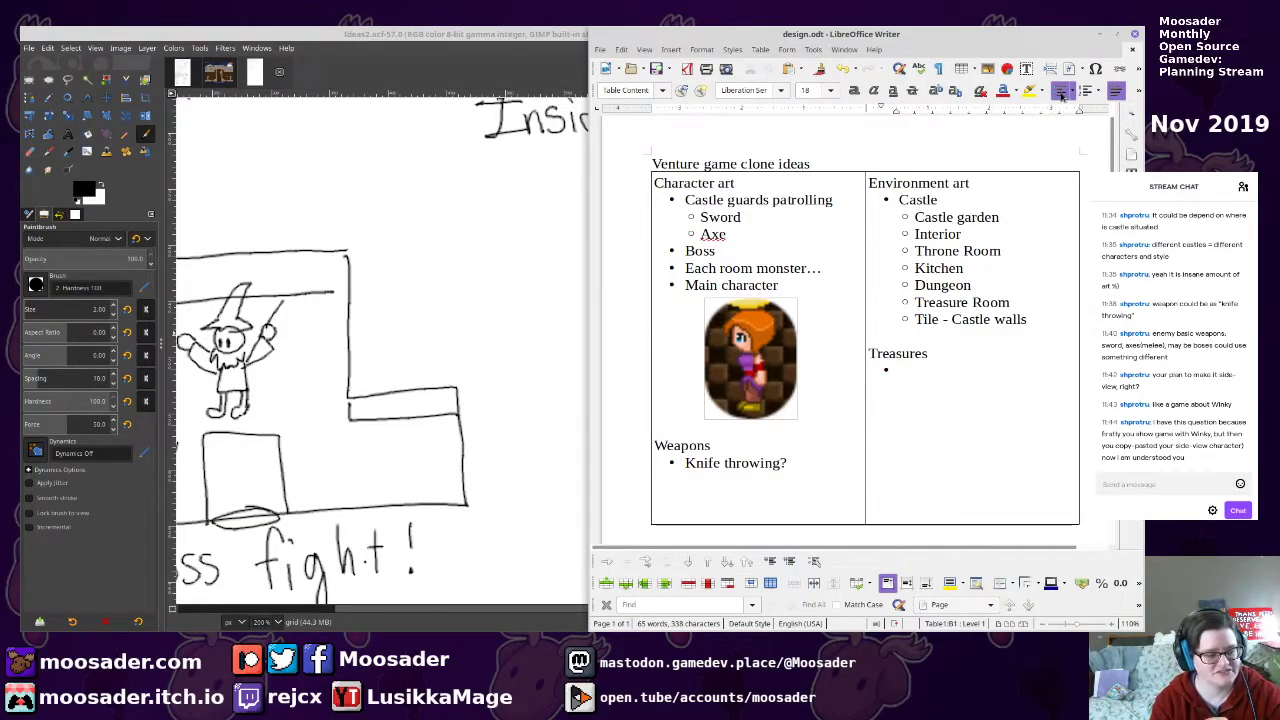
pyautogui.write('Treasur')
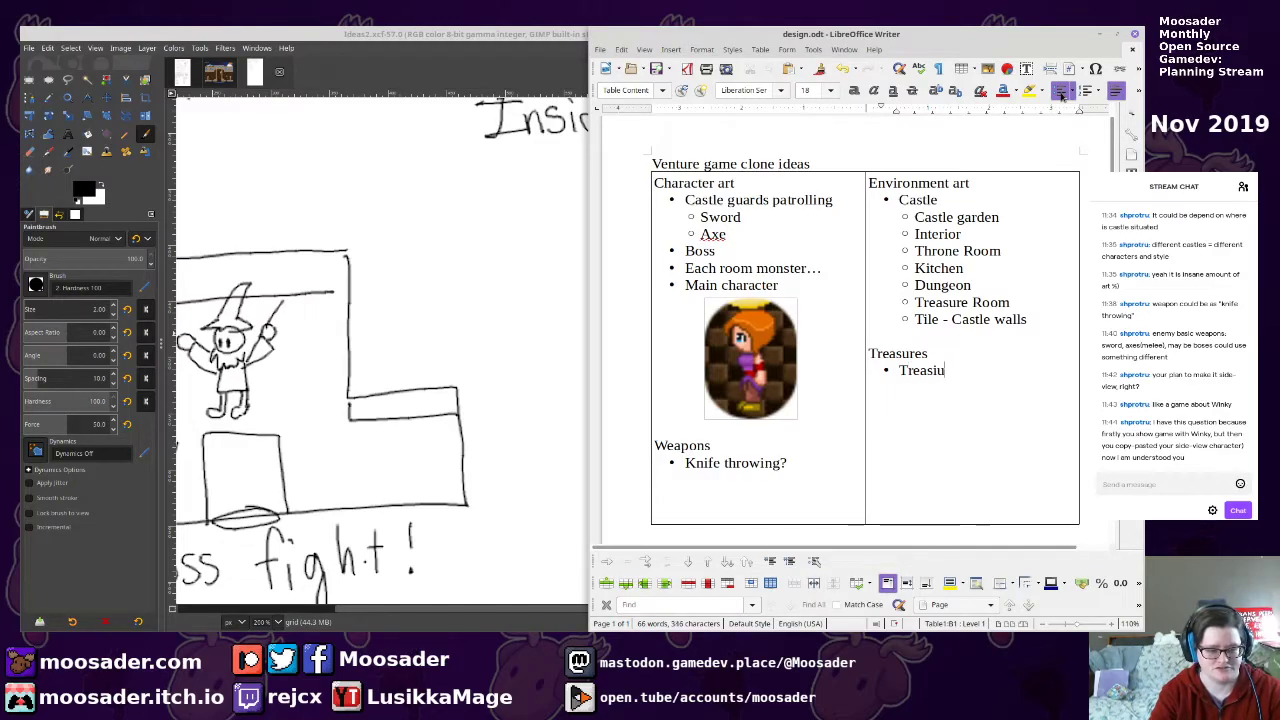
pyautogui.write('e / things you can')
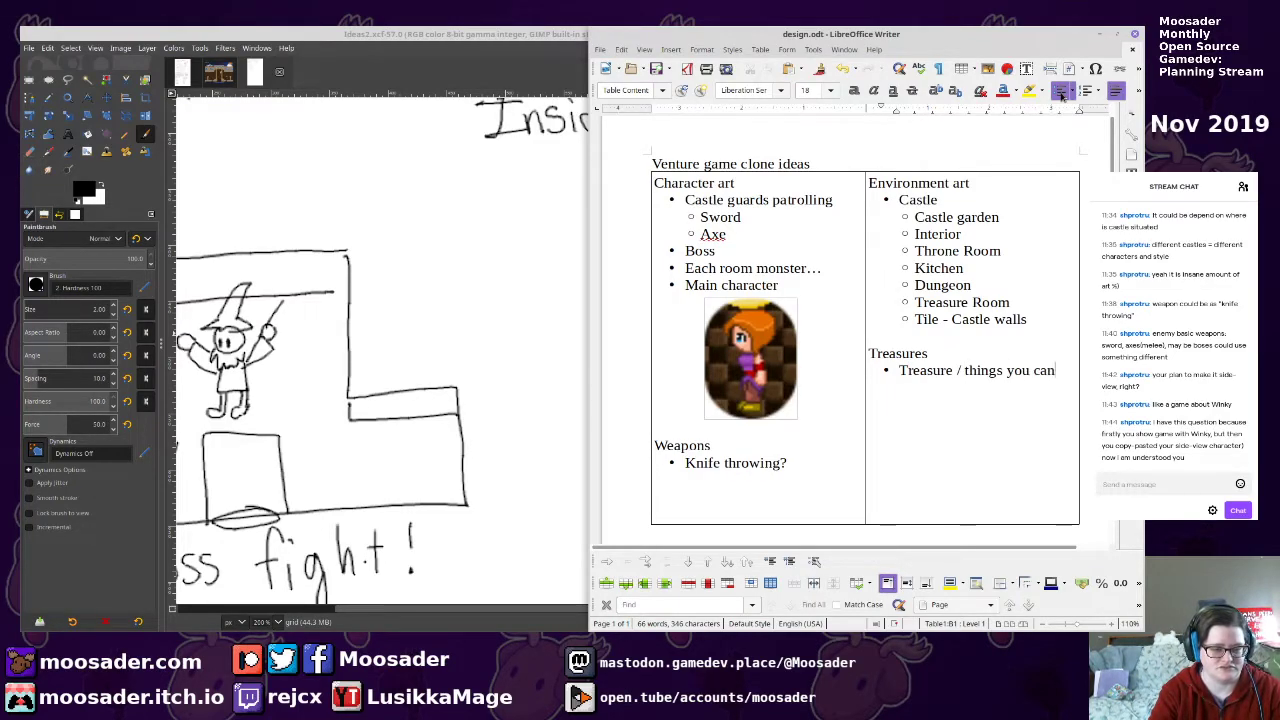
pyautogui.write(' selllll')
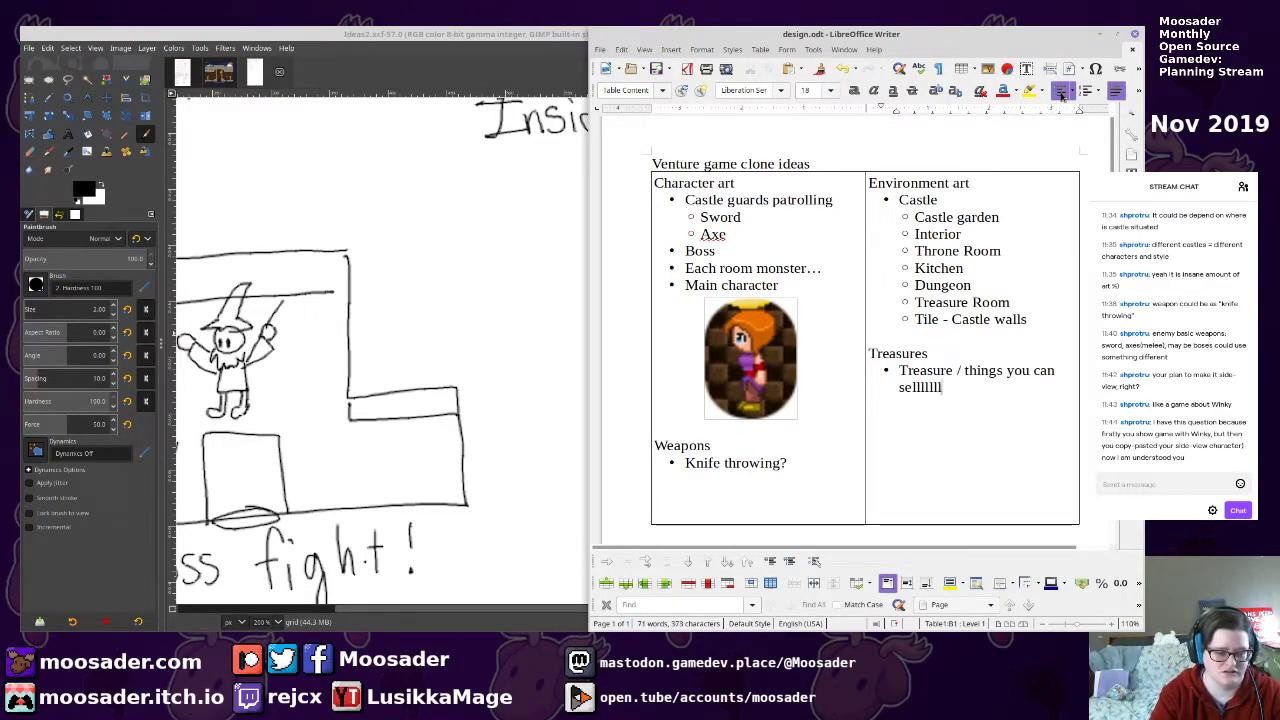
pyautogui.write('l')
pyautogui.press('Return')
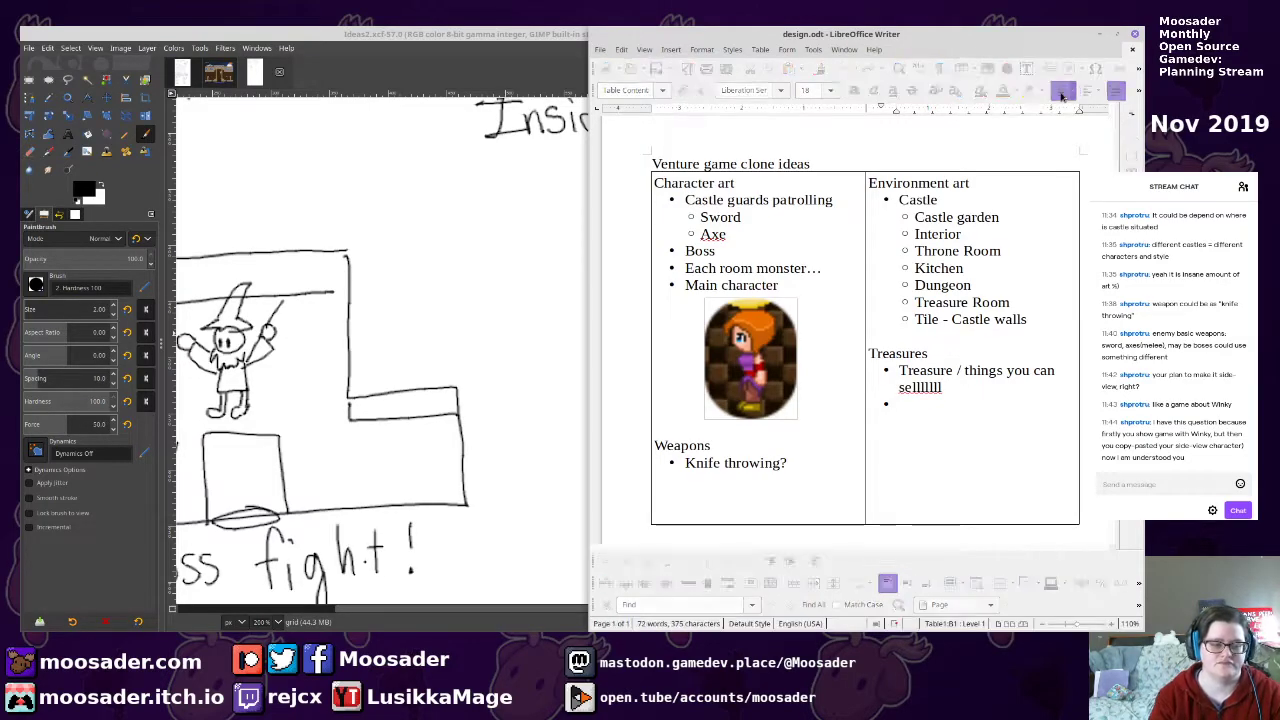
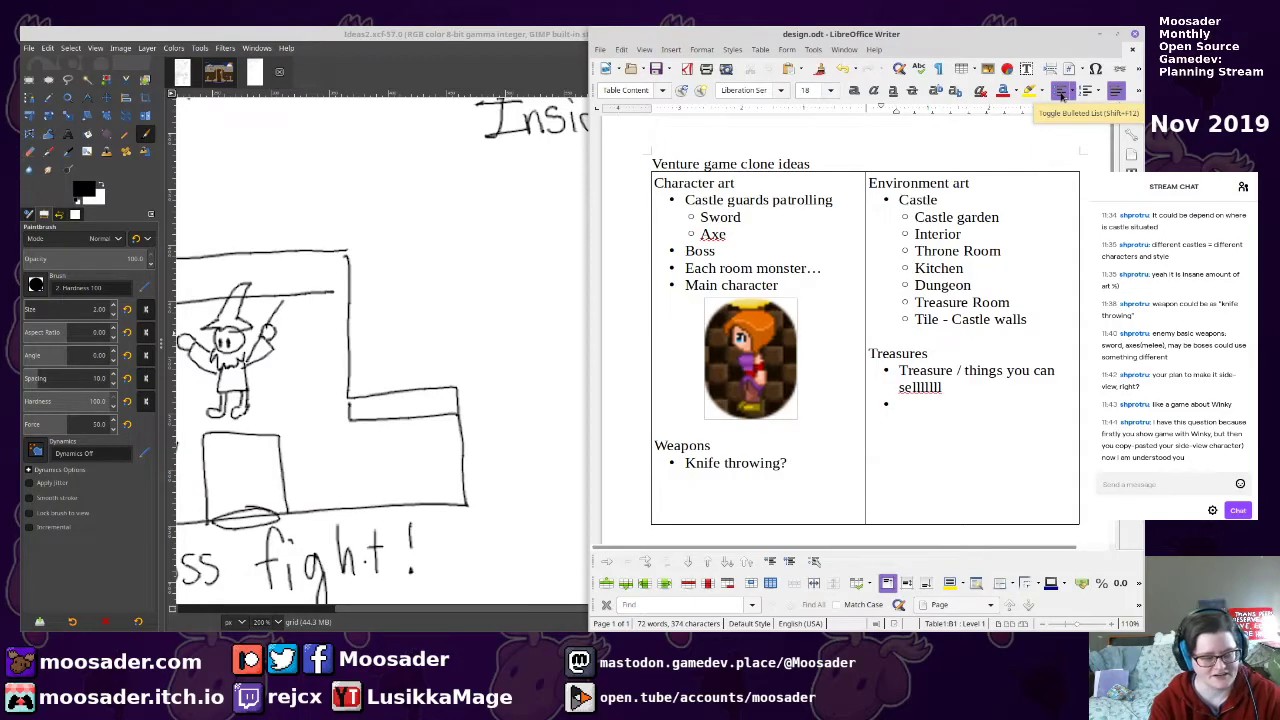
# Switch back to GIMP and handwrite the heading "First Floor" in the blank area beneath the "Inside Room" label
pyautogui.click(452, 217)
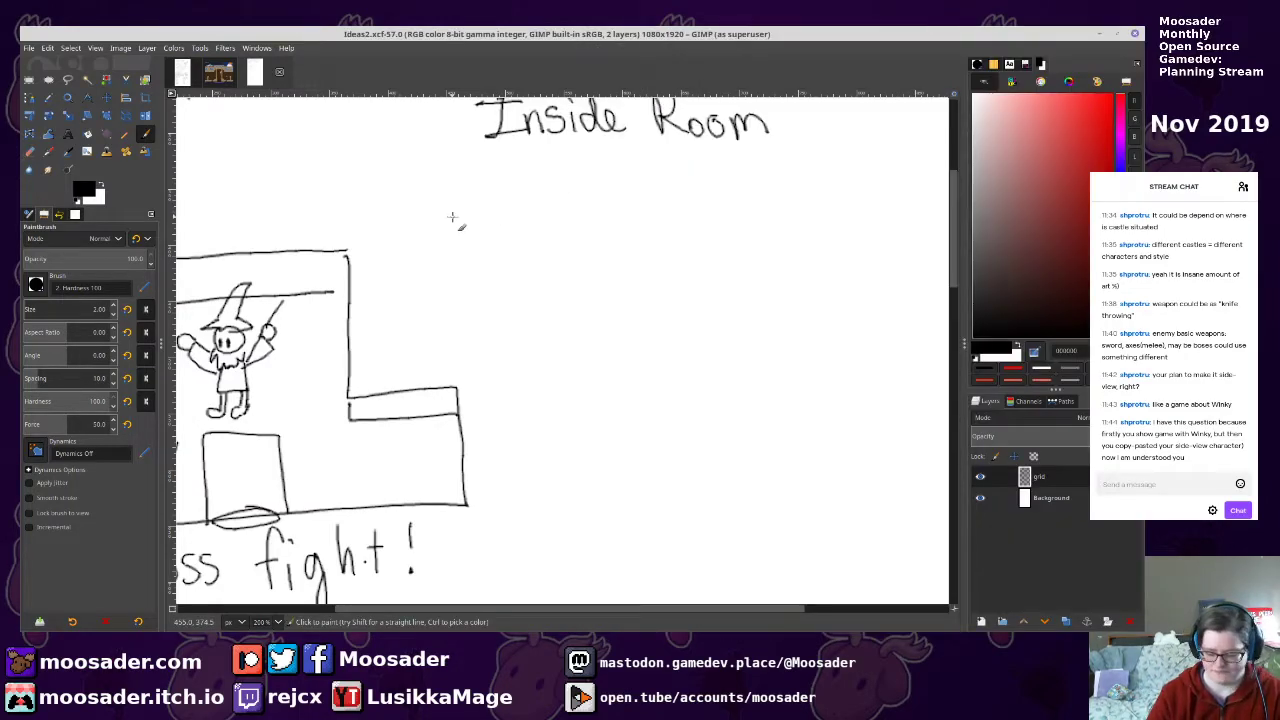
pyautogui.moveTo(516, 227)
pyautogui.mouseDown()
pyautogui.moveTo(548, 227)
pyautogui.moveTo(521, 260)
pyautogui.mouseUp()
pyautogui.moveTo(521, 244)
pyautogui.mouseDown()
pyautogui.moveTo(546, 255)
pyautogui.moveTo(564, 240)
pyautogui.mouseUp()
pyautogui.click(547, 234)
pyautogui.moveTo(575, 238); pyautogui.dragTo(578, 258)
pyautogui.moveTo(595, 222)
pyautogui.mouseDown()
pyautogui.moveTo(596, 257)
pyautogui.moveTo(602, 236)
pyautogui.mouseUp()
pyautogui.moveTo(618, 222)
pyautogui.mouseDown()
pyautogui.moveTo(650, 218)
pyautogui.moveTo(618, 256)
pyautogui.mouseUp()
pyautogui.moveTo(620, 240); pyautogui.dragTo(702, 252)
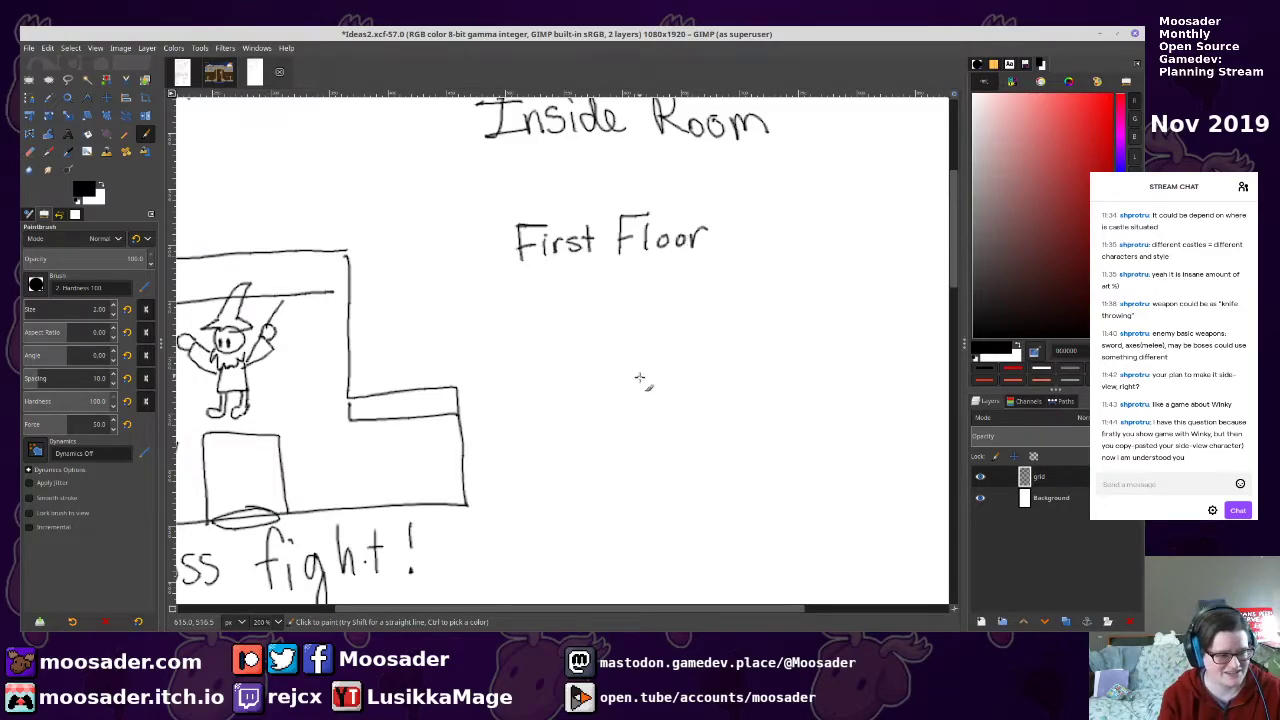
# Underline the "First Floor" heading, handwrite "outside castle" beneath it, and save the image
pyautogui.moveTo(516, 268); pyautogui.dragTo(773, 246)
pyautogui.moveTo(558, 287)
pyautogui.mouseDown()
pyautogui.moveTo(623, 289)
pyautogui.moveTo(637, 271)
pyautogui.moveTo(650, 300)
pyautogui.moveTo(680, 298)
pyautogui.moveTo(752, 281)
pyautogui.moveTo(759, 262)
pyautogui.moveTo(771, 281)
pyautogui.moveTo(823, 277)
pyautogui.mouseUp()
pyautogui.hotkey('ctrl', 's')
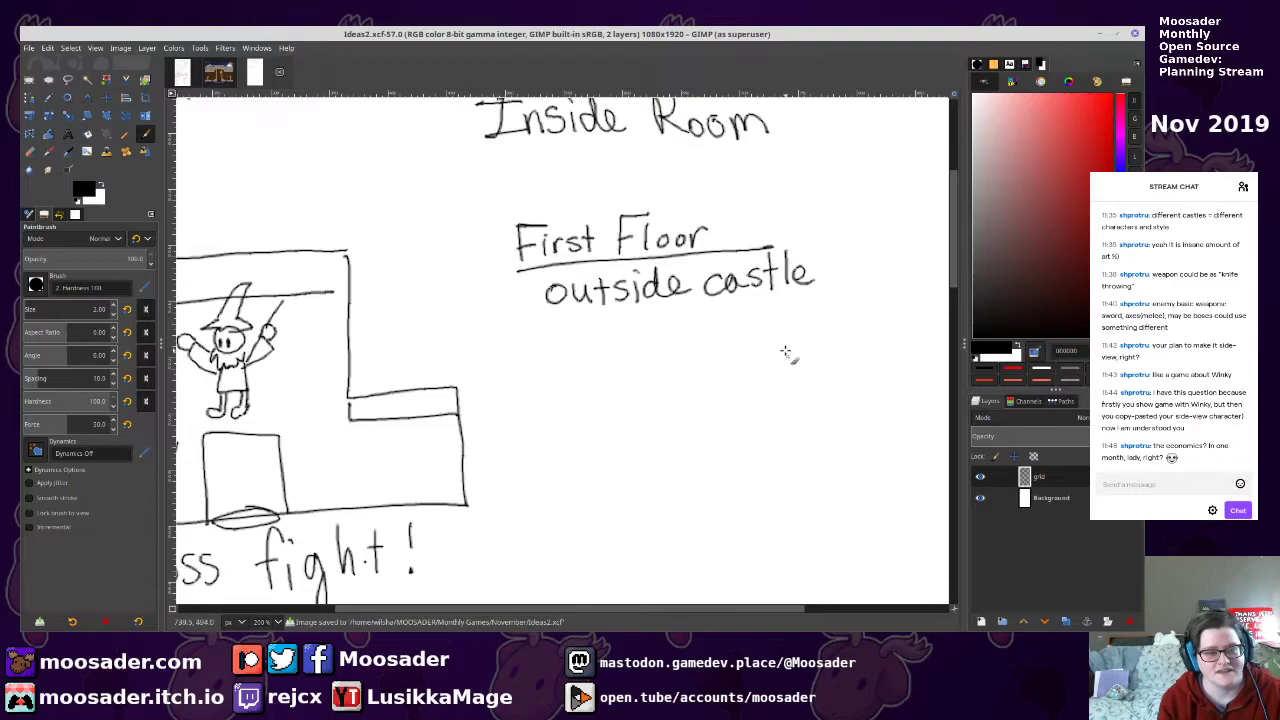
pyautogui.moveTo(583, 303)
pyautogui.mouseDown()
pyautogui.moveTo(602, 298)
pyautogui.moveTo(591, 310)
pyautogui.mouseUp()
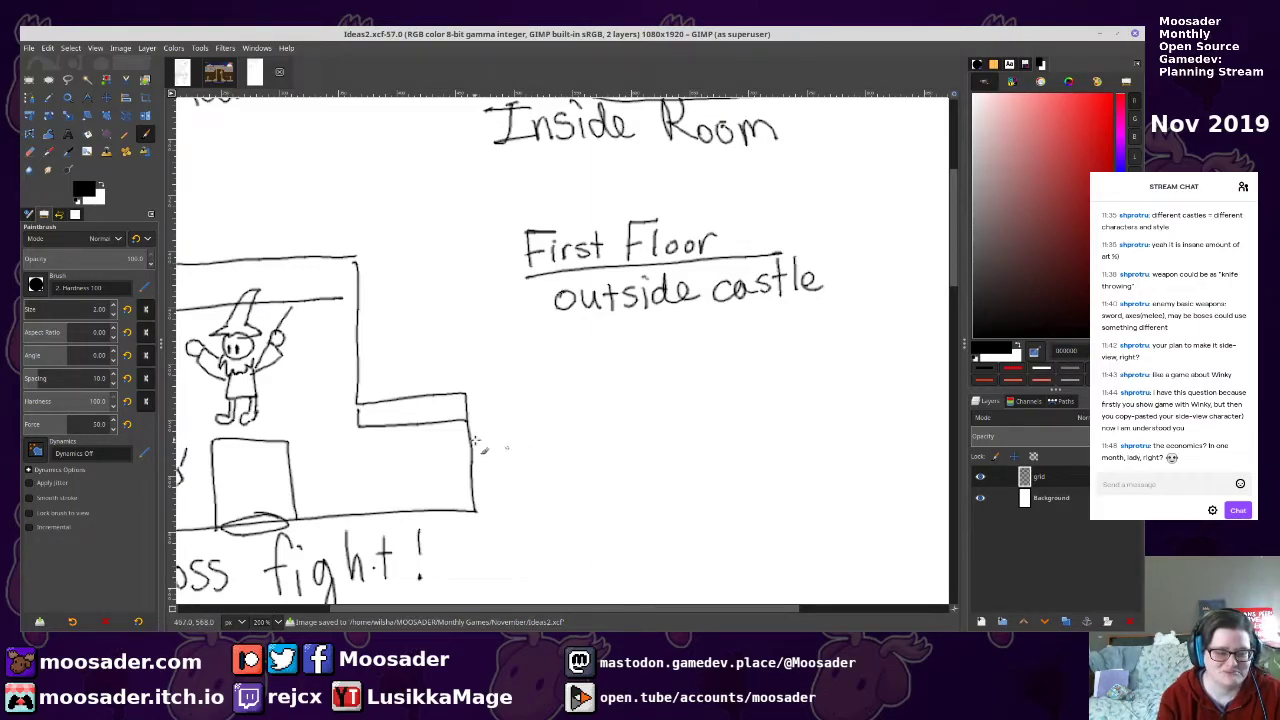
pyautogui.moveTo(388, 474); pyautogui.dragTo(389, 492)
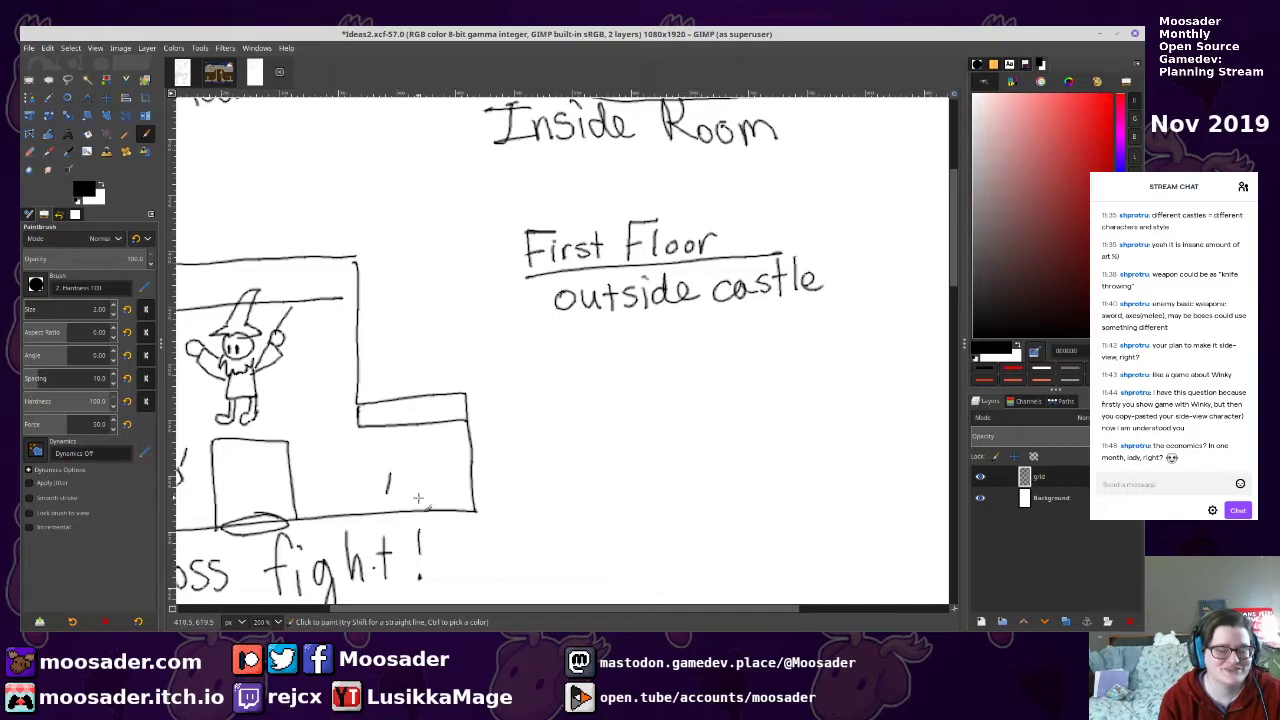
pyautogui.hotkey('ctrl', 'z')
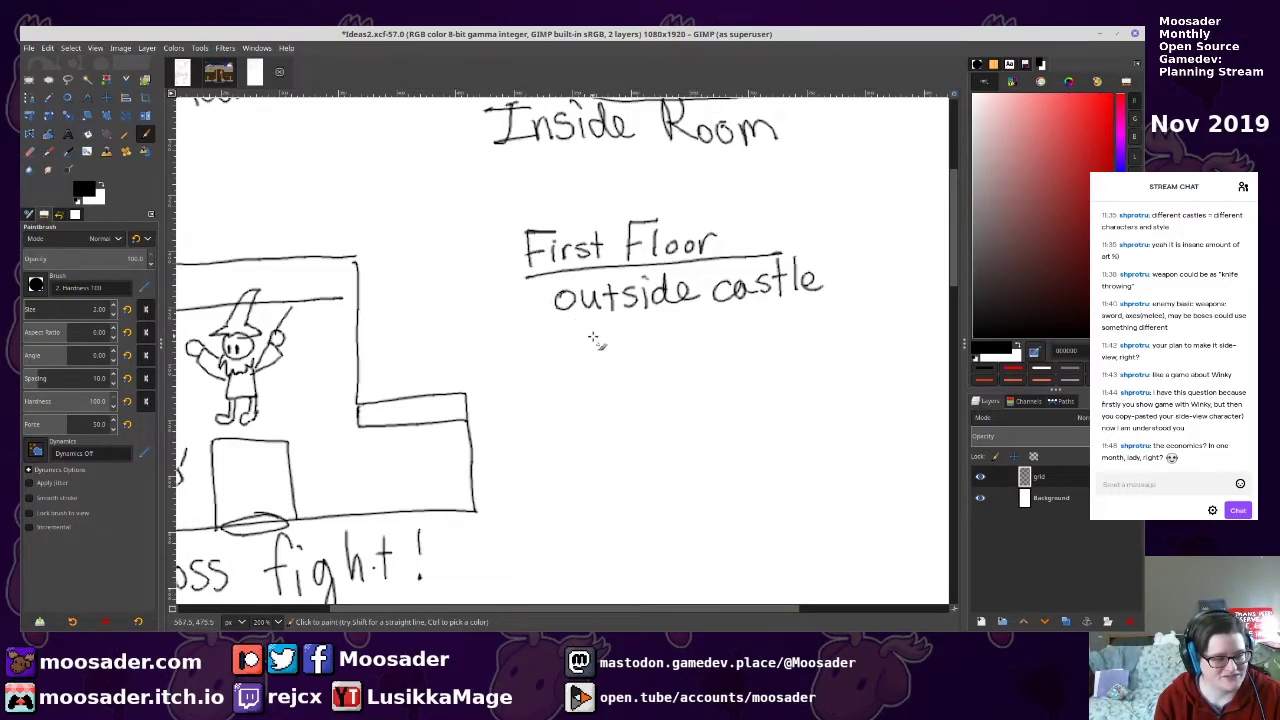
pyautogui.moveTo(575, 328); pyautogui.dragTo(613, 340)
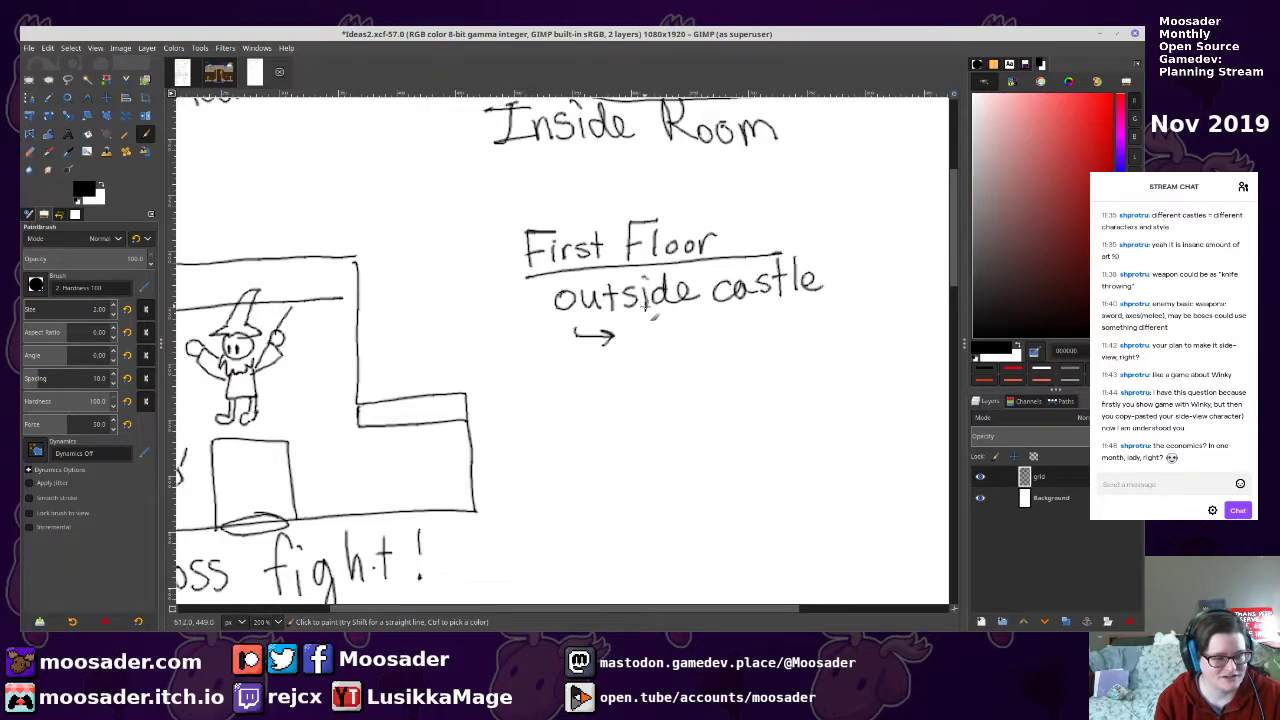
pyautogui.hotkey('ctrl', 'z')
pyautogui.hotkey('ctrl', 'z')
# Draw four list arrows beneath "outside castle" and handwrite "Key" beside the last one
pyautogui.moveTo(578, 323)
pyautogui.mouseDown()
pyautogui.moveTo(576, 338)
pyautogui.moveTo(605, 335)
pyautogui.mouseUp()
pyautogui.moveTo(594, 329)
pyautogui.mouseDown()
pyautogui.moveTo(606, 334)
pyautogui.moveTo(596, 372)
pyautogui.mouseUp()
pyautogui.moveTo(576, 380)
pyautogui.mouseDown()
pyautogui.moveTo(578, 396)
pyautogui.moveTo(606, 395)
pyautogui.mouseUp()
pyautogui.moveTo(604, 391)
pyautogui.mouseDown()
pyautogui.moveTo(608, 426)
pyautogui.moveTo(596, 432)
pyautogui.mouseUp()
pyautogui.moveTo(630, 410); pyautogui.dragTo(632, 424)
pyautogui.moveTo(632, 424); pyautogui.dragTo(668, 426)
pyautogui.moveTo(674, 416)
pyautogui.mouseDown()
pyautogui.moveTo(664, 443)
pyautogui.moveTo(732, 457)
pyautogui.mouseUp()
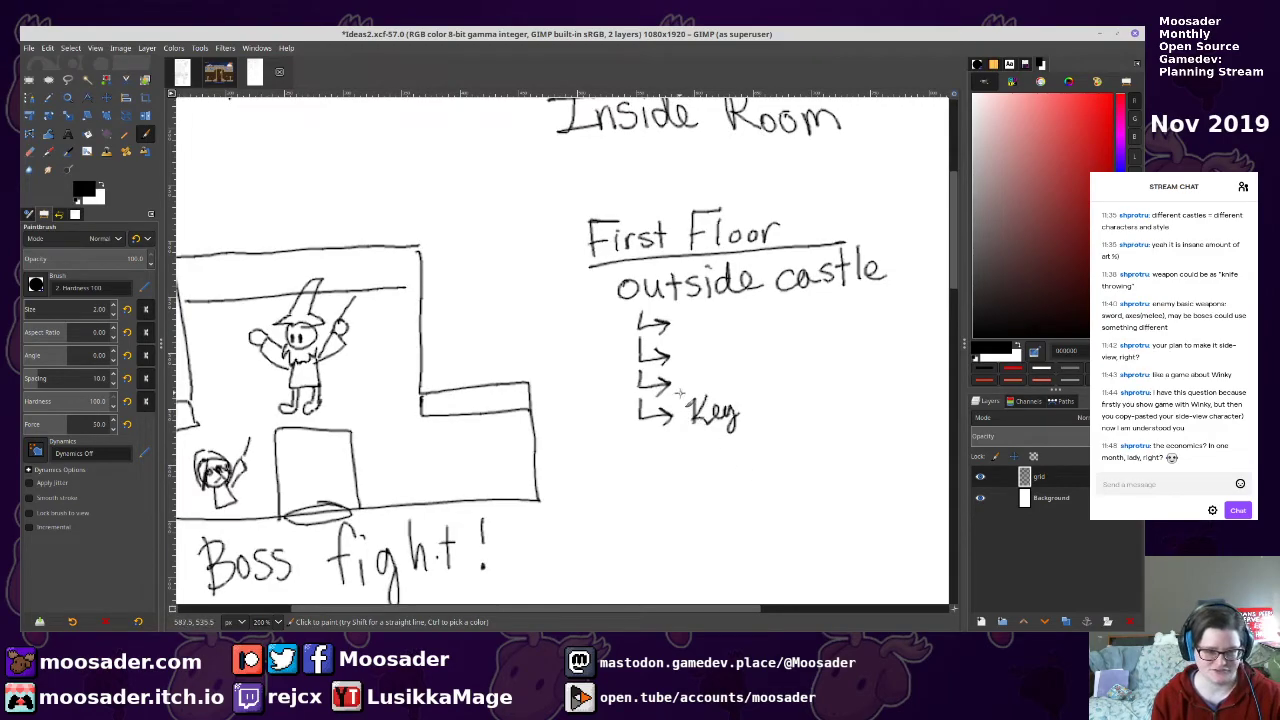
# Handwrite a comma, "easy enemies" and "no weapons" to the right of "outside castle"
pyautogui.moveTo(757, 338)
pyautogui.mouseDown()
pyautogui.moveTo(660, 337)
pyautogui.moveTo(553, 374)
pyautogui.mouseUp()
pyautogui.moveTo(689, 305)
pyautogui.mouseDown()
pyautogui.moveTo(691, 327)
pyautogui.moveTo(746, 314)
pyautogui.mouseUp()
pyautogui.moveTo(762, 292); pyautogui.dragTo(786, 334)
pyautogui.moveTo(850, 271)
pyautogui.mouseDown()
pyautogui.moveTo(800, 298)
pyautogui.moveTo(776, 334)
pyautogui.moveTo(866, 334)
pyautogui.mouseUp()
pyautogui.moveTo(704, 366)
pyautogui.mouseDown()
pyautogui.moveTo(722, 388)
pyautogui.moveTo(784, 372)
pyautogui.moveTo(822, 390)
pyautogui.moveTo(840, 366)
pyautogui.moveTo(862, 377)
pyautogui.mouseUp()
pyautogui.moveTo(876, 354)
pyautogui.mouseDown()
pyautogui.moveTo(879, 374)
pyautogui.moveTo(864, 380)
pyautogui.mouseUp()
pyautogui.moveTo(549, 457); pyautogui.dragTo(607, 442)
pyautogui.moveTo(851, 406)
pyautogui.mouseDown()
pyautogui.moveTo(670, 431)
pyautogui.moveTo(795, 352)
pyautogui.mouseUp()
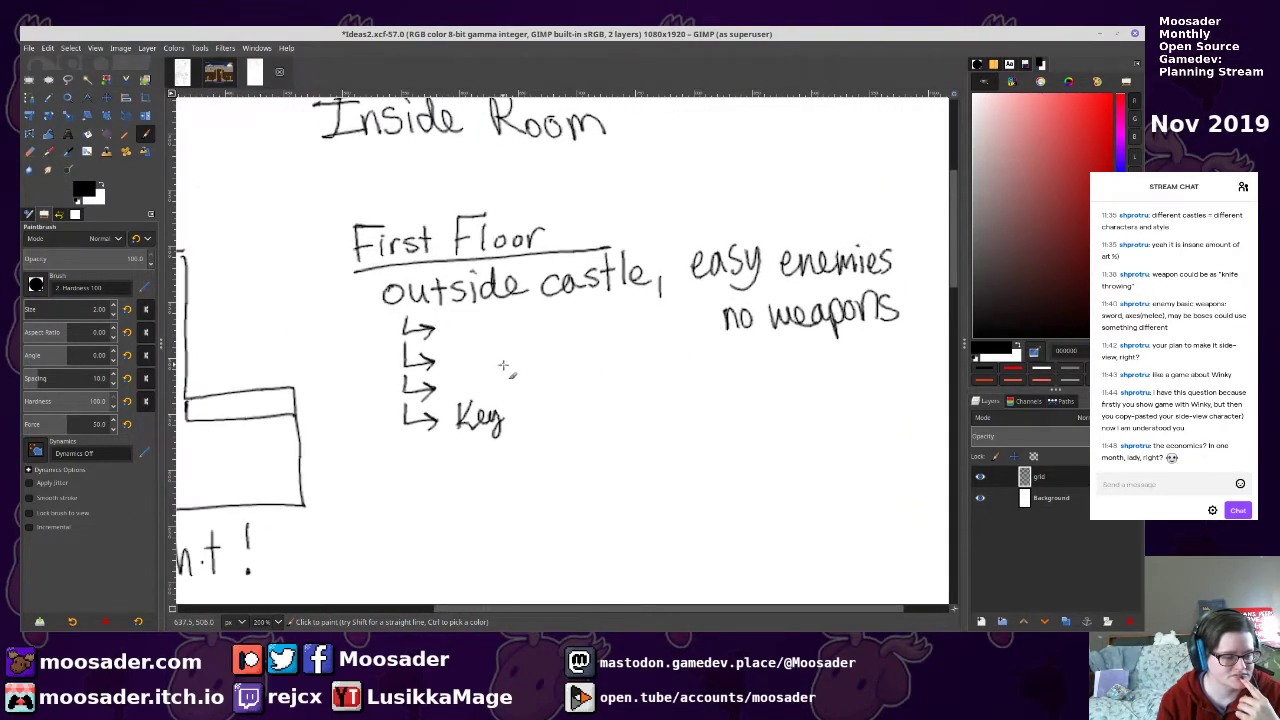
# Handwrite "Treasure" beside each of the first two arrows in the first floor list
pyautogui.moveTo(443, 322); pyautogui.dragTo(467, 321)
pyautogui.moveTo(455, 322)
pyautogui.mouseDown()
pyautogui.moveTo(455, 347)
pyautogui.moveTo(479, 332)
pyautogui.moveTo(492, 345)
pyautogui.mouseUp()
pyautogui.moveTo(495, 338); pyautogui.dragTo(516, 345)
pyautogui.moveTo(524, 333)
pyautogui.mouseDown()
pyautogui.moveTo(520, 345)
pyautogui.moveTo(572, 335)
pyautogui.mouseUp()
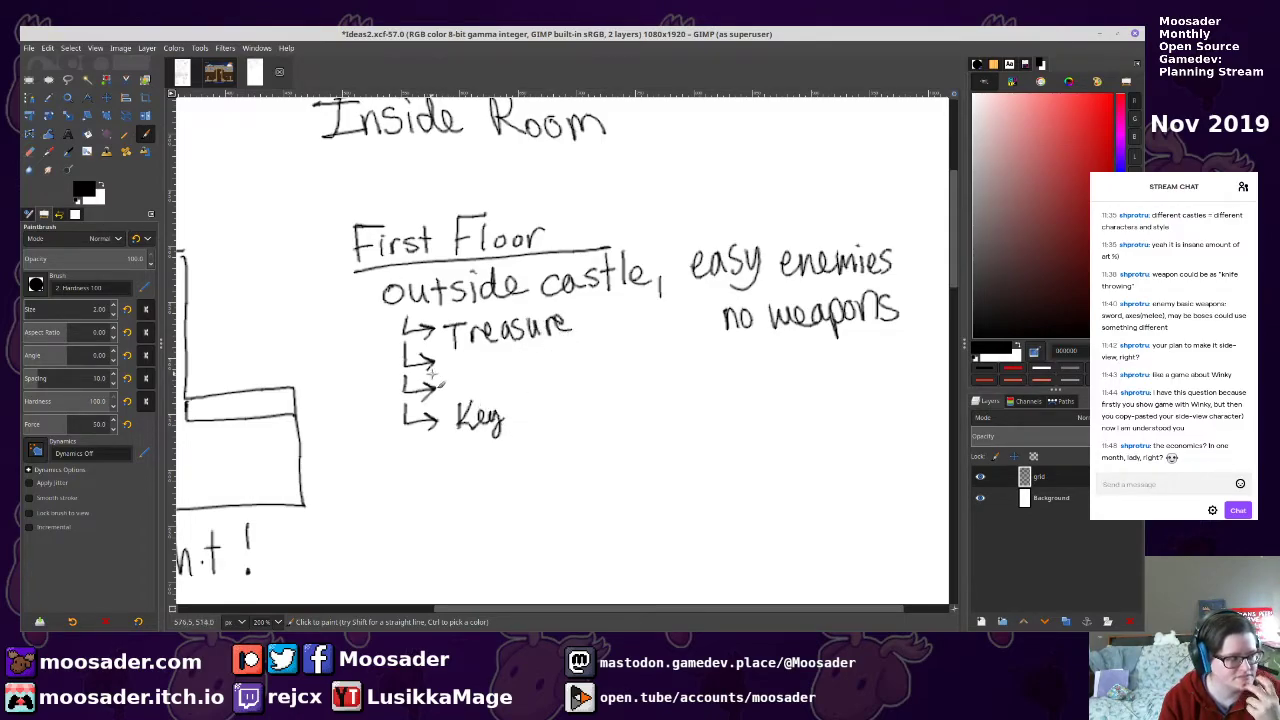
pyautogui.moveTo(443, 352); pyautogui.dragTo(469, 351)
pyautogui.moveTo(456, 353)
pyautogui.mouseDown()
pyautogui.moveTo(457, 381)
pyautogui.moveTo(481, 366)
pyautogui.mouseUp()
pyautogui.moveTo(483, 372); pyautogui.dragTo(520, 381)
pyautogui.moveTo(535, 355)
pyautogui.mouseDown()
pyautogui.moveTo(530, 380)
pyautogui.moveTo(566, 358)
pyautogui.mouseUp()
pyautogui.moveTo(568, 365); pyautogui.dragTo(578, 372)
pyautogui.moveTo(448, 383); pyautogui.dragTo(482, 382)
pyautogui.moveTo(466, 384)
pyautogui.mouseDown()
pyautogui.moveTo(467, 402)
pyautogui.moveTo(488, 392)
pyautogui.mouseUp()
pyautogui.moveTo(490, 394); pyautogui.dragTo(581, 392)
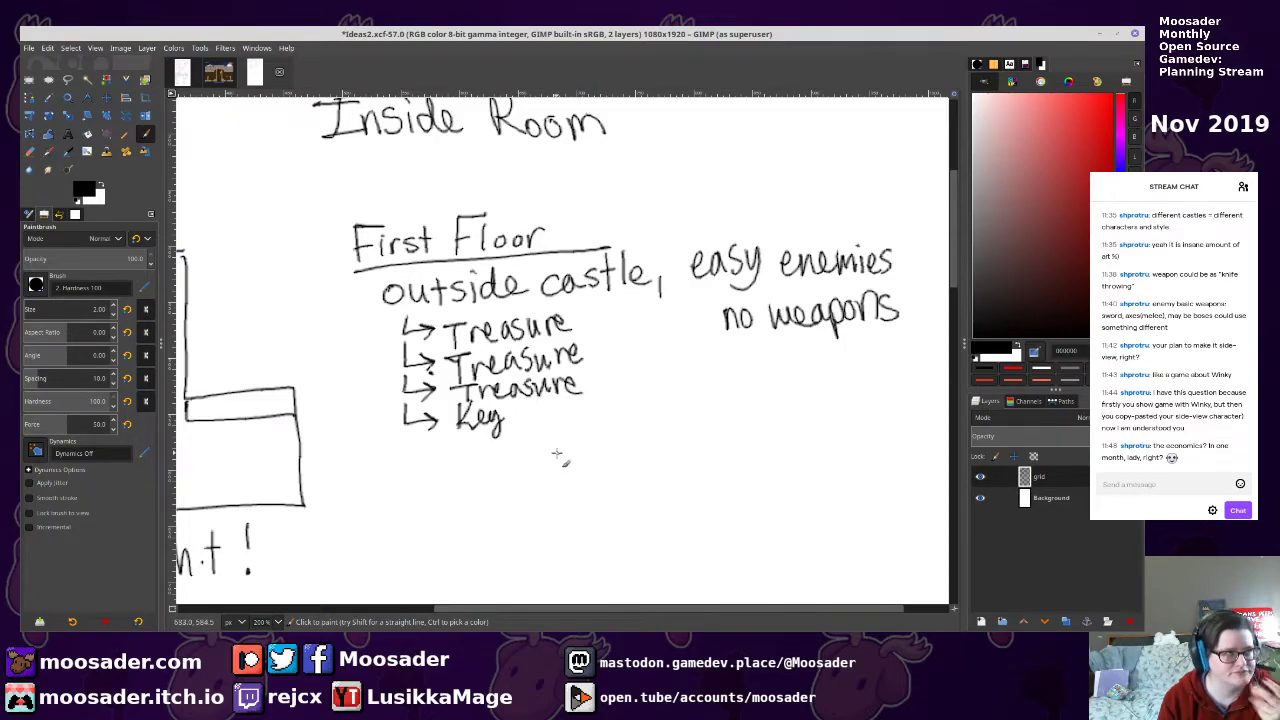
pyautogui.moveTo(500, 415)
pyautogui.mouseDown()
pyautogui.moveTo(519, 403)
pyautogui.moveTo(514, 382)
pyautogui.moveTo(516, 396)
pyautogui.mouseUp()
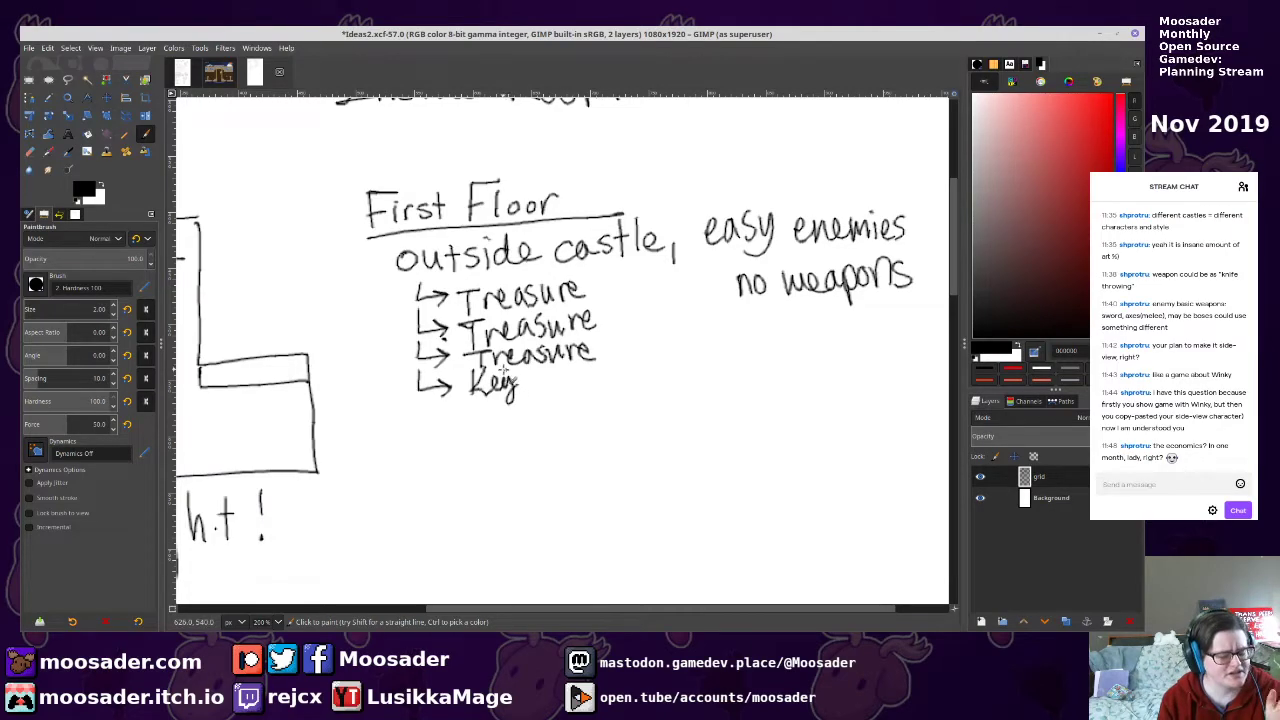
pyautogui.hotkey('ctrl', 'z')
pyautogui.hotkey('ctrl', 'z')
pyautogui.hotkey('ctrl', 'z')
pyautogui.hotkey('ctrl', 'z')
pyautogui.hotkey('ctrl', 'z')
pyautogui.hotkey('ctrl', 'z')
pyautogui.hotkey('ctrl', 'z')
pyautogui.hotkey('ctrl', 'z')
pyautogui.hotkey('ctrl', 'z')
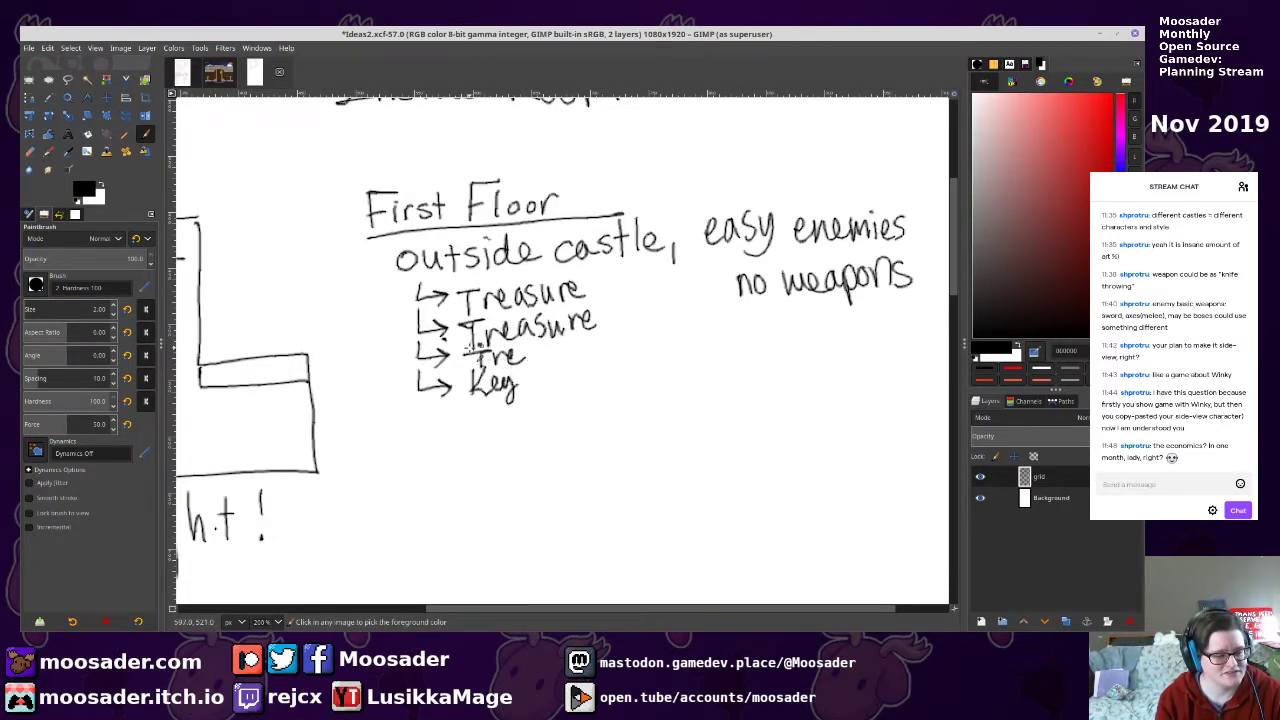
pyautogui.hotkey('ctrl', 'z')
# Handwrite "Shovel?" beside the third arrow in the first floor list, and save the image
pyautogui.hotkey('ctrl', 's')
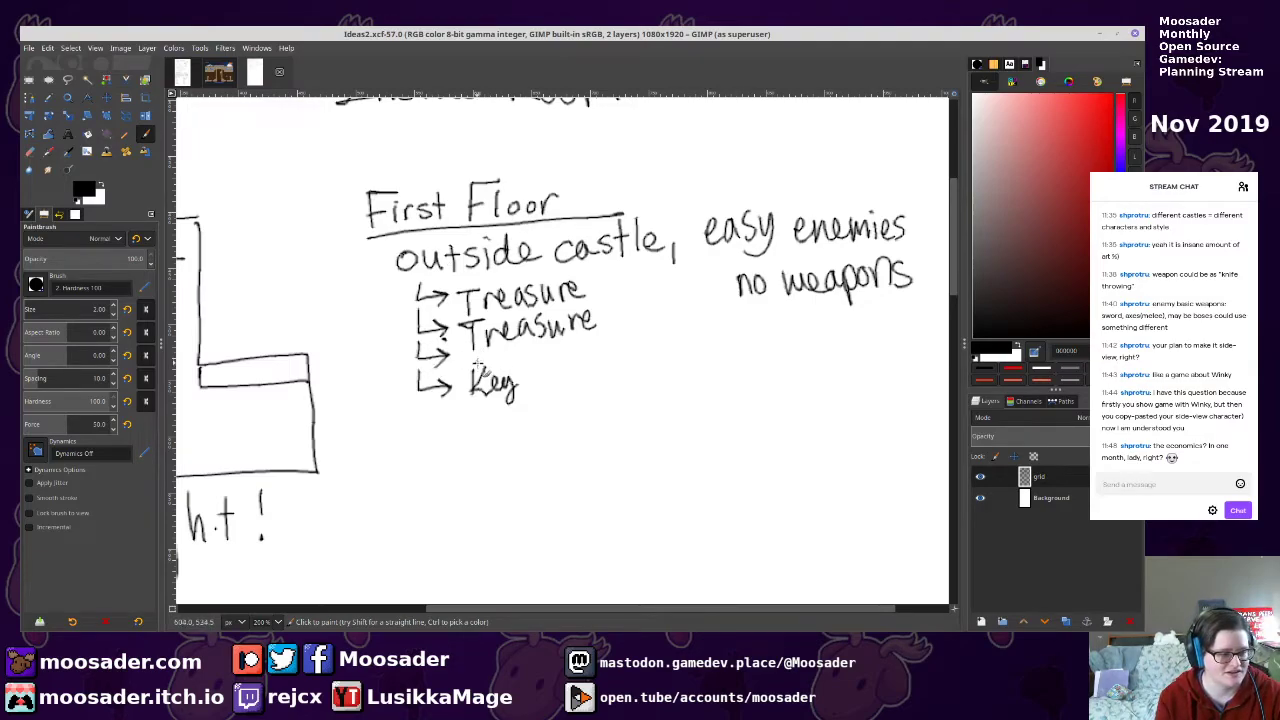
pyautogui.moveTo(492, 346)
pyautogui.mouseDown()
pyautogui.moveTo(478, 372)
pyautogui.moveTo(562, 360)
pyautogui.moveTo(575, 372)
pyautogui.mouseUp()
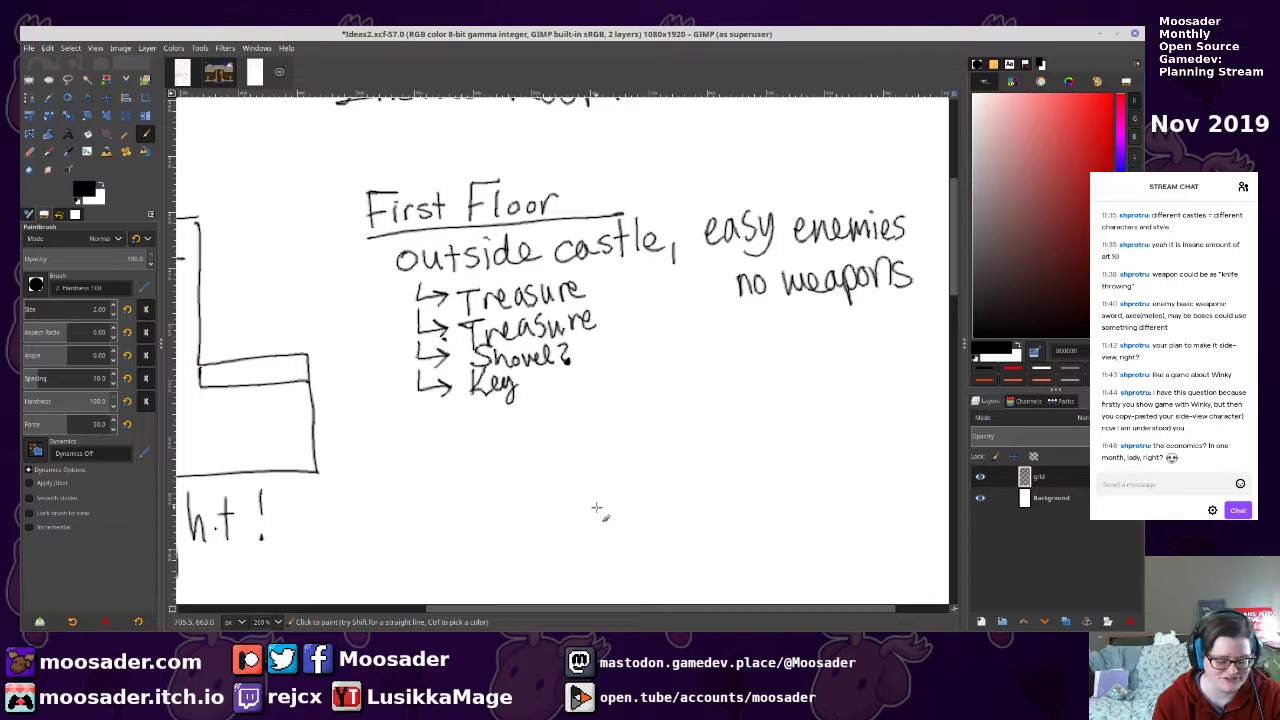
pyautogui.hotkey('ctrl', 's')
# Handwrite the heading "Second Floor" beneath the first floor list and underline it
pyautogui.scroll(-1, 604, 355)
pyautogui.hscroll(-1, 604, 355)
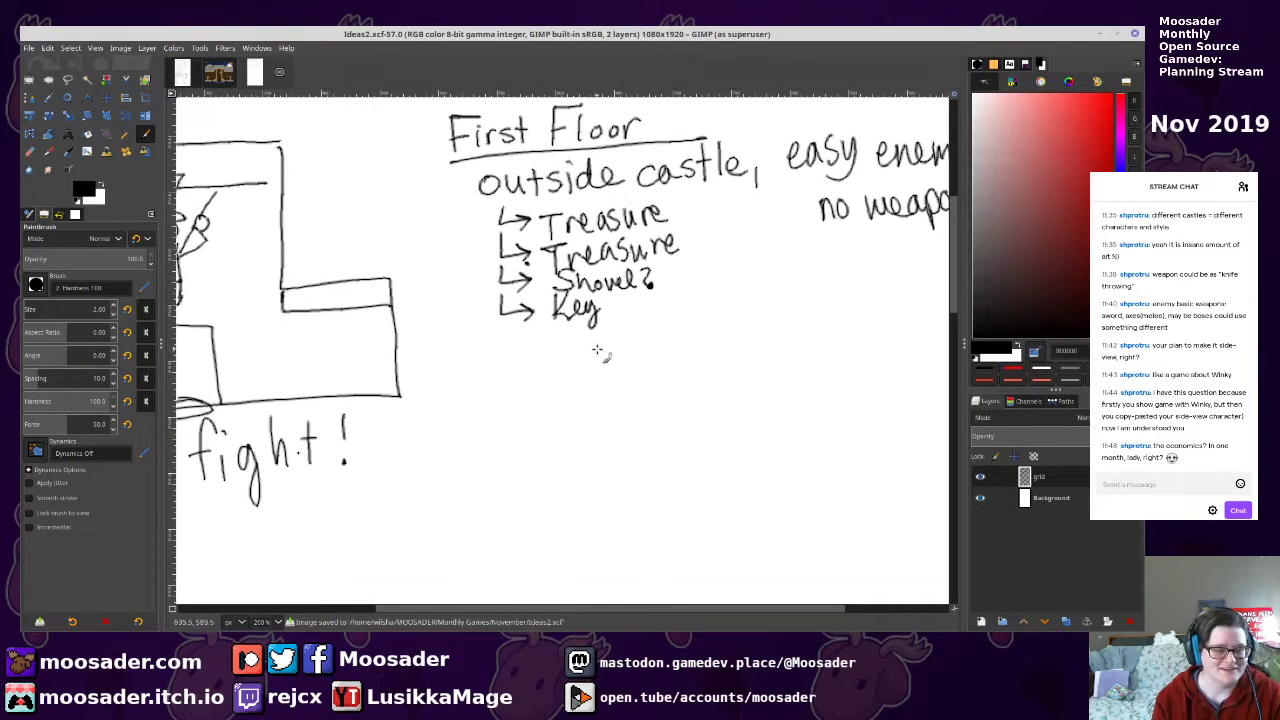
pyautogui.moveTo(466, 372)
pyautogui.mouseDown()
pyautogui.moveTo(520, 408)
pyautogui.moveTo(648, 392)
pyautogui.moveTo(703, 369)
pyautogui.mouseUp()
pyautogui.moveTo(456, 420); pyautogui.dragTo(752, 395)
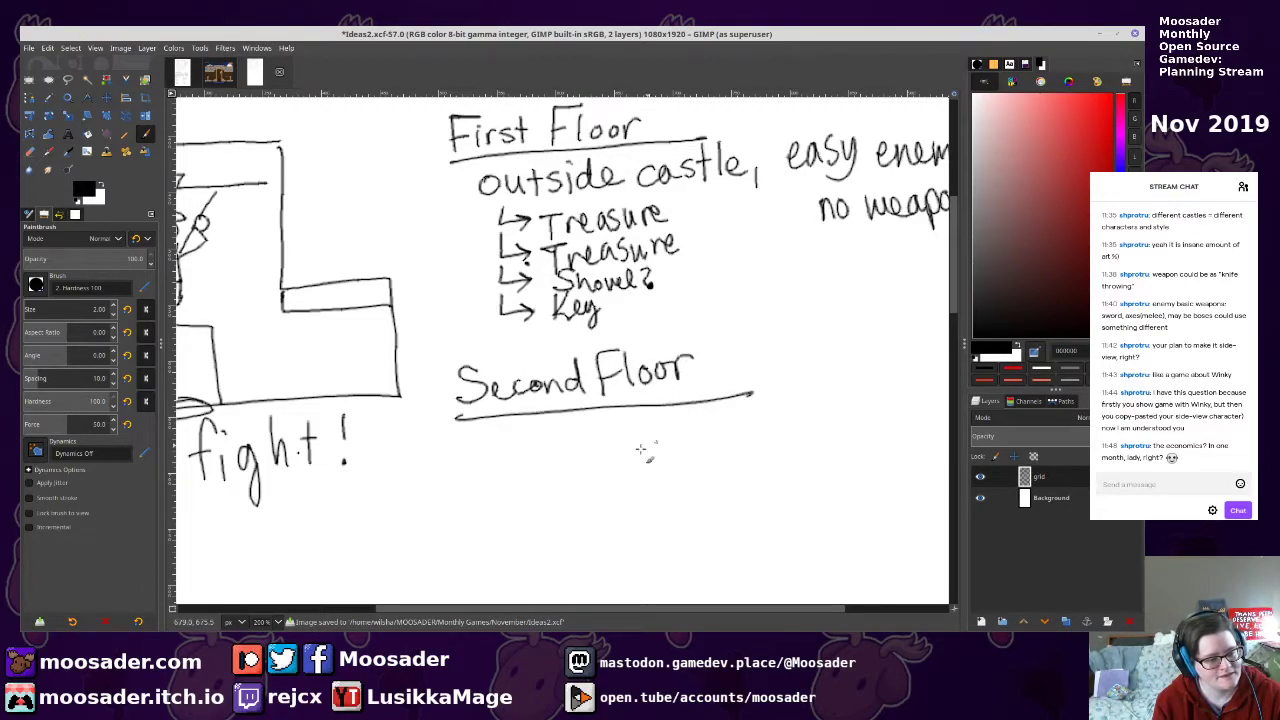
pyautogui.moveTo(527, 429)
pyautogui.mouseDown()
pyautogui.moveTo(504, 432)
pyautogui.moveTo(510, 455)
pyautogui.mouseUp()
pyautogui.moveTo(509, 445); pyautogui.dragTo(522, 446)
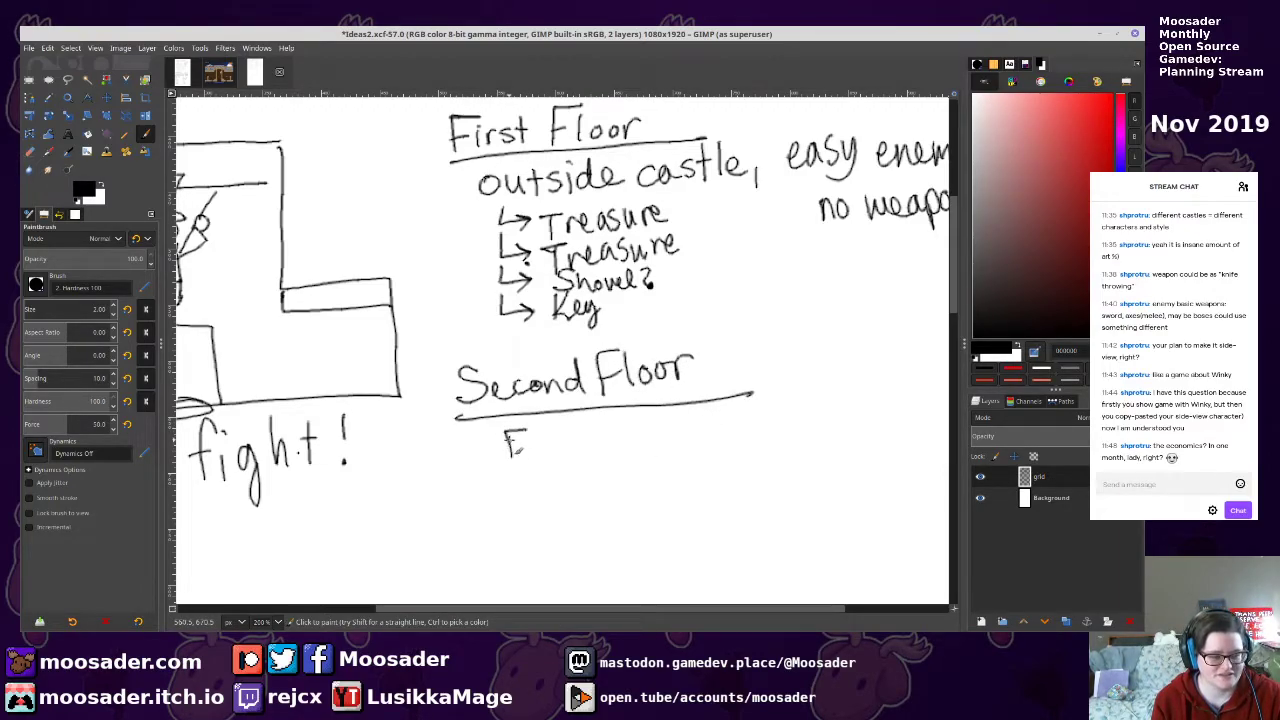
pyautogui.hotkey('ctrl', 'z')
pyautogui.hotkey('ctrl', 'z')
pyautogui.hotkey('ctrl', 'z')
# Cross out "Floor" in the first and second headings and handwrite "Level" after each one
pyautogui.moveTo(568, 112)
pyautogui.mouseDown()
pyautogui.moveTo(586, 140)
pyautogui.moveTo(650, 120)
pyautogui.mouseUp()
pyautogui.moveTo(594, 360)
pyautogui.mouseDown()
pyautogui.moveTo(606, 384)
pyautogui.moveTo(690, 360)
pyautogui.mouseUp()
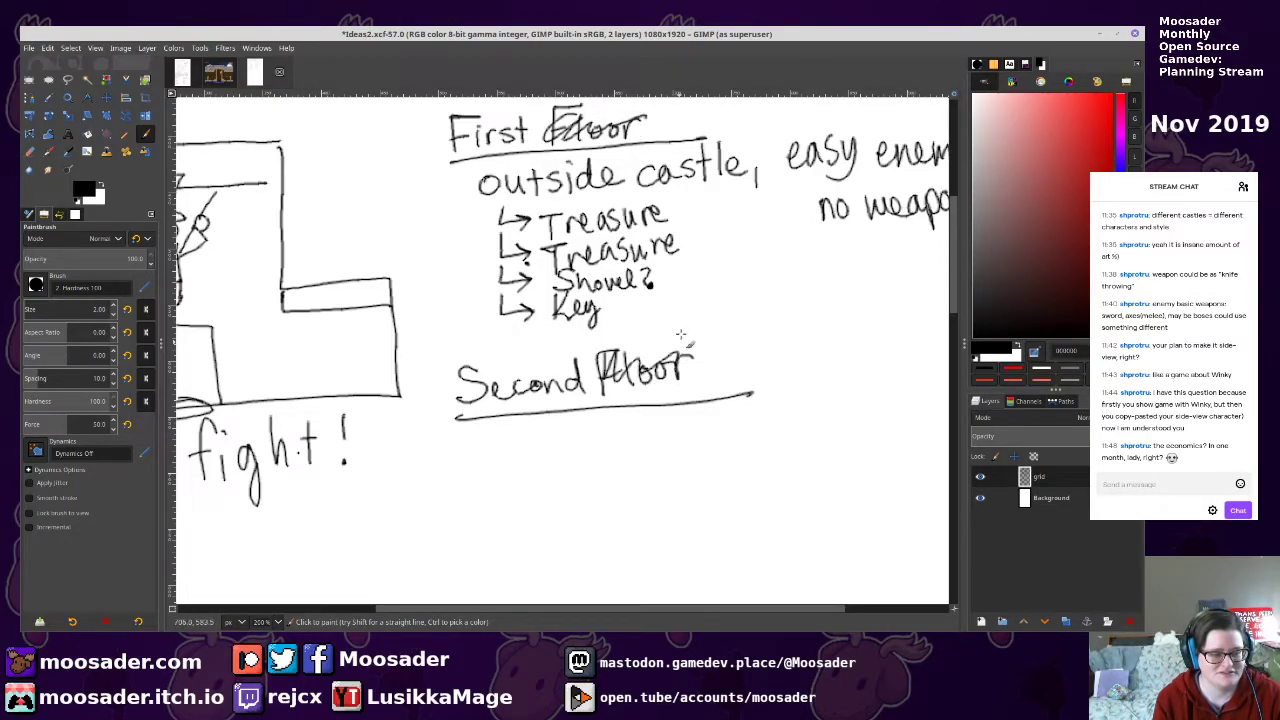
pyautogui.scroll(3, 690, 365)
pyautogui.moveTo(636, 224)
pyautogui.mouseDown()
pyautogui.moveTo(660, 262)
pyautogui.moveTo(712, 272)
pyautogui.mouseUp()
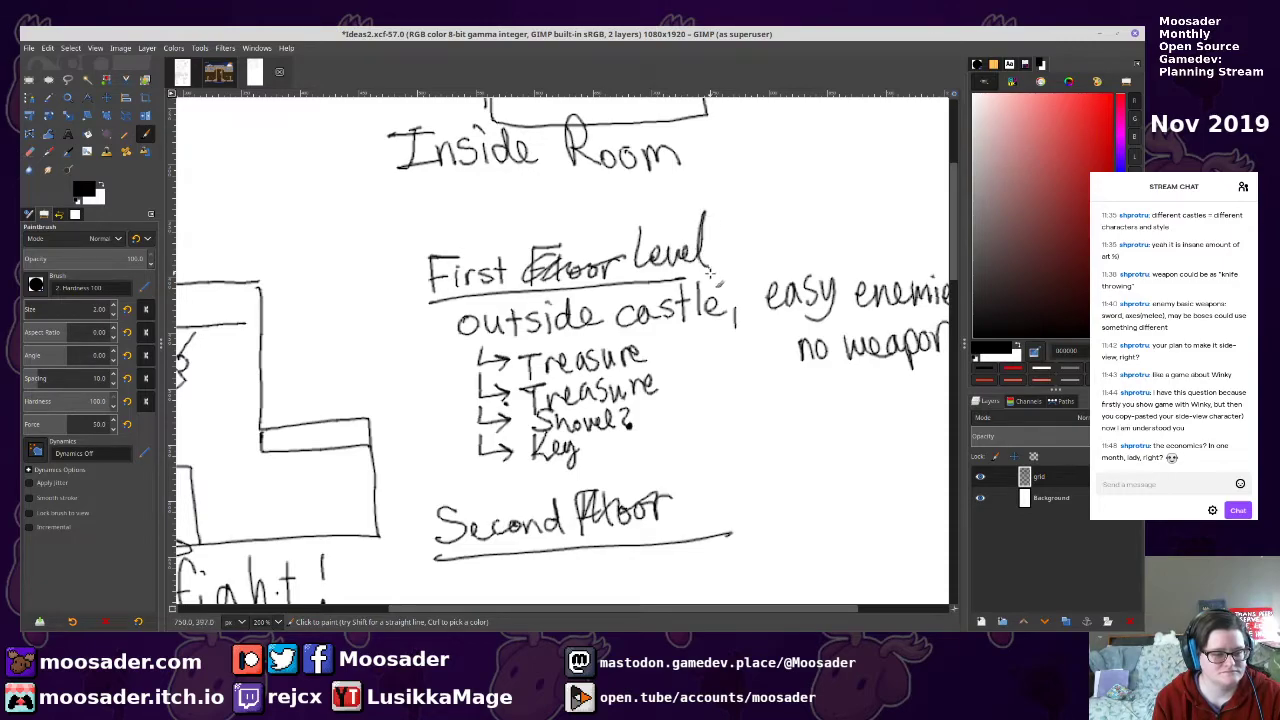
pyautogui.moveTo(677, 468)
pyautogui.mouseDown()
pyautogui.moveTo(704, 520)
pyautogui.moveTo(746, 520)
pyautogui.mouseUp()
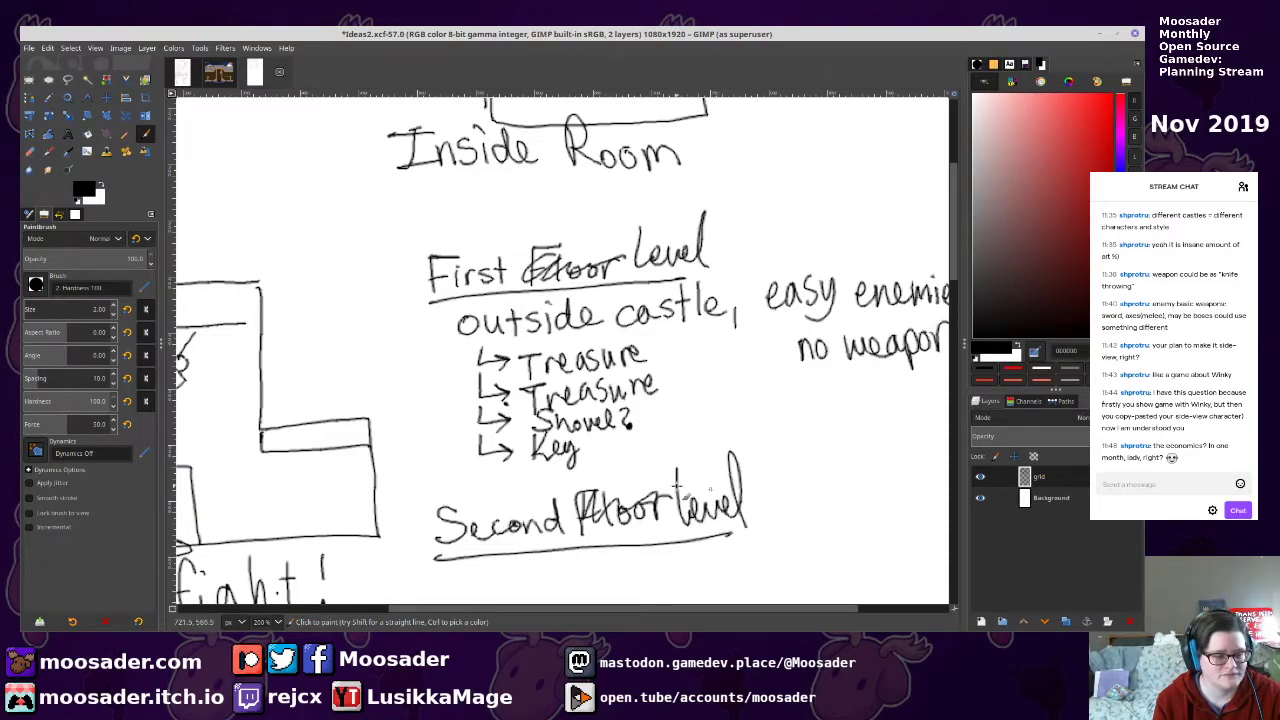
# Handwrite "Castle interior, Medium enemies" beneath the second level heading, and save the image
pyautogui.scroll(-3, 508, 447)
pyautogui.moveTo(508, 447)
pyautogui.mouseDown()
pyautogui.moveTo(528, 416)
pyautogui.moveTo(571, 439)
pyautogui.moveTo(600, 422)
pyautogui.moveTo(732, 405)
pyautogui.mouseUp()
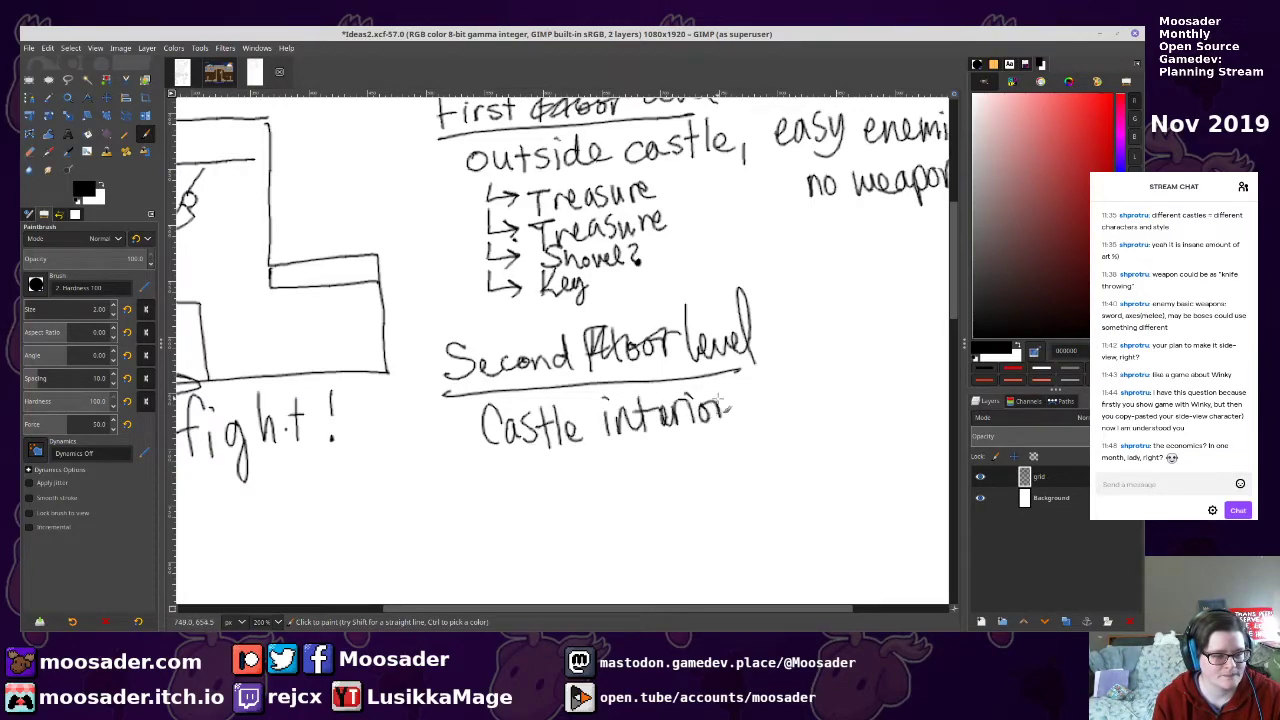
pyautogui.scroll(1, 736, 449)
pyautogui.hscroll(5, 736, 449)
pyautogui.moveTo(602, 430)
pyautogui.mouseDown()
pyautogui.moveTo(612, 445)
pyautogui.moveTo(683, 450)
pyautogui.moveTo(718, 445)
pyautogui.moveTo(732, 425)
pyautogui.moveTo(768, 436)
pyautogui.moveTo(793, 409)
pyautogui.moveTo(830, 425)
pyautogui.moveTo(848, 398)
pyautogui.moveTo(880, 410)
pyautogui.mouseUp()
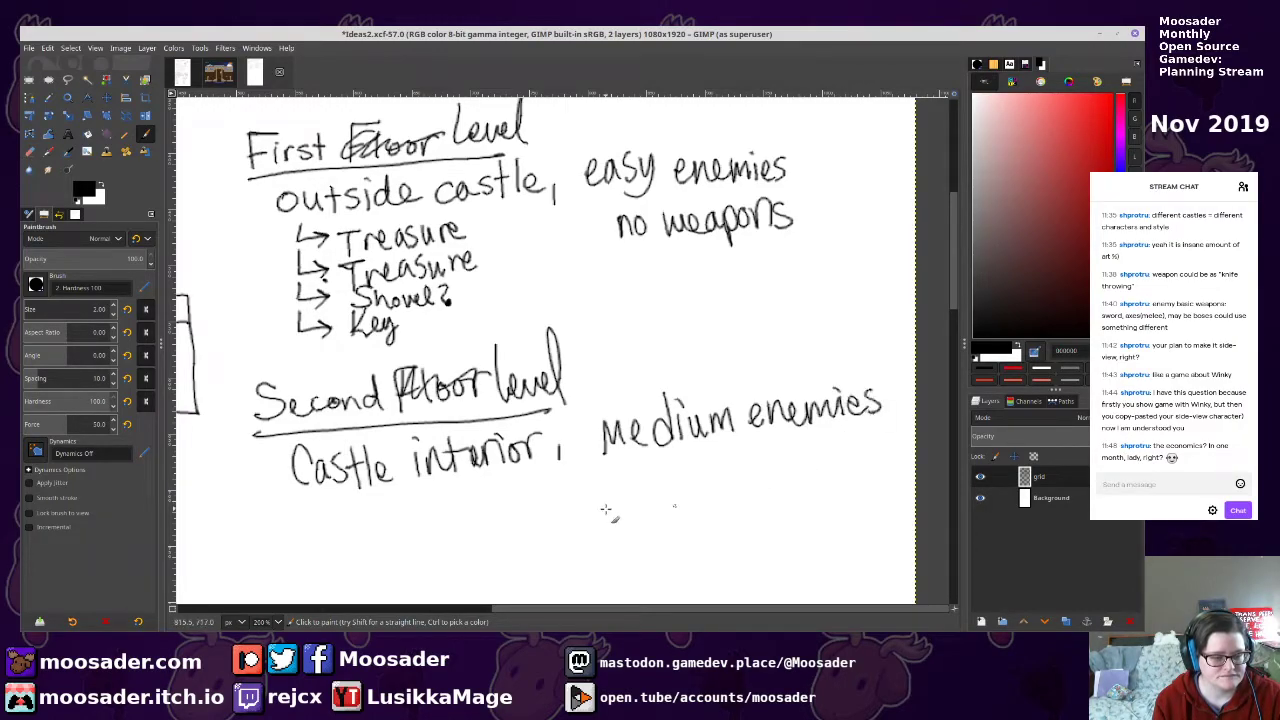
pyautogui.moveTo(629, 509); pyautogui.dragTo(759, 471)
pyautogui.hotkey('ctrl', 's')
# Draw four list arrows beneath "Castle interior", label the first two "Treasure" and the last "Key", and save the image
pyautogui.moveTo(486, 438)
pyautogui.mouseDown()
pyautogui.moveTo(418, 428)
pyautogui.moveTo(433, 413)
pyautogui.moveTo(439, 431)
pyautogui.moveTo(489, 411)
pyautogui.mouseUp()
pyautogui.hotkey('ctrl', 'z')
pyautogui.moveTo(489, 420); pyautogui.dragTo(588, 422)
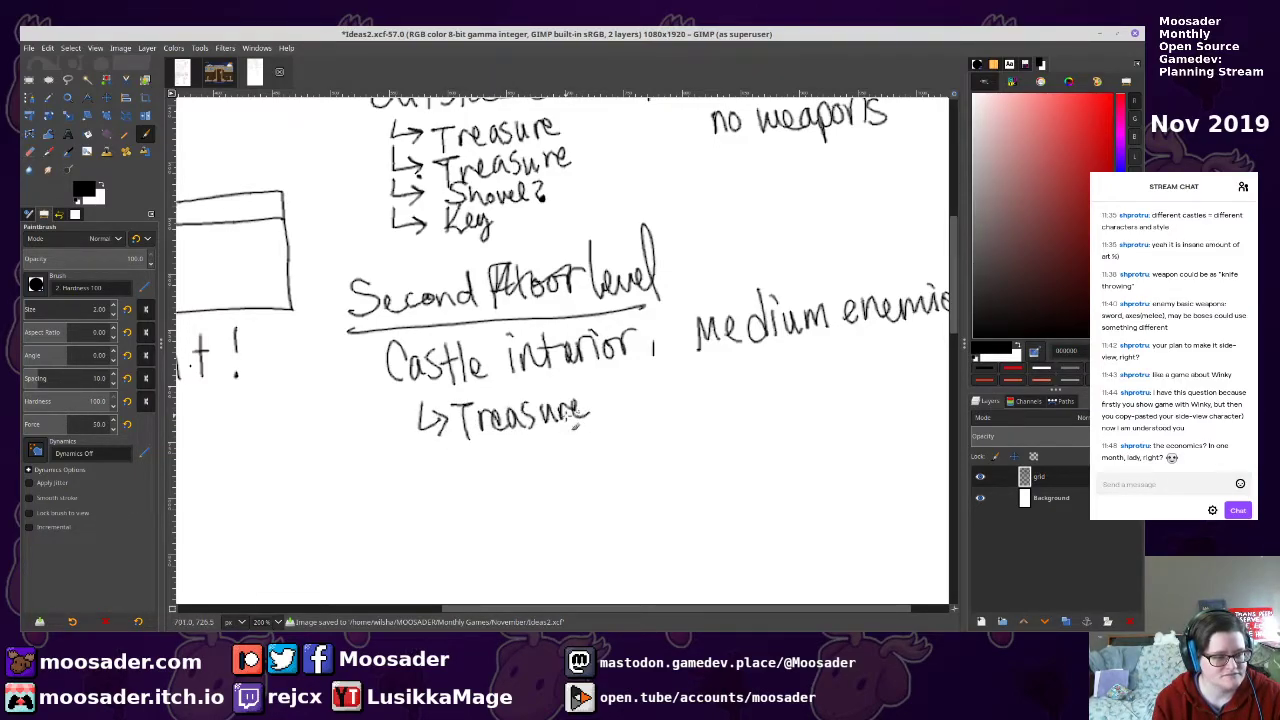
pyautogui.moveTo(428, 451)
pyautogui.mouseDown()
pyautogui.moveTo(455, 472)
pyautogui.moveTo(490, 454)
pyautogui.moveTo(494, 481)
pyautogui.moveTo(513, 467)
pyautogui.moveTo(536, 478)
pyautogui.moveTo(546, 461)
pyautogui.moveTo(604, 466)
pyautogui.mouseUp()
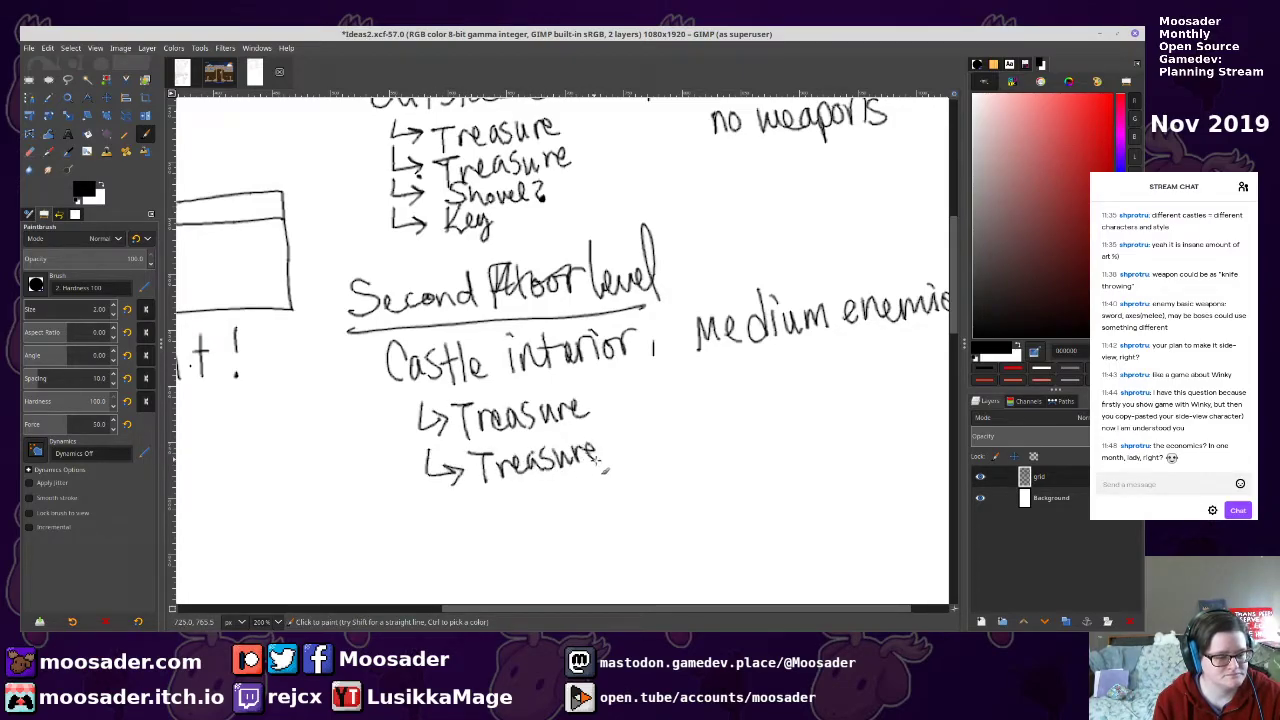
pyautogui.moveTo(440, 495)
pyautogui.mouseDown()
pyautogui.moveTo(472, 516)
pyautogui.moveTo(448, 559)
pyautogui.moveTo(467, 545)
pyautogui.moveTo(521, 552)
pyautogui.moveTo(524, 537)
pyautogui.moveTo(565, 558)
pyautogui.mouseUp()
pyautogui.hotkey('ctrl', 's')
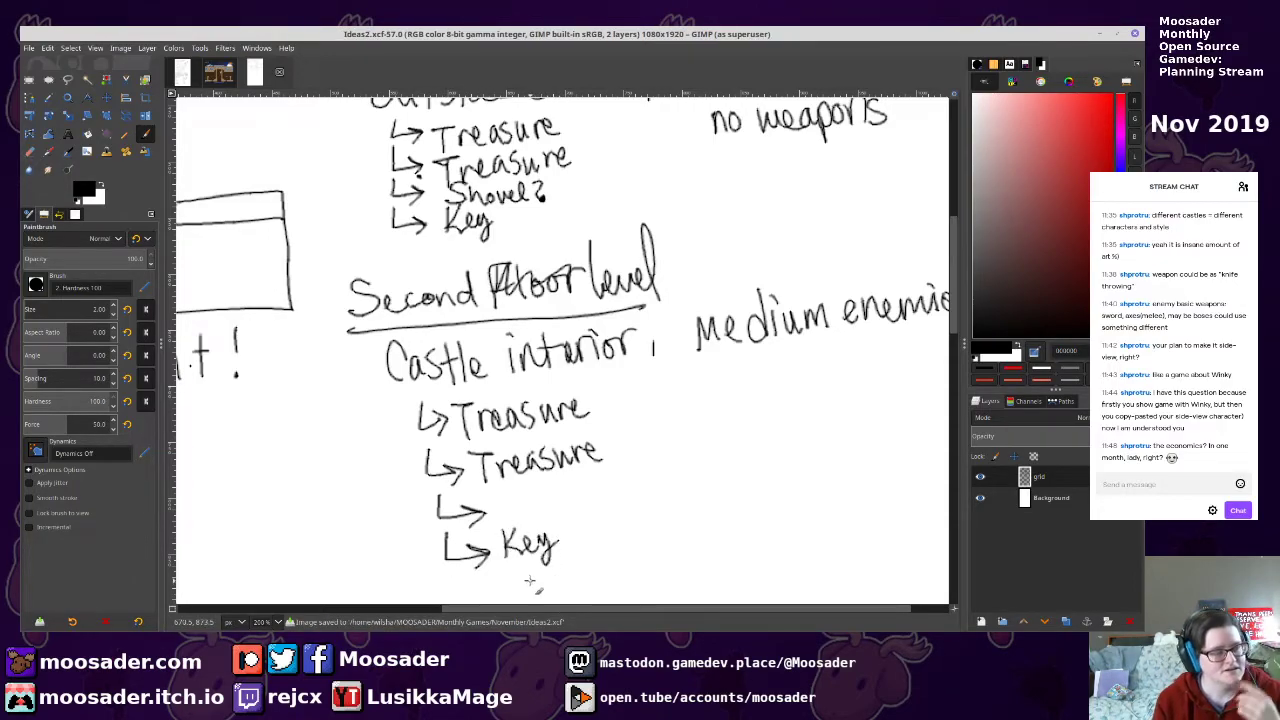
# Handwrite the underlined heading "Third Level" beneath the second level list
pyautogui.scroll(-5, 484, 490)
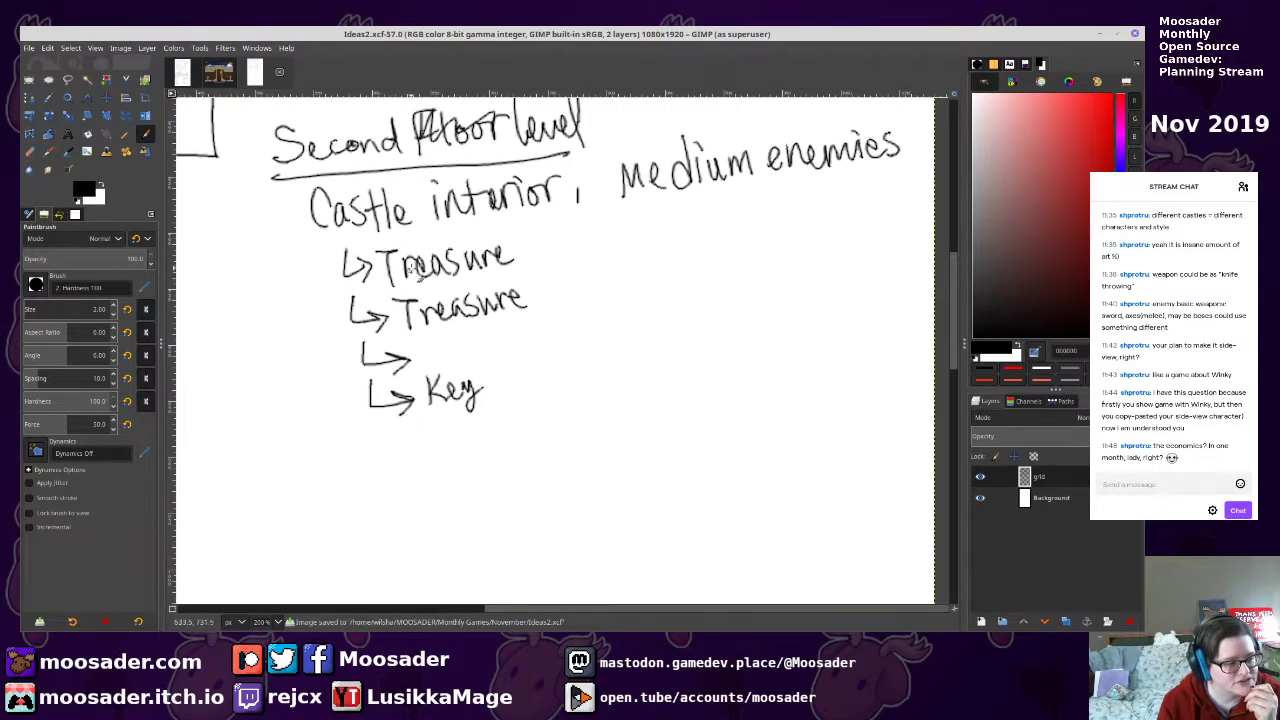
pyautogui.moveTo(343, 355); pyautogui.dragTo(388, 354)
pyautogui.moveTo(368, 355)
pyautogui.mouseDown()
pyautogui.moveTo(369, 398)
pyautogui.moveTo(430, 458)
pyautogui.moveTo(482, 412)
pyautogui.moveTo(549, 488)
pyautogui.moveTo(563, 484)
pyautogui.mouseUp()
pyautogui.scroll(2, 425, 400)
pyautogui.scroll(-1, 419, 381)
pyautogui.scroll(1, 555, 428)
pyautogui.moveTo(571, 473); pyautogui.dragTo(590, 459)
pyautogui.moveTo(588, 474); pyautogui.dragTo(610, 482)
pyautogui.moveTo(612, 432); pyautogui.dragTo(616, 482)
pyautogui.moveTo(395, 516); pyautogui.dragTo(688, 483)
# Handwrite "Tower, hard enemies" beneath the third level heading and add "Summoned Monster" under the enemies note
pyautogui.moveTo(424, 511)
pyautogui.mouseDown()
pyautogui.moveTo(392, 420)
pyautogui.moveTo(371, 423)
pyautogui.moveTo(412, 452)
pyautogui.moveTo(484, 456)
pyautogui.moveTo(520, 428)
pyautogui.mouseUp()
pyautogui.moveTo(536, 437)
pyautogui.mouseDown()
pyautogui.moveTo(487, 575)
pyautogui.moveTo(464, 558)
pyautogui.moveTo(444, 448)
pyautogui.moveTo(501, 431)
pyautogui.moveTo(536, 448)
pyautogui.moveTo(558, 425)
pyautogui.moveTo(602, 419)
pyautogui.moveTo(661, 433)
pyautogui.moveTo(688, 403)
pyautogui.moveTo(674, 388)
pyautogui.moveTo(709, 428)
pyautogui.mouseUp()
pyautogui.moveTo(612, 448)
pyautogui.mouseDown()
pyautogui.moveTo(648, 463)
pyautogui.moveTo(681, 441)
pyautogui.moveTo(710, 451)
pyautogui.moveTo(723, 428)
pyautogui.moveTo(780, 449)
pyautogui.mouseUp()
pyautogui.moveTo(638, 505)
pyautogui.mouseDown()
pyautogui.moveTo(656, 479)
pyautogui.moveTo(688, 491)
pyautogui.moveTo(712, 481)
pyautogui.moveTo(716, 493)
pyautogui.moveTo(732, 493)
pyautogui.moveTo(743, 469)
pyautogui.moveTo(774, 462)
pyautogui.mouseUp()
pyautogui.moveTo(574, 434)
pyautogui.mouseDown()
pyautogui.moveTo(705, 373)
pyautogui.moveTo(705, 508)
pyautogui.moveTo(744, 346)
pyautogui.mouseUp()
# Draw four list arrows beneath "Tower" and label the first two "Treasure"
pyautogui.moveTo(467, 363)
pyautogui.mouseDown()
pyautogui.moveTo(465, 429)
pyautogui.moveTo(512, 440)
pyautogui.mouseUp()
pyautogui.moveTo(510, 360)
pyautogui.mouseDown()
pyautogui.moveTo(540, 352)
pyautogui.moveTo(530, 394)
pyautogui.moveTo(622, 384)
pyautogui.moveTo(645, 368)
pyautogui.mouseUp()
pyautogui.moveTo(521, 410); pyautogui.dragTo(562, 406)
pyautogui.moveTo(541, 406)
pyautogui.mouseDown()
pyautogui.moveTo(545, 444)
pyautogui.moveTo(590, 418)
pyautogui.moveTo(600, 440)
pyautogui.mouseUp()
pyautogui.moveTo(602, 422)
pyautogui.mouseDown()
pyautogui.moveTo(616, 425)
pyautogui.moveTo(610, 440)
pyautogui.moveTo(670, 418)
pyautogui.mouseUp()
pyautogui.moveTo(472, 452)
pyautogui.mouseDown()
pyautogui.moveTo(472, 486)
pyautogui.moveTo(512, 488)
pyautogui.mouseUp()
pyautogui.moveTo(496, 470)
pyautogui.mouseDown()
pyautogui.moveTo(502, 500)
pyautogui.moveTo(473, 545)
pyautogui.moveTo(514, 540)
pyautogui.mouseUp()
pyautogui.moveTo(496, 520); pyautogui.dragTo(504, 552)
# Handwrite "- Close Range" beside "Shovel?" in the first level list
pyautogui.scroll(5, 563, 536)
pyautogui.scroll(5, 563, 536)
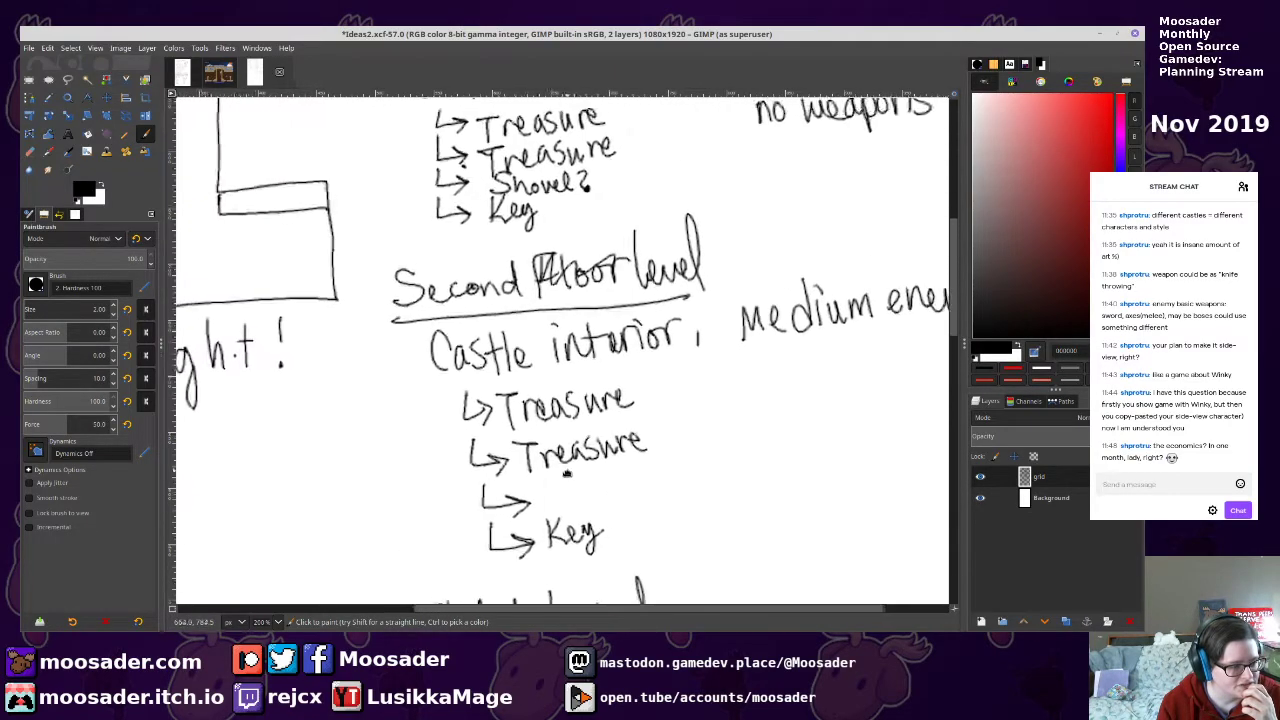
pyautogui.moveTo(622, 255)
pyautogui.mouseDown()
pyautogui.moveTo(704, 248)
pyautogui.moveTo(723, 263)
pyautogui.moveTo(700, 252)
pyautogui.moveTo(710, 242)
pyautogui.moveTo(722, 260)
pyautogui.moveTo(782, 270)
pyautogui.mouseUp()
pyautogui.scroll(-3, 536, 444)
pyautogui.hscroll(2, 536, 444)
pyautogui.moveTo(520, 425); pyautogui.dragTo(486, 465)
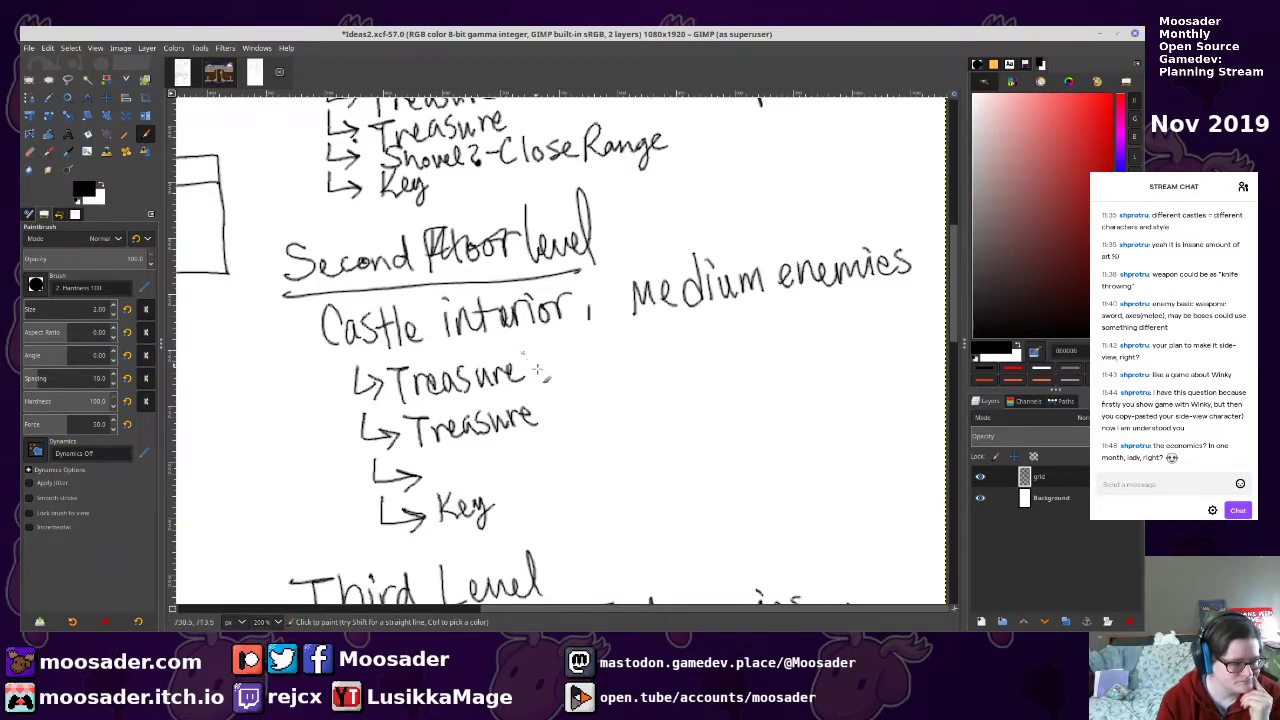
pyautogui.moveTo(499, 437)
pyautogui.mouseDown()
pyautogui.moveTo(530, 505)
pyautogui.moveTo(550, 410)
pyautogui.mouseUp()
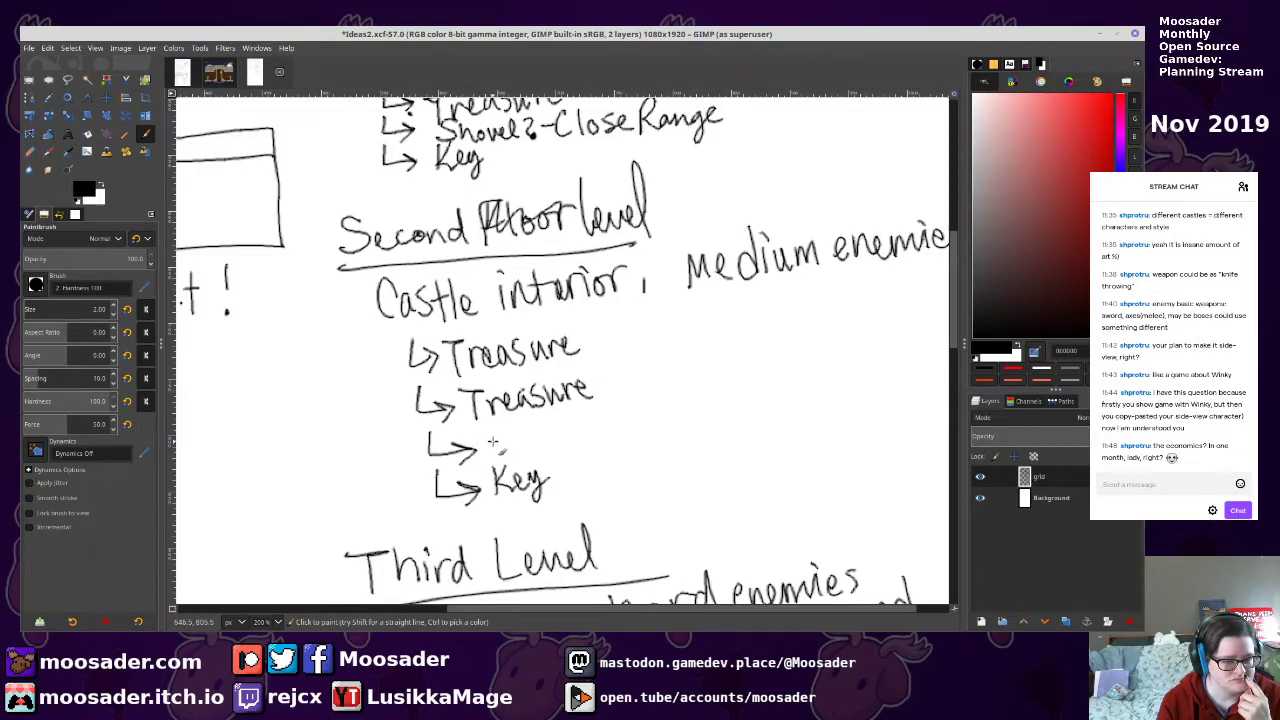
pyautogui.moveTo(490, 436); pyautogui.dragTo(549, 435)
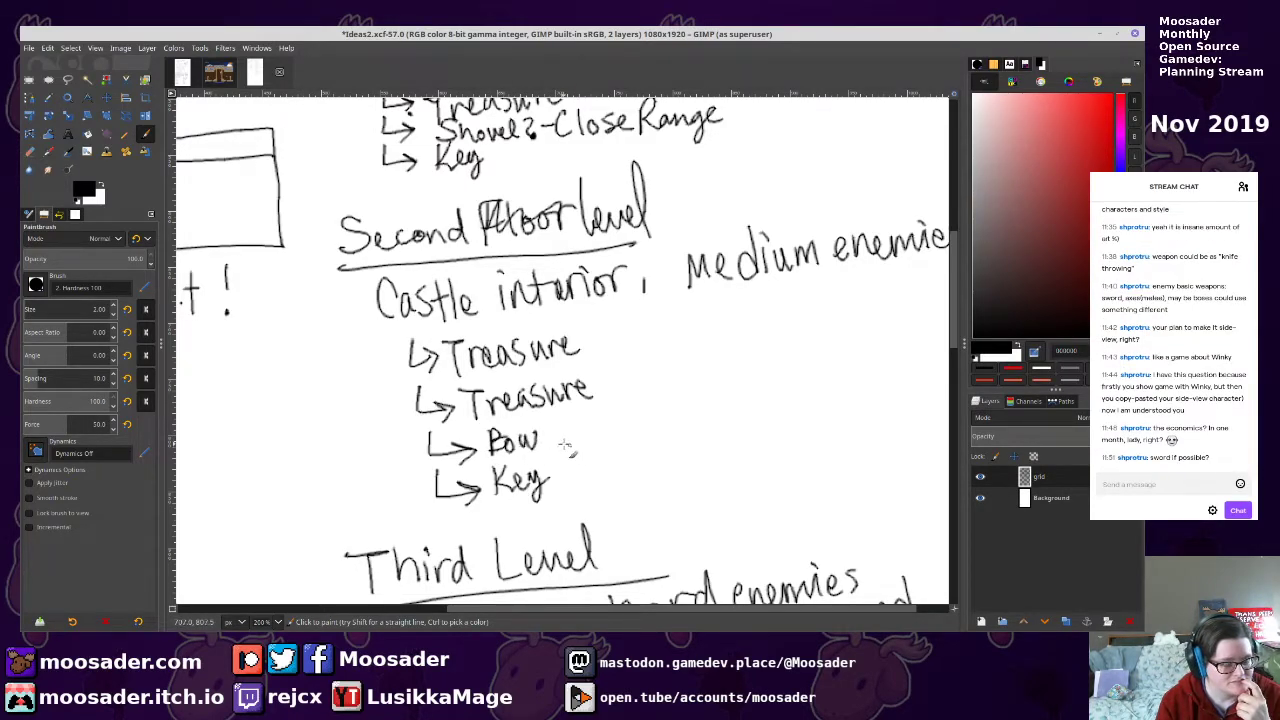
pyautogui.hotkey('ctrl', 'z')
pyautogui.hotkey('ctrl', 'z')
pyautogui.hotkey('ctrl', 'z')
pyautogui.hotkey('ctrl', 'z')
# Handwrite "Sword - Medium distance" beside the empty third arrow in the second level list
pyautogui.moveTo(498, 431); pyautogui.dragTo(485, 453)
pyautogui.moveTo(503, 438)
pyautogui.mouseDown()
pyautogui.moveTo(564, 440)
pyautogui.moveTo(568, 452)
pyautogui.mouseUp()
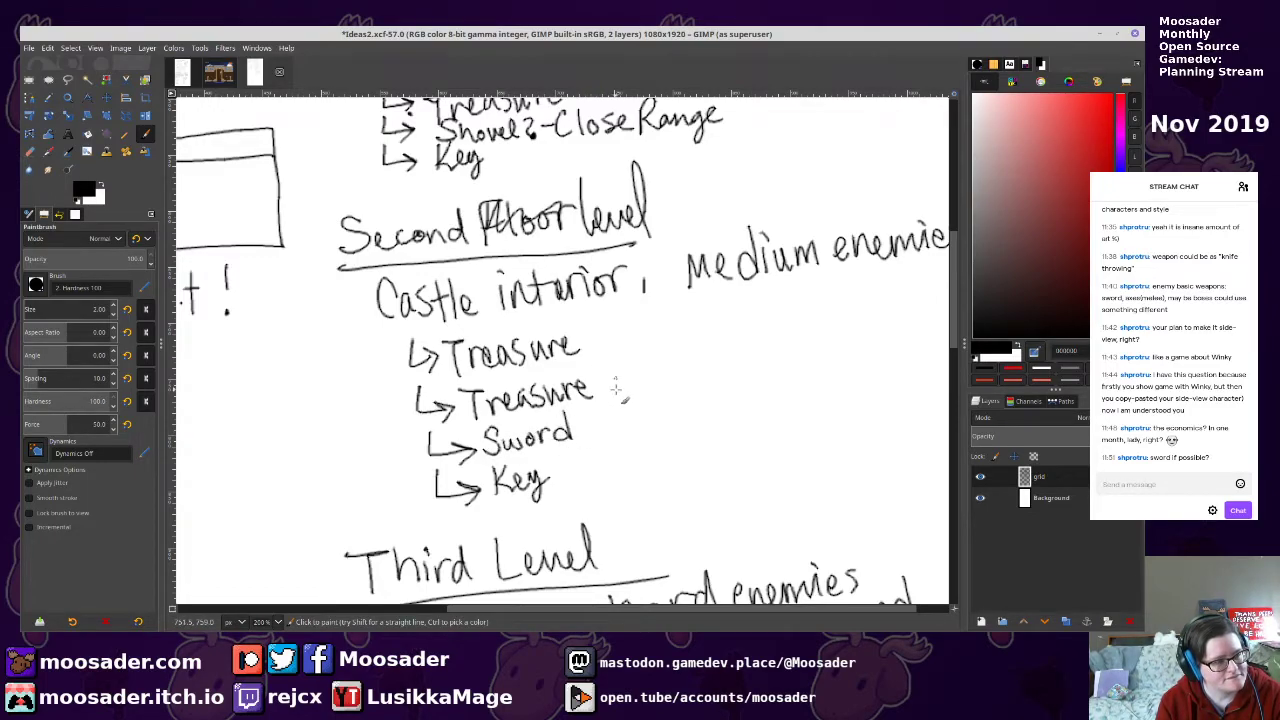
pyautogui.scroll(3, 615, 387)
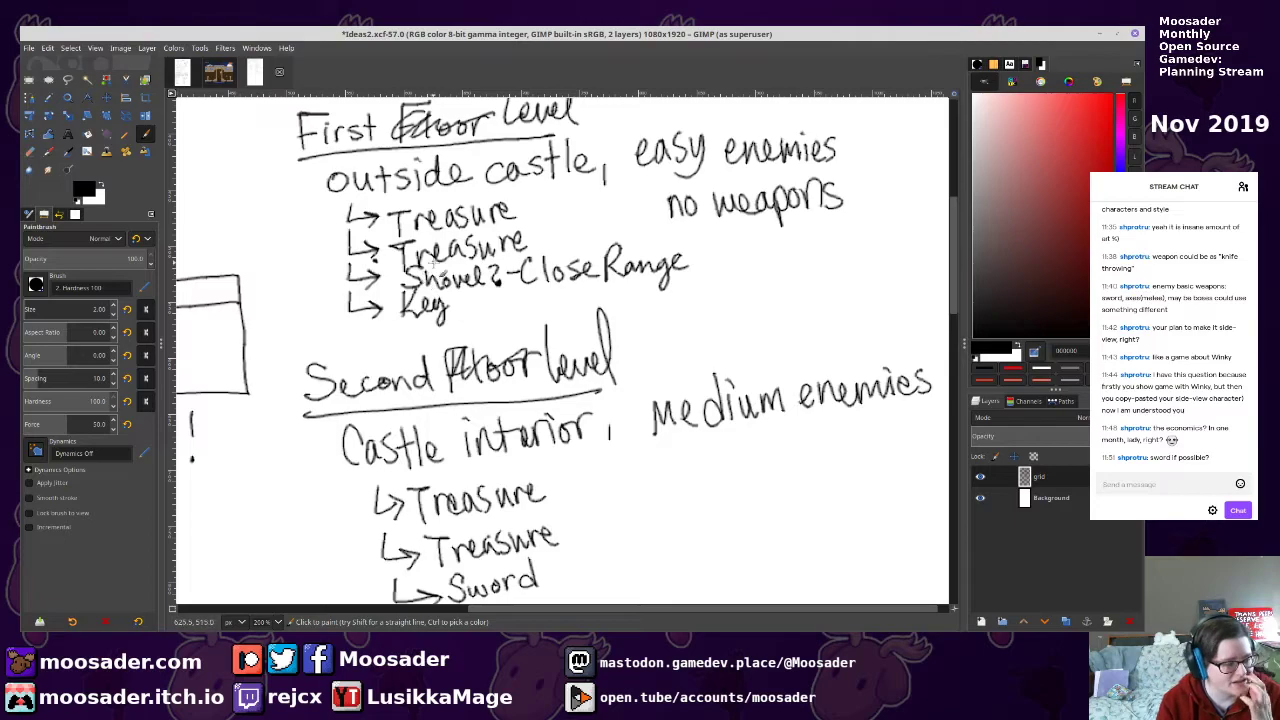
pyautogui.scroll(-3, 560, 292)
pyautogui.moveTo(519, 413); pyautogui.dragTo(538, 410)
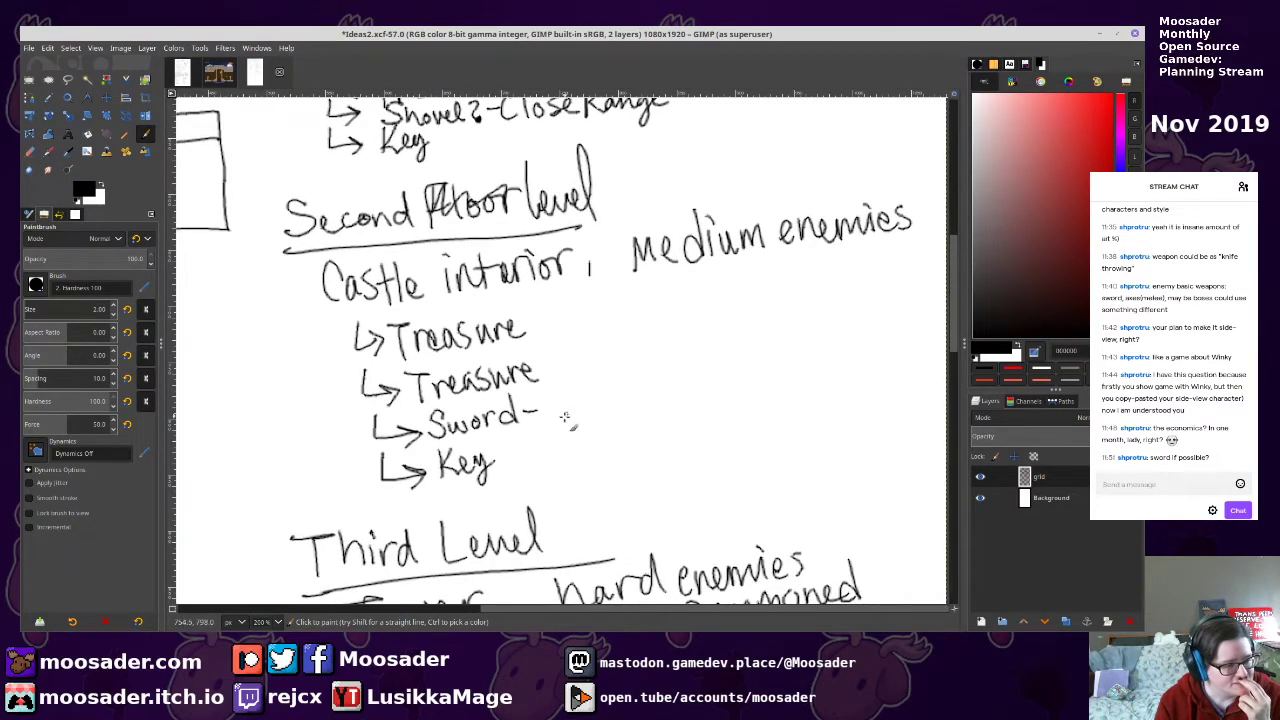
pyautogui.scroll(1, 564, 400)
pyautogui.scroll(1, 561, 361)
pyautogui.moveTo(500, 489)
pyautogui.mouseDown()
pyautogui.moveTo(567, 468)
pyautogui.moveTo(579, 484)
pyautogui.moveTo(613, 454)
pyautogui.moveTo(630, 460)
pyautogui.moveTo(625, 449)
pyautogui.moveTo(645, 467)
pyautogui.moveTo(641, 439)
pyautogui.moveTo(658, 463)
pyautogui.moveTo(700, 452)
pyautogui.mouseUp()
# Label the third level's last two arrows "Laser Necklace! Projectile" and "Key", saving the image
pyautogui.scroll(-5, 680, 430)
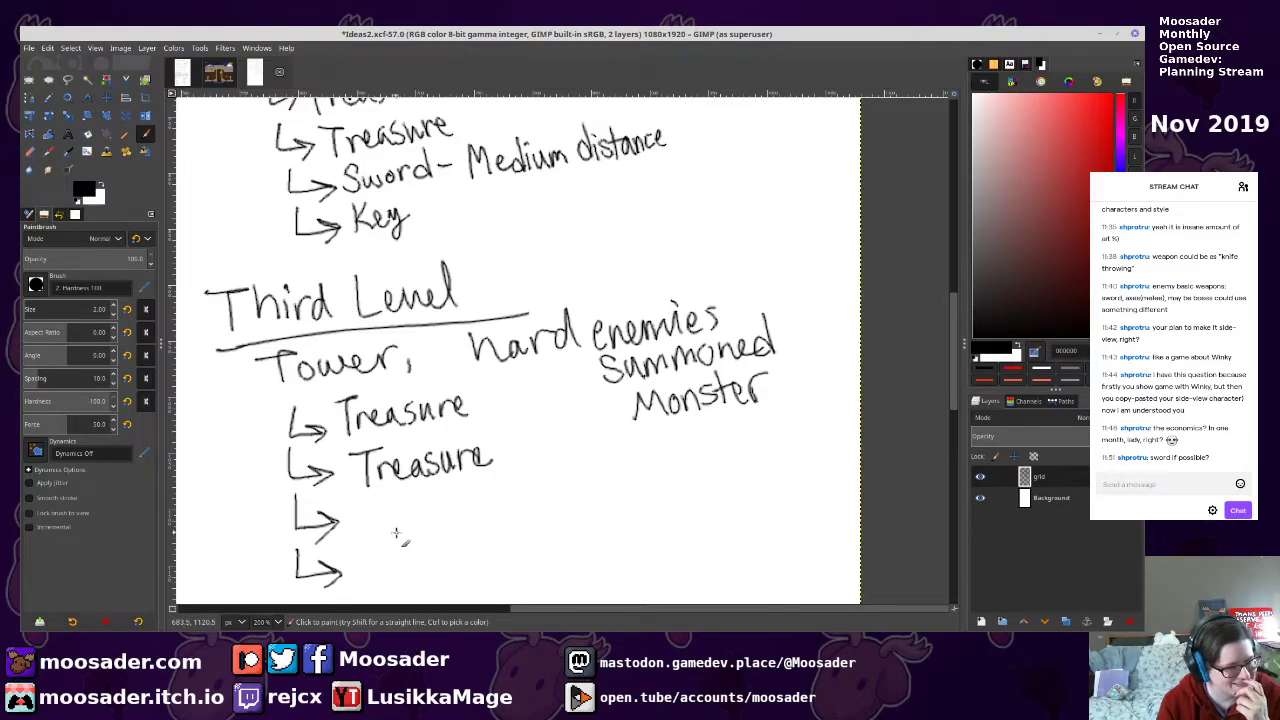
pyautogui.moveTo(354, 504)
pyautogui.mouseDown()
pyautogui.moveTo(370, 545)
pyautogui.moveTo(377, 517)
pyautogui.moveTo(392, 539)
pyautogui.moveTo(401, 521)
pyautogui.moveTo(472, 519)
pyautogui.moveTo(485, 497)
pyautogui.moveTo(507, 522)
pyautogui.moveTo(507, 490)
pyautogui.moveTo(556, 516)
pyautogui.mouseUp()
pyautogui.moveTo(565, 470)
pyautogui.mouseDown()
pyautogui.moveTo(574, 507)
pyautogui.moveTo(594, 487)
pyautogui.moveTo(630, 498)
pyautogui.moveTo(623, 508)
pyautogui.moveTo(625, 492)
pyautogui.moveTo(702, 516)
pyautogui.mouseUp()
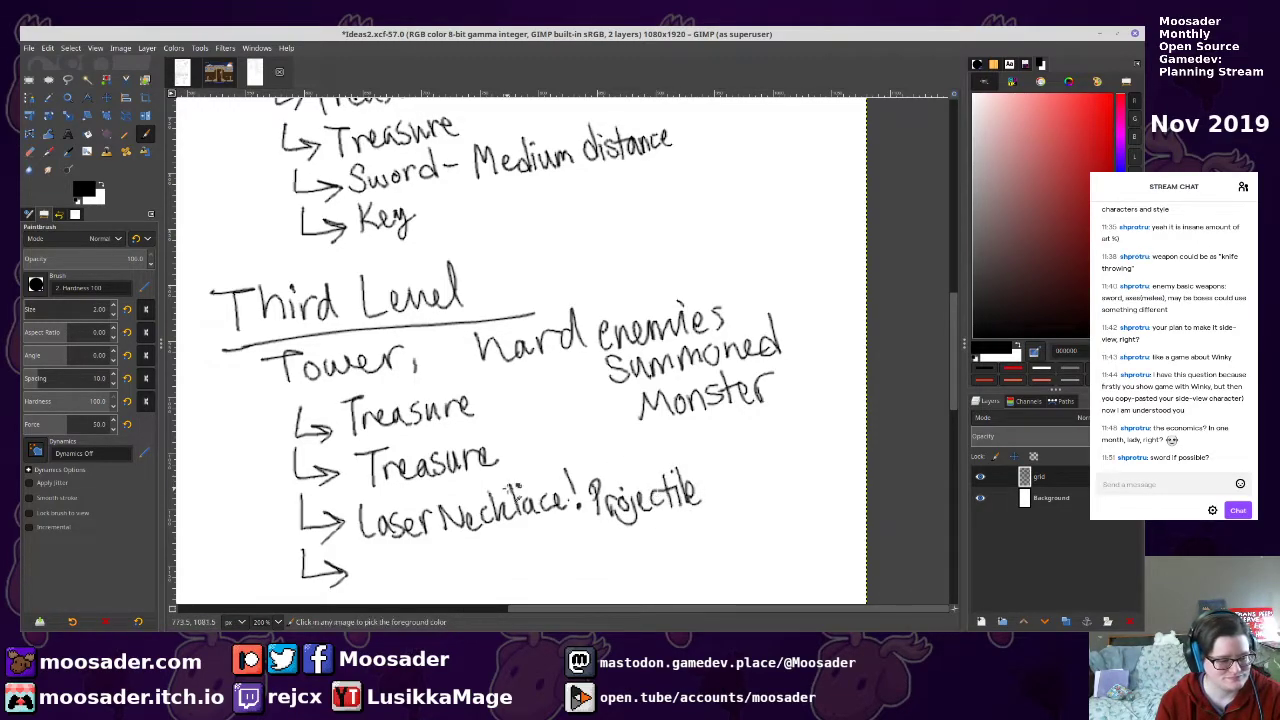
pyautogui.hotkey('ctrl', 's')
pyautogui.moveTo(648, 375); pyautogui.dragTo(652, 373)
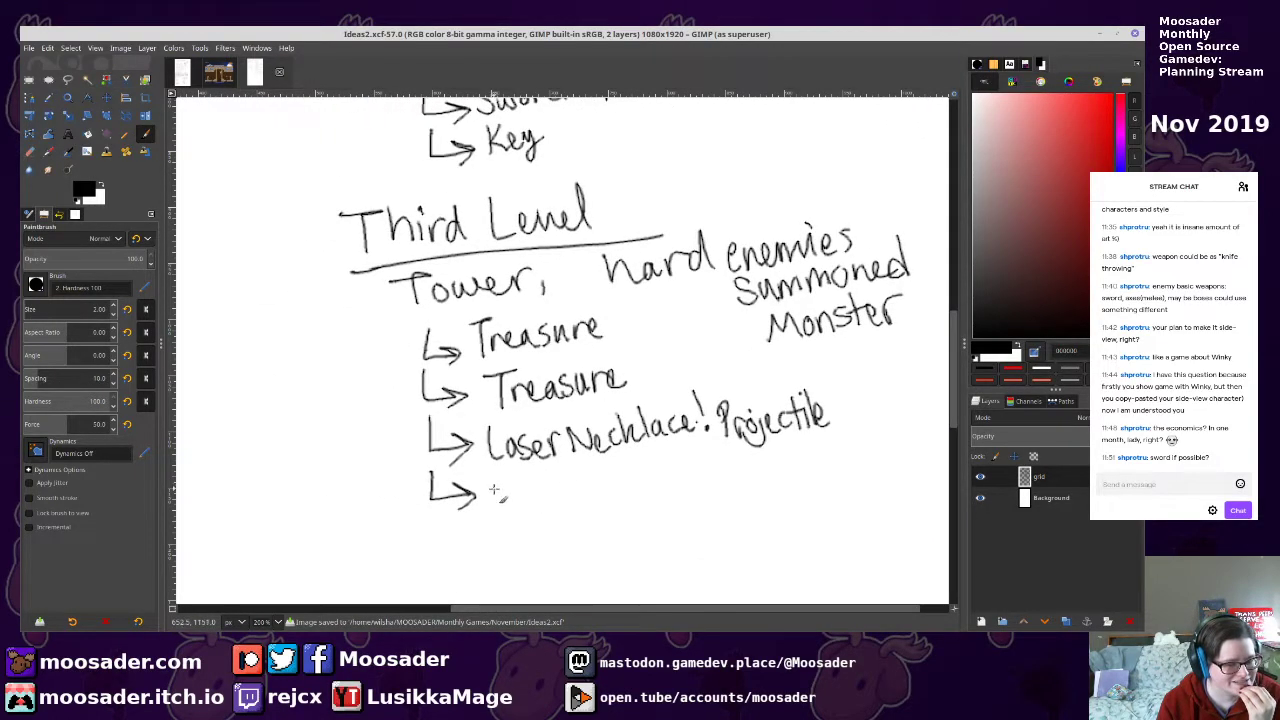
pyautogui.moveTo(500, 476); pyautogui.dragTo(499, 506)
pyautogui.moveTo(513, 478)
pyautogui.mouseDown()
pyautogui.moveTo(517, 506)
pyautogui.moveTo(546, 520)
pyautogui.mouseUp()
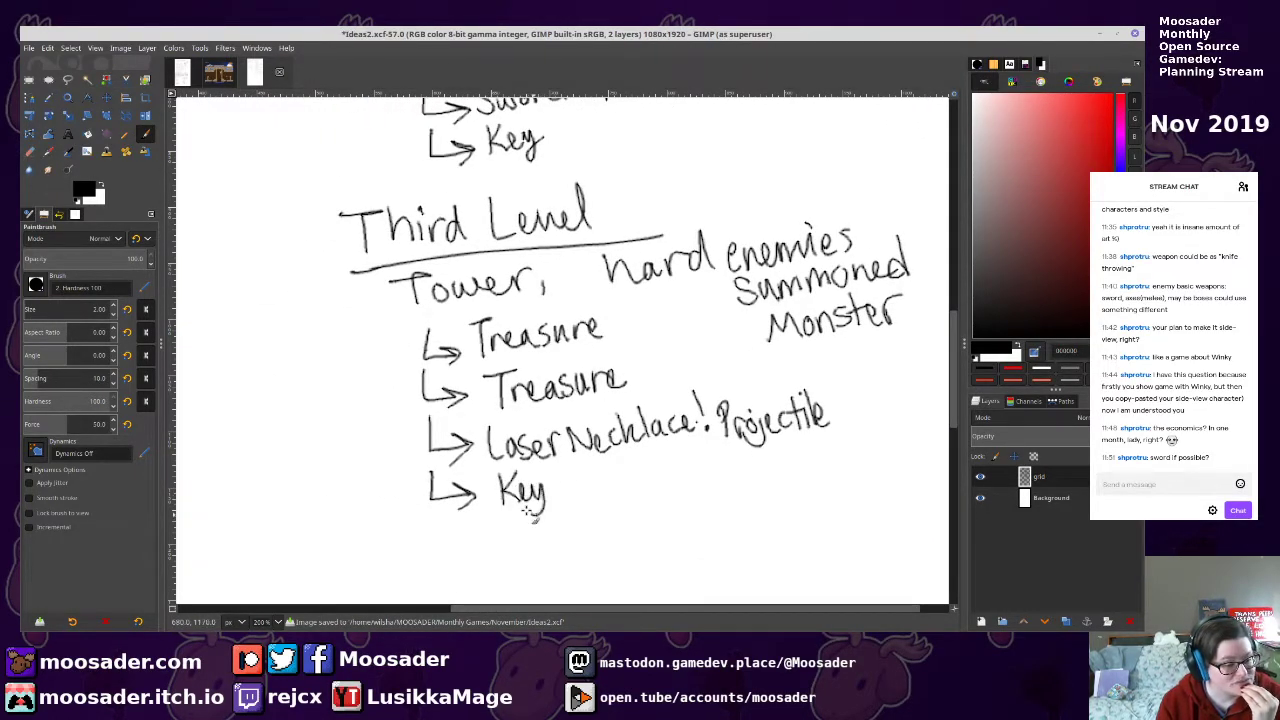
# Handwrite the underlined heading "Boss" below the third level with "Get a lot of treasure yay!!" beneath it, and save the image
pyautogui.scroll(-3, 467, 466)
pyautogui.moveTo(367, 420)
pyautogui.mouseDown()
pyautogui.moveTo(368, 462)
pyautogui.moveTo(637, 421)
pyautogui.mouseUp()
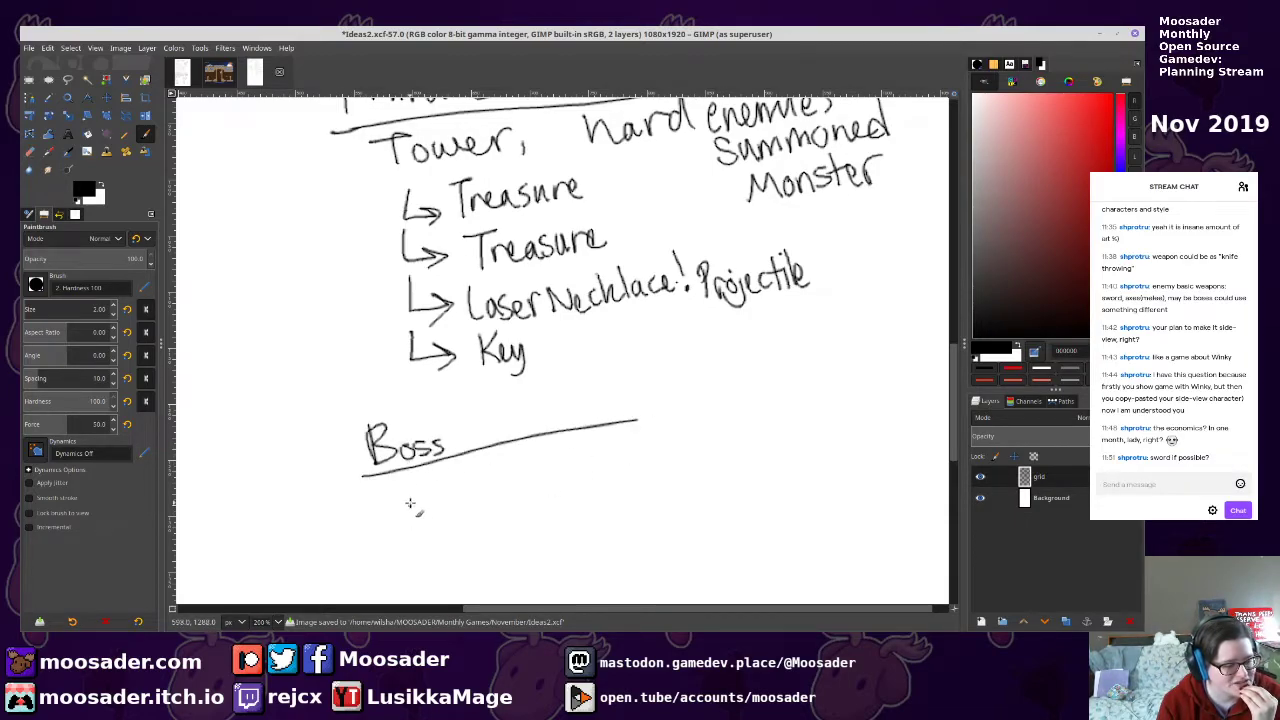
pyautogui.moveTo(430, 489)
pyautogui.mouseDown()
pyautogui.moveTo(406, 508)
pyautogui.moveTo(452, 518)
pyautogui.mouseUp()
pyautogui.moveTo(454, 483)
pyautogui.mouseDown()
pyautogui.moveTo(456, 518)
pyautogui.moveTo(467, 495)
pyautogui.mouseUp()
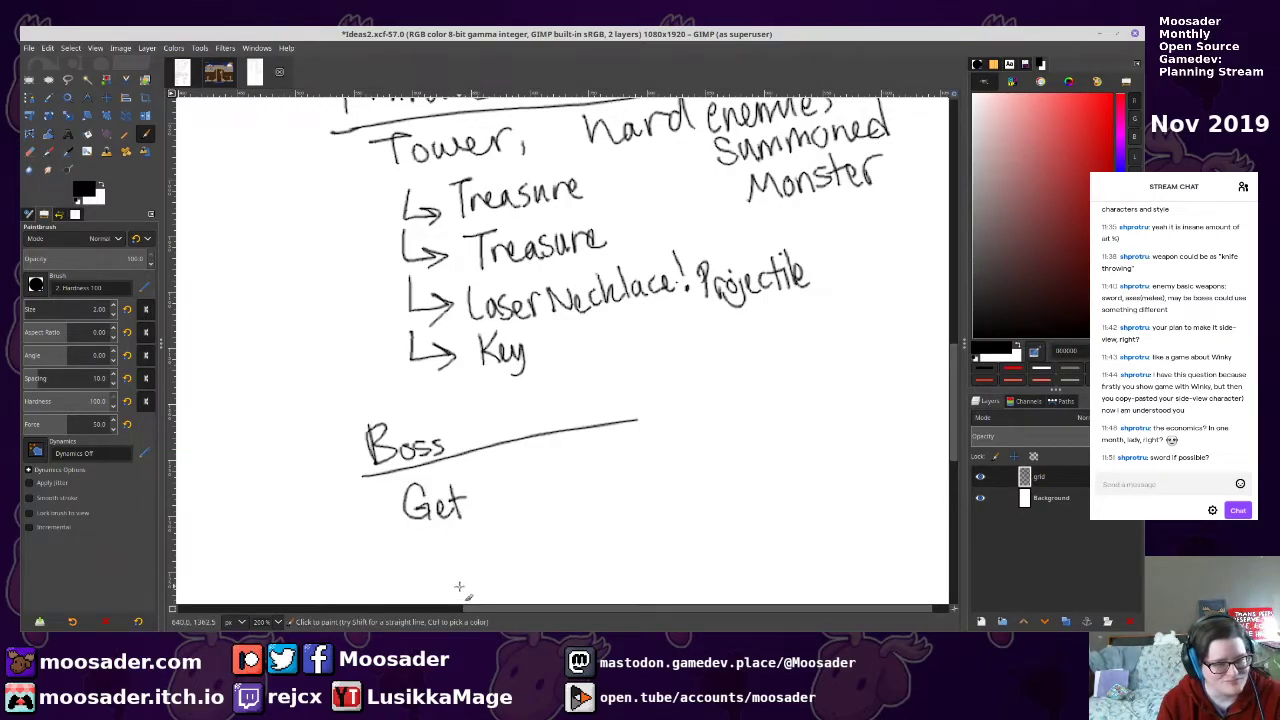
pyautogui.moveTo(495, 494)
pyautogui.mouseDown()
pyautogui.moveTo(585, 508)
pyautogui.moveTo(588, 472)
pyautogui.moveTo(624, 466)
pyautogui.moveTo(676, 496)
pyautogui.moveTo(690, 458)
pyautogui.moveTo(710, 494)
pyautogui.moveTo(757, 465)
pyautogui.mouseUp()
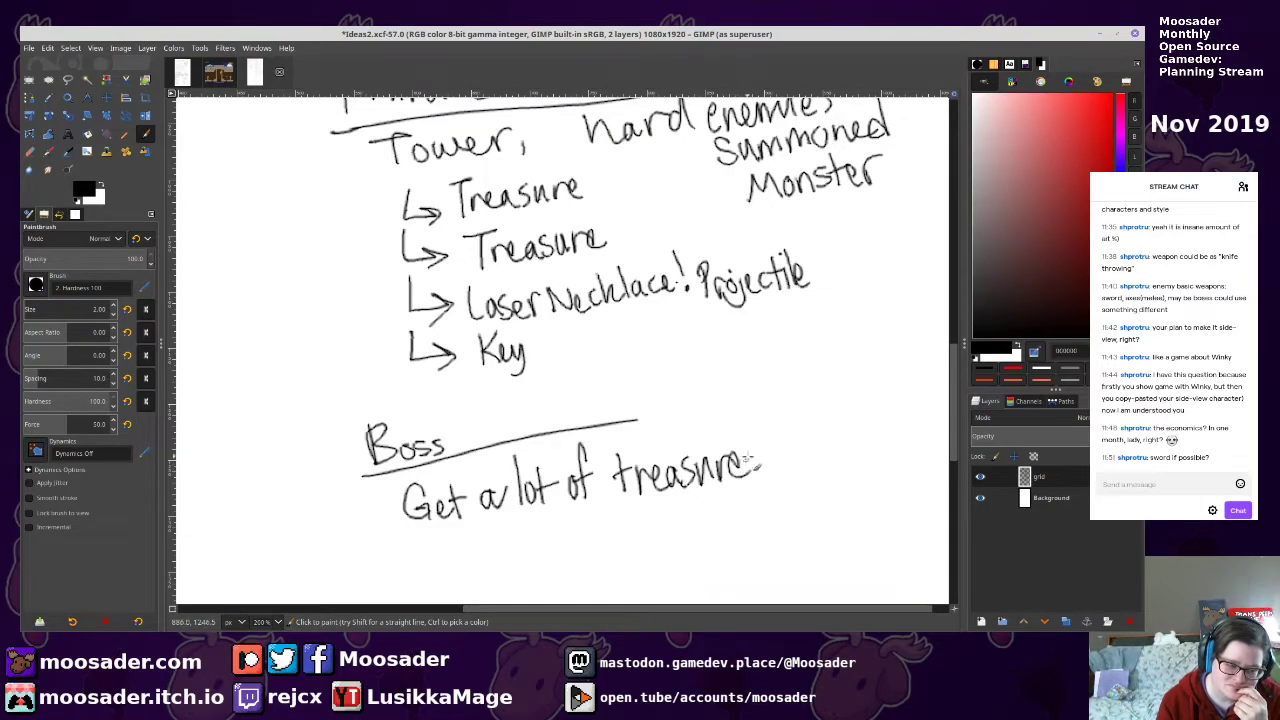
pyautogui.moveTo(437, 533)
pyautogui.mouseDown()
pyautogui.moveTo(456, 568)
pyautogui.moveTo(467, 540)
pyautogui.moveTo(491, 566)
pyautogui.moveTo(516, 548)
pyautogui.mouseUp()
pyautogui.click(506, 560)
pyautogui.click(517, 560)
pyautogui.hotkey('ctrl', 's')
# Scribble heavily over the crossed-out "Floor" in the second and first level headings, and save the image
pyautogui.scroll(-4, 568, 440)
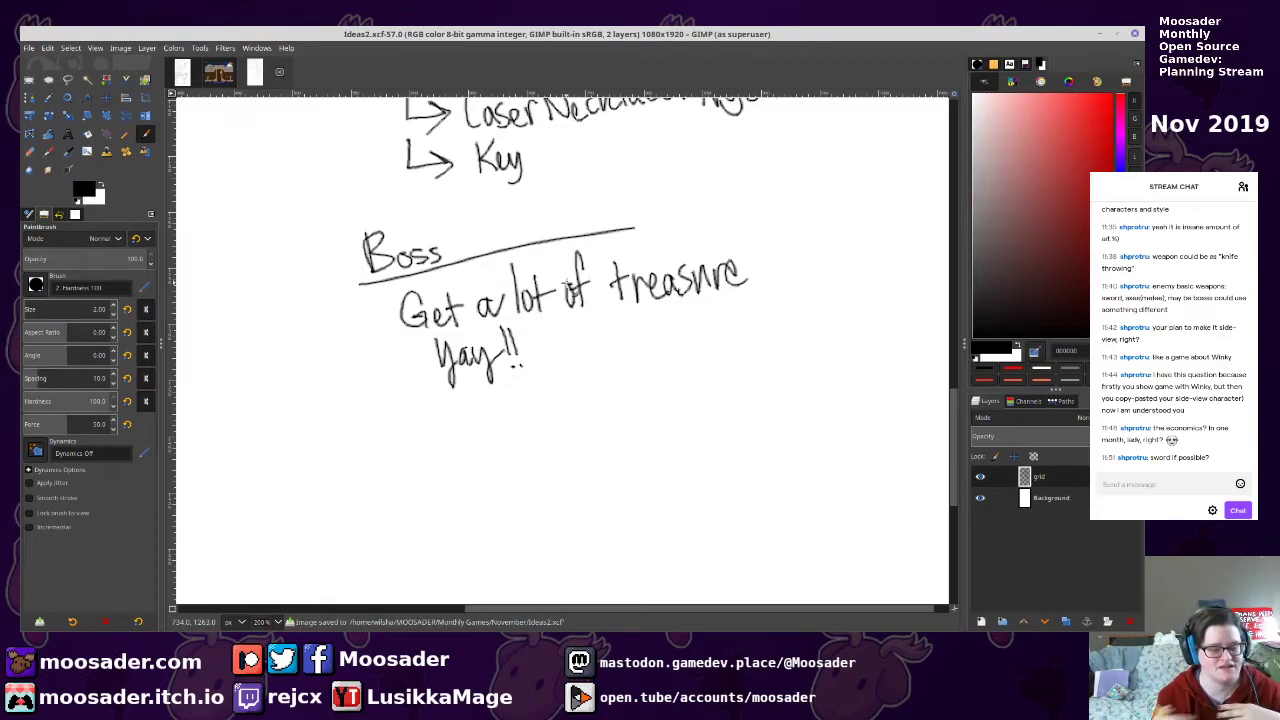
pyautogui.scroll(-2, 344, 434)
pyautogui.moveTo(398, 405); pyautogui.dragTo(598, 557)
pyautogui.moveTo(535, 347); pyautogui.dragTo(530, 443)
pyautogui.scroll(3, 530, 443)
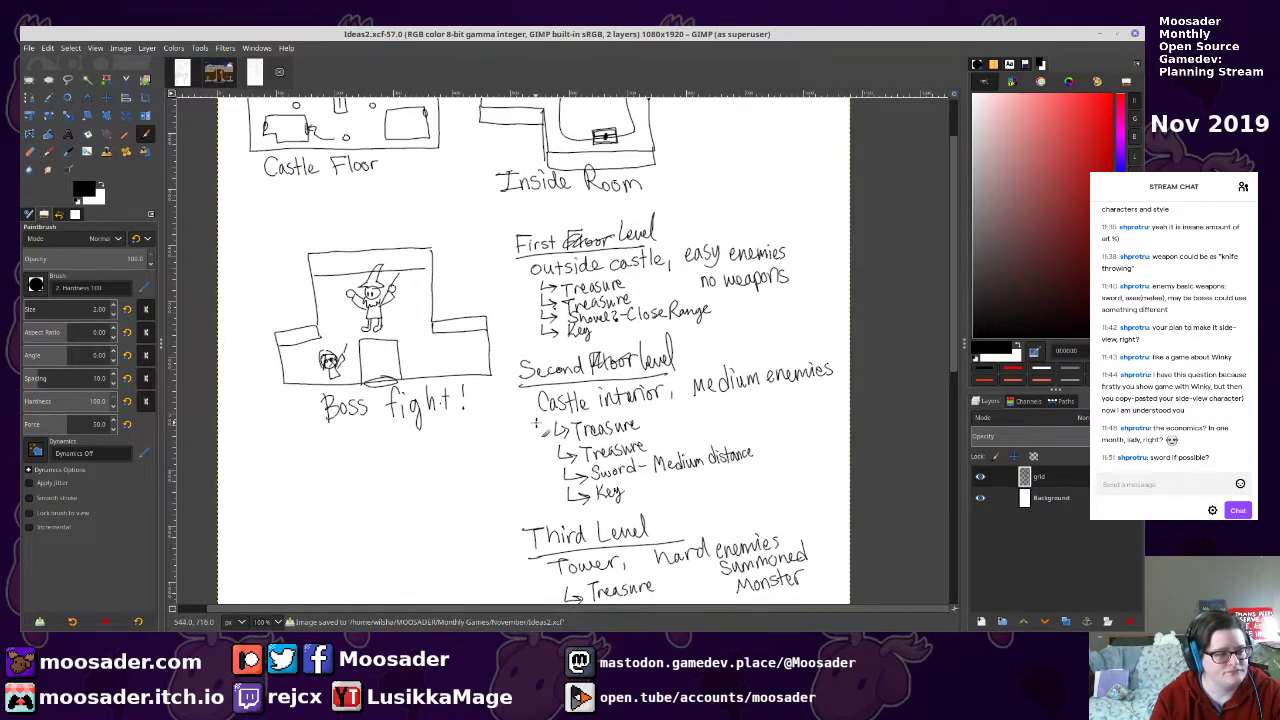
pyautogui.scroll(-1, 540, 440)
pyautogui.press('2')
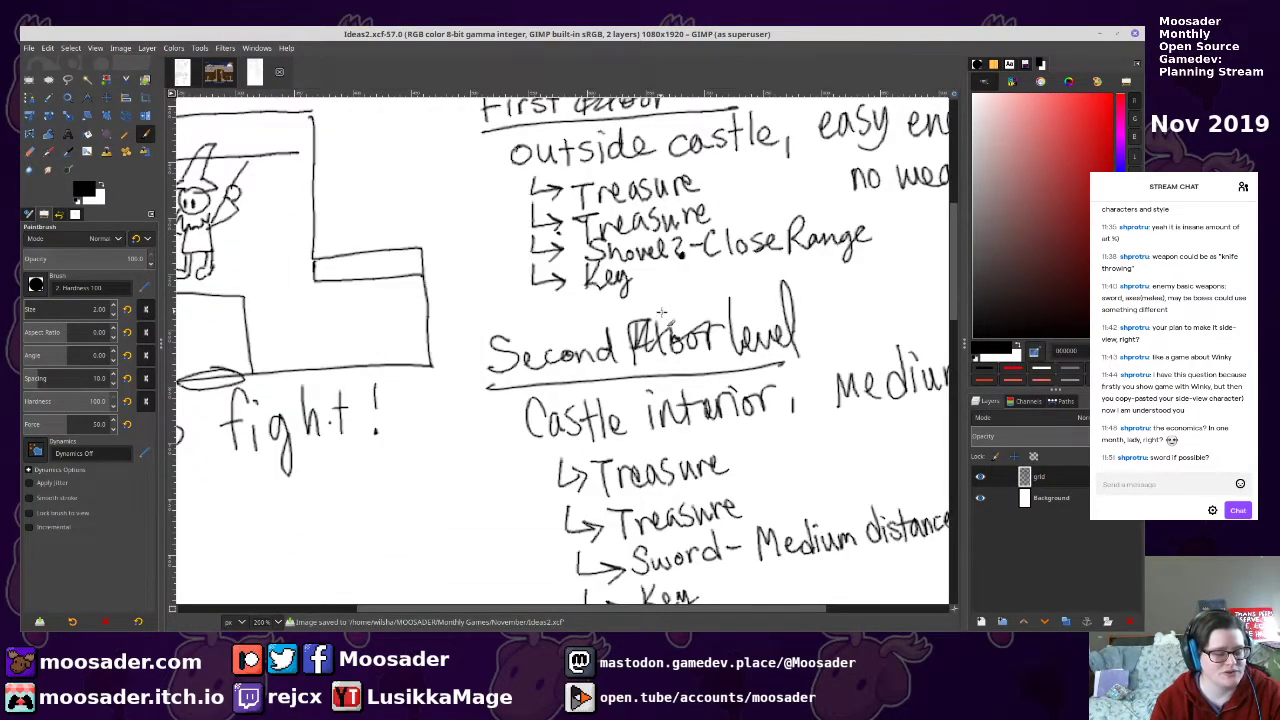
pyautogui.moveTo(616, 316)
pyautogui.mouseDown()
pyautogui.moveTo(630, 350)
pyautogui.moveTo(708, 328)
pyautogui.moveTo(709, 359)
pyautogui.mouseUp()
pyautogui.scroll(5, 626, 346)
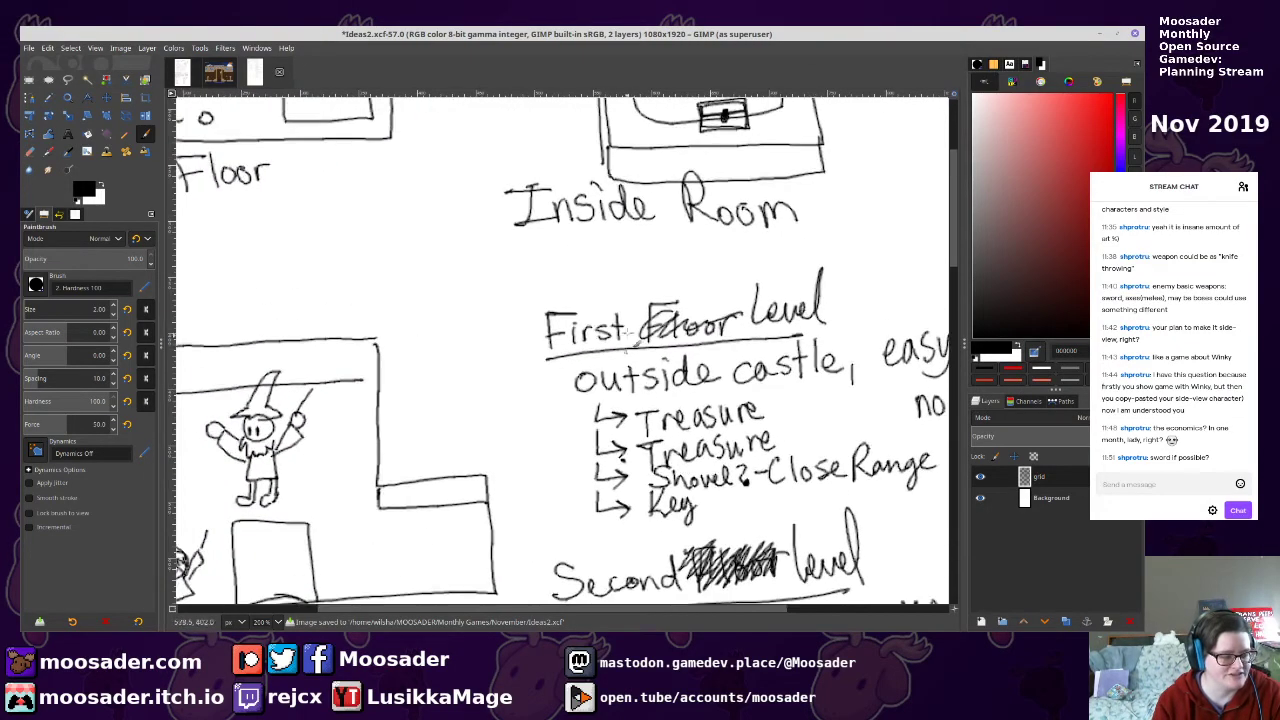
pyautogui.moveTo(646, 300)
pyautogui.mouseDown()
pyautogui.moveTo(660, 342)
pyautogui.moveTo(700, 316)
pyautogui.moveTo(730, 324)
pyautogui.mouseUp()
pyautogui.moveTo(709, 300); pyautogui.dragTo(803, 276)
pyautogui.moveTo(646, 388); pyautogui.dragTo(759, 264)
pyautogui.hotkey('ctrl', 's')
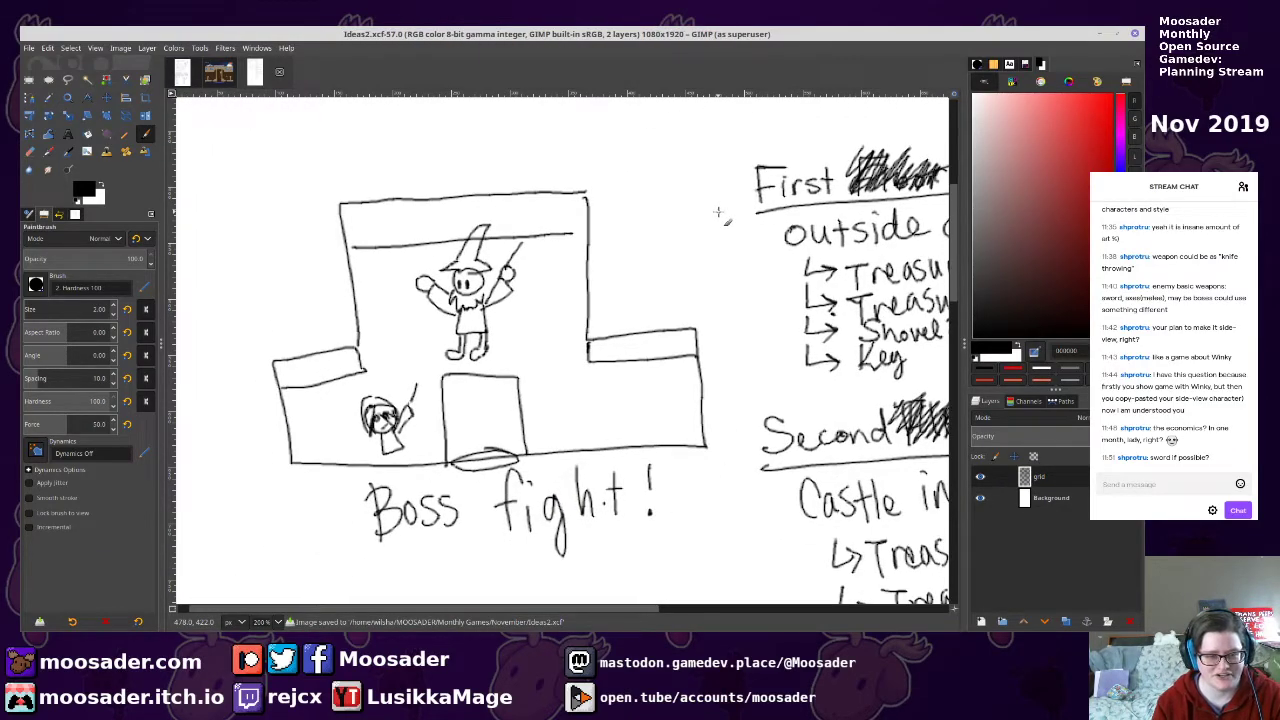
# Switch to the terminal installing tiled and move its window over the drawing
pyautogui.click(1172, 632)
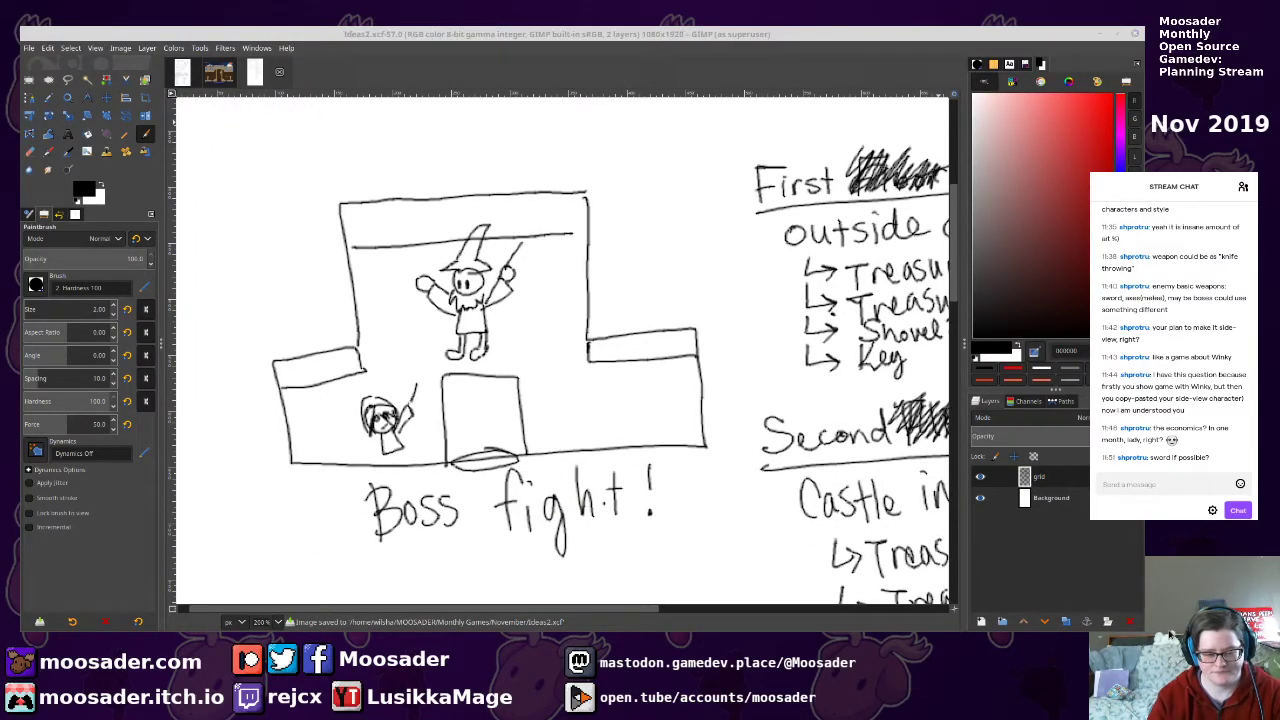
pyautogui.hotkey('alt', 'Tab')
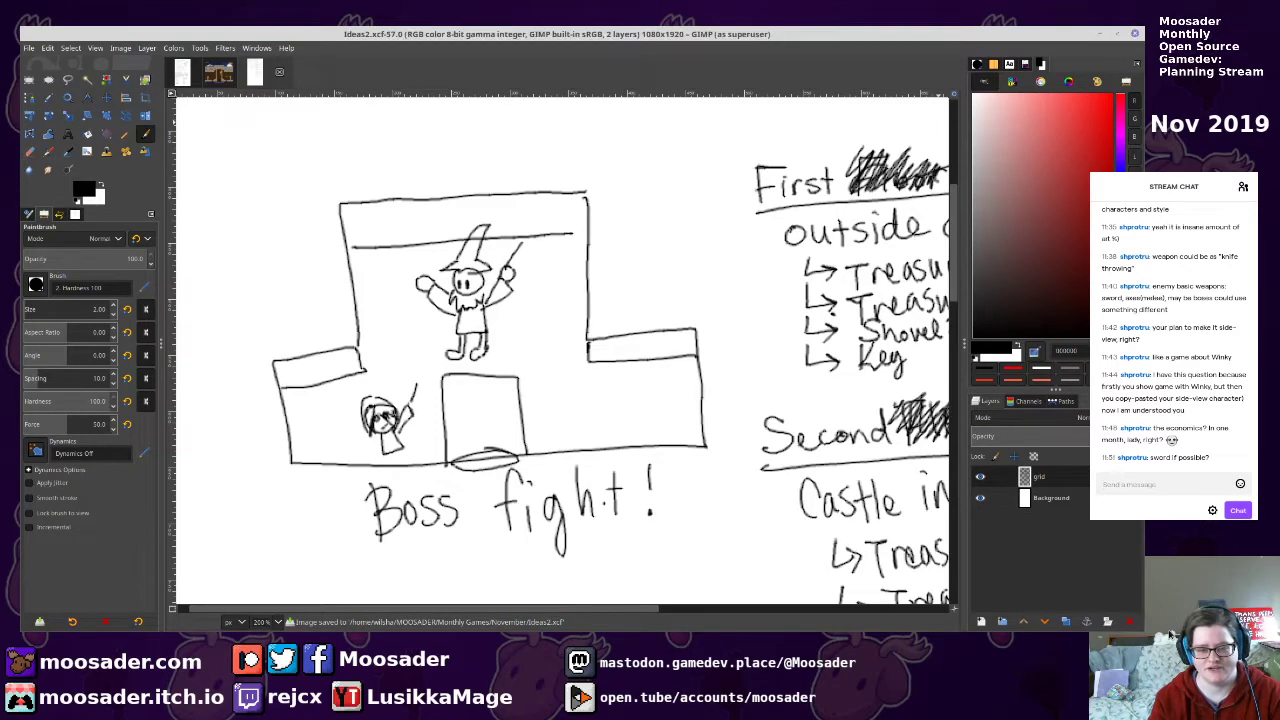
pyautogui.hotkey('alt', 'Tab')
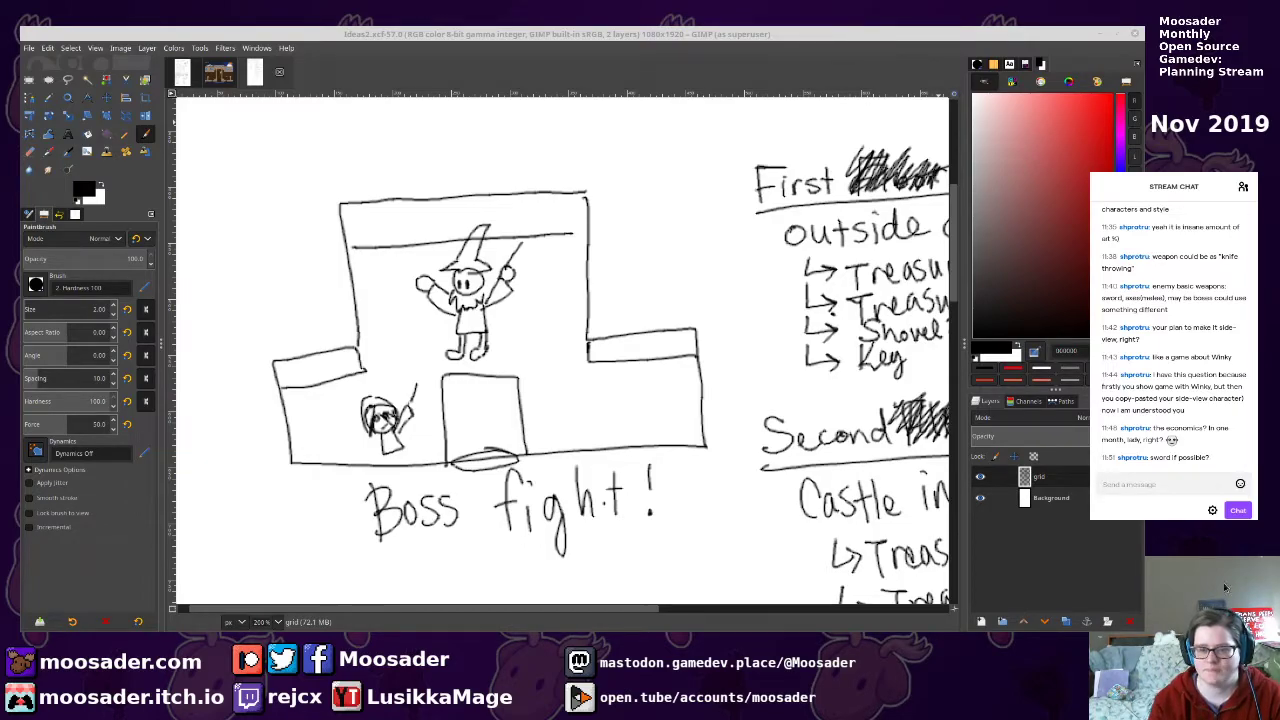
pyautogui.moveTo(1142, 222); pyautogui.dragTo(650, 220)
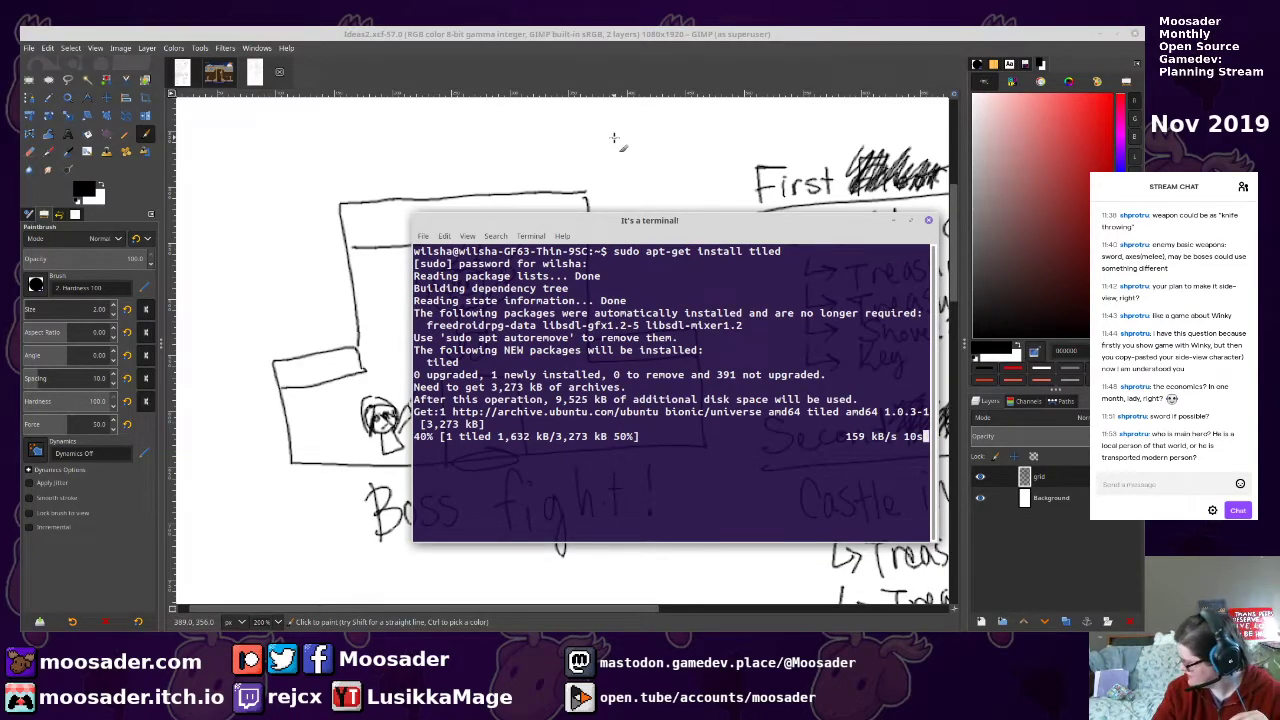
# Try to map the Wacom tablet by rerunning the mapping script in the terminal with stylus id 22
pyautogui.moveTo(588, 201); pyautogui.dragTo(588, 129)
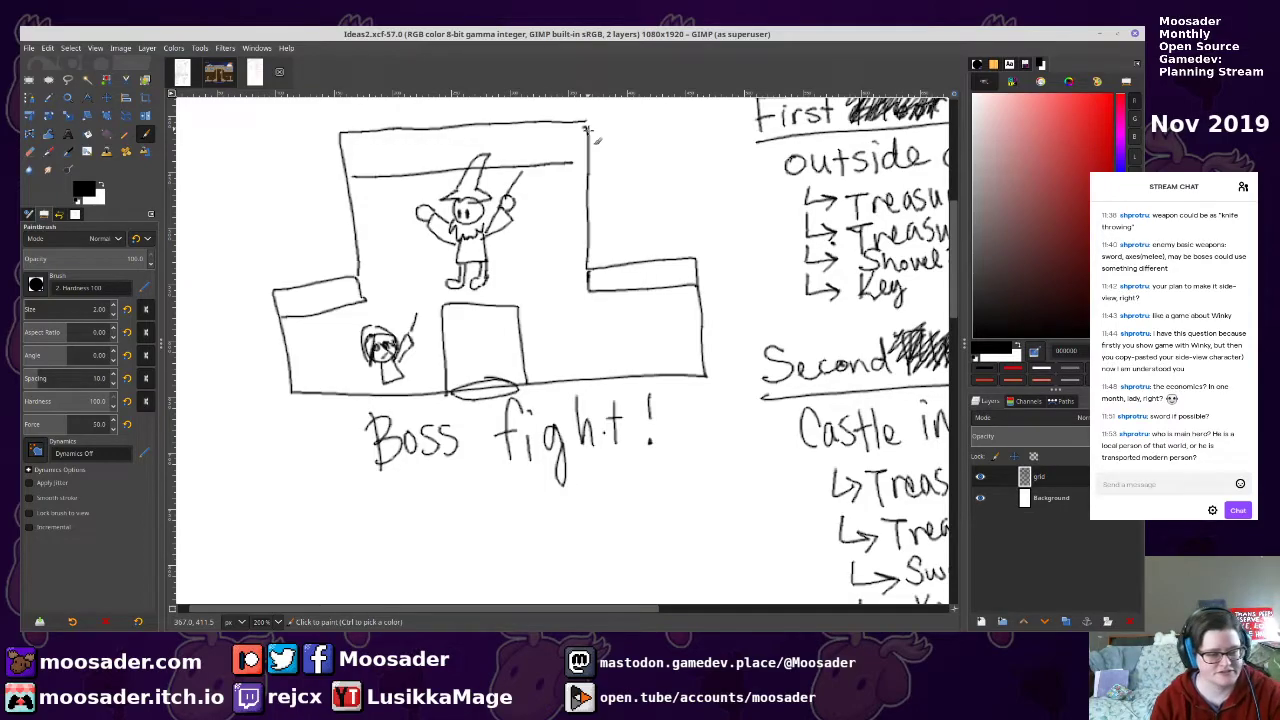
pyautogui.scroll(-6, 608, 440)
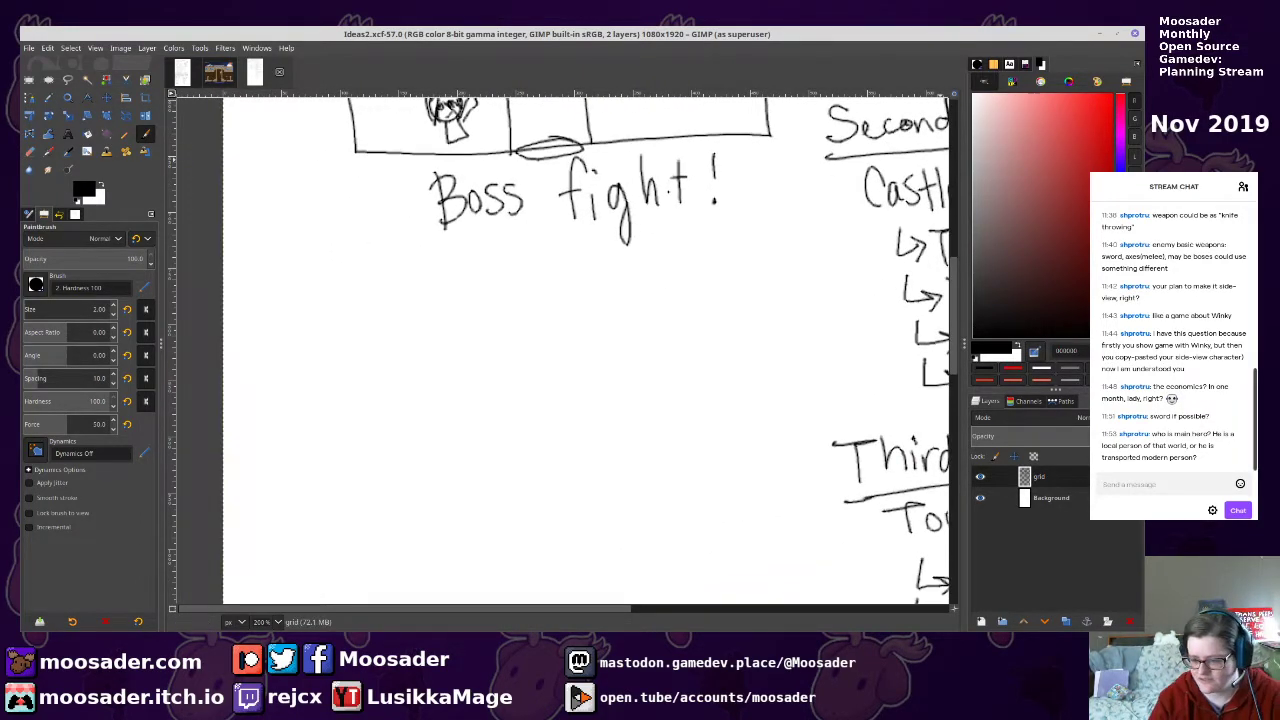
pyautogui.hotkey('alt', 'Tab')
pyautogui.hotkey('alt', 'Tab')
pyautogui.press('Up')
pyautogui.press('Return')
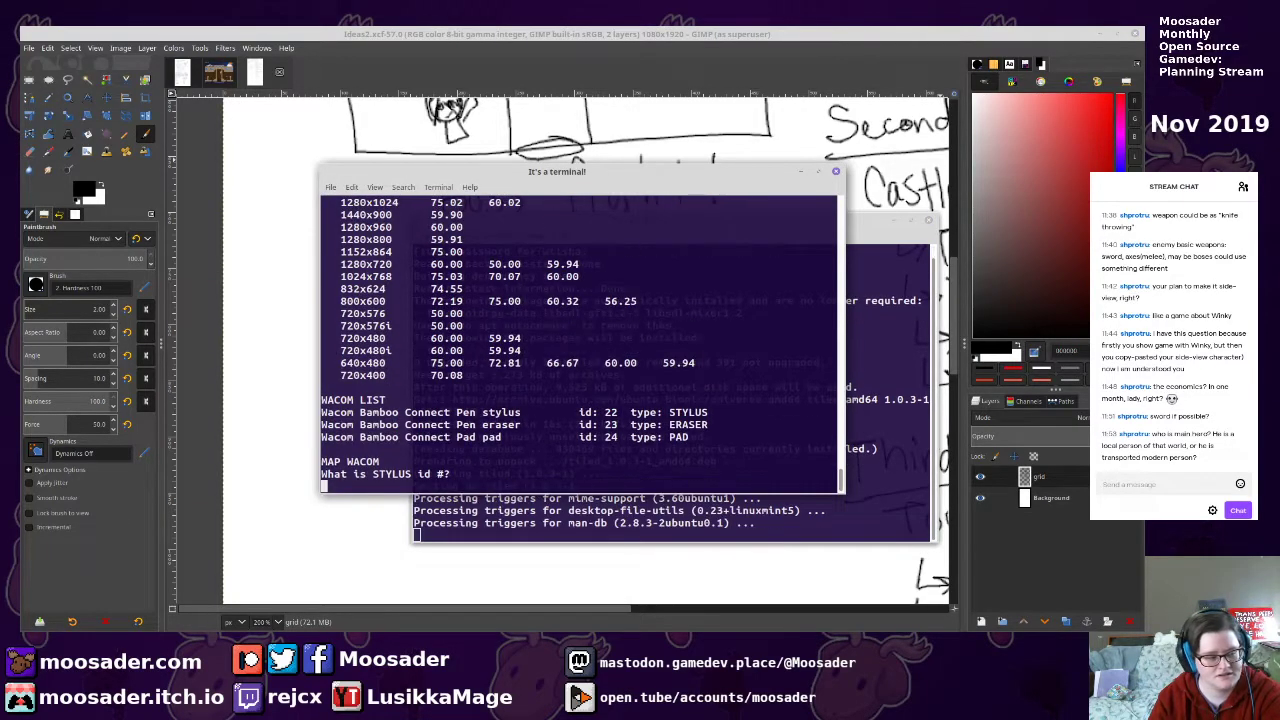
pyautogui.write('2')
pyautogui.press('Return')
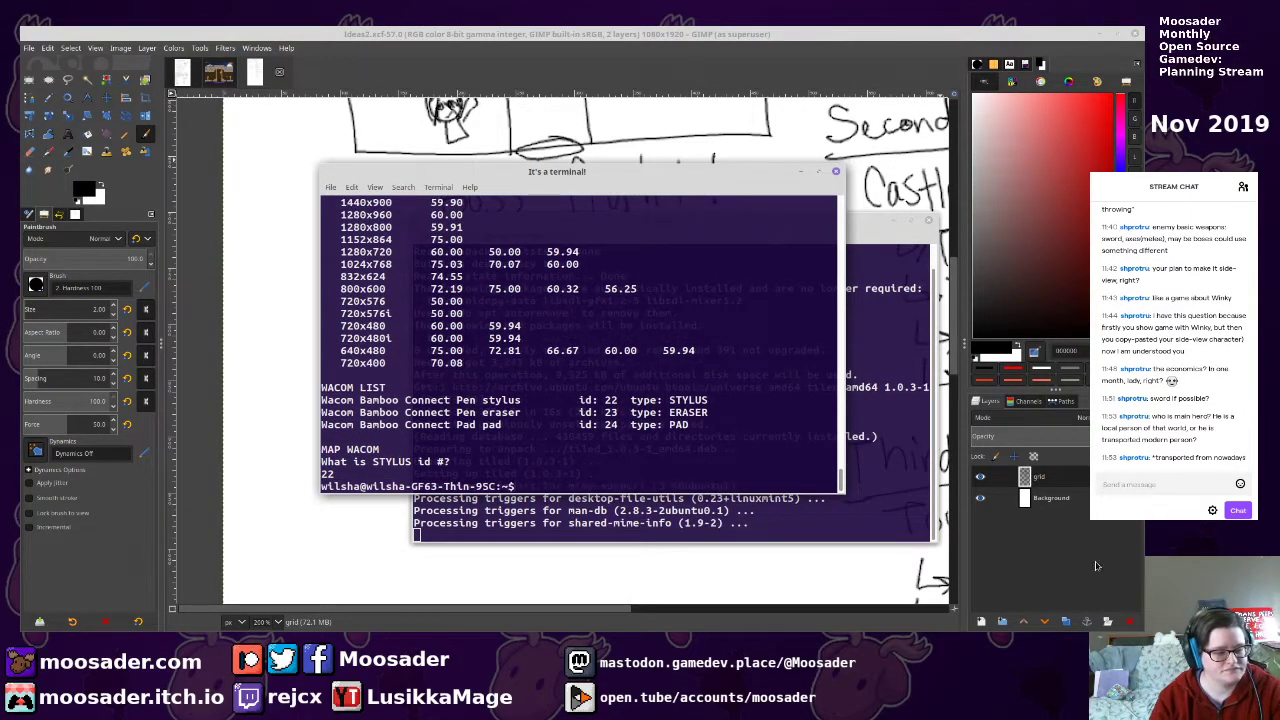
pyautogui.click(678, 31)
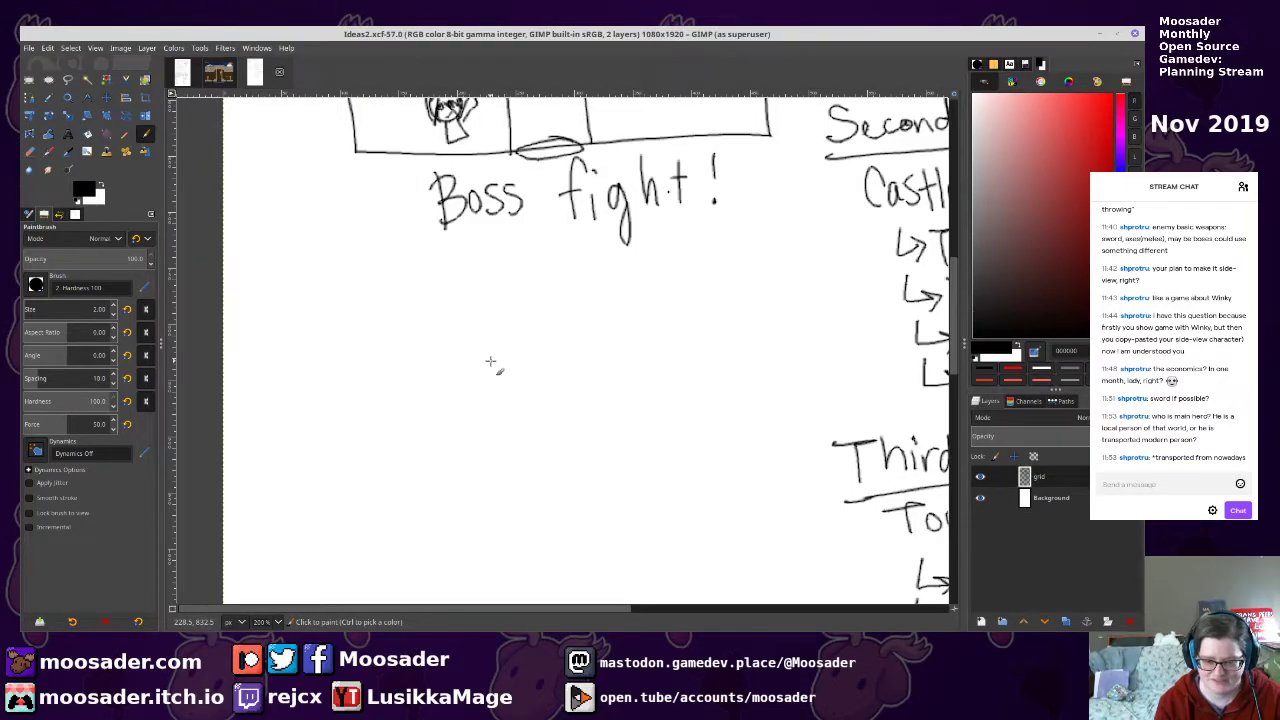
# Run the Wacom mapping script again until the pen devices are listed, enter stylus id 22, and return to GIMP
pyautogui.hotkey('alt', 'Tab')
pyautogui.press('Up')
pyautogui.press('Return')
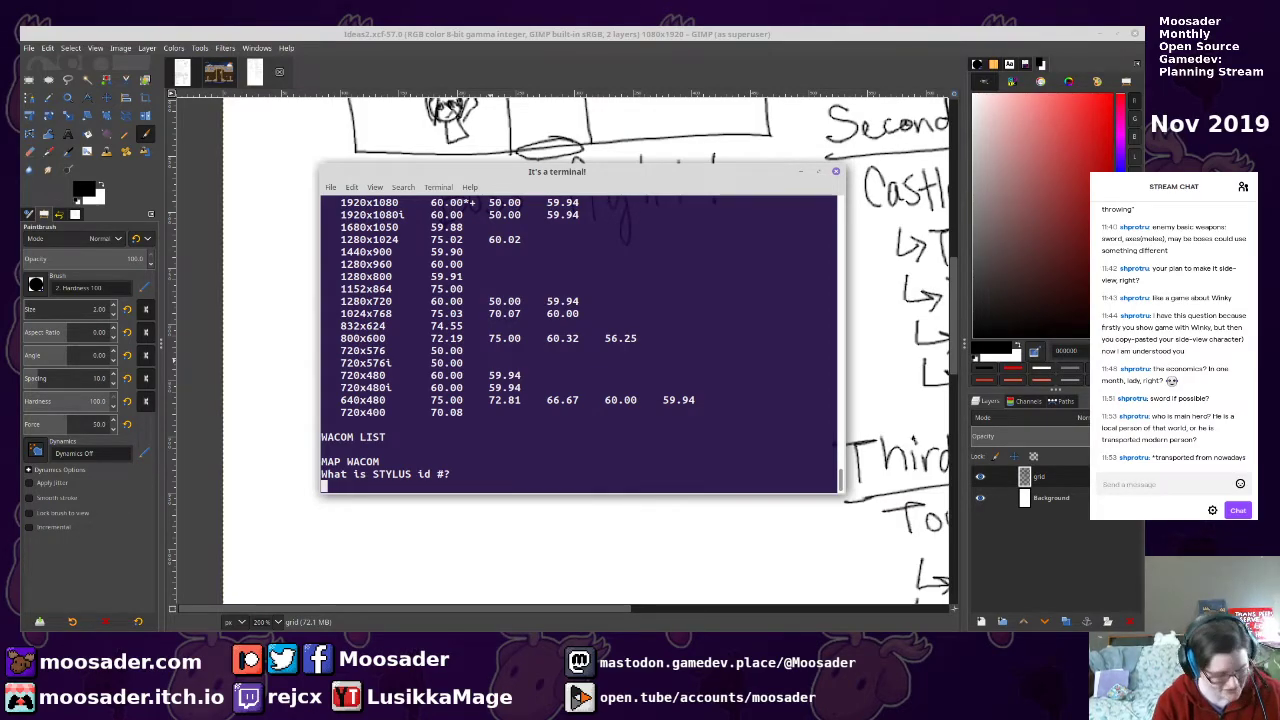
pyautogui.press('Return')
pyautogui.press('Up')
pyautogui.press('Return')
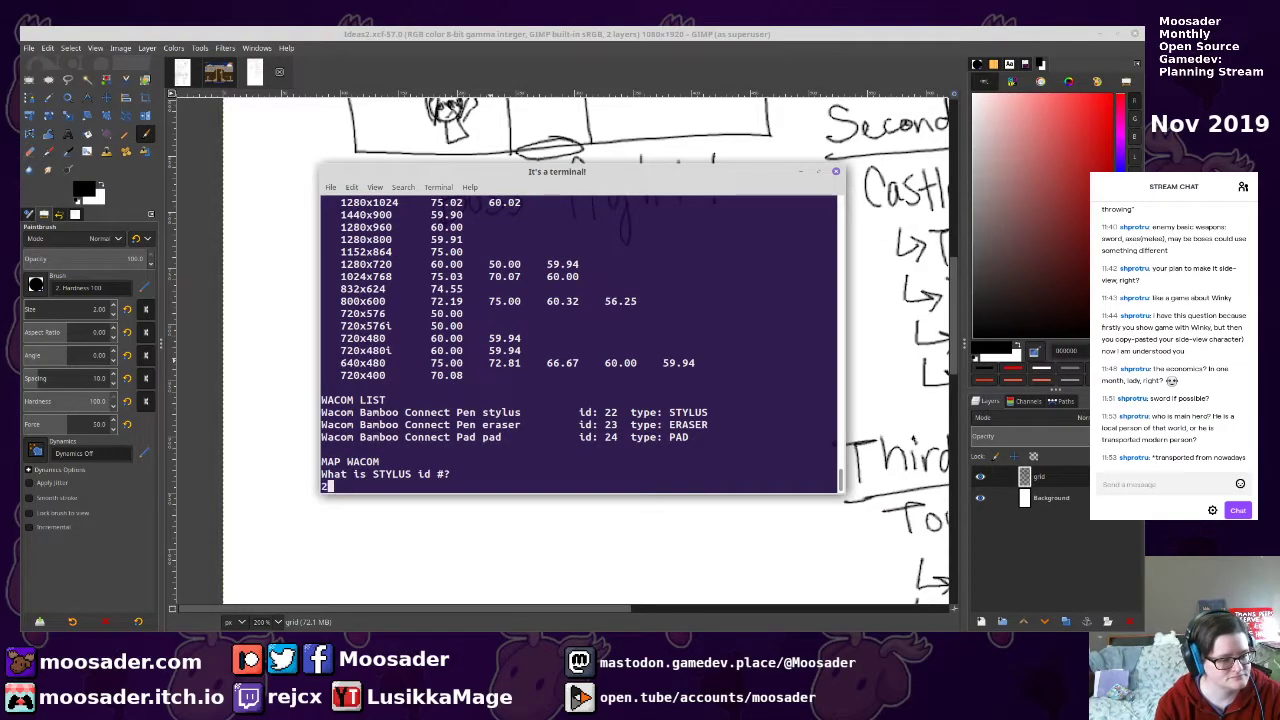
pyautogui.write('22')
pyautogui.press('Return')
pyautogui.click(420, 524)
# Draw the main character's jaw line and both ears in the blank area beneath "Boss fight!"
pyautogui.scroll(-1, 412, 490)
pyautogui.moveTo(350, 307); pyautogui.dragTo(388, 352)
pyautogui.hotkey('ctrl', 'z')
pyautogui.moveTo(450, 308)
pyautogui.mouseDown()
pyautogui.moveTo(465, 360)
pyautogui.moveTo(450, 370)
pyautogui.moveTo(500, 398)
pyautogui.moveTo(576, 362)
pyautogui.moveTo(576, 315)
pyautogui.moveTo(578, 358)
pyautogui.mouseUp()
pyautogui.hotkey('ctrl', 'z')
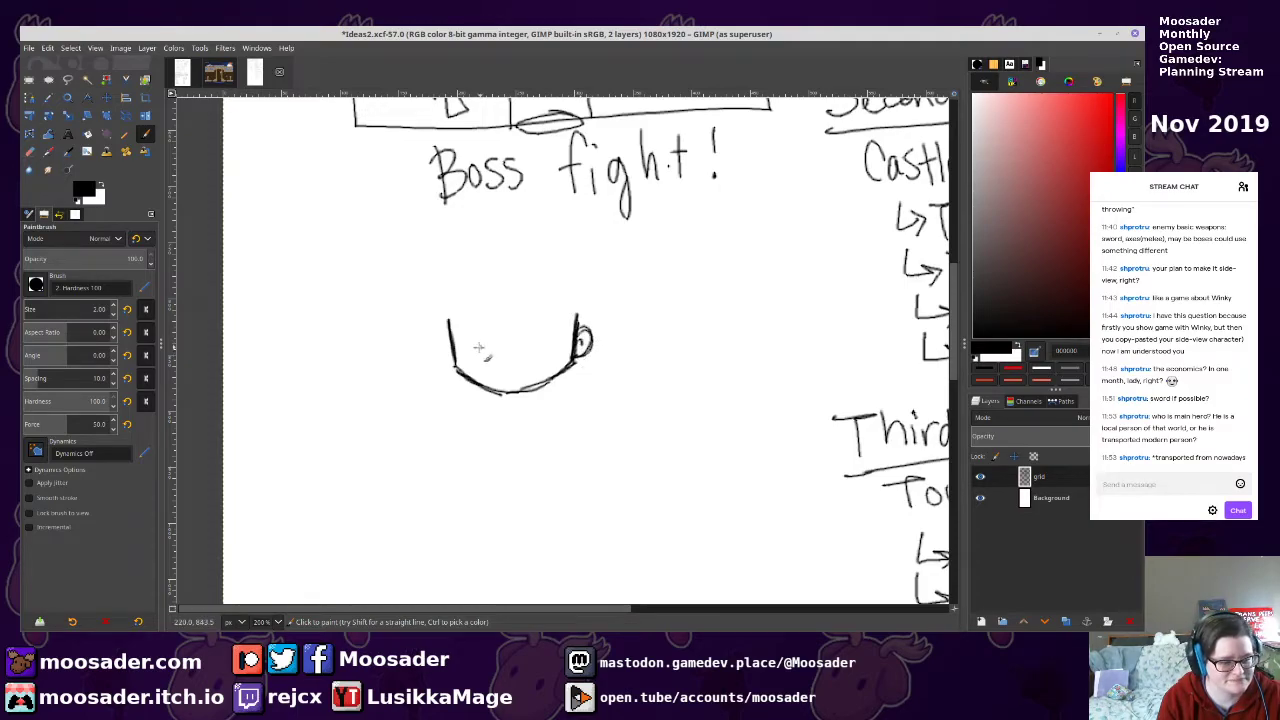
pyautogui.moveTo(452, 345)
pyautogui.mouseDown()
pyautogui.moveTo(440, 352)
pyautogui.moveTo(446, 336)
pyautogui.moveTo(452, 352)
pyautogui.mouseUp()
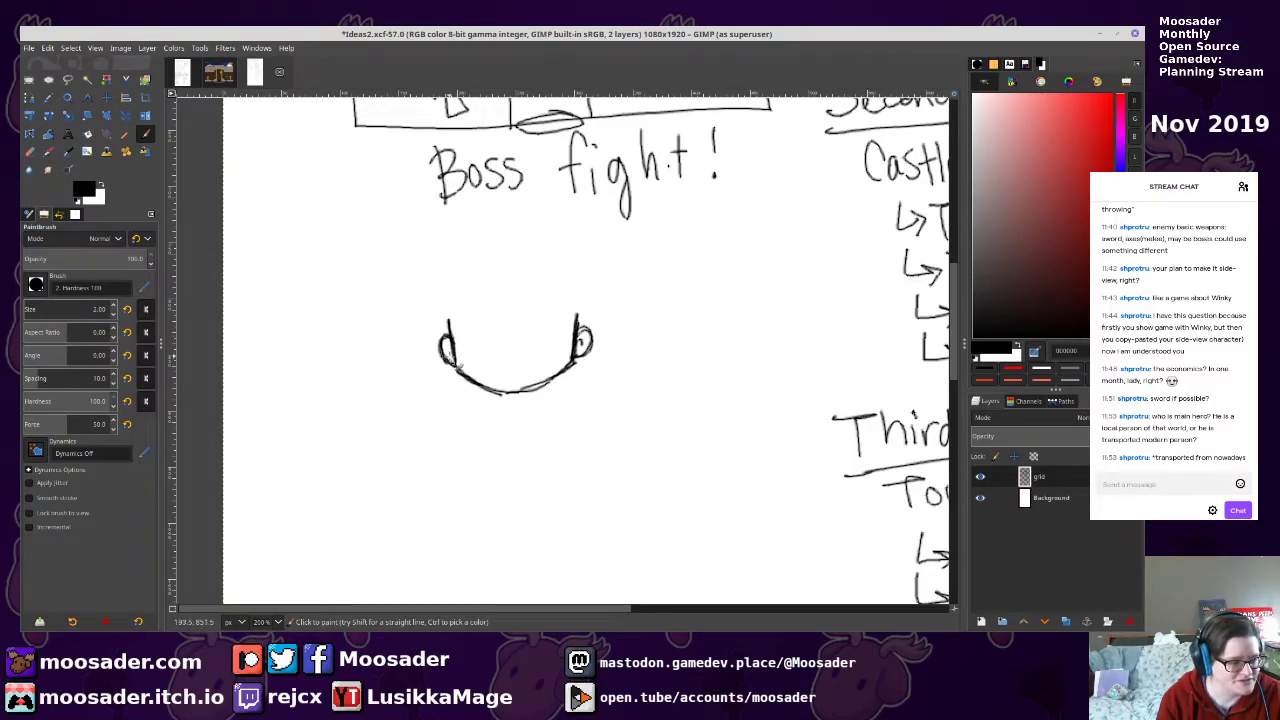
# Draw the character's side-swept fringe and chin-length hair around the face, and add the eyes and a smile
pyautogui.moveTo(459, 293)
pyautogui.mouseDown()
pyautogui.moveTo(494, 335)
pyautogui.moveTo(548, 341)
pyautogui.mouseUp()
pyautogui.moveTo(505, 293); pyautogui.dragTo(547, 340)
pyautogui.moveTo(506, 294)
pyautogui.mouseDown()
pyautogui.moveTo(549, 297)
pyautogui.moveTo(579, 400)
pyautogui.mouseUp()
pyautogui.moveTo(573, 318)
pyautogui.mouseDown()
pyautogui.moveTo(562, 403)
pyautogui.moveTo(582, 378)
pyautogui.mouseUp()
pyautogui.moveTo(456, 294)
pyautogui.mouseDown()
pyautogui.moveTo(501, 332)
pyautogui.moveTo(550, 342)
pyautogui.mouseUp()
pyautogui.moveTo(512, 302); pyautogui.dragTo(578, 338)
pyautogui.moveTo(455, 292)
pyautogui.mouseDown()
pyautogui.moveTo(485, 423)
pyautogui.moveTo(434, 291)
pyautogui.moveTo(470, 408)
pyautogui.moveTo(456, 302)
pyautogui.mouseUp()
pyautogui.moveTo(447, 245)
pyautogui.mouseDown()
pyautogui.moveTo(423, 333)
pyautogui.moveTo(438, 259)
pyautogui.moveTo(433, 308)
pyautogui.moveTo(447, 257)
pyautogui.moveTo(547, 262)
pyautogui.moveTo(576, 250)
pyautogui.moveTo(608, 340)
pyautogui.mouseUp()
pyautogui.moveTo(596, 268); pyautogui.dragTo(496, 245)
pyautogui.moveTo(481, 336)
pyautogui.mouseDown()
pyautogui.moveTo(481, 354)
pyautogui.moveTo(527, 354)
pyautogui.moveTo(524, 377)
pyautogui.mouseUp()
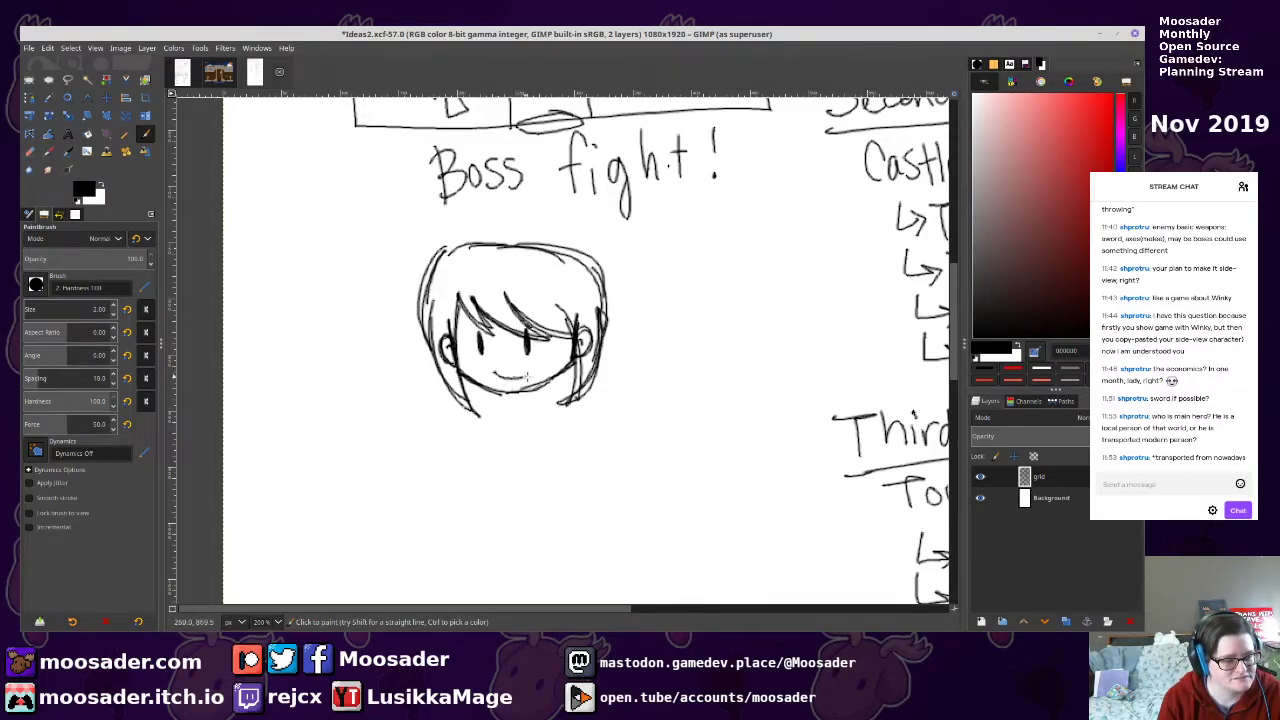
# Draw the character's neck, shirt collar and torso below the head
pyautogui.moveTo(520, 438); pyautogui.dragTo(555, 357)
pyautogui.moveTo(534, 315)
pyautogui.mouseDown()
pyautogui.moveTo(531, 341)
pyautogui.moveTo(569, 316)
pyautogui.moveTo(557, 349)
pyautogui.moveTo(526, 340)
pyautogui.moveTo(556, 346)
pyautogui.moveTo(524, 356)
pyautogui.moveTo(550, 370)
pyautogui.moveTo(595, 345)
pyautogui.moveTo(568, 326)
pyautogui.moveTo(532, 362)
pyautogui.moveTo(535, 334)
pyautogui.moveTo(490, 350)
pyautogui.moveTo(494, 372)
pyautogui.mouseUp()
pyautogui.moveTo(490, 326)
pyautogui.mouseDown()
pyautogui.moveTo(495, 369)
pyautogui.moveTo(599, 334)
pyautogui.moveTo(616, 346)
pyautogui.moveTo(611, 364)
pyautogui.moveTo(591, 366)
pyautogui.moveTo(513, 334)
pyautogui.moveTo(520, 382)
pyautogui.mouseUp()
pyautogui.moveTo(626, 326)
pyautogui.mouseDown()
pyautogui.moveTo(618, 384)
pyautogui.moveTo(530, 392)
pyautogui.moveTo(545, 410)
pyautogui.moveTo(611, 416)
pyautogui.mouseUp()
pyautogui.moveTo(560, 398); pyautogui.dragTo(608, 406)
pyautogui.moveTo(514, 382)
pyautogui.mouseDown()
pyautogui.moveTo(598, 403)
pyautogui.moveTo(586, 386)
pyautogui.mouseUp()
pyautogui.moveTo(545, 331)
pyautogui.mouseDown()
pyautogui.moveTo(530, 384)
pyautogui.moveTo(546, 500)
pyautogui.mouseUp()
pyautogui.moveTo(648, 350); pyautogui.dragTo(690, 492)
pyautogui.moveTo(684, 440); pyautogui.dragTo(680, 490)
pyautogui.moveTo(566, 350); pyautogui.dragTo(623, 429)
# Draw the character's waist sash and both legs below the torso
pyautogui.moveTo(578, 368); pyautogui.dragTo(680, 530)
pyautogui.moveTo(649, 452)
pyautogui.mouseDown()
pyautogui.moveTo(682, 541)
pyautogui.moveTo(682, 505)
pyautogui.mouseUp()
pyautogui.moveTo(578, 371); pyautogui.dragTo(557, 504)
pyautogui.moveTo(557, 433); pyautogui.dragTo(558, 540)
pyautogui.moveTo(539, 484); pyautogui.dragTo(558, 540)
pyautogui.moveTo(533, 440); pyautogui.dragTo(551, 529)
pyautogui.moveTo(578, 469)
pyautogui.mouseDown()
pyautogui.moveTo(564, 416)
pyautogui.moveTo(551, 509)
pyautogui.moveTo(603, 509)
pyautogui.moveTo(578, 372)
pyautogui.mouseUp()
pyautogui.moveTo(566, 383)
pyautogui.mouseDown()
pyautogui.moveTo(597, 390)
pyautogui.moveTo(609, 487)
pyautogui.mouseUp()
pyautogui.moveTo(602, 418)
pyautogui.mouseDown()
pyautogui.moveTo(619, 518)
pyautogui.moveTo(662, 484)
pyautogui.moveTo(663, 516)
pyautogui.mouseUp()
pyautogui.moveTo(652, 453)
pyautogui.mouseDown()
pyautogui.moveTo(636, 527)
pyautogui.moveTo(612, 457)
pyautogui.moveTo(597, 505)
pyautogui.moveTo(546, 502)
pyautogui.mouseUp()
pyautogui.moveTo(633, 568)
pyautogui.mouseDown()
pyautogui.moveTo(628, 486)
pyautogui.moveTo(660, 436)
pyautogui.mouseUp()
pyautogui.moveTo(552, 438)
pyautogui.mouseDown()
pyautogui.moveTo(583, 445)
pyautogui.moveTo(566, 473)
pyautogui.moveTo(516, 458)
pyautogui.moveTo(550, 426)
pyautogui.mouseUp()
# Draw the character's two arms with wrist cuffs and rounded hands
pyautogui.scroll(3, 610, 376)
pyautogui.moveTo(651, 337); pyautogui.dragTo(684, 452)
pyautogui.moveTo(630, 370)
pyautogui.mouseDown()
pyautogui.moveTo(674, 474)
pyautogui.moveTo(696, 466)
pyautogui.moveTo(705, 512)
pyautogui.moveTo(684, 458)
pyautogui.moveTo(677, 490)
pyautogui.mouseUp()
pyautogui.moveTo(520, 330)
pyautogui.mouseDown()
pyautogui.moveTo(504, 408)
pyautogui.moveTo(462, 437)
pyautogui.moveTo(472, 462)
pyautogui.mouseUp()
pyautogui.moveTo(472, 462); pyautogui.dragTo(490, 449)
pyautogui.moveTo(492, 447)
pyautogui.mouseDown()
pyautogui.moveTo(519, 415)
pyautogui.moveTo(463, 465)
pyautogui.moveTo(470, 435)
pyautogui.mouseUp()
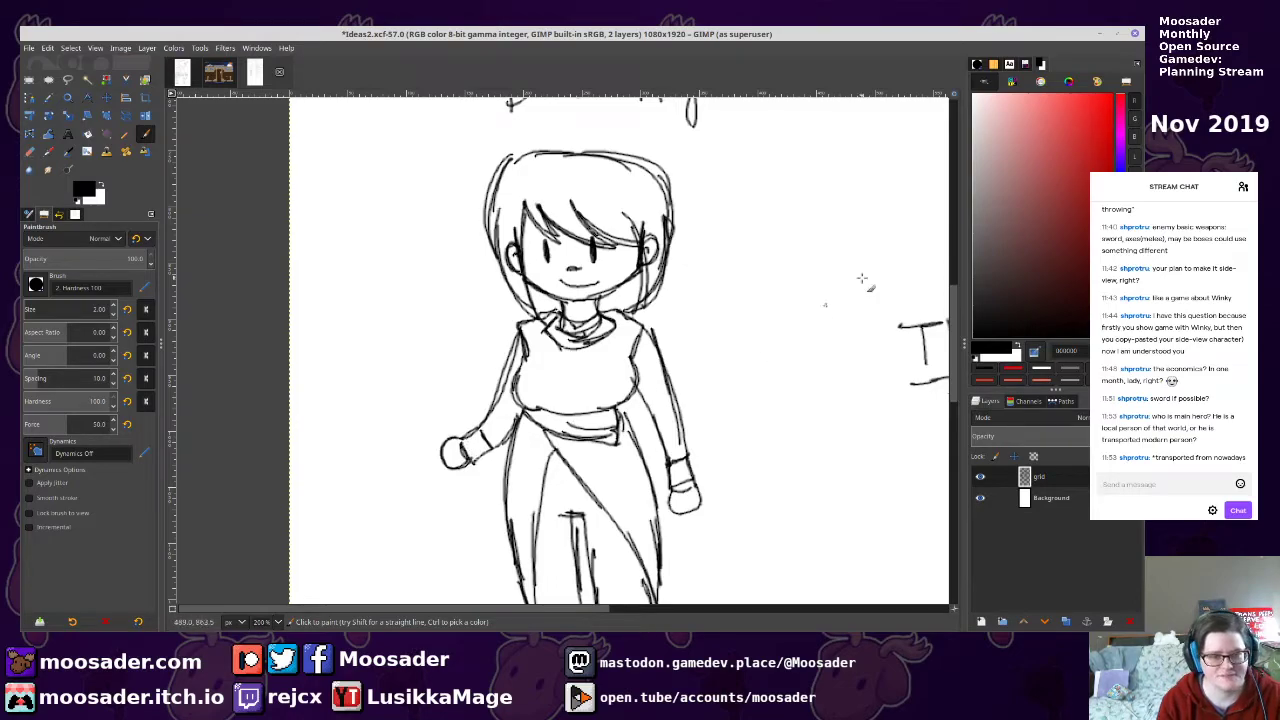
# Color the character's fringe and side hair with bright orange hatching strokes
pyautogui.click(1111, 158)
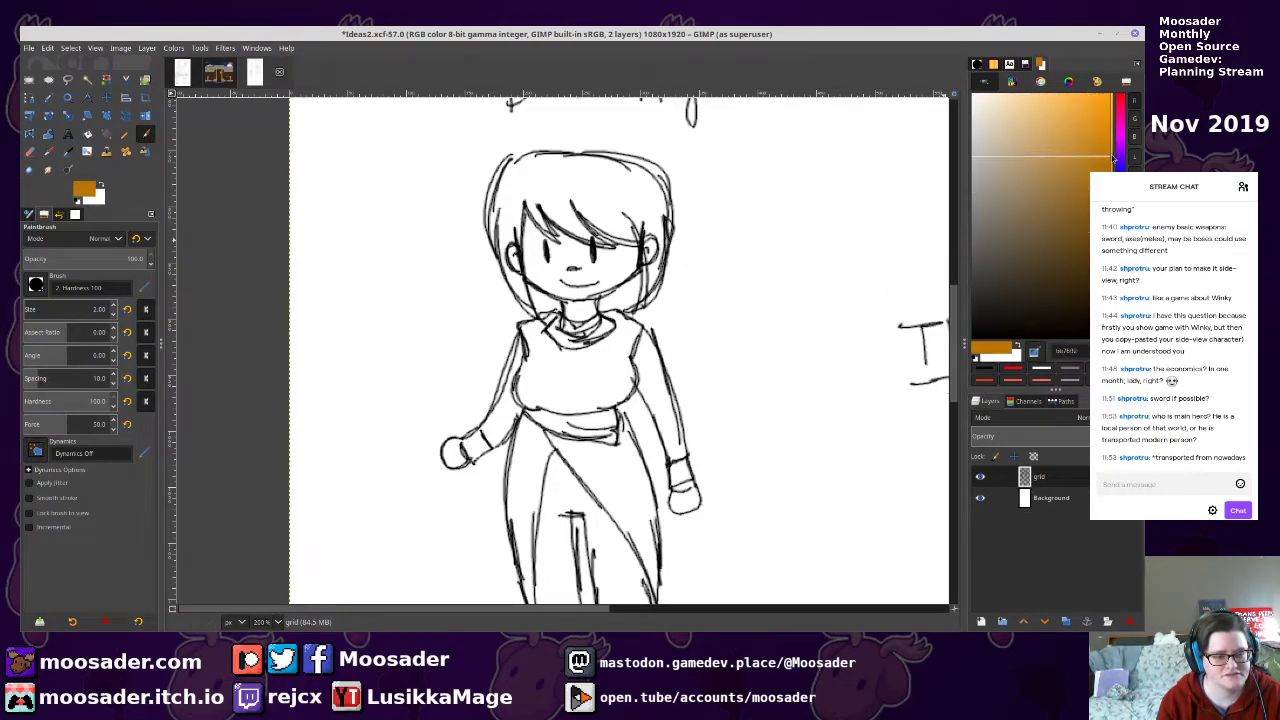
pyautogui.moveTo(522, 164)
pyautogui.mouseDown()
pyautogui.moveTo(503, 204)
pyautogui.moveTo(510, 250)
pyautogui.mouseUp()
pyautogui.click(1111, 95)
pyautogui.hotkey('ctrl', 'z')
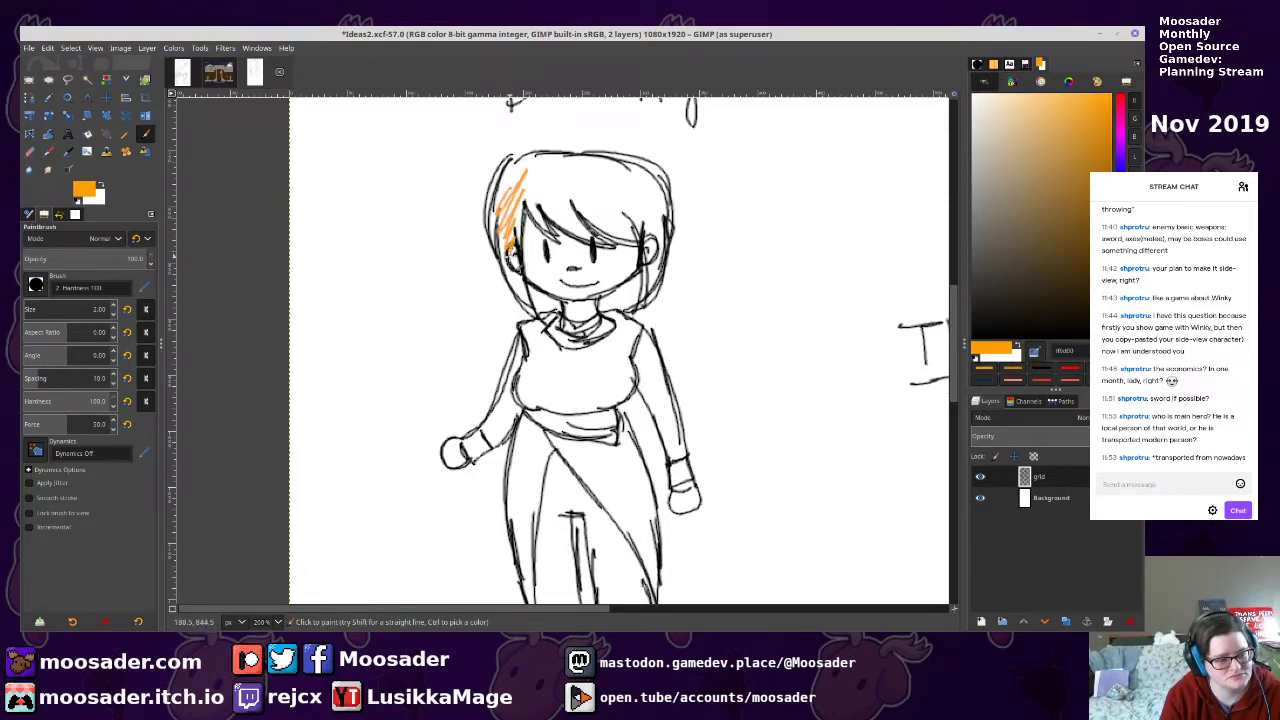
pyautogui.moveTo(545, 167)
pyautogui.mouseDown()
pyautogui.moveTo(572, 176)
pyautogui.moveTo(564, 222)
pyautogui.moveTo(586, 172)
pyautogui.moveTo(640, 190)
pyautogui.moveTo(660, 288)
pyautogui.mouseUp()
# Shade the character's neckband, wrist cuffs, waist sash and shoes with red strokes
pyautogui.click(1120, 112)
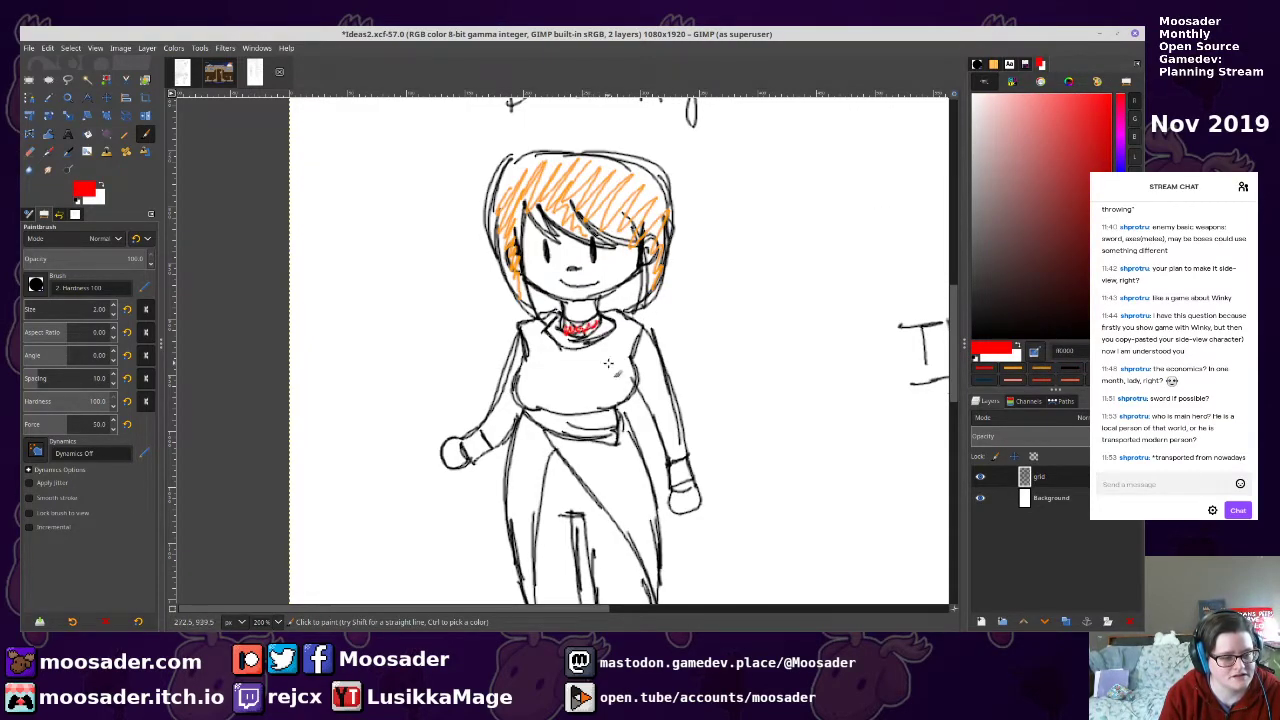
pyautogui.moveTo(673, 466); pyautogui.dragTo(683, 470)
pyautogui.moveTo(494, 455); pyautogui.dragTo(474, 447)
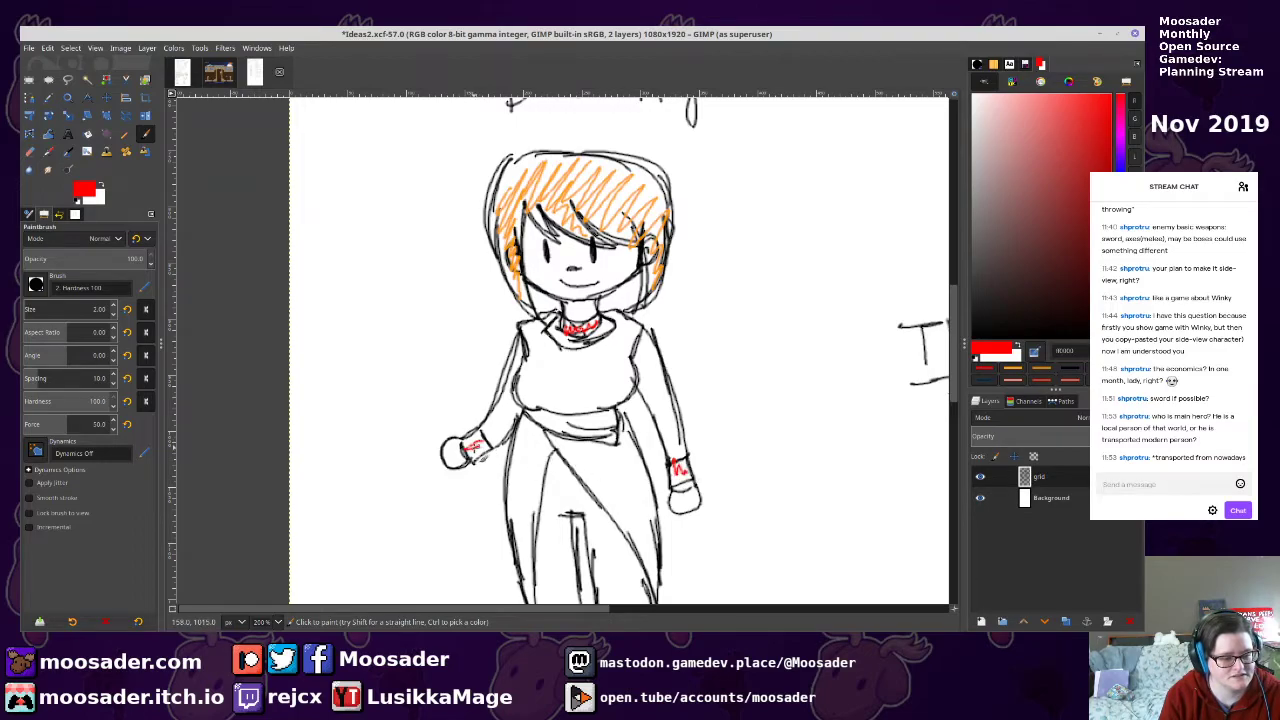
pyautogui.moveTo(544, 424)
pyautogui.mouseDown()
pyautogui.moveTo(600, 442)
pyautogui.moveTo(614, 426)
pyautogui.mouseUp()
pyautogui.scroll(-5, 537, 478)
pyautogui.moveTo(552, 522)
pyautogui.mouseDown()
pyautogui.moveTo(562, 494)
pyautogui.moveTo(580, 500)
pyautogui.moveTo(592, 486)
pyautogui.moveTo(645, 487)
pyautogui.moveTo(668, 515)
pyautogui.mouseUp()
pyautogui.scroll(3, 668, 515)
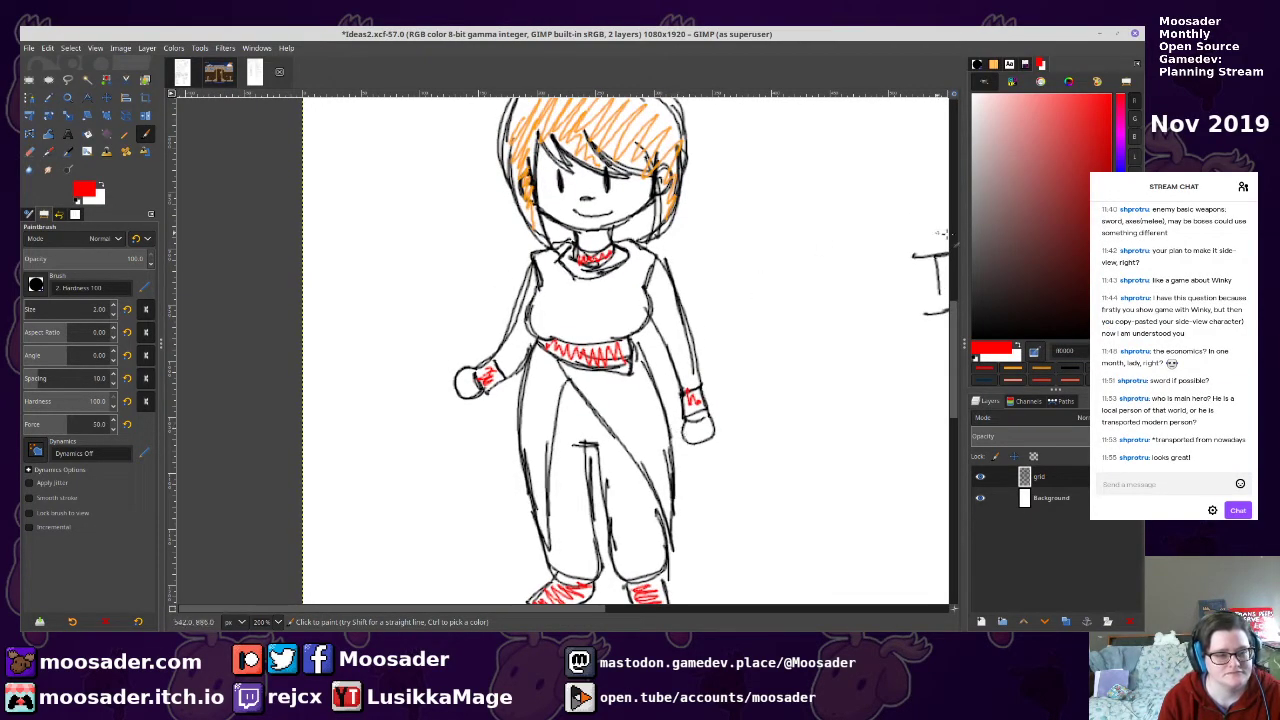
# Hatch the character's shirt and the outer panels of both trouser legs in dark purple
pyautogui.click(1120, 159)
pyautogui.moveTo(1060, 142); pyautogui.dragTo(1073, 197)
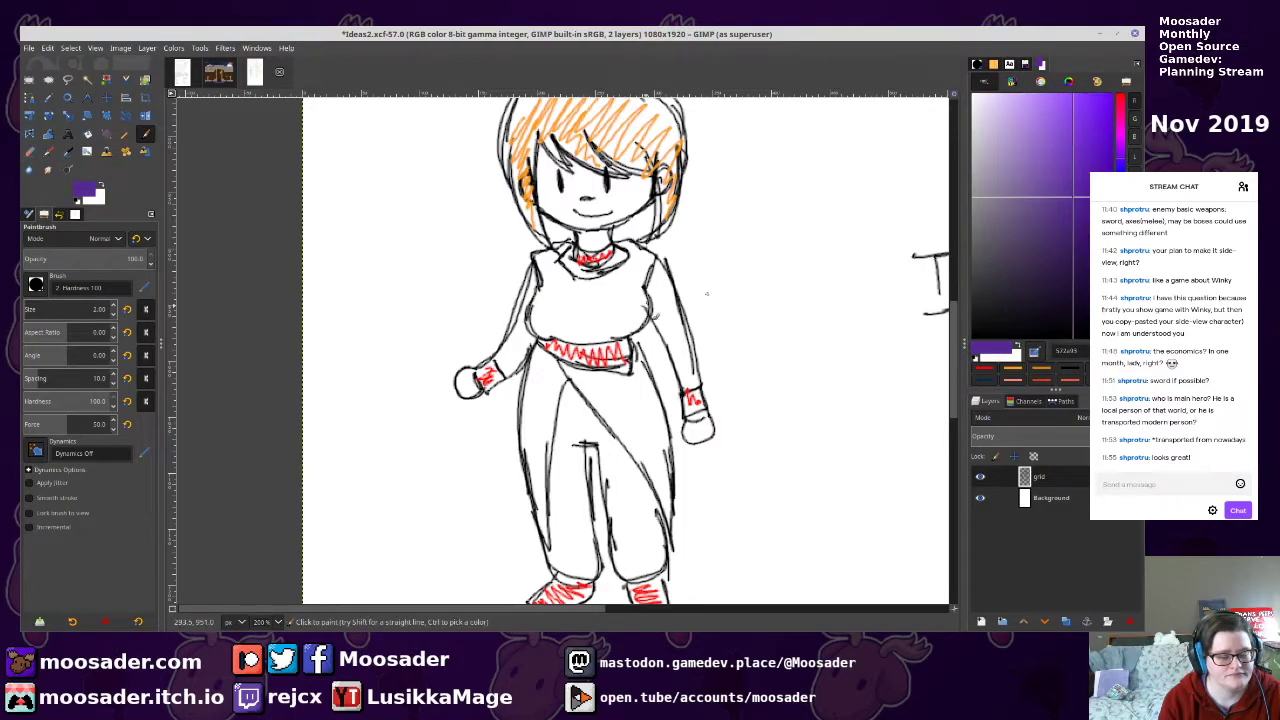
pyautogui.moveTo(540, 275)
pyautogui.mouseDown()
pyautogui.moveTo(620, 320)
pyautogui.moveTo(636, 295)
pyautogui.mouseUp()
pyautogui.moveTo(596, 378)
pyautogui.mouseDown()
pyautogui.moveTo(652, 403)
pyautogui.moveTo(635, 433)
pyautogui.moveTo(678, 484)
pyautogui.mouseUp()
pyautogui.moveTo(520, 520)
pyautogui.mouseDown()
pyautogui.moveTo(548, 490)
pyautogui.moveTo(518, 413)
pyautogui.moveTo(568, 370)
pyautogui.mouseUp()
# Hatch the inner panels of both trouser legs in dark yellow-brown
pyautogui.click(1120, 310)
pyautogui.moveTo(1077, 258); pyautogui.dragTo(1083, 227)
pyautogui.moveTo(564, 554)
pyautogui.mouseDown()
pyautogui.moveTo(568, 448)
pyautogui.moveTo(604, 432)
pyautogui.mouseUp()
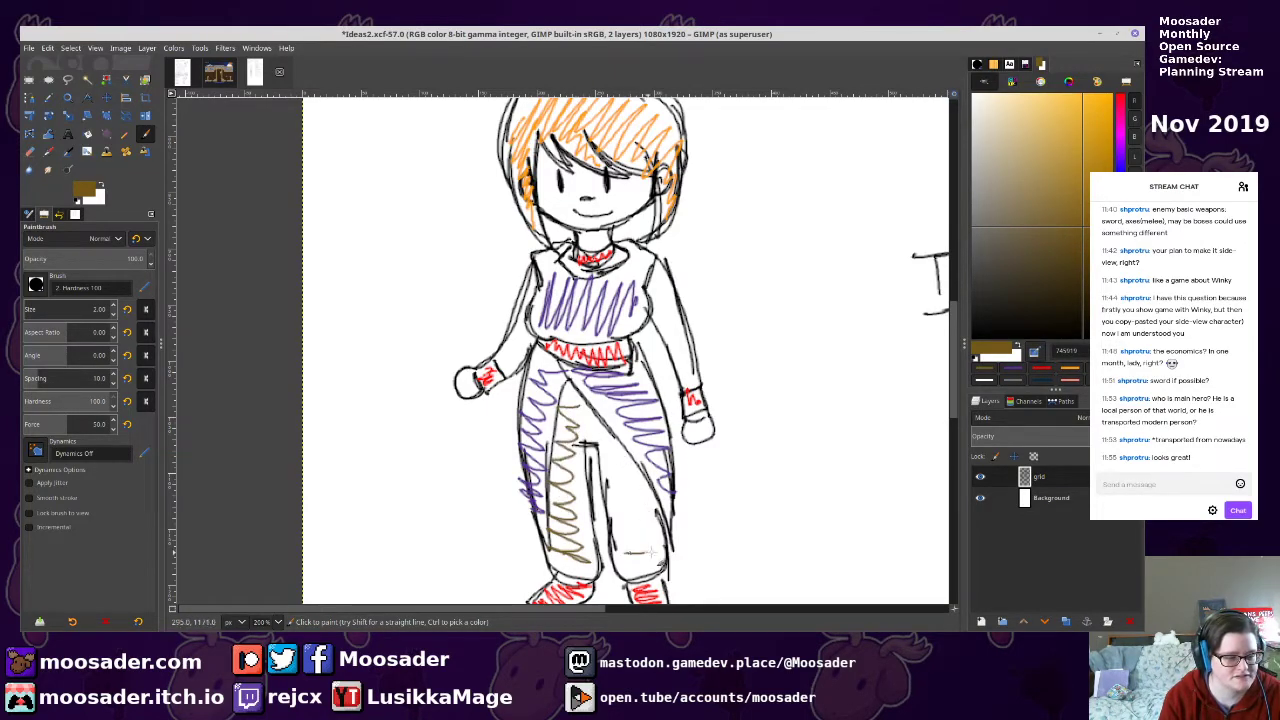
pyautogui.scroll(2, 697, 342)
pyautogui.moveTo(697, 342); pyautogui.dragTo(531, 360)
# Reset the foreground color to black and save the Ideas2 image
pyautogui.click(974, 336)
pyautogui.scroll(-4, 585, 350)
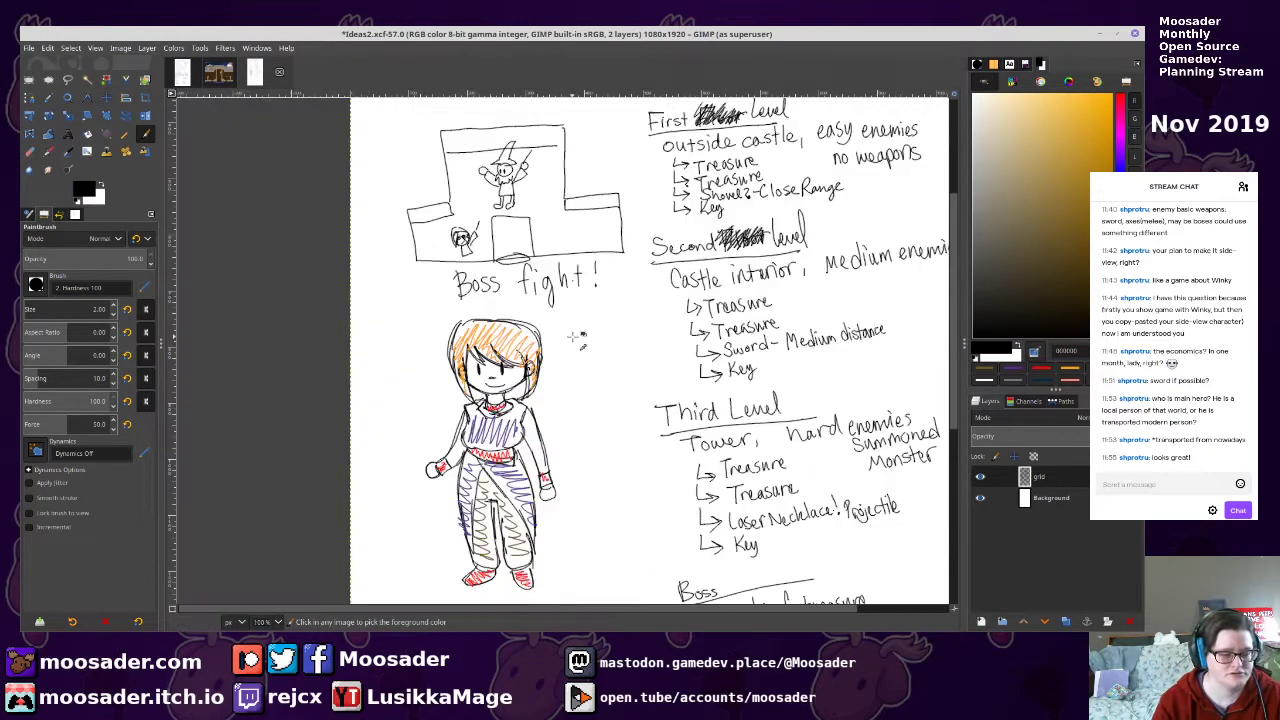
pyautogui.scroll(2, 588, 250)
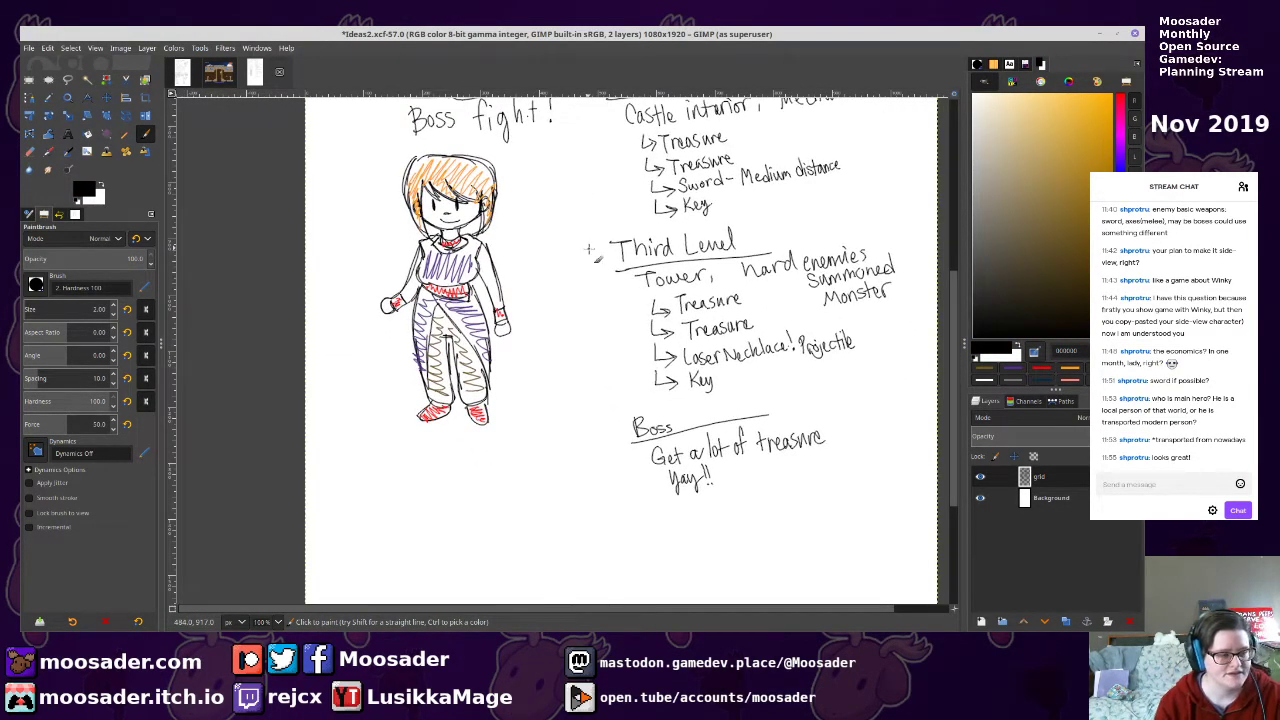
pyautogui.hotkey('ctrl', 's')
pyautogui.scroll(3, 557, 400)
pyautogui.hscroll(-1, 557, 400)
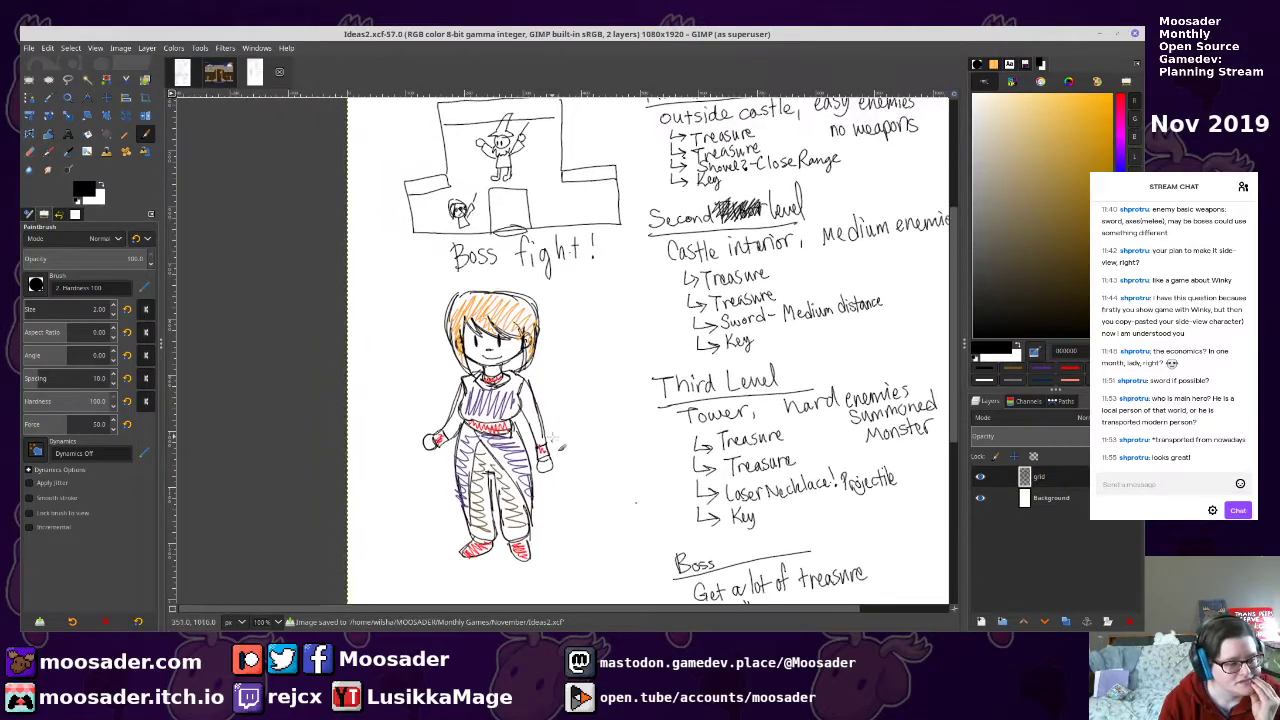
pyautogui.scroll(-3, 551, 440)
pyautogui.hscroll(1, 551, 440)
# Switch to design.odt in LibreOffice Writer and add a "Modifications…" heading between the table and the possible additions
pyautogui.hotkey('alt', 'Tab')
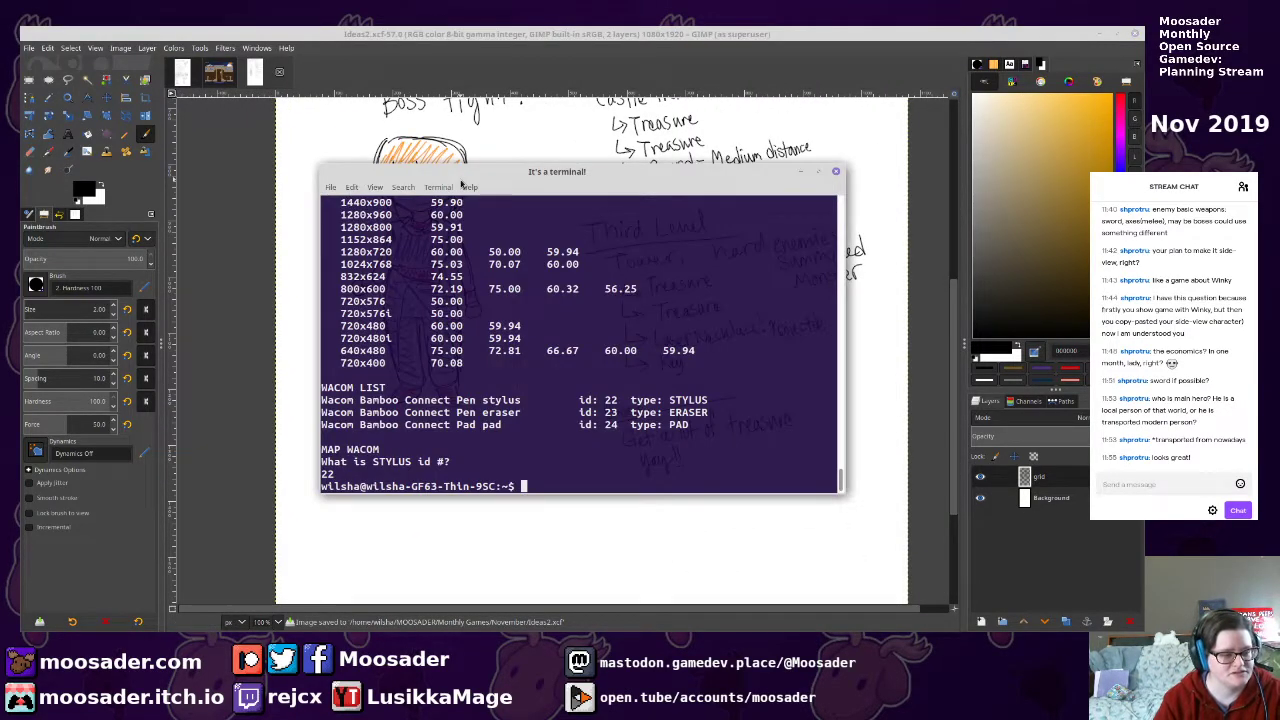
pyautogui.hotkey('alt', 'Tab')
pyautogui.hotkey('alt', 'Tab')
pyautogui.hotkey('alt', 'Tab')
pyautogui.scroll(-5, 893, 400)
pyautogui.click(889, 326)
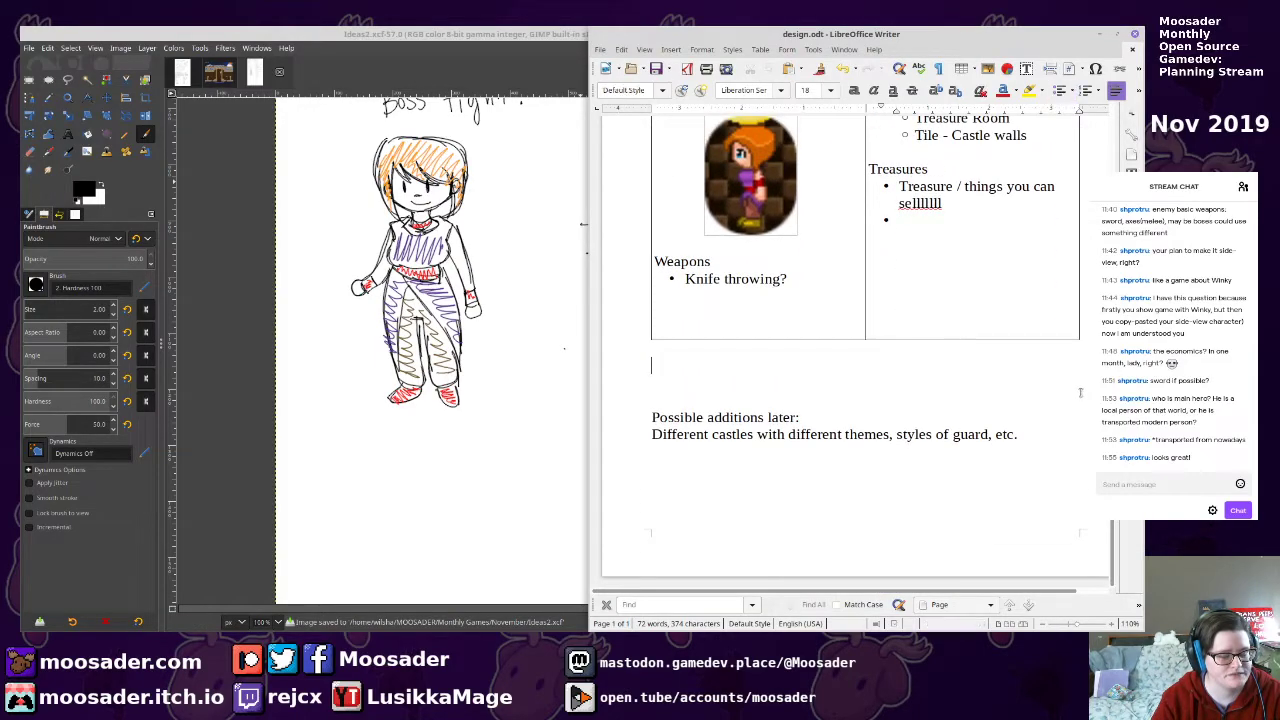
pyautogui.press('Return')
pyautogui.write('Modo')
pyautogui.press('BackSpace')
pyautogui.write('ifi')
pyautogui.write('cations...')
pyautogui.press('Return')
# Add "- Other people can 'overwrite' the maps to make their own levels" under Modifications and start another dash item
pyautogui.write('- Othe rpeople can ‘overwrite’ the maps to')
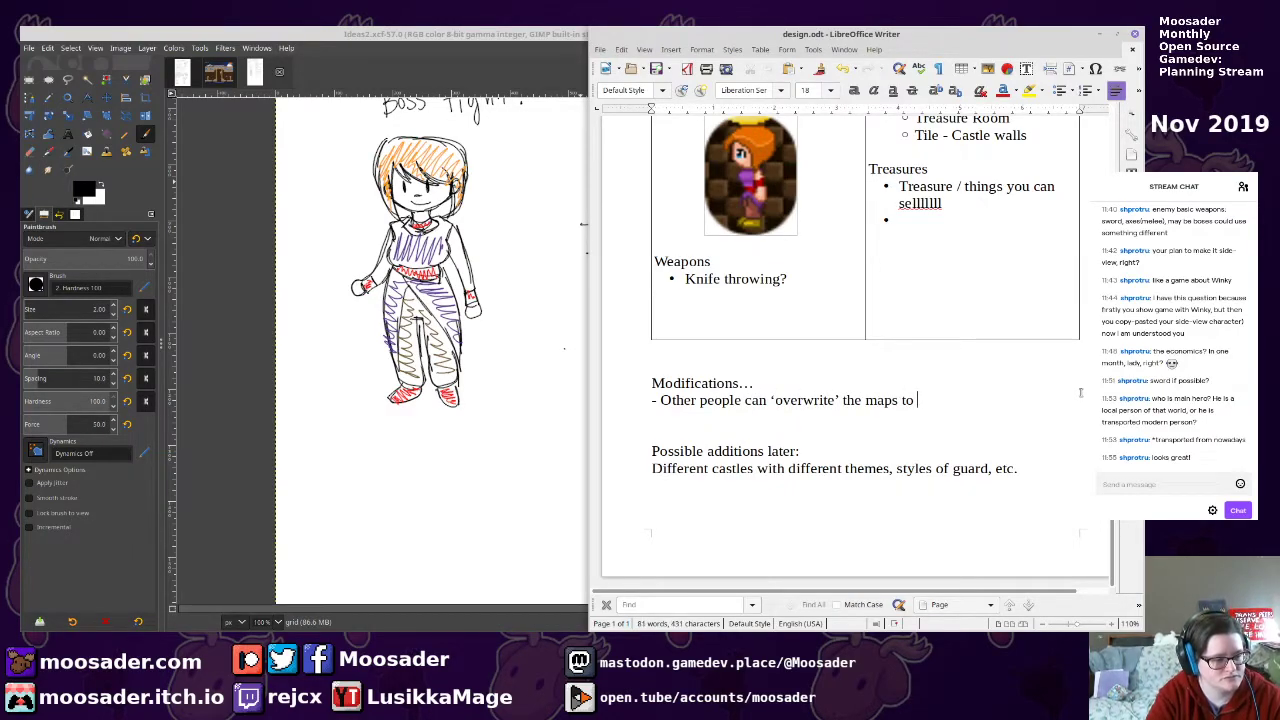
pyautogui.write('their own levels')
pyautogui.press('Return')
pyautogui.write('-')
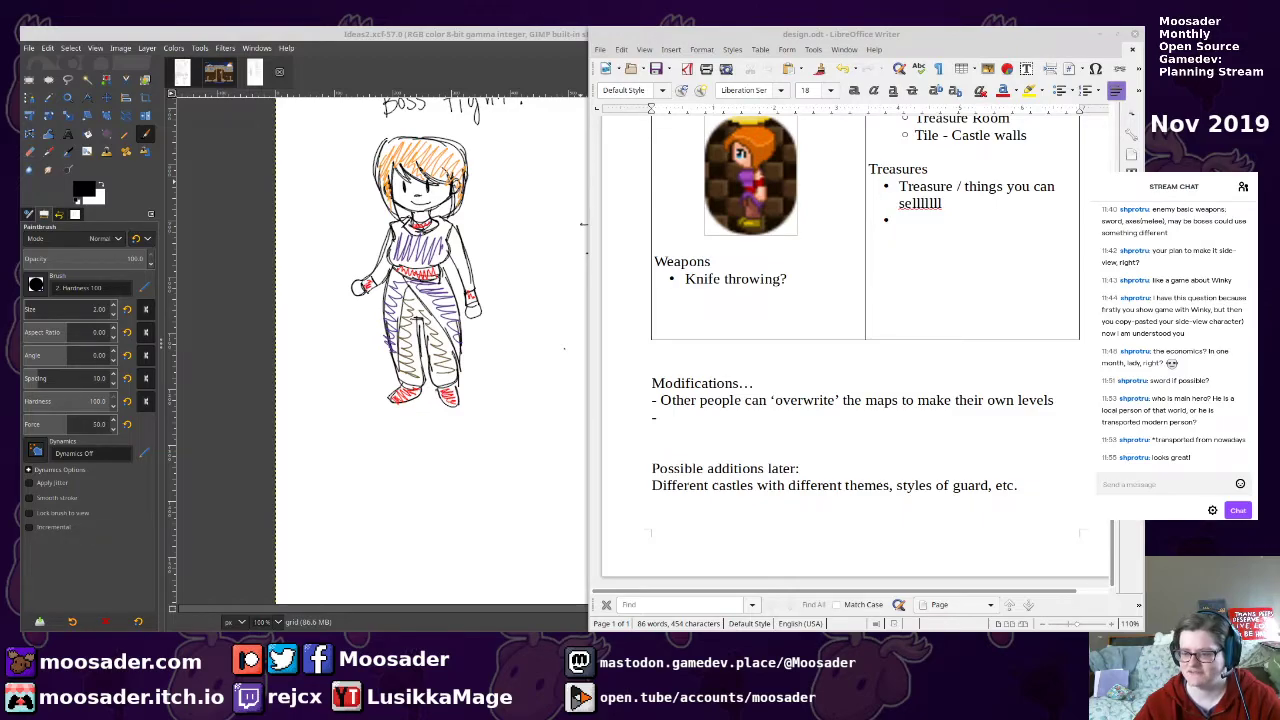
pyautogui.click(786, 552)
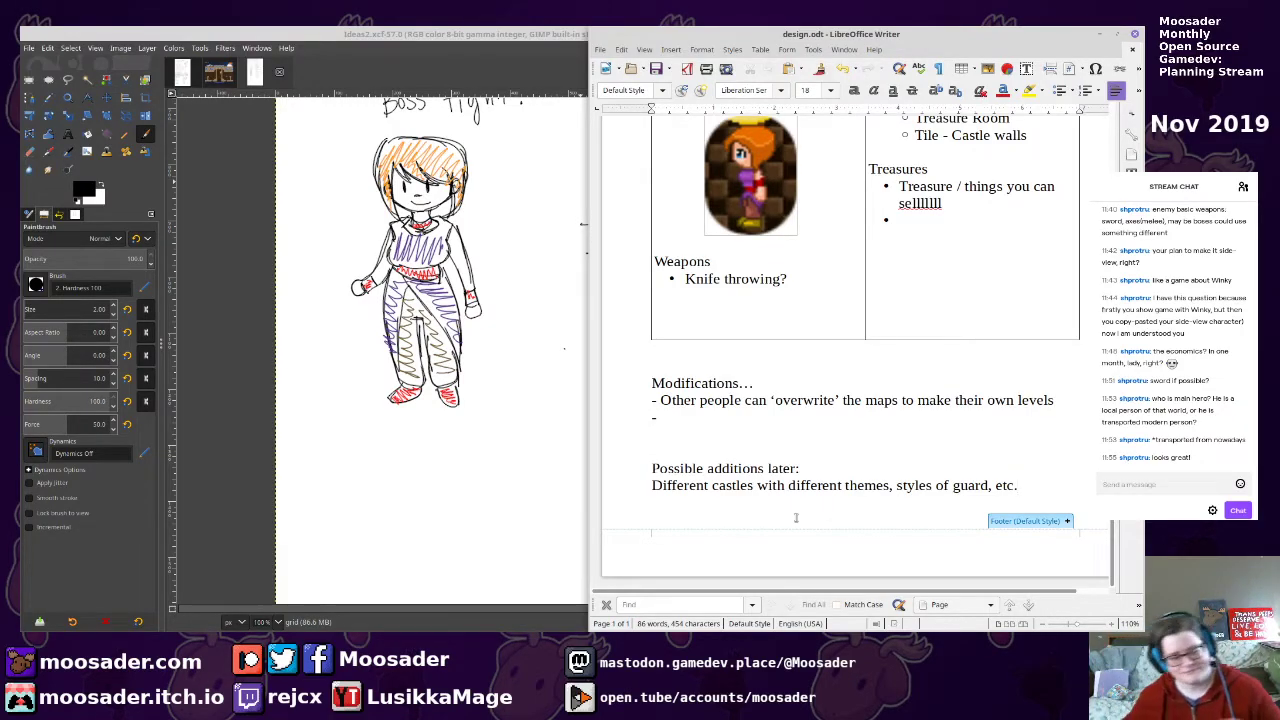
pyautogui.moveTo(525, 344); pyautogui.dragTo(467, 501)
pyautogui.scroll(5, 466, 500)
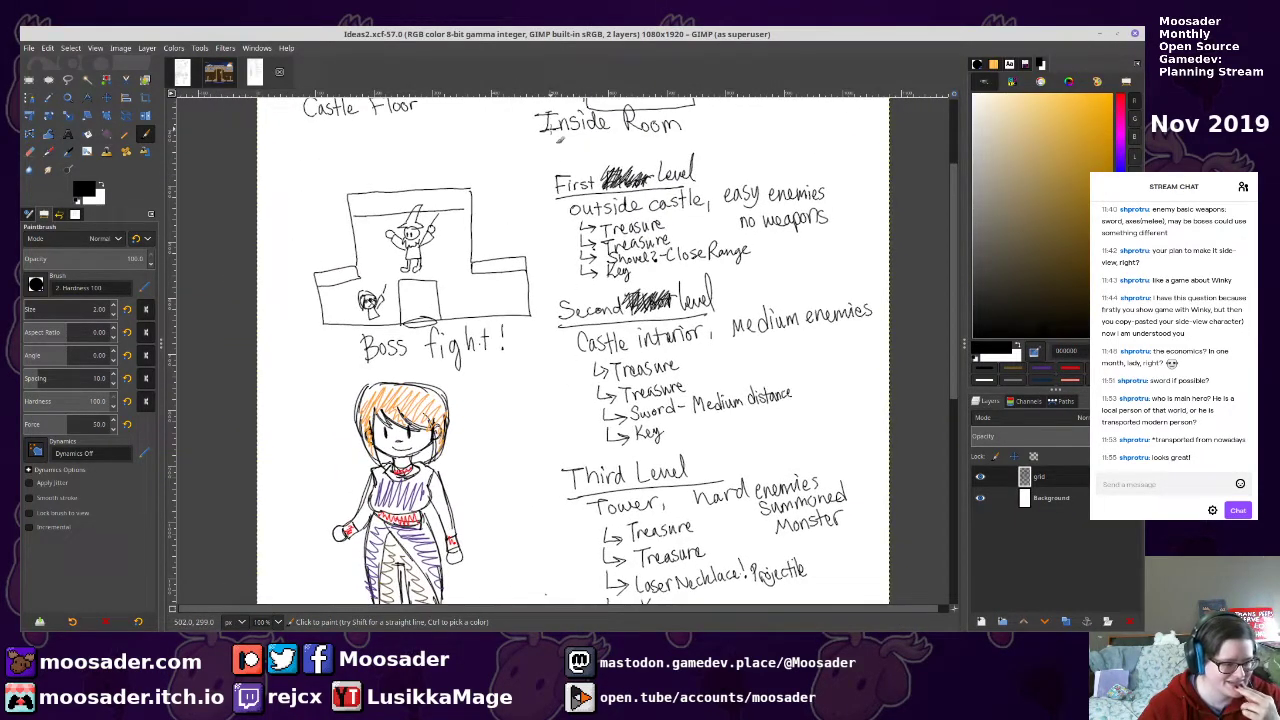
pyautogui.scroll(1, 556, 338)
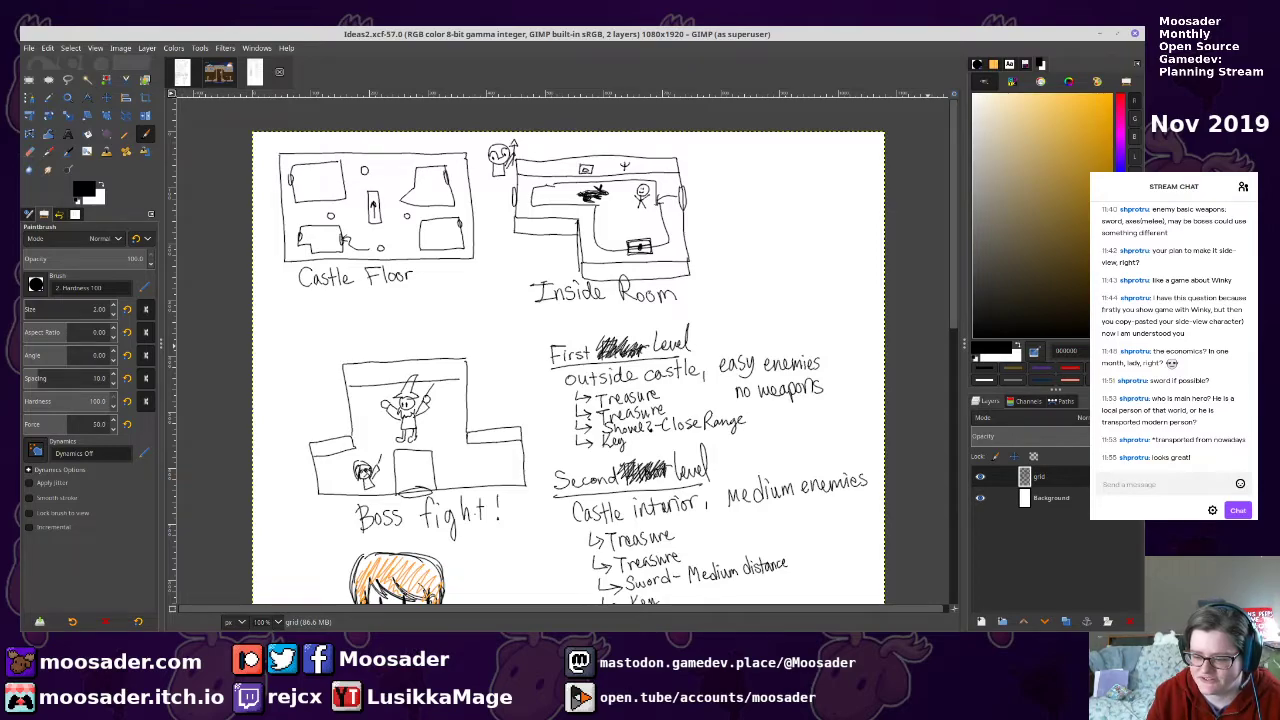
# Switch to the ColEm emulator and move the player out of the Goblin Room to the Level One map
pyautogui.hotkey('alt', 'Tab')
pyautogui.moveTo(338, 262); pyautogui.dragTo(304, 271)
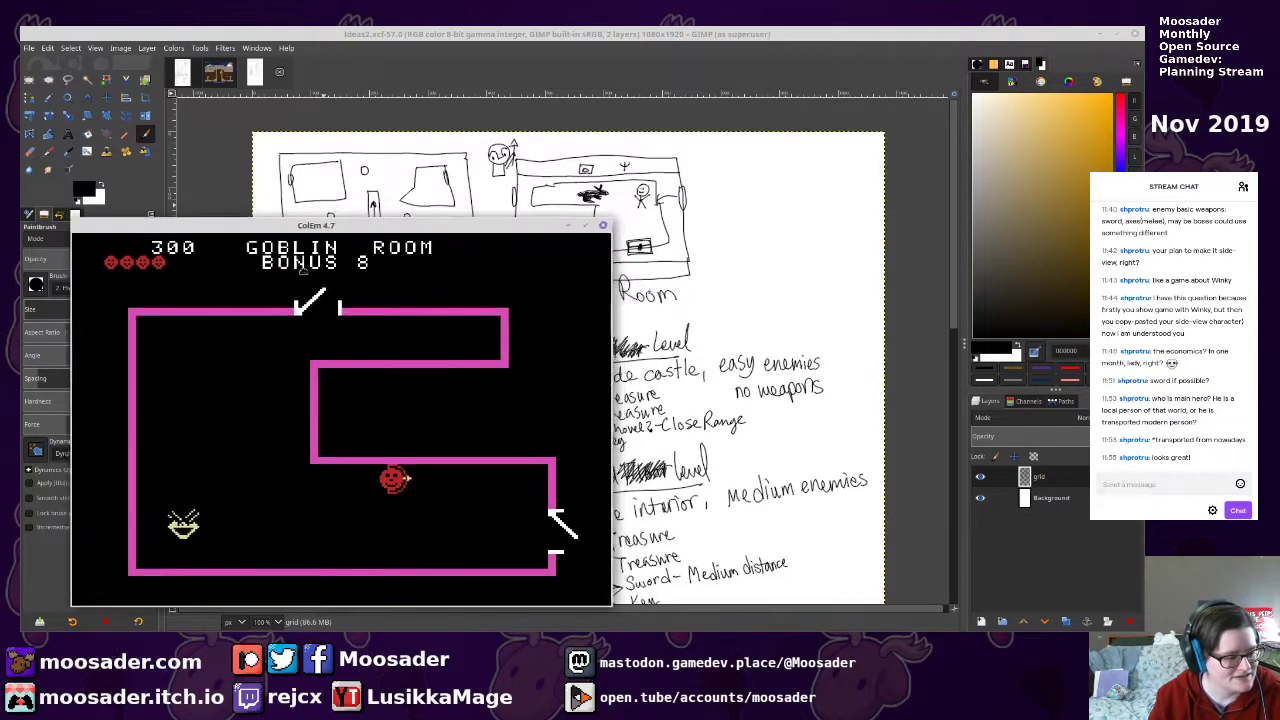
pyautogui.press('Right')
pyautogui.press('Down')
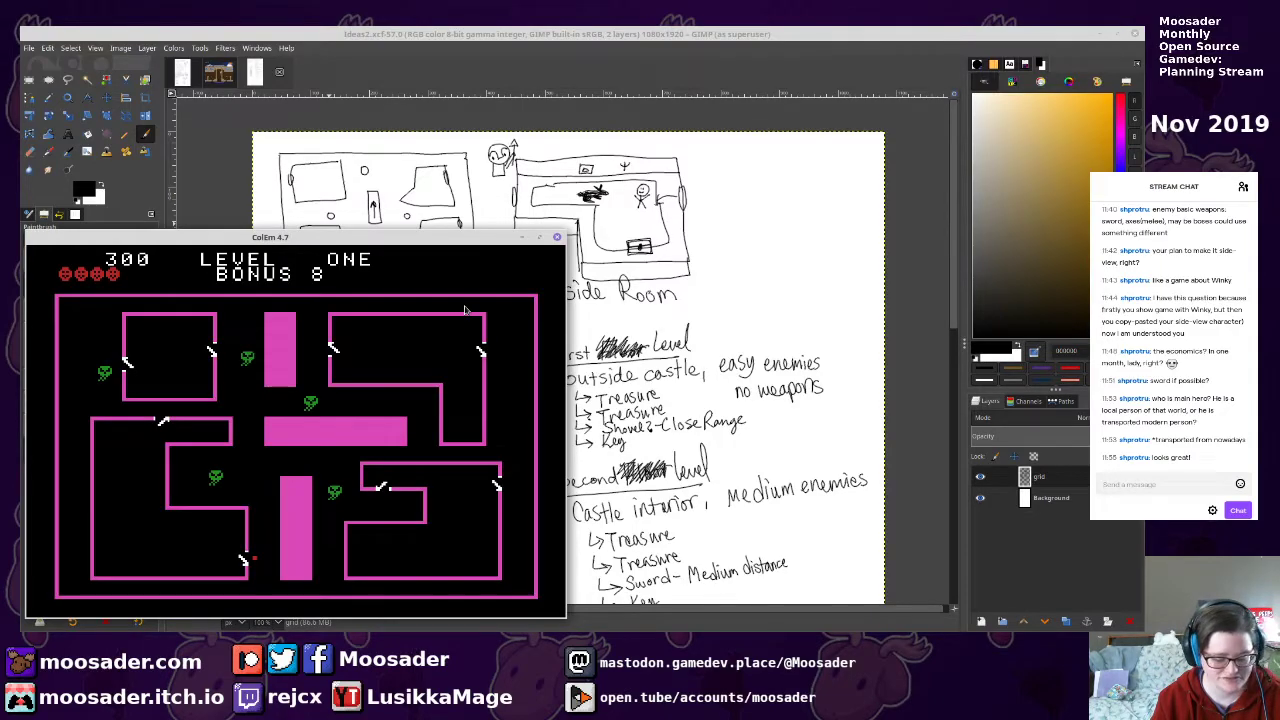
# Copy a screenshot of the ColEm window to the clipboard and paste it into GIMP as a new image
pyautogui.press('Print')
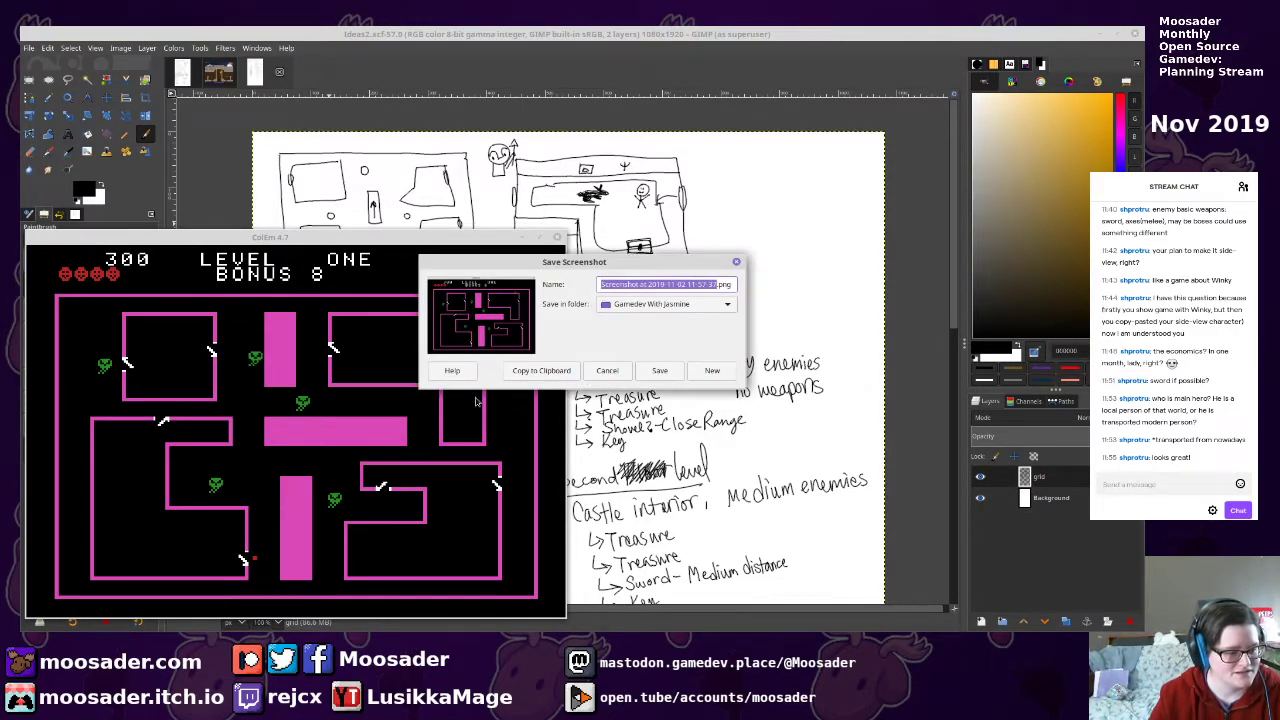
pyautogui.click(541, 371)
pyautogui.hotkey('alt', 'Tab')
pyautogui.hotkey('ctrl', 'shift', 'v')
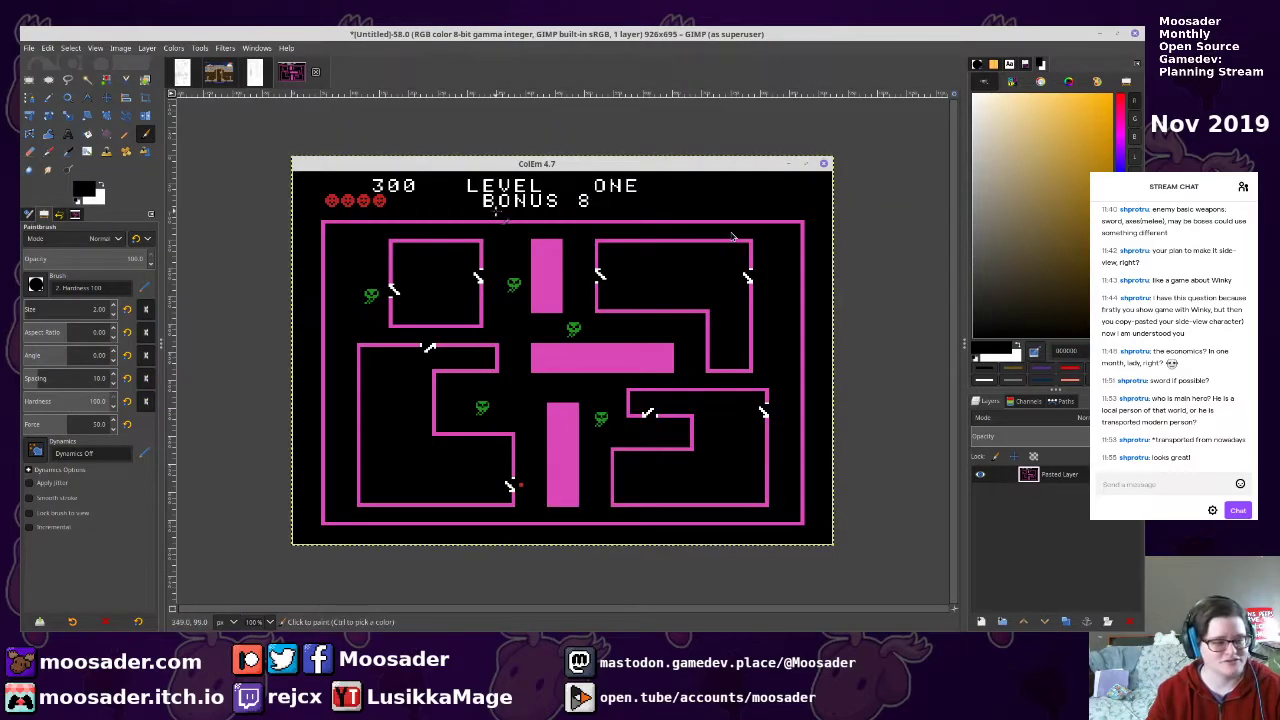
pyautogui.press('n')
pyautogui.hotkey('ctrl', 's')
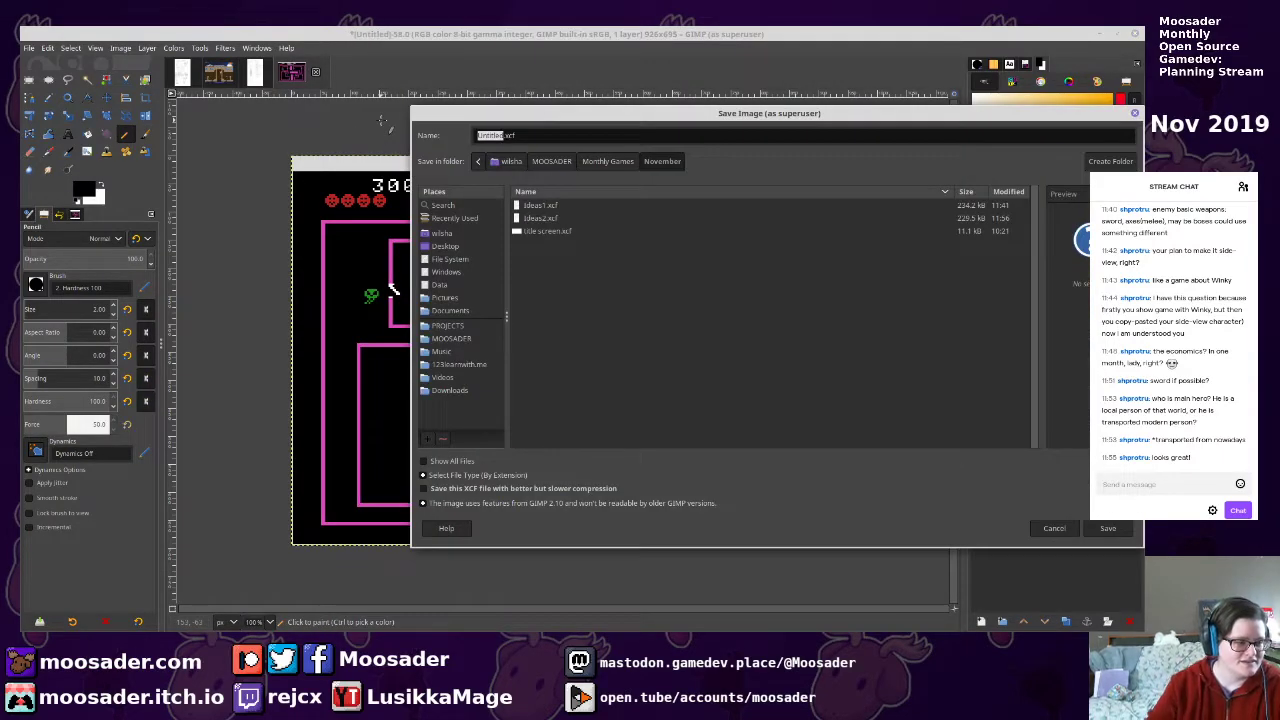
pyautogui.click(1135, 113)
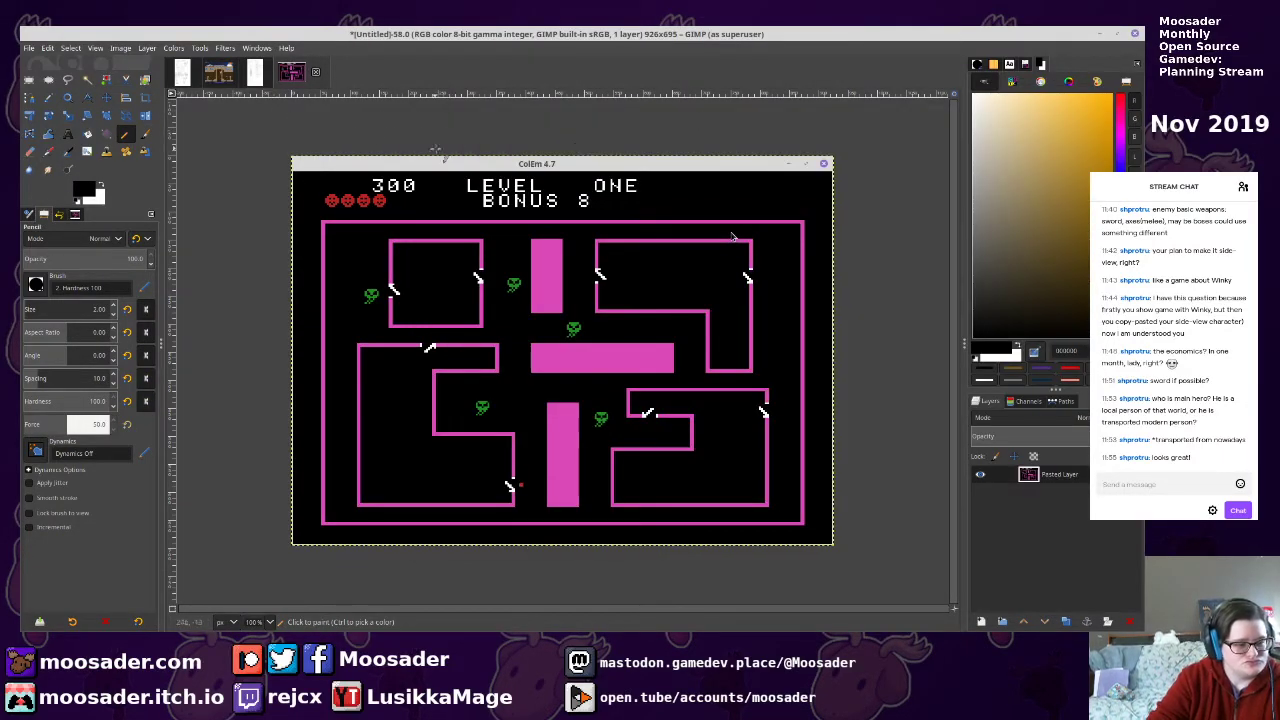
pyautogui.moveTo(480, 242); pyautogui.dragTo(474, 209)
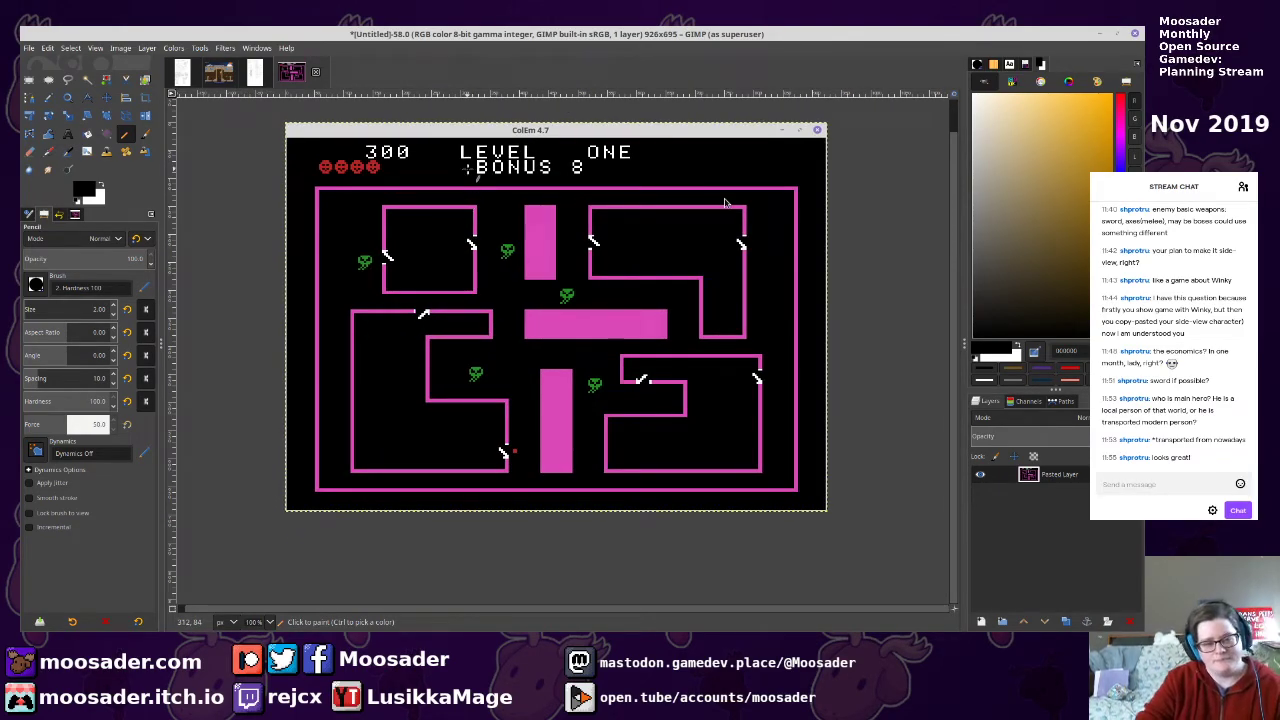
pyautogui.press('u')
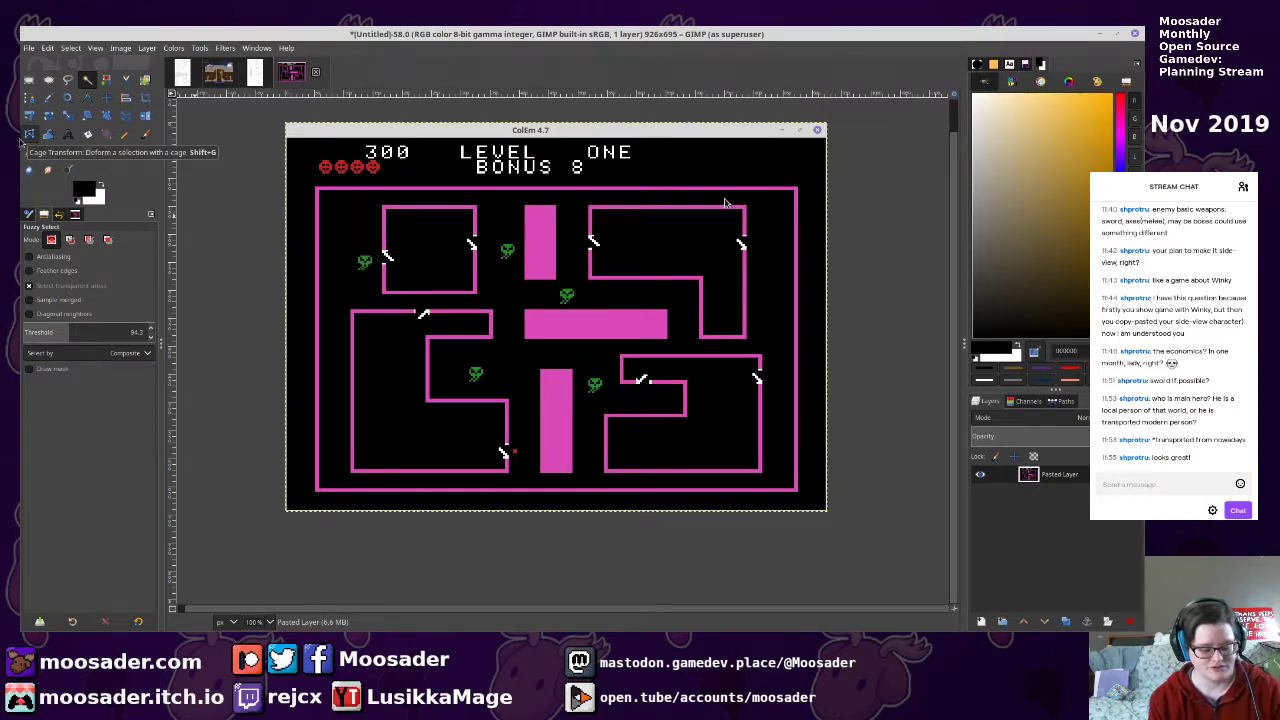
# Create a new blank image 1280 px wide and 720 px high
pyautogui.hotkey('ctrl', 'n')
pyautogui.write('1280')
pyautogui.press('Tab')
pyautogui.write('720')
pyautogui.press('Return')
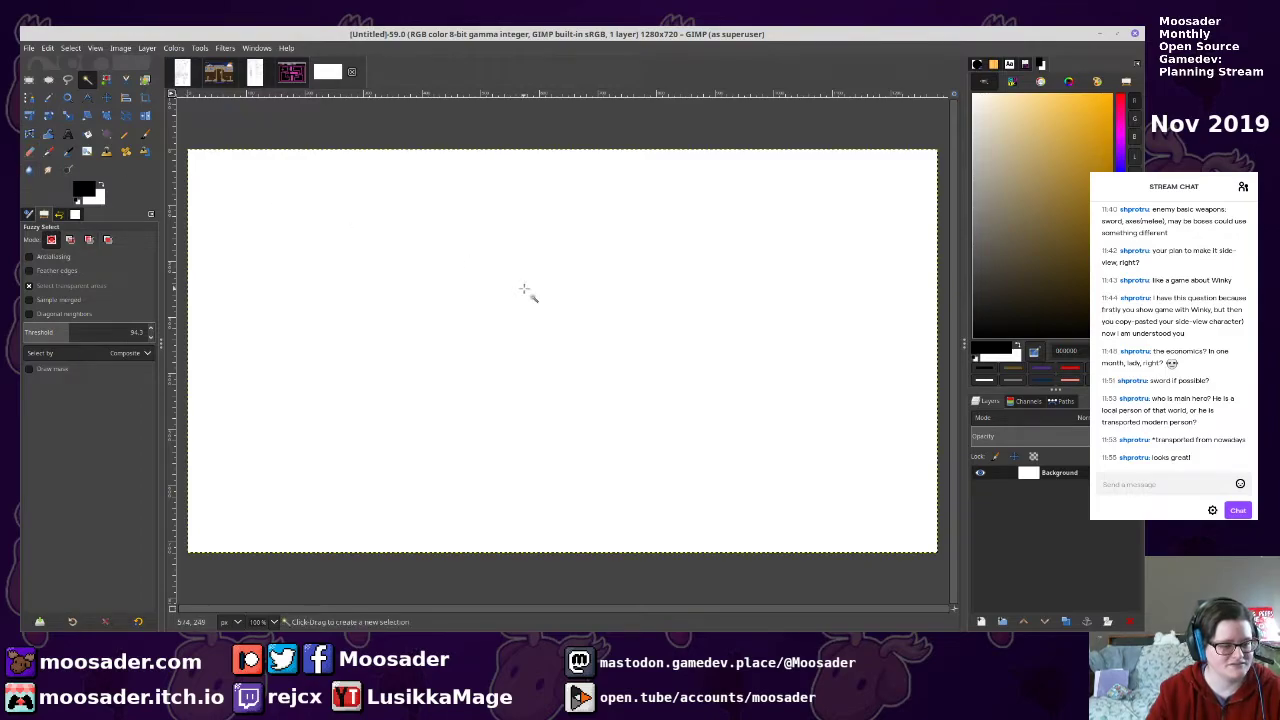
pyautogui.press('-')
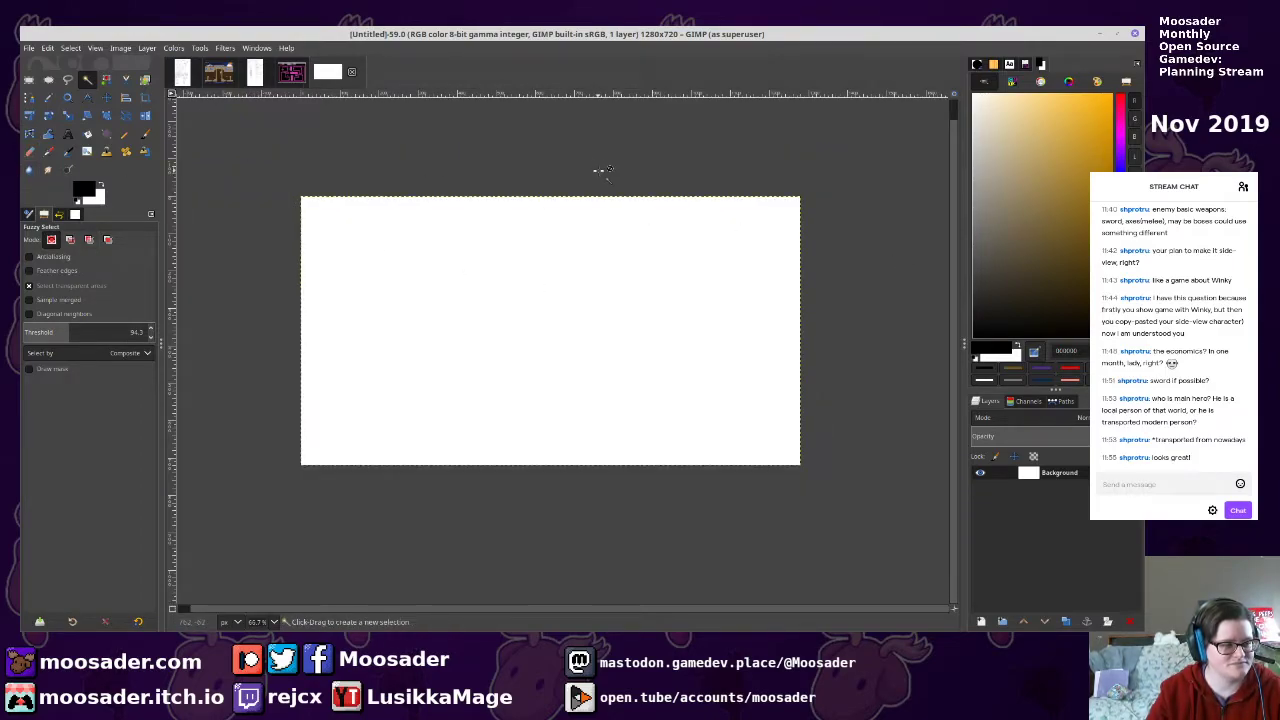
pyautogui.press('1')
# Copy the Level One screenshot into the 1280 × 720 image and turn the pasted selection into its own layer
pyautogui.click(290, 72)
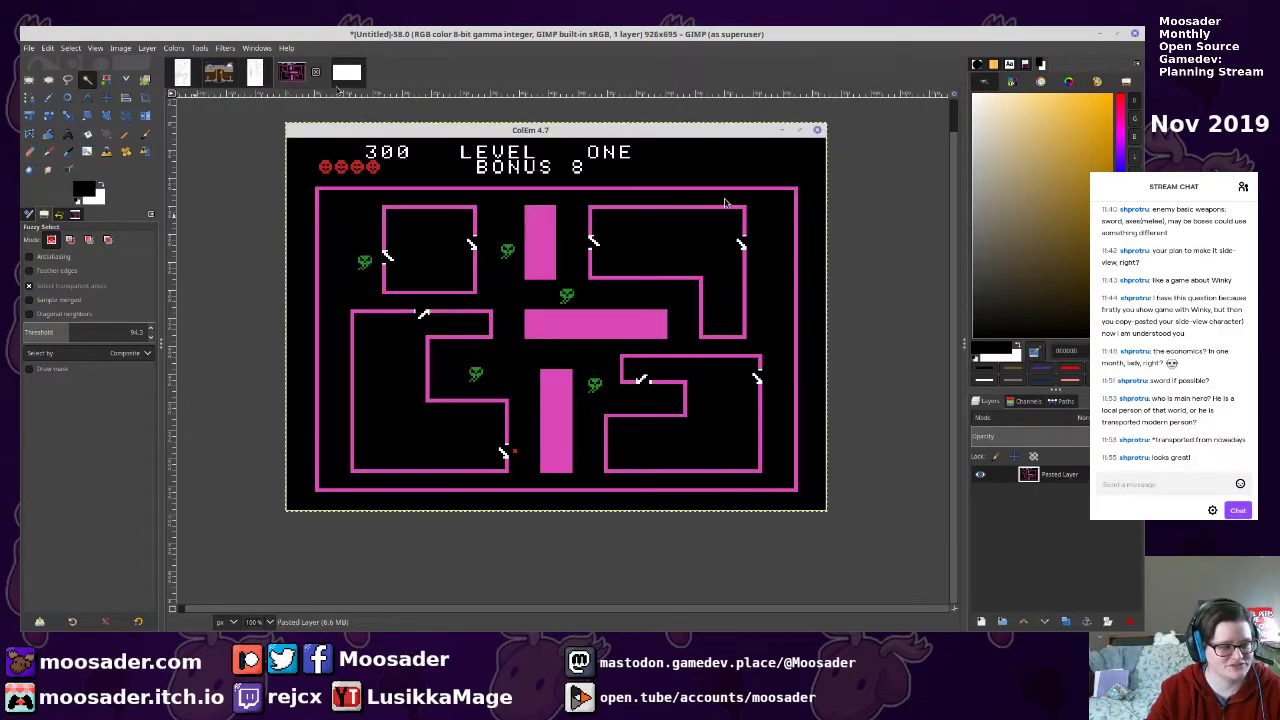
pyautogui.hotkey('ctrl', 'x')
pyautogui.click(346, 72)
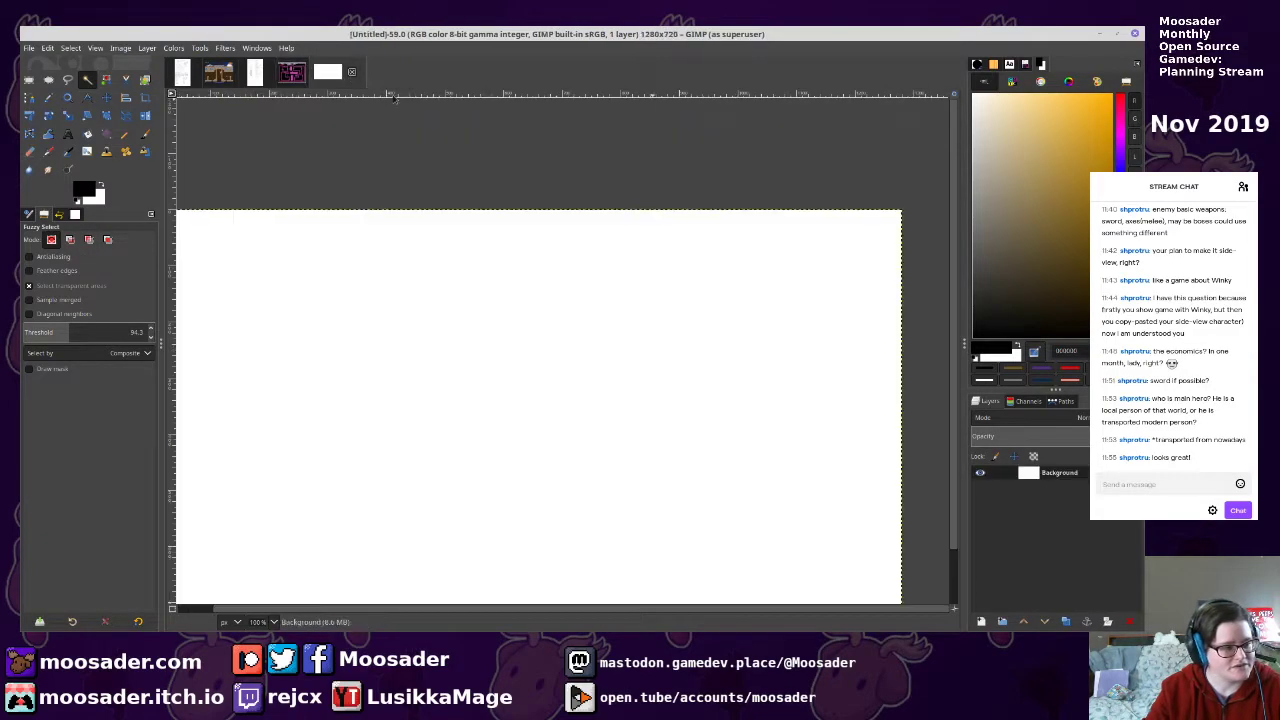
pyautogui.hotkey('ctrl', 'v')
pyautogui.press('-')
pyautogui.click(983, 620)
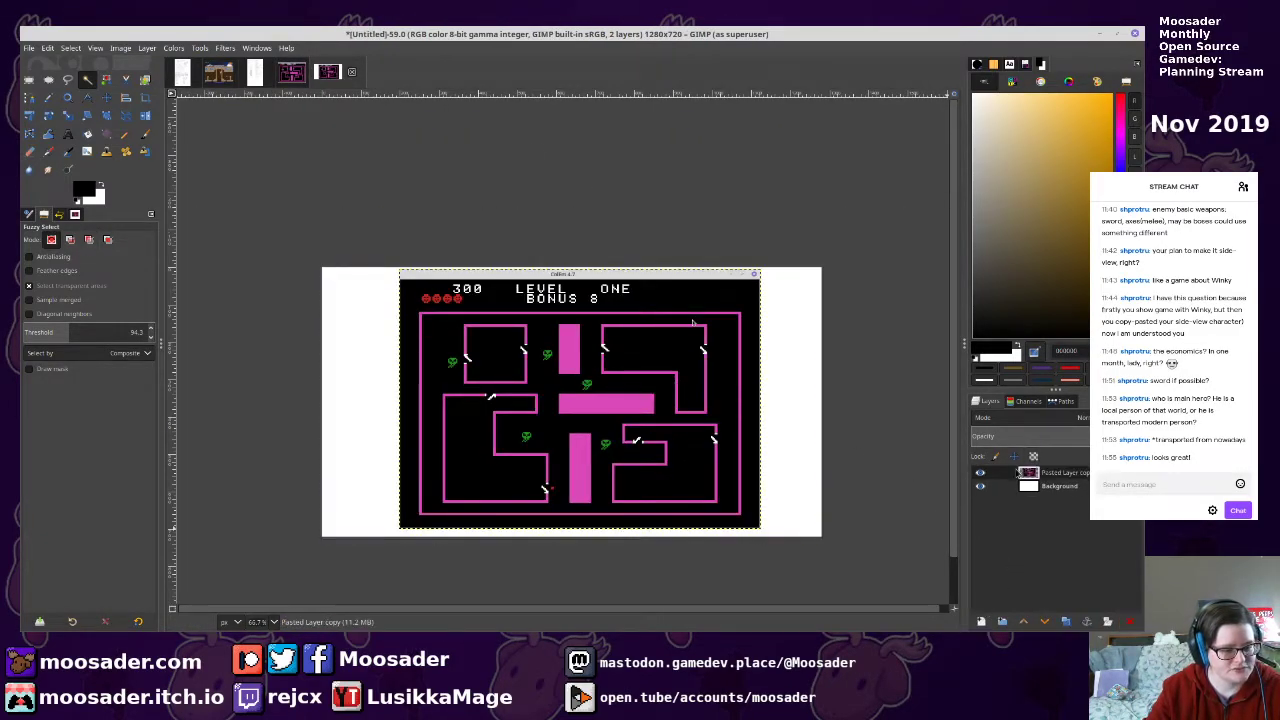
# Lower the opacity of the pasted screenshot layer so it serves as a faint tracing guide
pyautogui.click(1028, 434)
pyautogui.moveTo(625, 462); pyautogui.dragTo(634, 373)
pyautogui.scroll(1, 622, 213)
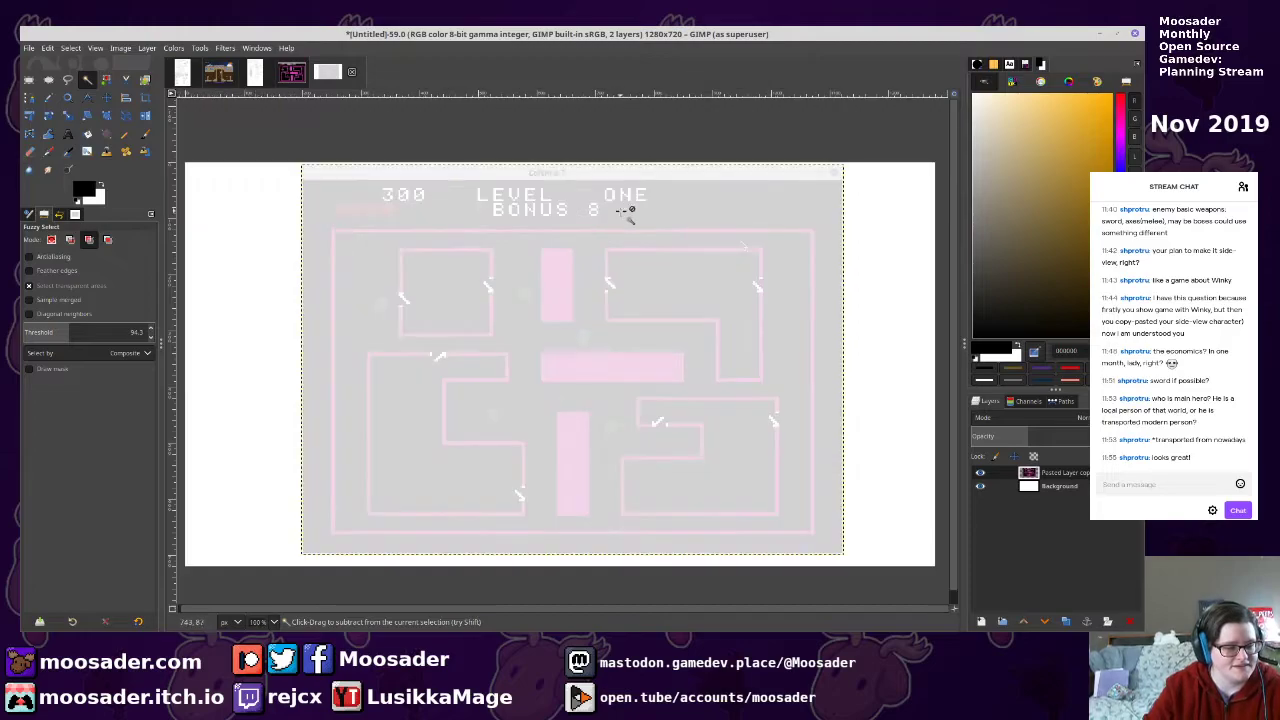
pyautogui.moveTo(606, 226); pyautogui.dragTo(621, 265)
pyautogui.scroll(-1, 621, 268)
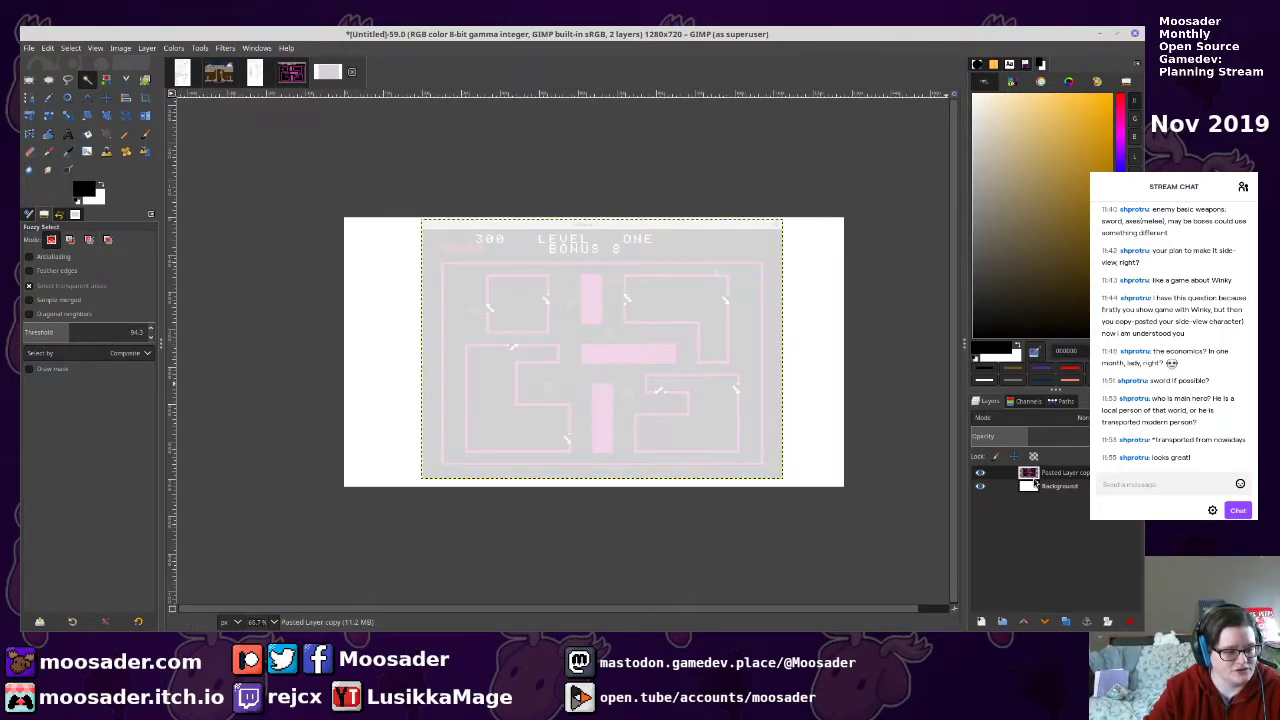
# Create a 32 × 32 px image filled with orange-yellow as a tile, and return to the 1280 × 720 map image
pyautogui.hotkey('ctrl', 'n')
pyautogui.write('32')
pyautogui.press('Tab')
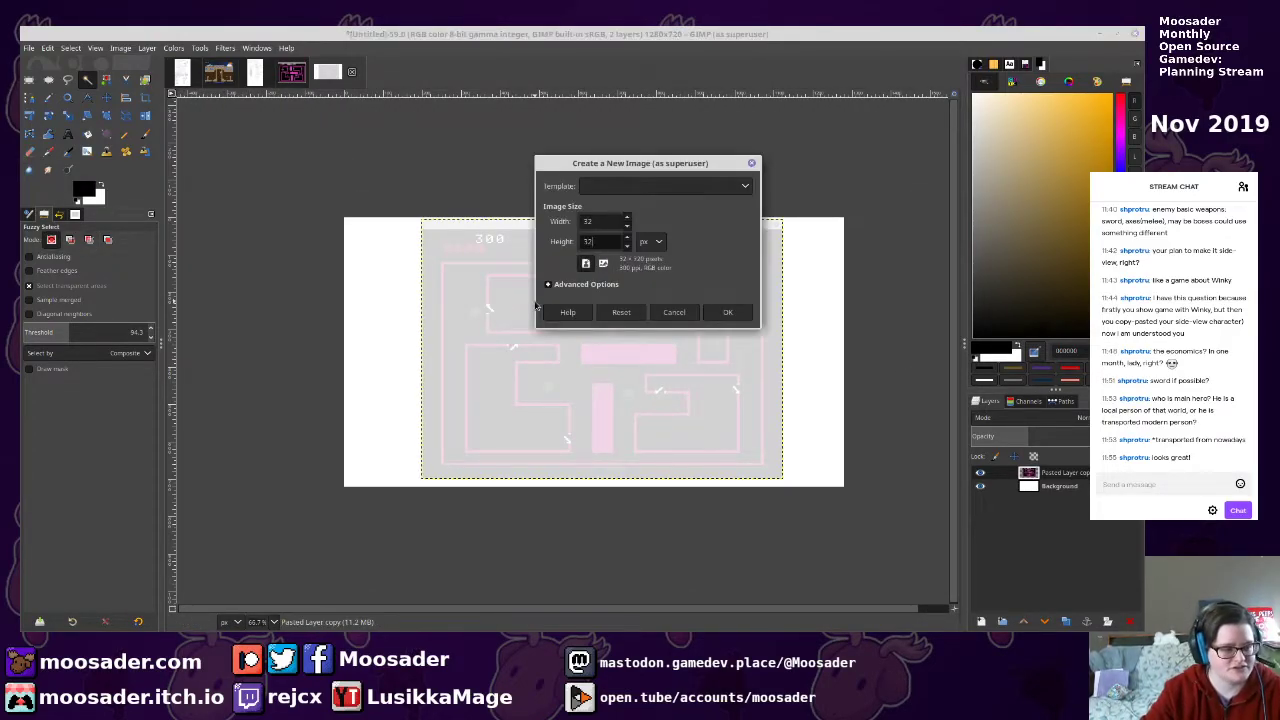
pyautogui.write('32')
pyautogui.press('Return')
pyautogui.click(1109, 95)
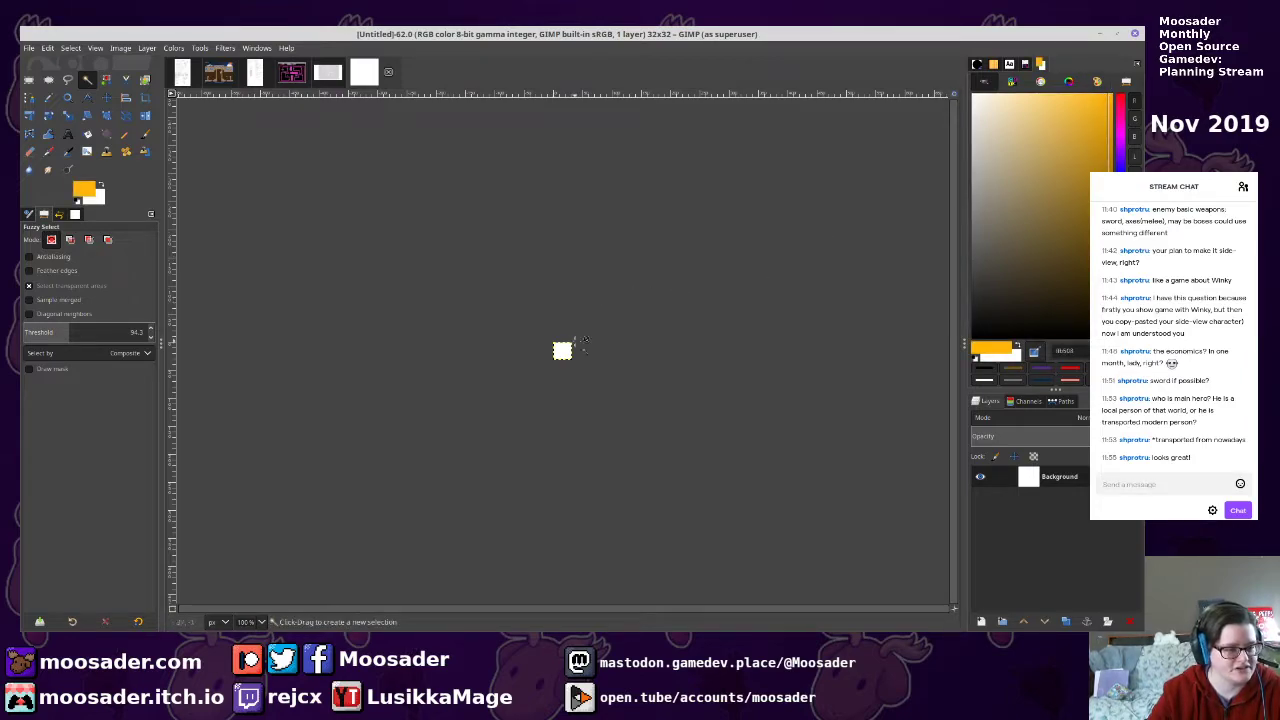
pyautogui.hotkey('shift', 'b')
pyautogui.click(567, 351)
pyautogui.click(328, 72)
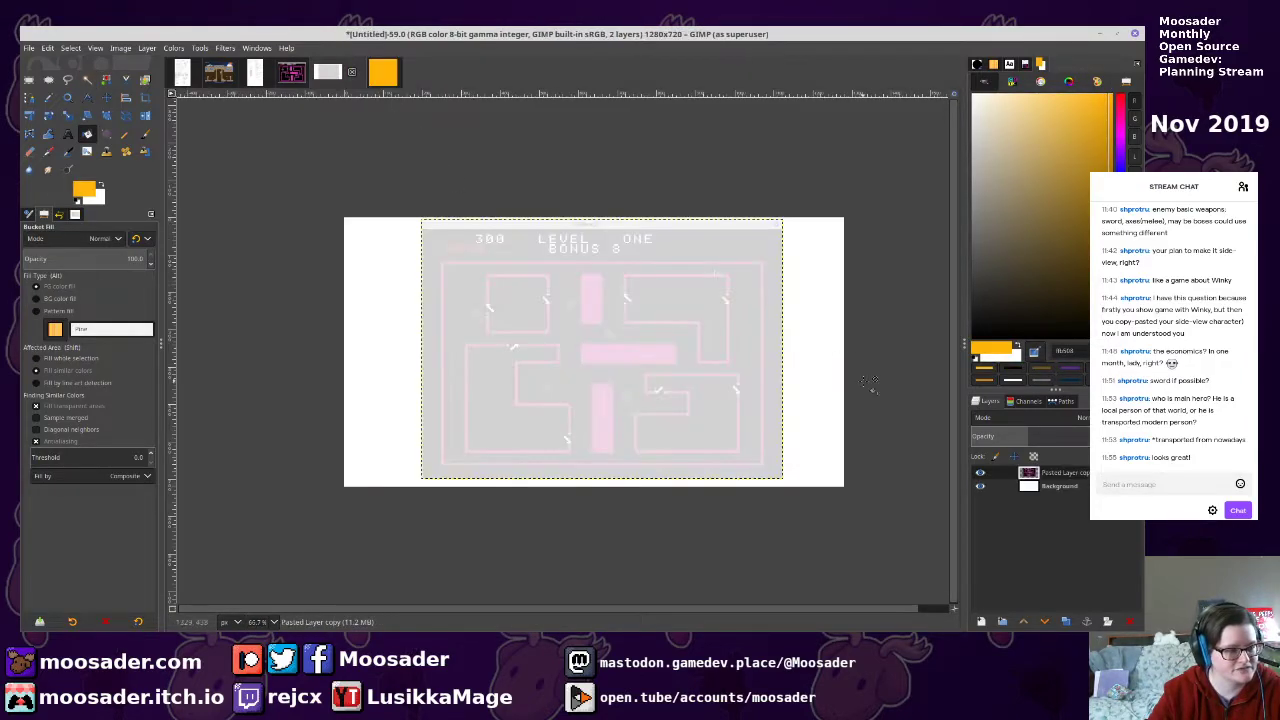
# Add a new layer named grid, paste the orange tile onto it, and anchor it in the image's upper-left corner
pyautogui.click(981, 621)
pyautogui.write('grid')
pyautogui.press('Return')
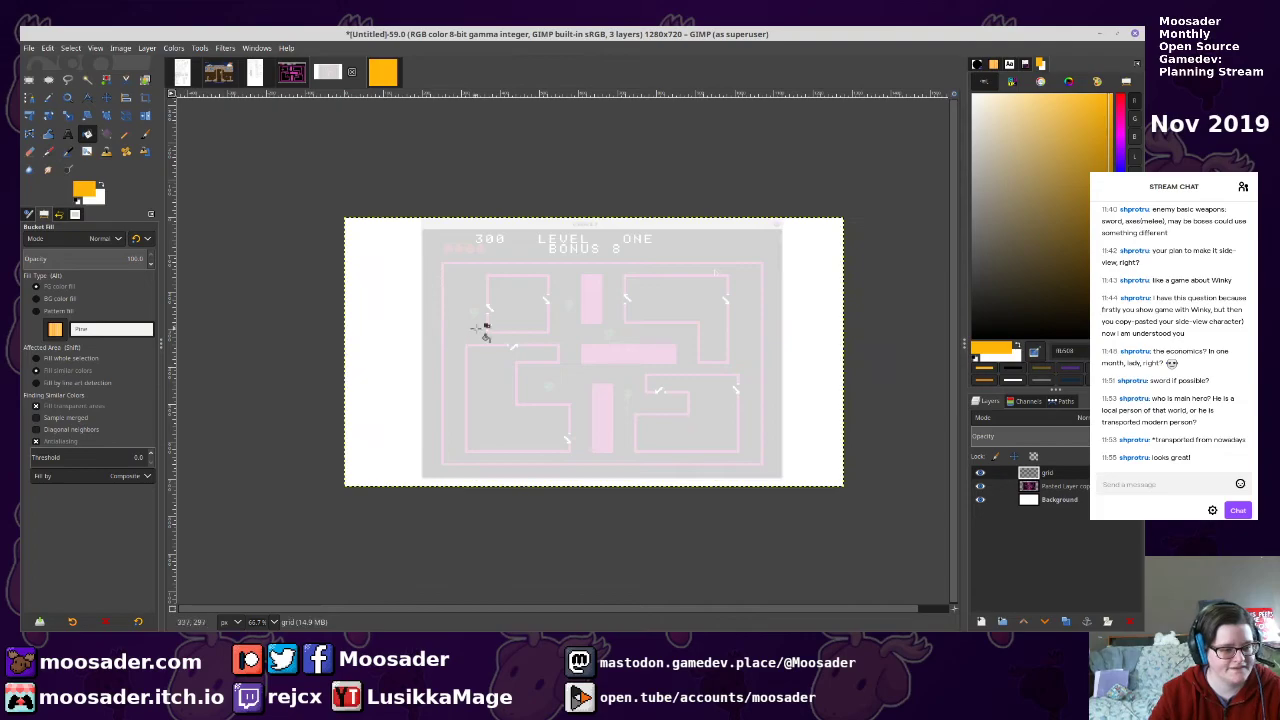
pyautogui.scroll(4, 318, 245)
pyautogui.hotkey('ctrl', 'v')
pyautogui.press('m')
pyautogui.moveTo(727, 443); pyautogui.dragTo(528, 226)
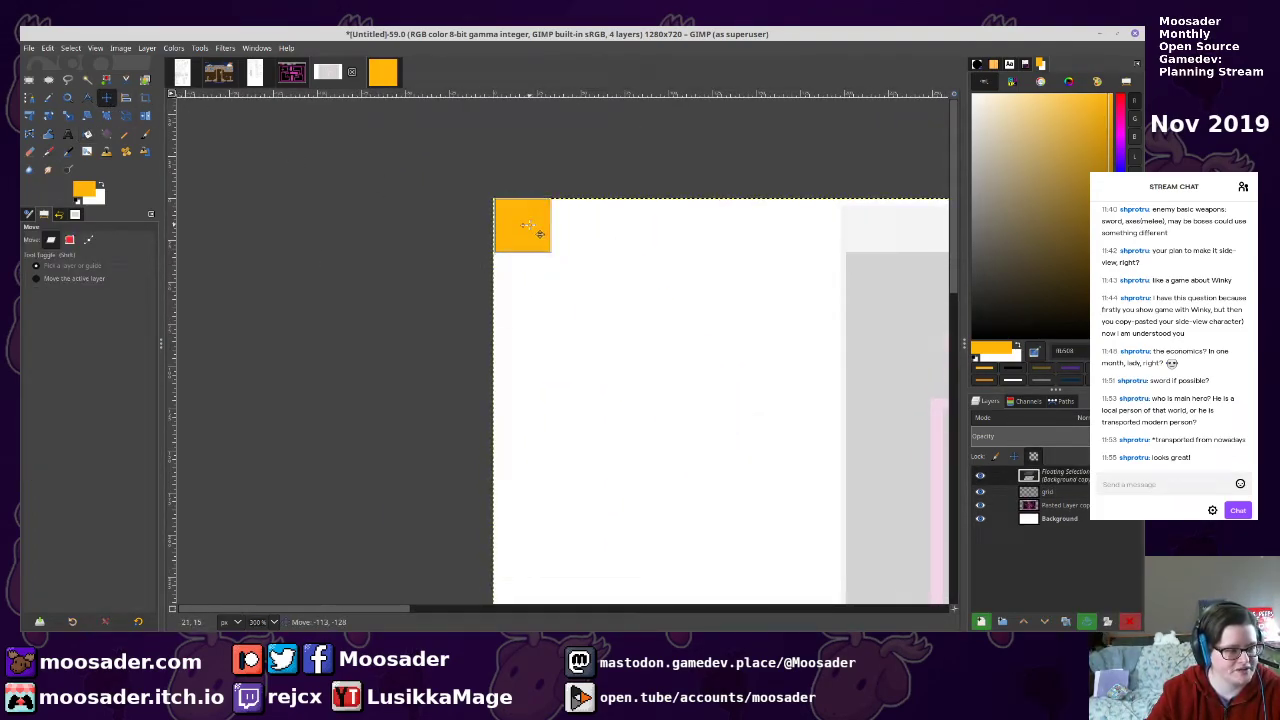
pyautogui.hotkey('ctrl', 'h')
# Fill the corner tile with dark gray and rename the grid layer to Border
pyautogui.scroll(-3, 583, 286)
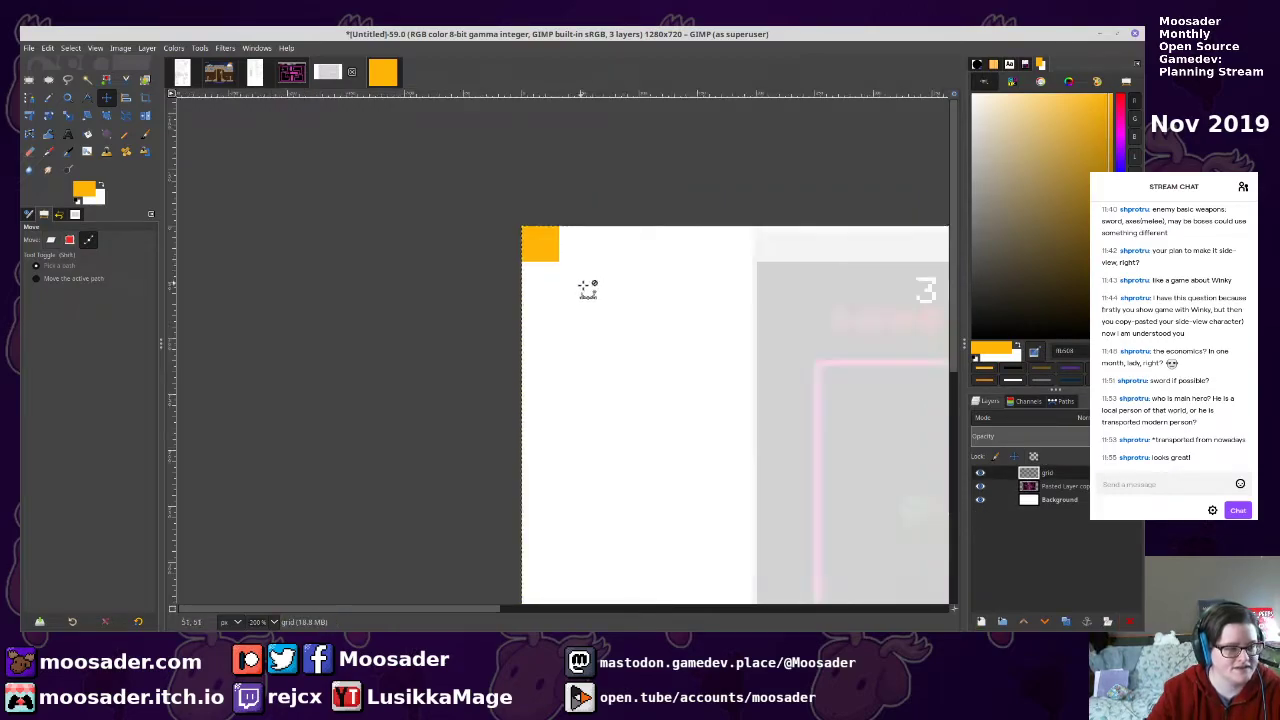
pyautogui.moveTo(640, 321); pyautogui.dragTo(334, 257)
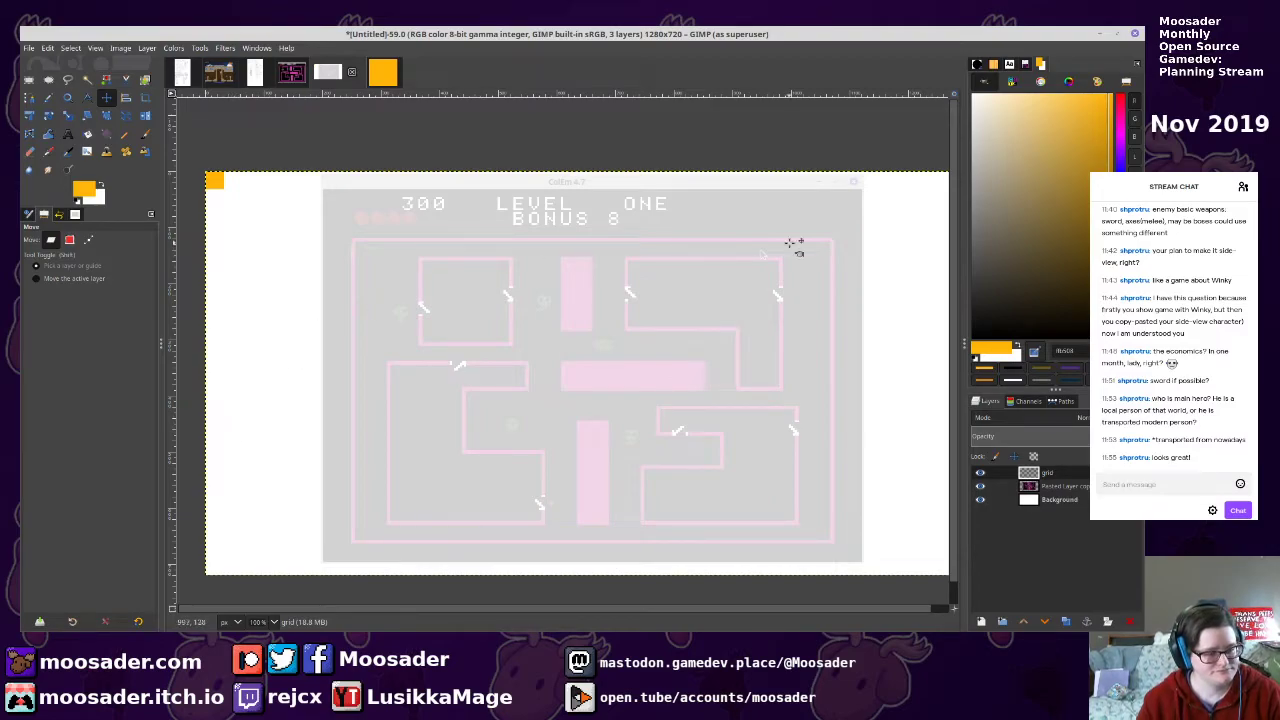
pyautogui.moveTo(266, 183); pyautogui.dragTo(449, 203)
pyautogui.click(1013, 258)
pyautogui.moveTo(1013, 258); pyautogui.dragTo(972, 248)
pyautogui.hotkey('shift', 'b')
pyautogui.click(398, 202)
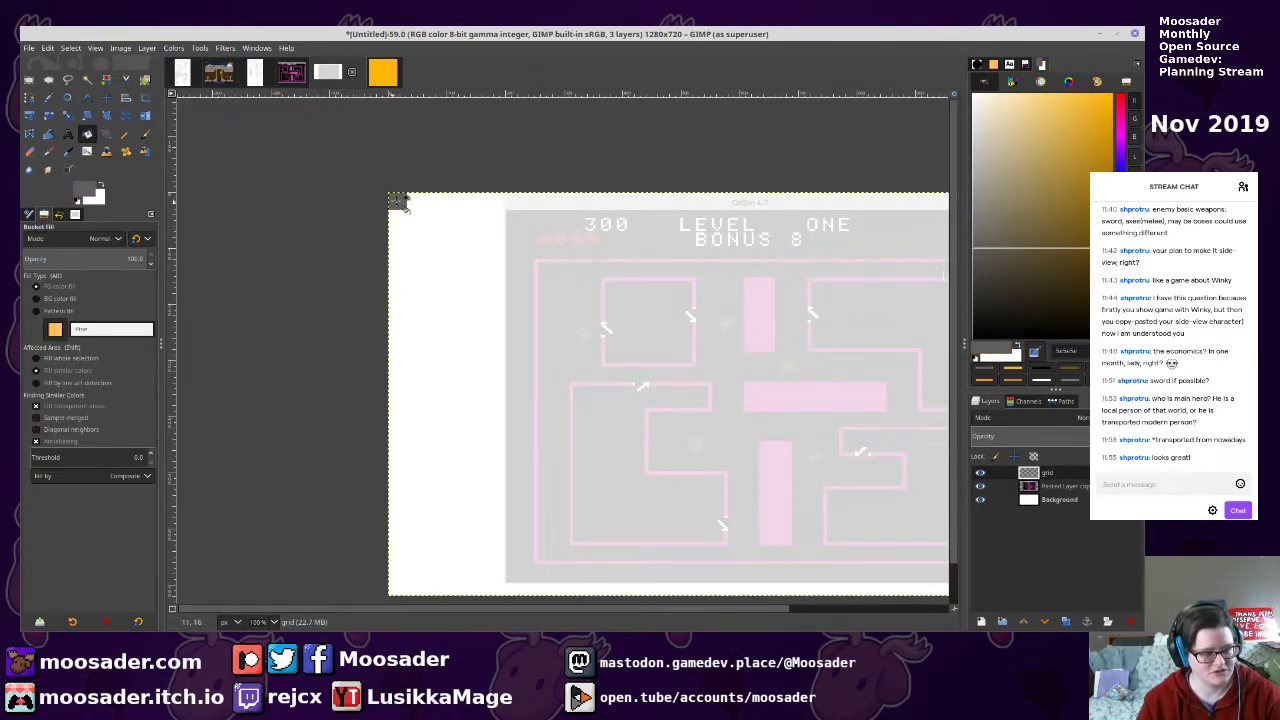
pyautogui.doubleClick(1046, 472)
pyautogui.write('Border')
pyautogui.press('Return')
pyautogui.hotkey('ctrl', 'c')
pyautogui.click(102, 101)
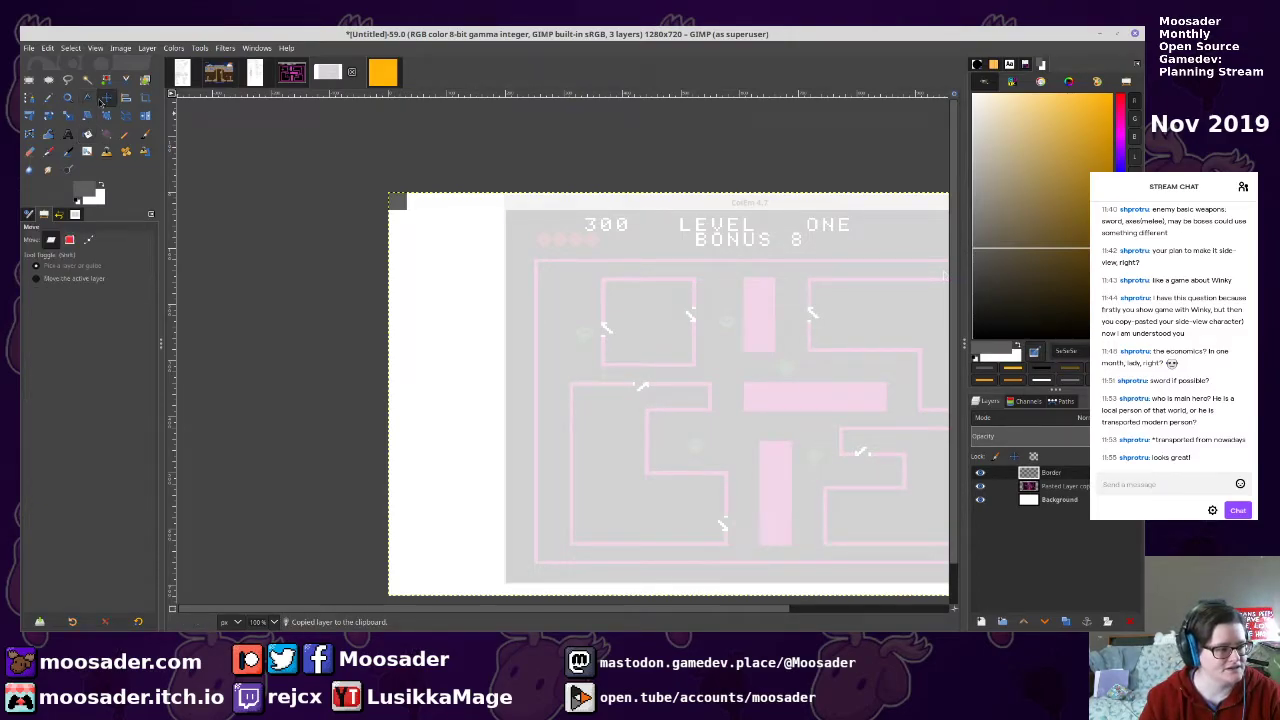
pyautogui.scroll(5, 350, 177)
pyautogui.press('b')
pyautogui.press('r')
pyautogui.moveTo(559, 258); pyautogui.dragTo(502, 456)
pyautogui.click(56, 286)
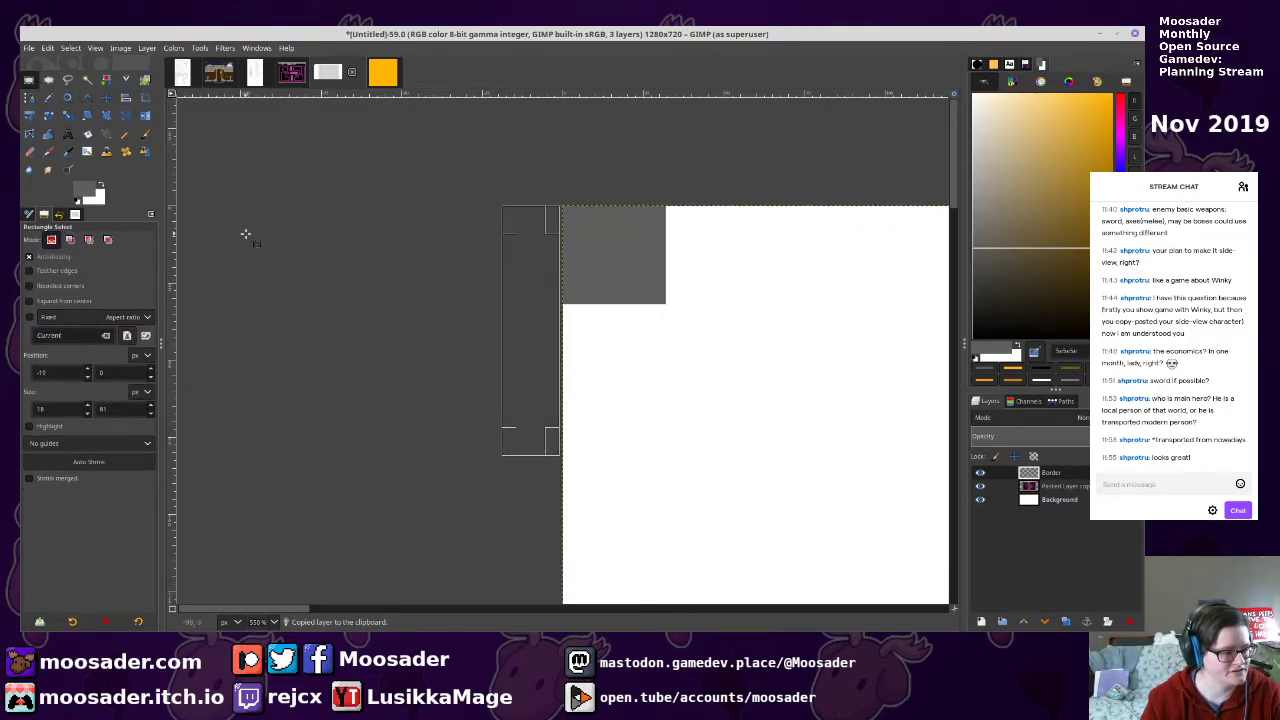
pyautogui.click(640, 334)
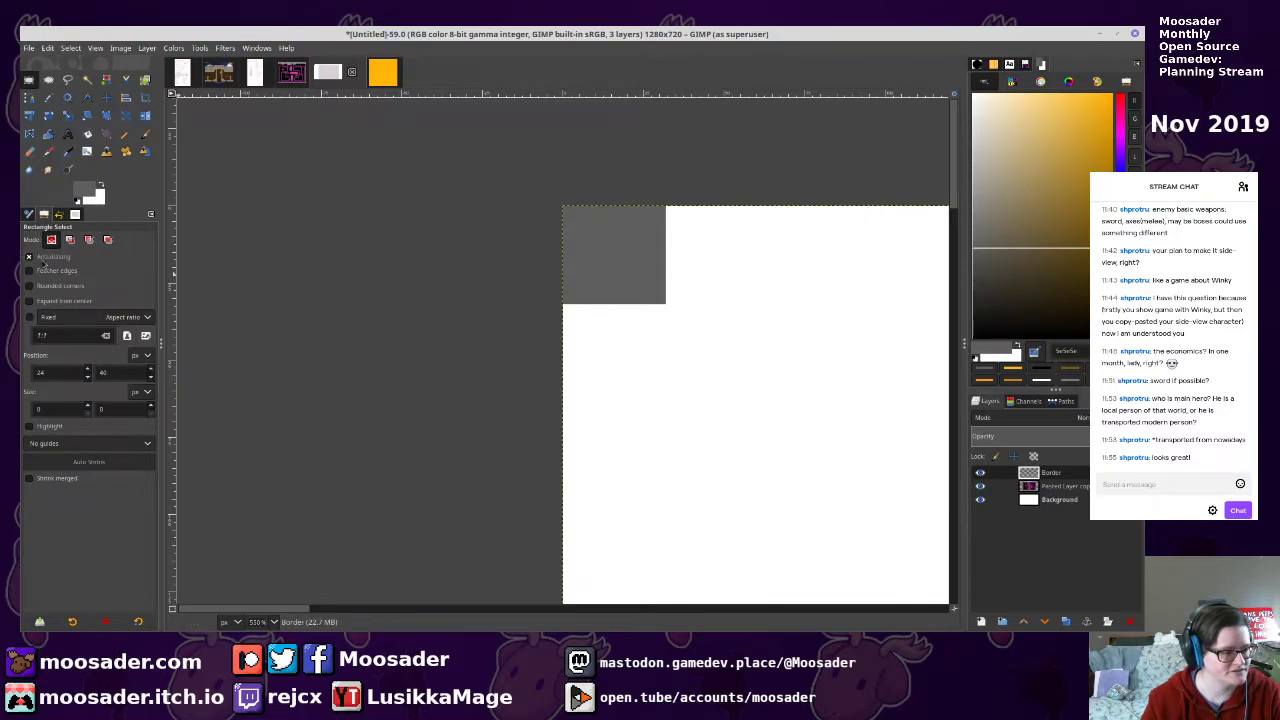
pyautogui.moveTo(555, 202)
pyautogui.mouseDown()
pyautogui.moveTo(640, 632)
pyautogui.moveTo(662, 630)
pyautogui.mouseUp()
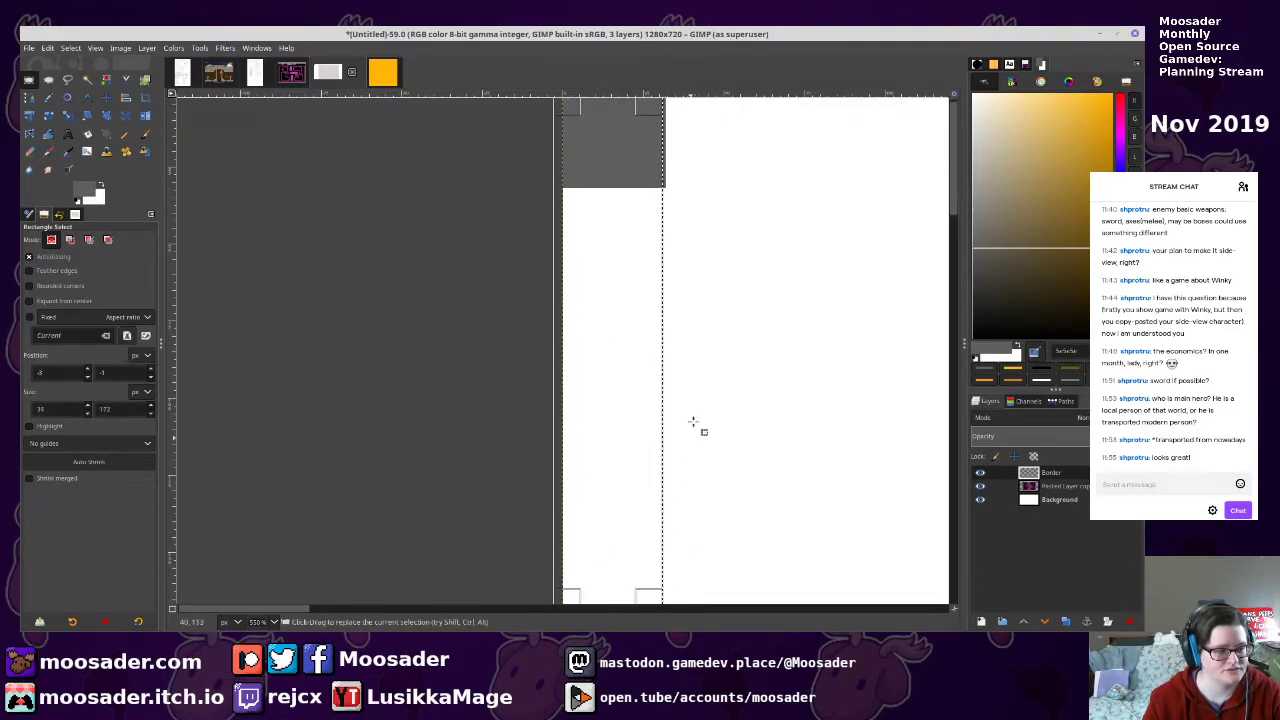
pyautogui.click(693, 195)
# Draw a straight vertical pencil line from the tile's right edge to the image bottom and fill the enclosed left column dark gray
pyautogui.press('n')
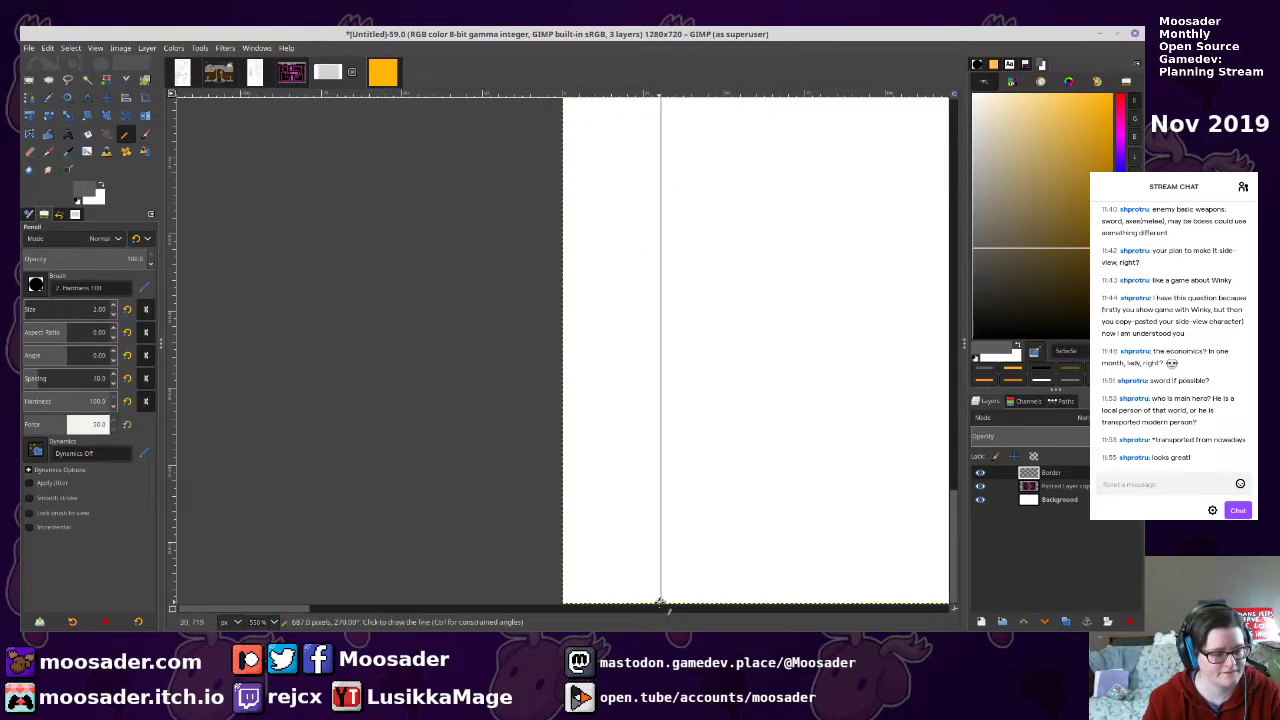
pyautogui.press('1')
pyautogui.hotkey('shift', 'b')
pyautogui.click(591, 334)
pyautogui.hotkey('ctrl', 'z')
pyautogui.click(583, 335)
pyautogui.moveTo(706, 309); pyautogui.dragTo(270, 247)
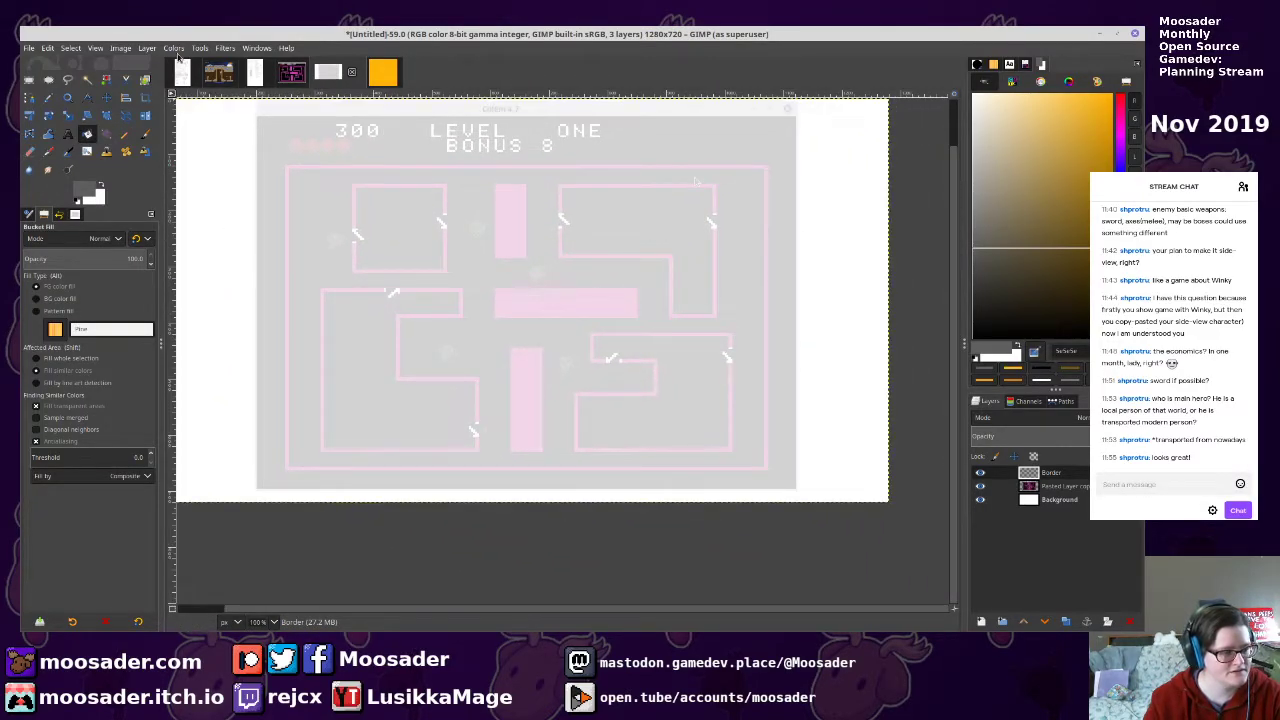
# Copy and paste the left border column, flip the copy horizontally, and anchor it as the right border
pyautogui.hotkey('ctrl', 'c')
pyautogui.hotkey('ctrl', 'v')
pyautogui.click(147, 47)
pyautogui.moveTo(190, 216)
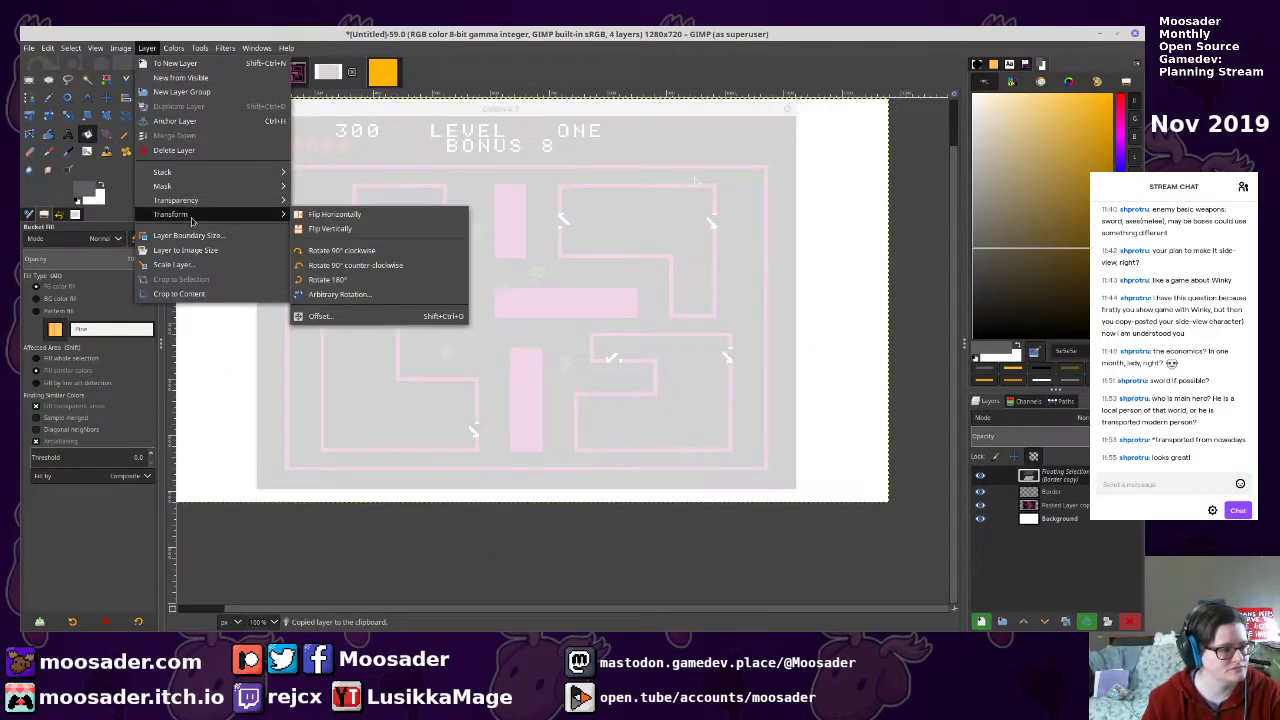
pyautogui.click(414, 217)
pyautogui.hotkey('ctrl', 'h')
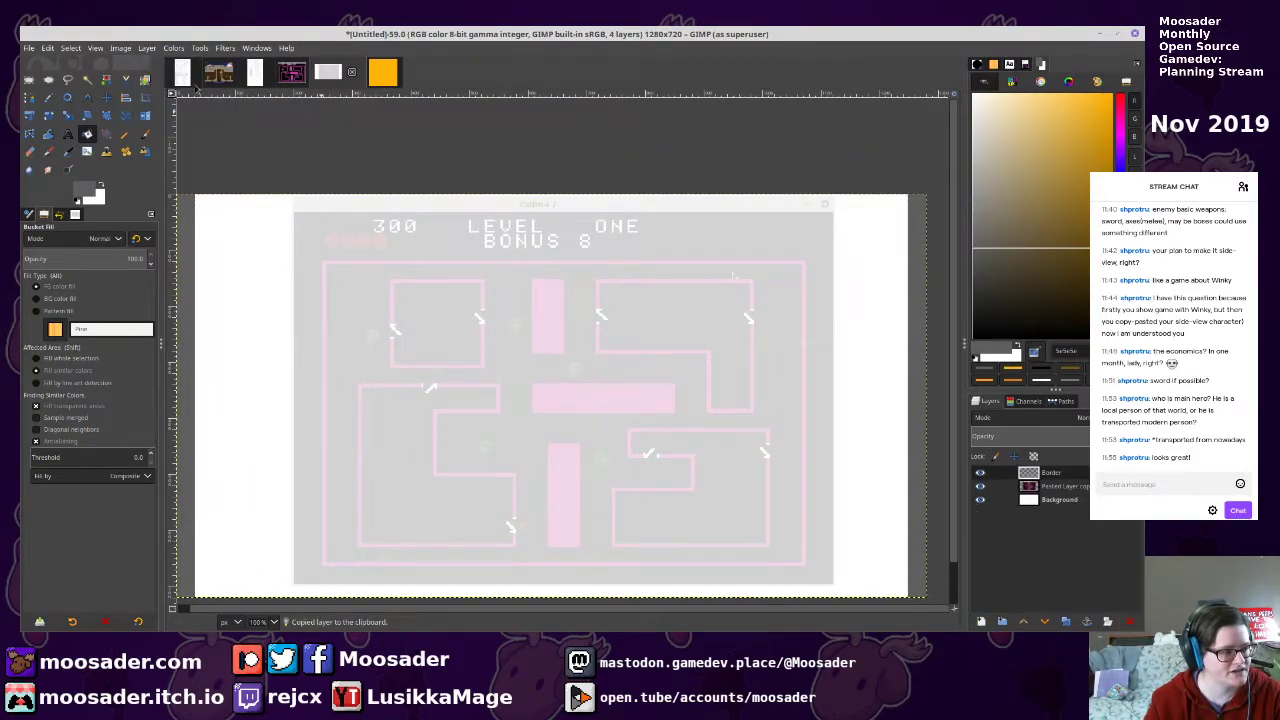
# Copy the orange tile into the map image and place it at the top edge directly beside the left border column
pyautogui.click(125, 134)
pyautogui.moveTo(269, 192); pyautogui.dragTo(465, 254)
pyautogui.scroll(3, 308, 188)
pyautogui.click(383, 72)
pyautogui.hotkey('ctrl', 'c')
pyautogui.click(328, 72)
pyautogui.click(106, 97)
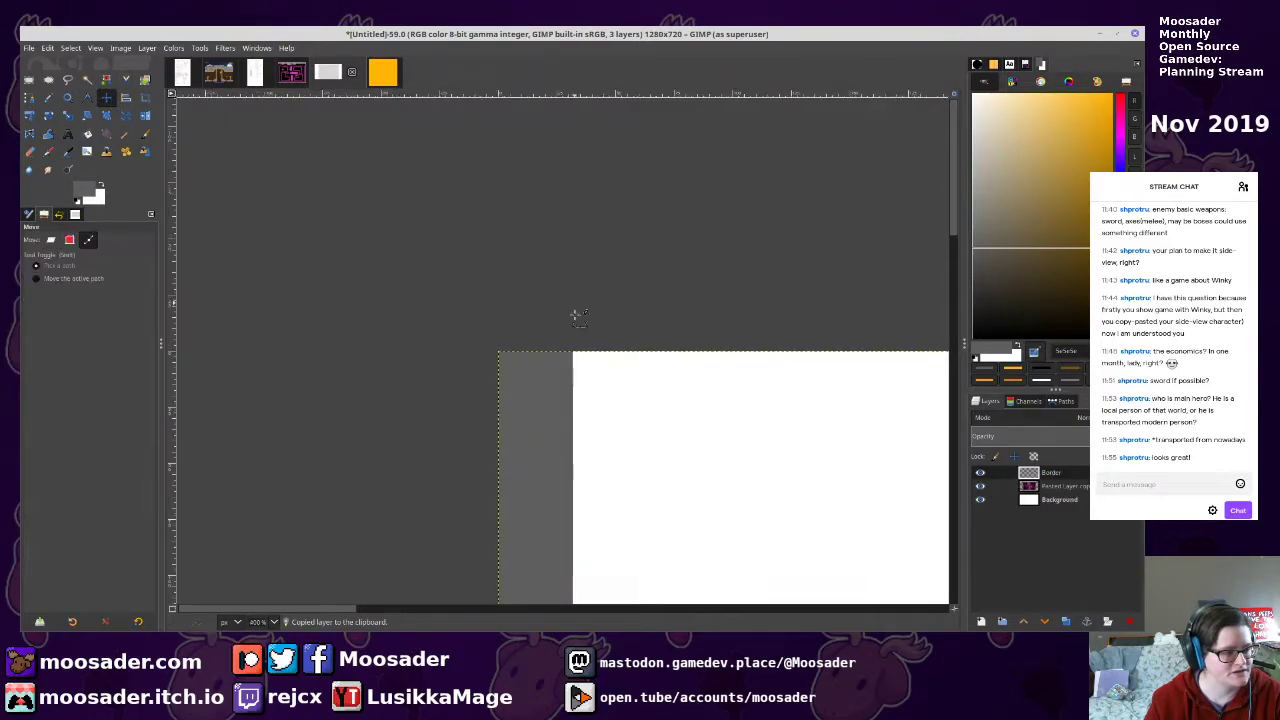
pyautogui.hotkey('ctrl', 'v')
pyautogui.moveTo(617, 413); pyautogui.dragTo(625, 357)
# Turn the pasted tile into its own layer expanded to the image size and fill the tile dark gray
pyautogui.hotkey('ctrl', 'h')
pyautogui.scroll(-5, 640, 354)
pyautogui.moveTo(720, 354); pyautogui.dragTo(609, 342)
pyautogui.hotkey('ctrl', 'z')
pyautogui.click(981, 622)
pyautogui.click(148, 48)
pyautogui.click(200, 296)
pyautogui.hotkey('shift', 'b')
pyautogui.click(556, 316)
pyautogui.press('u')
pyautogui.hscroll(3, 629, 297)
# Set the Pencil size to 1 and draw a straight horizontal line from the second tile's lower-right corner to the right border
pyautogui.press('n')
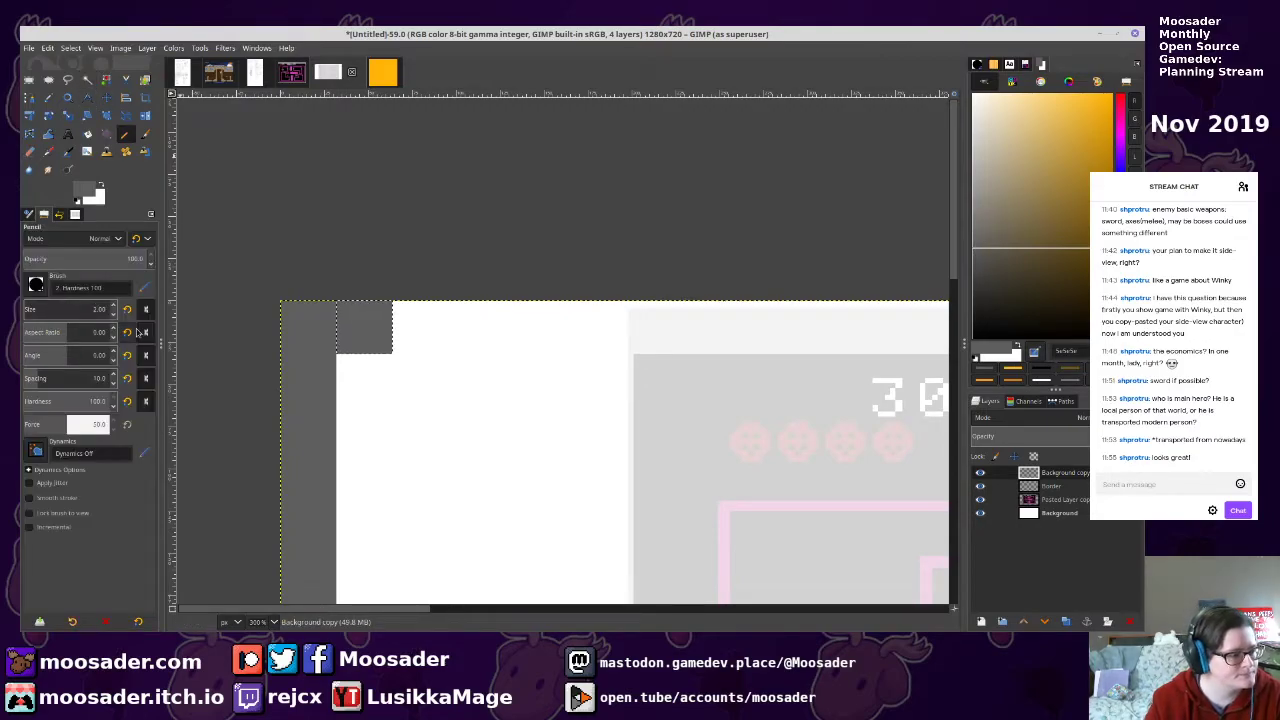
pyautogui.hotkey('ctrl', 'a')
pyautogui.write('1')
pyautogui.press('Return')
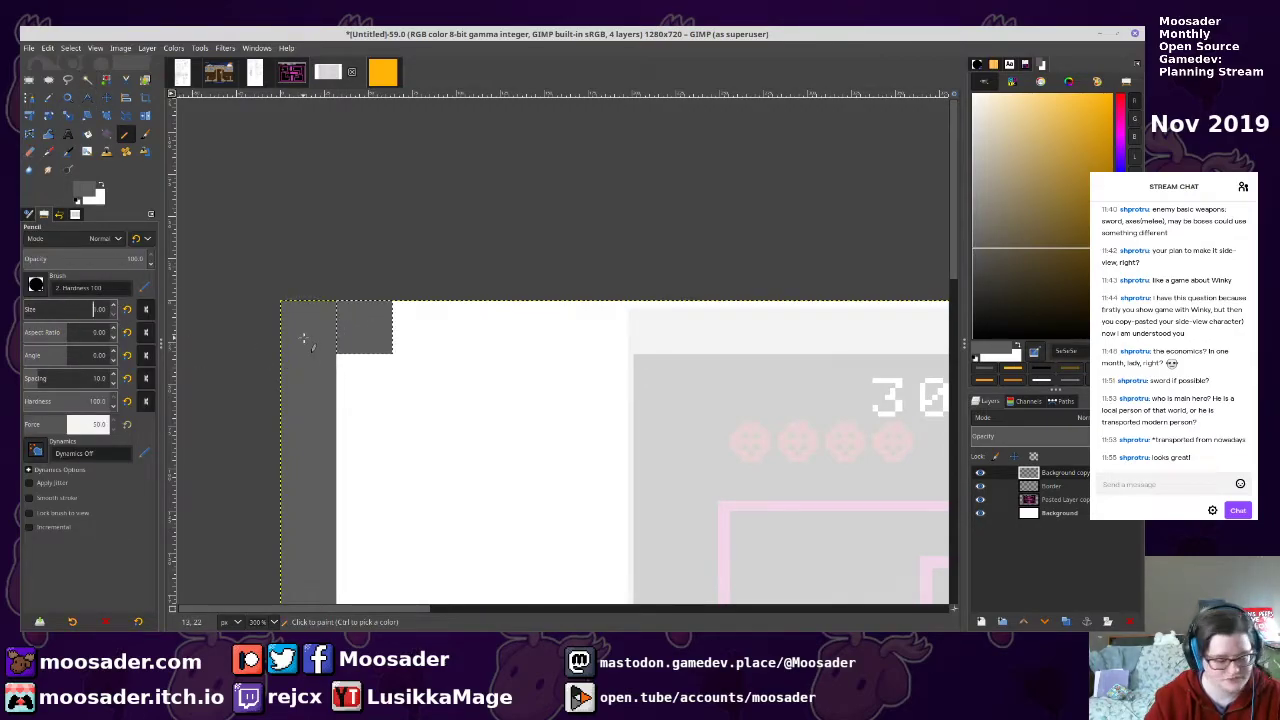
pyautogui.scroll(3, 392, 354)
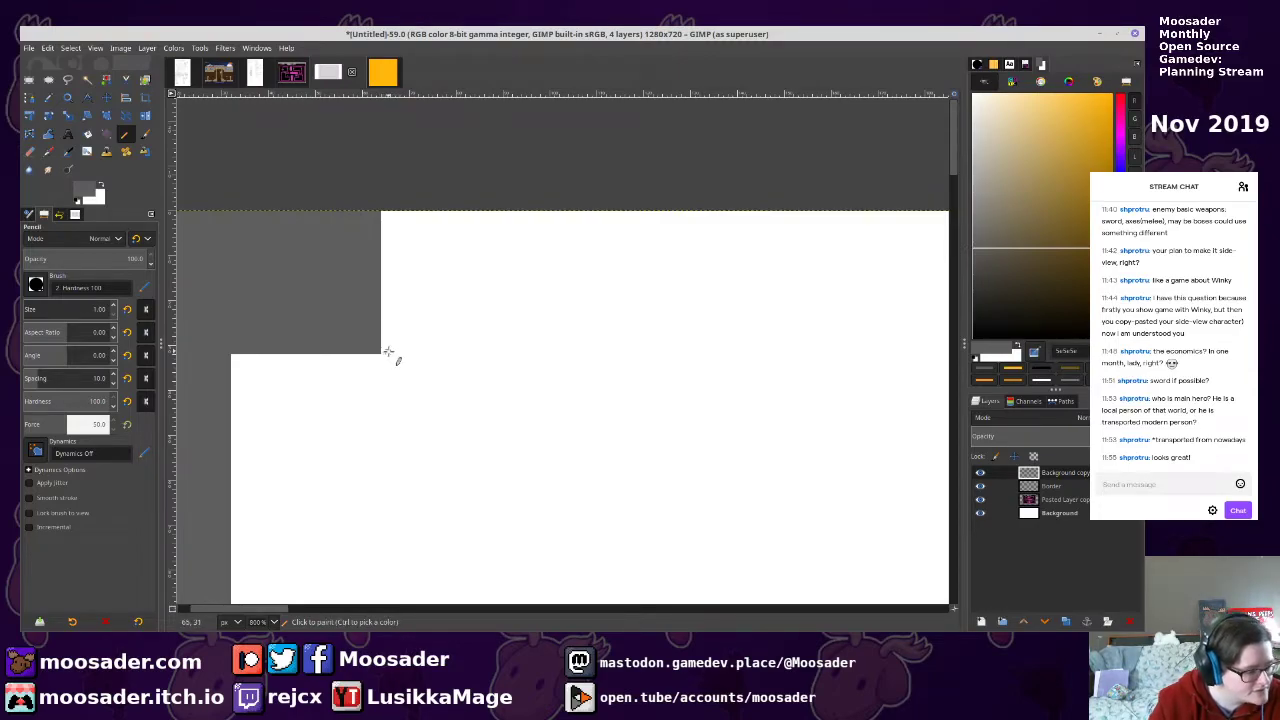
pyautogui.click(383, 351)
pyautogui.moveTo(702, 377); pyautogui.dragTo(56, 502)
pyautogui.moveTo(325, 608); pyautogui.dragTo(1002, 618)
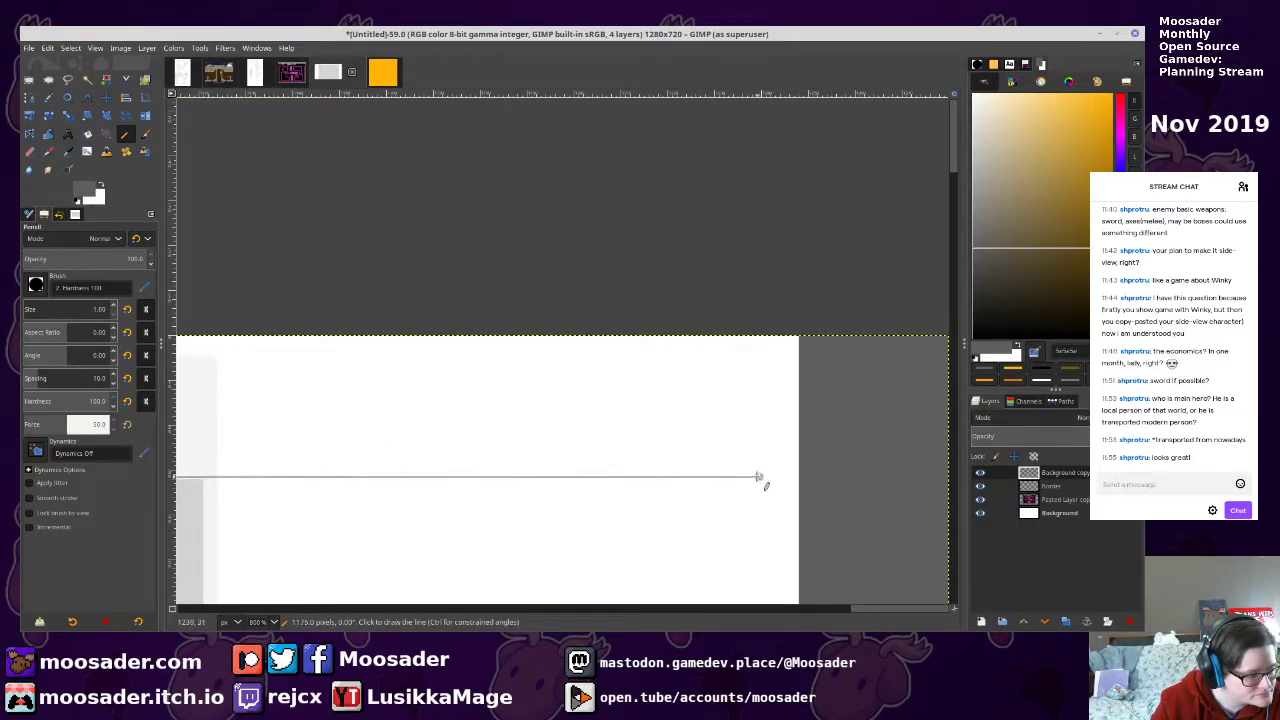
pyautogui.moveTo(925, 610); pyautogui.dragTo(868, 617)
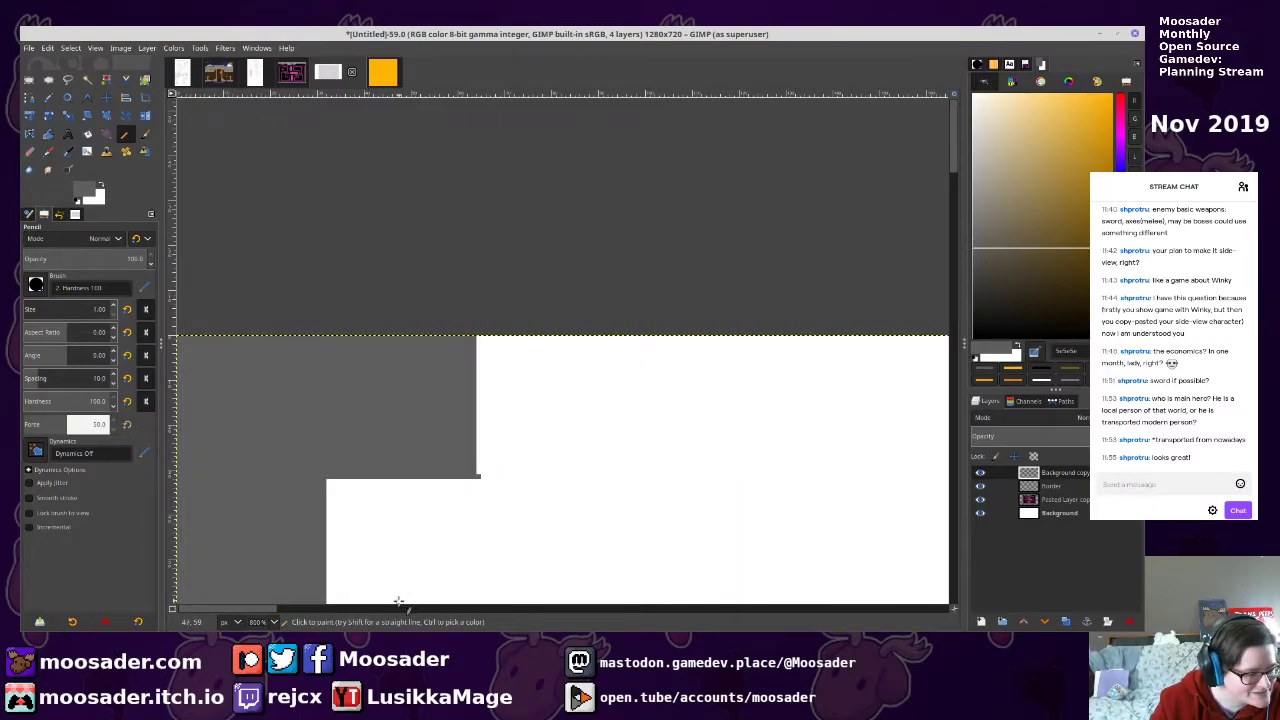
pyautogui.moveTo(238, 610); pyautogui.dragTo(922, 609)
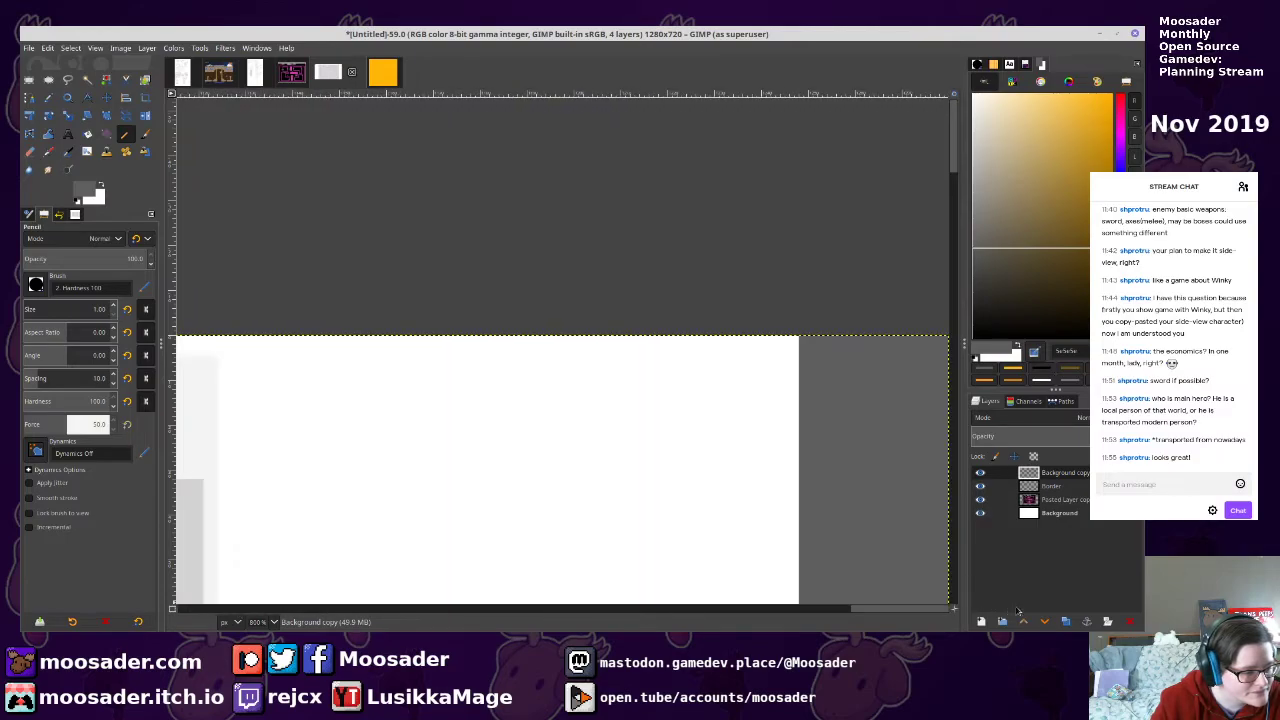
pyautogui.click(800, 464)
pyautogui.keyDown('ctrl'); pyautogui.scroll(-3, 791, 437); pyautogui.keyUp('ctrl')
pyautogui.keyDown('ctrl'); pyautogui.scroll(-1, 762, 412); pyautogui.keyUp('ctrl')
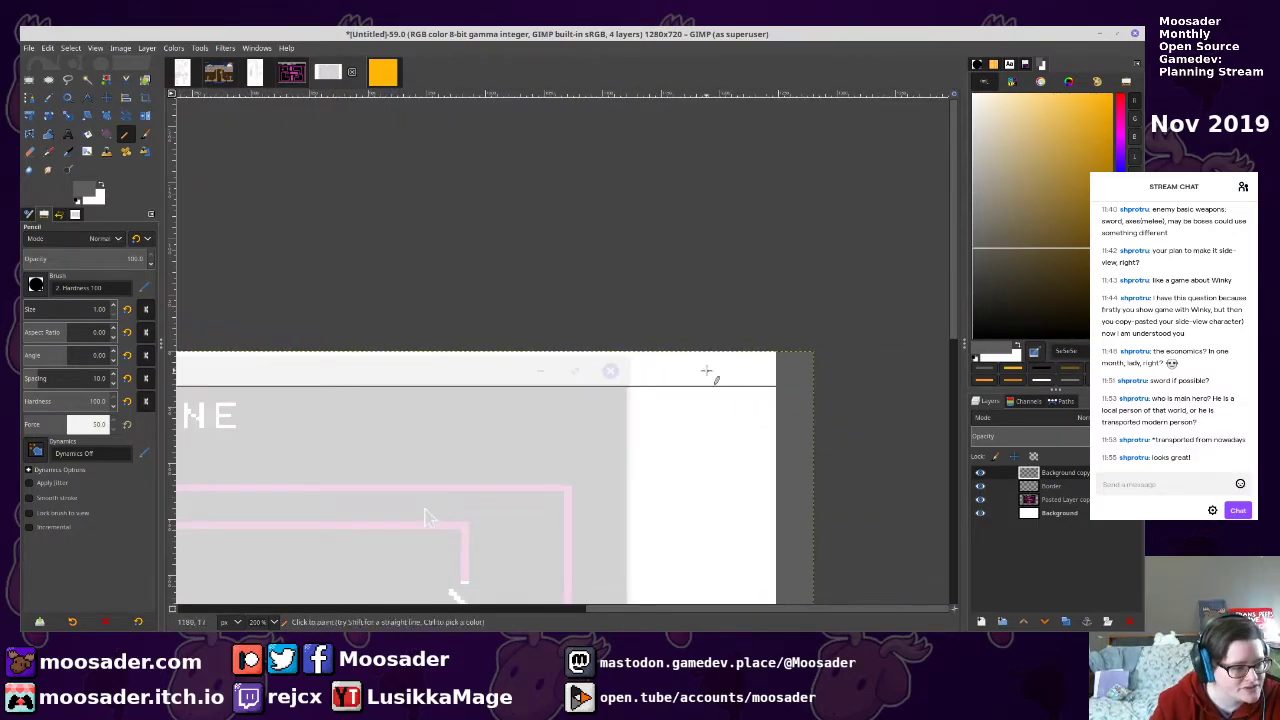
# Hide the Border layer and extend the horizontal pencil line to the image's right edge
pyautogui.hotkey('shift', 'b')
pyautogui.press('n')
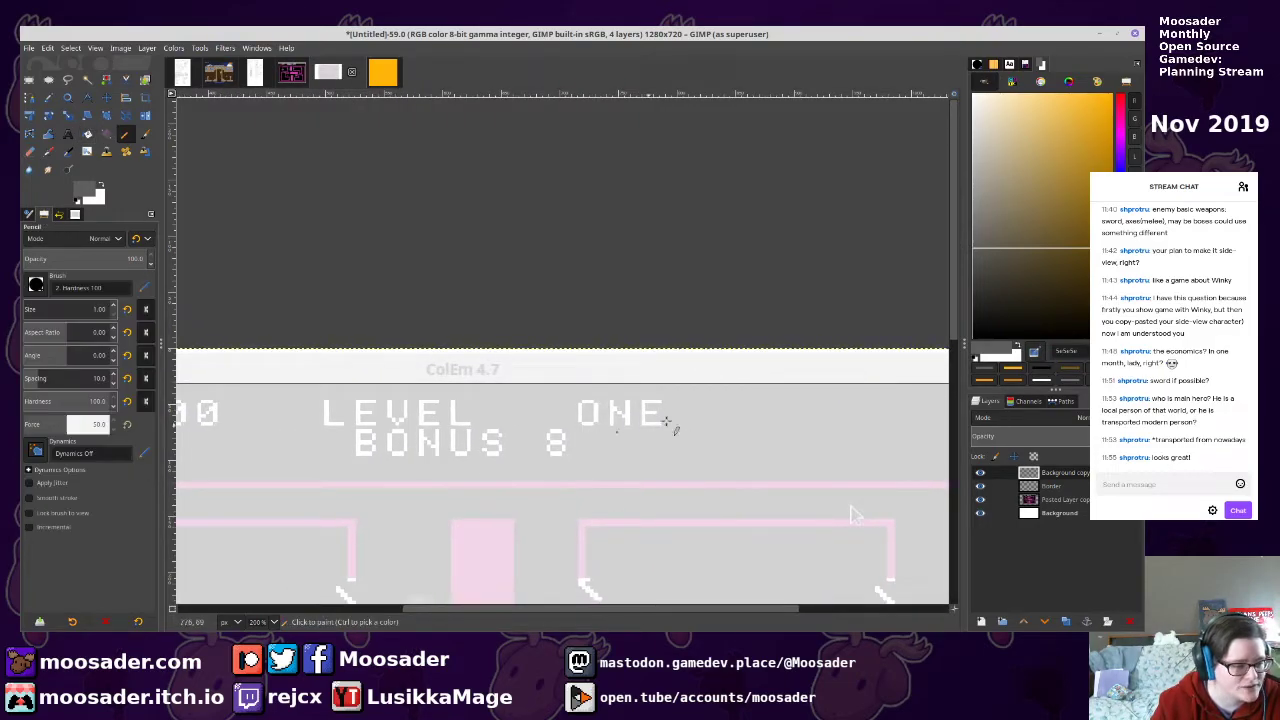
pyautogui.keyDown('ctrl'); pyautogui.scroll(3, 560, 470); pyautogui.keyUp('ctrl')
pyautogui.click(980, 485)
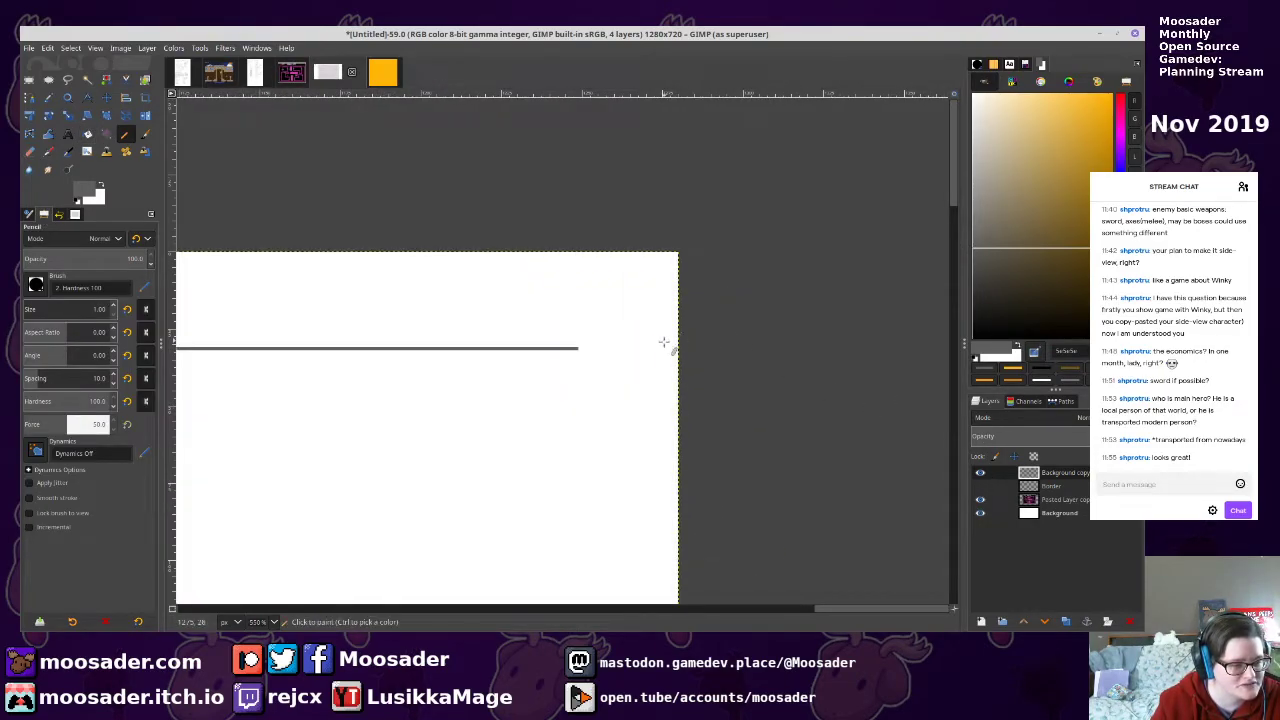
pyautogui.keyDown('ctrl'); pyautogui.scroll(2, 538, 341); pyautogui.keyUp('ctrl')
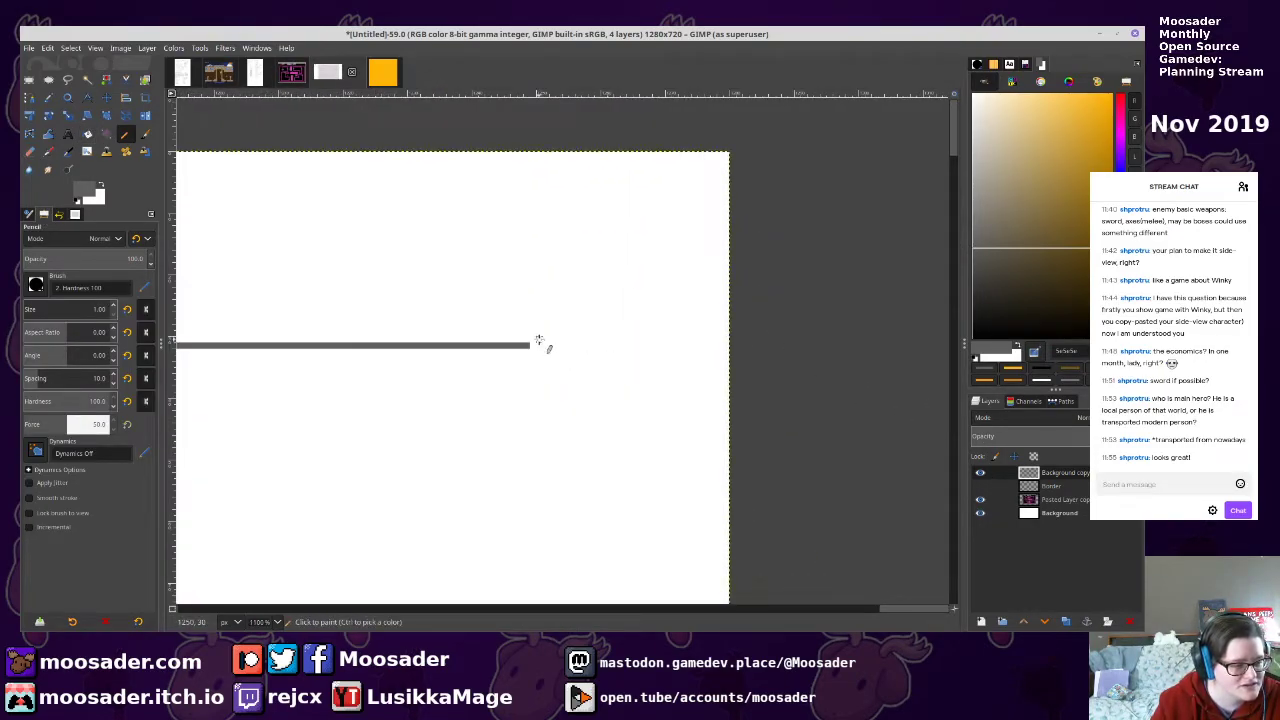
pyautogui.keyDown('shift'); pyautogui.click(866, 345); pyautogui.keyUp('shift')
pyautogui.keyDown('ctrl'); pyautogui.scroll(-5, 686, 358); pyautogui.keyUp('ctrl')
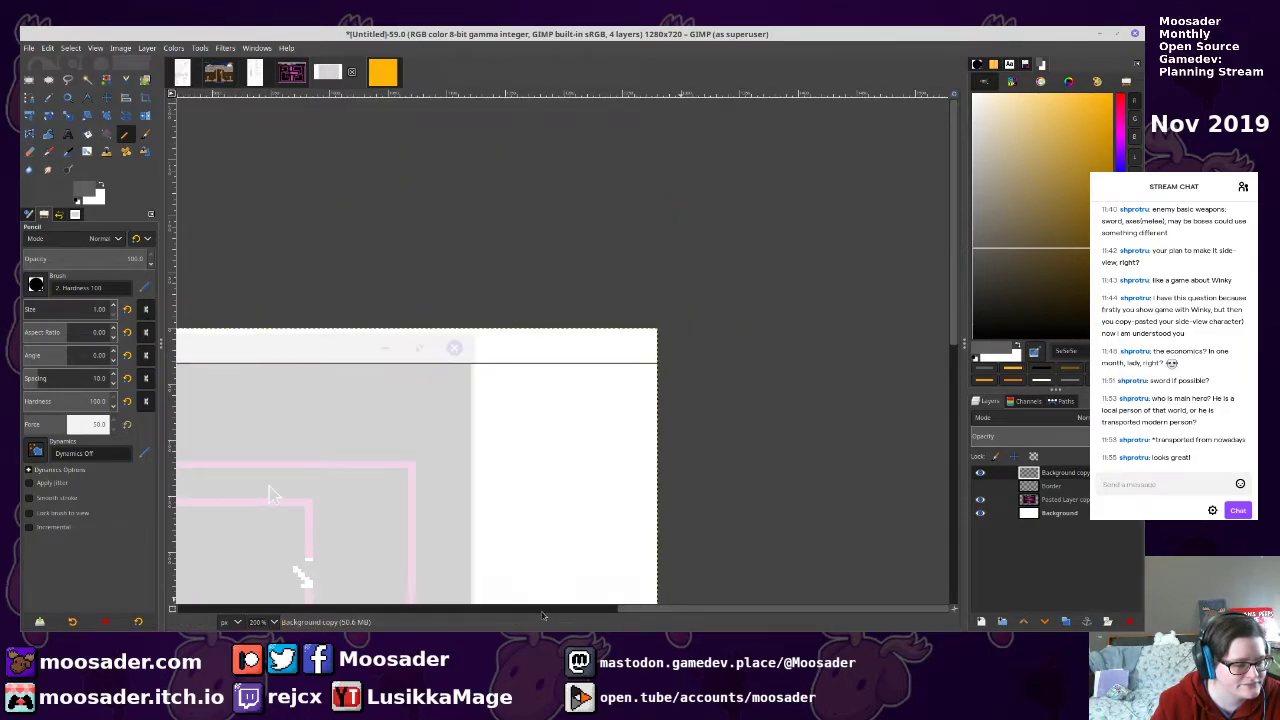
# Fill the band above the pencil line with dark gray and show the Border layer again
pyautogui.moveTo(520, 609); pyautogui.dragTo(268, 609)
pyautogui.keyDown('ctrl'); pyautogui.scroll(-1, 394, 343); pyautogui.keyUp('ctrl')
pyautogui.keyDown('ctrl'); pyautogui.scroll(4, 351, 374); pyautogui.keyUp('ctrl')
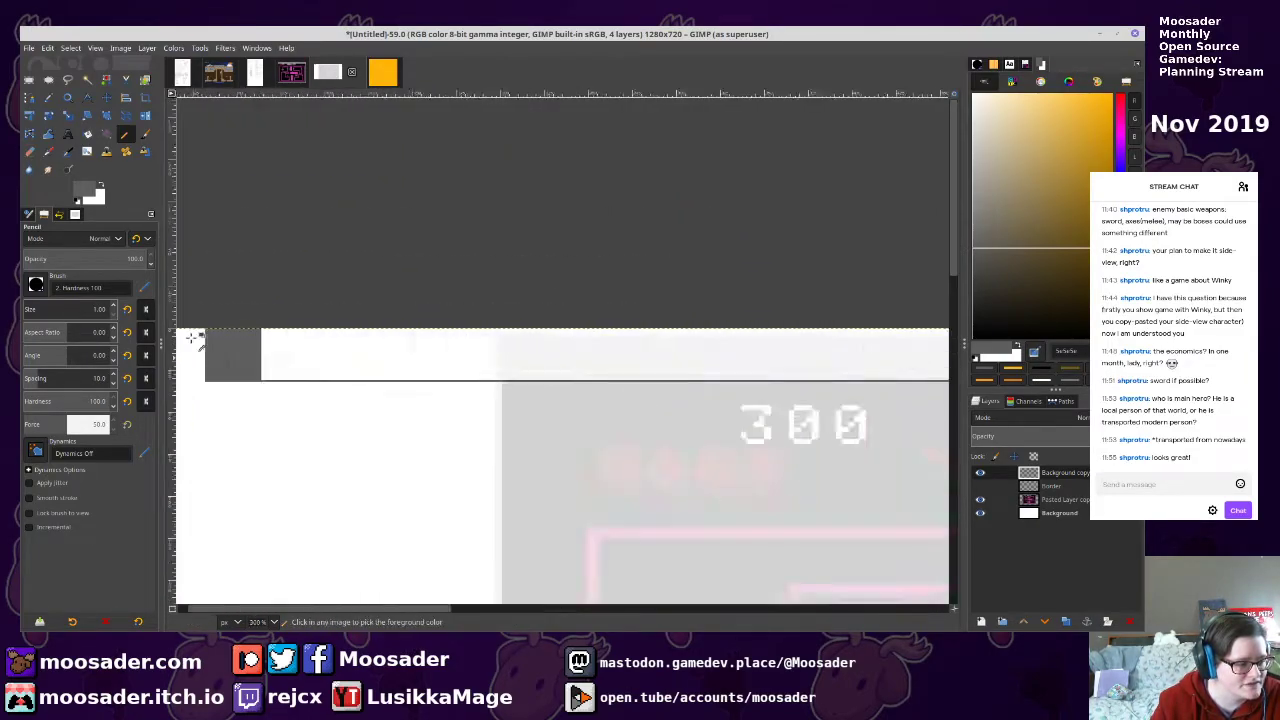
pyautogui.hotkey('shift', 'b')
pyautogui.click(505, 378)
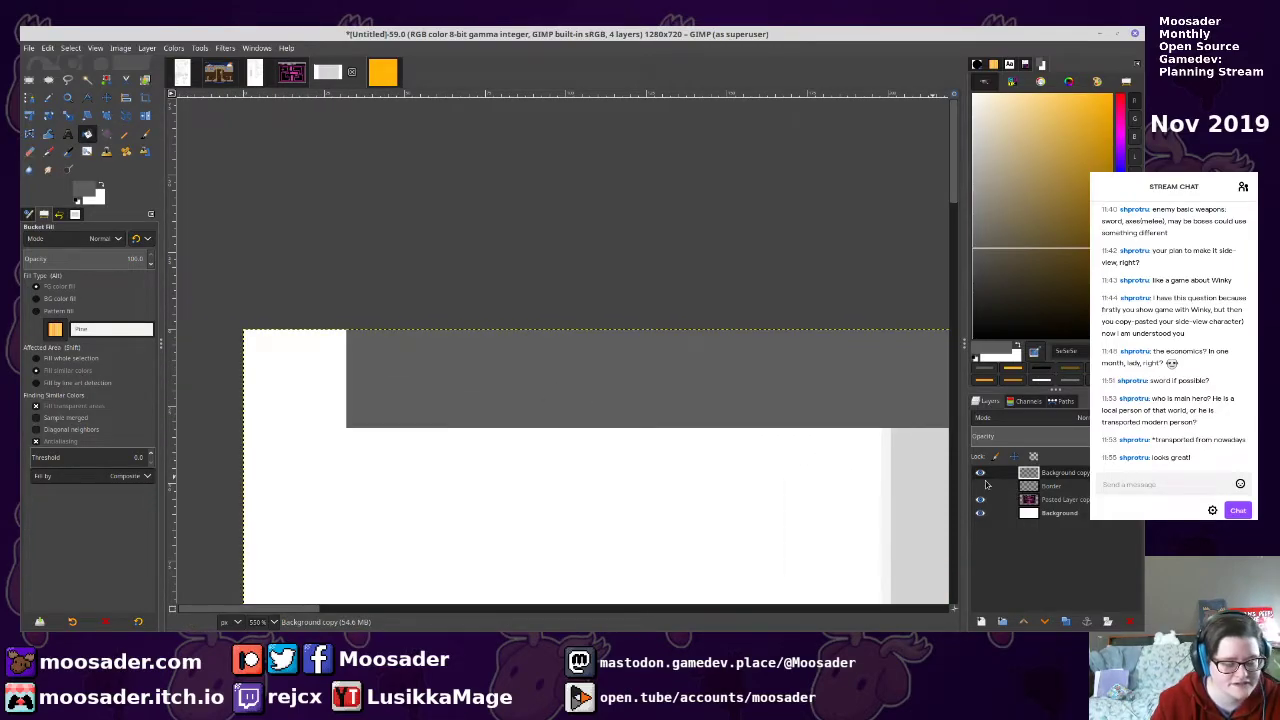
pyautogui.click(980, 485)
pyautogui.keyDown('ctrl'); pyautogui.scroll(-6, 628, 306); pyautogui.keyUp('ctrl')
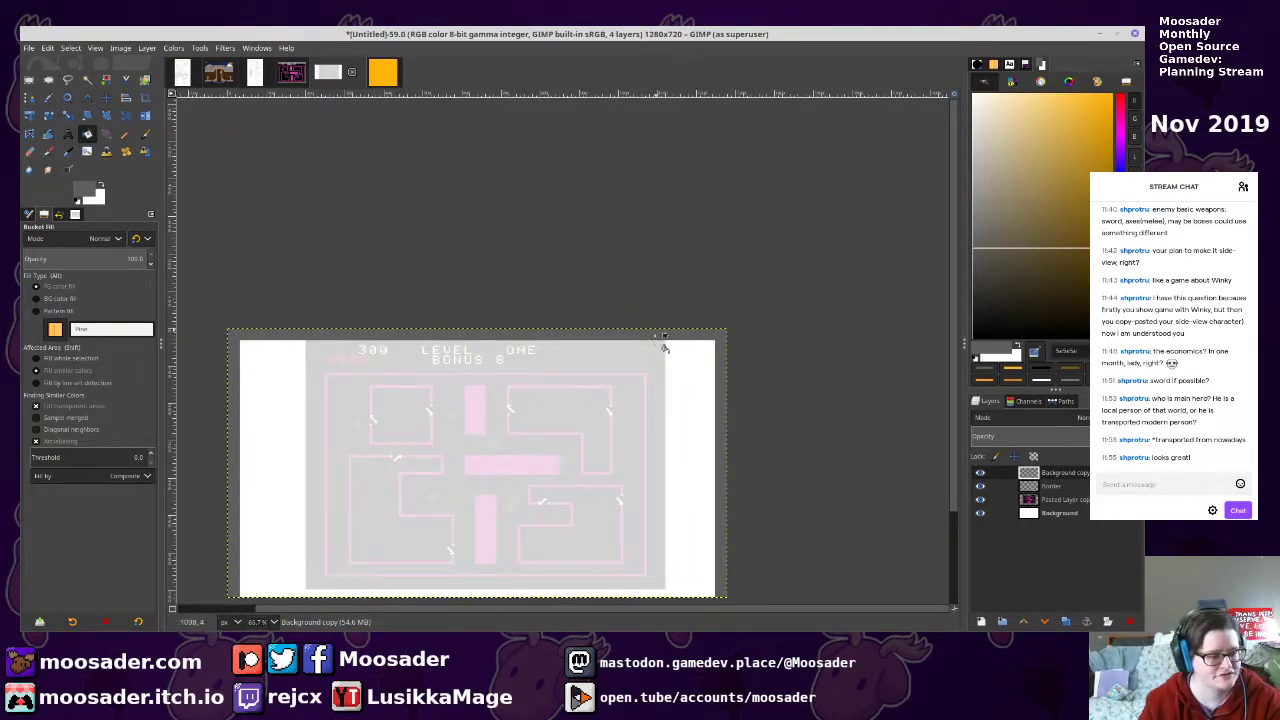
# Copy and paste the top border band, flip the copy vertically, and anchor it as the bottom border
pyautogui.scroll(-4, 623, 363)
pyautogui.hotkey('ctrl', 'c')
pyautogui.hotkey('ctrl', 'v')
pyautogui.click(147, 48)
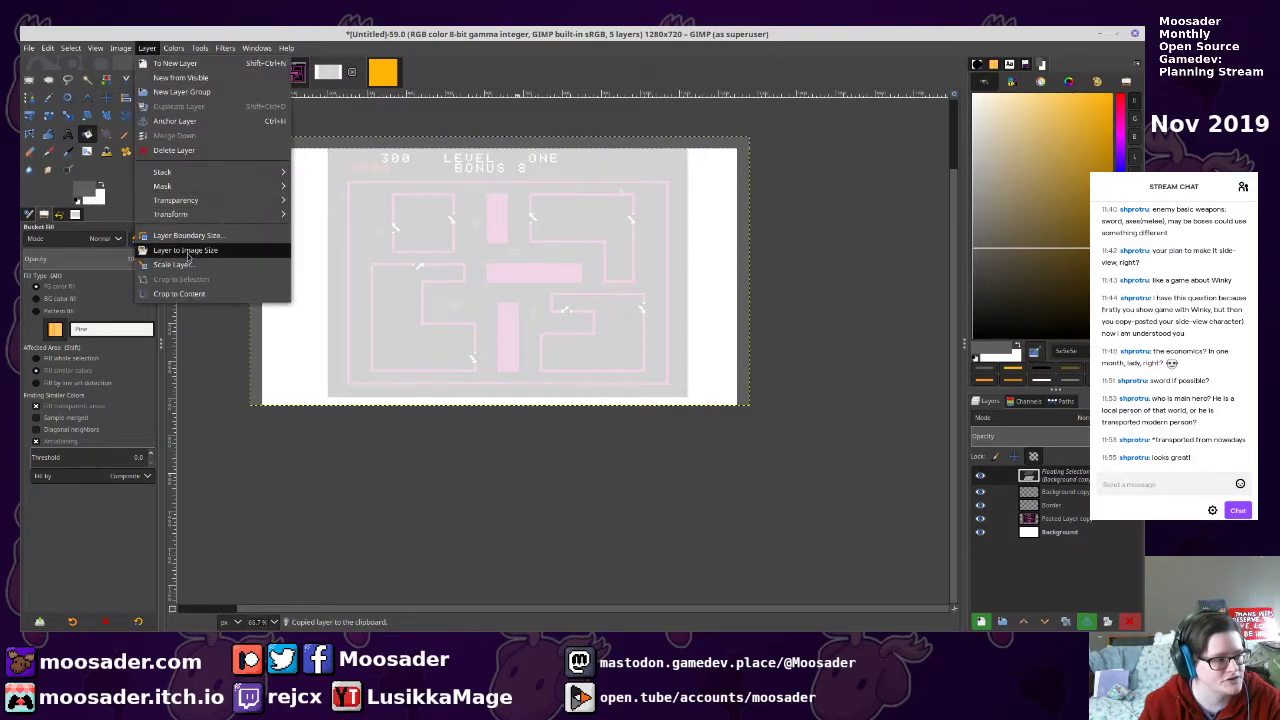
pyautogui.click(174, 120)
# Save the map image as mockup.xcf
pyautogui.hotkey('ctrl', 's')
pyautogui.write('mockup.xcf')
pyautogui.press('Return')
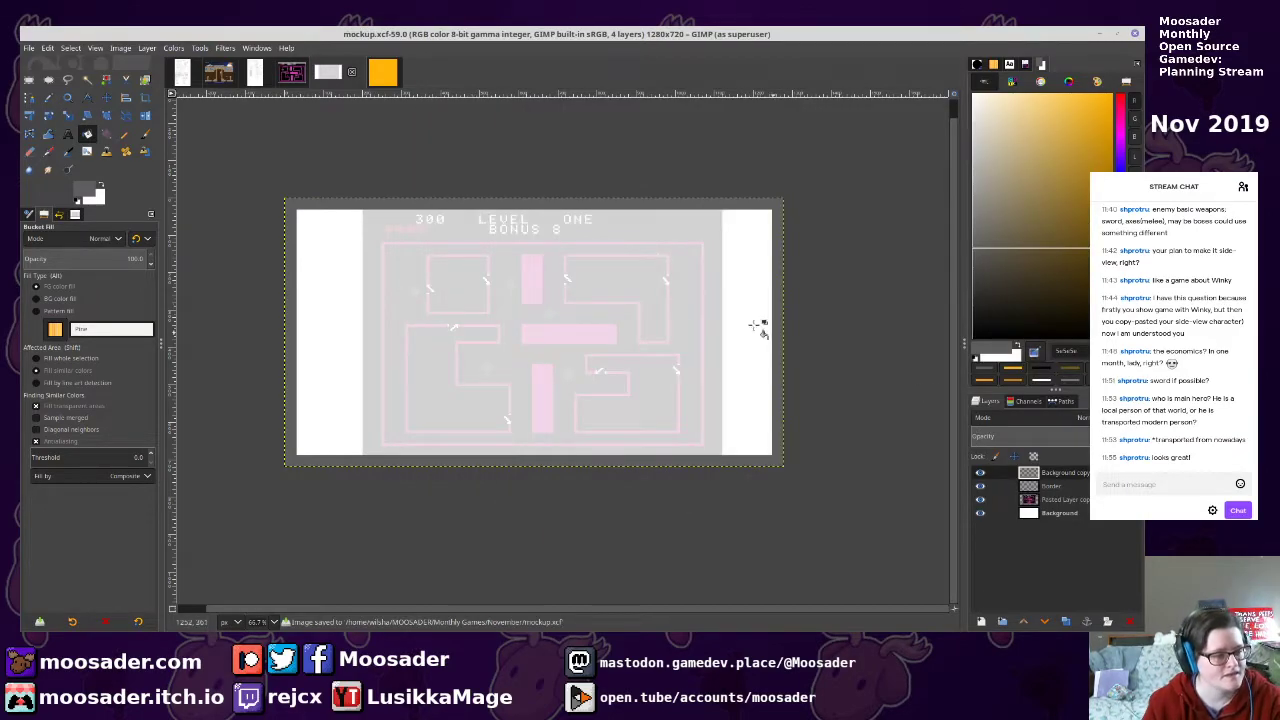
# Merge the top and bottom band layer down into the Border layer and fill the area inside the frame light gray
pyautogui.click(1029, 499)
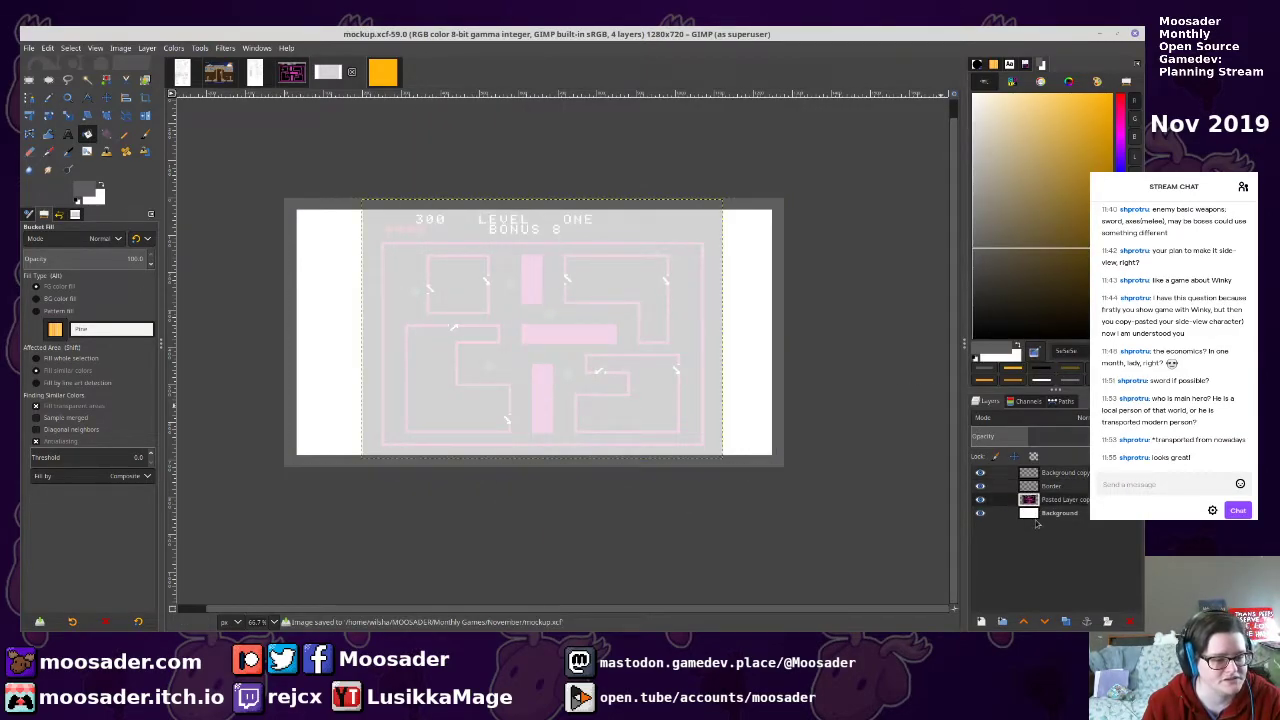
pyautogui.click(1044, 474)
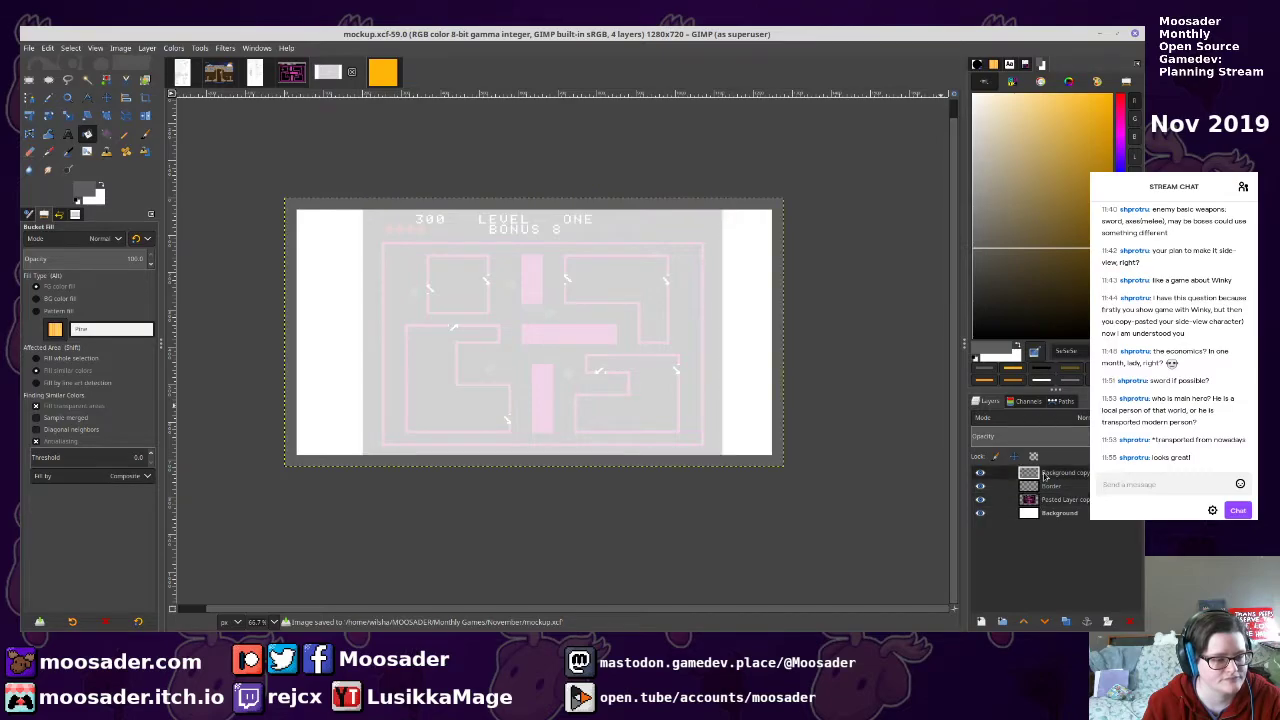
pyautogui.click(147, 48)
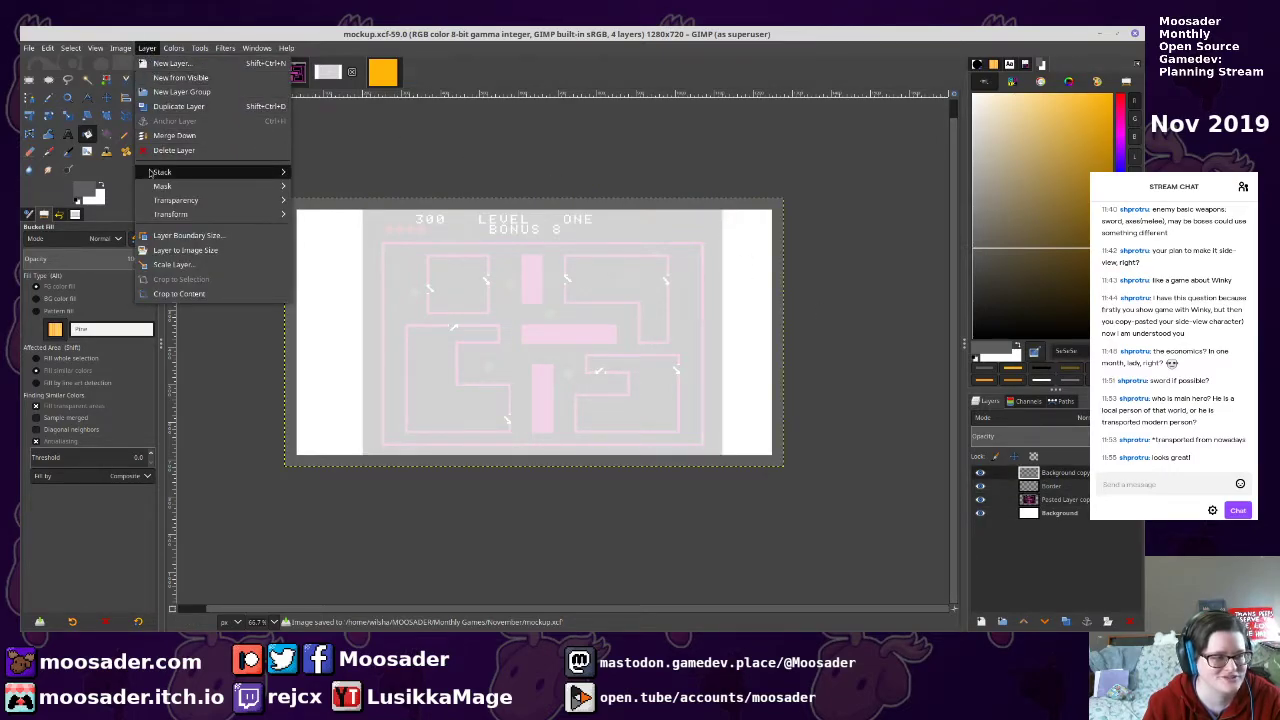
pyautogui.click(175, 135)
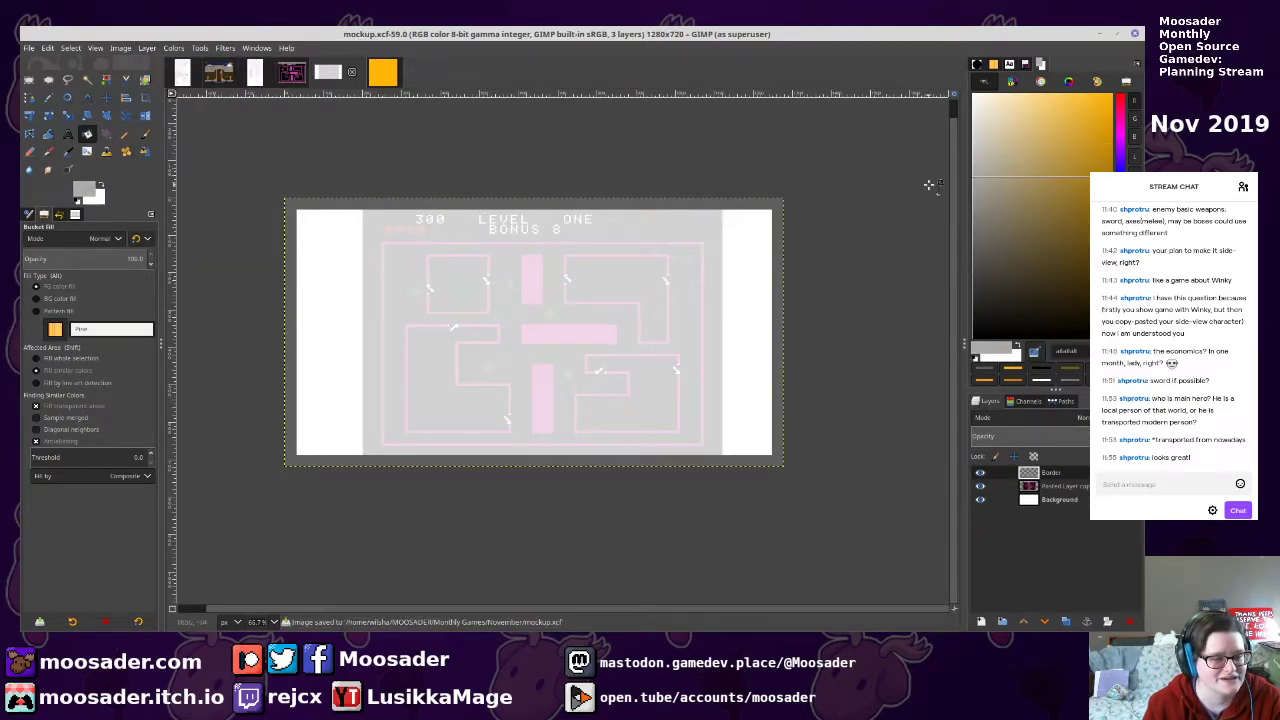
pyautogui.click(606, 358)
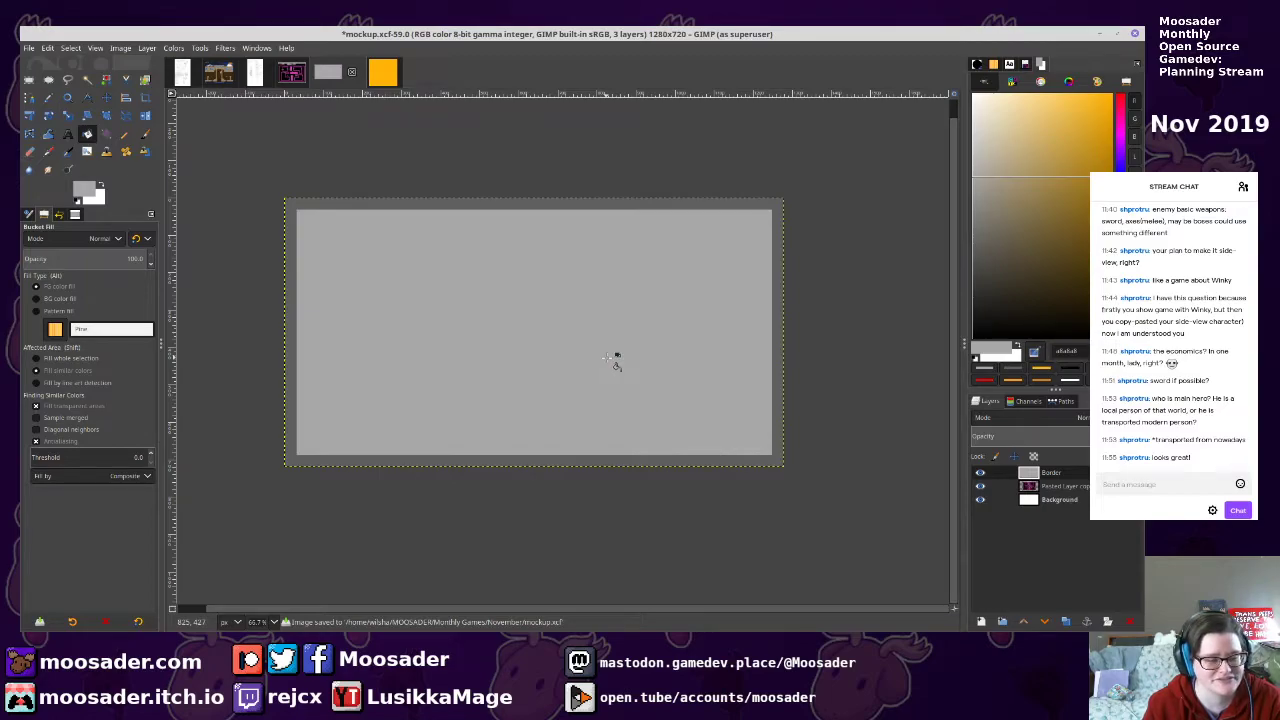
# Undo the light gray fill inside the frame and copy the orange tile from its separate image
pyautogui.hotkey('ctrl', 'z')
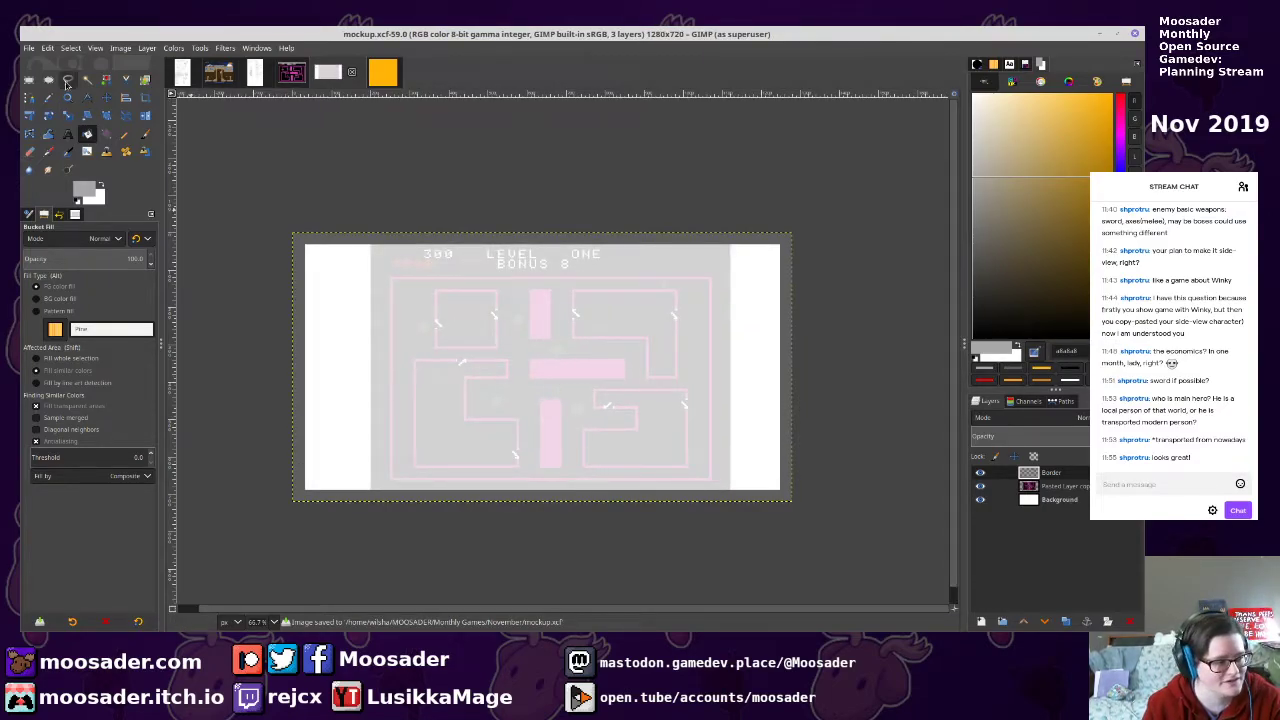
pyautogui.click(30, 79)
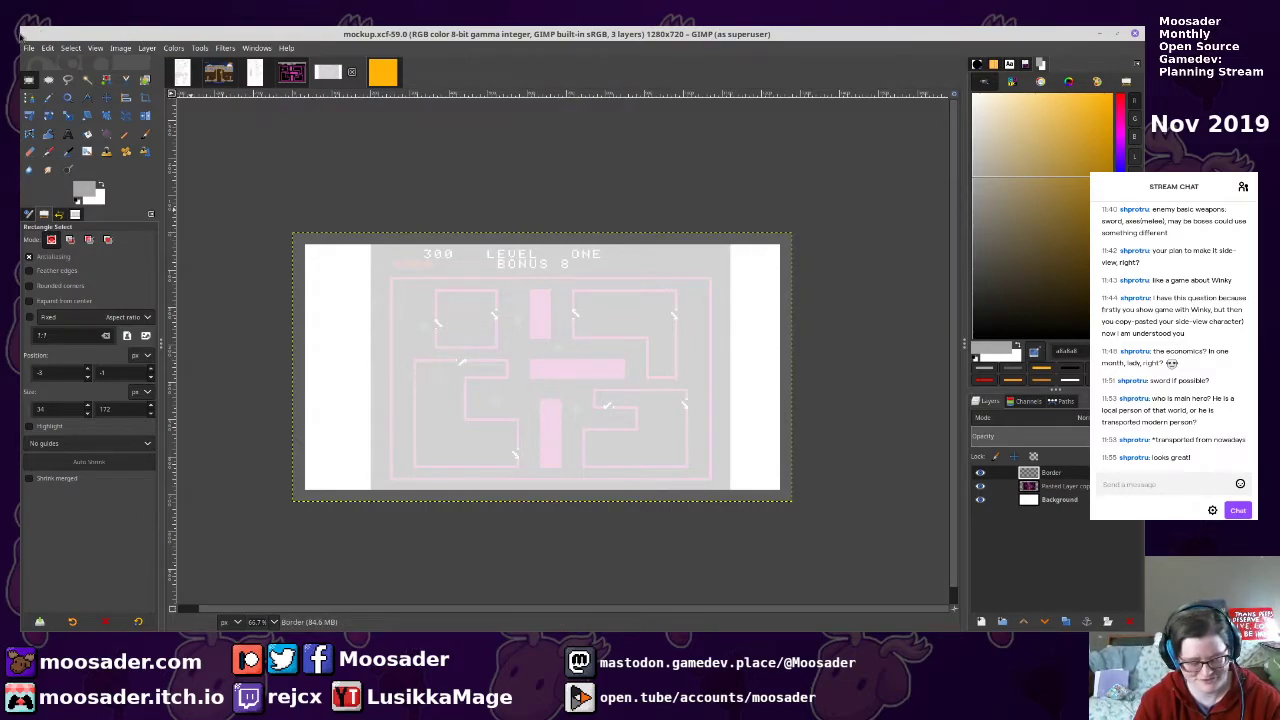
pyautogui.scroll(4, 510, 302)
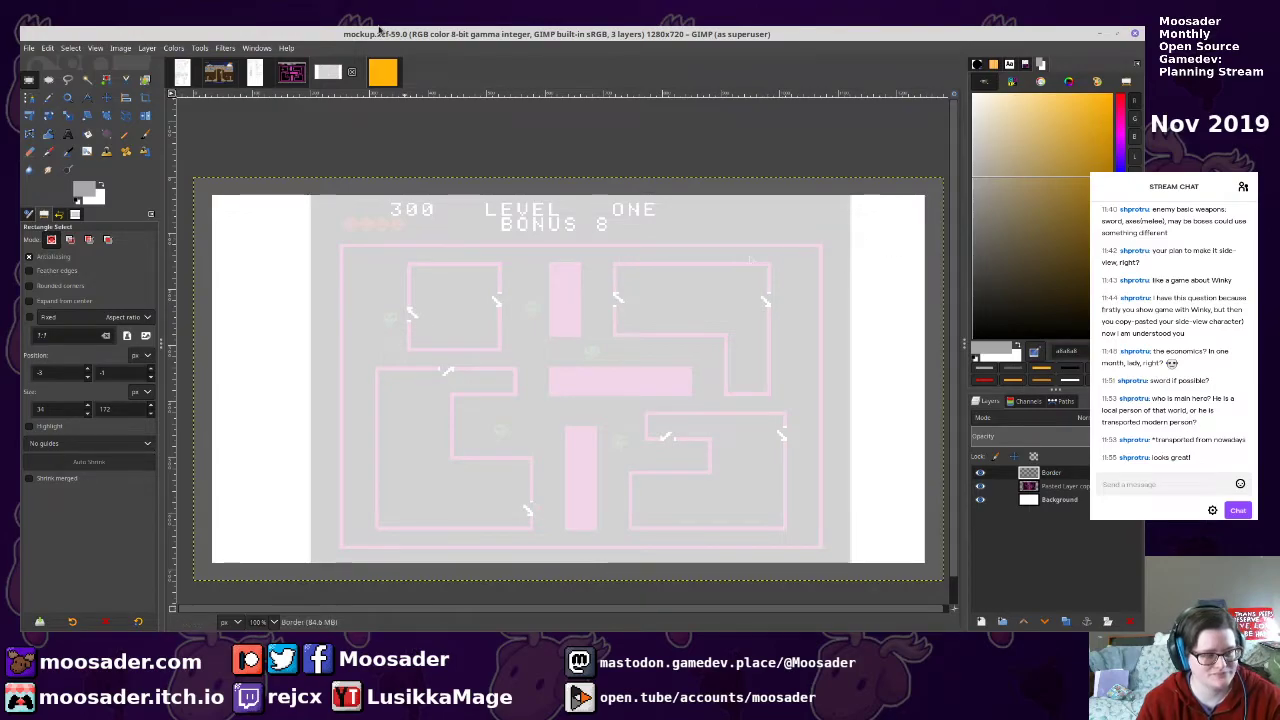
pyautogui.click(374, 84)
pyautogui.hotkey('ctrl', 'c')
pyautogui.click(339, 74)
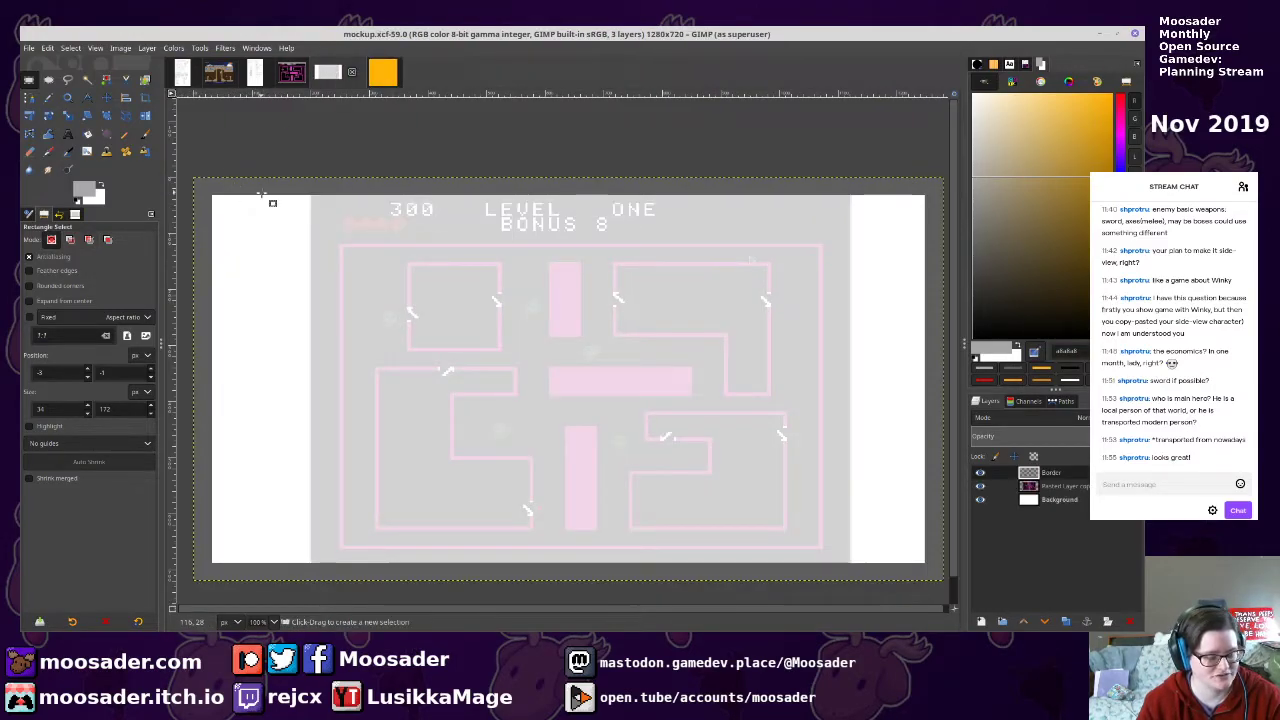
# Paste three orange tiles into the map, stack them as a vertical column near the maze's upper-left corner, and anchor them
pyautogui.scroll(4, 256, 208)
pyautogui.scroll(-4, 252, 210)
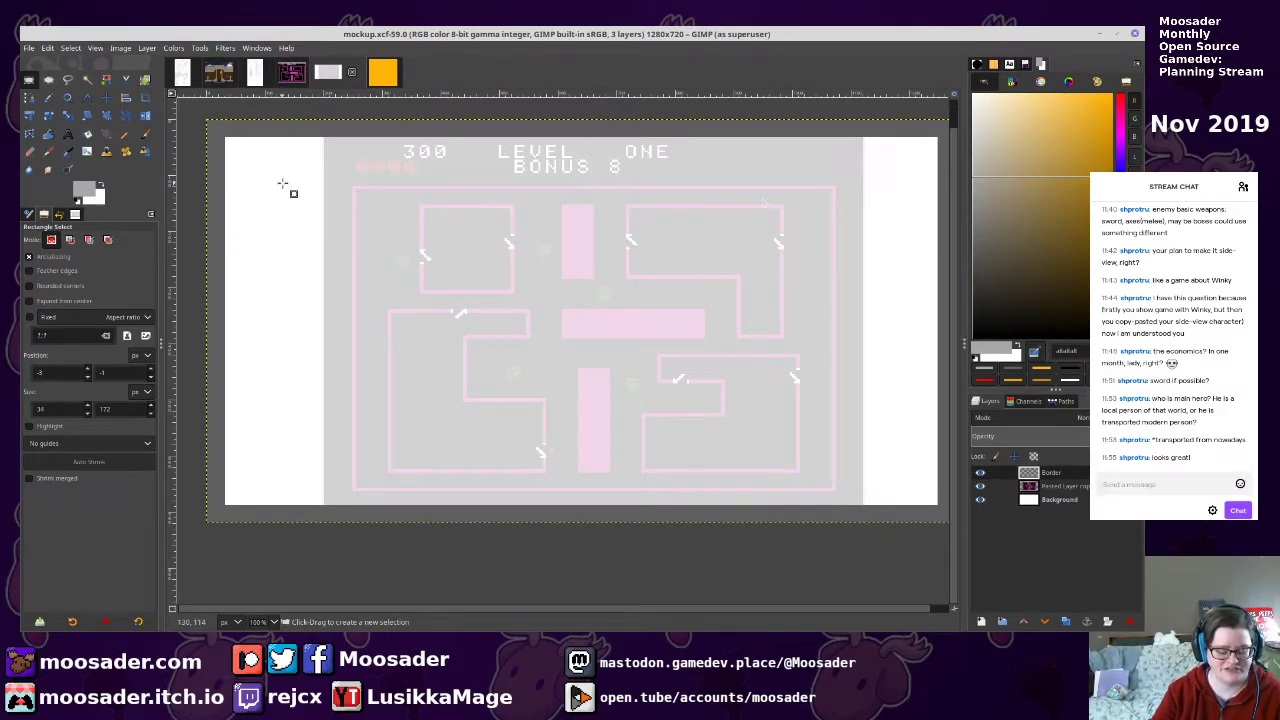
pyautogui.scroll(4, 343, 177)
pyautogui.moveTo(353, 177); pyautogui.dragTo(442, 205)
pyautogui.hotkey('ctrl', 'v')
pyautogui.moveTo(556, 330); pyautogui.dragTo(404, 328)
pyautogui.hotkey('ctrl', 'v')
pyautogui.scroll(3, 414, 325)
pyautogui.scroll(1, 410, 290)
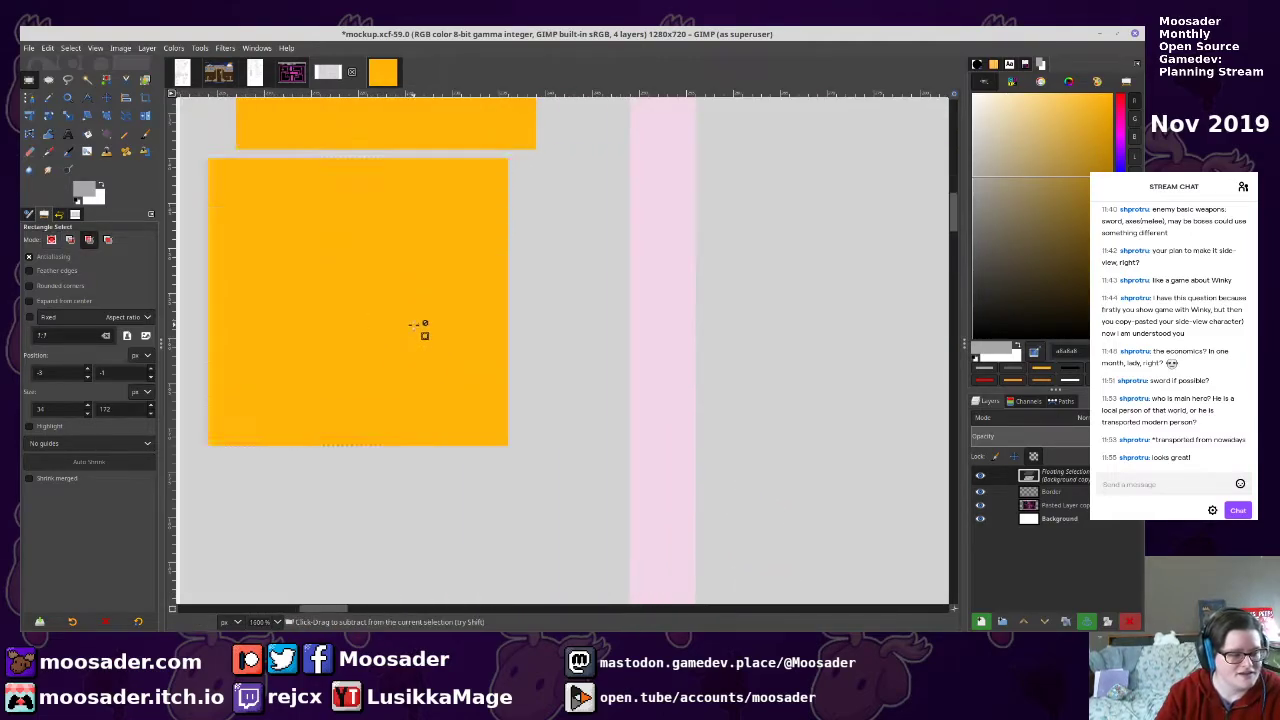
pyautogui.keyDown('ctrl'); pyautogui.keyDown('alt'); pyautogui.moveTo(406, 271); pyautogui.dragTo(434, 263); pyautogui.keyUp('alt'); pyautogui.keyUp('ctrl')
pyautogui.scroll(-3, 435, 257)
pyautogui.scroll(-1, 430, 256)
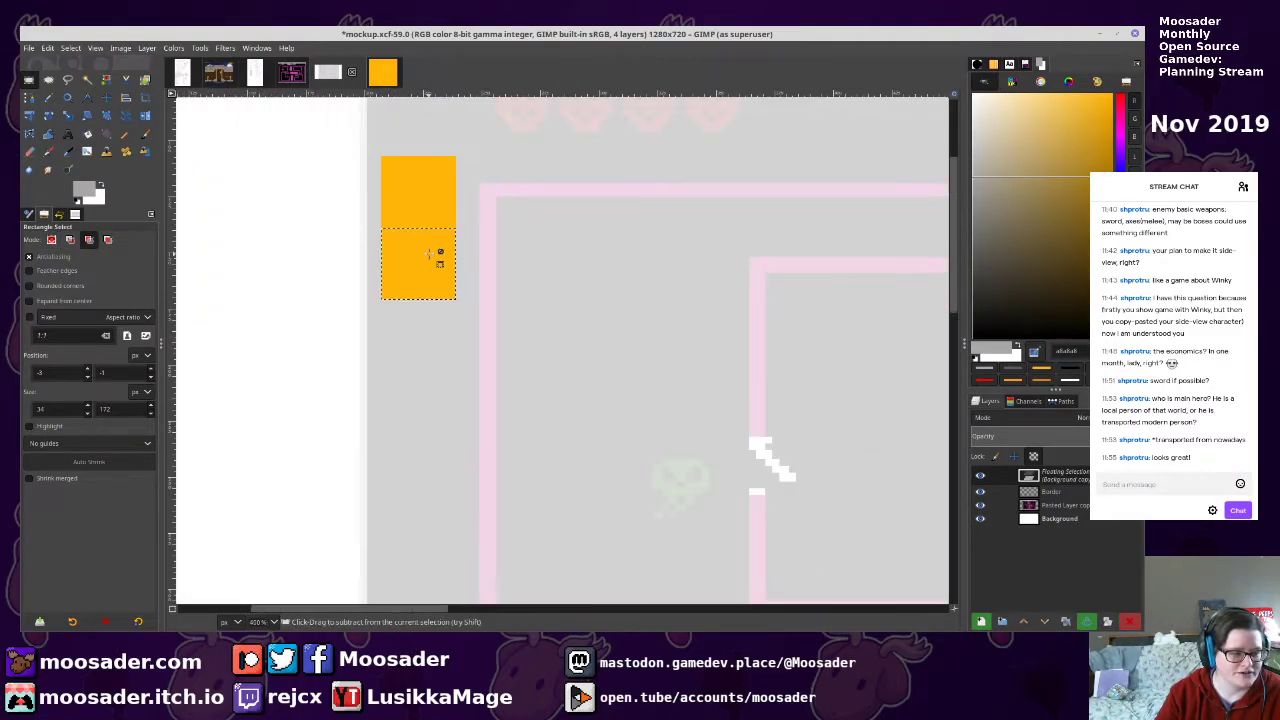
pyautogui.moveTo(428, 308); pyautogui.dragTo(428, 335)
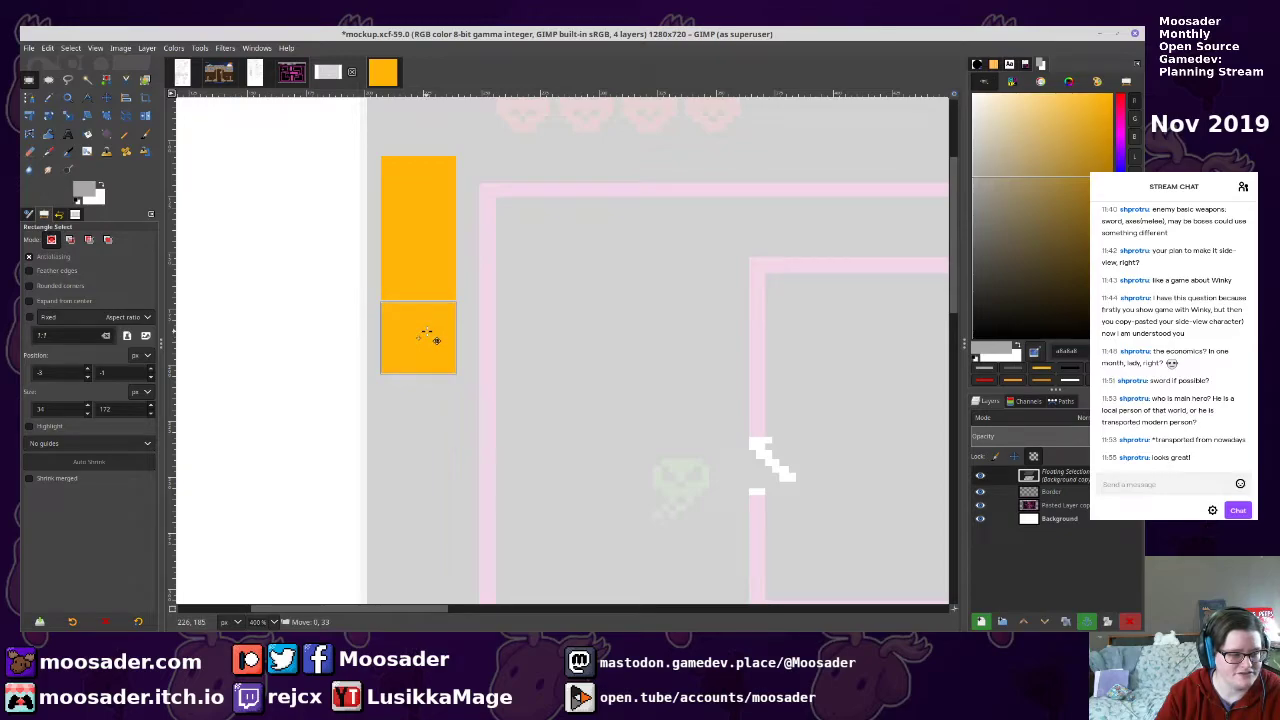
pyautogui.hotkey('ctrl', 'h')
pyautogui.scroll(-6, 438, 328)
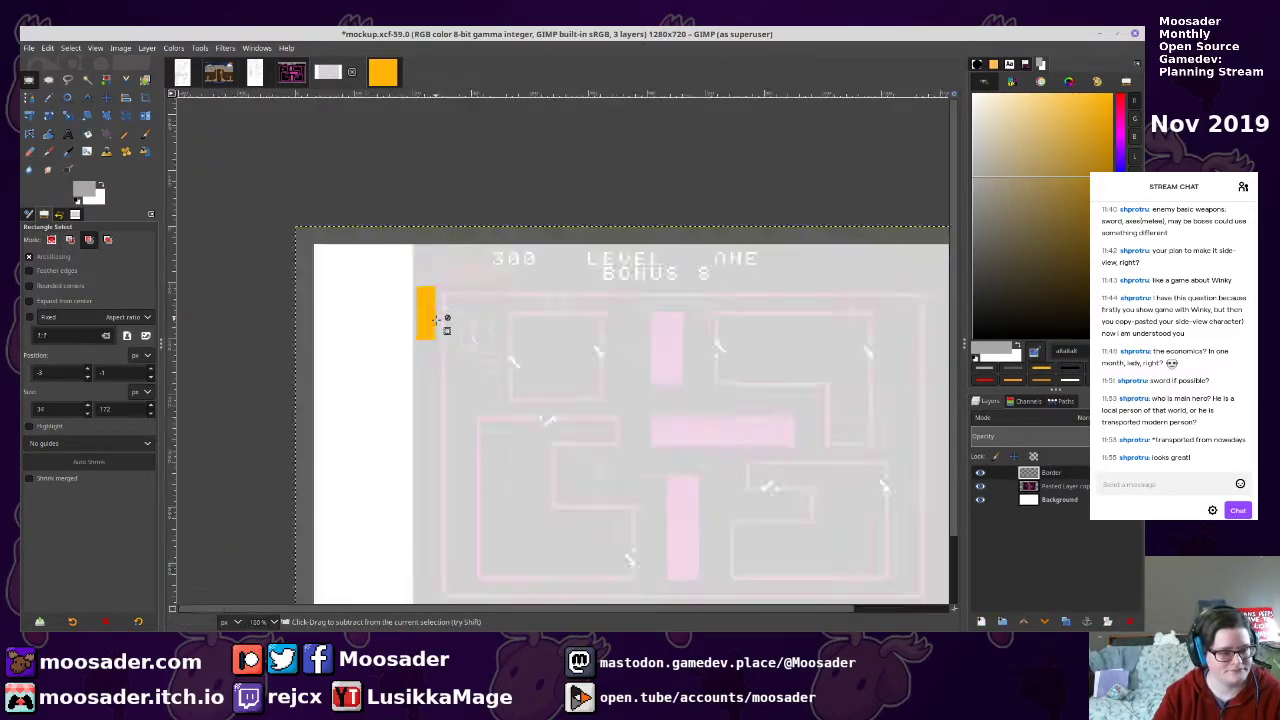
# Copy the orange column, place the copy directly beneath it to double its height, and anchor it
pyautogui.scroll(5, 432, 318)
pyautogui.press('u')
pyautogui.click(424, 313)
pyautogui.hotkey('ctrl', 'c')
pyautogui.hotkey('ctrl', 'v')
pyautogui.moveTo(414, 314); pyautogui.dragTo(414, 459)
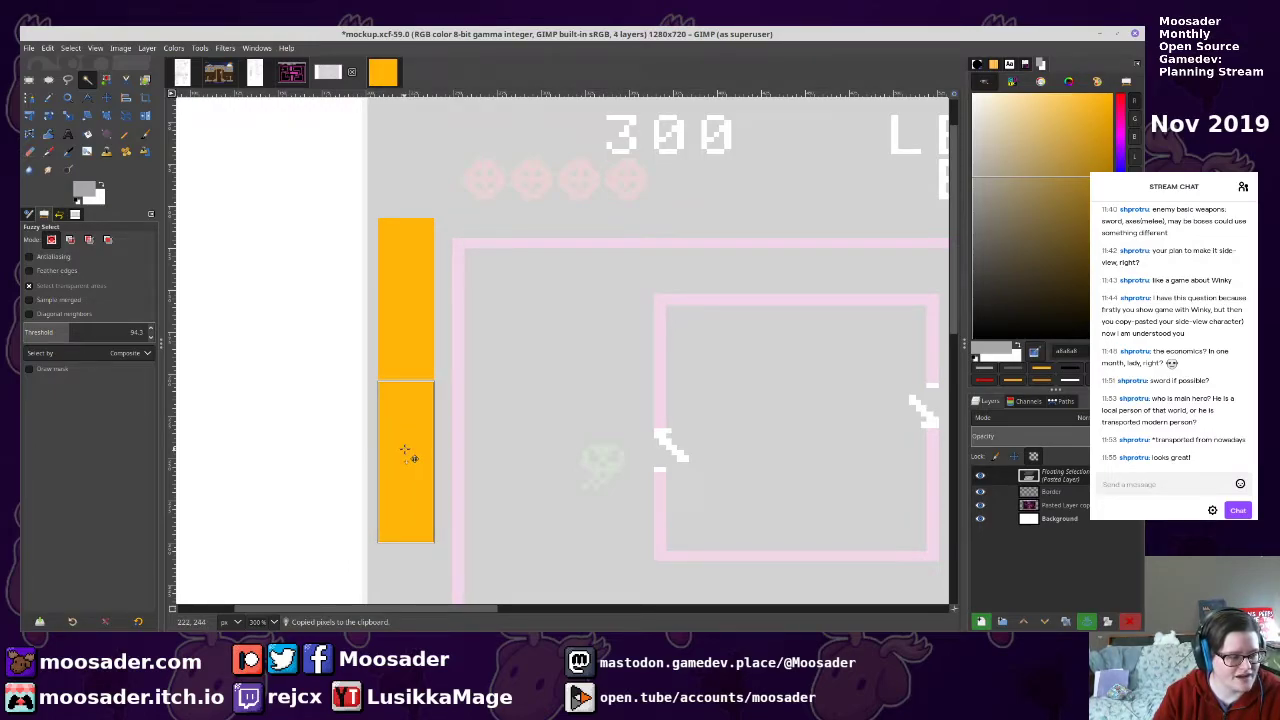
pyautogui.hotkey('ctrl', 'h')
pyautogui.hotkey('ctrl', 'c')
pyautogui.hotkey('ctrl', 'v')
pyautogui.moveTo(418, 364); pyautogui.dragTo(844, 386)
pyautogui.hotkey('ctrl', 'z')
pyautogui.hotkey('ctrl', 'h')
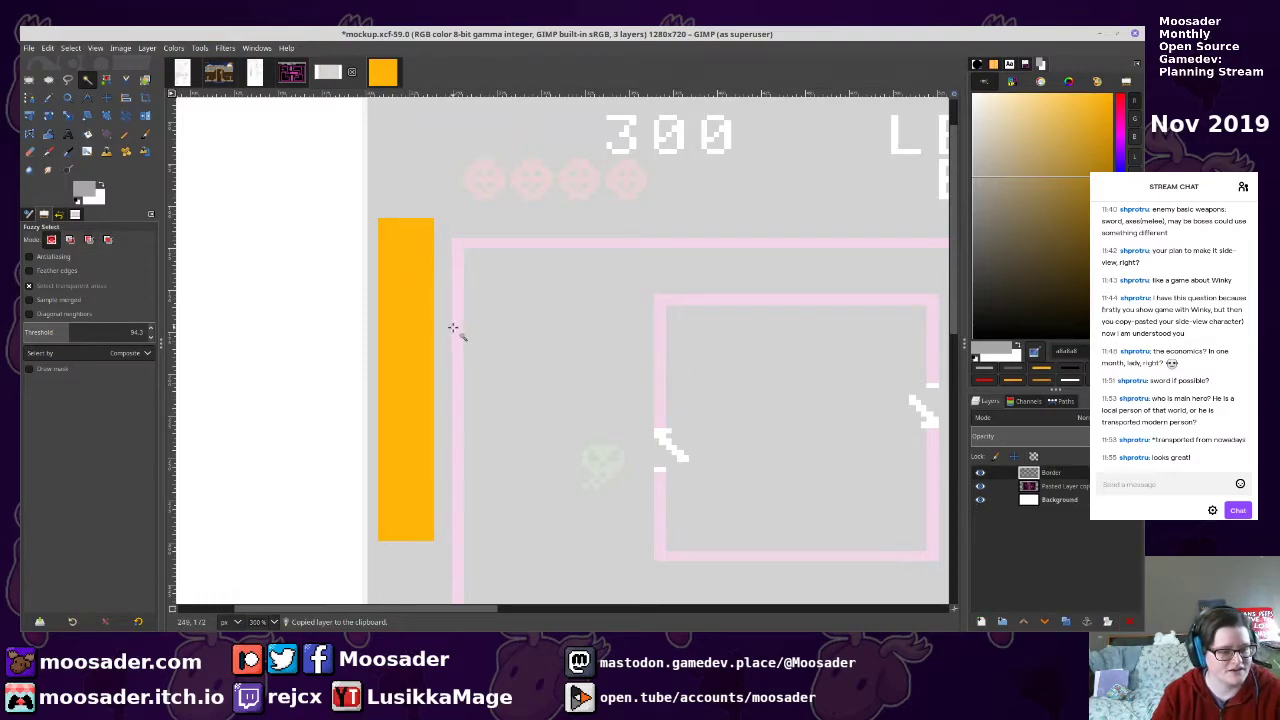
# Move the orange column onto its own layer named Room and extend that layer to the image size
pyautogui.hotkey('ctrl', 'x')
pyautogui.hotkey('ctrl', 'v')
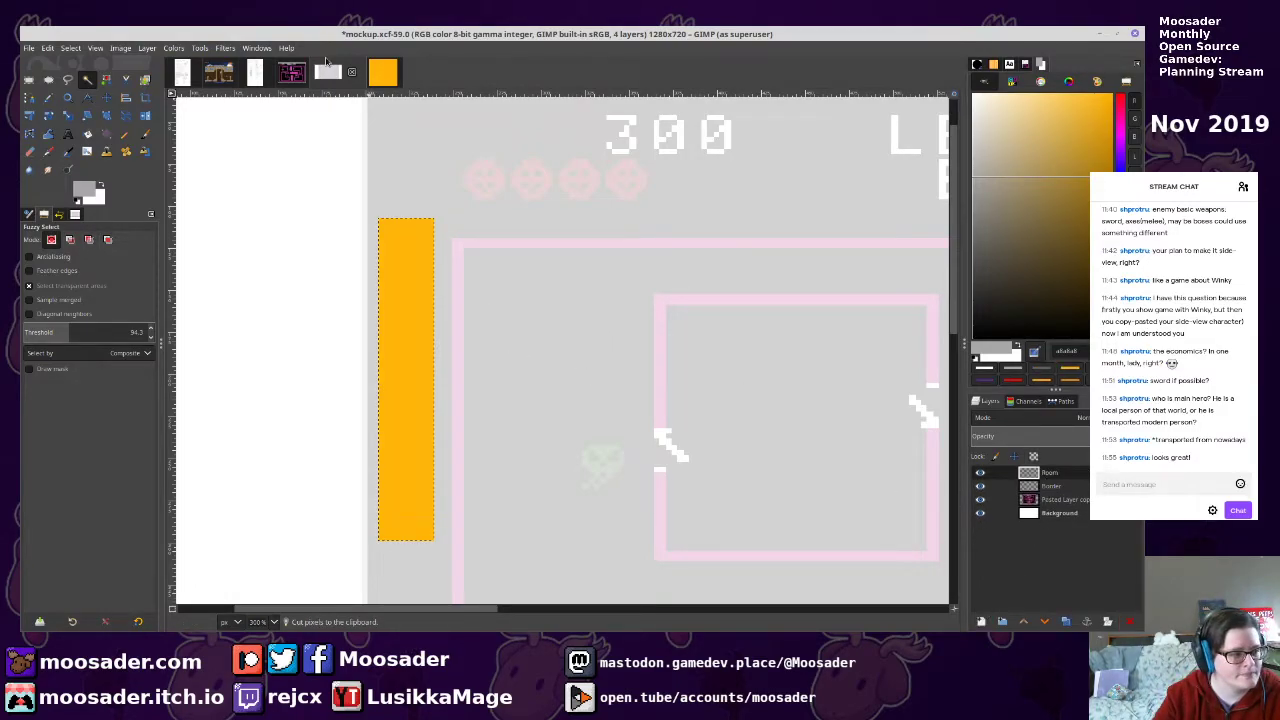
pyautogui.click(152, 49)
pyautogui.click(184, 250)
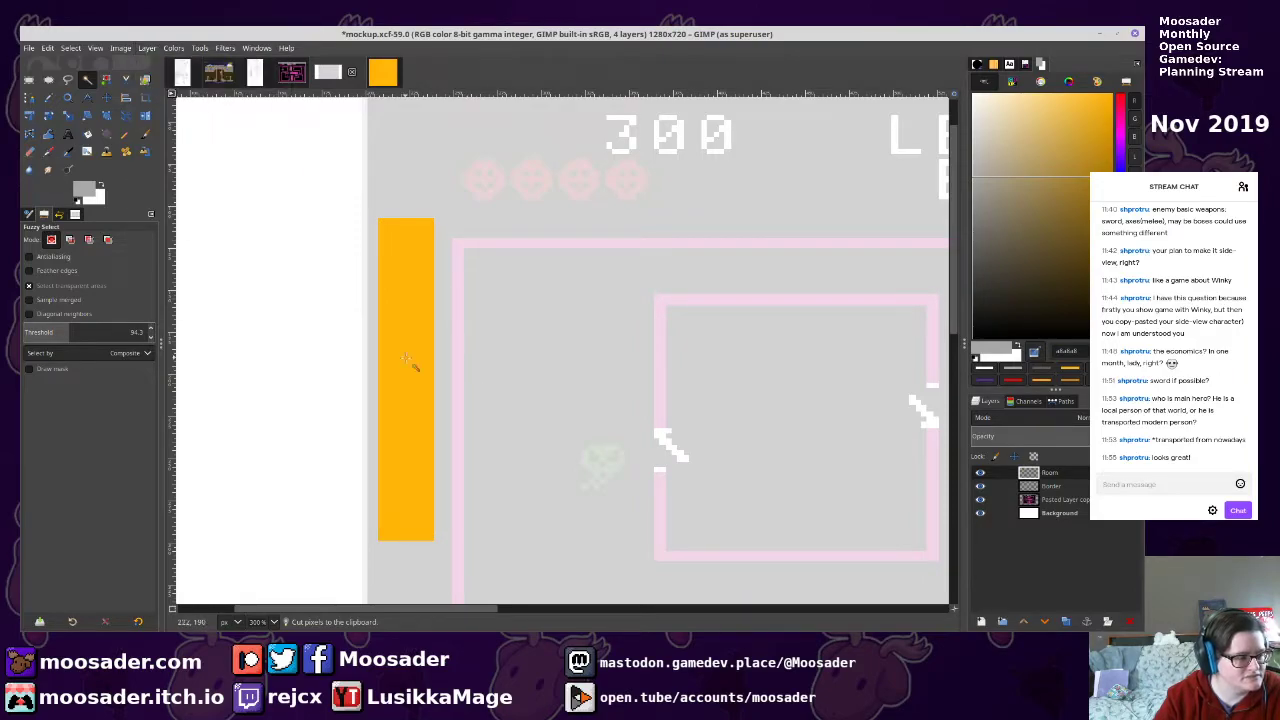
# Copy the orange column and place the copy farther right on the Room layer as the room's opposite wall
pyautogui.hotkey('ctrl', 'c')
pyautogui.hotkey('ctrl', 'v')
pyautogui.moveTo(405, 356); pyautogui.dragTo(880, 358)
pyautogui.hotkey('ctrl', 'z')
pyautogui.moveTo(416, 289); pyautogui.dragTo(882, 292)
pyautogui.click(820, 289)
pyautogui.hotkey('ctrl', 'c')
pyautogui.hotkey('ctrl', 'v')
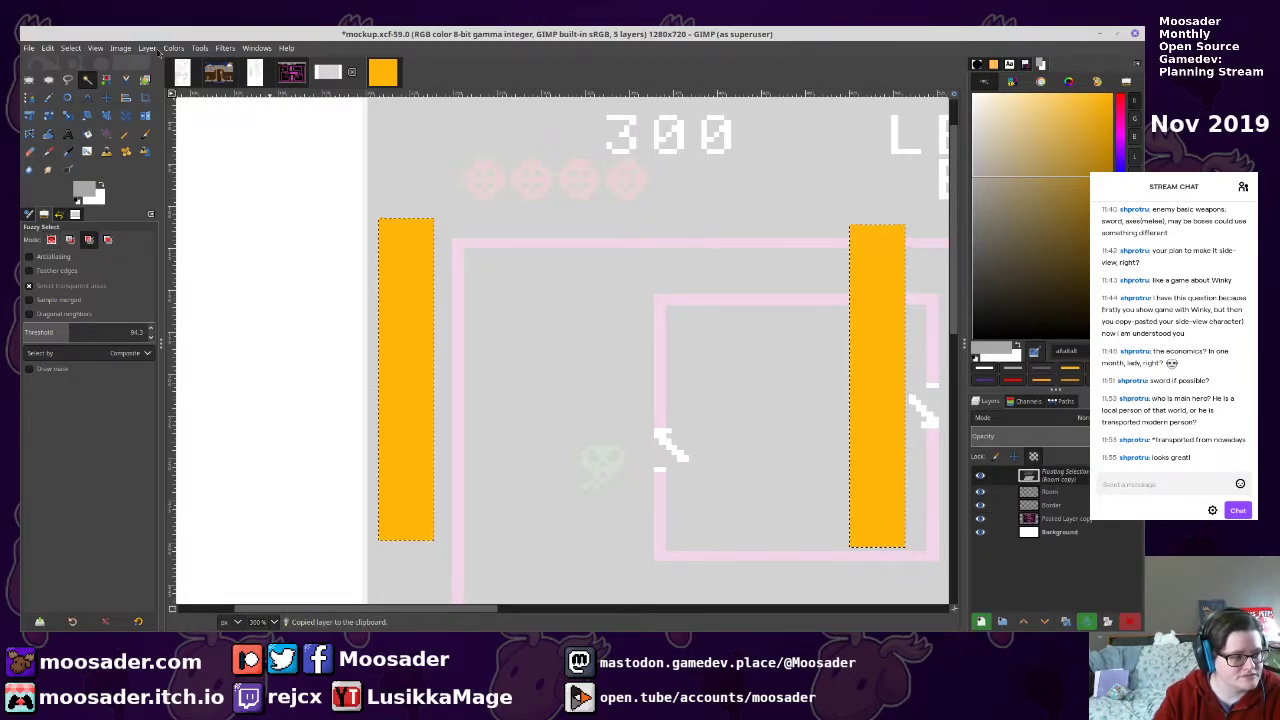
pyautogui.hotkey('ctrl', 'z')
# Copy the left wall, rotate the copy 90 degrees, and place it twice to form the room's top wall
pyautogui.click(388, 285)
pyautogui.hotkey('ctrl', 'c')
pyautogui.hotkey('ctrl', 'v')
pyautogui.click(173, 48)
pyautogui.moveTo(148, 48)
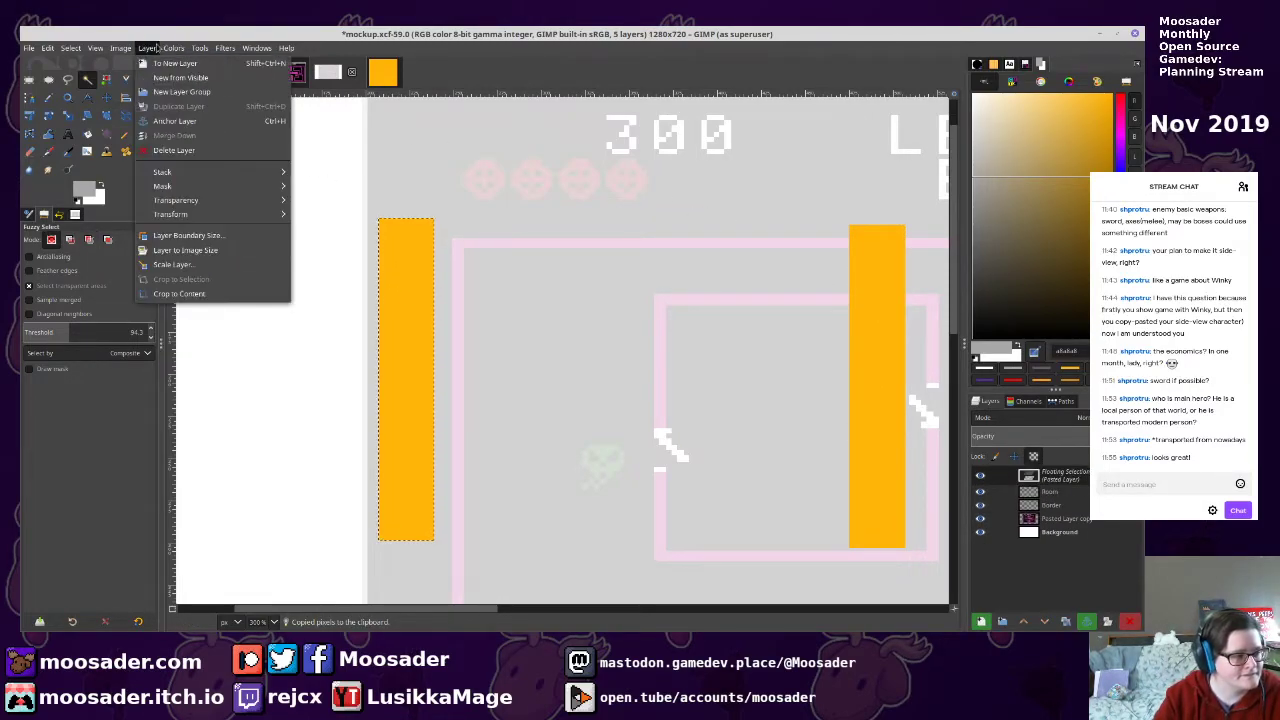
pyautogui.moveTo(175, 214)
pyautogui.click(340, 254)
pyautogui.moveTo(413, 370); pyautogui.dragTo(726, 240)
pyautogui.hotkey('ctrl', 'c')
pyautogui.hotkey('ctrl', 'v')
pyautogui.hotkey('ctrl', 'h')
# Copy the three-sided orange frame, flip the copy vertically, and anchor it to close the room's bottom side
pyautogui.click(693, 243)
pyautogui.hotkey('ctrl', 'c')
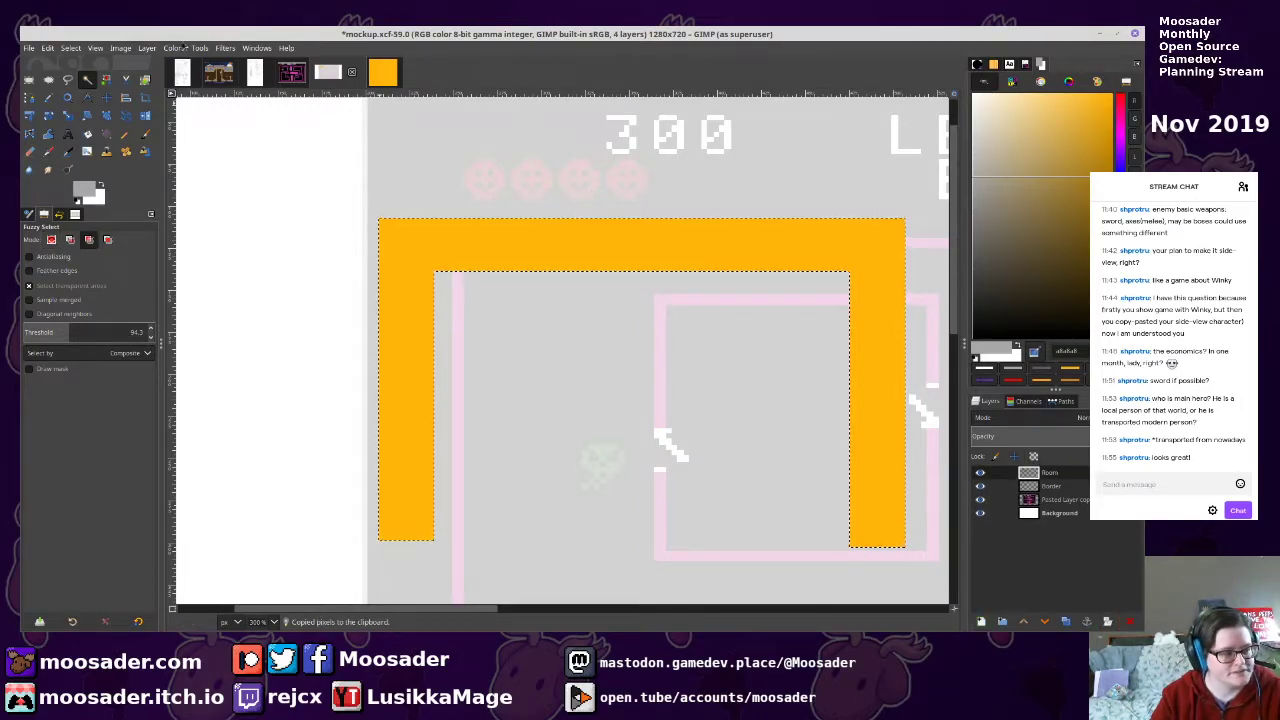
pyautogui.hotkey('ctrl', 'v')
pyautogui.click(147, 48)
pyautogui.moveTo(280, 210)
pyautogui.click(400, 231)
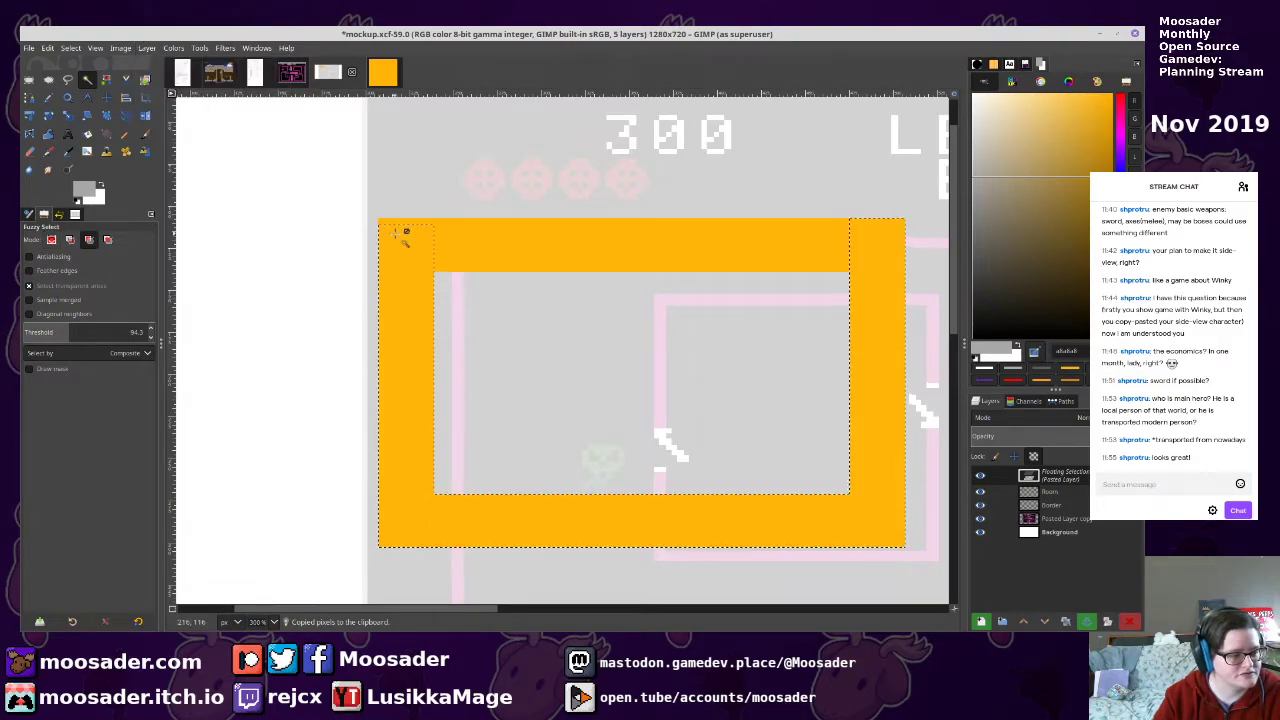
pyautogui.hotkey('ctrl', 'h')
# Outline a slanted open door in white with the Pencil, starting at the room's left wall and angling inward
pyautogui.scroll(-4, 514, 240)
pyautogui.scroll(3, 517, 220)
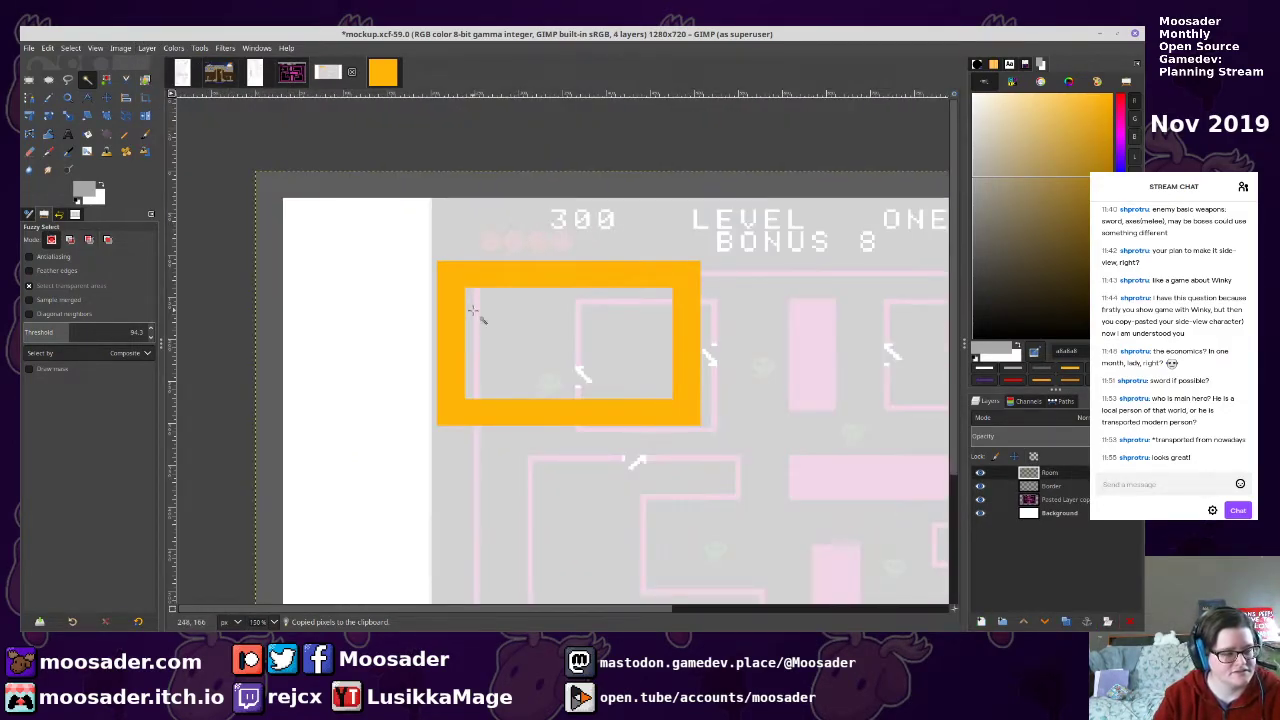
pyautogui.scroll(2, 477, 301)
pyautogui.press('n')
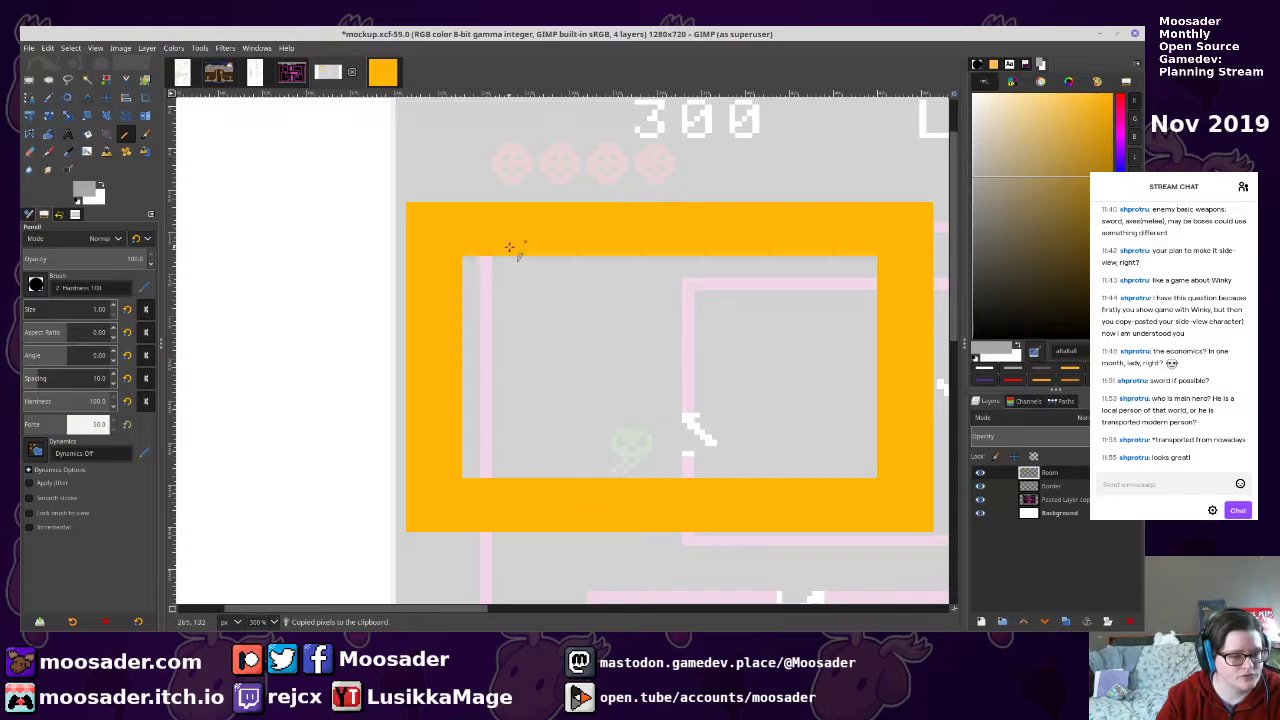
pyautogui.click(993, 110)
pyautogui.scroll(1, 421, 325)
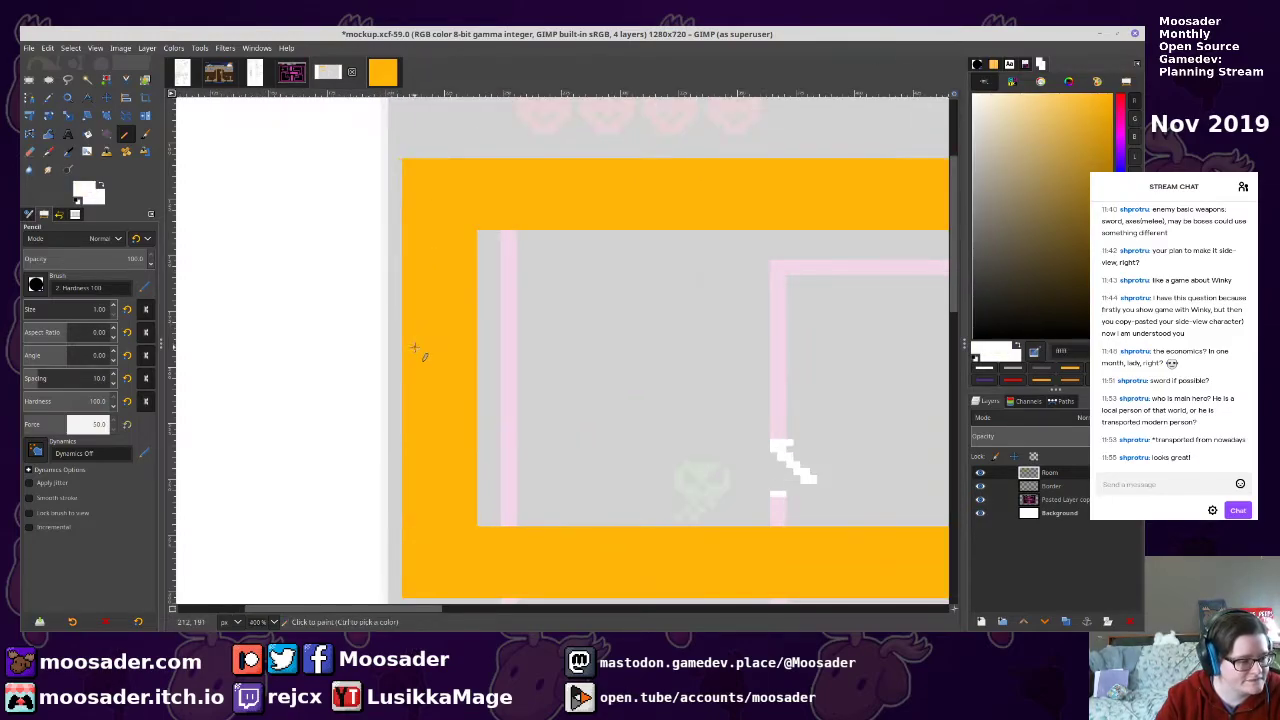
pyautogui.keyDown('shift'); pyautogui.click(477, 344); pyautogui.keyUp('shift')
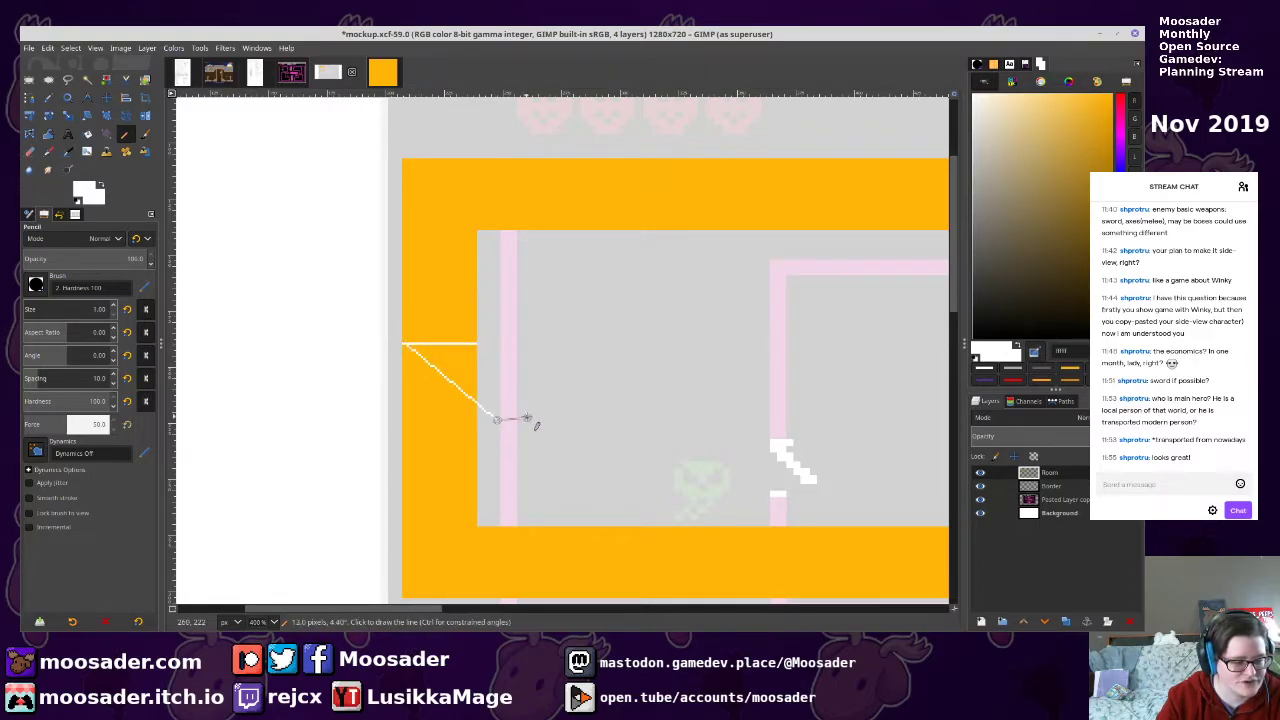
pyautogui.keyDown('shift'); pyautogui.click(540, 420); pyautogui.keyUp('shift')
pyautogui.keyDown('shift'); pyautogui.click(477, 345); pyautogui.keyUp('shift')
# Fill the slanted door outline with white
pyautogui.hotkey('shift', 'b')
pyautogui.click(474, 369)
pyautogui.click(482, 372)
pyautogui.press('n')
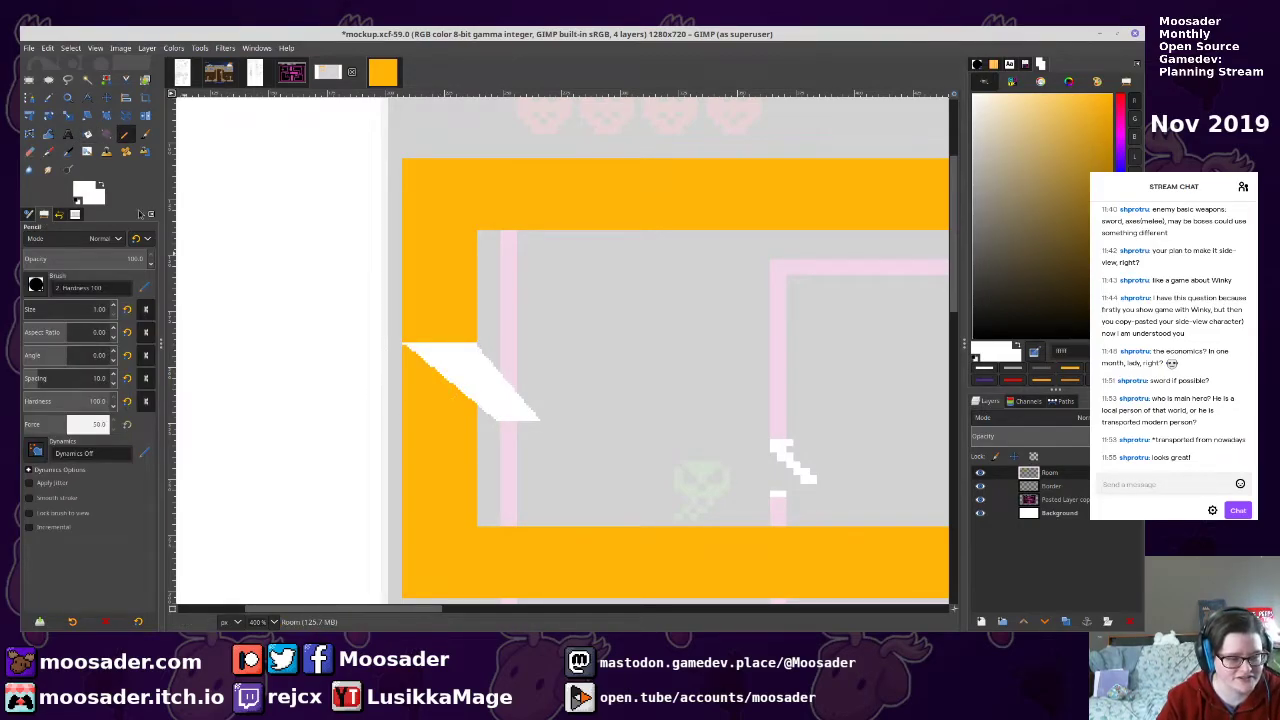
# Erase a line across the left wall below the door, delete the orange section between line and door, and save the image
pyautogui.scroll(1, 444, 436)
pyautogui.moveTo(440, 435)
pyautogui.mouseDown()
pyautogui.moveTo(467, 400)
pyautogui.moveTo(585, 394)
pyautogui.mouseUp()
pyautogui.scroll(-1, 637, 365)
pyautogui.scroll(2, 637, 365)
pyautogui.hotkey('shift', 'e')
pyautogui.scroll(-5, 503, 149)
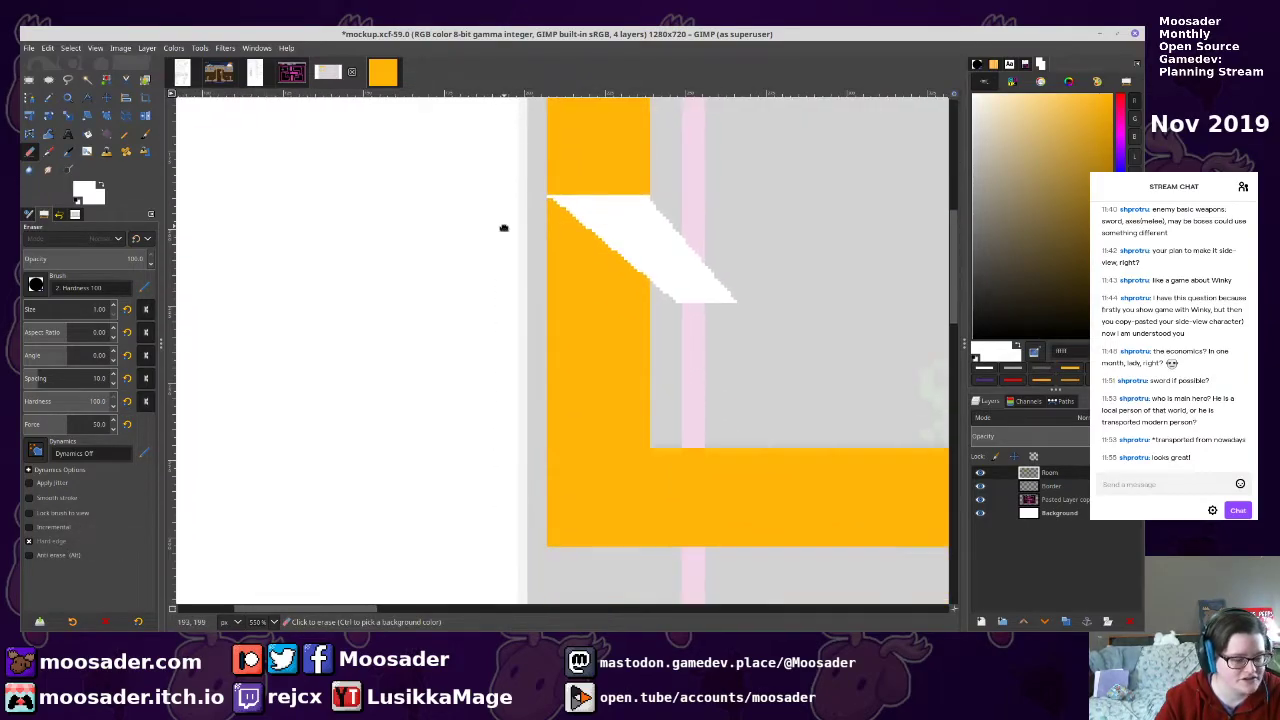
pyautogui.keyDown('shift'); pyautogui.click(516, 326); pyautogui.keyUp('shift')
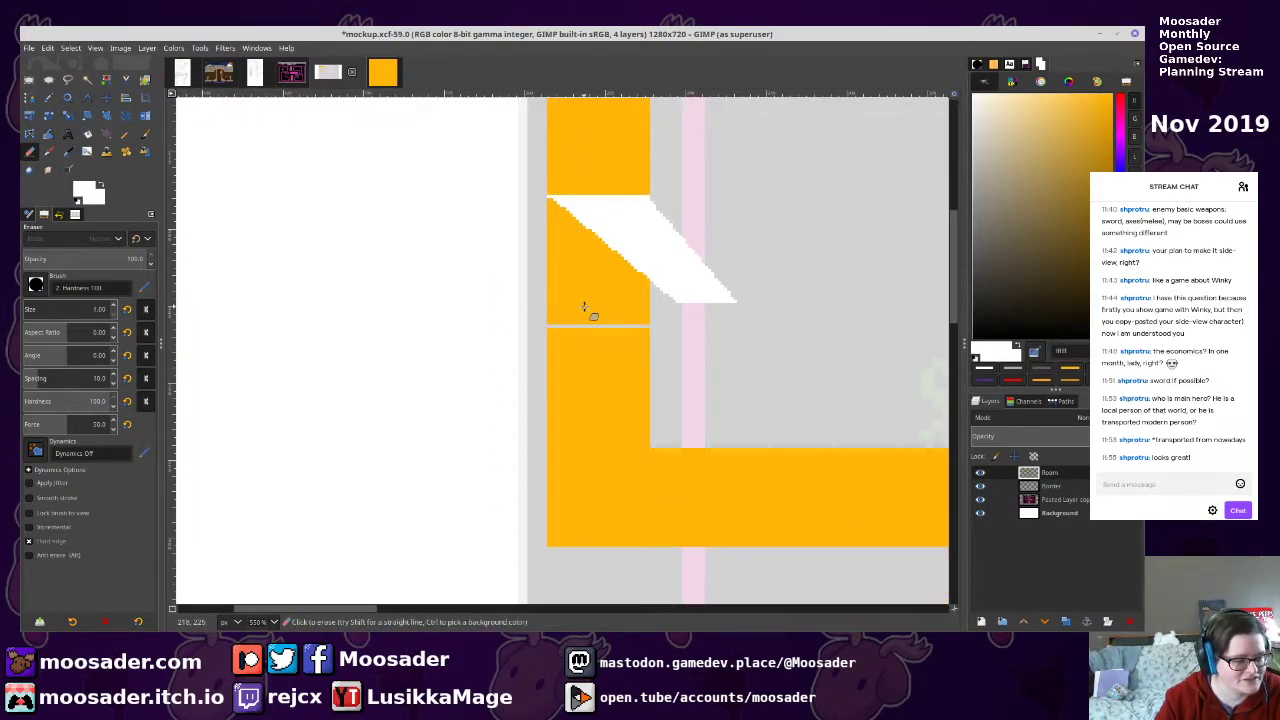
pyautogui.press('u')
pyautogui.click(585, 306)
pyautogui.press('Delete')
pyautogui.hotkey('ctrl', 'shift', 'a')
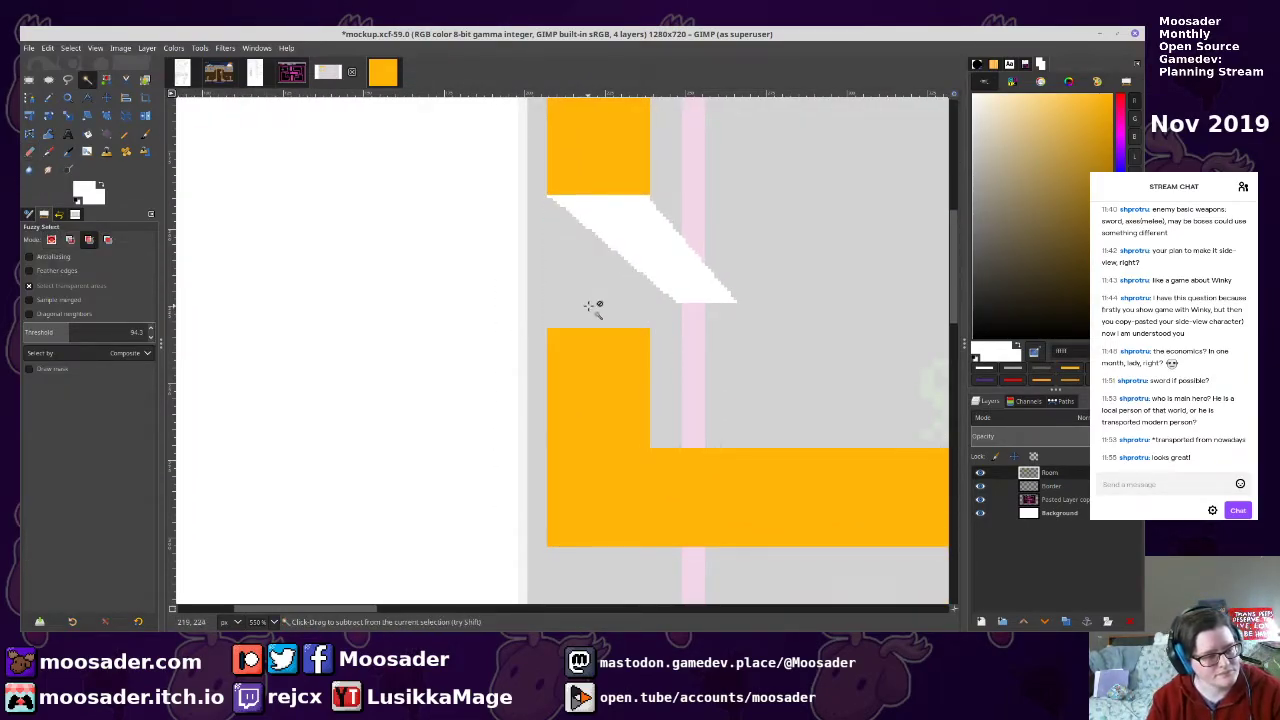
pyautogui.scroll(-7, 592, 294)
pyautogui.hotkey('ctrl', 's')
# Cut the middle section out of the room's right wall to make a second doorway
pyautogui.keyDown('ctrl'); pyautogui.scroll(3, 705, 315); pyautogui.keyUp('ctrl')
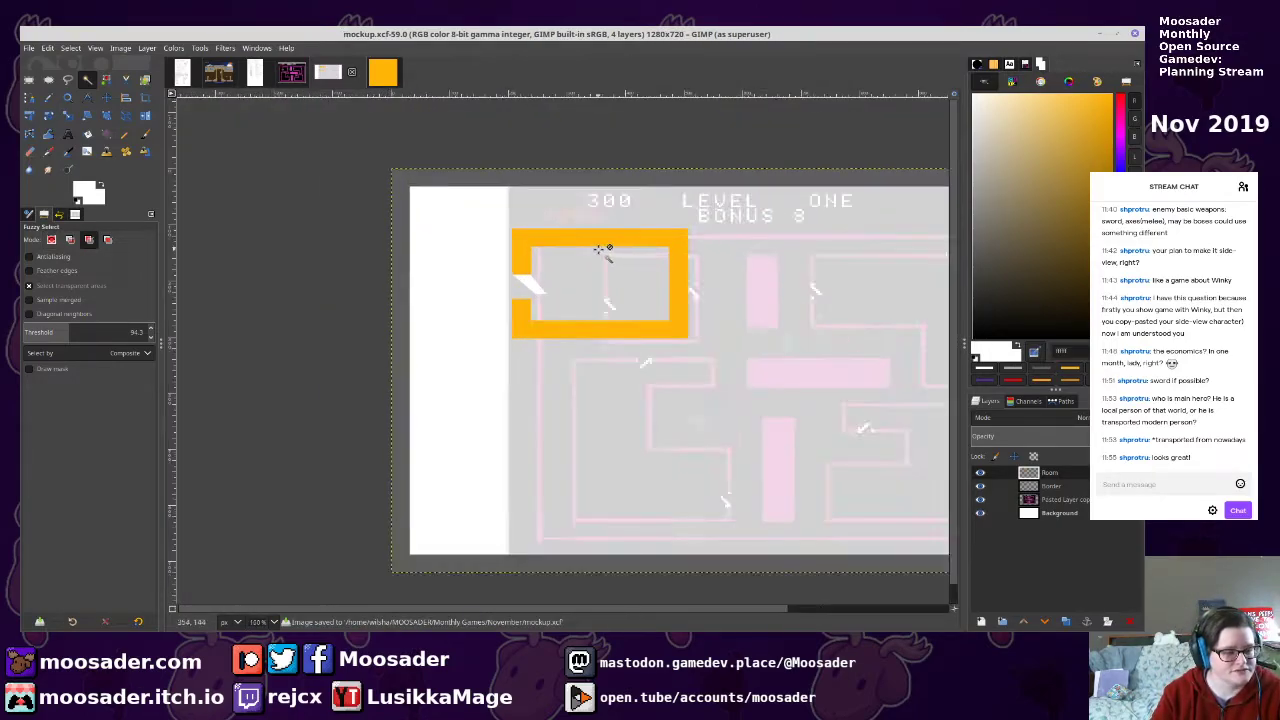
pyautogui.click(29, 79)
pyautogui.keyDown('ctrl'); pyautogui.scroll(-2, 470, 282); pyautogui.keyUp('ctrl')
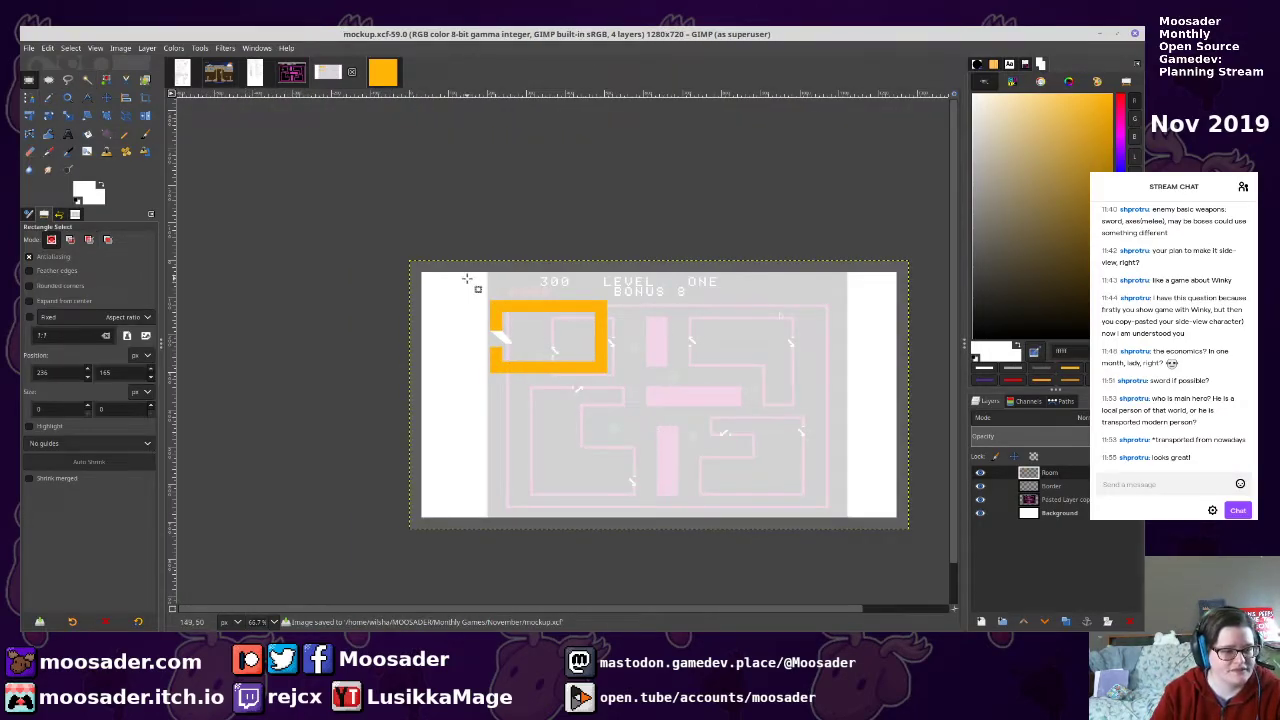
pyautogui.moveTo(437, 283); pyautogui.dragTo(634, 371)
pyautogui.keyDown('ctrl'); pyautogui.scroll(3, 600, 343); pyautogui.keyUp('ctrl')
pyautogui.hotkey('ctrl', 'x')
# Copy the left doorway, flip the copy horizontally, anchor it in the right wall's opening, and save the image
pyautogui.moveTo(258, 312); pyautogui.dragTo(362, 385)
pyautogui.hotkey('ctrl', 'c')
pyautogui.hotkey('ctrl', 'v')
pyautogui.click(147, 47)
pyautogui.moveTo(270, 216)
pyautogui.click(350, 217)
pyautogui.moveTo(316, 328); pyautogui.dragTo(594, 322)
pyautogui.click(641, 331)
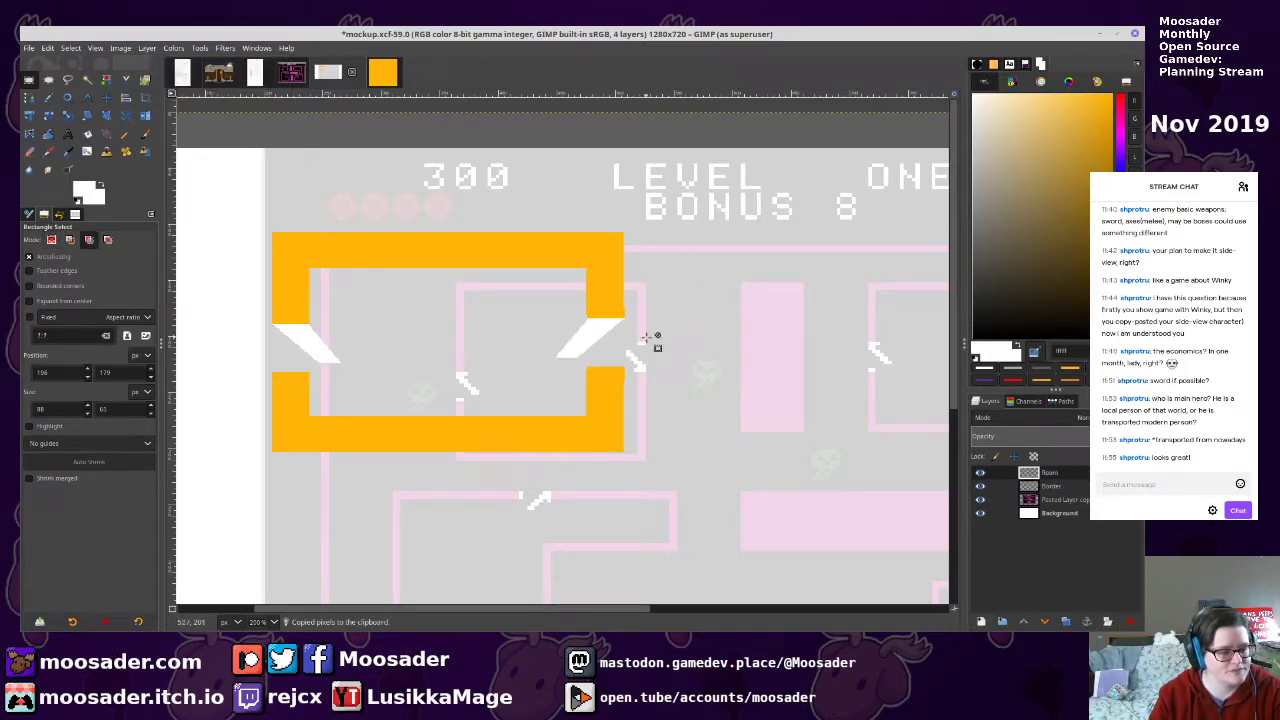
pyautogui.press('-')
pyautogui.press('-')
pyautogui.press('-')
pyautogui.hotkey('ctrl', 's')
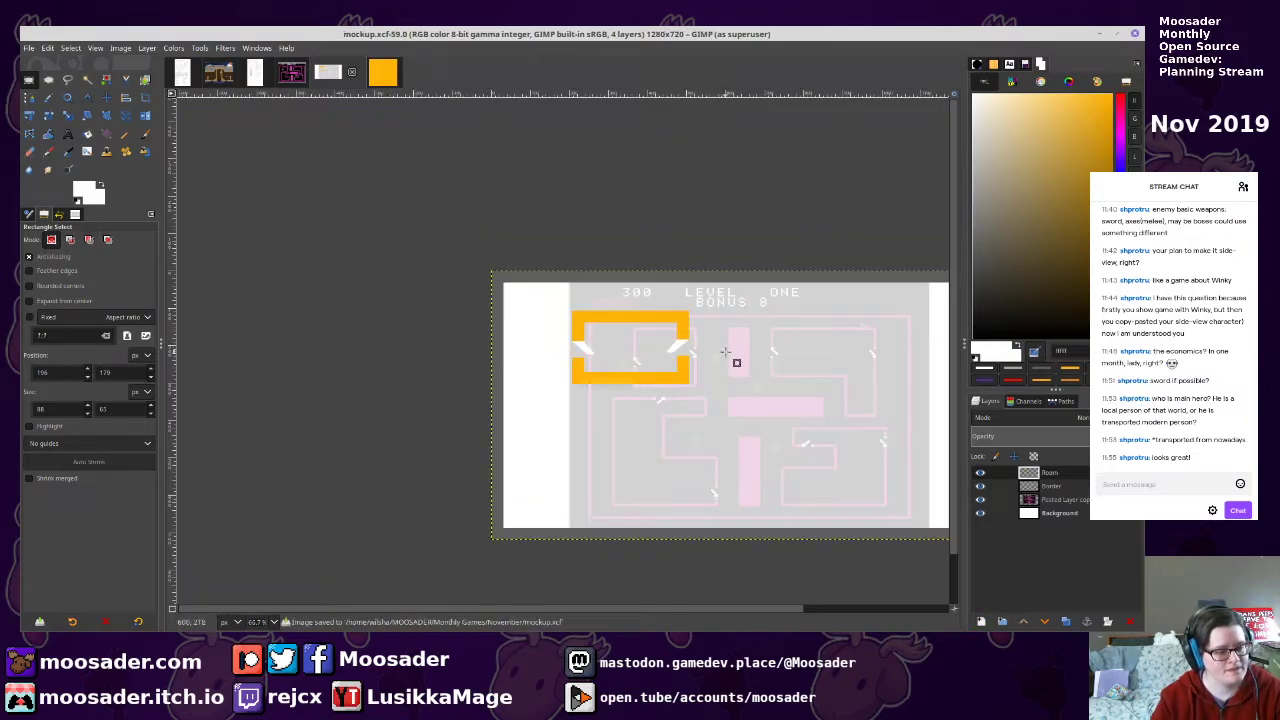
# Duplicate the two-door room three times, spread the copies over the map's other three quarters, and save the image
pyautogui.moveTo(400, 236); pyautogui.dragTo(565, 423)
pyautogui.hotkey('ctrl', 'c')
pyautogui.hotkey('ctrl', 'v')
pyautogui.hotkey('ctrl', 'v')
pyautogui.hotkey('ctrl', 'v')
pyautogui.click(572, 434)
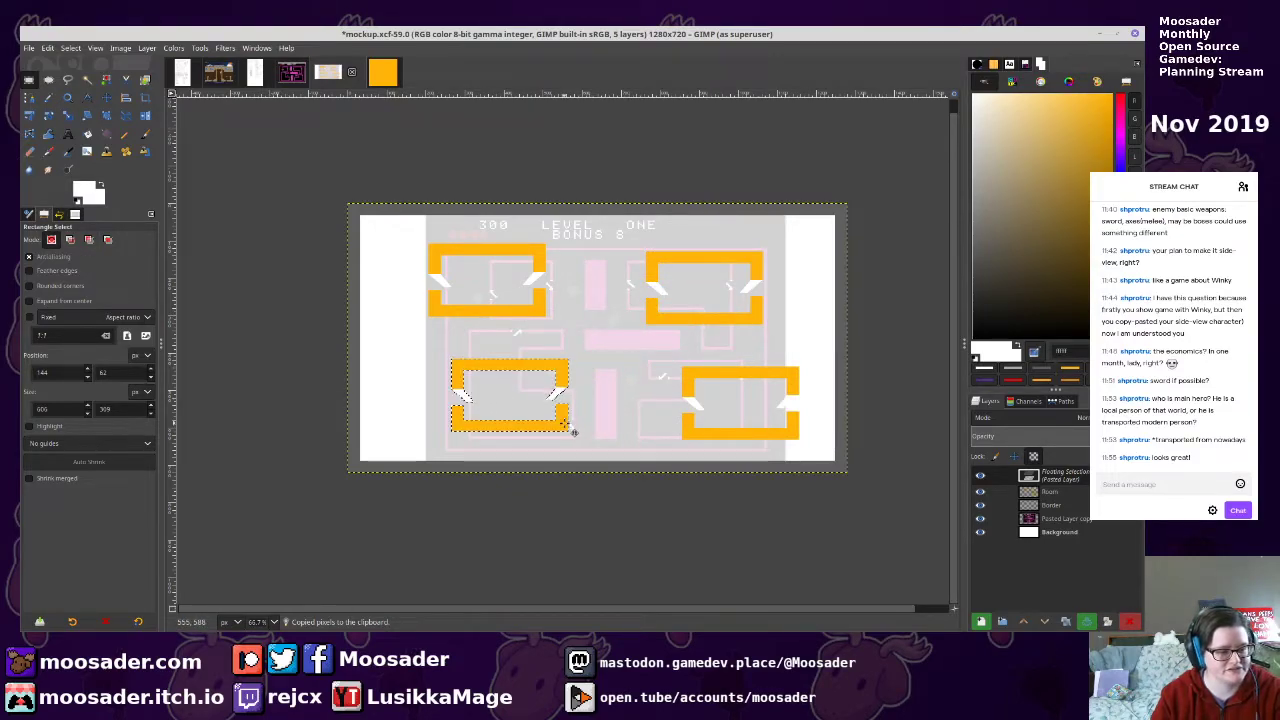
pyautogui.hotkey('ctrl', 's')
# Fill the area inside the gray frame on the Border layer with light blue
pyautogui.click(1050, 486)
pyautogui.hotkey('shift', 'b')
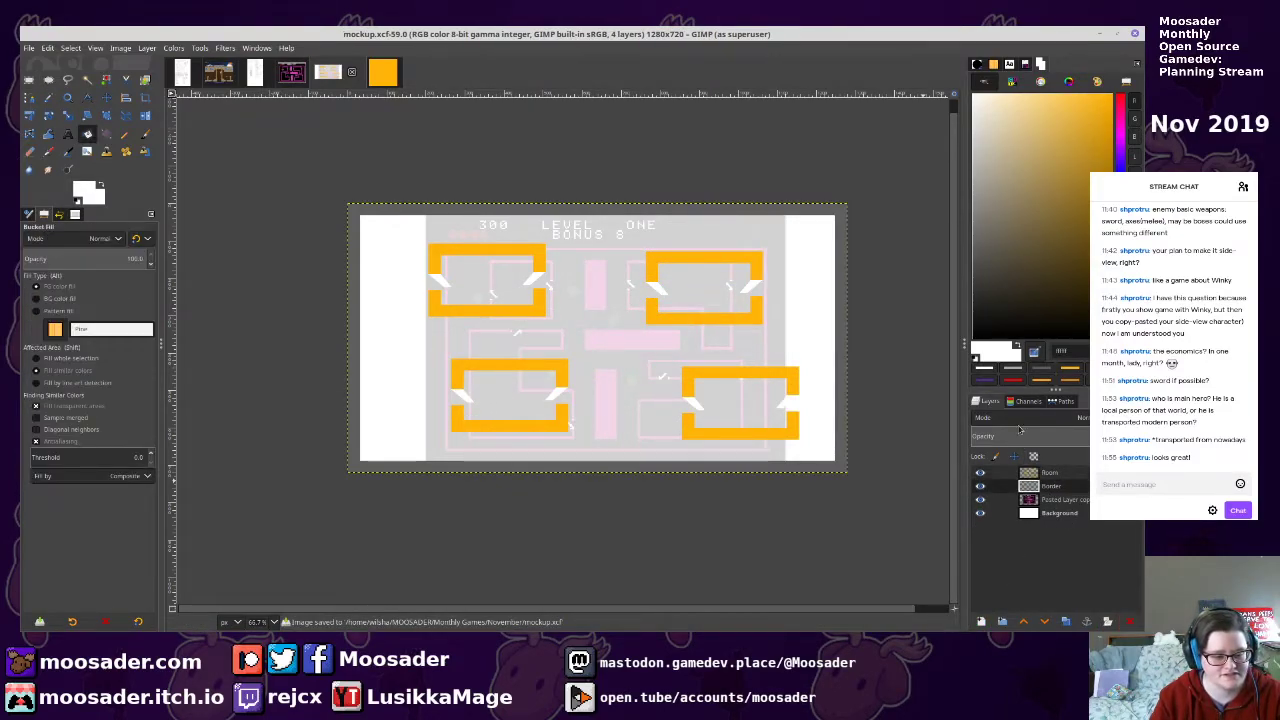
pyautogui.moveTo(1005, 281); pyautogui.dragTo(1012, 214)
pyautogui.click(1120, 203)
pyautogui.moveTo(1024, 150); pyautogui.dragTo(1006, 110)
pyautogui.click(662, 337)
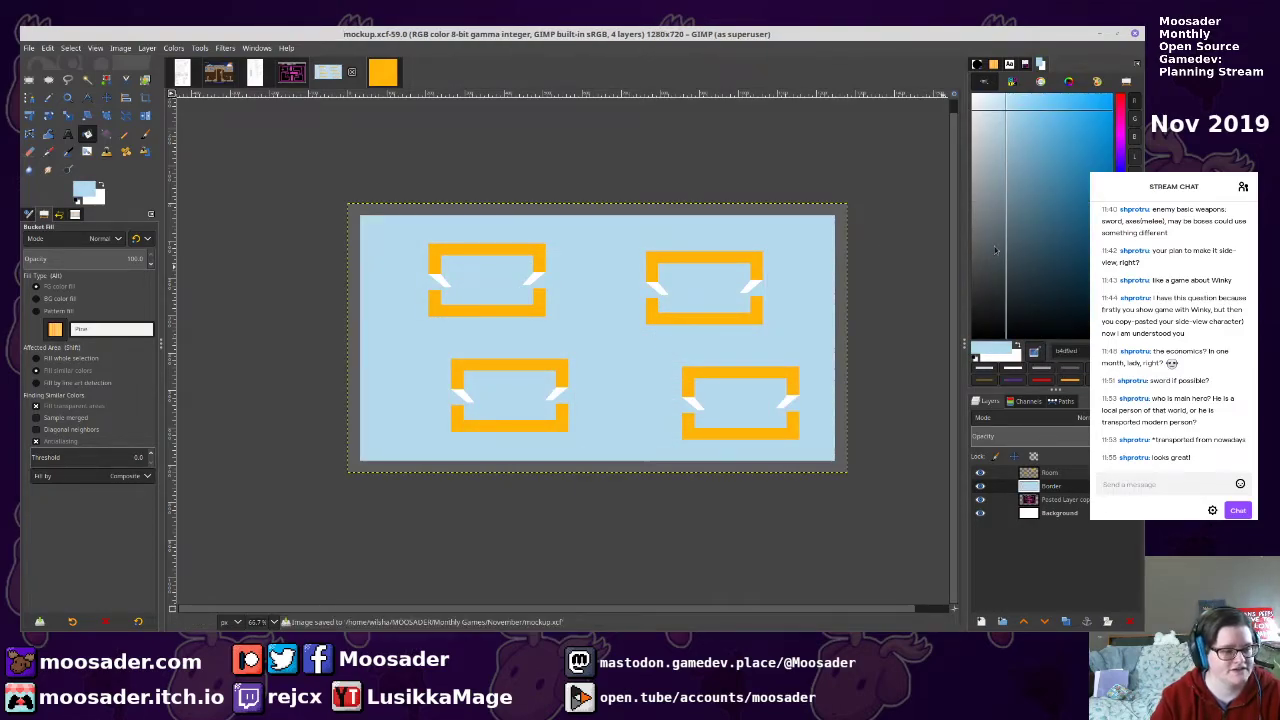
# Add a transparent layer named Chara directly above the Border layer
pyautogui.press('n')
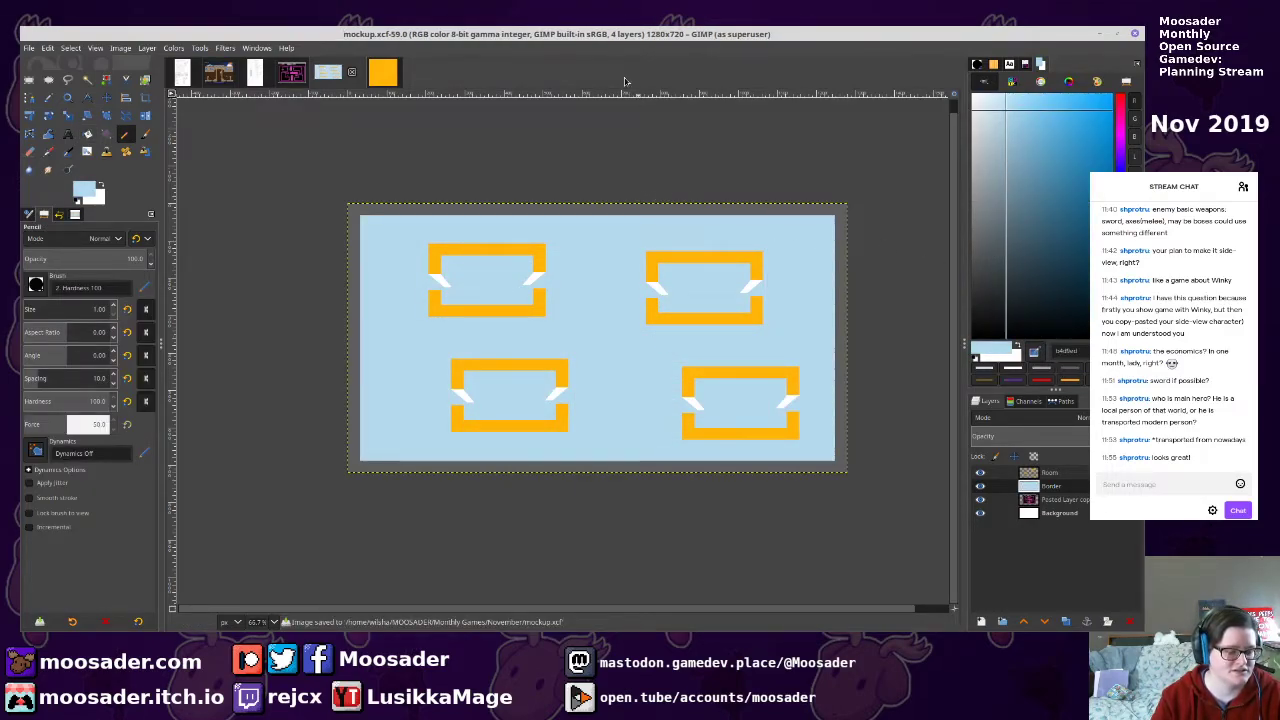
pyautogui.scroll(4, 694, 389)
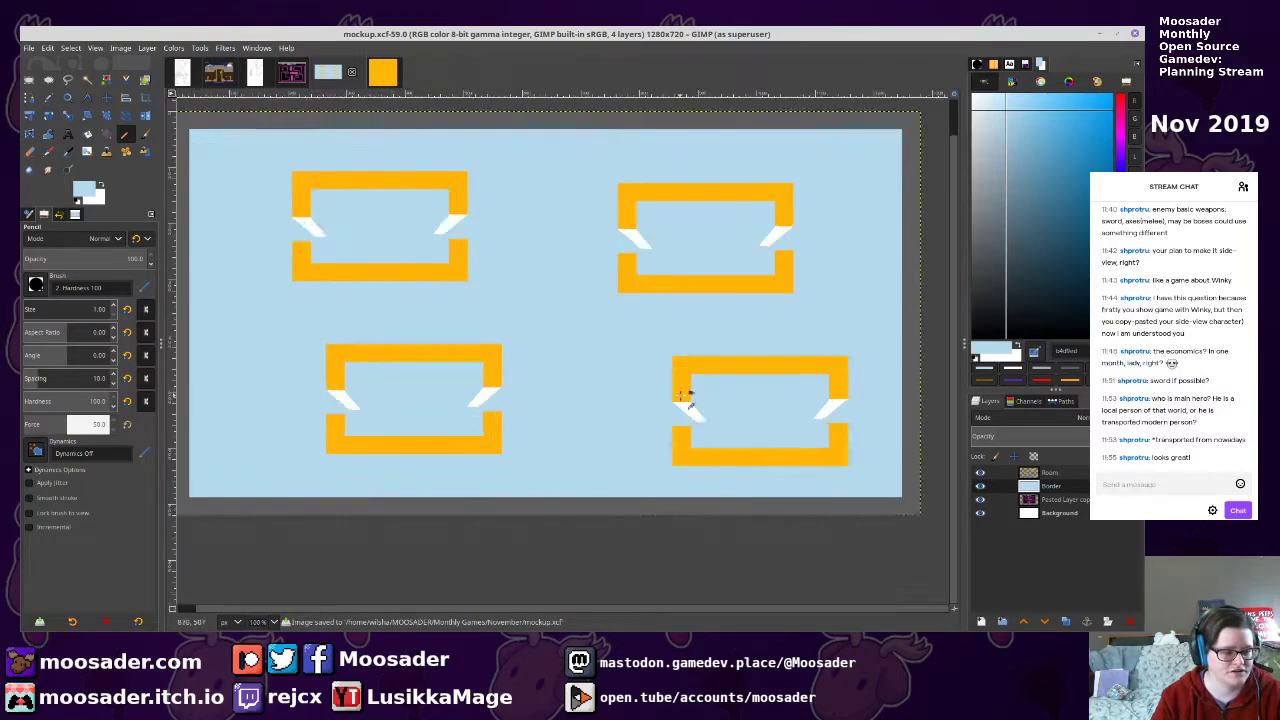
pyautogui.click(979, 621)
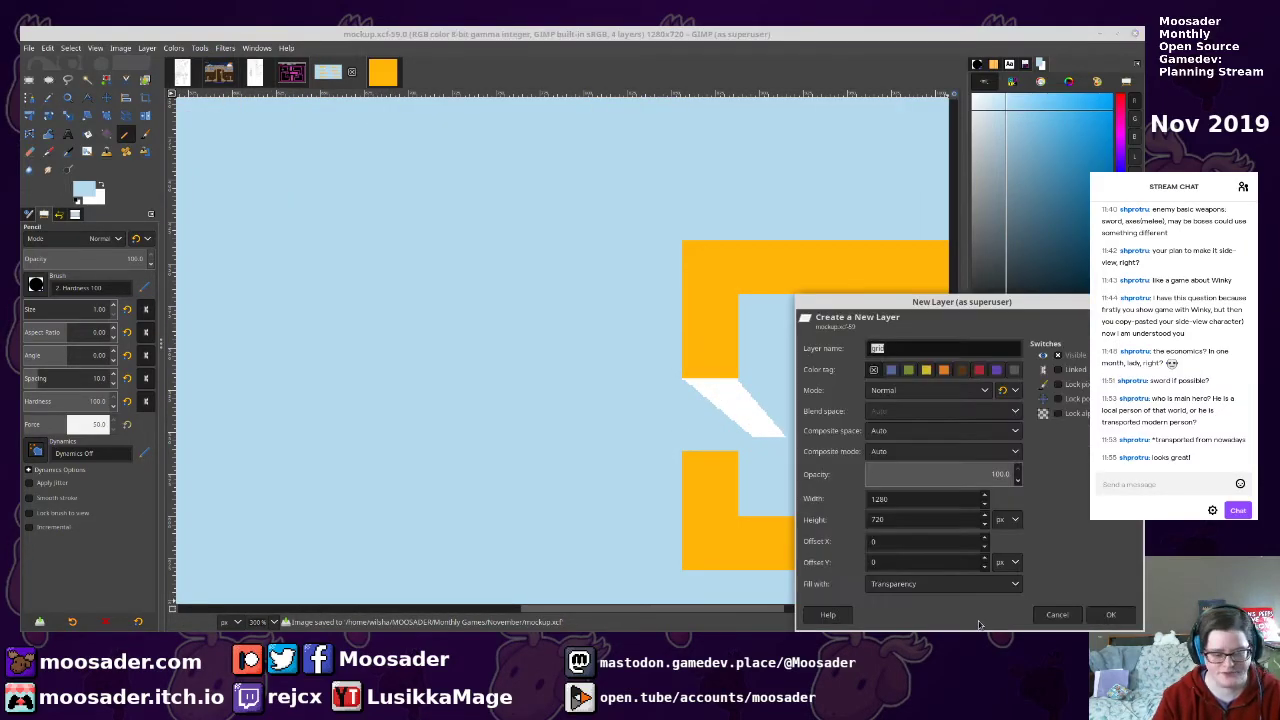
pyautogui.press('Return')
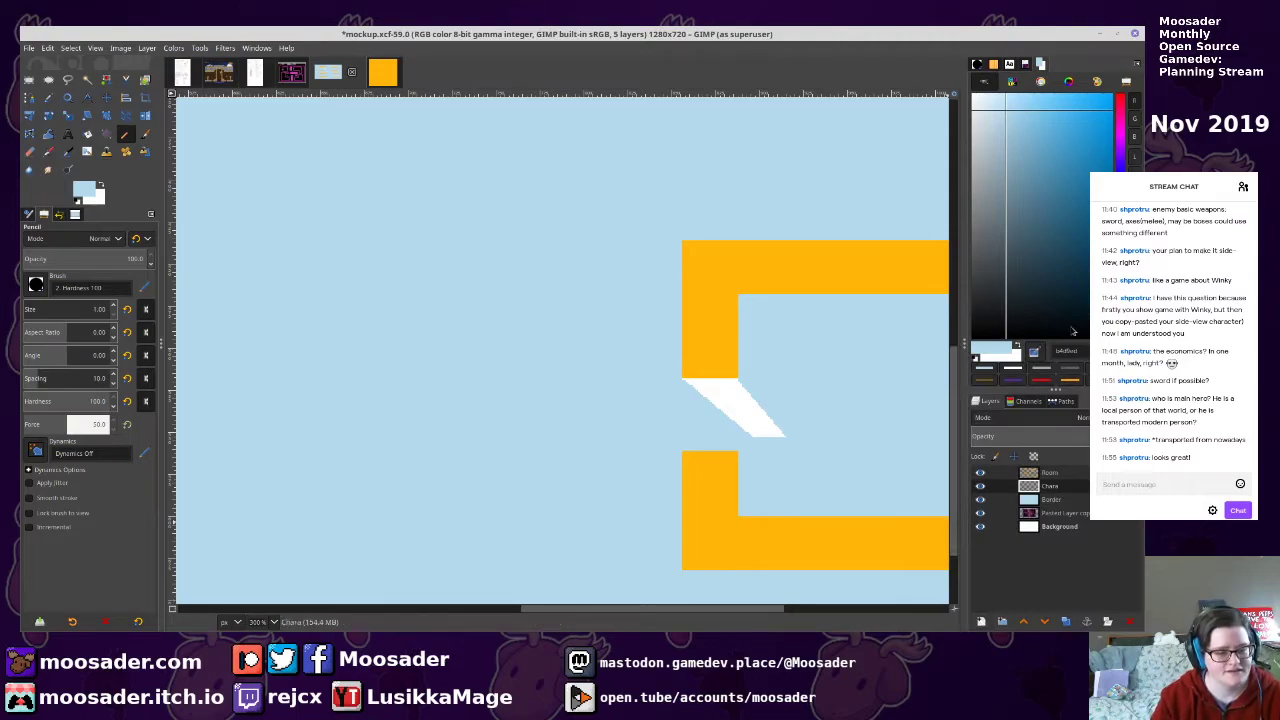
# Pencil a small rounded face outline in light peach just outside the lower-right room's left doorway and fill it
pyautogui.moveTo(1065, 332); pyautogui.dragTo(972, 338)
pyautogui.click(1120, 315)
pyautogui.moveTo(1046, 126); pyautogui.dragTo(1022, 100)
pyautogui.scroll(3, 711, 345)
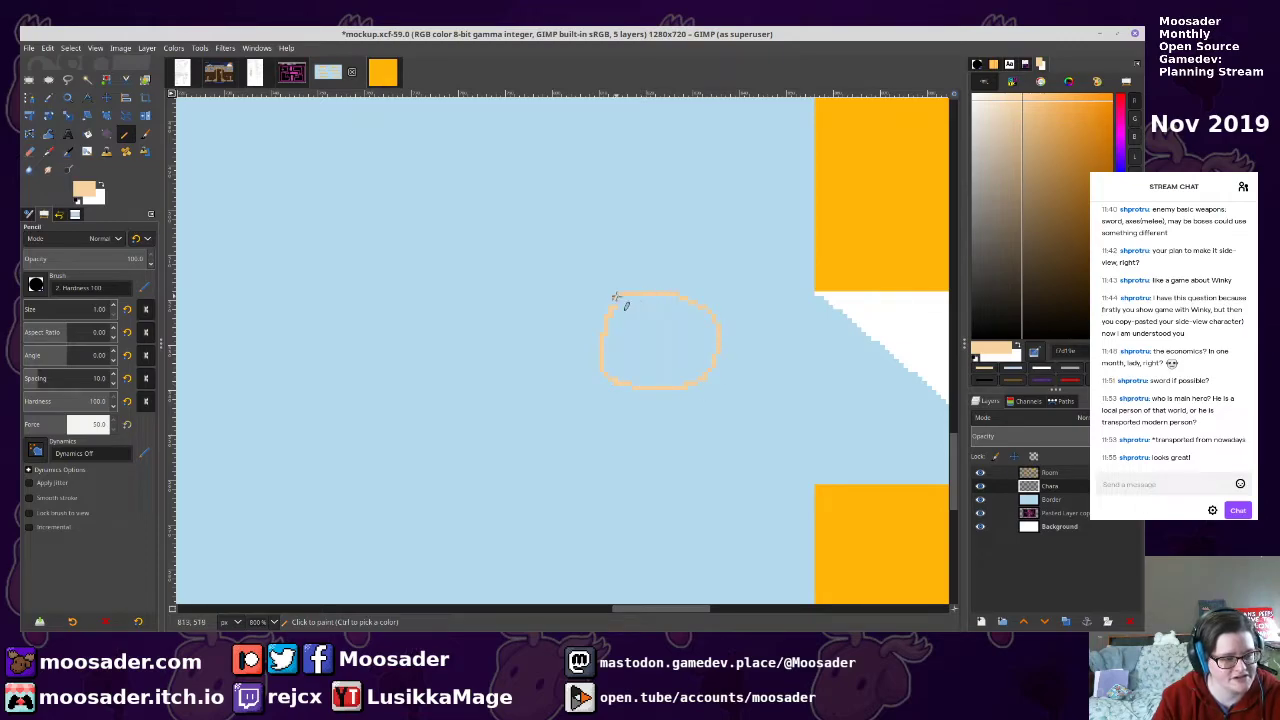
pyautogui.hotkey('shift', 'b')
pyautogui.click(640, 315)
pyautogui.hotkey('ctrl', 'z')
pyautogui.press('n')
pyautogui.hotkey('shift', 'b')
pyautogui.click(637, 325)
# Outline orange-brown hair with pointed bangs around the face, fill it, and clean up its stray edge pixels
pyautogui.press('n')
pyautogui.moveTo(1084, 152); pyautogui.dragTo(1078, 118)
pyautogui.moveTo(648, 290)
pyautogui.mouseDown()
pyautogui.moveTo(681, 343)
pyautogui.moveTo(676, 317)
pyautogui.moveTo(742, 365)
pyautogui.mouseUp()
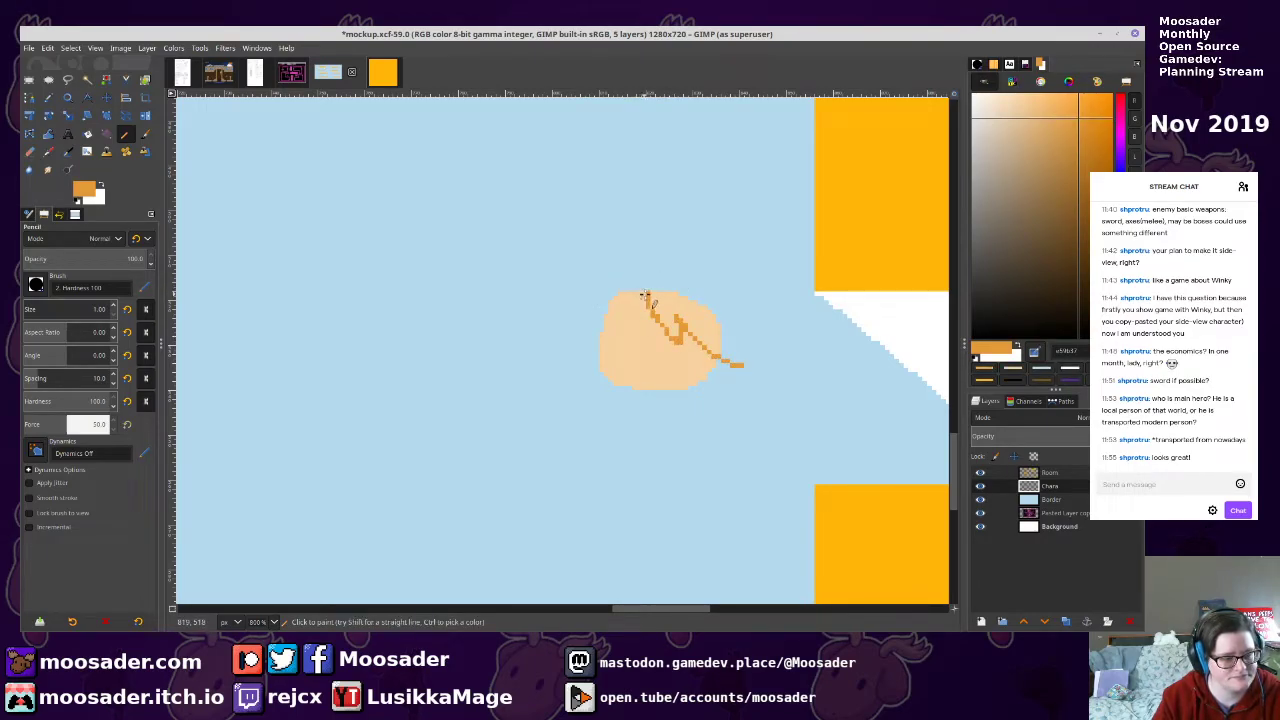
pyautogui.moveTo(578, 297)
pyautogui.mouseDown()
pyautogui.moveTo(618, 253)
pyautogui.moveTo(708, 270)
pyautogui.mouseUp()
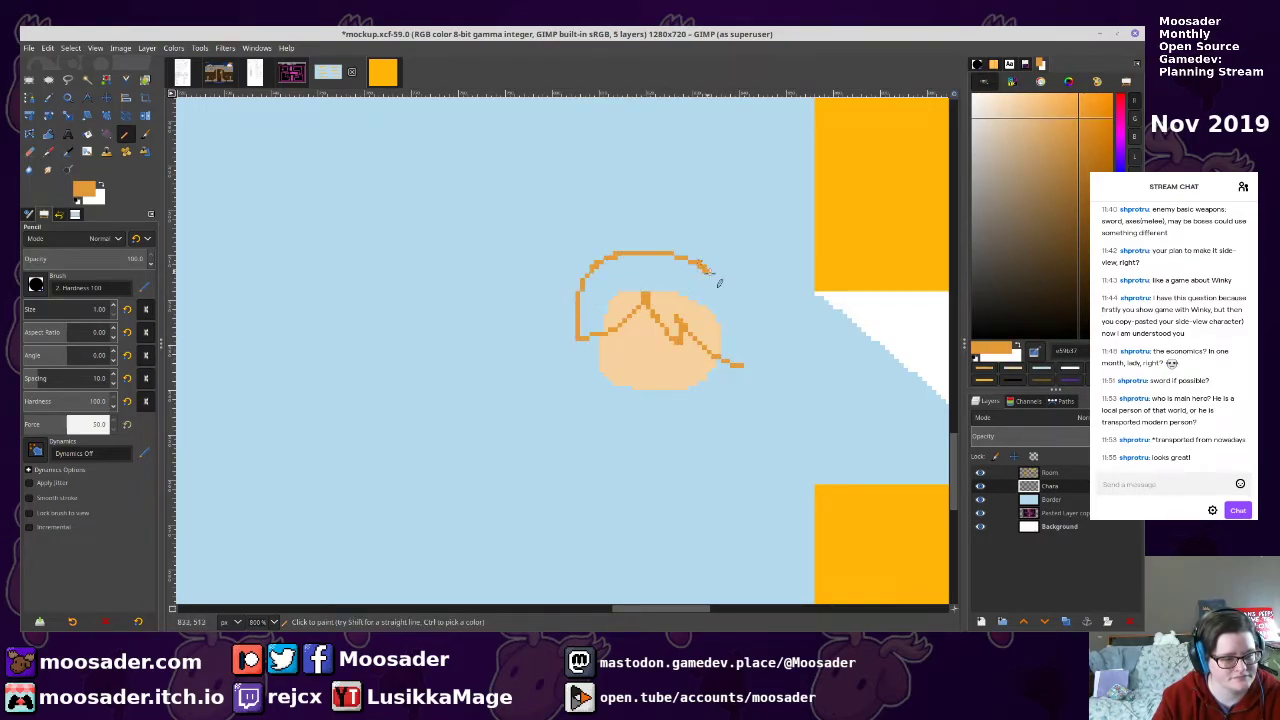
pyautogui.hotkey('shift', 'b')
pyautogui.click(726, 337)
pyautogui.click(706, 337)
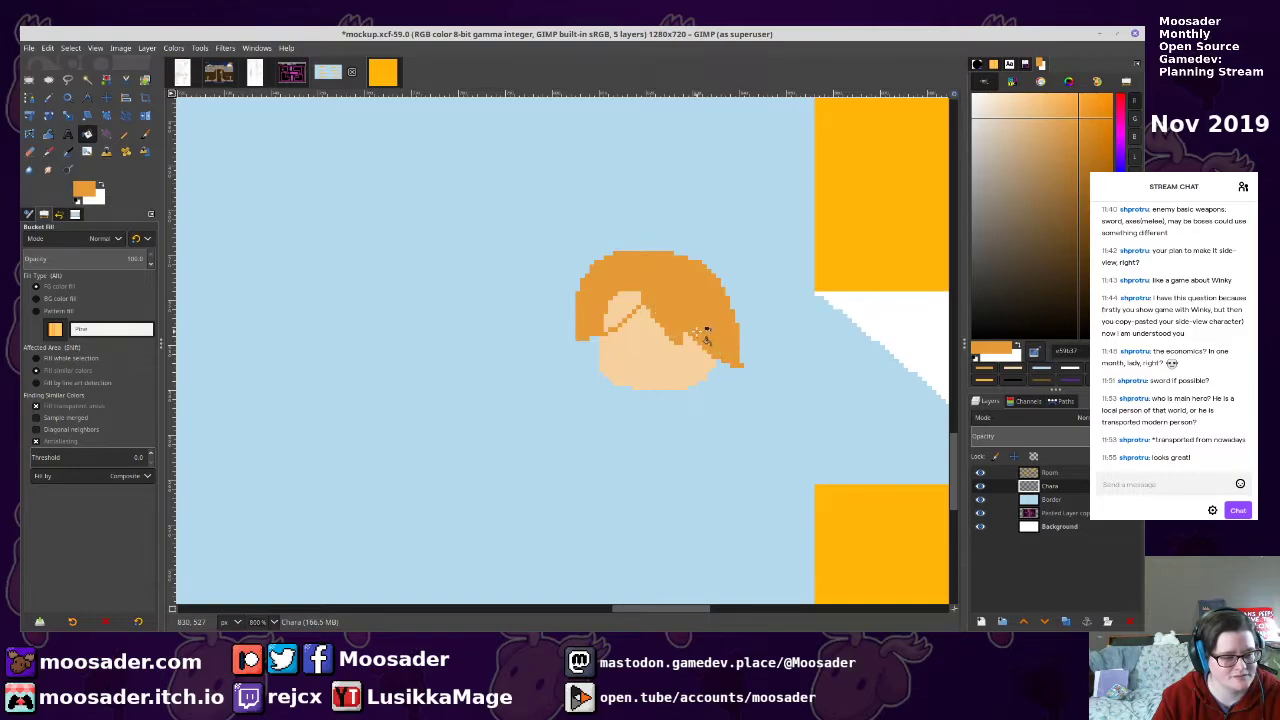
pyautogui.click(641, 301)
pyautogui.hotkey('shift', 'e')
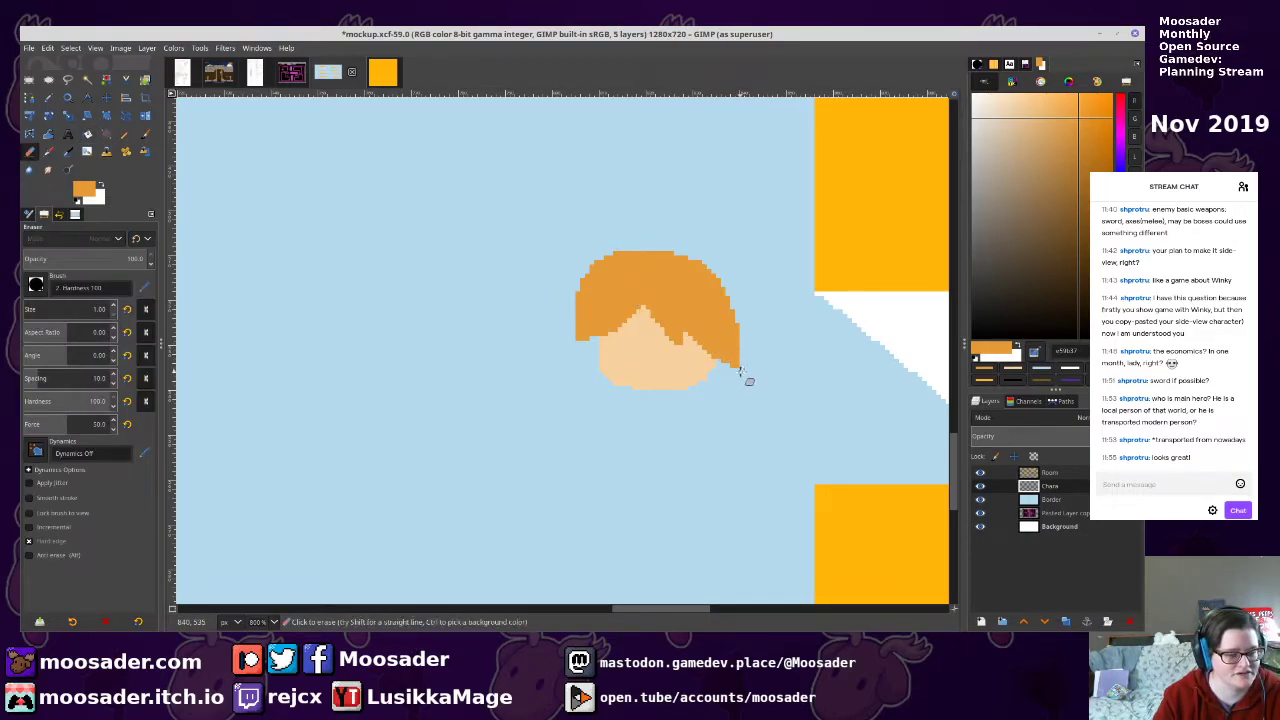
# Pencil a flared purple tunic with a notched hem below the head and fill it
pyautogui.press('n')
pyautogui.click(1120, 146)
pyautogui.click(1070, 171)
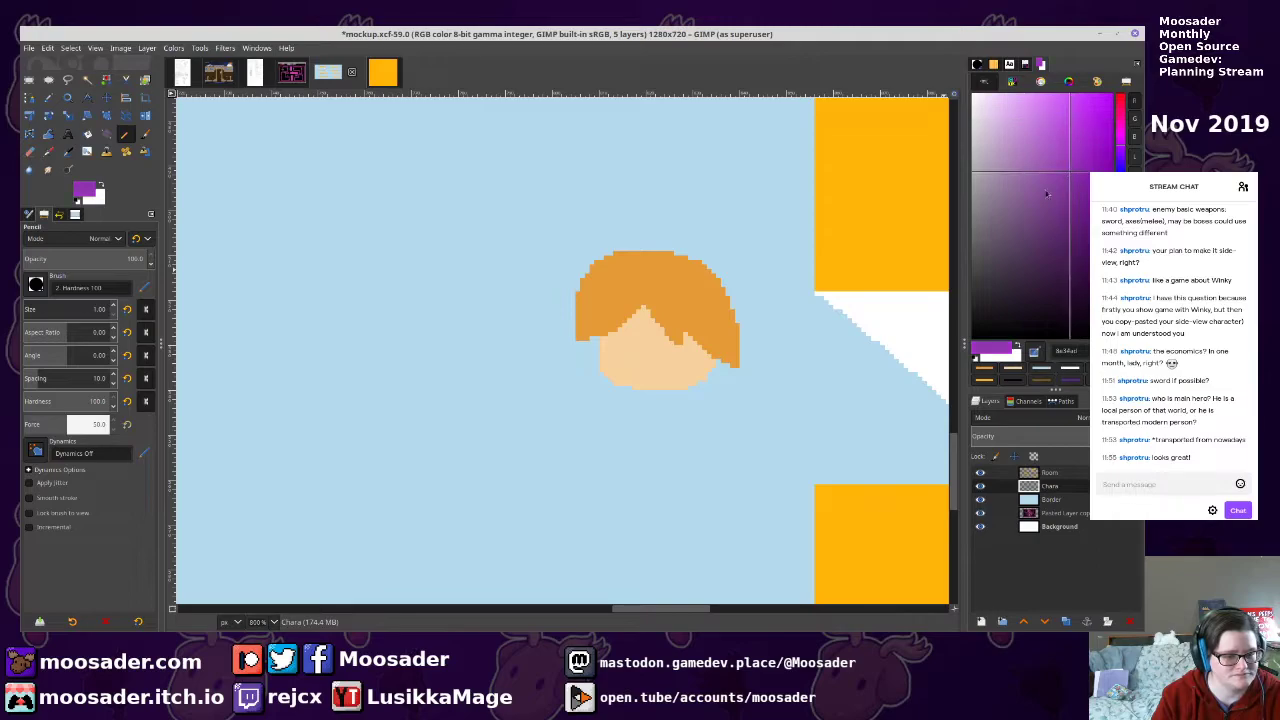
pyautogui.moveTo(638, 392); pyautogui.dragTo(625, 434)
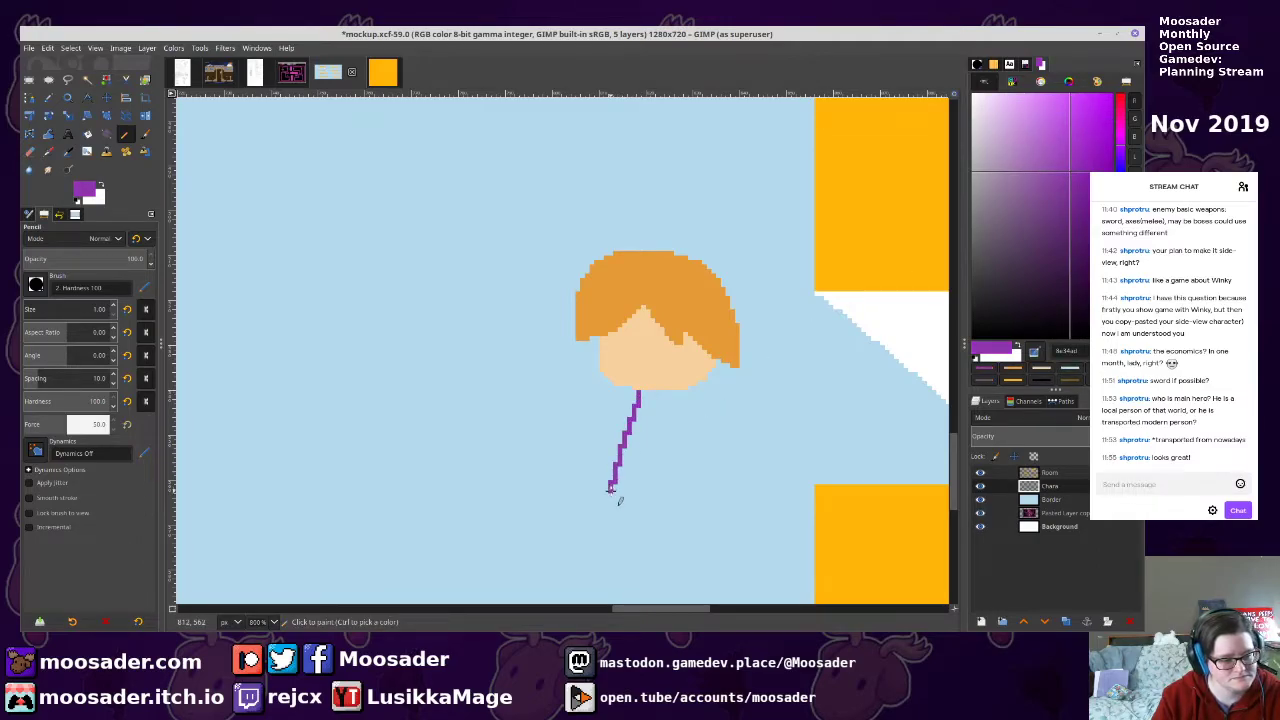
pyautogui.hotkey('shift', 'b')
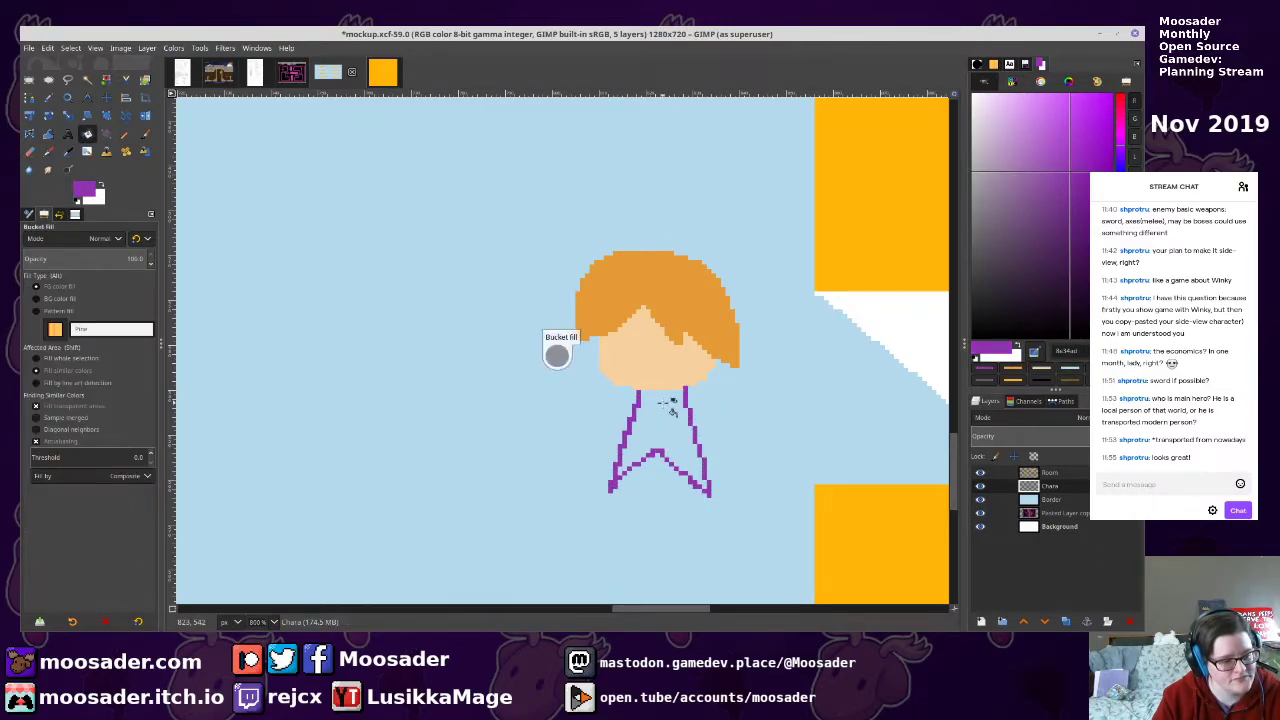
pyautogui.click(668, 403)
# Pencil two brown legs below the tunic and fill them
pyautogui.press('n')
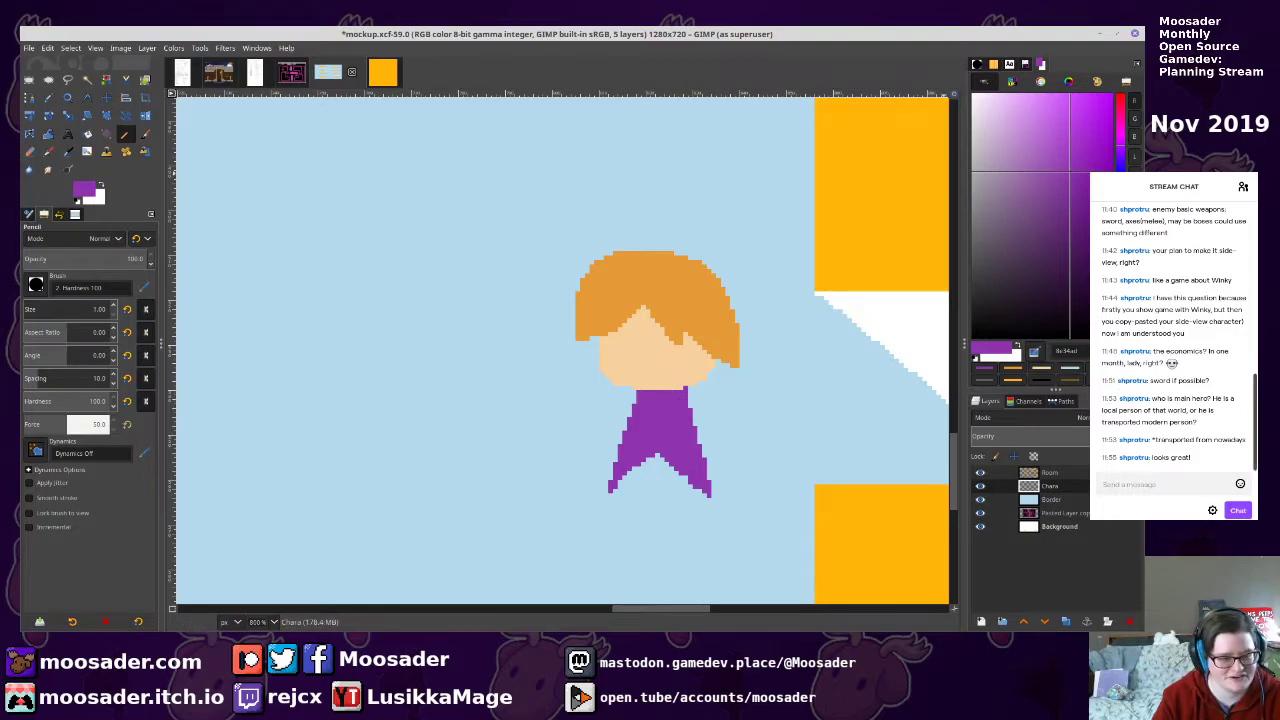
pyautogui.click(1120, 323)
pyautogui.click(1051, 193)
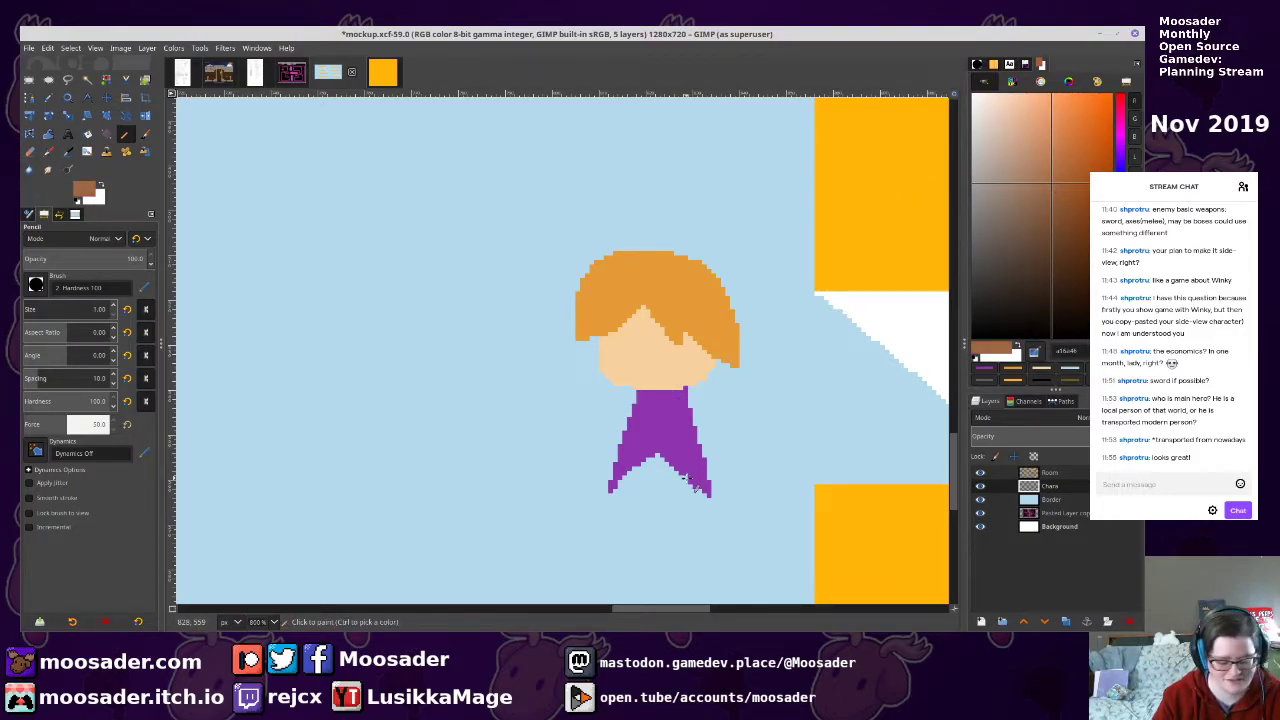
pyautogui.scroll(-2, 570, 543)
pyautogui.moveTo(607, 410)
pyautogui.mouseDown()
pyautogui.moveTo(614, 459)
pyautogui.moveTo(633, 482)
pyautogui.moveTo(651, 474)
pyautogui.moveTo(650, 417)
pyautogui.moveTo(672, 468)
pyautogui.moveTo(691, 477)
pyautogui.moveTo(698, 422)
pyautogui.mouseUp()
pyautogui.hotkey('shift', 'b')
pyautogui.click(689, 431)
# Draw and fill a red shoe at the end of each leg
pyautogui.press('n')
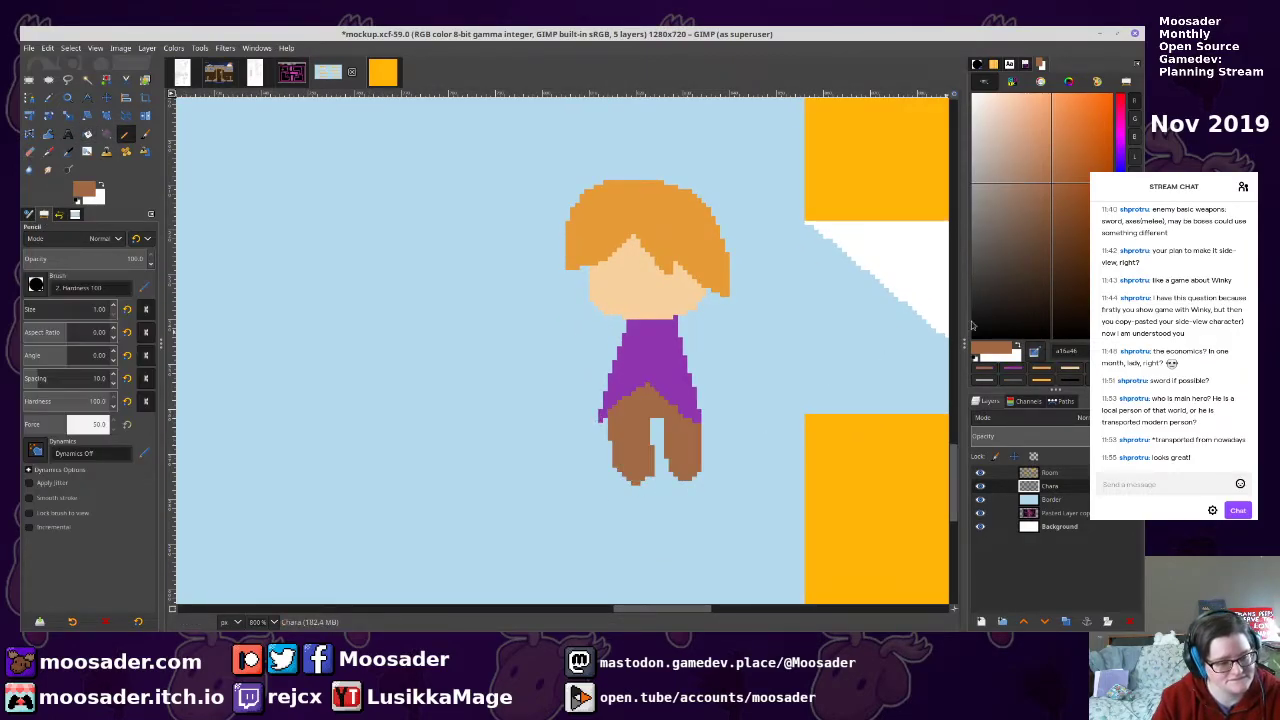
pyautogui.moveTo(1120, 110); pyautogui.dragTo(1120, 89)
pyautogui.click(1090, 112)
pyautogui.moveTo(629, 479)
pyautogui.mouseDown()
pyautogui.moveTo(611, 487)
pyautogui.moveTo(660, 488)
pyautogui.moveTo(650, 478)
pyautogui.moveTo(646, 500)
pyautogui.moveTo(716, 496)
pyautogui.moveTo(684, 487)
pyautogui.mouseUp()
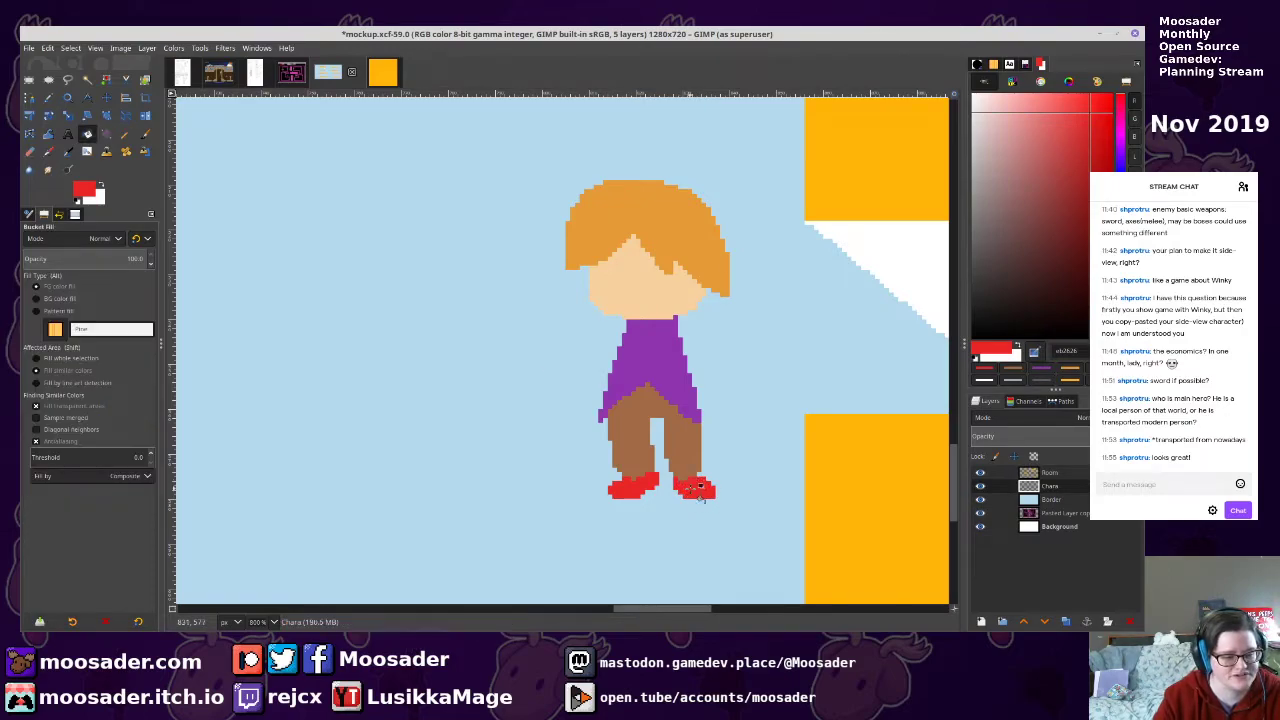
pyautogui.scroll(-6, 866, 417)
pyautogui.scroll(-2, 866, 417)
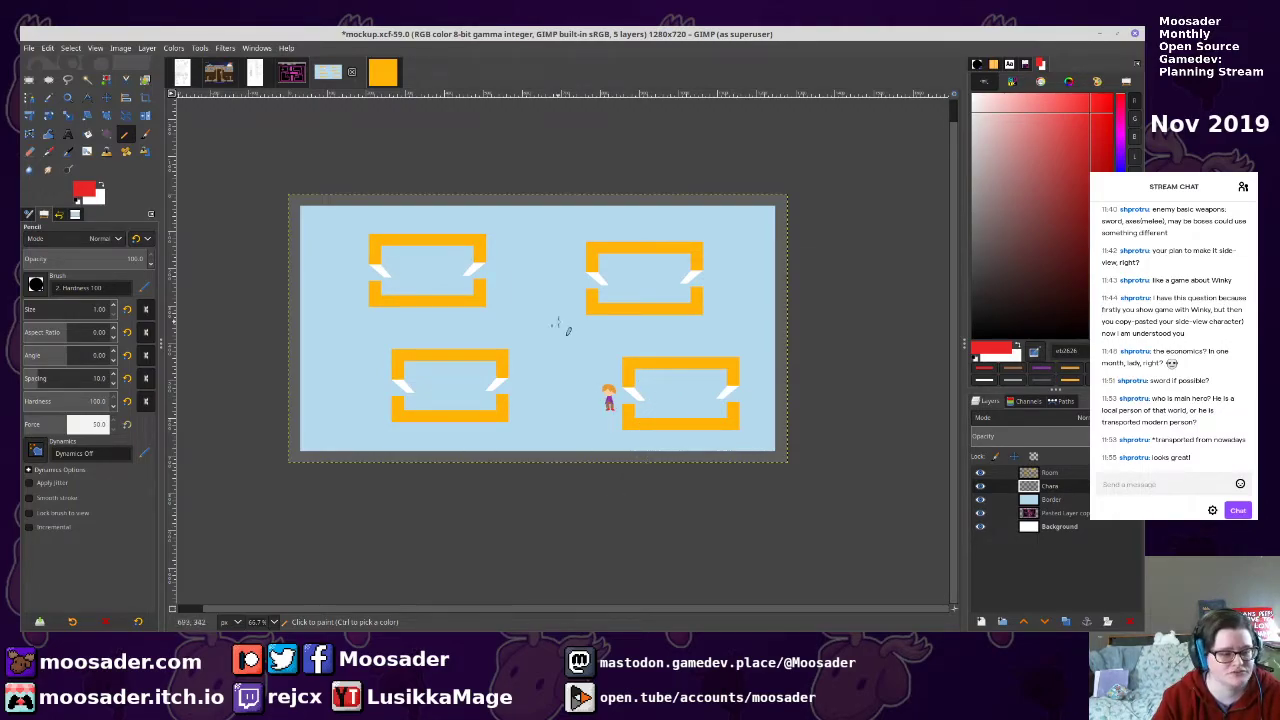
# Select the whole character by color regions, copy it, and place a pasted copy up and to the left of the original
pyautogui.scroll(3, 647, 332)
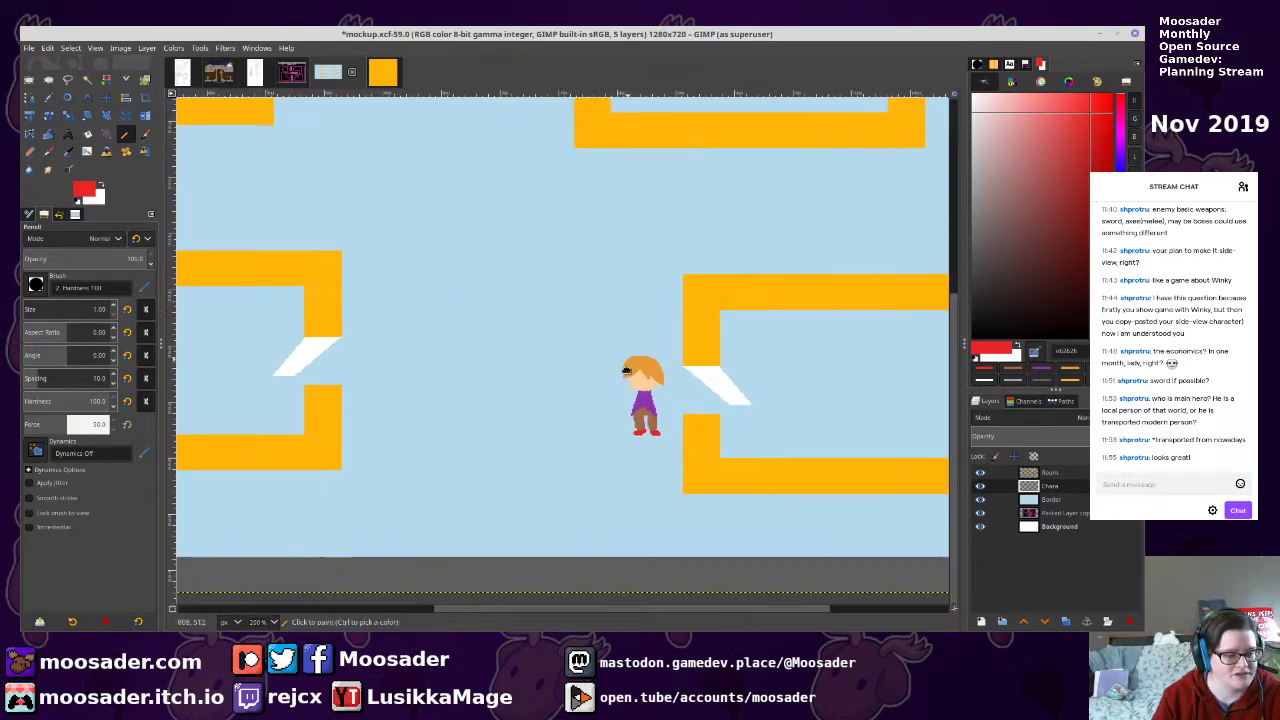
pyautogui.scroll(2, 647, 332)
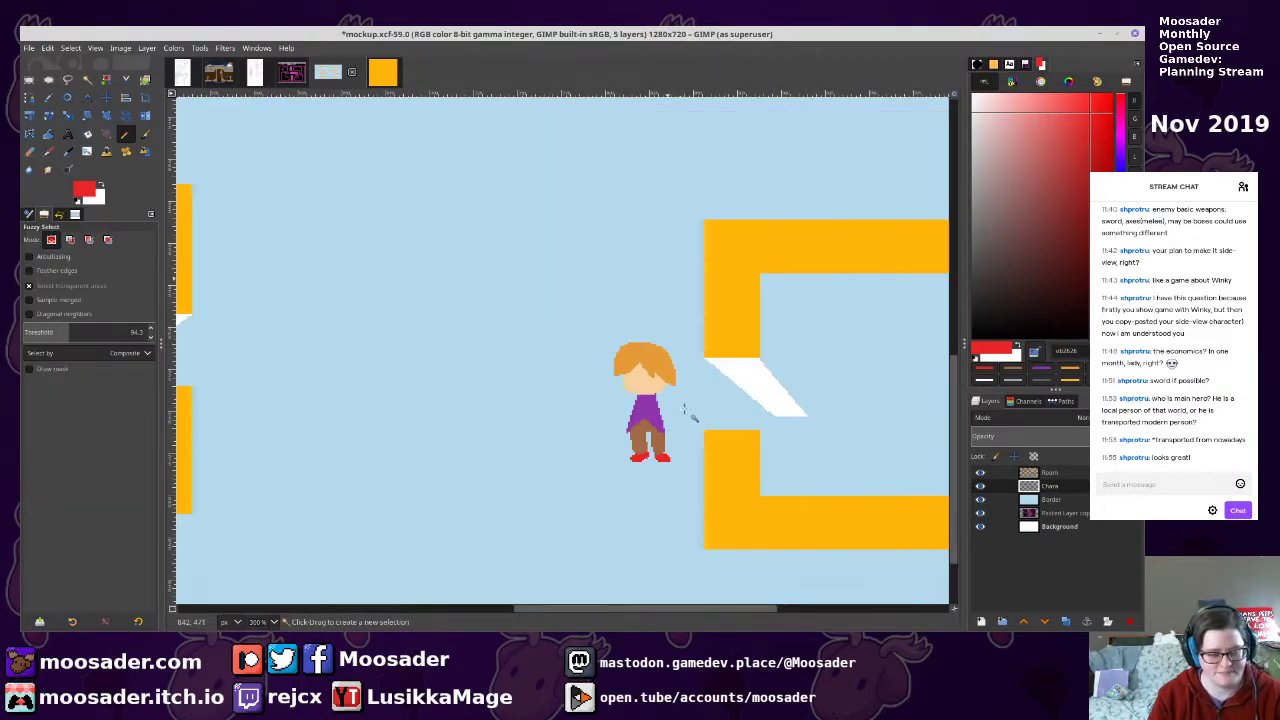
pyautogui.press('u')
pyautogui.click(655, 395)
pyautogui.keyDown('shift'); pyautogui.click(650, 404); pyautogui.keyUp('shift')
pyautogui.keyDown('shift'); pyautogui.click(657, 446); pyautogui.keyUp('shift')
pyautogui.keyDown('shift'); pyautogui.click(657, 455); pyautogui.keyUp('shift')
pyautogui.hotkey('ctrl', 'z')
pyautogui.hotkey('ctrl', 'c')
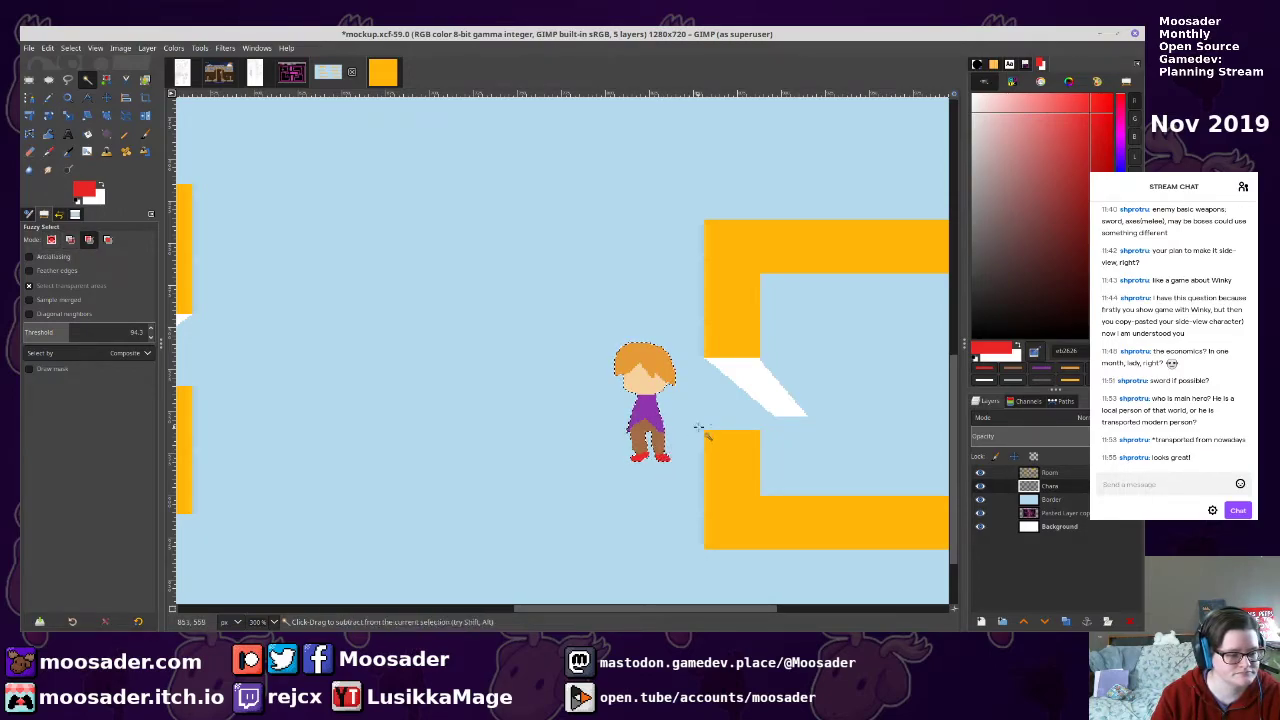
pyautogui.hotkey('ctrl', 'v')
pyautogui.moveTo(639, 378); pyautogui.dragTo(368, 183)
# Recolor the copy's hair, tunic, legs and shoes gray, keeping the peach face, and anchor it
pyautogui.moveTo(1055, 272); pyautogui.dragTo(908, 194)
pyautogui.hotkey('shift', 'b')
pyautogui.click(404, 180)
pyautogui.click(386, 232)
pyautogui.click(390, 256)
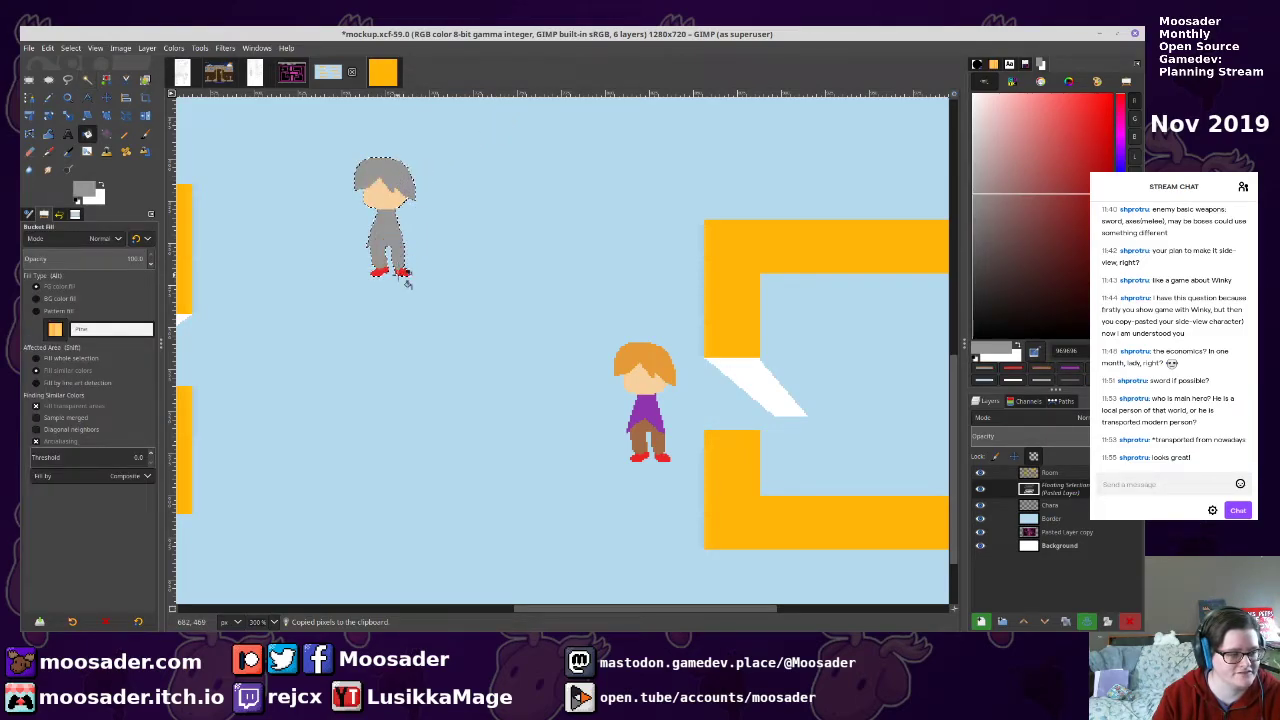
pyautogui.click(389, 273)
pyautogui.hotkey('ctrl', 'h')
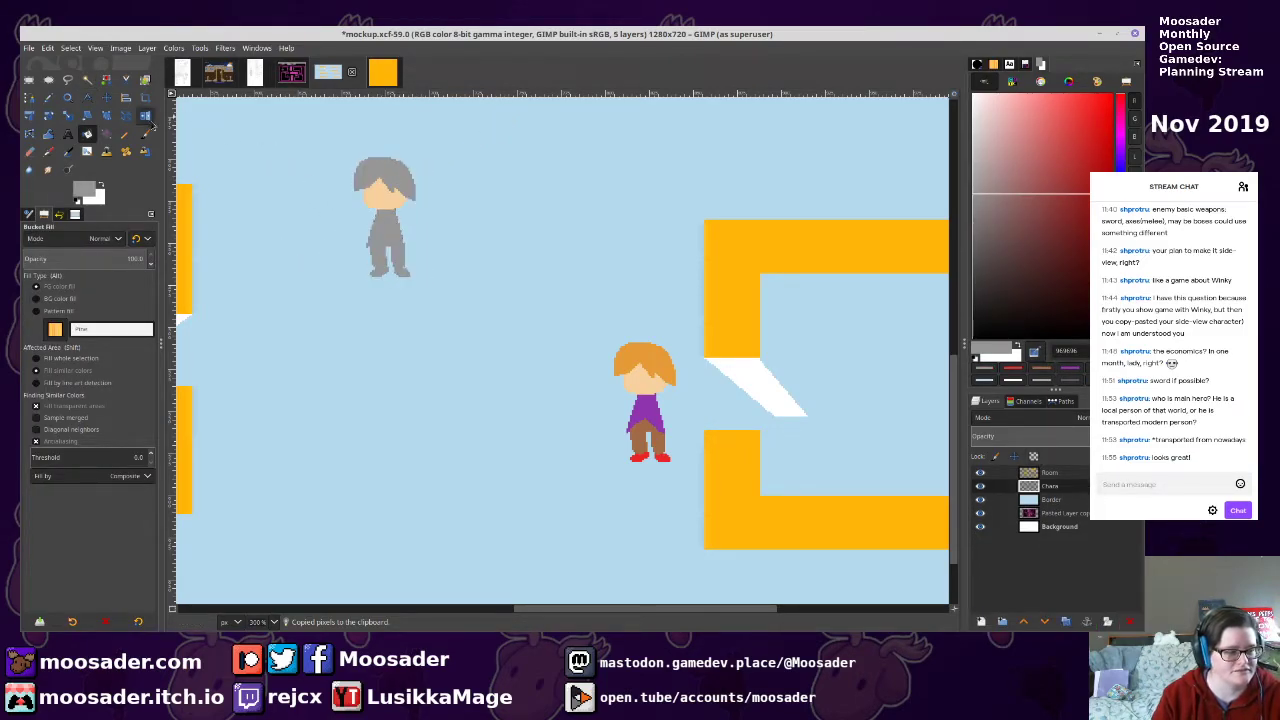
# Copy the area around the gray figure into a new image and crop that image to its content
pyautogui.press('r')
pyautogui.press('1')
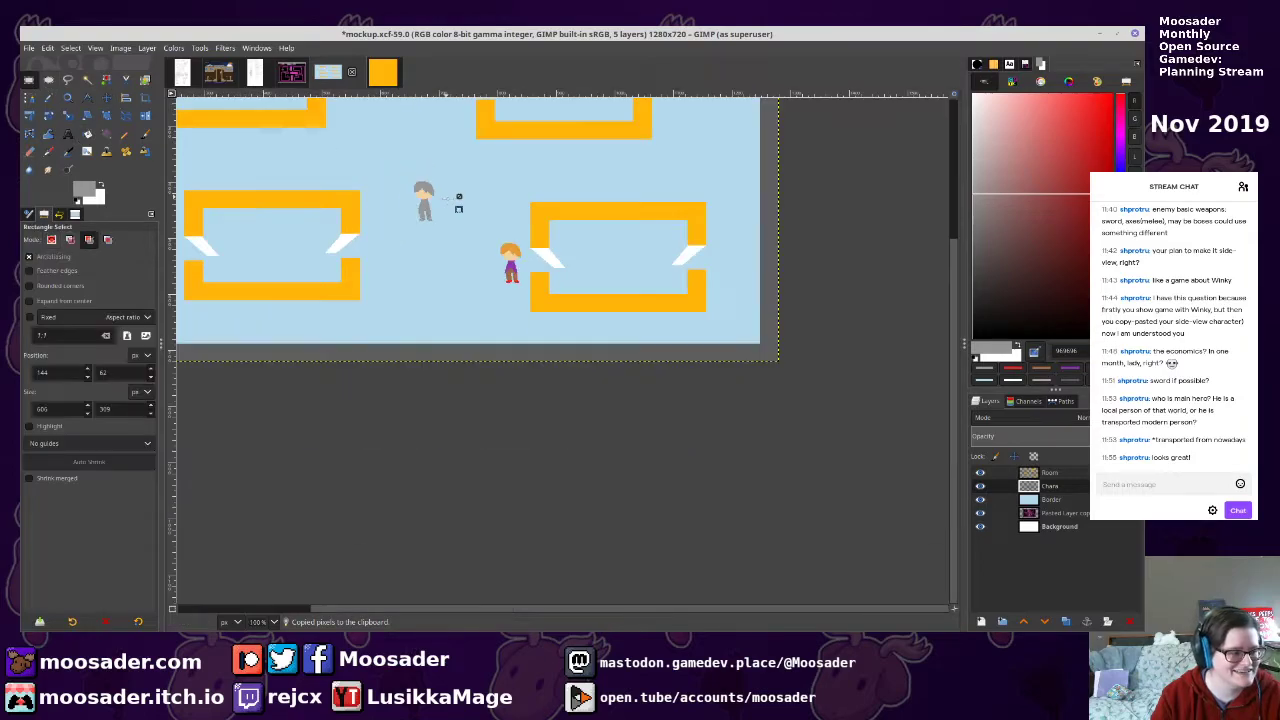
pyautogui.moveTo(484, 320)
pyautogui.mouseDown()
pyautogui.moveTo(548, 408)
pyautogui.moveTo(522, 364)
pyautogui.moveTo(481, 205)
pyautogui.mouseUp()
pyautogui.hotkey('ctrl', 'c')
pyautogui.hotkey('ctrl', 'v')
pyautogui.hotkey('ctrl', 'shift', 'v')
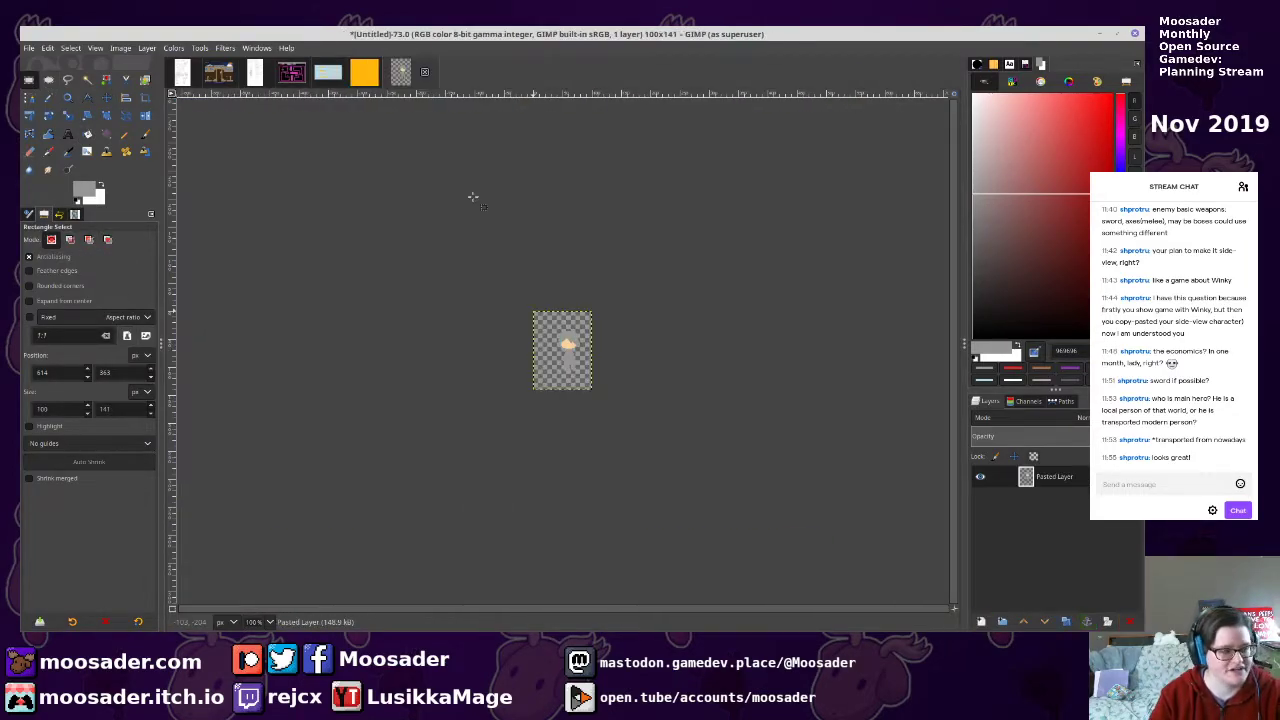
pyautogui.click(120, 48)
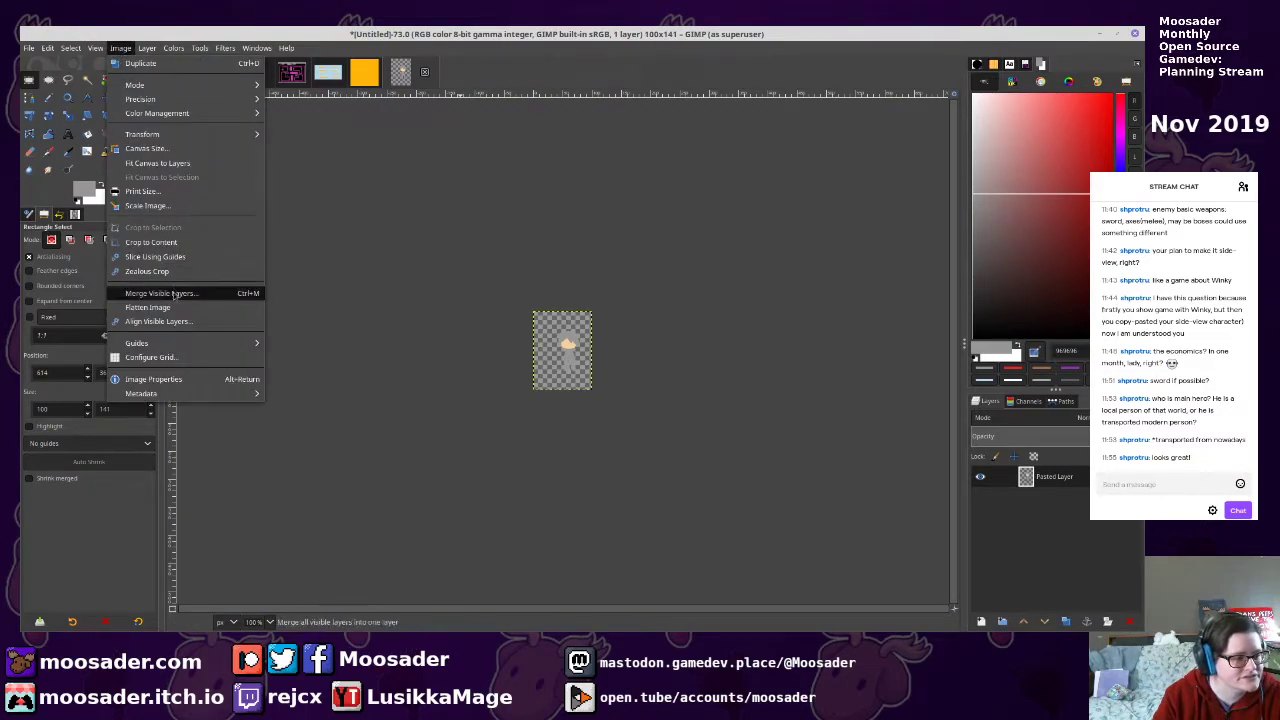
pyautogui.click(150, 243)
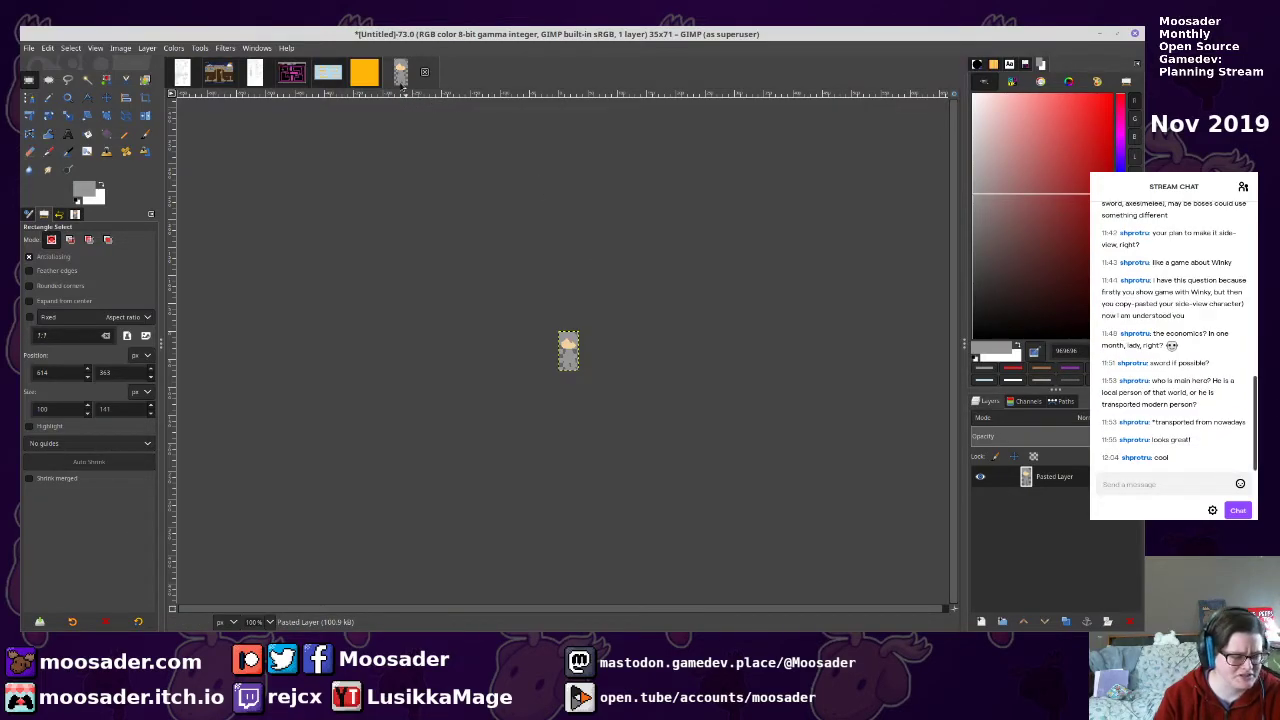
# Back in the mockup, paste three more gray figures around the rooms, anchor them, and save the image
pyautogui.click(335, 80)
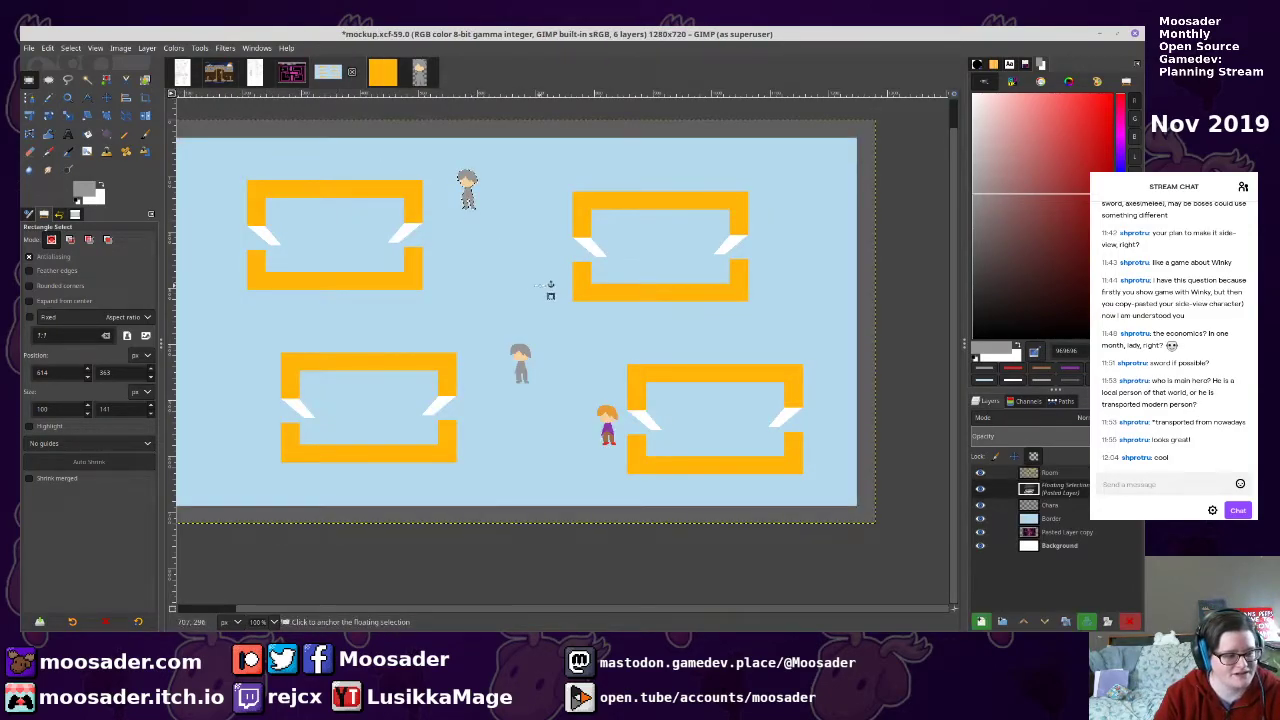
pyautogui.hotkey('ctrl', 'c')
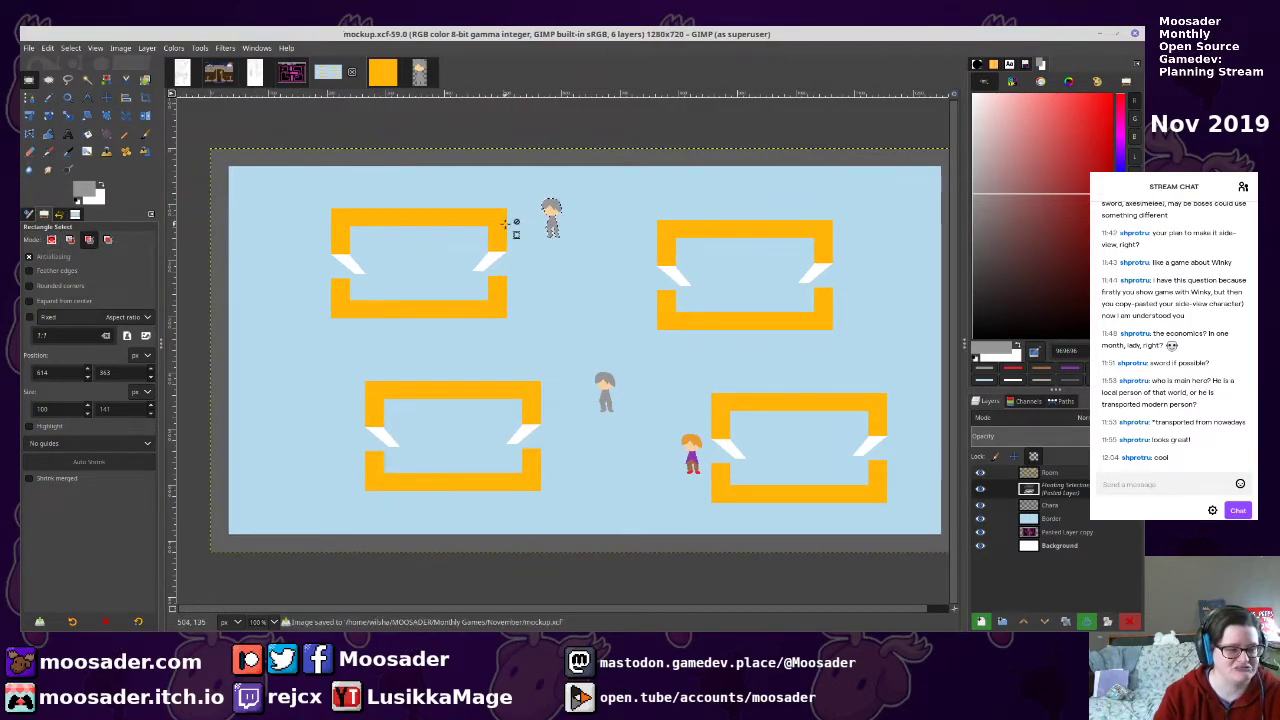
pyautogui.moveTo(565, 225); pyautogui.dragTo(450, 364)
pyautogui.hotkey('ctrl', 'z')
pyautogui.moveTo(287, 377); pyautogui.dragTo(886, 212)
pyautogui.click(851, 243)
pyautogui.hotkey('ctrl', 's')
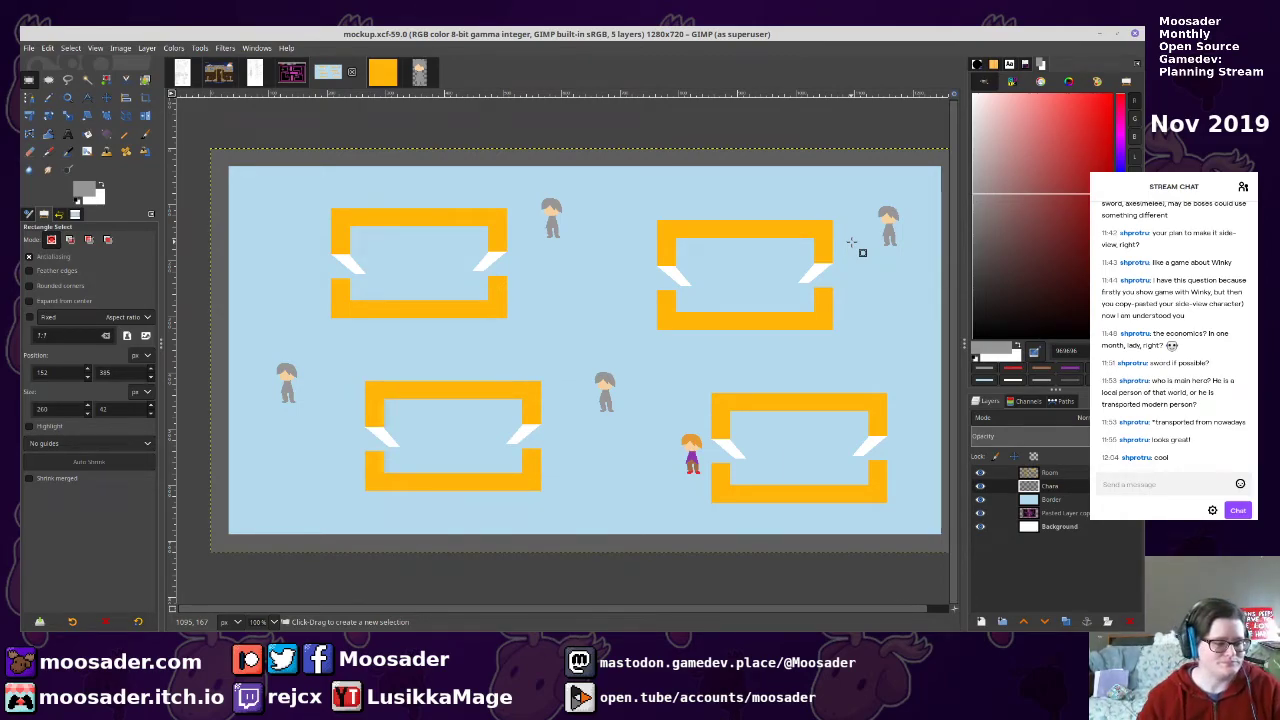
# Add a layer group named HUD above the Room layer and save the image
pyautogui.moveTo(606, 220); pyautogui.dragTo(563, 234)
pyautogui.click(1034, 473)
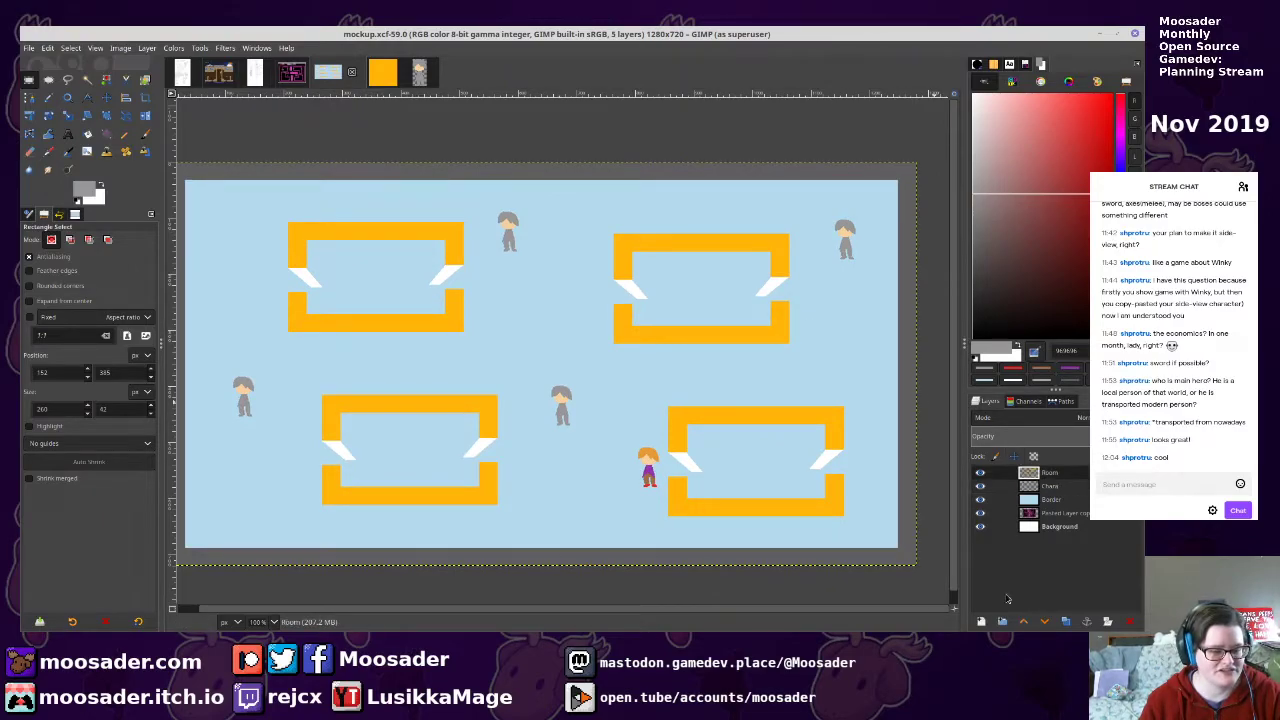
pyautogui.click(1002, 622)
pyautogui.doubleClick(1039, 475)
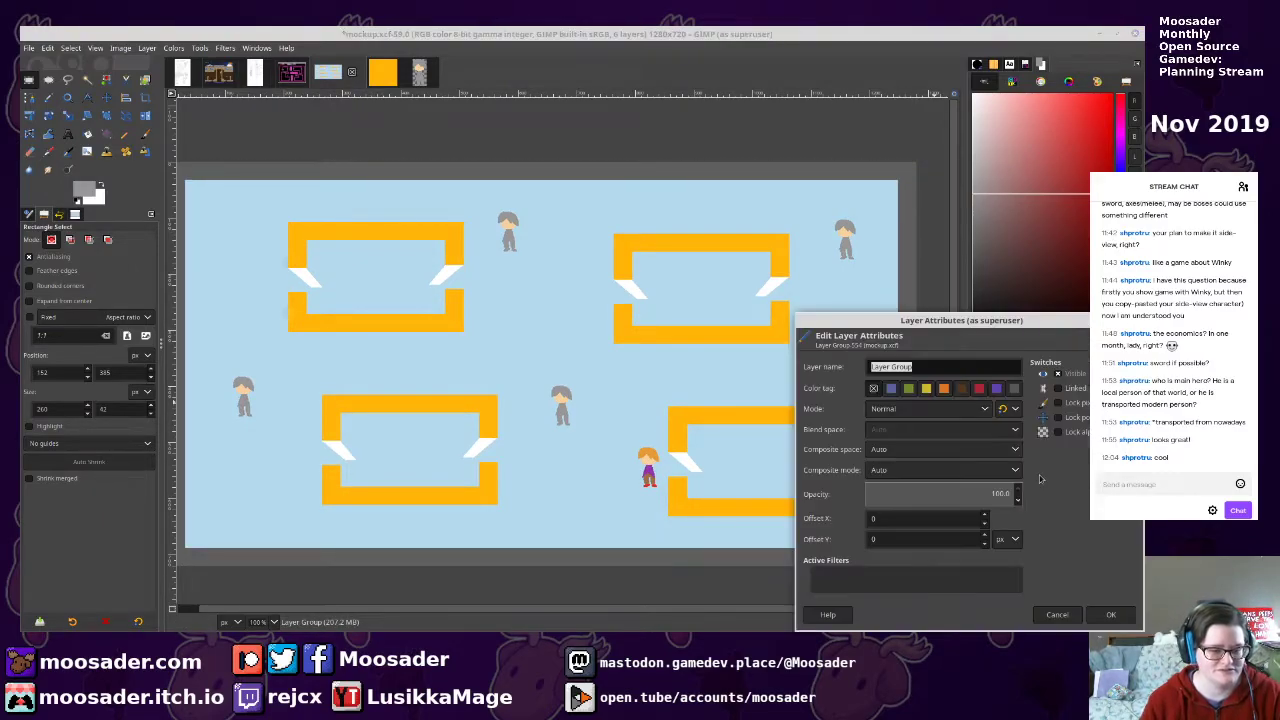
pyautogui.write('HUD')
pyautogui.press('Return')
pyautogui.hotkey('ctrl', 's')
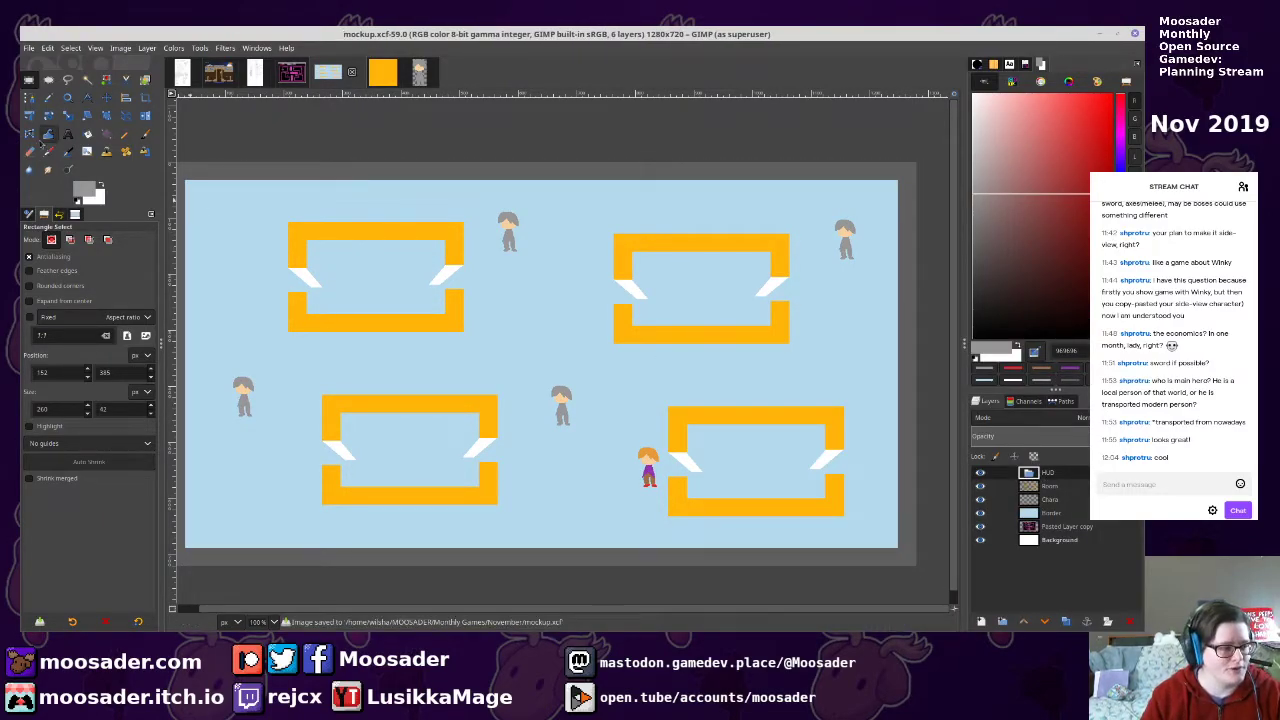
# Activate the Text tool, check the original game's score and level display in the emulator, and return to the mockup without saving a screenshot
pyautogui.click(68, 134)
pyautogui.press('Print')
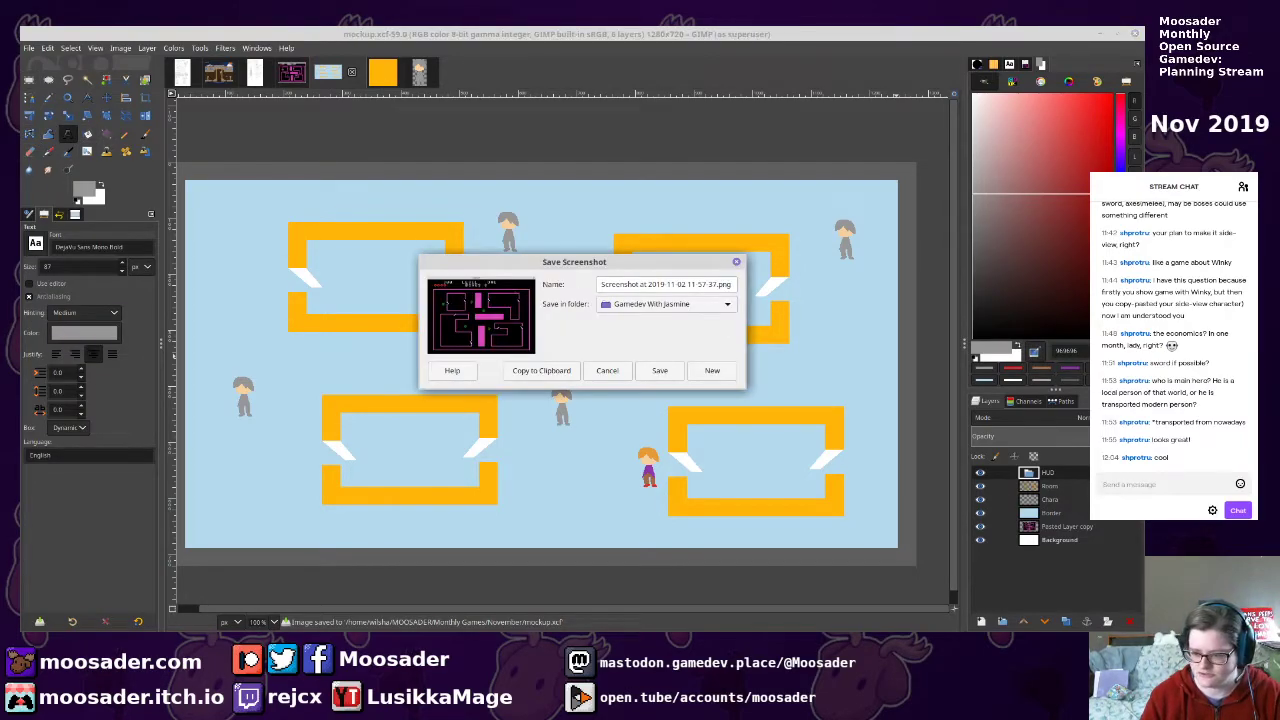
pyautogui.hotkey('alt', 'Tab')
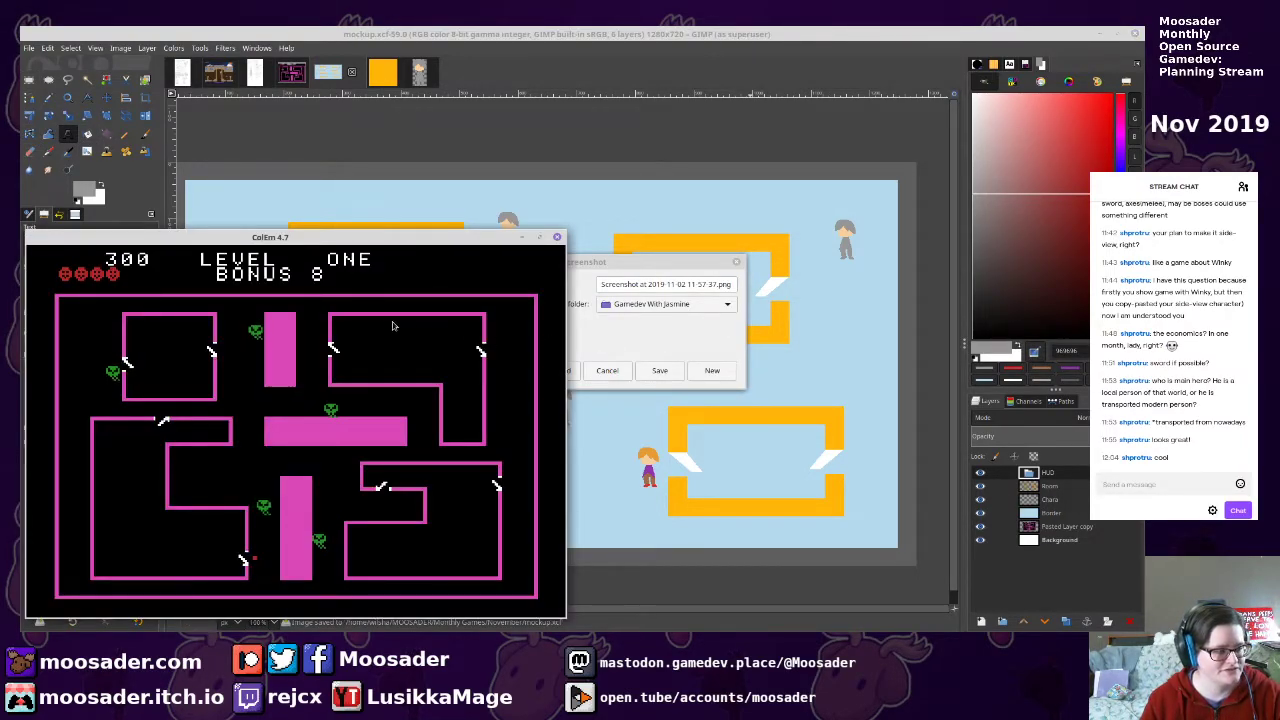
pyautogui.click(655, 360)
pyautogui.click(617, 370)
pyautogui.hotkey('alt', 'Tab')
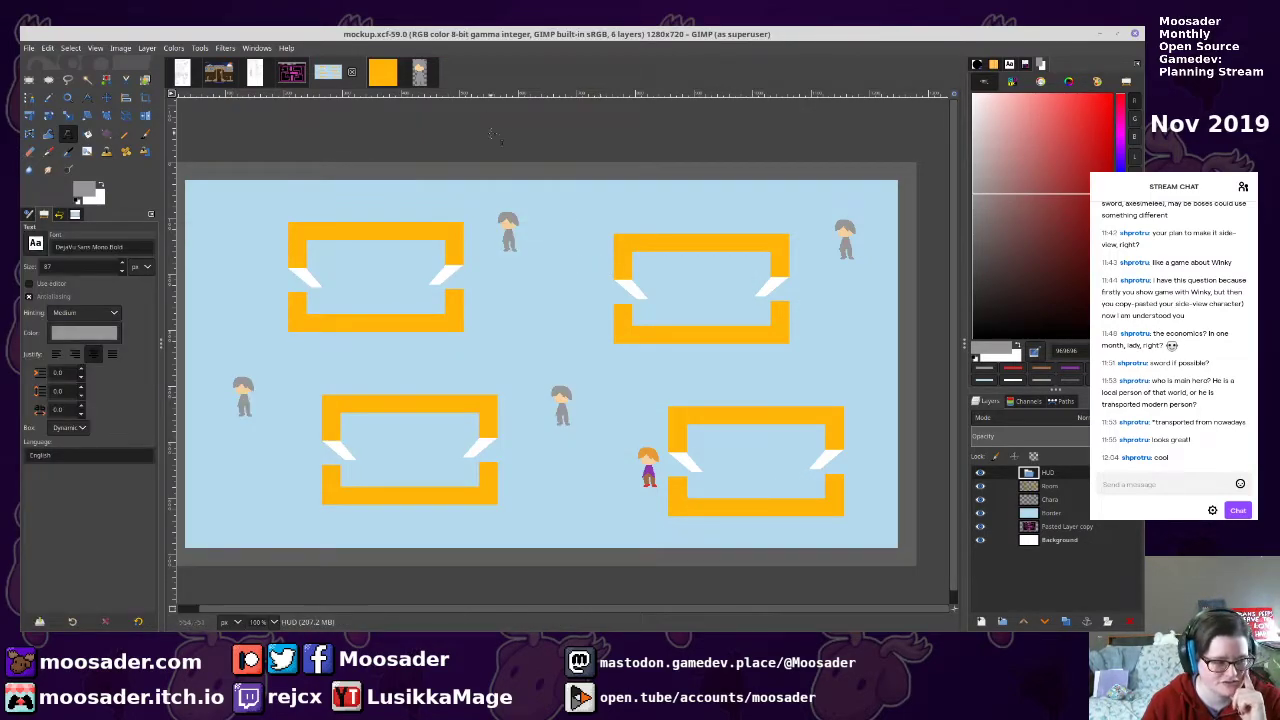
# Set the text colour to white and check the original game's score and lives display in the emulator before returning to the mockup
pyautogui.moveTo(480, 190); pyautogui.dragTo(602, 242)
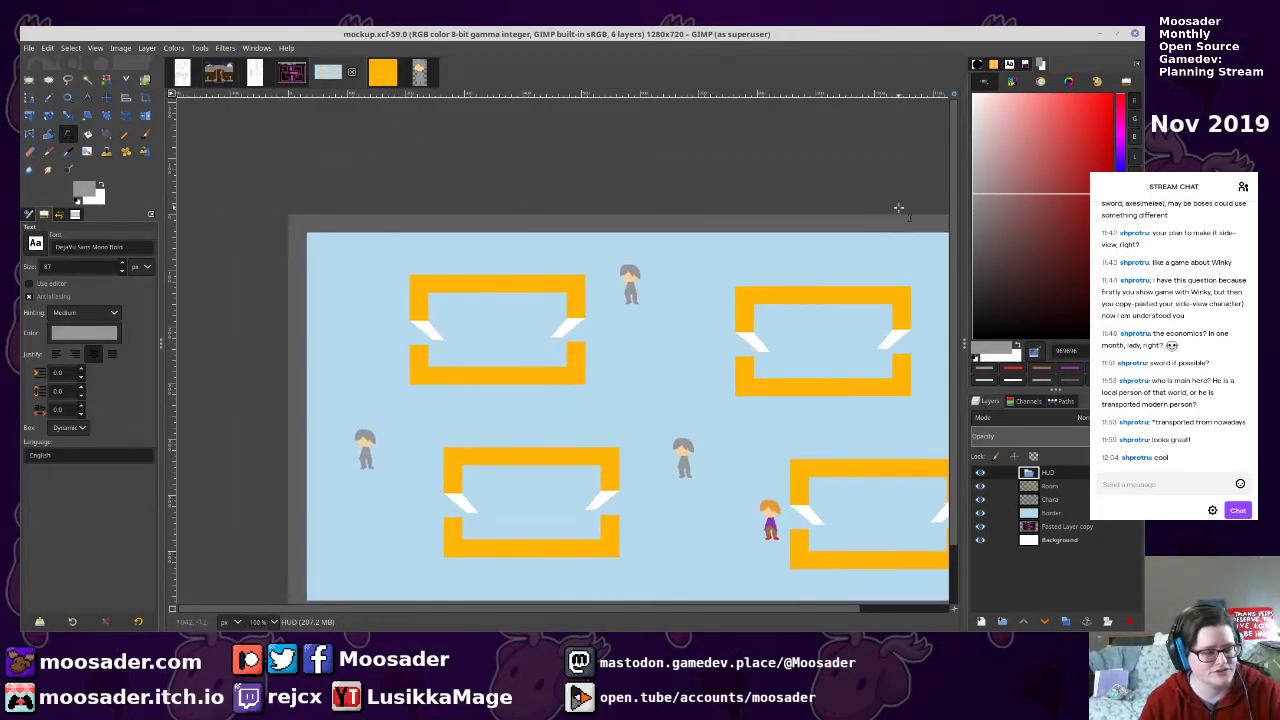
pyautogui.moveTo(990, 155); pyautogui.dragTo(775, 35)
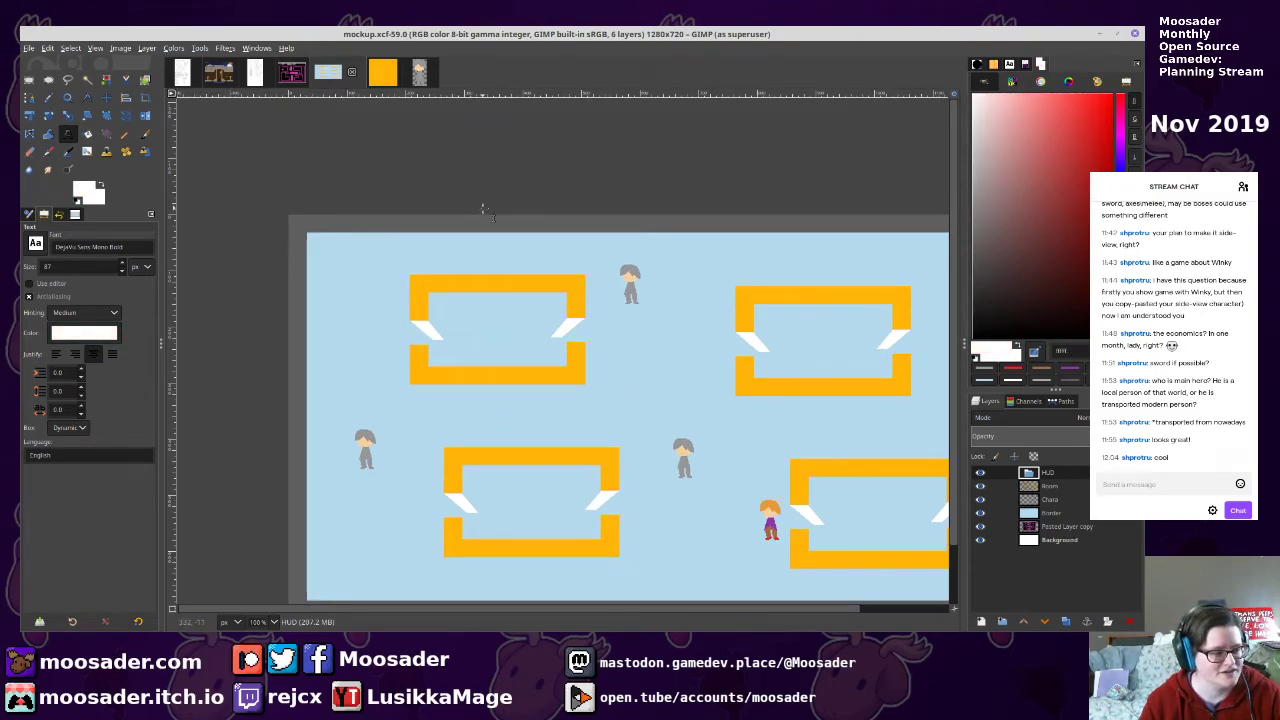
pyautogui.hotkey('alt', 'Tab')
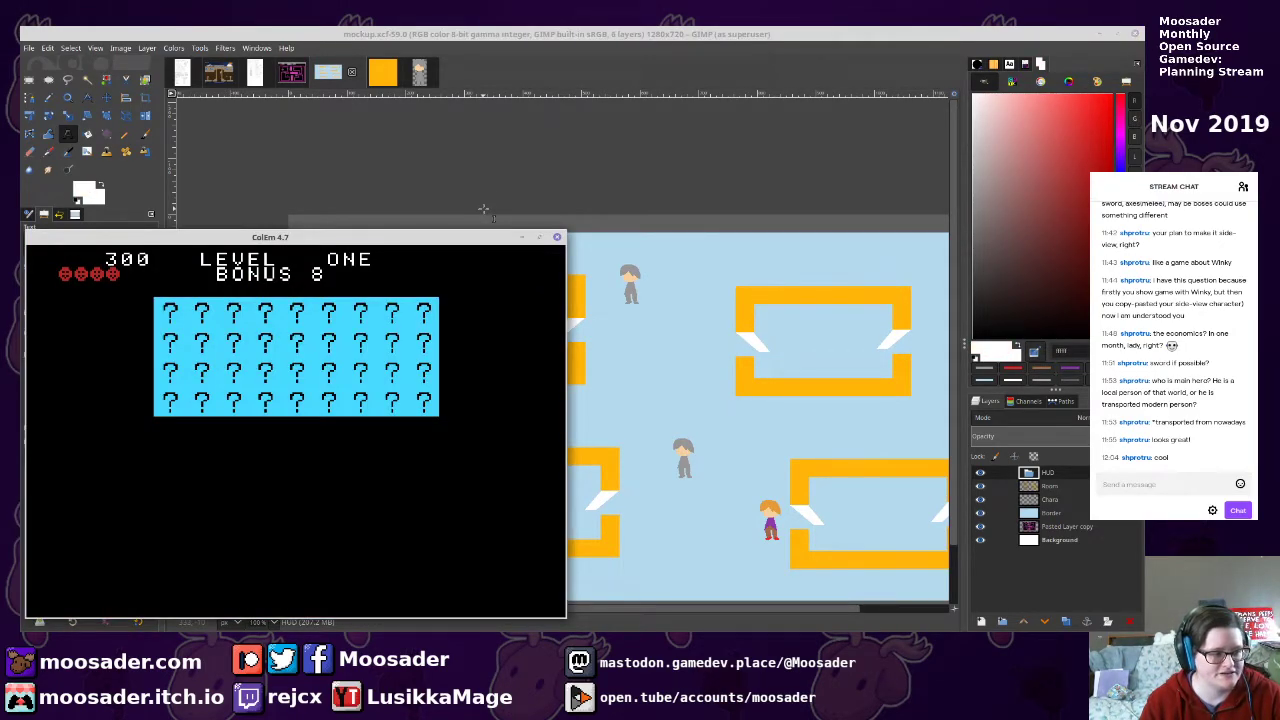
pyautogui.hotkey('alt', 'Tab')
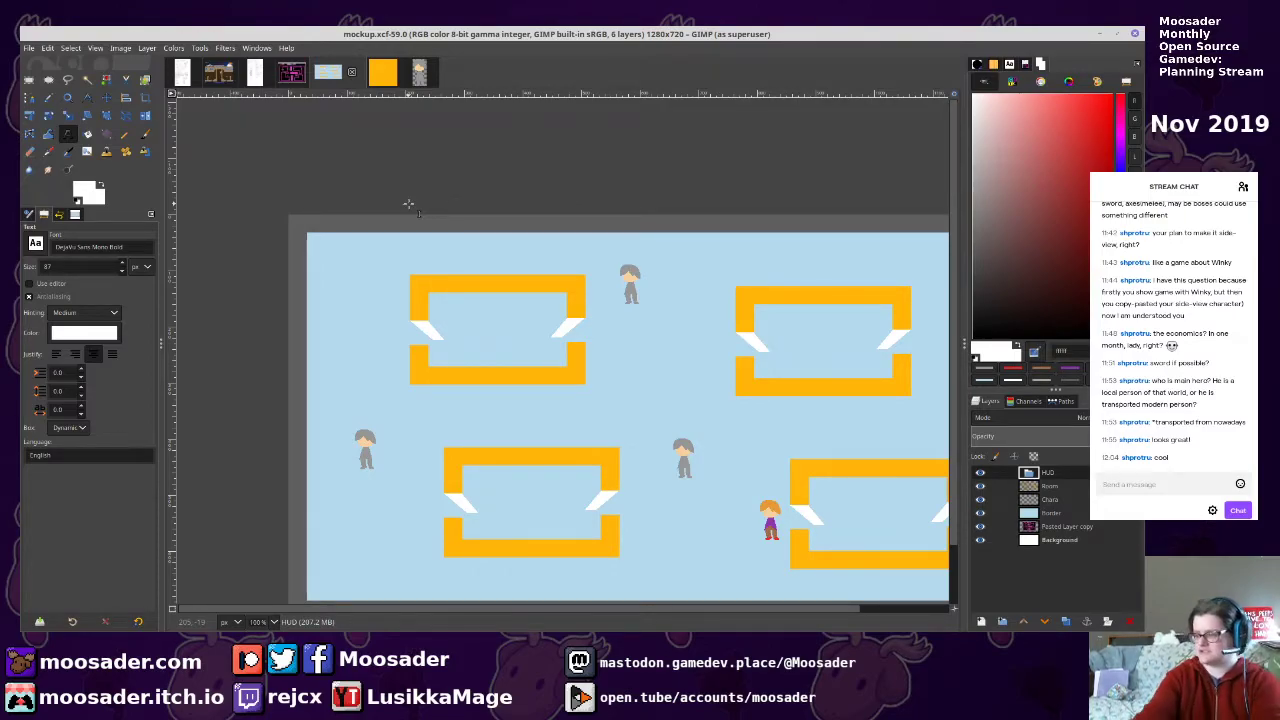
# Place a "$" text in the HUD group at the map's upper-left corner, sized 58 px and left-justified
pyautogui.scroll(3, 407, 204)
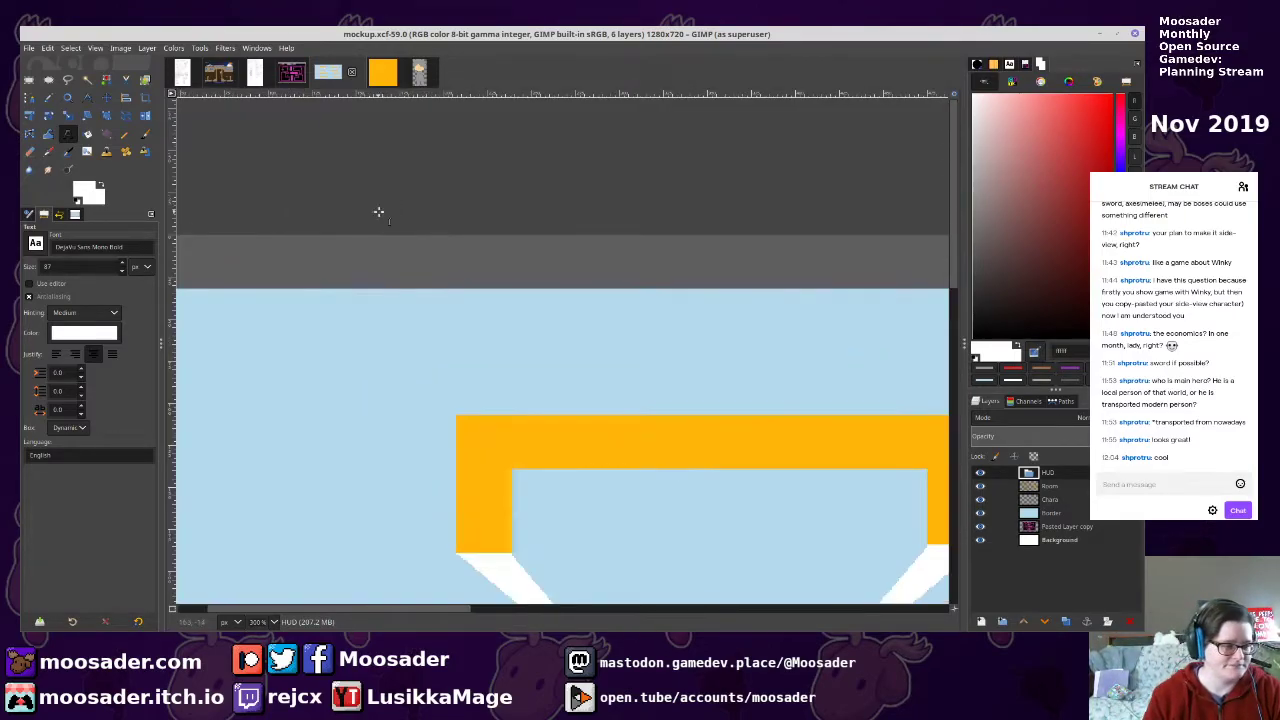
pyautogui.moveTo(270, 218); pyautogui.dragTo(715, 325)
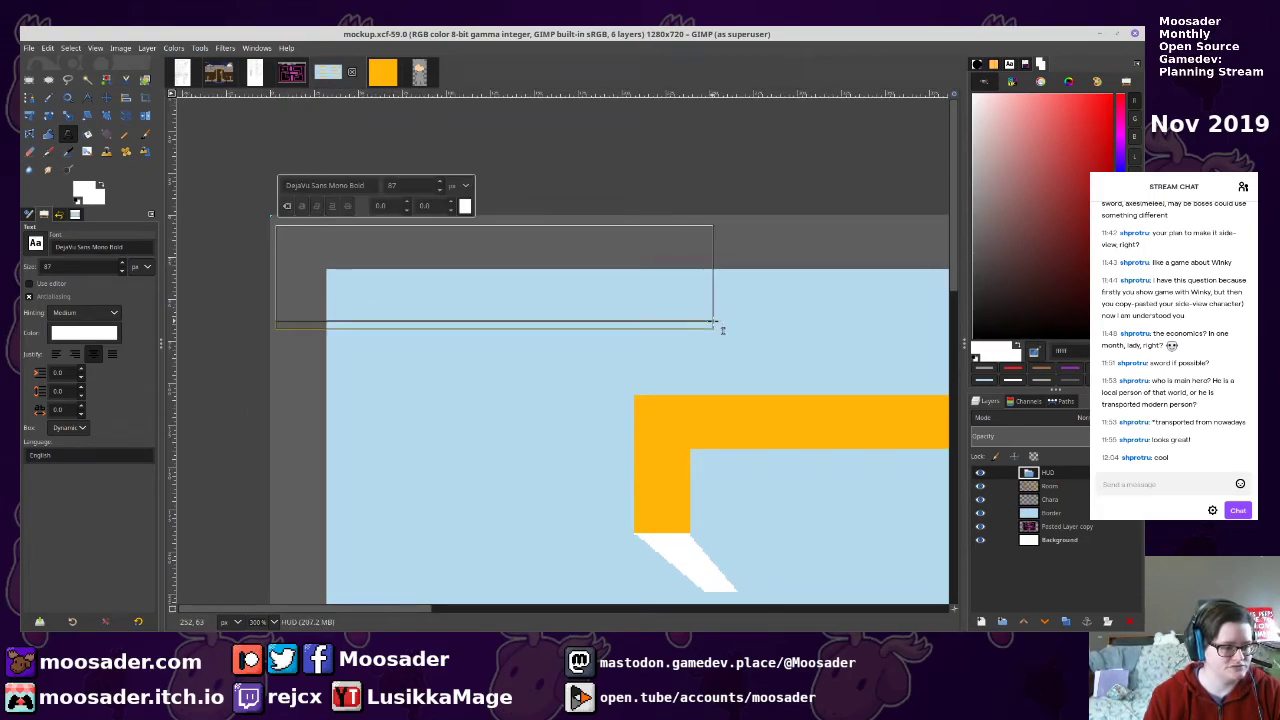
pyautogui.write('$')
pyautogui.click(123, 272)
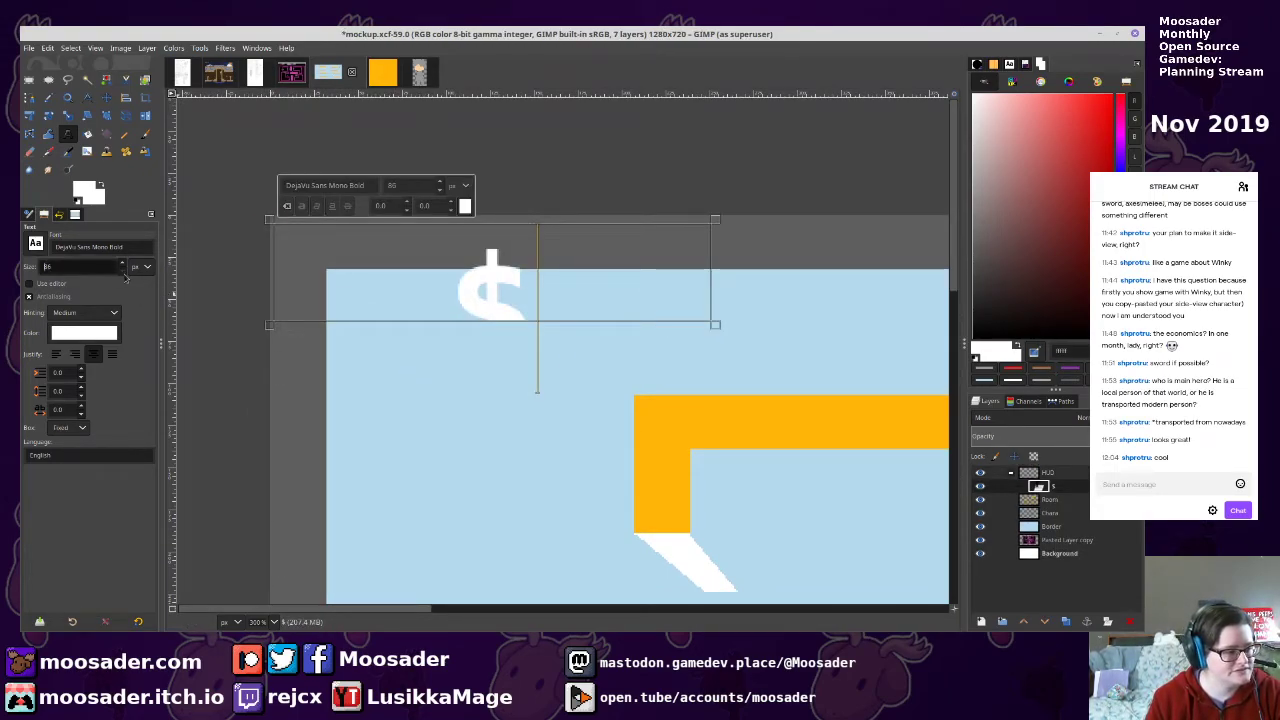
pyautogui.scroll(-2, 122, 268)
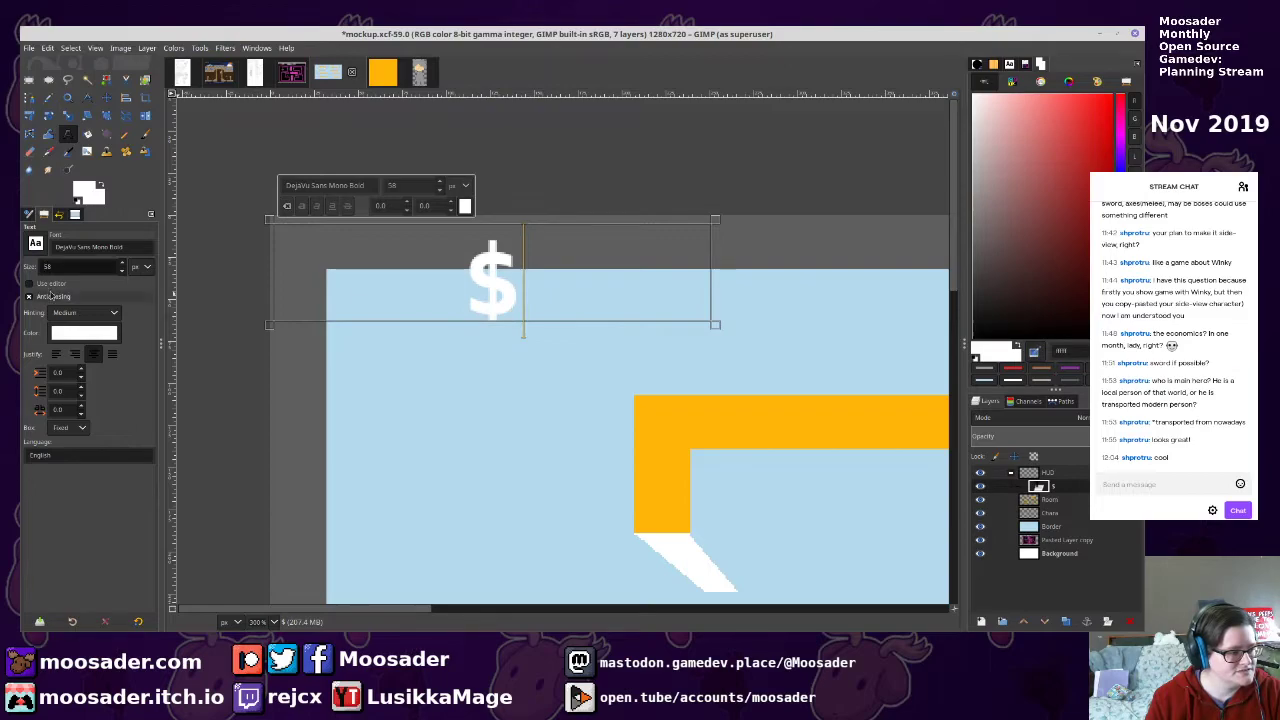
pyautogui.click(56, 354)
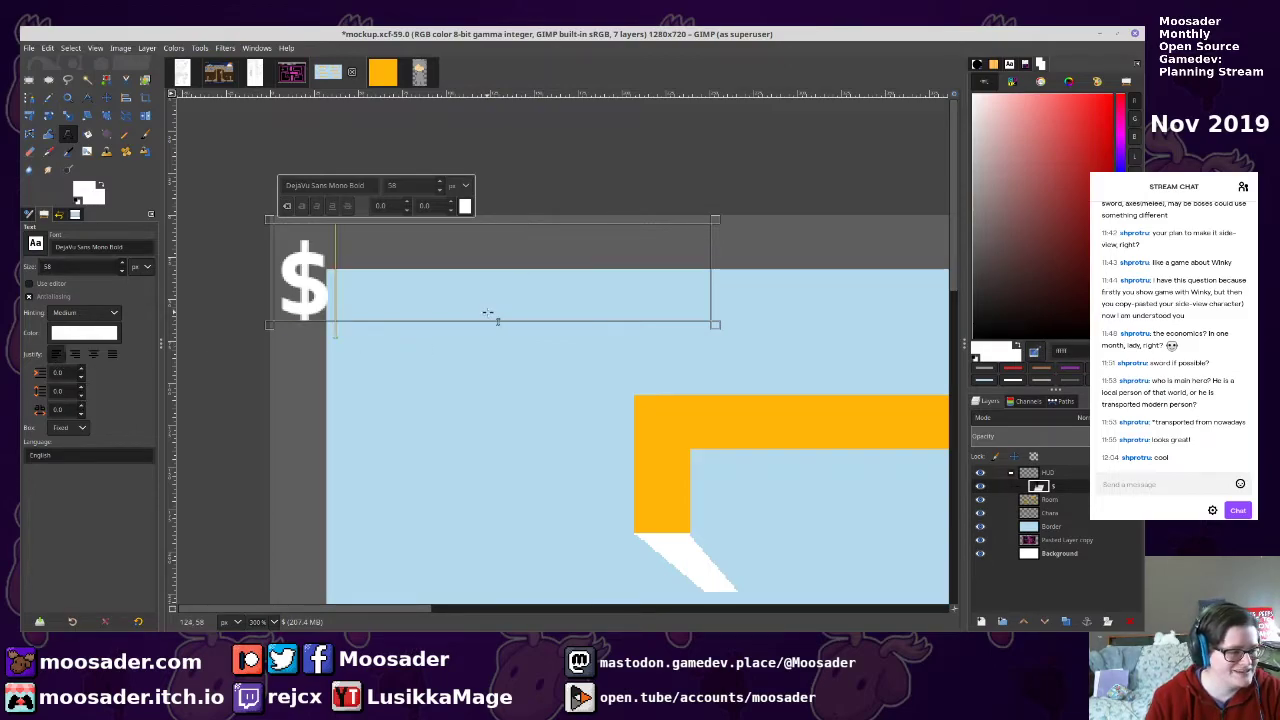
# Replace the dollar sign with the text "10,000g" and save the mockup
pyautogui.press('BackSpace')
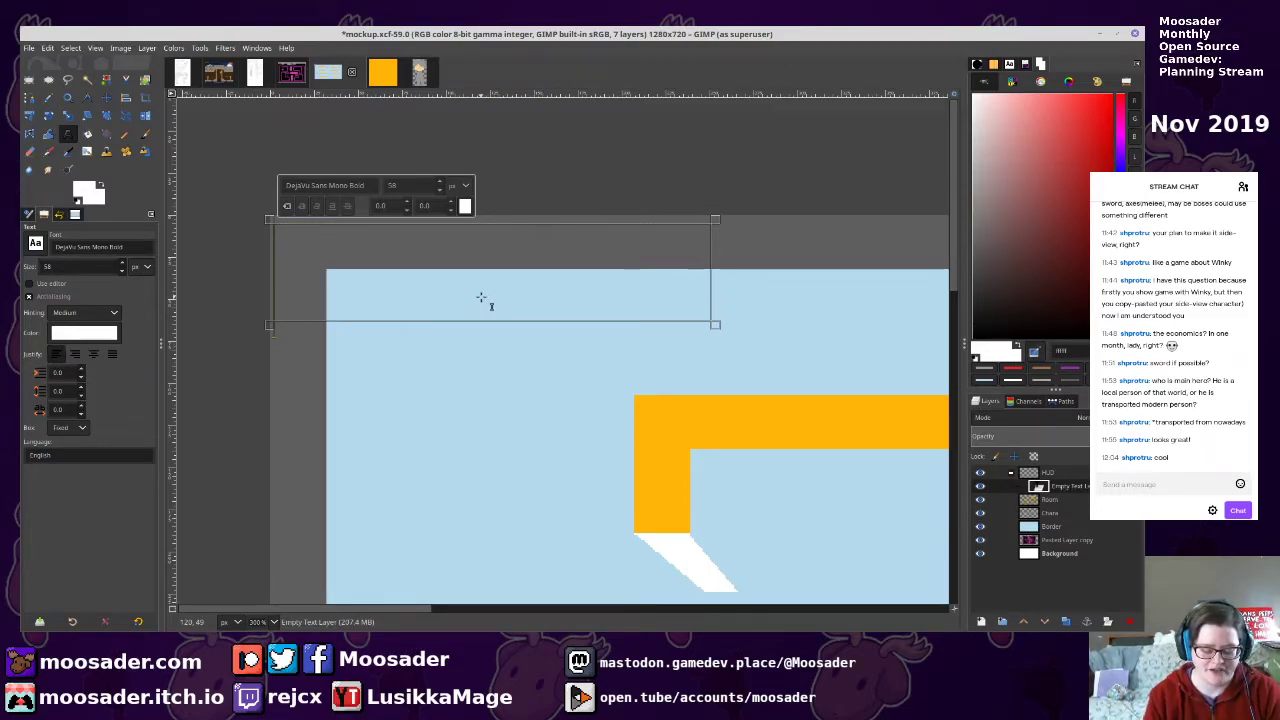
pyautogui.write('10,000g')
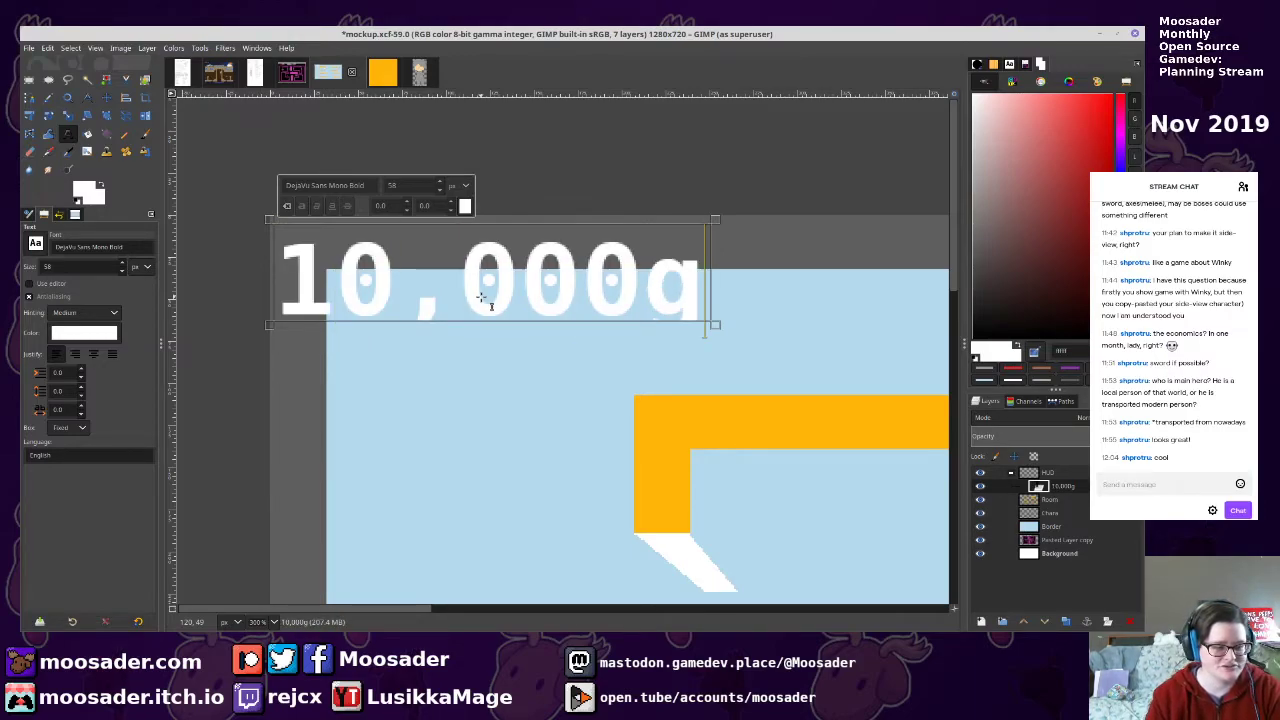
pyautogui.click(717, 321)
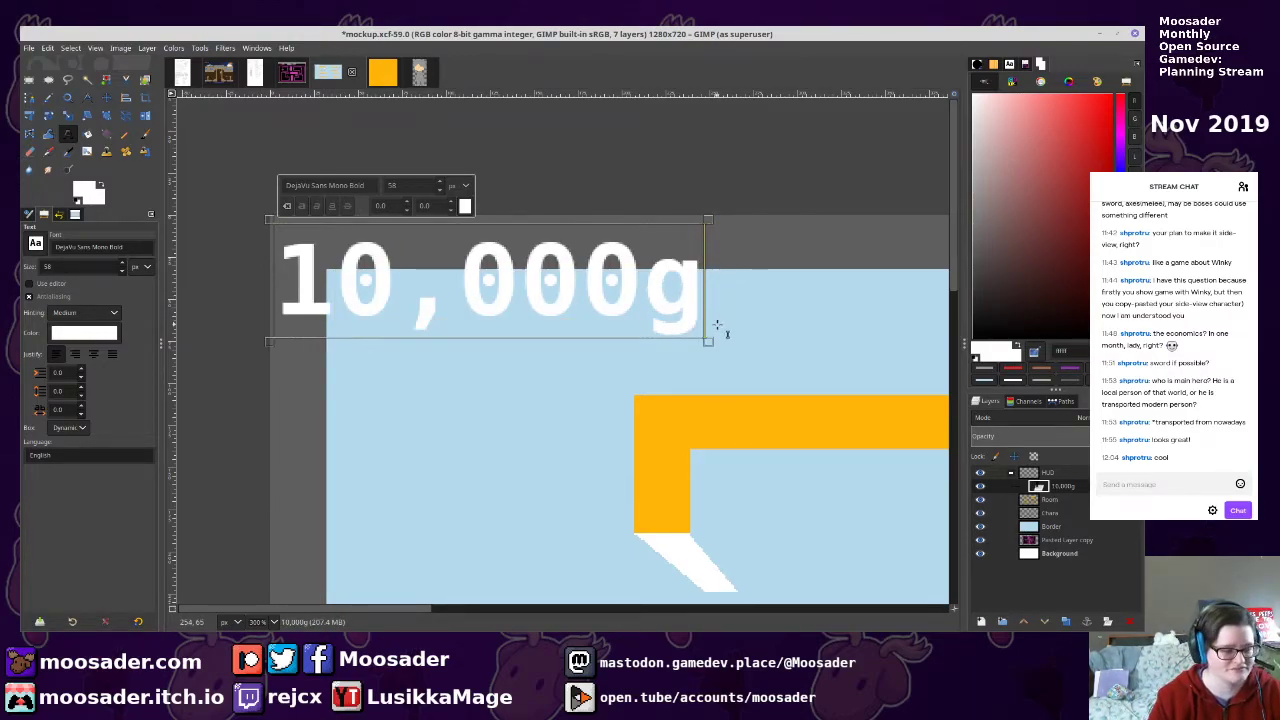
pyautogui.scroll(-3, 722, 322)
pyautogui.hotkey('ctrl', 's')
pyautogui.moveTo(759, 347); pyautogui.dragTo(635, 342)
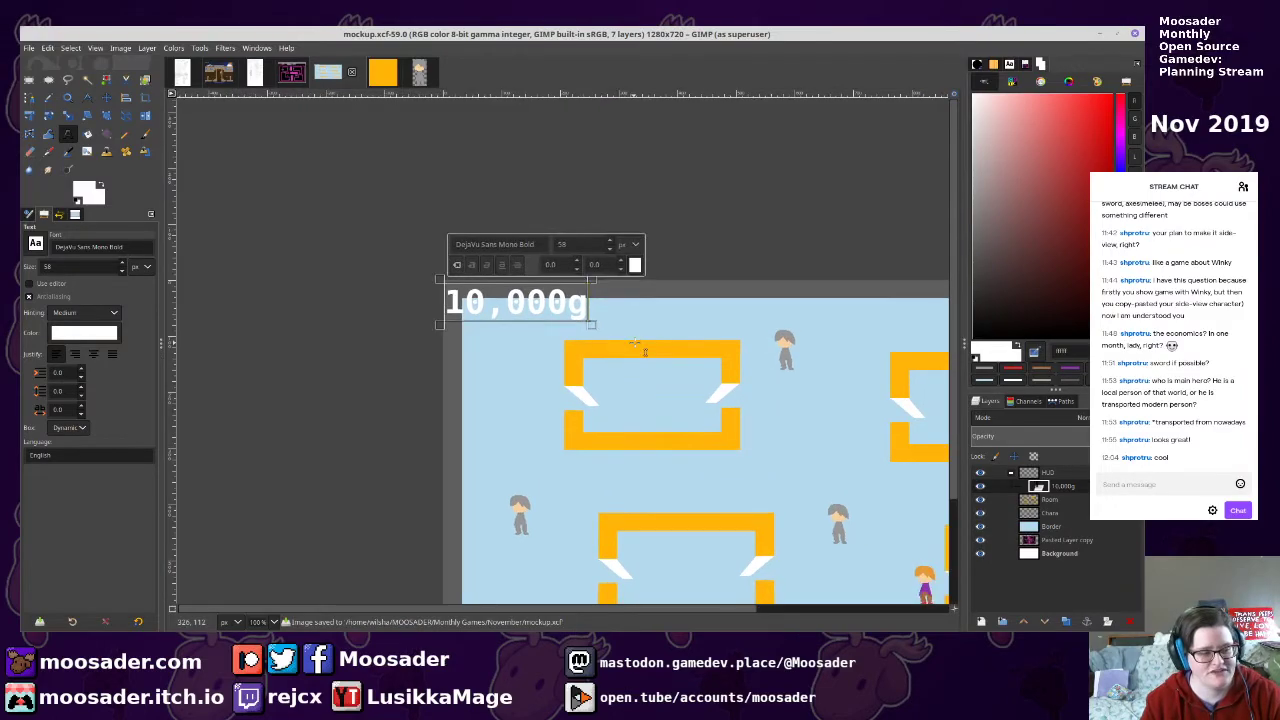
# Examine how lives are displayed in the emulator and the castle game screenshot, and return to the mockup
pyautogui.hotkey('alt', 'Tab')
pyautogui.hotkey('alt', 'Tab')
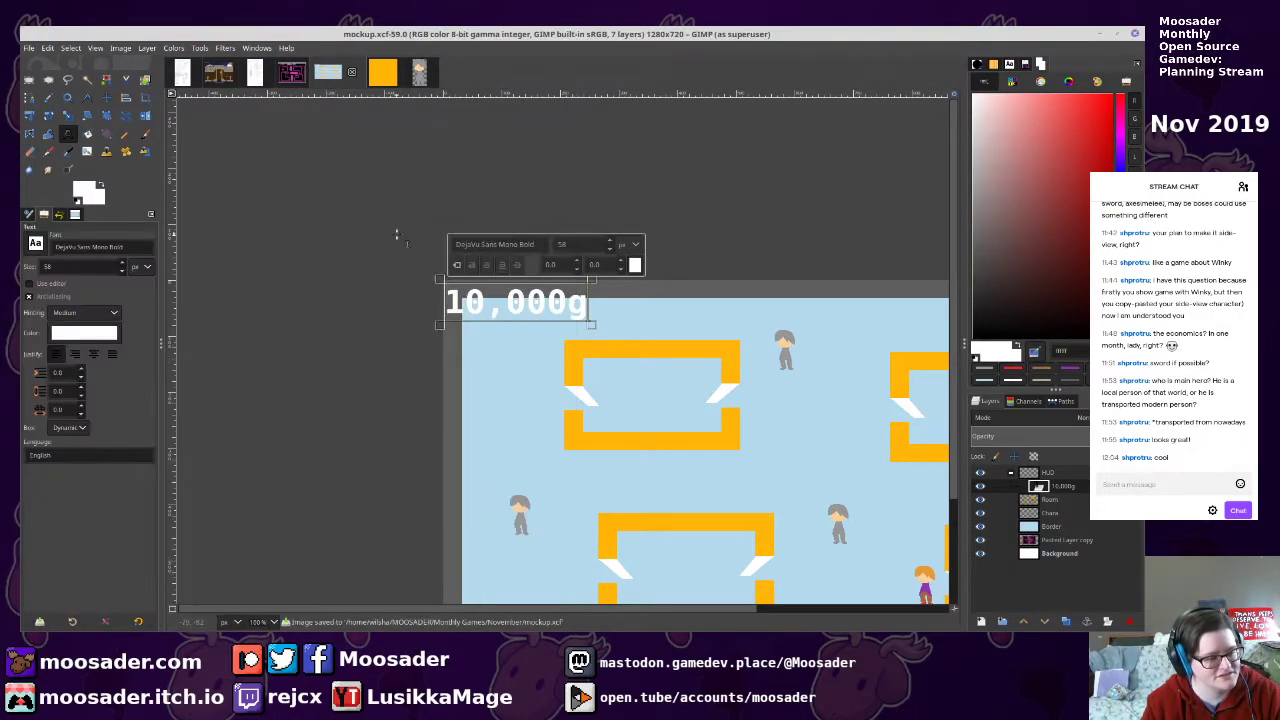
pyautogui.scroll(4, 440, 228)
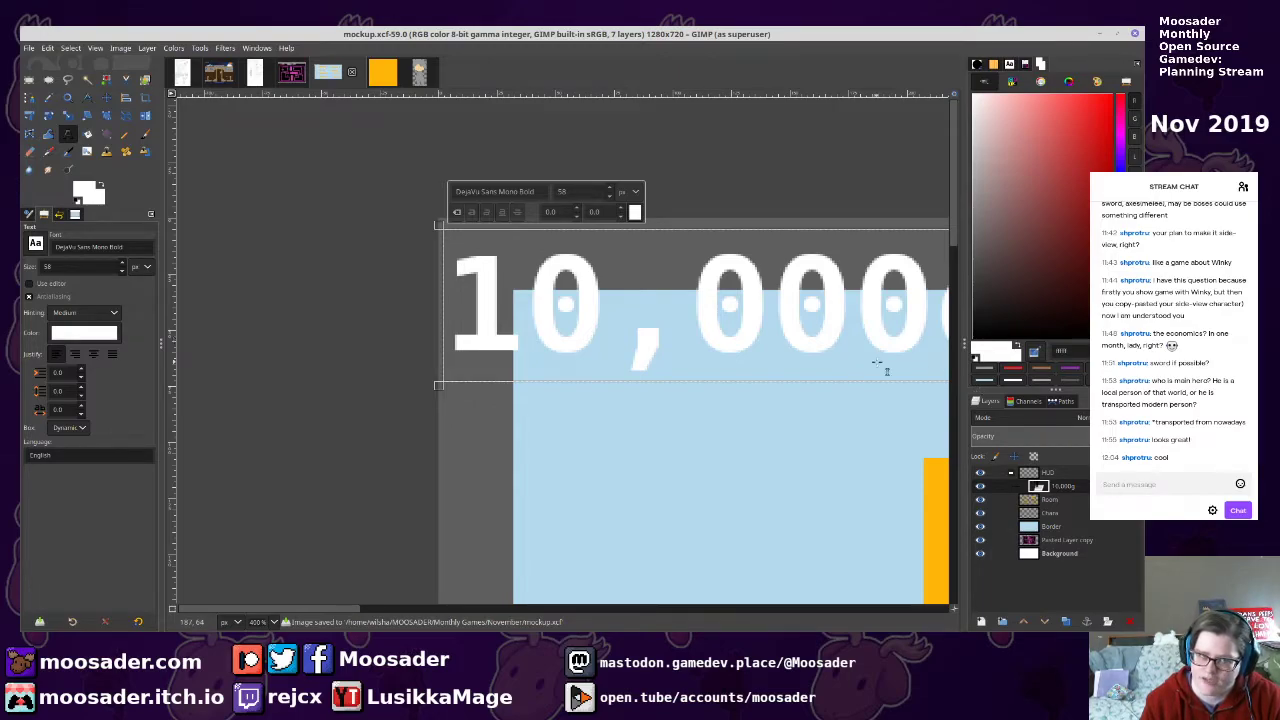
pyautogui.scroll(-2, 620, 335)
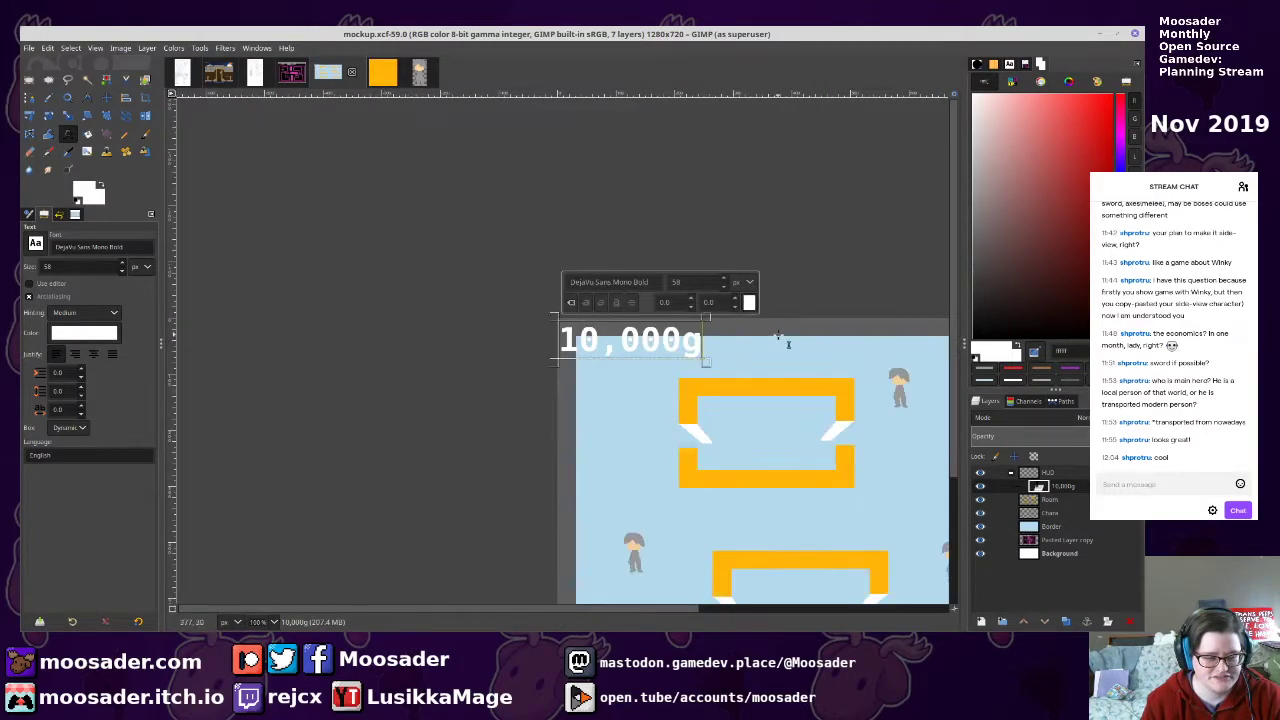
pyautogui.click(219, 70)
pyautogui.scroll(6, 551, 534)
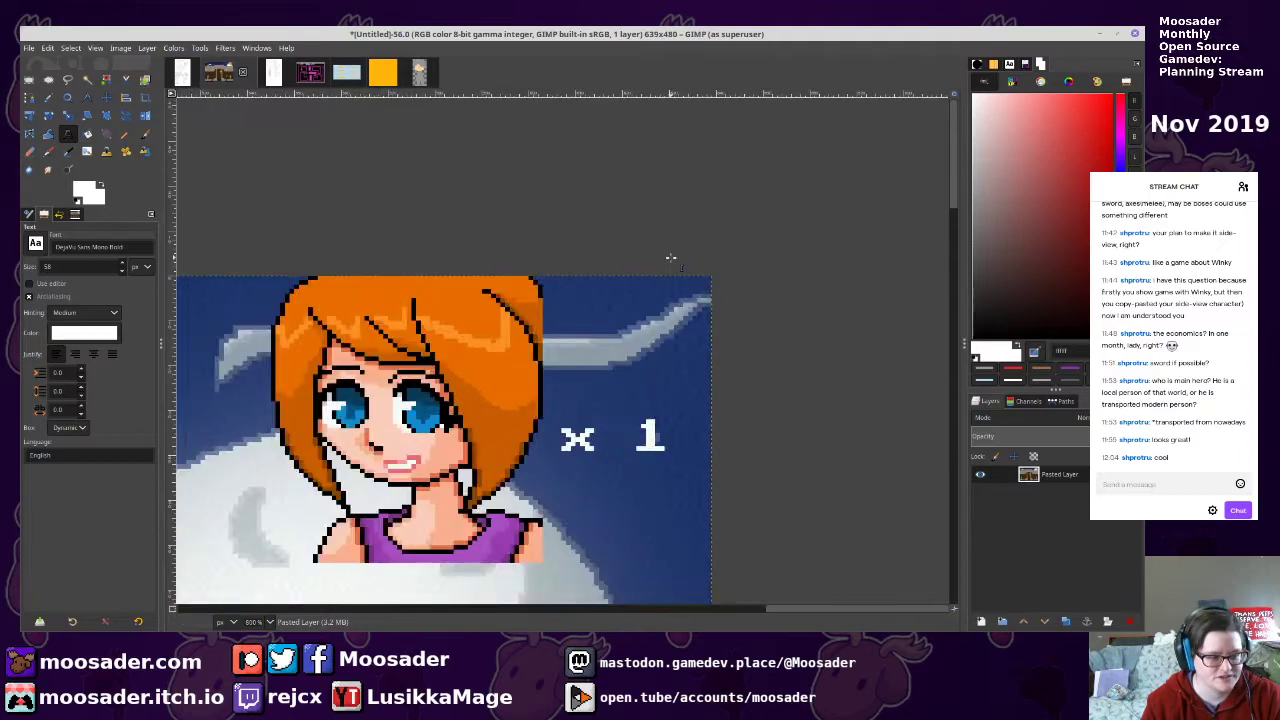
pyautogui.scroll(-5, 670, 258)
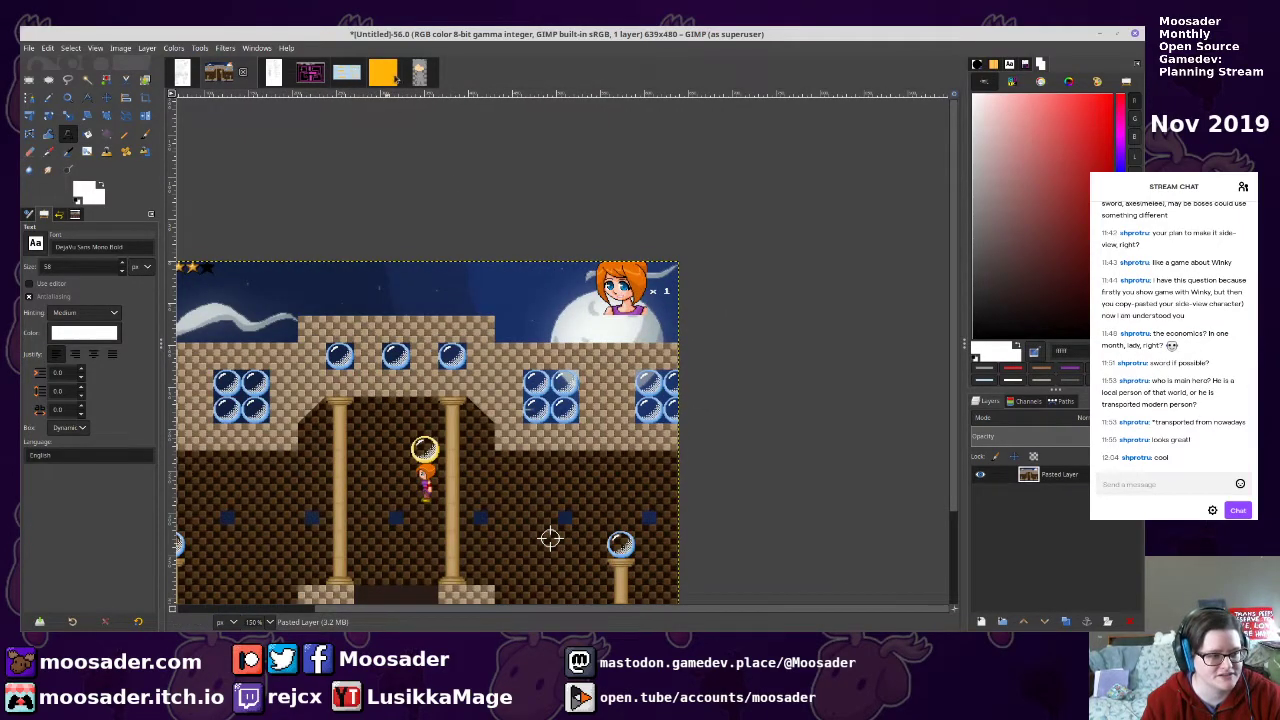
pyautogui.click(304, 78)
pyautogui.click(350, 78)
pyautogui.click(384, 78)
pyautogui.click(334, 76)
# Add a layer to the HUD group and draw a solid red heart with the Pencil below the "10,000g" text
pyautogui.press('BackSpace')
pyautogui.click(981, 622)
pyautogui.press('Return')
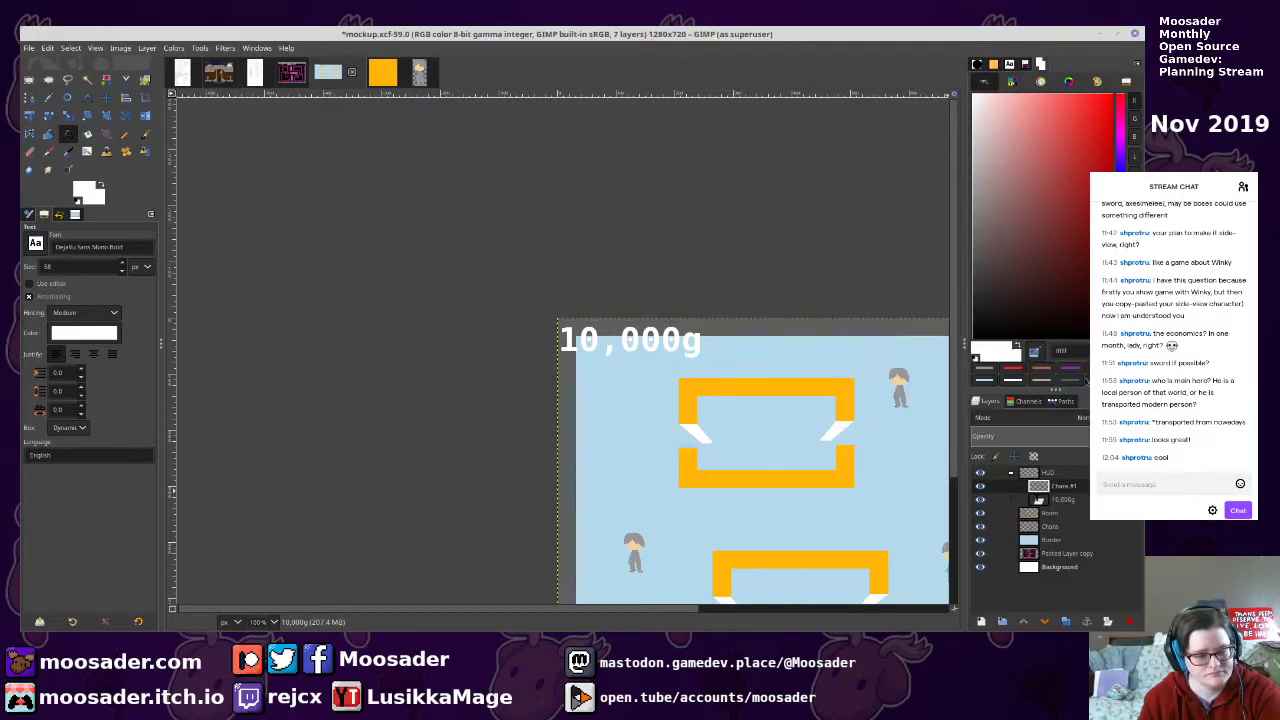
pyautogui.click(1111, 112)
pyautogui.press('n')
pyautogui.keyDown('ctrl'); pyautogui.scroll(5, 689, 297); pyautogui.keyUp('ctrl')
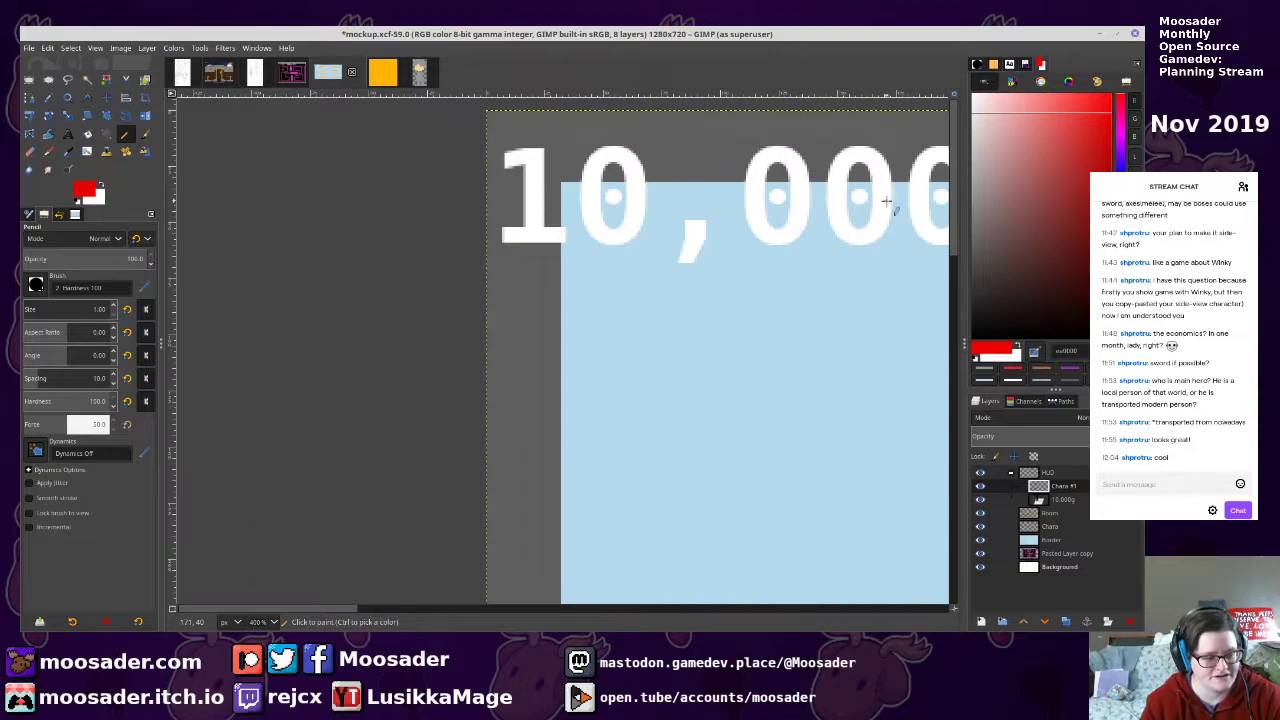
pyautogui.moveTo(564, 320)
pyautogui.mouseDown()
pyautogui.moveTo(544, 279)
pyautogui.moveTo(518, 301)
pyautogui.moveTo(536, 356)
pyautogui.moveTo(573, 394)
pyautogui.moveTo(595, 385)
pyautogui.moveTo(642, 316)
pyautogui.moveTo(630, 279)
pyautogui.moveTo(600, 285)
pyautogui.moveTo(564, 314)
pyautogui.moveTo(779, 331)
pyautogui.mouseUp()
pyautogui.hotkey('shift', 'b')
pyautogui.click(590, 325)
# Copy the red heart, paste two copies spaced in a row beside it, and anchor them
pyautogui.press('u')
pyautogui.hotkey('ctrl', 'c')
pyautogui.hotkey('ctrl', 'v')
pyautogui.hotkey('ctrl', 'v')
pyautogui.hotkey('shift', 'Right')
pyautogui.hotkey('shift', 'Right')
pyautogui.hotkey('shift', 'Right')
pyautogui.hotkey('shift', 'Right')
pyautogui.hotkey('shift', 'Right')
pyautogui.hotkey('shift', 'Right')
pyautogui.hotkey('shift', 'Right')
pyautogui.hotkey('shift', 'Right')
pyautogui.hotkey('shift', 'Right')
pyautogui.hotkey('shift', 'Right')
pyautogui.hotkey('shift', 'Right')
pyautogui.hotkey('shift', 'Right')
pyautogui.hotkey('shift', 'Right')
pyautogui.hotkey('shift', 'Right')
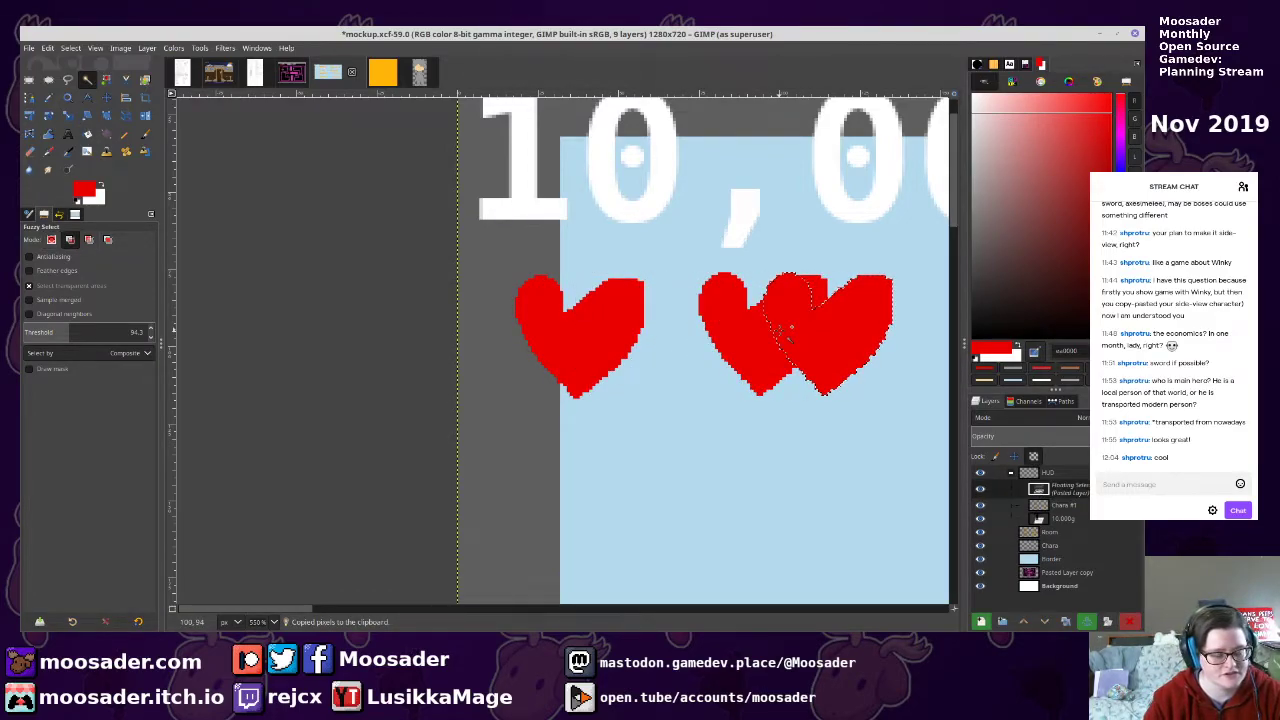
pyautogui.hotkey('shift', 'Left')
pyautogui.hotkey('shift', 'Left')
pyautogui.click(779, 331)
# Paste two more hearts to complete a row of five, anchor them, and save the mockup
pyautogui.scroll(-3, 779, 331)
pyautogui.moveTo(779, 331); pyautogui.dragTo(658, 331)
pyautogui.hotkey('ctrl', 'v')
pyautogui.moveTo(695, 420); pyautogui.dragTo(755, 345)
pyautogui.hotkey('ctrl', 'v')
pyautogui.click(778, 344)
pyautogui.hotkey('ctrl', 's')
pyautogui.scroll(-1, 778, 344)
pyautogui.press('-')
pyautogui.press('-')
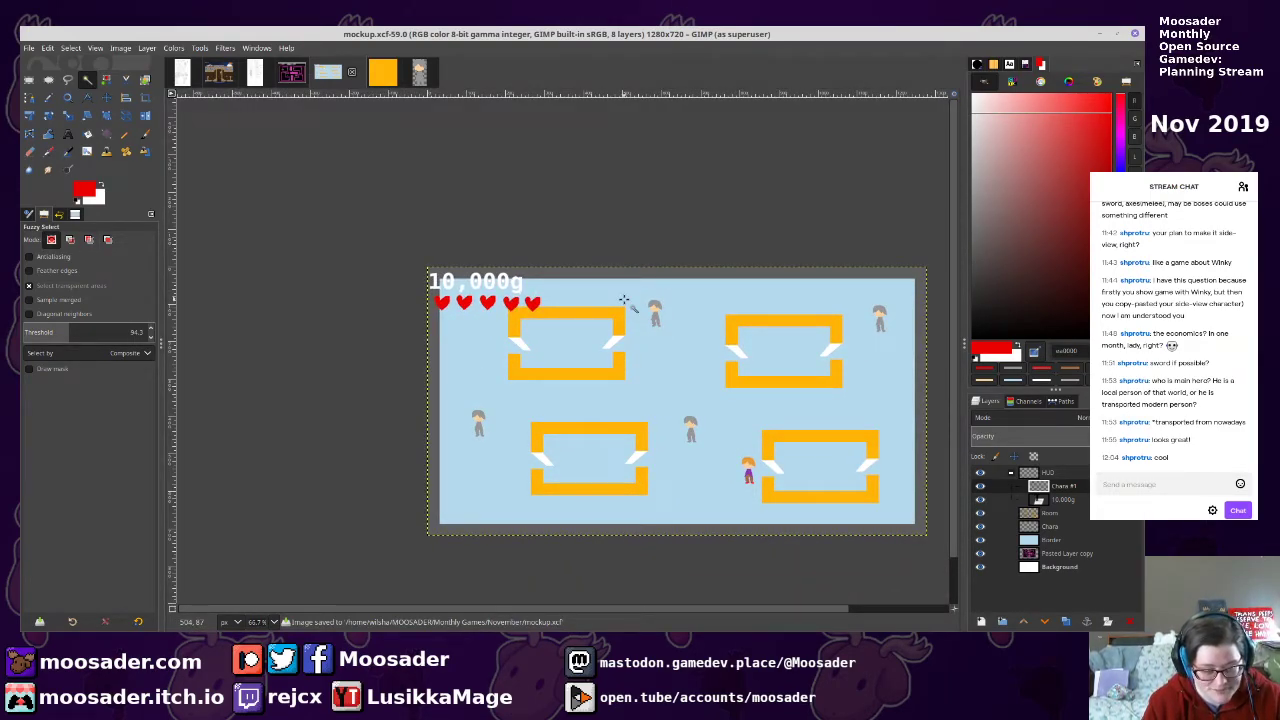
# Compare the mockup's HUD with the original game's level and bonus display in the emulator, and save the mockup
pyautogui.hotkey('alt', 'Tab')
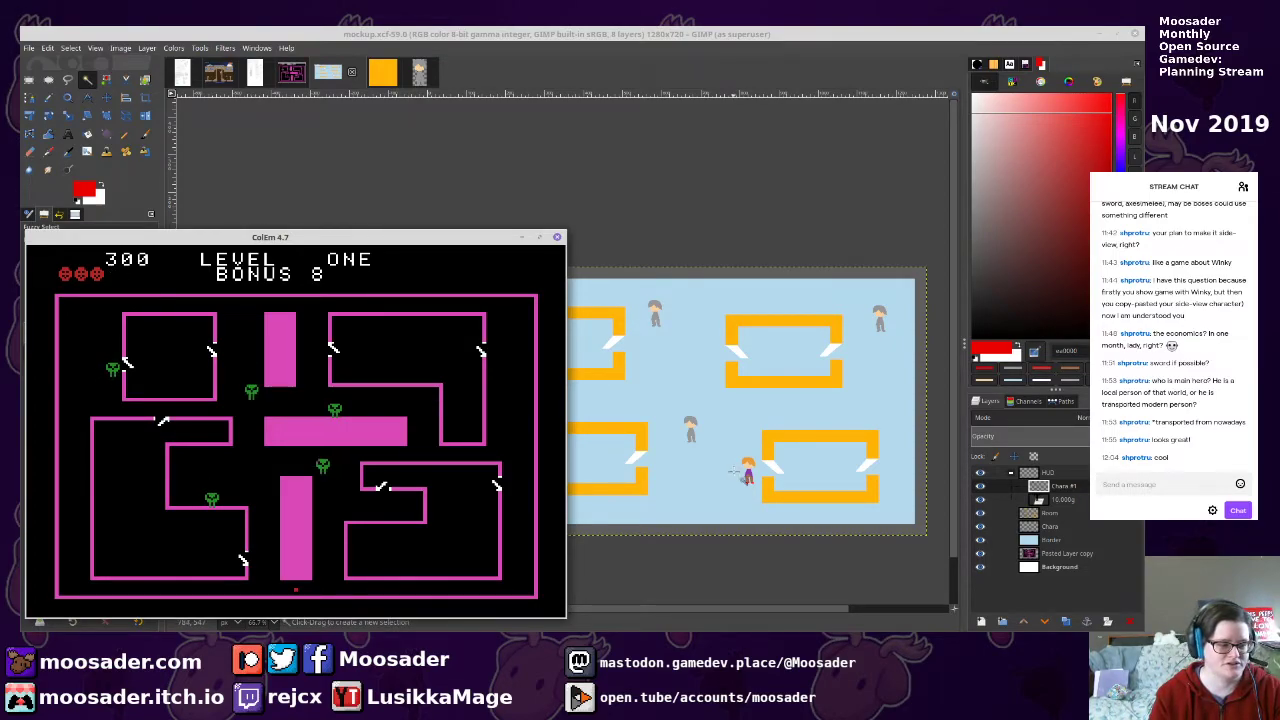
pyautogui.hotkey('alt', 'Tab')
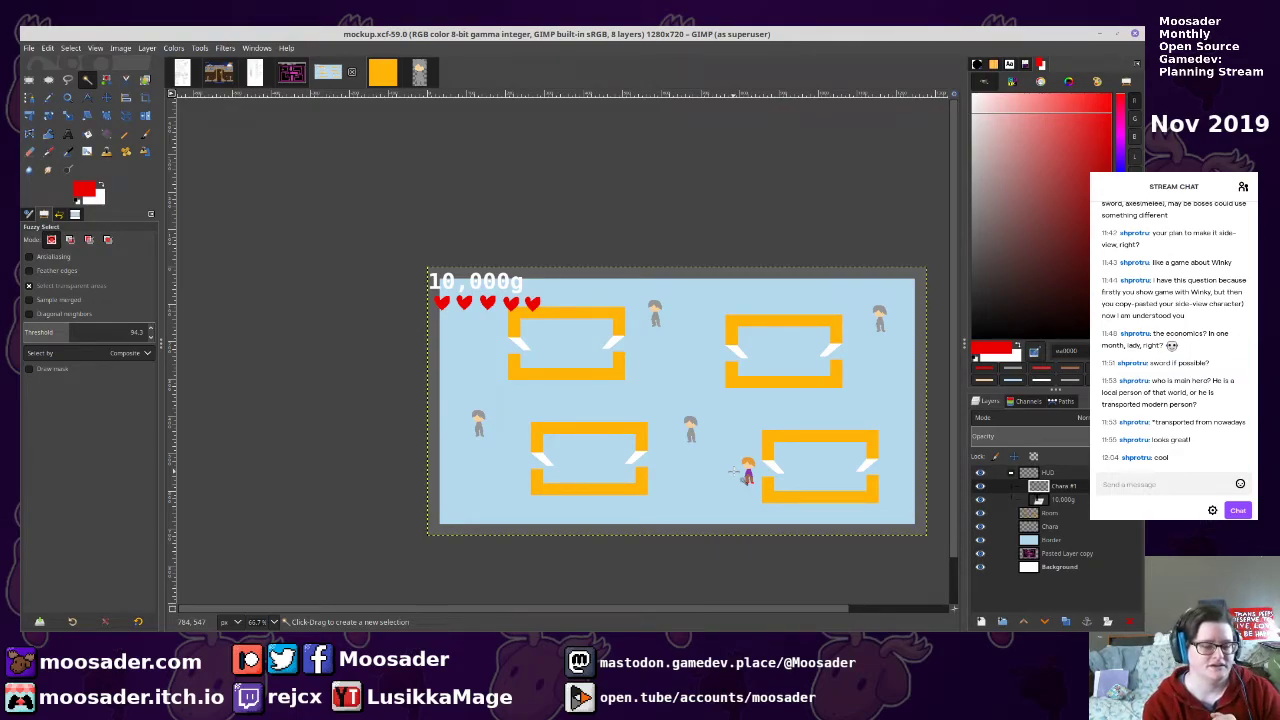
pyautogui.hotkey('alt', 'Tab')
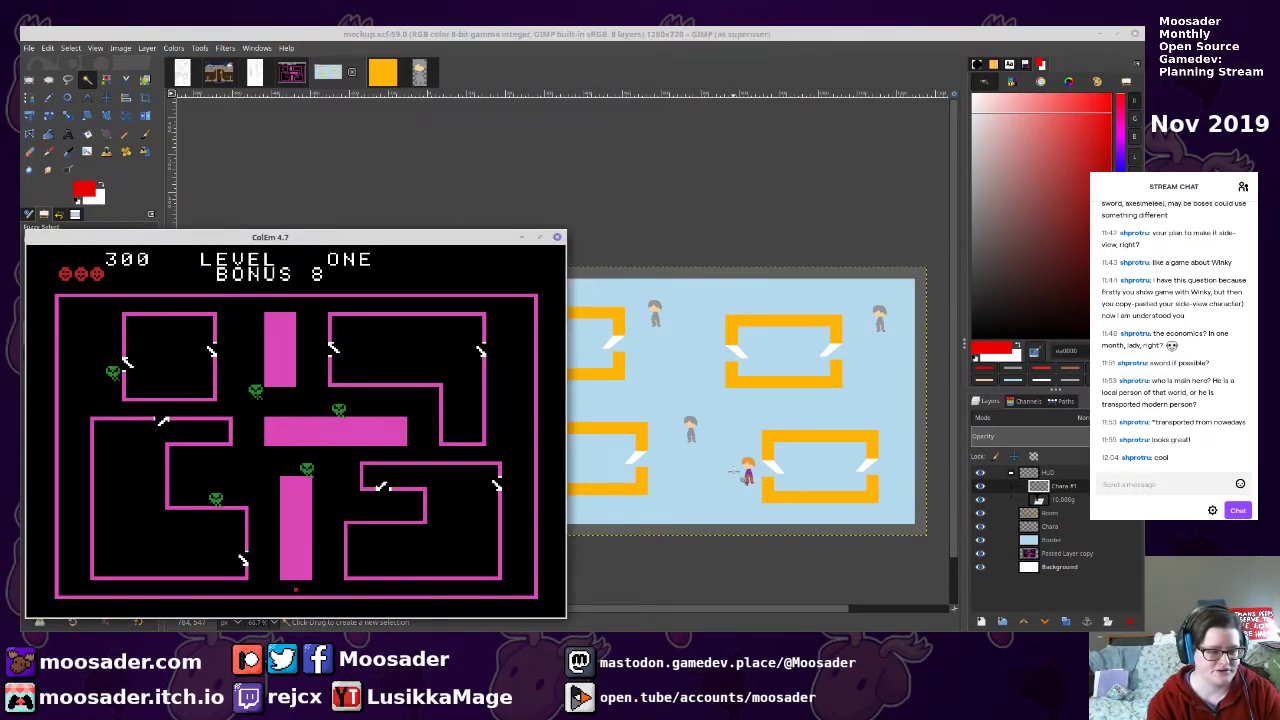
pyautogui.hotkey('alt', 'Tab')
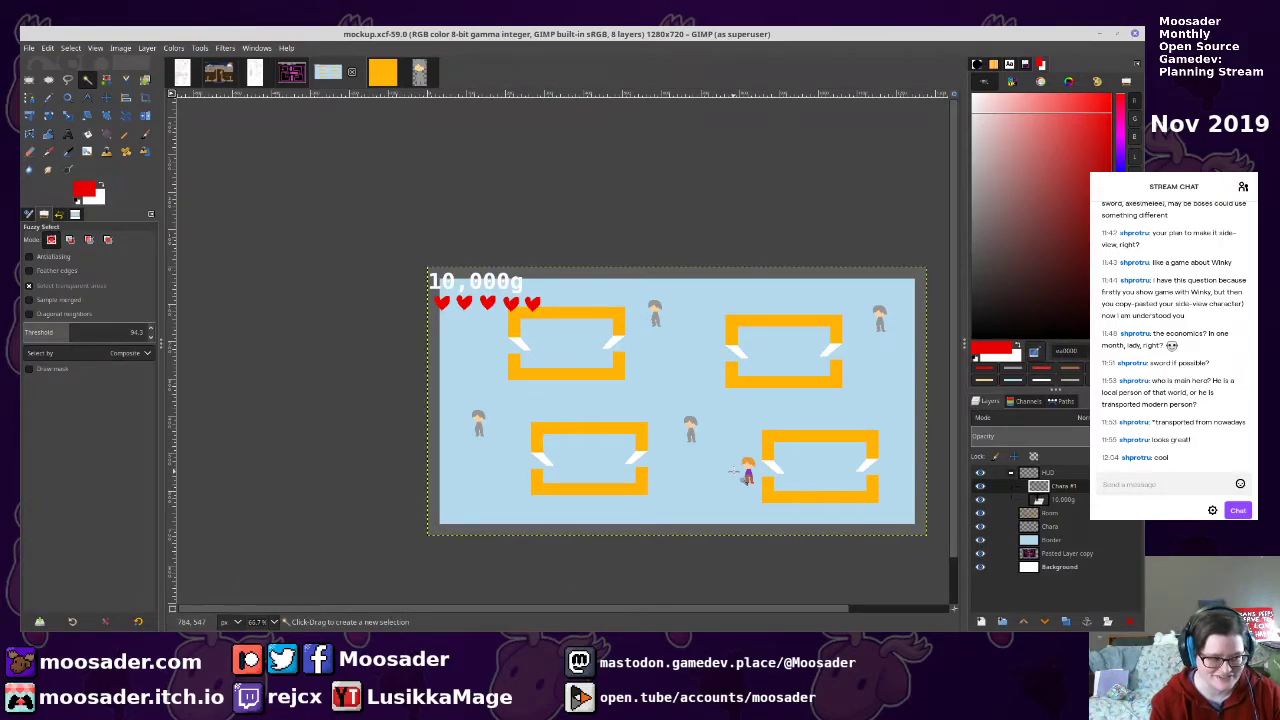
pyautogui.hotkey('ctrl', 's')
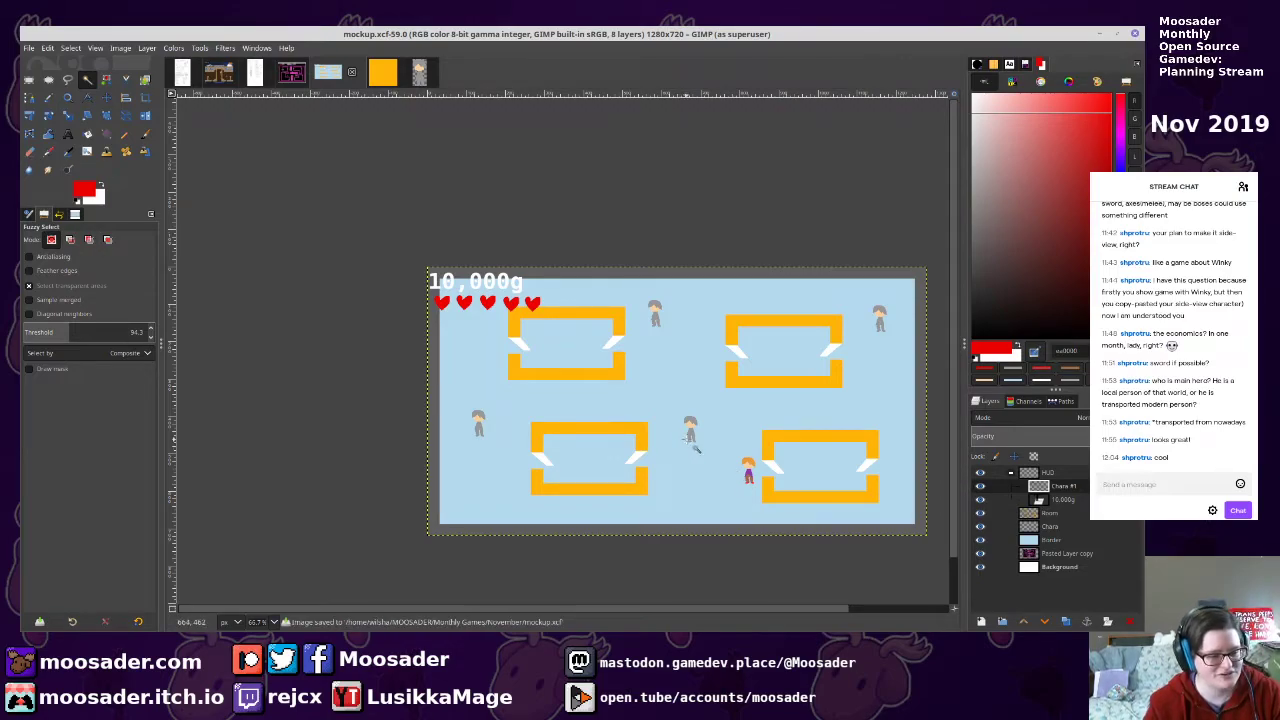
pyautogui.hotkey('alt', 'Tab')
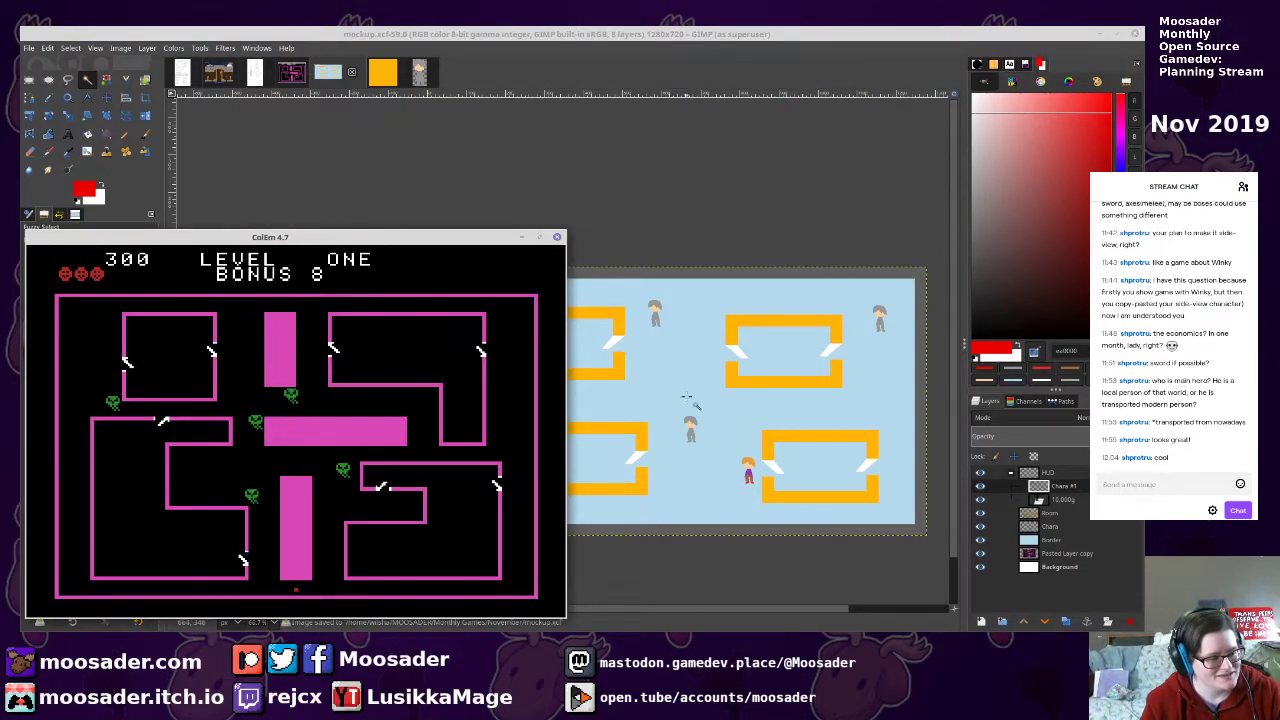
pyautogui.hotkey('alt', 'Tab')
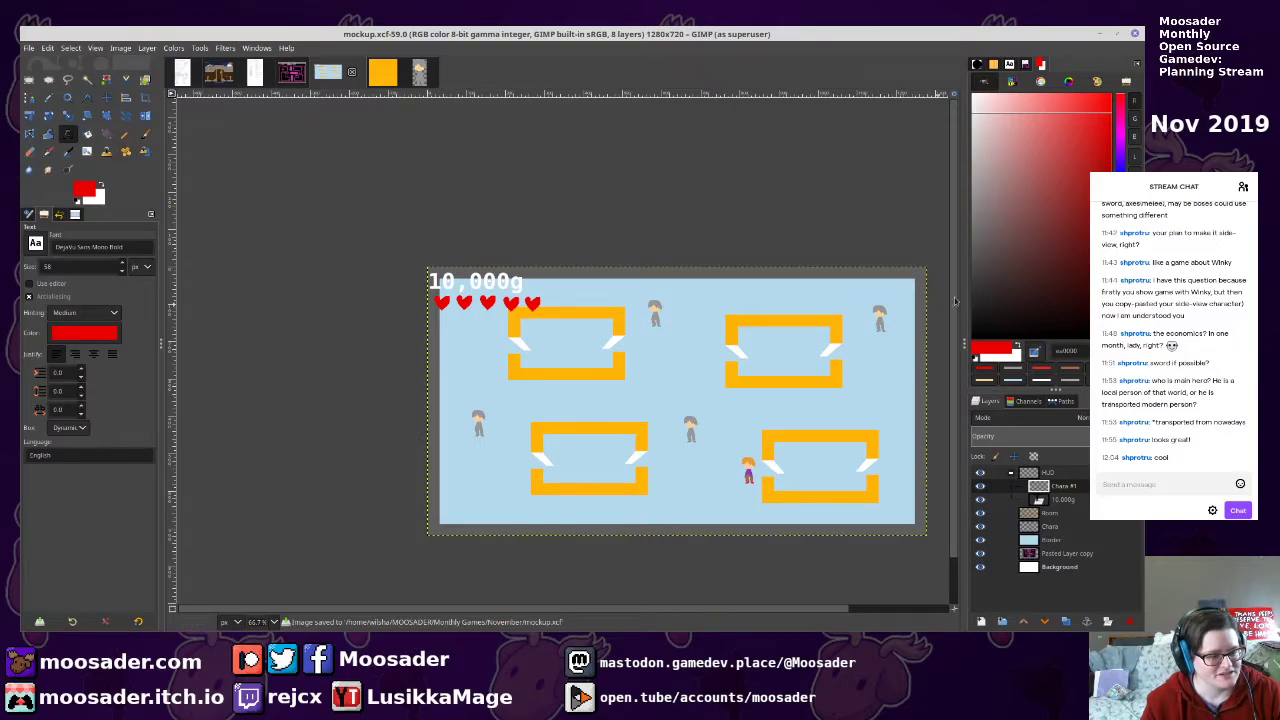
# Add the white text "First floor" along the map's upper edge beside the gold amount and save the mockup
pyautogui.moveTo(1050, 258); pyautogui.dragTo(903, 31)
pyautogui.moveTo(584, 268); pyautogui.dragTo(830, 285)
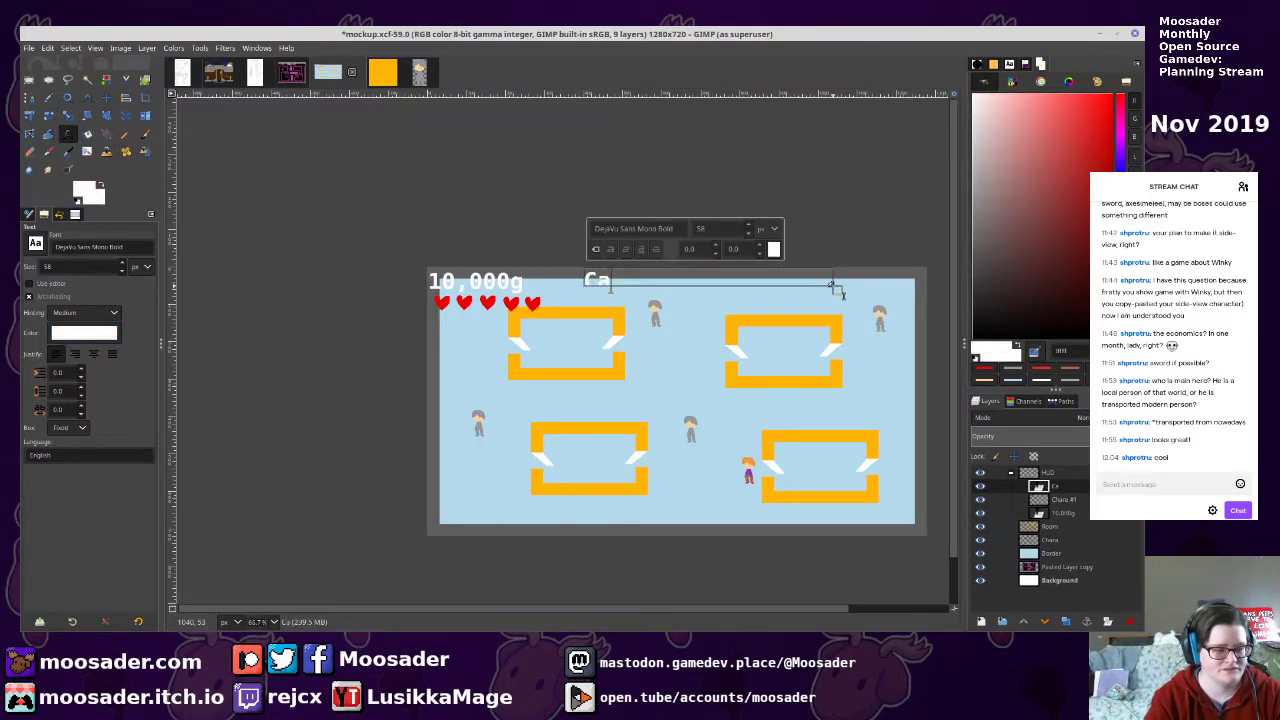
pyautogui.write('First floor')
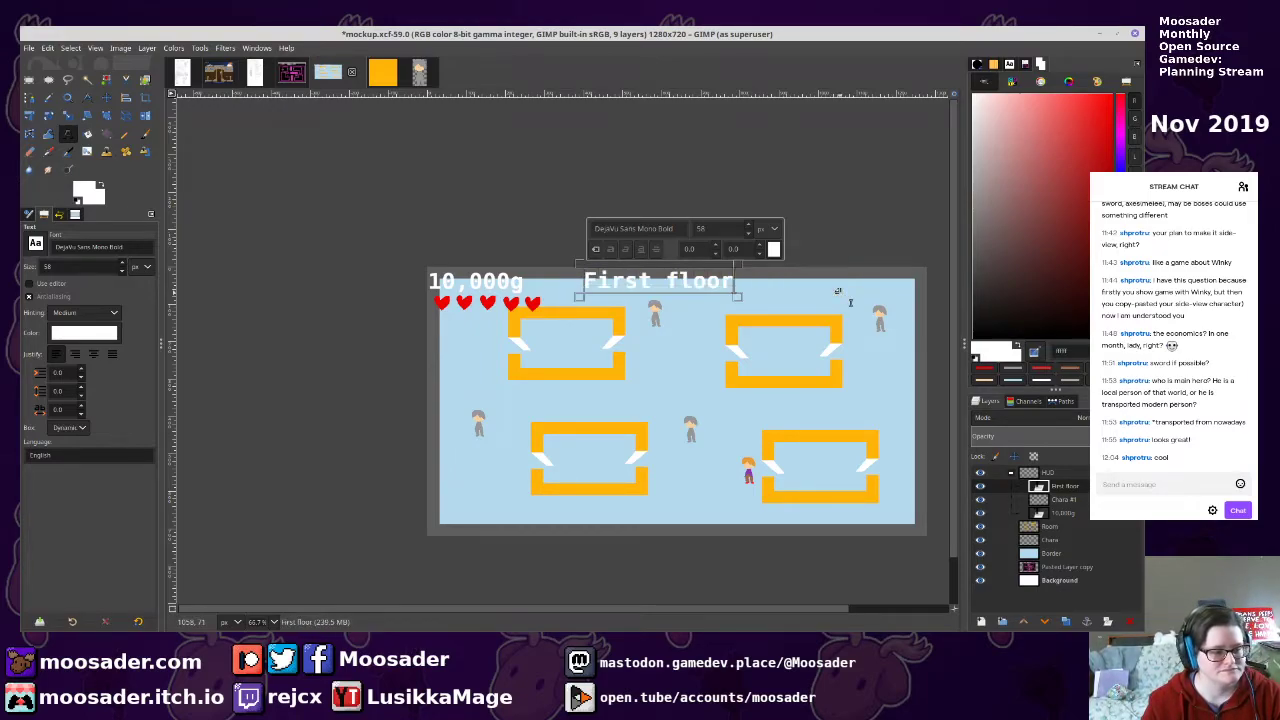
pyautogui.hotkey('ctrl', 's')
# Make the Background layer active and switch to the Rectangle Select tool
pyautogui.click(1100, 553)
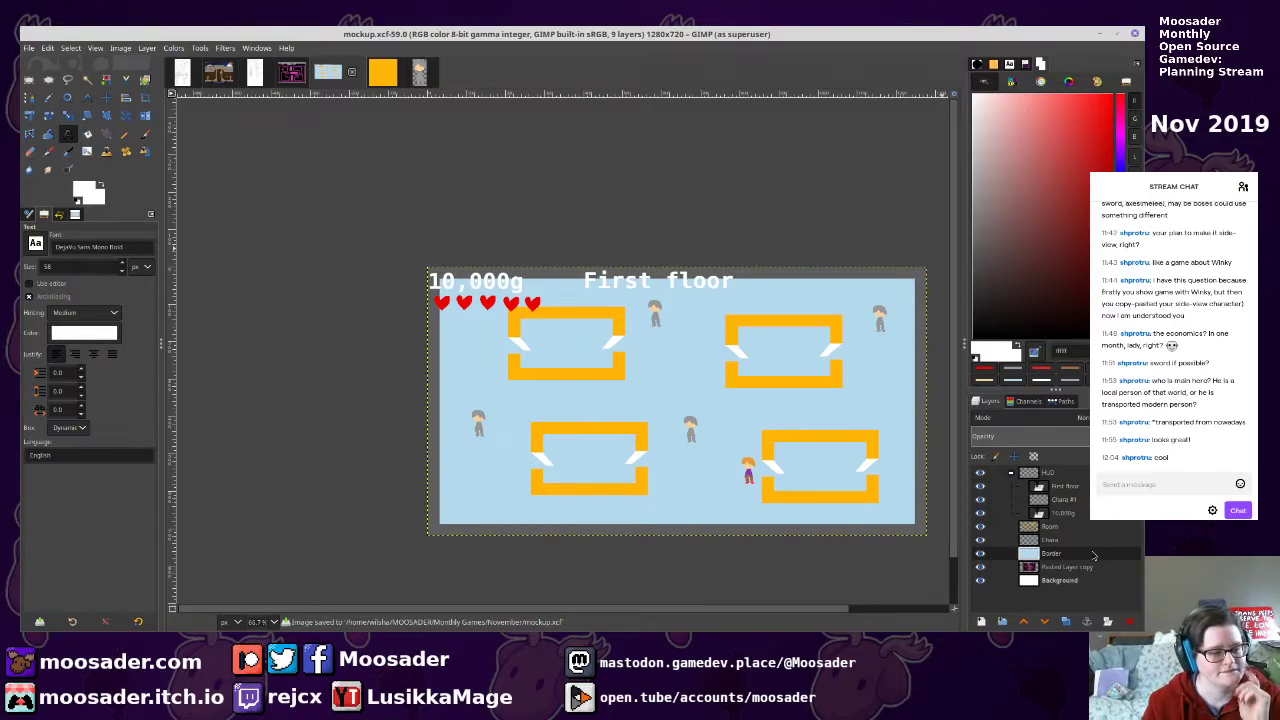
pyautogui.click(1083, 579)
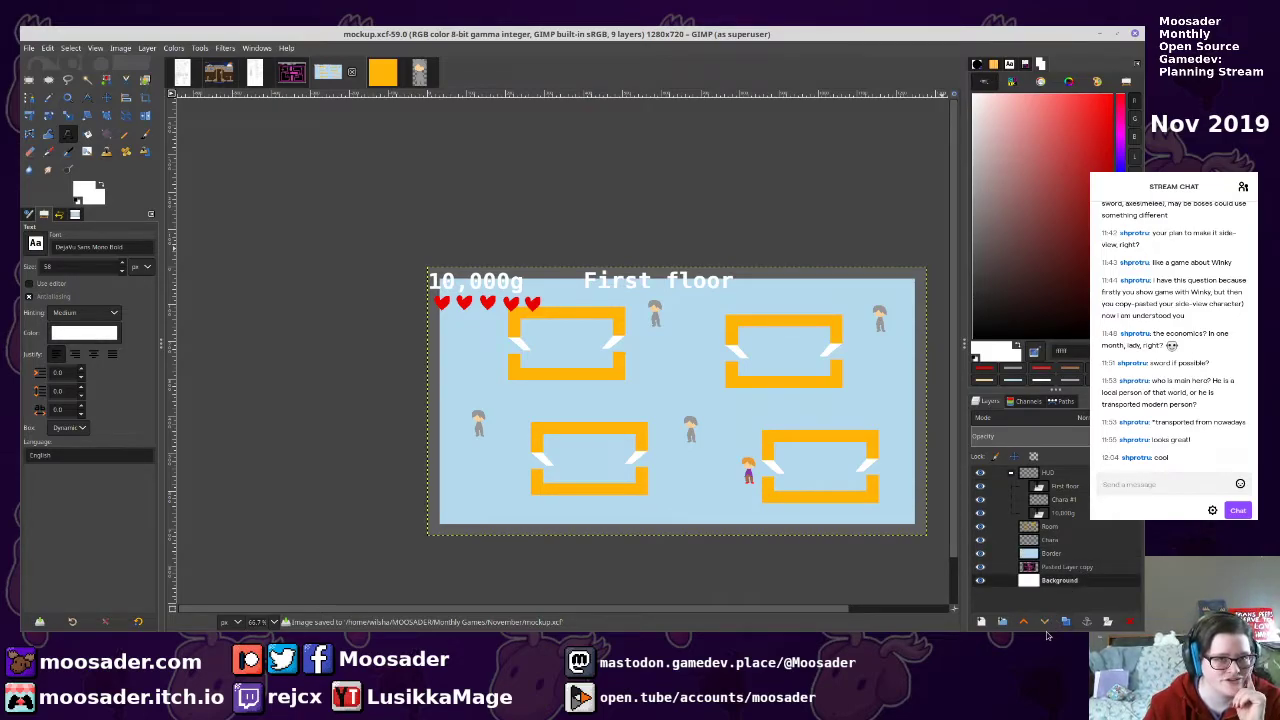
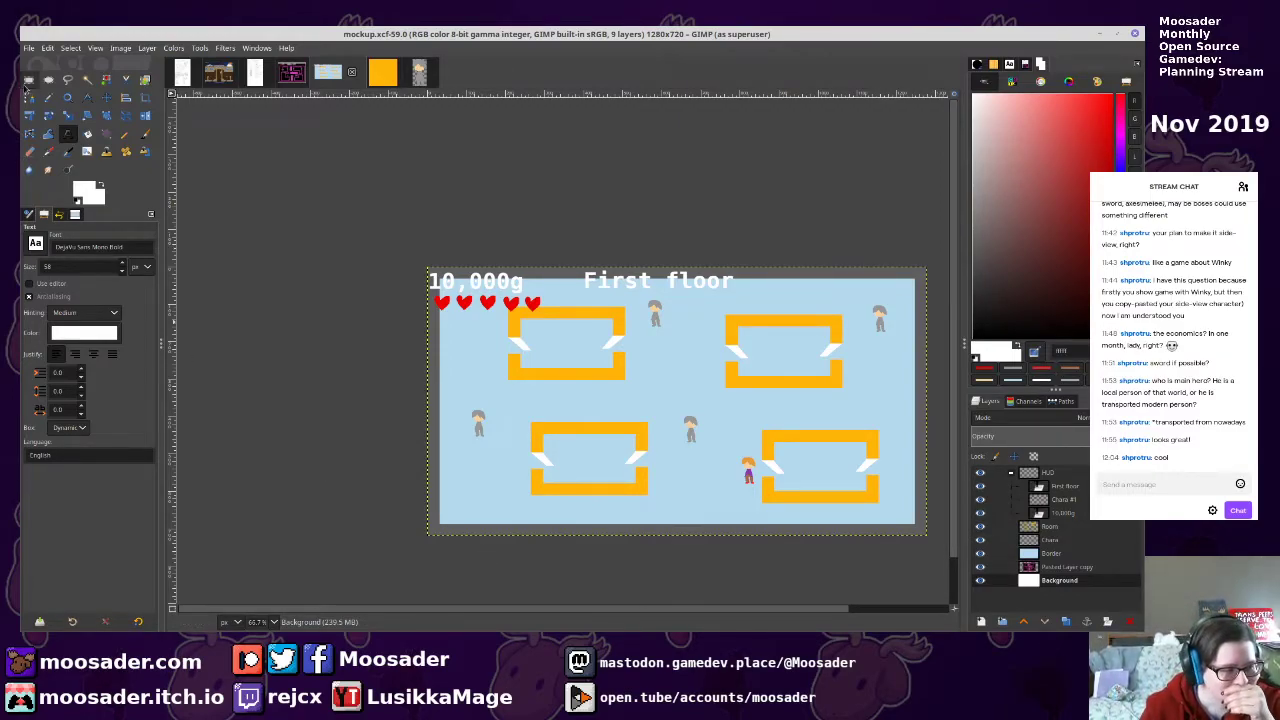
pyautogui.click(29, 79)
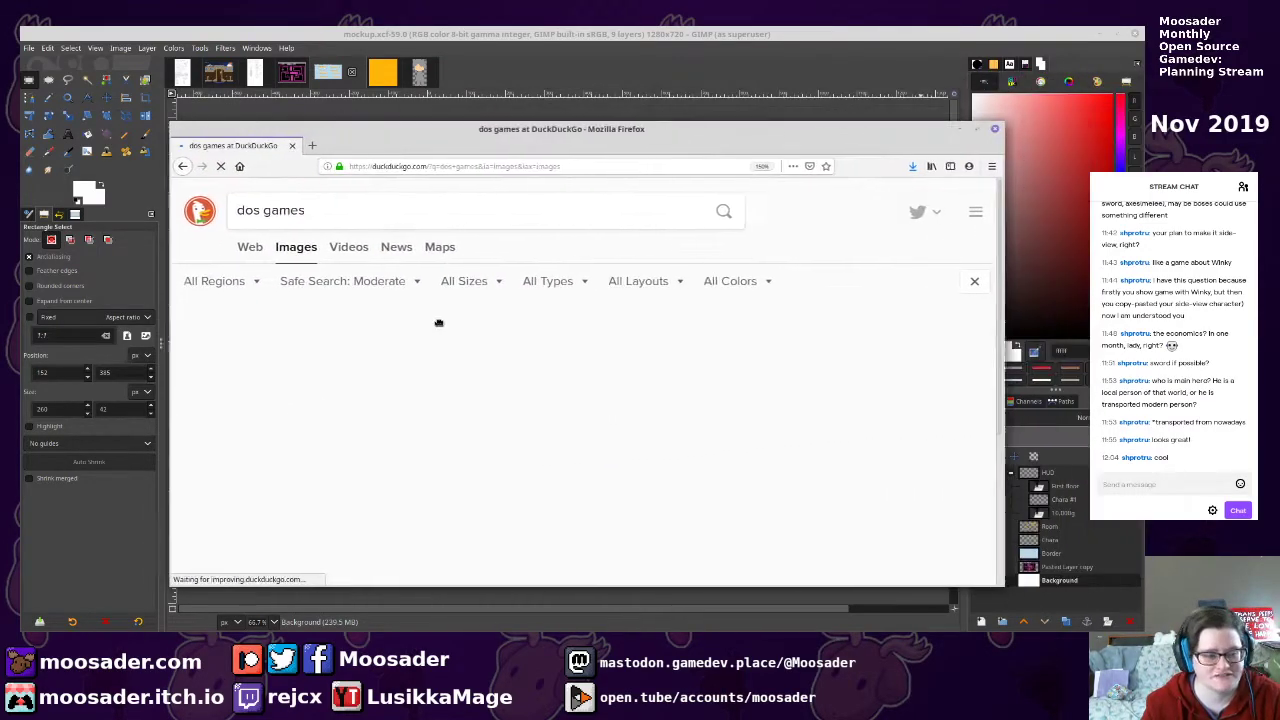
# Enlarge the browser and examine the "dos games" image results for interface ideas, including the Duke Nukem screenshot
pyautogui.doubleClick(491, 131)
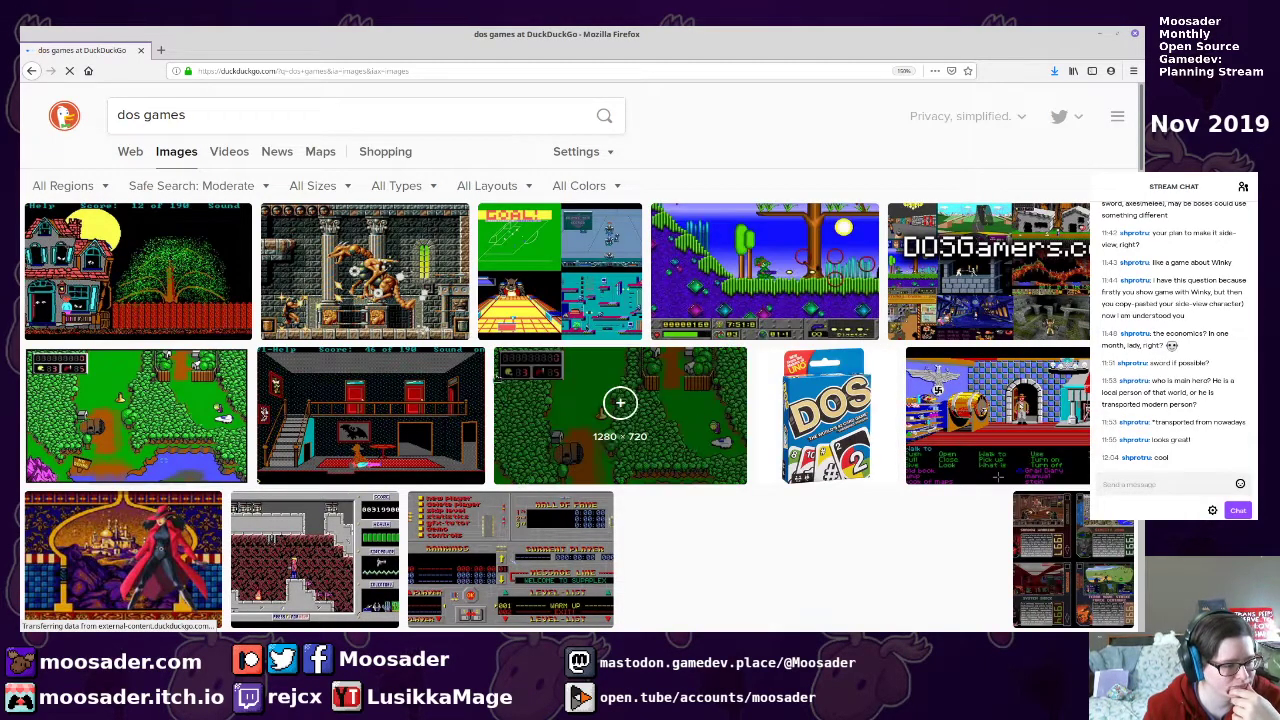
pyautogui.click(352, 535)
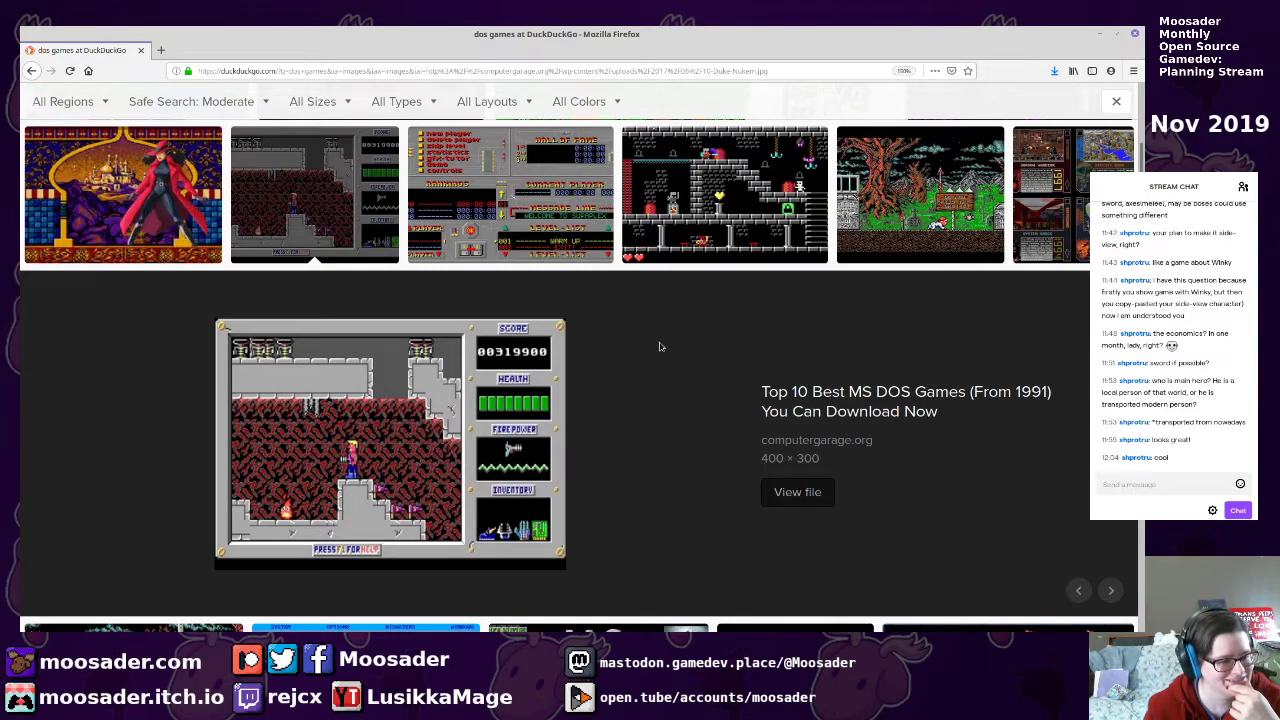
pyautogui.scroll(-4, 688, 323)
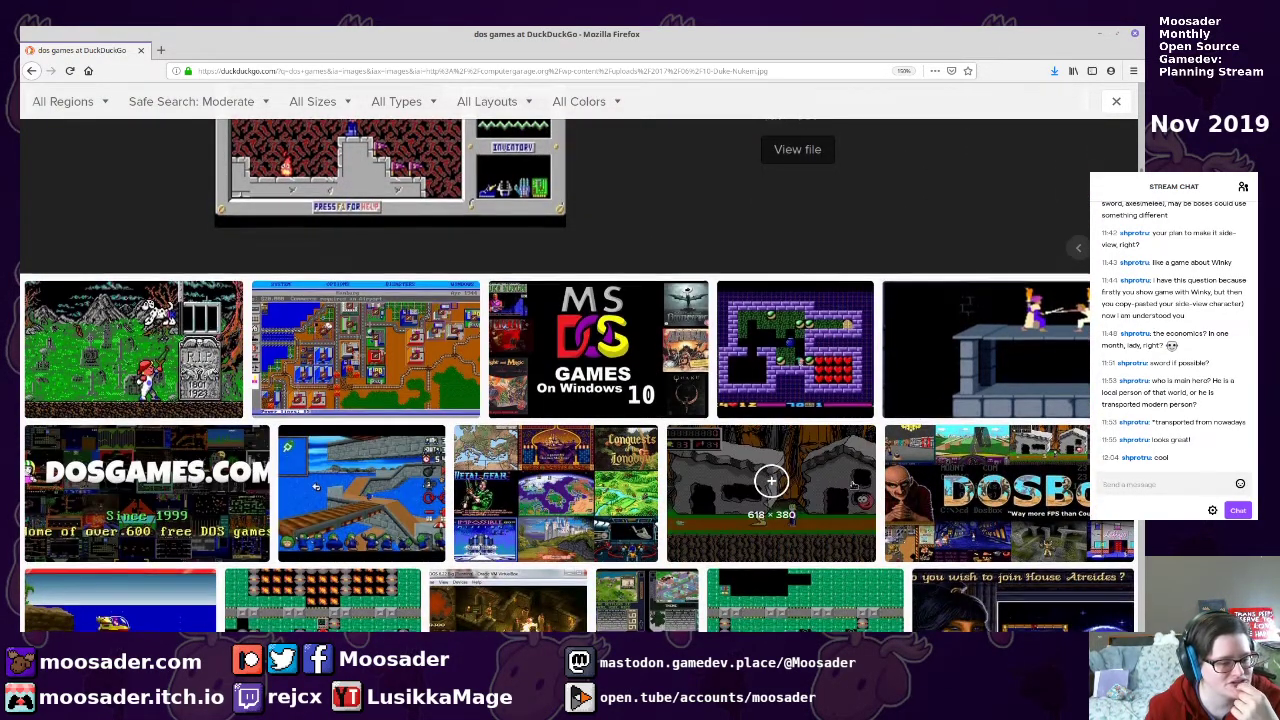
pyautogui.scroll(-3, 790, 460)
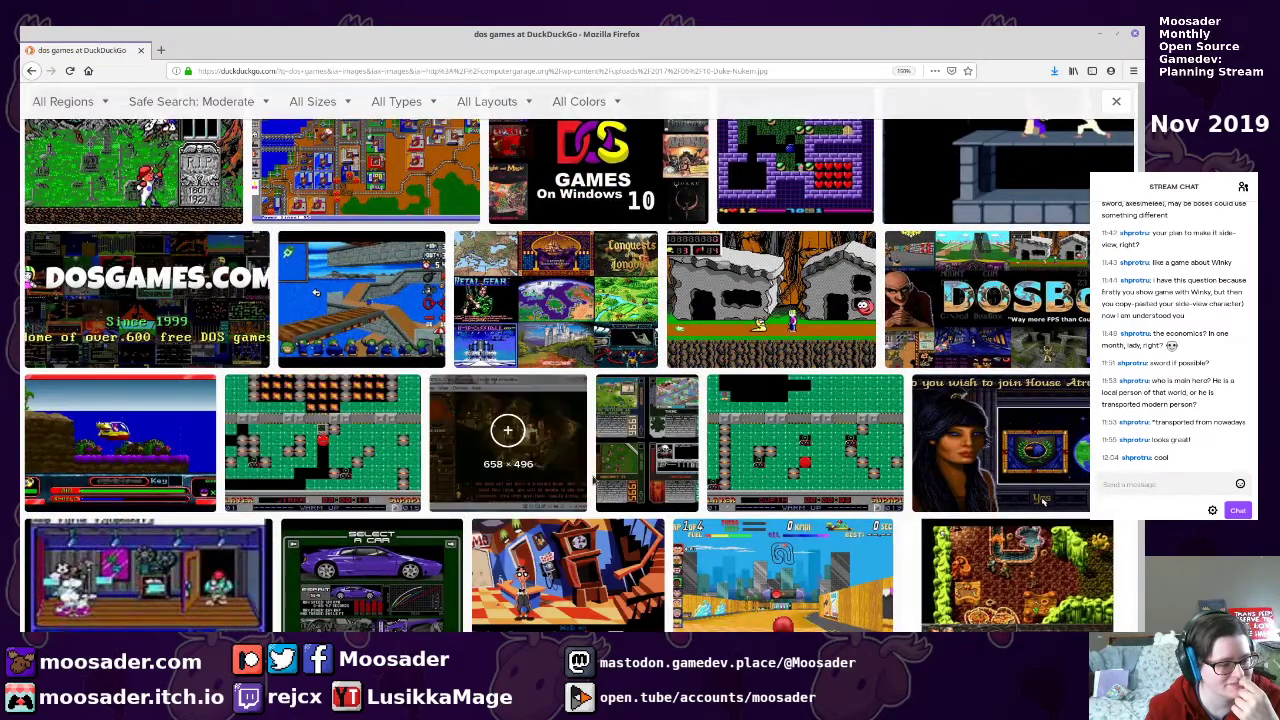
pyautogui.scroll(2, 629, 453)
pyautogui.scroll(5, 556, 405)
pyautogui.press('Escape')
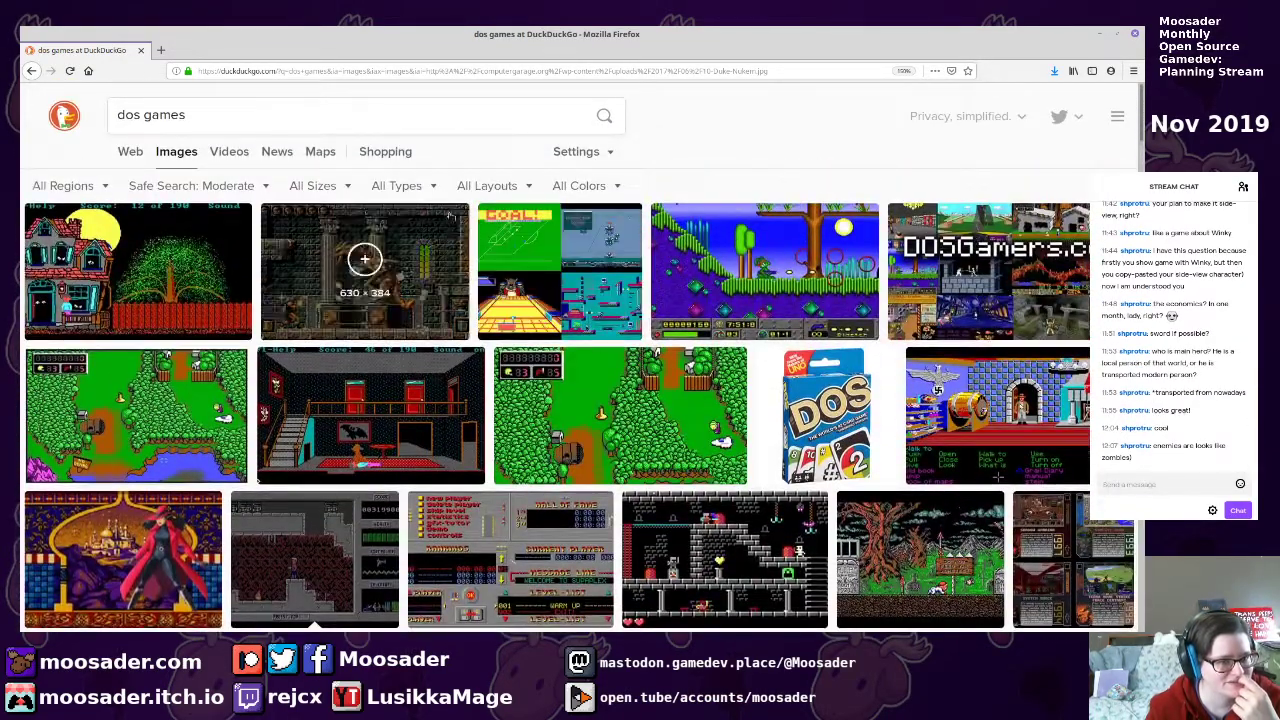
# Search images for "jane of the jungle game", refine the search with "dos", and preview a Jill of the Jungle screenshot
pyautogui.doubleClick(303, 114)
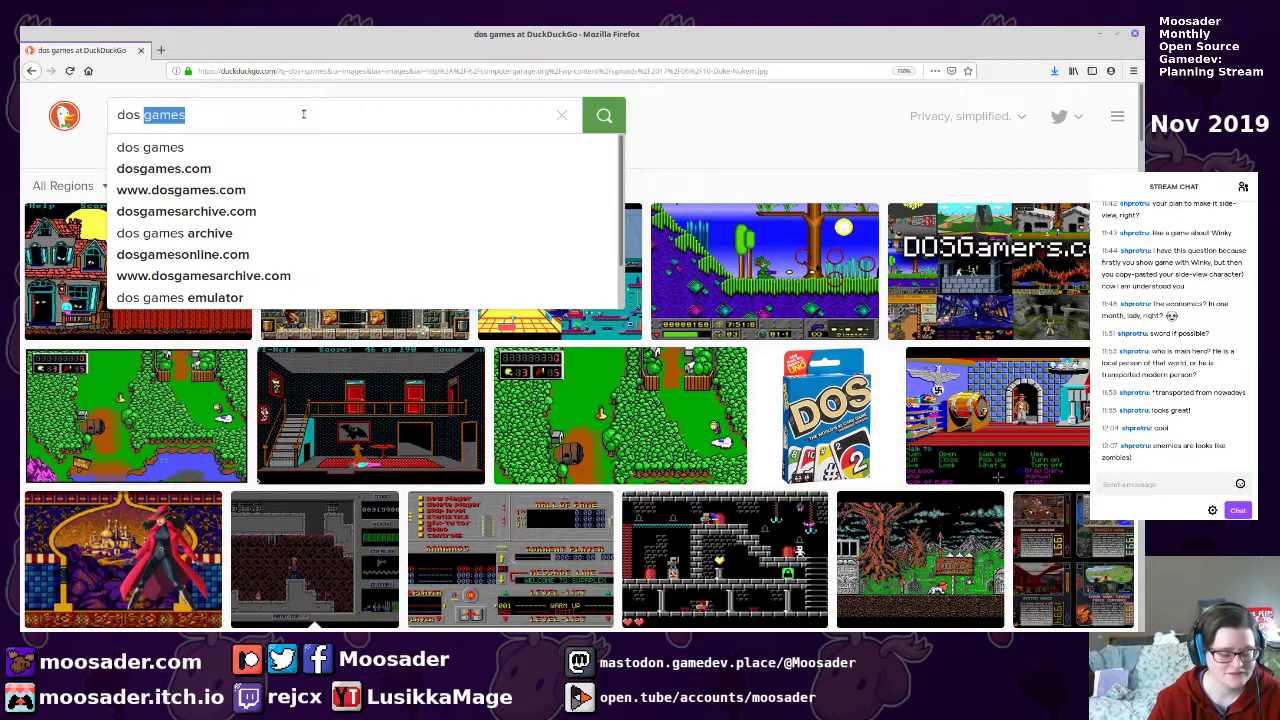
pyautogui.hotkey('ctrl', 'a')
pyautogui.write('jane of the jungle game')
pyautogui.press('Return')
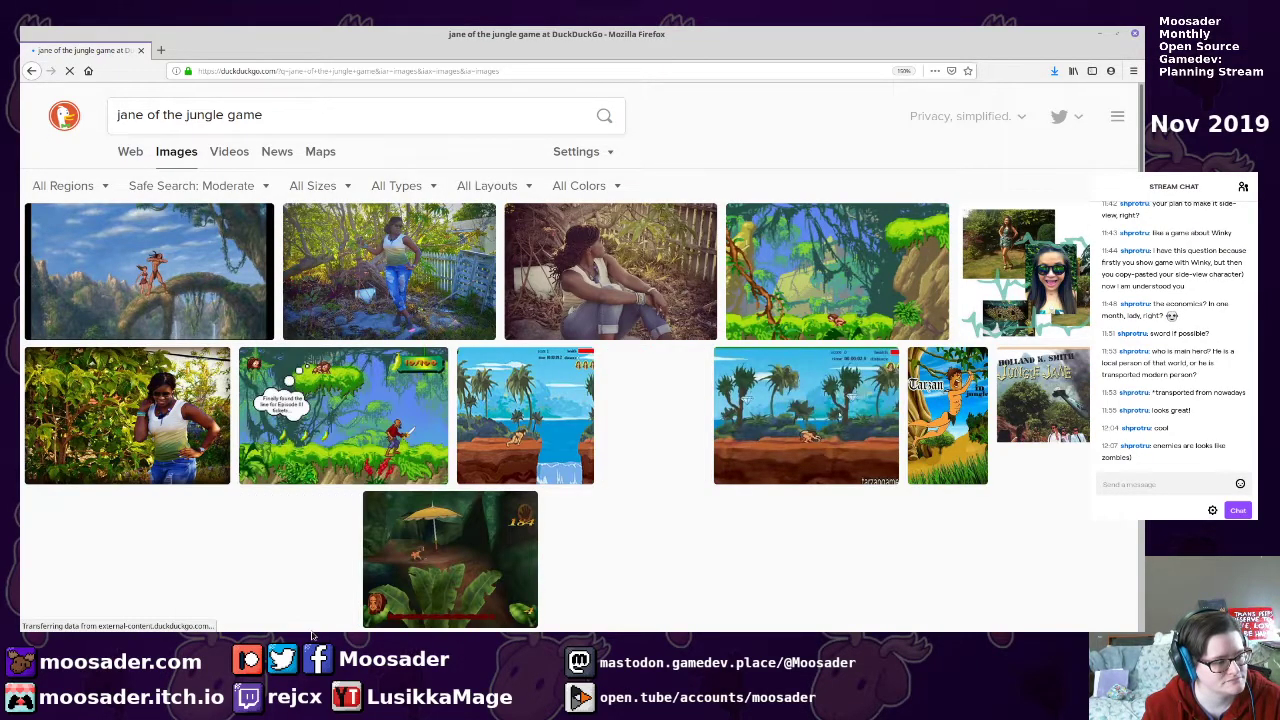
pyautogui.click(285, 127)
pyautogui.write('dos')
pyautogui.press('Return')
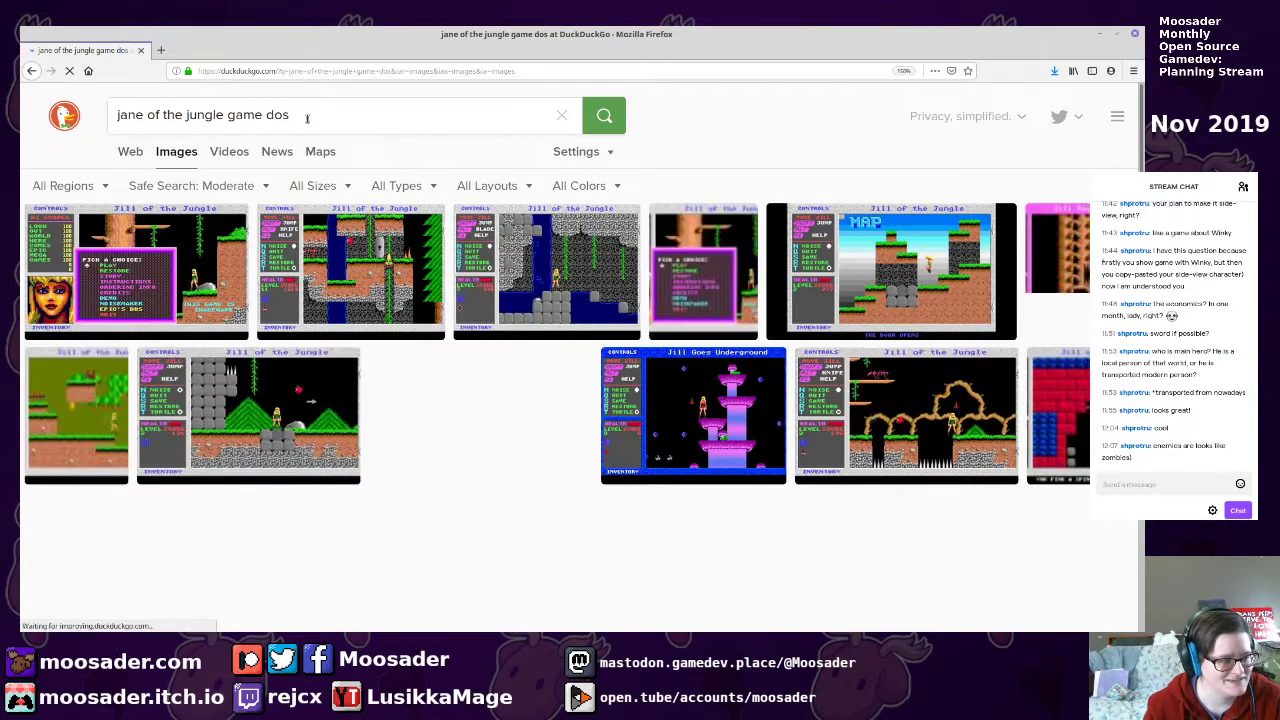
pyautogui.click(249, 395)
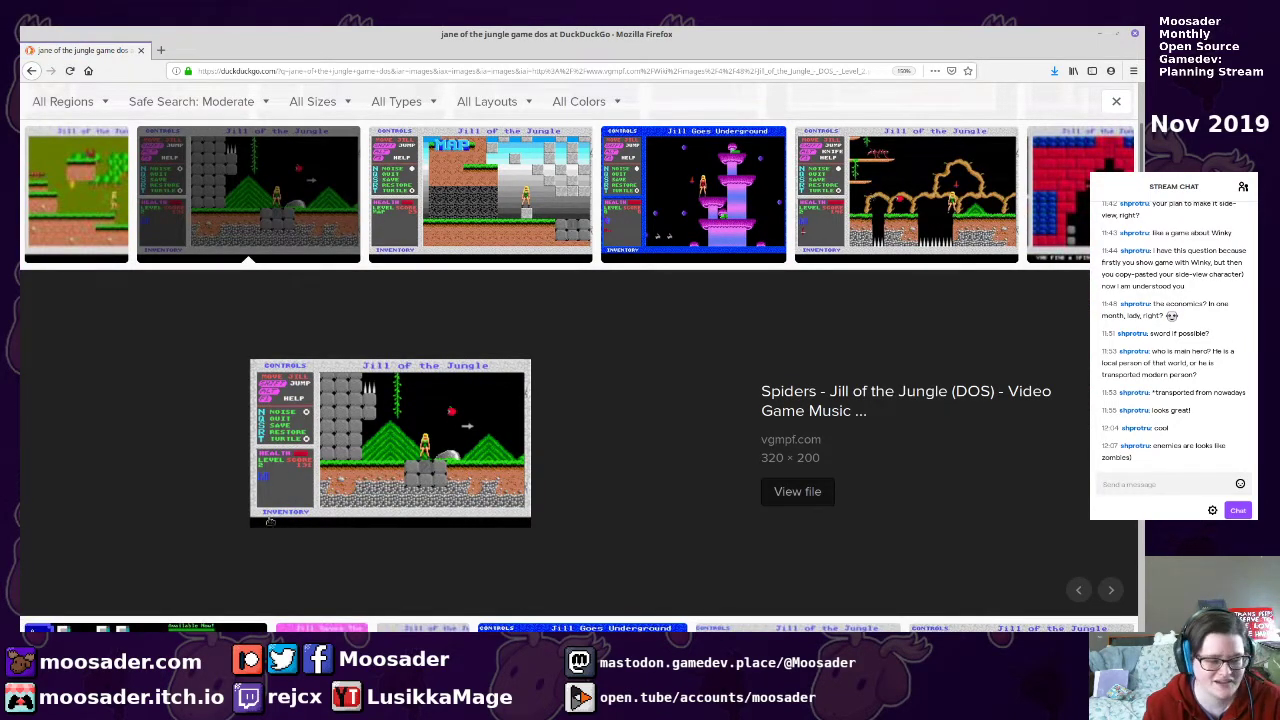
# Search images for "dos role playing game" and refine the query to "dos role playing game screenshot"
pyautogui.scroll(3, 304, 305)
pyautogui.tripleClick(288, 116)
pyautogui.write('dos role playing game')
pyautogui.press('Return')
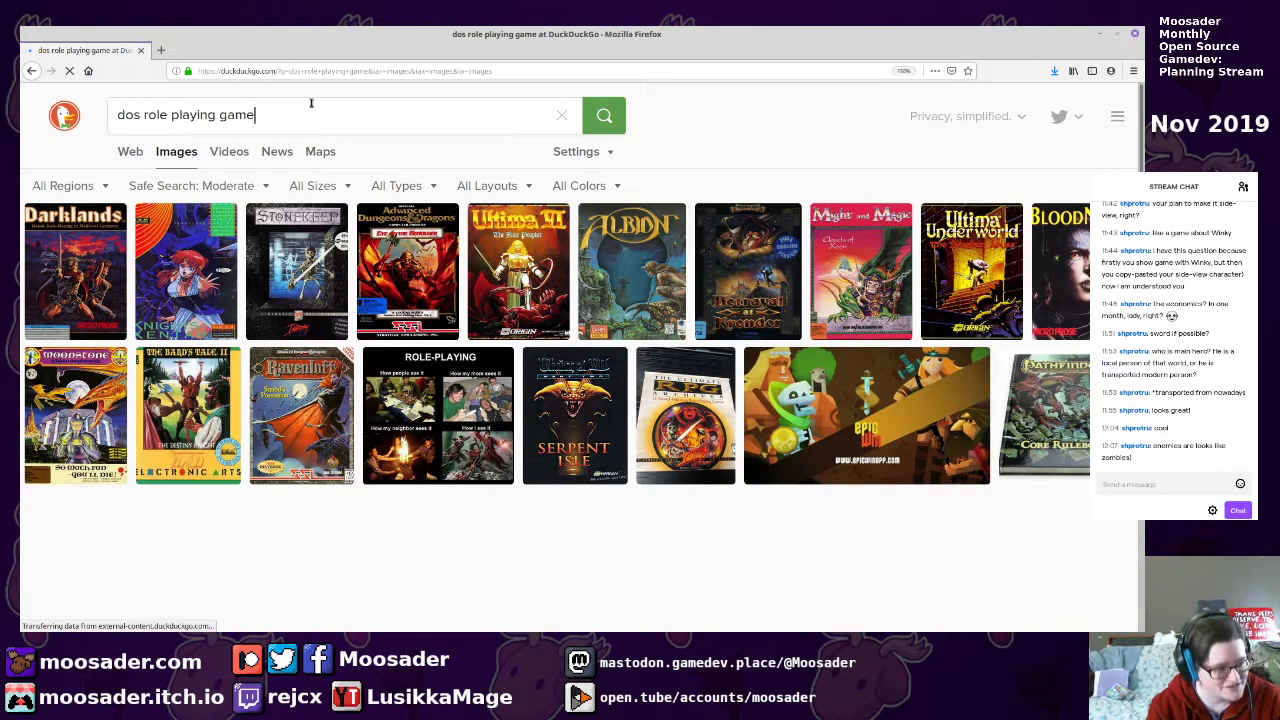
pyautogui.write('reenshot')
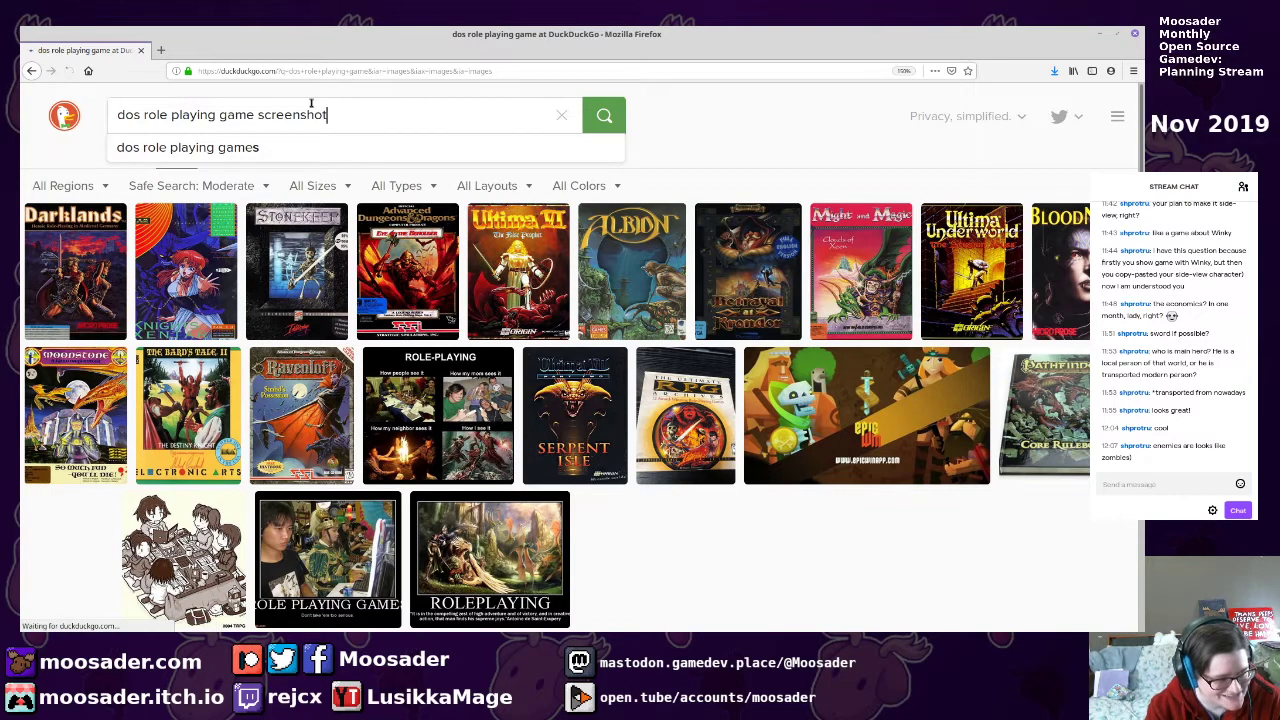
pyautogui.press('Return')
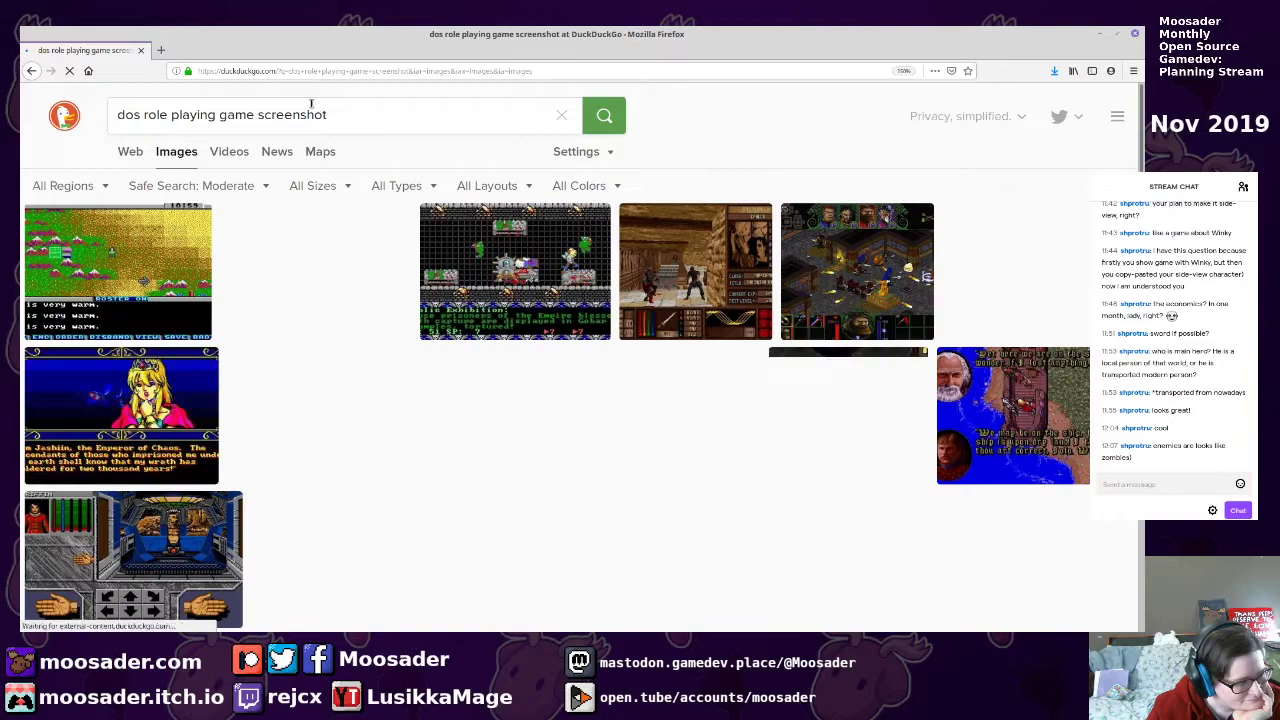
# Preview the first row of role-playing screenshots, including Wasteland, Antkill and Hexplore, to study their interface layouts
pyautogui.click(130, 260)
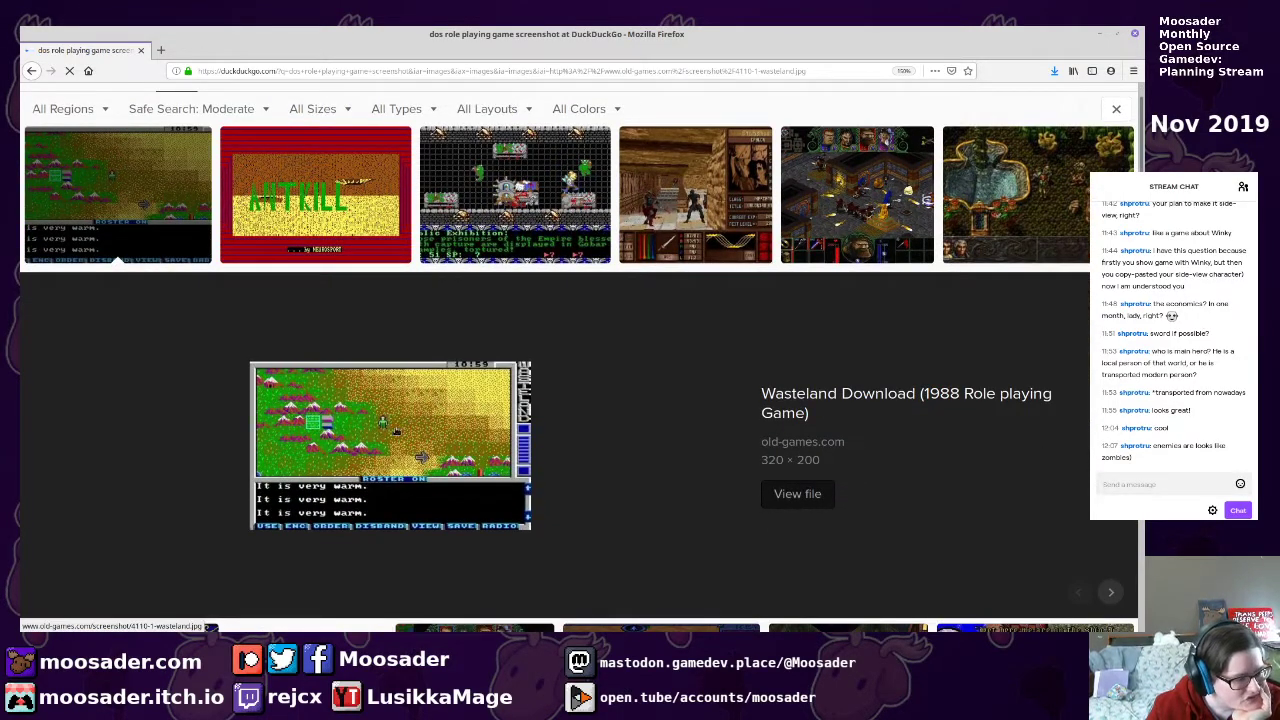
pyautogui.click(314, 190)
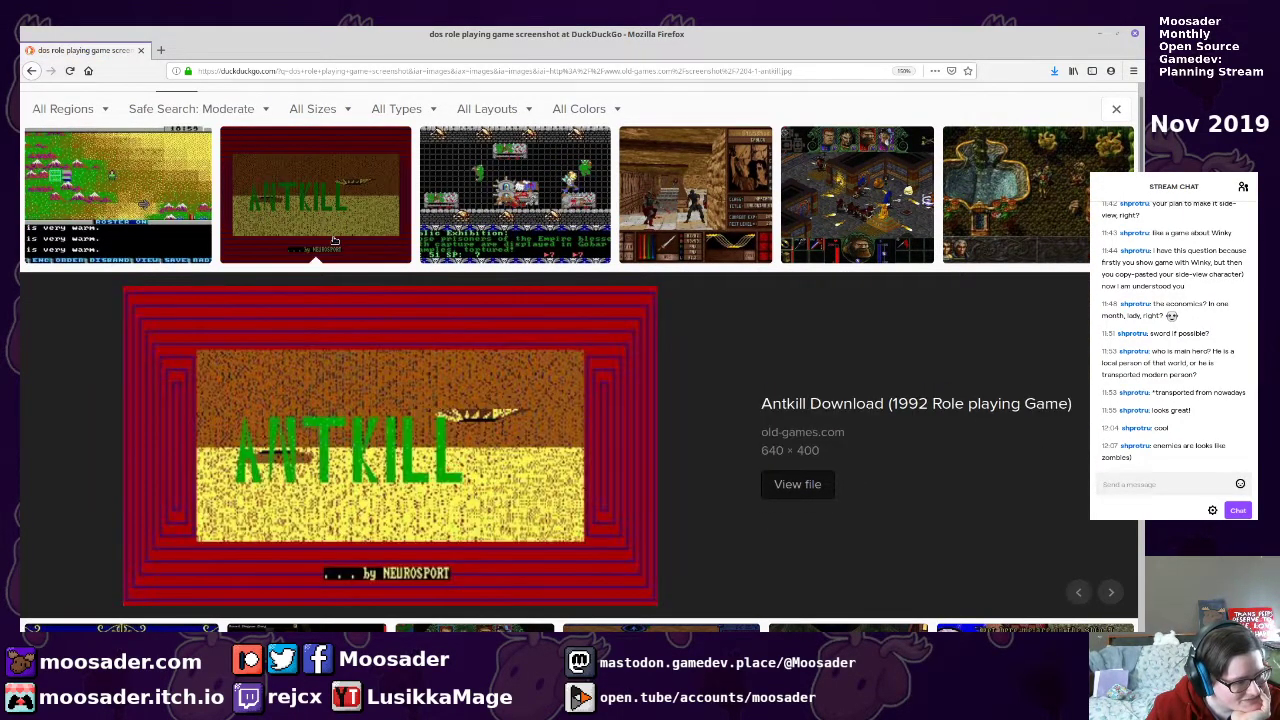
pyautogui.click(533, 217)
pyautogui.click(679, 210)
pyautogui.click(790, 207)
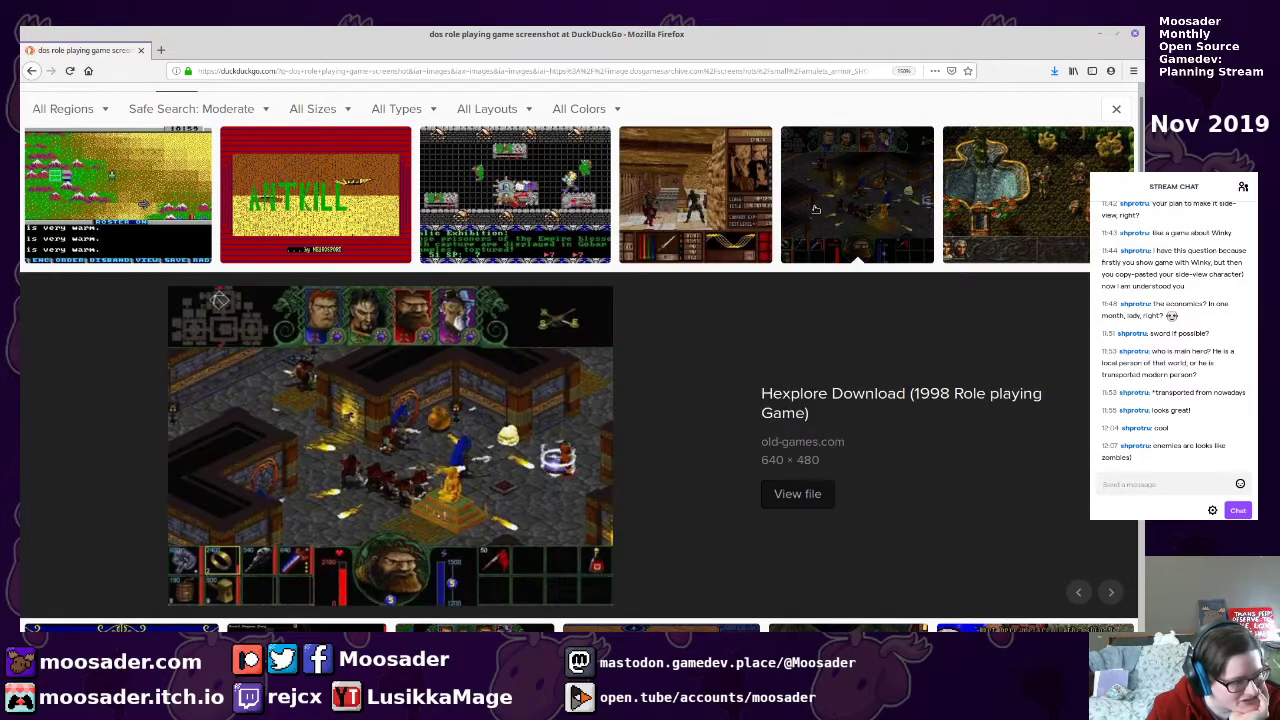
pyautogui.click(926, 200)
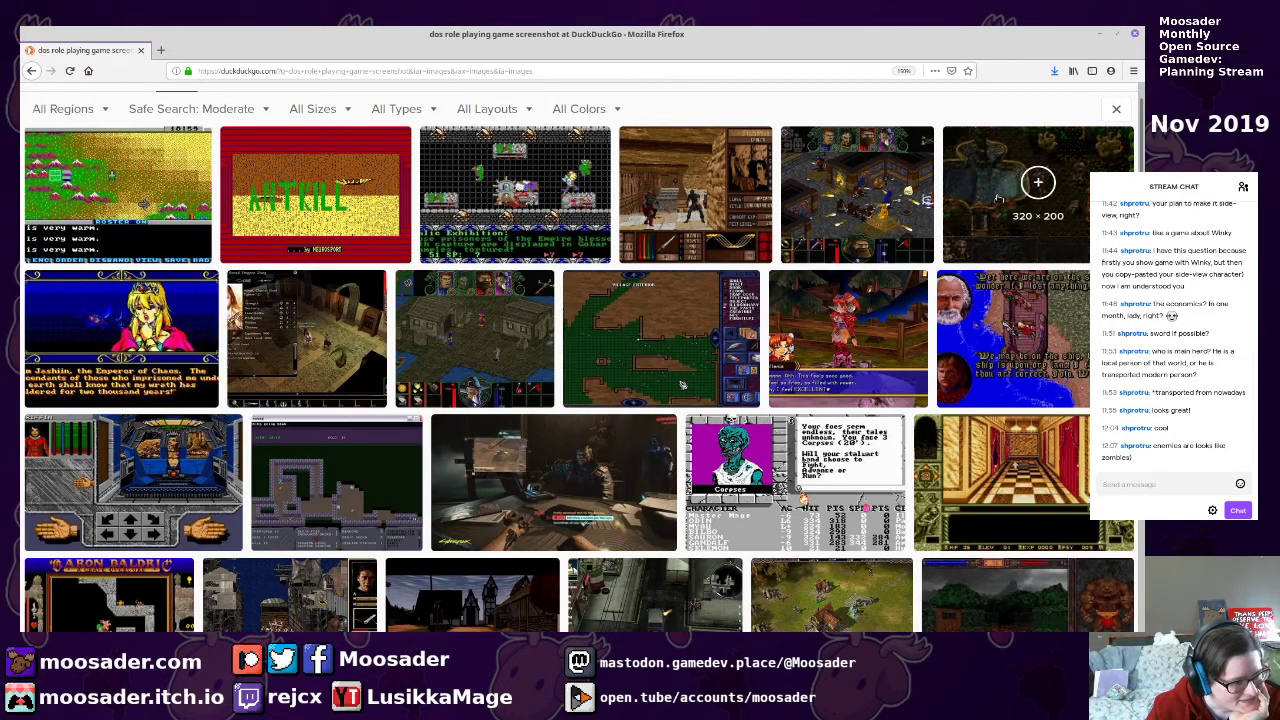
pyautogui.click(857, 200)
# Examine the Dark Sun: Shattered Lands and Baron Baldric screenshots further down the image results
pyautogui.scroll(-3, 150, 380)
pyautogui.click(130, 385)
pyautogui.scroll(-6, 340, 460)
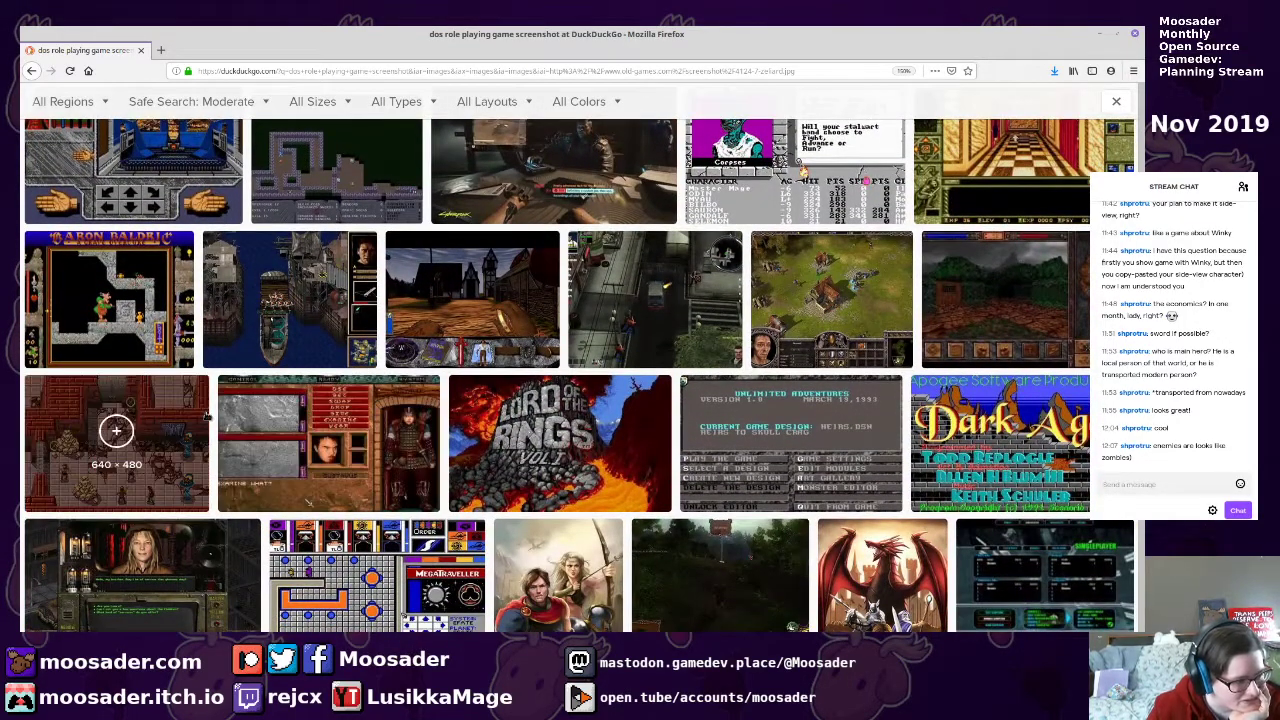
pyautogui.click(114, 428)
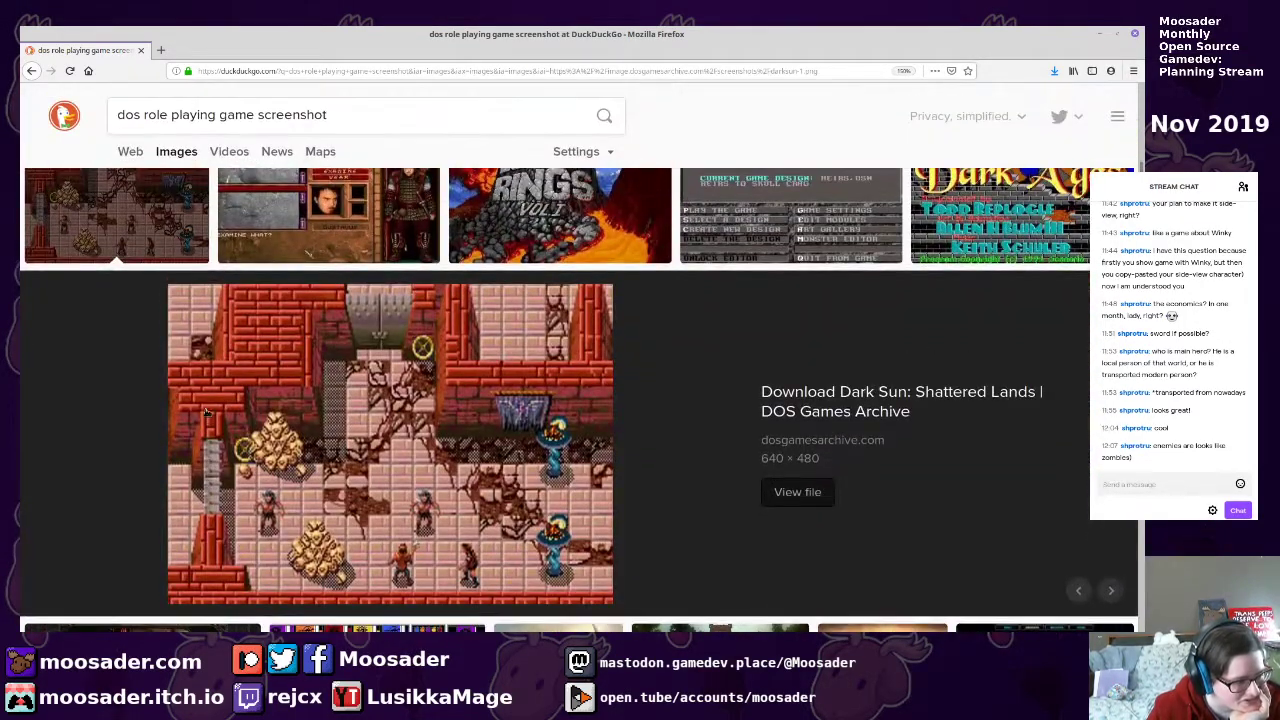
pyautogui.scroll(-2, 189, 408)
pyautogui.scroll(2, 189, 408)
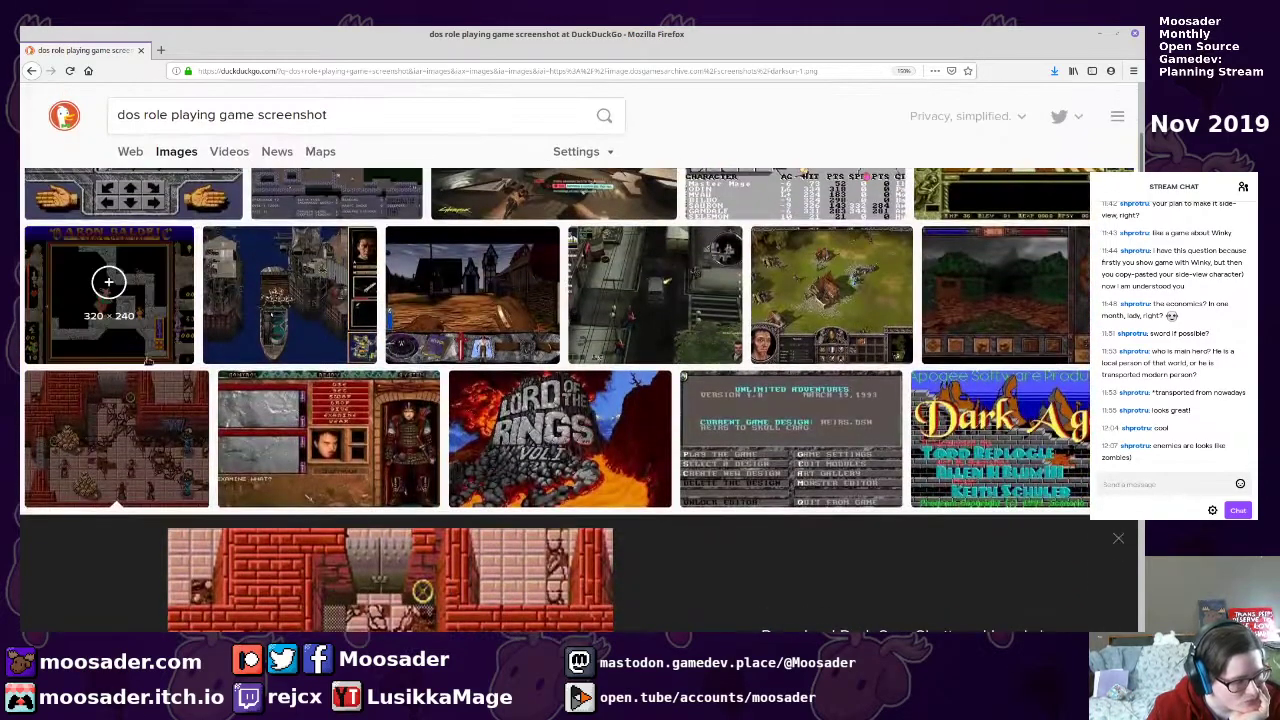
pyautogui.click(140, 310)
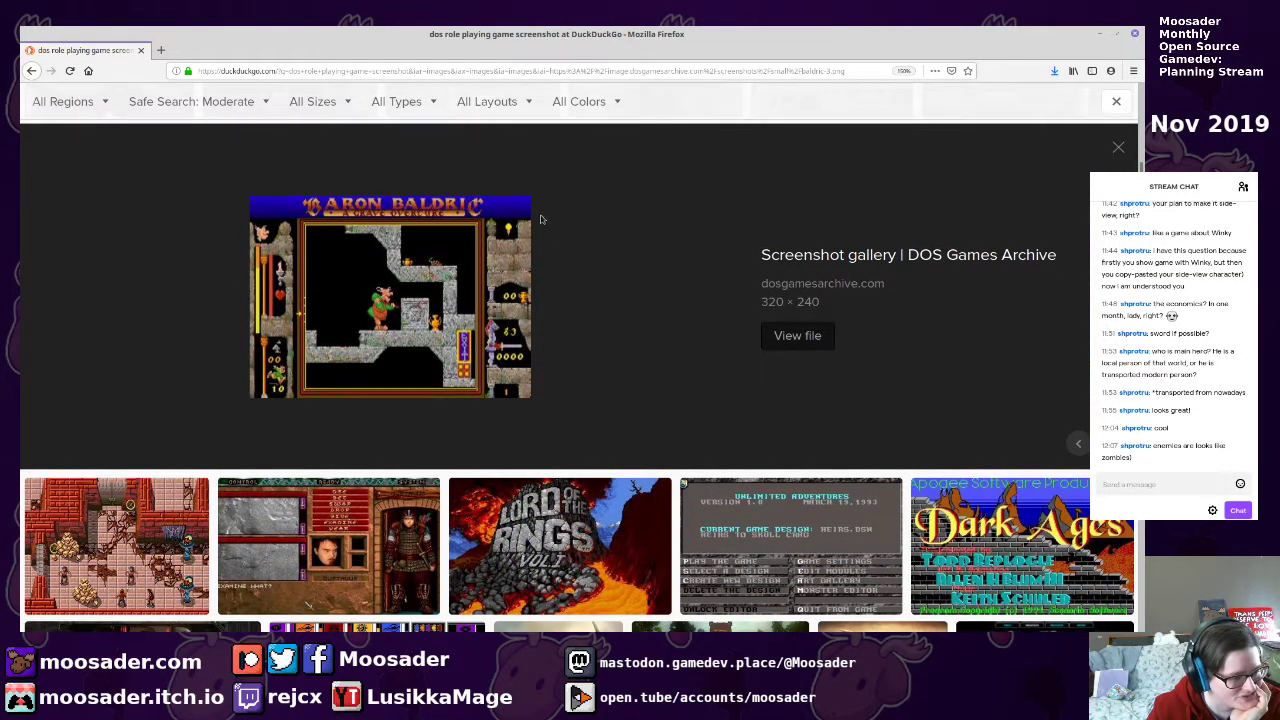
# Preview the Lord of the Rings, Daemonsgate and Waxworks screenshots to compare their interface frames
pyautogui.click(533, 543)
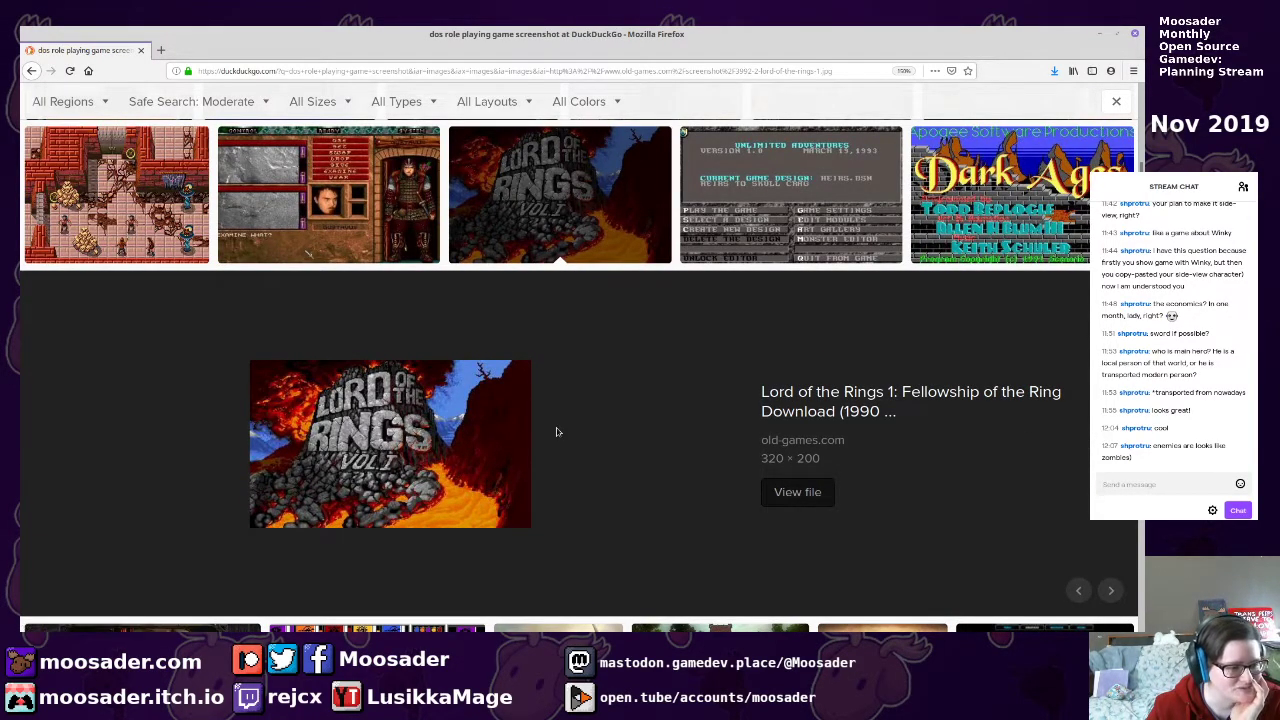
pyautogui.scroll(1, 559, 433)
pyautogui.scroll(-7, 560, 454)
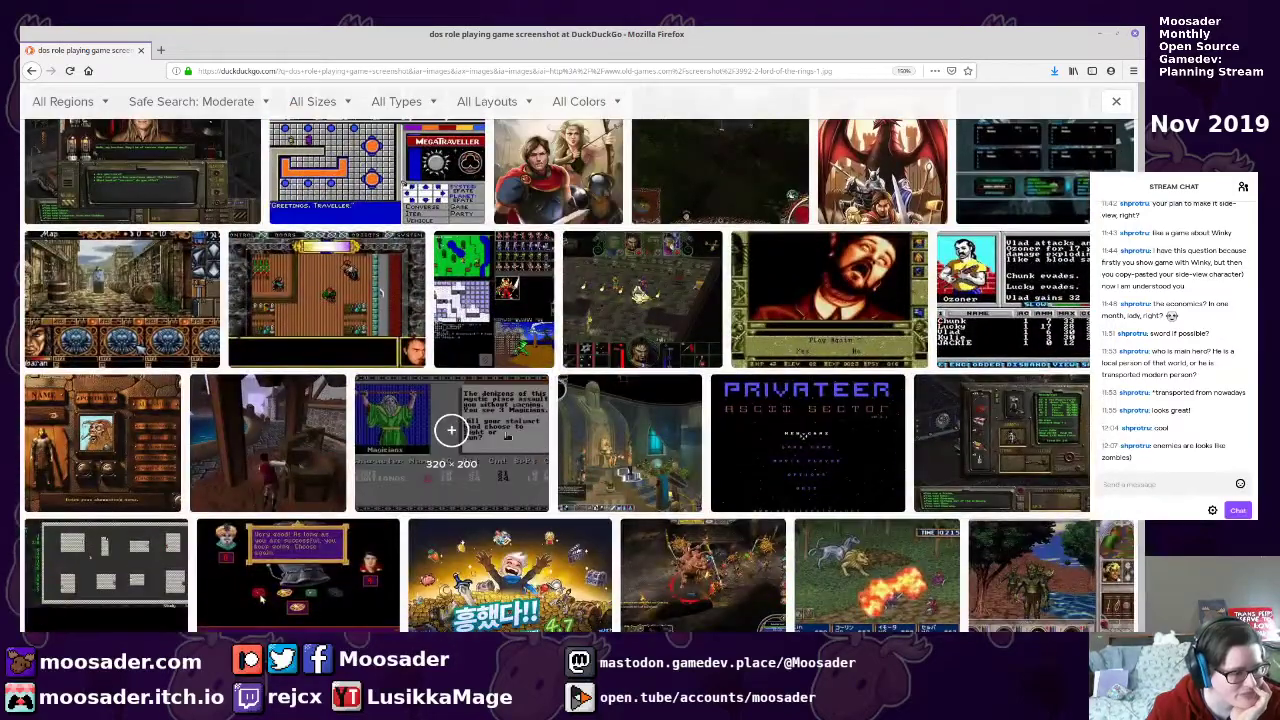
pyautogui.click(415, 335)
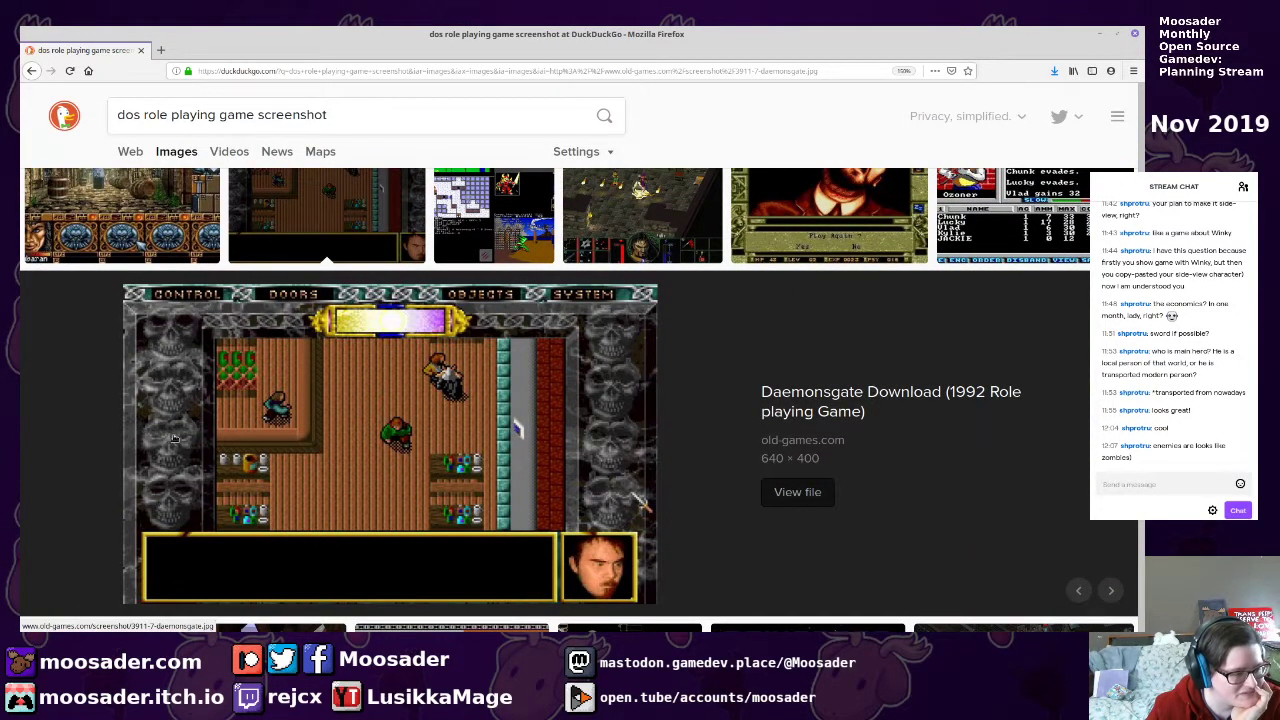
pyautogui.scroll(2, 190, 420)
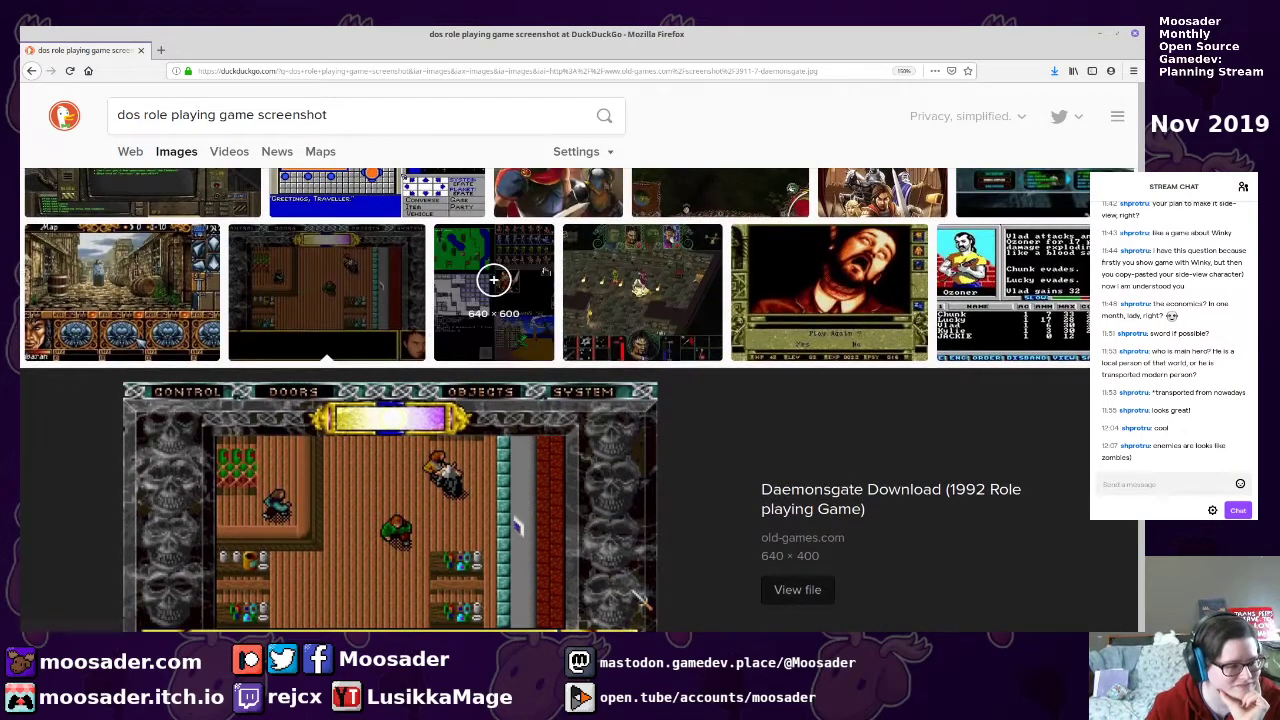
pyautogui.click(823, 278)
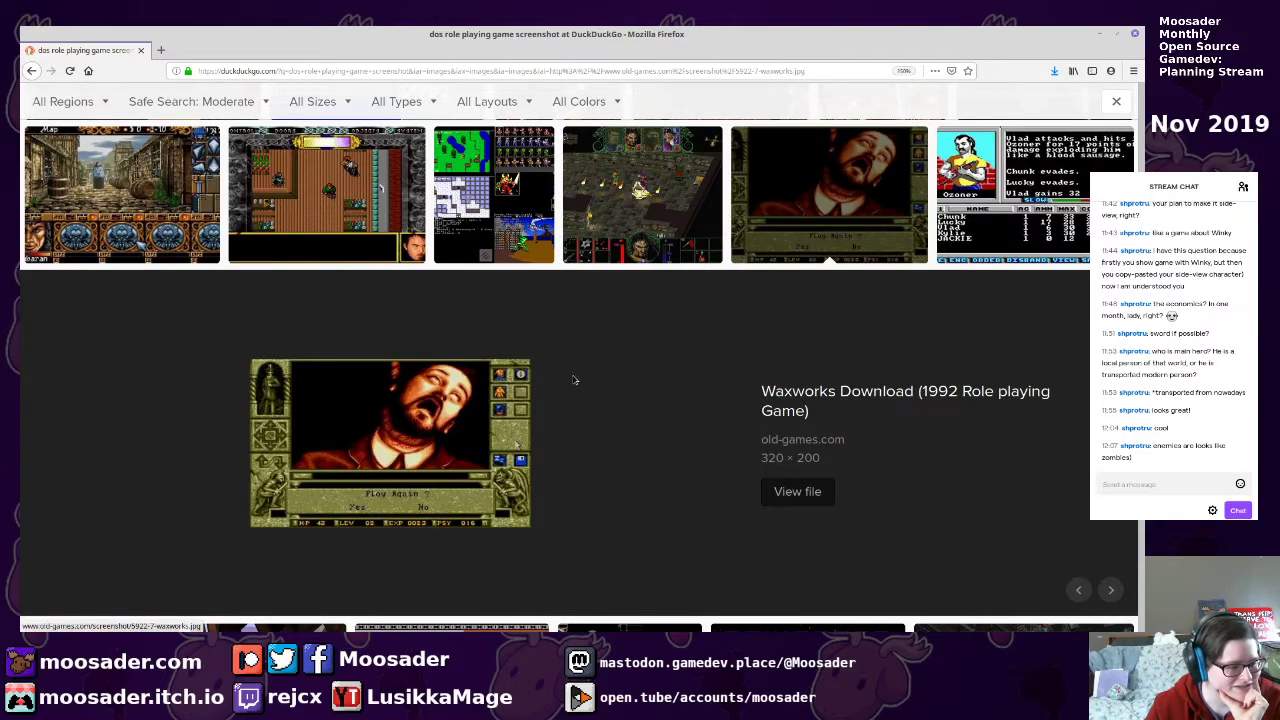
# Look through further role-playing results, previewing the Might and Magic 6 and Asuncia screenshots for their status displays
pyautogui.scroll(-5, 574, 378)
pyautogui.click(102, 338)
pyautogui.scroll(1, 131, 374)
pyautogui.scroll(-5, 120, 360)
pyautogui.click(1043, 180)
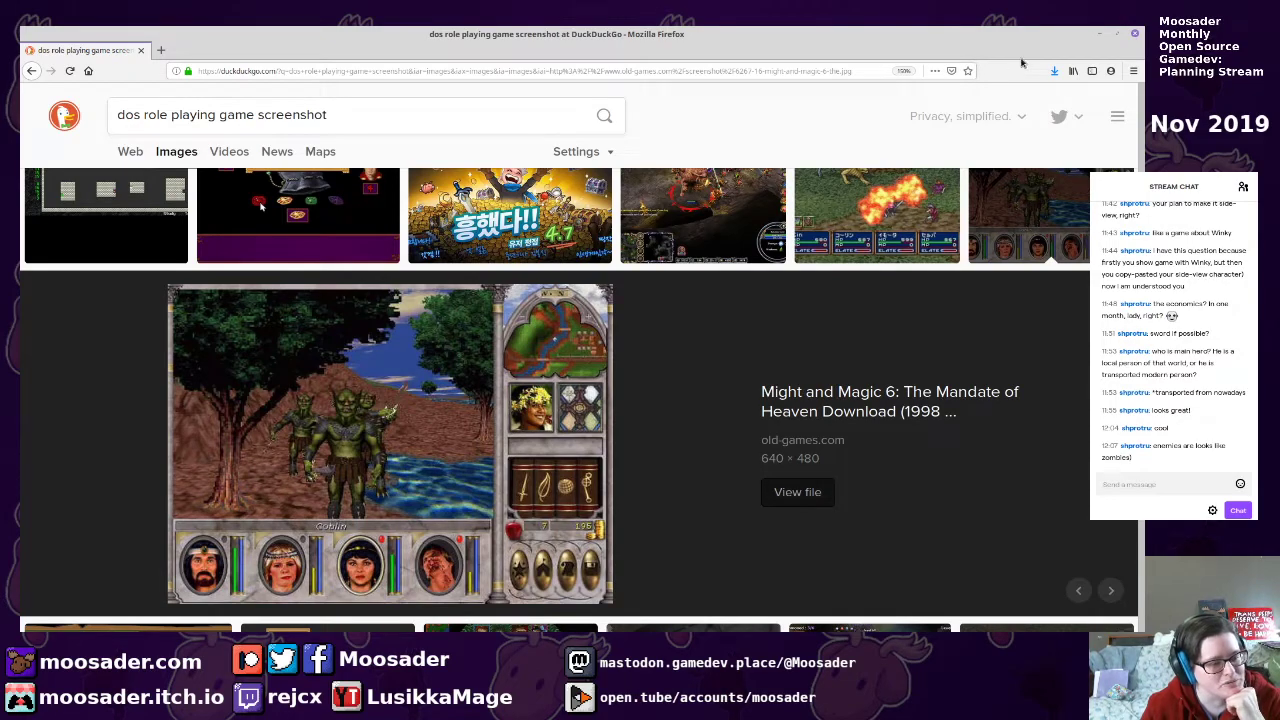
pyautogui.scroll(3, 870, 296)
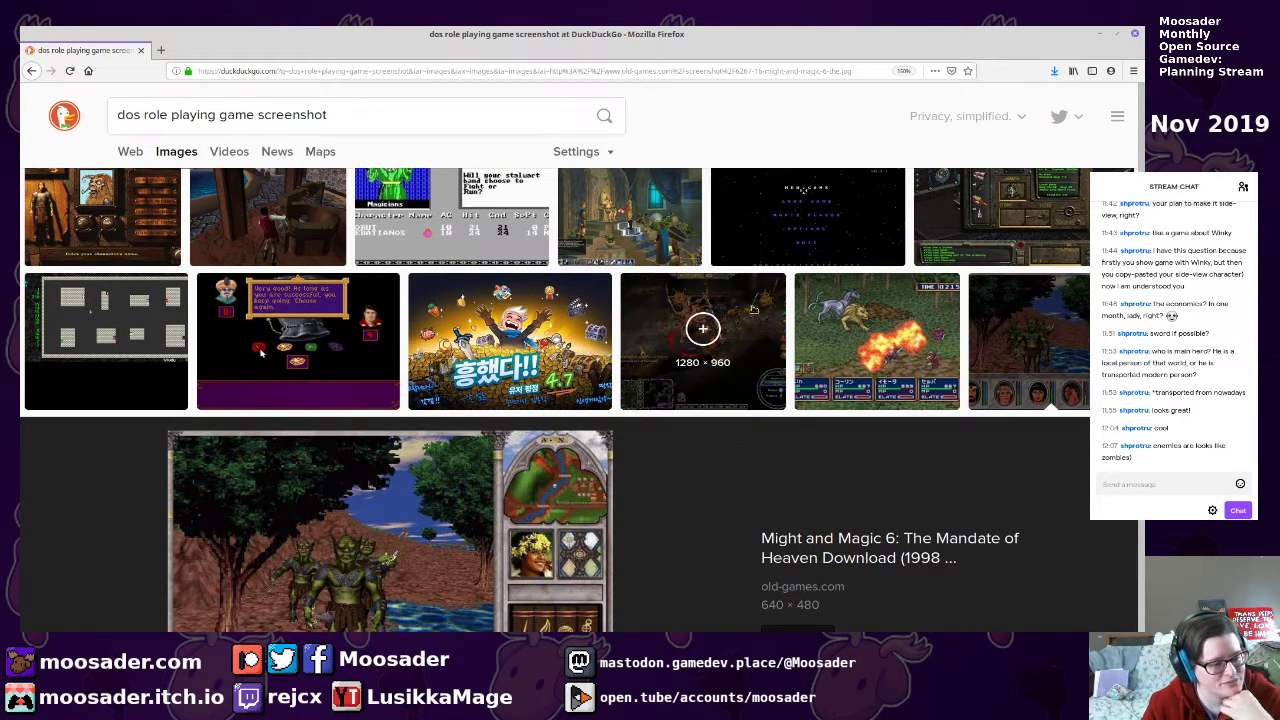
pyautogui.click(876, 330)
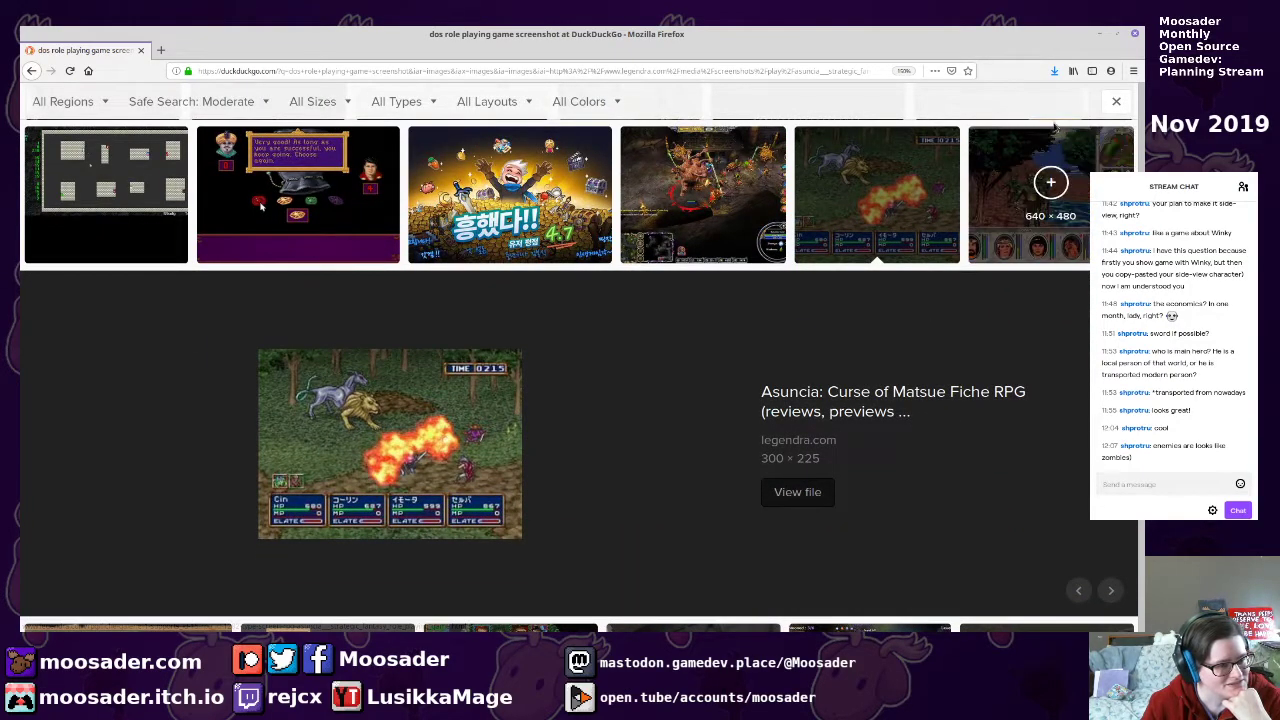
# Return to the GIMP mockup and add a new layer above the "First floor" text inside the HUD group
pyautogui.click(1099, 35)
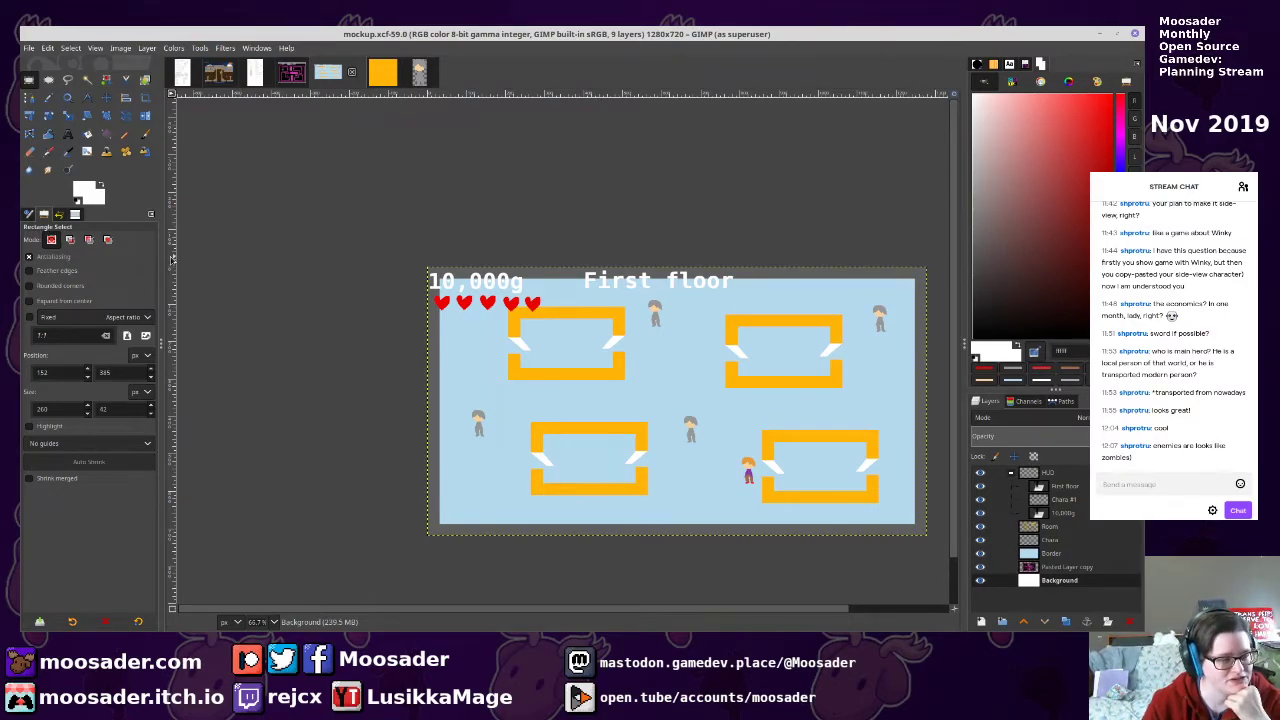
pyautogui.moveTo(554, 263); pyautogui.dragTo(434, 233)
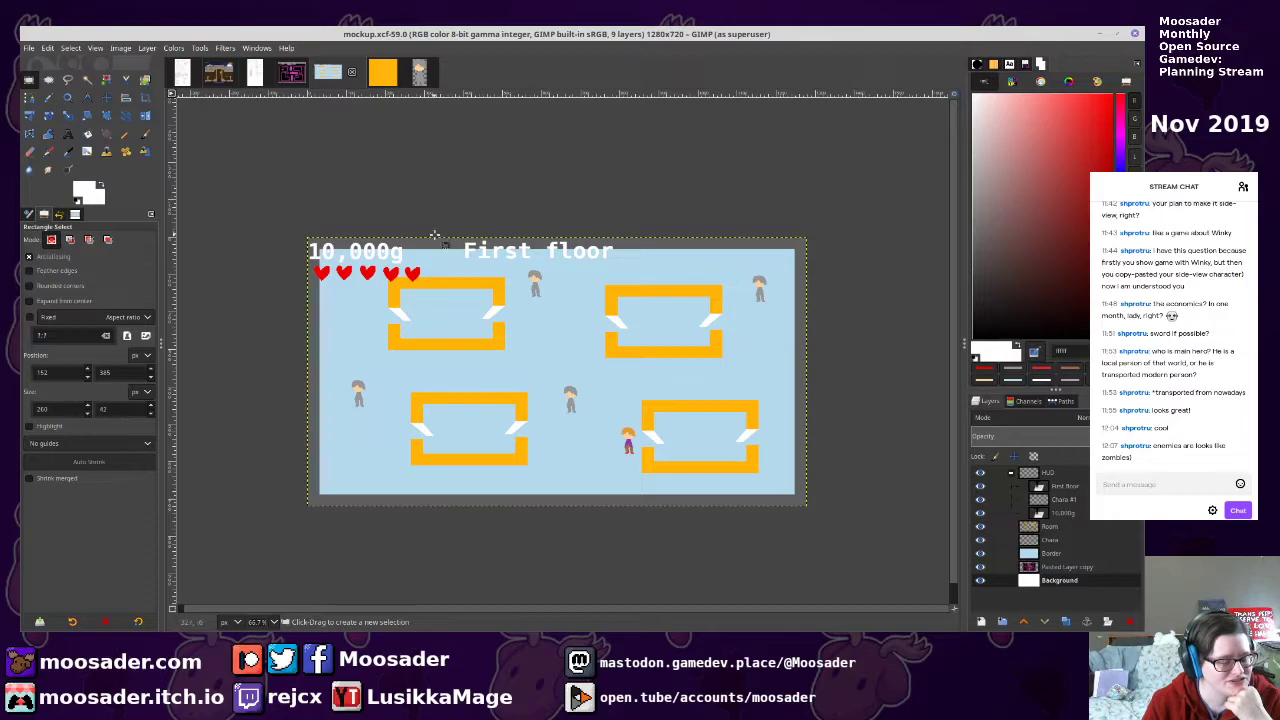
pyautogui.hscroll(-3, 443, 241)
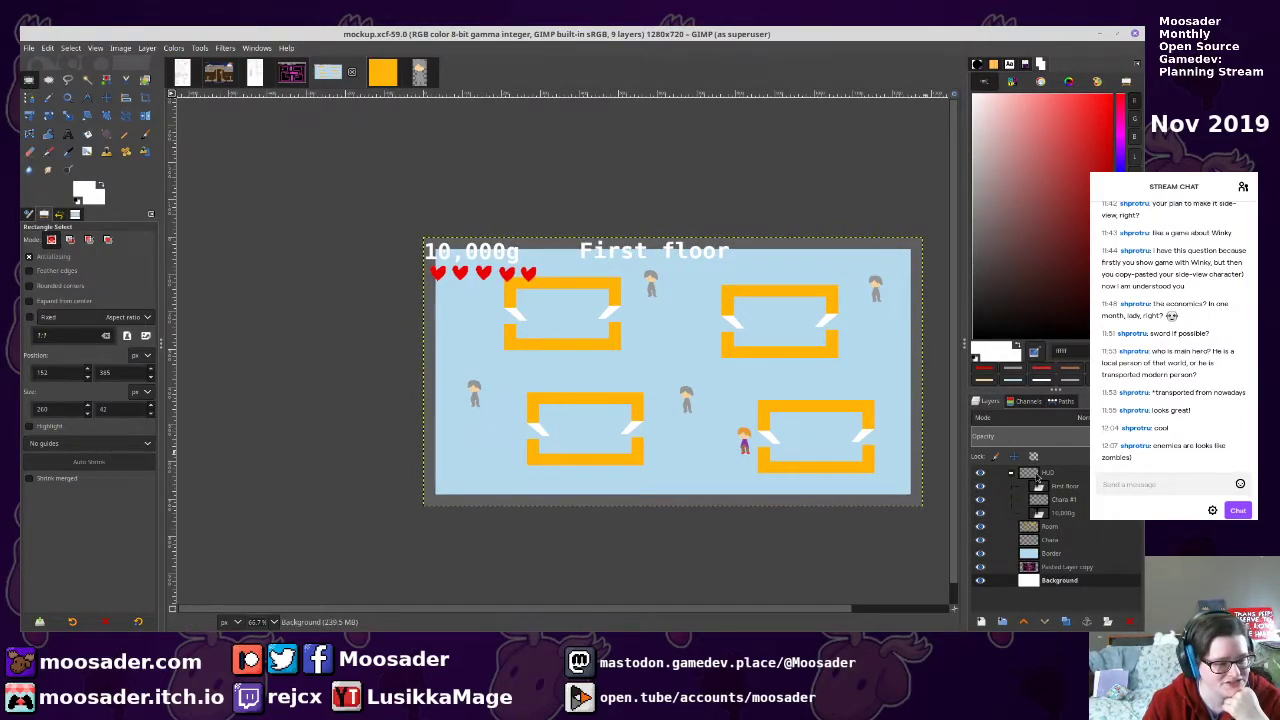
pyautogui.click(1043, 474)
pyautogui.click(1041, 485)
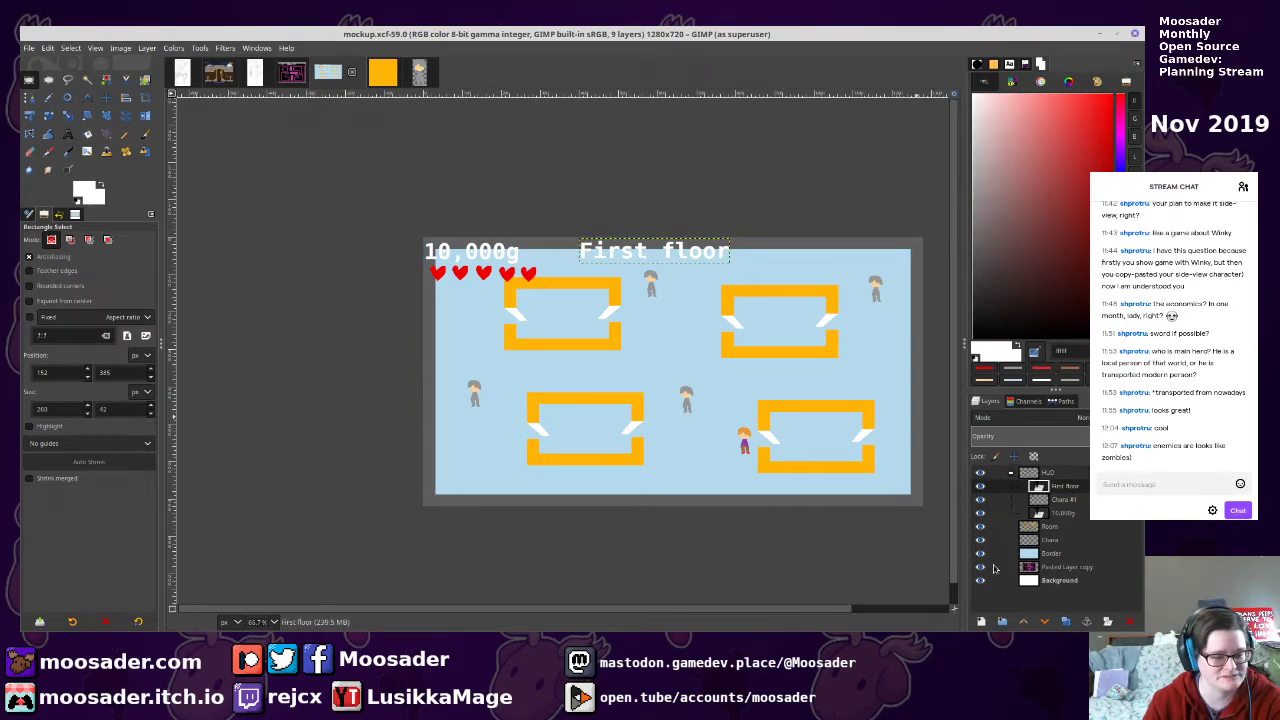
pyautogui.click(981, 621)
pyautogui.press('Return')
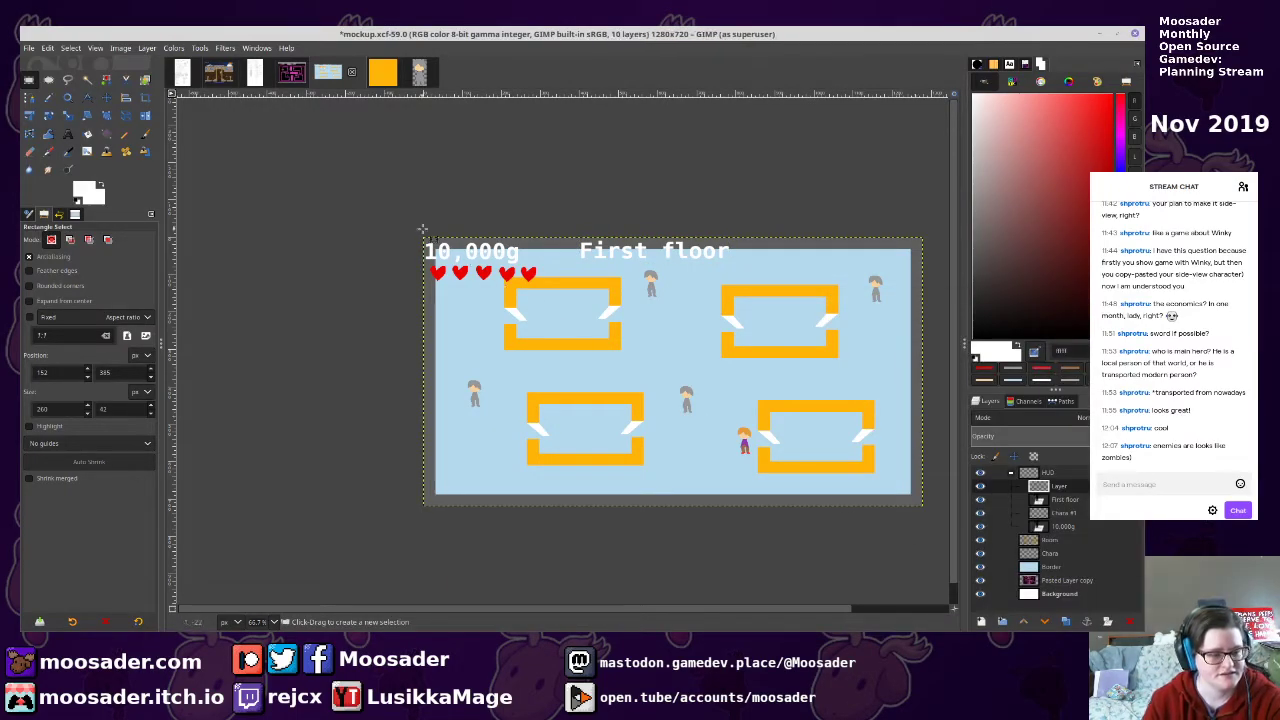
# Select a full-height strip along the map's left edge and fill it with dark grey on the new layer
pyautogui.moveTo(400, 188); pyautogui.dragTo(528, 540)
pyautogui.moveTo(982, 260); pyautogui.dragTo(971, 245)
pyautogui.hotkey('shift', 'b')
pyautogui.click(476, 302)
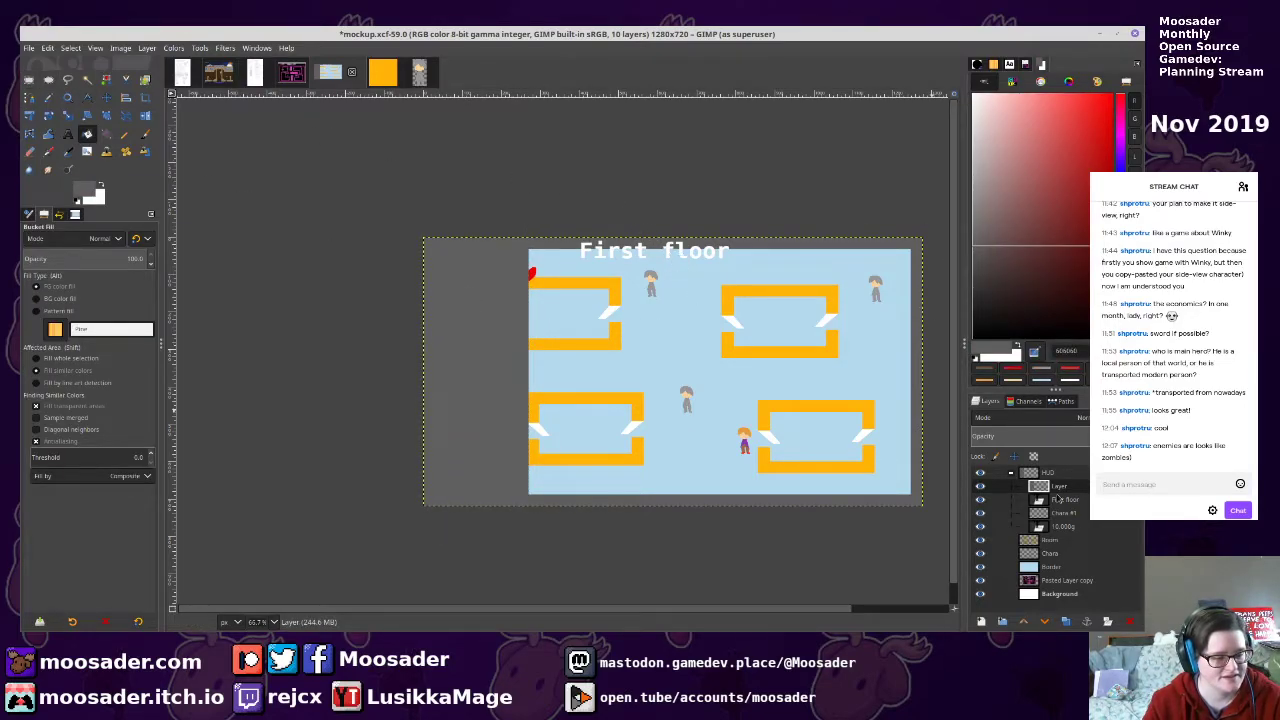
# Hide the grey sidebar layer and gather the Room, Chara and Border layers into a new layer group
pyautogui.click(980, 485)
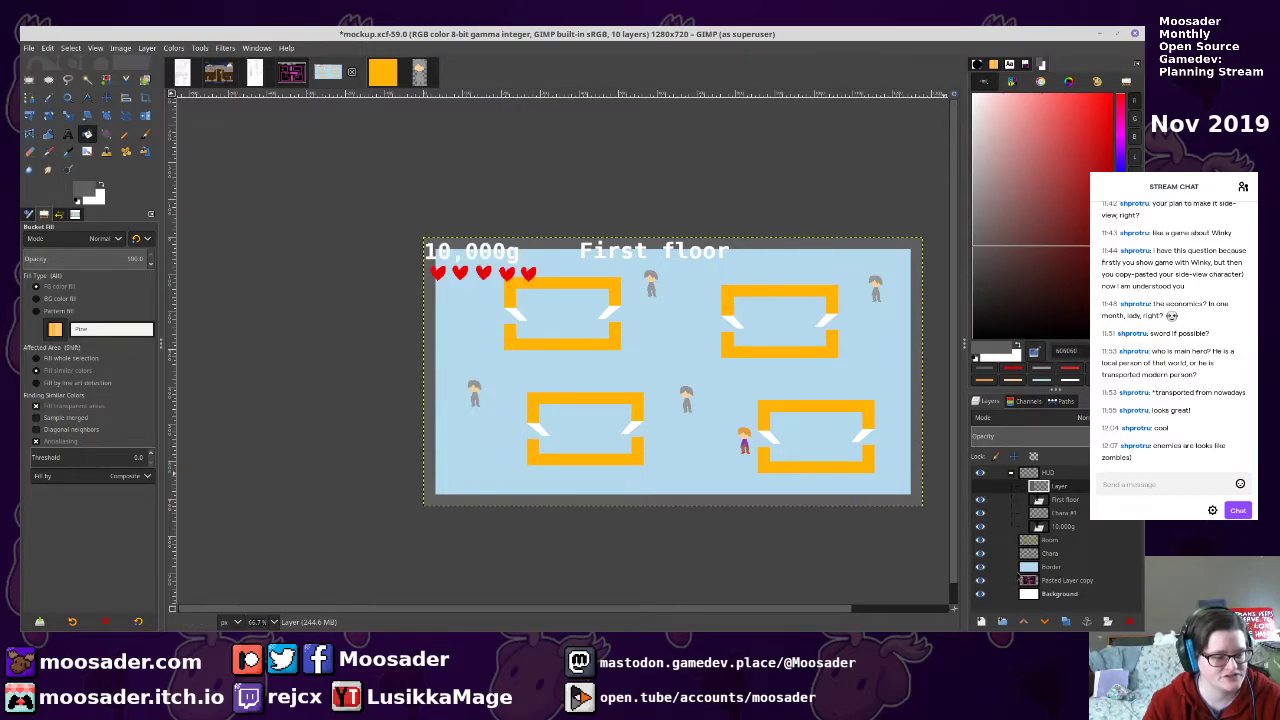
pyautogui.click(1027, 566)
pyautogui.click(1031, 540)
pyautogui.click(1002, 621)
pyautogui.moveTo(1049, 554)
pyautogui.mouseDown()
pyautogui.moveTo(1047, 541)
pyautogui.moveTo(1058, 574)
pyautogui.mouseUp()
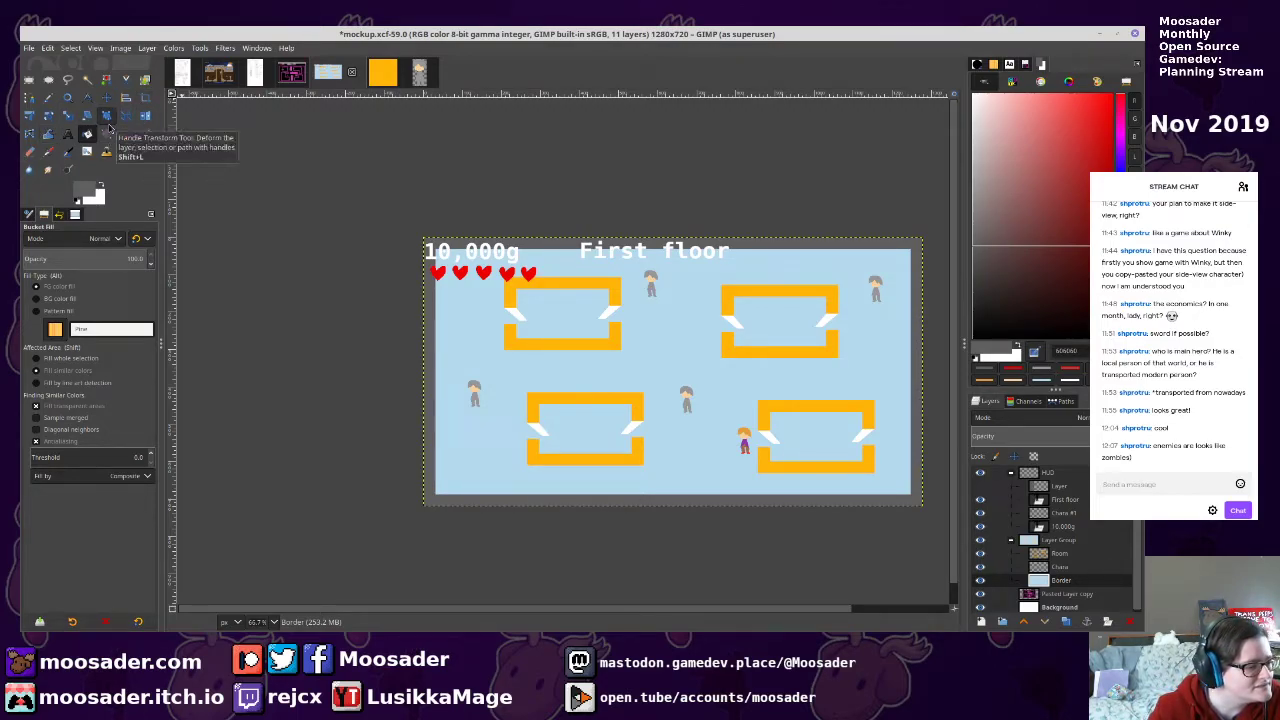
pyautogui.click(67, 115)
pyautogui.moveTo(368, 207)
pyautogui.mouseDown()
pyautogui.moveTo(440, 260)
pyautogui.moveTo(370, 210)
pyautogui.mouseUp()
pyautogui.click(913, 187)
pyautogui.click(801, 210)
pyautogui.click(879, 152)
pyautogui.moveTo(631, 269); pyautogui.dragTo(624, 352)
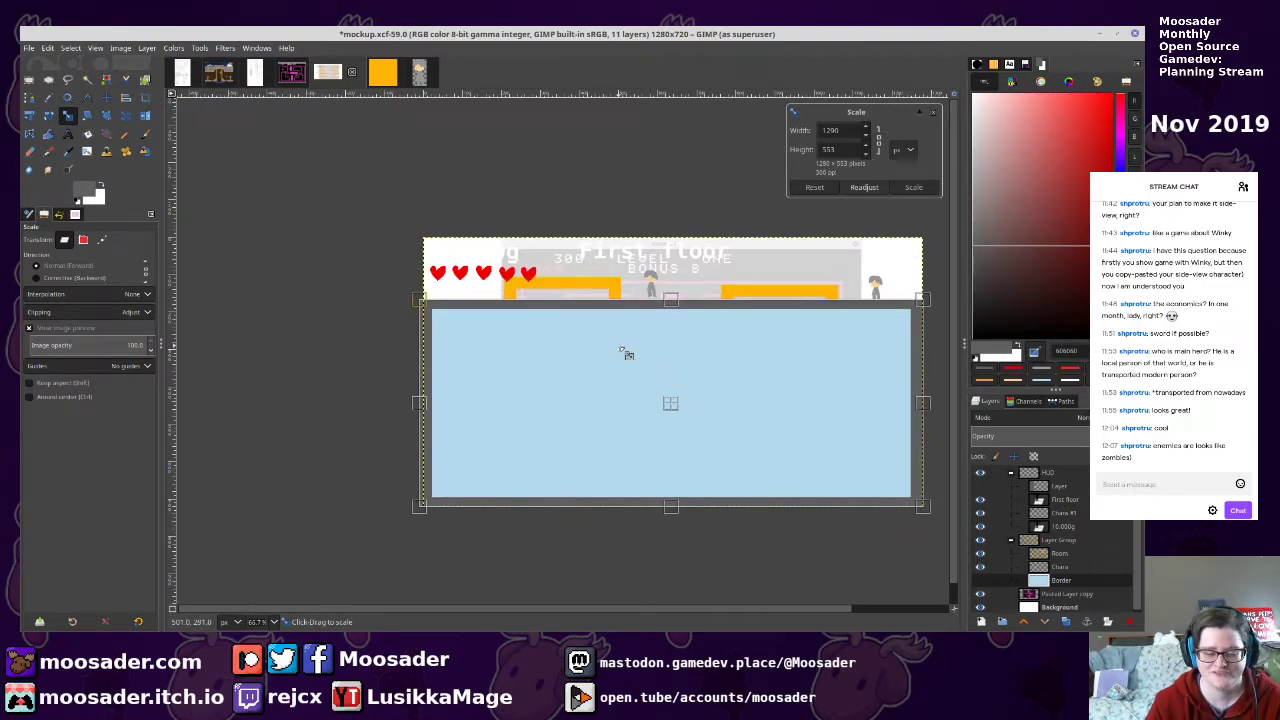
pyautogui.press('Escape')
pyautogui.moveTo(430, 334); pyautogui.dragTo(550, 324)
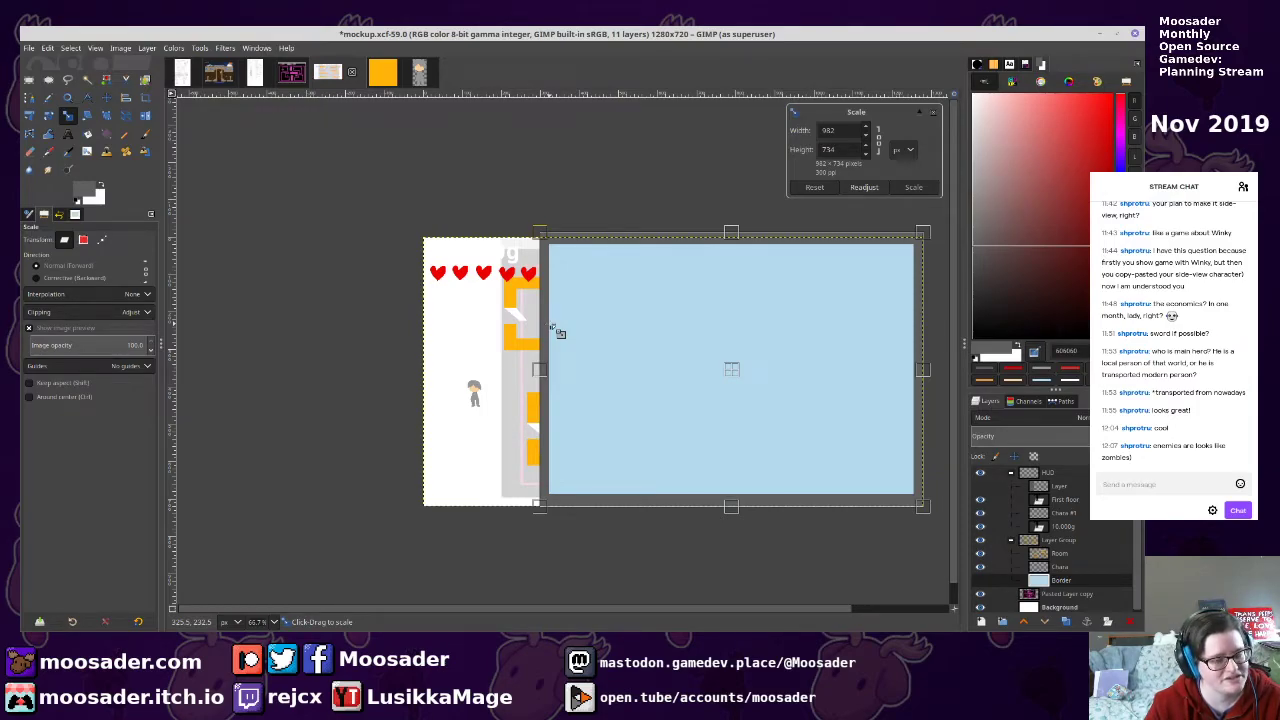
pyautogui.press('Escape')
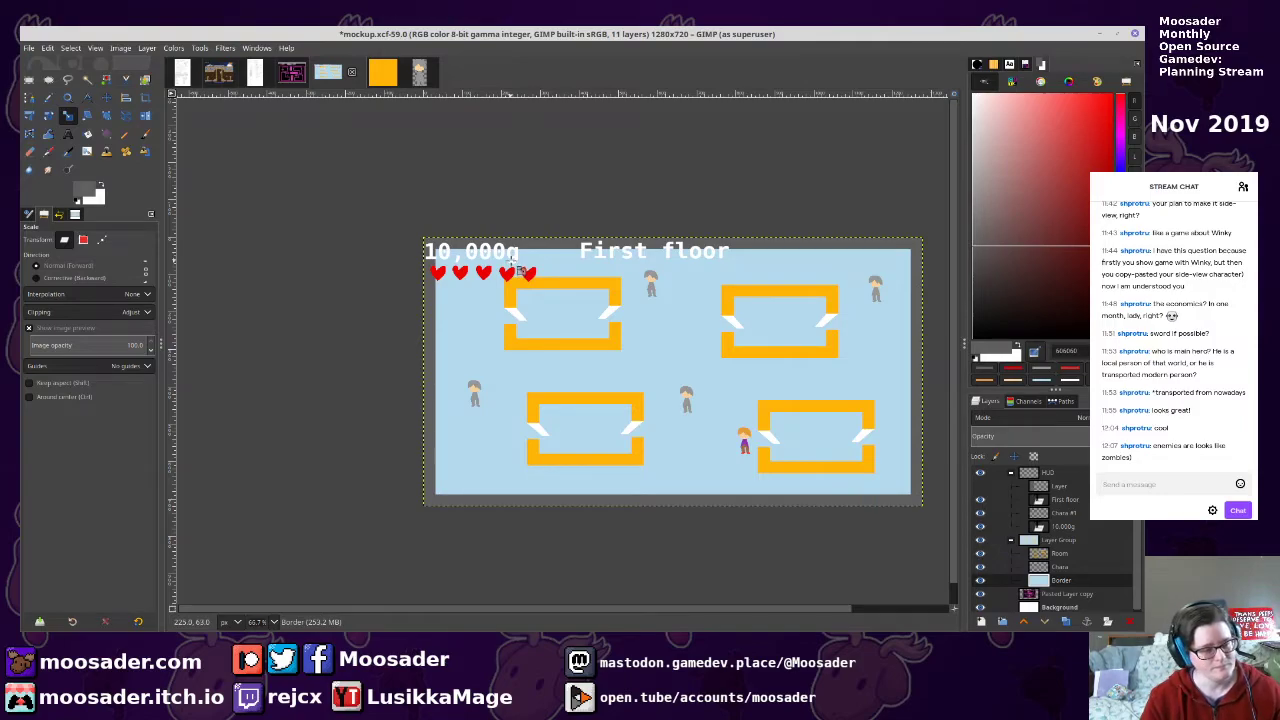
# Show the grey sidebar layer again and move it beneath the other layers in the HUD group
pyautogui.click(981, 486)
pyautogui.moveTo(1050, 486); pyautogui.dragTo(1058, 526)
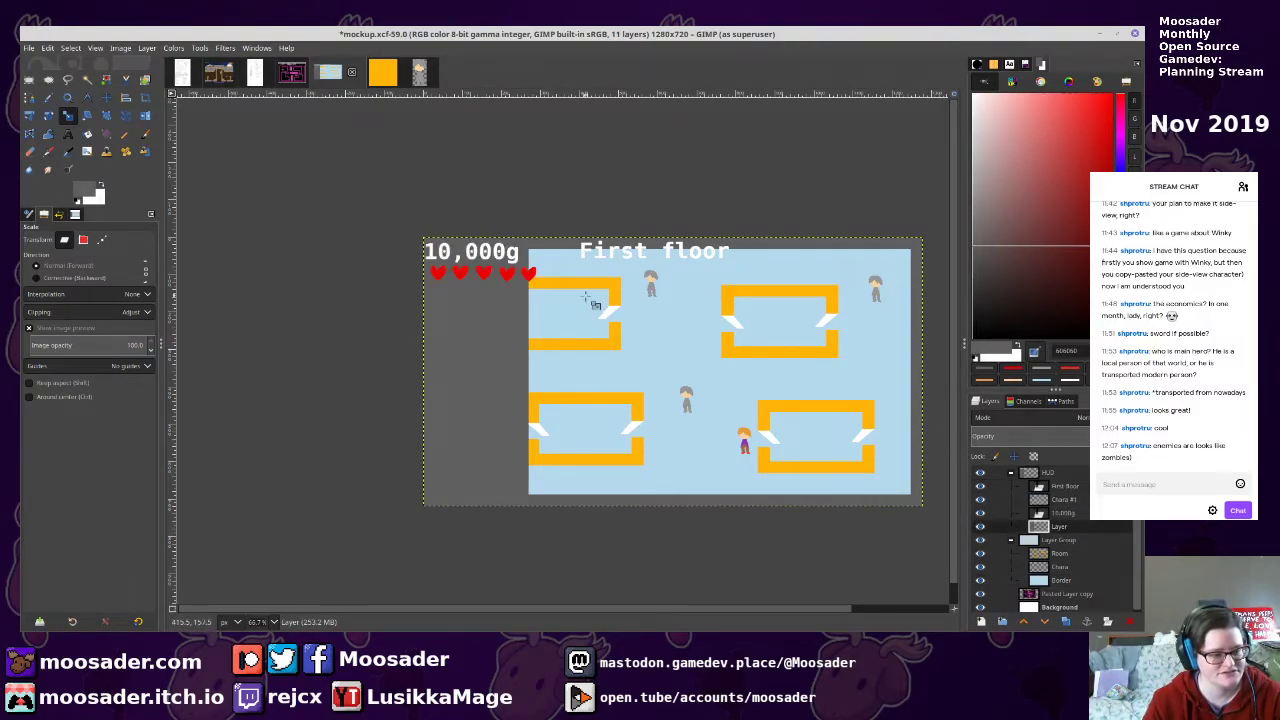
pyautogui.scroll(2, 605, 302)
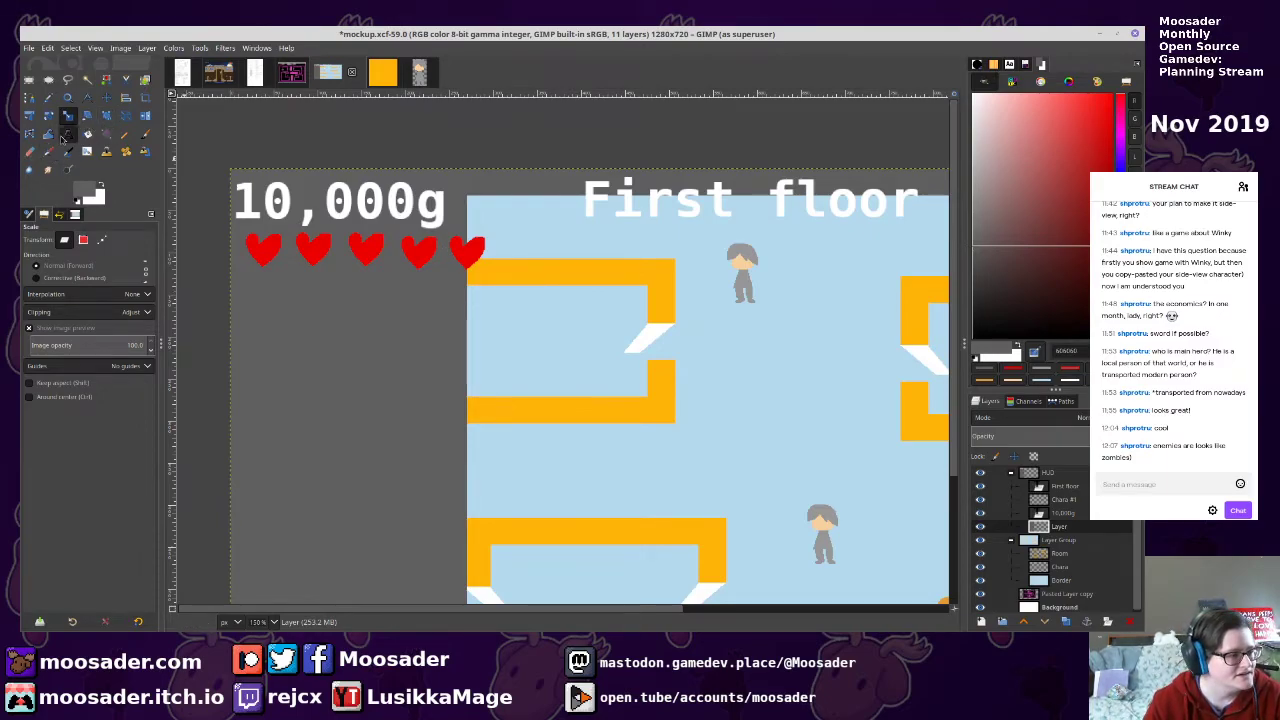
pyautogui.click(66, 135)
pyautogui.click(403, 200)
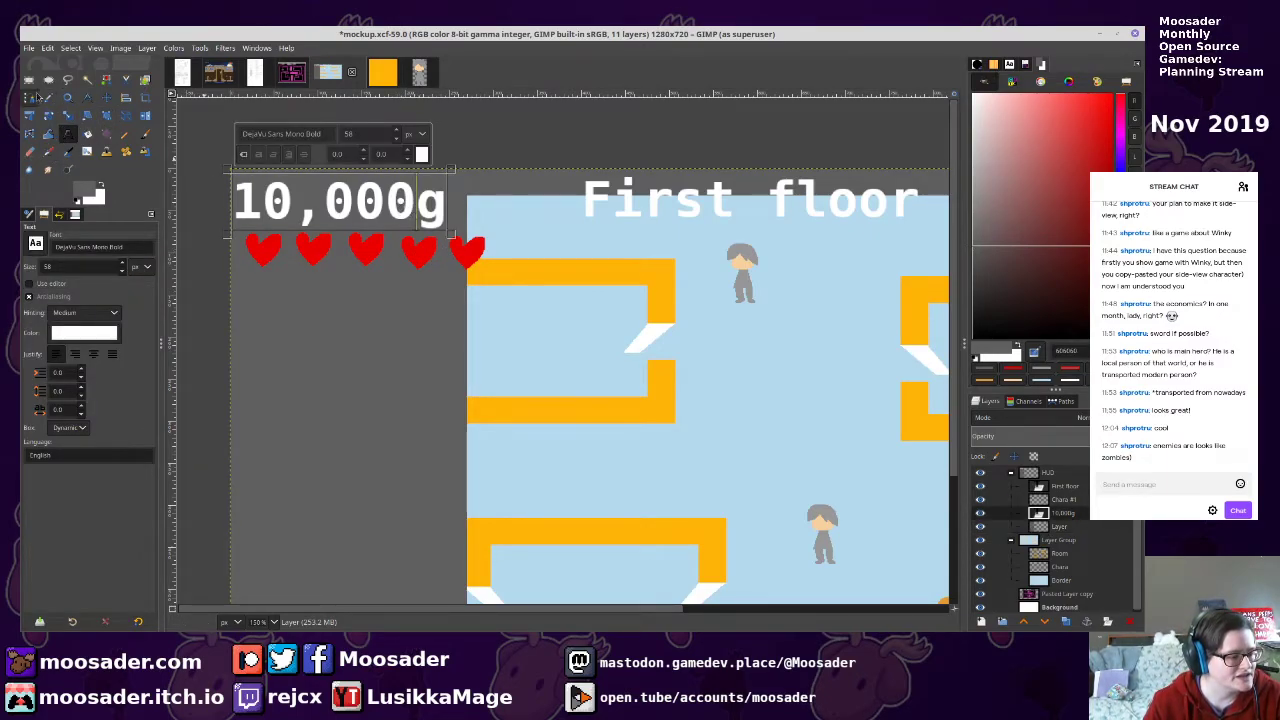
pyautogui.click(106, 97)
# Crop the hearts layer to its content and scale the row of hearts narrower to fit inside the grey sidebar
pyautogui.click(67, 115)
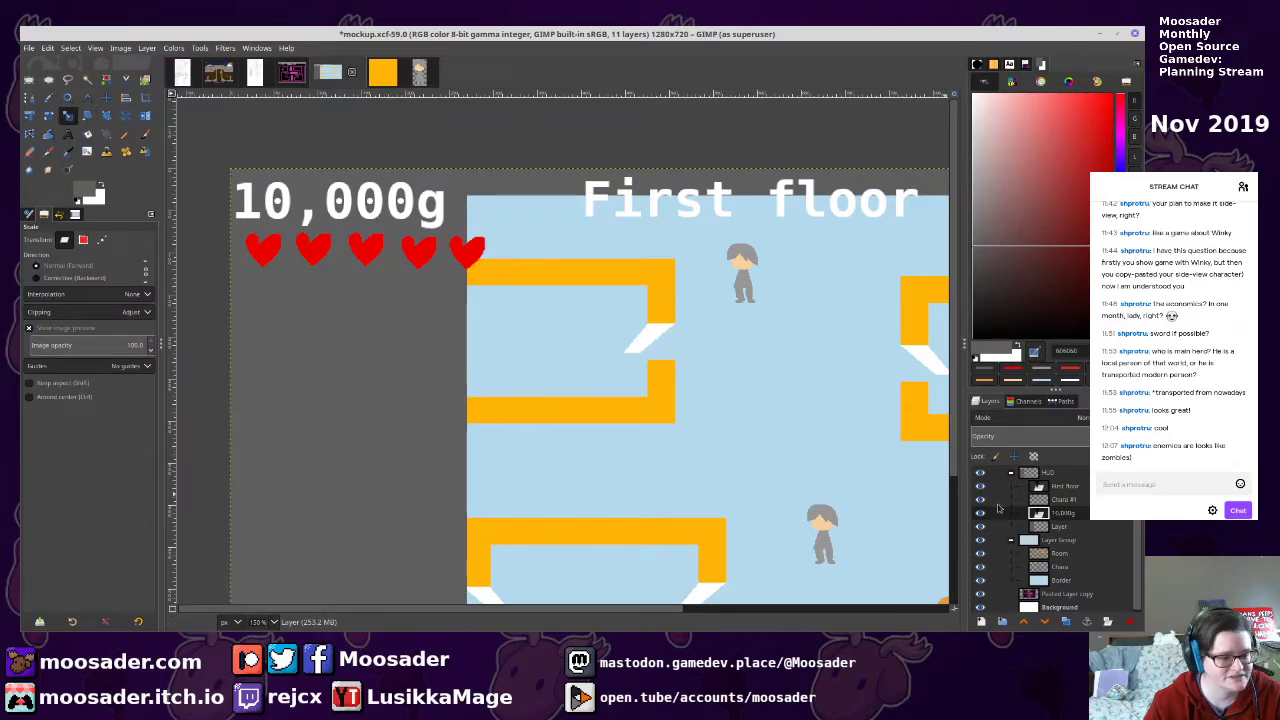
pyautogui.click(1049, 530)
pyautogui.click(1062, 500)
pyautogui.moveTo(388, 266)
pyautogui.mouseDown()
pyautogui.moveTo(423, 277)
pyautogui.moveTo(376, 263)
pyautogui.mouseUp()
pyautogui.press('Escape')
pyautogui.click(147, 48)
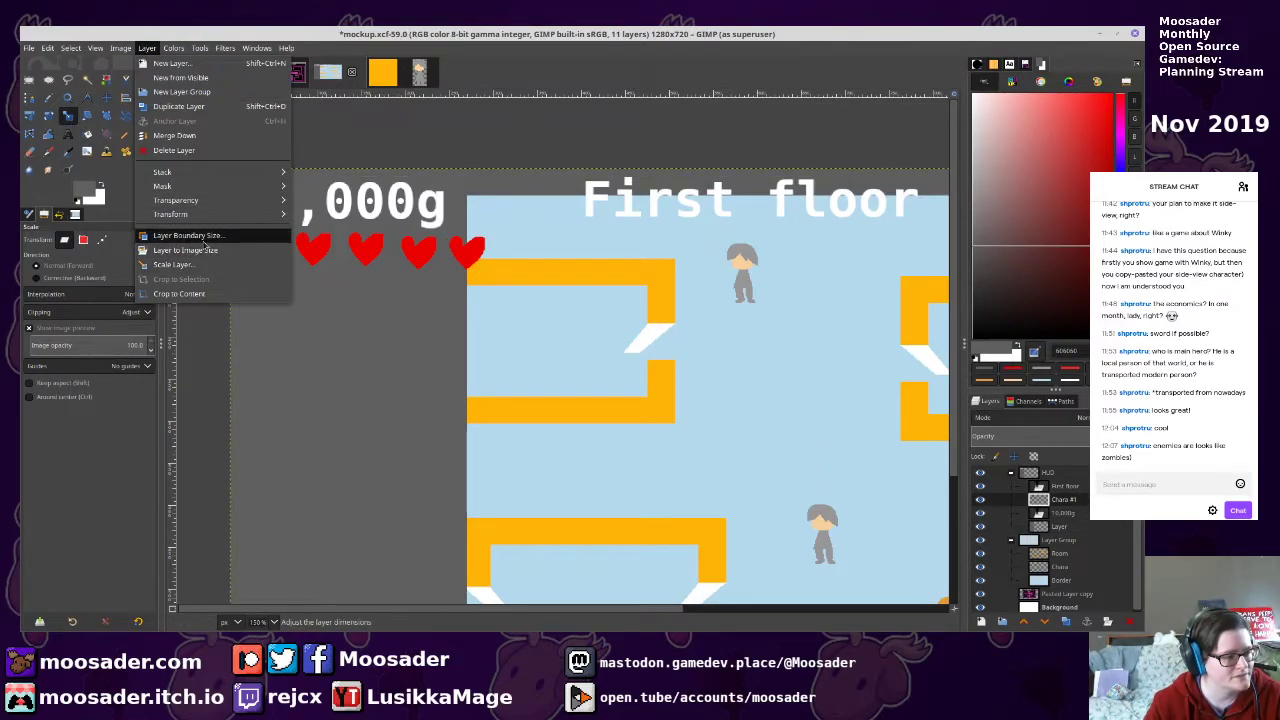
pyautogui.click(204, 294)
pyautogui.moveTo(601, 214); pyautogui.dragTo(563, 217)
pyautogui.press('Return')
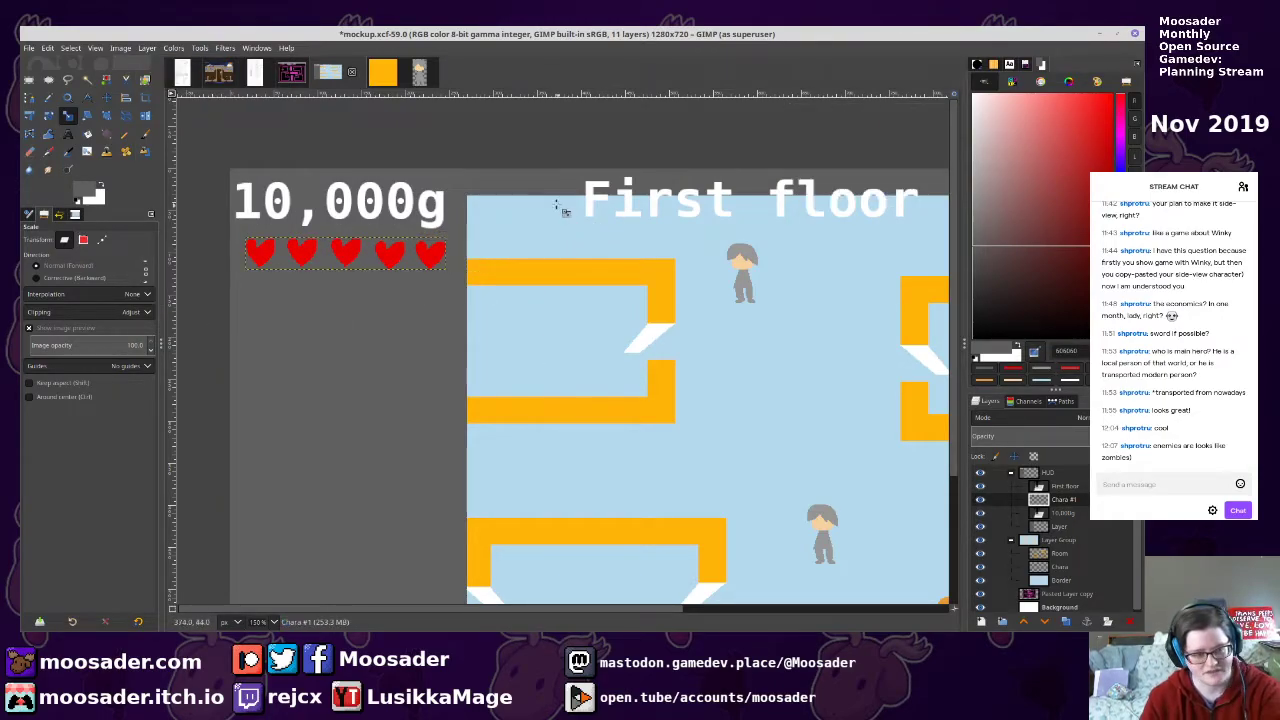
# Move the "First floor" text into the sidebar, directly below the row of hearts
pyautogui.click(106, 97)
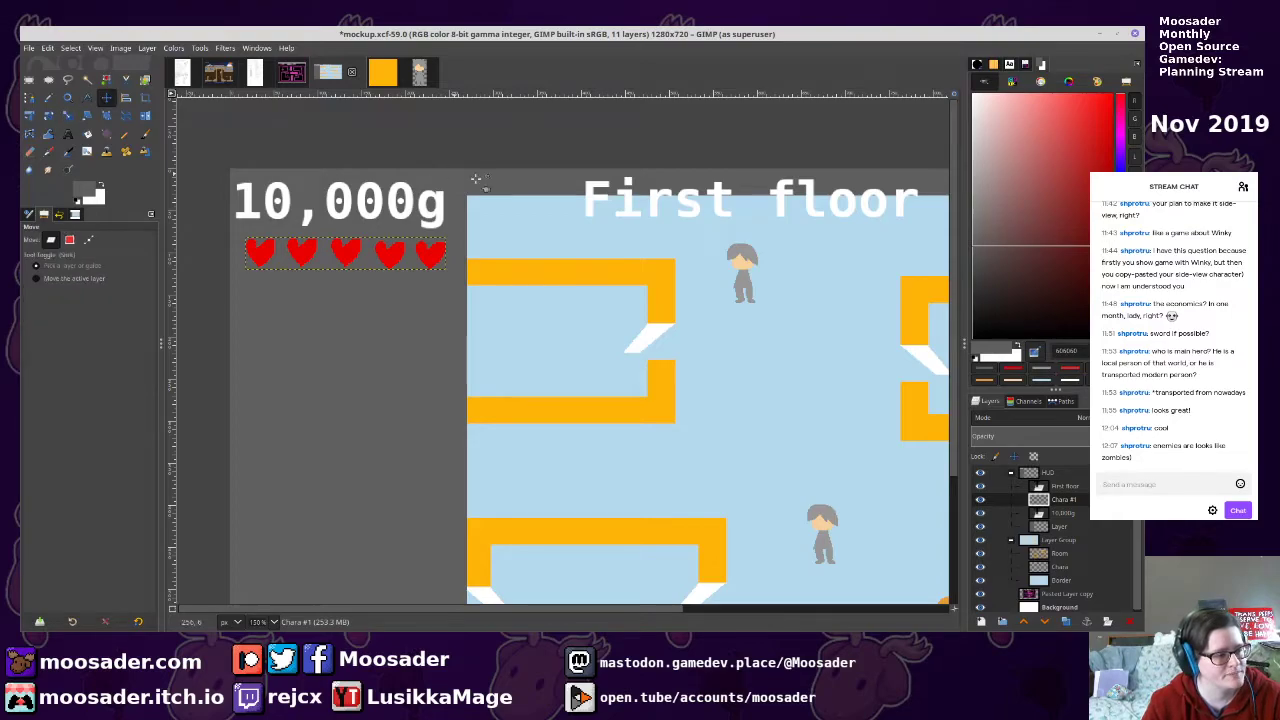
pyautogui.moveTo(690, 208); pyautogui.dragTo(353, 316)
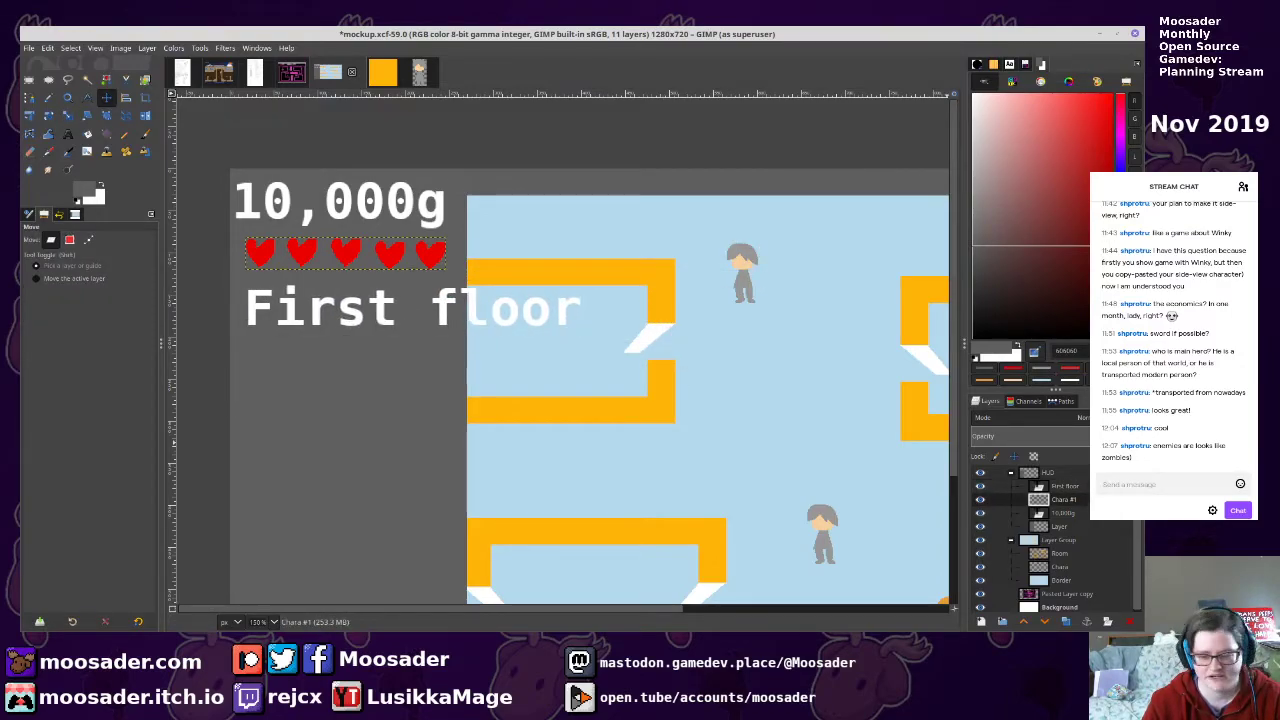
# Switch to Firefox, search for images of "god of thunder dos game", view a gameplay screenshot, and return to GIMP
pyautogui.hotkey('alt', 'Tab')
pyautogui.click(470, 72)
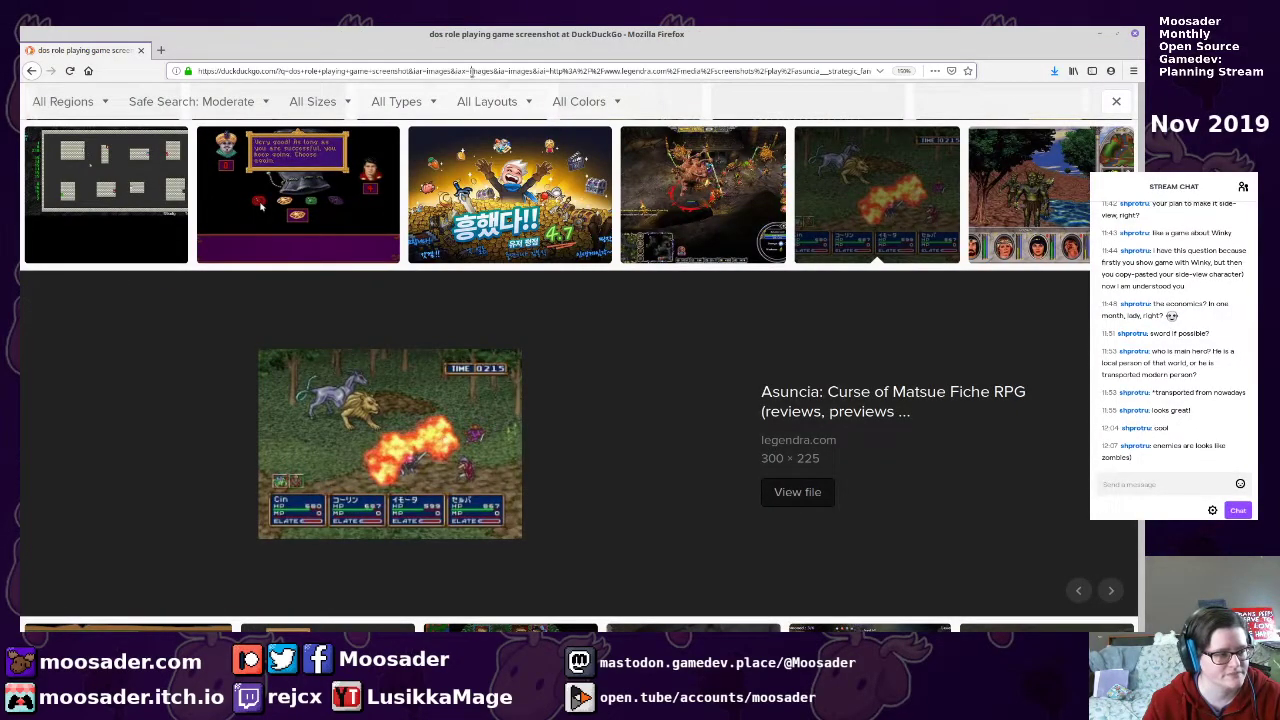
pyautogui.write('god of thunder dos game')
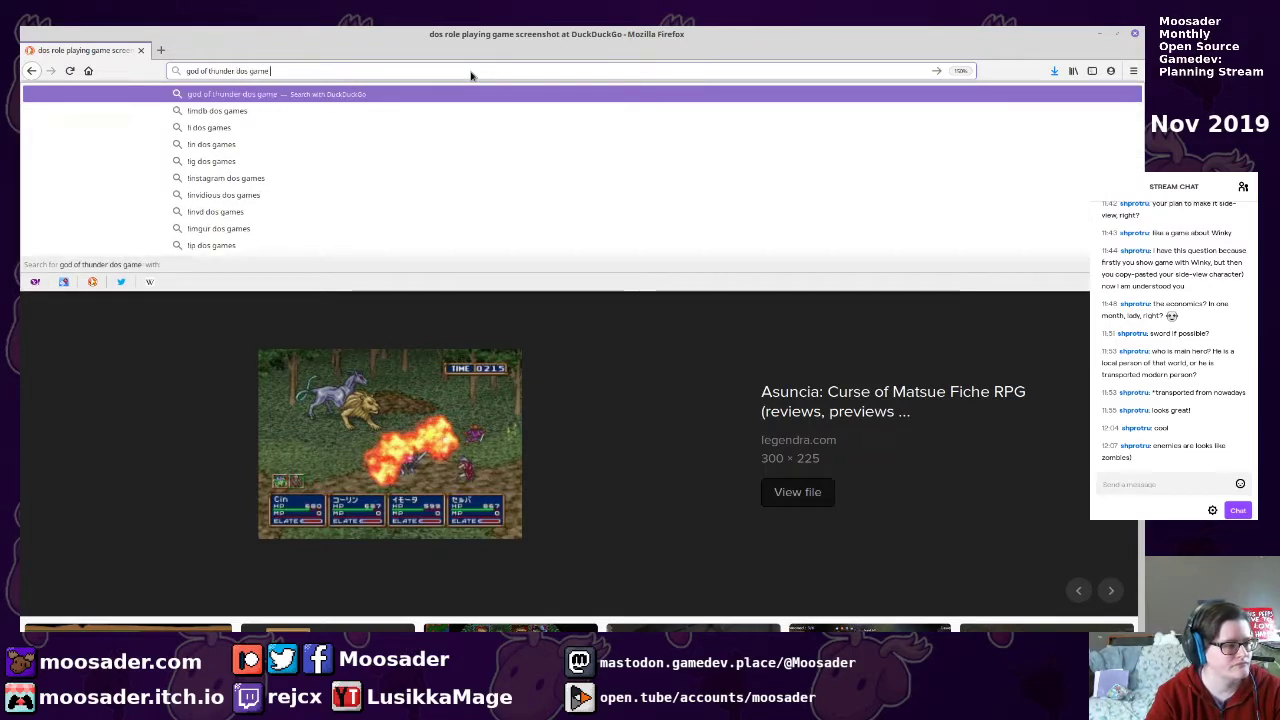
pyautogui.press('Return')
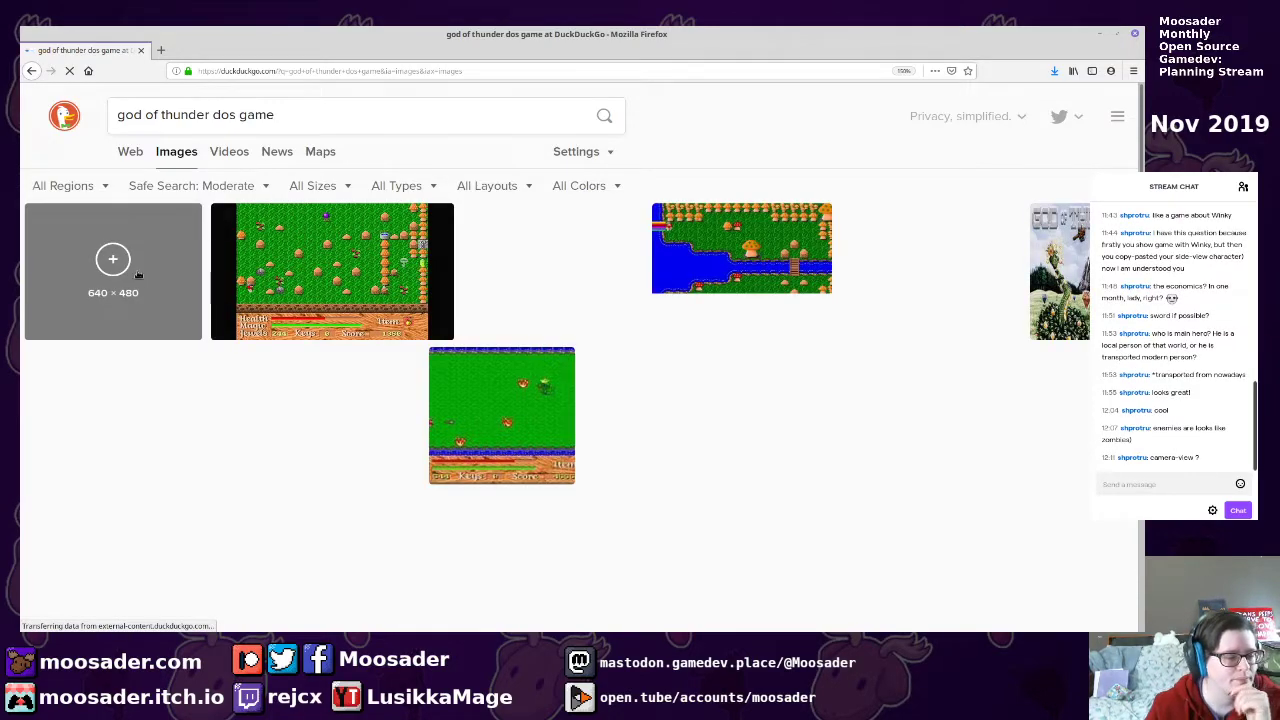
pyautogui.click(150, 428)
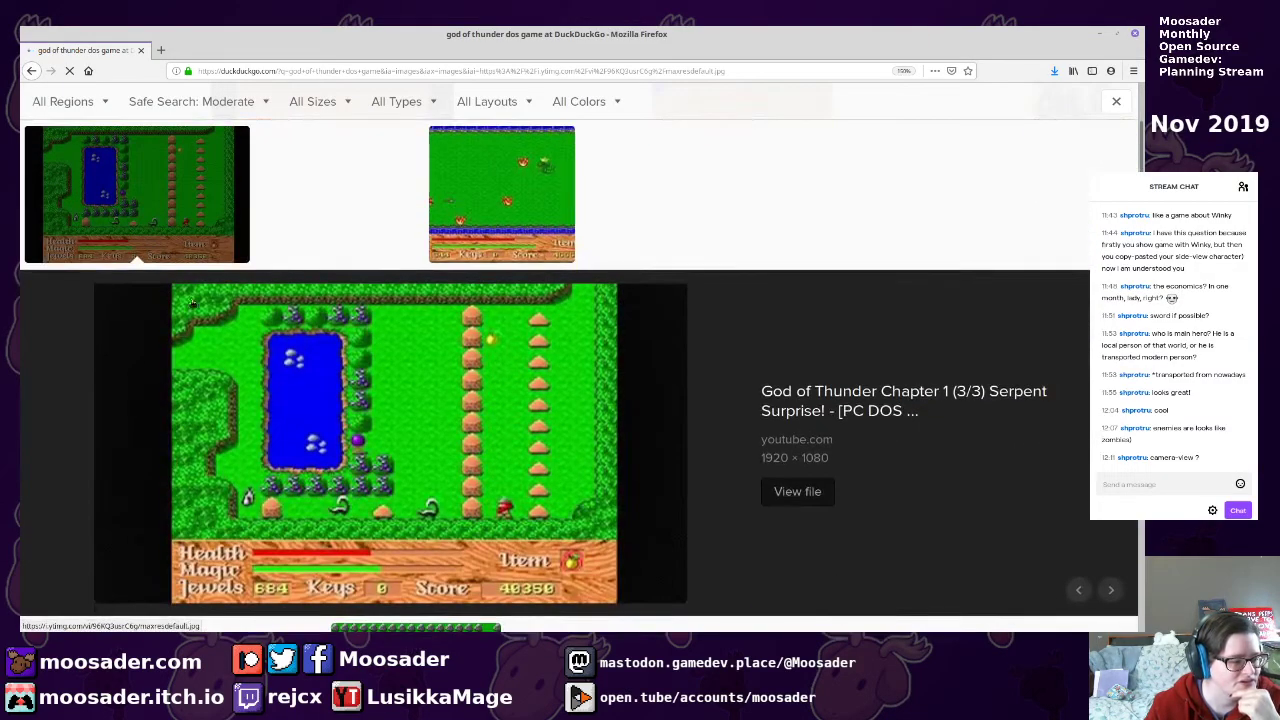
pyautogui.click(1097, 34)
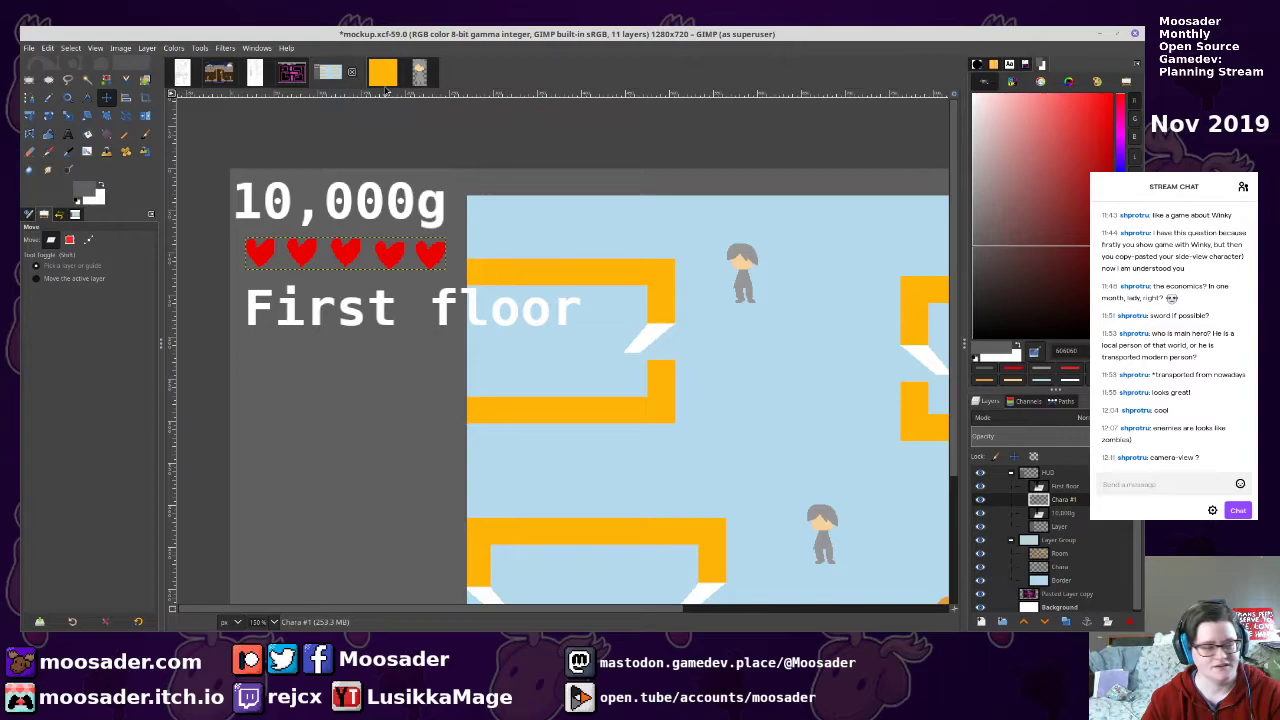
# Reduce the "First floor" text size to 36 px so it fits within the sidebar
pyautogui.click(67, 134)
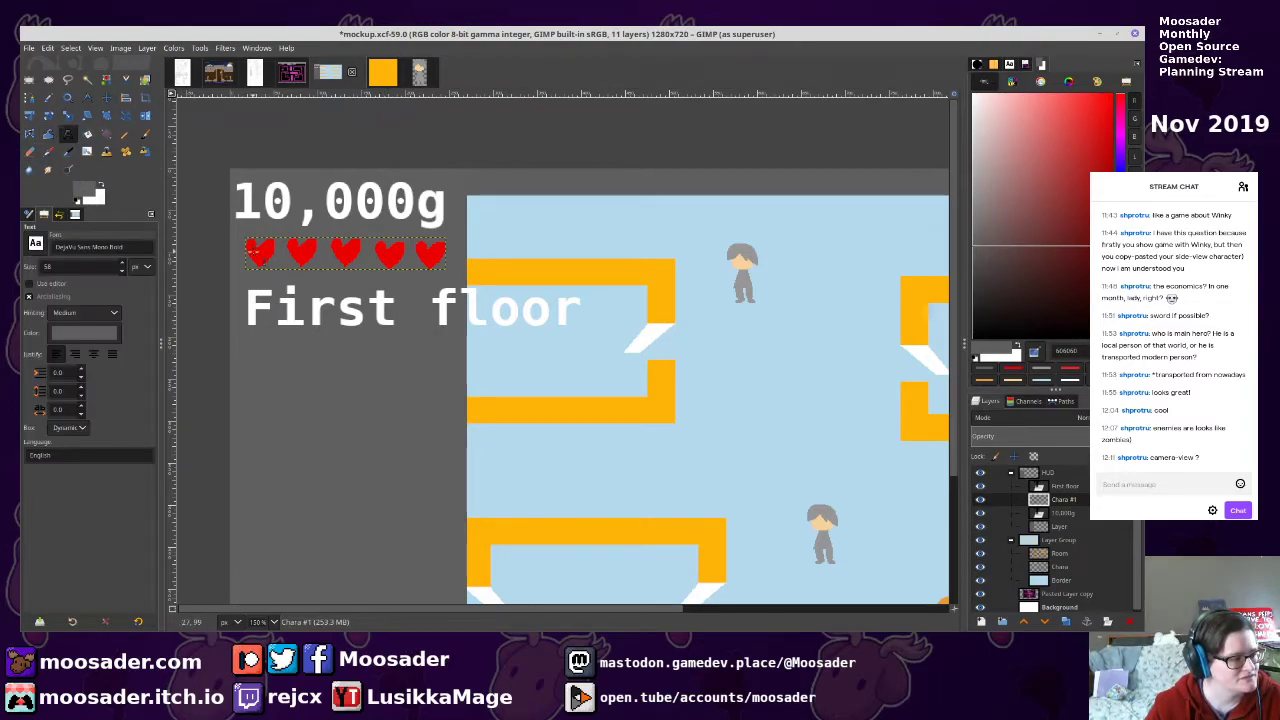
pyautogui.click(122, 270)
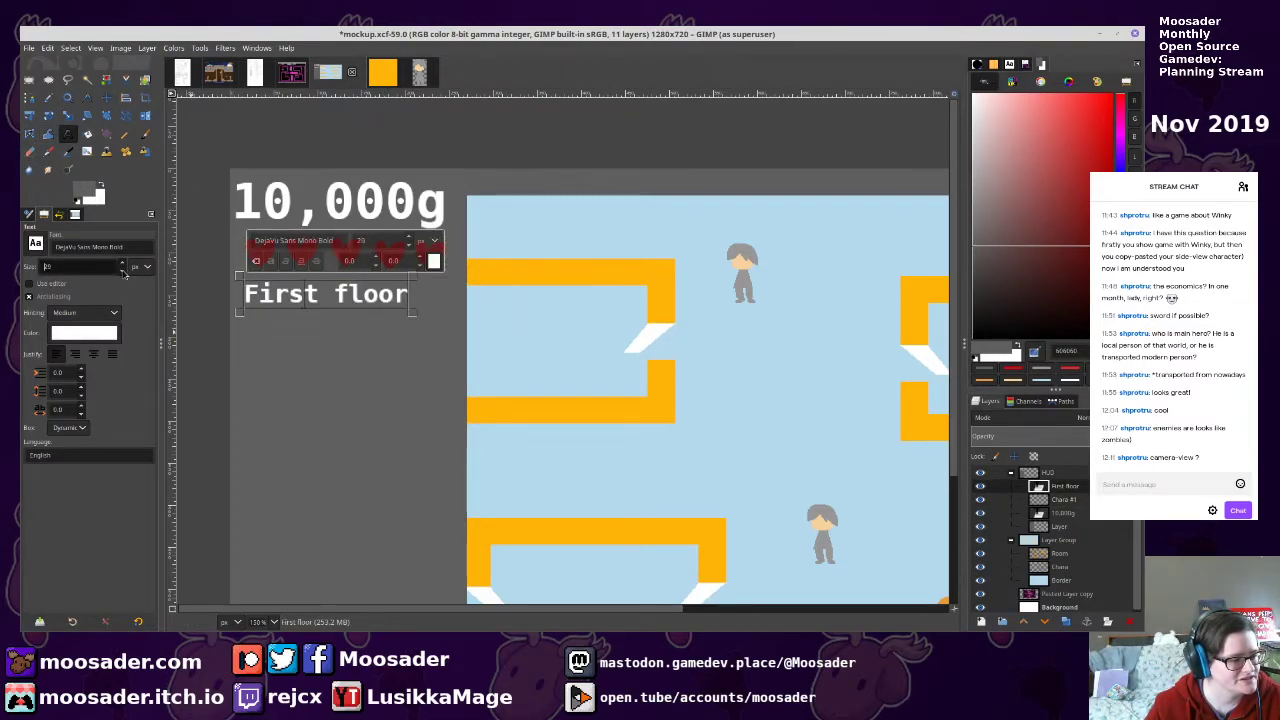
pyautogui.scroll(10, 122, 268)
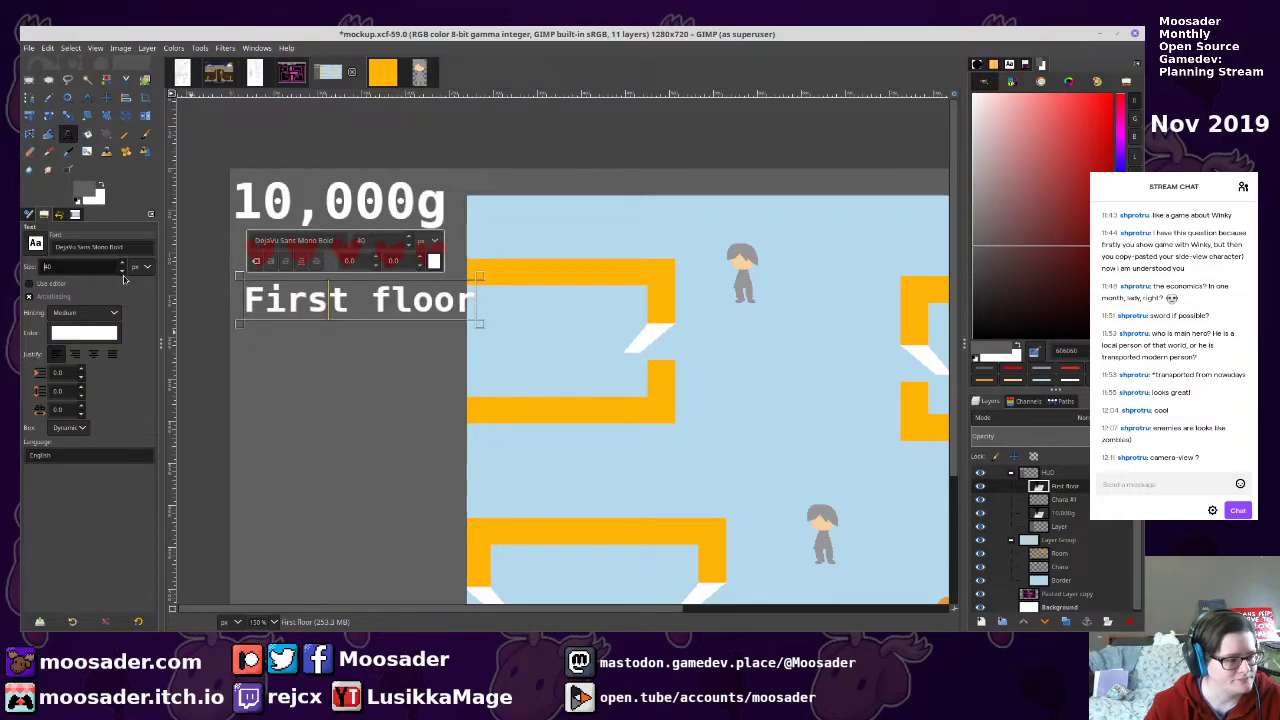
pyautogui.scroll(-2, 122, 270)
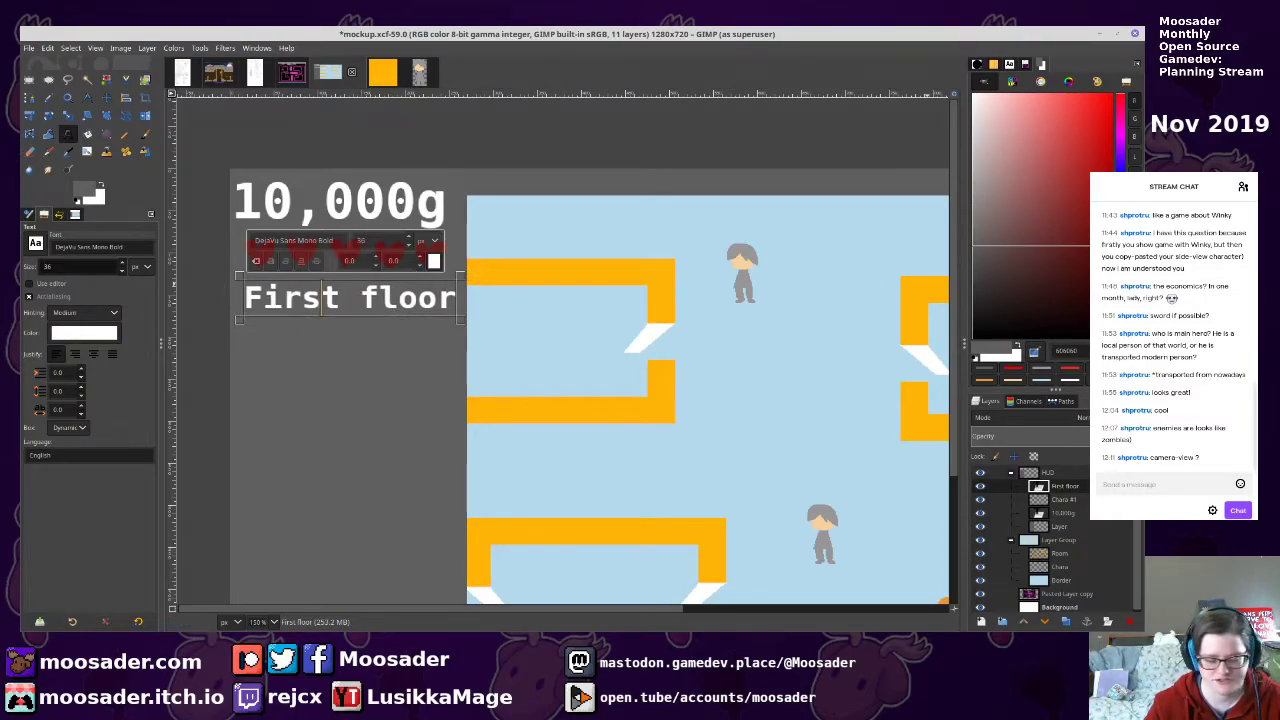
# Capture the ColEm game window showing the question-mark board and paste it into GIMP as a new image
pyautogui.hotkey('alt', 'Tab')
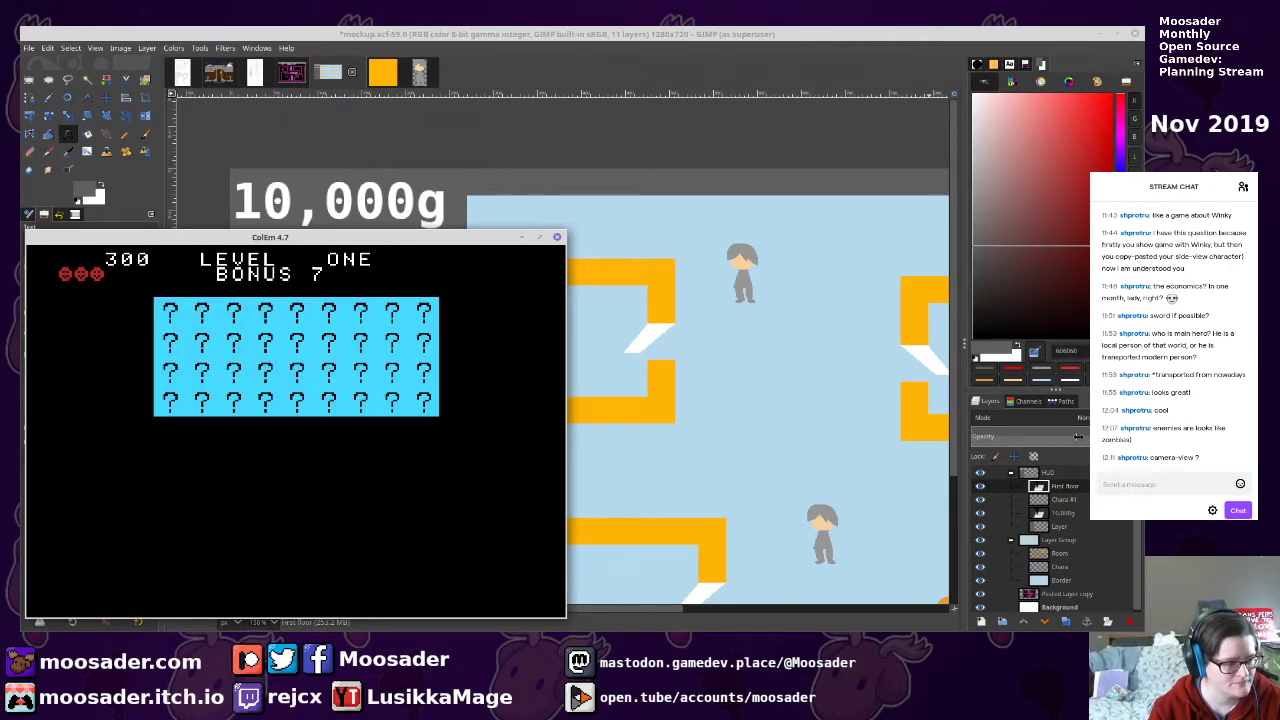
pyautogui.press('alt+Print')
pyautogui.click(541, 371)
pyautogui.hotkey('alt', 'Tab')
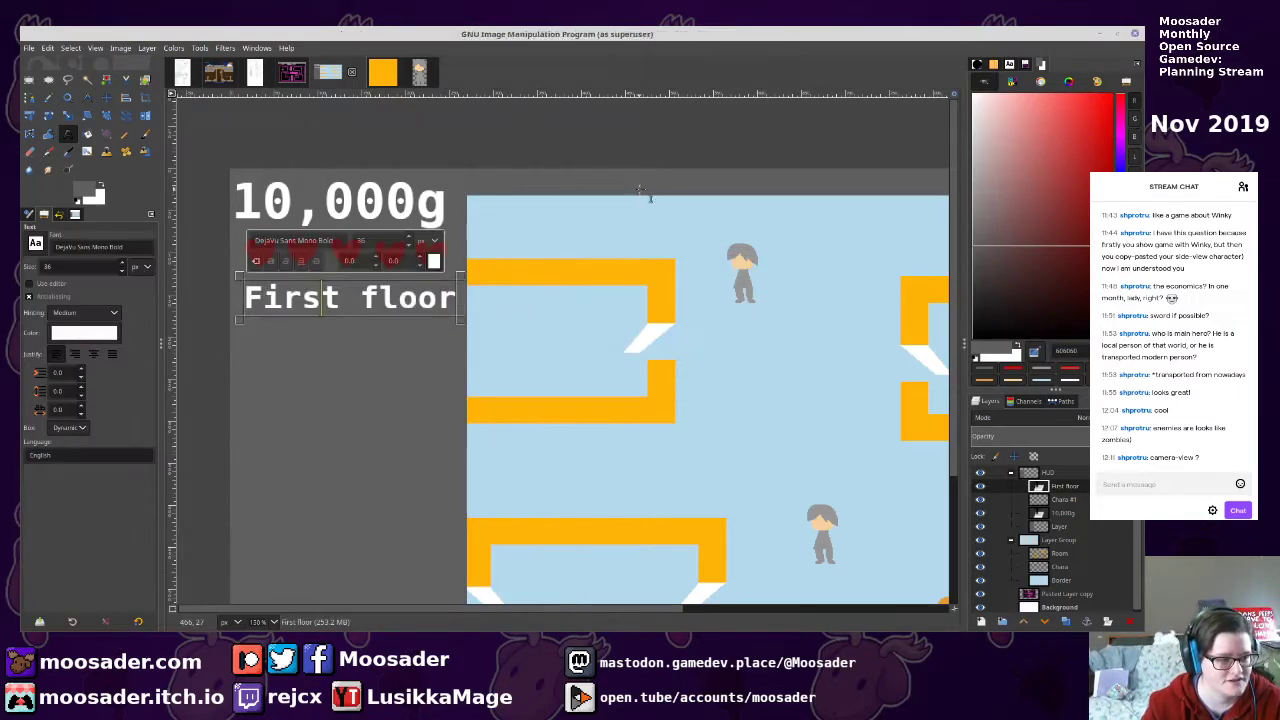
pyautogui.hotkey('ctrl', 'shift', 'v')
# Select the first four columns of question-mark tiles as a square of about 212 × 212 px and copy them
pyautogui.press('r')
pyautogui.press('2')
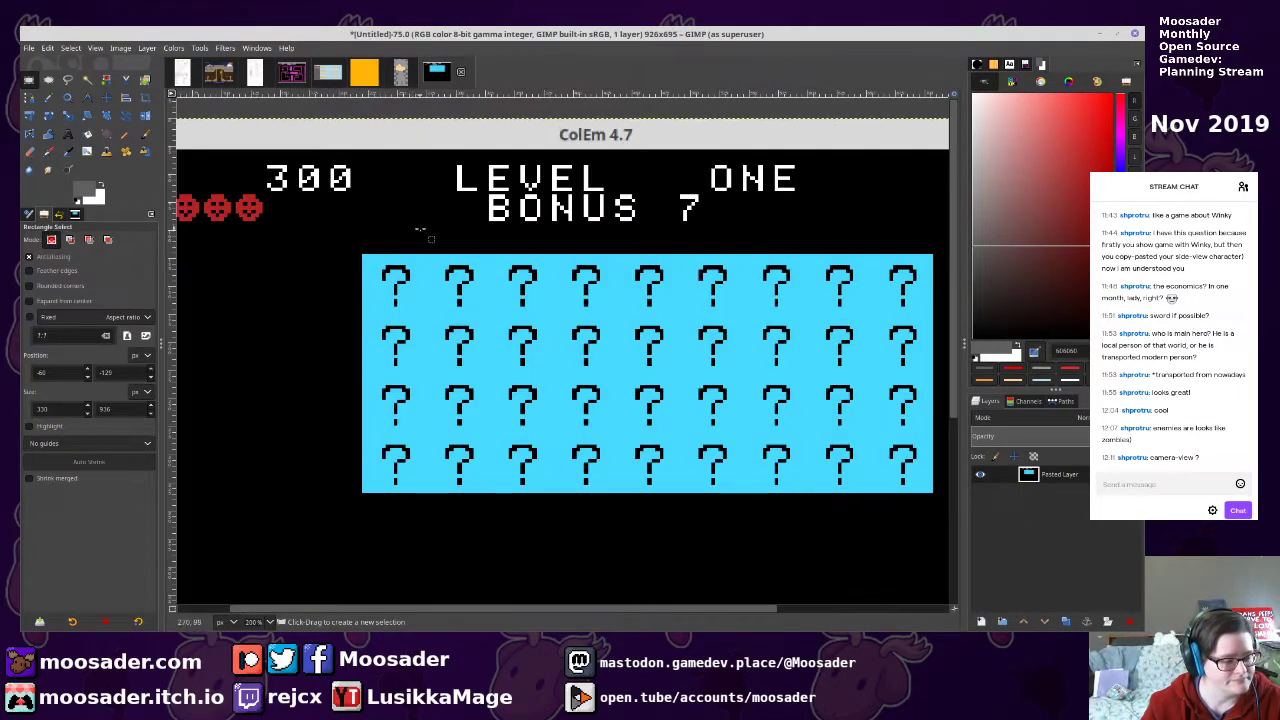
pyautogui.moveTo(364, 250); pyautogui.dragTo(608, 492)
pyautogui.moveTo(371, 277); pyautogui.dragTo(368, 275)
pyautogui.hotkey('ctrl', 'c')
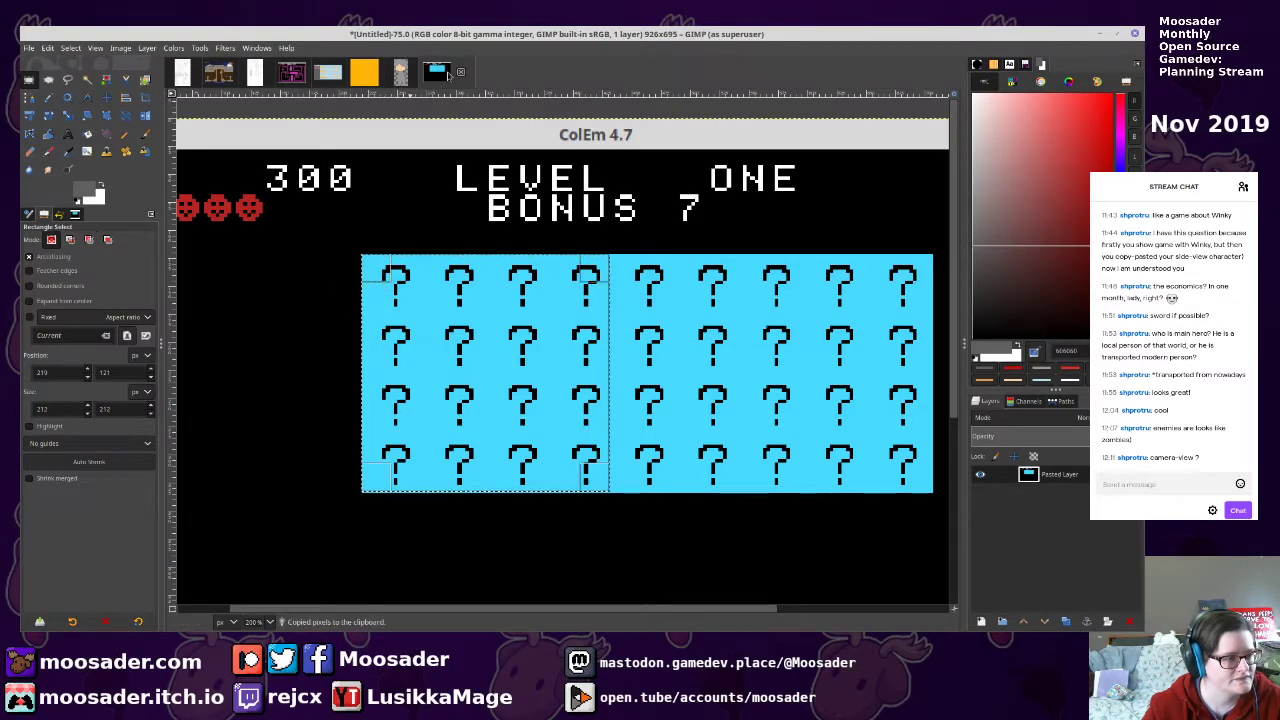
# Paste the copied tile grid into the mockup on a new layer, place it below "First floor" in the sidebar, and anchor it
pyautogui.click(329, 72)
pyautogui.scroll(1, 586, 349)
pyautogui.click(982, 621)
pyautogui.press('Return')
pyautogui.hotkey('ctrl', 'v')
pyautogui.press('m')
pyautogui.moveTo(633, 353); pyautogui.dragTo(393, 269)
pyautogui.hotkey('ctrl', 'h')
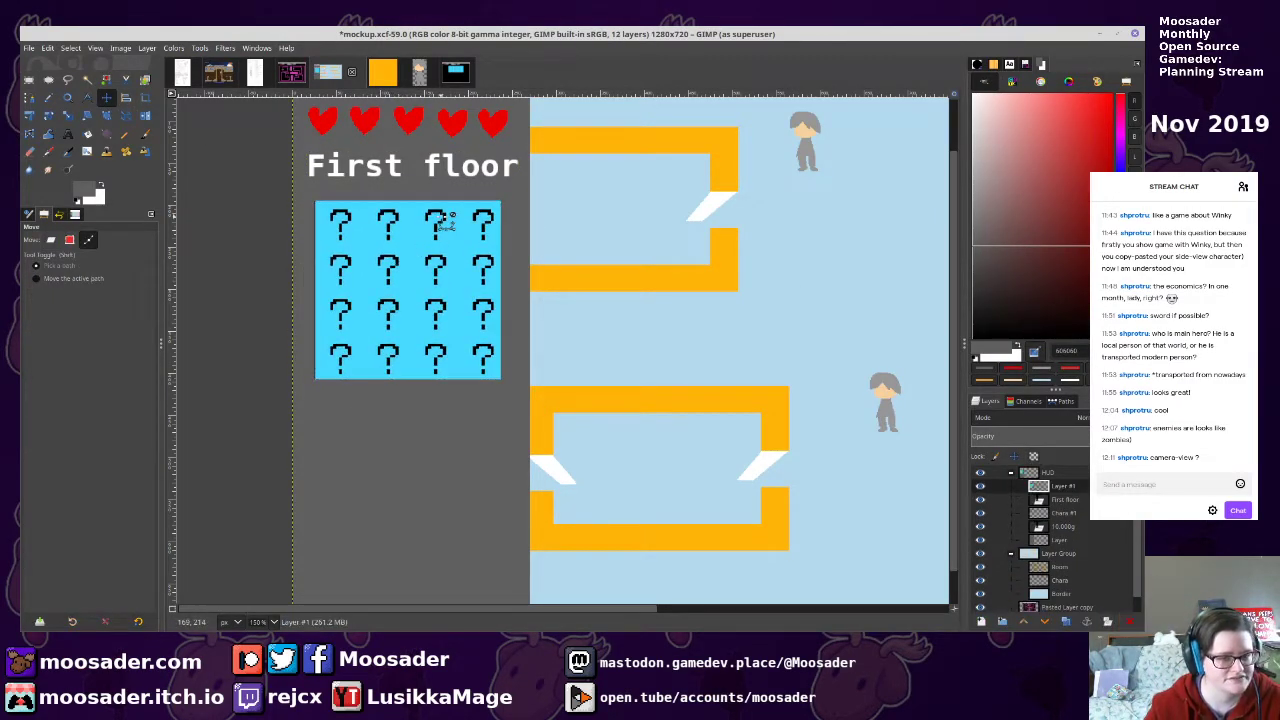
# Save the mockup image
pyautogui.scroll(-2, 445, 222)
pyautogui.hotkey('ctrl', 's')
pyautogui.scroll(1, 509, 294)
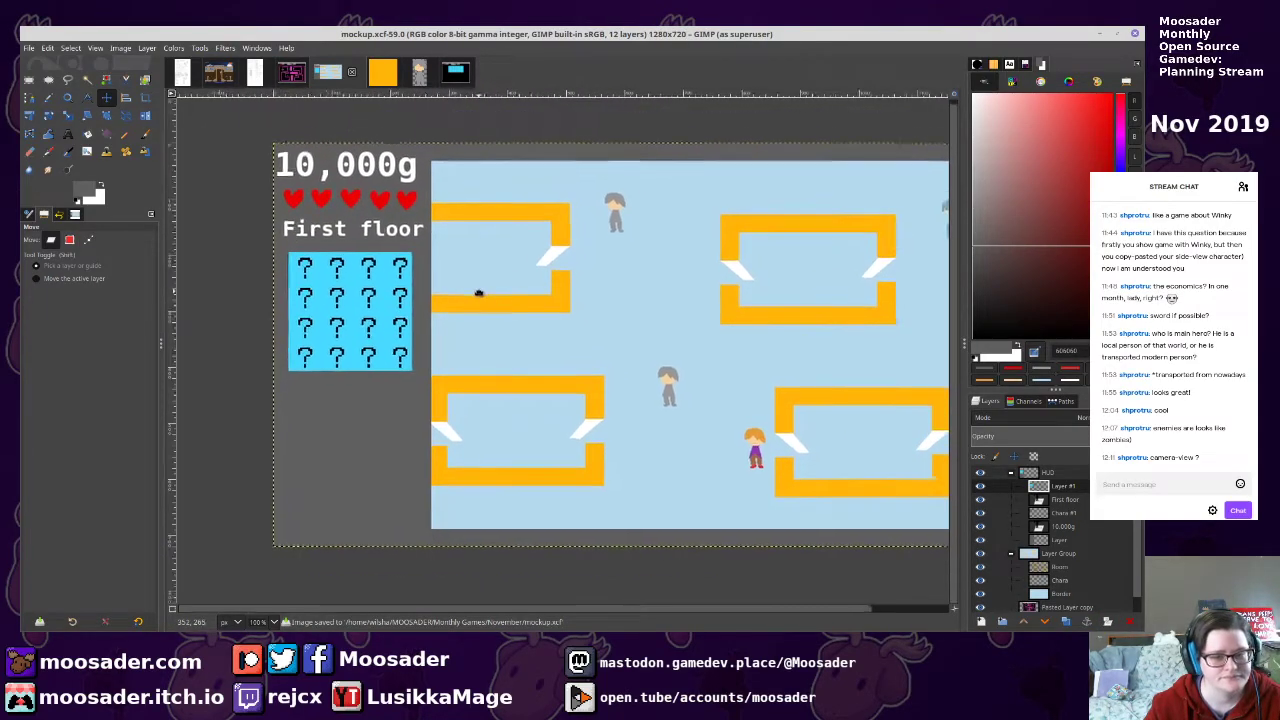
# Scale the Border layer narrower so its left edge lines up with the grey sidebar's right edge
pyautogui.moveTo(479, 294); pyautogui.dragTo(471, 258)
pyautogui.moveTo(581, 238); pyautogui.dragTo(554, 257)
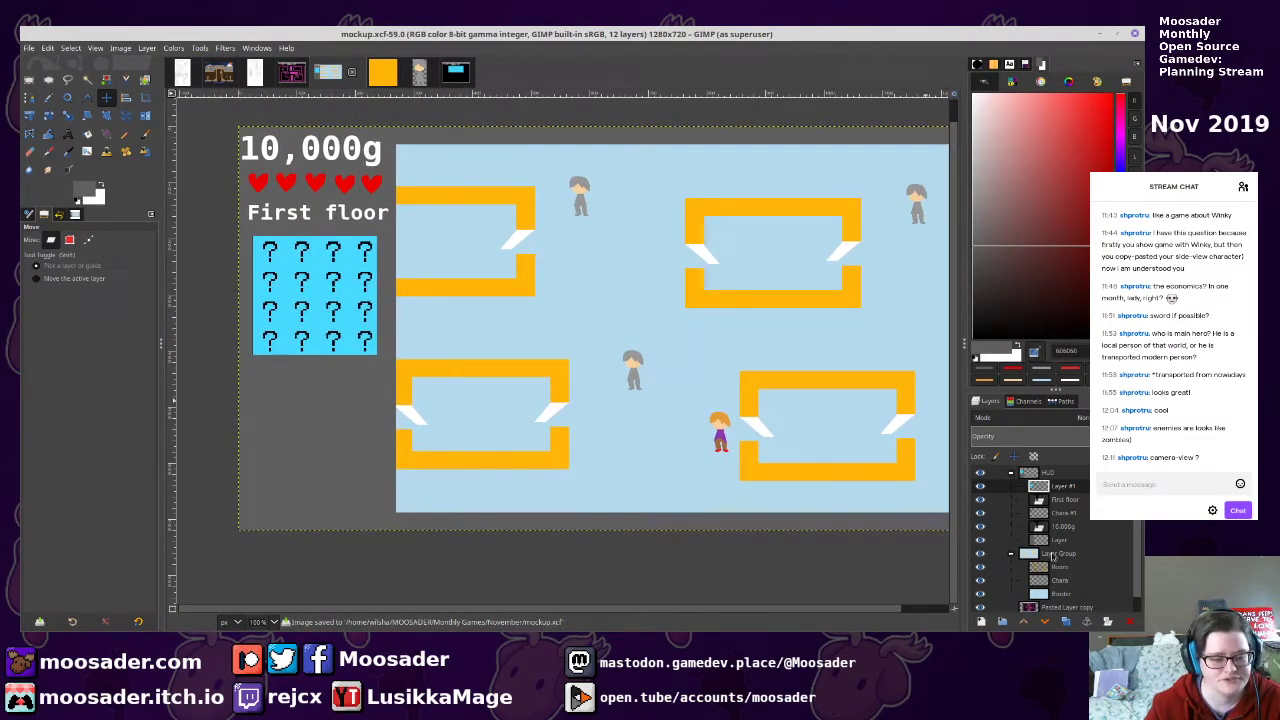
pyautogui.click(1056, 567)
pyautogui.click(1057, 592)
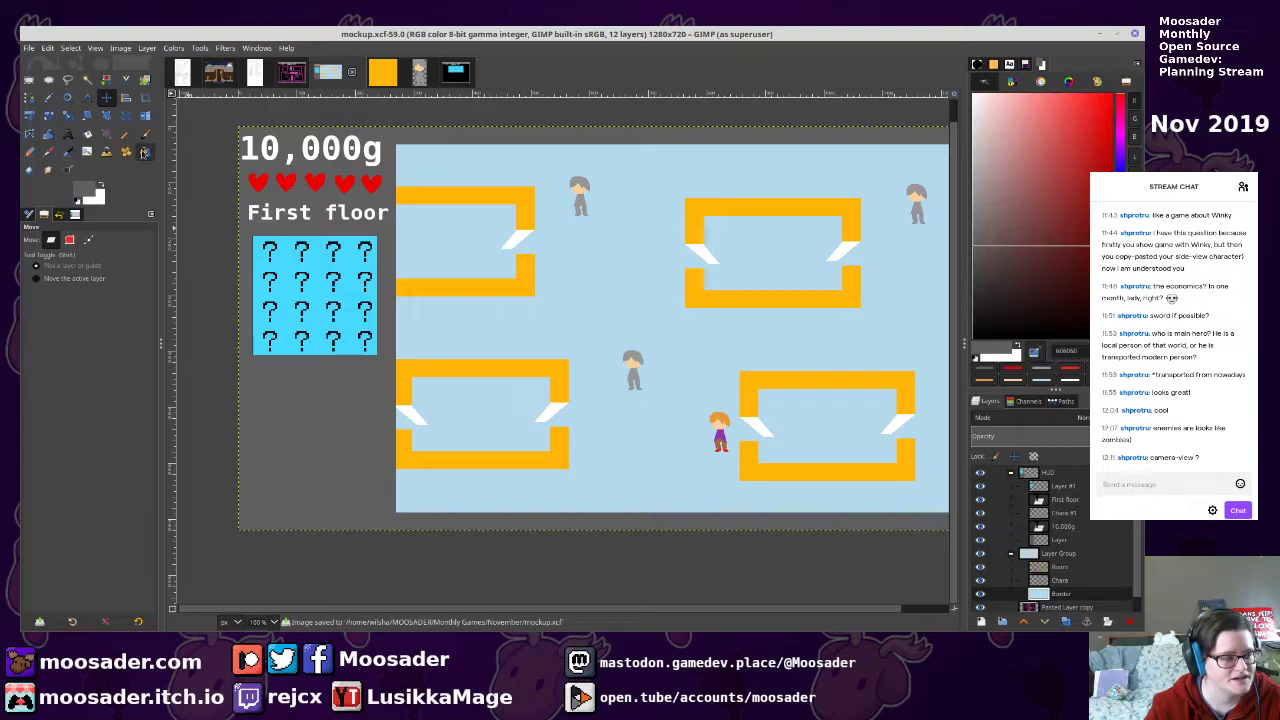
pyautogui.click(67, 115)
pyautogui.click(515, 285)
pyautogui.moveTo(565, 288); pyautogui.dragTo(677, 283)
pyautogui.press('Return')
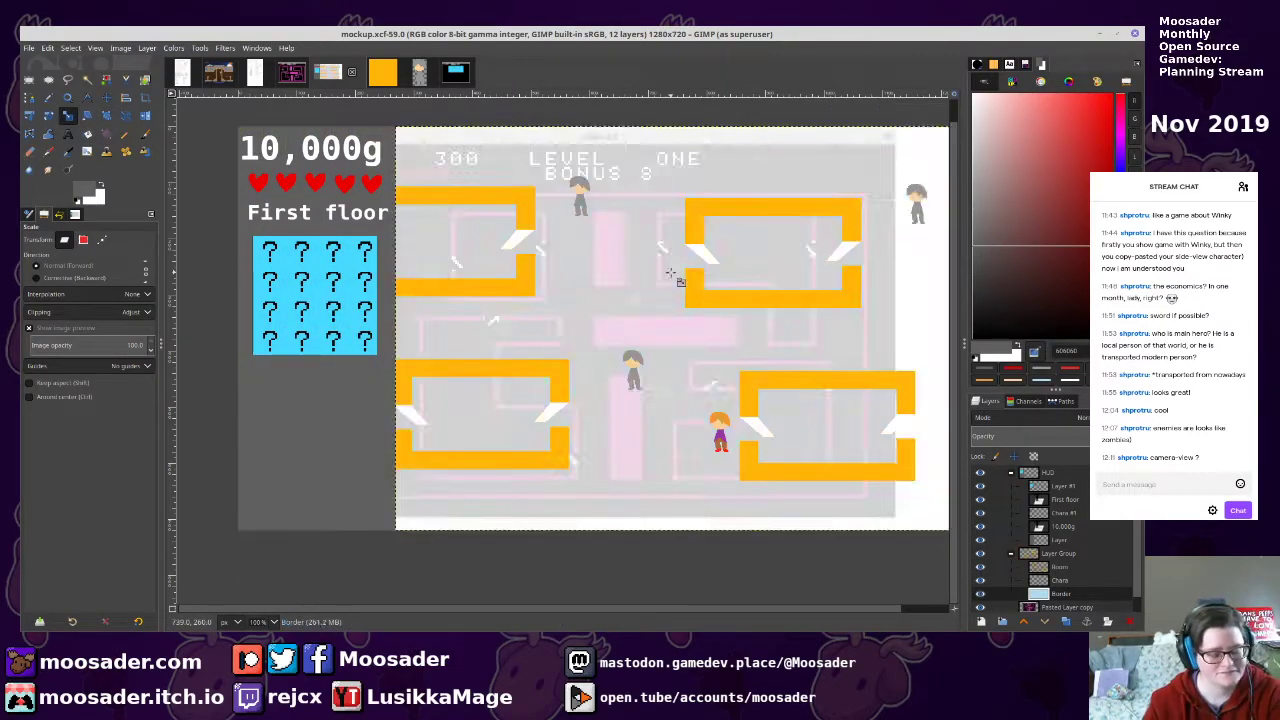
# Scale the Room layer narrower from its left side so all four orange rooms fit inside the blue play area
pyautogui.click(1066, 570)
pyautogui.moveTo(485, 378); pyautogui.dragTo(588, 367)
pyautogui.press('Return')
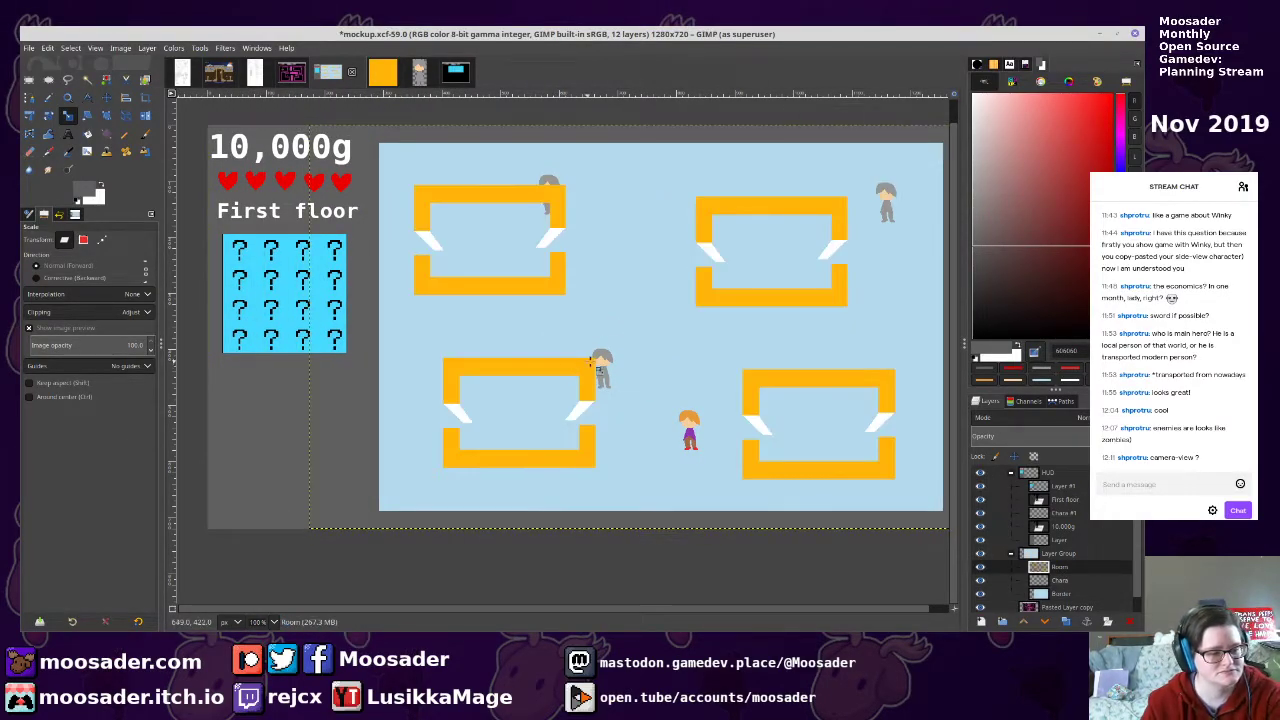
# On the Chara layer, cut the grey character overlapping the upper-left room and paste it into the open space right of that room
pyautogui.click(29, 79)
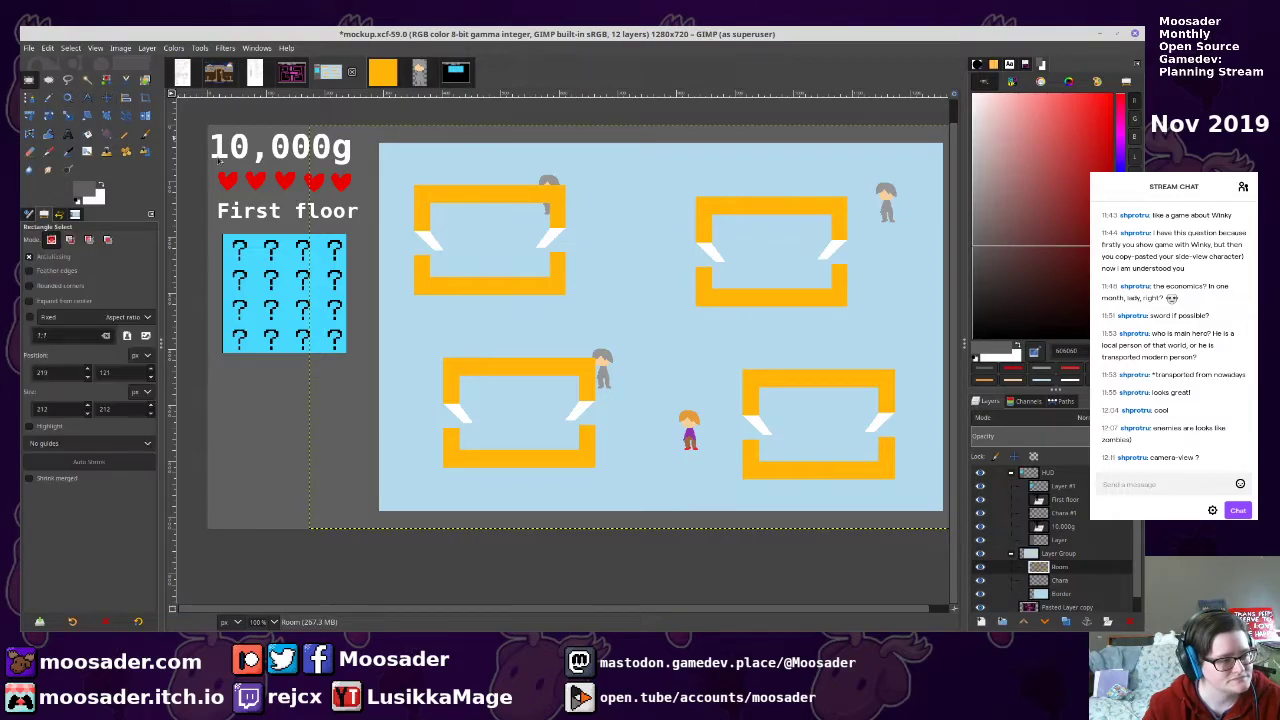
pyautogui.click(1055, 581)
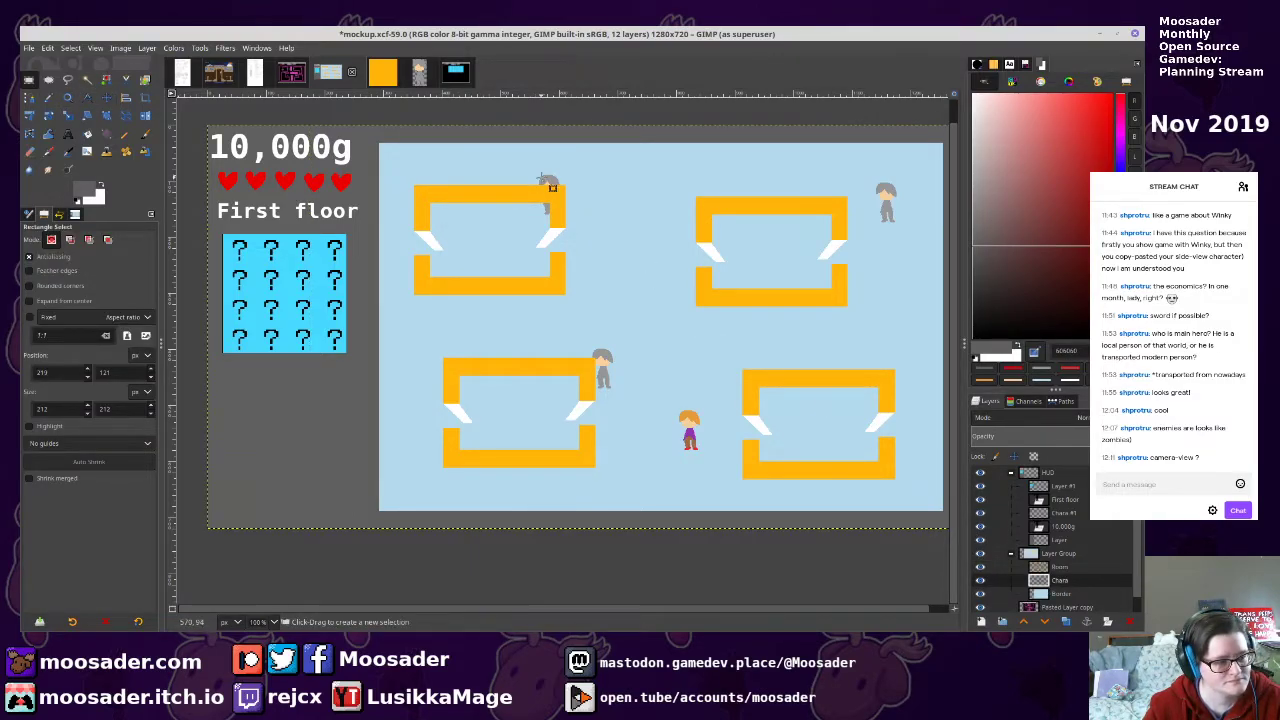
pyautogui.moveTo(516, 158); pyautogui.dragTo(621, 272)
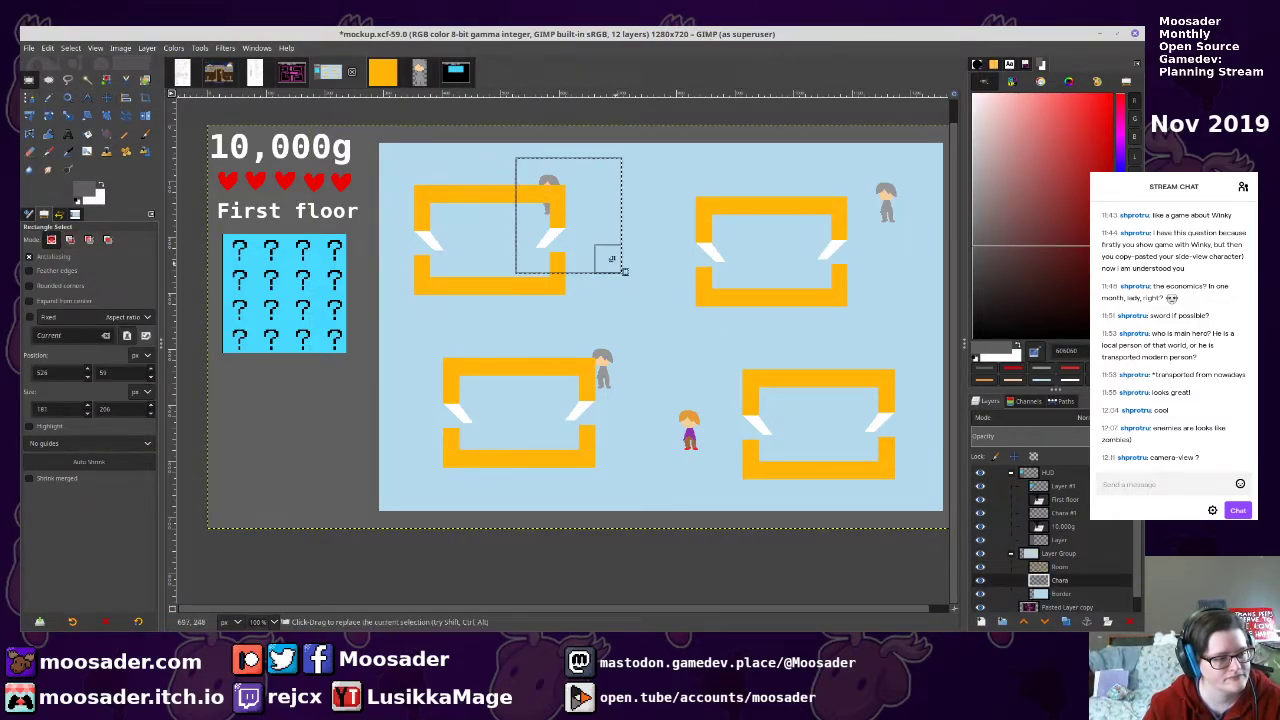
pyautogui.hotkey('ctrl', 'x')
pyautogui.hotkey('ctrl', 'v')
pyautogui.moveTo(551, 200); pyautogui.dragTo(605, 197)
pyautogui.click(579, 334)
# Move the grey character overlapping the lower-left room into the gap between the two left rooms, and save the mockup
pyautogui.moveTo(577, 337)
pyautogui.mouseDown()
pyautogui.moveTo(652, 401)
pyautogui.moveTo(590, 317)
pyautogui.mouseUp()
pyautogui.hotkey('ctrl', 'x')
pyautogui.hotkey('ctrl', 'v')
pyautogui.click(675, 334)
pyautogui.moveTo(680, 334); pyautogui.dragTo(592, 355)
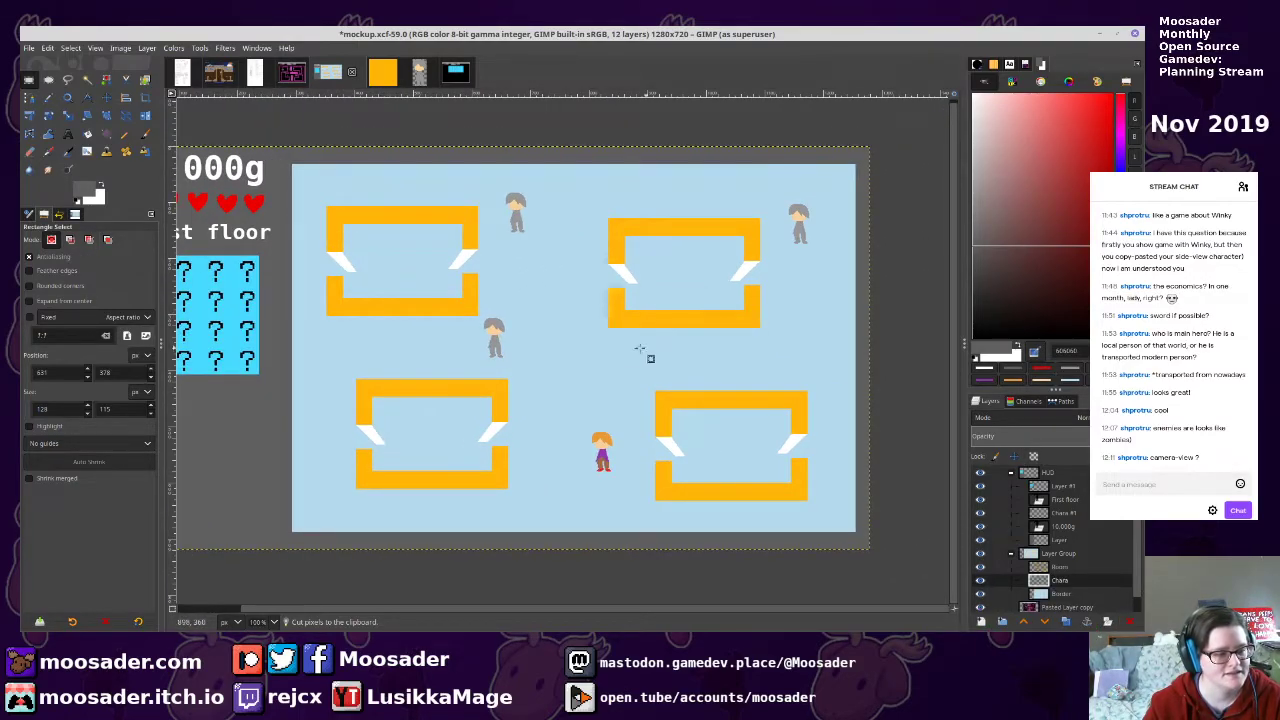
pyautogui.hotkey('ctrl', 's')
pyautogui.hscroll(-3, 663, 357)
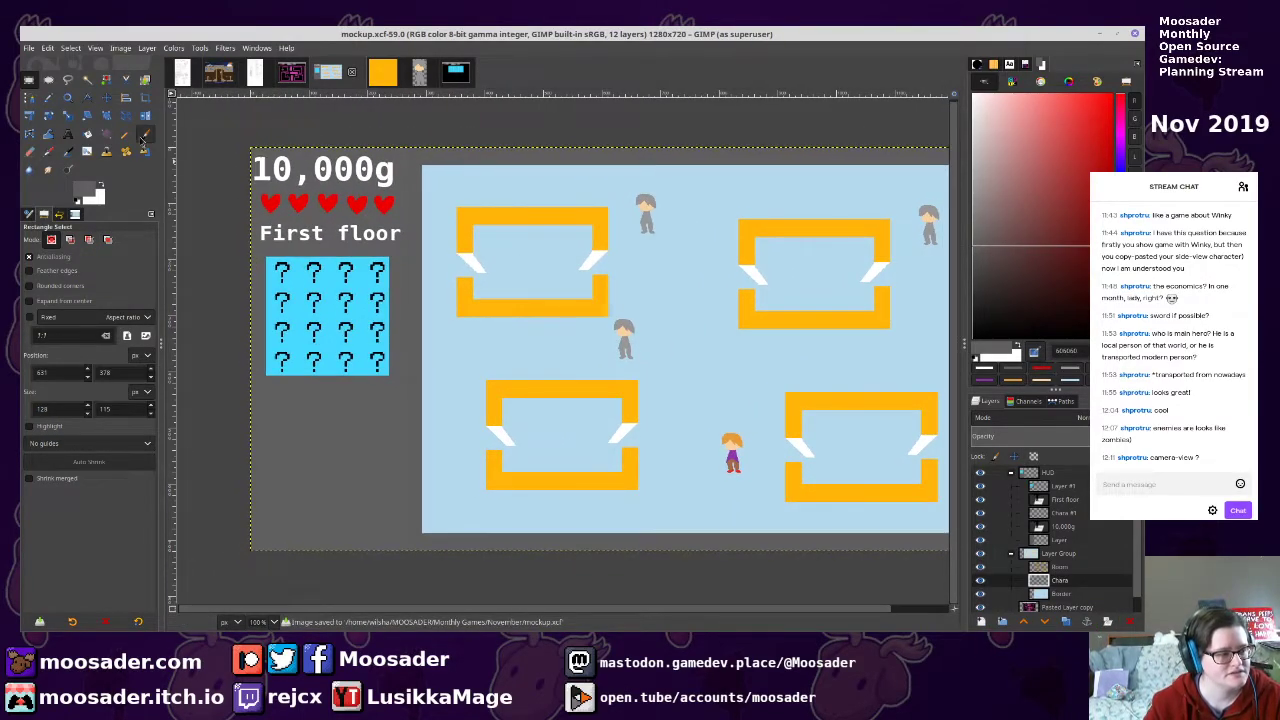
# Nudge the money text, hearts and floor name slightly inward from the sidebar's outer edge, and save the mockup
pyautogui.click(106, 97)
pyautogui.moveTo(333, 188); pyautogui.dragTo(341, 190)
pyautogui.click(362, 210)
pyautogui.click(358, 226)
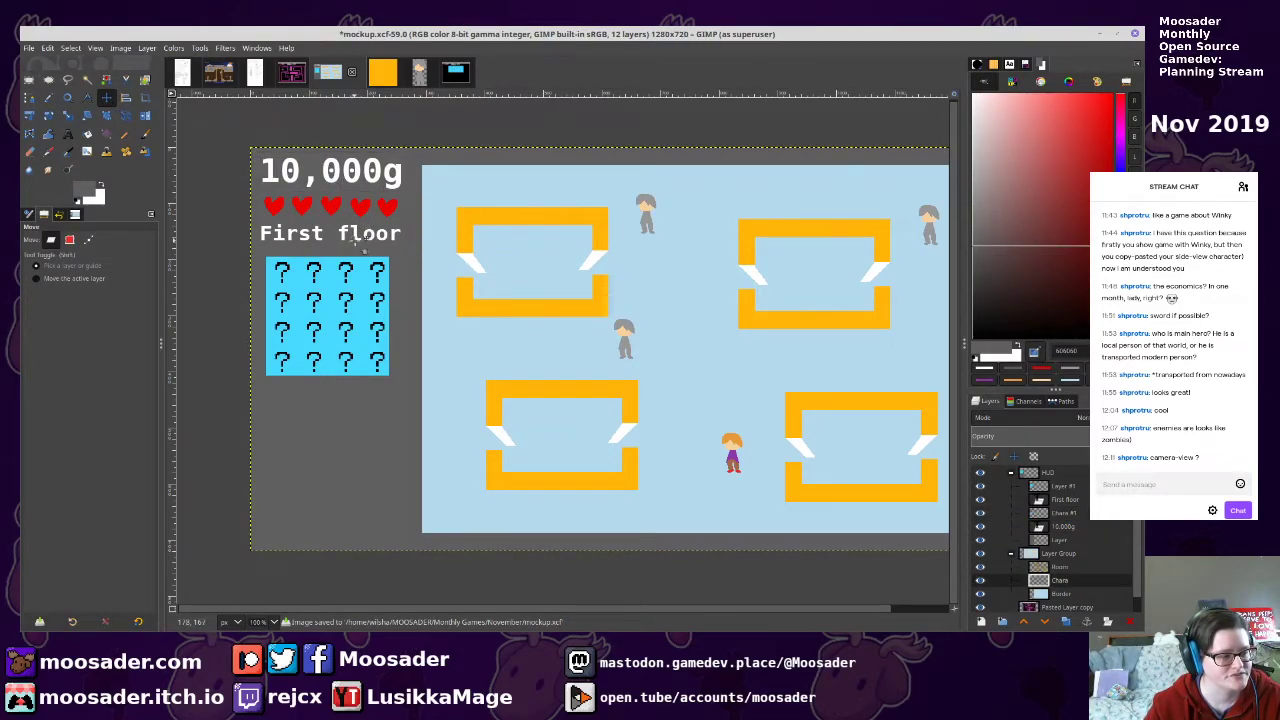
pyautogui.hotkey('ctrl', 's')
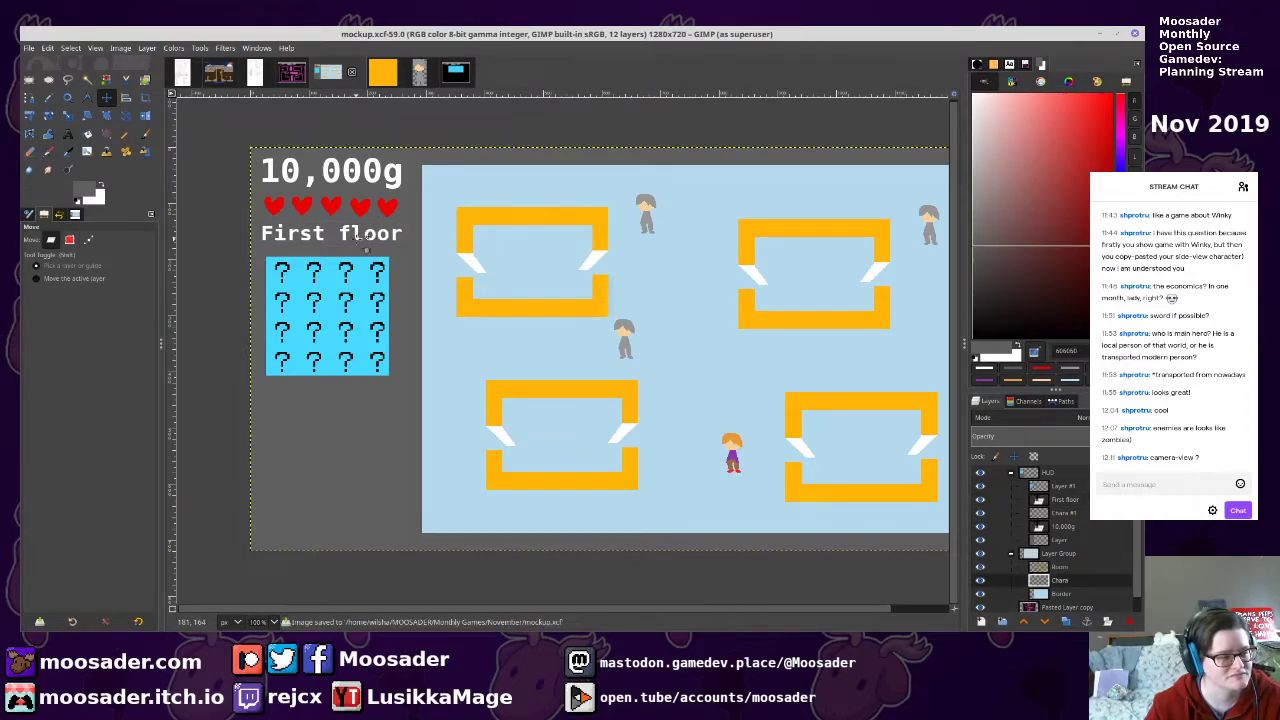
# Reduce the "10,000g" text size to 31 px
pyautogui.click(70, 133)
pyautogui.click(262, 176)
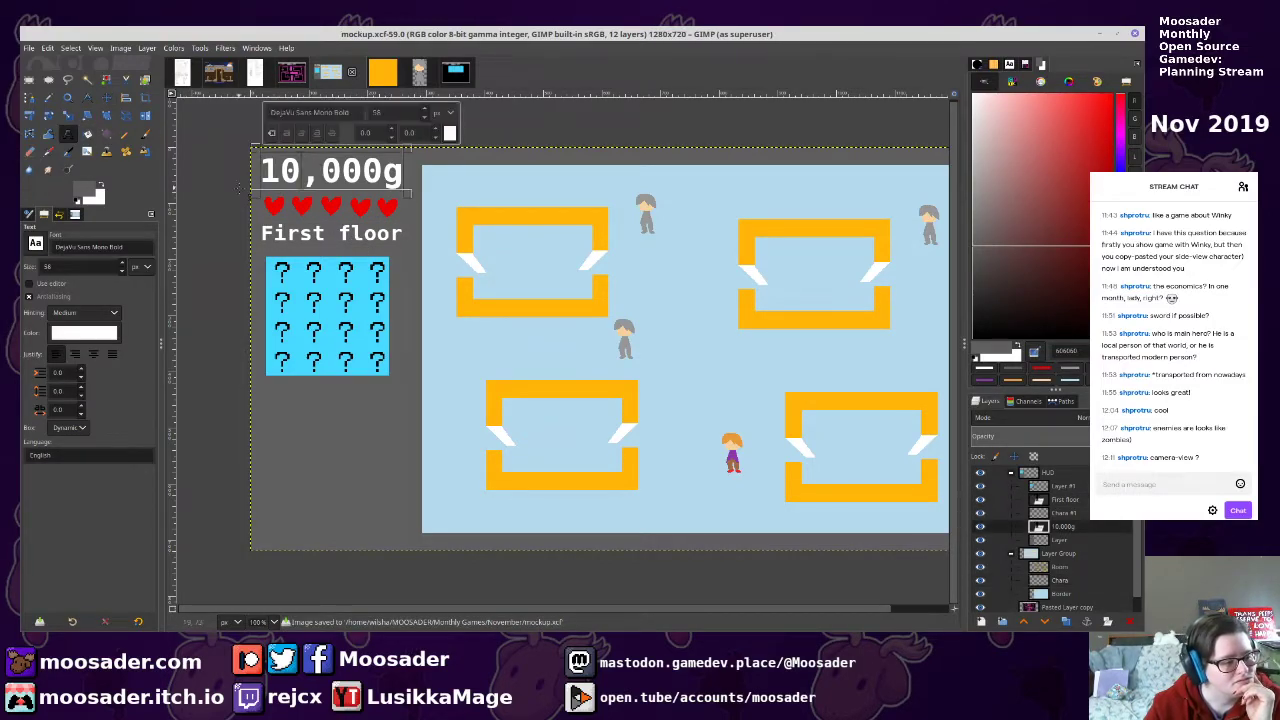
pyautogui.click(122, 271)
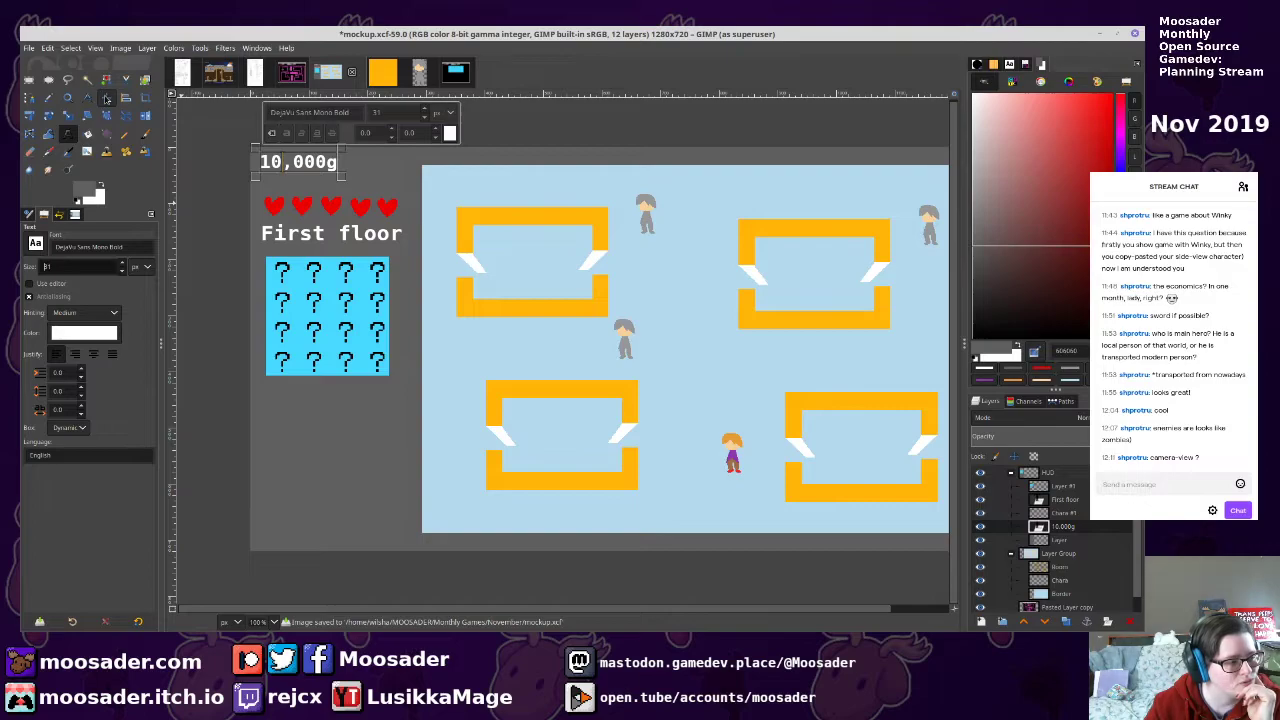
# Move the item grid lower in the sidebar, place "10,000g" right-aligned beneath "First floor", and save
pyautogui.click(107, 99)
pyautogui.moveTo(344, 292); pyautogui.dragTo(344, 368)
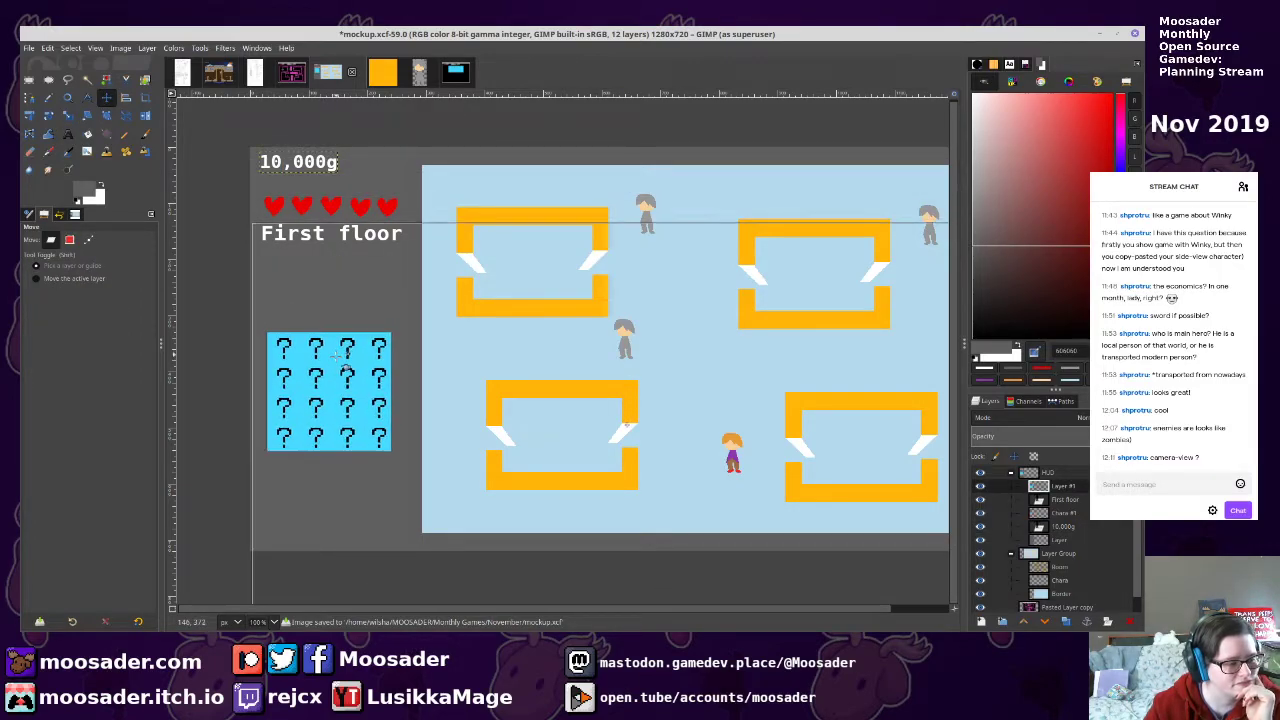
pyautogui.click(333, 171)
pyautogui.moveTo(338, 173); pyautogui.dragTo(405, 268)
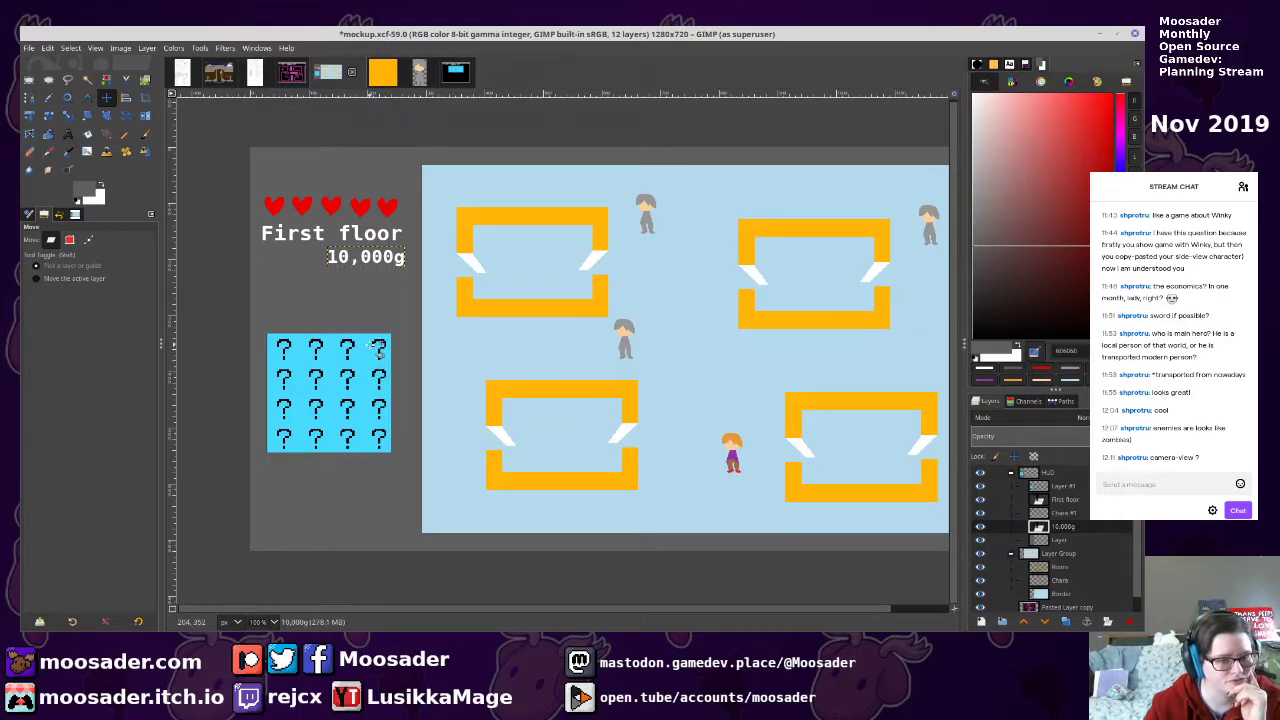
pyautogui.hotkey('ctrl', 's')
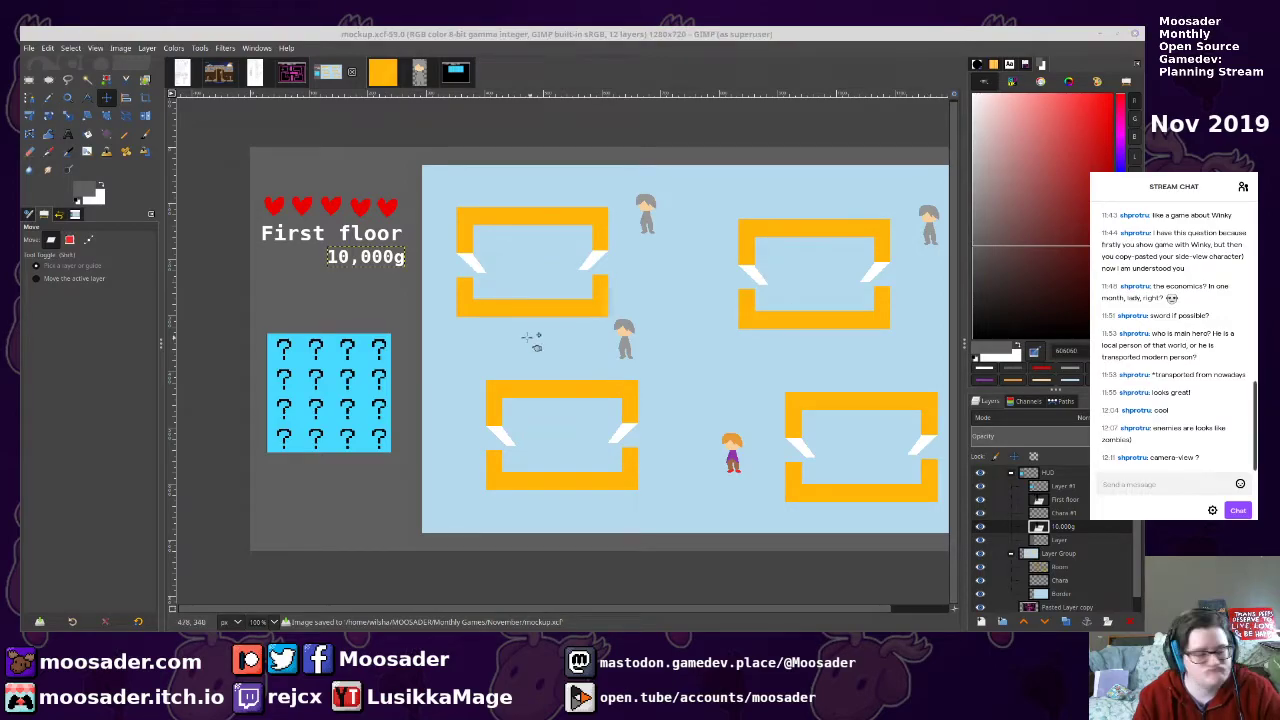
# Add a new layer above "Layer" in the HUD group and set the foreground colour to bright yellow
pyautogui.moveTo(531, 314); pyautogui.dragTo(494, 303)
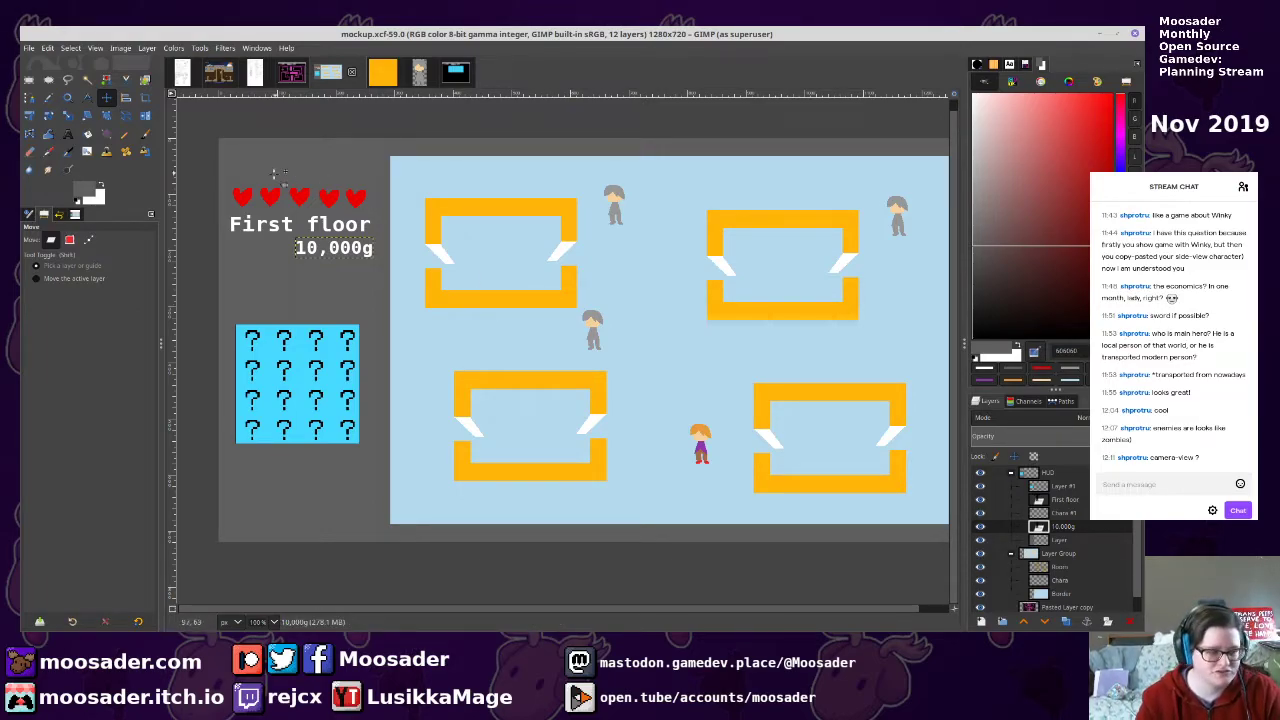
pyautogui.click(67, 133)
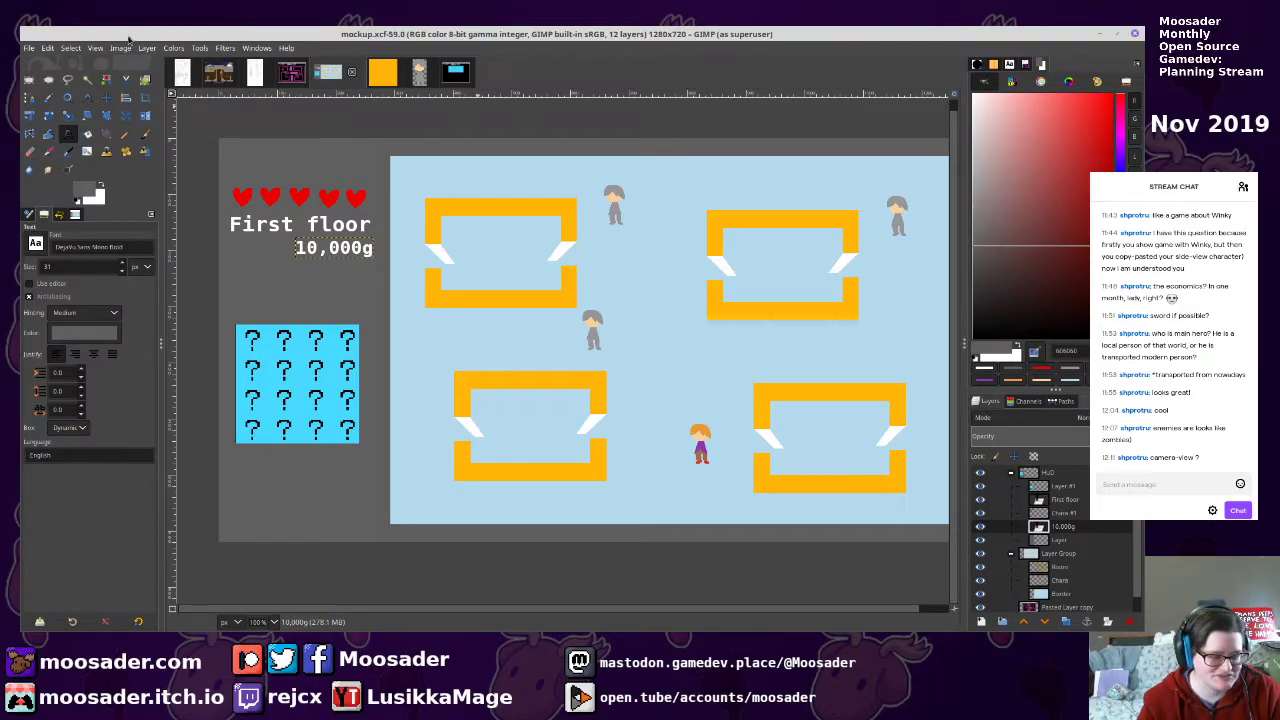
pyautogui.click(1049, 541)
pyautogui.press('n')
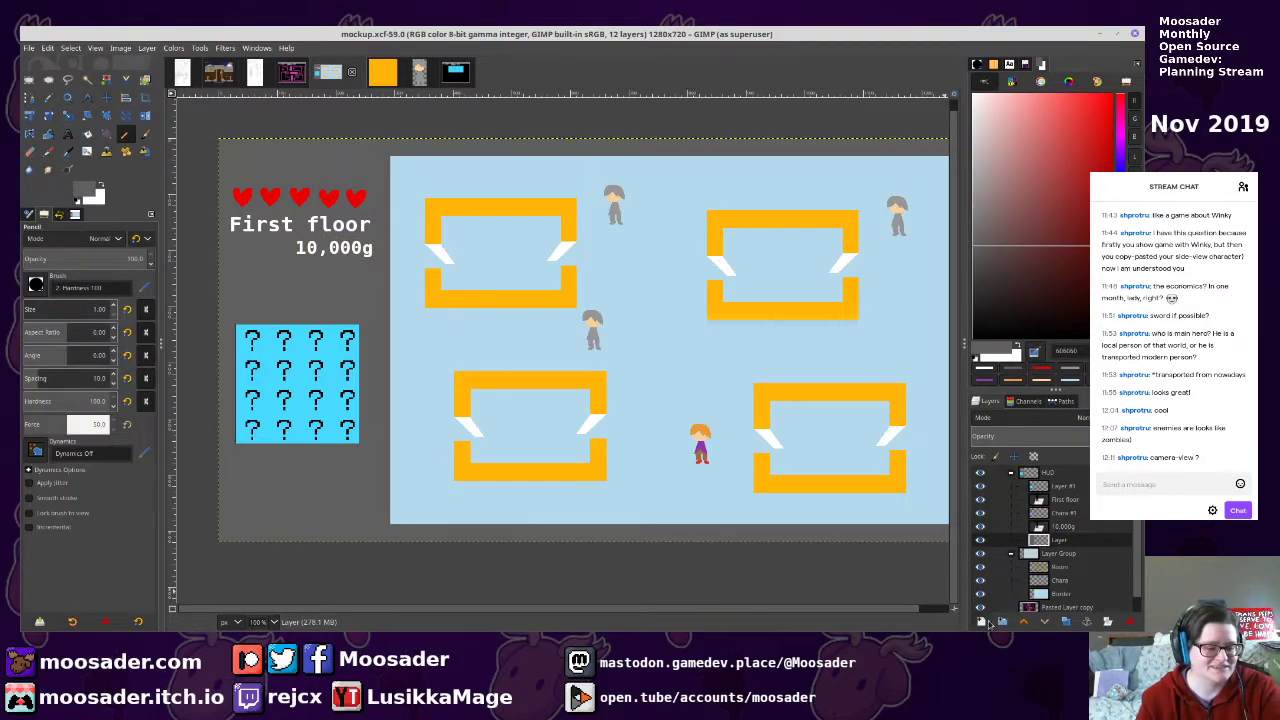
pyautogui.click(981, 621)
pyautogui.press('Return')
pyautogui.click(1120, 298)
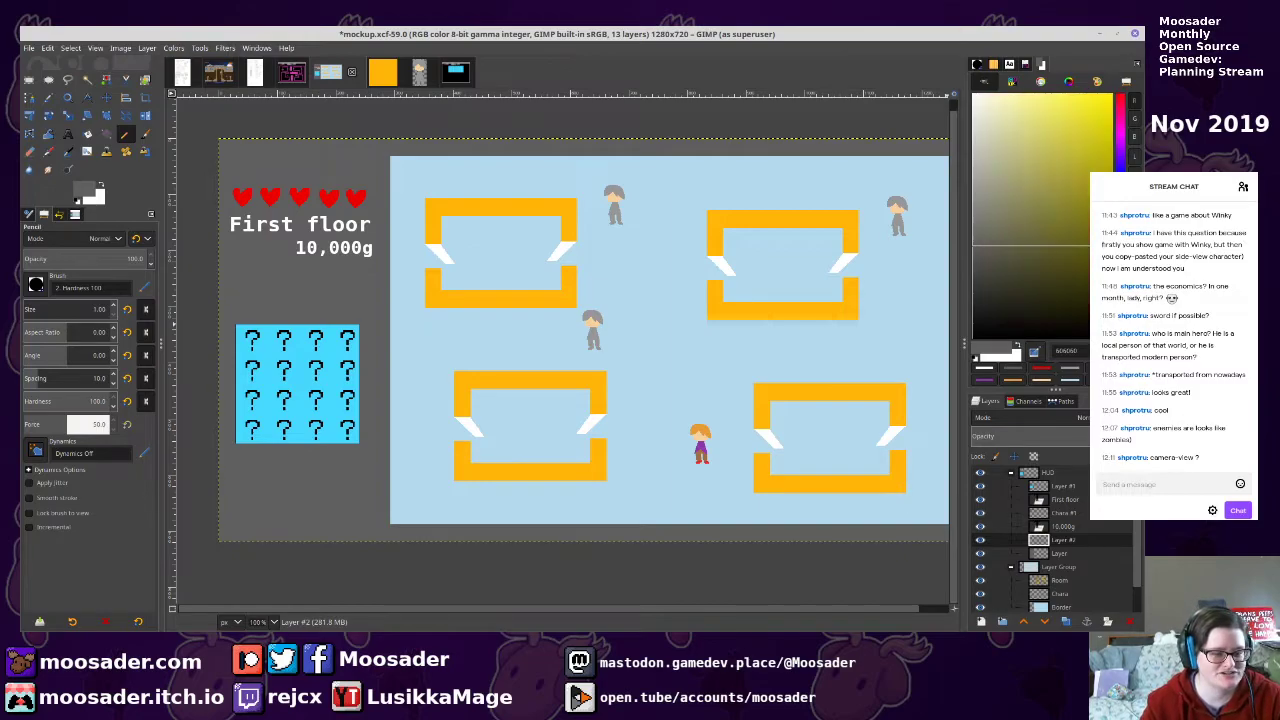
pyautogui.moveTo(1076, 137); pyautogui.dragTo(1112, 94)
# Draw a yellow five-pointed star outline between the money text and the item grid with the Pencil at size 2
pyautogui.scroll(3, 472, 189)
pyautogui.moveTo(329, 321); pyautogui.dragTo(694, 332)
pyautogui.scroll(-3, 437, 441)
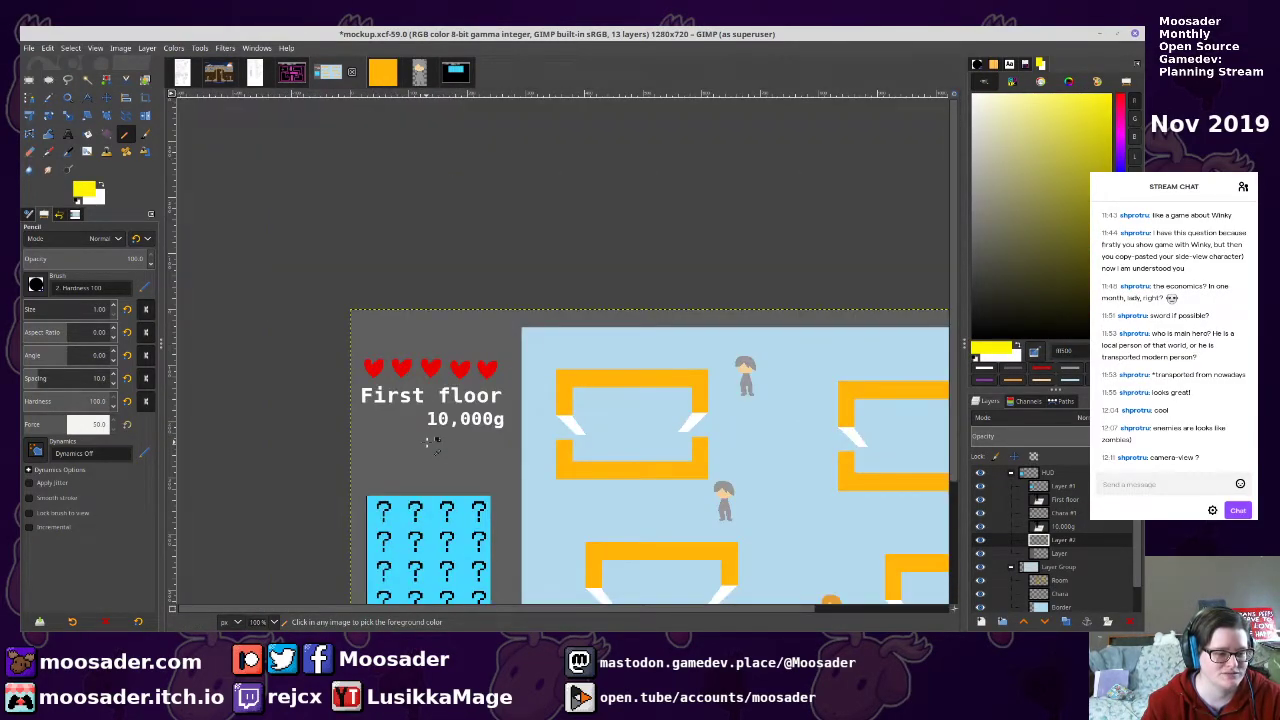
pyautogui.scroll(4, 432, 444)
pyautogui.moveTo(307, 390)
pyautogui.mouseDown()
pyautogui.moveTo(470, 307)
pyautogui.moveTo(258, 296)
pyautogui.moveTo(323, 367)
pyautogui.moveTo(403, 407)
pyautogui.mouseUp()
pyautogui.hotkey('ctrl', 'z')
pyautogui.press(']')
pyautogui.moveTo(290, 413)
pyautogui.mouseDown()
pyautogui.moveTo(426, 334)
pyautogui.moveTo(278, 328)
pyautogui.moveTo(384, 426)
pyautogui.moveTo(373, 302)
pyautogui.mouseUp()
# Fill the points and centre of the star outline with yellow
pyautogui.hotkey('shift', 'b')
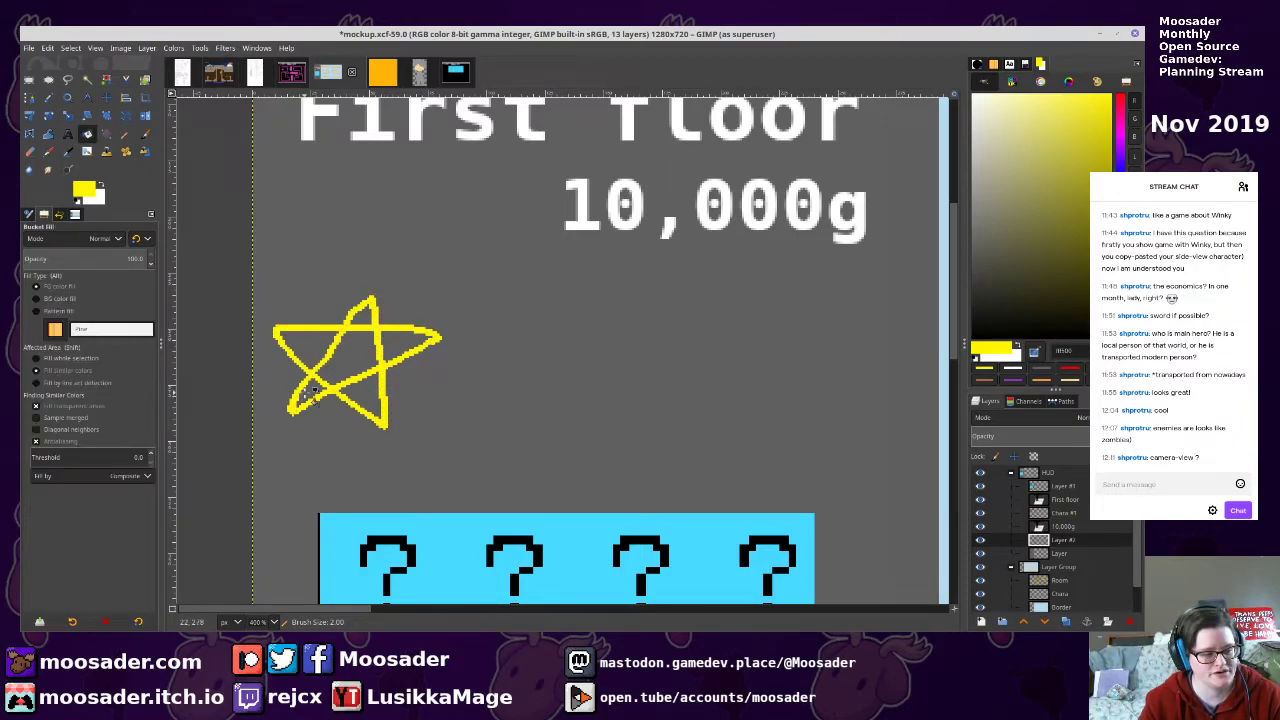
pyautogui.click(312, 395)
pyautogui.click(345, 360)
pyautogui.click(300, 345)
pyautogui.click(372, 395)
pyautogui.click(408, 345)
pyautogui.scroll(-3, 445, 303)
# Copy the yellow star and paste it twice to form a row of three above the item grid, and save the mockup
pyautogui.press('u')
pyautogui.moveTo(455, 322); pyautogui.dragTo(511, 317)
pyautogui.click(357, 315)
pyautogui.hotkey('ctrl', 'c')
pyautogui.hotkey('ctrl', 'v')
pyautogui.hotkey('ctrl', 'v')
pyautogui.hotkey('ctrl', 'h')
pyautogui.click(1168, 396)
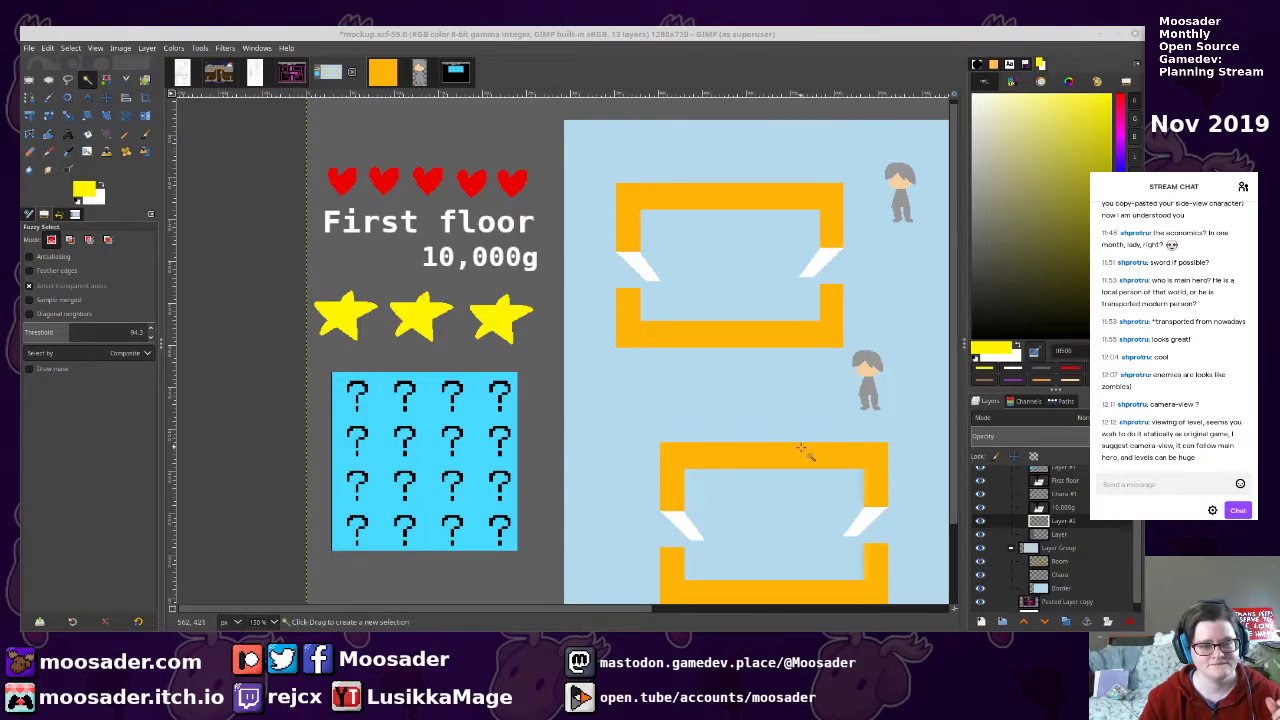
pyautogui.moveTo(760, 383); pyautogui.dragTo(570, 315)
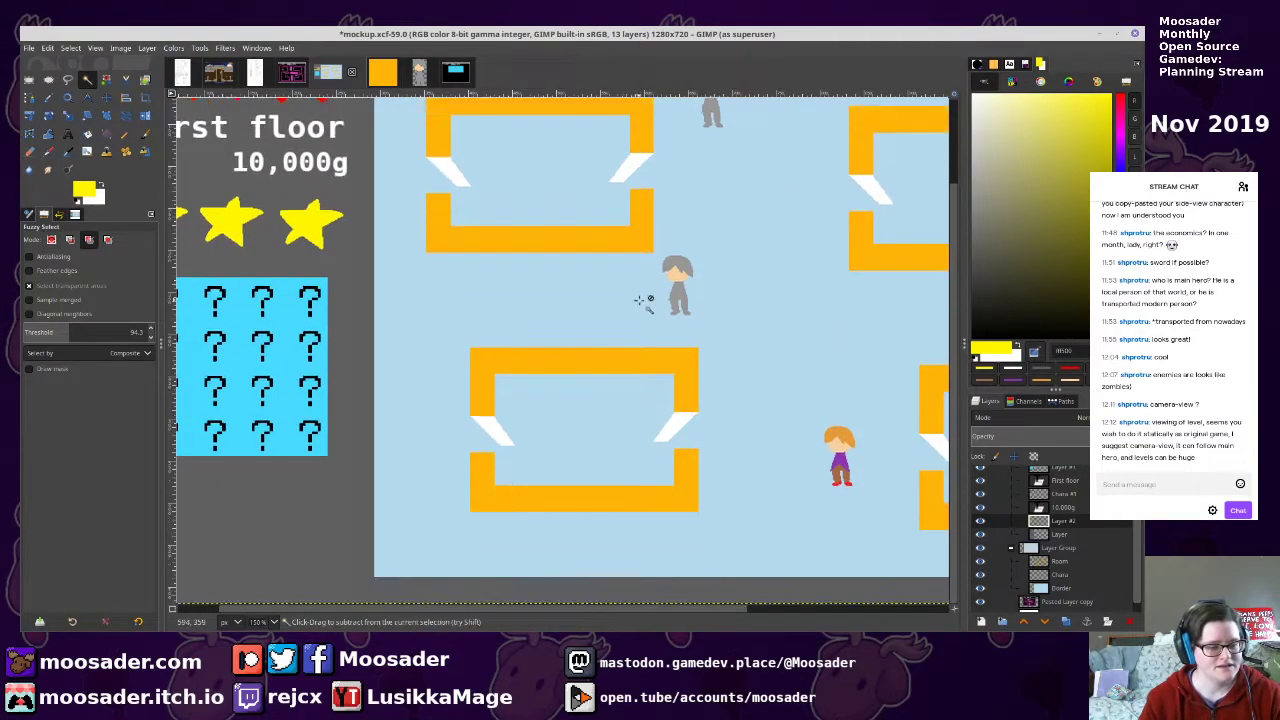
pyautogui.scroll(-2, 640, 300)
pyautogui.hotkey('ctrl', 's')
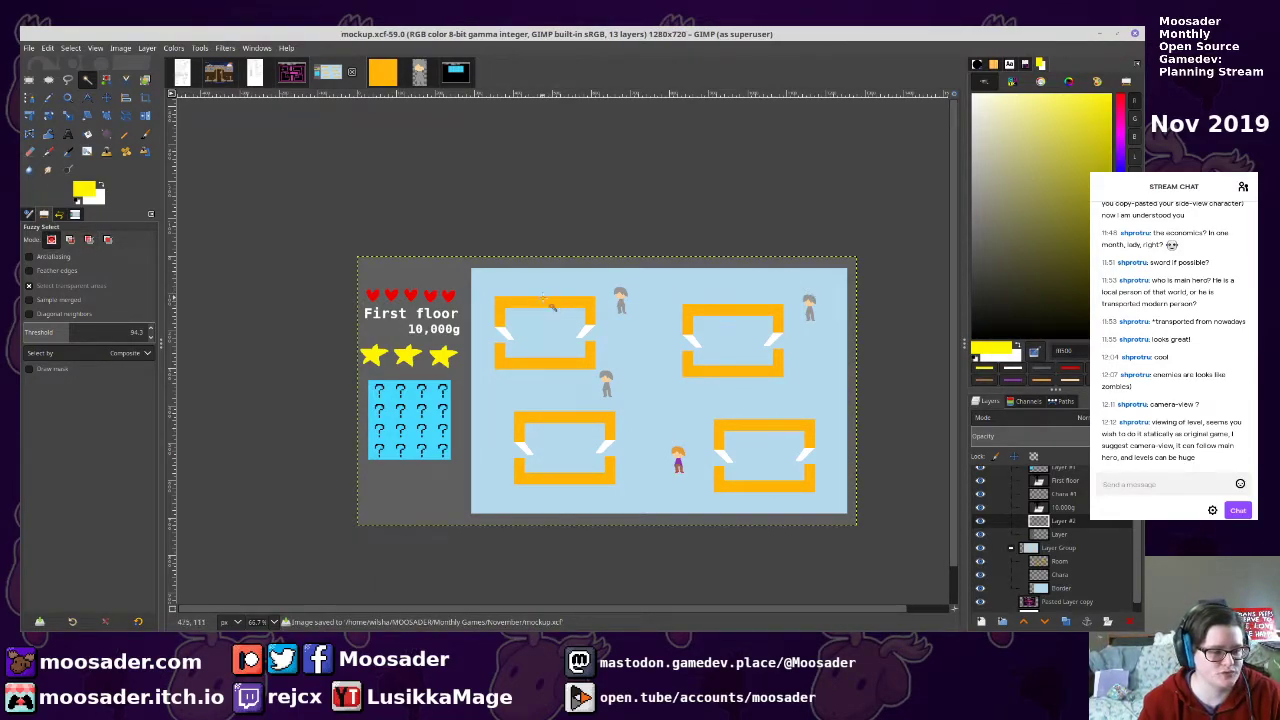
# Move the hearts, floor name, money text, stars and item grid up to fill the sidebar's empty upper area, and save
pyautogui.press('m')
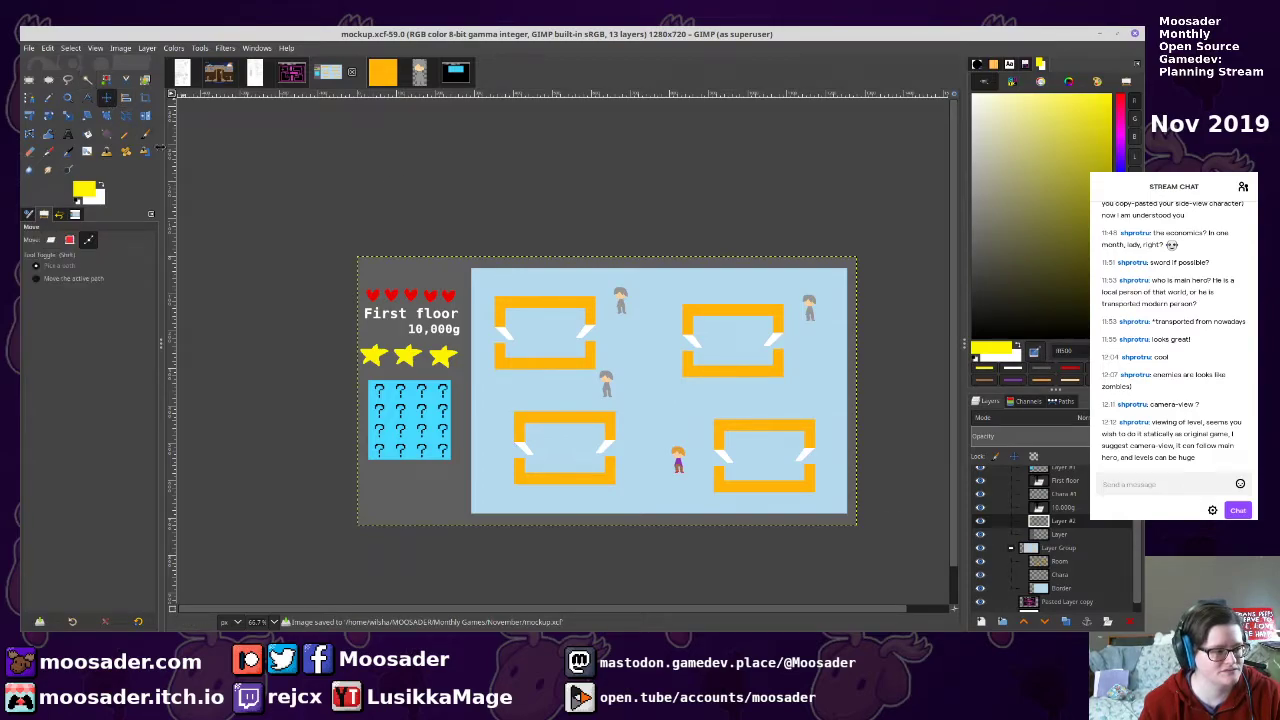
pyautogui.scroll(2, 531, 393)
pyautogui.moveTo(559, 429); pyautogui.dragTo(557, 384)
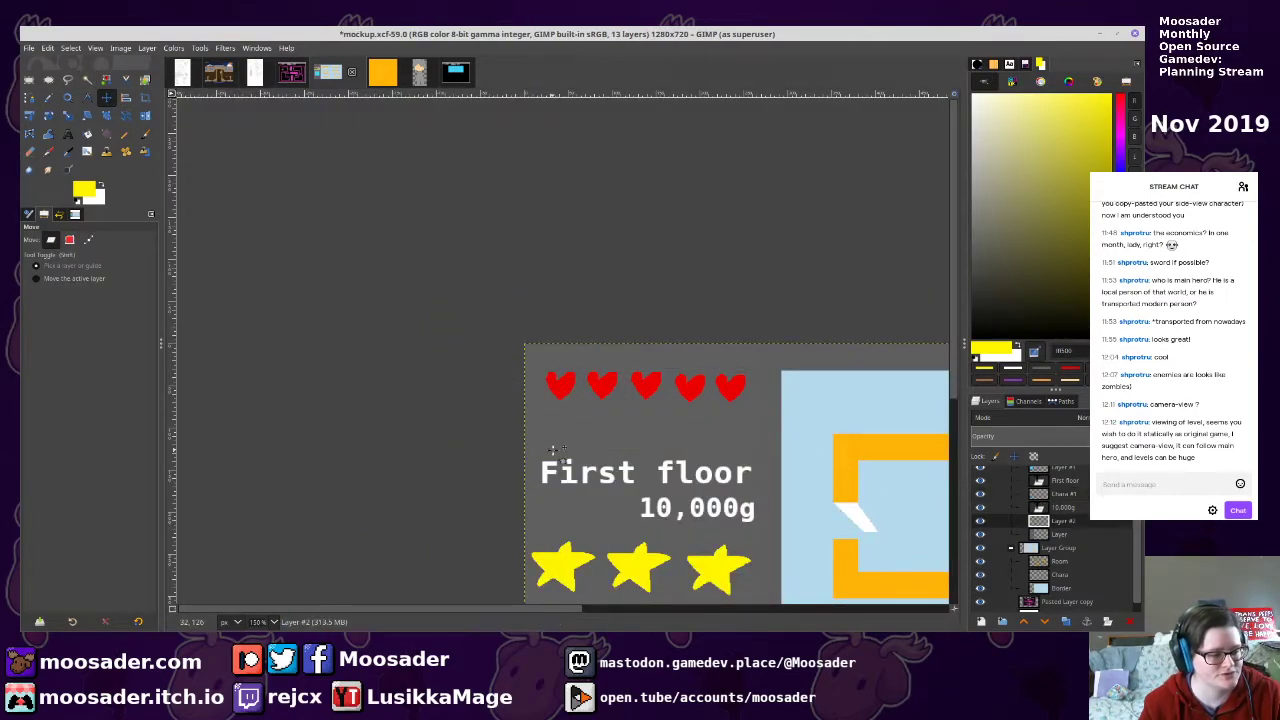
pyautogui.moveTo(548, 480); pyautogui.dragTo(550, 435)
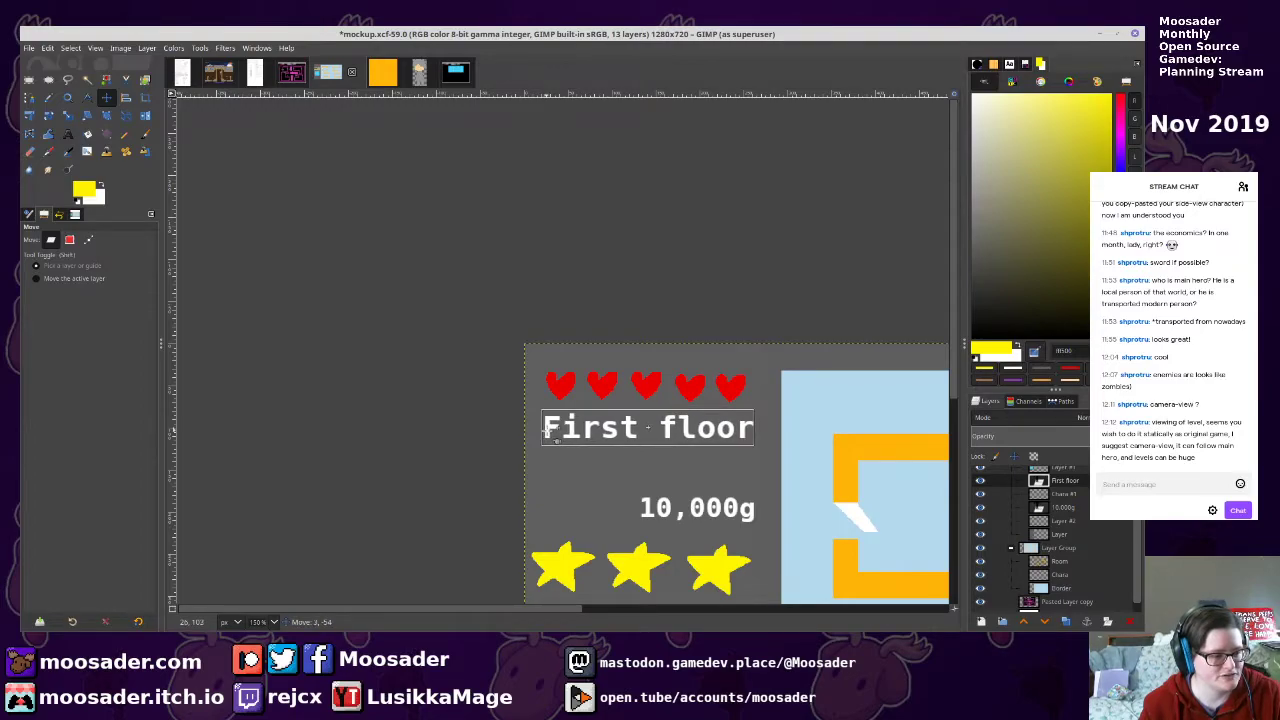
pyautogui.moveTo(655, 512); pyautogui.dragTo(651, 461)
pyautogui.moveTo(709, 526); pyautogui.dragTo(596, 397)
pyautogui.scroll(-3, 716, 494)
pyautogui.moveTo(576, 483); pyautogui.dragTo(585, 460)
pyautogui.hotkey('ctrl', 's')
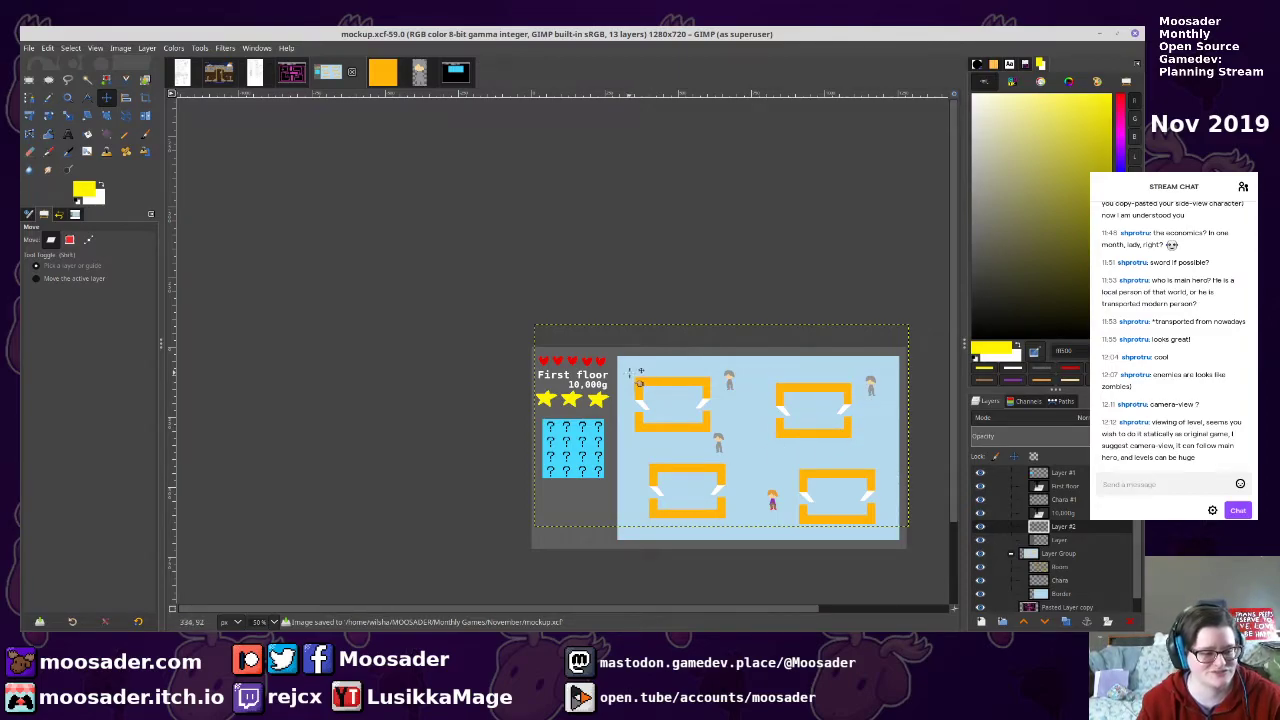
# Select the Layer Group holding the play area and save the mockup image
pyautogui.moveTo(753, 450); pyautogui.dragTo(738, 417)
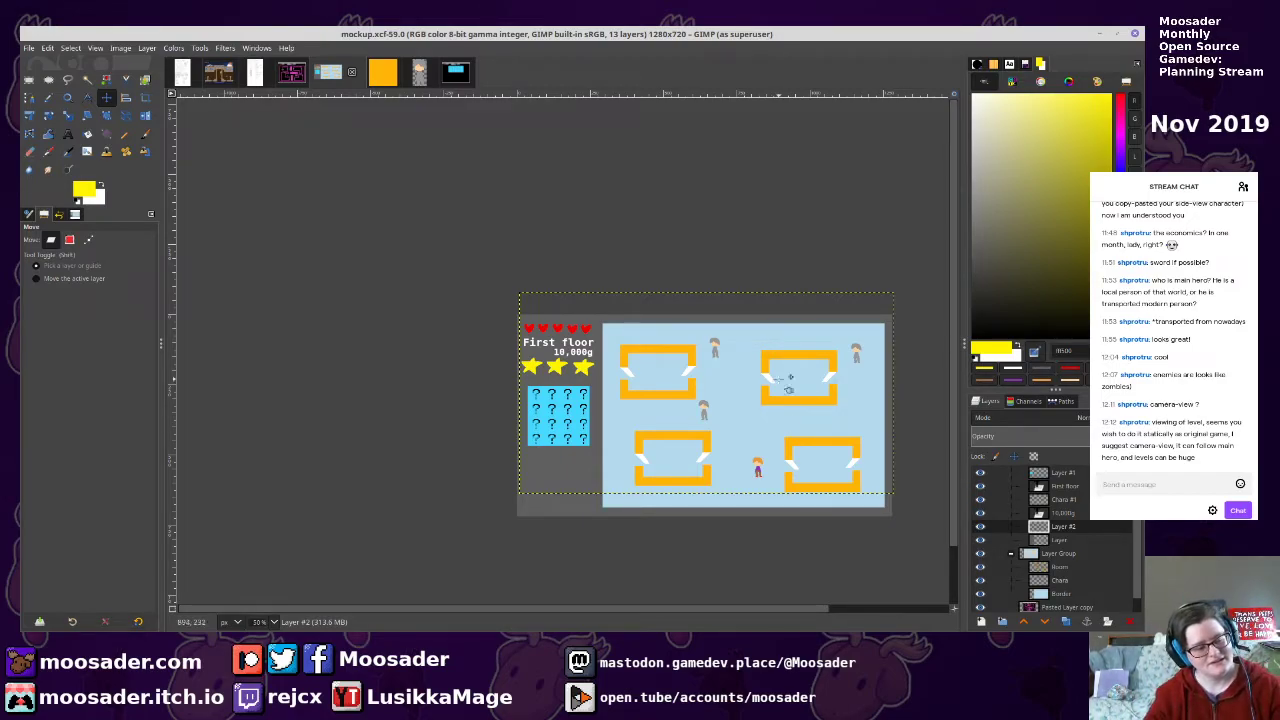
pyautogui.click(1037, 554)
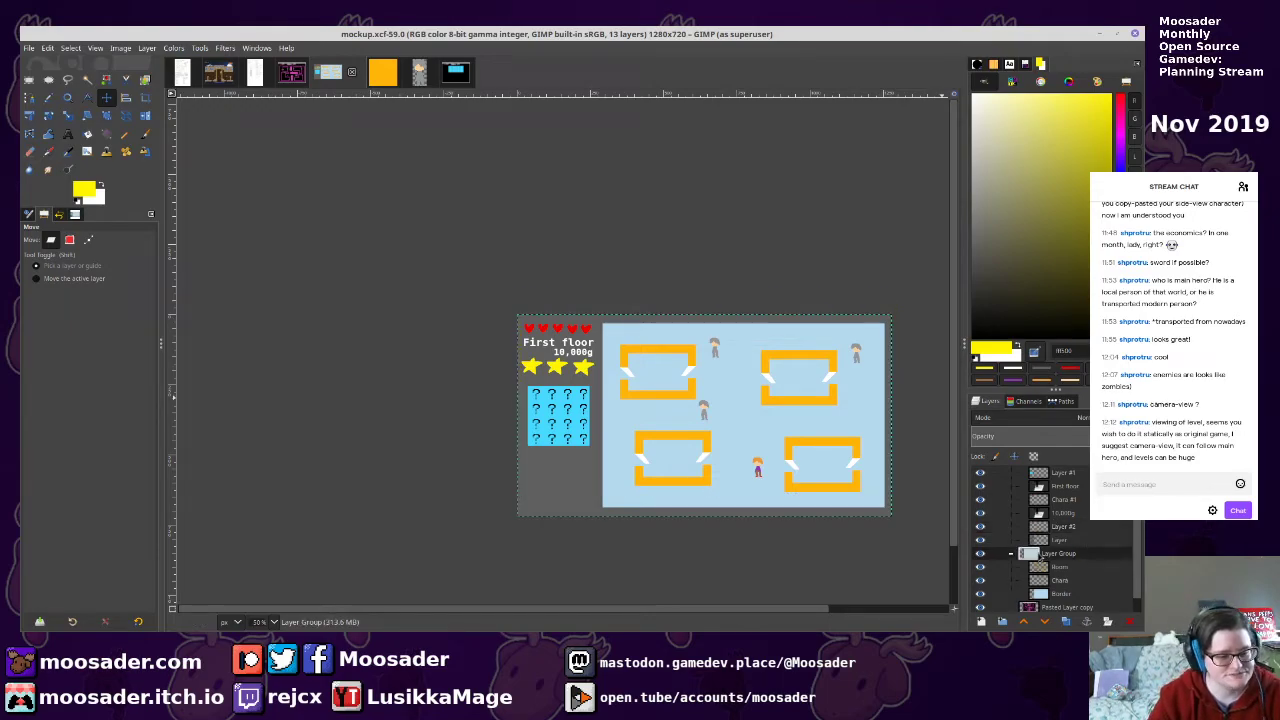
pyautogui.hotkey('ctrl', 's')
pyautogui.press('1')
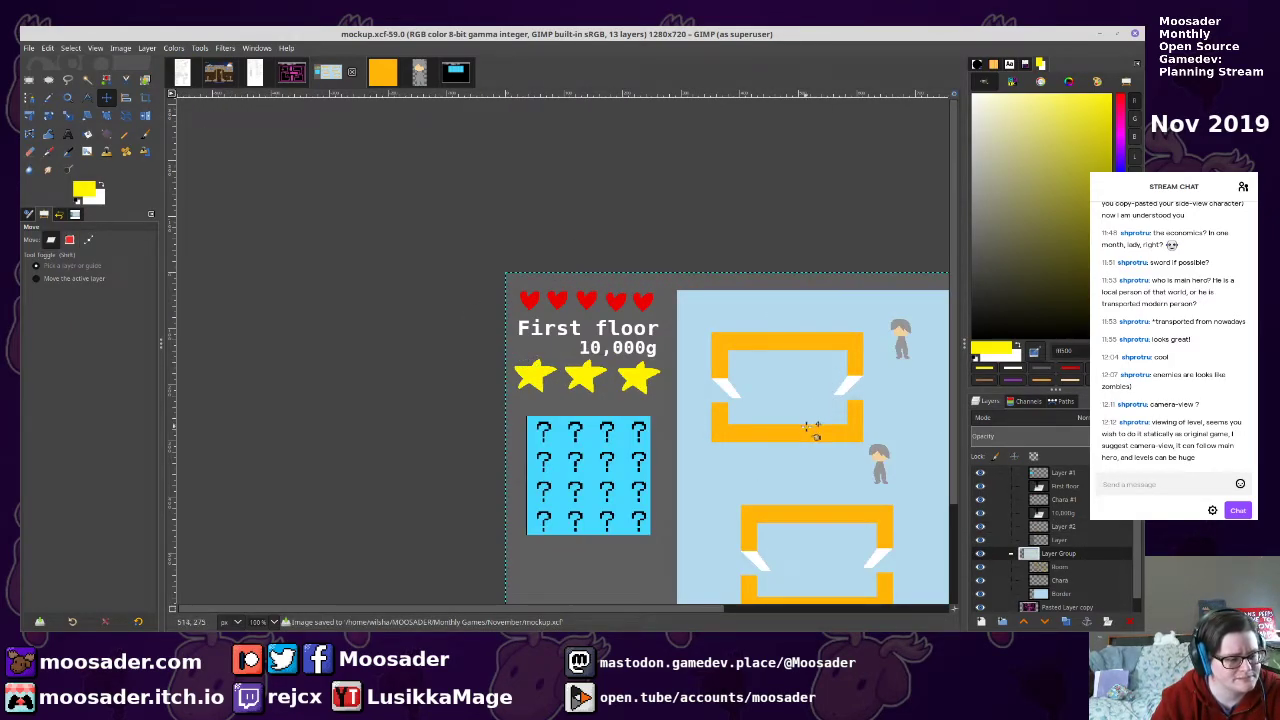
pyautogui.press('2')
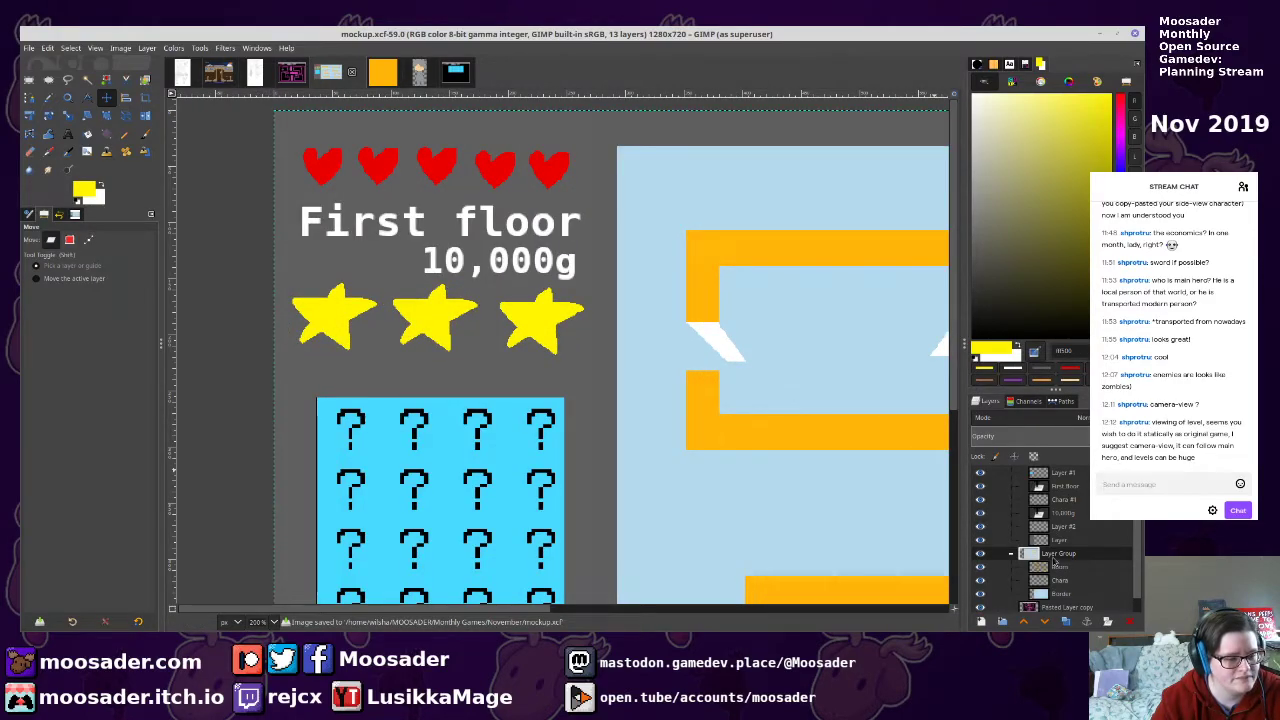
# Check the layers in the Layer Group and HUD group by toggling their visibility to find the one holding the stars
pyautogui.click(1057, 567)
pyautogui.press('u')
pyautogui.scroll(-1, 1074, 580)
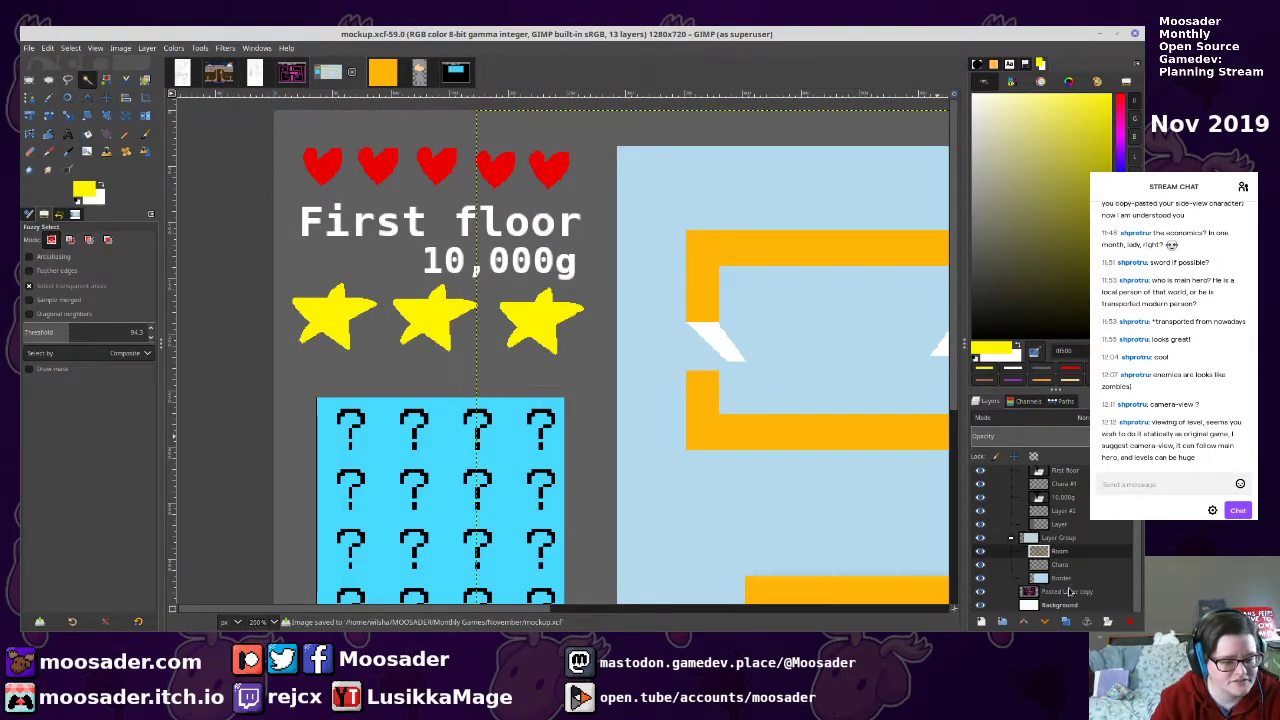
pyautogui.click(1069, 591)
pyautogui.click(1066, 579)
pyautogui.click(1062, 566)
pyautogui.click(980, 565)
pyautogui.click(980, 565)
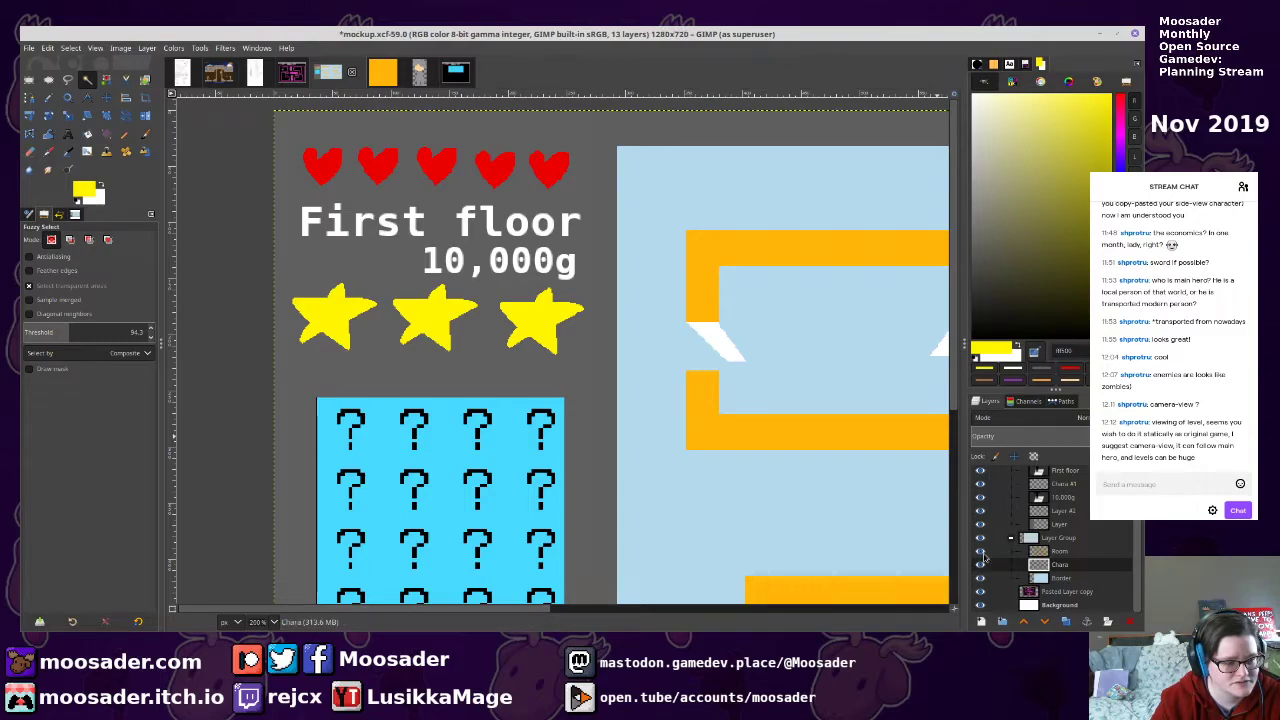
pyautogui.click(1045, 540)
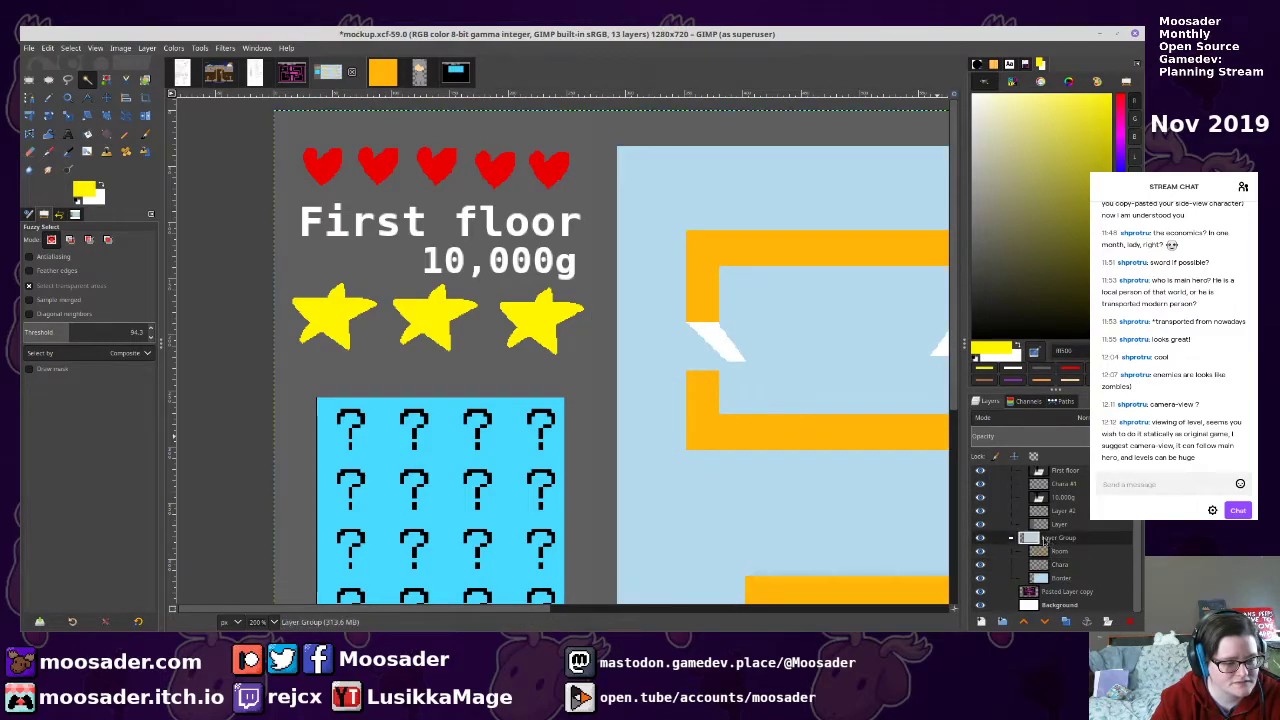
pyautogui.scroll(1, 1044, 541)
pyautogui.click(980, 514)
pyautogui.click(980, 514)
pyautogui.click(980, 488)
pyautogui.click(981, 487)
# Cut the three stars from Layer #2 and switch to the Pencil tool
pyautogui.click(1062, 540)
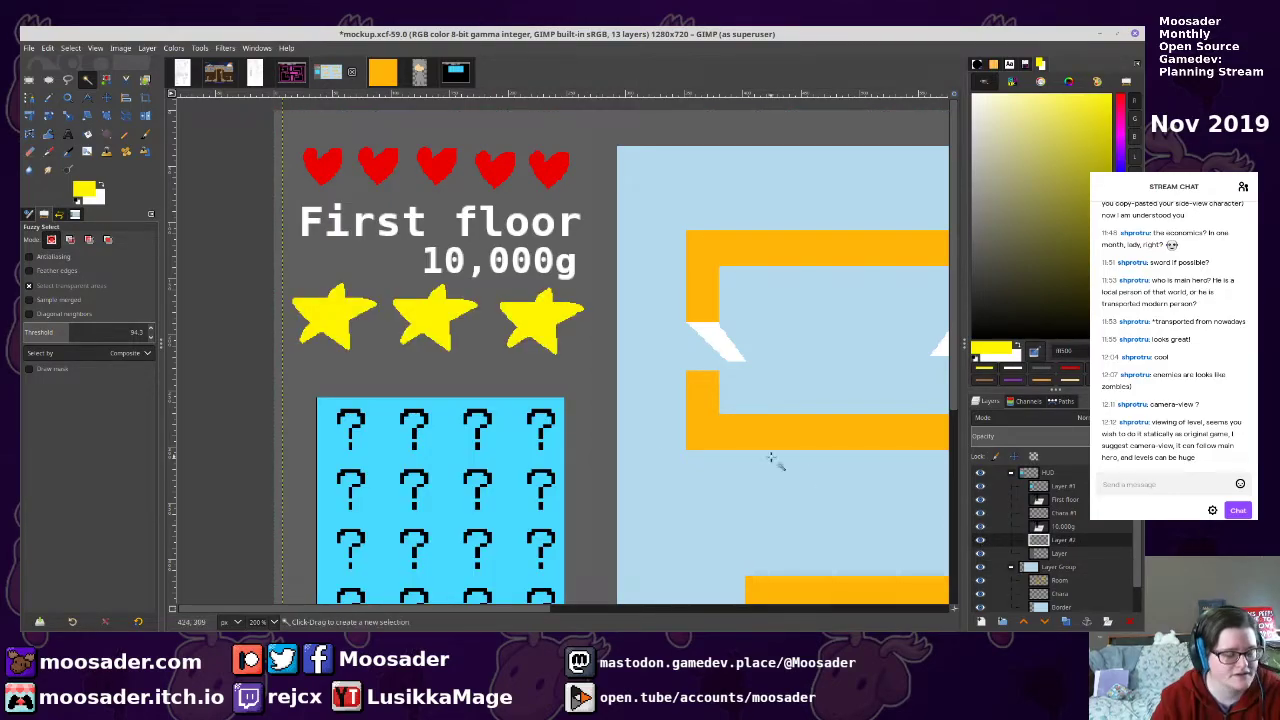
pyautogui.hotkey('ctrl', 'x')
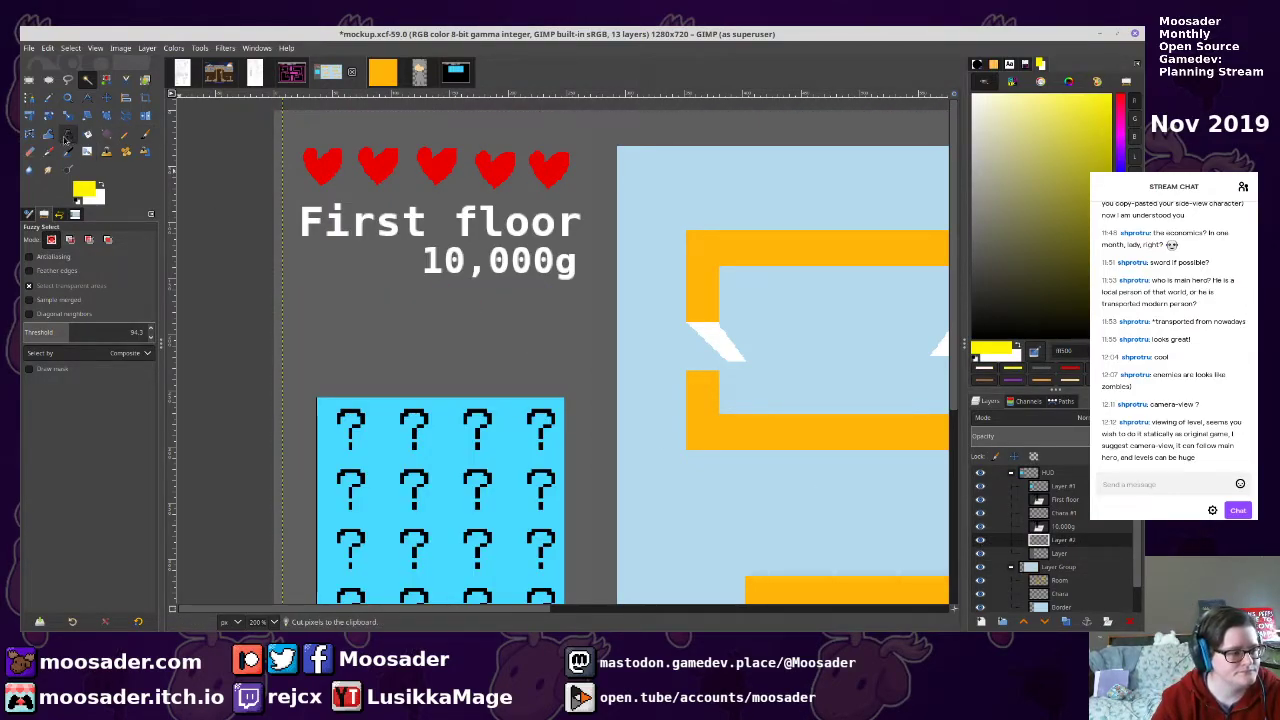
pyautogui.press('n')
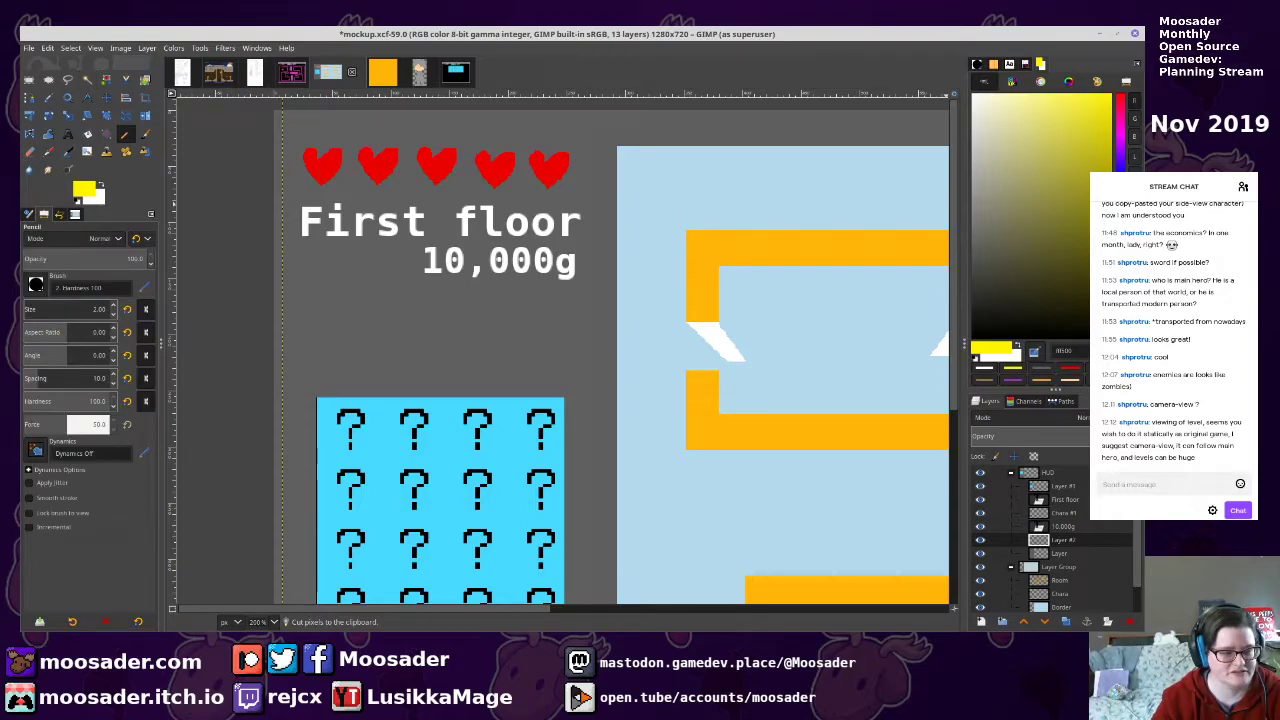
# Add the centred yellow text "Spotted" in the sidebar between the money text and the item grid, and save the mockup
pyautogui.click(68, 134)
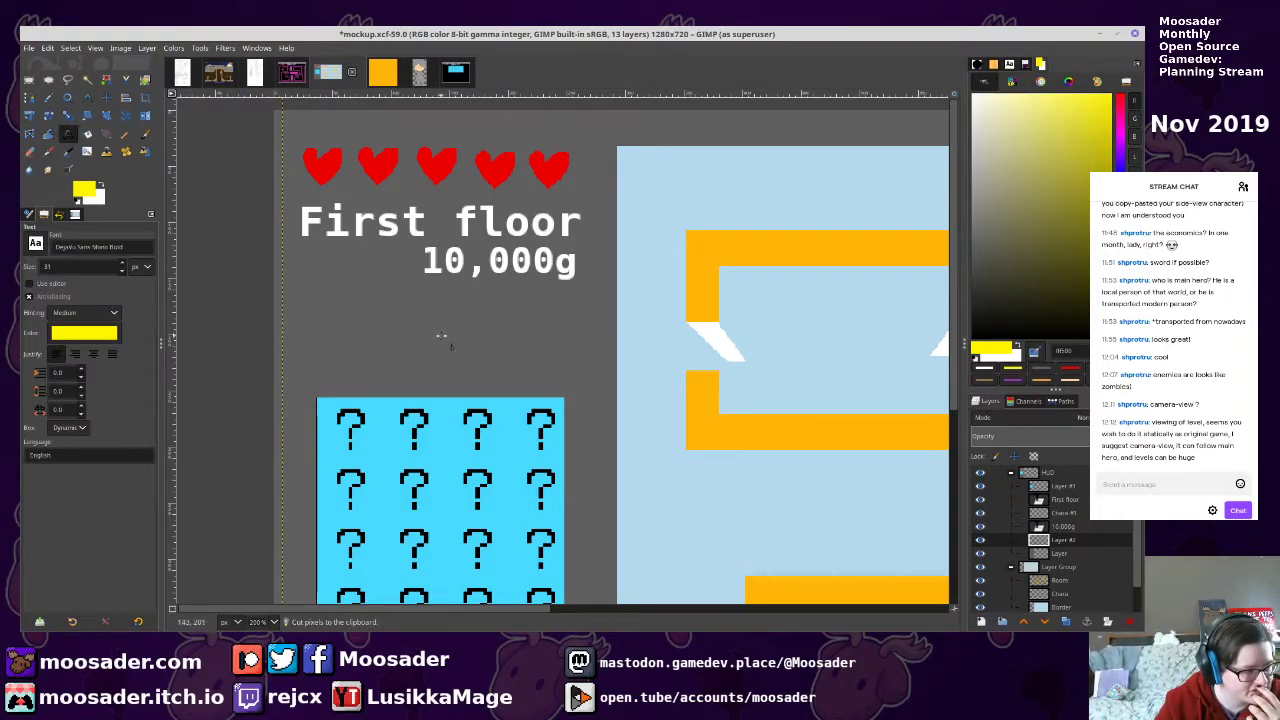
pyautogui.moveTo(303, 313); pyautogui.dragTo(590, 380)
pyautogui.write('S')
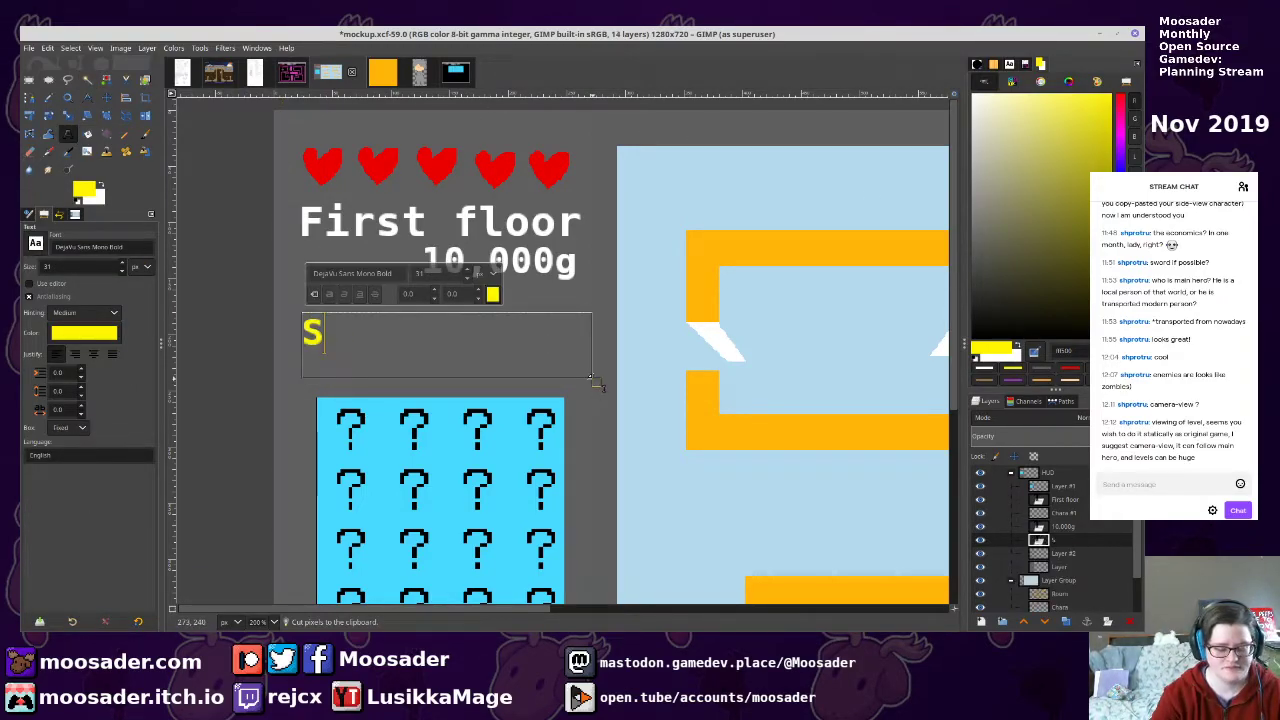
pyautogui.write('potted')
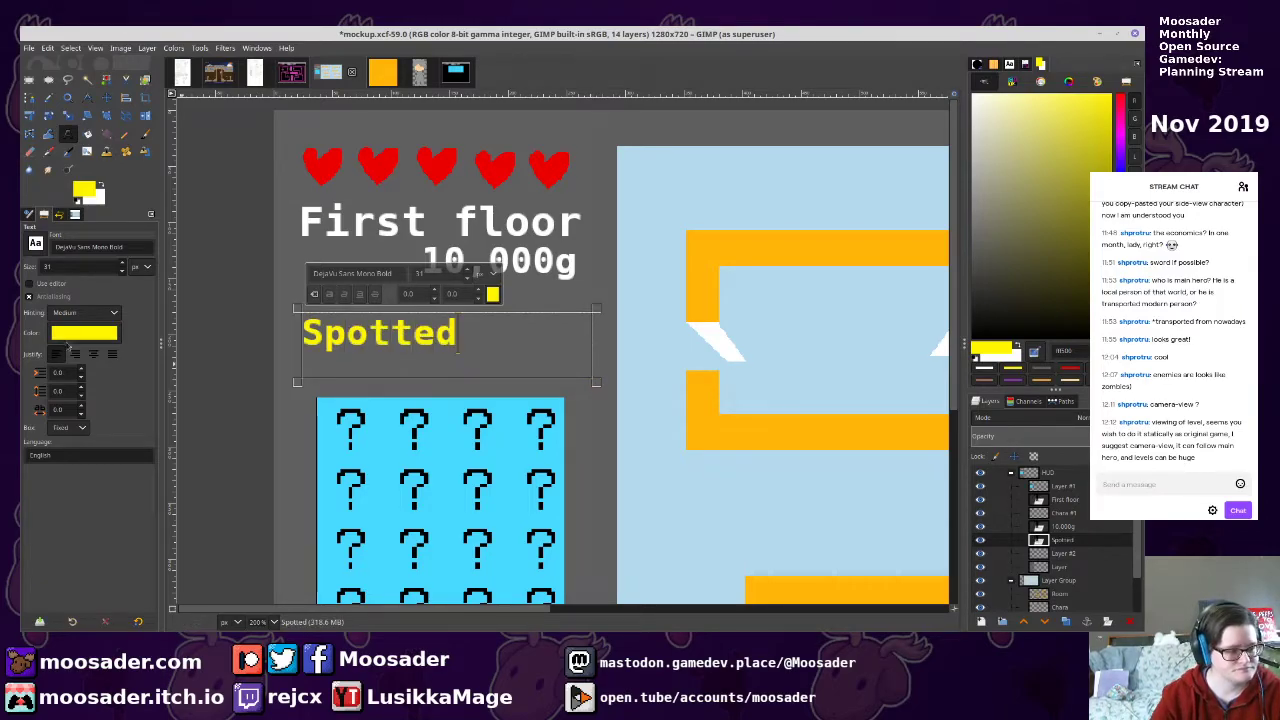
pyautogui.click(74, 353)
pyautogui.click(93, 353)
pyautogui.scroll(-3, 740, 483)
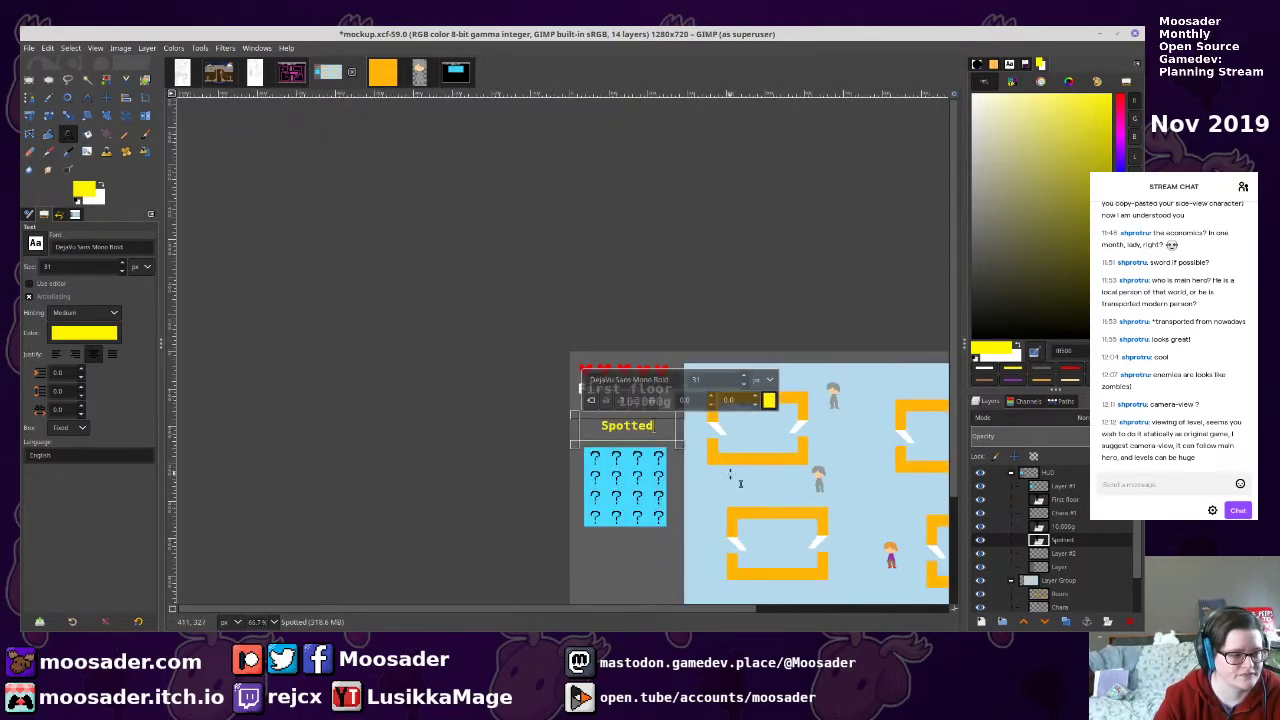
pyautogui.hotkey('ctrl', 's')
# Create a new transparent 1280 x 720 layer above the Room layer in the Layer Group
pyautogui.press('r')
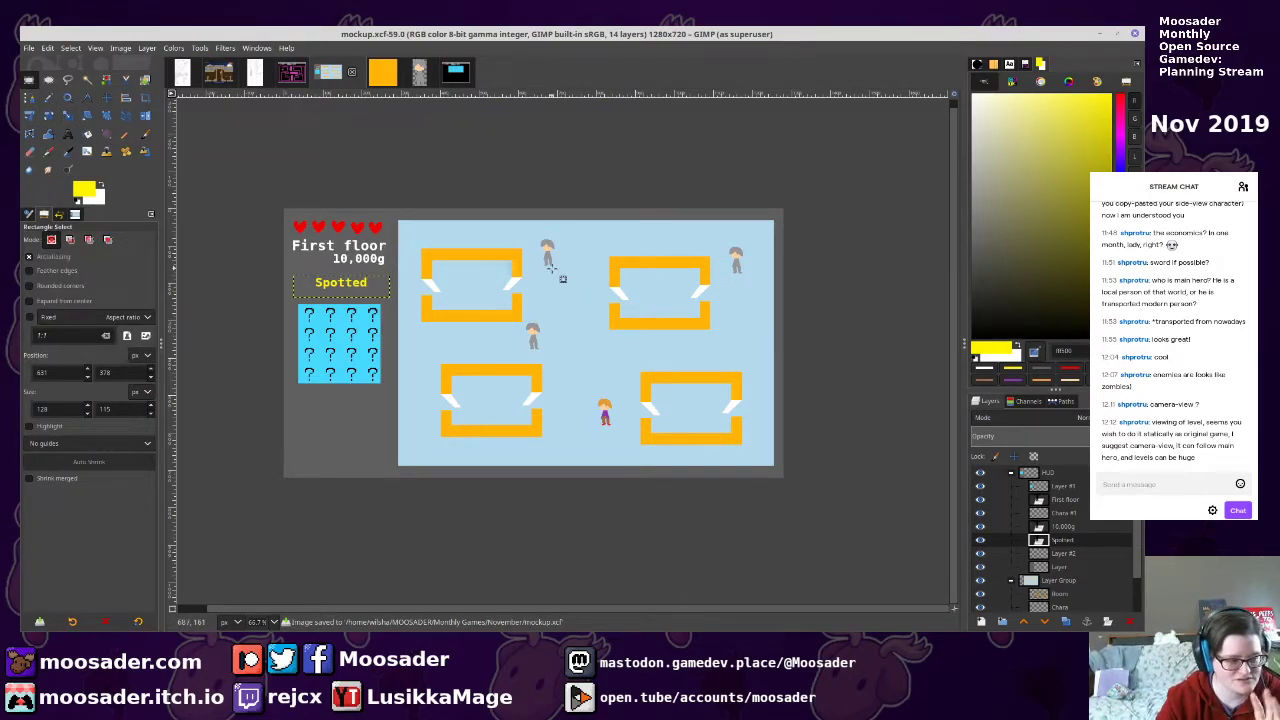
pyautogui.press('ctrl')
pyautogui.scroll(1, 598, 355)
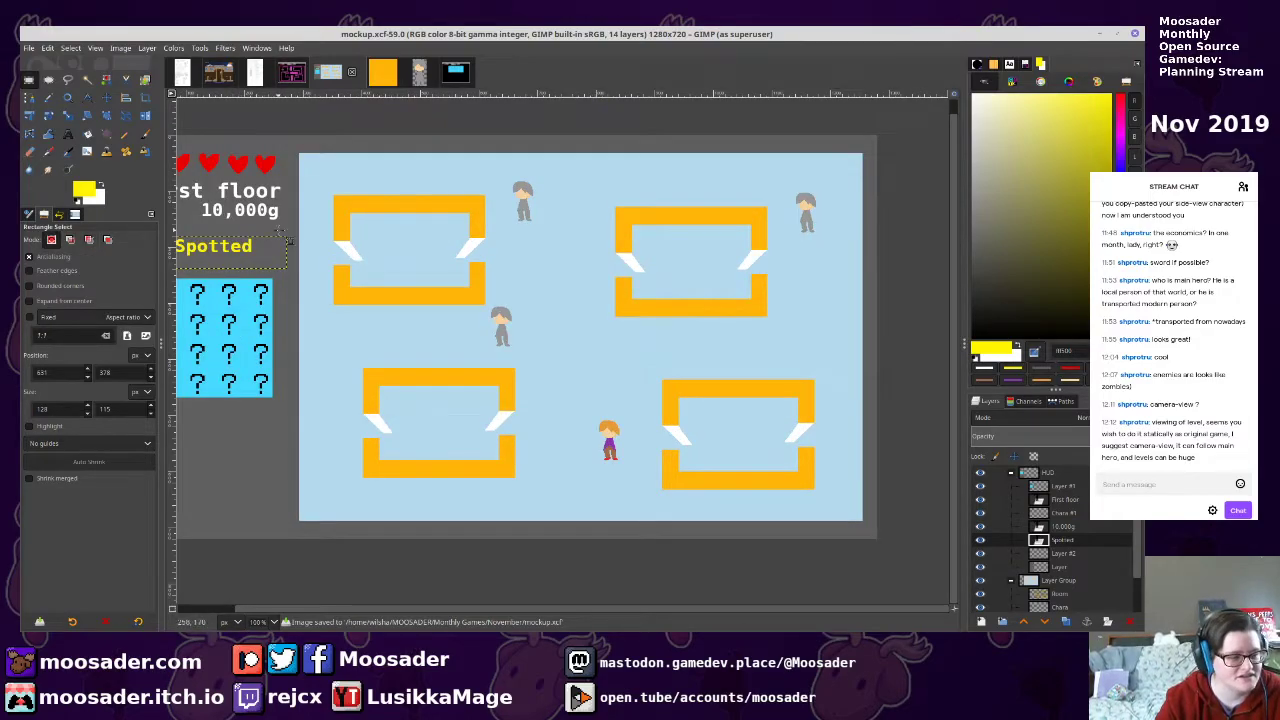
pyautogui.scroll(-2, 1068, 581)
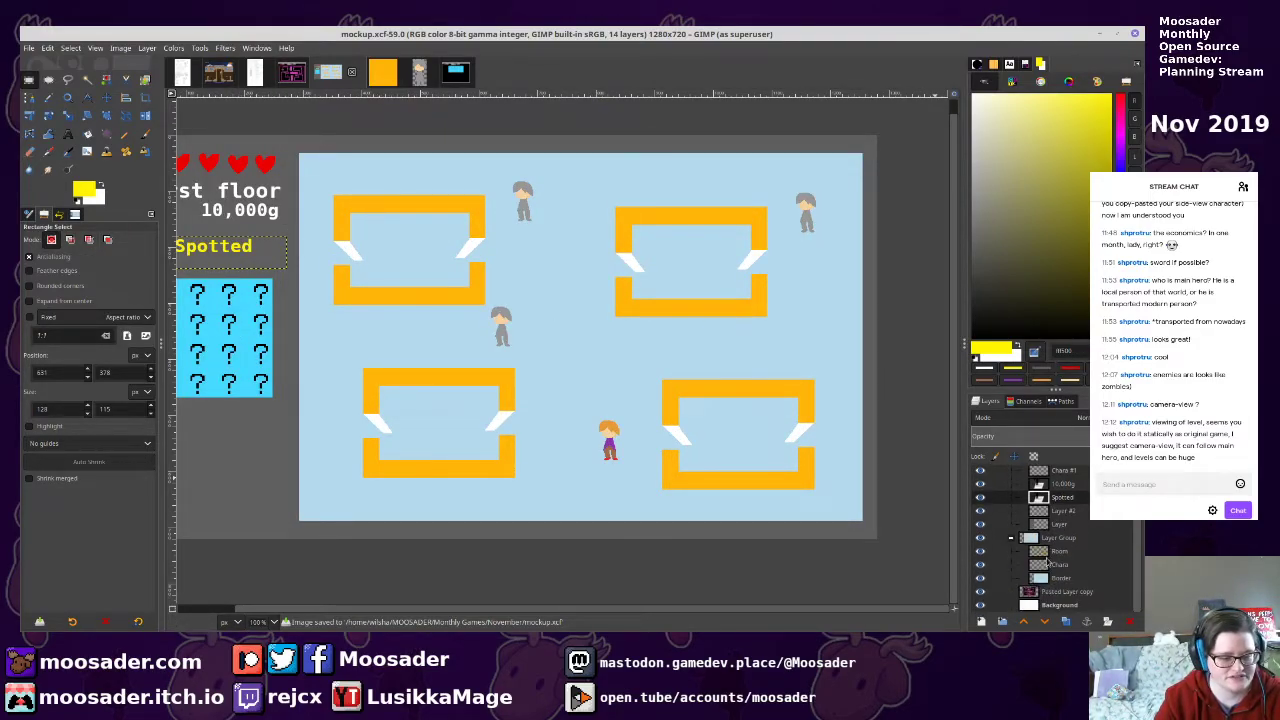
pyautogui.click(981, 621)
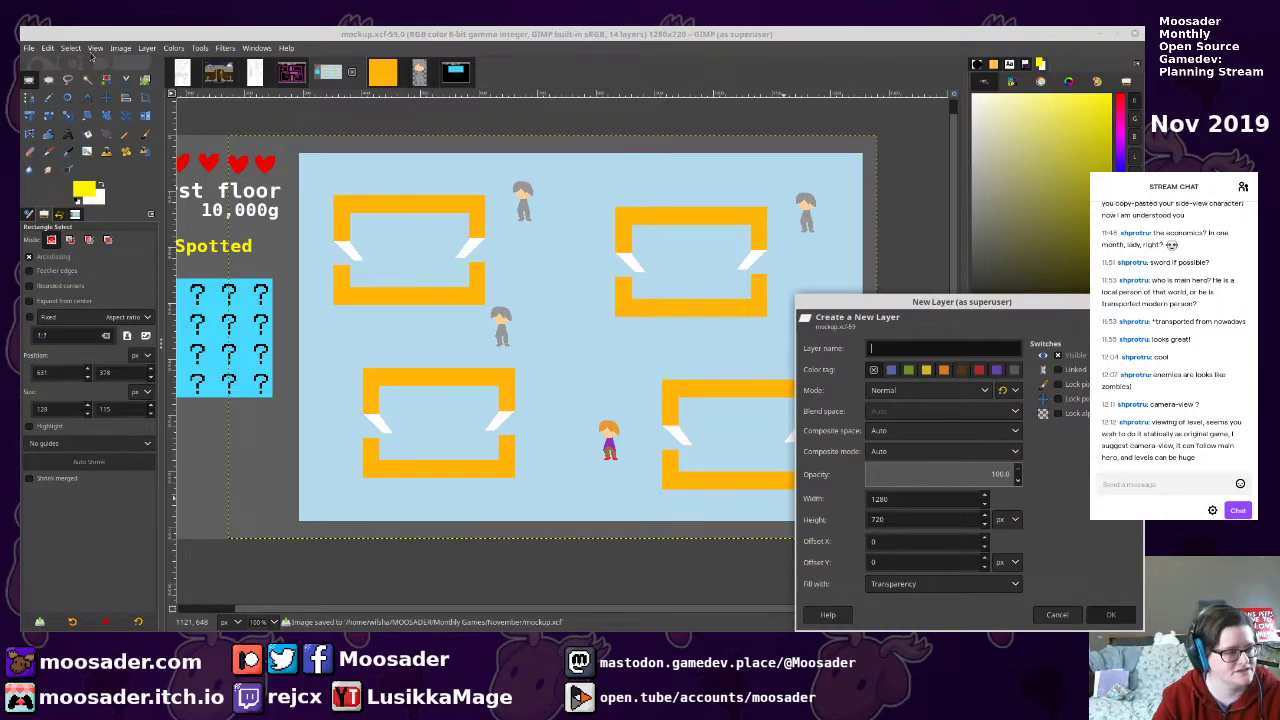
pyautogui.press('Return')
# Make a circular selection with a fixed aspect ratio around the guard in the middle of the play area
pyautogui.press('e')
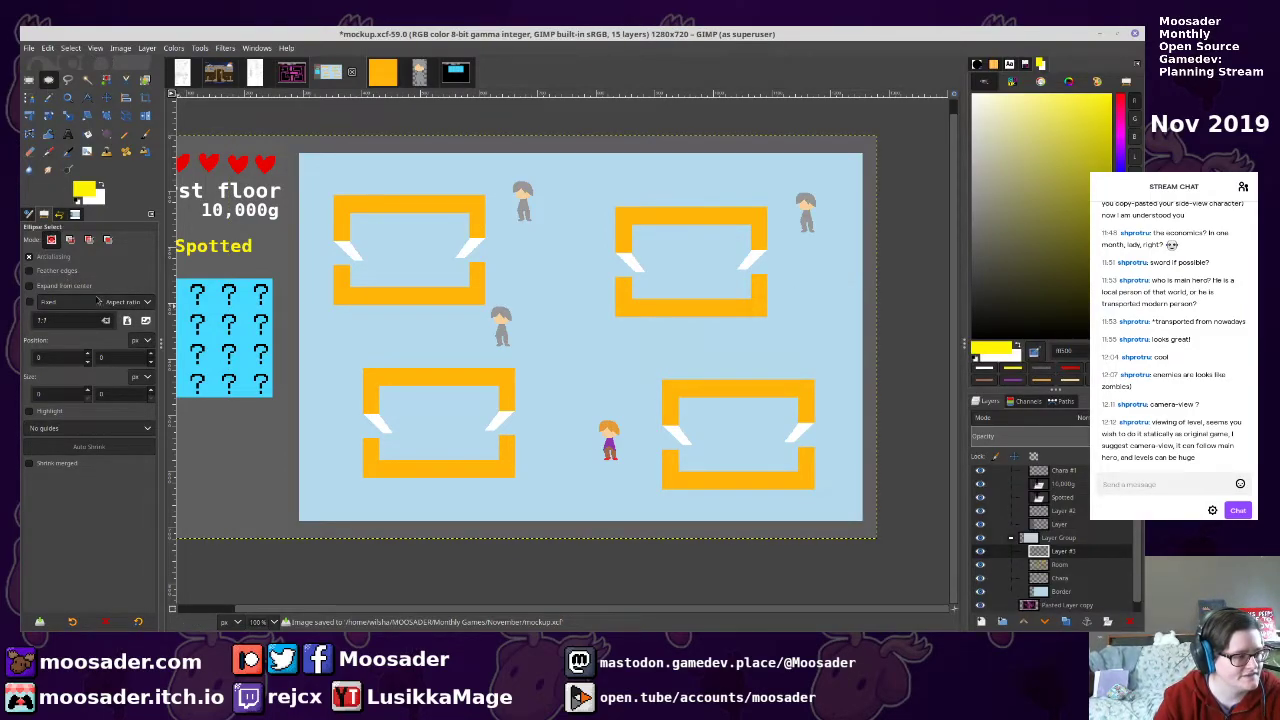
pyautogui.moveTo(430, 294); pyautogui.dragTo(559, 395)
pyautogui.hotkey('ctrl', 'shift', 'a')
pyautogui.click(30, 302)
pyautogui.moveTo(464, 291); pyautogui.dragTo(508, 325)
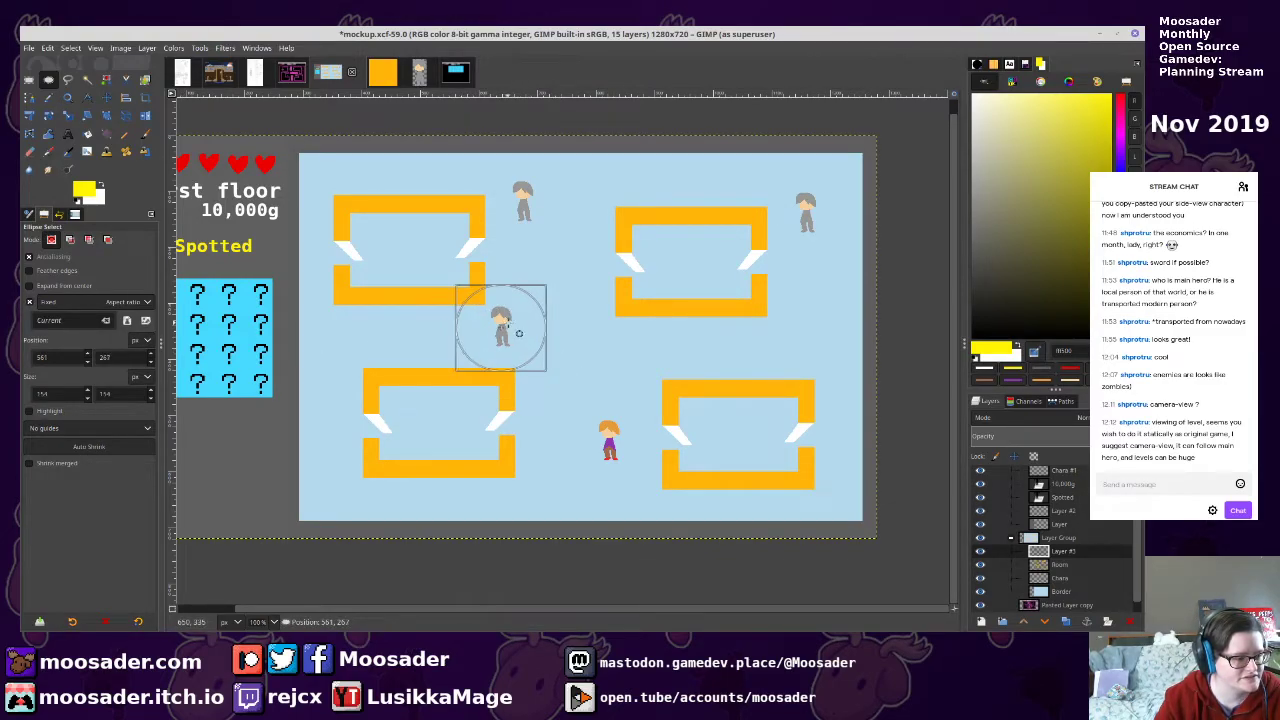
# Fill the circular selection around the guard with bright green using the Bucket Fill tool
pyautogui.click(1120, 267)
pyautogui.moveTo(1086, 218); pyautogui.dragTo(1092, 96)
pyautogui.hotkey('shift', 'b')
pyautogui.click(535, 340)
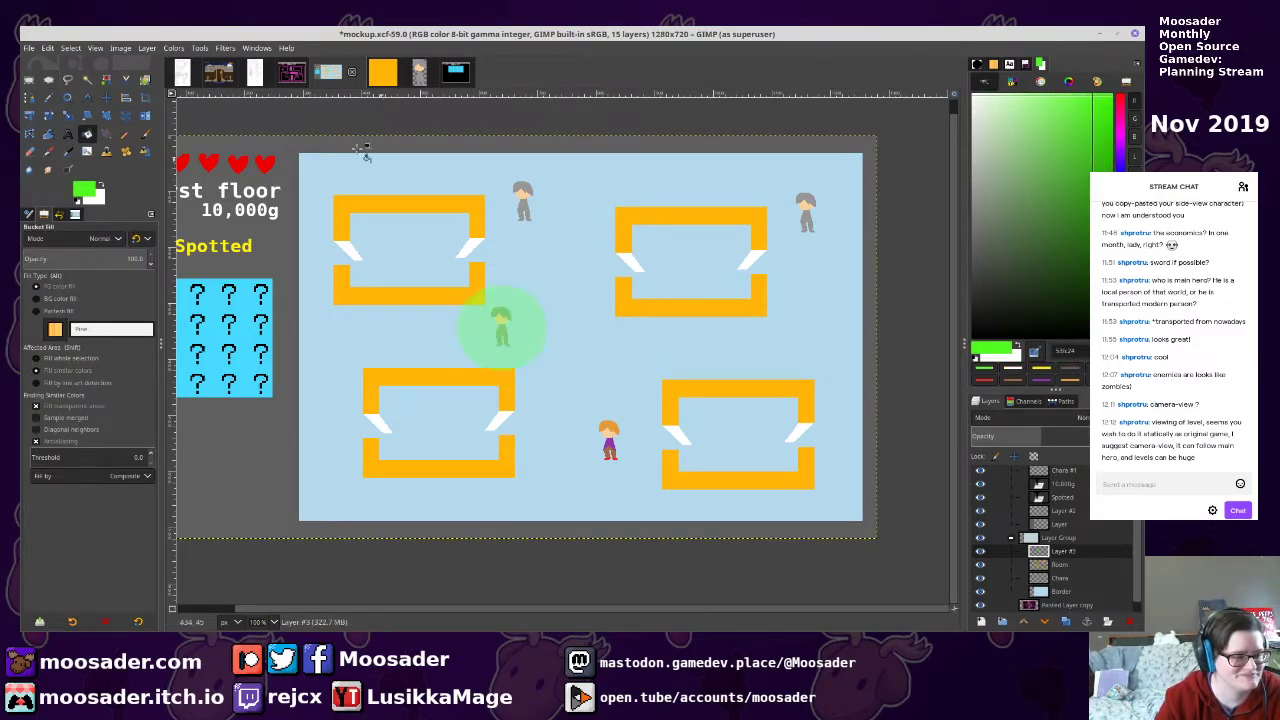
# Copy the green circle onto the other two guards, anchor both copies to the layer and save the mockup
pyautogui.click(108, 97)
pyautogui.moveTo(503, 333); pyautogui.dragTo(527, 203)
pyautogui.hotkey('ctrl', 'z')
pyautogui.hotkey('ctrl', 'c')
pyautogui.hotkey('ctrl', 'v')
pyautogui.moveTo(520, 337); pyautogui.dragTo(535, 206)
pyautogui.hotkey('ctrl', 'h')
pyautogui.hotkey('ctrl', 'v')
pyautogui.moveTo(510, 338); pyautogui.dragTo(811, 218)
pyautogui.hotkey('ctrl', 'h')
pyautogui.hotkey('ctrl', 's')
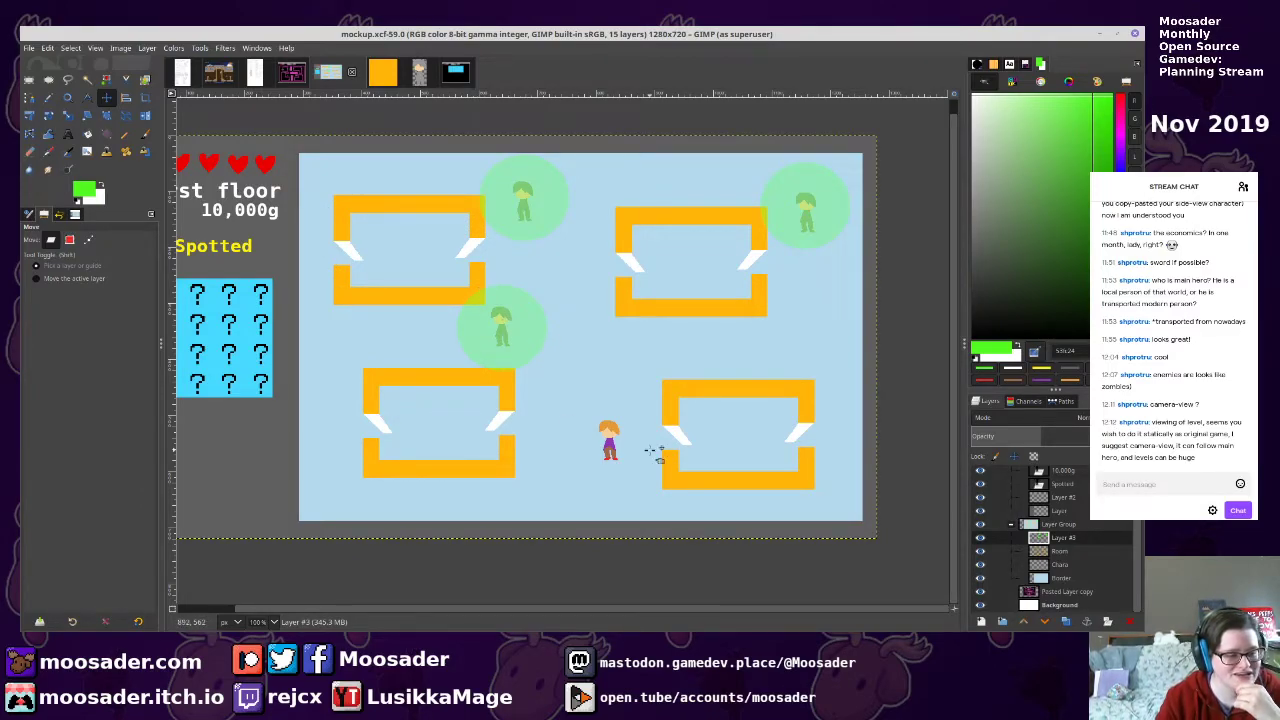
# Delete the layer holding the green circles, undo the deletion and save the mockup
pyautogui.moveTo(652, 452); pyautogui.dragTo(735, 462)
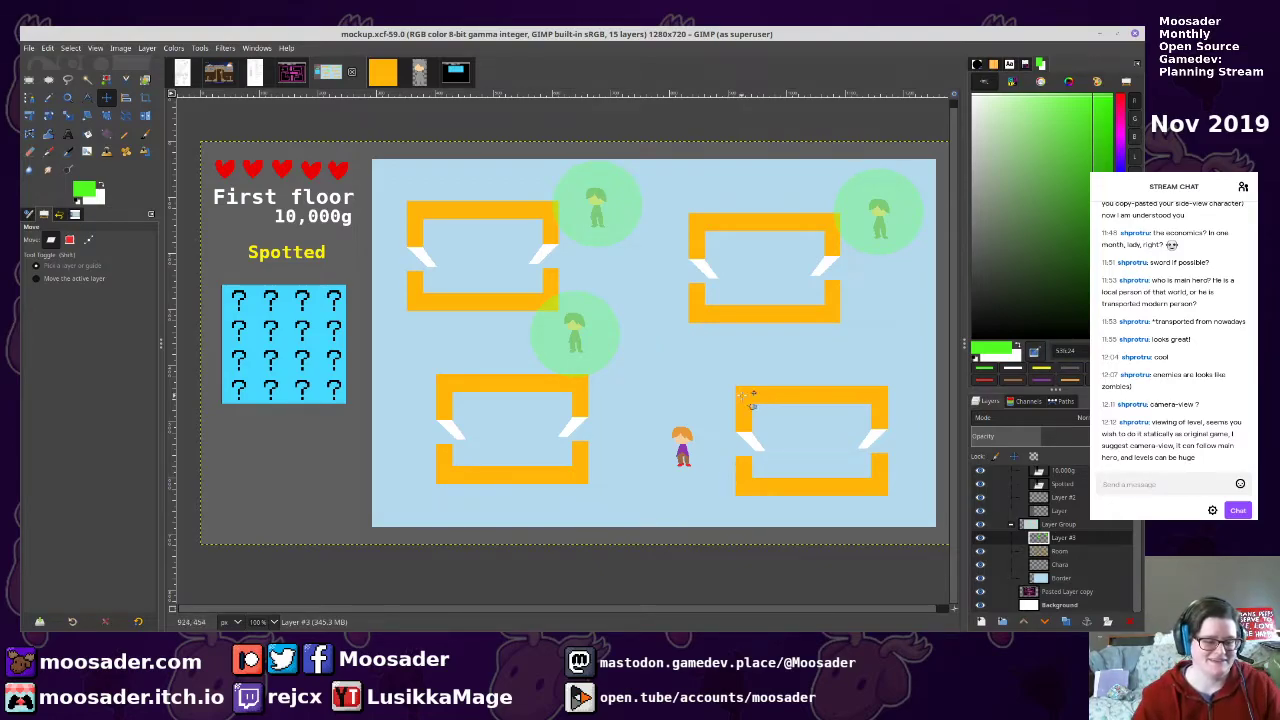
pyautogui.click(1127, 622)
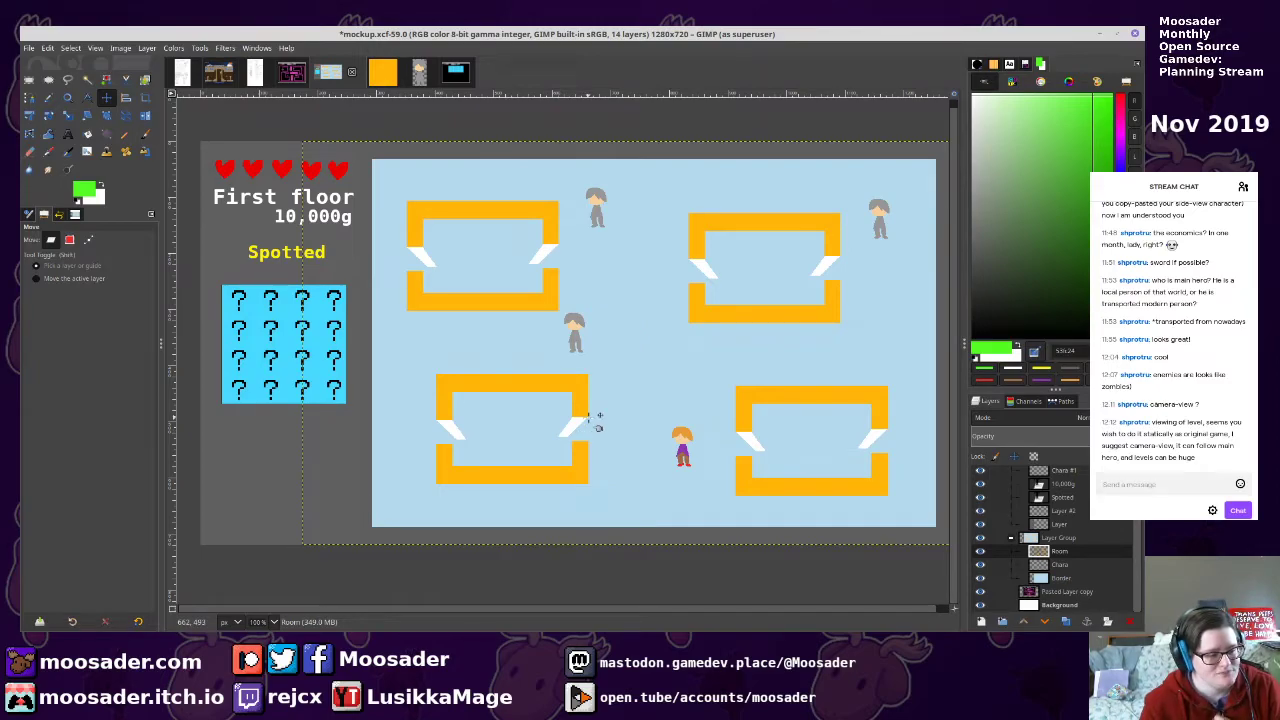
pyautogui.hotkey('ctrl', 'z')
pyautogui.hotkey('ctrl', 's')
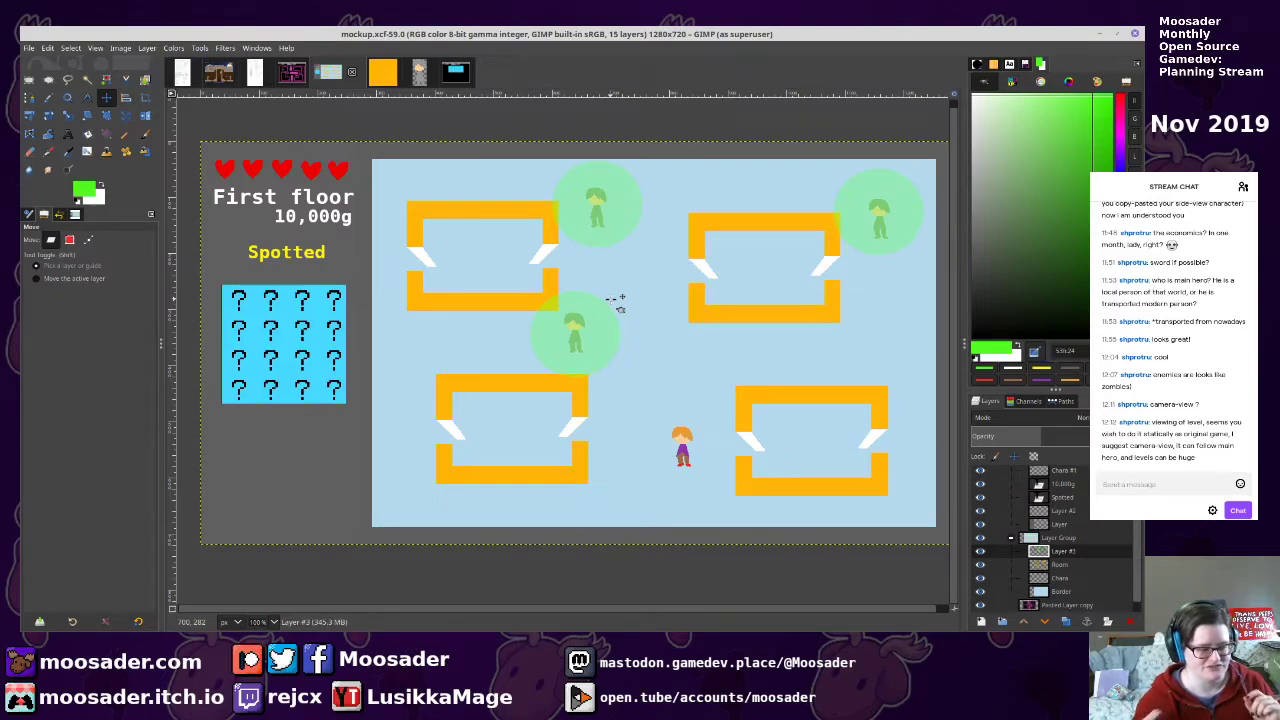
pyautogui.hotkey('ctrl', 's')
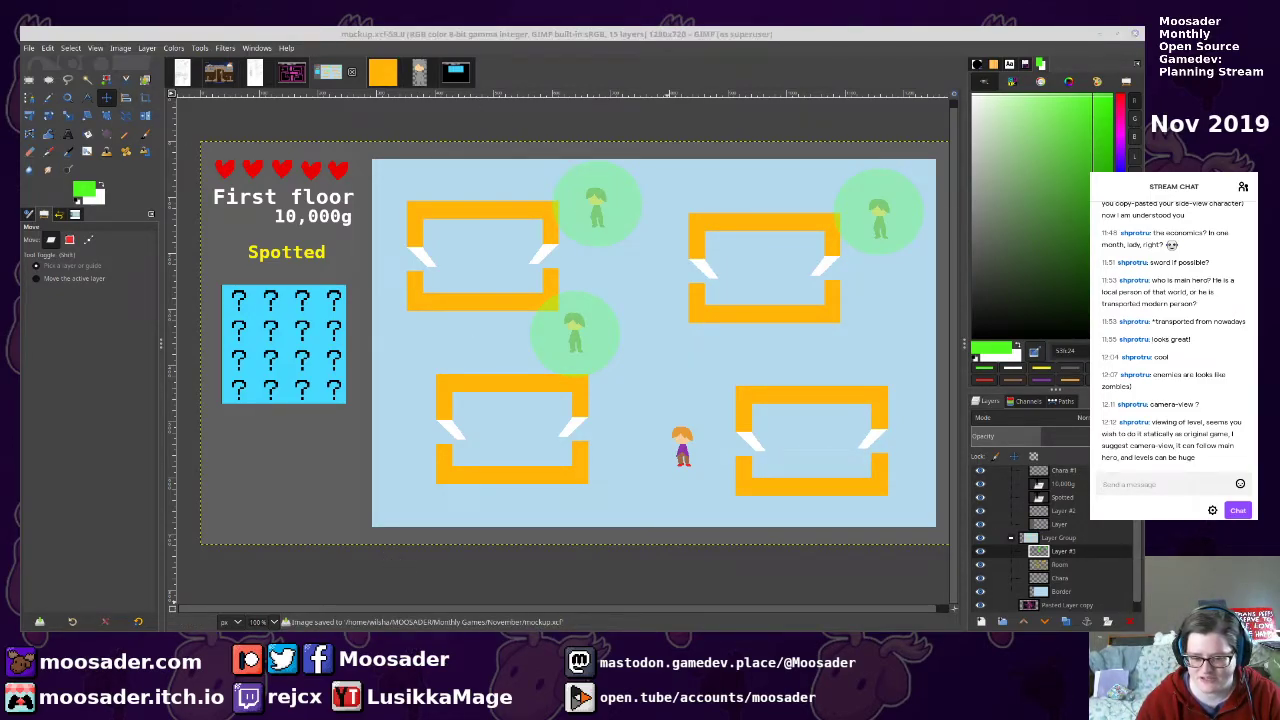
# Switch to design.odt in LibreOffice Writer and add below the table "Maybe have rank based on whether you were spotted on a floor"
pyautogui.hotkey('alt', 'Tab')
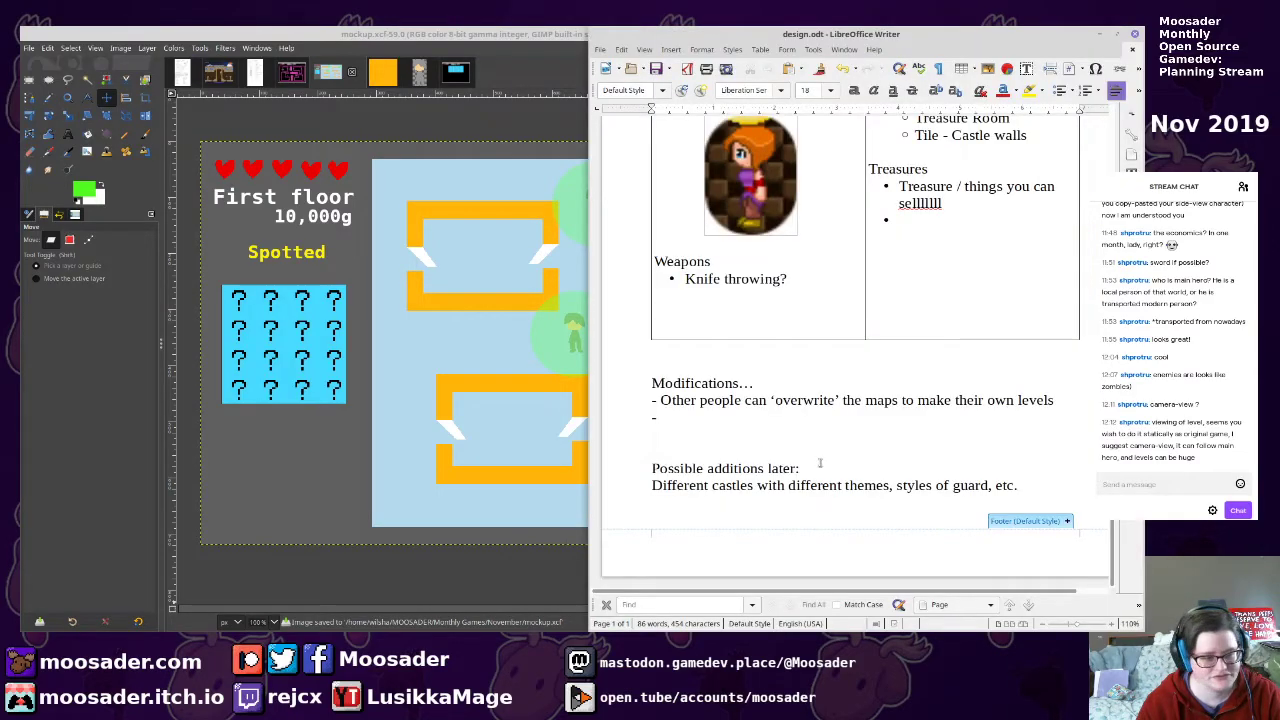
pyautogui.click(816, 431)
pyautogui.scroll(1, 937, 383)
pyautogui.click(940, 382)
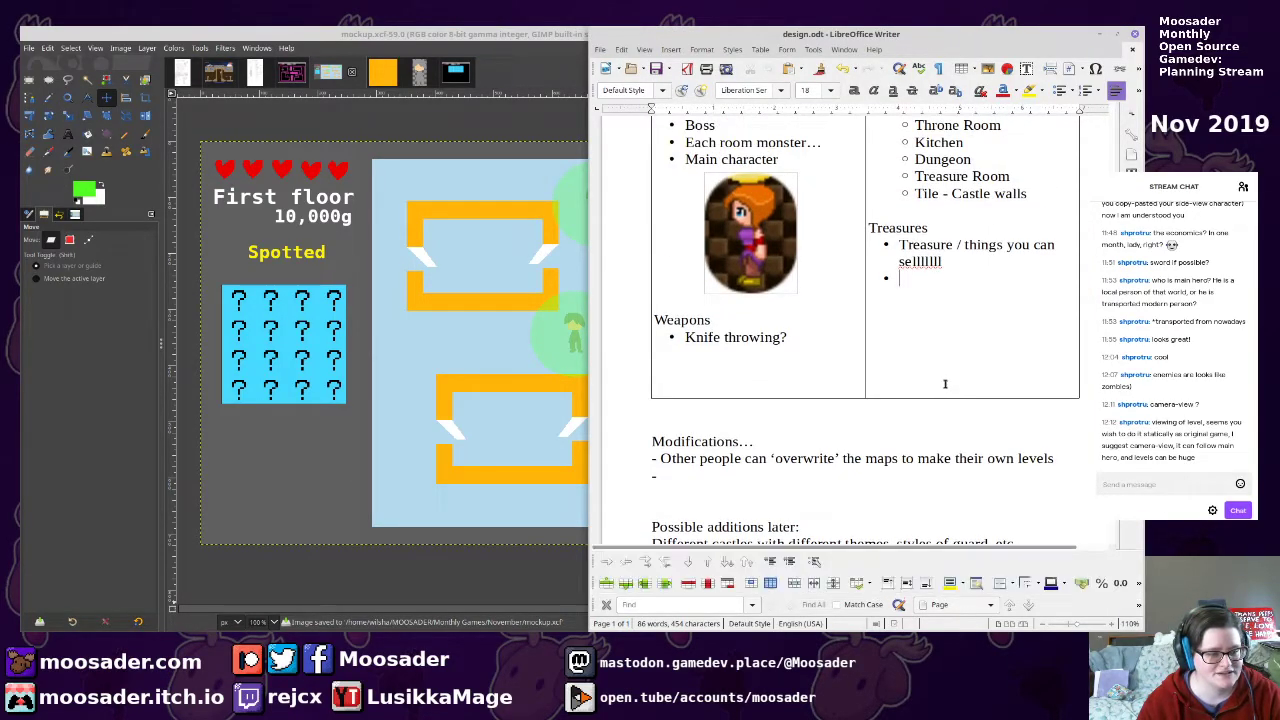
pyautogui.scroll(-2, 927, 403)
pyautogui.click(810, 334)
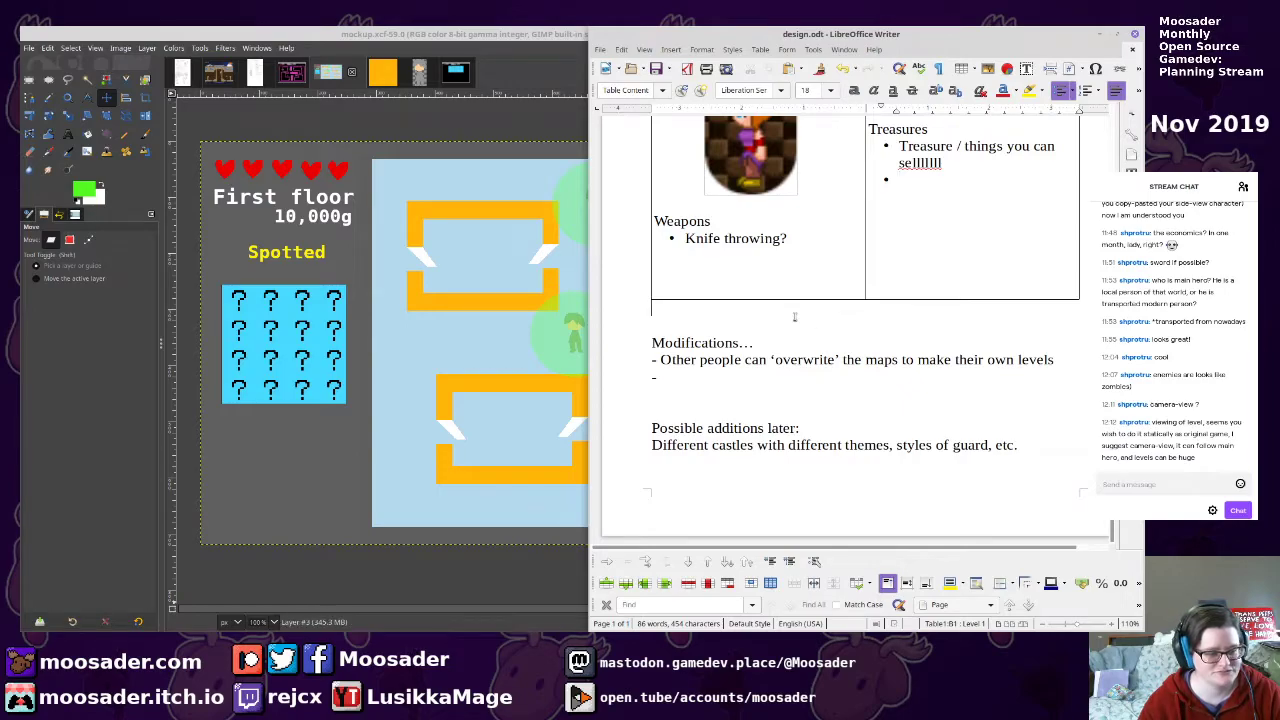
pyautogui.press('Return')
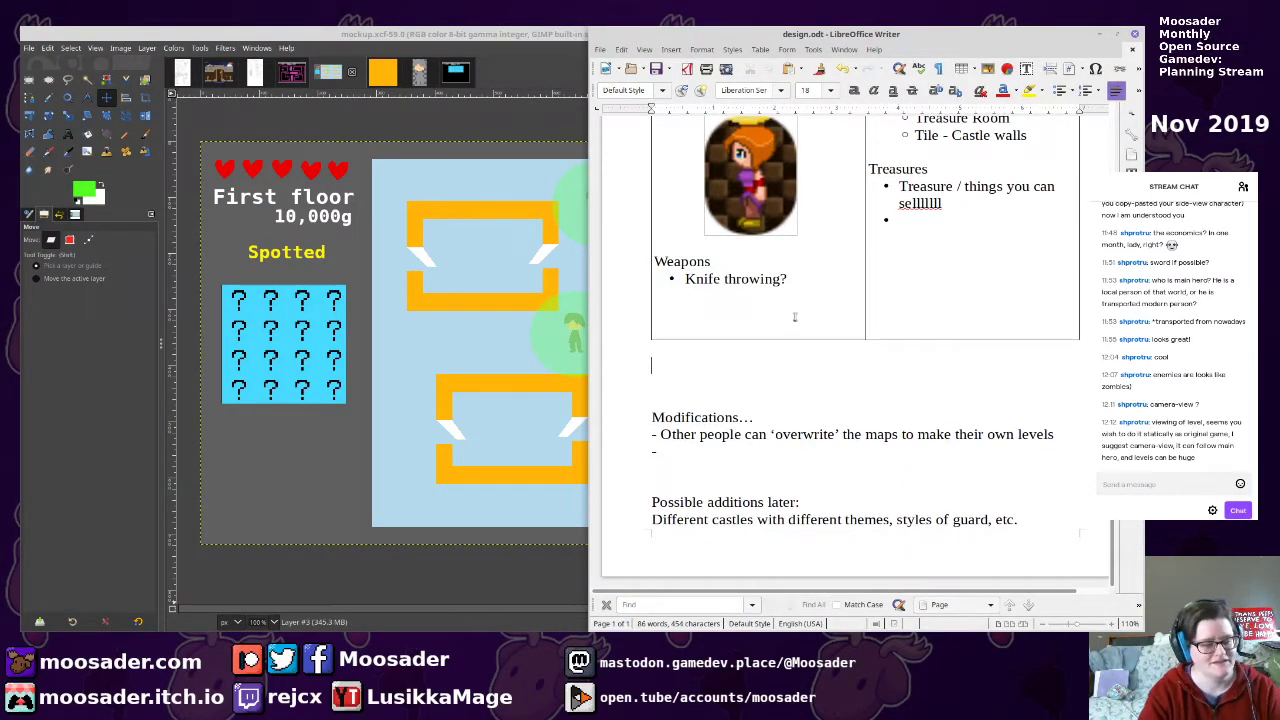
pyautogui.write('M')
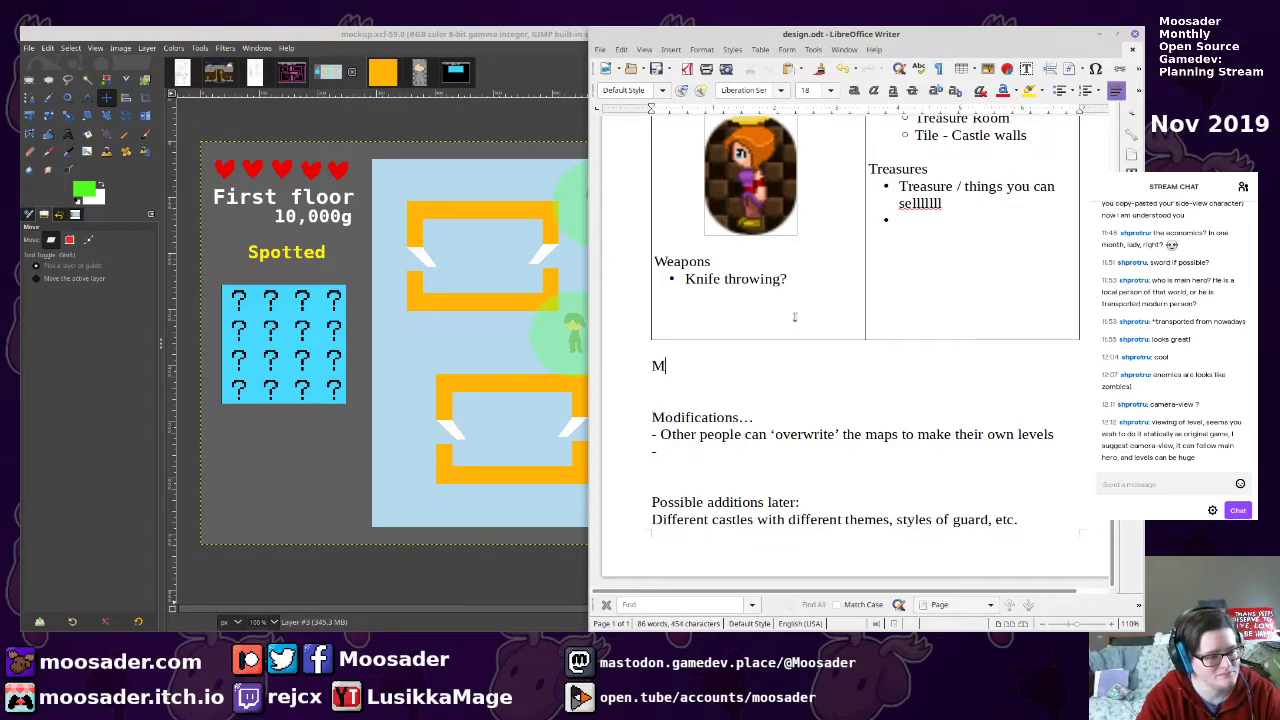
pyautogui.write('aybe have rank ')
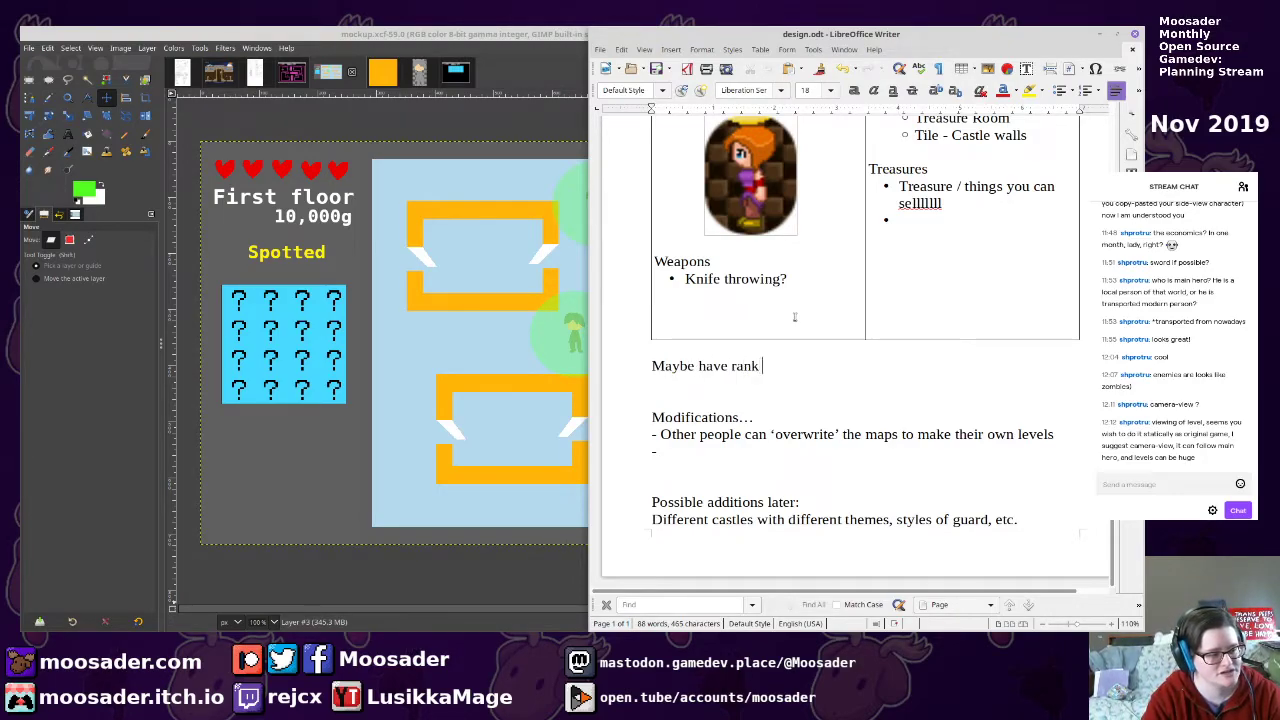
pyautogui.write('based on whether you were spotted on a floor')
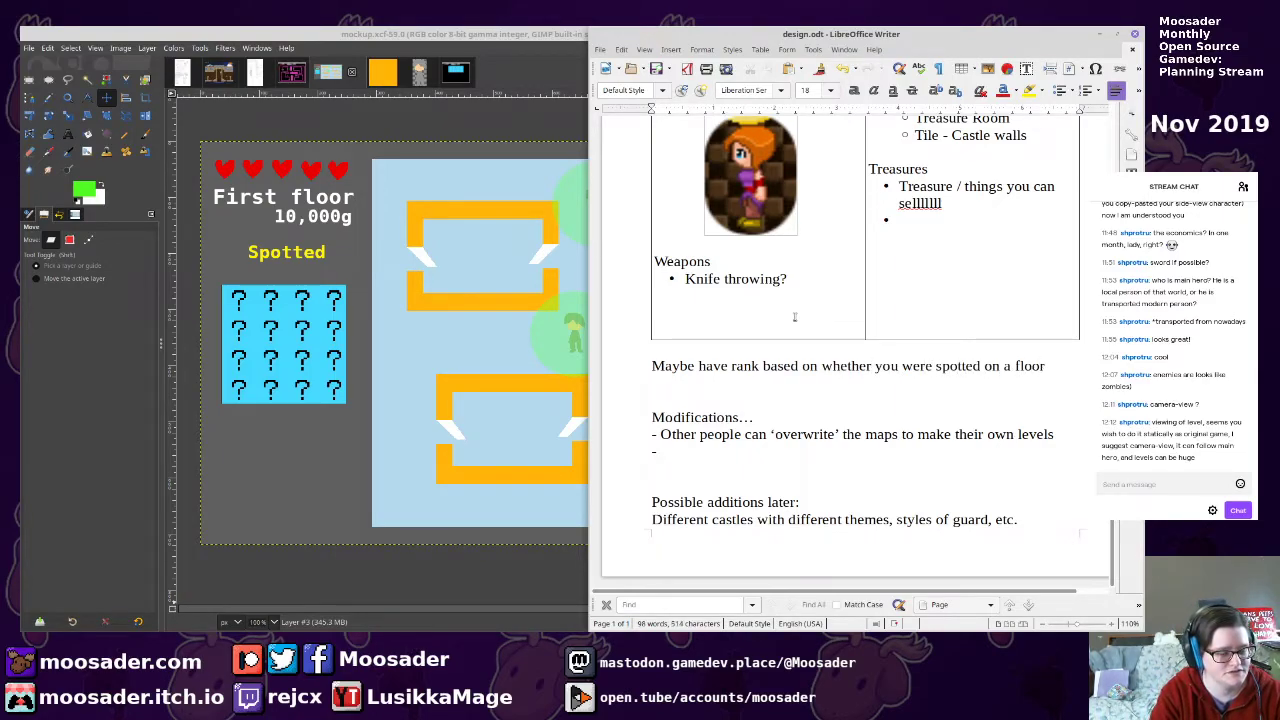
# End the note's sentence with a period and add "Guards have a small radius of notice, might chase if they see you."
pyautogui.write('. Guards')
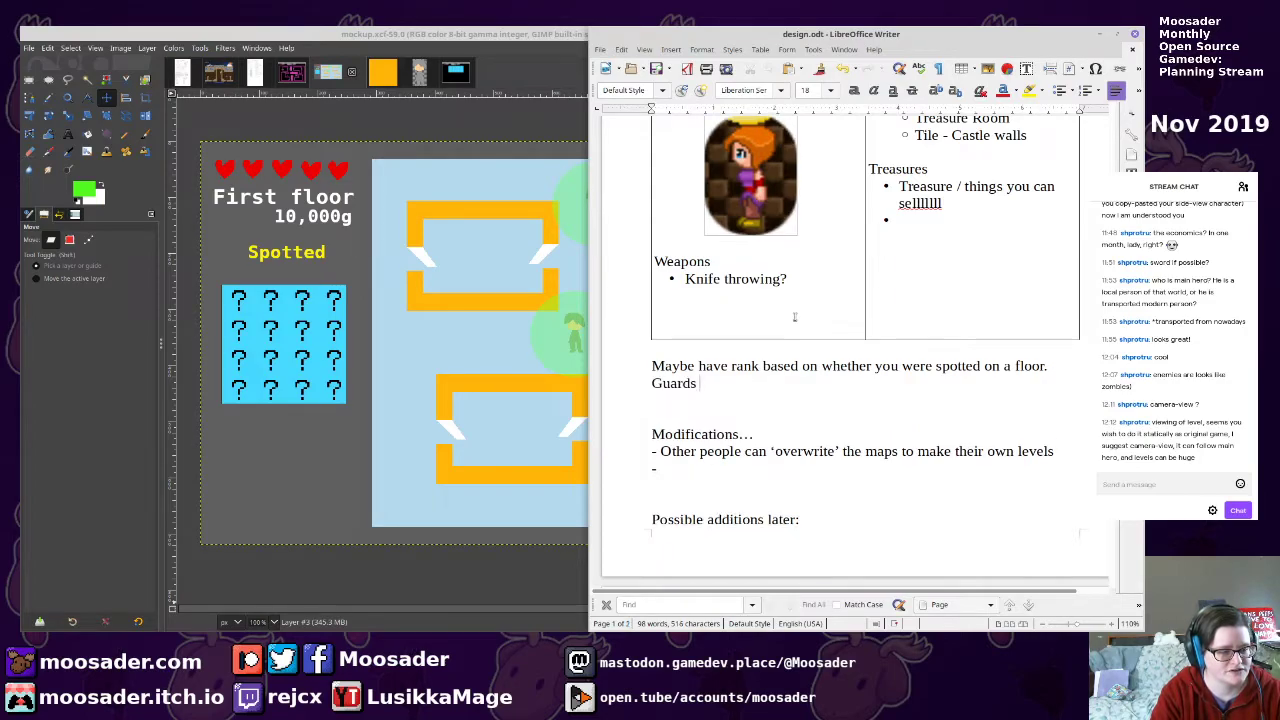
pyautogui.write(' have a small radius of notice')
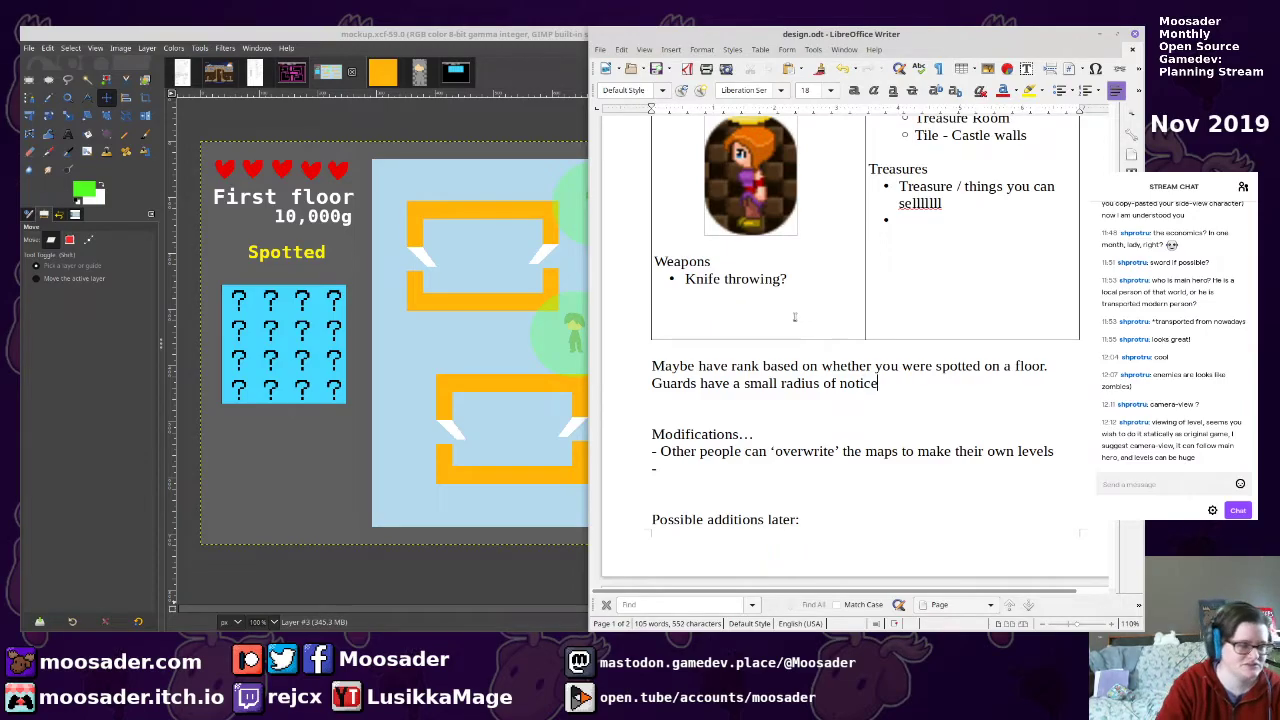
pyautogui.write(', mi')
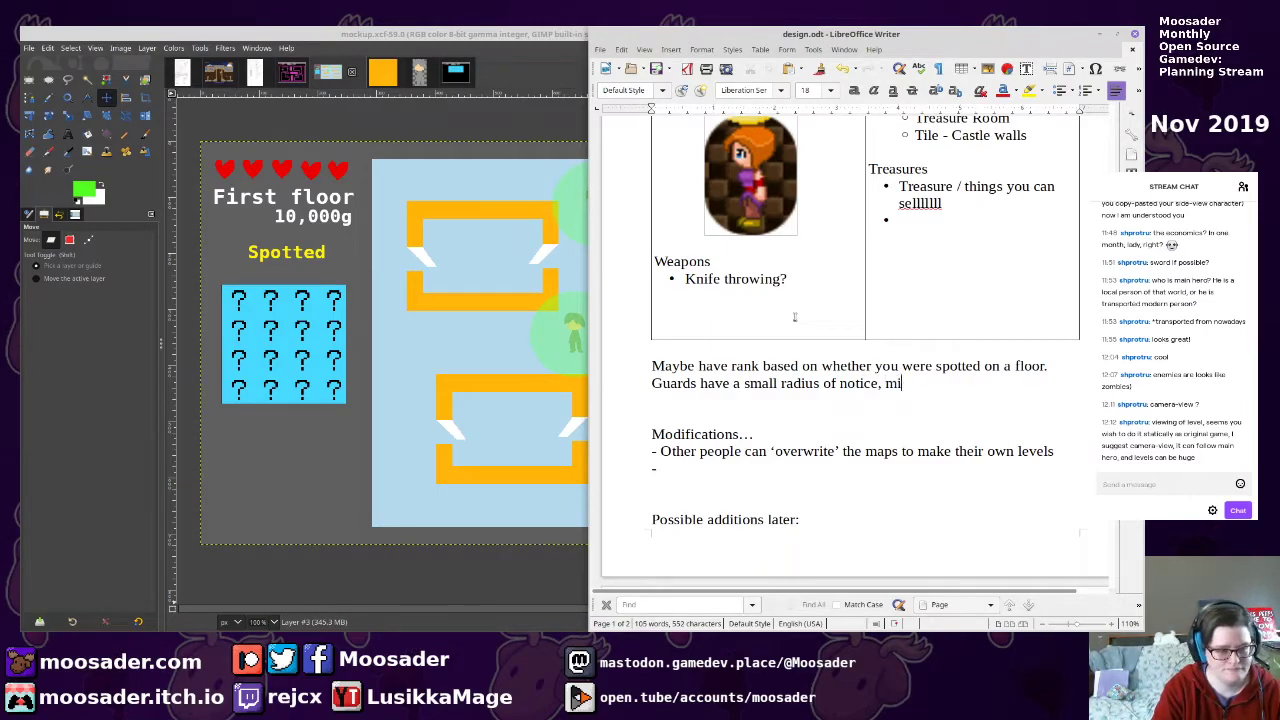
pyautogui.write('ght chase if the')
pyautogui.press('BackSpace')
pyautogui.press('BackSpace')
pyautogui.write('they see you.')
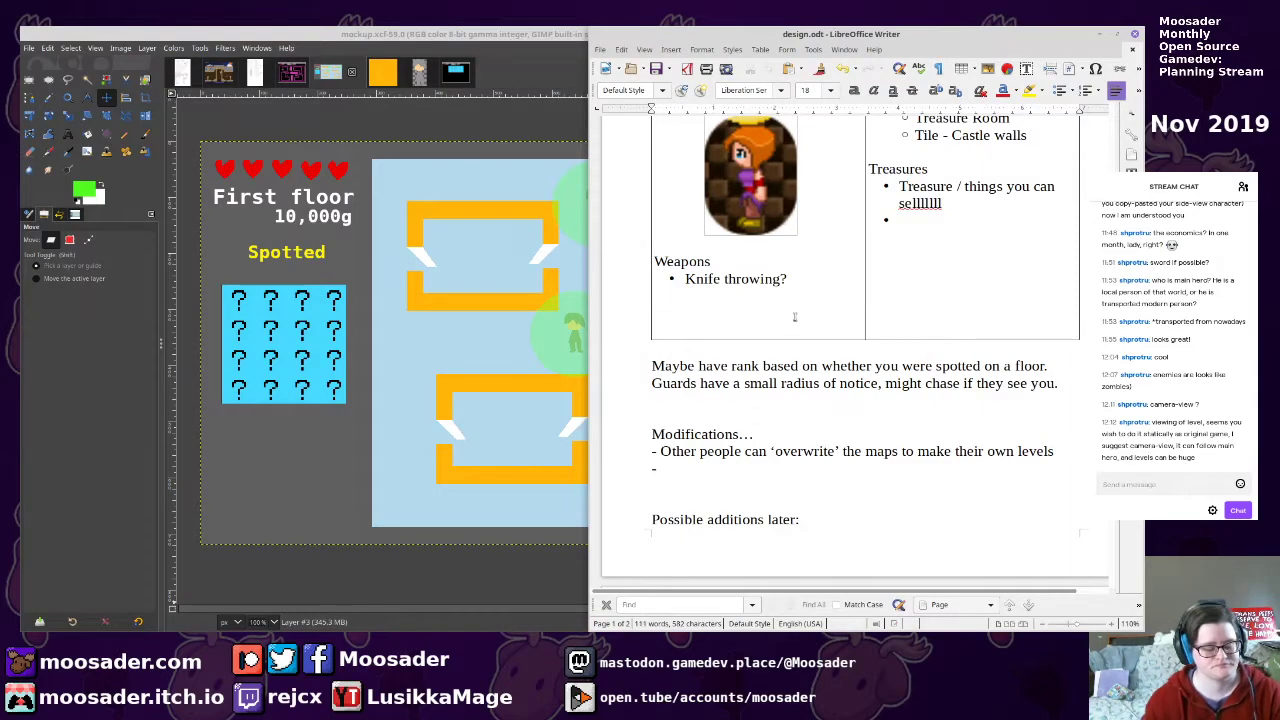
# Switch back to the mockup in GIMP and save it
pyautogui.click(457, 363)
pyautogui.press('-')
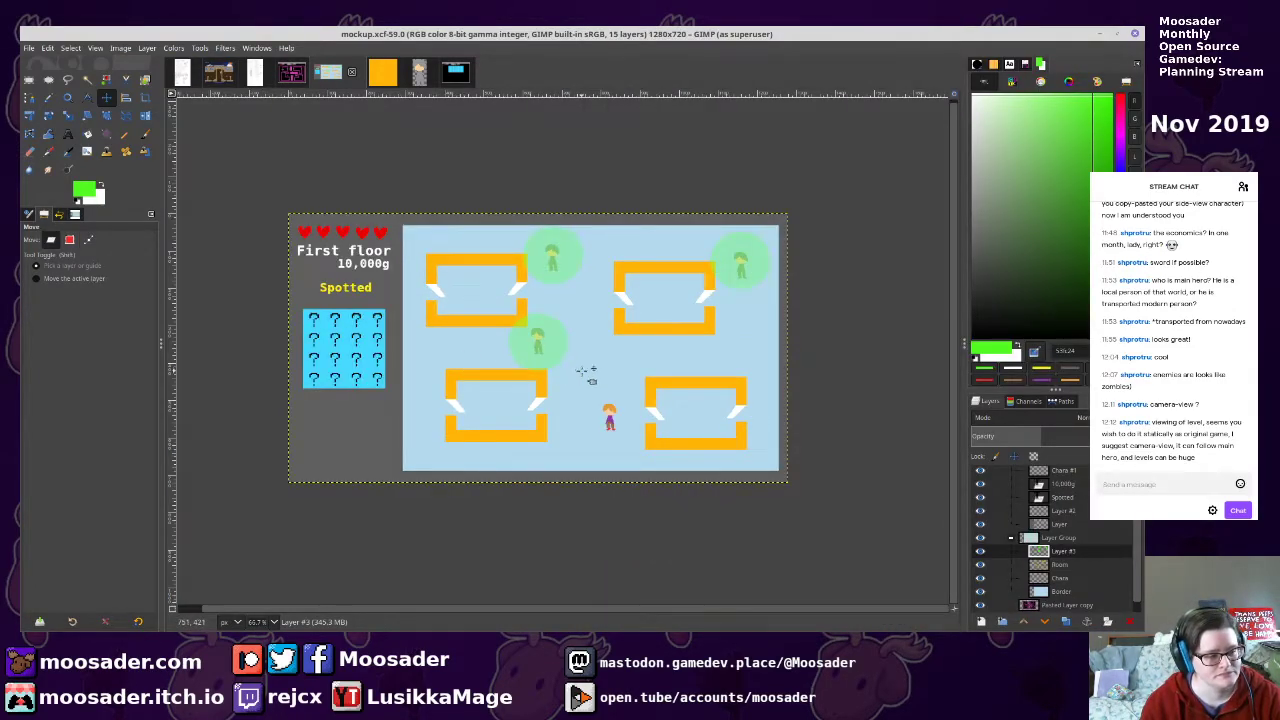
pyautogui.hotkey('ctrl', 's')
pyautogui.press('+')
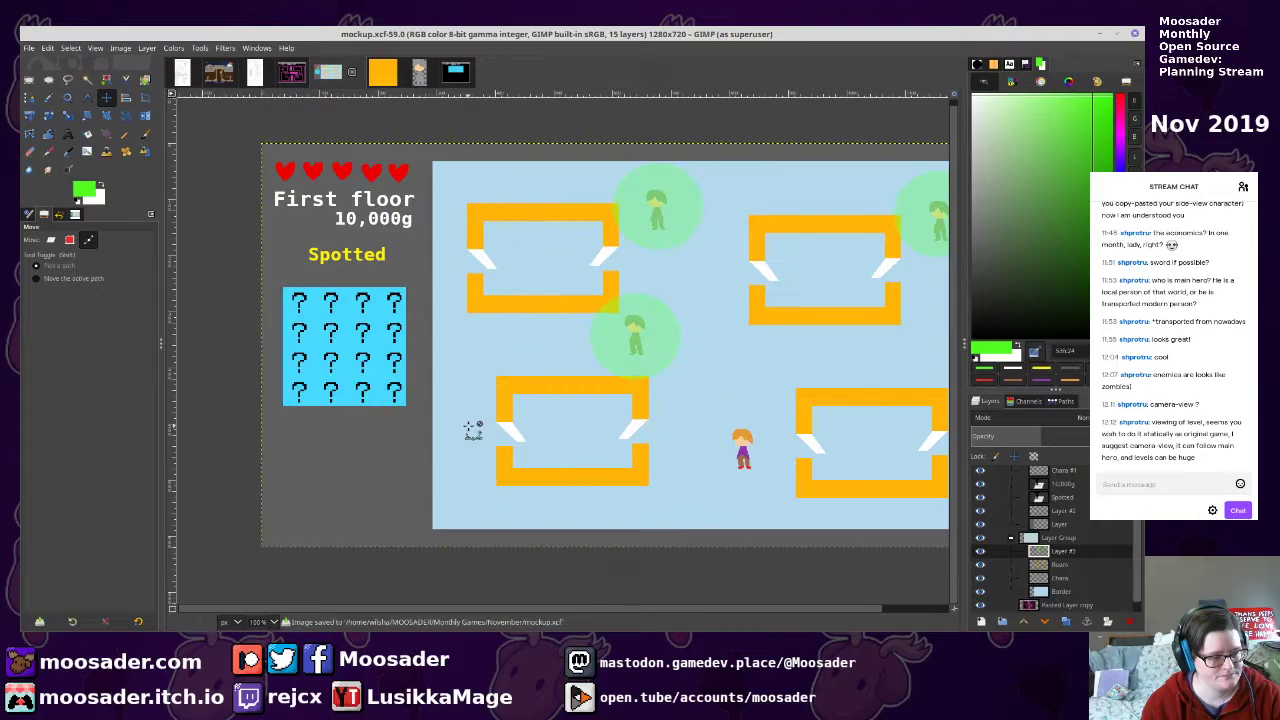
pyautogui.press('r')
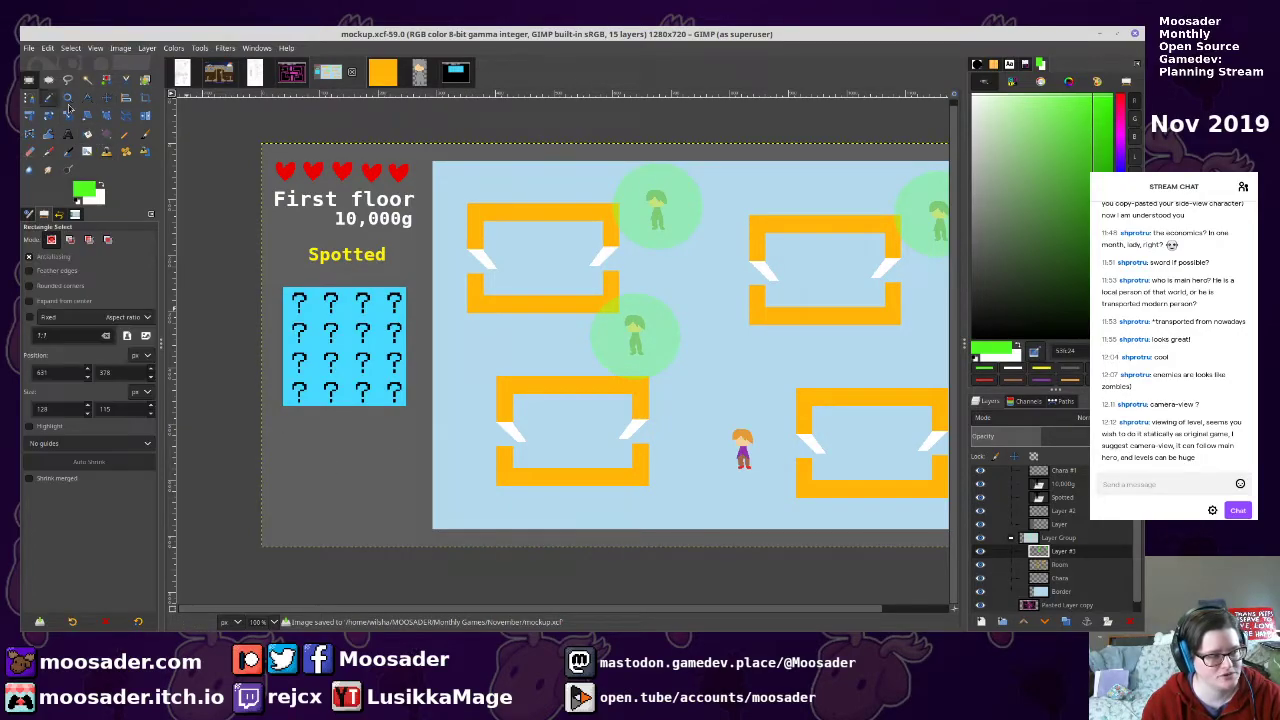
pyautogui.moveTo(279, 425); pyautogui.dragTo(425, 529)
pyautogui.hotkey('ctrl', 'shift', 'a')
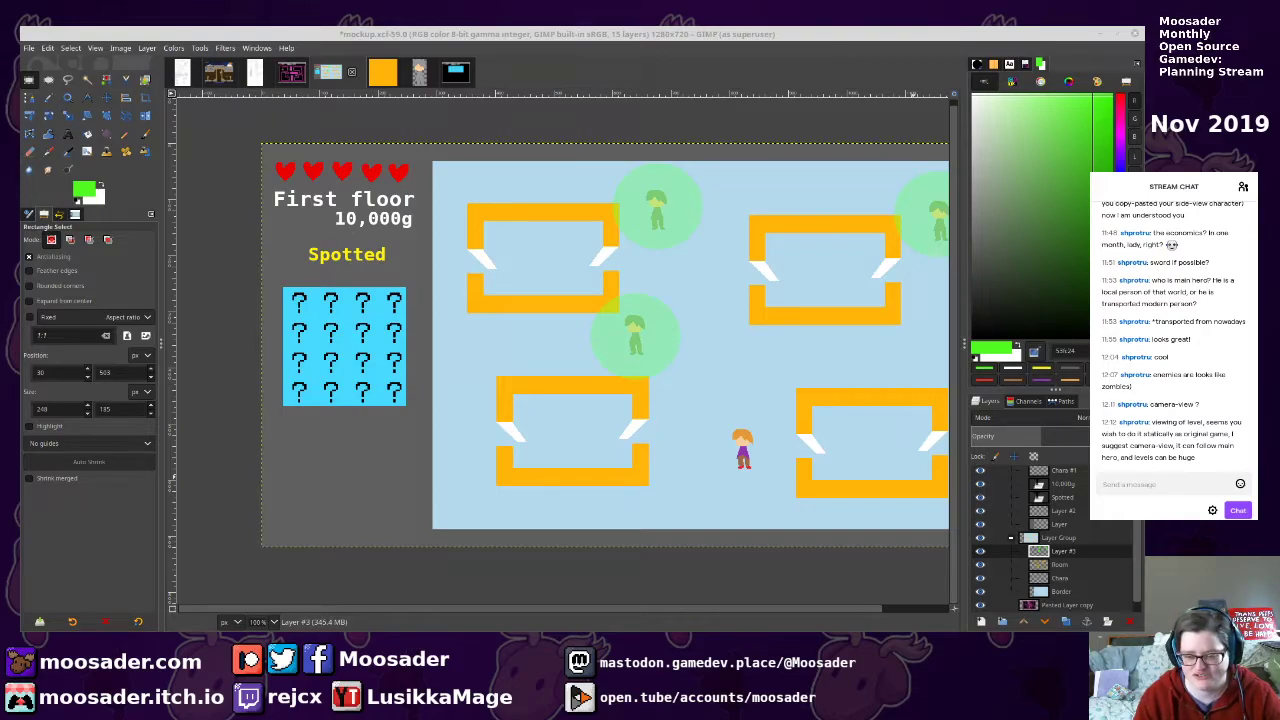
pyautogui.hotkey('alt', 'Tab')
pyautogui.hotkey('alt', 'Tab')
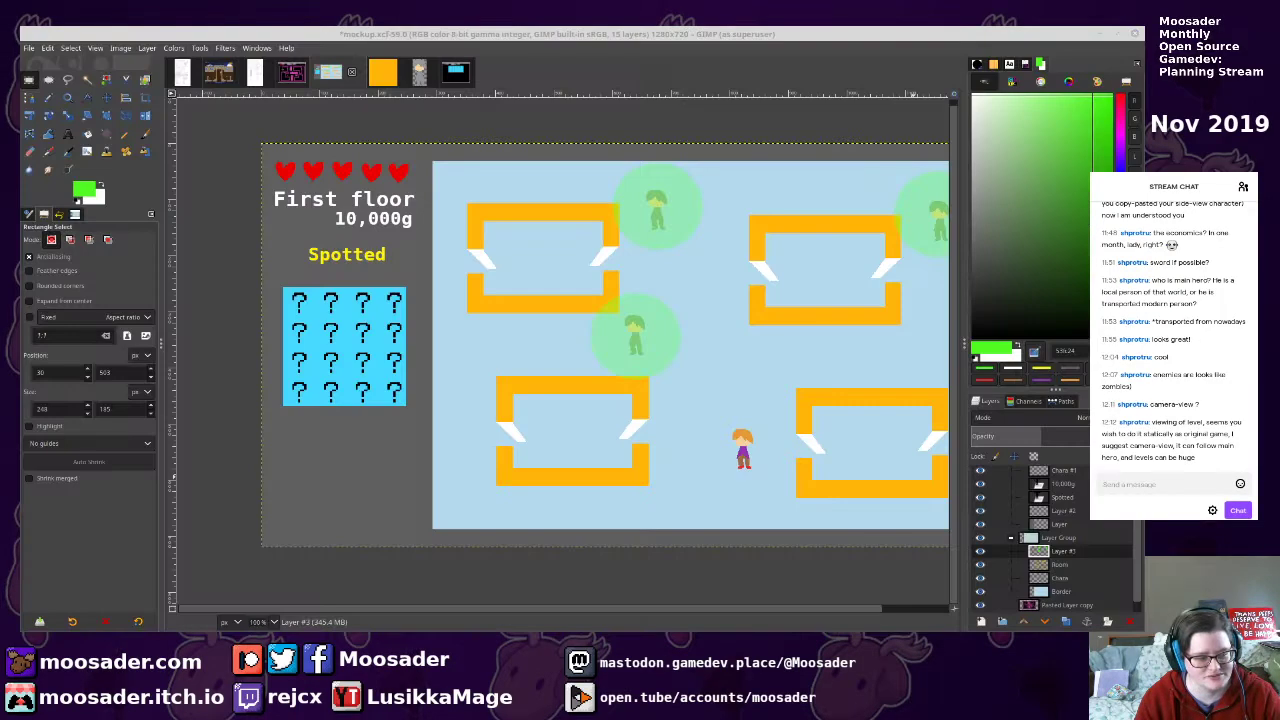
pyautogui.hotkey('alt', 'Tab')
pyautogui.hotkey('alt', 'Tab')
pyautogui.hotkey('alt', 'Tab')
pyautogui.hotkey('alt', 'Tab')
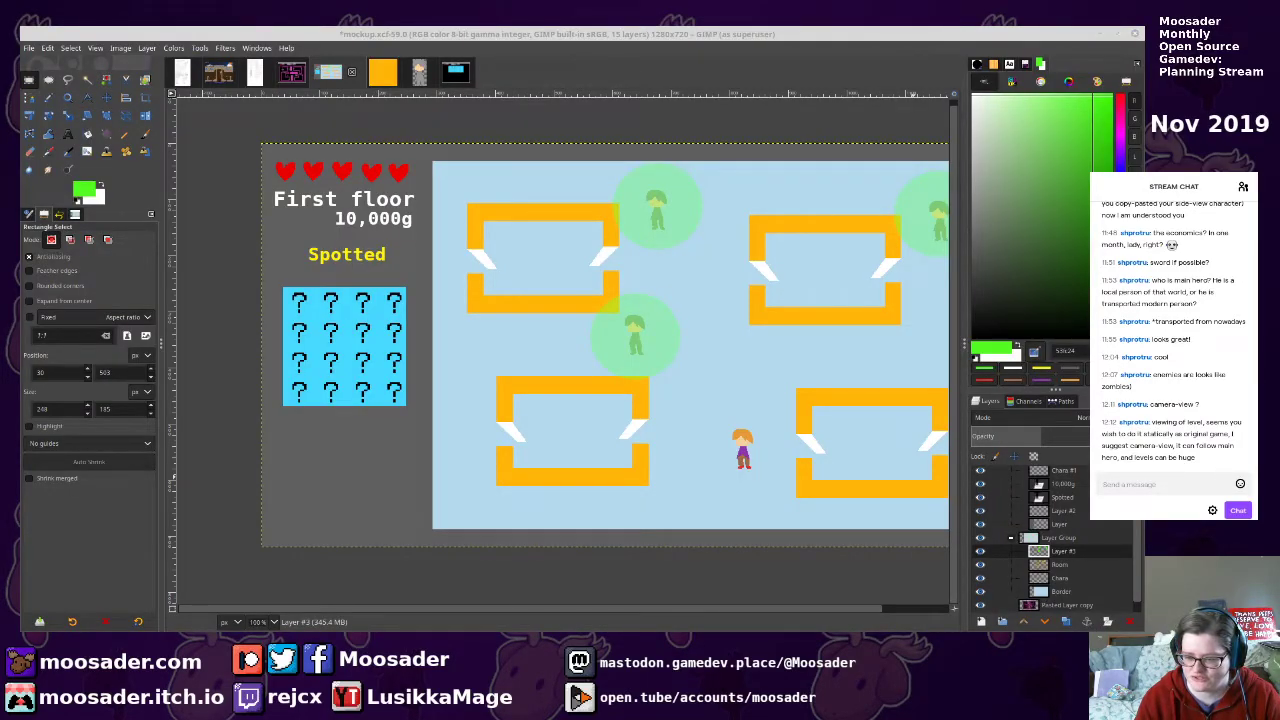
pyautogui.hotkey('alt', 'Tab')
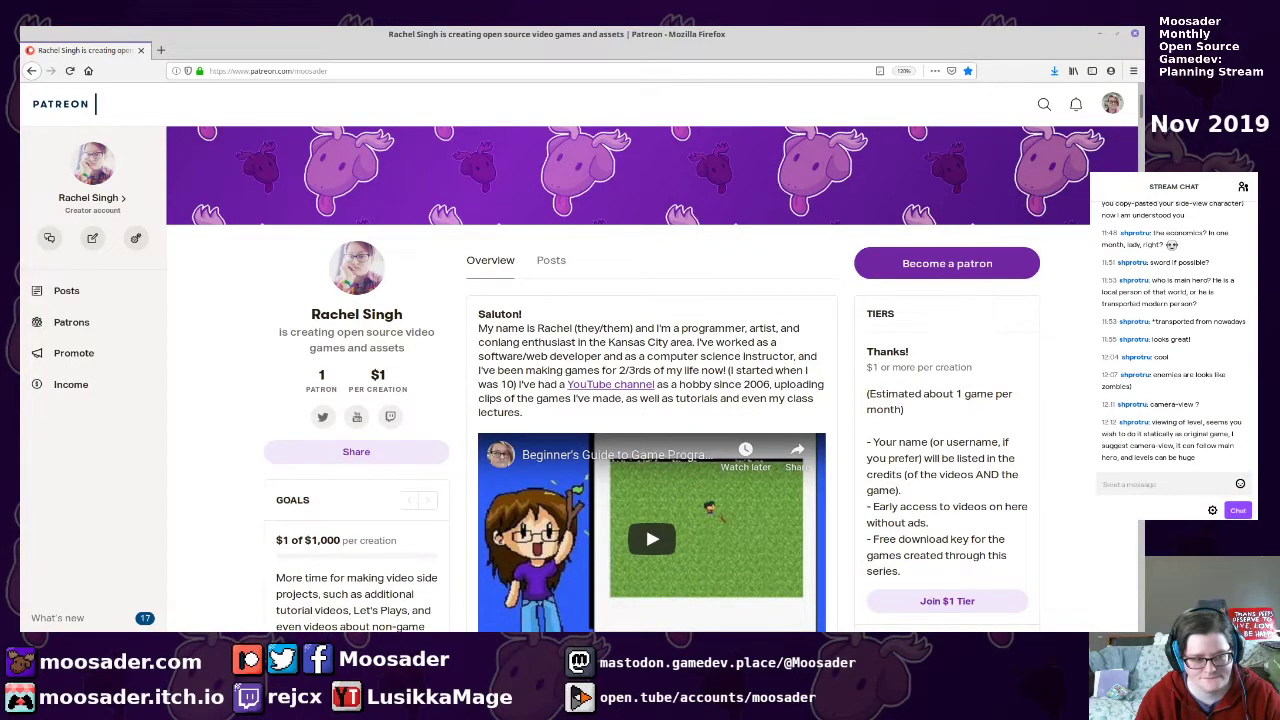
pyautogui.hotkey('alt', 'Tab')
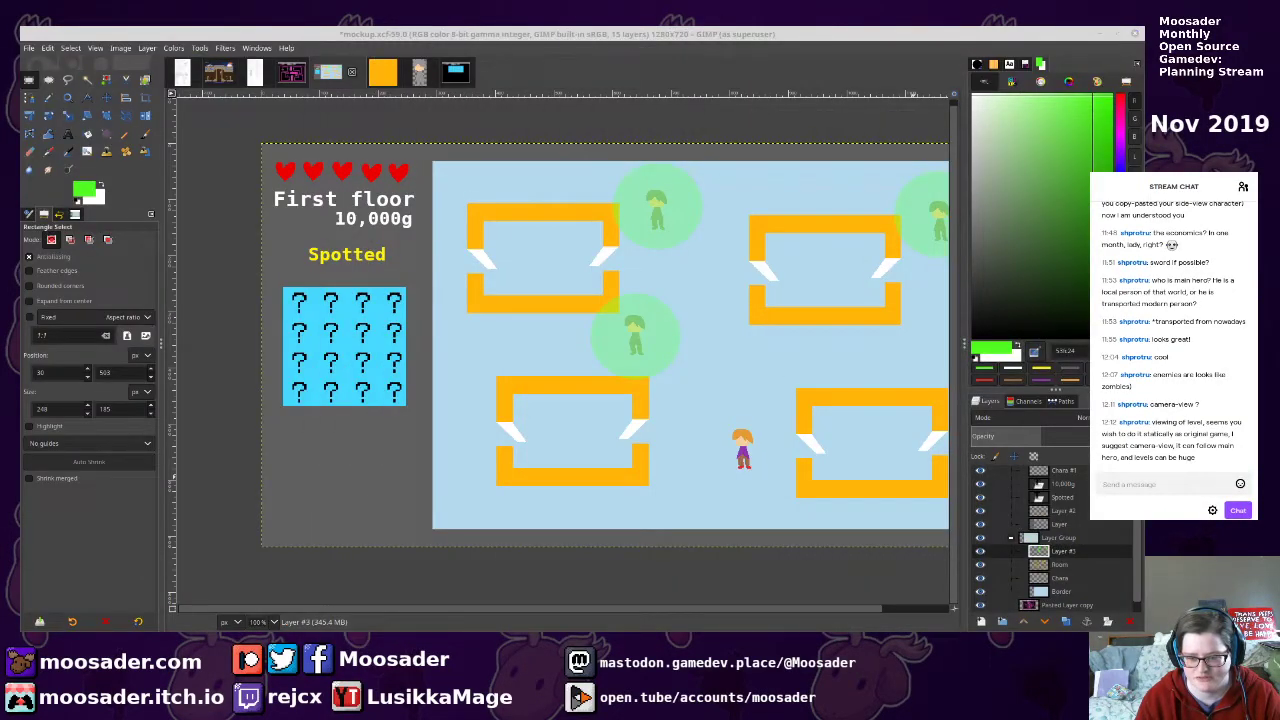
pyautogui.hotkey('alt', 'Tab')
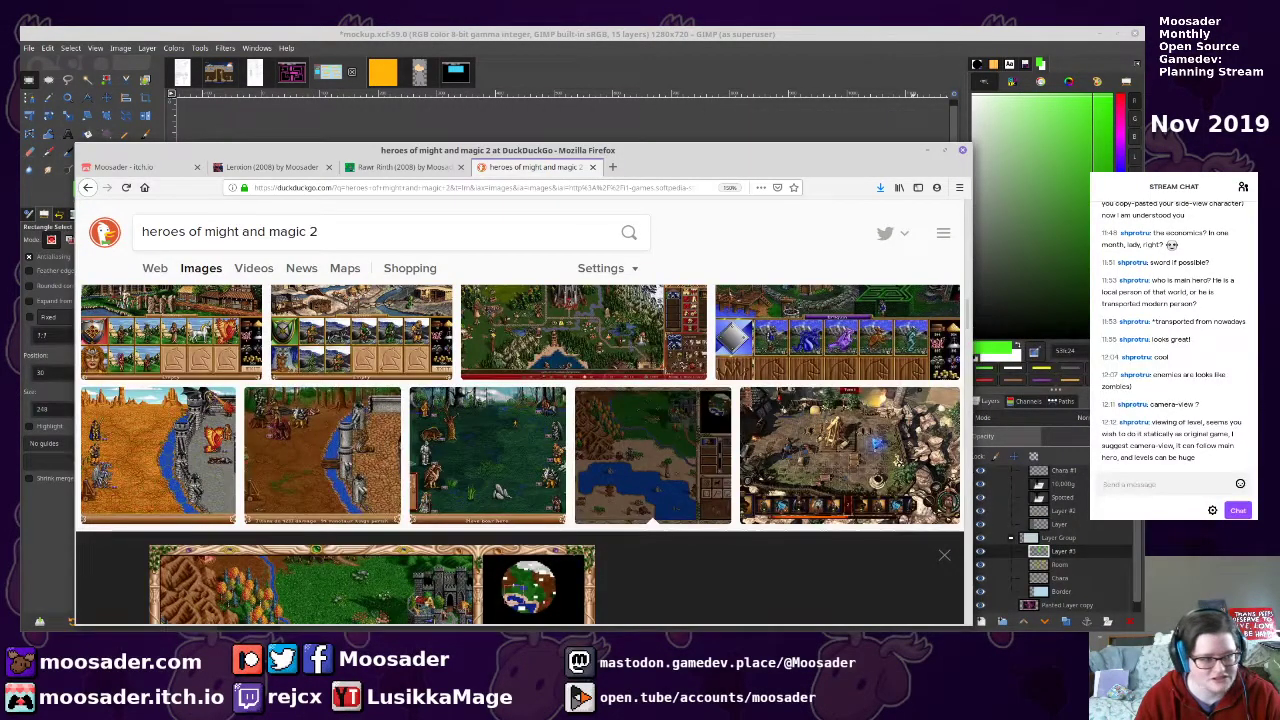
pyautogui.hotkey('alt', 'Tab')
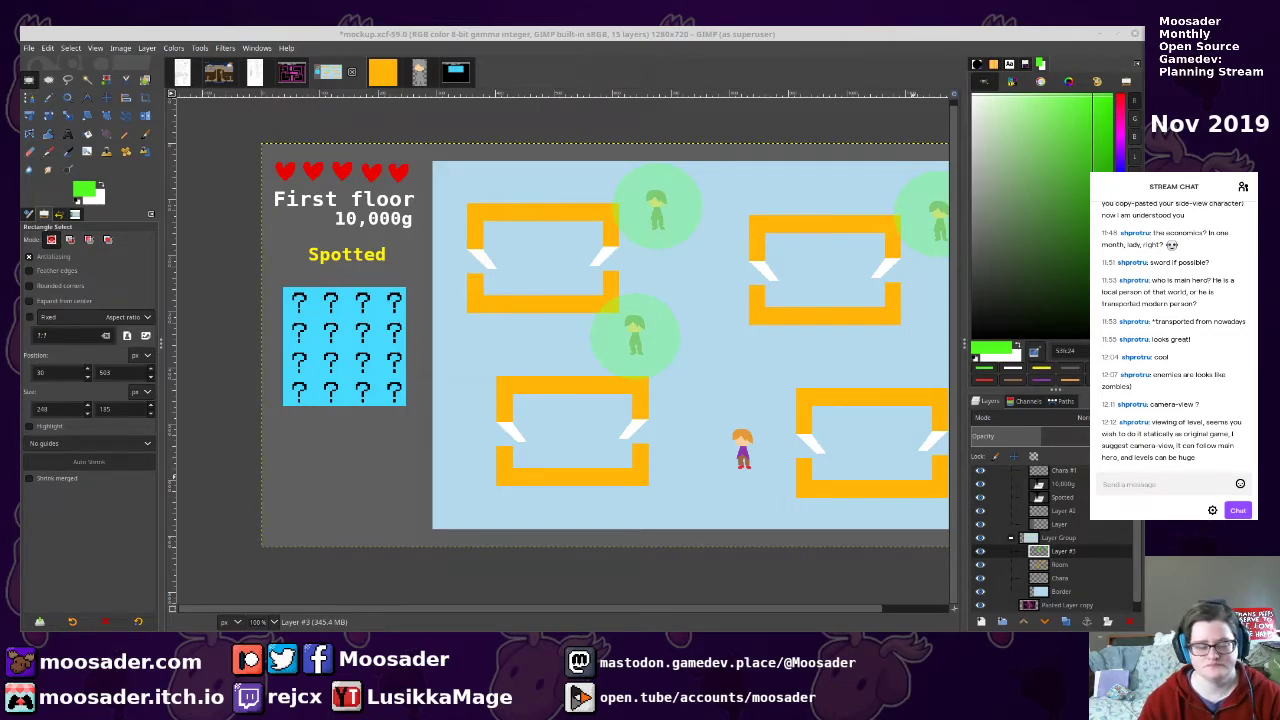
pyautogui.moveTo(696, 283); pyautogui.dragTo(675, 316)
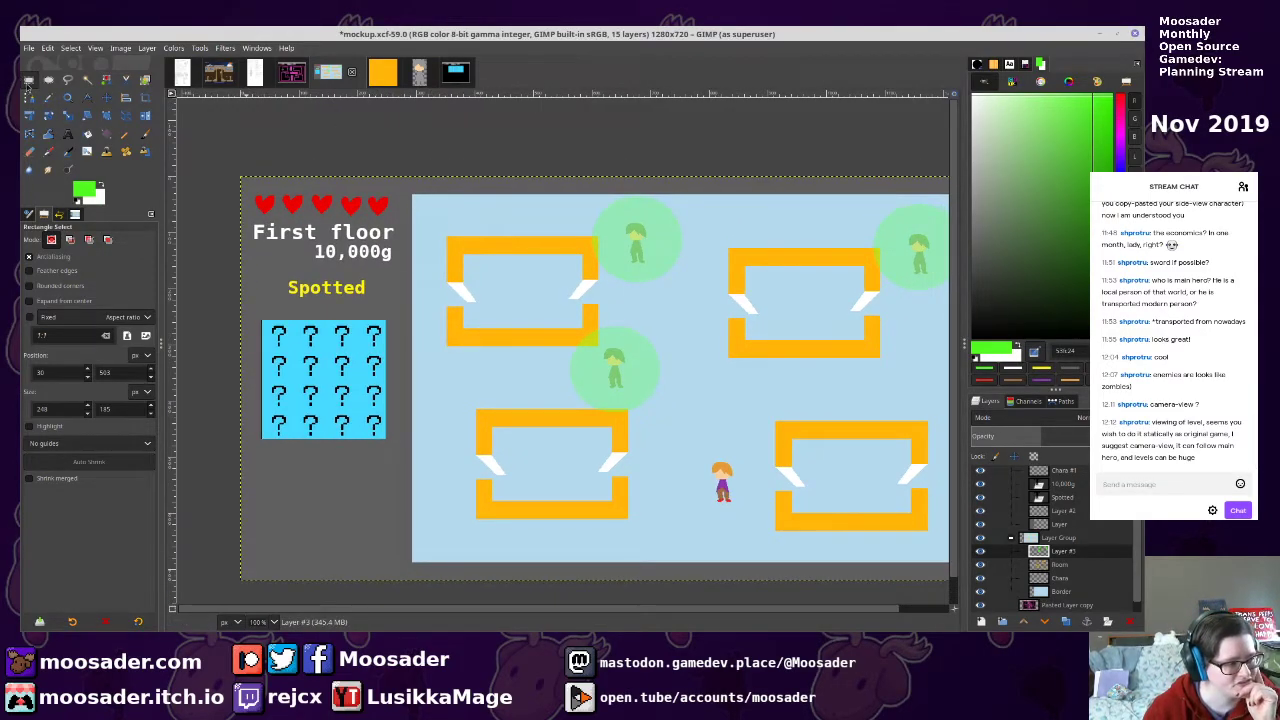
pyautogui.moveTo(651, 420); pyautogui.dragTo(608, 363)
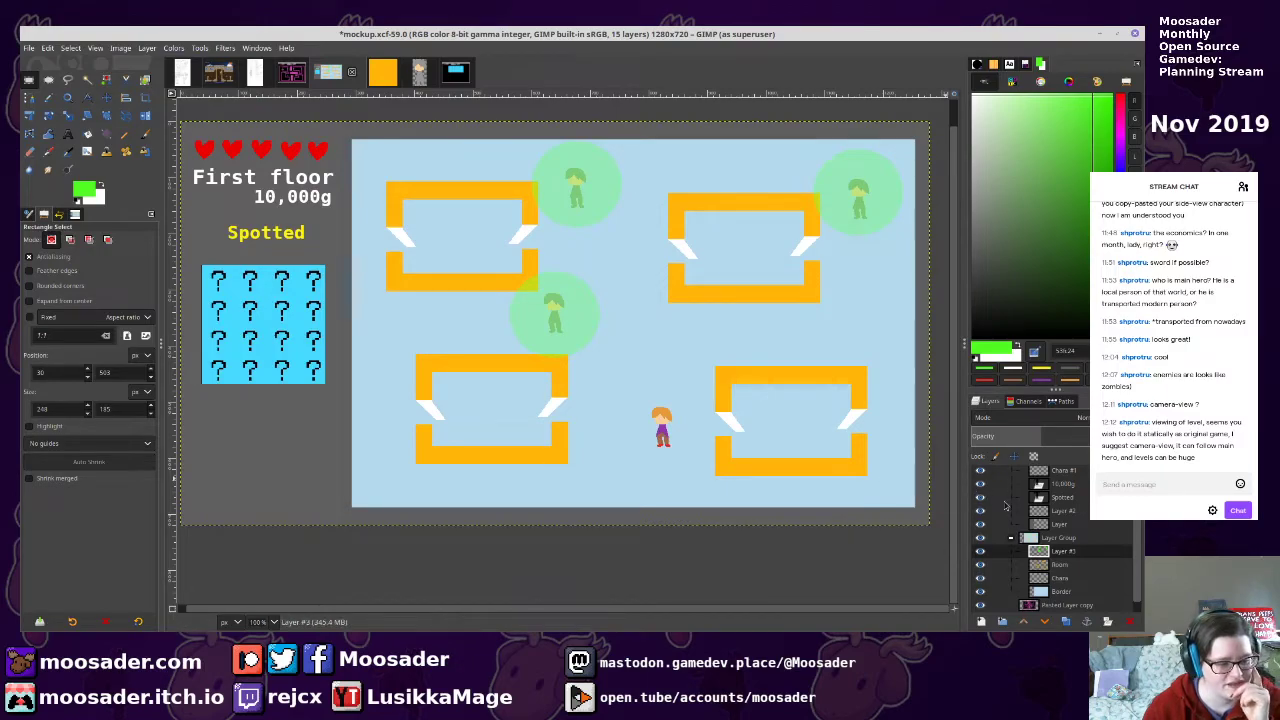
# Select the grey border surrounding the floor map in its layer group and copy it
pyautogui.scroll(-1, 1006, 508)
pyautogui.click(1014, 525)
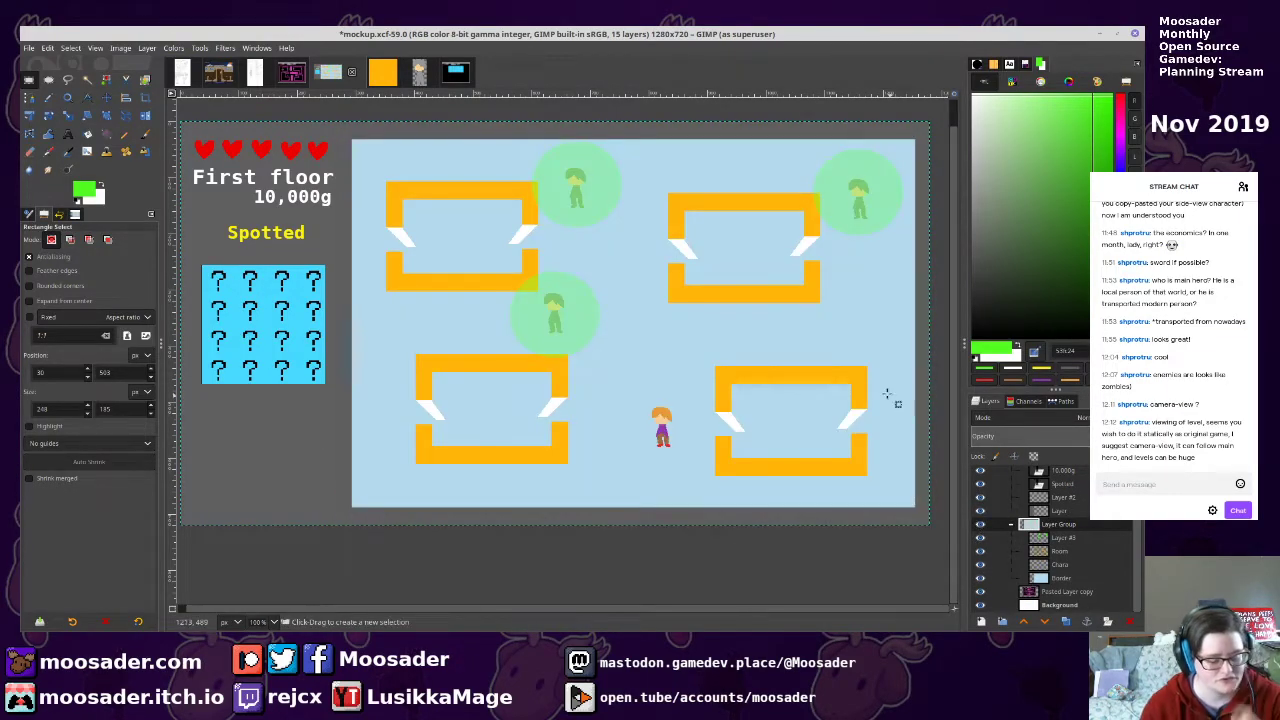
pyautogui.press('u')
pyautogui.click(670, 135)
pyautogui.hotkey('ctrl', 'c')
# Rename the floor's layer group "Floor Map" and save the mockup
pyautogui.click(1076, 528)
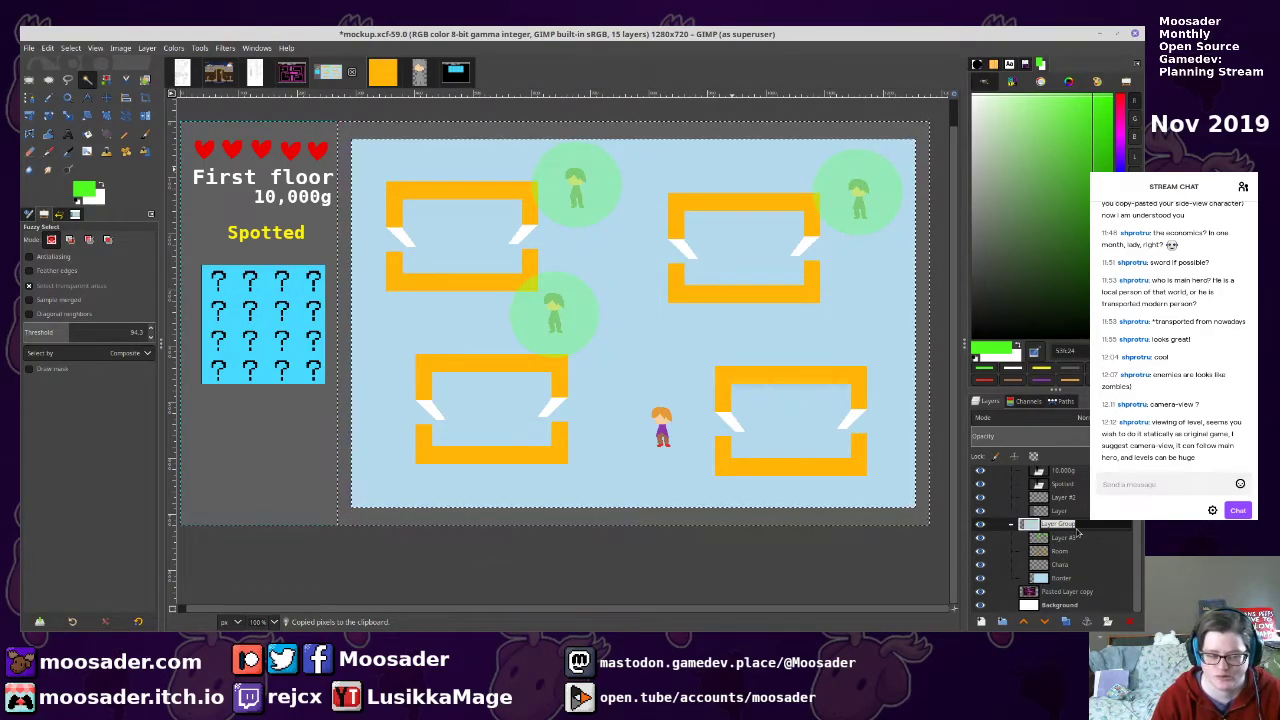
pyautogui.write('Floor')
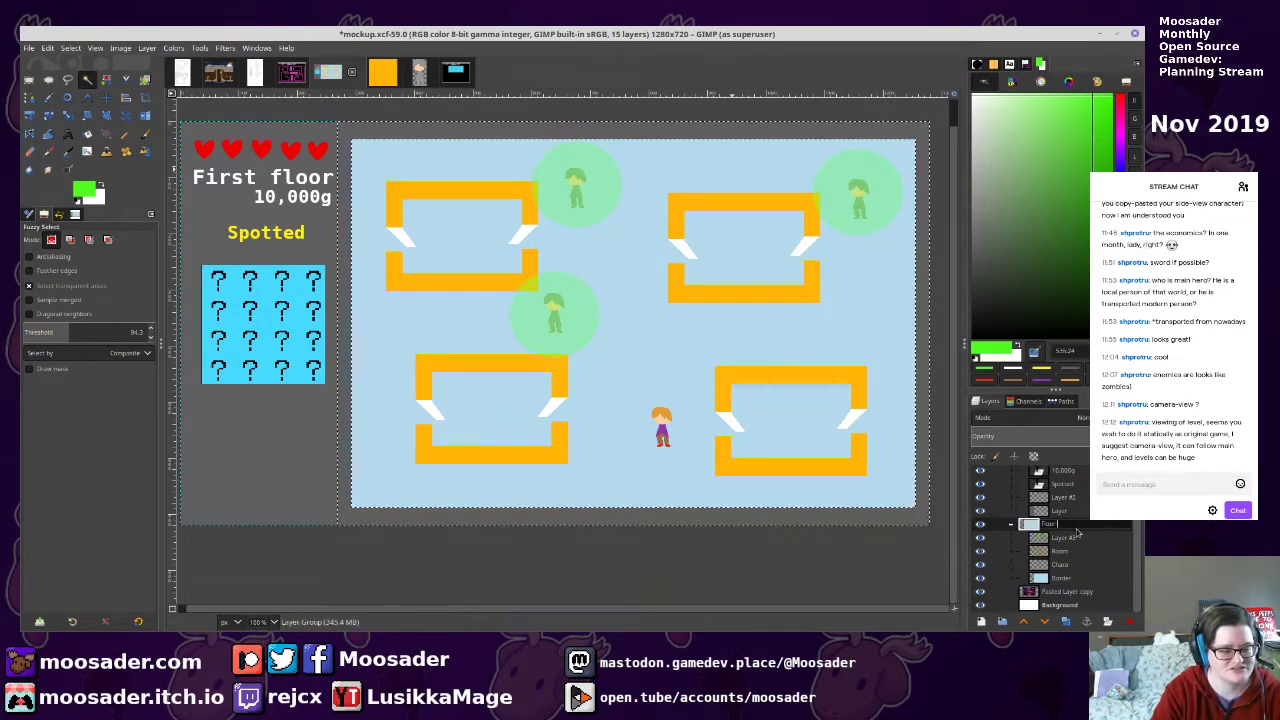
pyautogui.write(' Map')
pyautogui.press('Return')
pyautogui.hotkey('ctrl', 's')
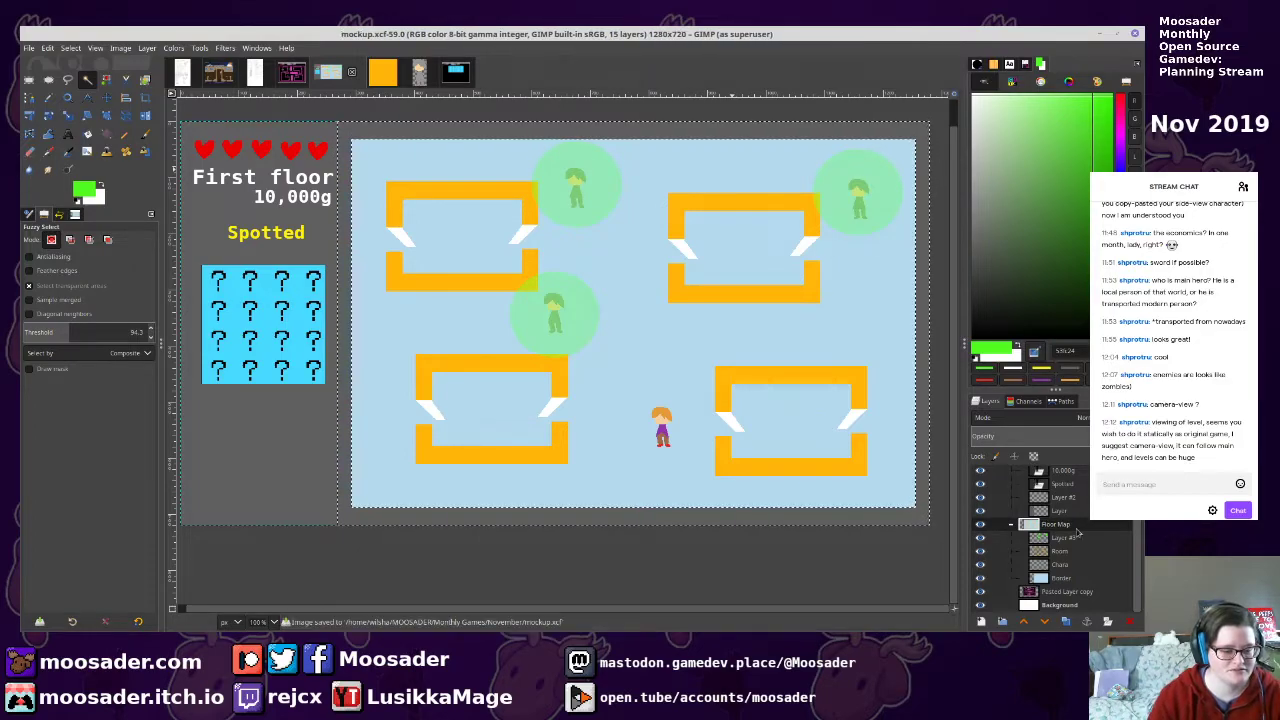
# Collapse the Floor Map group and create a new layer group named "Room Map" above it
pyautogui.click(1010, 525)
pyautogui.click(1045, 566)
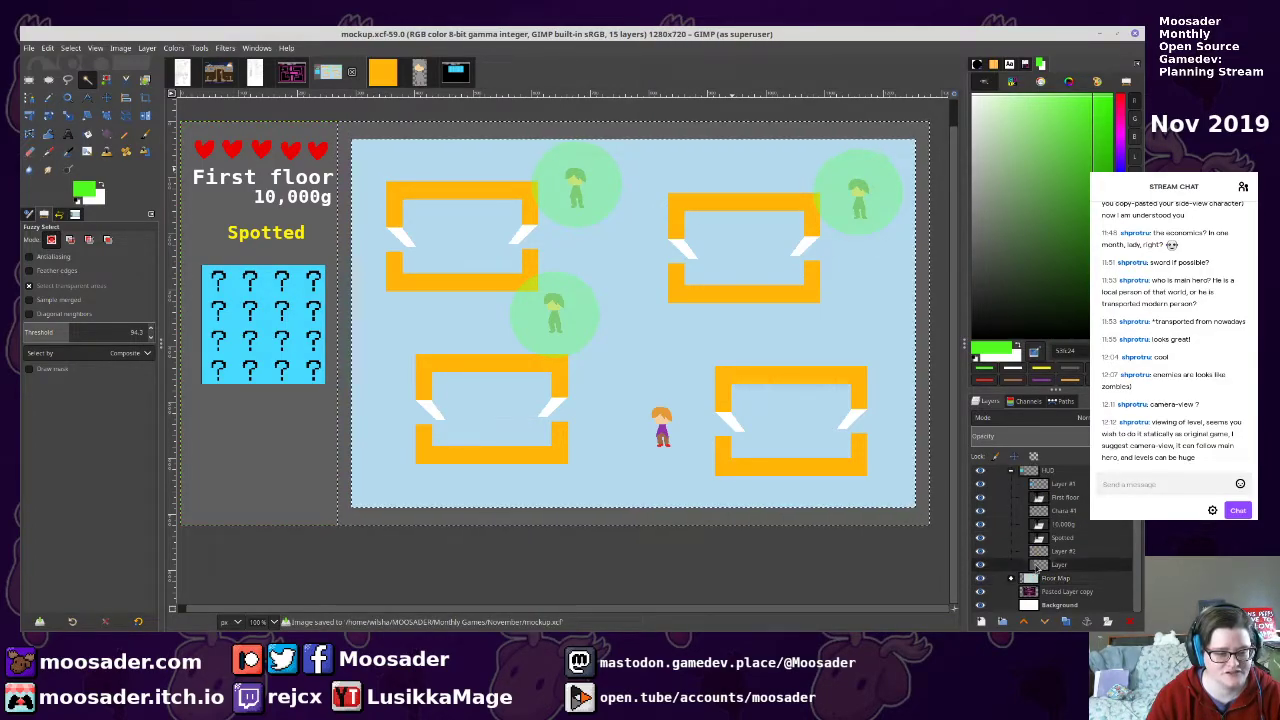
pyautogui.click(1002, 621)
pyautogui.moveTo(1038, 567); pyautogui.dragTo(1036, 590)
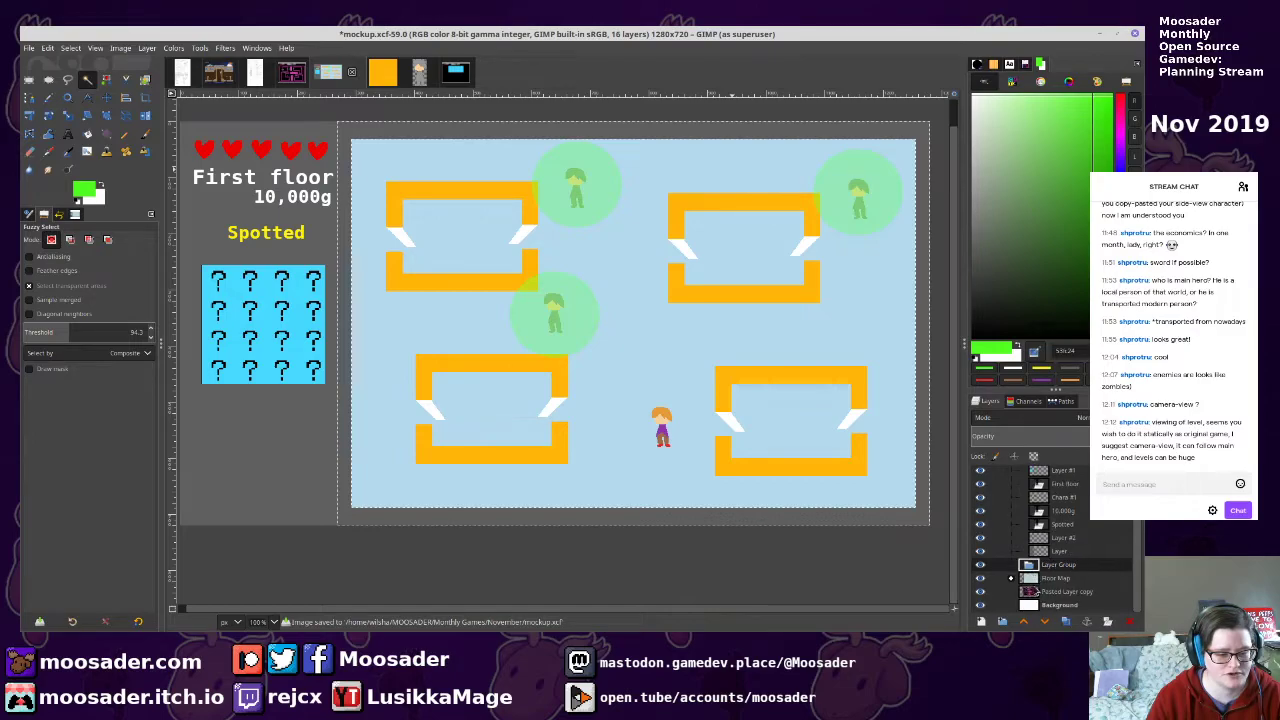
pyautogui.doubleClick(1031, 566)
pyautogui.write('Room Map')
pyautogui.press('Return')
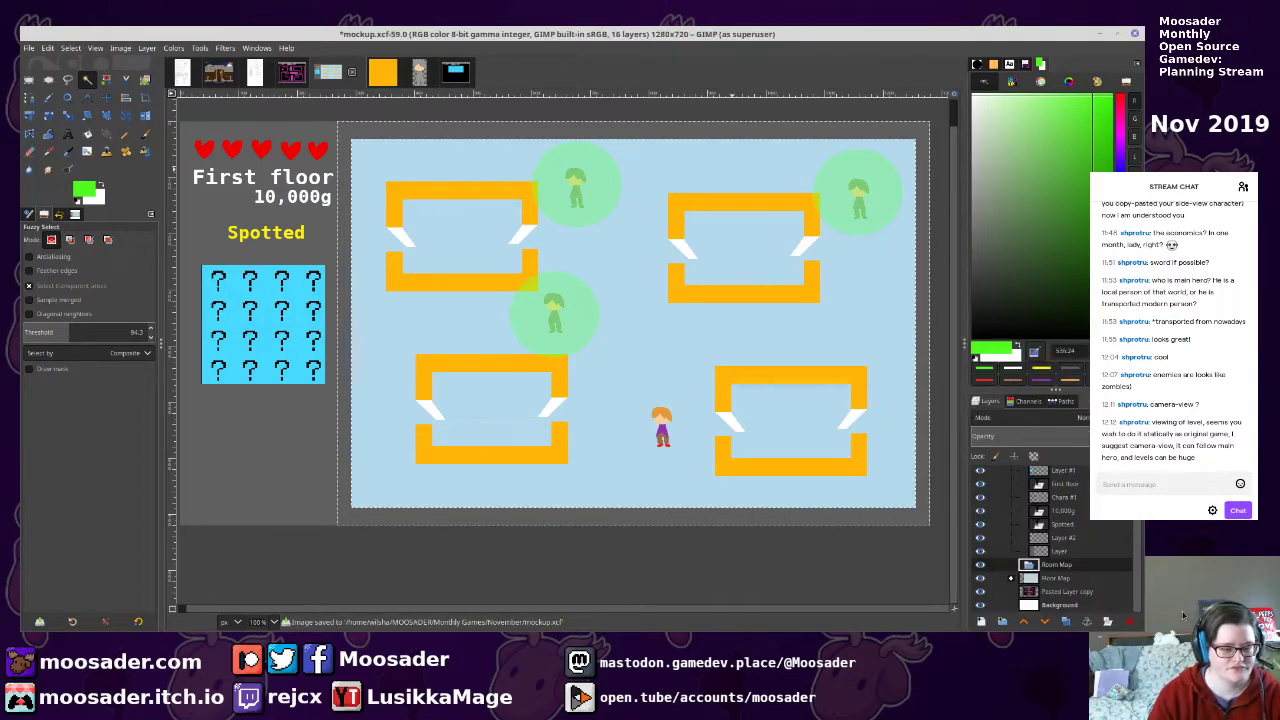
# Add a transparent layer named "Room #1" inside the Room Map group, put the copied border on it and save
pyautogui.click(983, 621)
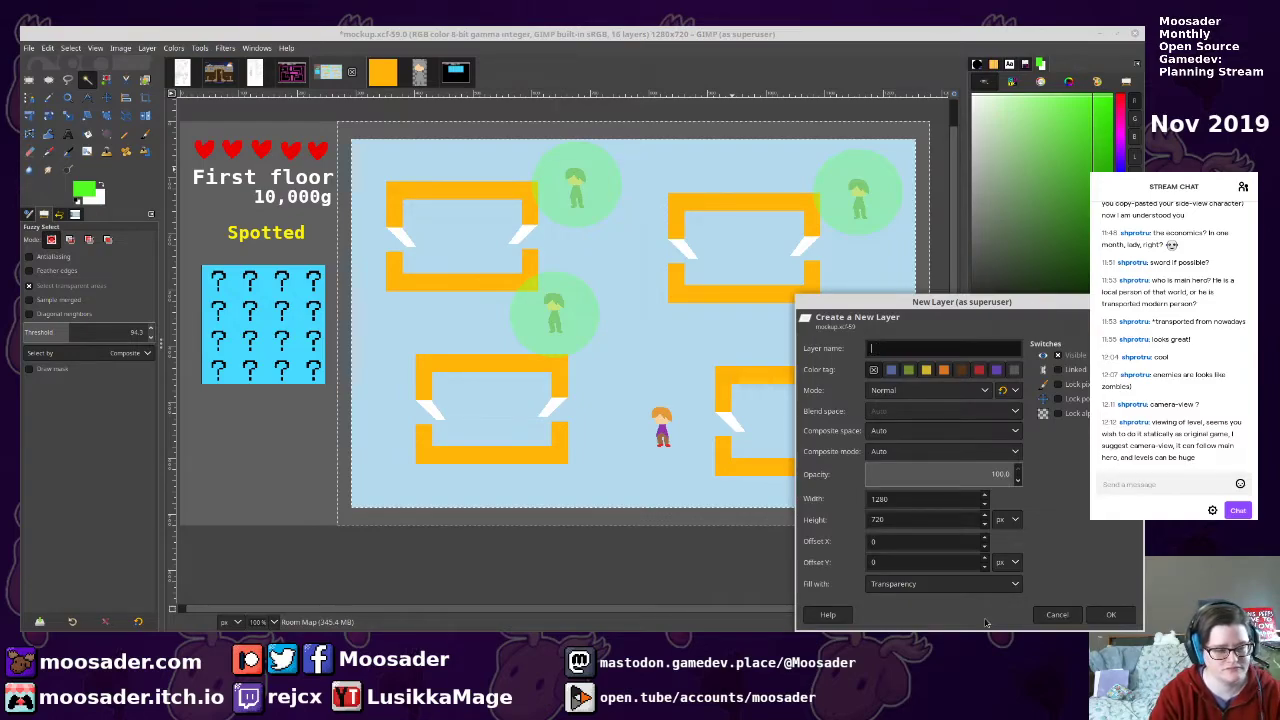
pyautogui.write('Room #1')
pyautogui.press('Return')
pyautogui.scroll(-1, 985, 555)
pyautogui.hotkey('ctrl', 's')
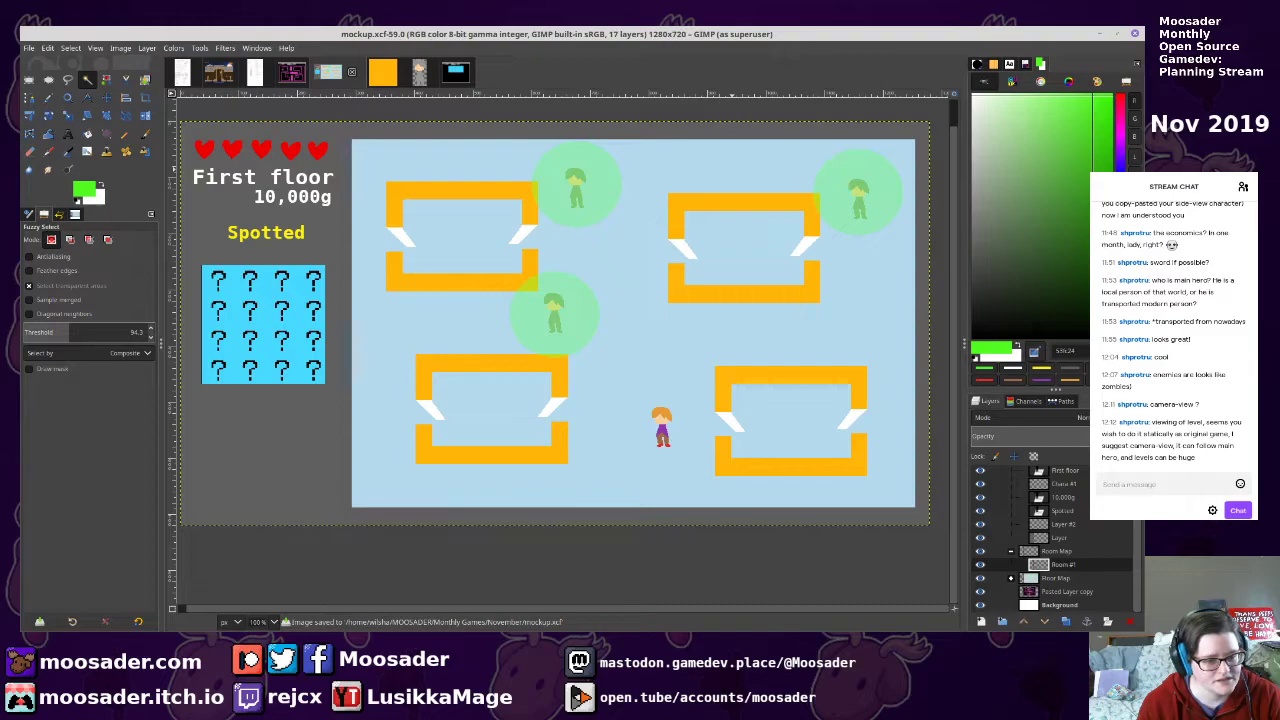
# Fill the Room #1 interior with light blue and its surrounding wall border with orange
pyautogui.click(1120, 200)
pyautogui.moveTo(1050, 128); pyautogui.dragTo(1028, 111)
pyautogui.hotkey('shift', 'b')
pyautogui.click(755, 237)
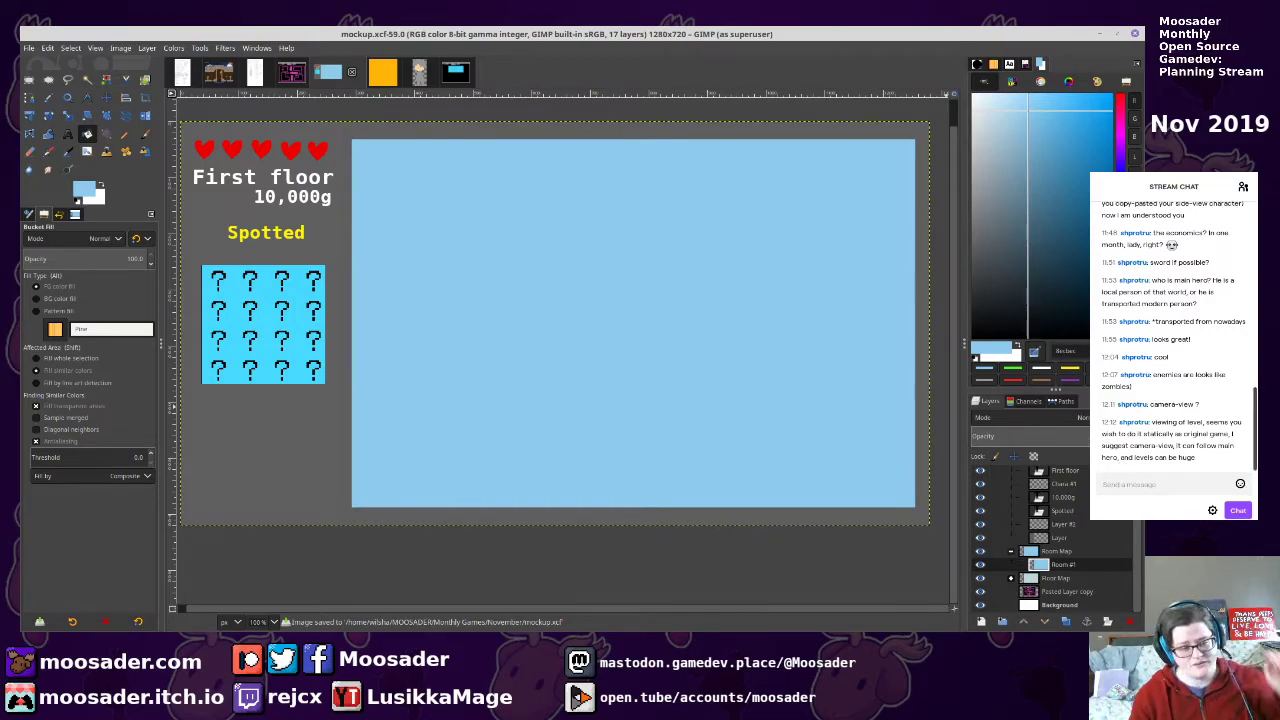
pyautogui.click(1120, 317)
pyautogui.moveTo(1047, 137); pyautogui.dragTo(1112, 94)
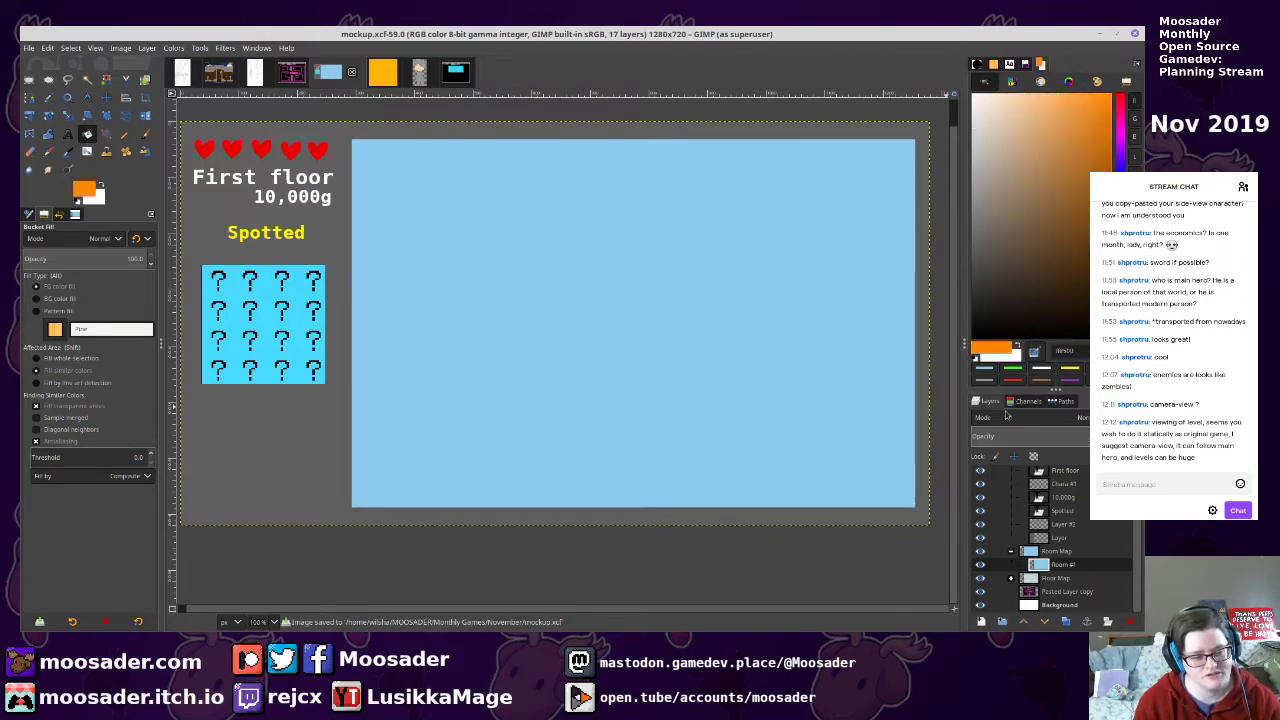
pyautogui.click(920, 334)
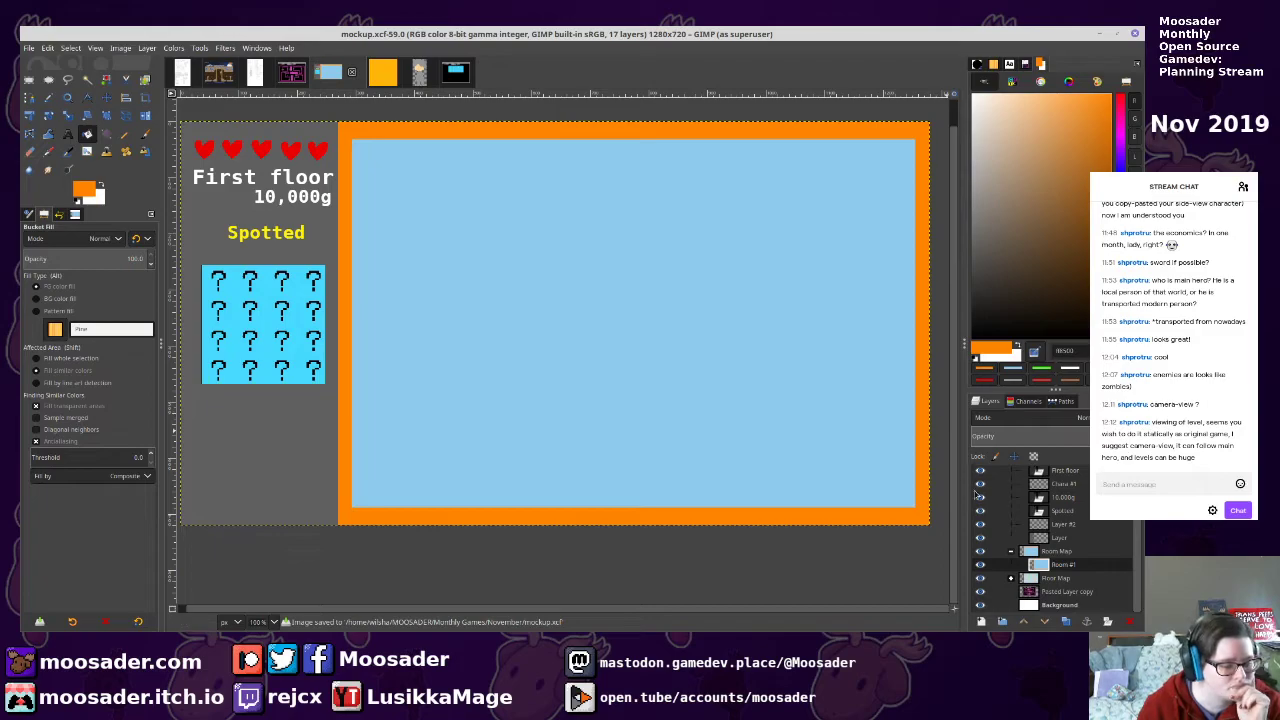
# Erase a doorway opening from the middle of the right wall and another from the left wall
pyautogui.press('r')
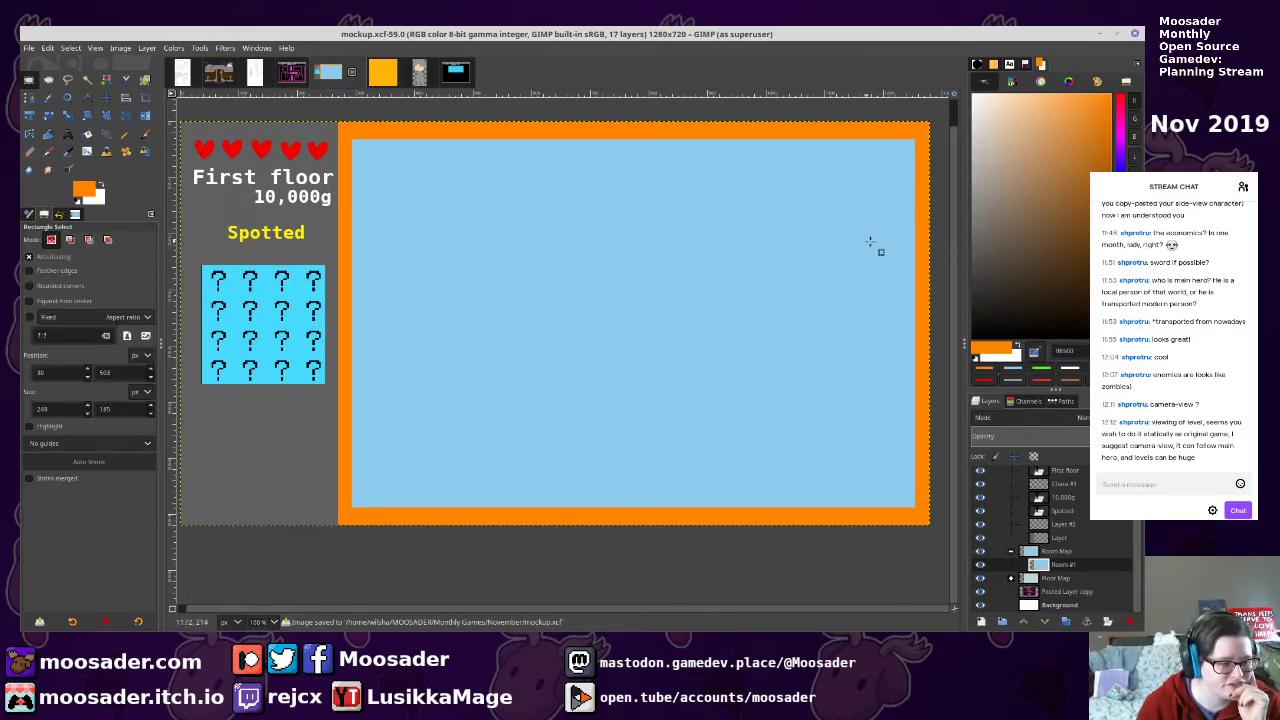
pyautogui.moveTo(887, 242); pyautogui.dragTo(942, 375)
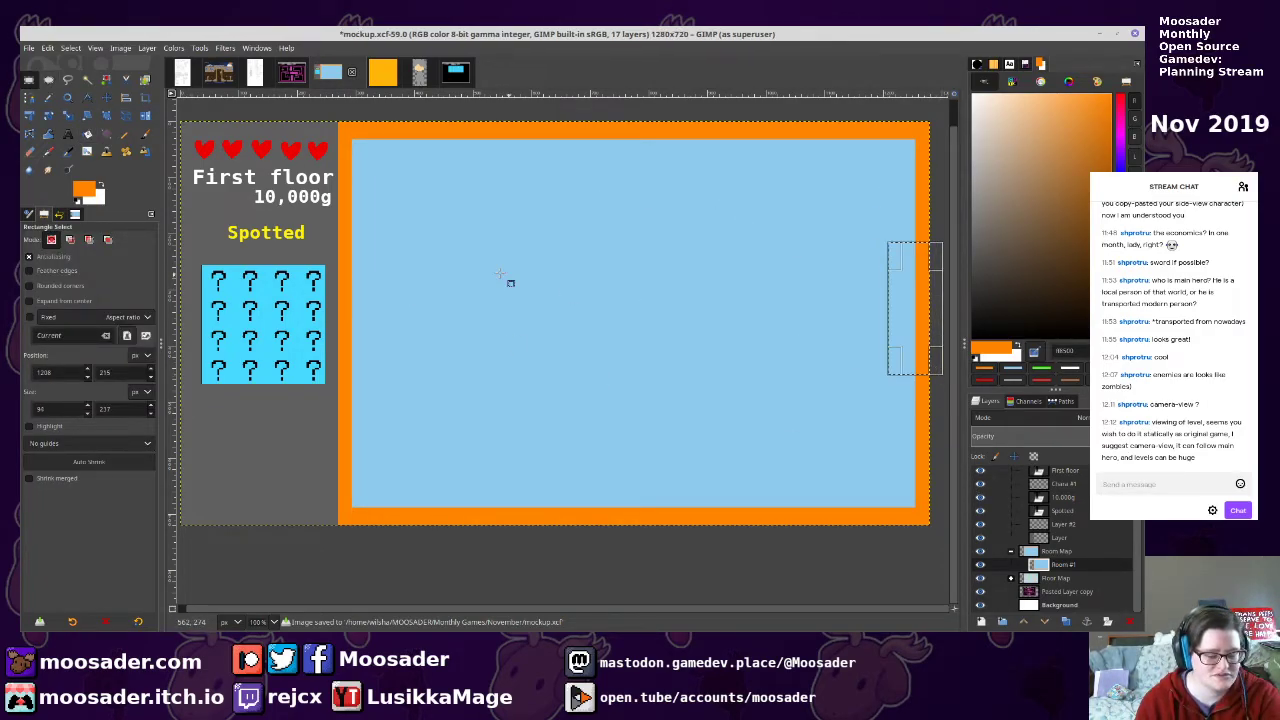
pyautogui.click(818, 343)
pyautogui.moveTo(893, 262); pyautogui.dragTo(944, 348)
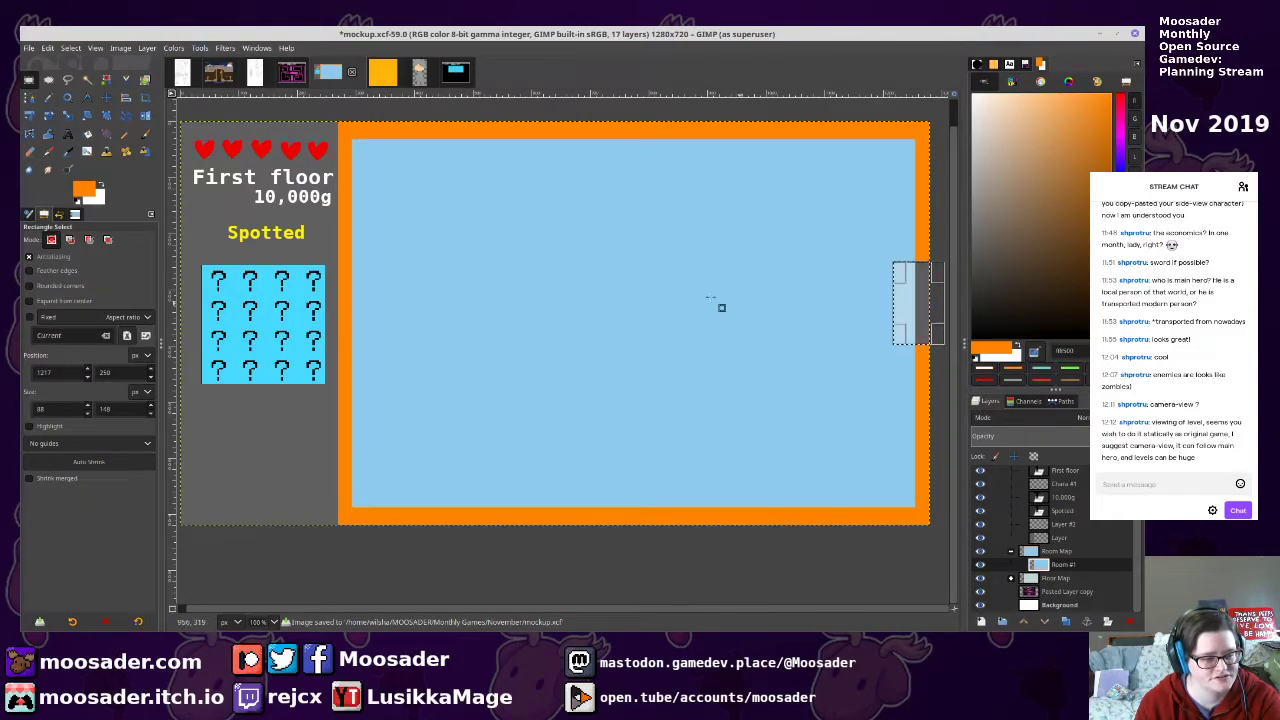
pyautogui.moveTo(338, 280); pyautogui.dragTo(362, 371)
pyautogui.press('Delete')
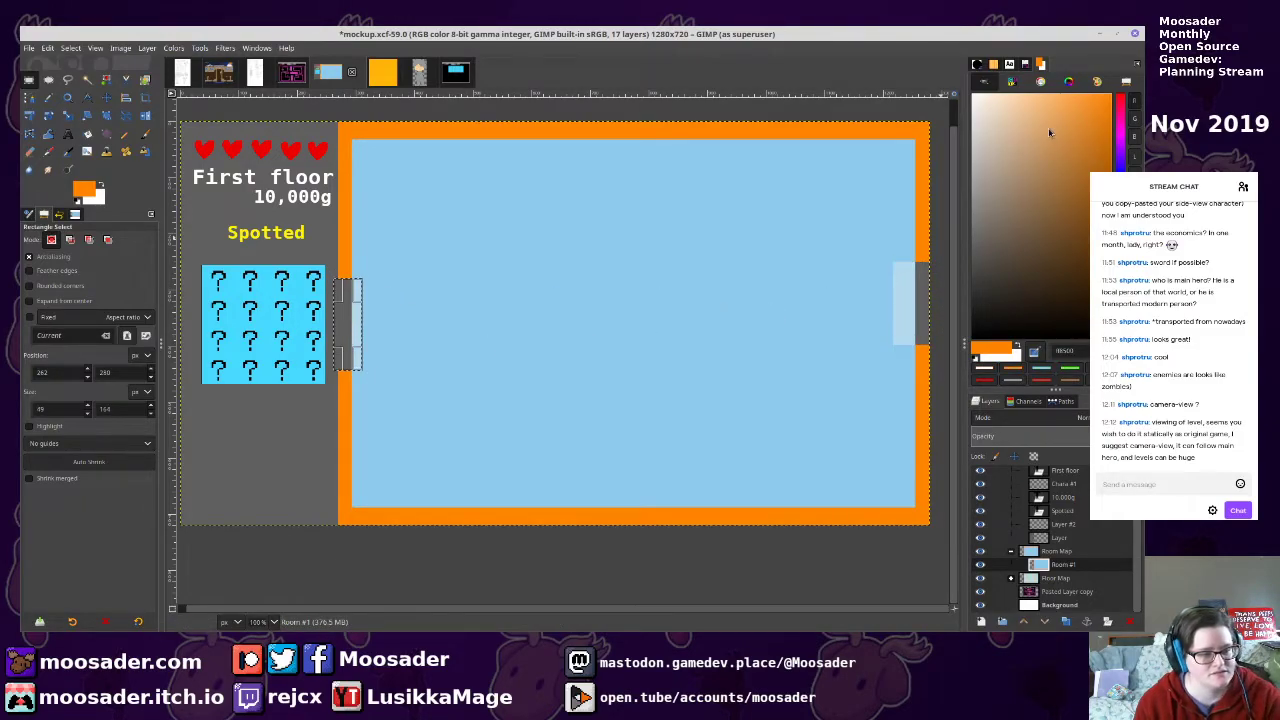
# Draw an angled open door at the left doorway with a white pencil outline, fill it white and save
pyautogui.moveTo(1053, 134); pyautogui.dragTo(907, 31)
pyautogui.click(646, 150)
pyautogui.press('n')
pyautogui.scroll(3, 350, 256)
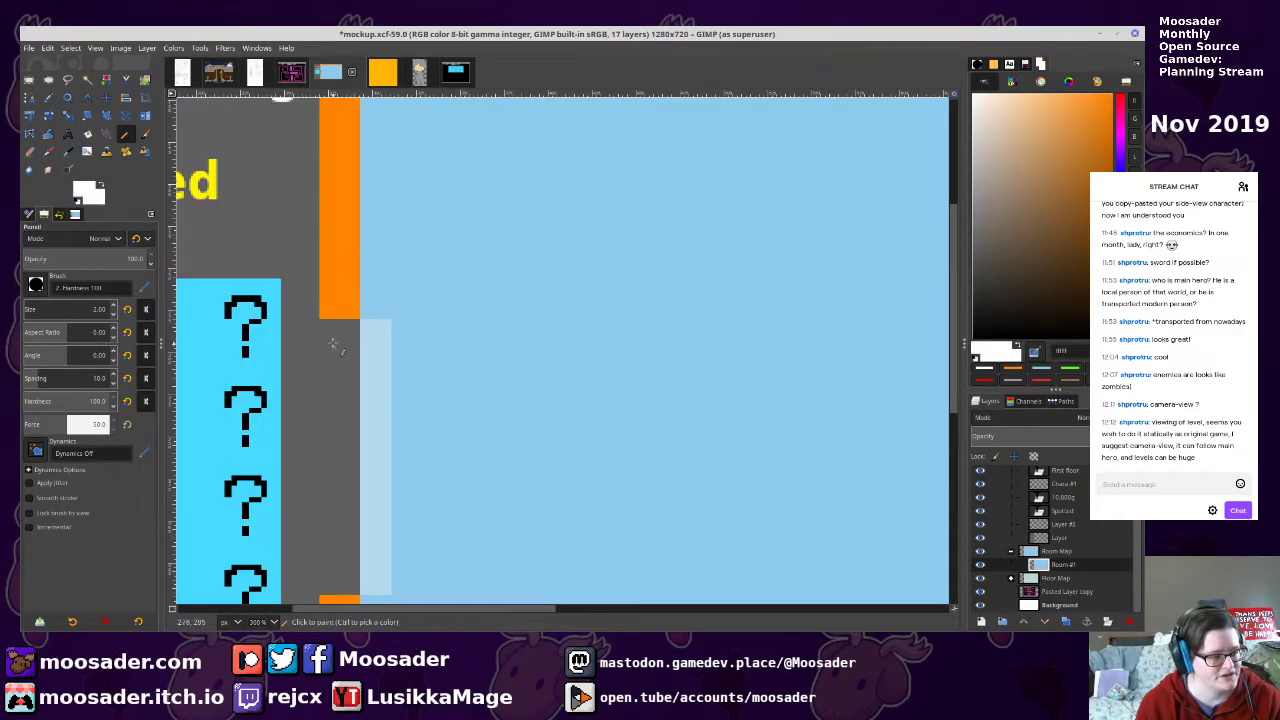
pyautogui.press('shift')
pyautogui.keyDown('shift'); pyautogui.click(460, 463); pyautogui.keyUp('shift')
pyautogui.keyDown('shift'); pyautogui.click(526, 455); pyautogui.keyUp('shift')
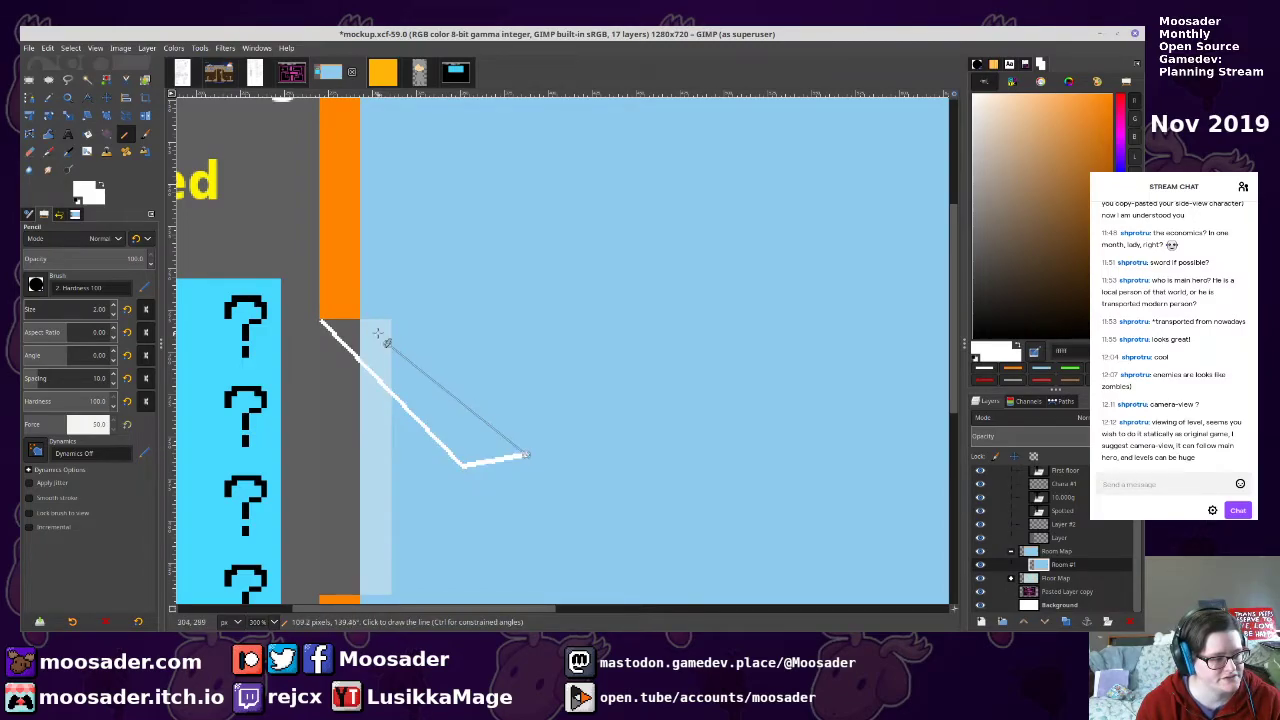
pyautogui.keyDown('shift'); pyautogui.click(358, 319); pyautogui.keyUp('shift')
pyautogui.hotkey('shift', 'b')
pyautogui.click(370, 343)
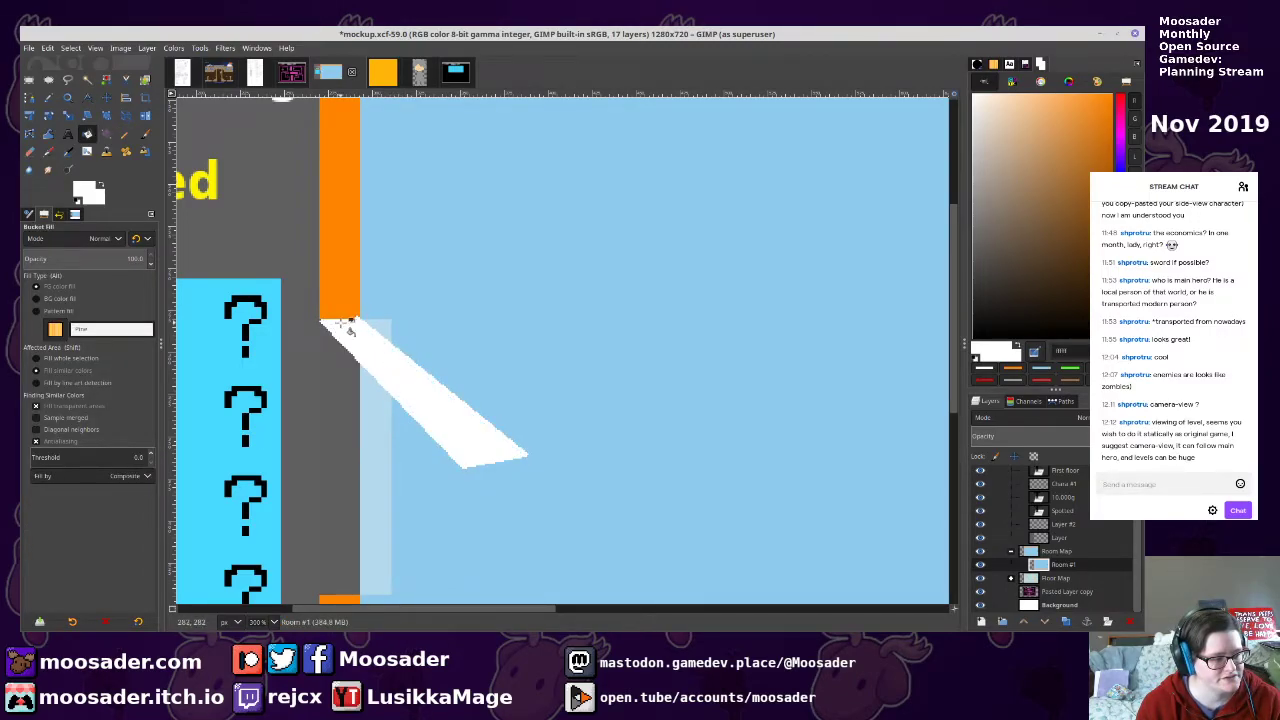
pyautogui.hotkey('ctrl', 's')
# Outline a matching angled open door in white pencil at the right wall's doorway
pyautogui.scroll(-2, 714, 425)
pyautogui.moveTo(758, 550); pyautogui.dragTo(346, 389)
pyautogui.moveTo(735, 370); pyautogui.dragTo(463, 459)
pyautogui.scroll(1, 605, 338)
pyautogui.press('n')
pyautogui.click(727, 257)
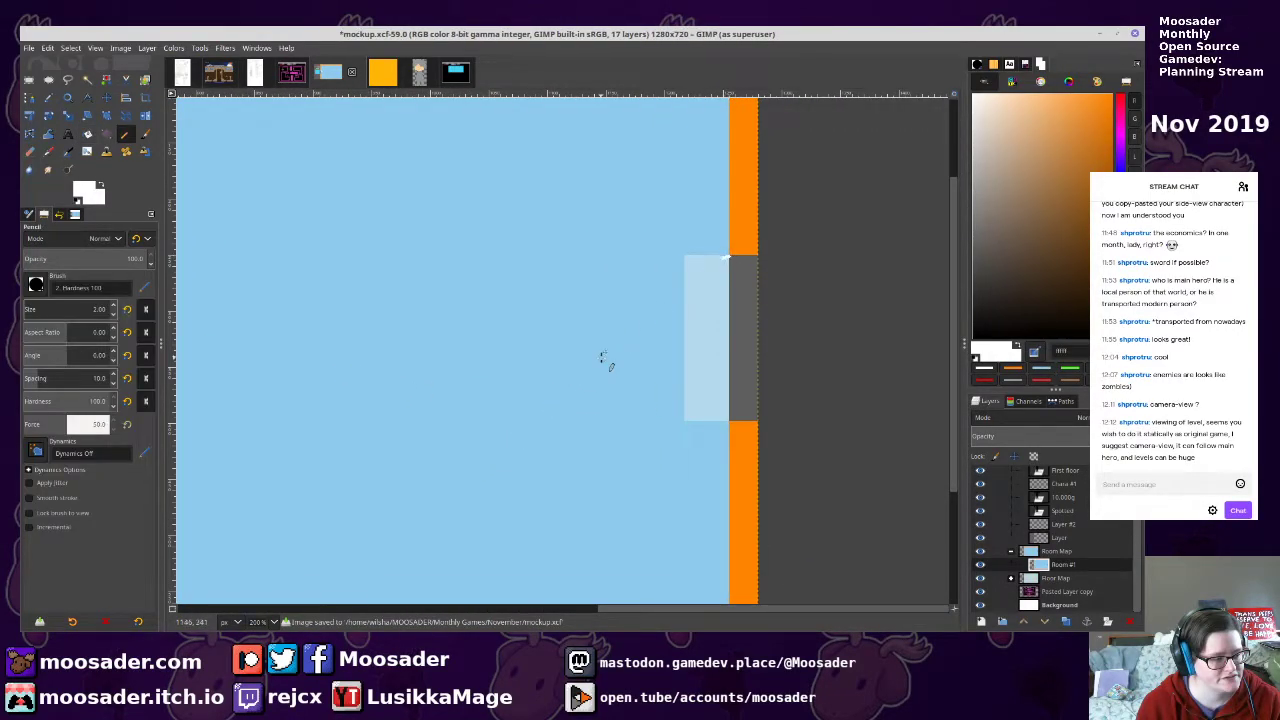
pyautogui.keyDown('shift'); pyautogui.click(625, 343); pyautogui.keyUp('shift')
pyautogui.keyDown('shift'); pyautogui.click(683, 345); pyautogui.keyUp('shift')
pyautogui.keyDown('shift'); pyautogui.click(760, 257); pyautogui.keyUp('shift')
pyautogui.keyDown('shift'); pyautogui.click(727, 257); pyautogui.keyUp('shift')
pyautogui.hotkey('shift', 'b')
pyautogui.click(736, 288)
pyautogui.hotkey('ctrl', 'z')
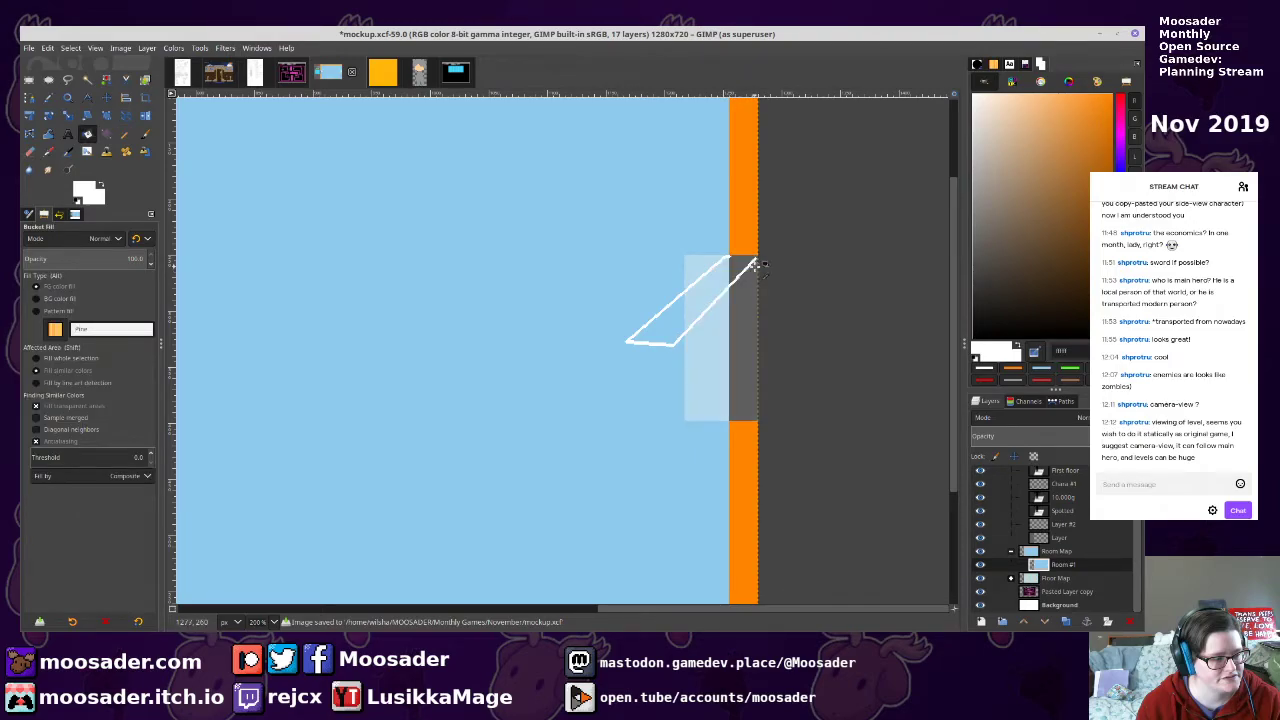
# Fill the remaining sections inside the right door's outline with white
pyautogui.press('4')
pyautogui.press('n')
pyautogui.hotkey('shift', 'b')
pyautogui.click(721, 268)
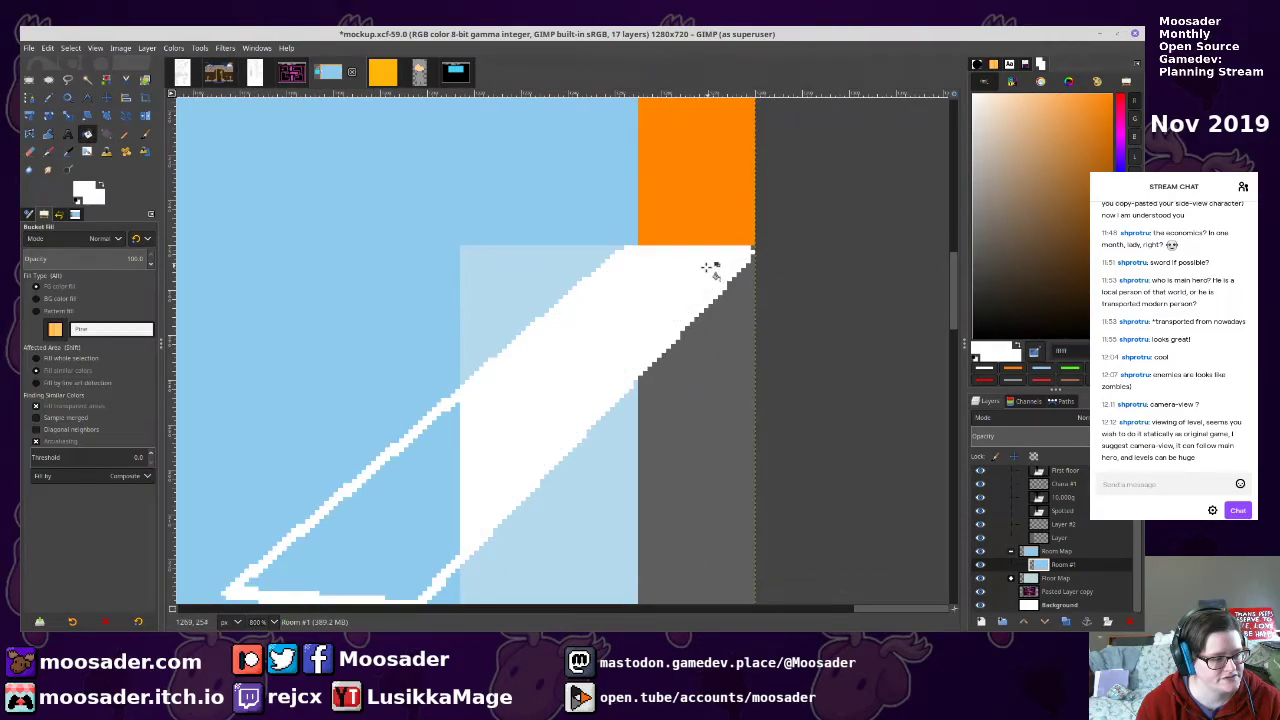
pyautogui.click(546, 292)
pyautogui.hotkey('ctrl', 'z')
pyautogui.click(428, 471)
pyautogui.scroll(-5, 392, 333)
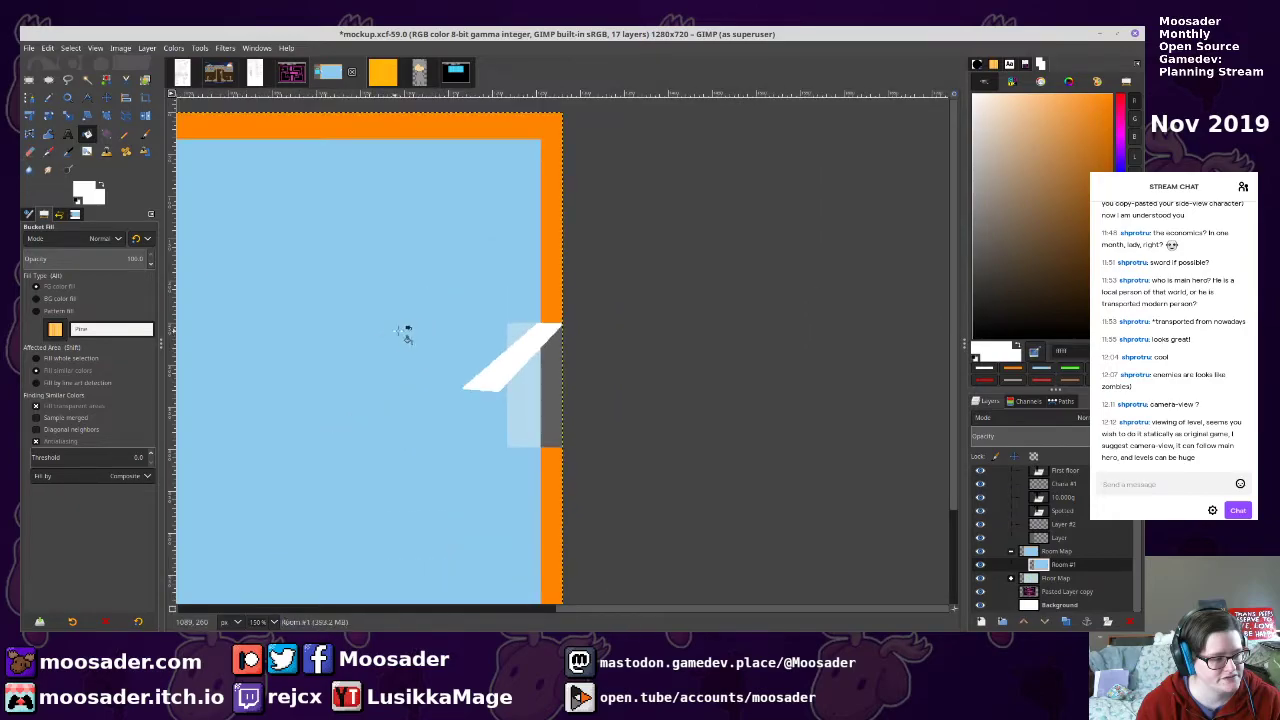
# Sample the room's light blue, fill the erased areas around both doors with it and save the mockup
pyautogui.press('n')
pyautogui.keyDown('ctrl'); pyautogui.click(441, 327); pyautogui.keyUp('ctrl')
pyautogui.hotkey('shift', 'b')
pyautogui.click(529, 327)
pyautogui.click(512, 414)
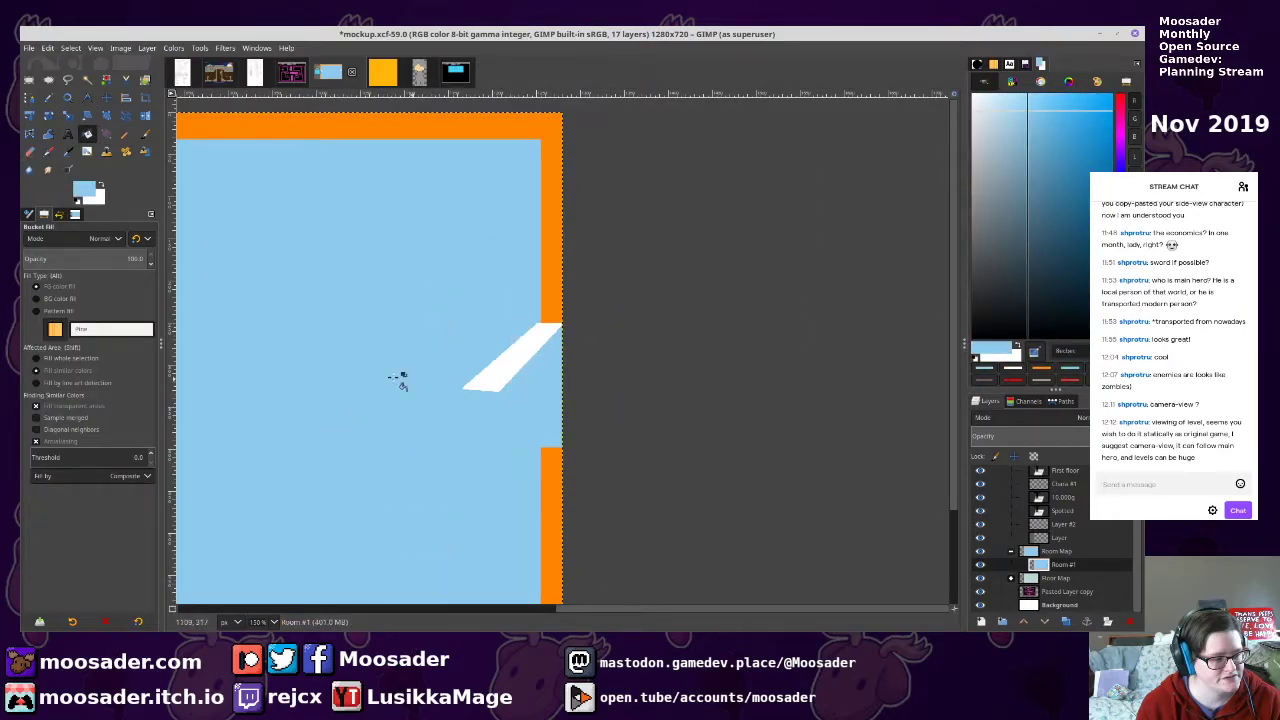
pyautogui.moveTo(405, 412); pyautogui.dragTo(651, 449)
pyautogui.click(405, 398)
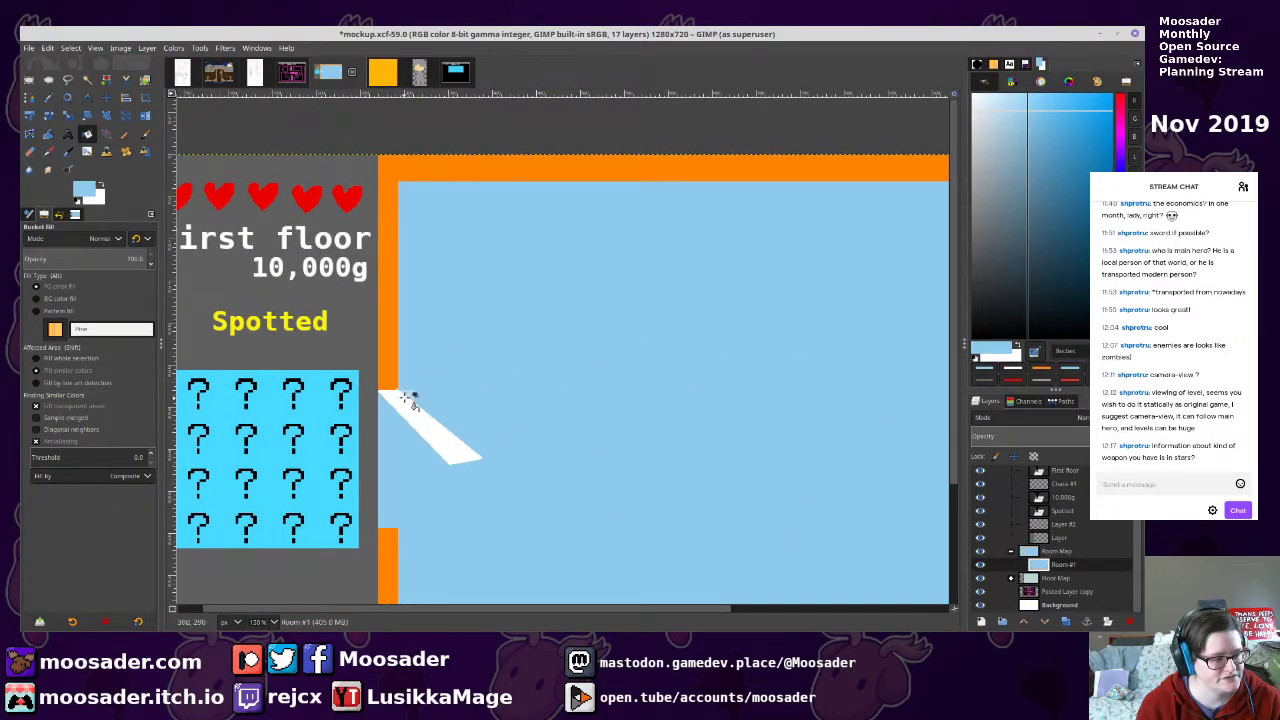
pyautogui.hotkey('ctrl', 's')
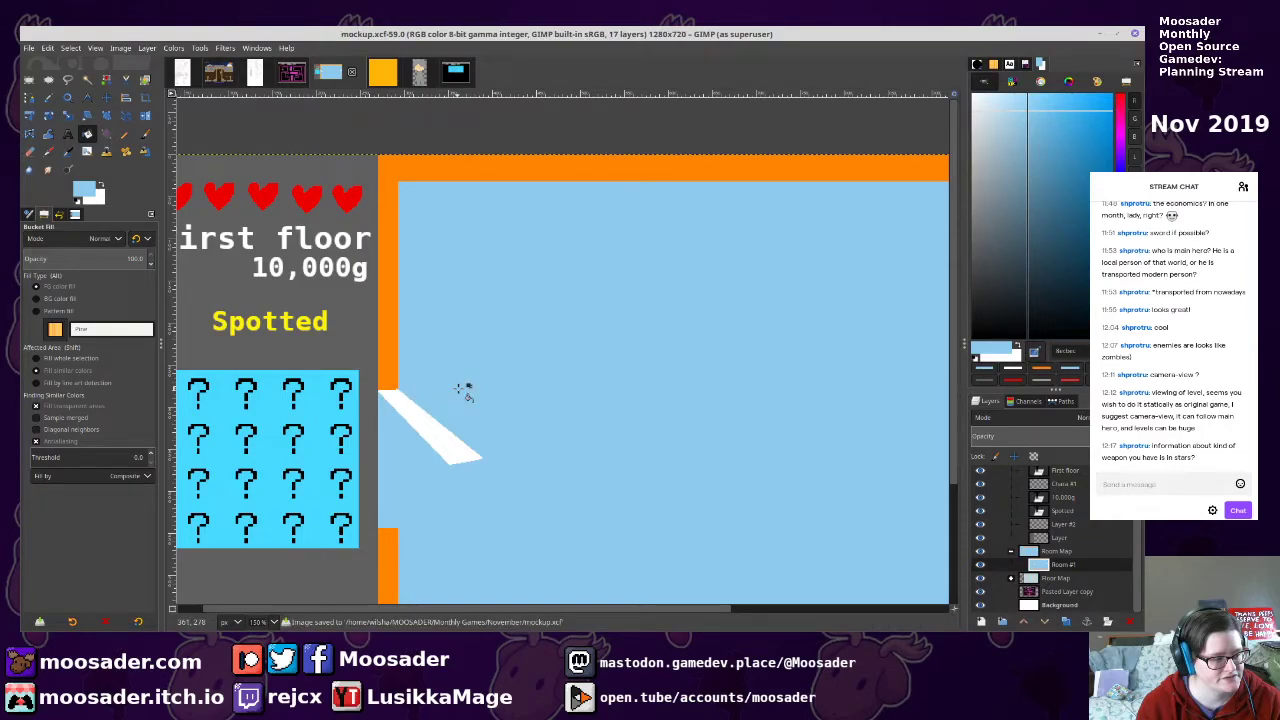
# Move the question-mark item grid down to the lower part of the HUD sidebar
pyautogui.moveTo(410, 348); pyautogui.dragTo(770, 270)
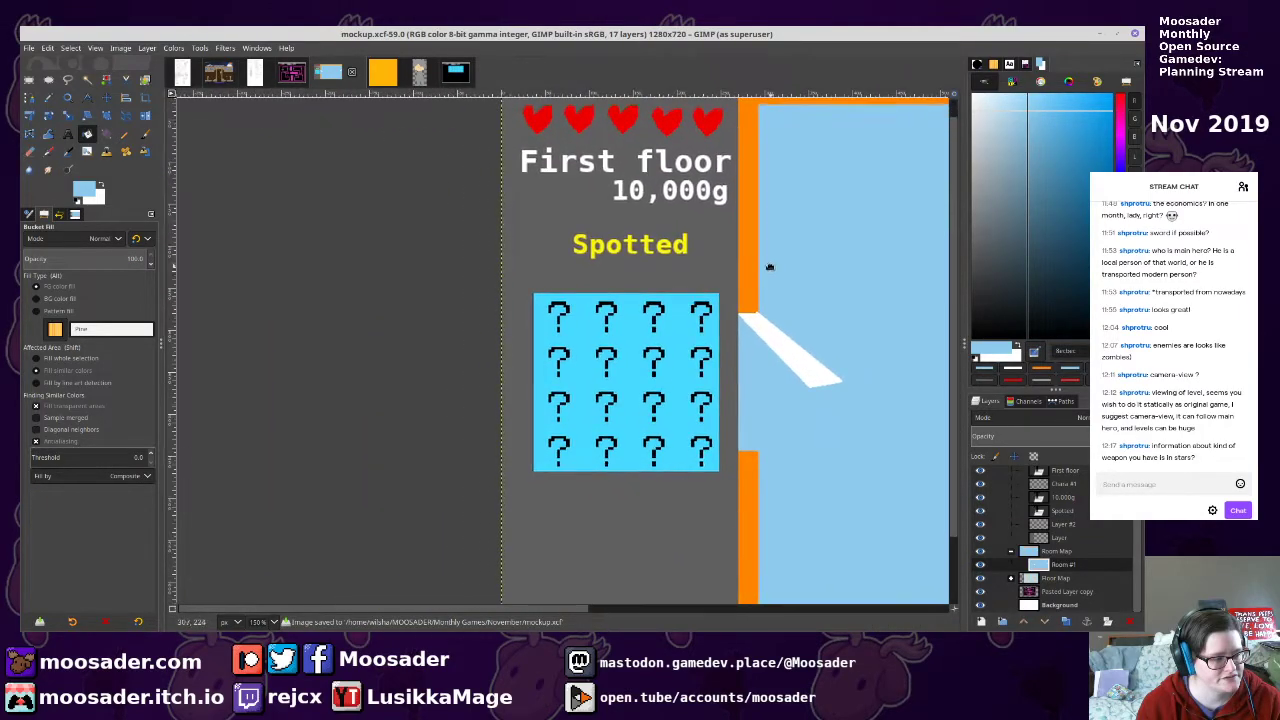
pyautogui.click(69, 135)
pyautogui.moveTo(506, 318); pyautogui.dragTo(389, 240)
pyautogui.click(106, 98)
pyautogui.moveTo(547, 334); pyautogui.dragTo(568, 457)
pyautogui.scroll(-1, 573, 277)
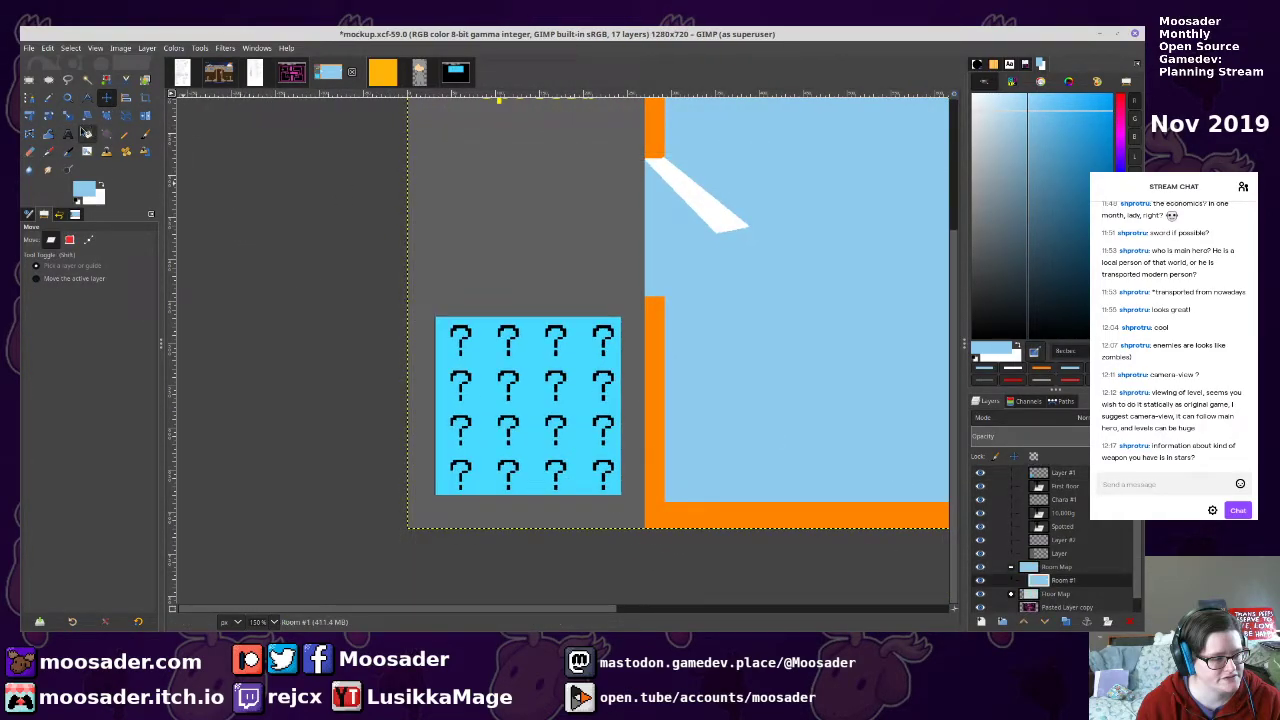
# Add the white text "Weapon" at size 31 between the Spotted status and the item grid
pyautogui.press('t')
pyautogui.click(1064, 486)
pyautogui.moveTo(539, 328); pyautogui.dragTo(546, 452)
pyautogui.moveTo(483, 217); pyautogui.dragTo(587, 264)
pyautogui.hotkey('ctrl', 'a')
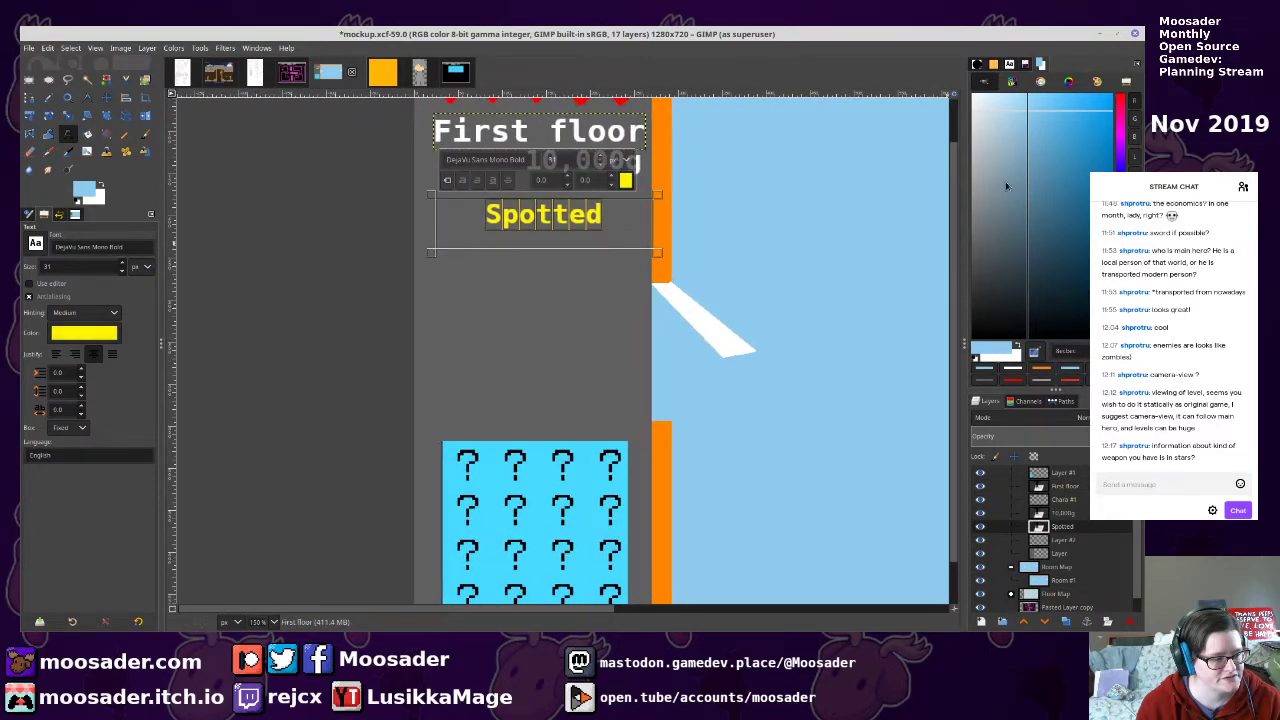
pyautogui.moveTo(1004, 186); pyautogui.dragTo(969, 93)
pyautogui.moveTo(619, 285); pyautogui.dragTo(430, 328)
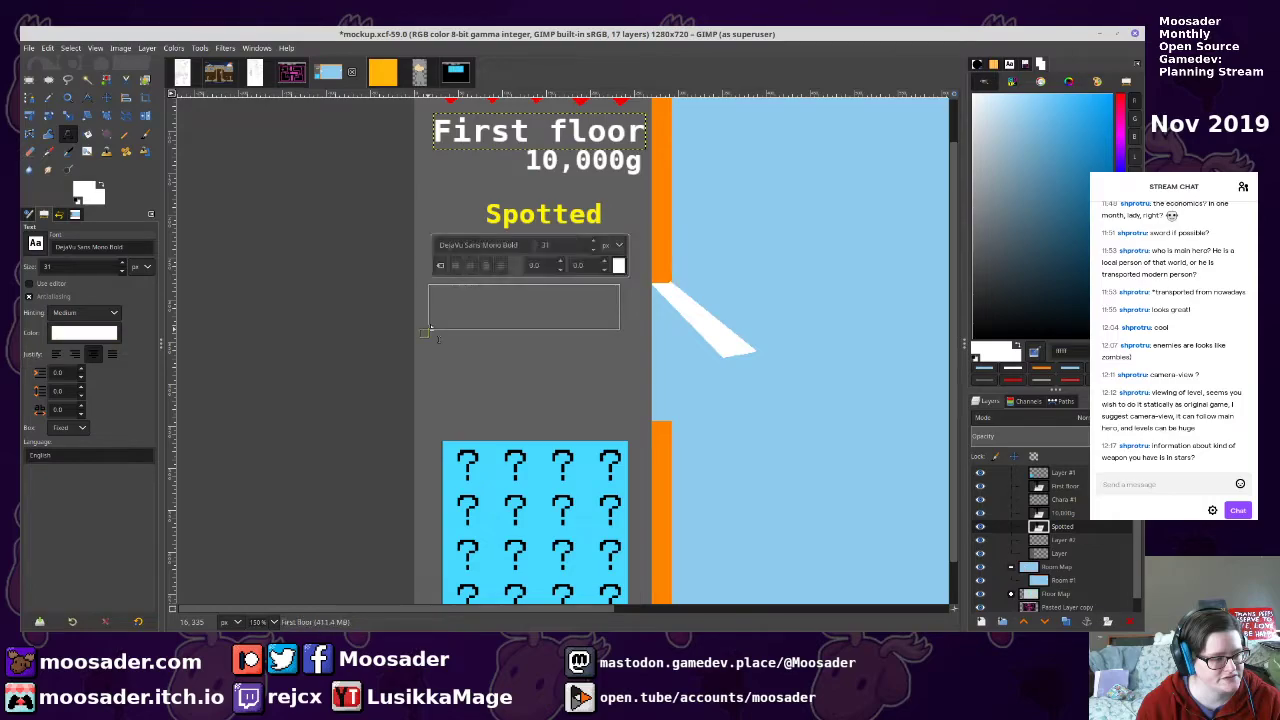
pyautogui.write('Weapon')
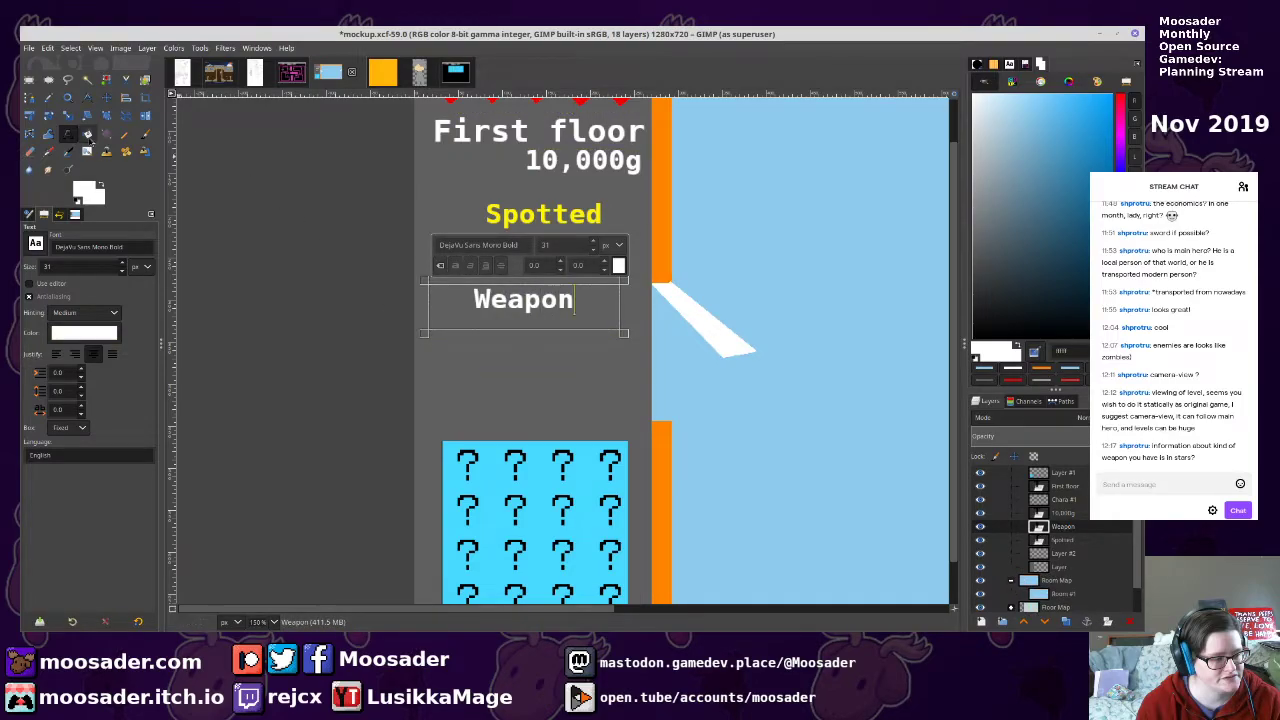
# Add the white text "Shovel" directly below "Weapon" in the HUD sidebar and save the mockup
pyautogui.moveTo(627, 375); pyautogui.dragTo(431, 320)
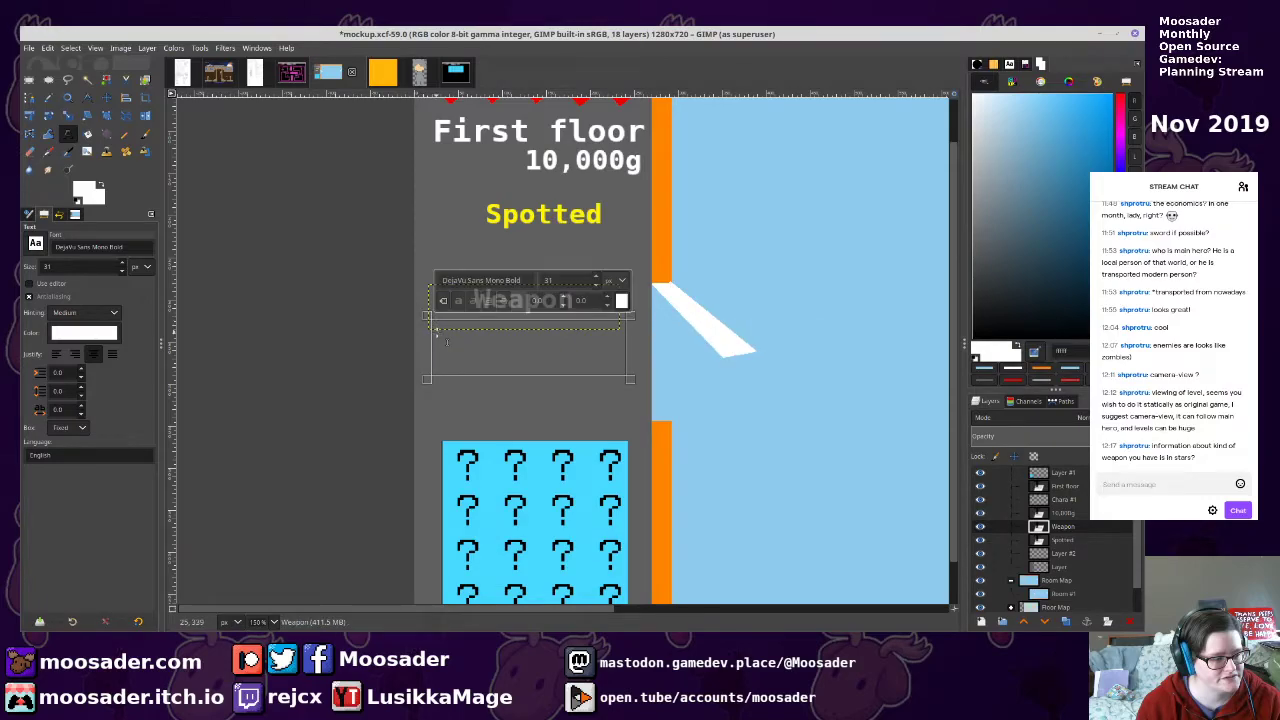
pyautogui.write('Shovel')
pyautogui.hotkey('ctrl', 's')
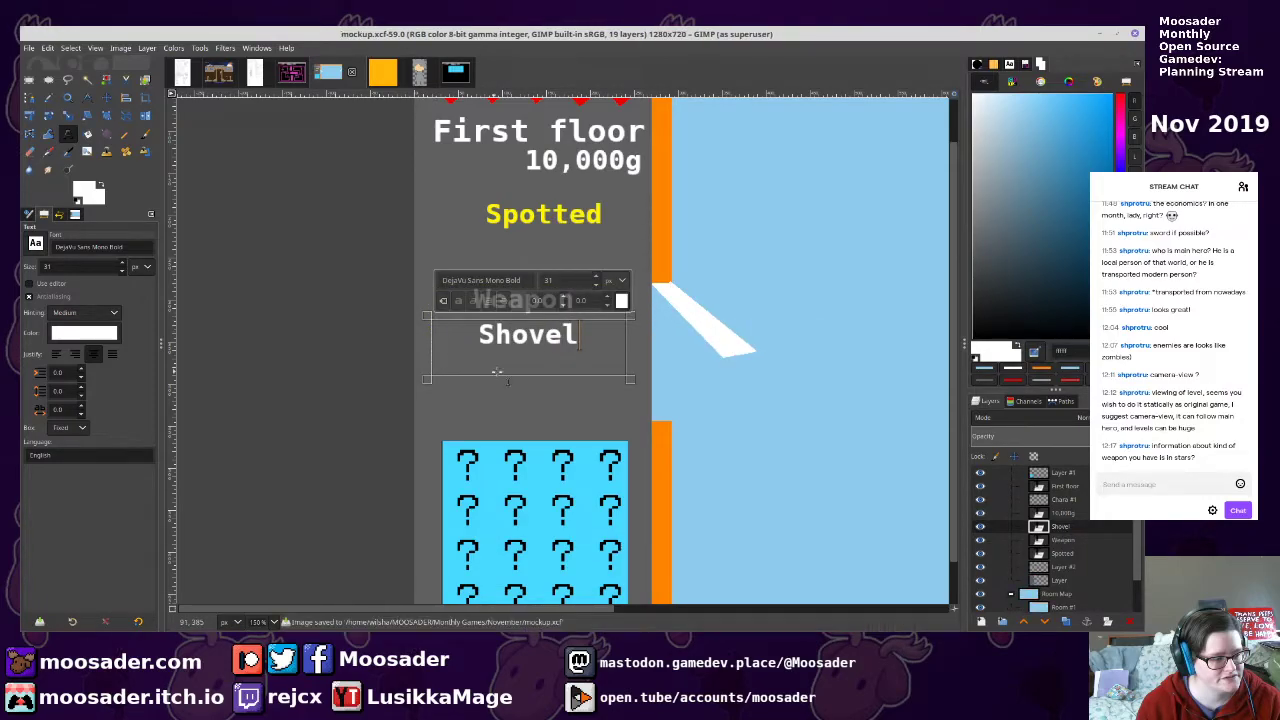
# Check the lowest HUD layer by toggling its visibility, and make Room #1 the active layer
pyautogui.keyDown('ctrl'); pyautogui.scroll(-4, 700, 470); pyautogui.keyUp('ctrl')
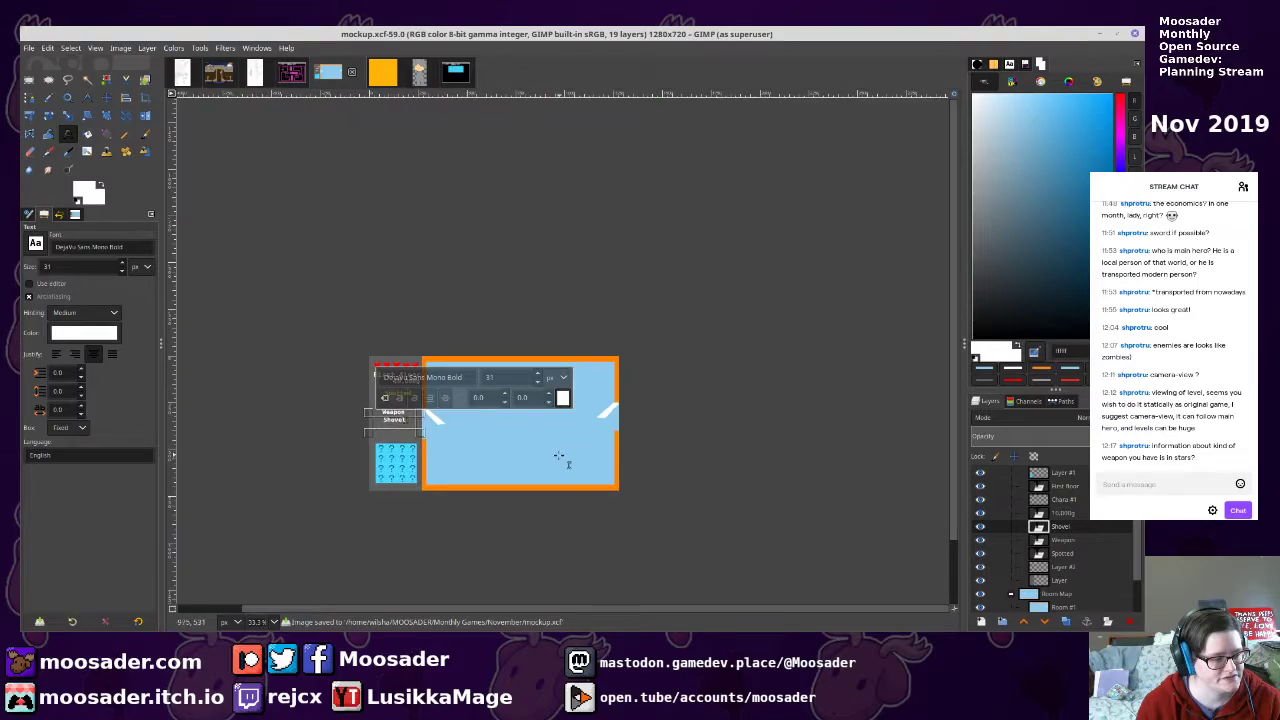
pyautogui.click(1040, 581)
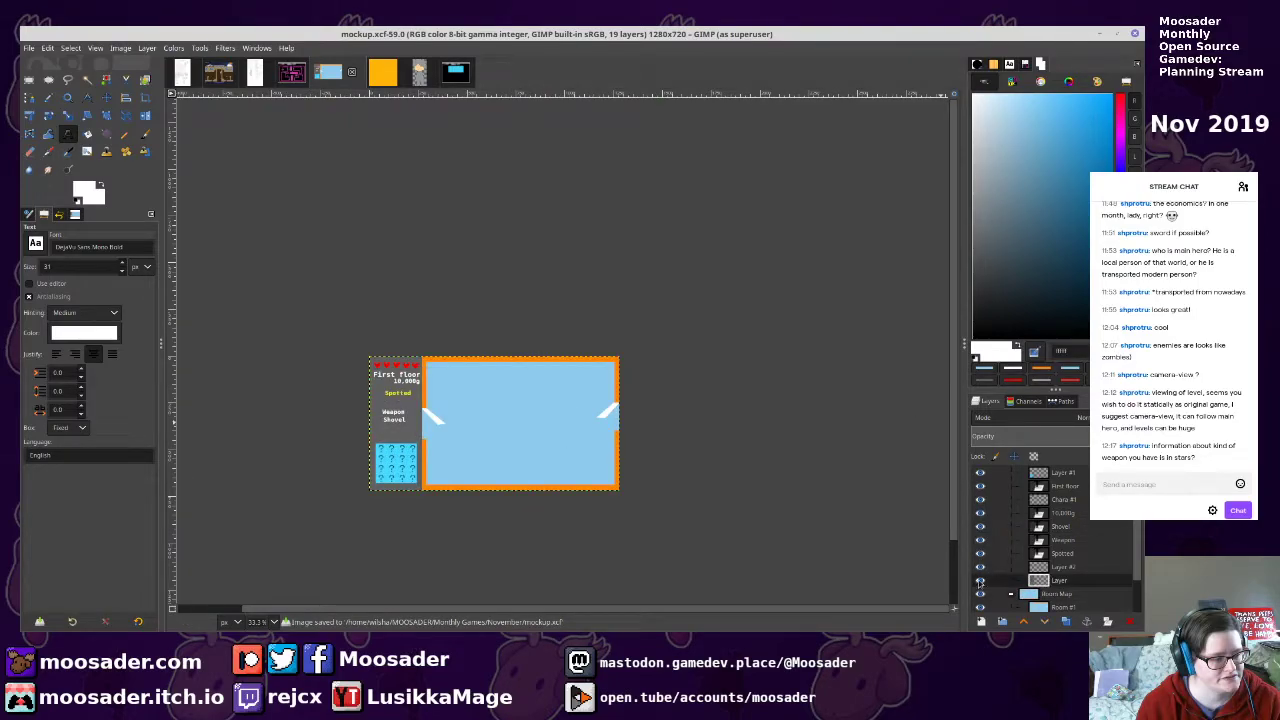
pyautogui.click(981, 581)
pyautogui.click(981, 581)
pyautogui.click(1034, 569)
pyautogui.scroll(-2, 1040, 568)
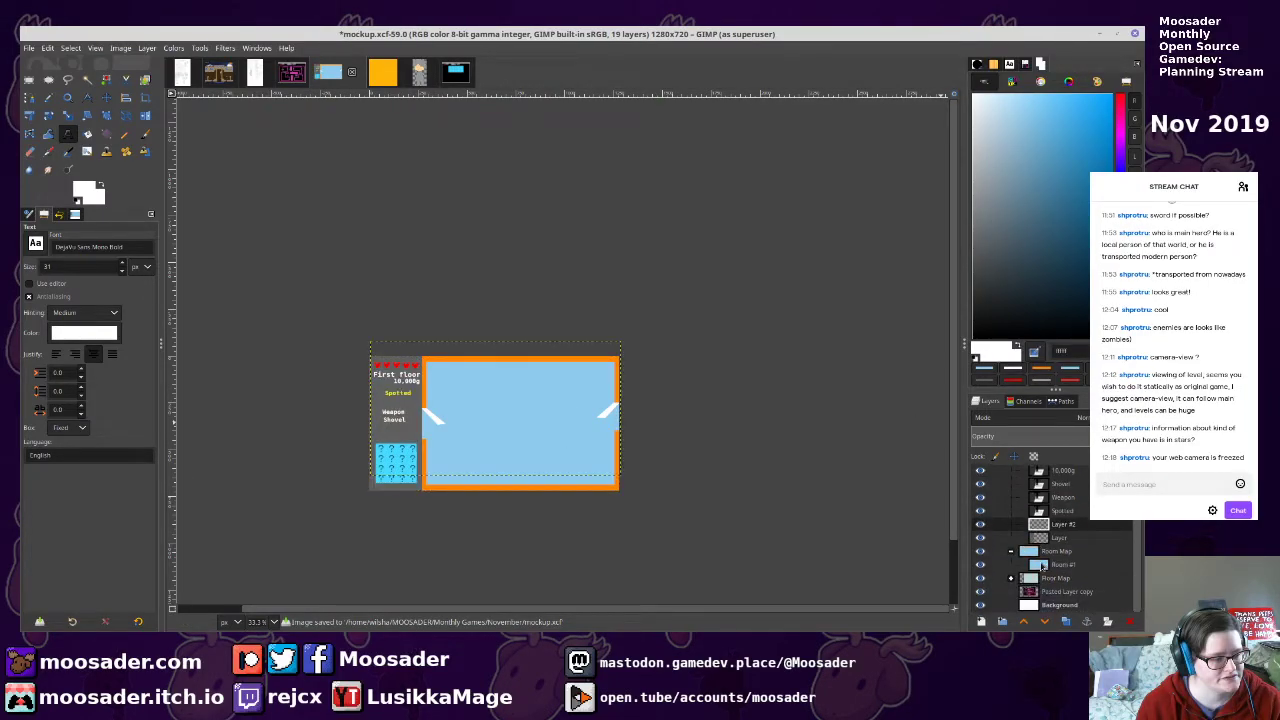
pyautogui.hotkey('ctrl', 's')
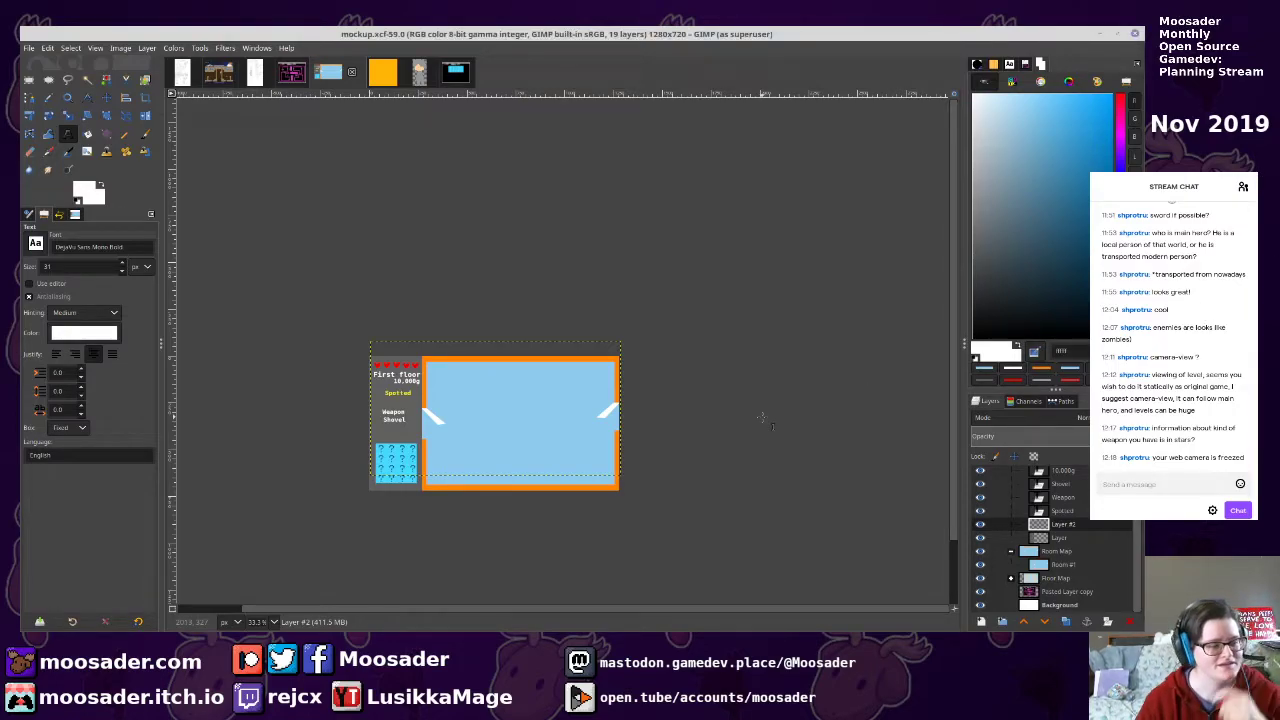
pyautogui.scroll(2, 621, 475)
pyautogui.click(1041, 566)
pyautogui.scroll(1, 588, 378)
pyautogui.moveTo(573, 365); pyautogui.dragTo(847, 352)
pyautogui.hotkey('ctrl', 's')
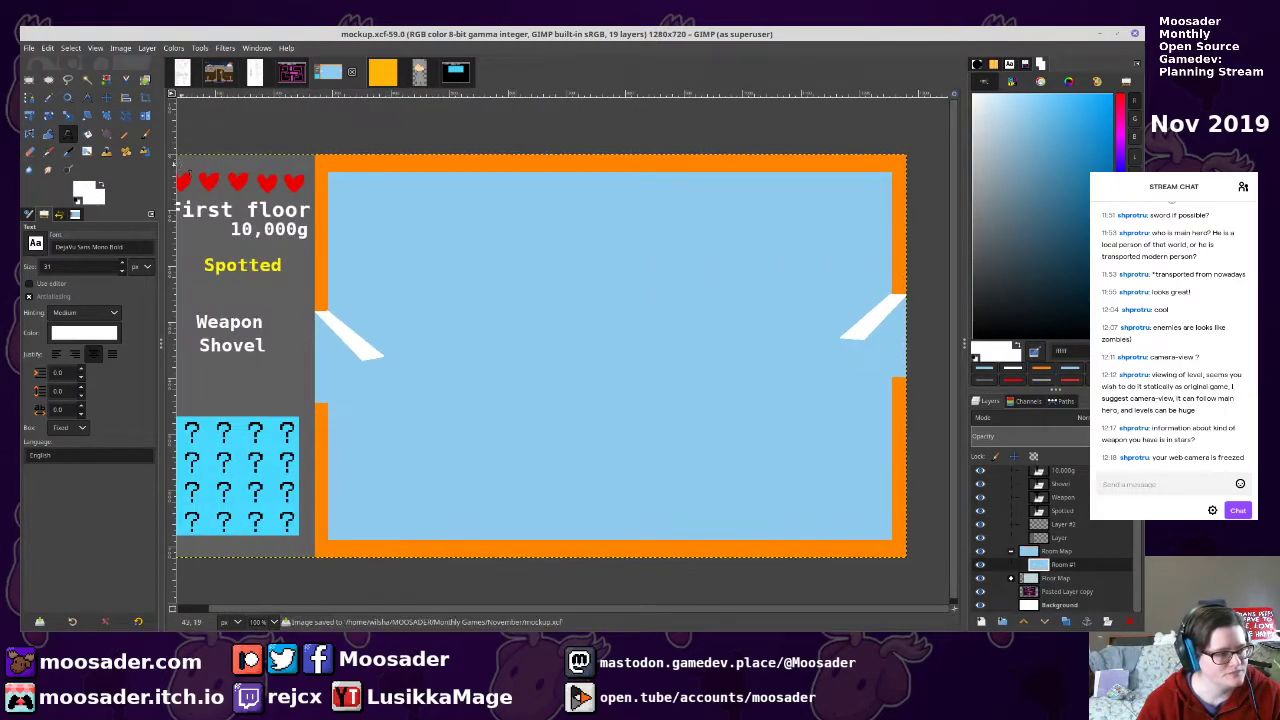
# Fill a full-width strip just inside the room's upper wall with a darker shade of the wall's orange and save
pyautogui.click(30, 80)
pyautogui.moveTo(327, 179); pyautogui.dragTo(911, 235)
pyautogui.press('n')
pyautogui.keyDown('ctrl'); pyautogui.click(903, 238); pyautogui.keyUp('ctrl')
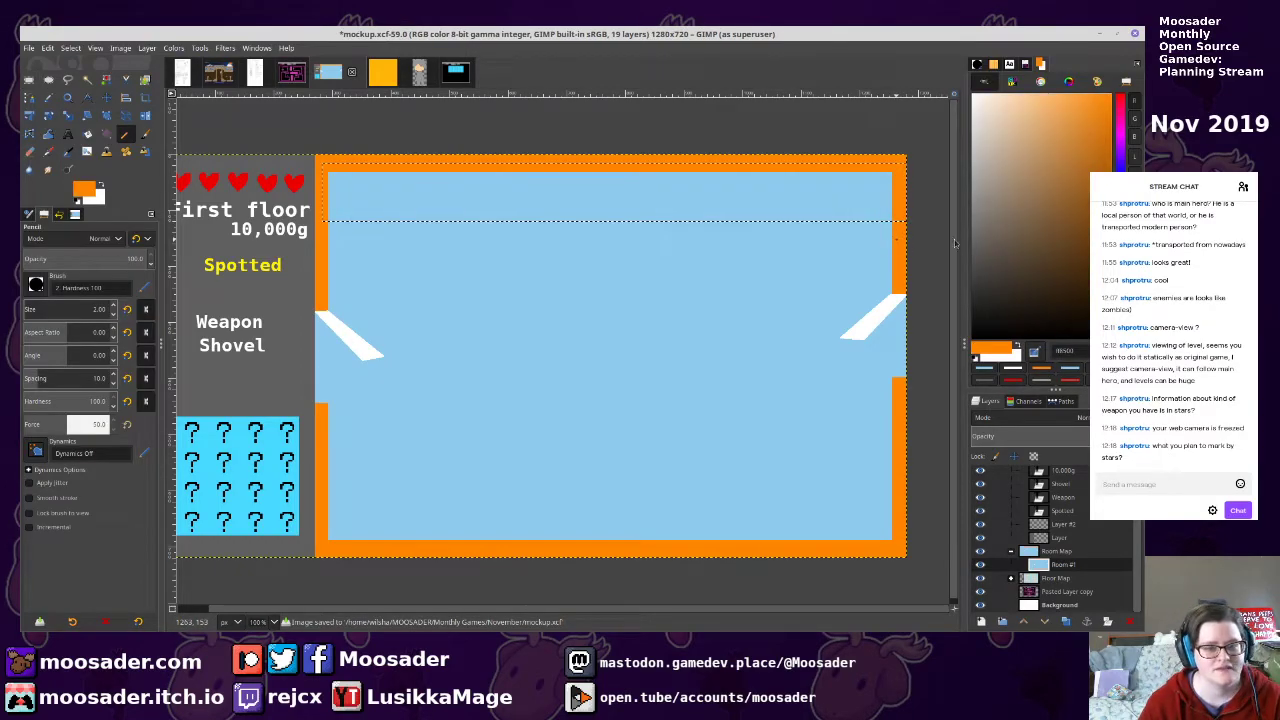
pyautogui.hotkey('shift', 'b')
pyautogui.moveTo(716, 222); pyautogui.dragTo(761, 237)
pyautogui.click(1108, 175)
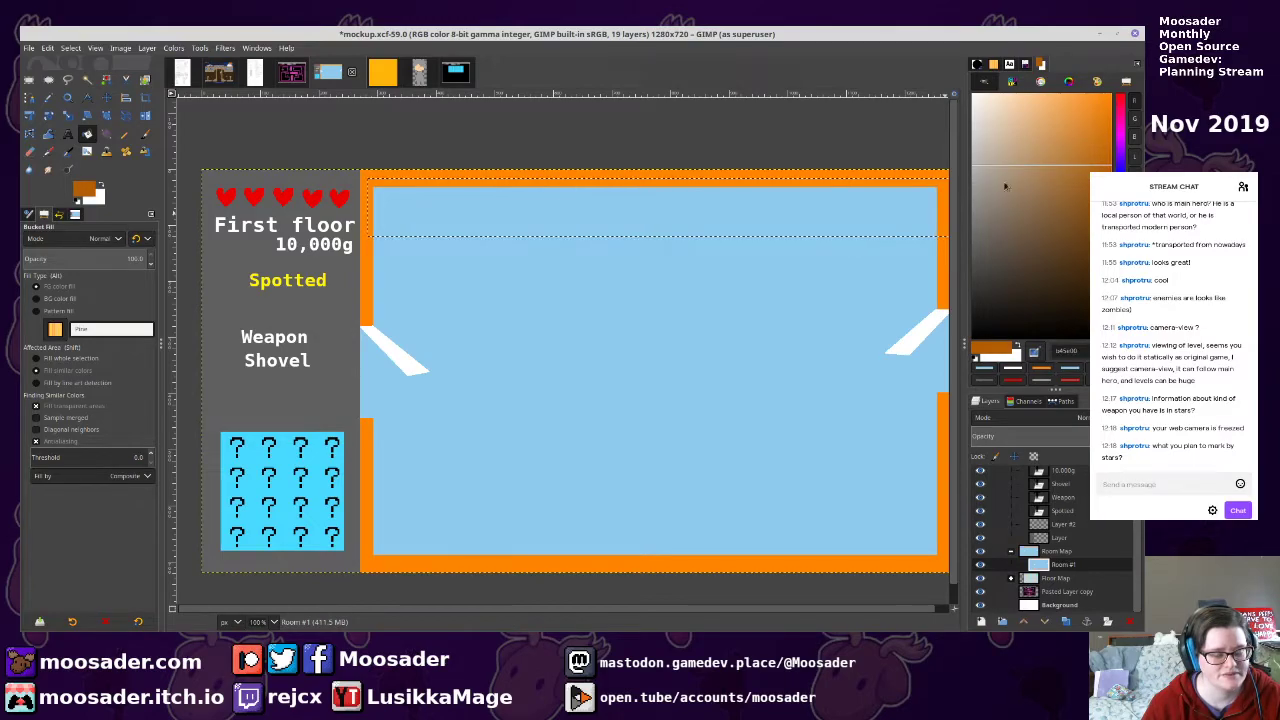
pyautogui.click(693, 218)
pyautogui.hotkey('ctrl', 's')
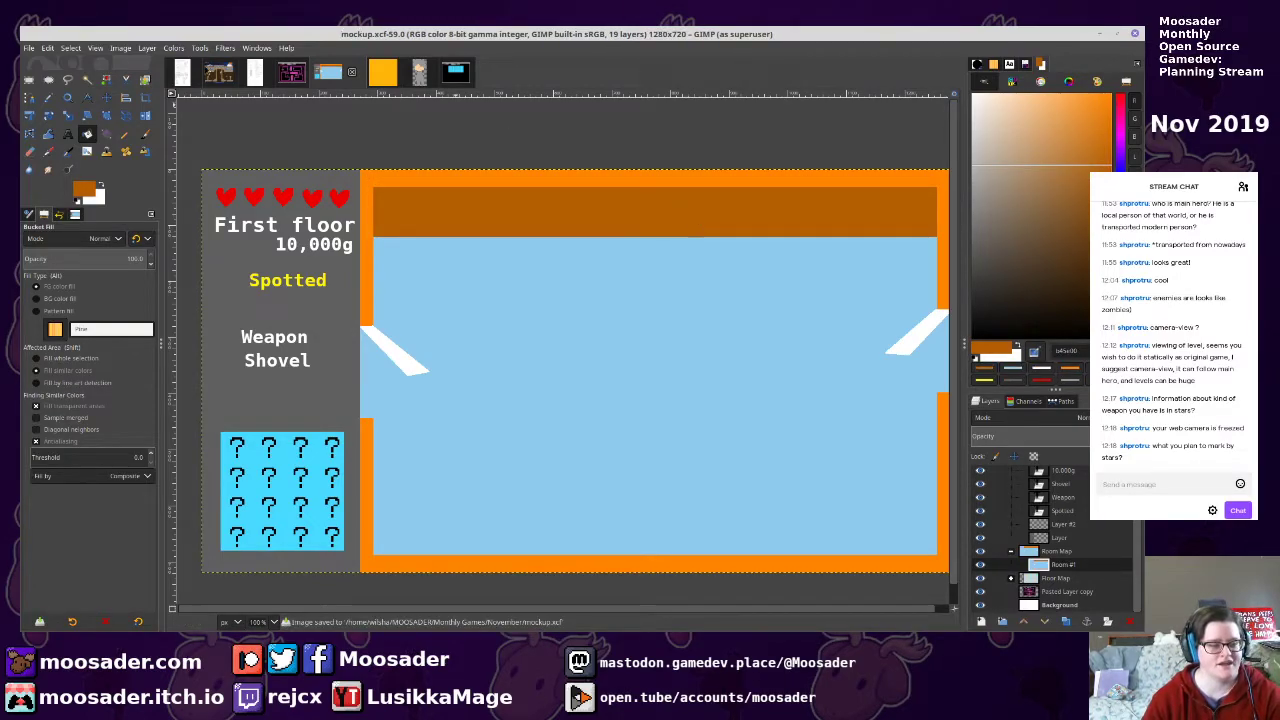
# Fill the upper part of the left doorway with the same dark orange
pyautogui.click(28, 80)
pyautogui.moveTo(348, 296); pyautogui.dragTo(374, 362)
pyautogui.hotkey('shift', 'b')
pyautogui.click(368, 347)
pyautogui.hotkey('ctrl', 'shift', 'a')
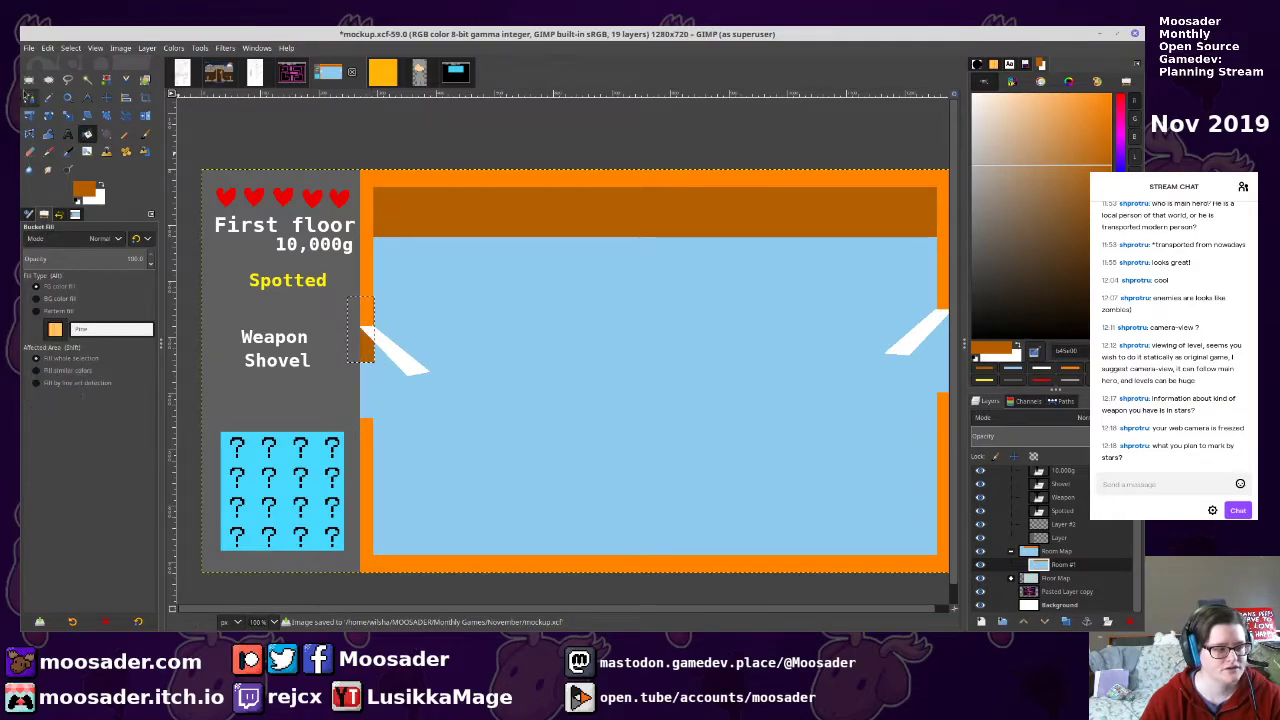
# Fill the upper part of the right doorway with the same dark orange and save the mockup
pyautogui.click(28, 80)
pyautogui.moveTo(483, 234); pyautogui.dragTo(384, 222)
pyautogui.moveTo(838, 265); pyautogui.dragTo(852, 340)
pyautogui.hotkey('shift', 'b')
pyautogui.click(852, 325)
pyautogui.hscroll(-3, 608, 351)
pyautogui.hotkey('ctrl', 's')
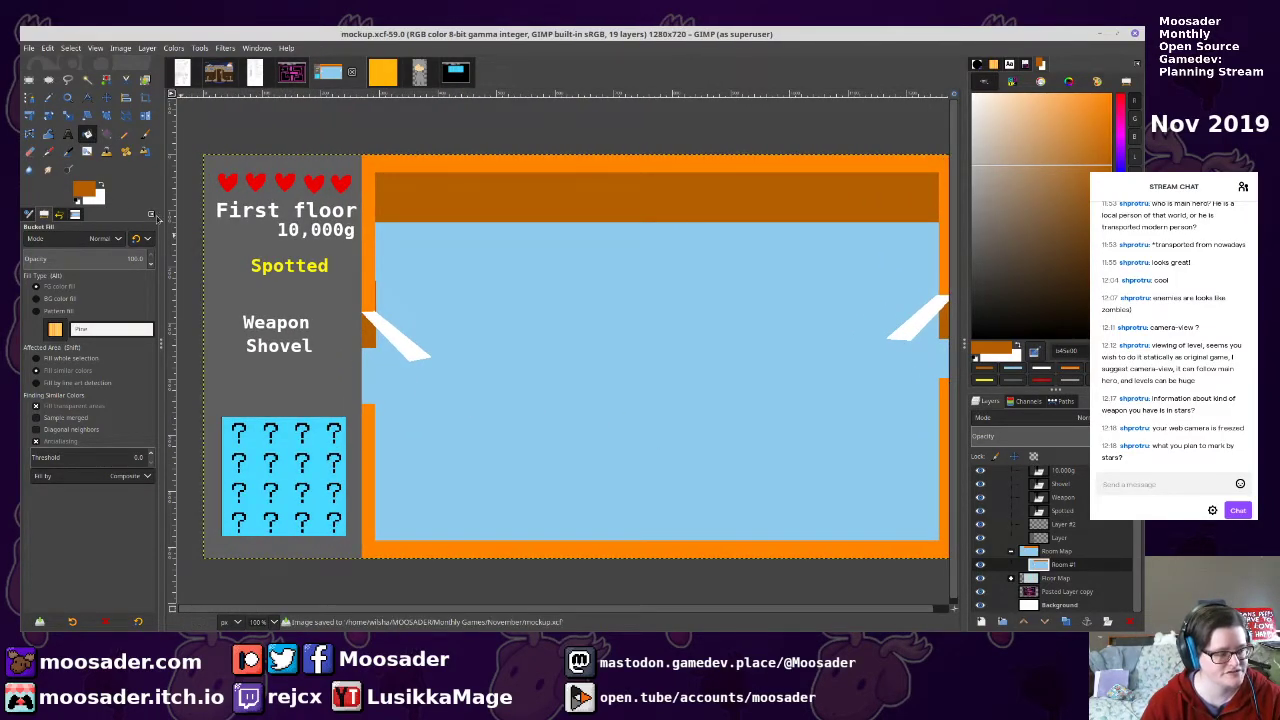
# Fill a large rectangle about 822 px wide in the middle of the room's floor with red and save the mockup
pyautogui.click(29, 79)
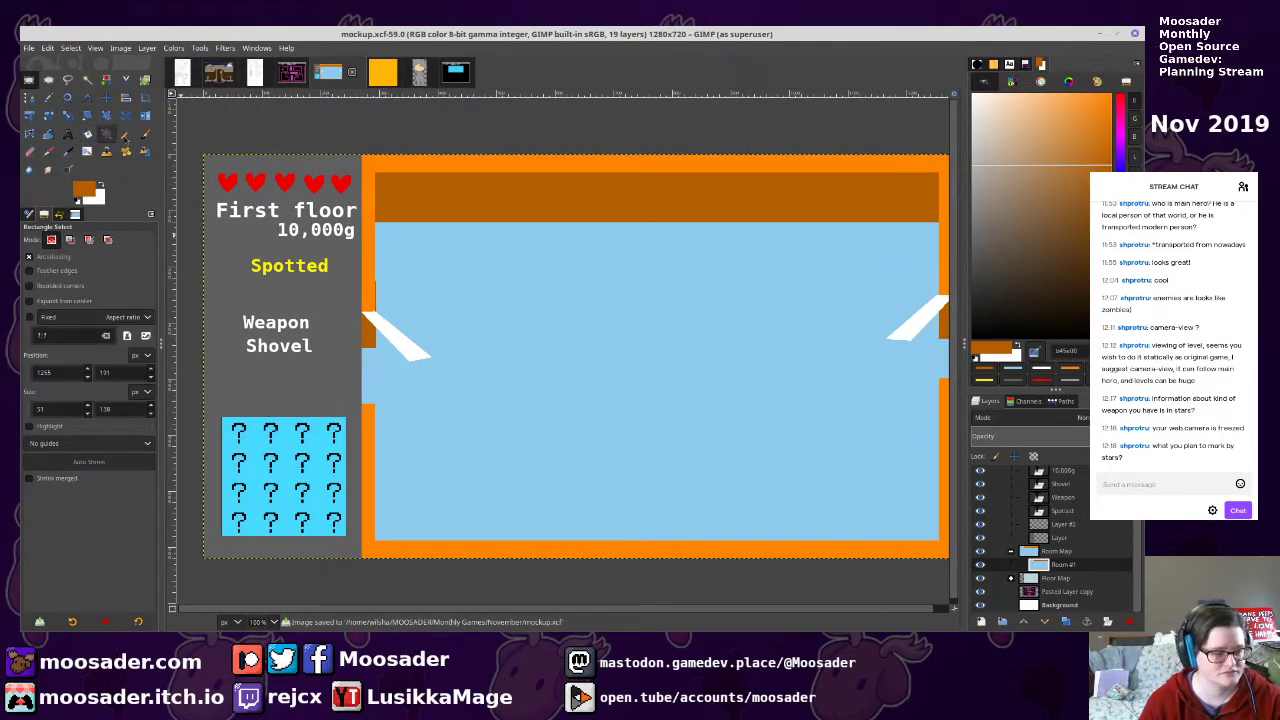
pyautogui.moveTo(663, 310); pyautogui.dragTo(592, 296)
pyautogui.moveTo(346, 237); pyautogui.dragTo(828, 498)
pyautogui.moveTo(1121, 131); pyautogui.dragTo(1121, 98)
pyautogui.hotkey('shift', 'b')
pyautogui.click(661, 430)
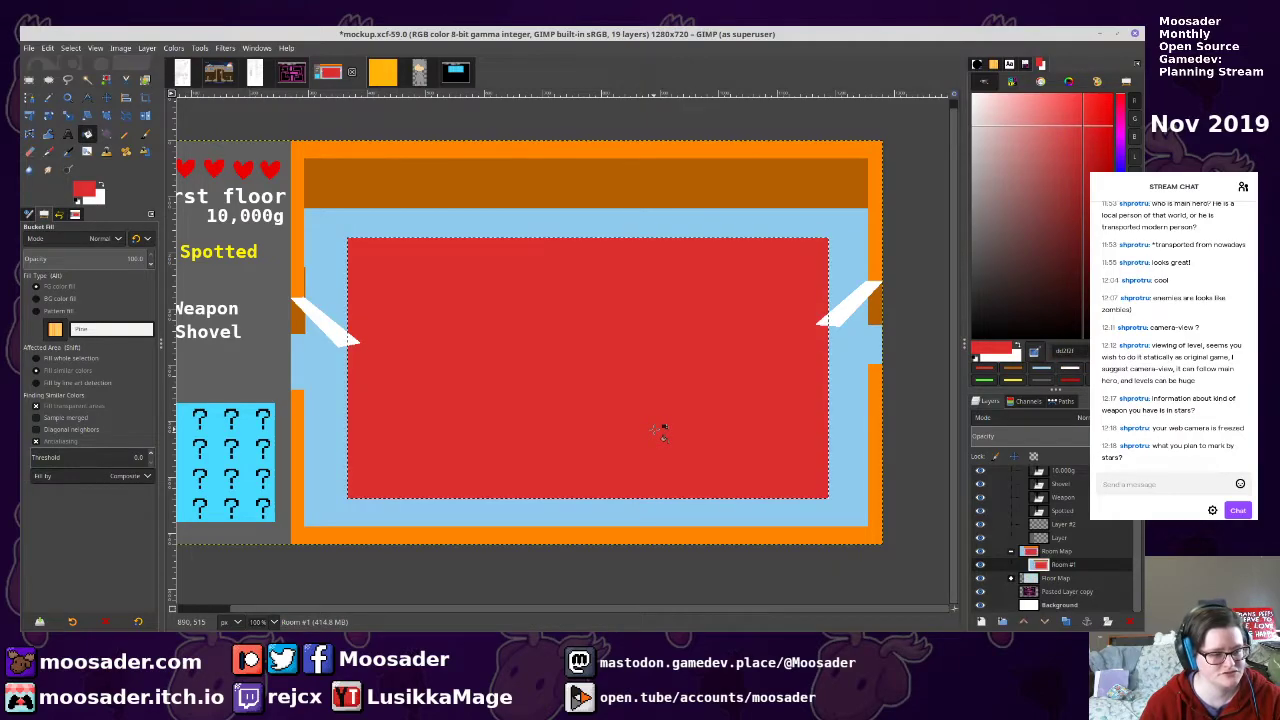
pyautogui.hotkey('ctrl', 'shift', 'a')
pyautogui.hotkey('ctrl', 's')
pyautogui.press('r')
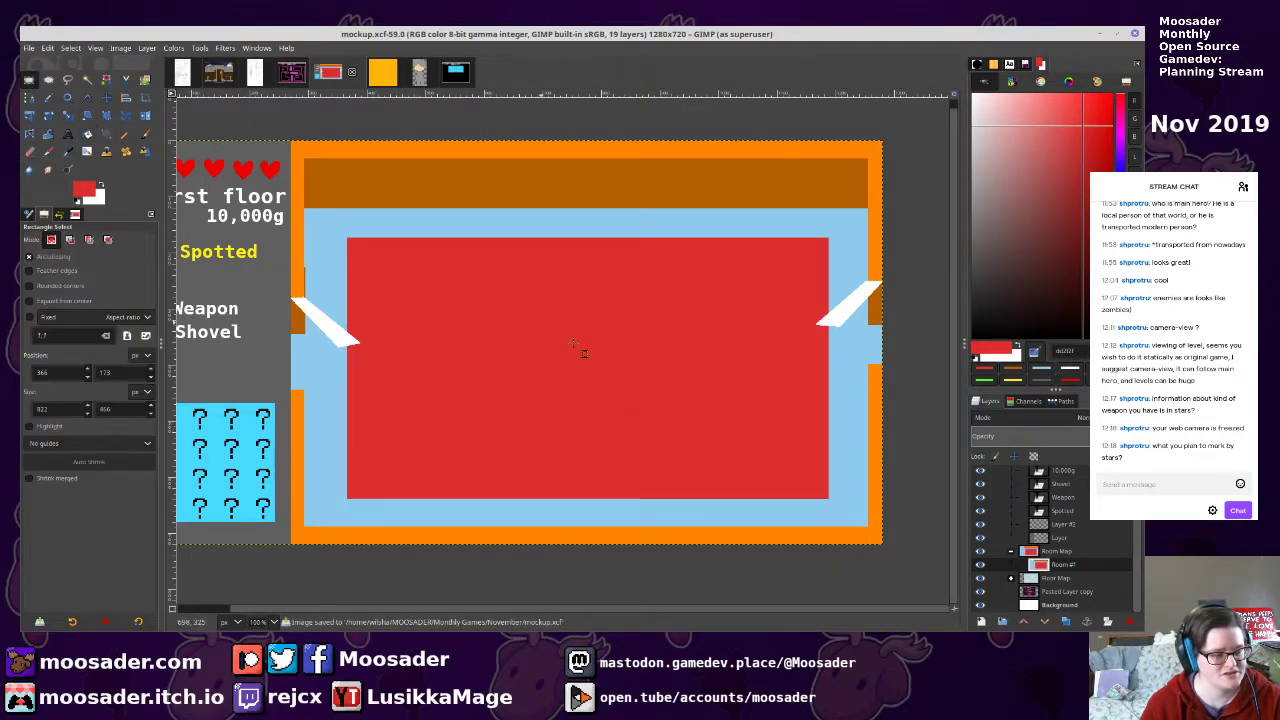
# Hide the room view to compare it with the floor map, show the room again and save the mockup
pyautogui.click(981, 564)
pyautogui.click(981, 578)
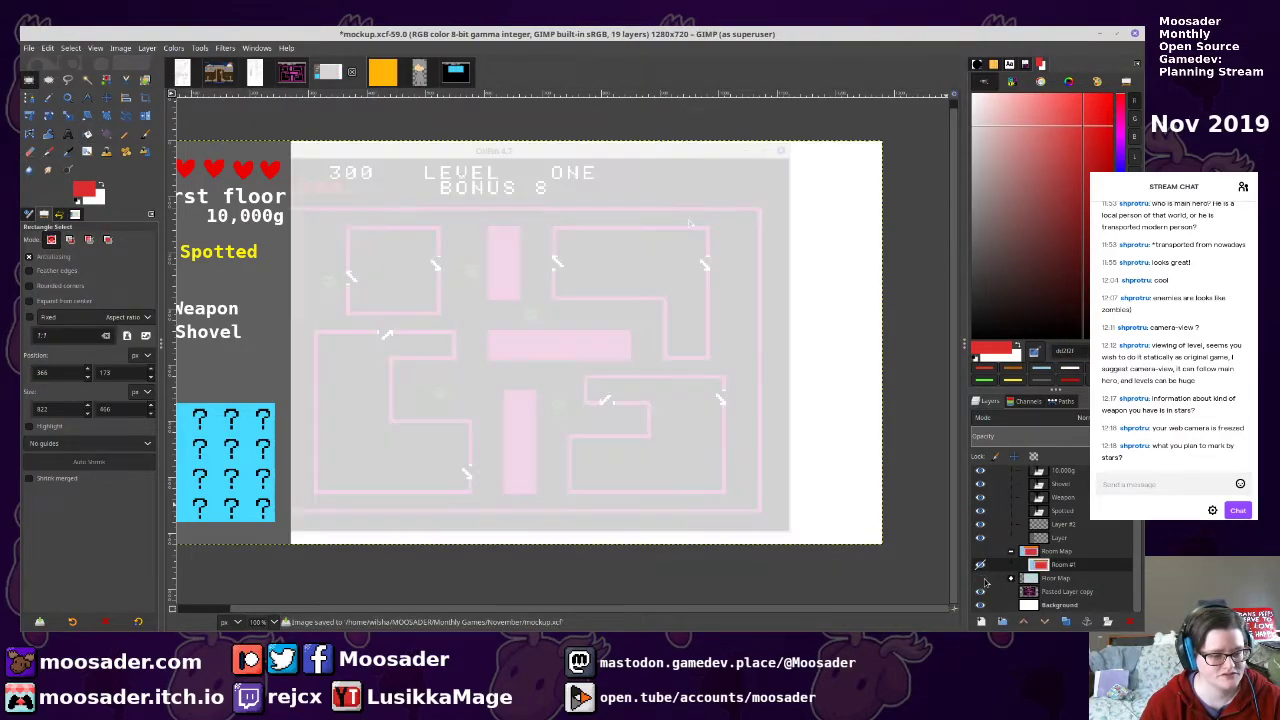
pyautogui.click(981, 578)
pyautogui.click(1056, 578)
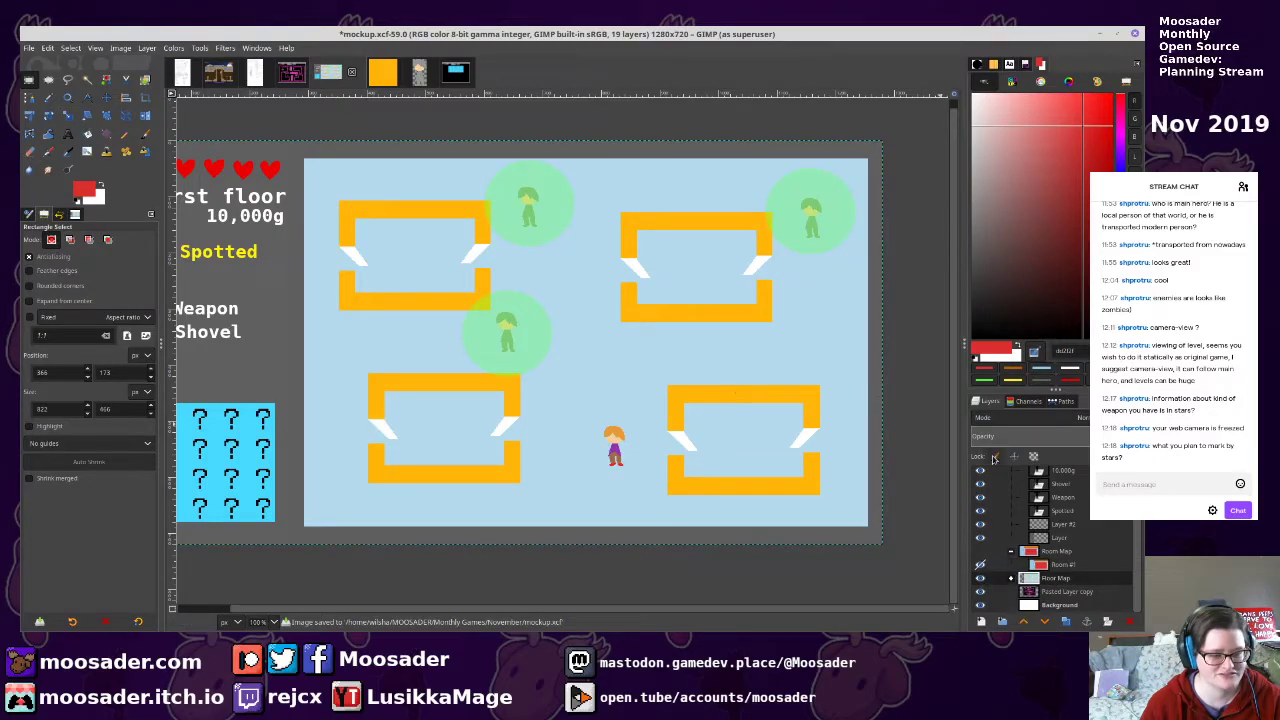
pyautogui.click(1043, 553)
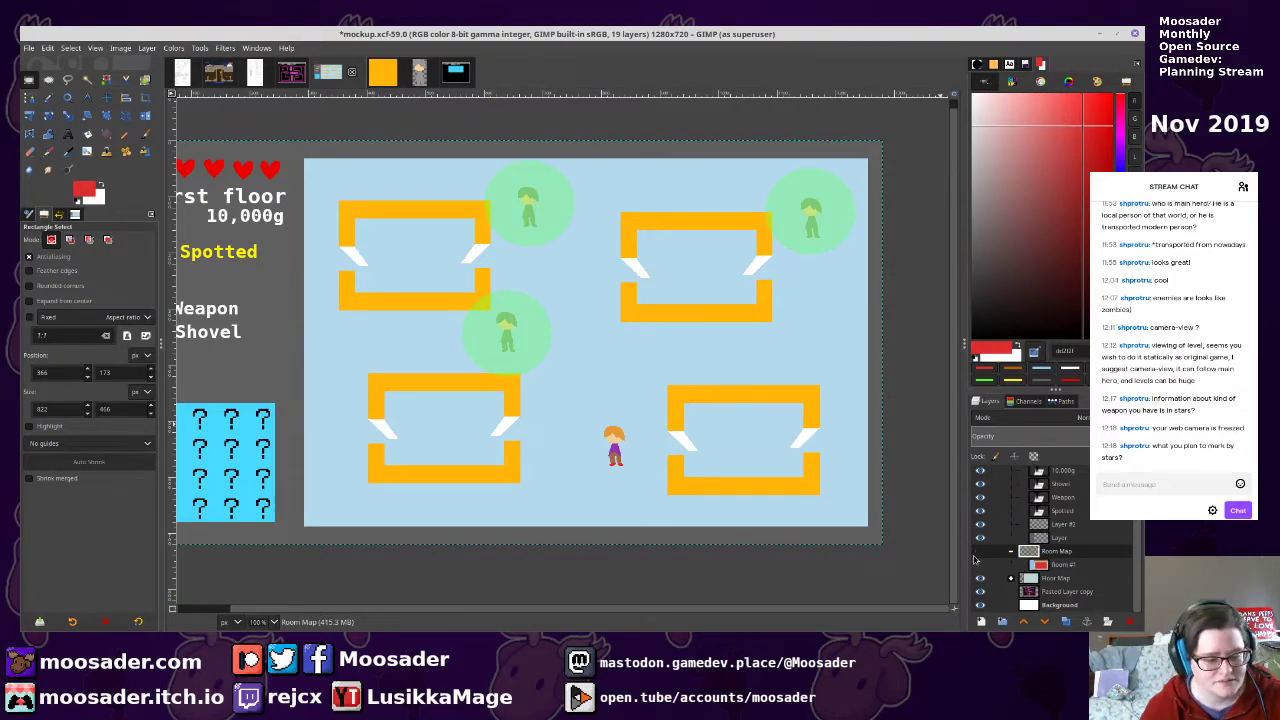
pyautogui.click(981, 565)
pyautogui.hotkey('ctrl', 's')
# On the Room #1 layer, fill a rectangle from the middle of the upper wall down to the red area with gray
pyautogui.moveTo(639, 468); pyautogui.dragTo(643, 466)
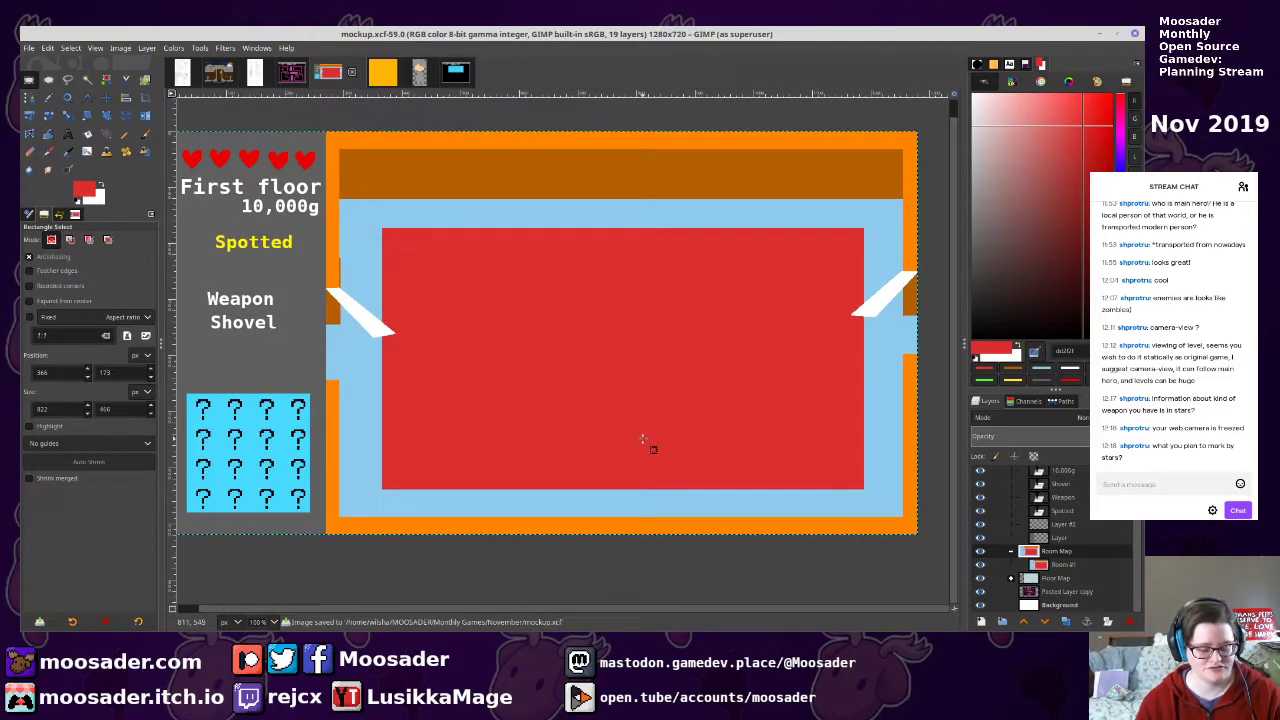
pyautogui.moveTo(542, 152); pyautogui.dragTo(698, 226)
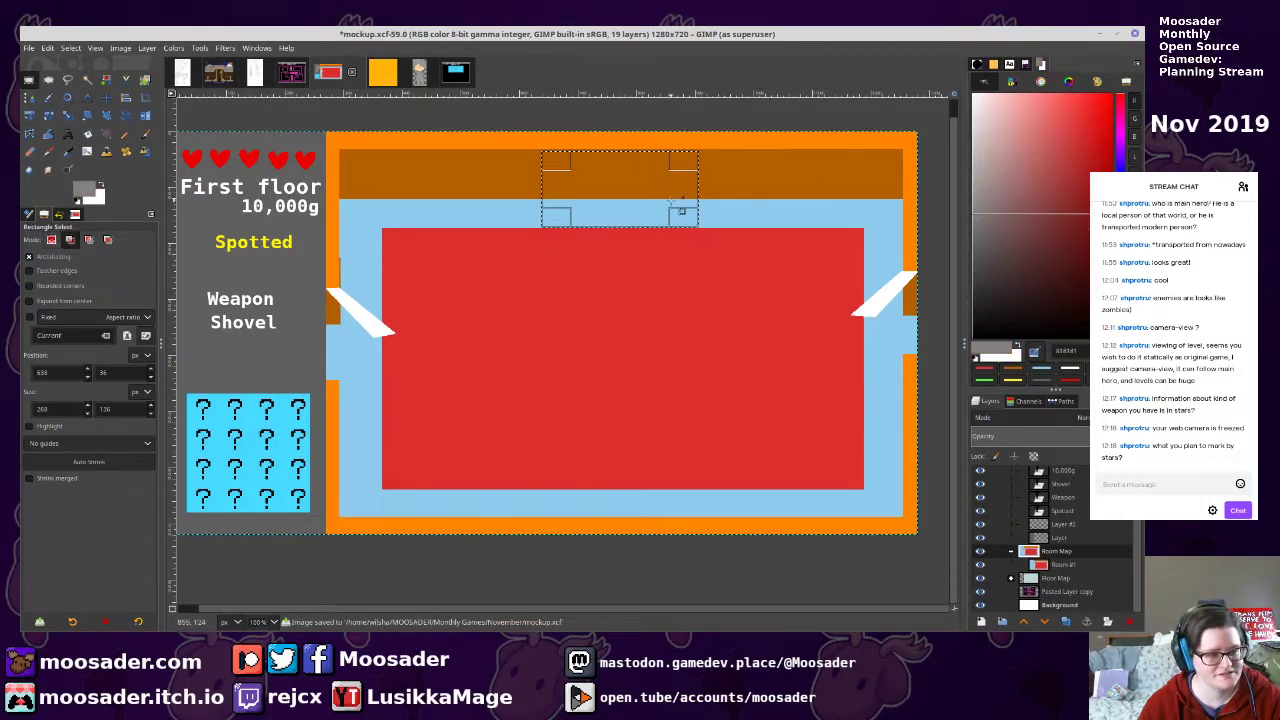
pyautogui.hotkey('shift', 'b')
pyautogui.click(698, 208)
pyautogui.click(1060, 565)
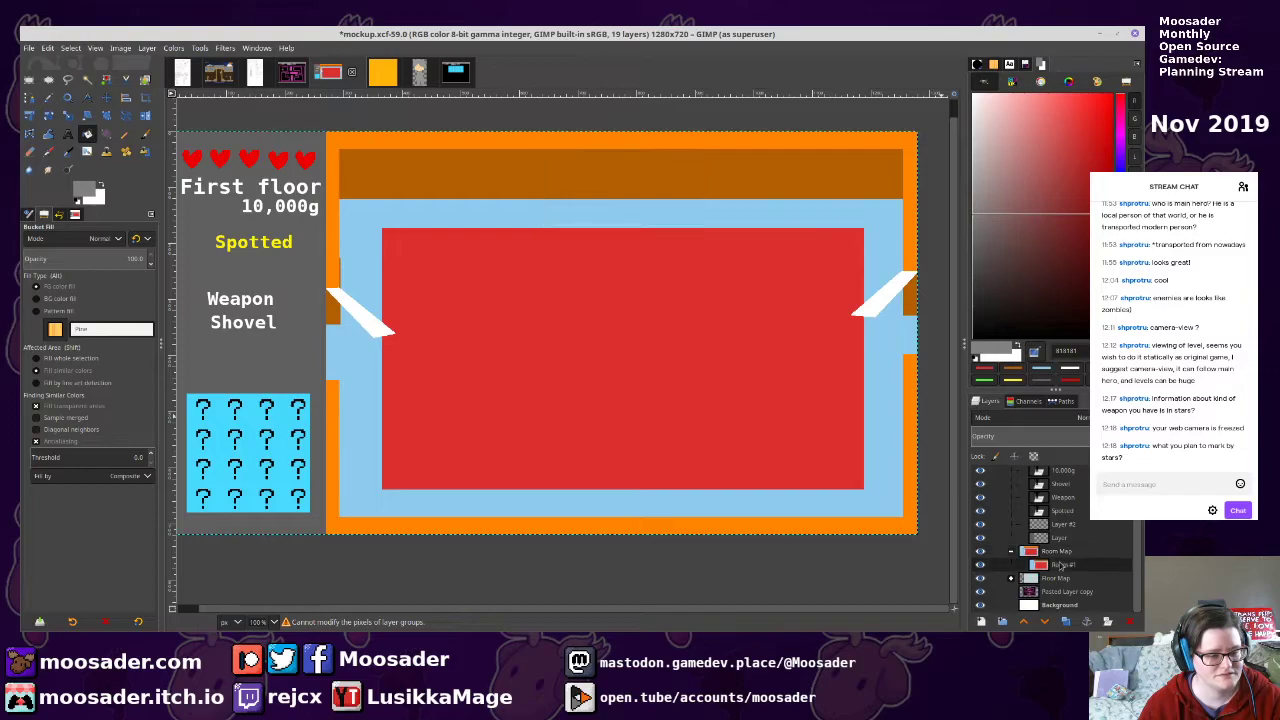
pyautogui.click(665, 208)
# Fill a strip along the gray block's upper edge with a lighter gray
pyautogui.moveTo(980, 297); pyautogui.dragTo(967, 298)
pyautogui.click(29, 81)
pyautogui.moveTo(530, 145); pyautogui.dragTo(764, 174)
pyautogui.hotkey('shift', 'b')
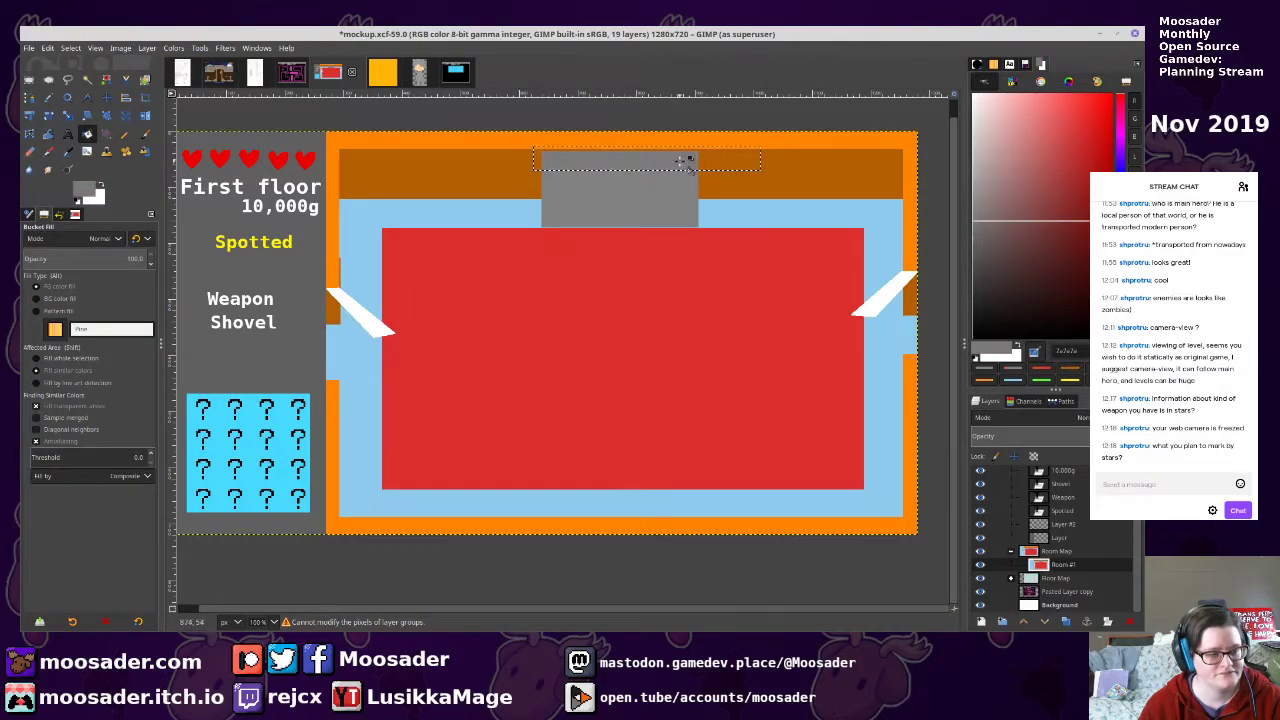
pyautogui.keyDown('ctrl'); pyautogui.click(585, 152); pyautogui.keyUp('ctrl')
pyautogui.click(585, 152)
pyautogui.hotkey('ctrl', 'shift', 'a')
# Fill a smaller rectangle in the lower middle of the gray block with dark gray as the fireplace-like opening
pyautogui.press('r')
pyautogui.moveTo(583, 184); pyautogui.dragTo(658, 236)
pyautogui.hotkey('shift', 'b')
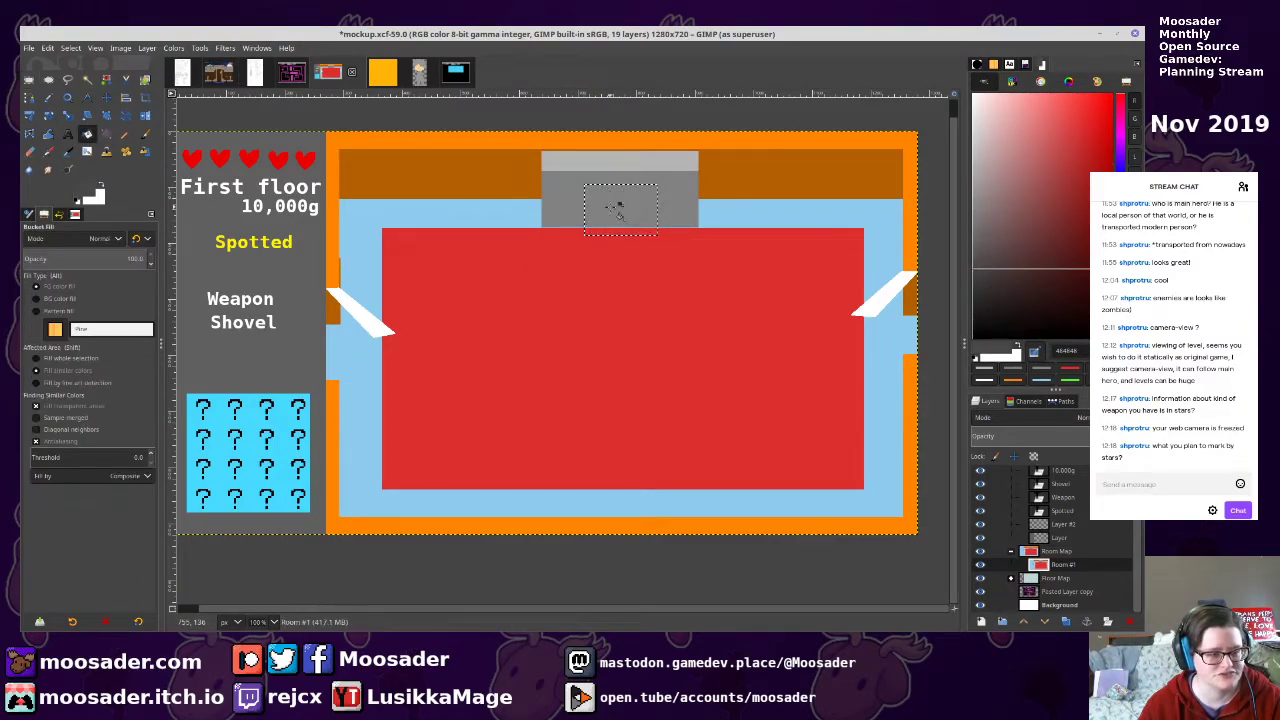
pyautogui.click(617, 206)
pyautogui.hotkey('ctrl', 'shift', 'a')
# Fill two small upright rectangles with dark red on the brown wall, one either side of the gray block, and save
pyautogui.press('r')
pyautogui.moveTo(411, 153); pyautogui.dragTo(438, 193)
pyautogui.moveTo(787, 155); pyautogui.dragTo(814, 195)
pyautogui.hotkey('shift', 'b')
pyautogui.click(810, 178)
pyautogui.hotkey('ctrl', 'shift', 'a')
pyautogui.hotkey('ctrl', 's')
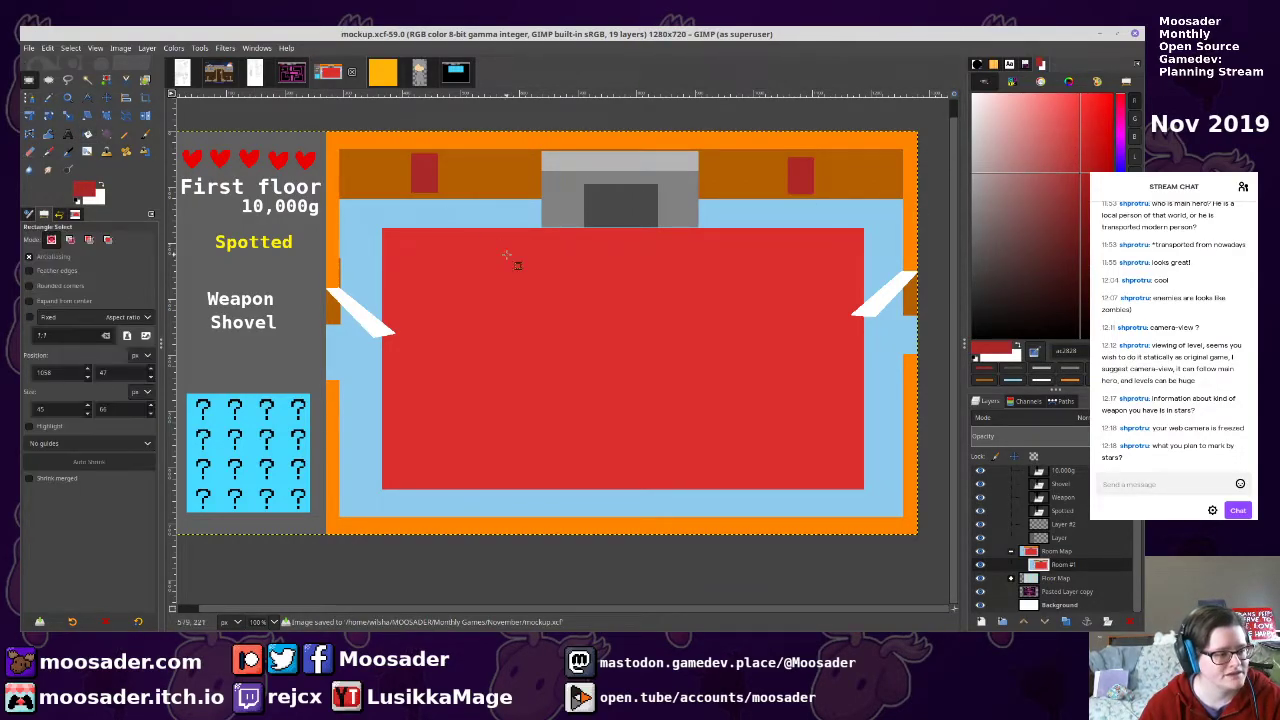
# Hide the room view, expand the Floor Map group and copy the player character from its Chara layer
pyautogui.press('n')
pyautogui.click(1068, 580)
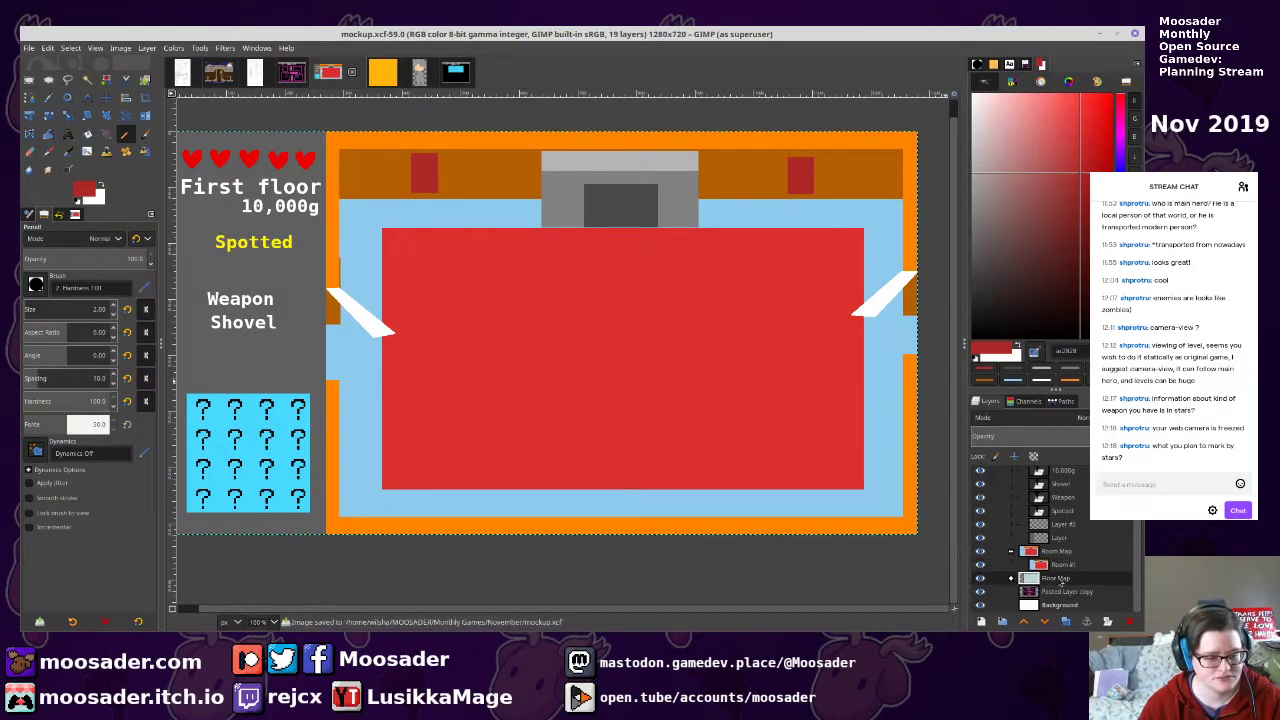
pyautogui.click(980, 552)
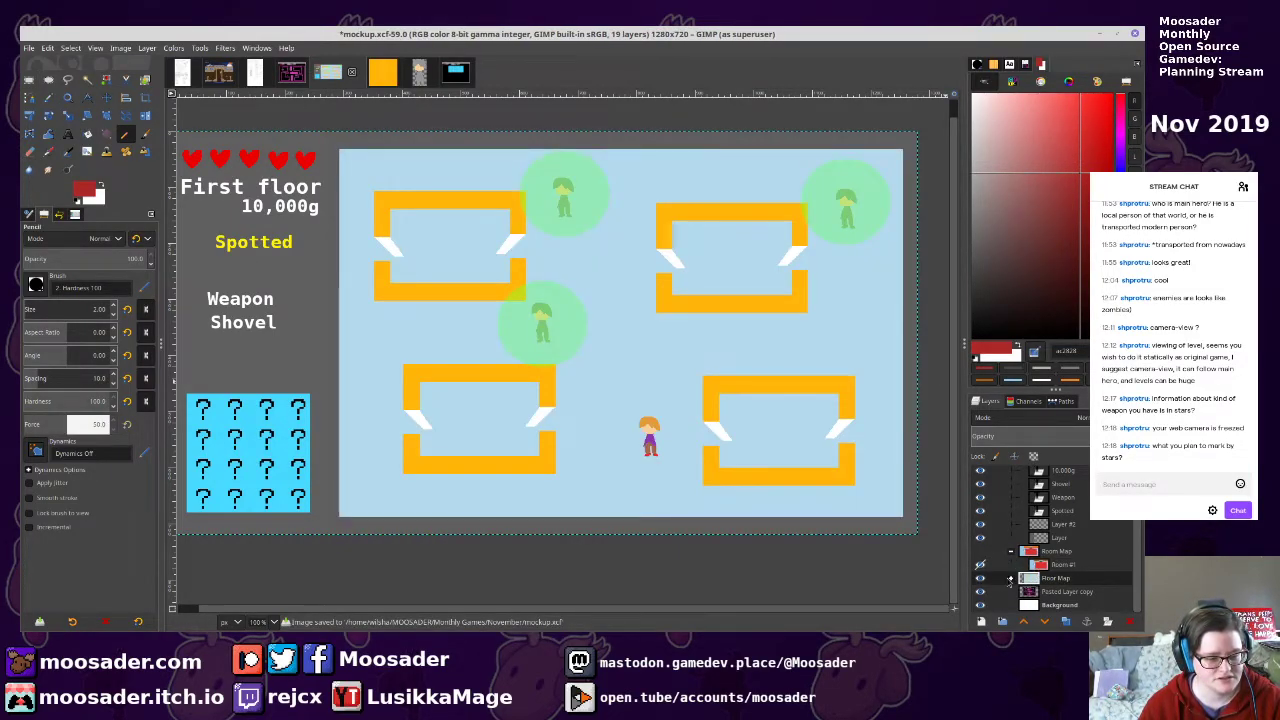
pyautogui.click(1010, 578)
pyautogui.click(1030, 552)
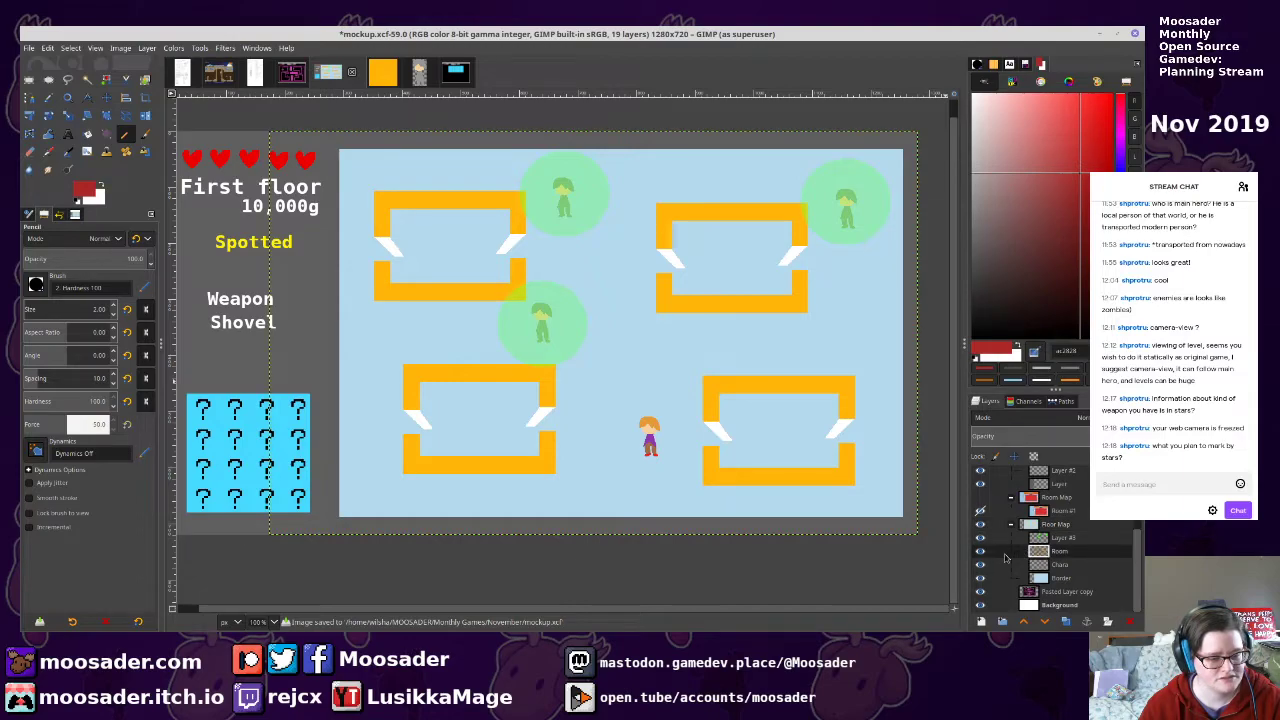
pyautogui.click(1018, 563)
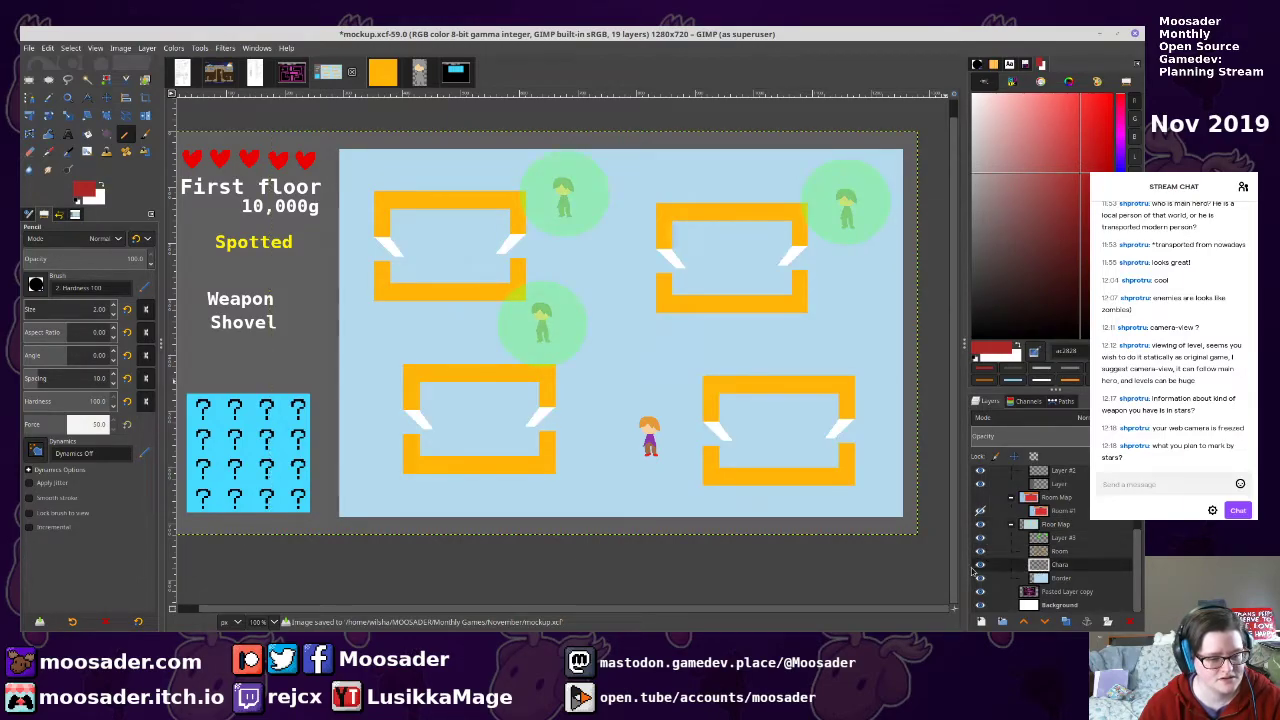
pyautogui.click(29, 79)
pyautogui.moveTo(624, 391); pyautogui.dragTo(688, 479)
pyautogui.hotkey('ctrl', 'c')
# Hide the floor map, show the room again and paste the character onto a new layer named "Char ref"
pyautogui.click(980, 524)
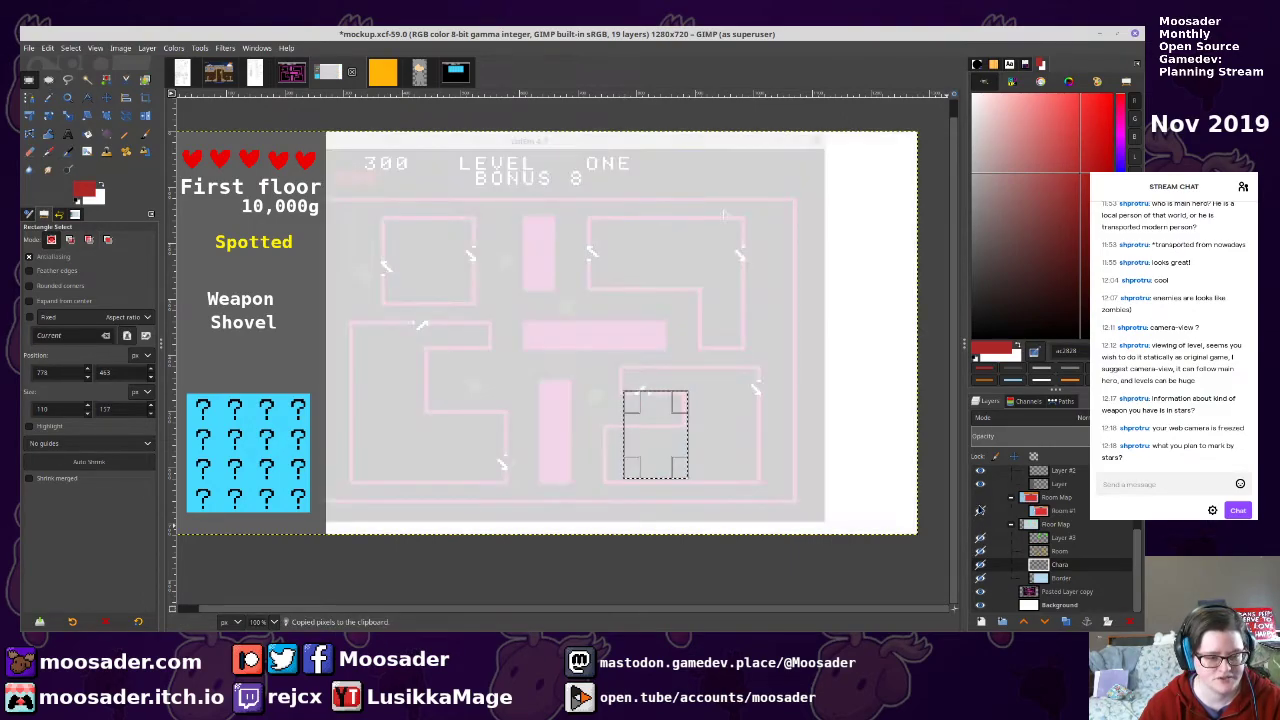
pyautogui.hotkey('alt', 'Tab')
pyautogui.click(981, 621)
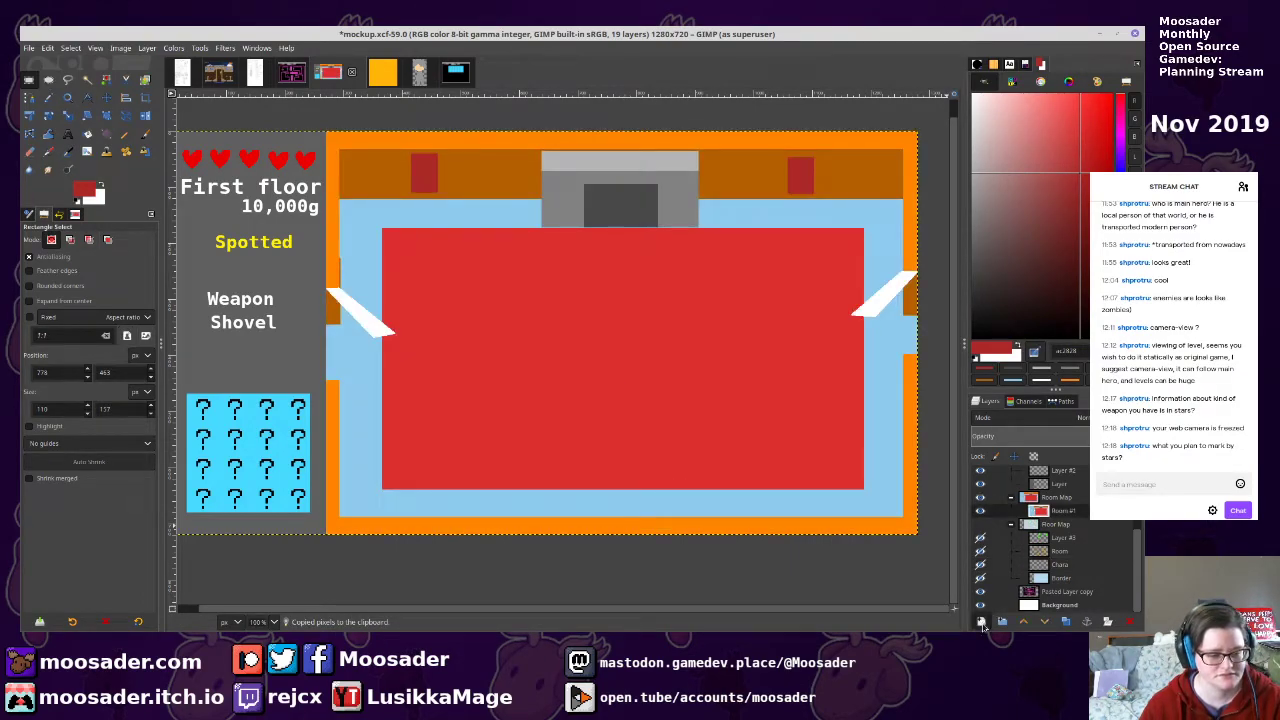
pyautogui.write('c')
pyautogui.press('Return')
pyautogui.hotkey('ctrl', 'v')
# Add another transparent 1280 × 720 layer above the pasted character's layer and save the mockup
pyautogui.click(981, 622)
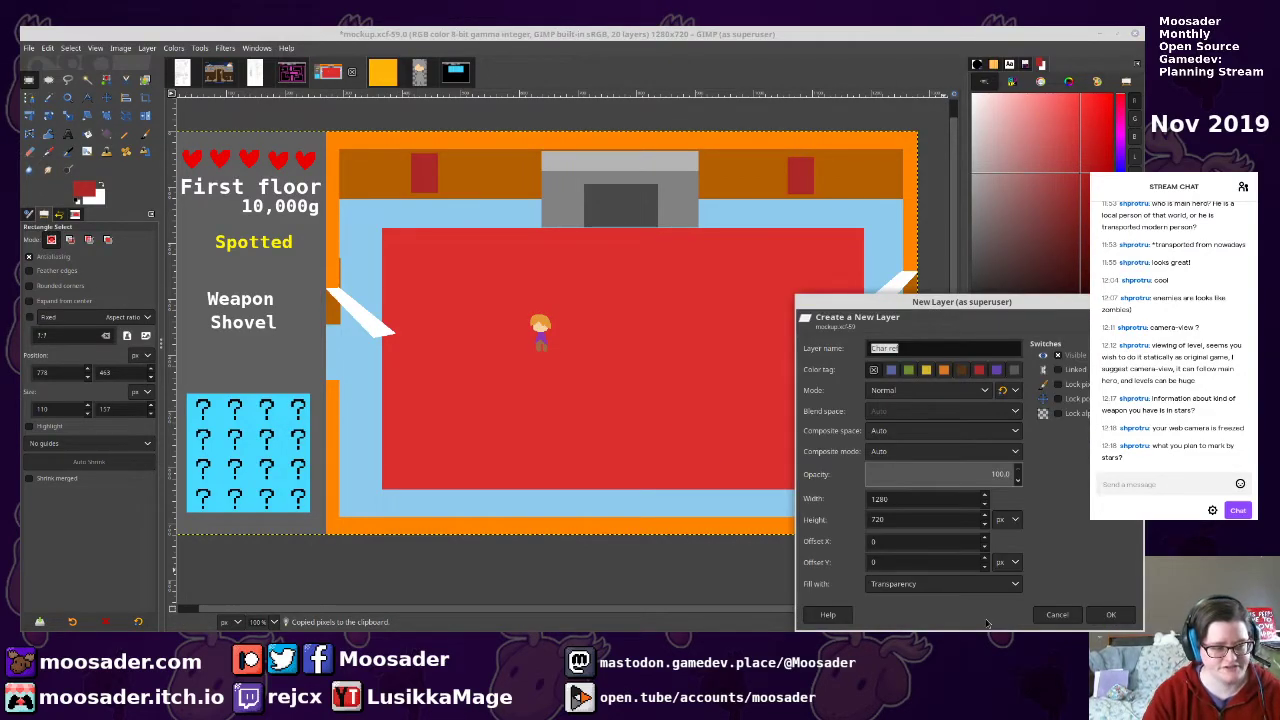
pyautogui.press('Return')
pyautogui.hotkey('ctrl', 's')
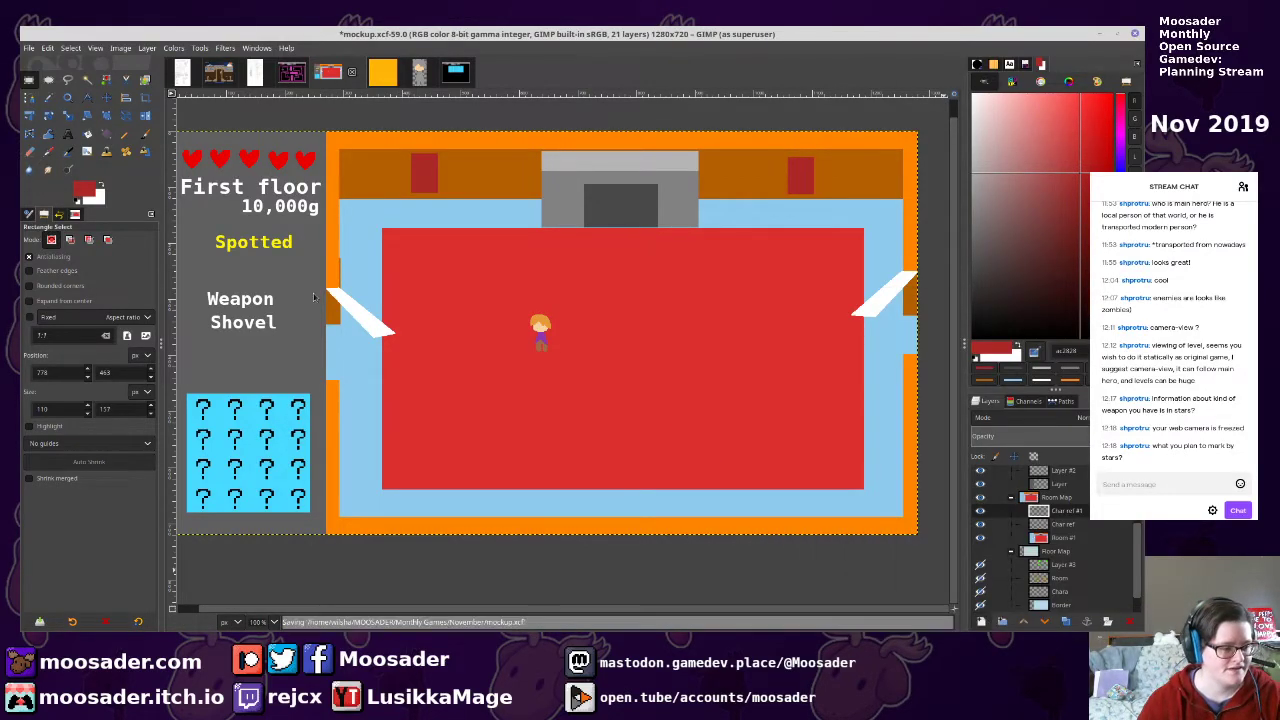
# Cut and paste the character to move it beside the left door, and anchor it there
pyautogui.scroll(4, 478, 389)
pyautogui.press('n')
pyautogui.moveTo(754, 232); pyautogui.dragTo(730, 440)
pyautogui.scroll(-3, 730, 440)
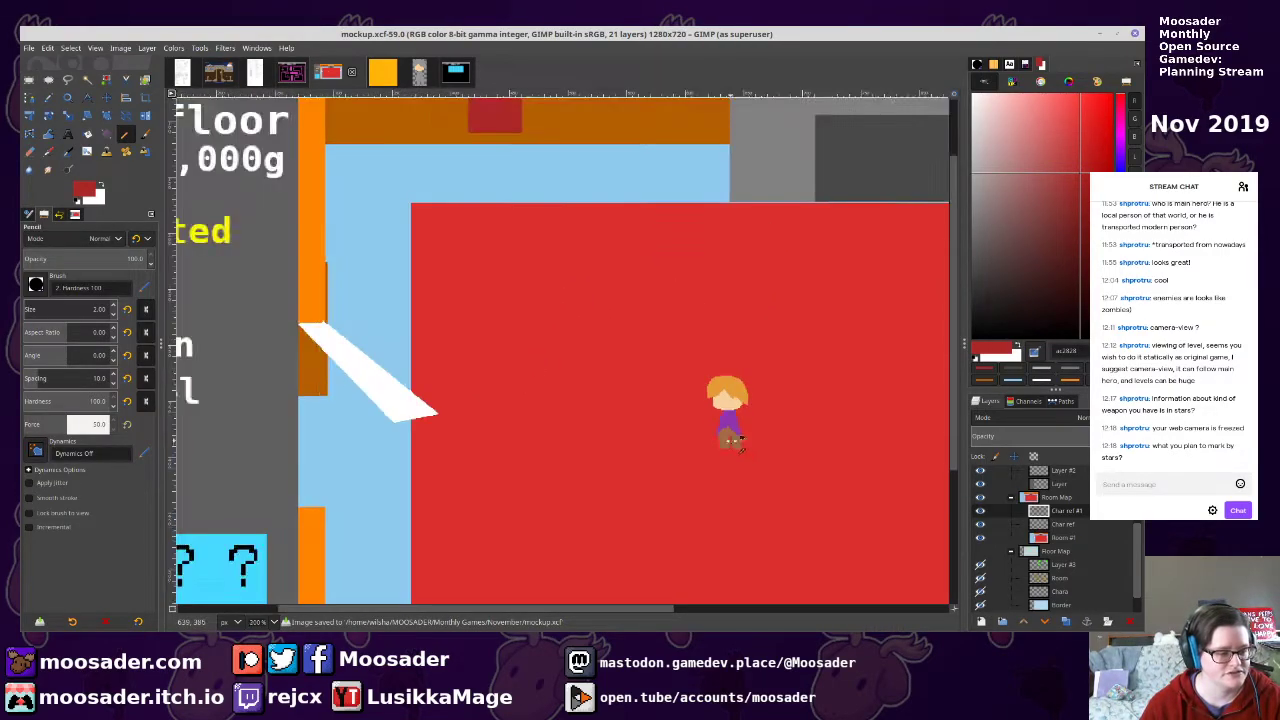
pyautogui.click(29, 97)
pyautogui.moveTo(657, 353); pyautogui.dragTo(791, 506)
pyautogui.hotkey('ctrl', 'x')
pyautogui.hotkey('ctrl', 'v')
pyautogui.moveTo(728, 432); pyautogui.dragTo(539, 453)
pyautogui.hotkey('ctrl', 'h')
# Sample the carpet's red from the Room #1 layer as the foreground colour
pyautogui.click(1061, 511)
pyautogui.scroll(4, 578, 424)
pyautogui.press('n')
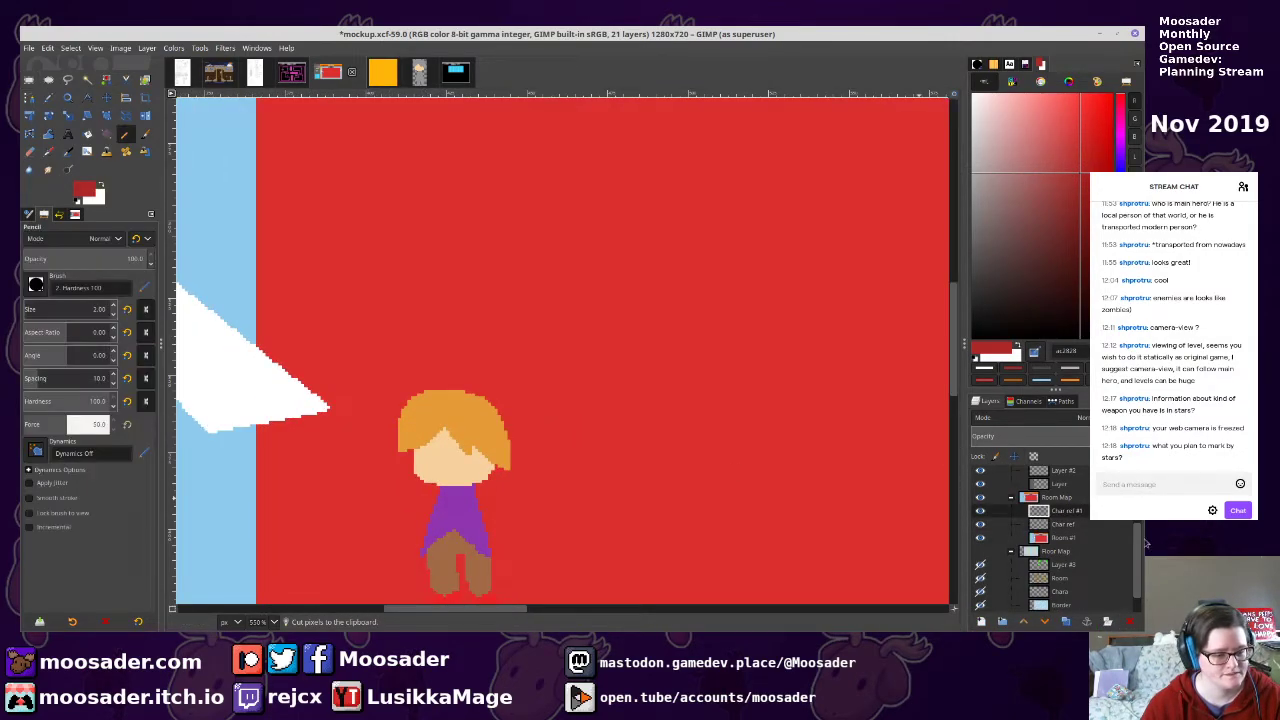
pyautogui.press('pagedown')
pyautogui.press('pagedown')
pyautogui.keyDown('ctrl'); pyautogui.click(940, 484); pyautogui.keyUp('ctrl')
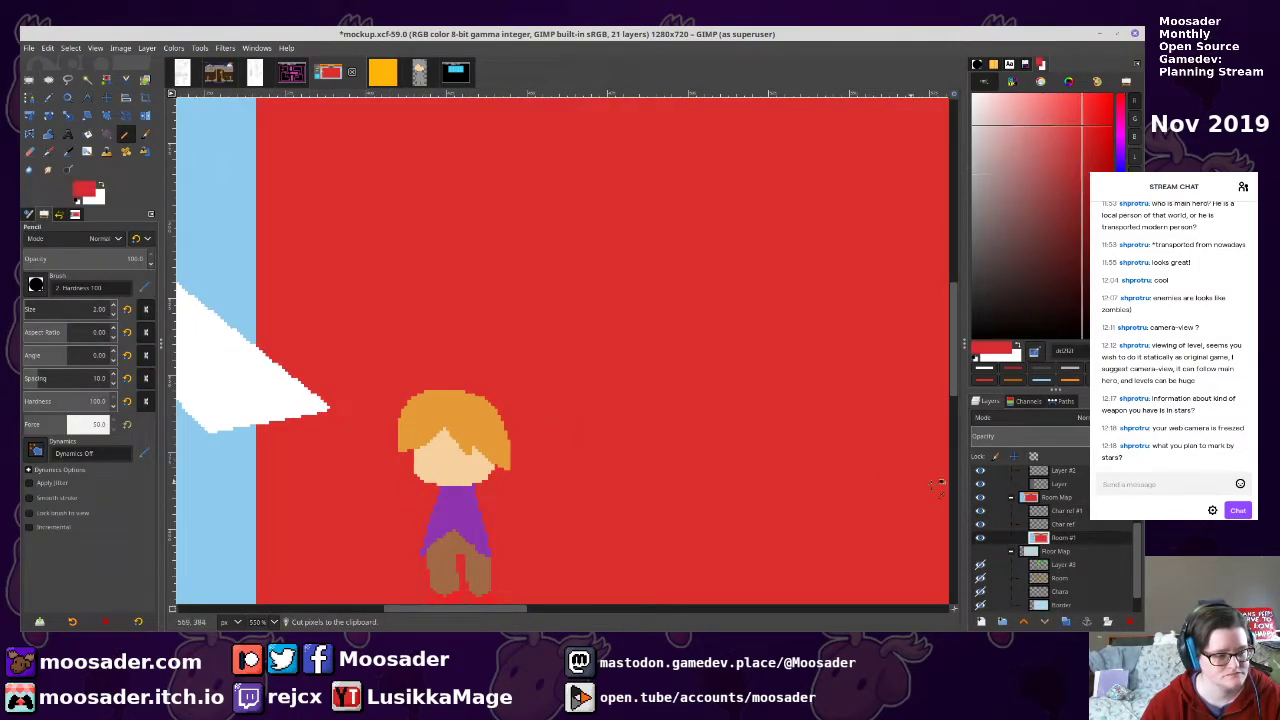
# Paste a second character onto the Char ref #1 layer and align it beside the first one
pyautogui.click(1065, 510)
pyautogui.hotkey('ctrl', 'v')
pyautogui.keyDown('ctrl'); pyautogui.scroll(-1, 650, 425); pyautogui.keyUp('ctrl')
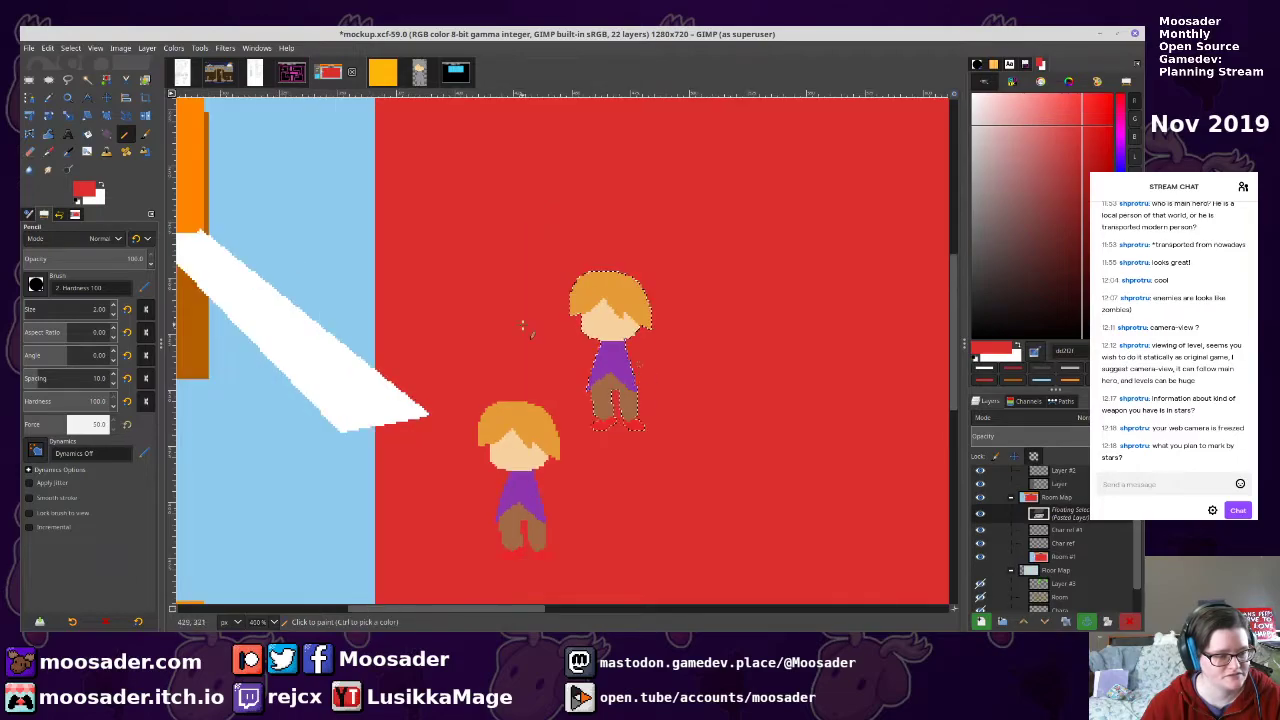
pyautogui.press('m')
pyautogui.moveTo(629, 373); pyautogui.dragTo(678, 491)
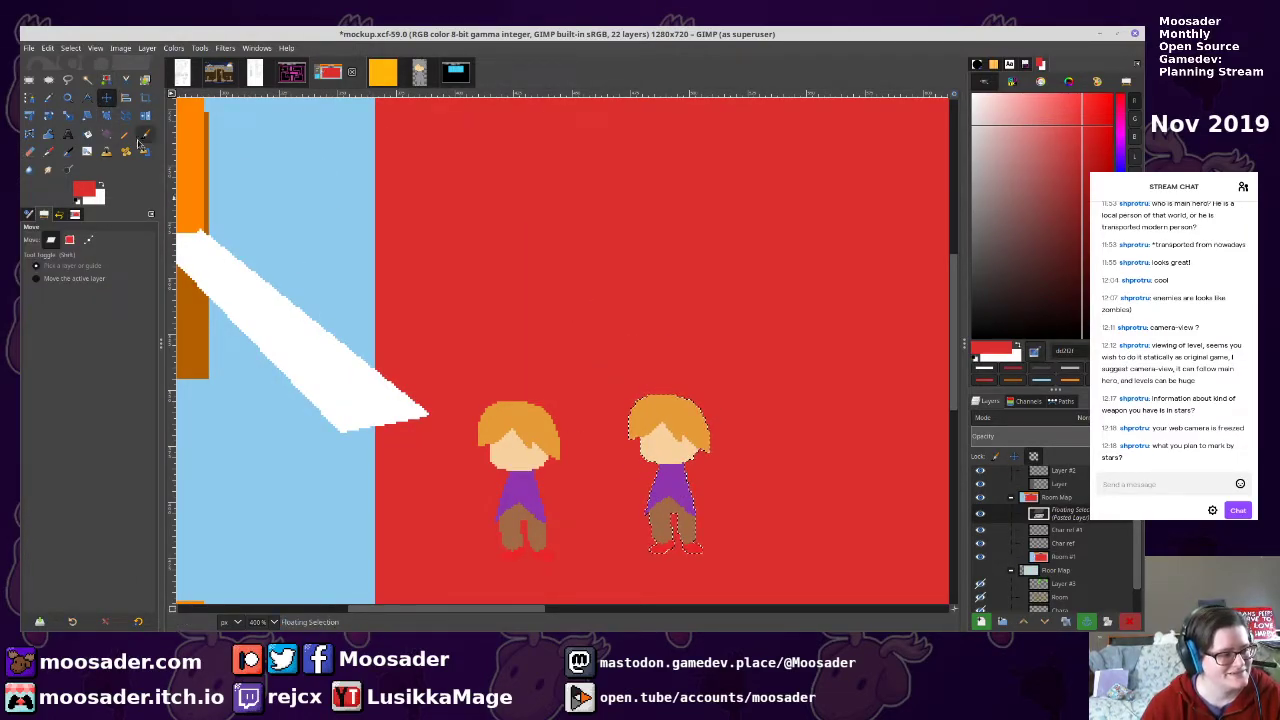
# Scale the pasted character up to about twice the height of the first character
pyautogui.click(68, 116)
pyautogui.moveTo(704, 381); pyautogui.dragTo(805, 432)
pyautogui.press('Return')
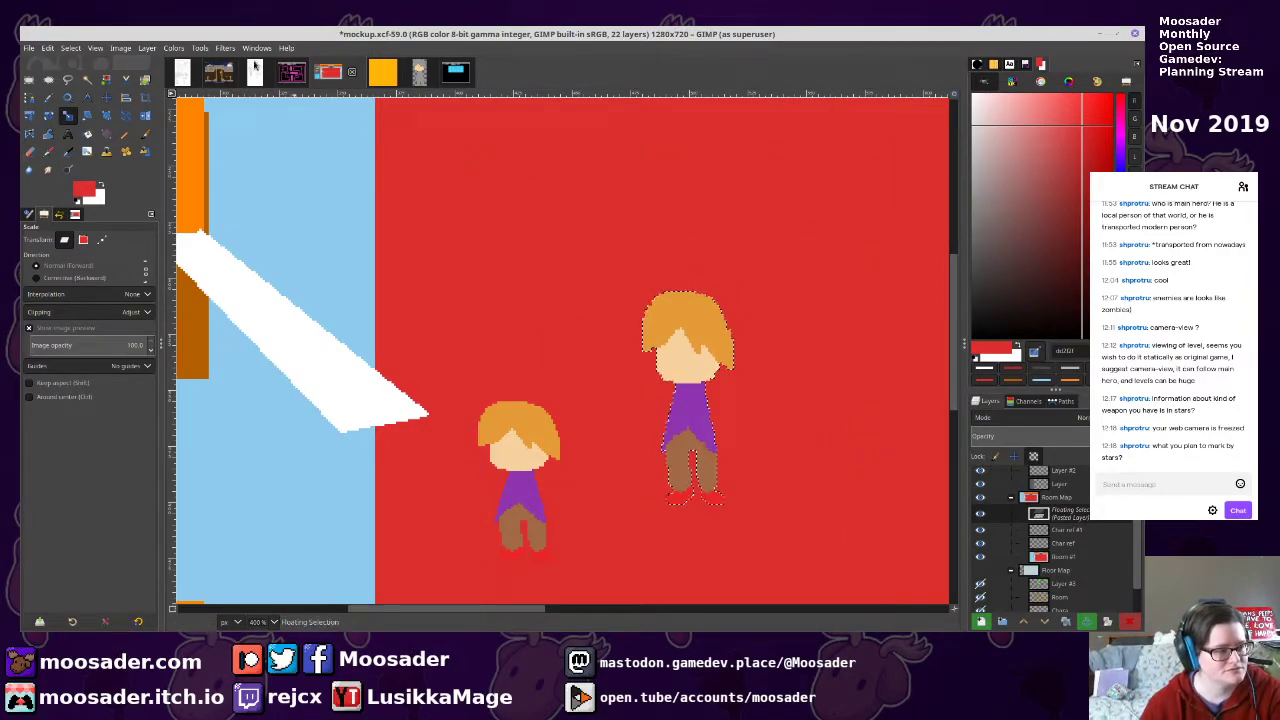
pyautogui.click(168, 48)
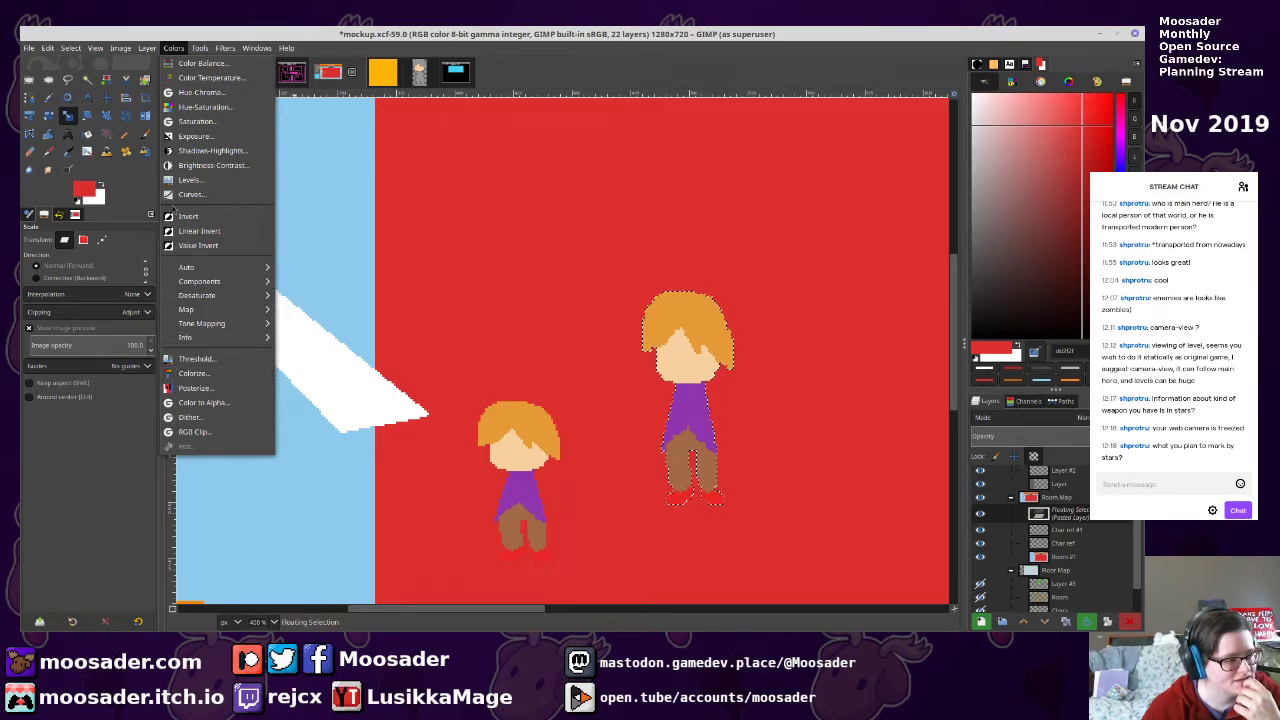
pyautogui.click(147, 48)
pyautogui.click(152, 299)
pyautogui.moveTo(785, 552); pyautogui.dragTo(809, 606)
pyautogui.moveTo(671, 319); pyautogui.dragTo(671, 285)
pyautogui.press('Return')
# Anchor the enlarged character on its layer and save the mockup
pyautogui.press('m')
pyautogui.hotkey('ctrl', 'h')
pyautogui.moveTo(715, 331); pyautogui.dragTo(664, 332)
pyautogui.scroll(-2, 702, 335)
pyautogui.scroll(-2, 646, 394)
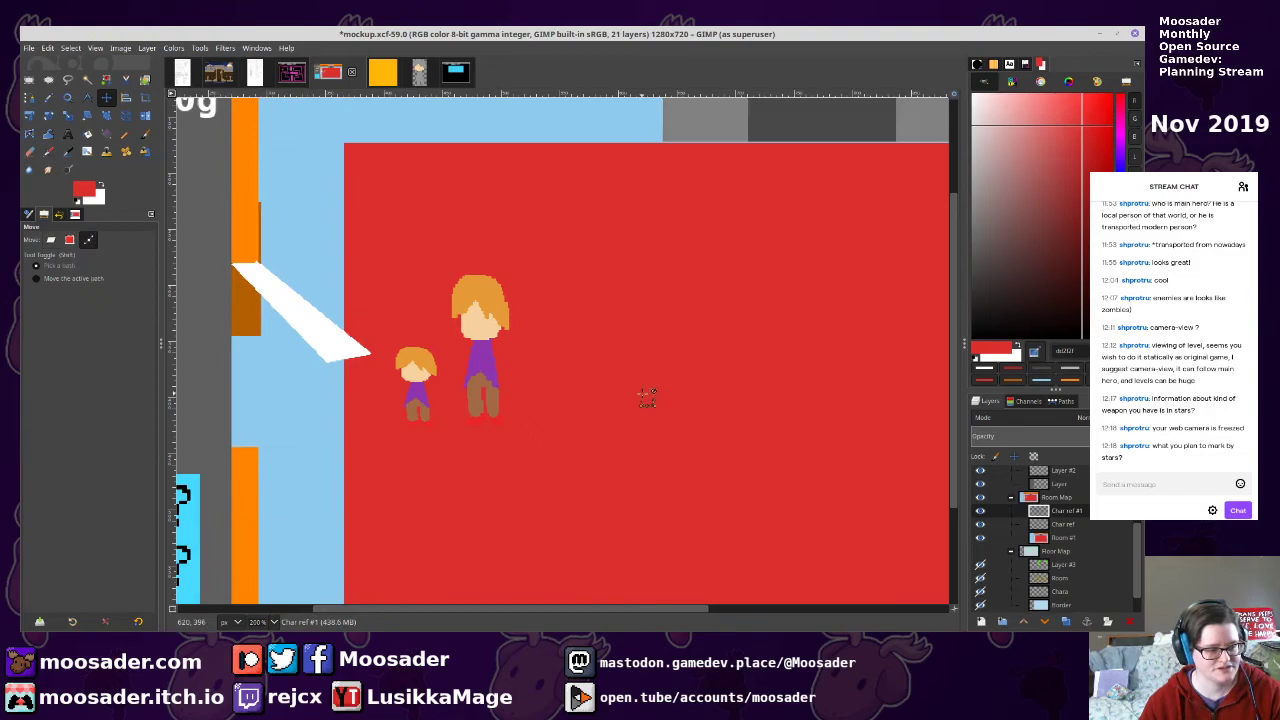
pyautogui.hotkey('ctrl', 's')
# Check a 32 × 32 selection beside the small character, hide its Char ref layer and save the mockup
pyautogui.moveTo(662, 383); pyautogui.dragTo(538, 396)
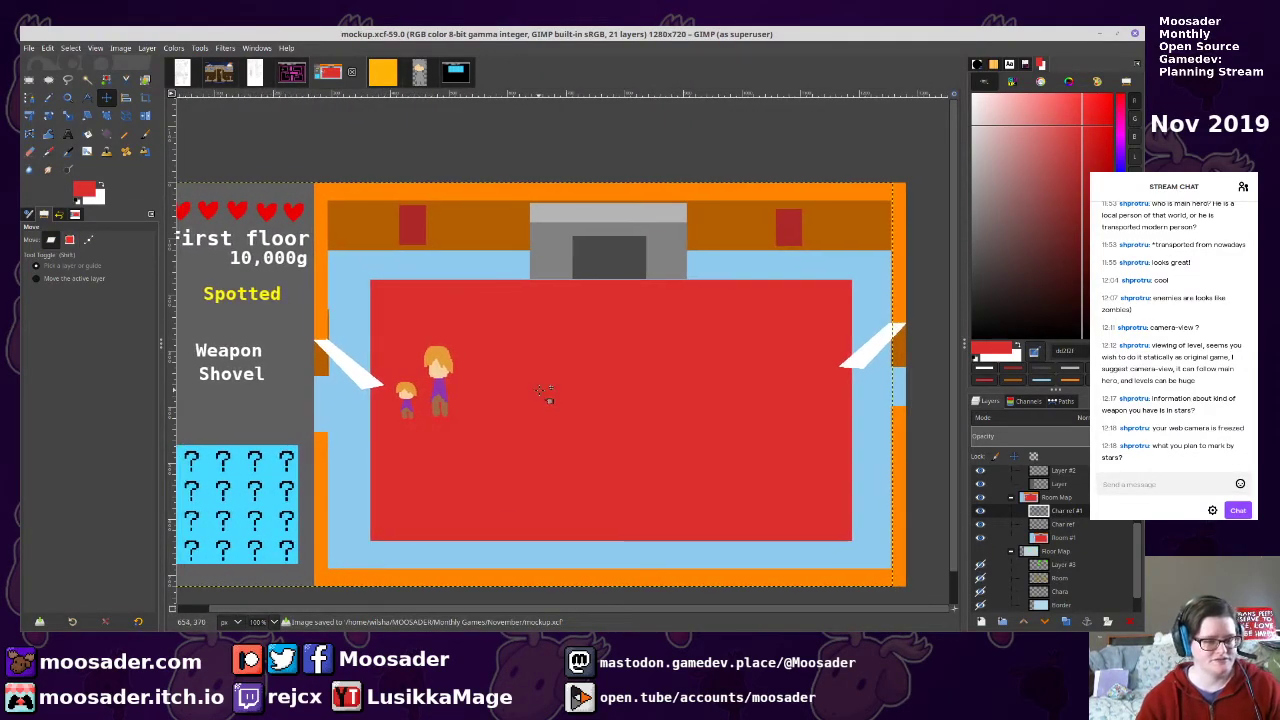
pyautogui.press('r')
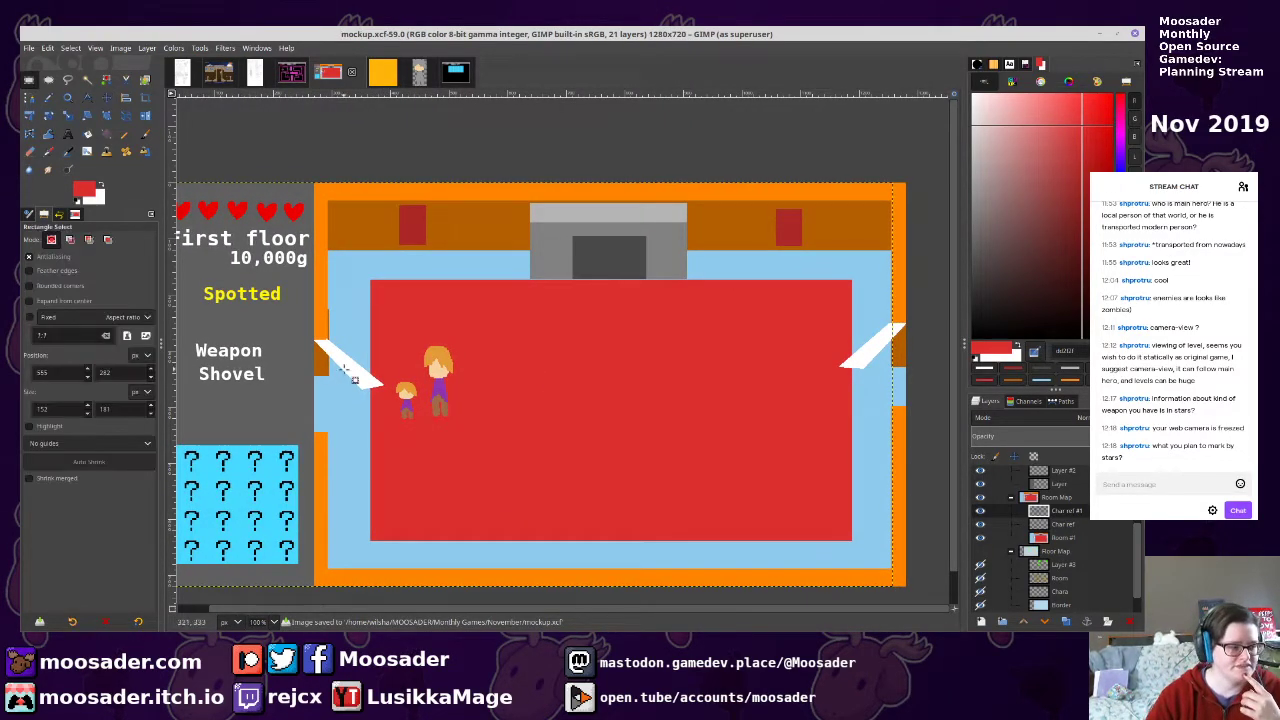
pyautogui.moveTo(444, 456); pyautogui.dragTo(515, 452)
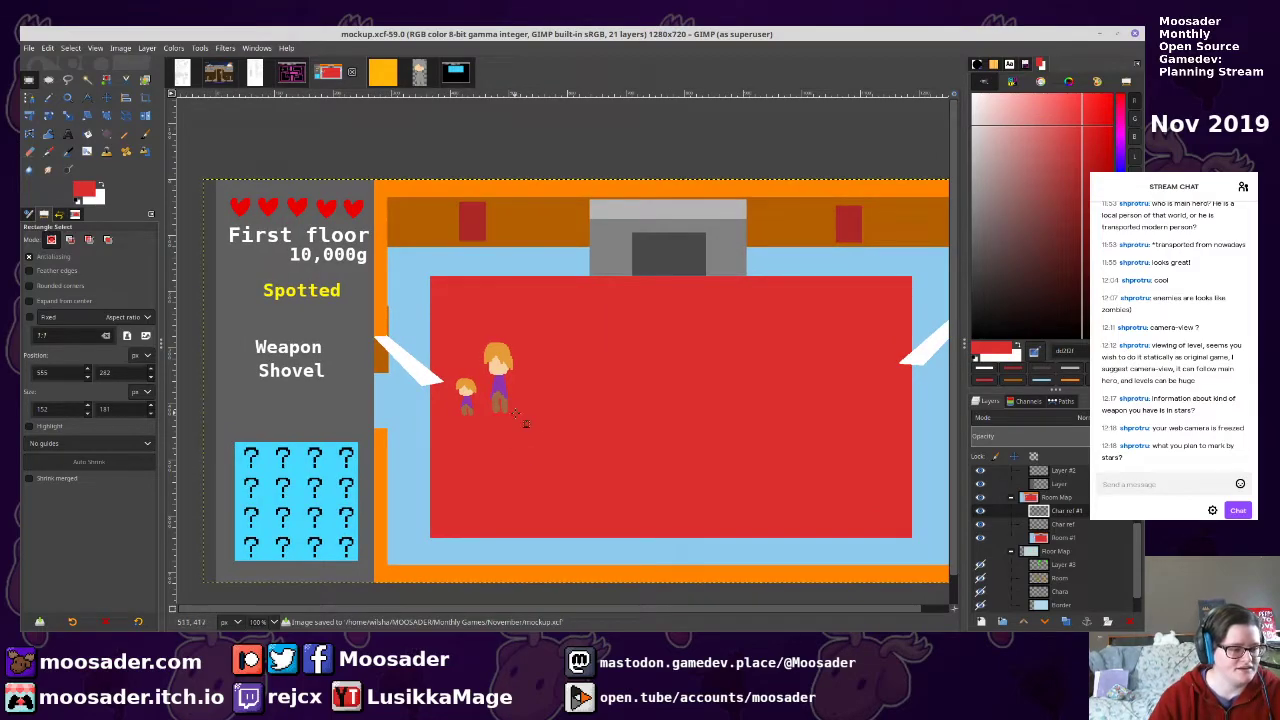
pyautogui.scroll(3, 516, 414)
pyautogui.moveTo(441, 379); pyautogui.dragTo(542, 446)
pyautogui.click(532, 447)
pyautogui.scroll(-3, 541, 398)
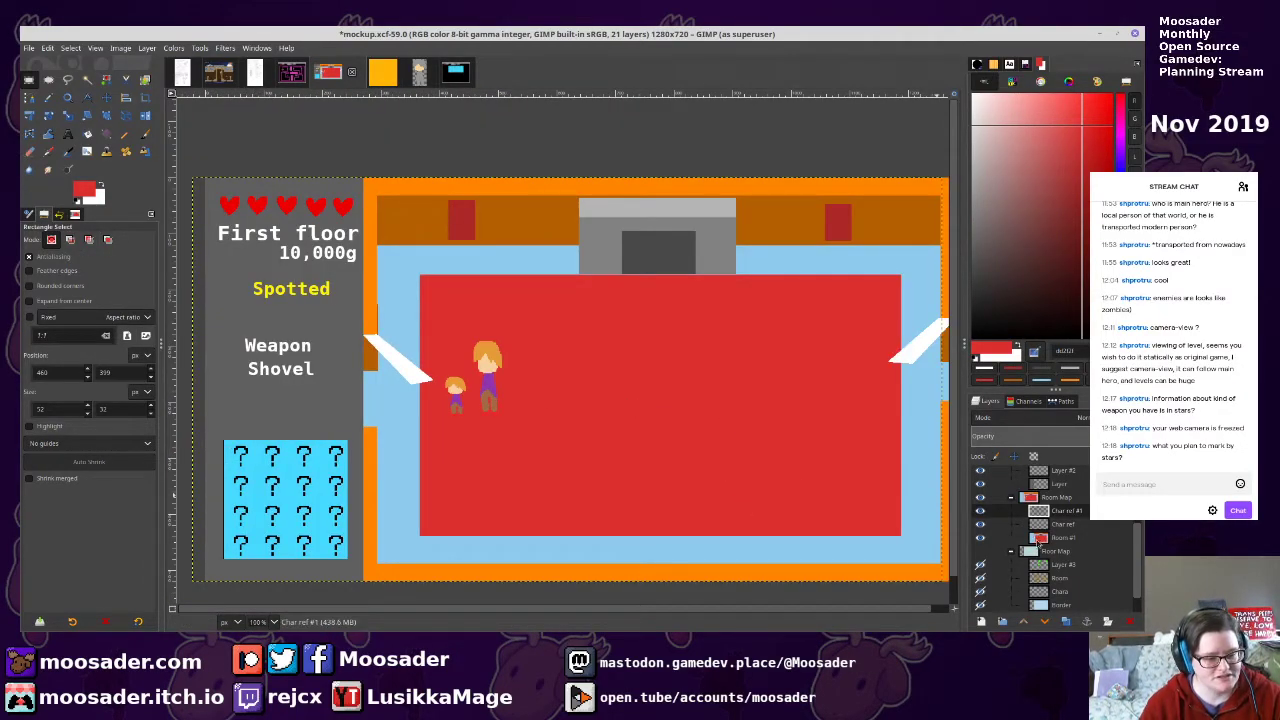
pyautogui.click(980, 525)
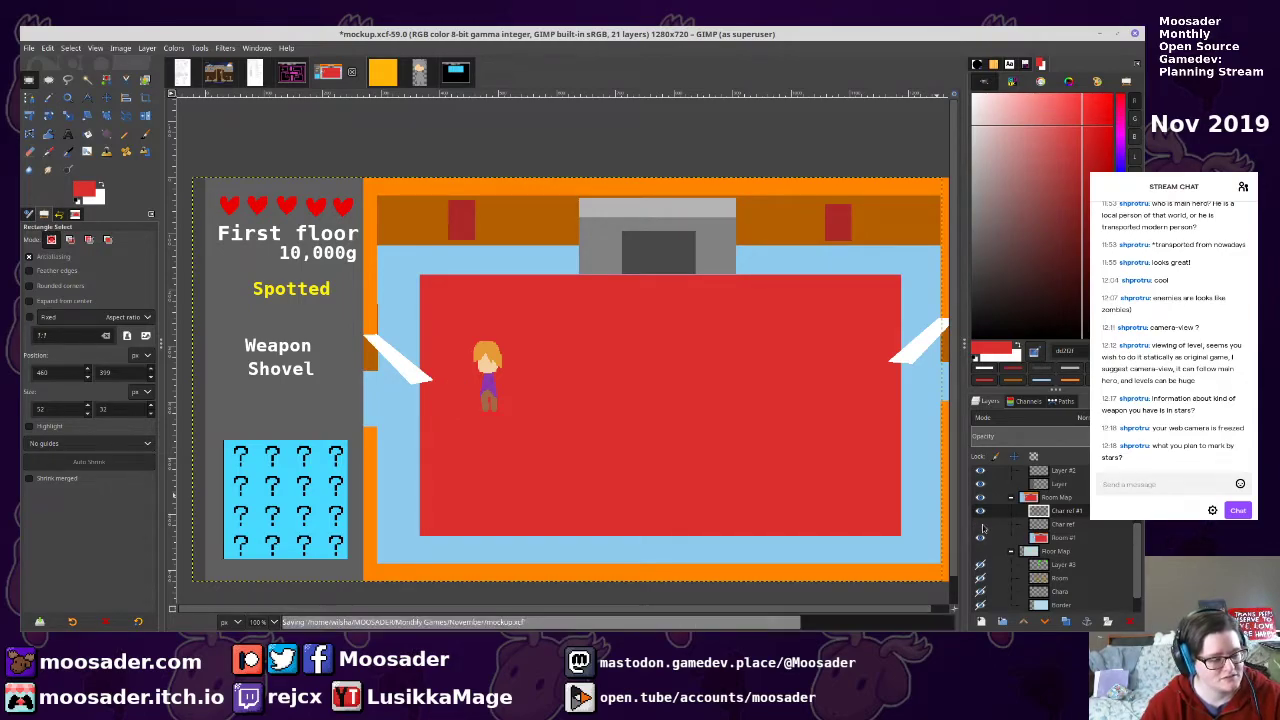
pyautogui.hotkey('ctrl', 's')
# Copy the large character and paste the duplicate near the right-hand door
pyautogui.moveTo(457, 325); pyautogui.dragTo(514, 457)
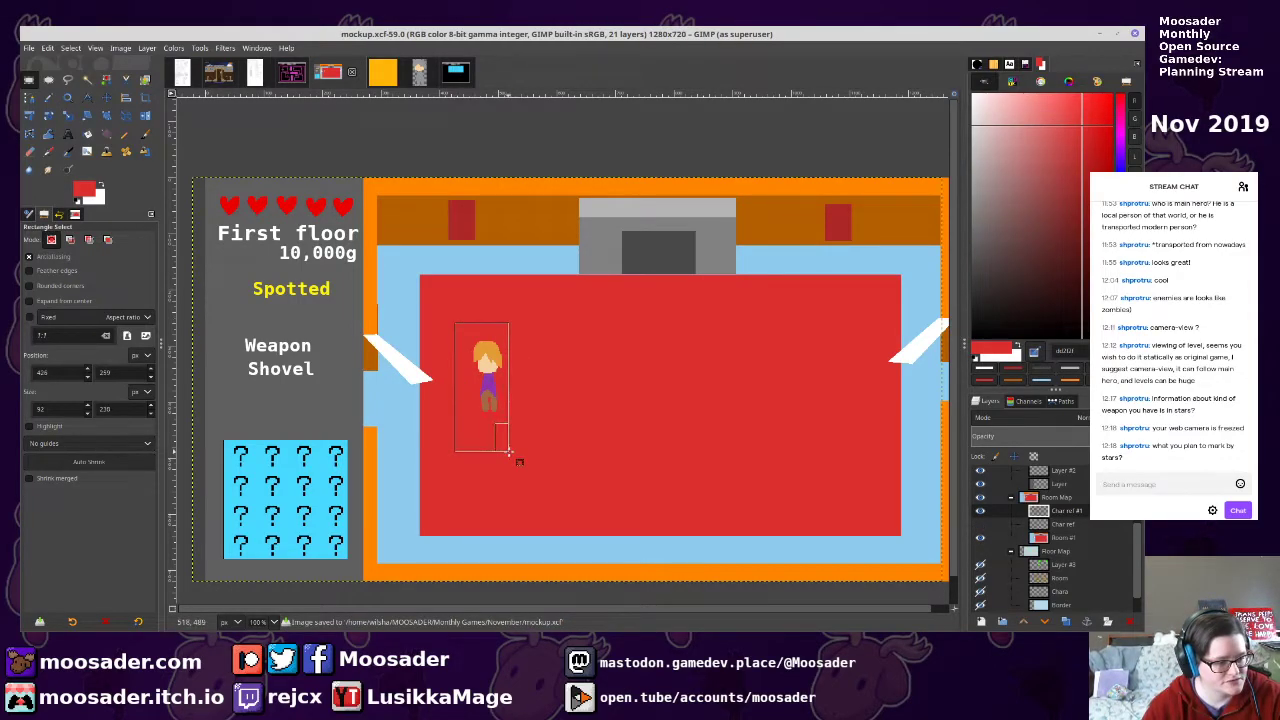
pyautogui.hotkey('ctrl', 'c')
pyautogui.hotkey('ctrl', 'v')
pyautogui.moveTo(490, 395)
pyautogui.mouseDown()
pyautogui.moveTo(760, 425)
pyautogui.moveTo(862, 420)
pyautogui.mouseUp()
# Fill the duplicate's hair, clothes and legs with grey, anchor it and save the mockup
pyautogui.moveTo(985, 165); pyautogui.dragTo(973, 195)
pyautogui.hotkey('shift', 'b')
pyautogui.click(858, 357)
pyautogui.moveTo(867, 358); pyautogui.dragTo(862, 418)
pyautogui.click(864, 424)
pyautogui.hotkey('ctrl', 'h')
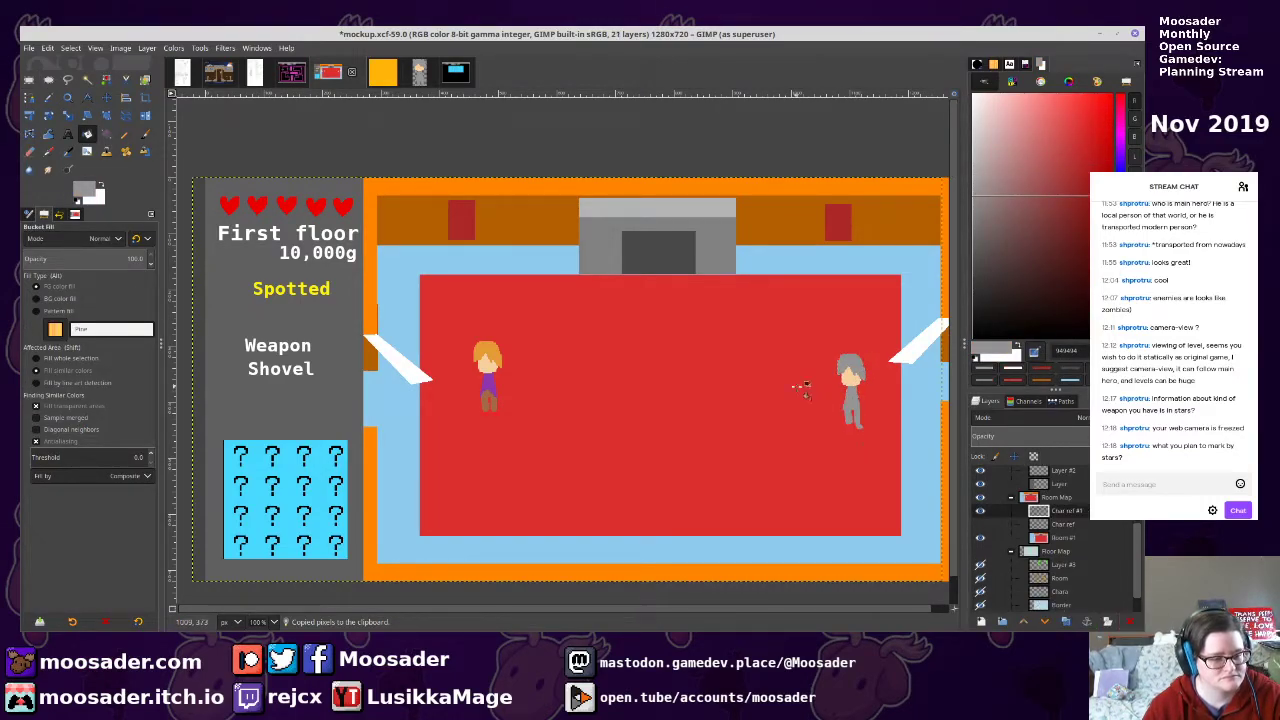
pyautogui.hotkey('ctrl', 's')
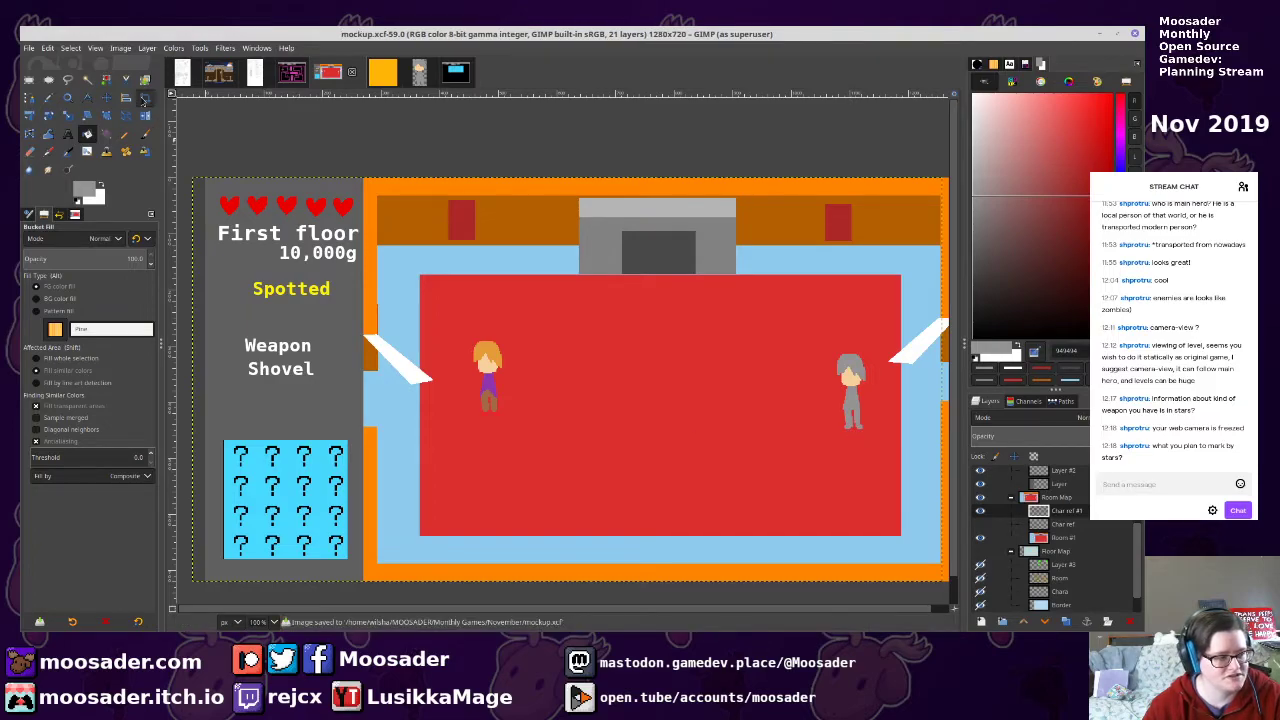
# Add a new transparent layer above Char ref #1
pyautogui.click(29, 80)
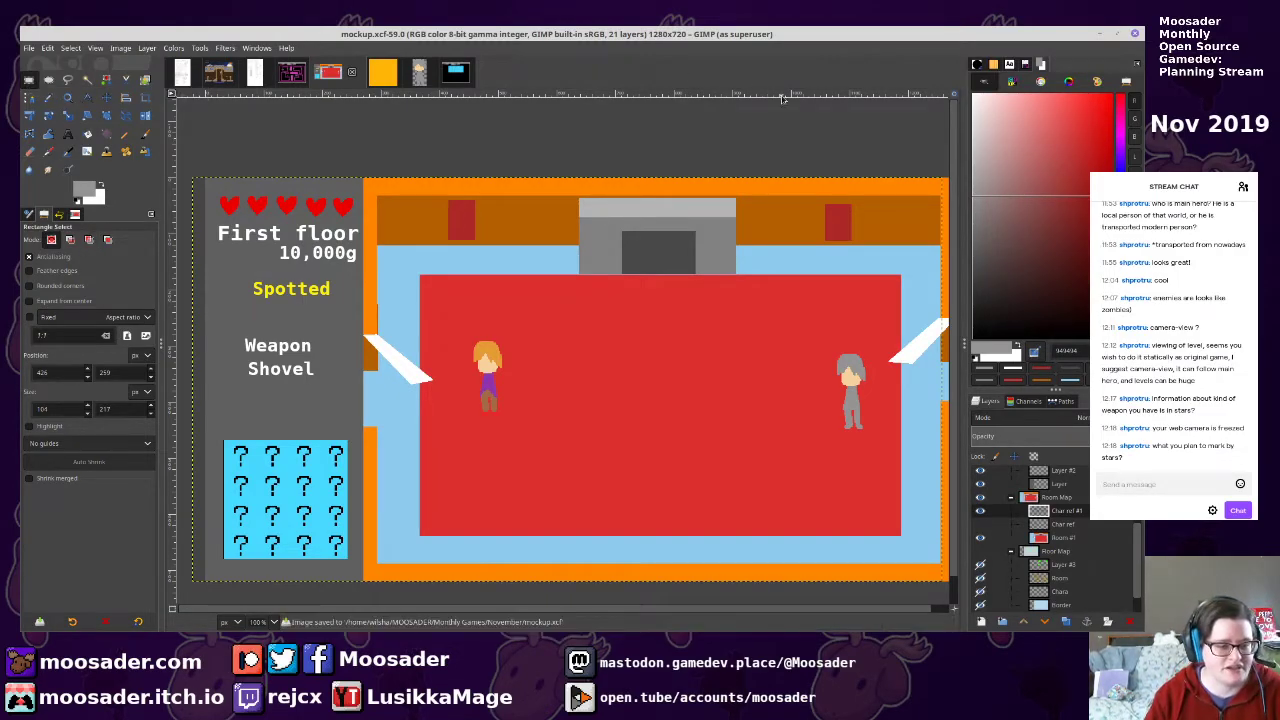
pyautogui.press('n')
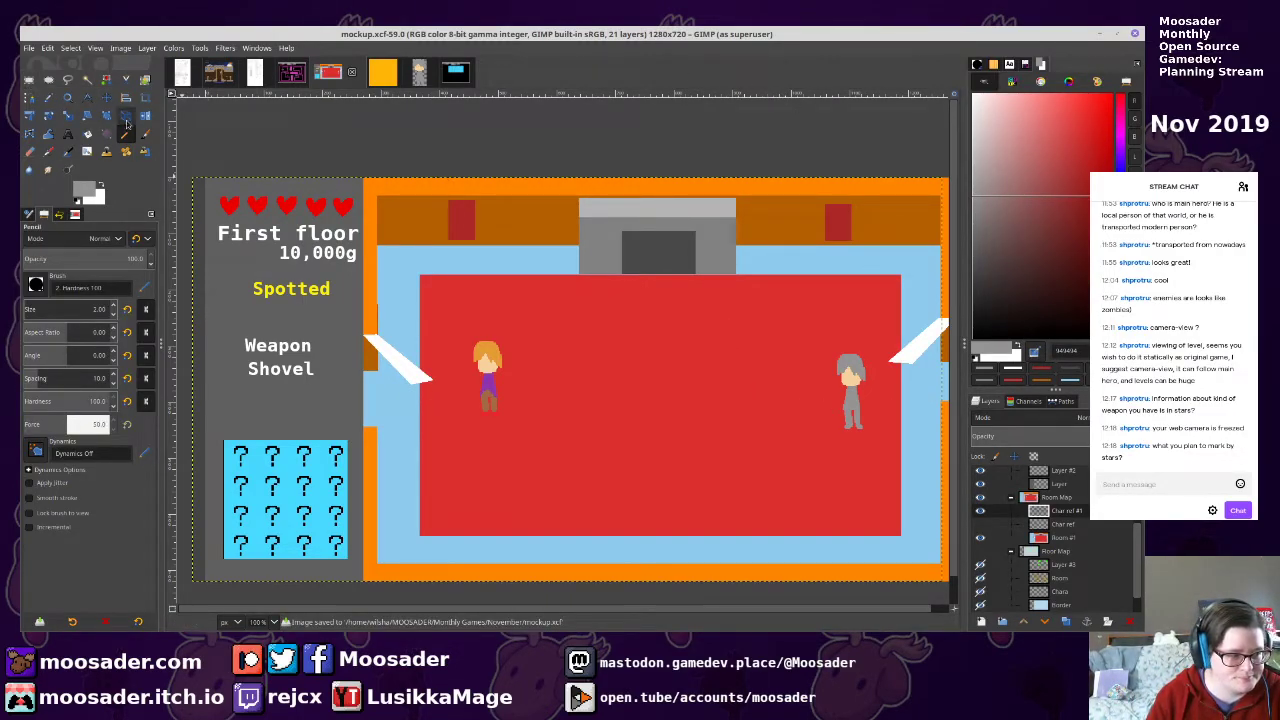
pyautogui.click(987, 622)
pyautogui.press('Return')
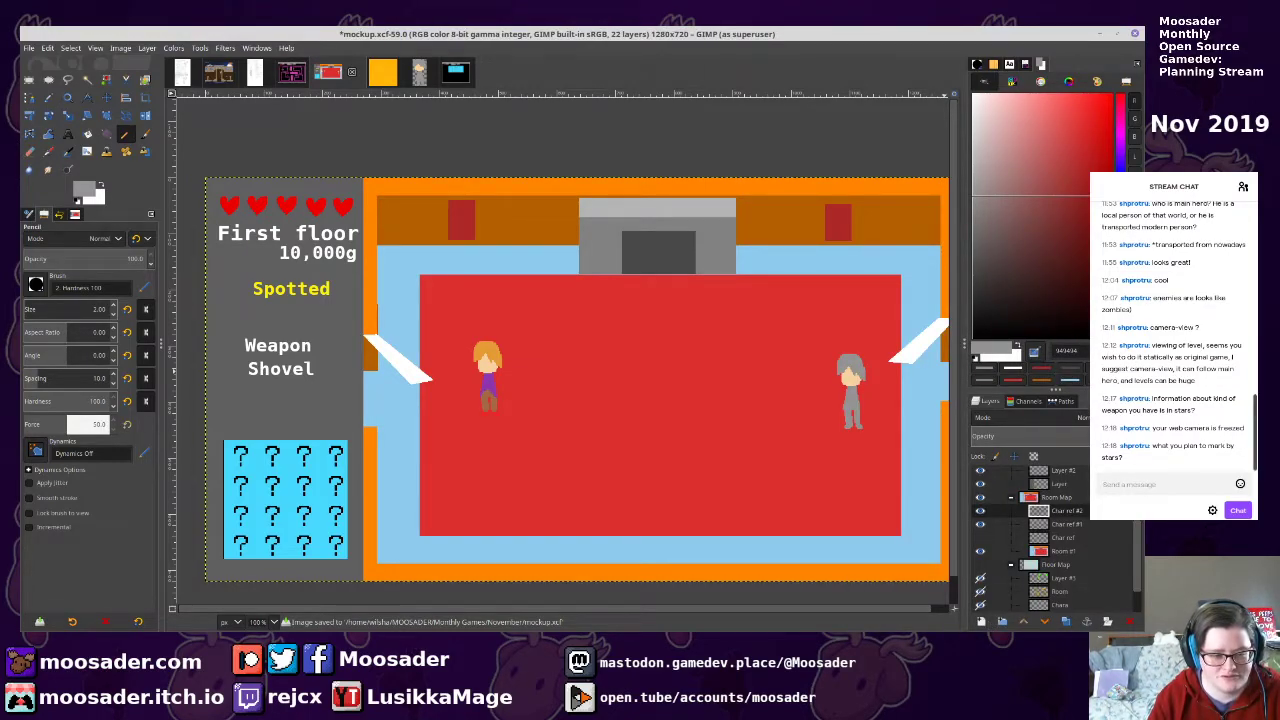
# Draw a bright green outline of a frog-like enemy with two head bumps and a bent right limb on the carpet
pyautogui.click(1120, 261)
pyautogui.moveTo(1090, 131); pyautogui.dragTo(1097, 114)
pyautogui.scroll(3, 708, 436)
pyautogui.scroll(-2, 562, 310)
pyautogui.scroll(3, 592, 298)
pyautogui.moveTo(524, 313); pyautogui.dragTo(524, 340)
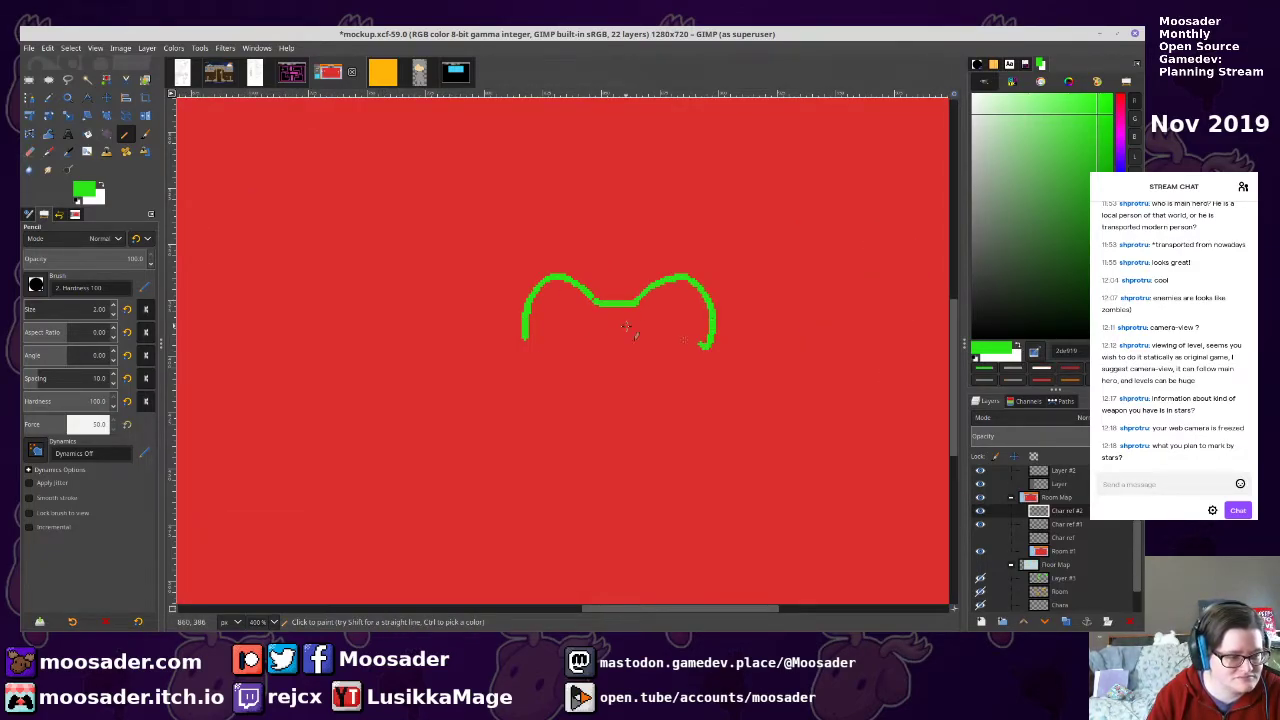
pyautogui.moveTo(523, 340)
pyautogui.mouseDown()
pyautogui.moveTo(688, 362)
pyautogui.moveTo(805, 280)
pyautogui.moveTo(757, 350)
pyautogui.moveTo(804, 358)
pyautogui.moveTo(740, 362)
pyautogui.moveTo(759, 323)
pyautogui.moveTo(714, 338)
pyautogui.mouseUp()
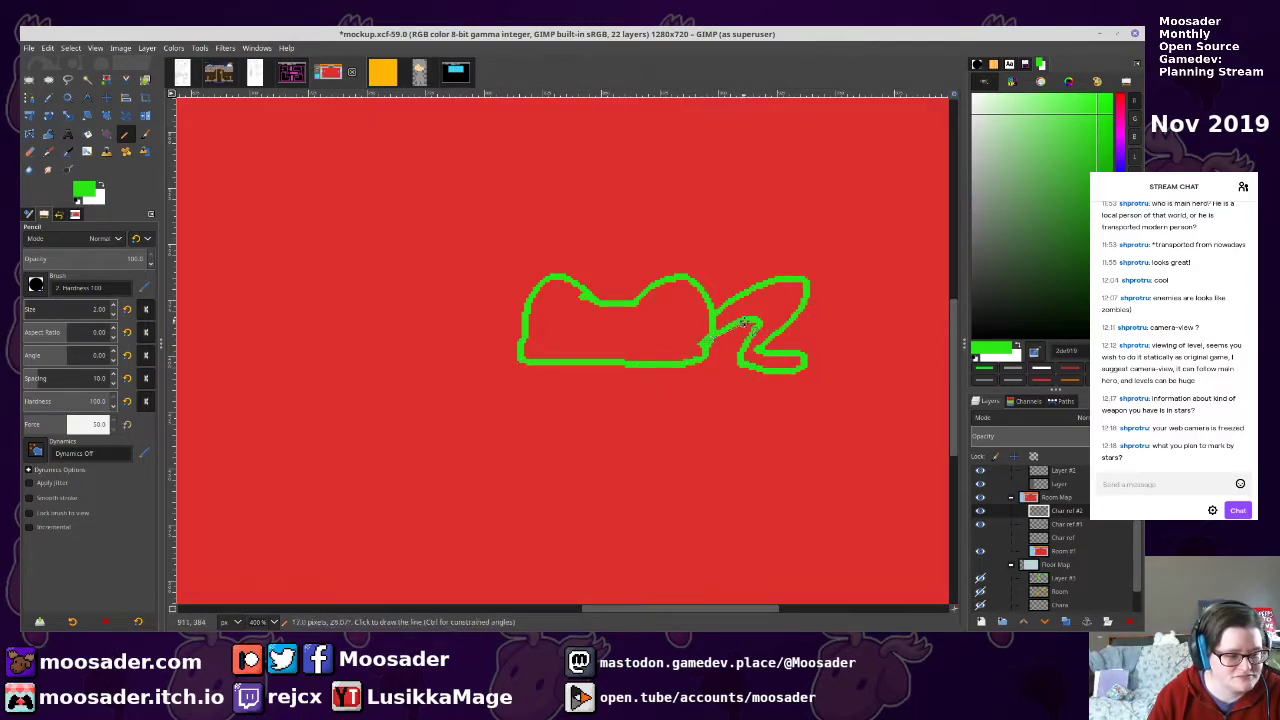
# Fill the enemy's body and right limb with the same green
pyautogui.hotkey('shift', 'b')
pyautogui.click(754, 307)
pyautogui.press('n')
pyautogui.hotkey('shift', 'b')
pyautogui.click(602, 330)
pyautogui.press('n')
# Draw a bent left limb on the enemy and fill it with green
pyautogui.moveTo(521, 318); pyautogui.dragTo(446, 281)
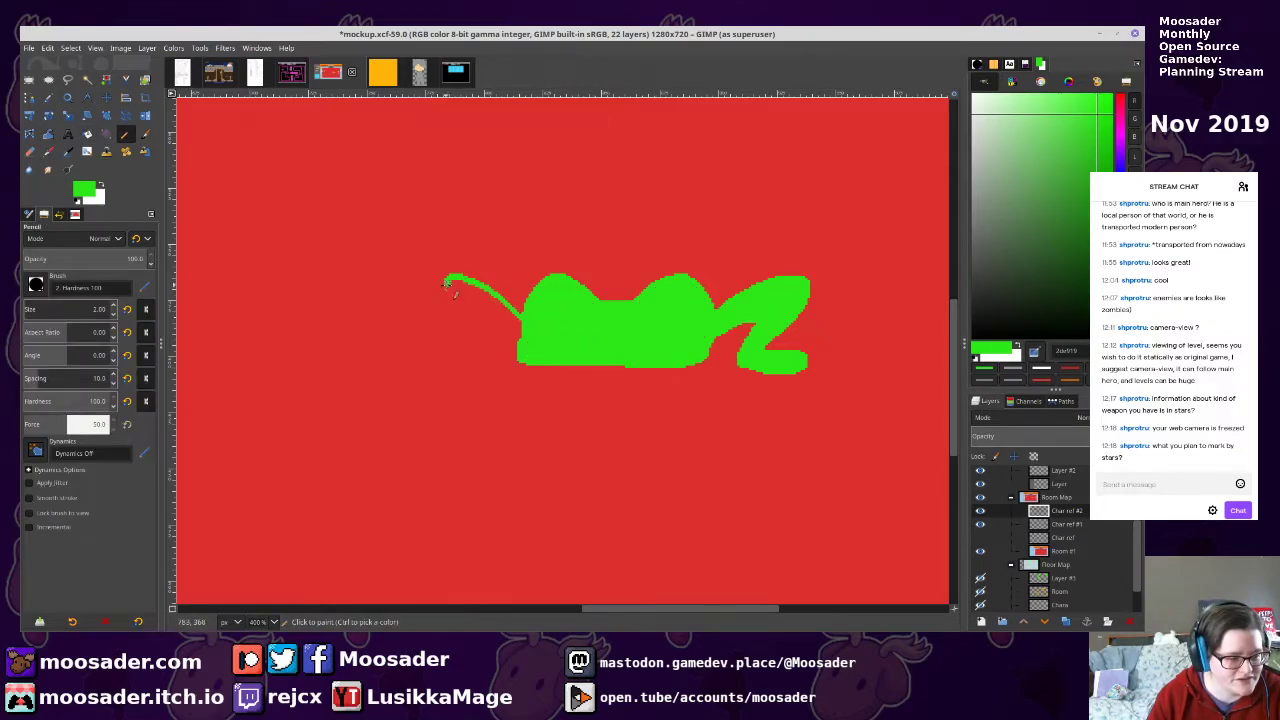
pyautogui.moveTo(476, 340)
pyautogui.mouseDown()
pyautogui.moveTo(412, 355)
pyautogui.moveTo(479, 364)
pyautogui.mouseUp()
pyautogui.hotkey('shift', 'b')
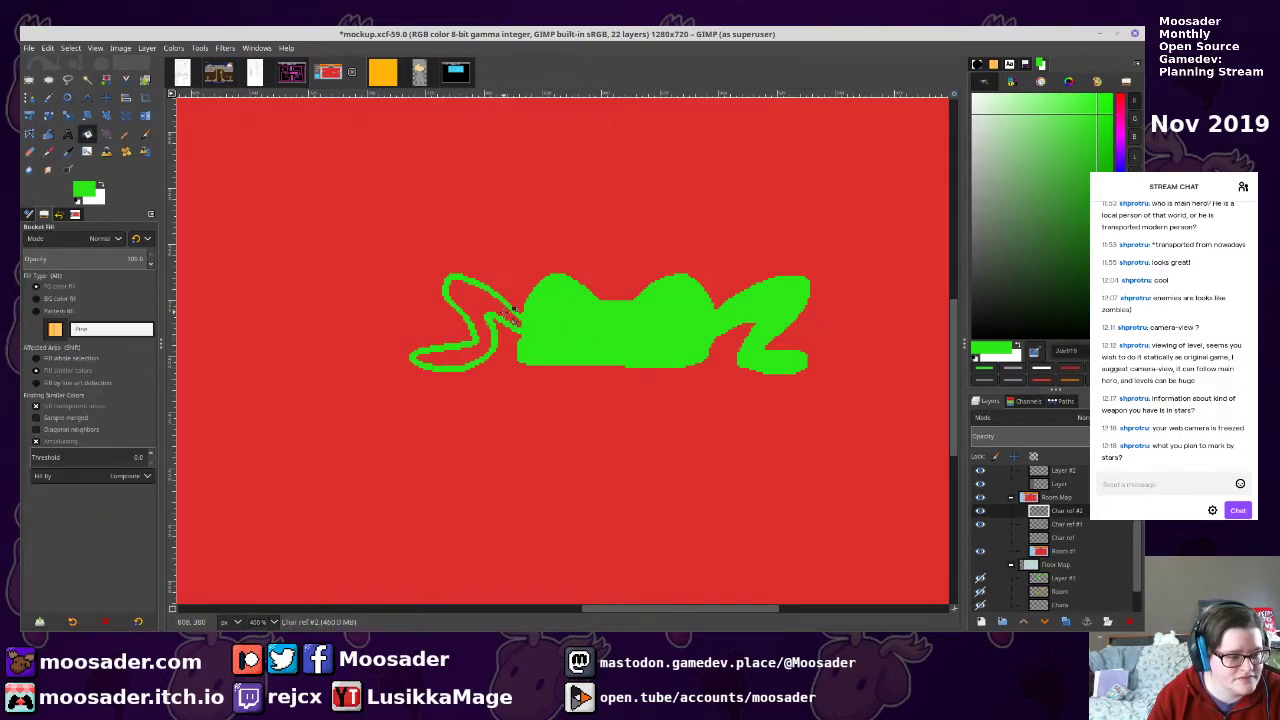
pyautogui.click(491, 318)
# Draw two slanted yellow eyes on the green enemy and fill them in
pyautogui.press('n')
pyautogui.moveTo(1120, 311); pyautogui.dragTo(1120, 297)
pyautogui.moveTo(1085, 155); pyautogui.dragTo(1094, 112)
pyautogui.moveTo(560, 302); pyautogui.dragTo(557, 298)
pyautogui.hotkey('shift', 'b')
pyautogui.click(645, 336)
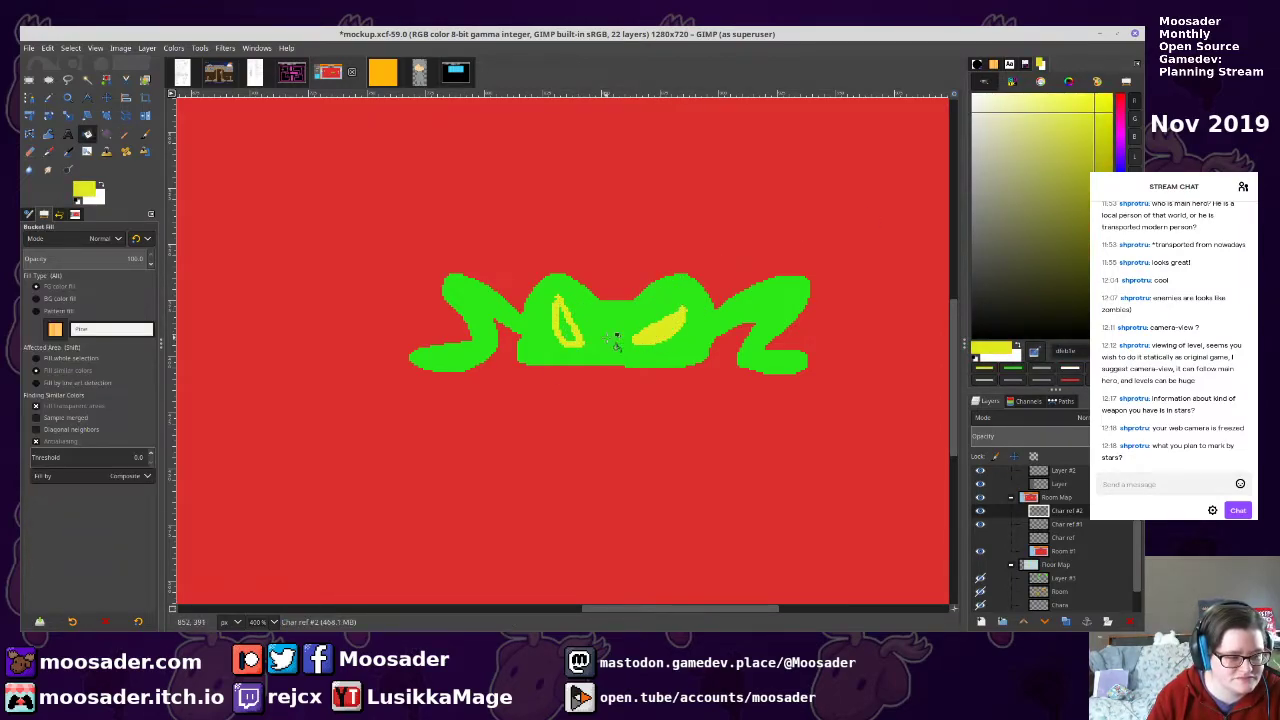
pyautogui.click(572, 340)
# Set the Pencil's foreground colour to magenta
pyautogui.press('n')
pyautogui.moveTo(1120, 98); pyautogui.dragTo(1120, 131)
pyautogui.scroll(-4, 868, 206)
pyautogui.moveTo(841, 290); pyautogui.dragTo(826, 394)
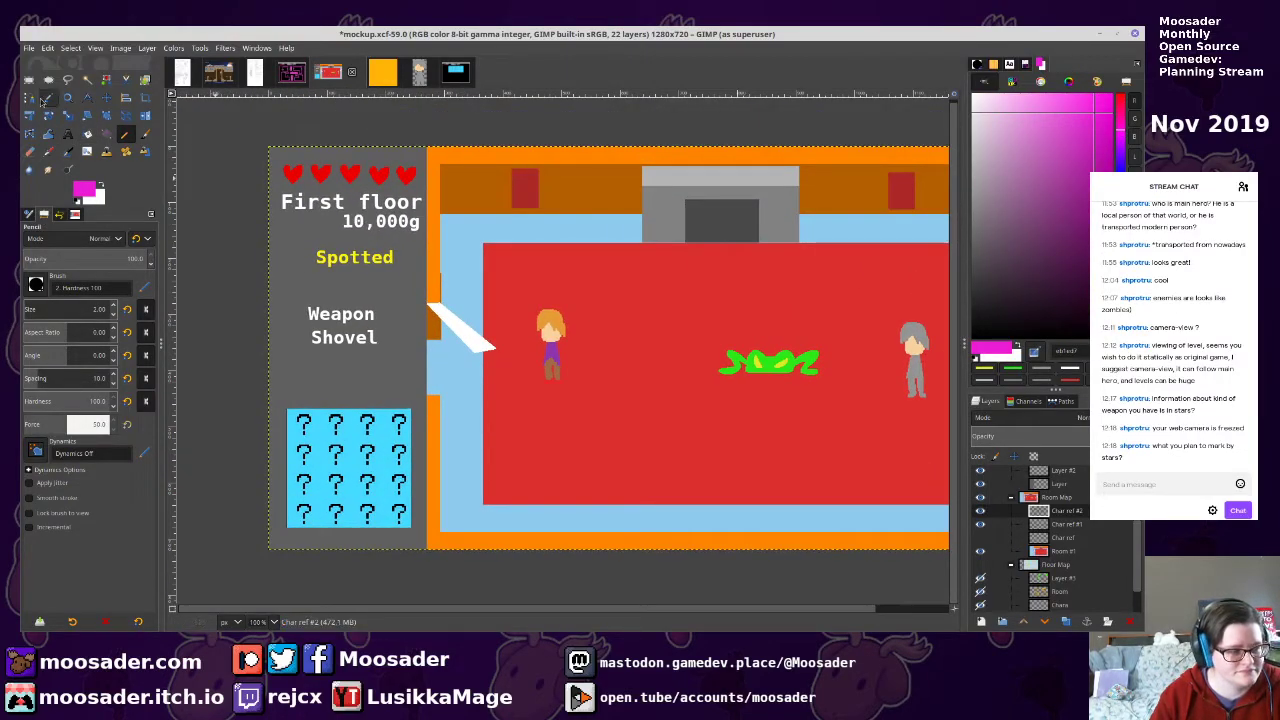
# Copy the green enemy, place duplicates at the carpet's lower left and upper right, anchor them and save
pyautogui.press('r')
pyautogui.moveTo(678, 314)
pyautogui.mouseDown()
pyautogui.moveTo(920, 414)
pyautogui.moveTo(860, 424)
pyautogui.mouseUp()
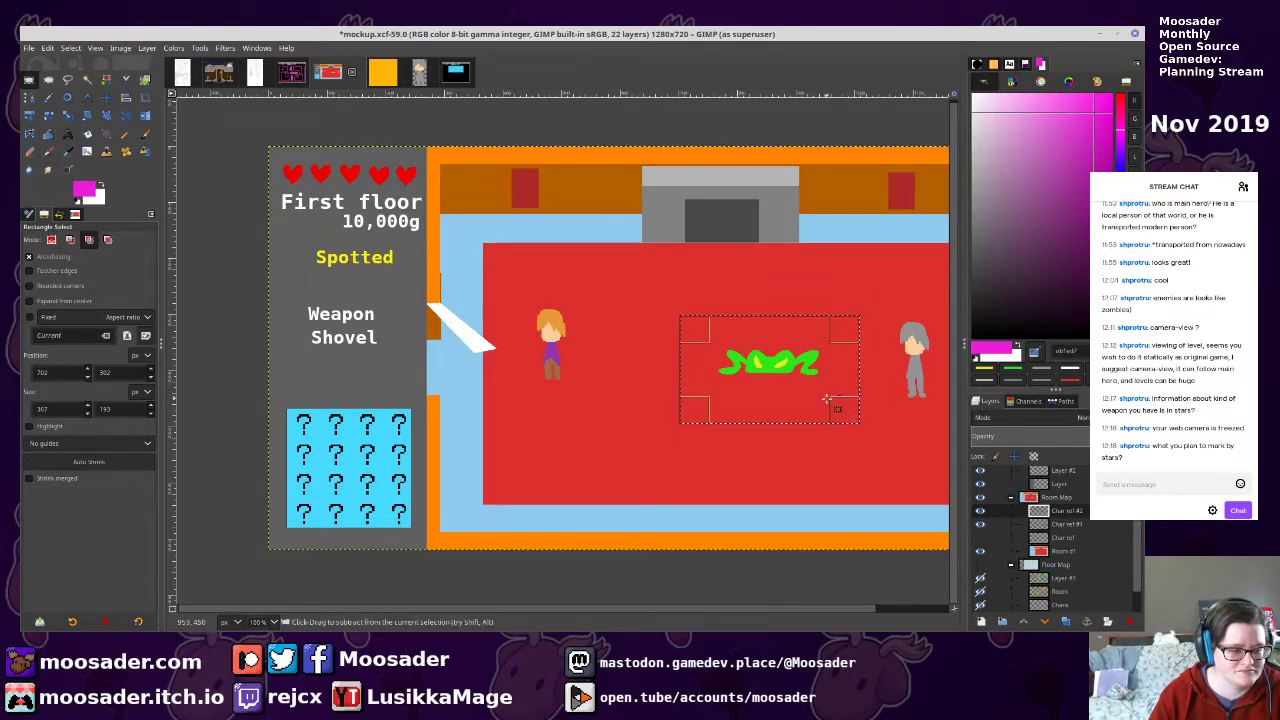
pyautogui.hotkey('ctrl', 'c')
pyautogui.hotkey('ctrl', 'v')
pyautogui.moveTo(800, 372)
pyautogui.mouseDown()
pyautogui.moveTo(634, 478)
pyautogui.moveTo(828, 256)
pyautogui.moveTo(884, 264)
pyautogui.mouseUp()
pyautogui.hotkey('ctrl', 'v')
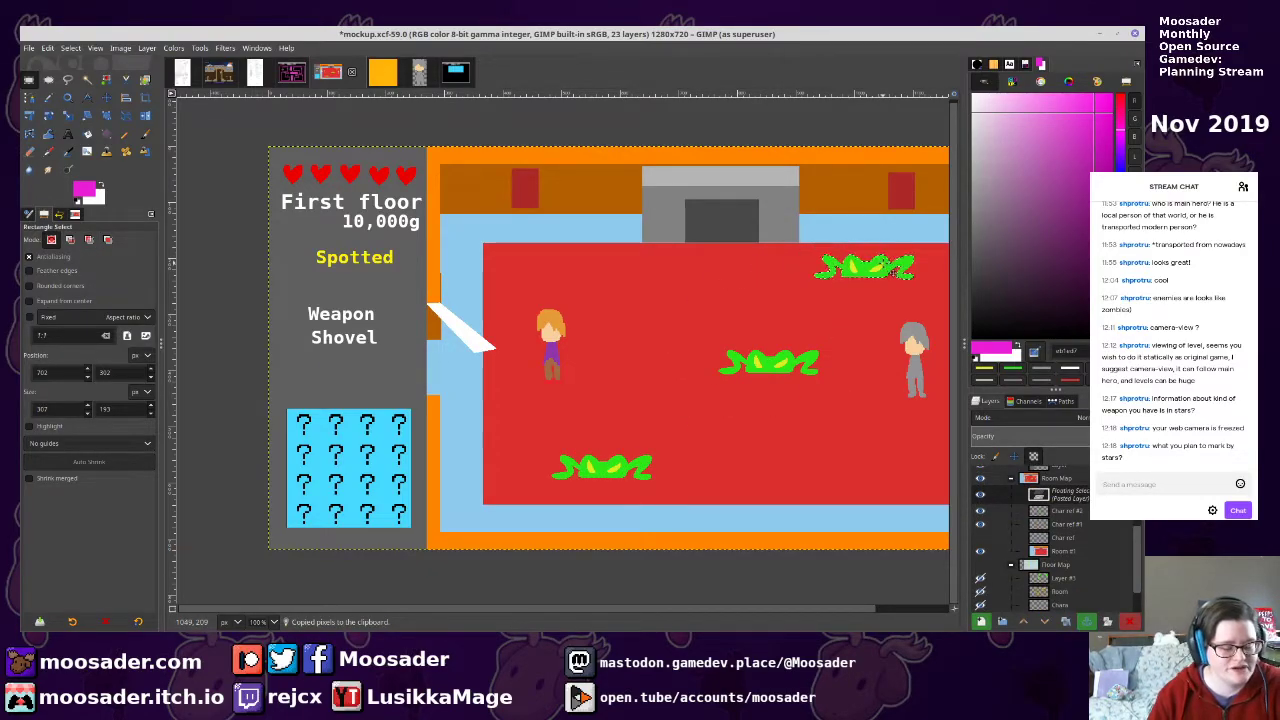
pyautogui.hotkey('ctrl', 'h')
pyautogui.hotkey('ctrl', 's')
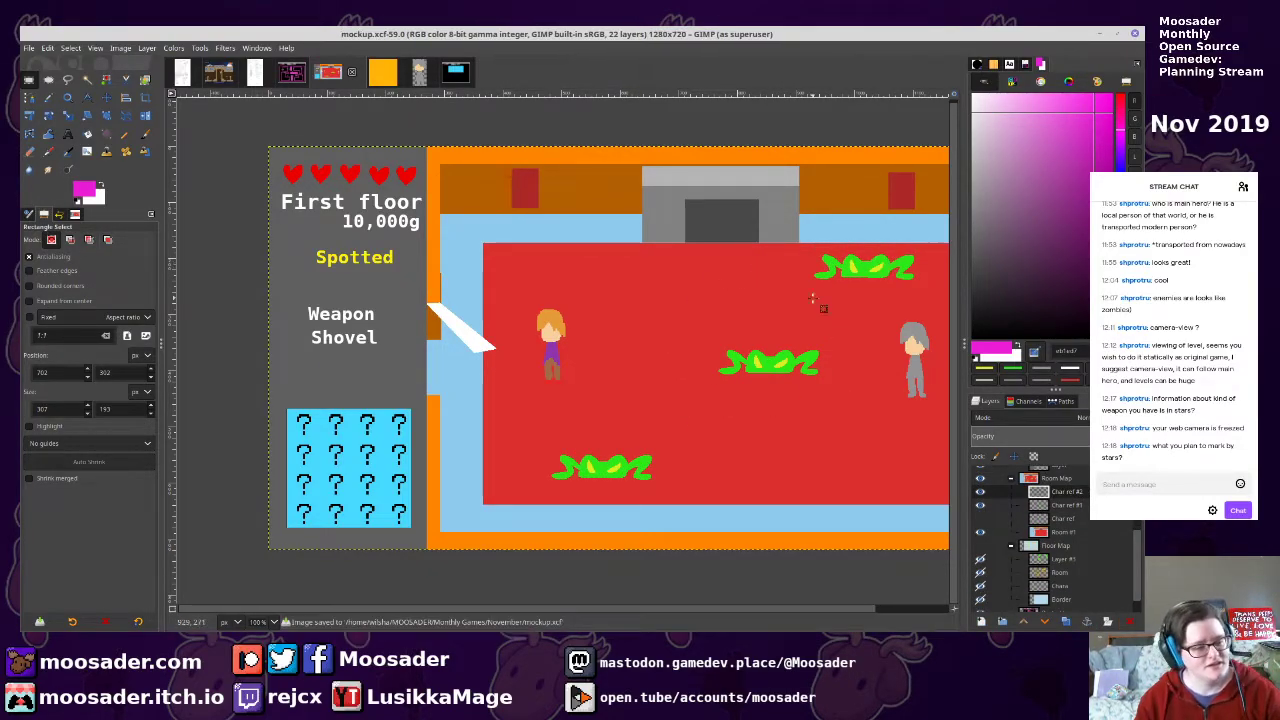
# Draw a magenta diamond outline with straight Pencil lines across the carpet's upper edge, left of the grey fireplace
pyautogui.hscroll(2, 767, 300)
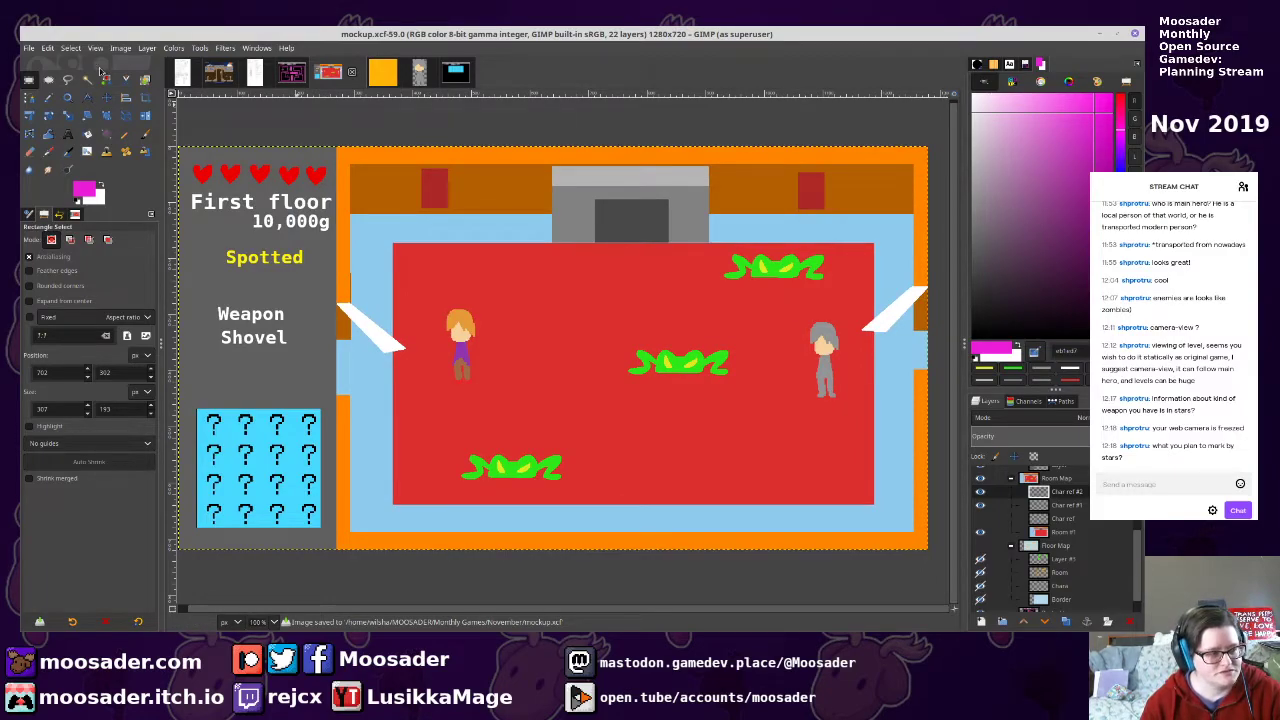
pyautogui.press('n')
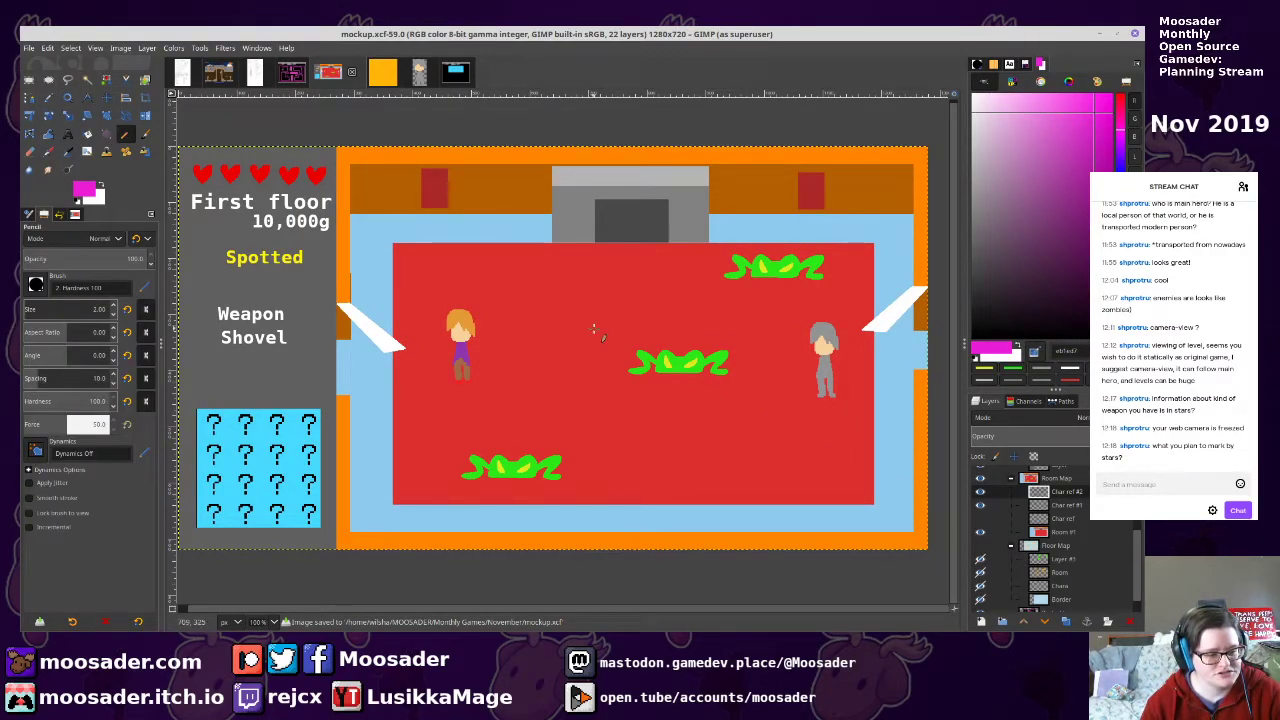
pyautogui.scroll(5, 509, 229)
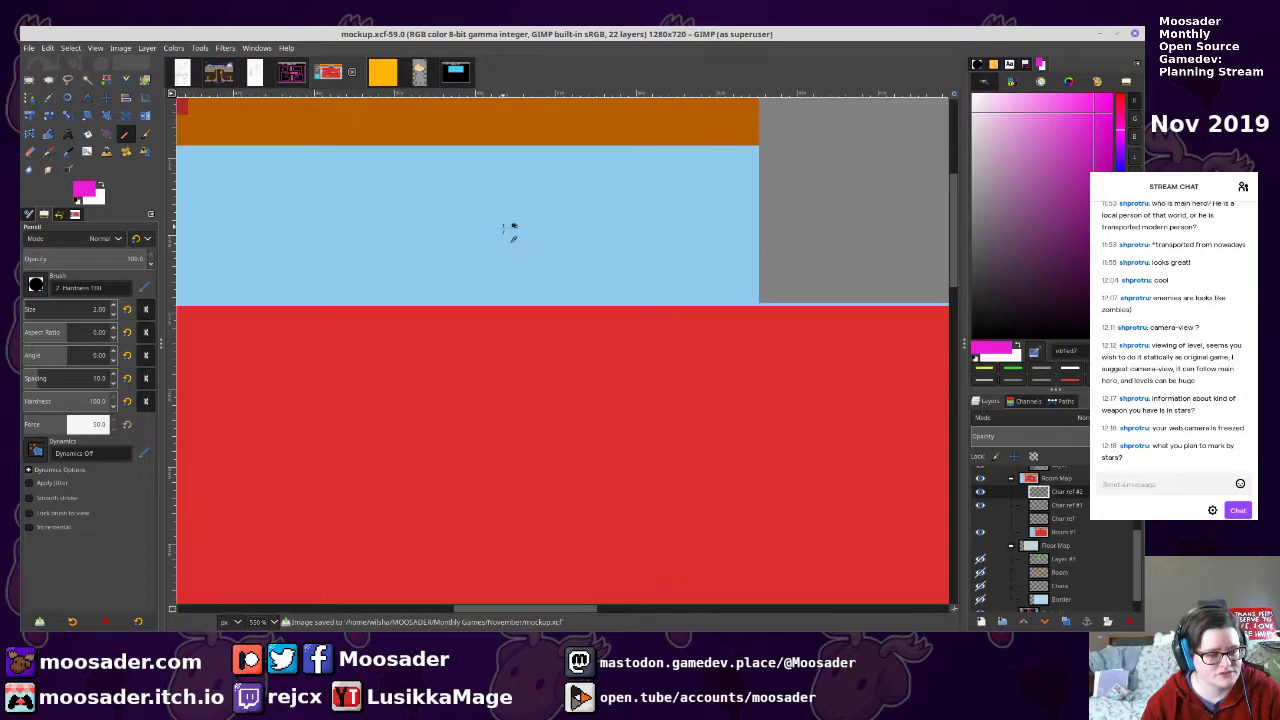
pyautogui.click(444, 337)
pyautogui.keyDown('shift'); pyautogui.click(519, 436); pyautogui.keyUp('shift')
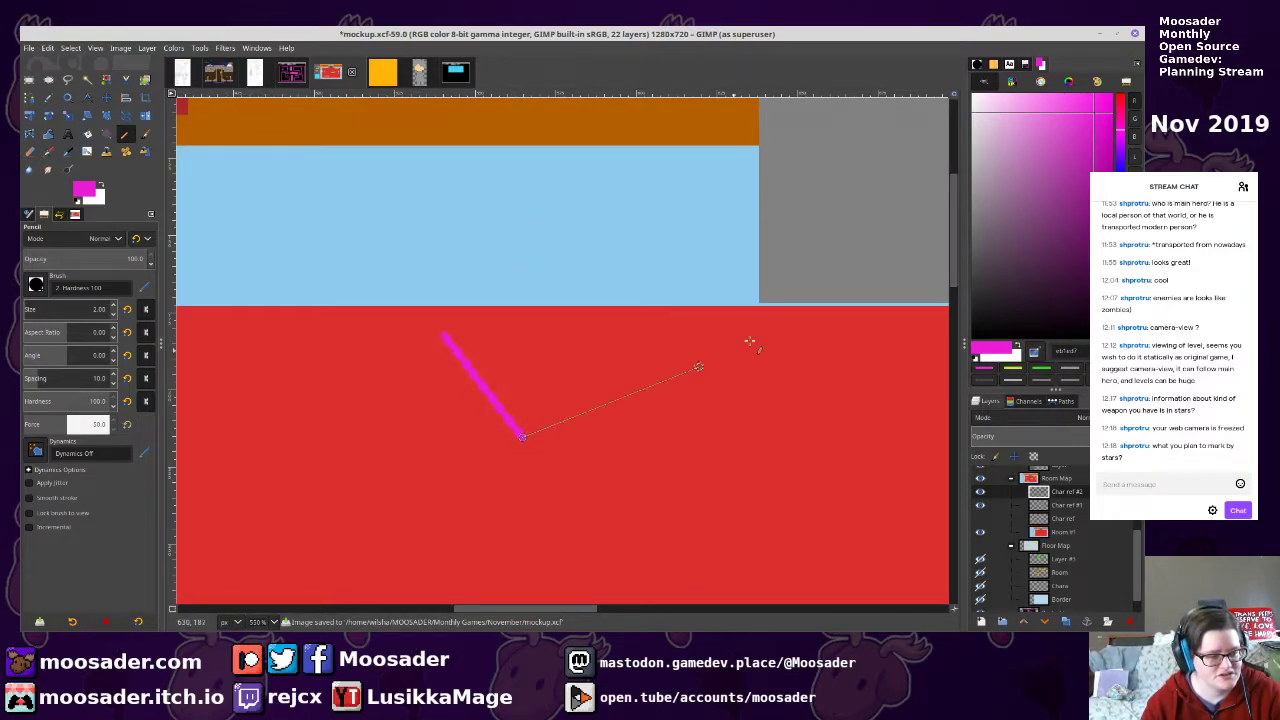
pyautogui.keyDown('shift'); pyautogui.click(611, 335); pyautogui.keyUp('shift')
pyautogui.keyDown('shift'); pyautogui.click(600, 298); pyautogui.keyUp('shift')
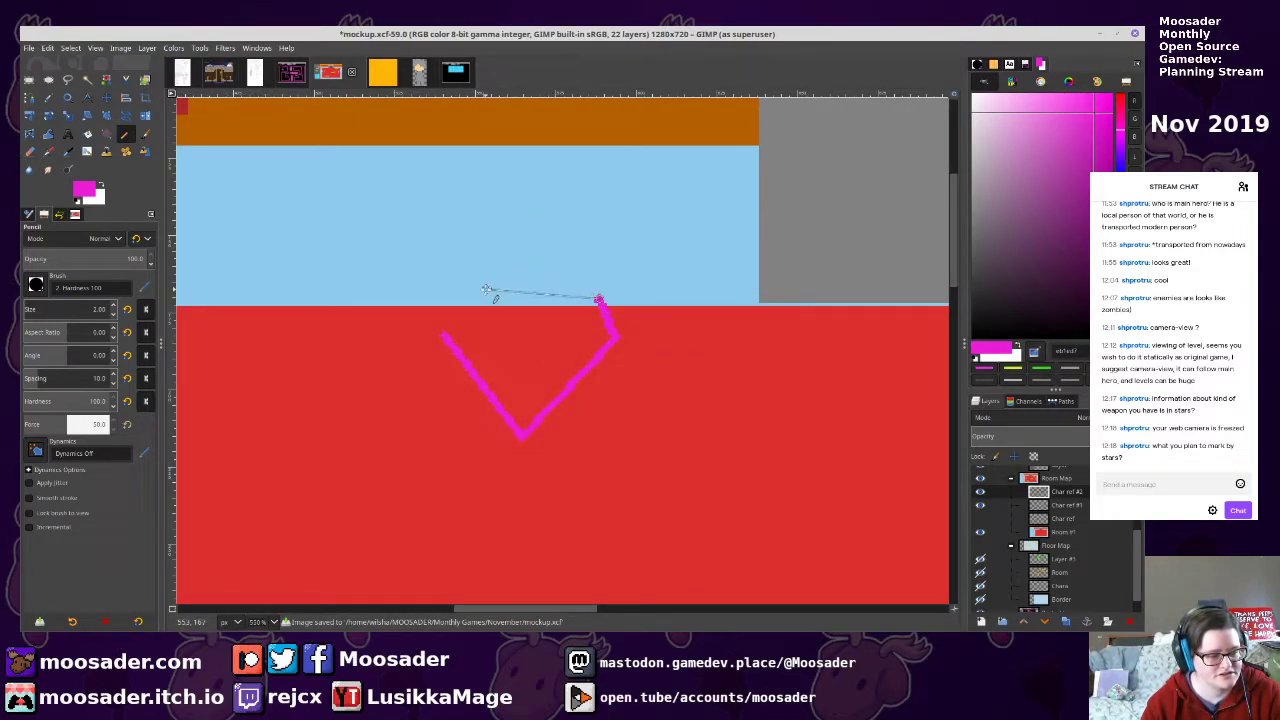
pyautogui.keyDown('shift'); pyautogui.click(478, 296); pyautogui.keyUp('shift')
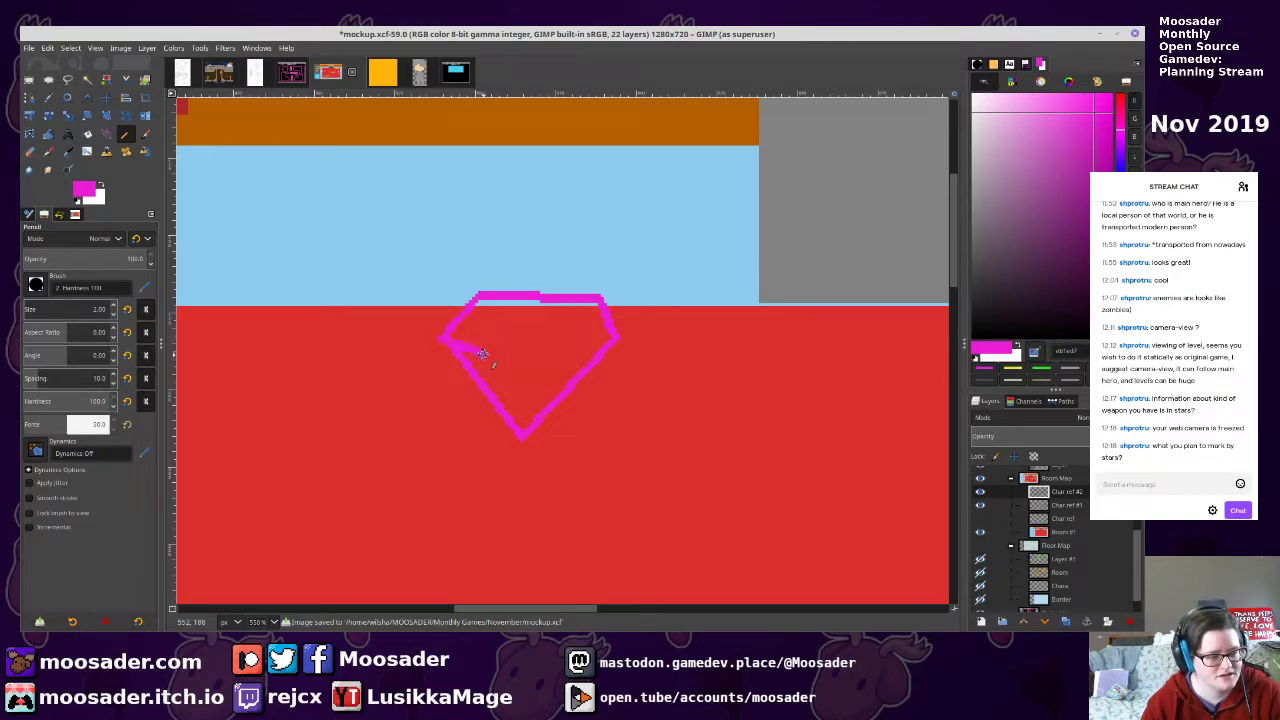
pyautogui.keyDown('shift'); pyautogui.click(612, 338); pyautogui.keyUp('shift')
# Add magenta facet lines inside the diamond, running from its top edge through the middle to the bottom point
pyautogui.click(482, 298)
pyautogui.keyDown('shift'); pyautogui.click(481, 352); pyautogui.keyUp('shift')
pyautogui.keyDown('shift'); pyautogui.click(538, 297); pyautogui.keyUp('shift')
pyautogui.keyDown('shift'); pyautogui.click(570, 348); pyautogui.keyUp('shift')
pyautogui.keyDown('shift'); pyautogui.click(600, 298); pyautogui.keyUp('shift')
pyautogui.click(486, 355)
pyautogui.keyDown('shift'); pyautogui.click(522, 434); pyautogui.keyUp('shift')
pyautogui.keyDown('shift'); pyautogui.click(567, 351); pyautogui.keyUp('shift')
pyautogui.scroll(-5, 749, 355)
pyautogui.keyDown('ctrl'); pyautogui.scroll(5, 769, 382); pyautogui.keyUp('ctrl')
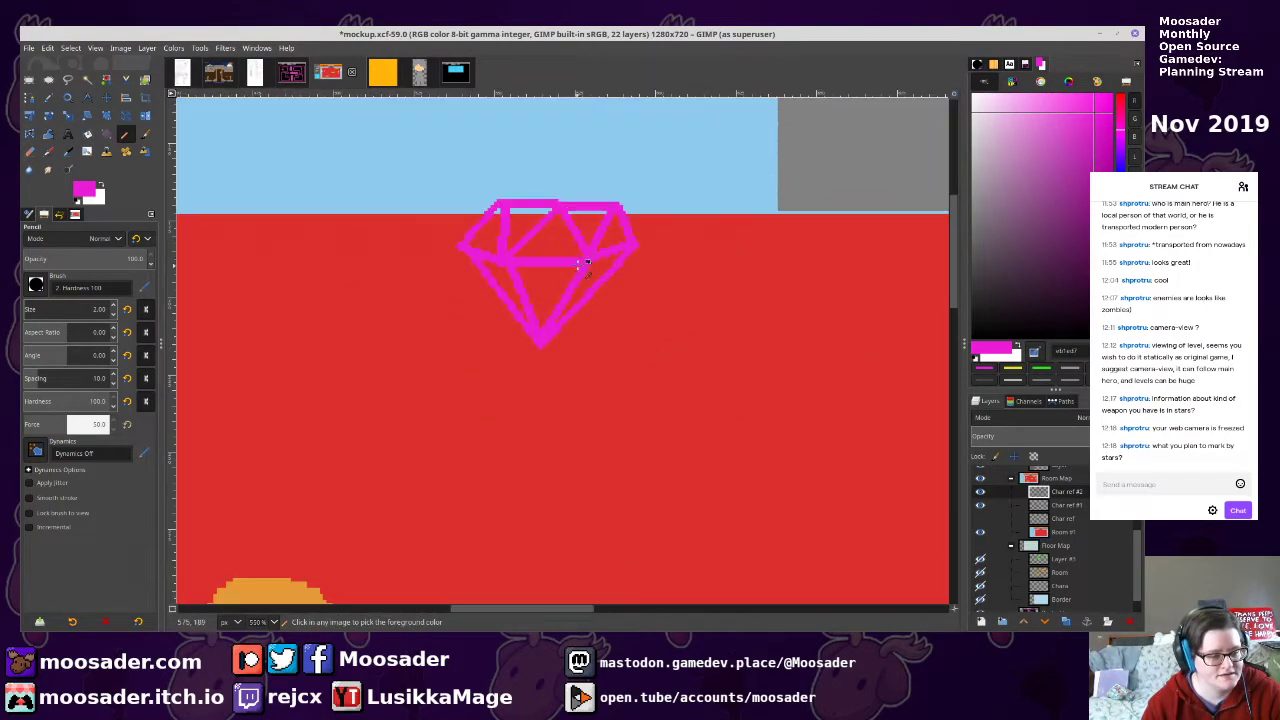
# Fill all the facets of the magenta diamond with a lighter pink and save the image
pyautogui.click(984, 145)
pyautogui.hotkey('shift', 'b')
pyautogui.click(548, 238)
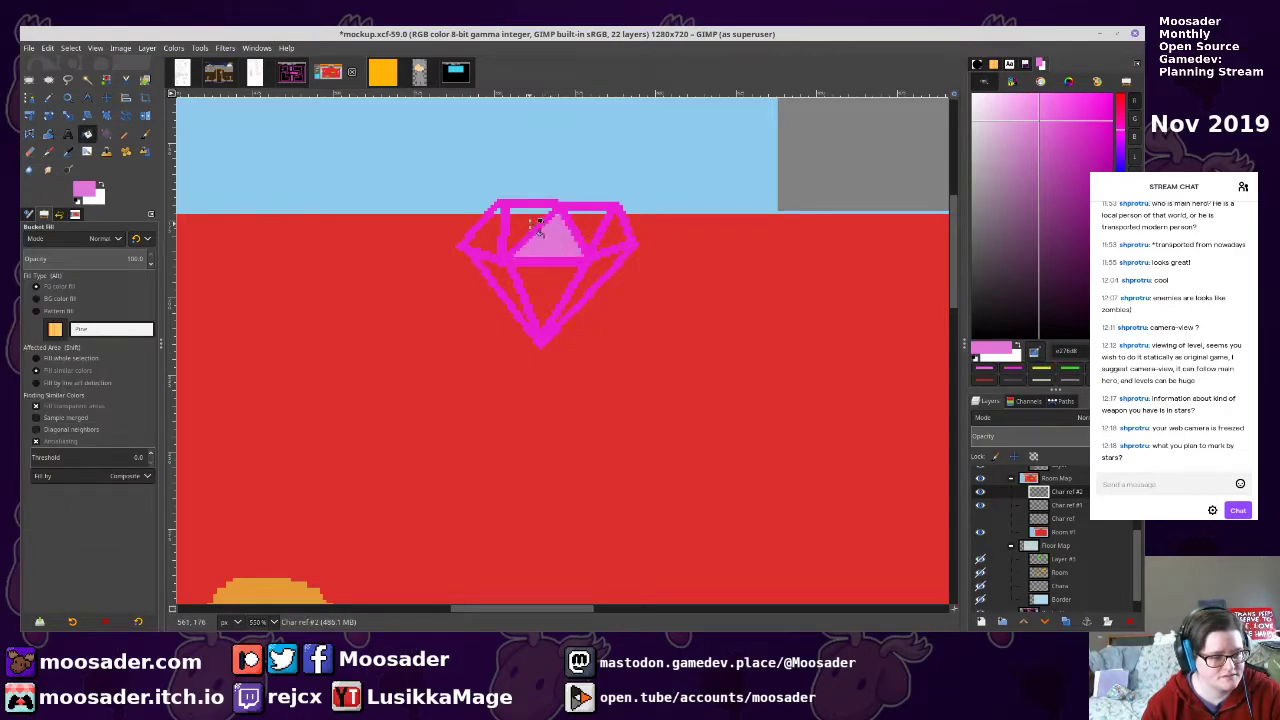
pyautogui.click(525, 225)
pyautogui.click(486, 242)
pyautogui.click(512, 283)
pyautogui.click(550, 290)
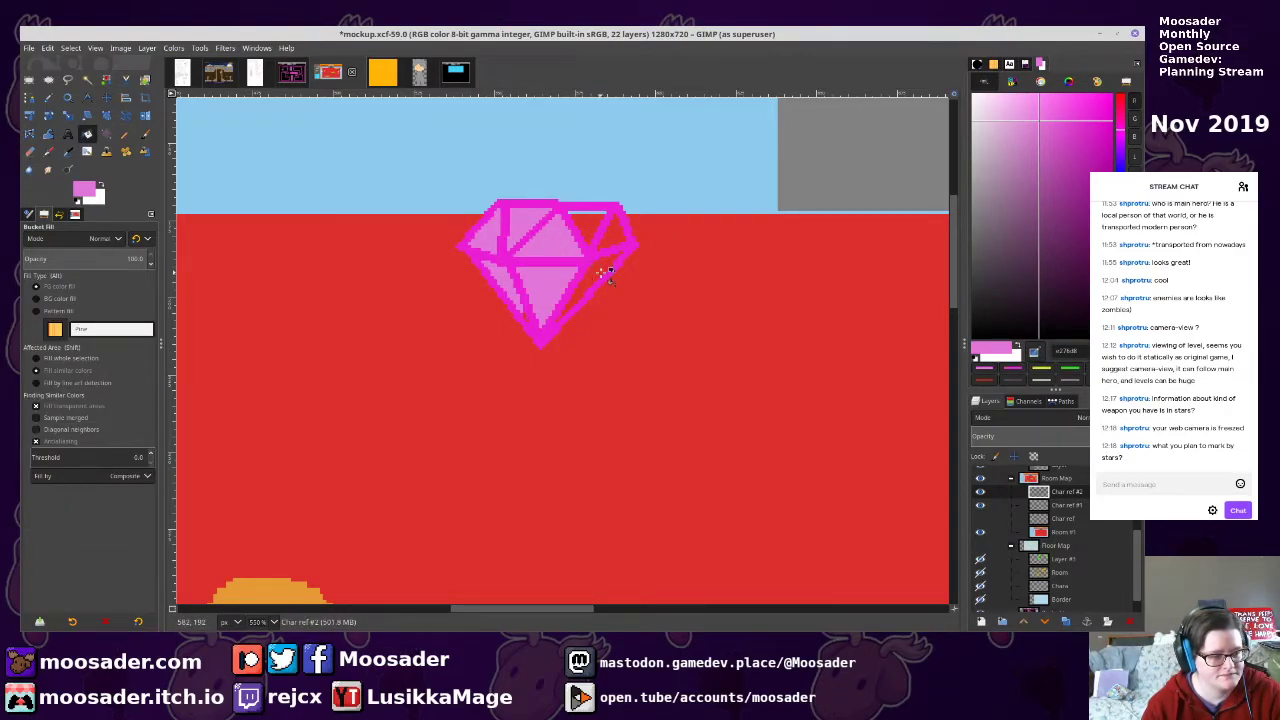
pyautogui.click(605, 270)
pyautogui.click(620, 233)
pyautogui.click(593, 234)
pyautogui.keyDown('ctrl'); pyautogui.scroll(-6, 595, 234); pyautogui.keyUp('ctrl')
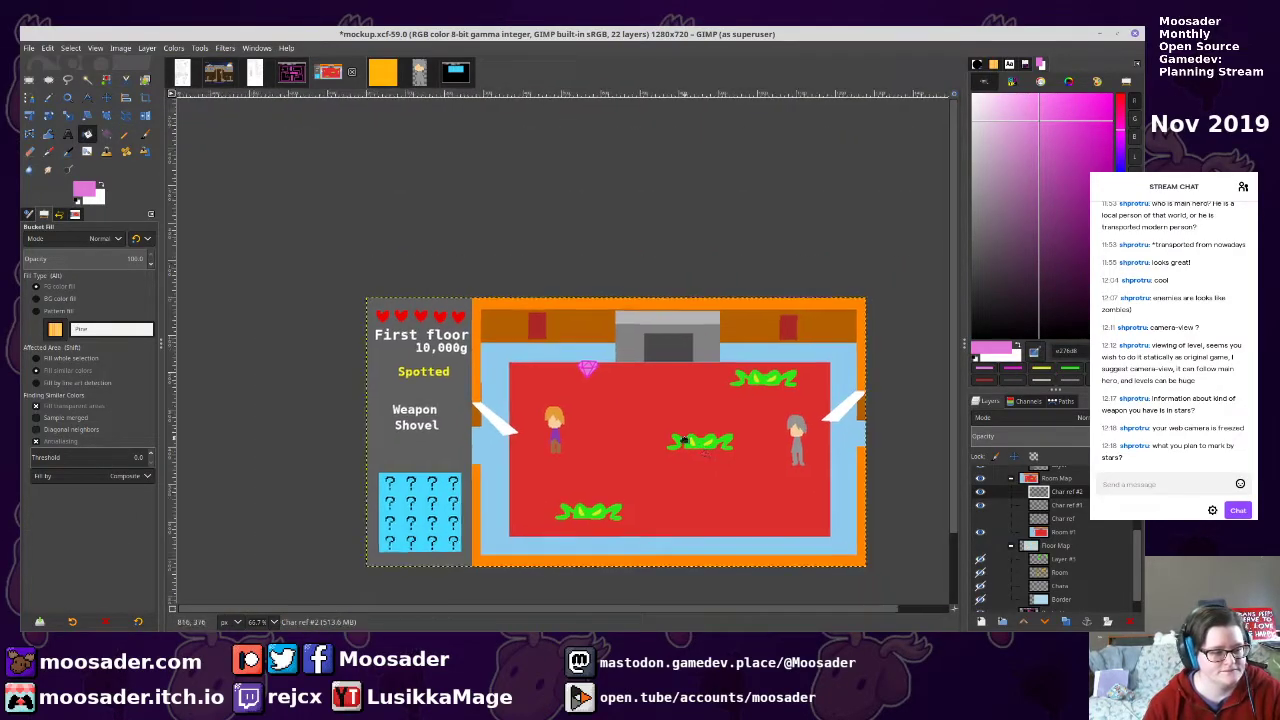
pyautogui.hotkey('ctrl', 's')
# Draw a diagonal tan shovel handle beside the player on layer Char ref #1 with straight Pencil lines and fill it
pyautogui.moveTo(551, 262)
pyautogui.mouseDown()
pyautogui.moveTo(551, 306)
pyautogui.moveTo(594, 378)
pyautogui.mouseUp()
pyautogui.press('n')
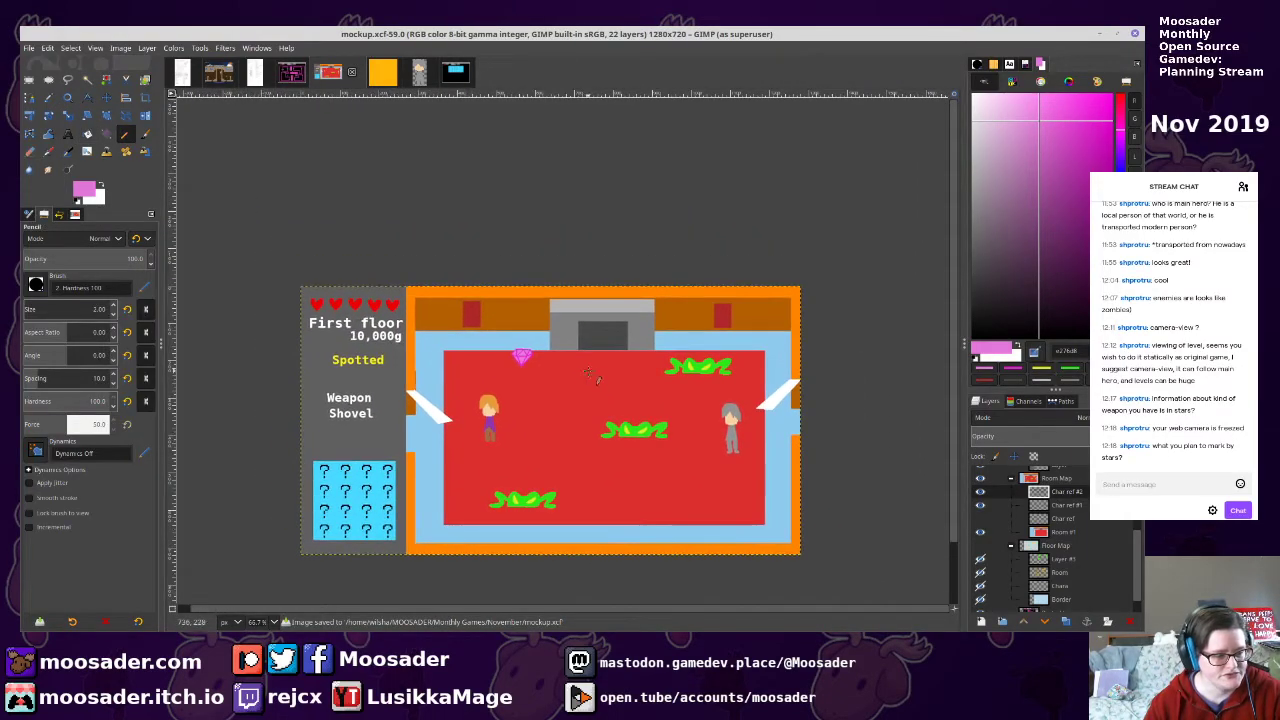
pyautogui.keyDown('ctrl'); pyautogui.scroll(2, 534, 503); pyautogui.keyUp('ctrl')
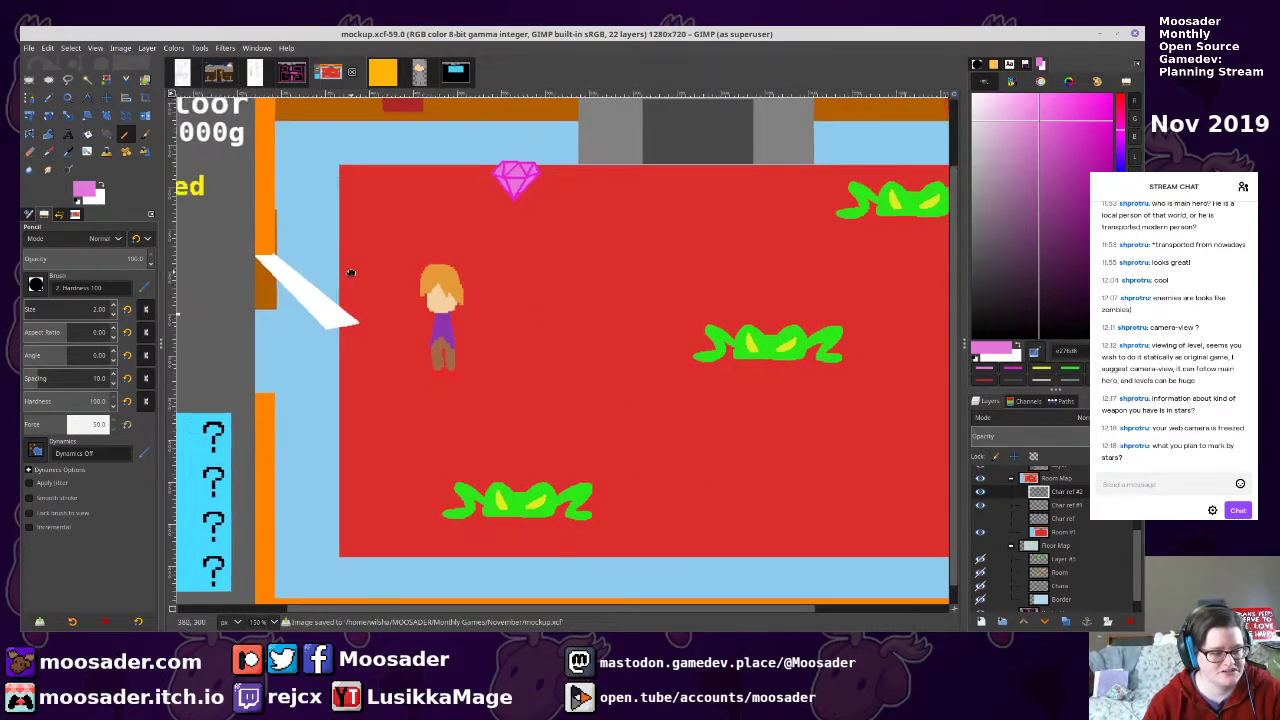
pyautogui.keyDown('ctrl'); pyautogui.scroll(3, 430, 320); pyautogui.keyUp('ctrl')
pyautogui.click(983, 507)
pyautogui.click(983, 507)
pyautogui.click(1045, 509)
pyautogui.moveTo(750, 418); pyautogui.dragTo(758, 518)
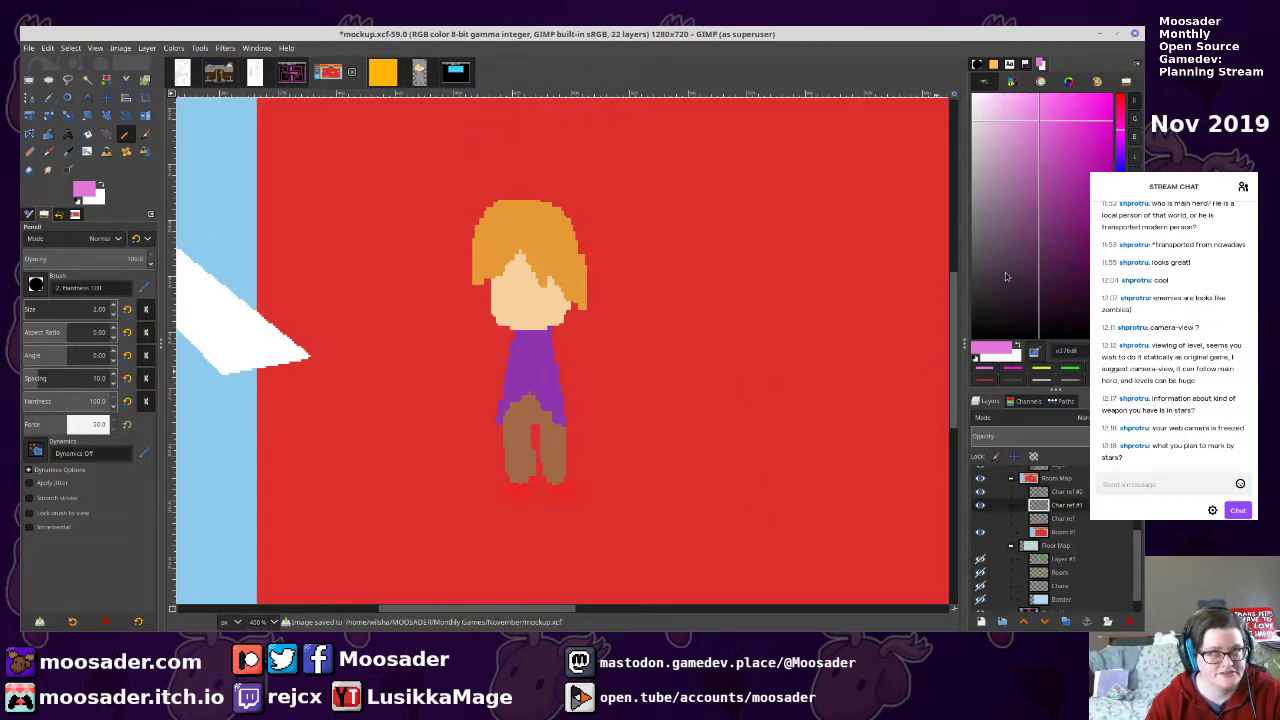
pyautogui.click(1120, 322)
pyautogui.moveTo(1048, 226); pyautogui.dragTo(1049, 127)
pyautogui.click(565, 467)
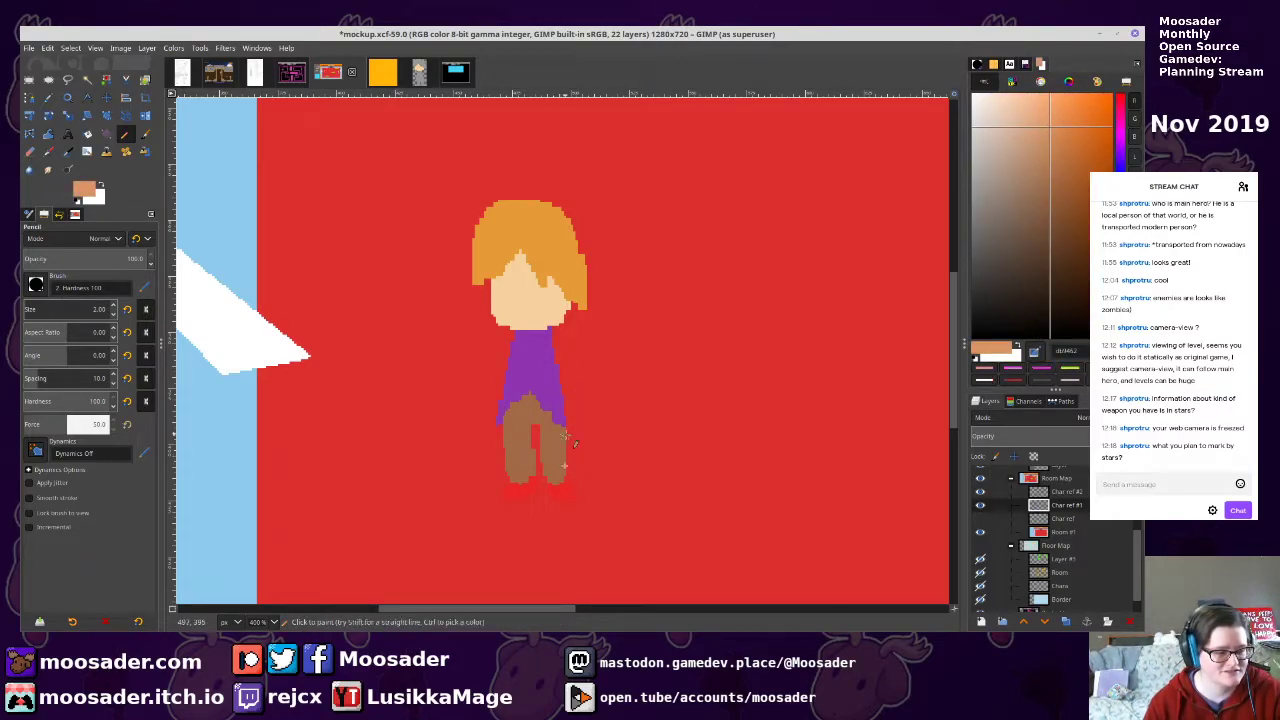
pyautogui.keyDown('shift'); pyautogui.click(661, 218); pyautogui.keyUp('shift')
pyautogui.keyDown('shift'); pyautogui.click(681, 225); pyautogui.keyUp('shift')
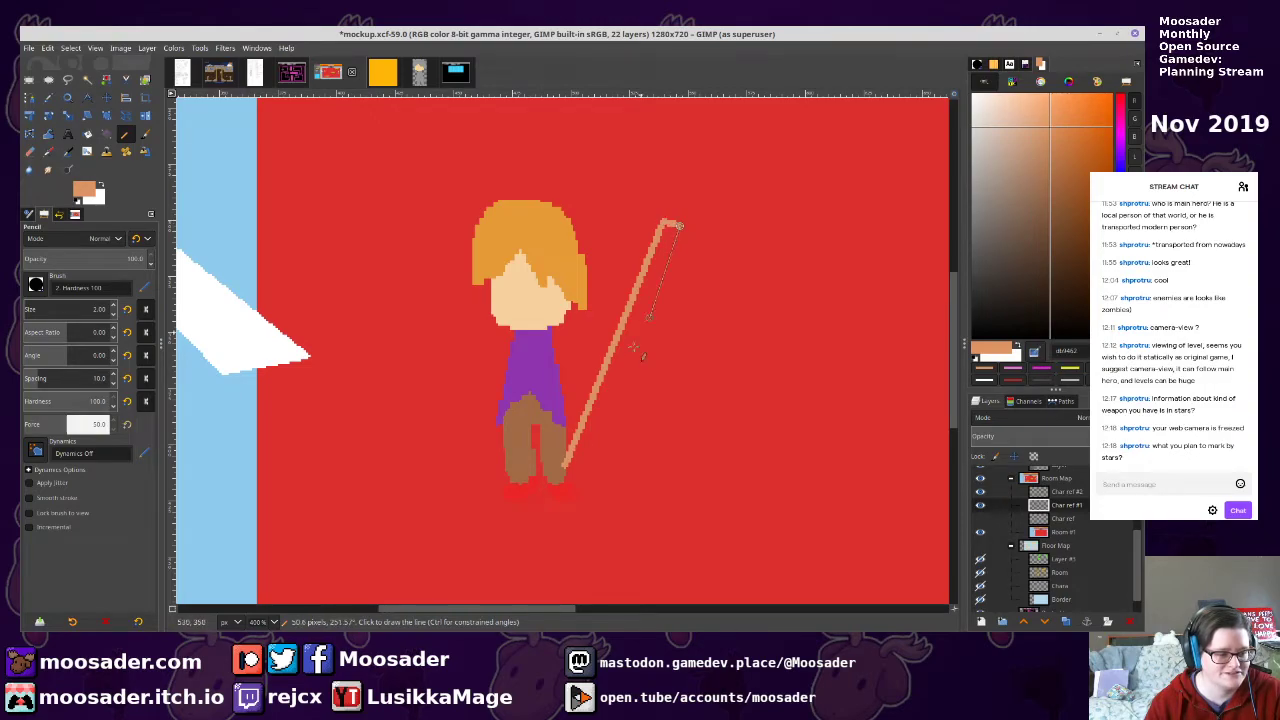
pyautogui.keyDown('shift'); pyautogui.click(577, 473); pyautogui.keyUp('shift')
pyautogui.hotkey('shift', 'b')
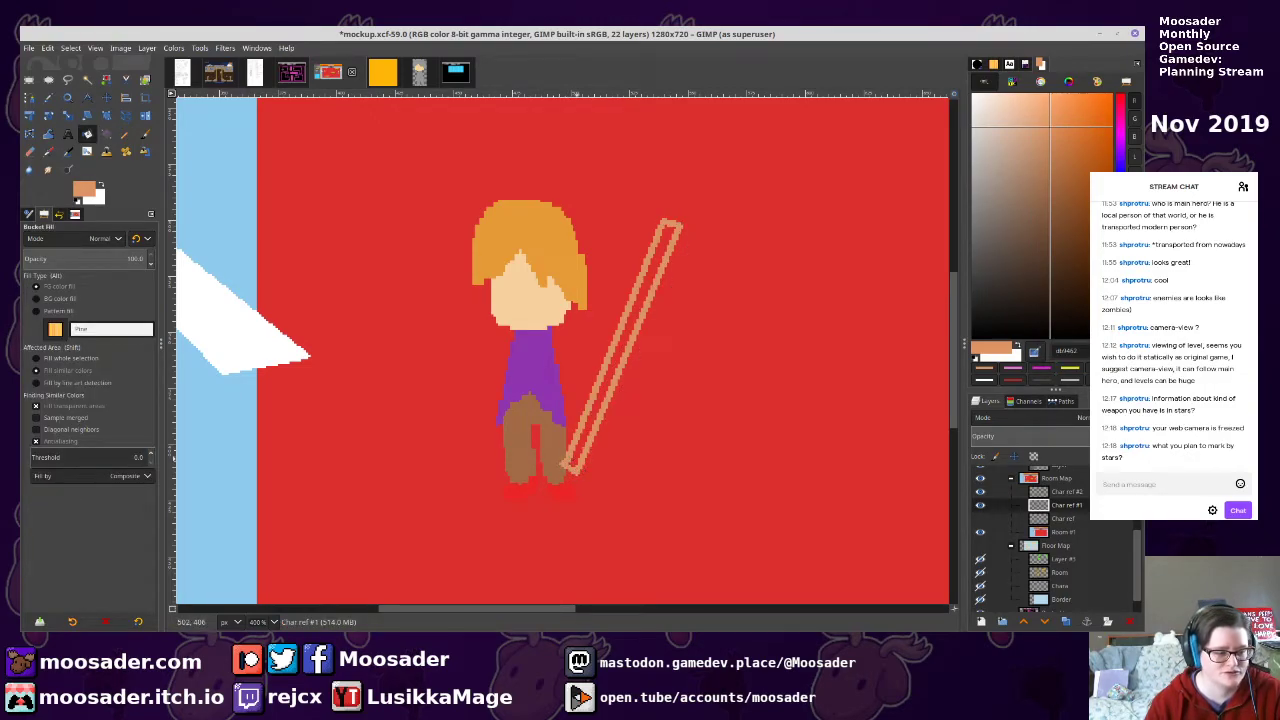
pyautogui.click(578, 462)
# Draw a blue rounded shovel blade at the upper end of the handle, fill it in and save the image
pyautogui.press('n')
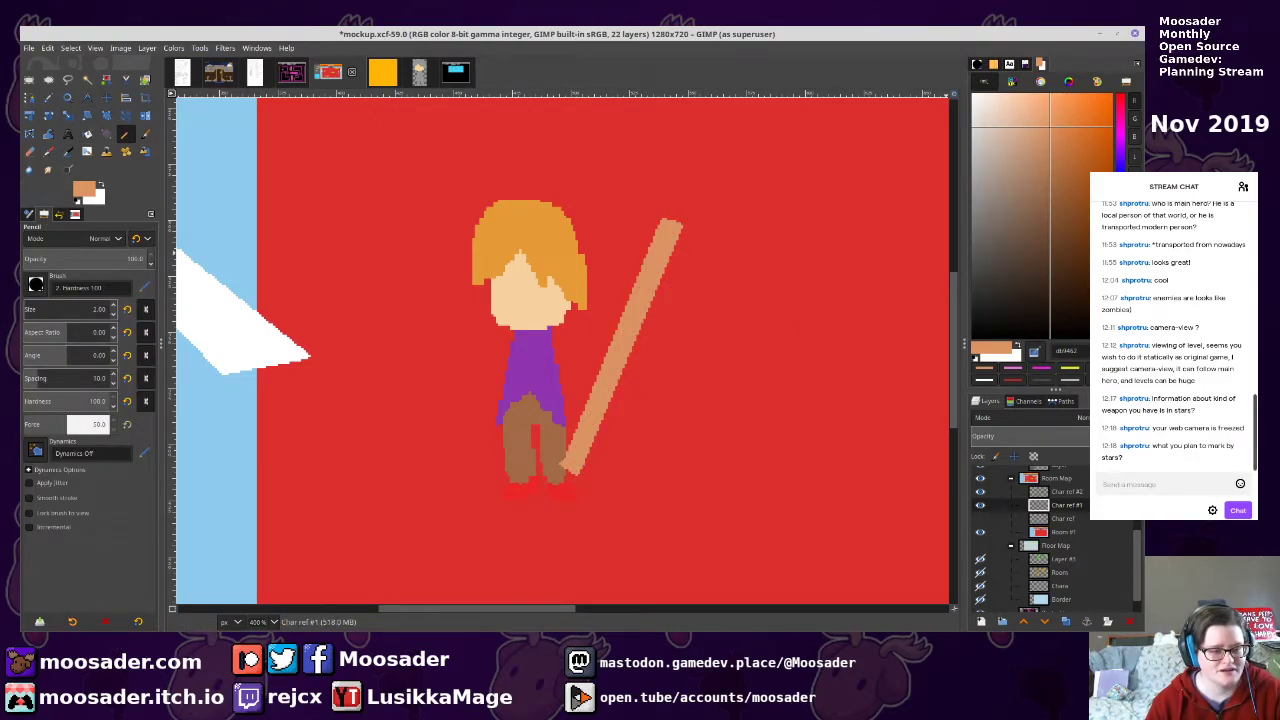
pyautogui.click(1120, 191)
pyautogui.moveTo(690, 229); pyautogui.dragTo(682, 285)
pyautogui.click(632, 286)
pyautogui.keyDown('shift'); pyautogui.click(690, 306); pyautogui.keyUp('shift')
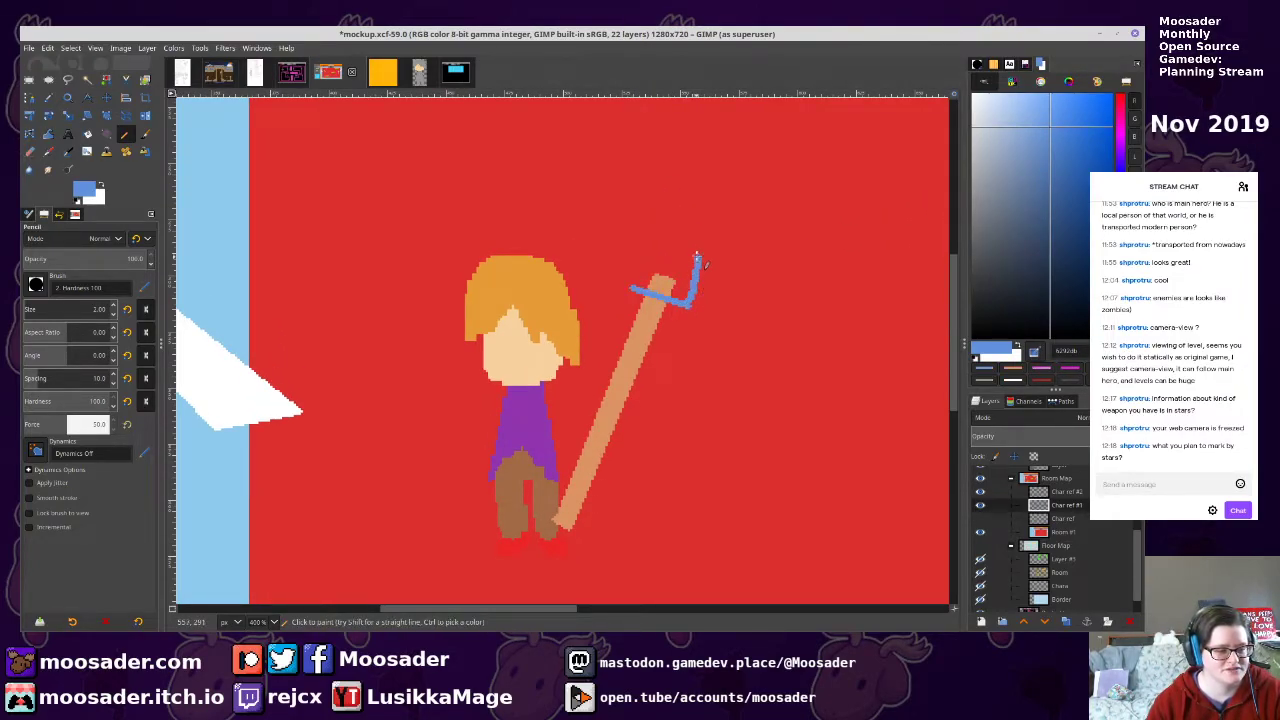
pyautogui.hotkey('shift', 'b')
pyautogui.click(660, 275)
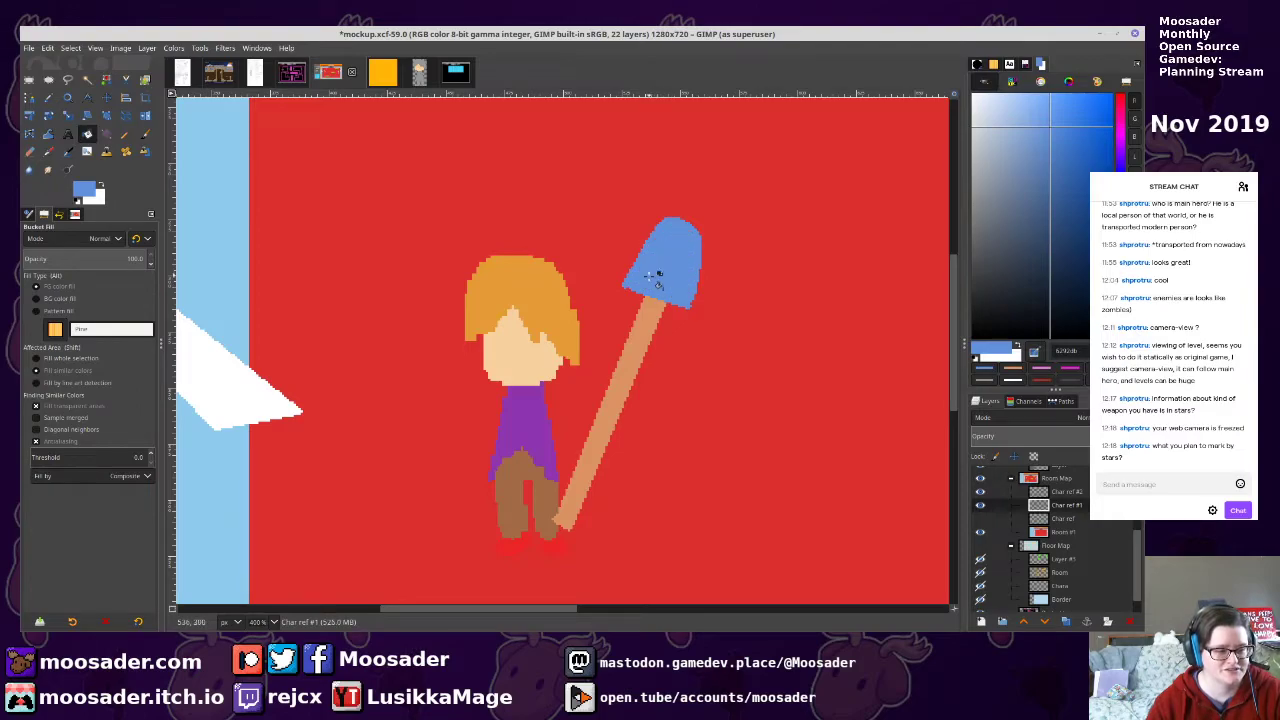
pyautogui.press('n')
pyautogui.scroll(-4, 715, 373)
pyautogui.moveTo(800, 432); pyautogui.dragTo(606, 398)
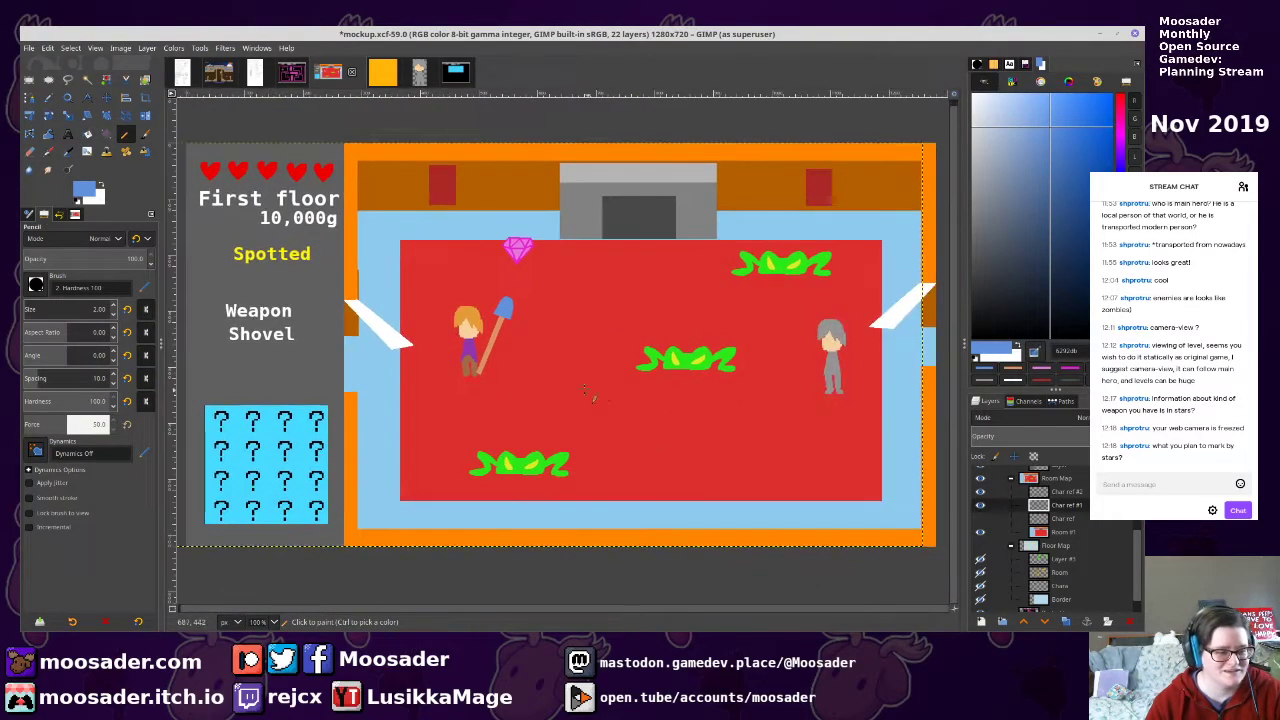
pyautogui.press('x')
pyautogui.hotkey('ctrl', 's')
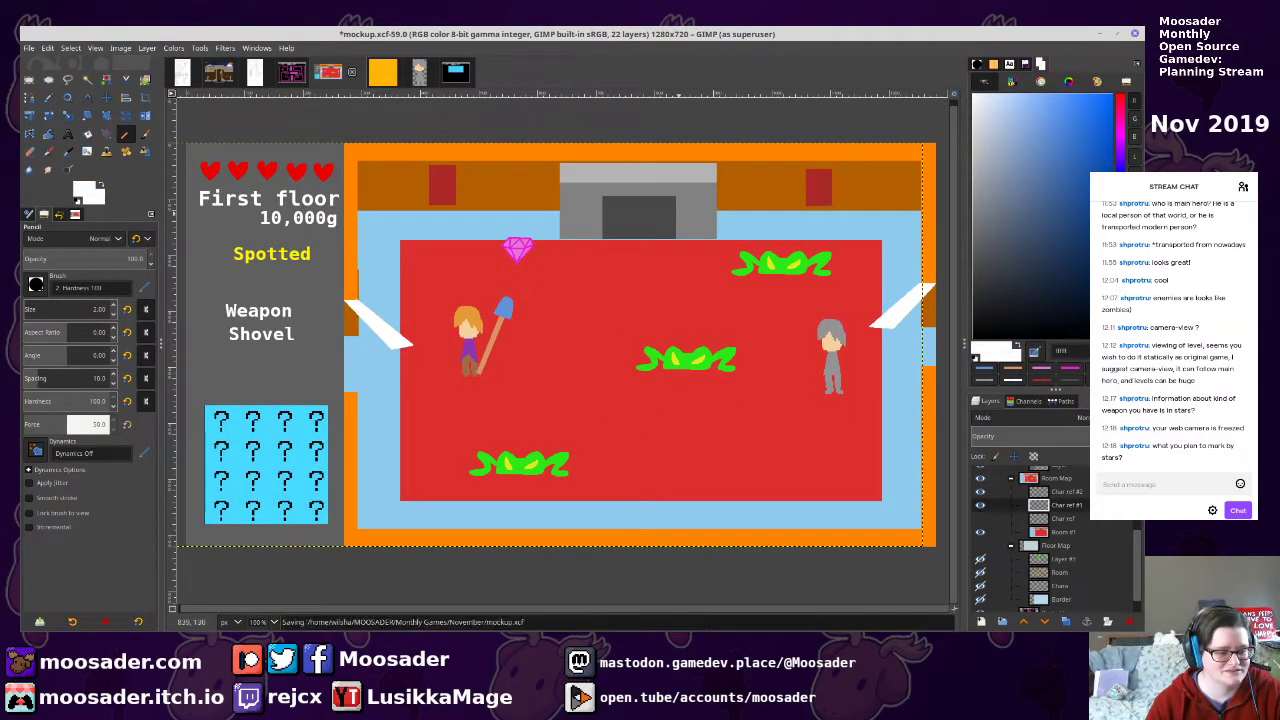
# Export the room view as mockup.png in the November folder with the default PNG options
pyautogui.scroll(-2, 567, 319)
pyautogui.scroll(1, 655, 355)
pyautogui.moveTo(657, 353); pyautogui.dragTo(682, 397)
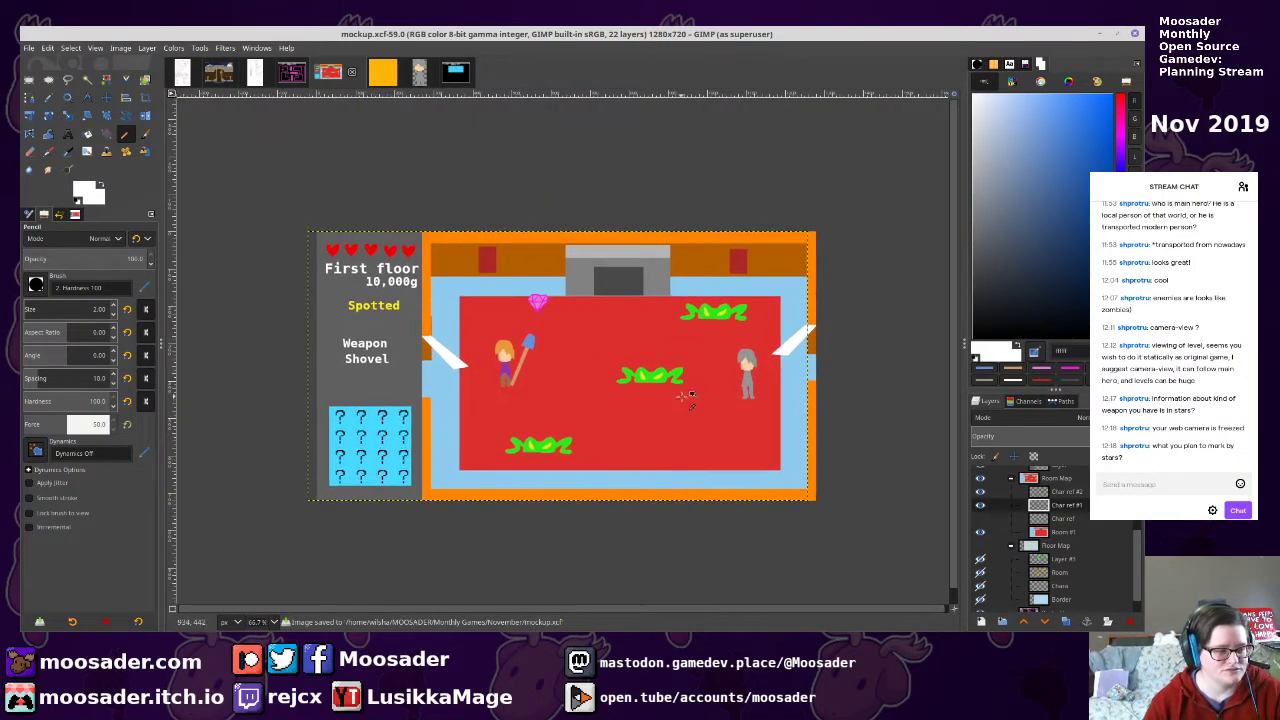
pyautogui.press('1')
pyautogui.hotkey('ctrl', 'shift', 'e')
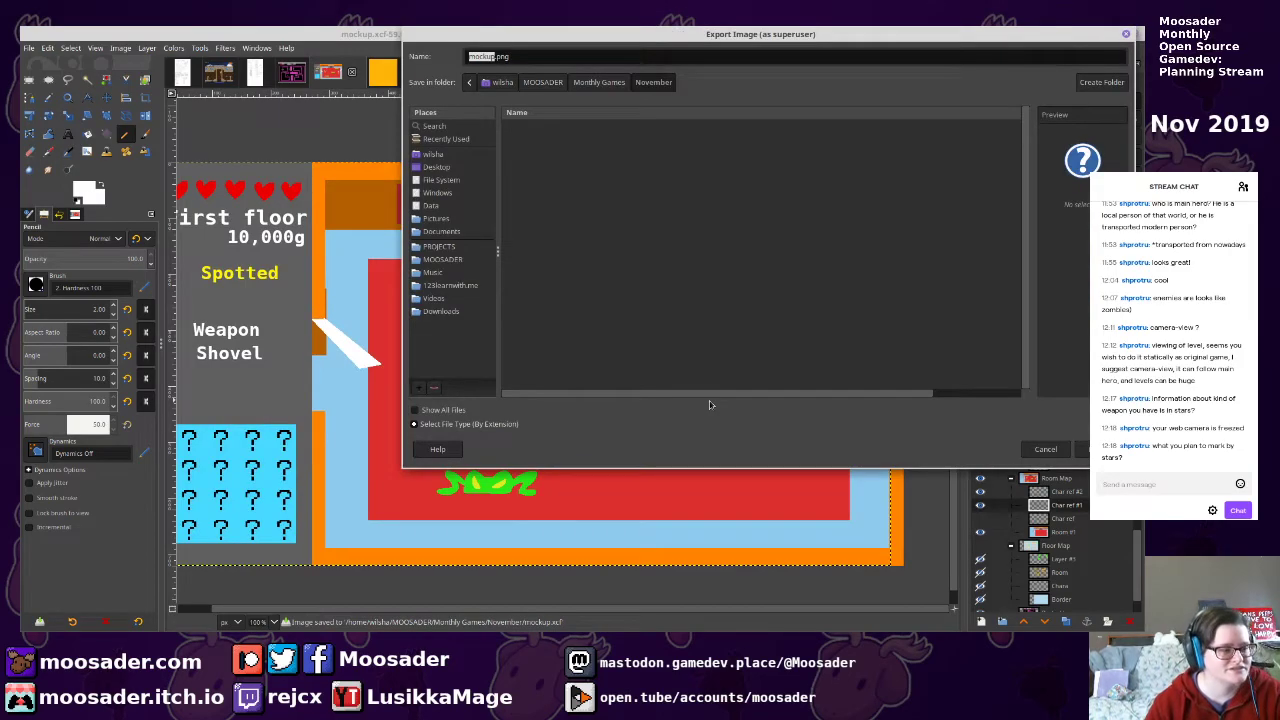
pyautogui.press('Return')
pyautogui.press('Return')
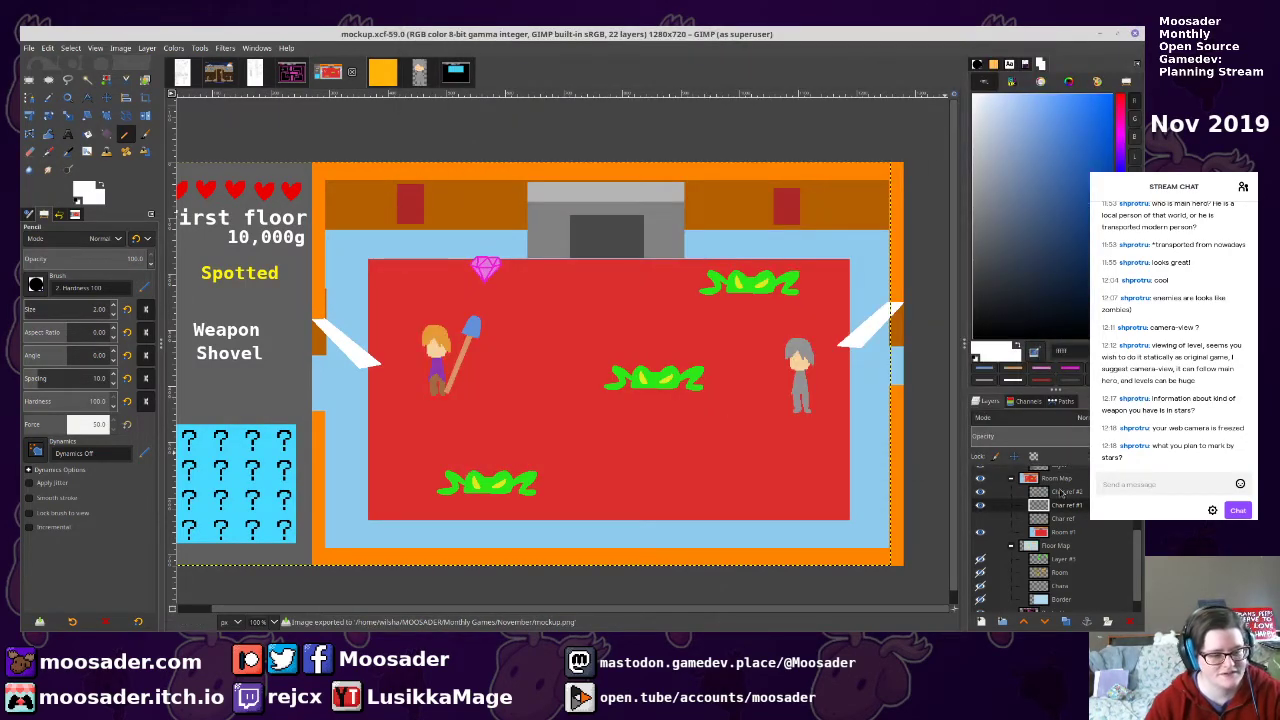
# Hide the Room Map group, show the Floor Map group and export that view as mockup2.png
pyautogui.click(982, 480)
pyautogui.click(981, 547)
pyautogui.hotkey('ctrl', 'shift', 'e')
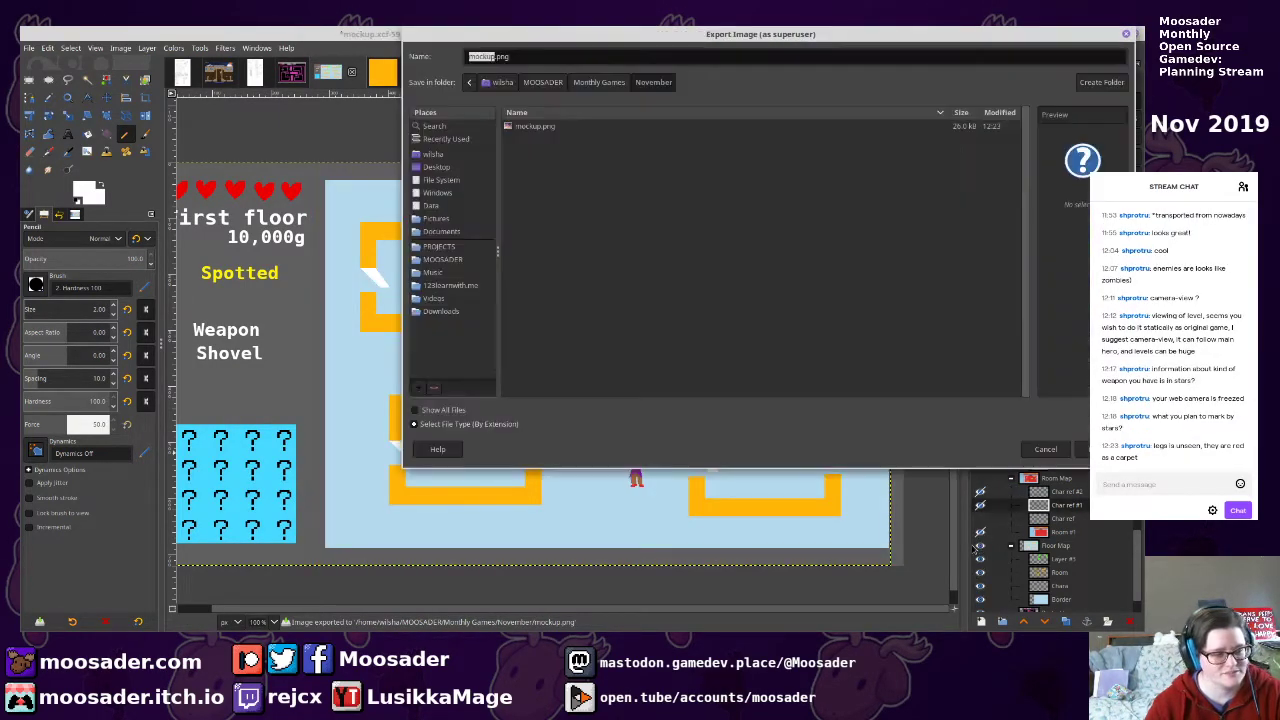
pyautogui.write('2')
pyautogui.press('Return')
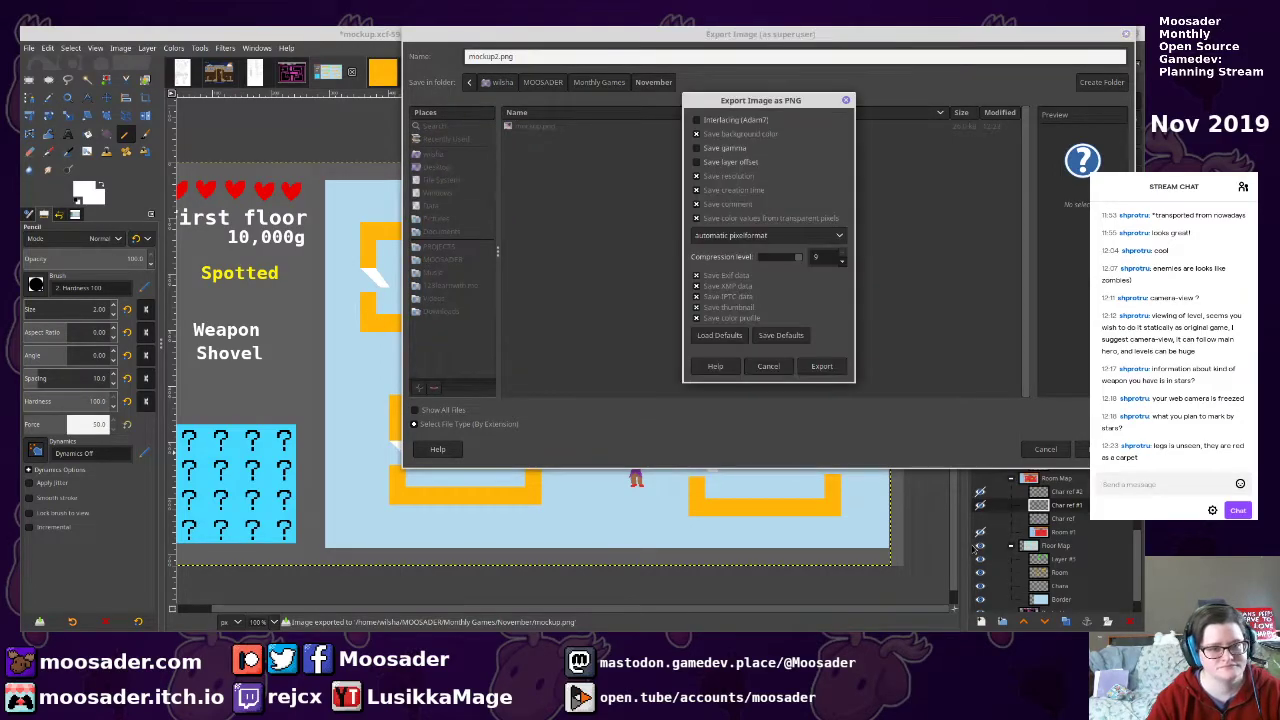
pyautogui.press('Return')
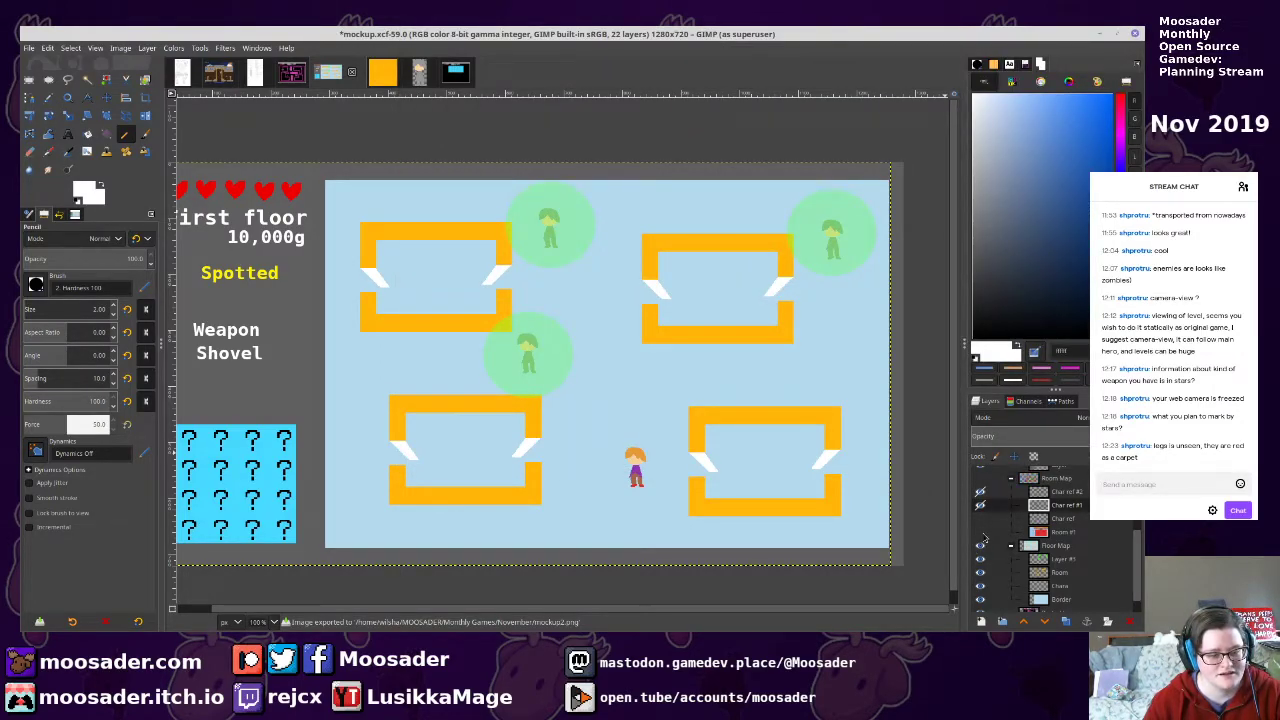
# Show the Room Map group again and fill the carpet on layer Room #1 with a darker red
pyautogui.click(980, 479)
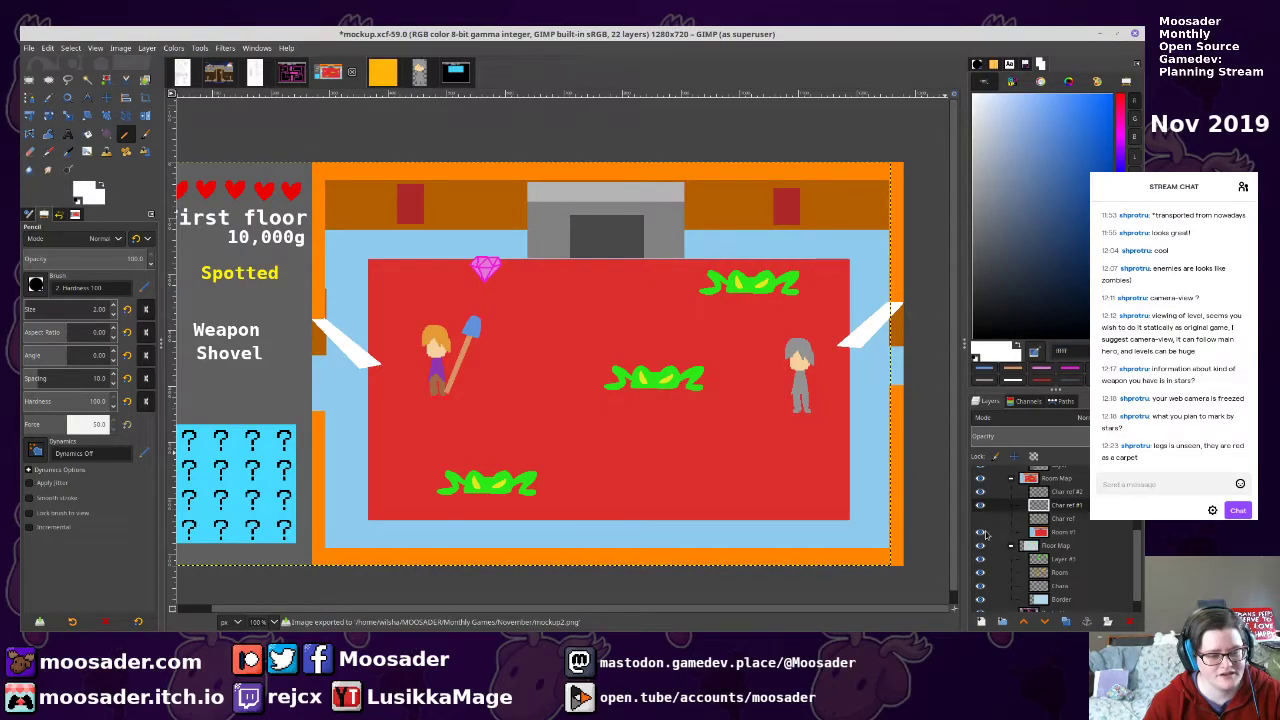
pyautogui.scroll(4, 419, 445)
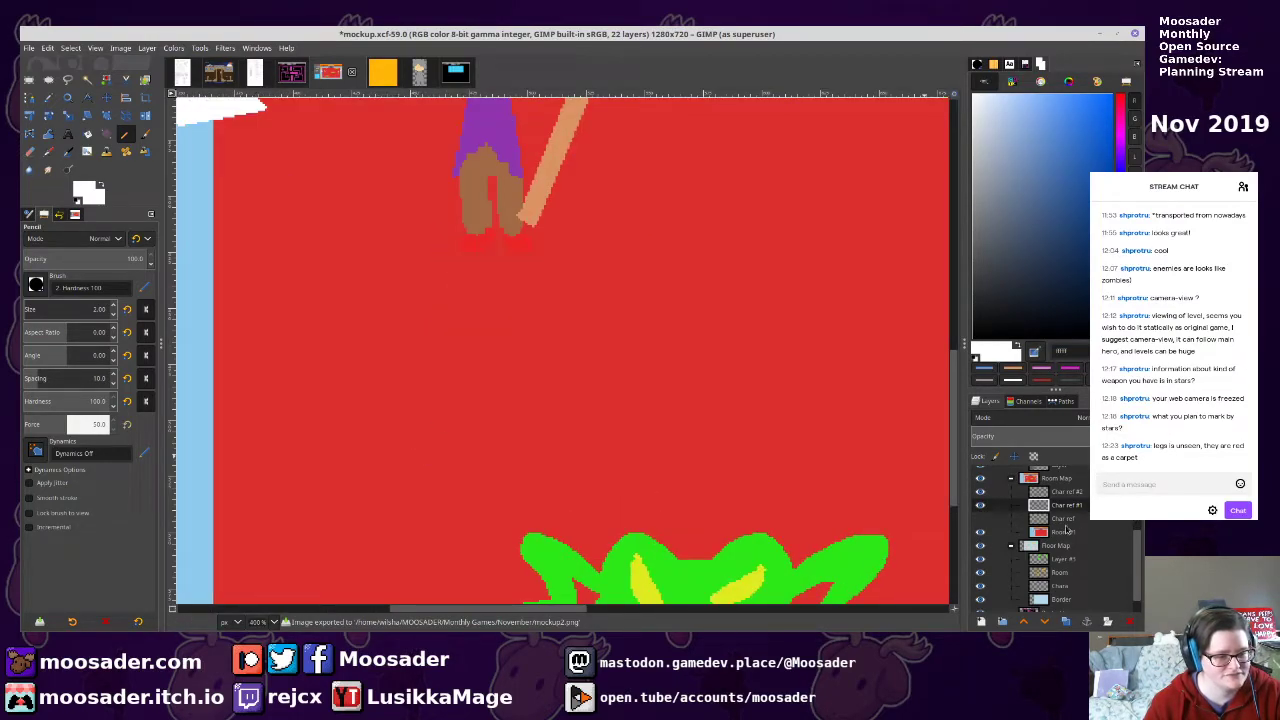
pyautogui.moveTo(1030, 240); pyautogui.dragTo(1005, 188)
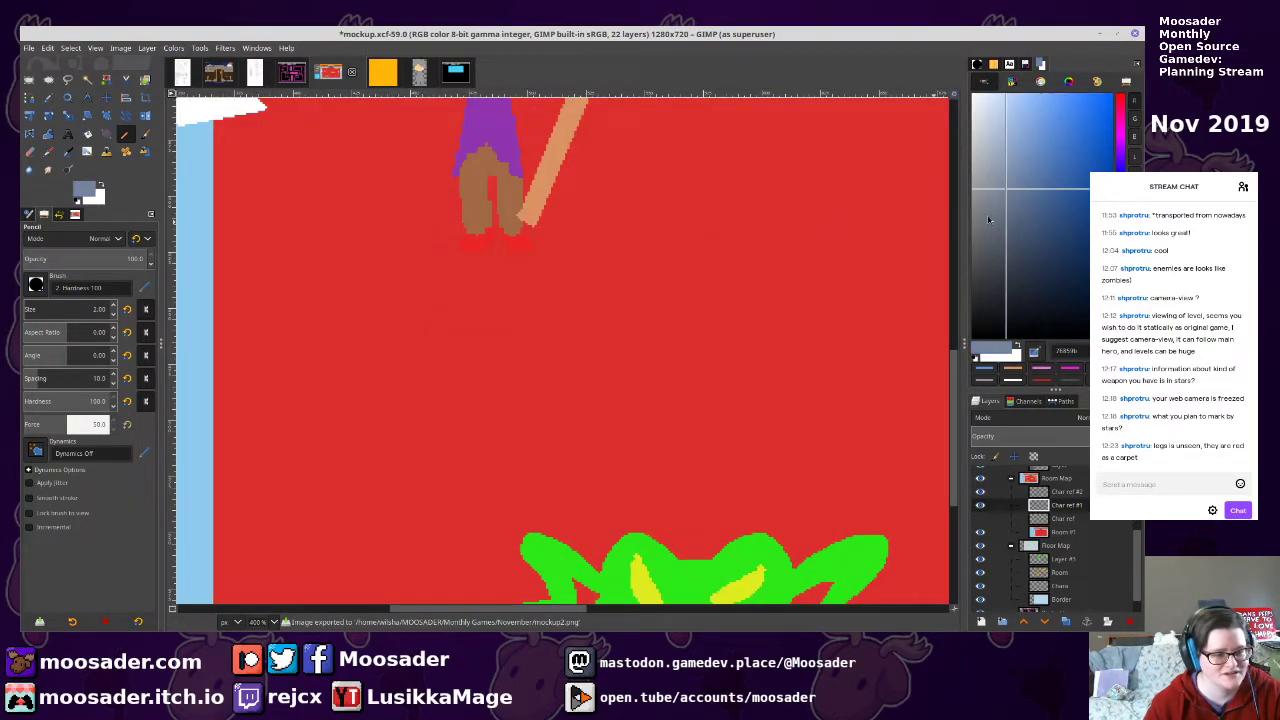
pyautogui.press('1')
pyautogui.click(1063, 532)
pyautogui.moveTo(827, 373); pyautogui.dragTo(583, 414)
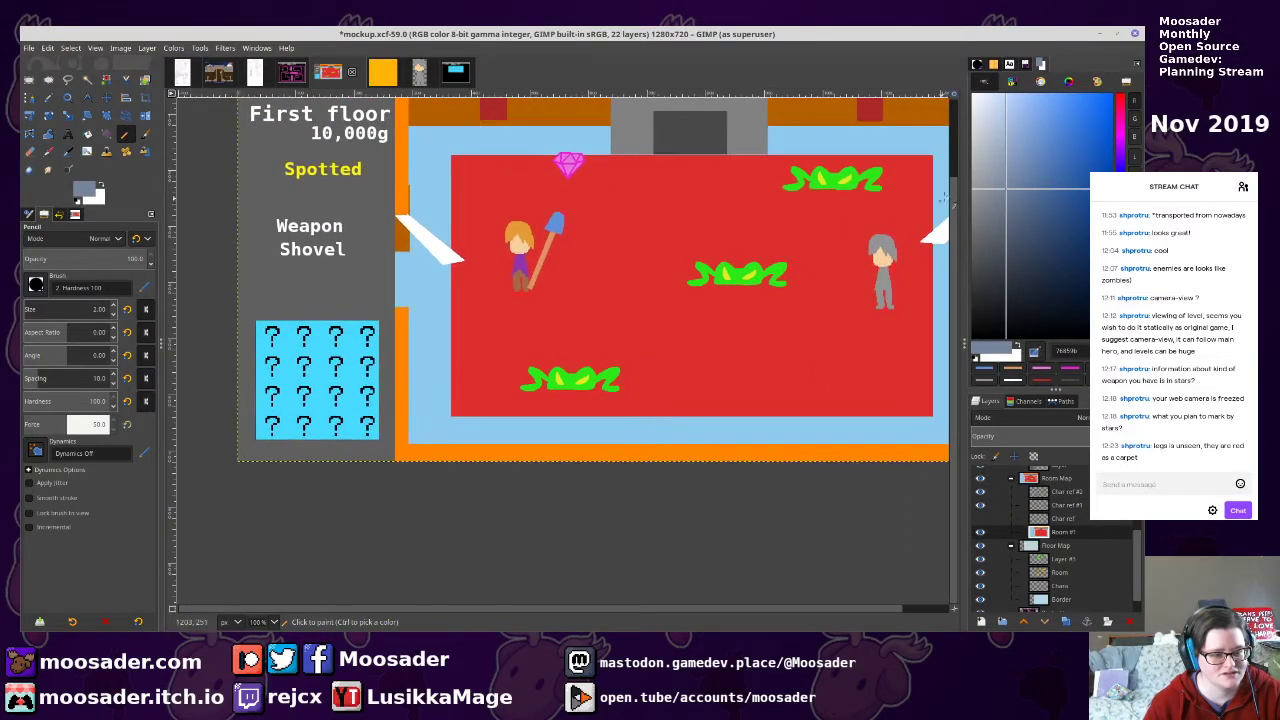
pyautogui.keyDown('ctrl'); pyautogui.click(802, 224); pyautogui.keyUp('ctrl')
pyautogui.click(1104, 161)
pyautogui.hotkey('shift', 'b')
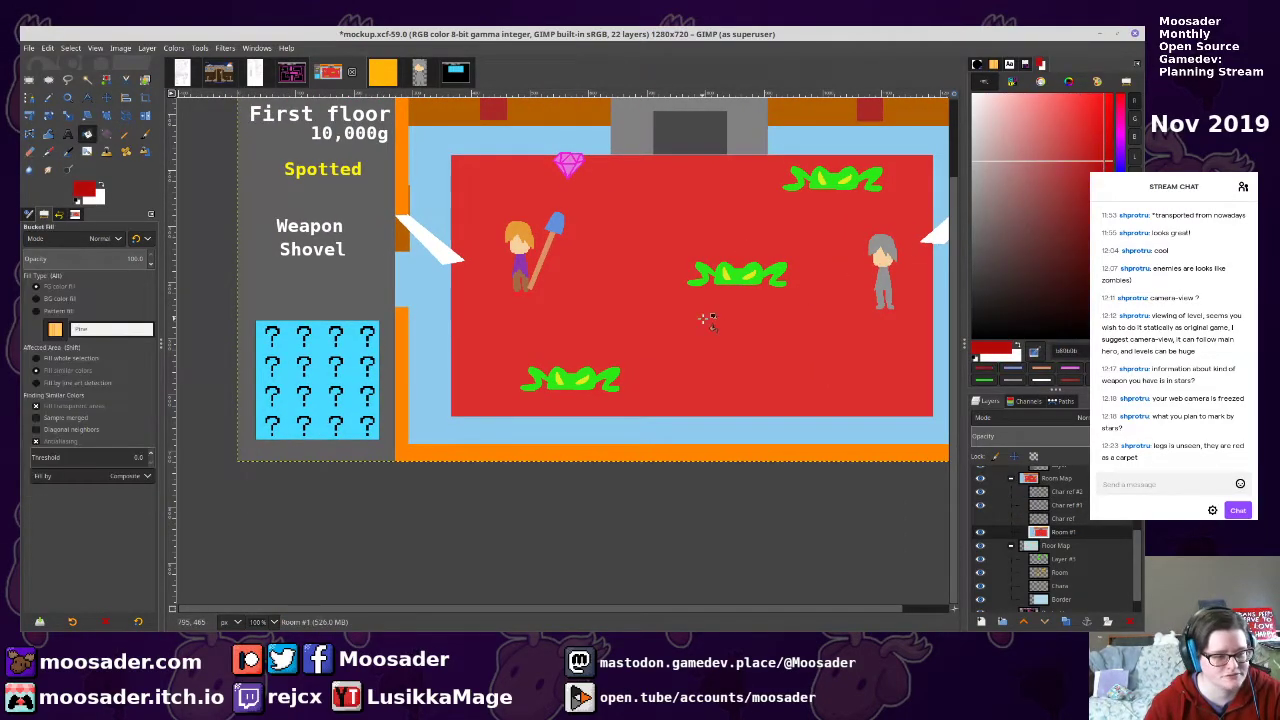
pyautogui.click(703, 319)
# Save the image and export the room view again, overwriting mockup.png
pyautogui.hotkey('ctrl', 's')
pyautogui.hotkey('ctrl', 'shift', 'e')
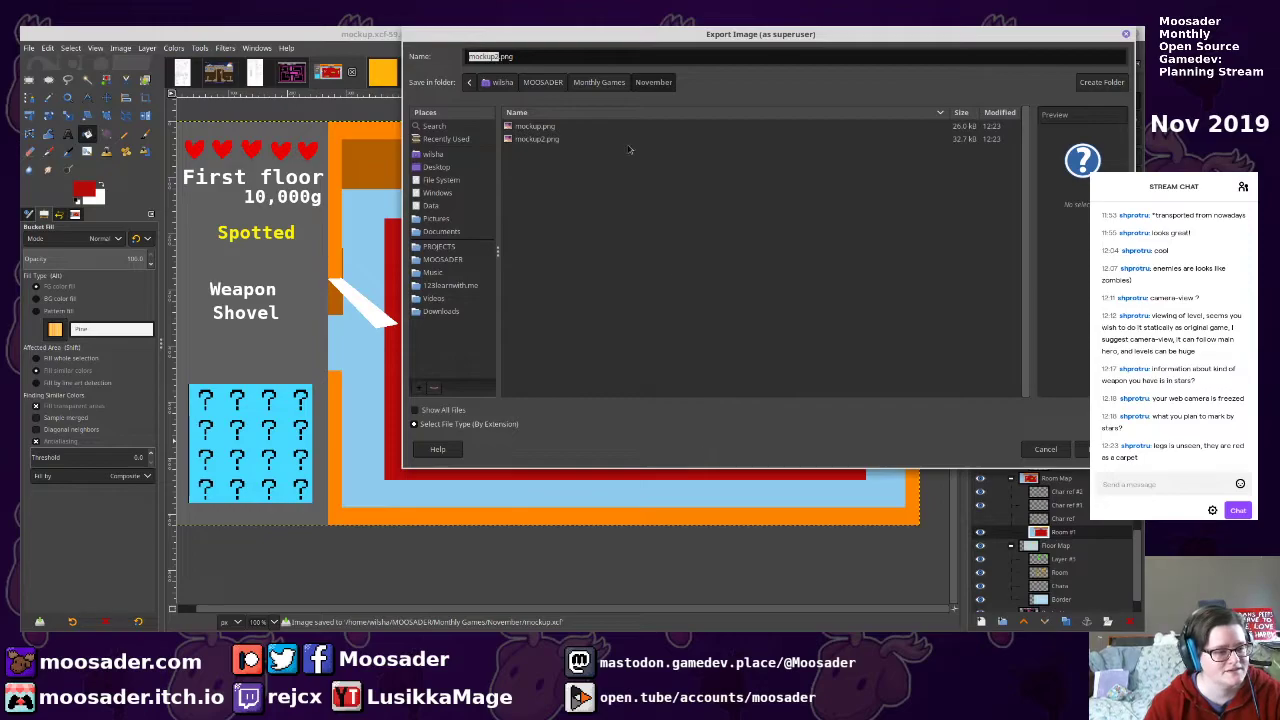
pyautogui.doubleClick(566, 129)
pyautogui.press('Return')
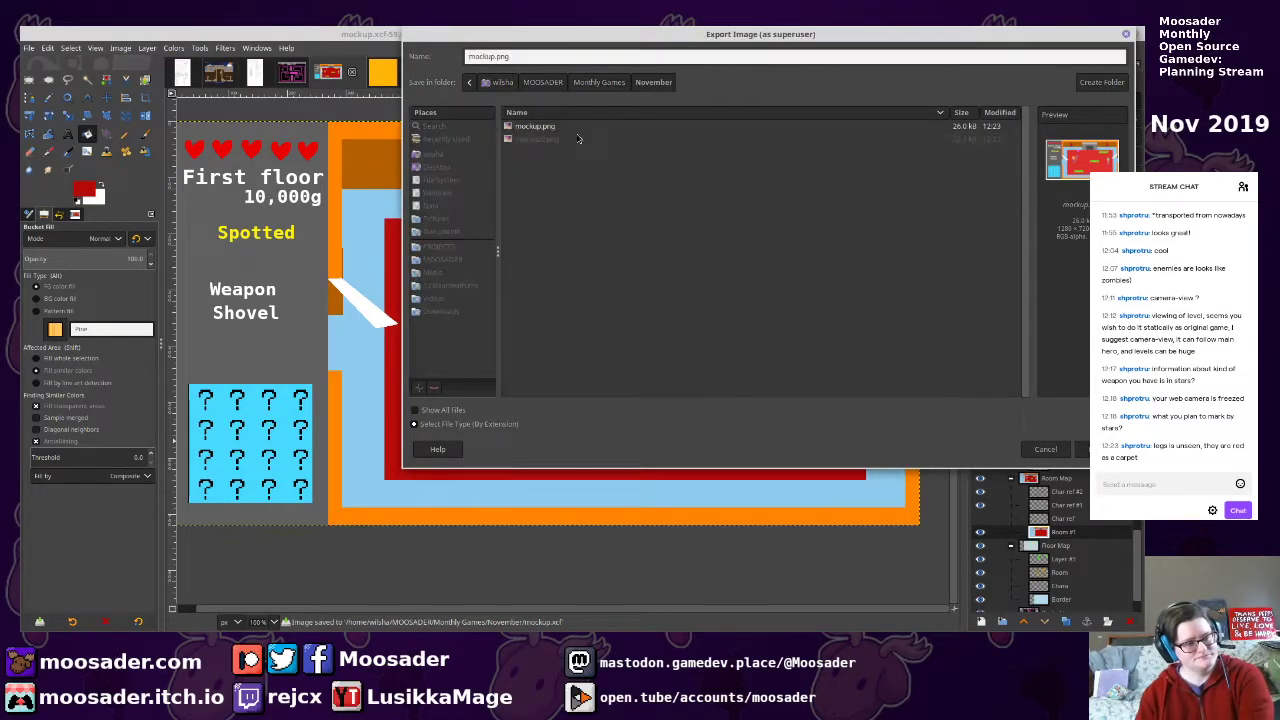
pyautogui.press('Return')
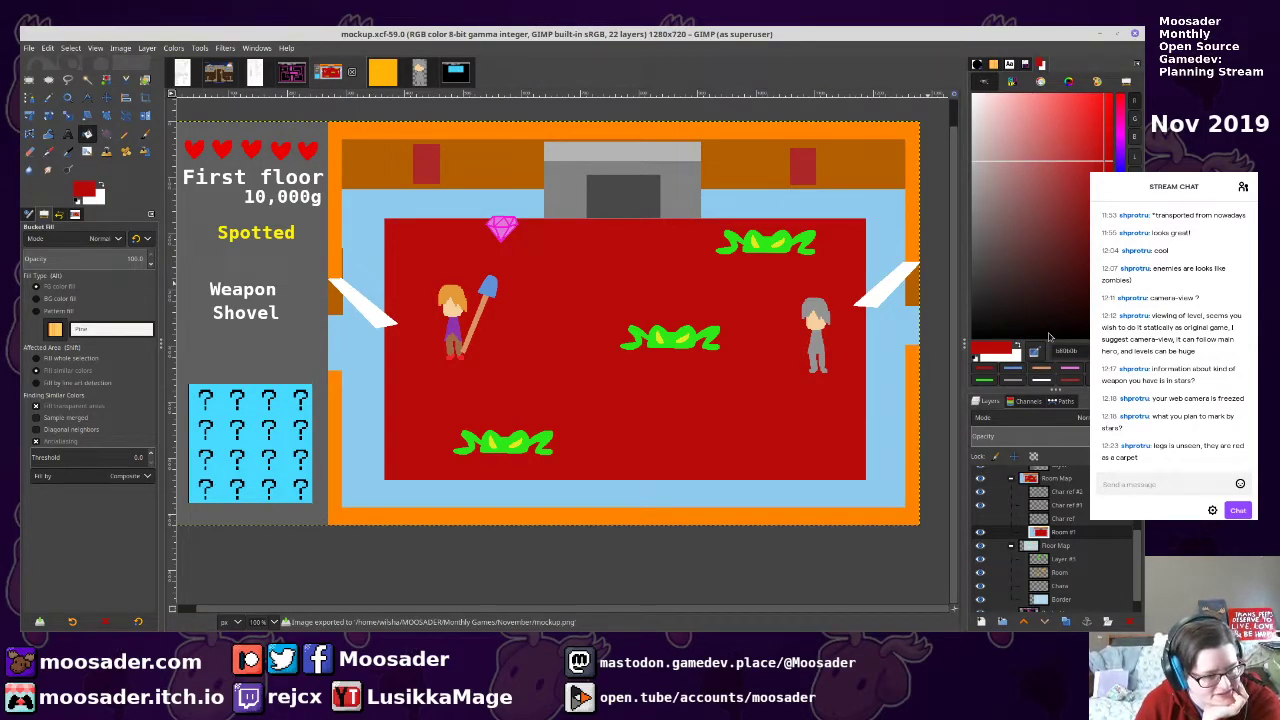
# Measure the player character from hair to shoes with a rectangle selection
pyautogui.press('r')
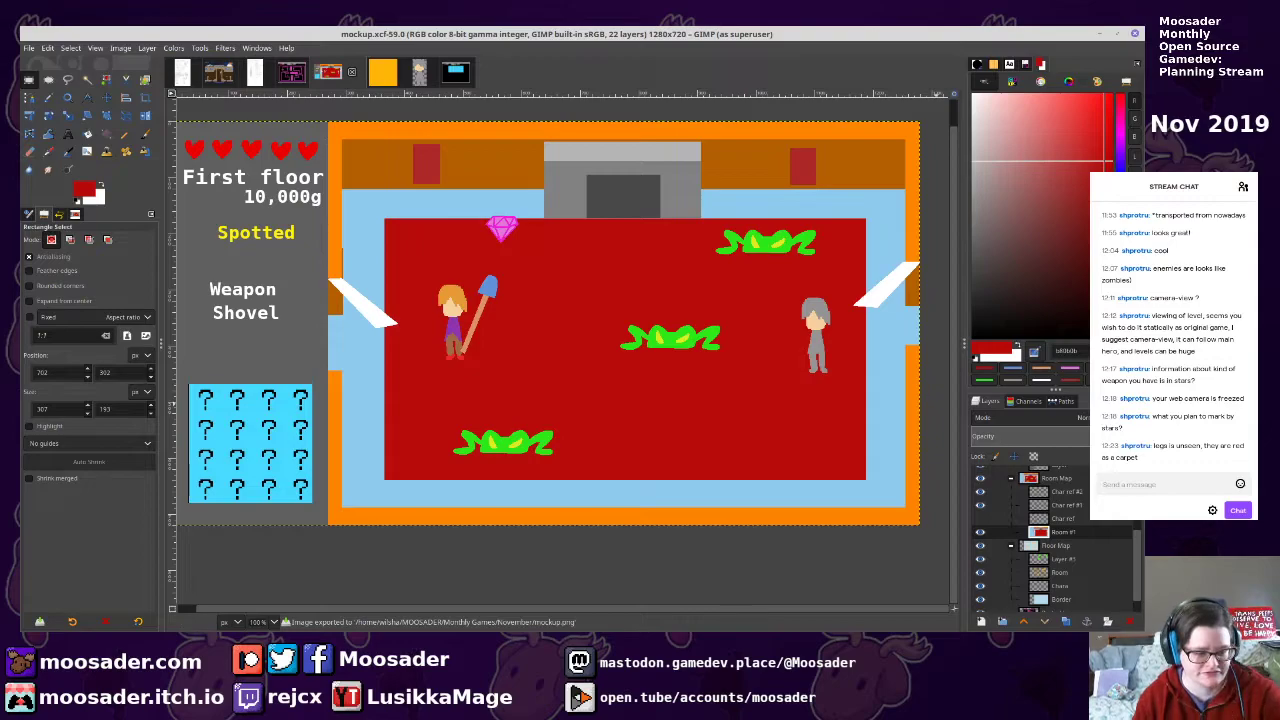
pyautogui.scroll(4, 448, 318)
pyautogui.moveTo(394, 205); pyautogui.dragTo(545, 533)
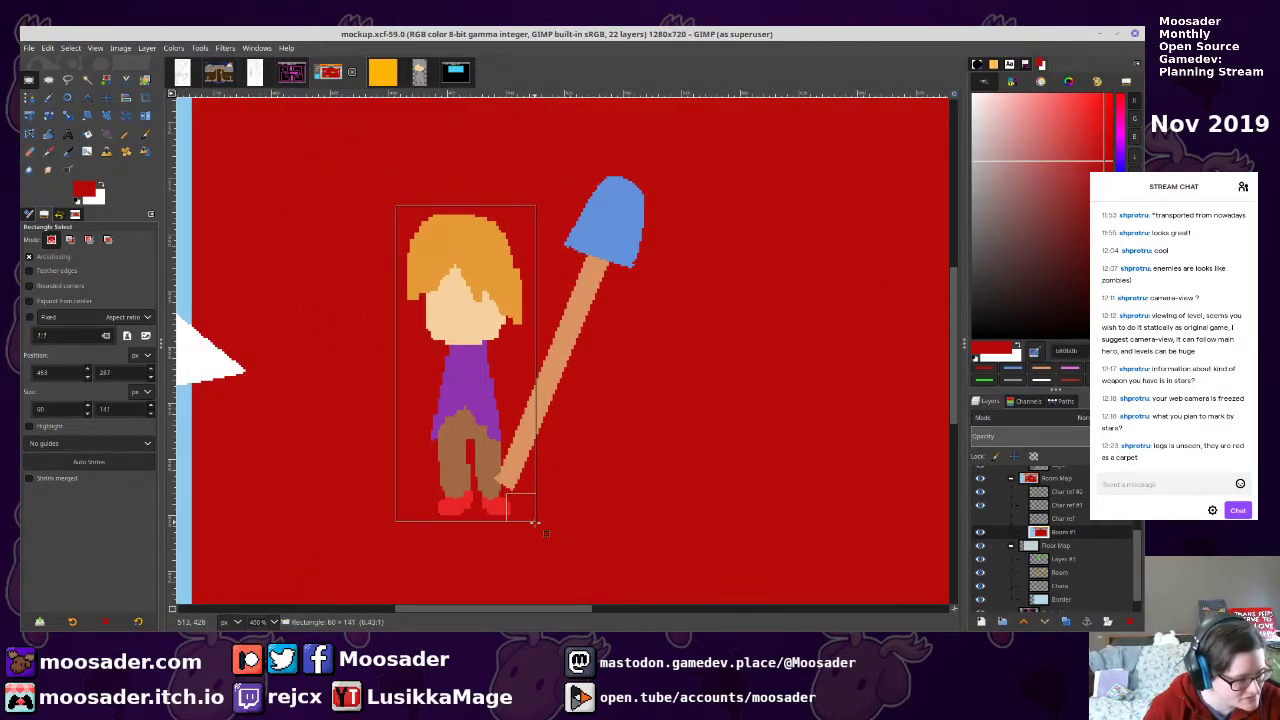
pyautogui.moveTo(545, 533); pyautogui.dragTo(545, 533)
pyautogui.scroll(-4, 638, 428)
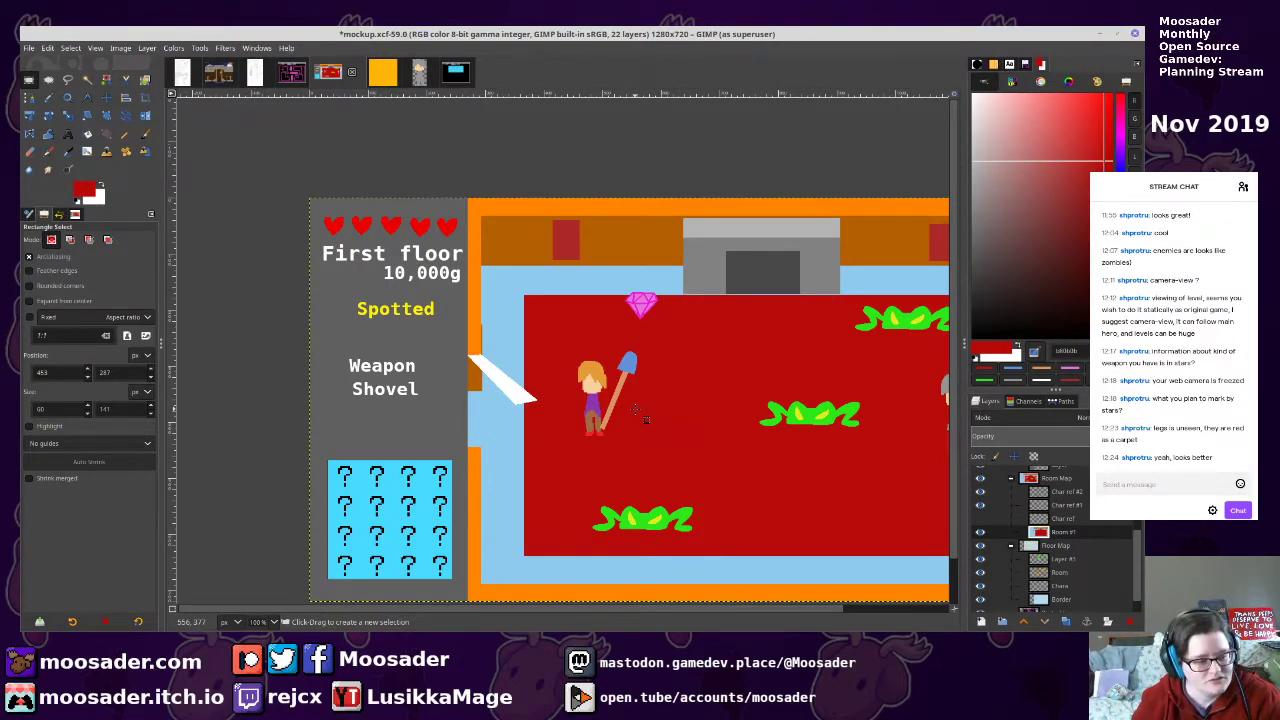
pyautogui.hscroll(4, 614, 425)
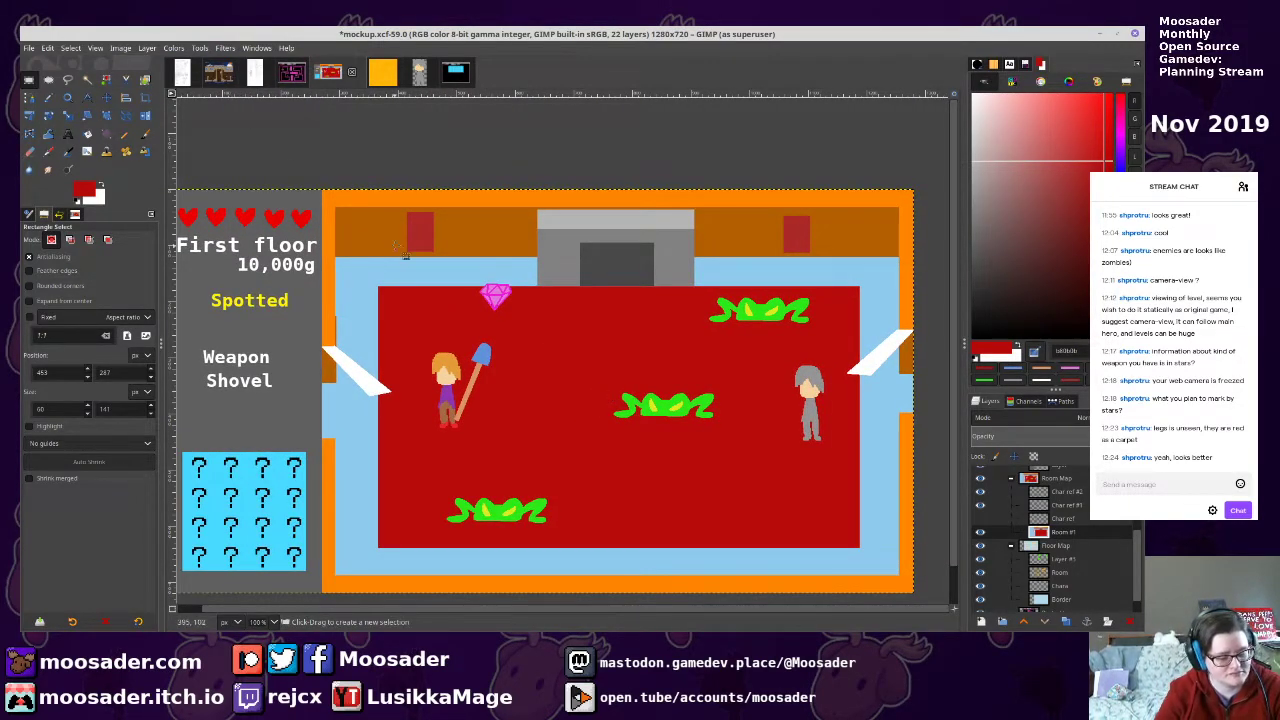
# Measure the brown back wall around the red panel near the room's upper-left corner with a rectangle selection, and clear it
pyautogui.scroll(3, 402, 243)
pyautogui.moveTo(332, 158); pyautogui.dragTo(357, 311)
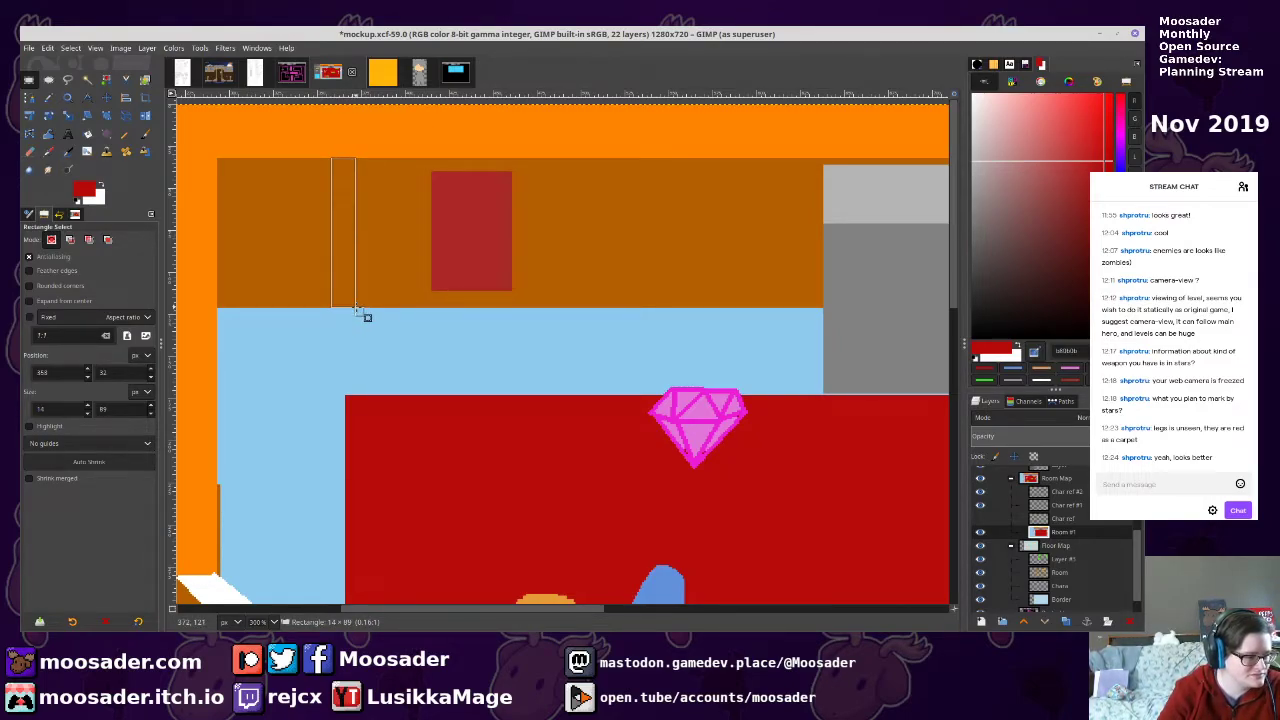
pyautogui.moveTo(357, 311); pyautogui.dragTo(600, 309)
pyautogui.hotkey('ctrl', 'shift', 'a')
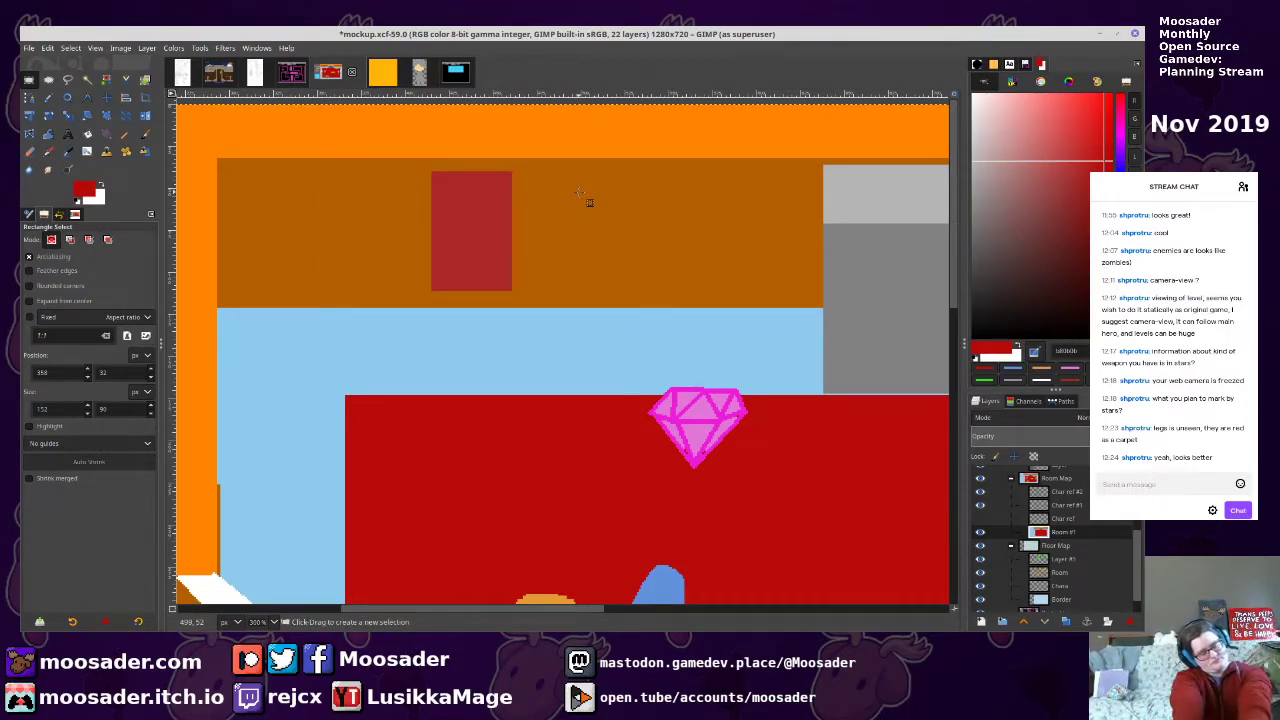
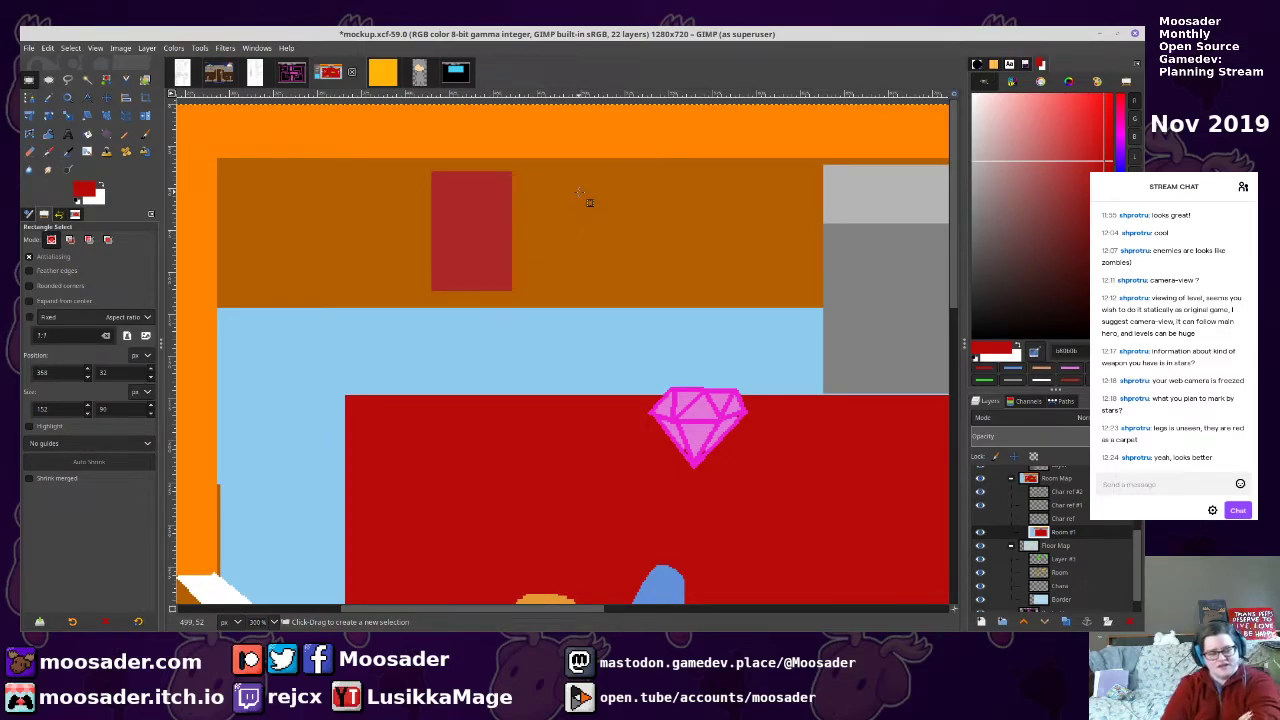
# Try cutting off the floor's upper-left corner with a diagonal line in the back wall's brown, filling the area above it
pyautogui.press('n')
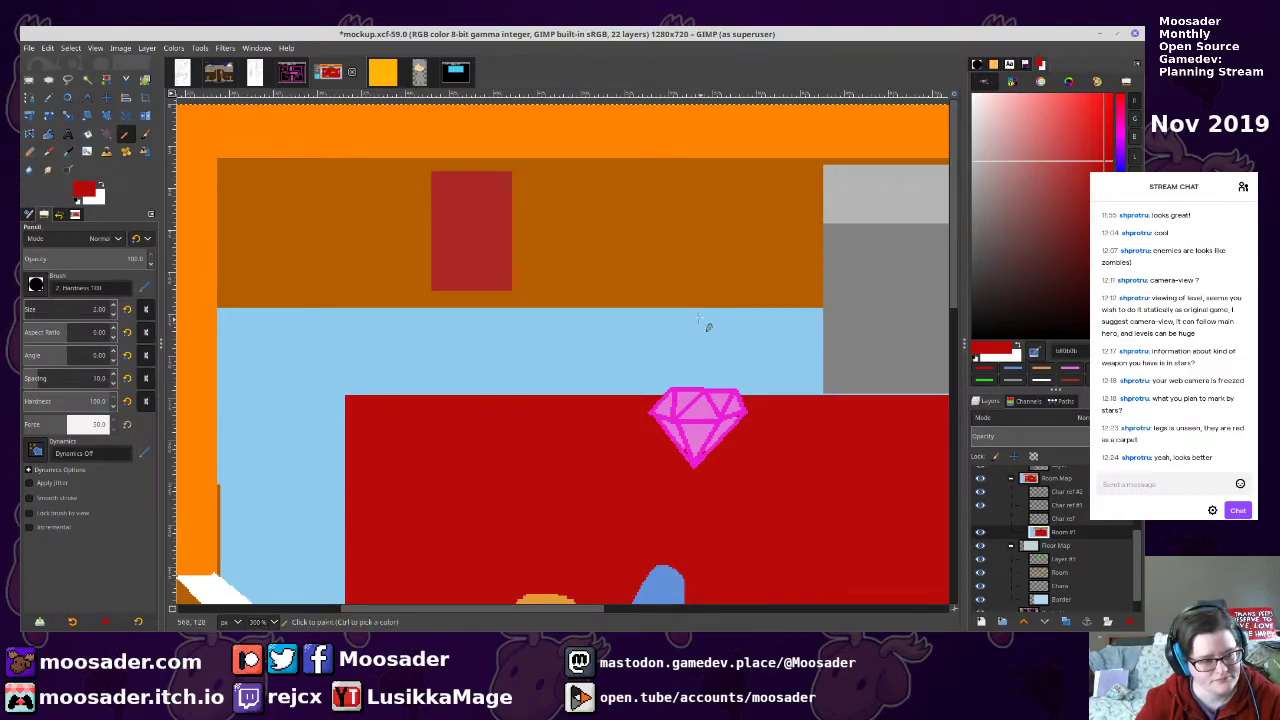
pyautogui.keyDown('ctrl'); pyautogui.click(618, 293); pyautogui.keyUp('ctrl')
pyautogui.click(355, 313)
pyautogui.keyDown('shift'); pyautogui.click(203, 445); pyautogui.keyUp('shift')
pyautogui.hotkey('shift', 'b')
pyautogui.click(260, 380)
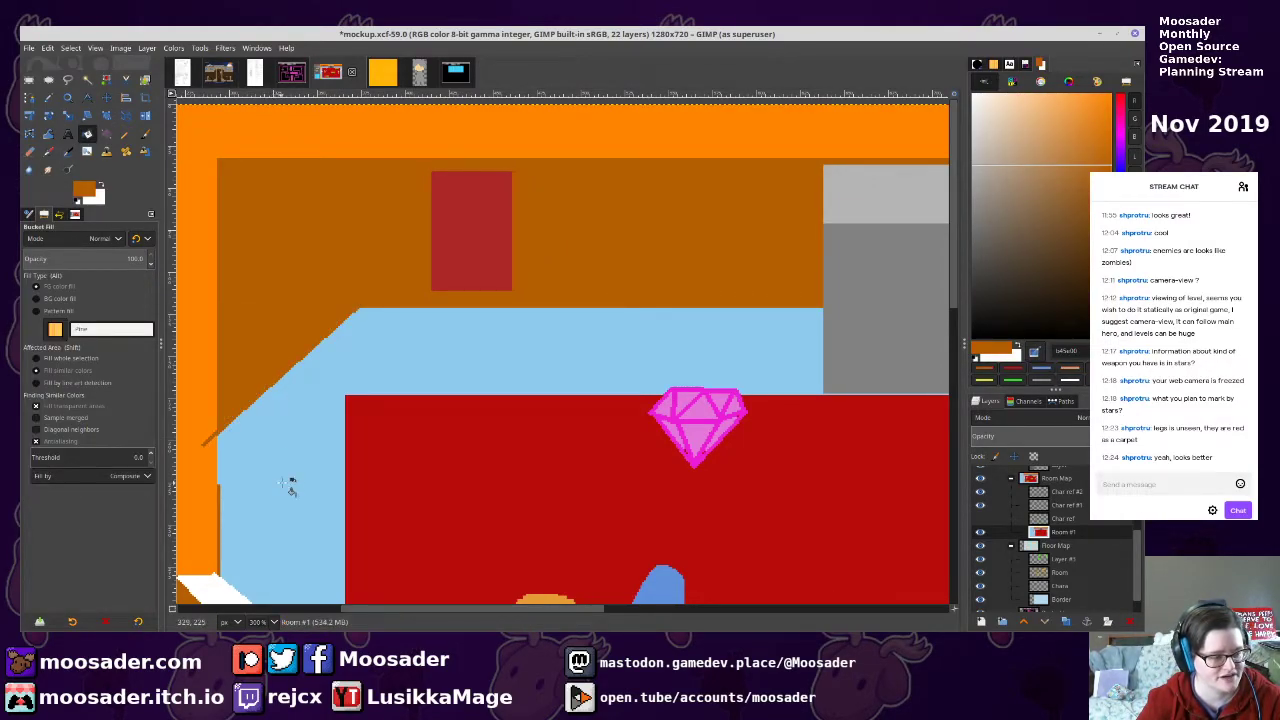
# Paint over the end of the brown diagonal that spills onto the outer wall, using the wall's orange
pyautogui.hscroll(-3, 285, 470)
pyautogui.scroll(-1, 285, 470)
pyautogui.press('n')
pyautogui.keyDown('ctrl'); pyautogui.click(288, 446); pyautogui.keyUp('ctrl')
pyautogui.scroll(3, 288, 430)
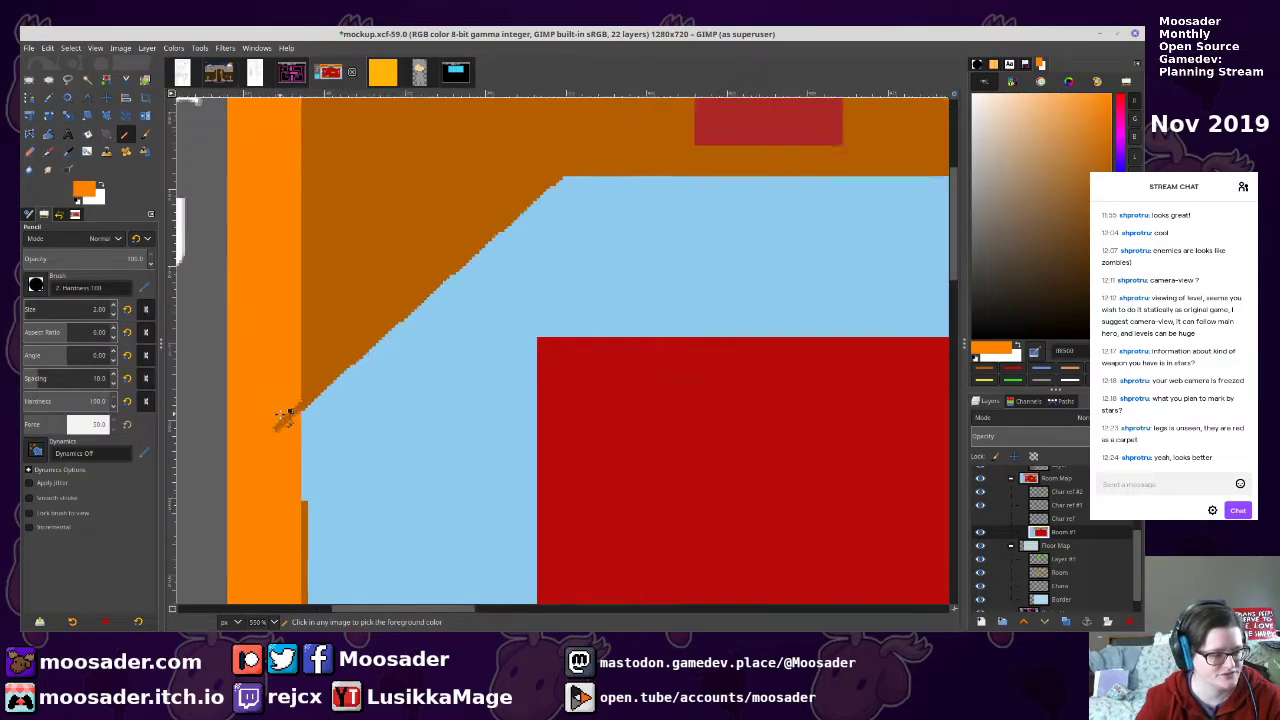
pyautogui.moveTo(305, 402); pyautogui.dragTo(274, 437)
pyautogui.scroll(-4, 299, 412)
pyautogui.scroll(-1, 303, 412)
pyautogui.scroll(-2, 303, 412)
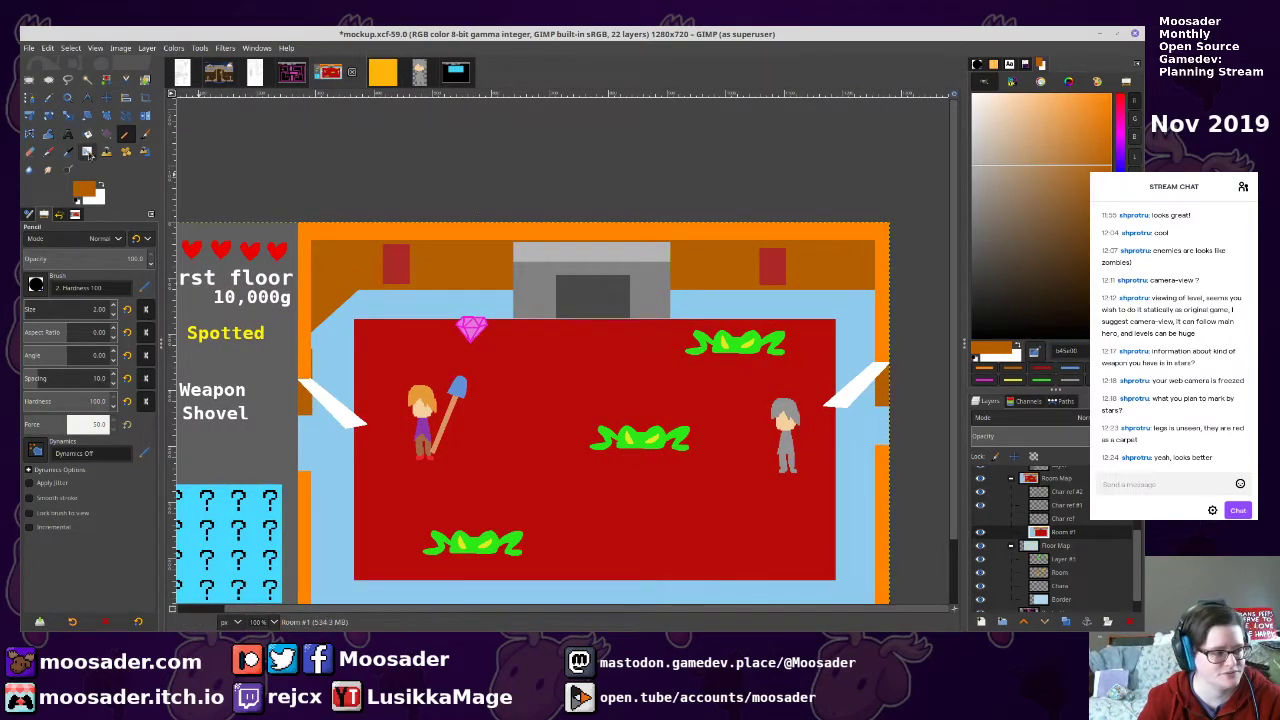
# Undo the diagonal wall corner edits and save the image
pyautogui.click(29, 79)
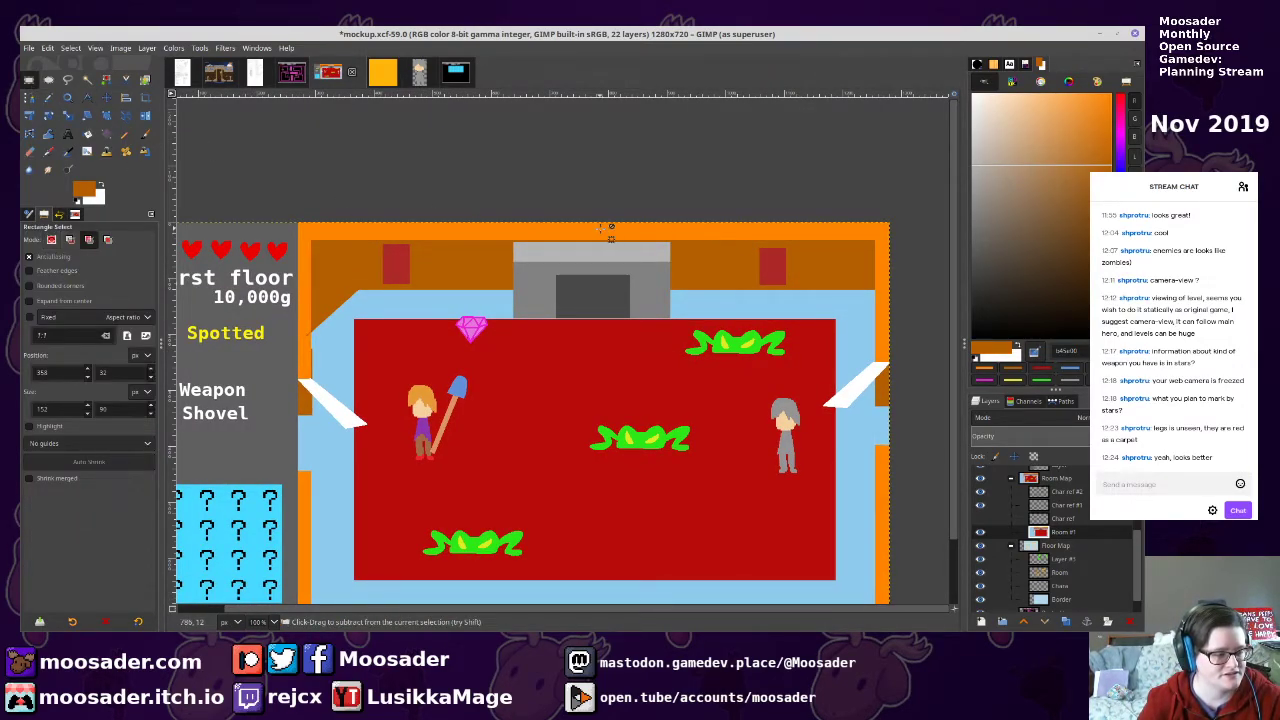
pyautogui.hotkey('ctrl', 'z')
pyautogui.hotkey('ctrl', 'z')
pyautogui.hotkey('ctrl', 's')
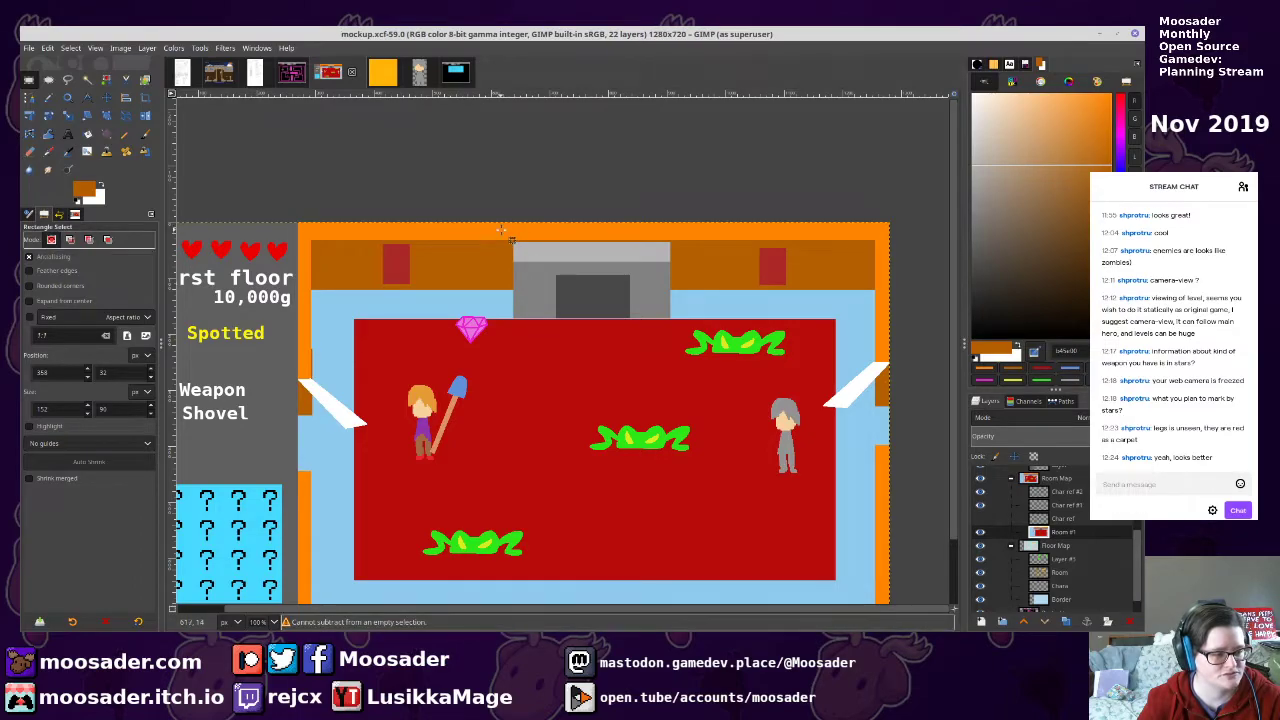
# Add a layer above Room #1 and fill a vertical orange wall strip about 36 × 270 px beside the grey structure
pyautogui.press('n')
pyautogui.click(29, 97)
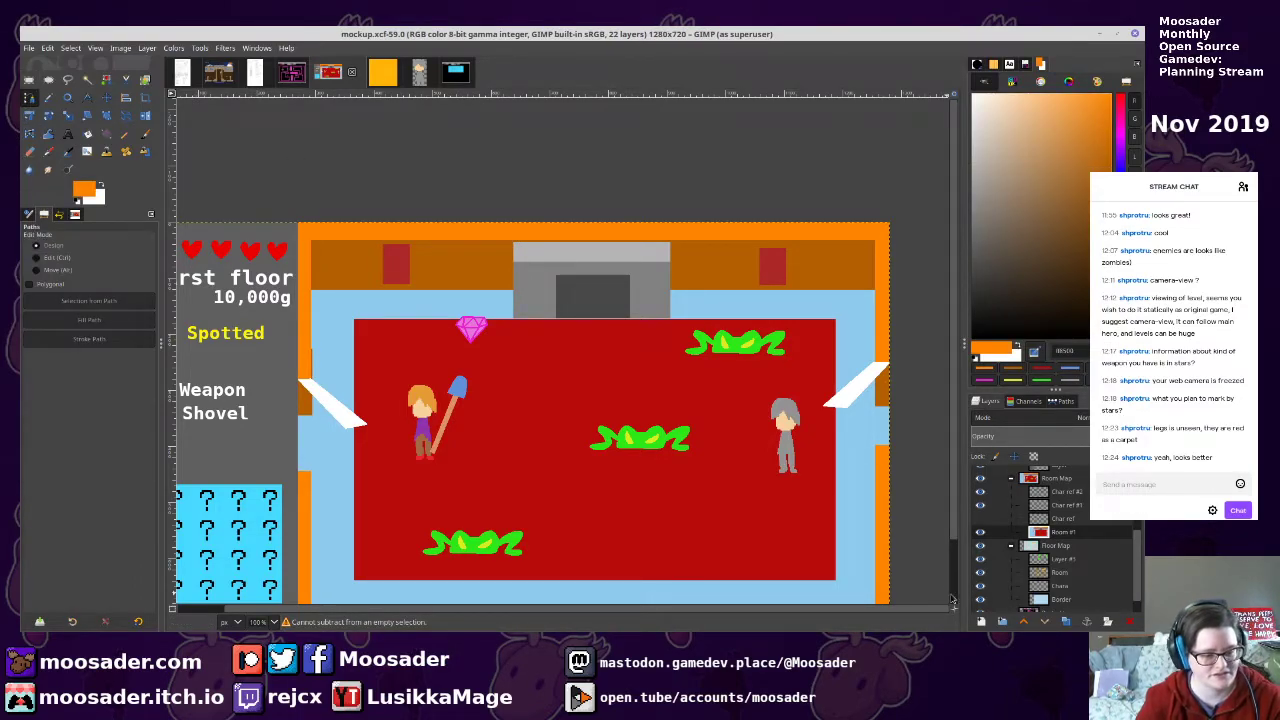
pyautogui.keyDown('shift'); pyautogui.click(980, 621); pyautogui.keyUp('shift')
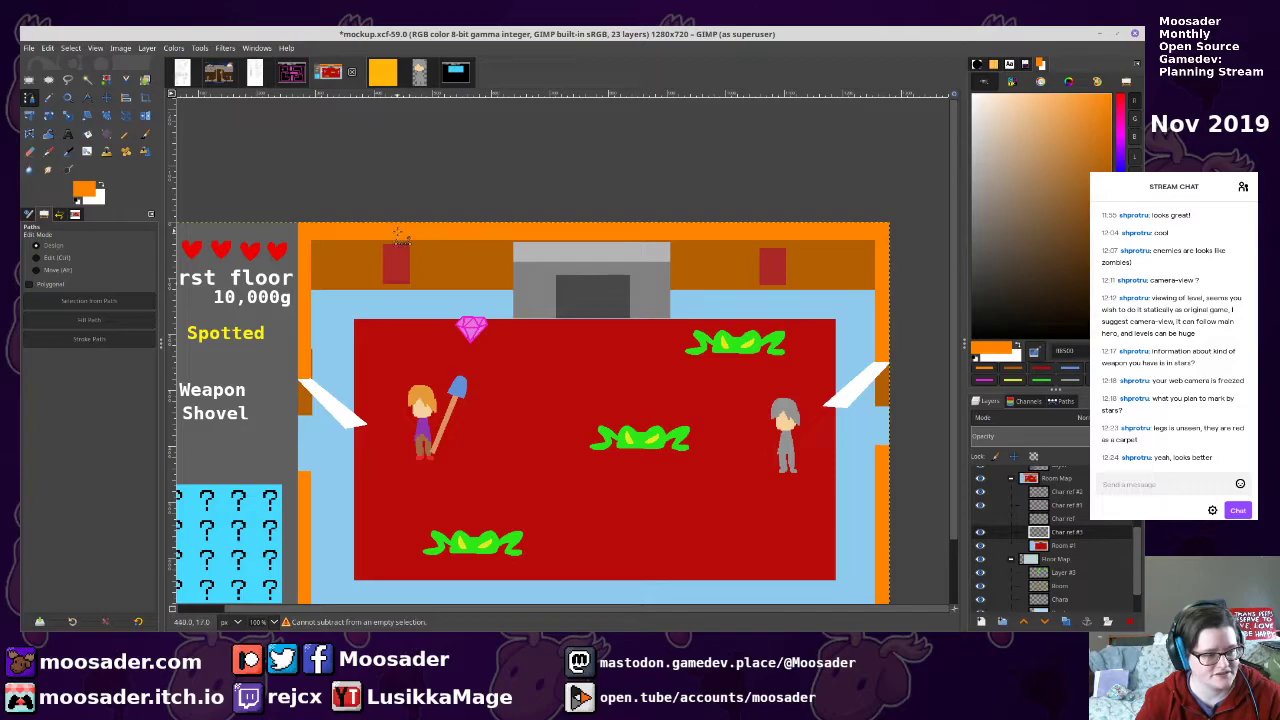
pyautogui.moveTo(490, 228); pyautogui.dragTo(491, 326)
pyautogui.click(29, 79)
pyautogui.moveTo(489, 234)
pyautogui.mouseDown()
pyautogui.moveTo(515, 401)
pyautogui.moveTo(509, 383)
pyautogui.mouseUp()
pyautogui.hotkey('shift', 'b')
pyautogui.click(500, 362)
pyautogui.press('n')
pyautogui.click(30, 81)
pyautogui.click(420, 180)
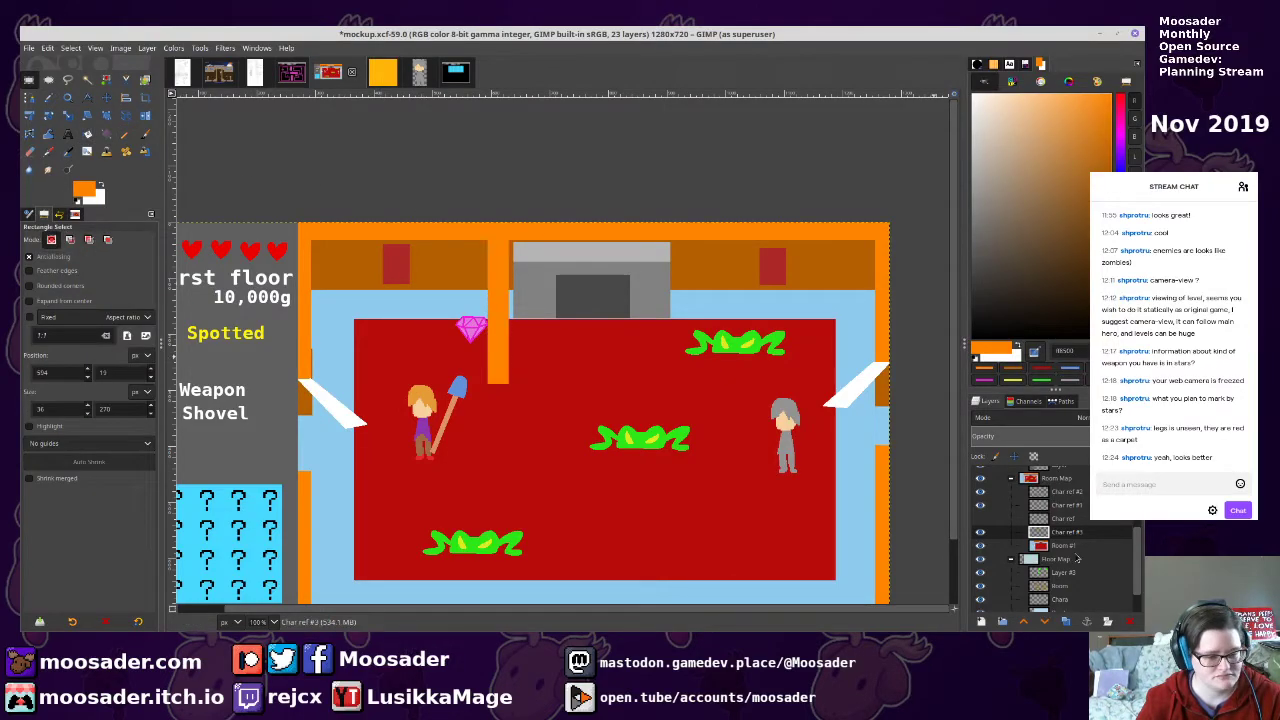
# Pick the back wall's brown from layer Room #1 and make the orange strip's layer, Char ref #3, active again
pyautogui.click(1052, 544)
pyautogui.press('n')
pyautogui.keyDown('ctrl'); pyautogui.click(726, 260); pyautogui.keyUp('ctrl')
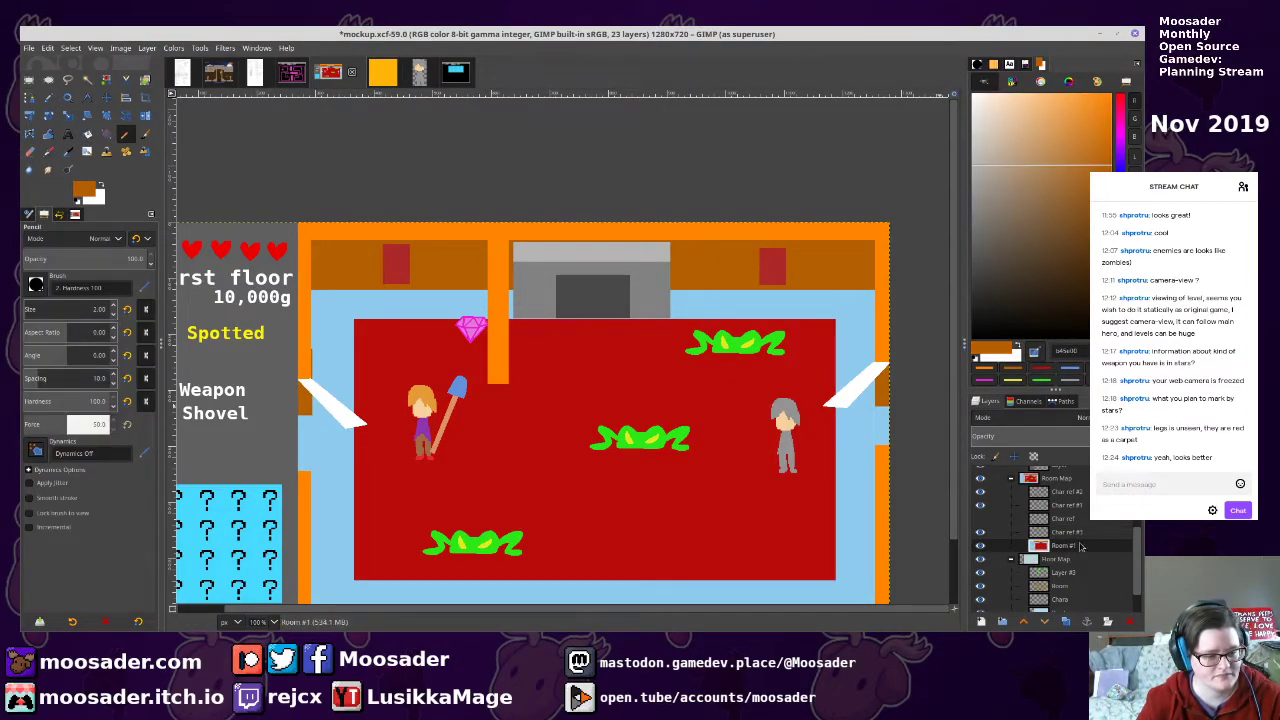
pyautogui.click(1075, 537)
pyautogui.click(1072, 534)
pyautogui.click(980, 492)
pyautogui.click(980, 492)
pyautogui.click(980, 506)
pyautogui.click(980, 506)
pyautogui.click(980, 533)
pyautogui.click(980, 533)
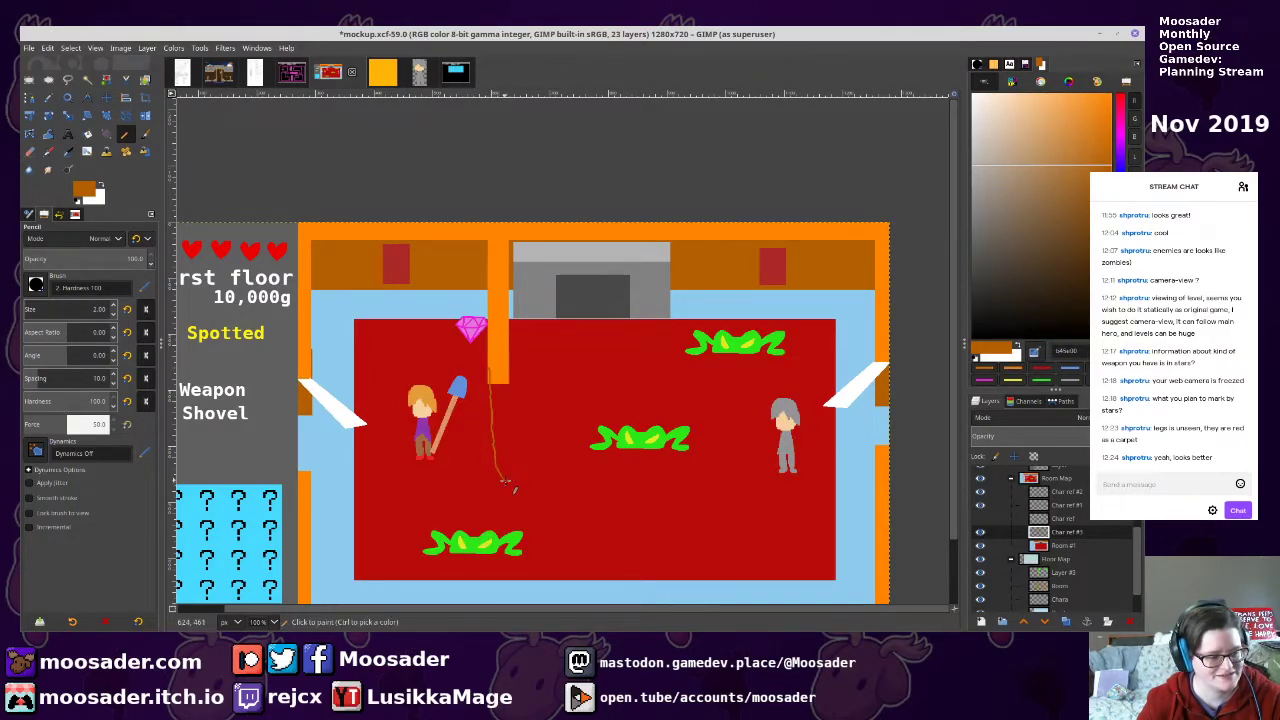
# Fill a brown rectangle of the same width directly below the orange wall strip, and clear the selection
pyautogui.press('r')
pyautogui.moveTo(487, 375); pyautogui.dragTo(507, 472)
pyautogui.hotkey('shift', 'b')
pyautogui.click(502, 457)
pyautogui.hotkey('ctrl', 'shift', 'a')
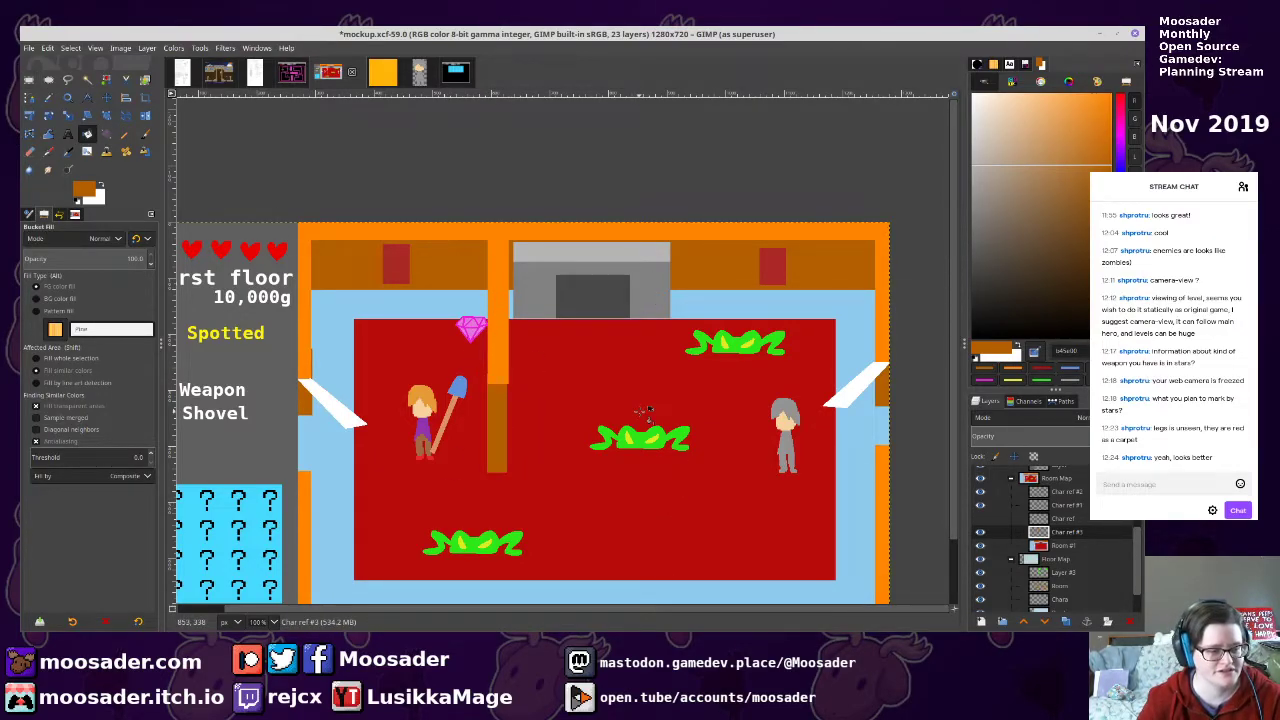
# Save the image and export the room view with the new inner wall, overwriting mockup.png
pyautogui.scroll(-2, 647, 410)
pyautogui.hotkey('ctrl', 's')
pyautogui.hotkey('ctrl', 'shift', 'e')
pyautogui.press('Return')
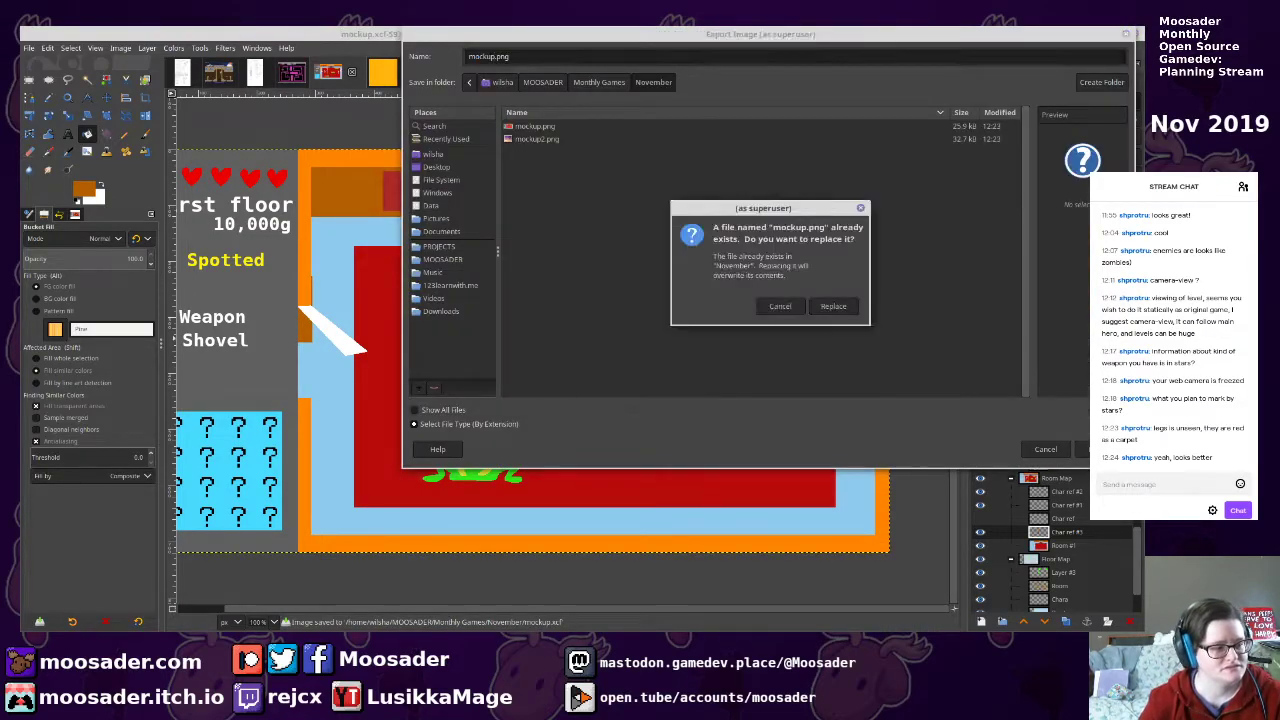
pyautogui.press('Return')
pyautogui.press('Return')
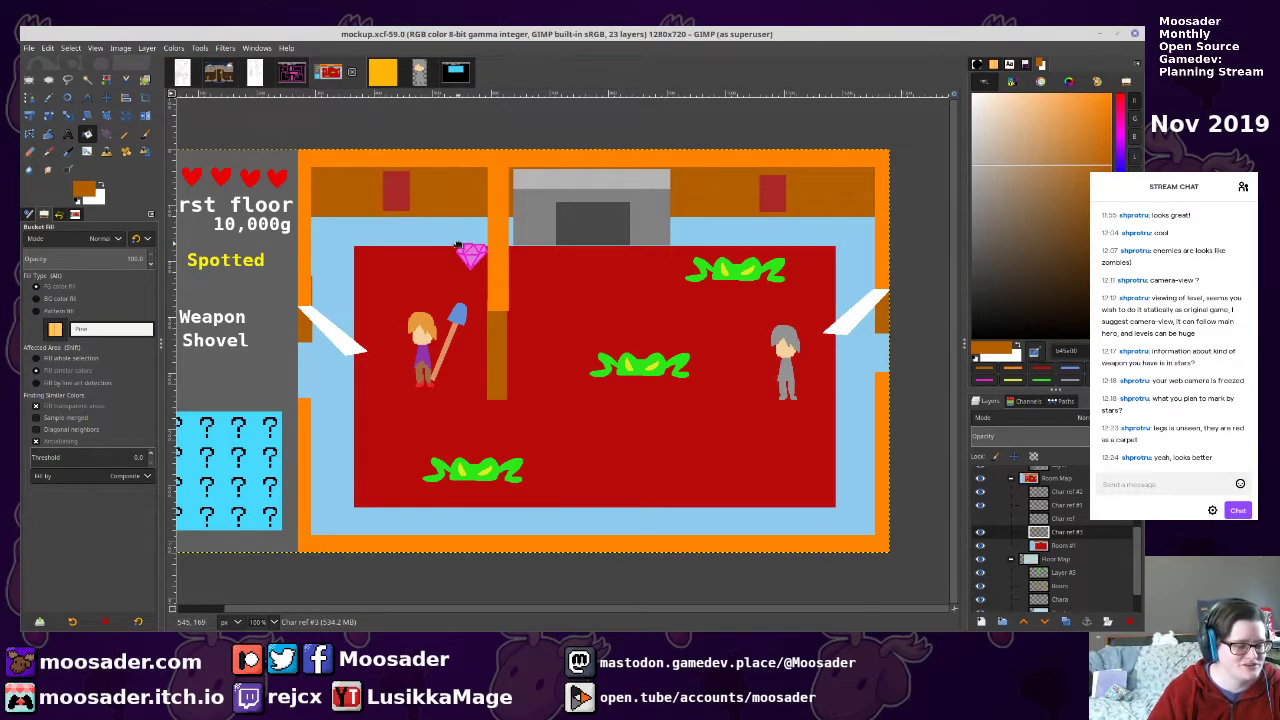
# Select the player character with a 71 × 153 px rectangle and paste it from its own layer as a new image
pyautogui.press('n')
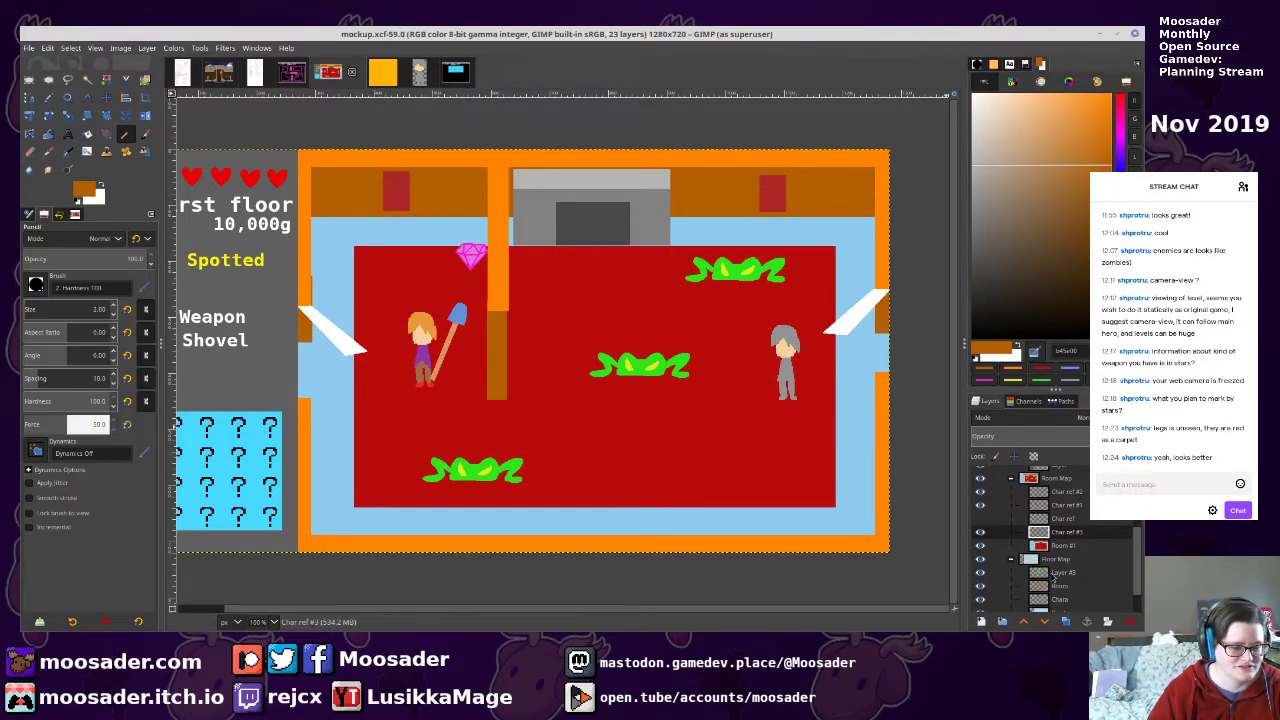
pyautogui.click(28, 79)
pyautogui.scroll(3, 430, 340)
pyautogui.moveTo(353, 261); pyautogui.dragTo(478, 517)
pyautogui.scroll(-2, 1050, 550)
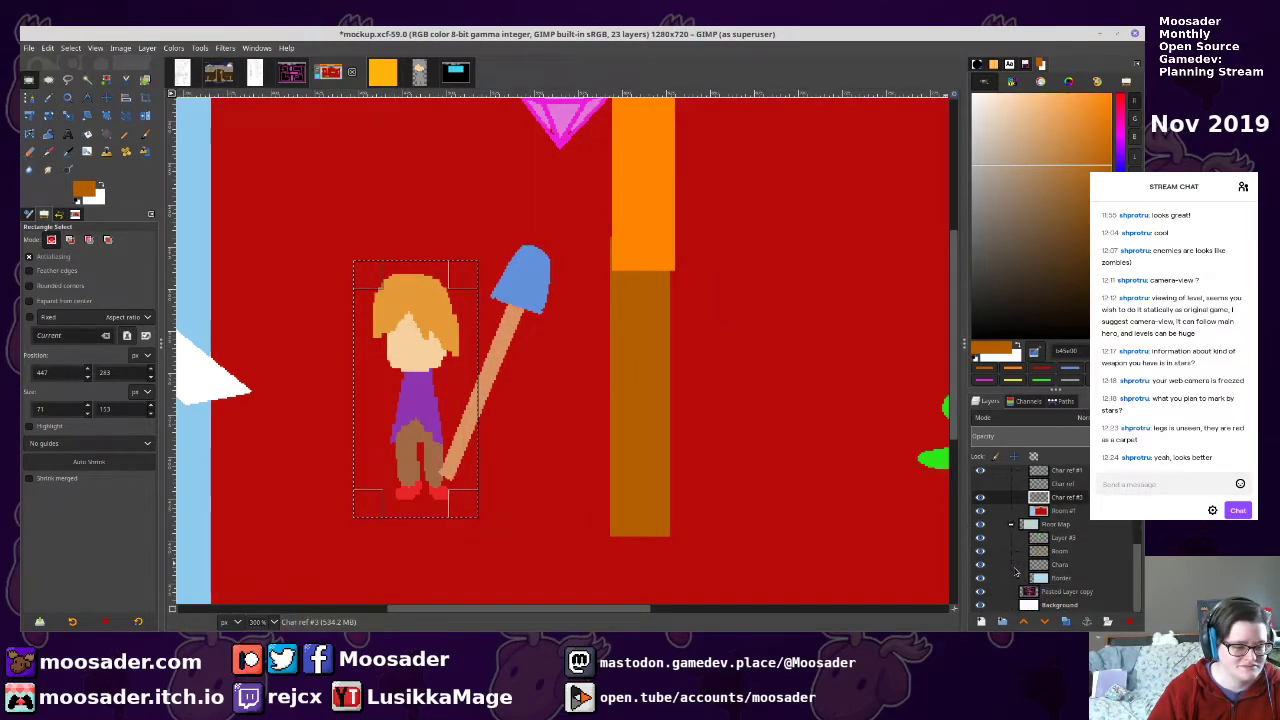
pyautogui.click(1060, 551)
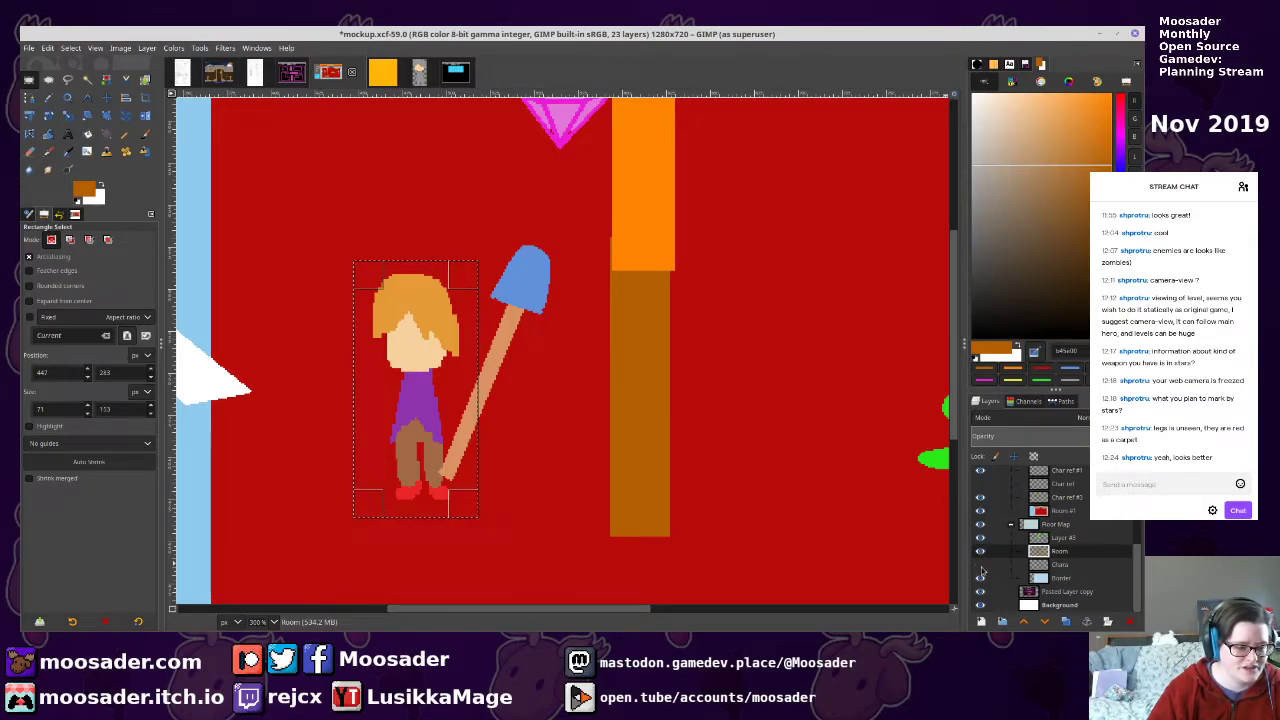
pyautogui.scroll(2, 981, 570)
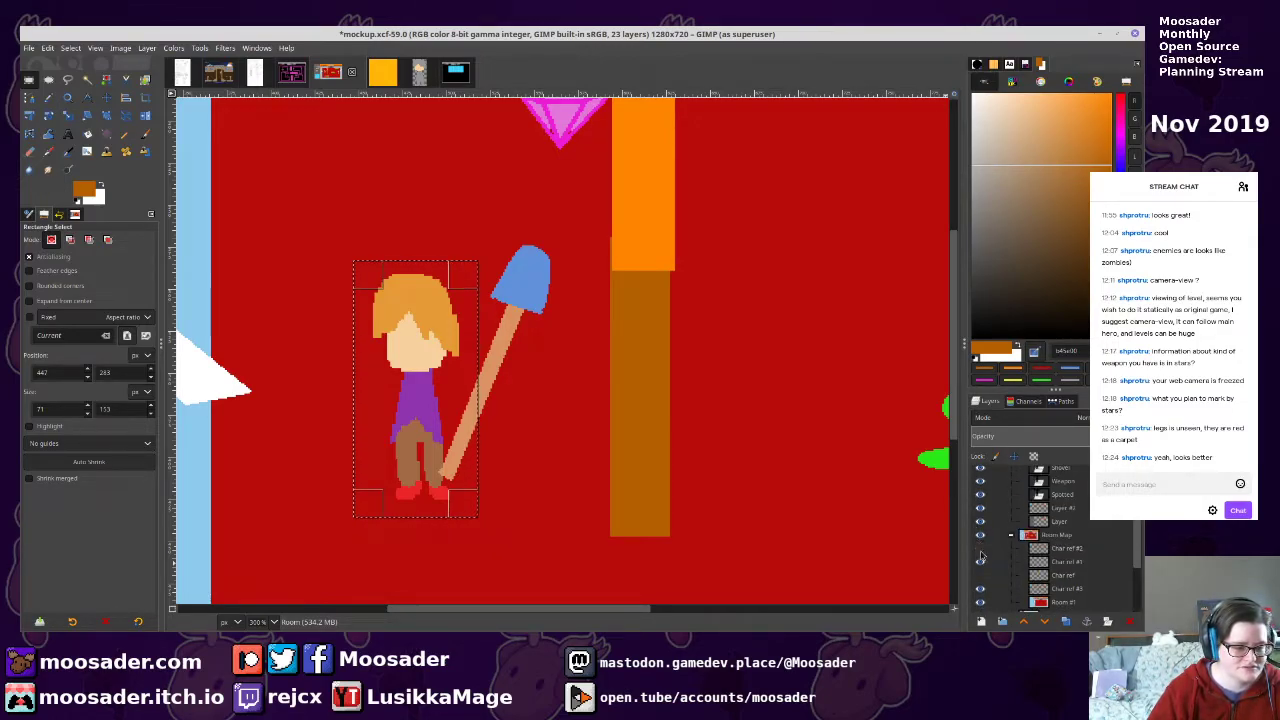
pyautogui.click(980, 561)
pyautogui.click(980, 561)
pyautogui.hotkey('ctrl', 'shift', 'v')
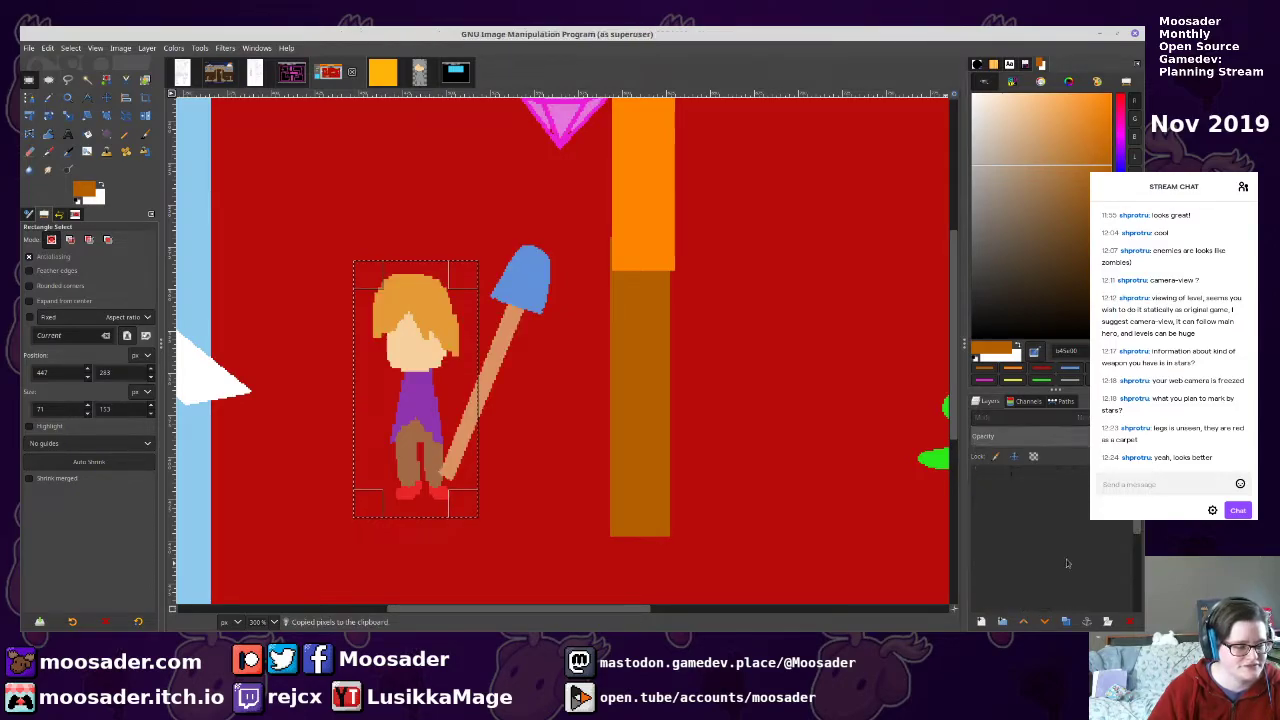
# Save the new character image as "sprite mockup" in the November folder
pyautogui.scroll(4, 610, 324)
pyautogui.hotkey('ctrl', 's')
pyautogui.write('sprite mockup')
pyautogui.press('Return')
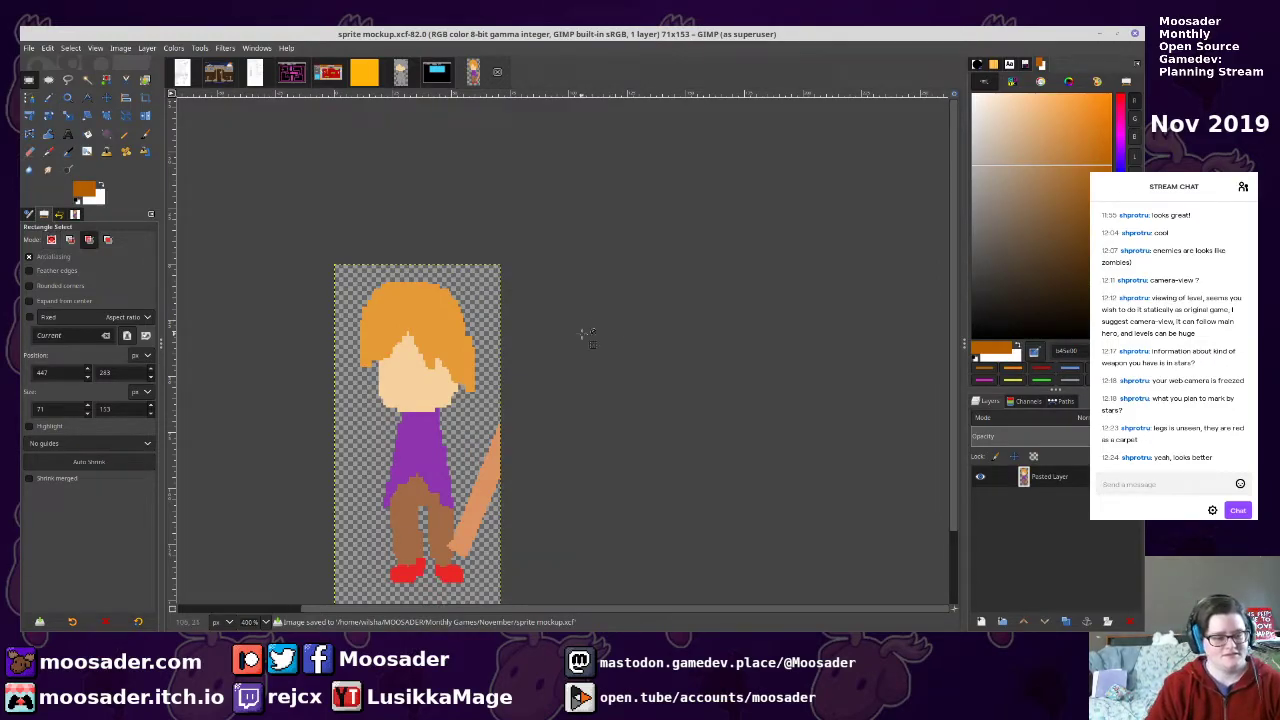
# Reduce the opacity of the pasted character layer to use it as a faded tracing reference
pyautogui.scroll(2, 588, 372)
pyautogui.moveTo(588, 376); pyautogui.dragTo(829, 158)
pyautogui.scroll(-1, 827, 200)
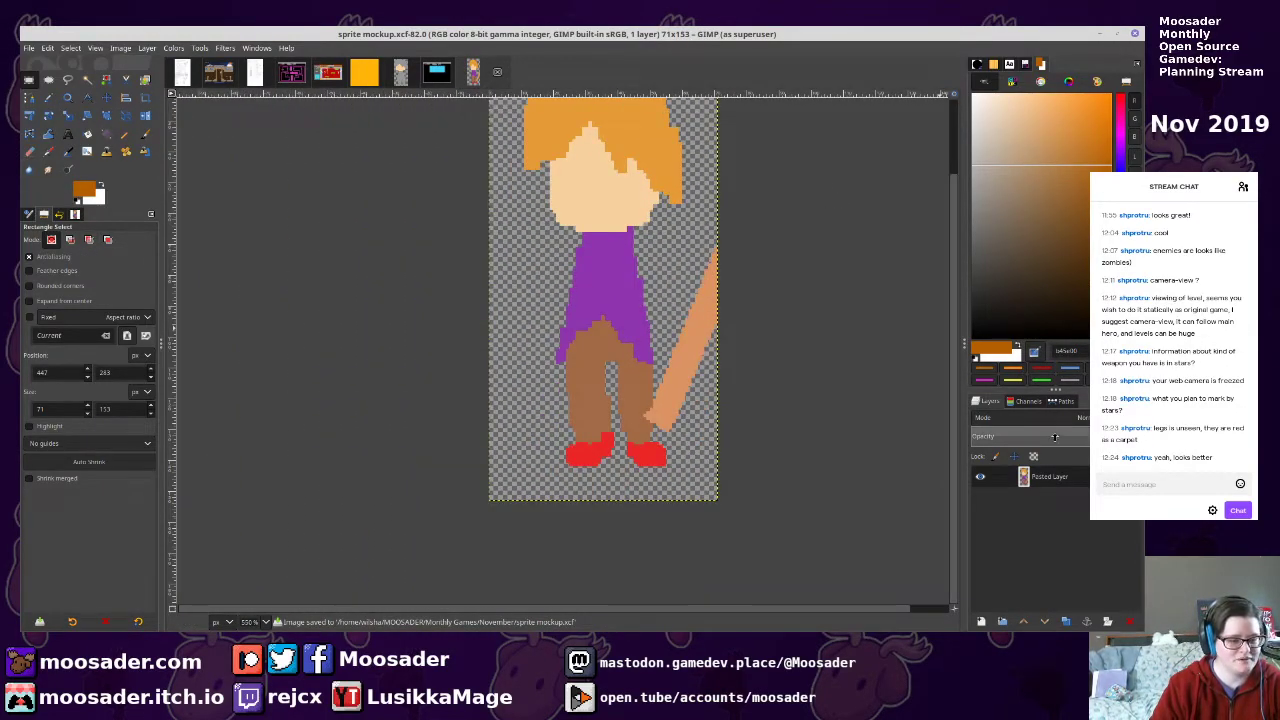
pyautogui.click(1040, 436)
# Add a transparent layer named Head above the faded character and save the image
pyautogui.click(981, 621)
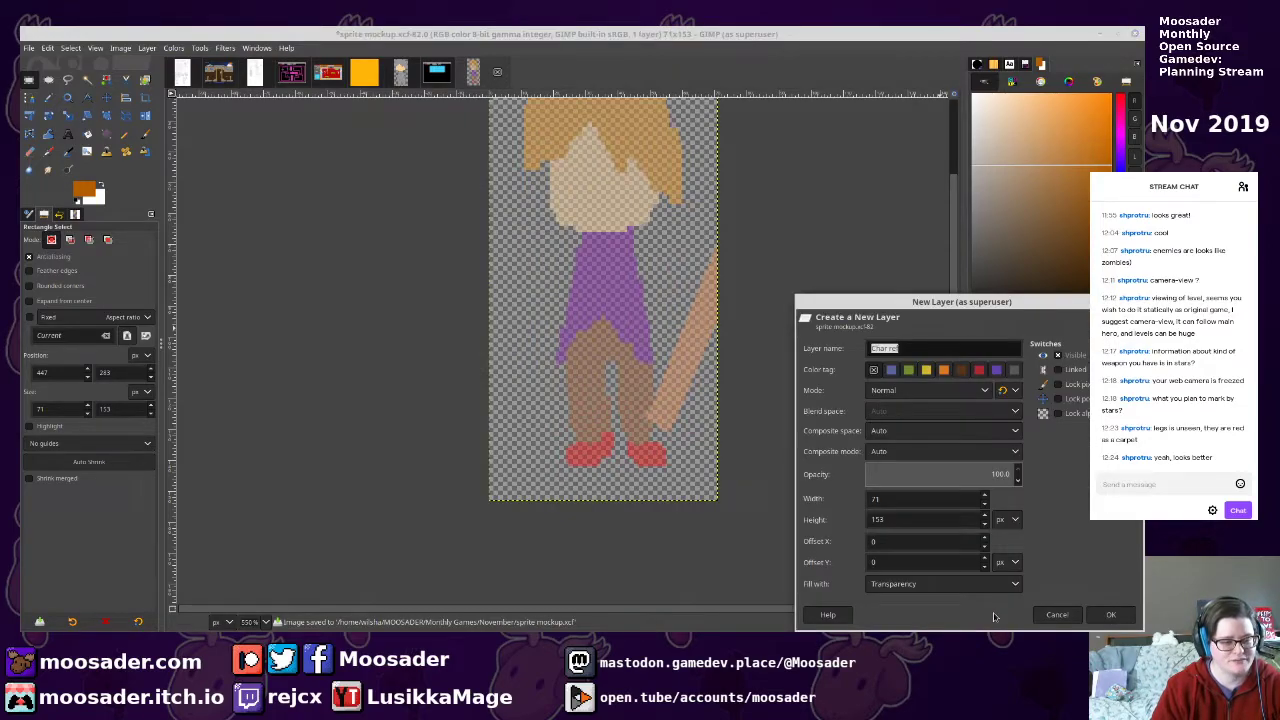
pyautogui.write('Head')
pyautogui.press('Return')
pyautogui.hotkey('ctrl', 's')
# Set the Pencil to black at size 1, trying strokes across the face and undoing them
pyautogui.press('+')
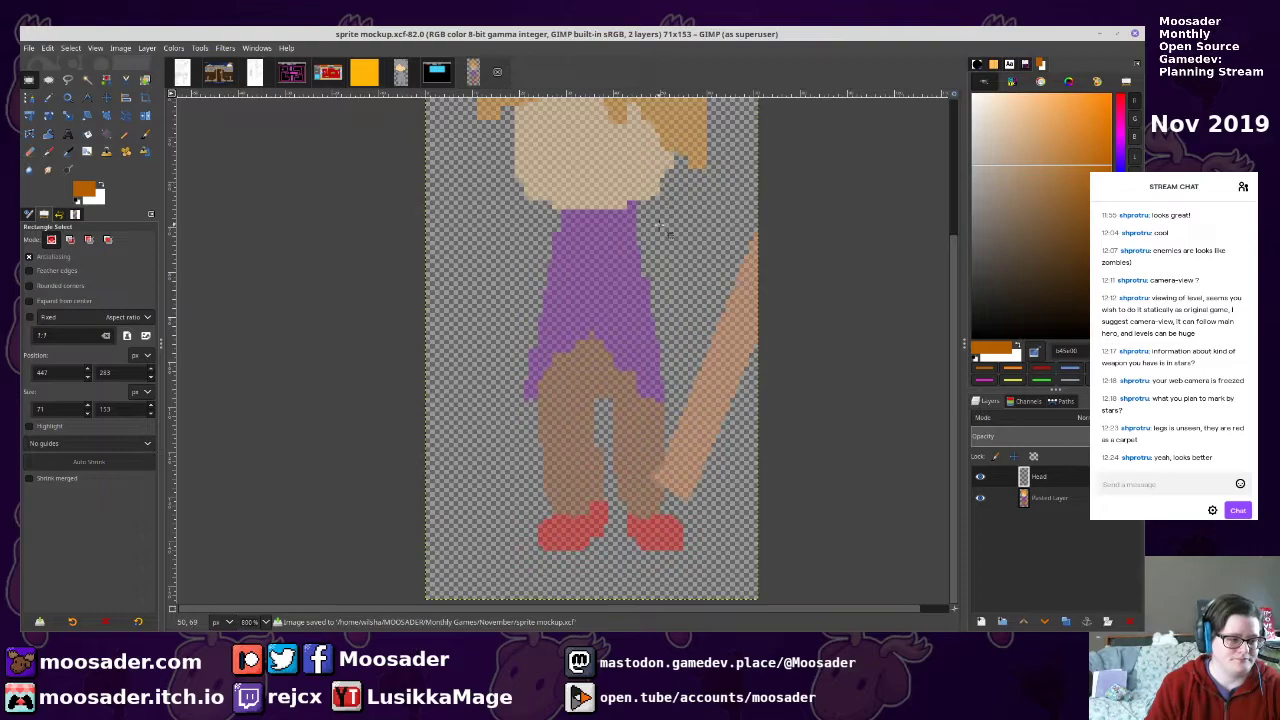
pyautogui.press('+')
pyautogui.press('n')
pyautogui.press('+')
pyautogui.press('d')
pyautogui.moveTo(344, 290)
pyautogui.mouseDown()
pyautogui.moveTo(382, 402)
pyautogui.moveTo(460, 465)
pyautogui.mouseUp()
pyautogui.hotkey('ctrl', 'z')
pyautogui.click(100, 309)
pyautogui.write('1')
pyautogui.moveTo(312, 228)
pyautogui.mouseDown()
pyautogui.moveTo(327, 314)
pyautogui.moveTo(387, 416)
pyautogui.moveTo(470, 448)
pyautogui.mouseUp()
pyautogui.hotkey('ctrl', 'z')
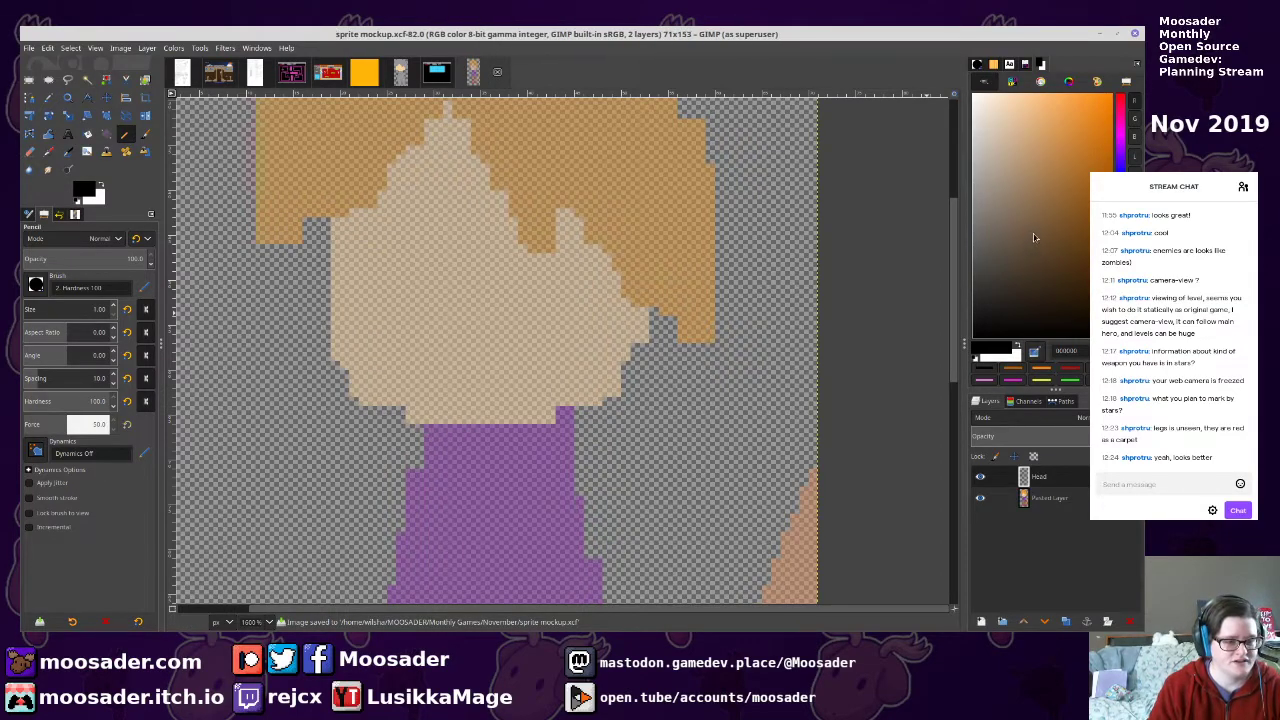
# Try a dark brown face outline, undo it, and choose a light peach drawing colour based on the face
pyautogui.click(1074, 258)
pyautogui.moveTo(343, 203)
pyautogui.mouseDown()
pyautogui.moveTo(465, 480)
pyautogui.moveTo(505, 484)
pyautogui.mouseUp()
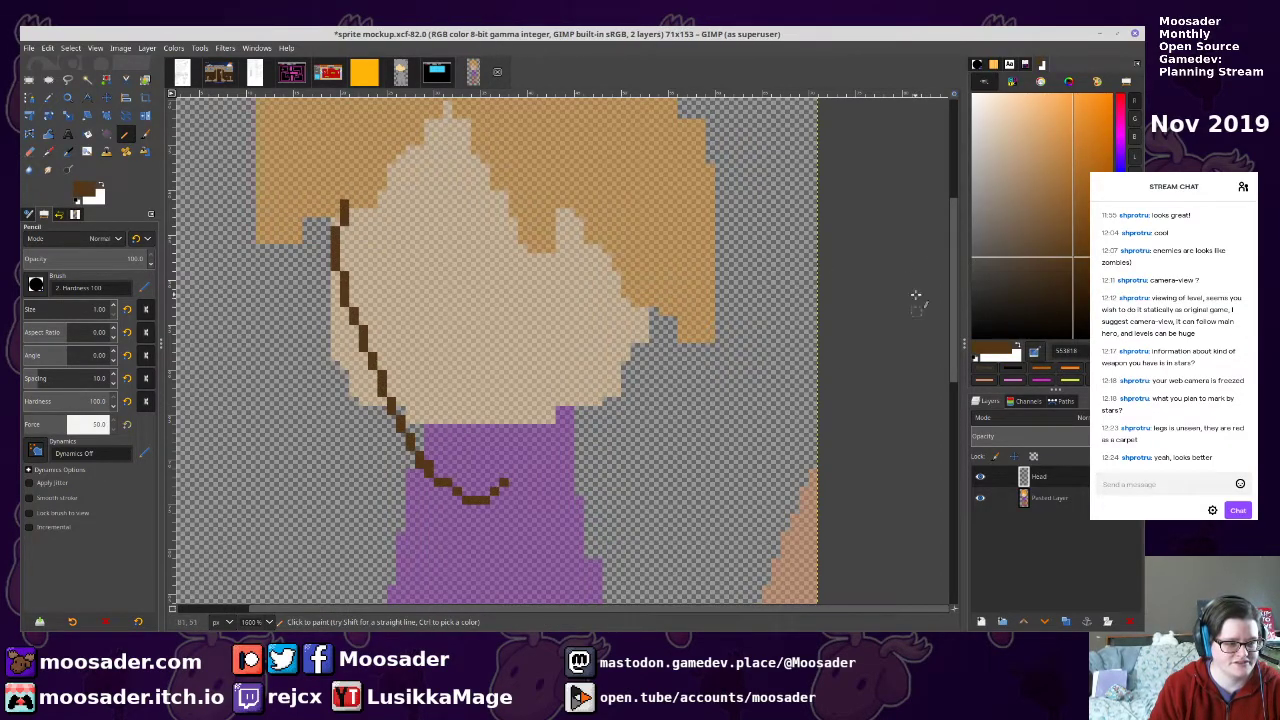
pyautogui.keyDown('ctrl'); pyautogui.click(565, 295); pyautogui.keyUp('ctrl')
pyautogui.hotkey('ctrl', 'z')
pyautogui.moveTo(565, 301); pyautogui.dragTo(624, 371)
pyautogui.moveTo(1045, 160); pyautogui.dragTo(1032, 113)
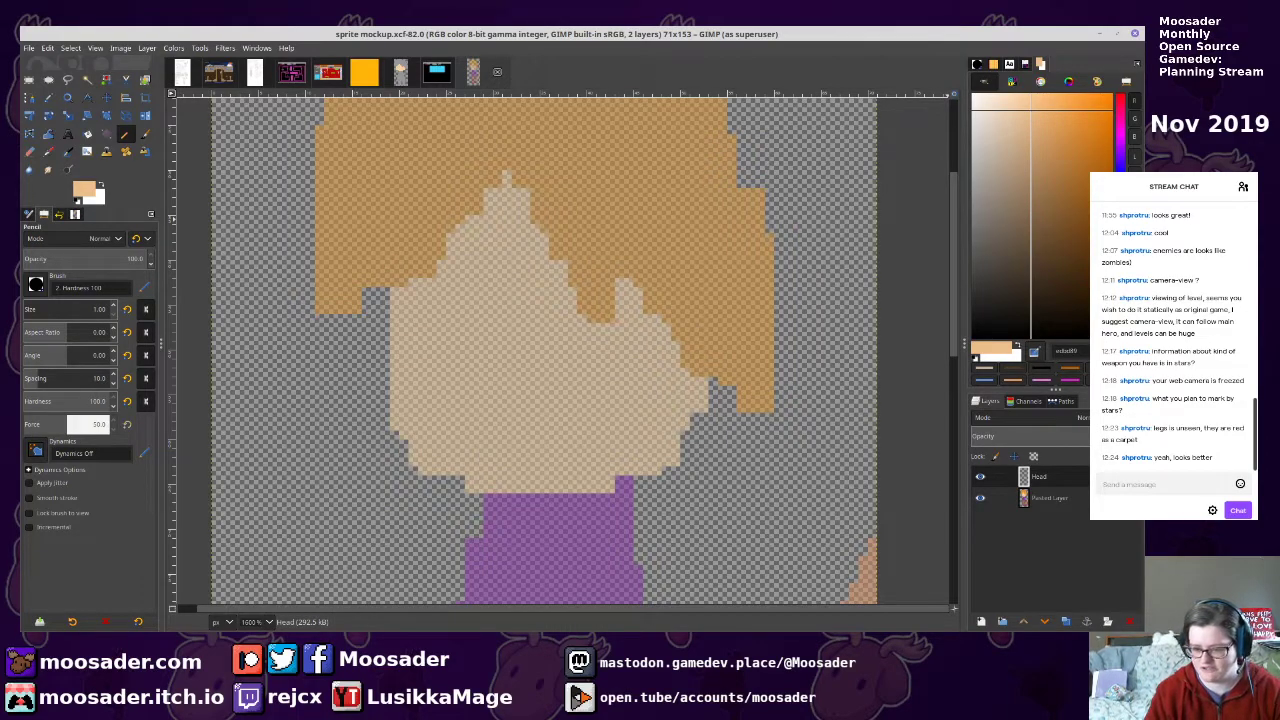
# Switch to the terminal, rerun ./mapWacom.sh with stylus id 24, and return to the sprite image in GIMP
pyautogui.hotkey('alt', 'Tab')
pyautogui.press('Up')
pyautogui.press('Return')
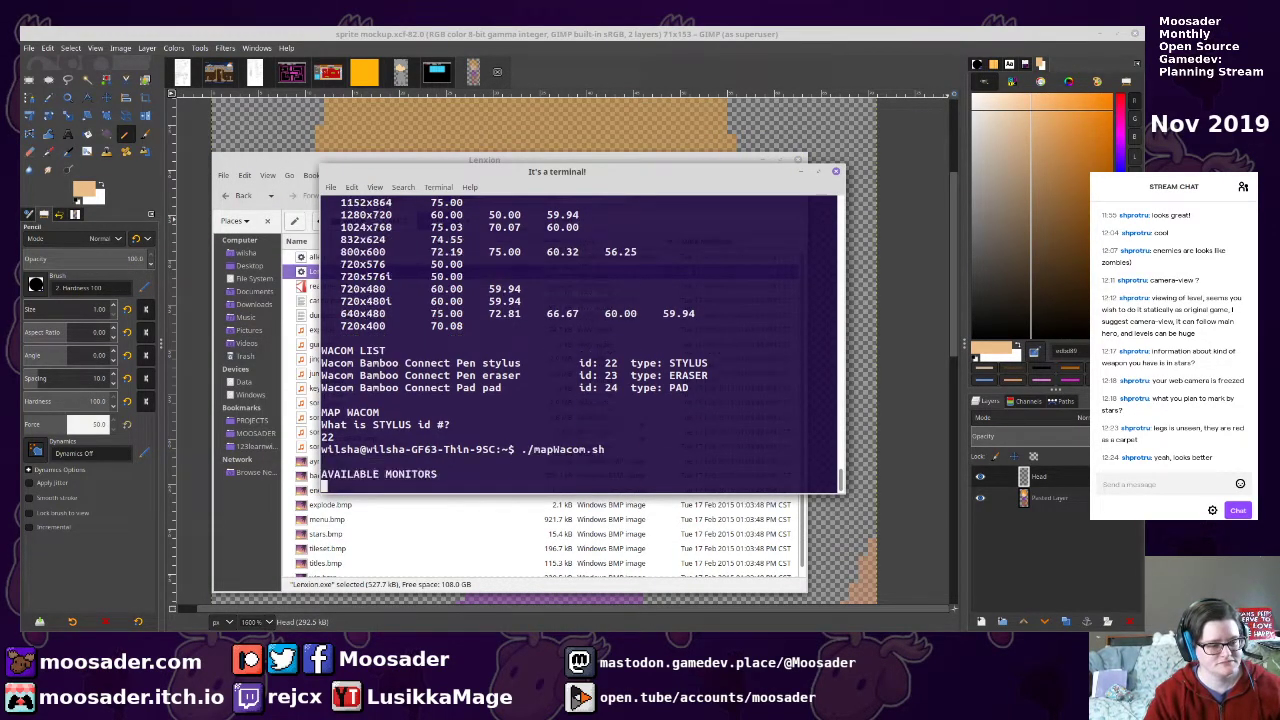
pyautogui.write('24')
pyautogui.press('Return')
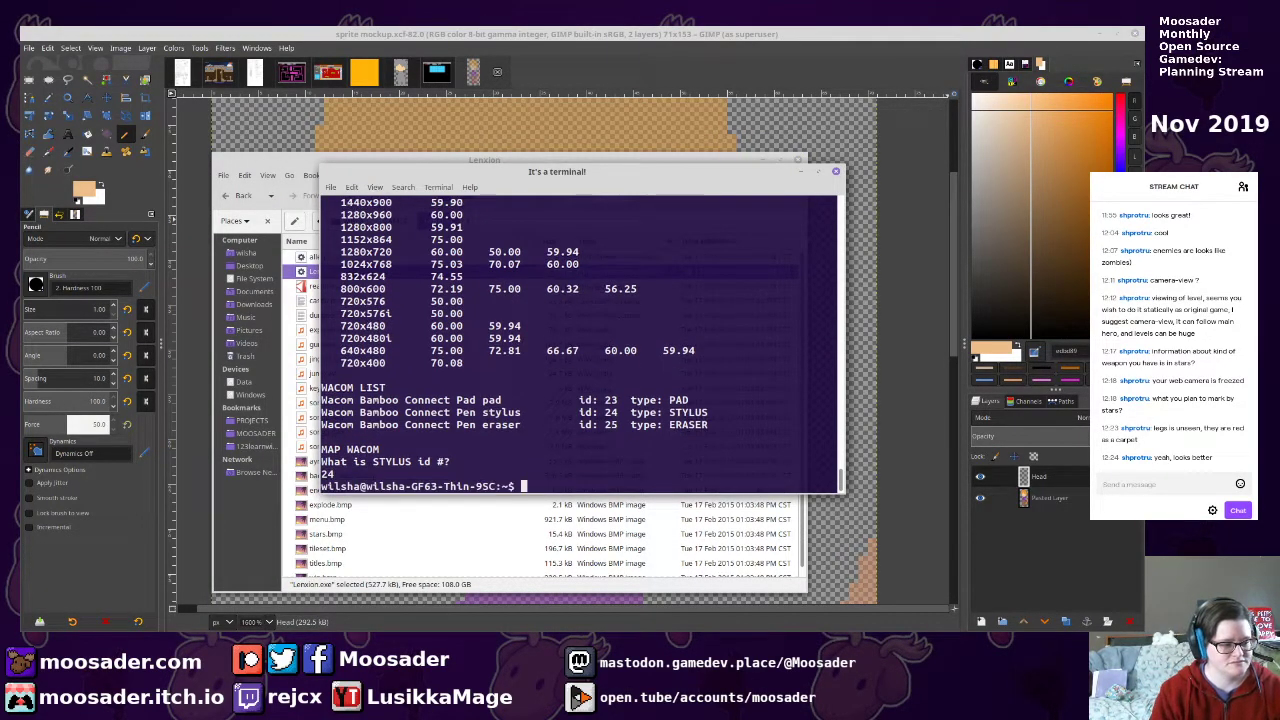
pyautogui.click(560, 36)
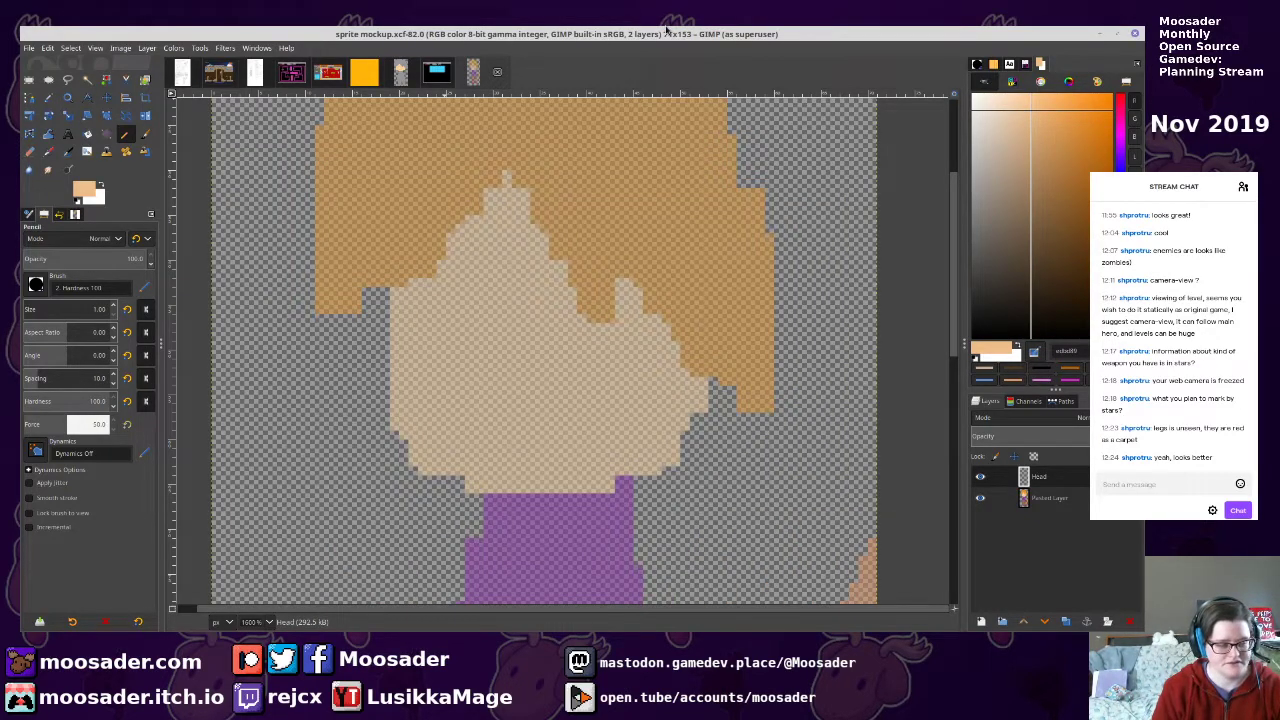
# Try a peach stroke across the face and undo it, and move the terminal window out of the way
pyautogui.moveTo(468, 304)
pyautogui.mouseDown()
pyautogui.moveTo(514, 338)
pyautogui.moveTo(544, 420)
pyautogui.mouseUp()
pyautogui.hotkey('ctrl', 'z')
pyautogui.moveTo(465, 335); pyautogui.dragTo(485, 355)
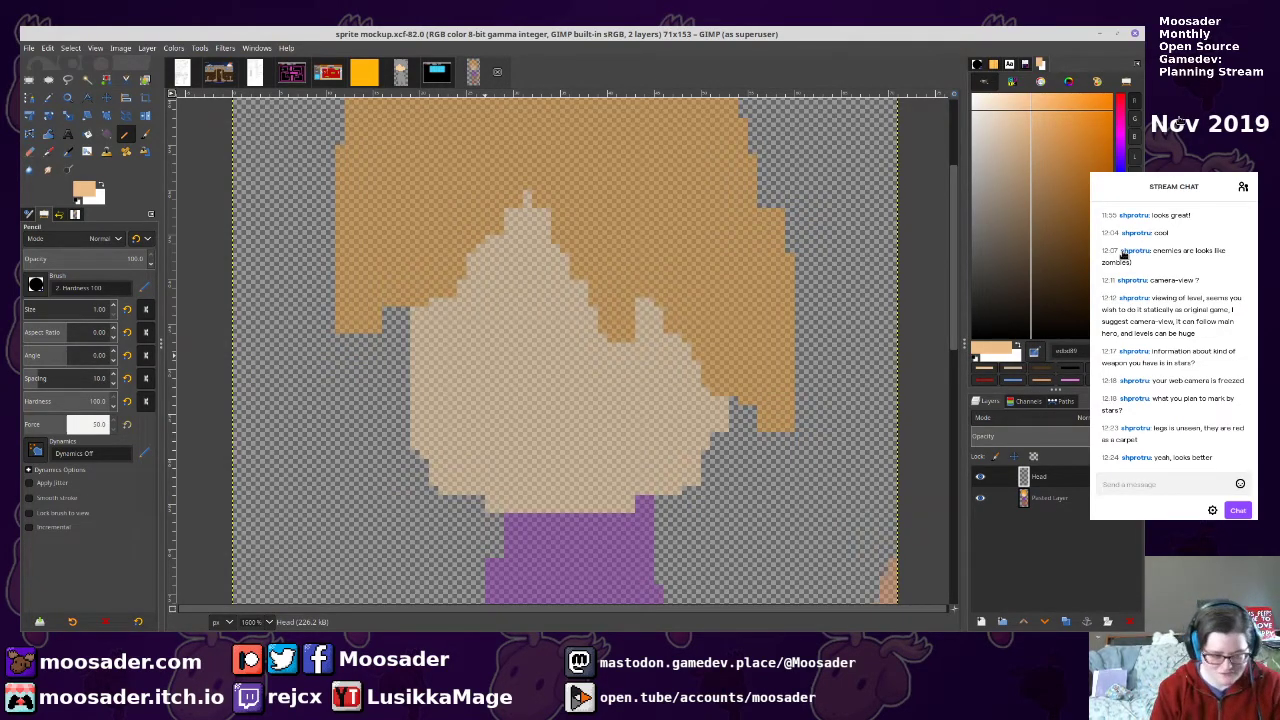
pyautogui.hotkey('alt', 'Tab')
pyautogui.moveTo(663, 171); pyautogui.dragTo(1140, 180)
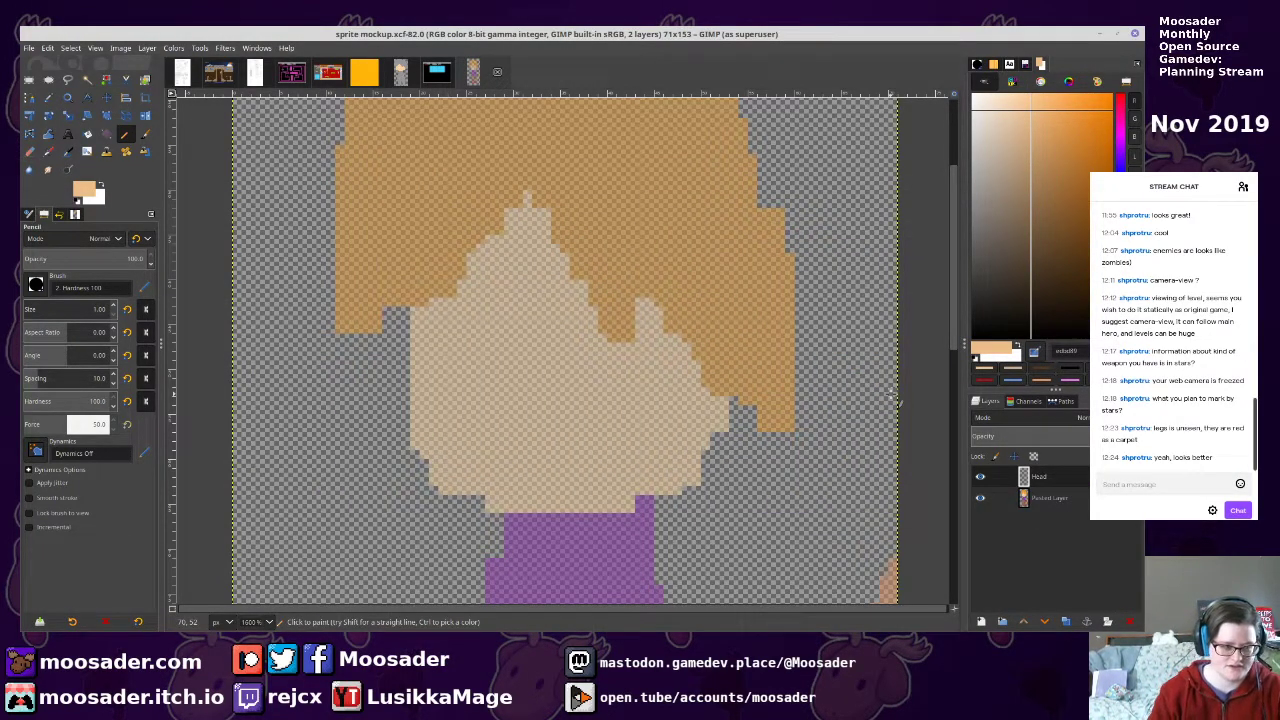
# Draw a closed peach oval around the face on layer Head and fill it with the same colour
pyautogui.moveTo(443, 358)
pyautogui.mouseDown()
pyautogui.moveTo(359, 307)
pyautogui.moveTo(360, 352)
pyautogui.moveTo(382, 394)
pyautogui.moveTo(432, 424)
pyautogui.moveTo(544, 432)
pyautogui.moveTo(636, 396)
pyautogui.mouseUp()
pyautogui.moveTo(478, 438)
pyautogui.mouseDown()
pyautogui.moveTo(536, 440)
pyautogui.moveTo(638, 380)
pyautogui.moveTo(662, 346)
pyautogui.moveTo(668, 272)
pyautogui.moveTo(660, 350)
pyautogui.moveTo(640, 387)
pyautogui.moveTo(658, 362)
pyautogui.mouseUp()
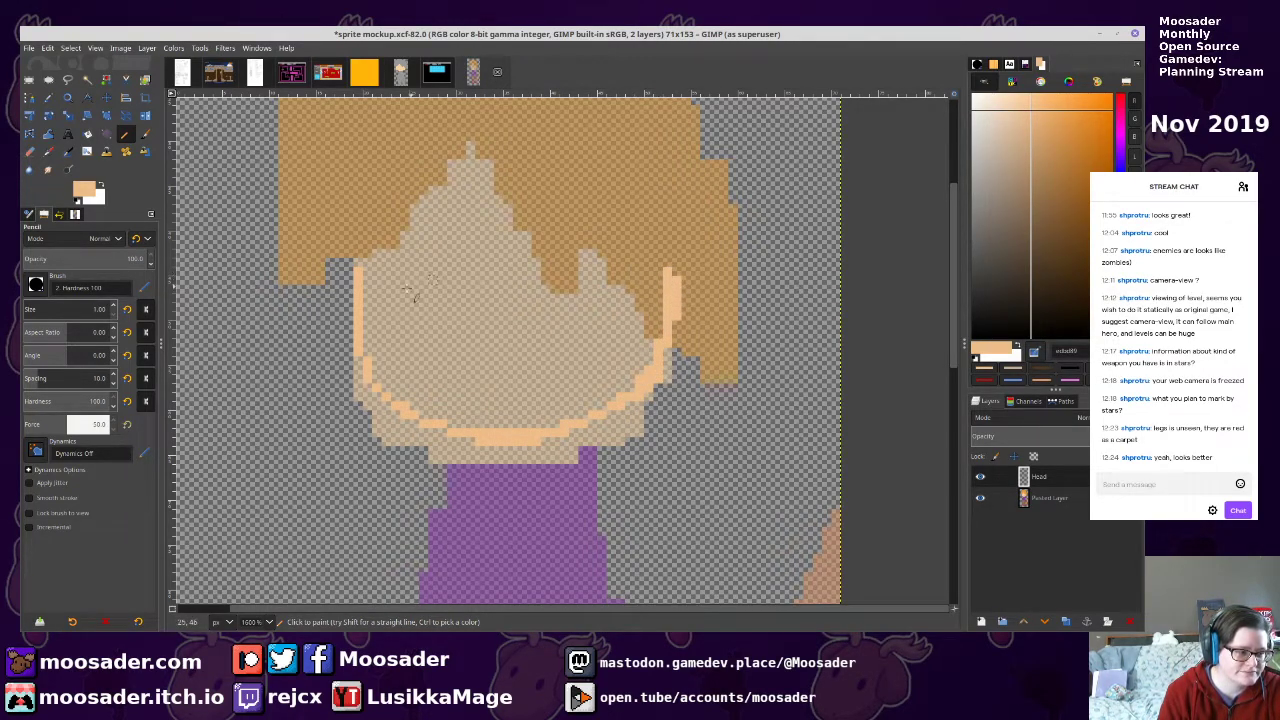
pyautogui.moveTo(358, 263)
pyautogui.mouseDown()
pyautogui.moveTo(440, 208)
pyautogui.moveTo(555, 208)
pyautogui.moveTo(631, 228)
pyautogui.moveTo(676, 260)
pyautogui.mouseUp()
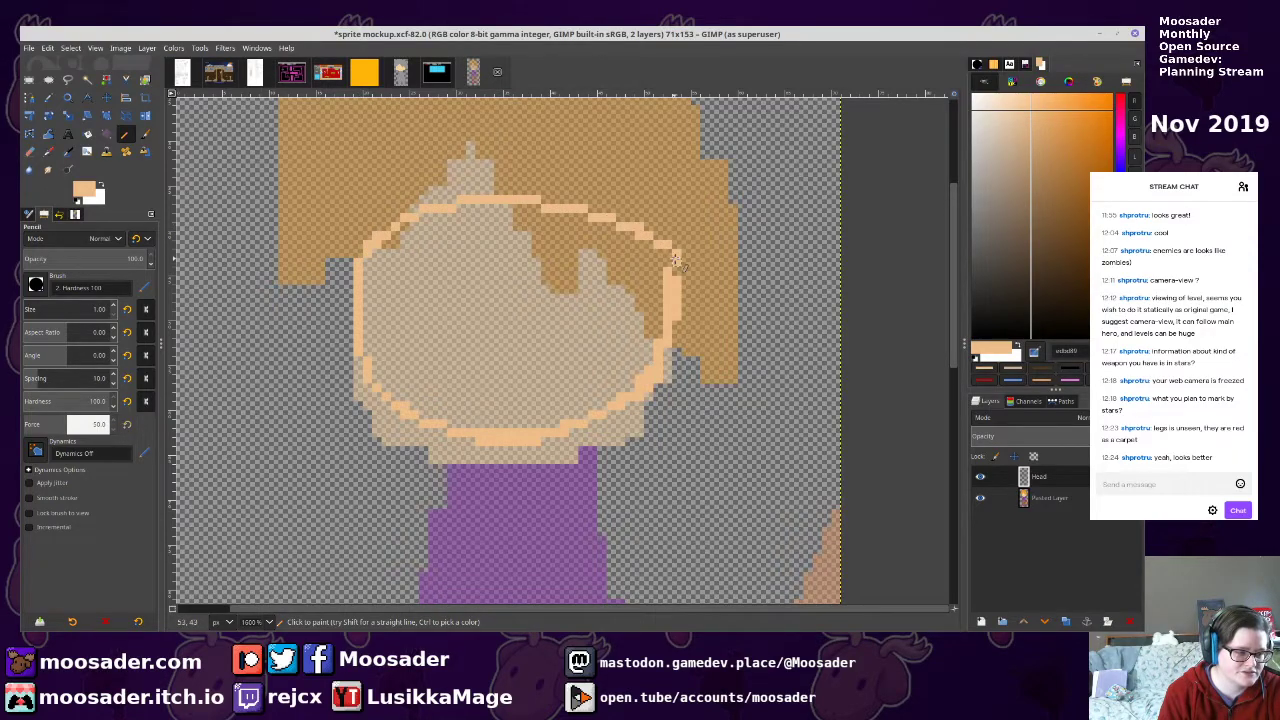
pyautogui.hotkey('shift', 'b')
pyautogui.click(600, 266)
# Trim the protruding column of pixels from the peach face oval's right edge with the Eraser, and return to the Pencil
pyautogui.hotkey('shift', 'e')
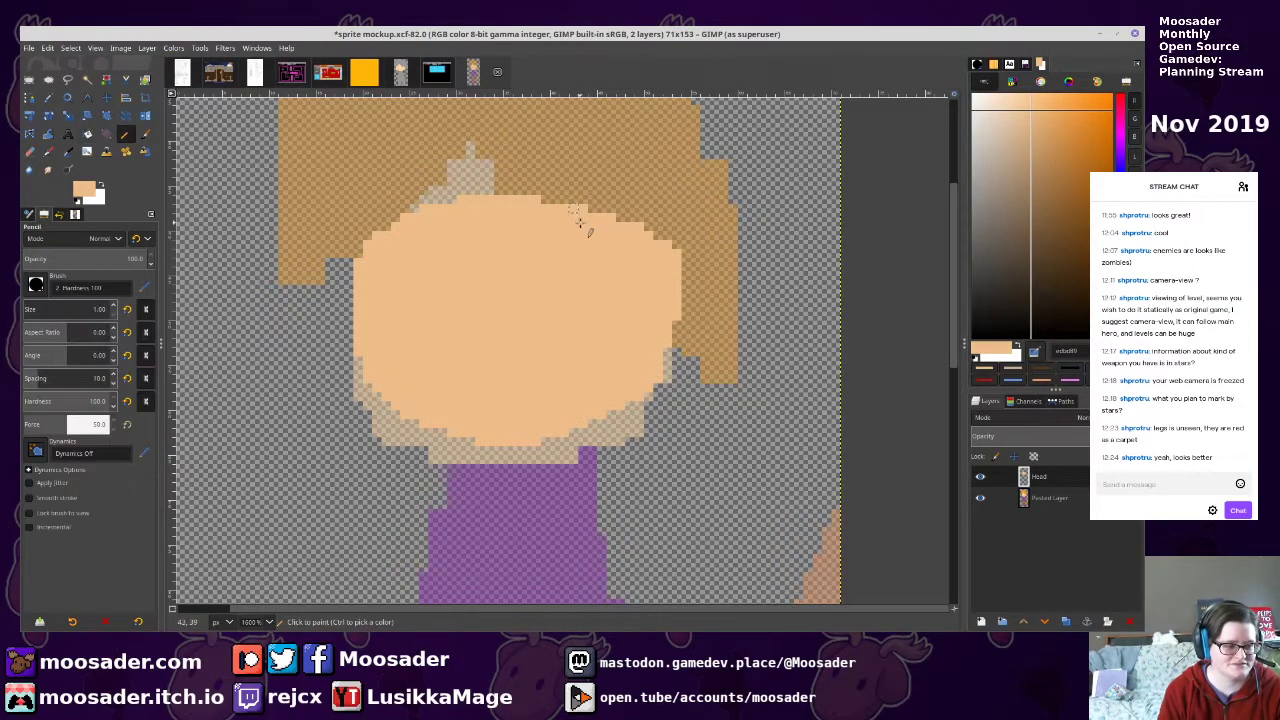
pyautogui.moveTo(676, 240); pyautogui.dragTo(690, 340)
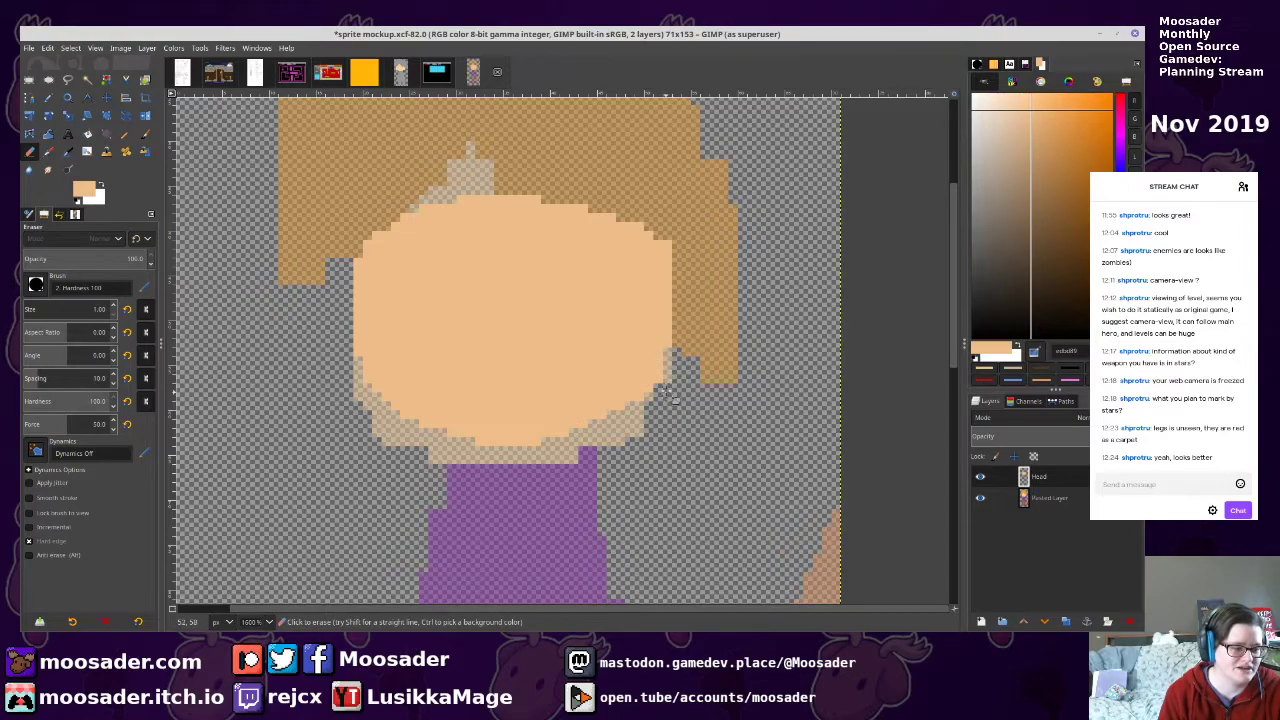
pyautogui.press('n')
pyautogui.hscroll(-2, 645, 370)
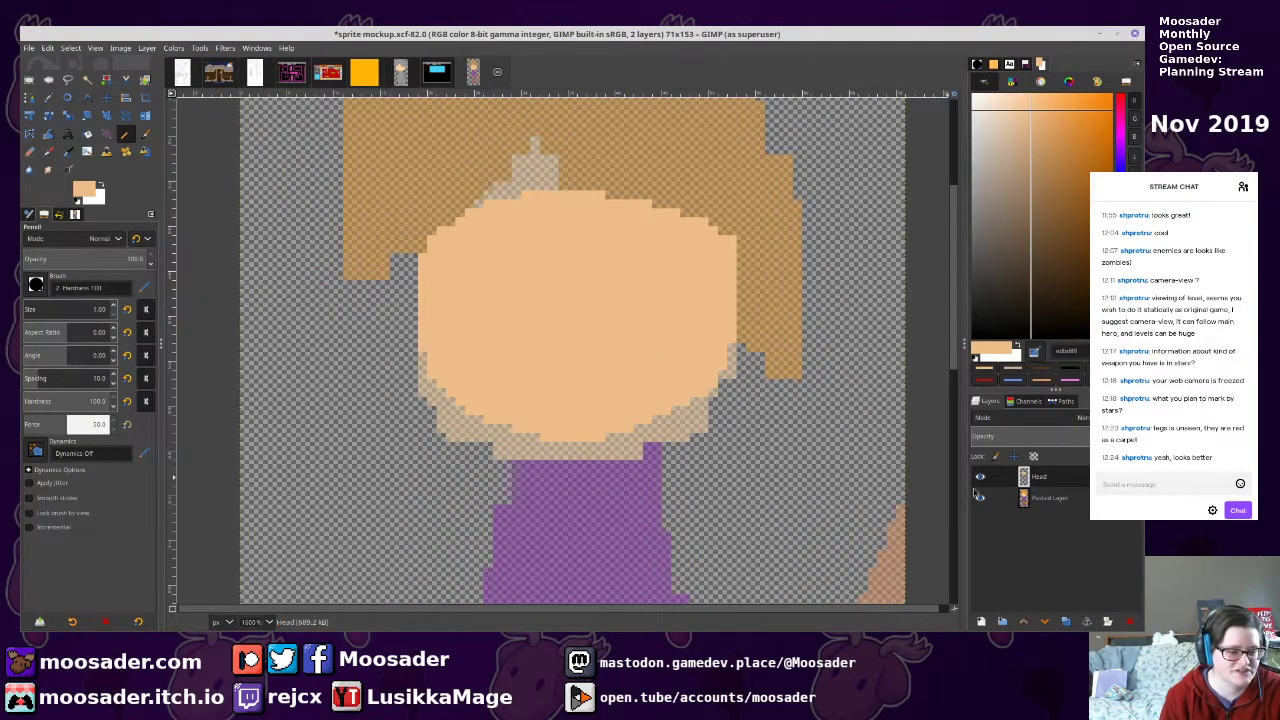
# Lower the opacity of Pasted Layer so the old sprite is a faint guide, reselect layer Head, and save the image
pyautogui.click(1024, 497)
pyautogui.click(992, 434)
pyautogui.click(1030, 473)
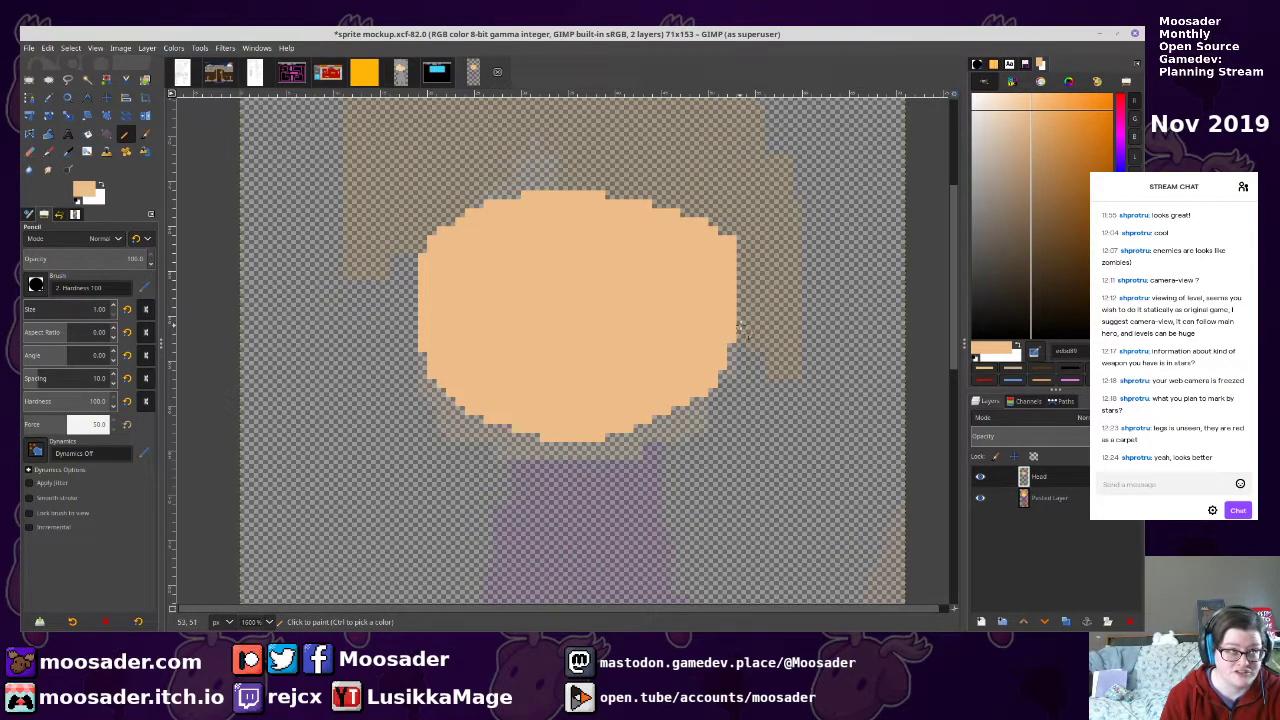
pyautogui.hotkey('ctrl', 's')
# Choose bright orange and draw a closed bob-hair outline around the face with a side-swept fringe and two pointed side locks
pyautogui.moveTo(1092, 114); pyautogui.dragTo(1113, 93)
pyautogui.moveTo(533, 199); pyautogui.dragTo(548, 323)
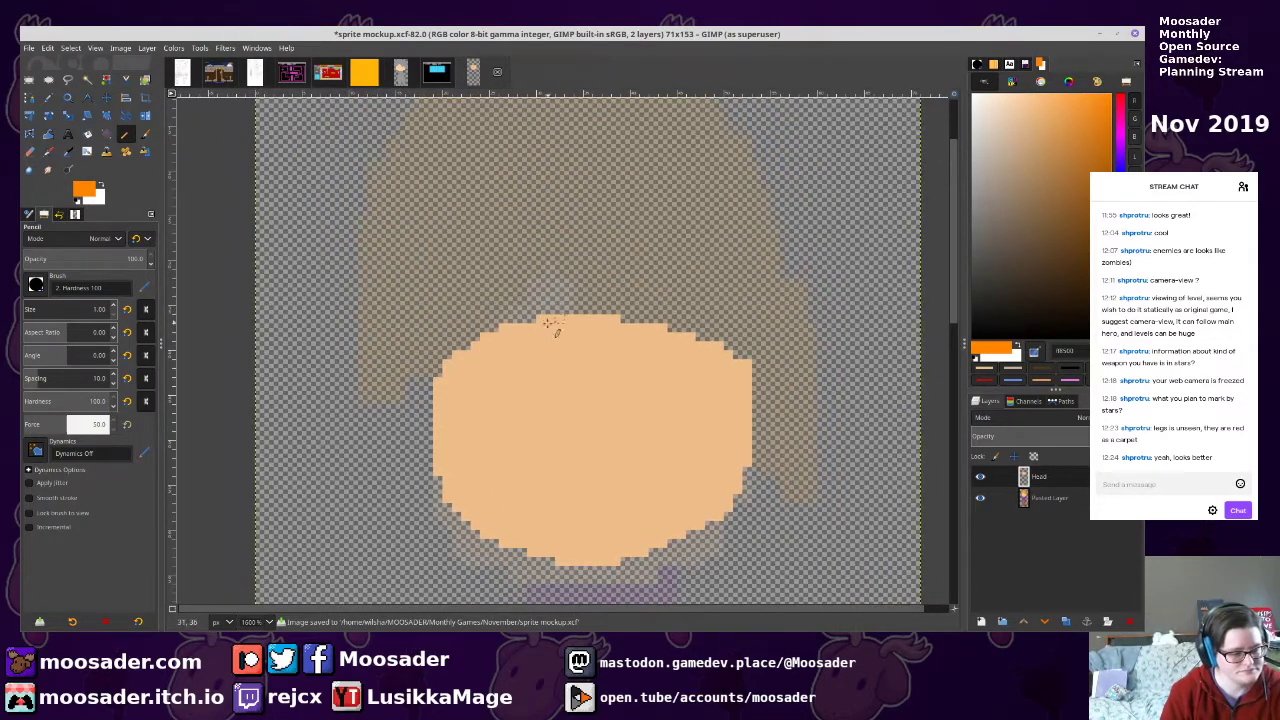
pyautogui.click(218, 72)
pyautogui.hotkey('ctrl', 'w')
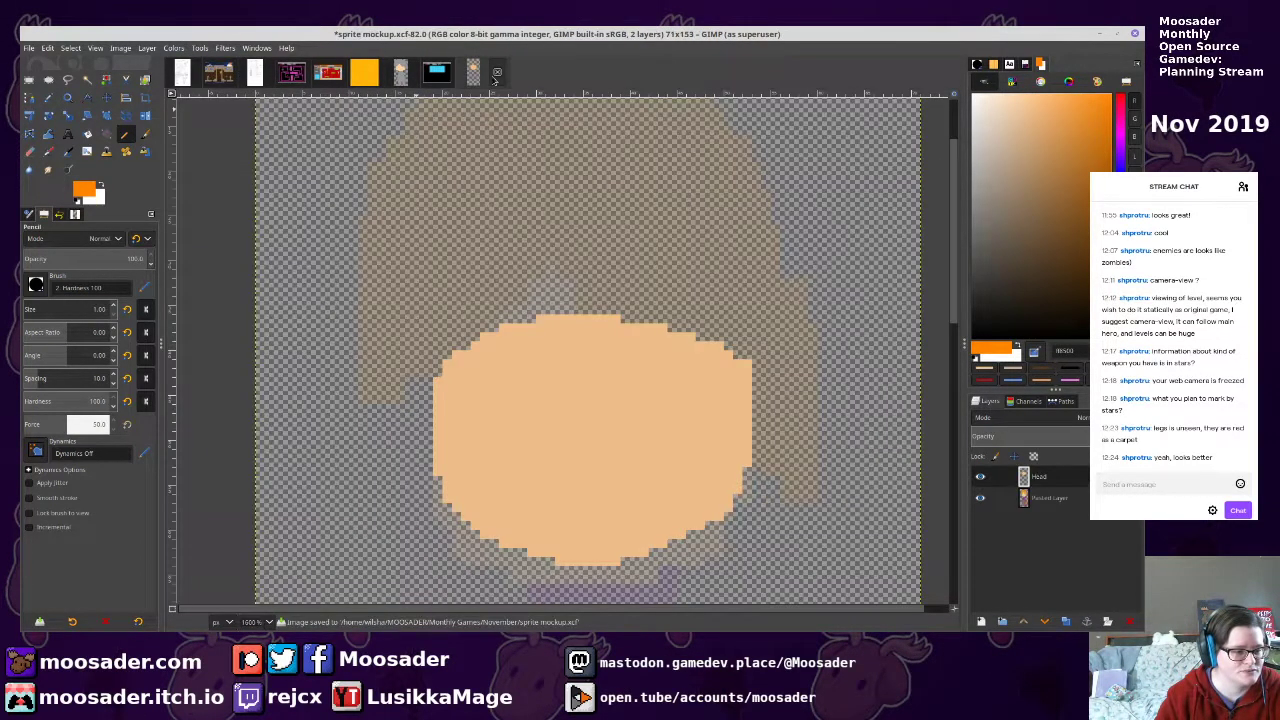
pyautogui.moveTo(478, 308)
pyautogui.mouseDown()
pyautogui.moveTo(581, 381)
pyautogui.moveTo(543, 319)
pyautogui.moveTo(608, 383)
pyautogui.moveTo(690, 390)
pyautogui.moveTo(636, 337)
pyautogui.mouseUp()
pyautogui.moveTo(710, 381); pyautogui.dragTo(665, 278)
pyautogui.moveTo(589, 235)
pyautogui.mouseDown()
pyautogui.moveTo(691, 360)
pyautogui.moveTo(673, 463)
pyautogui.moveTo(719, 422)
pyautogui.moveTo(748, 333)
pyautogui.moveTo(718, 242)
pyautogui.mouseUp()
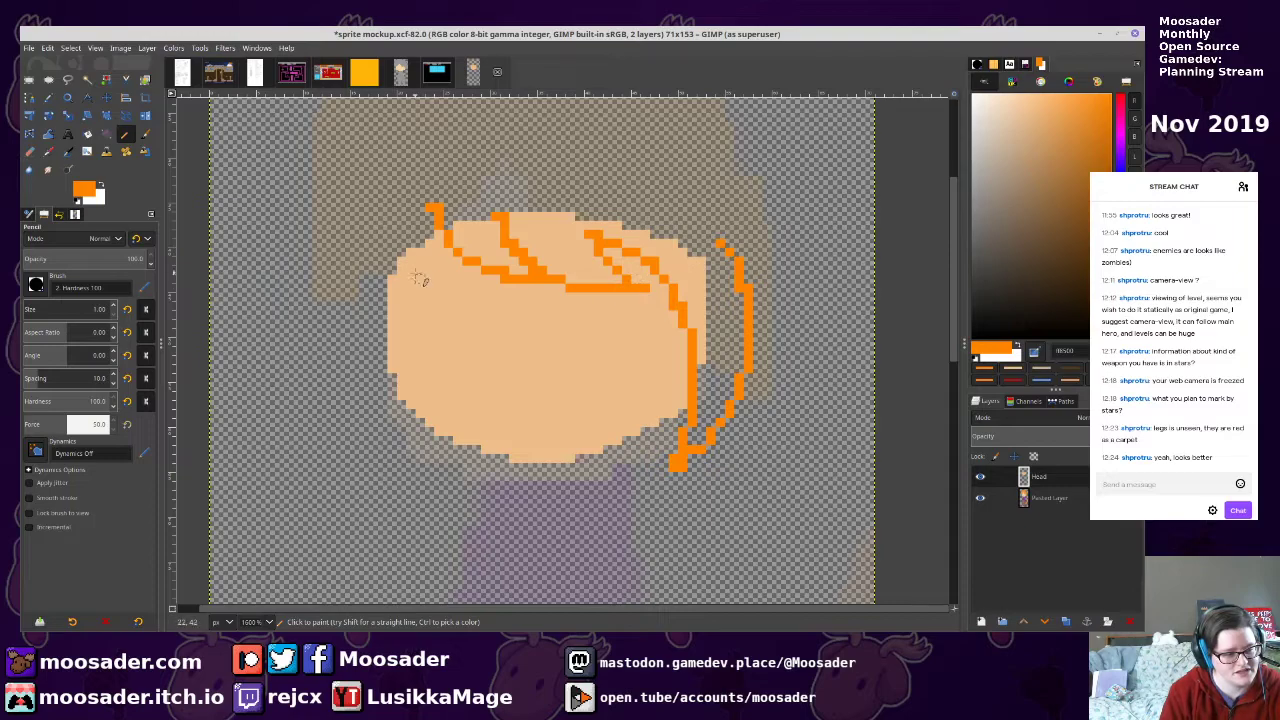
pyautogui.moveTo(440, 220)
pyautogui.mouseDown()
pyautogui.moveTo(396, 330)
pyautogui.moveTo(425, 480)
pyautogui.moveTo(363, 385)
pyautogui.moveTo(356, 270)
pyautogui.moveTo(370, 234)
pyautogui.mouseUp()
pyautogui.scroll(1, 376, 268)
pyautogui.scroll(3, 377, 268)
pyautogui.moveTo(376, 376)
pyautogui.mouseDown()
pyautogui.moveTo(391, 323)
pyautogui.moveTo(446, 273)
pyautogui.moveTo(554, 265)
pyautogui.moveTo(654, 290)
pyautogui.moveTo(709, 323)
pyautogui.moveTo(760, 386)
pyautogui.mouseUp()
# Fill the outlined hair and the remaining gaps in the fringe with the same orange
pyautogui.hotkey('shift', 'b')
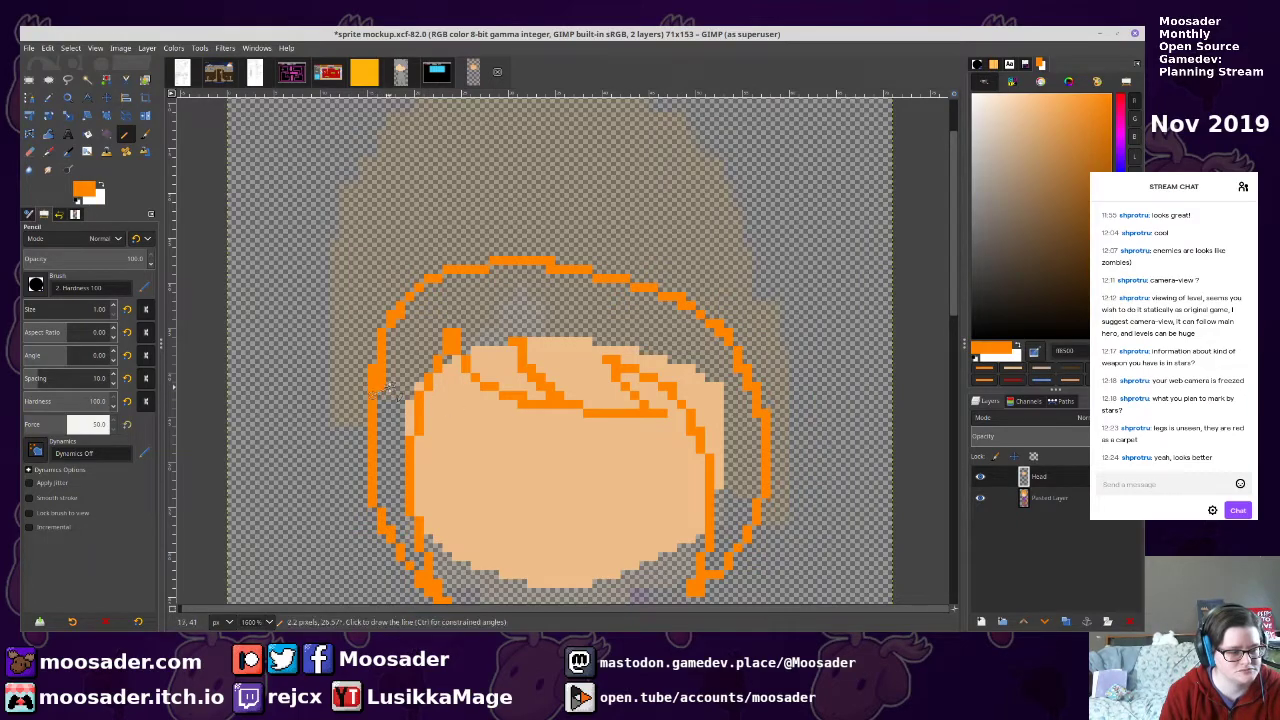
pyautogui.click(404, 404)
pyautogui.click(418, 392)
pyautogui.press('n')
pyautogui.hotkey('shift', 'b')
pyautogui.click(506, 358)
pyautogui.click(554, 361)
pyautogui.press('n')
pyautogui.moveTo(602, 369)
pyautogui.mouseDown()
pyautogui.moveTo(599, 229)
pyautogui.moveTo(578, 291)
pyautogui.mouseUp()
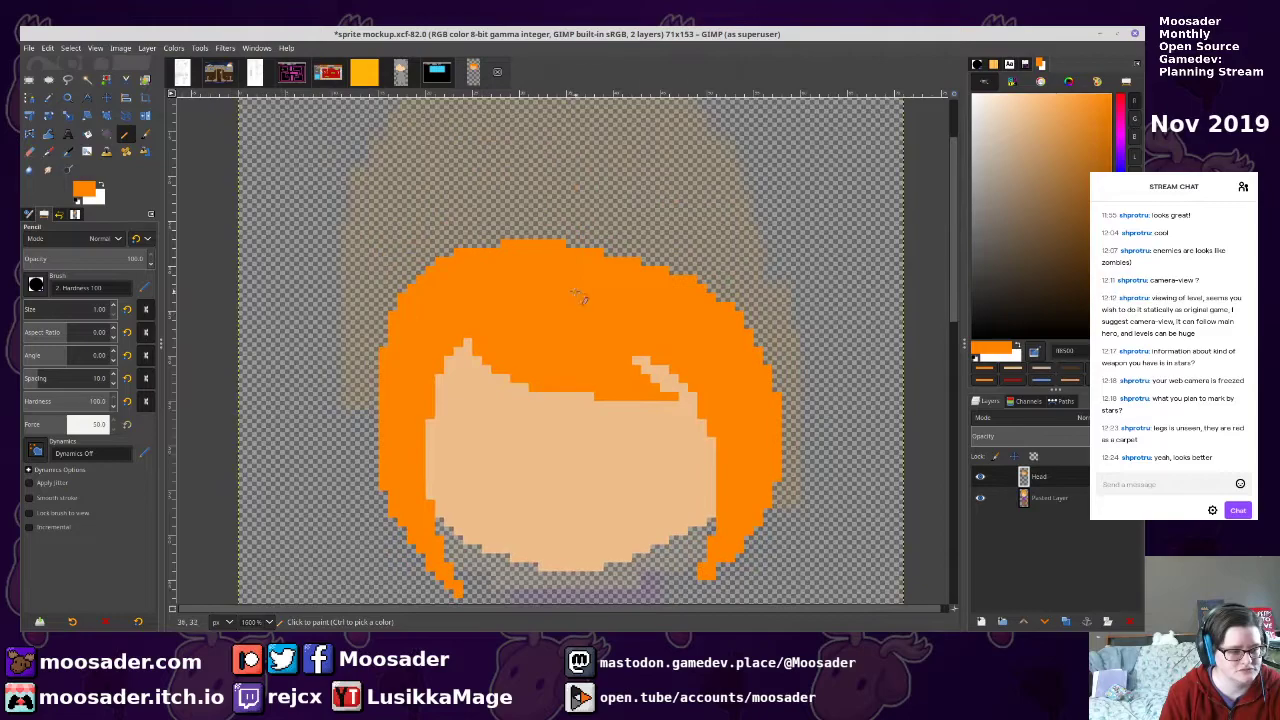
# Extend the crown of the hair upward with a higher filled orange arc, smooth its right edge, and save the image
pyautogui.moveTo(410, 296)
pyautogui.mouseDown()
pyautogui.moveTo(448, 250)
pyautogui.moveTo(507, 225)
pyautogui.moveTo(600, 224)
pyautogui.moveTo(710, 256)
pyautogui.moveTo(767, 318)
pyautogui.moveTo(782, 380)
pyautogui.mouseUp()
pyautogui.hotkey('shift', 'b')
pyautogui.click(770, 344)
pyautogui.press('n')
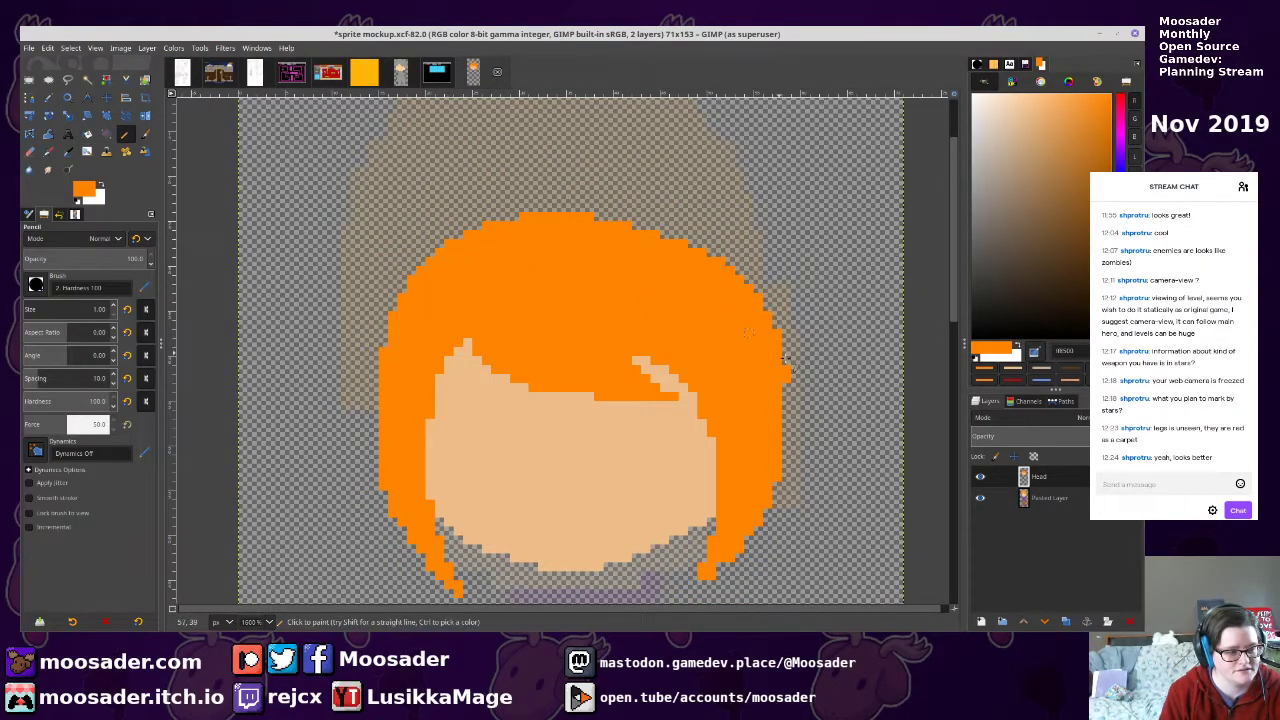
pyautogui.scroll(-3, 784, 371)
pyautogui.moveTo(782, 226); pyautogui.dragTo(782, 325)
pyautogui.hotkey('ctrl', 's')
# Cut the orange hair from layer Head, paste it onto a new transparent layer named Hair, and save the image
pyautogui.moveTo(652, 316); pyautogui.dragTo(686, 396)
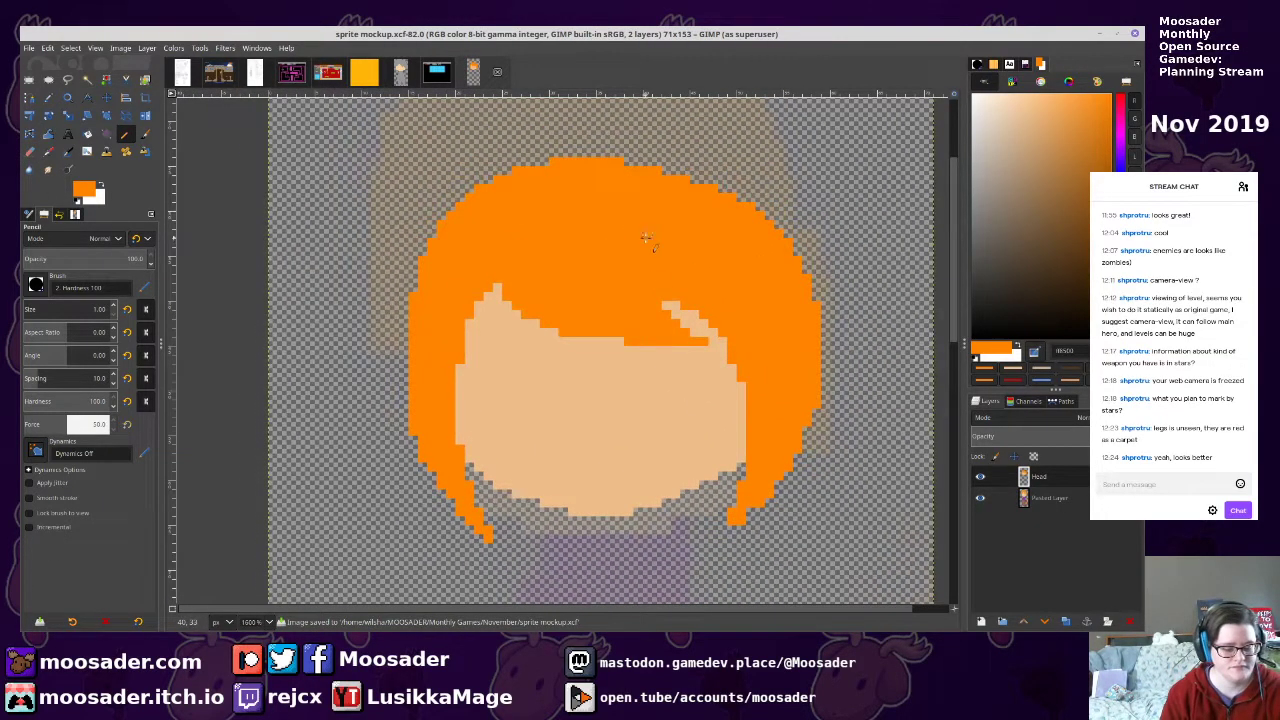
pyautogui.press('d')
pyautogui.press('u')
pyautogui.click(790, 360)
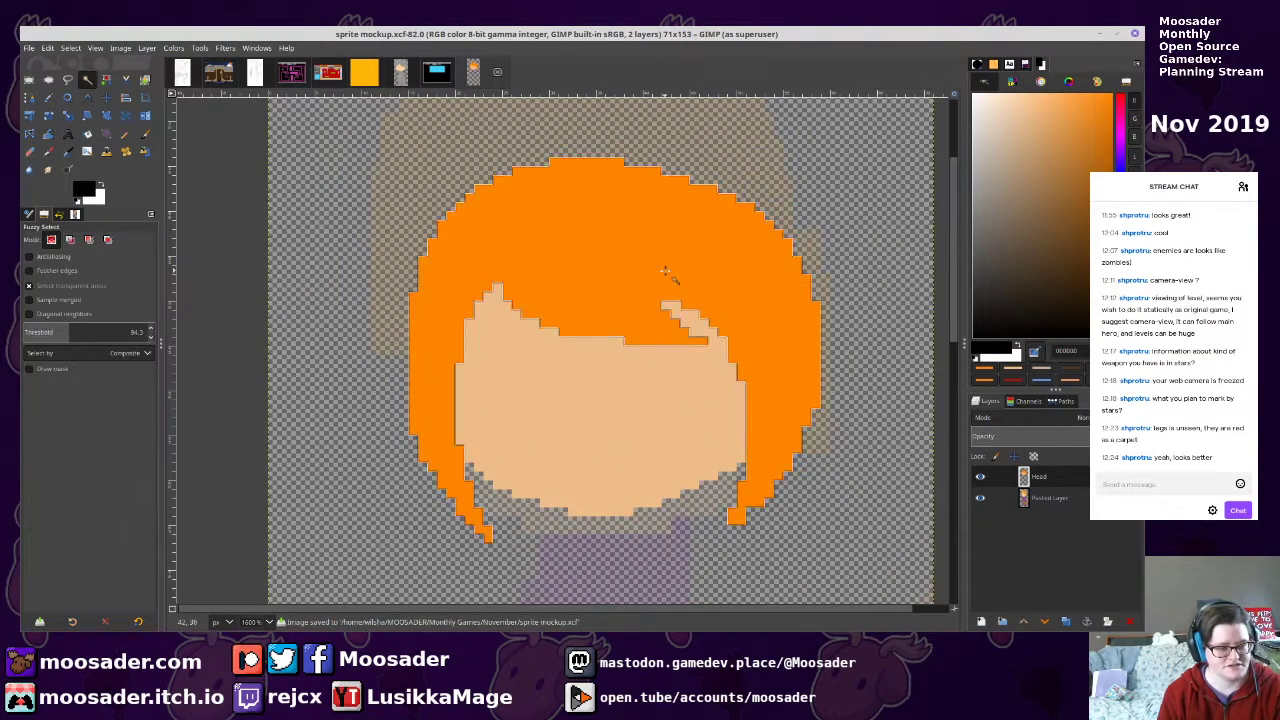
pyautogui.hotkey('ctrl', 'x')
pyautogui.hotkey('shift', 'ctrl', 'n')
pyautogui.write('Hair')
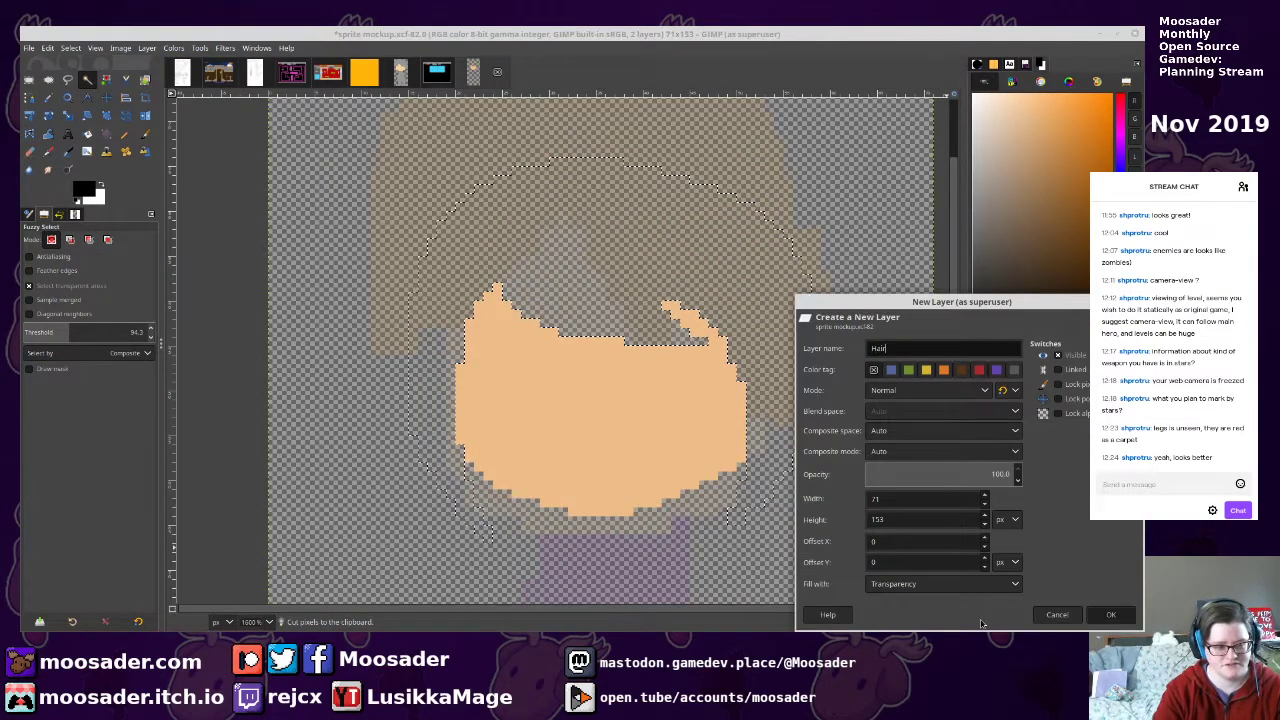
pyautogui.press('Return')
pyautogui.hotkey('ctrl', 'v')
pyautogui.hotkey('ctrl', 'h')
pyautogui.hotkey('ctrl', 's')
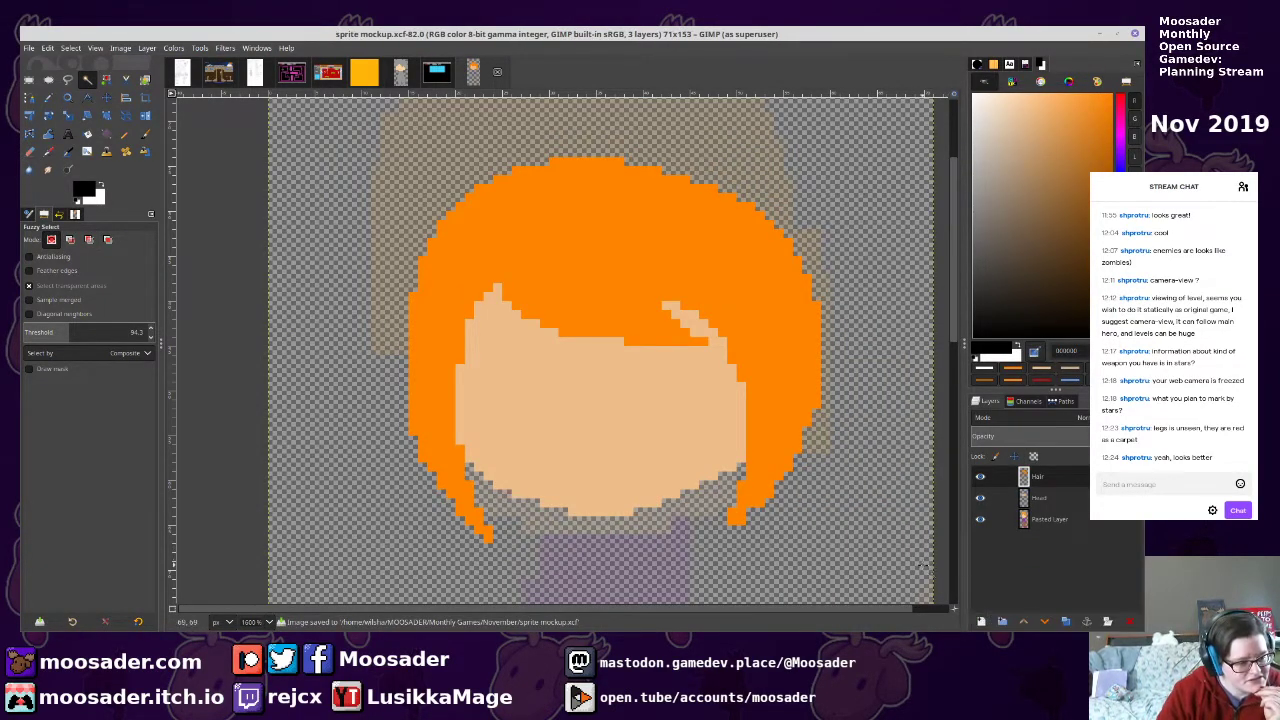
# Duplicate the Hair layer beneath the original and paint the copy's hair shape solid black with a very large pencil
pyautogui.hotkey('ctrl', 'c')
pyautogui.click(1032, 496)
pyautogui.hotkey('ctrl', 'v')
pyautogui.click(981, 621)
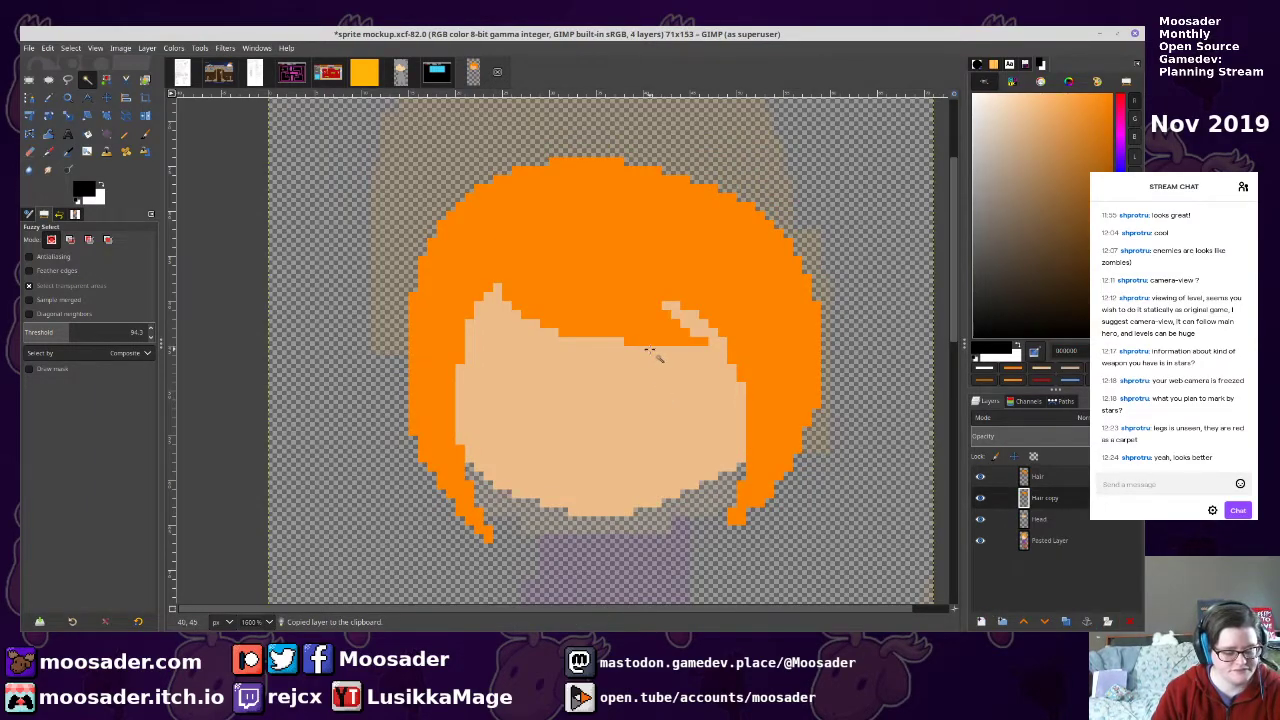
pyautogui.hotkey('ctrl', 'shift', 'a')
pyautogui.press('n')
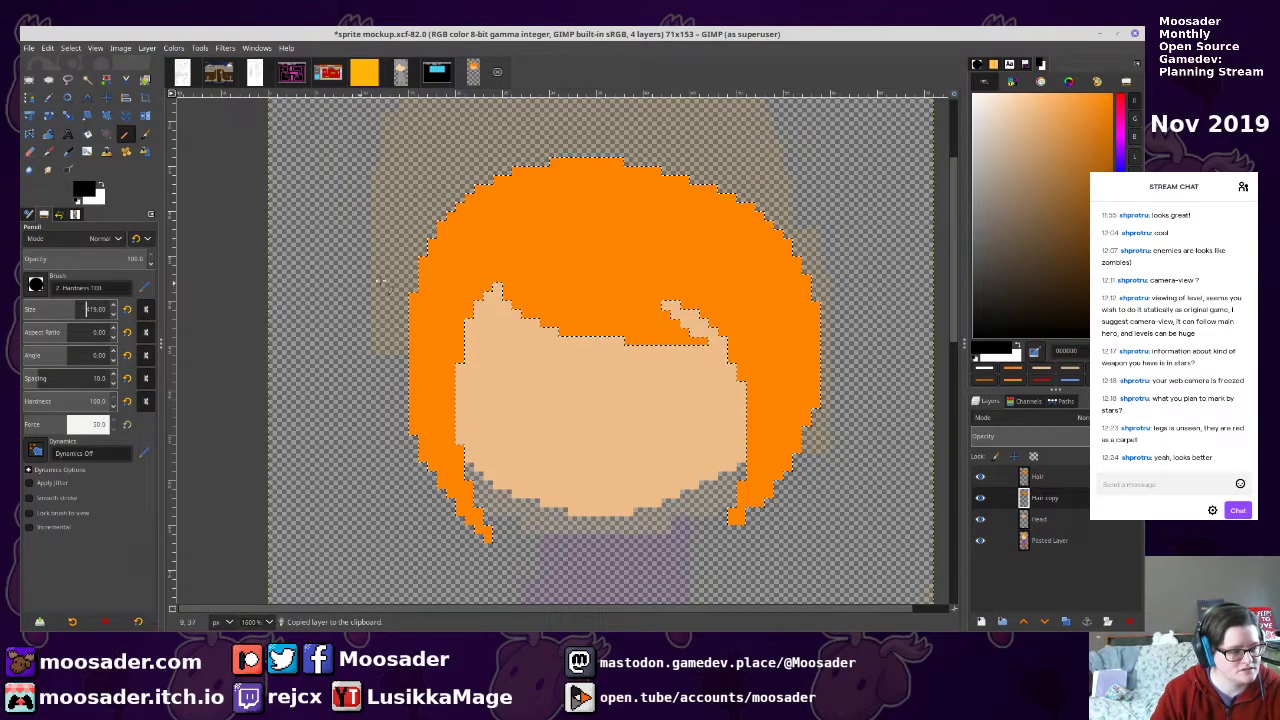
pyautogui.click(660, 405)
# Paste copies of the black hair shape offset upward and to both sides by one pixel, and anchor them on the hair copy layer
pyautogui.click(107, 98)
pyautogui.hotkey('ctrl', 'c')
pyautogui.hotkey('ctrl', 'v')
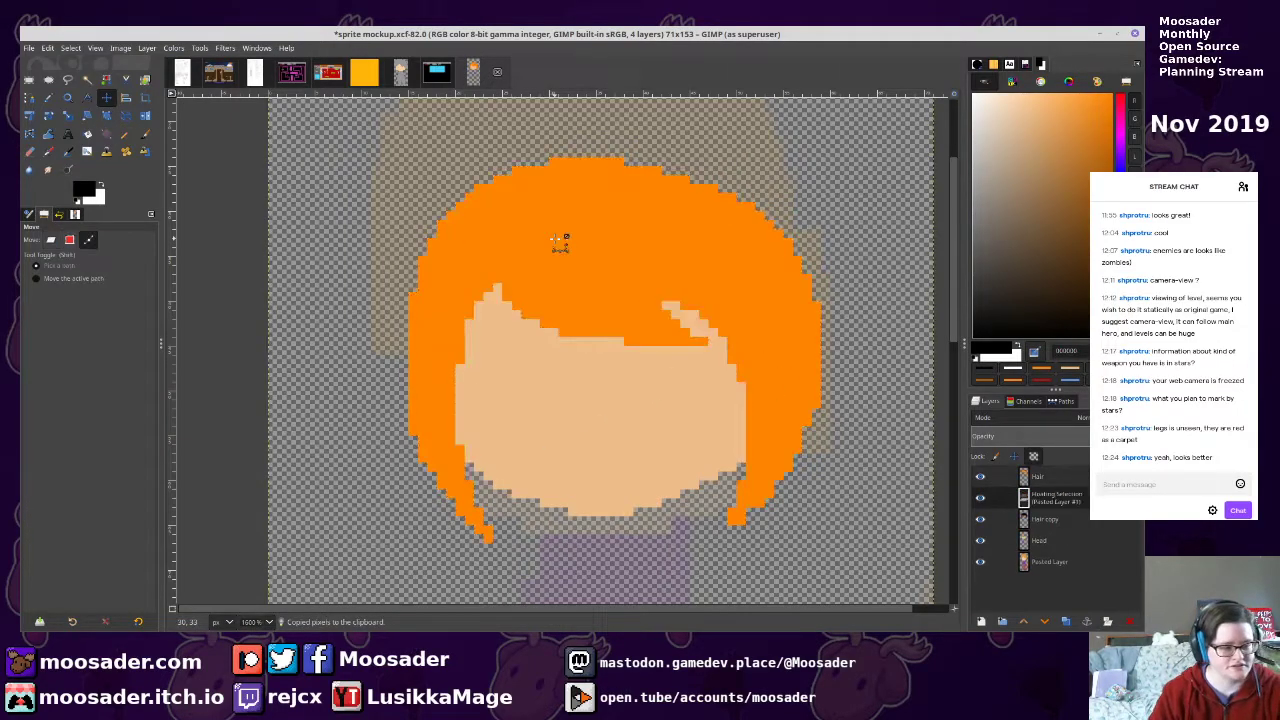
pyautogui.press('Up')
pyautogui.hotkey('ctrl', 'c')
pyautogui.hotkey('ctrl', 'v')
pyautogui.hotkey('ctrl', 'h')
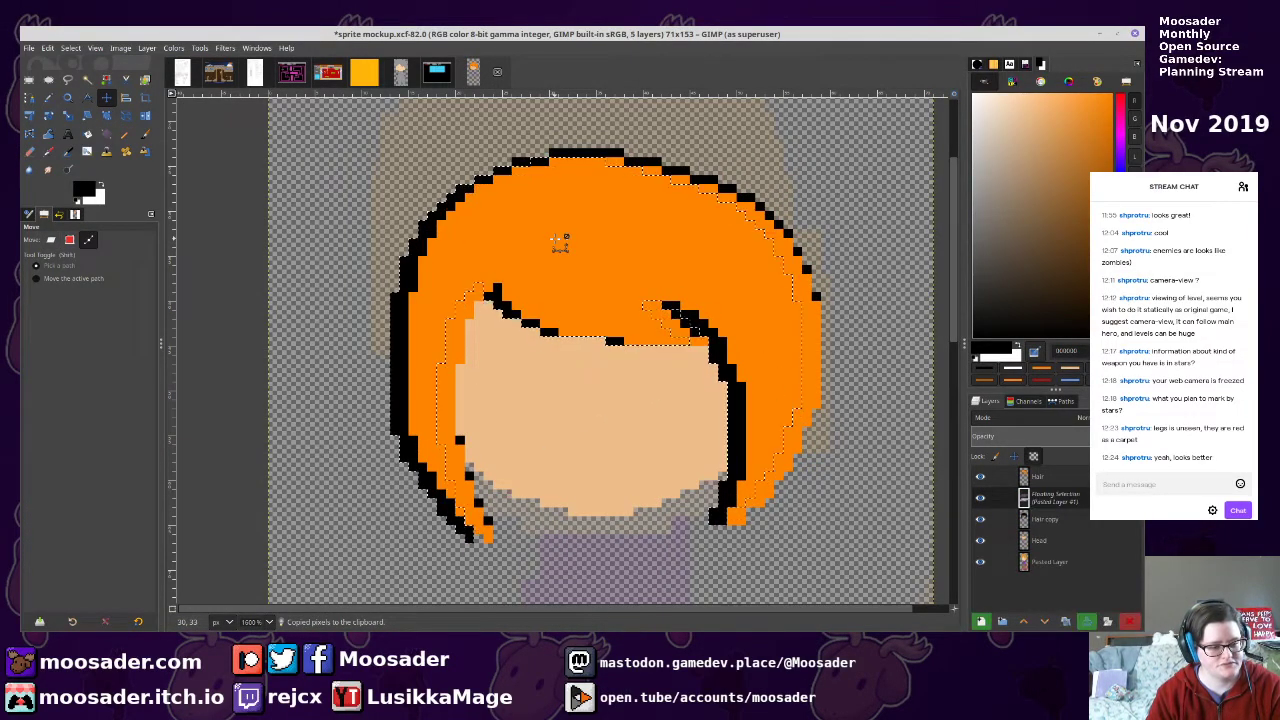
pyautogui.hotkey('ctrl', 'v')
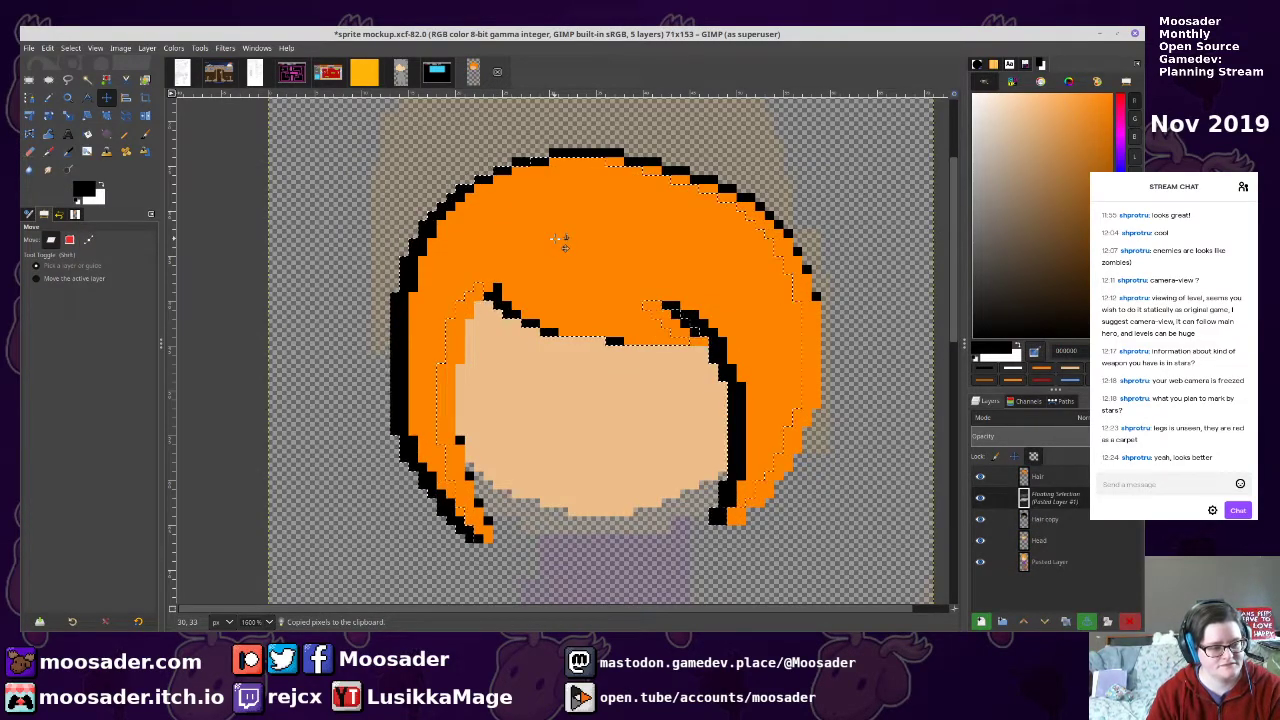
pyautogui.press('Right')
pyautogui.hotkey('ctrl', 'h')
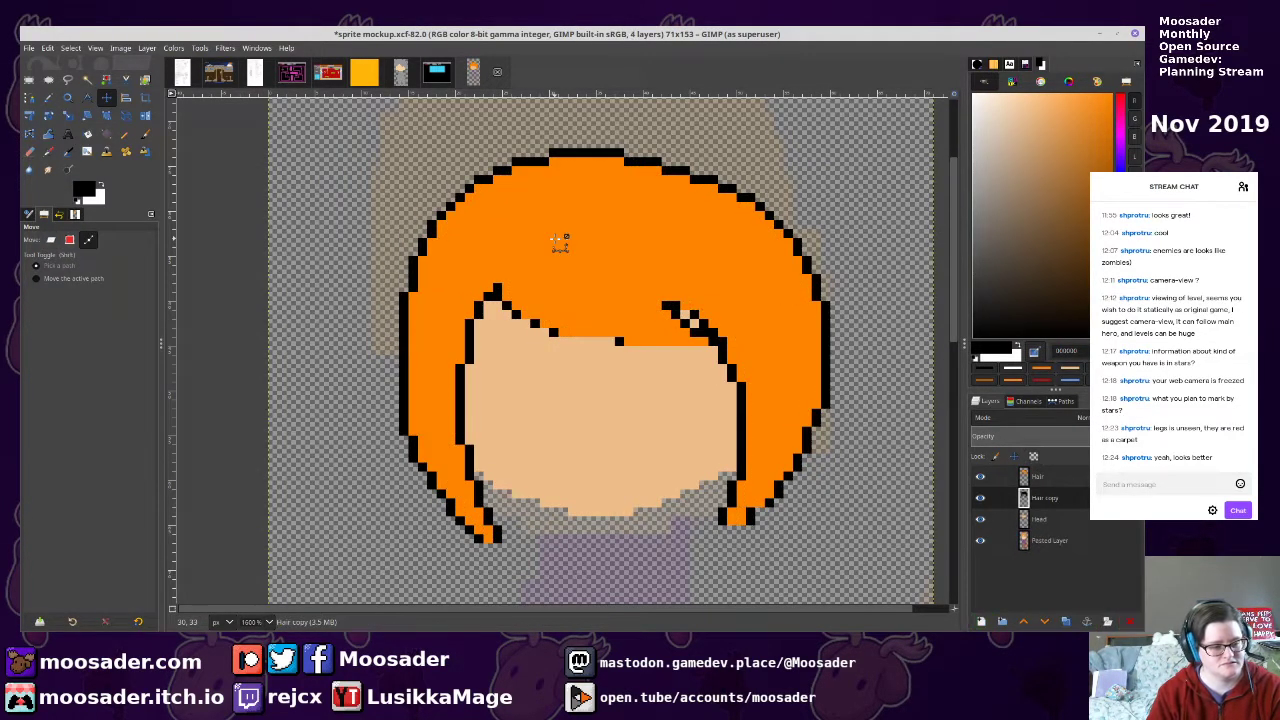
# Paste another copy of the black hair shape one pixel lower and anchor it to complete the hair outline
pyautogui.hotkey('ctrl', 'v')
pyautogui.press('Left')
pyautogui.press('Right')
pyautogui.press('Down')
pyautogui.press('Right')
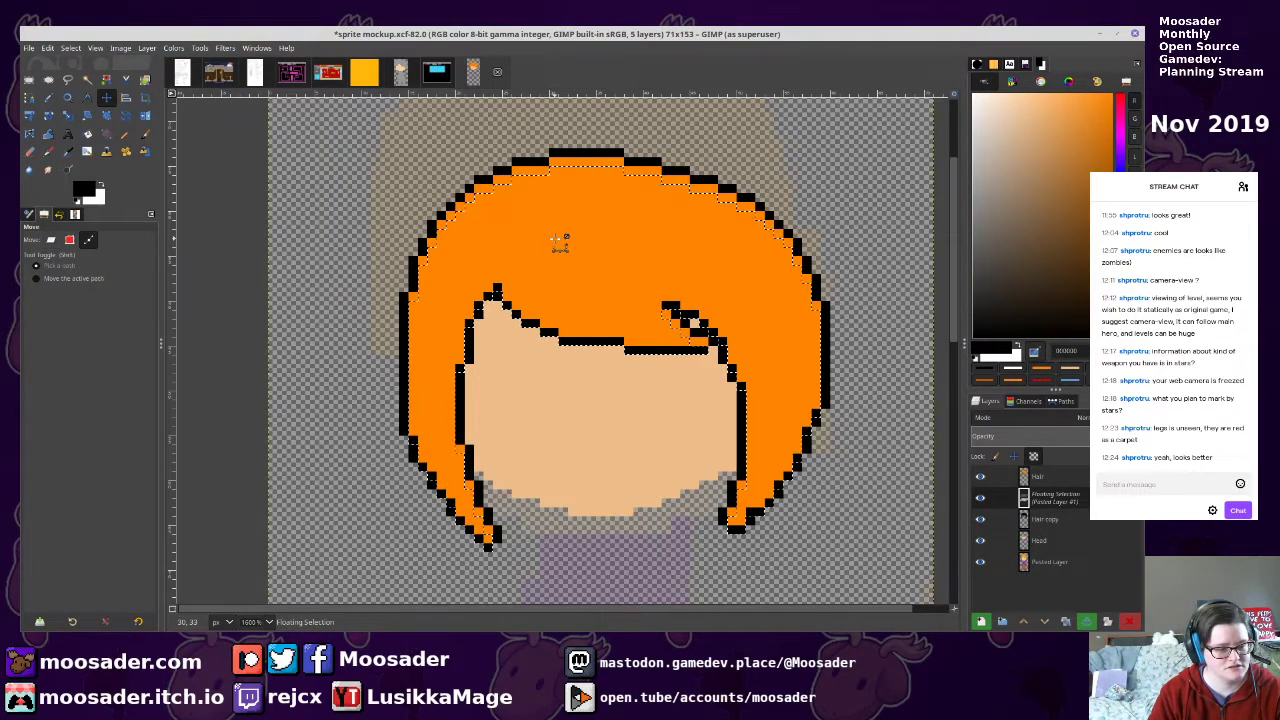
pyautogui.hotkey('ctrl', 'h')
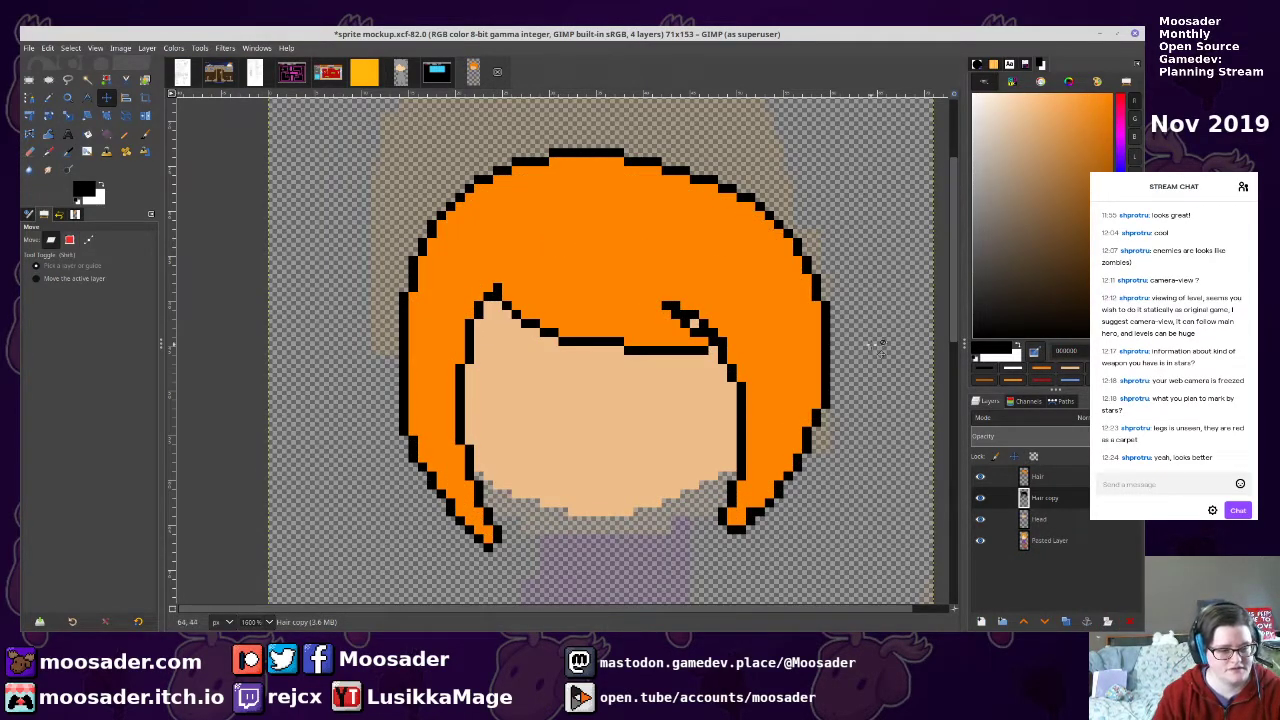
# On layer Head, outline the chin in black with a 1-pixel pencil, pick the face's peach for touch-up, and save the image
pyautogui.click(1026, 519)
pyautogui.press('n')
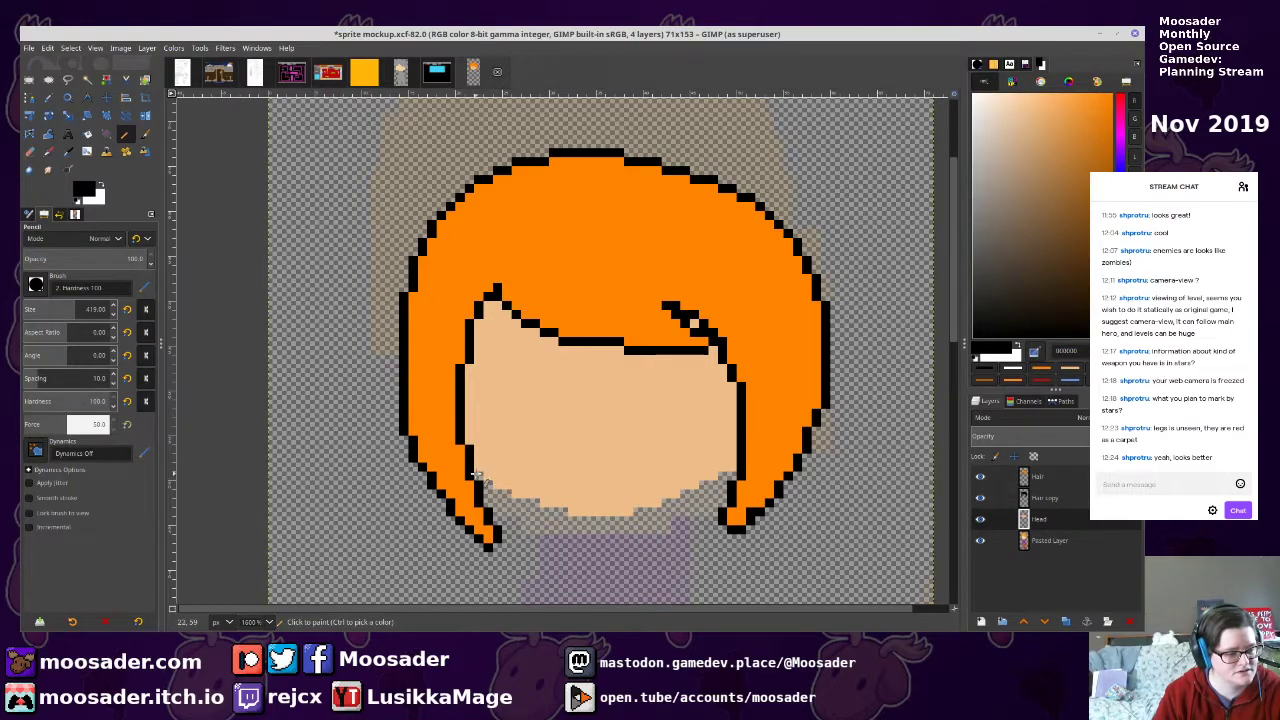
pyautogui.write('1')
pyautogui.press('Return')
pyautogui.hotkey('ctrl', 's')
pyautogui.moveTo(478, 476); pyautogui.dragTo(526, 502)
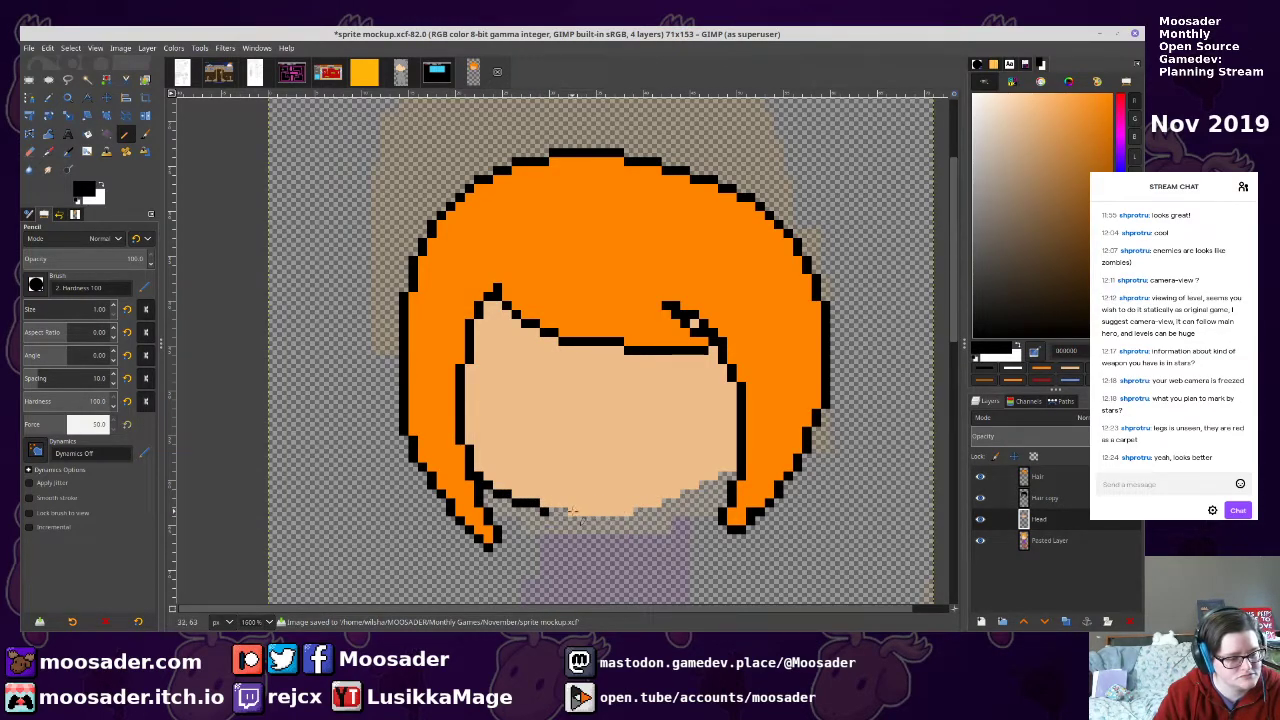
pyautogui.keyDown('shift'); pyautogui.click(656, 511); pyautogui.keyUp('shift')
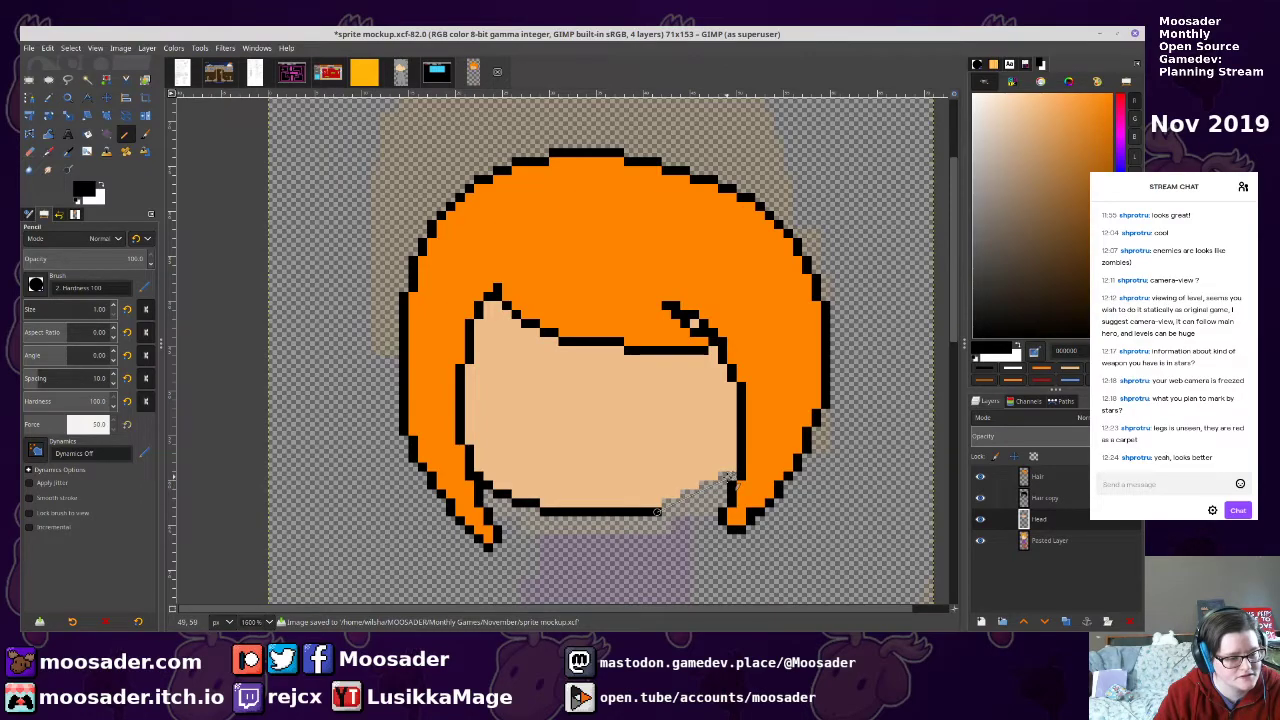
pyautogui.keyDown('ctrl'); pyautogui.click(722, 474); pyautogui.keyUp('ctrl')
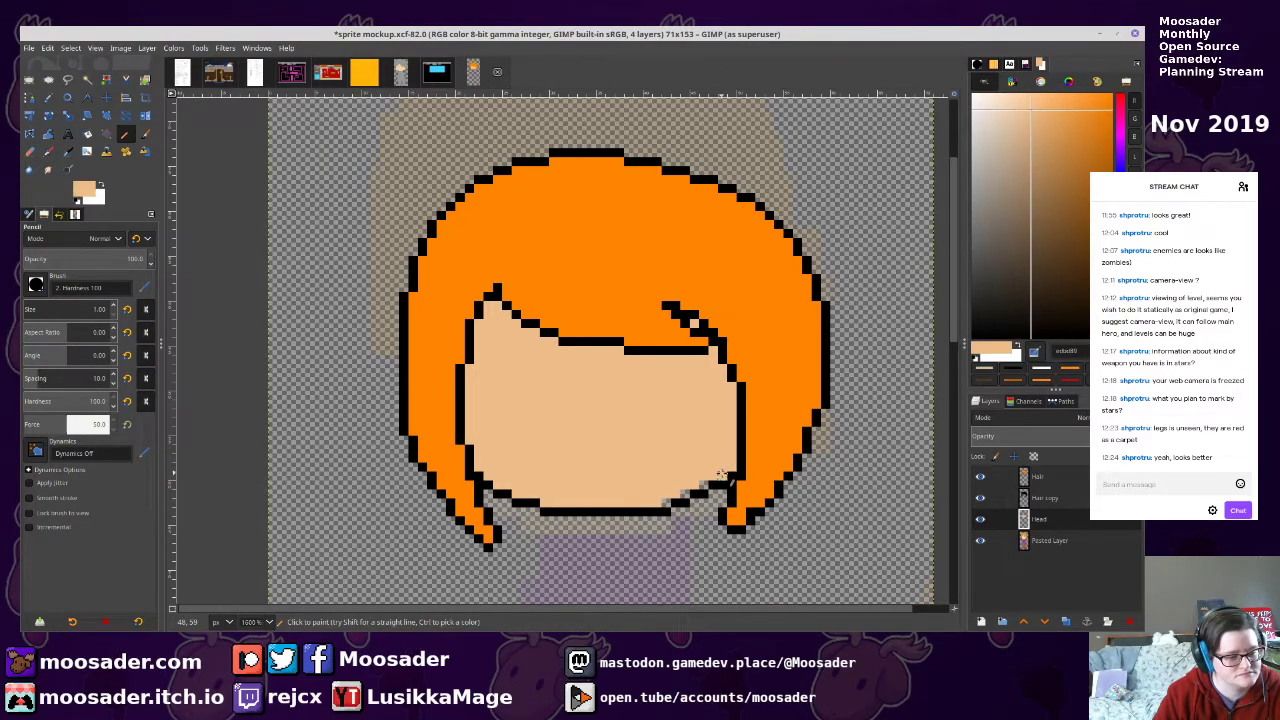
pyautogui.keyDown('ctrl'); pyautogui.scroll(-5, 743, 487); pyautogui.keyUp('ctrl')
pyautogui.hotkey('ctrl', 's')
pyautogui.moveTo(771, 375); pyautogui.dragTo(723, 279)
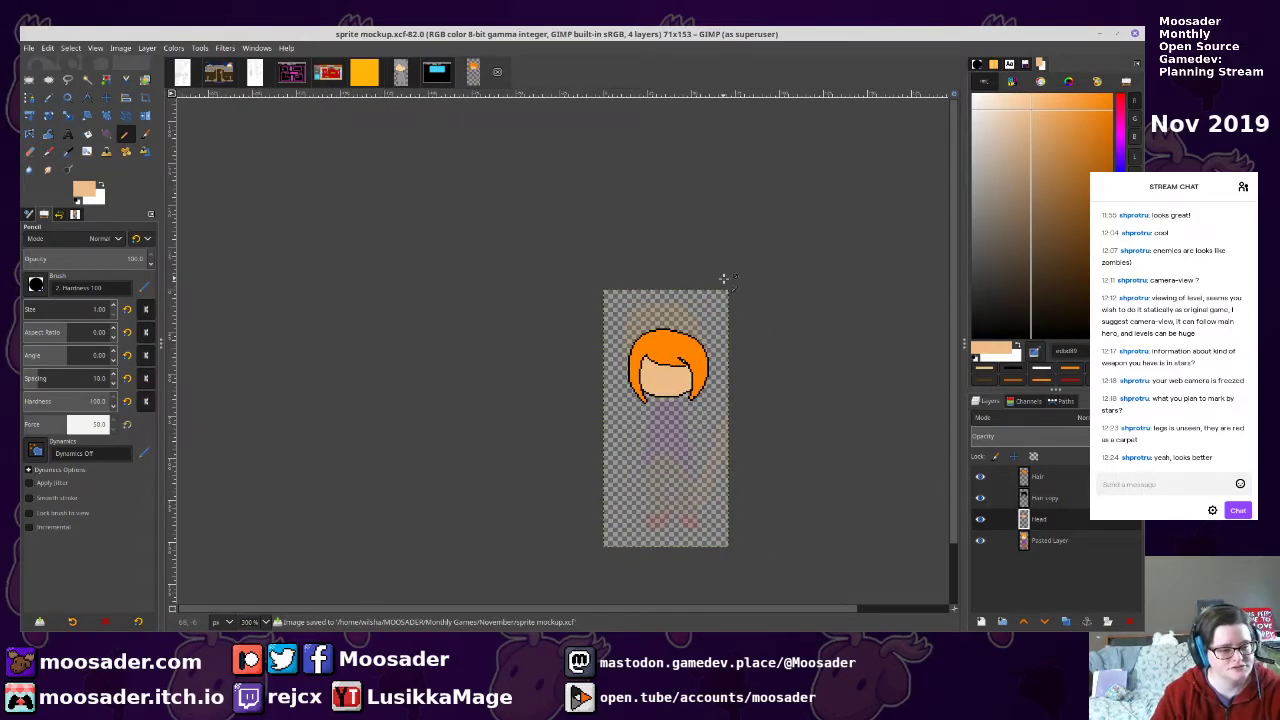
# Reset the drawing colour to black, add a transparent layer named Face, and move it above Hair in the layer stack
pyautogui.scroll(6, 597, 400)
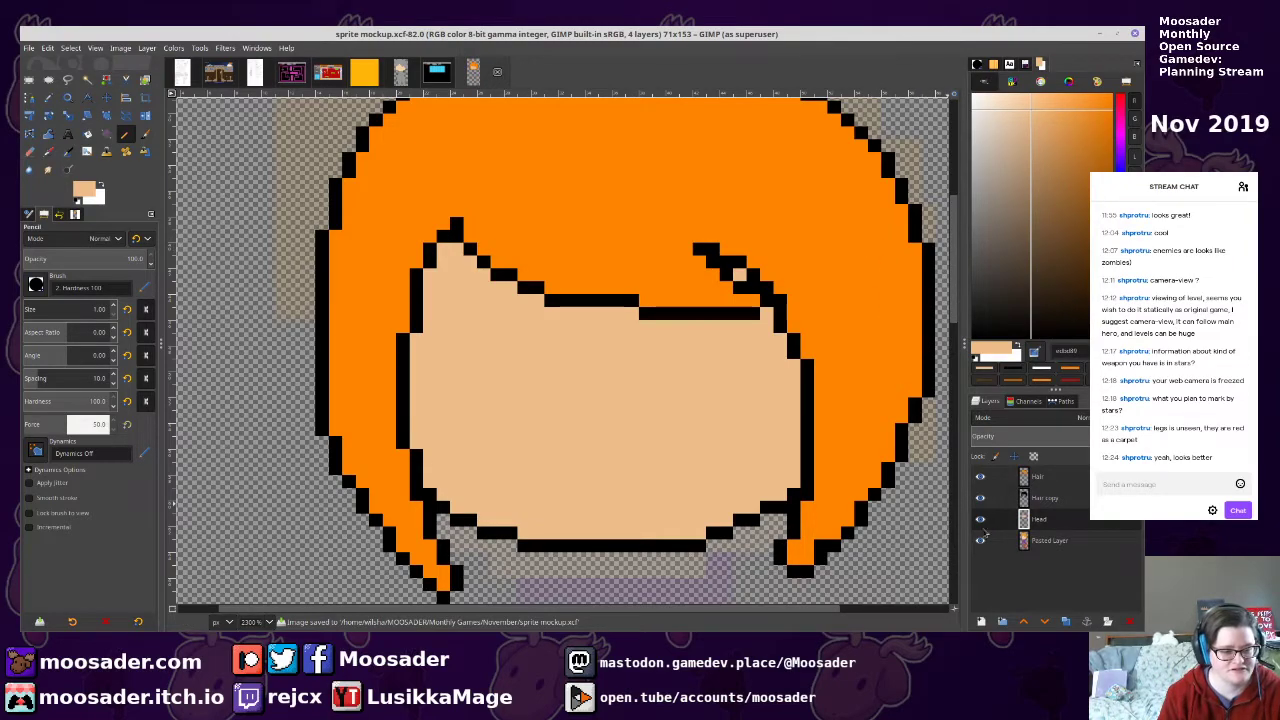
pyautogui.click(1026, 503)
pyautogui.press('d')
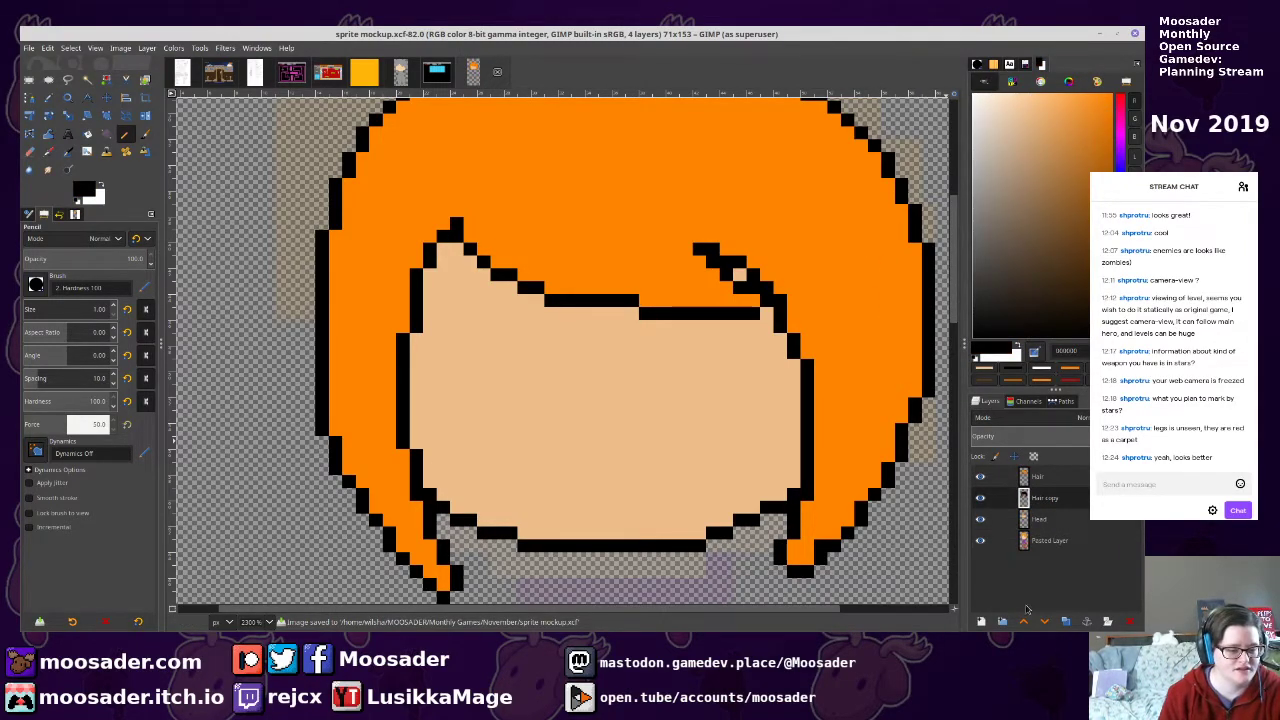
pyautogui.click(981, 621)
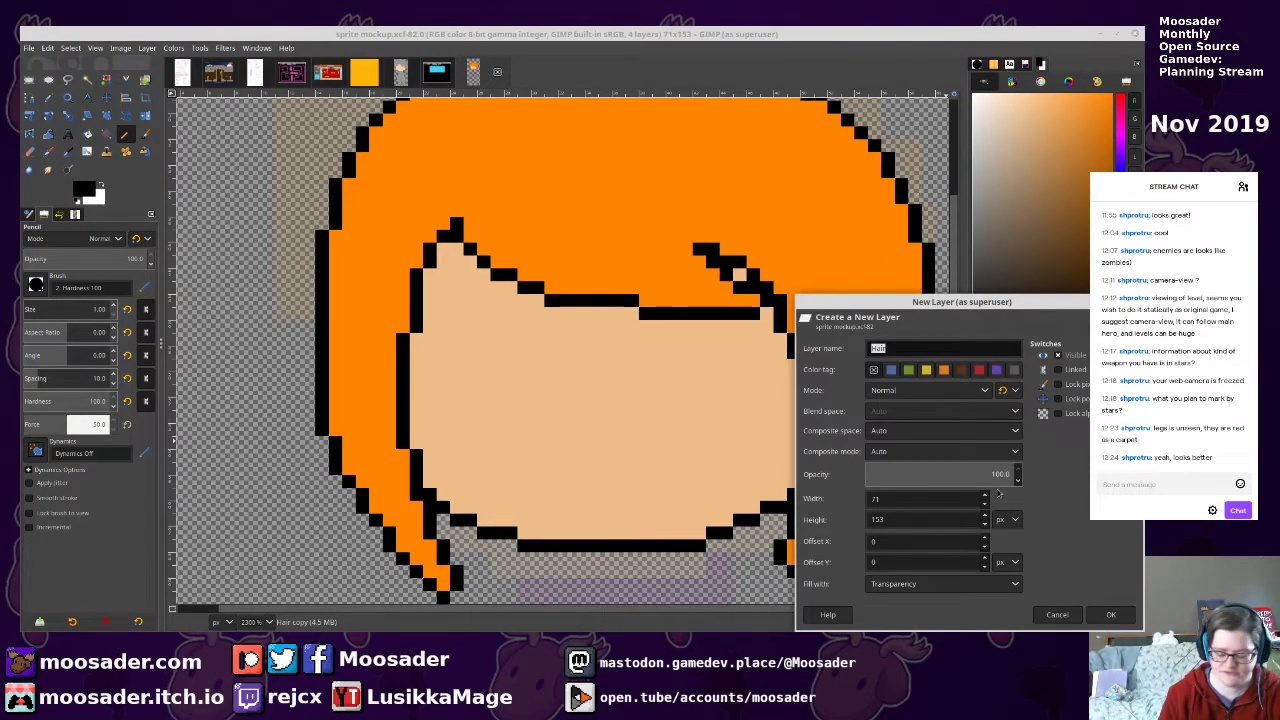
pyautogui.write('Fac')
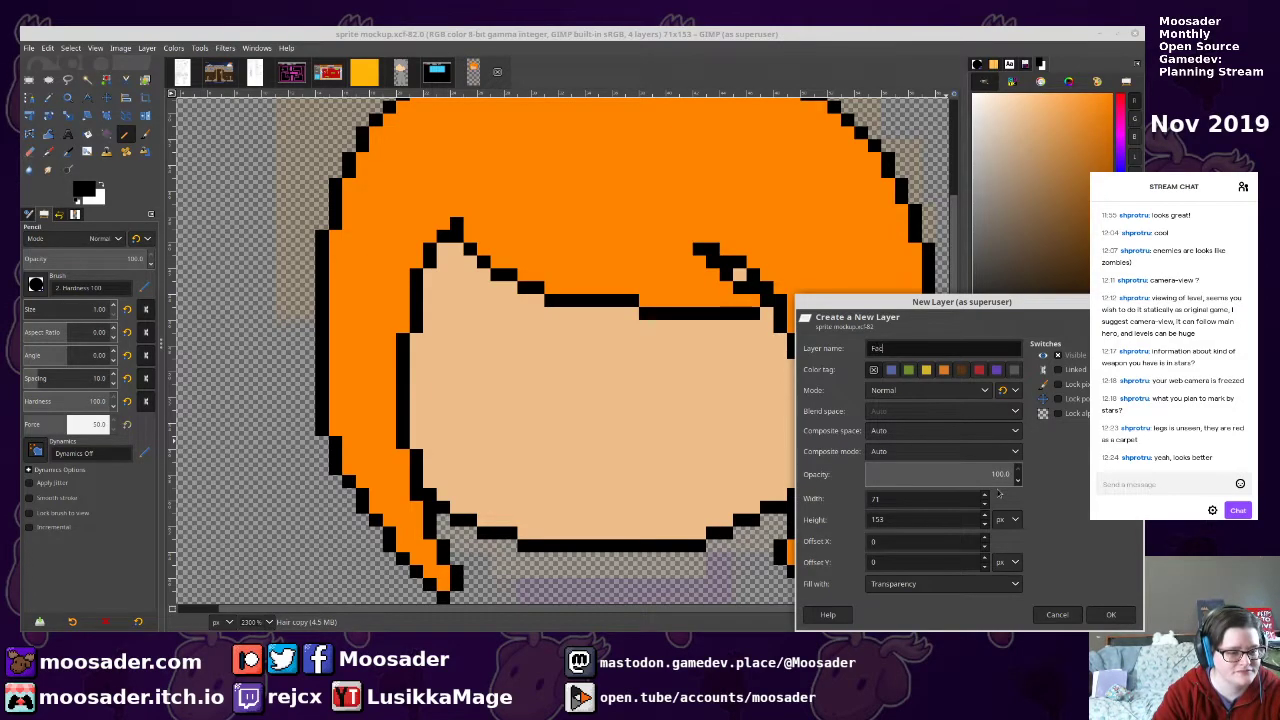
pyautogui.write('e')
pyautogui.press('Return')
pyautogui.moveTo(1040, 498); pyautogui.dragTo(1041, 477)
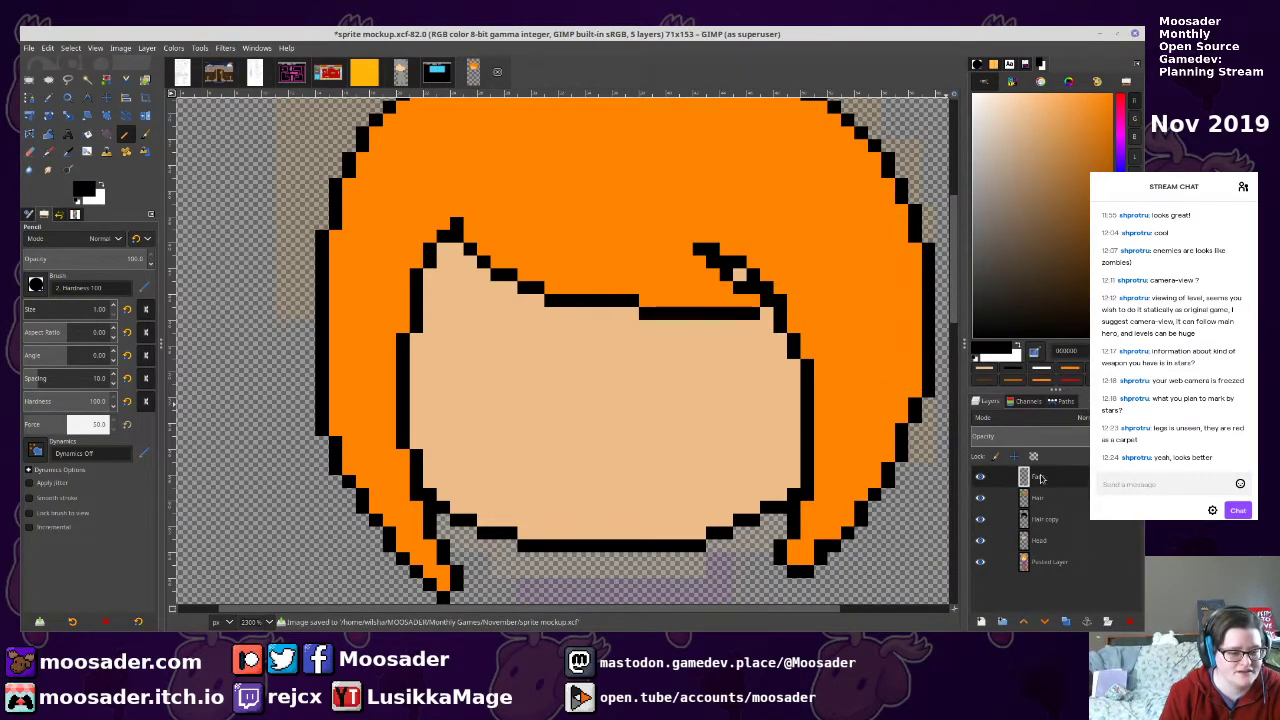
# Draw two tall rectangular black eyes and a small smiling black mouth on layer Face
pyautogui.moveTo(523, 341)
pyautogui.mouseDown()
pyautogui.moveTo(524, 404)
pyautogui.moveTo(537, 404)
pyautogui.moveTo(537, 340)
pyautogui.mouseUp()
pyautogui.moveTo(686, 340)
pyautogui.mouseDown()
pyautogui.moveTo(686, 403)
pyautogui.moveTo(695, 340)
pyautogui.mouseUp()
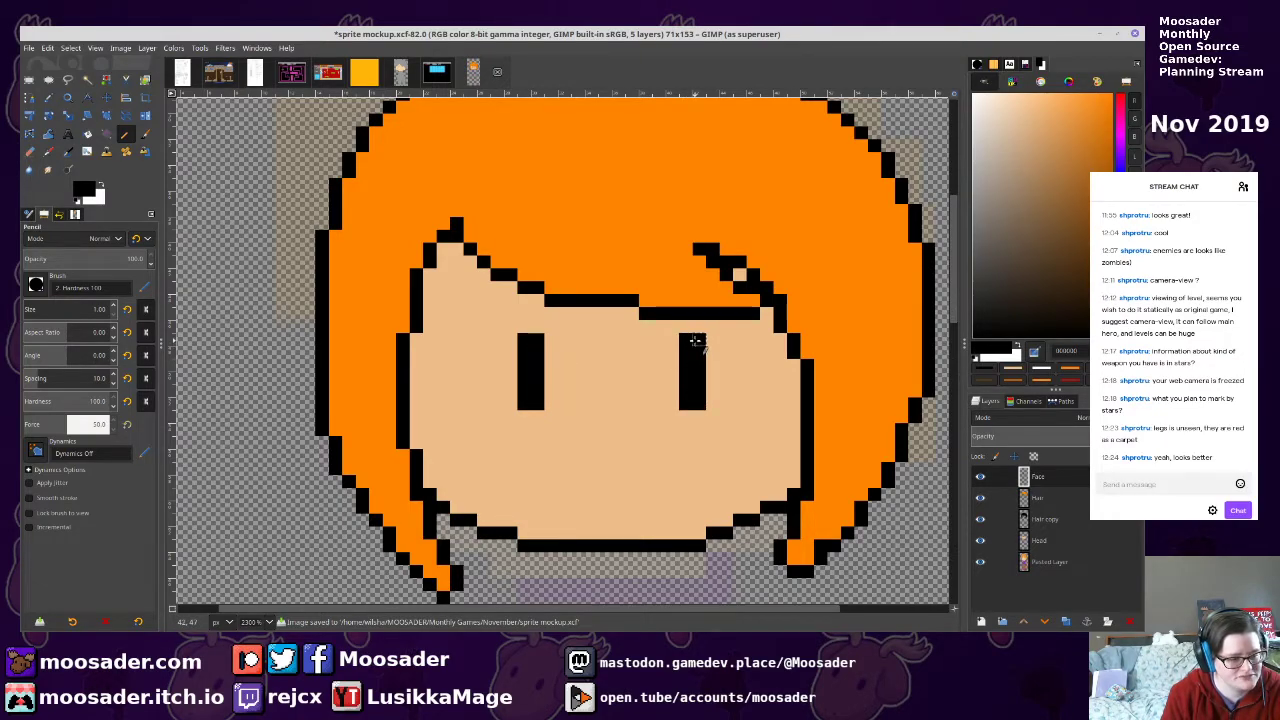
pyautogui.moveTo(600, 485)
pyautogui.mouseDown()
pyautogui.moveTo(546, 520)
pyautogui.moveTo(622, 526)
pyautogui.moveTo(641, 512)
pyautogui.mouseUp()
# Draw a small rectangular nose in a darker peach between the eyes and mouth on layer Face
pyautogui.moveTo(557, 392)
pyautogui.mouseDown()
pyautogui.moveTo(568, 477)
pyautogui.moveTo(563, 383)
pyautogui.mouseUp()
pyautogui.click(1050, 162)
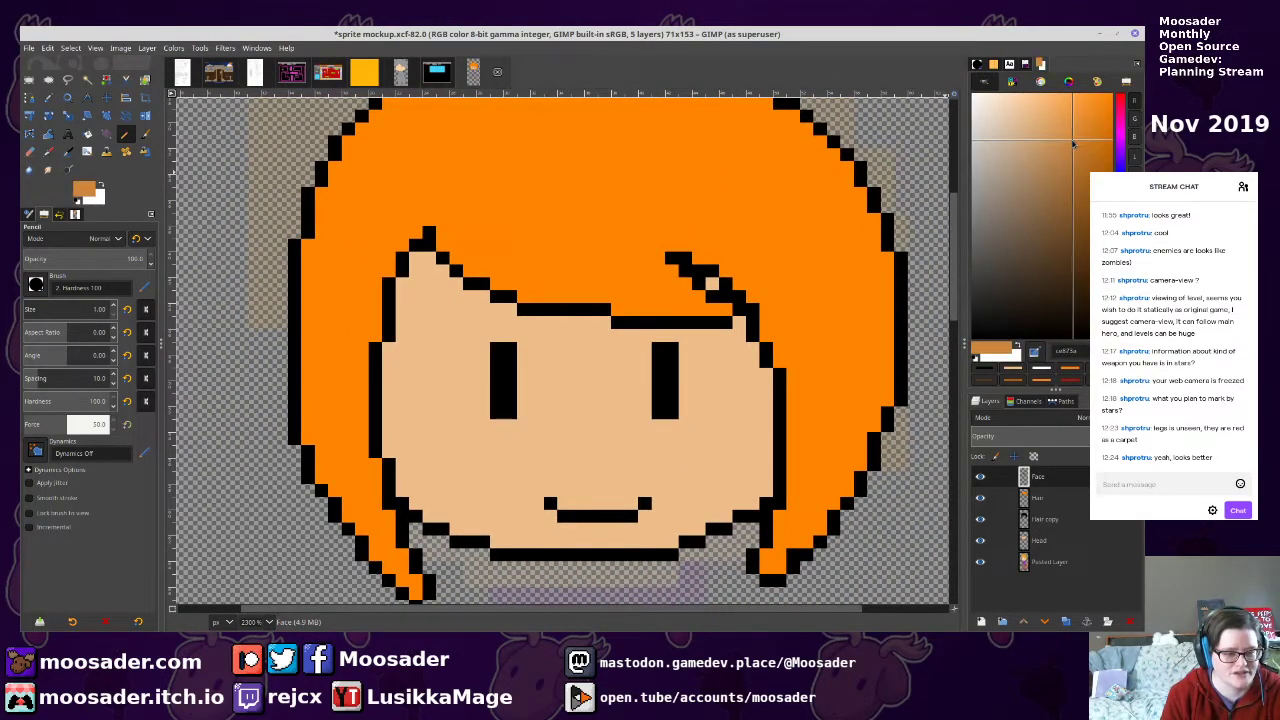
pyautogui.click(1060, 118)
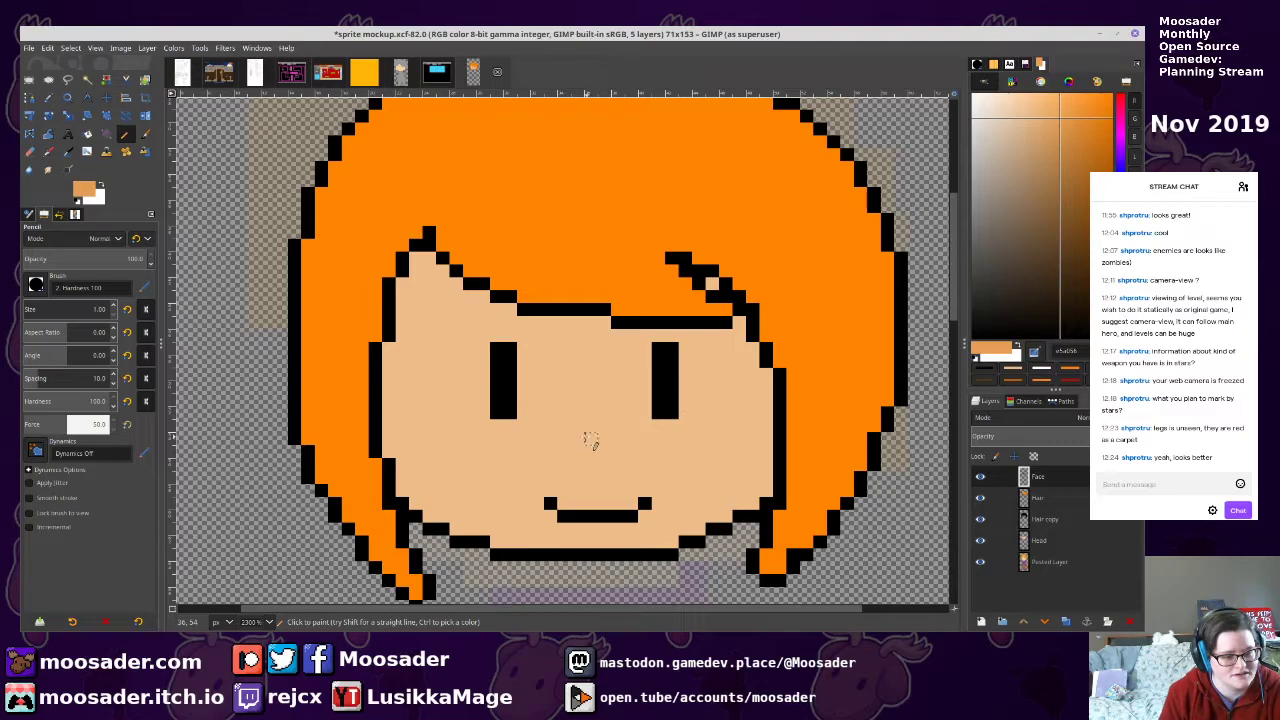
pyautogui.moveTo(582, 444); pyautogui.dragTo(620, 446)
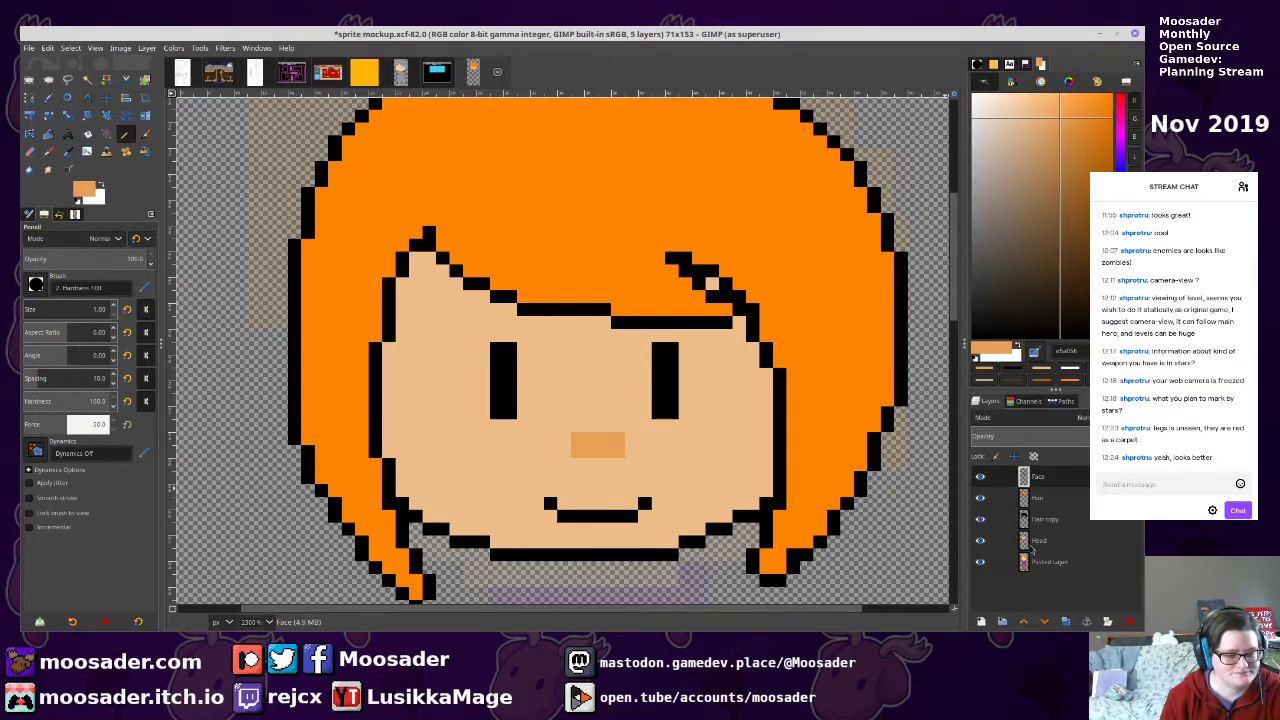
# On layer Head, shade the face in darker peach beneath the fringe and along both cheeks, and save the image
pyautogui.click(1001, 545)
pyautogui.hotkey('ctrl', 's')
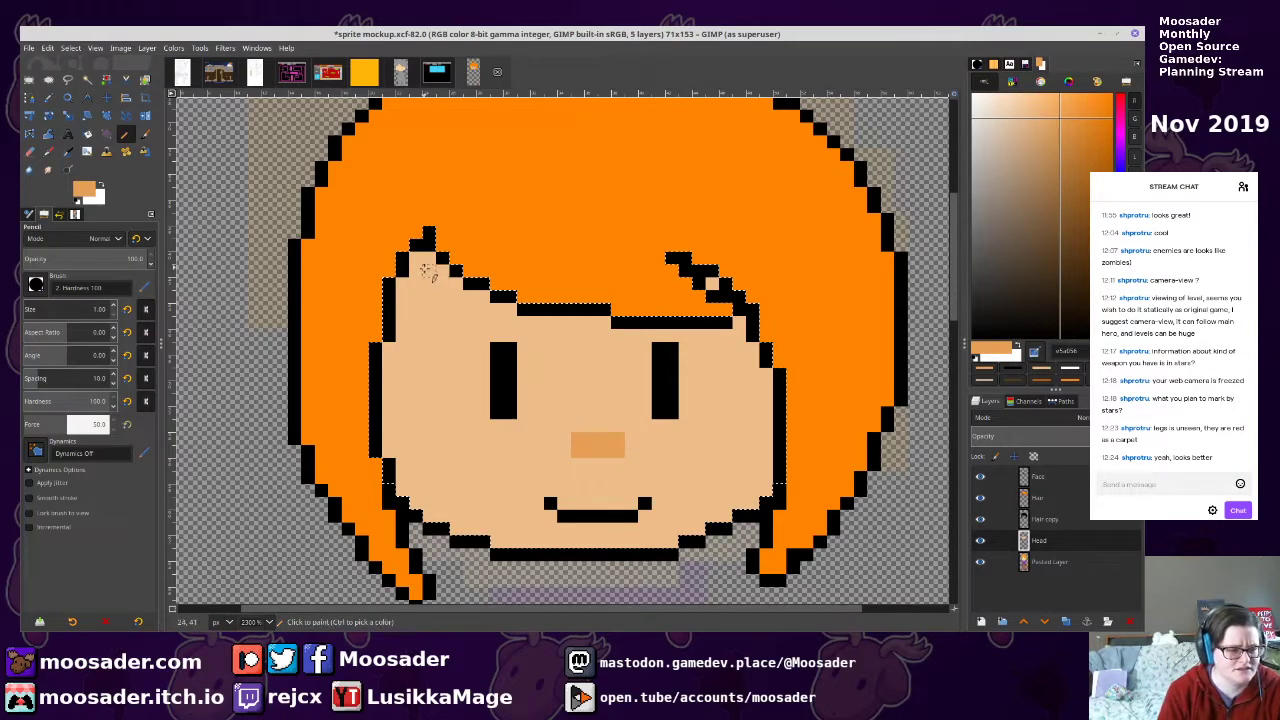
pyautogui.moveTo(421, 261)
pyautogui.mouseDown()
pyautogui.moveTo(512, 308)
pyautogui.moveTo(742, 336)
pyautogui.moveTo(580, 320)
pyautogui.moveTo(600, 332)
pyautogui.mouseUp()
pyautogui.moveTo(748, 338)
pyautogui.mouseDown()
pyautogui.moveTo(760, 372)
pyautogui.moveTo(756, 505)
pyautogui.moveTo(740, 470)
pyautogui.mouseUp()
pyautogui.moveTo(424, 256)
pyautogui.mouseDown()
pyautogui.moveTo(405, 330)
pyautogui.moveTo(417, 502)
pyautogui.moveTo(399, 327)
pyautogui.moveTo(387, 405)
pyautogui.moveTo(389, 442)
pyautogui.moveTo(429, 245)
pyautogui.moveTo(454, 295)
pyautogui.moveTo(623, 335)
pyautogui.moveTo(520, 321)
pyautogui.moveTo(455, 295)
pyautogui.moveTo(504, 297)
pyautogui.moveTo(587, 333)
pyautogui.moveTo(689, 339)
pyautogui.moveTo(661, 349)
pyautogui.moveTo(722, 362)
pyautogui.mouseUp()
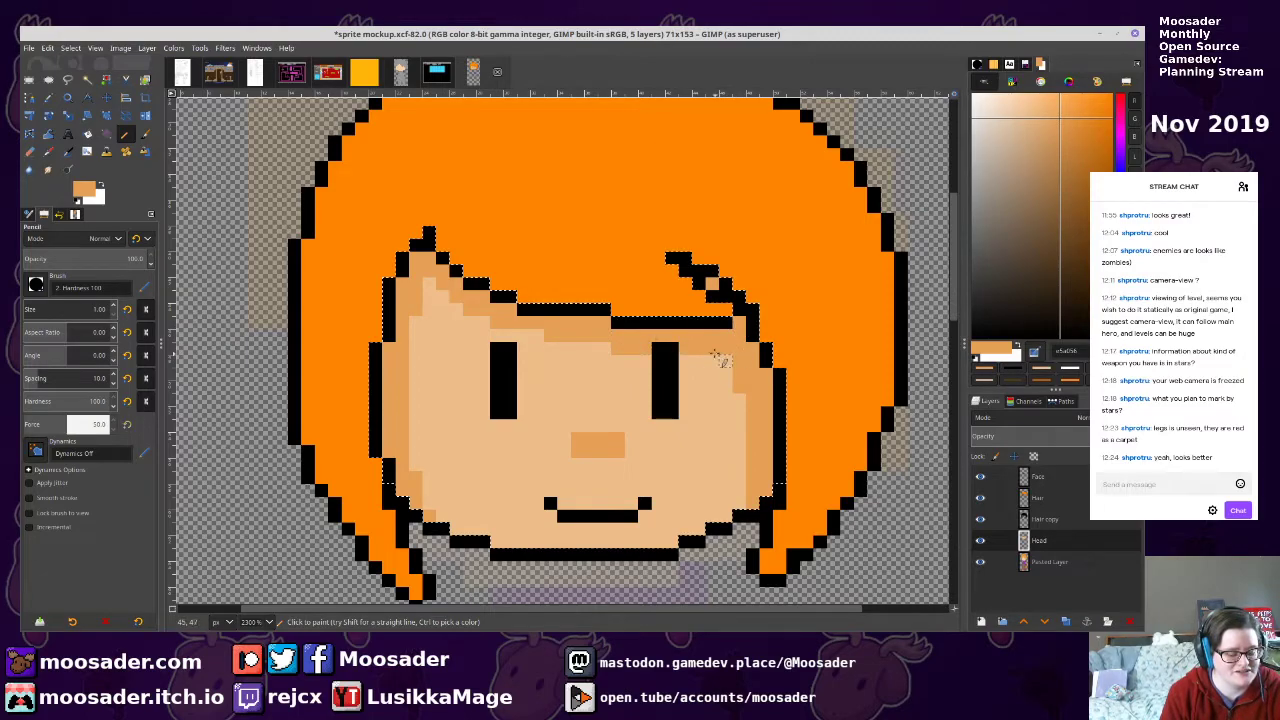
pyautogui.scroll(-4, 520, 366)
pyautogui.scroll(-1, 718, 488)
pyautogui.scroll(3, 666, 446)
pyautogui.hotkey('ctrl', 's')
# Select the orange fill on layer Hair and shade it dark orange above the fringe and down the inner sides of both locks
pyautogui.press('u')
pyautogui.scroll(3, 570, 375)
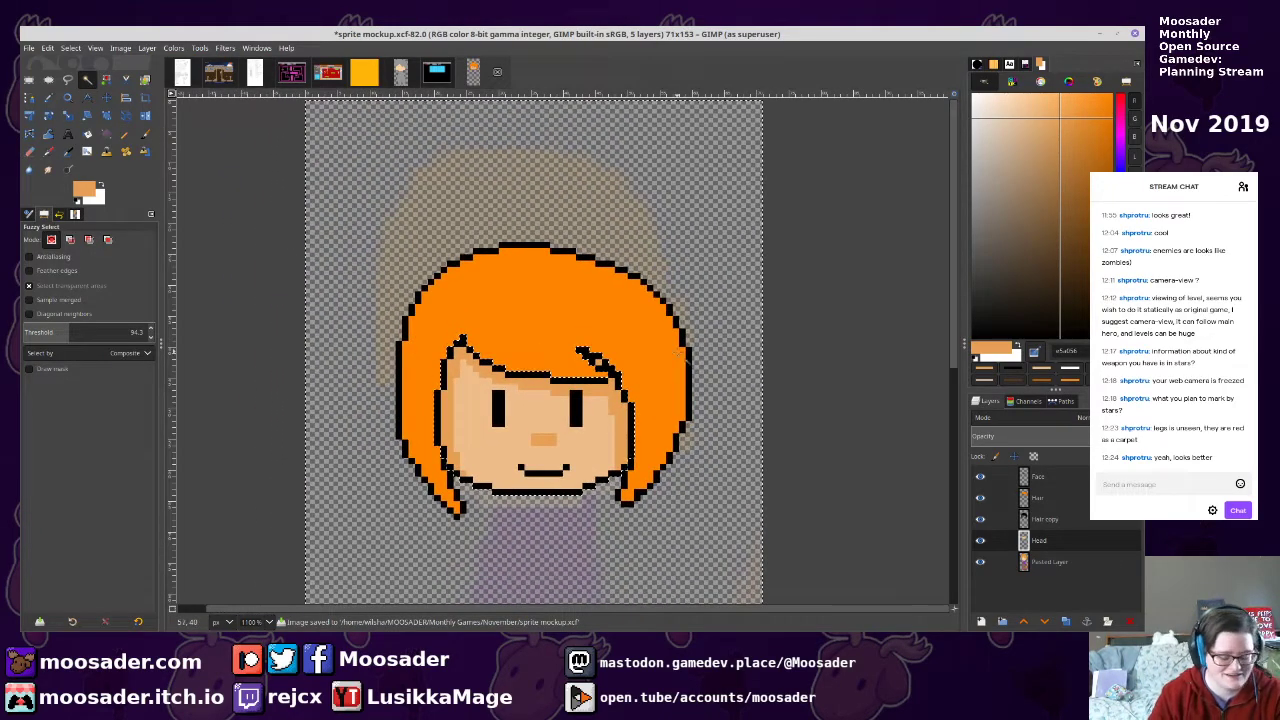
pyautogui.click(1038, 498)
pyautogui.click(599, 265)
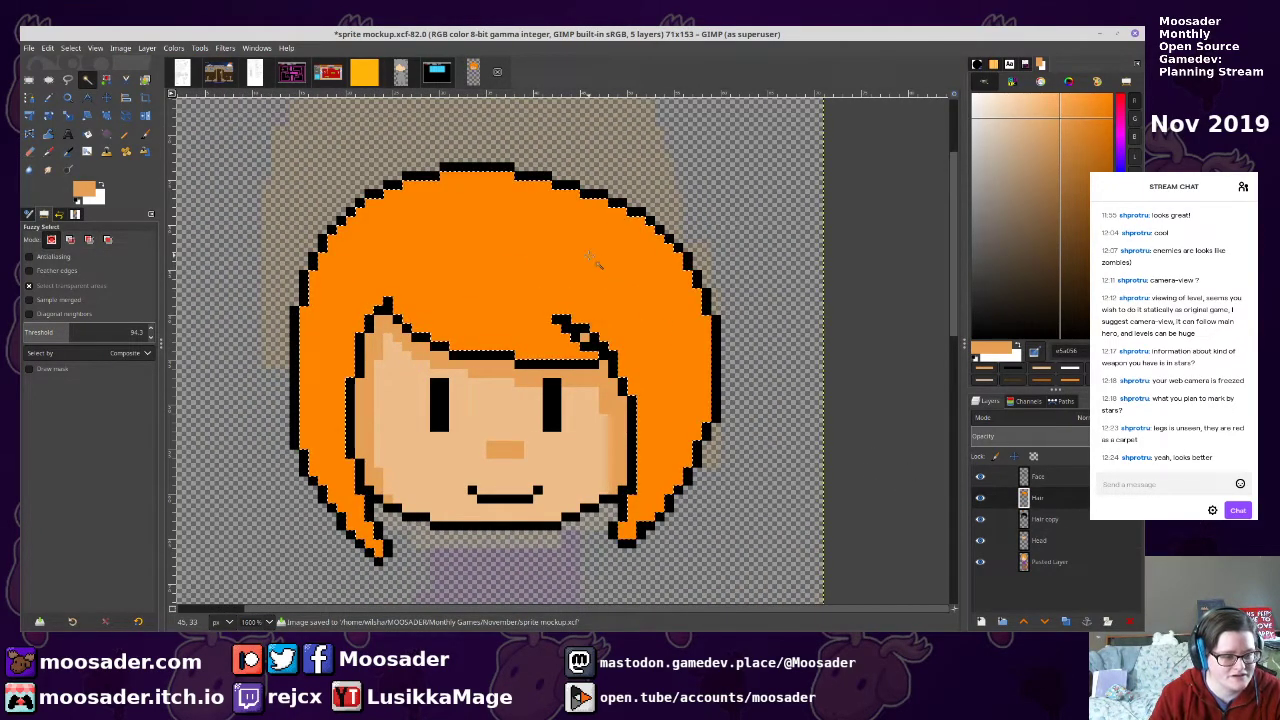
pyautogui.press('n')
pyautogui.keyDown('ctrl'); pyautogui.click(582, 262); pyautogui.keyUp('ctrl')
pyautogui.click(1106, 150)
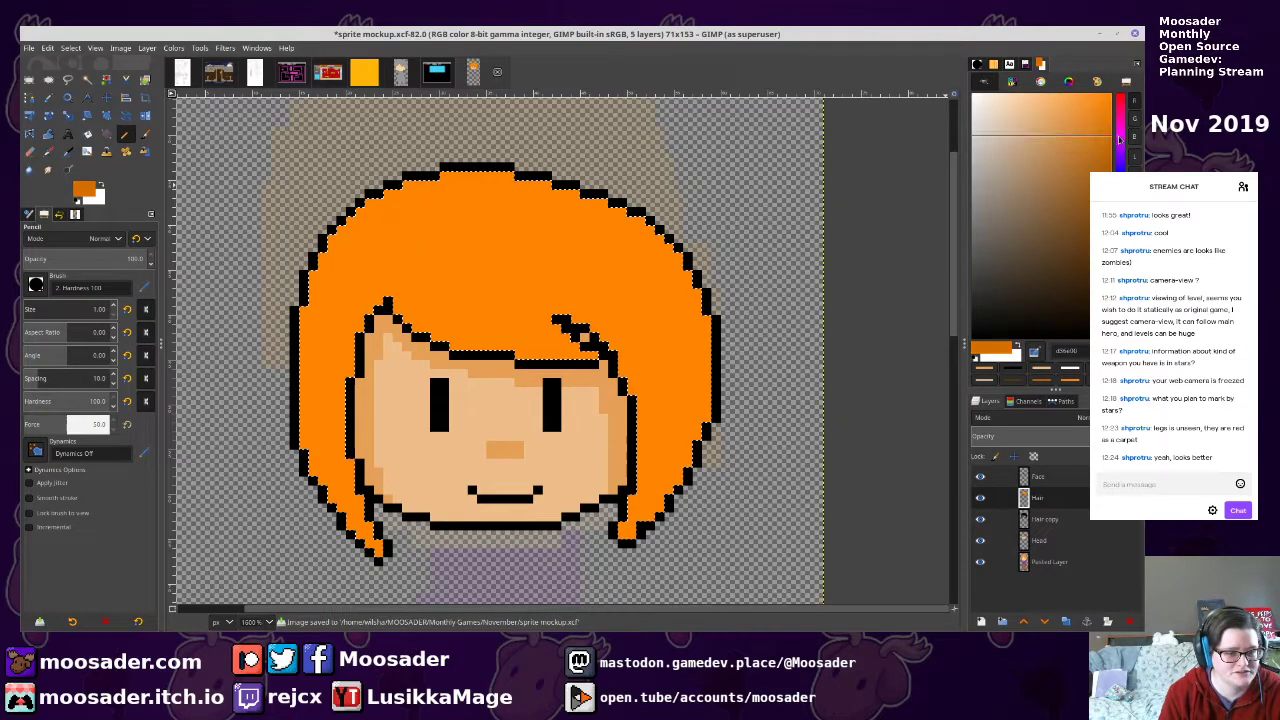
pyautogui.moveTo(397, 293)
pyautogui.mouseDown()
pyautogui.moveTo(504, 335)
pyautogui.moveTo(593, 341)
pyautogui.moveTo(584, 362)
pyautogui.moveTo(497, 335)
pyautogui.moveTo(604, 318)
pyautogui.moveTo(575, 305)
pyautogui.moveTo(557, 310)
pyautogui.moveTo(662, 371)
pyautogui.moveTo(560, 415)
pyautogui.moveTo(588, 320)
pyautogui.mouseUp()
pyautogui.moveTo(390, 295); pyautogui.dragTo(322, 474)
pyautogui.hotkey('shift', 'b')
pyautogui.click(338, 430)
pyautogui.press('n')
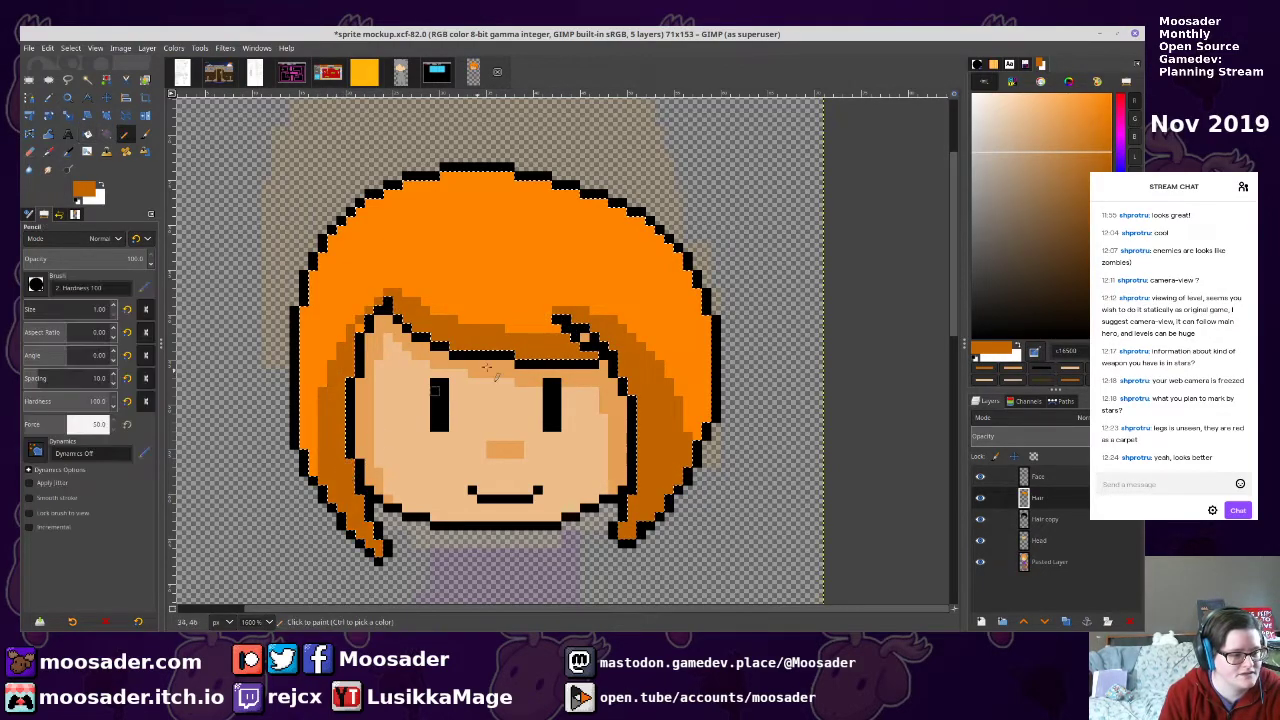
# Paint pale orange highlights on the upper left and upper right of the hair
pyautogui.click(1050, 135)
pyautogui.moveTo(1049, 135); pyautogui.dragTo(1056, 93)
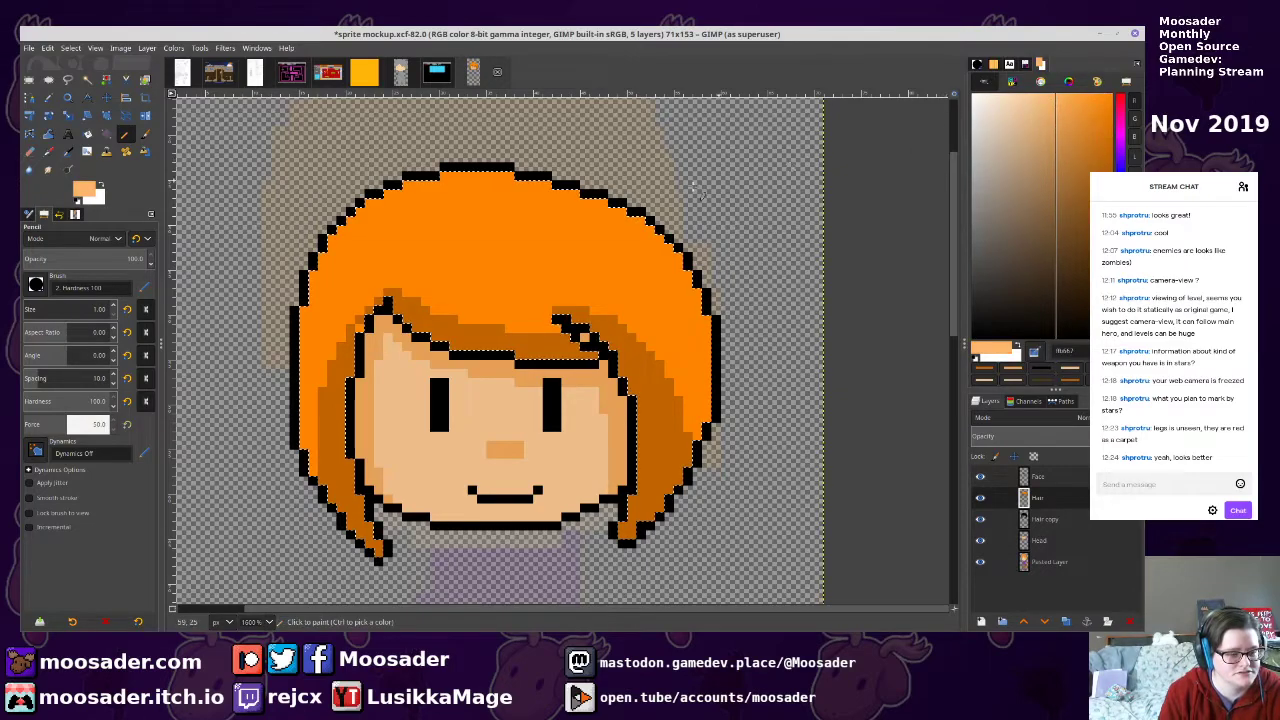
pyautogui.moveTo(327, 250)
pyautogui.mouseDown()
pyautogui.moveTo(383, 264)
pyautogui.moveTo(312, 288)
pyautogui.mouseUp()
pyautogui.moveTo(655, 245)
pyautogui.mouseDown()
pyautogui.moveTo(592, 263)
pyautogui.moveTo(688, 270)
pyautogui.mouseUp()
# Clear the selection, extend the dark orange shading beside the tip of the fringe strand, and save the image
pyautogui.keyDown('ctrl'); pyautogui.click(344, 350); pyautogui.keyUp('ctrl')
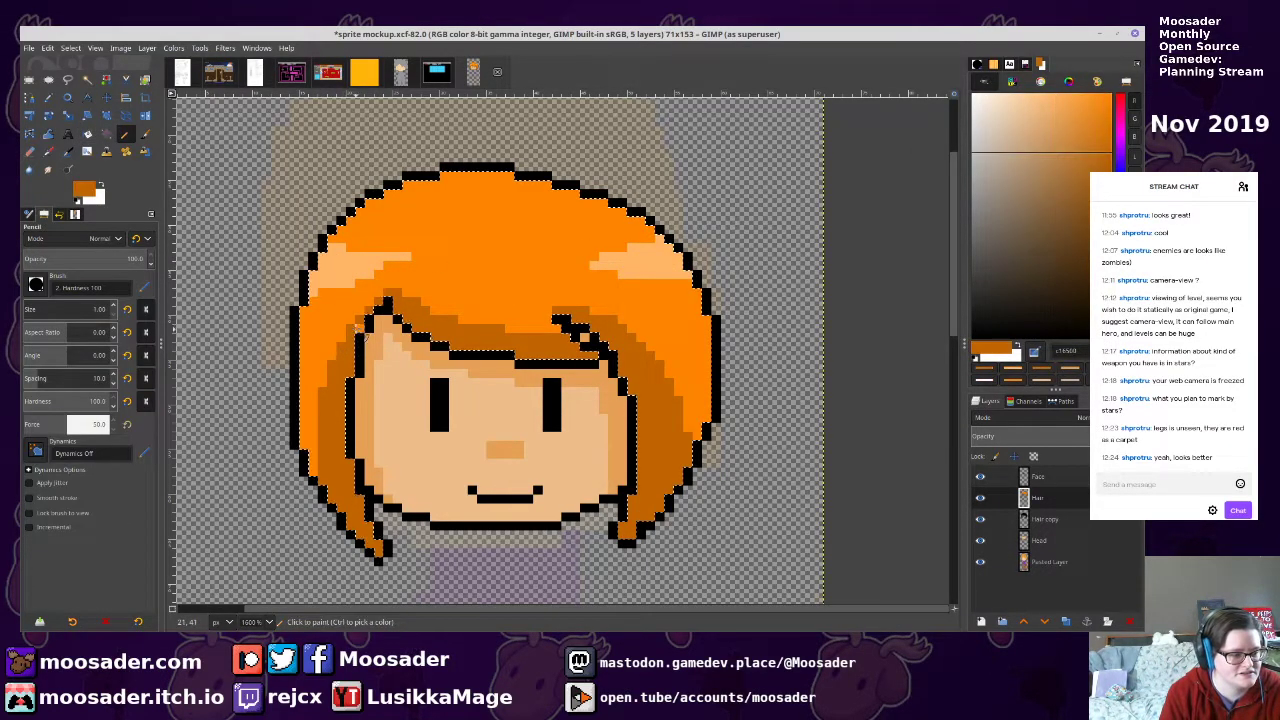
pyautogui.hotkey('ctrl', 'shift', 'a')
pyautogui.moveTo(500, 318); pyautogui.dragTo(534, 349)
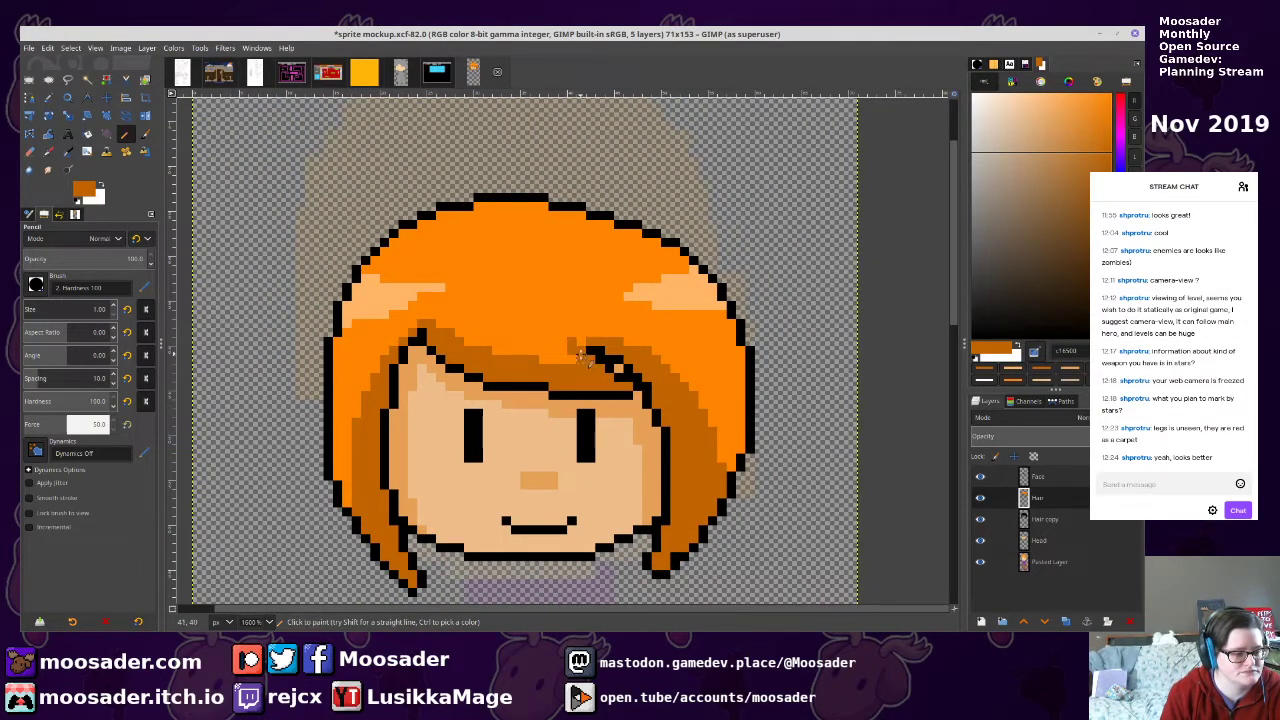
pyautogui.scroll(-5, 583, 433)
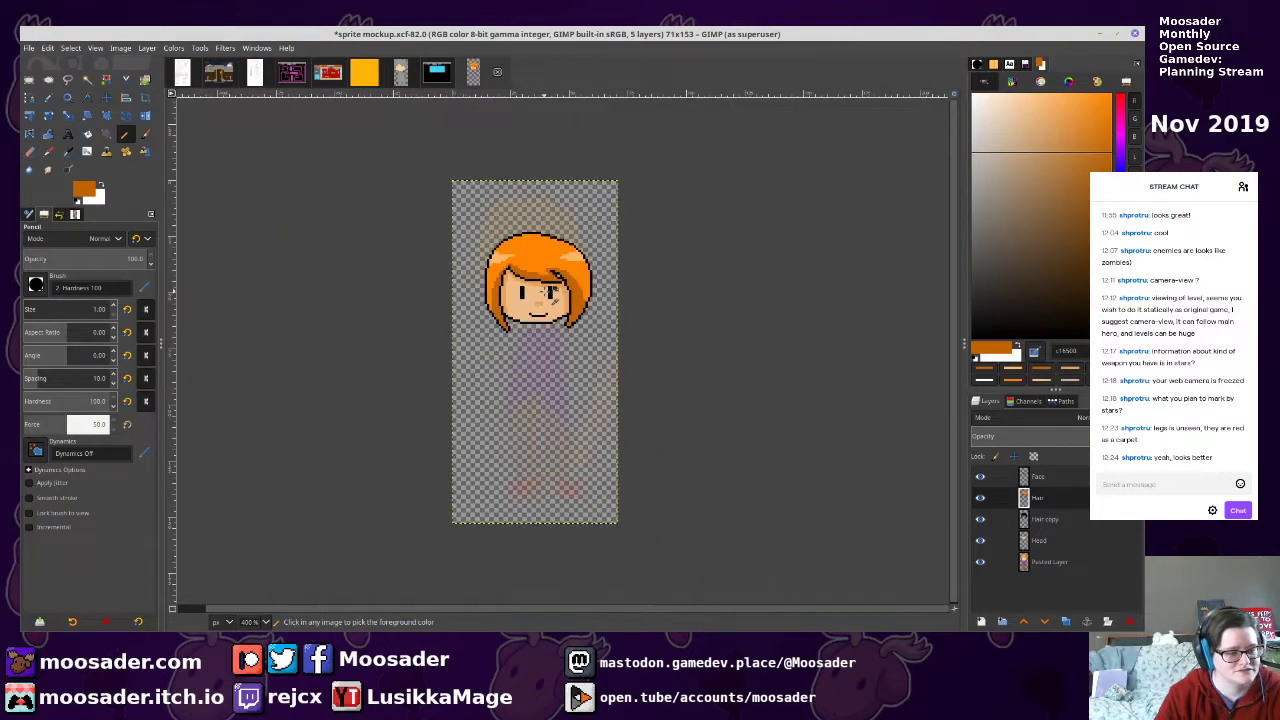
pyautogui.scroll(3, 637, 310)
pyautogui.hotkey('ctrl', 's')
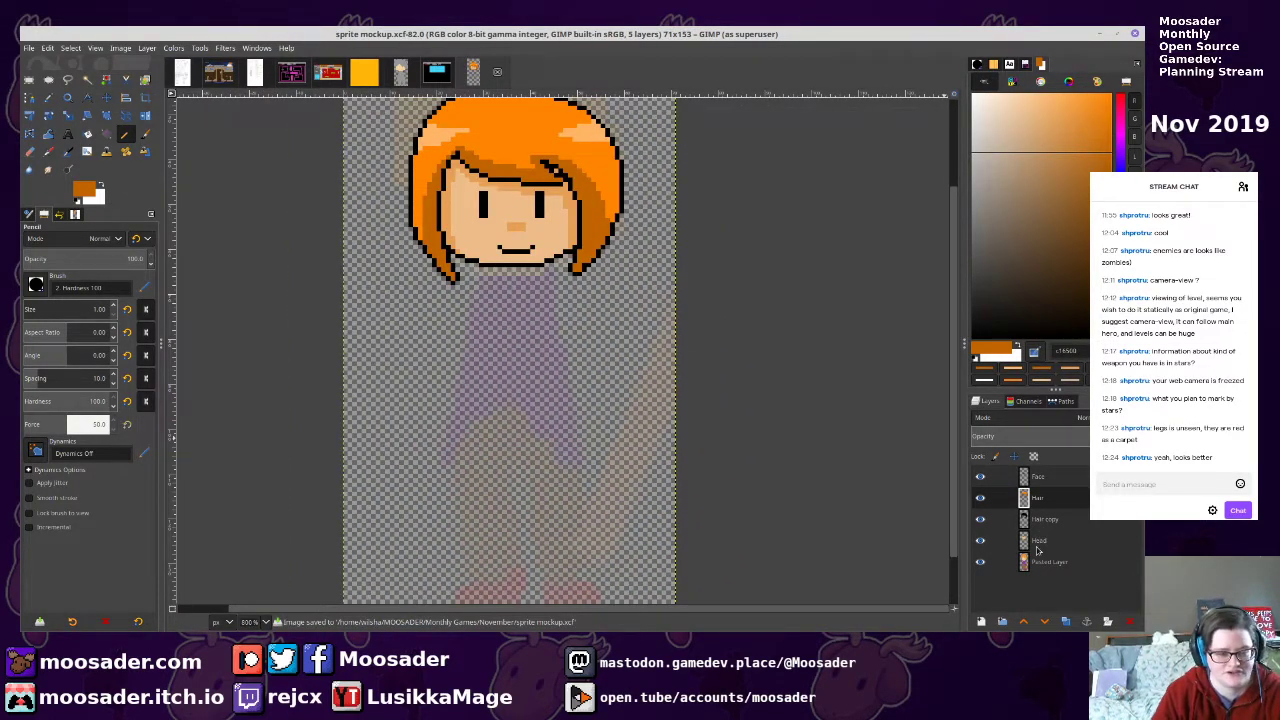
# Add a transparent layer named Torso directly below Head and pick the face's peach as the drawing colour
pyautogui.click(1033, 565)
pyautogui.click(982, 622)
pyautogui.press('Return')
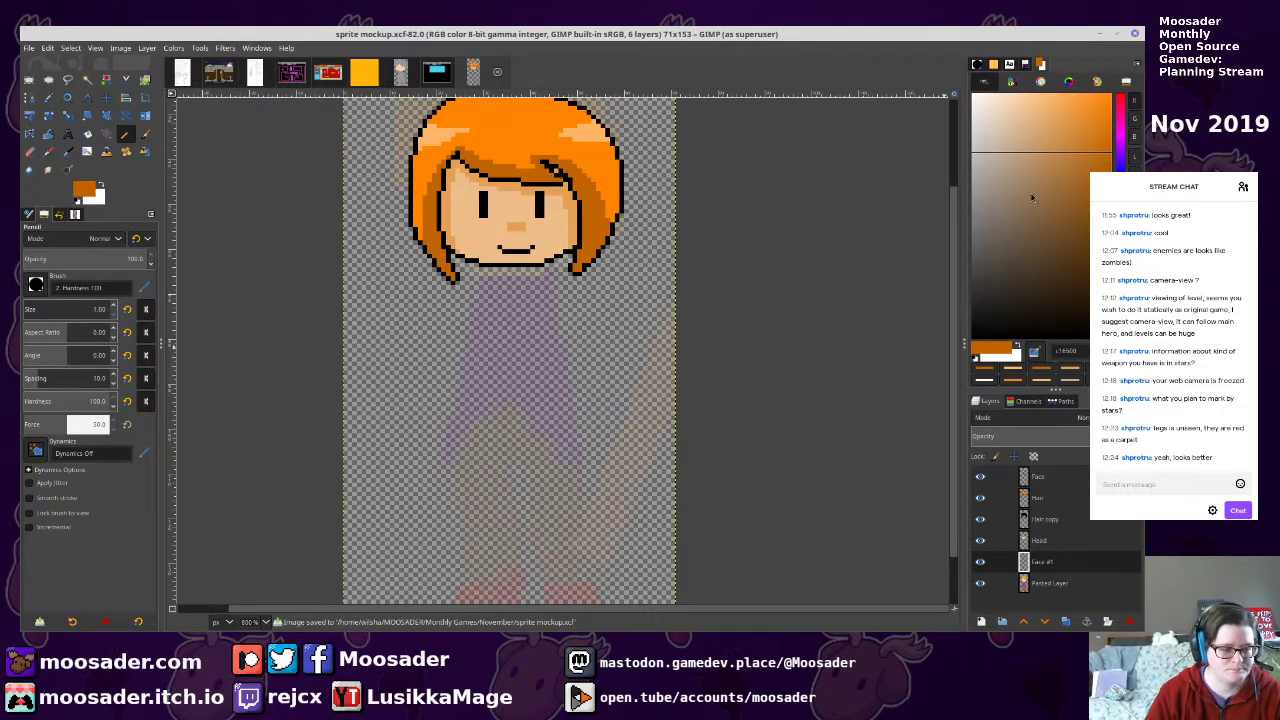
pyautogui.click(1031, 201)
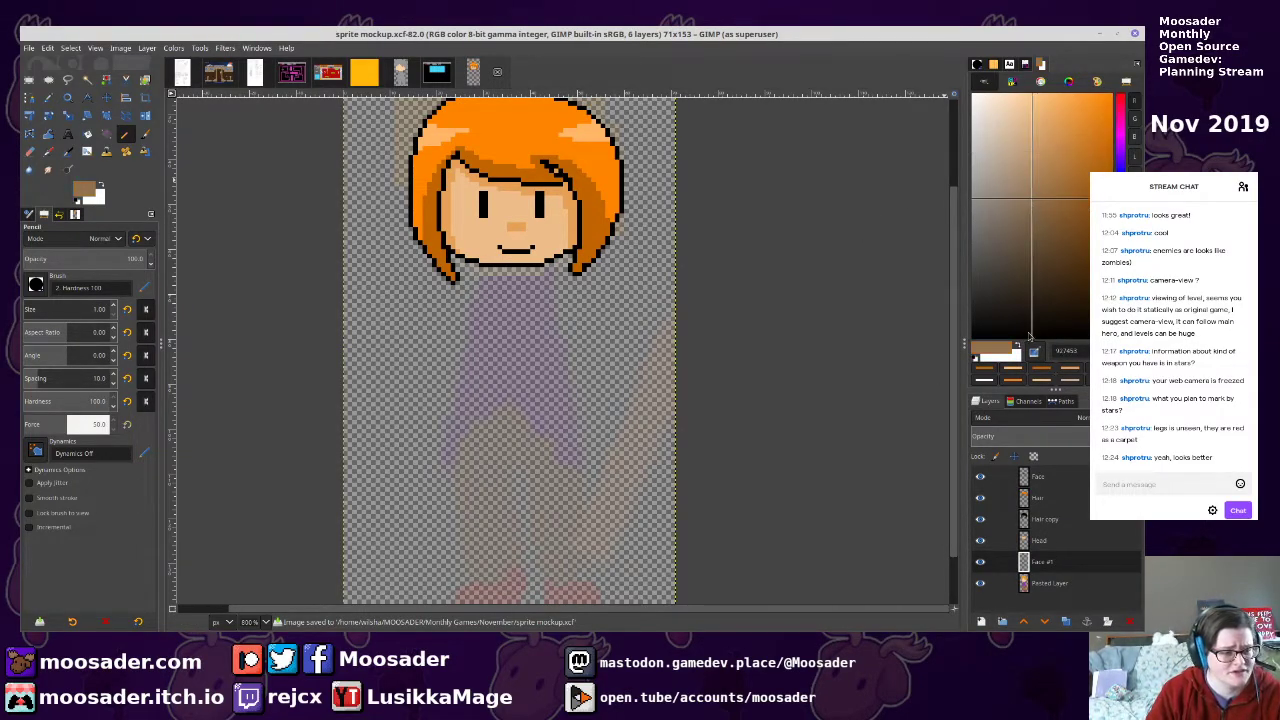
pyautogui.click(1026, 540)
pyautogui.keyDown('ctrl'); pyautogui.click(543, 233); pyautogui.keyUp('ctrl')
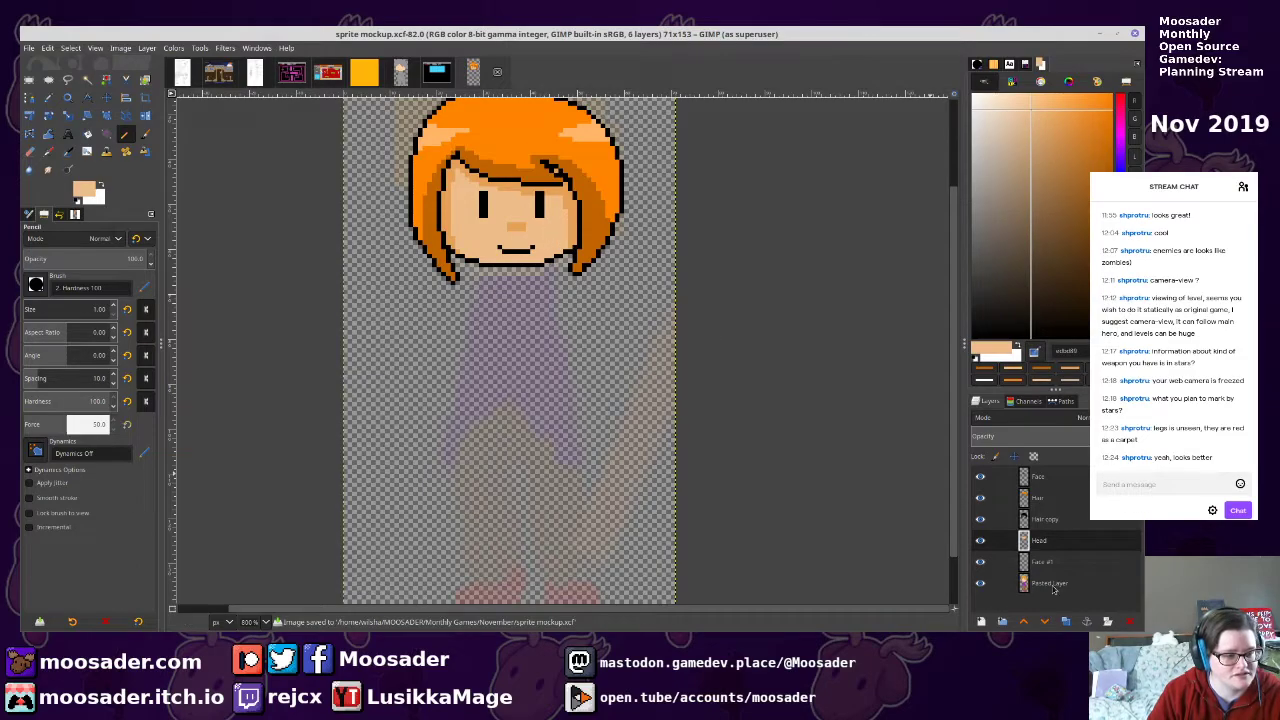
pyautogui.press('pagedown')
pyautogui.scroll(2, 515, 272)
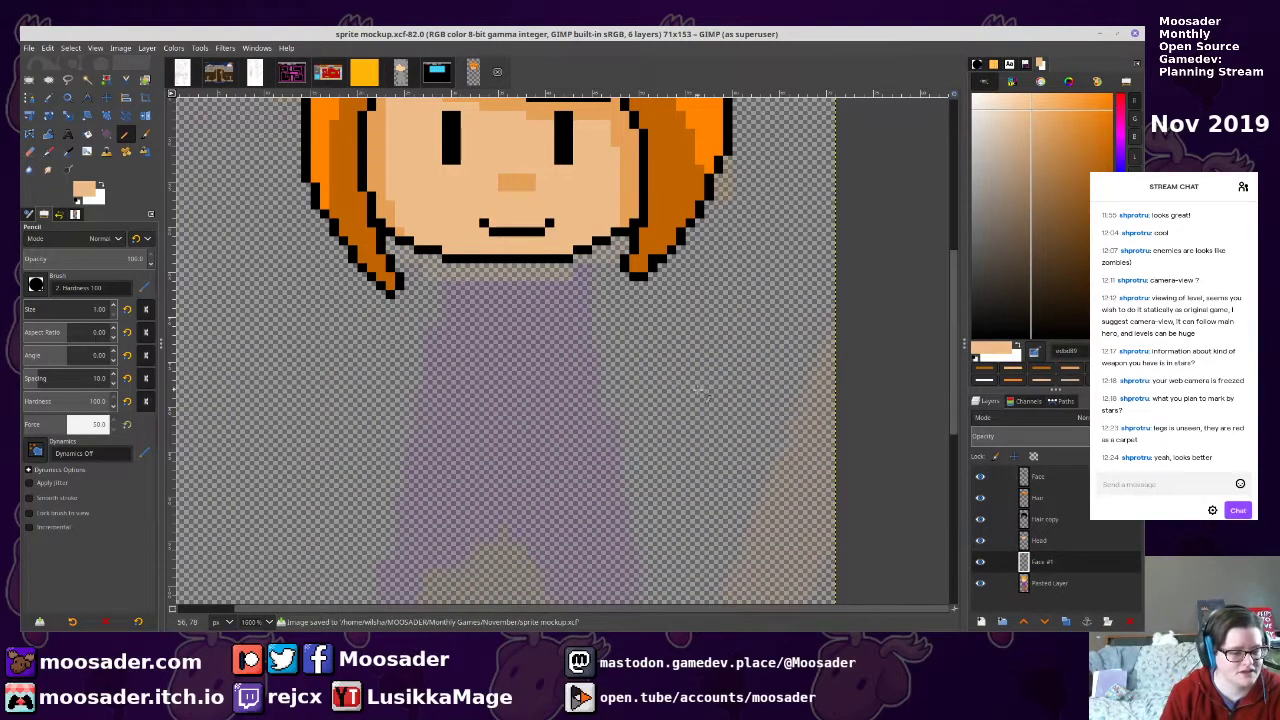
pyautogui.doubleClick(1040, 562)
pyautogui.write('Torso')
pyautogui.press('Return')
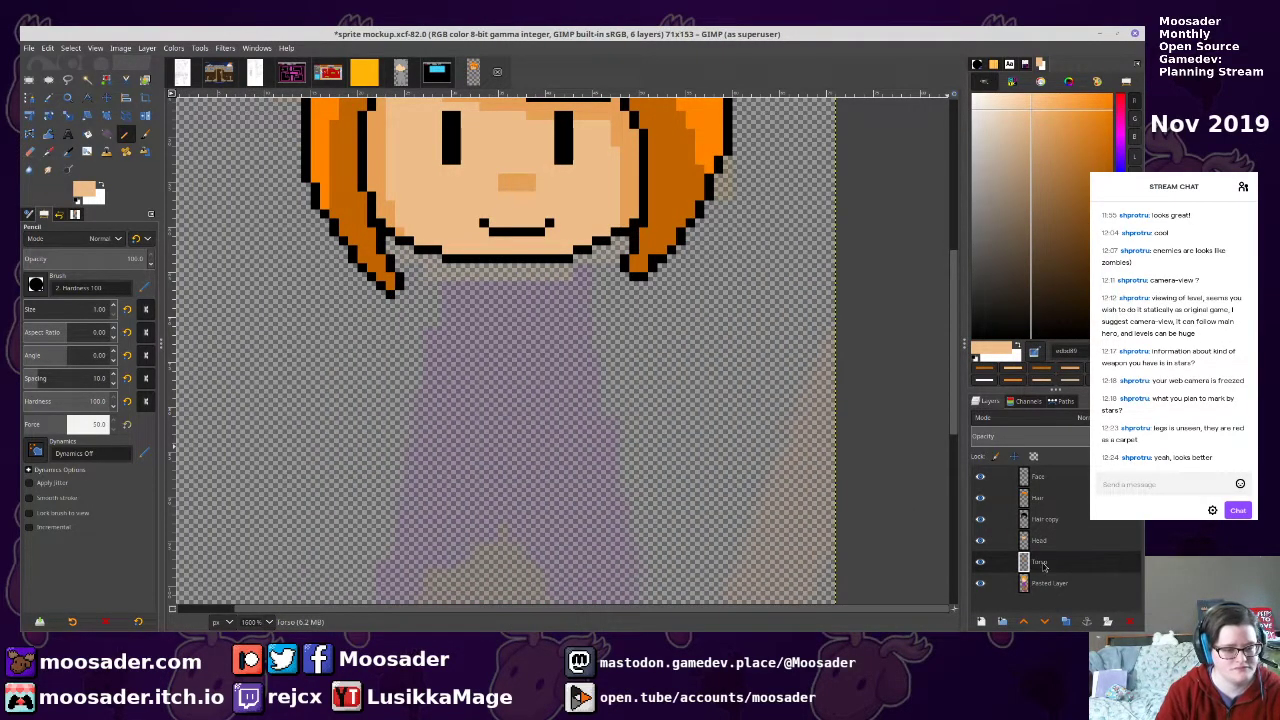
# Draw the neck and neckline area below the chin in peach on layer Torso and fill it in
pyautogui.scroll(2, 542, 367)
pyautogui.click(485, 329)
pyautogui.moveTo(478, 338)
pyautogui.mouseDown()
pyautogui.moveTo(541, 373)
pyautogui.moveTo(589, 353)
pyautogui.moveTo(566, 318)
pyautogui.moveTo(484, 319)
pyautogui.mouseUp()
pyautogui.hotkey('shift', 'b')
pyautogui.click(525, 350)
pyautogui.press('n')
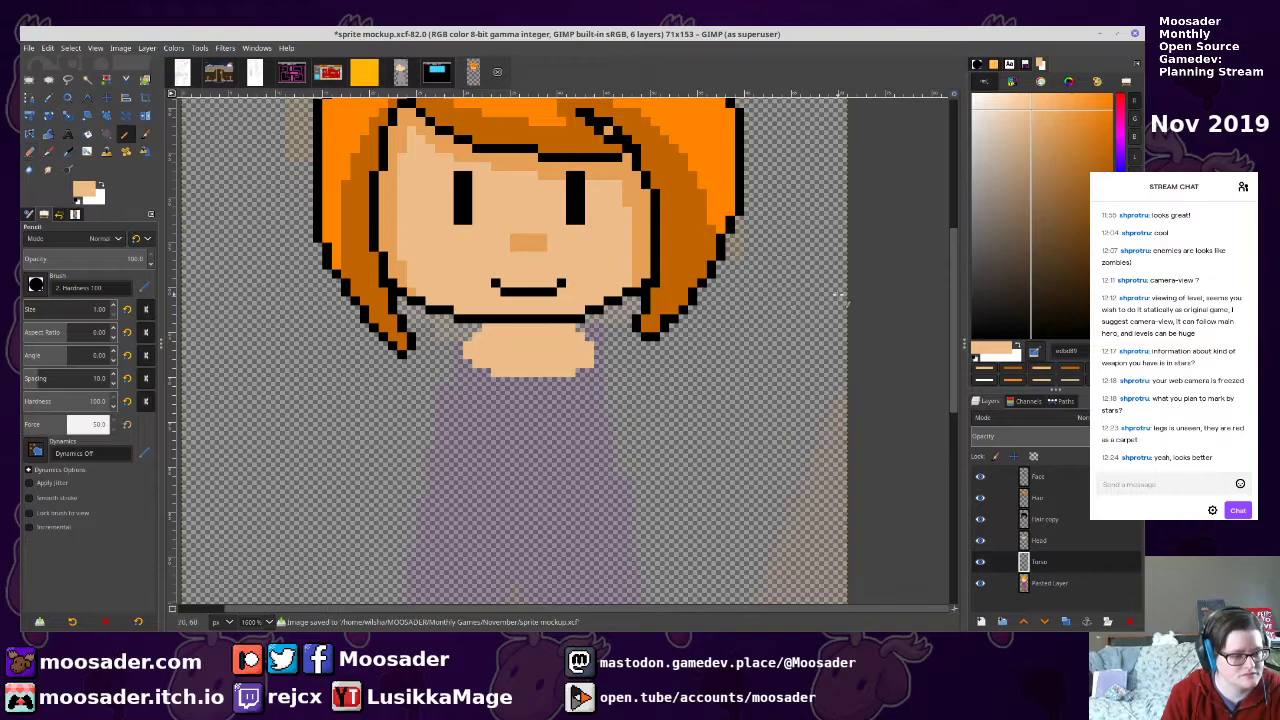
pyautogui.click(1120, 96)
pyautogui.click(1086, 160)
pyautogui.click(486, 336)
pyautogui.moveTo(487, 338); pyautogui.dragTo(566, 332)
pyautogui.hotkey('ctrl', 'z')
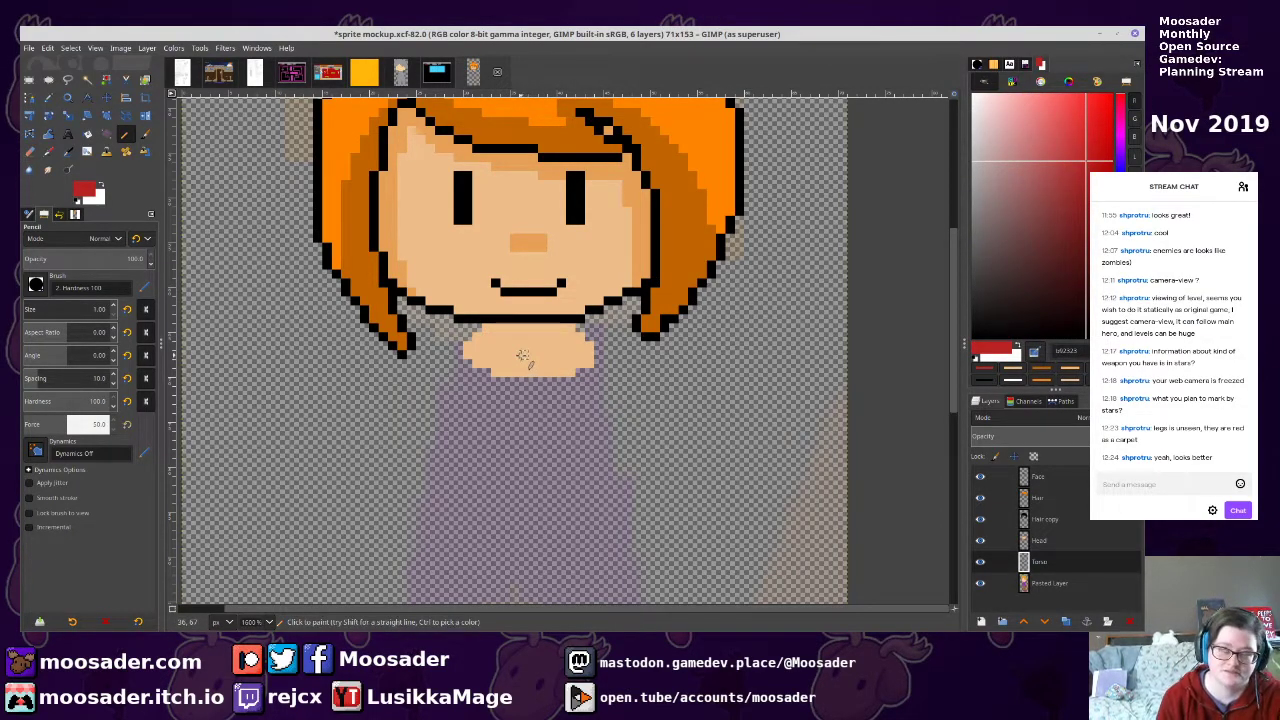
# Shade the neck under the chin on layer Torso with the face's darker peach, and save the image
pyautogui.keyDown('ctrl'); pyautogui.click(524, 342); pyautogui.keyUp('ctrl')
pyautogui.hotkey('ctrl', 's')
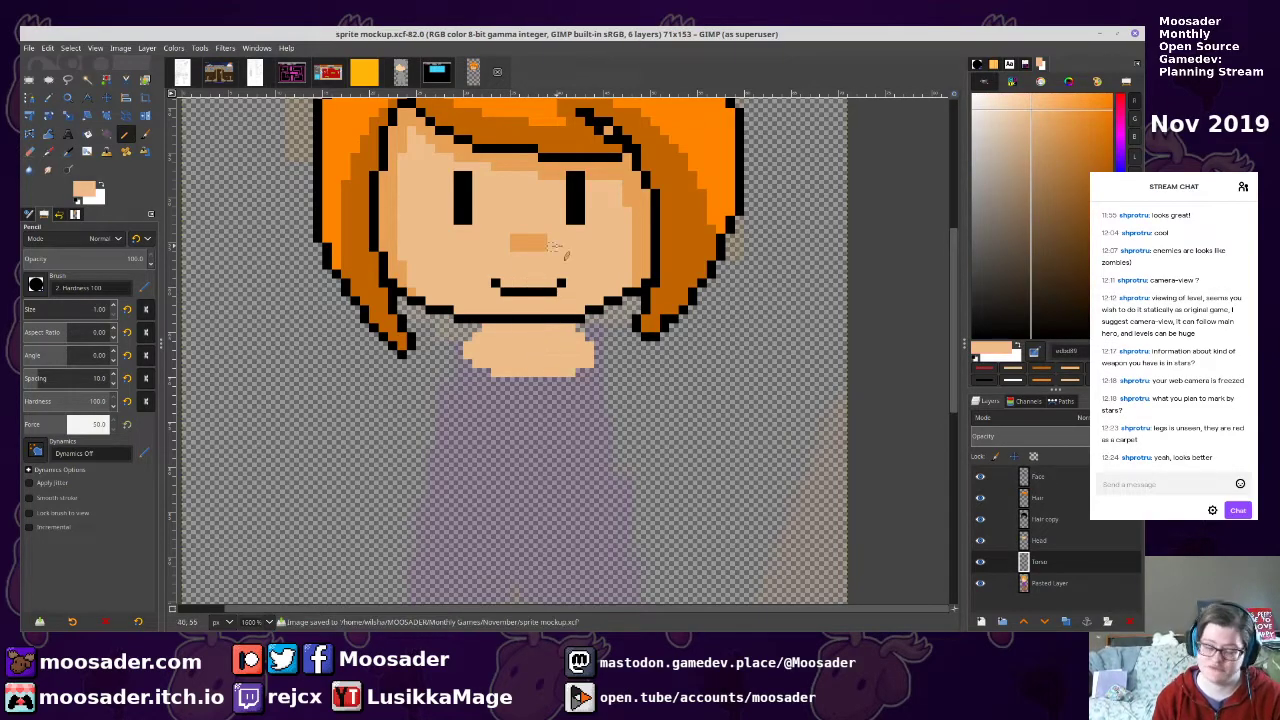
pyautogui.click(1034, 540)
pyautogui.keyDown('ctrl'); pyautogui.click(627, 187); pyautogui.keyUp('ctrl')
pyautogui.click(1043, 561)
pyautogui.moveTo(484, 328); pyautogui.dragTo(520, 332)
pyautogui.click(525, 328)
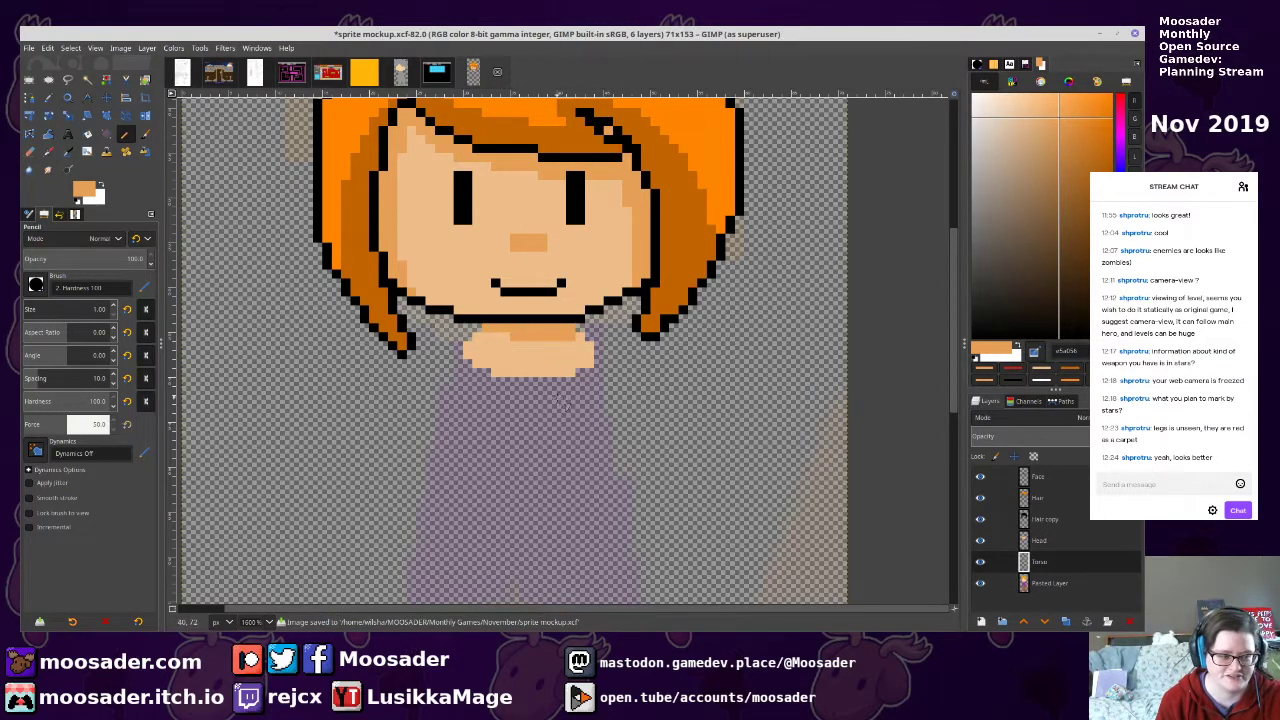
pyautogui.keyDown('ctrl'); pyautogui.click(556, 361); pyautogui.keyUp('ctrl')
pyautogui.hotkey('ctrl', 's')
pyautogui.moveTo(570, 381); pyautogui.dragTo(642, 403)
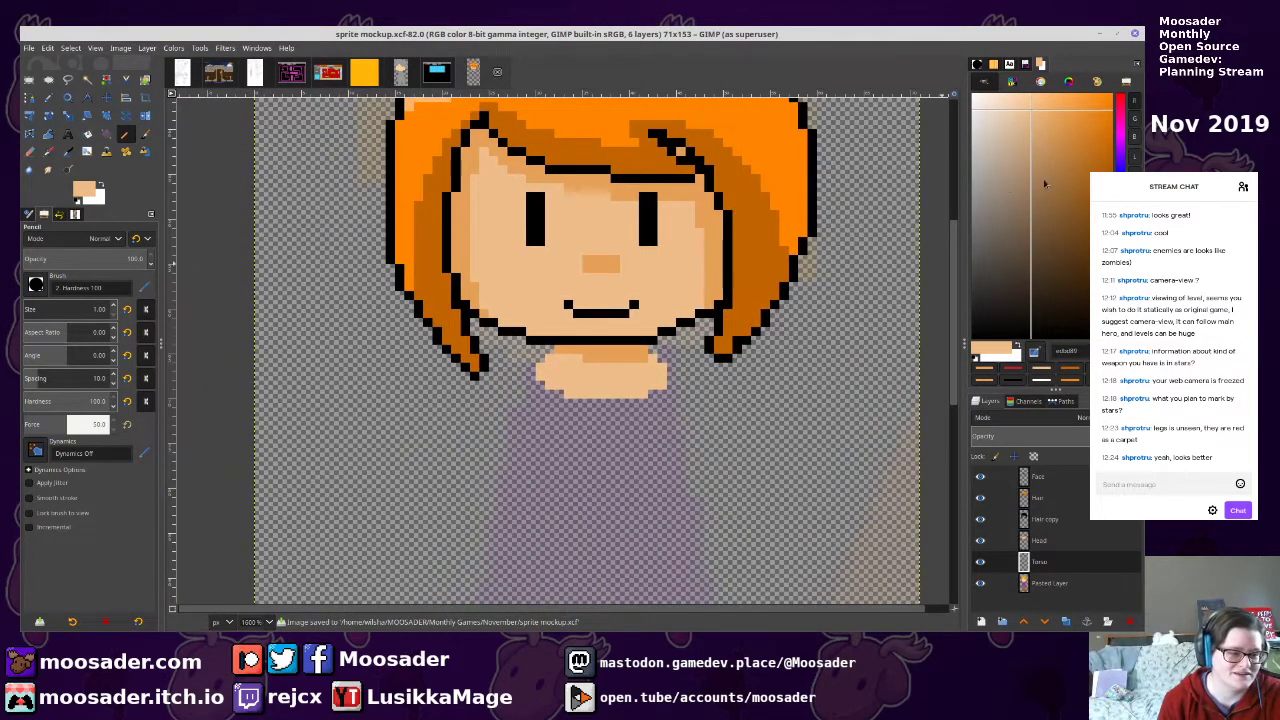
pyautogui.moveTo(984, 316); pyautogui.dragTo(969, 342)
pyautogui.moveTo(549, 349); pyautogui.dragTo(541, 358)
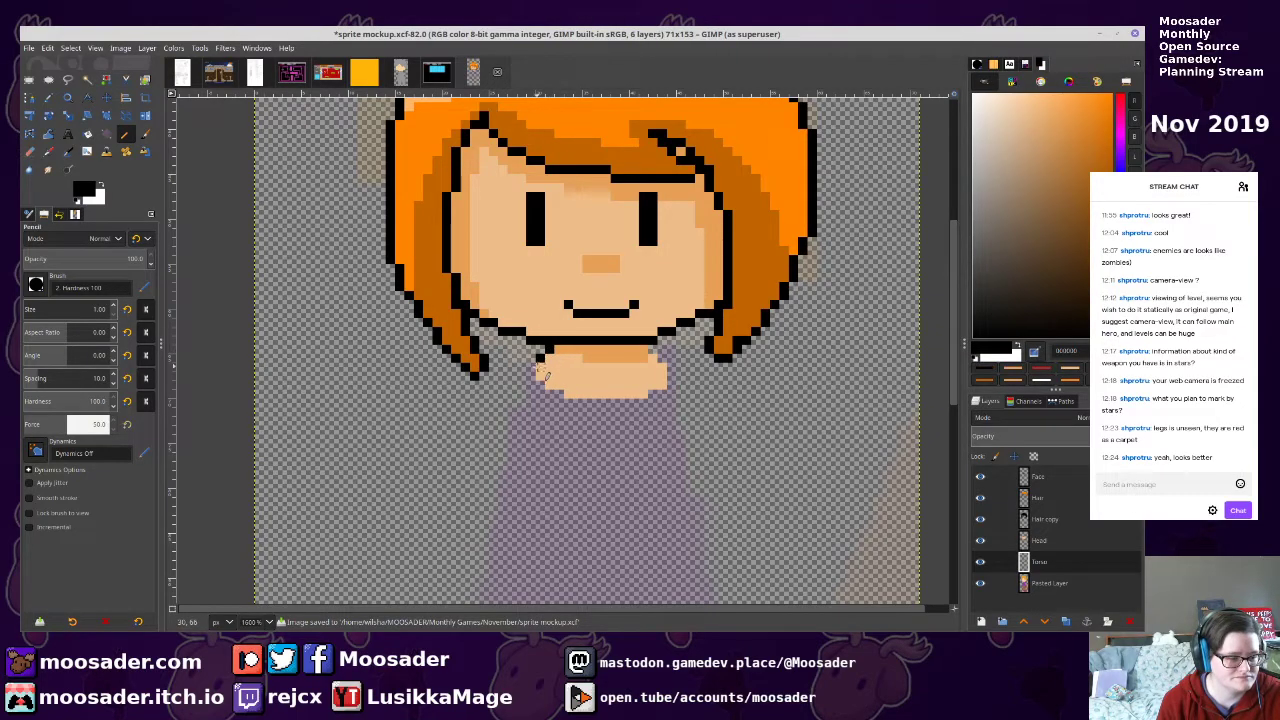
pyautogui.hotkey('ctrl', 'z')
pyautogui.hotkey('ctrl', 'z')
# Add a transparent layer named Clothes above Torso and save the image
pyautogui.click(981, 621)
pyautogui.press('Return')
pyautogui.doubleClick(1030, 560)
pyautogui.write('Clothes')
pyautogui.press('Return')
pyautogui.hotkey('ctrl', 's')
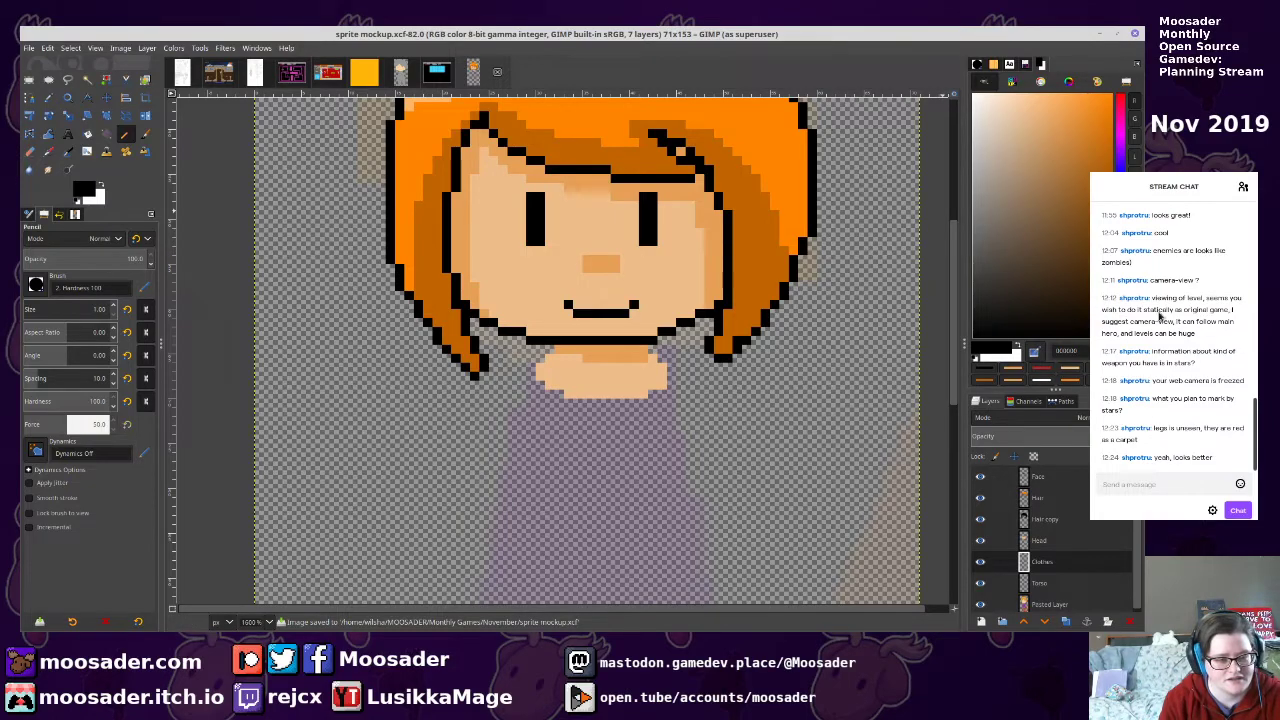
# Set the drawing colour to purple and start the garment's left shoulder beside the neck on layer Clothes
pyautogui.click(1122, 152)
pyautogui.moveTo(1052, 145); pyautogui.dragTo(1071, 181)
pyautogui.click(1166, 401)
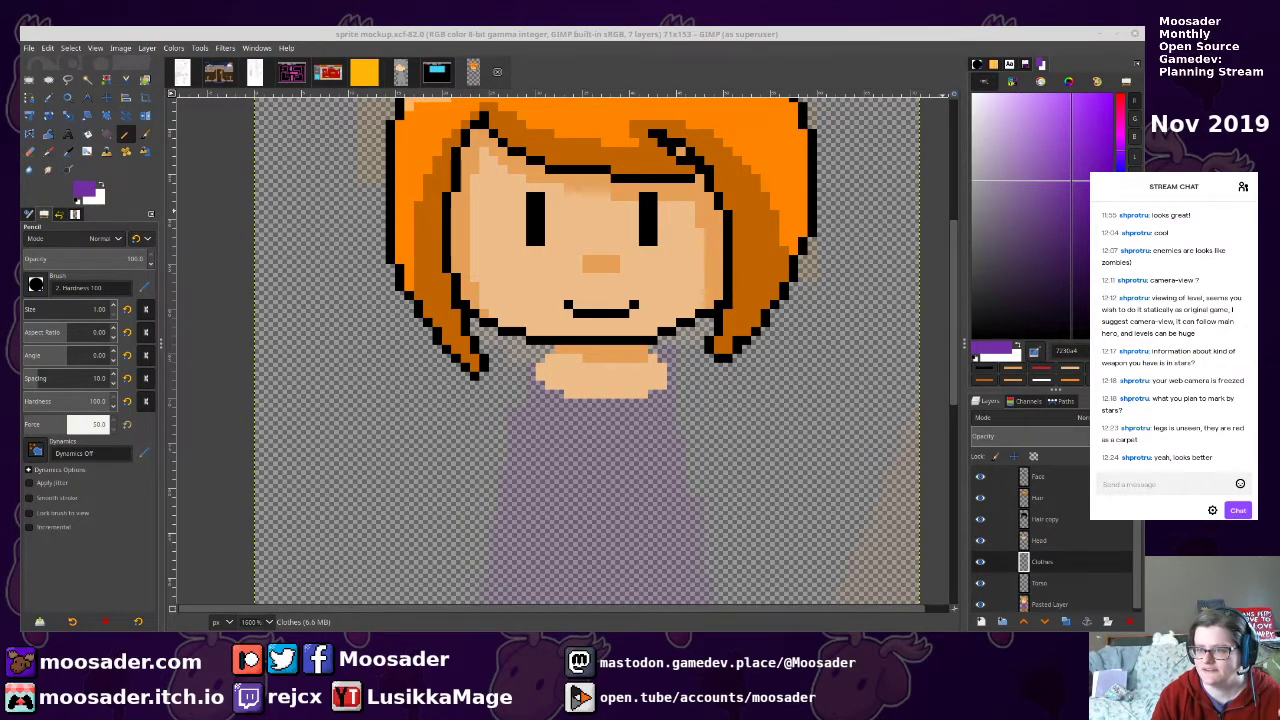
pyautogui.hscroll(1, 522, 296)
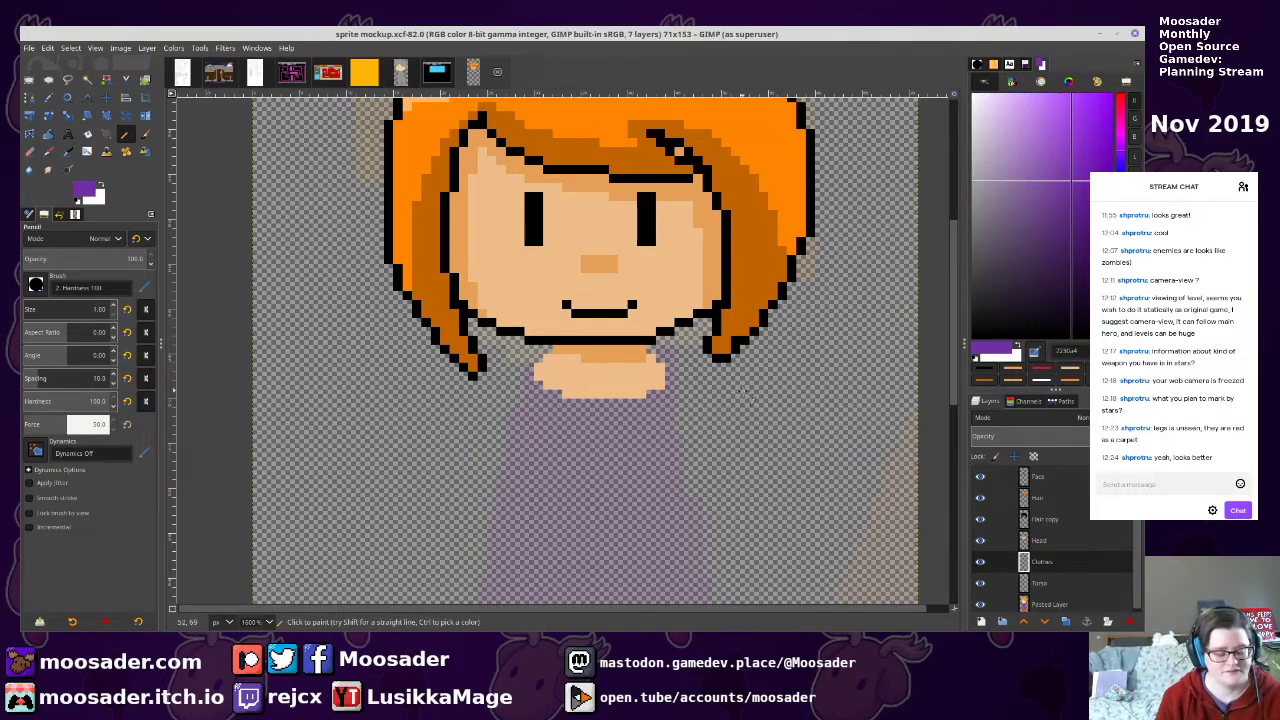
pyautogui.scroll(-2, 522, 296)
pyautogui.moveTo(493, 294); pyautogui.dragTo(502, 286)
pyautogui.moveTo(514, 331)
pyautogui.mouseDown()
pyautogui.moveTo(519, 255)
pyautogui.moveTo(538, 296)
pyautogui.mouseUp()
# Outline the garment's left side from shoulder to trouser leg and that leg's inner edge in purple
pyautogui.scroll(-3, 537, 296)
pyautogui.scroll(3, 537, 296)
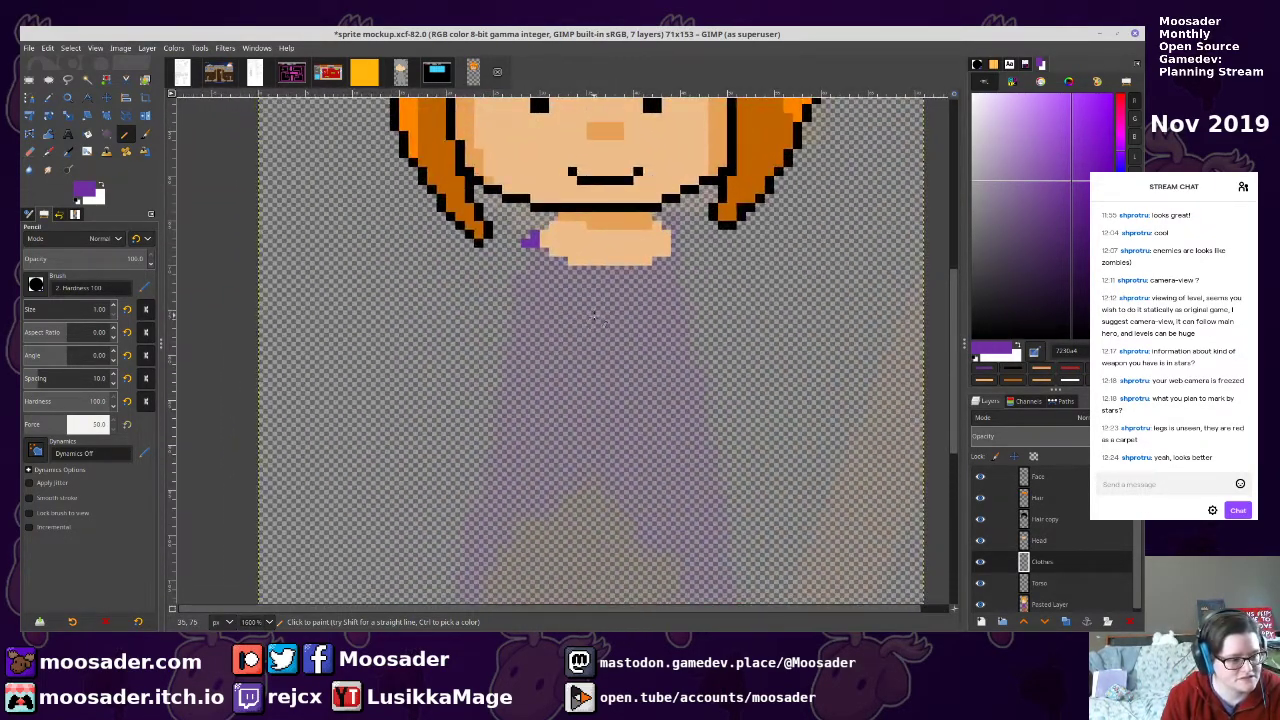
pyautogui.scroll(-3, 594, 320)
pyautogui.hscroll(-2, 620, 140)
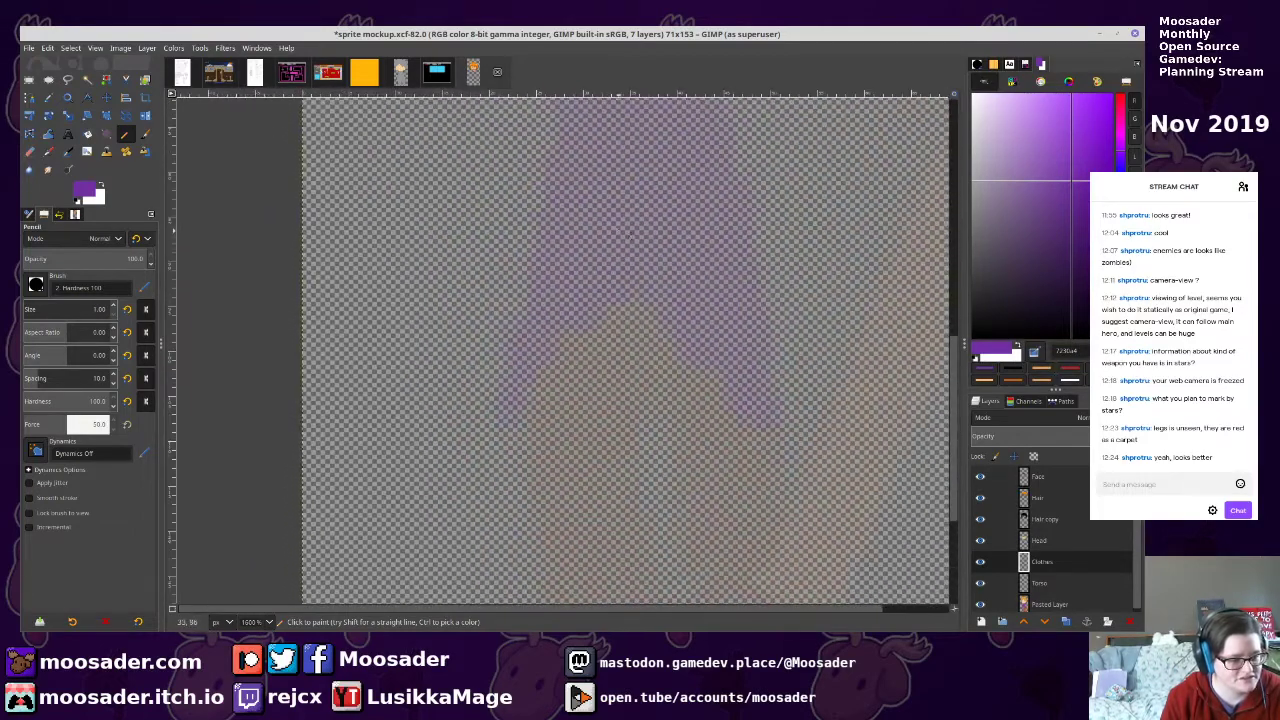
pyautogui.moveTo(663, 200)
pyautogui.mouseDown()
pyautogui.moveTo(540, 500)
pyautogui.moveTo(541, 470)
pyautogui.moveTo(539, 550)
pyautogui.moveTo(512, 485)
pyautogui.moveTo(520, 345)
pyautogui.mouseUp()
pyautogui.scroll(3, 532, 310)
pyautogui.moveTo(521, 548)
pyautogui.mouseDown()
pyautogui.moveTo(530, 424)
pyautogui.moveTo(577, 256)
pyautogui.mouseUp()
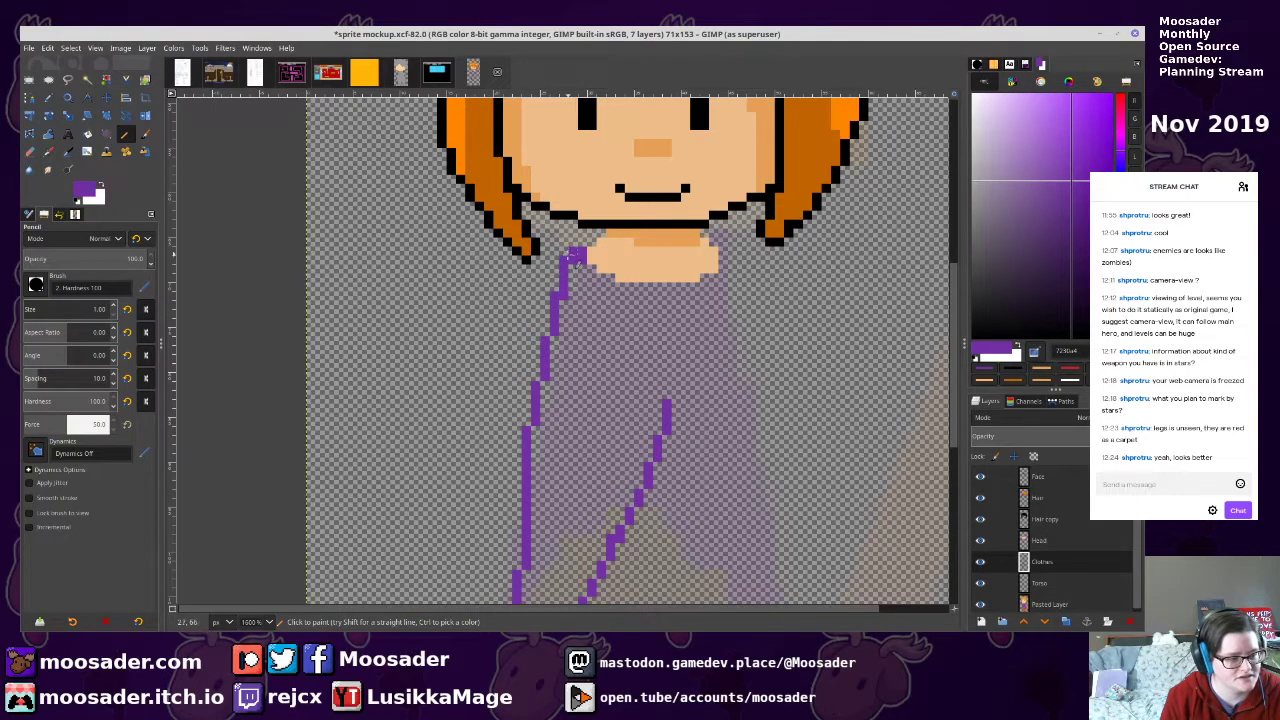
# Outline the garment's right trouser leg and its right side up to the shoulder in purple
pyautogui.scroll(-3, 665, 425)
pyautogui.hscroll(1, 665, 425)
pyautogui.moveTo(609, 316)
pyautogui.mouseDown()
pyautogui.moveTo(708, 450)
pyautogui.moveTo(743, 570)
pyautogui.moveTo(739, 327)
pyautogui.moveTo(714, 258)
pyautogui.mouseUp()
pyautogui.scroll(3, 714, 258)
pyautogui.hscroll(-1, 714, 258)
pyautogui.moveTo(727, 470); pyautogui.dragTo(700, 280)
pyautogui.hotkey('shift', 'b')
pyautogui.click(703, 366)
pyautogui.hotkey('ctrl', 'z')
pyautogui.press('n')
# Close the garment's neckline with a purple line below the neck and fill the outlined body with purple
pyautogui.moveTo(561, 290)
pyautogui.mouseDown()
pyautogui.moveTo(596, 316)
pyautogui.moveTo(692, 311)
pyautogui.mouseUp()
pyautogui.hotkey('shift', 'b')
pyautogui.click(690, 330)
pyautogui.press('n')
# Touch up both shoulders and the right edge of the garment in purple, and save the image
pyautogui.moveTo(710, 267)
pyautogui.mouseDown()
pyautogui.moveTo(726, 338)
pyautogui.moveTo(710, 284)
pyautogui.mouseUp()
pyautogui.moveTo(729, 338); pyautogui.dragTo(727, 450)
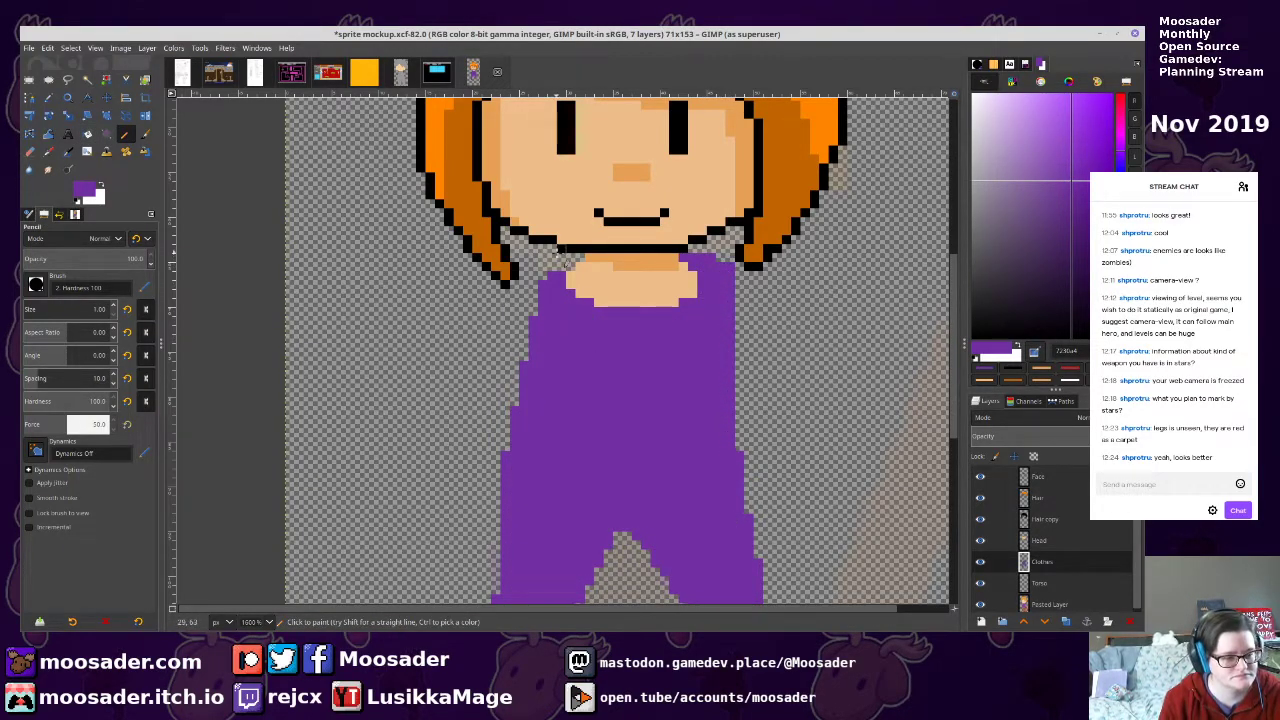
pyautogui.moveTo(564, 266); pyautogui.dragTo(547, 273)
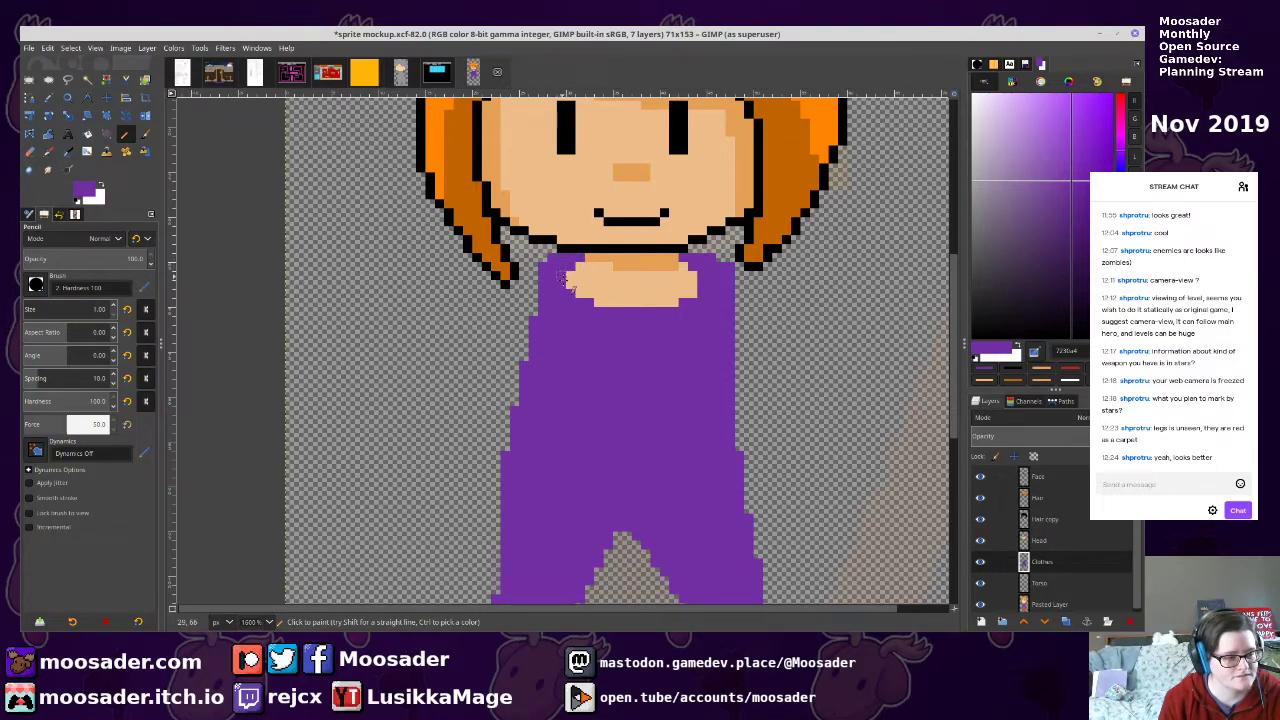
pyautogui.scroll(-5, 571, 283)
pyautogui.scroll(5, 572, 300)
pyautogui.scroll(-3, 574, 320)
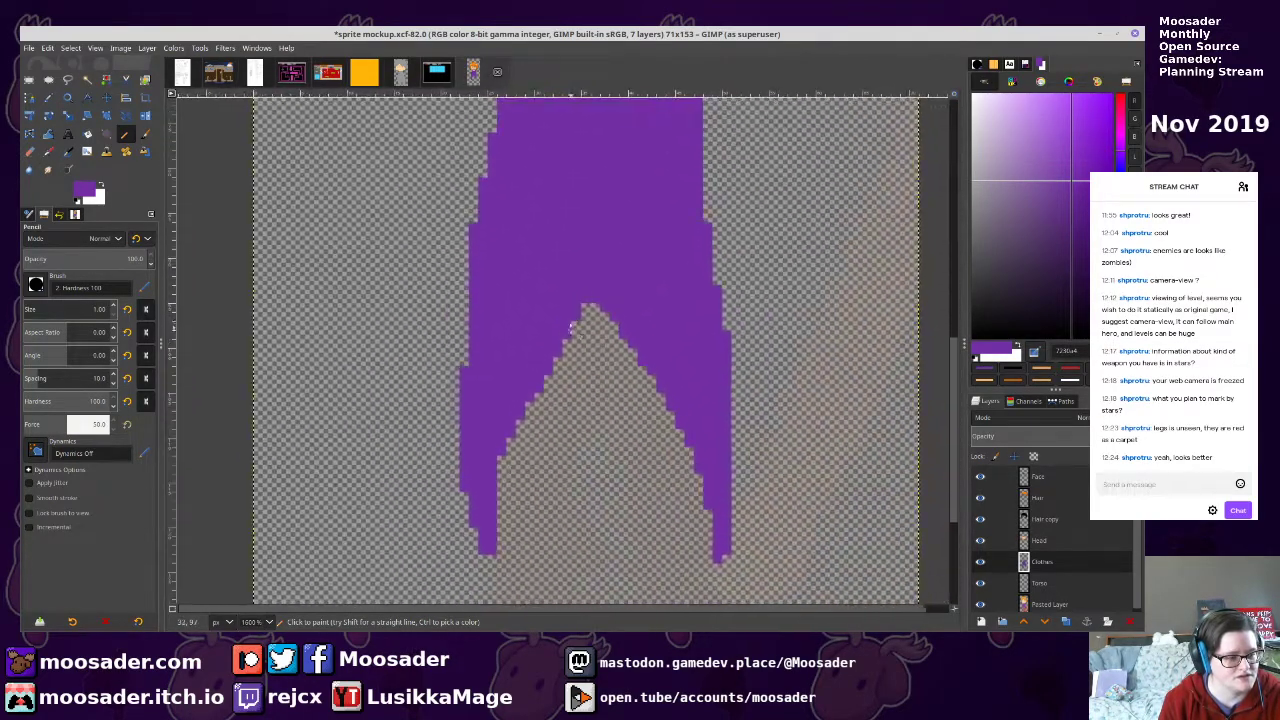
pyautogui.scroll(-4, 566, 321)
pyautogui.hotkey('ctrl', 's')
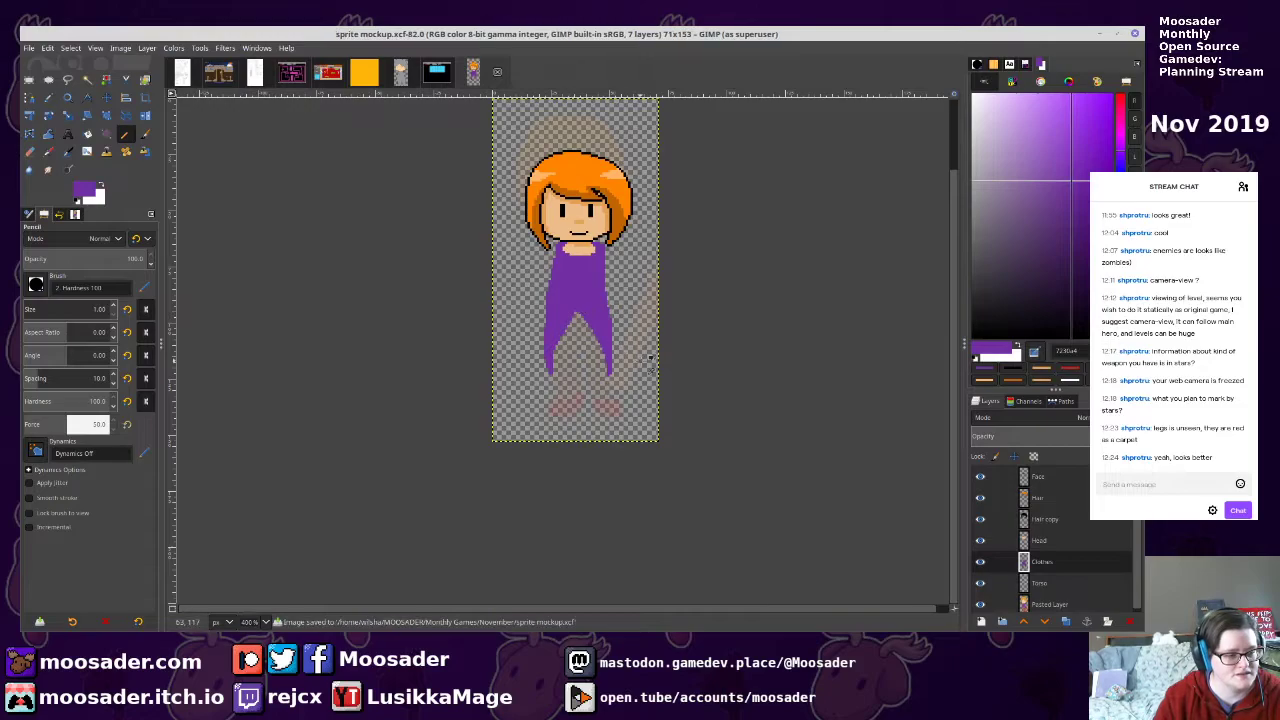
# Add a transparent layer named Pants above the Clothes layer
pyautogui.scroll(3, 636, 363)
pyautogui.moveTo(607, 394); pyautogui.dragTo(703, 460)
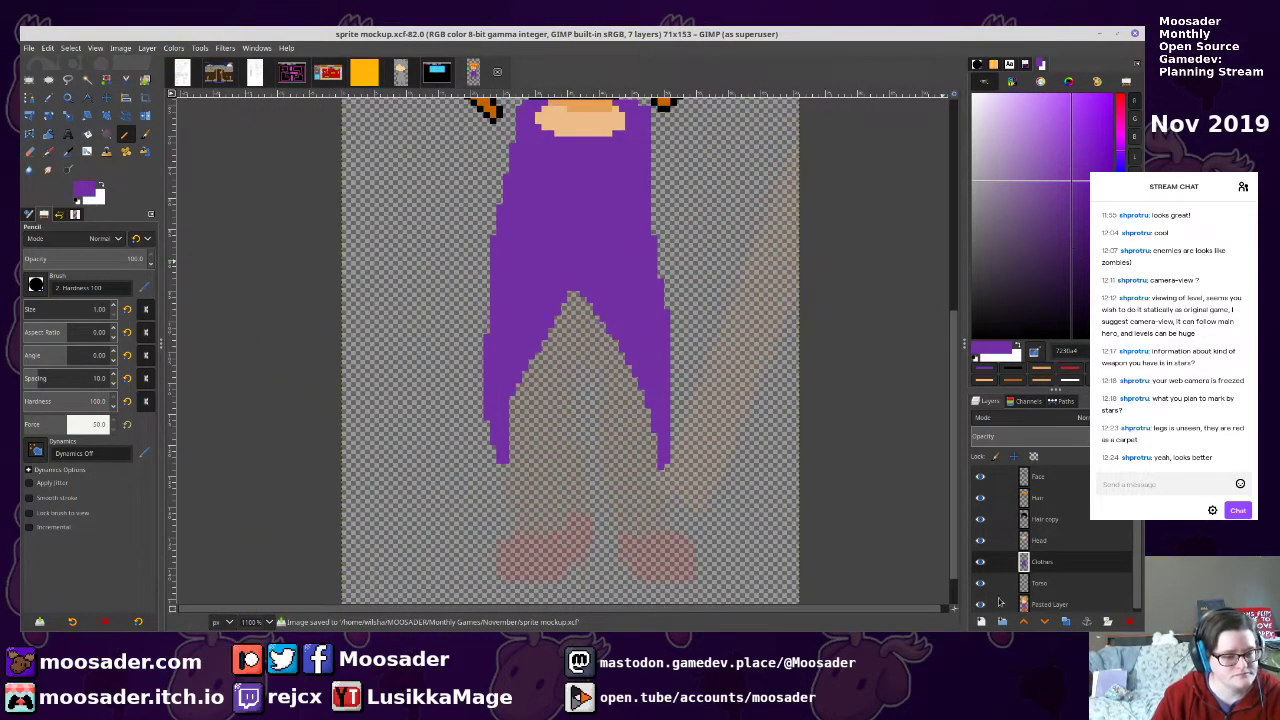
pyautogui.click(979, 620)
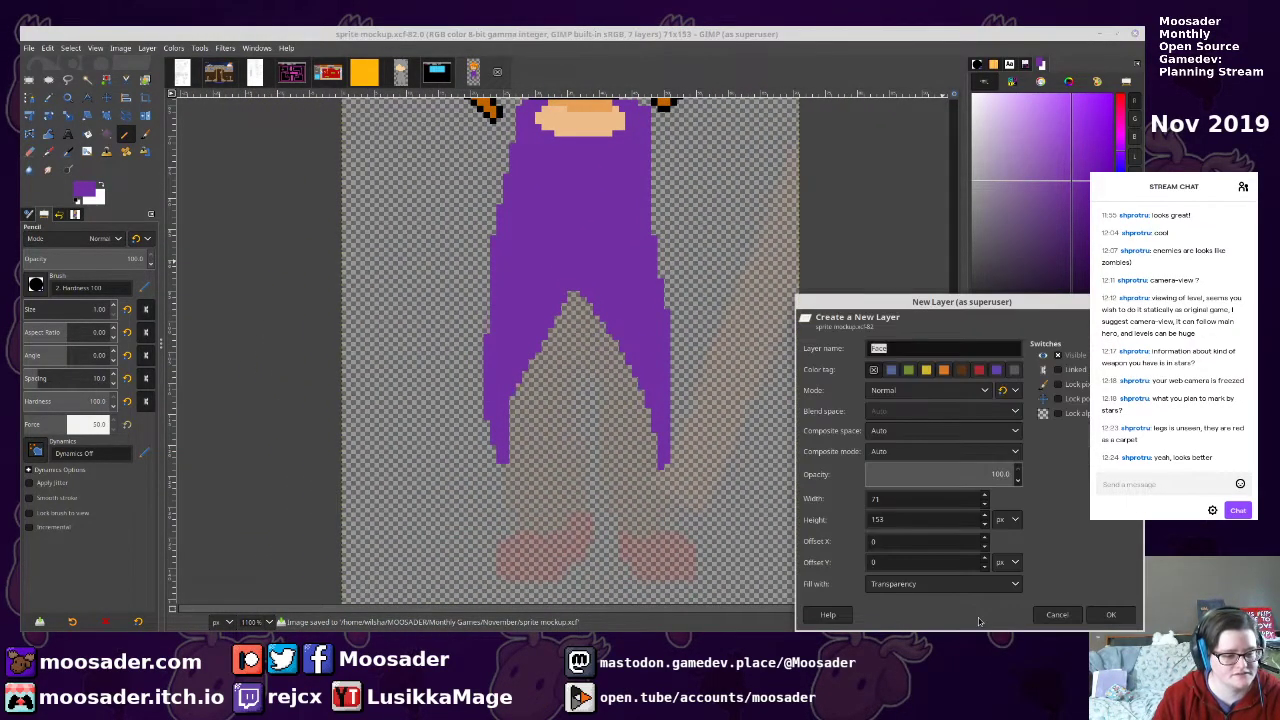
pyautogui.write('Pants')
pyautogui.press('Return')
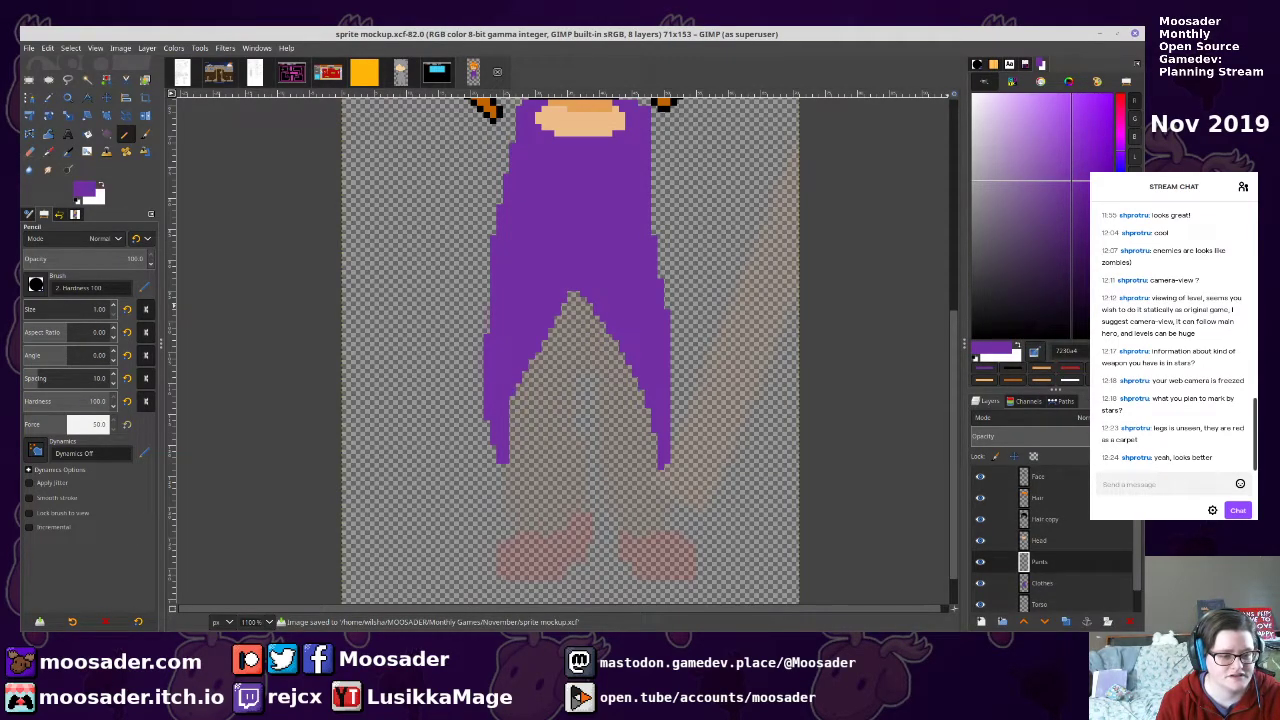
# Outline both trouser legs in brown on the Pants layer, from under the garment down to the ankles
pyautogui.click(1120, 316)
pyautogui.moveTo(1072, 188); pyautogui.dragTo(1055, 198)
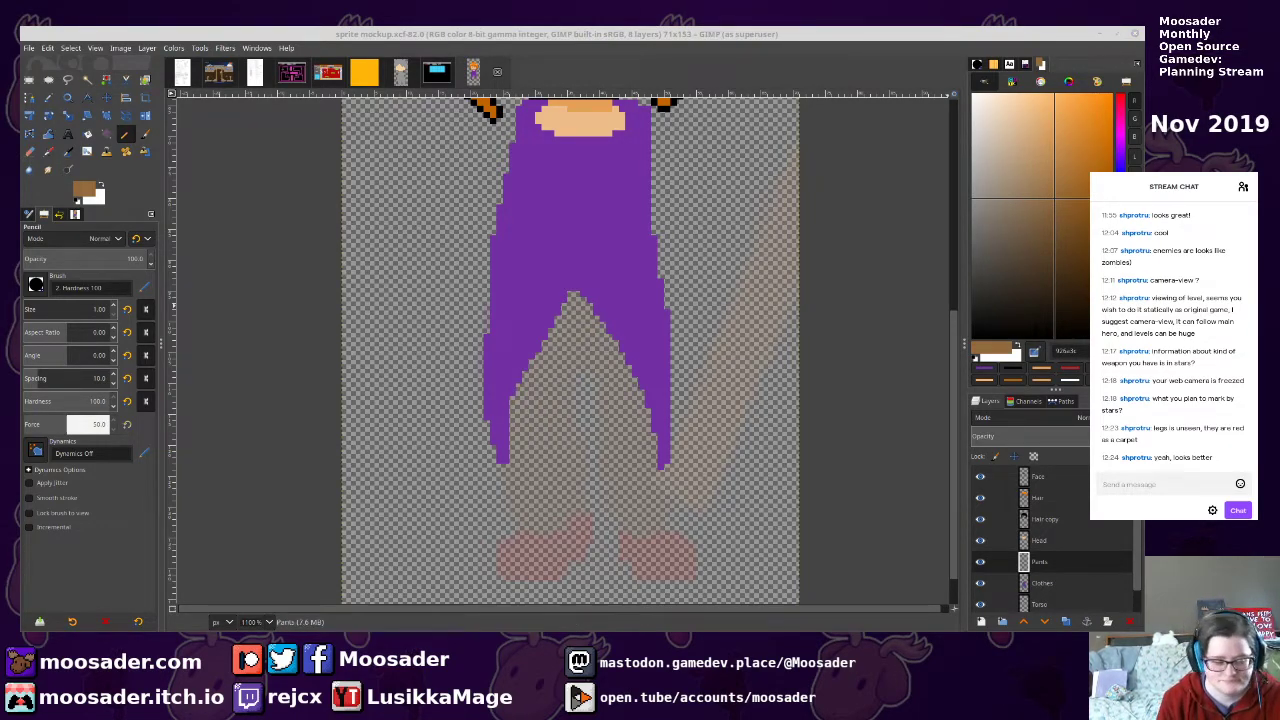
pyautogui.moveTo(483, 362); pyautogui.dragTo(512, 303)
pyautogui.scroll(1, 517, 415)
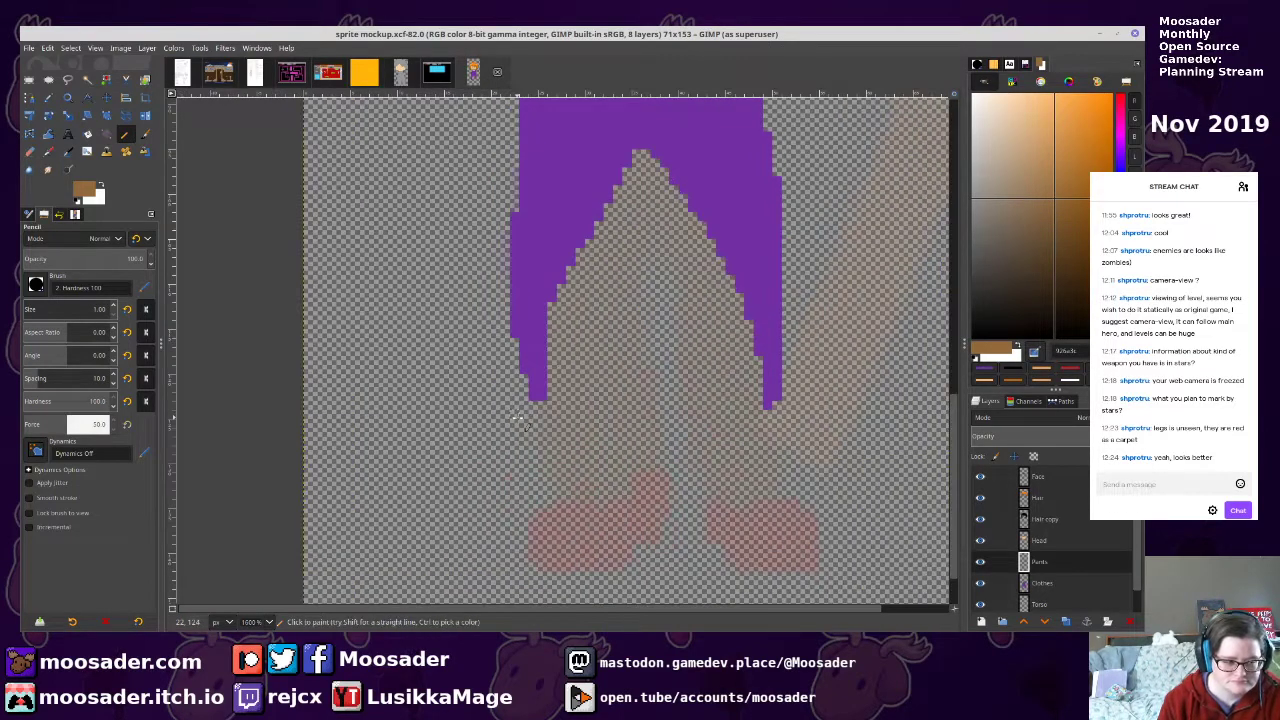
pyautogui.moveTo(533, 405)
pyautogui.mouseDown()
pyautogui.moveTo(533, 475)
pyautogui.moveTo(553, 495)
pyautogui.moveTo(628, 493)
pyautogui.moveTo(628, 330)
pyautogui.moveTo(653, 228)
pyautogui.moveTo(680, 496)
pyautogui.moveTo(748, 493)
pyautogui.moveTo(770, 408)
pyautogui.mouseUp()
pyautogui.hotkey('shift', 'b')
pyautogui.click(748, 430)
pyautogui.hotkey('ctrl', 'z')
pyautogui.press('n')
pyautogui.moveTo(535, 405)
pyautogui.mouseDown()
pyautogui.moveTo(545, 218)
pyautogui.moveTo(609, 137)
pyautogui.moveTo(713, 163)
pyautogui.moveTo(756, 256)
pyautogui.moveTo(773, 405)
pyautogui.mouseUp()
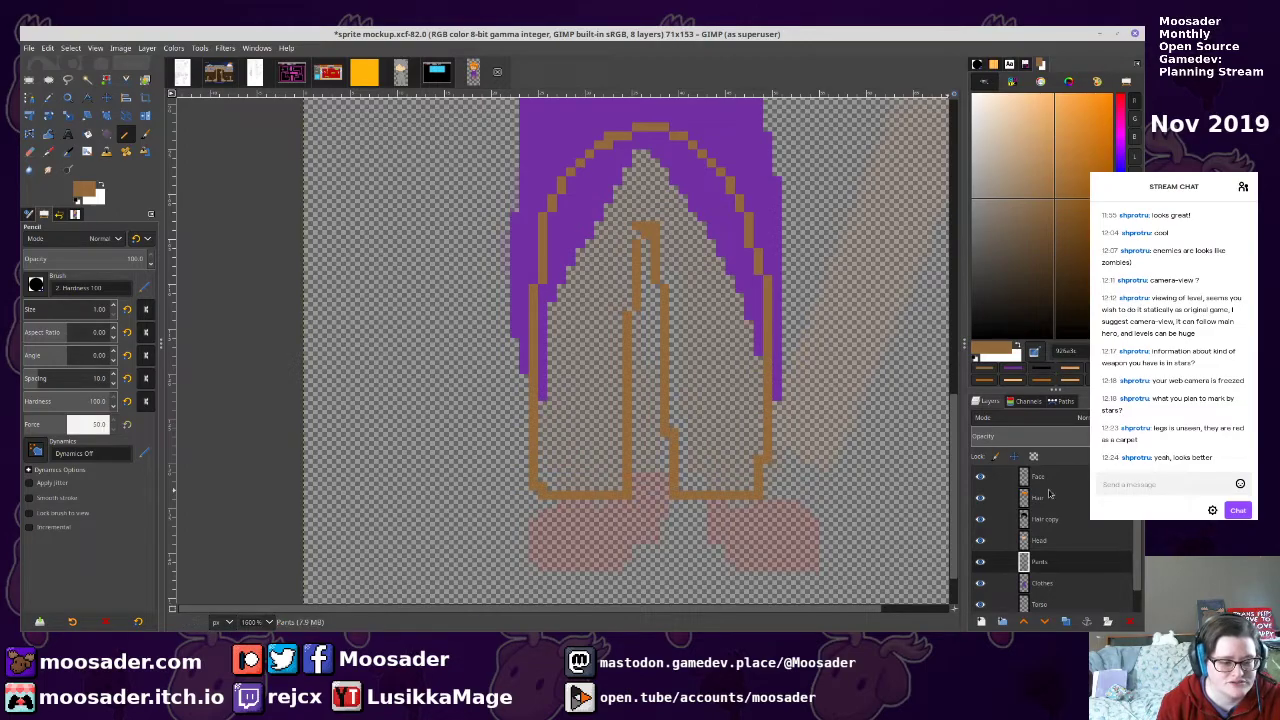
# Move the Pants layer below Clothes, fill the outlined trousers with brown, and touch up the gap between the legs
pyautogui.click(1045, 622)
pyautogui.hotkey('shift', 'b')
pyautogui.click(674, 308)
pyautogui.press('n')
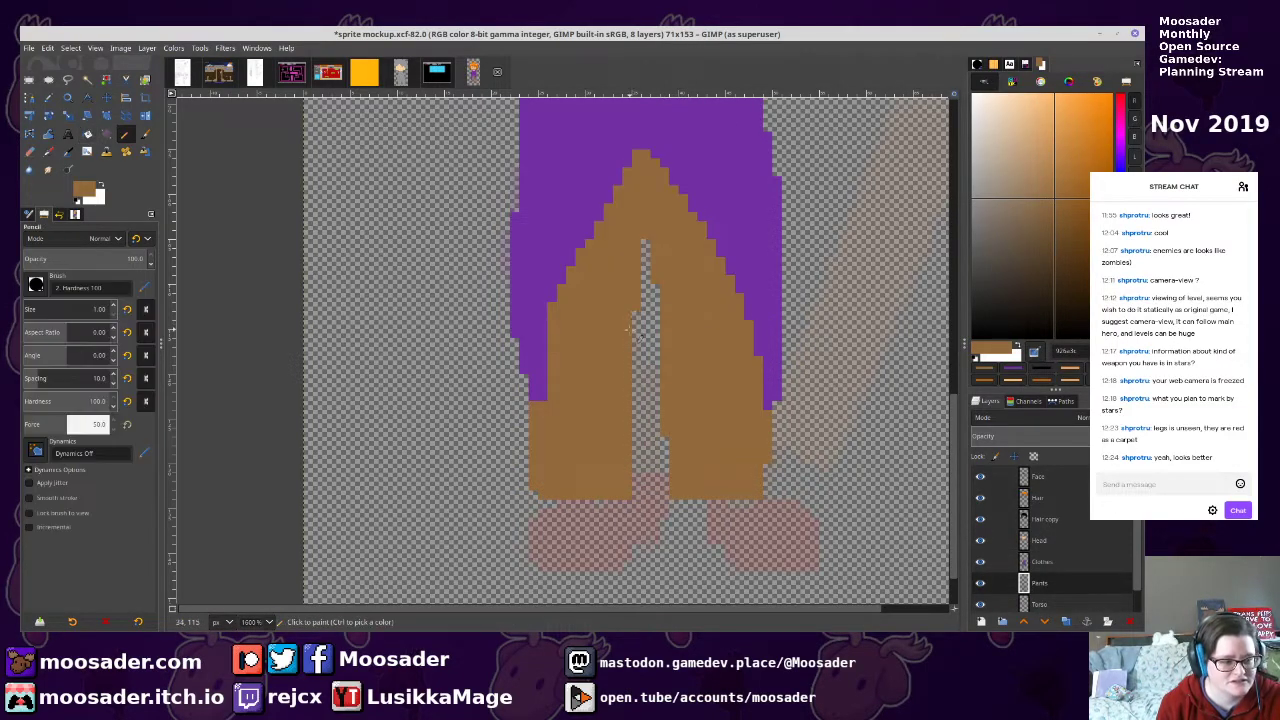
pyautogui.moveTo(665, 300); pyautogui.dragTo(670, 270)
# Set the foreground colour to red, add a transparent layer named Shoes above Pants, and save the image
pyautogui.click(1121, 95)
pyautogui.click(1098, 150)
pyautogui.moveTo(742, 399); pyautogui.dragTo(766, 237)
pyautogui.click(981, 619)
pyautogui.write('Shoes')
pyautogui.press('Return')
pyautogui.hotkey('ctrl', 's')
# Outline the left shoe below the trouser leg in red, fill it, and touch up its edge
pyautogui.moveTo(561, 309)
pyautogui.mouseDown()
pyautogui.moveTo(512, 348)
pyautogui.moveTo(571, 378)
pyautogui.moveTo(628, 361)
pyautogui.moveTo(654, 309)
pyautogui.moveTo(566, 308)
pyautogui.mouseUp()
pyautogui.hotkey('shift', 'b')
pyautogui.click(583, 335)
pyautogui.press('n')
pyautogui.moveTo(627, 362); pyautogui.dragTo(650, 328)
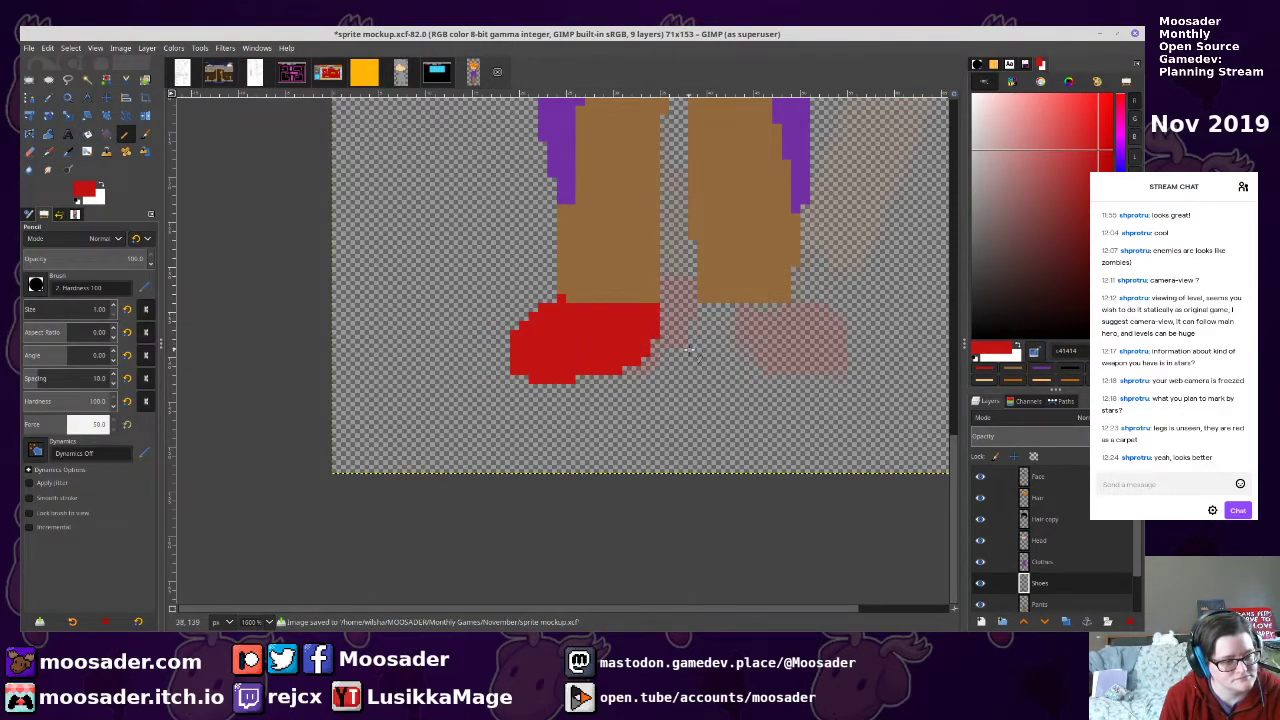
# Copy the red shoe, flip the copy horizontally, anchor it under the right trouser leg, and save the image
pyautogui.press('u')
pyautogui.click(597, 335)
pyautogui.hotkey('ctrl', 'c')
pyautogui.hotkey('ctrl', 'v')
pyautogui.click(147, 48)
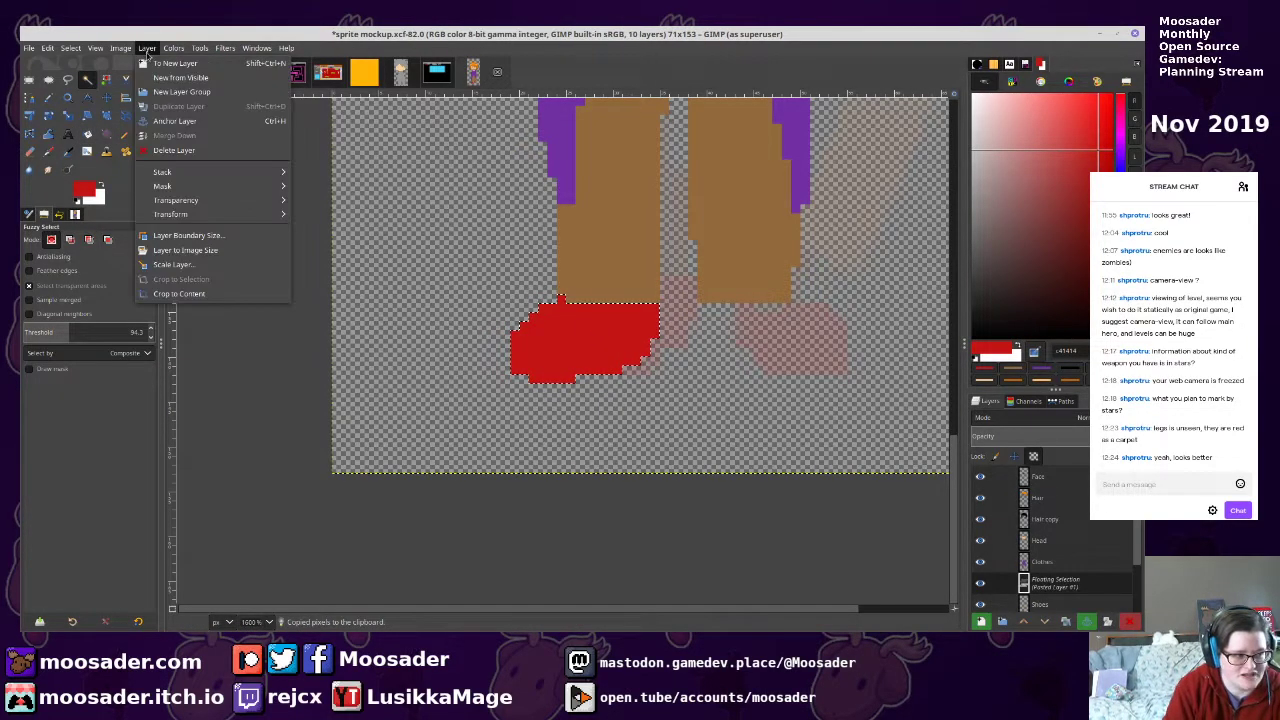
pyautogui.moveTo(201, 216)
pyautogui.click(340, 214)
pyautogui.moveTo(611, 360); pyautogui.dragTo(798, 360)
pyautogui.hotkey('ctrl', 'h')
pyautogui.hotkey('ctrl', 's')
# Examine the whole sprite and its details from the hair down to the shoes
pyautogui.scroll(-3, 800, 358)
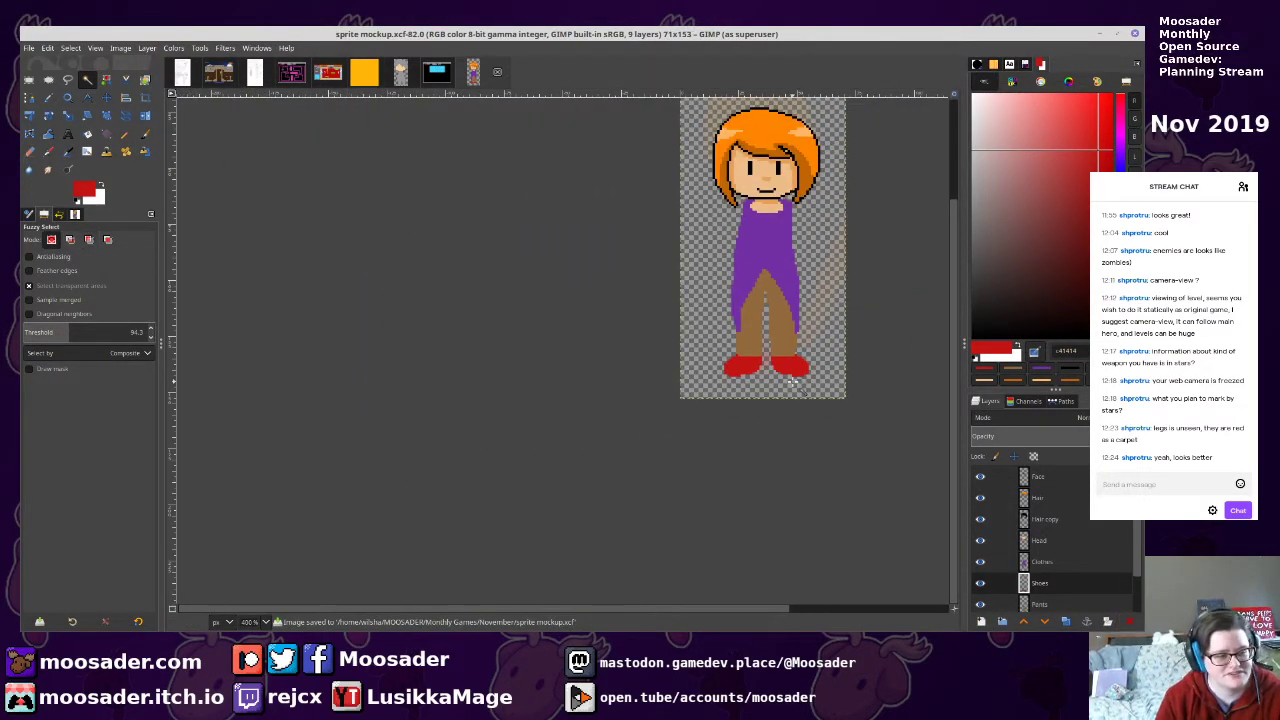
pyautogui.scroll(4, 812, 253)
pyautogui.scroll(-1, 790, 290)
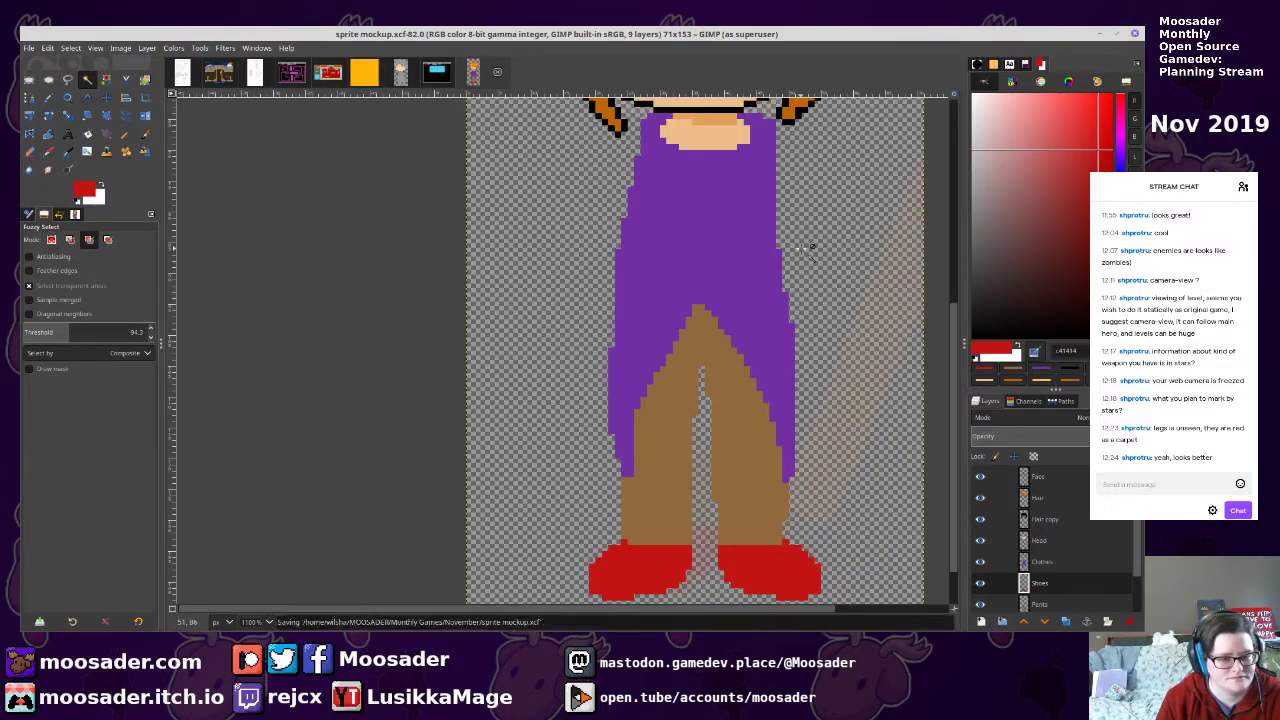
pyautogui.scroll(1, 758, 325)
pyautogui.moveTo(758, 325); pyautogui.dragTo(757, 331)
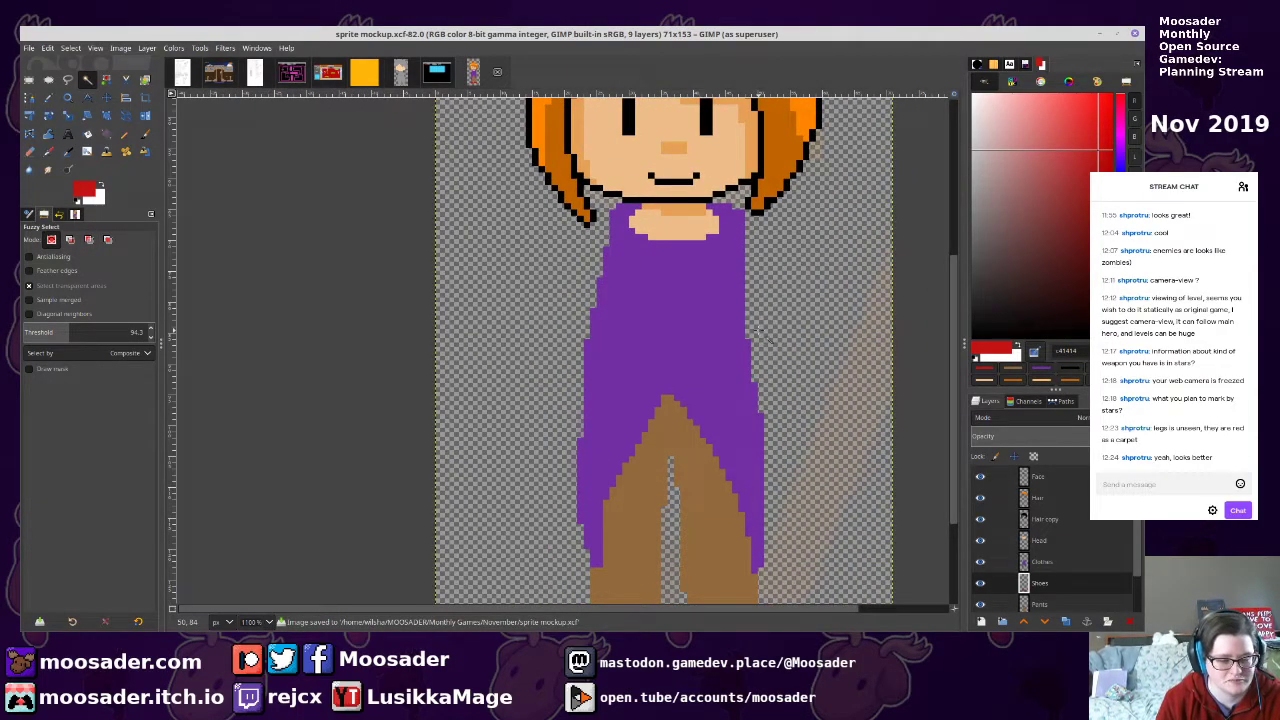
pyautogui.scroll(-3, 836, 354)
pyautogui.scroll(8, 818, 379)
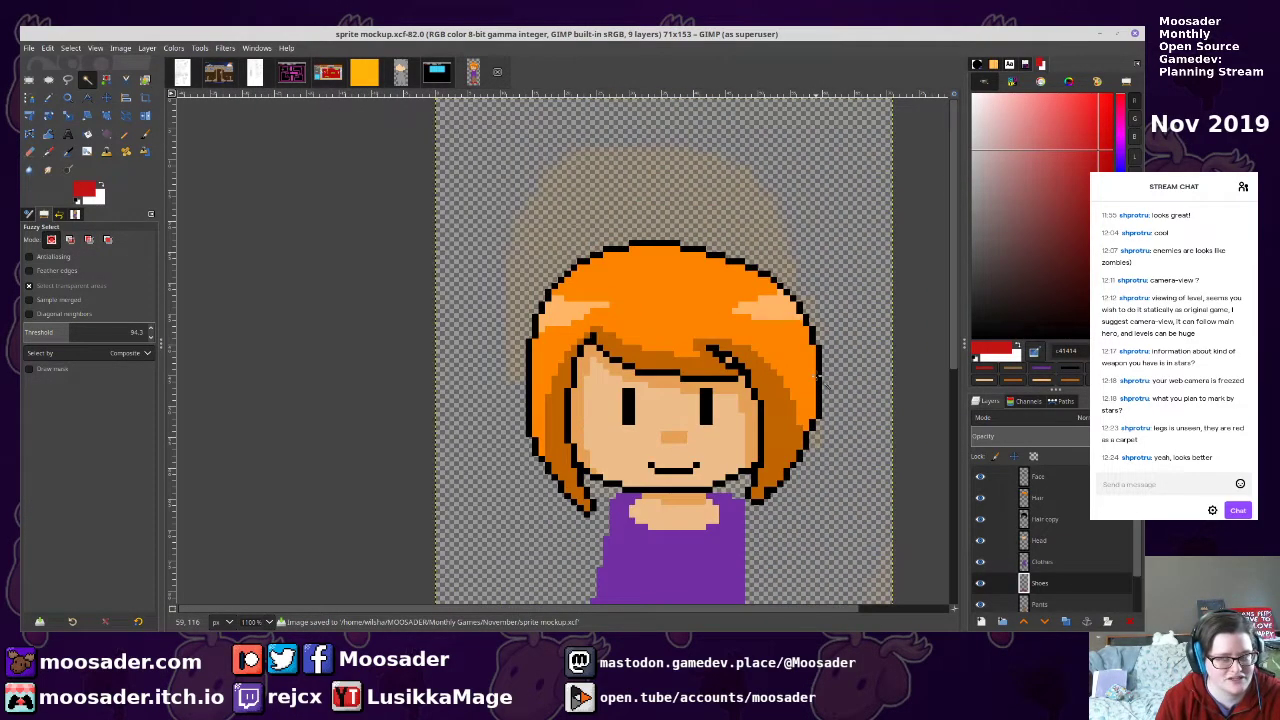
pyautogui.scroll(-5, 810, 364)
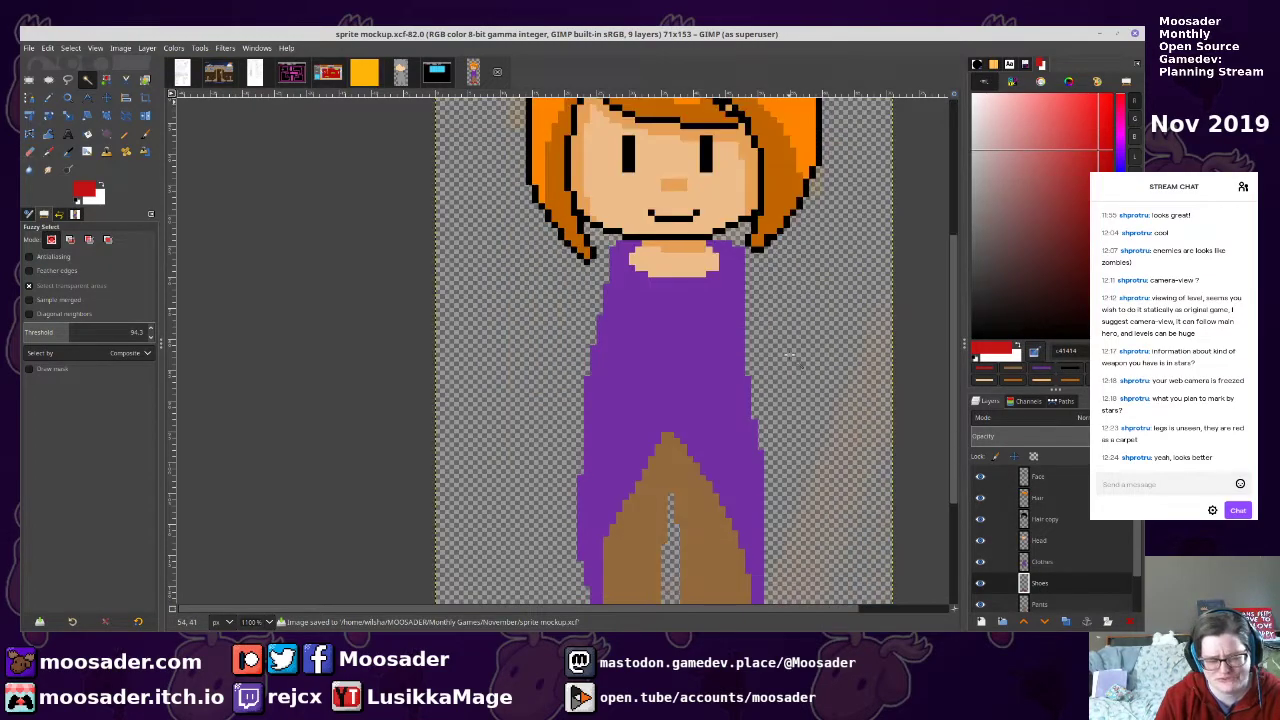
# Pick the skin tone from the neck, add a layer named Arms above Head, and save the image
pyautogui.click(1050, 545)
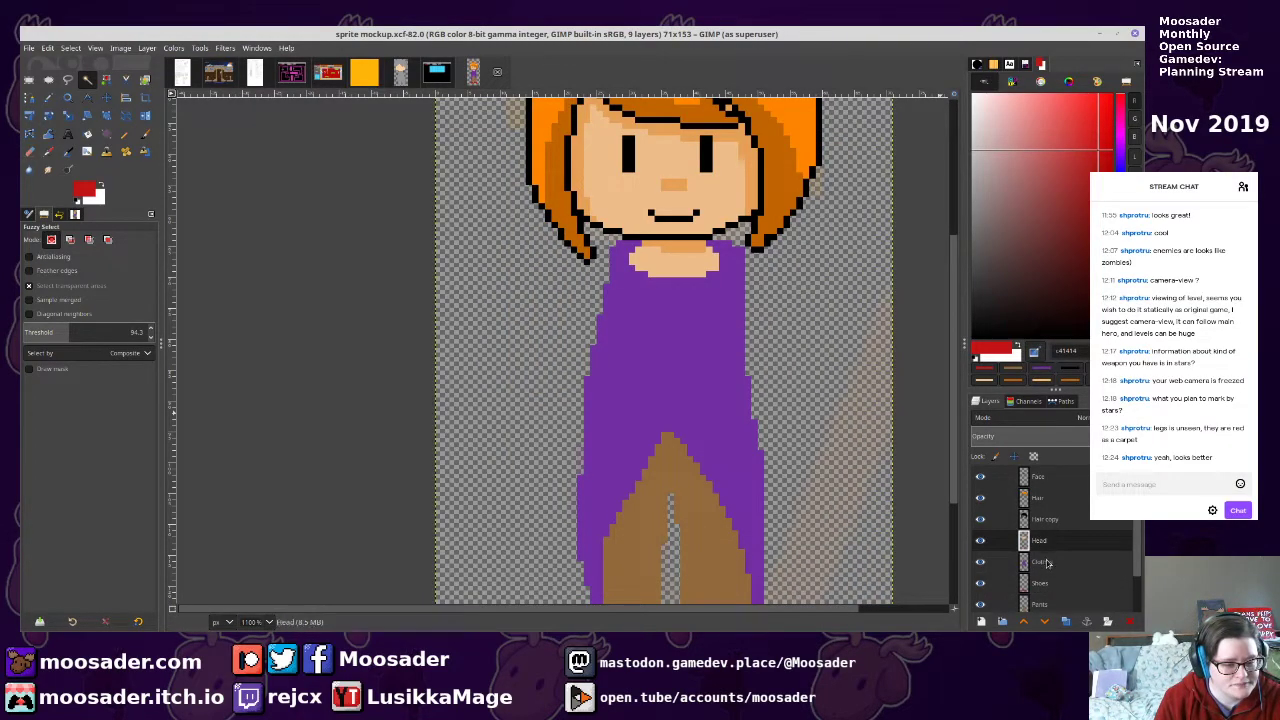
pyautogui.press('n')
pyautogui.keyDown('ctrl'); pyautogui.click(688, 255); pyautogui.keyUp('ctrl')
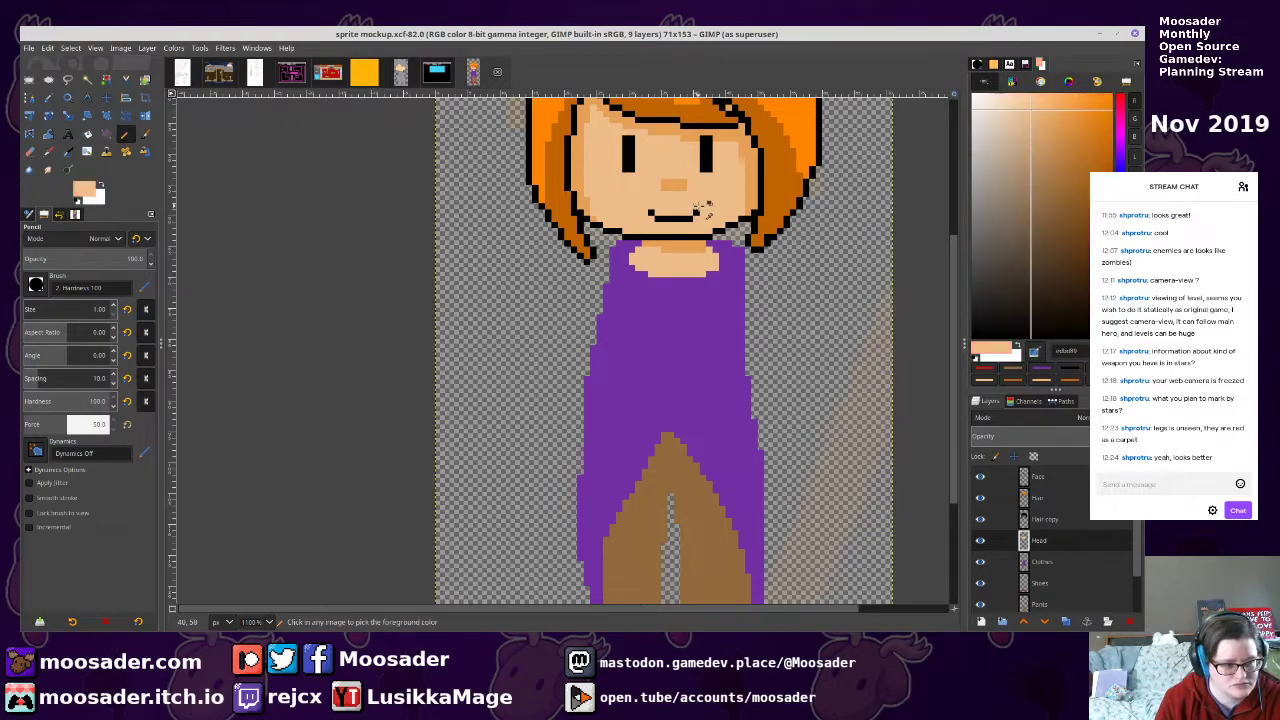
pyautogui.click(981, 620)
pyautogui.write('Arms')
pyautogui.press('Return')
pyautogui.hotkey('ctrl', 's')
# Move the Arms layer below Clothes, then outline the left arm down from the shoulder and fill it with the skin tone
pyautogui.scroll(1, 636, 297)
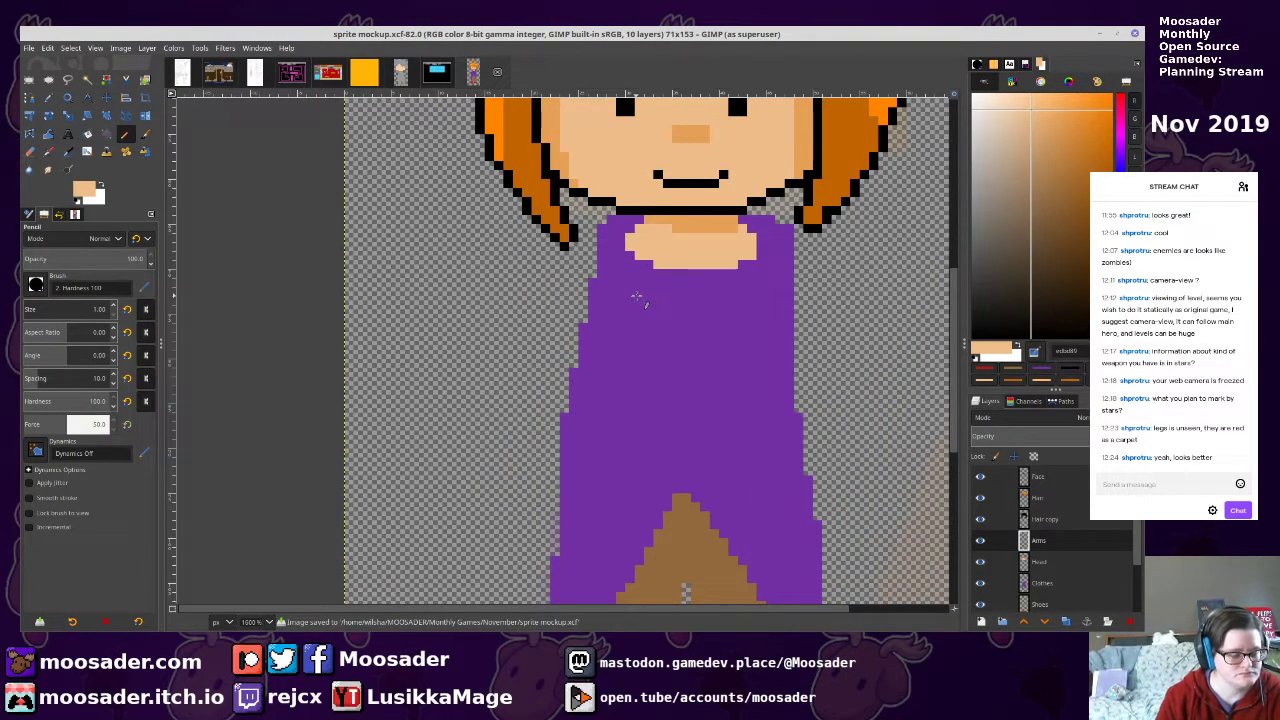
pyautogui.moveTo(398, 307); pyautogui.dragTo(468, 214)
pyautogui.moveTo(1022, 540); pyautogui.dragTo(1035, 593)
pyautogui.scroll(1, 690, 350)
pyautogui.hscroll(-1, 690, 350)
pyautogui.moveTo(769, 188)
pyautogui.mouseDown()
pyautogui.moveTo(703, 264)
pyautogui.moveTo(588, 488)
pyautogui.moveTo(630, 493)
pyautogui.moveTo(602, 500)
pyautogui.moveTo(642, 512)
pyautogui.moveTo(779, 209)
pyautogui.mouseUp()
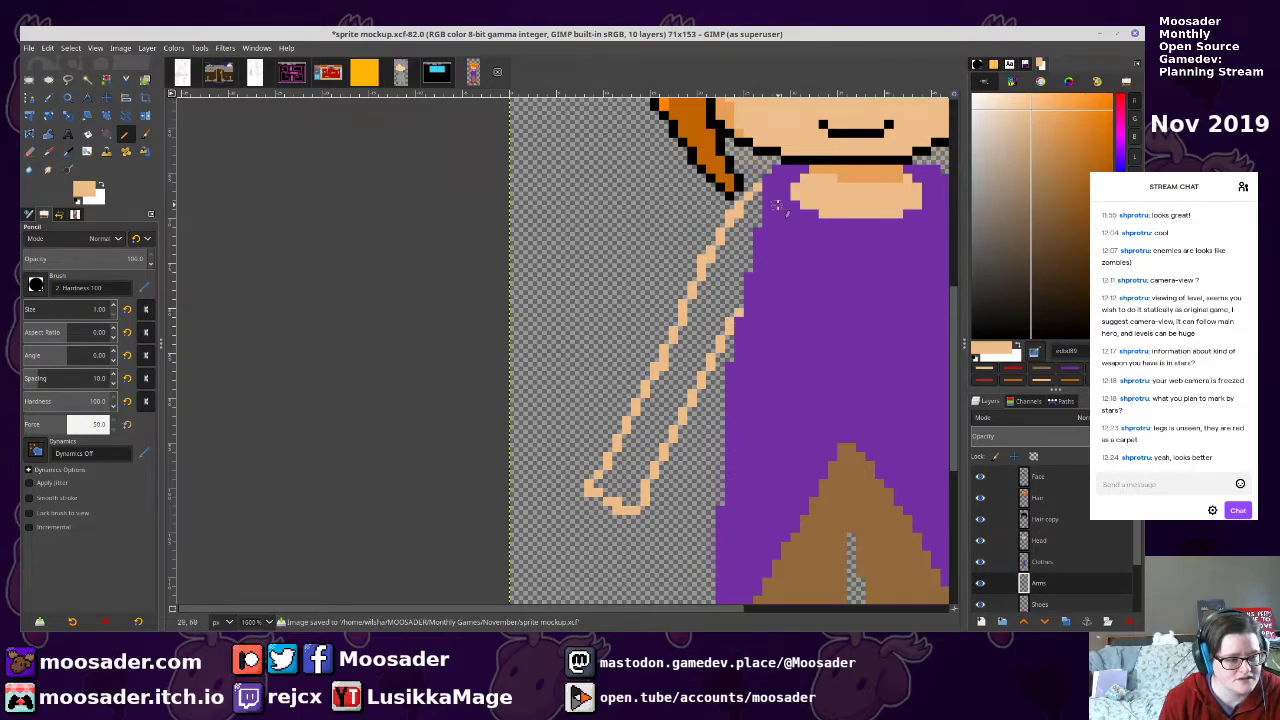
pyautogui.hotkey('shift', 'b')
pyautogui.click(735, 262)
pyautogui.press('n')
# Try to draw a hand with separate fingers at the end of the left arm
pyautogui.moveTo(590, 490)
pyautogui.mouseDown()
pyautogui.moveTo(611, 383)
pyautogui.moveTo(556, 402)
pyautogui.moveTo(578, 428)
pyautogui.moveTo(606, 418)
pyautogui.moveTo(600, 395)
pyautogui.mouseUp()
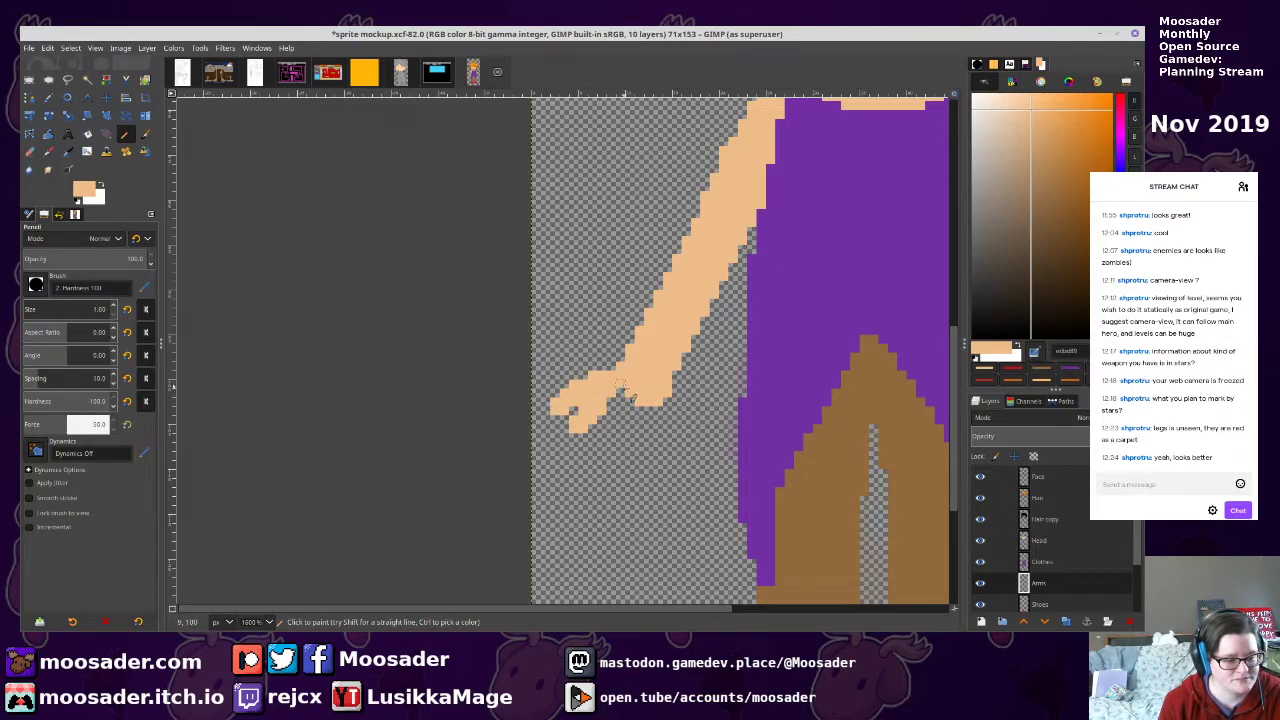
pyautogui.hotkey('ctrl', 'z')
pyautogui.hotkey('ctrl', 'z')
pyautogui.hotkey('ctrl', 'z')
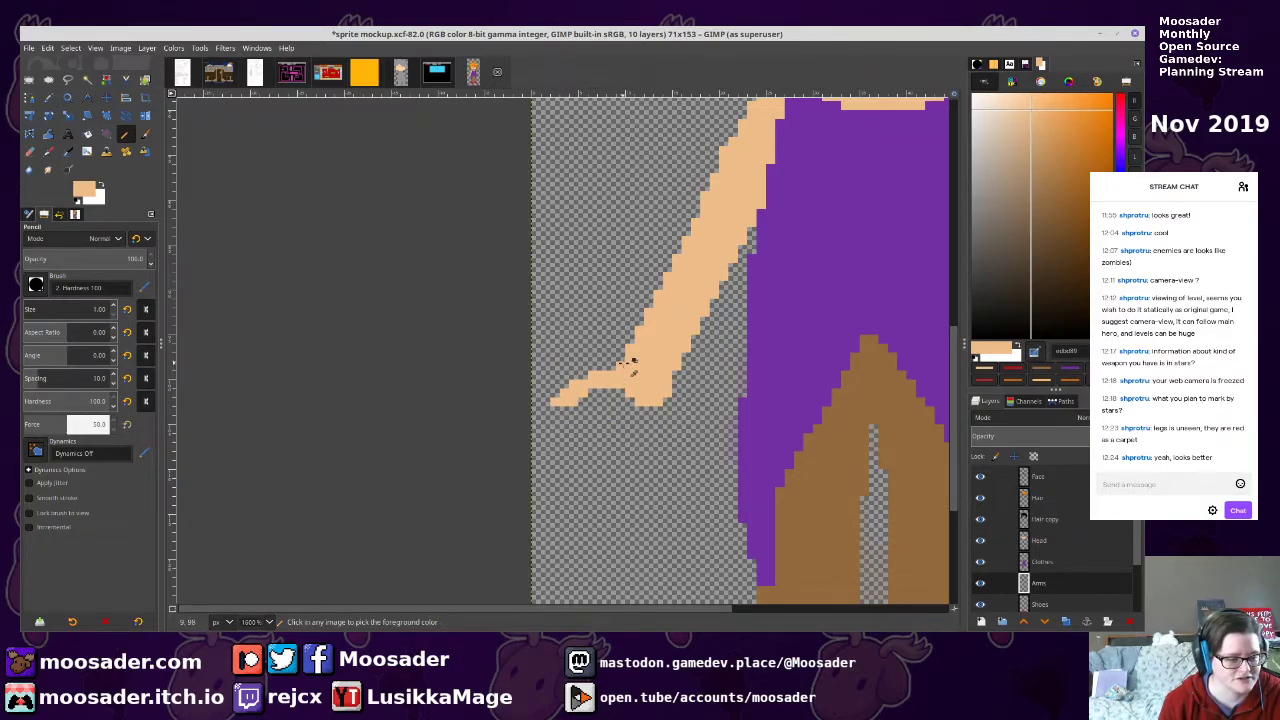
pyautogui.hotkey('ctrl', 'z')
# Outline a rounded hand with a thumb at the left wrist and fill it with the skin tone
pyautogui.moveTo(622, 374)
pyautogui.mouseDown()
pyautogui.moveTo(584, 390)
pyautogui.moveTo(626, 466)
pyautogui.moveTo(672, 428)
pyautogui.moveTo(682, 396)
pyautogui.mouseUp()
pyautogui.hotkey('shift', 'b')
pyautogui.click(657, 425)
pyautogui.hotkey('shift', 'e')
pyautogui.click(667, 430)
# Erase thin diagonal gaps in the left hand to separate the fingers
pyautogui.hotkey('shift', 'r')
pyautogui.hotkey('shift', 'e')
pyautogui.moveTo(639, 430); pyautogui.dragTo(619, 468)
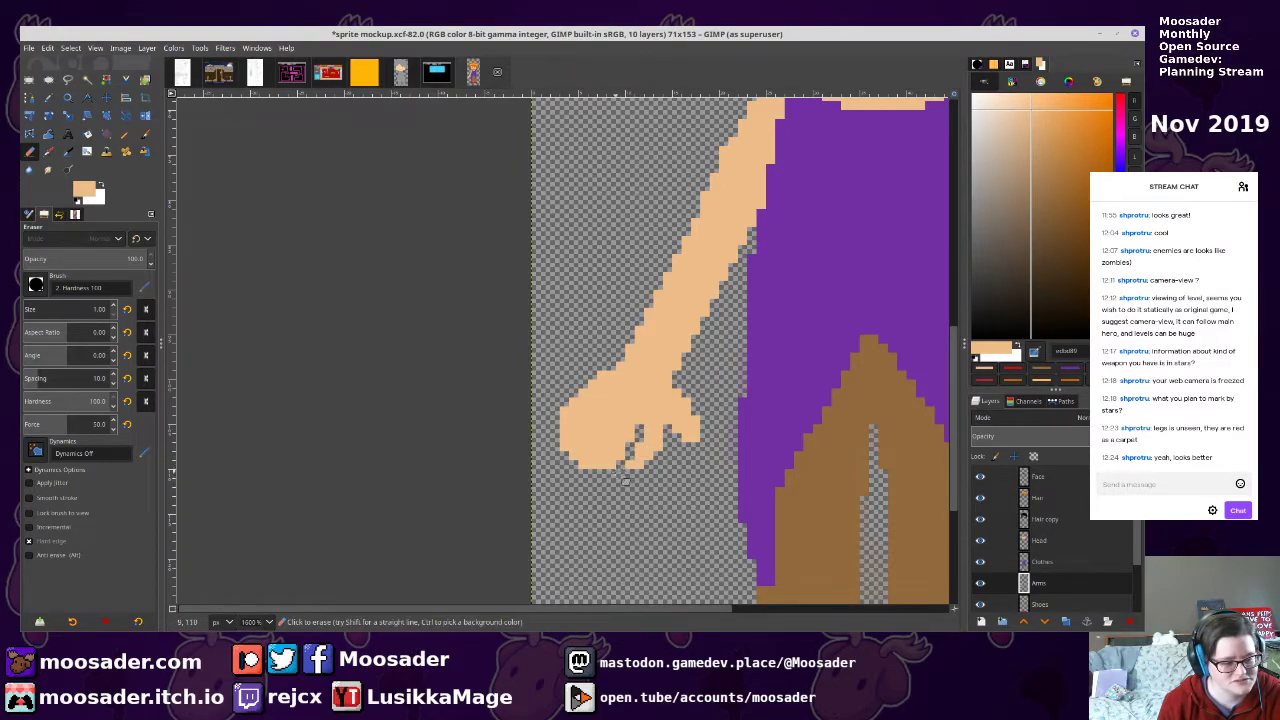
pyautogui.moveTo(612, 421); pyautogui.dragTo(582, 466)
pyautogui.hotkey('ctrl', 'z')
pyautogui.moveTo(611, 421); pyautogui.dragTo(579, 465)
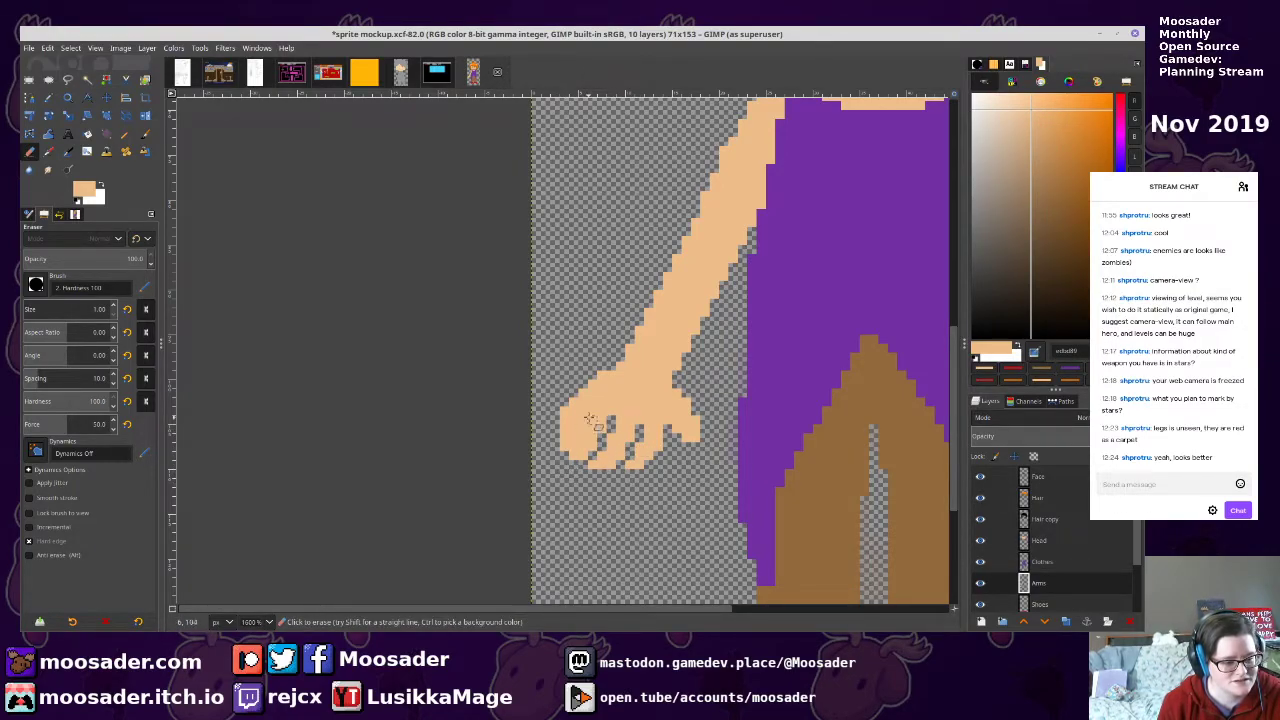
# Undo the finger gaps and extend the left hand's rounded edge with the skin tone
pyautogui.scroll(-2, 596, 428)
pyautogui.scroll(-3, 594, 436)
pyautogui.scroll(1, 662, 436)
pyautogui.scroll(5, 524, 479)
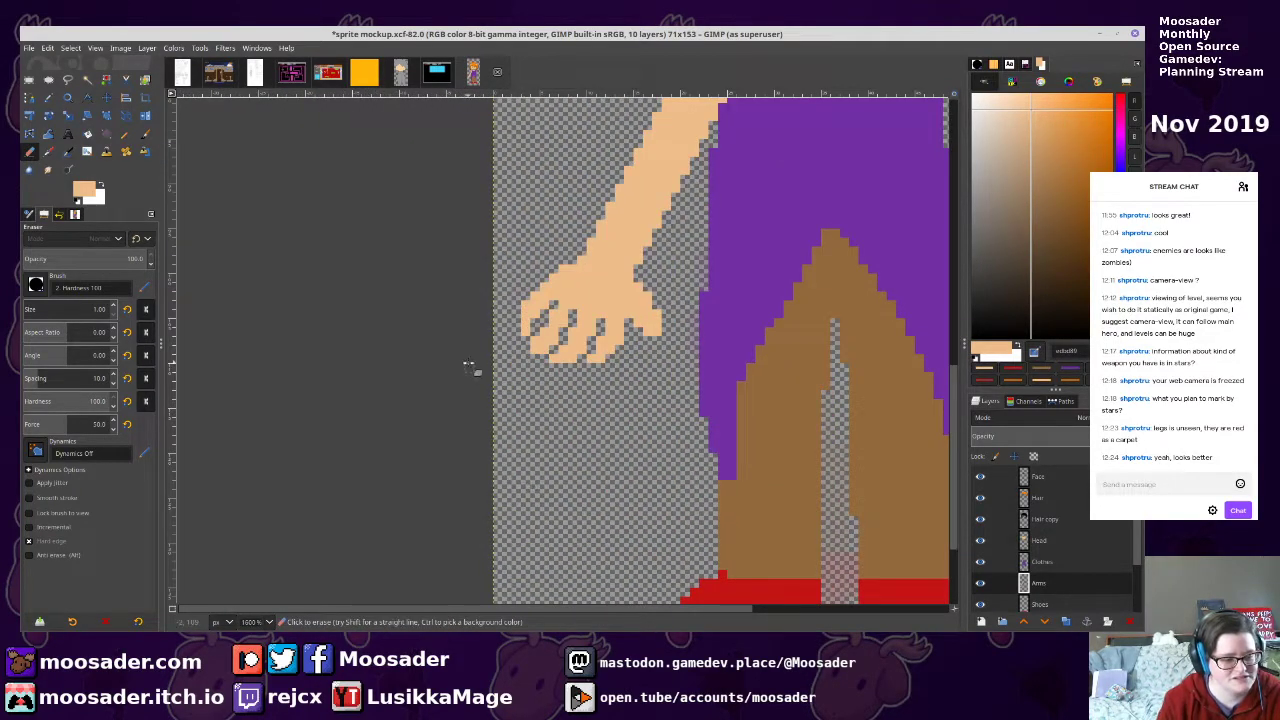
pyautogui.hotkey('ctrl', 'z')
pyautogui.hotkey('ctrl', 'z')
pyautogui.hotkey('ctrl', 'z')
pyautogui.press('n')
pyautogui.moveTo(517, 323)
pyautogui.mouseDown()
pyautogui.moveTo(526, 364)
pyautogui.moveTo(574, 376)
pyautogui.moveTo(601, 358)
pyautogui.moveTo(526, 350)
pyautogui.mouseUp()
pyautogui.hotkey('shift', 'e')
pyautogui.click(601, 367)
pyautogui.press('n')
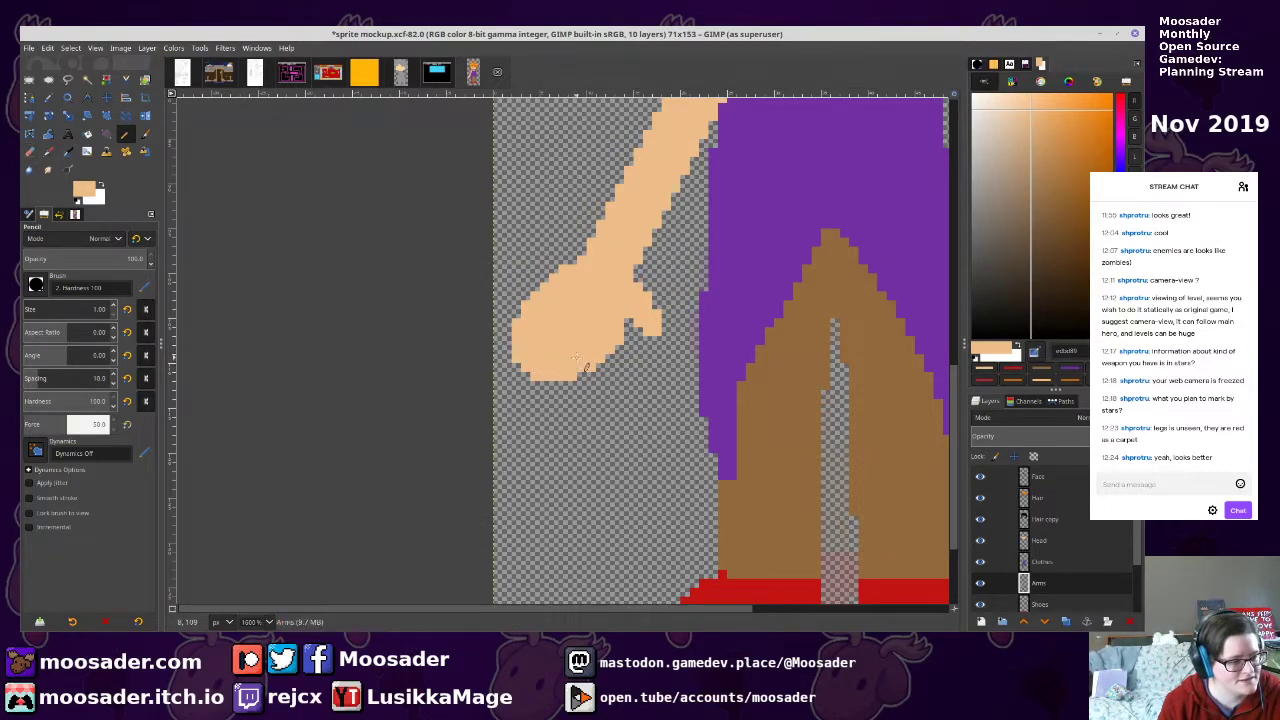
# Erase new finger gaps into the enlarged left hand
pyautogui.press('e')
pyautogui.moveTo(520, 337); pyautogui.dragTo(576, 390)
pyautogui.hotkey('ctrl', 'shift', 'a')
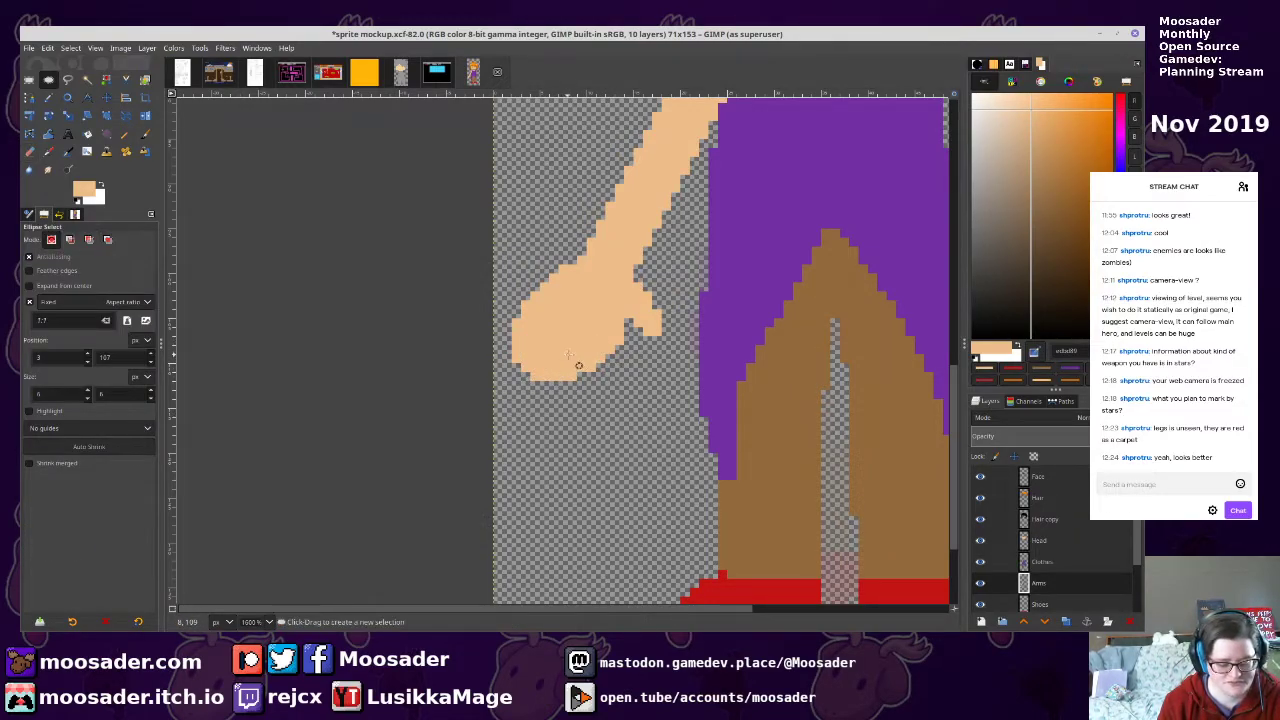
pyautogui.hotkey('shift', 'e')
pyautogui.hotkey('ctrl', 'z')
pyautogui.moveTo(583, 340); pyautogui.dragTo(563, 378)
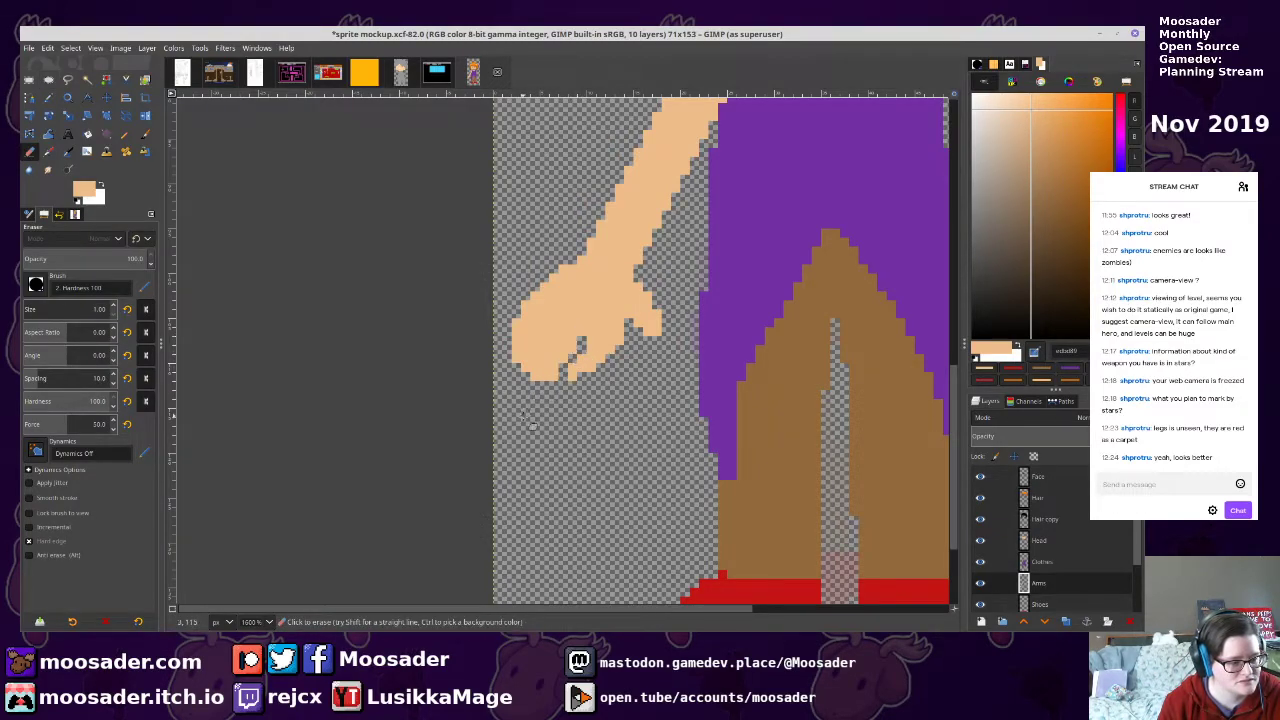
pyautogui.moveTo(554, 333)
pyautogui.mouseDown()
pyautogui.moveTo(503, 400)
pyautogui.moveTo(516, 332)
pyautogui.mouseUp()
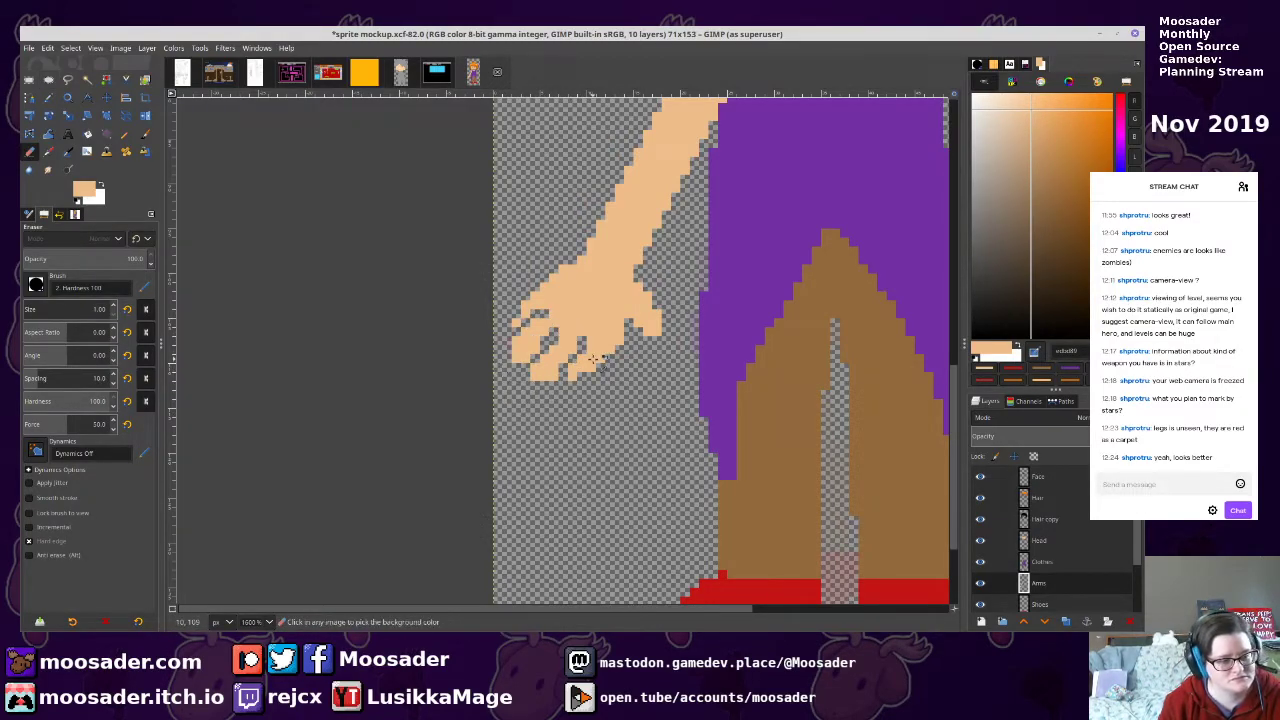
# Undo the left hand's drawing back to the bare wrist
pyautogui.keyDown('ctrl'); pyautogui.scroll(-5, 593, 358); pyautogui.keyUp('ctrl')
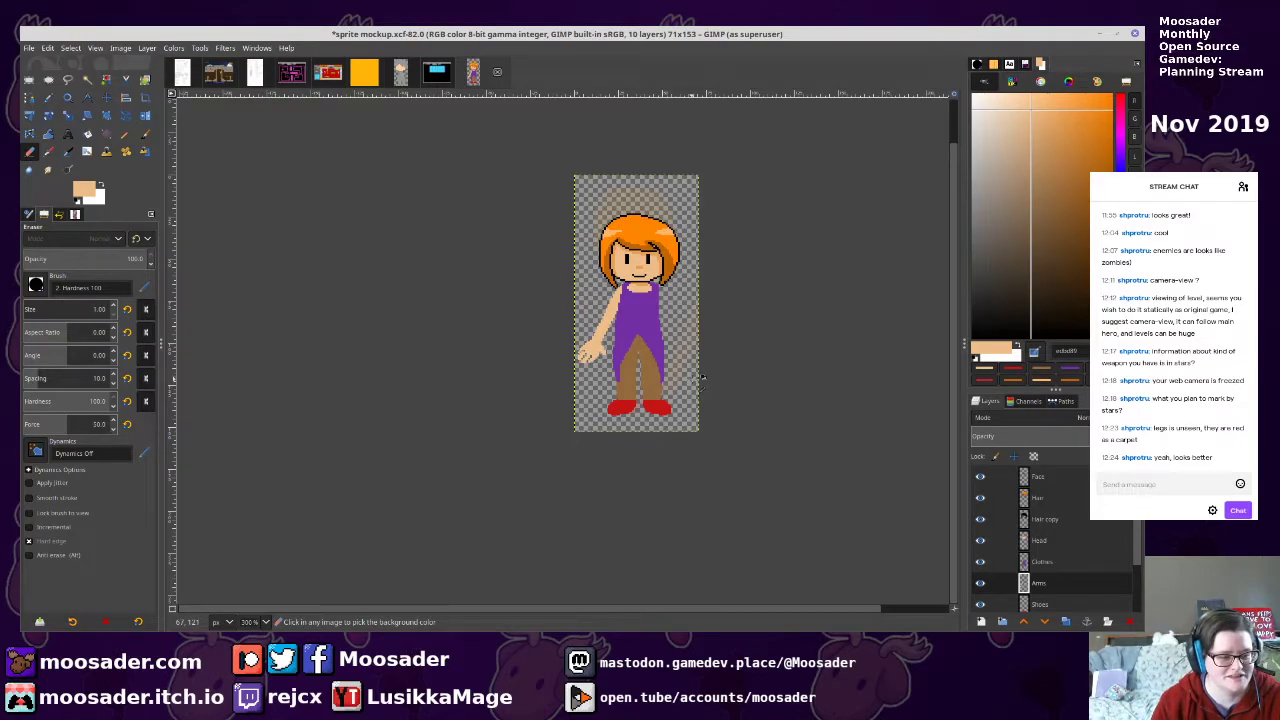
pyautogui.keyDown('ctrl'); pyautogui.scroll(6, 557, 362); pyautogui.keyUp('ctrl')
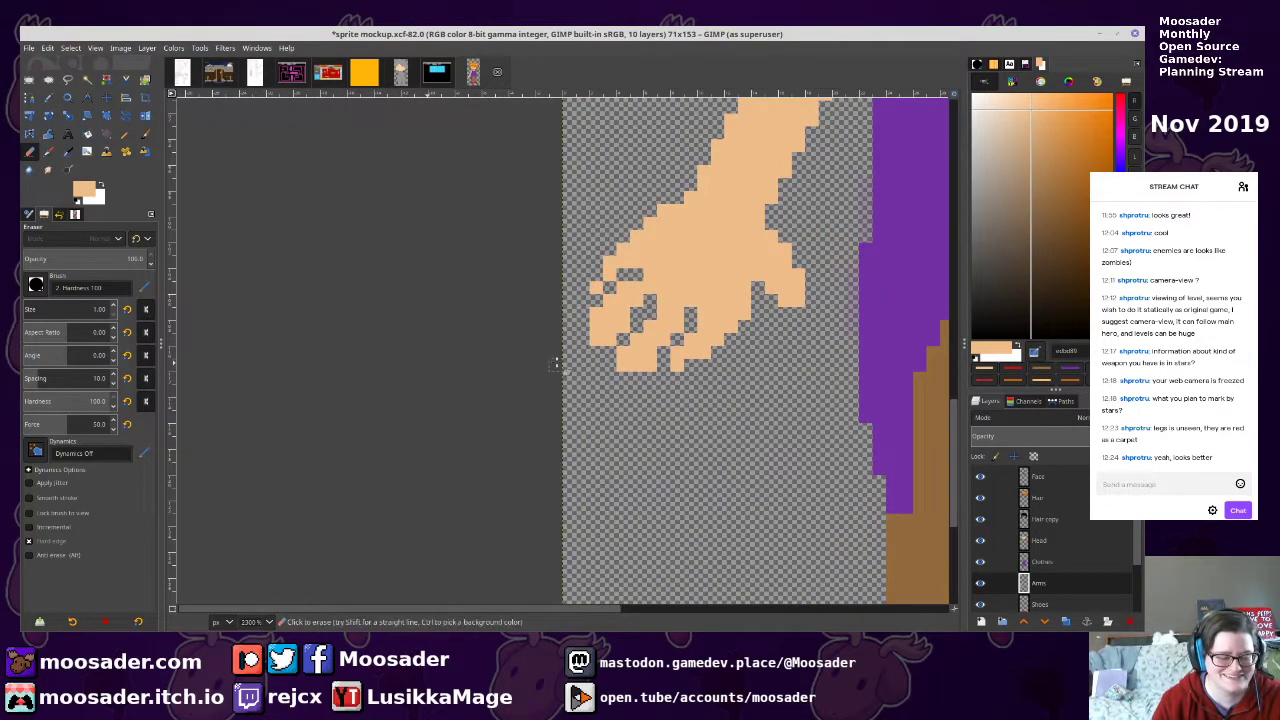
pyautogui.hotkey('ctrl', 'z')
pyautogui.hotkey('ctrl', 'z')
pyautogui.hotkey('ctrl', 'z')
pyautogui.hotkey('ctrl', 'z')
pyautogui.hotkey('ctrl', 'z')
pyautogui.click(609, 340)
pyautogui.hotkey('ctrl', 'z')
pyautogui.hotkey('ctrl', 'z')
pyautogui.hotkey('ctrl', 'z')
pyautogui.hotkey('ctrl', 'z')
pyautogui.hotkey('ctrl', 'z')
pyautogui.hotkey('ctrl', 'z')
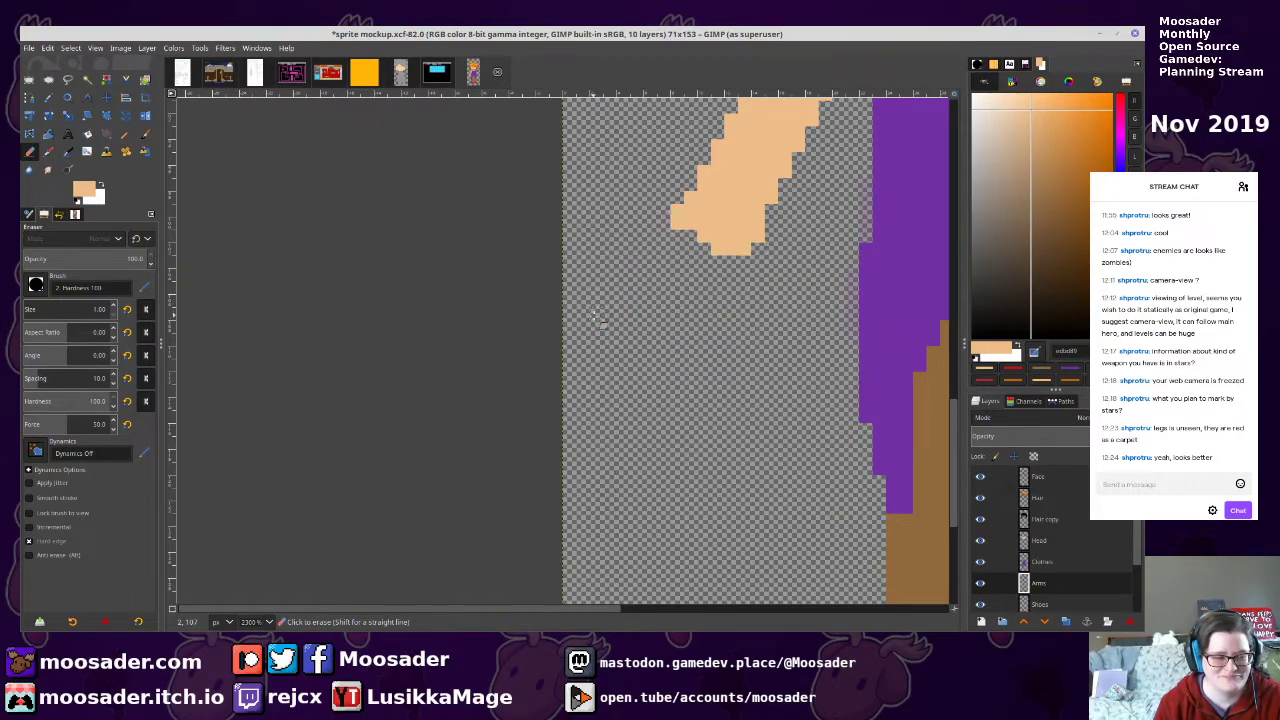
# Redraw the left hand as a smaller rounded shape with a thumb, filled with the skin tone, and save the image
pyautogui.hotkey('ctrl', 'y')
pyautogui.press('n')
pyautogui.keyDown('ctrl'); pyautogui.click(697, 208); pyautogui.keyUp('ctrl')
pyautogui.moveTo(679, 199)
pyautogui.mouseDown()
pyautogui.moveTo(650, 237)
pyautogui.moveTo(706, 313)
pyautogui.moveTo(745, 248)
pyautogui.moveTo(760, 252)
pyautogui.mouseUp()
pyautogui.hotkey('shift', 'b')
pyautogui.click(710, 256)
pyautogui.press('n')
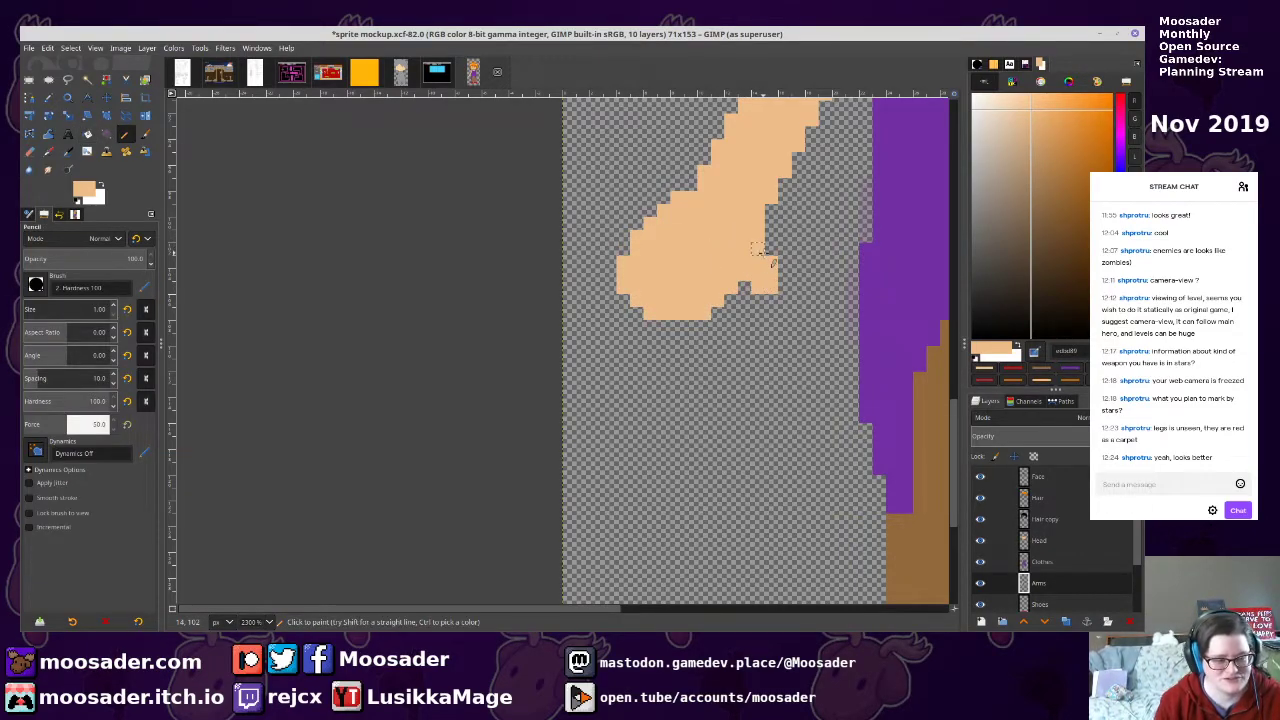
pyautogui.moveTo(652, 277)
pyautogui.mouseDown()
pyautogui.moveTo(608, 288)
pyautogui.moveTo(622, 326)
pyautogui.moveTo(676, 301)
pyautogui.moveTo(623, 298)
pyautogui.moveTo(635, 326)
pyautogui.moveTo(693, 310)
pyautogui.moveTo(637, 338)
pyautogui.moveTo(677, 338)
pyautogui.moveTo(680, 354)
pyautogui.moveTo(678, 338)
pyautogui.moveTo(730, 296)
pyautogui.mouseUp()
pyautogui.keyDown('ctrl'); pyautogui.scroll(-5, 802, 310); pyautogui.keyUp('ctrl')
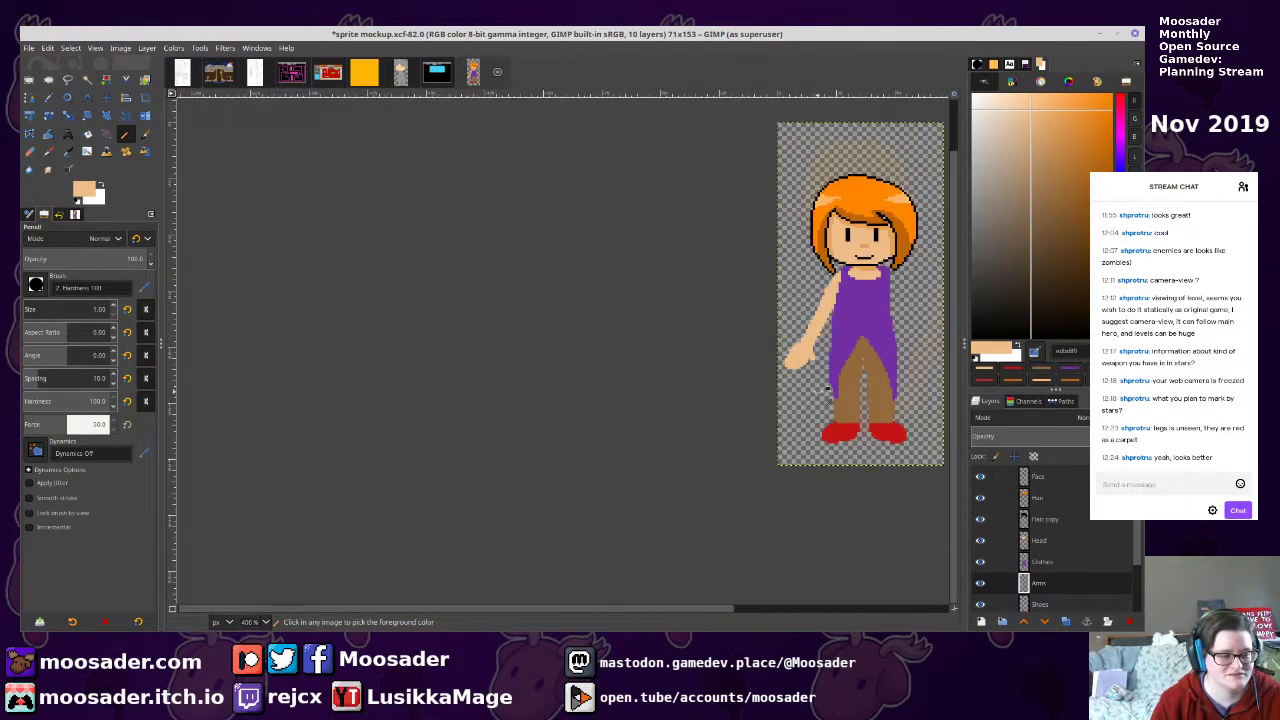
pyautogui.moveTo(822, 389); pyautogui.dragTo(739, 432)
pyautogui.hotkey('ctrl', 's')
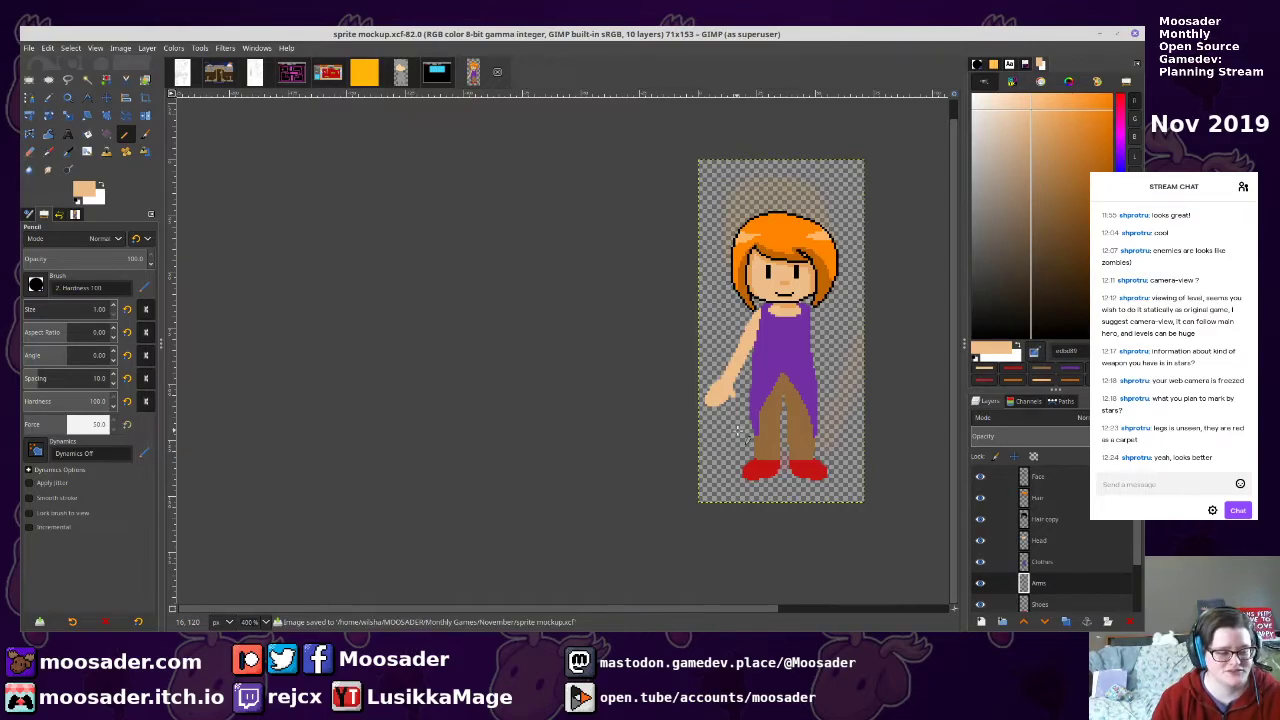
# Copy the left arm, flip the copy horizontally, and move it to the right shoulder
pyautogui.press('u')
pyautogui.click(740, 355)
pyautogui.hotkey('ctrl', 'c')
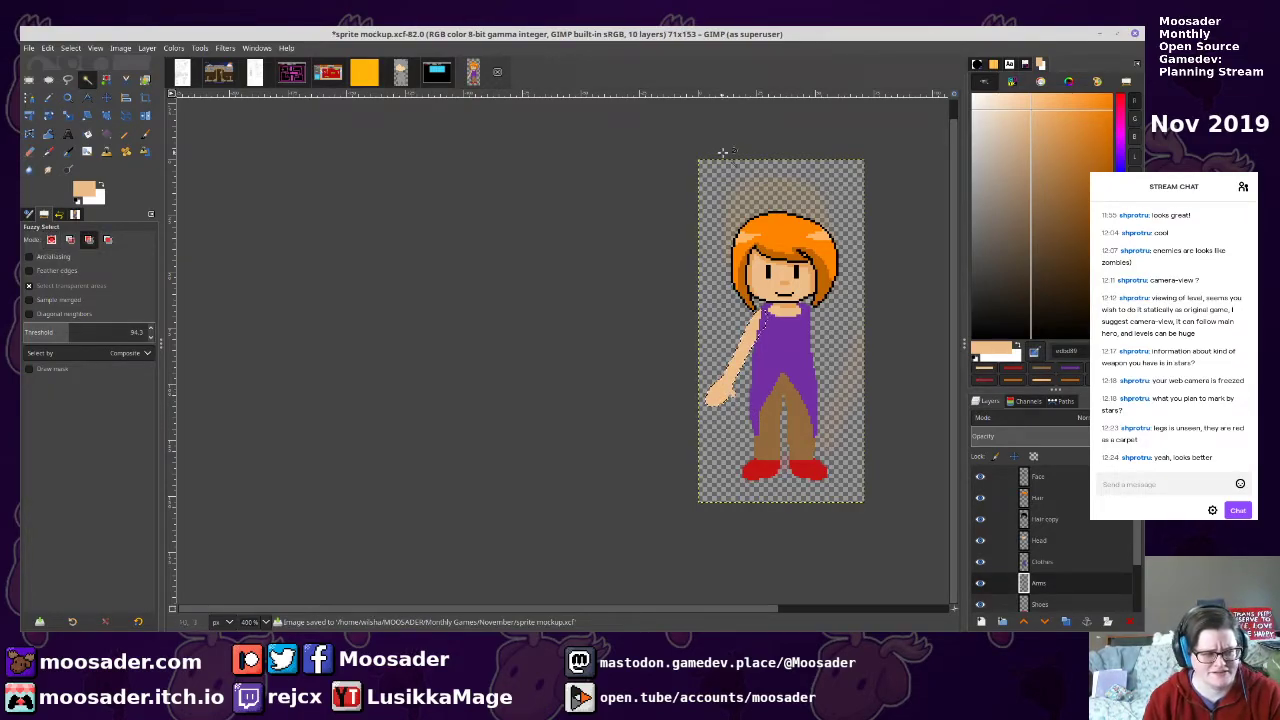
pyautogui.hotkey('ctrl', 'v')
pyautogui.click(147, 48)
pyautogui.moveTo(270, 209)
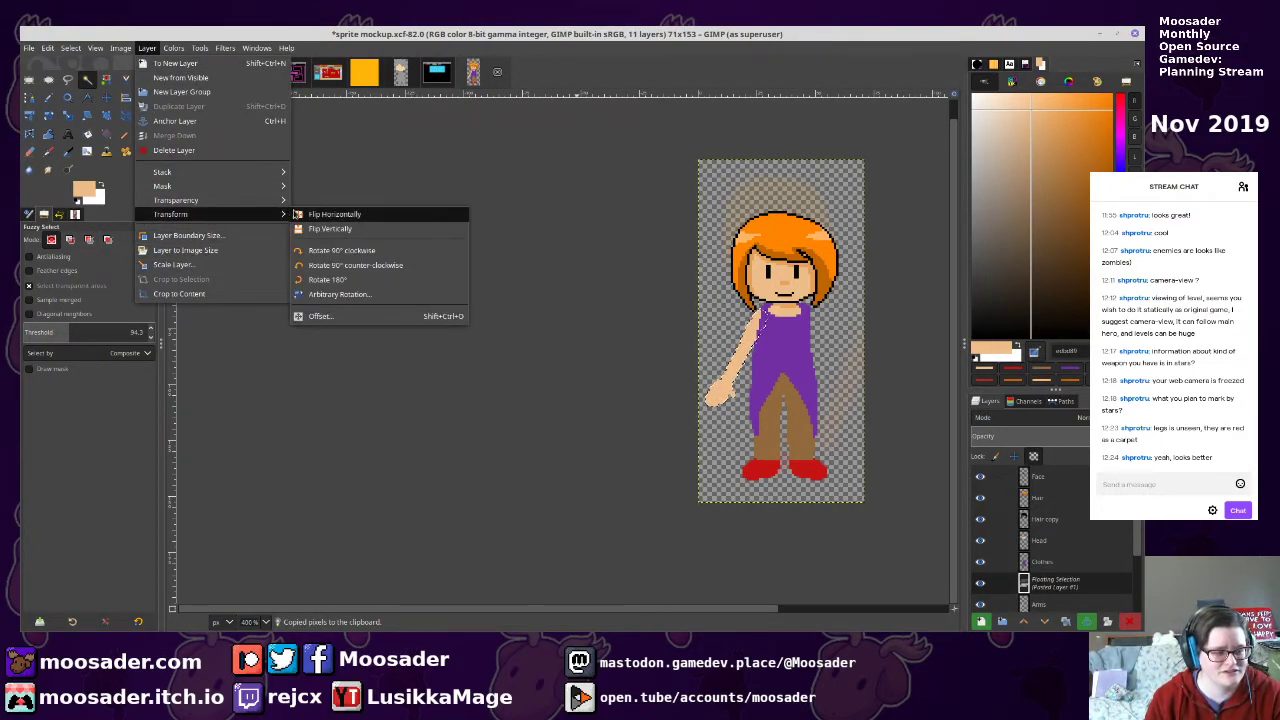
pyautogui.click(335, 232)
pyautogui.moveTo(722, 342); pyautogui.dragTo(810, 337)
# Copy the Arms layer's content and add a transparent layer named Outlines between Arms and Shoes
pyautogui.hotkey('ctrl', 'c')
pyautogui.click(846, 446)
pyautogui.scroll(2, 846, 446)
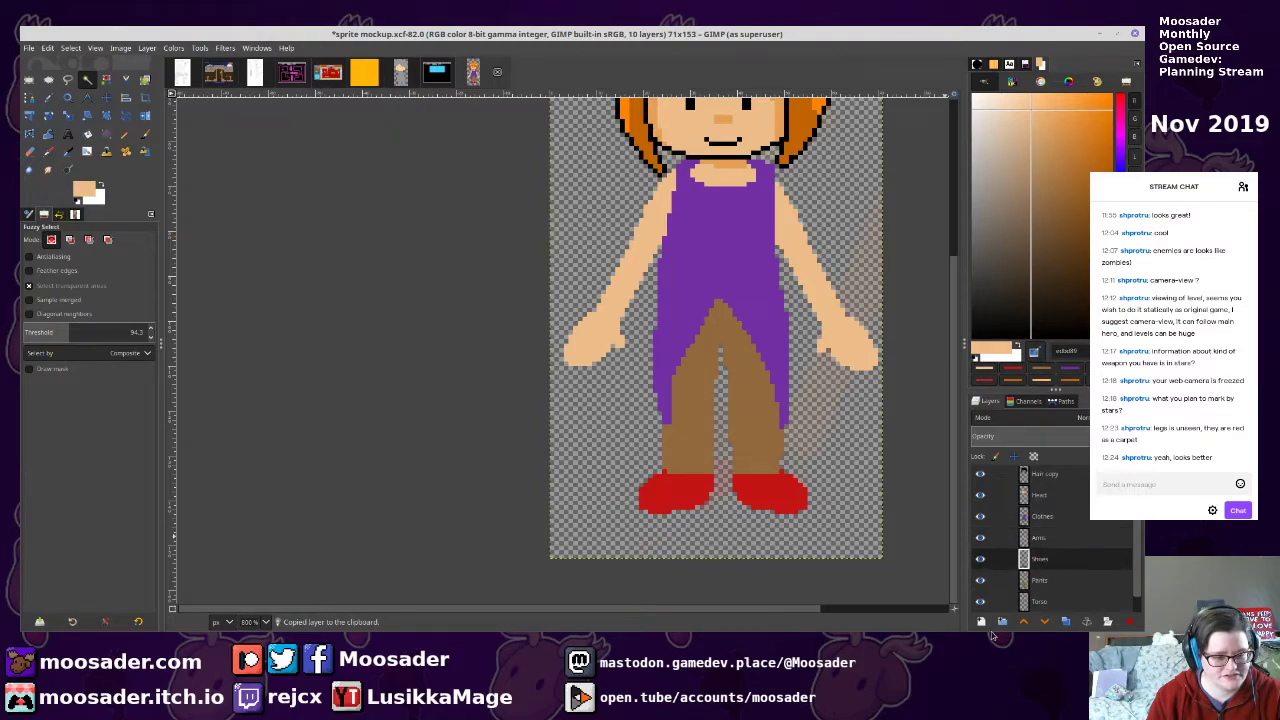
pyautogui.click(981, 621)
pyautogui.write('Outlines')
pyautogui.press('Return')
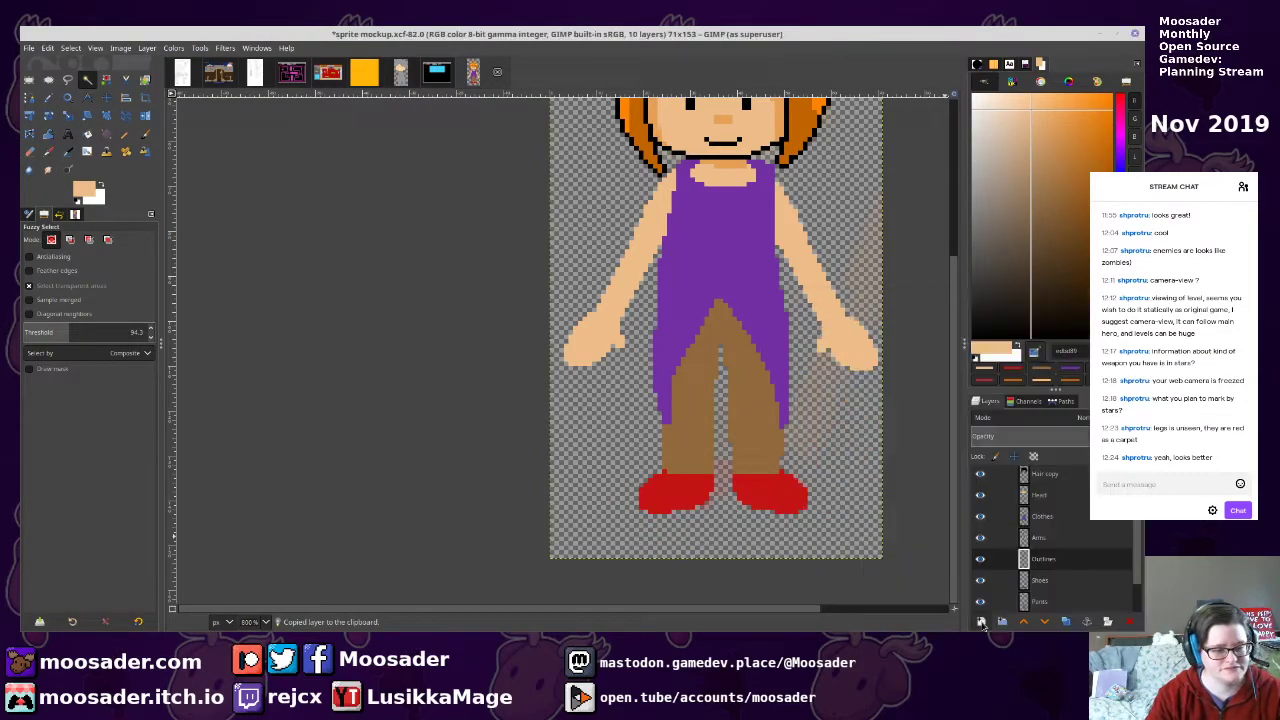
# Paste the arms onto the Outlines layer, paint them black with a size 201 pencil, and anchor them
pyautogui.hotkey('ctrl', 'v')
pyautogui.press('d')
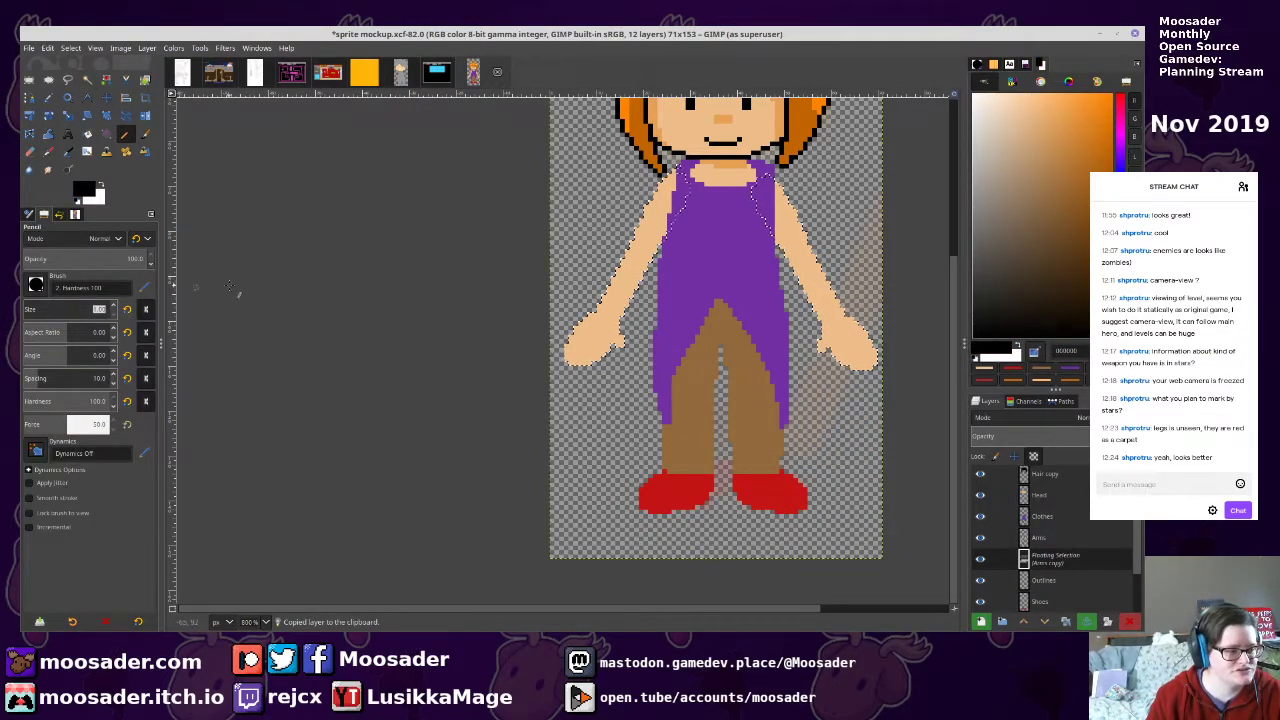
pyautogui.click(58, 309)
pyautogui.click(783, 302)
pyautogui.hotkey('ctrl', 'h')
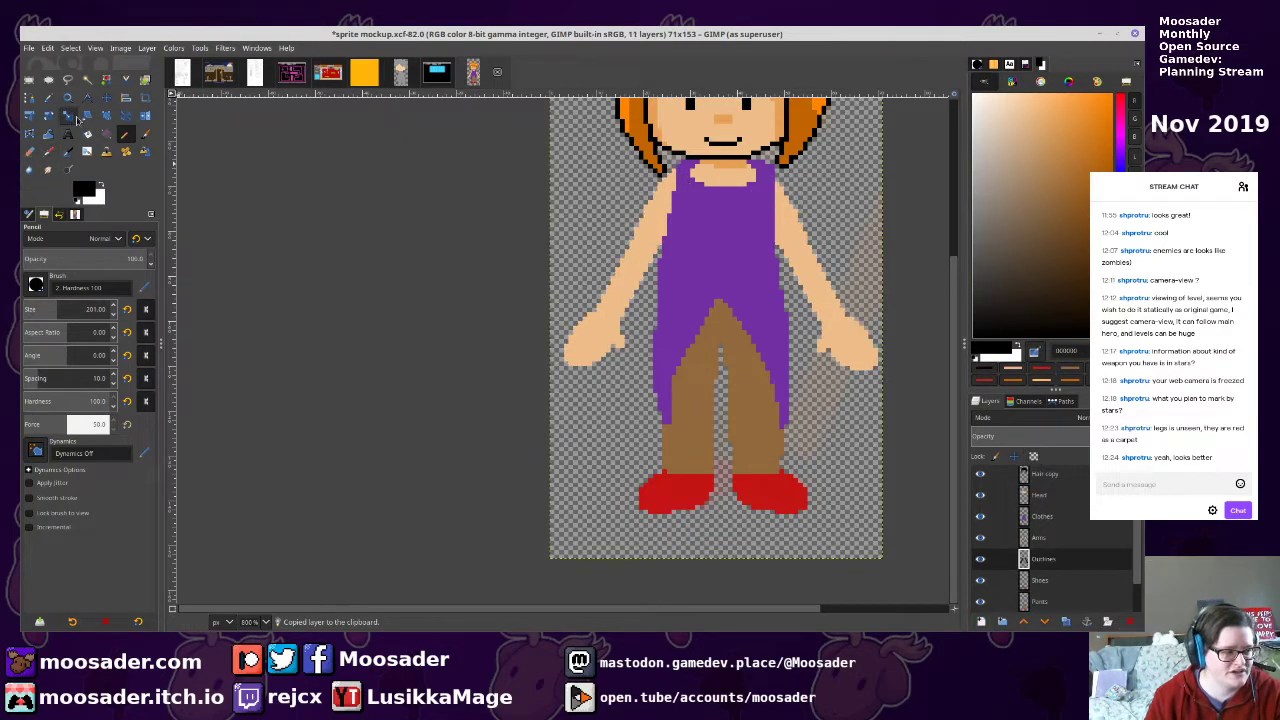
# Build a black outline around both arms from shifted copies of the black silhouette, and save the image
pyautogui.click(106, 98)
pyautogui.scroll(2, 650, 272)
pyautogui.hotkey('ctrl', 'c')
pyautogui.hotkey('ctrl', 'v')
pyautogui.hotkey('ctrl', 'h')
pyautogui.moveTo(655, 265); pyautogui.dragTo(498, 316)
pyautogui.hotkey('ctrl', 's')
pyautogui.click(1058, 581)
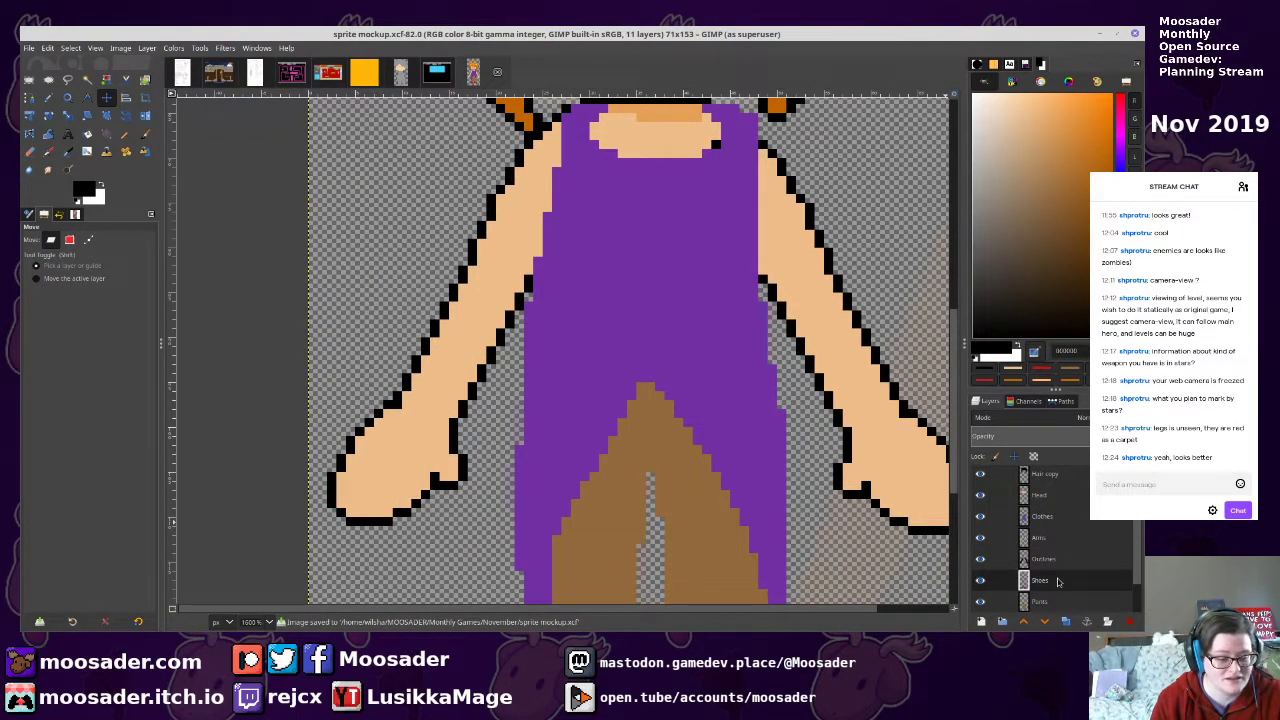
# Duplicate the Shoes layer
pyautogui.scroll(-6, 1050, 585)
pyautogui.hotkey('ctrl', 'c')
pyautogui.hotkey('shift', 'ctrl', 'd')
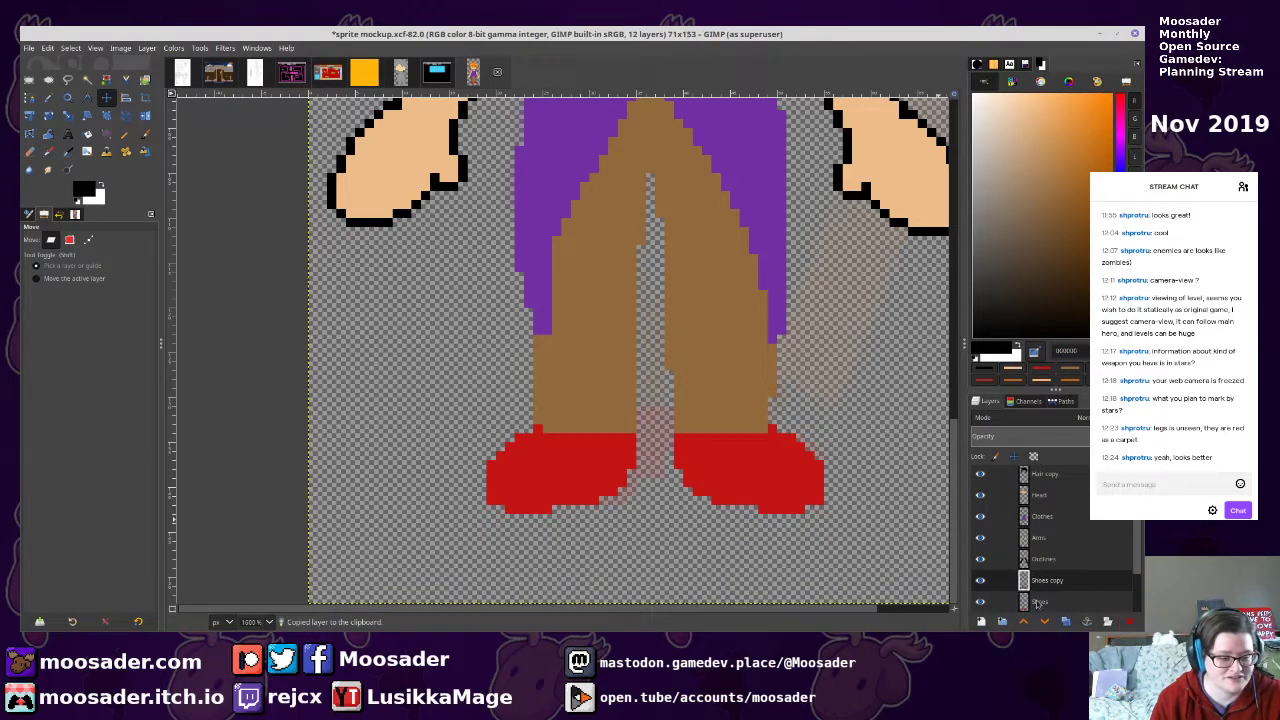
# Select both shoe shapes on the Shoes copy layer, fill them with black, and clear the selection
pyautogui.press('u')
pyautogui.keyDown('shift'); pyautogui.click(677, 462); pyautogui.keyUp('shift')
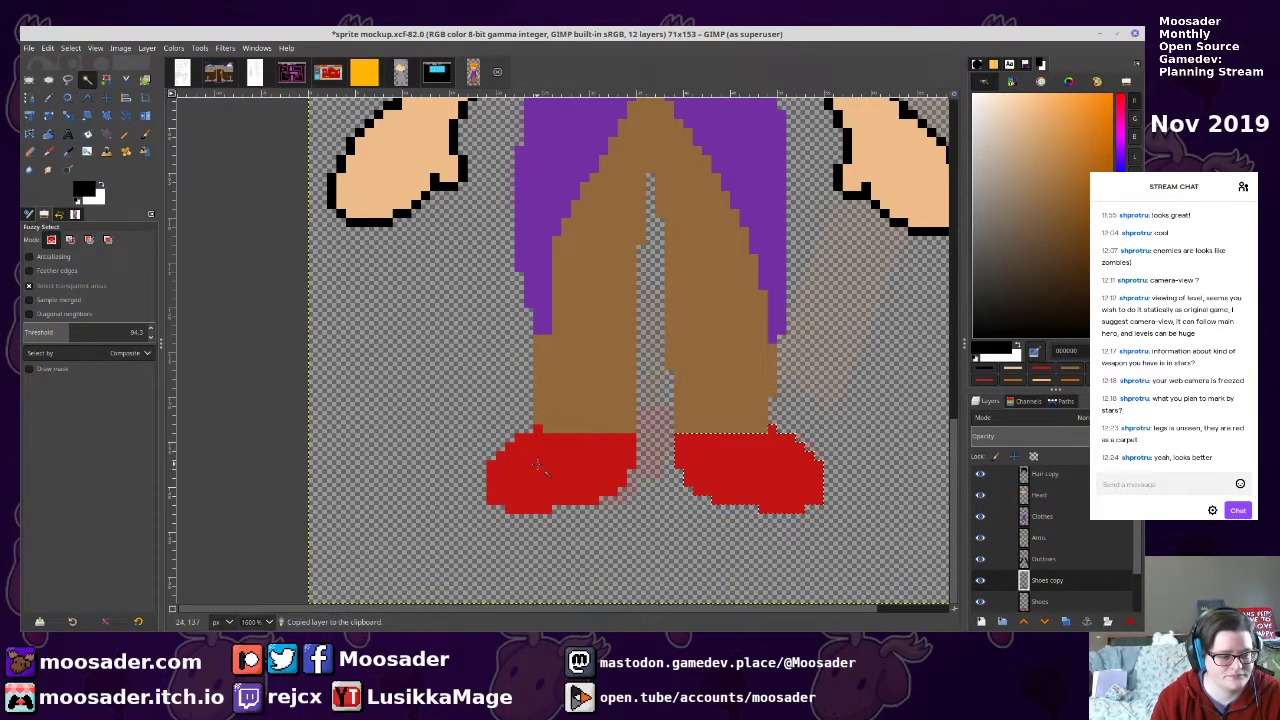
pyautogui.press('n')
pyautogui.hotkey('ctrl', ',')
pyautogui.hotkey('ctrl', 'shift', 'a')
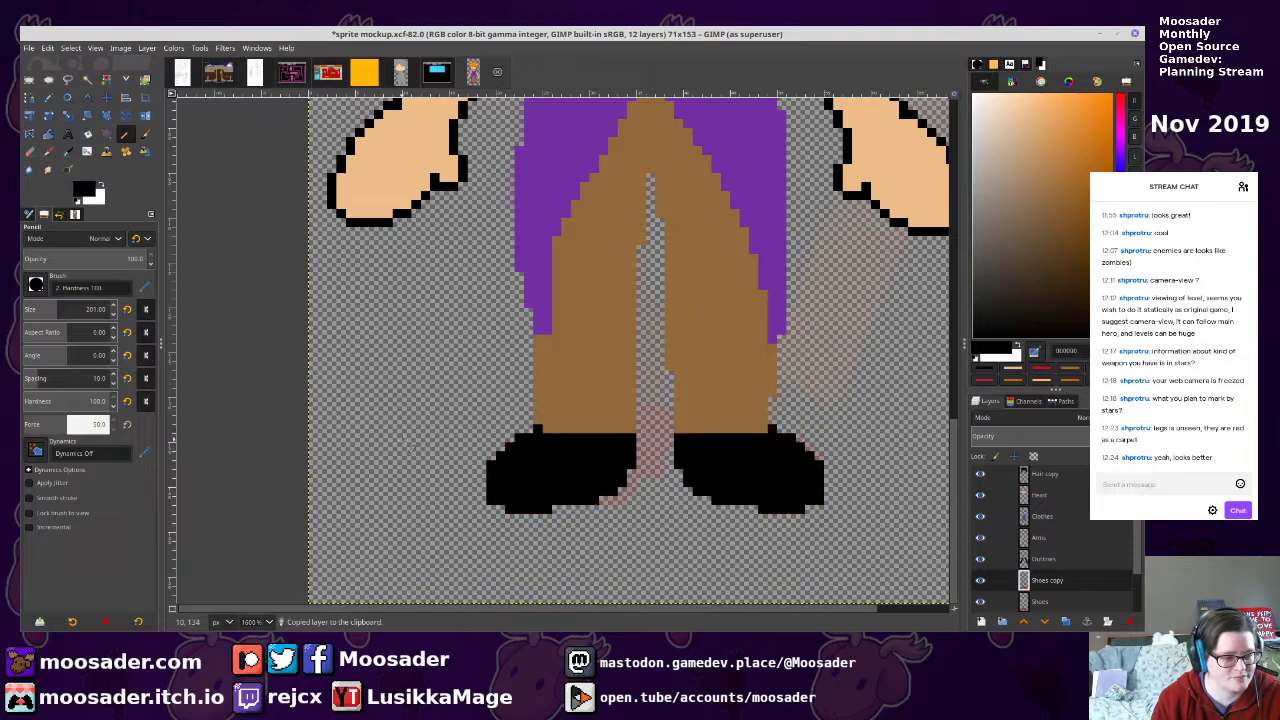
# Place Shoes copy beneath the Shoes layer and paste black shoe copies onto it, shifted one pixel up and one pixel down
pyautogui.scroll(-2, 1022, 573)
pyautogui.moveTo(1040, 537); pyautogui.dragTo(1043, 562)
pyautogui.click(105, 97)
pyautogui.hotkey('ctrl', 'c')
pyautogui.hotkey('ctrl', 'v')
pyautogui.press('Up')
pyautogui.hotkey('ctrl', 'h')
pyautogui.hotkey('ctrl', 'v')
pyautogui.press('Down')
pyautogui.hotkey('ctrl', 'h')
# Complete the shoe outline with black copies shifted one pixel left and one pixel right, and save the file
pyautogui.hotkey('ctrl', 'v')
pyautogui.press('Left')
pyautogui.hotkey('ctrl', 'h')
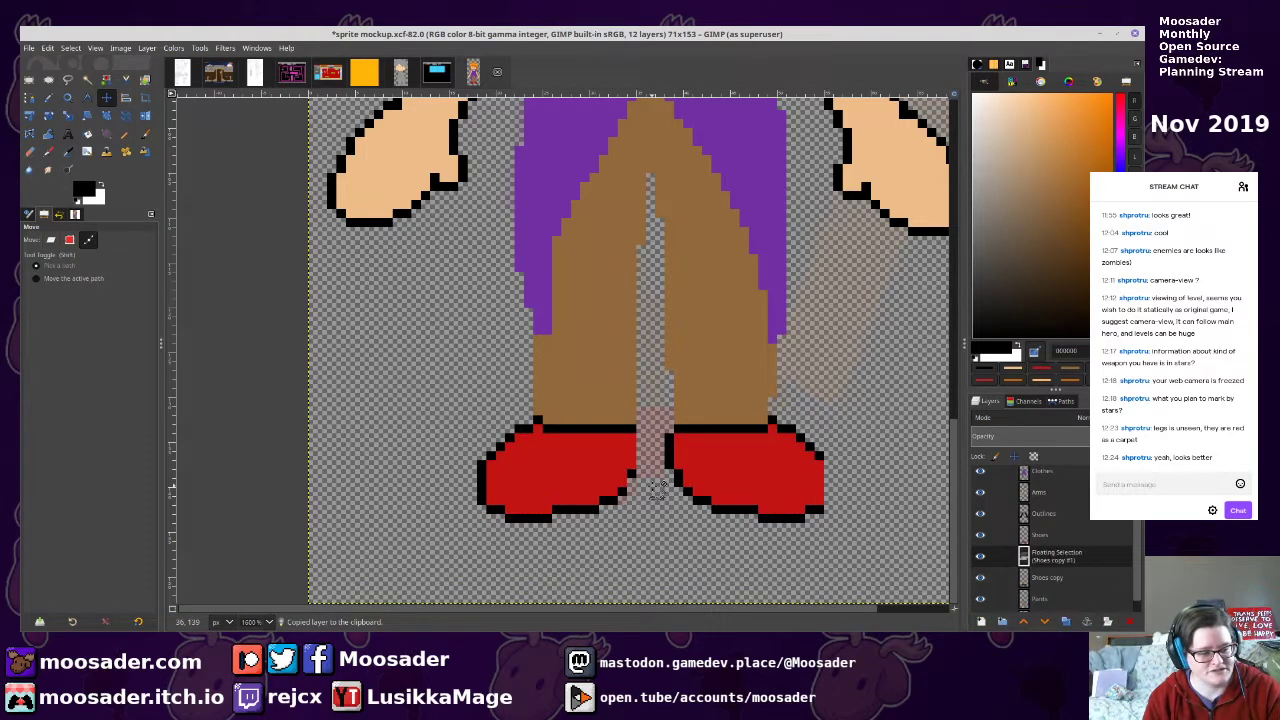
pyautogui.hotkey('ctrl', 'v')
pyautogui.press('Right')
pyautogui.hotkey('ctrl', 's')
# Select and copy the brown pants shape from the Pants layer, and add a new outlines layer beneath Pants
pyautogui.scroll(-2, 1094, 581)
pyautogui.click(1062, 555)
pyautogui.press('u')
pyautogui.click(751, 334)
pyautogui.hotkey('ctrl', 'c')
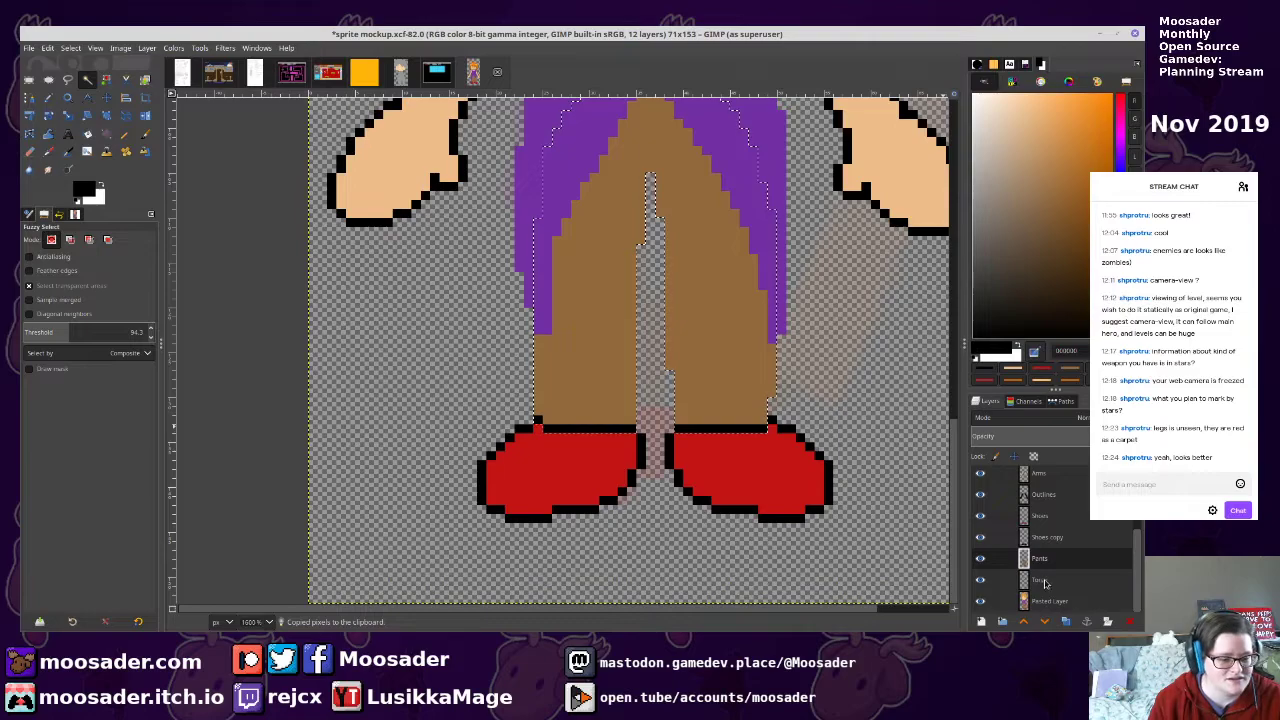
pyautogui.click(981, 621)
pyautogui.press('Return')
# Build a one-pixel black outline around the pants on the new layer from shifted black copies, and save the file
pyautogui.hotkey('ctrl', 'v')
pyautogui.press('n')
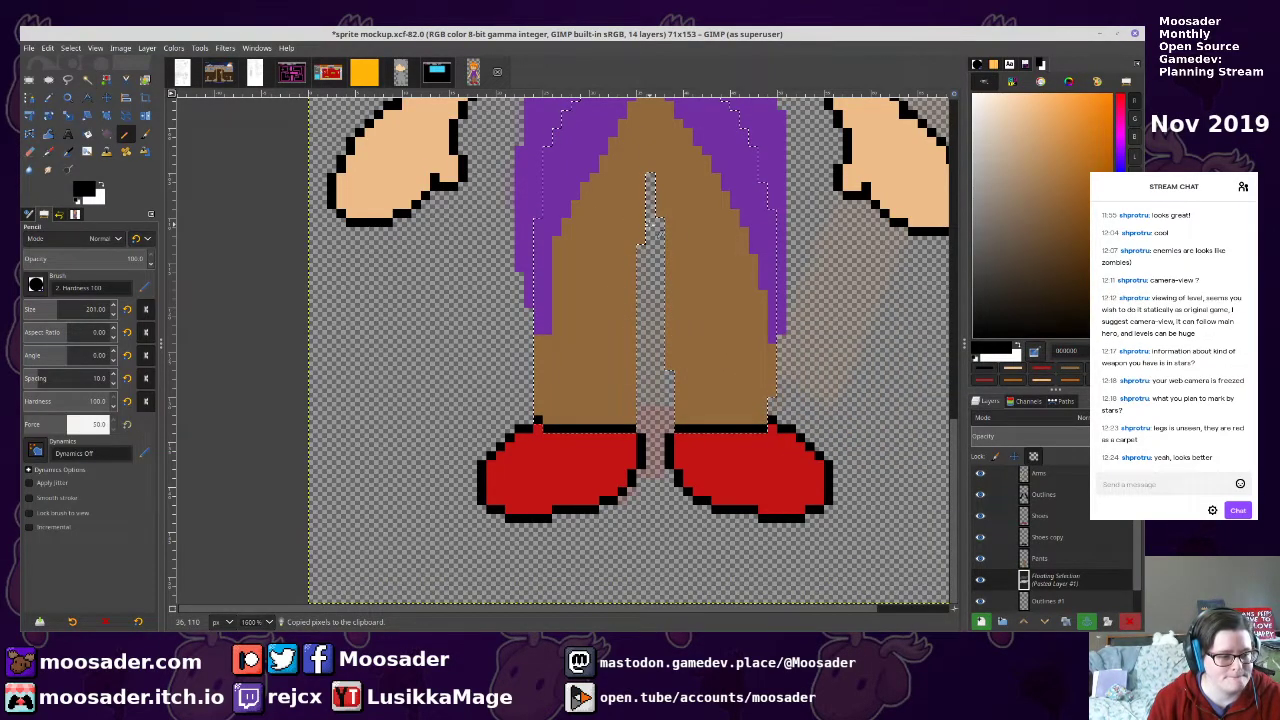
pyautogui.scroll(3, 630, 350)
pyautogui.press('m')
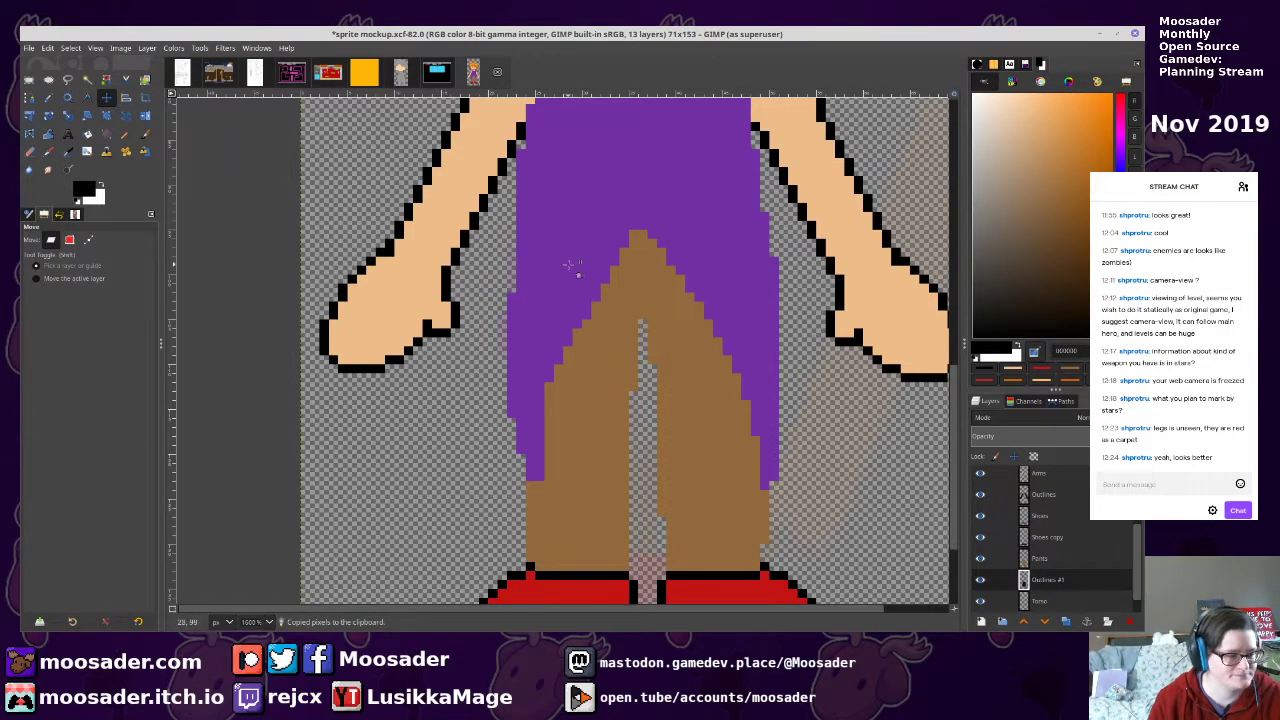
pyautogui.hotkey('ctrl', 'h')
pyautogui.hotkey('ctrl', 's')
# Select and copy the purple garment shape from the Clothes layer, and add a new outlines layer beneath Clothes
pyautogui.click(1050, 522)
pyautogui.scroll(2, 1047, 565)
pyautogui.click(1043, 523)
pyautogui.press('u')
pyautogui.click(717, 211)
pyautogui.hotkey('ctrl', 'c')
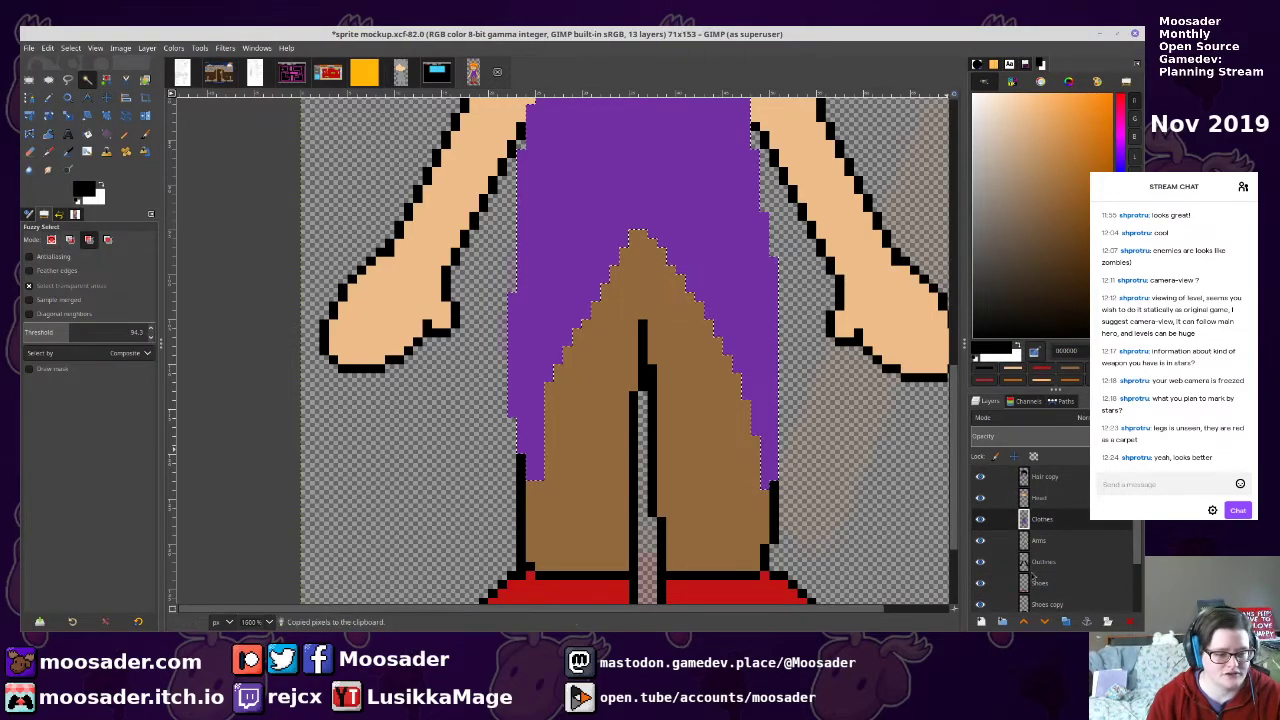
pyautogui.click(1002, 621)
pyautogui.hotkey('ctrl', 'z')
pyautogui.click(983, 622)
pyautogui.press('Return')
# Fill the garment silhouette with black on the new layer, extend it one pixel around the garment as an outline, and save the file
pyautogui.hotkey('shift', 'b')
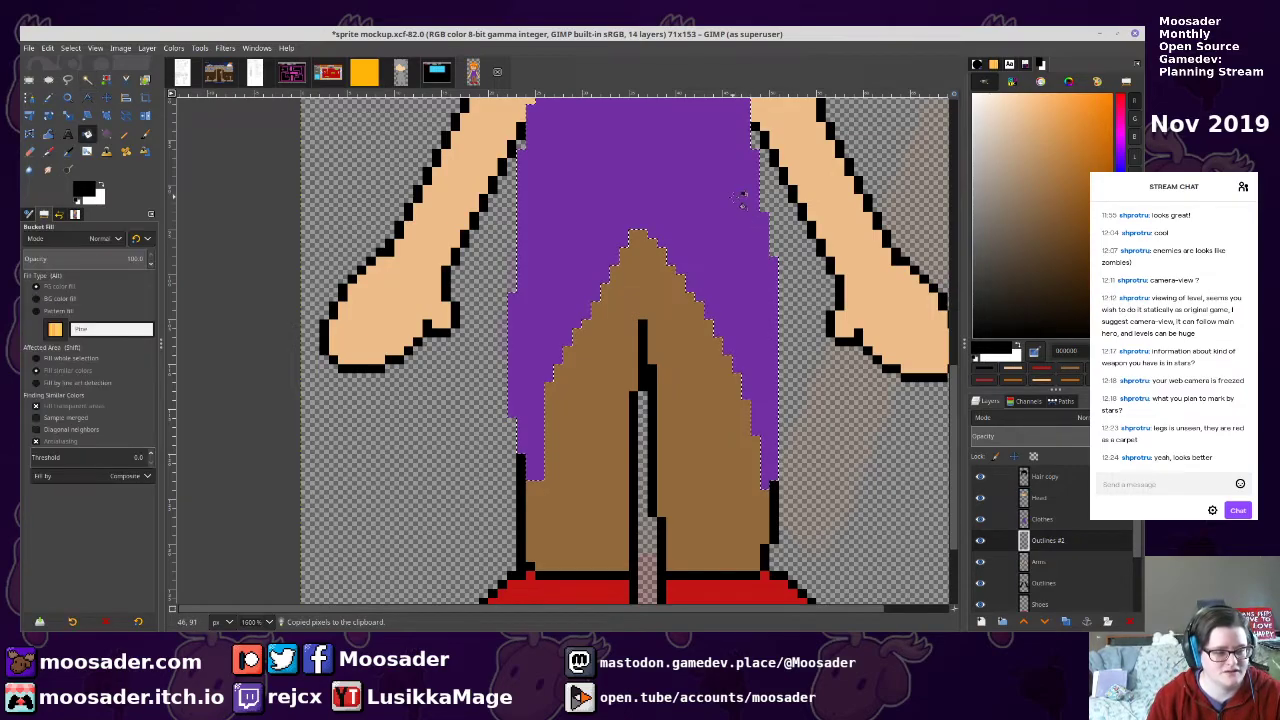
pyautogui.click(108, 98)
pyautogui.scroll(4, 594, 370)
pyautogui.hotkey('ctrl', 'shift', 'a')
pyautogui.hotkey('ctrl', 'shift', 's')
pyautogui.press('Escape')
pyautogui.hotkey('ctrl', 'c')
pyautogui.hotkey('ctrl', 's')
pyautogui.press('3')
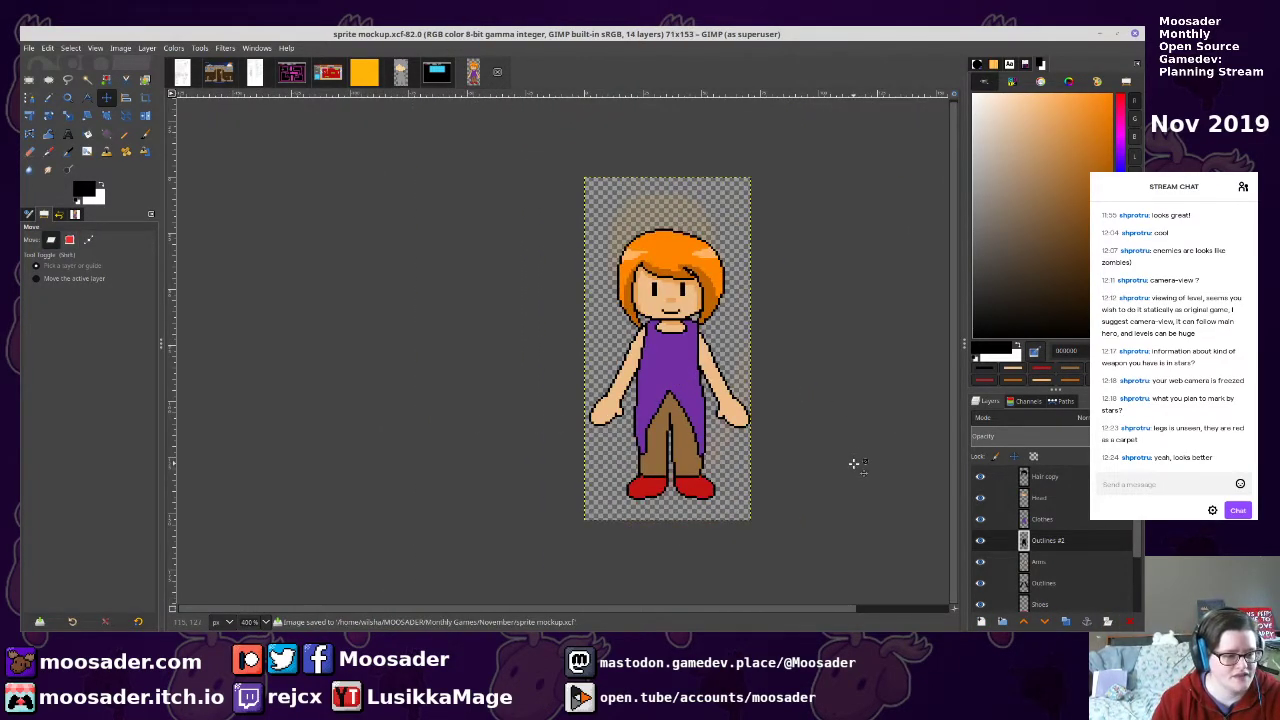
# Merge the Clothes layer and the Arms layer down into the outline layers directly beneath them
pyautogui.click(1050, 519)
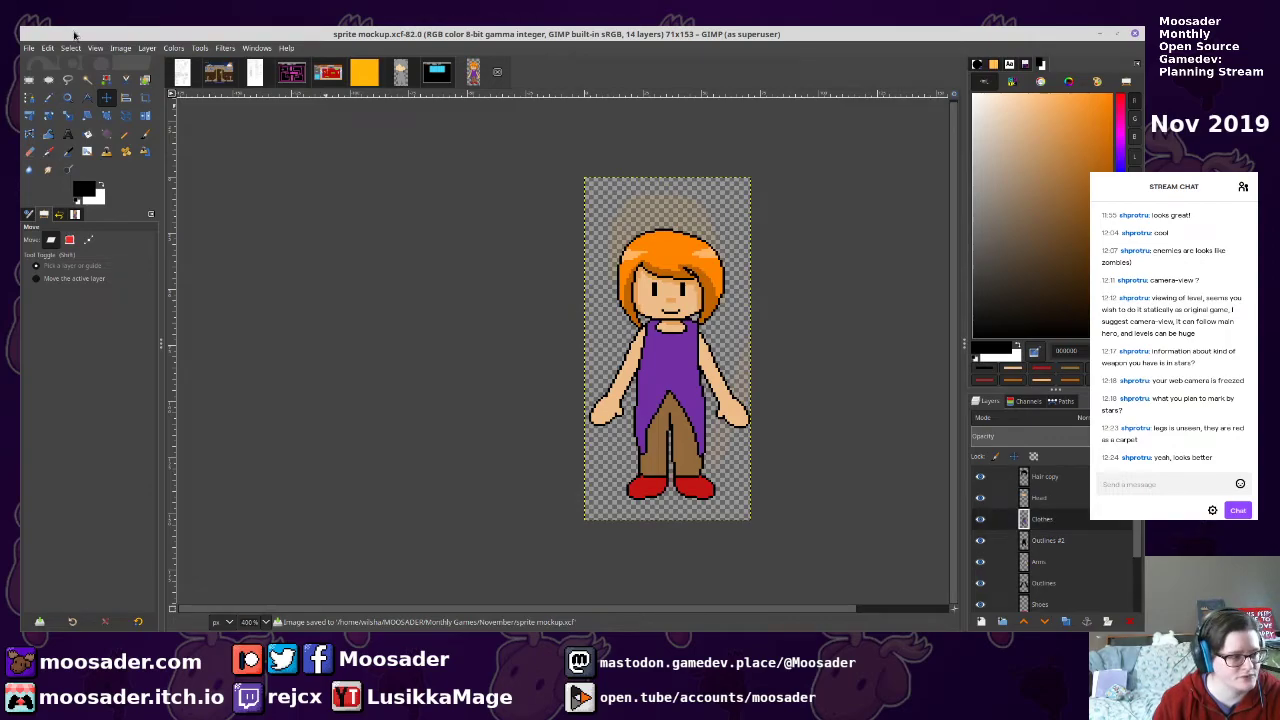
pyautogui.click(147, 48)
pyautogui.click(175, 138)
pyautogui.click(1035, 527)
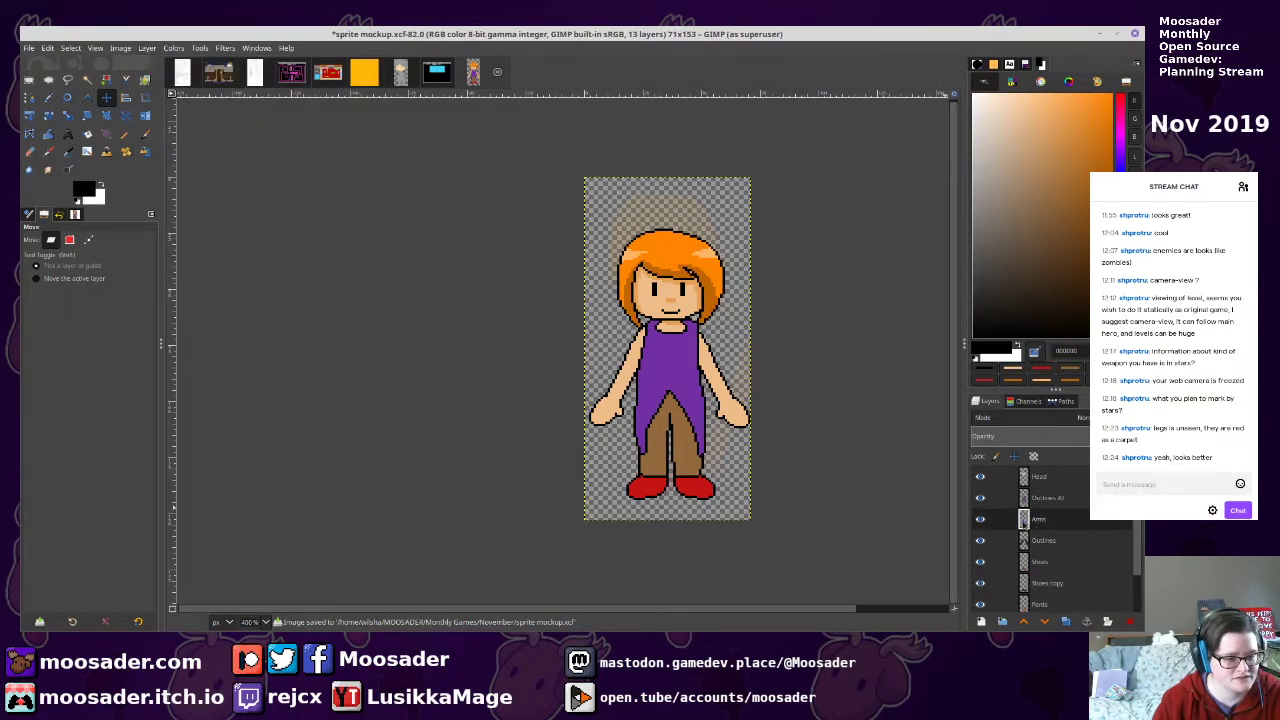
pyautogui.click(147, 48)
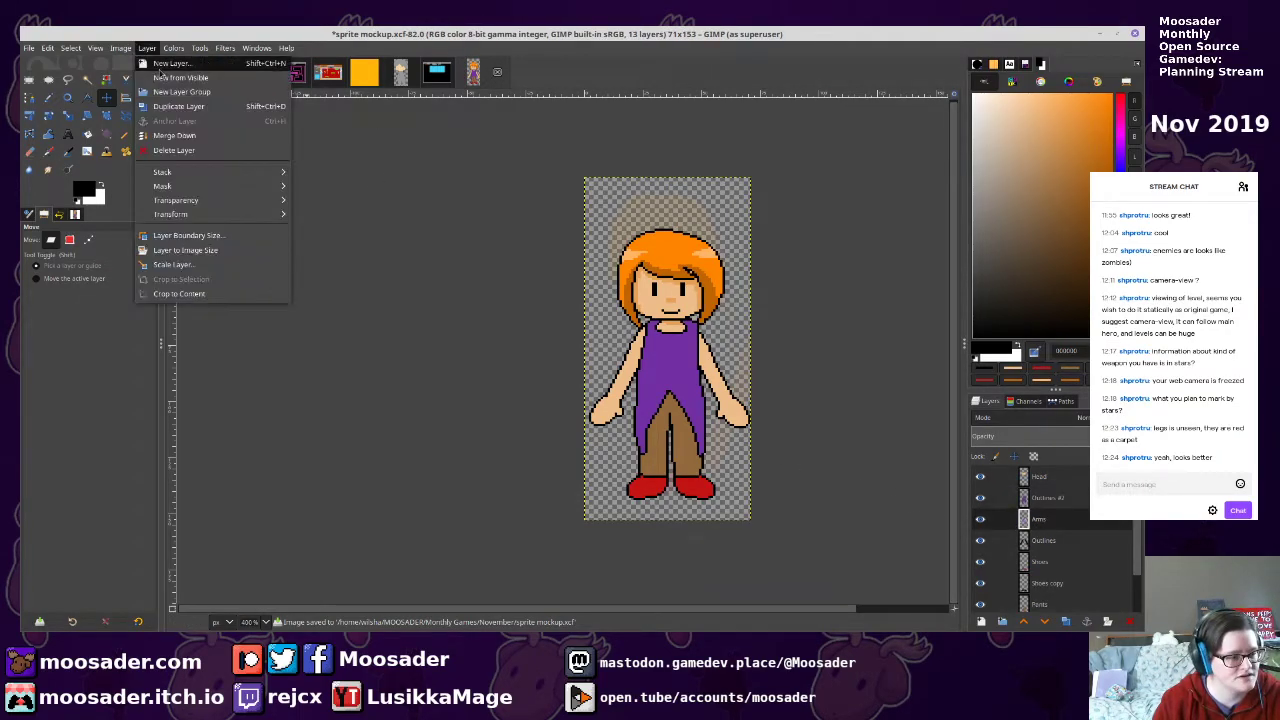
pyautogui.click(175, 138)
# Merge the Shoes layer down into Shoes copy, and the Pants layer down into Outlines #1
pyautogui.click(1074, 521)
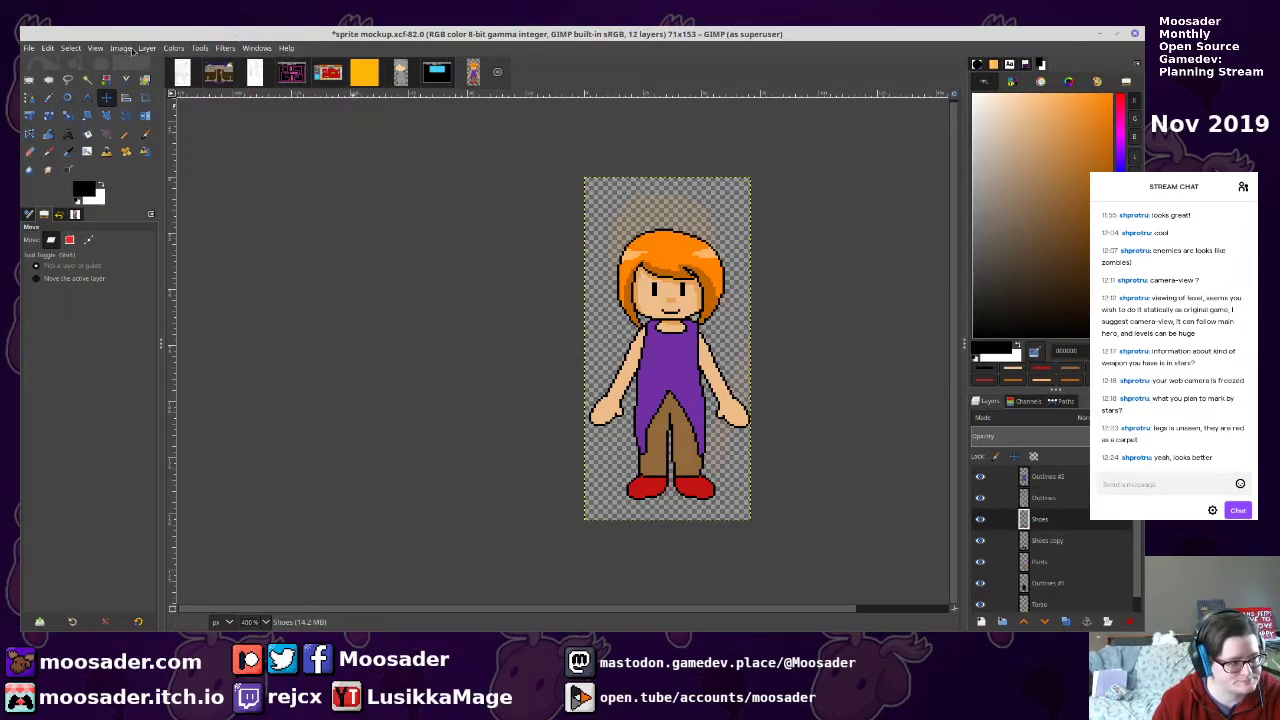
pyautogui.click(142, 48)
pyautogui.click(185, 142)
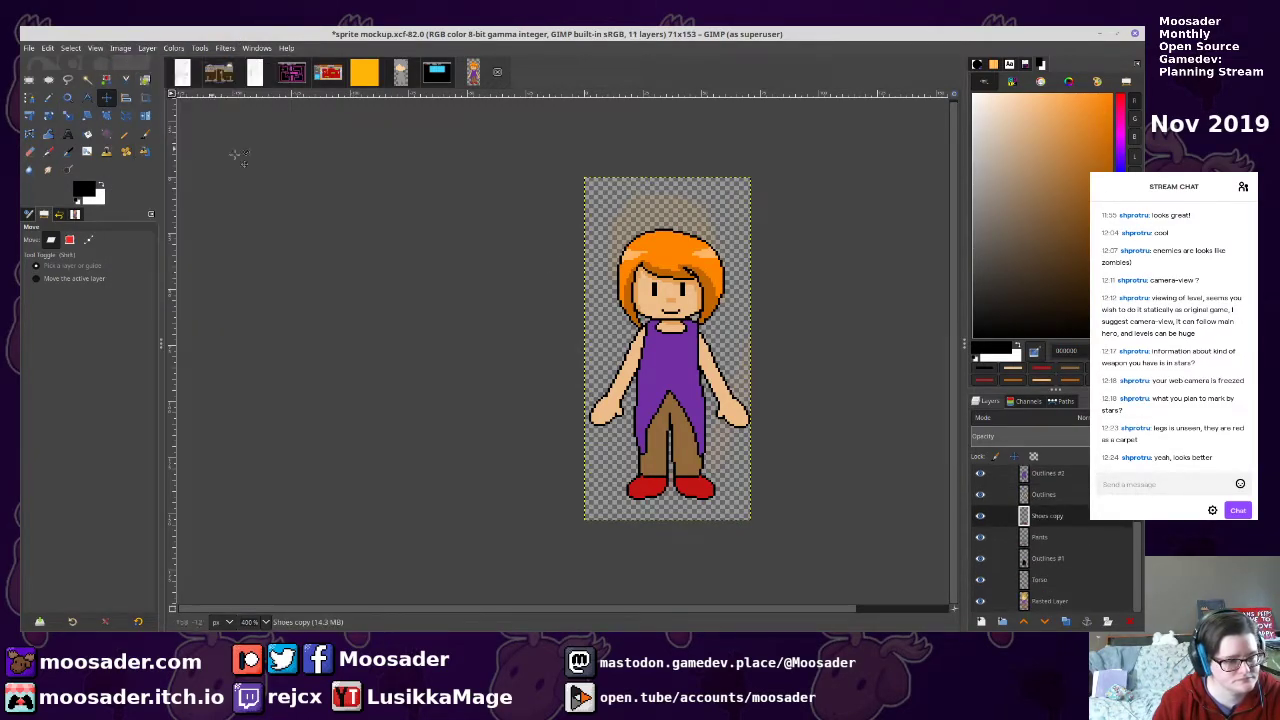
pyautogui.press('pagedown')
pyautogui.click(142, 48)
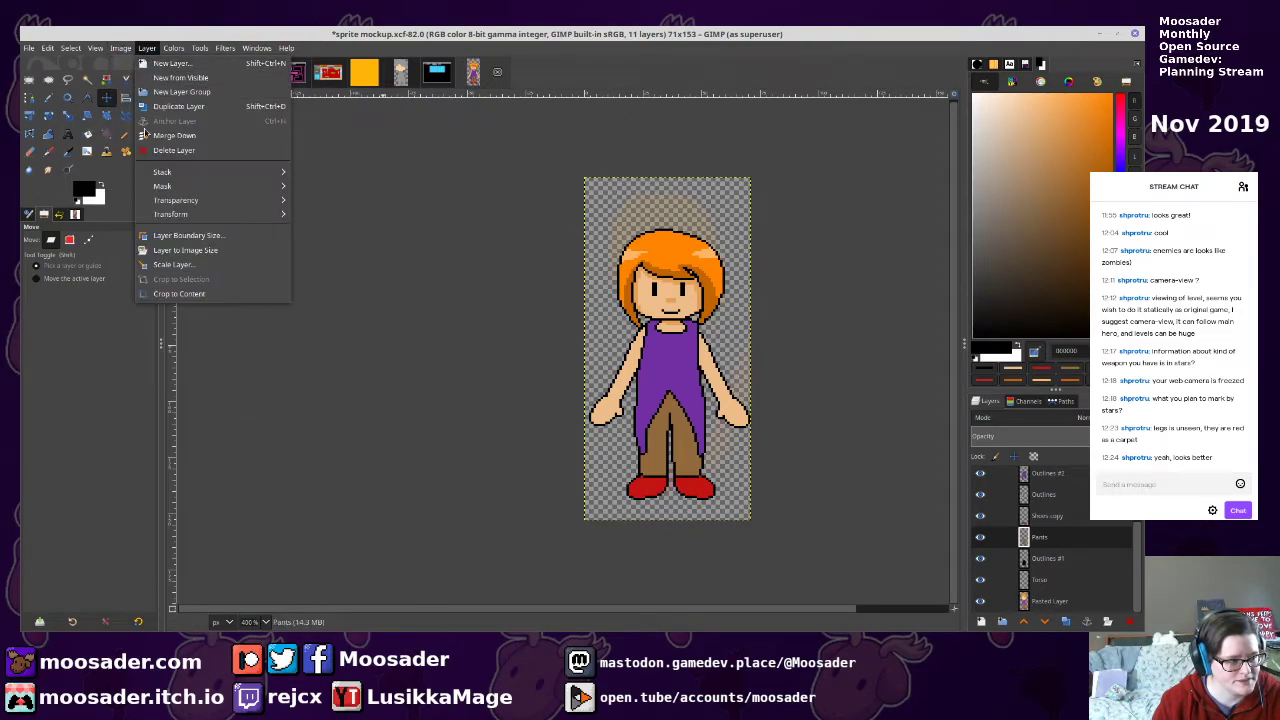
pyautogui.click(185, 142)
# Select the brown pants area on the Outlines #1 layer
pyautogui.click(1079, 579)
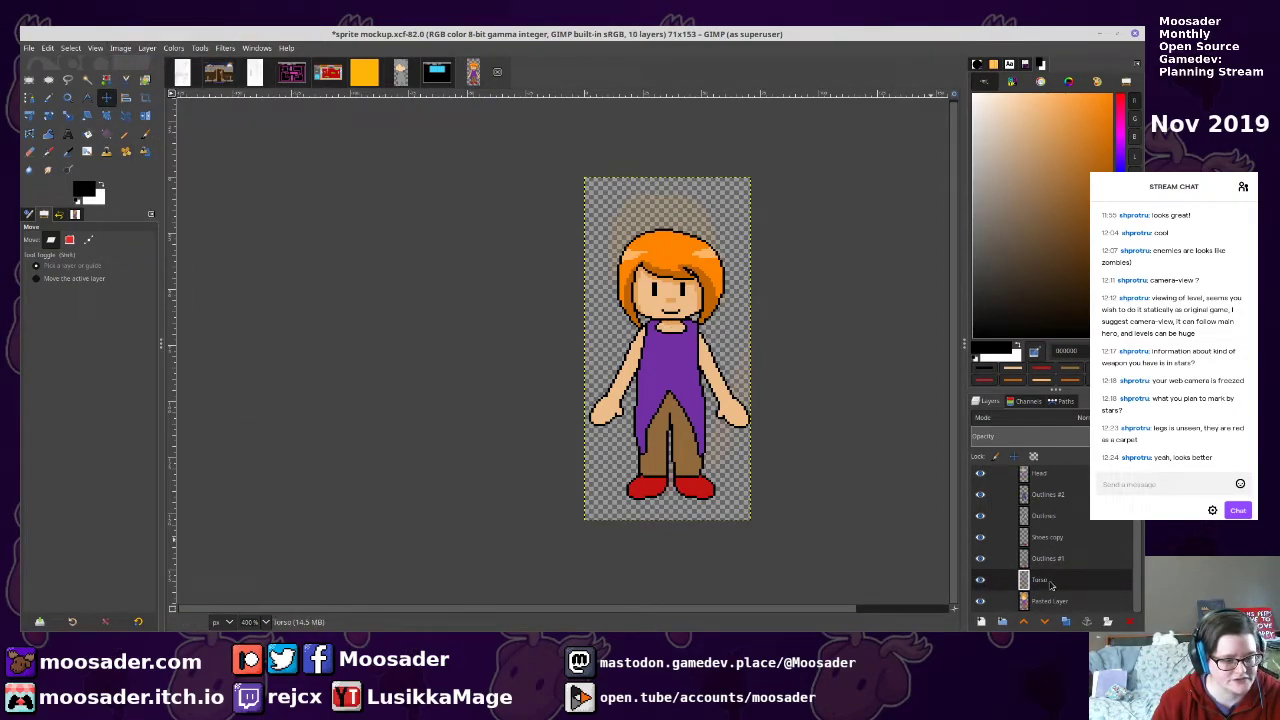
pyautogui.click(1045, 558)
pyautogui.scroll(2, 738, 463)
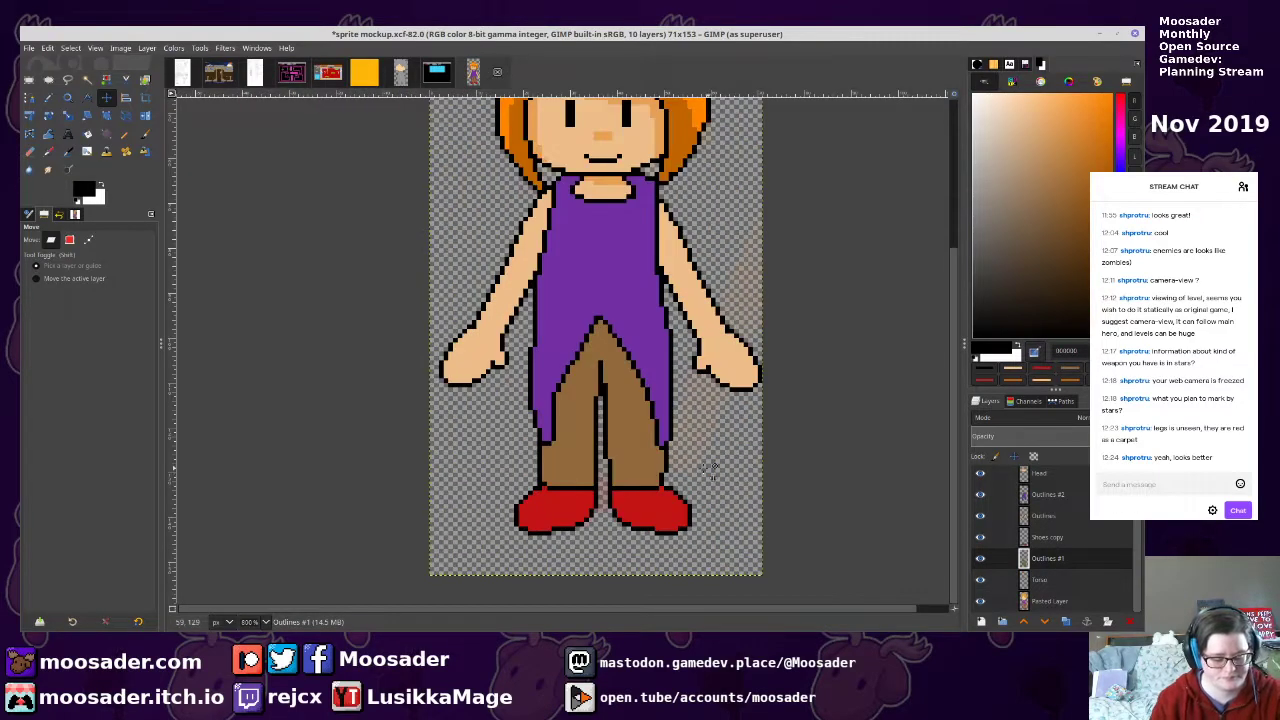
pyautogui.press('u')
pyautogui.scroll(1, 618, 427)
pyautogui.click(625, 423)
# Set the Pencil size to 1, sample the pants' brown, and choose a darker shade of it for shadows
pyautogui.press('n')
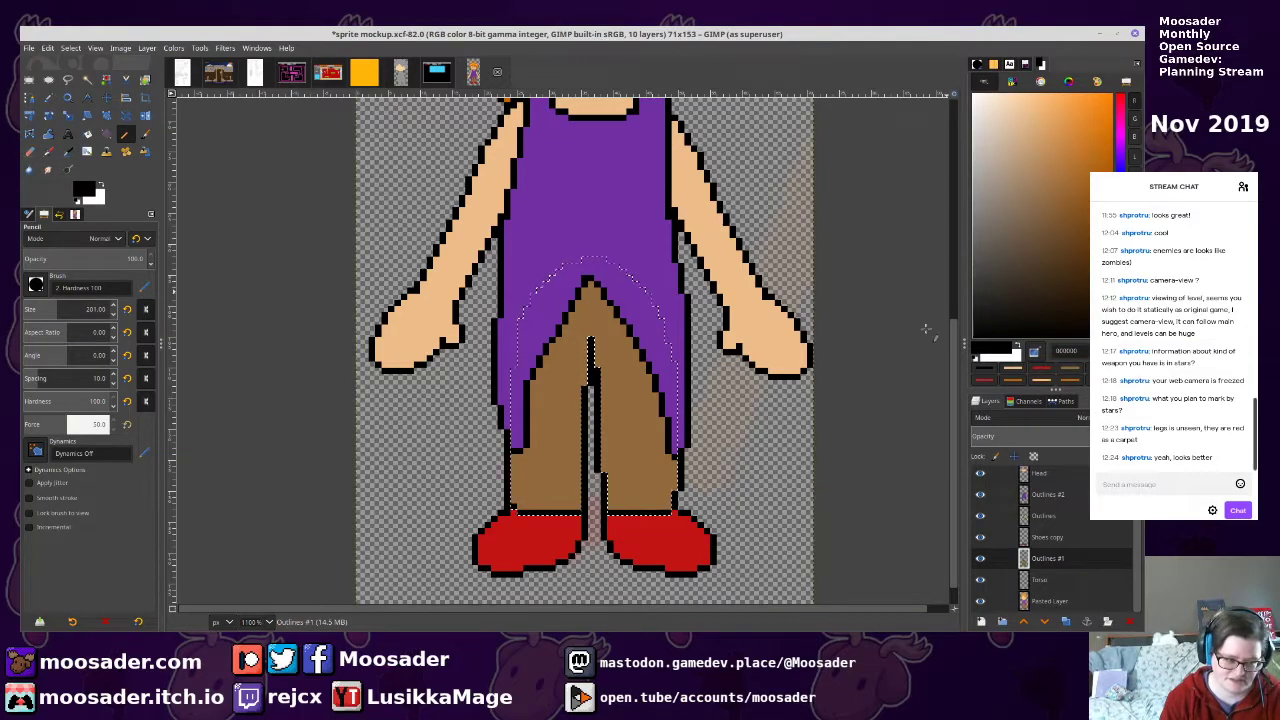
pyautogui.keyDown('ctrl'); pyautogui.click(640, 413); pyautogui.keyUp('ctrl')
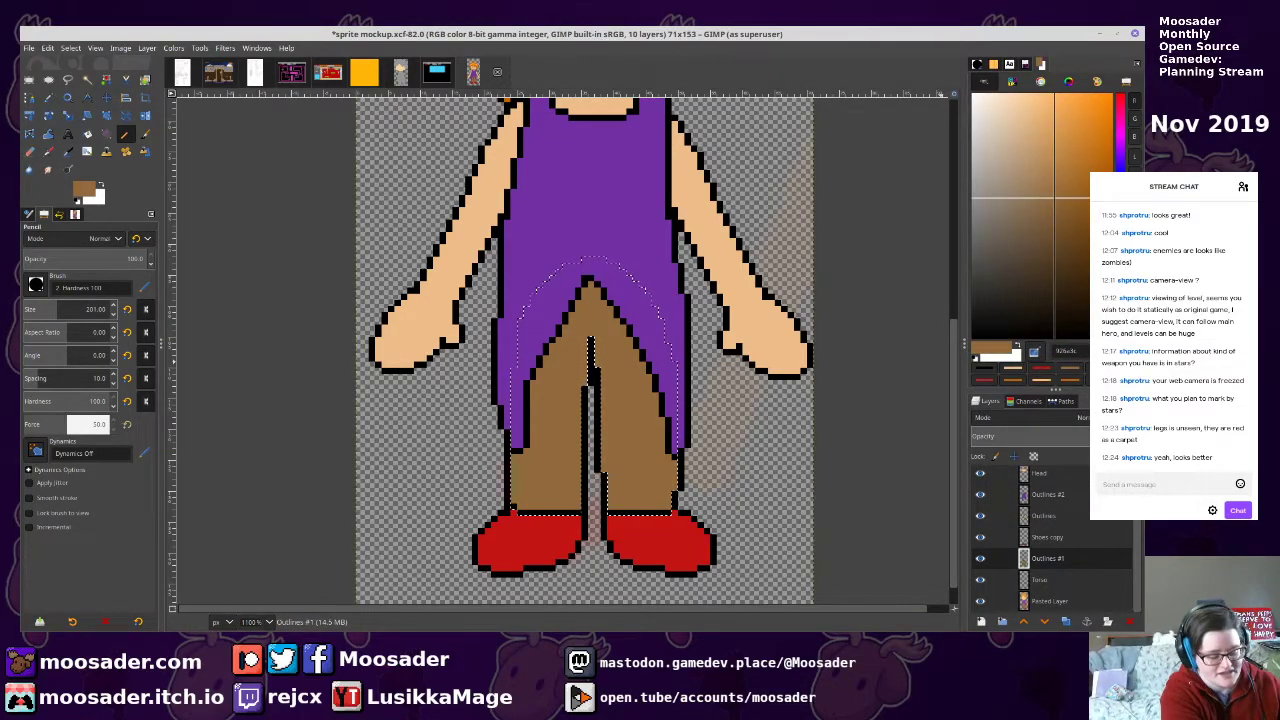
pyautogui.click(985, 368)
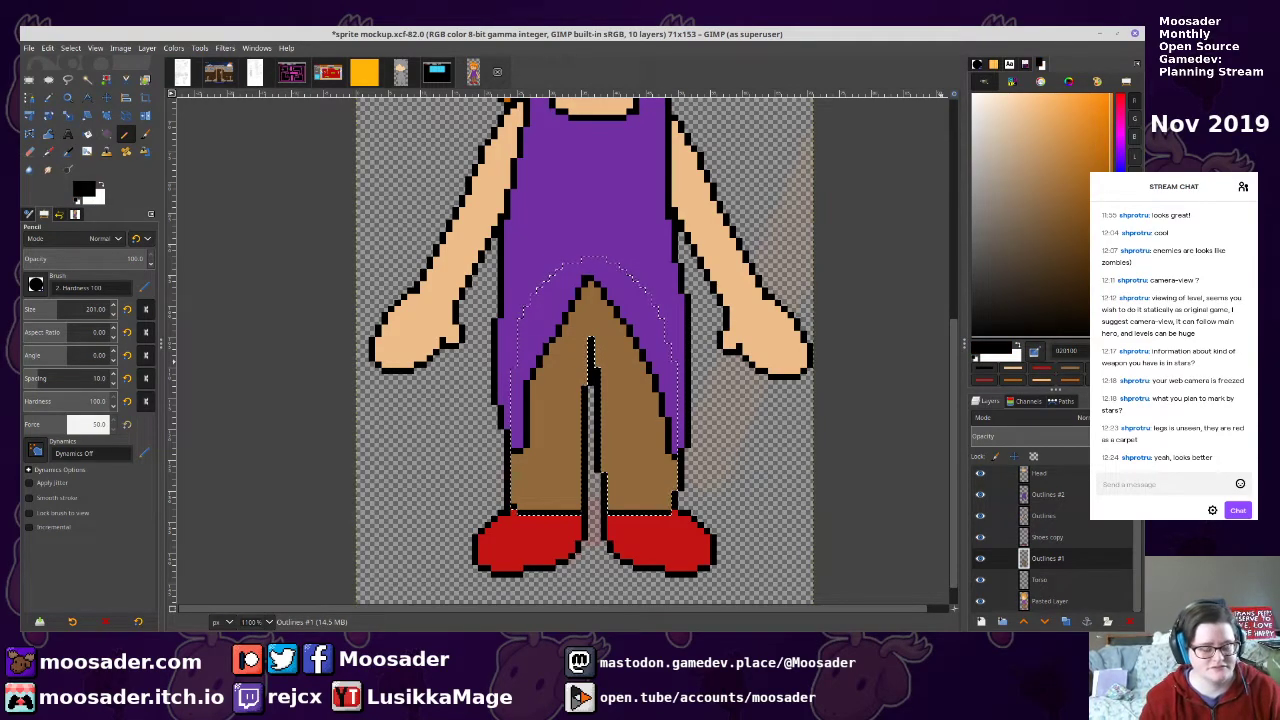
pyautogui.keyDown('ctrl'); pyautogui.click(628, 405); pyautogui.keyUp('ctrl')
pyautogui.write('1')
pyautogui.press('Return')
pyautogui.moveTo(1056, 212); pyautogui.dragTo(1068, 220)
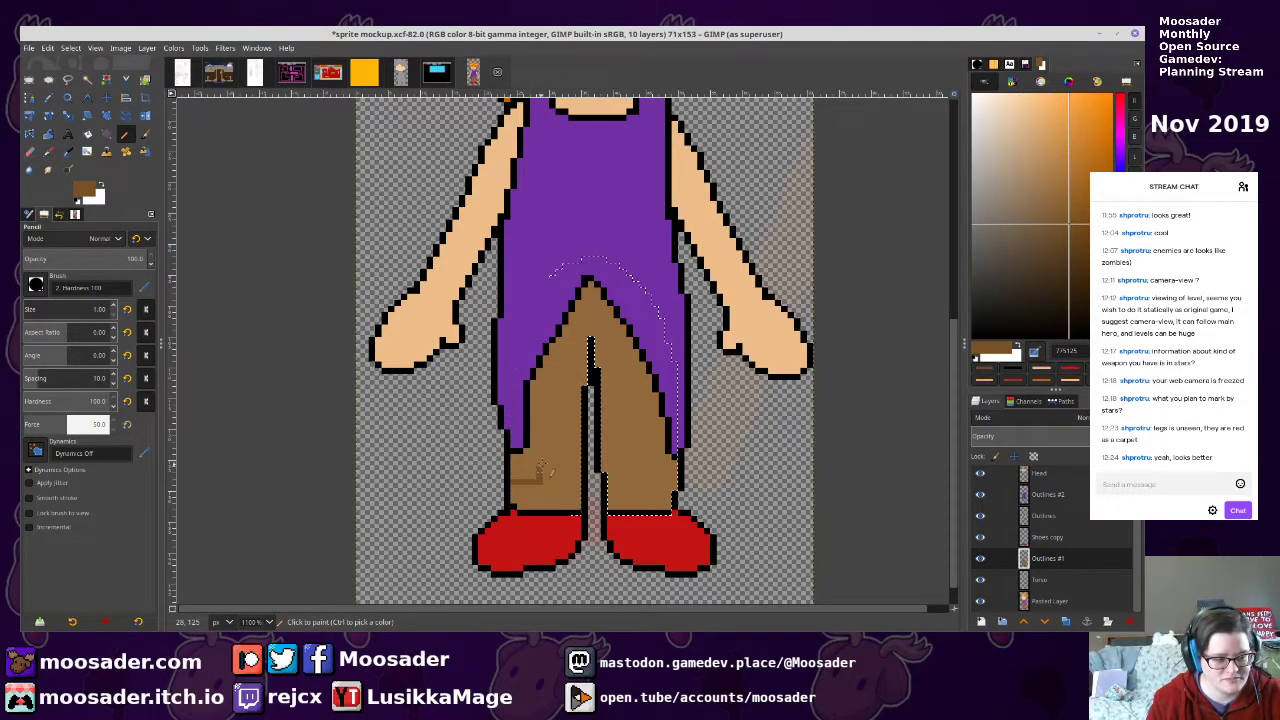
# Draw dark brown shadow edges down both pant legs and beneath the garment, and fill the enclosed areas with the same brown
pyautogui.moveTo(563, 358)
pyautogui.mouseDown()
pyautogui.moveTo(597, 320)
pyautogui.moveTo(675, 482)
pyautogui.mouseUp()
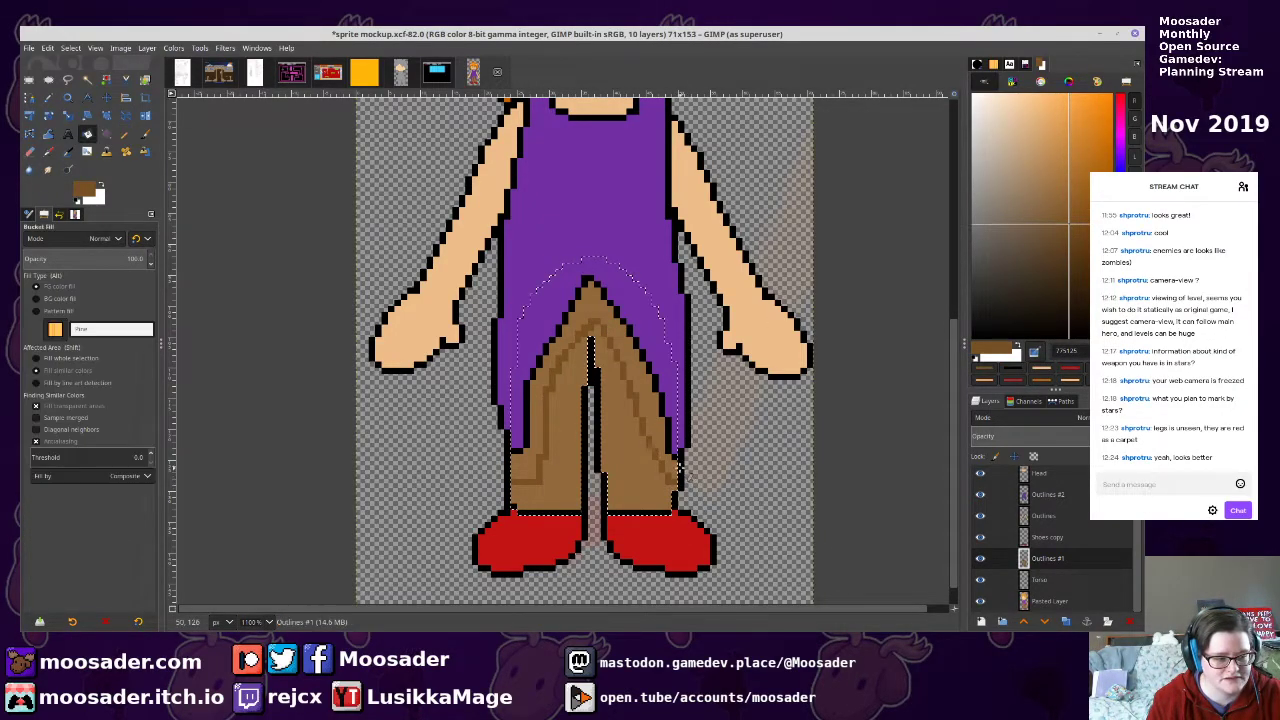
pyautogui.hotkey('shift', 'b')
pyautogui.click(664, 471)
pyautogui.press('n')
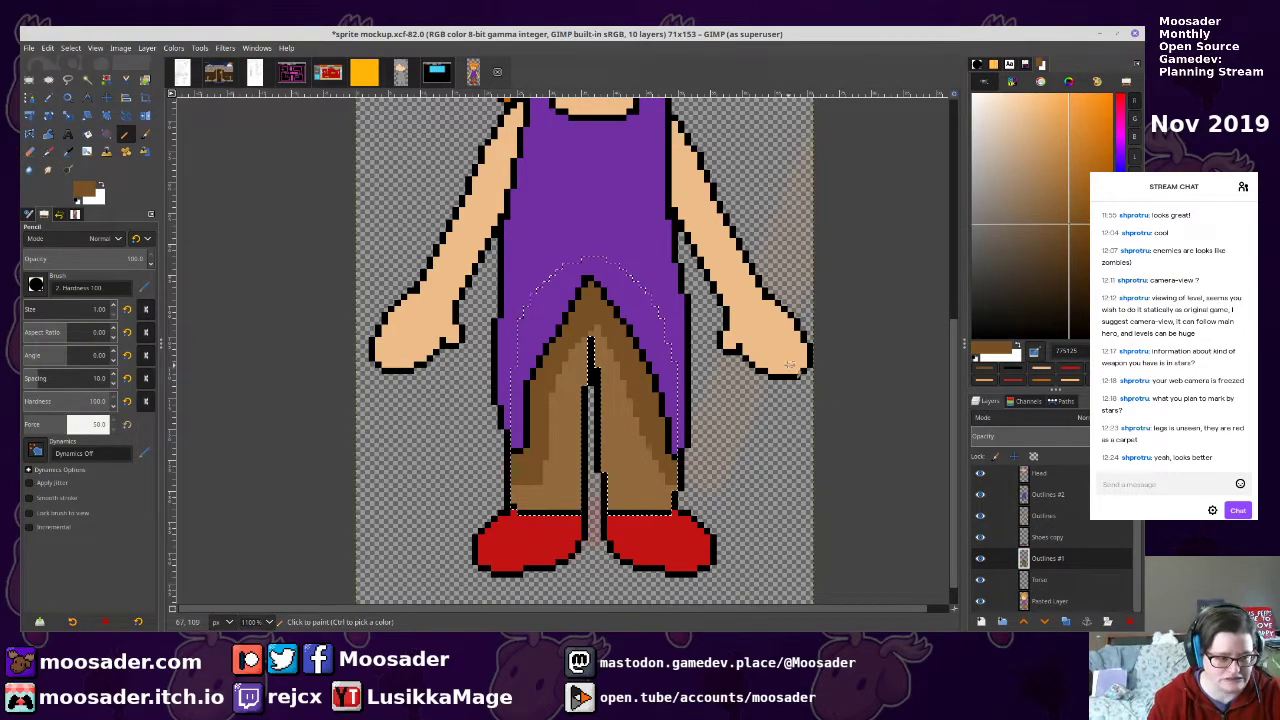
# Select the red shoe areas on the Shoes copy layer and shade their lower and inner parts with a darker red
pyautogui.click(1047, 537)
pyautogui.press('u')
pyautogui.click(642, 553)
pyautogui.press('n')
pyautogui.keyDown('ctrl'); pyautogui.click(611, 531); pyautogui.keyUp('ctrl')
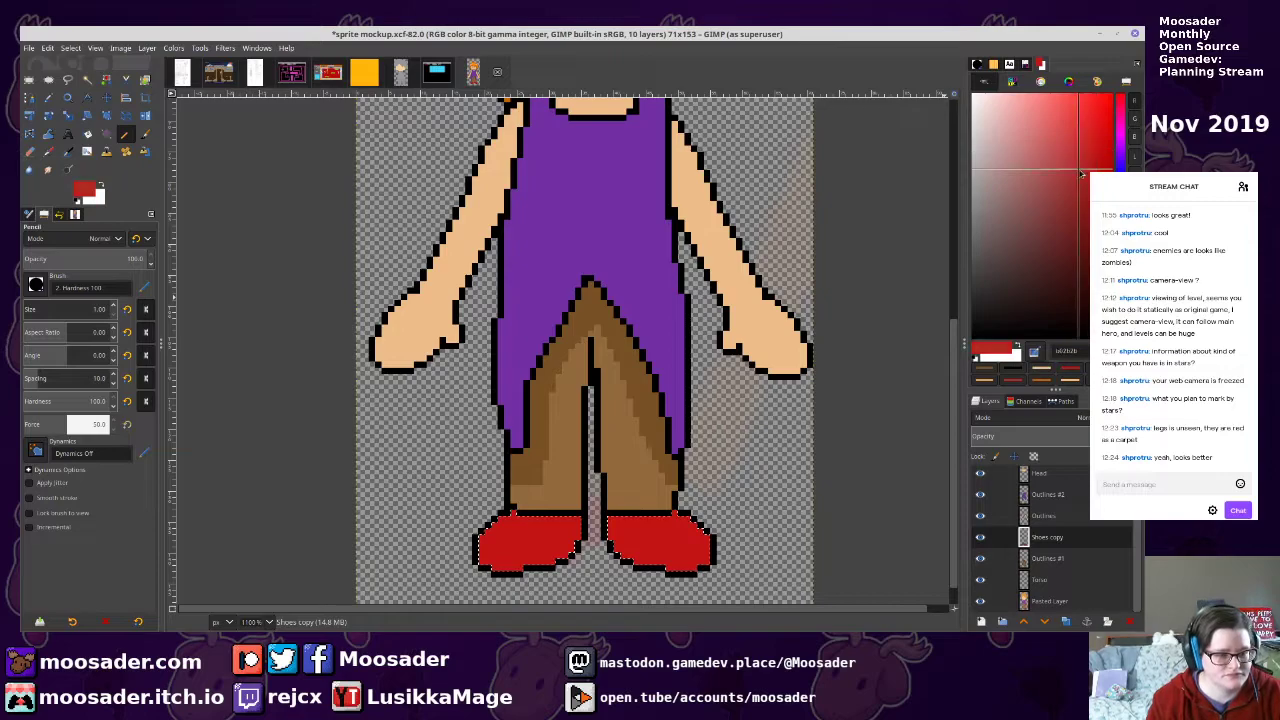
pyautogui.moveTo(575, 520)
pyautogui.mouseDown()
pyautogui.moveTo(544, 545)
pyautogui.moveTo(480, 550)
pyautogui.mouseUp()
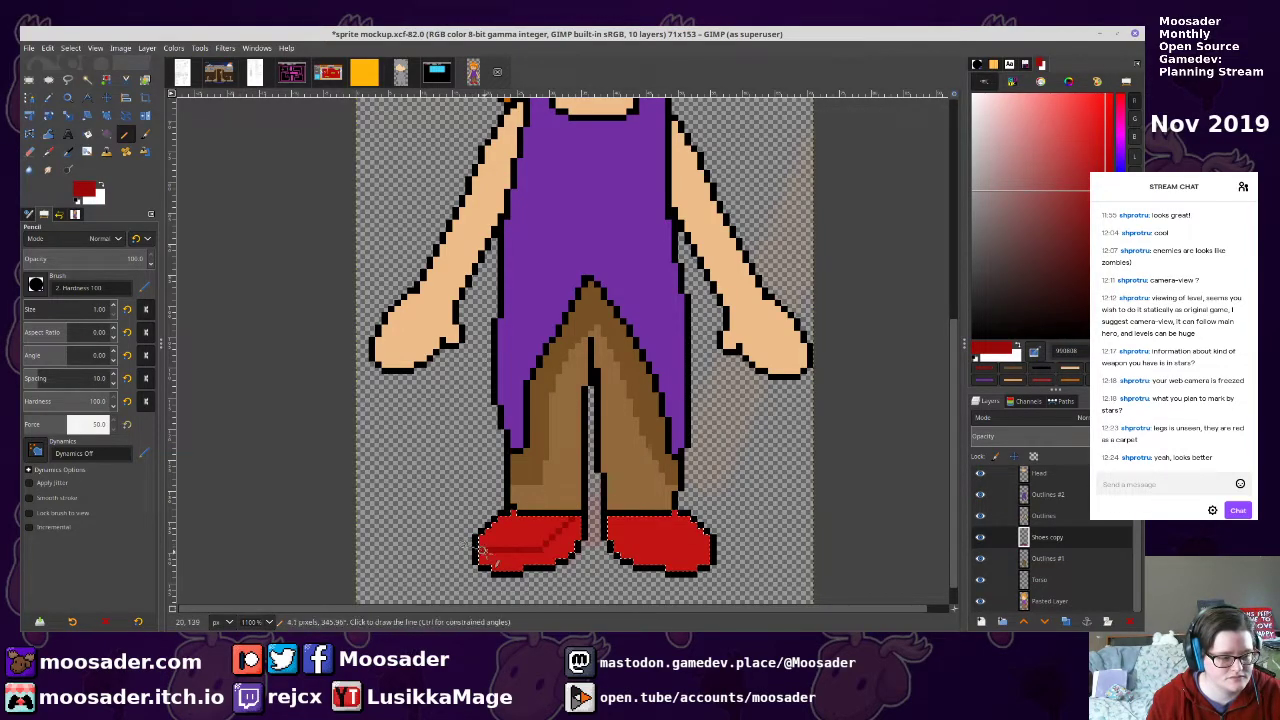
pyautogui.hotkey('shift', 'b')
pyautogui.click(535, 558)
pyautogui.press('n')
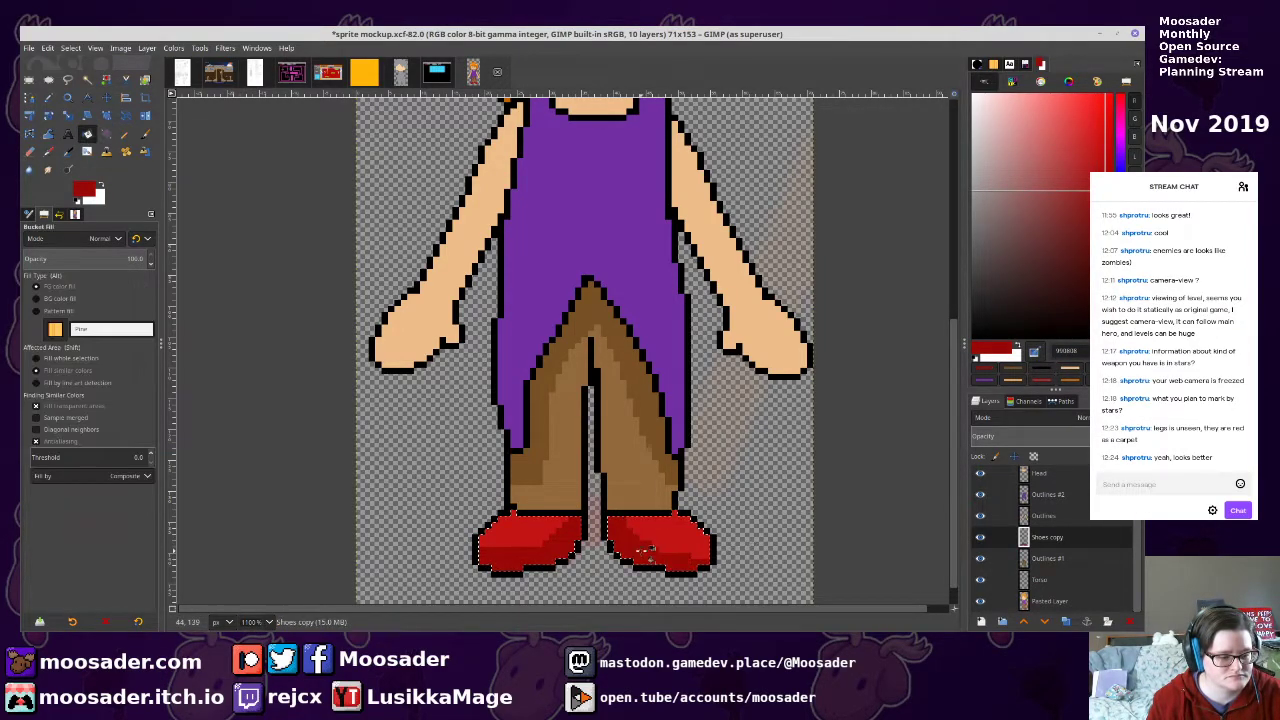
# Select the purple garment on the Outlines #2 layer, sample its colour, and choose a darker purple for shadows
pyautogui.scroll(5, 755, 547)
pyautogui.click(1057, 498)
pyautogui.press('u')
pyautogui.click(587, 355)
pyautogui.press('n')
pyautogui.keyDown('ctrl'); pyautogui.click(590, 355); pyautogui.keyUp('ctrl')
pyautogui.click(1097, 216)
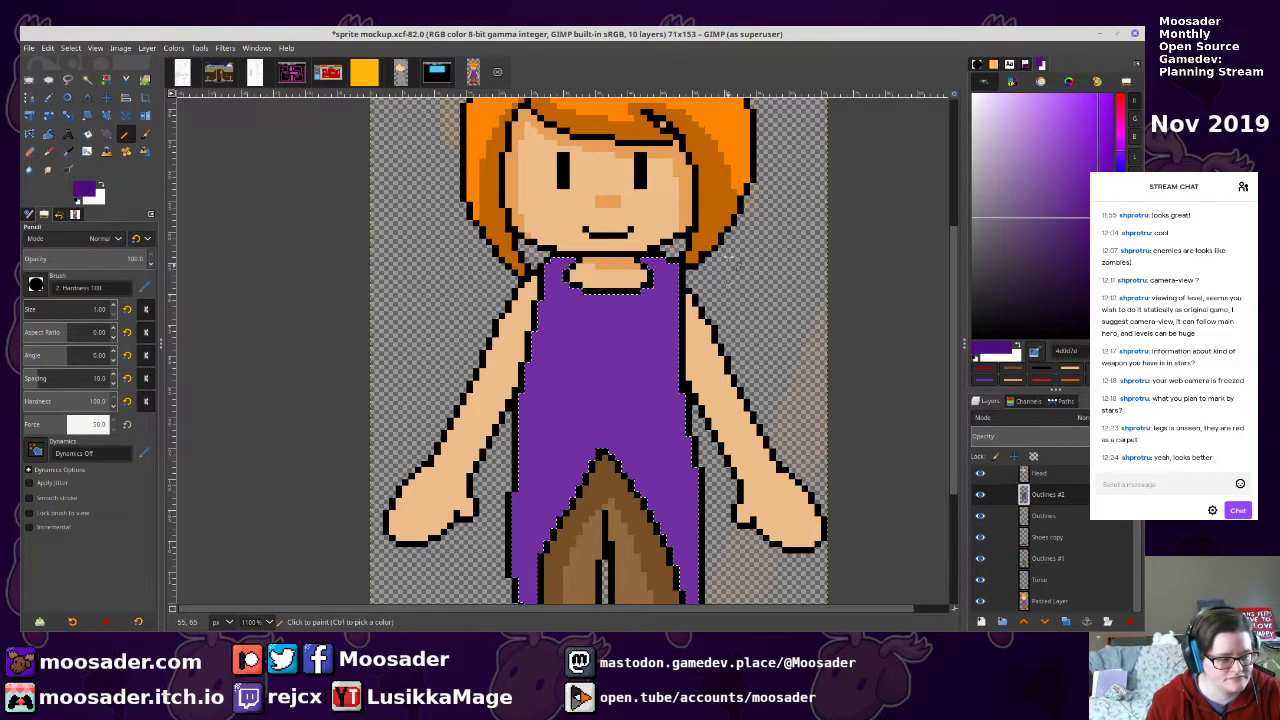
# Draw a dark purple shadow edge following the garment's V-shaped hem opening and fill the band beneath it
pyautogui.scroll(-3, 525, 400)
pyautogui.moveTo(527, 400)
pyautogui.mouseDown()
pyautogui.moveTo(600, 277)
pyautogui.moveTo(698, 422)
pyautogui.mouseUp()
pyautogui.hotkey('shift', 'b')
pyautogui.click(690, 401)
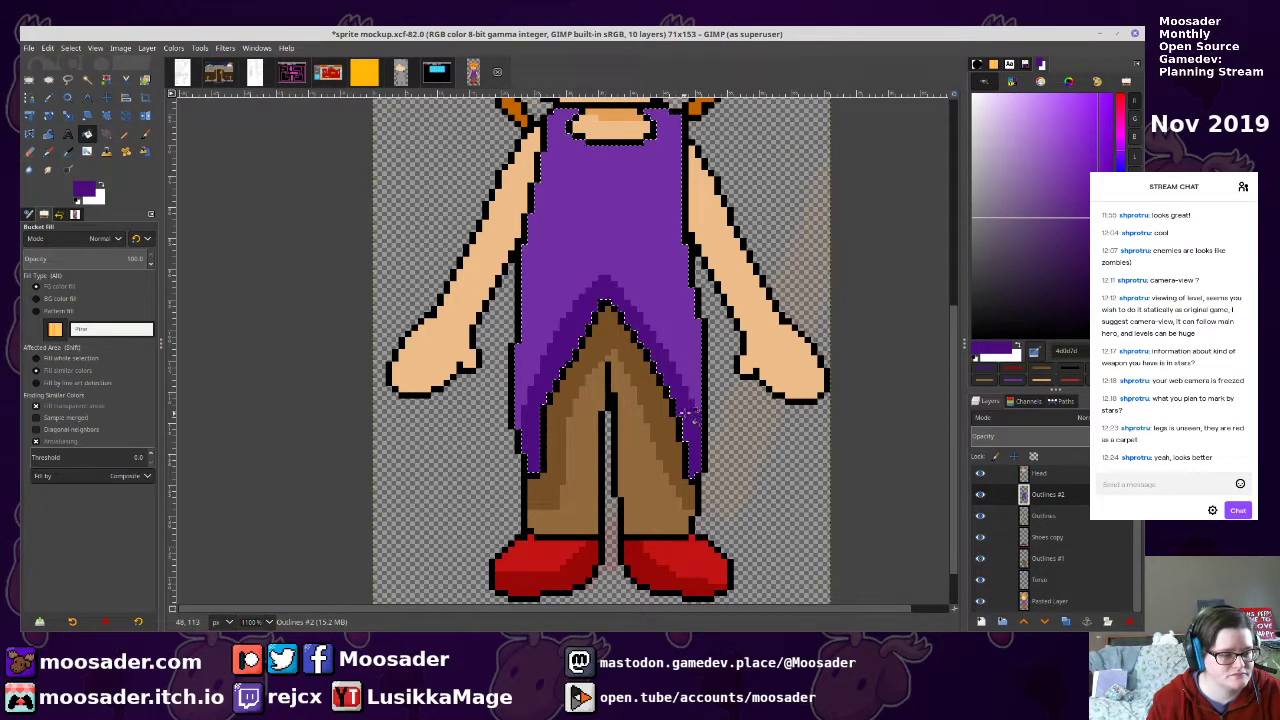
# Draw a dark purple shadow edge down the garment's right side and fill the strip next to the outline
pyautogui.press('n')
pyautogui.scroll(3, 700, 390)
pyautogui.moveTo(708, 370); pyautogui.dragTo(708, 406)
pyautogui.moveTo(702, 226); pyautogui.dragTo(709, 508)
pyautogui.hotkey('shift', 'b')
pyautogui.click(716, 467)
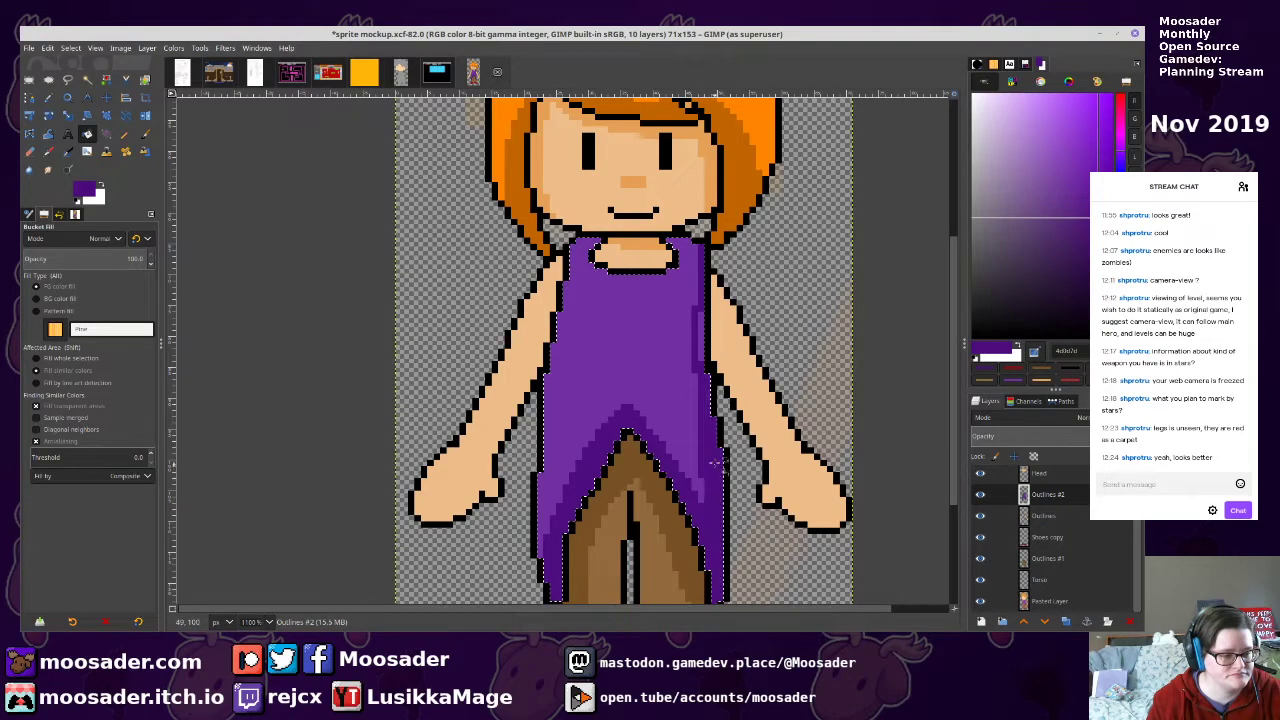
pyautogui.click(708, 358)
# Draw a dark purple shadow edge down the garment's left side and fill the strip next to the outline
pyautogui.press('n')
pyautogui.moveTo(568, 321); pyautogui.dragTo(547, 536)
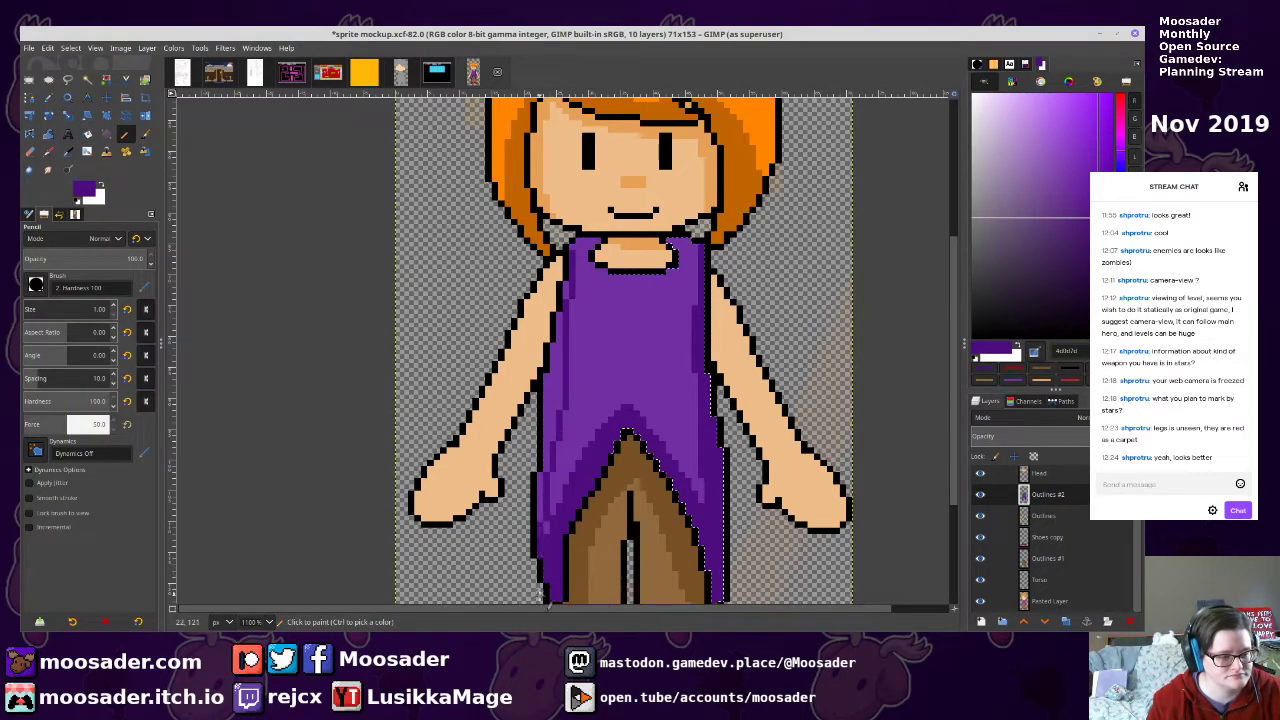
pyautogui.hotkey('shift', 'b')
pyautogui.click(549, 416)
pyautogui.click(541, 511)
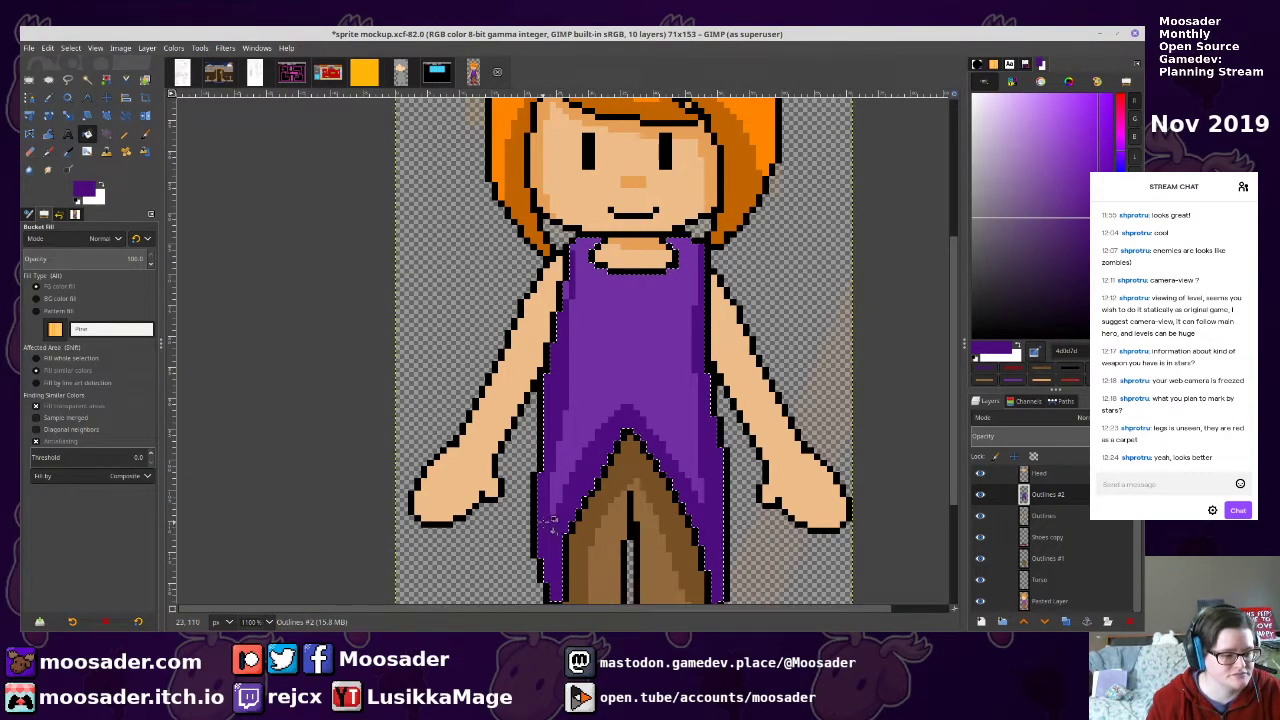
# Draw a slanted red belt across the garment's waist and fill it with red
pyautogui.press('n')
pyautogui.click(1120, 100)
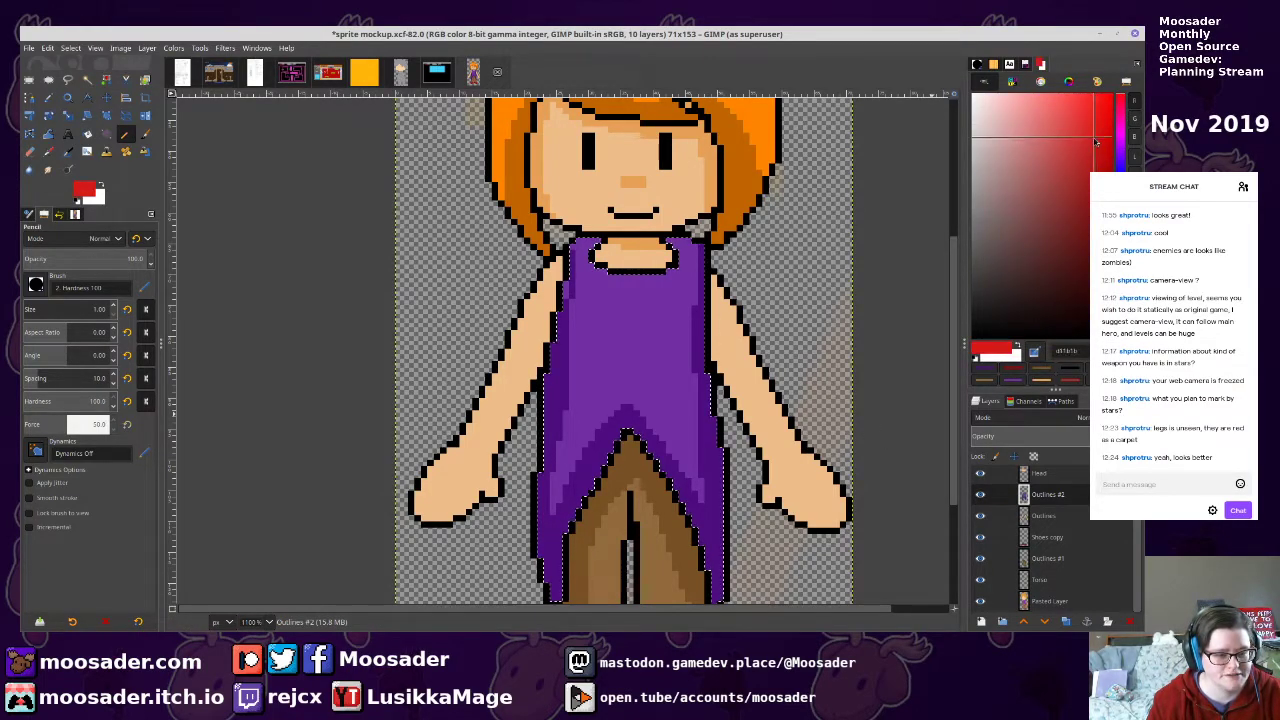
pyautogui.moveTo(546, 368)
pyautogui.mouseDown()
pyautogui.moveTo(716, 375)
pyautogui.moveTo(546, 384)
pyautogui.moveTo(606, 418)
pyautogui.moveTo(712, 438)
pyautogui.mouseUp()
pyautogui.hotkey('shift', 'b')
pyautogui.click(700, 405)
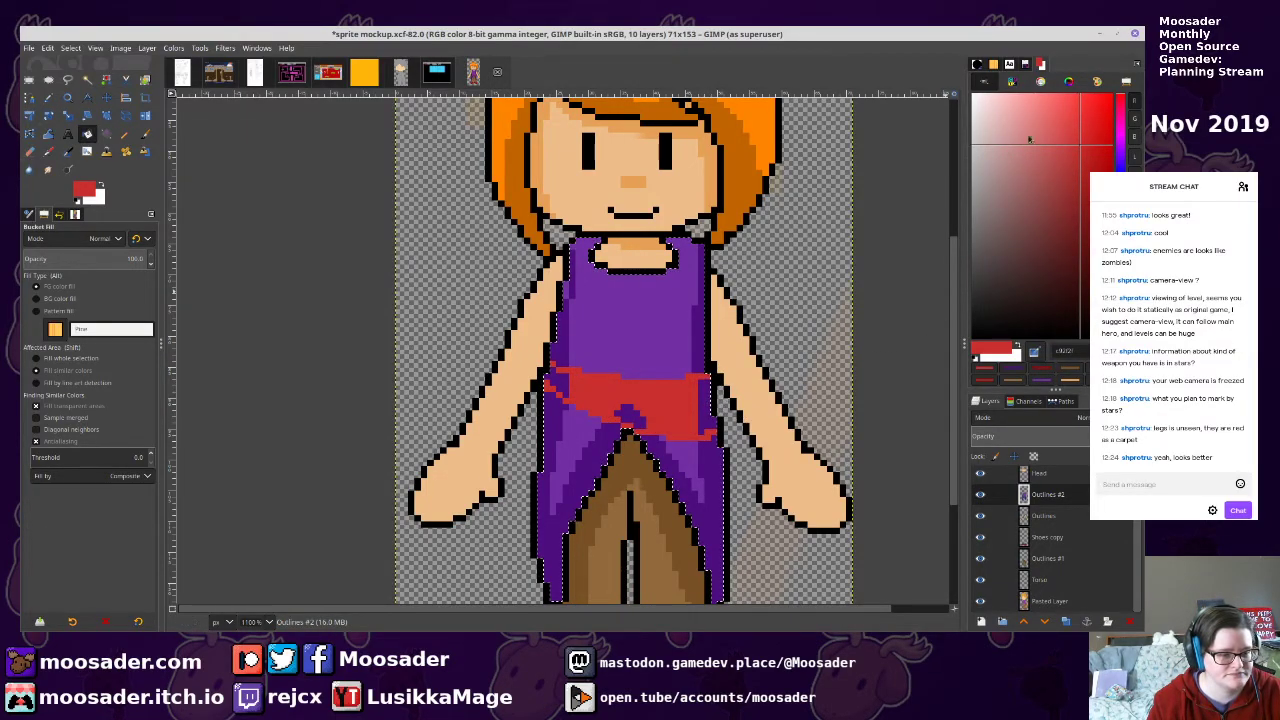
# Choose a darker red and fill the belt's shadow areas at both sides and above the hem opening
pyautogui.click(1104, 170)
pyautogui.click(707, 397)
pyautogui.click(630, 414)
pyautogui.click(557, 382)
pyautogui.press('n')
pyautogui.scroll(2, 557, 380)
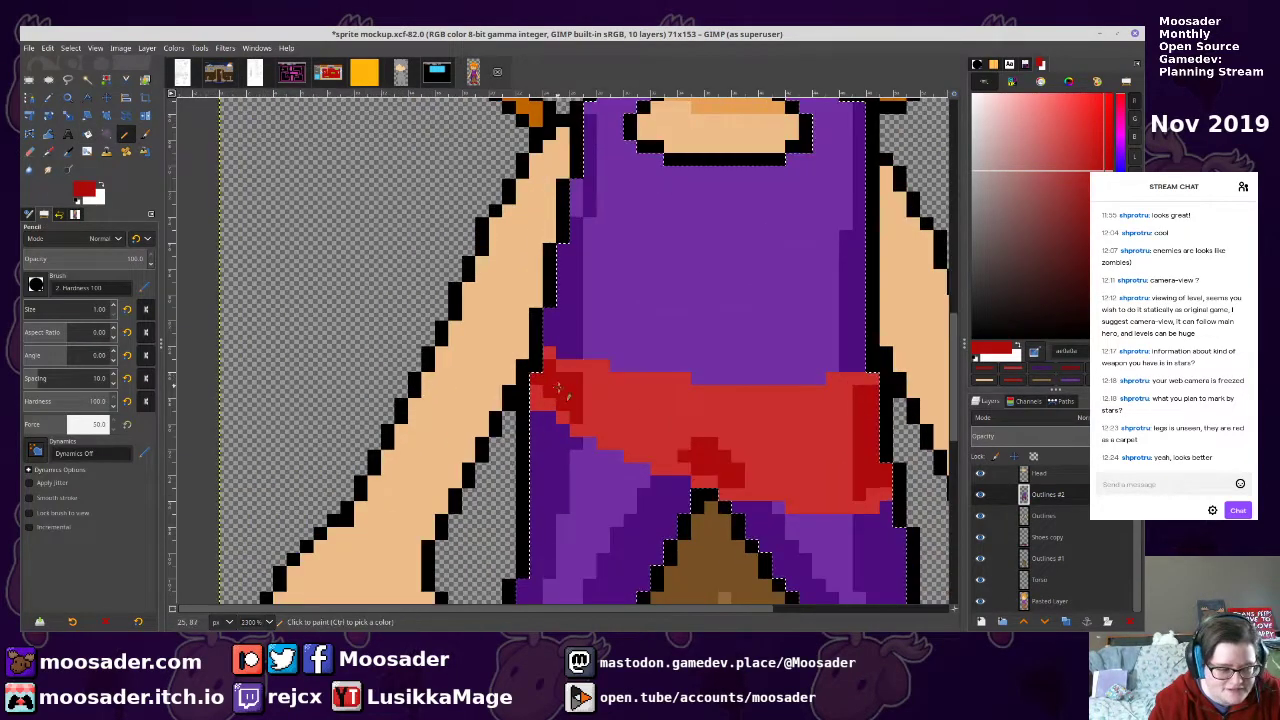
# Extend the belt's dark red shadow at its left end and along the lower edge beside the hem opening
pyautogui.moveTo(577, 430)
pyautogui.mouseDown()
pyautogui.moveTo(537, 398)
pyautogui.moveTo(550, 354)
pyautogui.moveTo(577, 368)
pyautogui.mouseUp()
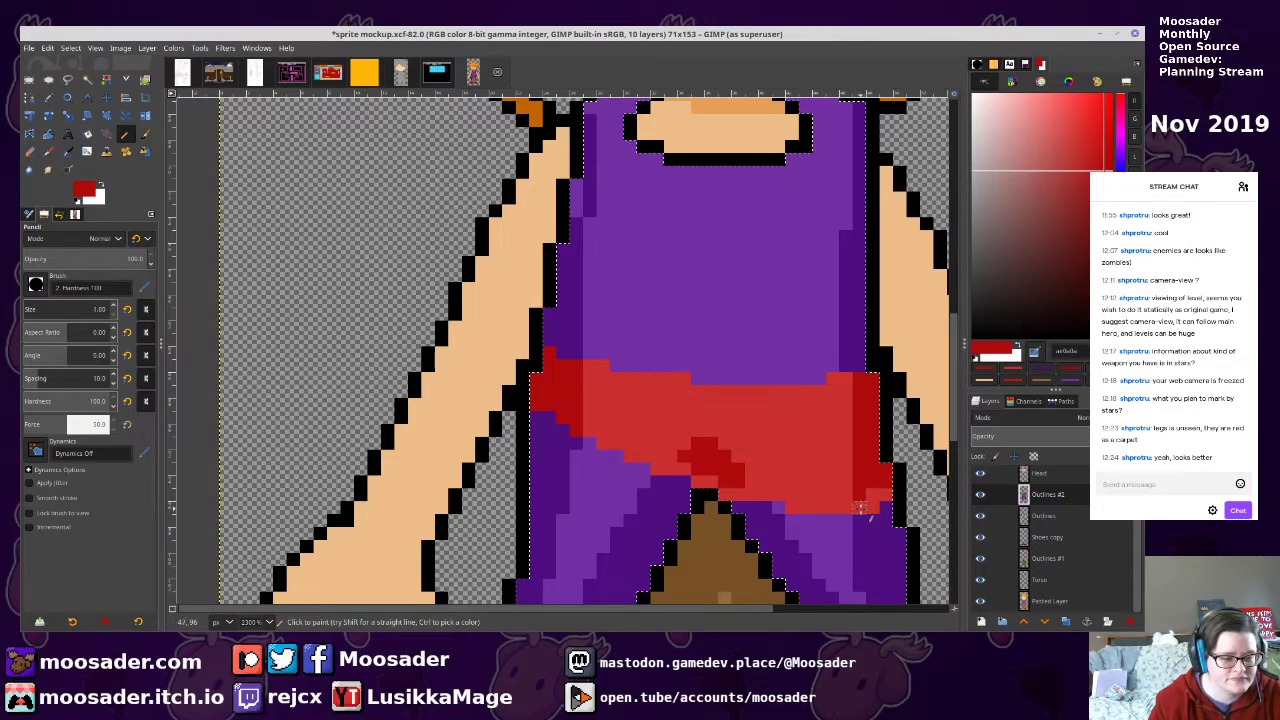
pyautogui.moveTo(698, 481); pyautogui.dragTo(662, 468)
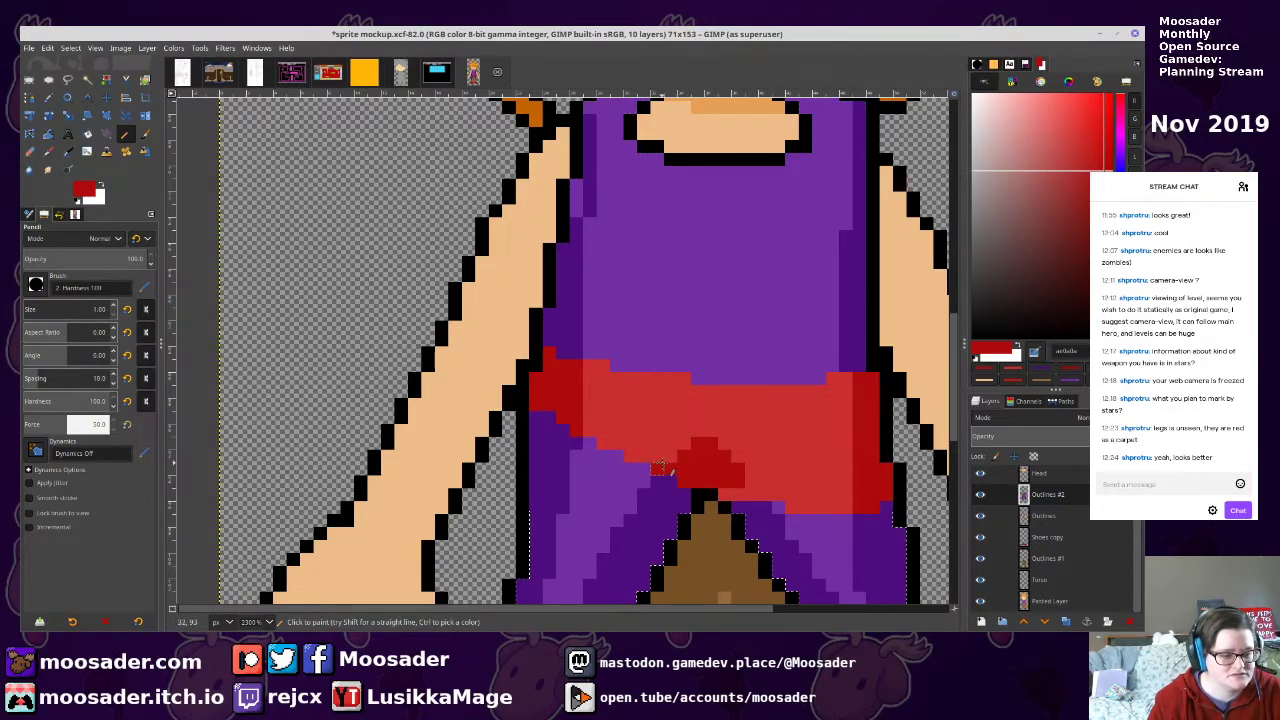
pyautogui.moveTo(739, 493); pyautogui.dragTo(765, 495)
# Pick black from the existing outline and draw a one-pixel outline along the belt's slanted lower edge
pyautogui.keyDown('ctrl'); pyautogui.click(874, 352); pyautogui.keyUp('ctrl')
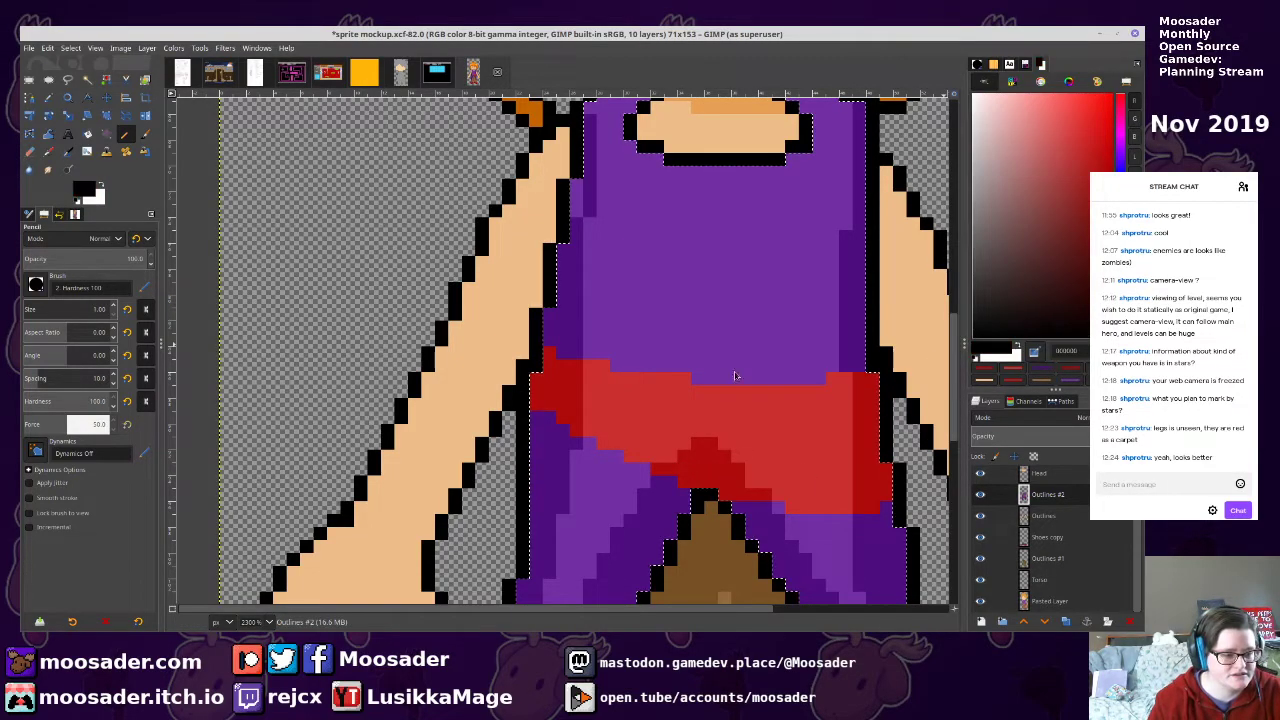
pyautogui.moveTo(538, 418); pyautogui.dragTo(550, 418)
pyautogui.keyDown('shift'); pyautogui.click(657, 468); pyautogui.keyUp('shift')
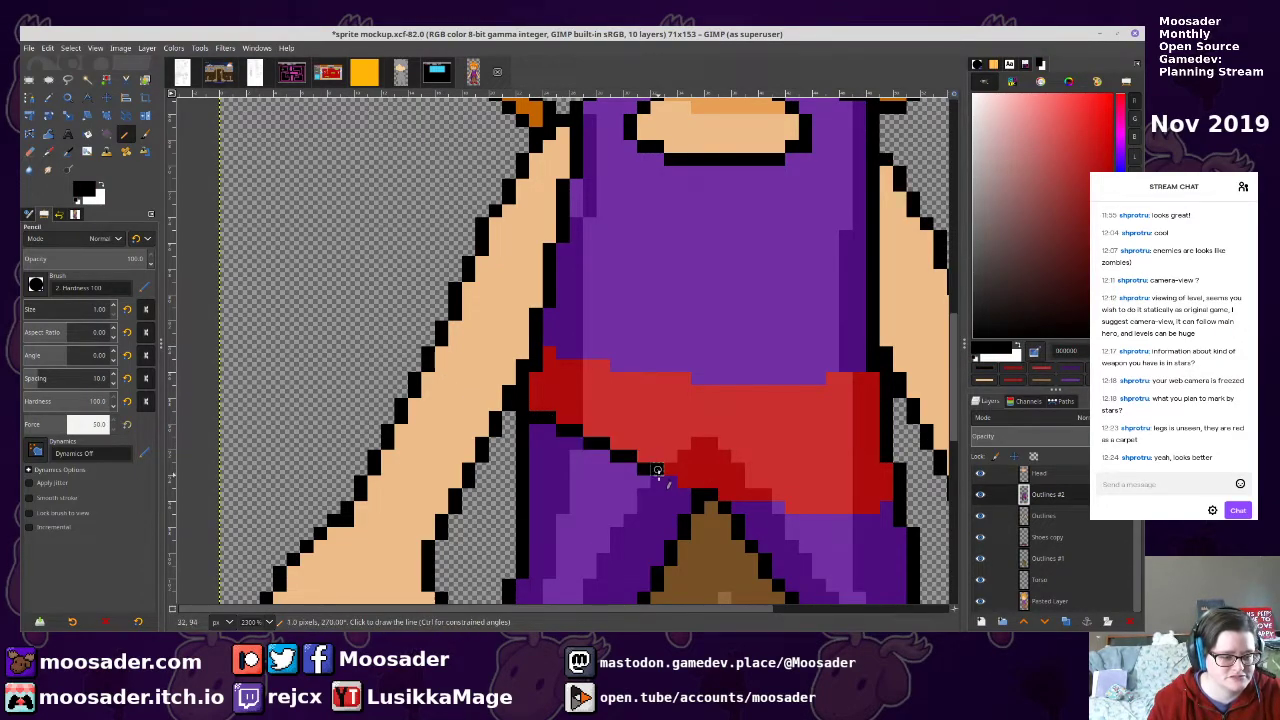
pyautogui.keyDown('shift'); pyautogui.click(724, 494); pyautogui.keyUp('shift')
pyautogui.keyDown('shift'); pyautogui.click(876, 518); pyautogui.keyUp('shift')
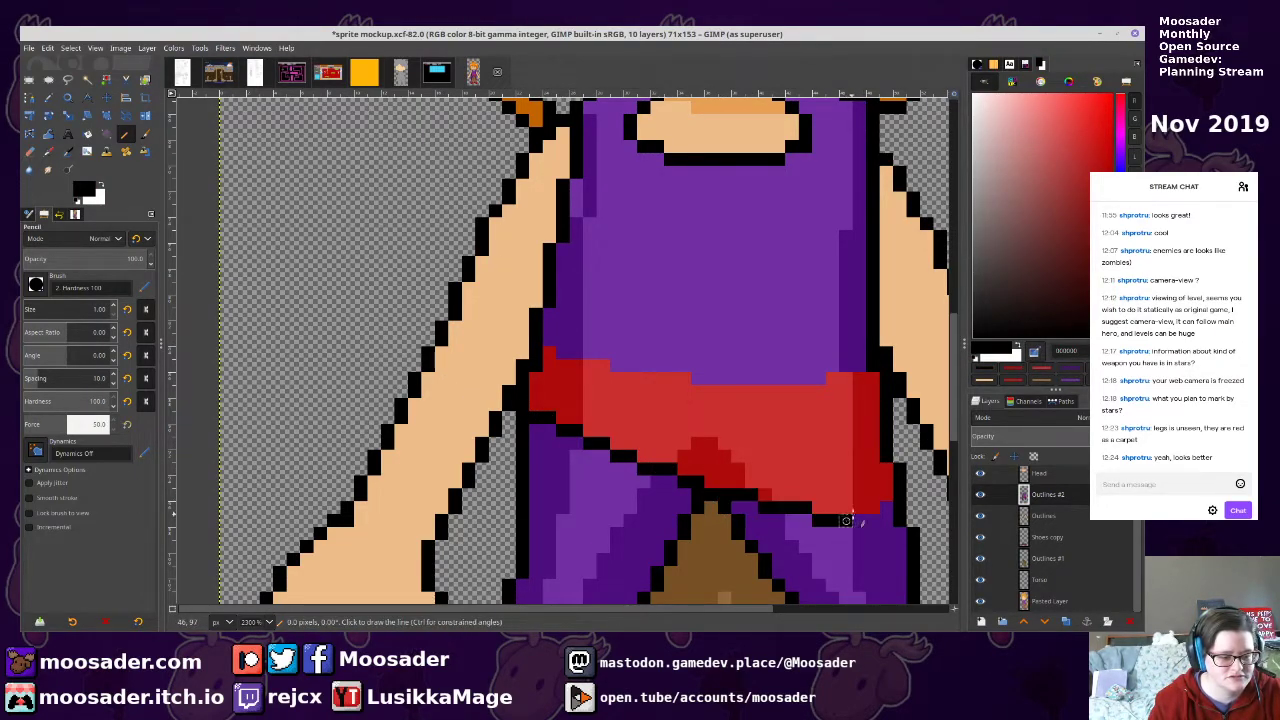
# Draw a black outline along the belt's upper edge and save the image
pyautogui.click(818, 380)
pyautogui.keyDown('shift'); pyautogui.click(694, 377); pyautogui.keyUp('shift')
pyautogui.keyDown('shift'); pyautogui.click(630, 364); pyautogui.keyUp('shift')
pyautogui.keyDown('shift'); pyautogui.click(550, 352); pyautogui.keyUp('shift')
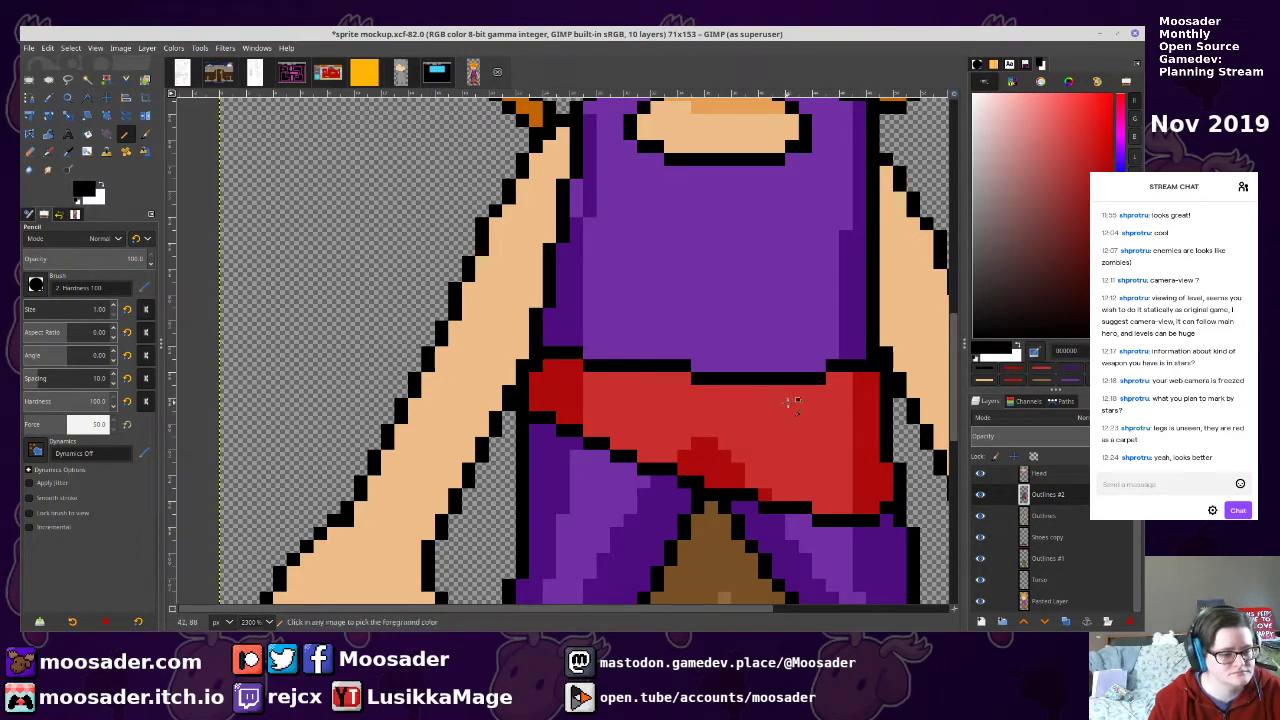
pyautogui.scroll(-4, 796, 400)
pyautogui.hotkey('ctrl', 's')
# Draw a dark red shadow line across the belt and fill the strip between it and the lower outline
pyautogui.scroll(3, 837, 396)
pyautogui.scroll(2, 835, 396)
pyautogui.keyDown('ctrl'); pyautogui.click(640, 474); pyautogui.keyUp('ctrl')
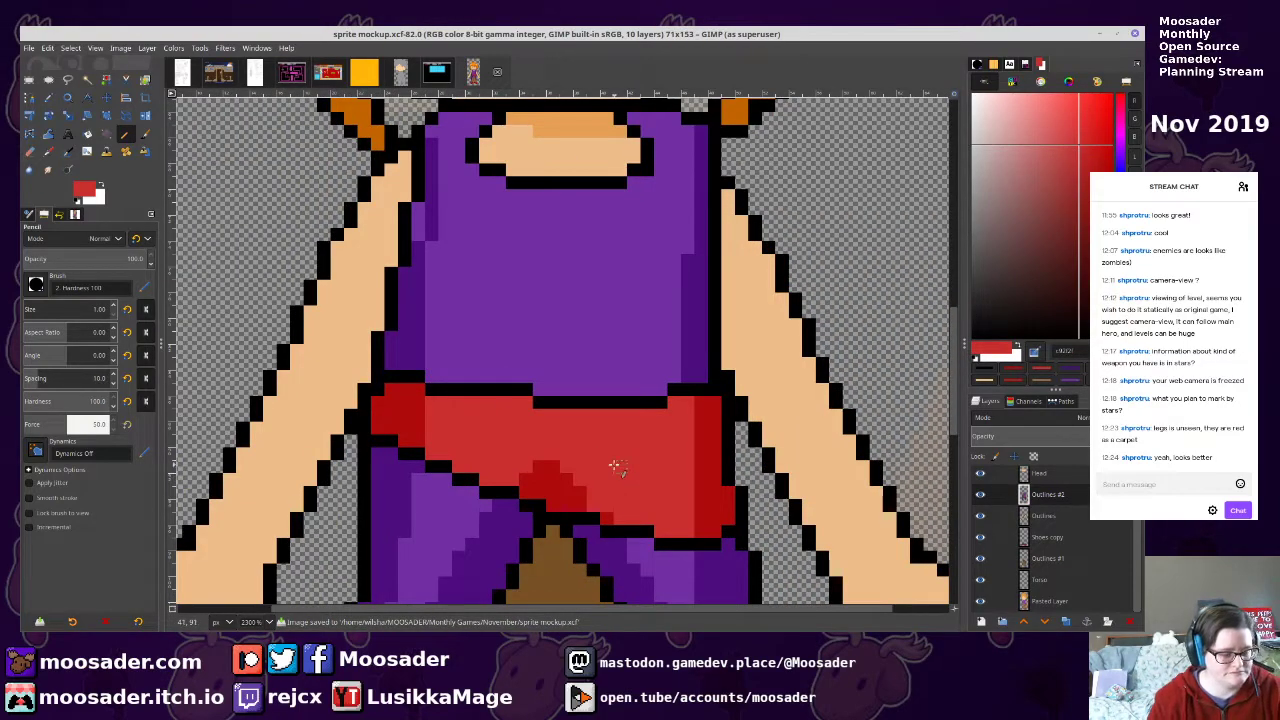
pyautogui.keyDown('ctrl'); pyautogui.click(580, 480); pyautogui.keyUp('ctrl')
pyautogui.moveTo(430, 426)
pyautogui.mouseDown()
pyautogui.moveTo(593, 492)
pyautogui.moveTo(722, 512)
pyautogui.mouseUp()
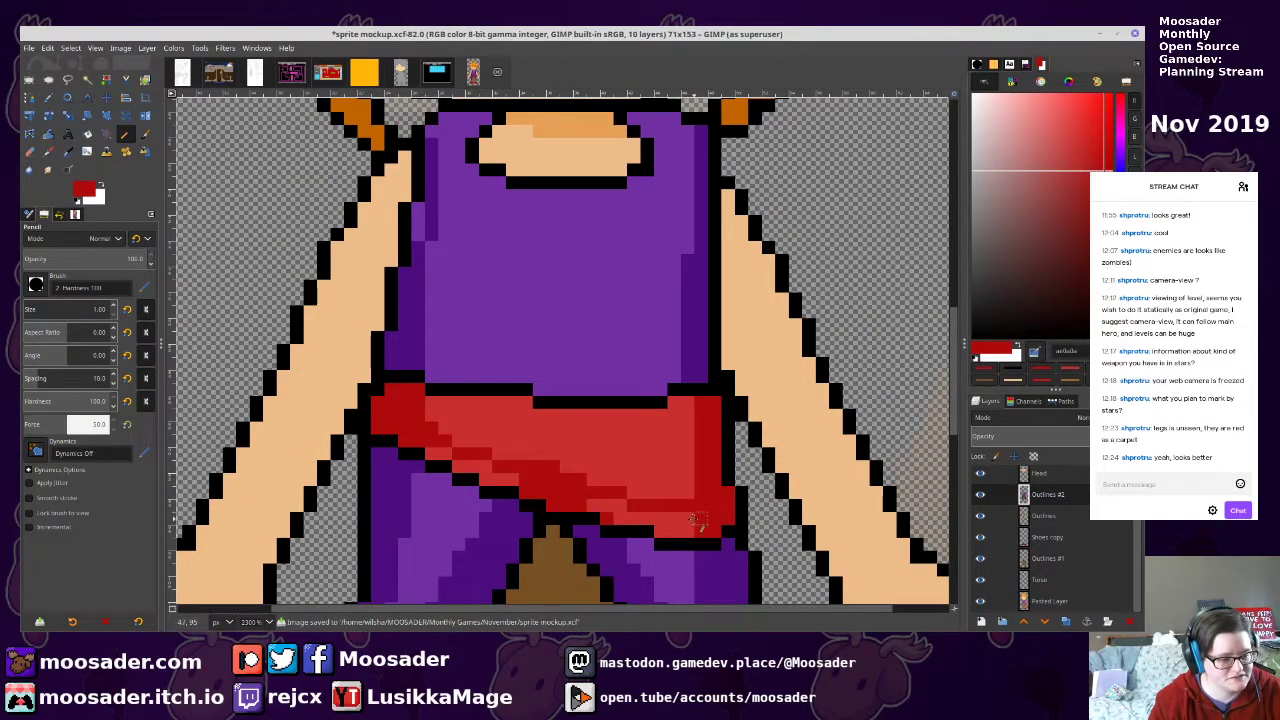
pyautogui.hotkey('shift', 'b')
pyautogui.click(511, 477)
pyautogui.click(453, 456)
pyautogui.press('n')
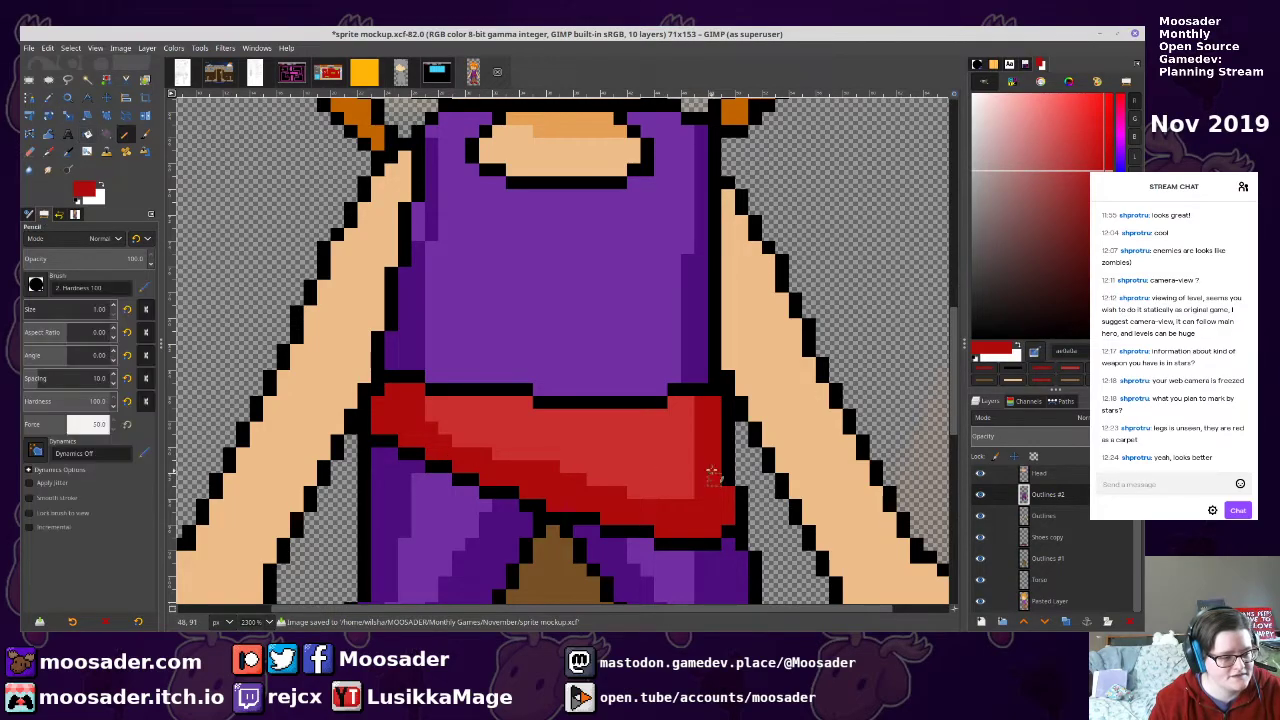
# Add a dark red fold to the shadow at the belt's right side and save the image
pyautogui.moveTo(660, 453)
pyautogui.mouseDown()
pyautogui.moveTo(701, 428)
pyautogui.moveTo(675, 455)
pyautogui.mouseUp()
pyautogui.scroll(-4, 692, 453)
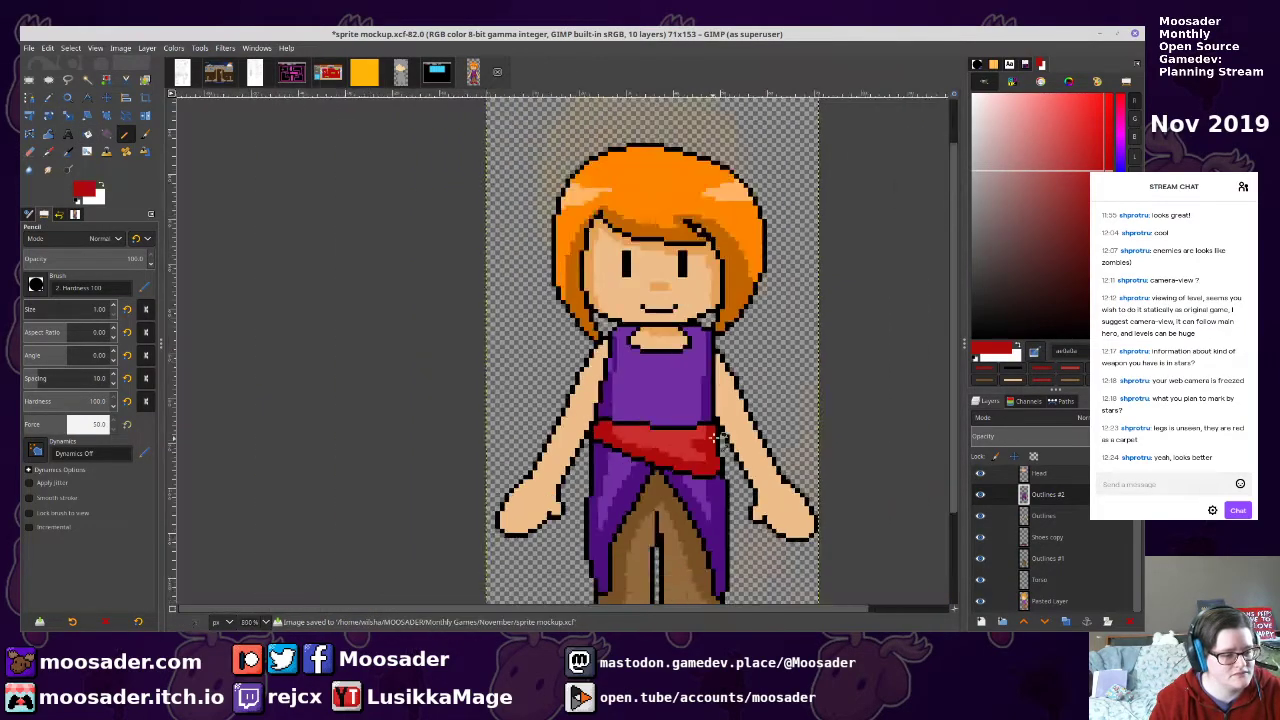
pyautogui.hotkey('ctrl', 's')
# Select the skin areas of both arms on the Outlines layer with Fuzzy Select
pyautogui.press('u')
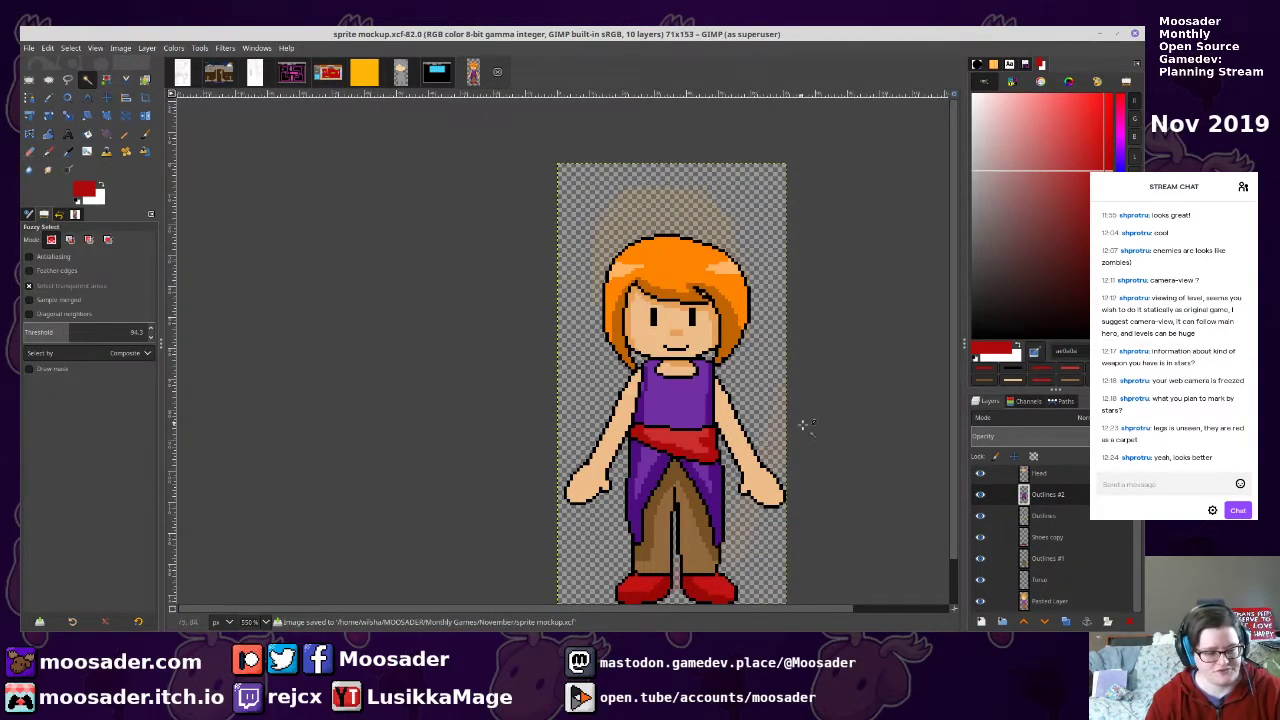
pyautogui.scroll(3, 1033, 560)
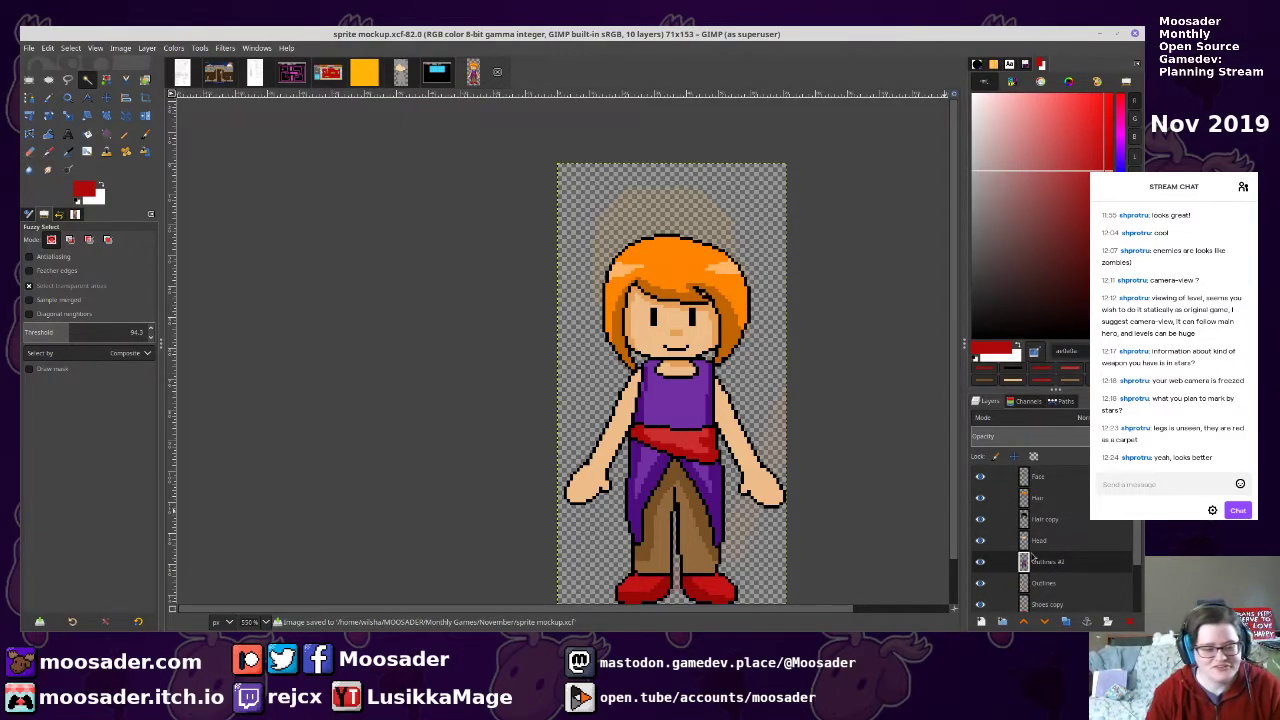
pyautogui.scroll(-3, 1045, 540)
pyautogui.click(1046, 537)
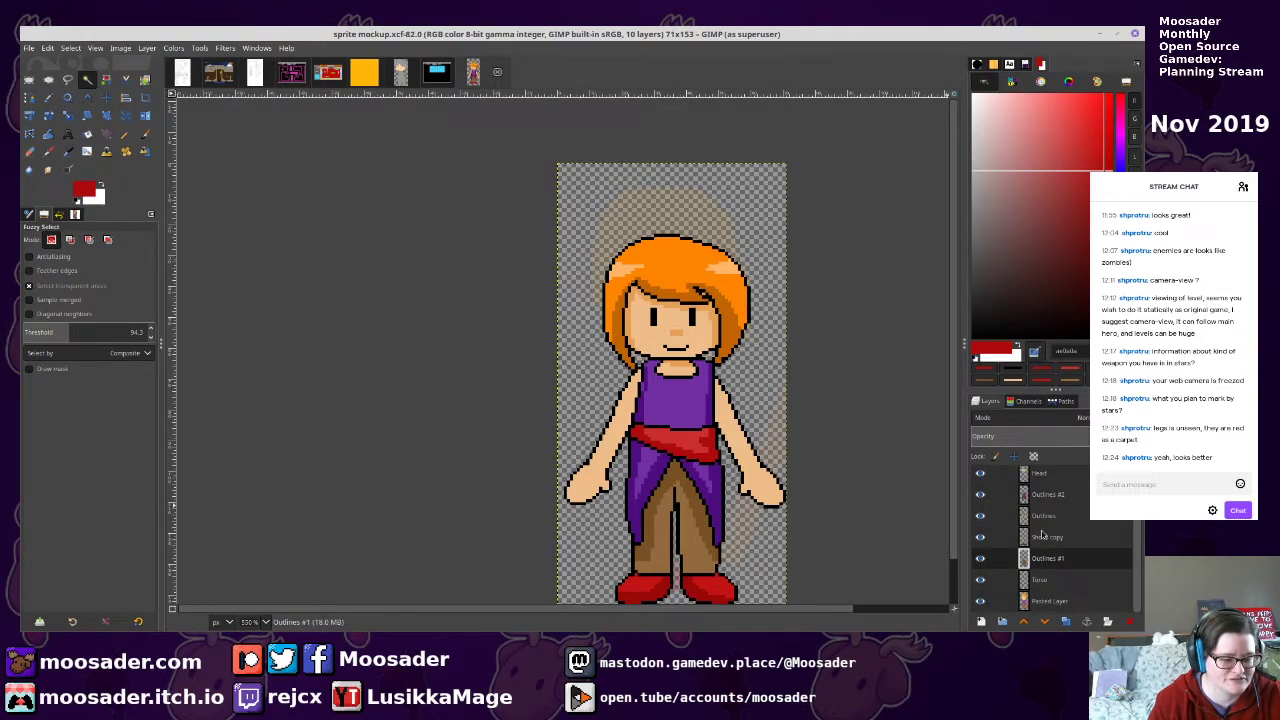
pyautogui.click(1043, 515)
pyautogui.press('n')
pyautogui.click(750, 452)
pyautogui.hotkey('ctrl', 'z')
pyautogui.scroll(4, 748, 450)
pyautogui.press('u')
pyautogui.click(752, 455)
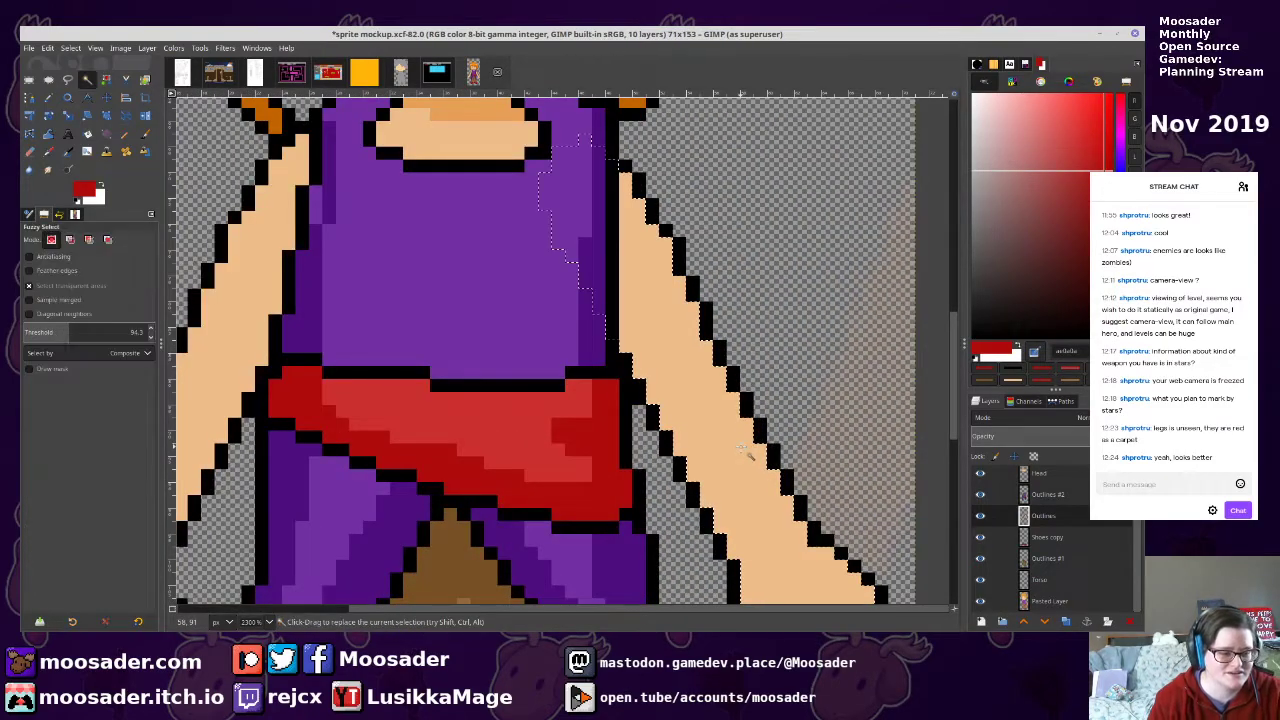
pyautogui.scroll(-3, 680, 449)
pyautogui.keyDown('shift'); pyautogui.click(313, 431); pyautogui.keyUp('shift')
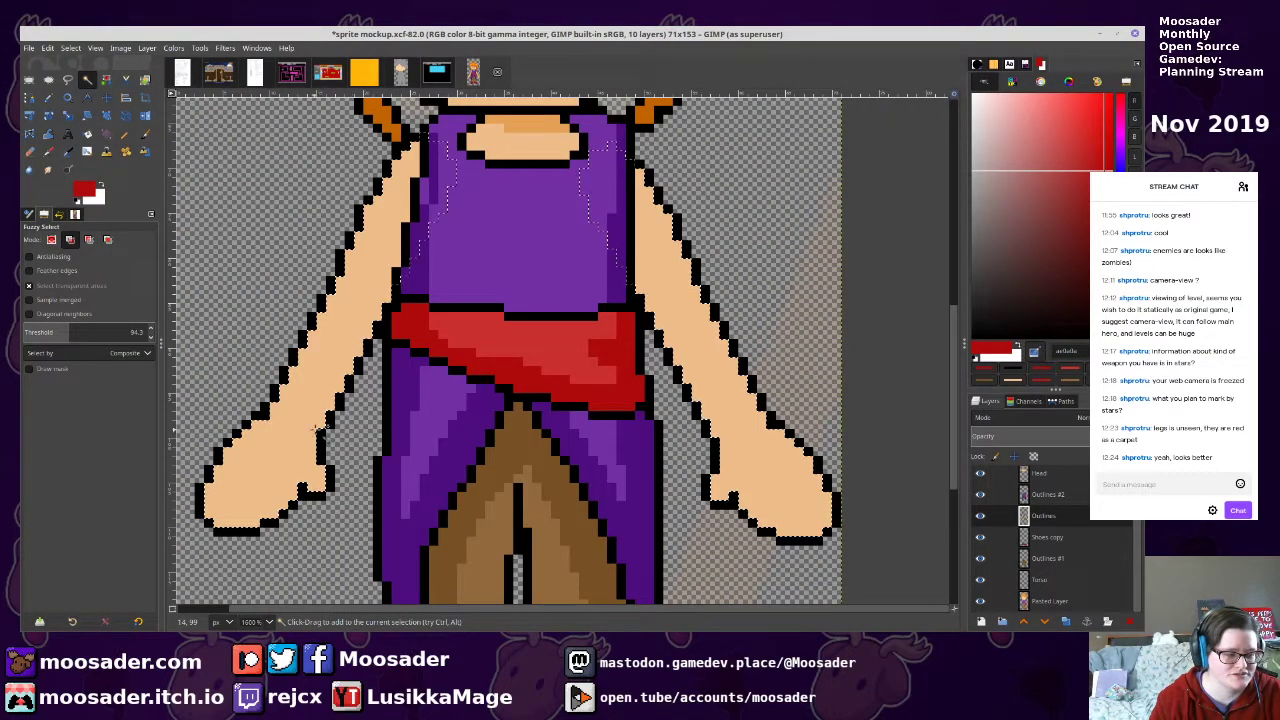
# Pick the darker skin shade from the face's shadow on the Head layer as the drawing colour
pyautogui.press('n')
pyautogui.click(1050, 600)
pyautogui.scroll(5, 573, 330)
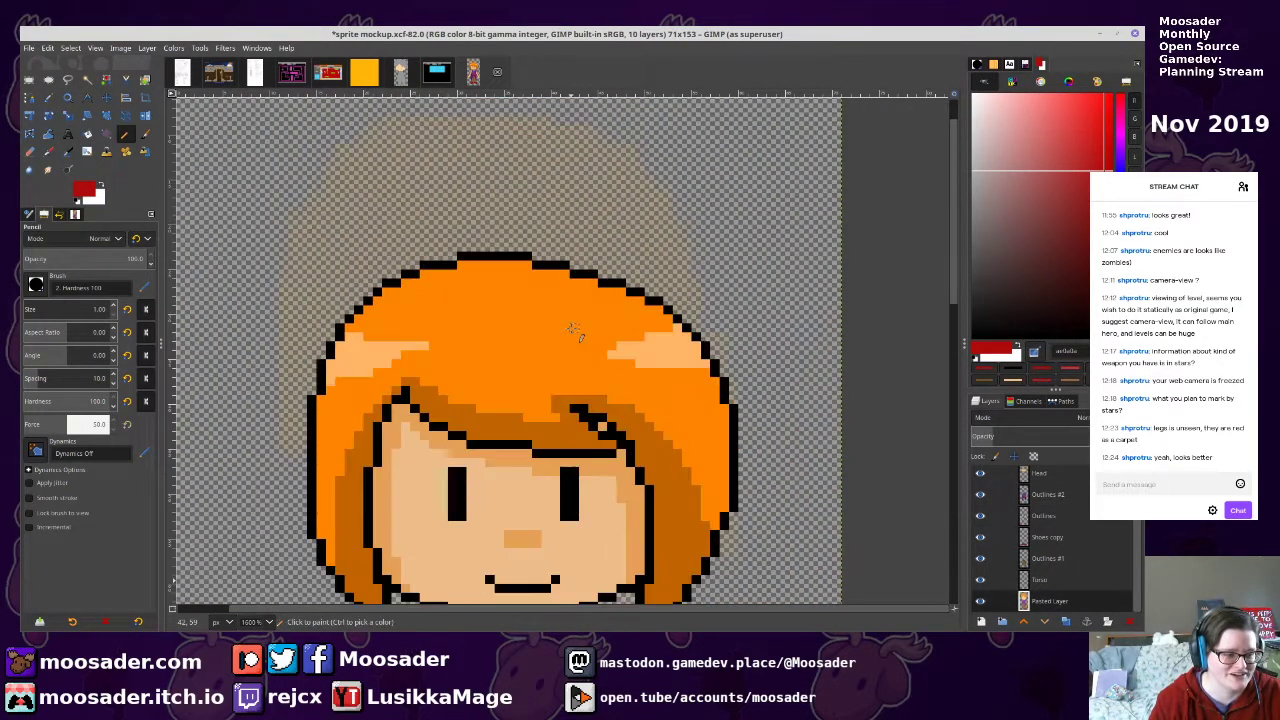
pyautogui.keyDown('ctrl'); pyautogui.click(553, 462); pyautogui.keyUp('ctrl')
pyautogui.scroll(-5, 553, 462)
pyautogui.scroll(1, 553, 462)
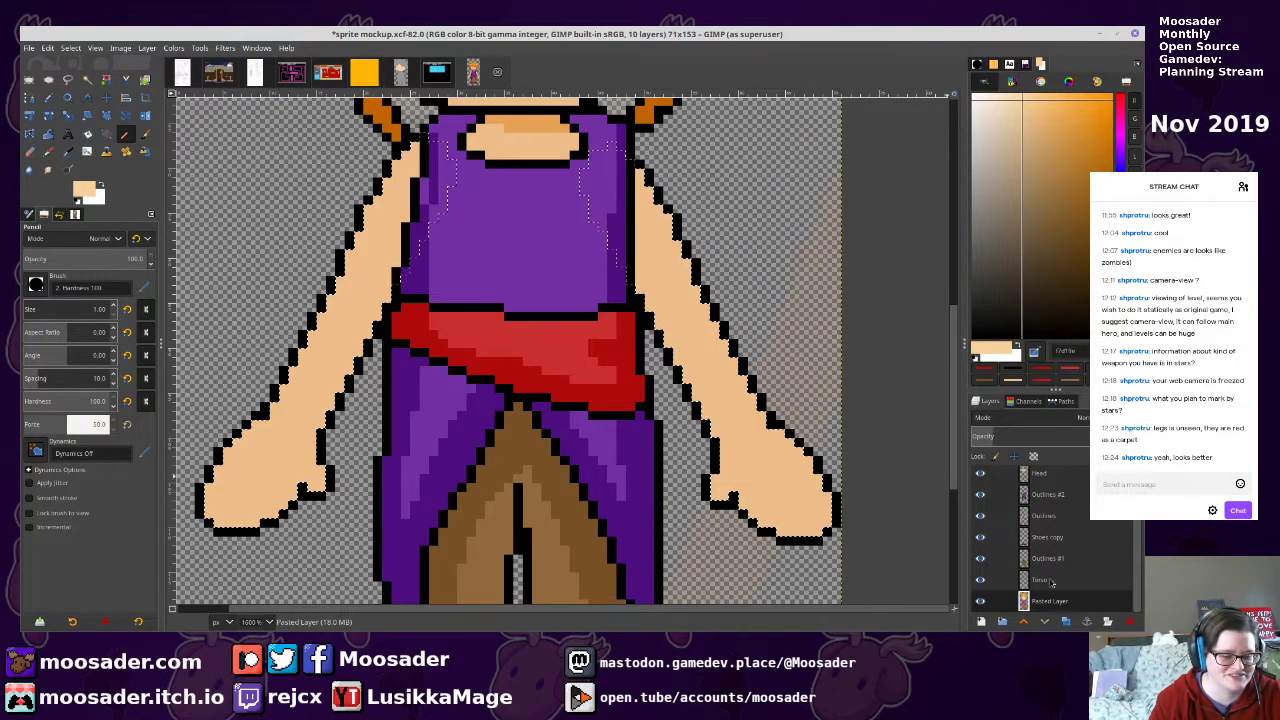
pyautogui.scroll(2, 1050, 570)
pyautogui.click(1040, 519)
pyautogui.scroll(4, 489, 365)
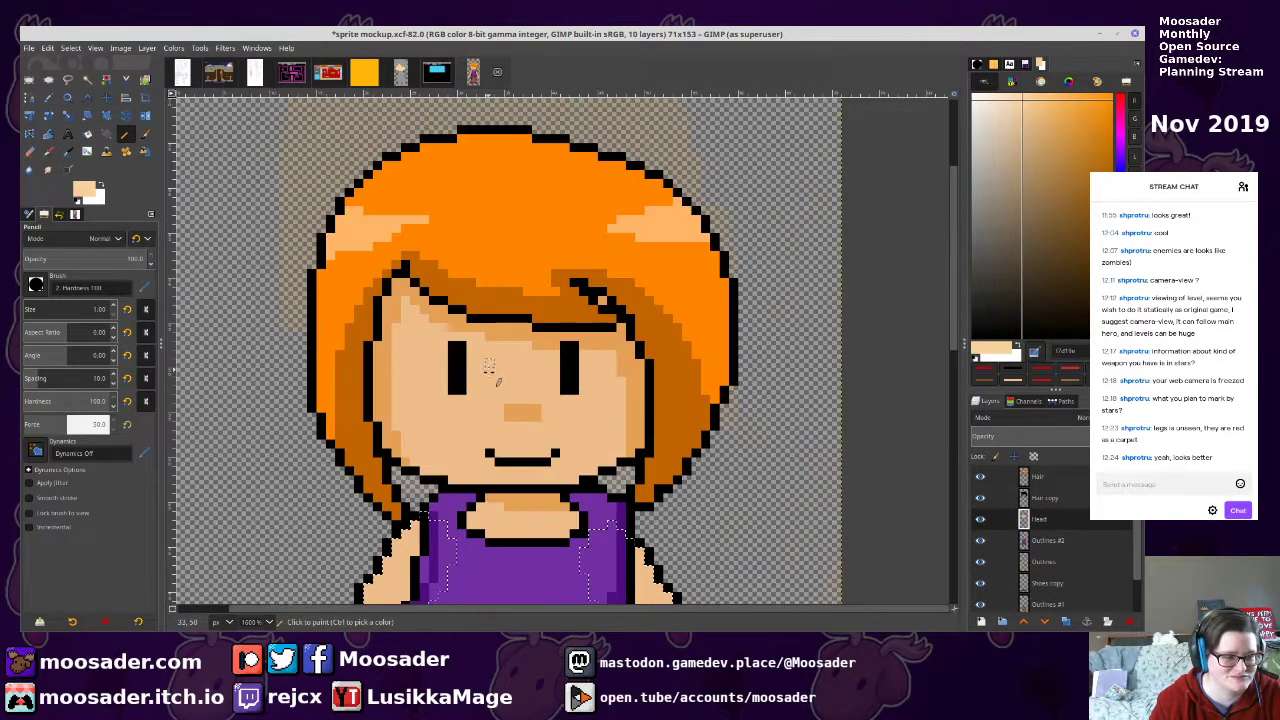
pyautogui.keyDown('ctrl'); pyautogui.click(622, 400); pyautogui.keyUp('ctrl')
pyautogui.scroll(-5, 640, 390)
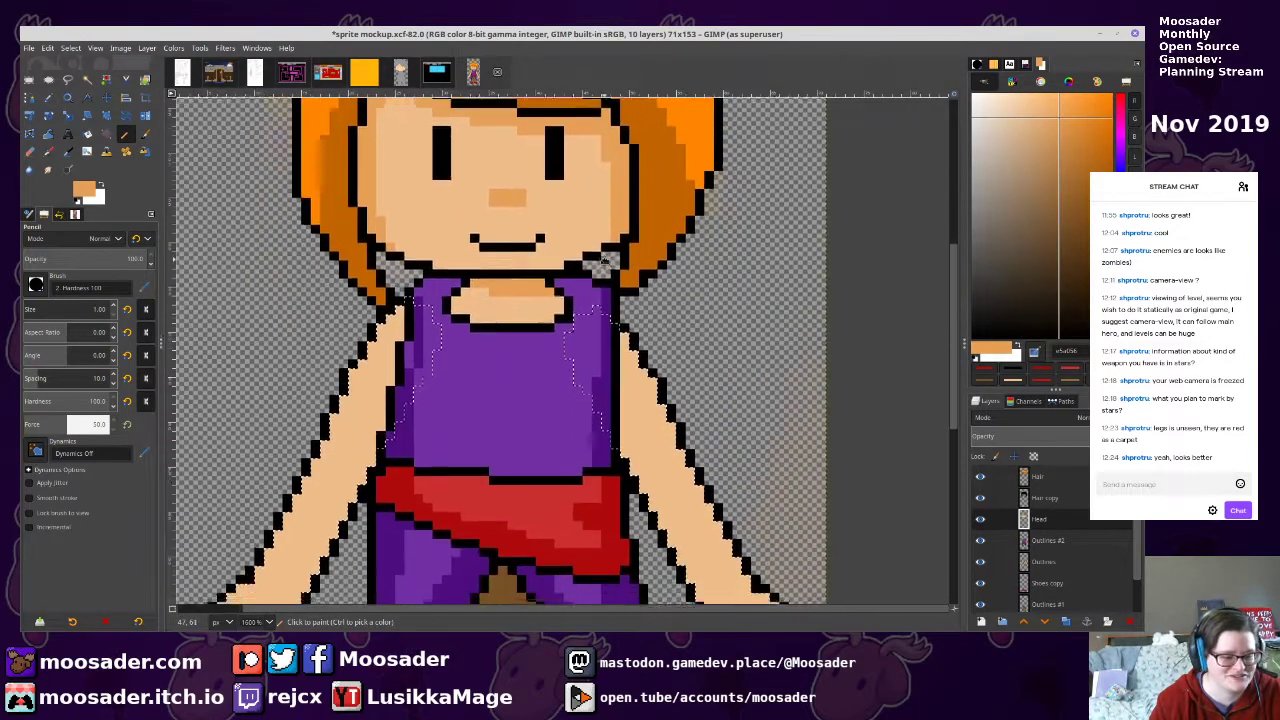
# Try to shade the right arm and hand with the darker skin tone while the Head layer is active
pyautogui.moveTo(667, 234); pyautogui.dragTo(667, 313)
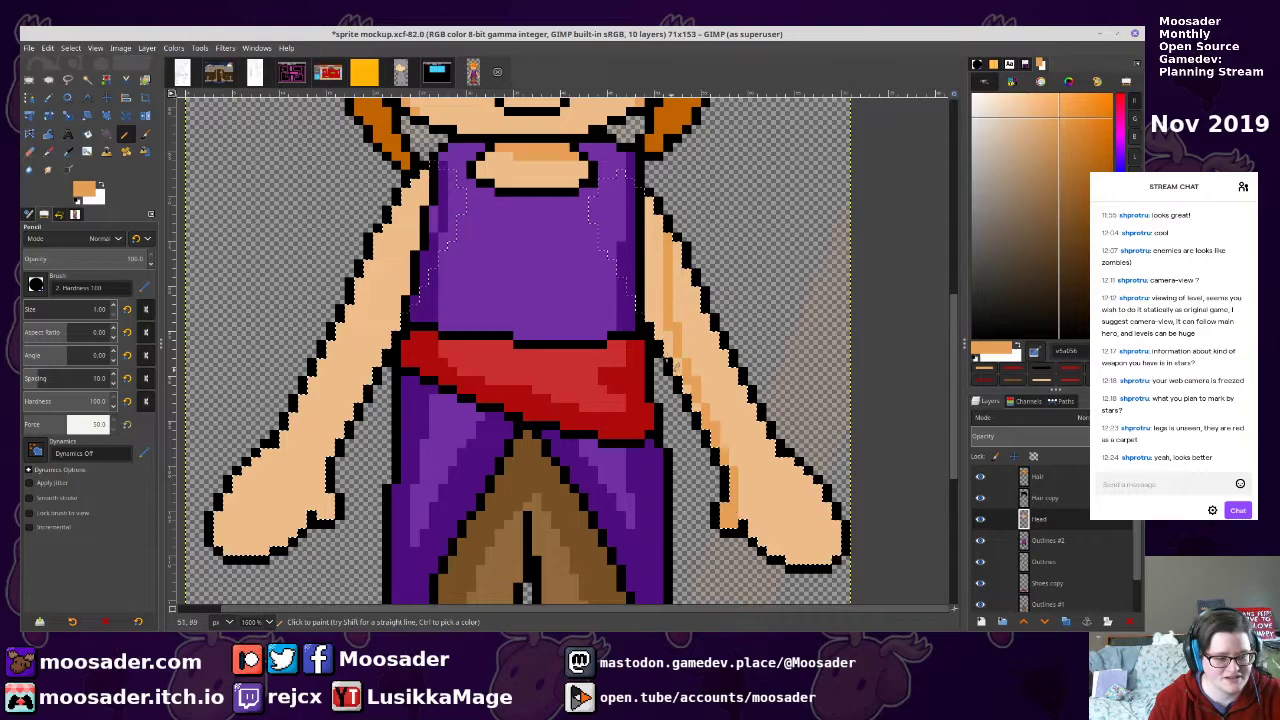
pyautogui.hotkey('shift', 'b')
pyautogui.click(665, 283)
pyautogui.hotkey('ctrl', 'z')
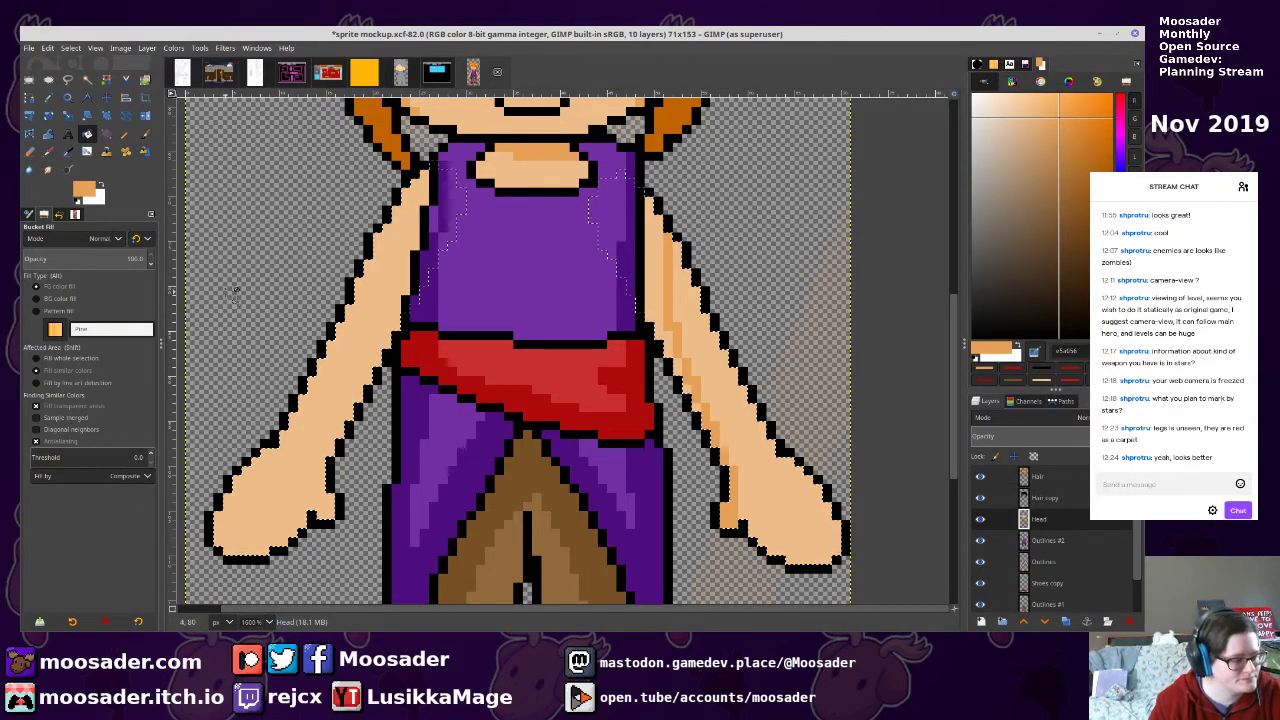
pyautogui.press('n')
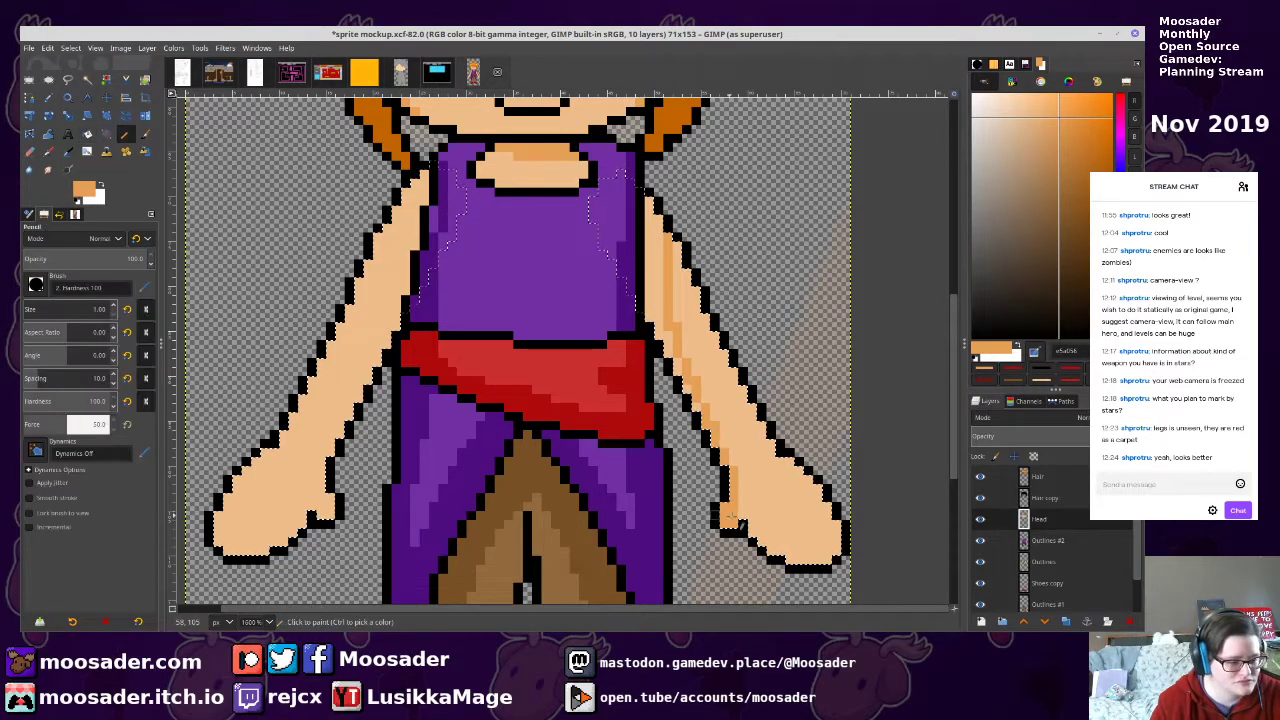
pyautogui.moveTo(760, 505); pyautogui.dragTo(838, 550)
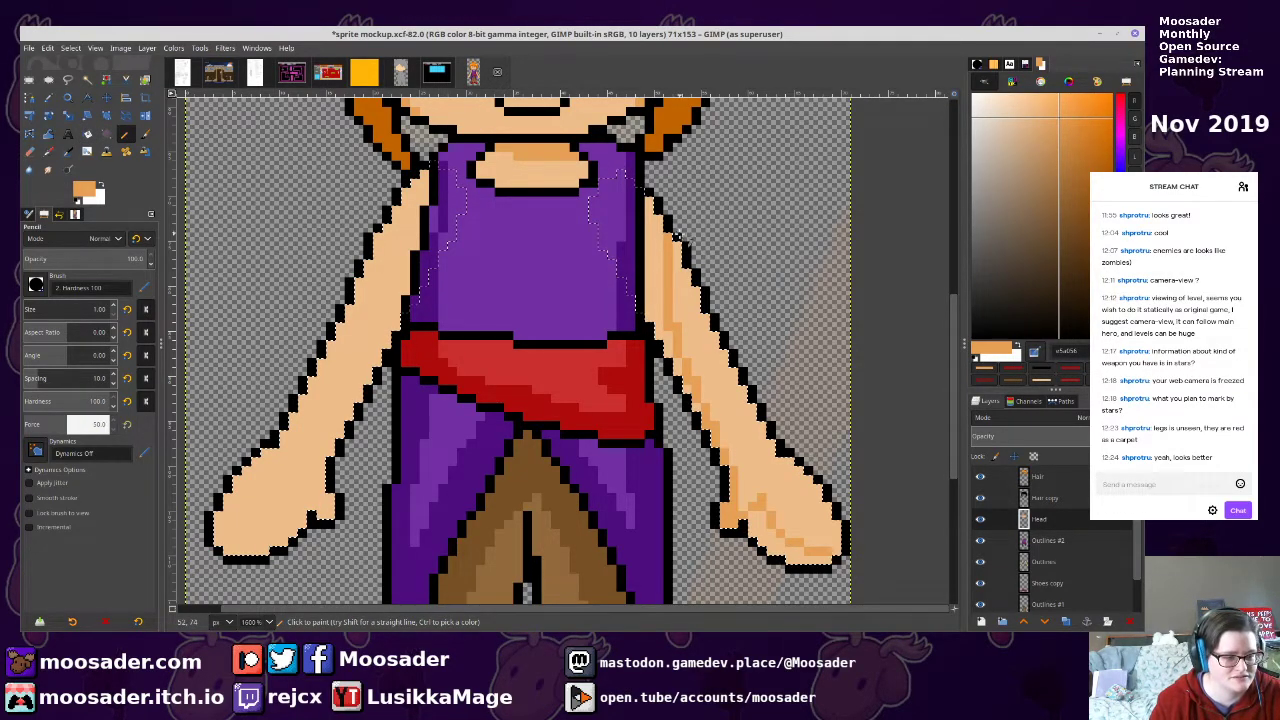
pyautogui.hotkey('shift', 'b')
pyautogui.click(655, 283)
pyautogui.hotkey('ctrl', 'z')
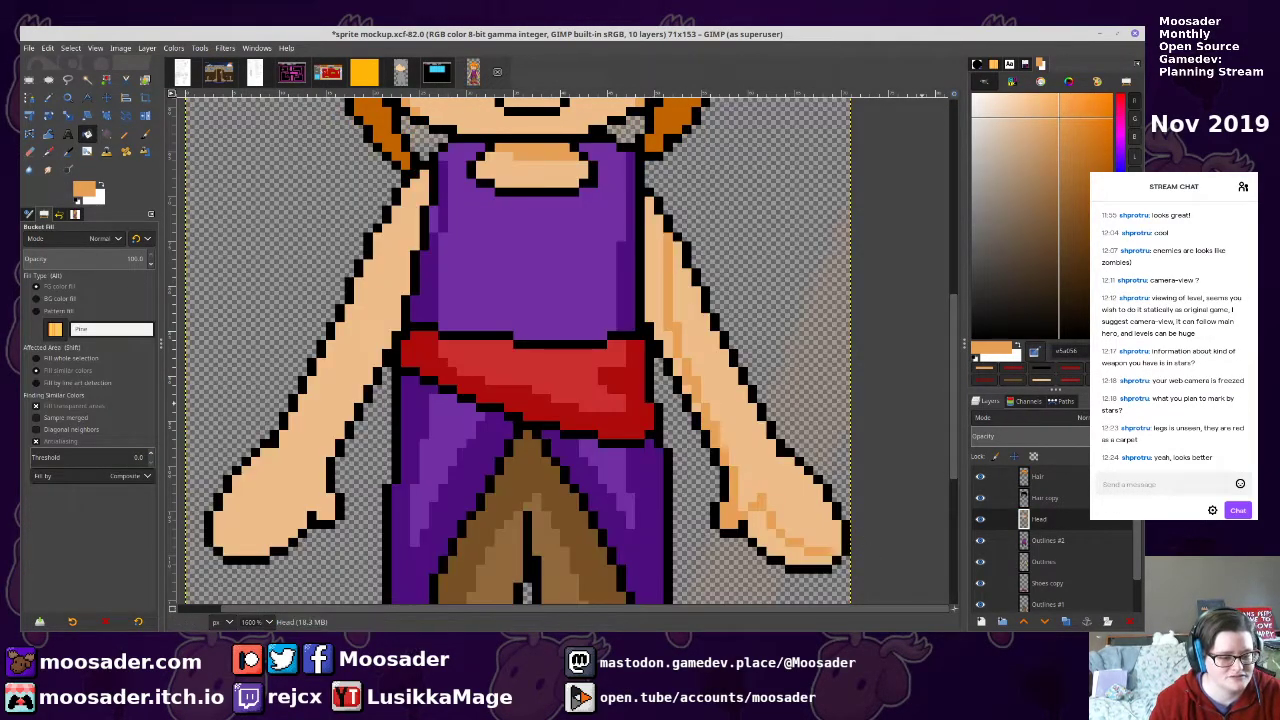
pyautogui.press('u')
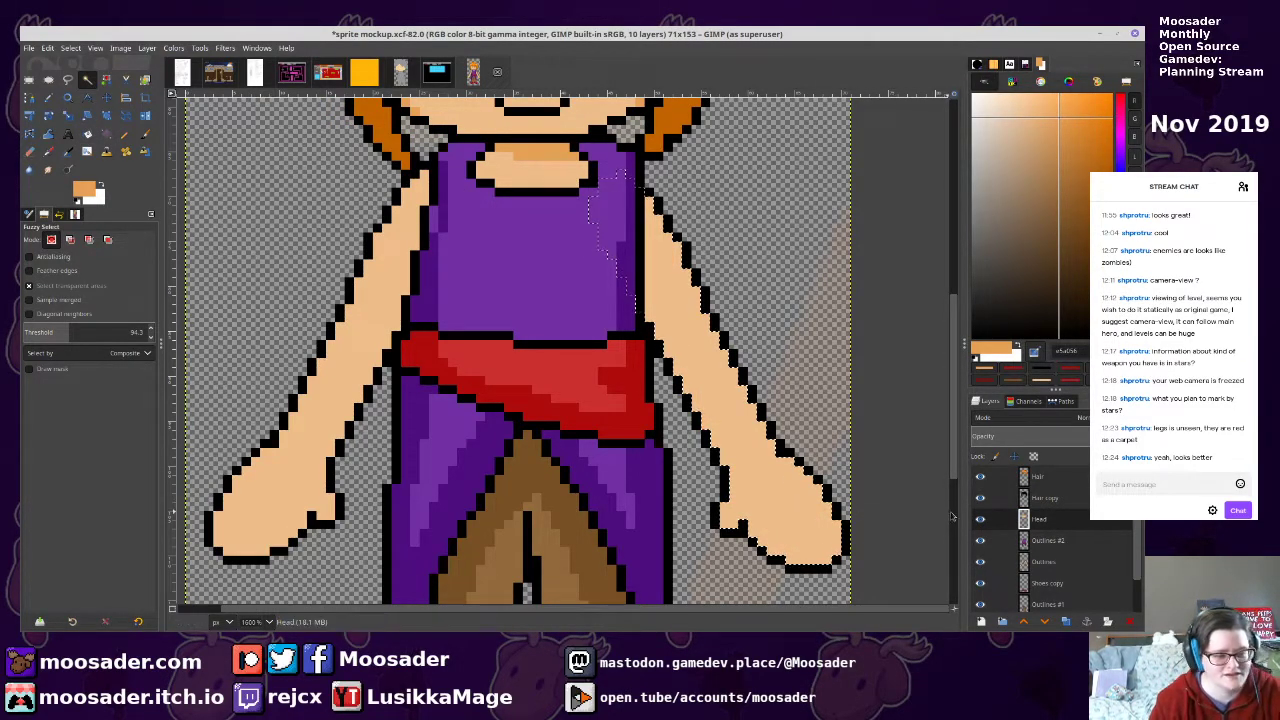
# Draw a darker skin shadow down the inner side of the right arm and hand on the Outlines layer and fill it
pyautogui.press('n')
pyautogui.click(1043, 563)
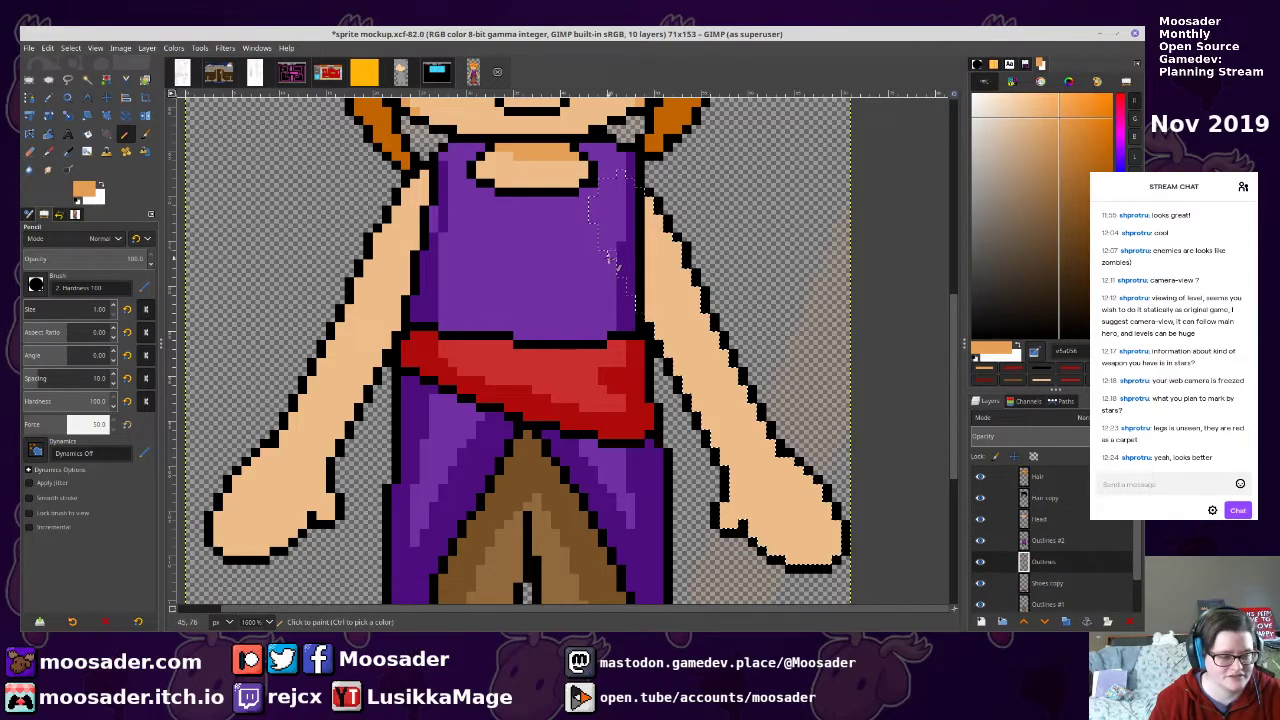
pyautogui.moveTo(656, 206)
pyautogui.mouseDown()
pyautogui.moveTo(667, 298)
pyautogui.moveTo(722, 437)
pyautogui.mouseUp()
pyautogui.moveTo(731, 508); pyautogui.dragTo(741, 527)
pyautogui.hotkey('shift', 'b')
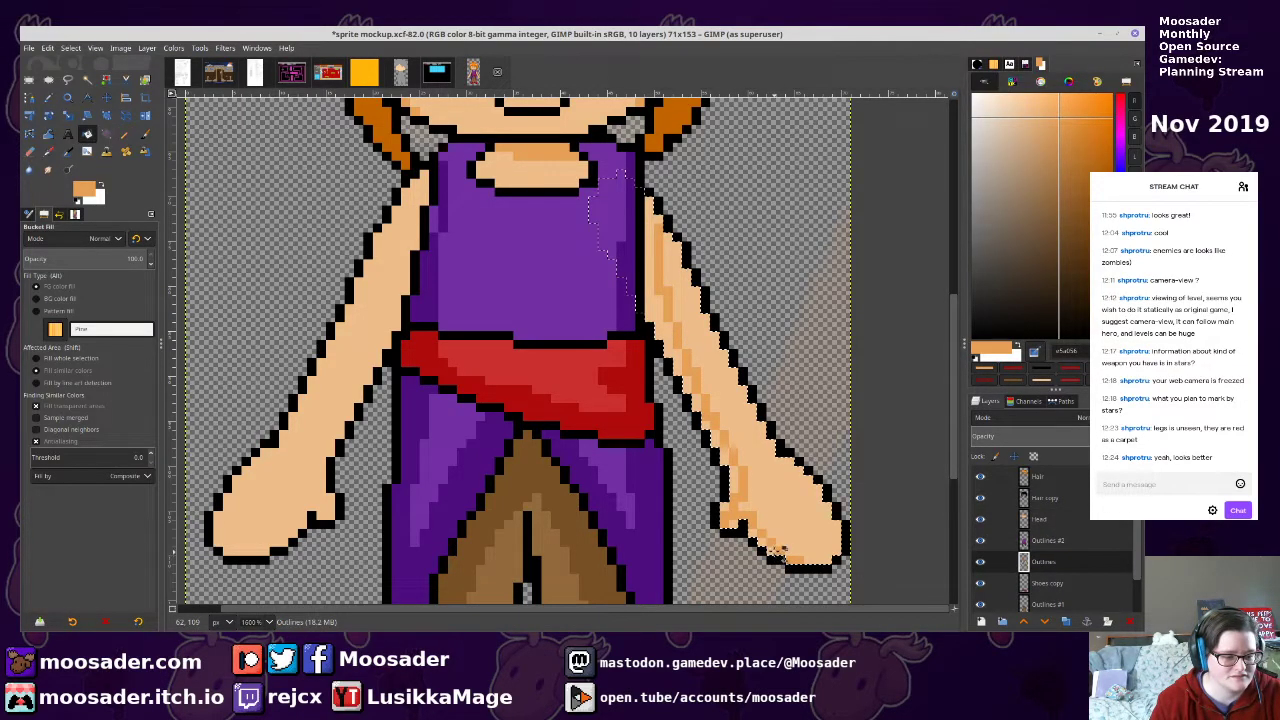
pyautogui.click(650, 272)
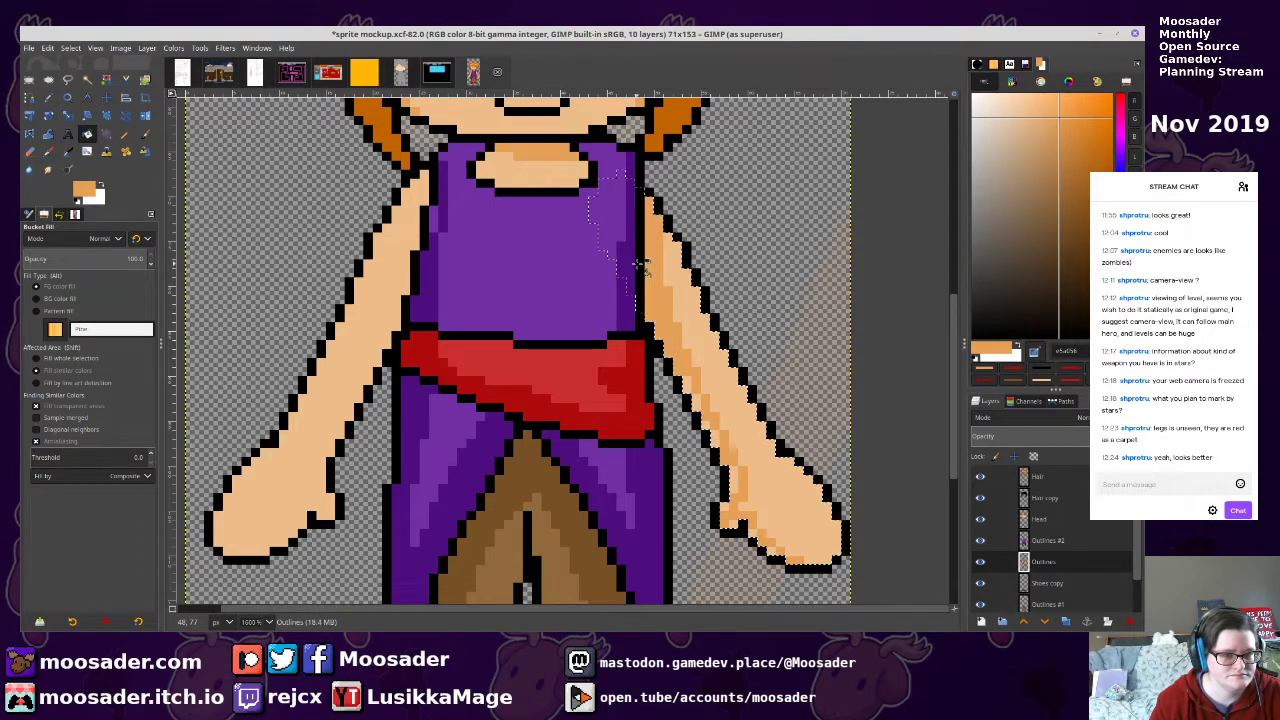
pyautogui.press('n')
pyautogui.moveTo(687, 381); pyautogui.dragTo(697, 411)
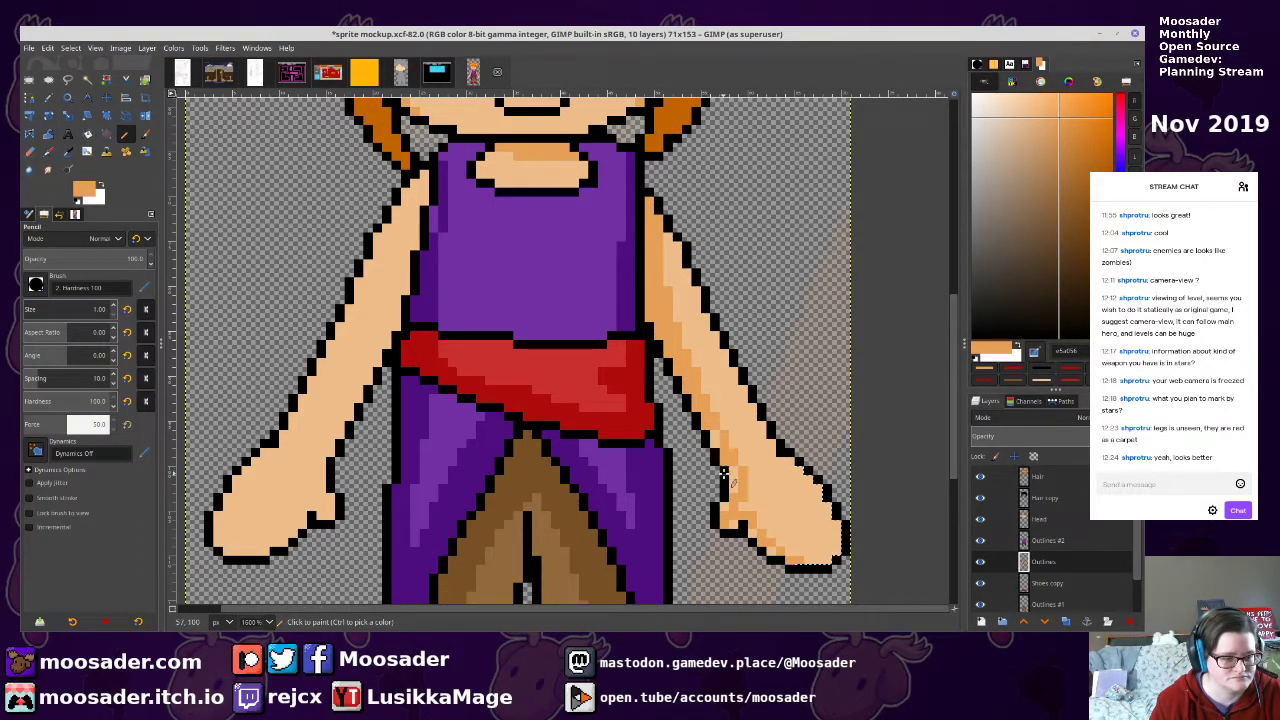
pyautogui.click(739, 529)
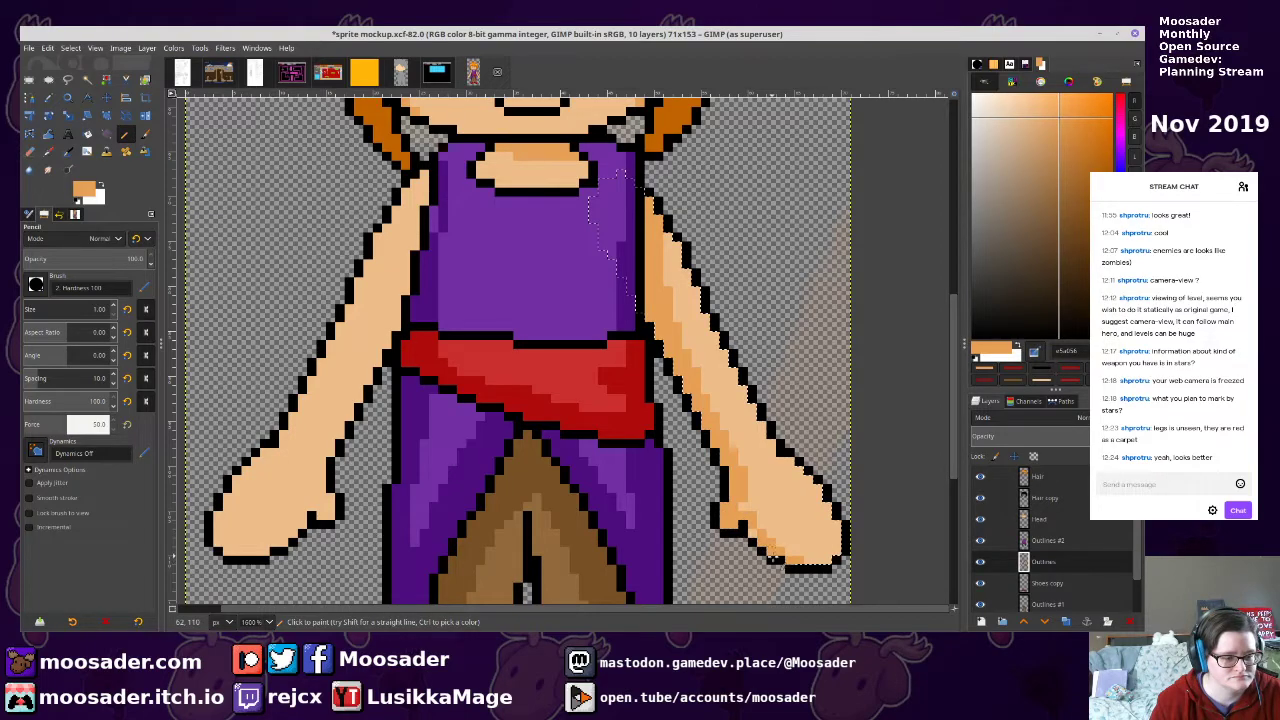
# Select the left arm's skin, draw a darker shadow line down the arm and under the hand, and fill the enclosed strips
pyautogui.hotkey('ctrl', 'shift', 'a')
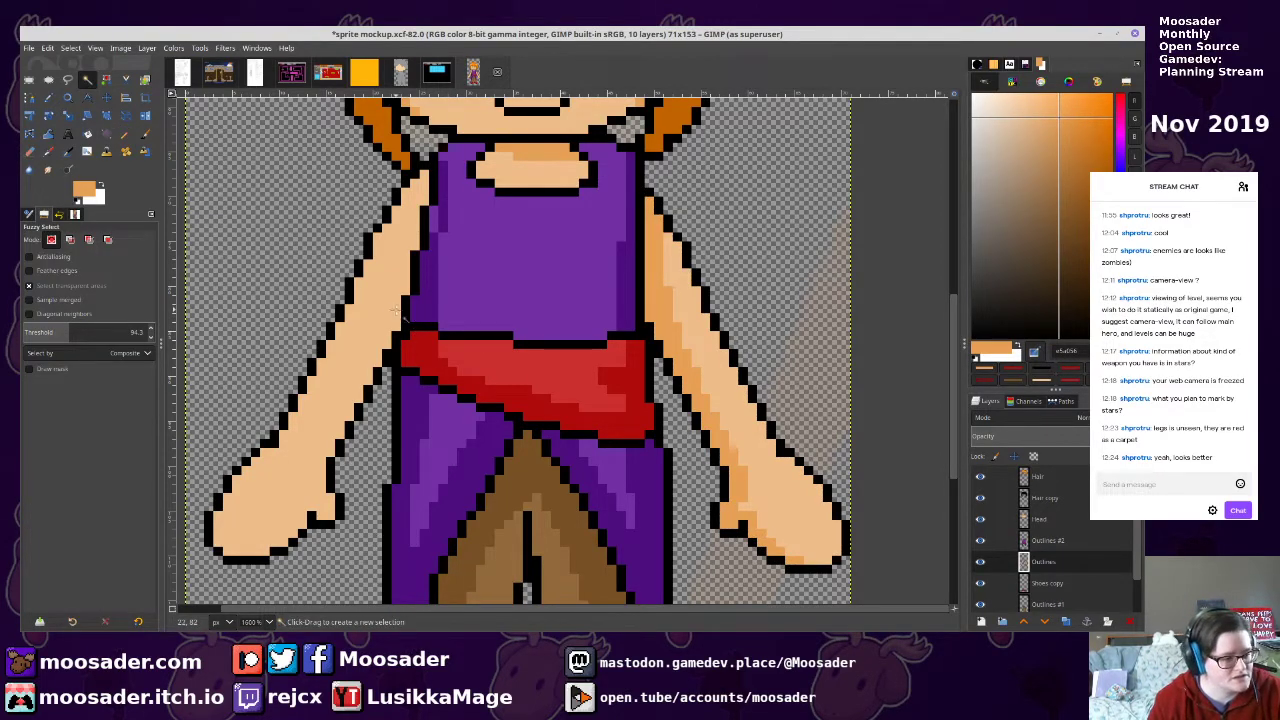
pyautogui.moveTo(412, 252)
pyautogui.mouseDown()
pyautogui.moveTo(335, 395)
pyautogui.moveTo(318, 530)
pyautogui.moveTo(215, 545)
pyautogui.mouseUp()
pyautogui.hotkey('shift', 'b')
pyautogui.click(247, 550)
pyautogui.press('n')
pyautogui.moveTo(303, 525); pyautogui.dragTo(302, 535)
pyautogui.hotkey('shift', 'b')
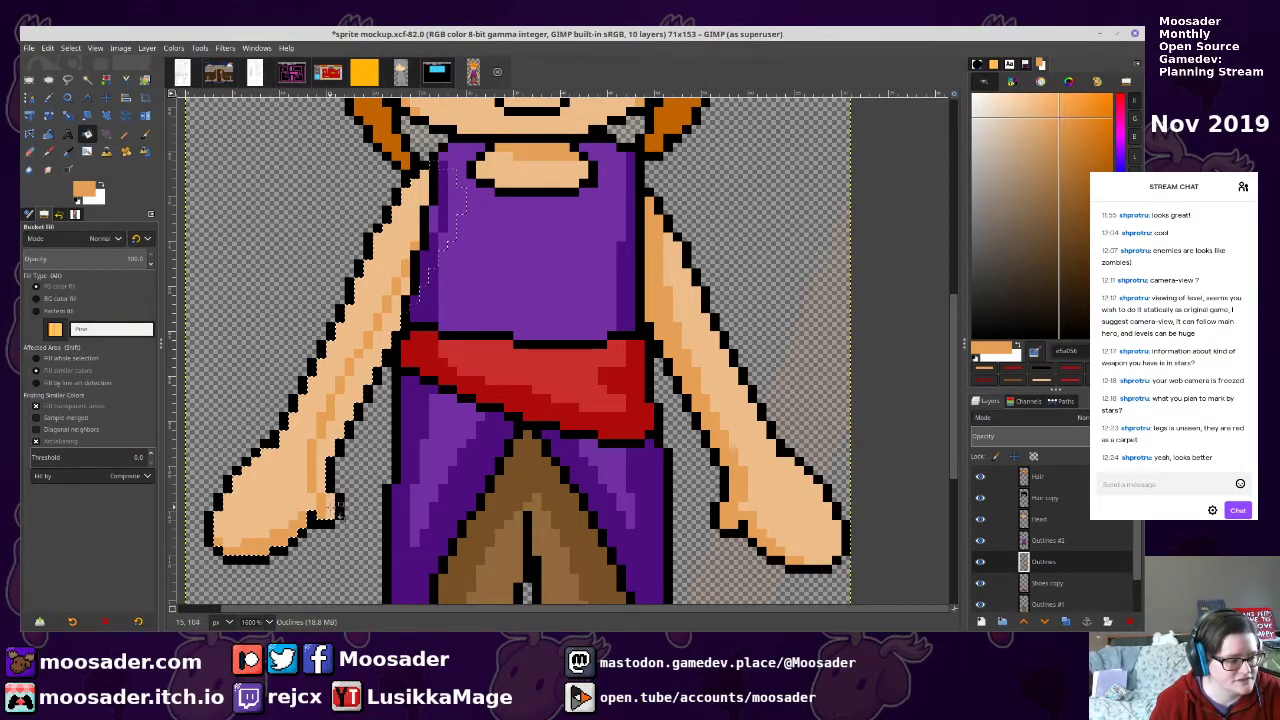
pyautogui.click(322, 463)
pyautogui.press('n')
pyautogui.hotkey('ctrl', 'z')
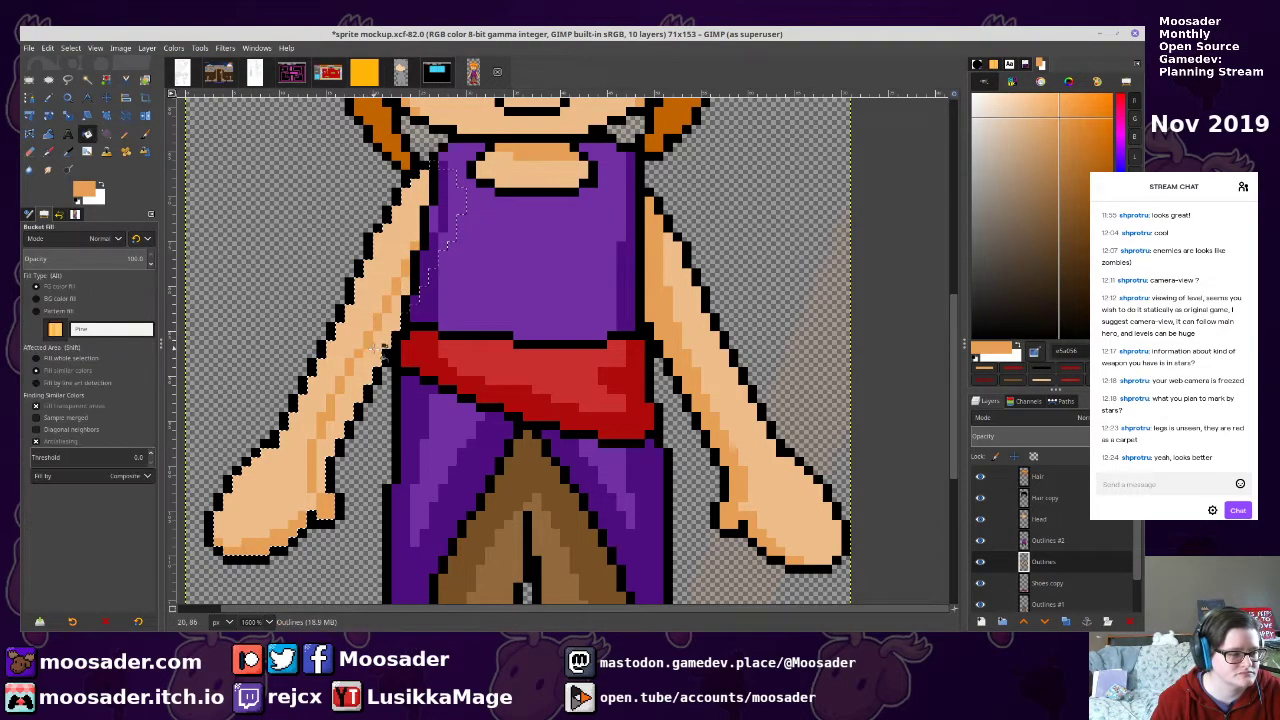
# Pick the garment's dark purple shadow colour on the Outlines #2 layer and save the image
pyautogui.click(1040, 541)
pyautogui.keyDown('ctrl'); pyautogui.click(426, 271); pyautogui.keyUp('ctrl')
pyautogui.hotkey('shift', 'b')
pyautogui.scroll(-5, 552, 304)
pyautogui.hotkey('ctrl', 's')
pyautogui.scroll(-1, 712, 272)
pyautogui.scroll(1, 712, 272)
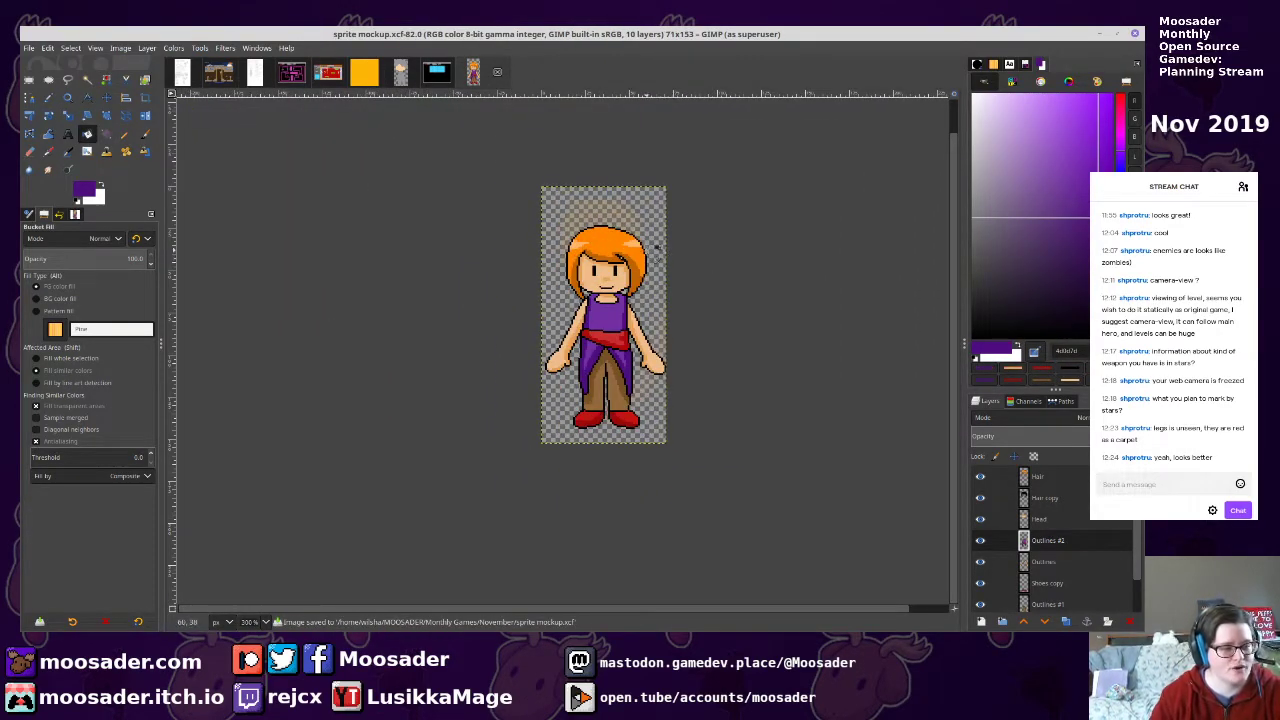
pyautogui.scroll(1, 694, 196)
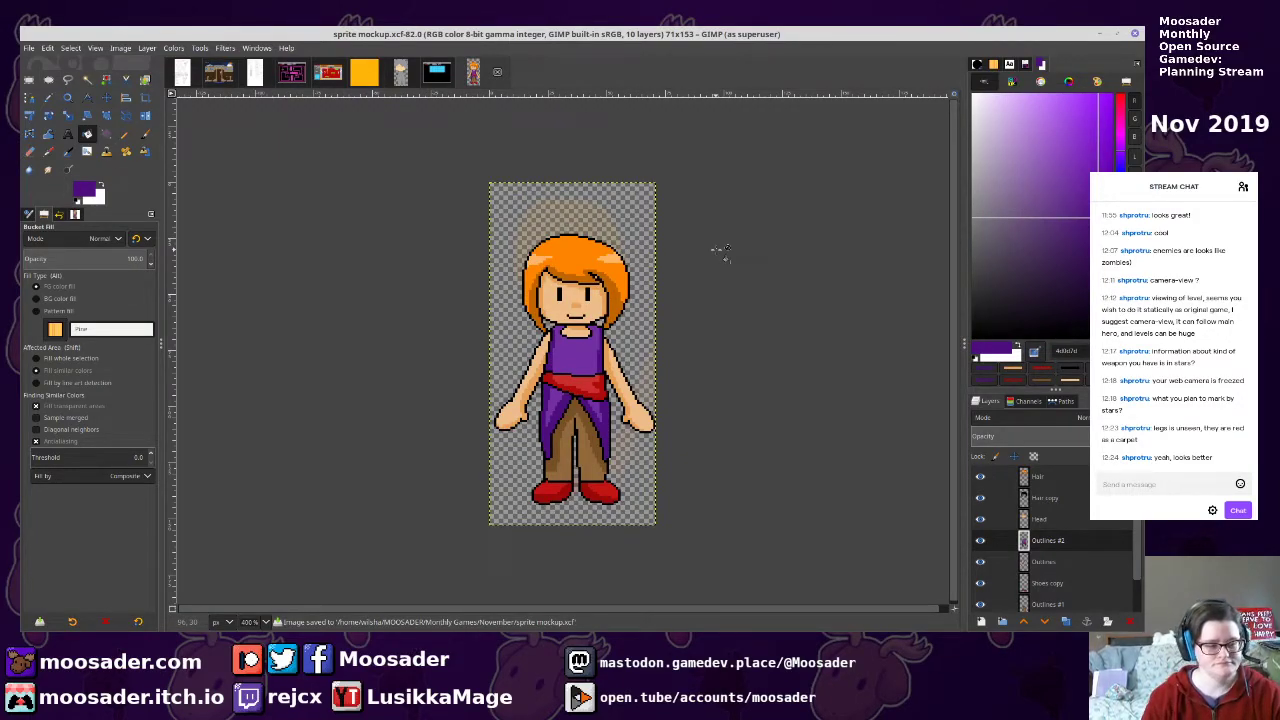
# Export the finished sprite as "example 1.png" into the November folder
pyautogui.scroll(-2, 1070, 520)
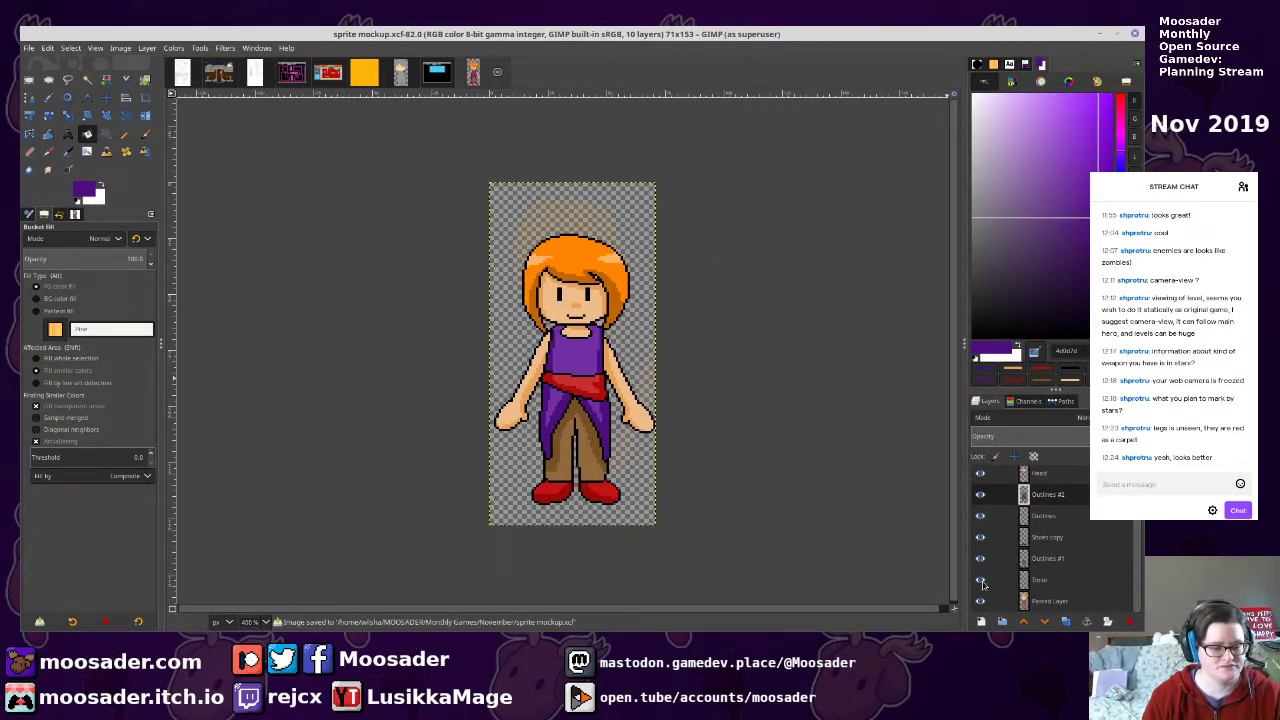
pyautogui.hotkey('ctrl', 'shift', 'e')
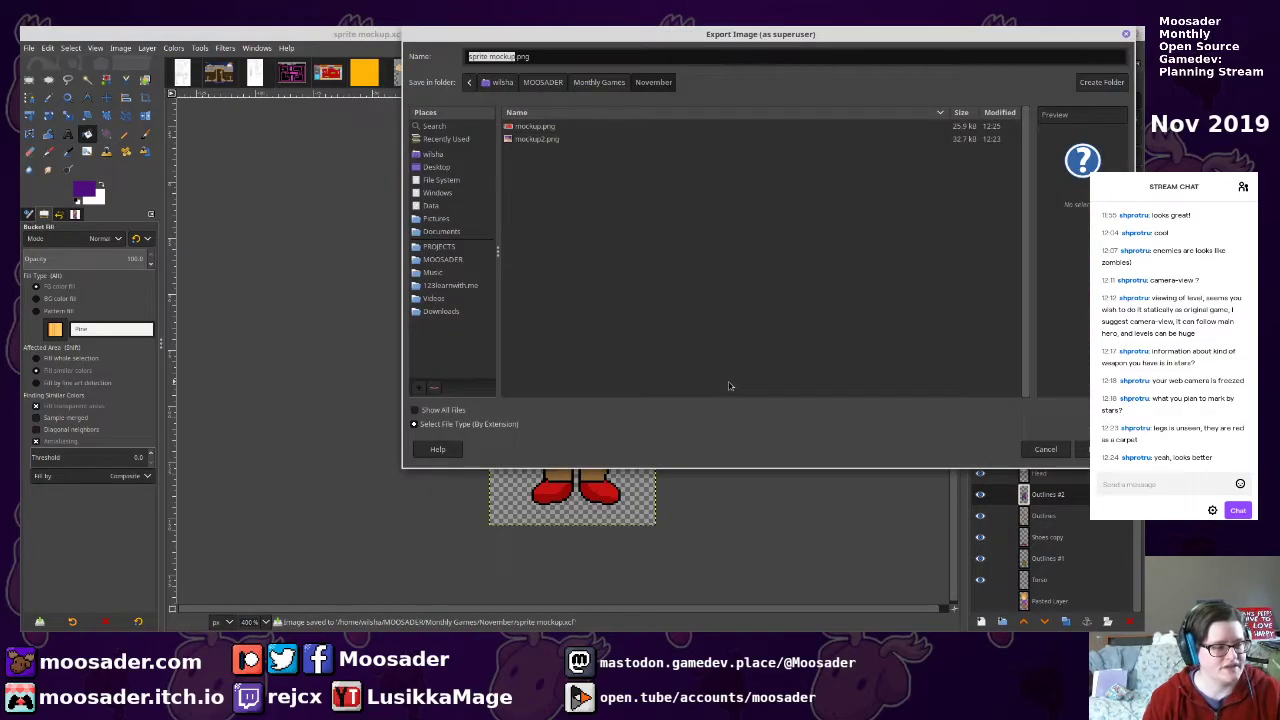
pyautogui.write('example 1')
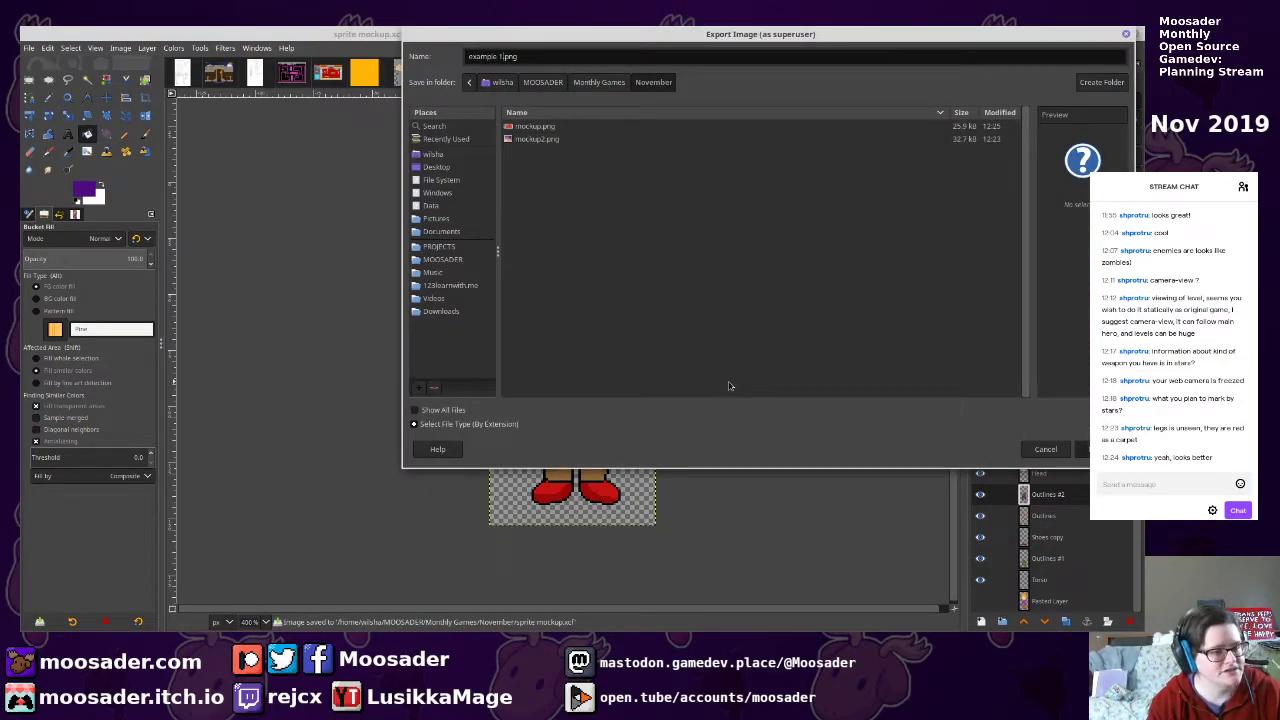
pyautogui.press('Return')
pyautogui.press('Return')
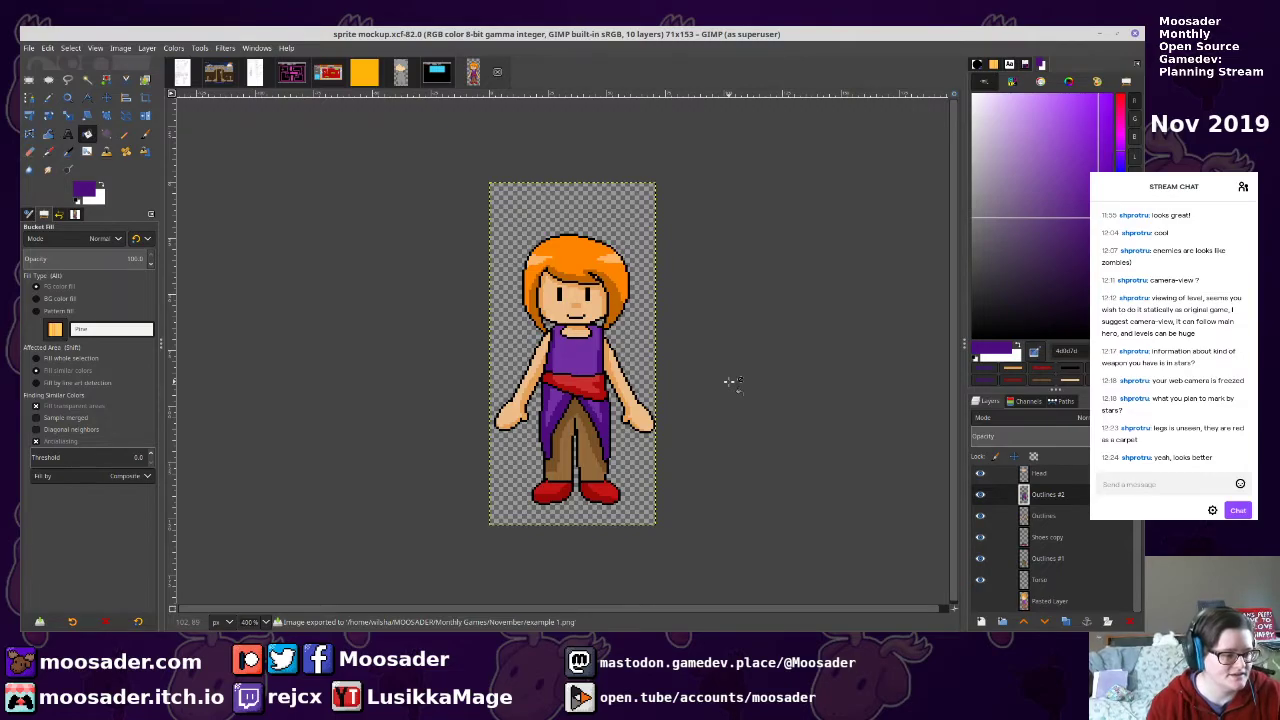
pyautogui.scroll(-4, 731, 381)
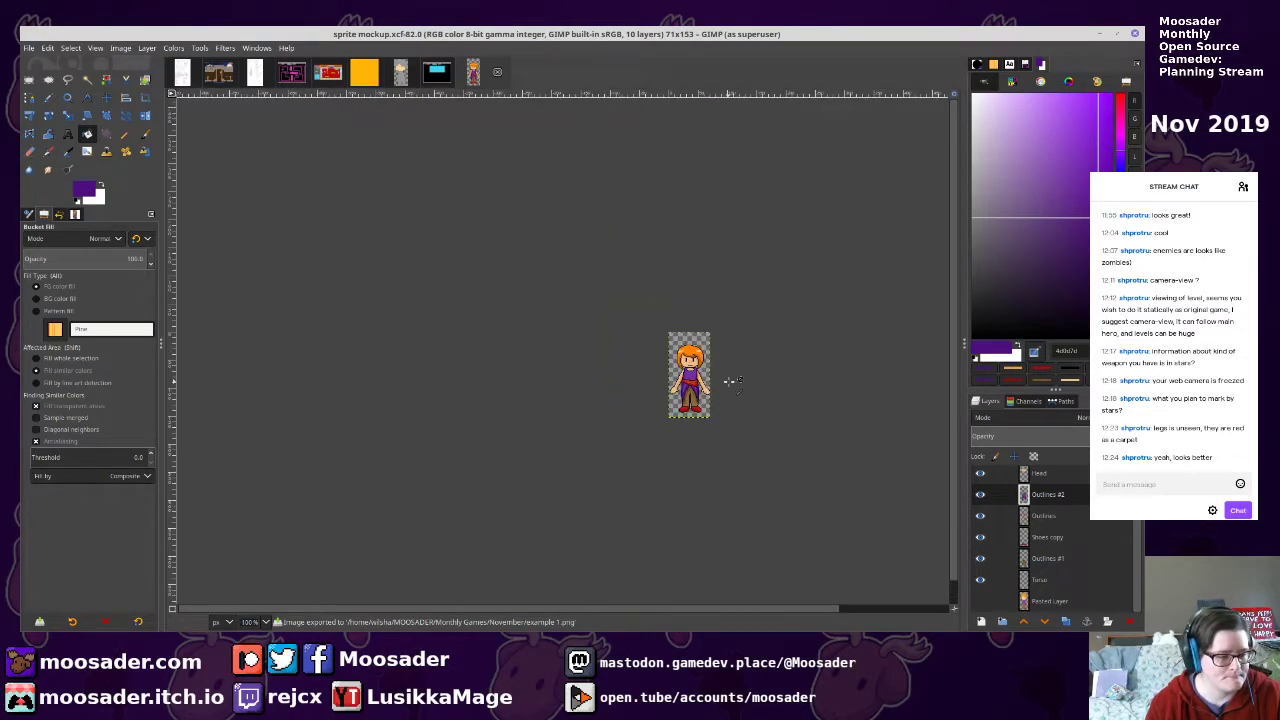
pyautogui.scroll(4, 731, 381)
pyautogui.scroll(1, 731, 381)
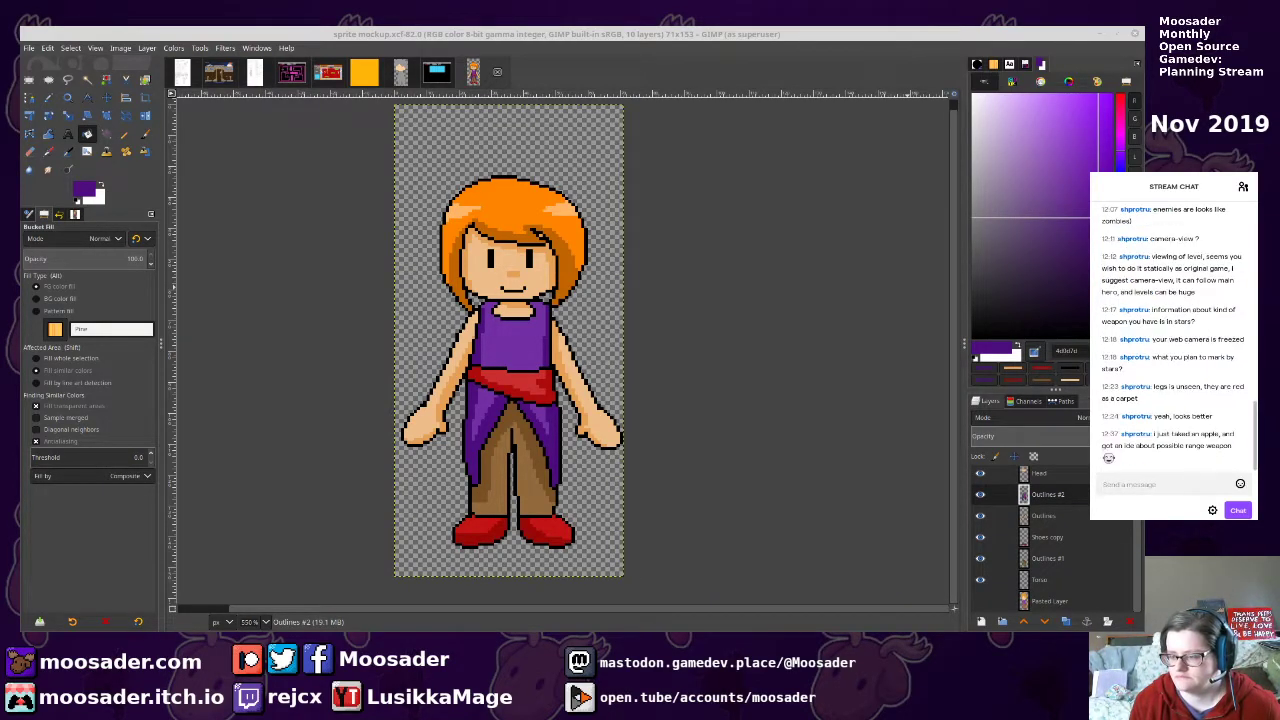
pyautogui.click(1131, 492)
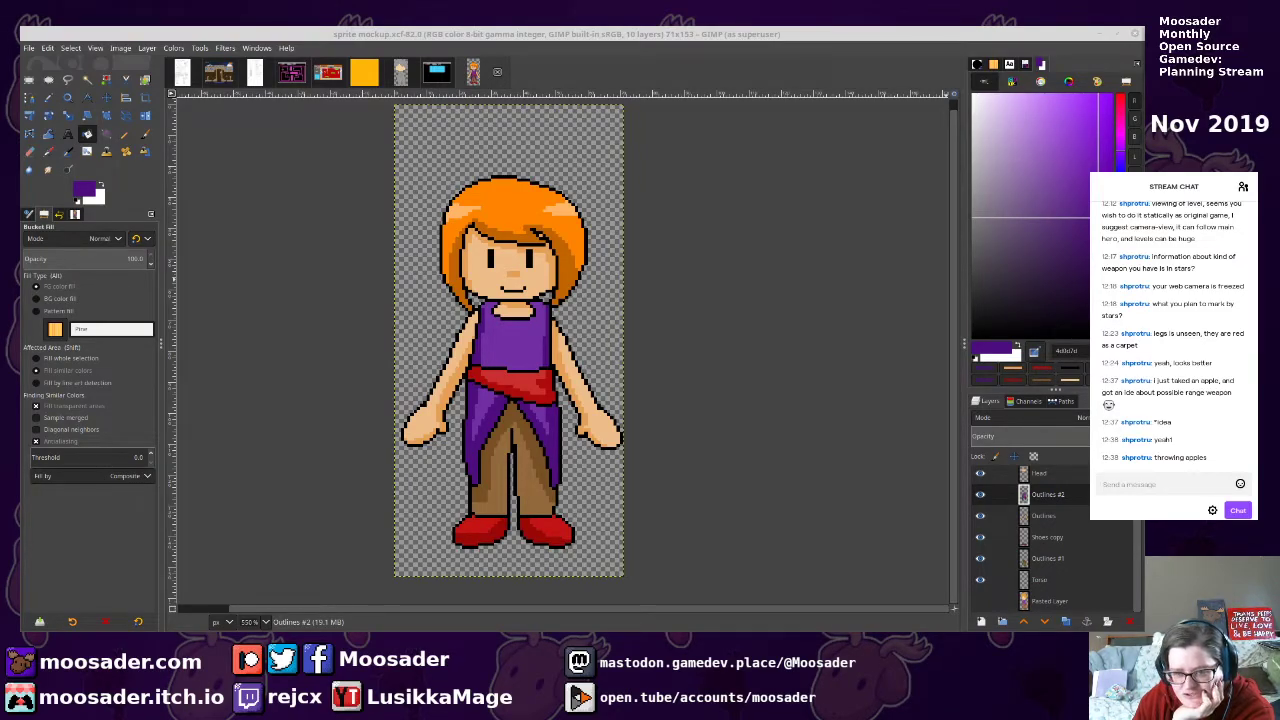
pyautogui.moveTo(1143, 76); pyautogui.dragTo(488, 76)
pyautogui.hotkey('alt', 'Tab')
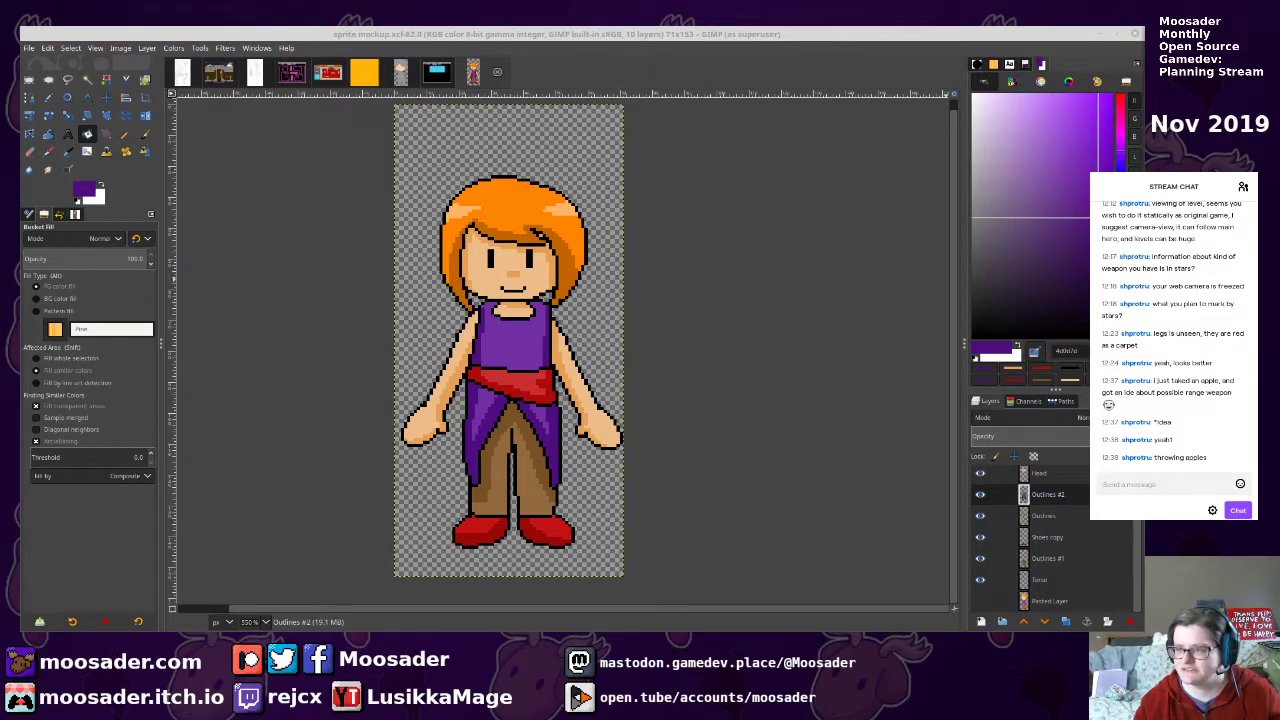
pyautogui.click(1165, 484)
pyautogui.moveTo(835, 386); pyautogui.dragTo(854, 393)
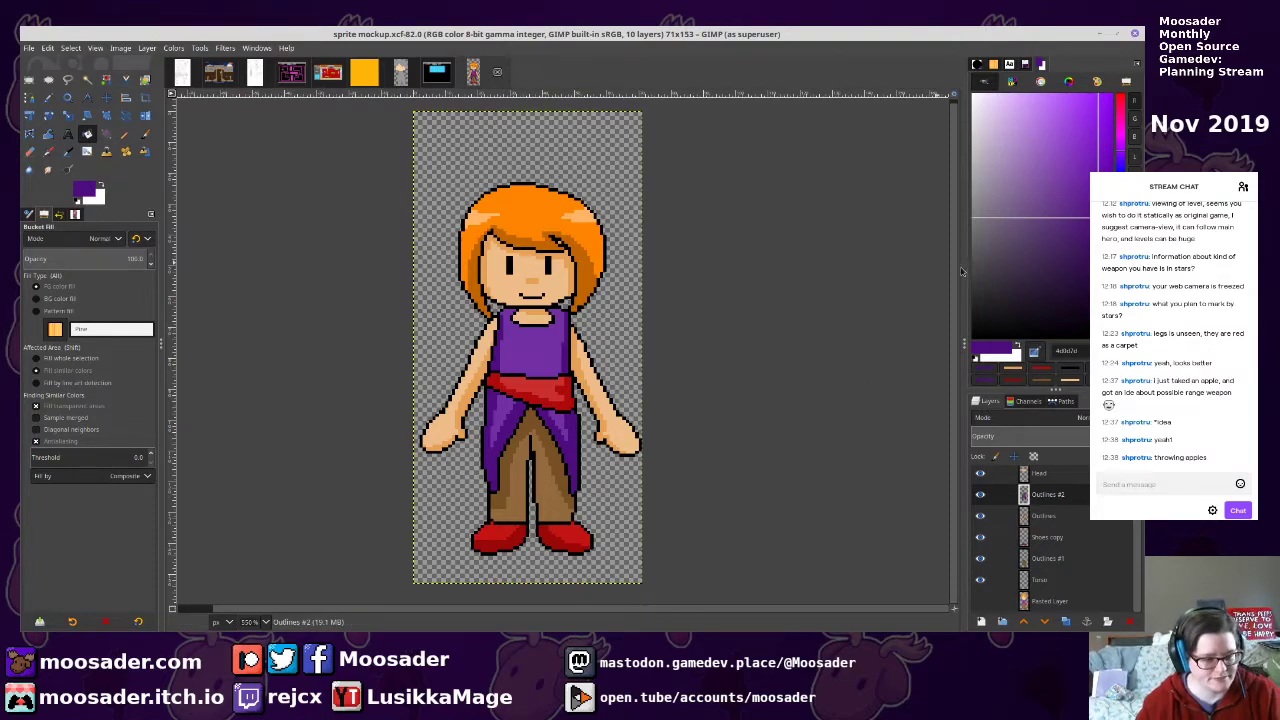
# Copy the Pasted Layer sketch into a new 71 × 153 px image and lower the copied layer's opacity to a faint guide
pyautogui.scroll(2, 1088, 490)
pyautogui.scroll(-2, 1067, 480)
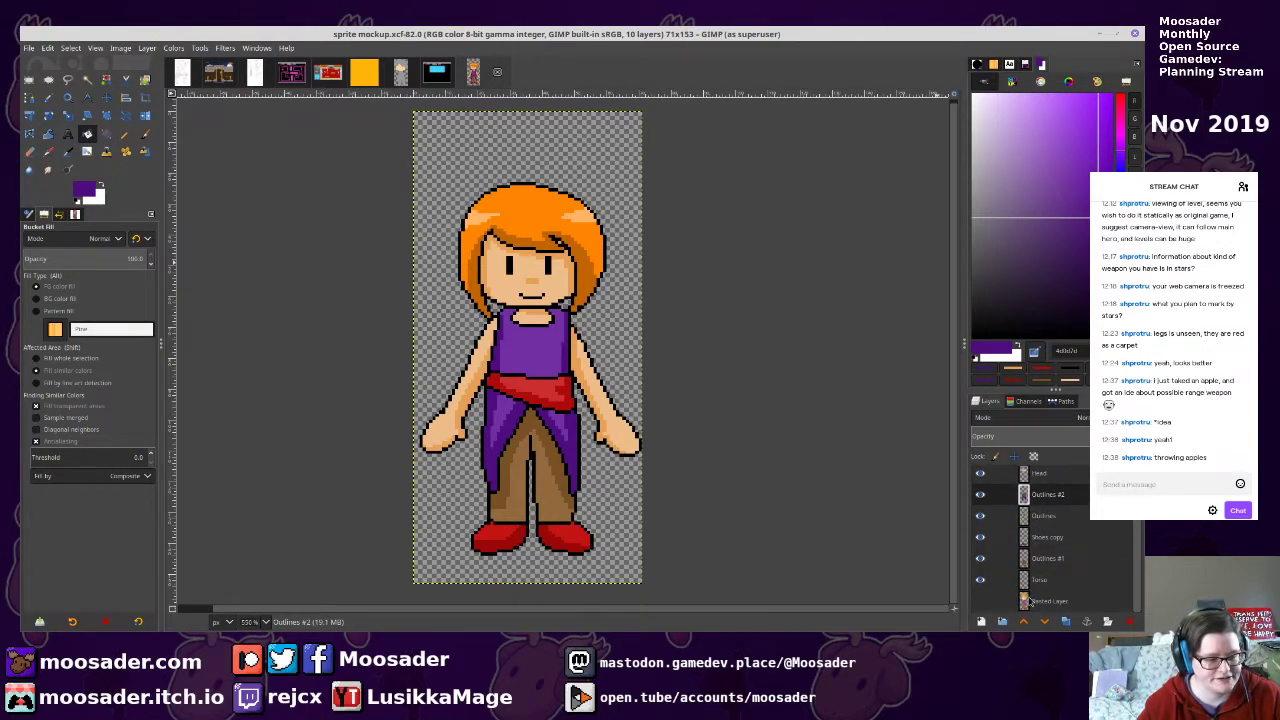
pyautogui.click(1060, 600)
pyautogui.hotkey('ctrl', 'c')
pyautogui.hotkey('ctrl', 'n')
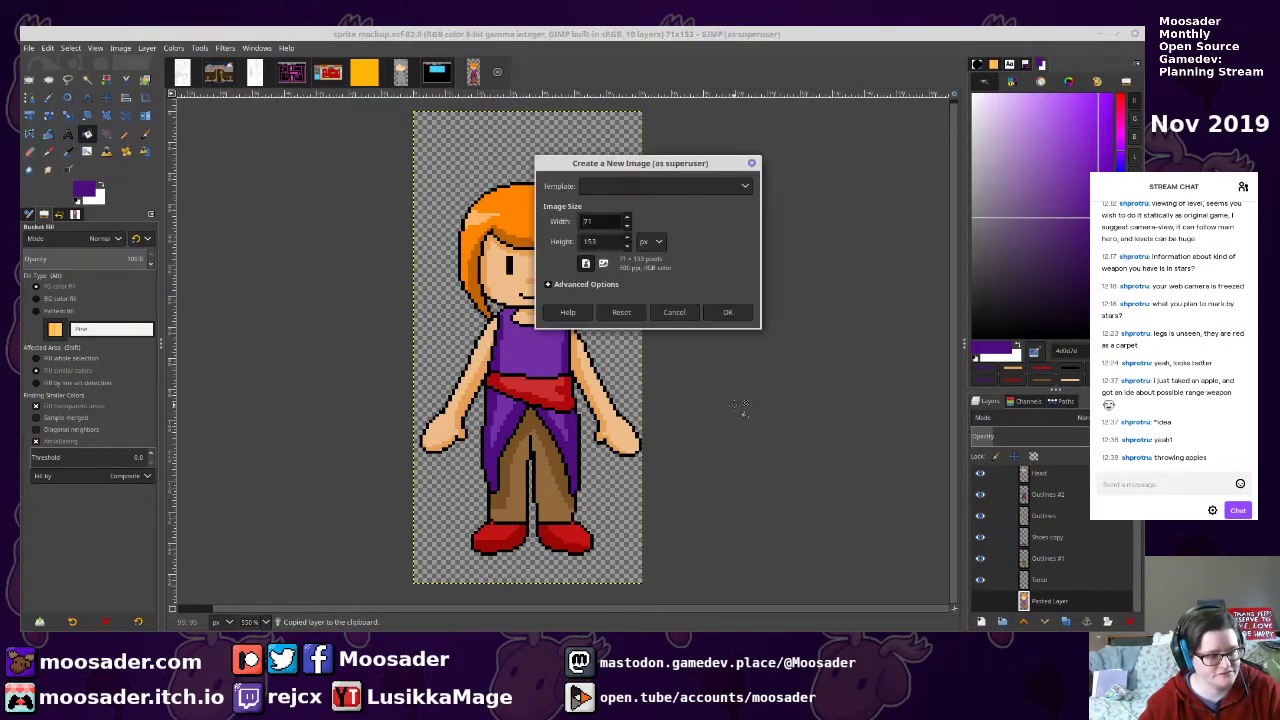
pyautogui.press('Return')
pyautogui.hotkey('ctrl', 'v')
pyautogui.click(980, 622)
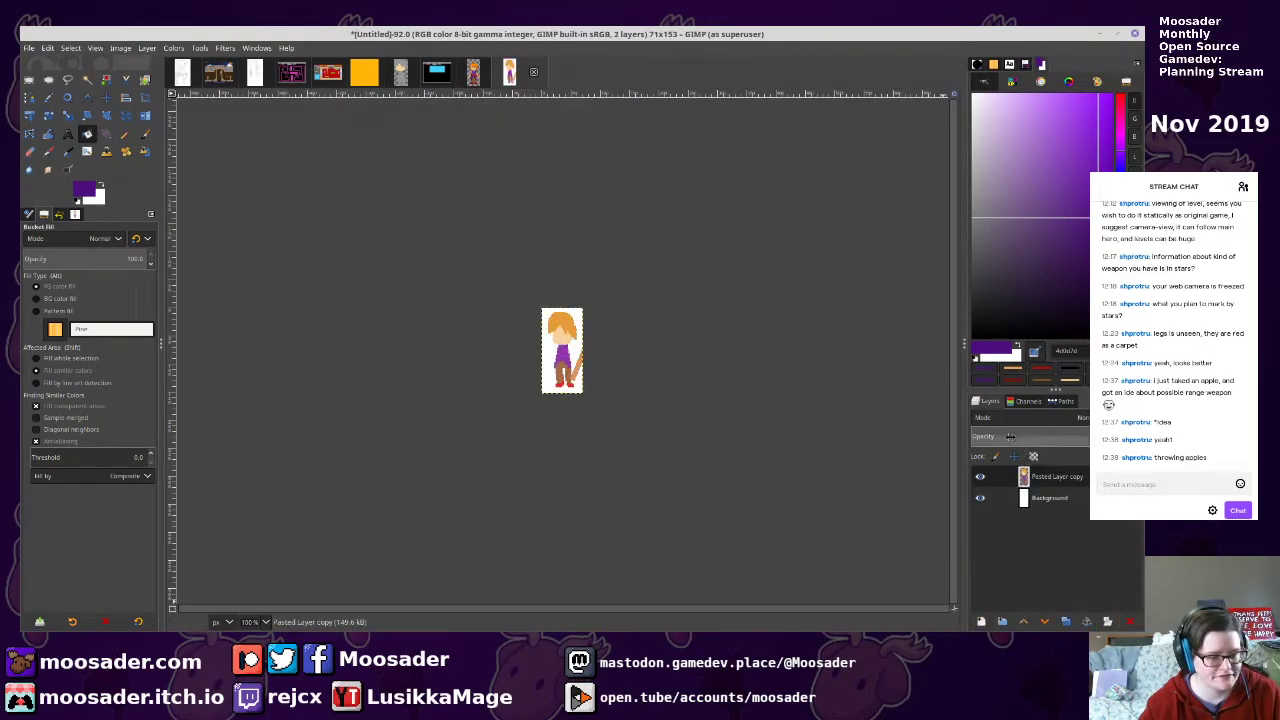
# Save the new image as "sprite mockup 2" in the November folder
pyautogui.hotkey('ctrl', 's')
pyautogui.write('sprite')
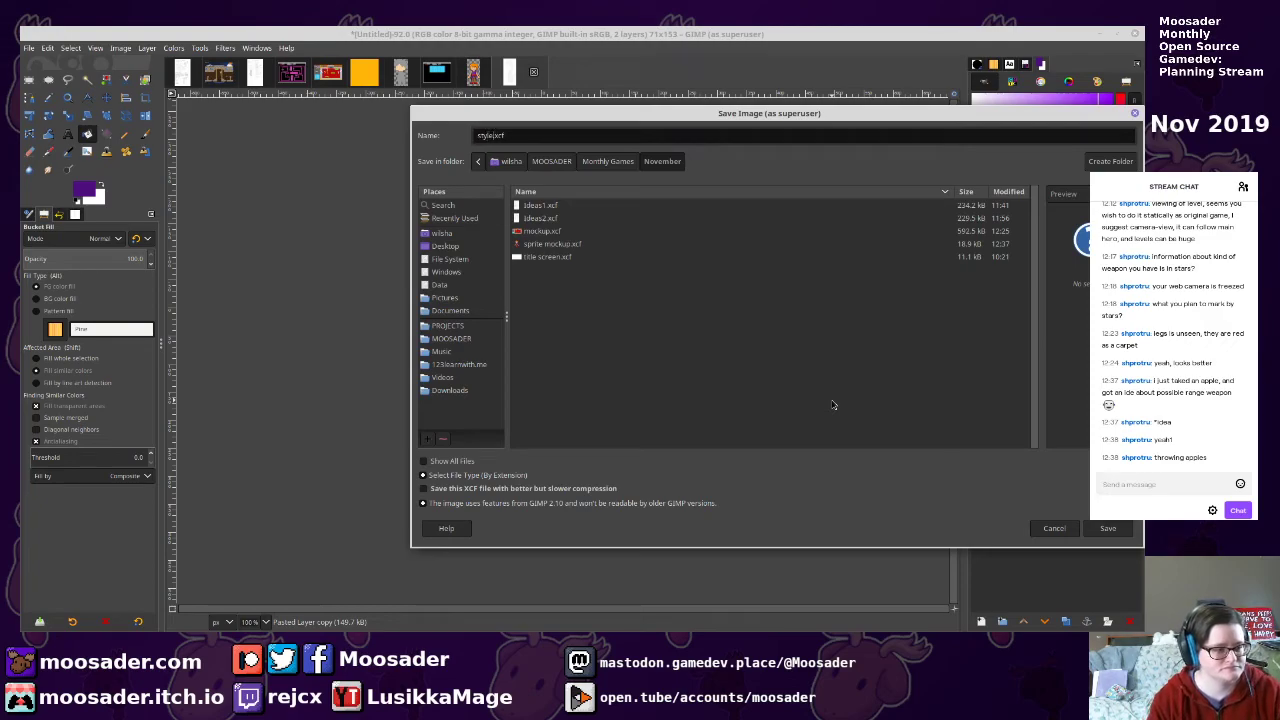
pyautogui.write(' mockup 2')
pyautogui.press('Return')
pyautogui.scroll(3, 438, 224)
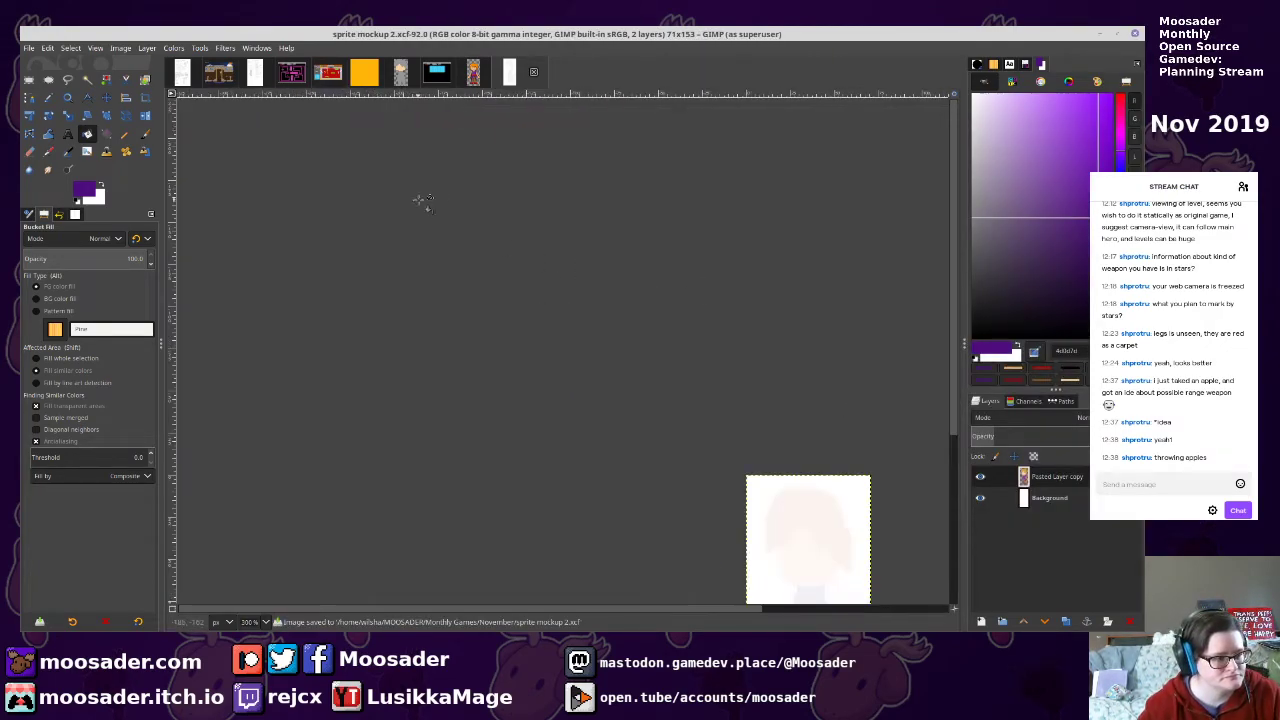
# Pick the light skin colour from the face in sprite mockup.xcf for the Pencil and return to the sprite mockup 2 image
pyautogui.click(480, 73)
pyautogui.press('n')
pyautogui.keyDown('ctrl'); pyautogui.click(524, 271); pyautogui.keyUp('ctrl')
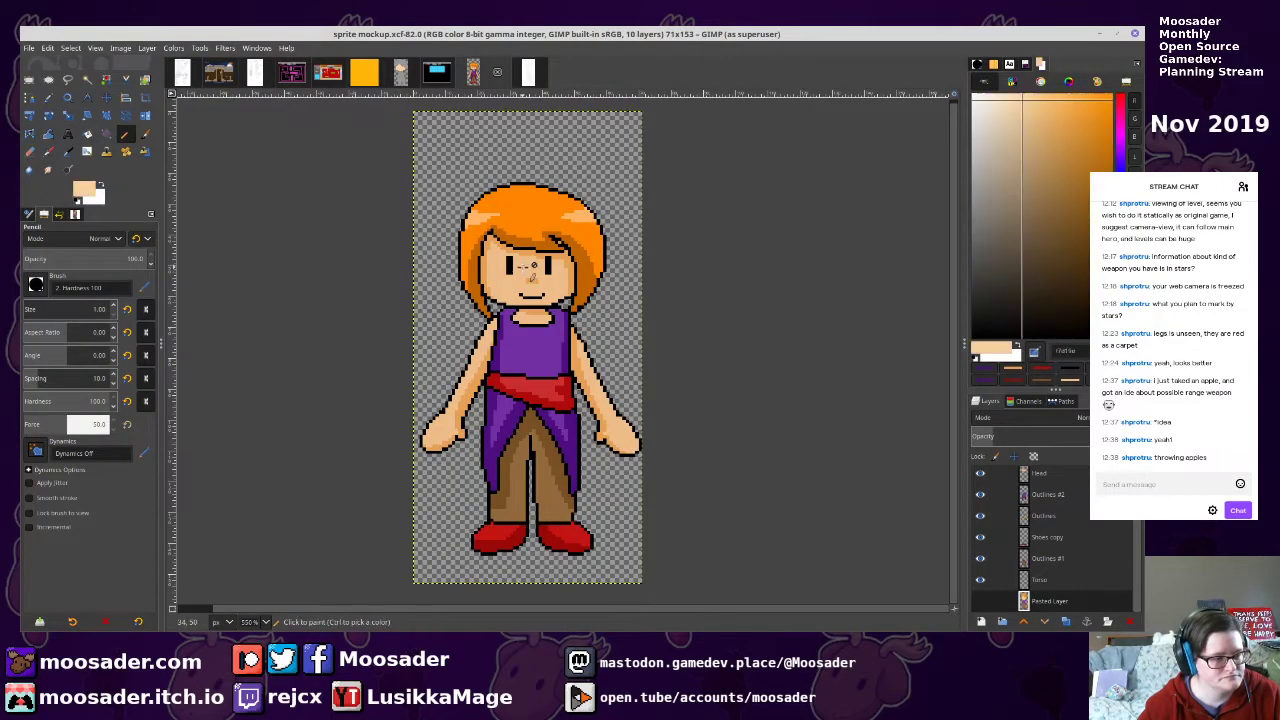
pyautogui.click(527, 73)
pyautogui.moveTo(653, 238); pyautogui.dragTo(535, 103)
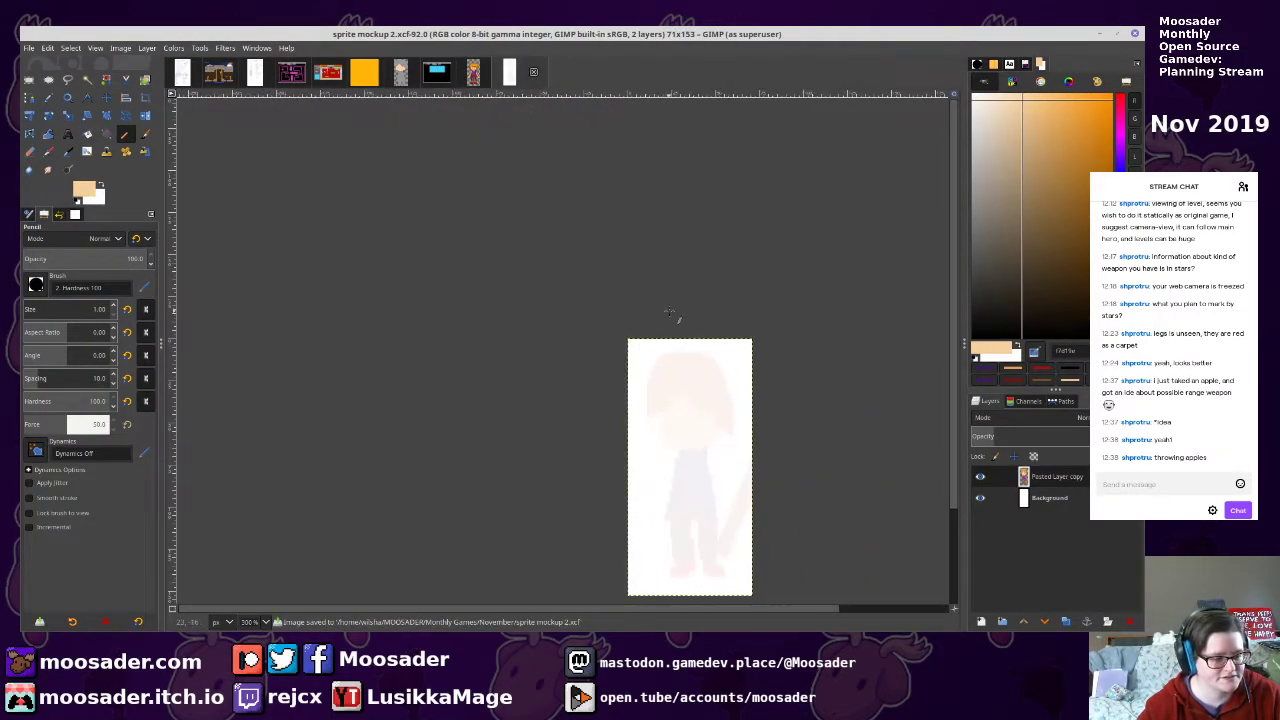
pyautogui.moveTo(669, 307); pyautogui.dragTo(652, 254)
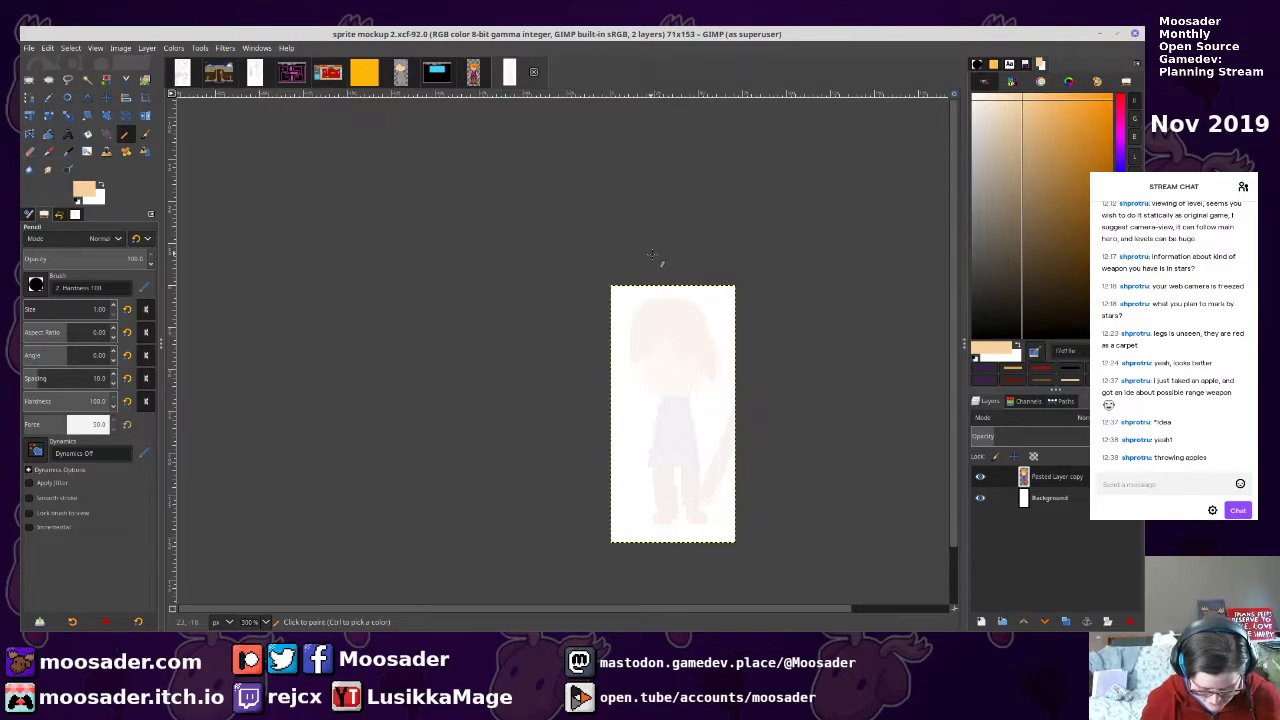
# Switch to design.odt in LibreOffice Writer, add "Apple throwing" below "Knife throwing?" under Weapons, and return to GIMP
pyautogui.click(1244, 334)
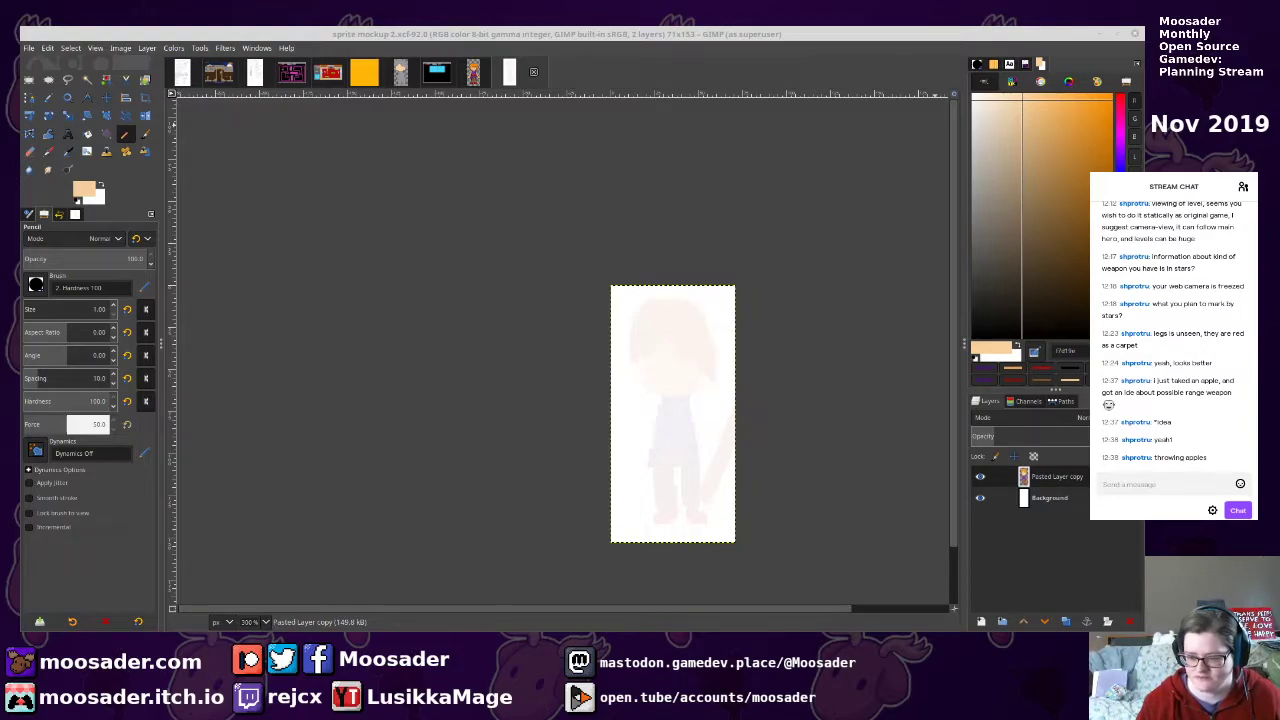
pyautogui.hotkey('alt', 'Tab')
pyautogui.scroll(3, 843, 350)
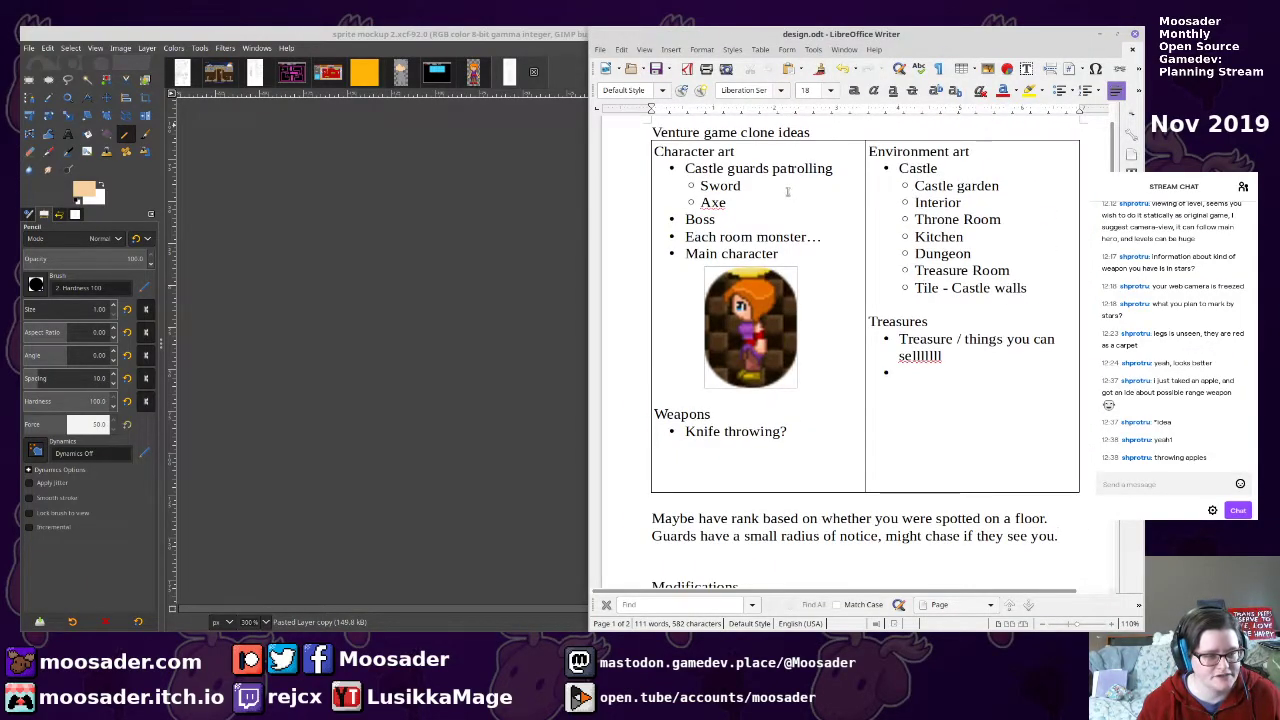
pyautogui.click(843, 166)
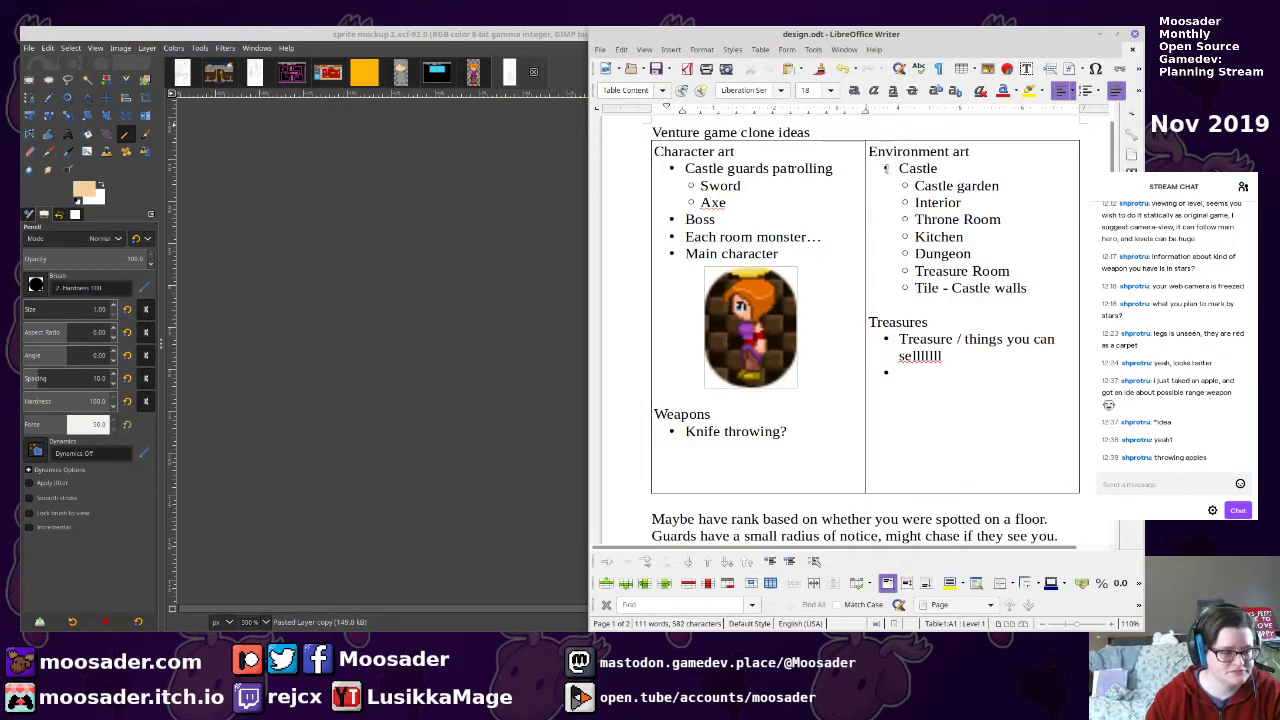
pyautogui.click(808, 431)
pyautogui.press('Return')
pyautogui.write('Apple throwing')
pyautogui.press('Return')
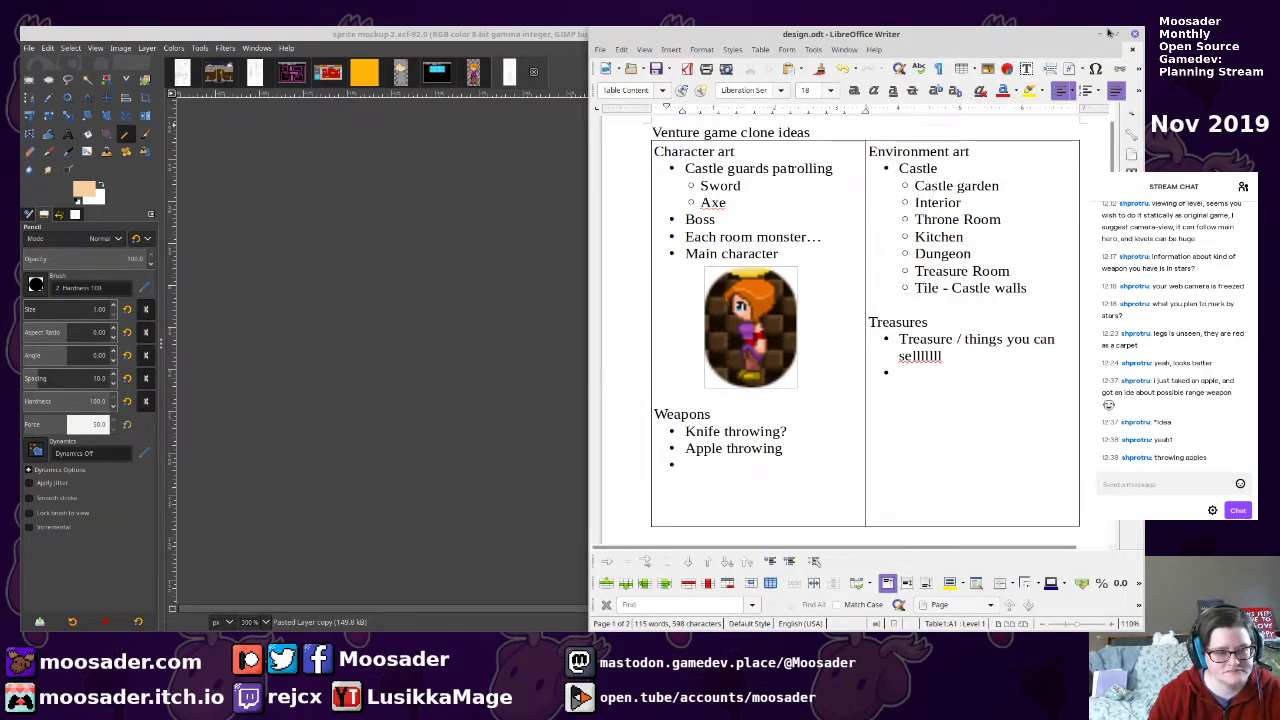
pyautogui.click(1102, 36)
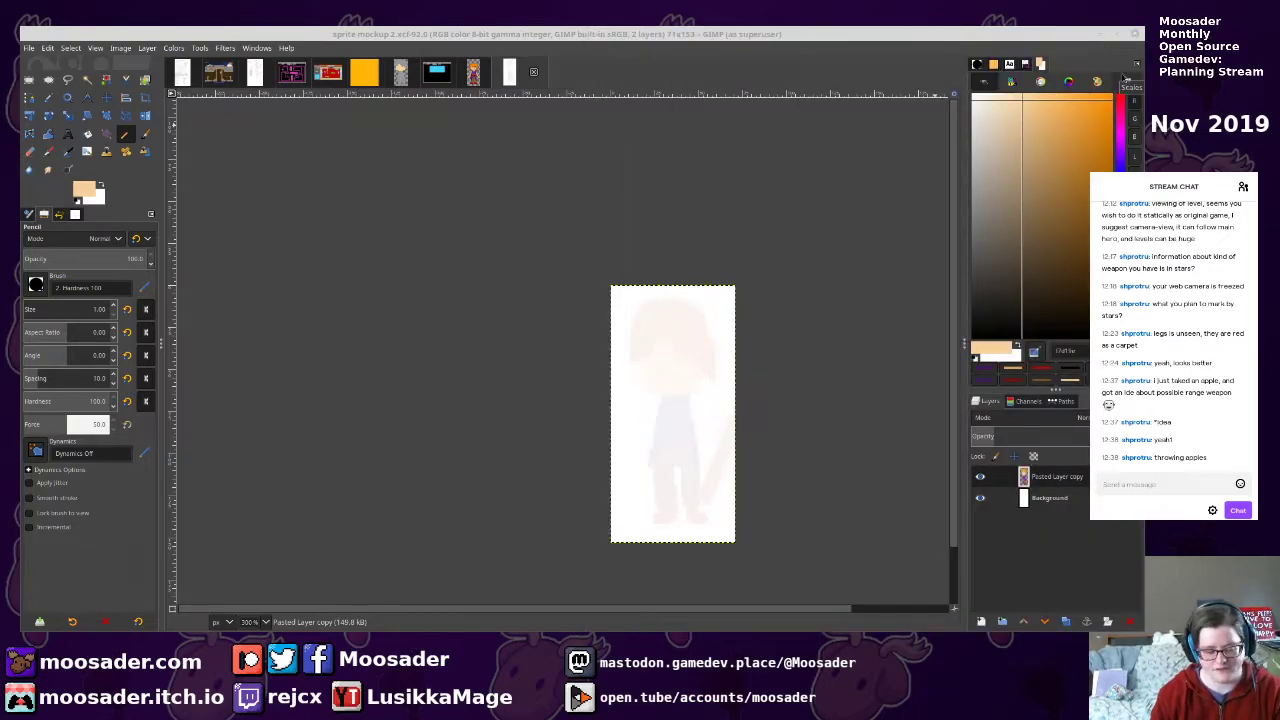
# Create a new transparent layer named "Head" above the faded sketch
pyautogui.scroll(2, 710, 406)
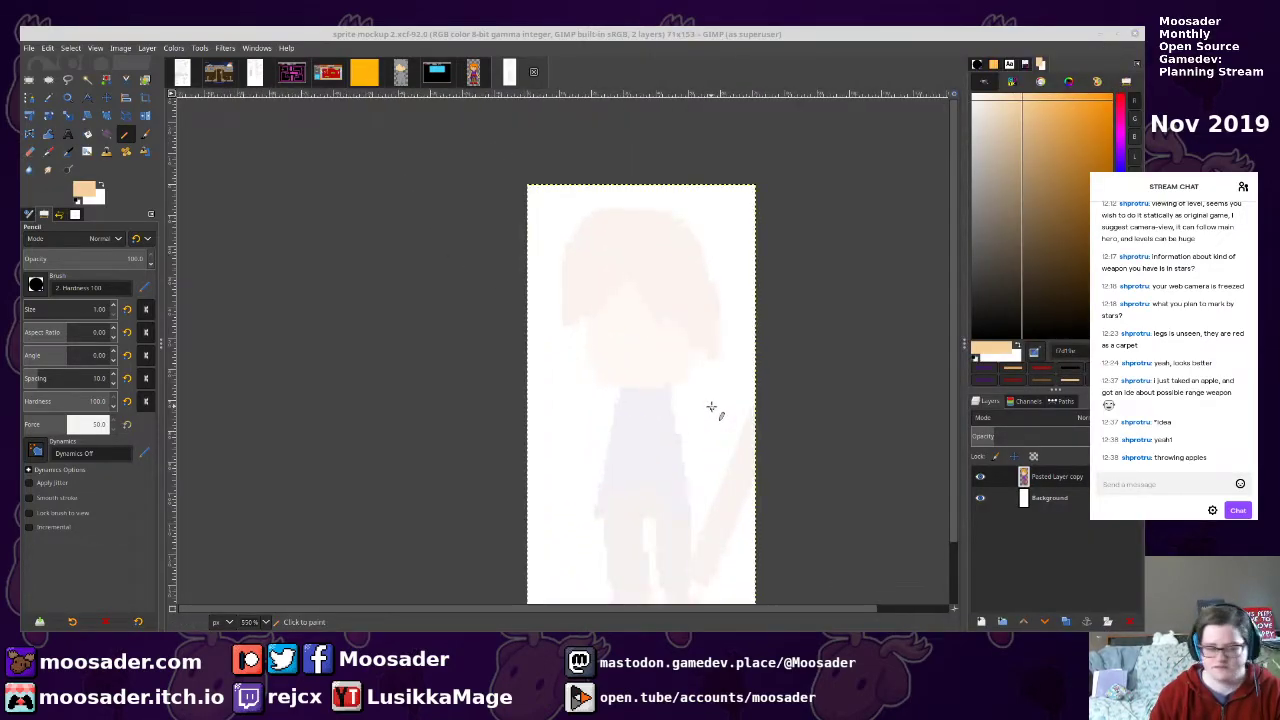
pyautogui.scroll(2, 634, 381)
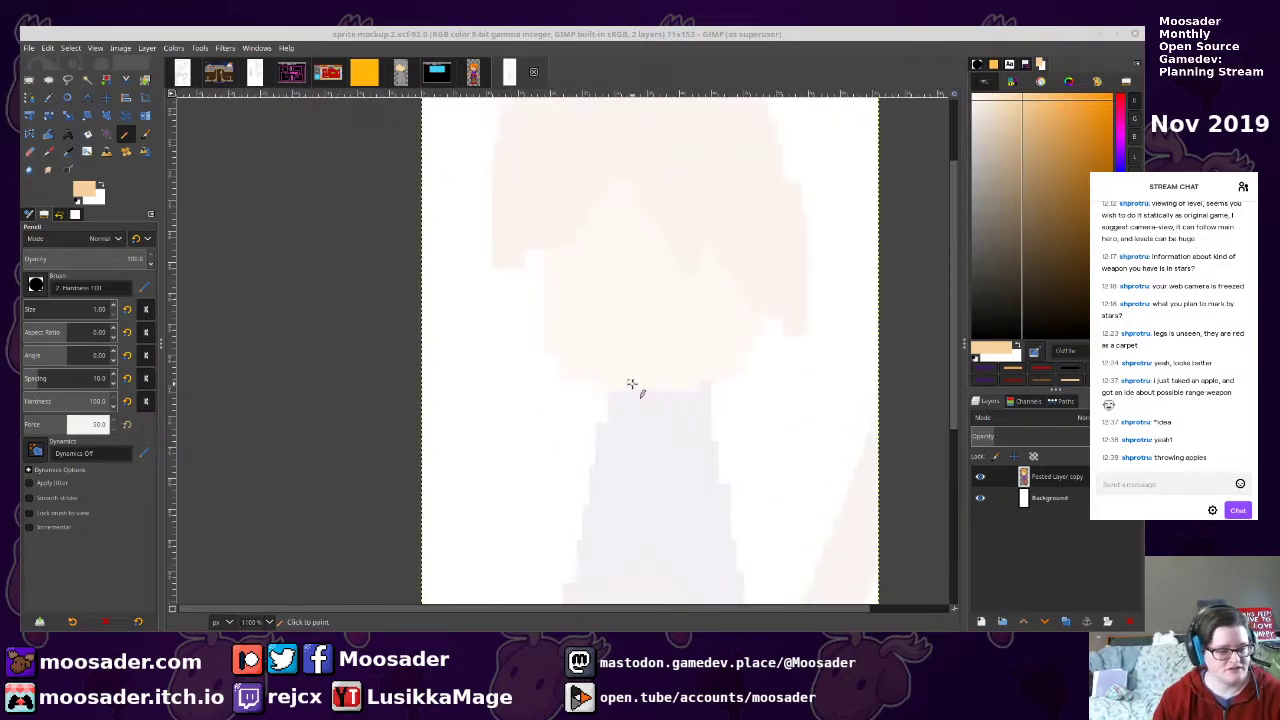
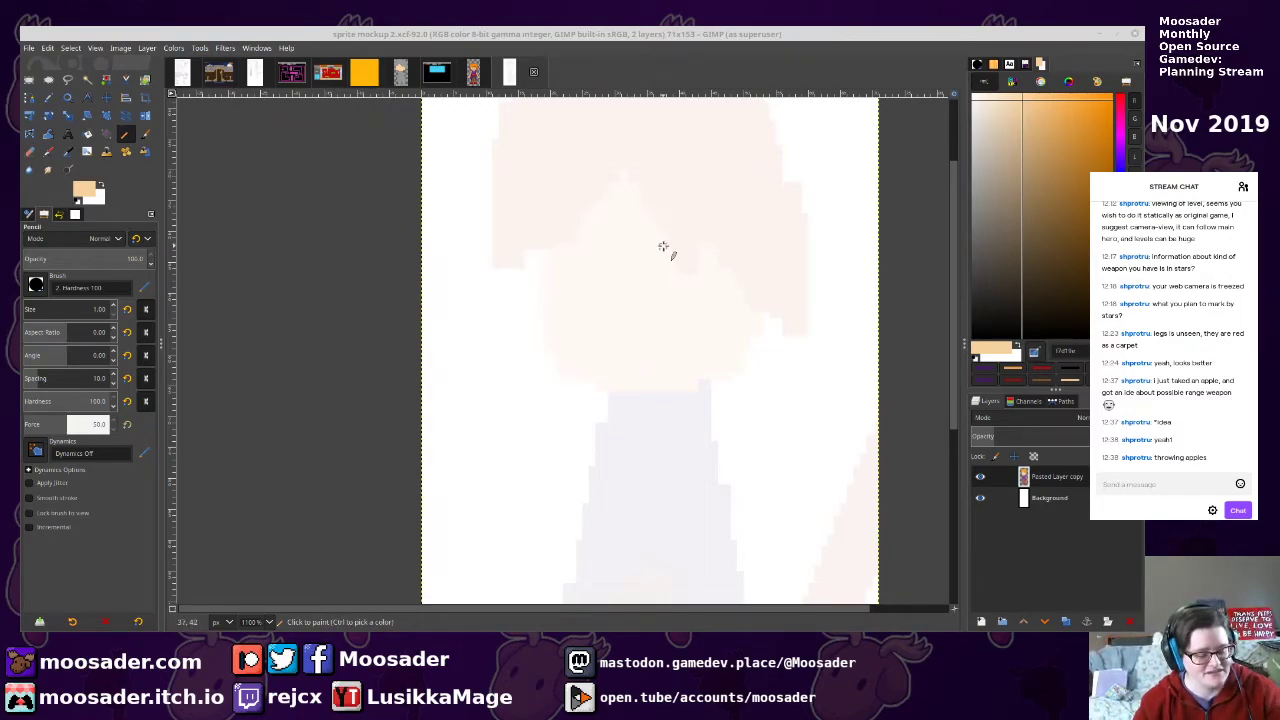
pyautogui.scroll(3, 708, 181)
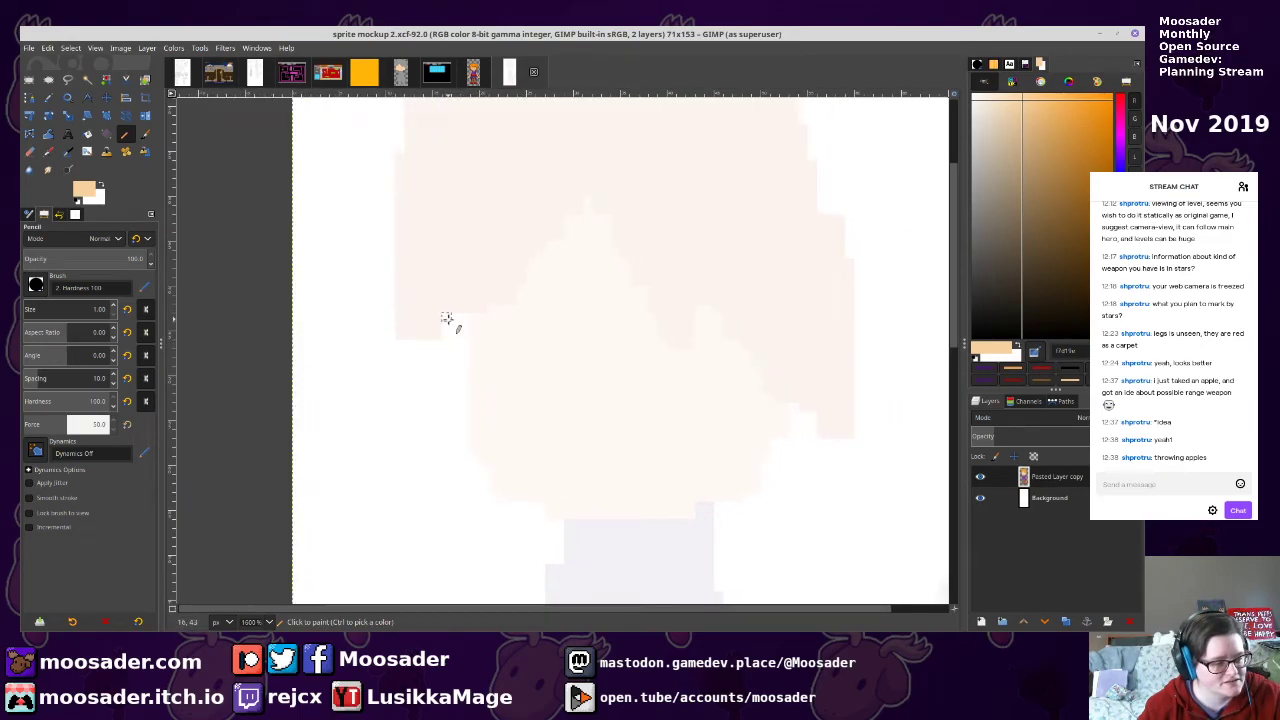
pyautogui.click(982, 621)
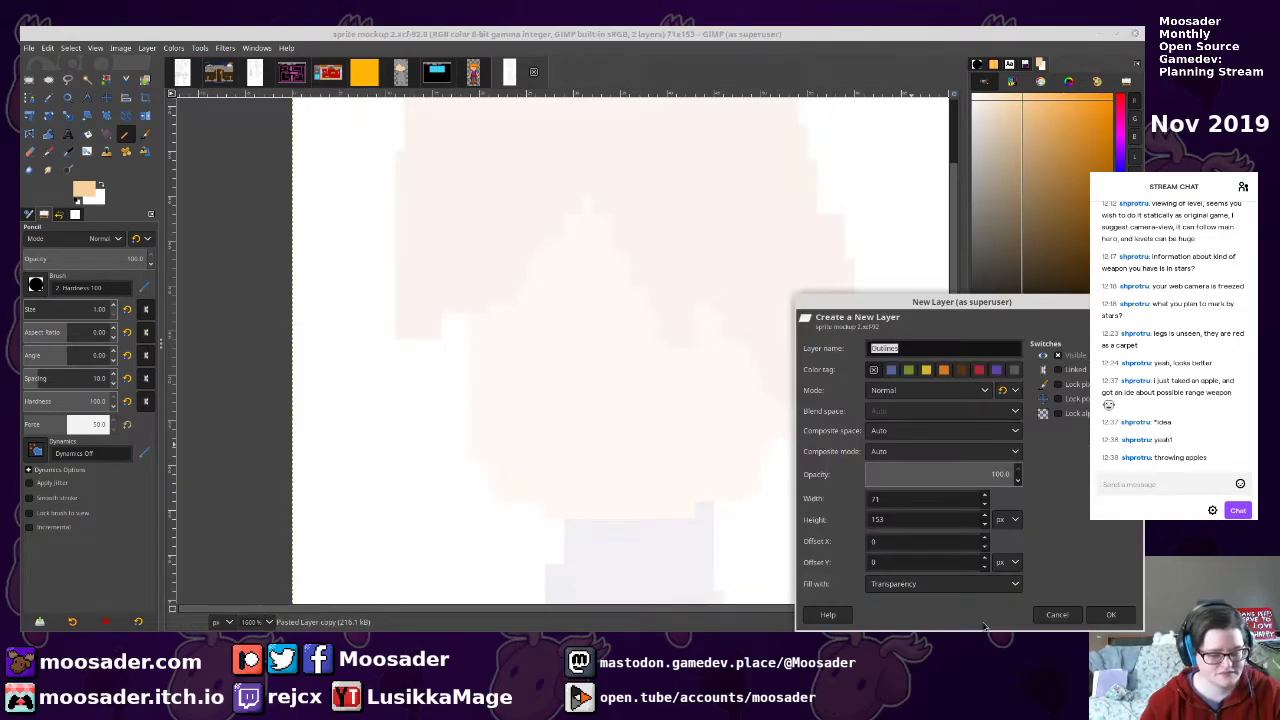
pyautogui.write('Head')
pyautogui.press('Return')
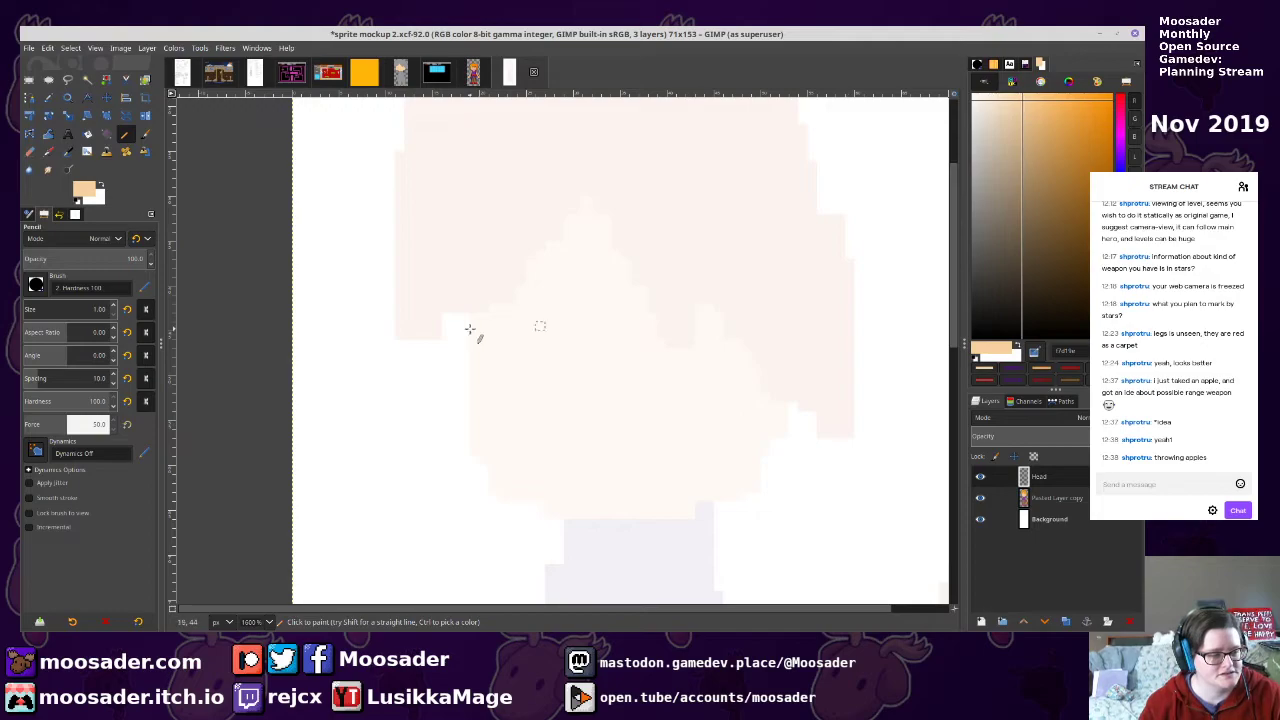
# Draw the left cheek and jaw line of the head over the sketch, select the line by colour and recolour it brown
pyautogui.moveTo(447, 299)
pyautogui.mouseDown()
pyautogui.moveTo(446, 411)
pyautogui.moveTo(464, 452)
pyautogui.moveTo(485, 480)
pyautogui.moveTo(577, 515)
pyautogui.mouseUp()
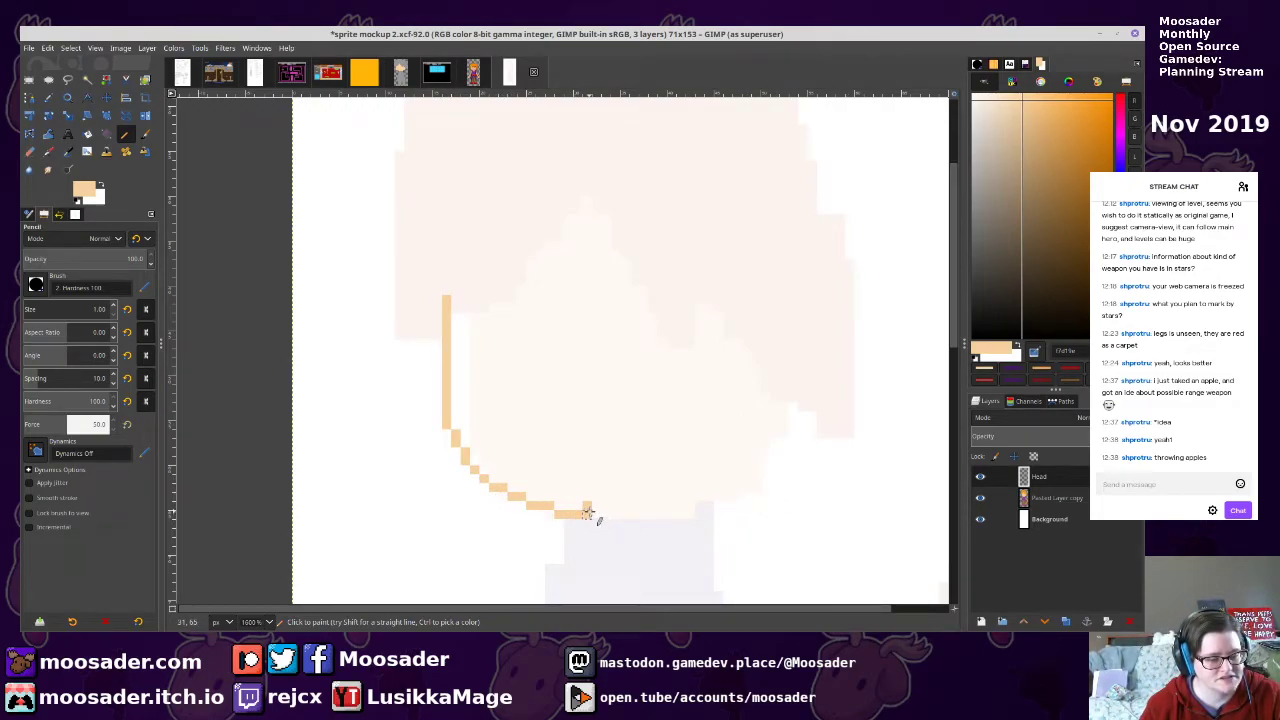
pyautogui.hotkey('shift', 'o')
pyautogui.click(587, 515)
pyautogui.press('n')
pyautogui.click(1055, 205)
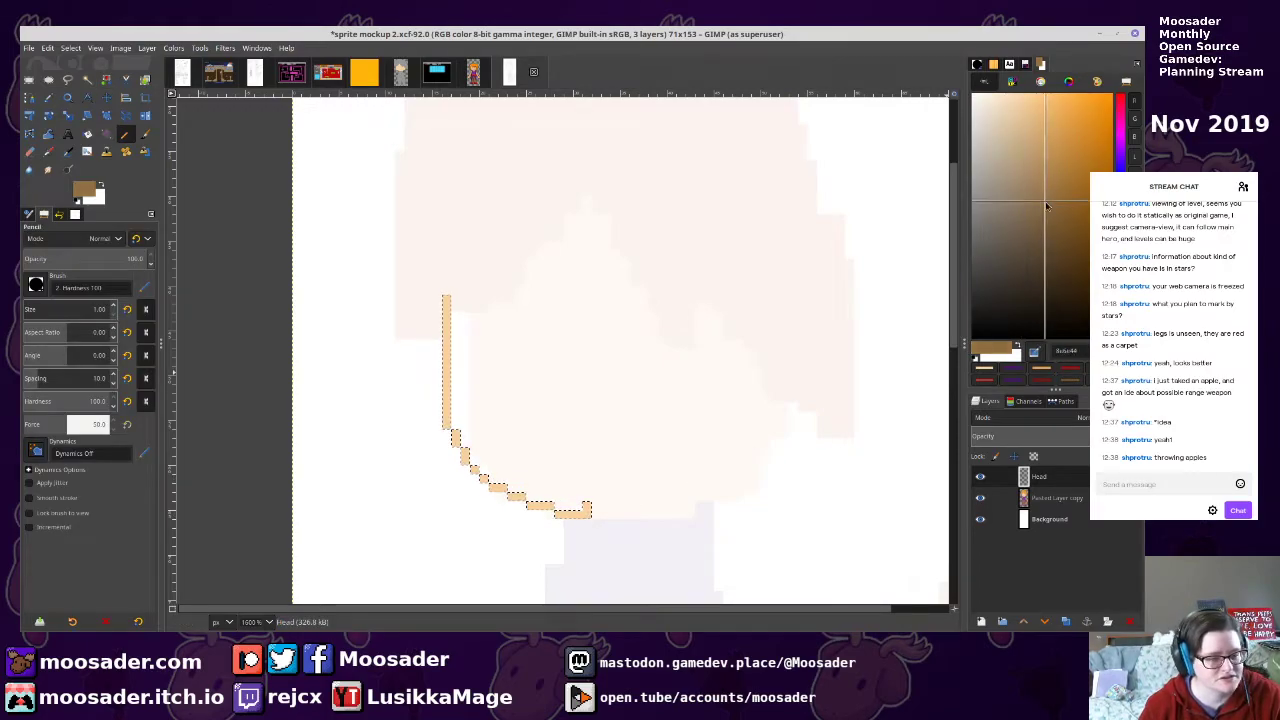
pyautogui.click(74, 305)
pyautogui.click(450, 374)
# Mix a lighter tan as the foreground colour and set the Pencil size to 1
pyautogui.click(1032, 148)
pyautogui.moveTo(1032, 149); pyautogui.dragTo(1023, 135)
pyautogui.click(82, 308)
pyautogui.write('1')
pyautogui.press('Return')
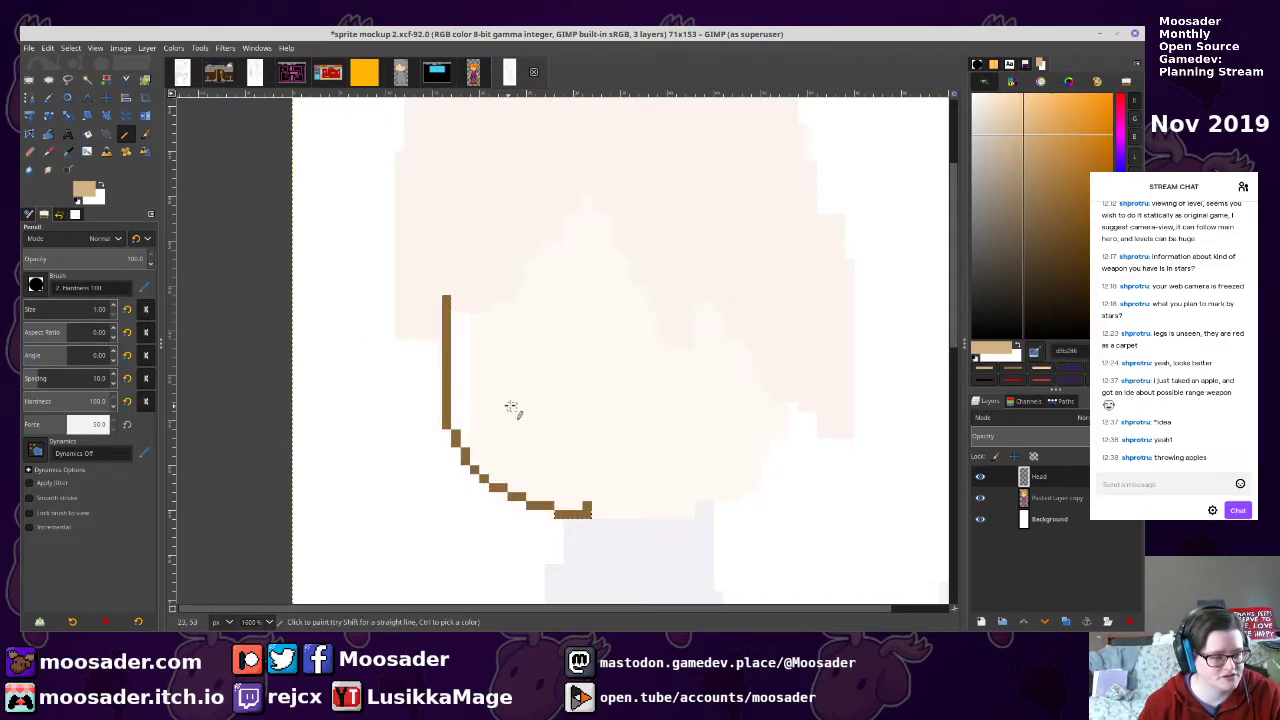
# Continue the outline in its brown colour with straight segments along the chin, around the right jaw and up the right cheek
pyautogui.keyDown('ctrl'); pyautogui.click(586, 511); pyautogui.keyUp('ctrl')
pyautogui.click(587, 507)
pyautogui.keyDown('shift'); pyautogui.click(684, 514); pyautogui.keyUp('shift')
pyautogui.keyDown('shift'); pyautogui.click(725, 500); pyautogui.keyUp('shift')
pyautogui.keyDown('shift'); pyautogui.click(755, 485); pyautogui.keyUp('shift')
pyautogui.keyDown('shift'); pyautogui.click(777, 466); pyautogui.keyUp('shift')
pyautogui.keyDown('shift'); pyautogui.click(793, 432); pyautogui.keyUp('shift')
pyautogui.keyDown('shift'); pyautogui.click(802, 415); pyautogui.keyUp('shift')
pyautogui.keyDown('shift'); pyautogui.click(803, 288); pyautogui.keyUp('shift')
# Close the open top of the face using the skin tone from sprite mockup.xcf, fill the face with it and save the image
pyautogui.keyDown('ctrl'); pyautogui.click(512, 395); pyautogui.keyUp('ctrl')
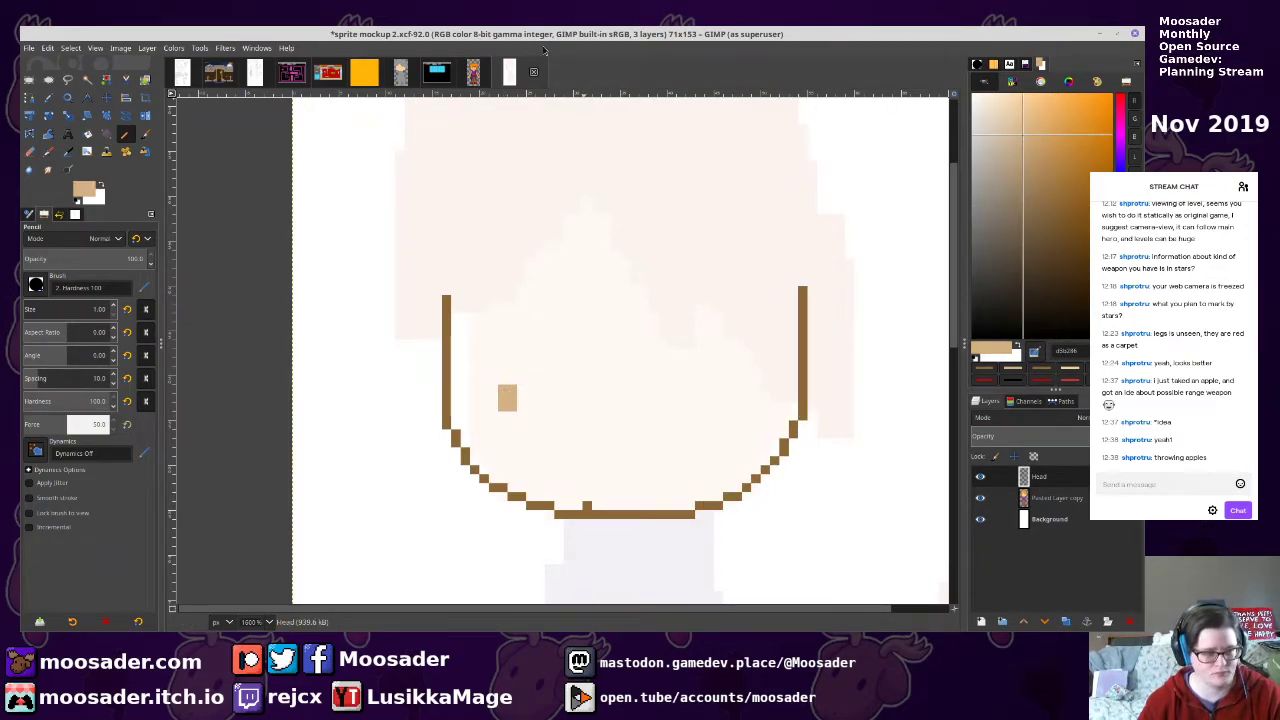
pyautogui.click(473, 73)
pyautogui.keyDown('ctrl'); pyautogui.click(507, 276); pyautogui.keyUp('ctrl')
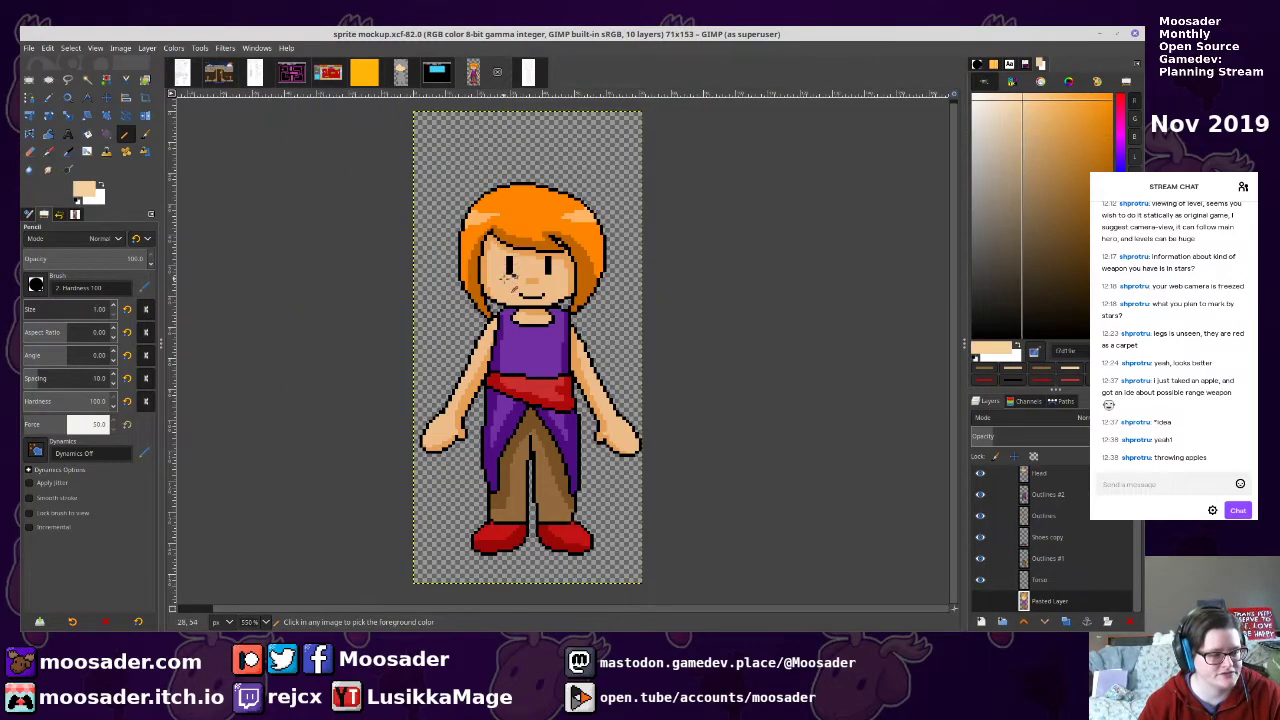
pyautogui.click(531, 76)
pyautogui.click(589, 509)
pyautogui.moveTo(454, 306)
pyautogui.mouseDown()
pyautogui.moveTo(556, 291)
pyautogui.moveTo(782, 306)
pyautogui.mouseUp()
pyautogui.hotkey('shift', 'b')
pyautogui.click(723, 371)
pyautogui.press('n')
pyautogui.hotkey('ctrl', 's')
# Draw the fringe over the forehead in dark brown, with a slanting lower edge and three upward strand lines
pyautogui.click(1103, 215)
pyautogui.moveTo(1103, 215); pyautogui.dragTo(1105, 220)
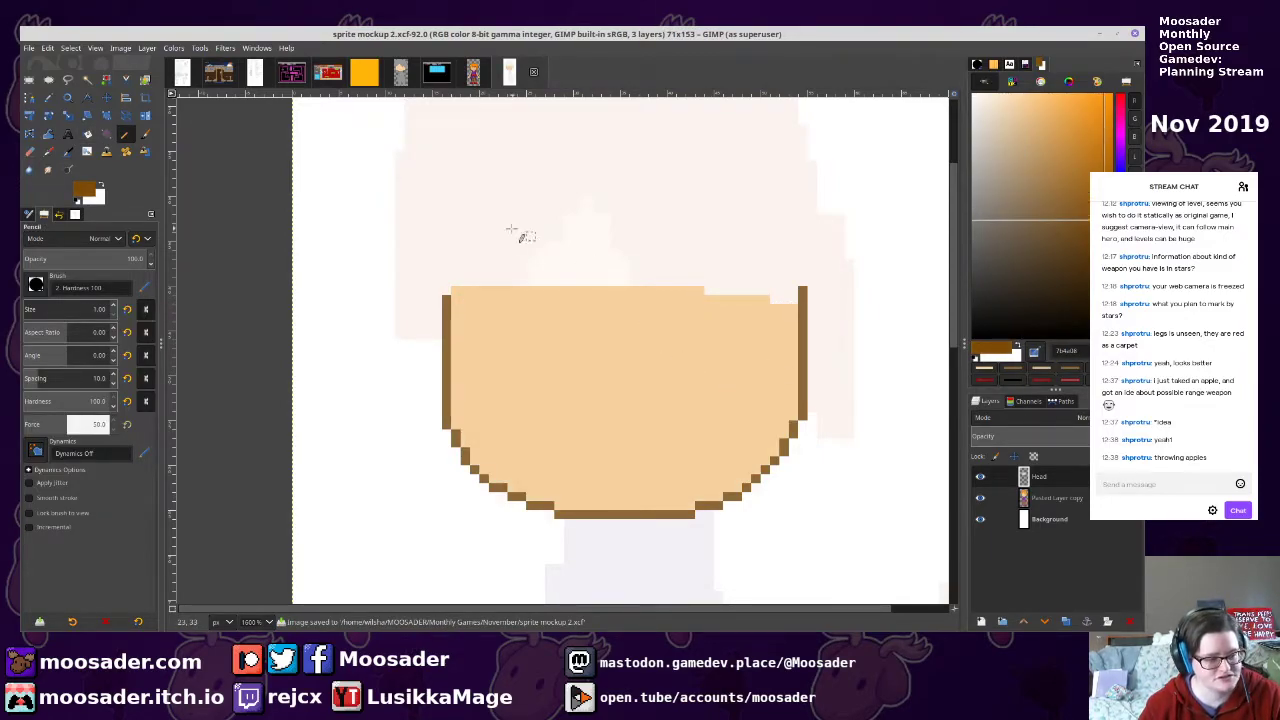
pyautogui.moveTo(511, 228)
pyautogui.mouseDown()
pyautogui.moveTo(567, 318)
pyautogui.moveTo(672, 352)
pyautogui.moveTo(652, 242)
pyautogui.mouseUp()
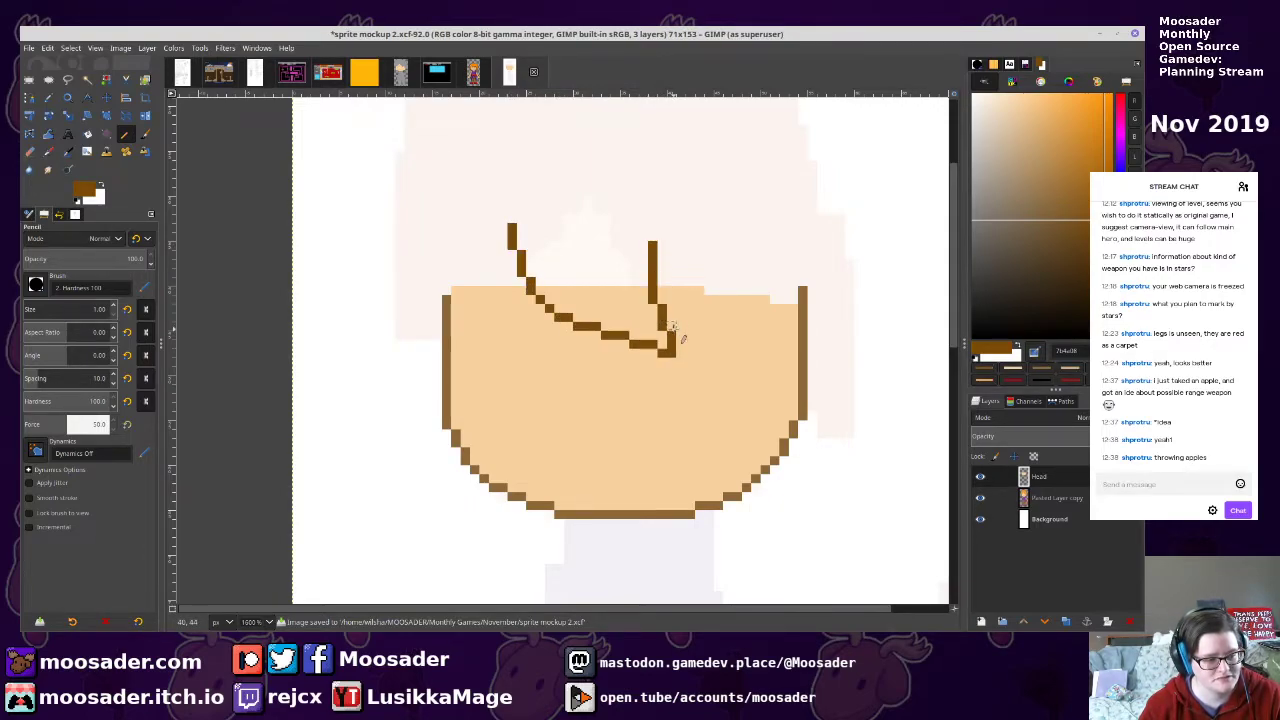
pyautogui.moveTo(670, 326)
pyautogui.mouseDown()
pyautogui.moveTo(766, 371)
pyautogui.moveTo(746, 343)
pyautogui.moveTo(737, 260)
pyautogui.mouseUp()
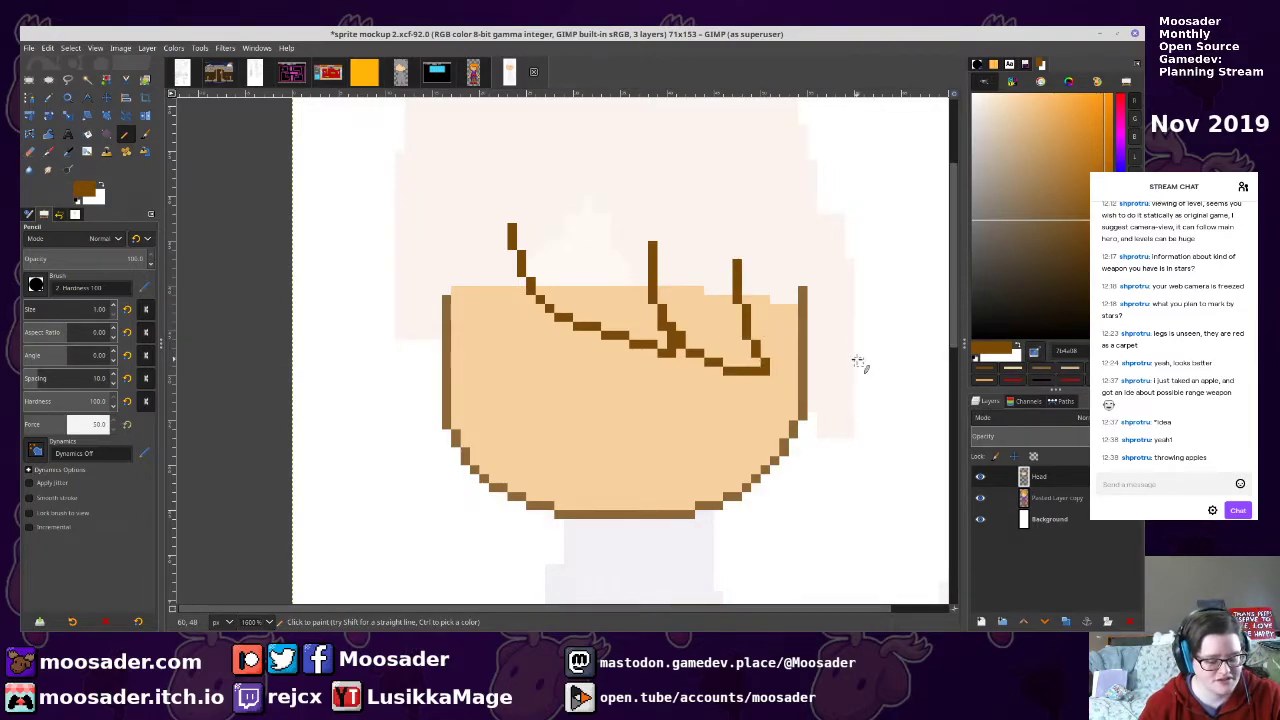
# Select the fringe lines by colour, cut them from the head, paste them onto a new layer named Hair and save
pyautogui.hotkey('shift', 'o')
pyautogui.click(760, 370)
pyautogui.hotkey('ctrl', 'x')
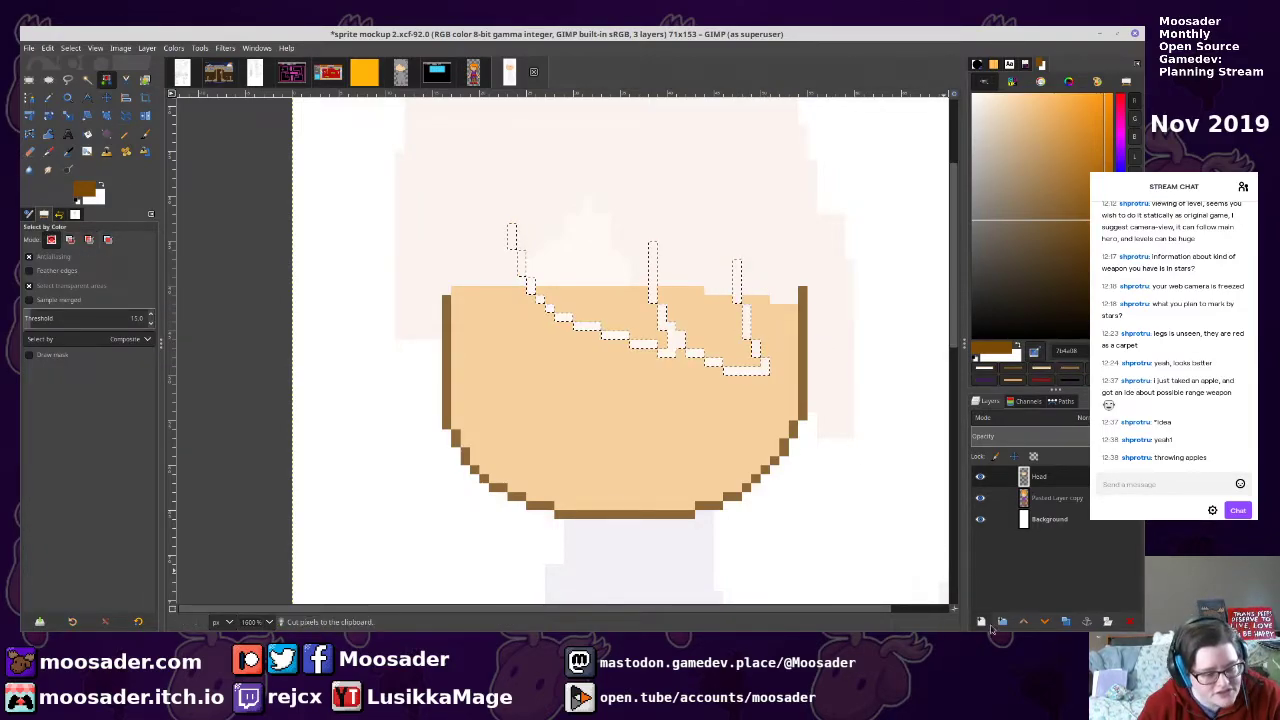
pyautogui.hotkey('shift', 'ctrl', 'n')
pyautogui.write('Hair')
pyautogui.press('Return')
pyautogui.hotkey('ctrl', 'v')
pyautogui.hotkey('ctrl', 'h')
pyautogui.hotkey('ctrl', 's')
# With Hair temporarily hidden, paint over the gaps in the Head layer's face using its skin tone and save
pyautogui.click(1037, 499)
pyautogui.click(980, 477)
pyautogui.press('n')
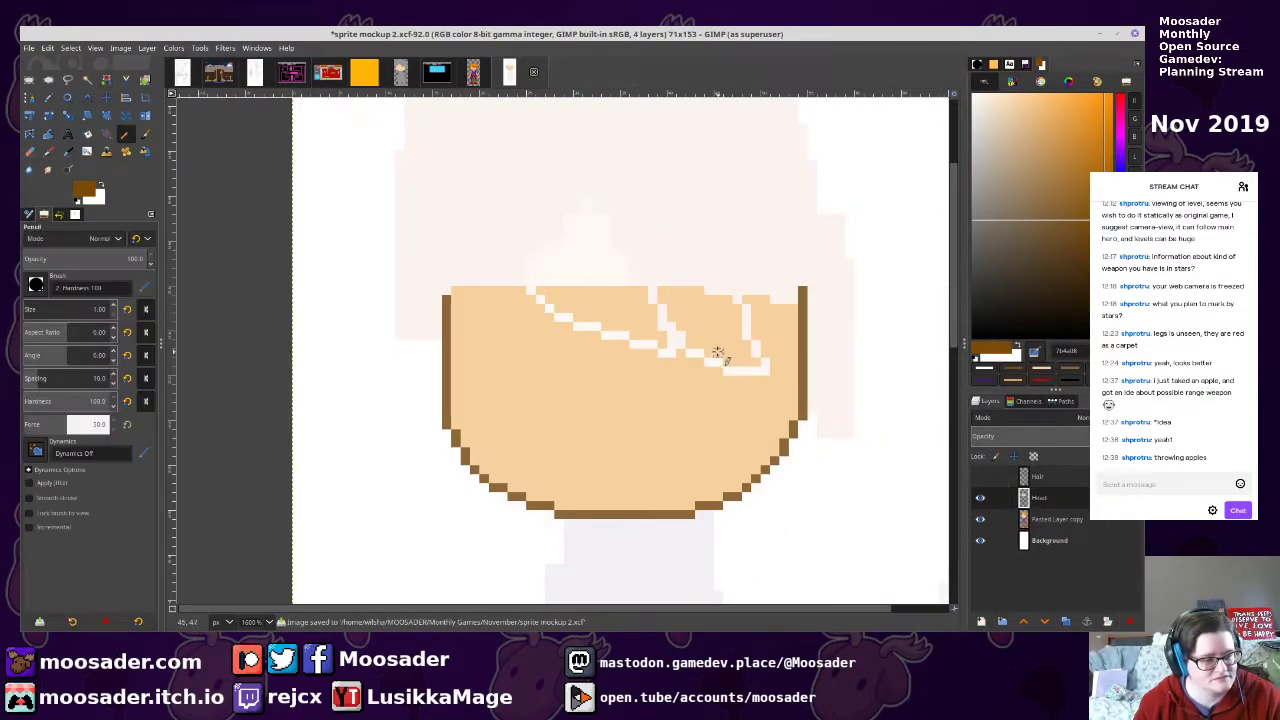
pyautogui.keyDown('ctrl'); pyautogui.click(732, 317); pyautogui.keyUp('ctrl')
pyautogui.moveTo(736, 299)
pyautogui.mouseDown()
pyautogui.moveTo(474, 296)
pyautogui.moveTo(489, 287)
pyautogui.moveTo(615, 336)
pyautogui.moveTo(592, 328)
pyautogui.mouseUp()
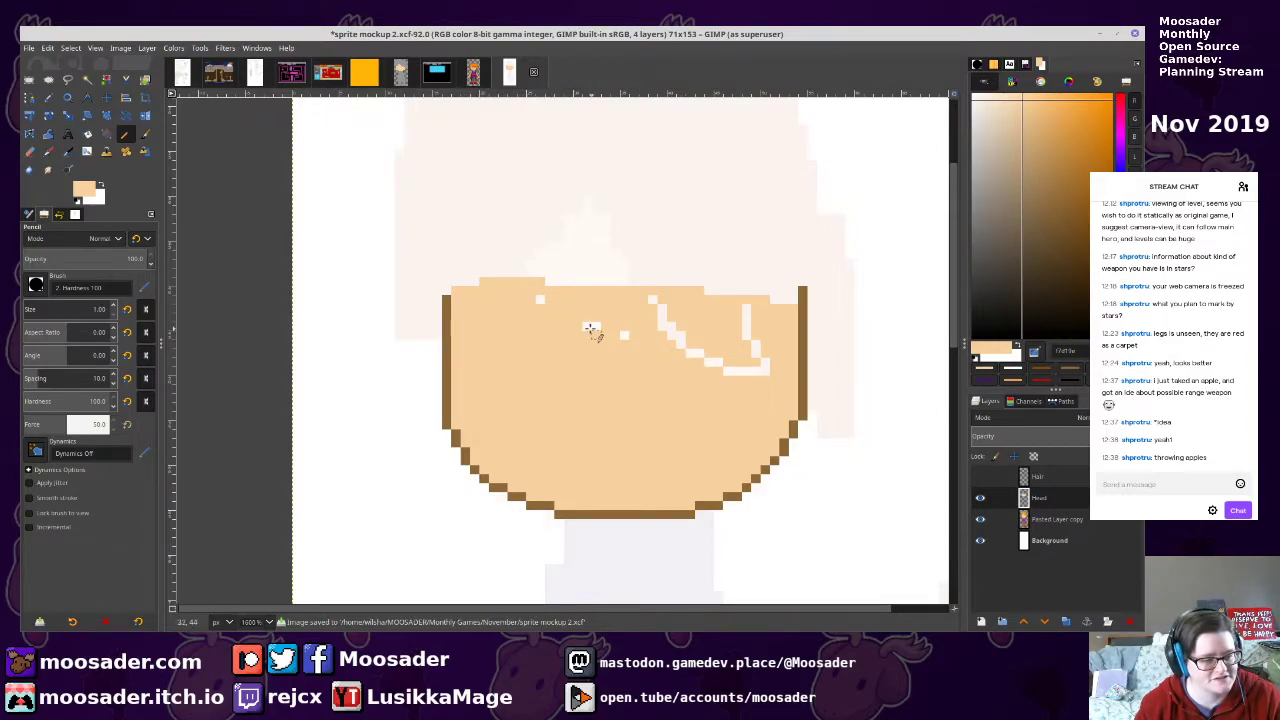
pyautogui.moveTo(654, 302)
pyautogui.mouseDown()
pyautogui.moveTo(673, 344)
pyautogui.moveTo(774, 371)
pyautogui.moveTo(695, 350)
pyautogui.moveTo(670, 317)
pyautogui.moveTo(772, 370)
pyautogui.moveTo(745, 306)
pyautogui.mouseUp()
pyautogui.hotkey('ctrl', 's')
pyautogui.click(980, 477)
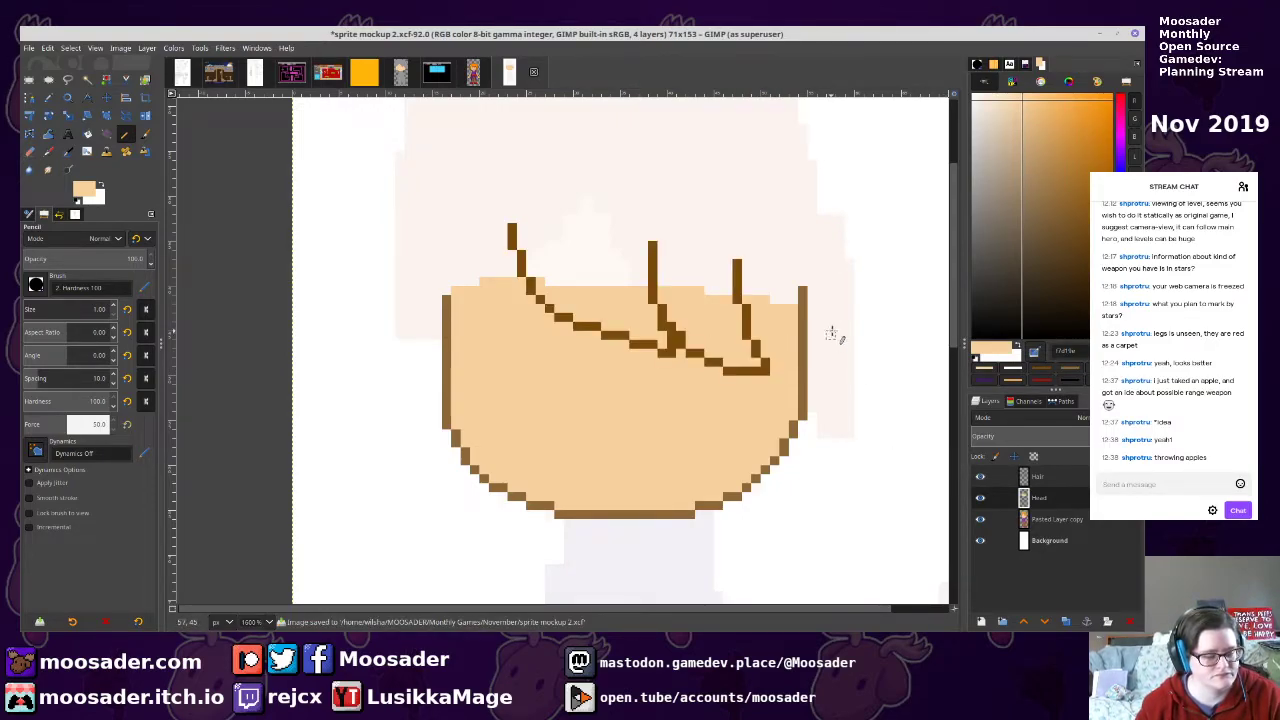
# Outline the side locks of the hair in the fringe's brown, framing both cheeks and tapering to points below the jaw
pyautogui.keyDown('ctrl'); pyautogui.click(745, 292); pyautogui.keyUp('ctrl')
pyautogui.moveTo(772, 374)
pyautogui.mouseDown()
pyautogui.moveTo(750, 522)
pyautogui.moveTo(760, 532)
pyautogui.moveTo(830, 446)
pyautogui.moveTo(846, 286)
pyautogui.moveTo(830, 238)
pyautogui.mouseUp()
pyautogui.moveTo(519, 265)
pyautogui.mouseDown()
pyautogui.moveTo(482, 336)
pyautogui.moveTo(463, 455)
pyautogui.mouseUp()
pyautogui.keyDown('shift'); pyautogui.click(474, 543); pyautogui.keyUp('shift')
pyautogui.moveTo(474, 543)
pyautogui.mouseDown()
pyautogui.moveTo(435, 494)
pyautogui.moveTo(418, 415)
pyautogui.mouseUp()
# Extend the left outer edge of the hair upward with straight pencil segments along the sketch
pyautogui.keyDown('shift'); pyautogui.click(409, 306); pyautogui.keyUp('shift')
pyautogui.keyDown('shift'); pyautogui.click(427, 237); pyautogui.keyUp('shift')
pyautogui.hotkey('ctrl', 'z')
pyautogui.keyDown('shift'); pyautogui.click(409, 236); pyautogui.keyUp('shift')
pyautogui.moveTo(428, 255); pyautogui.dragTo(420, 328)
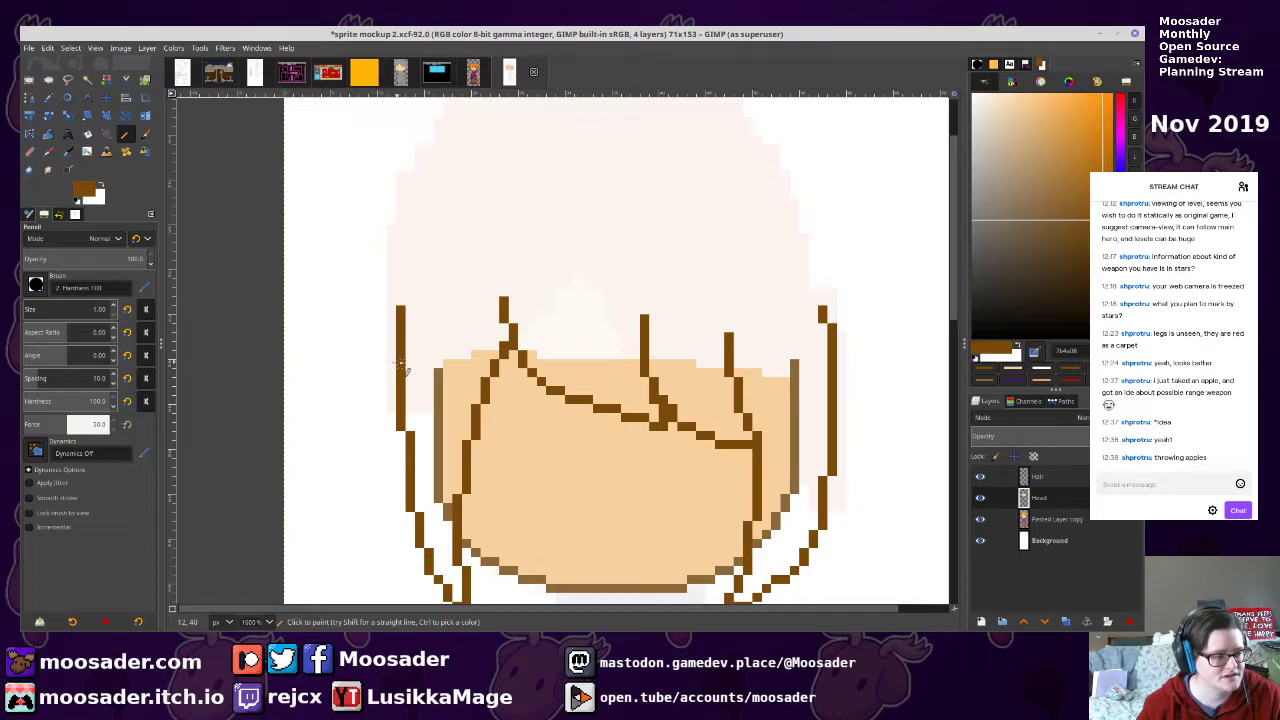
pyautogui.hotkey('ctrl', 'z')
pyautogui.keyDown('shift'); pyautogui.click(391, 368); pyautogui.keyUp('shift')
# Outline the crown of the hair, join and thicken its outer sides, and choose a bright orange as the foreground colour
pyautogui.moveTo(395, 388)
pyautogui.mouseDown()
pyautogui.moveTo(397, 292)
pyautogui.moveTo(457, 214)
pyautogui.moveTo(543, 186)
pyautogui.moveTo(740, 193)
pyautogui.mouseUp()
pyautogui.keyDown('shift'); pyautogui.click(804, 212); pyautogui.keyUp('shift')
pyautogui.hotkey('ctrl', 'z')
pyautogui.keyDown('shift'); pyautogui.click(804, 221); pyautogui.keyUp('shift')
pyautogui.keyDown('shift'); pyautogui.click(832, 302); pyautogui.keyUp('shift')
pyautogui.hotkey('ctrl', 'z')
pyautogui.moveTo(841, 311)
pyautogui.mouseDown()
pyautogui.moveTo(841, 338)
pyautogui.moveTo(868, 258)
pyautogui.mouseUp()
pyautogui.keyDown('shift'); pyautogui.click(870, 336); pyautogui.keyUp('shift')
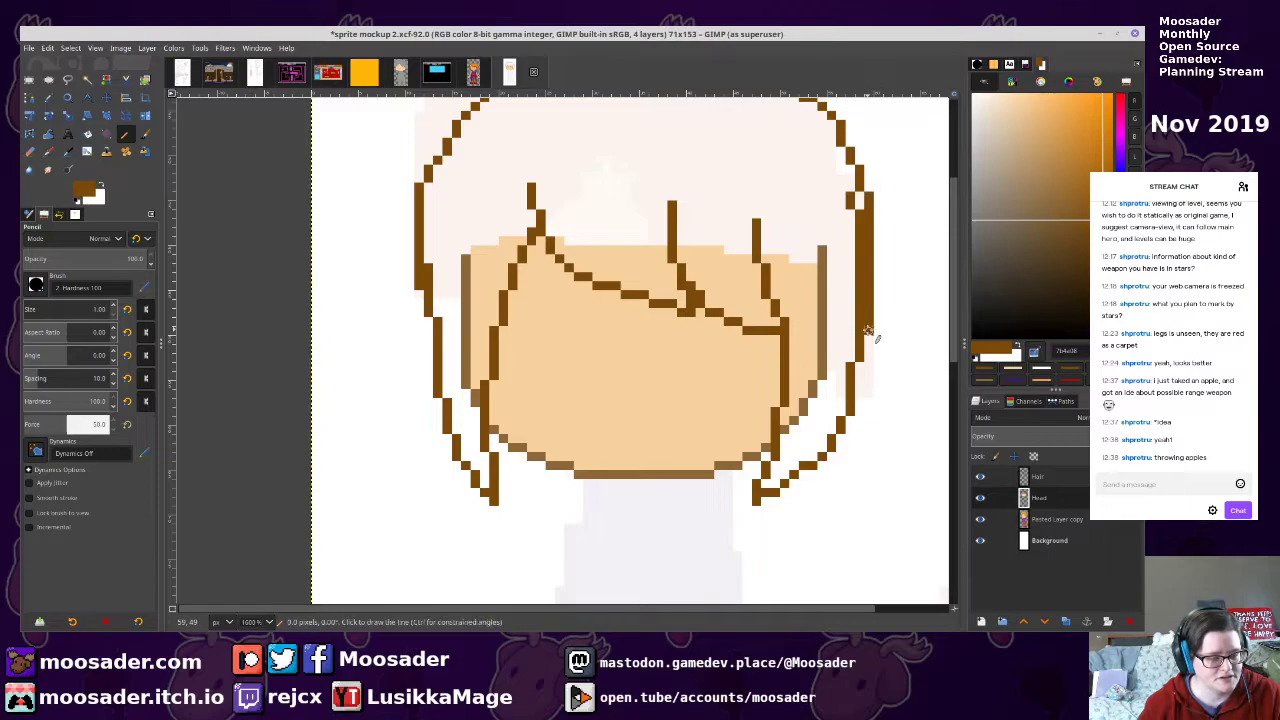
pyautogui.moveTo(420, 303); pyautogui.dragTo(428, 356)
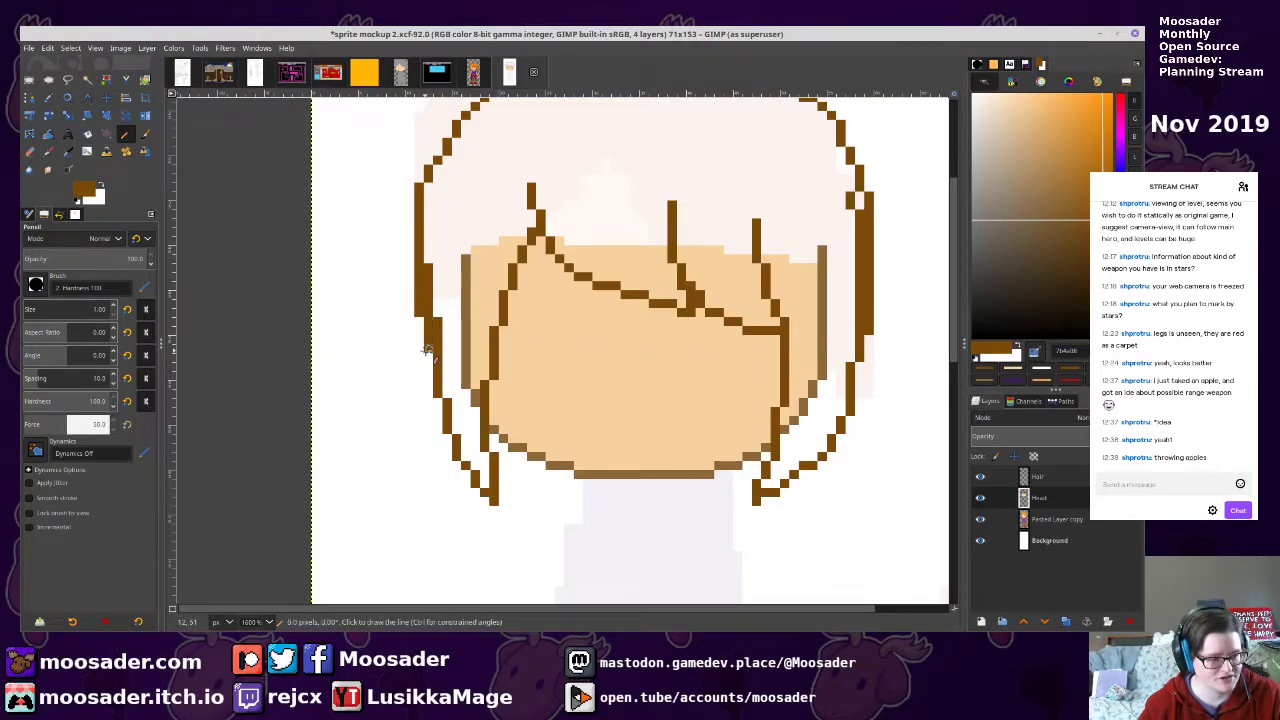
pyautogui.click(1065, 110)
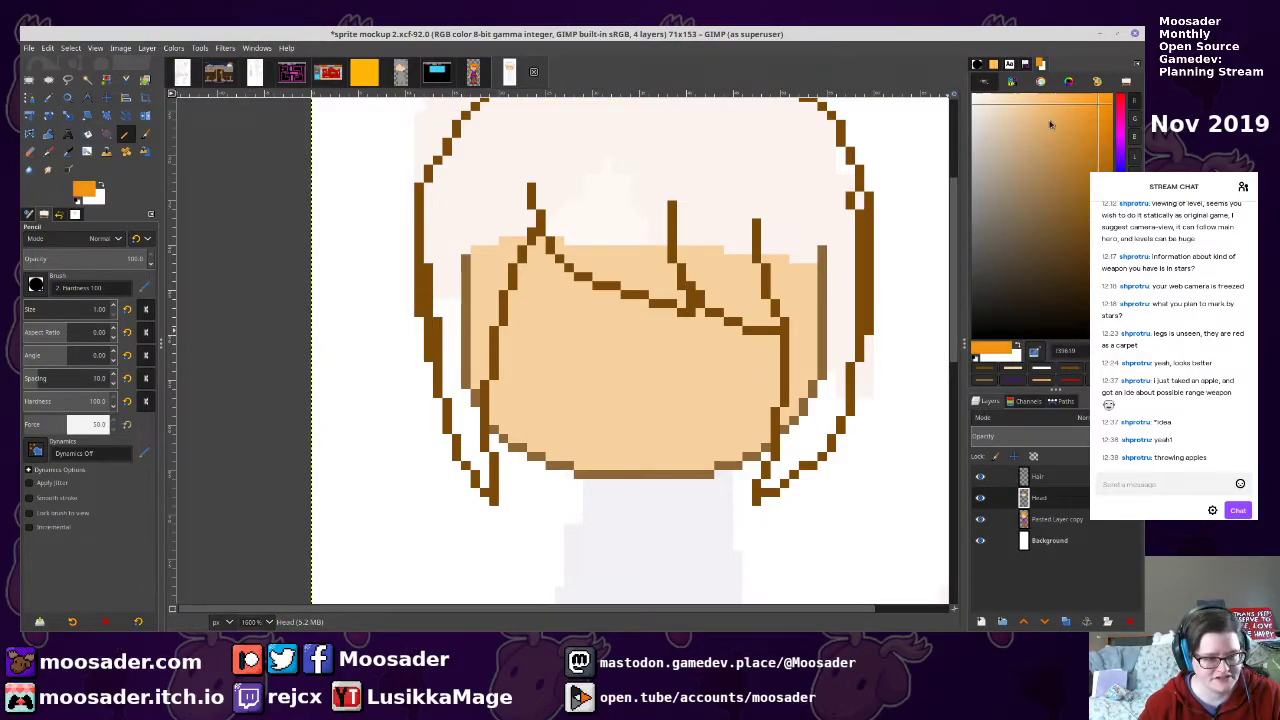
pyautogui.hotkey('shift', 'b')
pyautogui.click(612, 152)
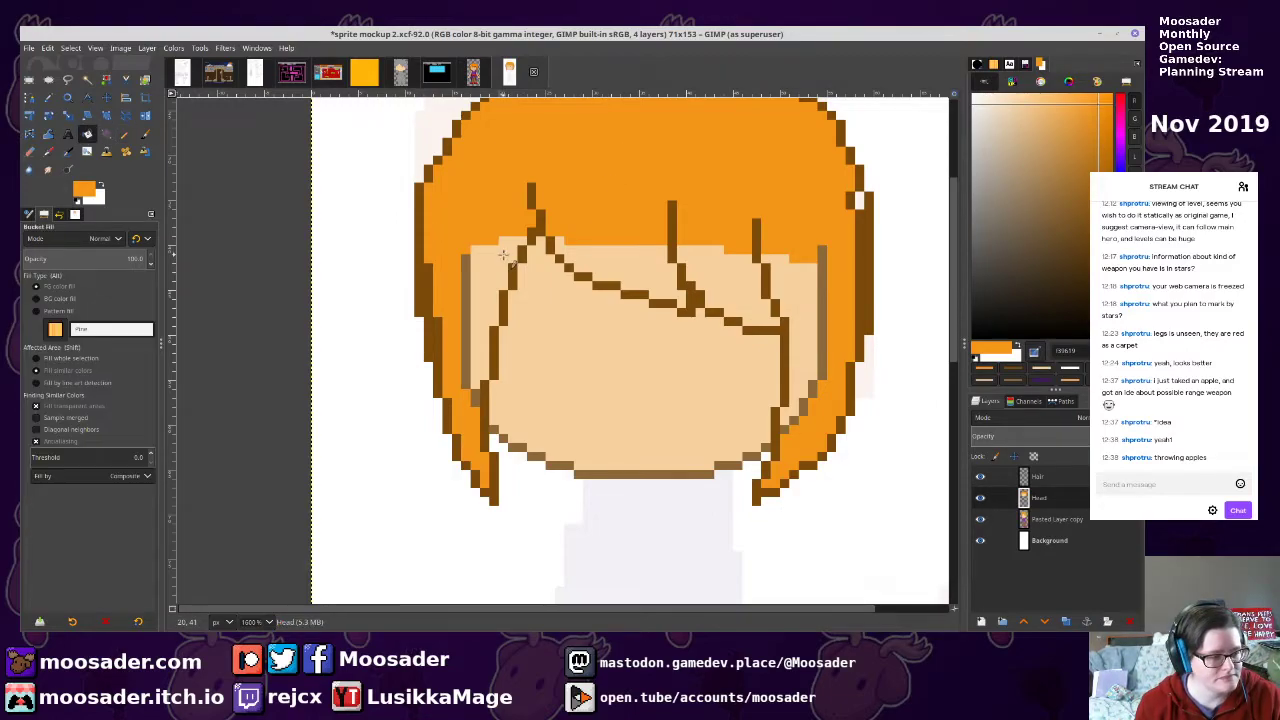
pyautogui.click(600, 255)
pyautogui.hotkey('ctrl', 'z')
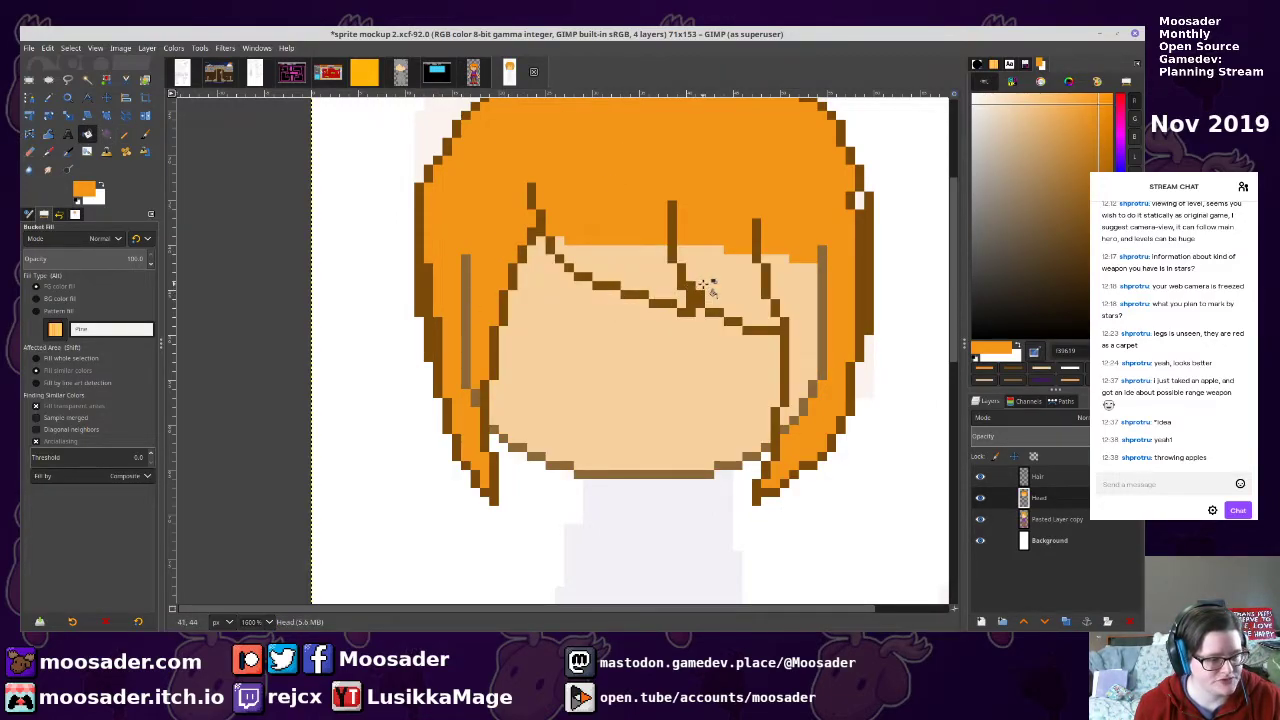
pyautogui.click(981, 505)
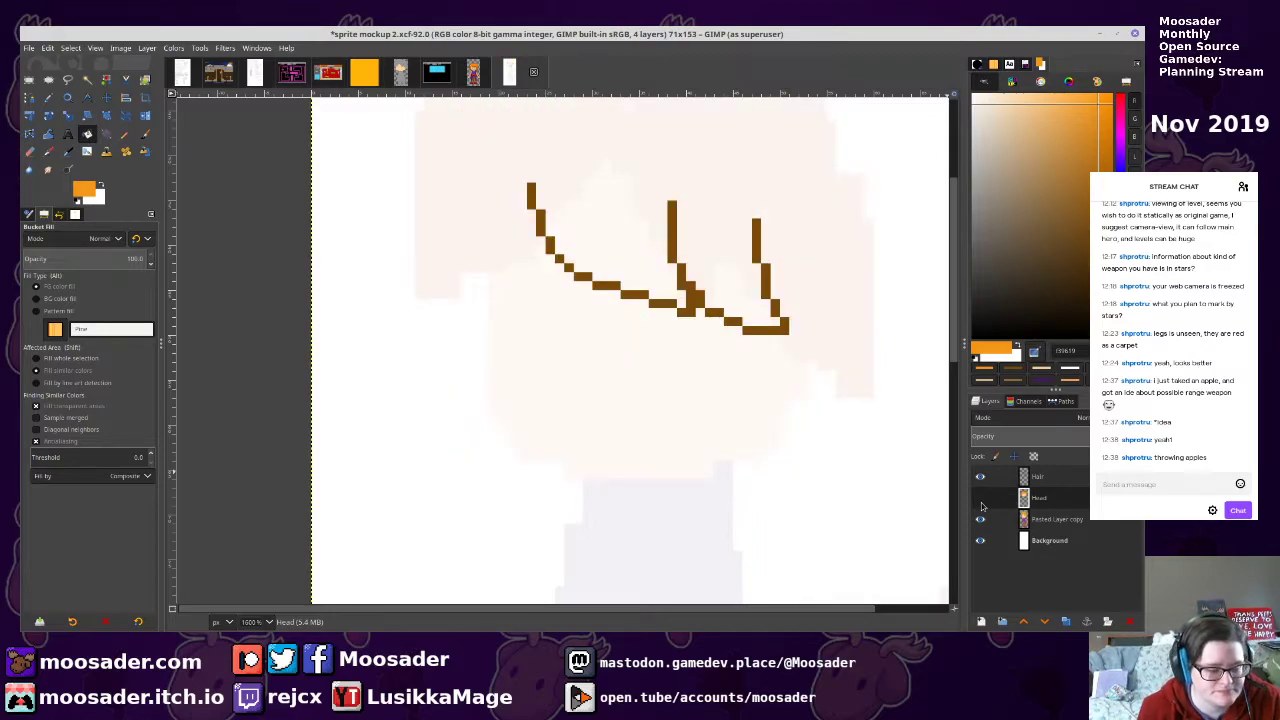
pyautogui.click(981, 503)
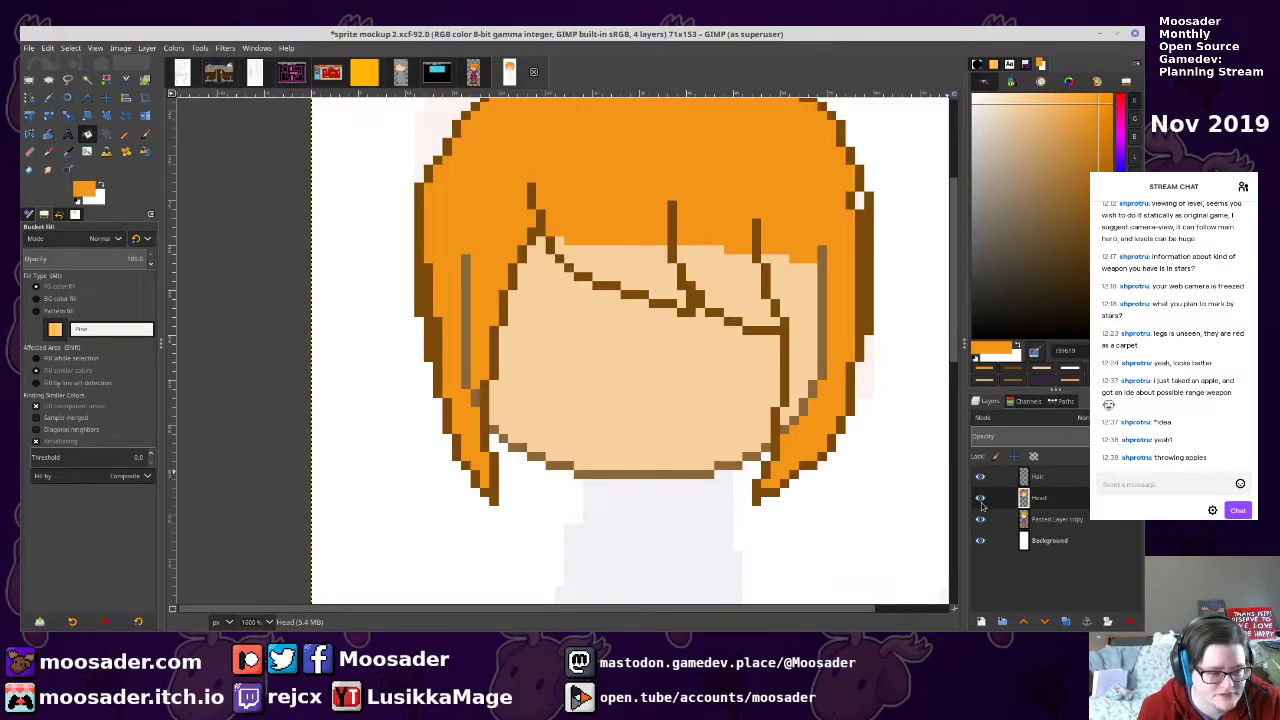
pyautogui.hotkey('ctrl', 'z')
pyautogui.hotkey('ctrl', 'z')
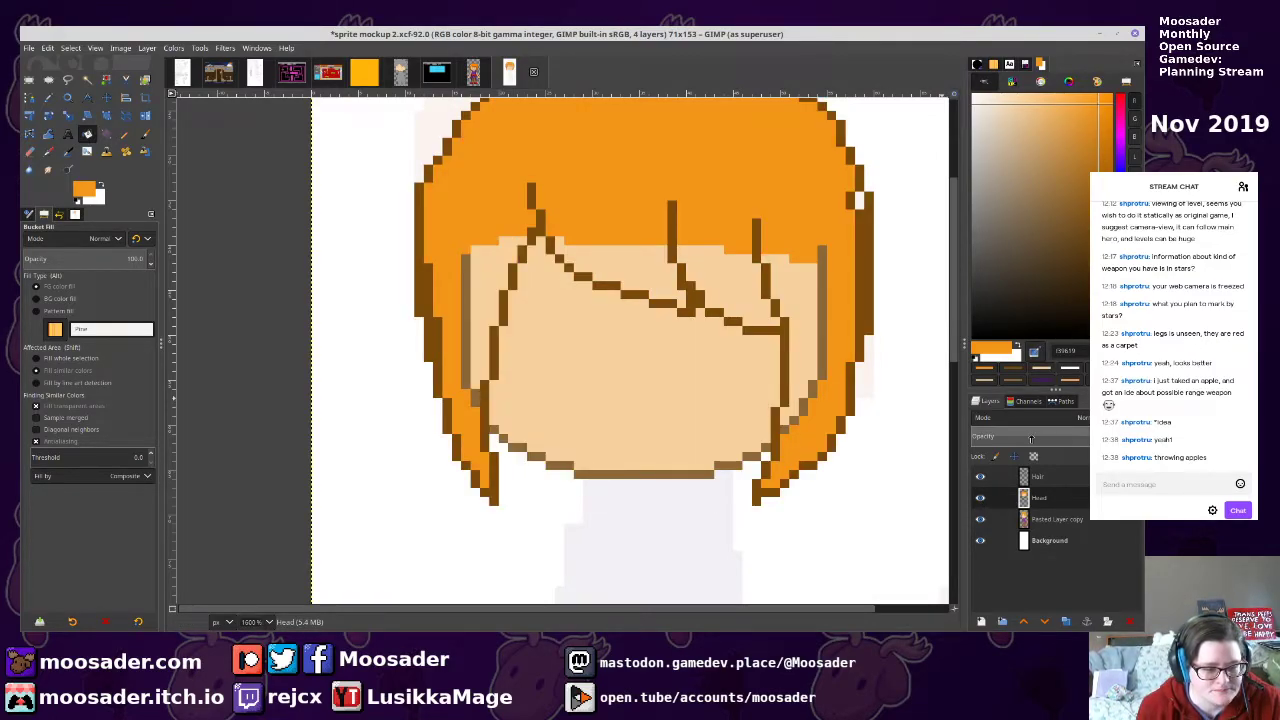
# Select the hair outline by colour on the Head layer and move it onto the Hair layer, anchored in place
pyautogui.hotkey('shift', 'o')
pyautogui.click(870, 288)
pyautogui.hotkey('ctrl', 'x')
pyautogui.click(1026, 478)
pyautogui.hotkey('ctrl', 'v')
pyautogui.hotkey('ctrl', 'h')
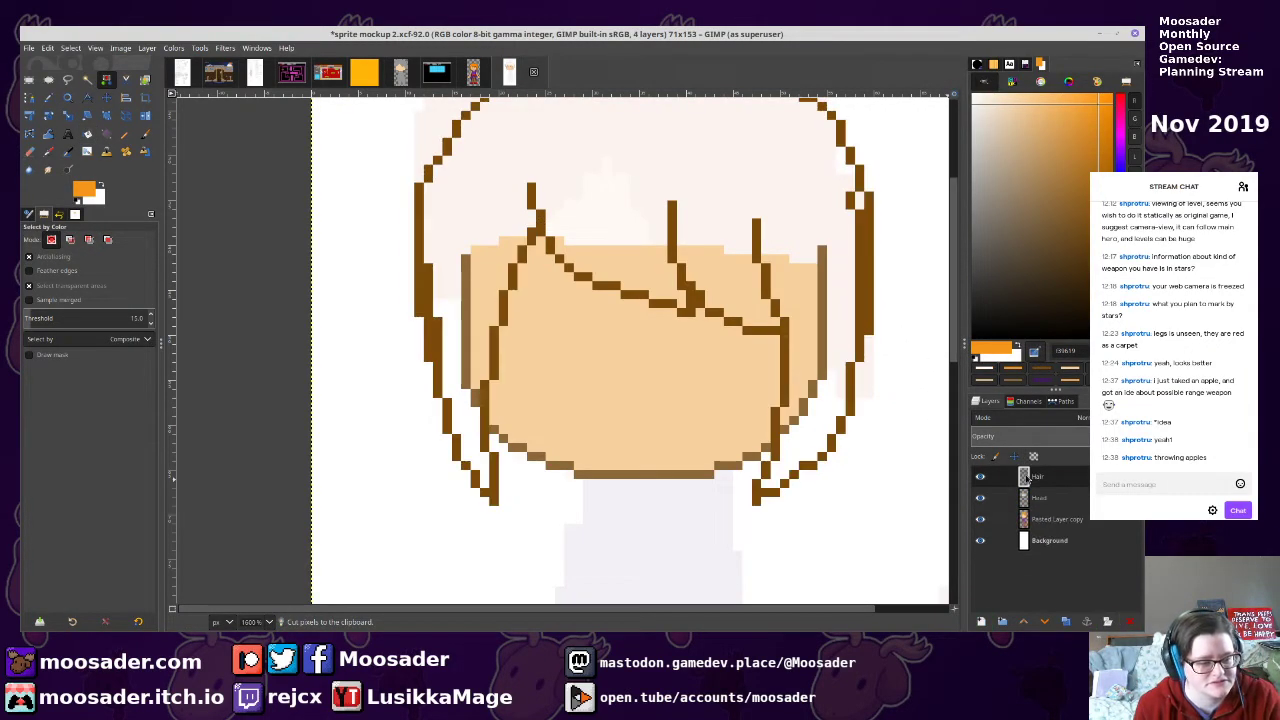
# Fill the hair shape and the small gap at its right edge with orange on the Hair layer, and save the image
pyautogui.hotkey('shift', 'b')
pyautogui.click(790, 150)
pyautogui.hotkey('ctrl', 's')
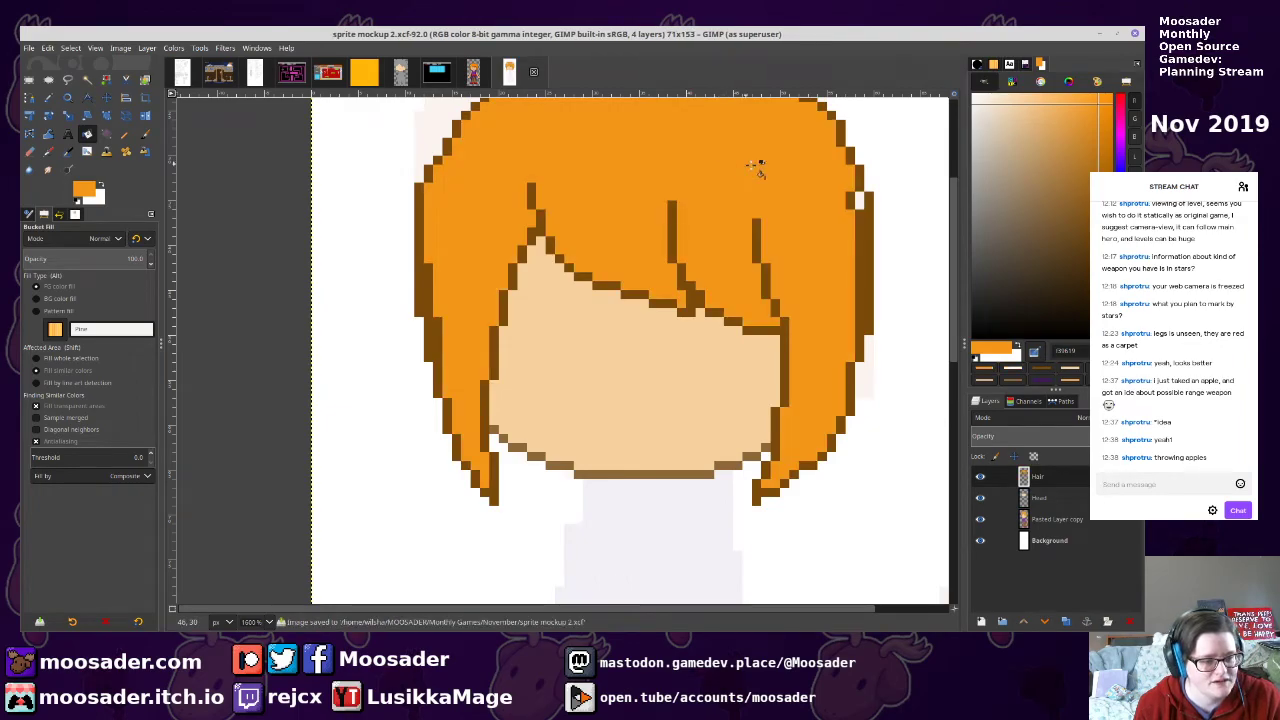
pyautogui.click(858, 200)
pyautogui.moveTo(835, 243); pyautogui.dragTo(855, 302)
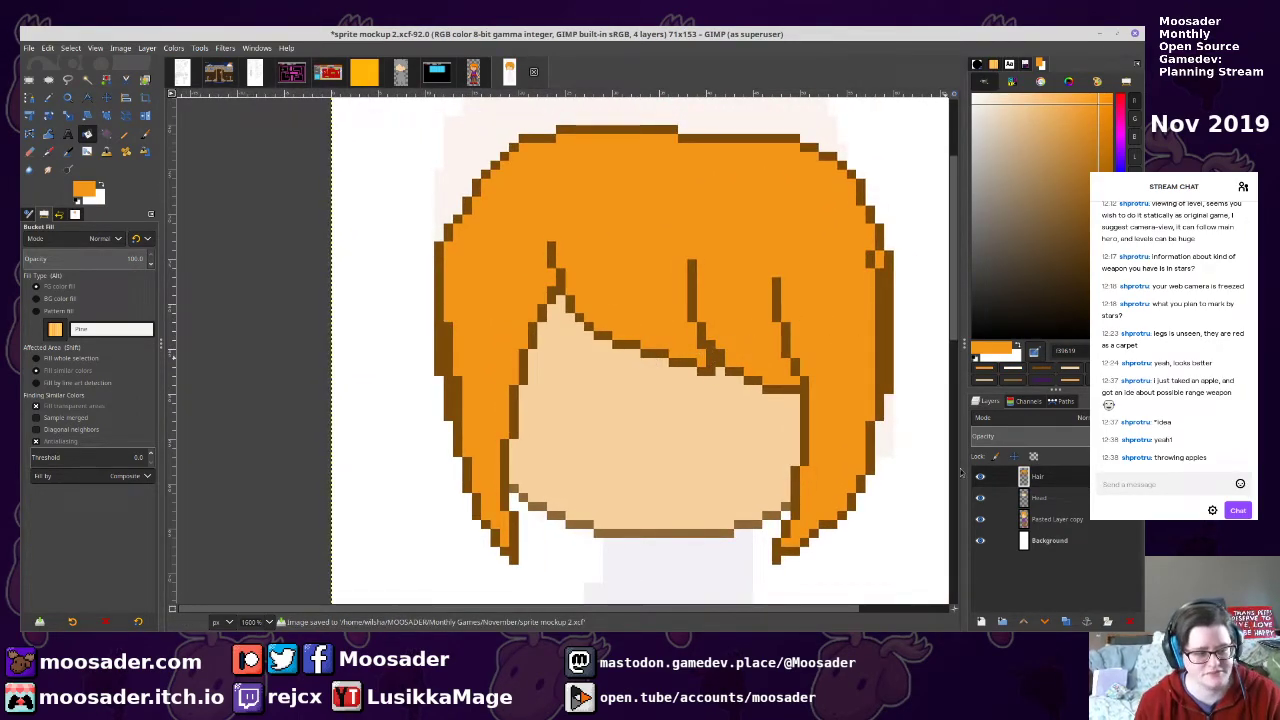
# Add a new layer named Face directly above the Head layer
pyautogui.click(1037, 502)
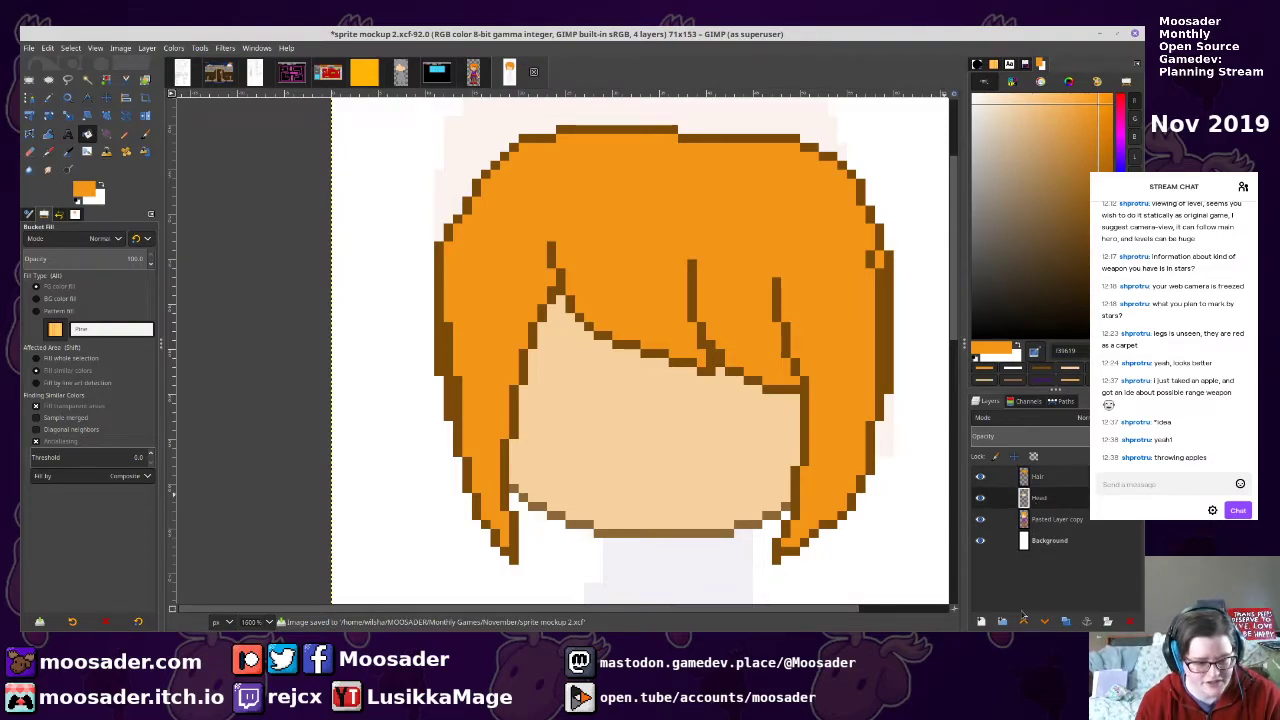
pyautogui.click(981, 621)
pyautogui.write('Face')
pyautogui.press('Return')
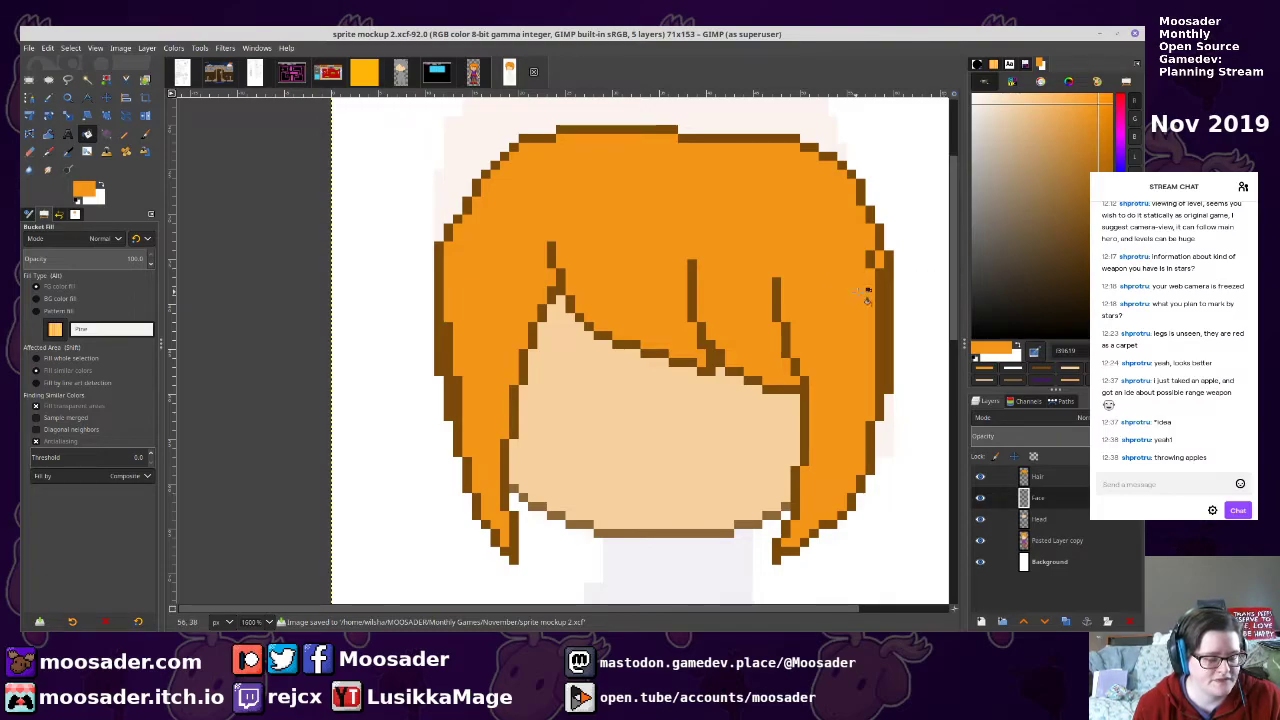
# Mix a darker brown and pencil the left eye's upper lash line and thick outer edge
pyautogui.moveTo(1006, 319); pyautogui.dragTo(986, 296)
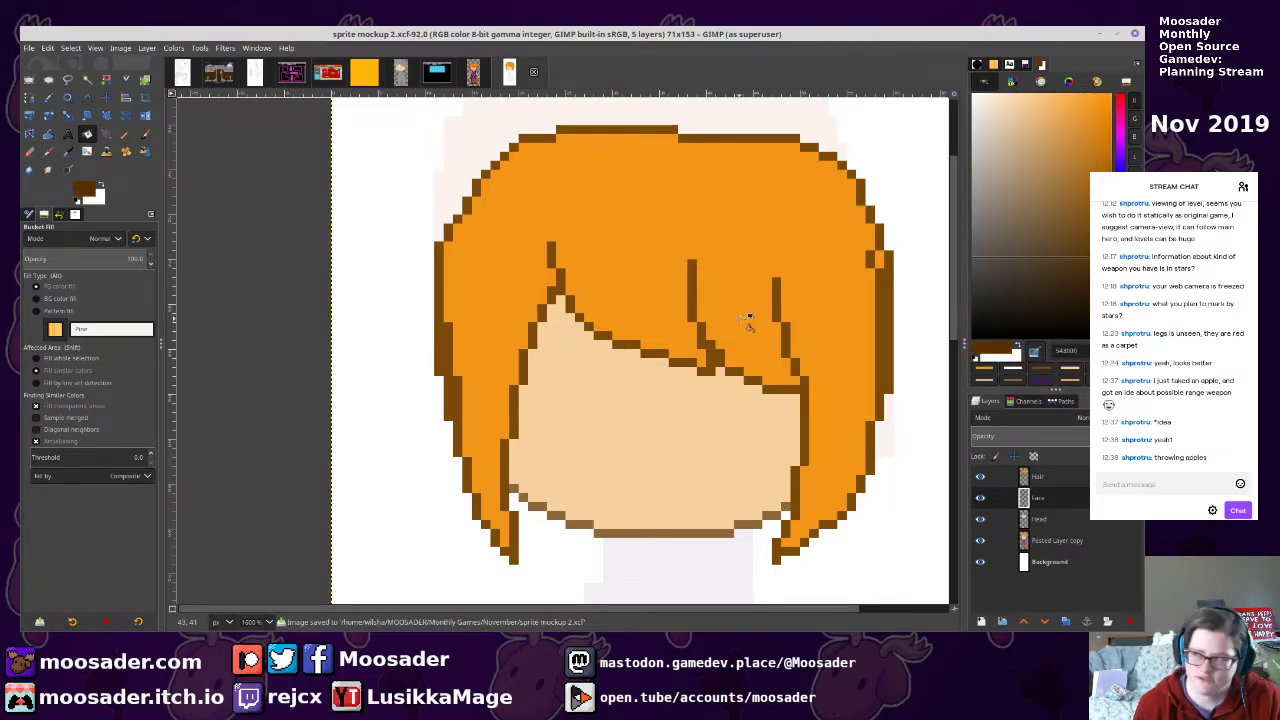
pyautogui.scroll(3, 467, 411)
pyautogui.moveTo(691, 394); pyautogui.dragTo(471, 349)
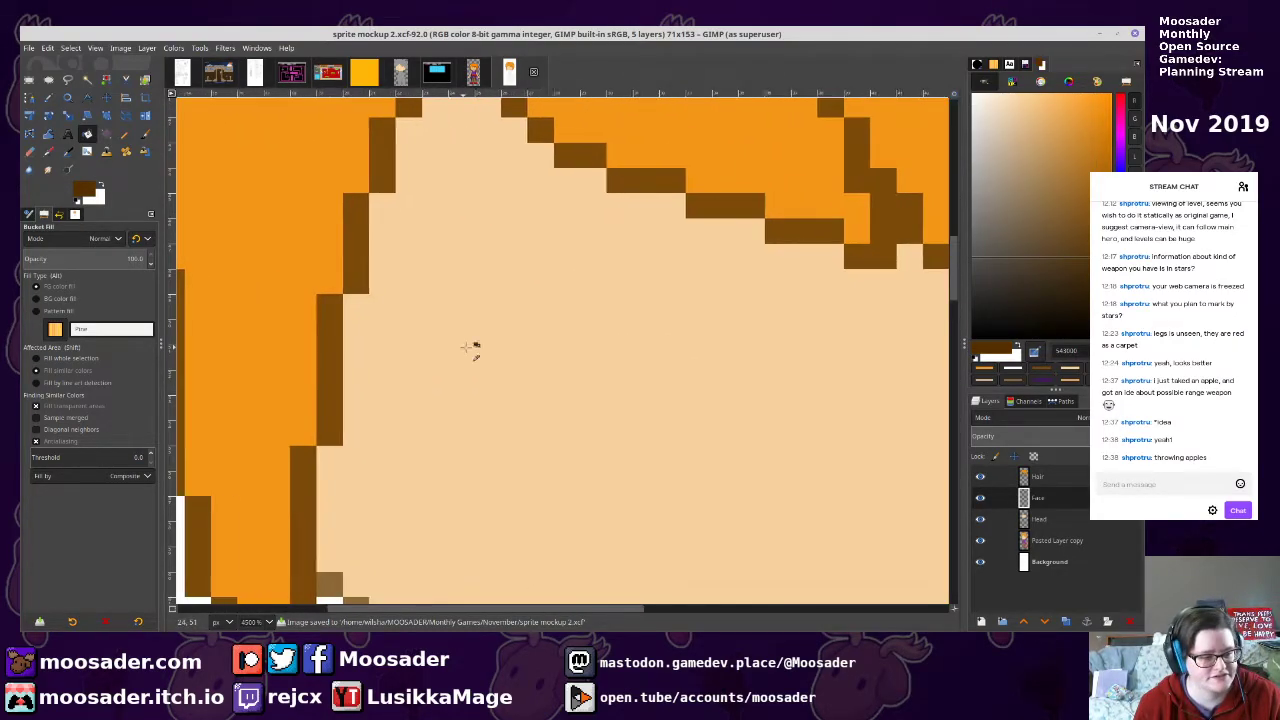
pyautogui.scroll(-2, 470, 350)
pyautogui.press('n')
pyautogui.click(466, 325)
pyautogui.click(493, 300)
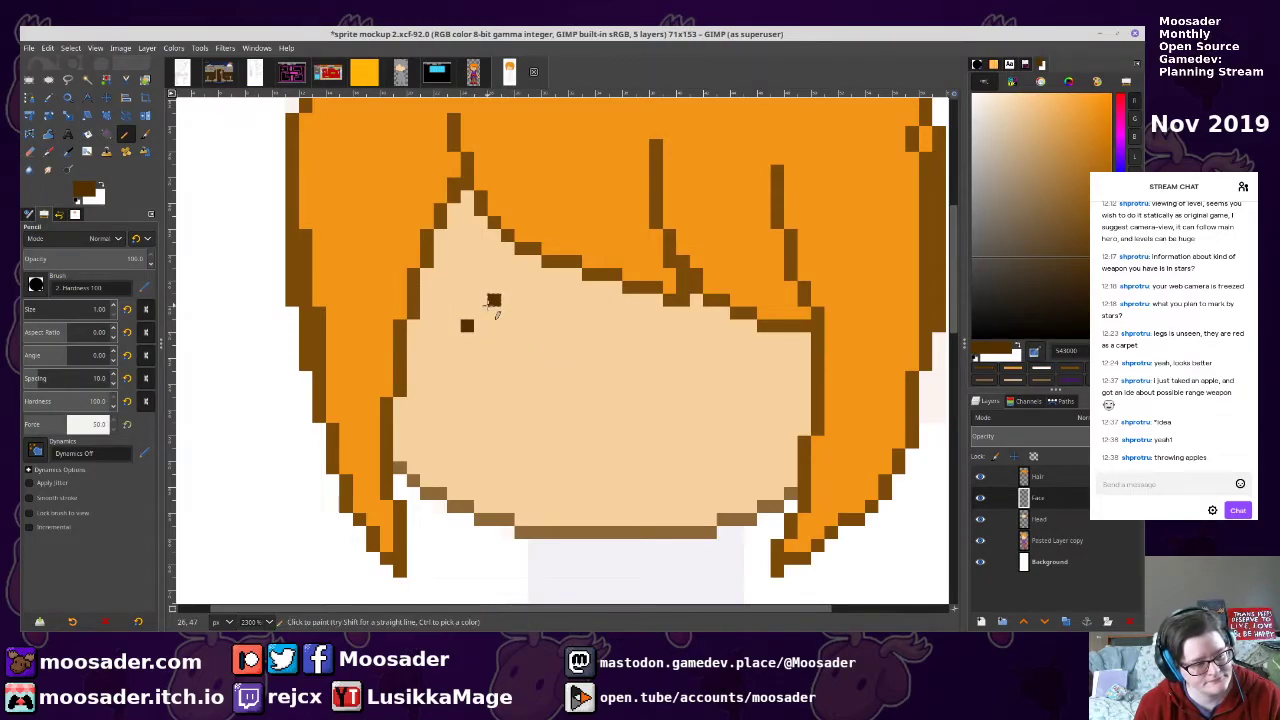
pyautogui.moveTo(493, 302); pyautogui.dragTo(547, 302)
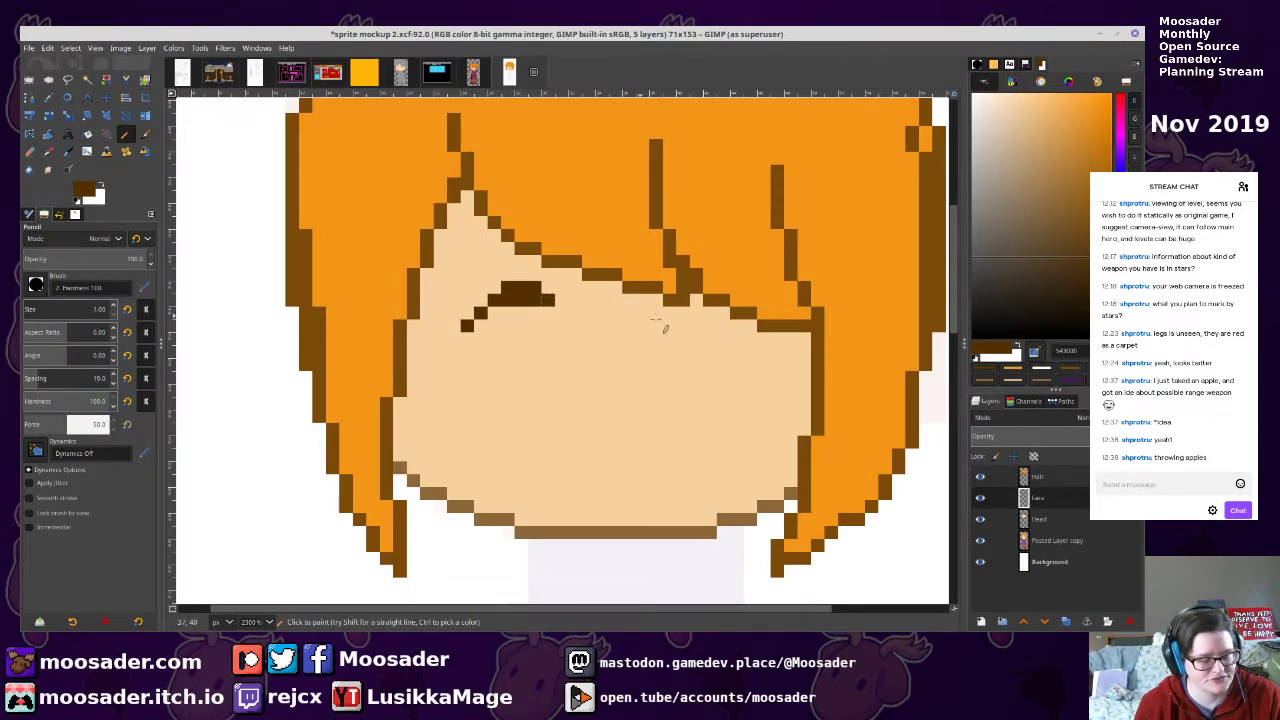
pyautogui.moveTo(466, 327)
pyautogui.mouseDown()
pyautogui.moveTo(466, 389)
pyautogui.moveTo(455, 338)
pyautogui.mouseUp()
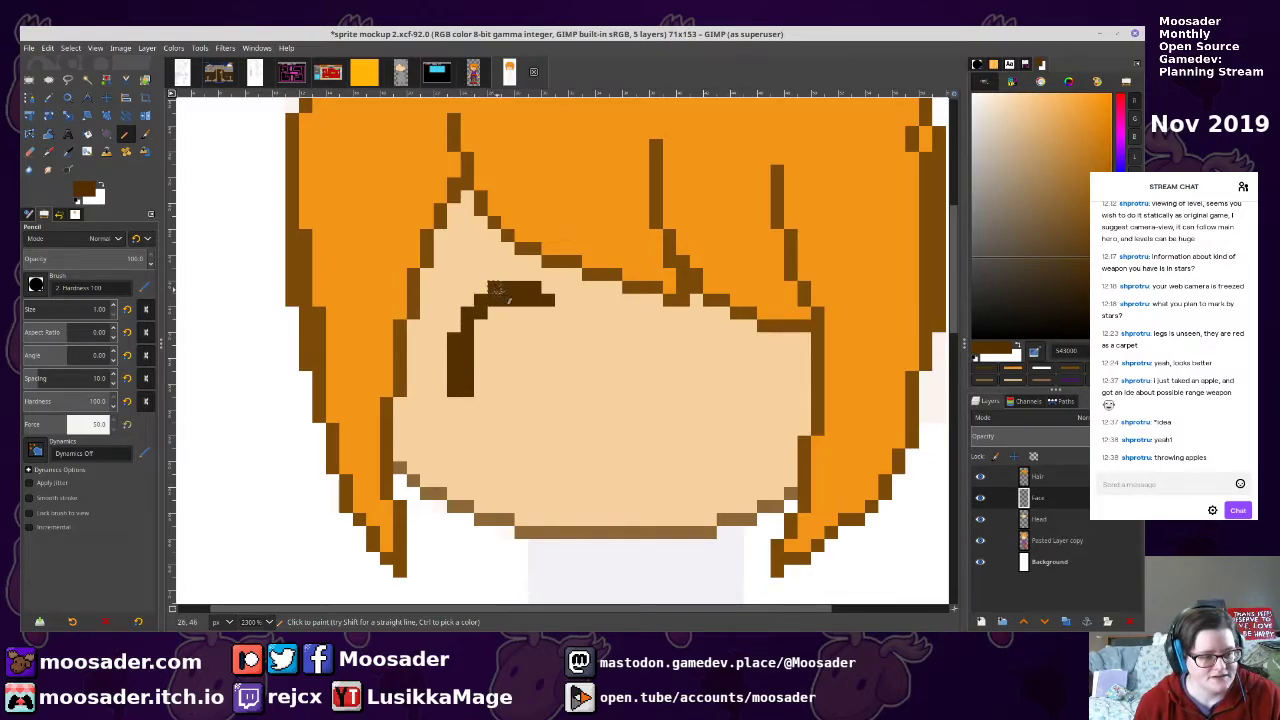
# Paint the white of the left eye, then outline and fill its iris in dark blue
pyautogui.click(1041, 368)
pyautogui.moveTo(480, 391)
pyautogui.mouseDown()
pyautogui.moveTo(548, 379)
pyautogui.moveTo(556, 311)
pyautogui.moveTo(531, 334)
pyautogui.mouseUp()
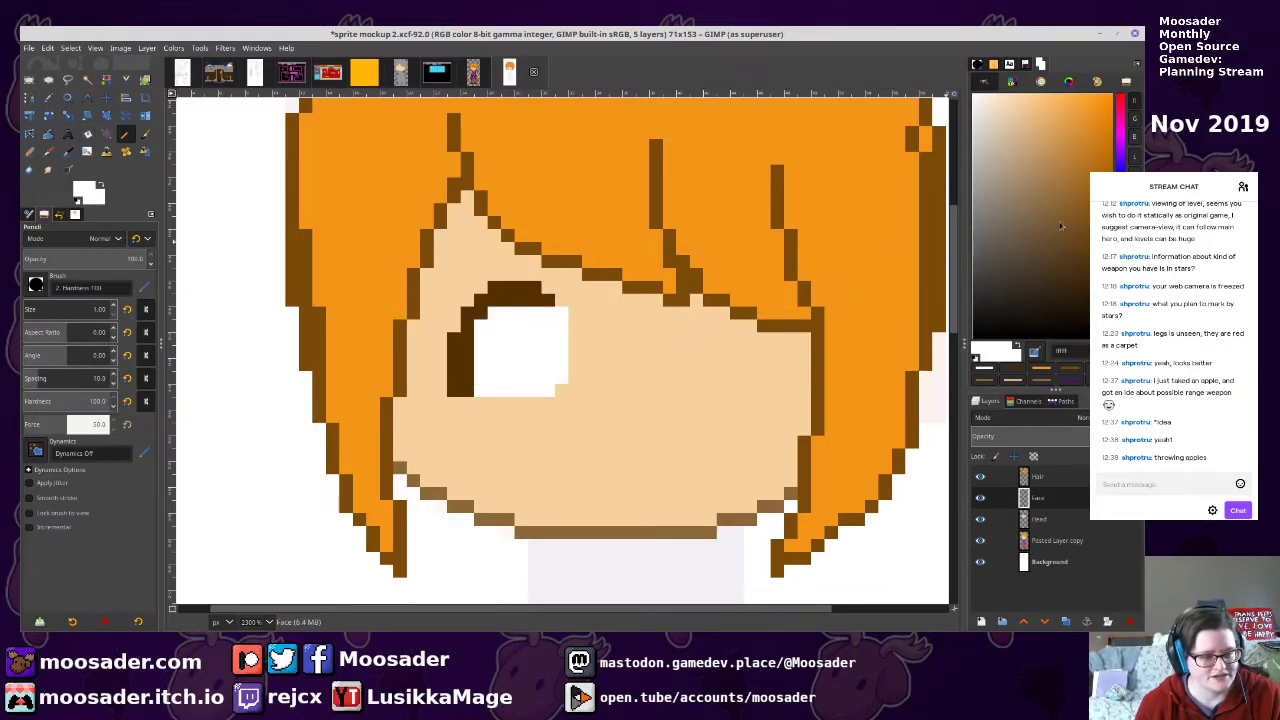
pyautogui.click(1120, 180)
pyautogui.click(1081, 183)
pyautogui.moveTo(507, 316)
pyautogui.mouseDown()
pyautogui.moveTo(507, 376)
pyautogui.moveTo(539, 391)
pyautogui.mouseUp()
pyautogui.click(521, 391)
pyautogui.hotkey('shift', 'b')
pyautogui.click(541, 352)
# Add a white highlight to the left iris and extend the dark brown lash line across the top of the eye
pyautogui.press('n')
pyautogui.keyDown('ctrl'); pyautogui.click(488, 332); pyautogui.keyUp('ctrl')
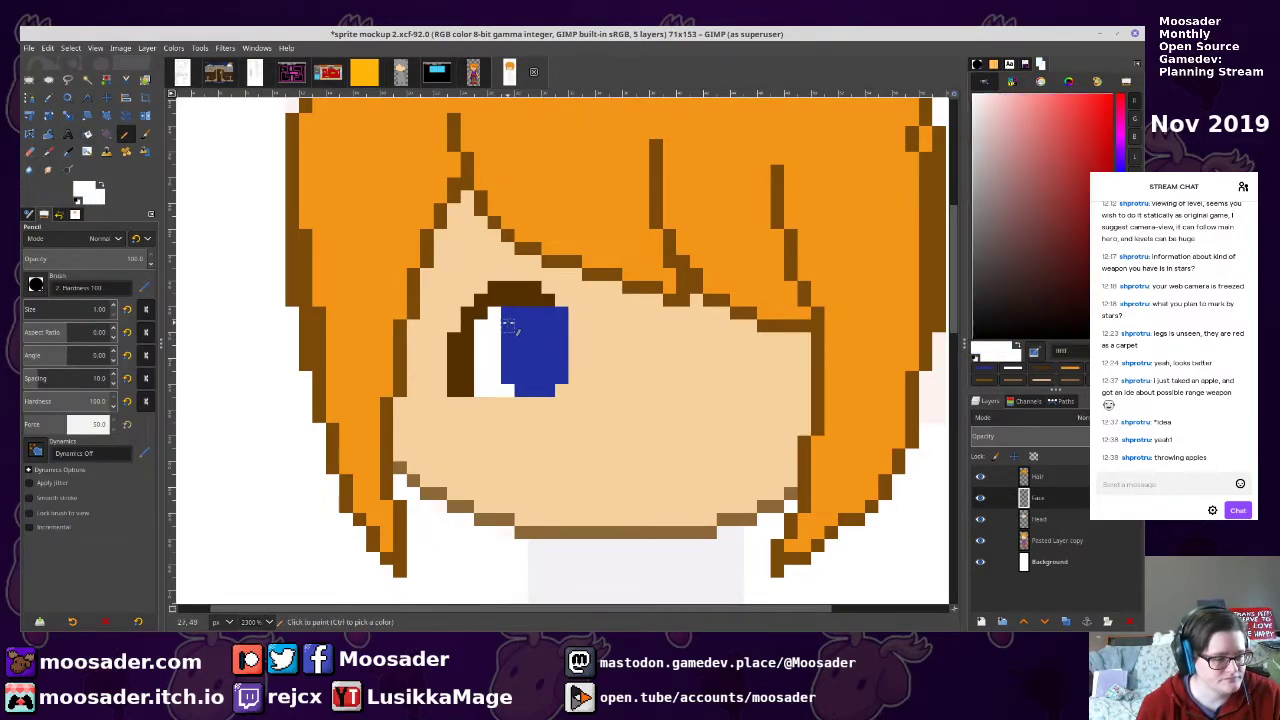
pyautogui.click(521, 326)
pyautogui.keyDown('ctrl'); pyautogui.click(535, 299); pyautogui.keyUp('ctrl')
pyautogui.moveTo(547, 287); pyautogui.dragTo(570, 299)
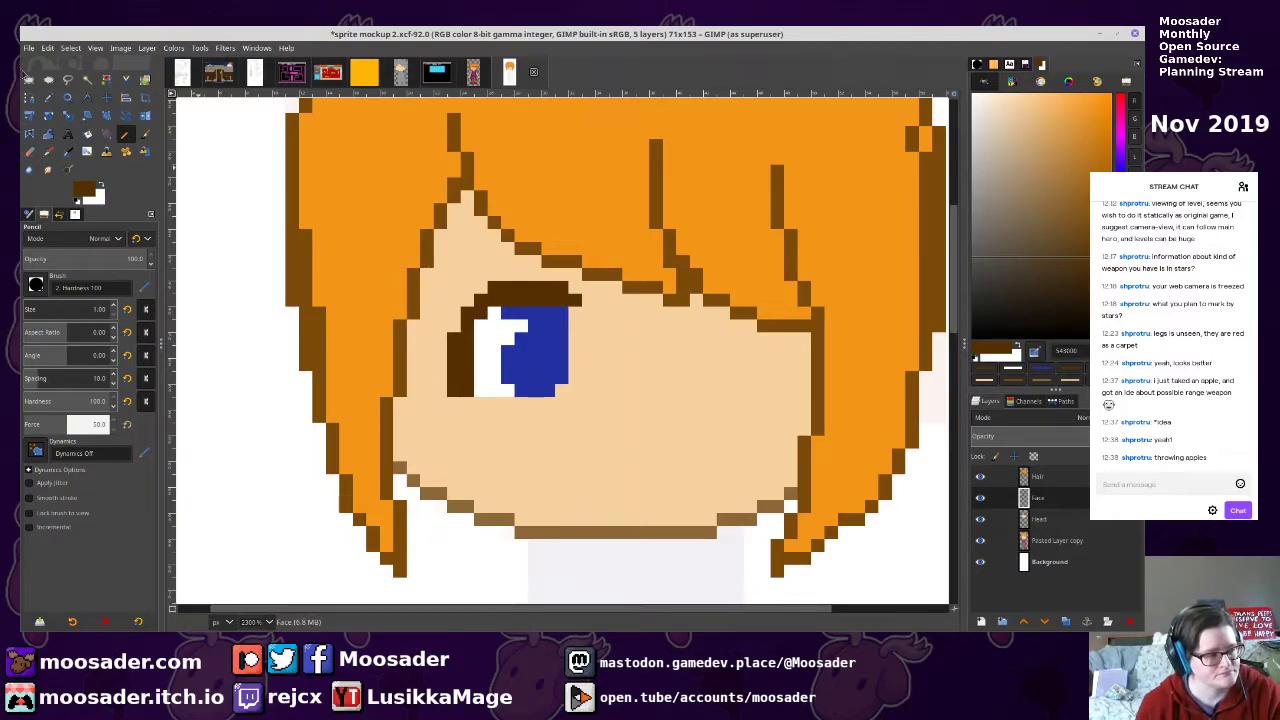
# Copy the left eye, flip the copy horizontally and anchor it on the other side of the face as the right eye
pyautogui.press('r')
pyautogui.moveTo(430, 254); pyautogui.dragTo(623, 331)
pyautogui.hotkey('ctrl', 'c')
pyautogui.hotkey('ctrl', 'v')
pyautogui.click(152, 48)
pyautogui.moveTo(250, 212)
pyautogui.click(340, 214)
pyautogui.moveTo(538, 377)
pyautogui.mouseDown()
pyautogui.moveTo(753, 377)
pyautogui.moveTo(718, 362)
pyautogui.moveTo(743, 364)
pyautogui.moveTo(717, 360)
pyautogui.moveTo(709, 326)
pyautogui.mouseUp()
pyautogui.hotkey('ctrl', 'h')
pyautogui.hotkey('ctrl', 'z')
pyautogui.hotkey('ctrl', 'h')
# Cover the right eye's mirrored highlight with iris blue, repaint it in white at the iris's upper left and save
pyautogui.press('n')
pyautogui.keyDown('ctrl'); pyautogui.click(718, 357); pyautogui.keyUp('ctrl')
pyautogui.keyDown('ctrl'); pyautogui.click(740, 334); pyautogui.keyUp('ctrl')
pyautogui.click(669, 326)
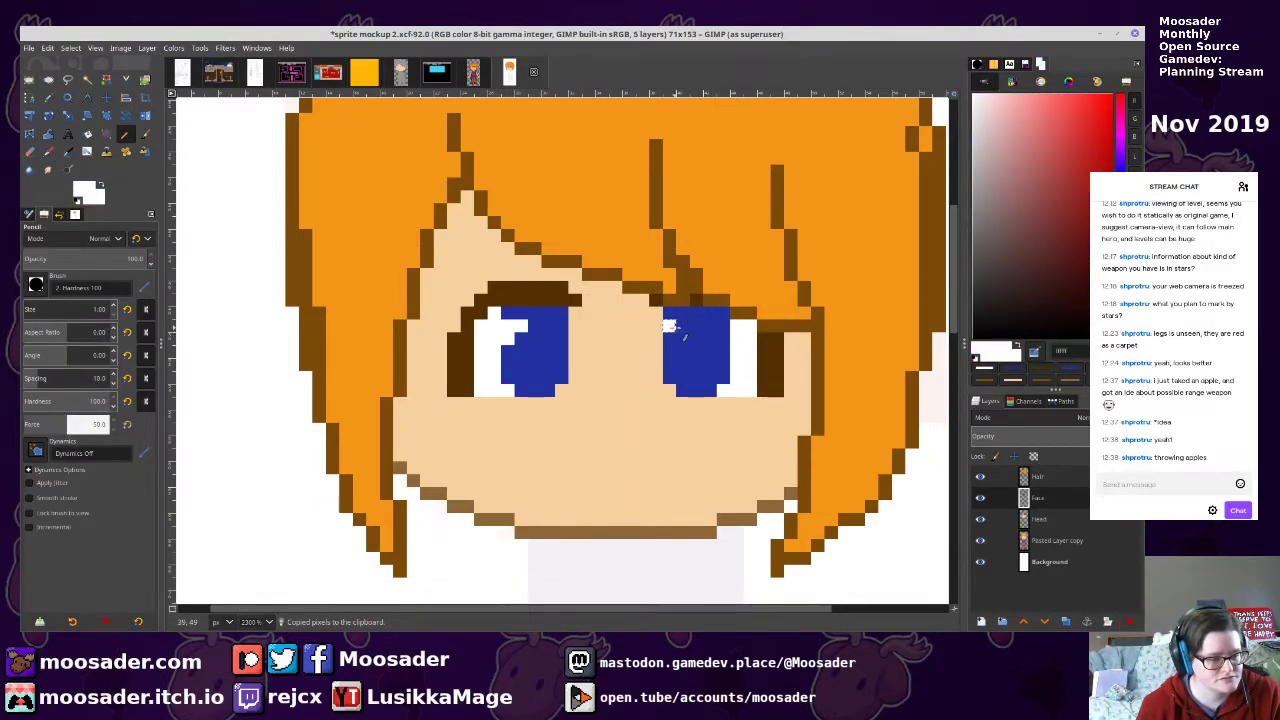
pyautogui.scroll(-5, 670, 338)
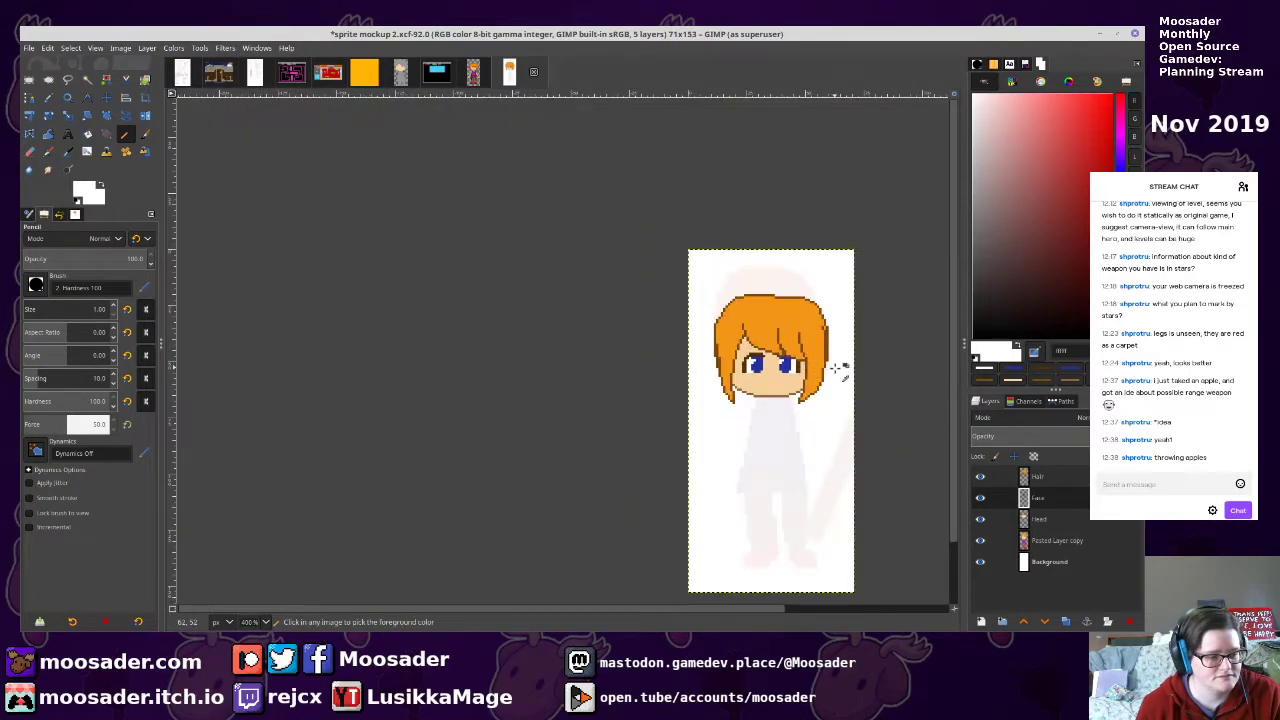
pyautogui.scroll(5, 843, 370)
pyautogui.hotkey('ctrl', 's')
# Shade the lower half of both irises in a lighter medium blue
pyautogui.keyDown('ctrl'); pyautogui.click(500, 285); pyautogui.keyUp('ctrl')
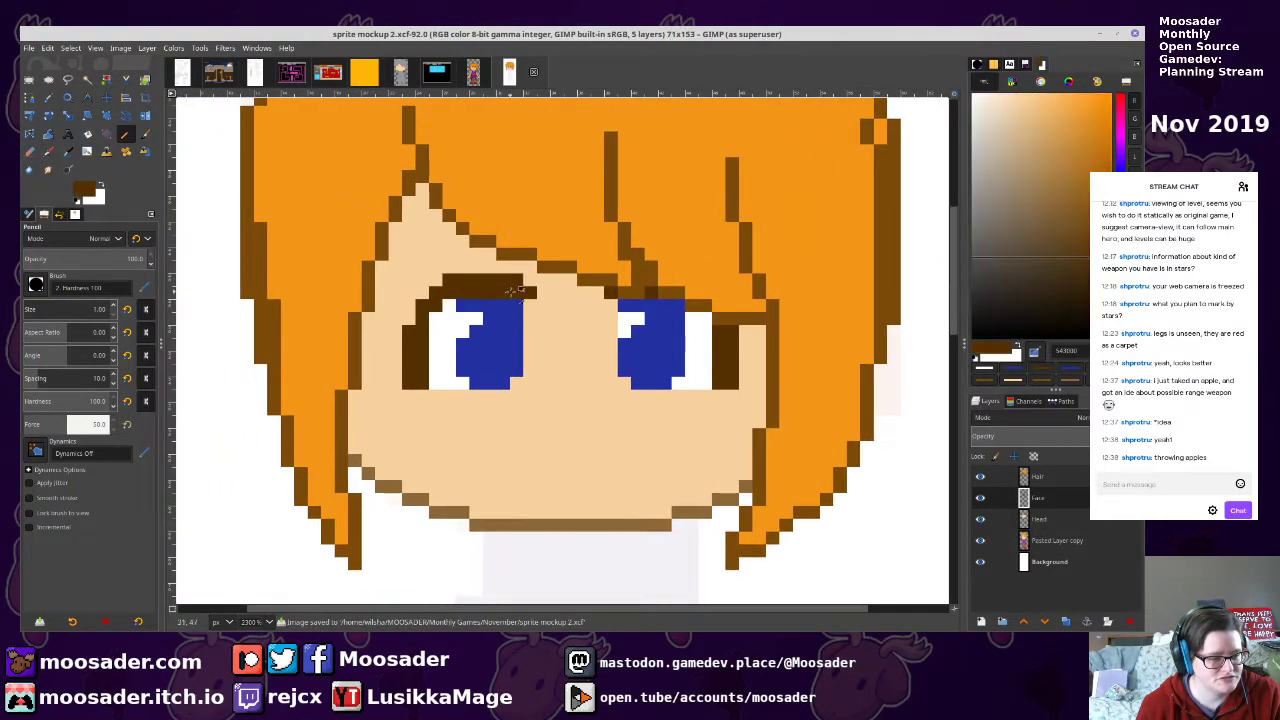
pyautogui.keyDown('ctrl'); pyautogui.click(664, 343); pyautogui.keyUp('ctrl')
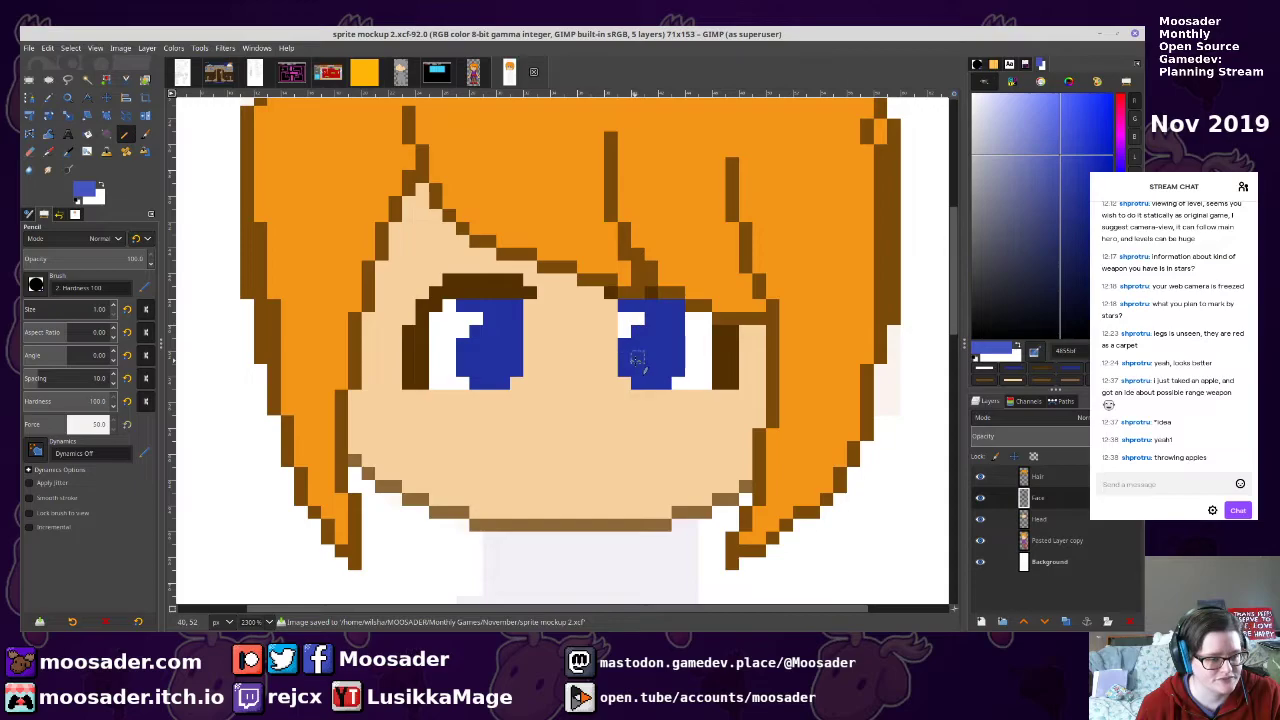
pyautogui.moveTo(671, 377); pyautogui.dragTo(640, 383)
pyautogui.moveTo(470, 362)
pyautogui.mouseDown()
pyautogui.moveTo(520, 370)
pyautogui.moveTo(470, 372)
pyautogui.moveTo(500, 384)
pyautogui.mouseUp()
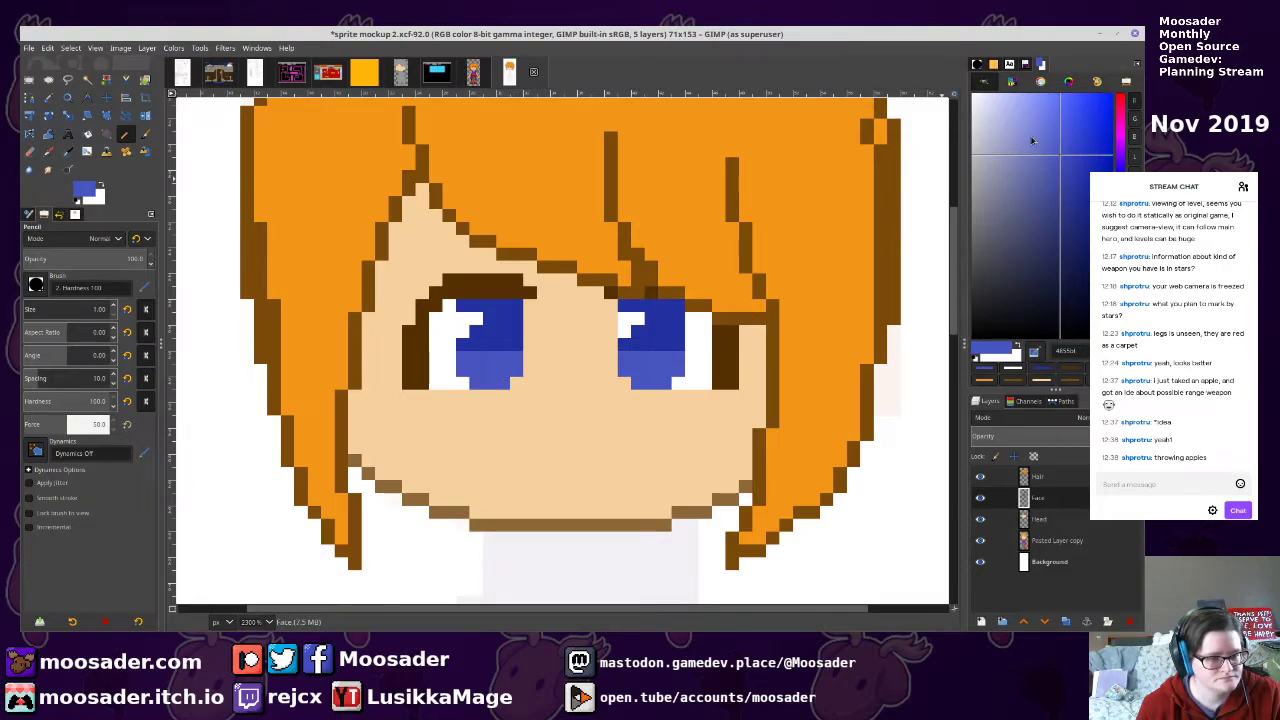
# Add pale blue pixels along the bottom and lower corners of both irises, and save the file
pyautogui.moveTo(640, 382); pyautogui.dragTo(651, 381)
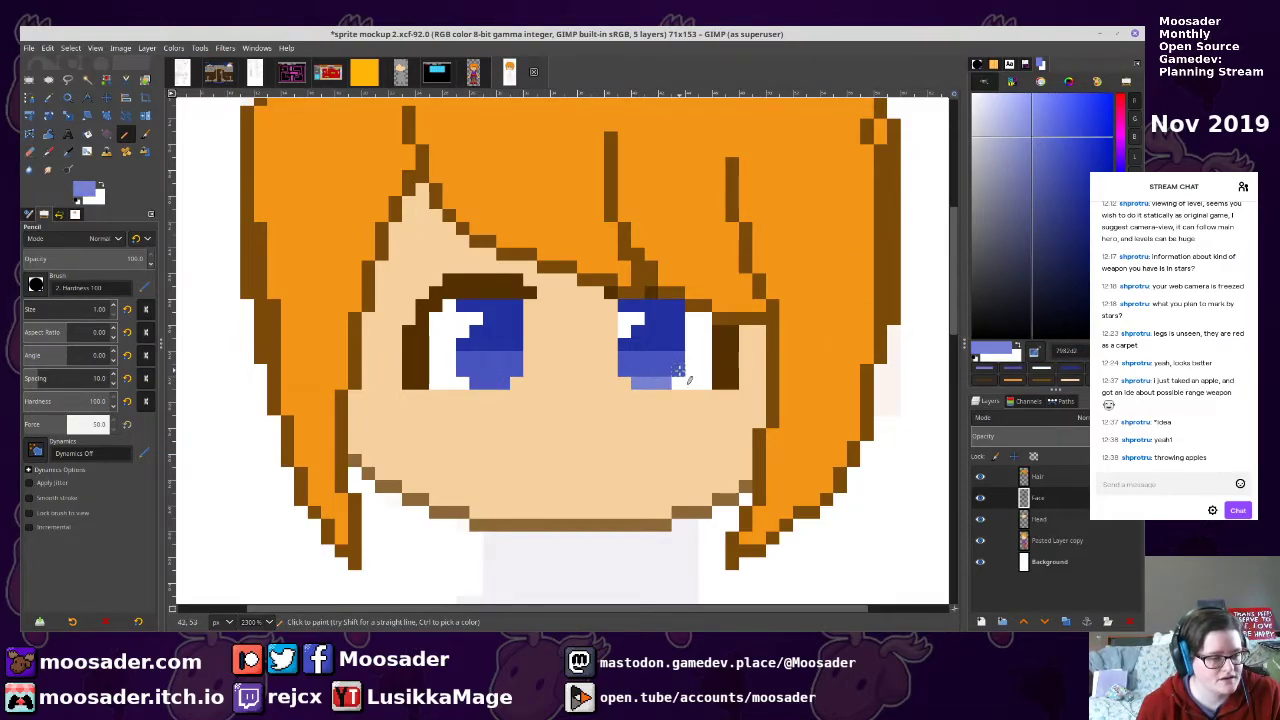
pyautogui.moveTo(504, 383); pyautogui.dragTo(479, 385)
pyautogui.hotkey('ctrl', 's')
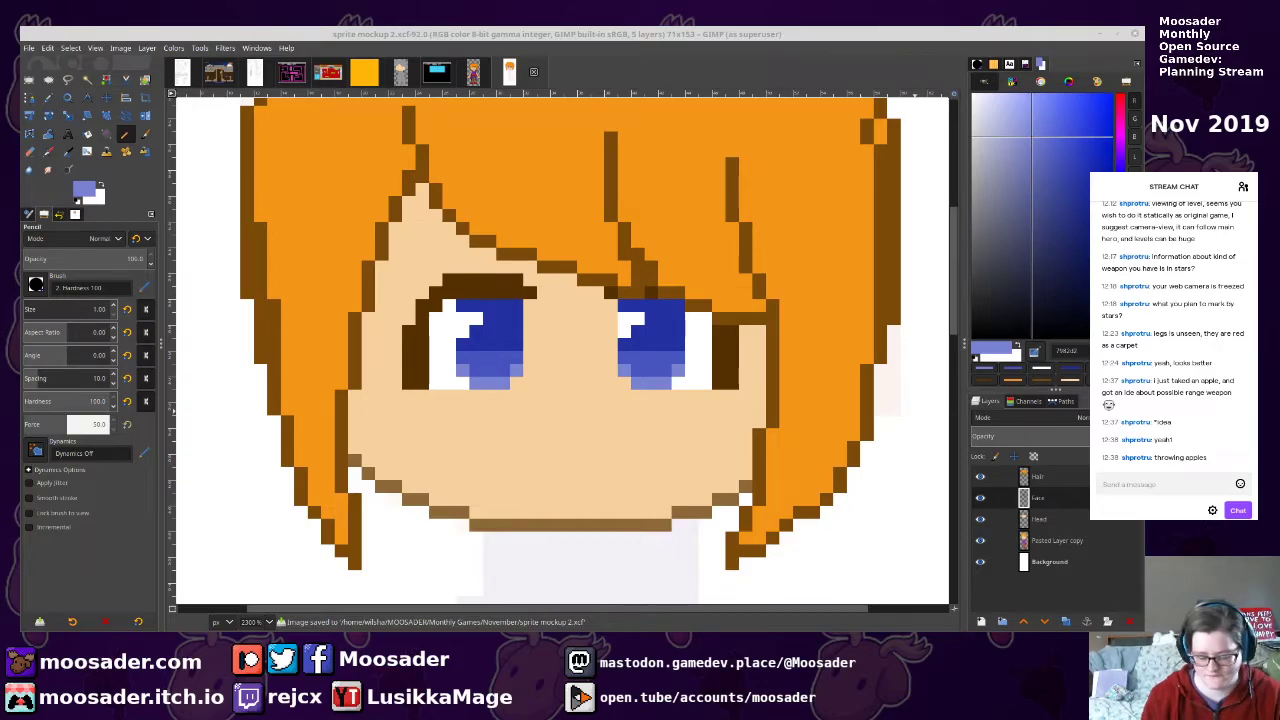
# Switch to Firefox, reset the zoom of the Moosader itch.io page and look through its games for Fin 'n' Kit
pyautogui.moveTo(1143, 172); pyautogui.dragTo(864, 145)
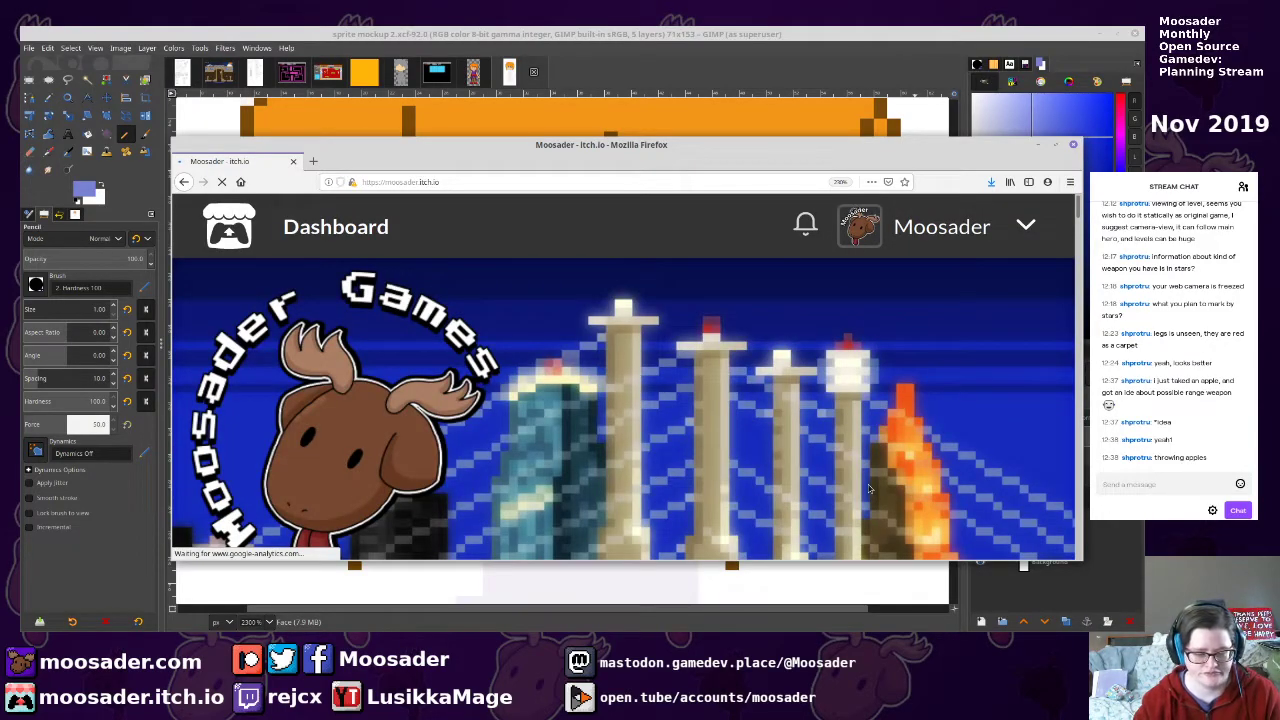
pyautogui.scroll(-15, 589, 380)
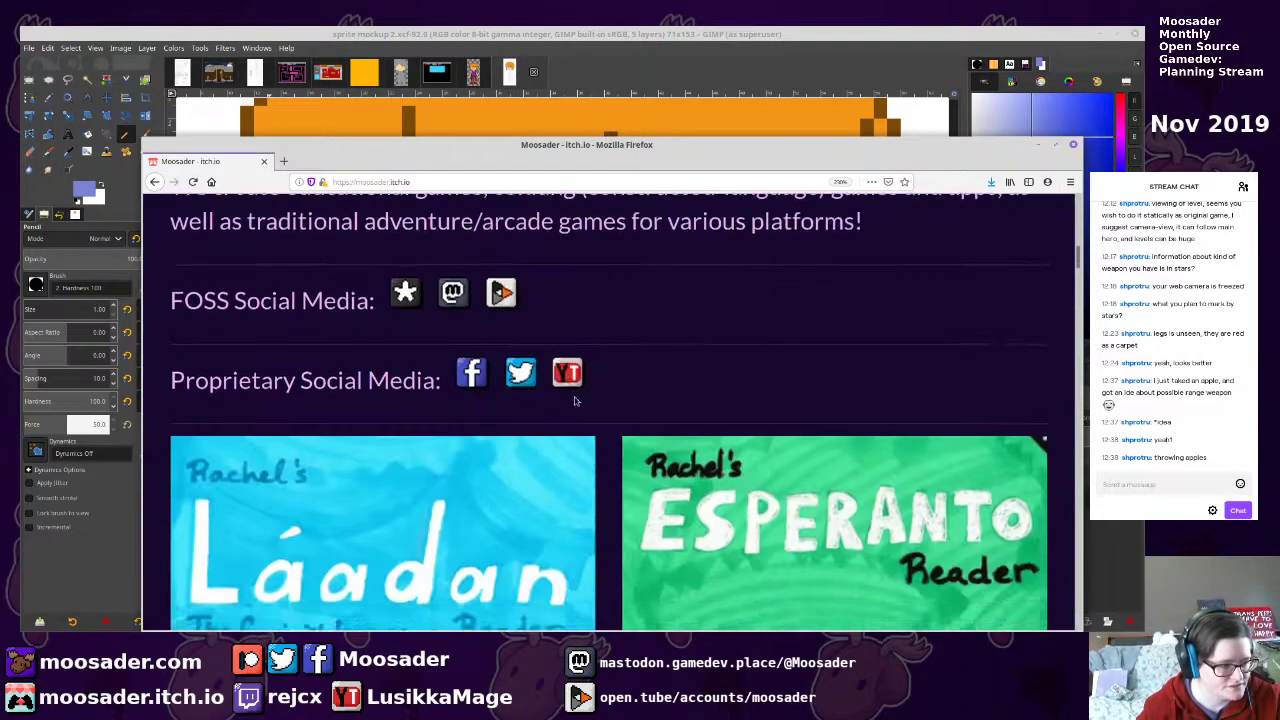
pyautogui.hotkey('ctrl', '0')
pyautogui.scroll(-1, 589, 380)
pyautogui.scroll(-6, 620, 340)
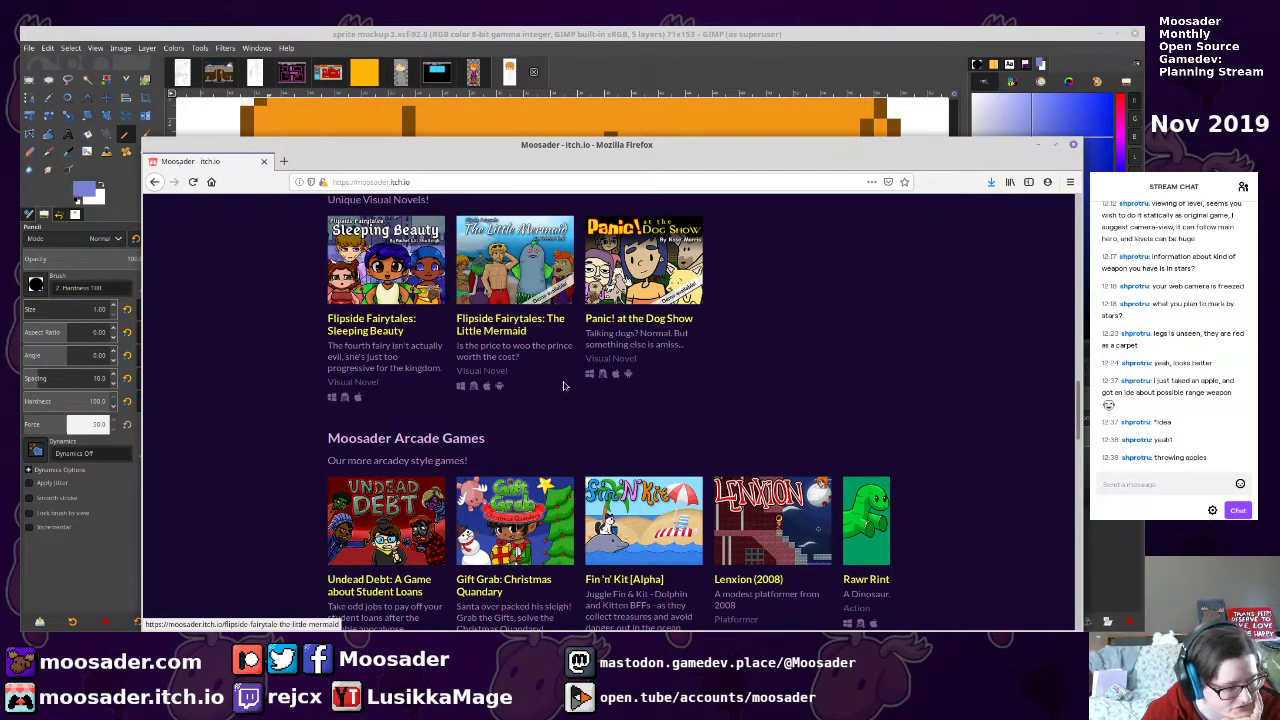
pyautogui.scroll(-1, 520, 400)
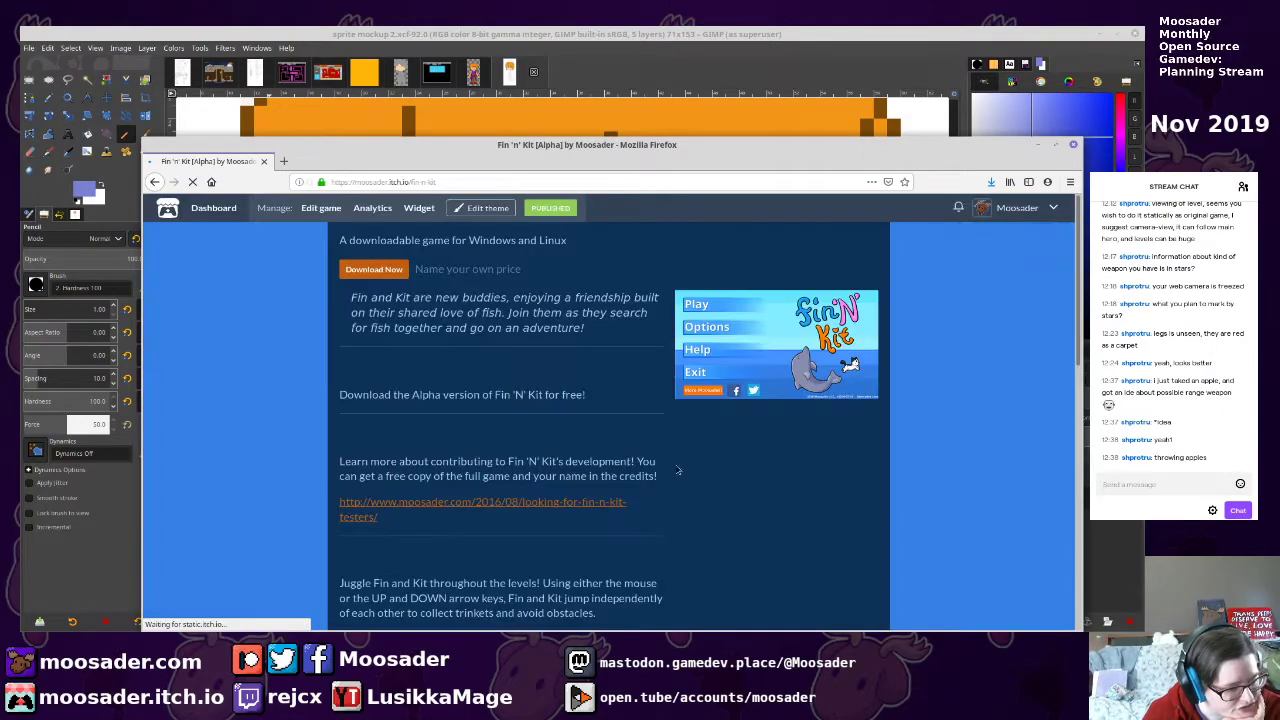
# View a gameplay screenshot on the Fin 'n' Kit page, and return to the sprite in GIMP
pyautogui.scroll(-3, 798, 450)
pyautogui.click(773, 472)
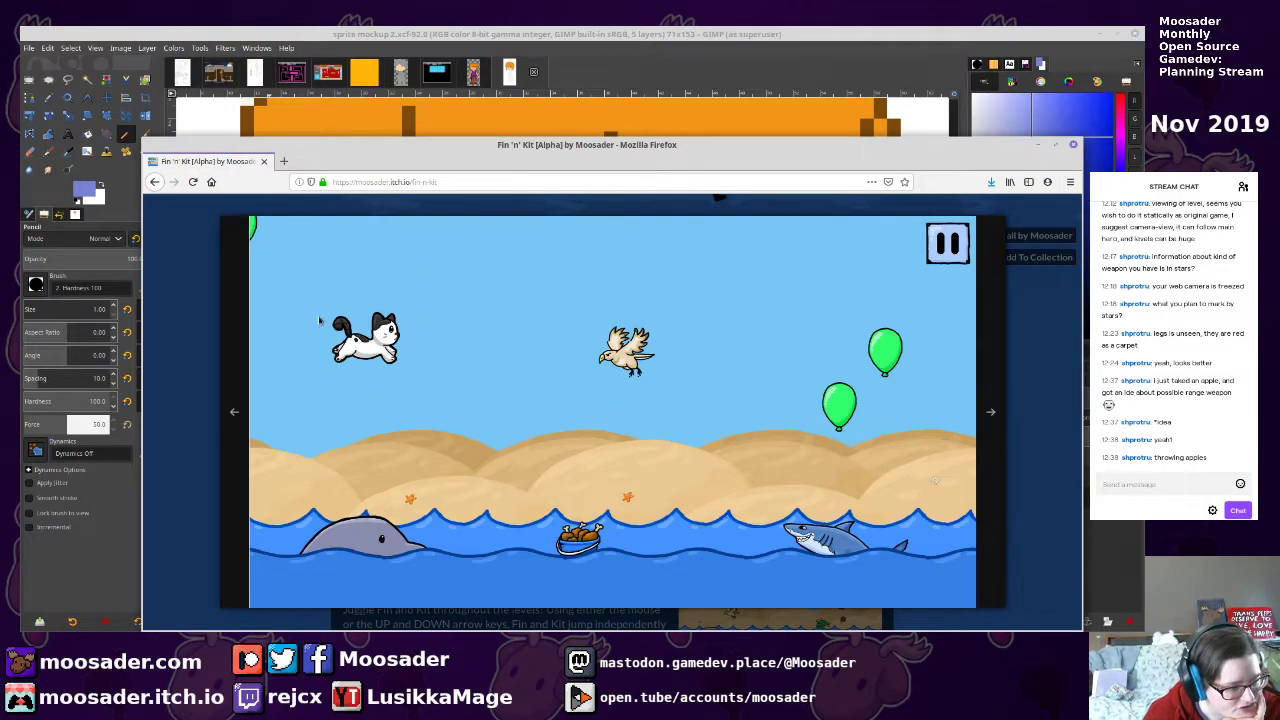
pyautogui.click(1037, 145)
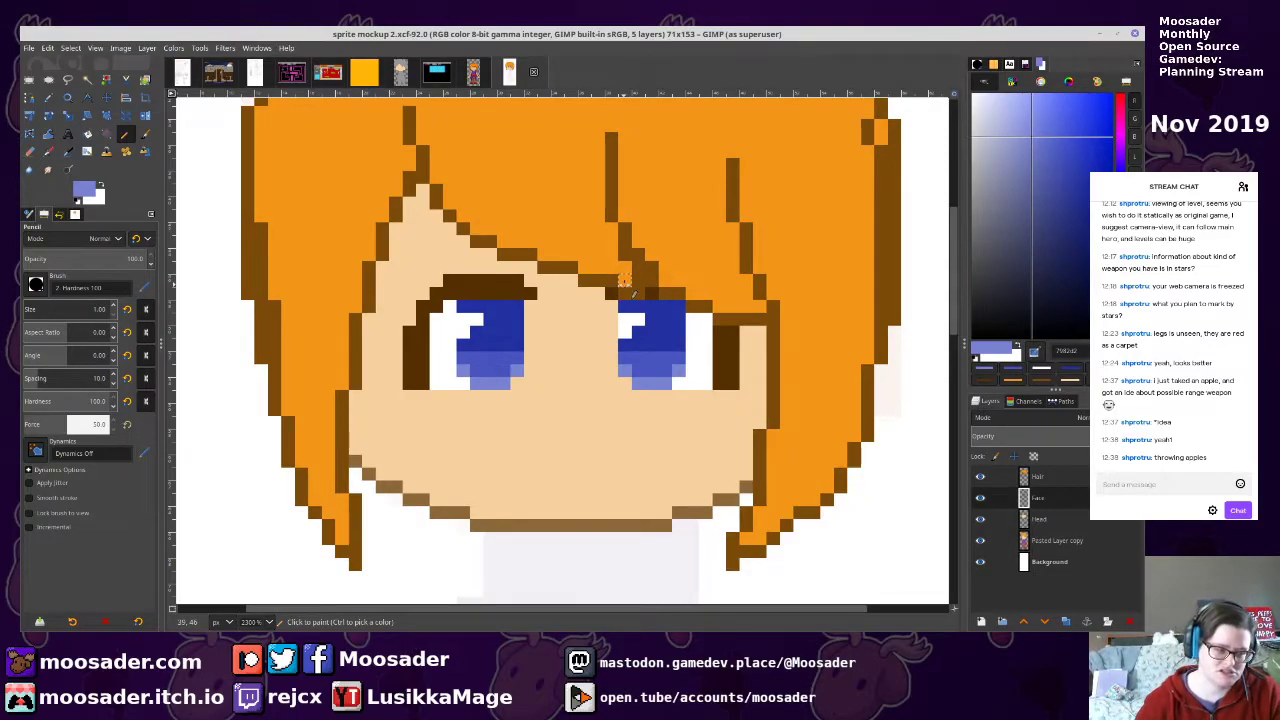
# Derive a brown from the Head layer's skin tone and draw a thin smiling mouth on the Face layer
pyautogui.click(1068, 535)
pyautogui.click(1058, 521)
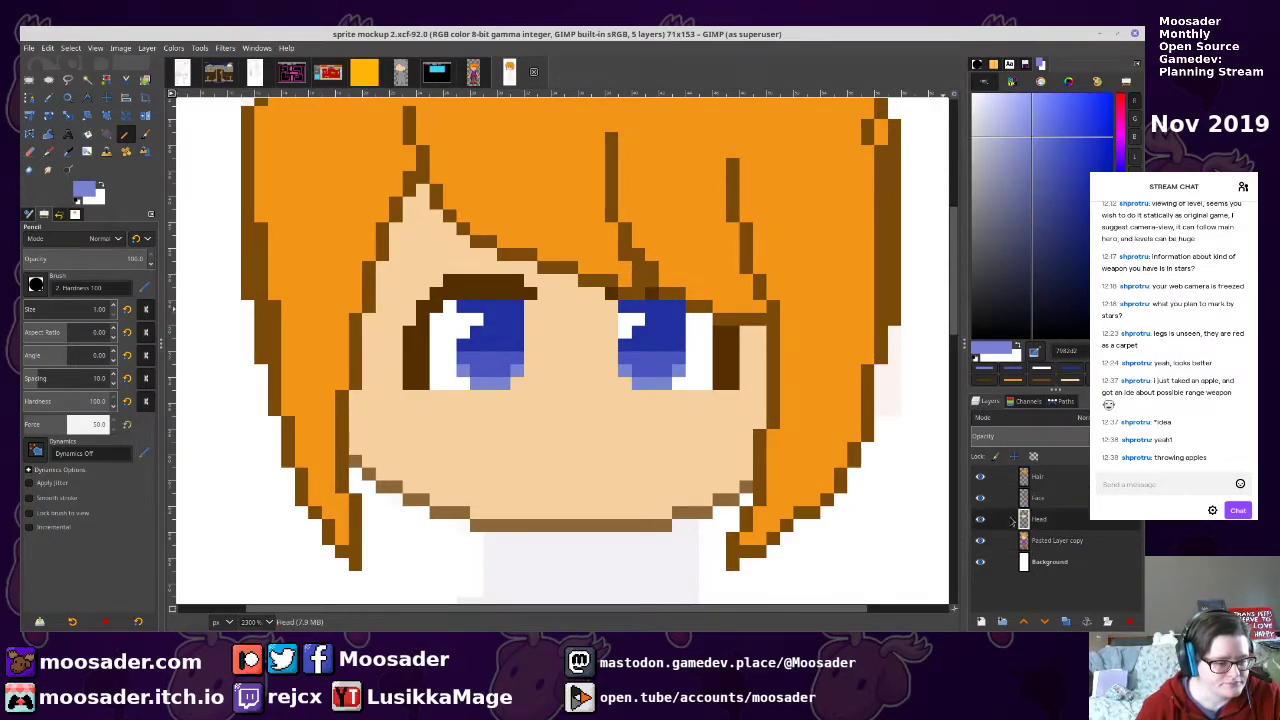
pyautogui.keyDown('ctrl'); pyautogui.click(733, 454); pyautogui.keyUp('ctrl')
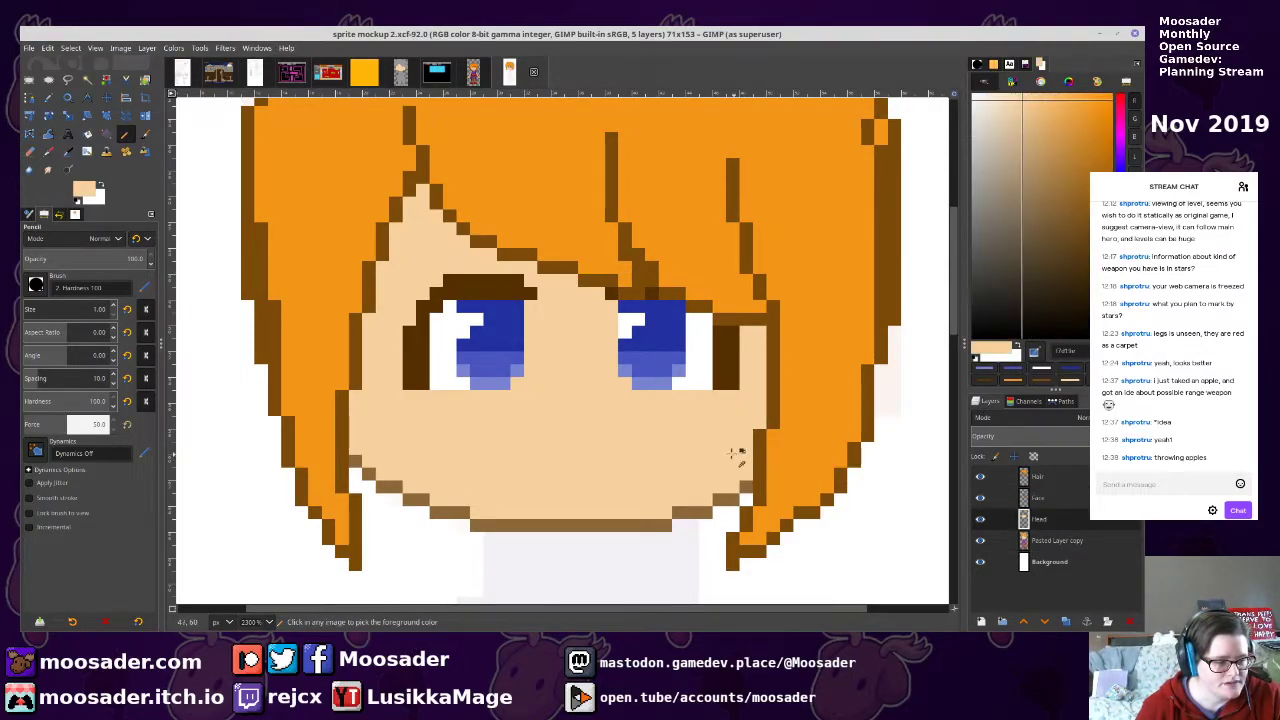
pyautogui.click(1016, 497)
pyautogui.click(1078, 210)
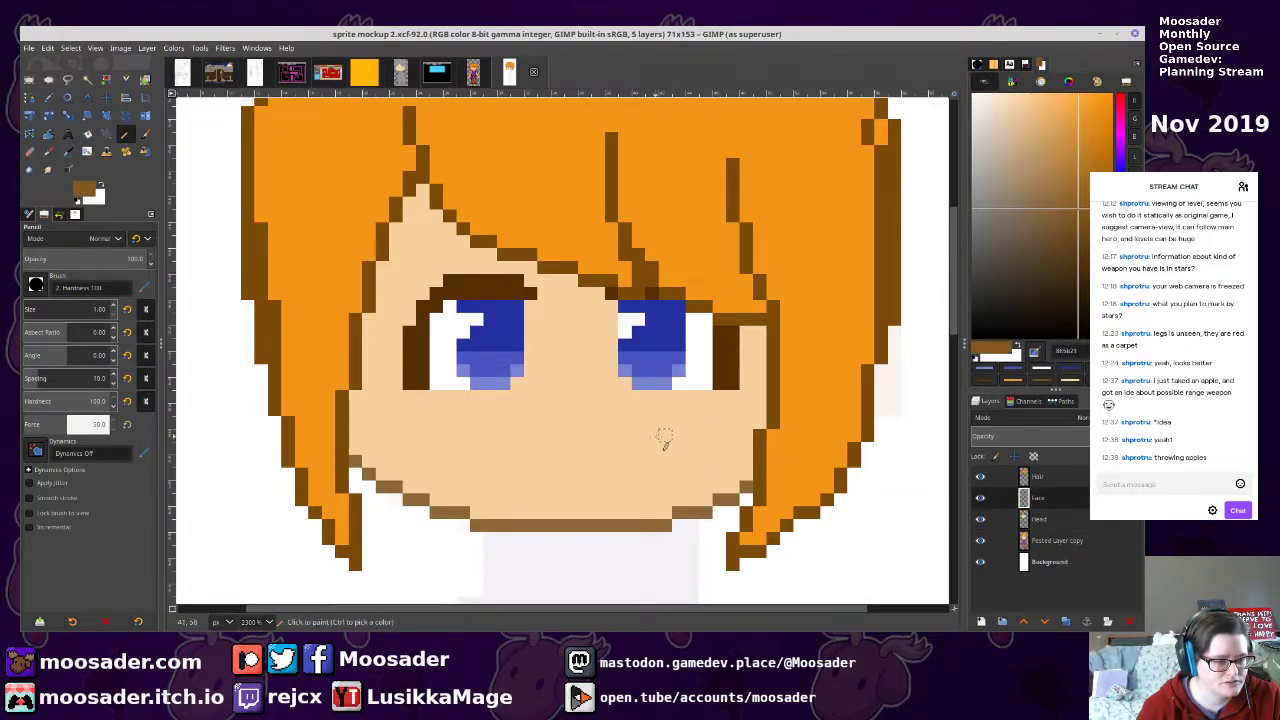
pyautogui.click(516, 461)
pyautogui.moveTo(528, 473); pyautogui.dragTo(597, 476)
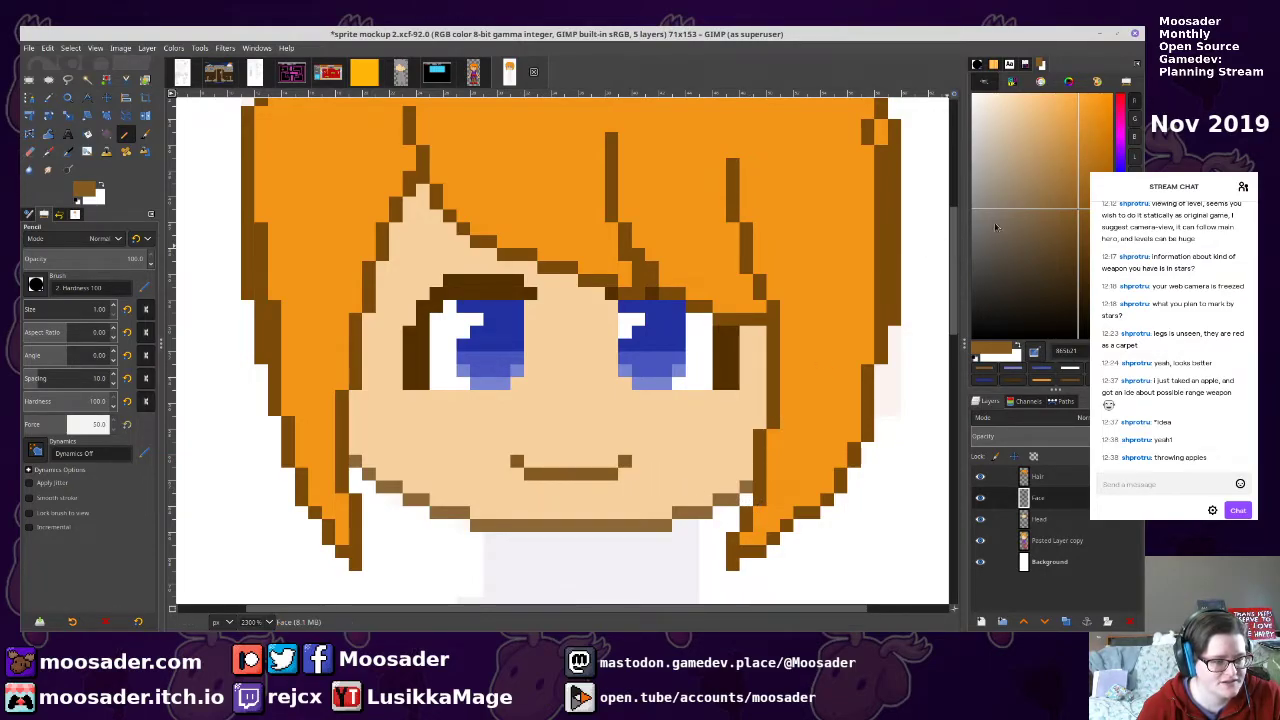
# Try adding lips: a light pink upper lip and a darker pink lower lip around the mouth line
pyautogui.click(1119, 122)
pyautogui.moveTo(528, 461); pyautogui.dragTo(546, 460)
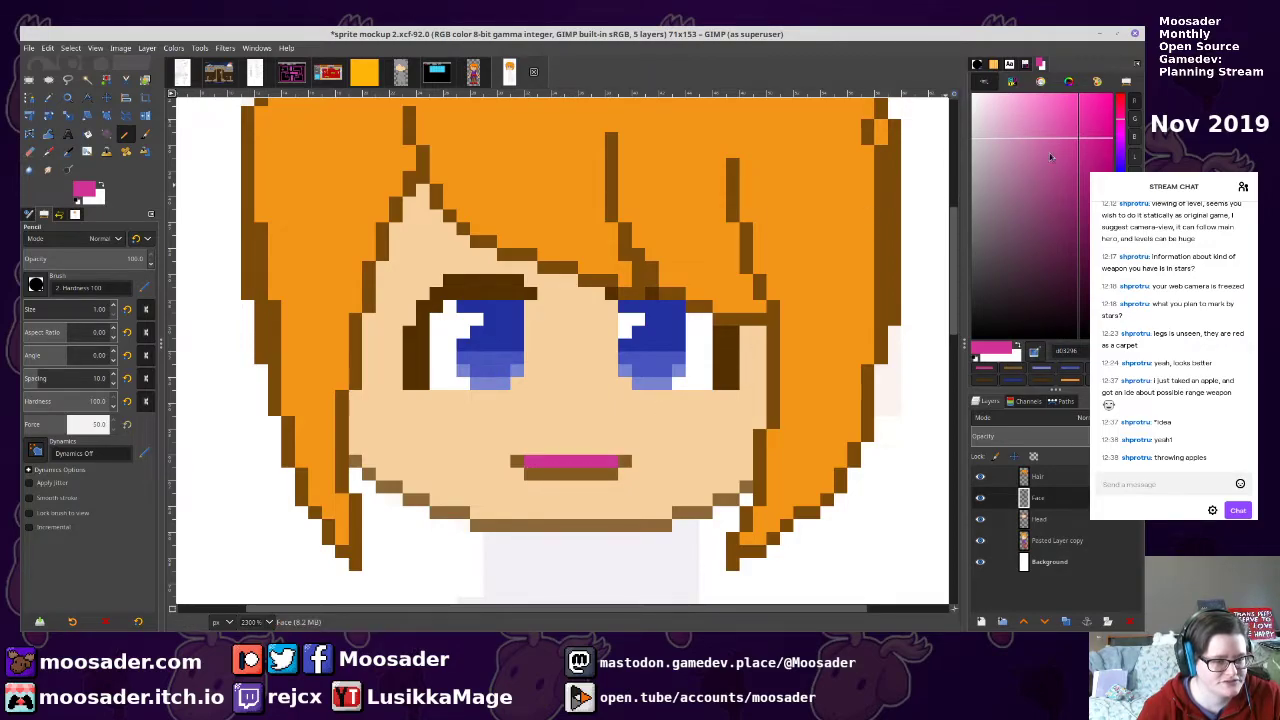
pyautogui.click(1046, 122)
pyautogui.moveTo(541, 464); pyautogui.dragTo(592, 468)
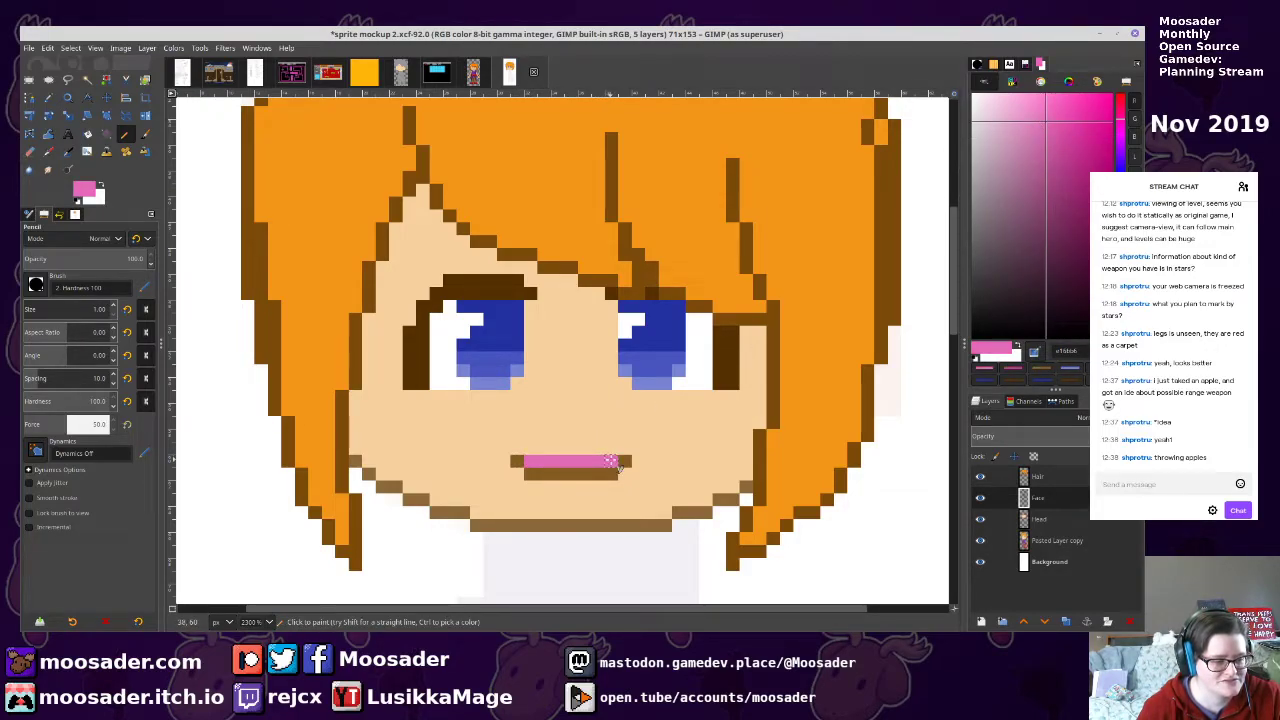
pyautogui.click(1056, 141)
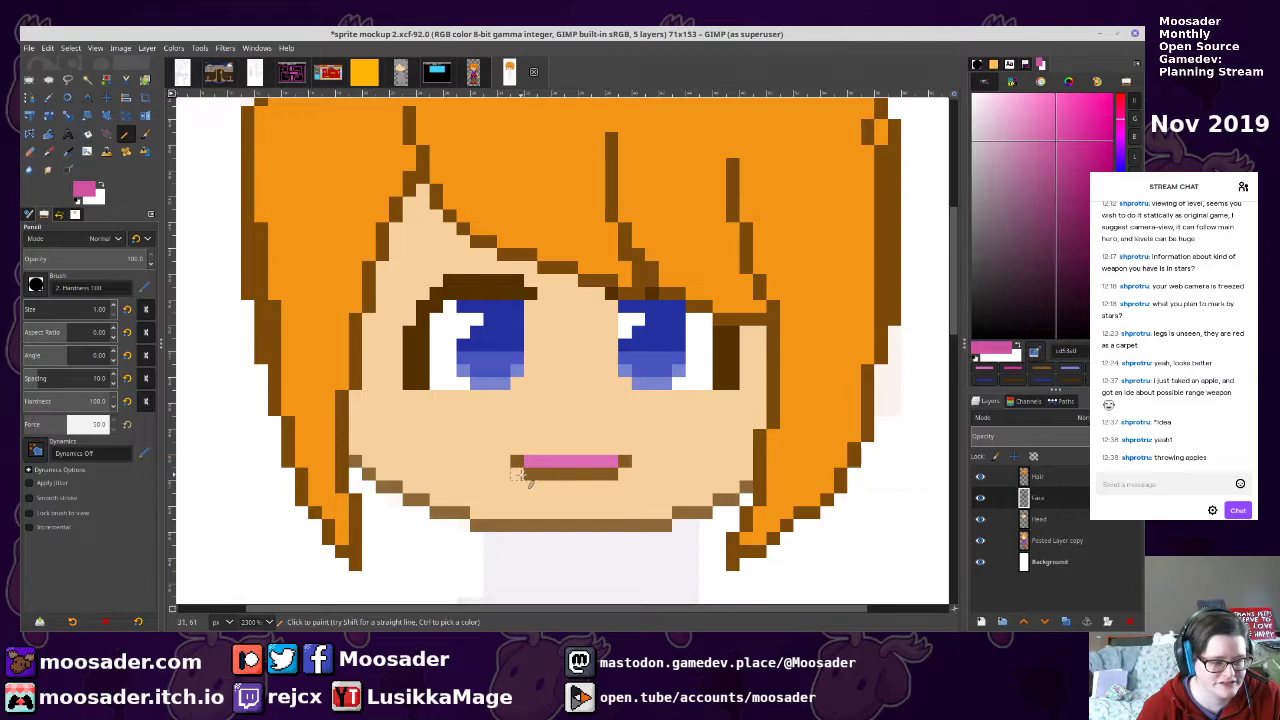
pyautogui.moveTo(531, 487); pyautogui.dragTo(598, 487)
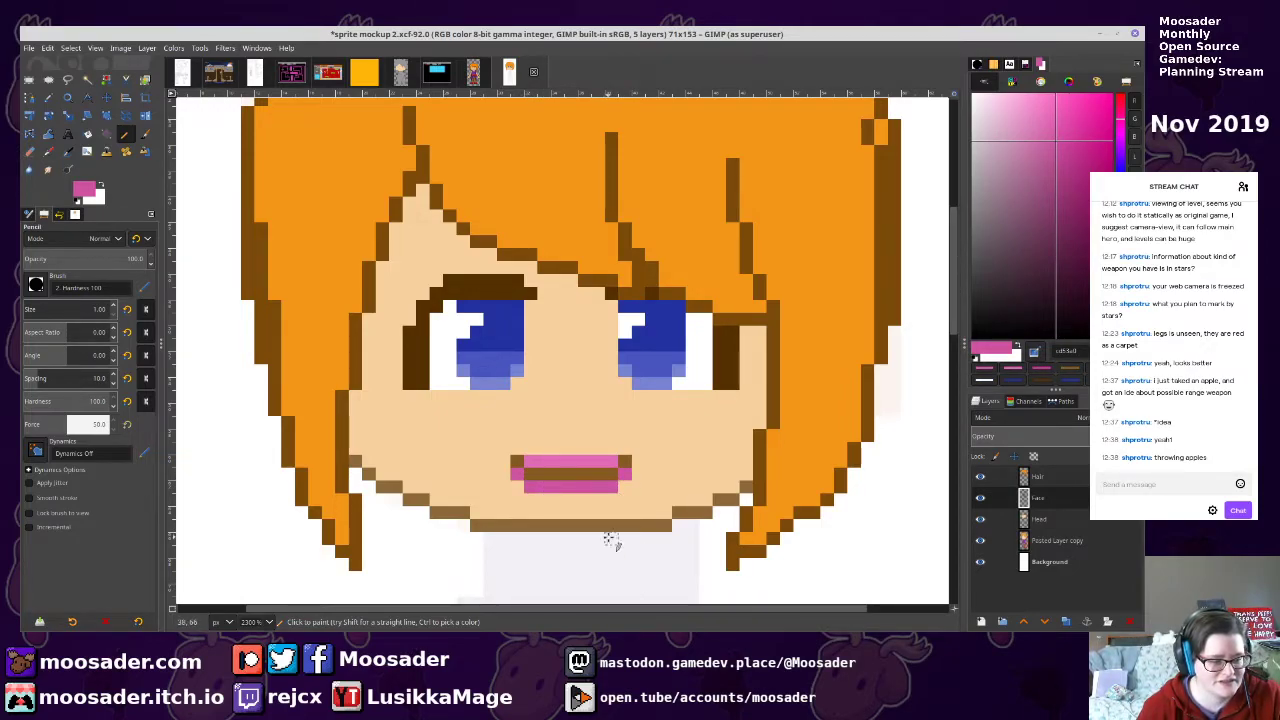
# Try shaping the lips by erasing the pink corners, notching the middle of the upper lip and thickening the lower lip
pyautogui.hotkey('shift', 'e')
pyautogui.moveTo(516, 474); pyautogui.dragTo(516, 486)
pyautogui.press('n')
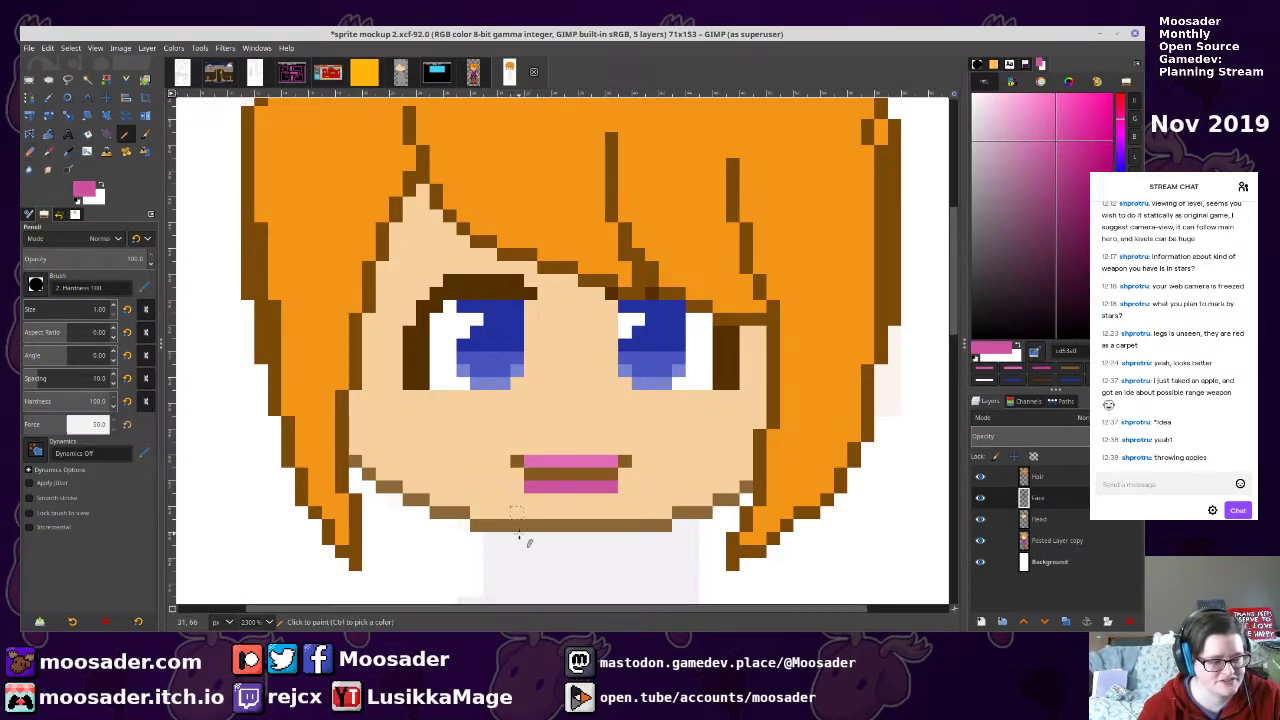
pyautogui.hotkey('shift', 'e')
pyautogui.keyDown('ctrl'); pyautogui.scroll(-4, 626, 563); pyautogui.keyUp('ctrl')
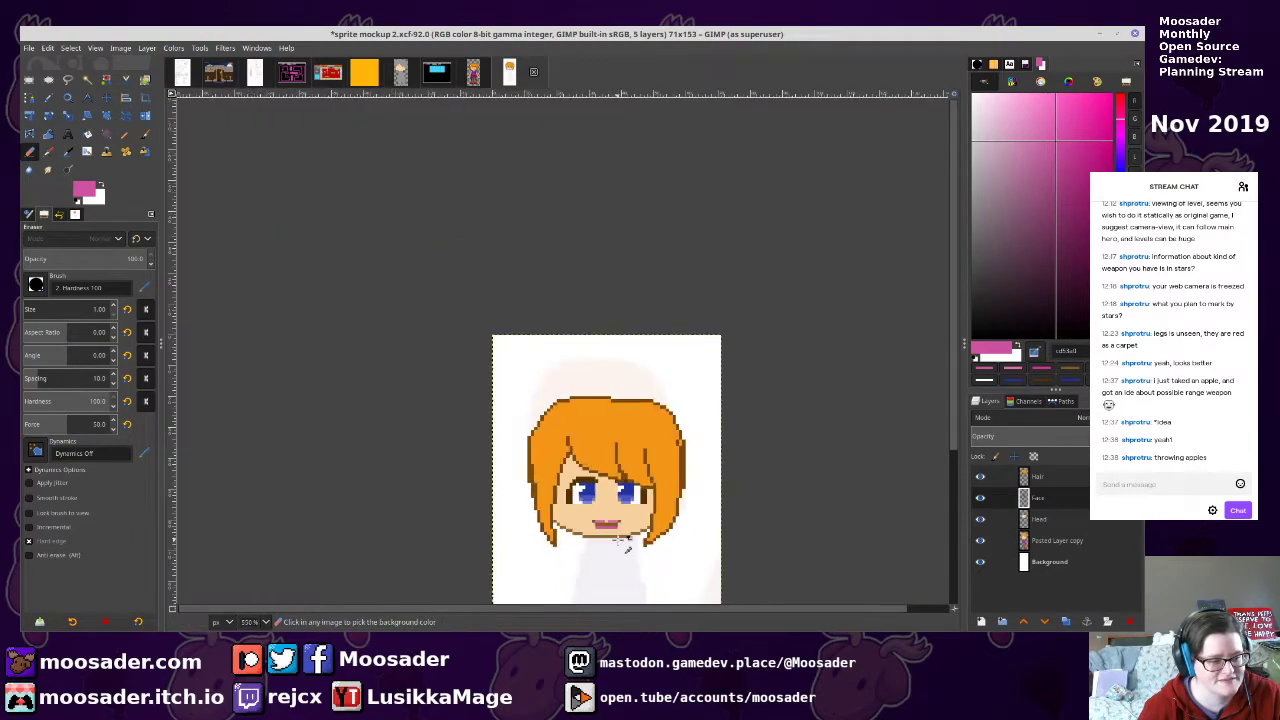
pyautogui.keyDown('ctrl'); pyautogui.scroll(4, 668, 549); pyautogui.keyUp('ctrl')
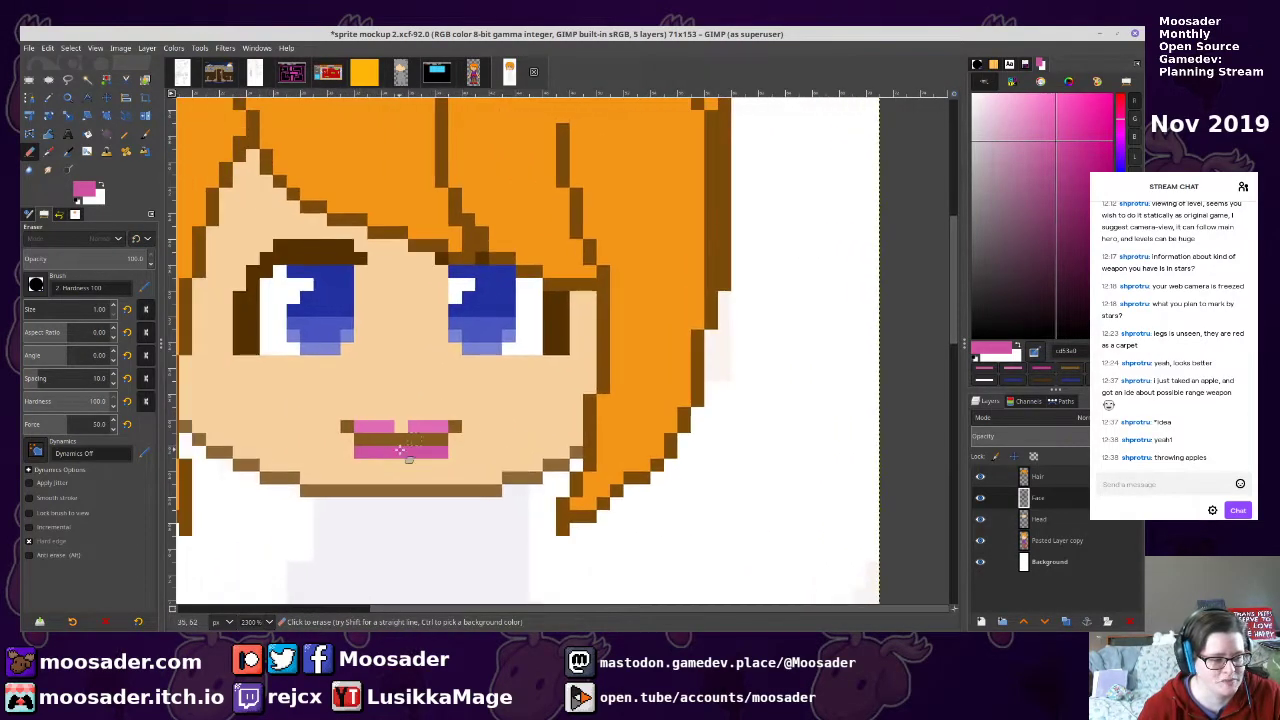
pyautogui.press('n')
pyautogui.keyDown('ctrl'); pyautogui.scroll(-4, 605, 592); pyautogui.keyUp('ctrl')
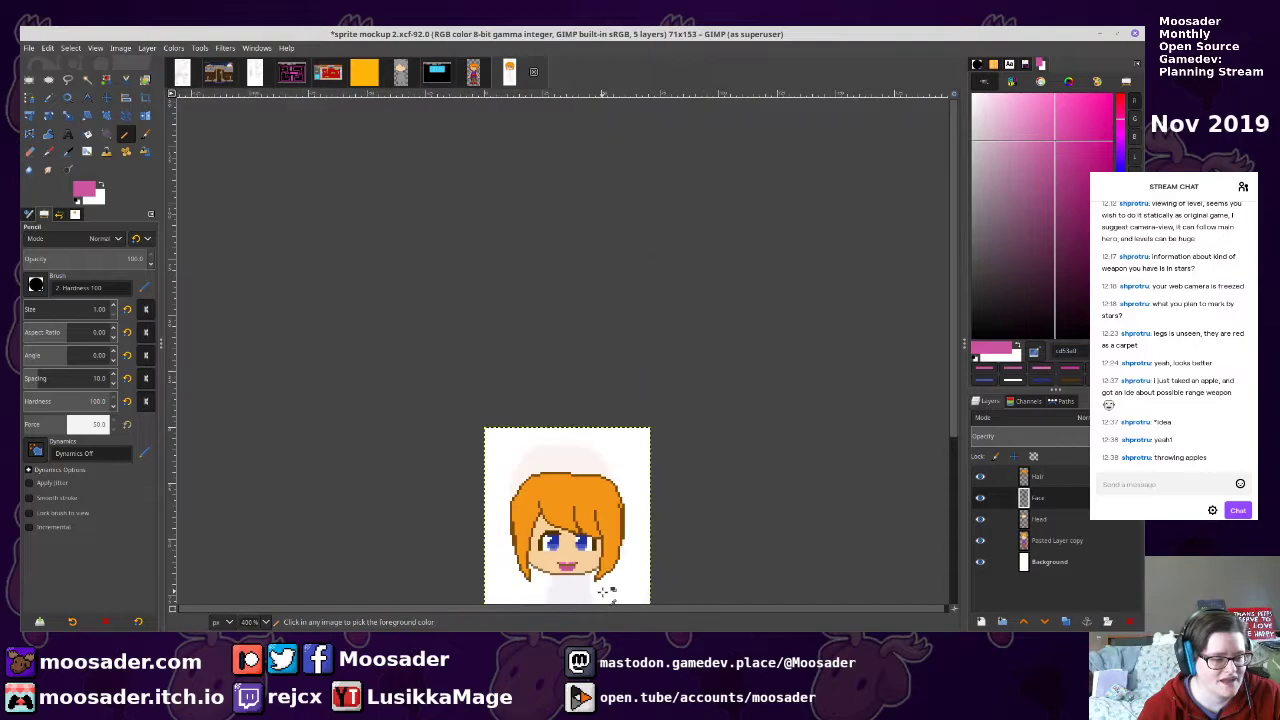
pyautogui.keyDown('ctrl'); pyautogui.scroll(6, 604, 592); pyautogui.keyUp('ctrl')
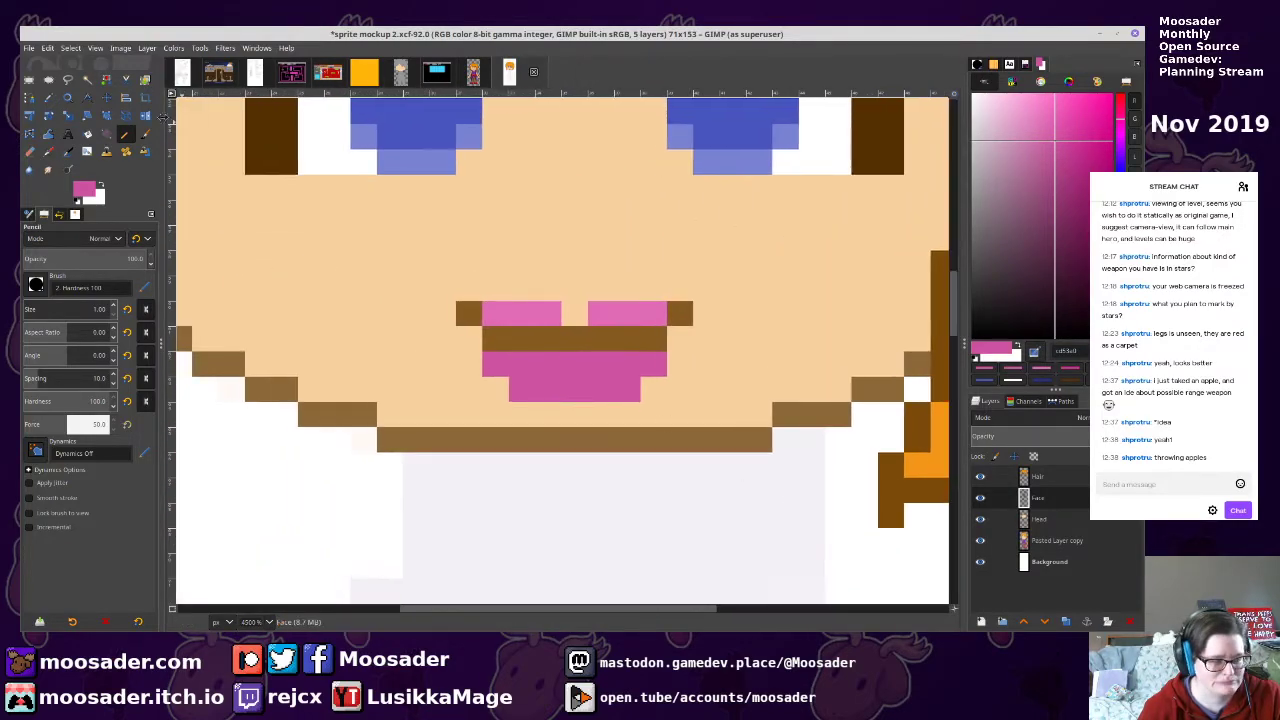
# Undo all the pink lip strokes back to the plain brown mouth line, and save the file
pyautogui.hotkey('ctrl', 'z')
pyautogui.hotkey('ctrl', 'z')
pyautogui.hotkey('ctrl', 'z')
pyautogui.hotkey('ctrl', 'z')
pyautogui.hotkey('ctrl', 'z')
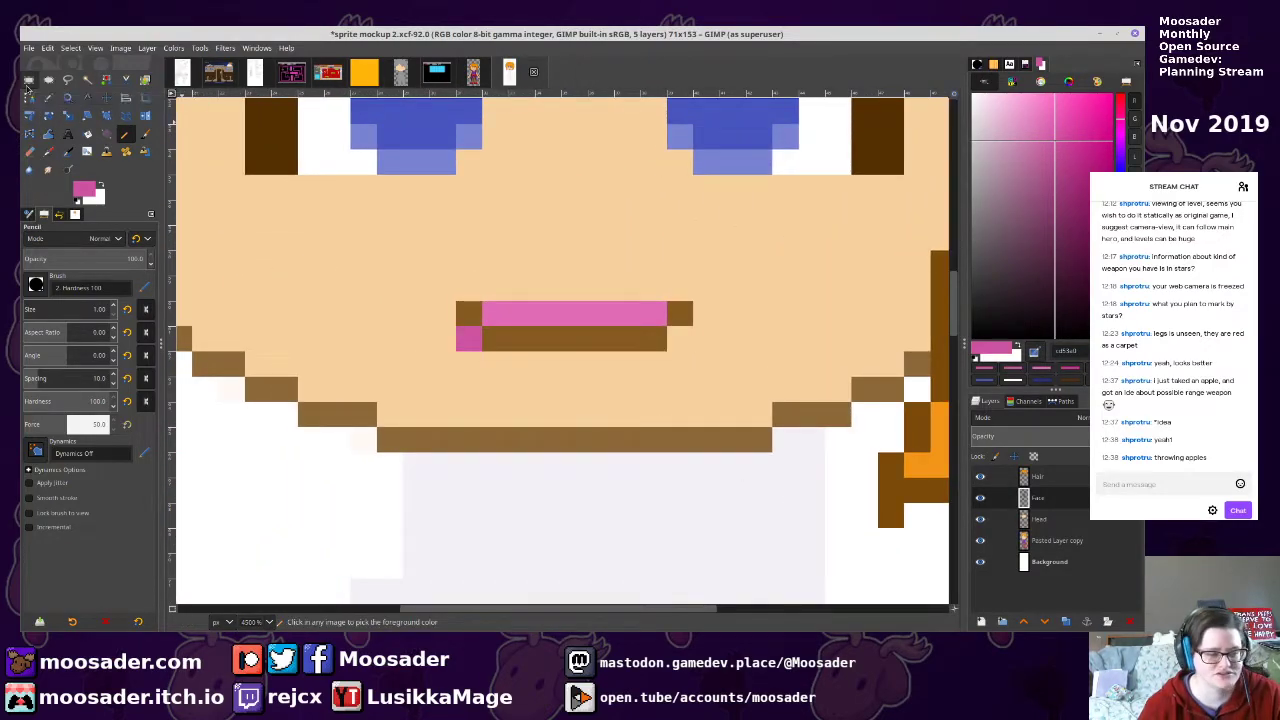
pyautogui.hotkey('ctrl', 'z')
pyautogui.hotkey('ctrl', 's')
# Darken the skin tone sampled from the Head layer, paint a small block nose on the Face layer and save
pyautogui.scroll(3, 663, 409)
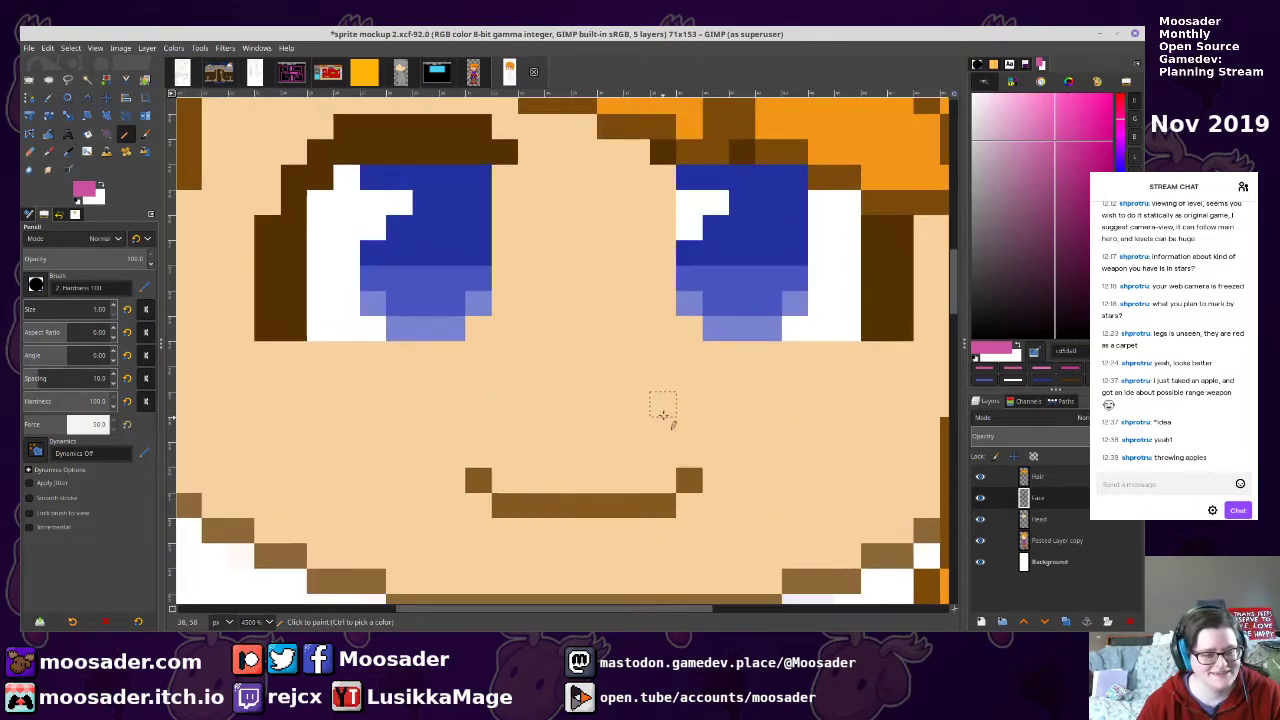
pyautogui.click(996, 525)
pyautogui.click(1036, 521)
pyautogui.keyDown('ctrl'); pyautogui.click(876, 487); pyautogui.keyUp('ctrl')
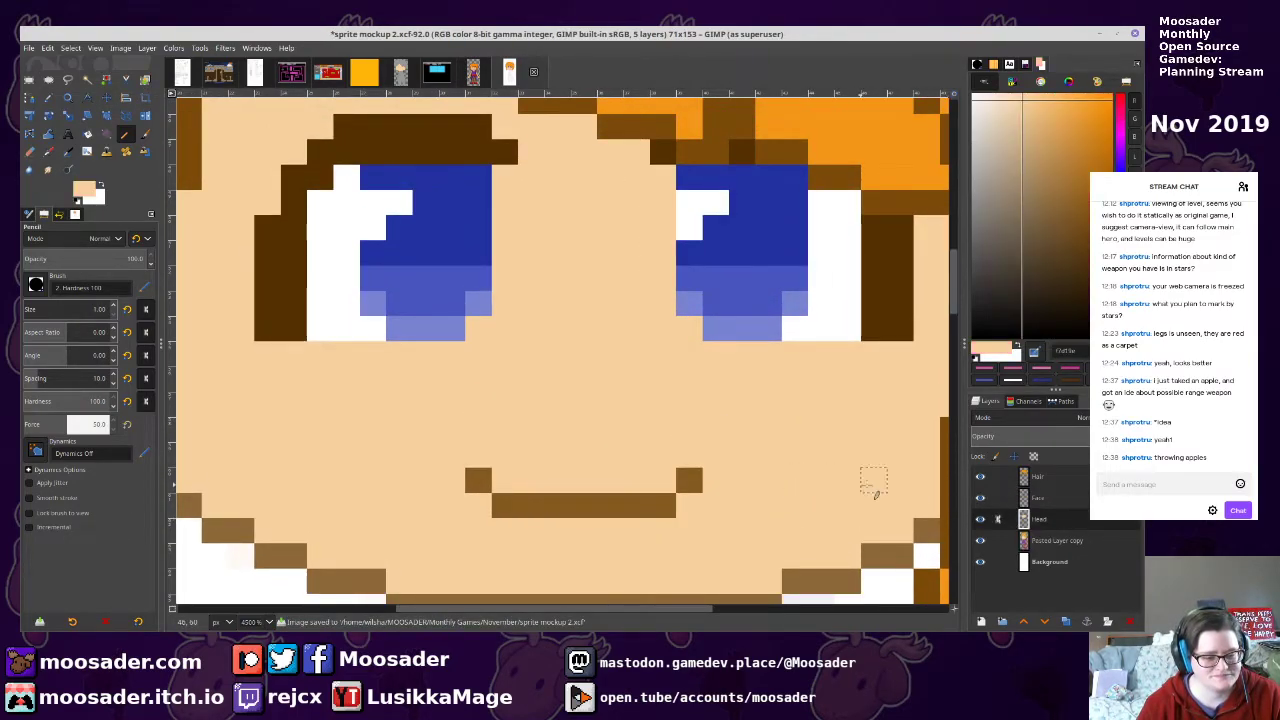
pyautogui.click(998, 521)
pyautogui.click(1038, 507)
pyautogui.moveTo(1037, 511); pyautogui.dragTo(1037, 505)
pyautogui.click(1037, 140)
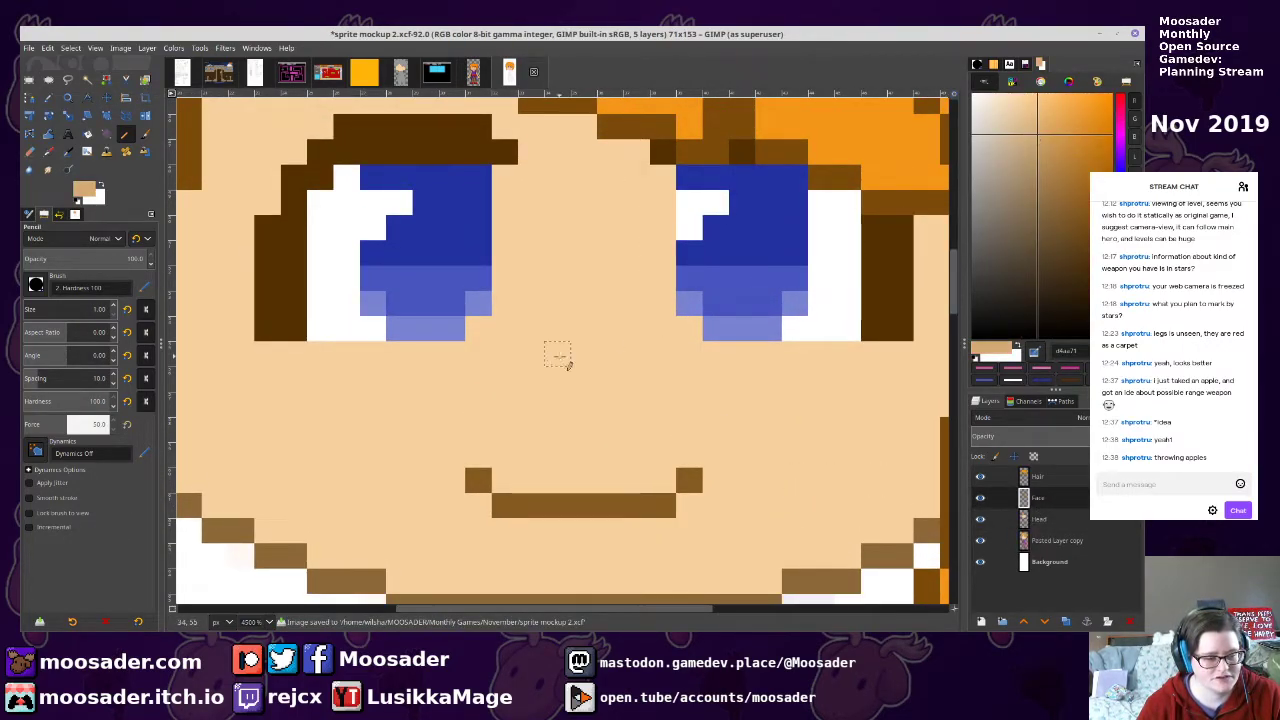
pyautogui.moveTo(590, 352)
pyautogui.mouseDown()
pyautogui.moveTo(557, 379)
pyautogui.moveTo(608, 380)
pyautogui.mouseUp()
pyautogui.scroll(-5, 734, 482)
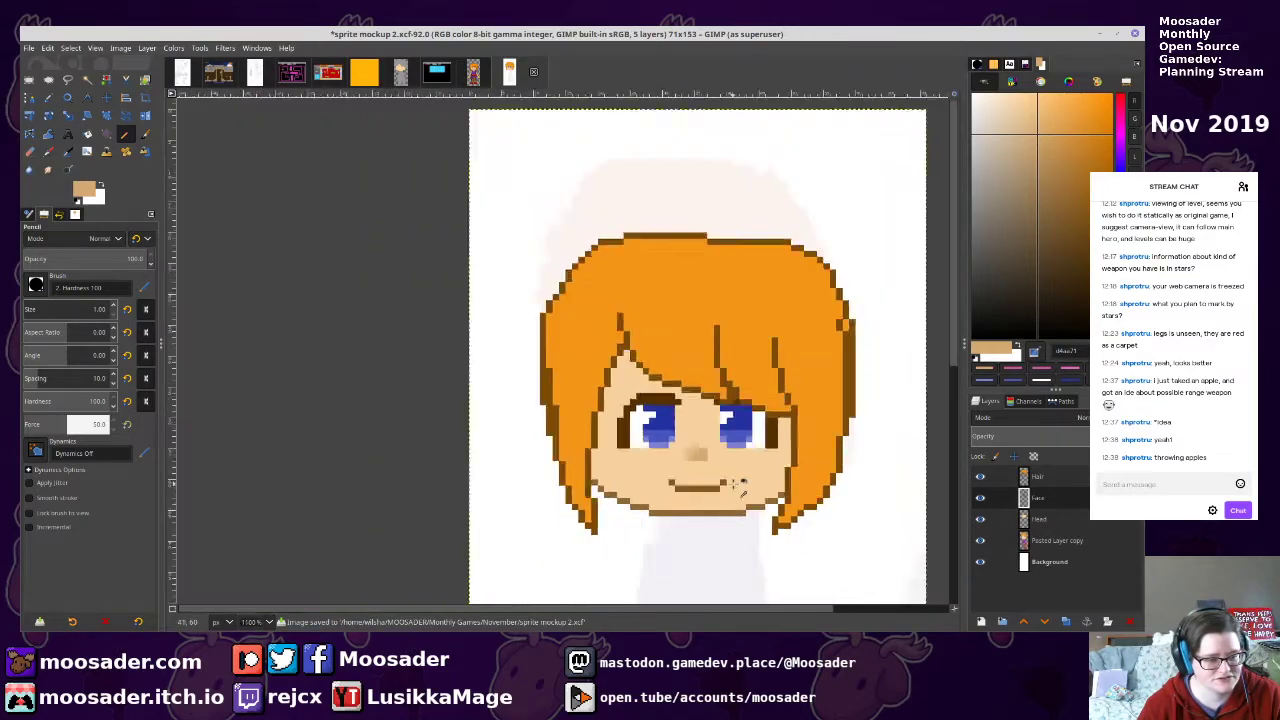
pyautogui.scroll(3, 790, 535)
pyautogui.hotkey('ctrl', 's')
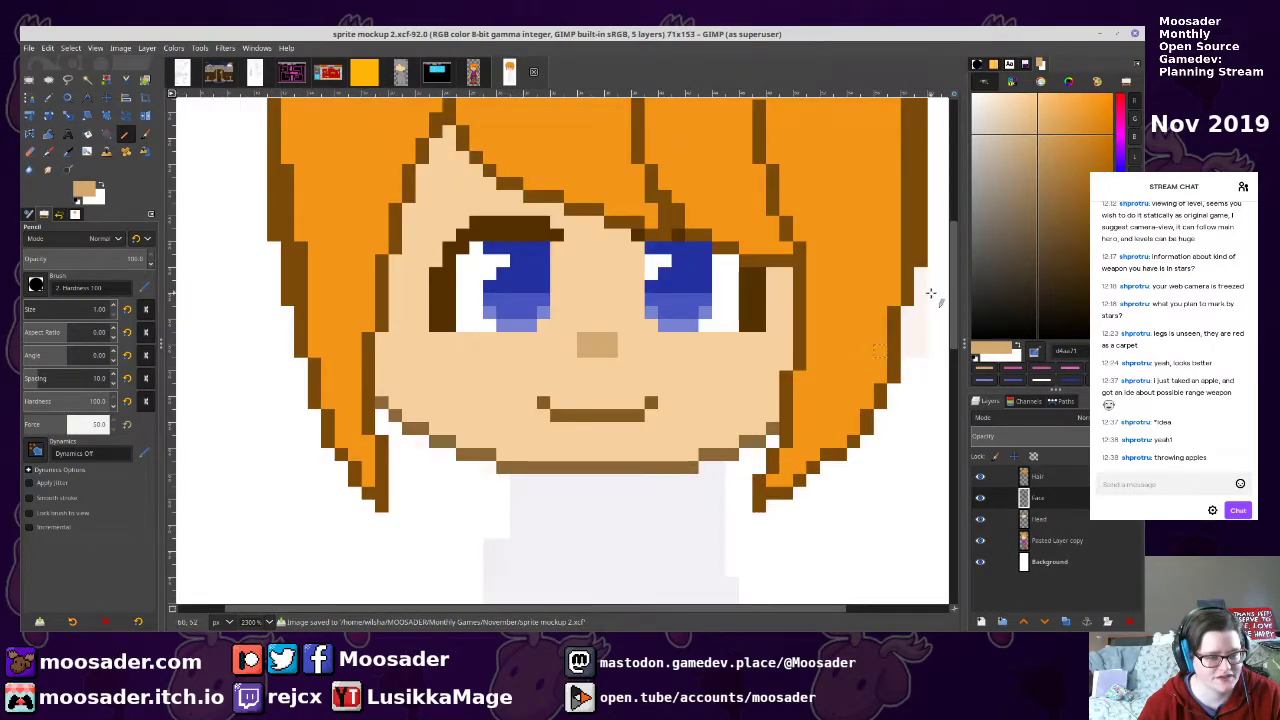
# Refill the nose with a lighter tan closer to the skin tone
pyautogui.hotkey('shift', 'b')
pyautogui.click(597, 338)
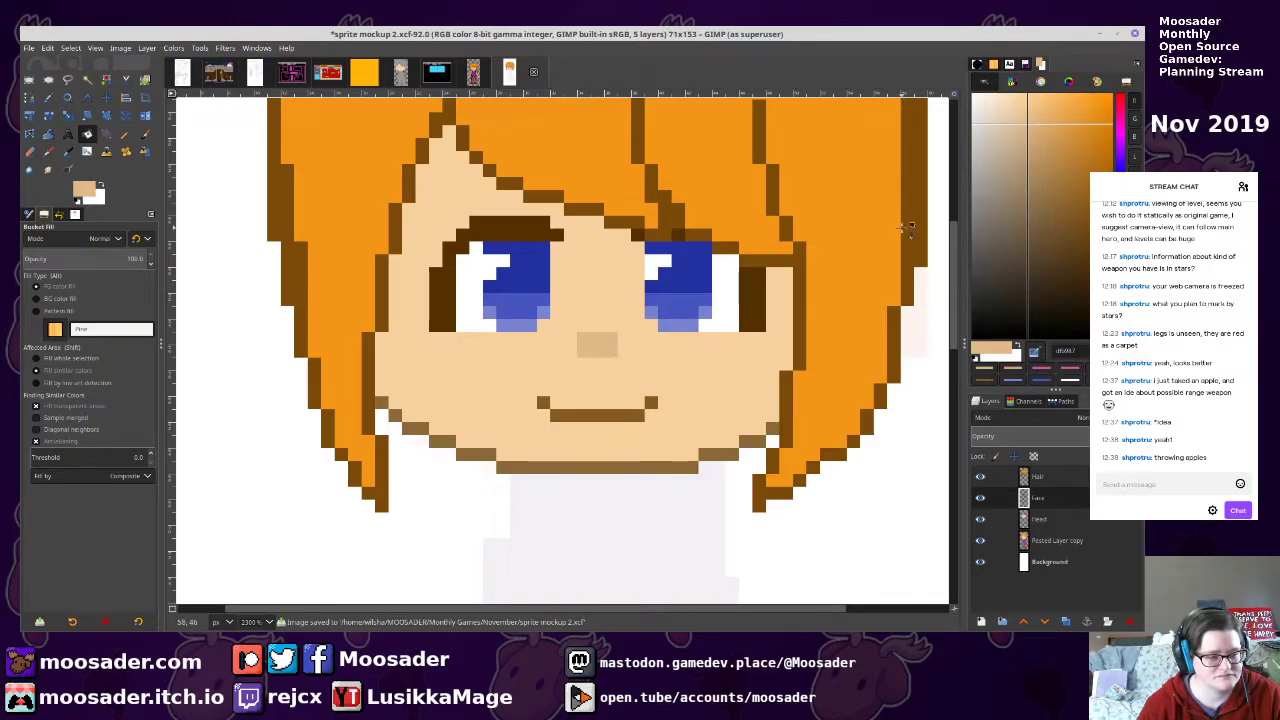
pyautogui.press('n')
# Select the skin area on the Head layer and shade it in tan beneath the fringe and along the right side
pyautogui.click(1055, 521)
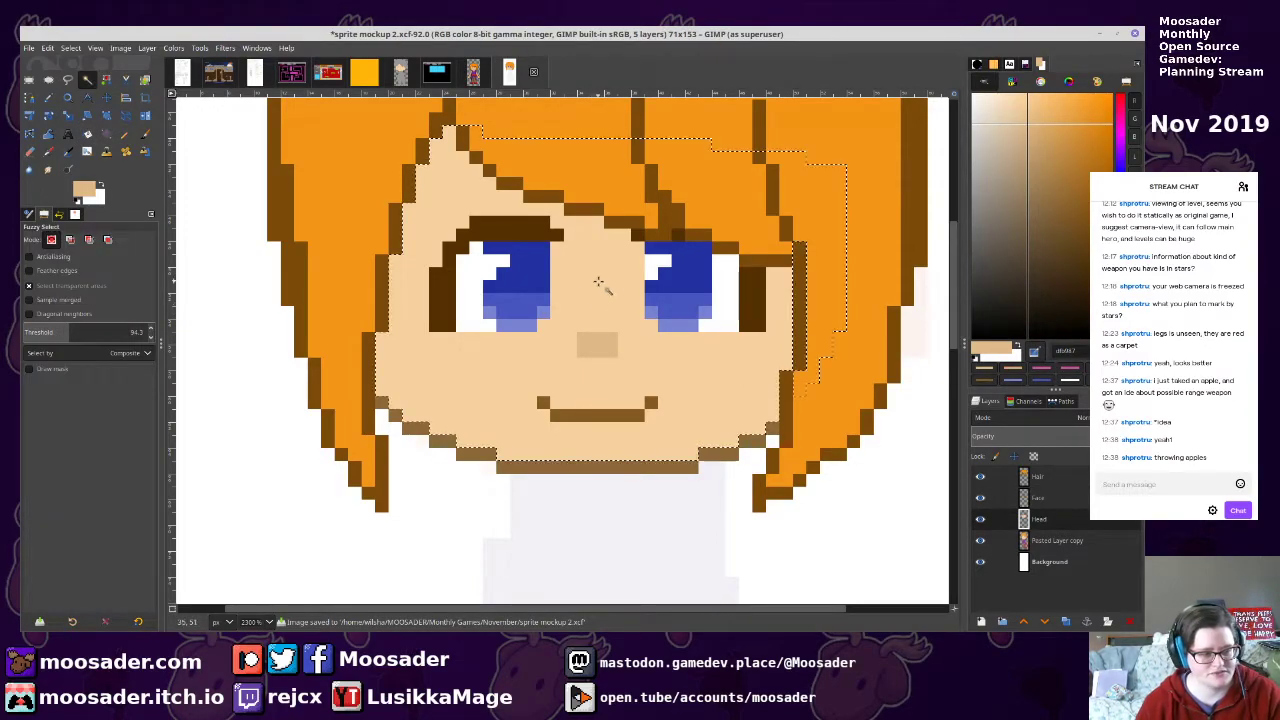
pyautogui.scroll(3, 600, 330)
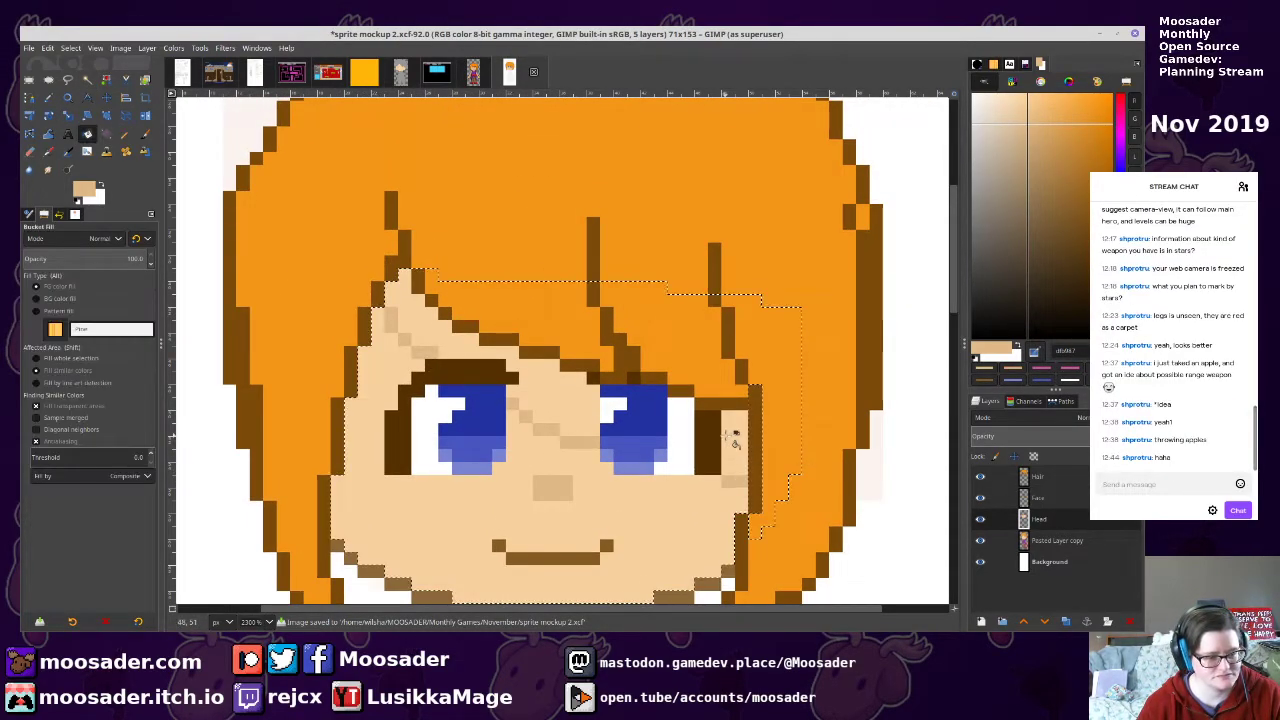
pyautogui.scroll(-3, 810, 495)
pyautogui.hotkey('shift', 'b')
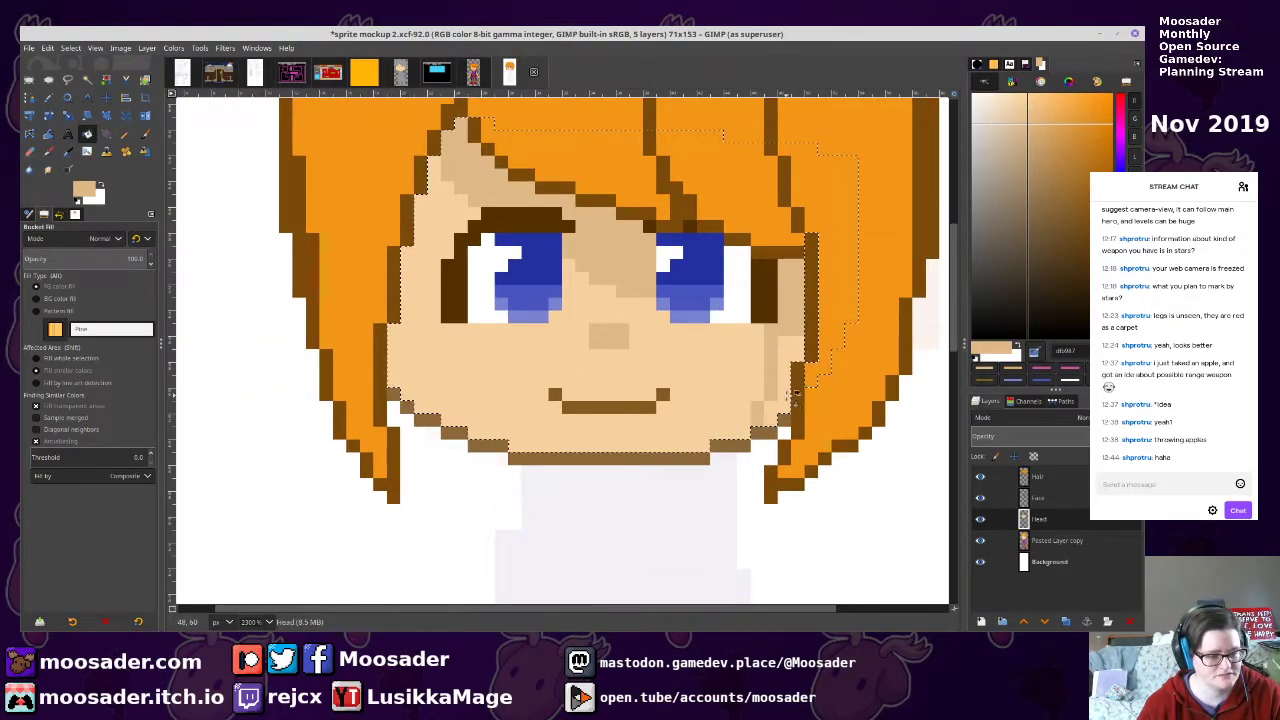
pyautogui.click(788, 392)
# Extend the tan hair shadow down the left side of the face
pyautogui.press('n')
pyautogui.moveTo(460, 210); pyautogui.dragTo(421, 575)
pyautogui.hotkey('ctrl', 'z')
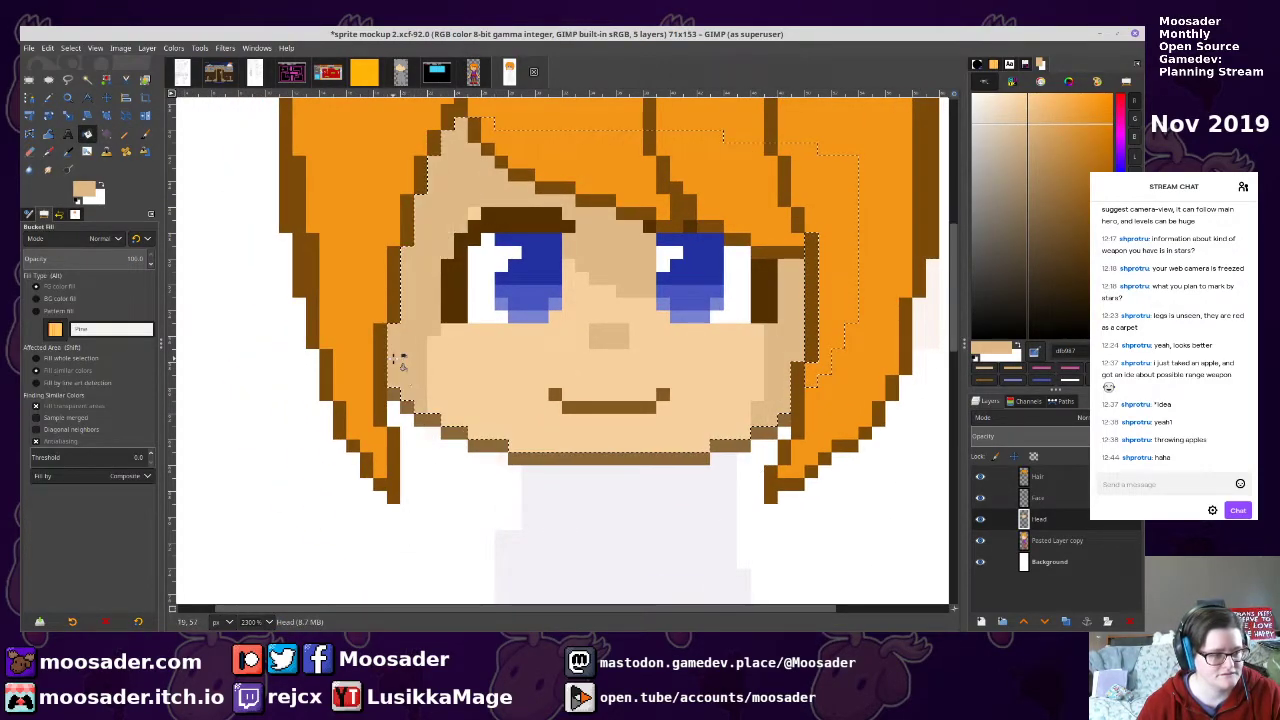
# Touch up the tan hair shadow around the upper edge of the left eye and clear the selection
pyautogui.click(475, 214)
pyautogui.moveTo(480, 220); pyautogui.dragTo(487, 261)
pyautogui.hotkey('ctrl', 'shift', 'a')
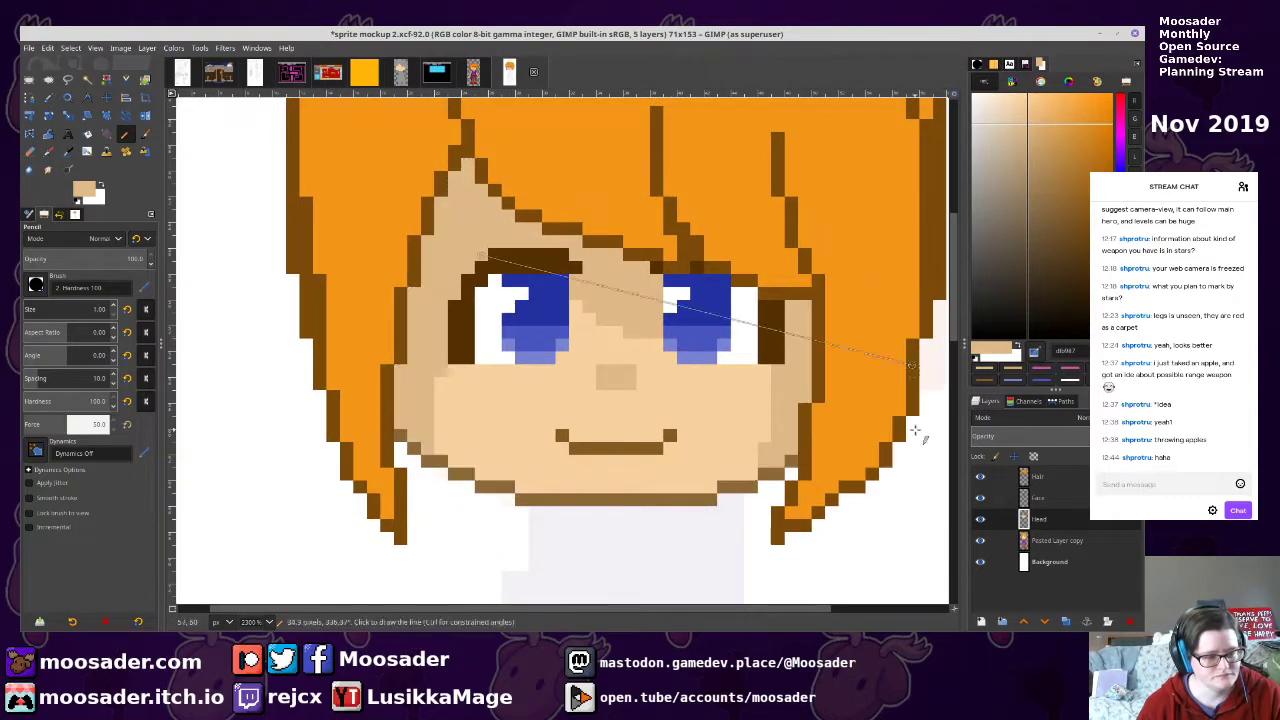
# On the Face layer, paint a thin orange-brown eyebrow above the left eye and save the file
pyautogui.click(1024, 499)
pyautogui.keyDown('ctrl'); pyautogui.click(516, 263); pyautogui.keyUp('ctrl')
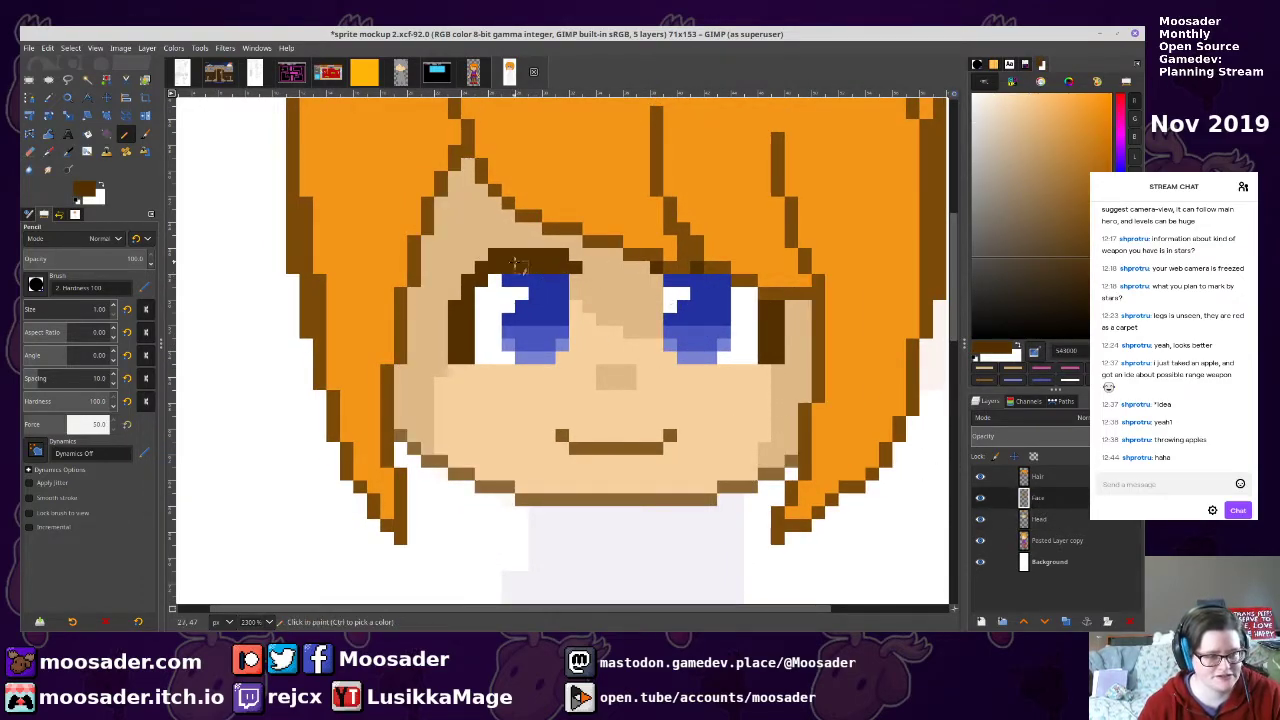
pyautogui.click(508, 215)
pyautogui.hotkey('ctrl', 'z')
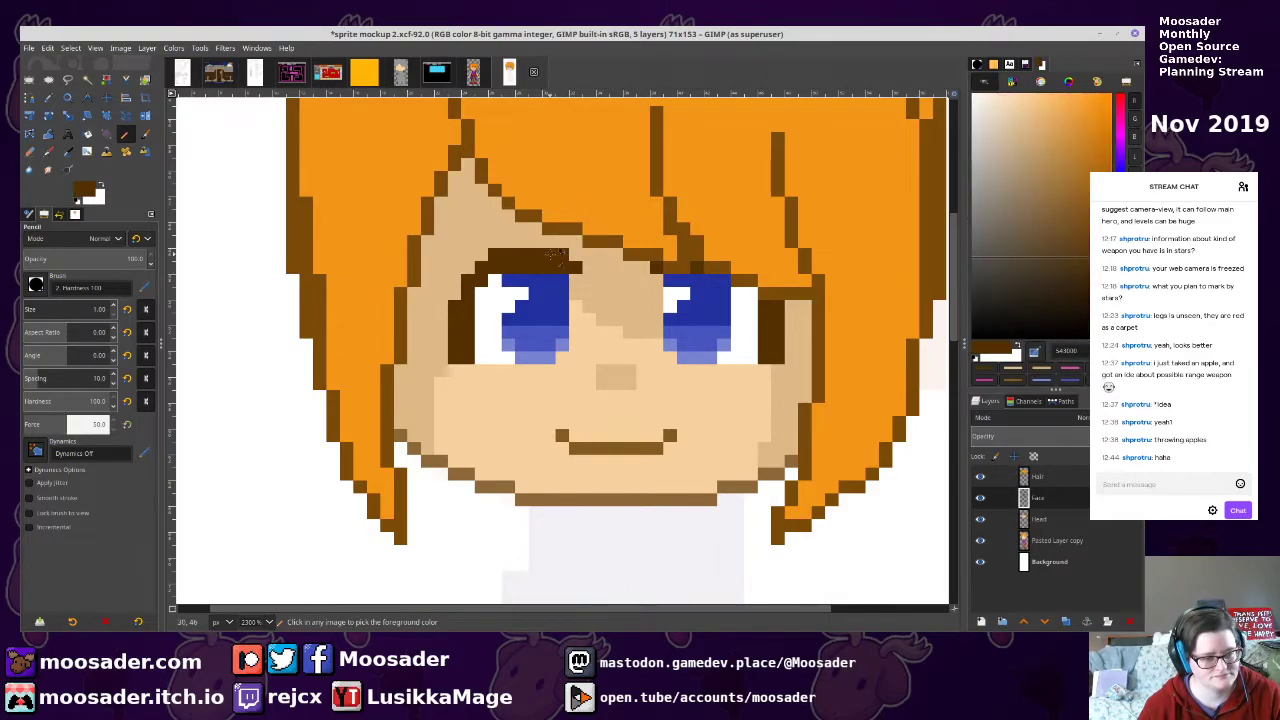
pyautogui.moveTo(1106, 174); pyautogui.dragTo(1096, 161)
pyautogui.moveTo(456, 229); pyautogui.dragTo(464, 230)
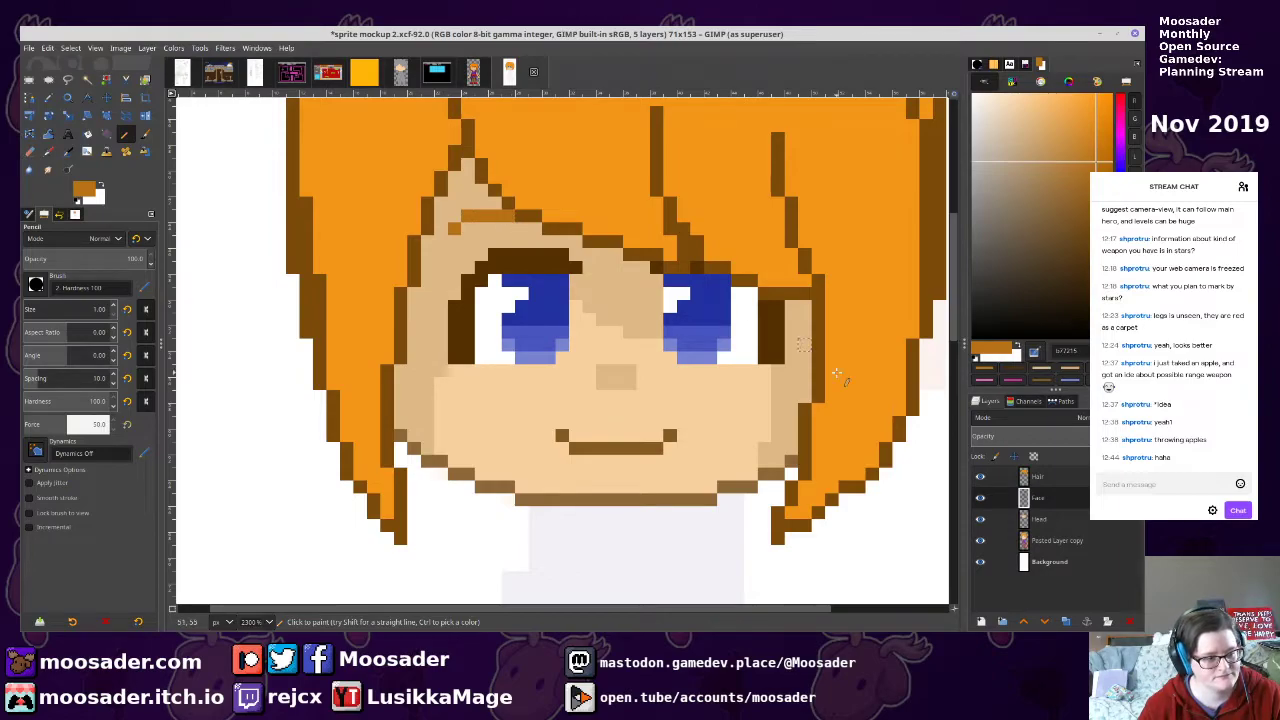
pyautogui.scroll(-5, 800, 345)
pyautogui.scroll(6, 895, 453)
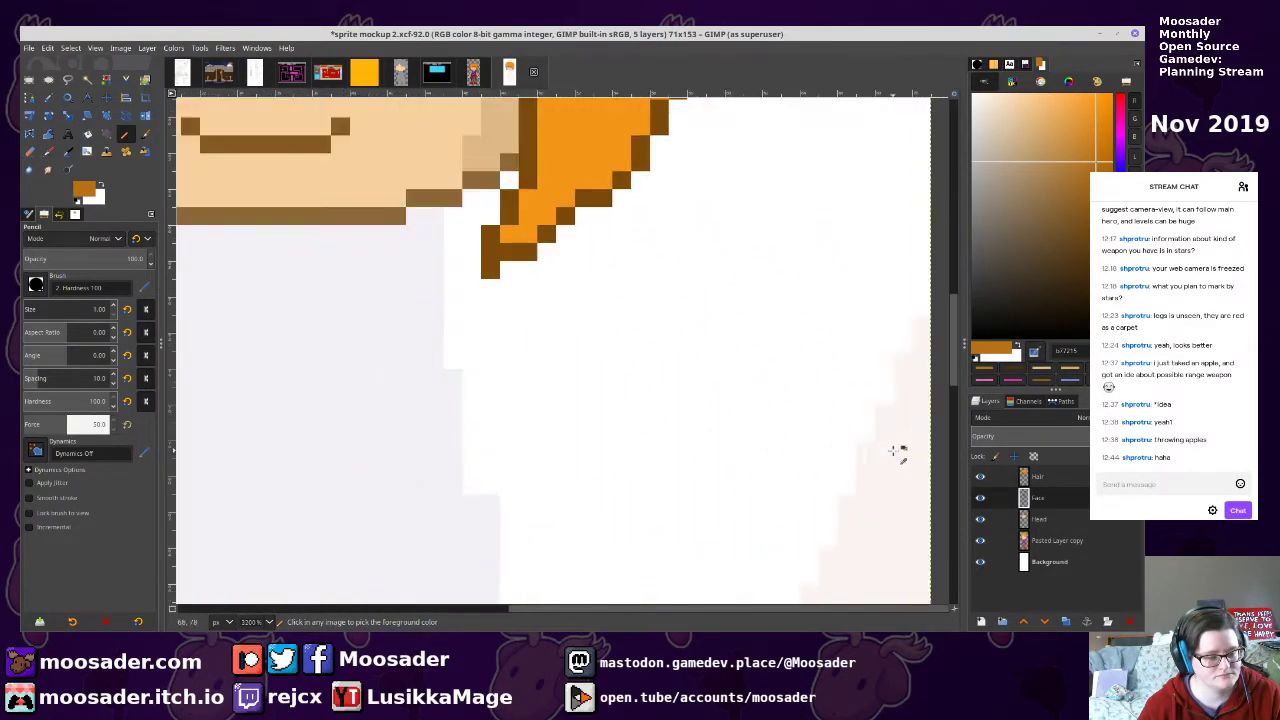
pyautogui.hotkey('ctrl', 's')
# Add small lash pixels at the outer corners of both eyes in the dark brown sampled from the eye outline
pyautogui.scroll(2, 362, 393)
pyautogui.keyDown('ctrl'); pyautogui.click(368, 386); pyautogui.keyUp('ctrl')
pyautogui.click(355, 363)
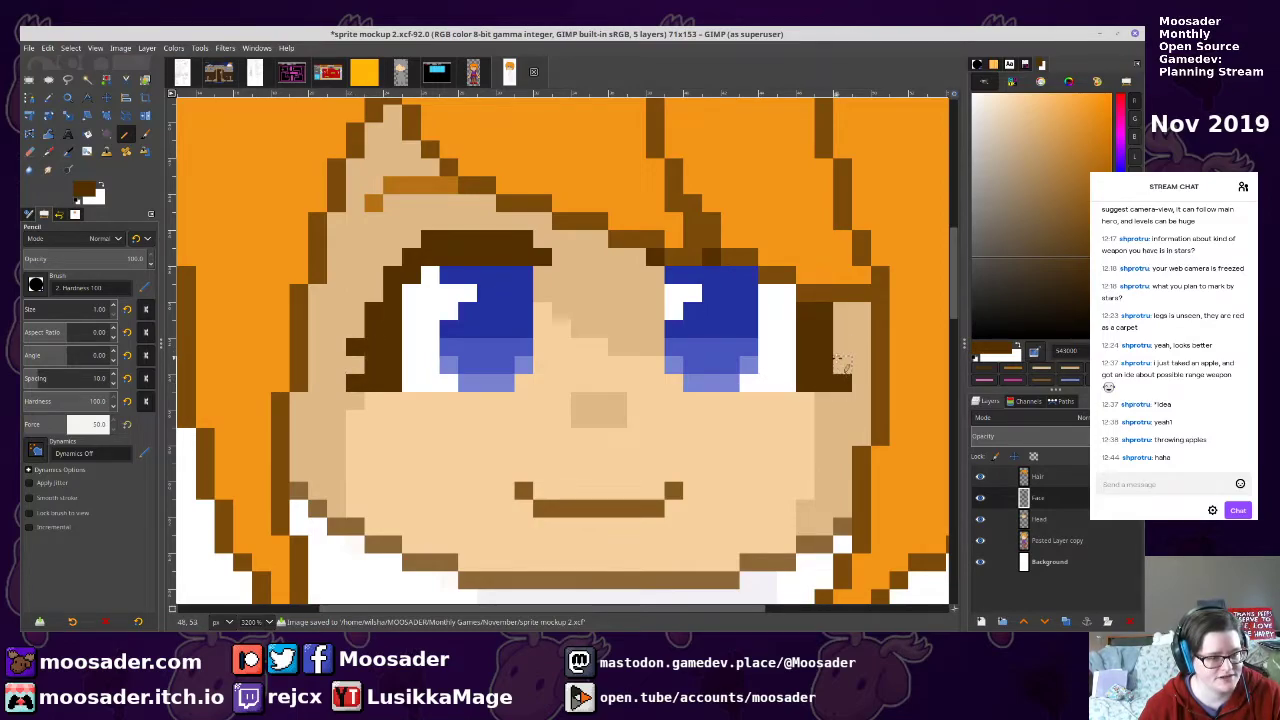
pyautogui.scroll(-5, 760, 530)
pyautogui.moveTo(749, 552); pyautogui.dragTo(642, 412)
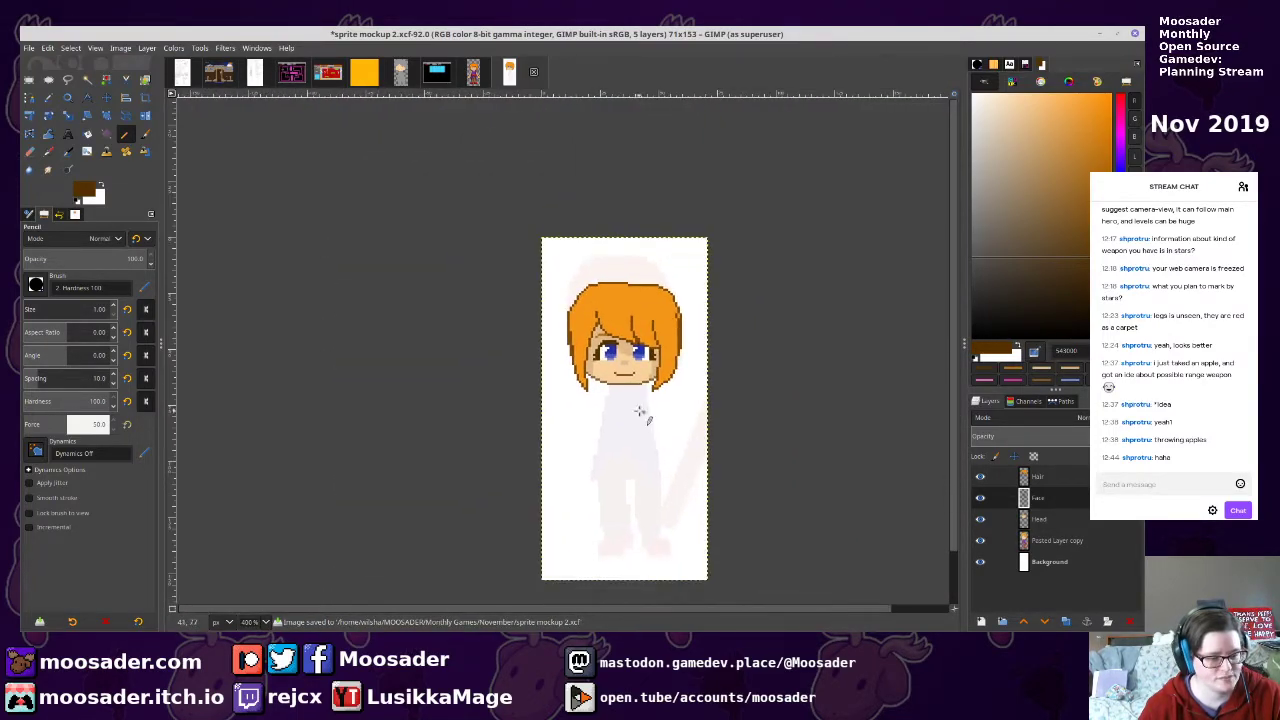
pyautogui.scroll(3, 606, 352)
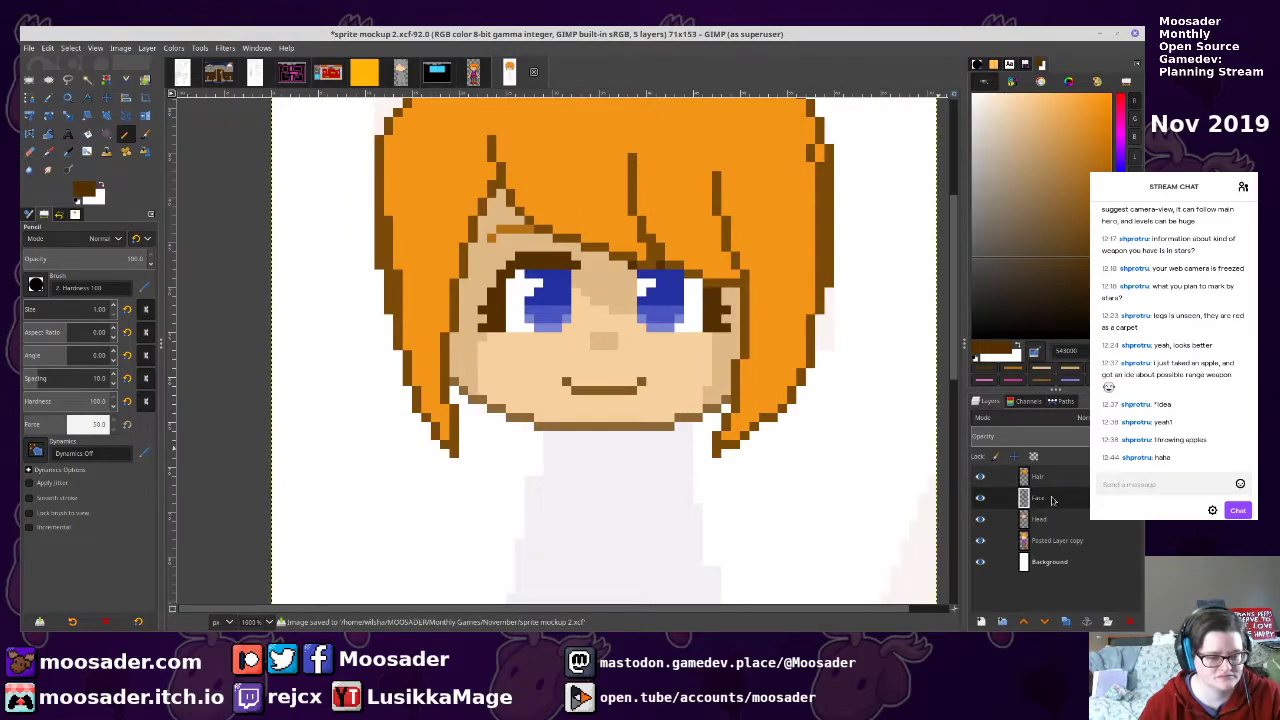
# On the Hair layer, select the area inside the hair outline and shade the lower fringe with a darker orange
pyautogui.click(1048, 482)
pyautogui.moveTo(706, 190); pyautogui.dragTo(728, 372)
pyautogui.press('u')
pyautogui.click(692, 294)
pyautogui.press('n')
pyautogui.keyDown('ctrl'); pyautogui.click(727, 314); pyautogui.keyUp('ctrl')
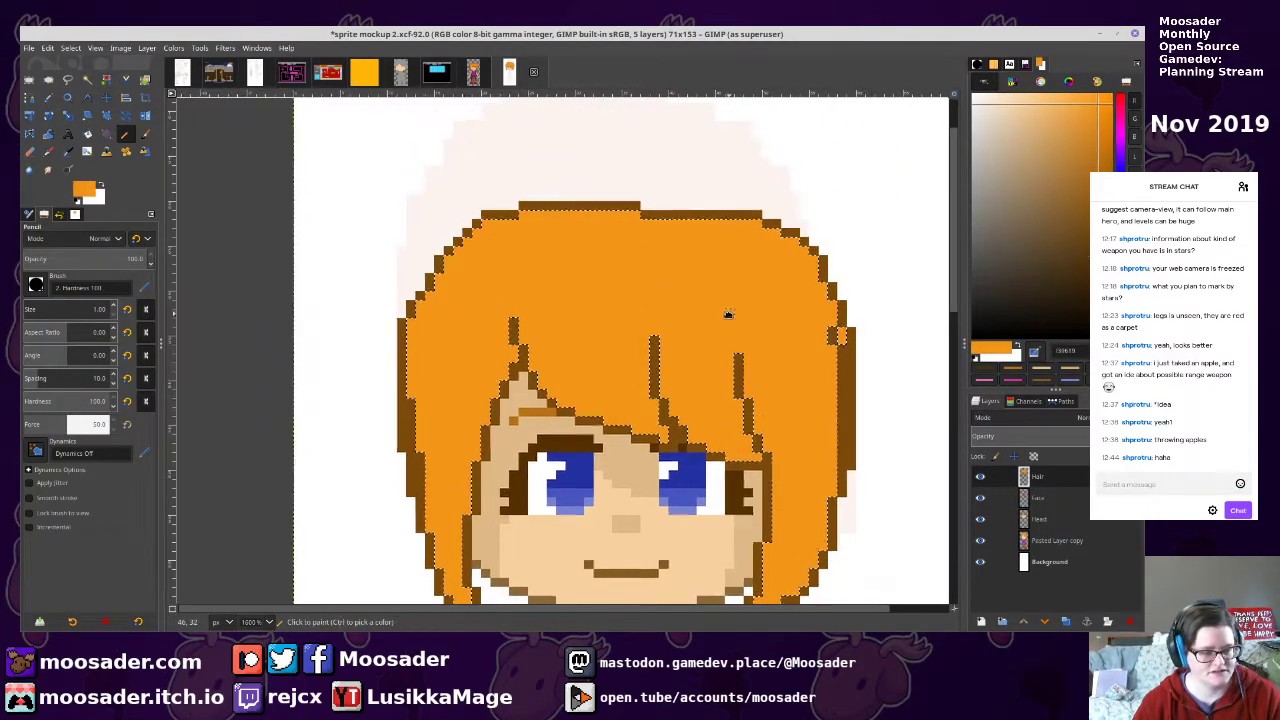
pyautogui.moveTo(728, 314); pyautogui.dragTo(739, 212)
pyautogui.keyDown('ctrl'); pyautogui.click(547, 312); pyautogui.keyUp('ctrl')
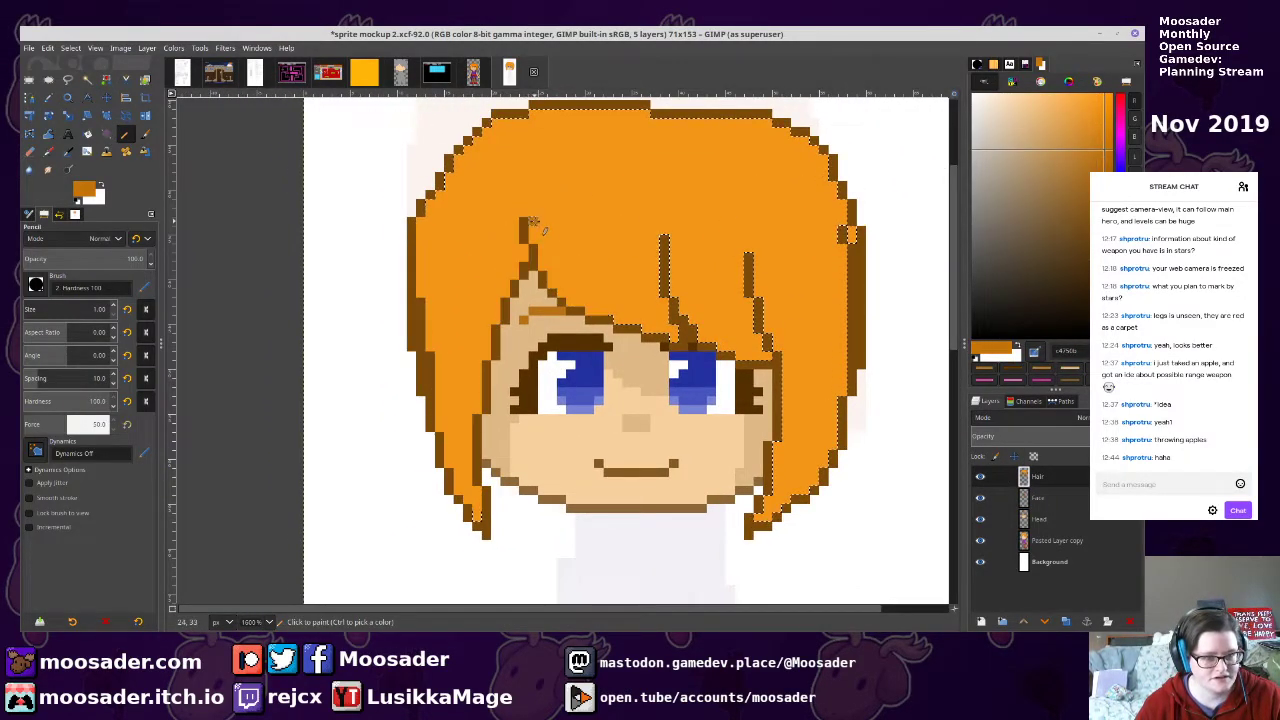
pyautogui.moveTo(532, 222)
pyautogui.mouseDown()
pyautogui.moveTo(585, 268)
pyautogui.moveTo(651, 296)
pyautogui.mouseUp()
pyautogui.moveTo(671, 242)
pyautogui.mouseDown()
pyautogui.moveTo(717, 311)
pyautogui.moveTo(756, 322)
pyautogui.mouseUp()
pyautogui.hotkey('shift', 'b')
pyautogui.click(720, 332)
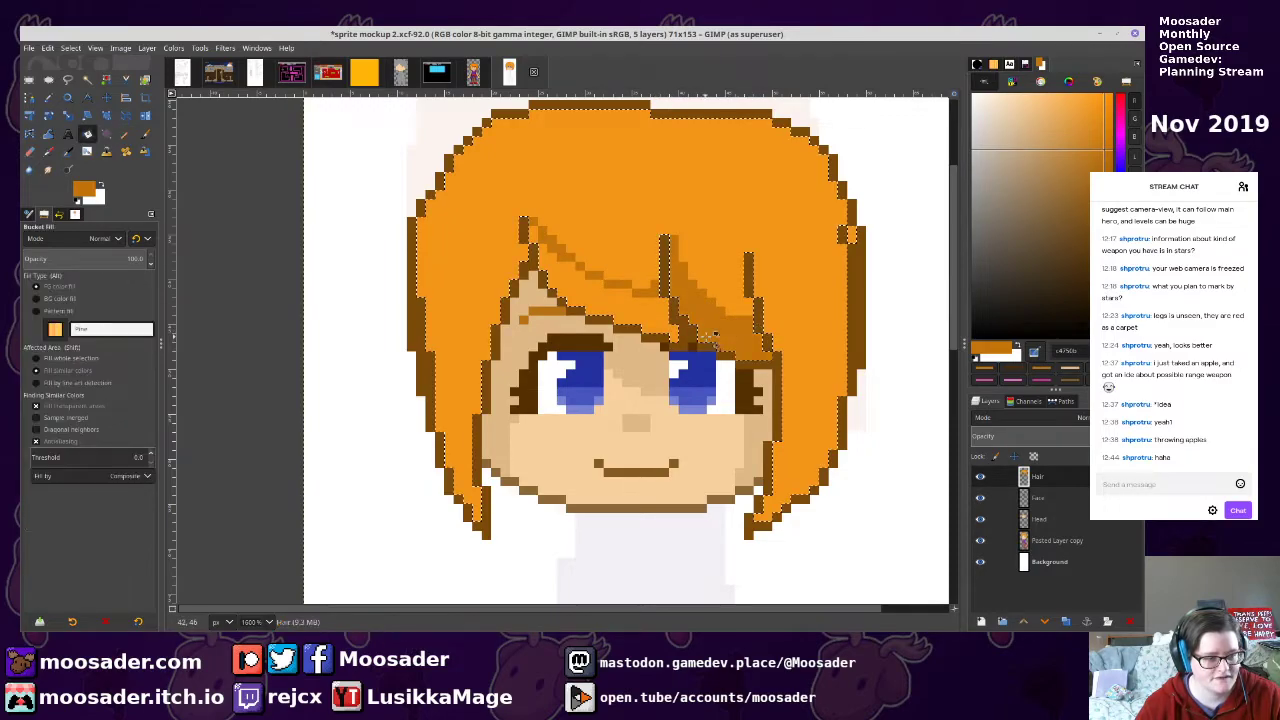
pyautogui.click(650, 304)
# Outline and fill a darker orange shadow on the left side lock of the hair
pyautogui.press('n')
pyautogui.hotkey('shift', 'b')
pyautogui.press('n')
pyautogui.moveTo(524, 236); pyautogui.dragTo(436, 358)
pyautogui.hotkey('shift', 'b')
pyautogui.click(450, 400)
pyautogui.press('n')
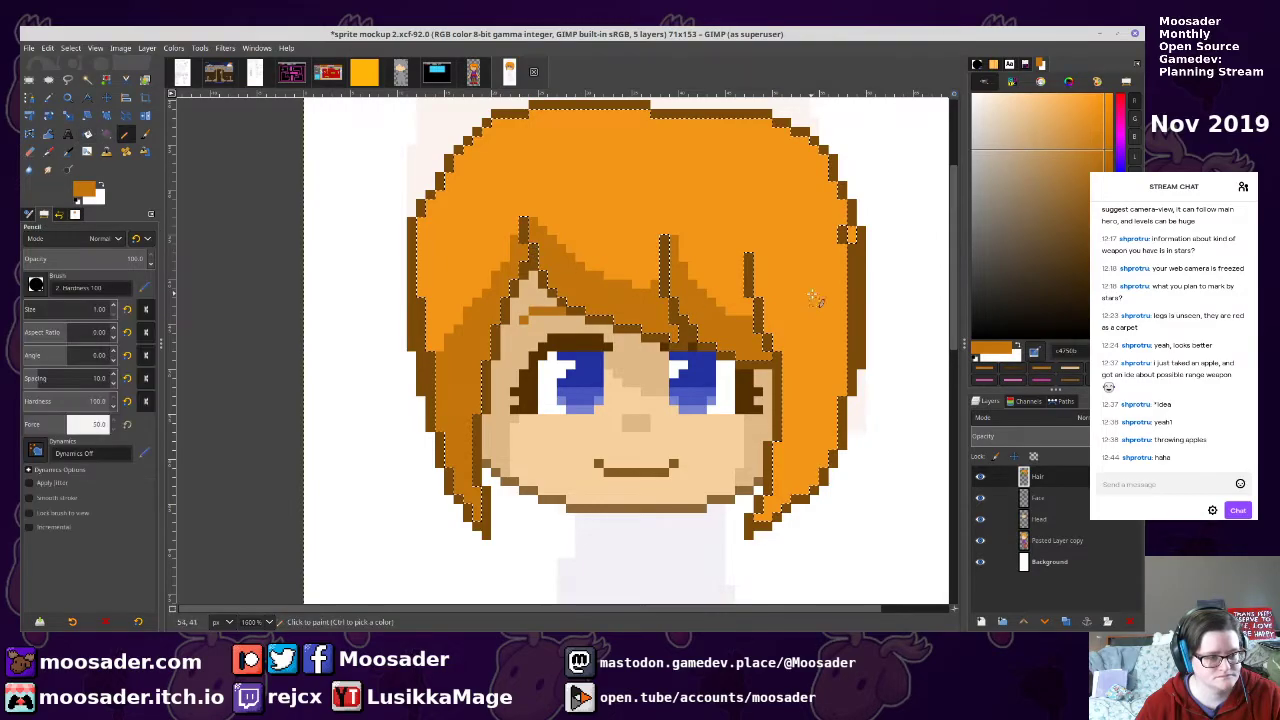
# Outline and fill a matching darker orange shadow on the right side lock and the gap beside the fringe
pyautogui.moveTo(757, 284); pyautogui.dragTo(846, 386)
pyautogui.hotkey('shift', 'b')
pyautogui.click(806, 390)
pyautogui.click(767, 331)
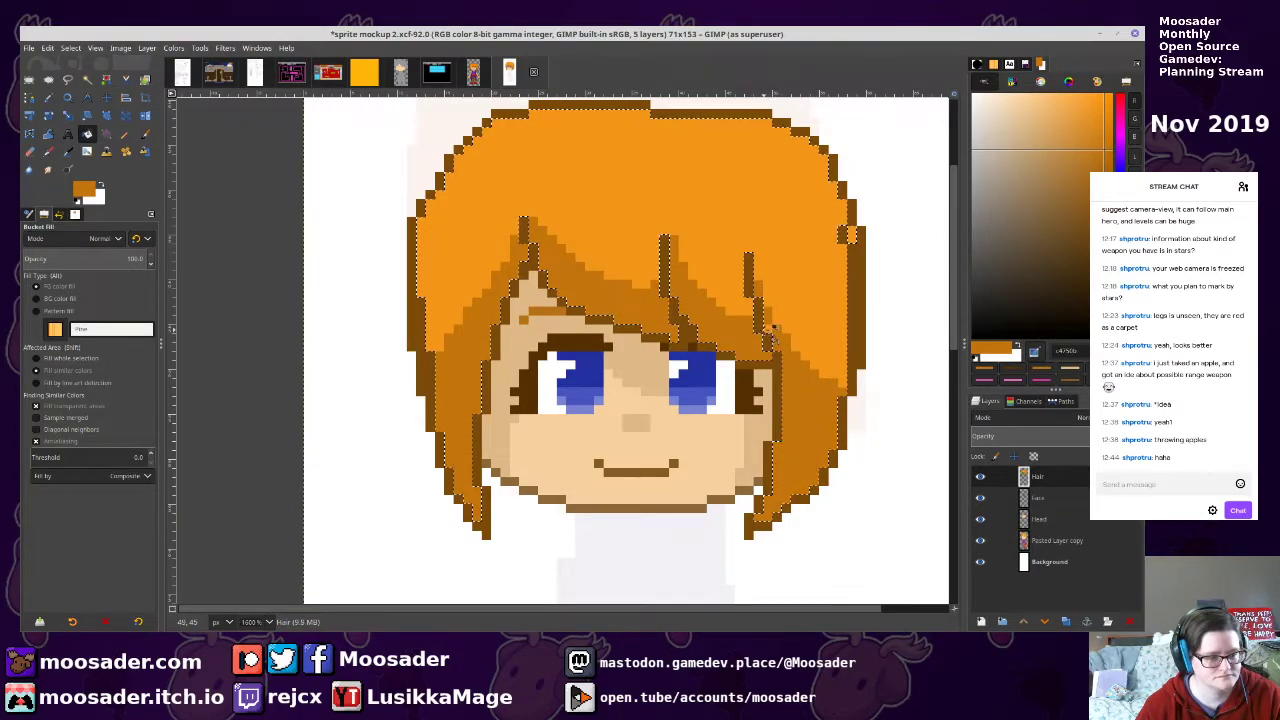
# Paint pale orange highlight streaks on both sides of the crown of the hair and clear the selection
pyautogui.press('n')
pyautogui.keyDown('ctrl'); pyautogui.click(800, 302); pyautogui.keyUp('ctrl')
pyautogui.click(1058, 111)
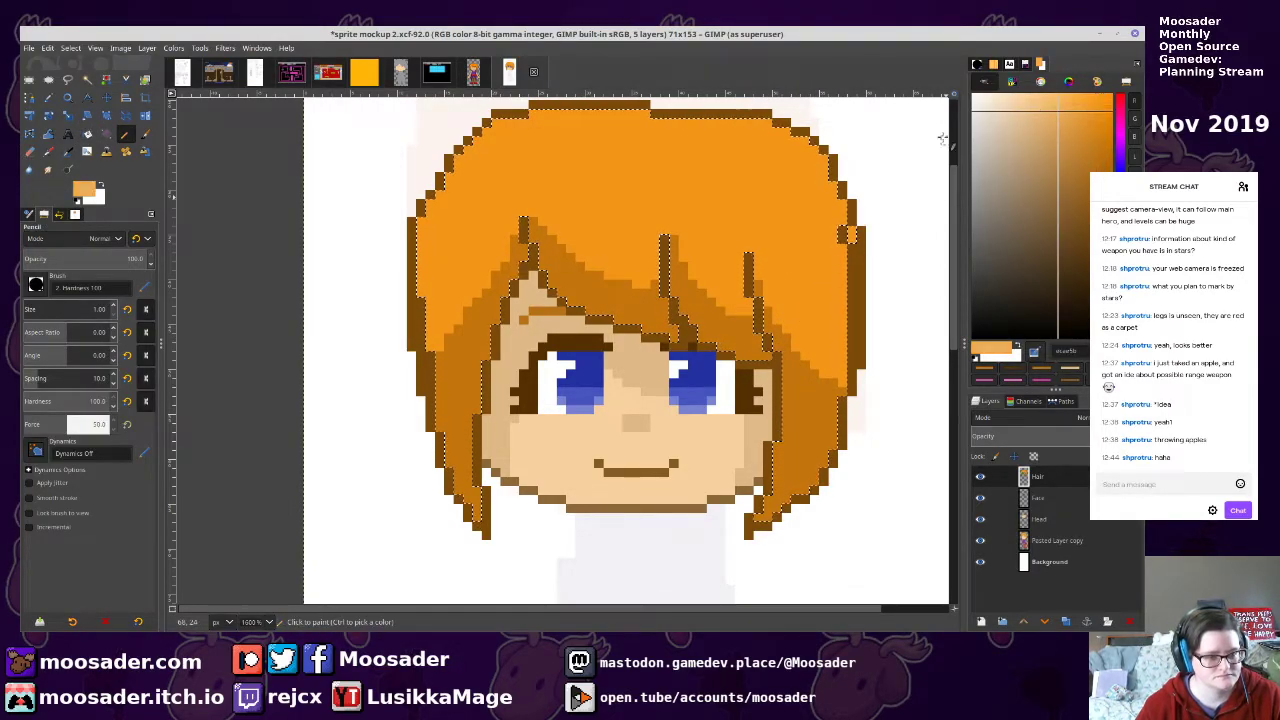
pyautogui.moveTo(843, 172)
pyautogui.mouseDown()
pyautogui.moveTo(712, 210)
pyautogui.moveTo(845, 232)
pyautogui.mouseUp()
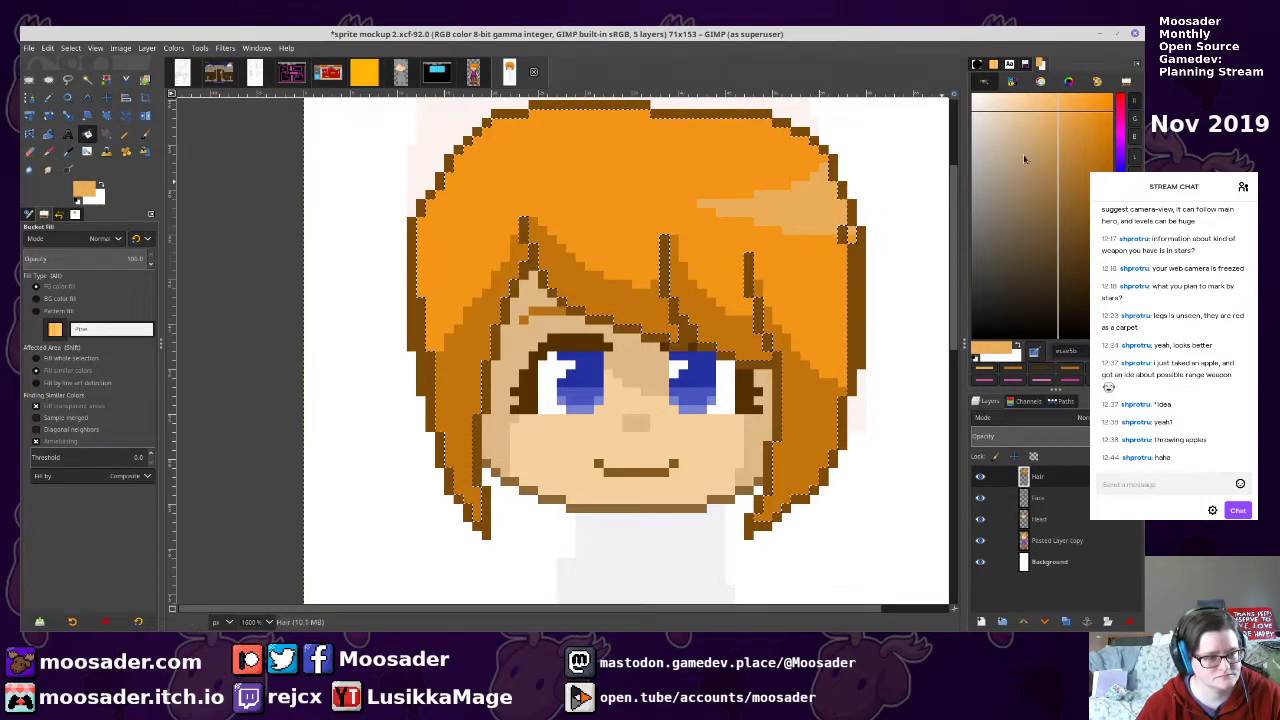
pyautogui.click(1045, 98)
pyautogui.hotkey('shift', 'b')
pyautogui.click(812, 210)
pyautogui.press('n')
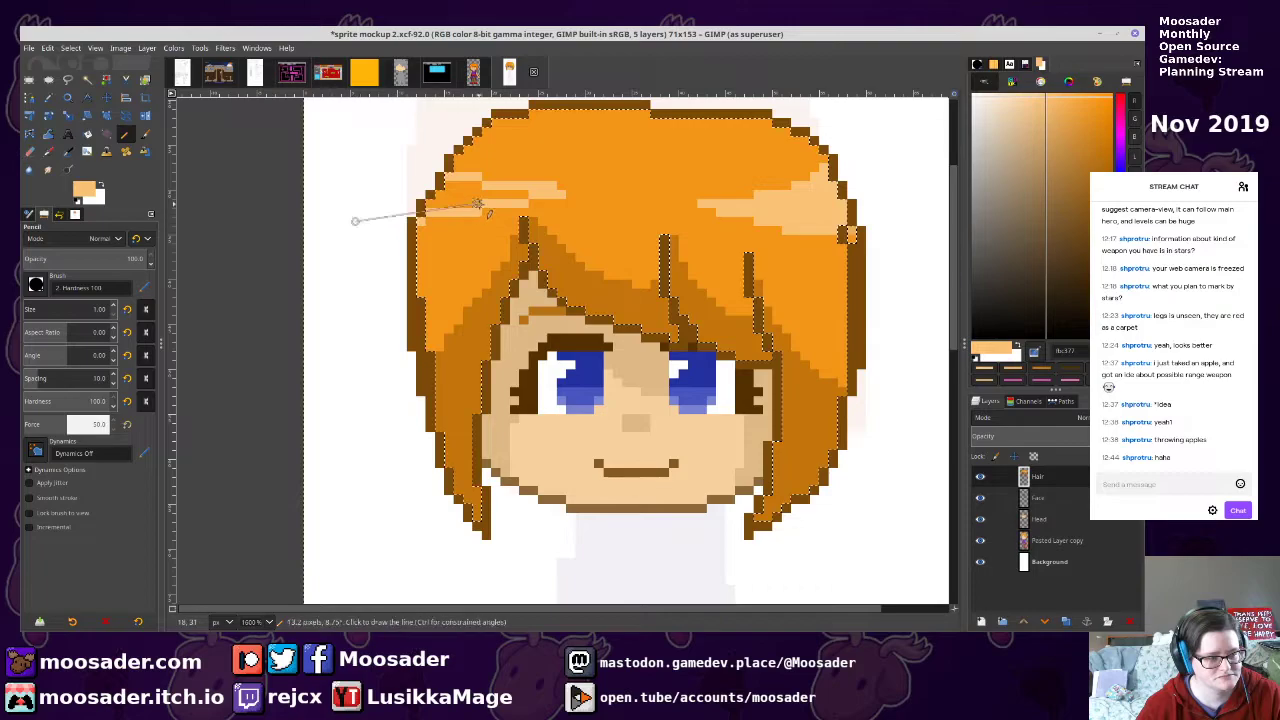
pyautogui.scroll(-2, 765, 293)
pyautogui.scroll(-2, 754, 477)
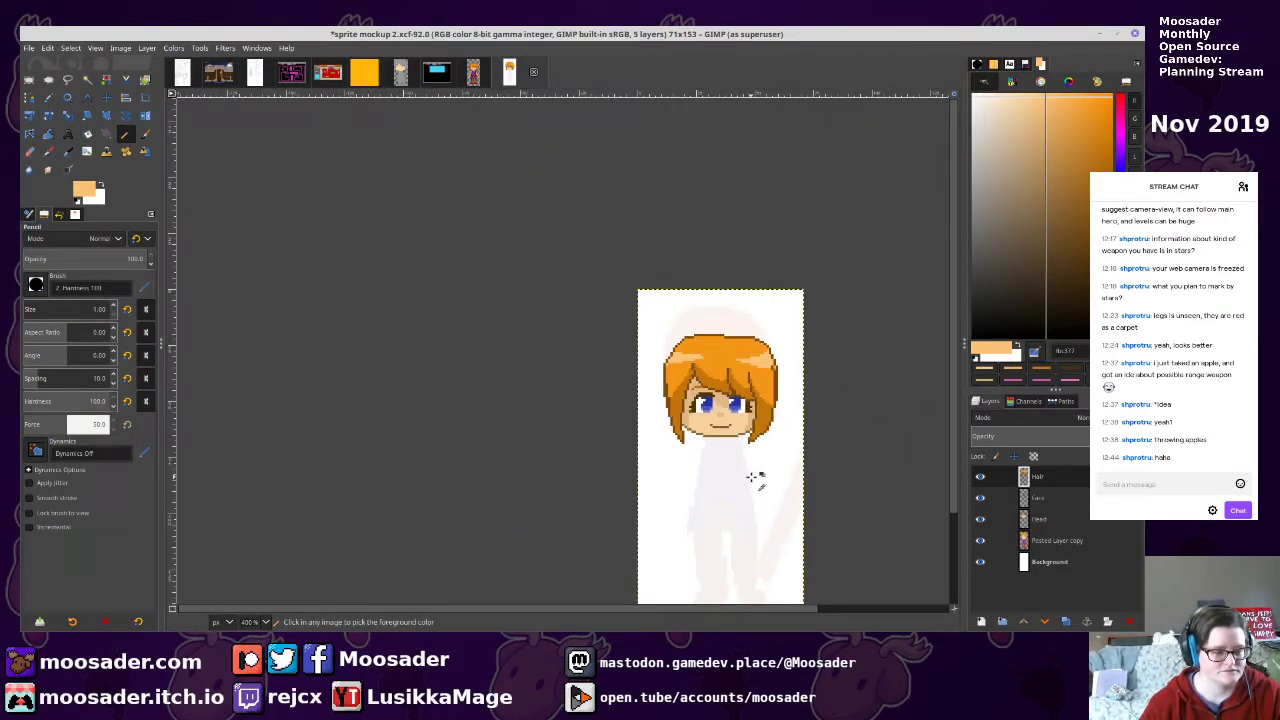
pyautogui.scroll(1, 743, 445)
pyautogui.scroll(-3, 736, 445)
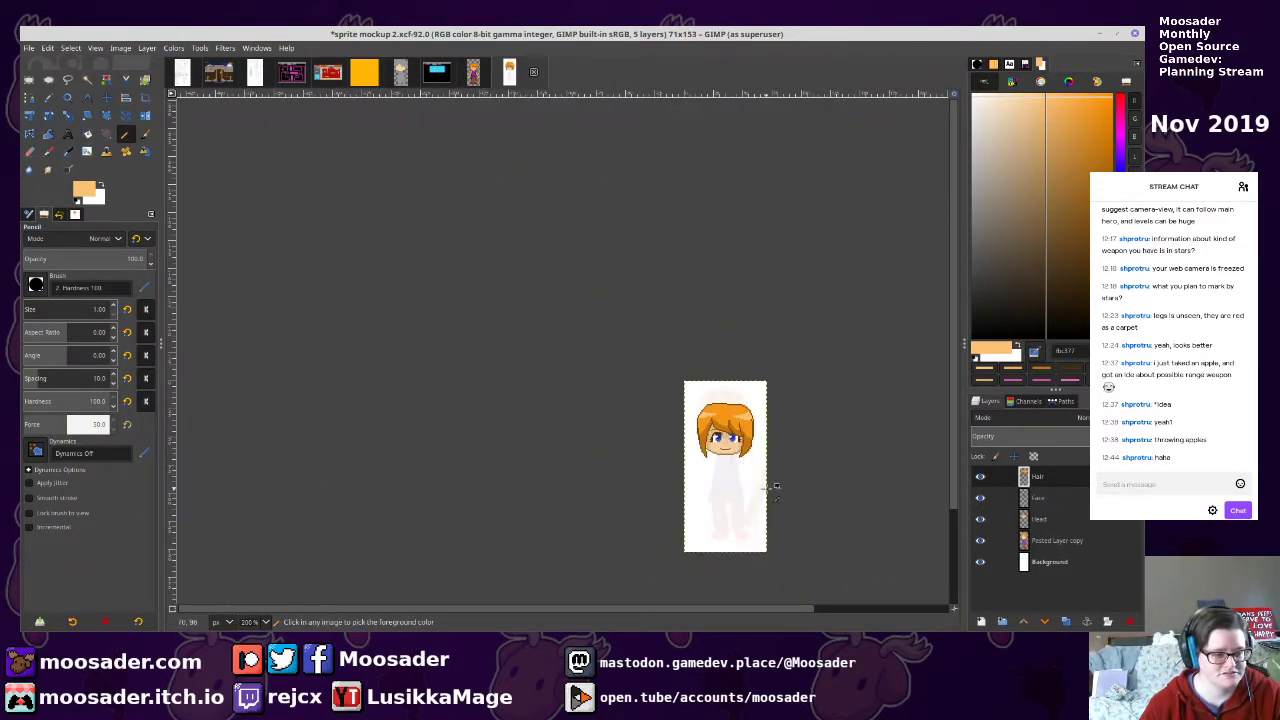
pyautogui.scroll(6, 641, 443)
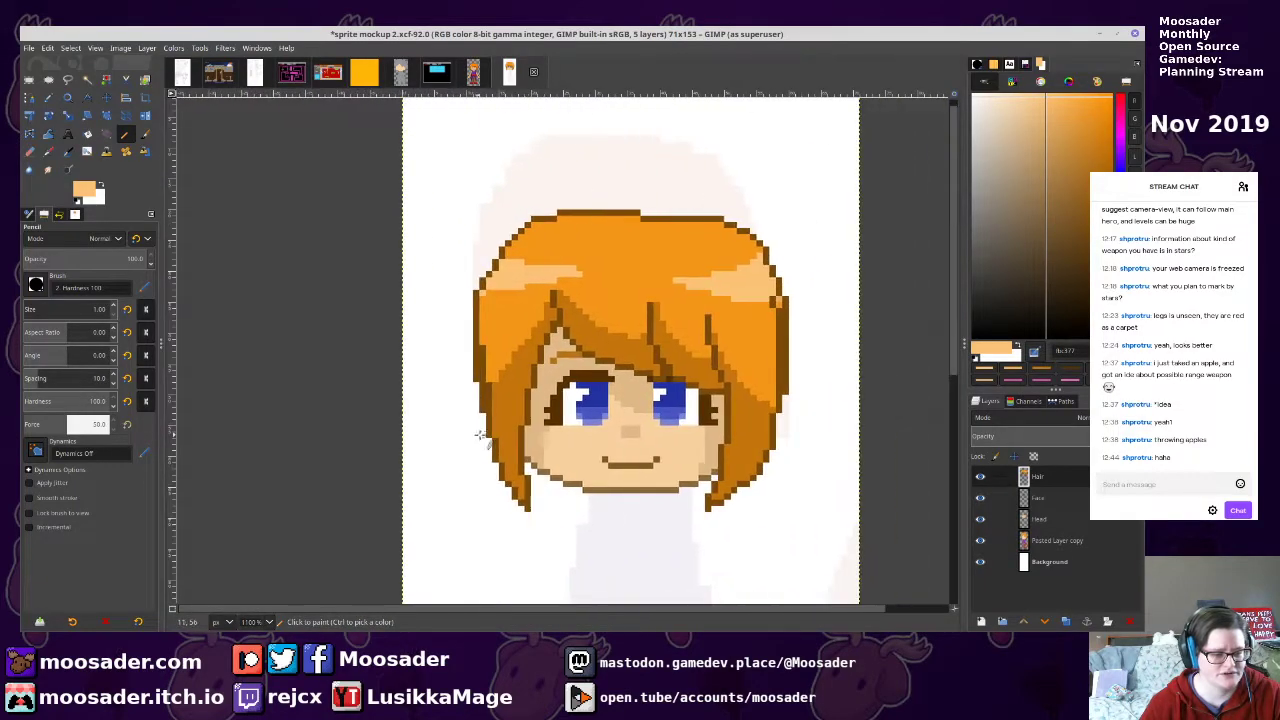
# Select the hair outline by color and repaint it with a large brush in a brown darker than the hair shadow
pyautogui.hotkey('shift', 'o')
pyautogui.click(725, 410)
pyautogui.press('n')
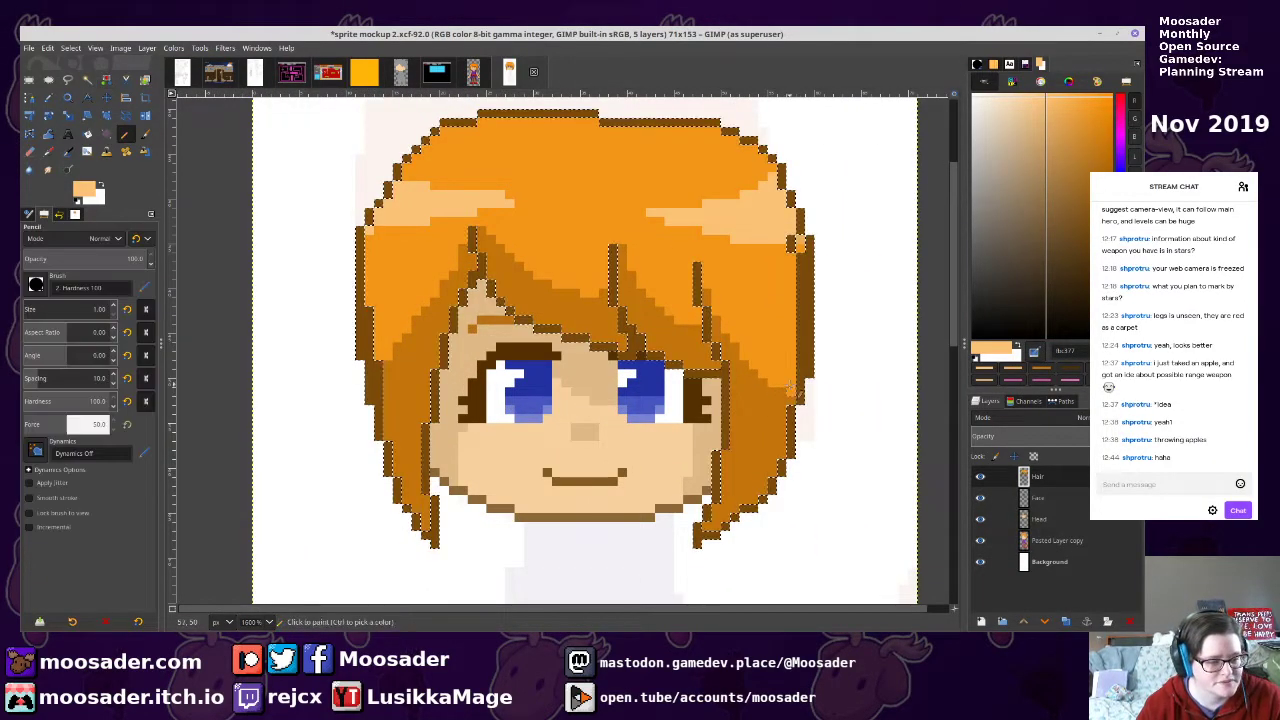
pyautogui.keyDown('ctrl'); pyautogui.click(757, 408); pyautogui.keyUp('ctrl')
pyautogui.moveTo(1097, 167); pyautogui.dragTo(1097, 182)
pyautogui.moveTo(113, 306); pyautogui.dragTo(362, 309)
pyautogui.moveTo(409, 430); pyautogui.dragTo(407, 463)
pyautogui.moveTo(335, 256)
pyautogui.mouseDown()
pyautogui.moveTo(54, 191)
pyautogui.moveTo(56, 212)
pyautogui.mouseUp()
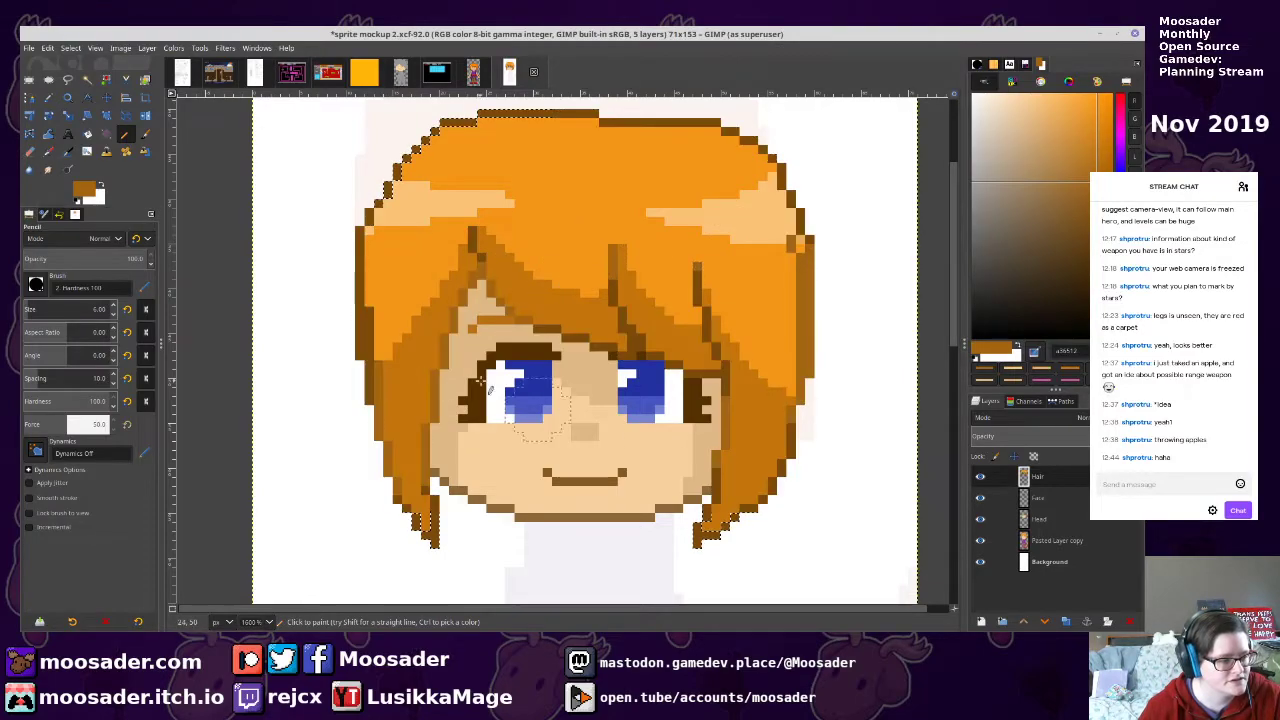
pyautogui.click(63, 313)
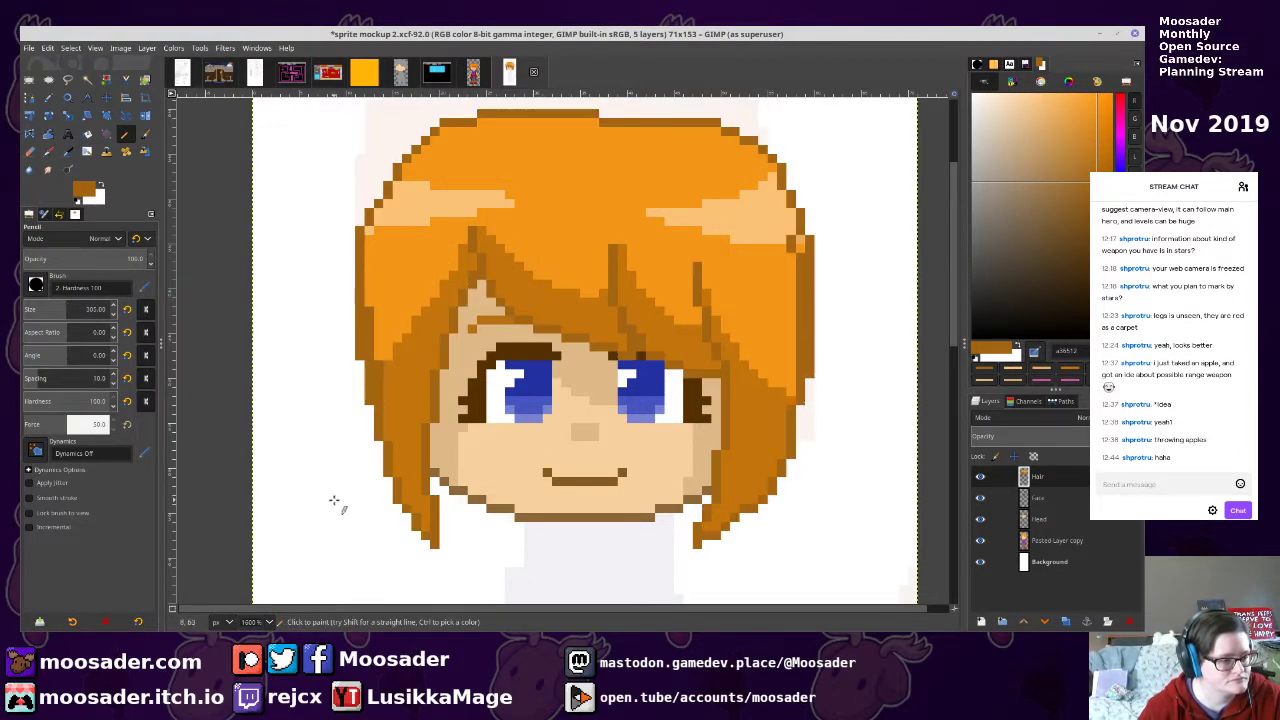
pyautogui.scroll(-5, 790, 375)
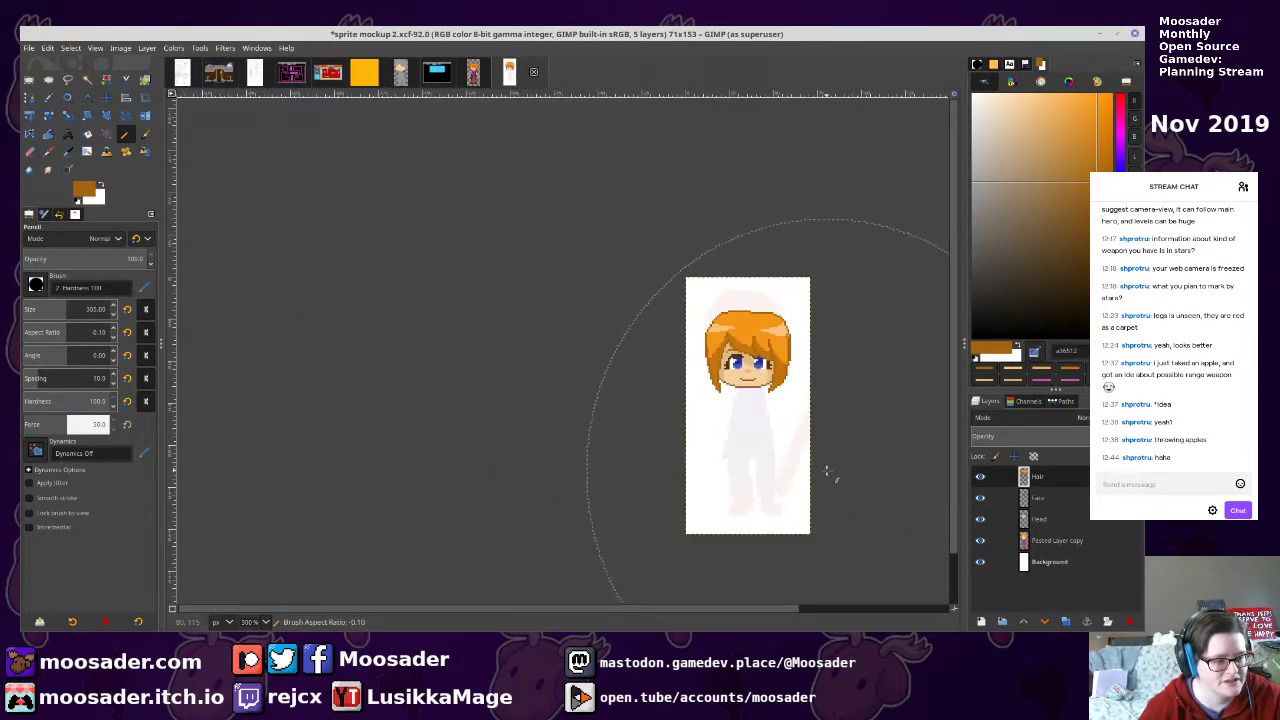
pyautogui.scroll(5, 792, 380)
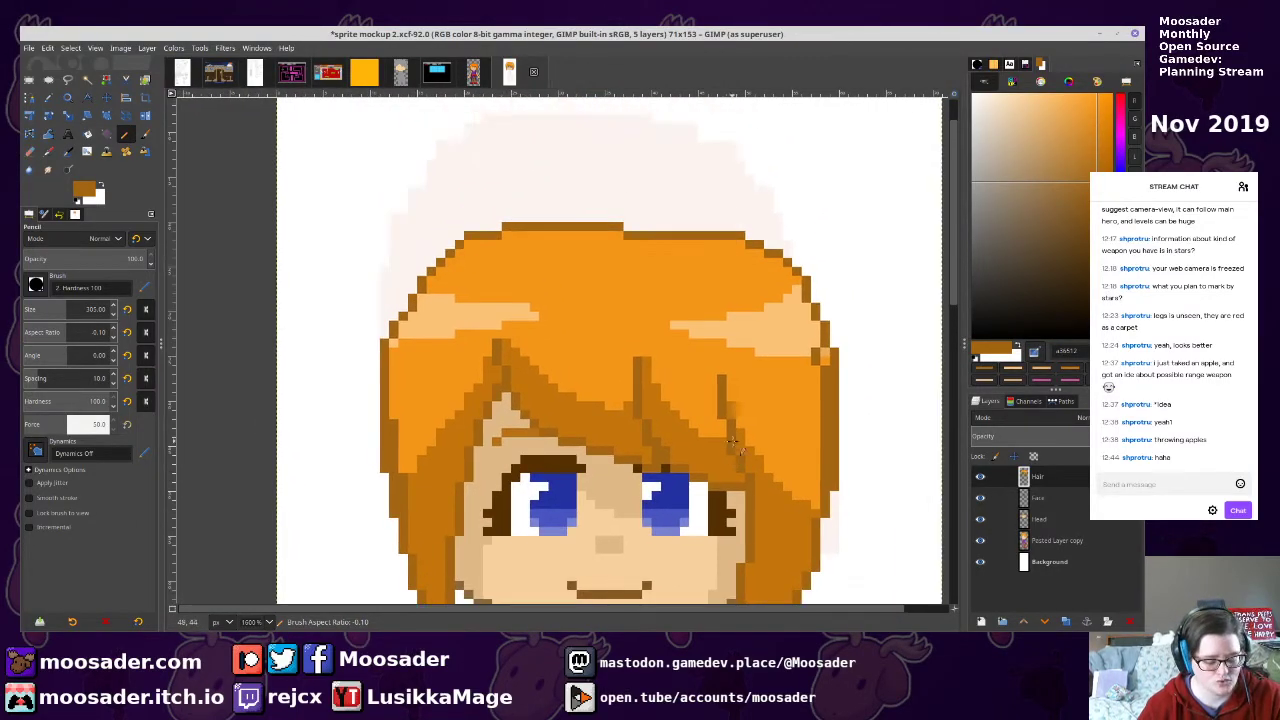
# Reselect the hair outline by color and repaint its outer upper edge in a lighter orange-brown with a size 17 brush
pyautogui.hotkey('shift', 'o')
pyautogui.click(668, 236)
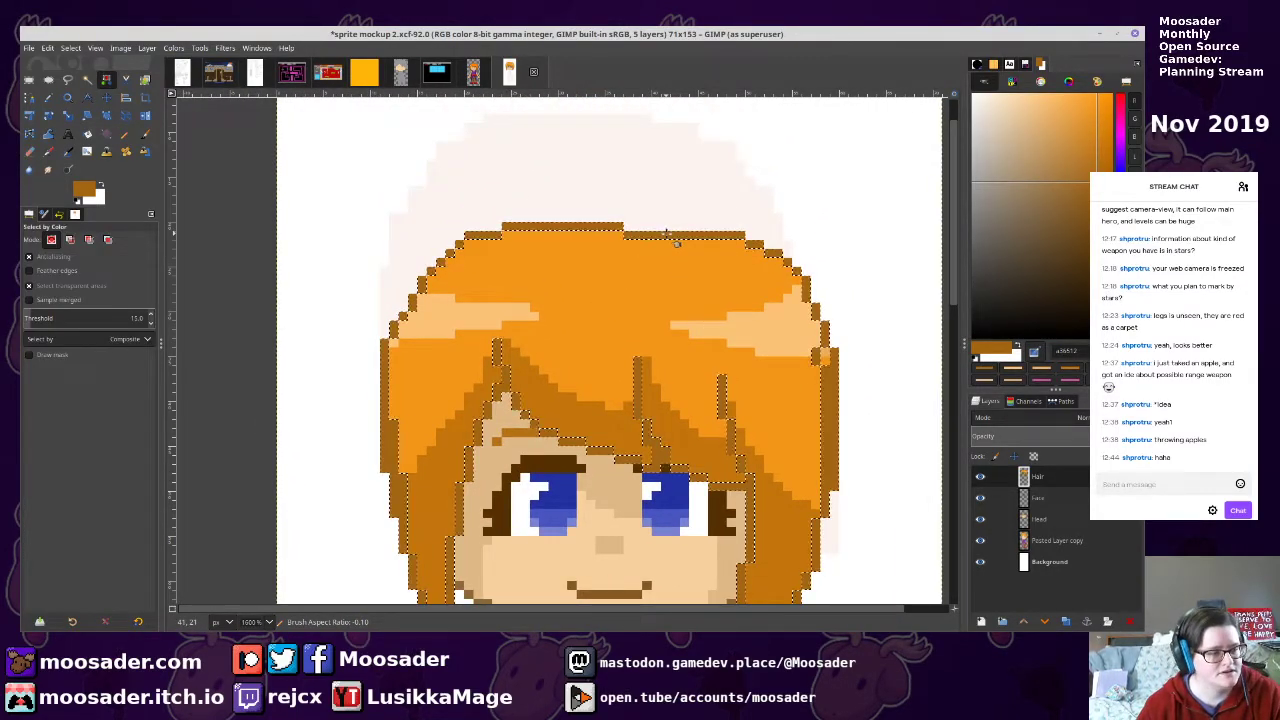
pyautogui.press('n')
pyautogui.moveTo(71, 310); pyautogui.dragTo(32, 310)
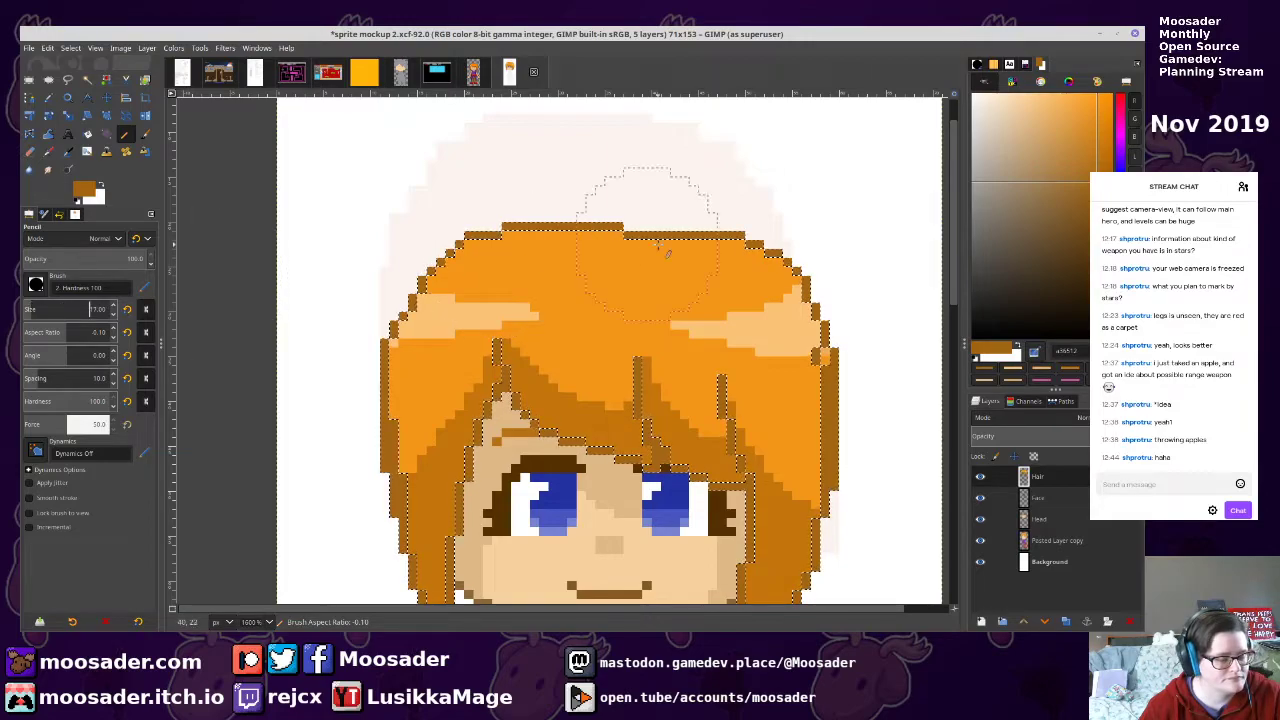
pyautogui.click(1082, 170)
pyautogui.click(1079, 148)
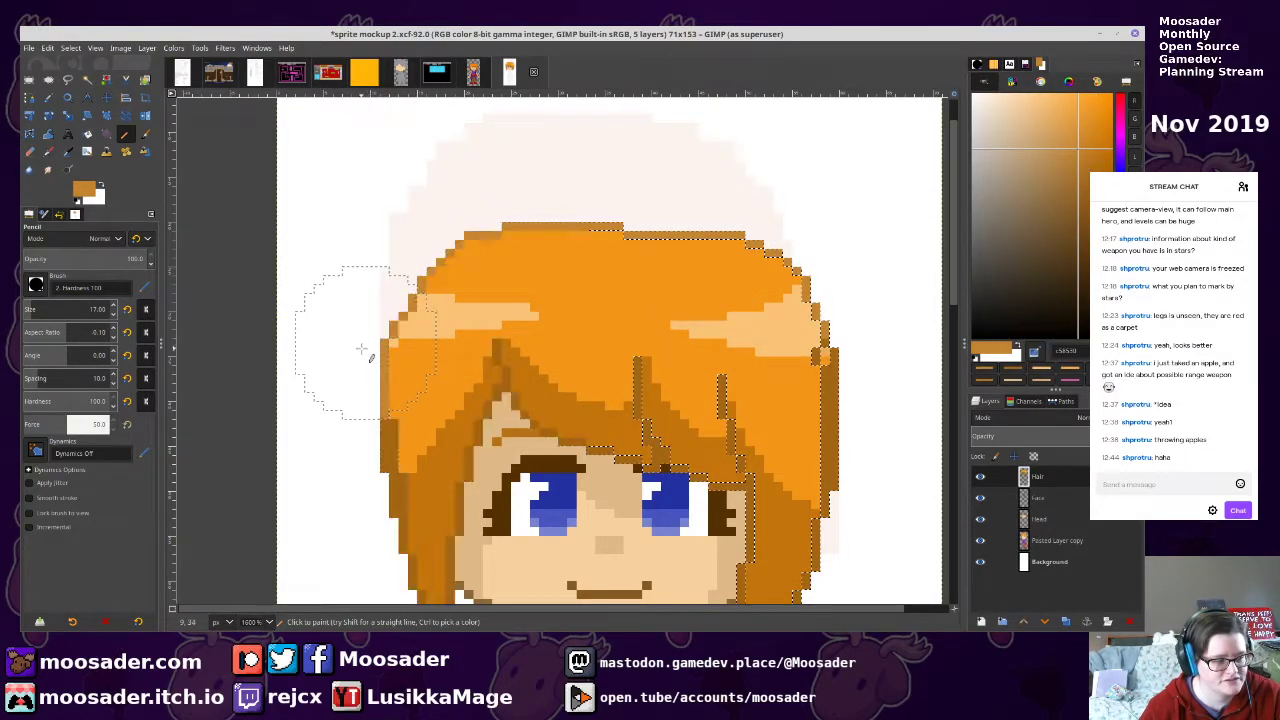
pyautogui.moveTo(870, 362)
pyautogui.mouseDown()
pyautogui.moveTo(863, 448)
pyautogui.moveTo(838, 314)
pyautogui.mouseUp()
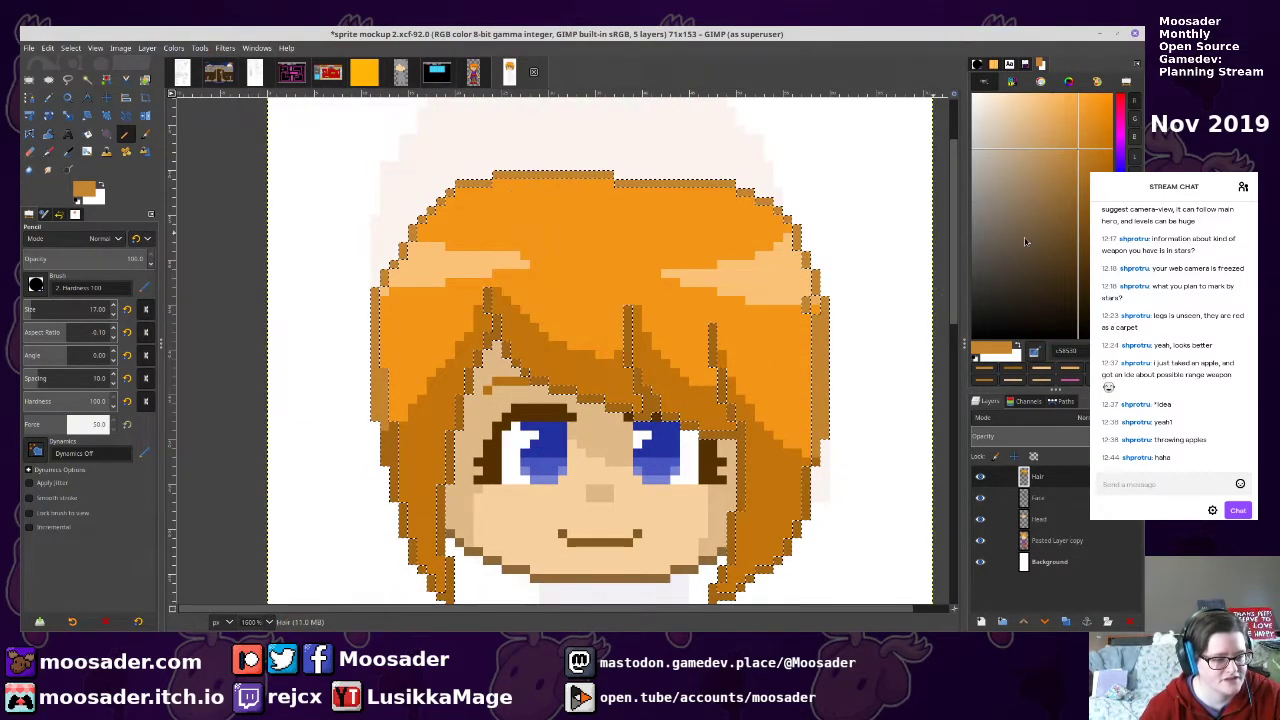
# Repaint the outline beside the hair highlights in a still lighter orange, clear the selection and save the file
pyautogui.click(1066, 133)
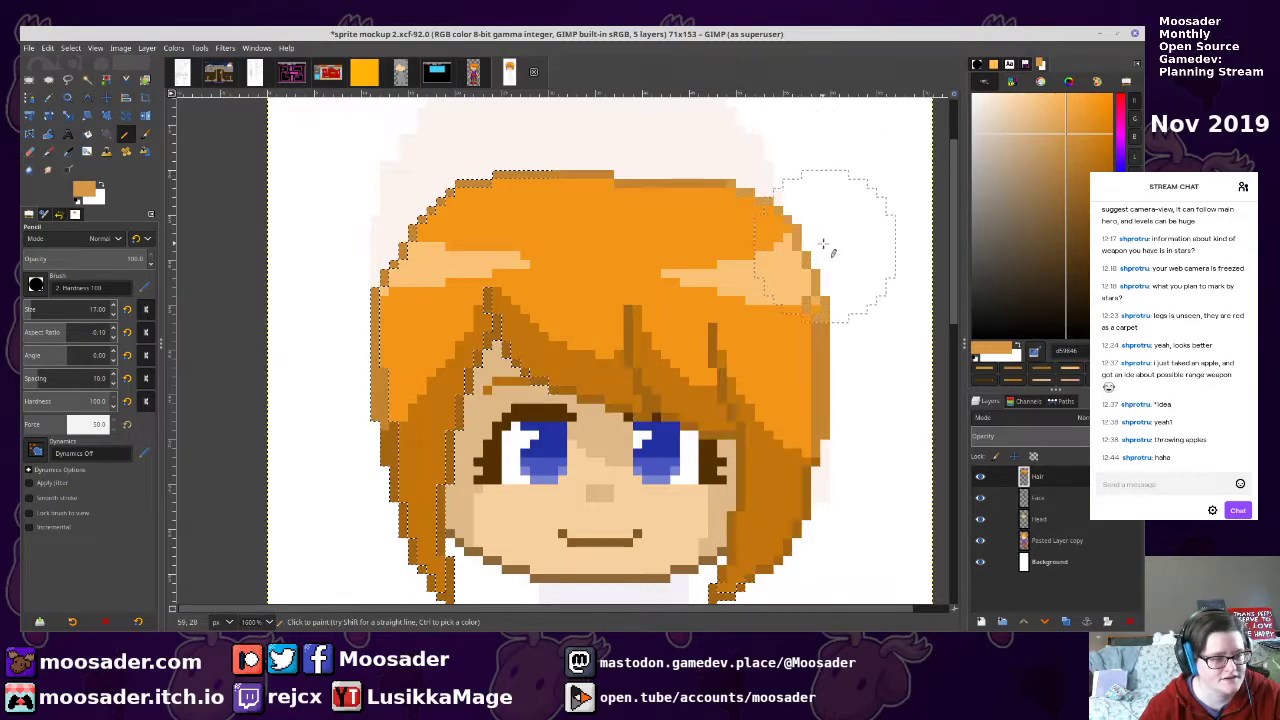
pyautogui.press('2')
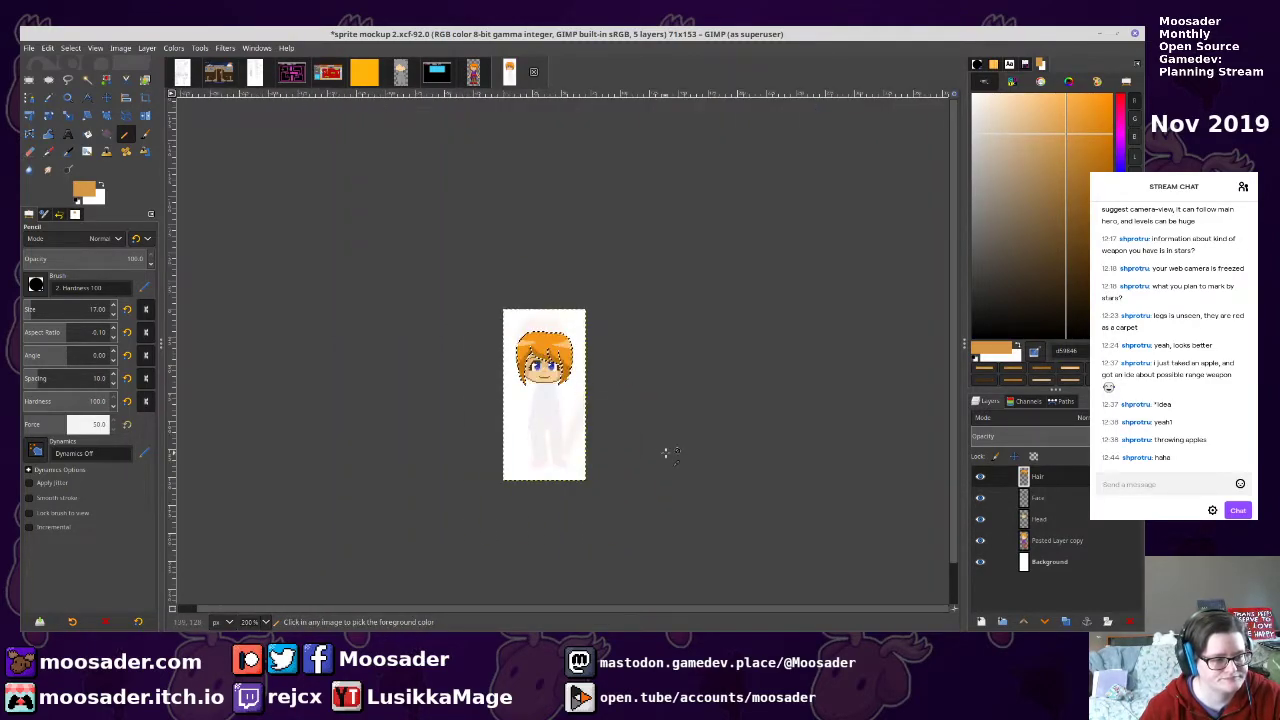
pyautogui.hotkey('ctrl', 's')
pyautogui.scroll(1, 522, 418)
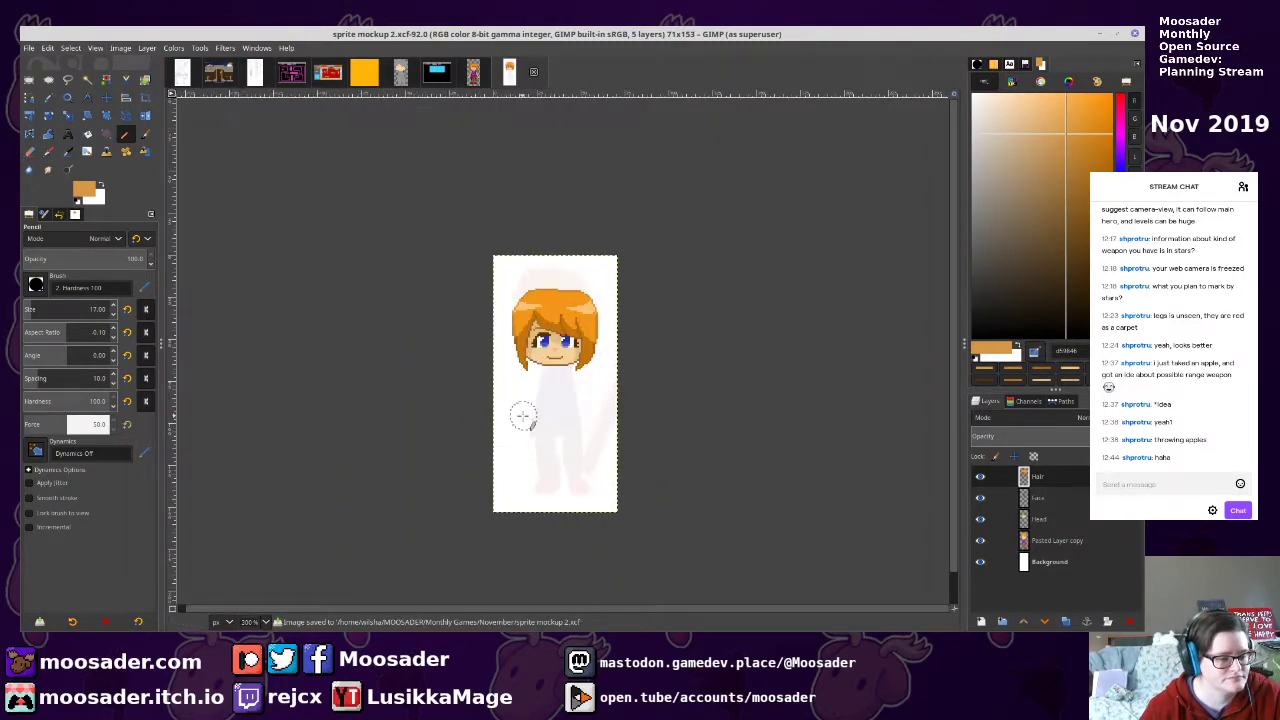
# On the Head layer, select the dark face outline by color and repaint it in a tan sampled from the skin and darkened
pyautogui.scroll(3, 548, 362)
pyautogui.scroll(3, 548, 362)
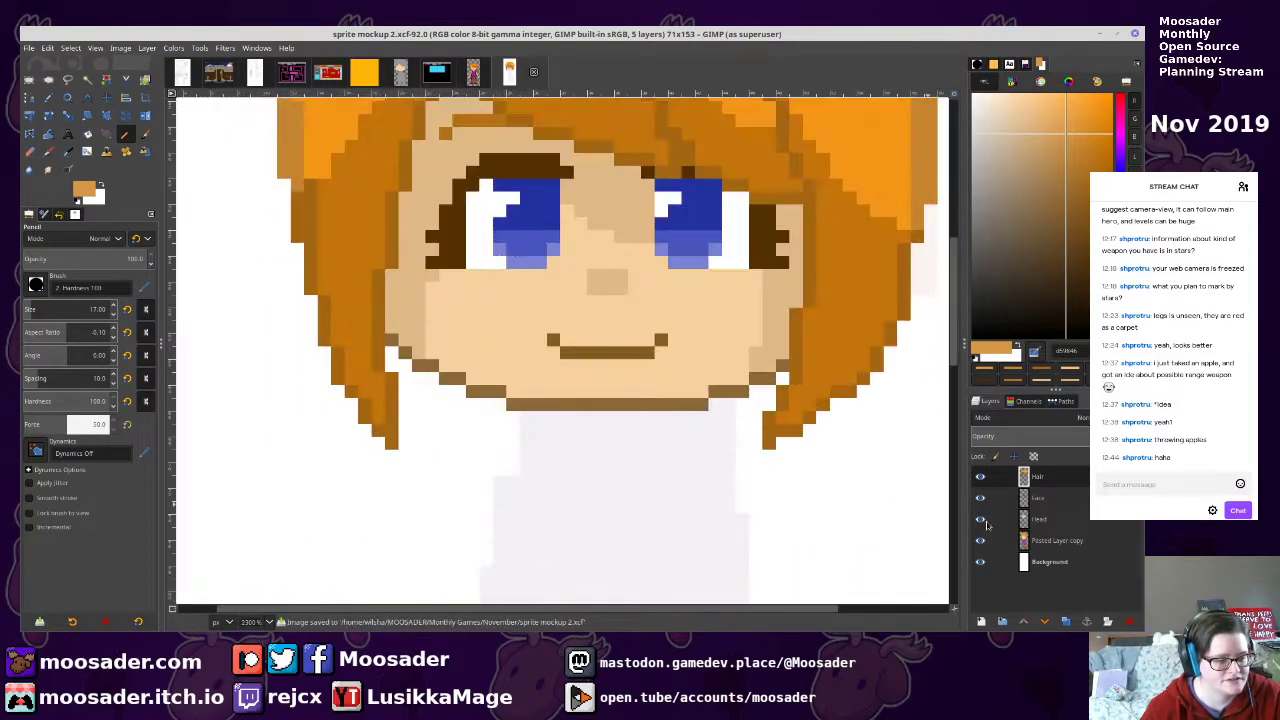
pyautogui.click(1039, 521)
pyautogui.hotkey('shift', 'o')
pyautogui.click(632, 403)
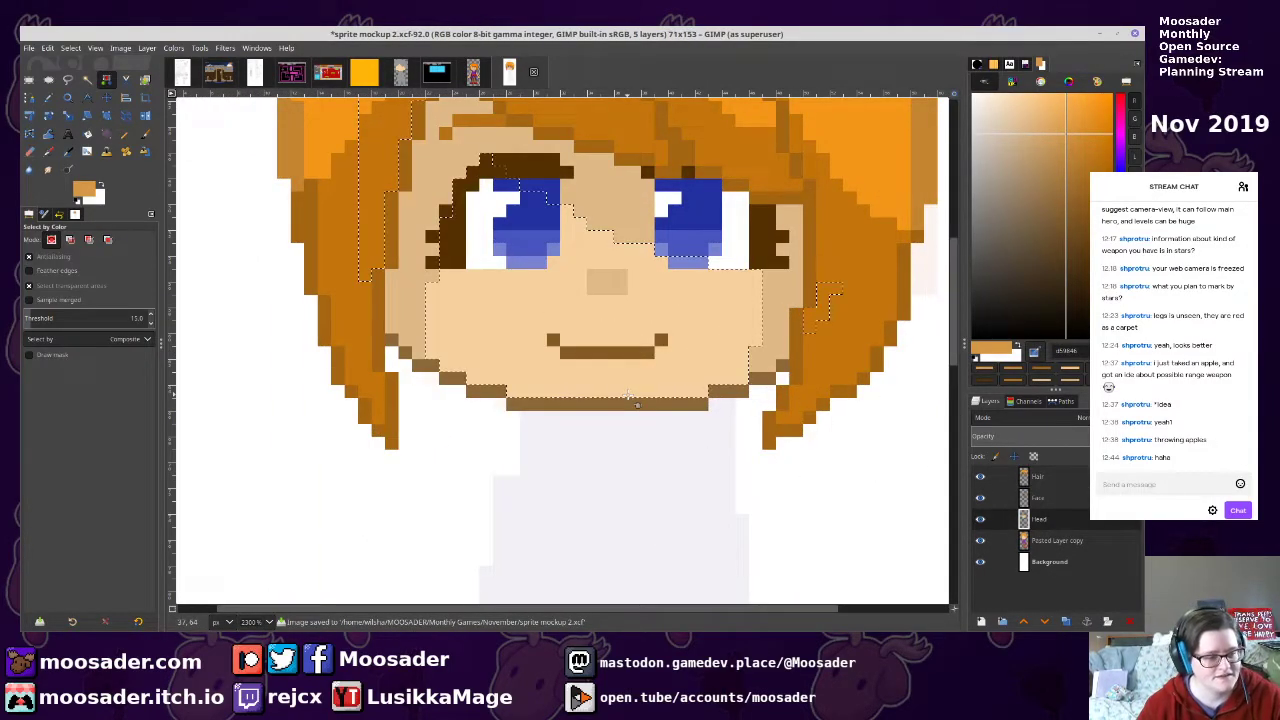
pyautogui.press('n')
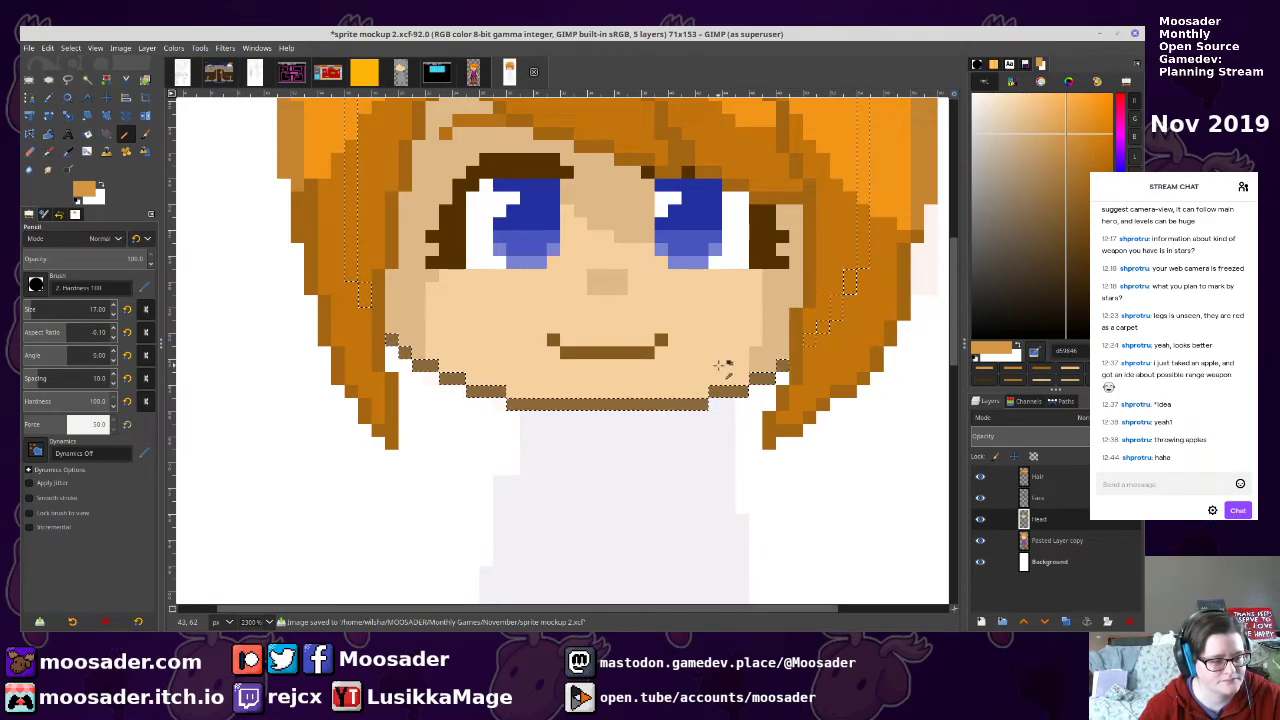
pyautogui.keyDown('ctrl'); pyautogui.click(721, 367); pyautogui.keyUp('ctrl')
pyautogui.moveTo(1034, 143); pyautogui.dragTo(1045, 140)
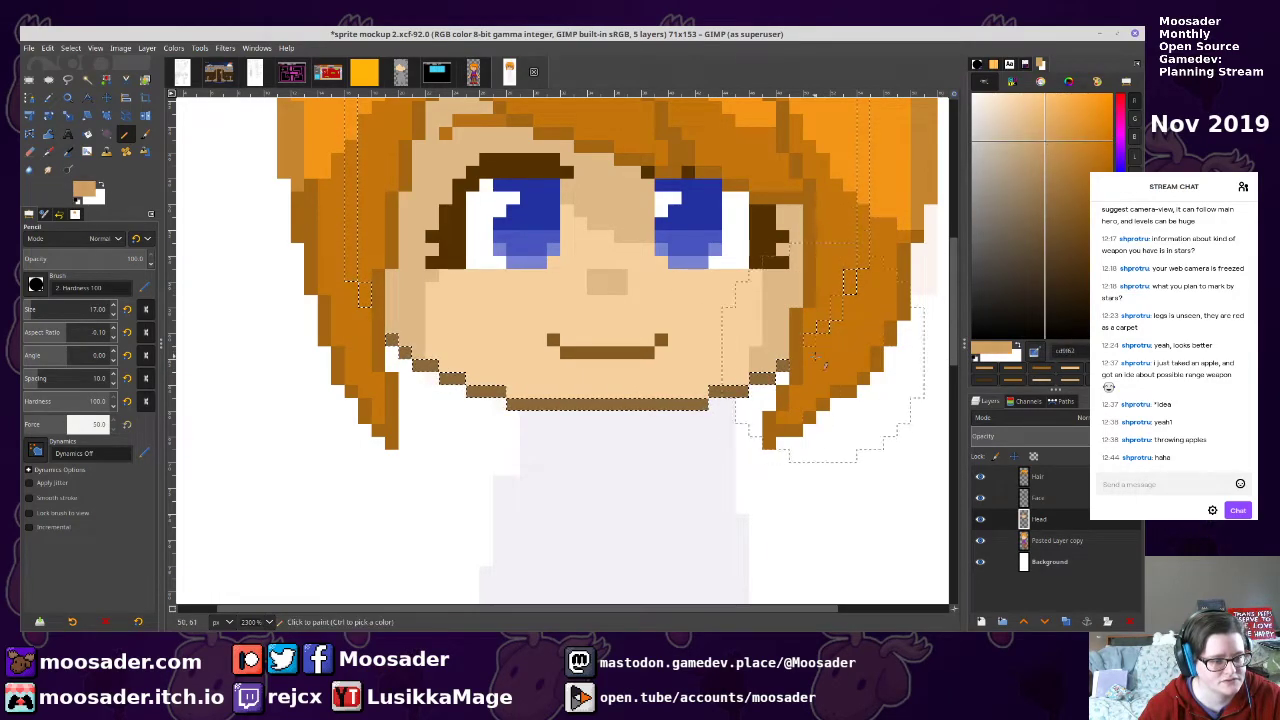
pyautogui.moveTo(822, 365); pyautogui.dragTo(289, 304)
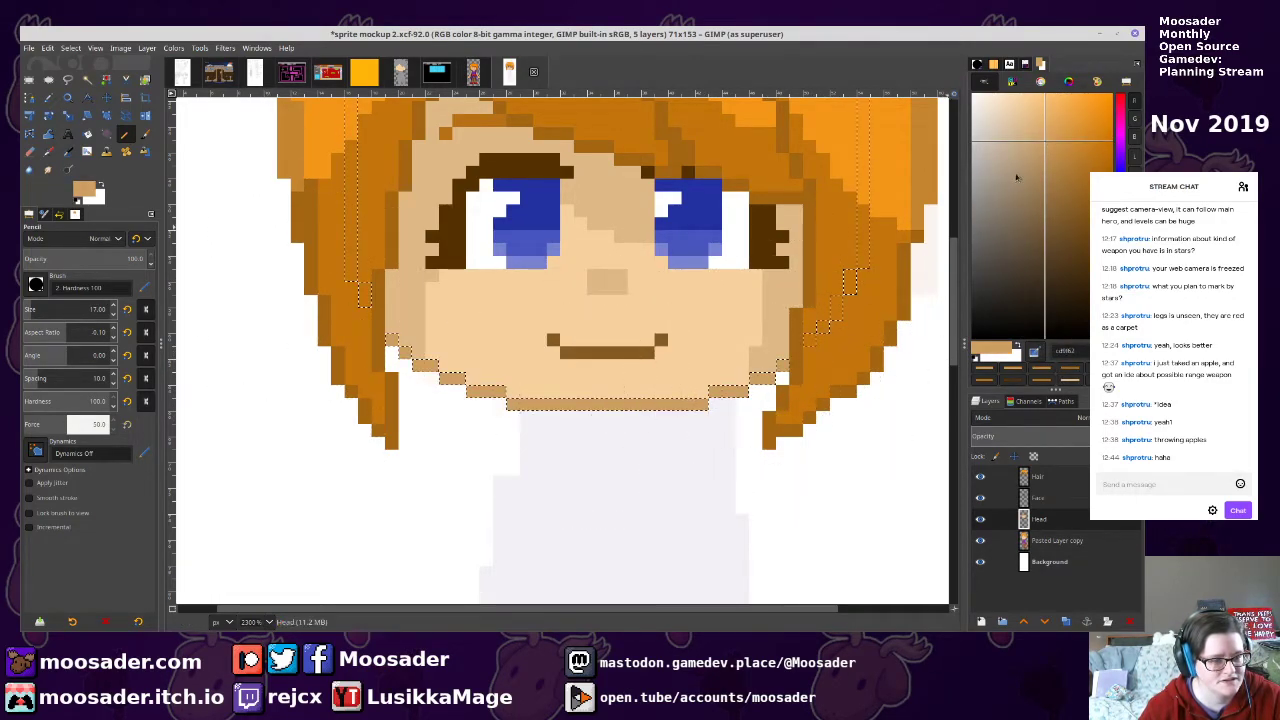
# Repaint the selected face outline in a lighter tan and clear the selection
pyautogui.click(1034, 129)
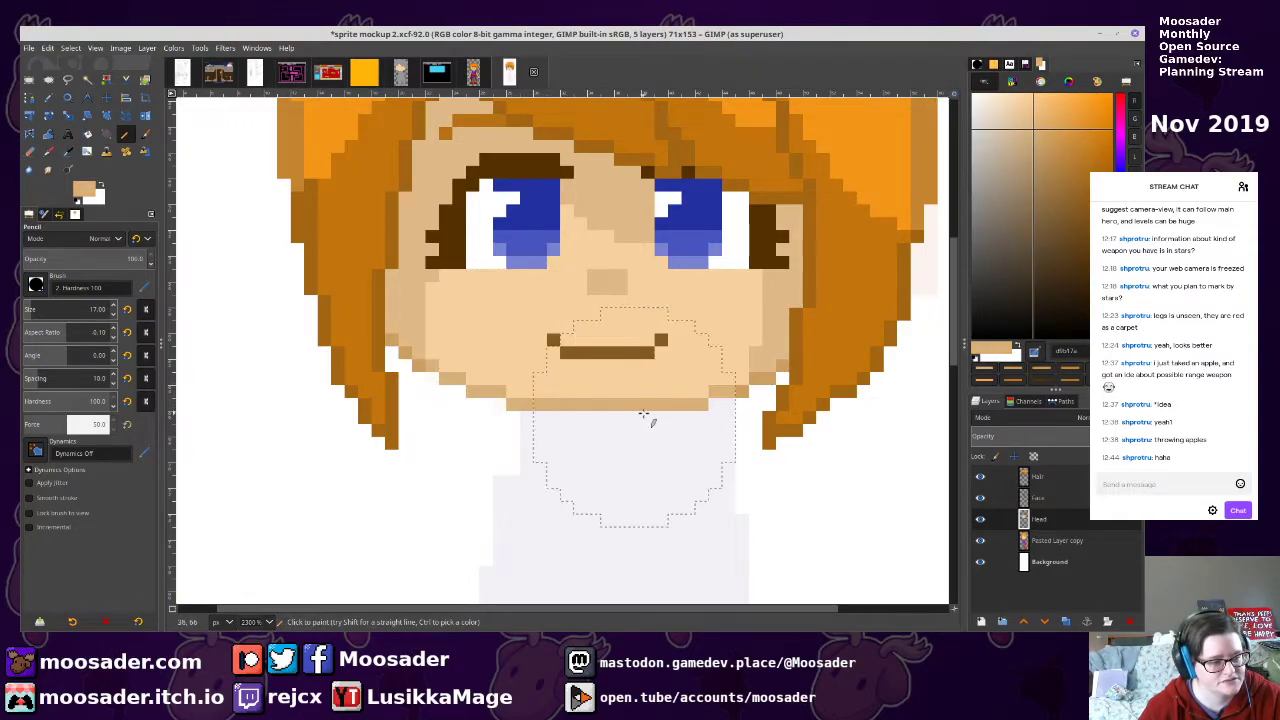
pyautogui.scroll(-8, 745, 525)
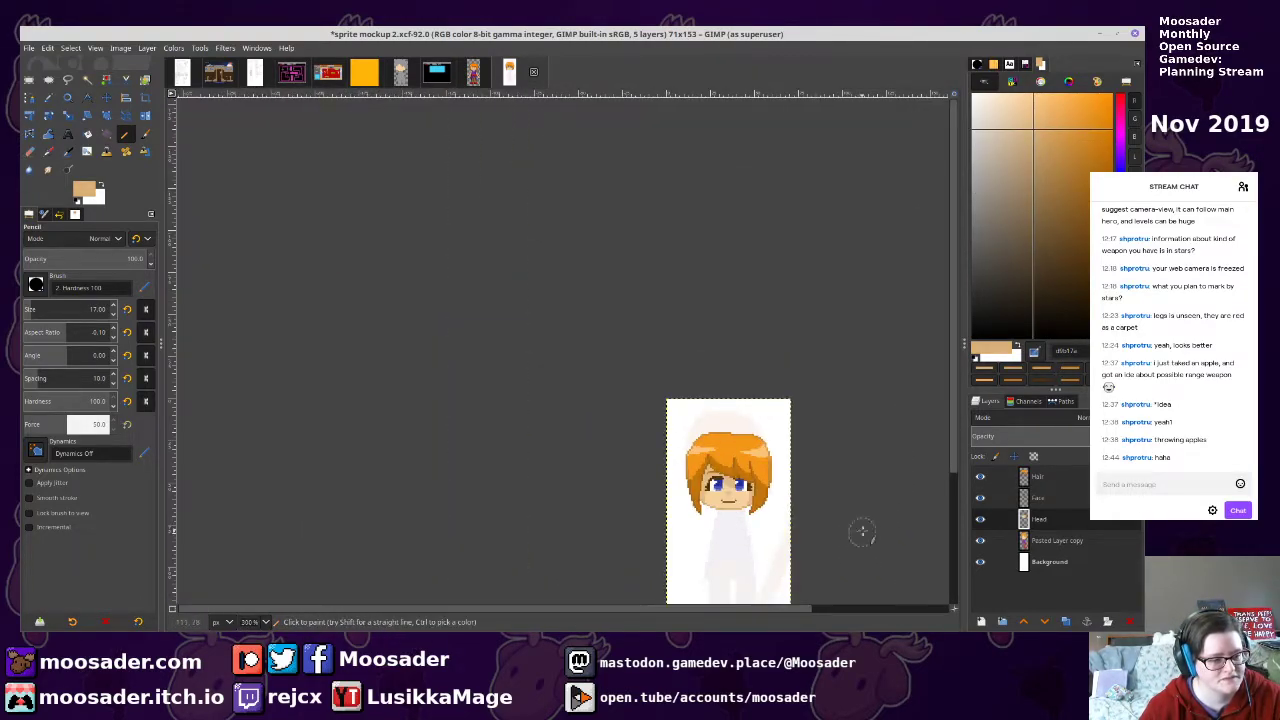
pyautogui.scroll(4, 857, 543)
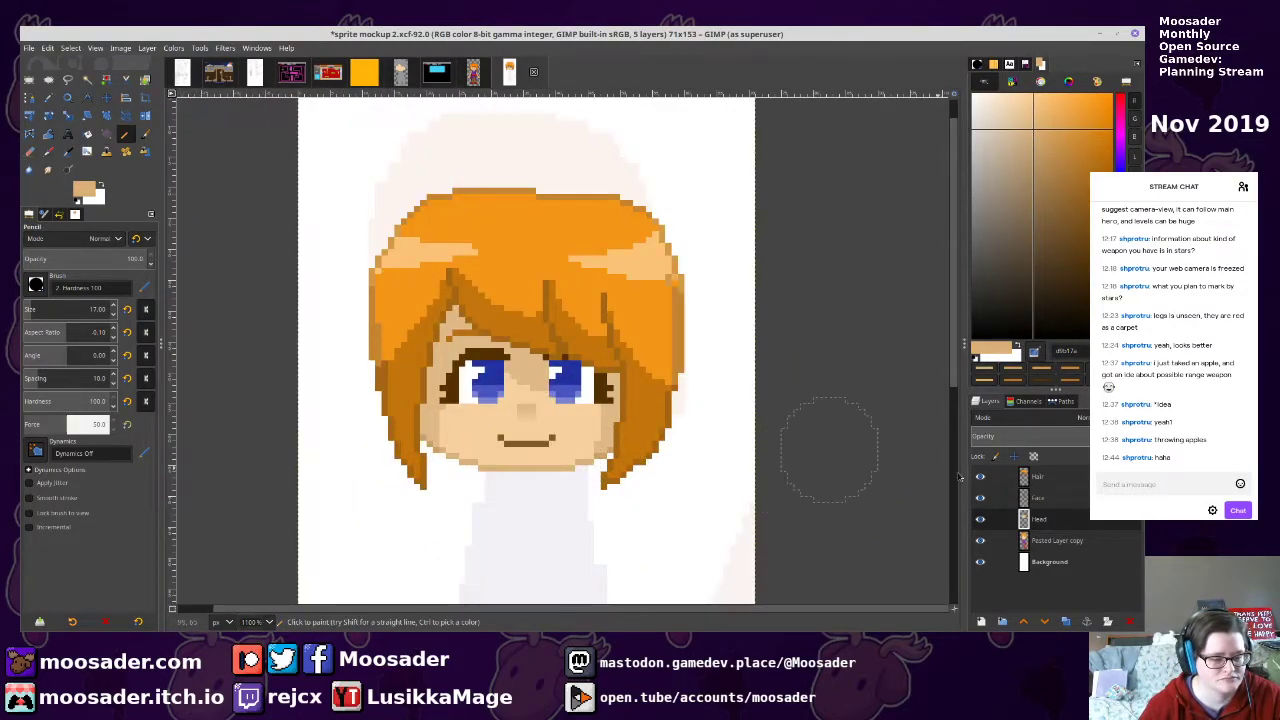
# On the Face layer, fill the mouth line and its corners with dark magenta
pyautogui.click(1036, 499)
pyautogui.click(1120, 125)
pyautogui.moveTo(1086, 137); pyautogui.dragTo(1102, 193)
pyautogui.hotkey('shift', 'b')
pyautogui.scroll(4, 505, 447)
pyautogui.click(584, 436)
pyautogui.press('n')
pyautogui.scroll(-7, 709, 418)
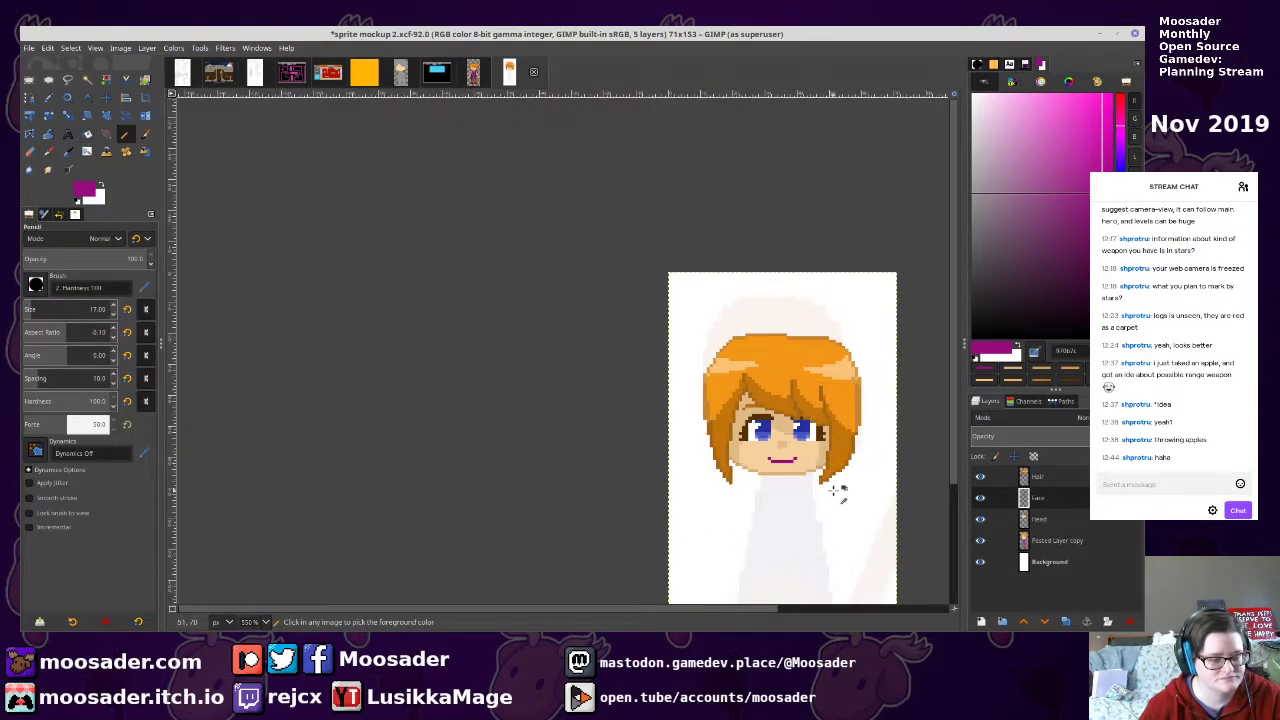
# Refill the mouth line and both of its corners with a lighter pink and save the file
pyautogui.scroll(4, 833, 490)
pyautogui.click(1052, 145)
pyautogui.hotkey('shift', 'b')
pyautogui.click(582, 386)
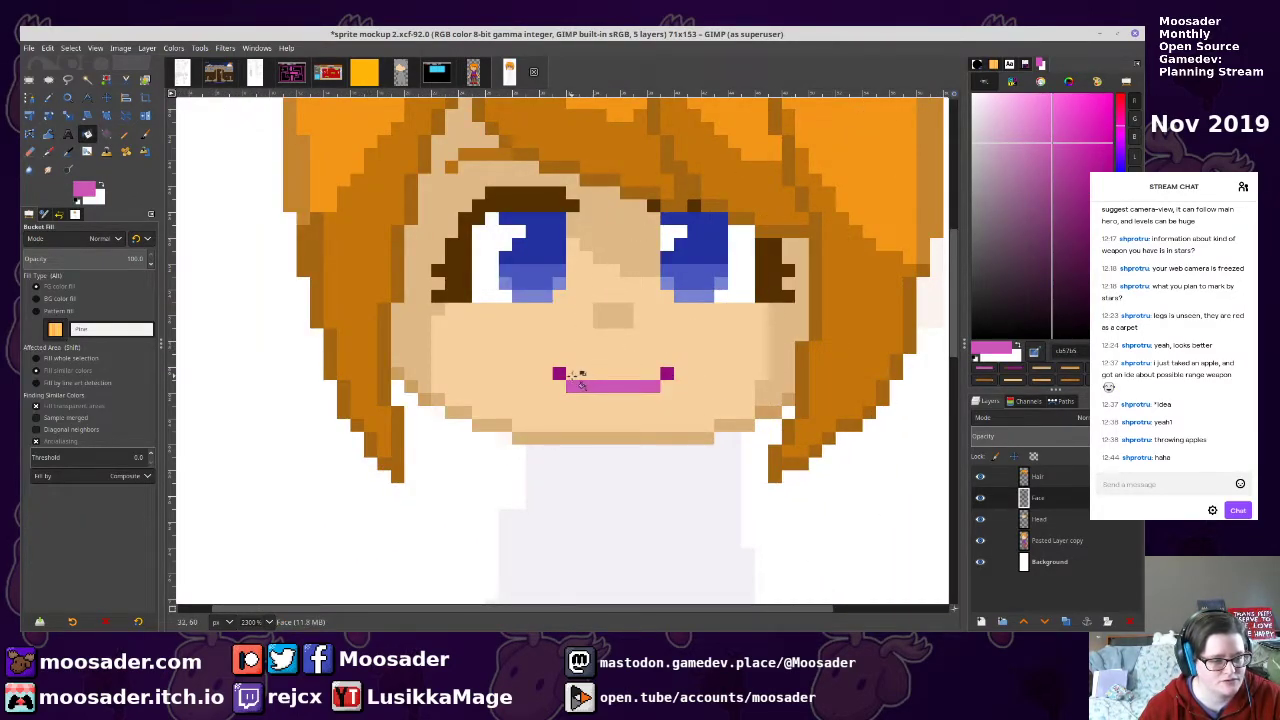
pyautogui.click(668, 376)
pyautogui.hotkey('ctrl', 'z')
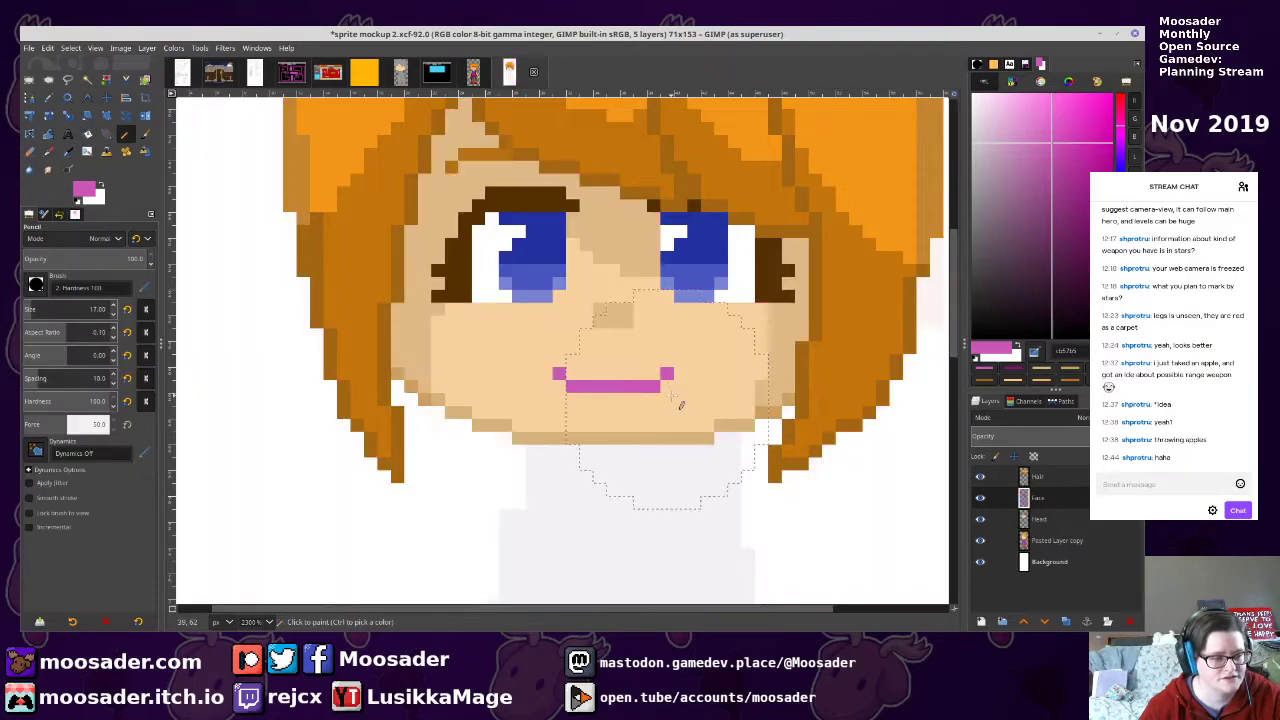
pyautogui.press('n')
pyautogui.scroll(-6, 677, 391)
pyautogui.hotkey('ctrl', 's')
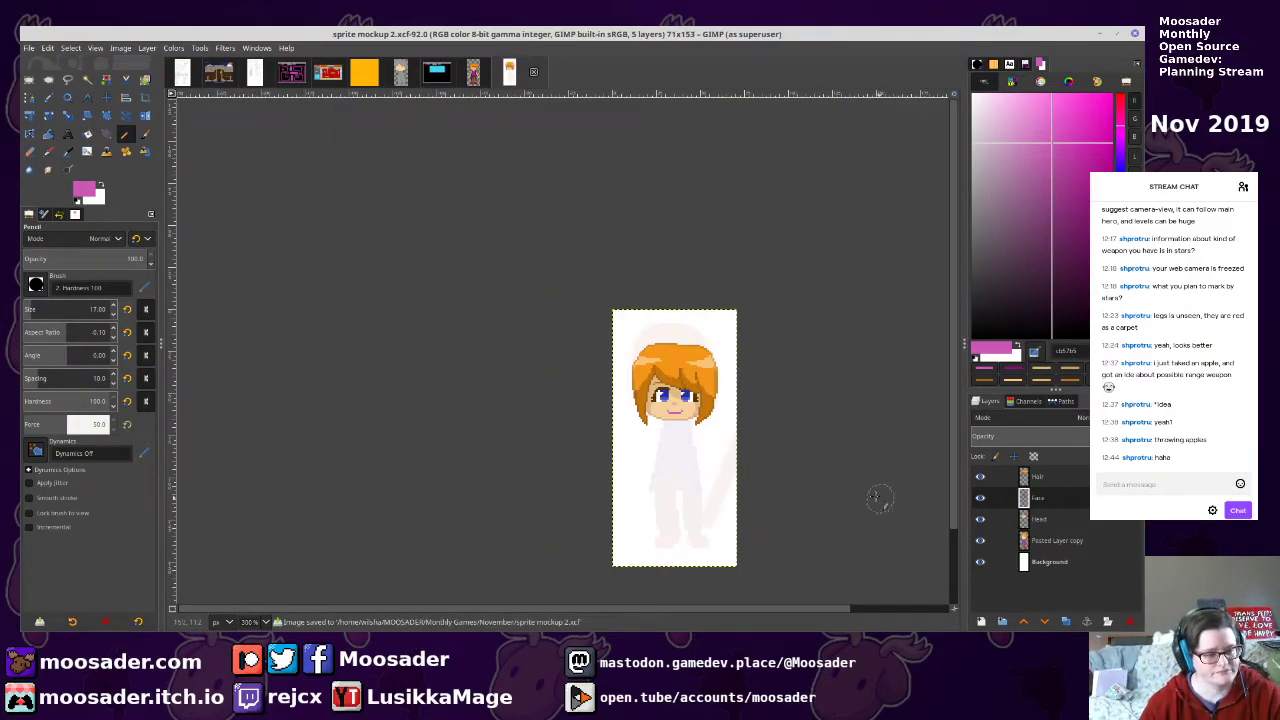
# Set the pencil size to 1 and paint light grey shadows in the upper outer corners of both eye whites
pyautogui.scroll(6, 658, 385)
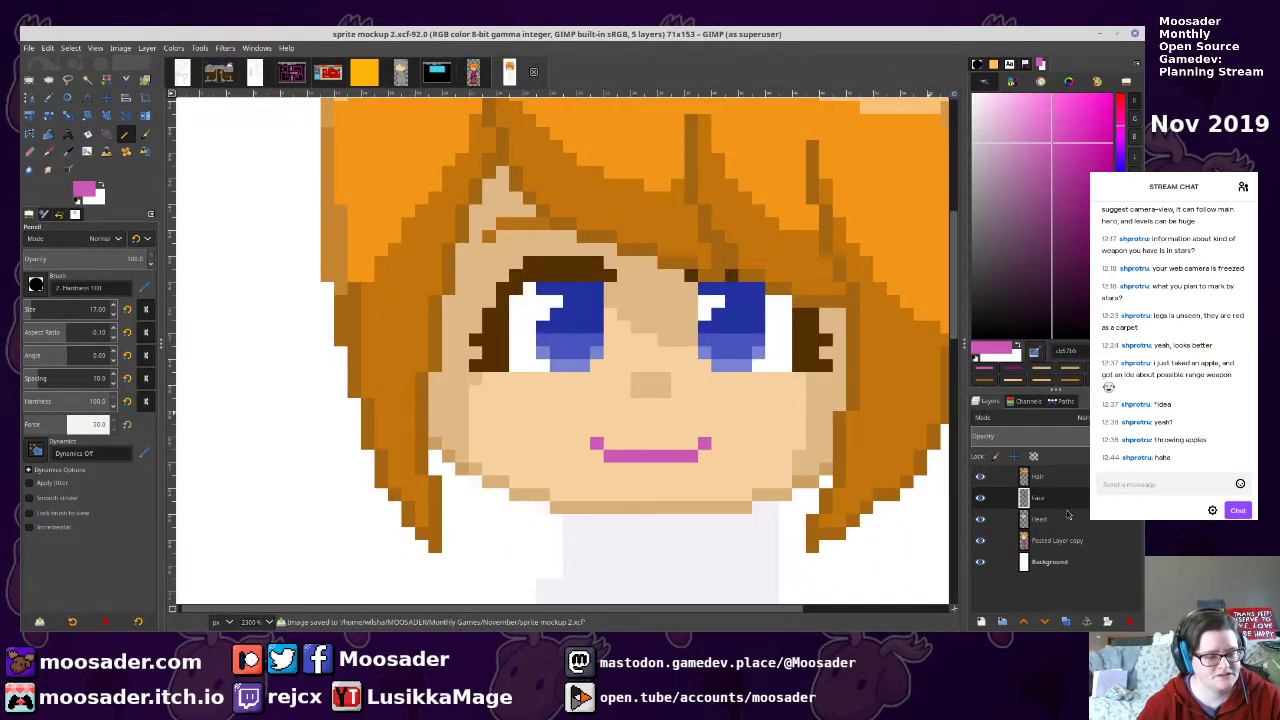
pyautogui.click(55, 309)
pyautogui.press('Return')
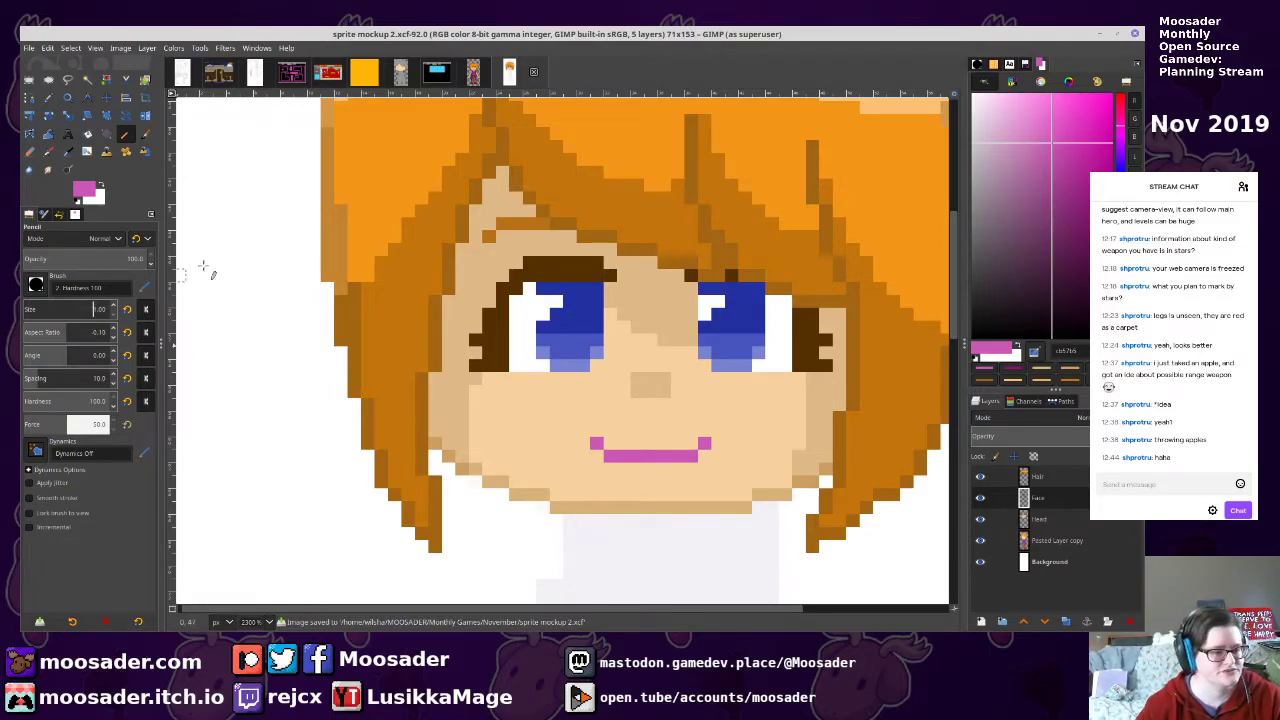
pyautogui.keyDown('ctrl'); pyautogui.click(933, 160); pyautogui.keyUp('ctrl')
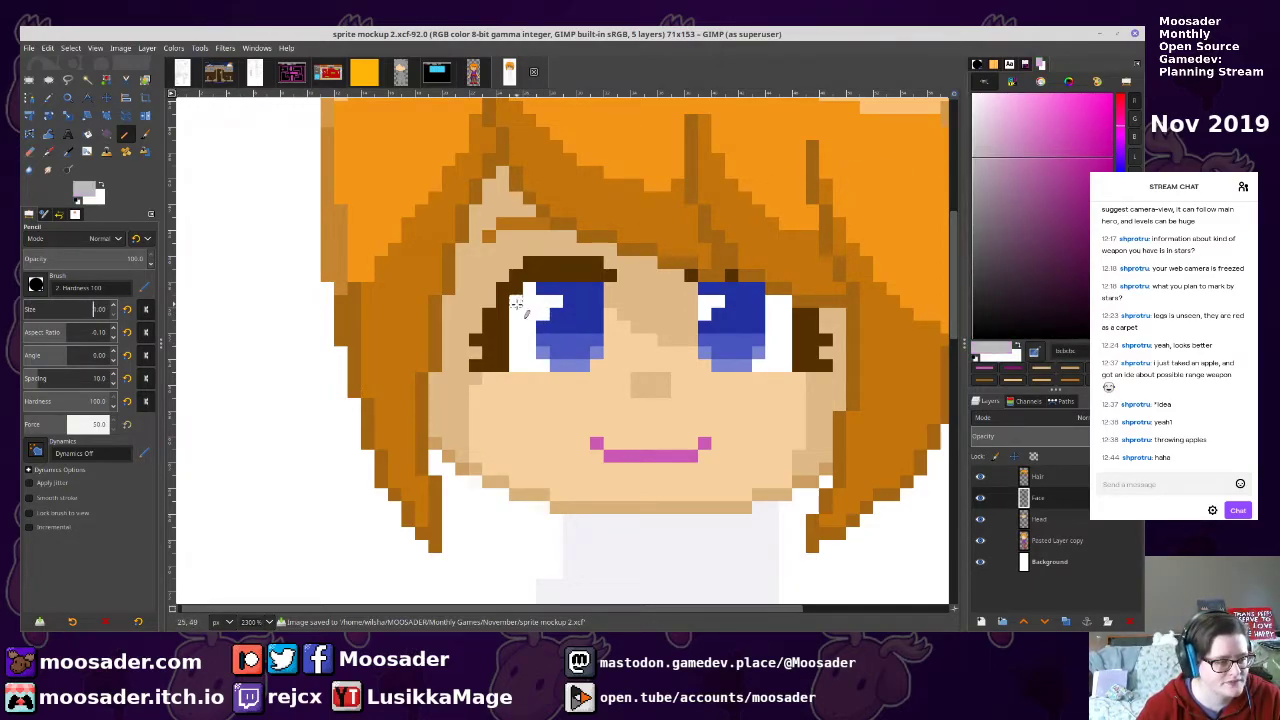
pyautogui.click(531, 287)
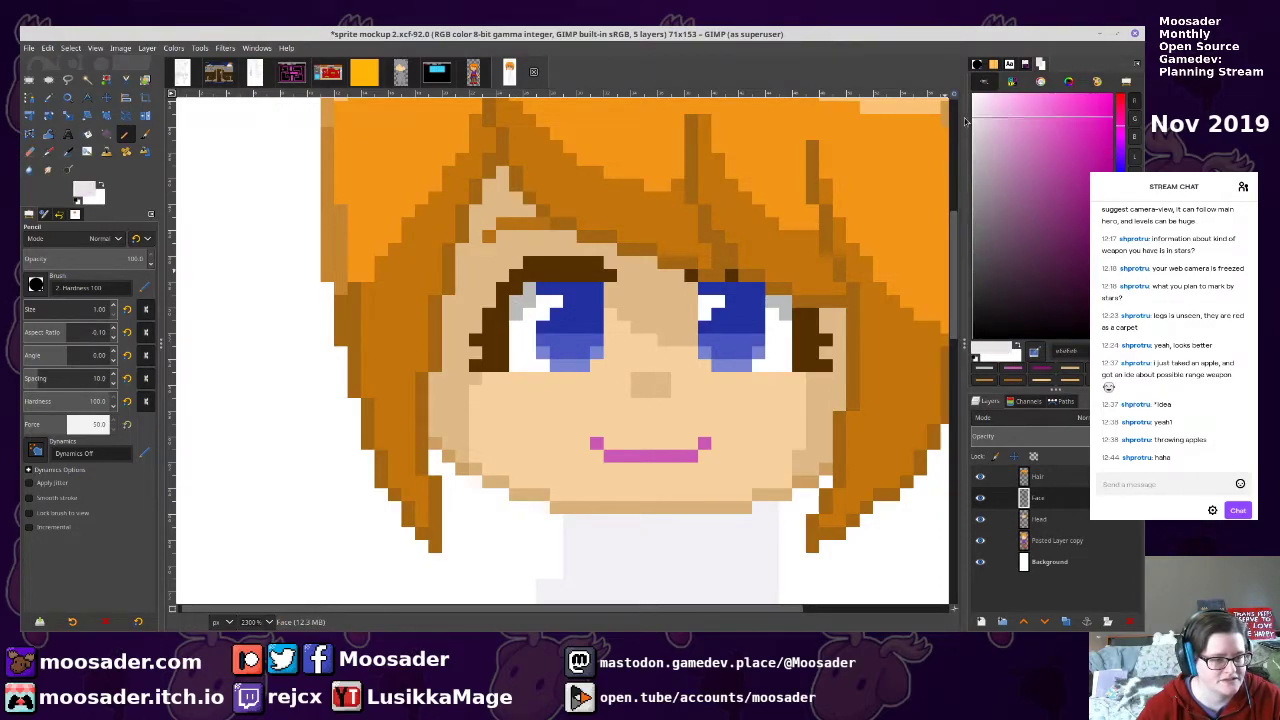
# Refill the shadows in both eye whites with a paler grey and save the file
pyautogui.hotkey('shift', 'b')
pyautogui.click(527, 300)
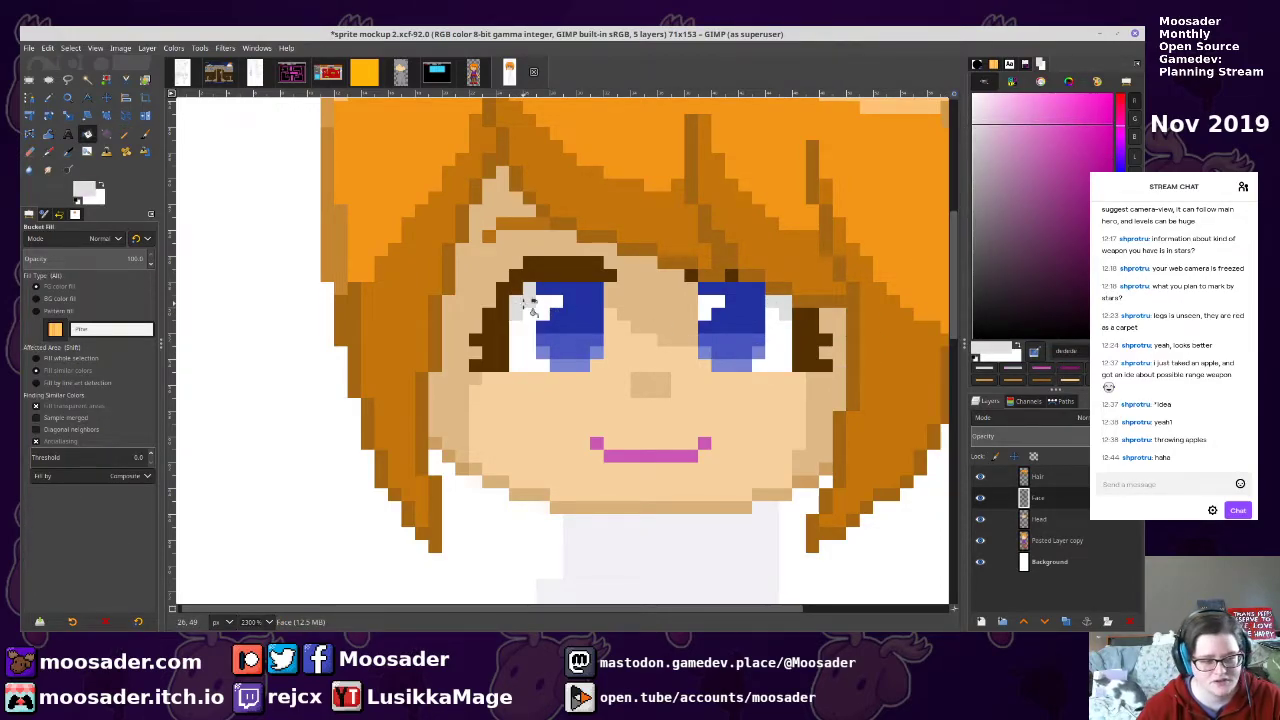
pyautogui.press('n')
pyautogui.hotkey('ctrl', 's')
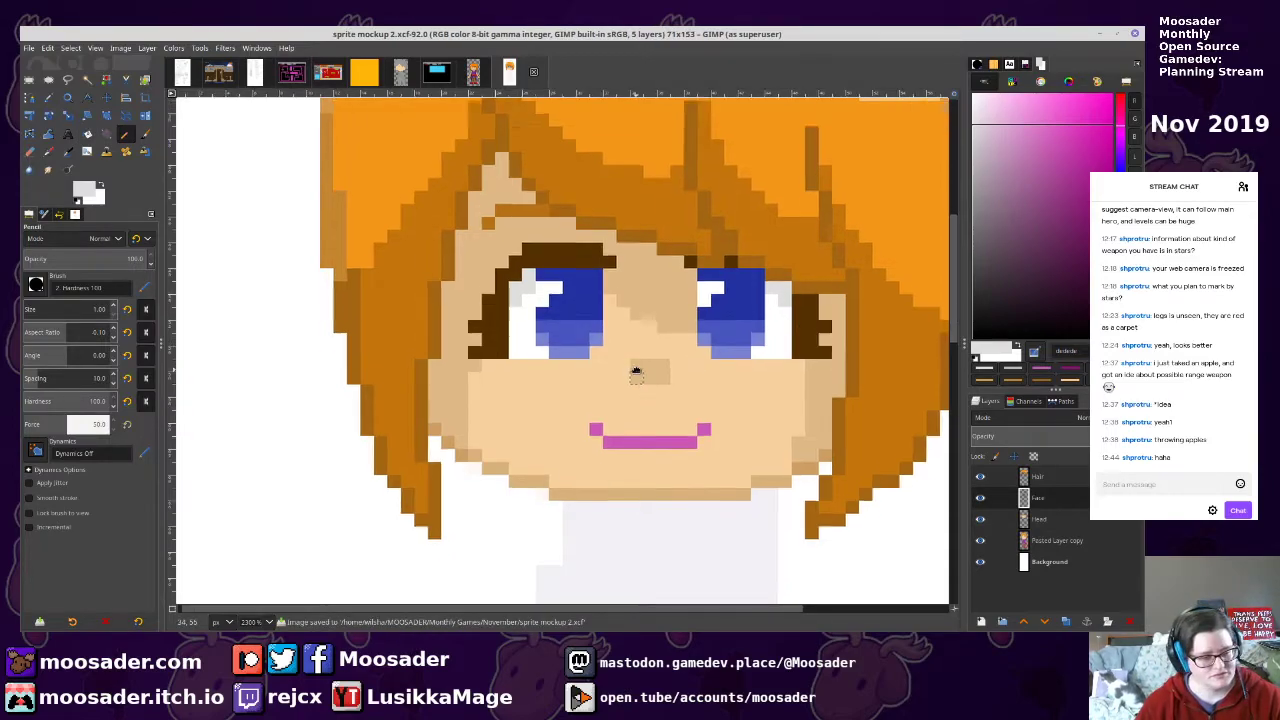
# Add a transparent layer named "Torso" directly above the Head layer
pyautogui.keyDown('ctrl'); pyautogui.scroll(-6, 634, 371); pyautogui.keyUp('ctrl')
pyautogui.keyDown('ctrl'); pyautogui.scroll(5, 660, 390); pyautogui.keyUp('ctrl')
pyautogui.keyDown('ctrl'); pyautogui.scroll(-4, 683, 443); pyautogui.keyUp('ctrl')
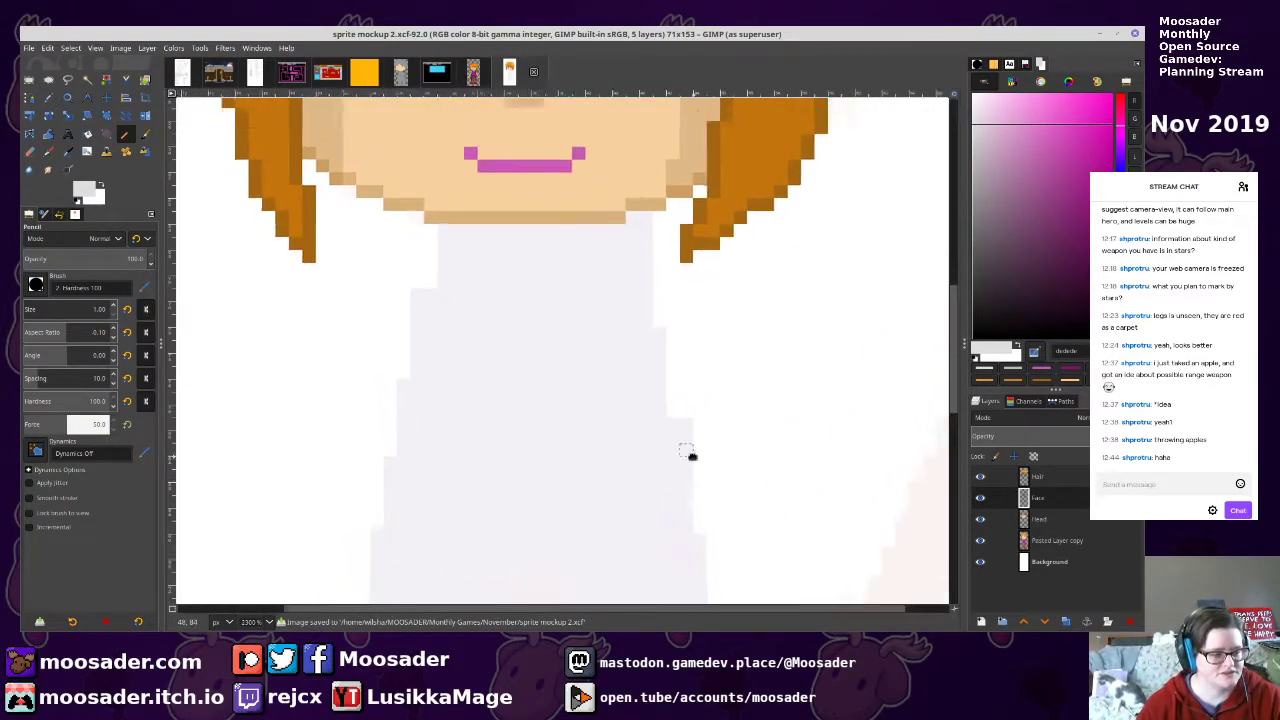
pyautogui.moveTo(724, 458); pyautogui.dragTo(690, 383)
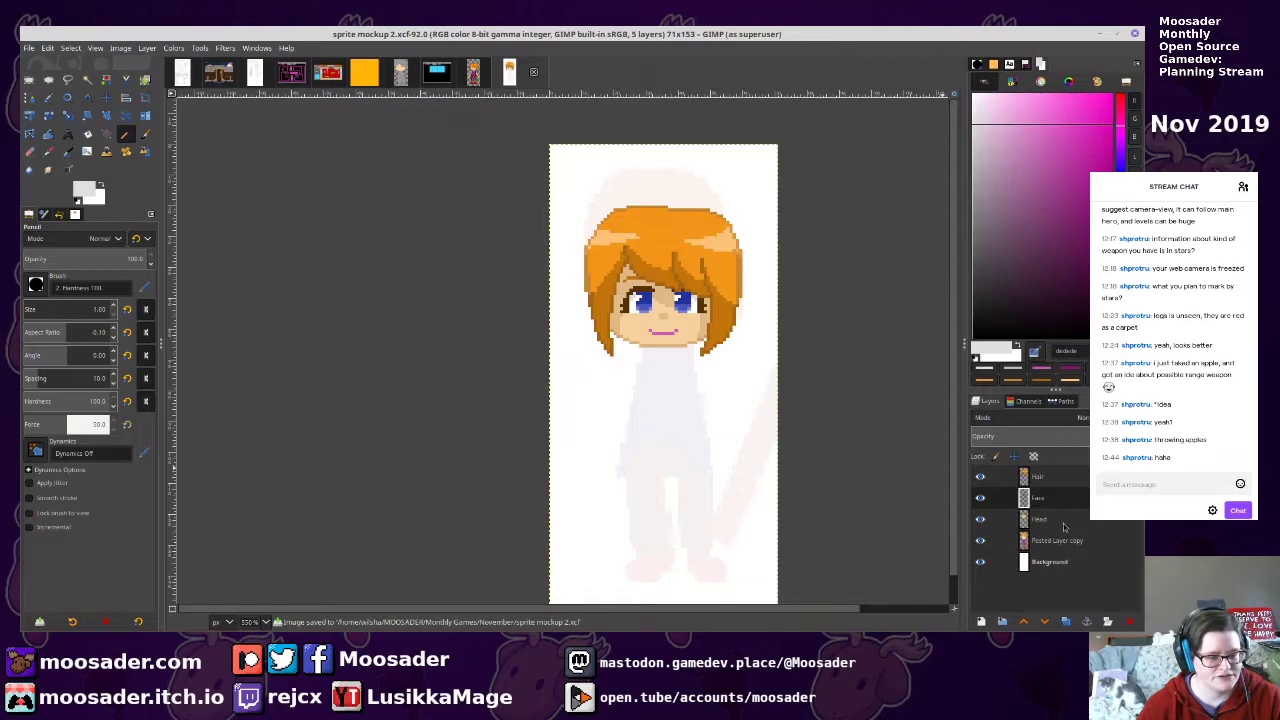
pyautogui.click(1067, 524)
pyautogui.click(982, 622)
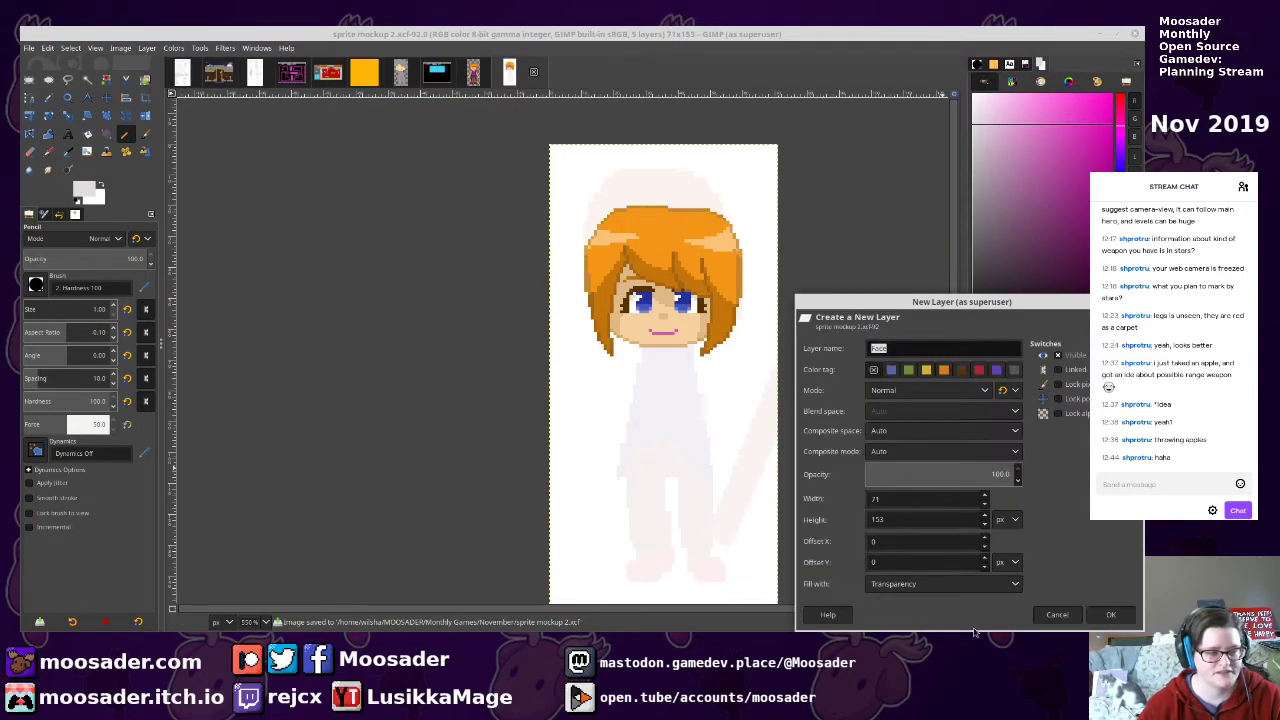
pyautogui.write('Tors')
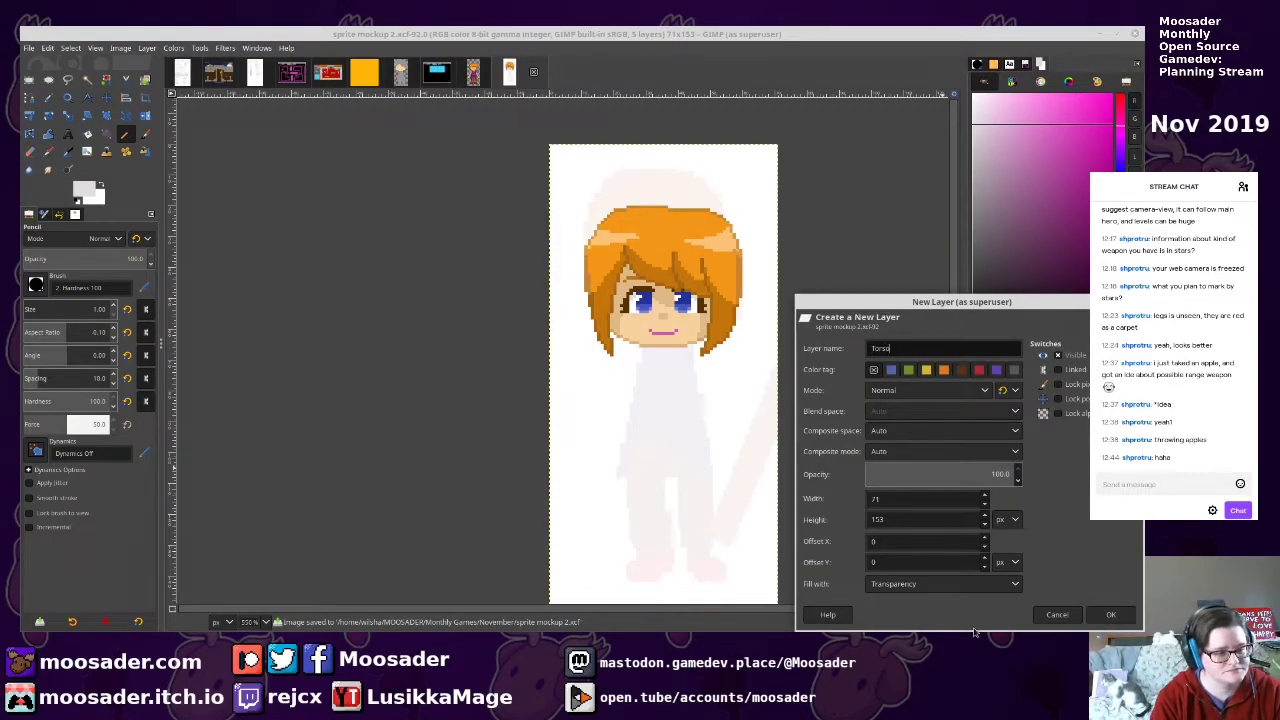
pyautogui.write('o')
pyautogui.press('Return')
# Sample the face's skin color and paint a filled neck shape below the chin on the Torso layer
pyautogui.scroll(2, 726, 432)
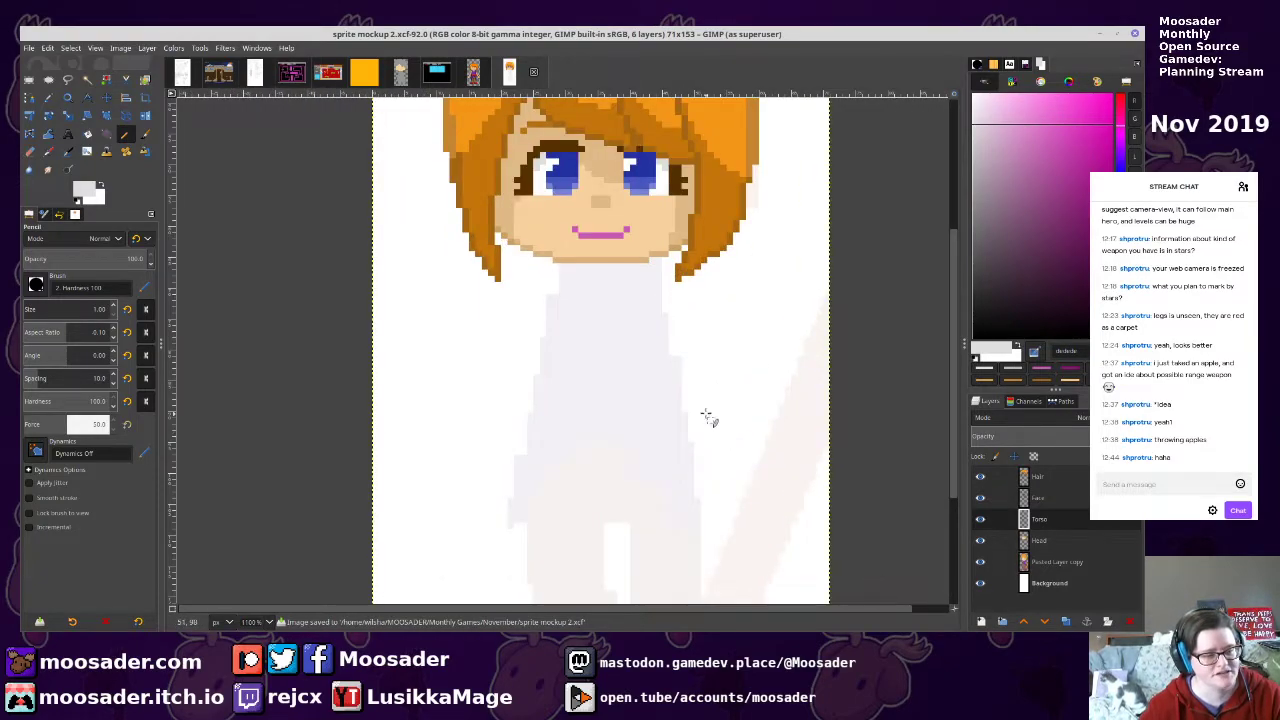
pyautogui.moveTo(700, 402); pyautogui.dragTo(793, 488)
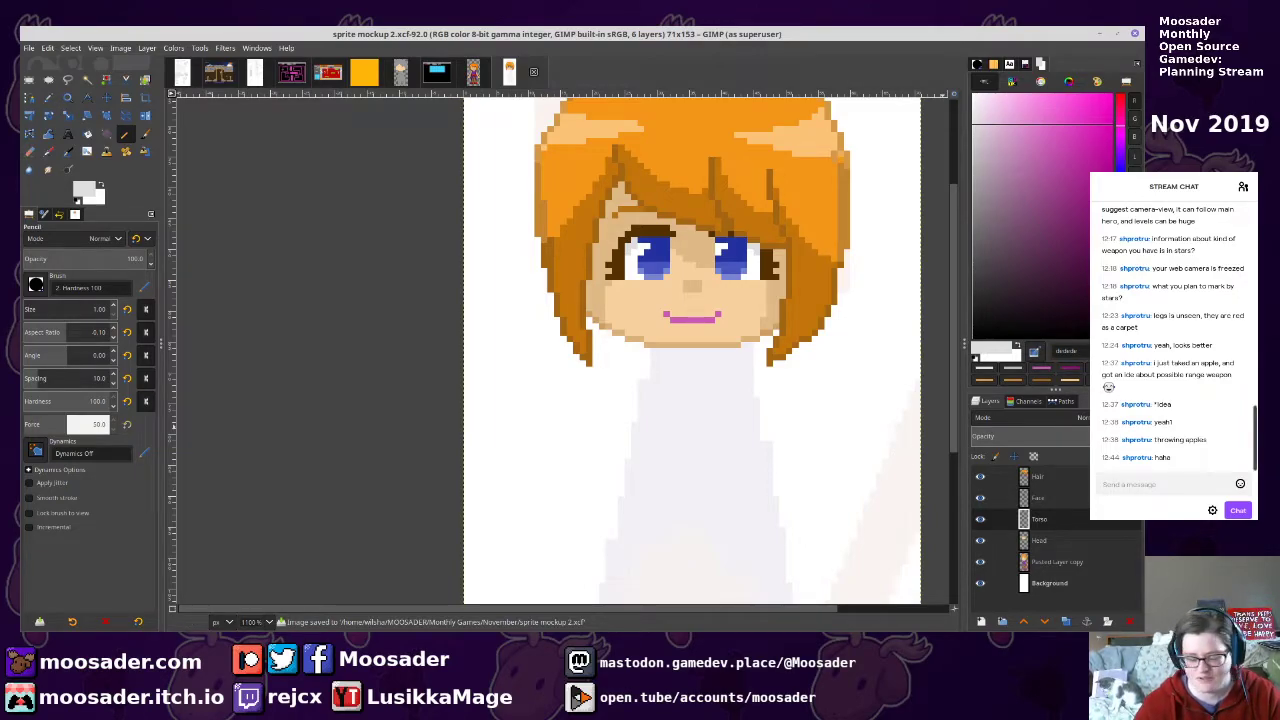
pyautogui.scroll(1, 698, 340)
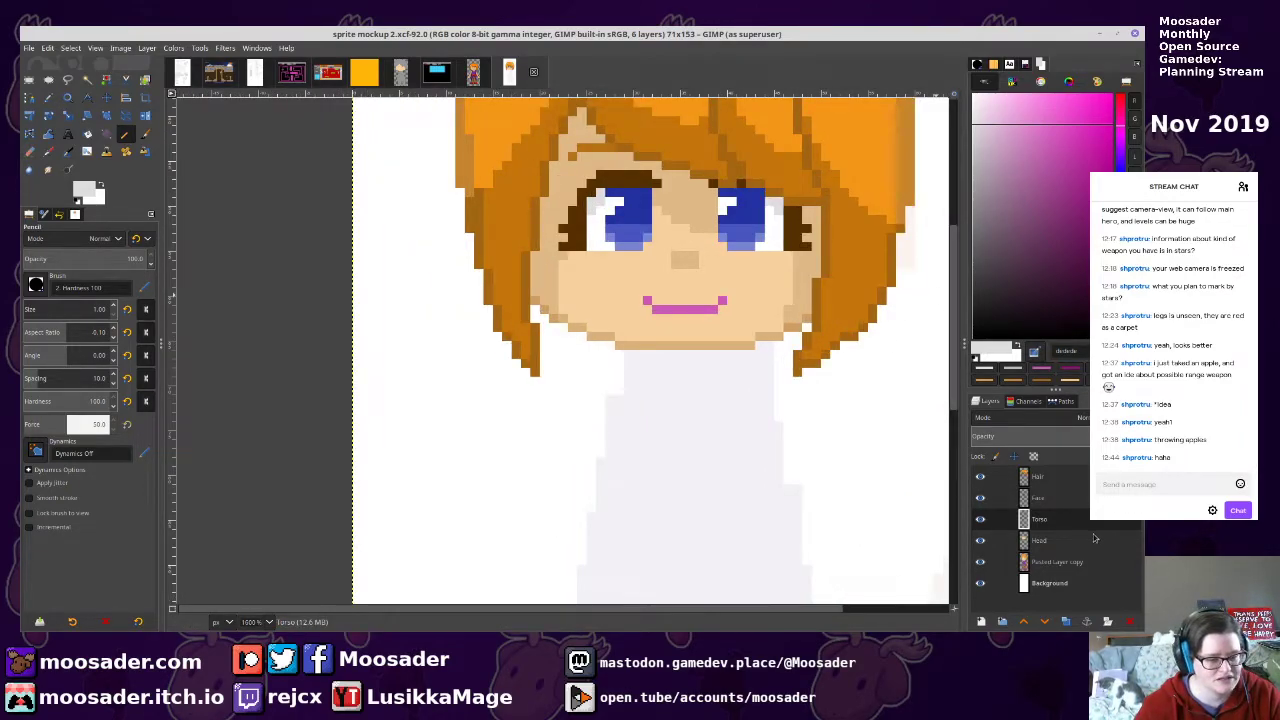
pyautogui.keyDown('ctrl'); pyautogui.click(704, 320); pyautogui.keyUp('ctrl')
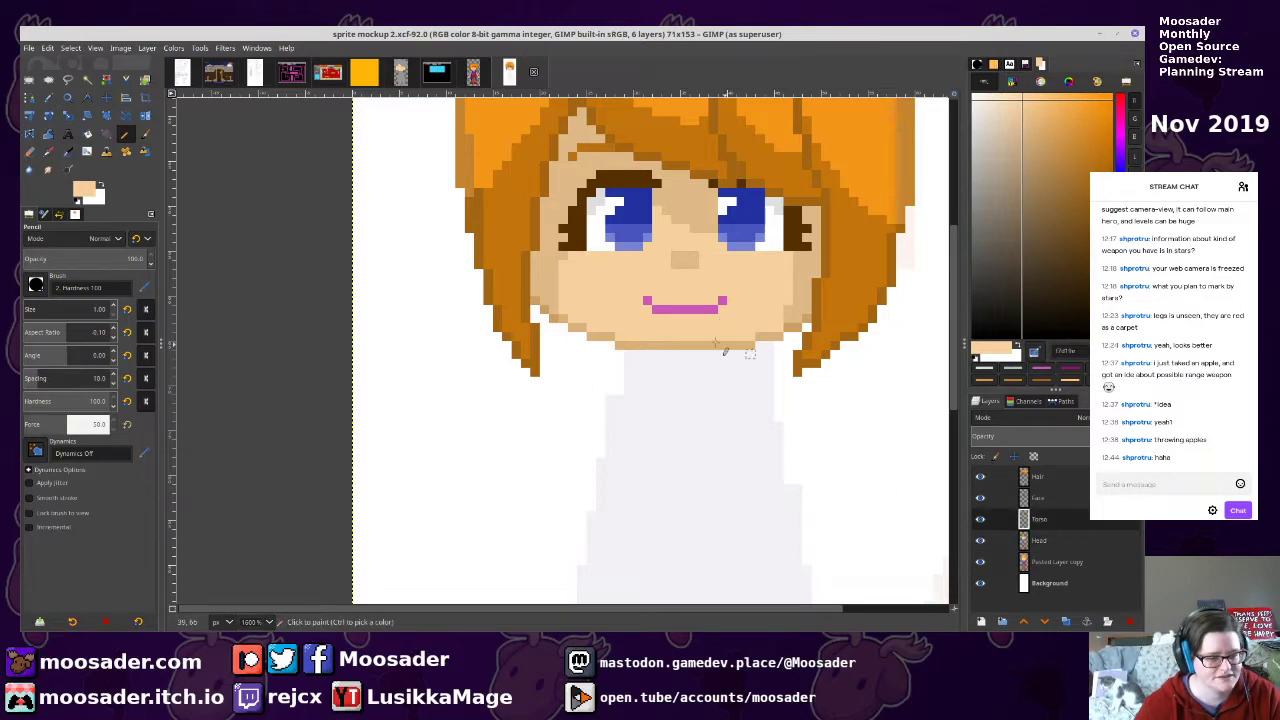
pyautogui.moveTo(640, 355)
pyautogui.mouseDown()
pyautogui.moveTo(734, 379)
pyautogui.moveTo(739, 365)
pyautogui.moveTo(668, 356)
pyautogui.mouseUp()
pyautogui.hotkey('shift', 'b')
pyautogui.click(685, 372)
pyautogui.press('n')
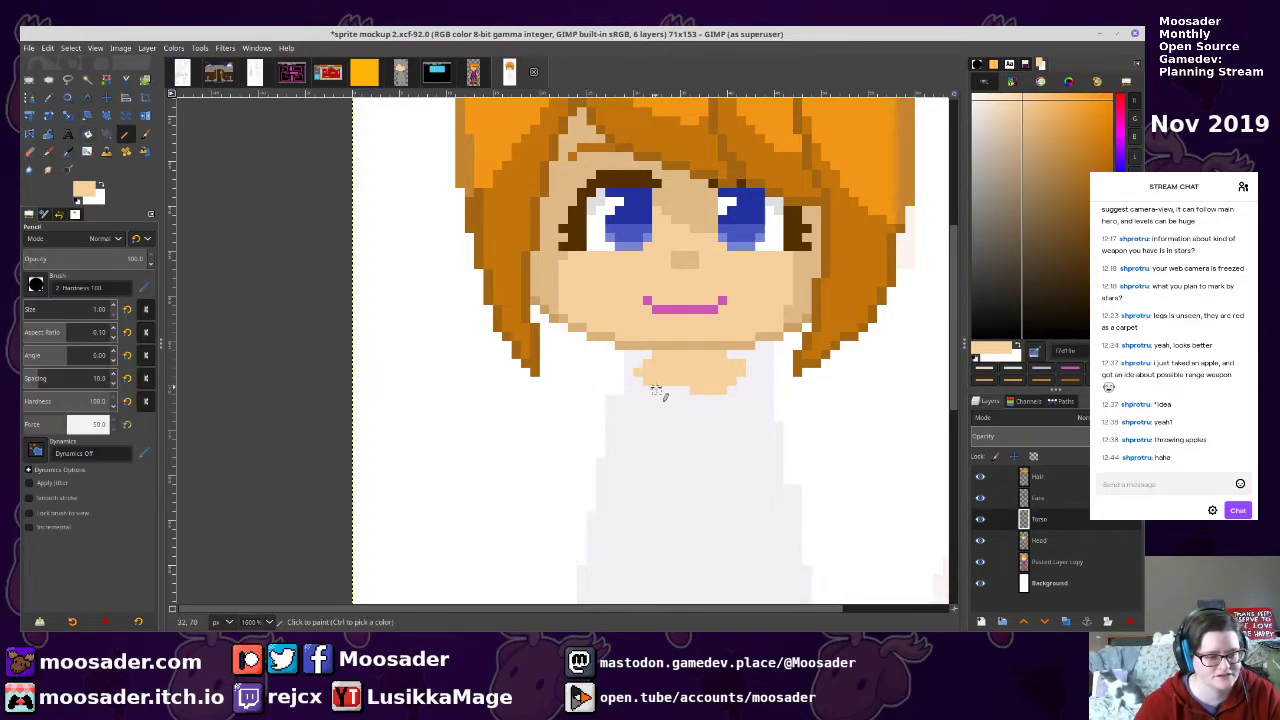
# Outline the sides and bottom of the neck in dark purple on the Torso layer as a neckline, and save the file
pyautogui.click(1045, 540)
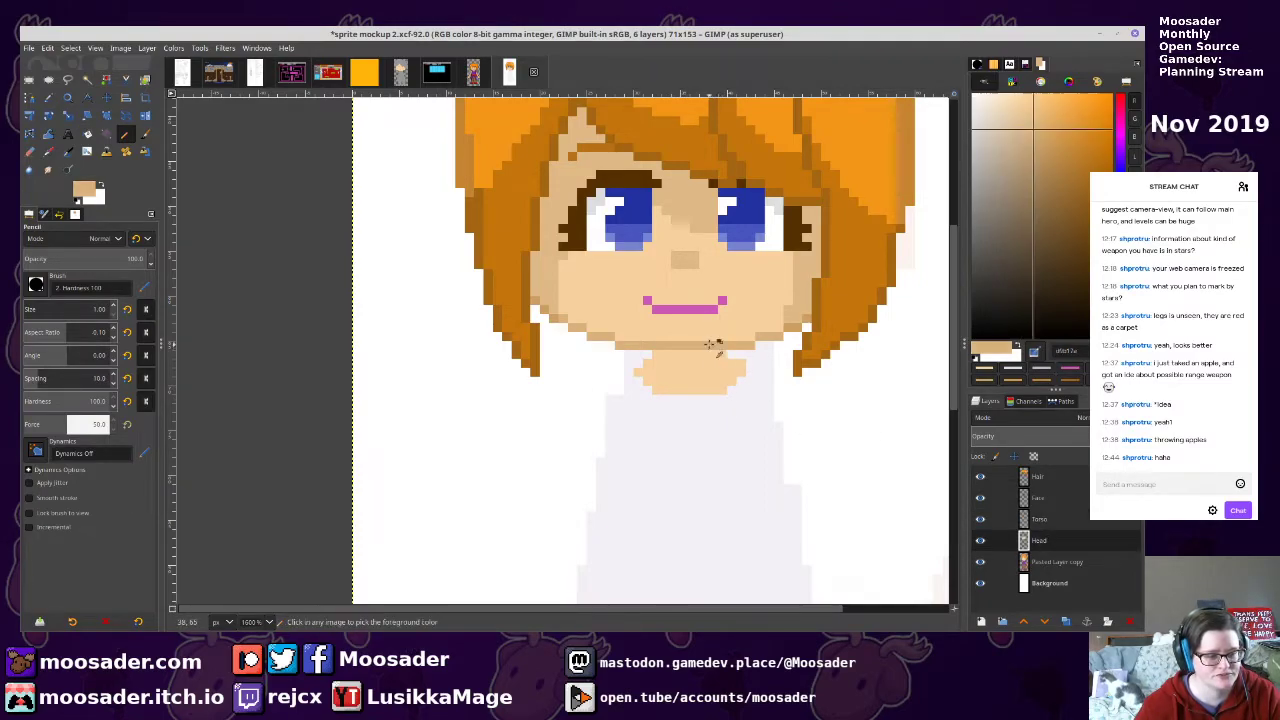
pyautogui.click(1045, 519)
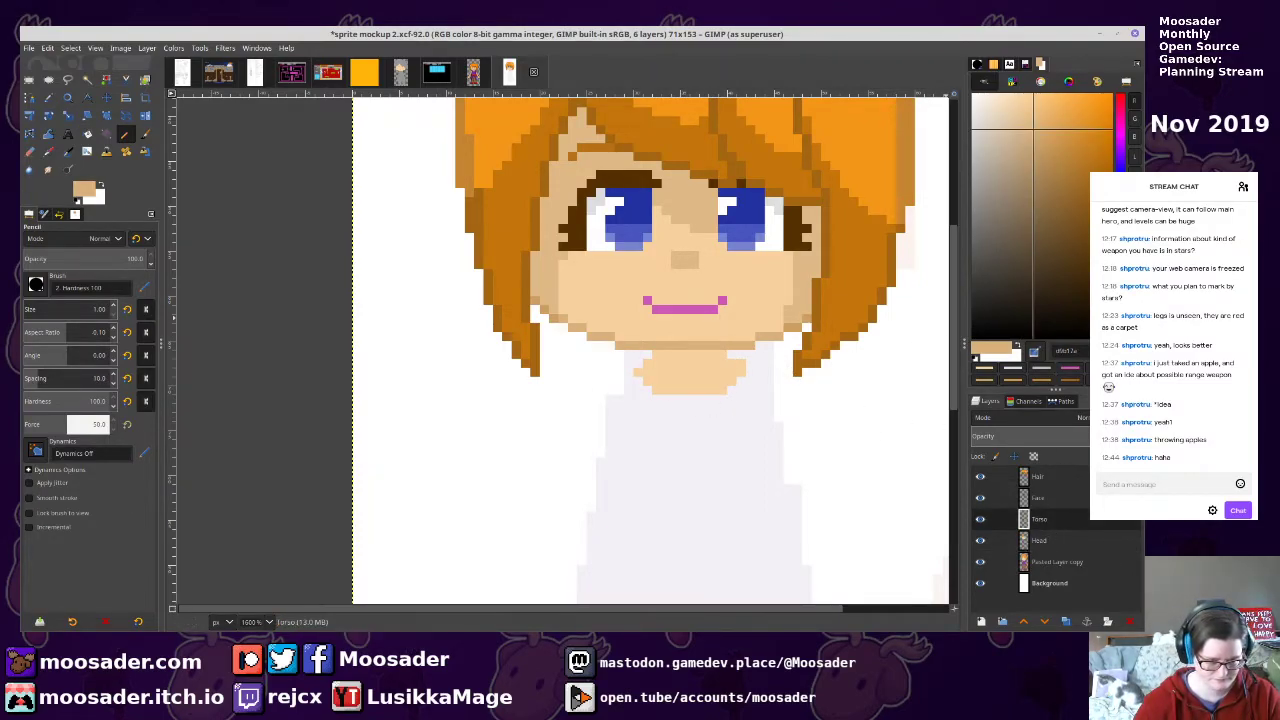
pyautogui.click(1120, 152)
pyautogui.click(1088, 148)
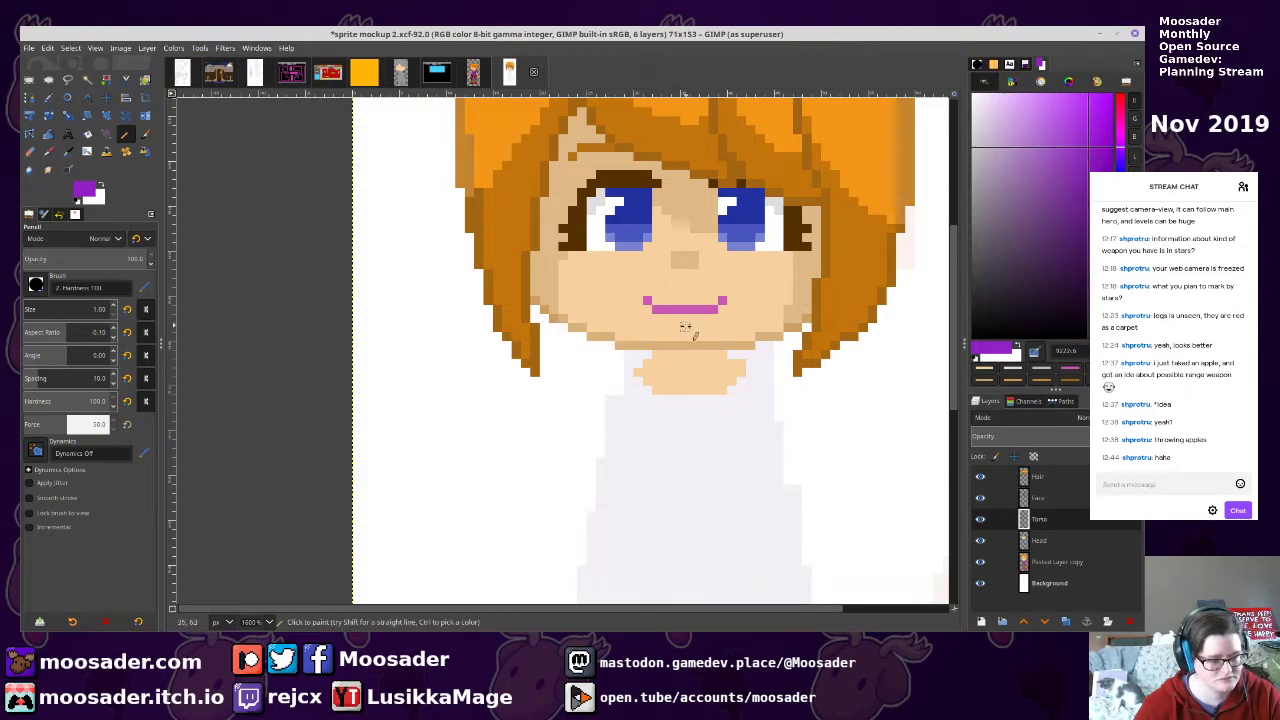
pyautogui.click(1066, 222)
pyautogui.moveTo(647, 355); pyautogui.dragTo(628, 372)
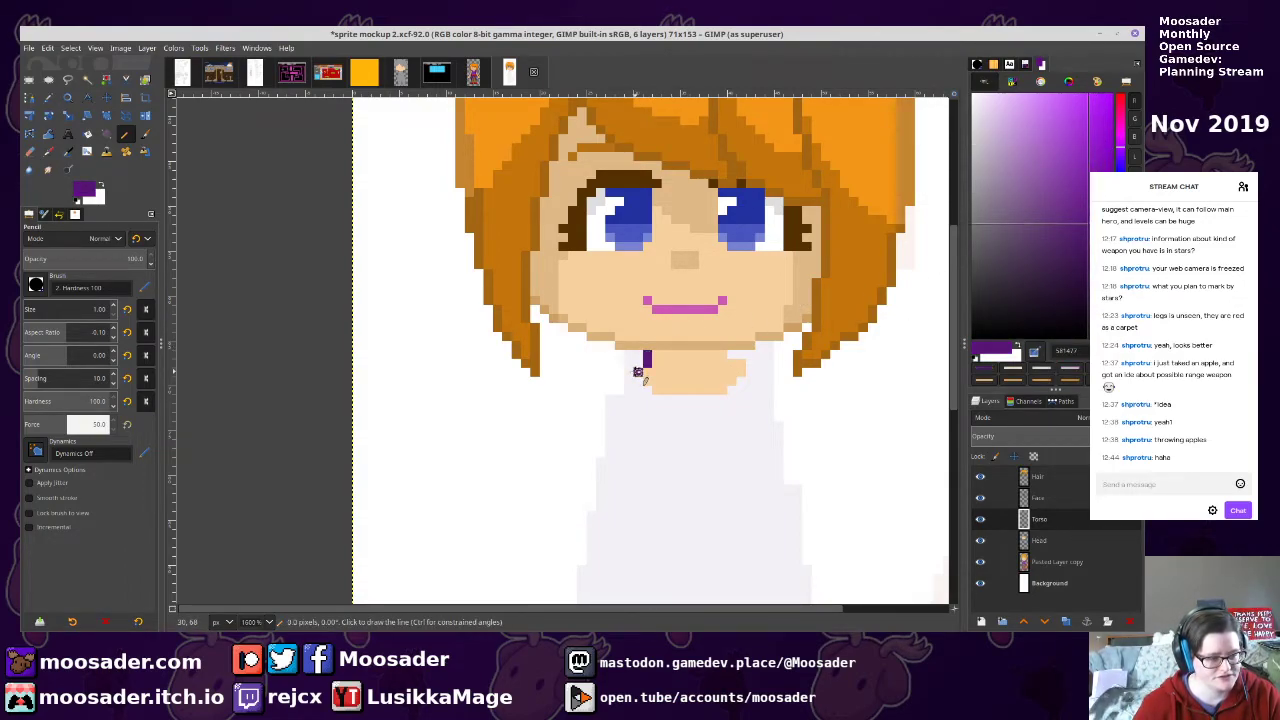
pyautogui.keyDown('shift'); pyautogui.click(723, 399); pyautogui.keyUp('shift')
pyautogui.keyDown('shift'); pyautogui.click(656, 399); pyautogui.keyUp('shift')
pyautogui.keyDown('shift'); pyautogui.click(628, 372); pyautogui.keyUp('shift')
pyautogui.hotkey('ctrl', 's')
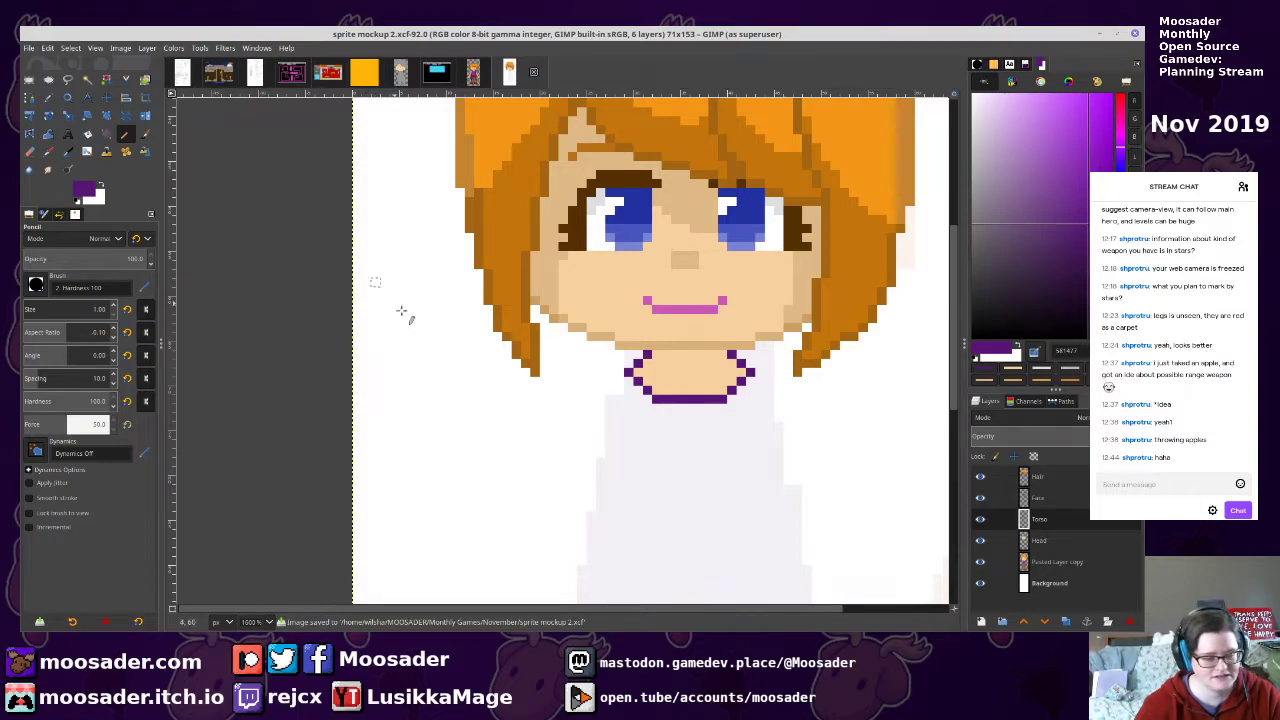
# Outline both sides of the torso and the split skirt with an inverted-V front opening in dark purple on the Torso layer
pyautogui.scroll(-2, 660, 370)
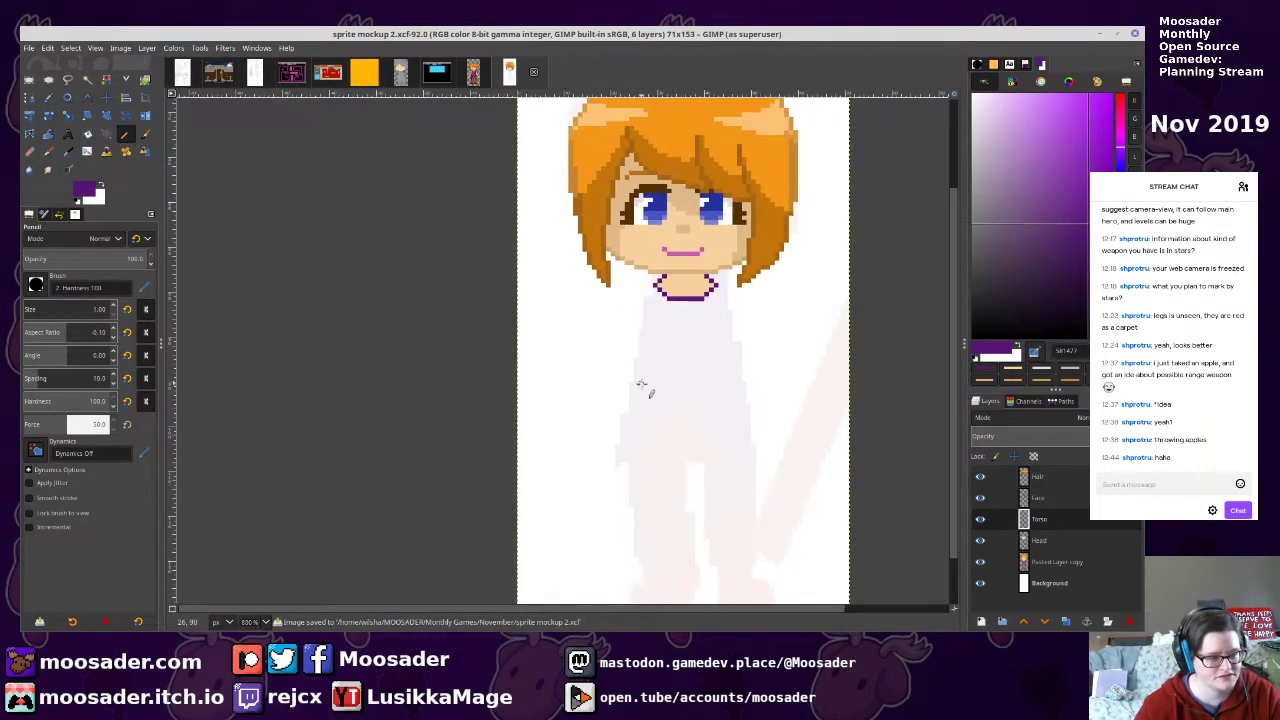
pyautogui.click(626, 334)
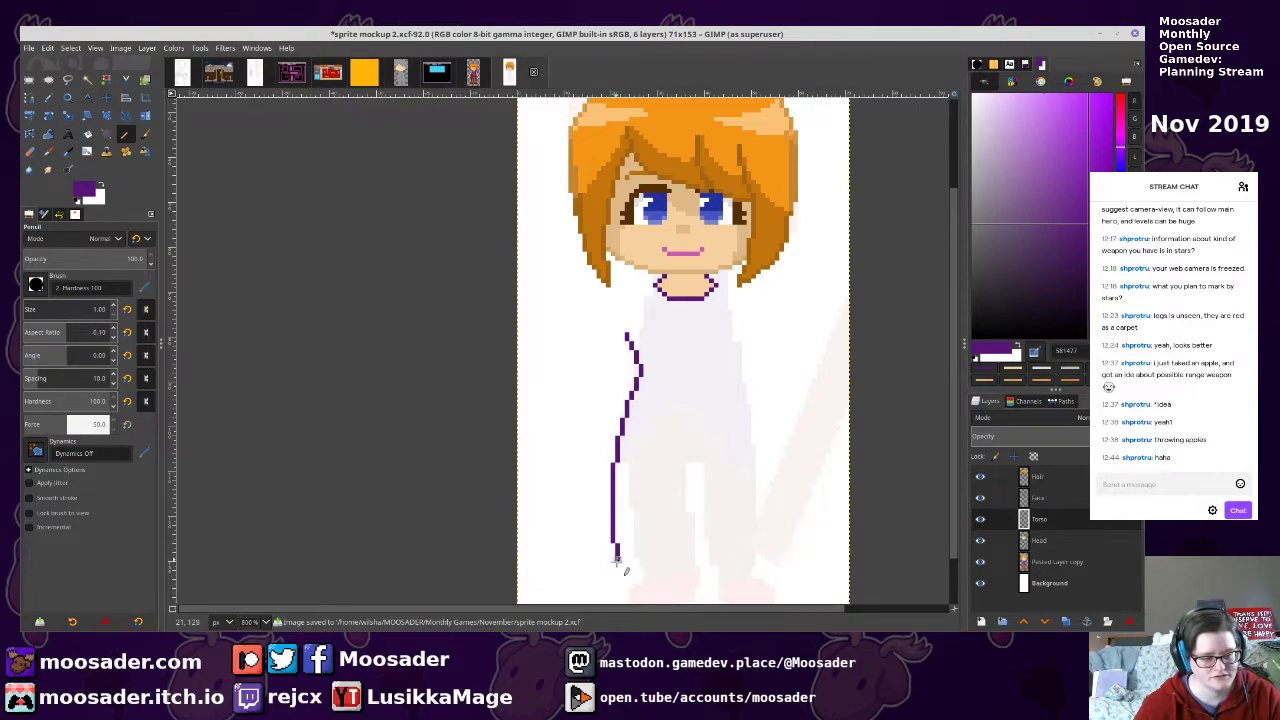
pyautogui.keyDown('shift'); pyautogui.click(658, 489); pyautogui.keyUp('shift')
pyautogui.keyDown('shift'); pyautogui.click(695, 432); pyautogui.keyUp('shift')
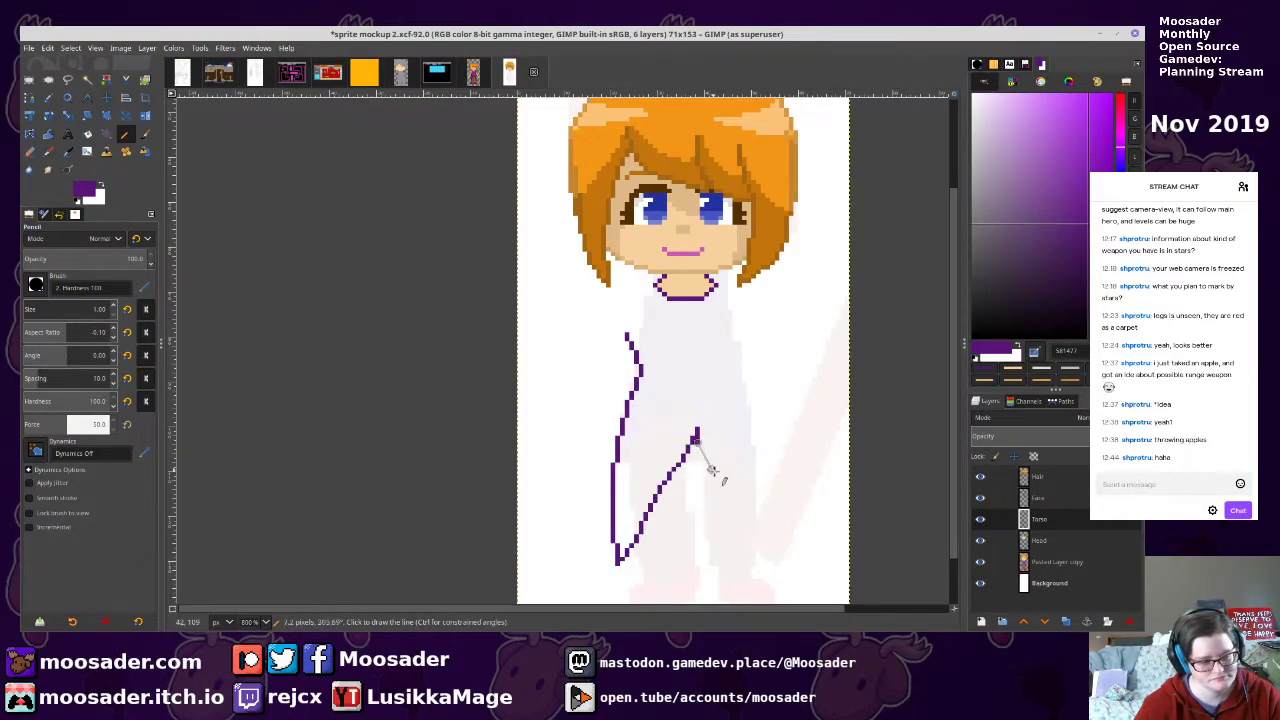
pyautogui.keyDown('shift'); pyautogui.click(753, 557); pyautogui.keyUp('shift')
pyautogui.keyDown('shift'); pyautogui.click(753, 392); pyautogui.keyUp('shift')
pyautogui.keyDown('shift'); pyautogui.click(751, 318); pyautogui.keyUp('shift')
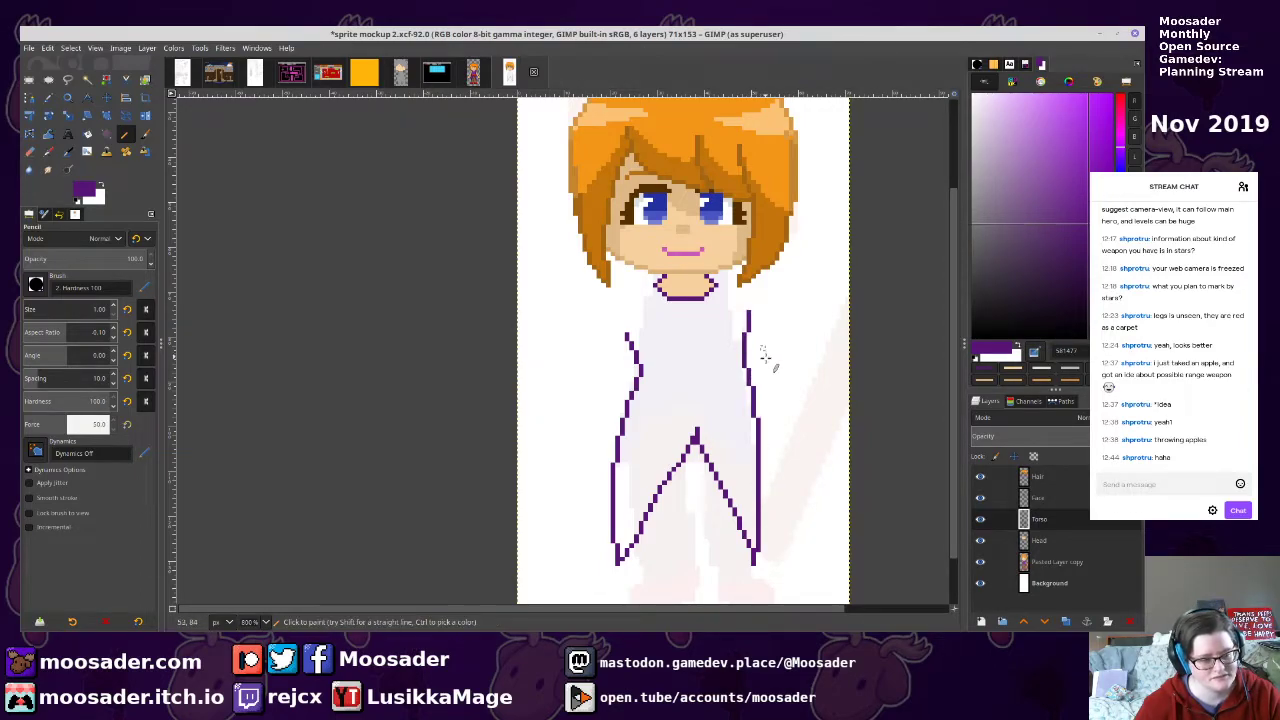
# Outline a slanted waist sash in dark red between the two purple side lines, recoloring the side pixels along it
pyautogui.scroll(1, 757, 349)
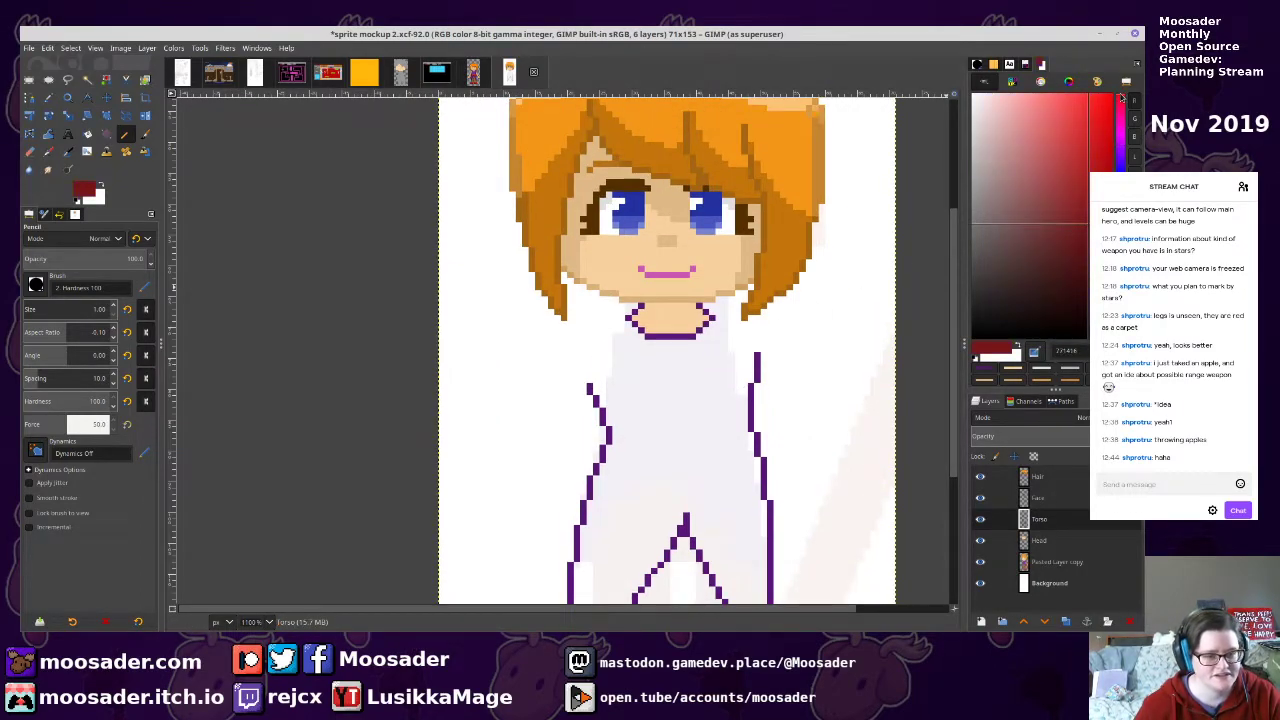
pyautogui.scroll(1, 886, 417)
pyautogui.scroll(1, 458, 375)
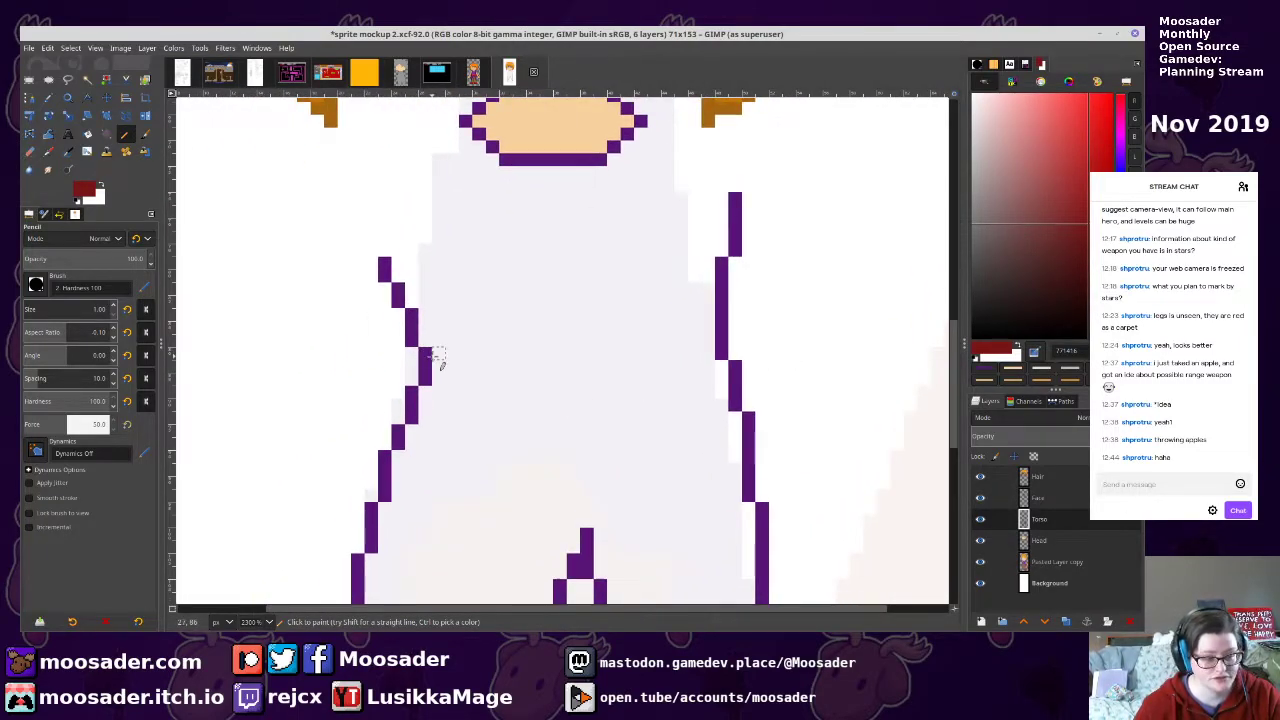
pyautogui.moveTo(431, 356)
pyautogui.mouseDown()
pyautogui.moveTo(560, 397)
pyautogui.moveTo(685, 405)
pyautogui.mouseUp()
pyautogui.keyDown('shift'); pyautogui.click(731, 379); pyautogui.keyUp('shift')
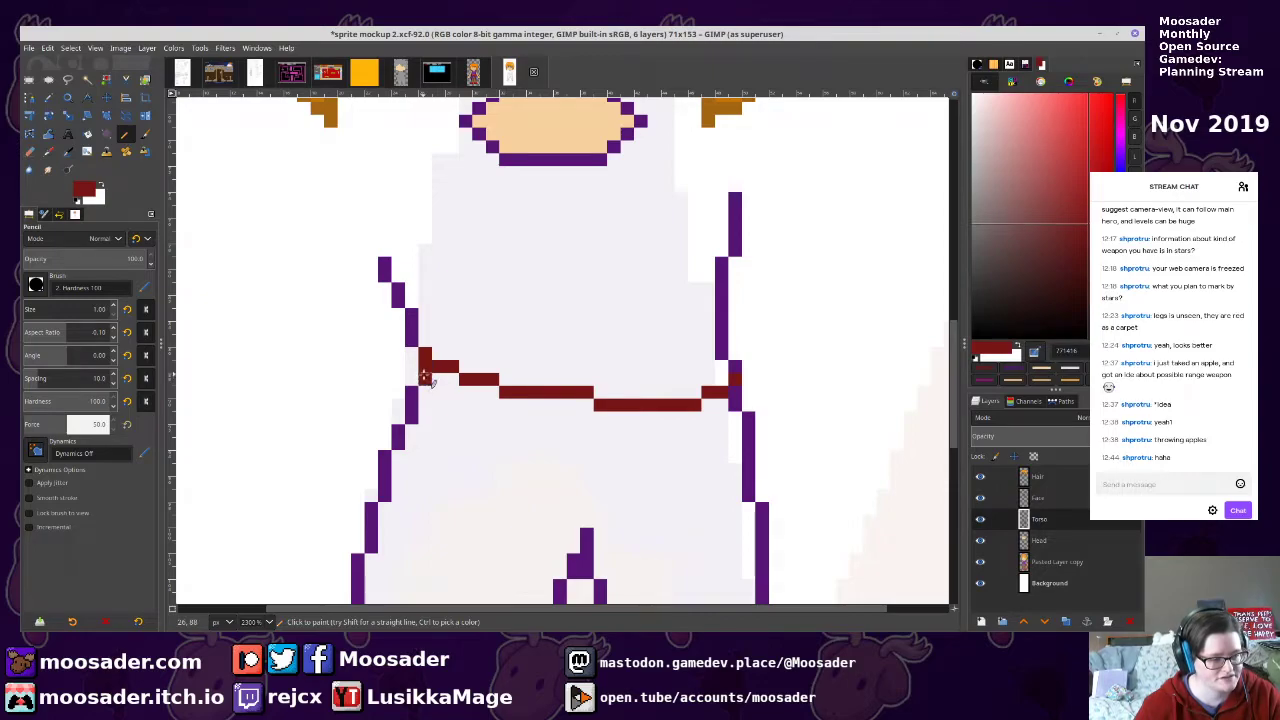
pyautogui.moveTo(418, 430)
pyautogui.mouseDown()
pyautogui.moveTo(452, 457)
pyautogui.moveTo(540, 494)
pyautogui.mouseUp()
pyautogui.keyDown('shift'); pyautogui.click(740, 533); pyautogui.keyUp('shift')
pyautogui.keyDown('shift'); pyautogui.click(761, 520); pyautogui.keyUp('shift')
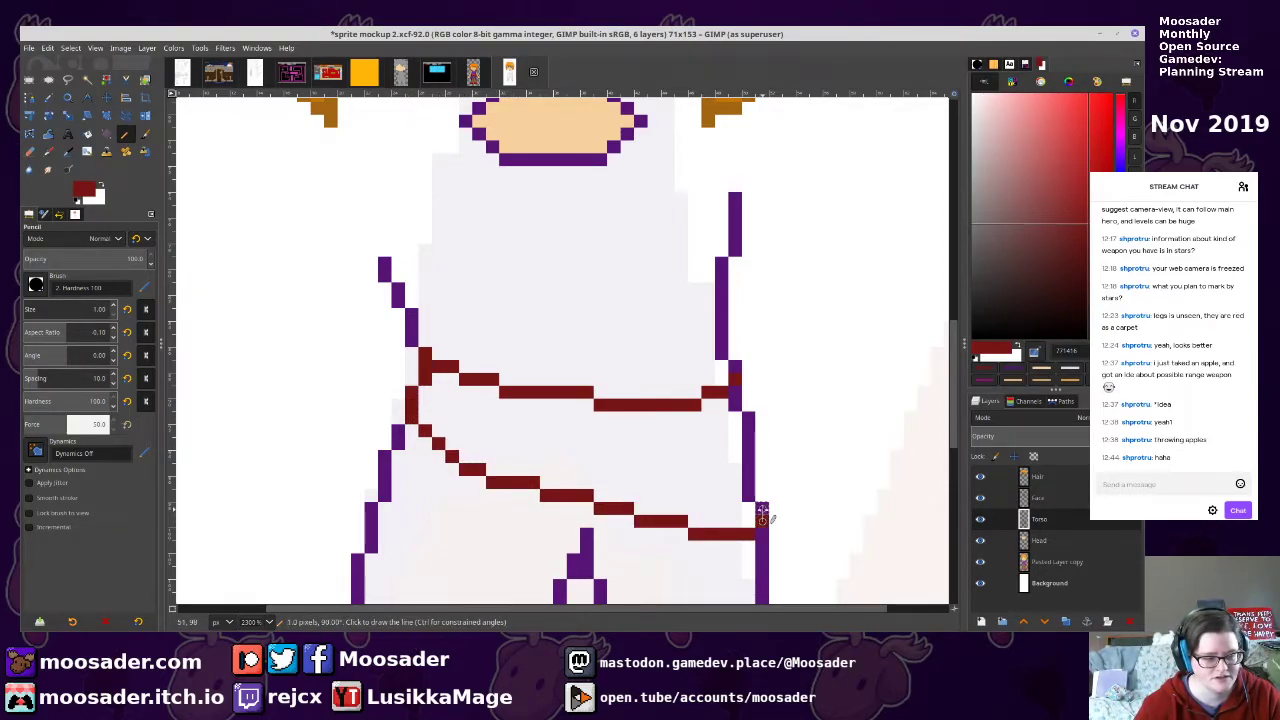
pyautogui.moveTo(735, 404); pyautogui.dragTo(735, 391)
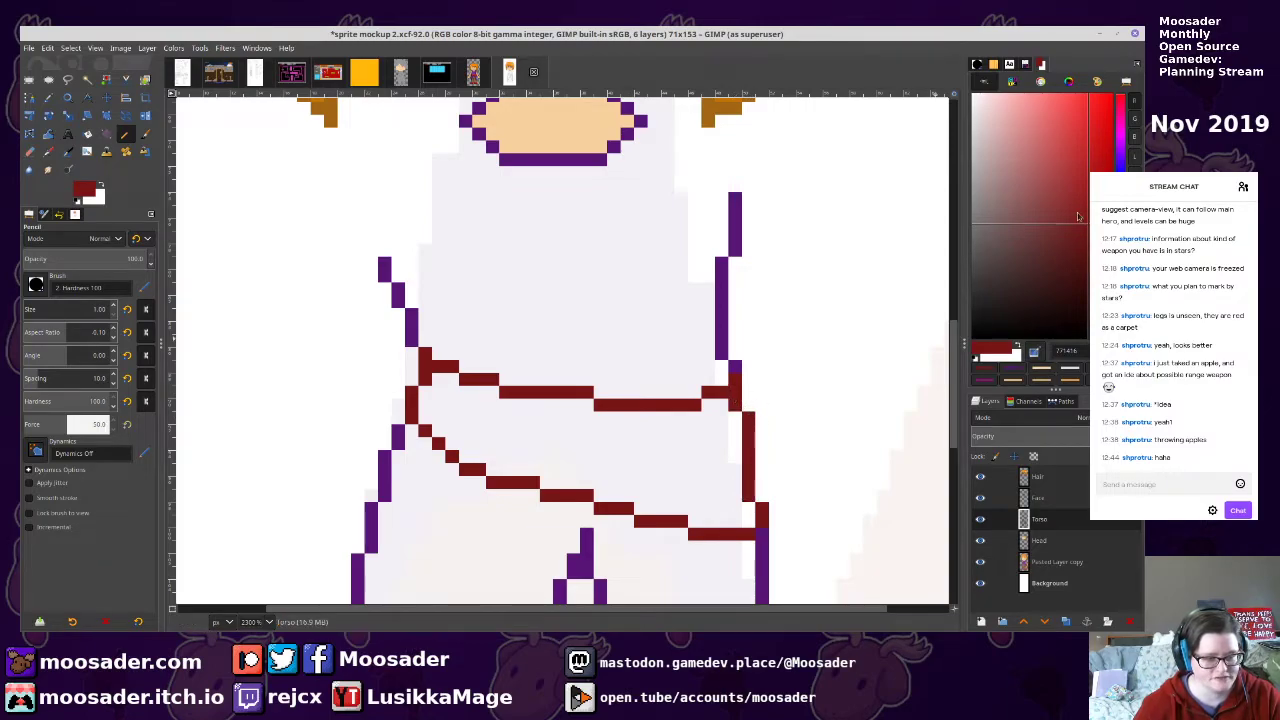
# Fill the waist sash with a lighter red and save the file
pyautogui.click(1070, 157)
pyautogui.hotkey('shift', 'b')
pyautogui.click(656, 452)
pyautogui.press('n')
pyautogui.scroll(-4, 654, 457)
pyautogui.hotkey('ctrl', 's')
# Choose a dark brown (955320) and outline both trouser legs below the skirt opening
pyautogui.moveTo(668, 502); pyautogui.dragTo(698, 393)
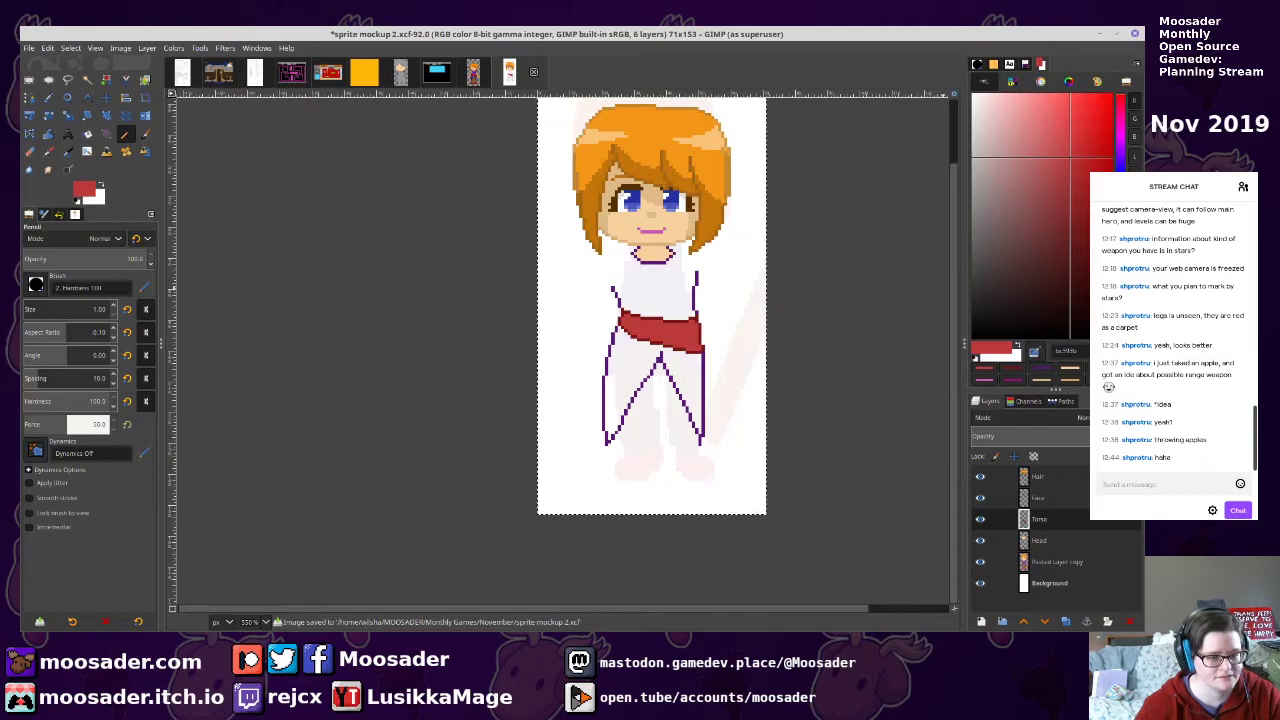
pyautogui.click(1120, 321)
pyautogui.moveTo(1074, 248); pyautogui.dragTo(1082, 194)
pyautogui.scroll(3, 605, 462)
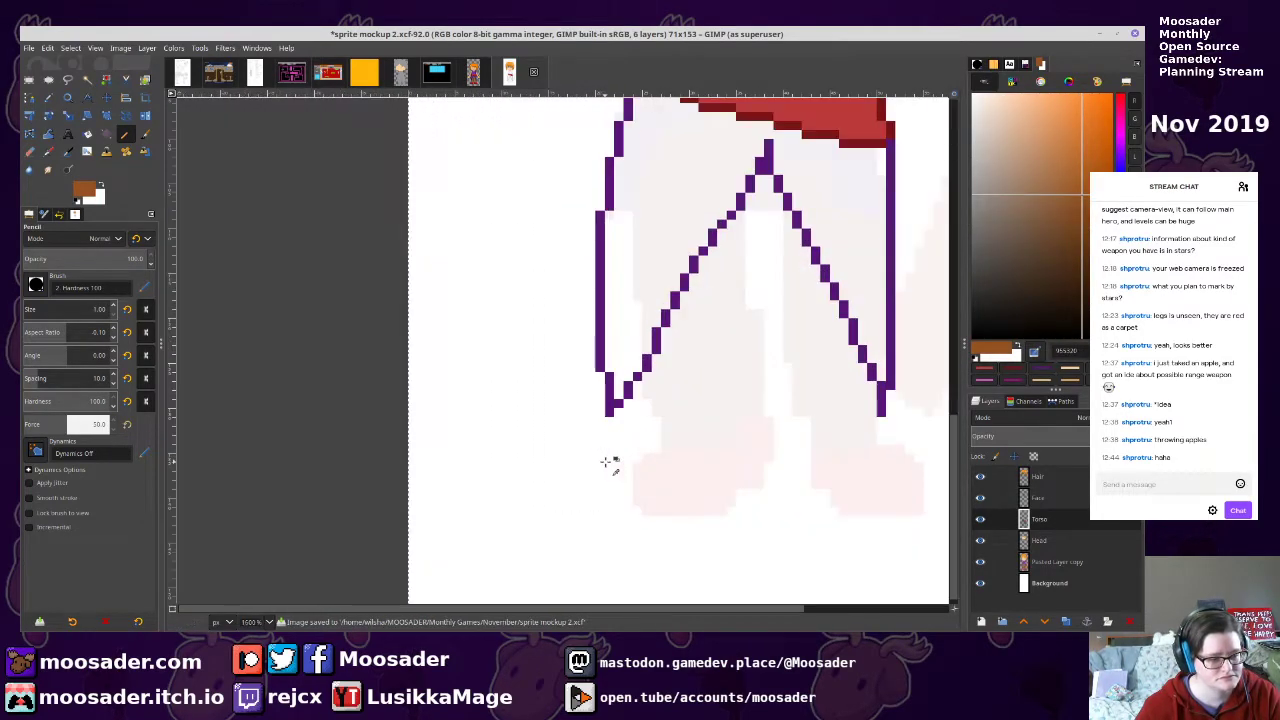
pyautogui.moveTo(608, 420)
pyautogui.mouseDown()
pyautogui.moveTo(617, 492)
pyautogui.moveTo(703, 479)
pyautogui.moveTo(731, 448)
pyautogui.mouseUp()
pyautogui.keyDown('shift'); pyautogui.click(740, 325); pyautogui.keyUp('shift')
pyautogui.keyDown('shift'); pyautogui.click(750, 200); pyautogui.keyUp('shift')
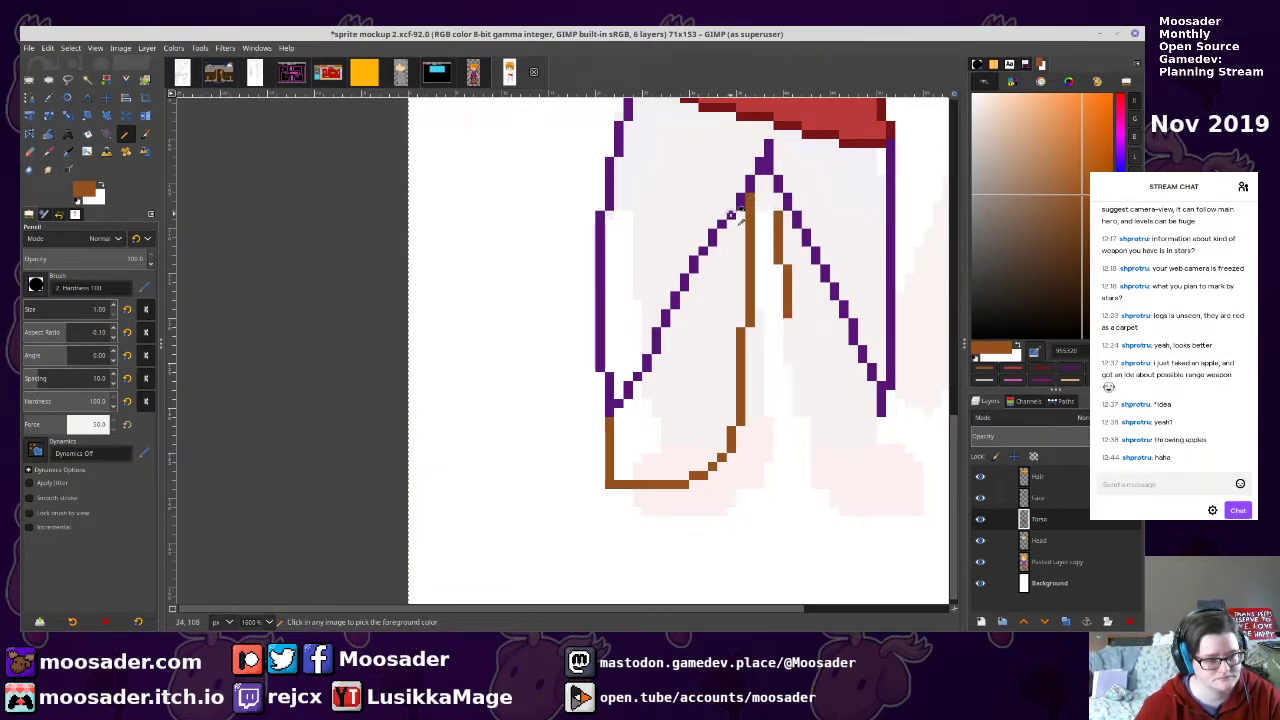
pyautogui.moveTo(778, 198)
pyautogui.mouseDown()
pyautogui.moveTo(778, 466)
pyautogui.moveTo(827, 493)
pyautogui.moveTo(892, 466)
pyautogui.mouseUp()
pyautogui.keyDown('shift'); pyautogui.click(883, 403); pyautogui.keyUp('shift')
# Fill both trouser legs with a lighter brown and save the file
pyautogui.click(1035, 163)
pyautogui.hotkey('shift', 'b')
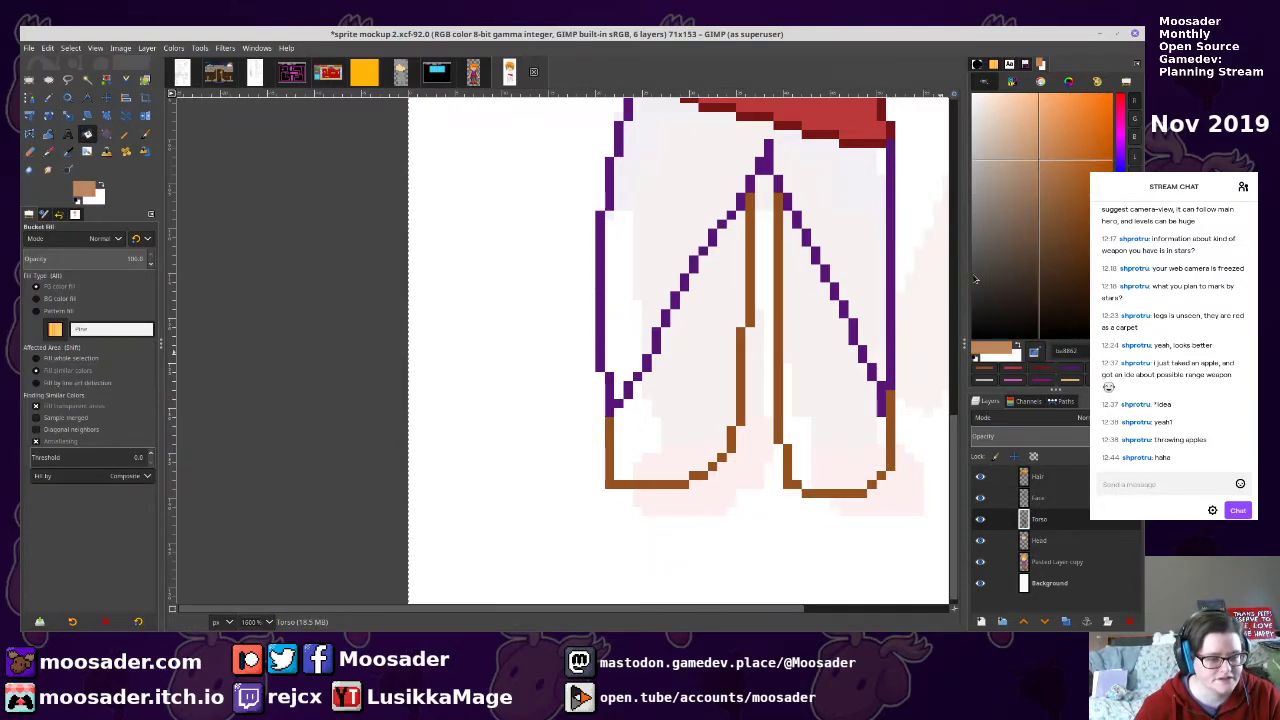
pyautogui.click(794, 371)
pyautogui.click(714, 391)
pyautogui.hotkey('ctrl', 's')
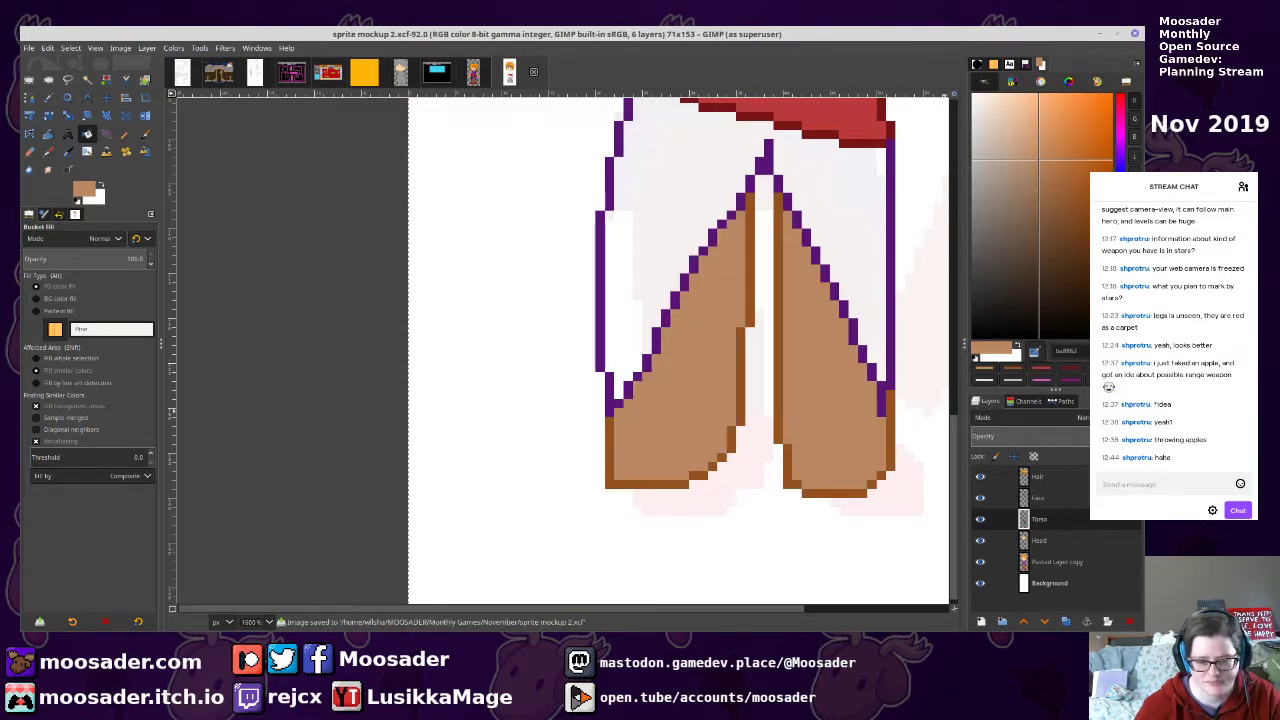
# Open ayne.bmp from the Lenxion folder in the image editor and examine the front-facing sprite's clothing and proportions
pyautogui.hotkey('alt', 'Tab')
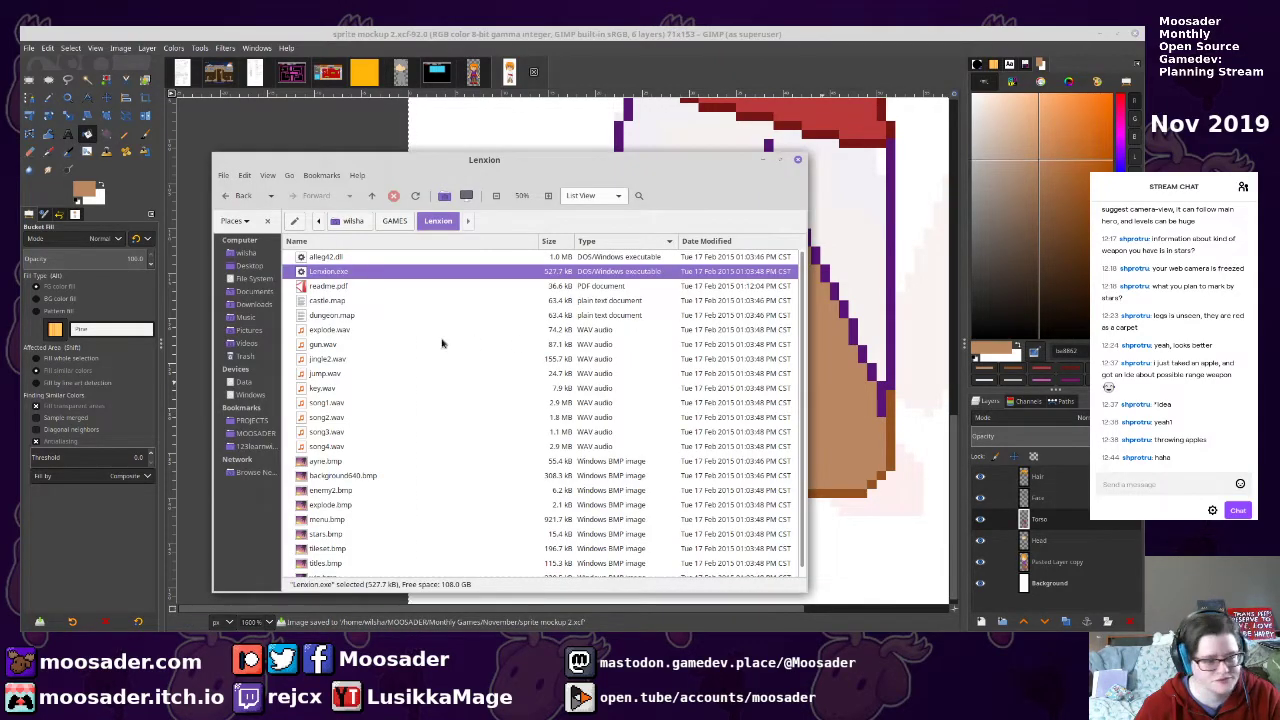
pyautogui.doubleClick(328, 462)
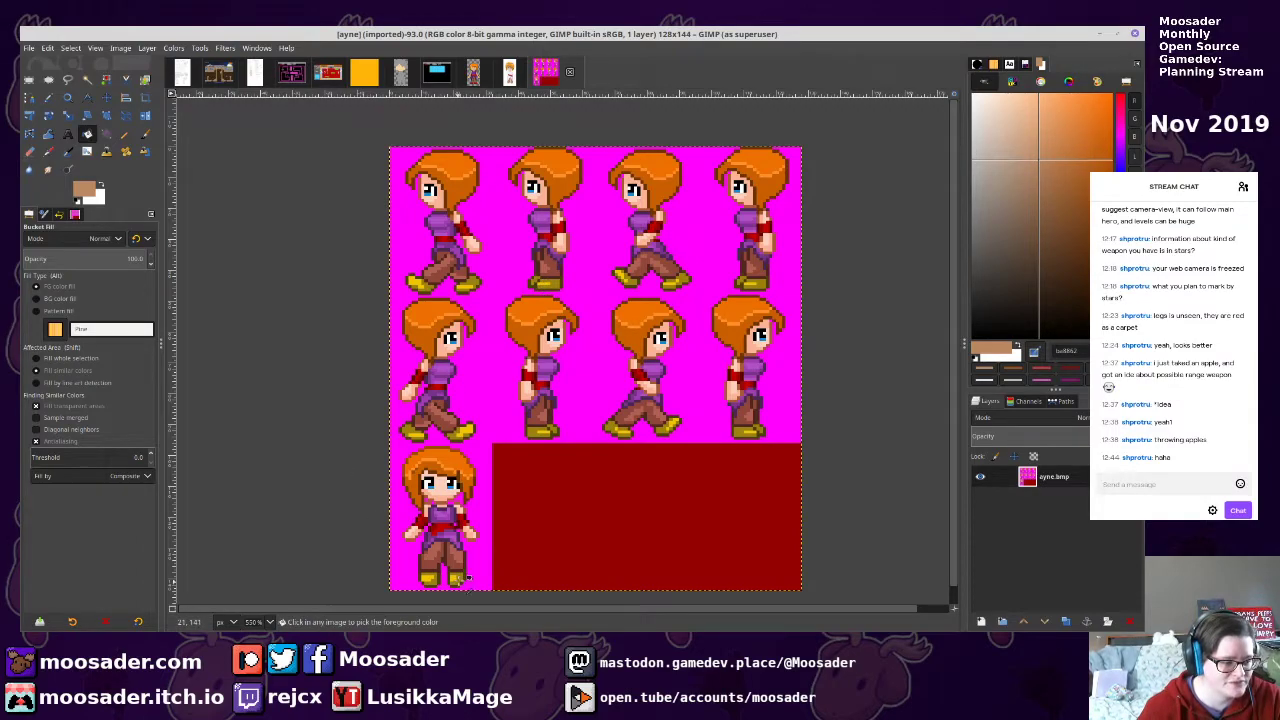
pyautogui.scroll(4, 457, 570)
pyautogui.moveTo(459, 538); pyautogui.dragTo(708, 543)
pyautogui.scroll(-1, 709, 538)
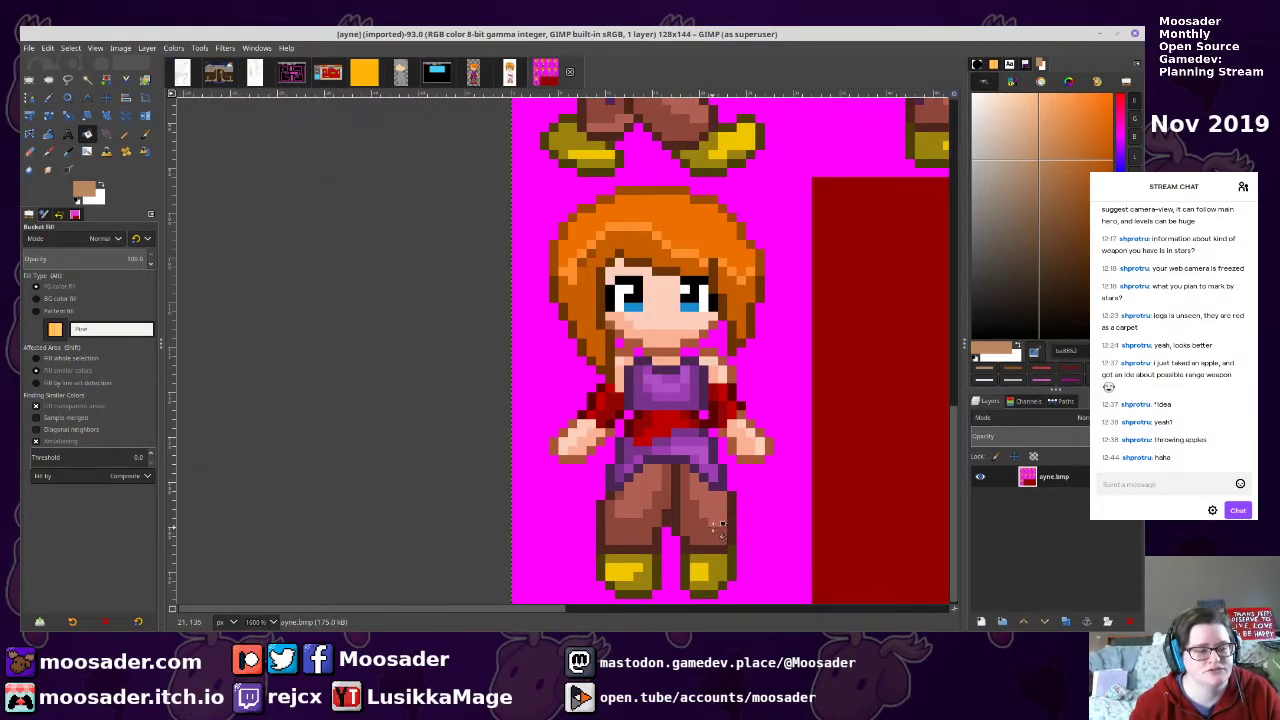
pyautogui.scroll(-5, 658, 340)
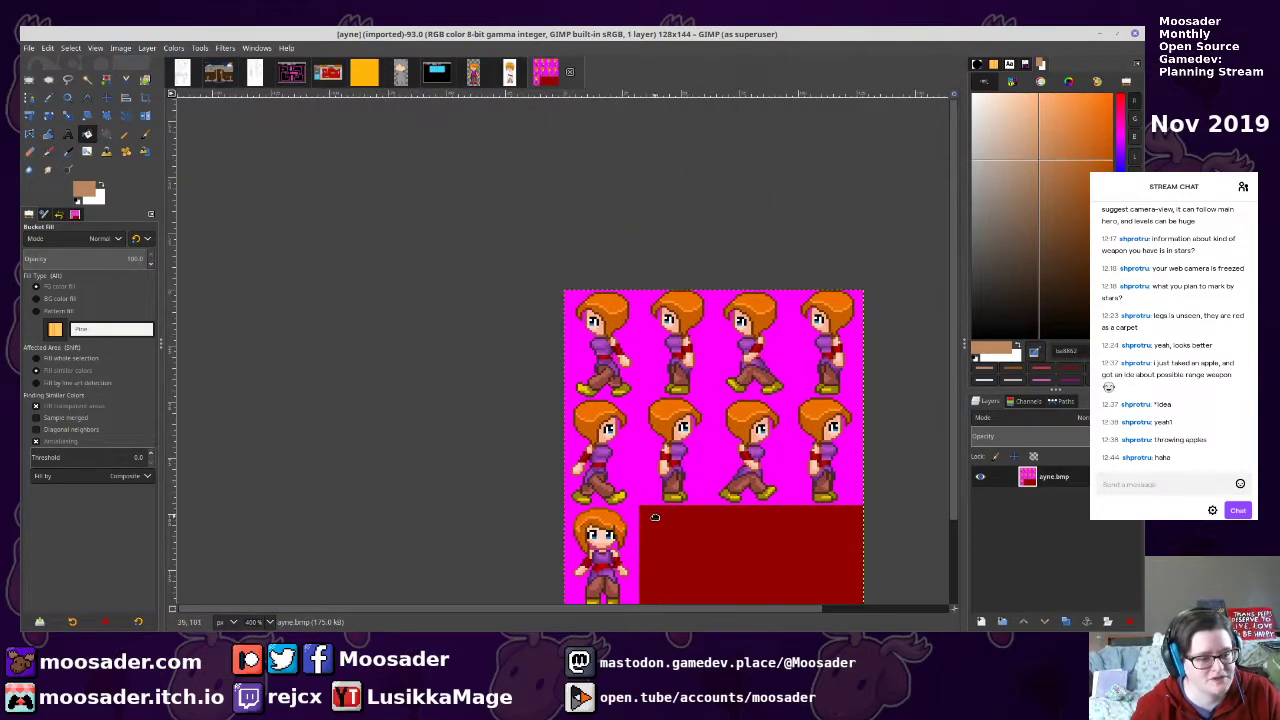
pyautogui.scroll(3, 774, 422)
pyautogui.scroll(-4, 834, 564)
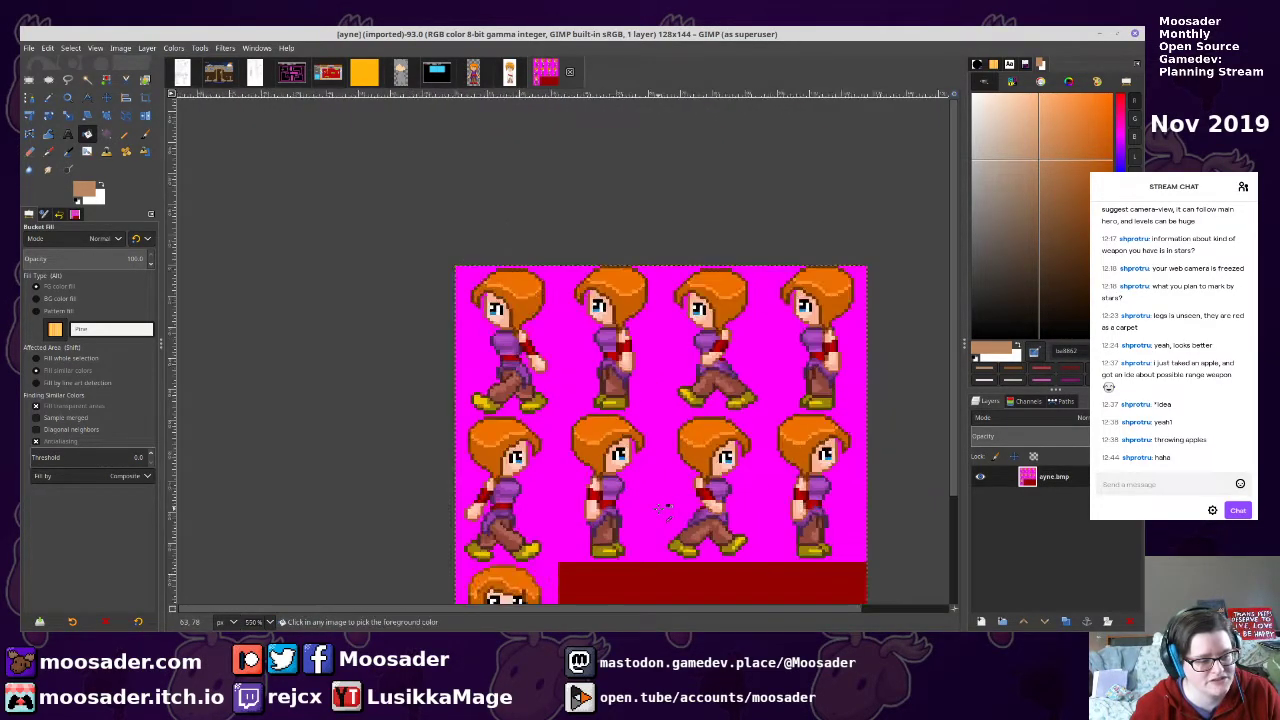
pyautogui.scroll(5, 710, 363)
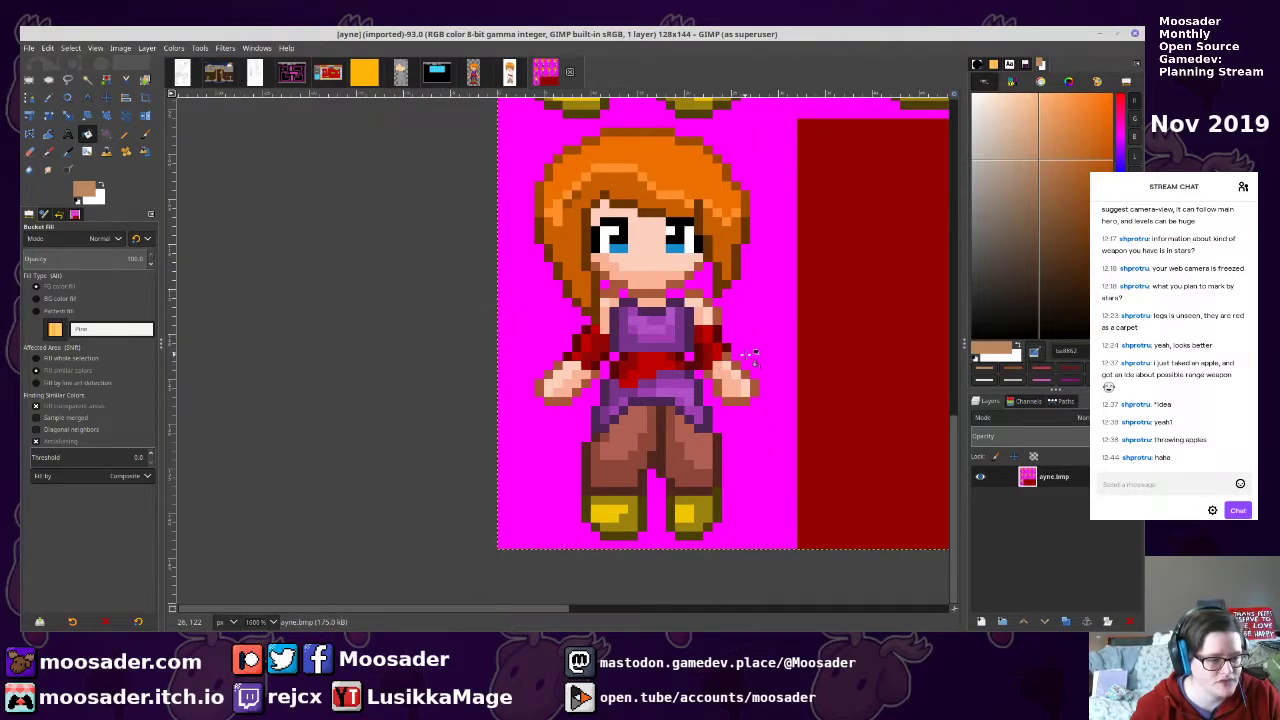
# Compare the sprite mockup with the ayne.bmp sprite sheet and return to the mockup
pyautogui.click(509, 74)
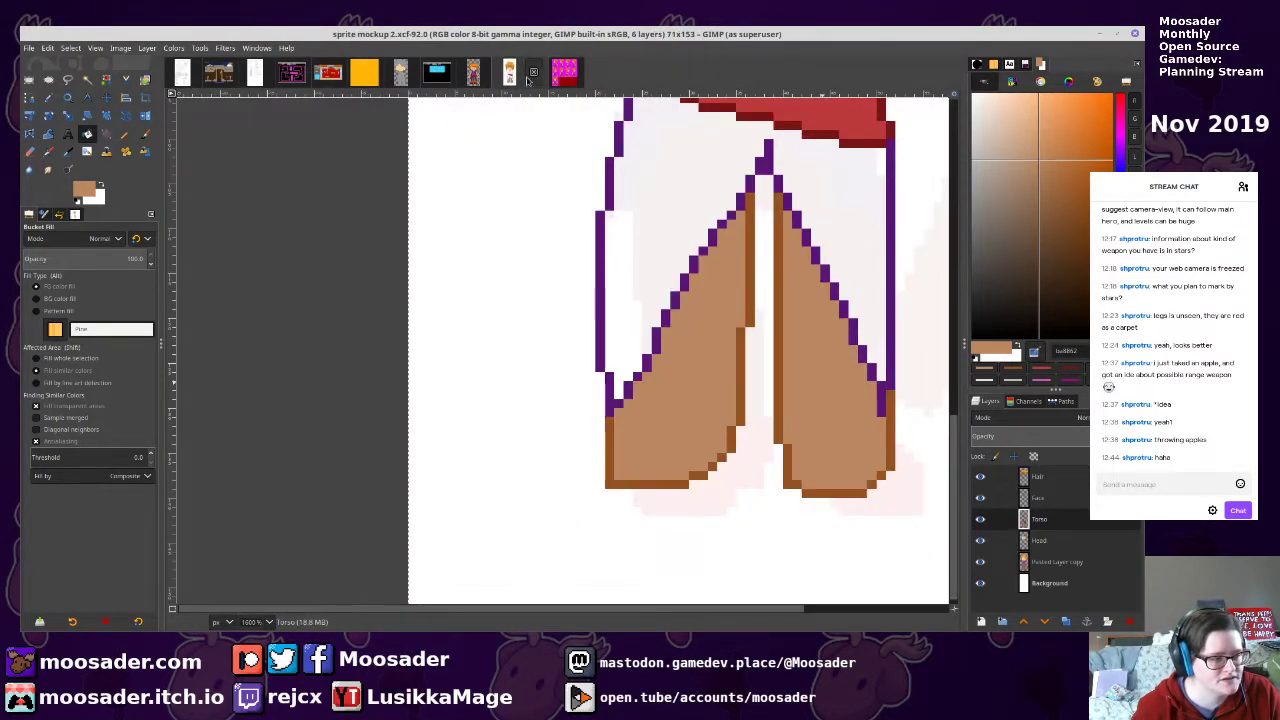
pyautogui.click(562, 74)
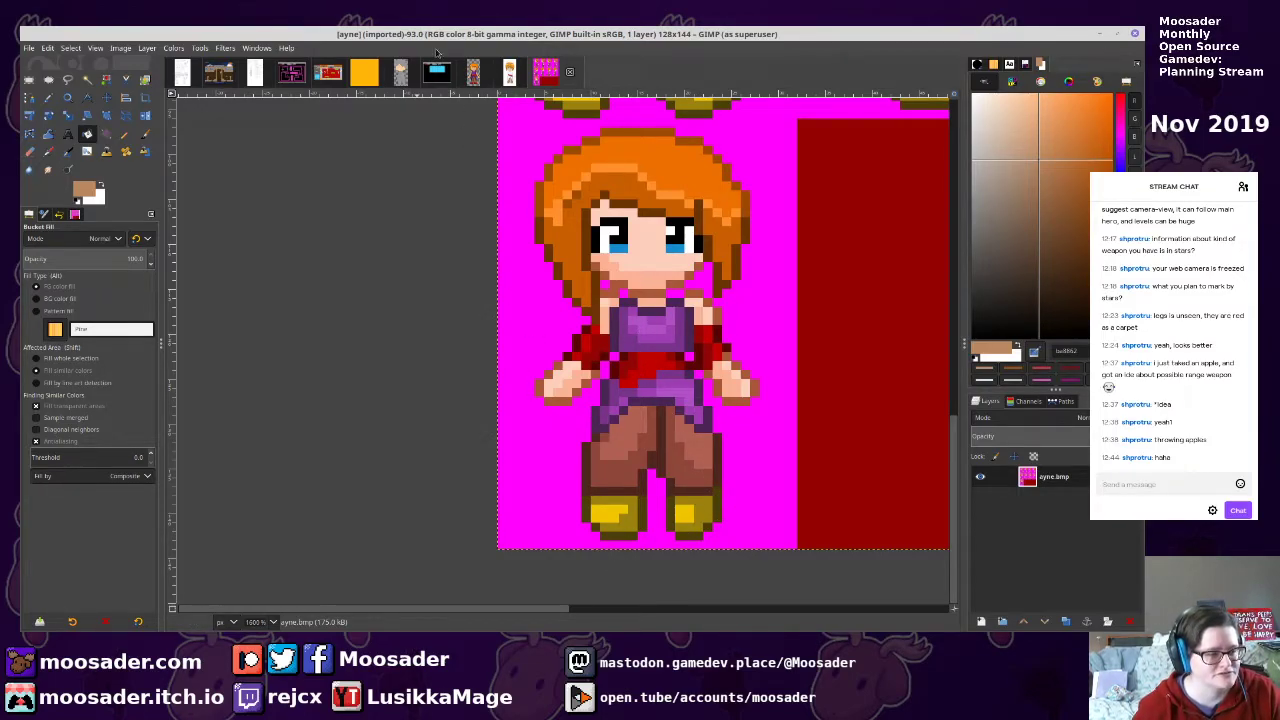
pyautogui.click(474, 80)
pyautogui.click(528, 72)
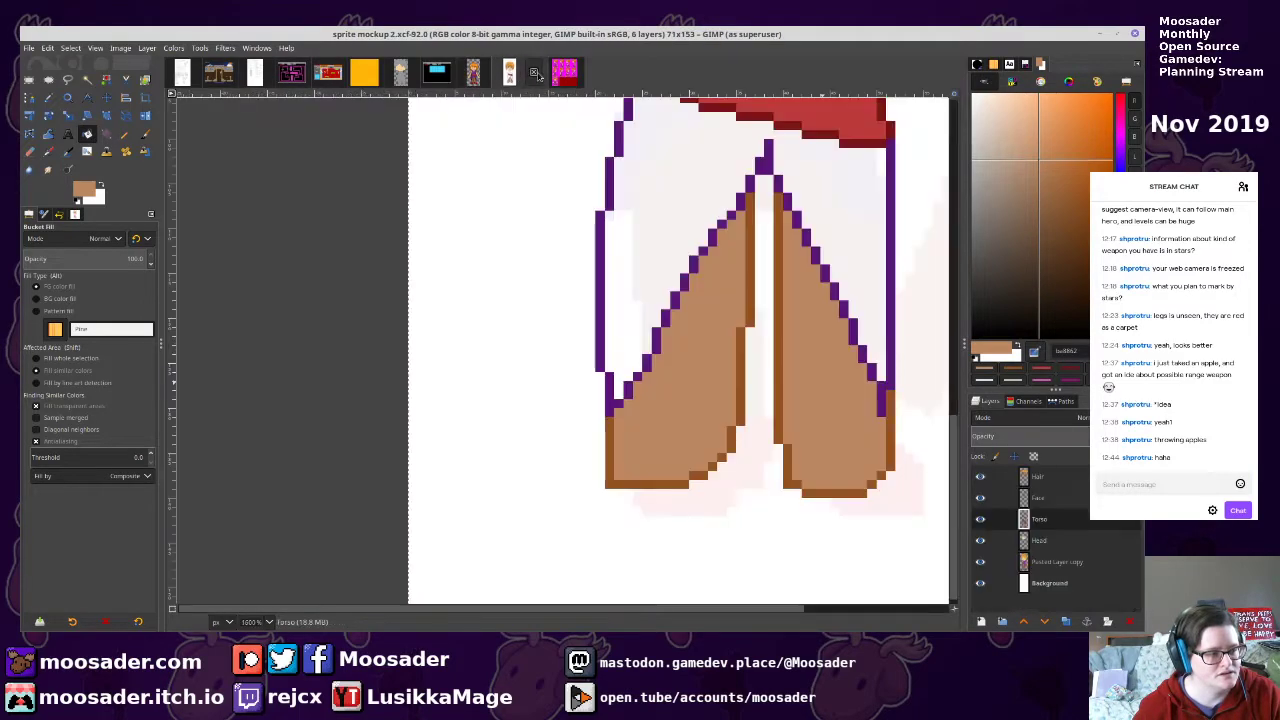
# Sample the dark purple outline, choose a lighter purple from it, and fill the skirt
pyautogui.press('n')
pyautogui.hscroll(2, 800, 320)
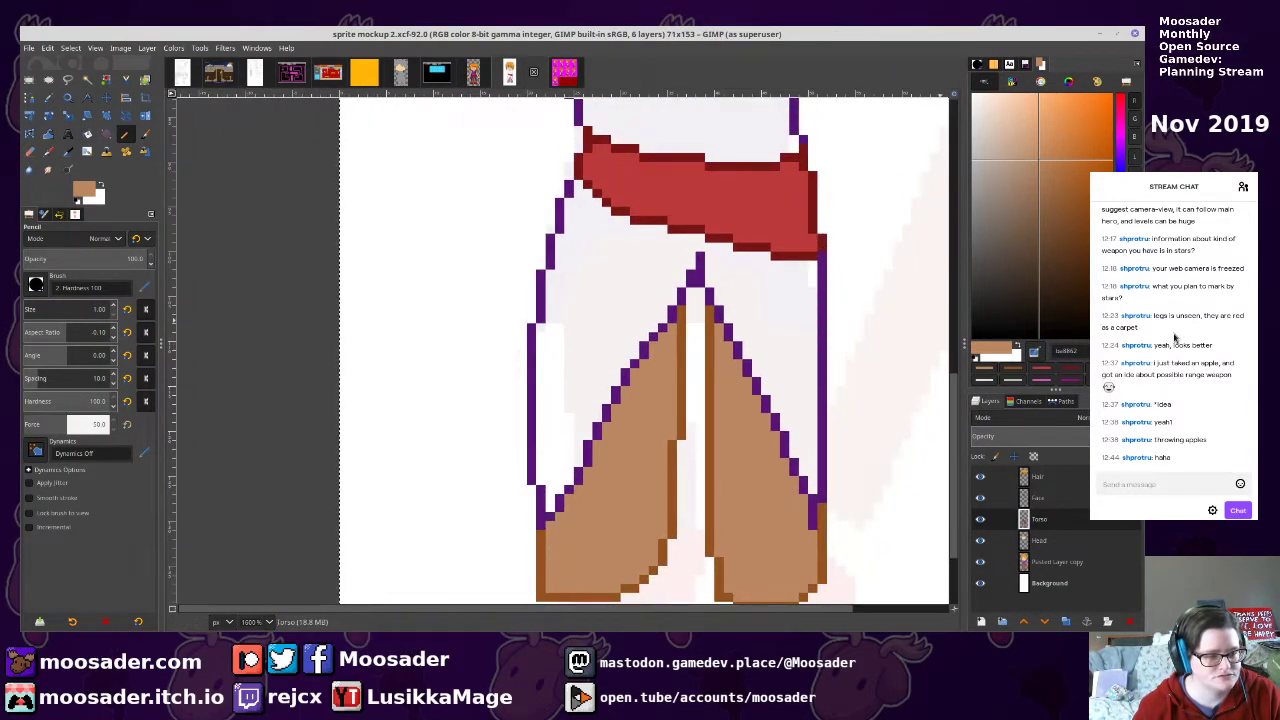
pyautogui.keyDown('ctrl'); pyautogui.click(826, 305); pyautogui.keyUp('ctrl')
pyautogui.click(1054, 181)
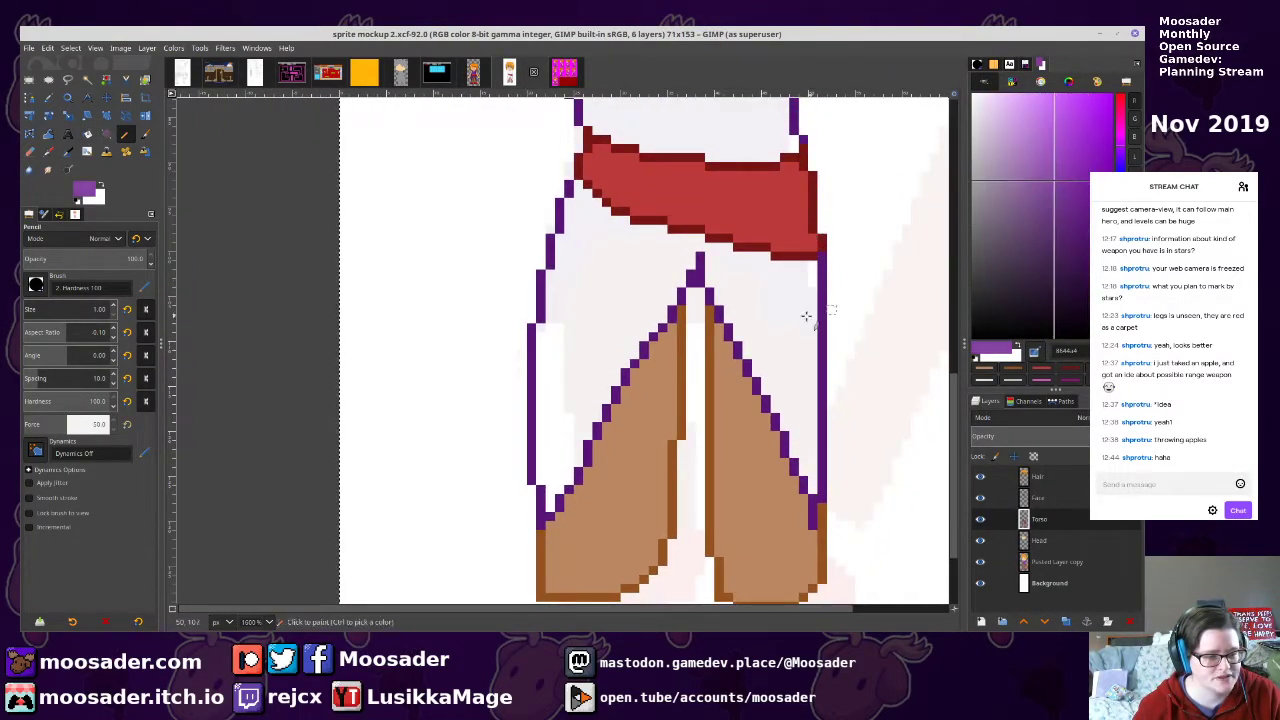
pyautogui.hotkey('shift', 'b')
pyautogui.click(777, 299)
# Outline the shirt's shoulders in the sampled dark purple, joining the neckline to both side lines
pyautogui.moveTo(777, 299); pyautogui.dragTo(755, 554)
pyautogui.press('n')
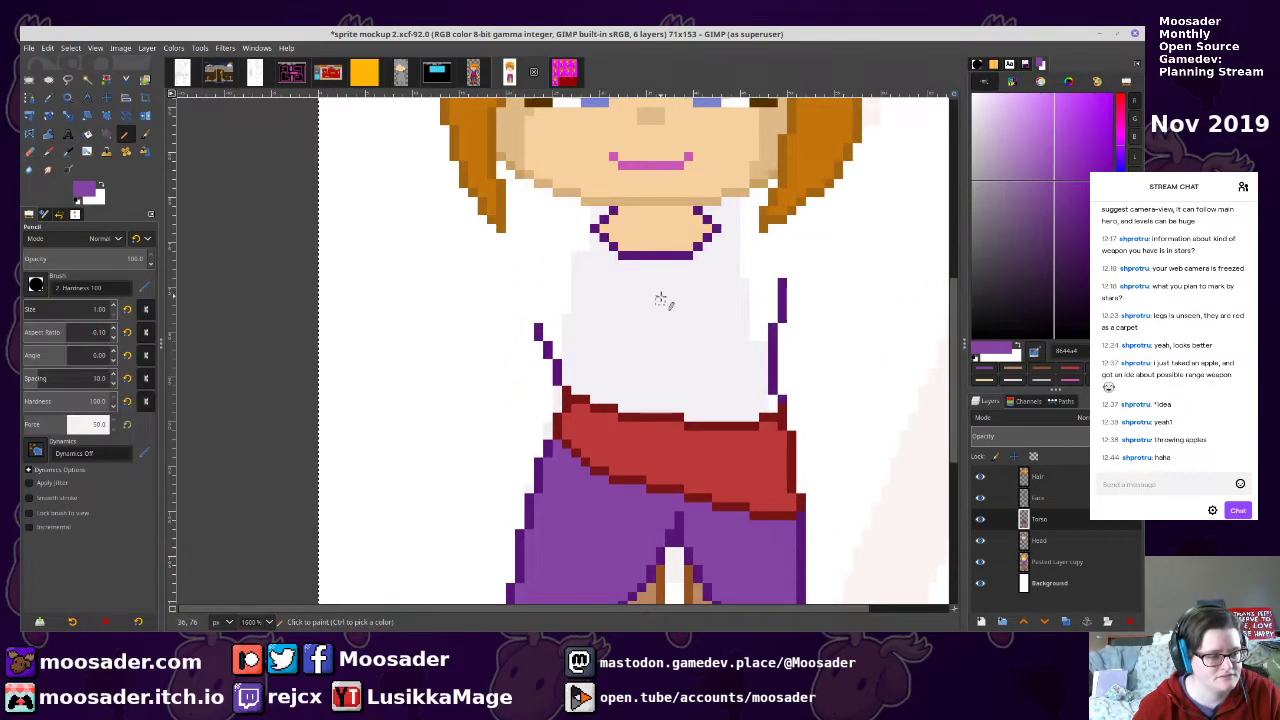
pyautogui.keyDown('ctrl'); pyautogui.click(538, 328); pyautogui.keyUp('ctrl')
pyautogui.click(530, 320)
pyautogui.keyDown('shift'); pyautogui.click(518, 228); pyautogui.keyUp('shift')
pyautogui.keyDown('shift'); pyautogui.click(596, 211); pyautogui.keyUp('shift')
pyautogui.moveTo(718, 220); pyautogui.dragTo(781, 236)
pyautogui.keyDown('shift'); pyautogui.click(789, 270); pyautogui.keyUp('shift')
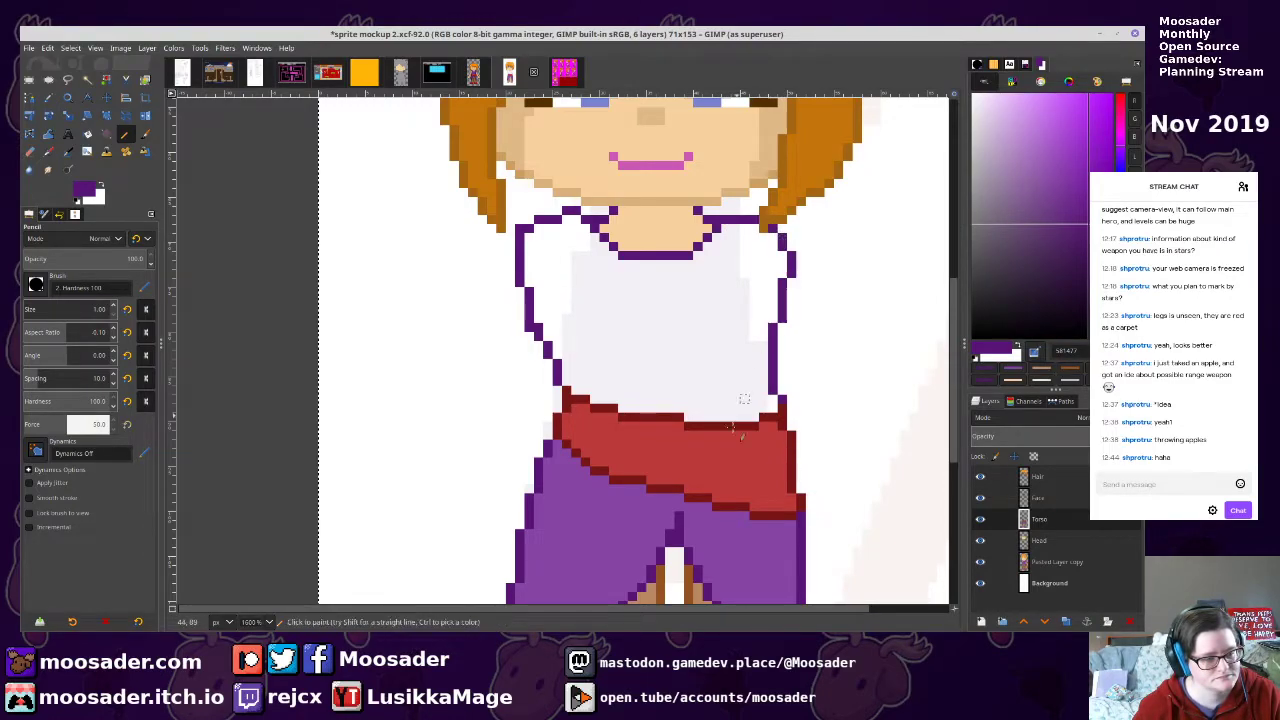
# Fill the shirt with the skirt's lighter purple and save the file
pyautogui.keyDown('ctrl'); pyautogui.click(557, 545); pyautogui.keyUp('ctrl')
pyautogui.hotkey('shift', 'b')
pyautogui.click(689, 317)
pyautogui.press('n')
pyautogui.scroll(-5, 704, 308)
pyautogui.hotkey('ctrl', 's')
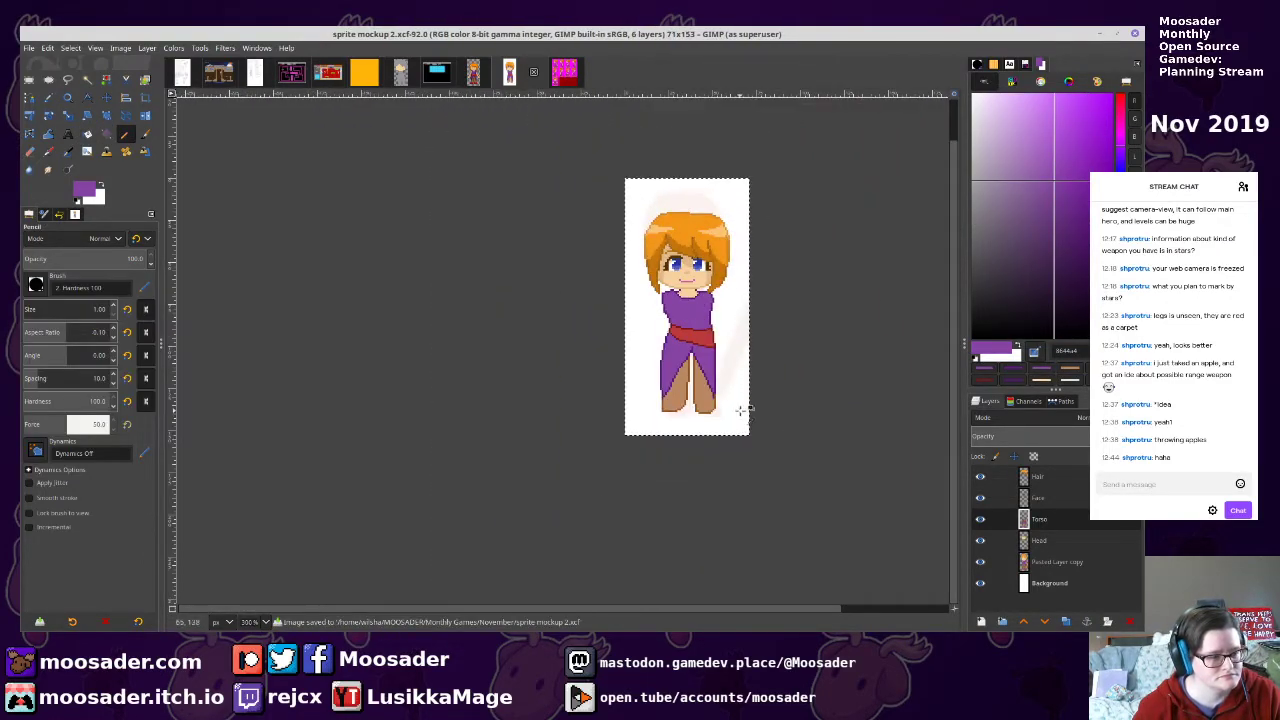
# Sample the sash's dark red and outline a shoe pointing down and outward below the left trouser leg
pyautogui.keyDown('ctrl'); pyautogui.scroll(4, 711, 426); pyautogui.keyUp('ctrl')
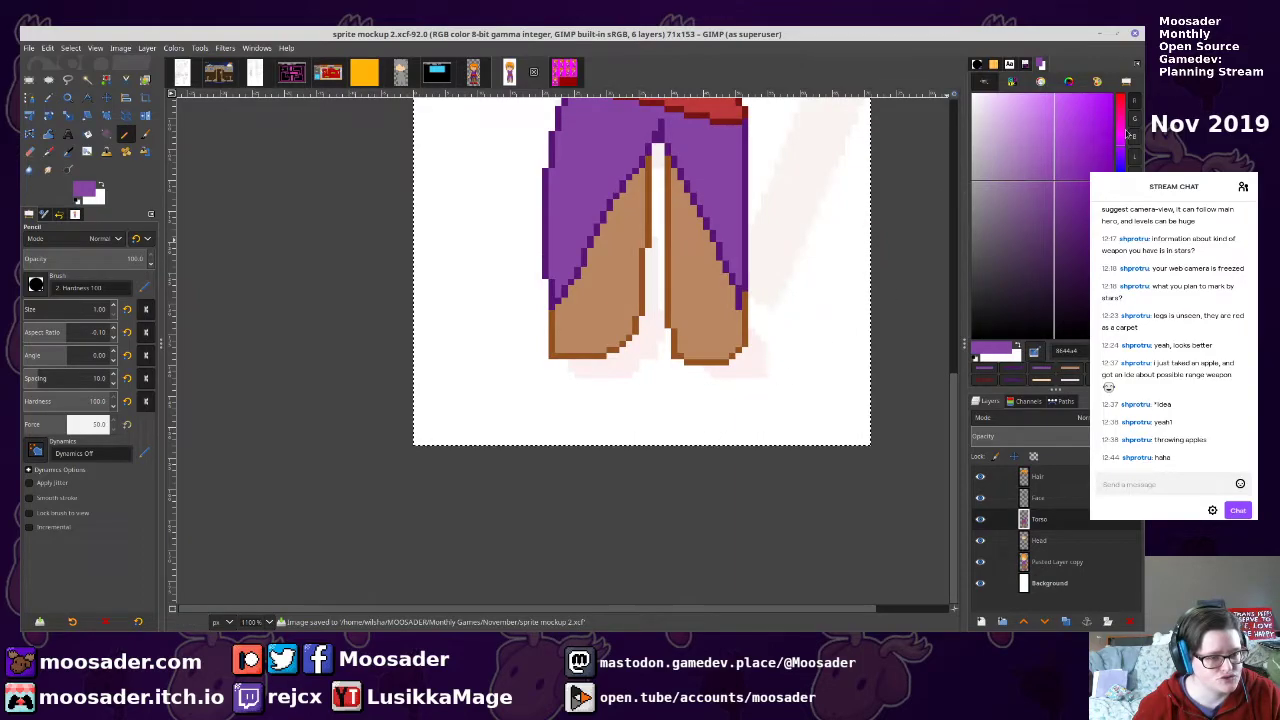
pyautogui.keyDown('ctrl'); pyautogui.click(695, 111); pyautogui.keyUp('ctrl')
pyautogui.keyDown('ctrl'); pyautogui.click(700, 113); pyautogui.keyUp('ctrl')
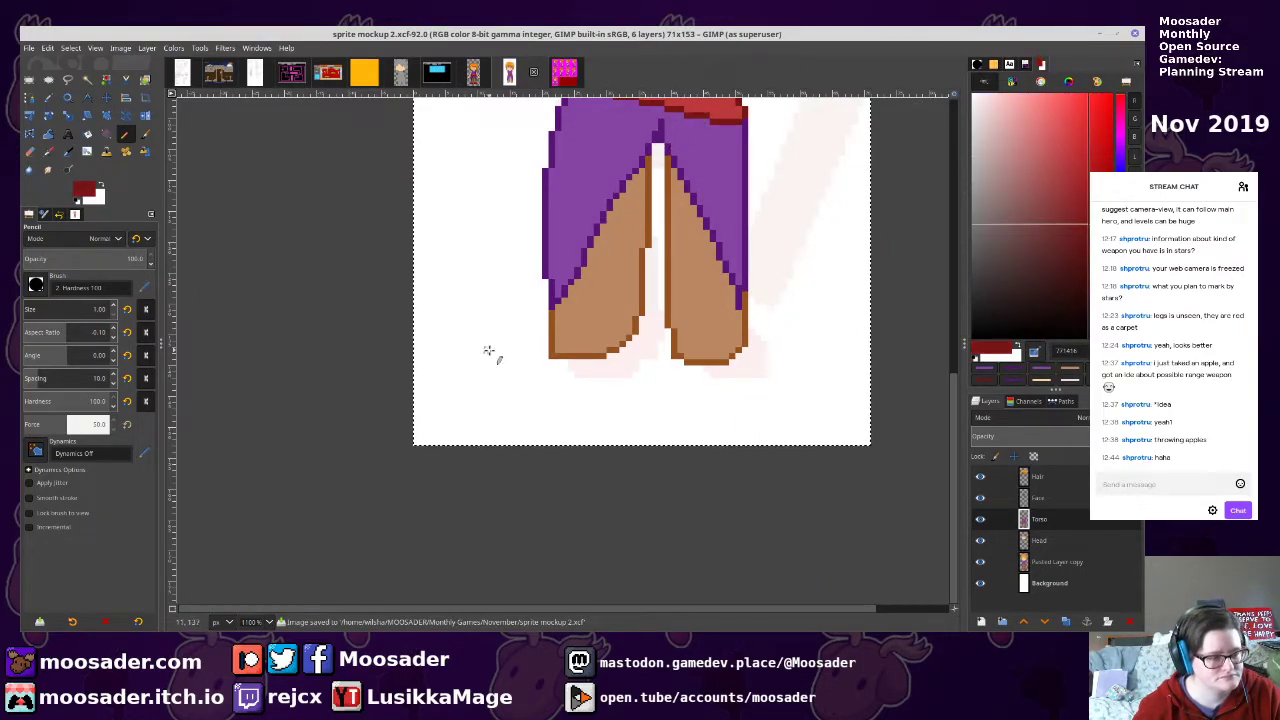
pyautogui.keyDown('ctrl'); pyautogui.scroll(2, 527, 370); pyautogui.keyUp('ctrl')
pyautogui.click(360, 262)
pyautogui.keyDown('ctrl'); pyautogui.scroll(-2, 356, 266); pyautogui.keyUp('ctrl')
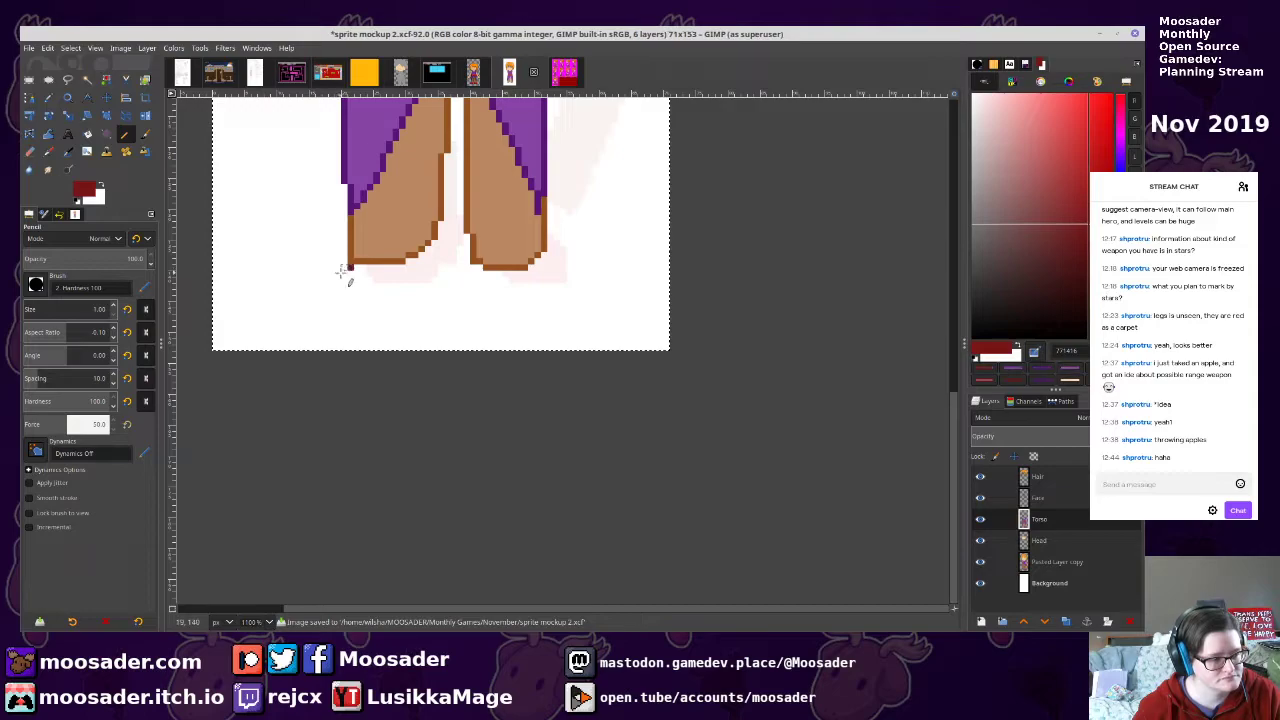
pyautogui.moveTo(375, 316)
pyautogui.mouseDown()
pyautogui.moveTo(429, 294)
pyautogui.moveTo(447, 248)
pyautogui.mouseUp()
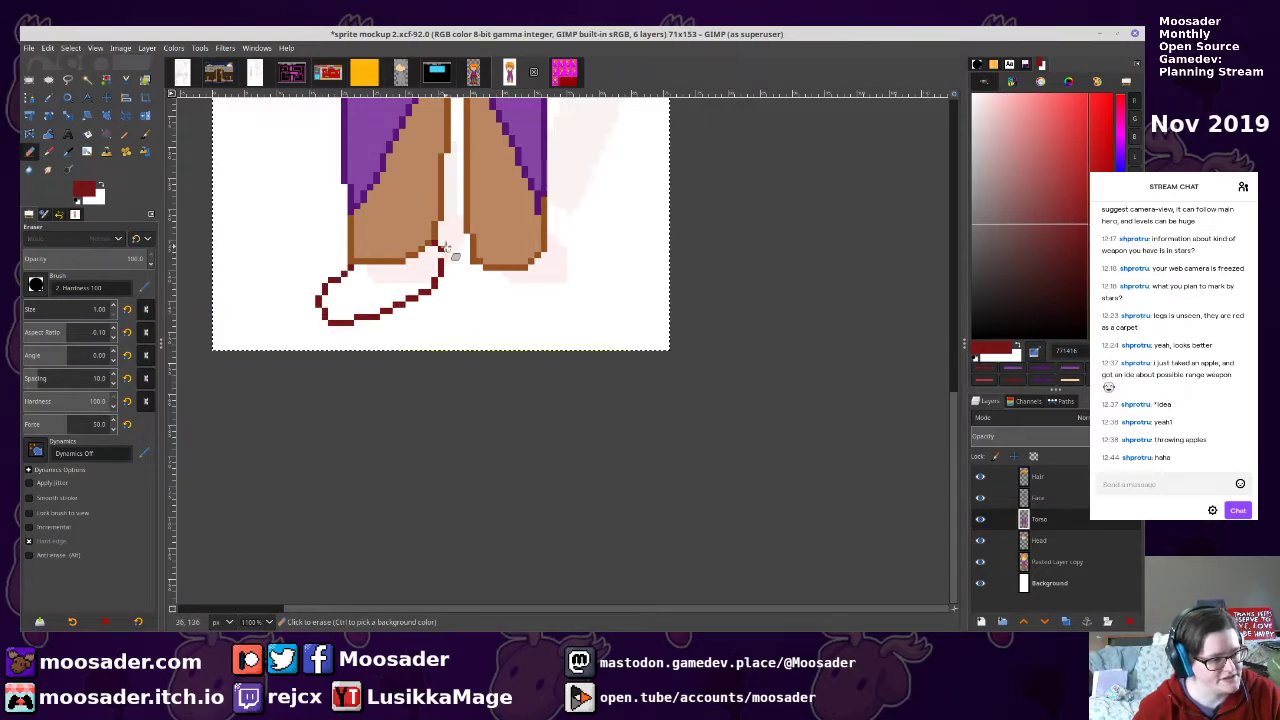
# Fill the outlined shoe with the sash's lighter red
pyautogui.keyDown('ctrl'); pyautogui.scroll(-5, 494, 330); pyautogui.keyUp('ctrl')
pyautogui.keyDown('ctrl'); pyautogui.scroll(4, 488, 246); pyautogui.keyUp('ctrl')
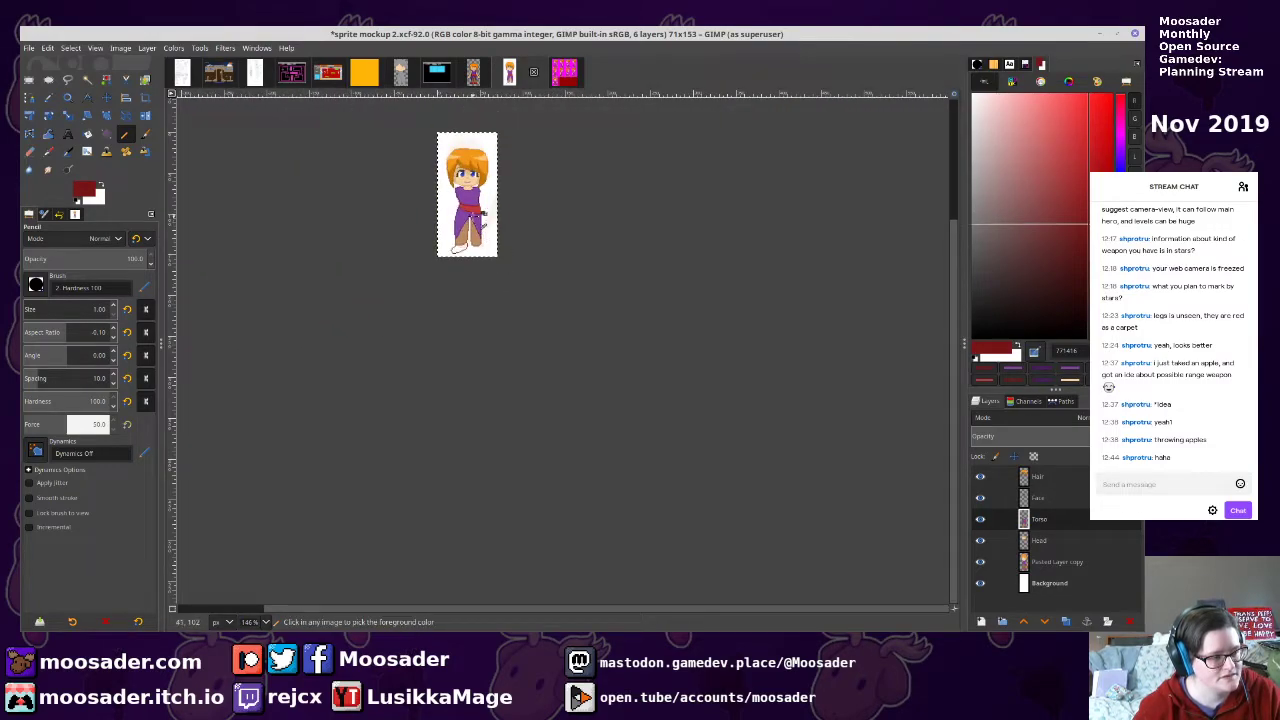
pyautogui.keyDown('ctrl'); pyautogui.click(480, 166); pyautogui.keyUp('ctrl')
pyautogui.hotkey('shift', 'b')
pyautogui.click(411, 316)
pyautogui.press('n')
# Refine the shoe's toe outline with sampled dark red pixels, and sample the lighter red fill again
pyautogui.keyDown('ctrl'); pyautogui.scroll(6, 389, 316); pyautogui.keyUp('ctrl')
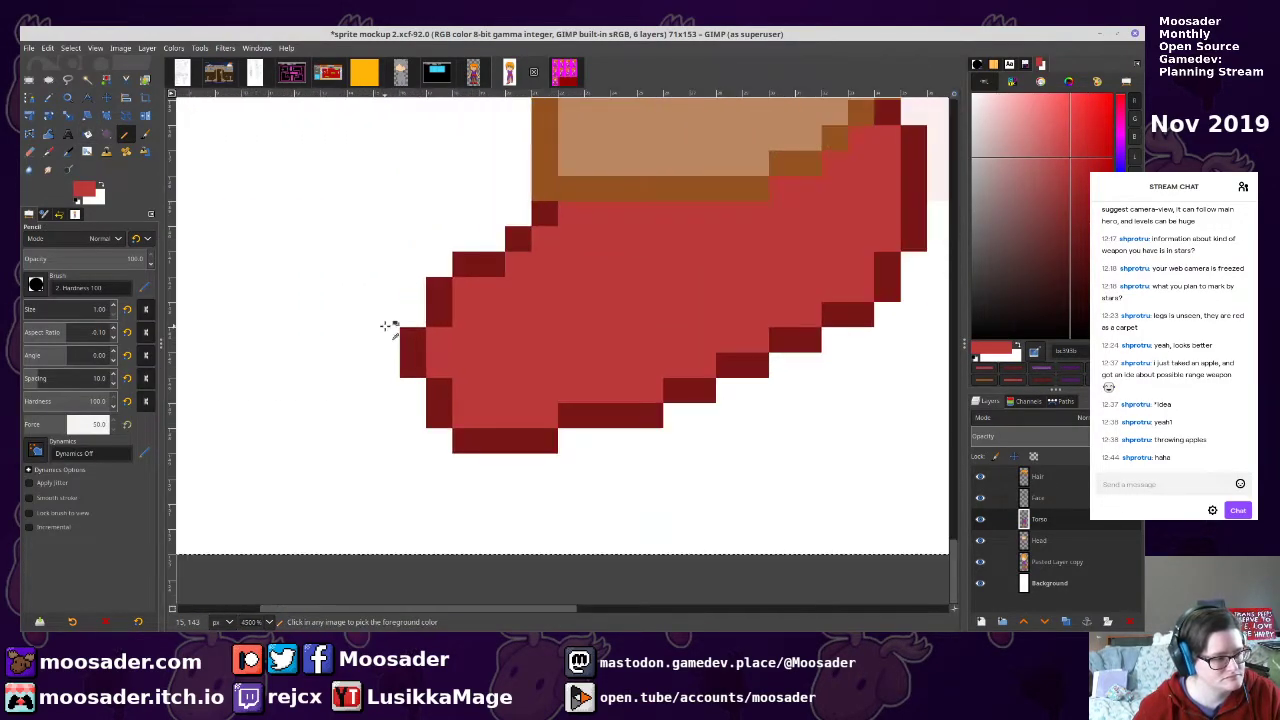
pyautogui.keyDown('ctrl'); pyautogui.click(437, 305); pyautogui.keyUp('ctrl')
pyautogui.click(414, 315)
pyautogui.moveTo(418, 349)
pyautogui.mouseDown()
pyautogui.moveTo(387, 390)
pyautogui.moveTo(441, 443)
pyautogui.moveTo(396, 415)
pyautogui.moveTo(412, 392)
pyautogui.moveTo(441, 413)
pyautogui.moveTo(438, 391)
pyautogui.moveTo(420, 417)
pyautogui.moveTo(419, 346)
pyautogui.mouseUp()
pyautogui.keyDown('ctrl'); pyautogui.click(463, 384); pyautogui.keyUp('ctrl')
pyautogui.scroll(-6, 420, 348)
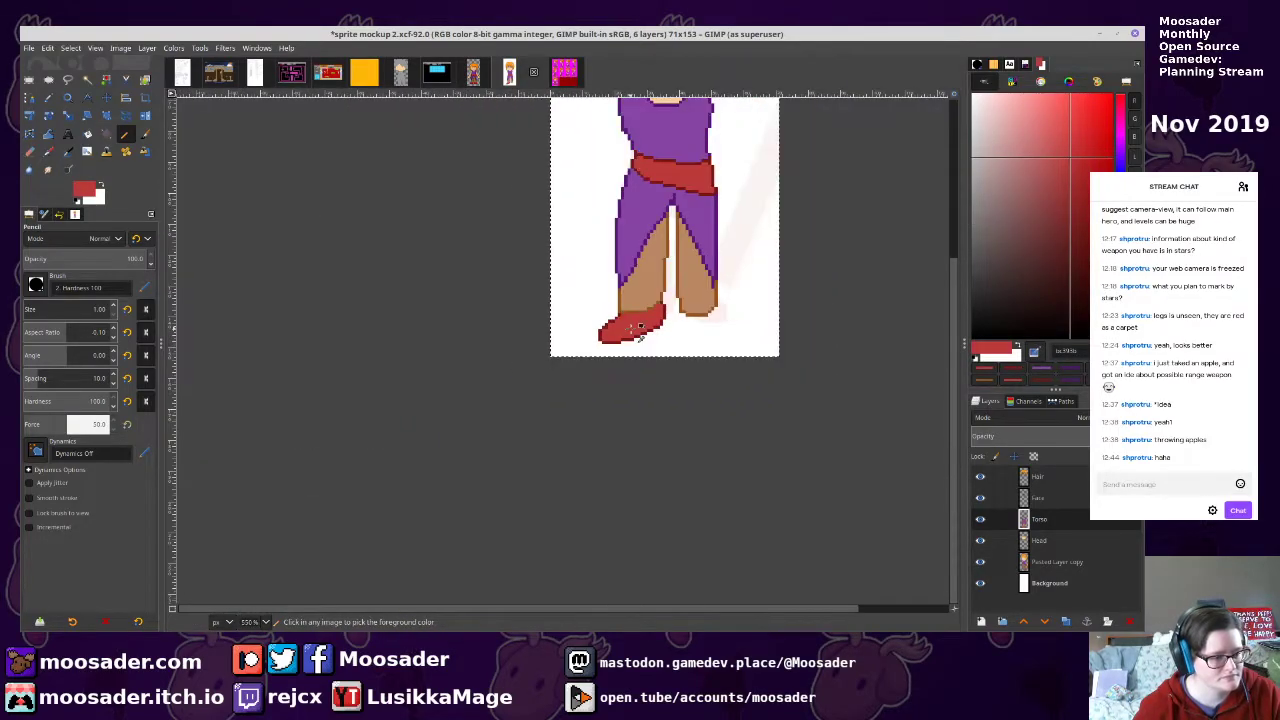
# Try selecting the left shoe by contiguous area and by its lighter red colour
pyautogui.scroll(4, 638, 340)
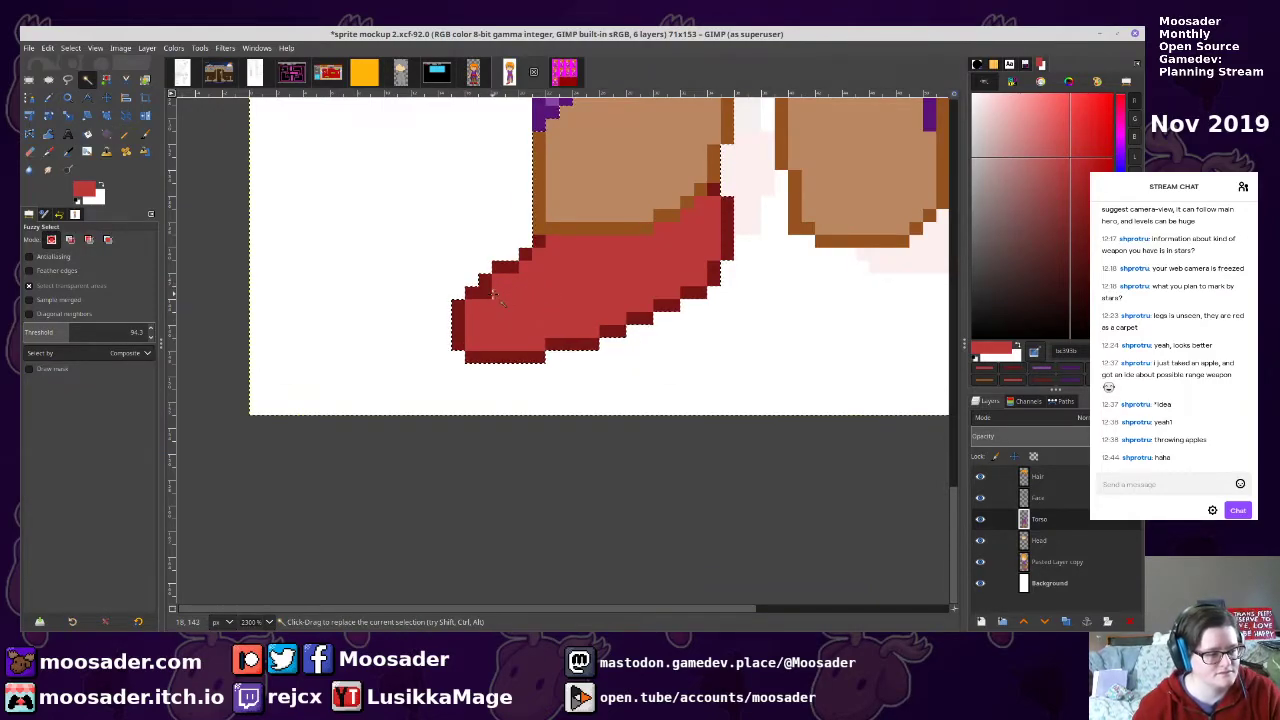
pyautogui.press('u')
pyautogui.click(484, 293)
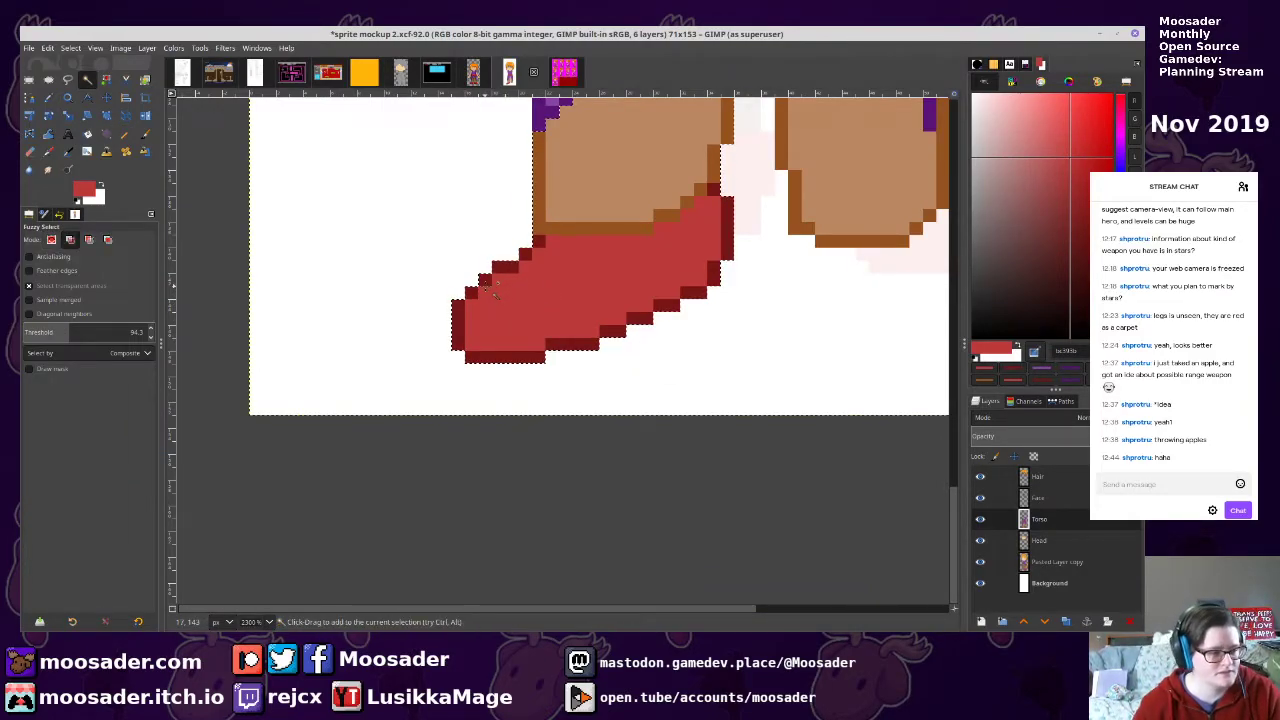
pyautogui.hotkey('shift', 'o')
pyautogui.click(485, 291)
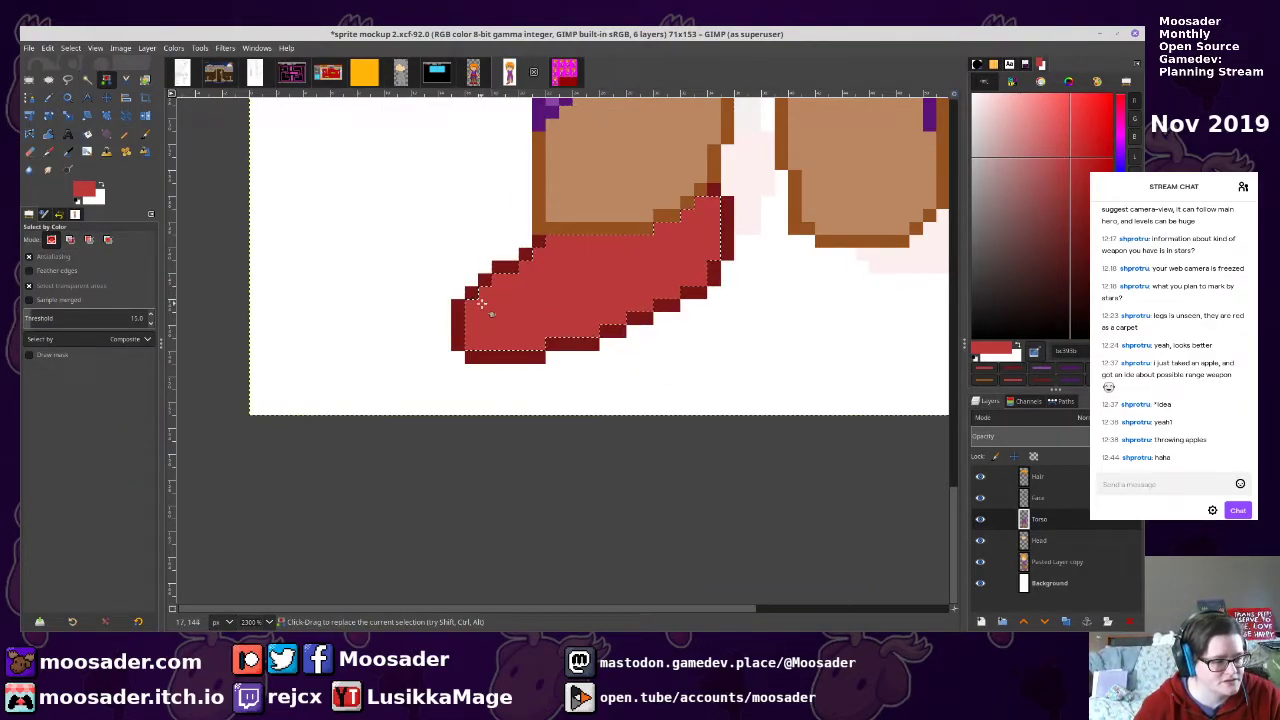
# Try isolating the left shoe with a rectangular selection minus the trouser area, and paste a copy of it
pyautogui.press('r')
pyautogui.moveTo(465, 208); pyautogui.dragTo(748, 390)
pyautogui.moveTo(486, 229); pyautogui.dragTo(472, 229)
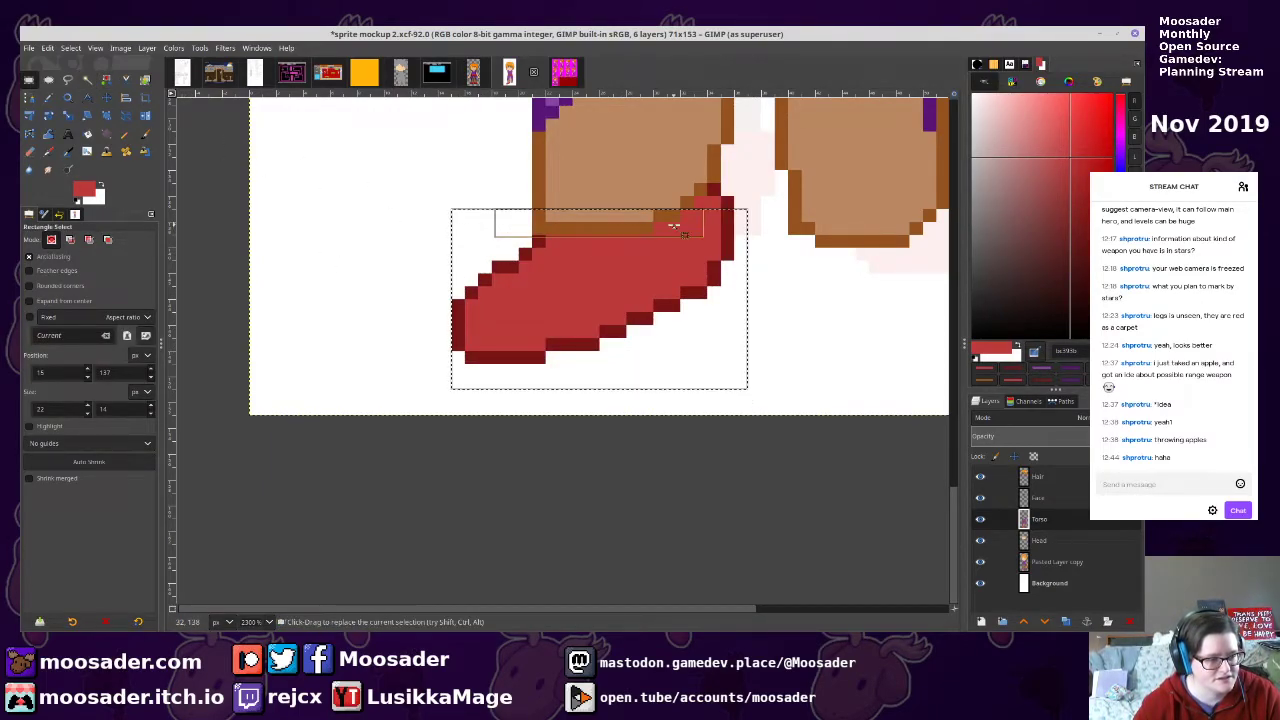
pyautogui.moveTo(728, 220); pyautogui.dragTo(742, 200)
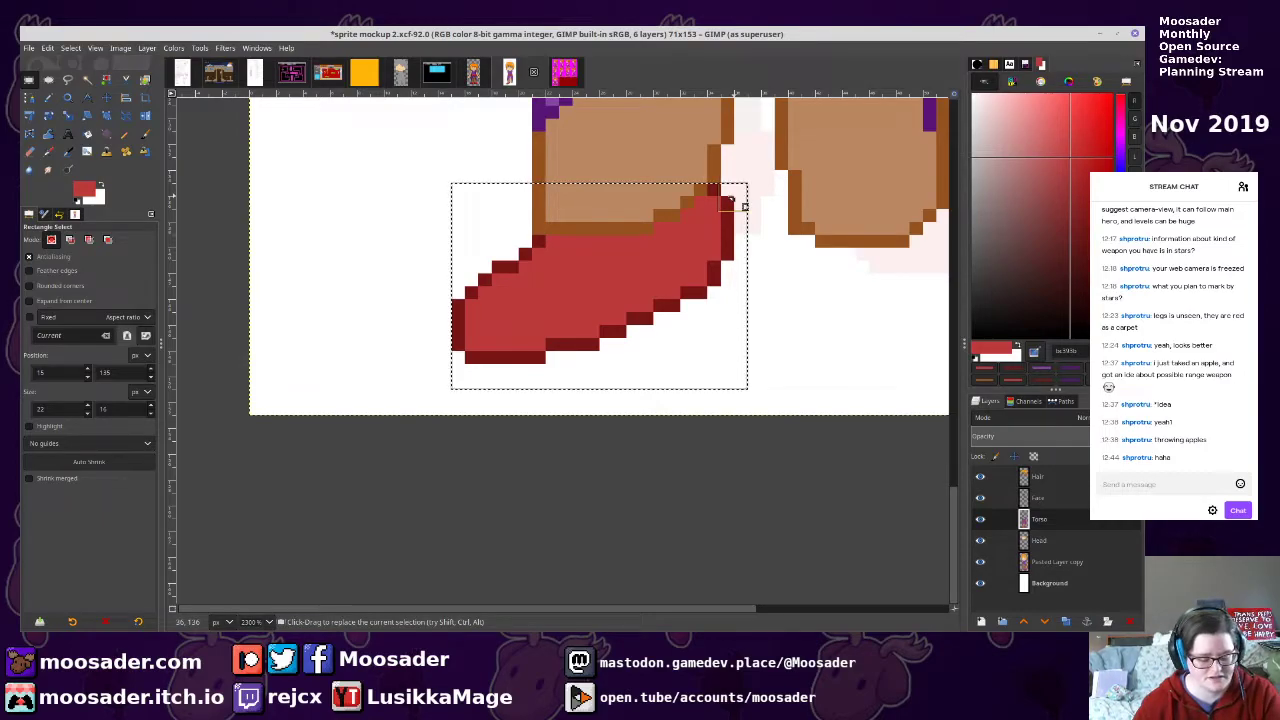
pyautogui.press('u')
pyautogui.keyDown('ctrl'); pyautogui.click(630, 220); pyautogui.keyUp('ctrl')
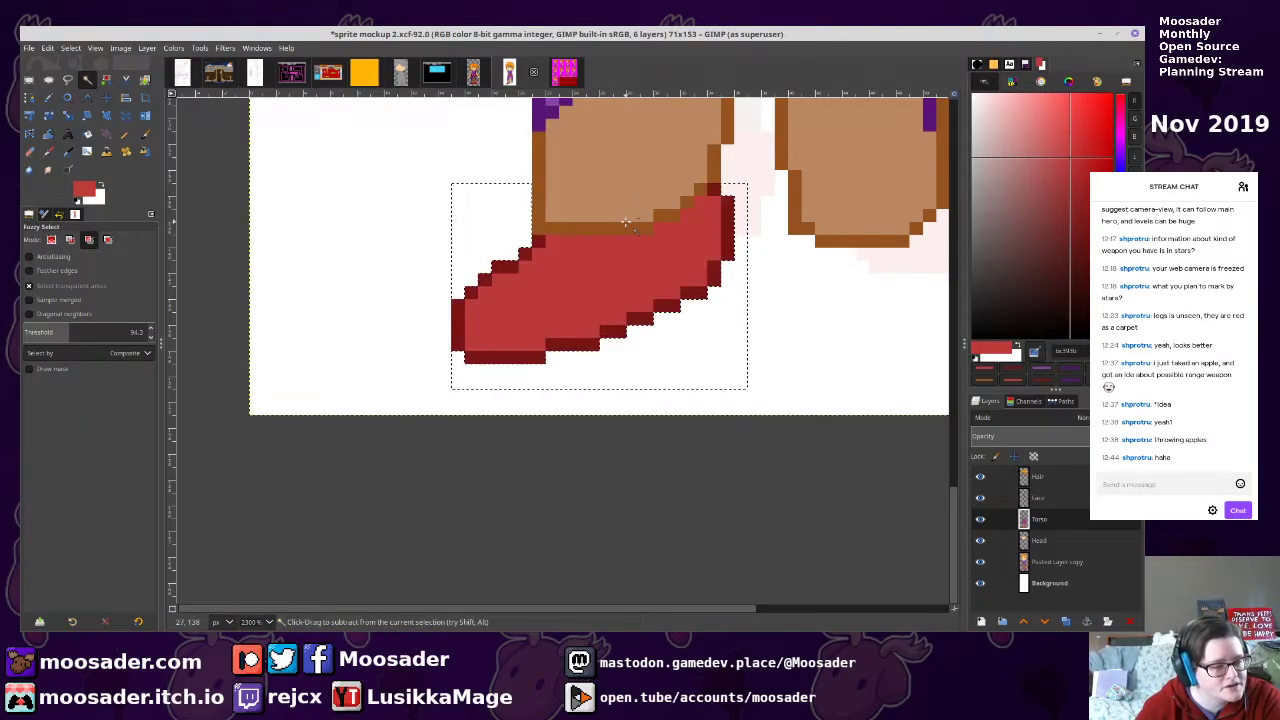
pyautogui.hotkey('ctrl', 'c')
pyautogui.hotkey('ctrl', 'v')
pyautogui.press('m')
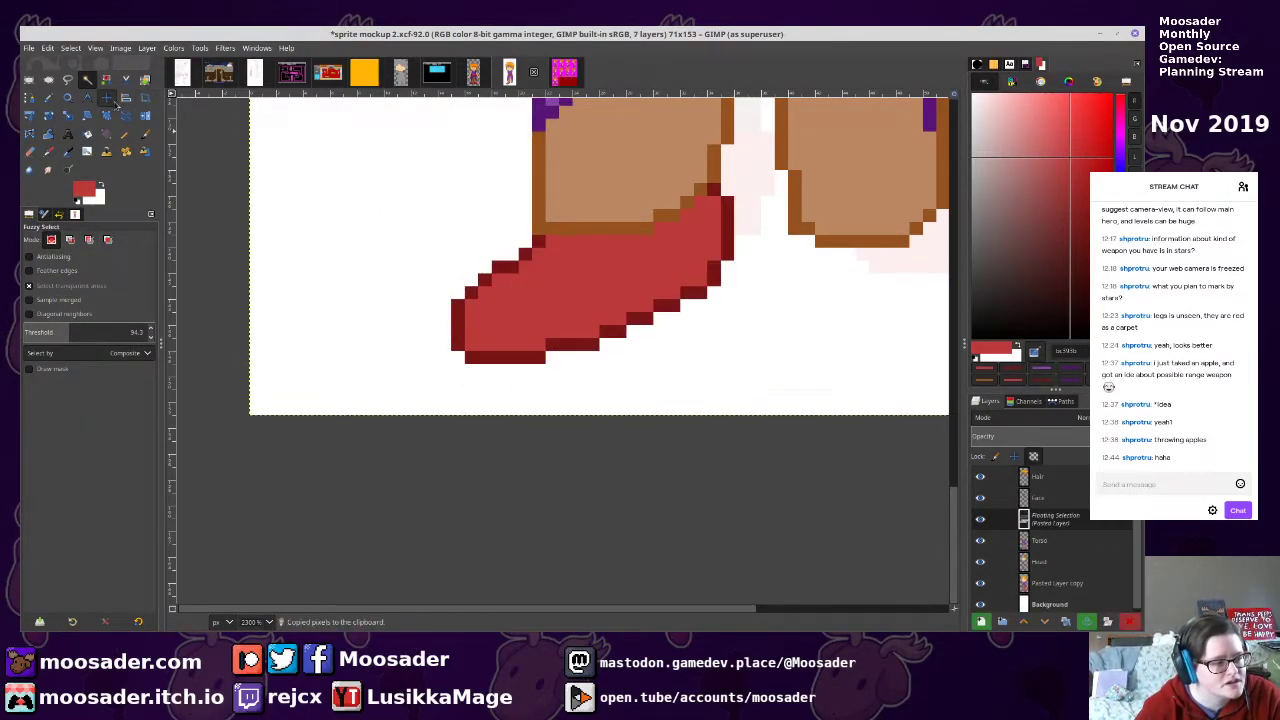
# Try to flip the pasted shoe copy horizontally
pyautogui.click(147, 48)
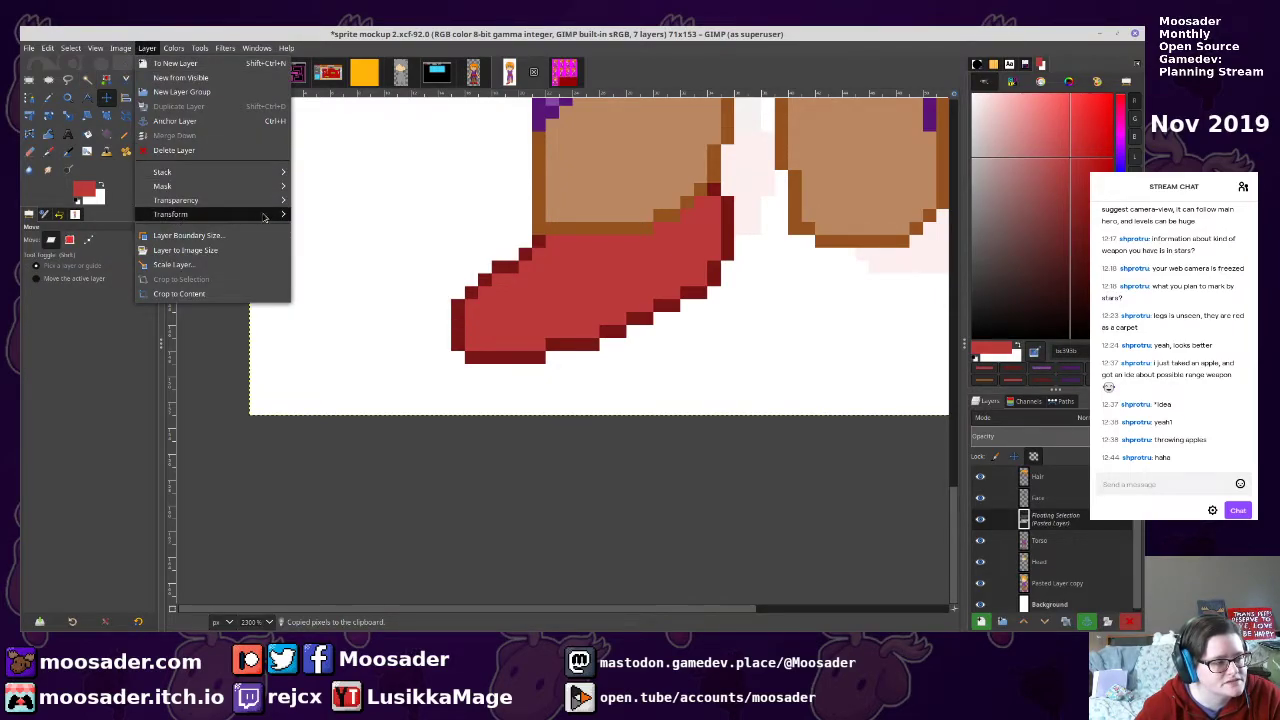
pyautogui.click(305, 219)
pyautogui.scroll(-7, 500, 304)
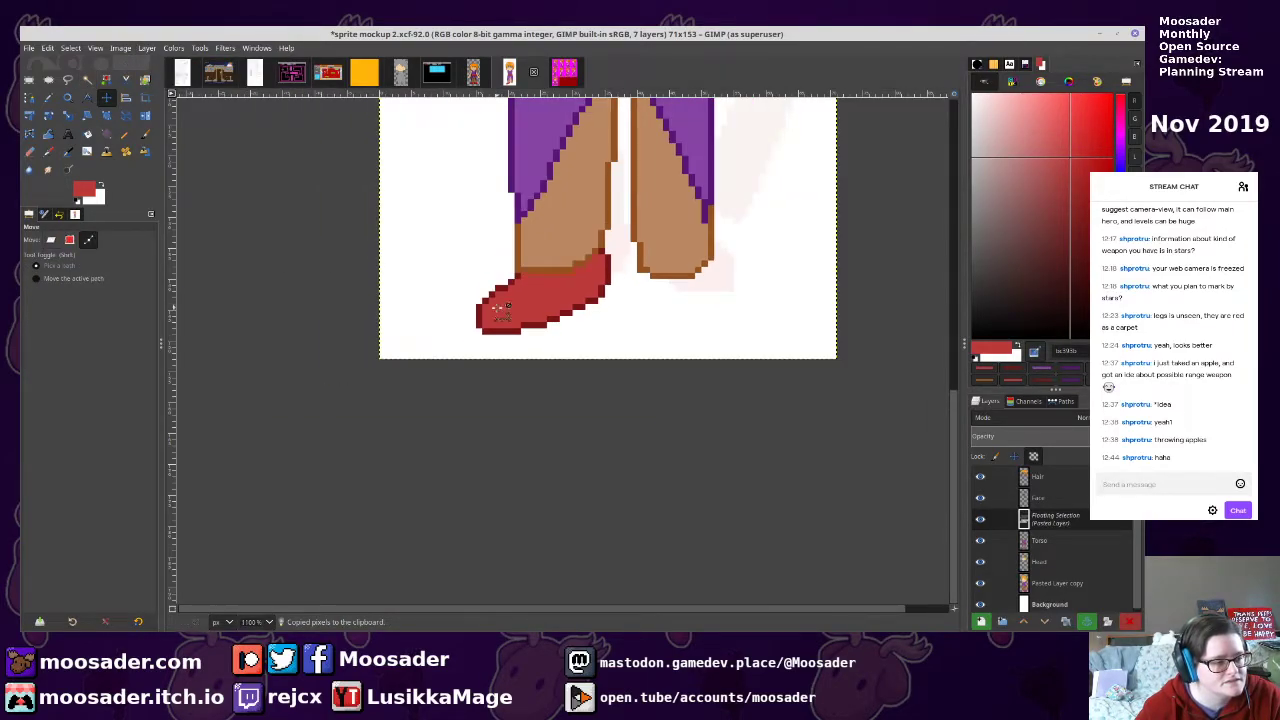
pyautogui.scroll(6, 499, 283)
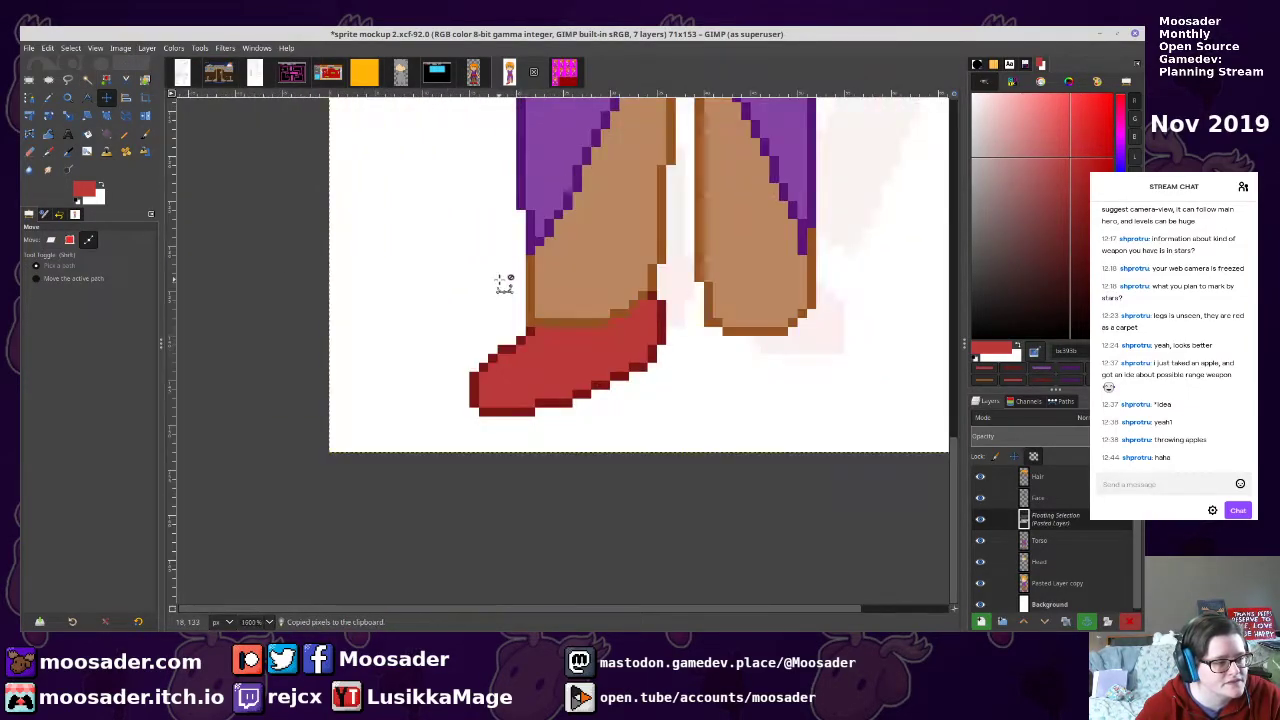
pyautogui.click(147, 48)
pyautogui.moveTo(262, 214)
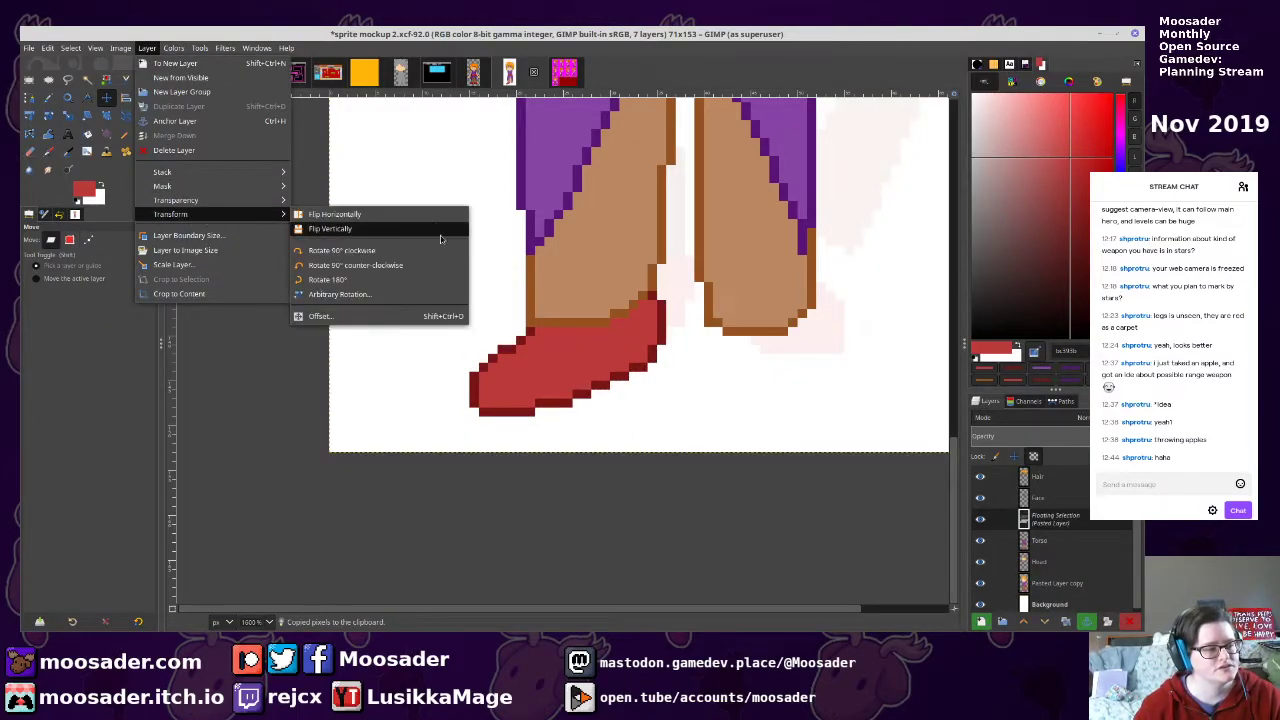
pyautogui.click(438, 217)
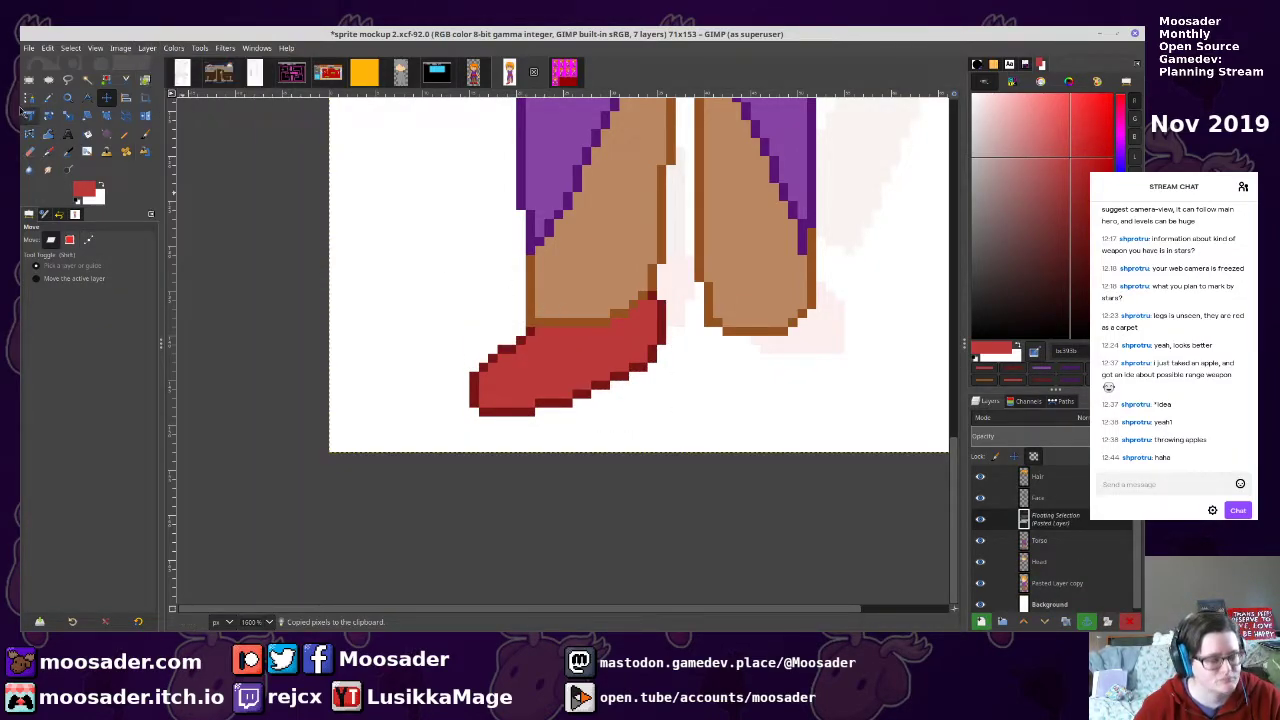
# Try selecting a larger rectangle around the left shoe, pasting a copy and flipping it horizontally, and anchor the floating selection
pyautogui.click(29, 79)
pyautogui.moveTo(395, 201); pyautogui.dragTo(722, 451)
pyautogui.moveTo(459, 205); pyautogui.dragTo(505, 292)
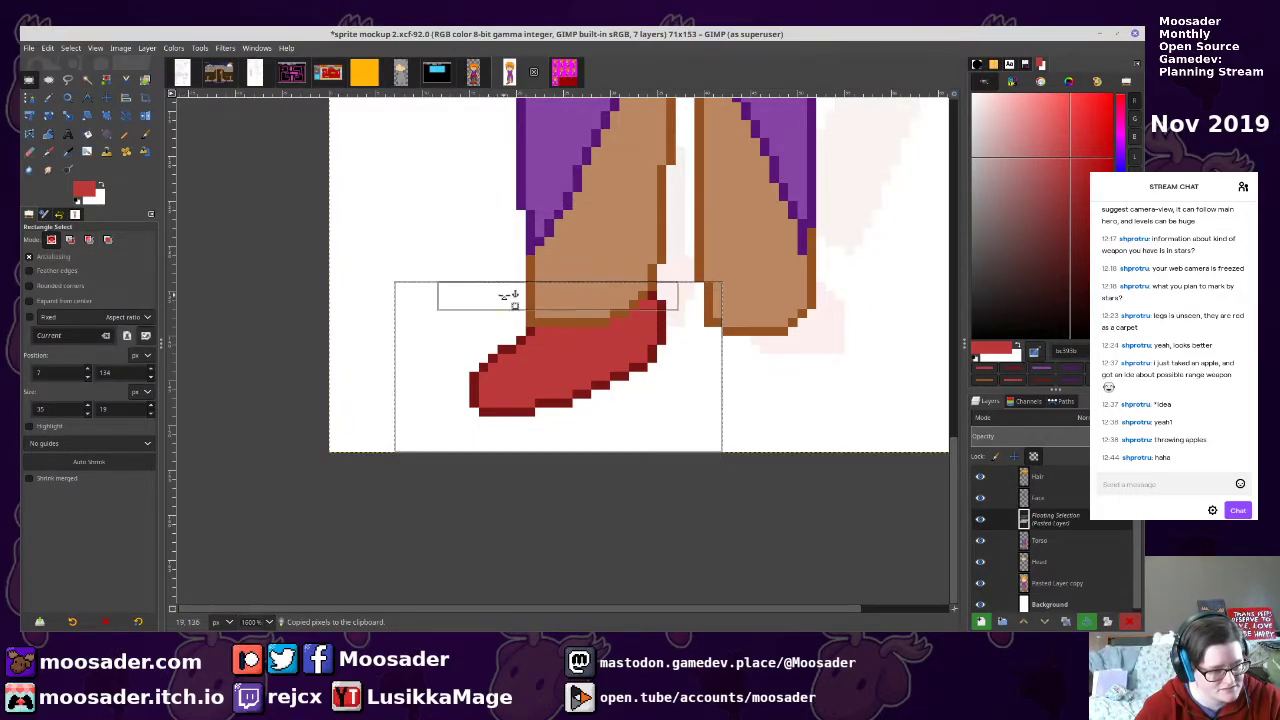
pyautogui.moveTo(703, 347); pyautogui.dragTo(656, 349)
pyautogui.hotkey('ctrl', 'c')
pyautogui.hotkey('ctrl', 'v')
pyautogui.click(147, 48)
pyautogui.moveTo(168, 214)
pyautogui.click(384, 217)
pyautogui.scroll(-6, 646, 304)
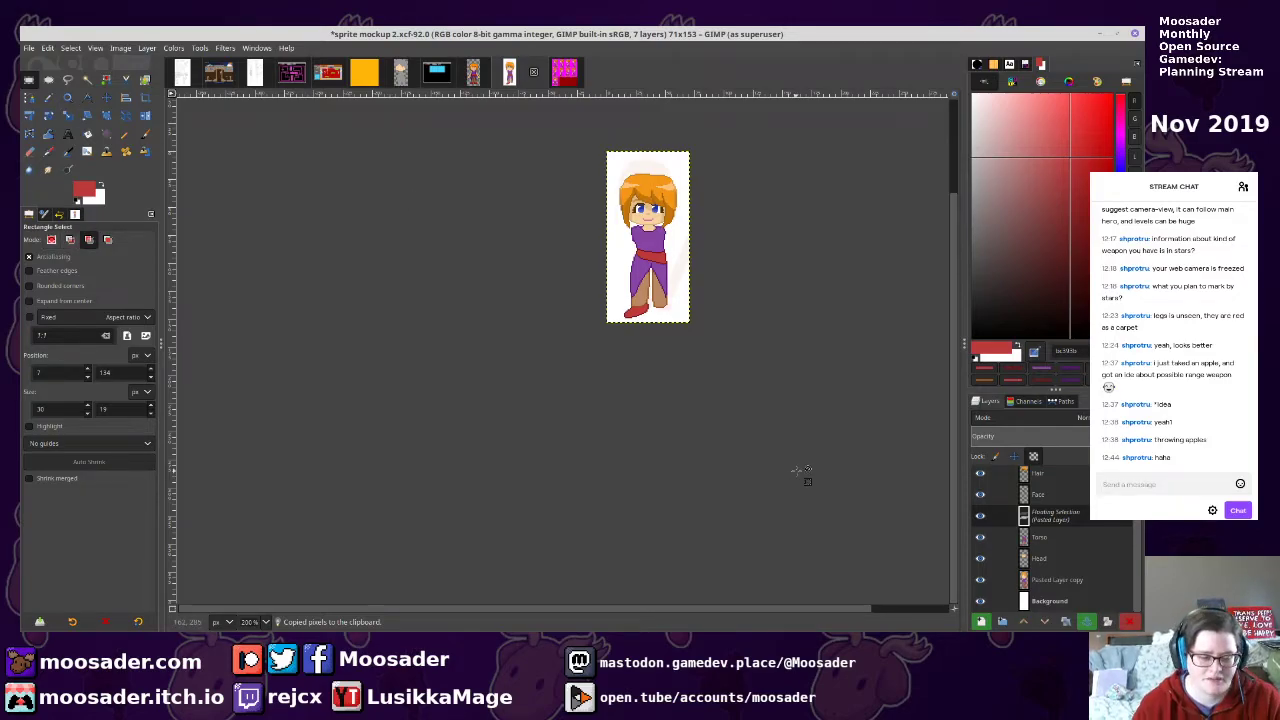
pyautogui.click(682, 432)
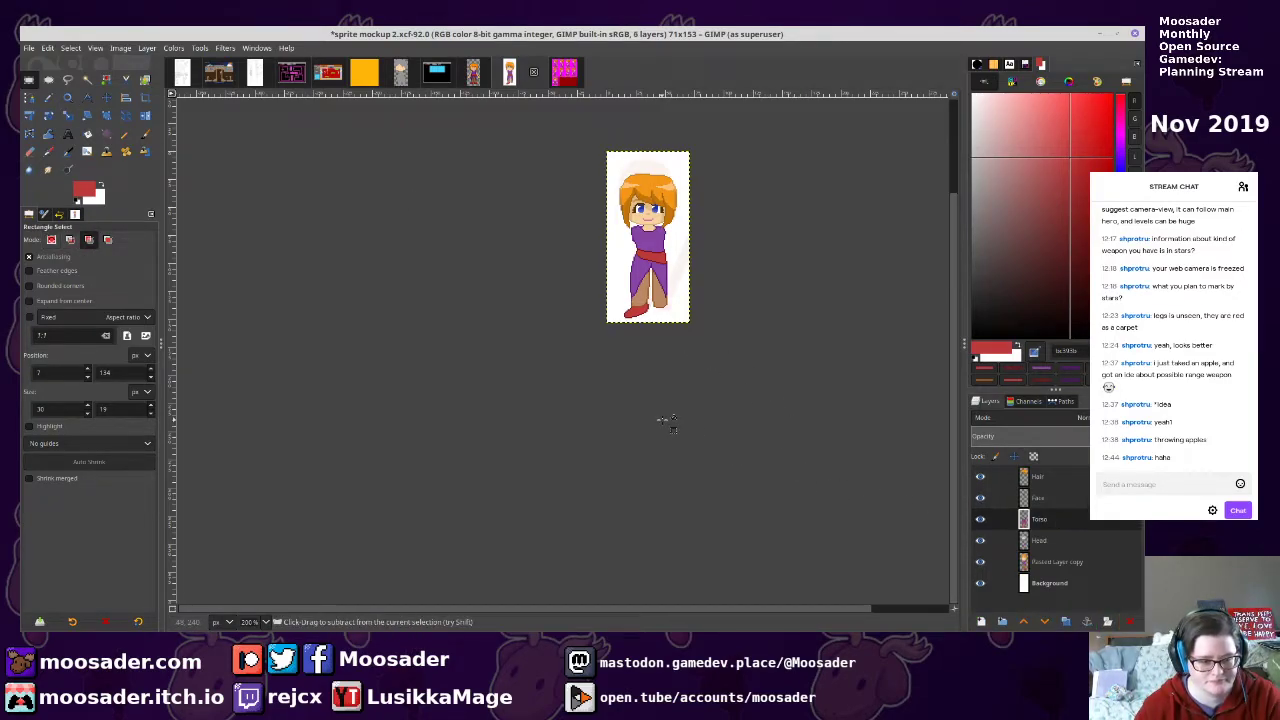
# Set the Fuzzy Select threshold to 0 and select the left shoe's lighter red fill on the Torso layer
pyautogui.scroll(5, 691, 434)
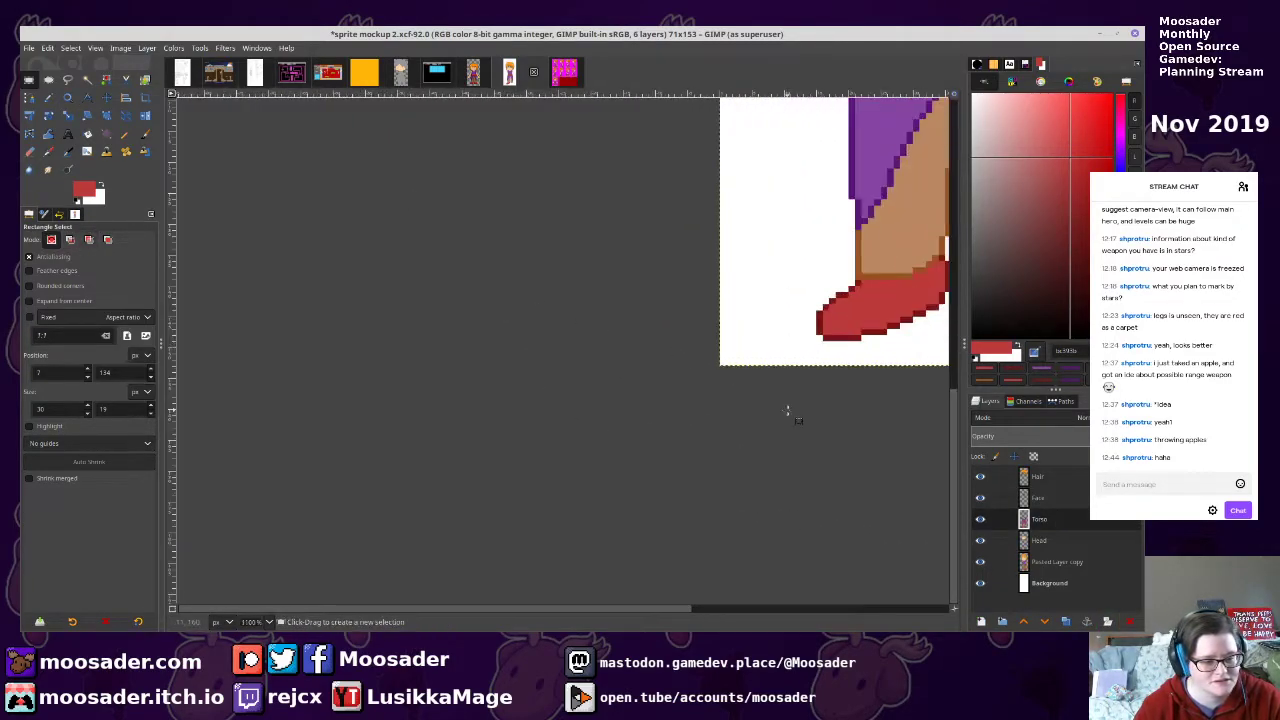
pyautogui.click(979, 523)
pyautogui.click(979, 523)
pyautogui.moveTo(854, 342); pyautogui.dragTo(440, 392)
pyautogui.press('u')
pyautogui.click(450, 350)
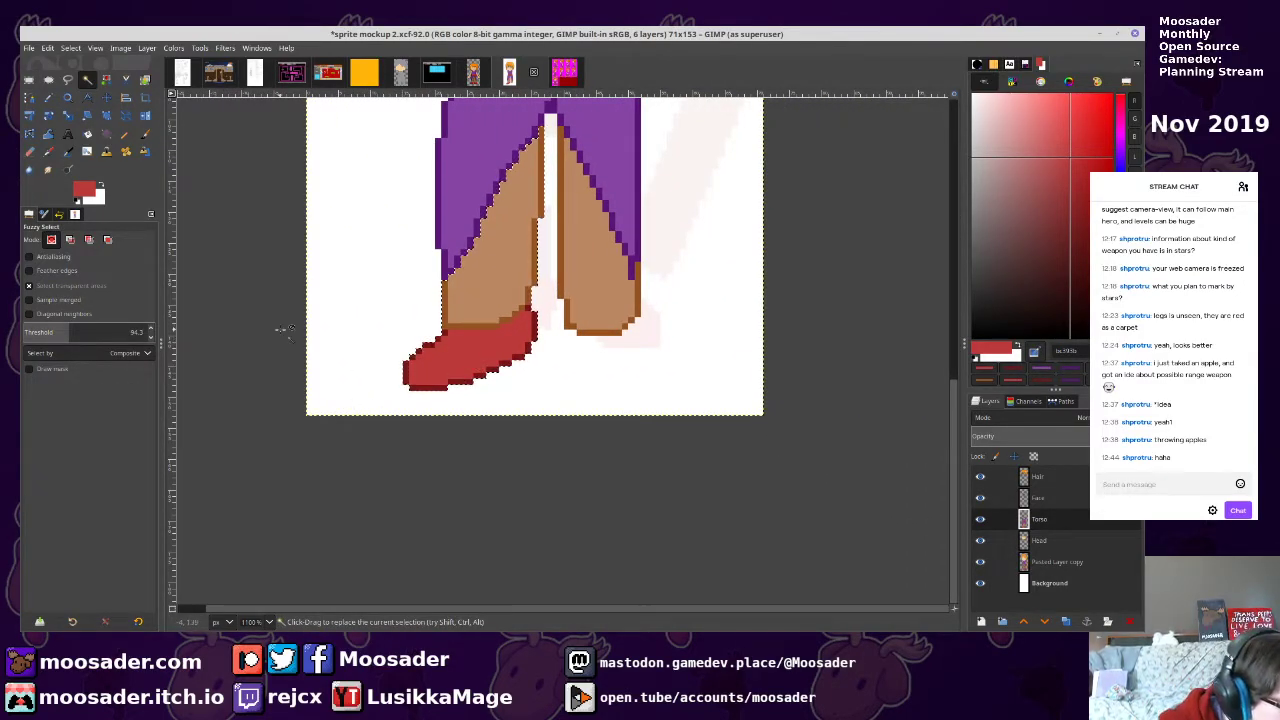
pyautogui.moveTo(132, 329); pyautogui.dragTo(22, 329)
pyautogui.click(502, 343)
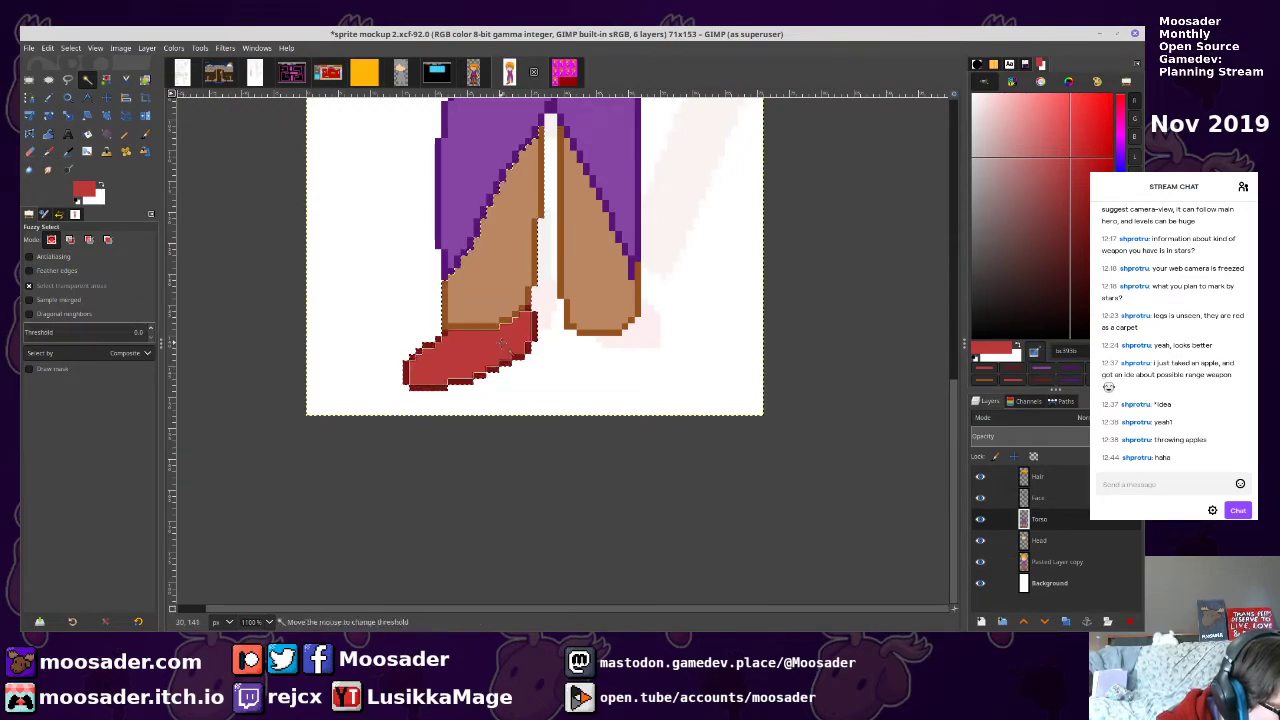
# Paste a copy of the shoe fill, flip it horizontally, and anchor it below the right trouser leg
pyautogui.hotkey('ctrl', 'c')
pyautogui.hotkey('ctrl', 'v')
pyautogui.click(147, 48)
pyautogui.moveTo(170, 214)
pyautogui.click(380, 219)
pyautogui.moveTo(437, 345); pyautogui.dragTo(597, 350)
pyautogui.hotkey('ctrl', 'h')
# Sample the trousers' brown outline and repair the right leg's hem outline around the new shoe fill with the Pencil
pyautogui.press('n')
pyautogui.scroll(4, 600, 320)
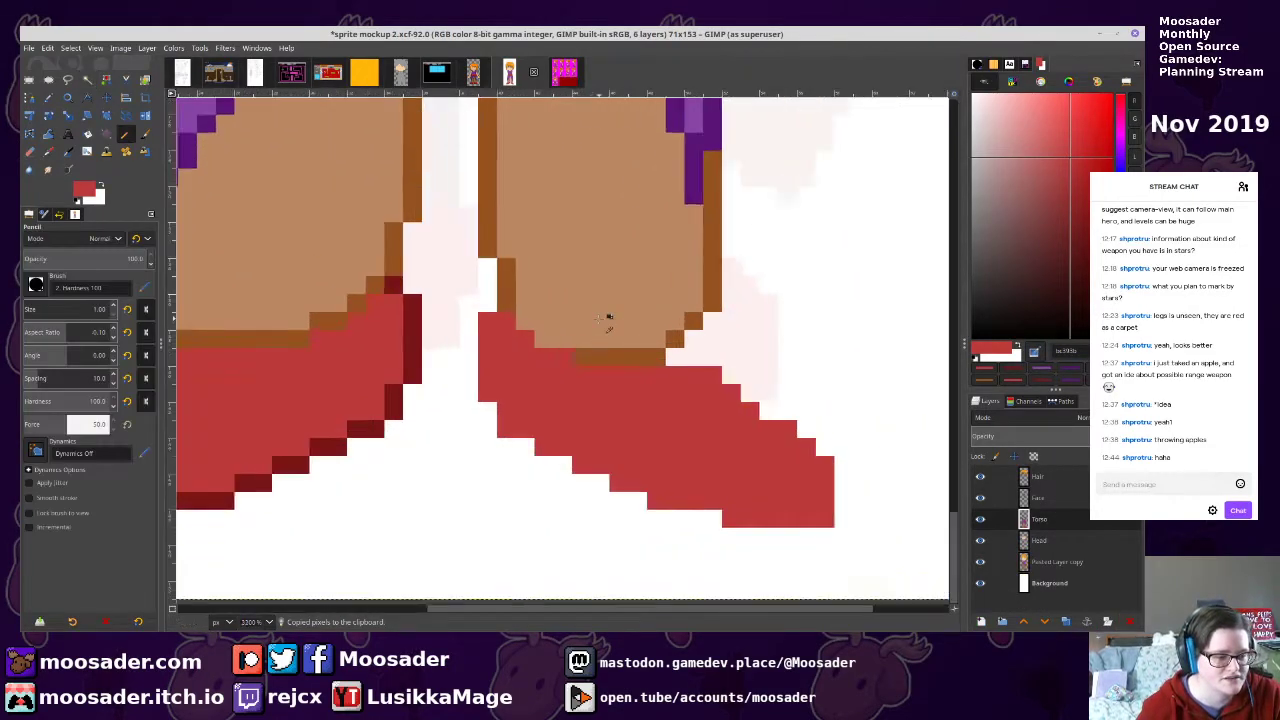
pyautogui.keyDown('ctrl'); pyautogui.click(577, 371); pyautogui.keyUp('ctrl')
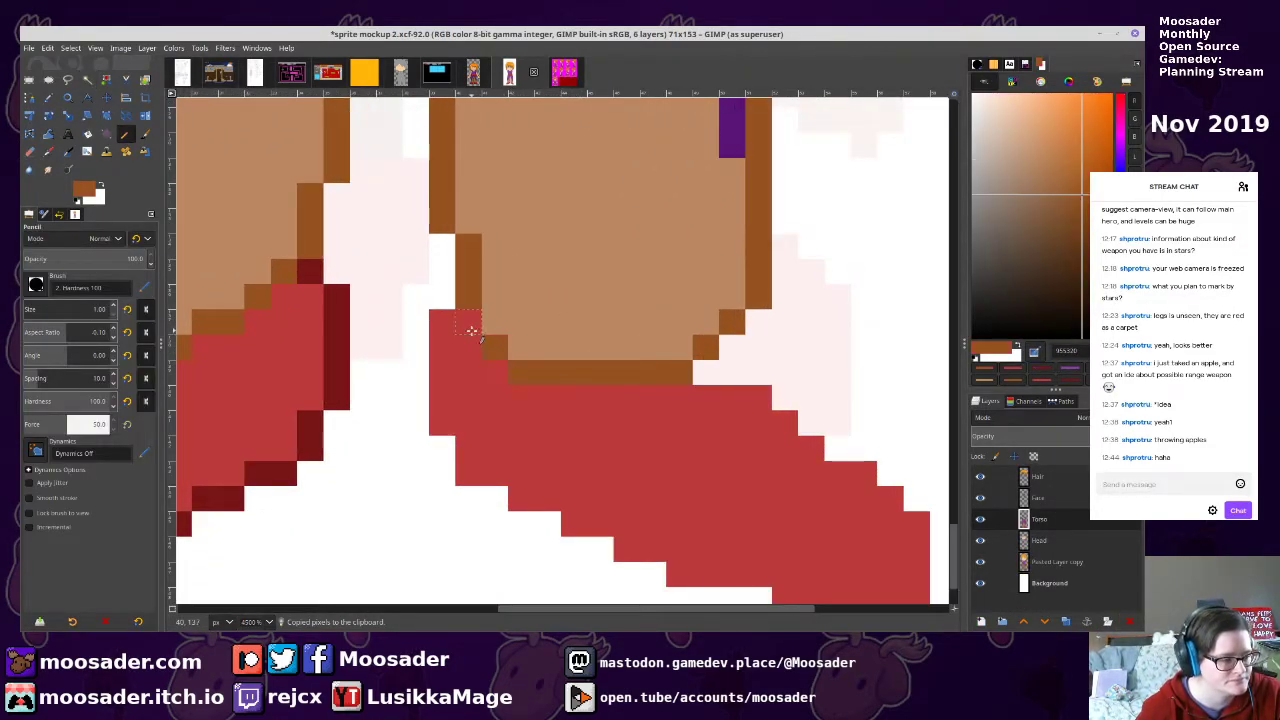
pyautogui.moveTo(733, 376); pyautogui.dragTo(755, 345)
# Sample the left shoe's dark red and outline the right shoe's heel and stepped sole
pyautogui.keyDown('ctrl'); pyautogui.click(343, 366); pyautogui.keyUp('ctrl')
pyautogui.moveTo(436, 331); pyautogui.dragTo(443, 424)
pyautogui.scroll(-2, 515, 308)
pyautogui.scroll(-1, 517, 306)
pyautogui.keyDown('shift'); pyautogui.click(578, 412); pyautogui.keyUp('shift')
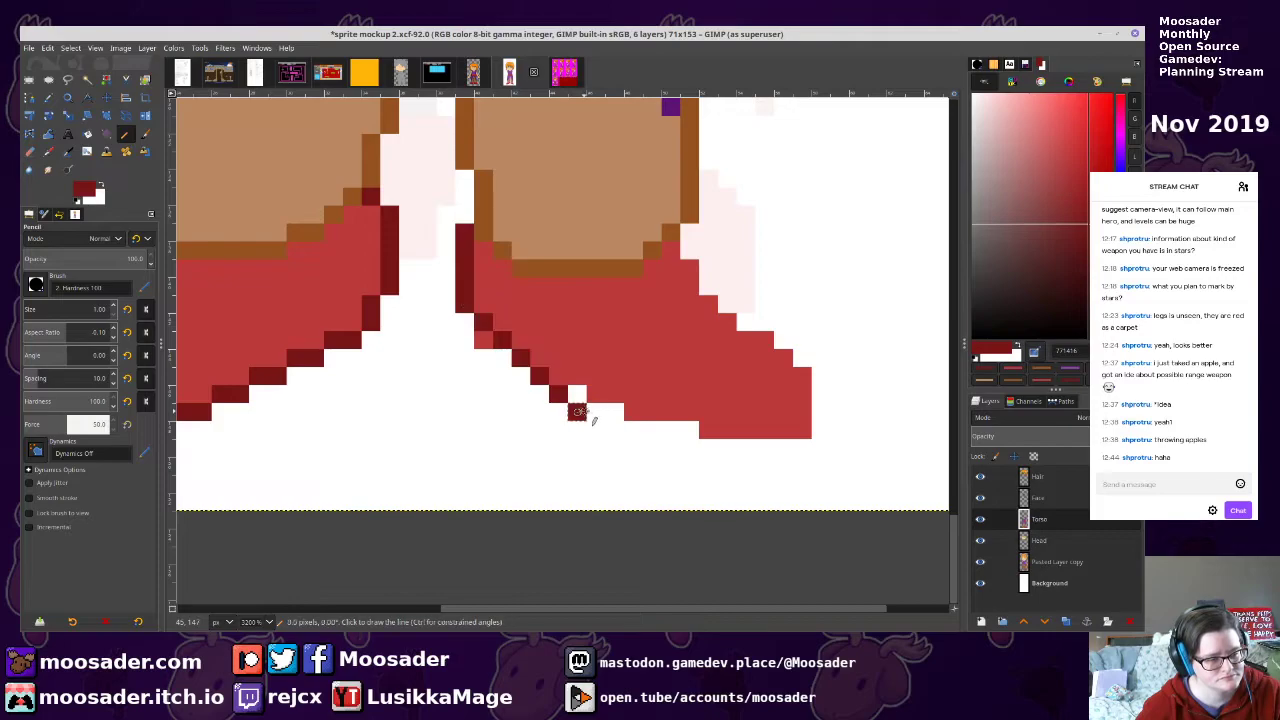
pyautogui.hotkey('ctrl', 'z')
pyautogui.moveTo(483, 340)
pyautogui.mouseDown()
pyautogui.moveTo(502, 375)
pyautogui.moveTo(690, 448)
pyautogui.mouseUp()
pyautogui.keyDown('shift'); pyautogui.click(764, 448); pyautogui.keyUp('shift')
# Outline the right shoe's toe and upper edge up to the trouser hem in dark red
pyautogui.keyDown('shift'); pyautogui.click(764, 412); pyautogui.keyUp('shift')
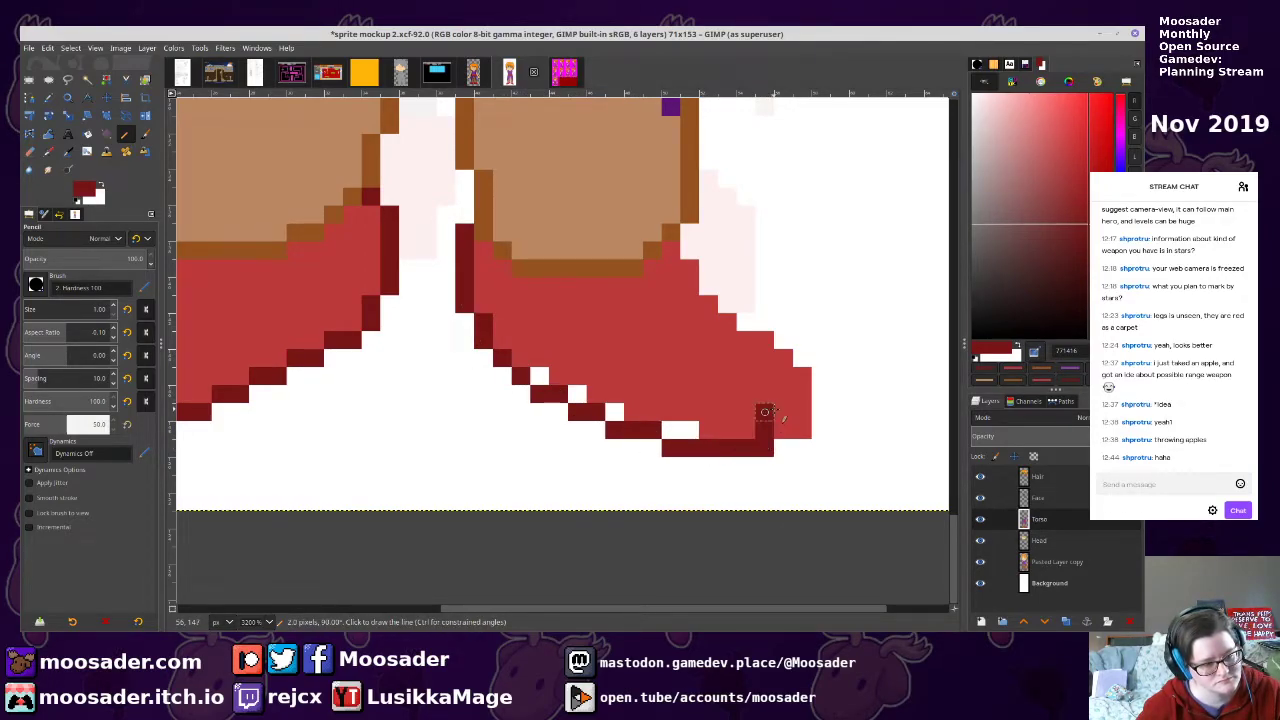
pyautogui.hotkey('ctrl', 'z')
pyautogui.keyDown('shift'); pyautogui.click(783, 412); pyautogui.keyUp('shift')
pyautogui.keyDown('shift'); pyautogui.click(783, 376); pyautogui.keyUp('shift')
pyautogui.keyDown('shift'); pyautogui.click(690, 250); pyautogui.keyUp('shift')
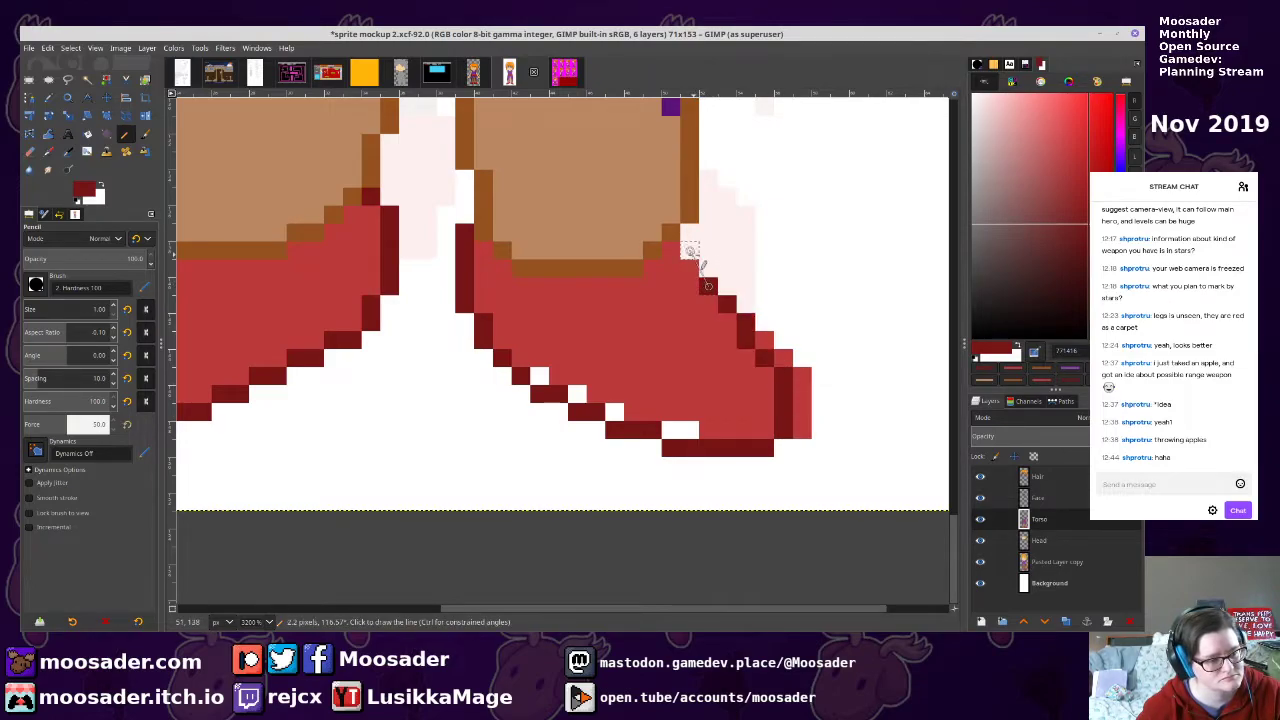
# Fill the gaps above the right shoe's sole with the lighter red and erase the stray pixels beyond the toe outline
pyautogui.keyDown('ctrl'); pyautogui.click(689, 412); pyautogui.keyUp('ctrl')
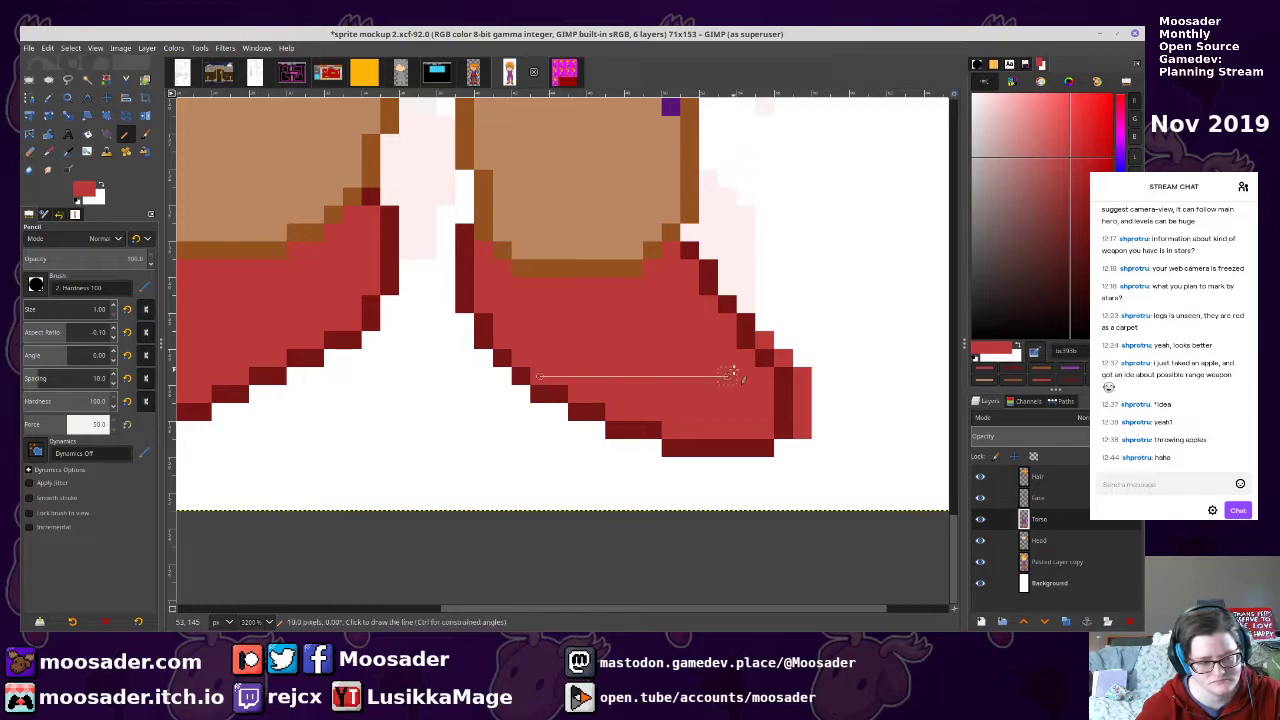
pyautogui.hotkey('shift', 'e')
pyautogui.click(765, 340)
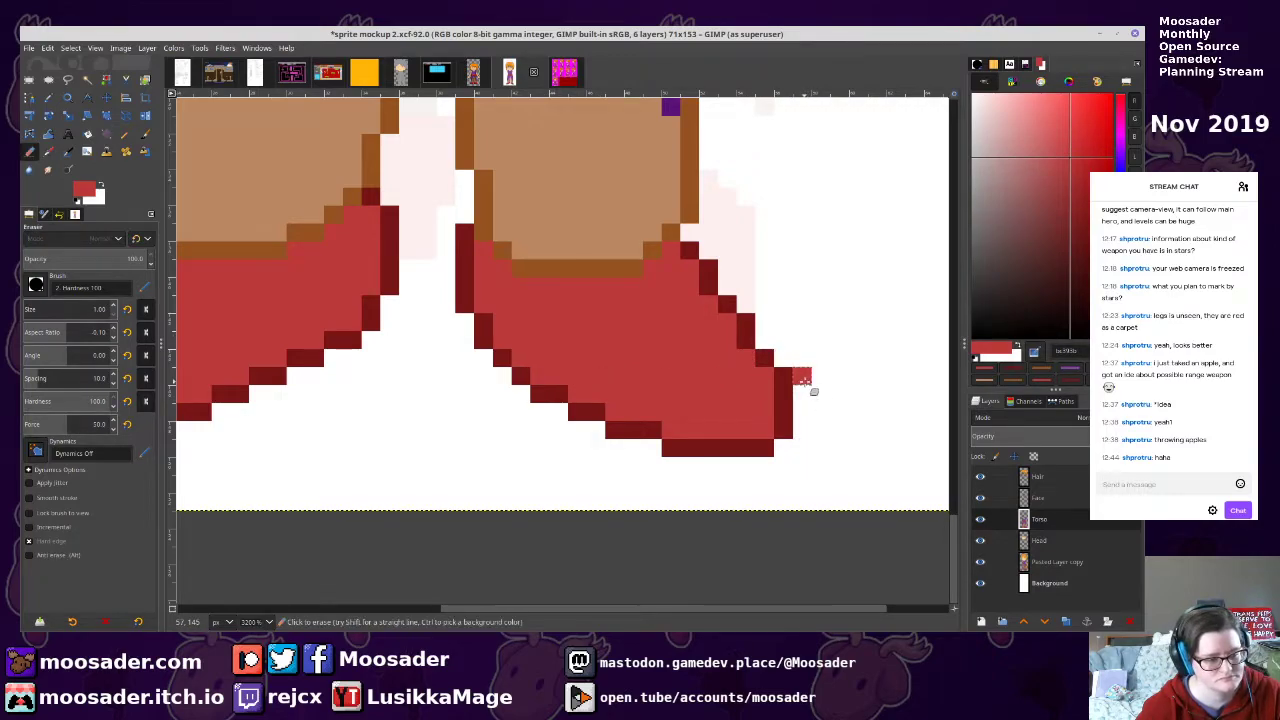
# Save the sprite file
pyautogui.keyDown('ctrl'); pyautogui.scroll(-6, 812, 385); pyautogui.keyUp('ctrl')
pyautogui.scroll(5, 745, 190)
pyautogui.hotkey('ctrl', 's')
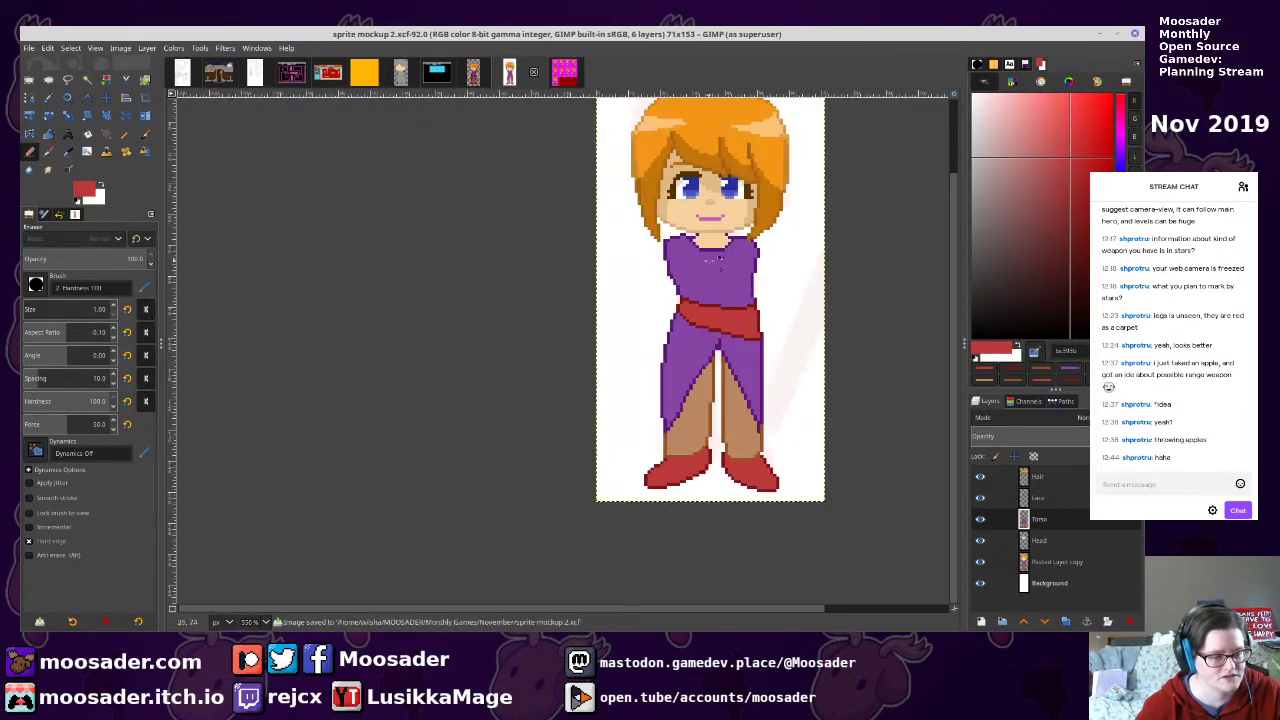
# Sample the darker skin tone from the chin outline for the Pencil and make the Face layer active
pyautogui.press('n')
pyautogui.press('d')
pyautogui.scroll(-3, 688, 226)
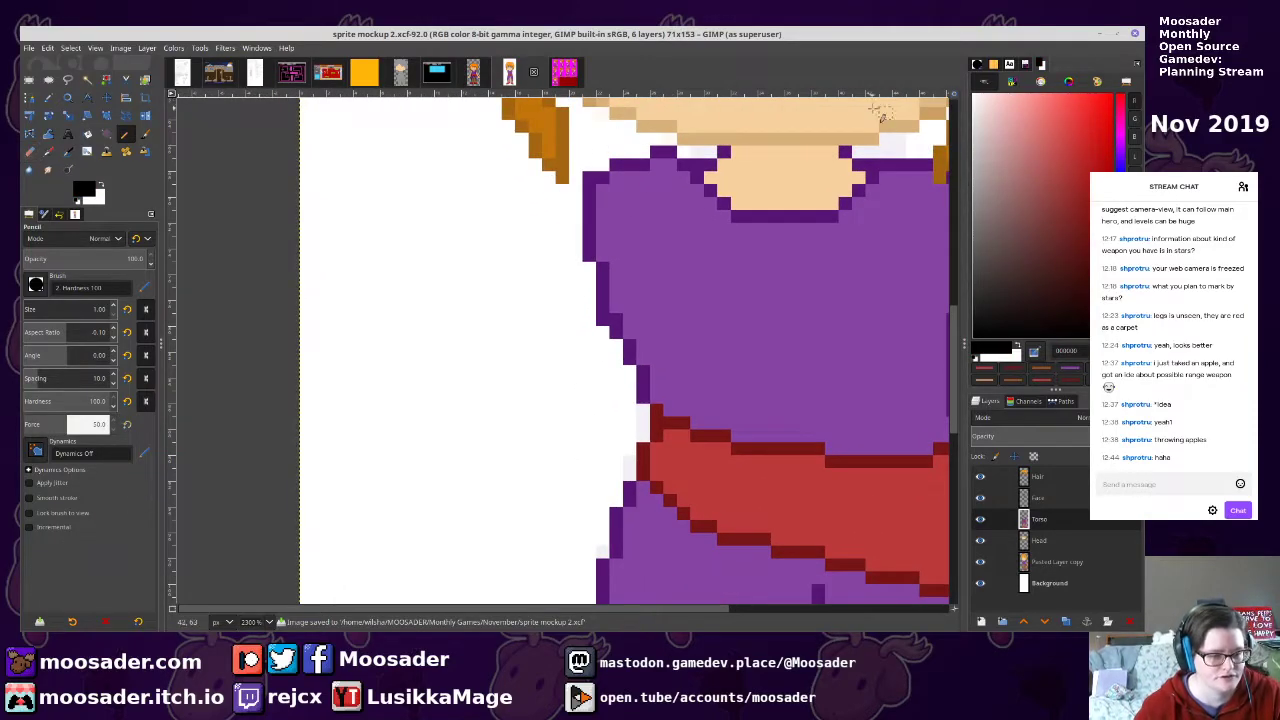
pyautogui.keyDown('ctrl'); pyautogui.click(789, 157); pyautogui.keyUp('ctrl')
pyautogui.moveTo(527, 325); pyautogui.dragTo(513, 590)
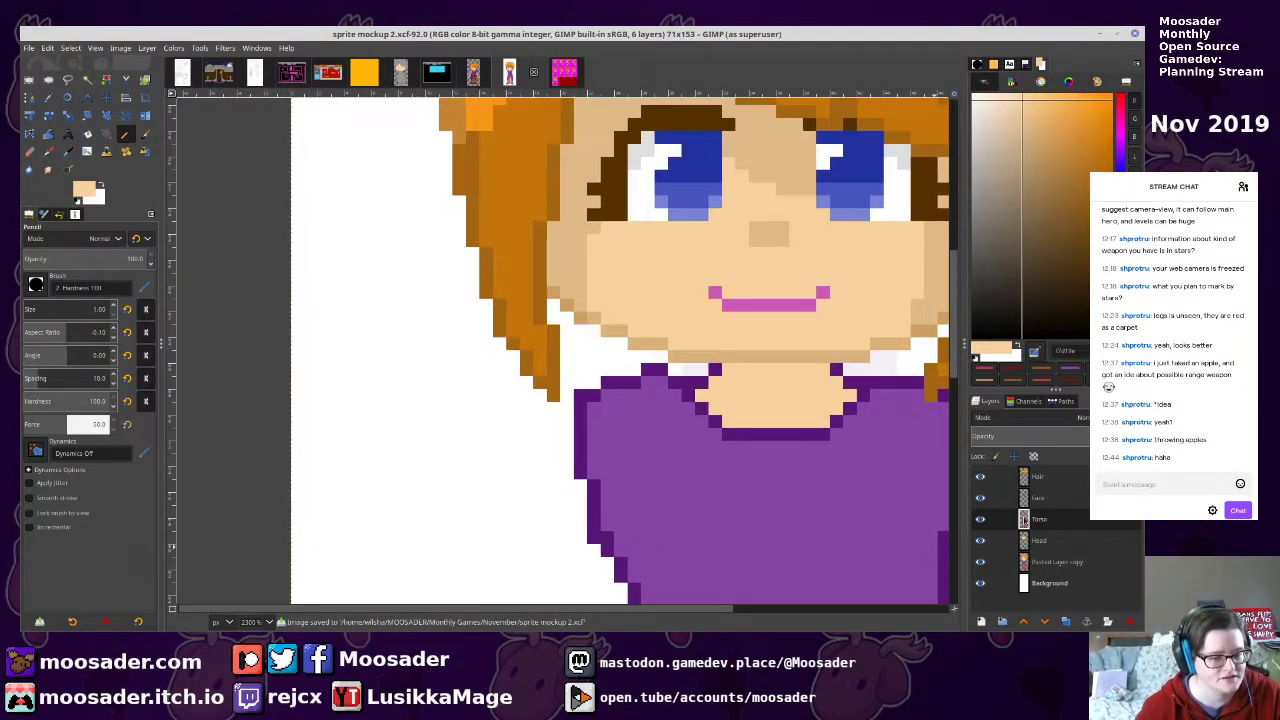
pyautogui.click(1036, 479)
pyautogui.click(1039, 546)
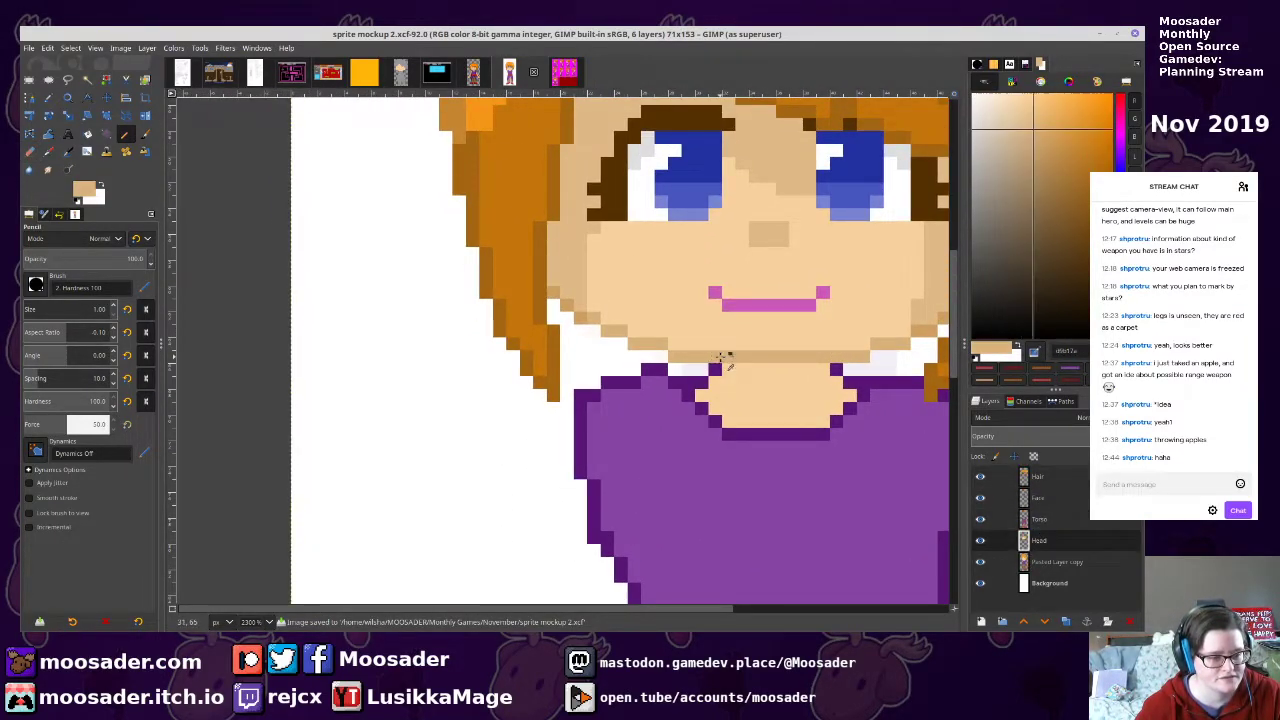
pyautogui.click(1030, 507)
# Draw two slanted lines in the darker skin tone from the left shoulder and armpit down to the wrist
pyautogui.scroll(-5, 527, 422)
pyautogui.scroll(3, 636, 274)
pyautogui.click(639, 258)
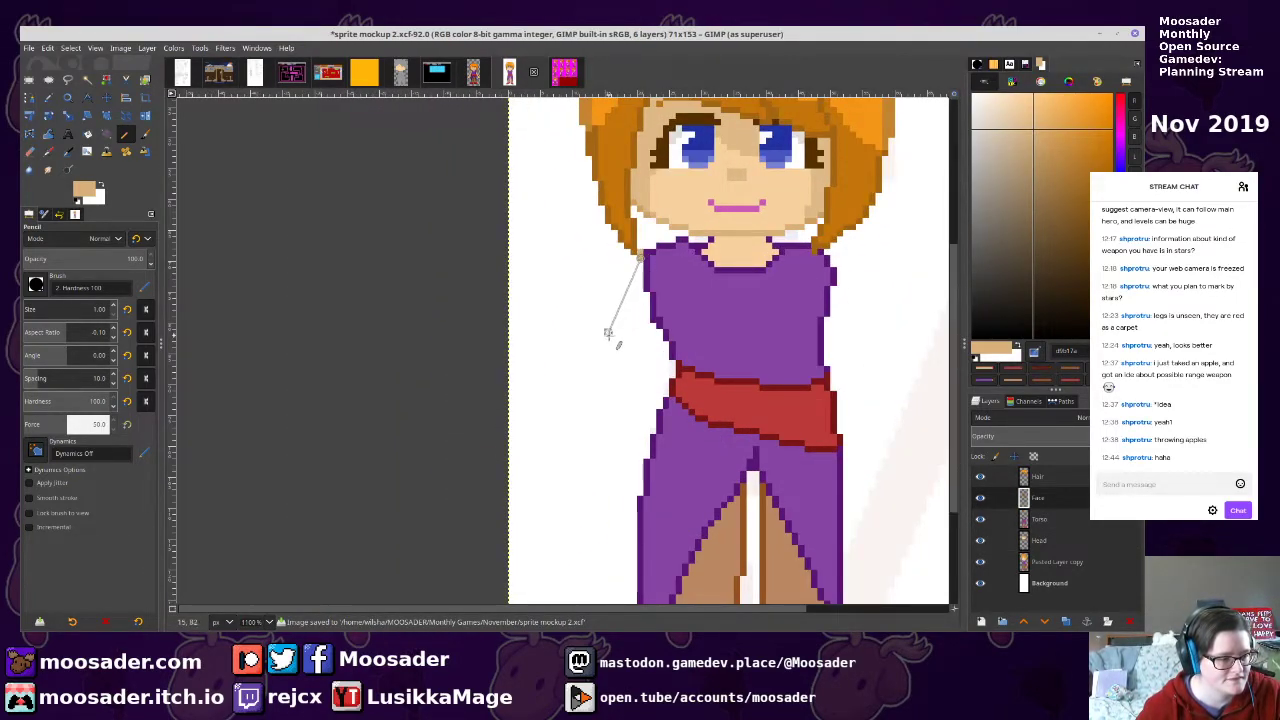
pyautogui.keyDown('shift'); pyautogui.click(556, 470); pyautogui.keyUp('shift')
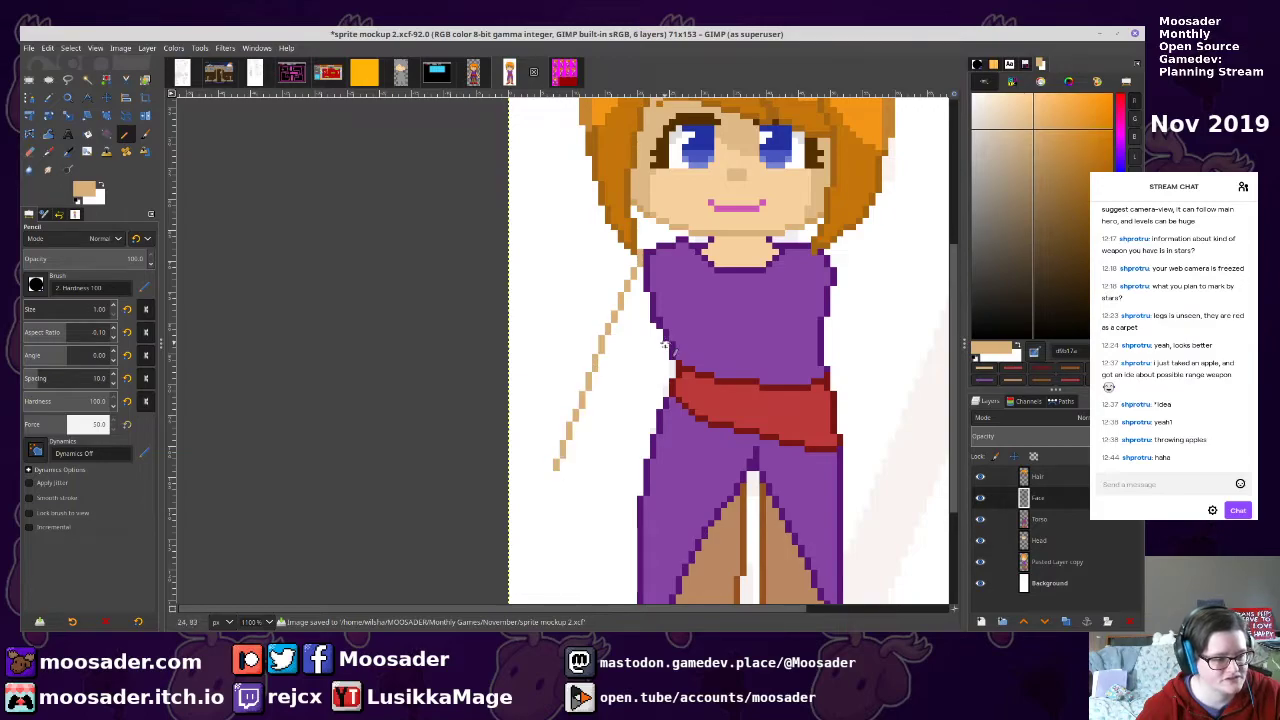
pyautogui.keyDown('shift'); pyautogui.click(602, 485); pyautogui.keyUp('shift')
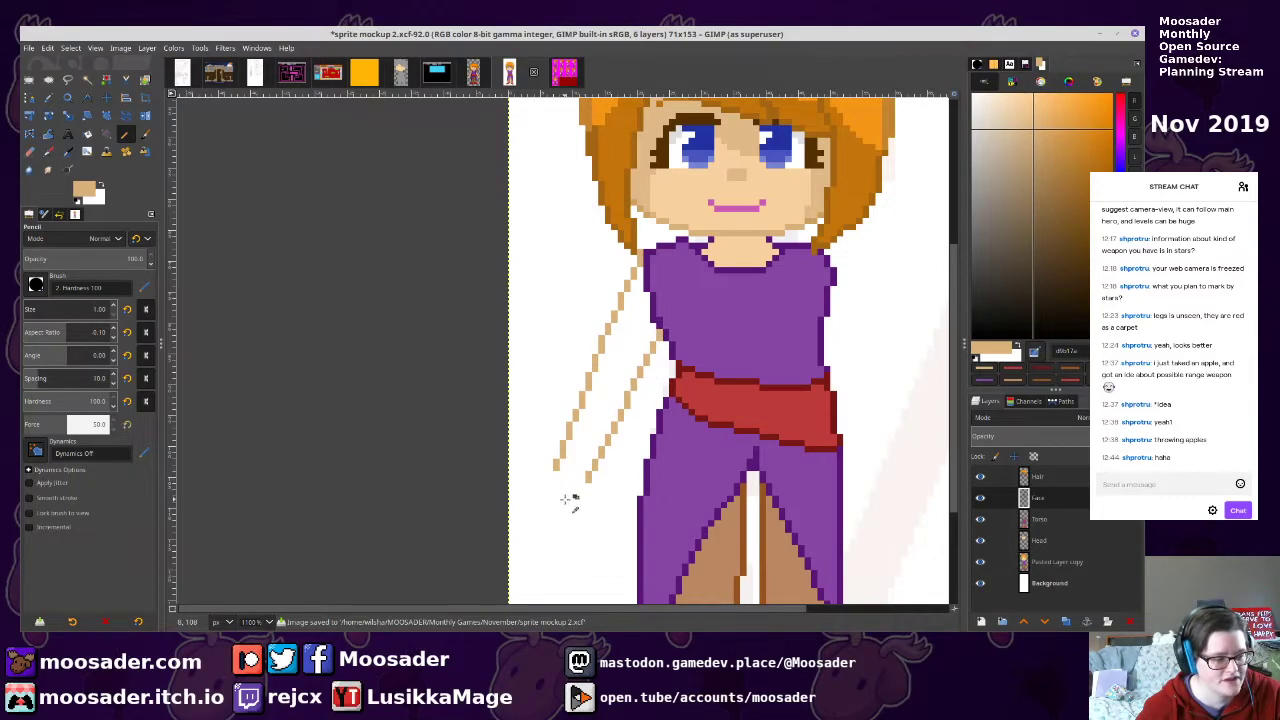
# Outline a rounded hand closing the lower end of the left arm in the darker skin tone
pyautogui.scroll(2, 531, 428)
pyautogui.moveTo(531, 410)
pyautogui.mouseDown()
pyautogui.moveTo(504, 432)
pyautogui.moveTo(478, 490)
pyautogui.moveTo(467, 527)
pyautogui.moveTo(487, 566)
pyautogui.moveTo(514, 578)
pyautogui.moveTo(607, 572)
pyautogui.mouseUp()
pyautogui.keyDown('shift'); pyautogui.click(645, 447); pyautogui.keyUp('shift')
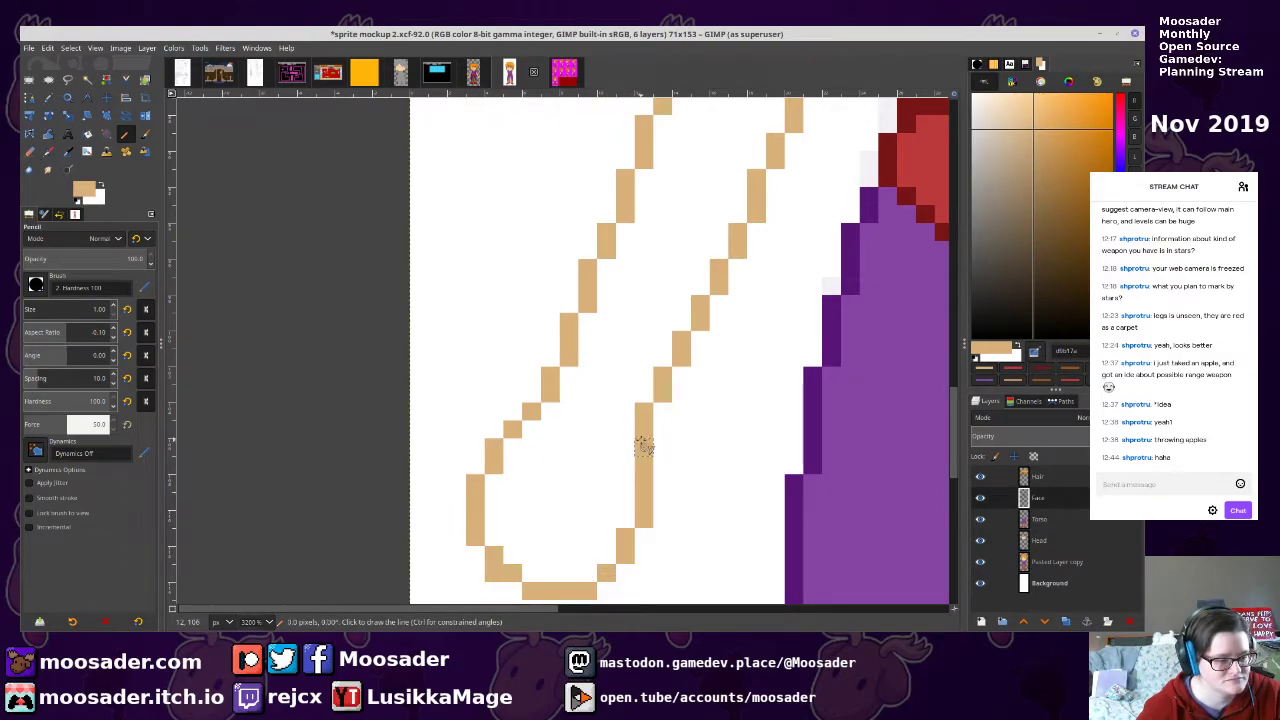
pyautogui.hotkey('shift', 'e')
pyautogui.press('n')
pyautogui.press('3')
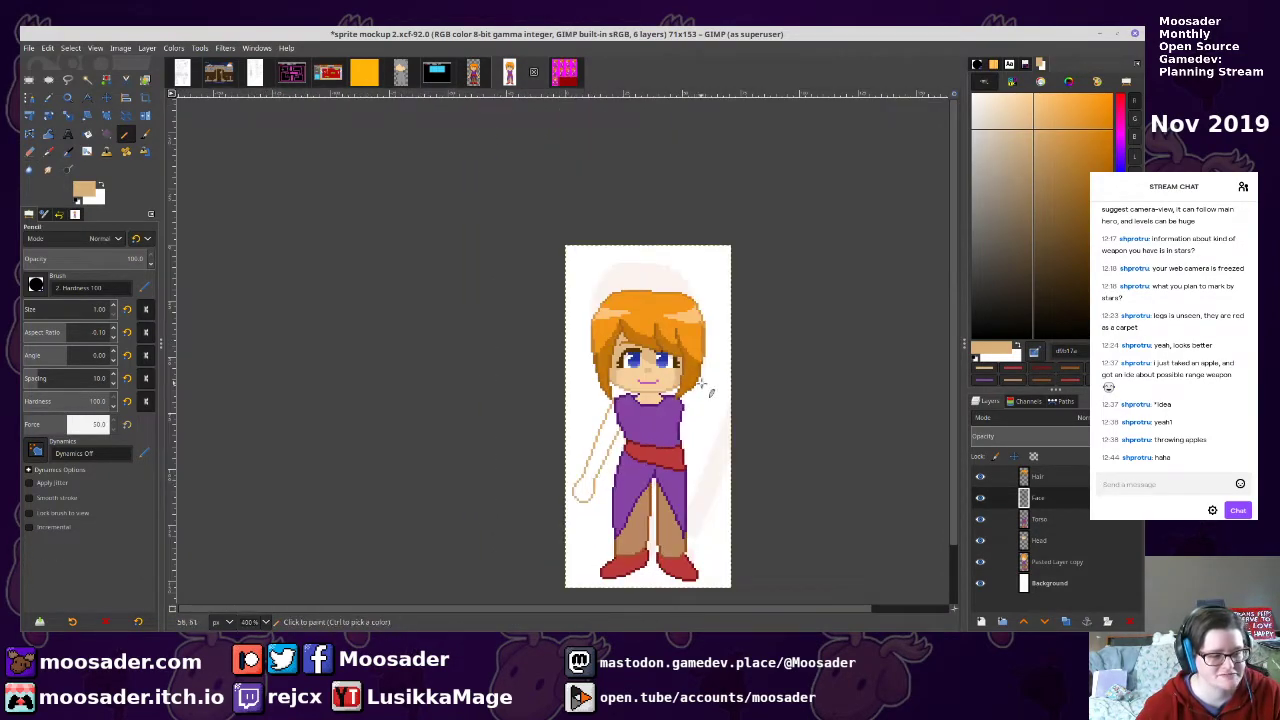
# Try a bucket fill near the left arm with the default black, and undo it
pyautogui.press('4')
pyautogui.press('d')
pyautogui.hotkey('shift', 'b')
pyautogui.click(558, 492)
pyautogui.press('n')
pyautogui.hotkey('ctrl', 'z')
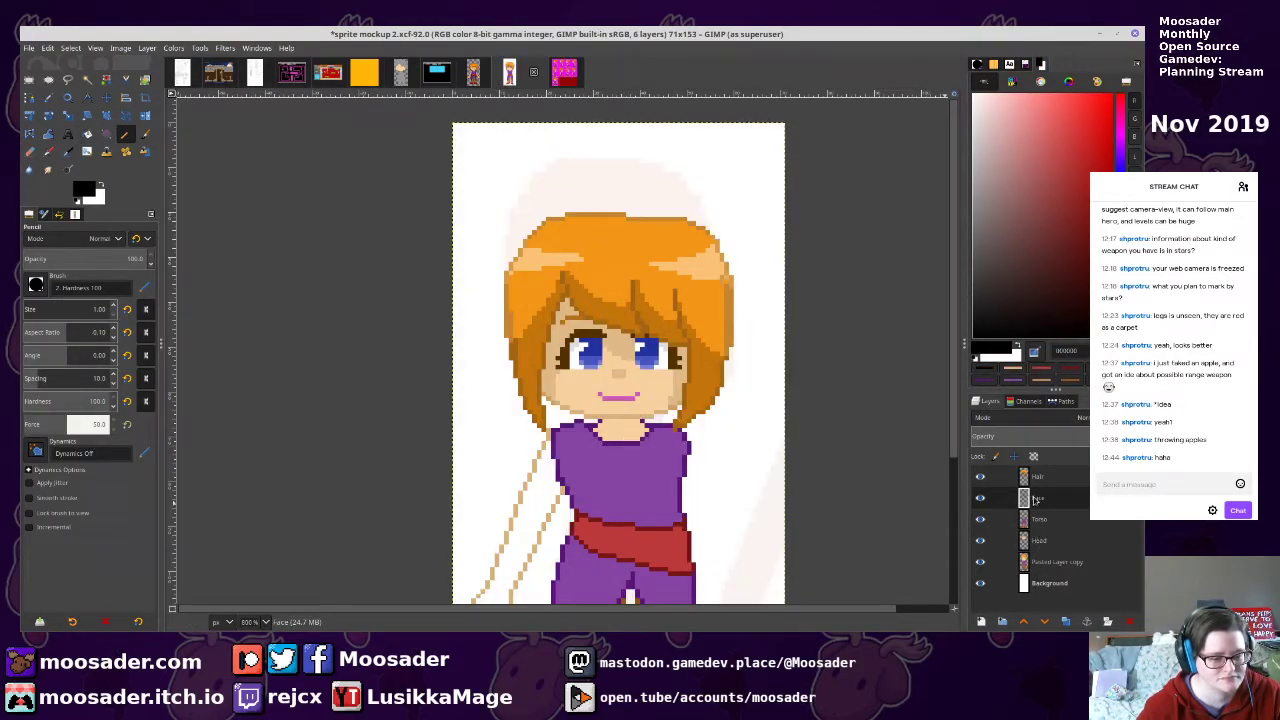
# Cut the left arm outline from the Face layer and paste it anchored onto the Torso layer
pyautogui.click(980, 498)
pyautogui.click(980, 498)
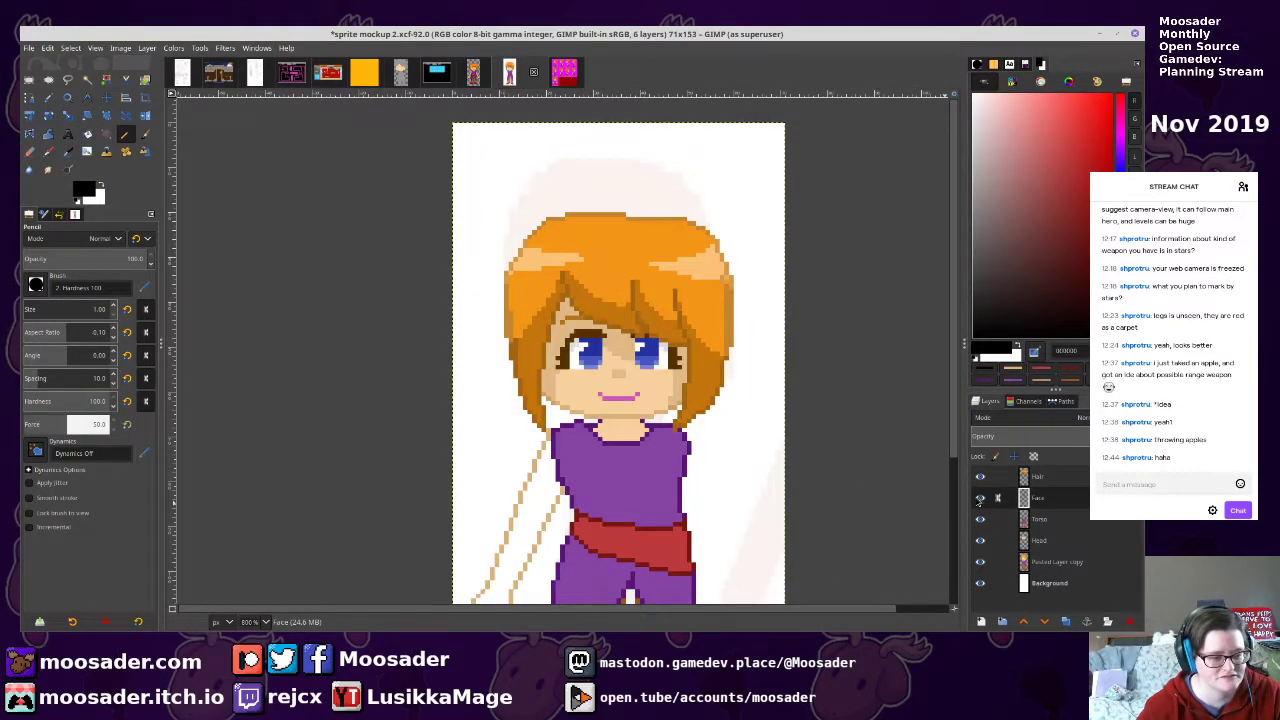
pyautogui.scroll(-3, 495, 240)
pyautogui.hscroll(-1, 495, 240)
pyautogui.click(29, 79)
pyautogui.moveTo(458, 270)
pyautogui.mouseDown()
pyautogui.moveTo(548, 438)
pyautogui.moveTo(645, 572)
pyautogui.mouseUp()
pyautogui.hotkey('ctrl', 'x')
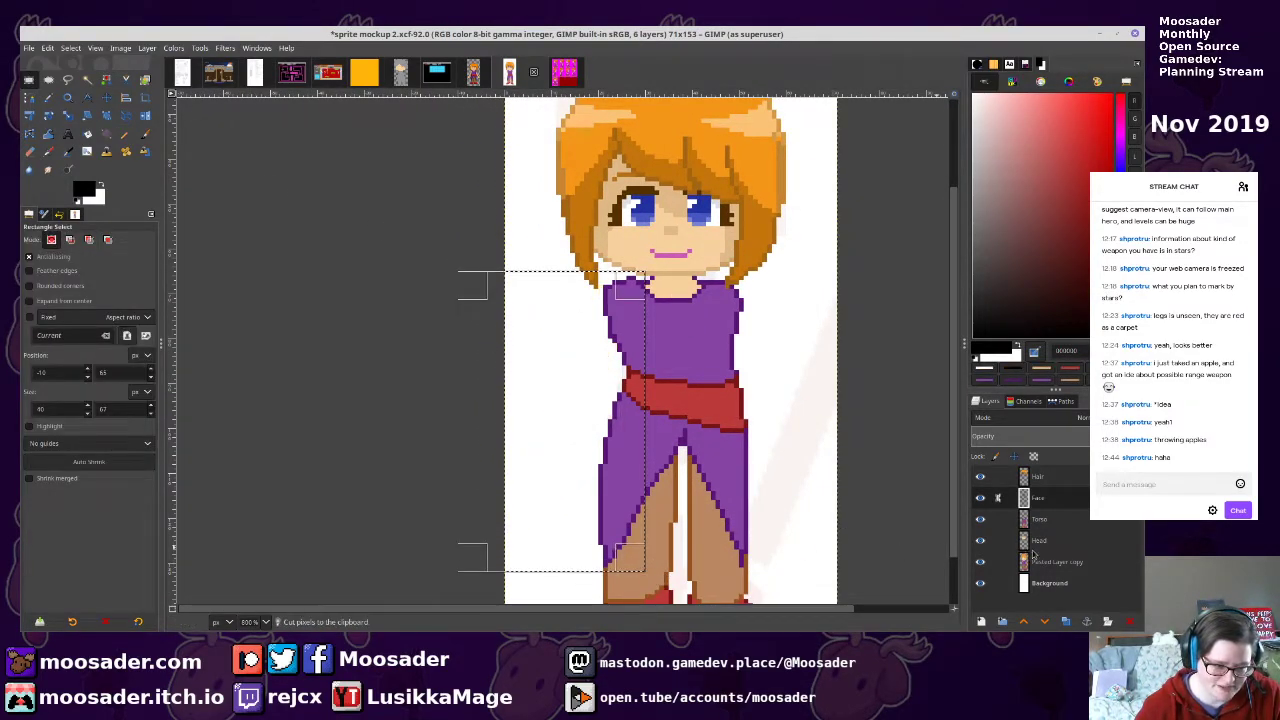
pyautogui.click(1040, 520)
pyautogui.hotkey('ctrl', 'v')
pyautogui.click(1087, 621)
# Fill the left arm and hand with the light skin tone sampled from the neck, and resample the darker outline tone
pyautogui.press('n')
pyautogui.keyDown('ctrl'); pyautogui.click(657, 284); pyautogui.keyUp('ctrl')
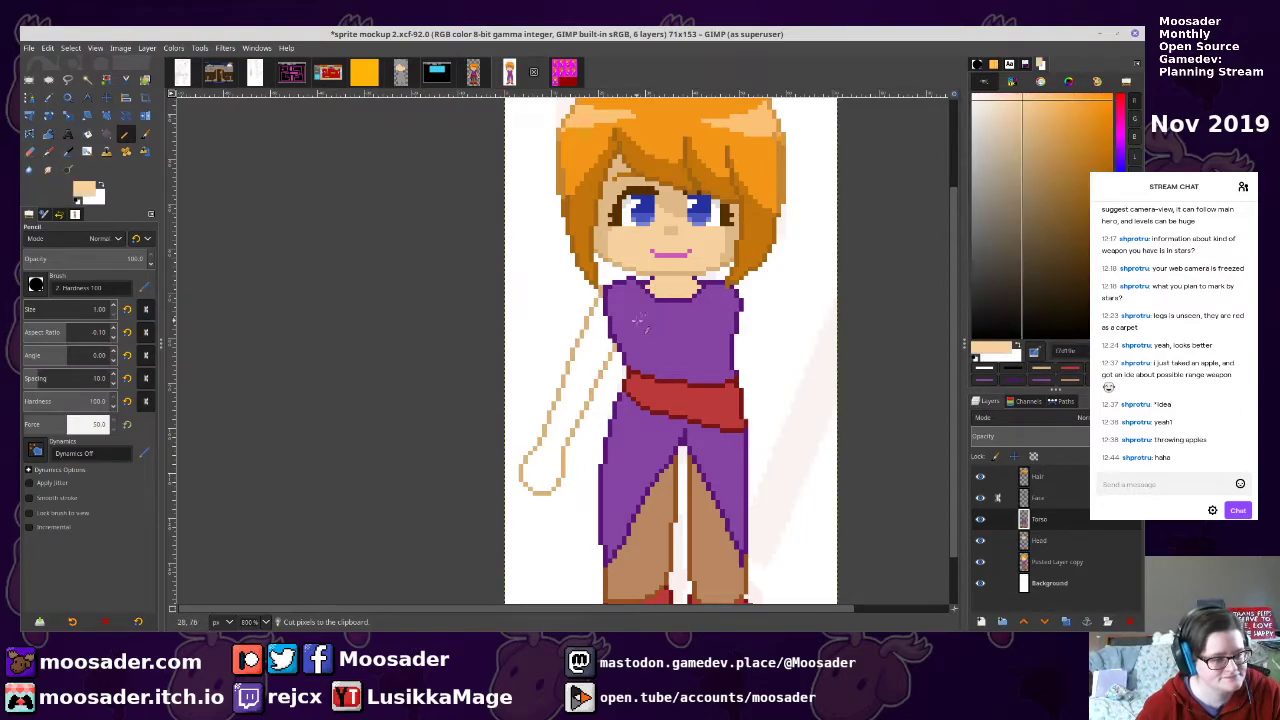
pyautogui.hotkey('shift', 'b')
pyautogui.click(595, 356)
pyautogui.press('n')
pyautogui.keyDown('ctrl'); pyautogui.click(597, 378); pyautogui.keyUp('ctrl')
pyautogui.scroll(2, 810, 328)
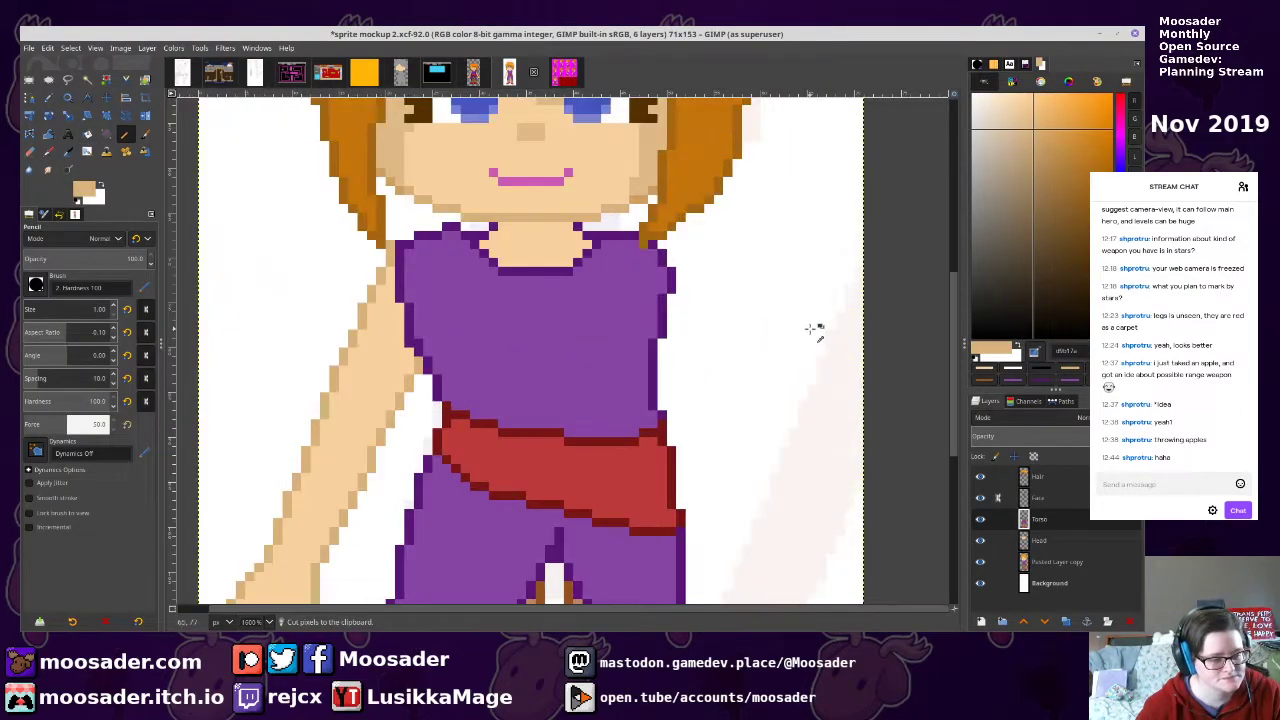
pyautogui.scroll(-1, 546, 302)
pyautogui.moveTo(545, 308); pyautogui.dragTo(617, 288)
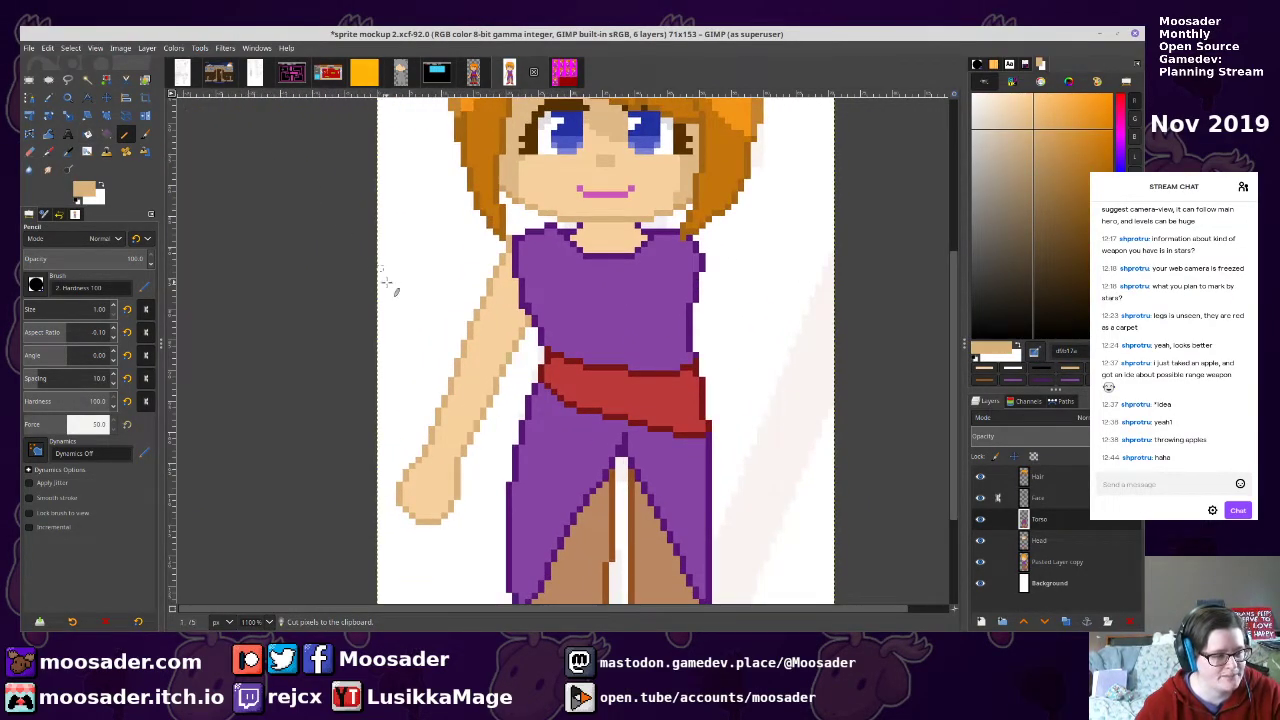
# Select the whole left arm by color, paste a copy, flip it horizontally and place it at the right shoulder
pyautogui.press('u')
pyautogui.hotkey('shift', 'o')
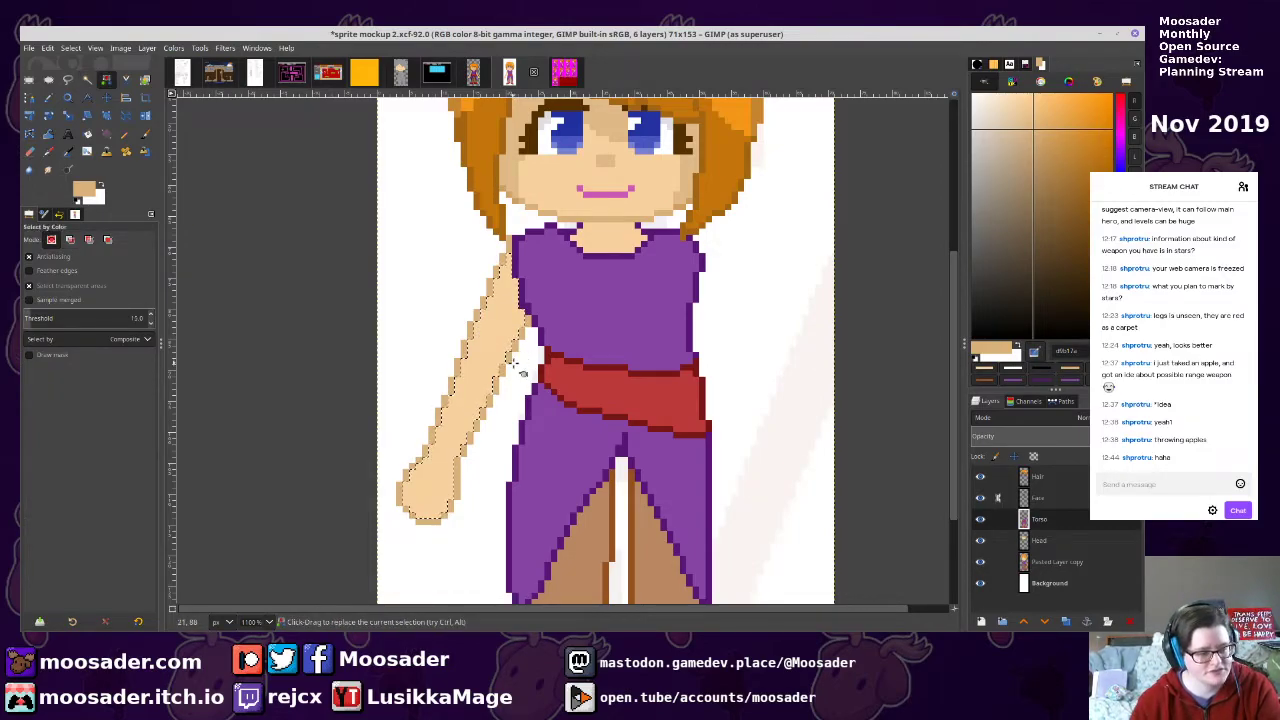
pyautogui.keyDown('shift'); pyautogui.click(510, 378); pyautogui.keyUp('shift')
pyautogui.hotkey('ctrl', 'c')
pyautogui.hotkey('ctrl', 'v')
pyautogui.click(147, 48)
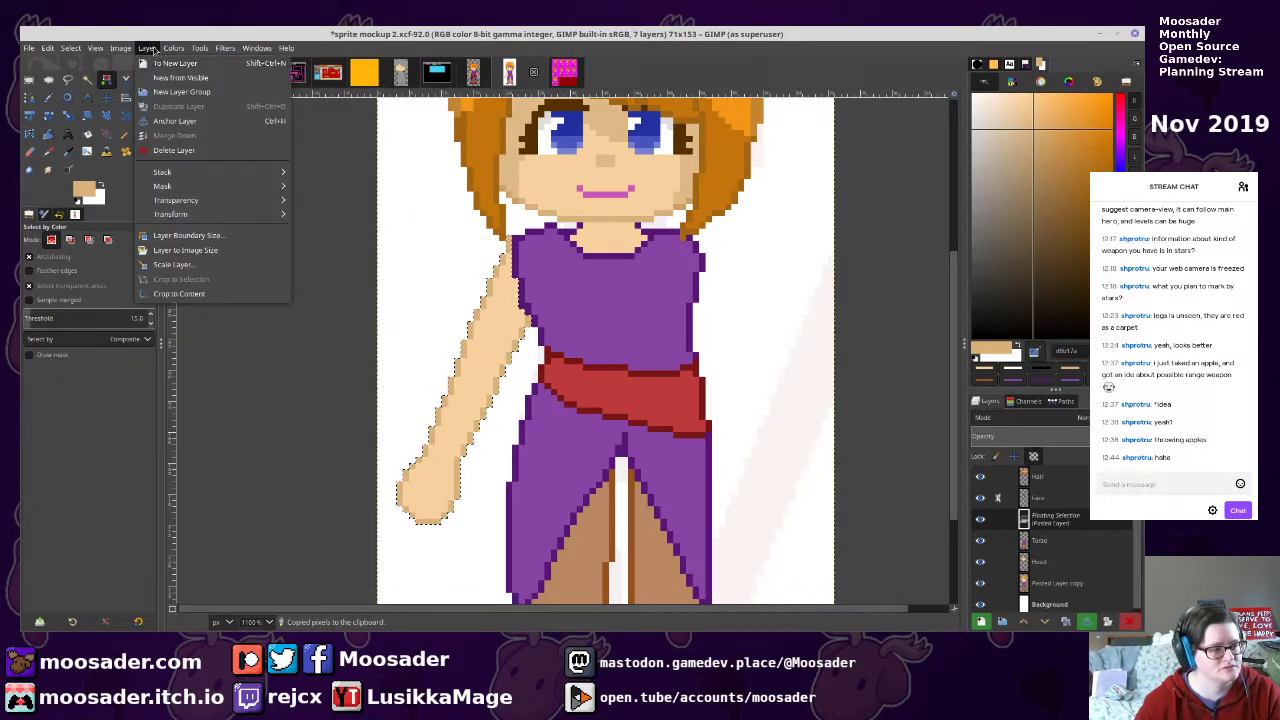
pyautogui.moveTo(175, 214)
pyautogui.click(334, 214)
pyautogui.moveTo(433, 313); pyautogui.dragTo(720, 329)
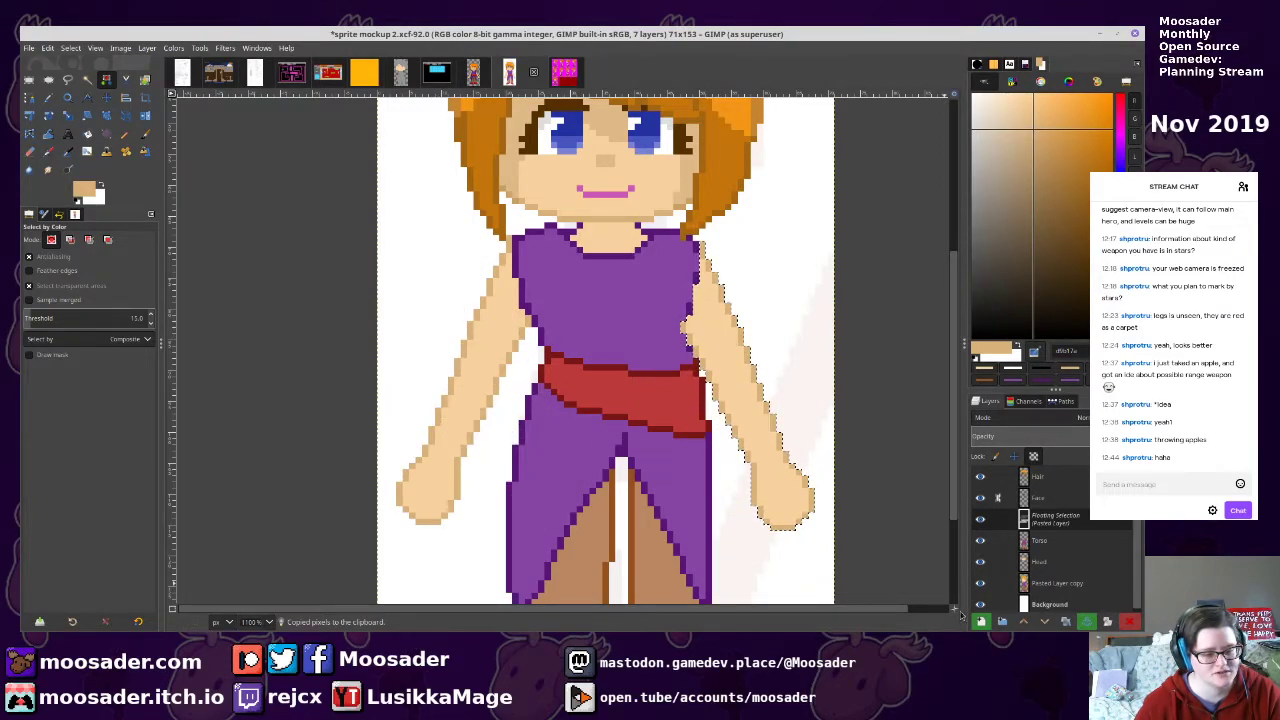
# Turn the flipped arm into its own layer beneath Torso, merge Torso down into it, and save the file
pyautogui.click(980, 621)
pyautogui.hotkey('ctrl', 's')
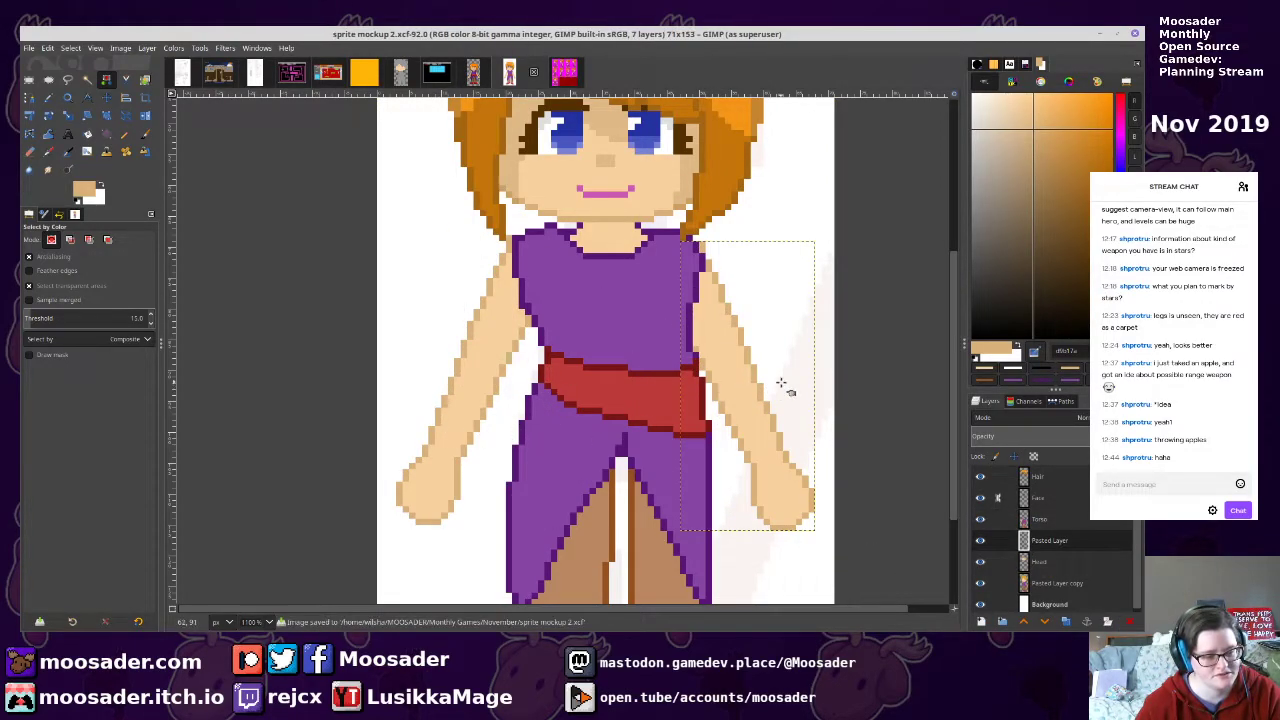
pyautogui.click(1054, 514)
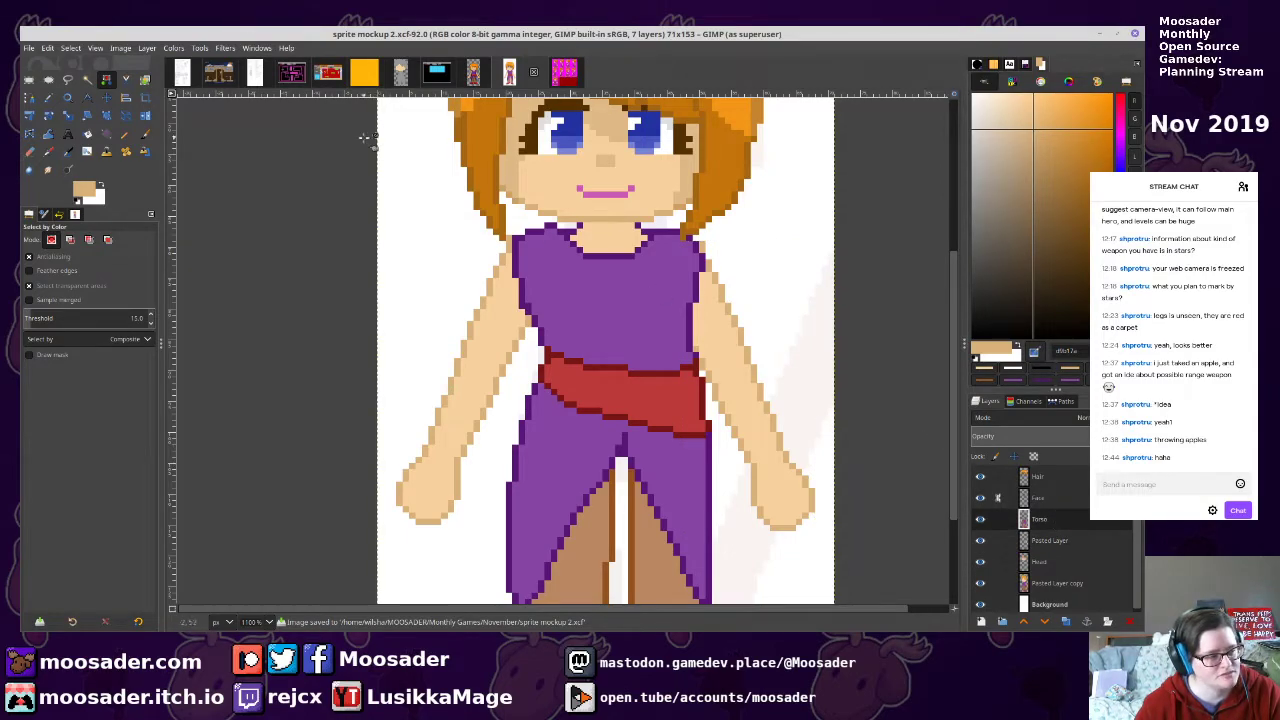
pyautogui.click(151, 47)
pyautogui.click(149, 135)
pyautogui.hotkey('ctrl', 's')
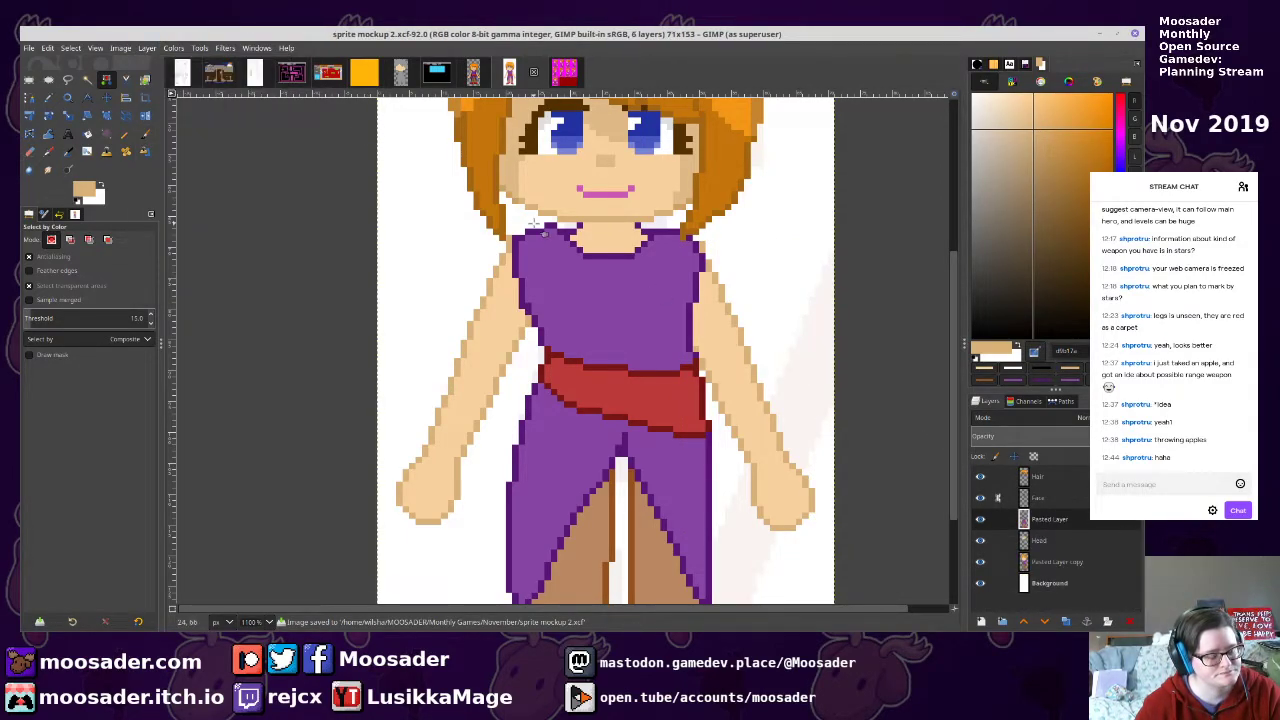
# Check the other character sprite, select the outfit's purple areas by color and sample that purple for the Pencil
pyautogui.press('n')
pyautogui.scroll(-3, 612, 283)
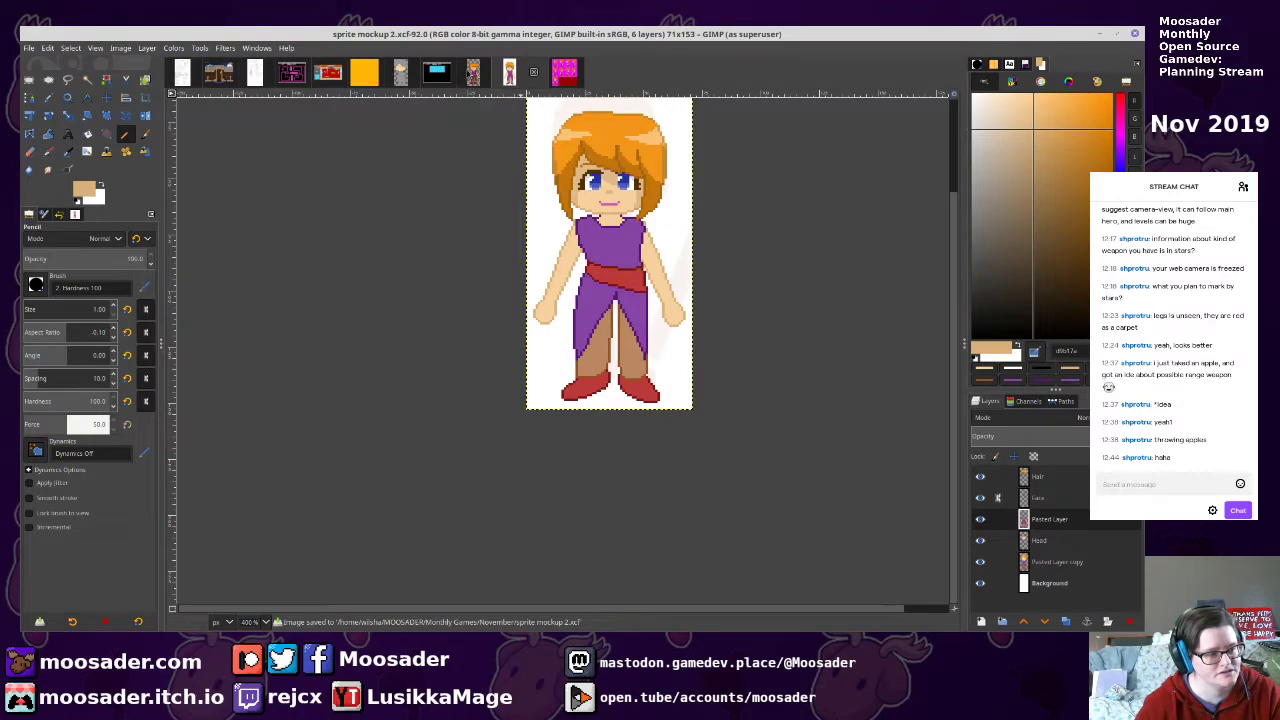
pyautogui.click(472, 73)
pyautogui.click(507, 74)
pyautogui.scroll(2, 647, 233)
pyautogui.scroll(3, 650, 241)
pyautogui.hotkey('shift', 'o')
pyautogui.click(598, 394)
pyautogui.press('n')
pyautogui.keyDown('ctrl'); pyautogui.click(597, 382); pyautogui.keyUp('ctrl')
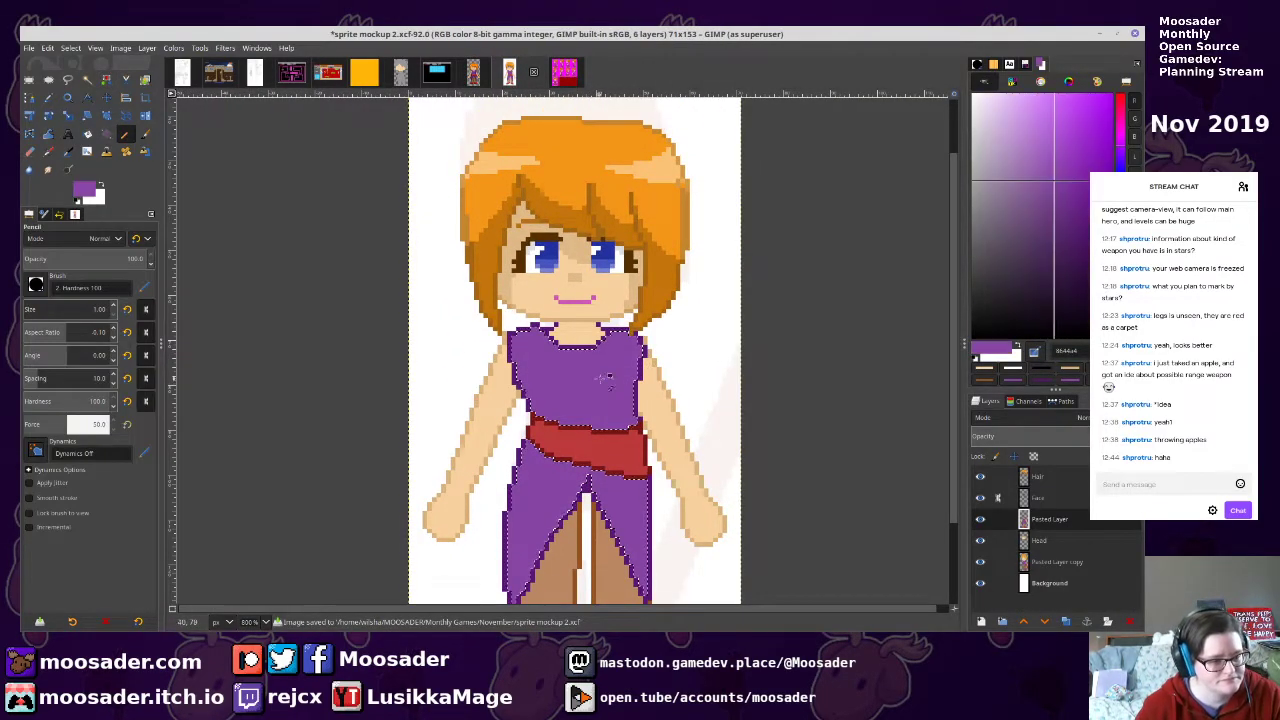
# Shade both sides of the purple top with a darker purple, filling between the drawn contours and the outline
pyautogui.scroll(2, 622, 415)
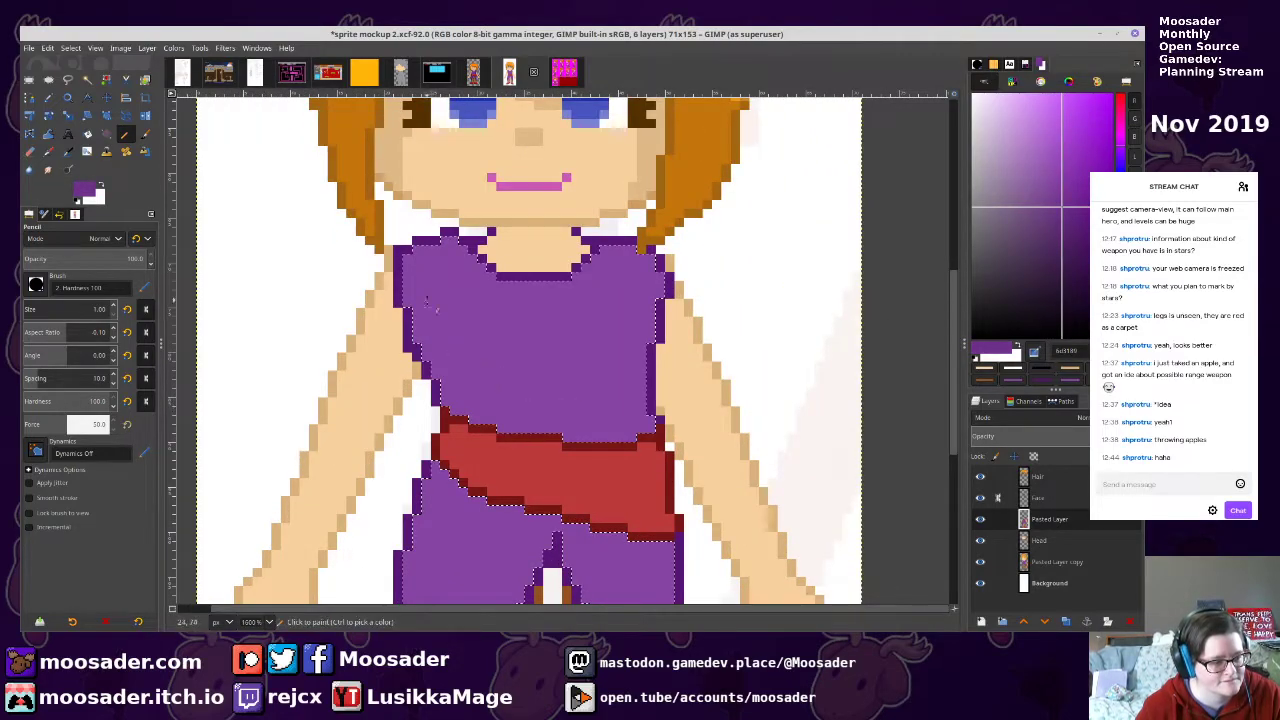
pyautogui.moveTo(402, 272); pyautogui.dragTo(450, 412)
pyautogui.moveTo(650, 262)
pyautogui.mouseDown()
pyautogui.moveTo(630, 355)
pyautogui.moveTo(632, 440)
pyautogui.mouseUp()
pyautogui.hotkey('shift', 'b')
pyautogui.click(642, 378)
pyautogui.hotkey('ctrl', 'z')
pyautogui.press('n')
pyautogui.moveTo(650, 268); pyautogui.dragTo(650, 257)
pyautogui.hotkey('shift', 'b')
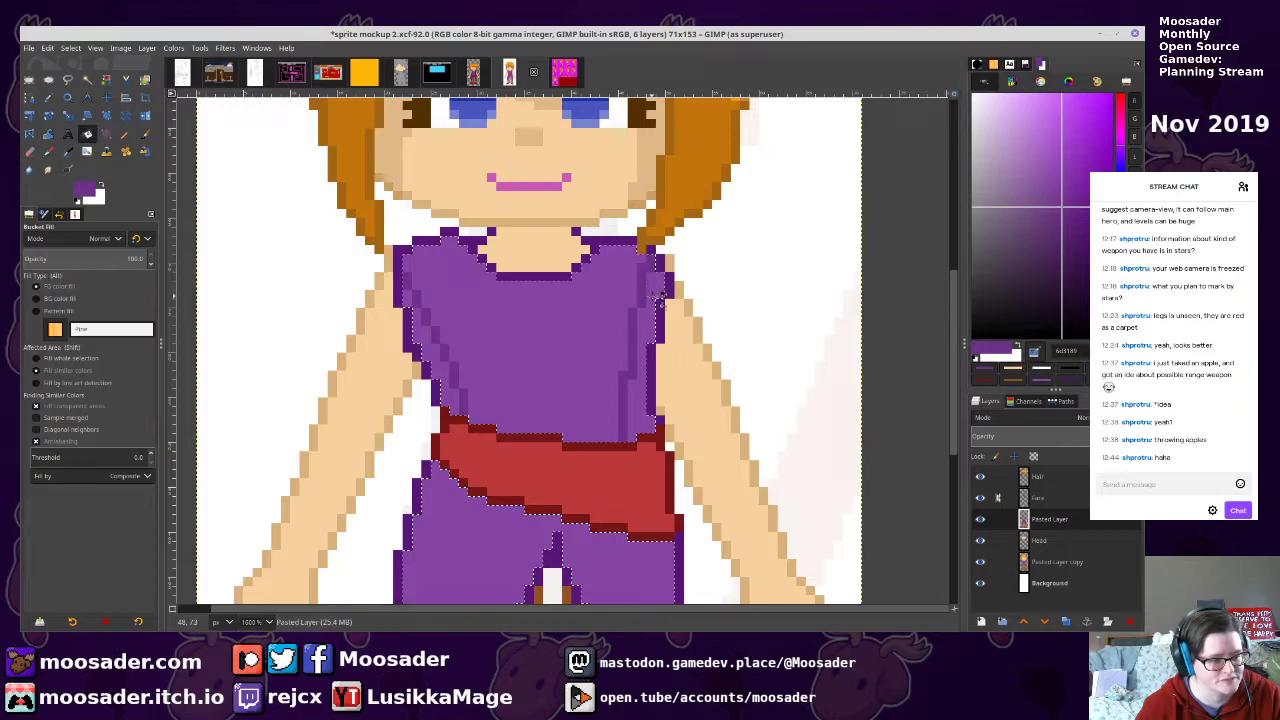
pyautogui.click(650, 318)
pyautogui.click(450, 372)
# Shade the slanted edges of the purple skirt's front slit with diagonal bands of the darker purple
pyautogui.scroll(-3, 450, 372)
pyautogui.scroll(3, 405, 152)
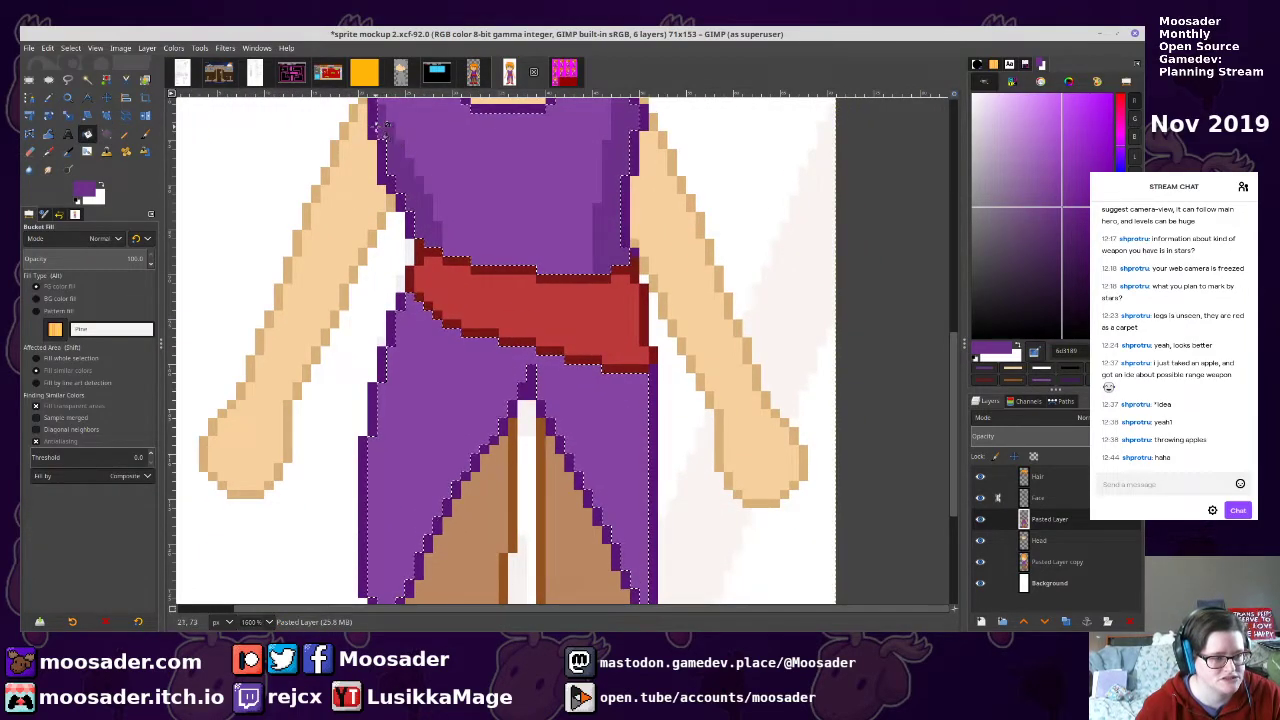
pyautogui.press('n')
pyautogui.scroll(-2, 450, 350)
pyautogui.moveTo(396, 536)
pyautogui.mouseDown()
pyautogui.moveTo(541, 262)
pyautogui.moveTo(568, 290)
pyautogui.moveTo(680, 536)
pyautogui.mouseUp()
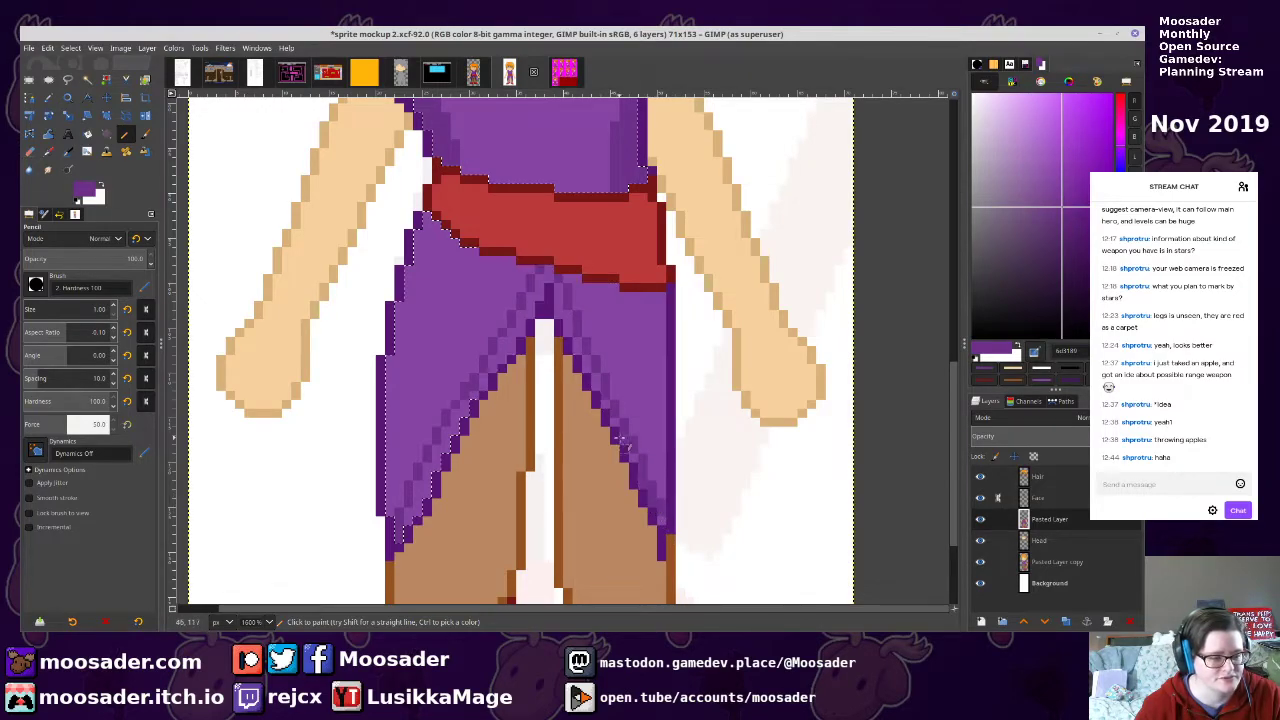
pyautogui.moveTo(581, 348); pyautogui.dragTo(562, 315)
pyautogui.hotkey('shift', 'b')
pyautogui.click(528, 315)
pyautogui.click(464, 406)
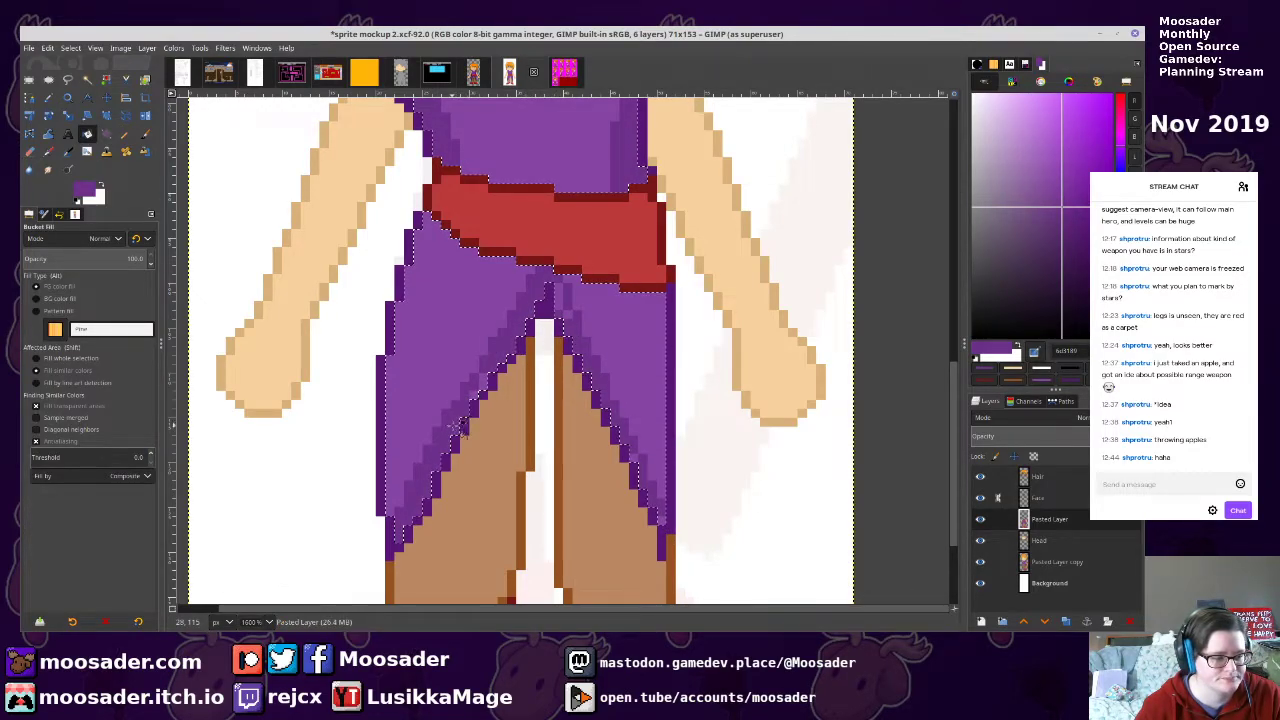
pyautogui.press('n')
pyautogui.moveTo(477, 387); pyautogui.dragTo(515, 346)
pyautogui.moveTo(560, 293); pyautogui.dragTo(566, 318)
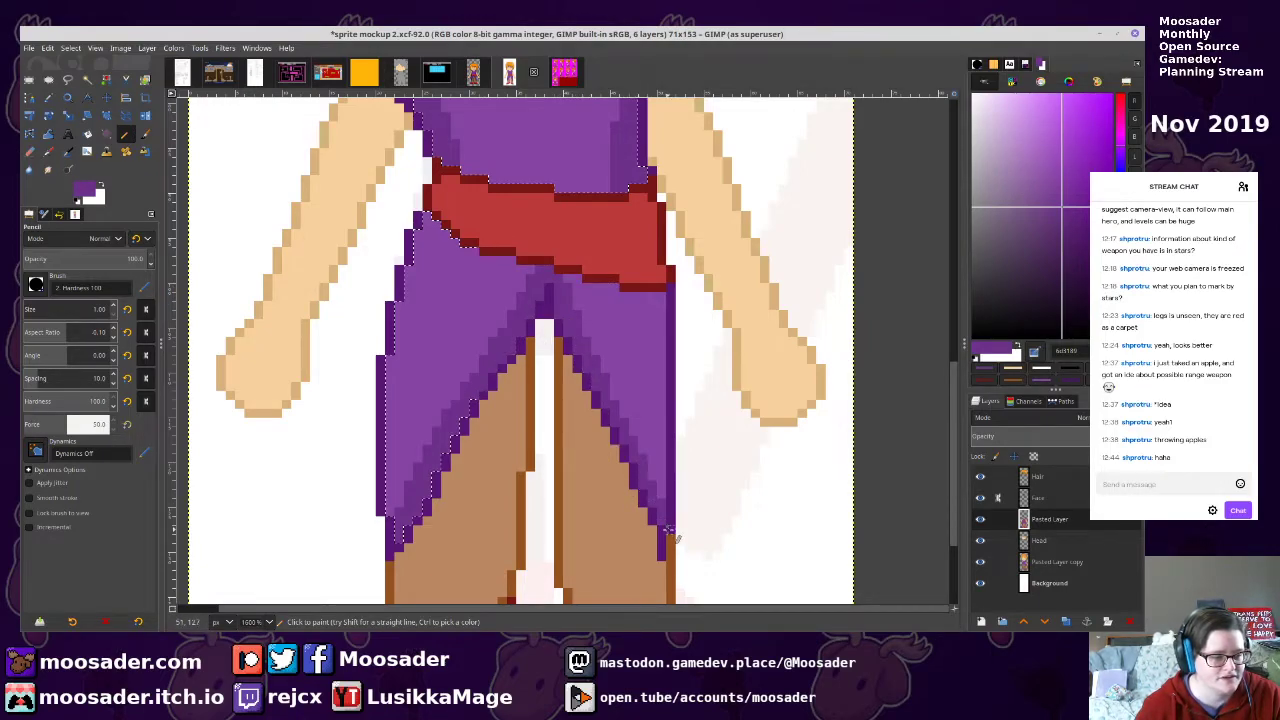
# Draw a darker purple shadow on the skirt along the lower edge of the sash
pyautogui.moveTo(411, 218)
pyautogui.mouseDown()
pyautogui.moveTo(534, 282)
pyautogui.moveTo(736, 297)
pyautogui.moveTo(614, 288)
pyautogui.moveTo(450, 245)
pyautogui.mouseUp()
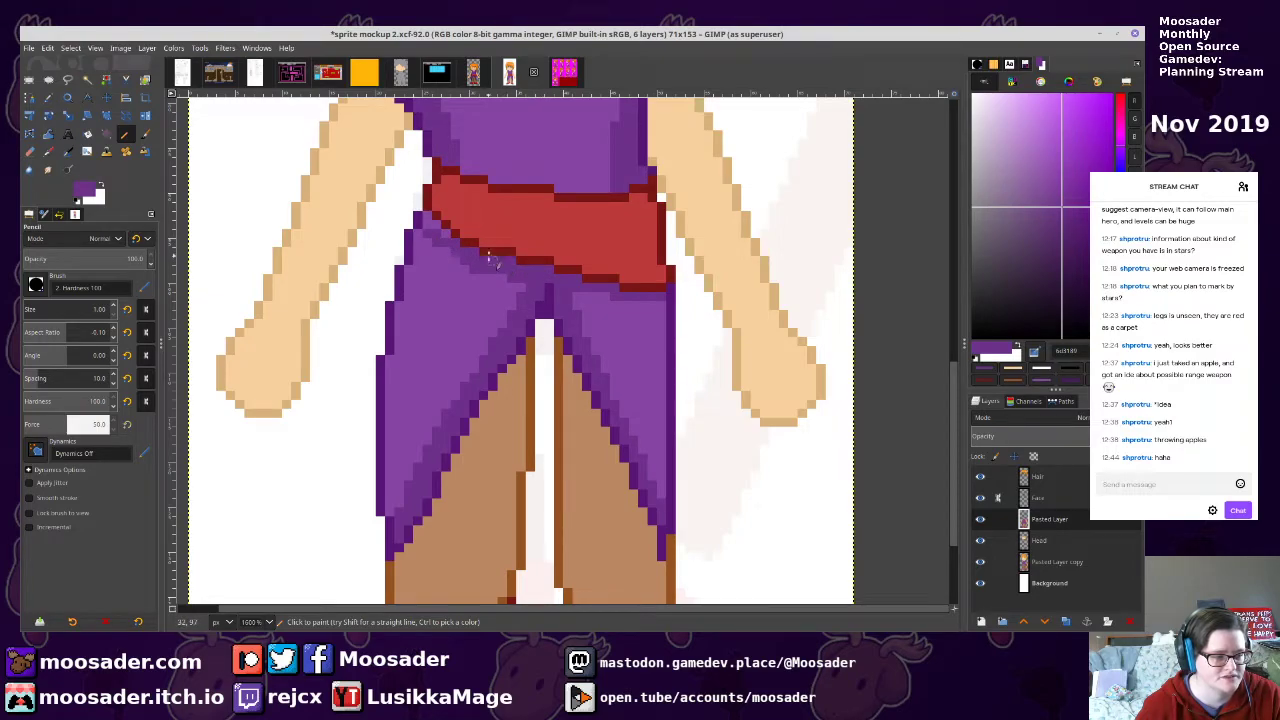
pyautogui.scroll(-3, 785, 288)
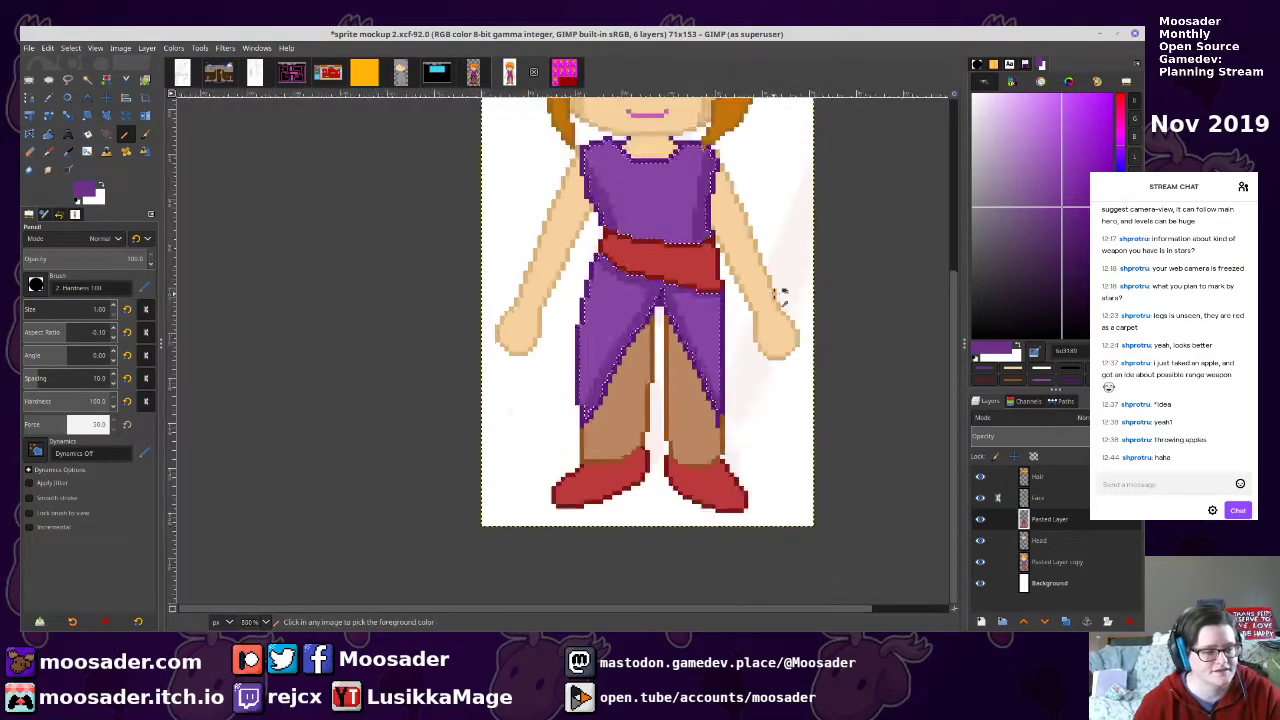
# Shade the lower part and ends of the red sash with the darker red a12426, and save the file
pyautogui.scroll(3, 663, 254)
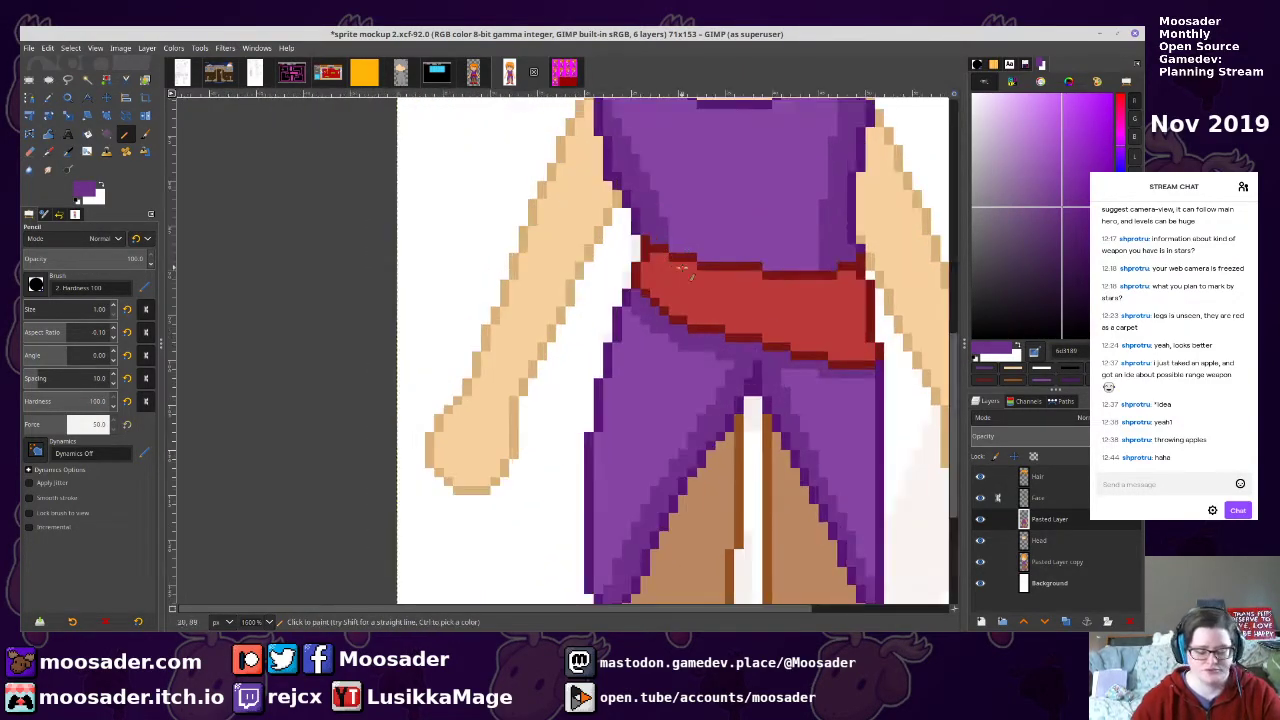
pyautogui.keyDown('ctrl'); pyautogui.click(809, 328); pyautogui.keyUp('ctrl')
pyautogui.click(1081, 167)
pyautogui.moveTo(654, 270)
pyautogui.mouseDown()
pyautogui.moveTo(684, 306)
pyautogui.moveTo(868, 352)
pyautogui.mouseUp()
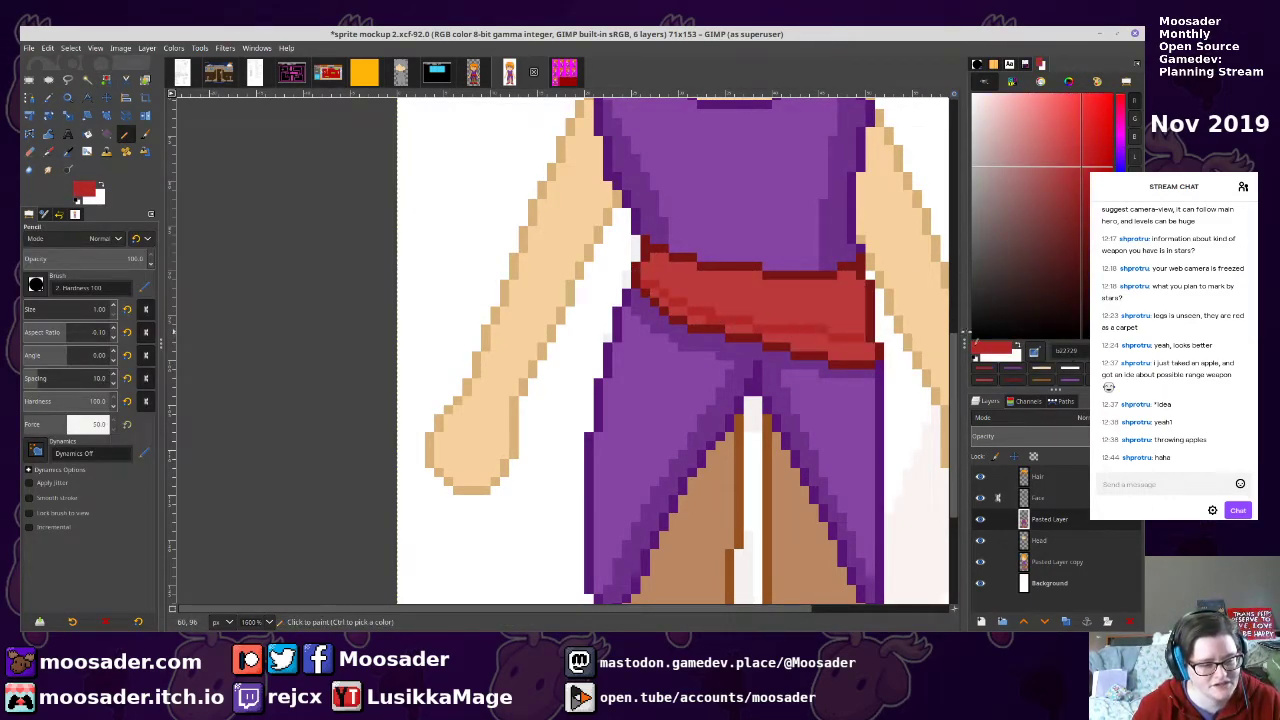
pyautogui.click(1082, 184)
pyautogui.hotkey('ctrl', 'z')
pyautogui.moveTo(645, 275); pyautogui.dragTo(861, 312)
pyautogui.hotkey('shift', 'b')
pyautogui.click(793, 332)
pyautogui.press('n')
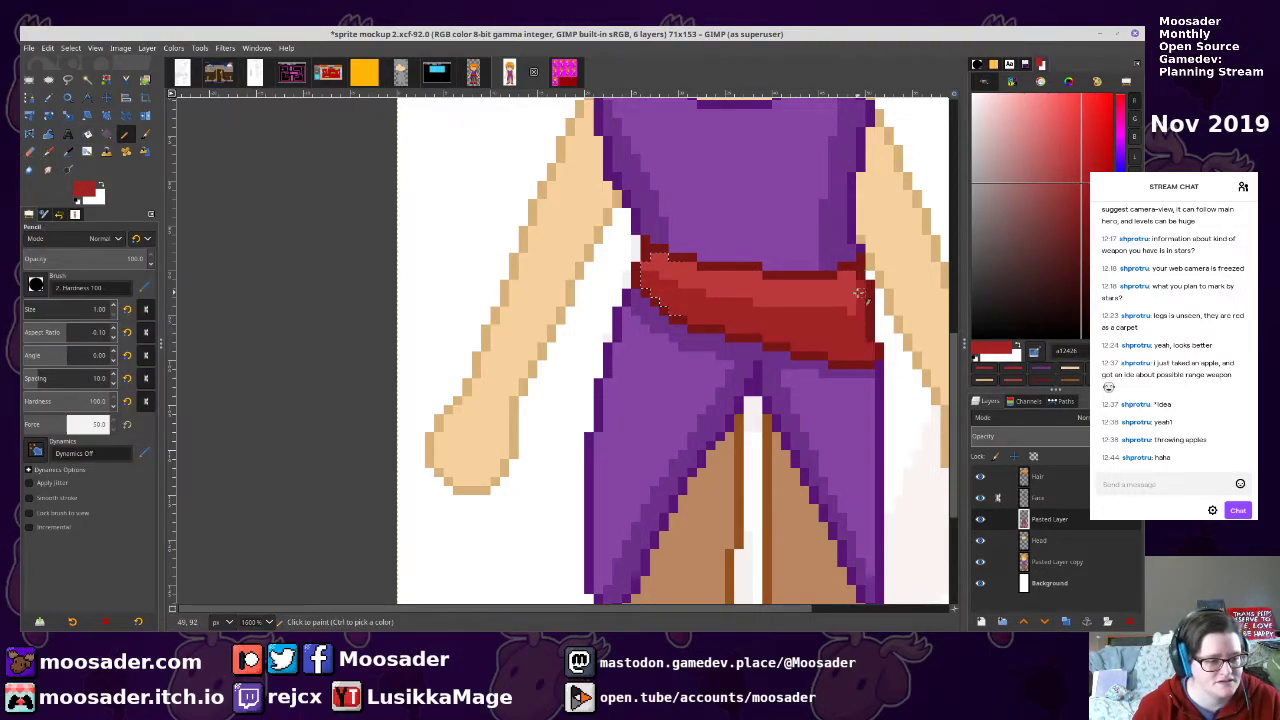
pyautogui.keyDown('ctrl'); pyautogui.scroll(-1, 850, 313); pyautogui.keyUp('ctrl')
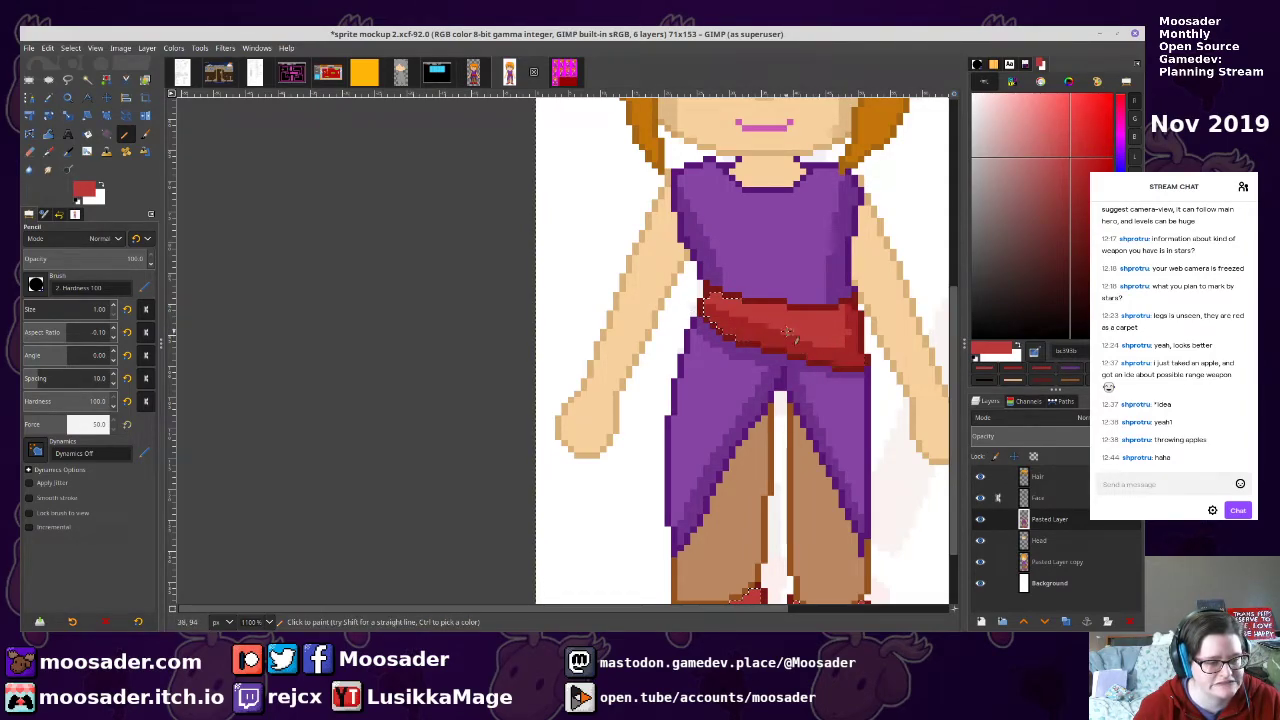
pyautogui.hotkey('ctrl', 's')
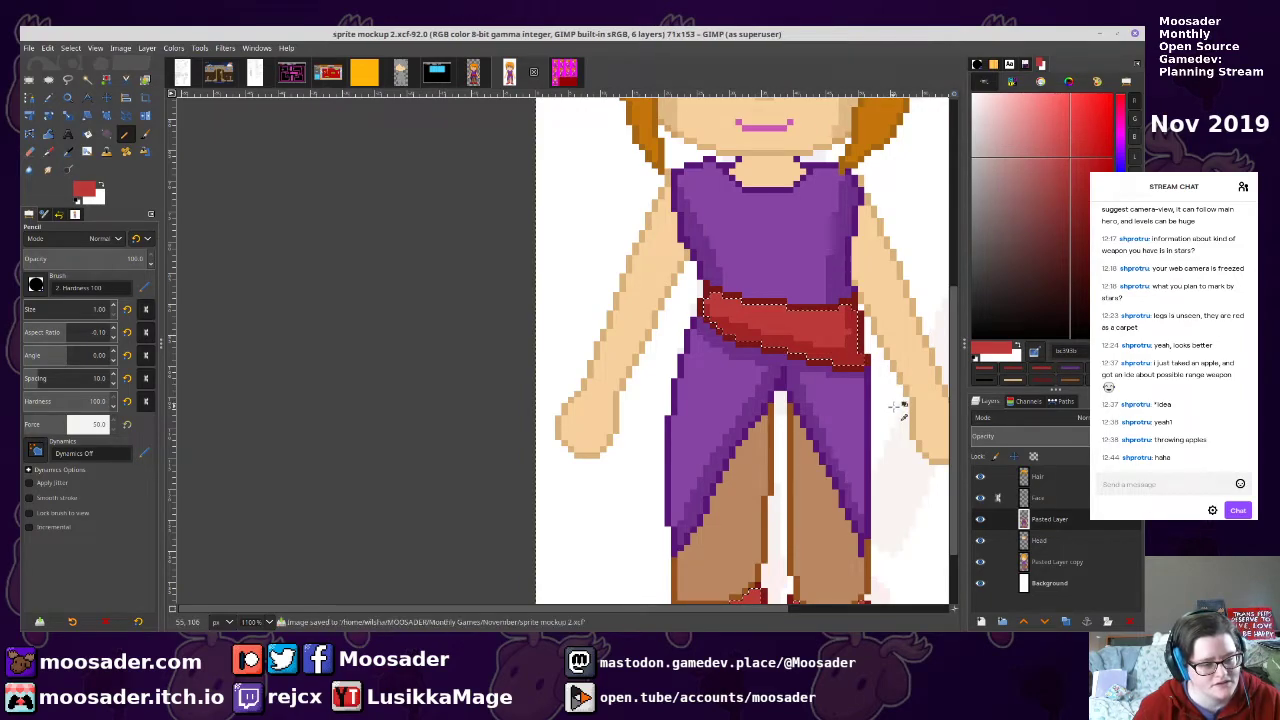
# Shade the upper part of the left leg beneath the skirt edge with a darker brown
pyautogui.keyDown('ctrl'); pyautogui.scroll(-3, 908, 410); pyautogui.keyUp('ctrl')
pyautogui.keyDown('ctrl'); pyautogui.scroll(4, 812, 487); pyautogui.keyUp('ctrl')
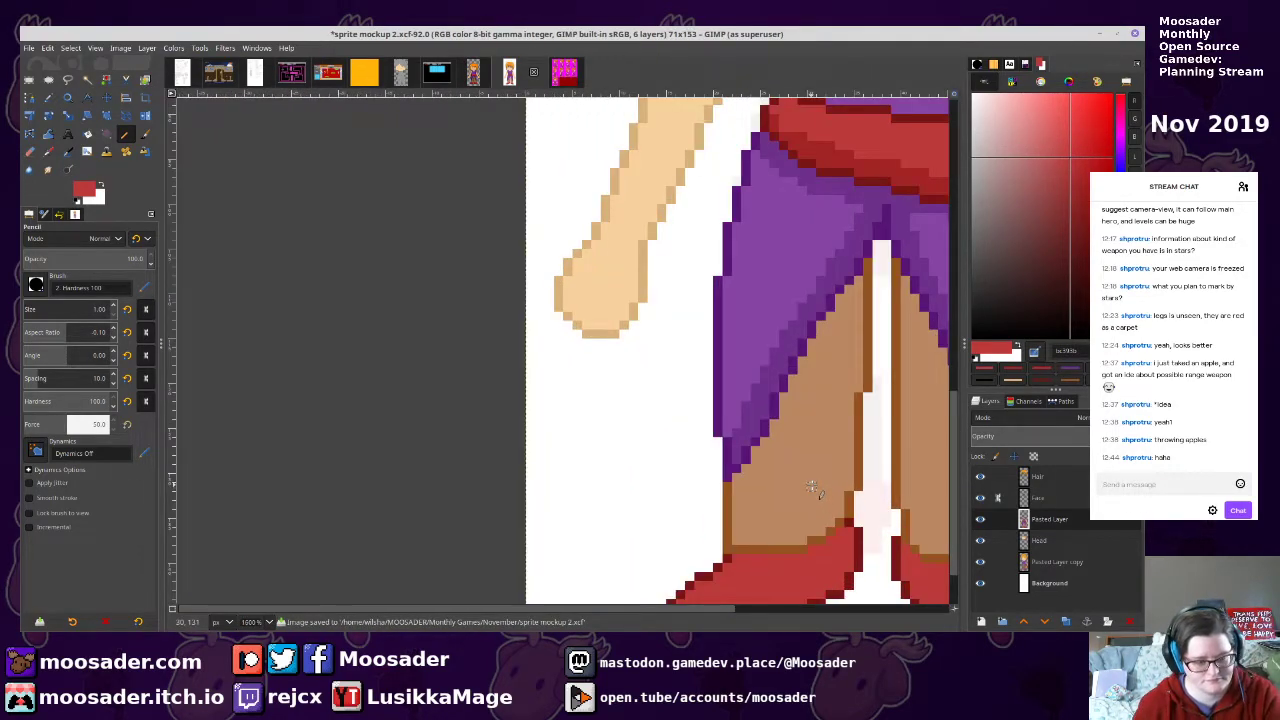
pyautogui.keyDown('ctrl'); pyautogui.click(815, 483); pyautogui.keyUp('ctrl')
pyautogui.hscroll(3, 737, 434)
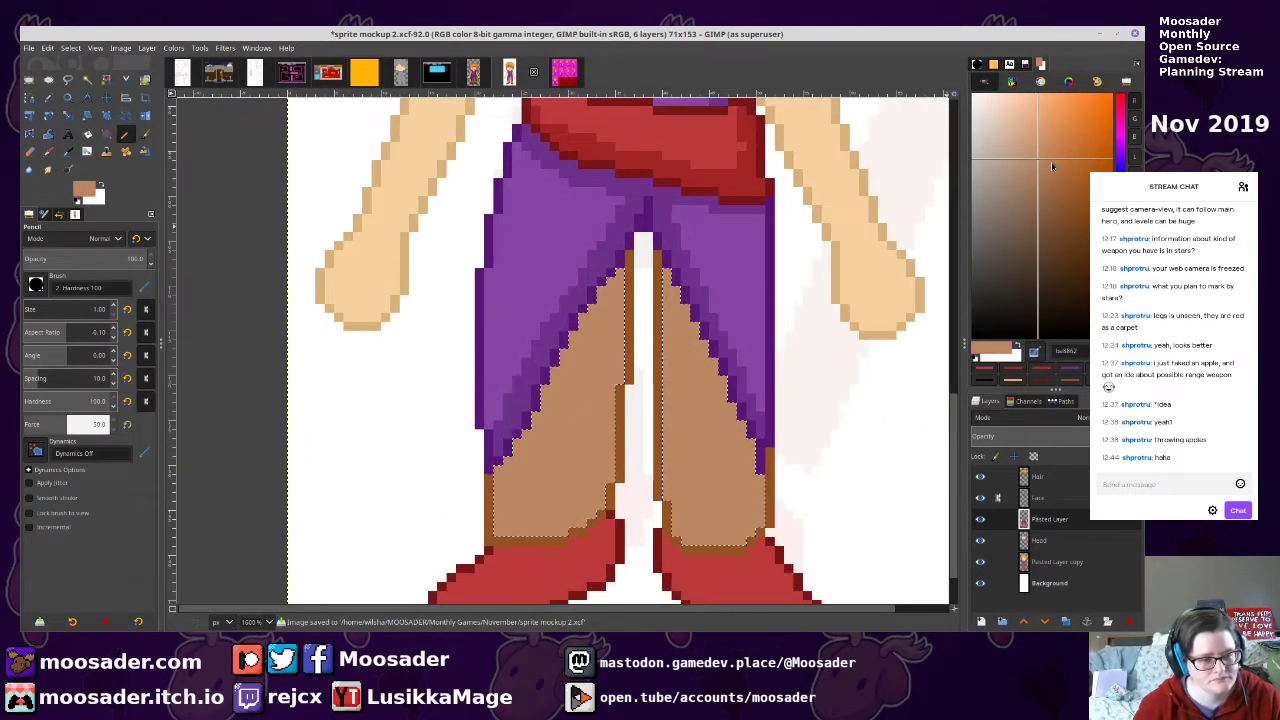
pyautogui.moveTo(1052, 167); pyautogui.dragTo(1057, 190)
pyautogui.moveTo(490, 483)
pyautogui.mouseDown()
pyautogui.moveTo(532, 458)
pyautogui.moveTo(622, 296)
pyautogui.mouseUp()
pyautogui.hotkey('shift', 'b')
pyautogui.click(608, 334)
pyautogui.click(506, 460)
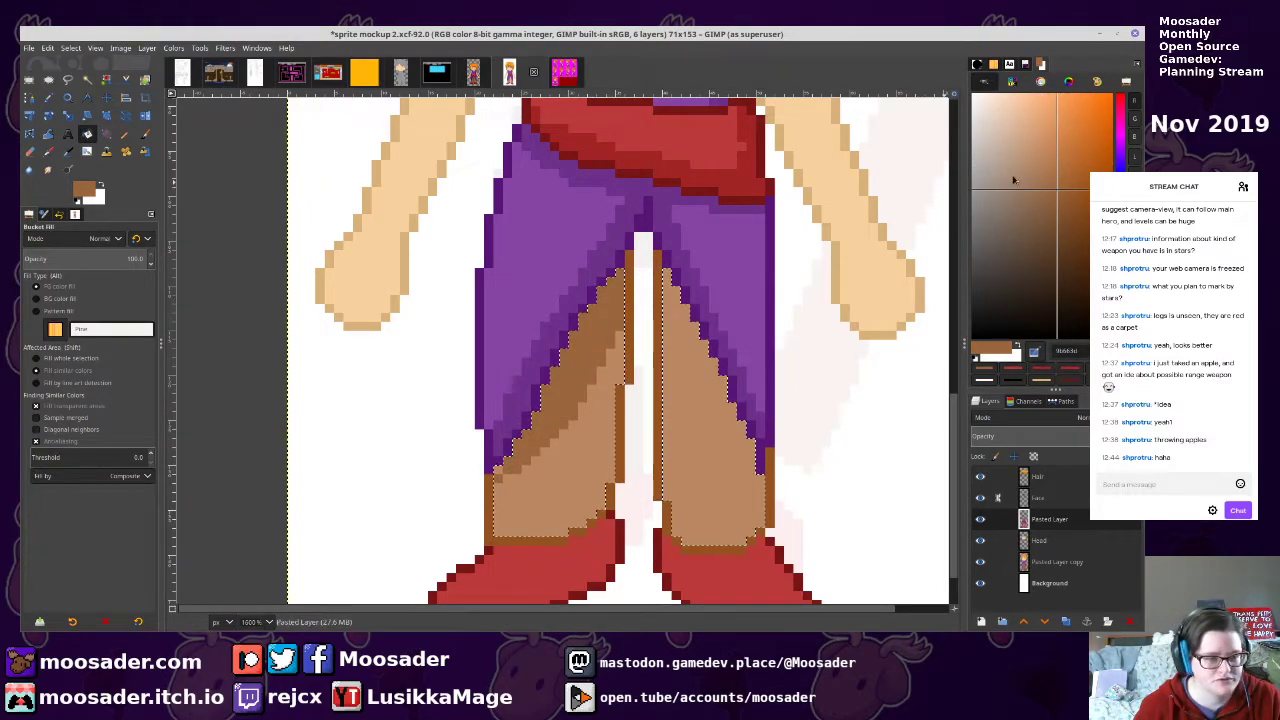
pyautogui.click(1046, 177)
pyautogui.click(617, 335)
# Outline and fill a matching brown shadow on the right leg beneath the skirt edge
pyautogui.press('n')
pyautogui.moveTo(667, 358); pyautogui.dragTo(757, 497)
pyautogui.hotkey('shift', 'b')
pyautogui.click(733, 448)
pyautogui.press('n')
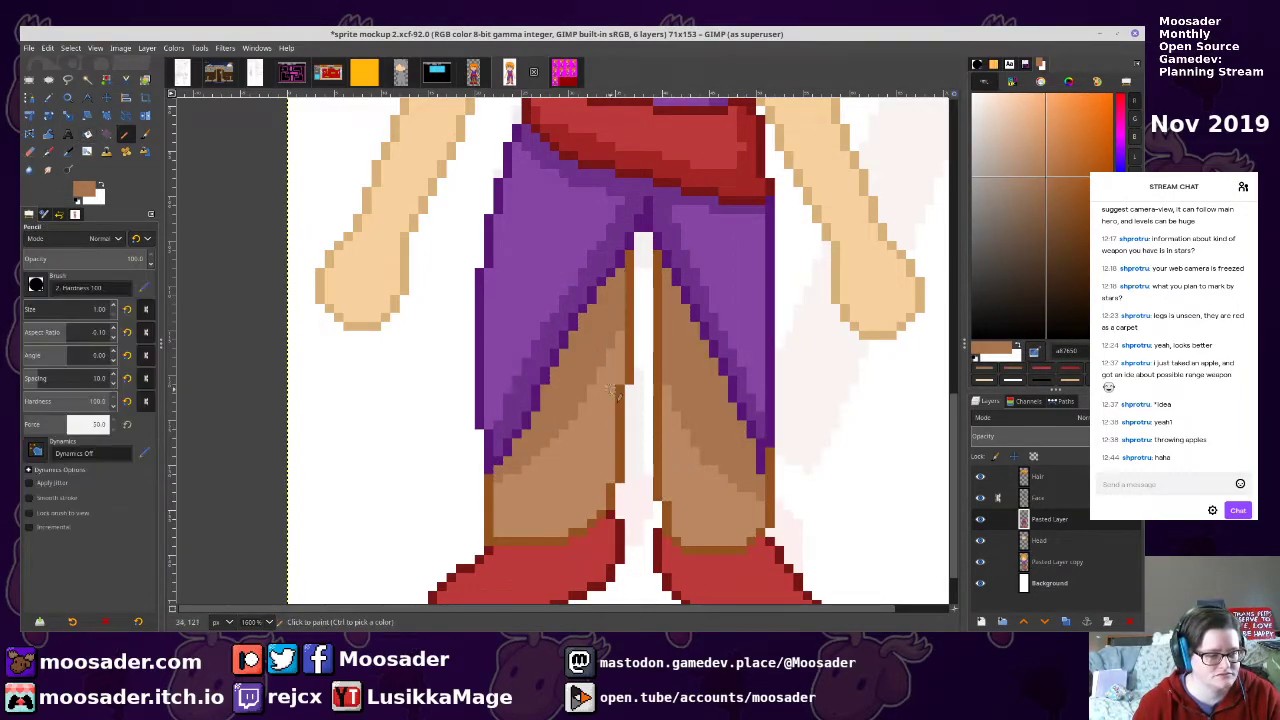
# Extend the brown shadow down the inner sides of both legs to the shoes
pyautogui.moveTo(586, 447); pyautogui.dragTo(573, 530)
pyautogui.hotkey('shift', 'b')
pyautogui.click(597, 504)
pyautogui.press('n')
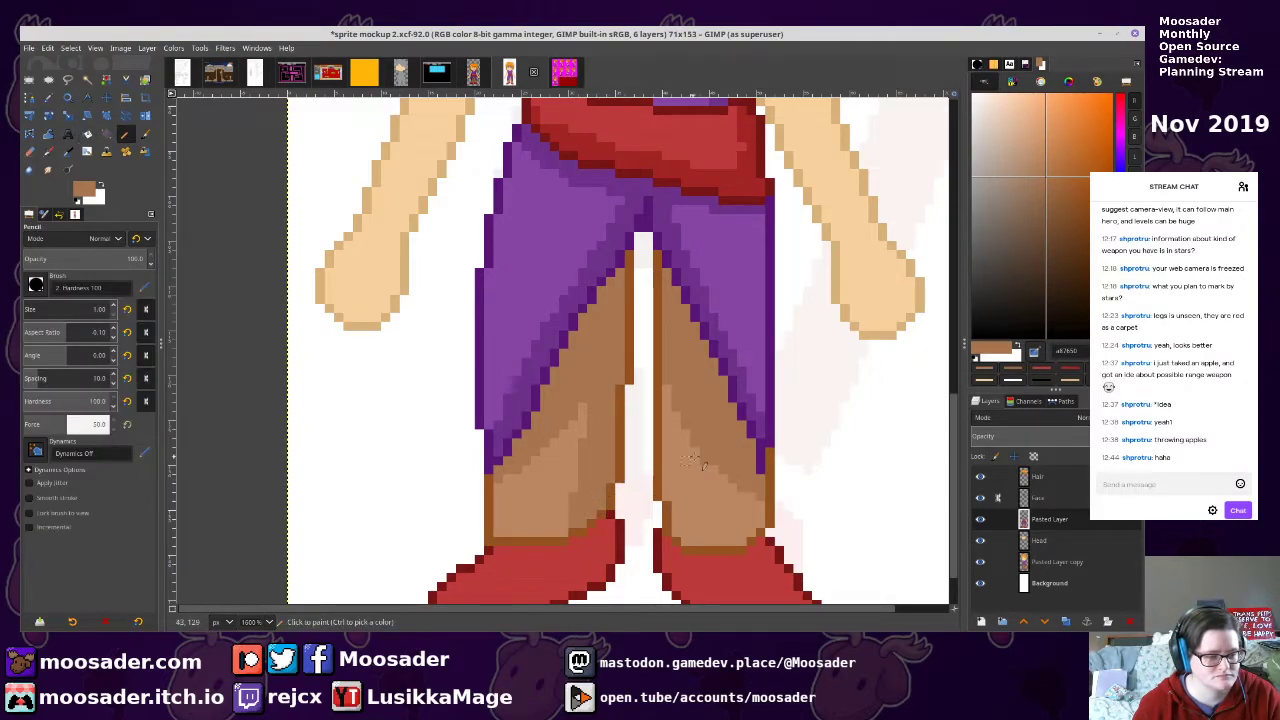
pyautogui.scroll(-3, 700, 500)
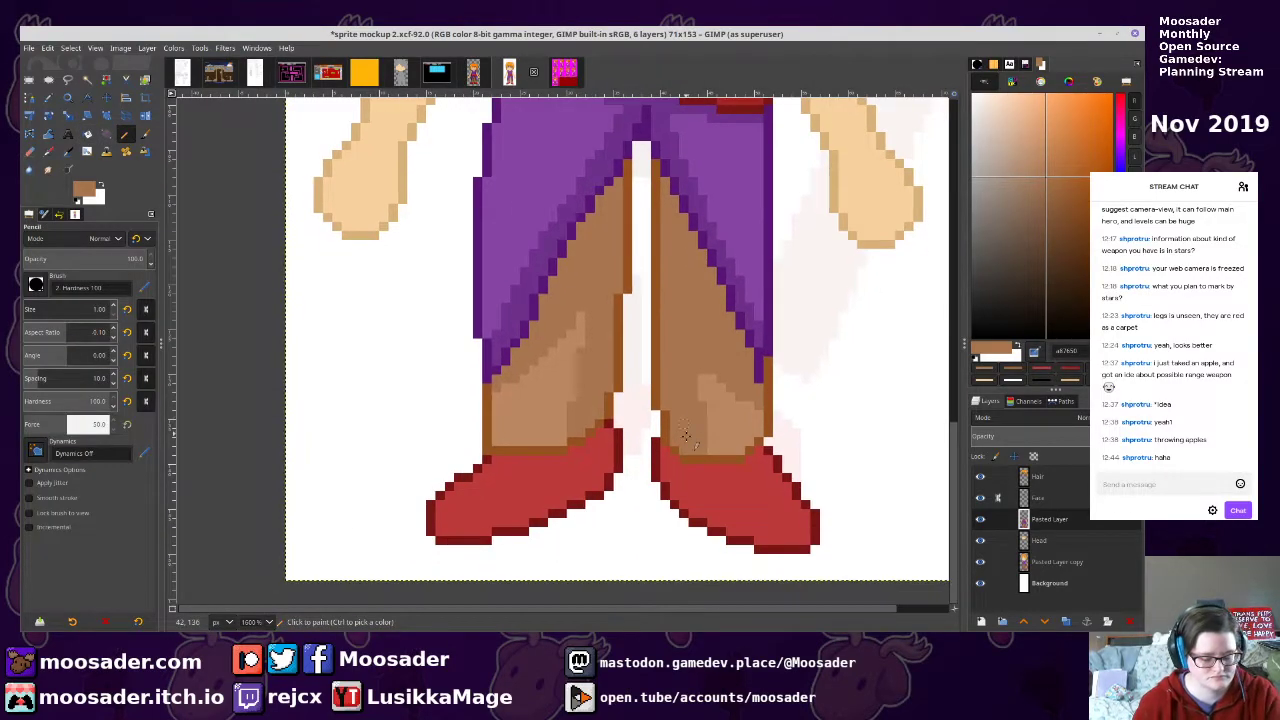
# Select the shoes' red by color, sample the sash's darker red a12426 and shade the left shoe's ankle and sole
pyautogui.hotkey('shift', 'o')
pyautogui.click(705, 490)
pyautogui.scroll(3, 697, 482)
pyautogui.press('n')
pyautogui.keyDown('ctrl'); pyautogui.click(766, 242); pyautogui.keyUp('ctrl')
pyautogui.scroll(-5, 740, 200)
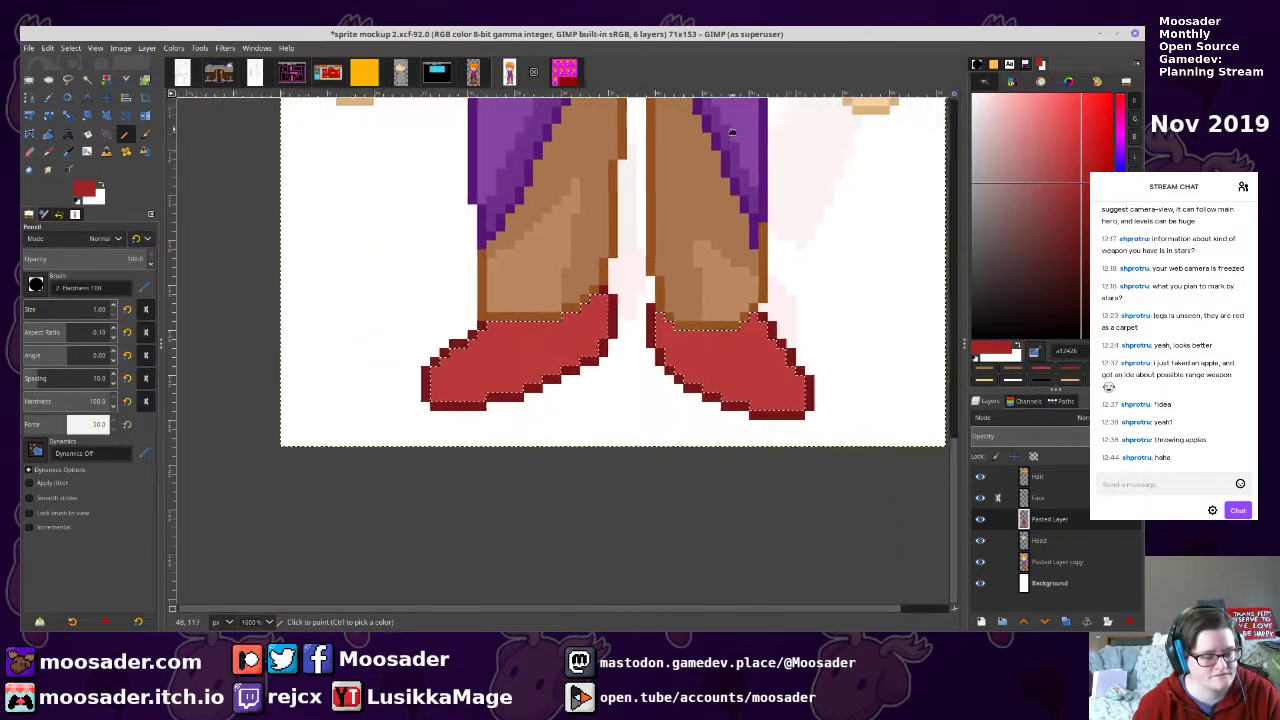
pyautogui.moveTo(420, 385)
pyautogui.mouseDown()
pyautogui.moveTo(486, 391)
pyautogui.moveTo(572, 322)
pyautogui.mouseUp()
pyautogui.hotkey('shift', 'b')
pyautogui.click(554, 354)
# Shade the right shoe's inner side and sole with the same darker red
pyautogui.press('n')
pyautogui.moveTo(664, 324); pyautogui.dragTo(822, 406)
pyautogui.hotkey('shift', 'b')
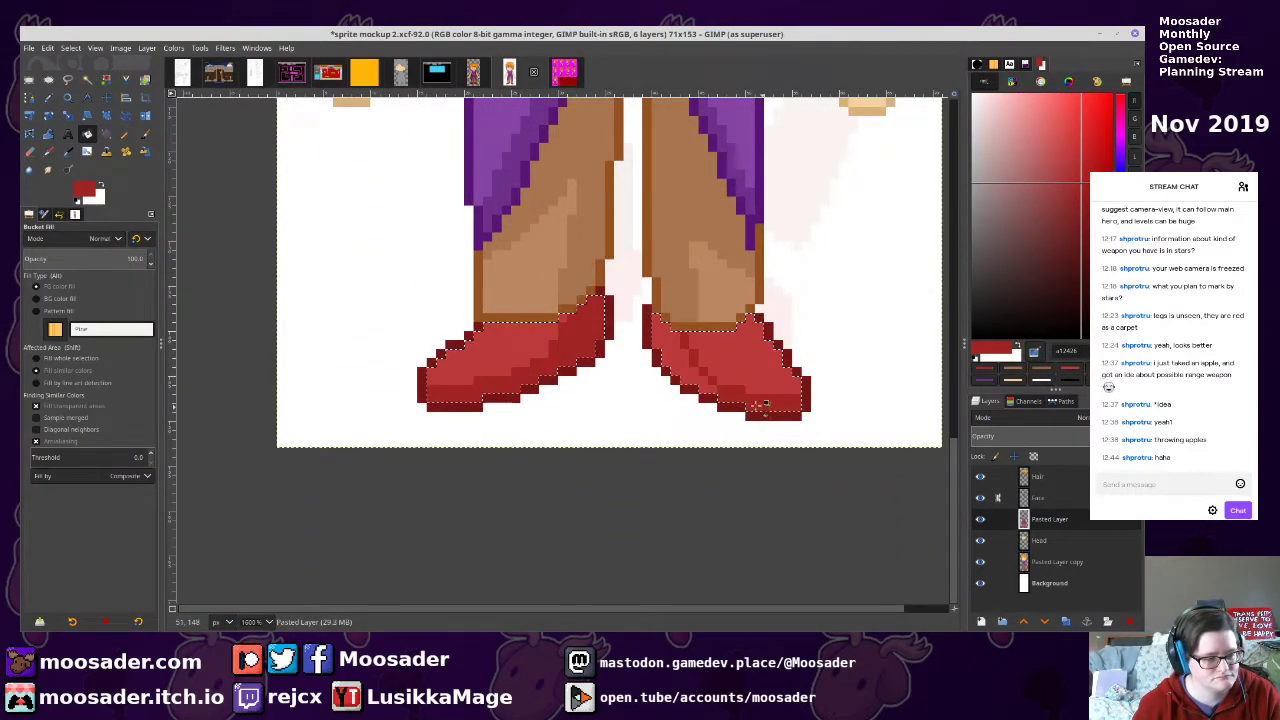
pyautogui.press('n')
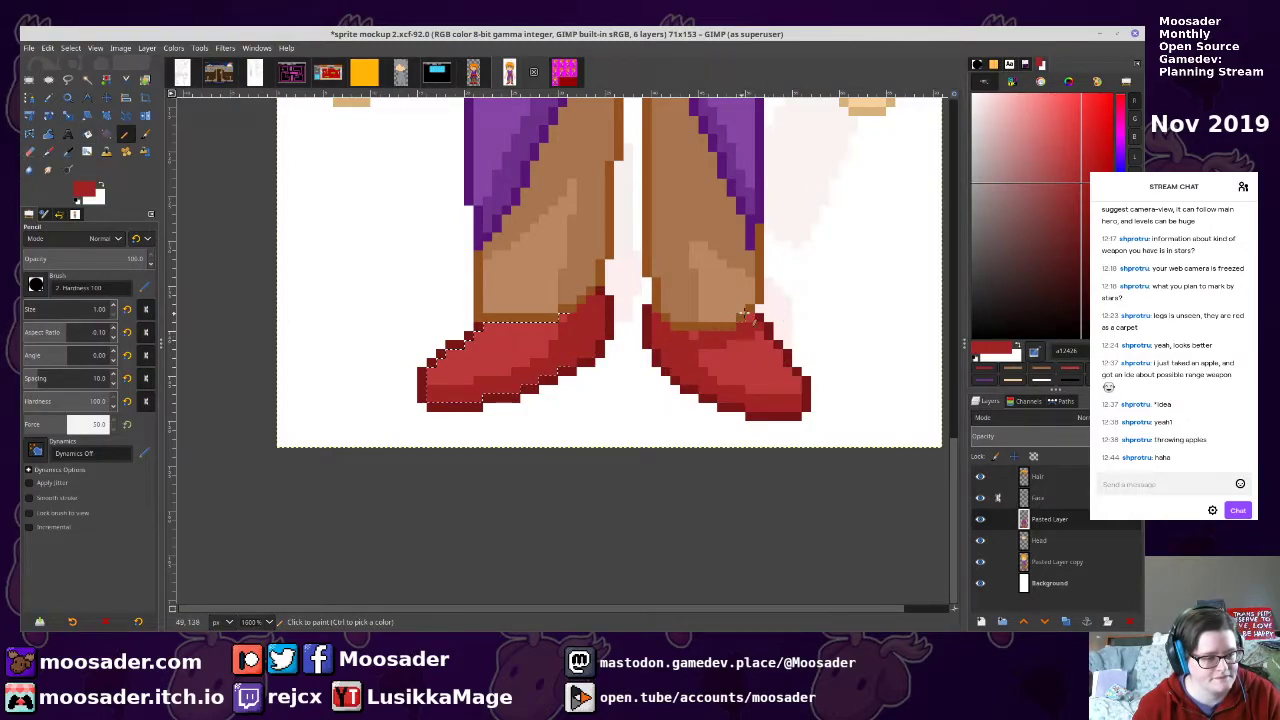
# Touch up the pixels where the right trouser cuff meets the red shoe and clear the selection
pyautogui.moveTo(750, 309); pyautogui.dragTo(744, 306)
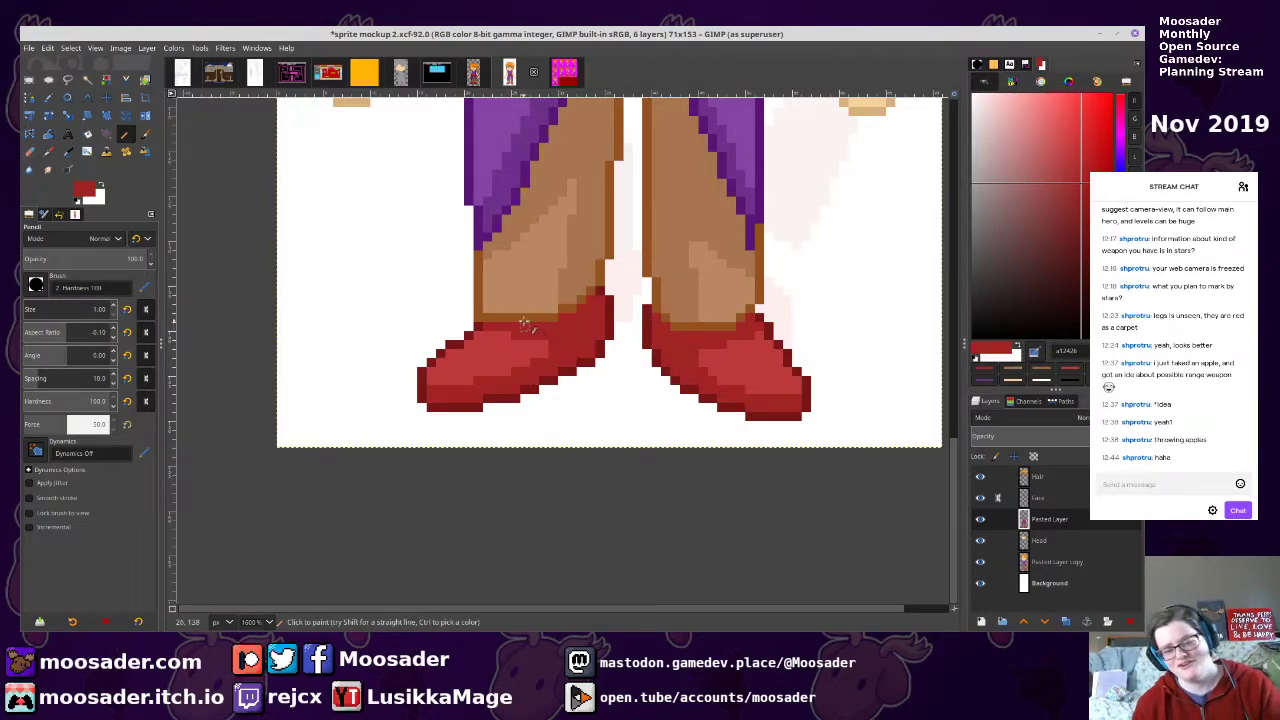
pyautogui.scroll(-3, 568, 295)
pyautogui.scroll(3, 568, 295)
pyautogui.scroll(2, 568, 295)
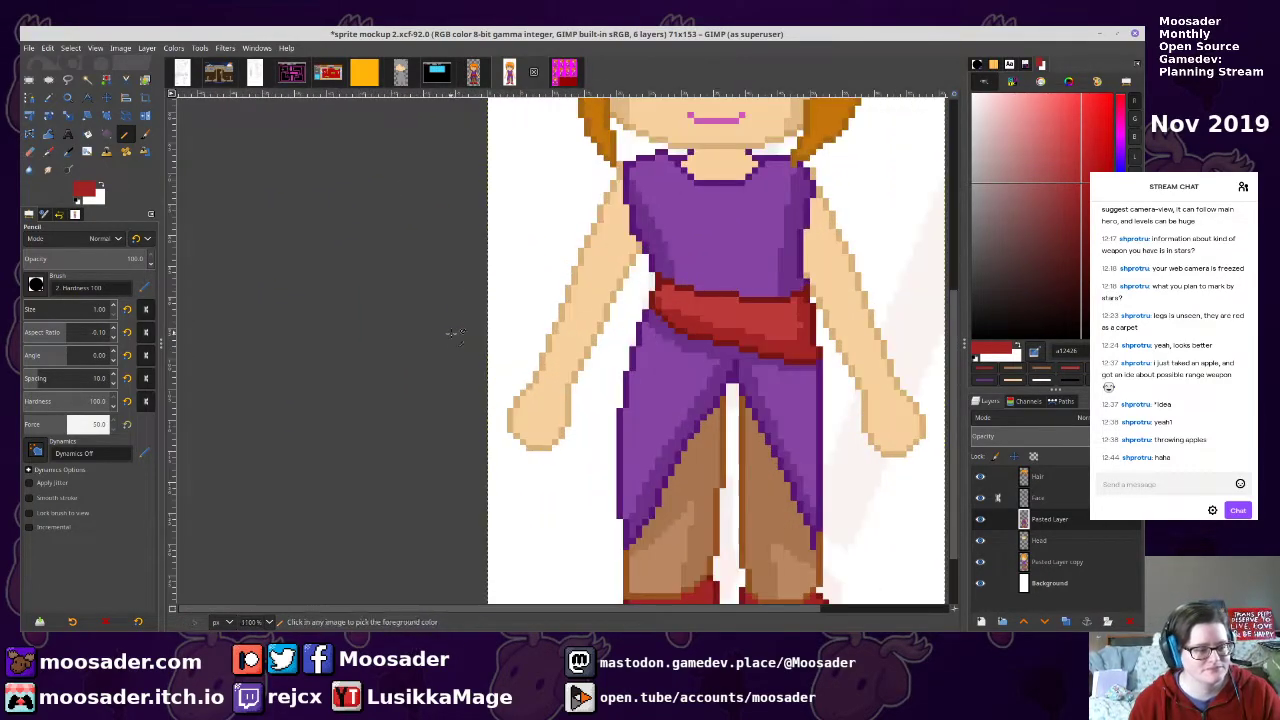
# Select the arms' skin tone by color, sample the face's darker skin shade from the Head layer and return to Pasted Layer
pyautogui.hotkey('shift', 'o')
pyautogui.click(586, 302)
pyautogui.press('n')
pyautogui.moveTo(654, 195); pyautogui.dragTo(668, 377)
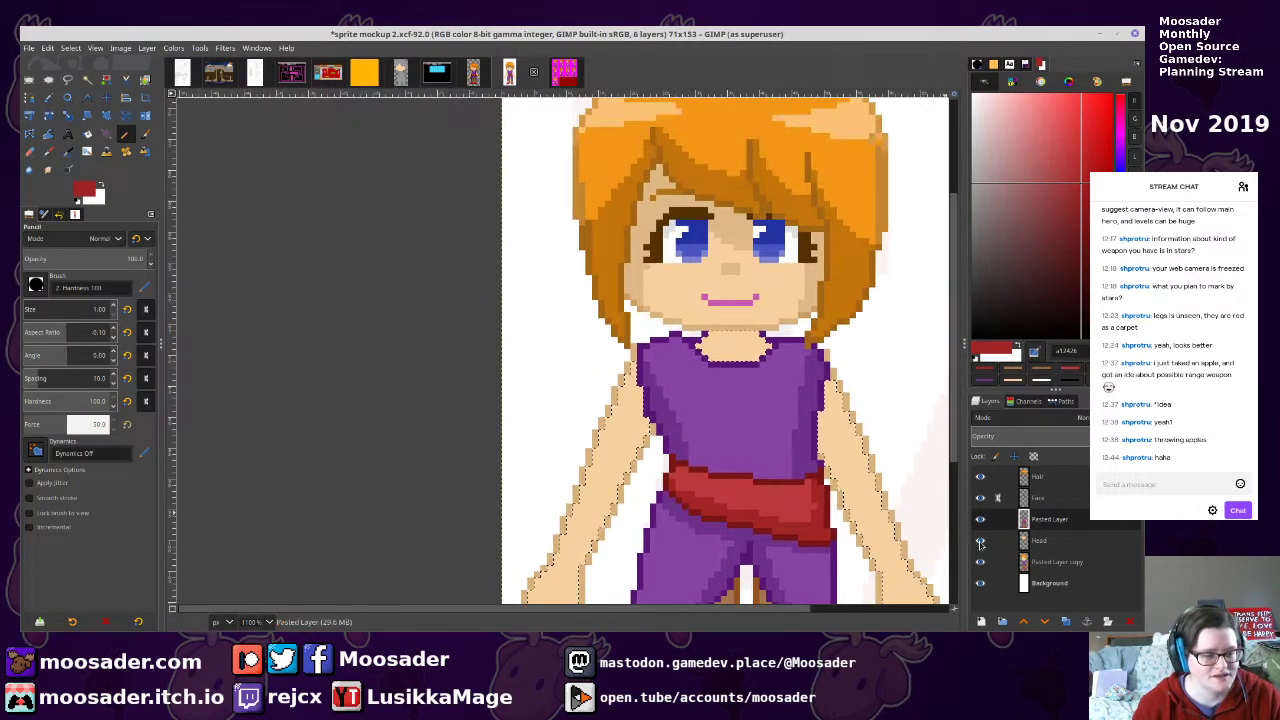
pyautogui.click(1038, 541)
pyautogui.keyDown('ctrl'); pyautogui.click(822, 289); pyautogui.keyUp('ctrl')
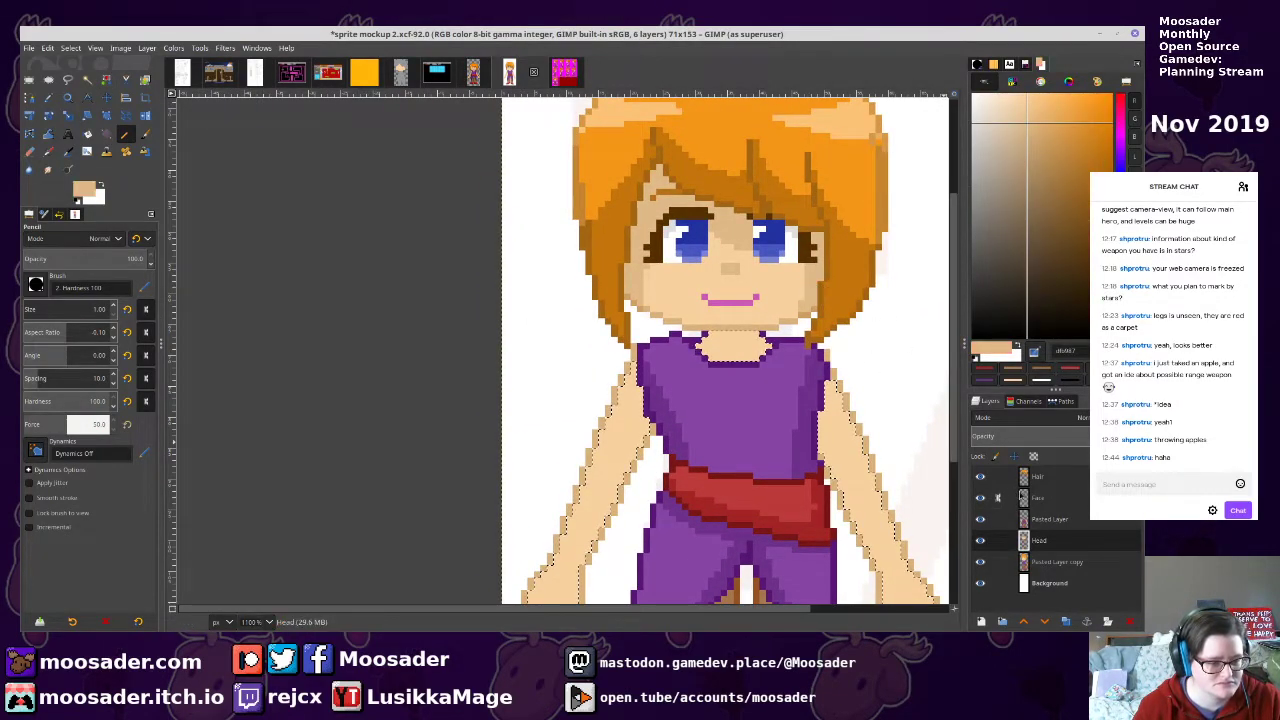
pyautogui.click(1048, 519)
pyautogui.scroll(-3, 740, 357)
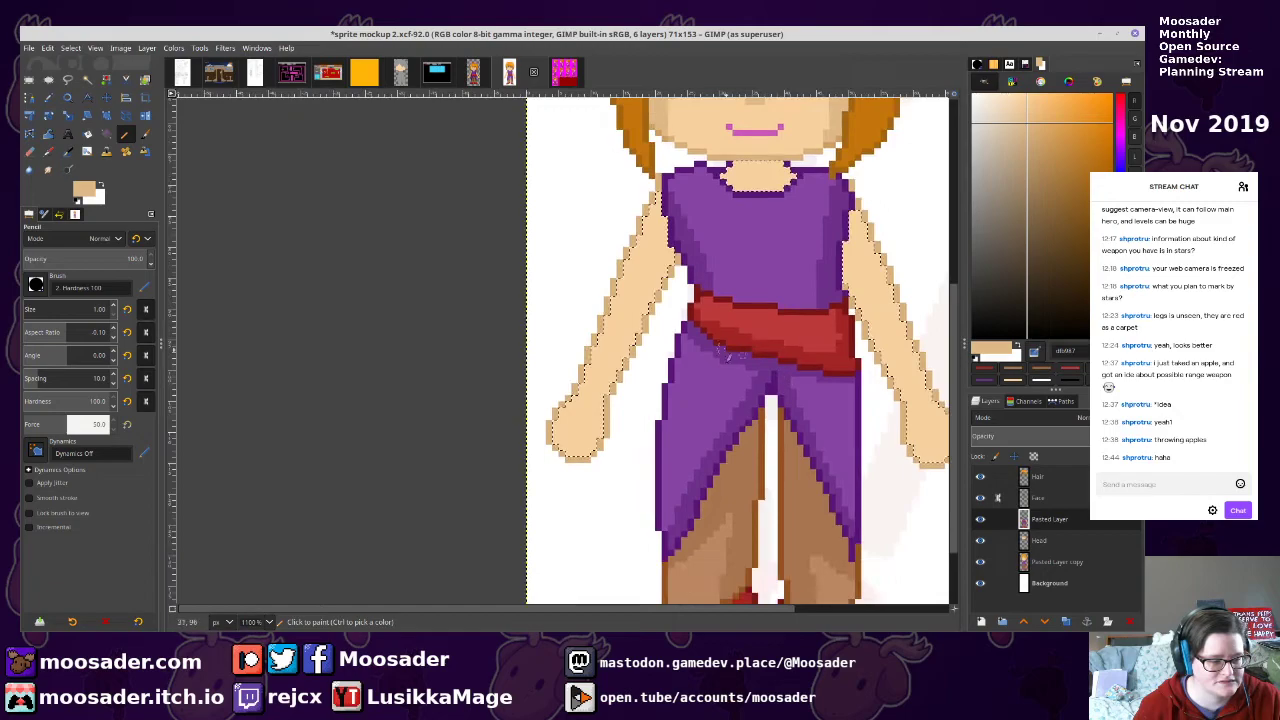
# Shade the left arm's inner side from the shoulder down to the hand with the darker skin tone, filling the outlined area
pyautogui.hotkey('shift', 'b')
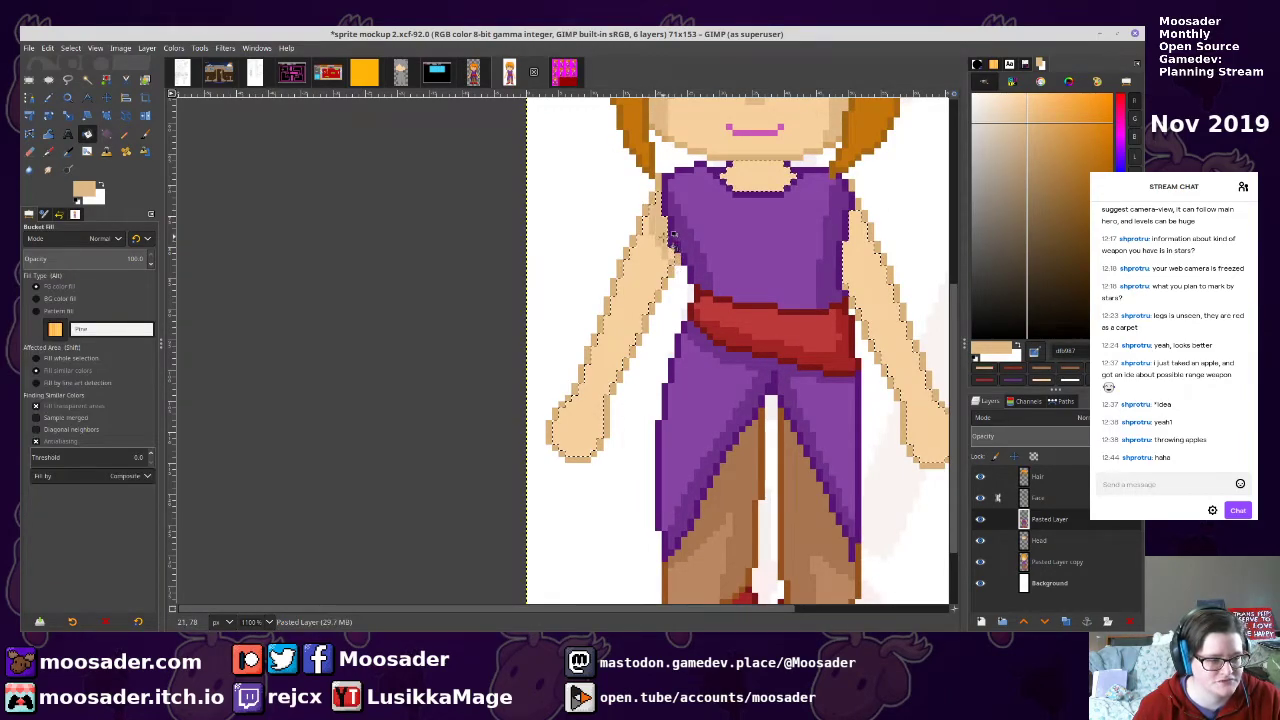
pyautogui.press('n')
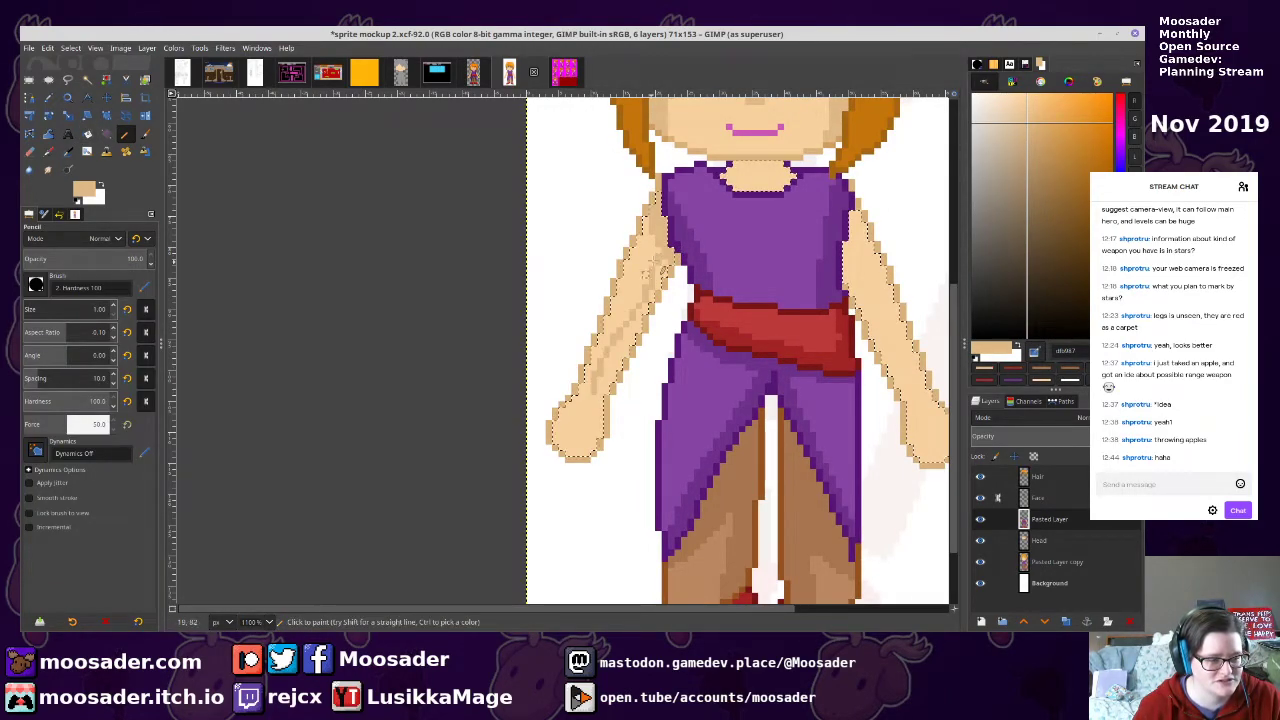
pyautogui.keyDown('shift'); pyautogui.click(614, 405); pyautogui.keyUp('shift')
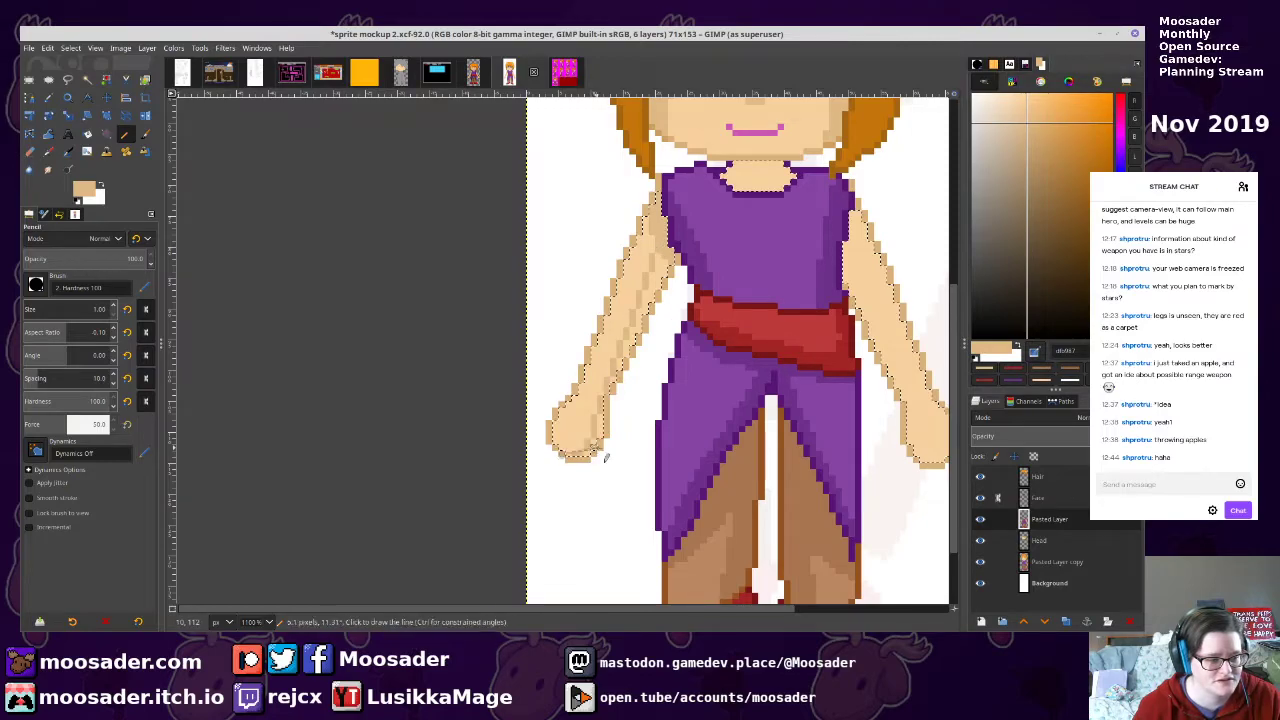
pyautogui.hotkey('shift', 'b')
pyautogui.click(600, 430)
pyautogui.press('n')
pyautogui.moveTo(624, 354); pyautogui.dragTo(654, 278)
pyautogui.hotkey('shift', 'b')
pyautogui.press('n')
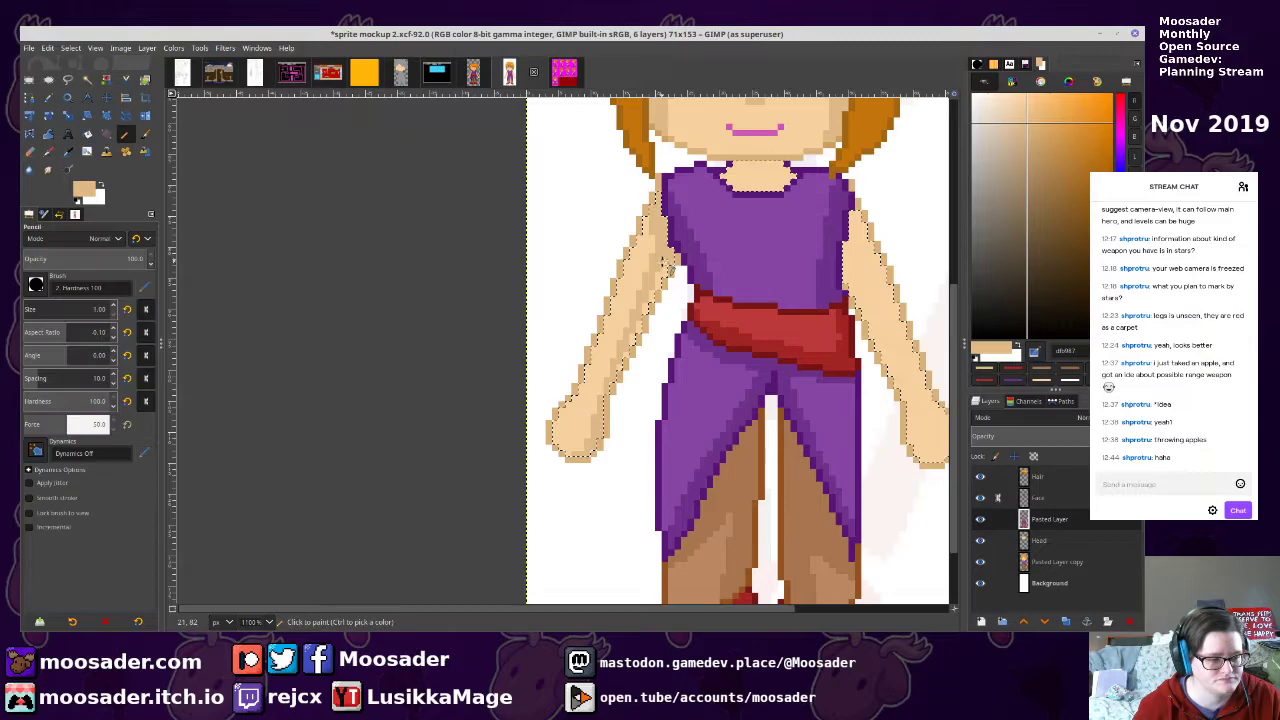
pyautogui.click(658, 271)
# Shade the right arm's inner side and hand with the same darker skin tone and clear the selection
pyautogui.moveTo(793, 268)
pyautogui.mouseDown()
pyautogui.moveTo(824, 270)
pyautogui.moveTo(738, 265)
pyautogui.moveTo(808, 220)
pyautogui.moveTo(797, 283)
pyautogui.moveTo(823, 357)
pyautogui.mouseUp()
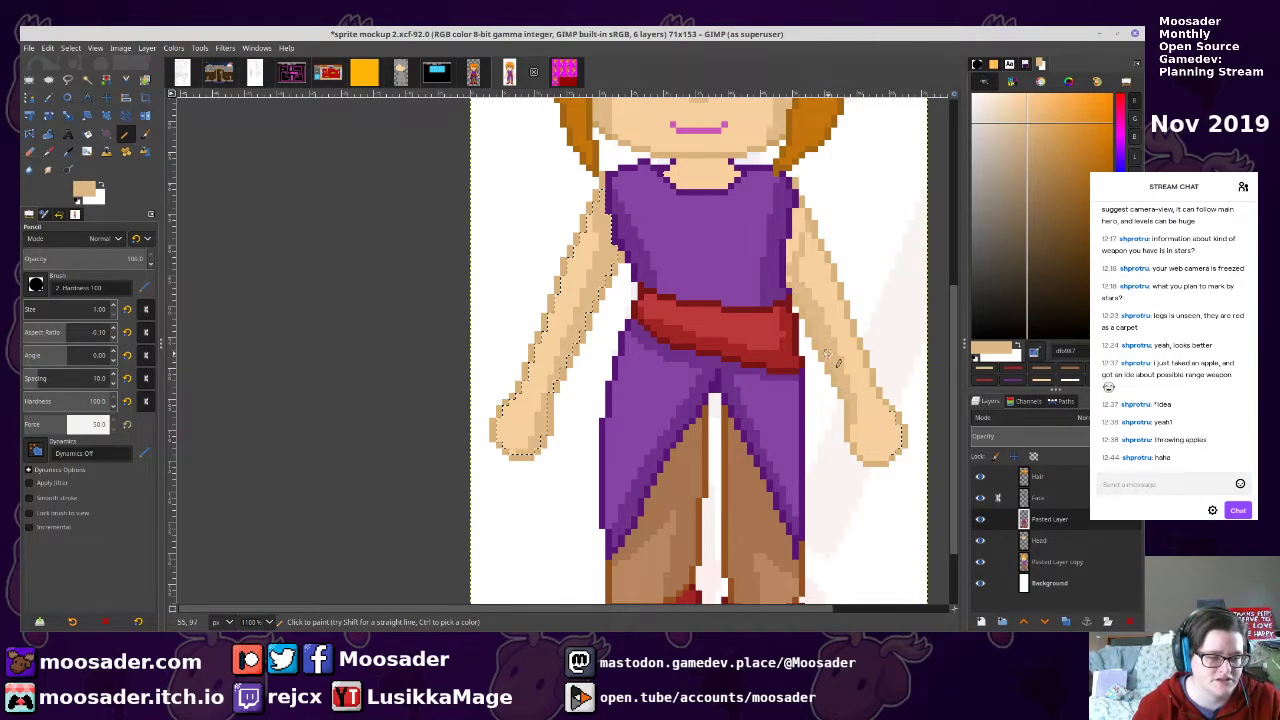
pyautogui.hotkey('shift', 'e')
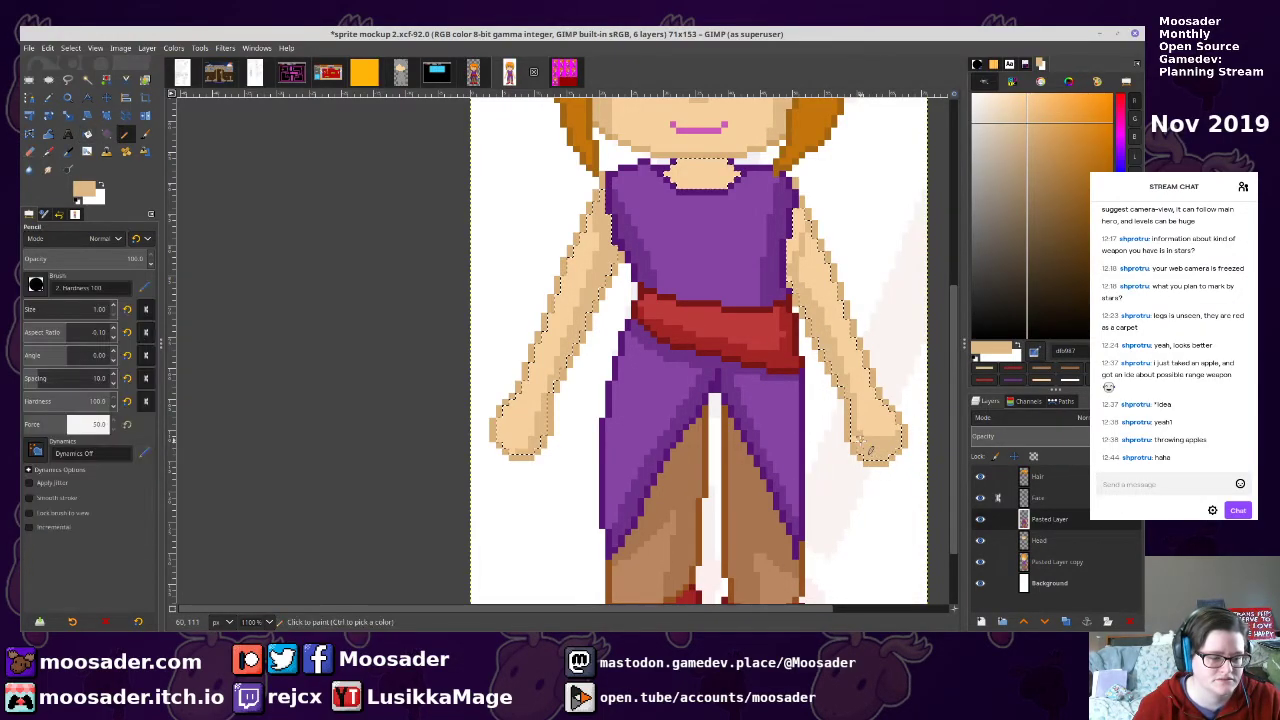
pyautogui.press('n')
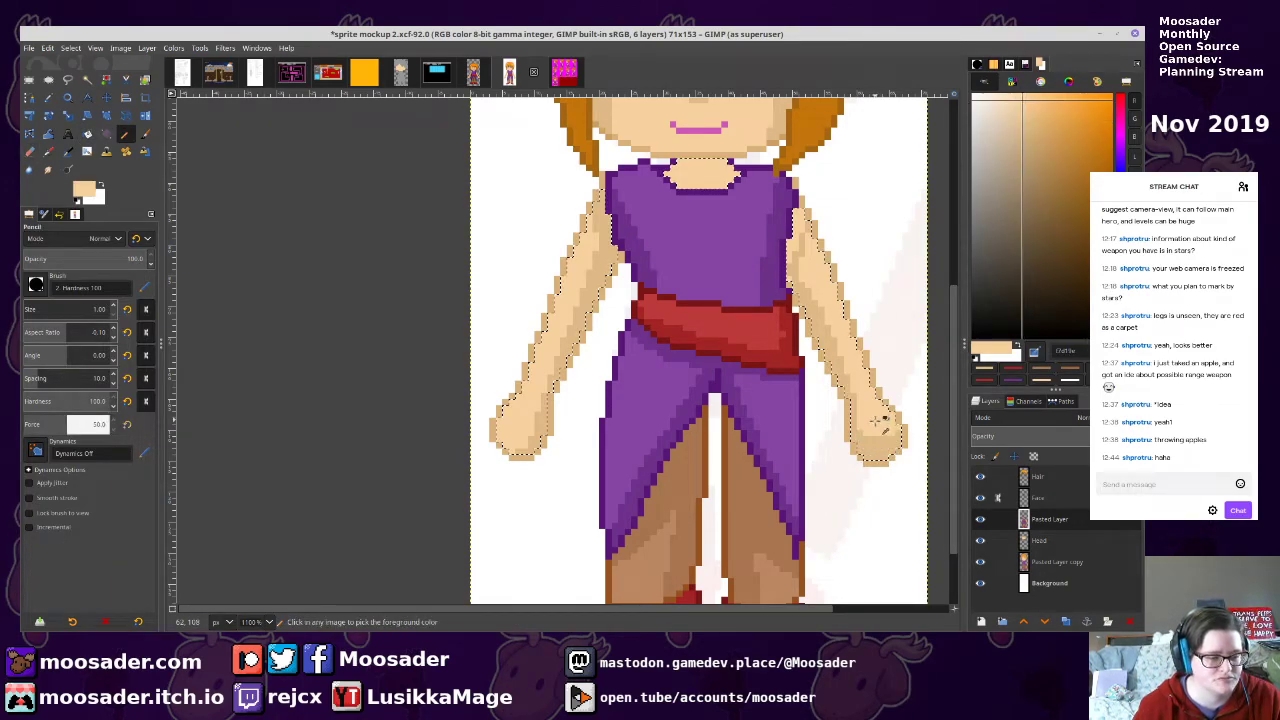
pyautogui.click(873, 441)
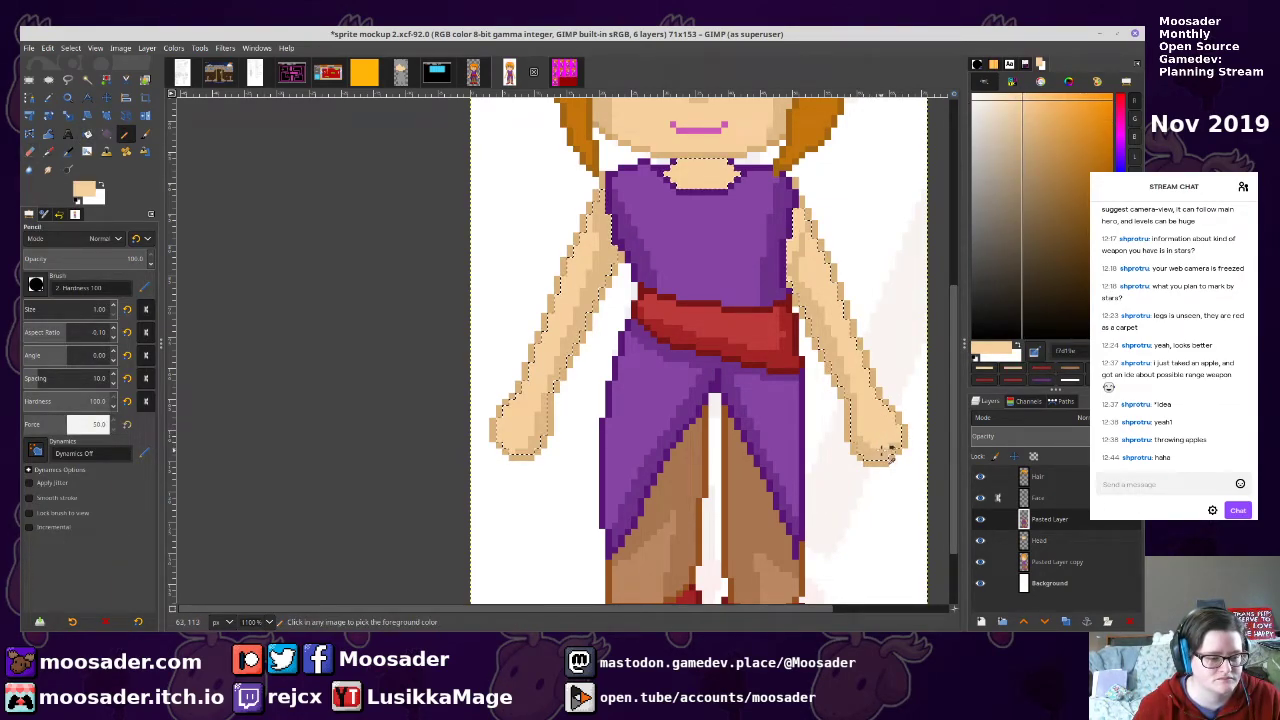
pyautogui.keyDown('ctrl'); pyautogui.click(898, 437); pyautogui.keyUp('ctrl')
pyautogui.hotkey('shift', 'b')
pyautogui.press('n')
pyautogui.hotkey('shift', 'b')
pyautogui.click(801, 258)
pyautogui.press('n')
pyautogui.scroll(-4, 790, 285)
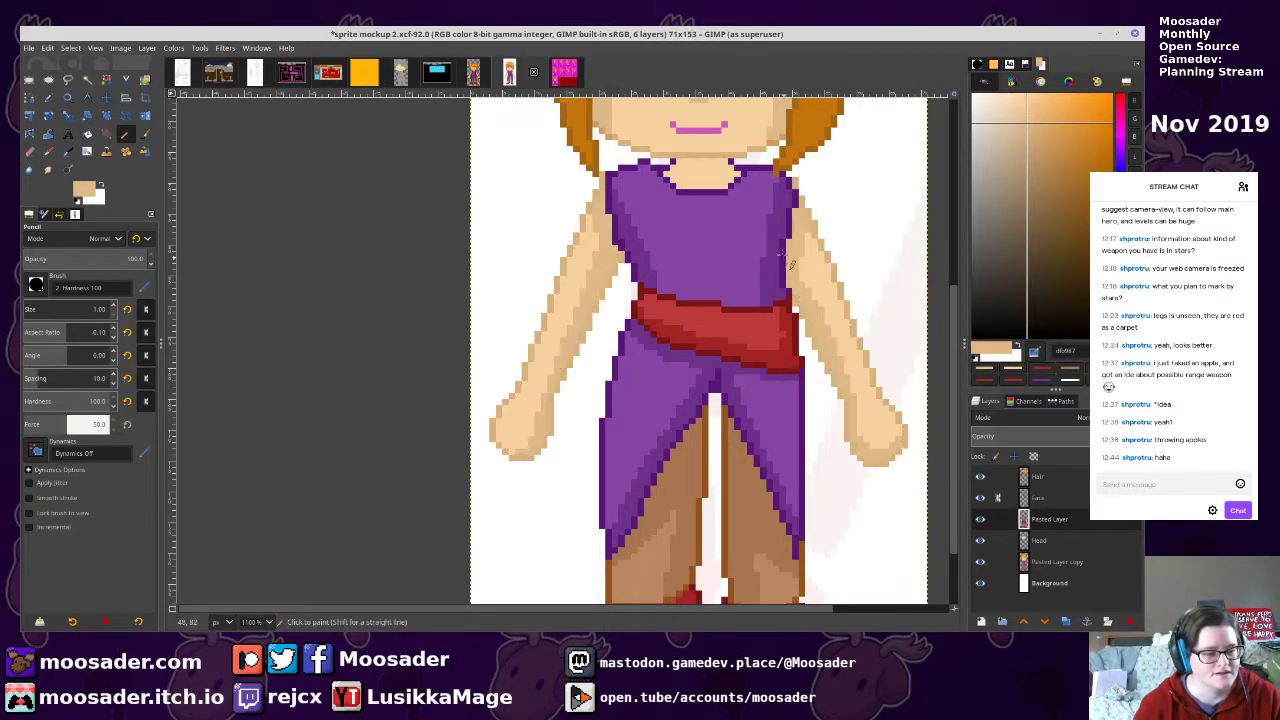
# Shade the neck beneath the chin and sample a darker skin tone from the Head layer for touch-ups on Pasted Layer
pyautogui.scroll(6, 720, 230)
pyautogui.moveTo(668, 215)
pyautogui.mouseDown()
pyautogui.moveTo(759, 214)
pyautogui.moveTo(745, 228)
pyautogui.moveTo(650, 227)
pyautogui.mouseUp()
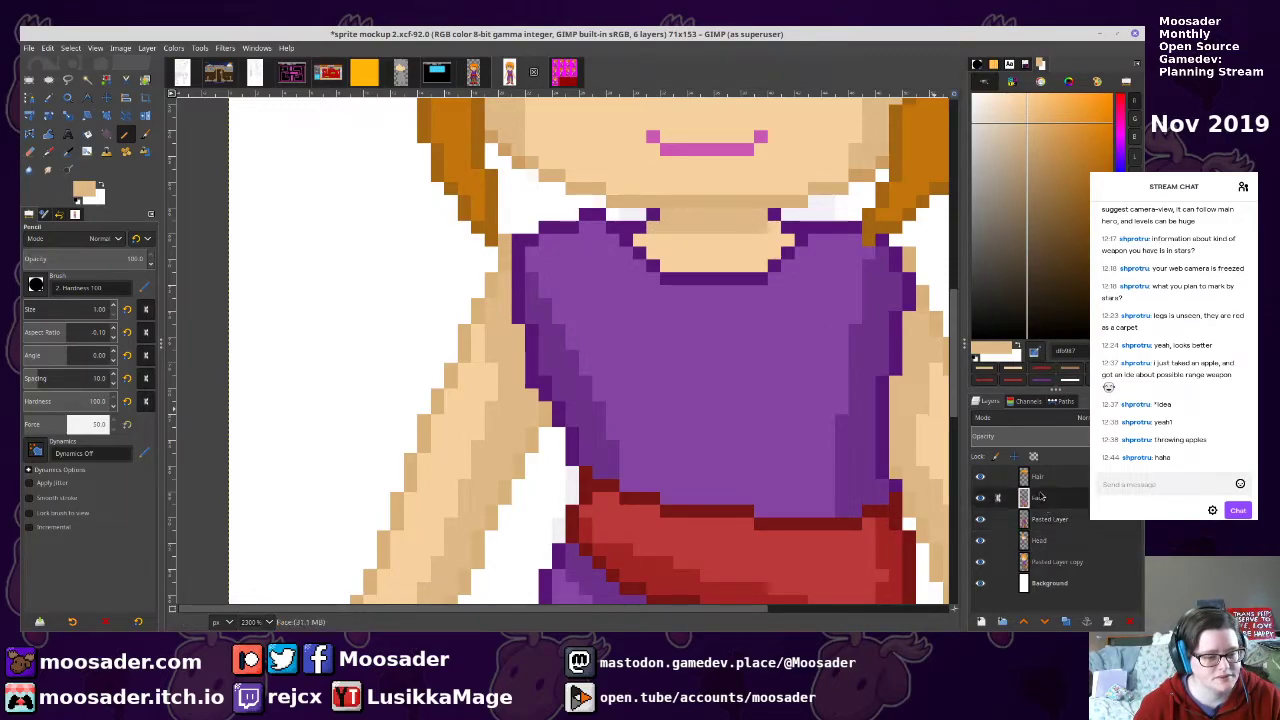
pyautogui.click(1040, 477)
pyautogui.click(1040, 541)
pyautogui.keyDown('ctrl'); pyautogui.click(790, 203); pyautogui.keyUp('ctrl')
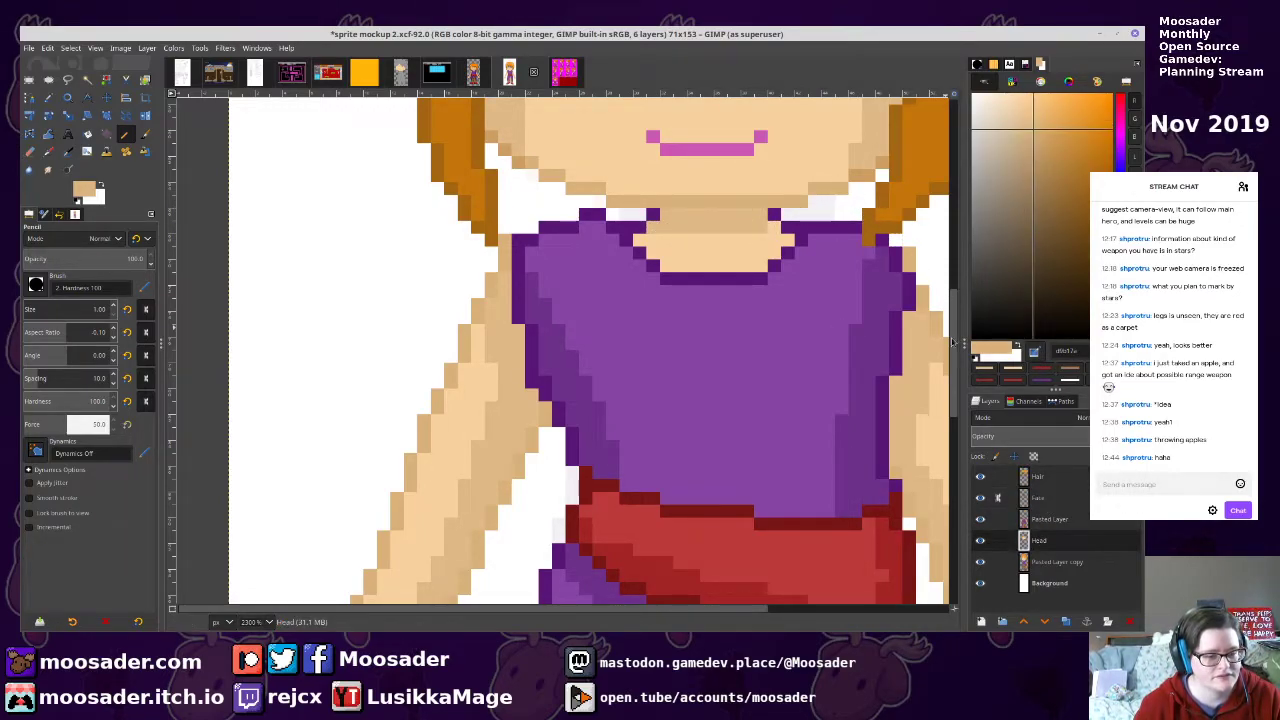
pyautogui.click(1039, 520)
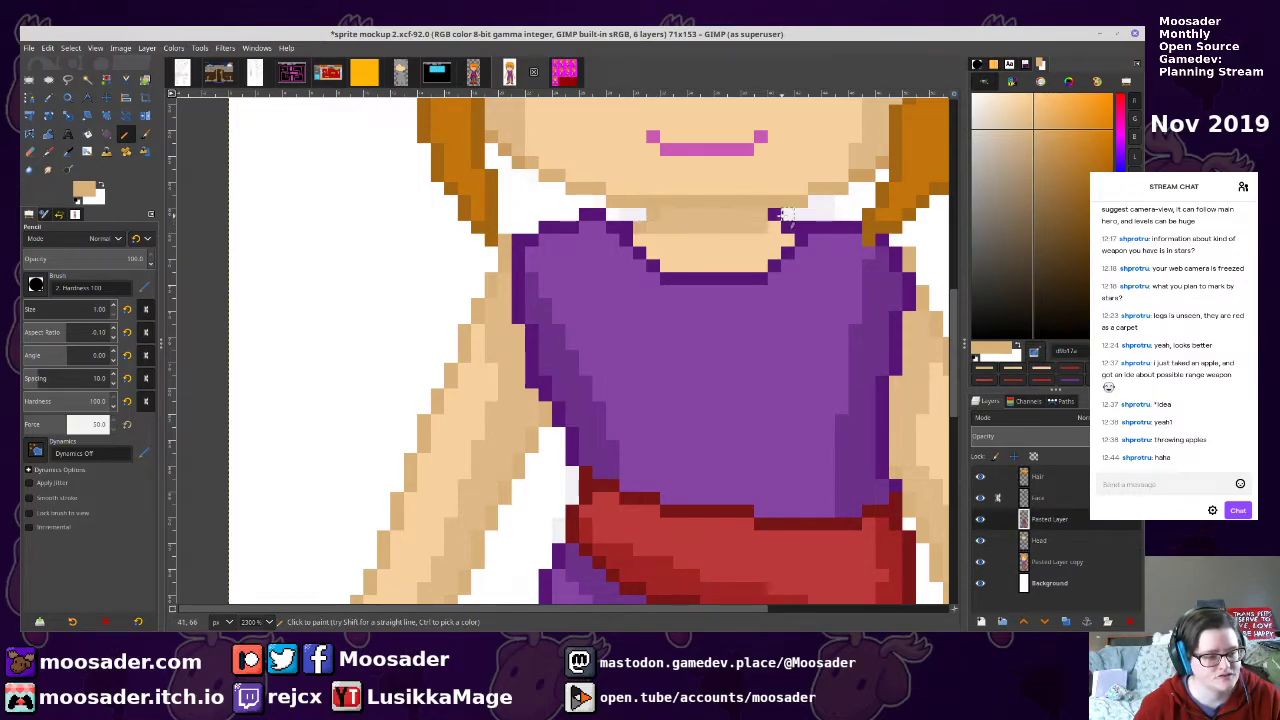
# Check the whole character and save the sprite file
pyautogui.scroll(-8, 900, 337)
pyautogui.scroll(3, 773, 376)
pyautogui.hotkey('ctrl', 's')
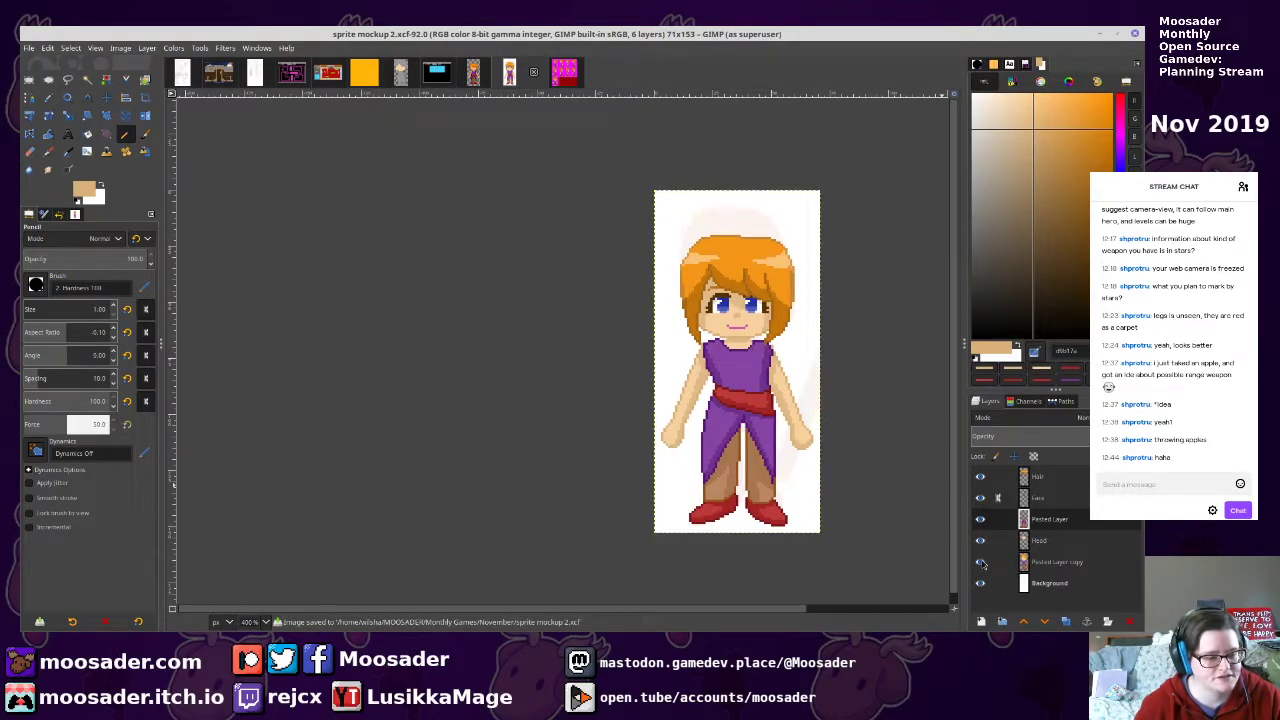
# Hide the faded sketch layer and export the image as sprite mockup 2.png with the current PNG options
pyautogui.hotkey('ctrl', 'shift', 'e')
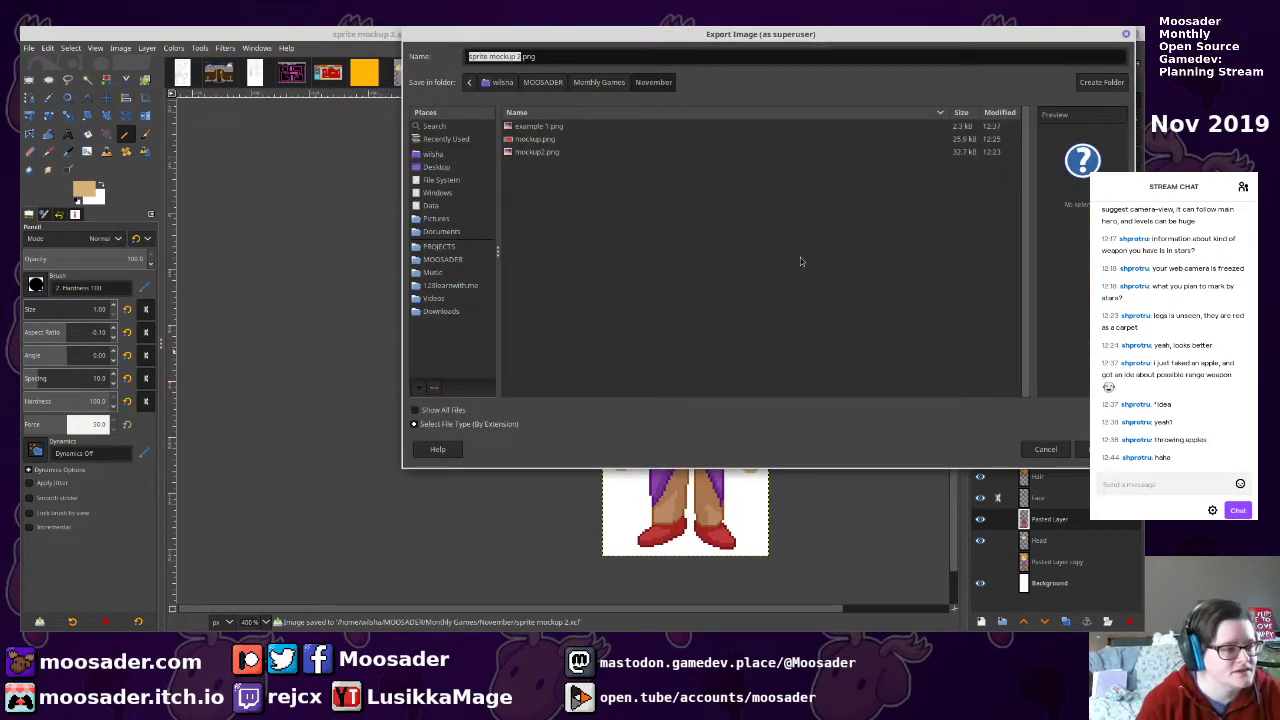
pyautogui.press('Return')
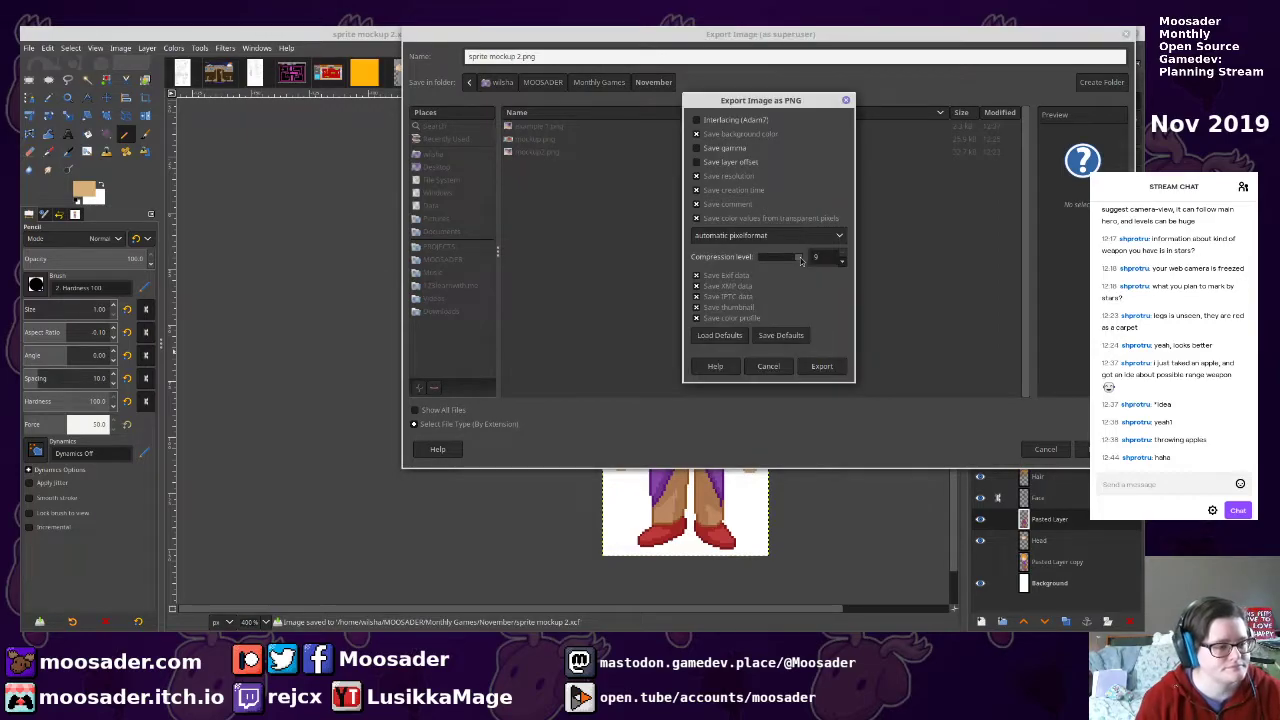
pyautogui.press('Return')
# Switch to the black-outlined first sprite image and export it as sprite mockup 1.png
pyautogui.click(478, 74)
pyautogui.hotkey('ctrl', 'shift', 'e')
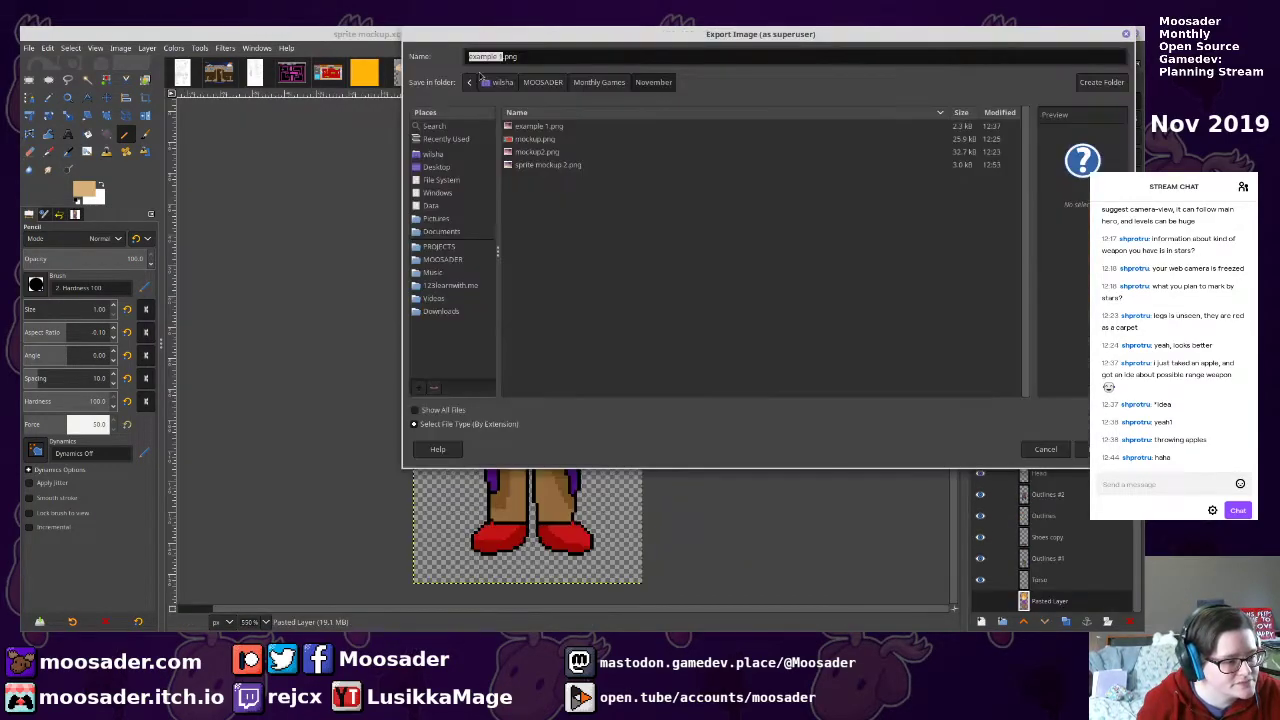
pyautogui.write('sprite mockup')
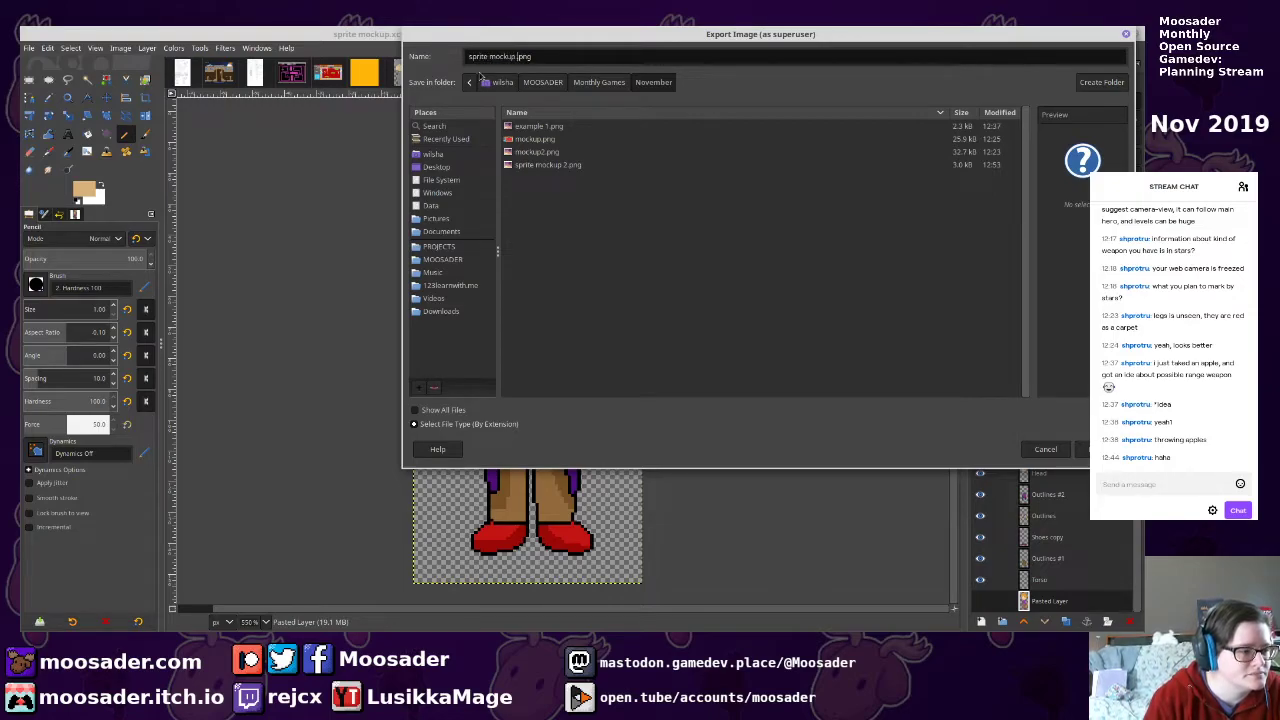
pyautogui.write(' 1')
pyautogui.press('Return')
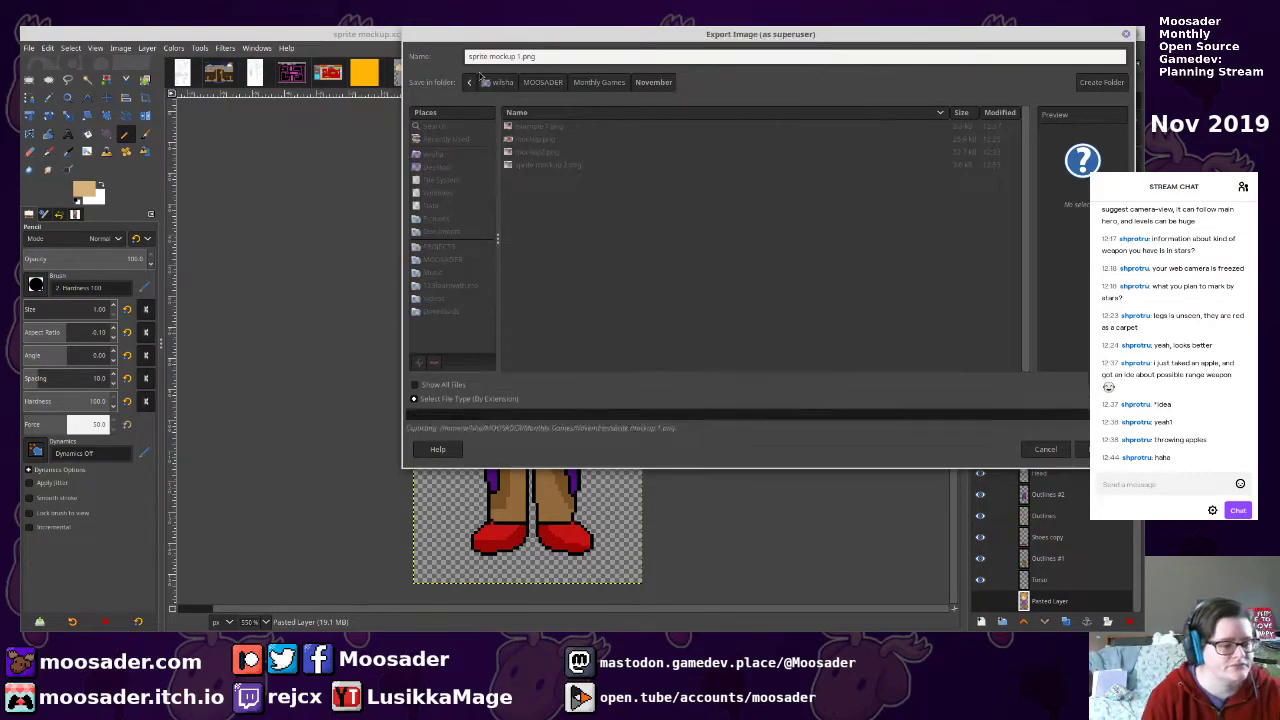
# Compare the second sprite with the black-outlined first sprite by switching between the two images
pyautogui.click(522, 76)
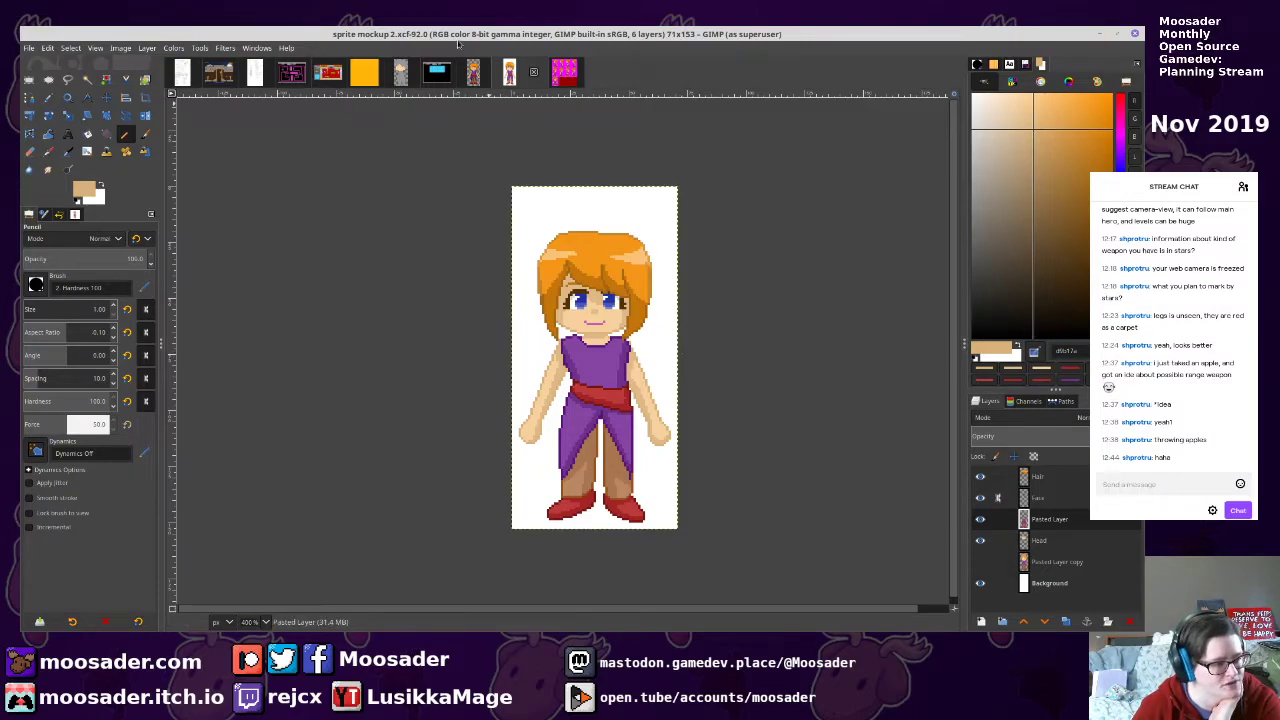
pyautogui.click(476, 70)
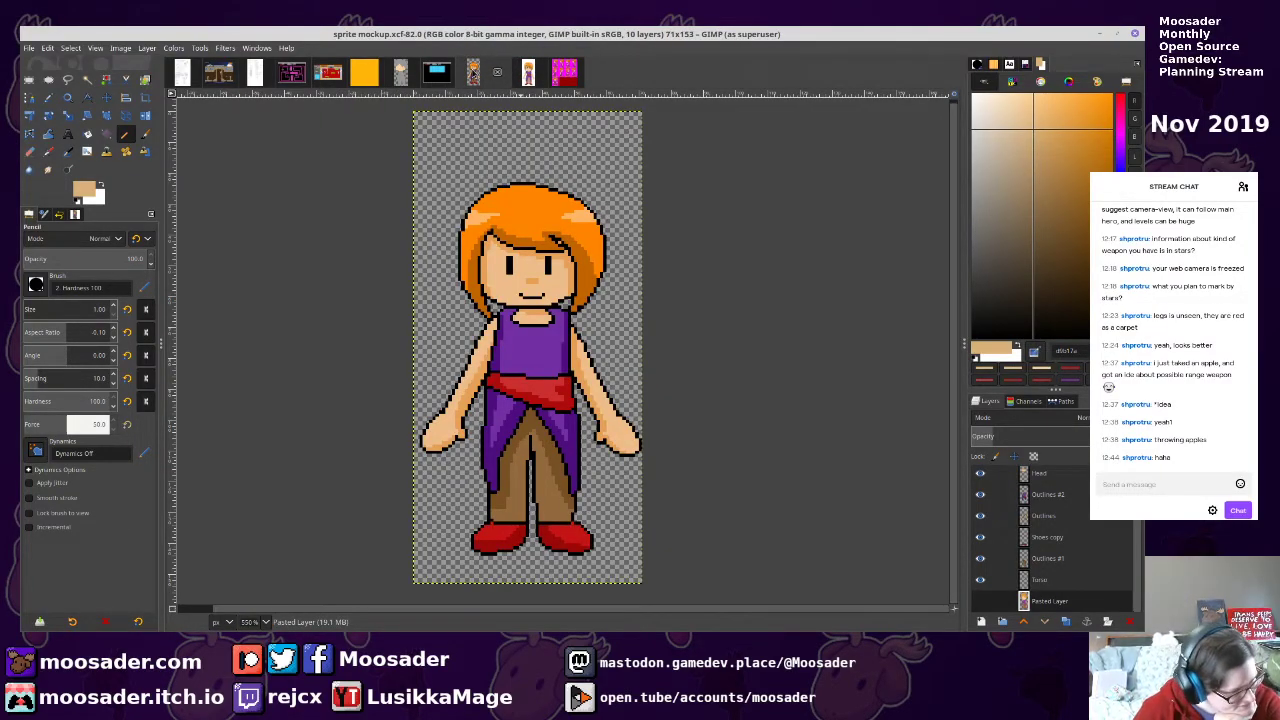
pyautogui.click(522, 78)
pyautogui.click(472, 71)
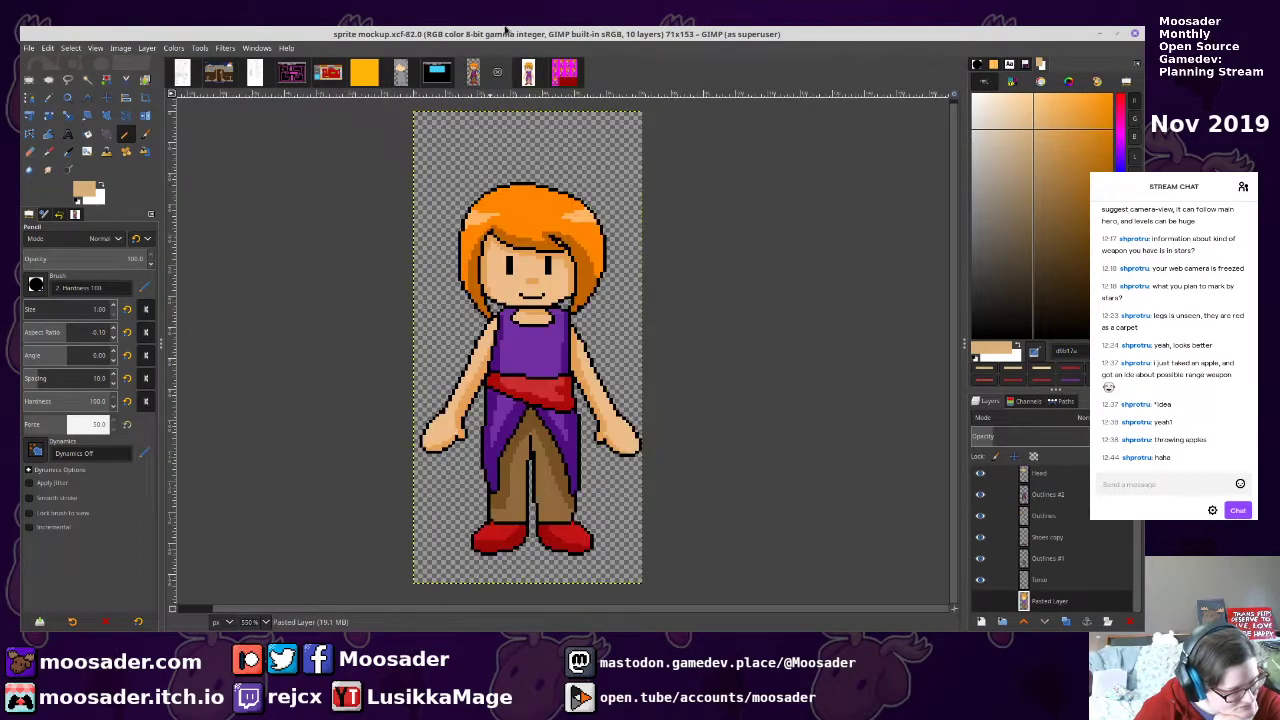
pyautogui.click(509, 71)
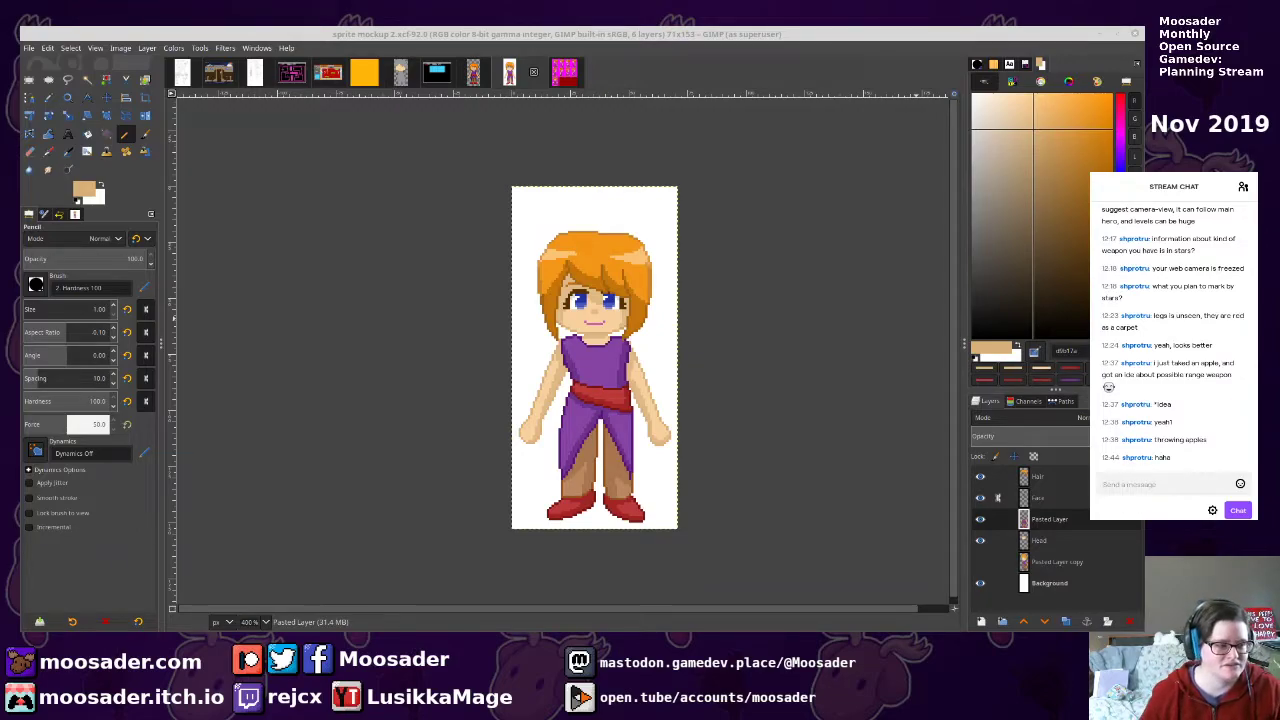
# Switch to the red-carpet room mockup, show the whole scene and save the file
pyautogui.click(328, 72)
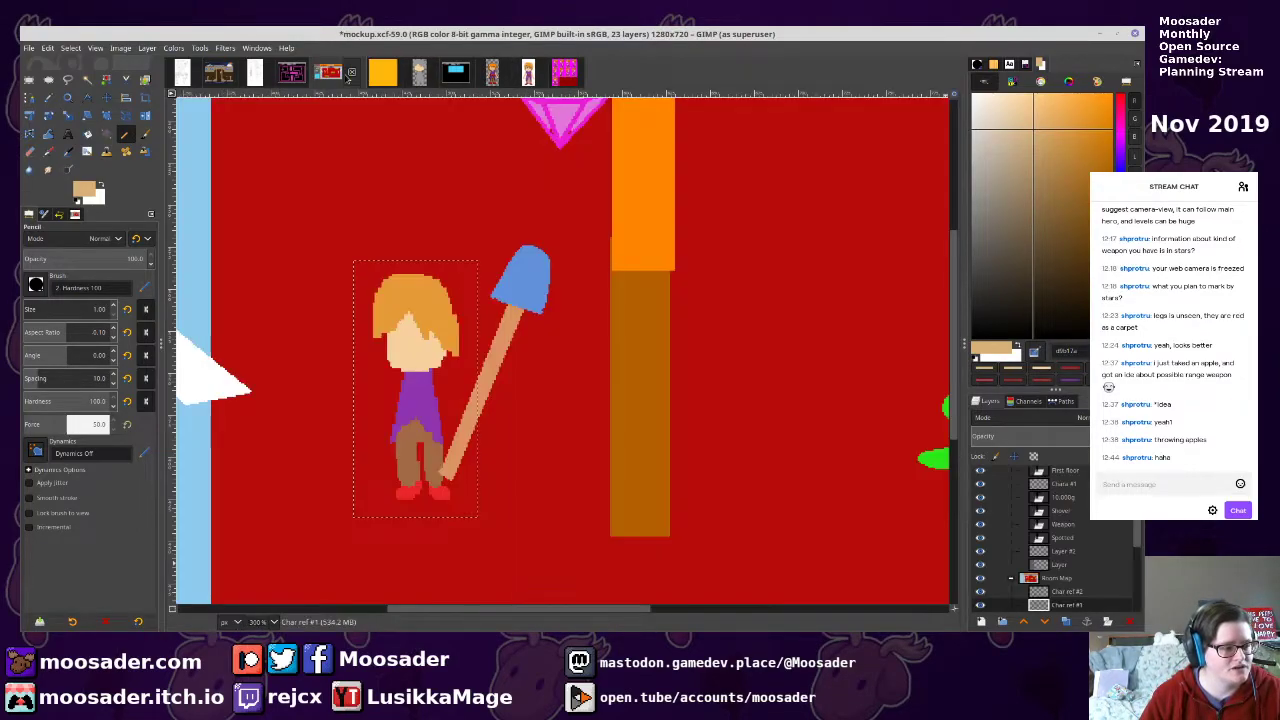
pyautogui.scroll(-4, 565, 330)
pyautogui.hotkey('ctrl', 's')
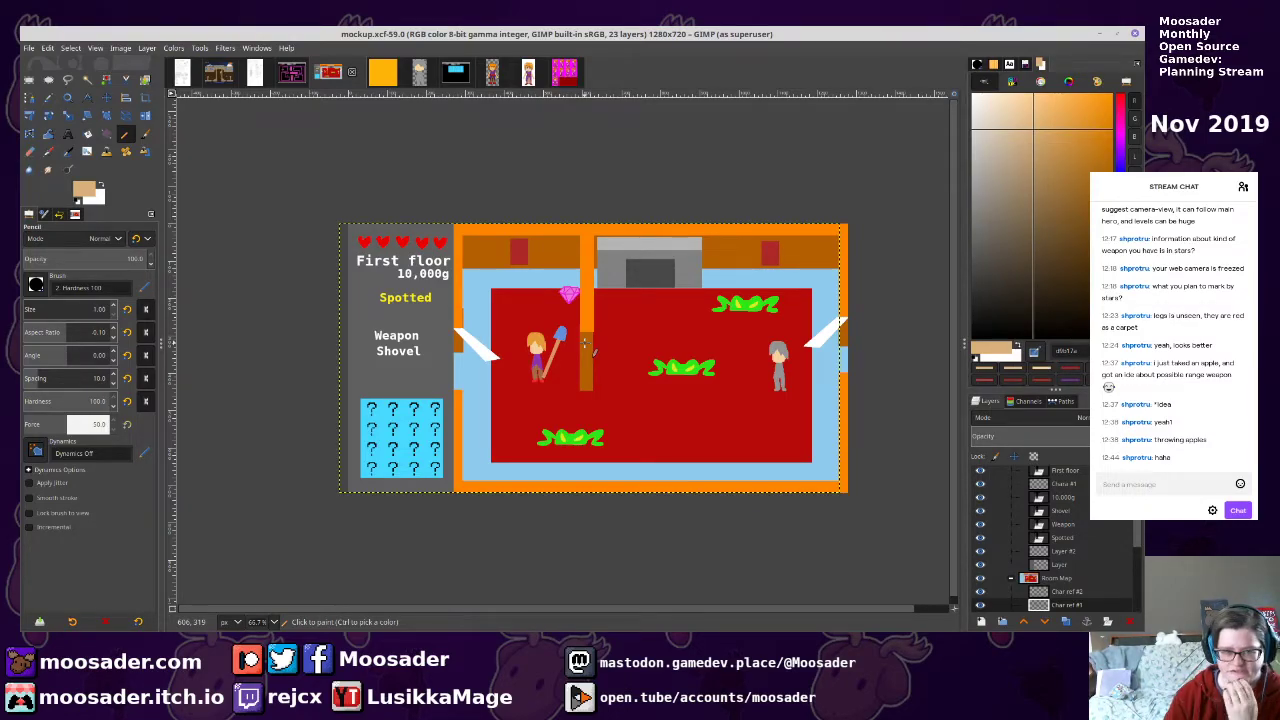
# Switch to Firefox, maximize its window and look through the Patreon creator page down to the language and library poll
pyautogui.click(1241, 41)
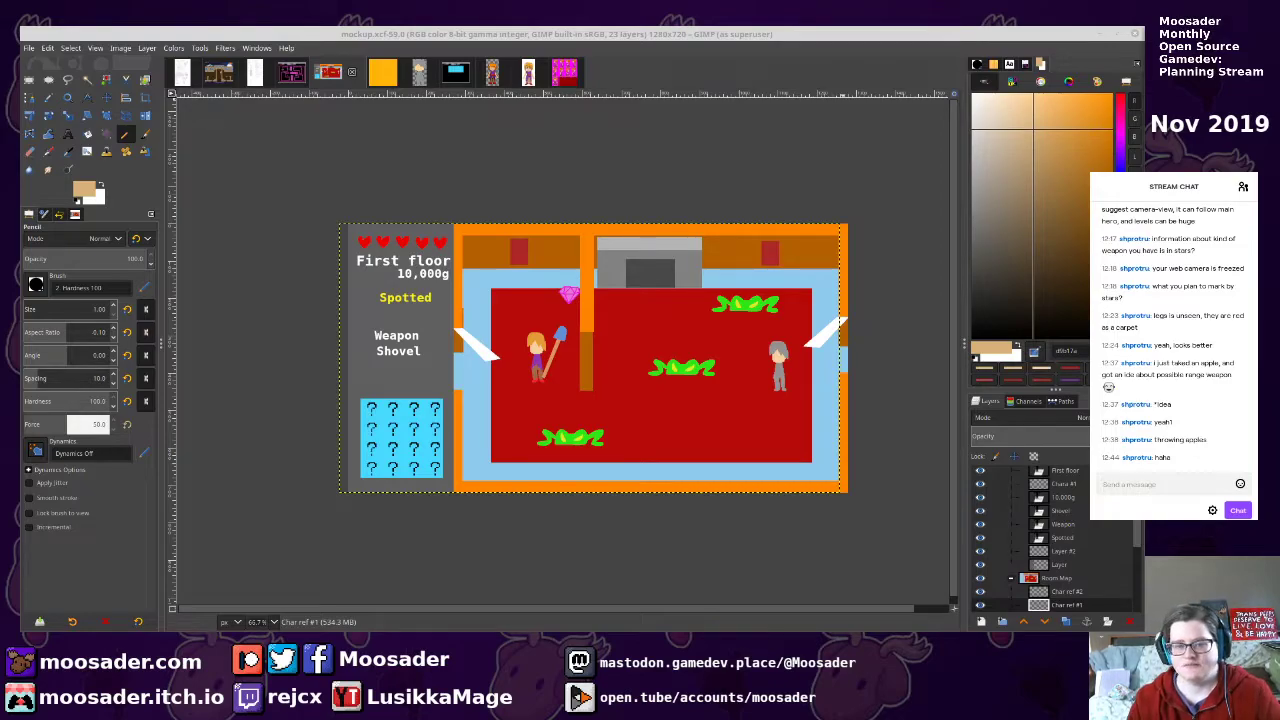
pyautogui.moveTo(1279, 90); pyautogui.dragTo(614, 90)
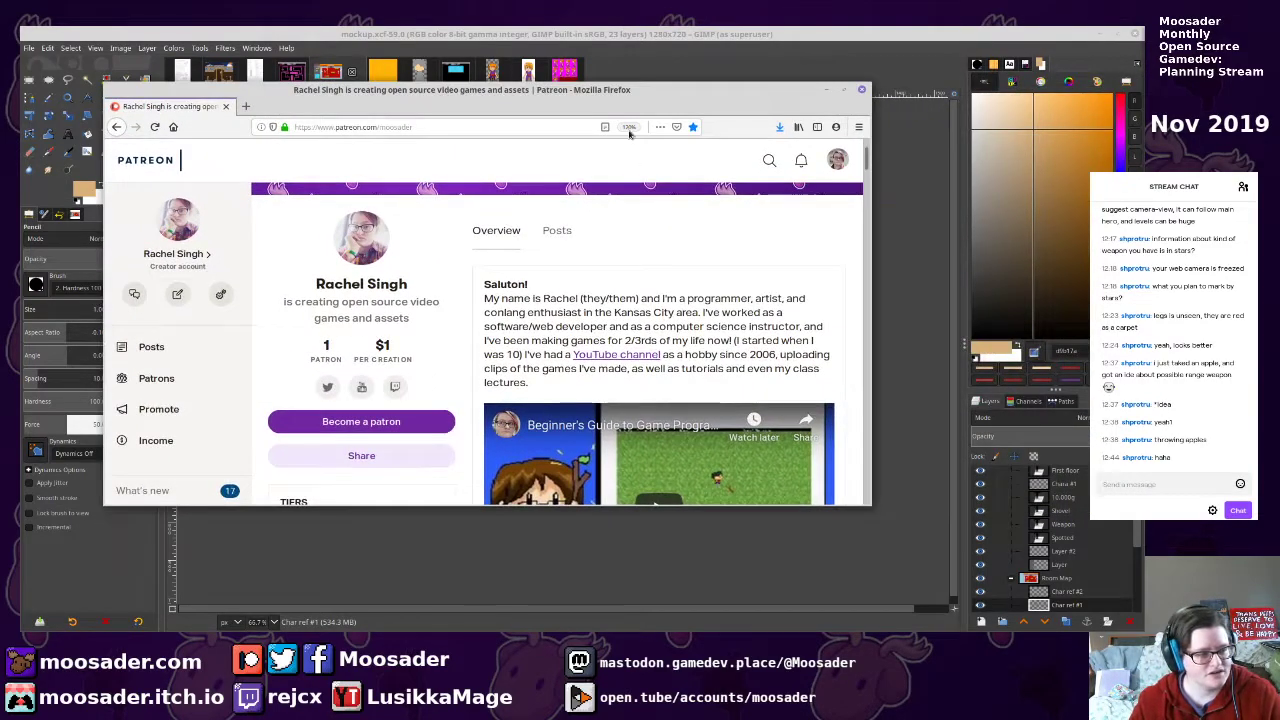
pyautogui.doubleClick(612, 96)
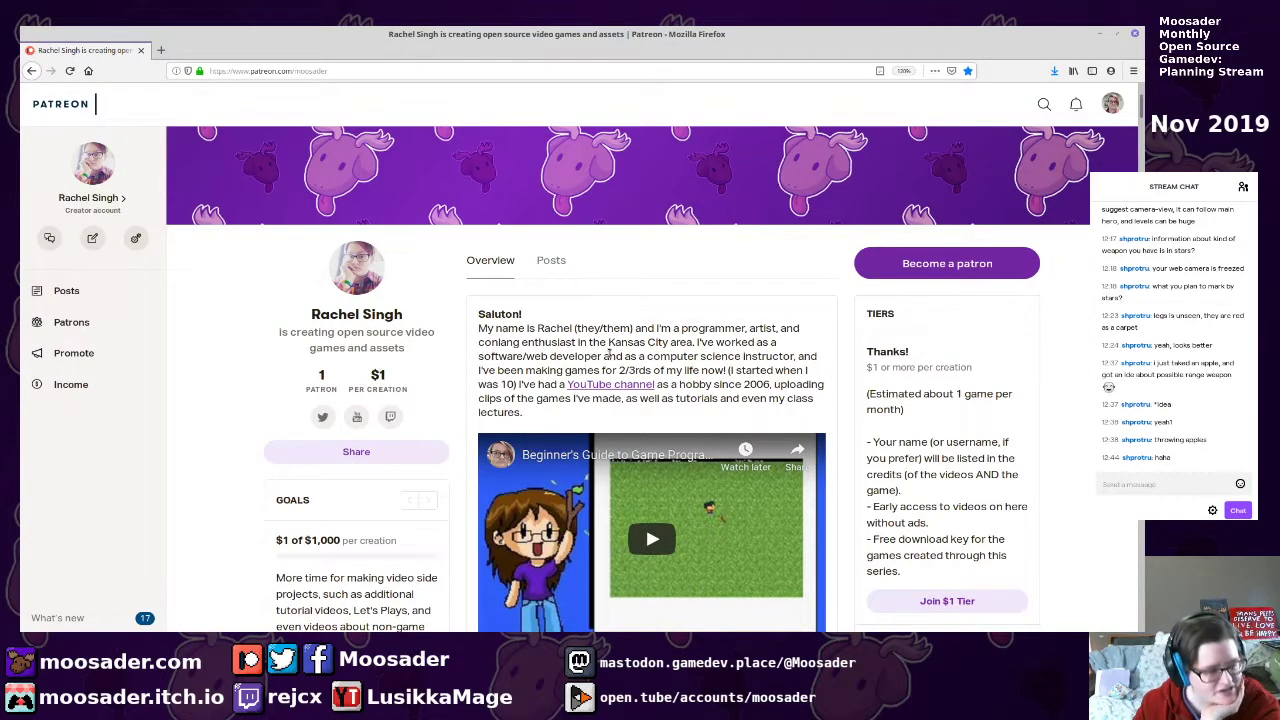
pyautogui.scroll(-3, 795, 240)
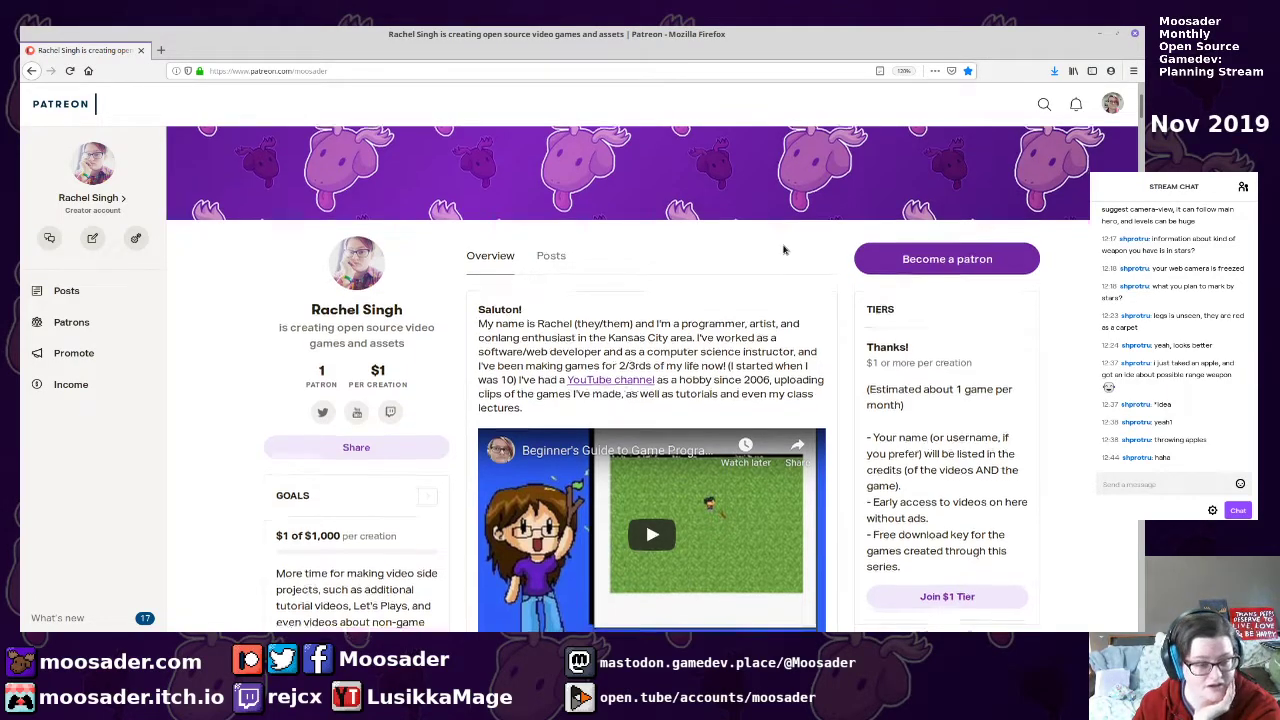
pyautogui.scroll(-10, 814, 228)
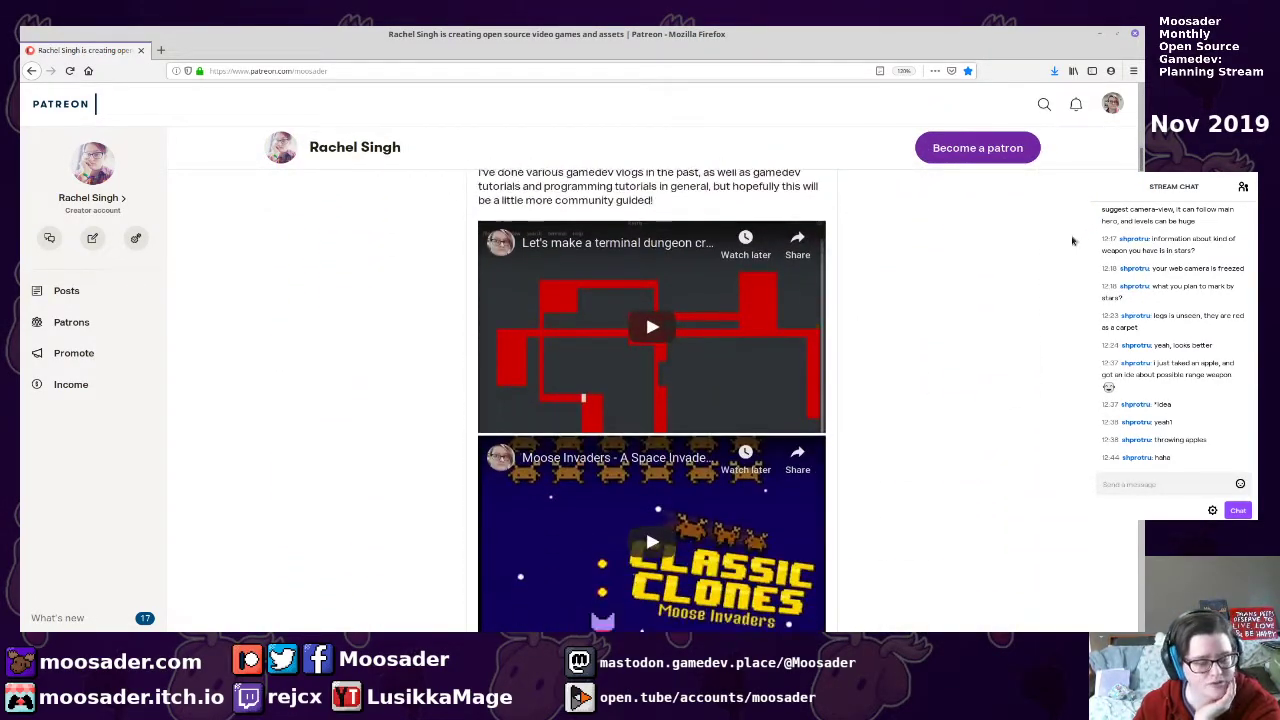
pyautogui.scroll(-12, 645, 295)
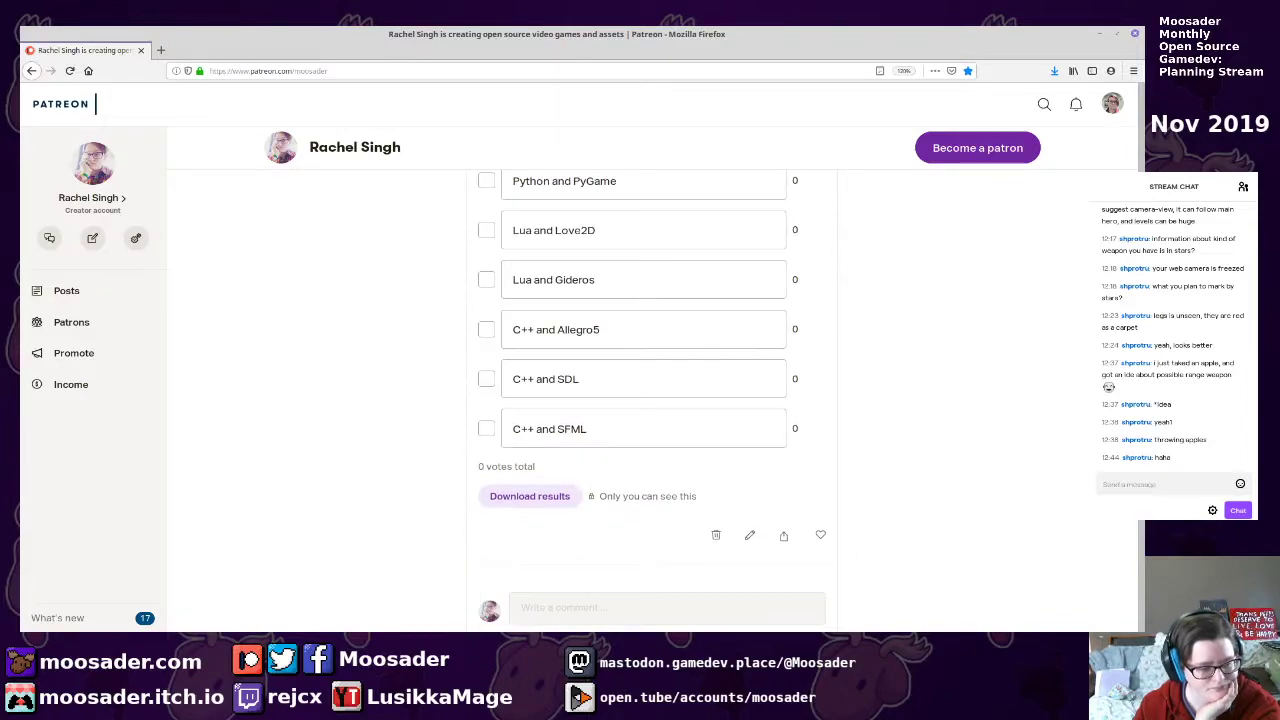
# Examine the older video posts below the poll on the Patreon page, and return to the creator overview and membership tiers
pyautogui.scroll(-5, 652, 380)
pyautogui.scroll(4, 652, 380)
pyautogui.scroll(5, 652, 400)
pyautogui.scroll(-10, 652, 400)
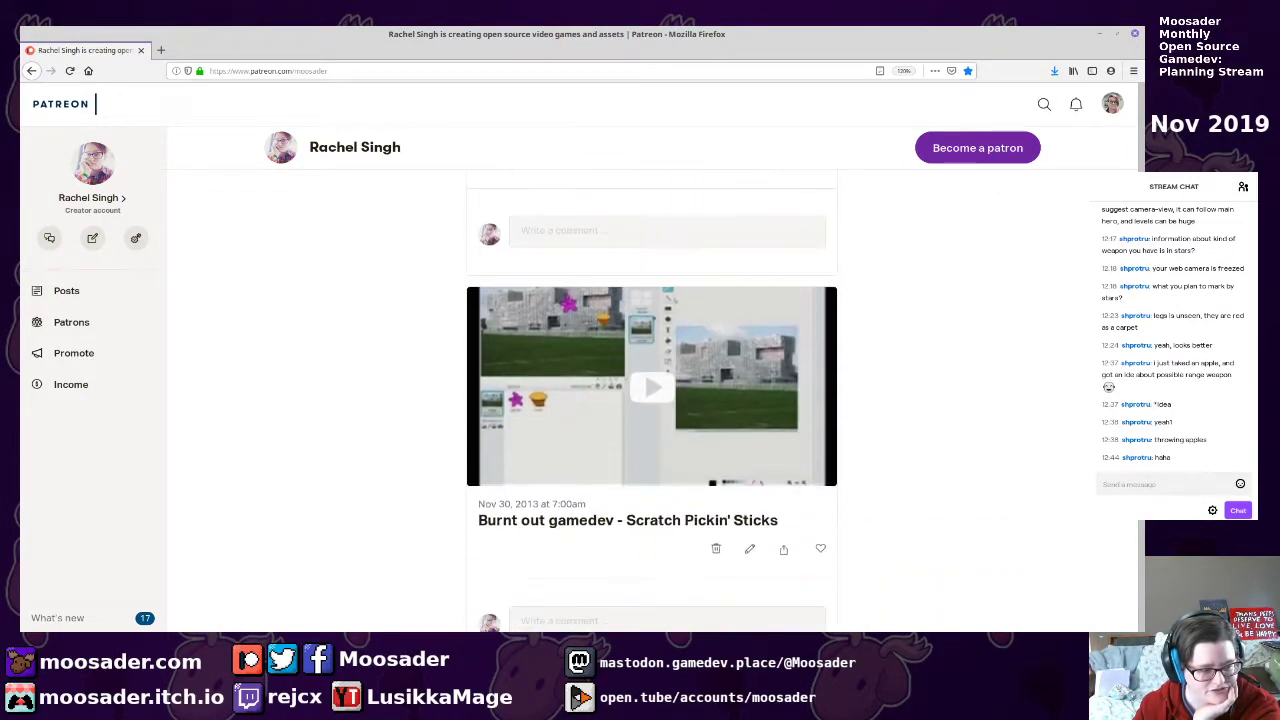
pyautogui.scroll(-6, 652, 400)
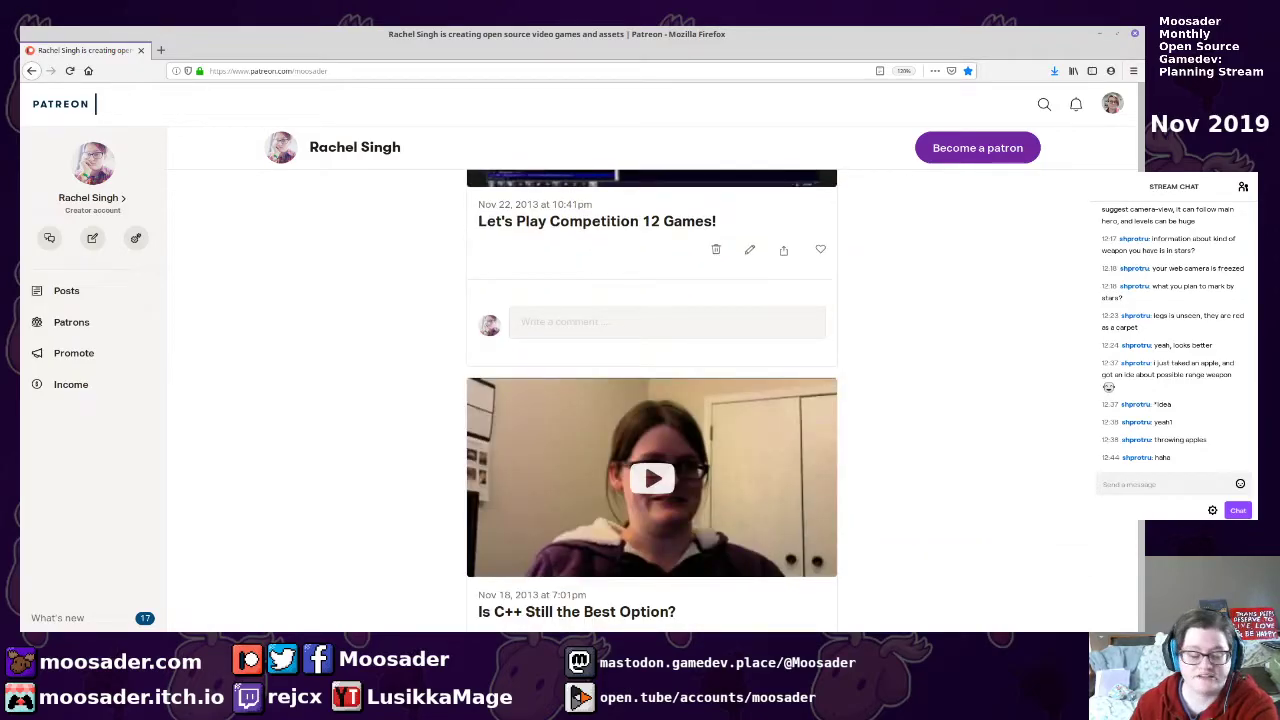
pyautogui.press('Home')
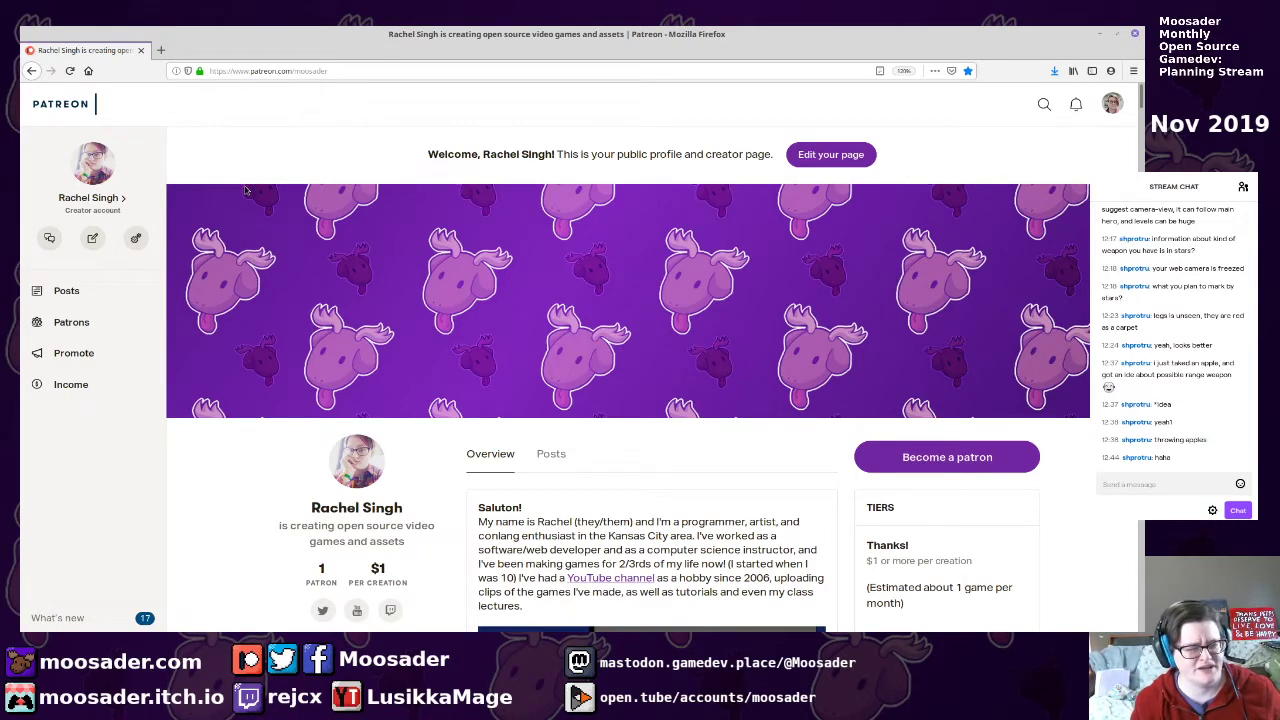
pyautogui.scroll(-2, 260, 180)
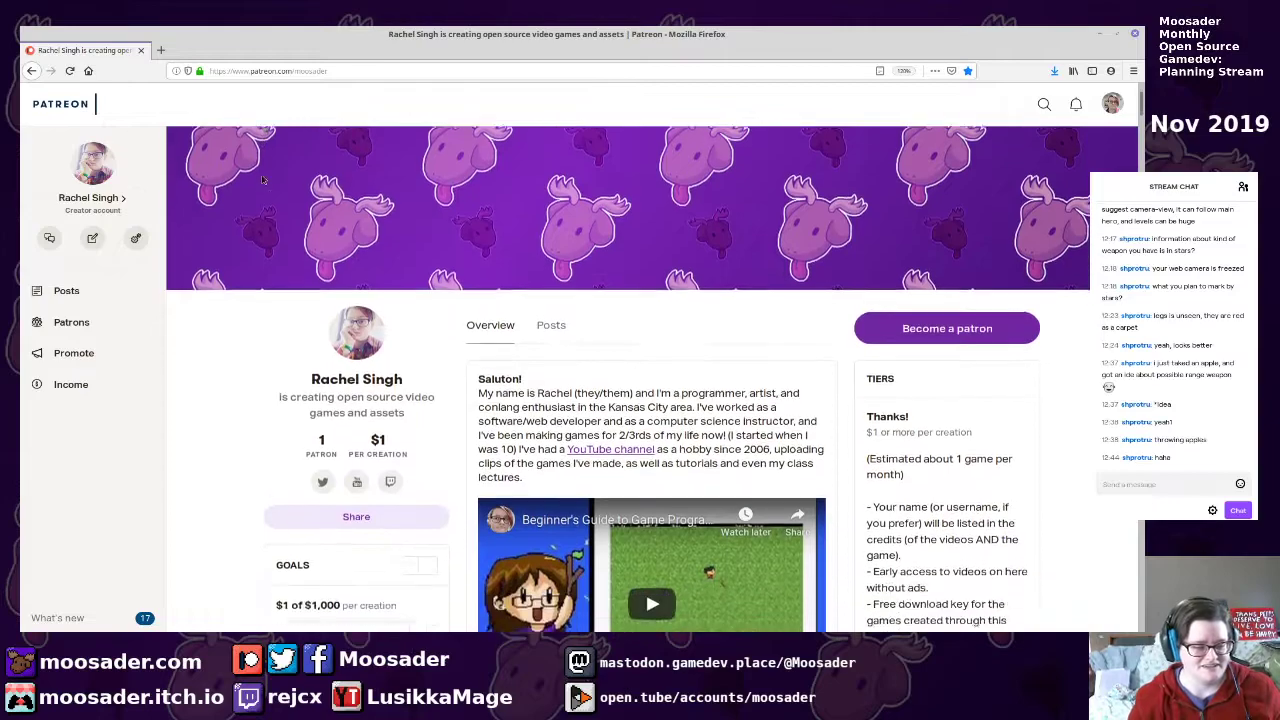
pyautogui.scroll(-2, 263, 180)
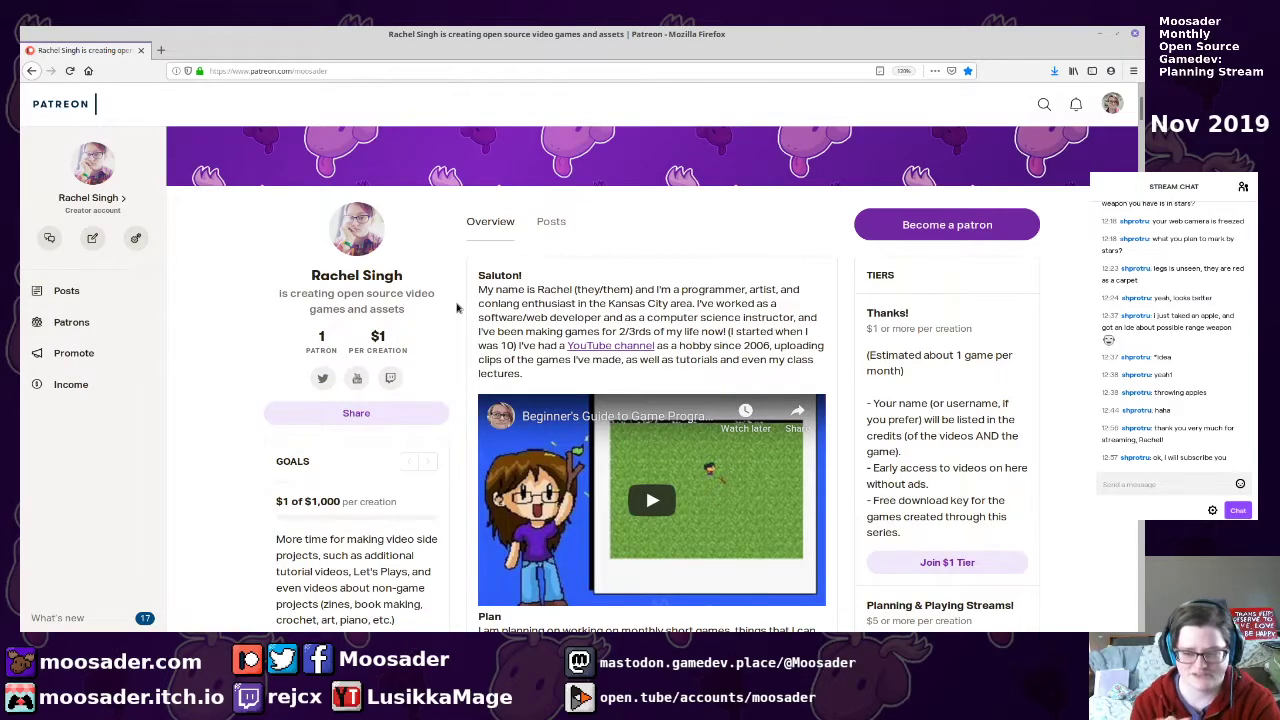
# Open the YouTube channel at youtube.com/lusikkamage in a new browser tab
pyautogui.click(162, 50)
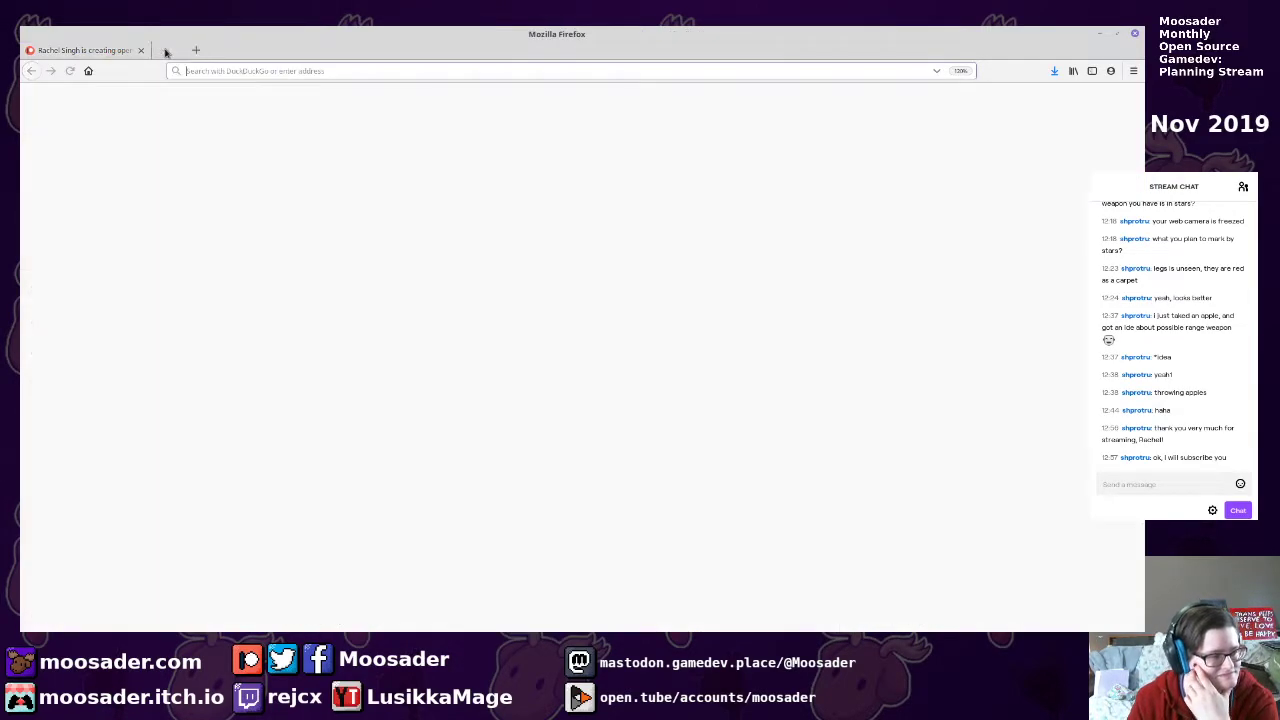
pyautogui.write('youtube.com/lusikkamage')
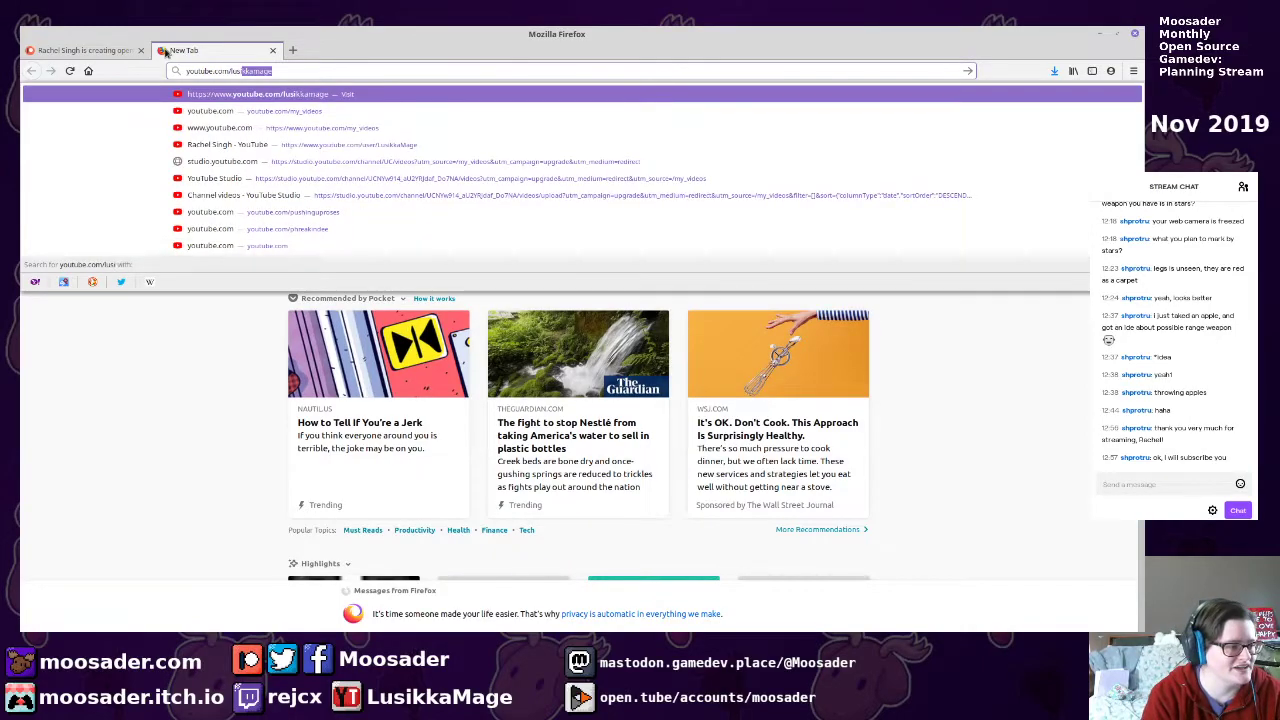
pyautogui.press('Return')
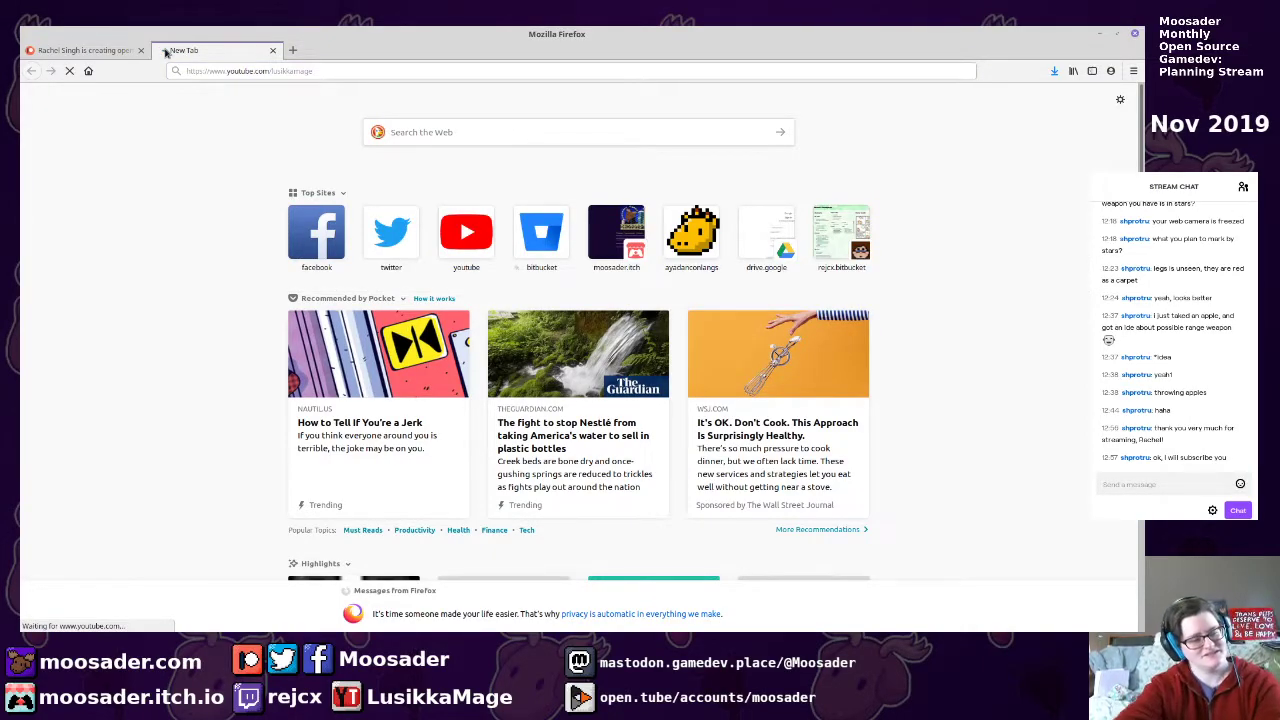